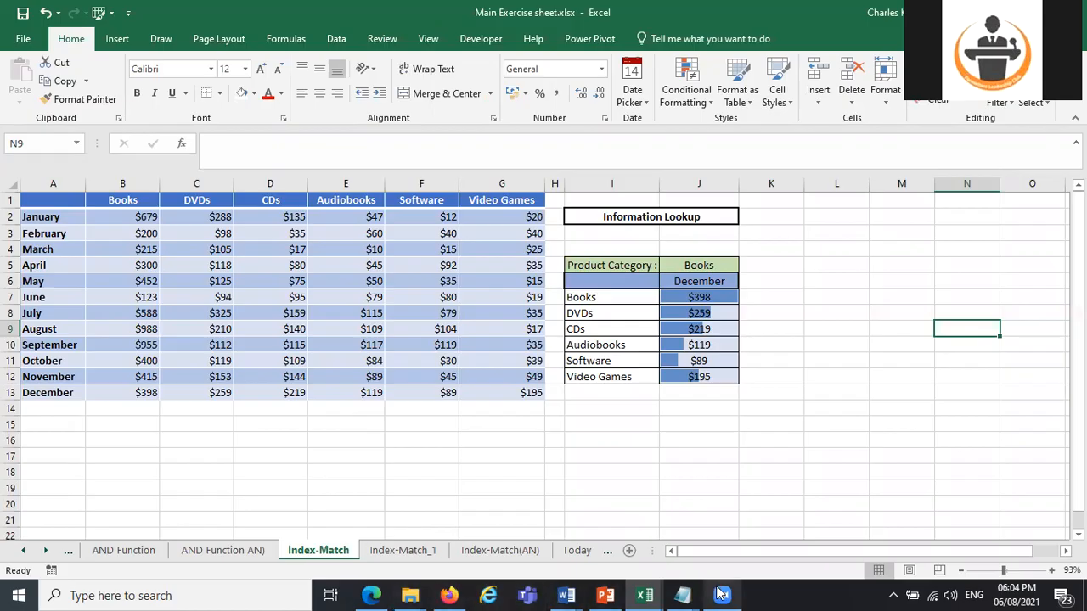
# Open ADVANCED DATA ANALYTICS USING MS EXCEL.pdf in Acrobat Reader and review the course outline down to Module 3.
pyautogui.click(723, 595)
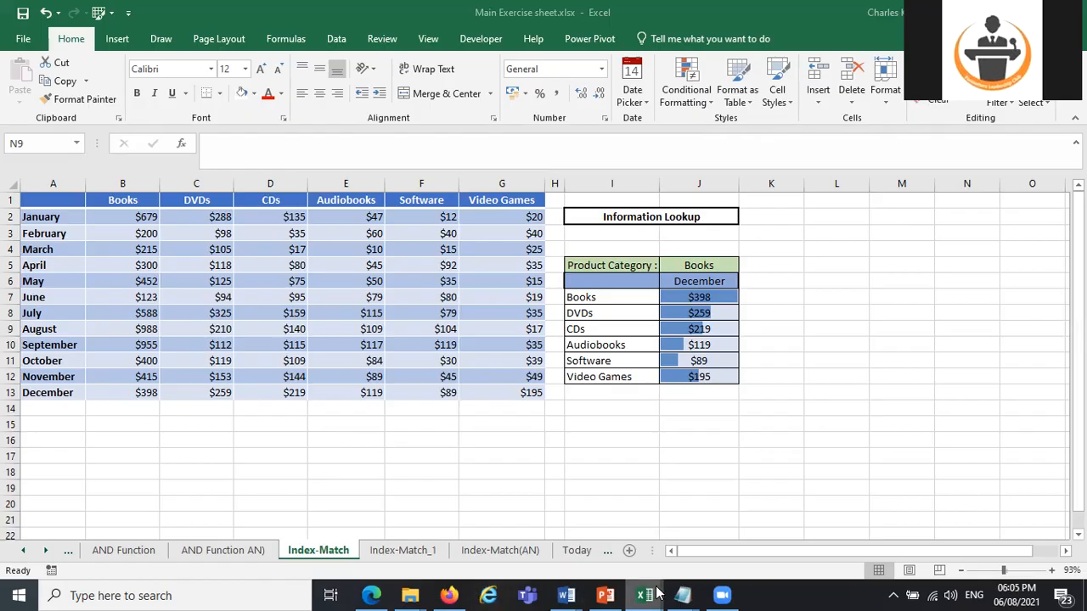
pyautogui.click(249, 596)
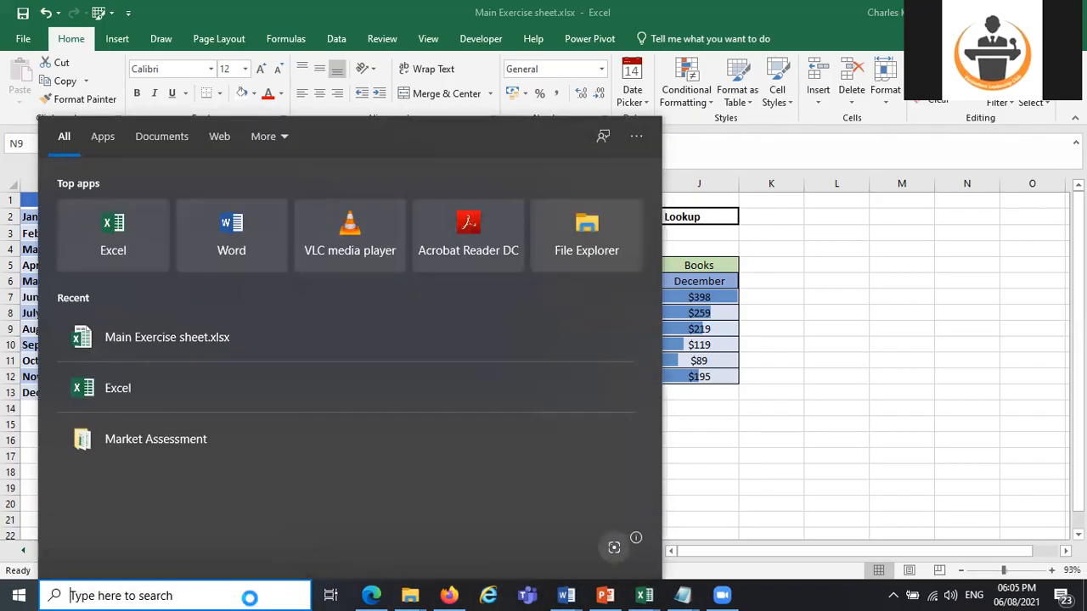
pyautogui.click(484, 227)
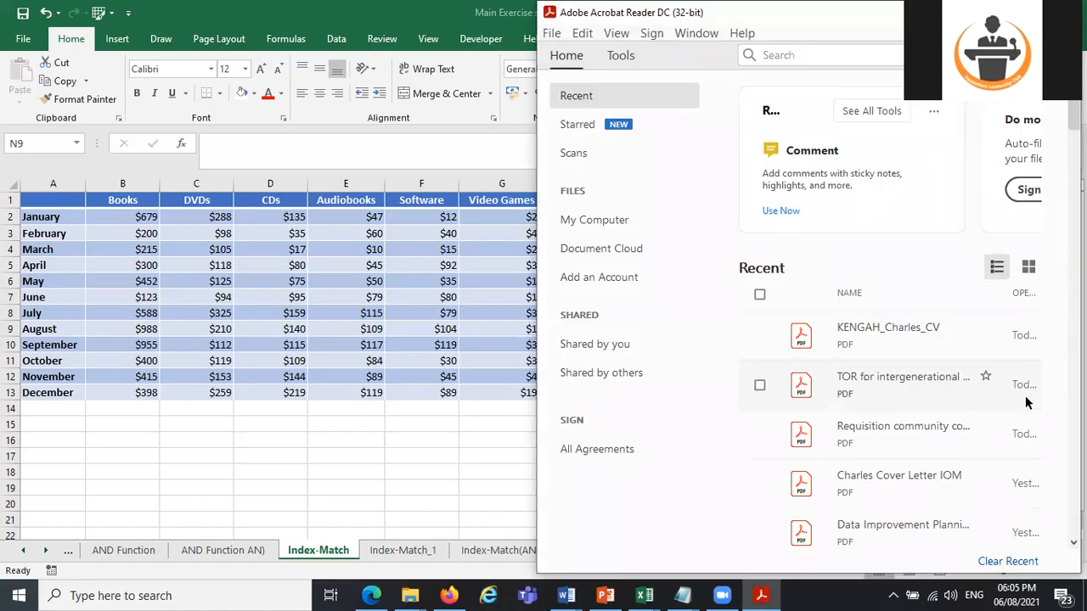
pyautogui.scroll(-5, 1026, 403)
pyautogui.scroll(-1, 919, 289)
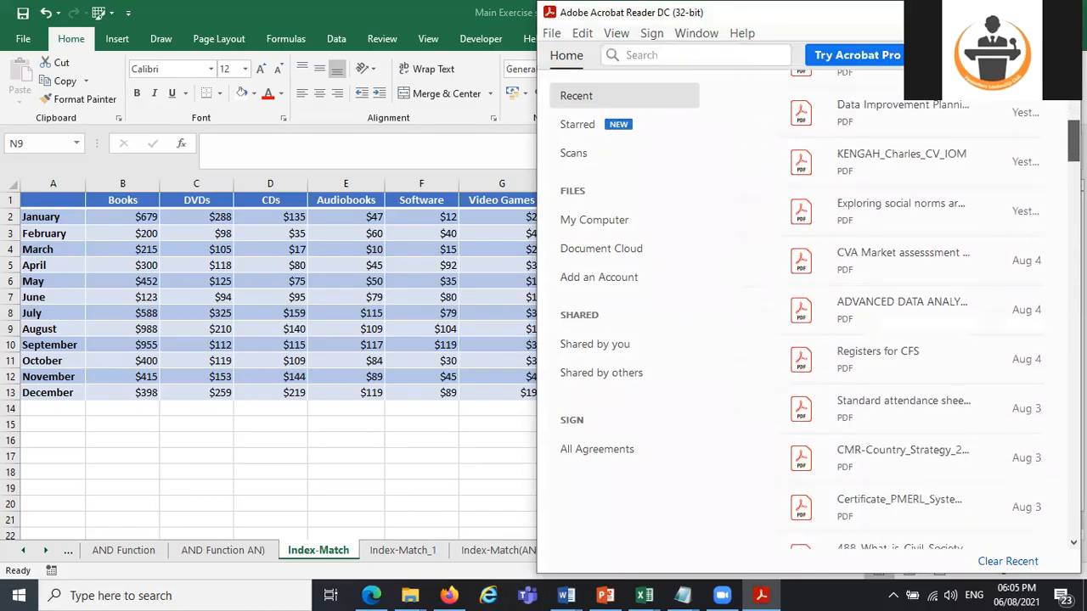
pyautogui.doubleClick(916, 253)
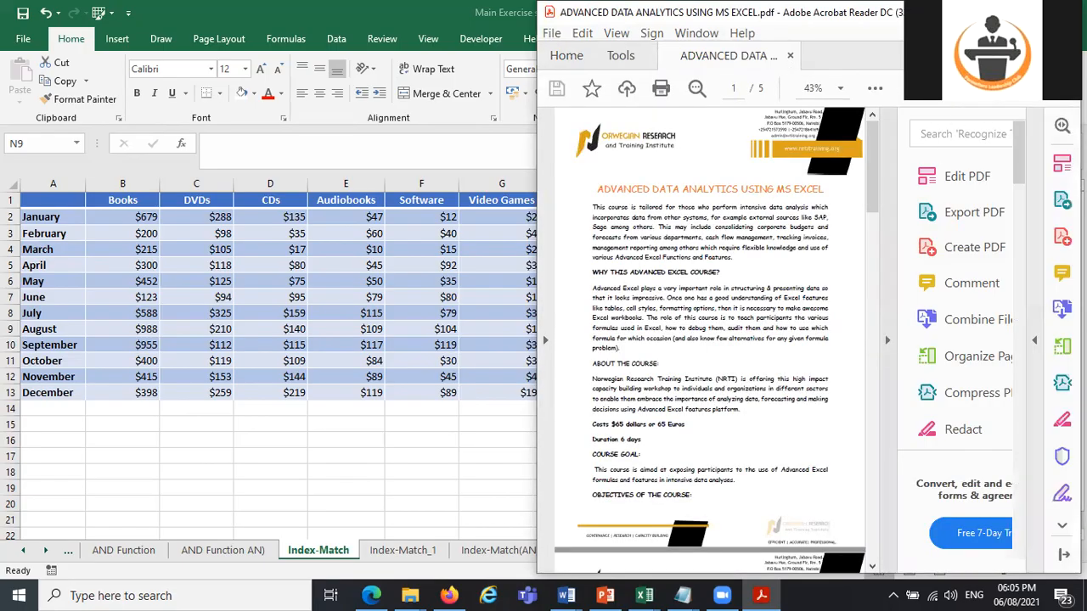
pyautogui.moveTo(1021, 168); pyautogui.dragTo(1046, 344)
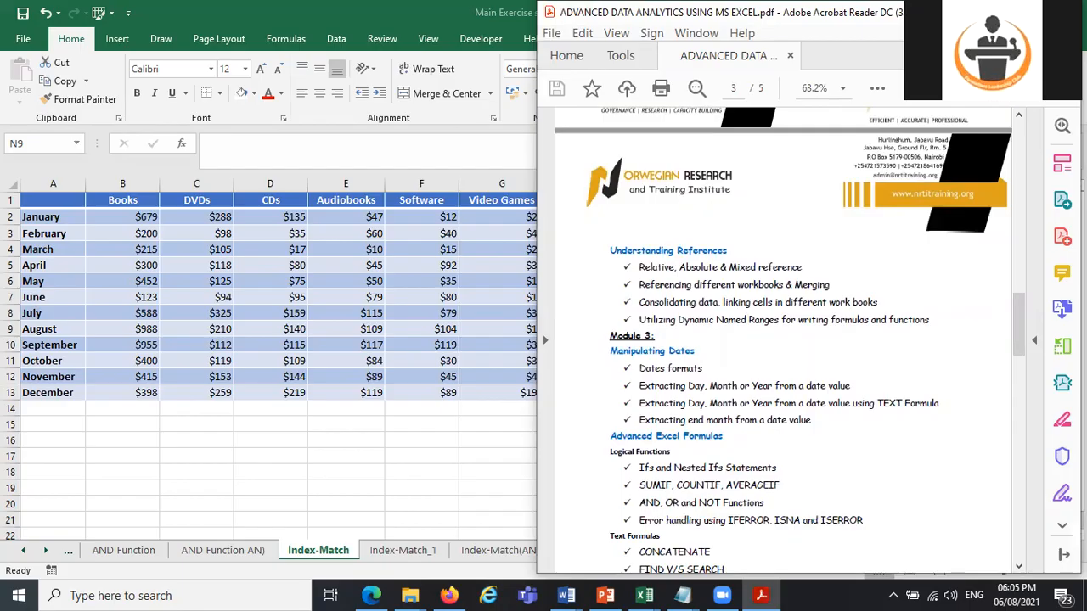
# Return to the Main Exercise sheet workbook in Excel and open the Date Functions sheet.
pyautogui.click(507, 437)
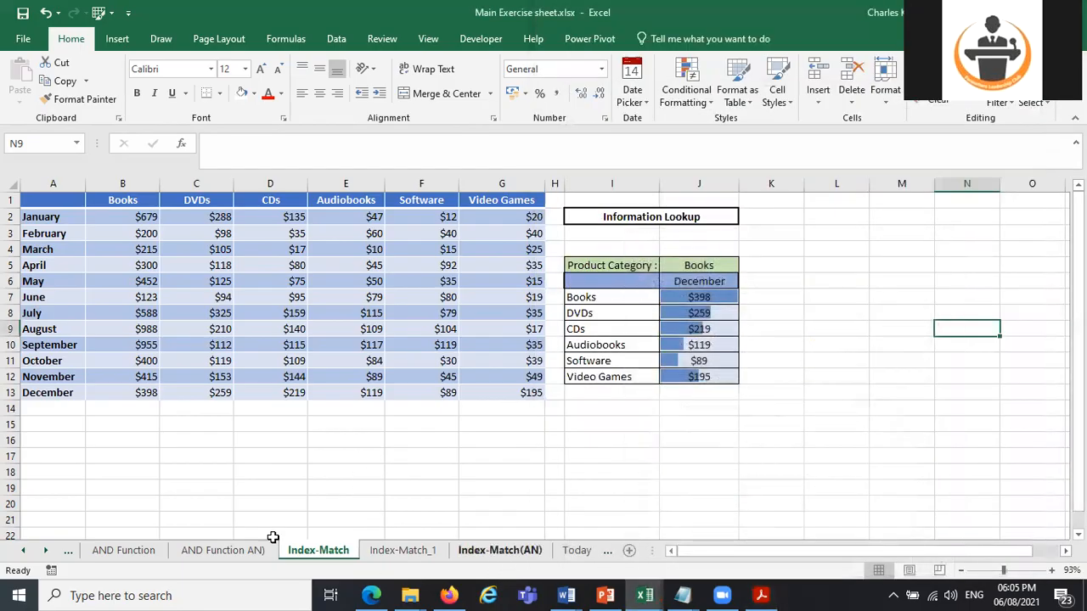
pyautogui.click(45, 551)
pyautogui.click(45, 551)
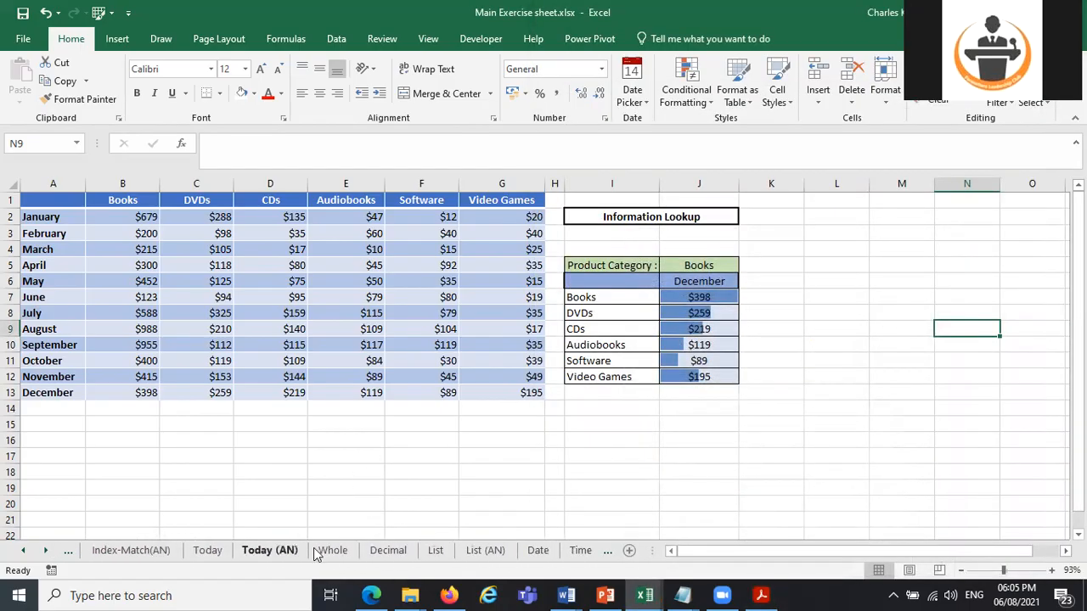
pyautogui.click(47, 557)
pyautogui.click(48, 558)
pyautogui.click(49, 558)
pyautogui.click(411, 552)
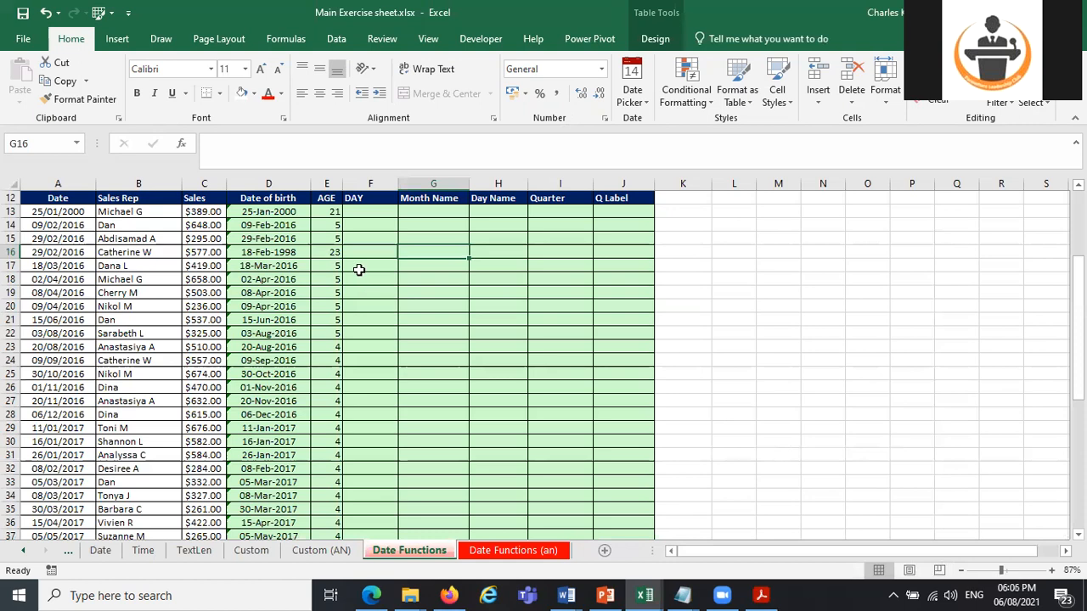
# Examine the AGE formula in E13 and the date of birth in D13 that it refers to.
pyautogui.click(331, 211)
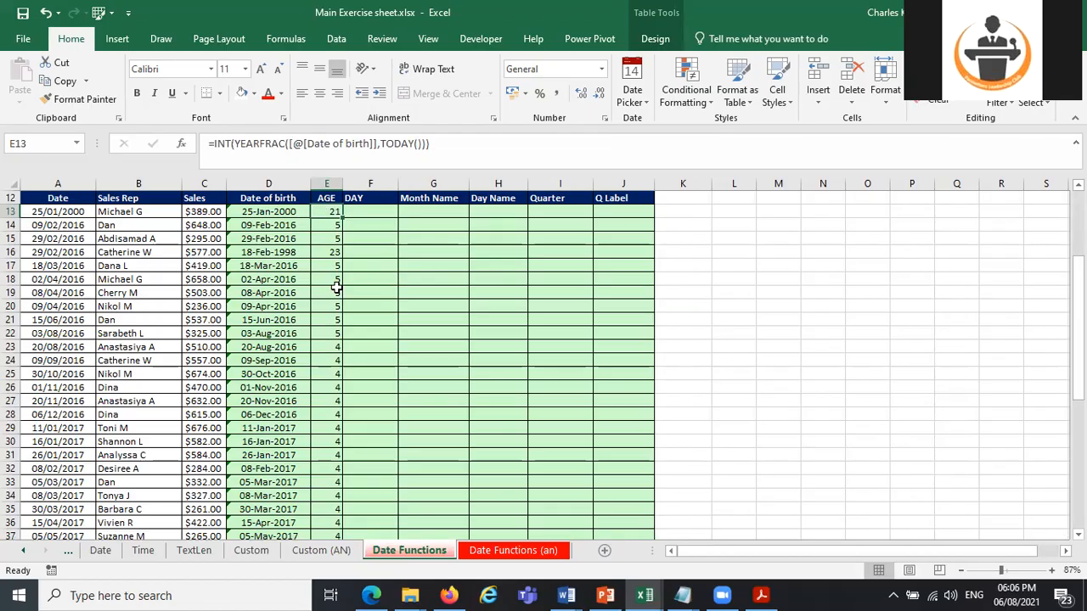
pyautogui.click(279, 212)
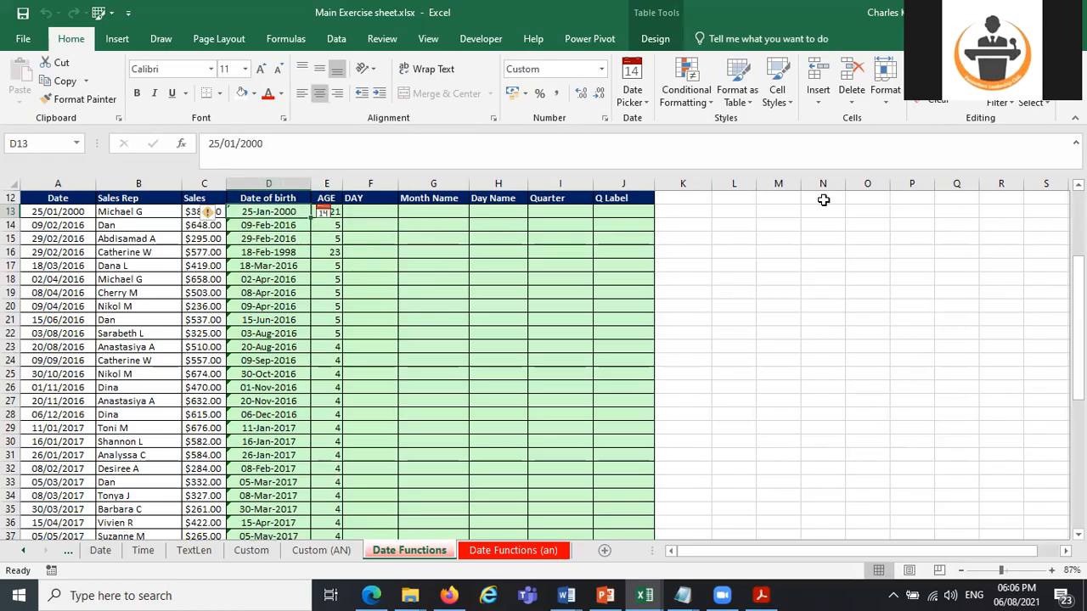
pyautogui.click(337, 211)
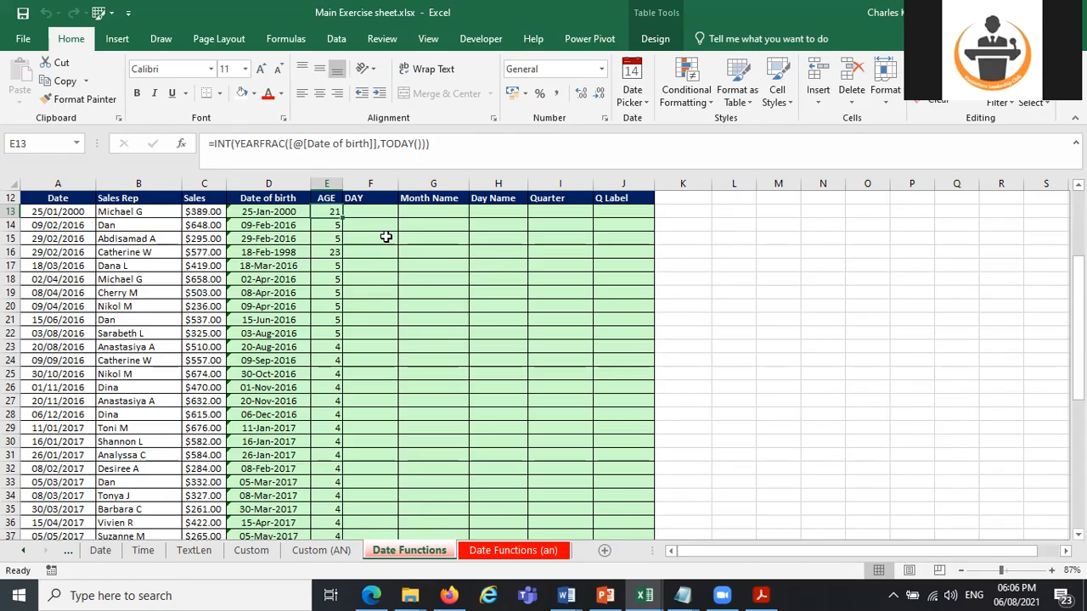
pyautogui.click(282, 213)
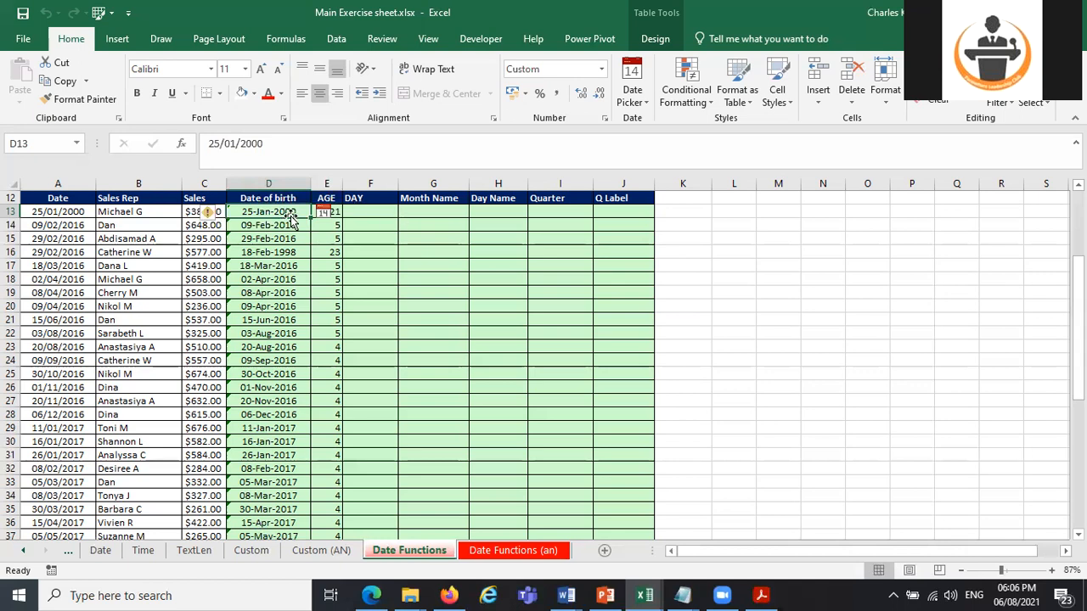
# Clear all the formulas in the AGE column below its header and return to cell E13.
pyautogui.moveTo(331, 213); pyautogui.dragTo(327, 482)
pyautogui.moveTo(317, 592); pyautogui.dragTo(332, 508)
pyautogui.press('Delete')
pyautogui.scroll(4, 858, 381)
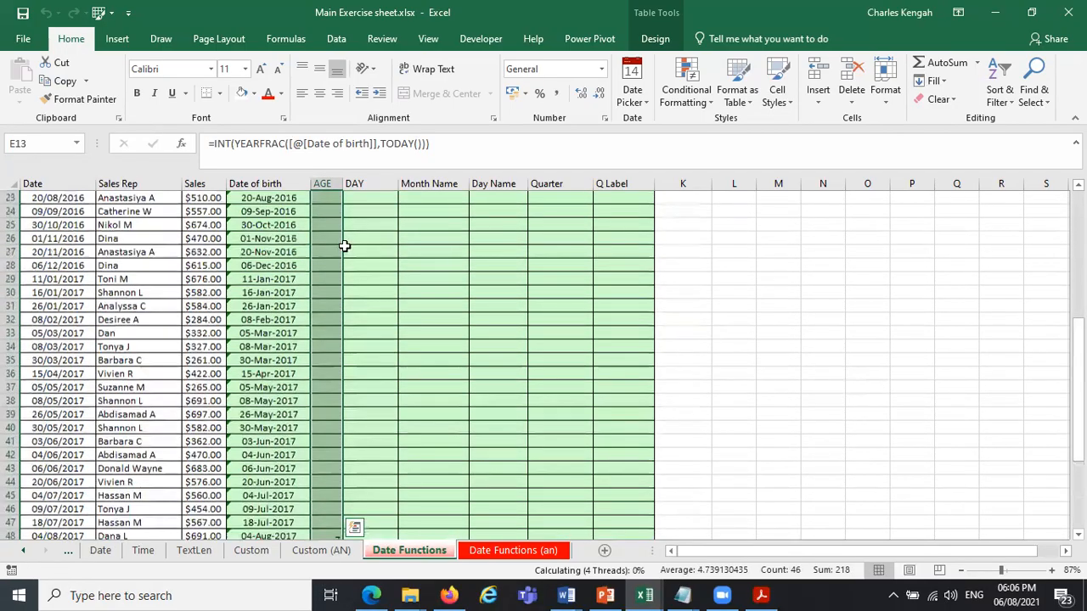
pyautogui.scroll(4, 333, 235)
pyautogui.click(328, 227)
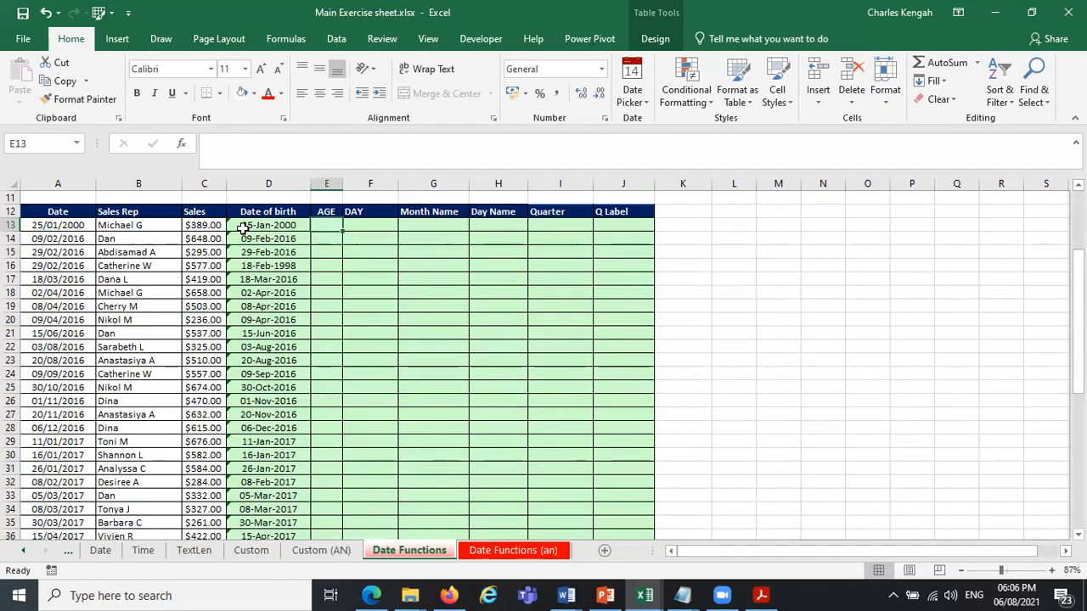
# Look over the Date of birth column down to the last row and check the workbook's list of defined names.
pyautogui.moveTo(264, 226); pyautogui.dragTo(276, 499)
pyautogui.click(147, 376)
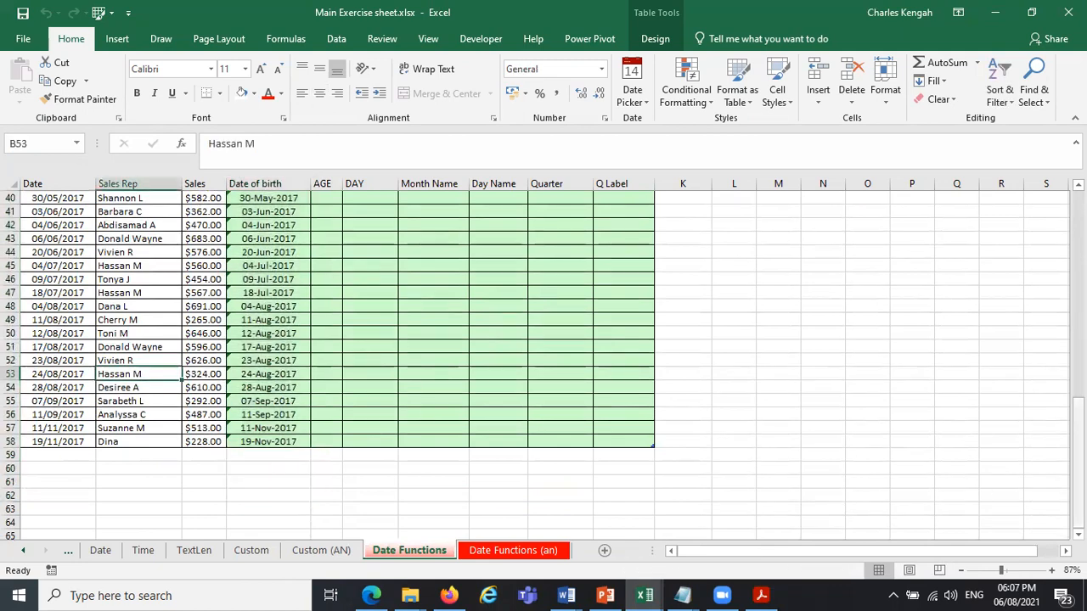
pyautogui.scroll(10, 789, 314)
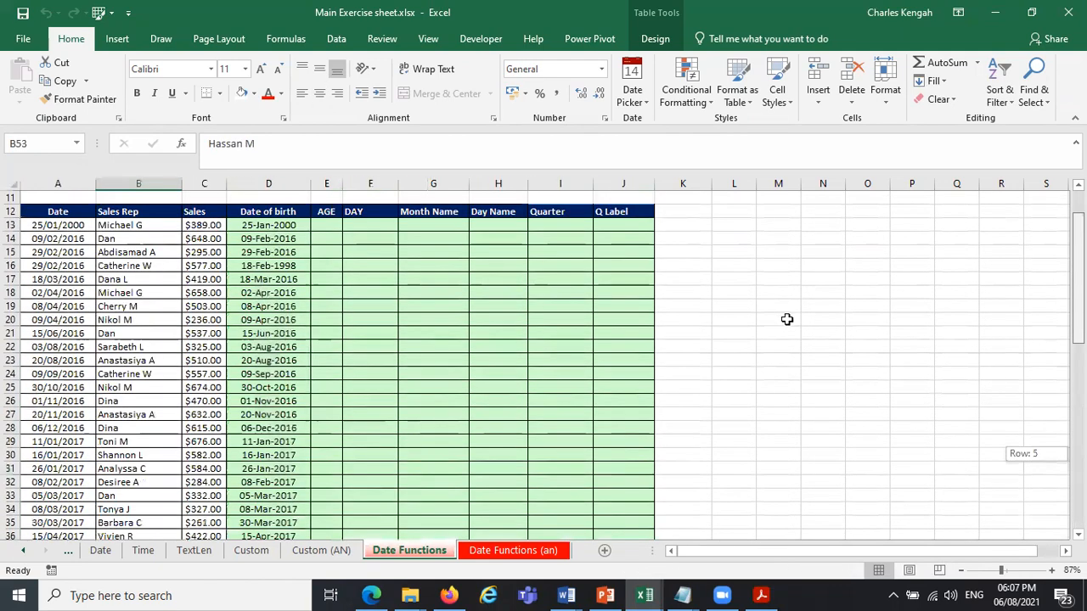
pyautogui.click(788, 320)
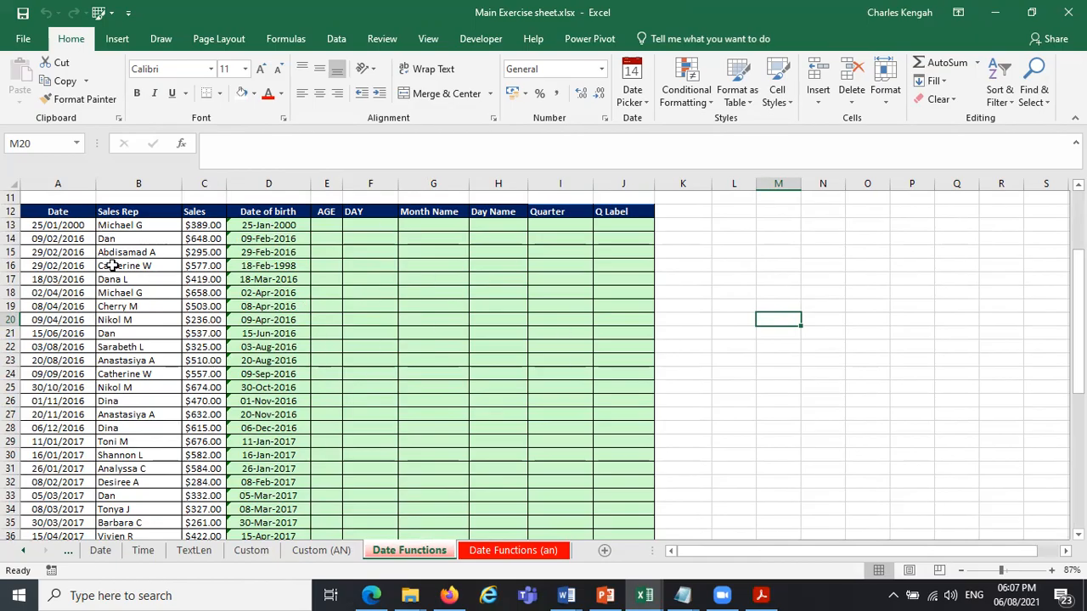
pyautogui.click(77, 144)
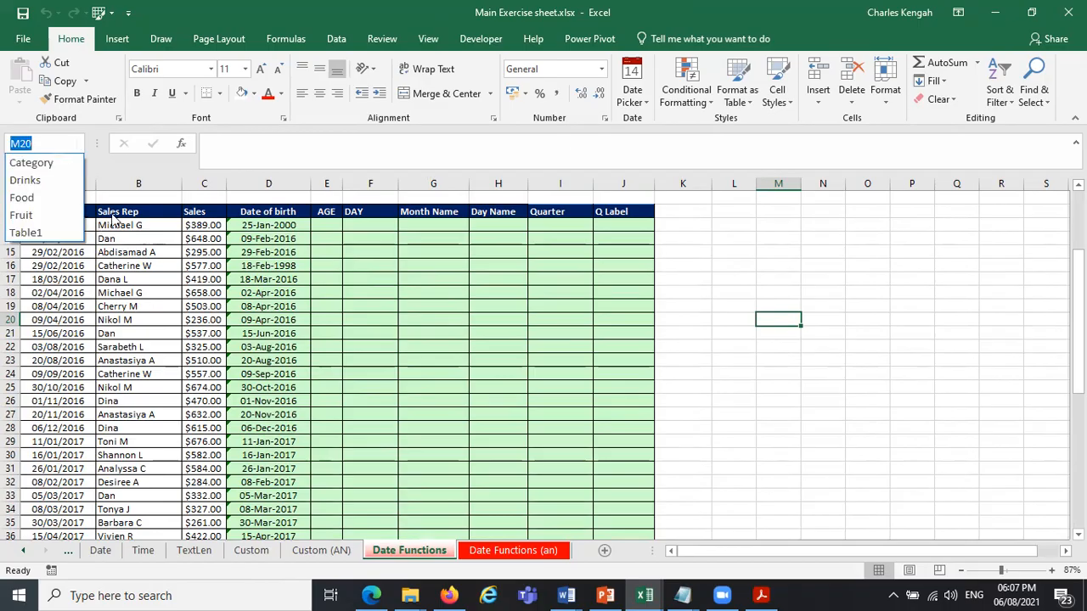
pyautogui.click(78, 222)
# Select the whole table from the Date header in A12 to J58 and apply a light blue banded Medium table style.
pyautogui.click(57, 213)
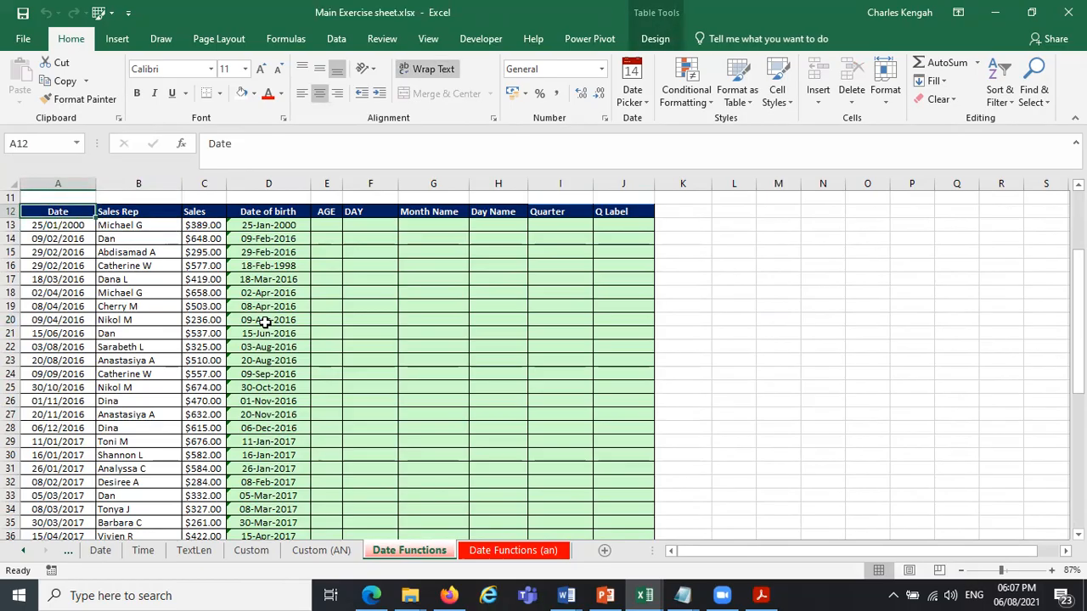
pyautogui.hotkey('ctrl', 'shift', 'Right')
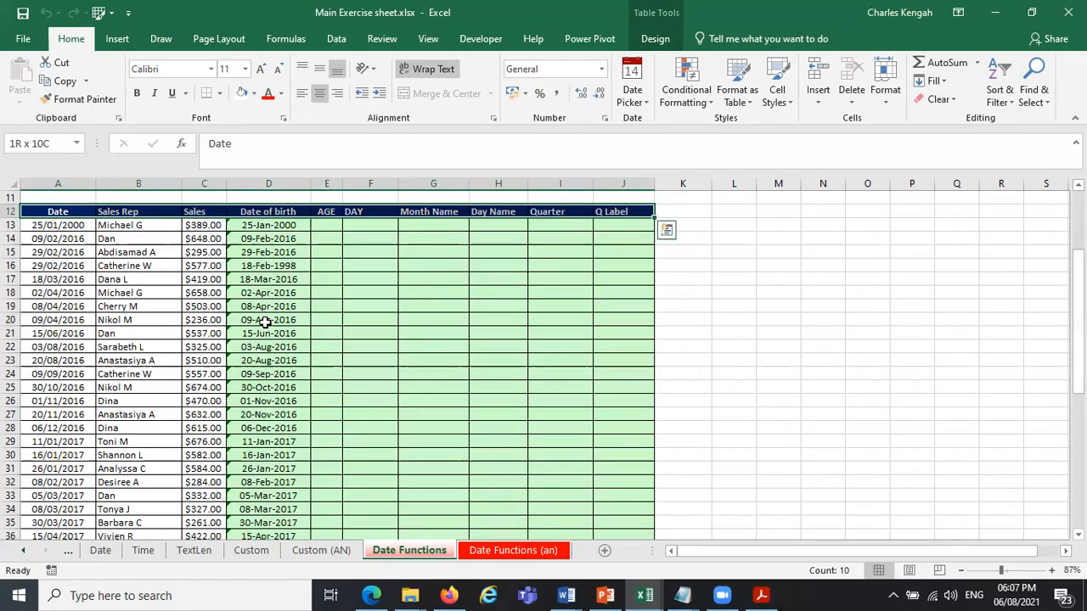
pyautogui.hotkey('ctrl', 'shift', 'Down')
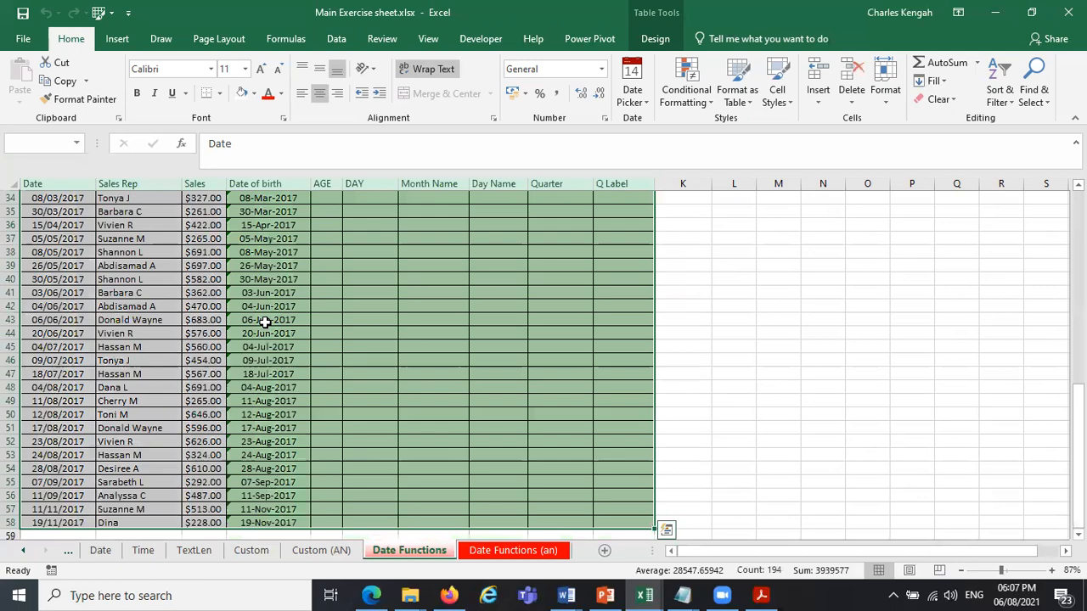
pyautogui.moveTo(1079, 410); pyautogui.dragTo(1079, 276)
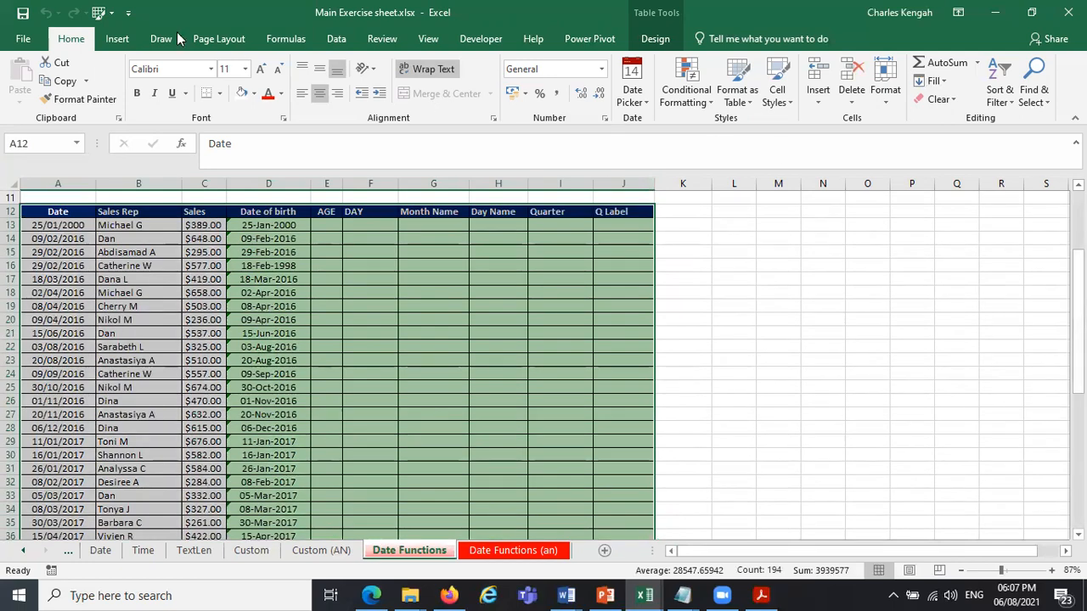
pyautogui.click(748, 102)
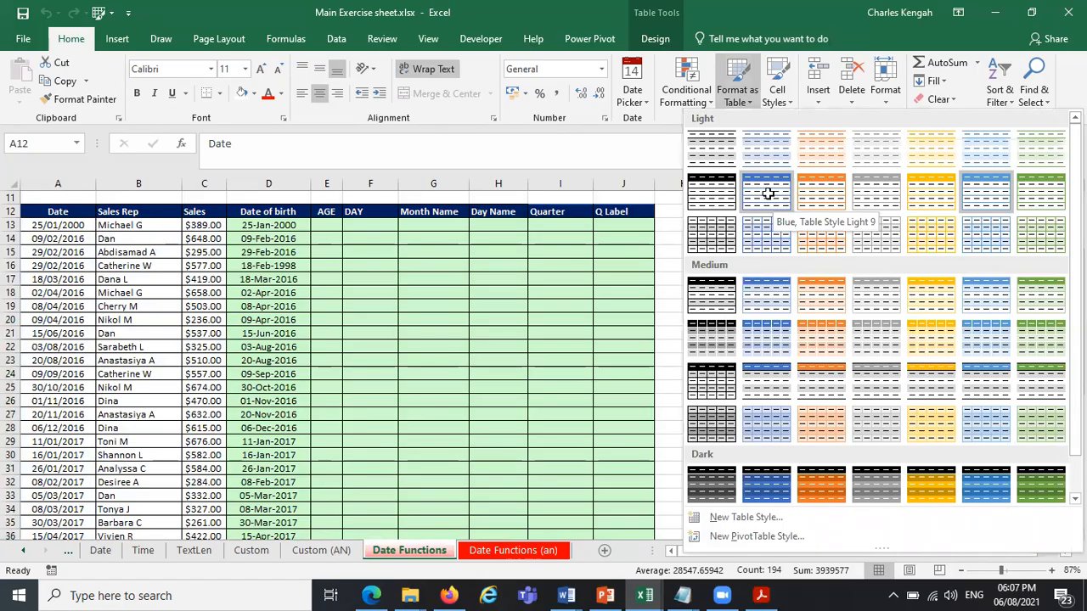
pyautogui.click(769, 200)
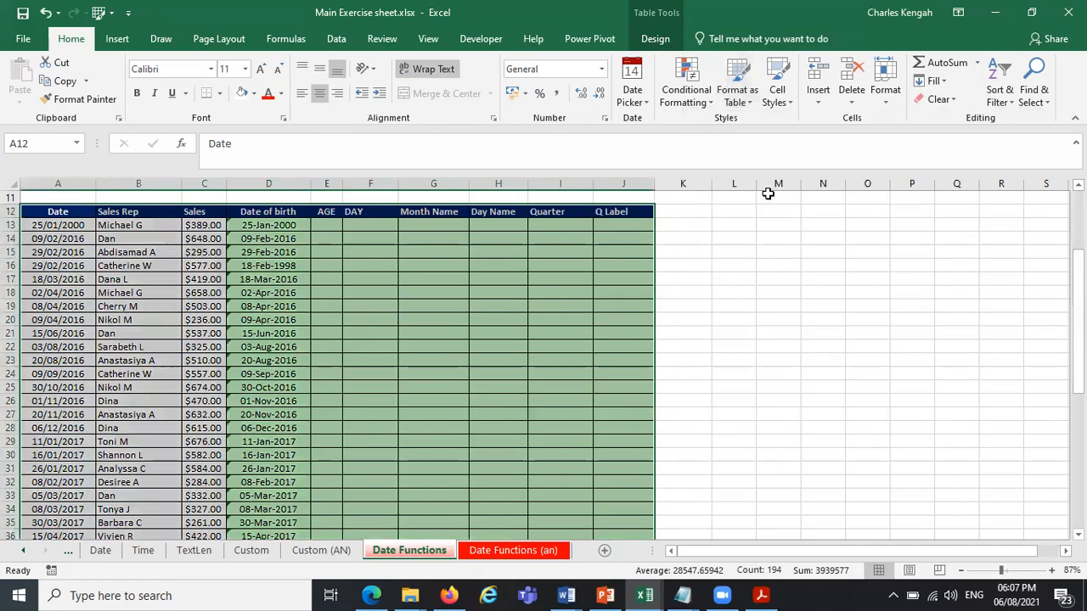
pyautogui.click(735, 92)
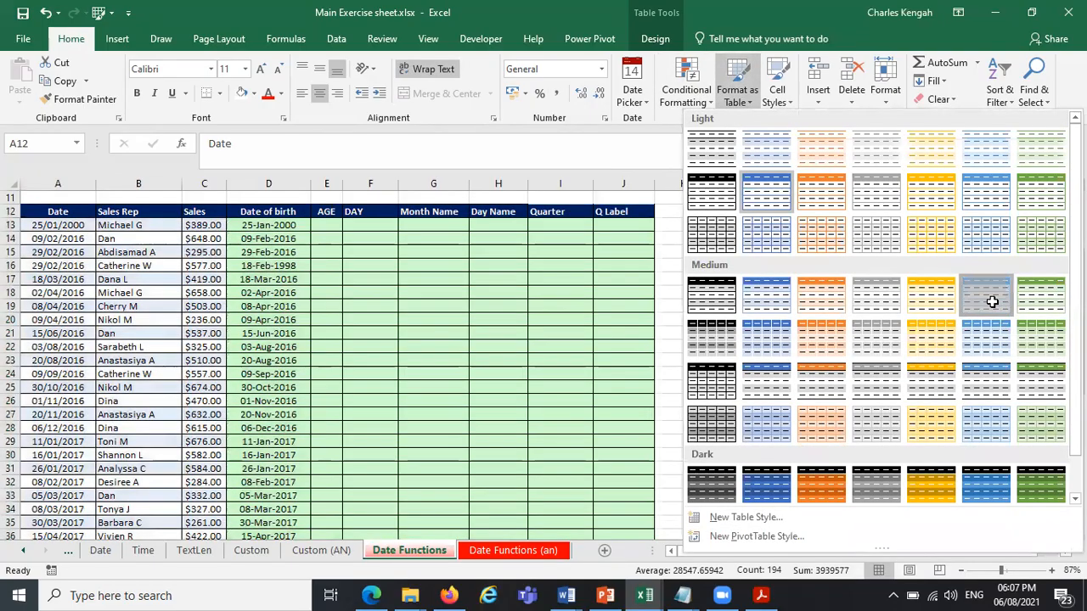
pyautogui.click(992, 302)
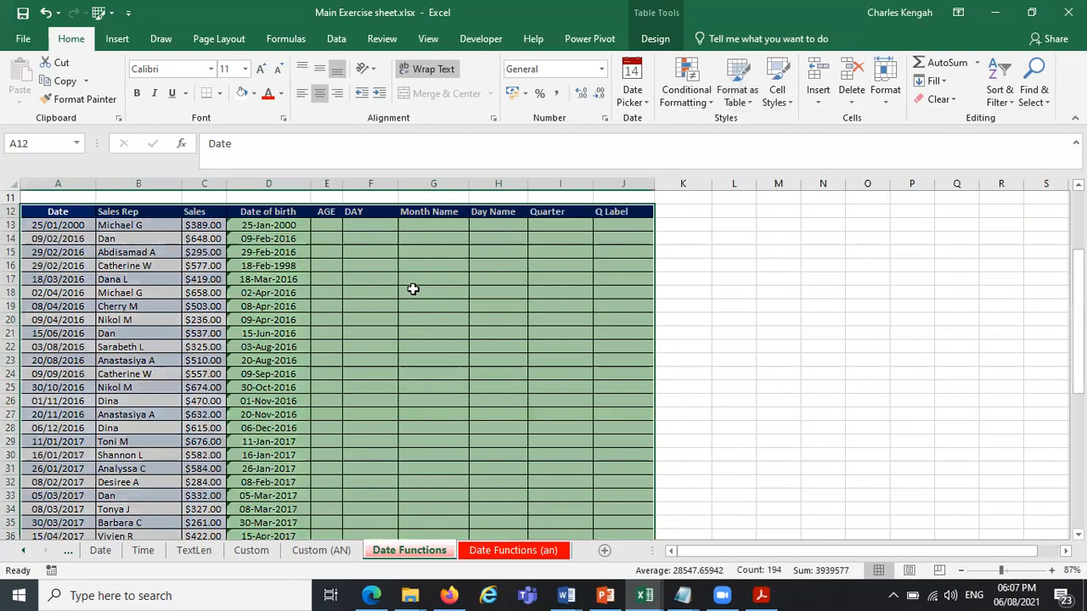
pyautogui.click(413, 289)
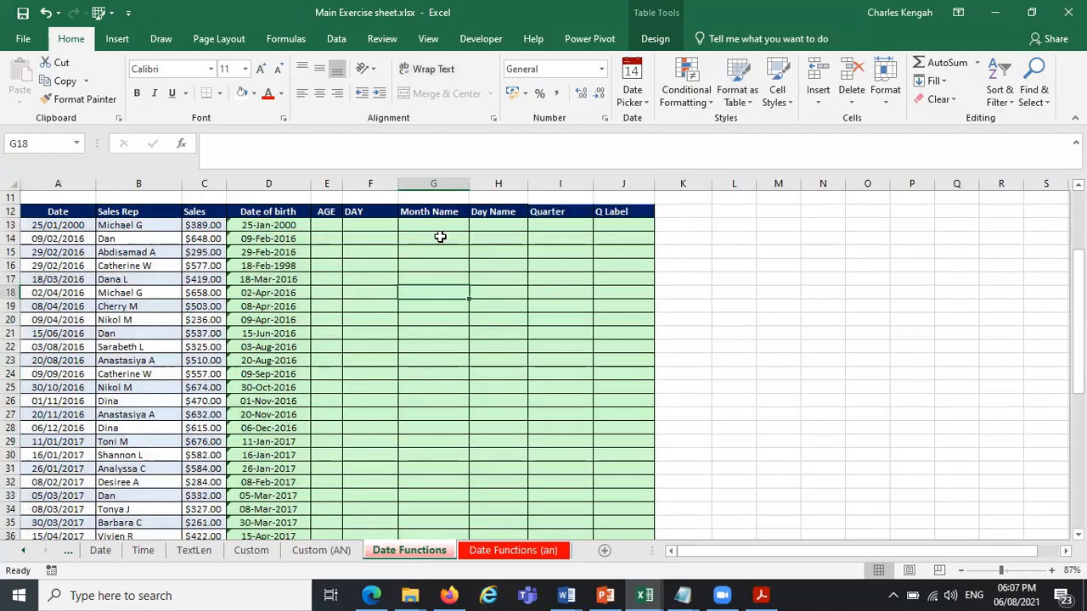
# Check the table's name and style options, and look over its rows on the Date Functions sheet.
pyautogui.click(655, 39)
pyautogui.click(362, 317)
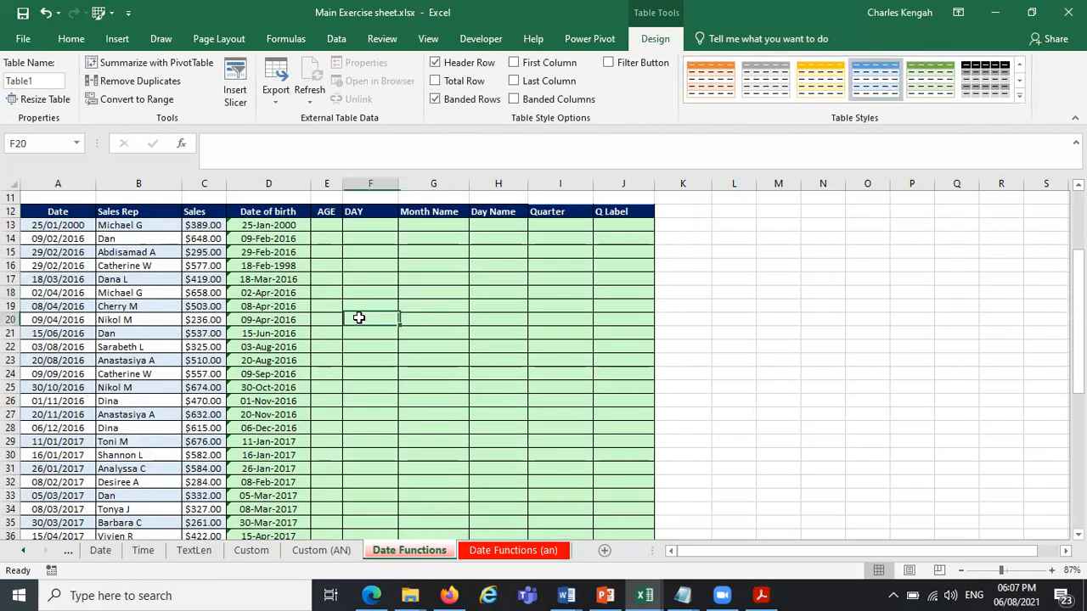
pyautogui.click(282, 306)
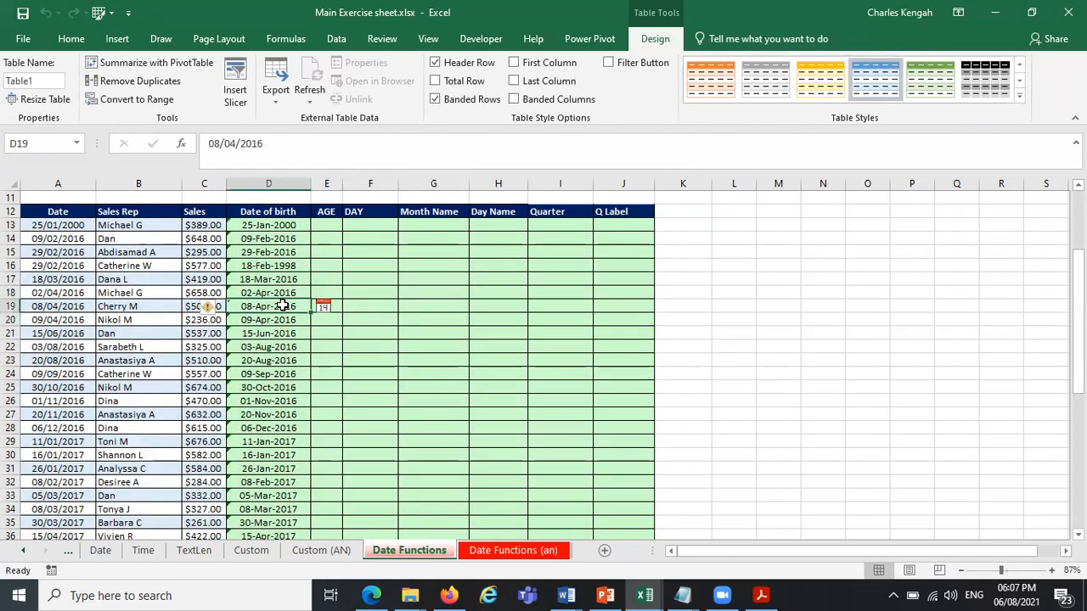
pyautogui.click(361, 265)
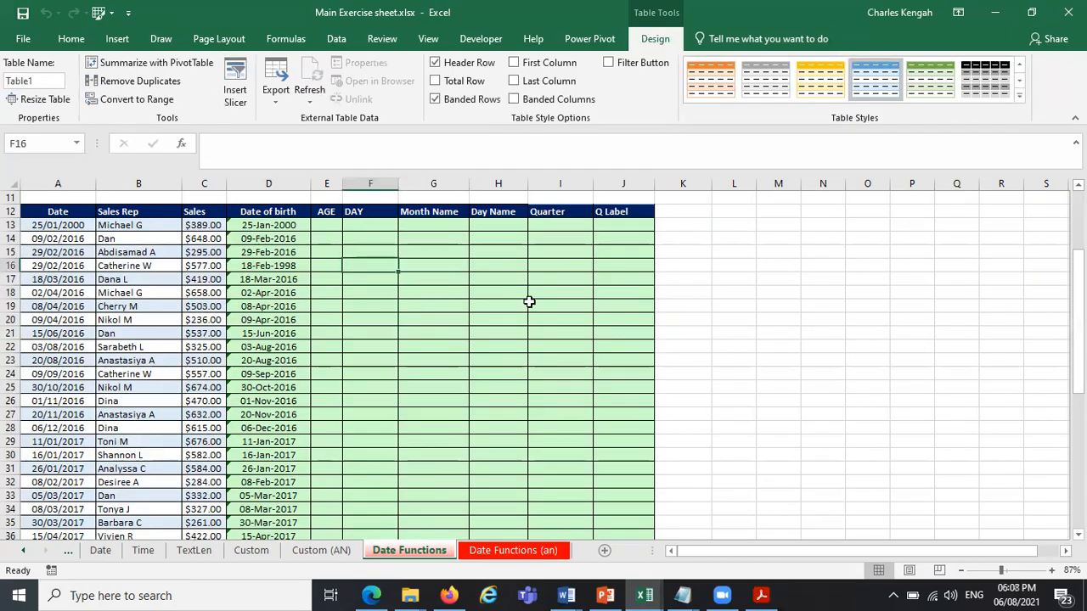
pyautogui.moveTo(122, 243); pyautogui.dragTo(129, 435)
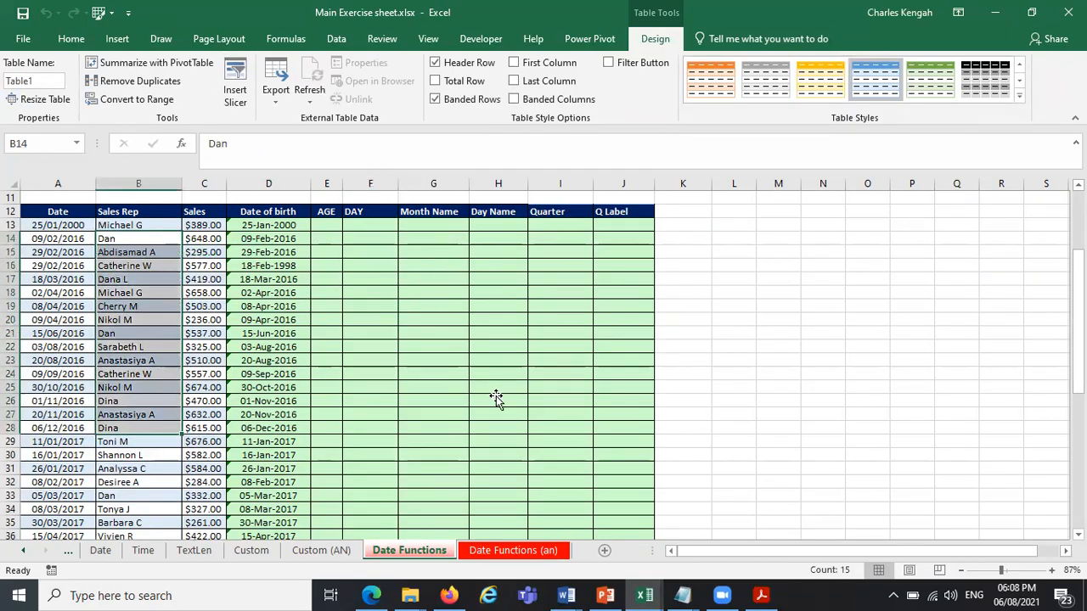
pyautogui.click(495, 399)
# Format A12:J58 on the Date Functions (an) sheet as a blue-styled table with headers, and hide its filter buttons.
pyautogui.click(499, 551)
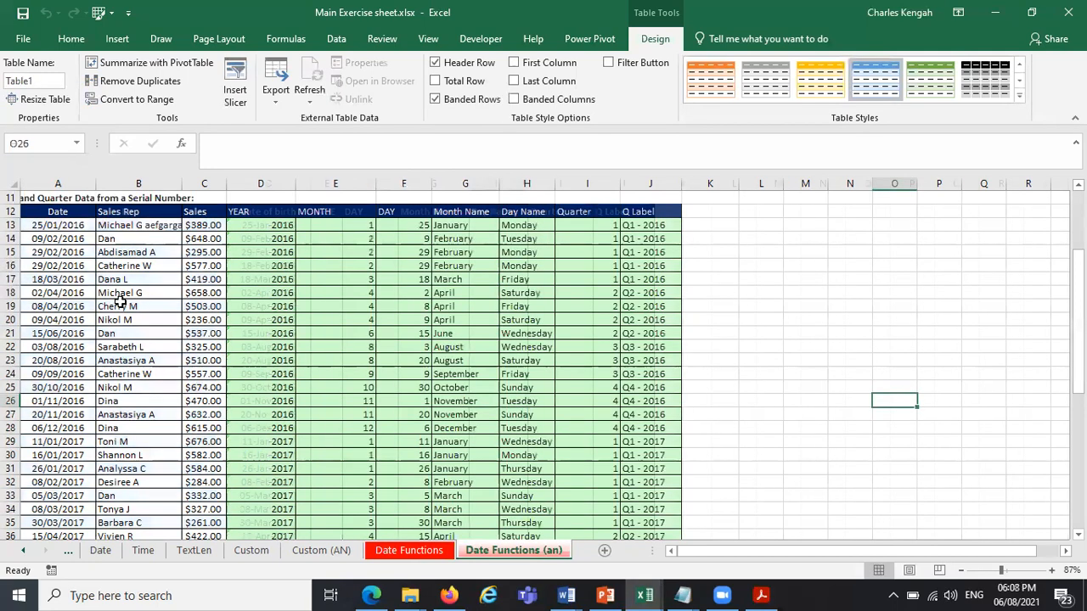
pyautogui.click(65, 214)
pyautogui.hotkey('ctrl', 'shift', 'Right')
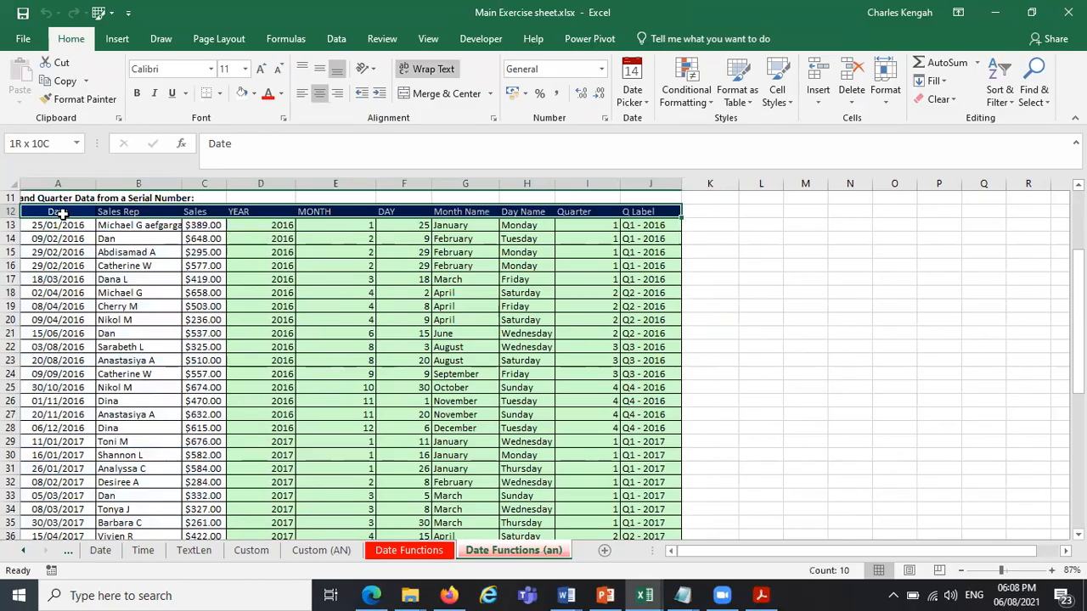
pyautogui.hotkey('ctrl', 'shift', 'Down')
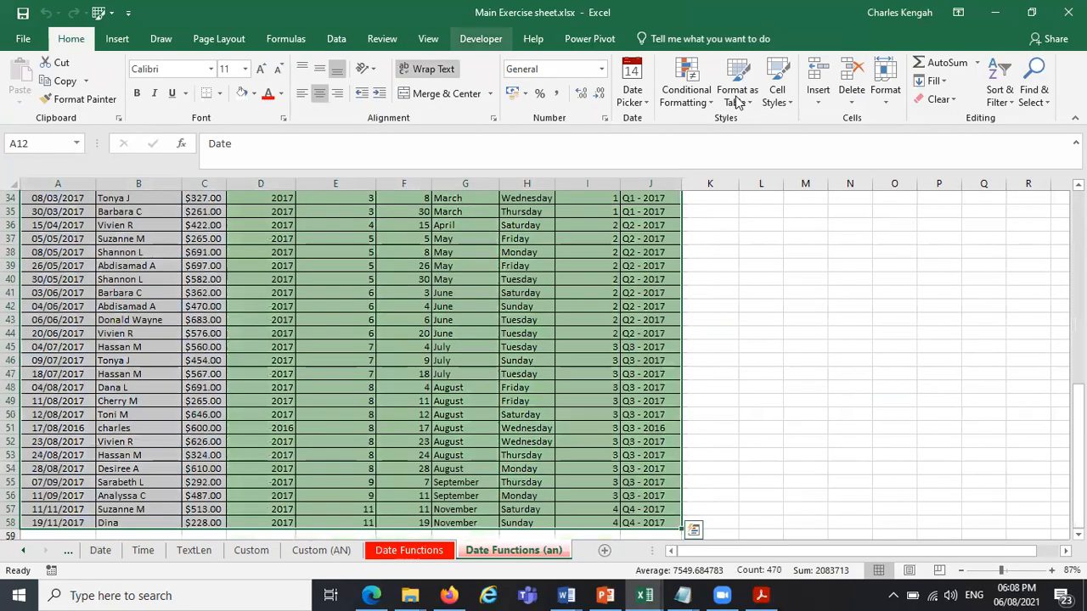
pyautogui.click(737, 89)
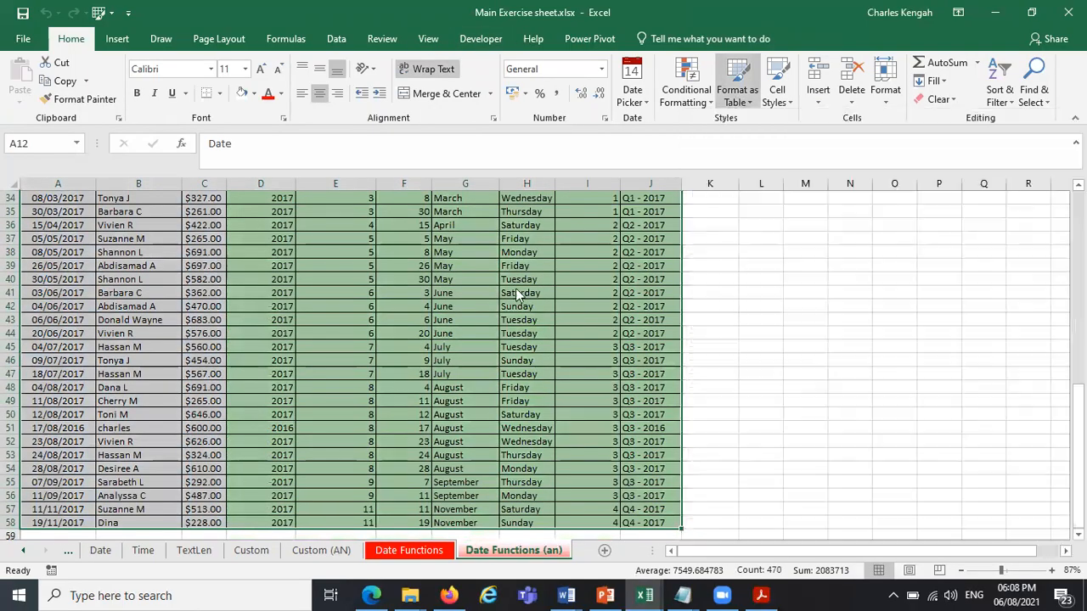
pyautogui.click(767, 192)
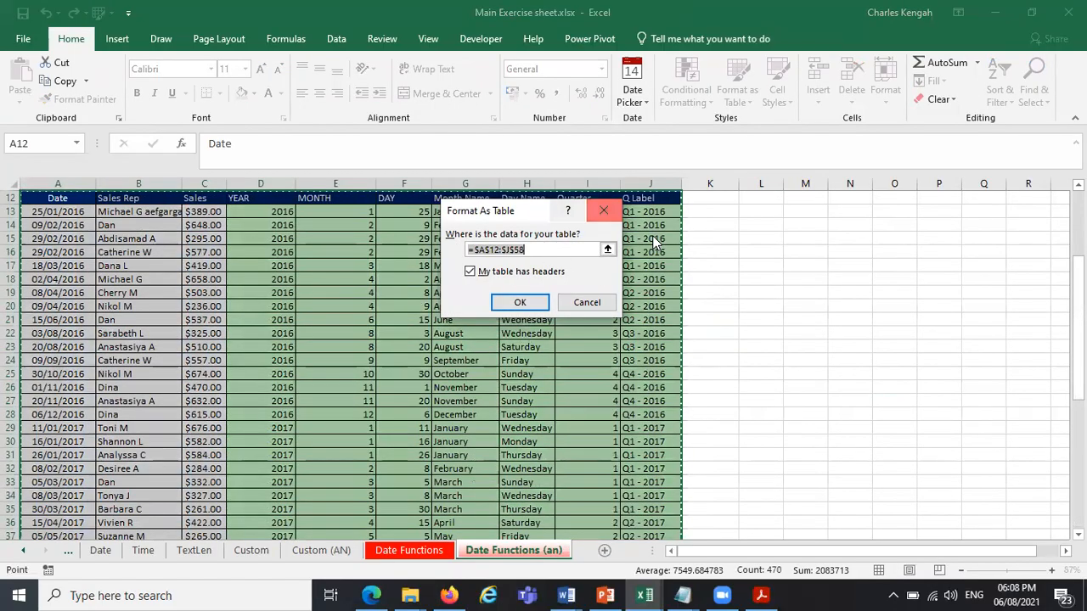
pyautogui.click(508, 304)
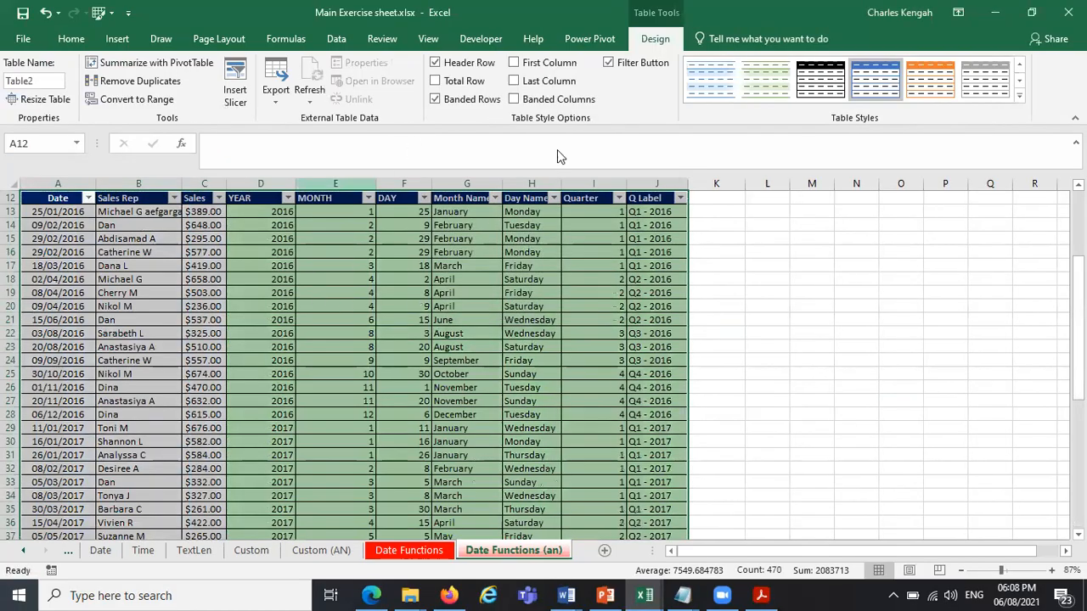
pyautogui.click(609, 62)
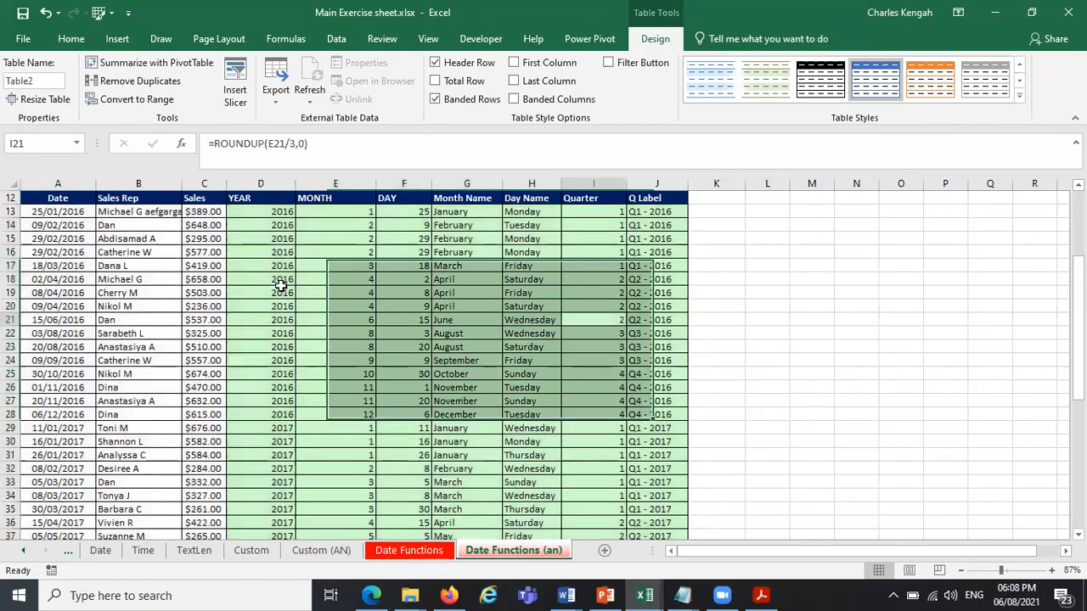
# Try a green banded style on the Date Functions (an) table and undo the style change.
pyautogui.click(280, 293)
pyautogui.click(768, 89)
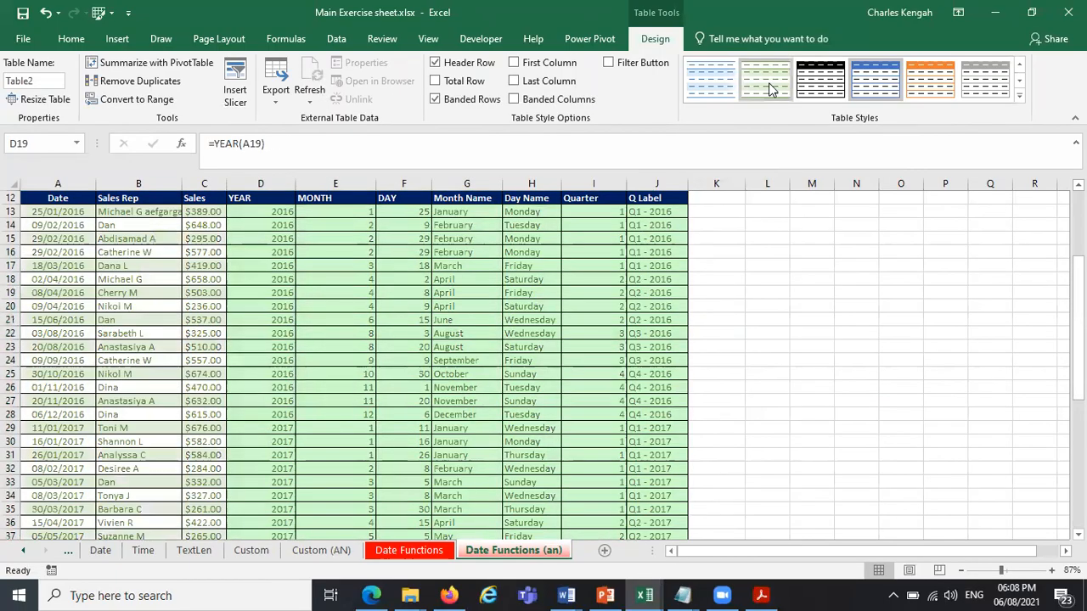
pyautogui.click(714, 315)
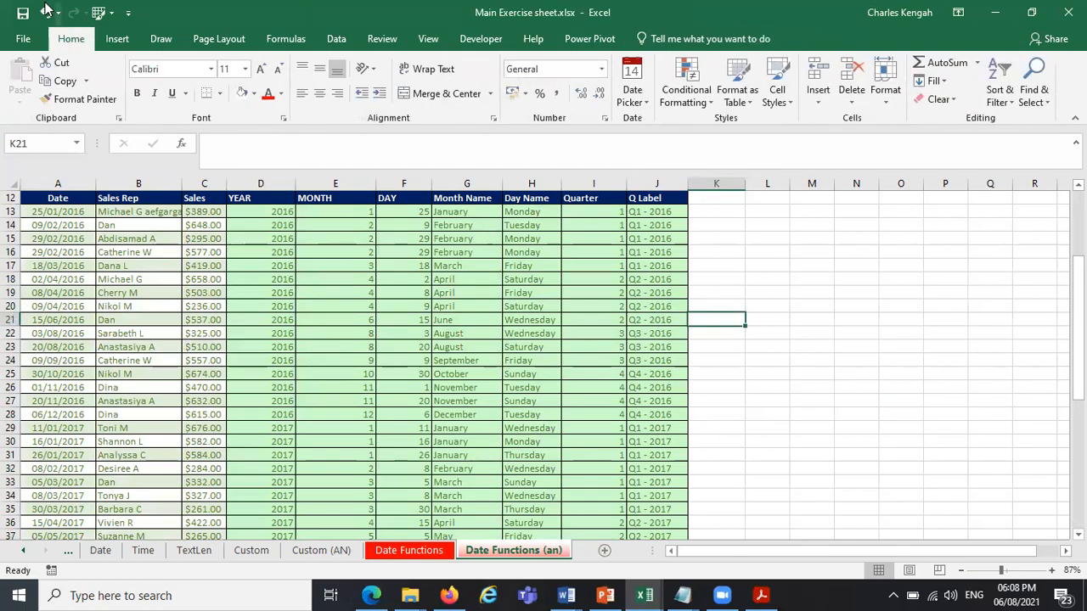
pyautogui.hotkey('ctrl', 'z')
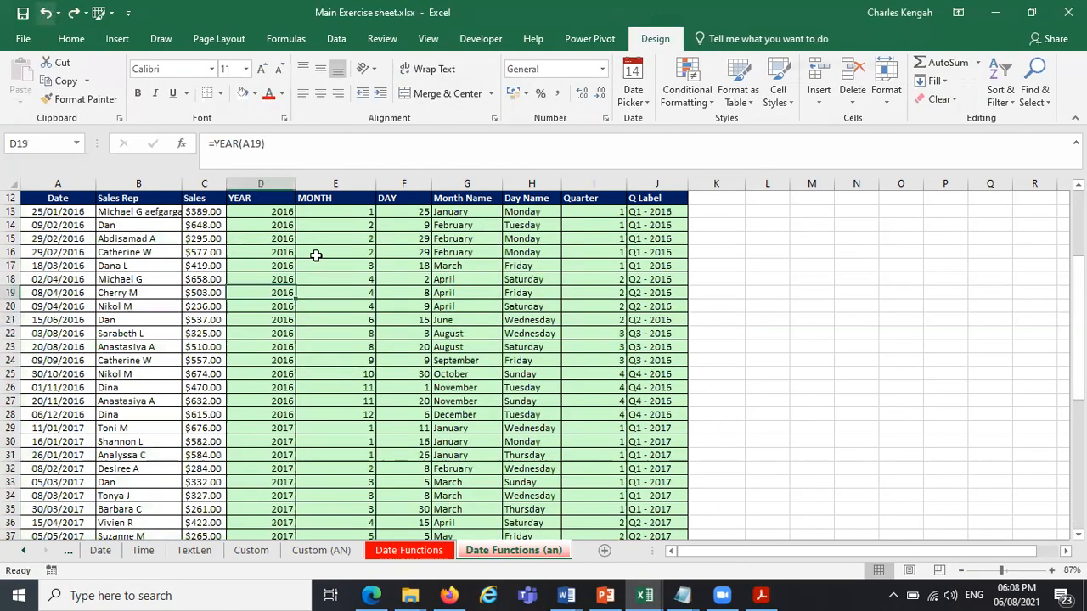
# Return to the Date Functions sheet and look over the empty cells in row 13 from AGE to Q Label.
pyautogui.hotkey('ctrl', 'pageup')
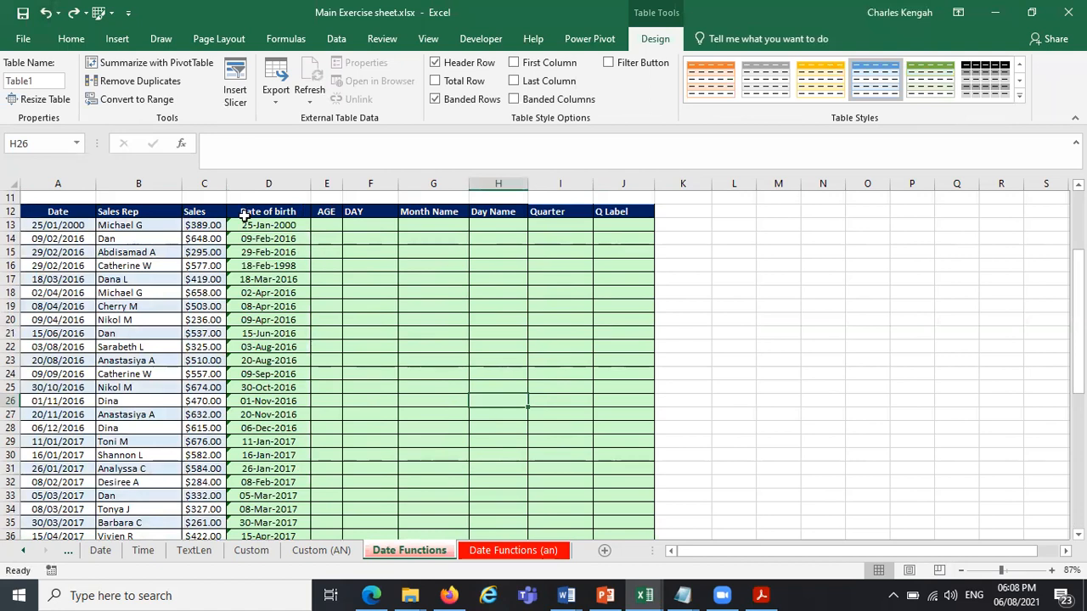
pyautogui.click(331, 225)
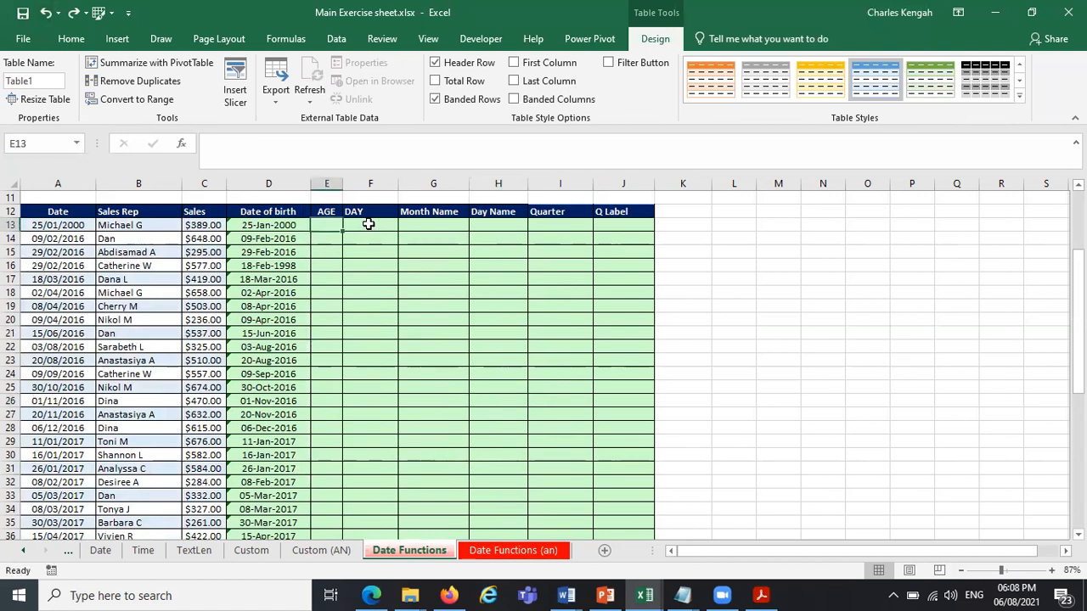
pyautogui.press('Right')
pyautogui.press('Right')
pyautogui.press('Right')
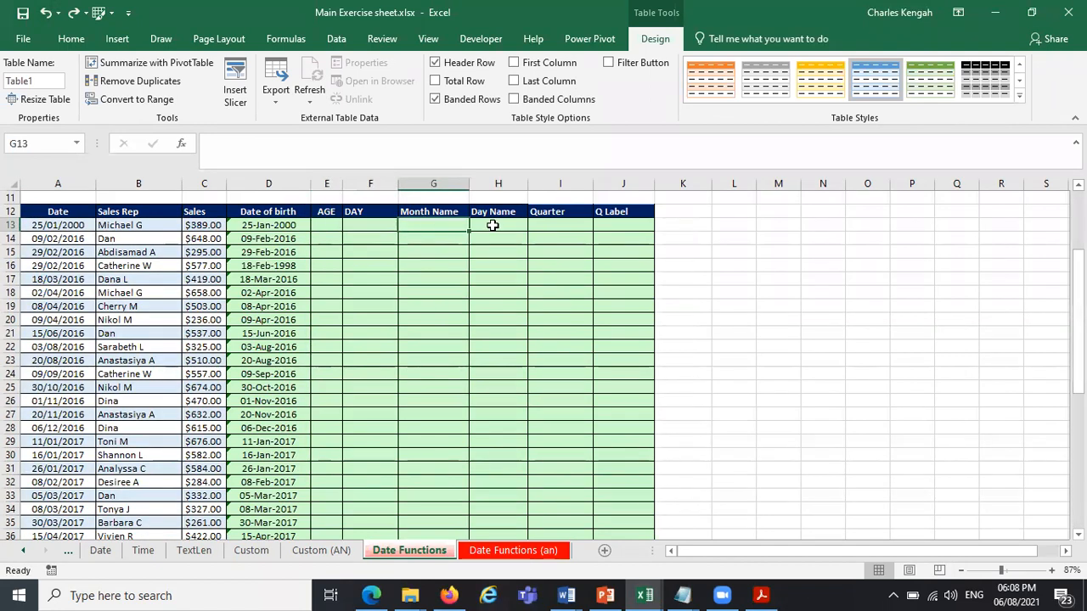
pyautogui.click(556, 225)
pyautogui.click(622, 230)
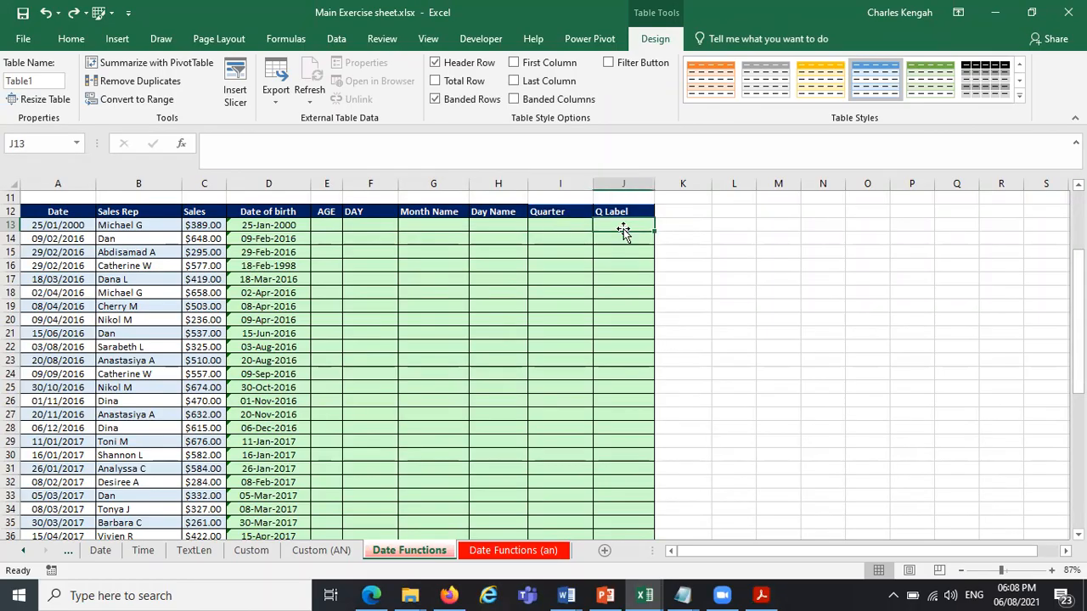
# Start a formula in E13 under AGE that nests the YEARFRAC function inside INT.
pyautogui.click(321, 226)
pyautogui.write('=')
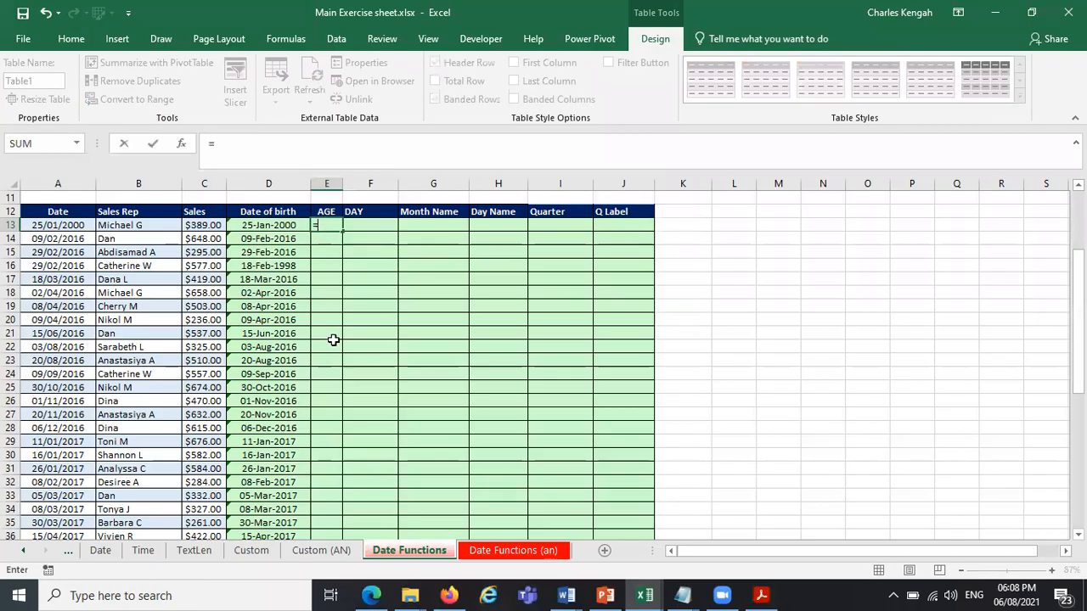
pyautogui.write('INT')
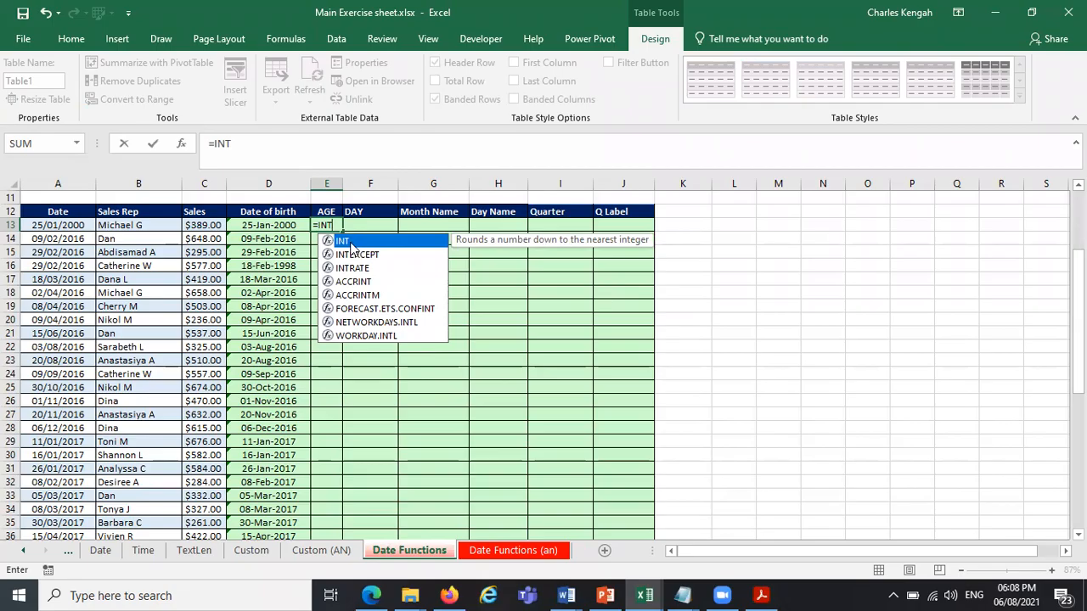
pyautogui.doubleClick(360, 244)
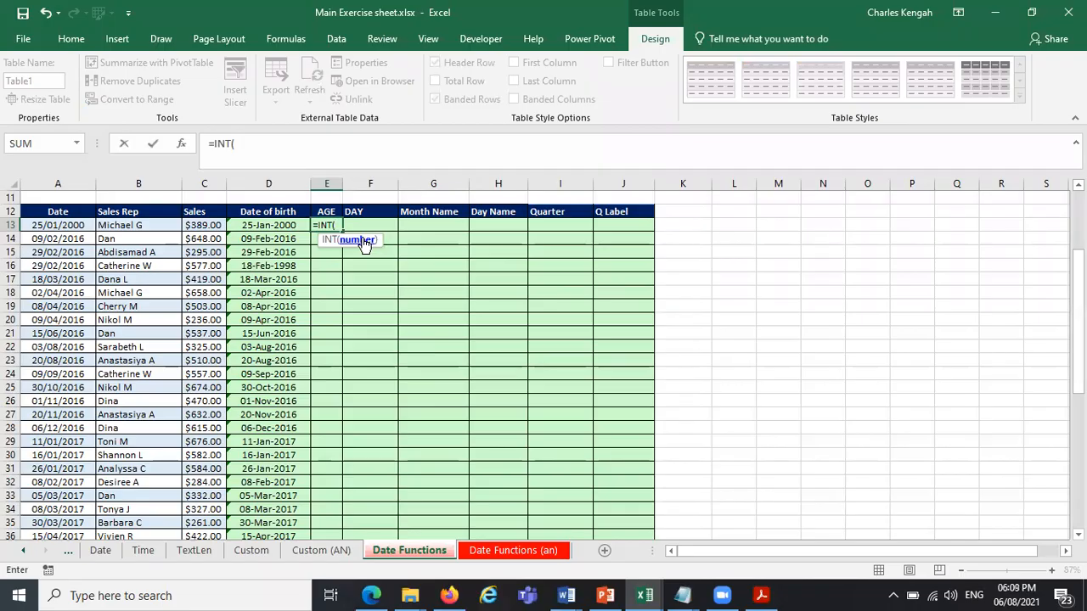
pyautogui.write('YEA')
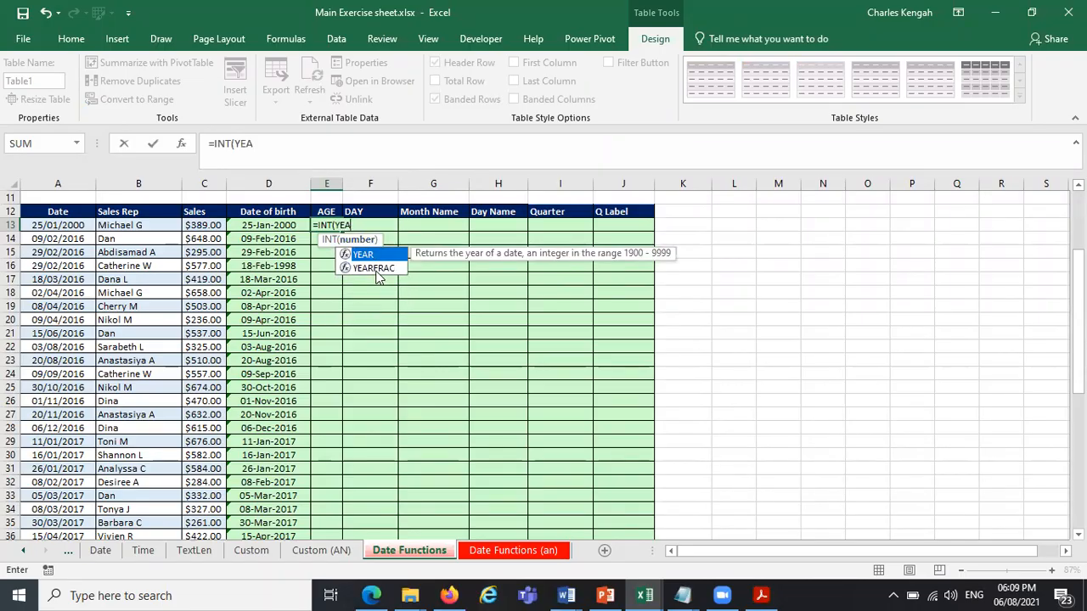
pyautogui.doubleClick(379, 270)
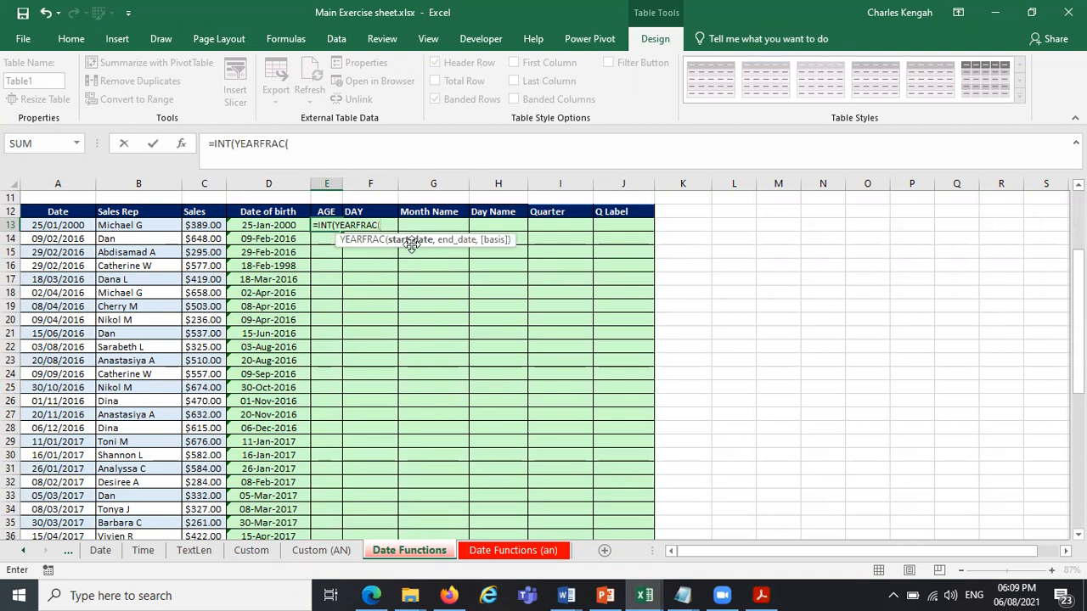
# Give YEARFRAC the row's Date of birth as start date and TODAY() as end date, and close its bracket.
pyautogui.click(272, 225)
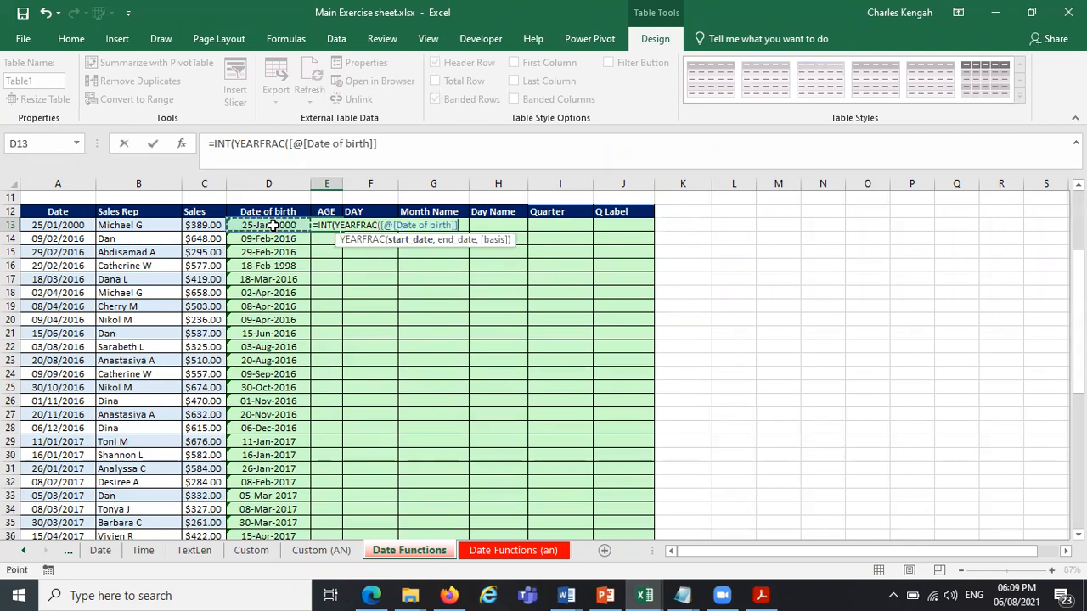
pyautogui.write(',')
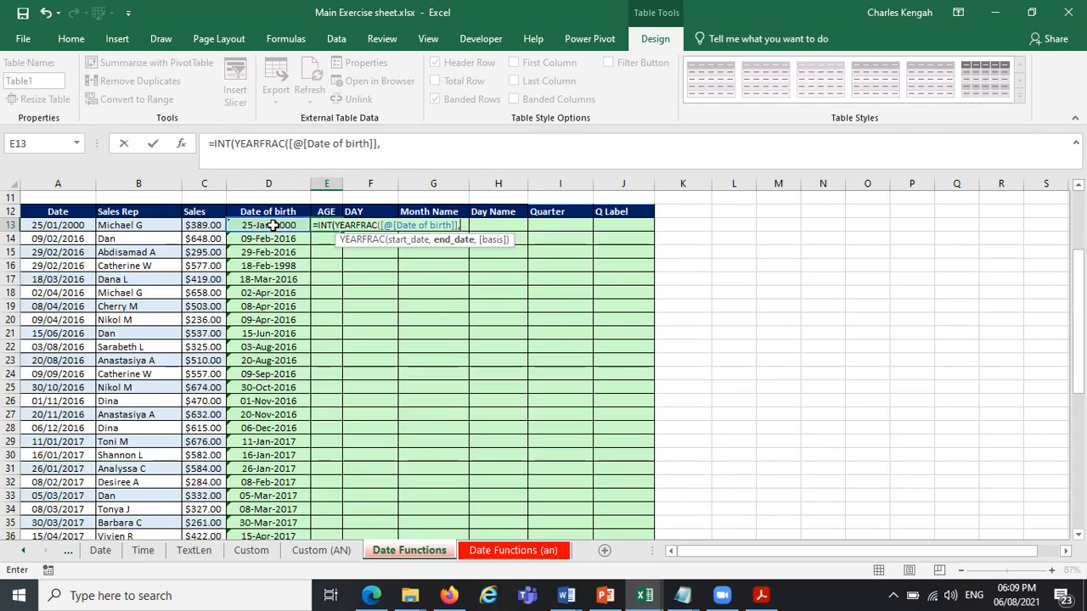
pyautogui.write('TOD')
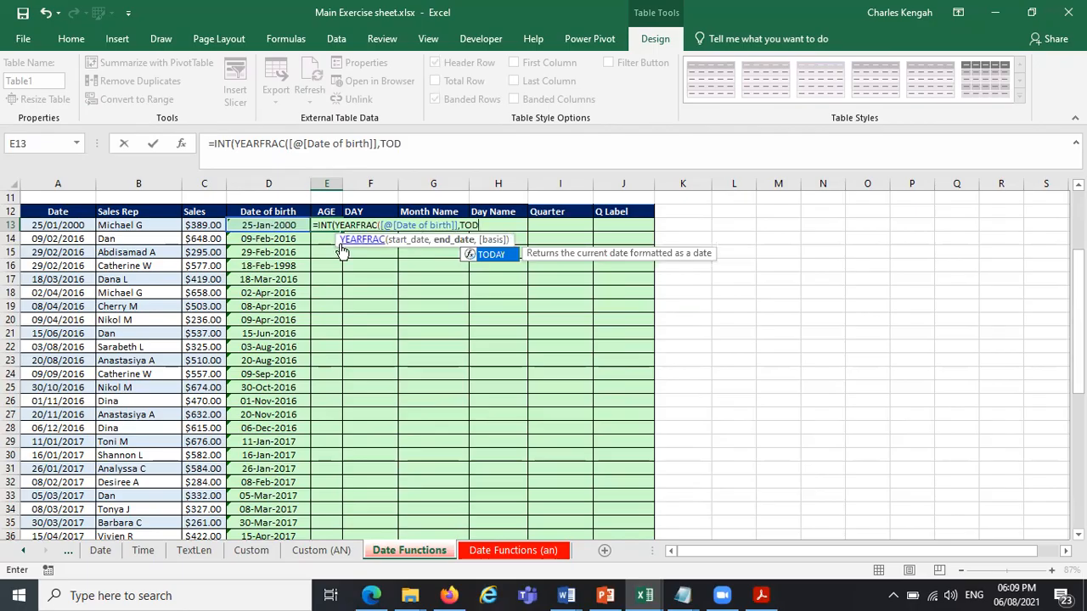
pyautogui.doubleClick(492, 254)
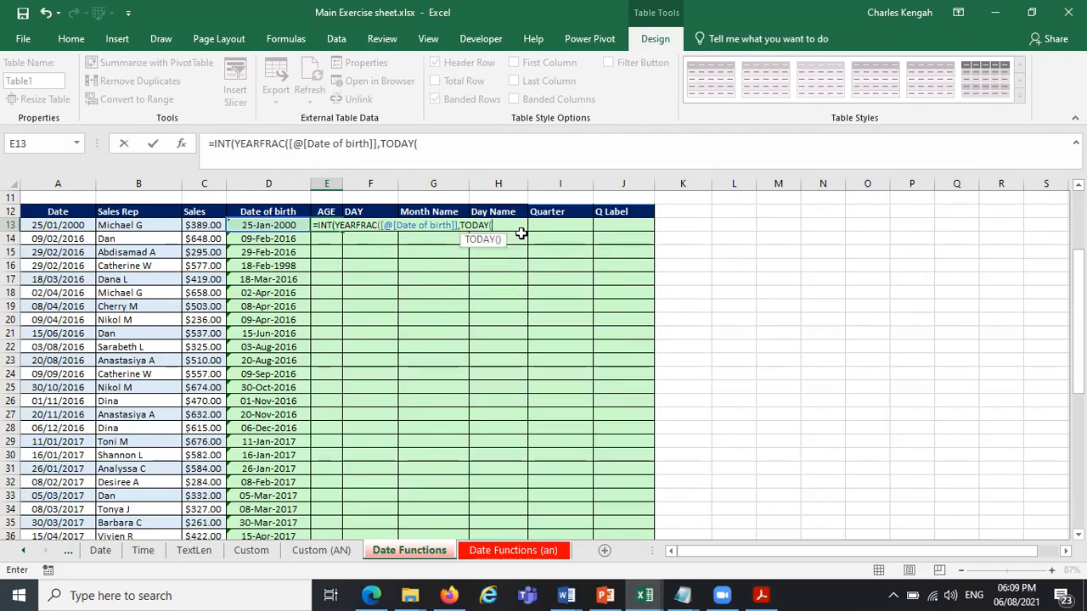
pyautogui.write(')')
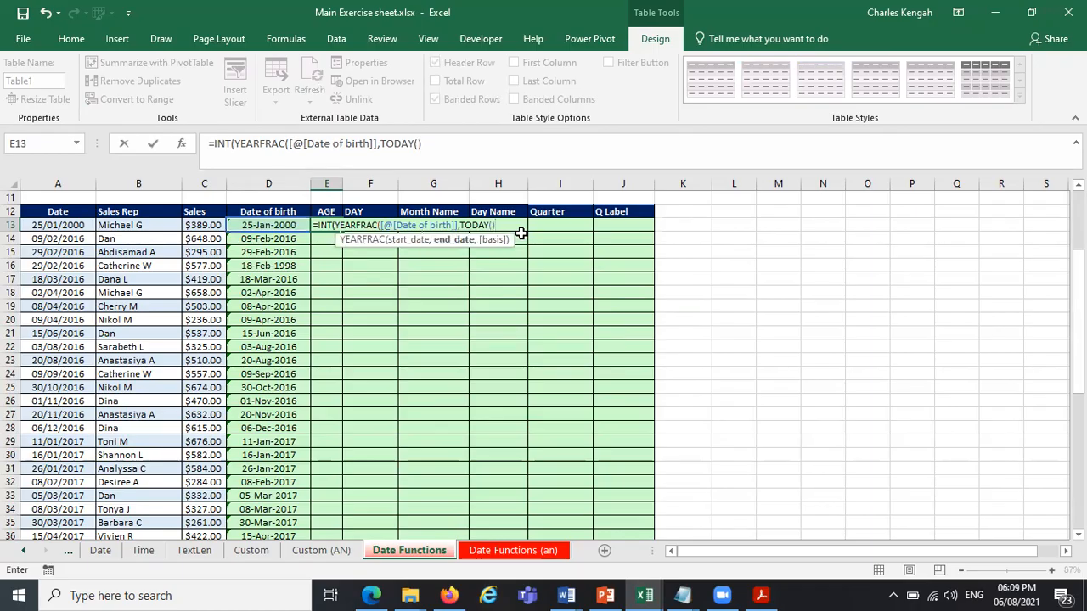
pyautogui.write(')')
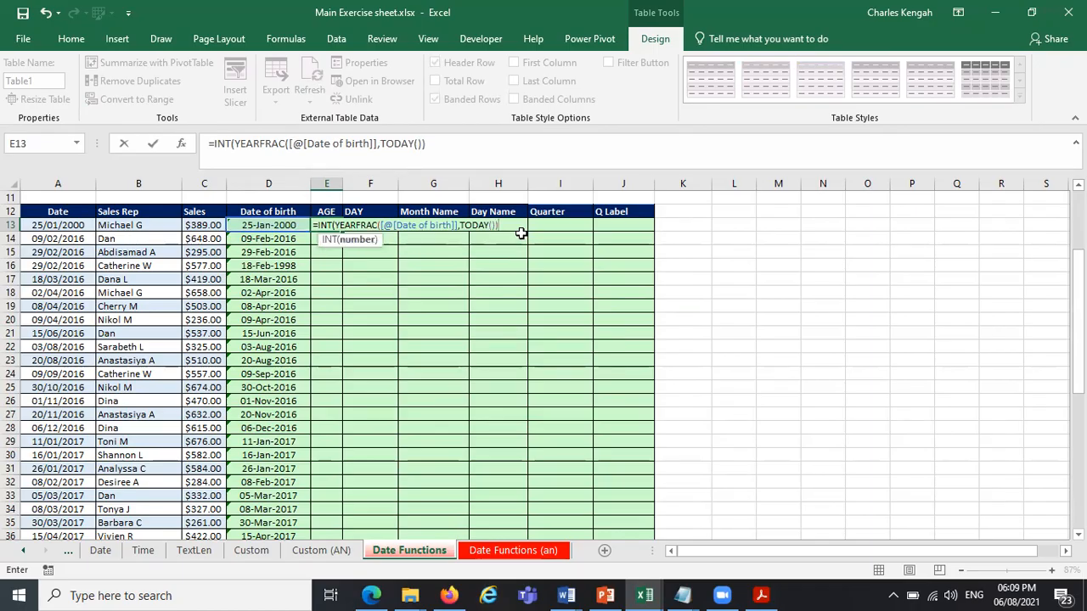
# Examine the opening and closing brackets of INT, YEARFRAC and TODAY in the AGE formula.
pyautogui.click(235, 144)
pyautogui.click(230, 143)
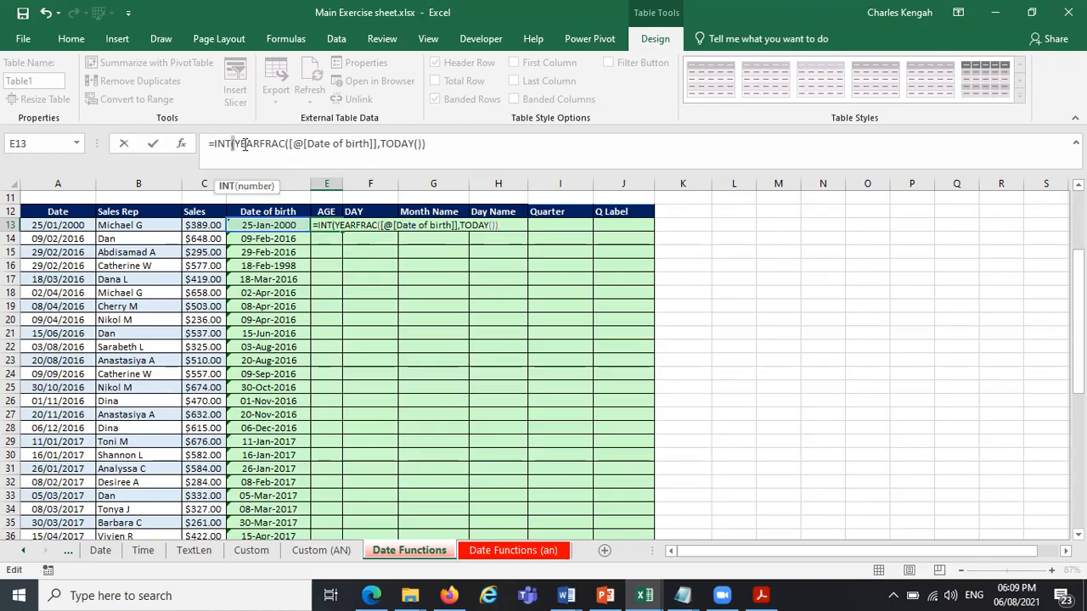
pyautogui.click(236, 144)
pyautogui.click(231, 144)
pyautogui.click(288, 143)
pyautogui.moveTo(236, 144); pyautogui.dragTo(229, 145)
pyautogui.click(287, 143)
pyautogui.click(287, 144)
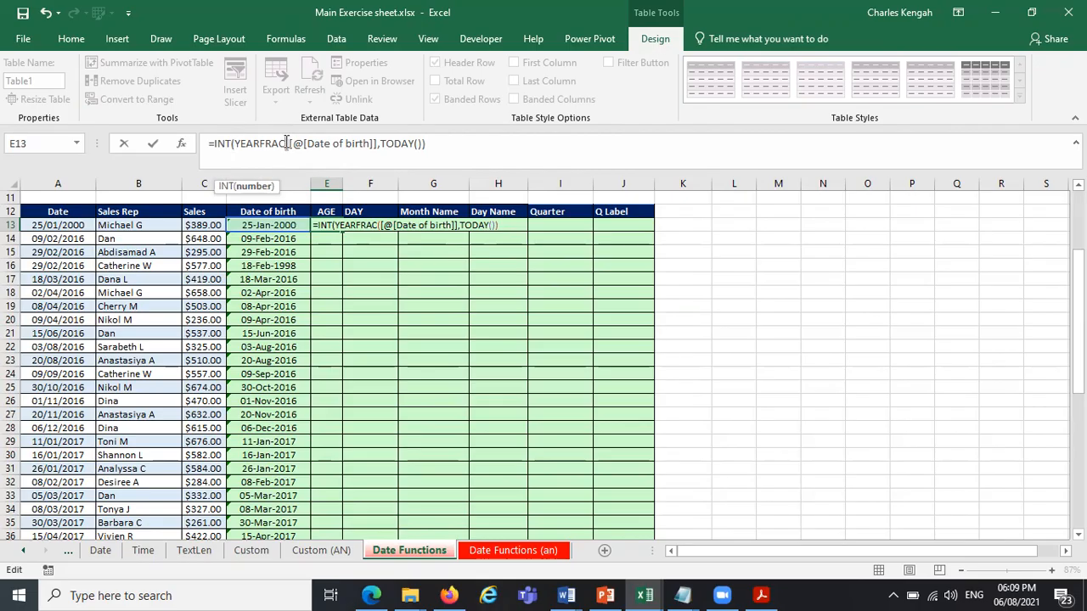
pyautogui.click(418, 144)
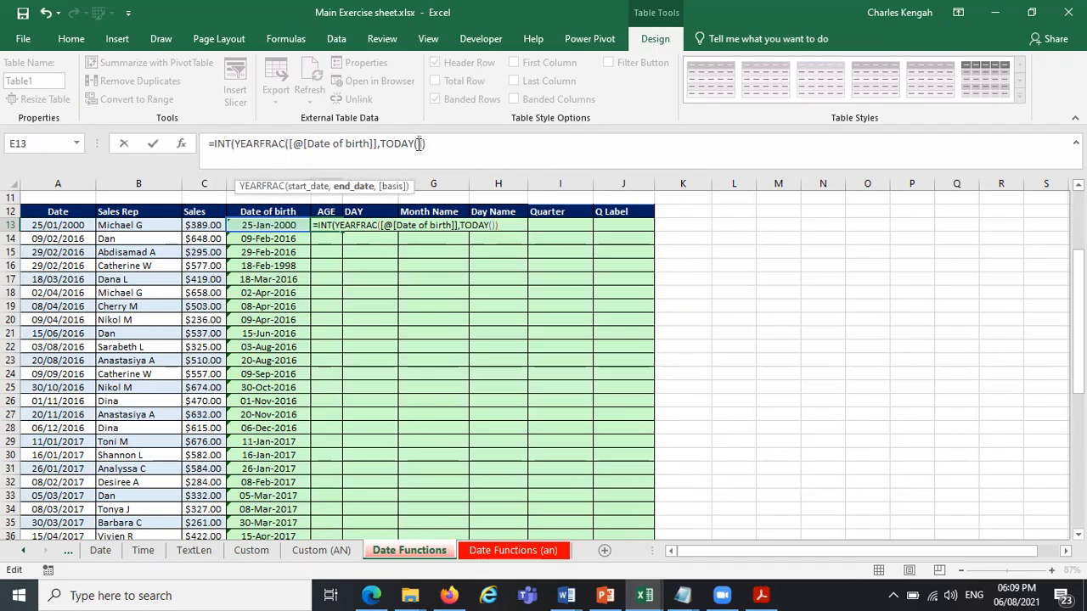
pyautogui.click(437, 144)
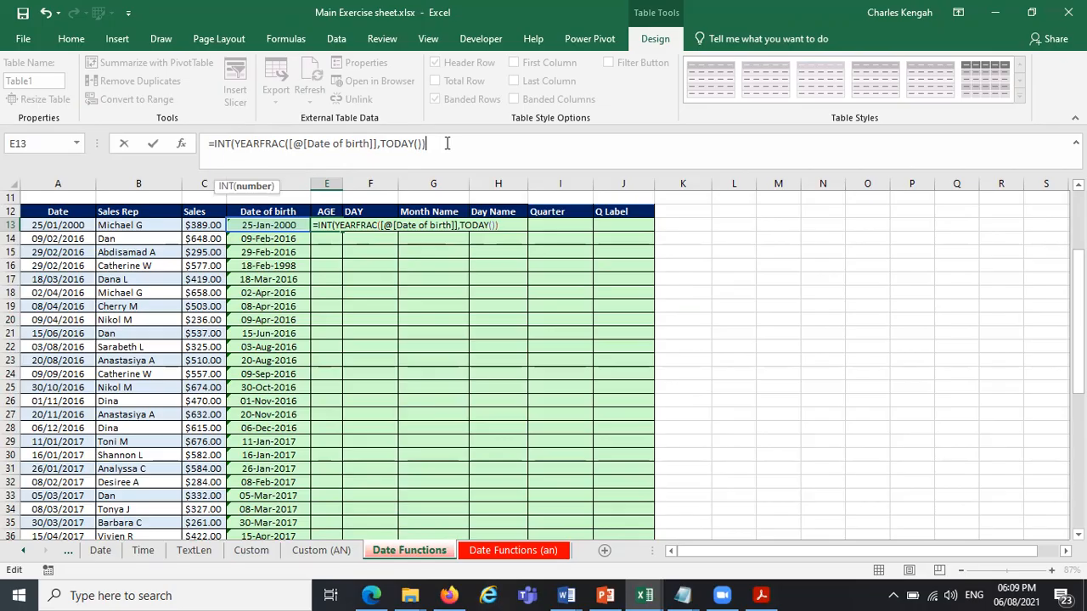
pyautogui.click(222, 141)
pyautogui.click(273, 143)
pyautogui.click(403, 145)
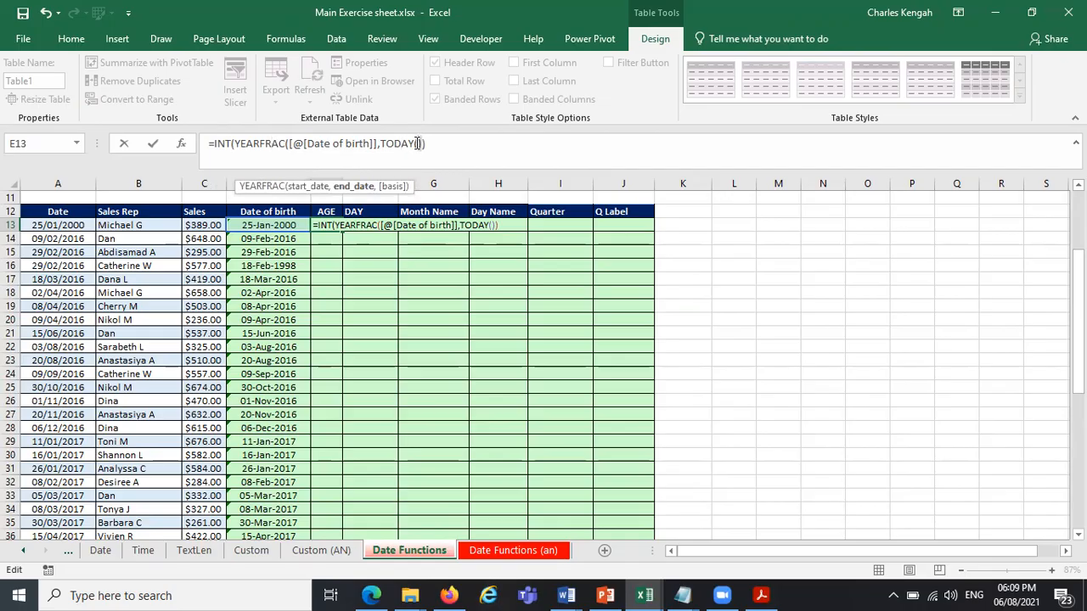
# Complete the AGE formula as =INT(YEARFRAC([@[Date of birth]],TODAY())), enter it and inspect the formula in E14.
pyautogui.click(418, 143)
pyautogui.click(425, 144)
pyautogui.click(432, 143)
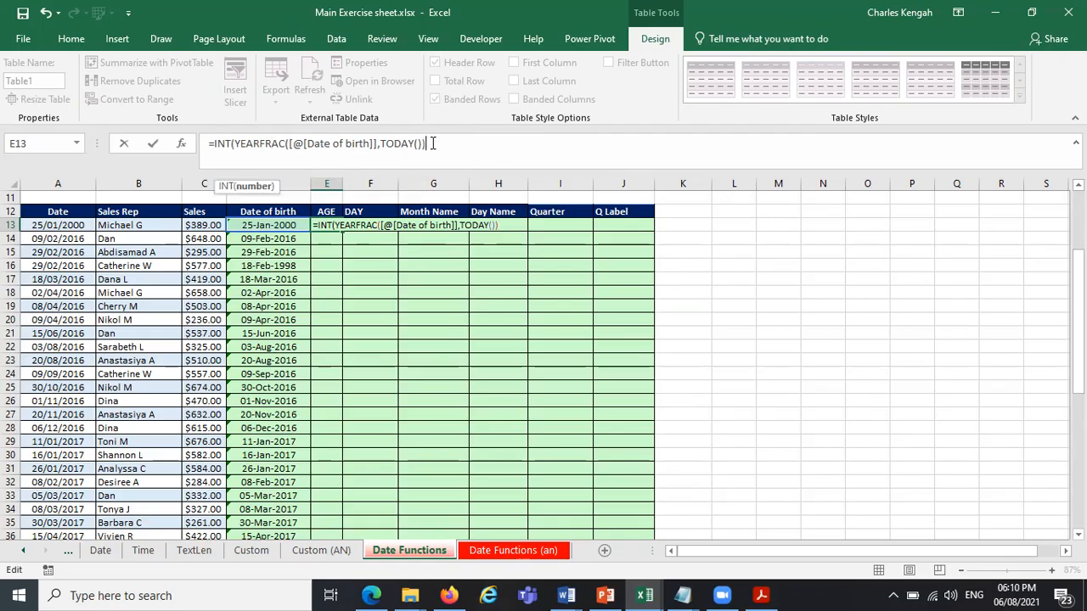
pyautogui.write(')')
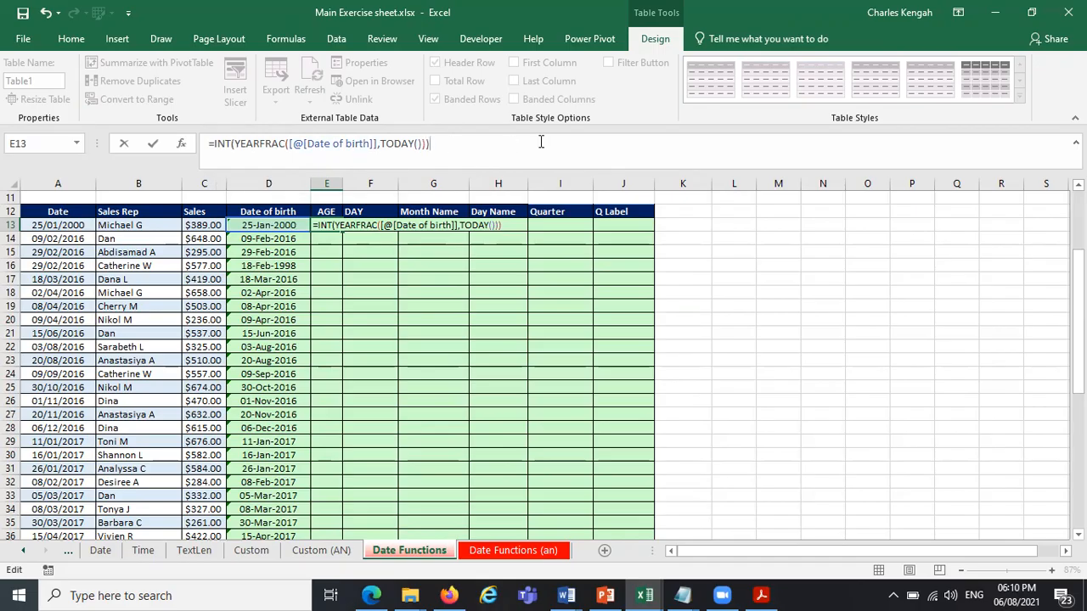
pyautogui.press('Return')
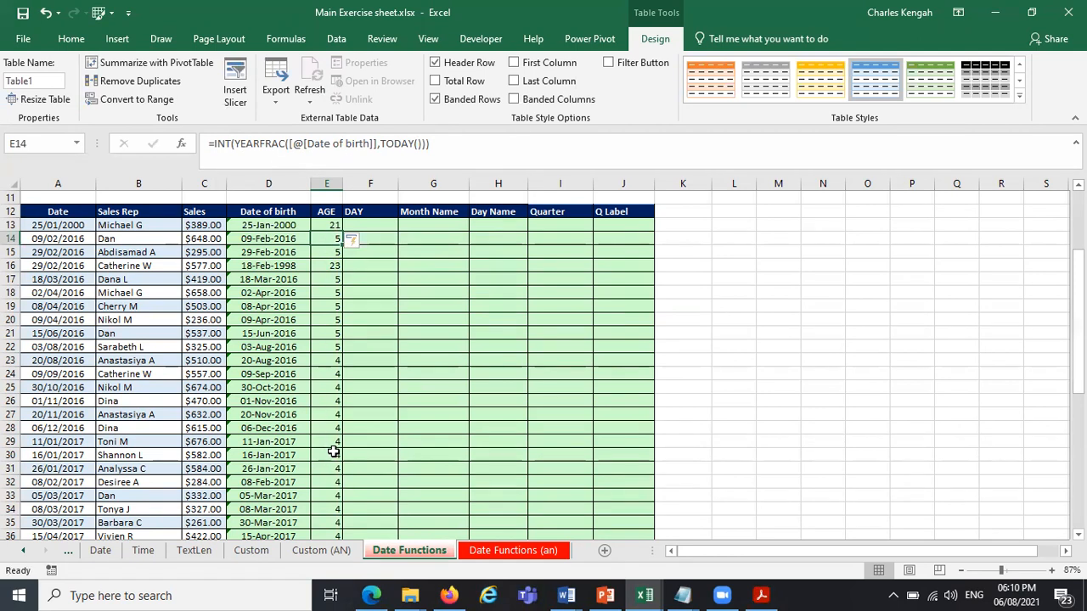
pyautogui.click(307, 144)
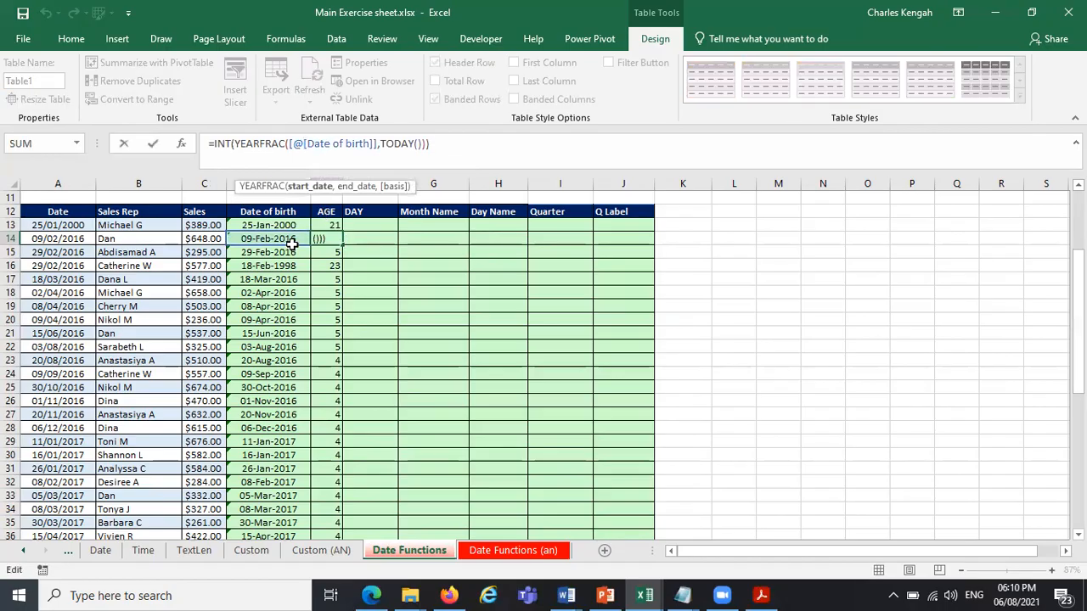
pyautogui.click(328, 240)
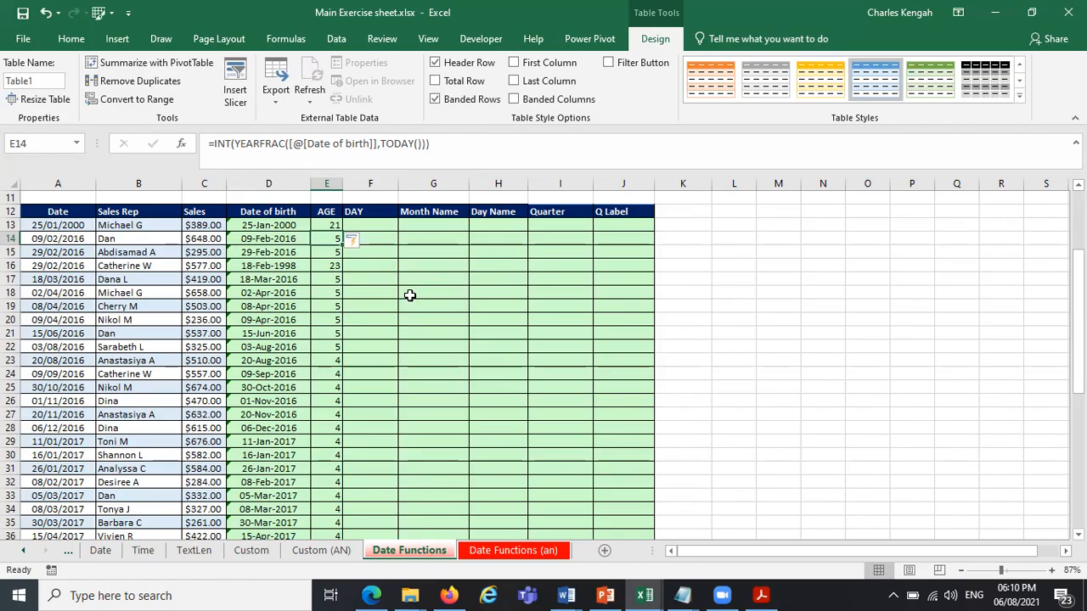
# Pick an earlier date of birth for D20 with the date picker and inspect the AGE formula in E20.
pyautogui.click(285, 319)
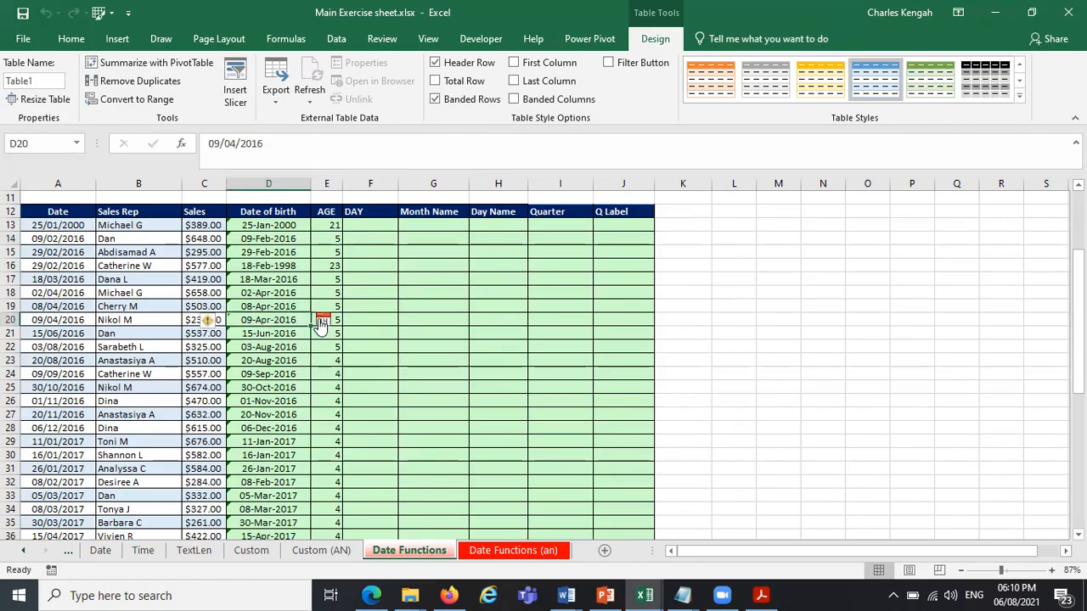
pyautogui.click(323, 320)
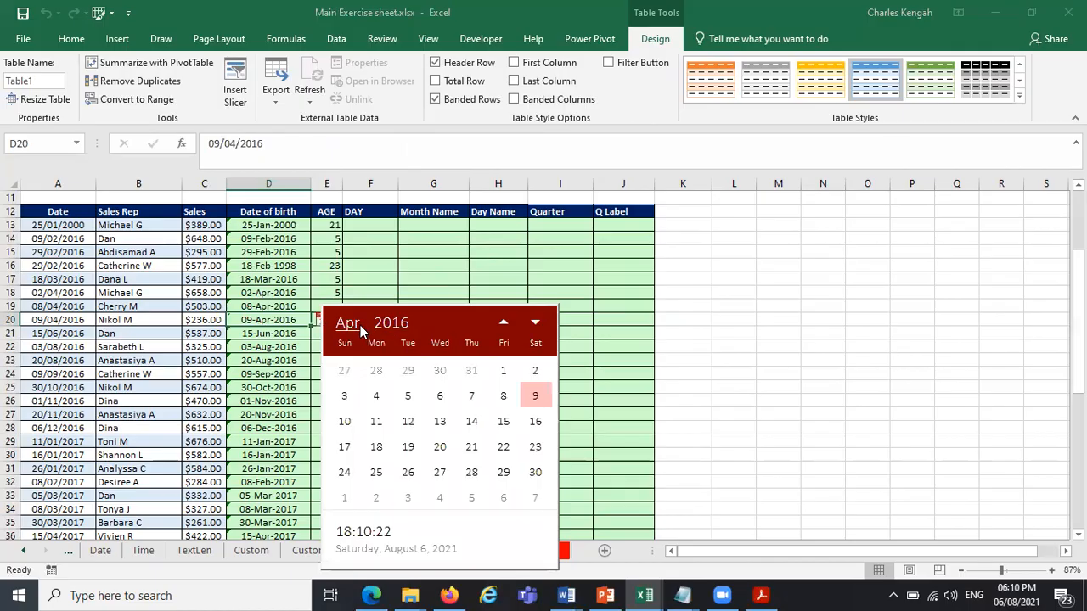
pyautogui.click(391, 324)
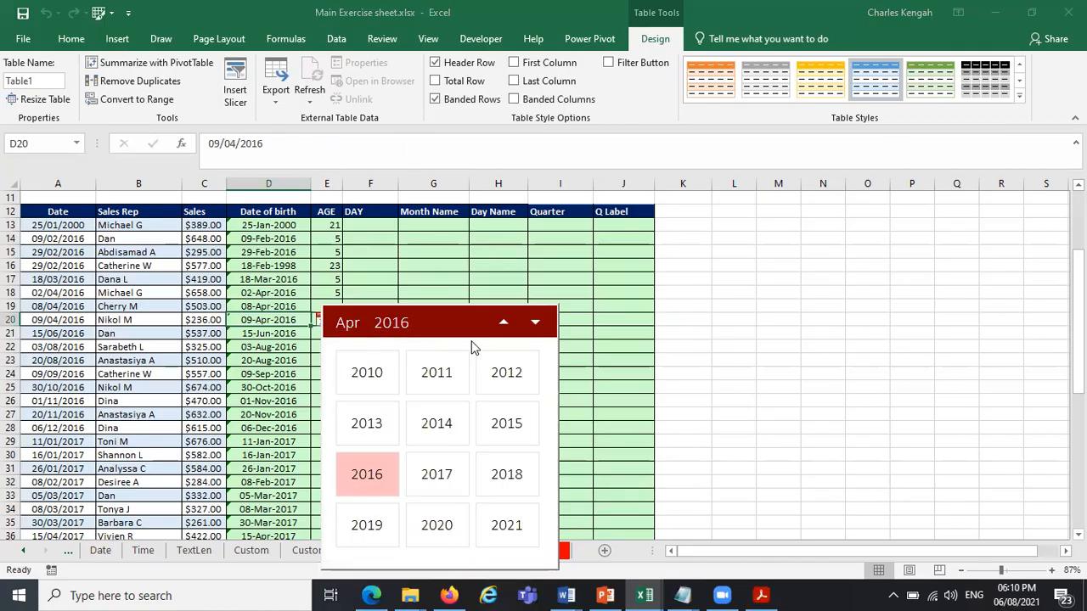
pyautogui.click(504, 326)
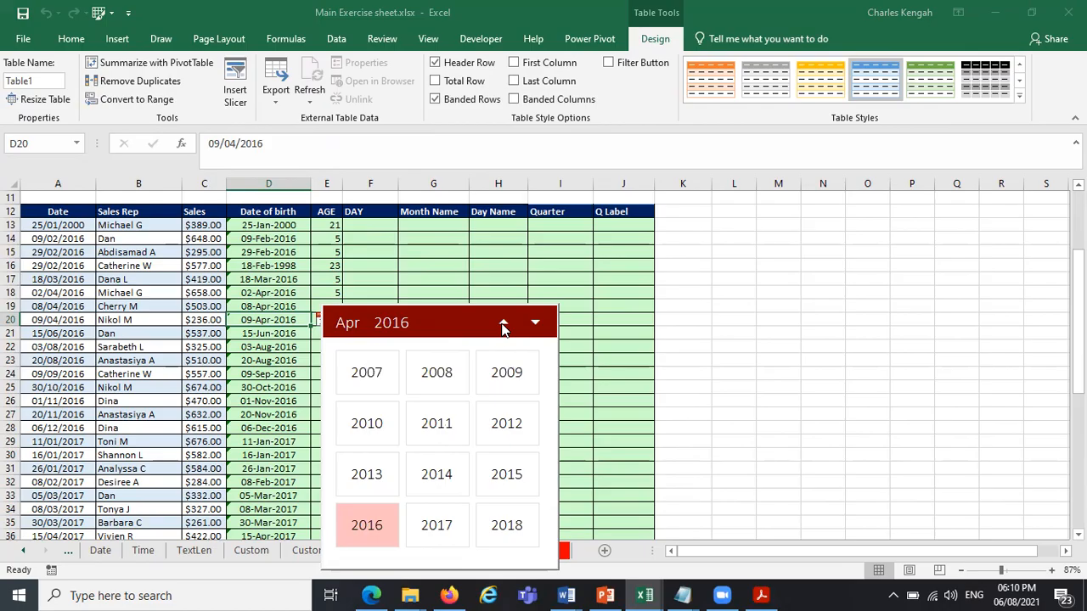
pyautogui.click(504, 326)
pyautogui.click(373, 387)
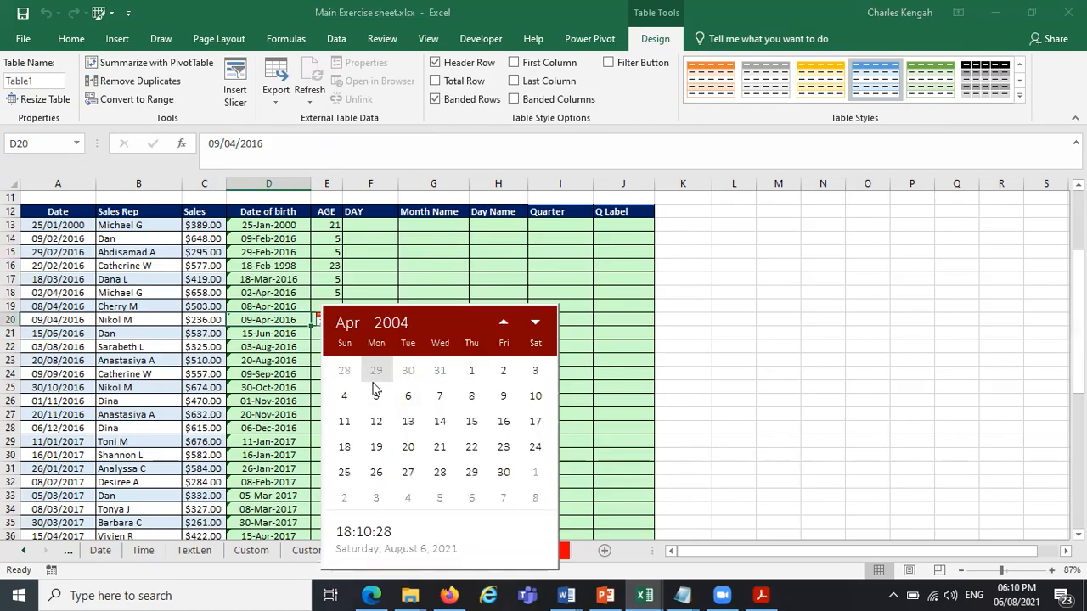
pyautogui.click(409, 448)
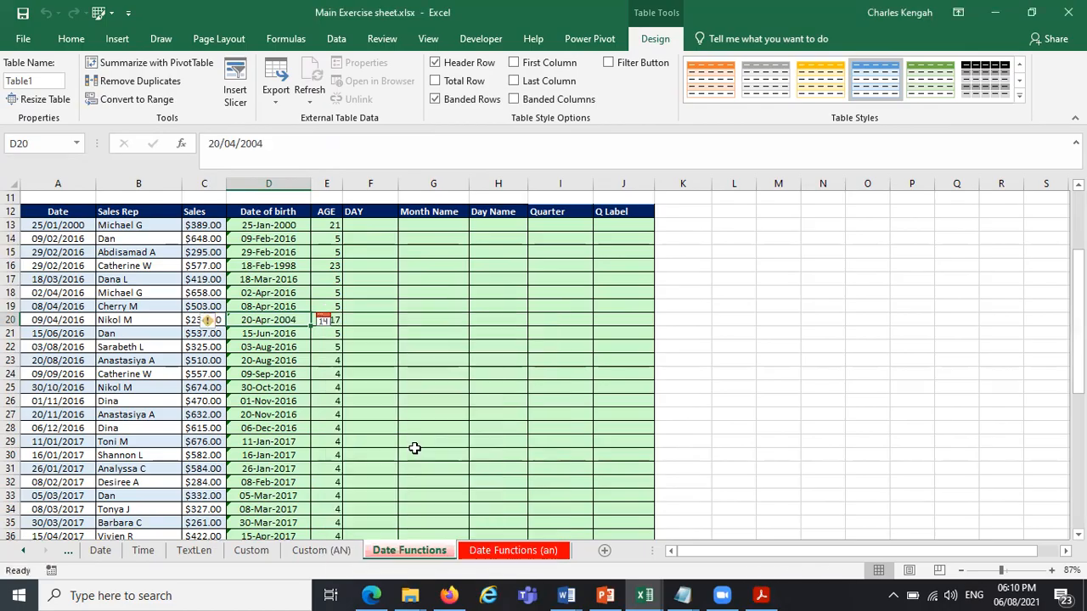
pyautogui.click(338, 332)
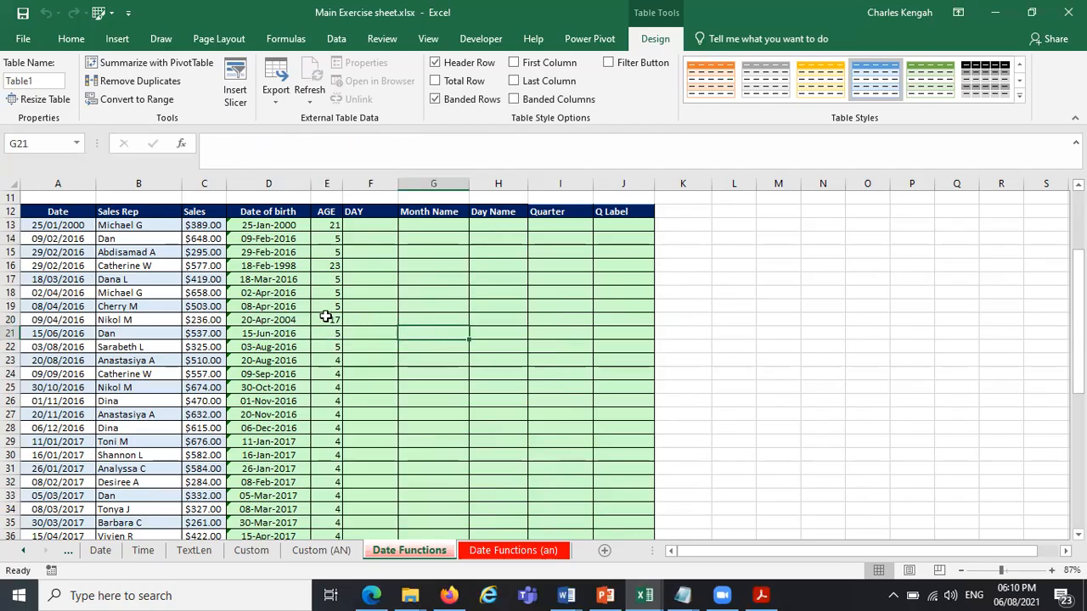
pyautogui.click(325, 317)
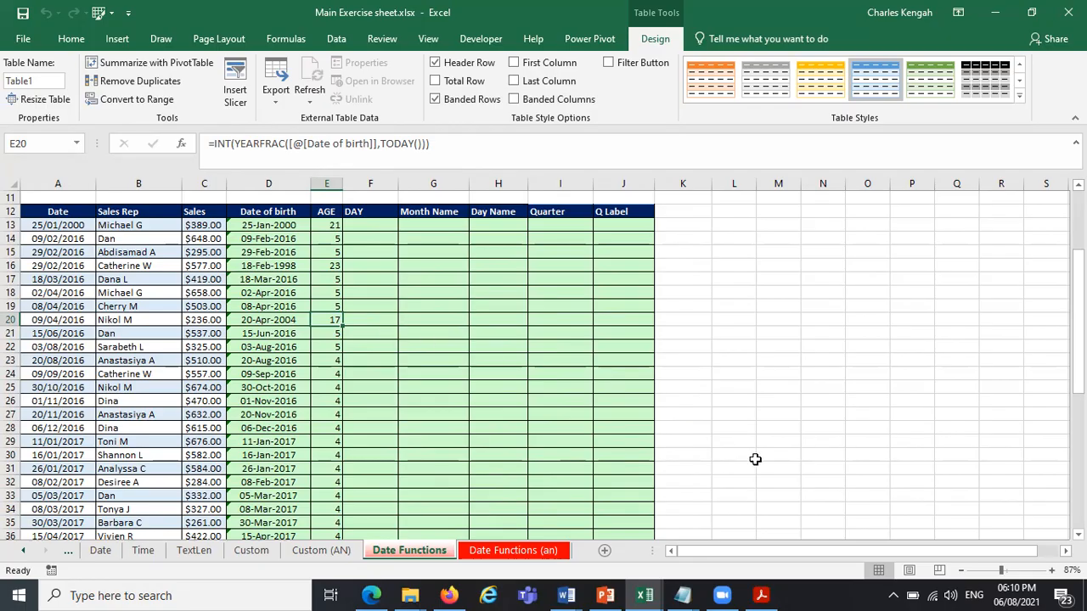
# Search Windows for DATE, open the Date & time settings and go on to the Clock and Region options.
pyautogui.click(229, 593)
pyautogui.write('DATE')
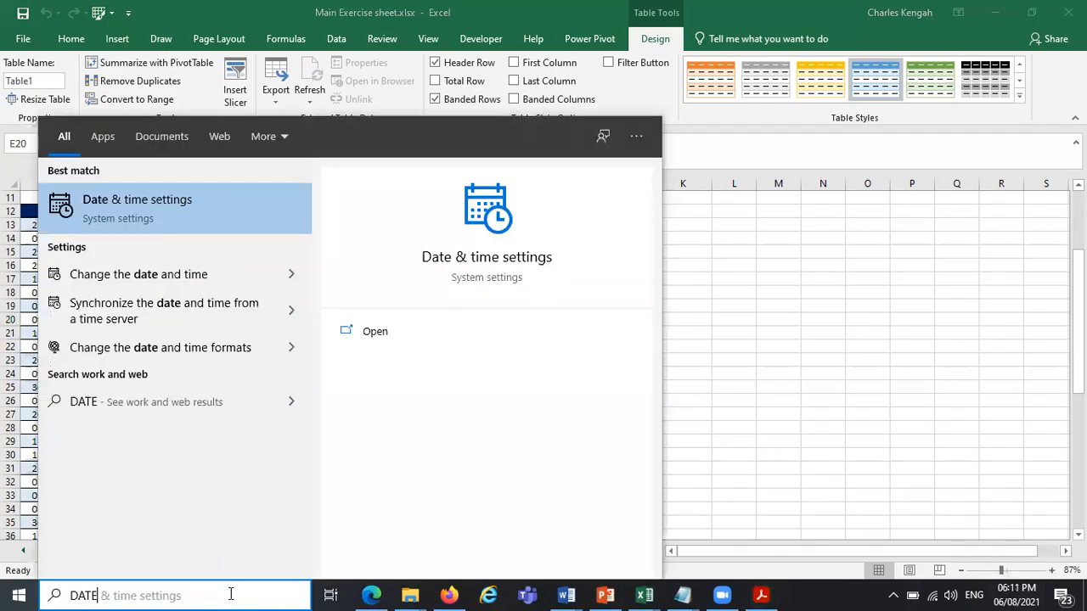
pyautogui.click(167, 214)
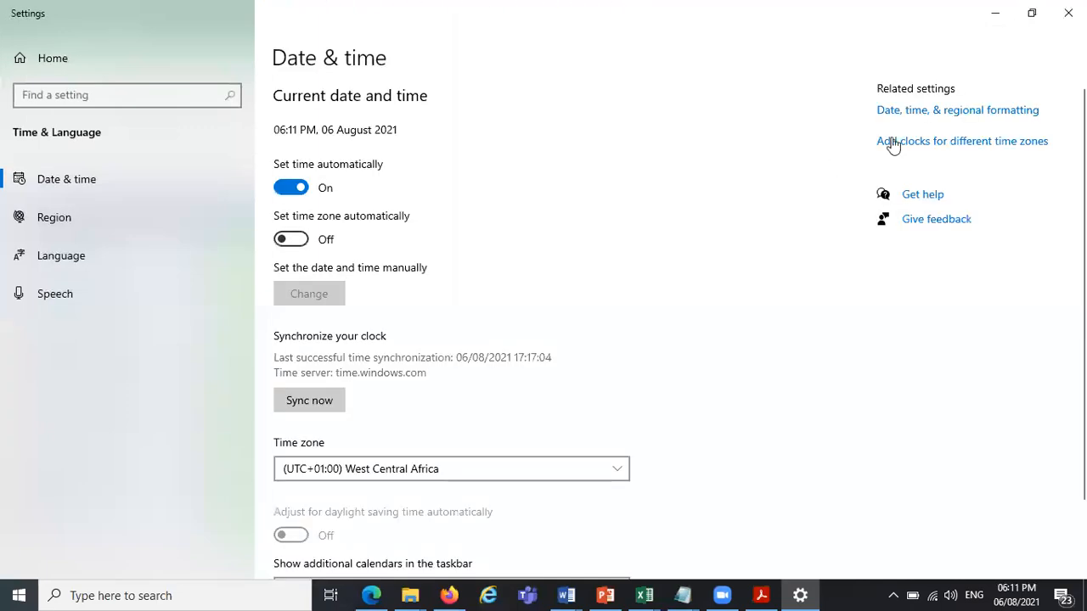
pyautogui.click(958, 111)
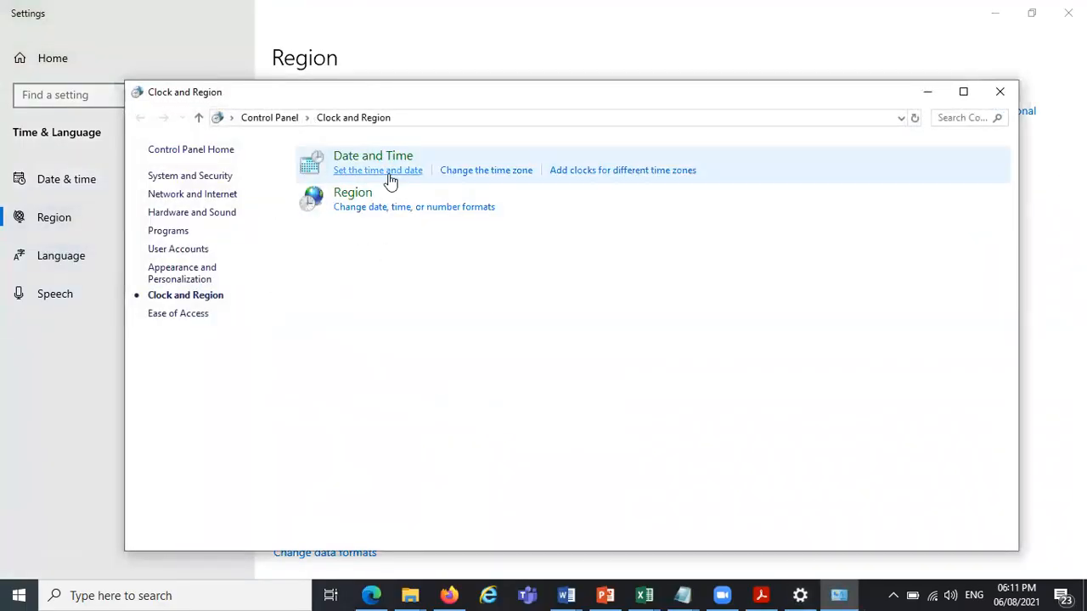
# Set the system date's year to 2025, keeping August, apply it and check the date on the taskbar clock.
pyautogui.click(388, 176)
pyautogui.click(324, 228)
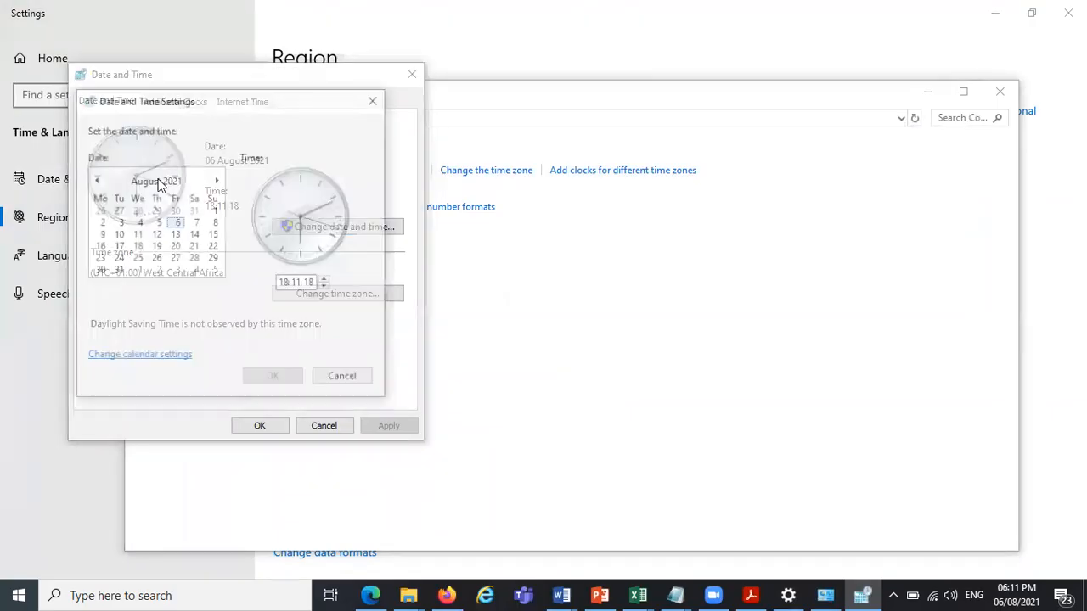
pyautogui.click(158, 180)
pyautogui.click(158, 180)
pyautogui.click(173, 233)
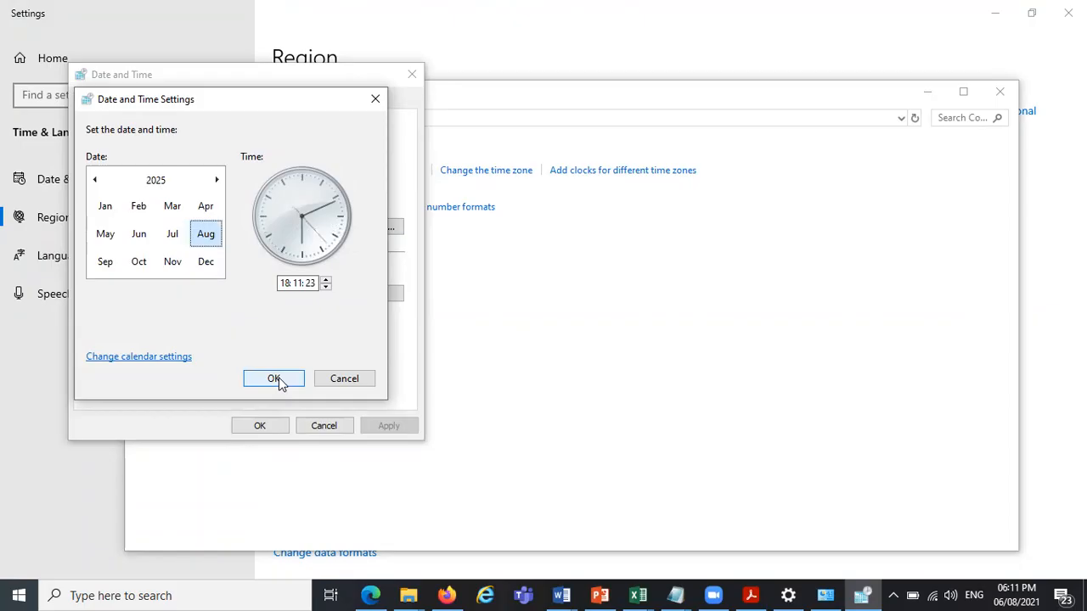
pyautogui.click(280, 382)
pyautogui.click(279, 430)
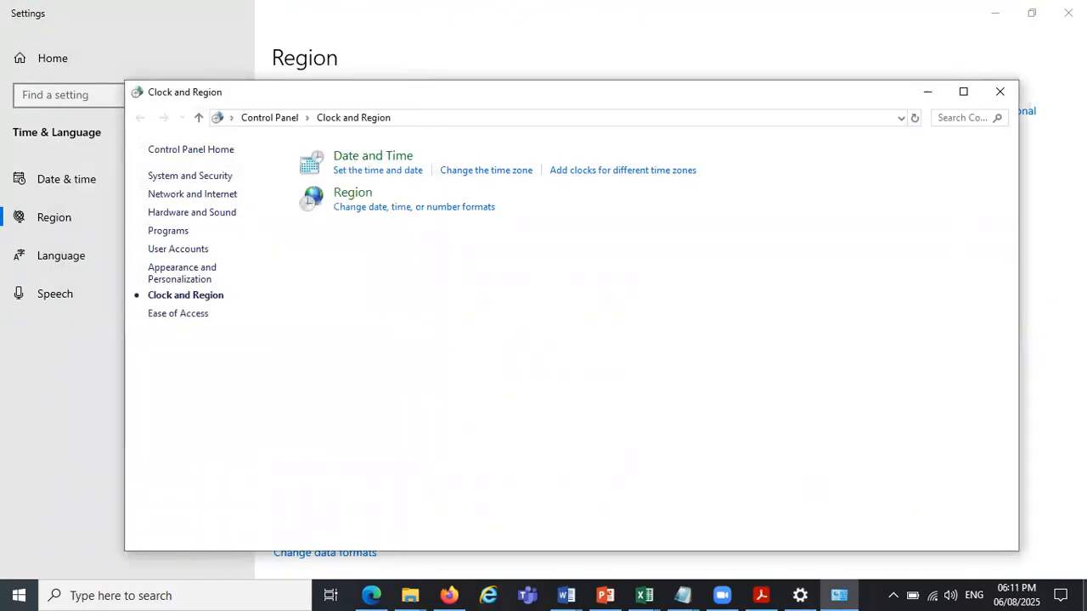
pyautogui.moveTo(1028, 599)
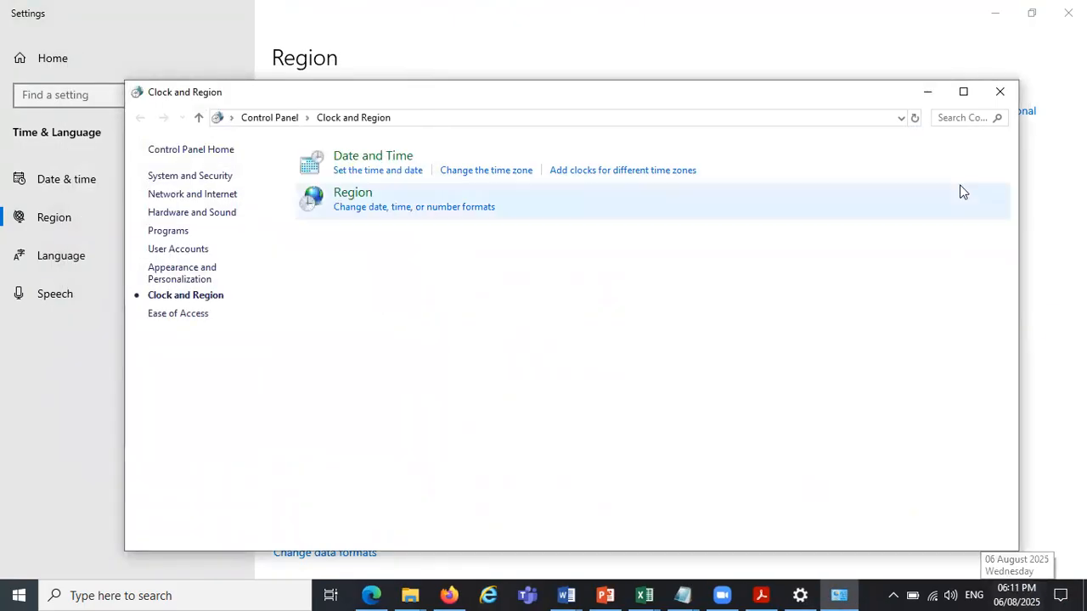
# Put away the Windows settings windows, return to Excel, check the AGE formula in E20 and save the workbook.
pyautogui.click(932, 93)
pyautogui.click(1070, 12)
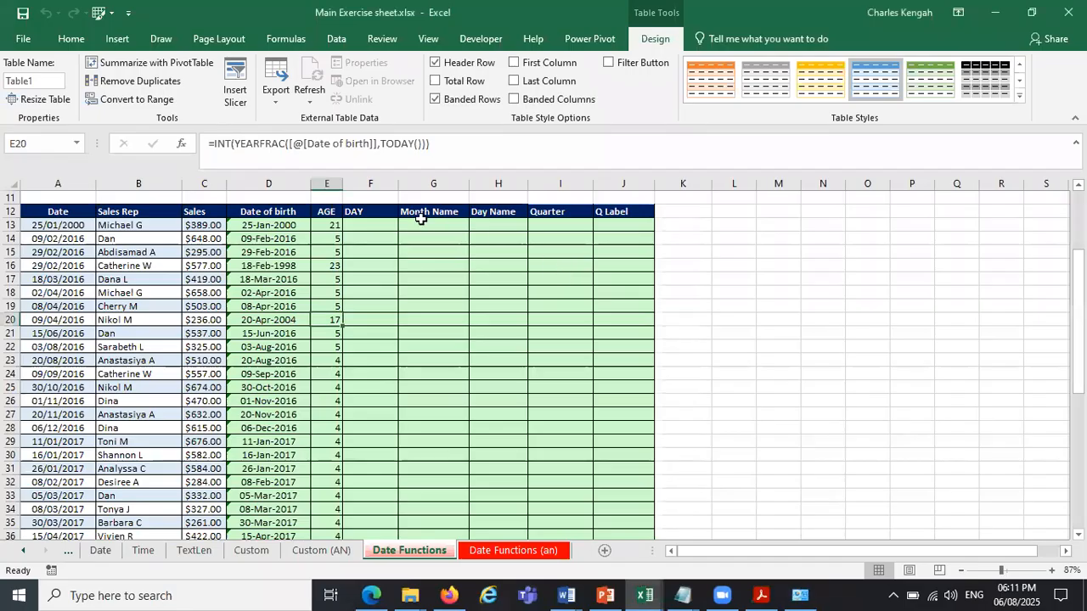
pyautogui.click(560, 276)
pyautogui.moveTo(433, 238); pyautogui.dragTo(383, 239)
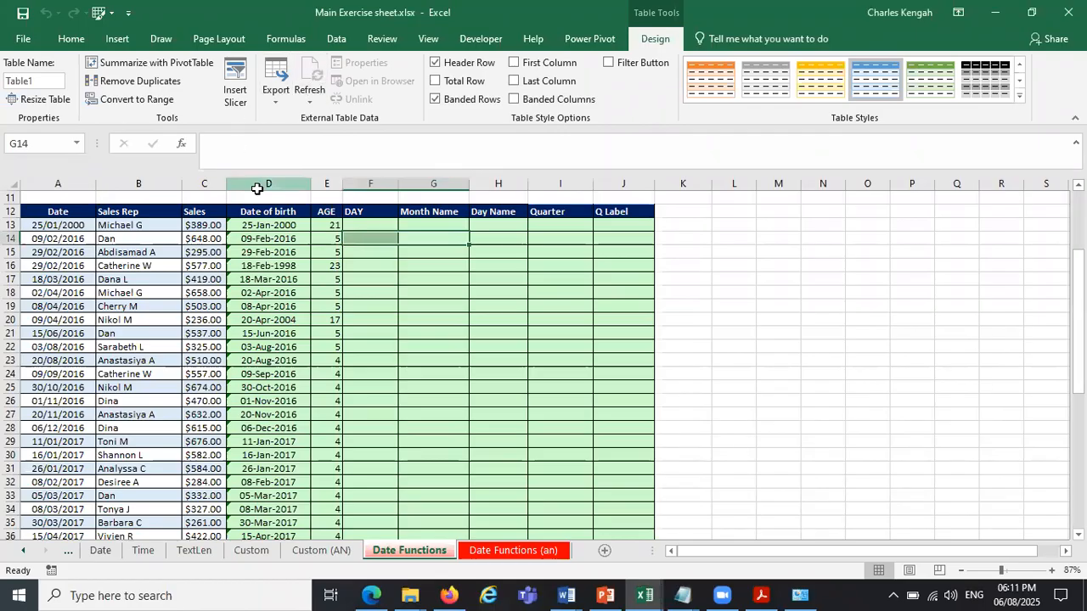
pyautogui.click(328, 320)
pyautogui.click(22, 13)
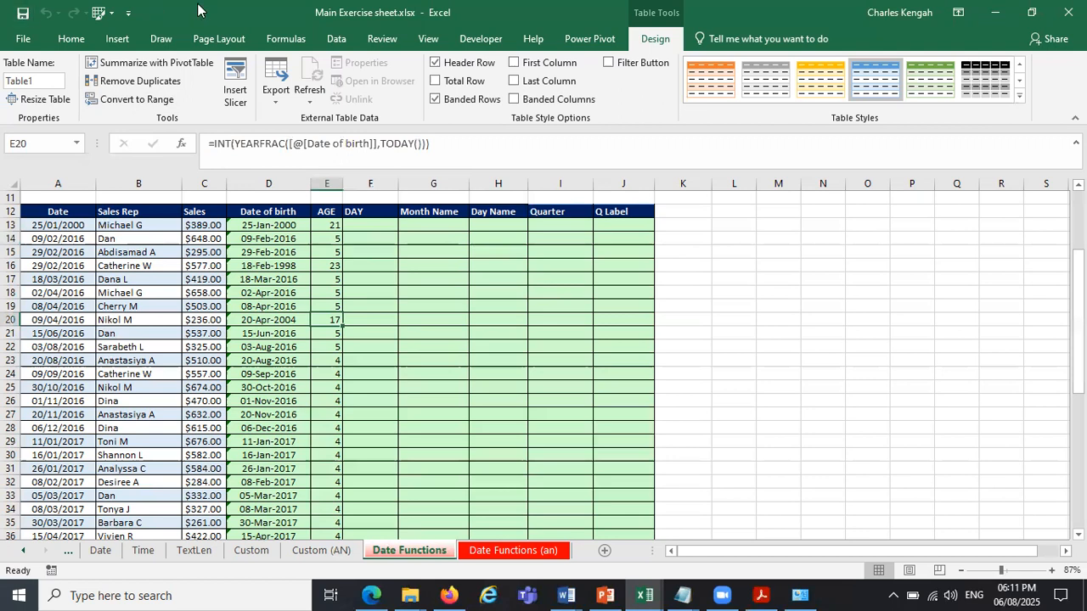
pyautogui.click(710, 223)
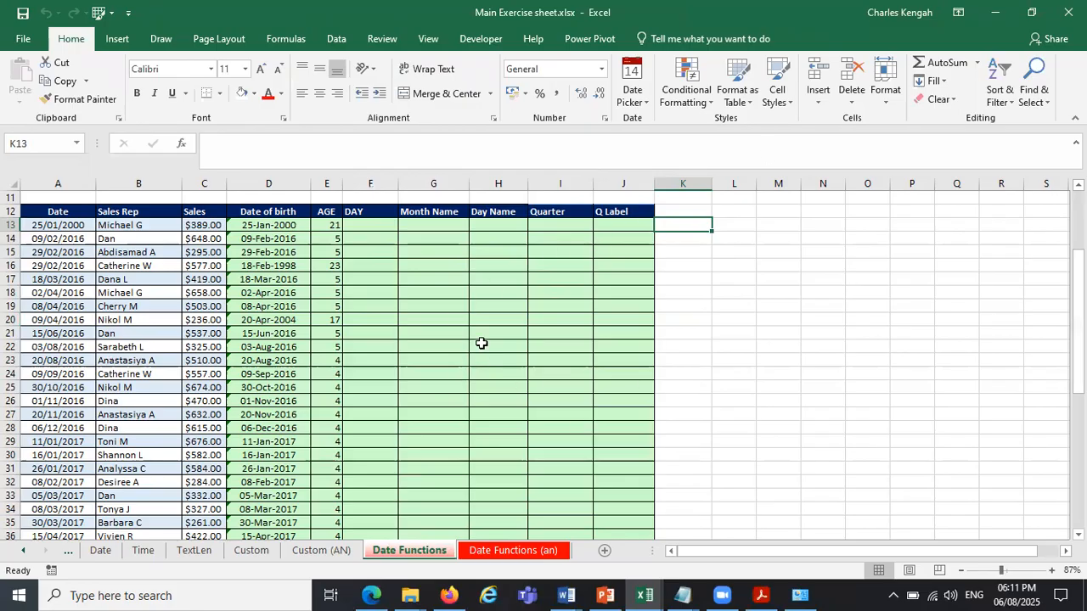
pyautogui.rightClick(561, 304)
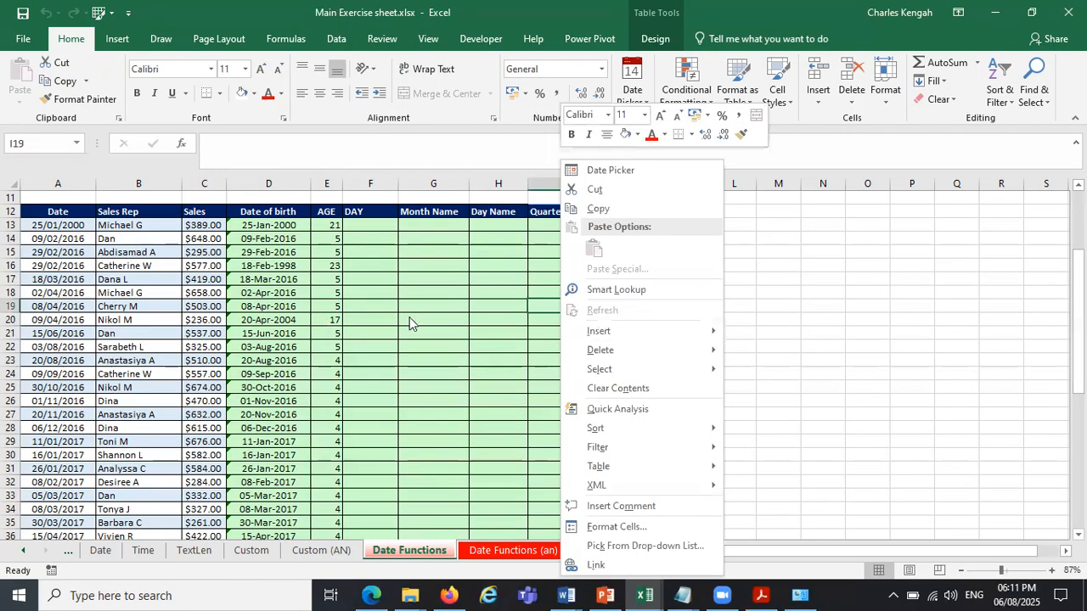
pyautogui.press('Escape')
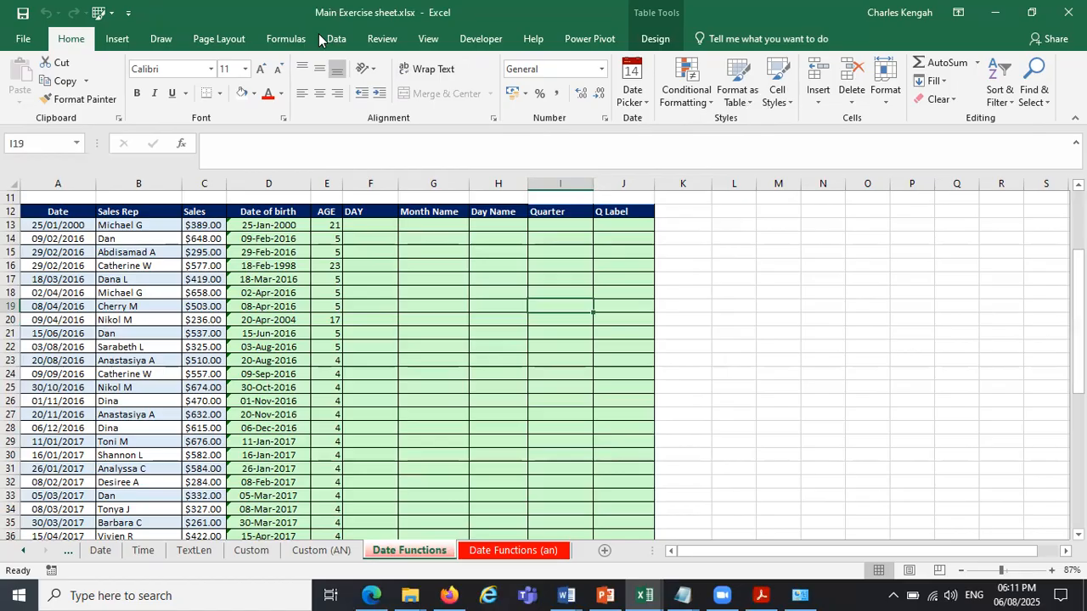
# Start saving a copy of the workbook on this PC and choose the Desktop as its location.
pyautogui.click(34, 40)
pyautogui.click(54, 200)
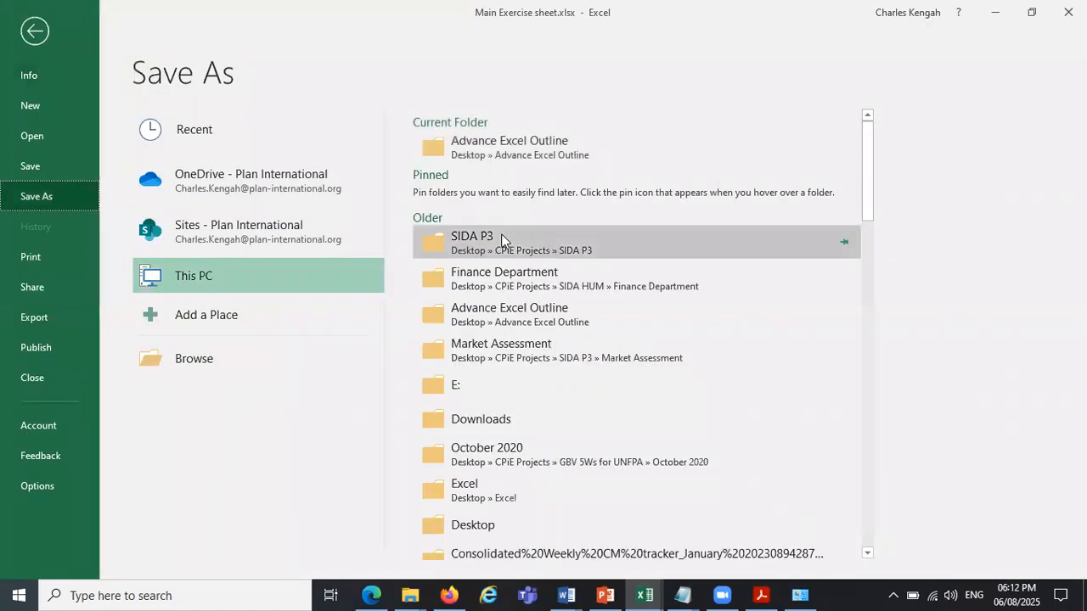
pyautogui.click(212, 274)
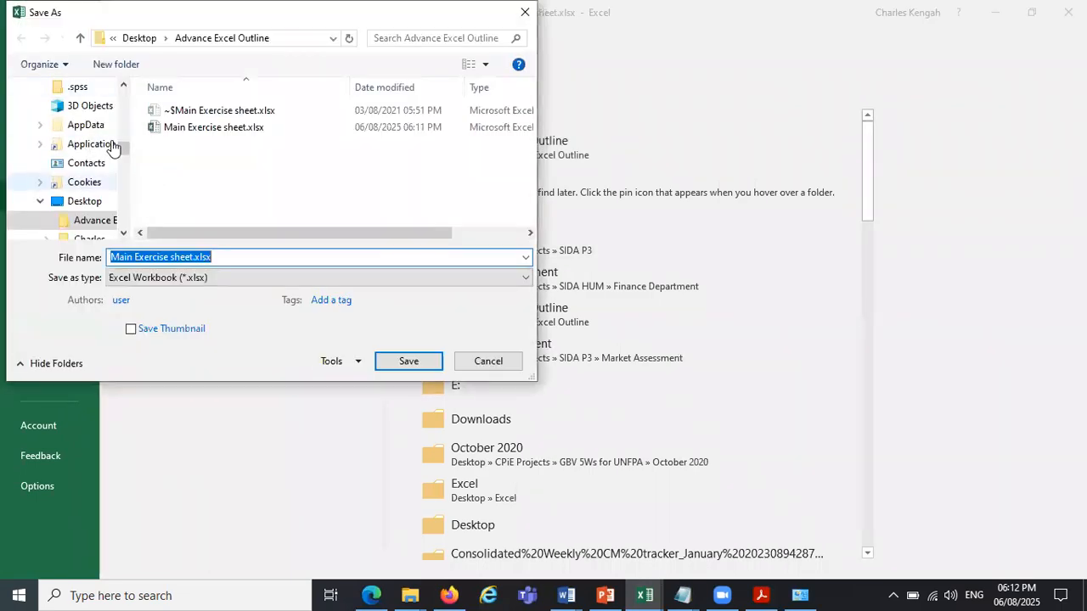
pyautogui.moveTo(124, 150); pyautogui.dragTo(124, 101)
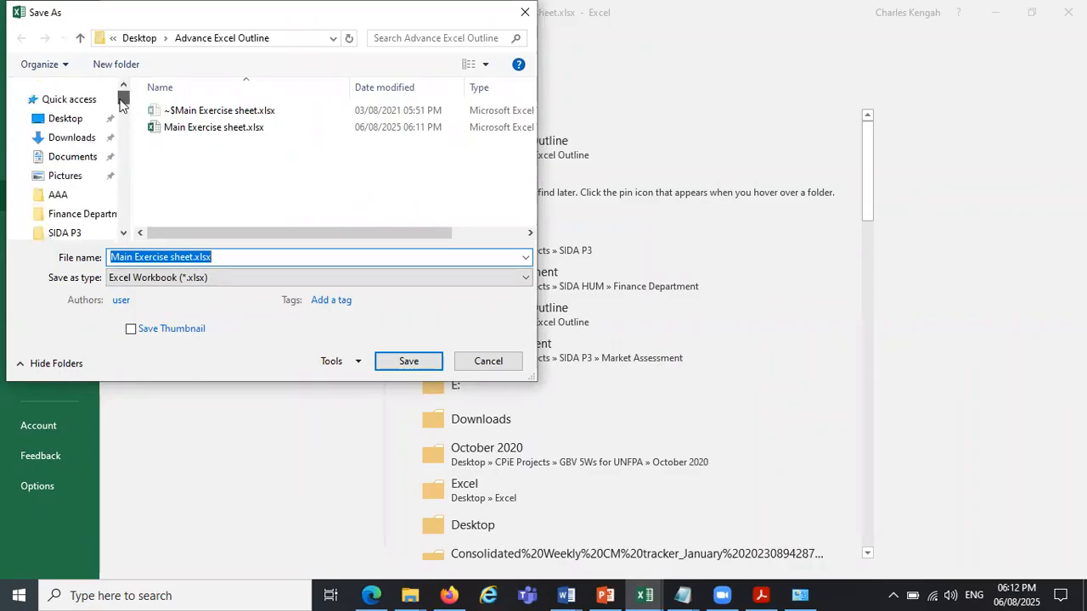
pyautogui.click(82, 123)
# Name the copy Main Exercise sheet_Day 3.xlsx and save it.
pyautogui.click(193, 258)
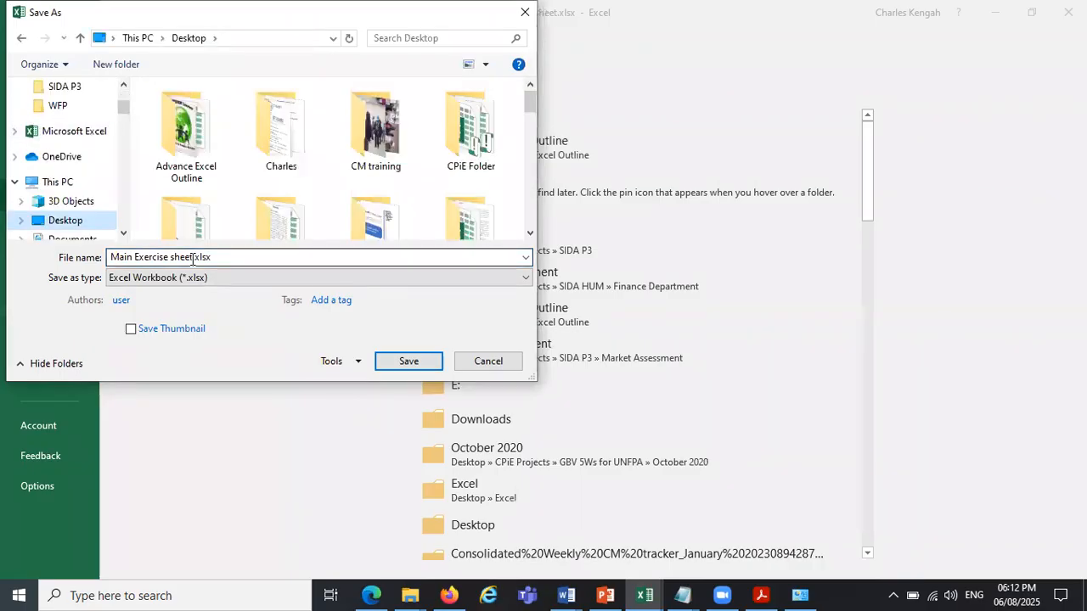
pyautogui.click(193, 259)
pyautogui.click(193, 257)
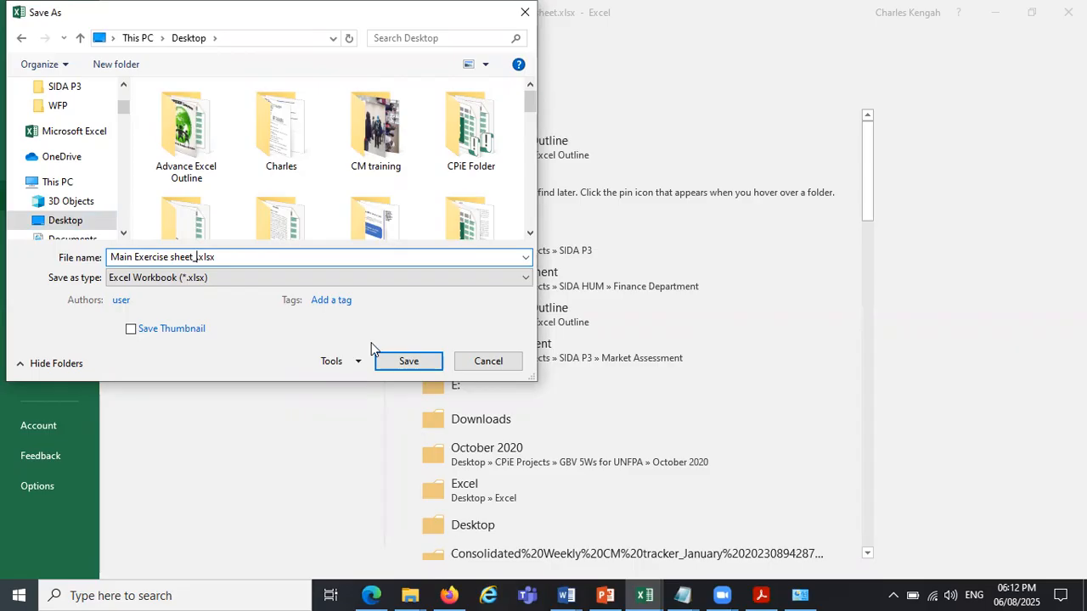
pyautogui.click(695, 161)
pyautogui.click(195, 257)
pyautogui.write('_dAY')
pyautogui.press('BackSpace')
pyautogui.press('BackSpace')
pyautogui.press('BackSpace')
pyautogui.write('D')
pyautogui.press('capslock')
pyautogui.write('ay 3')
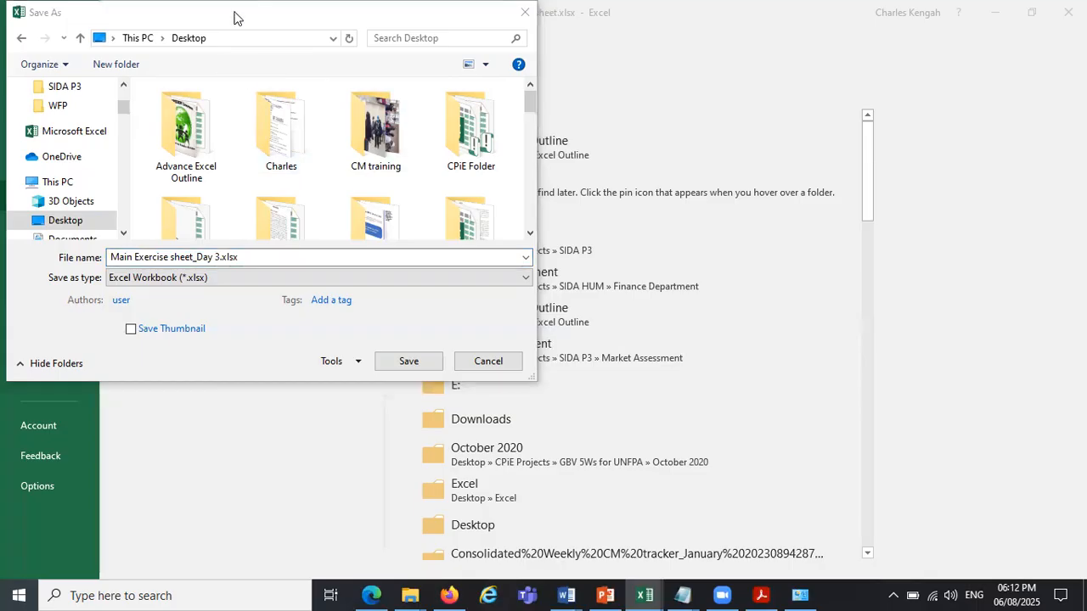
pyautogui.click(365, 375)
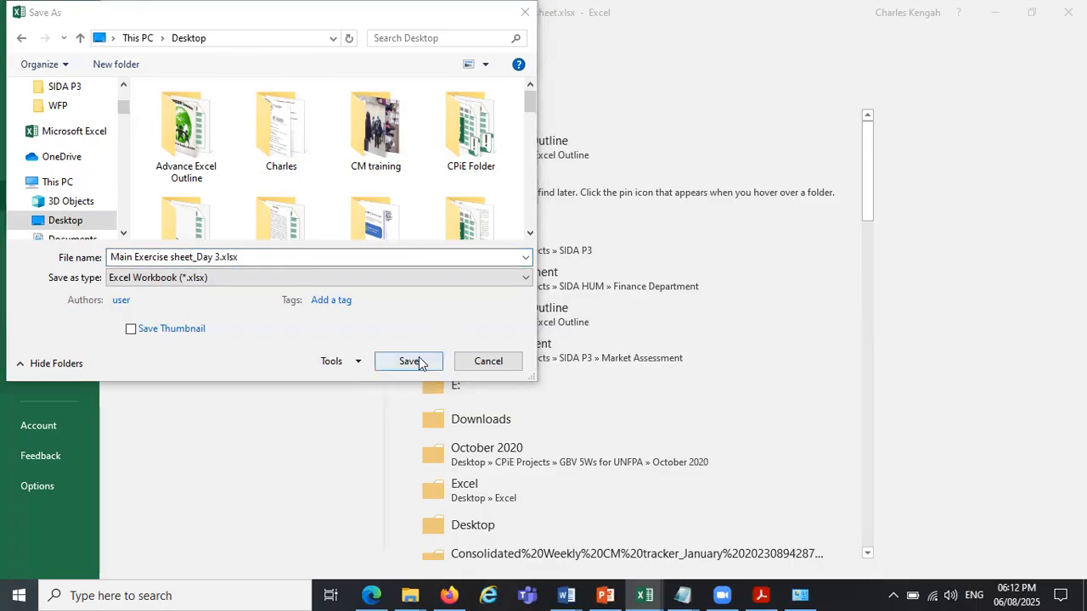
pyautogui.click(415, 365)
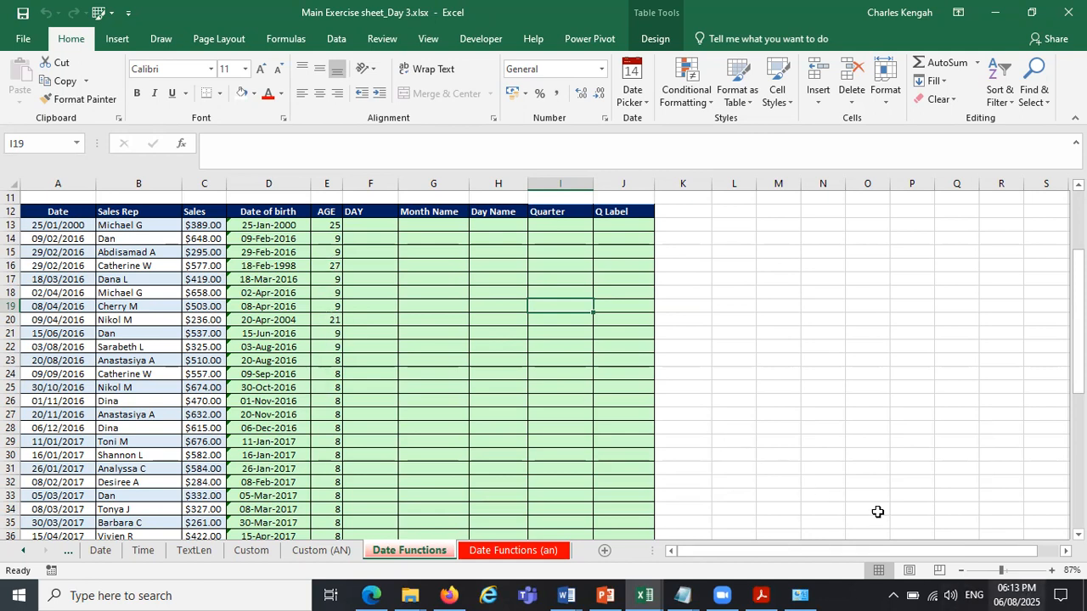
# Check the AGE formula in E21, set the Windows system date's year to 2021, keeping August 6, and close the Clock and Region window.
pyautogui.click(328, 336)
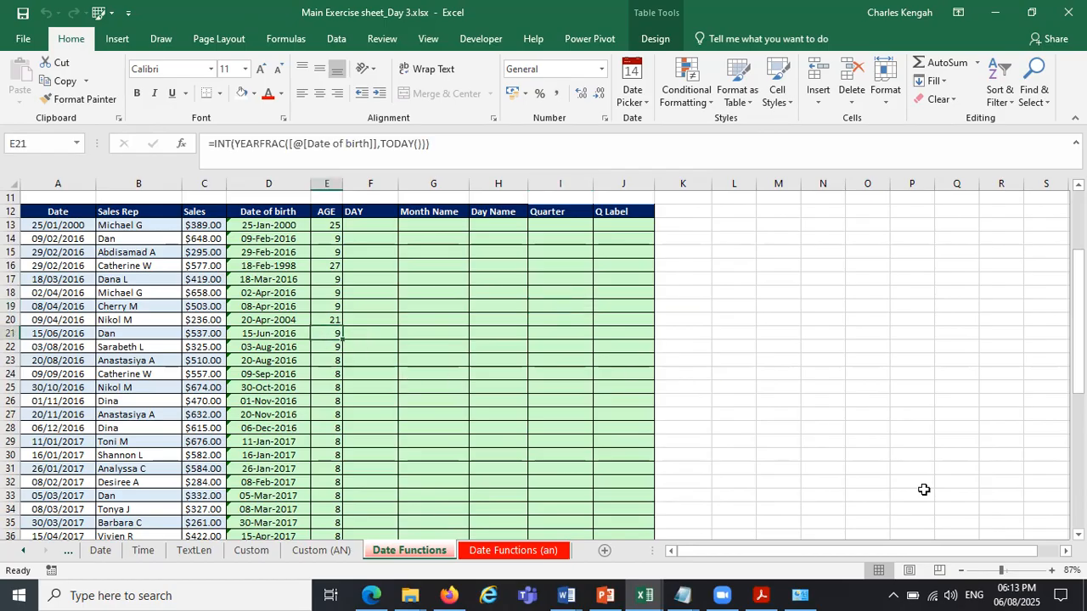
pyautogui.click(801, 596)
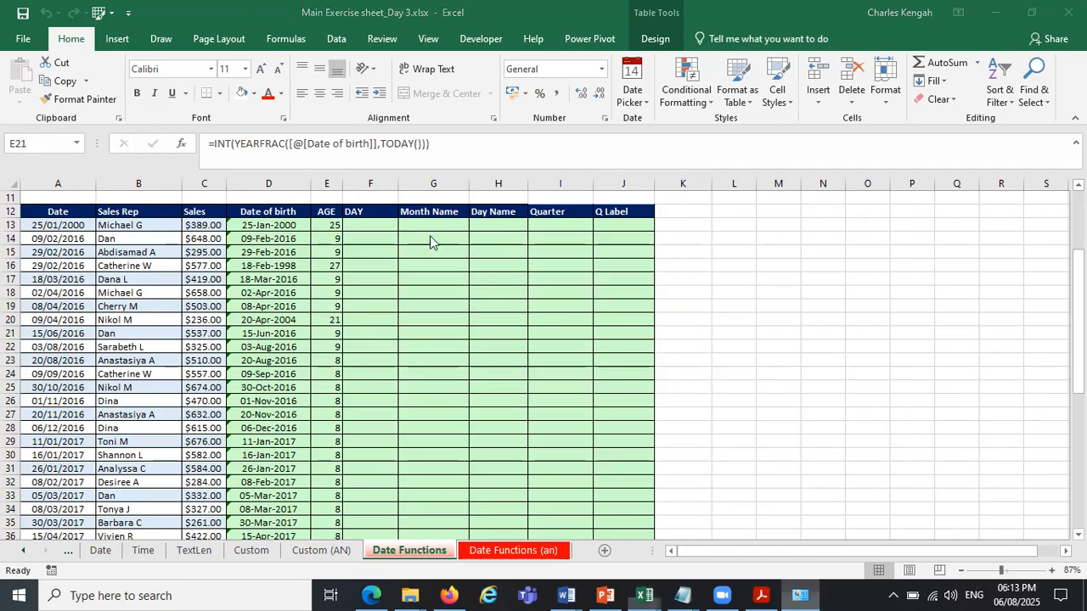
pyautogui.click(384, 176)
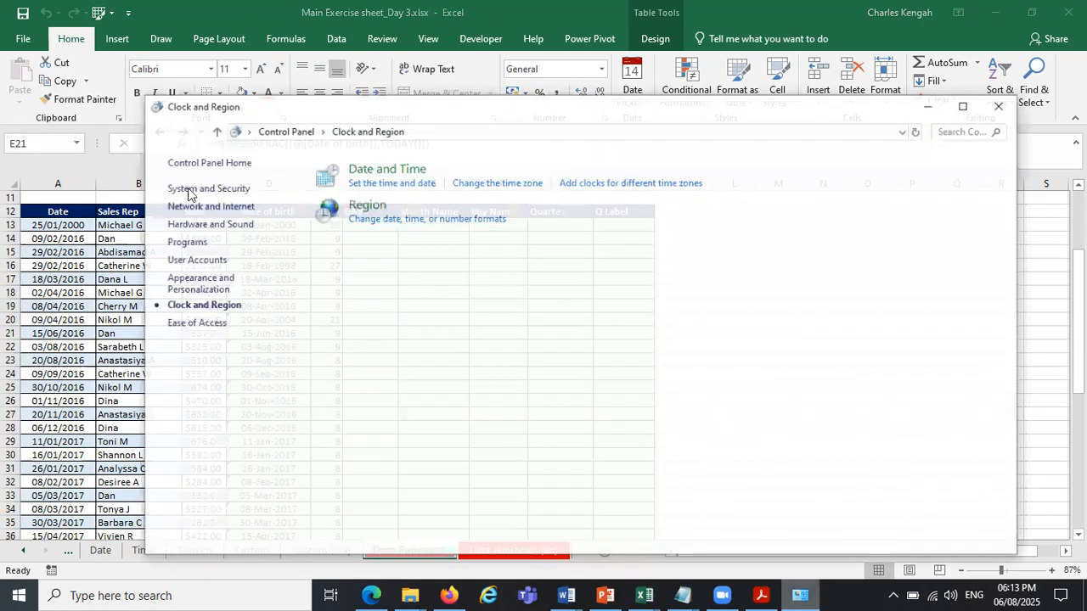
pyautogui.click(370, 246)
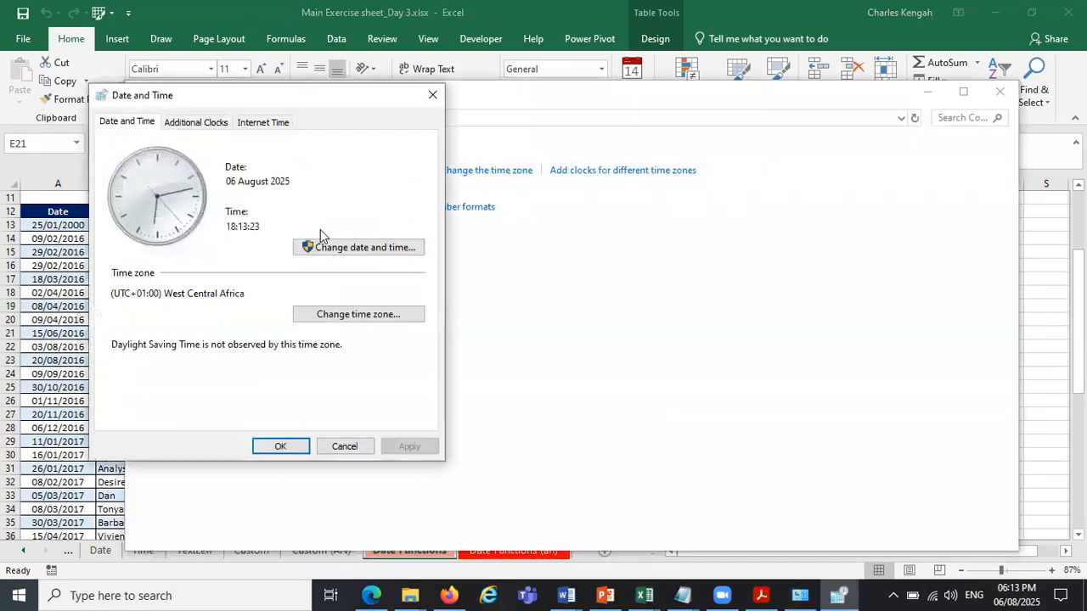
pyautogui.click(176, 205)
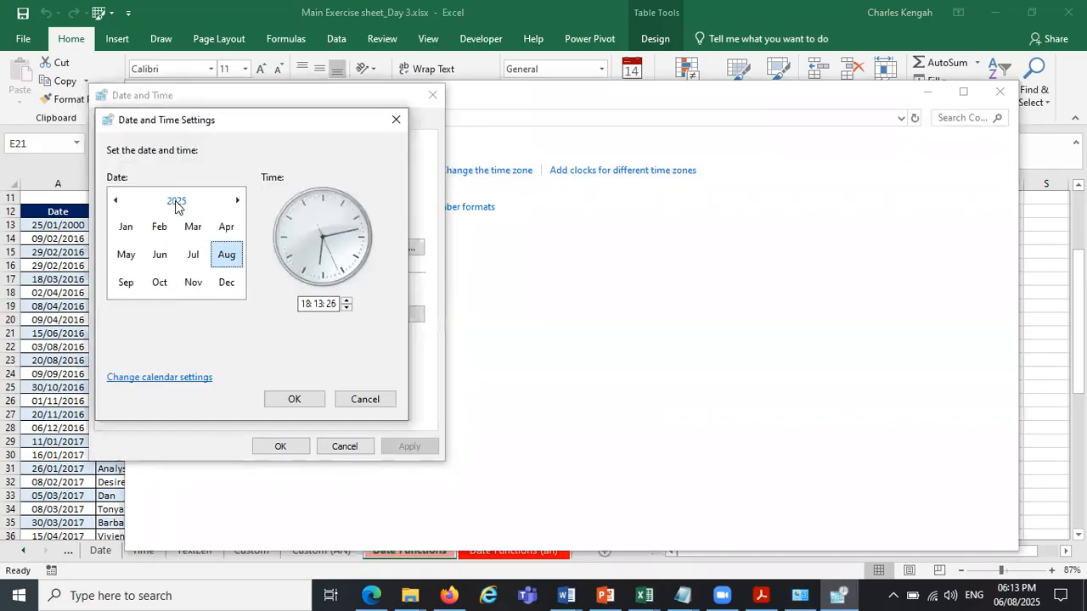
pyautogui.click(176, 205)
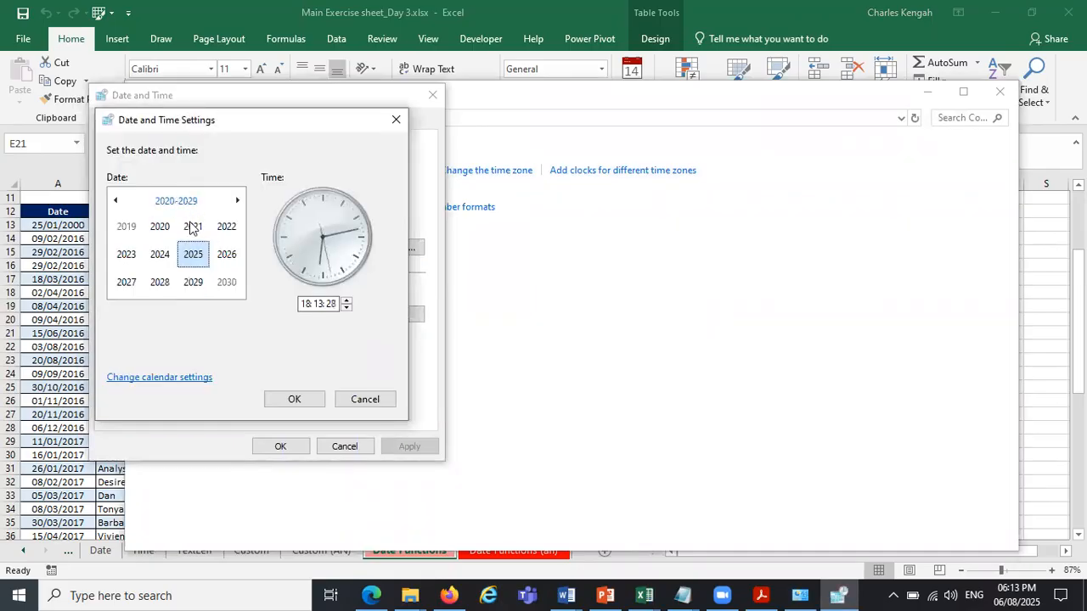
pyautogui.click(191, 226)
pyautogui.click(226, 255)
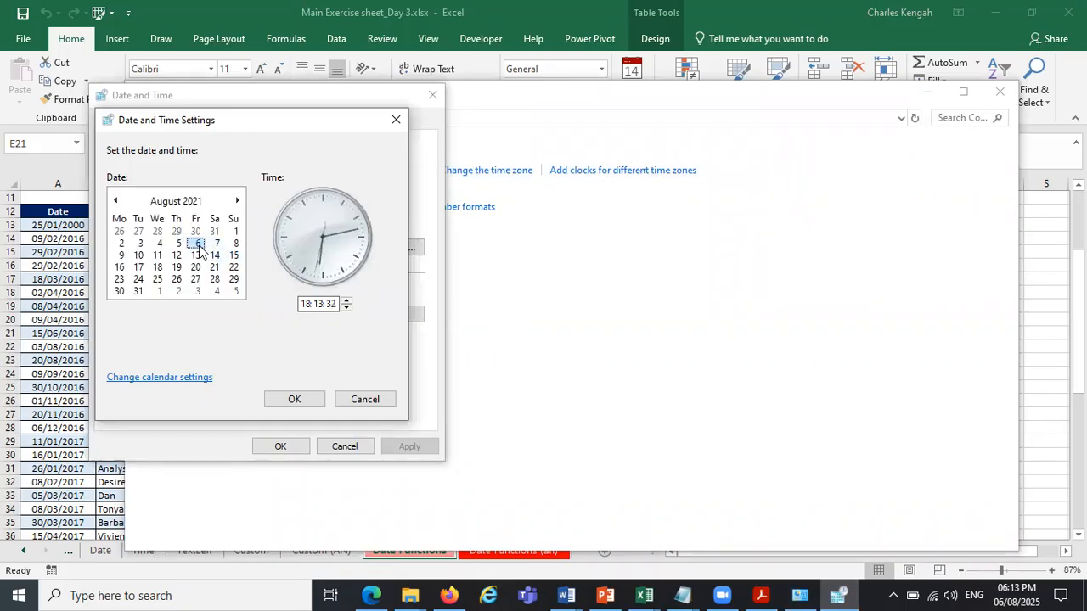
pyautogui.click(293, 400)
pyautogui.click(281, 447)
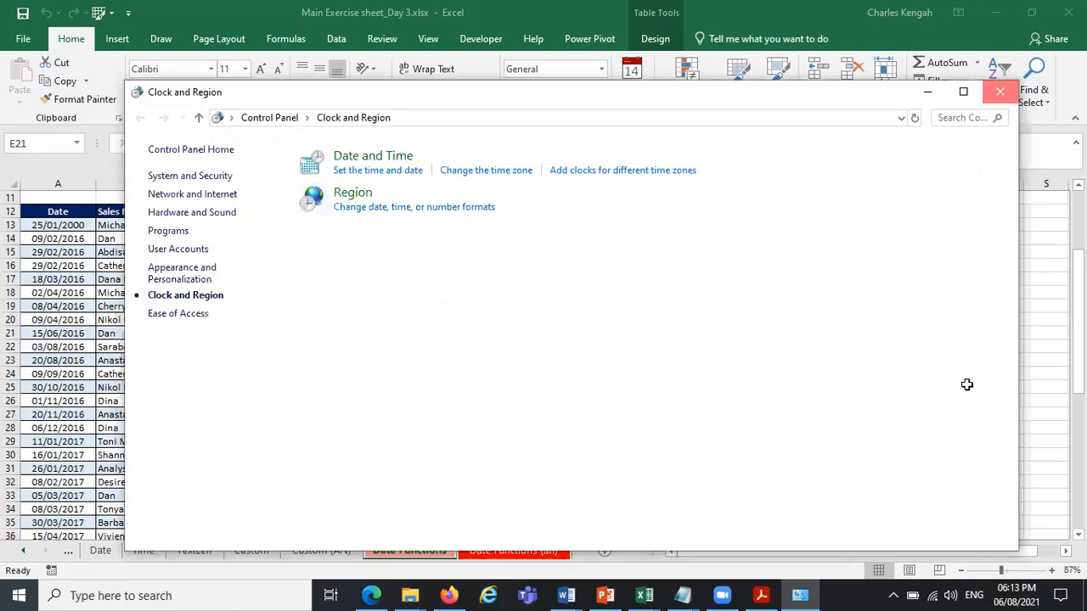
pyautogui.click(999, 91)
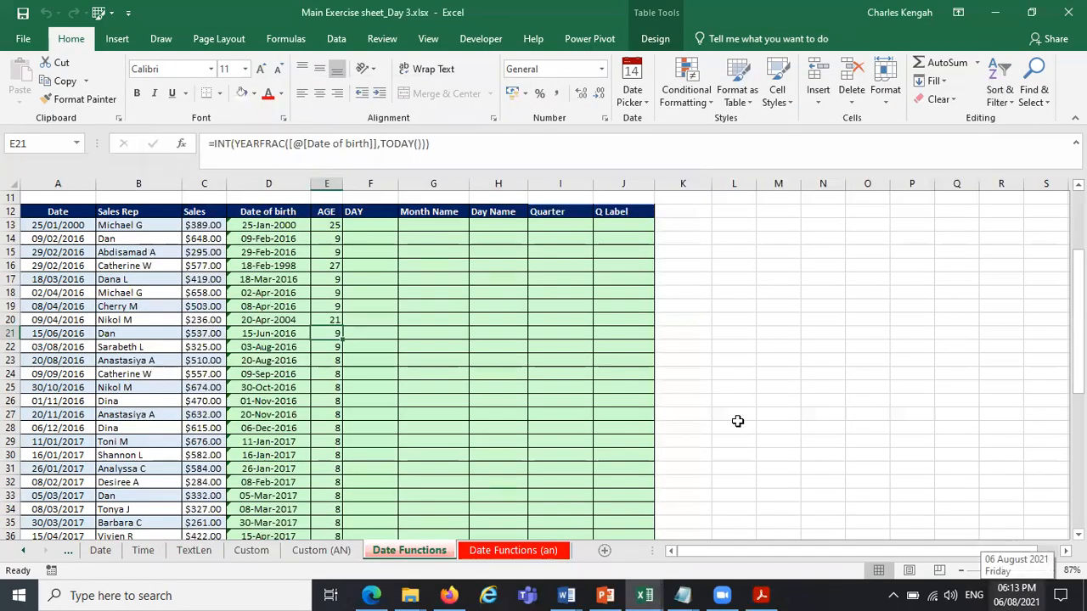
# Close the workbook, reopen Main Exercise sheet_Day 3.xlsx from the desktop and continue without updating its links.
pyautogui.click(1069, 12)
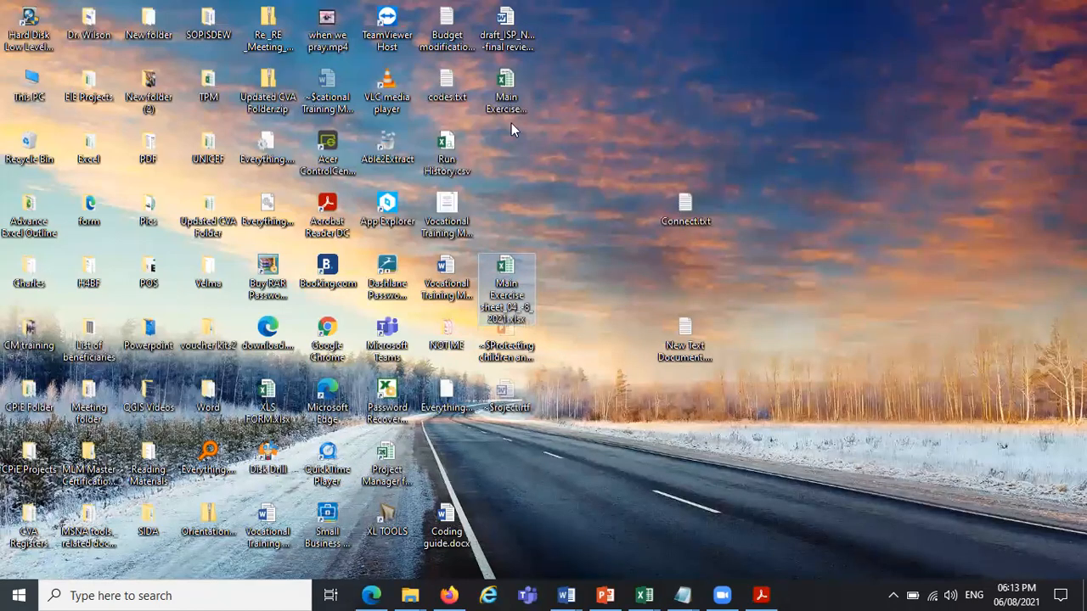
pyautogui.click(513, 100)
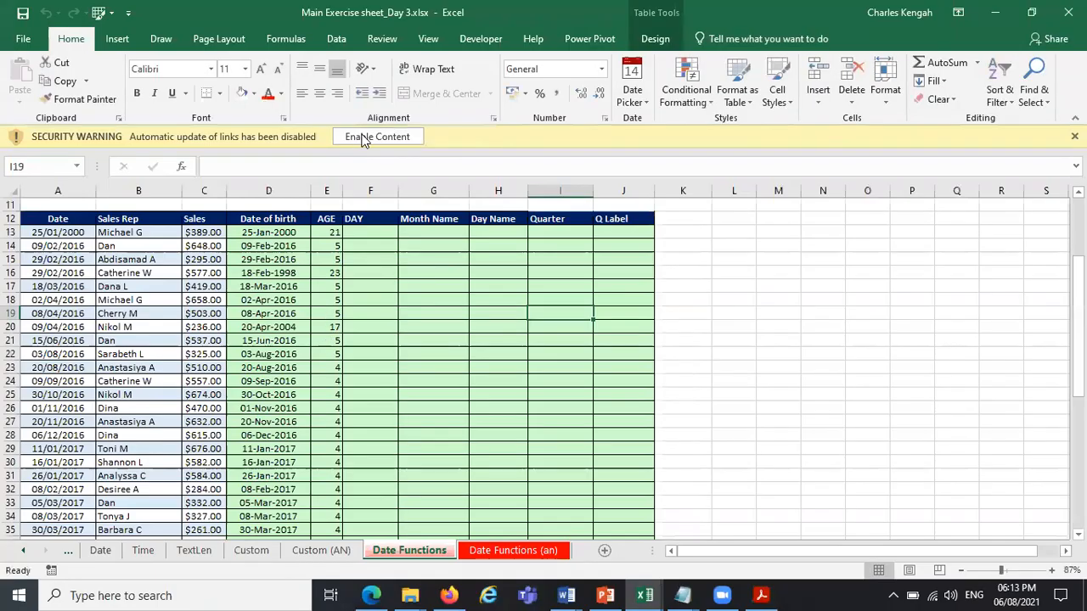
pyautogui.click(362, 138)
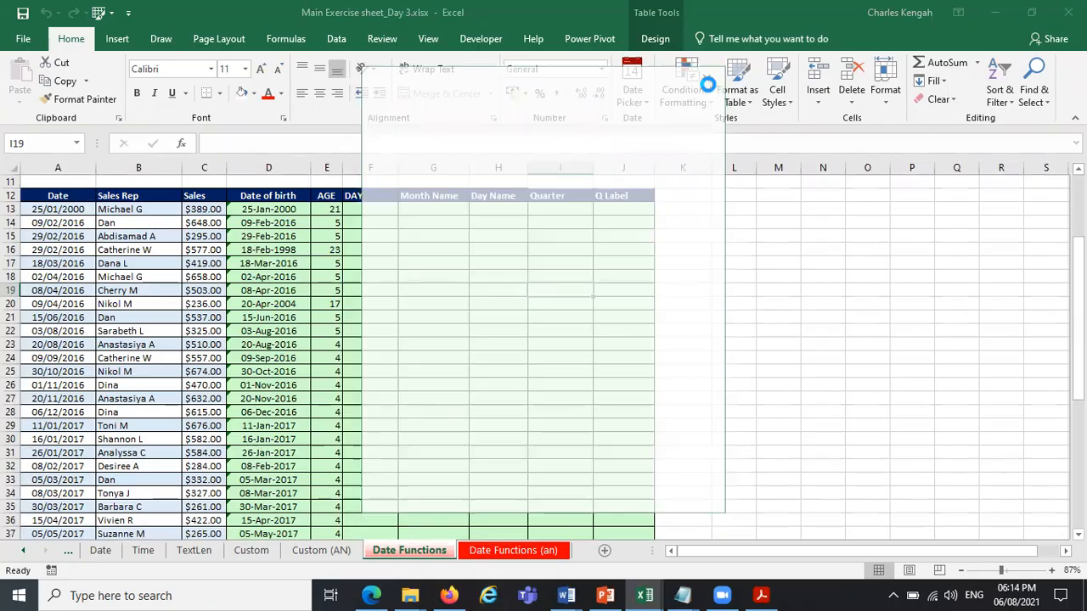
pyautogui.press('Return')
# Fill the DAY column from F13 with the formula =DAY([@[Date of birth]]).
pyautogui.click(378, 211)
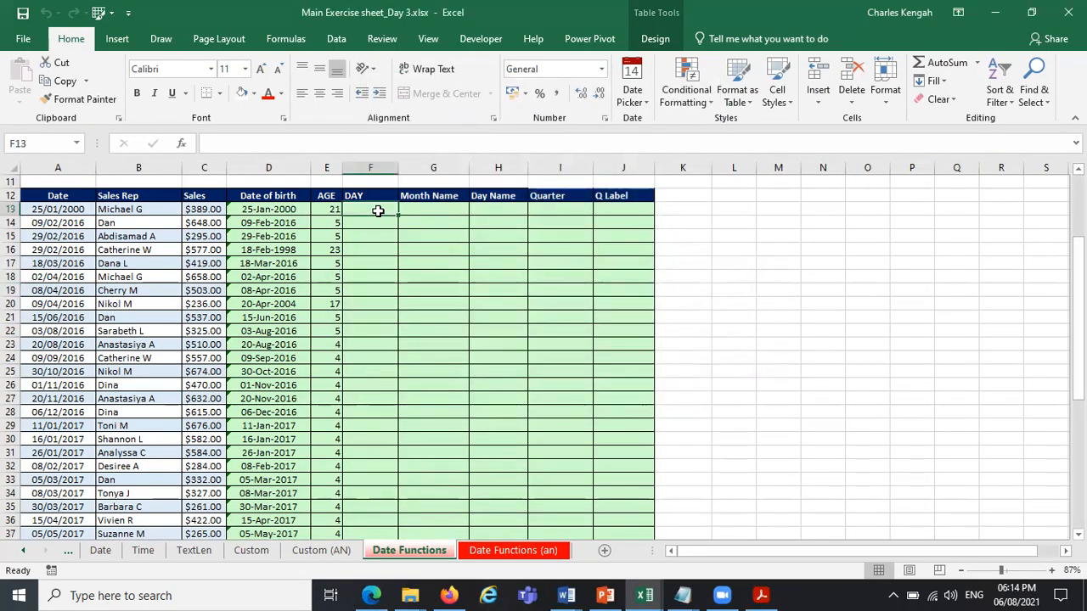
pyautogui.write('=day')
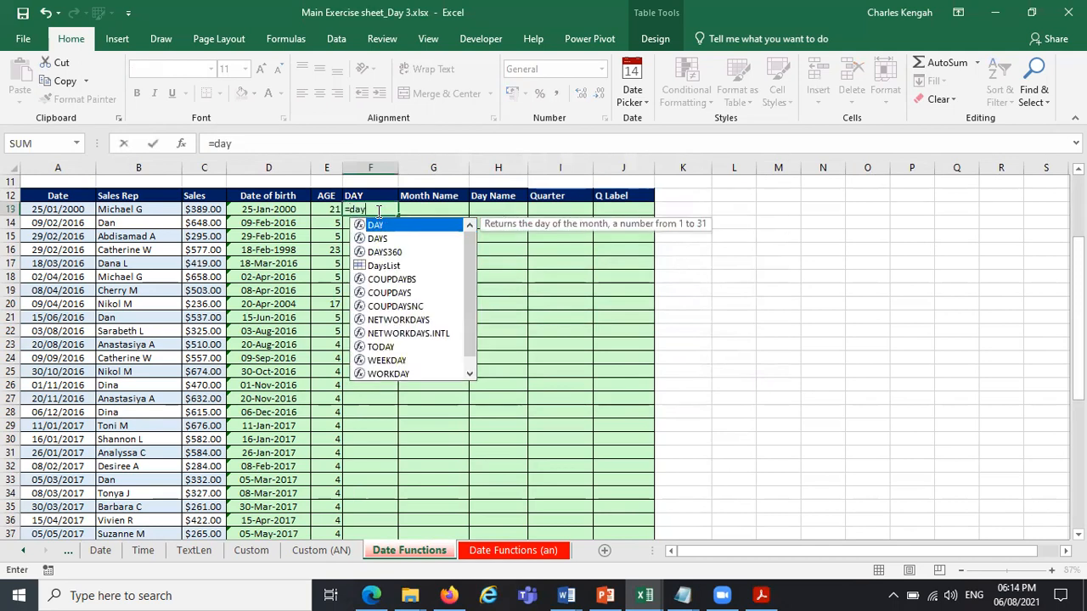
pyautogui.press('Tab')
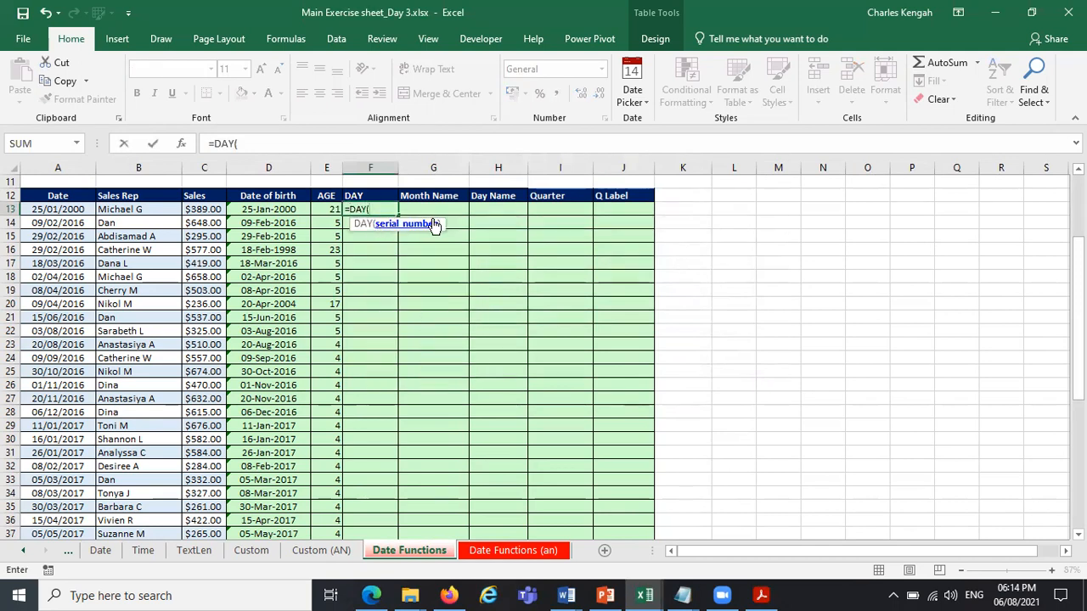
pyautogui.click(268, 209)
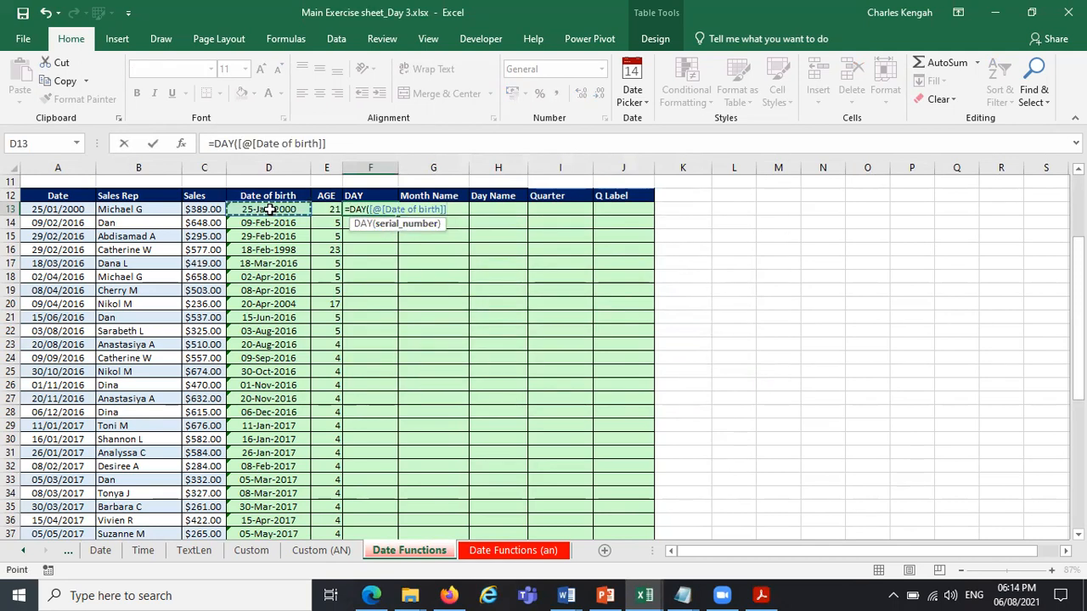
pyautogui.write(')')
pyautogui.press('Return')
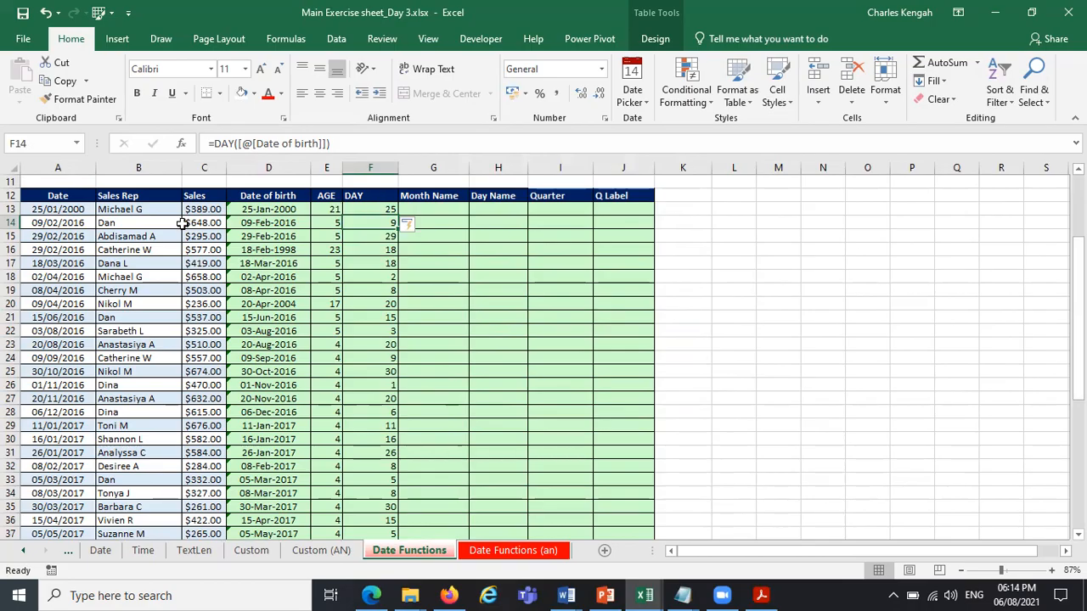
# Fill the Month Name column from G13 with the formula =MONTH([@[Date of birth]]).
pyautogui.click(433, 210)
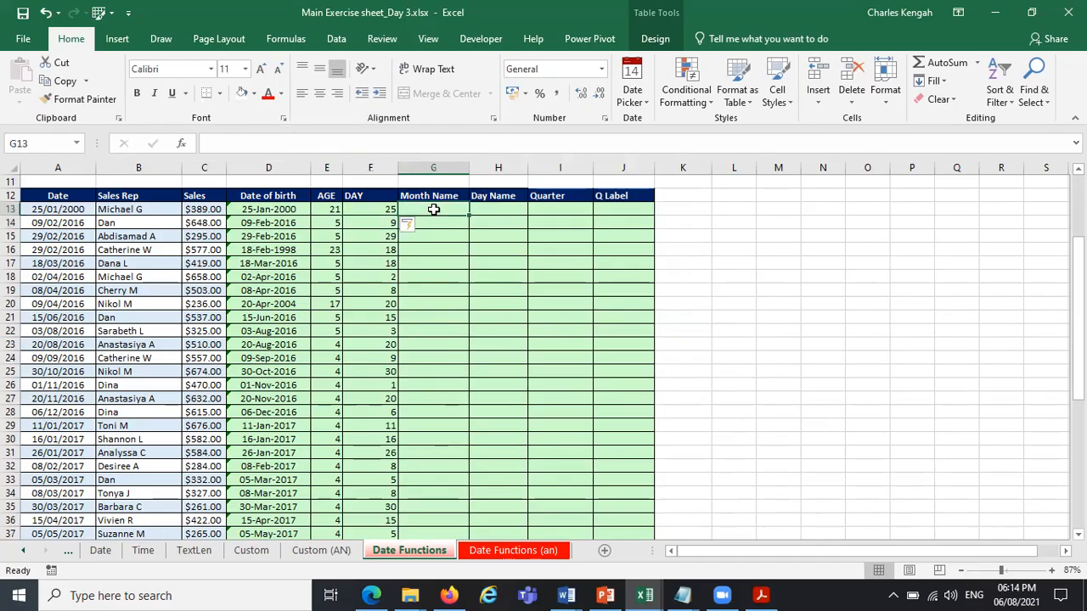
pyautogui.write('=mon')
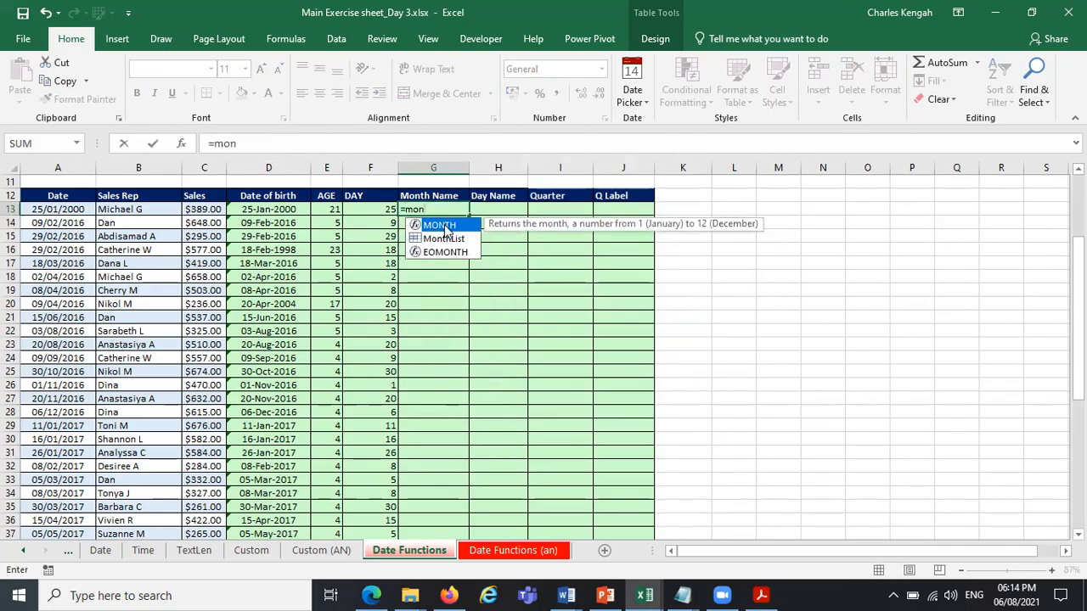
pyautogui.doubleClick(445, 226)
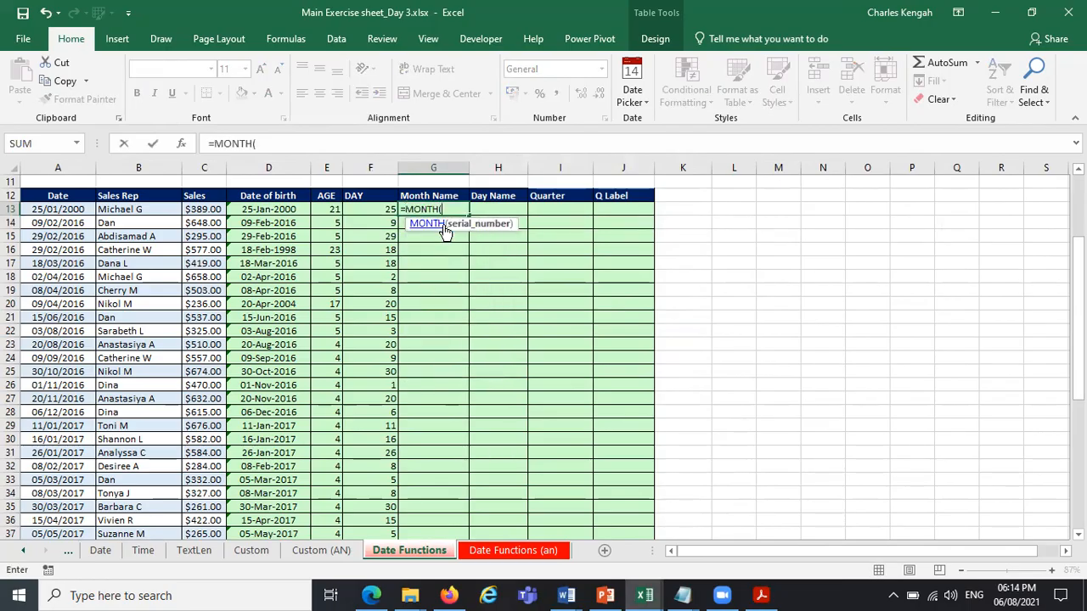
pyautogui.click(285, 209)
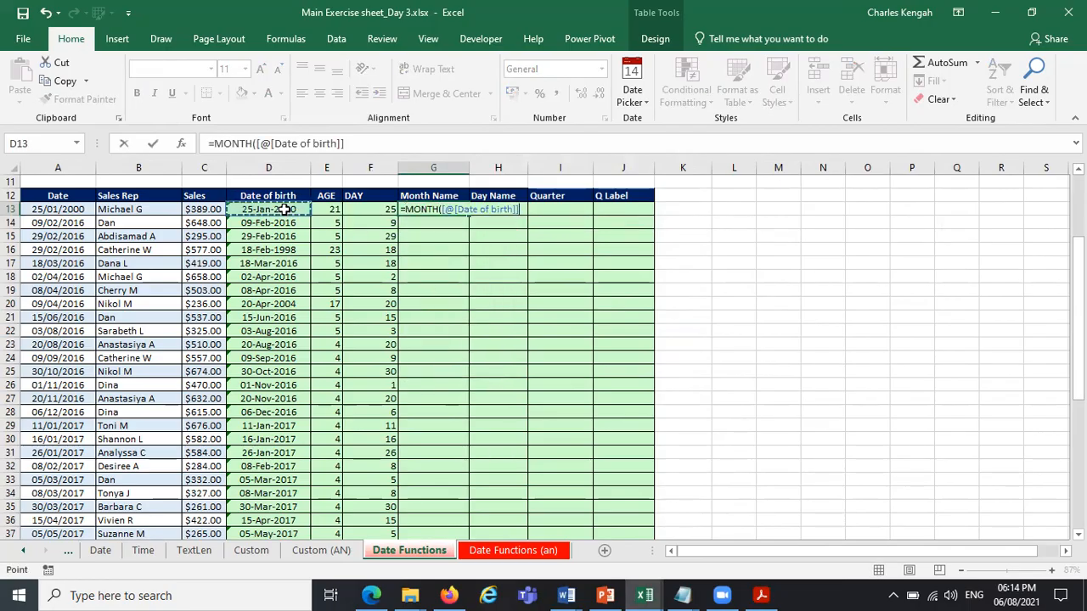
pyautogui.press('Return')
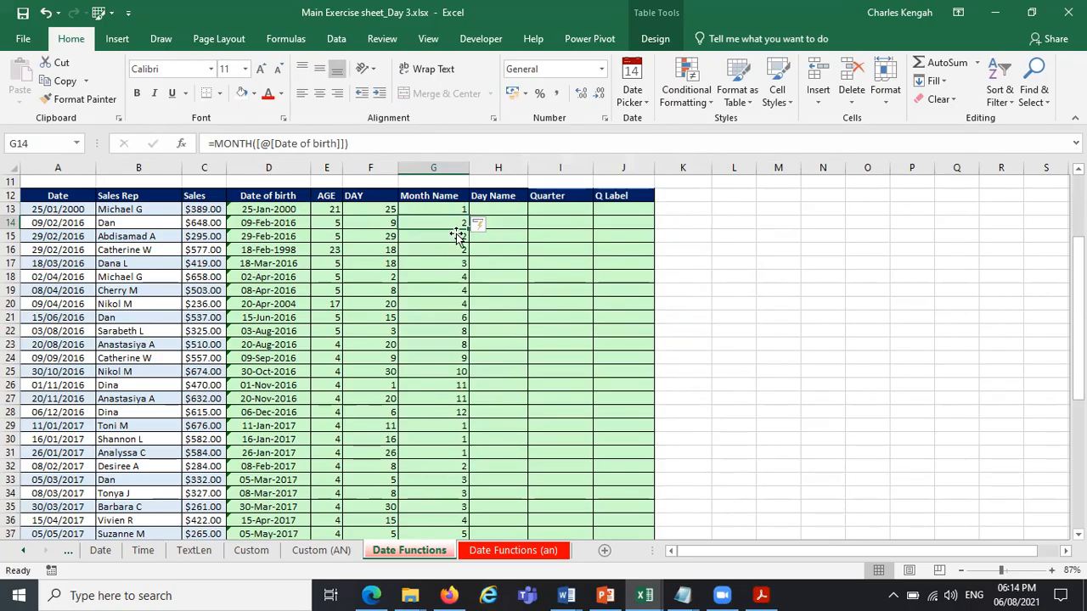
# Replace the Month Name column's formula, starting in G13, with =YEAR([@[Date of birth]]).
pyautogui.click(451, 209)
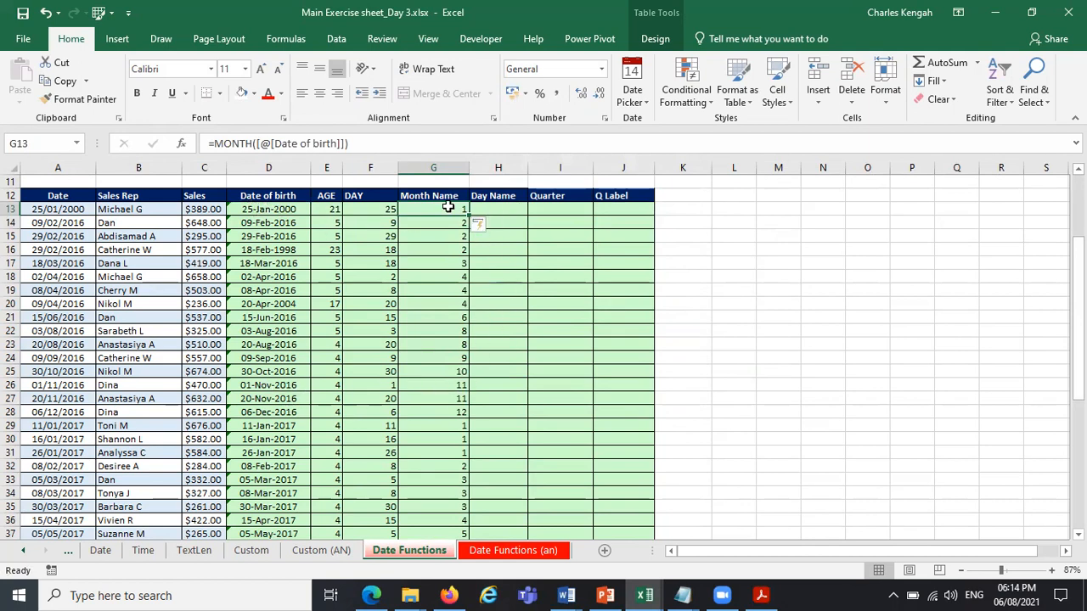
pyautogui.press('Delete')
pyautogui.write('=')
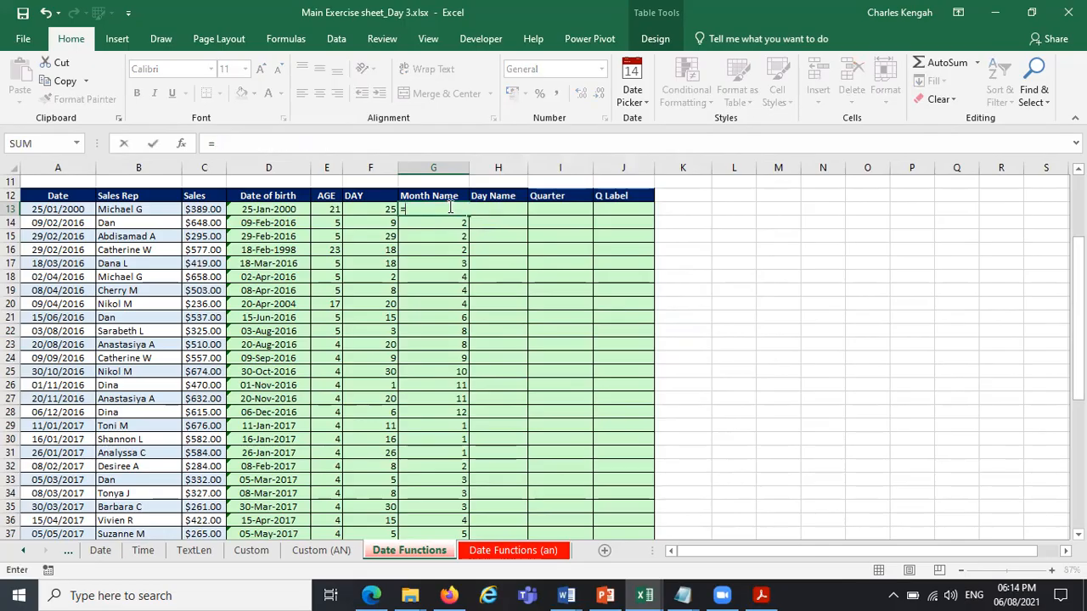
pyautogui.write('year')
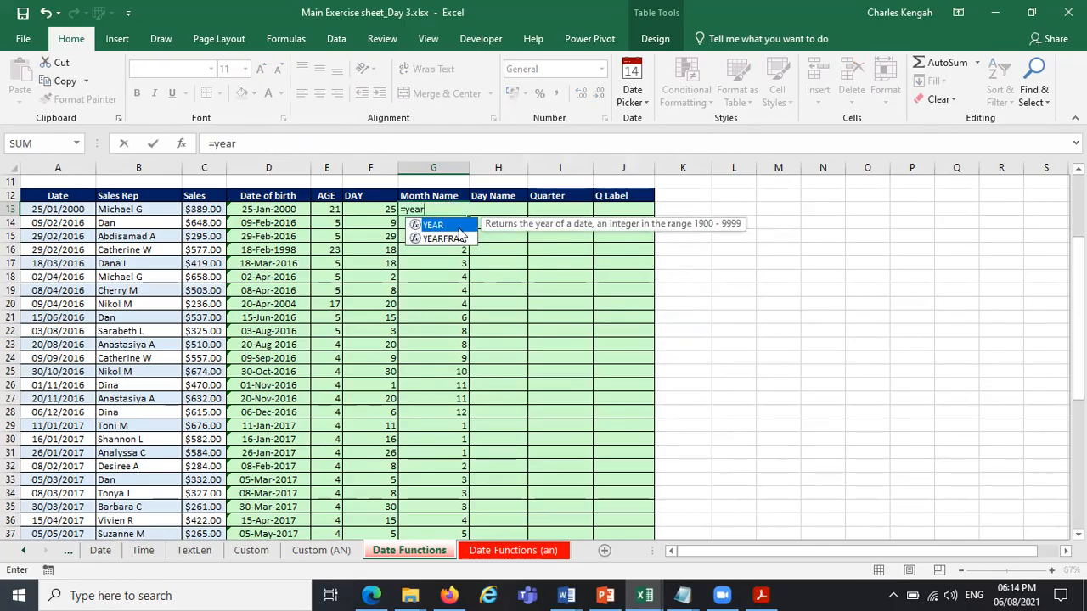
pyautogui.press('Tab')
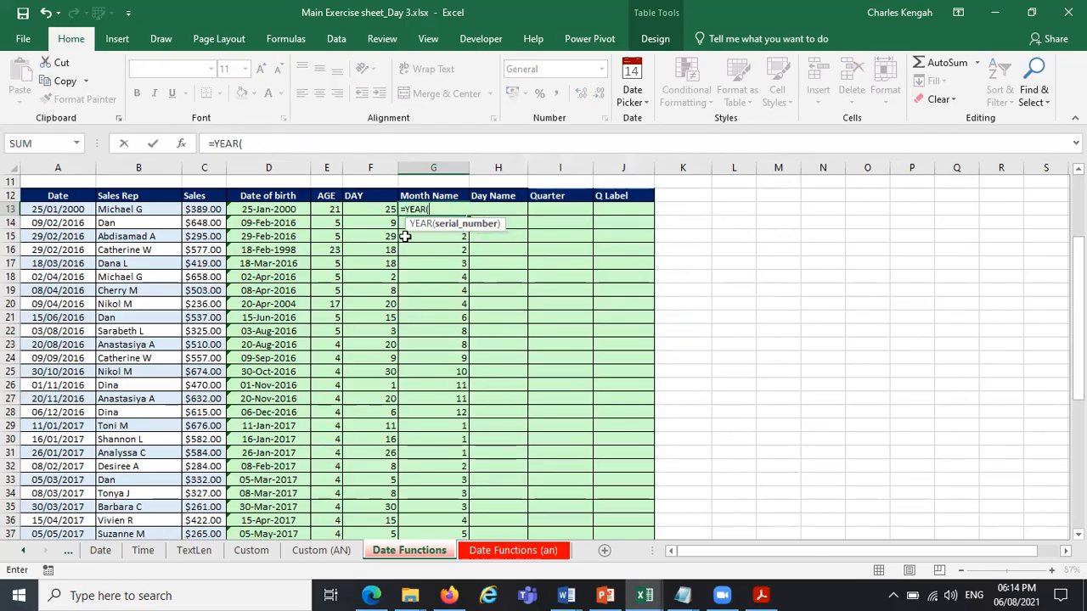
pyautogui.click(259, 209)
pyautogui.press('Return')
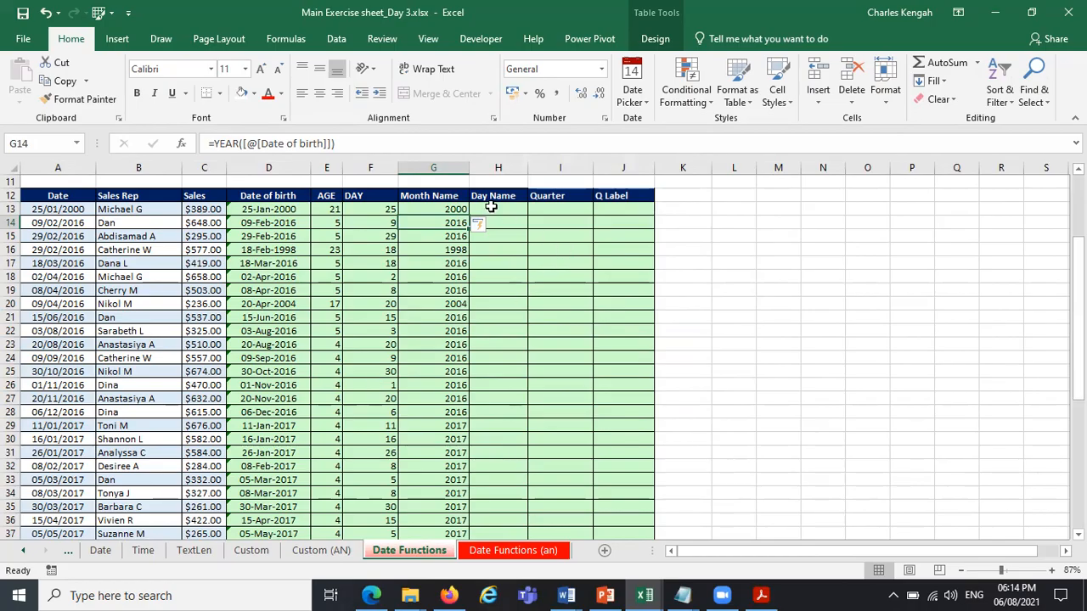
# Replace the Month Name column's formula, starting in G13, with =TEXT([@[Date of birth]],"mmm") for abbreviated month names.
pyautogui.click(448, 207)
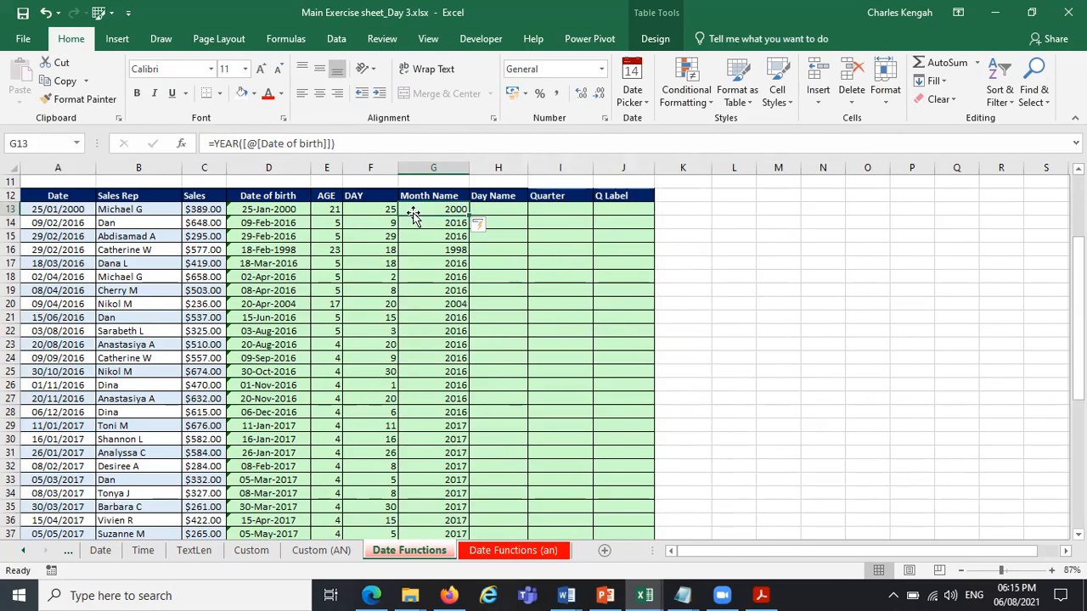
pyautogui.write('=')
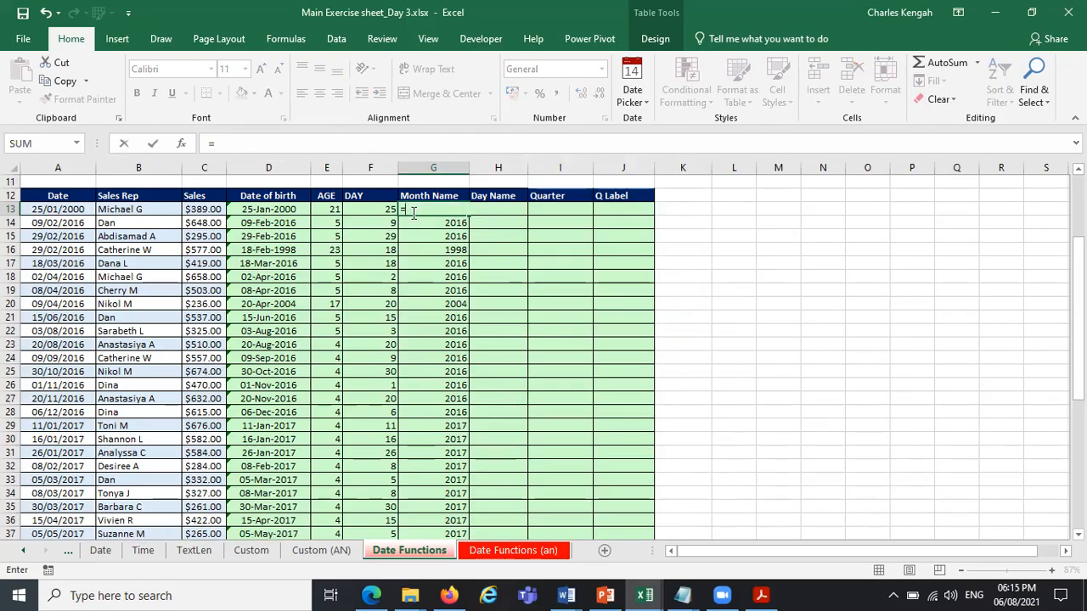
pyautogui.write('tex')
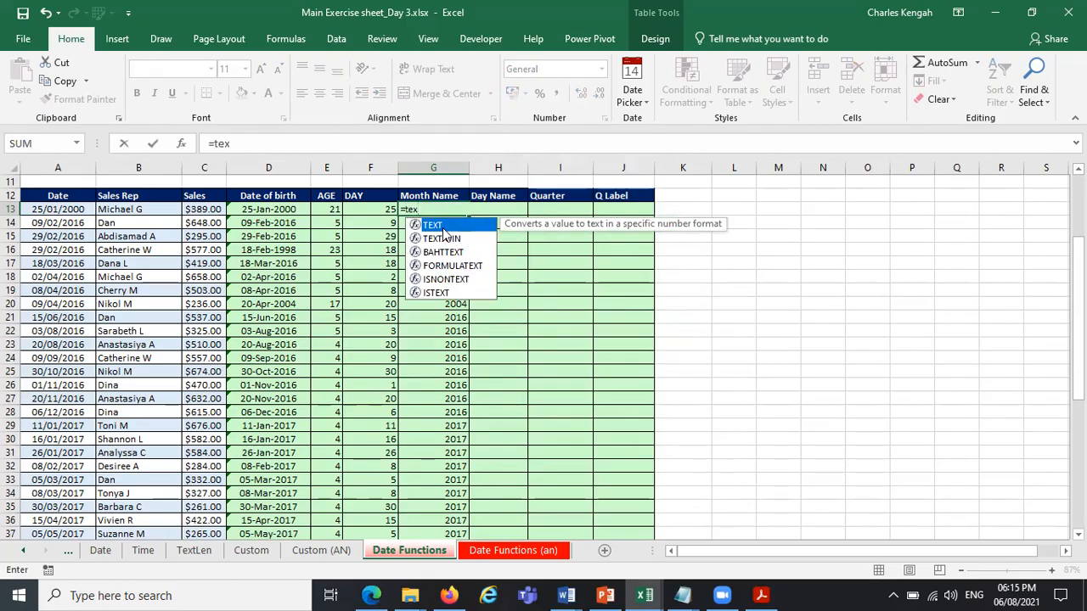
pyautogui.doubleClick(443, 227)
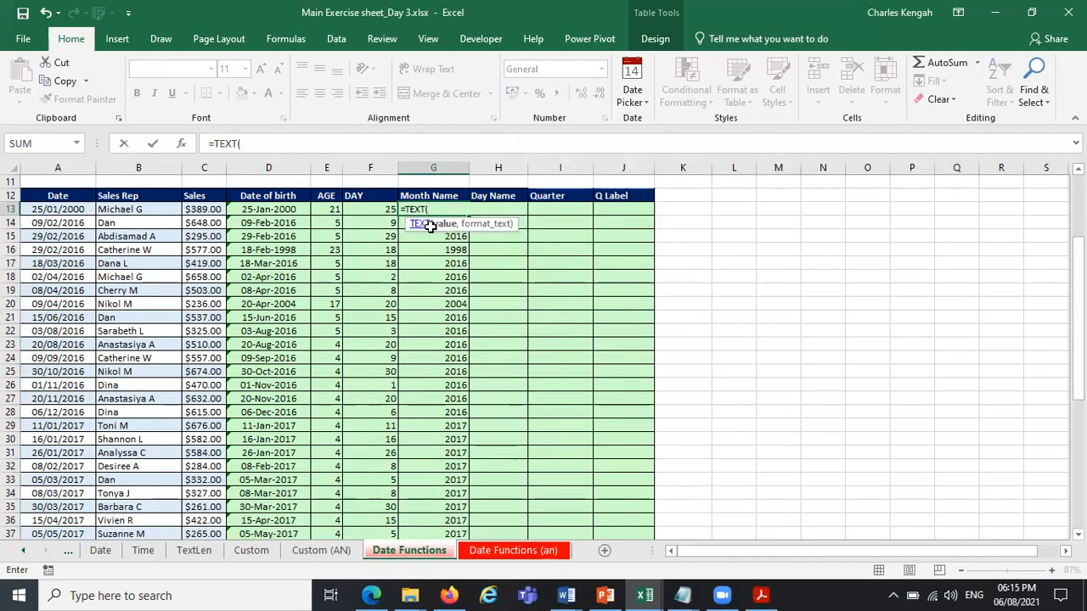
pyautogui.click(277, 210)
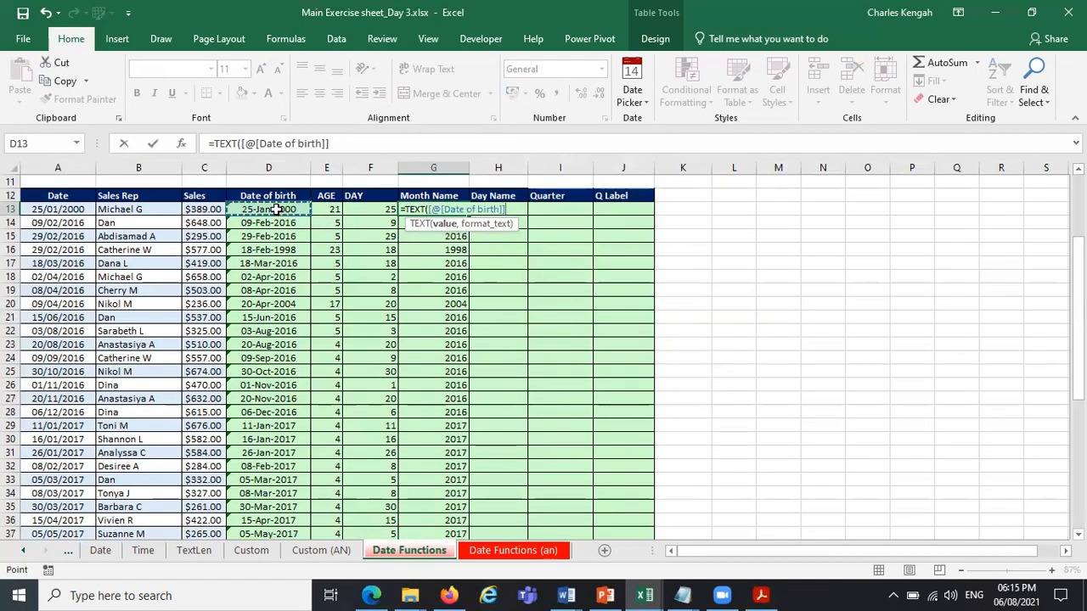
pyautogui.write(',')
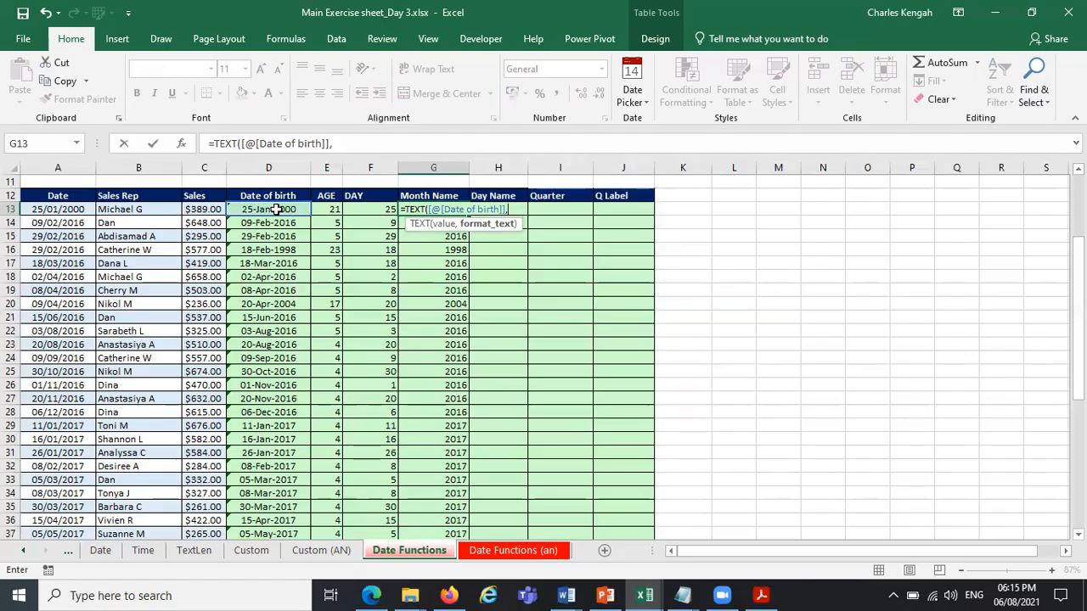
pyautogui.click(344, 142)
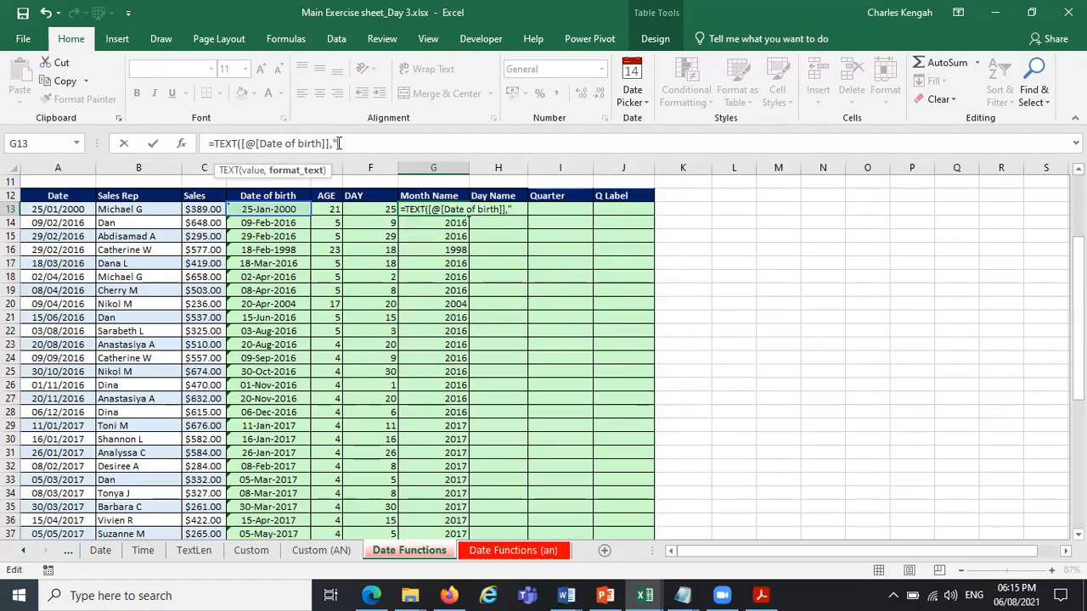
pyautogui.write('mmm')
pyautogui.press('Return')
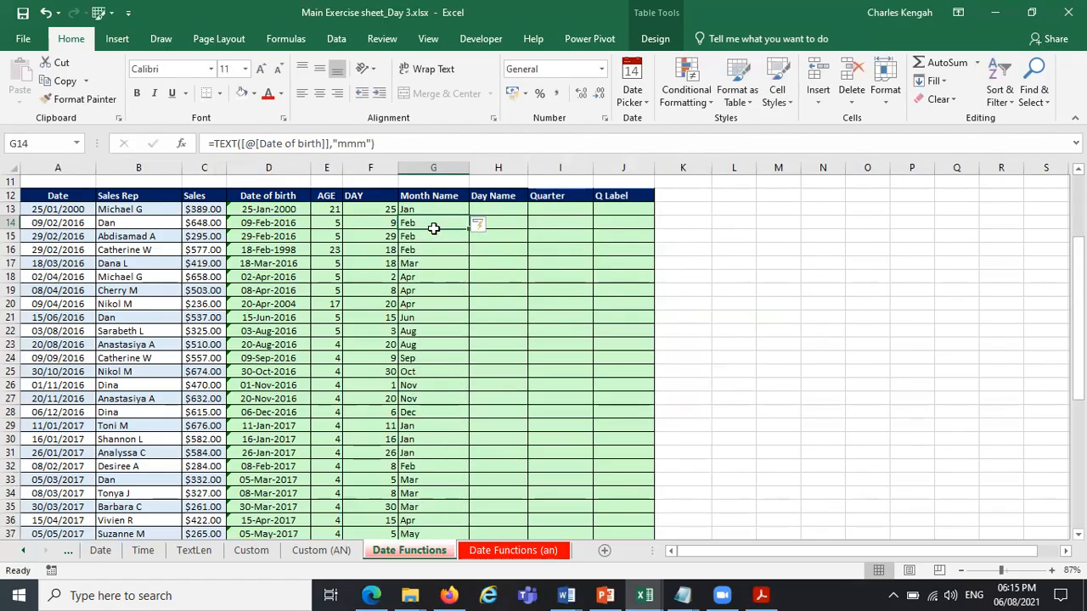
# Centre the Month Name column and change its formula, starting in G13, to =TEXT([@[Date of birth]],"mmmm") for full month names.
pyautogui.click(430, 167)
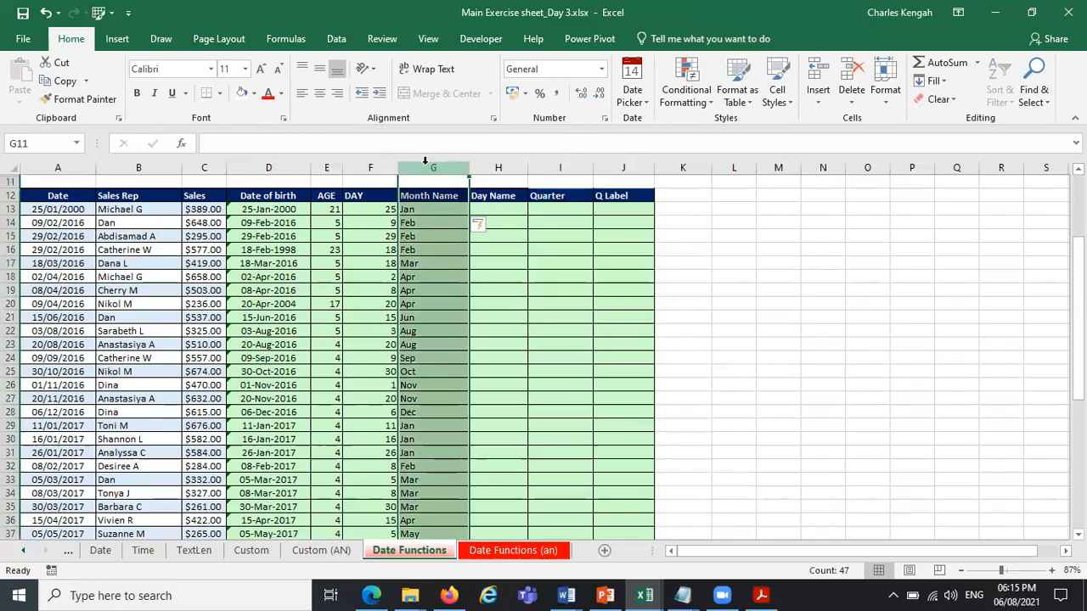
pyautogui.click(319, 93)
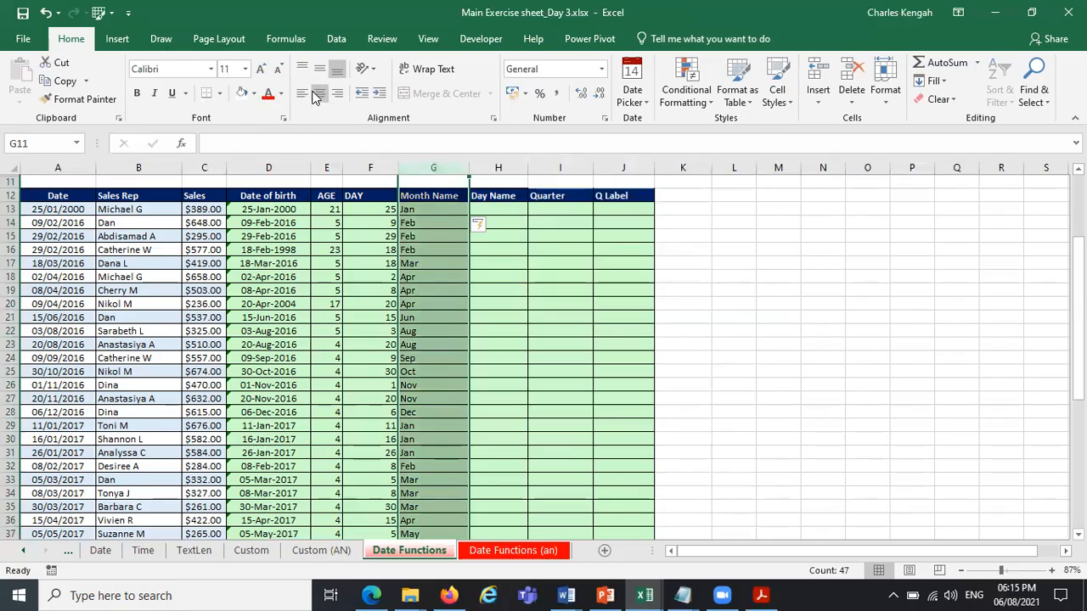
pyautogui.click(450, 212)
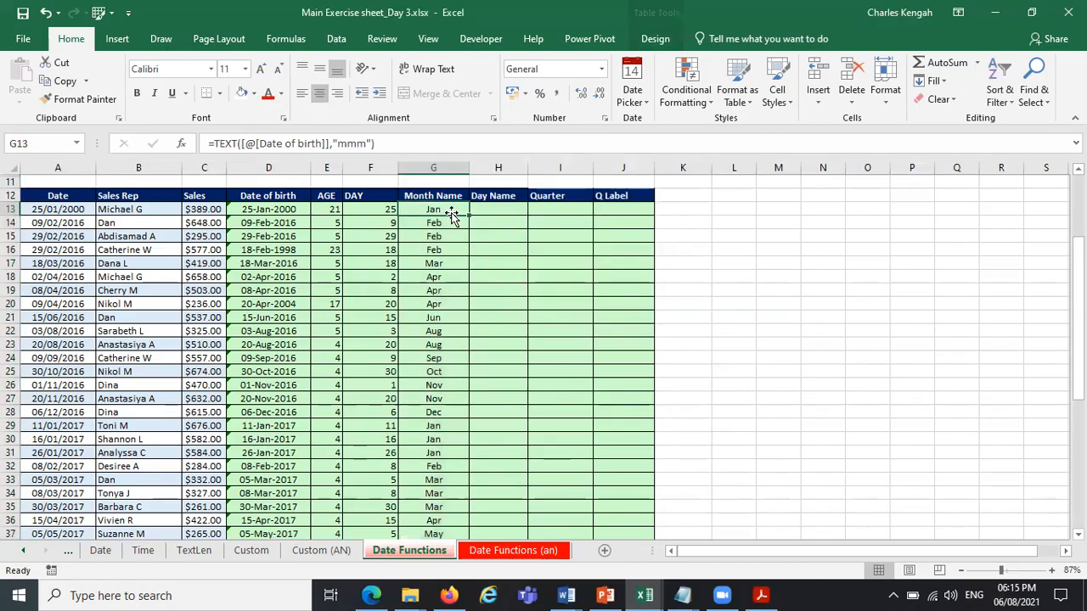
pyautogui.click(360, 145)
pyautogui.write('m')
pyautogui.press('Return')
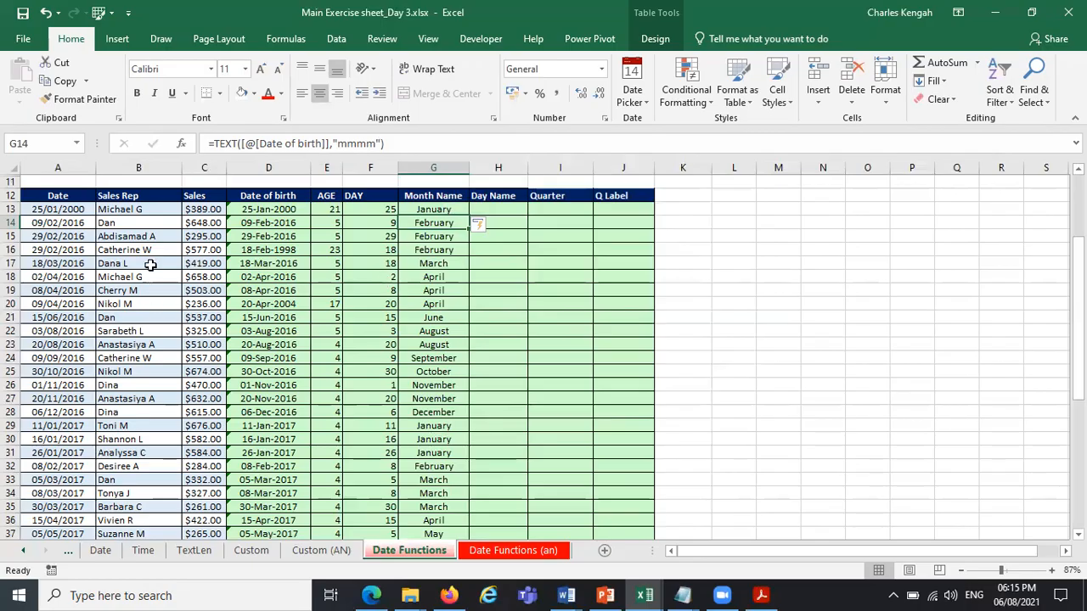
pyautogui.moveTo(65, 197); pyautogui.dragTo(533, 430)
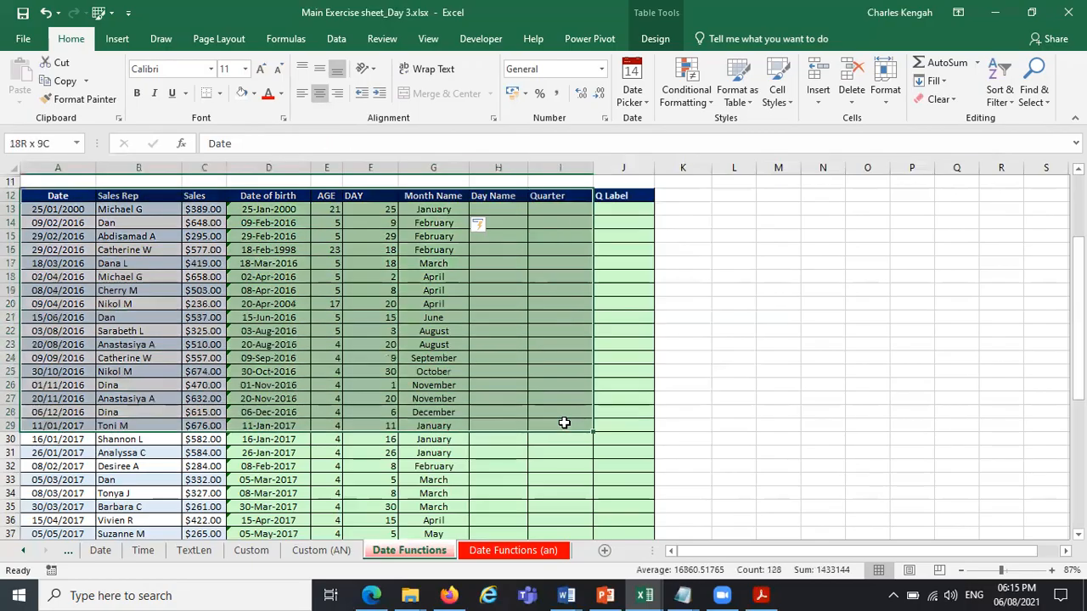
pyautogui.click(374, 332)
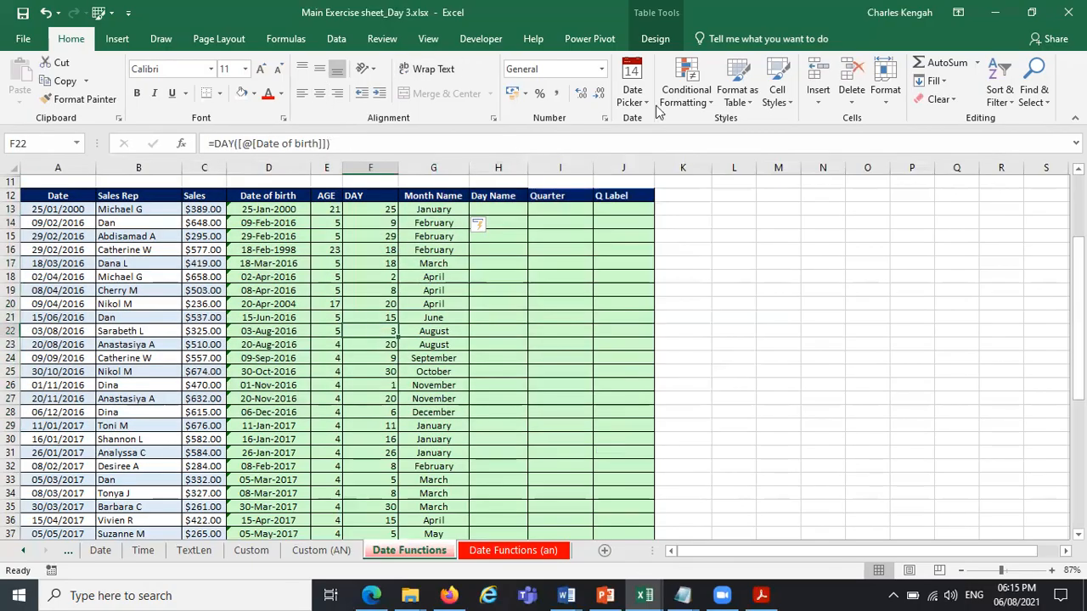
pyautogui.click(737, 91)
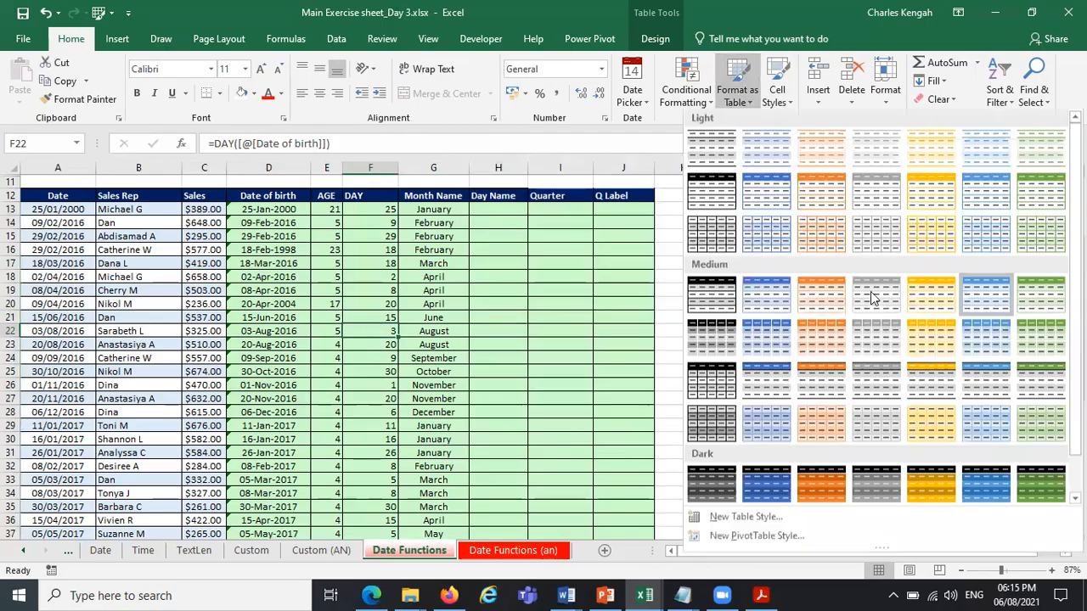
pyautogui.click(386, 384)
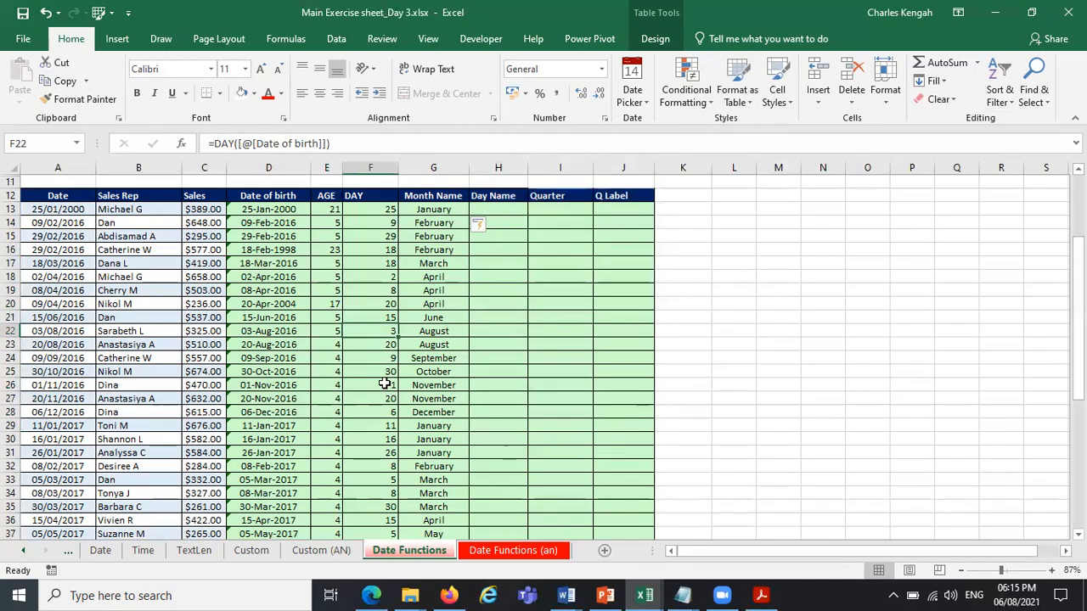
# Fill the Day Name column from H13 with the formula =TEXT([@[Date of birth]],"dddd") and centre the column.
pyautogui.click(503, 209)
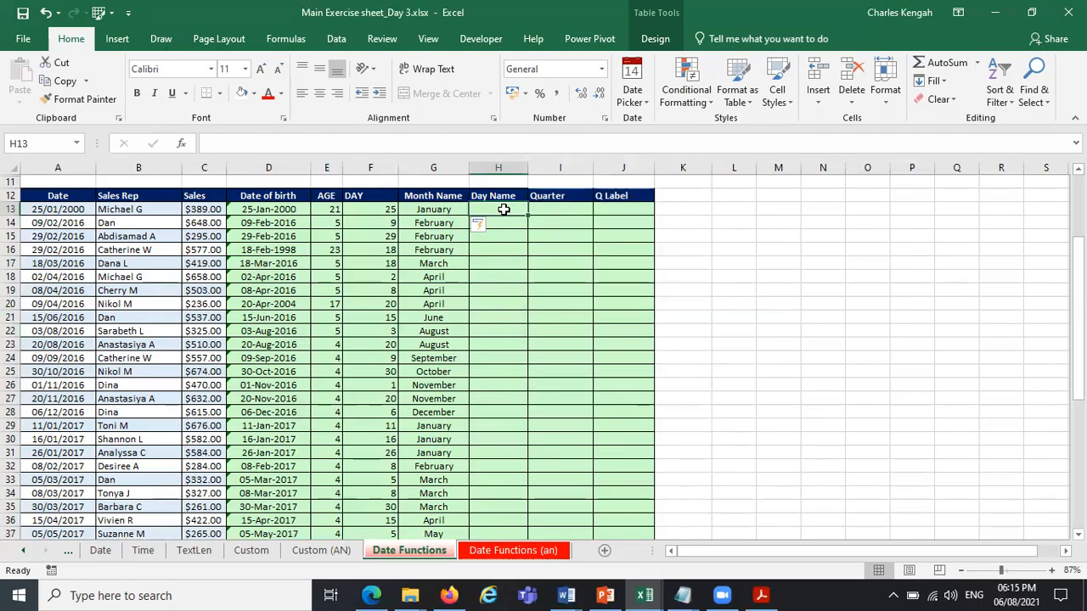
pyautogui.write('=text')
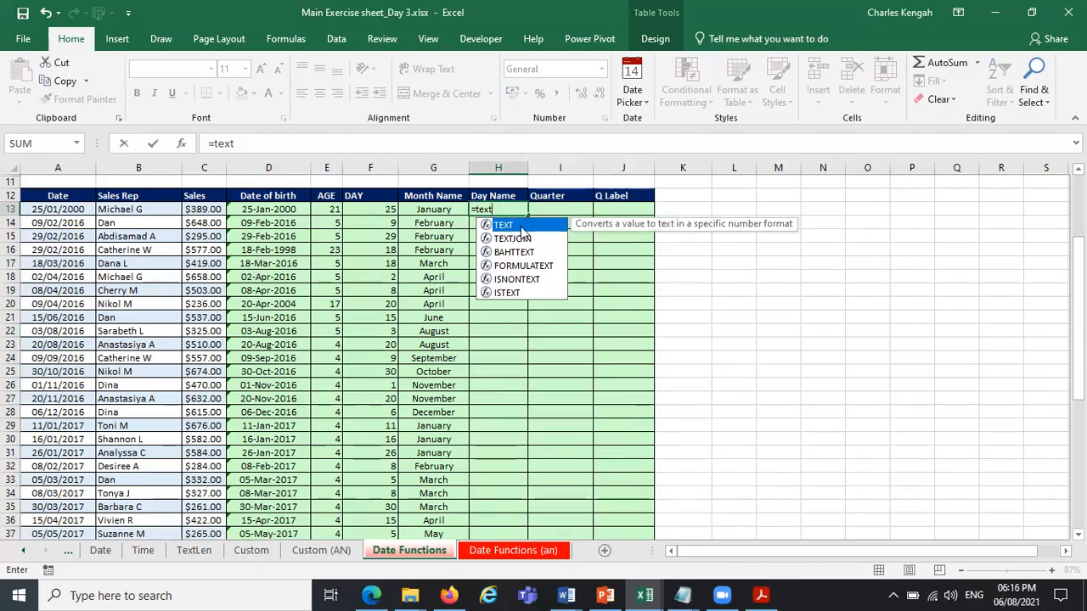
pyautogui.doubleClick(519, 224)
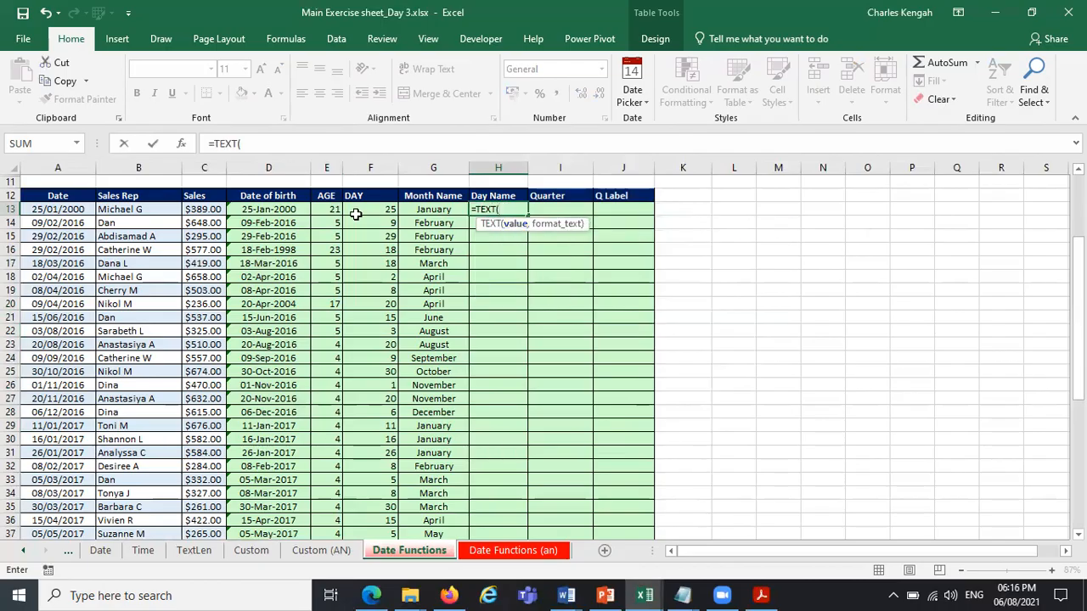
pyautogui.click(270, 211)
pyautogui.write(',')
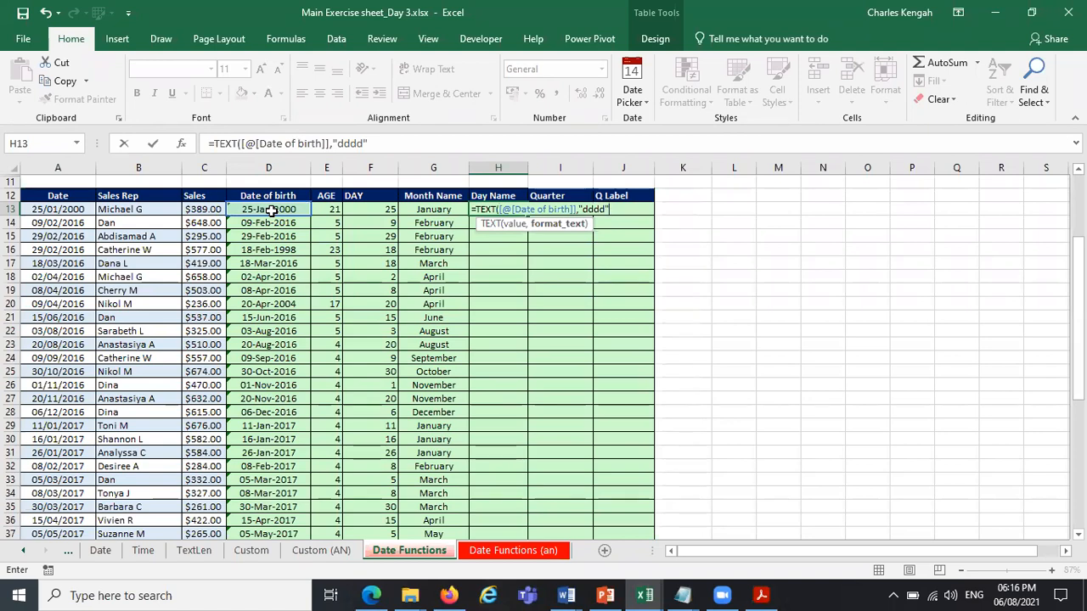
pyautogui.write('"dddd"')
pyautogui.press('Return')
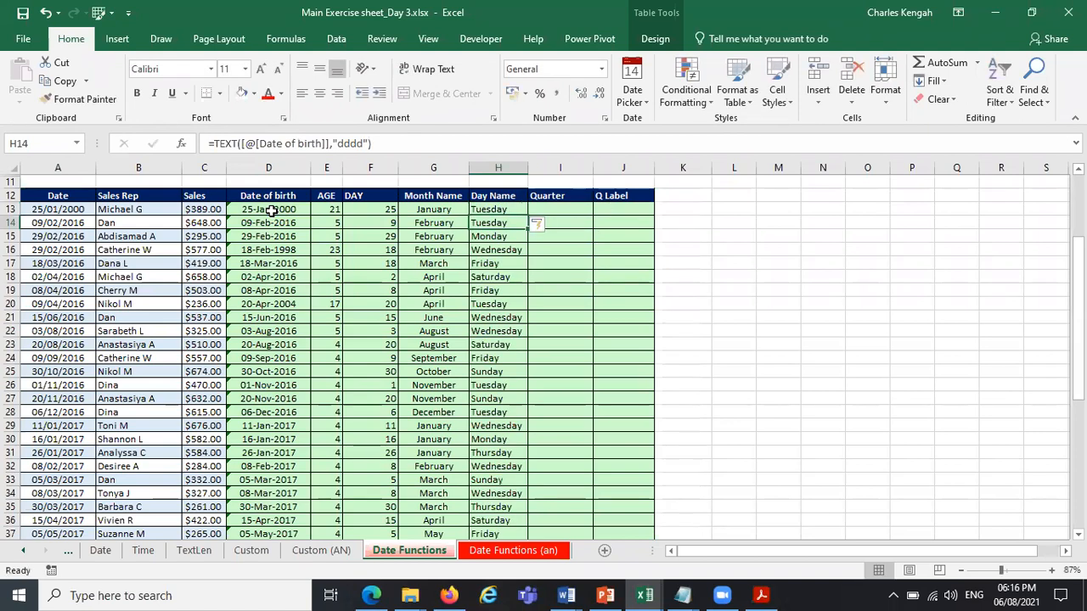
pyautogui.click(510, 167)
pyautogui.click(320, 92)
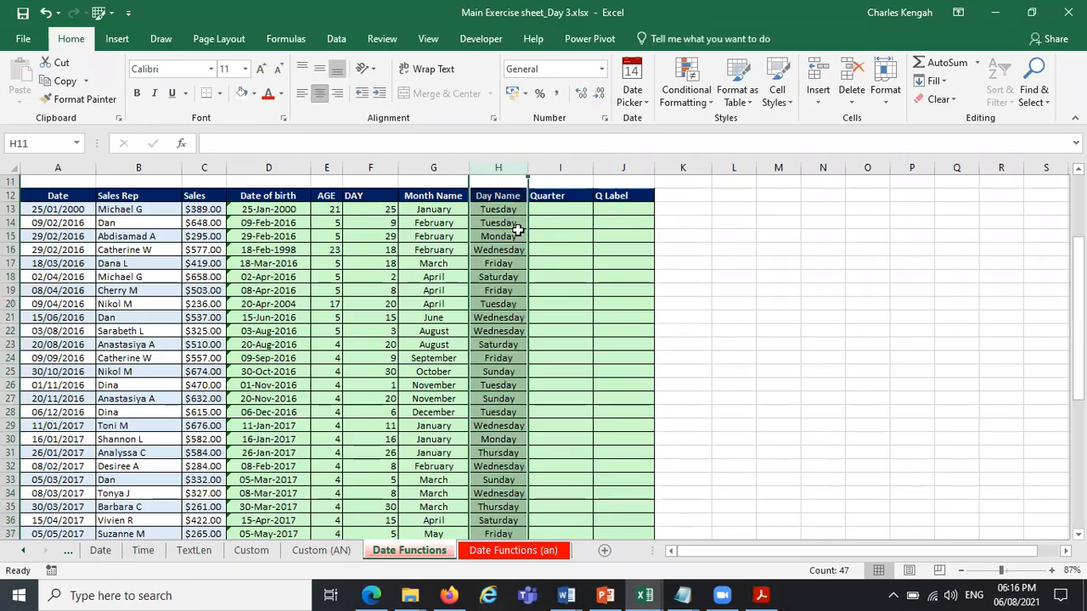
# Examine the Quarter formula in I13 on the Date Functions (an) sheet.
pyautogui.click(564, 208)
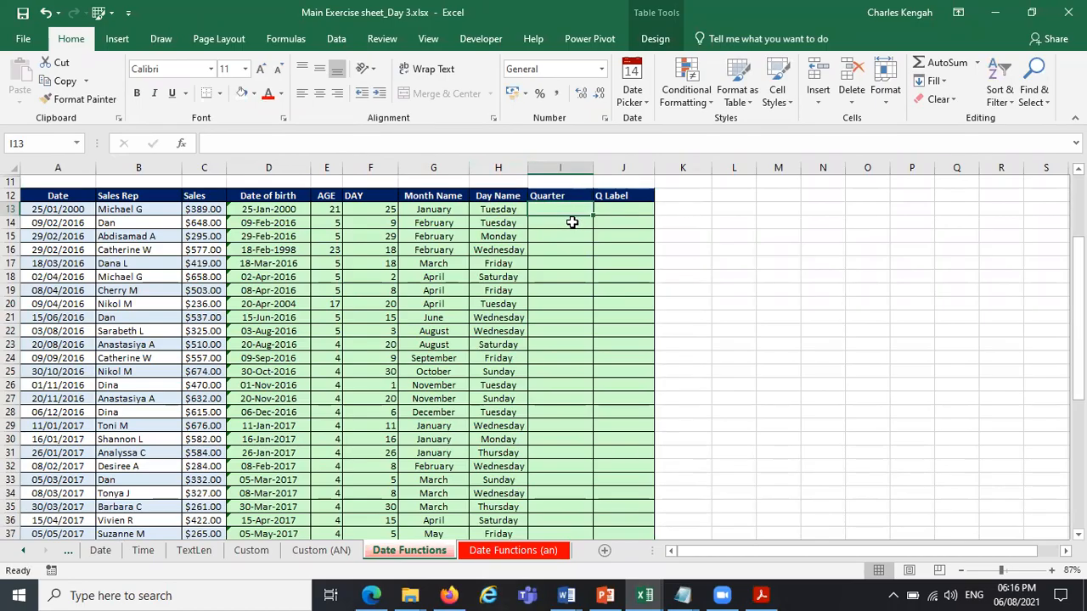
pyautogui.click(535, 550)
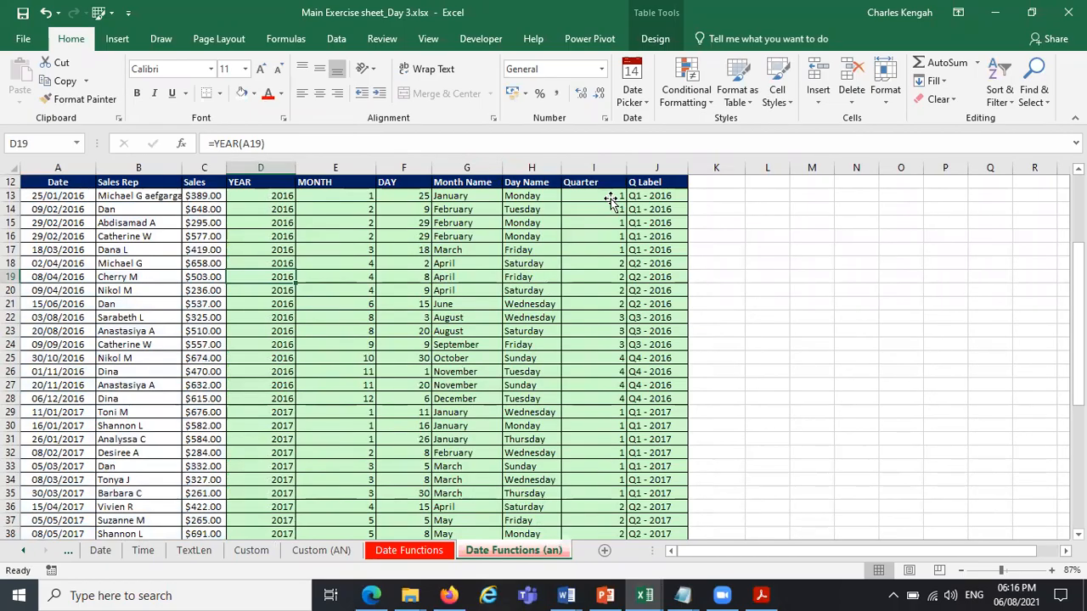
pyautogui.click(612, 197)
pyautogui.click(501, 224)
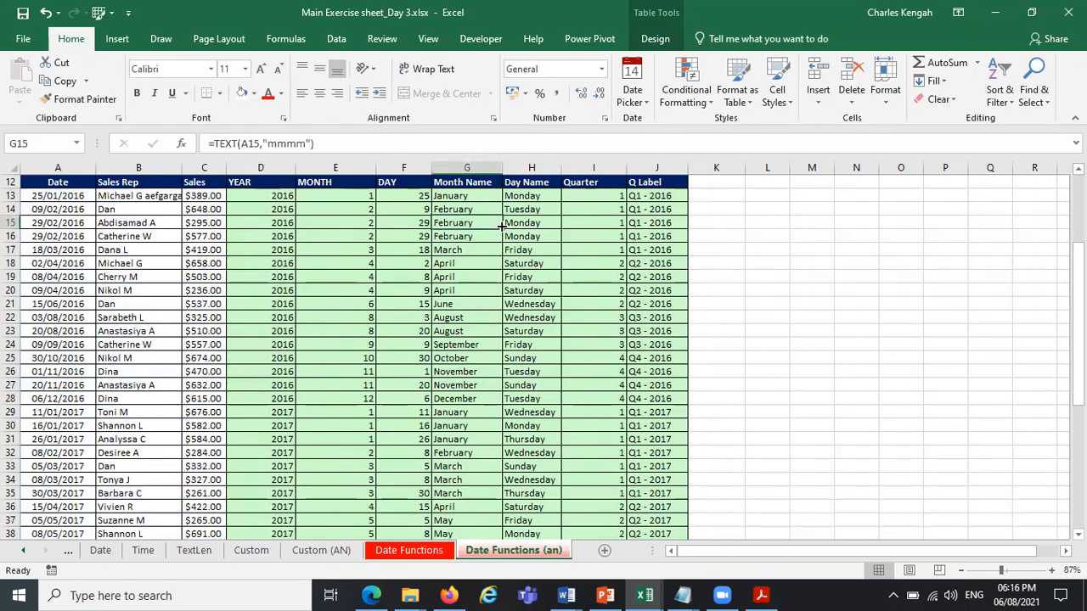
pyautogui.click(609, 197)
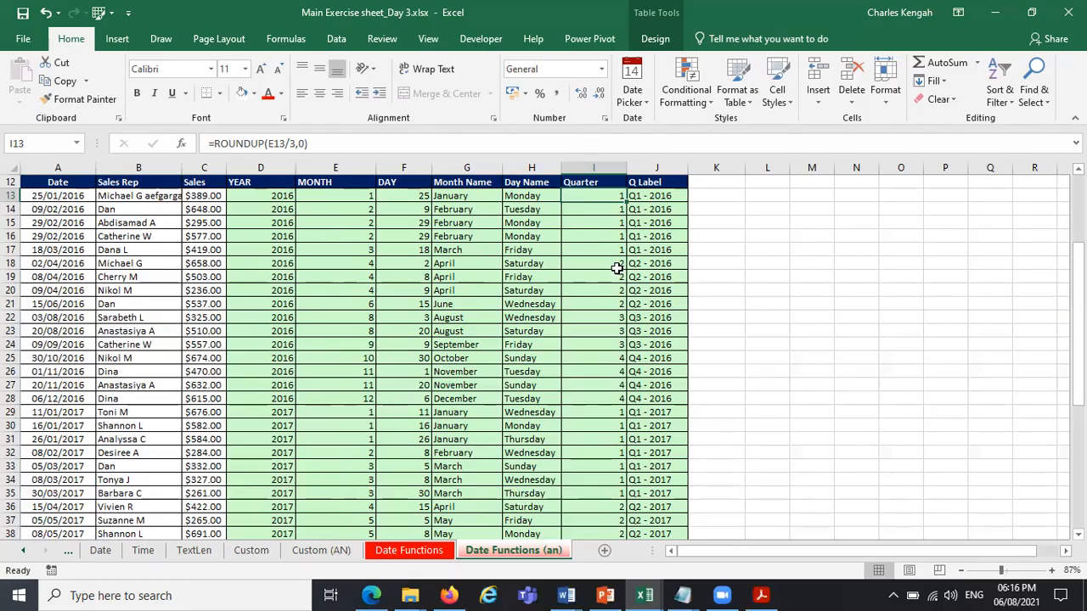
# On the Date Functions sheet, fill the Quarter column from I13 with the formula =ROUNDUP([@[Date of birth]]/3,0).
pyautogui.click(429, 552)
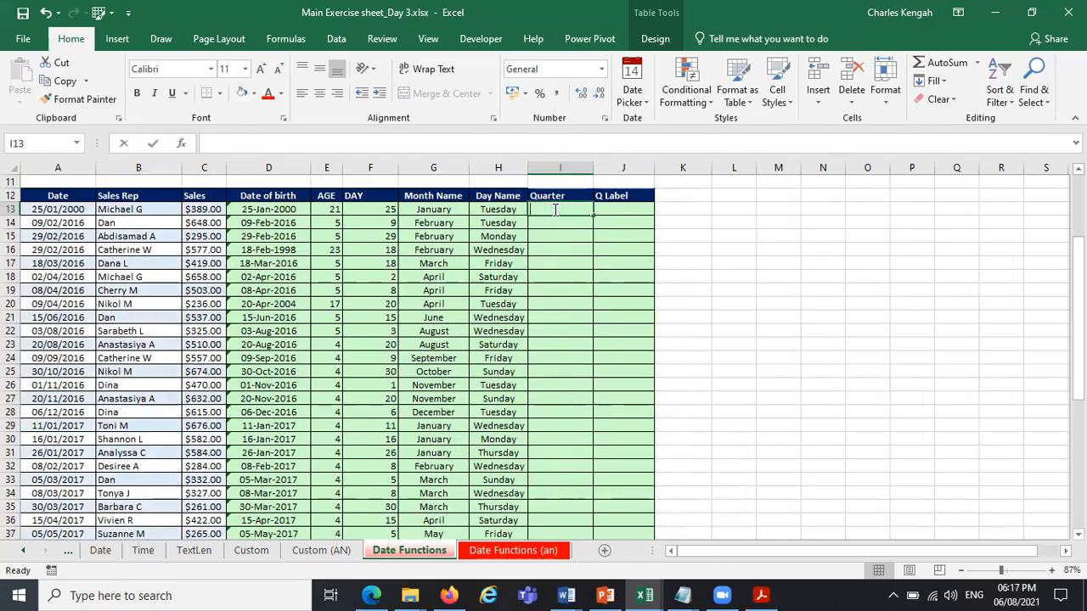
pyautogui.write('=')
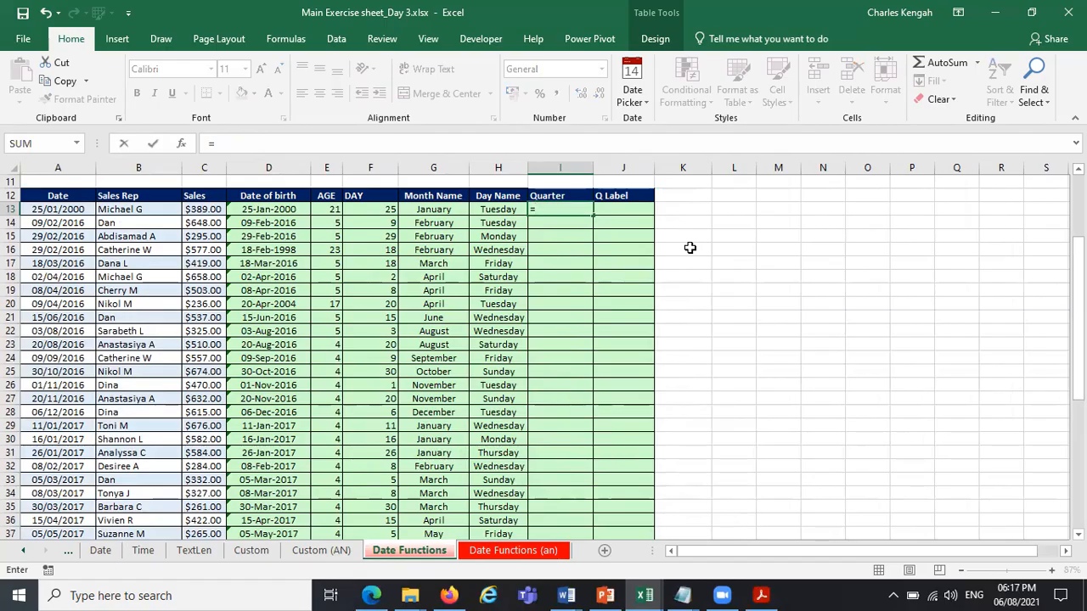
pyautogui.write('rou')
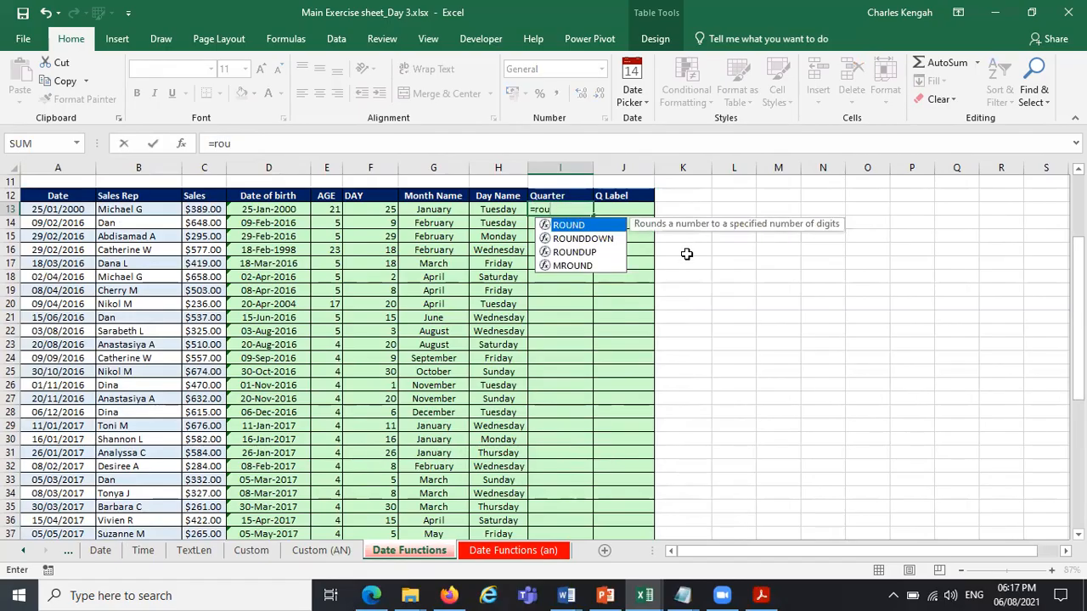
pyautogui.doubleClick(574, 252)
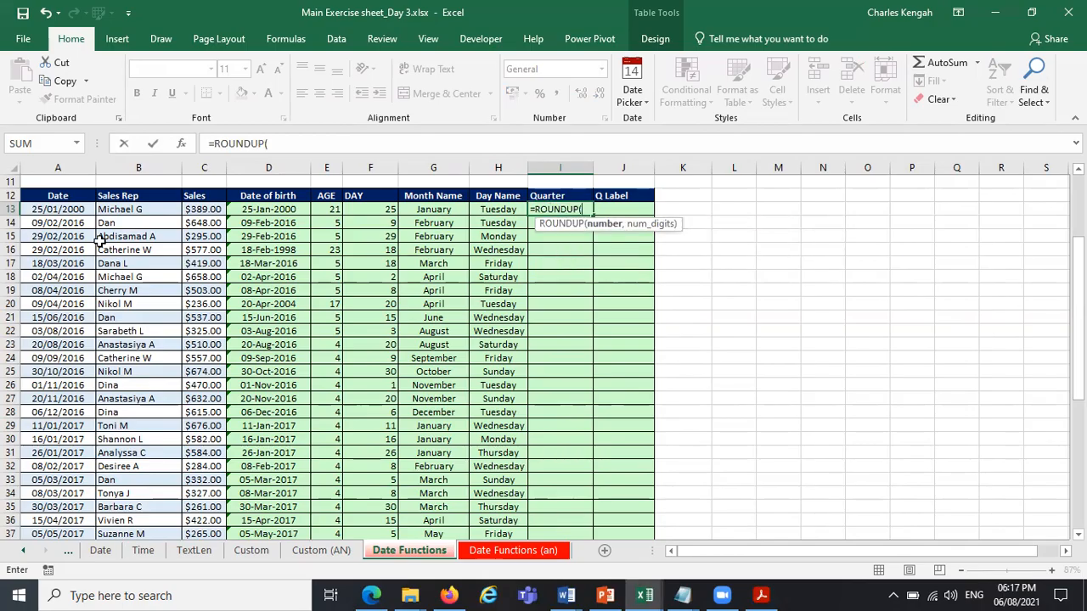
pyautogui.click(271, 210)
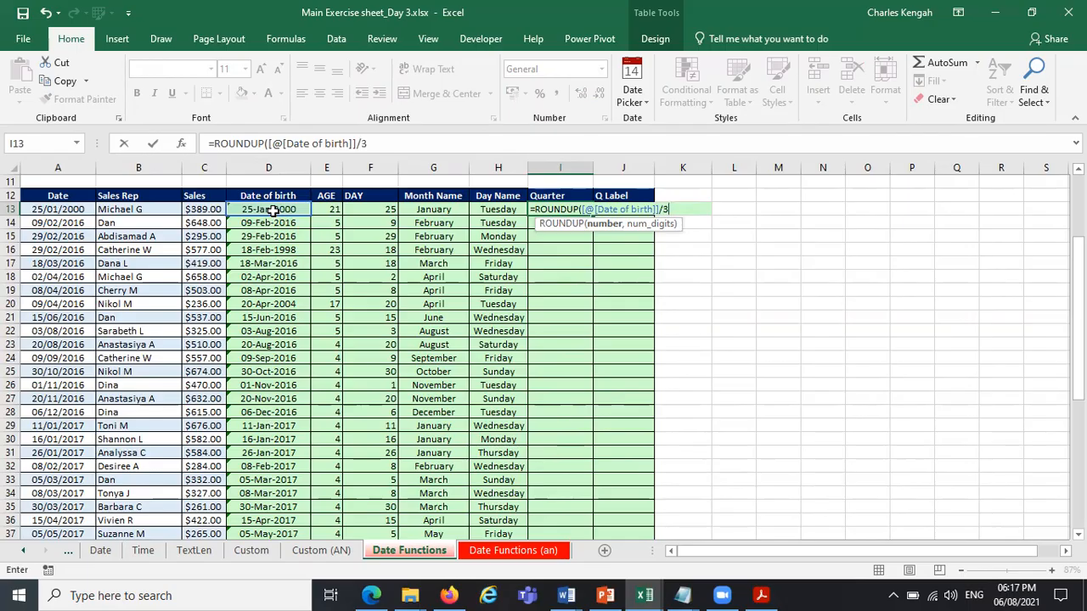
pyautogui.write('/3,0')
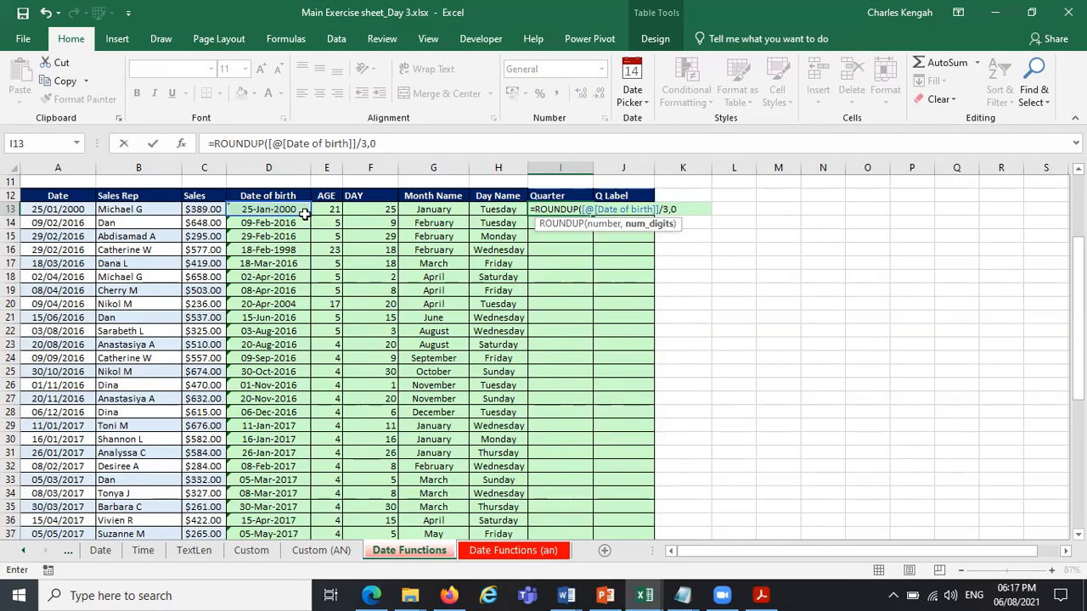
pyautogui.click(599, 224)
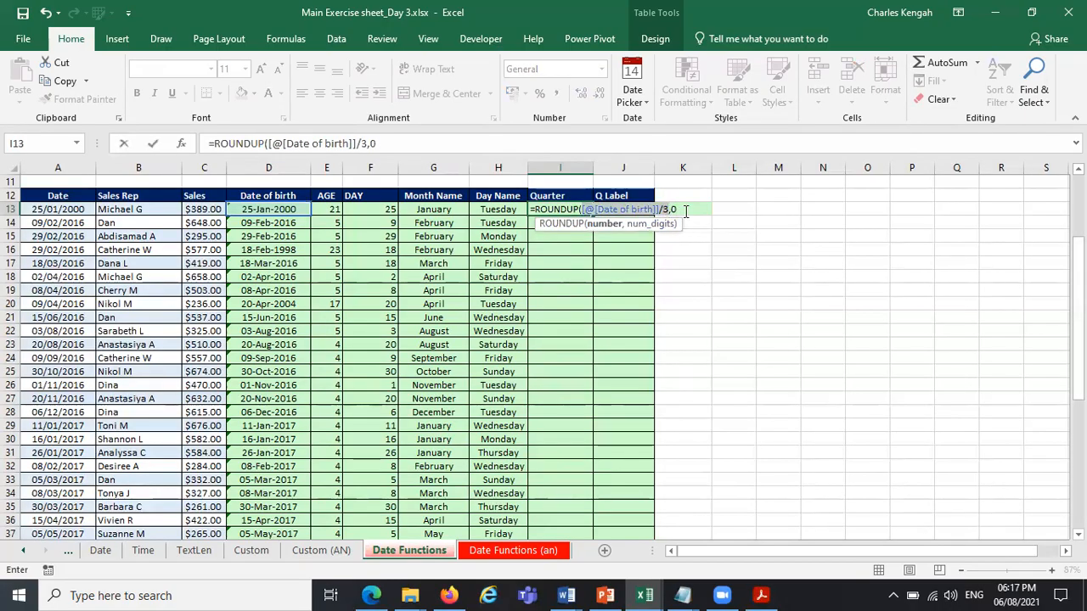
pyautogui.click(409, 145)
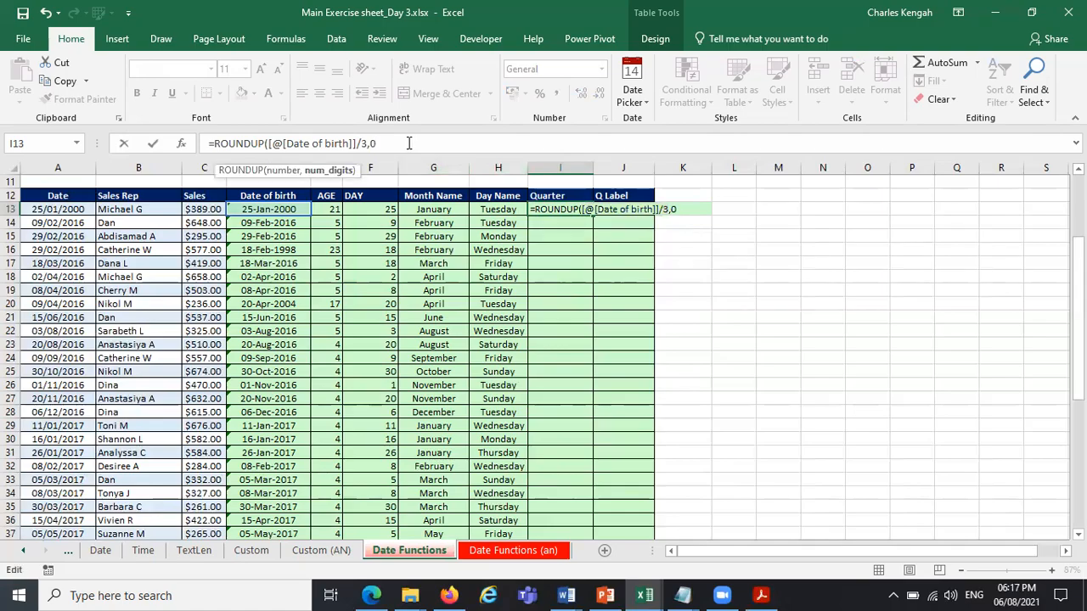
pyautogui.write(')')
pyautogui.press('Return')
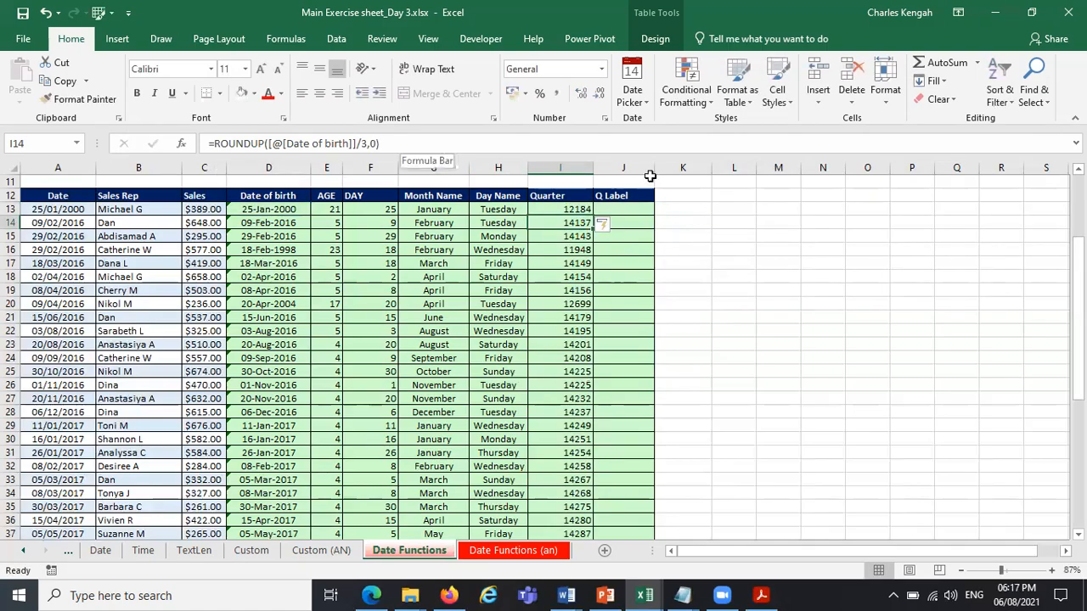
# Edit the end of the Quarter formula in I13 so that it reads =ROUNDUP([@[Date of birth]]/3),0.
pyautogui.click(578, 209)
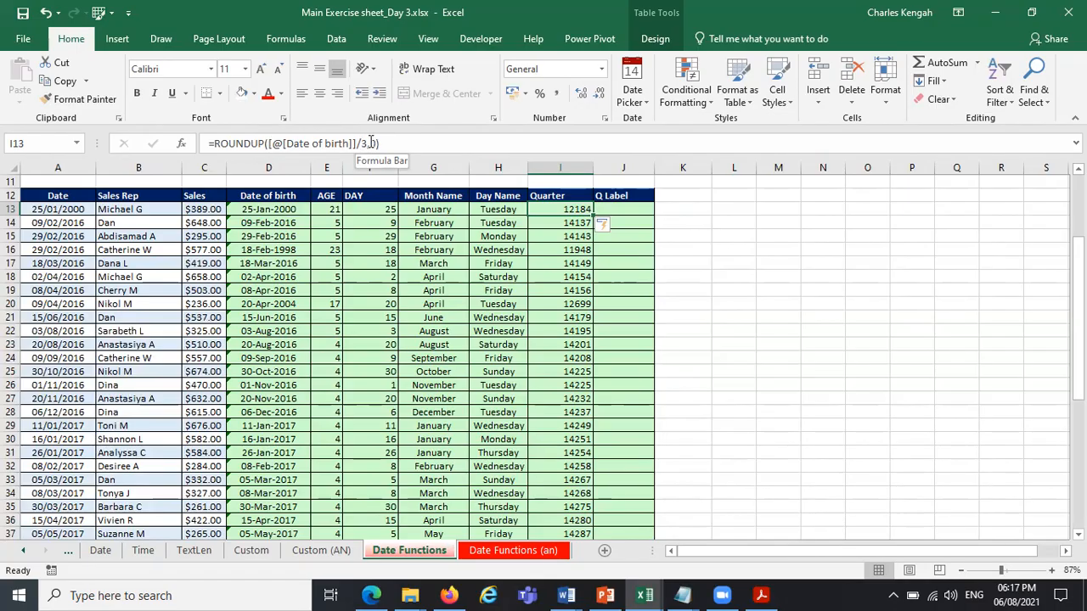
pyautogui.click(362, 143)
pyautogui.write('3')
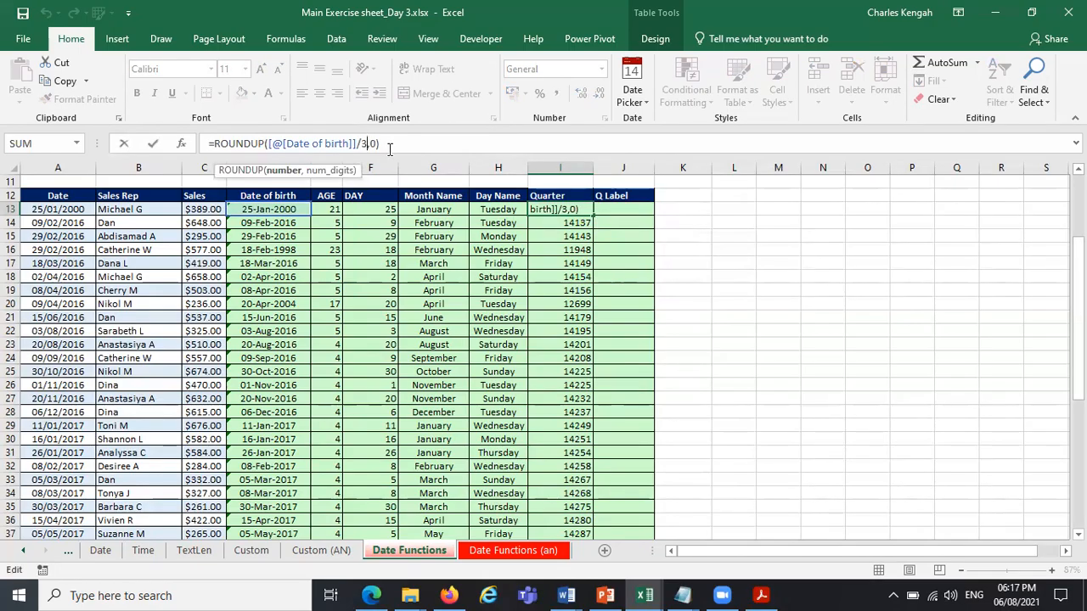
pyautogui.click(396, 148)
pyautogui.press('BackSpace')
pyautogui.press('BackSpace')
pyautogui.press('BackSpace')
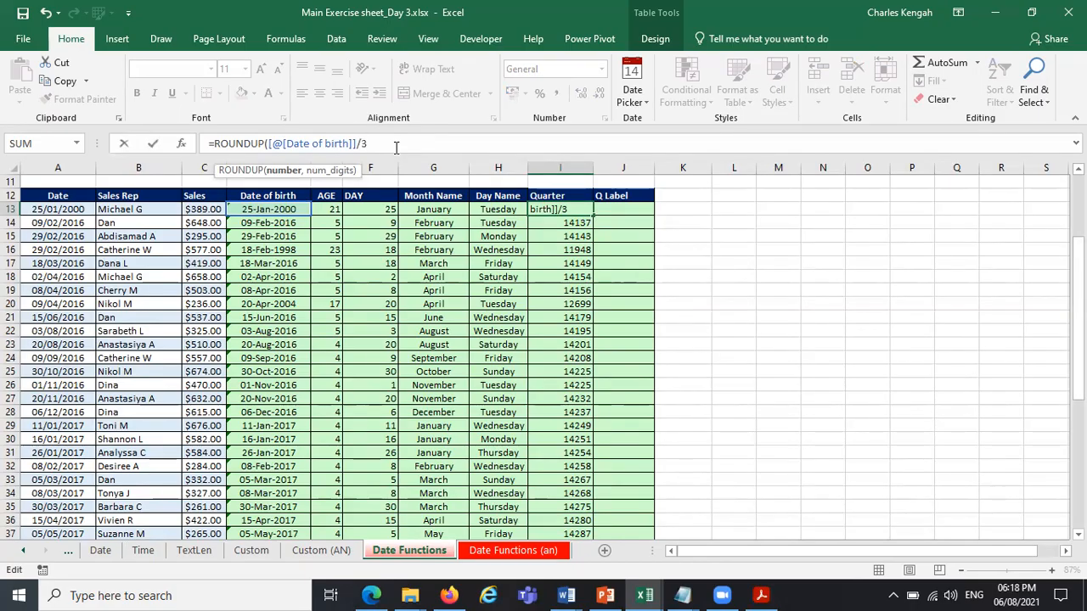
pyautogui.write('),0')
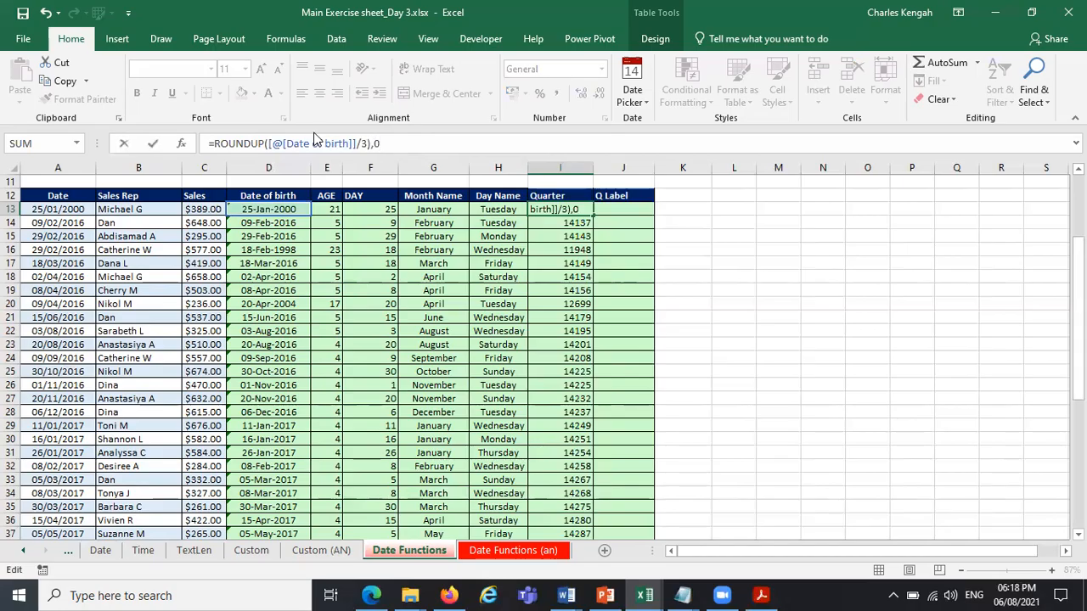
# Correct the Quarter formula in I13 to =ROUNDUP([@[Date of birth]]/3,0), checking its number and num_digits arguments.
pyautogui.click(249, 144)
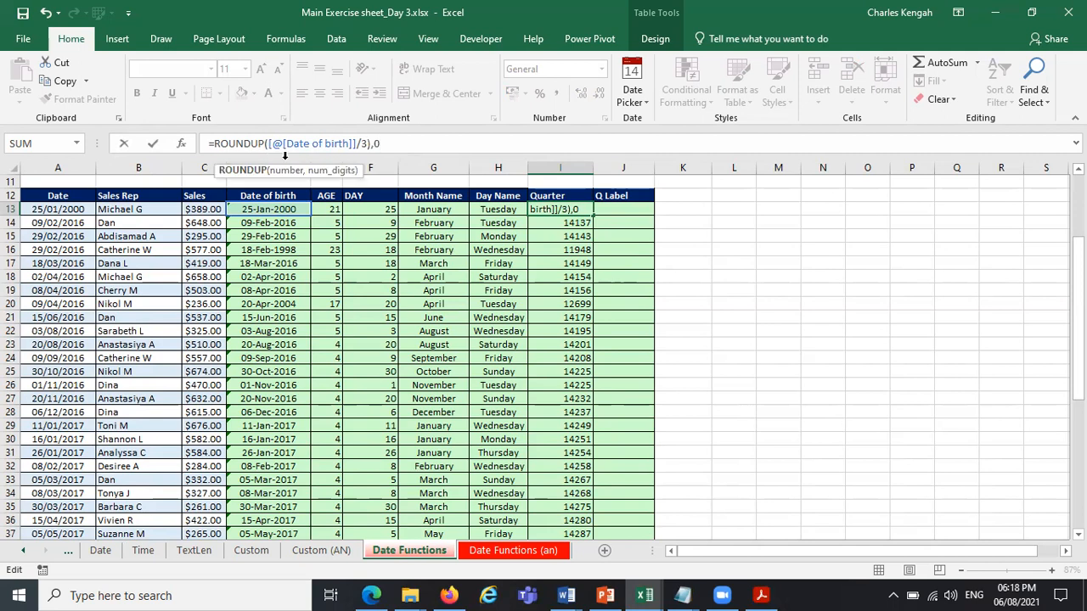
pyautogui.click(282, 171)
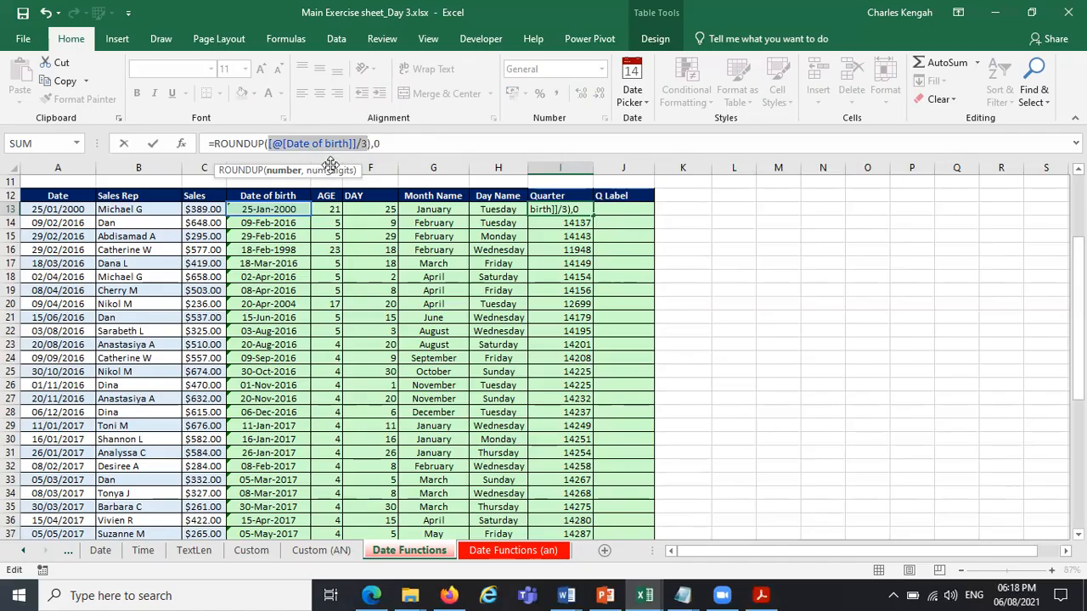
pyautogui.click(369, 143)
pyautogui.write('),0')
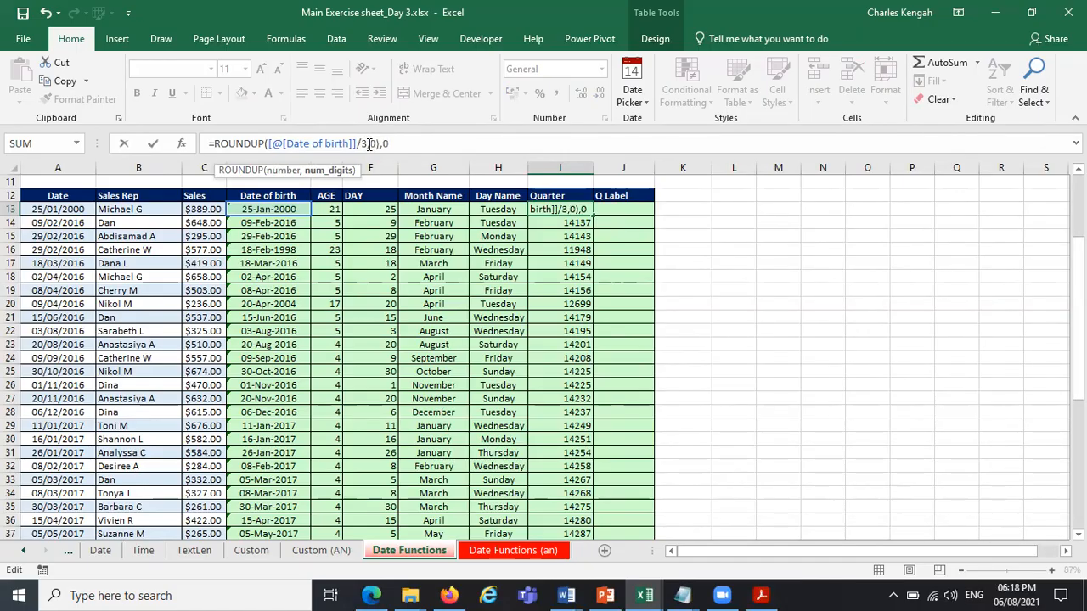
pyautogui.click(392, 144)
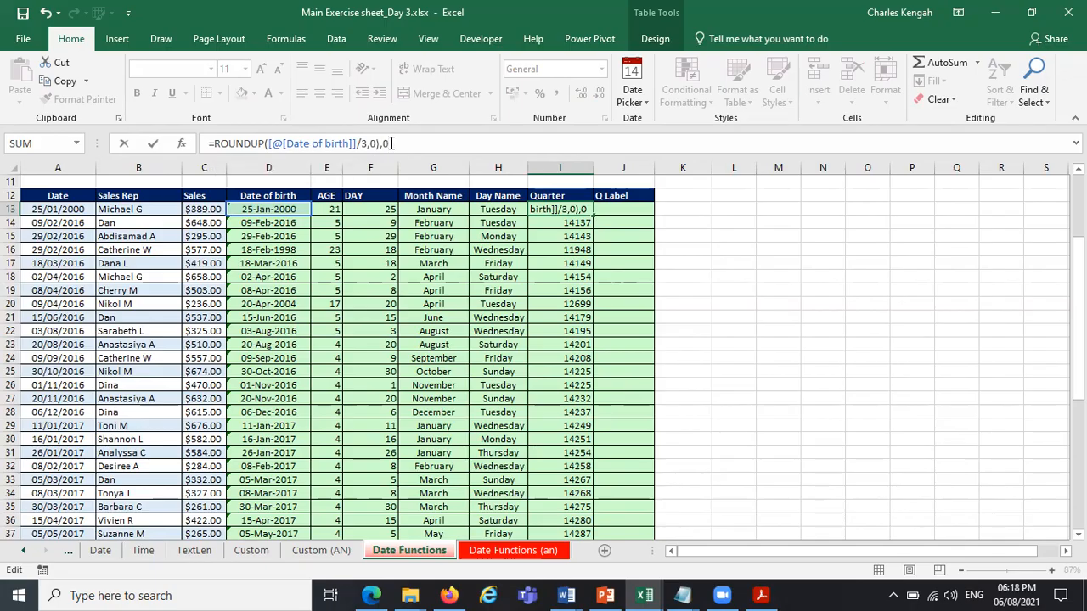
pyautogui.press('BackSpace')
pyautogui.press('BackSpace')
pyautogui.click(287, 144)
pyautogui.click(277, 171)
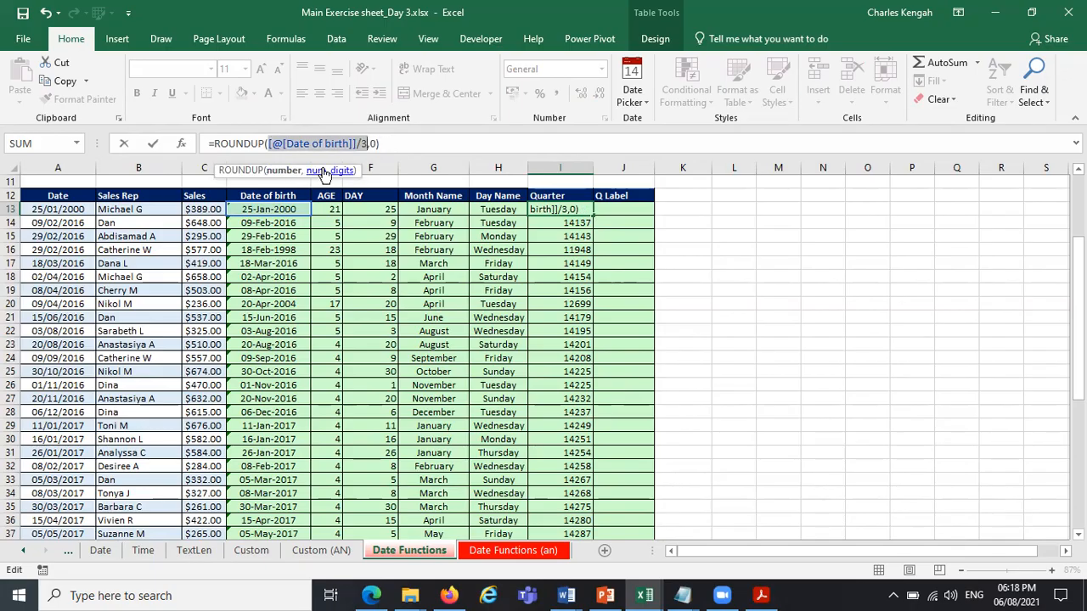
pyautogui.click(331, 170)
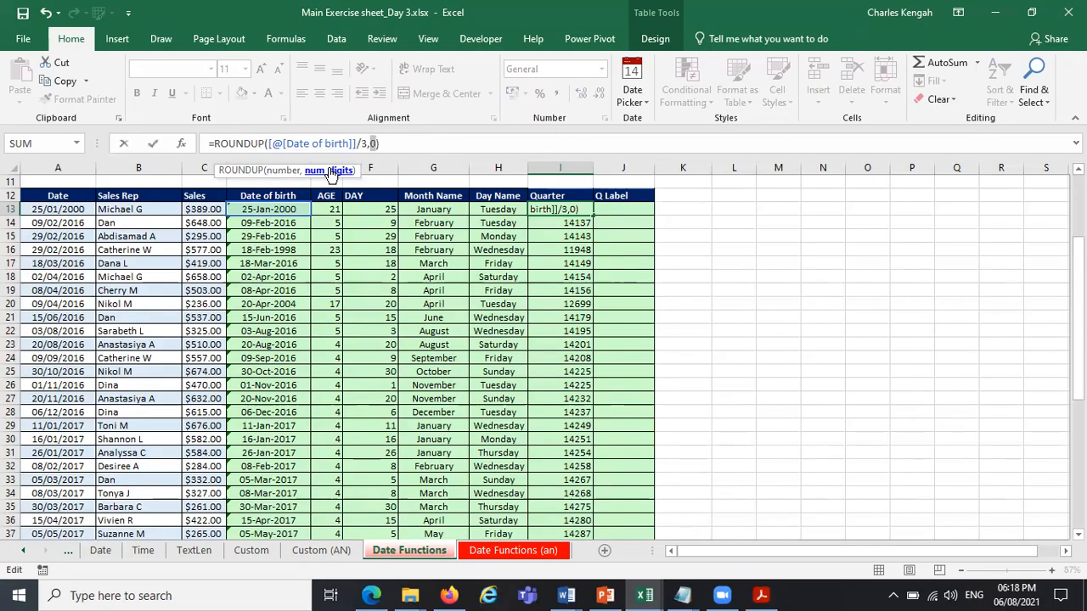
pyautogui.click(401, 147)
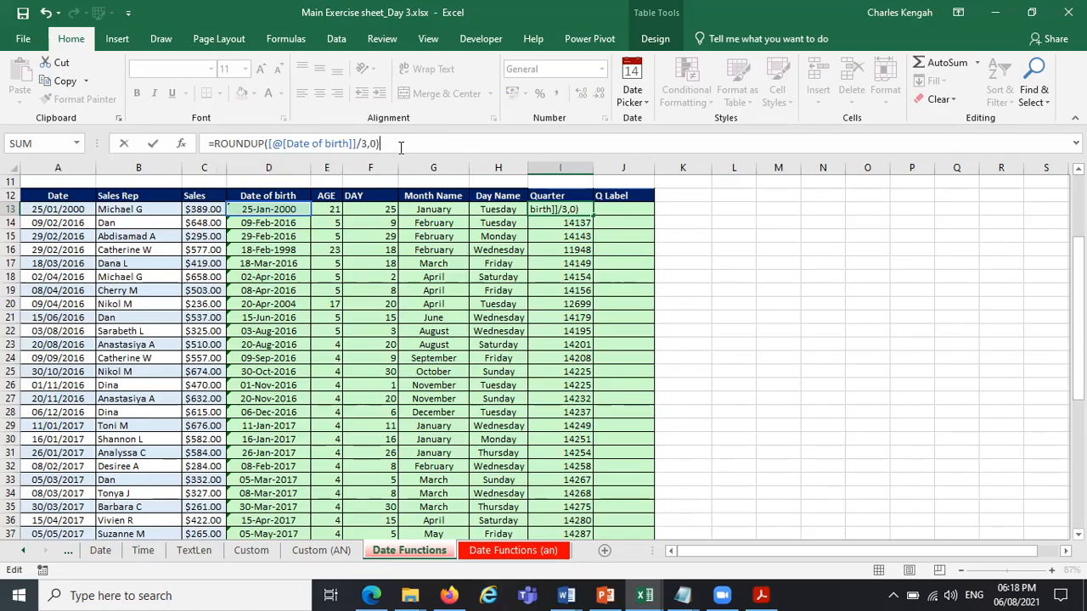
pyautogui.press('Return')
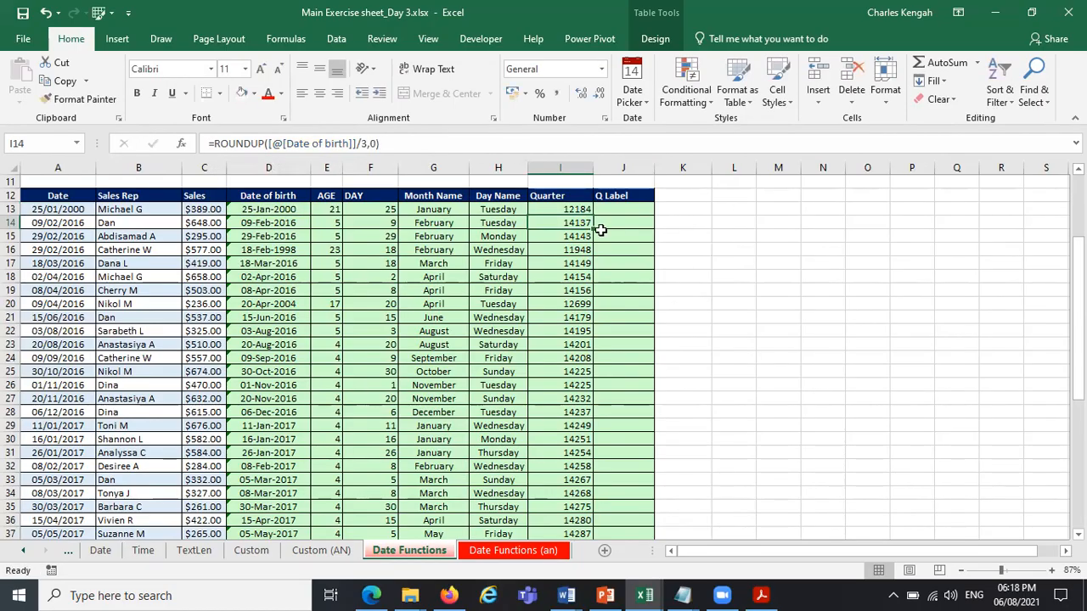
# Try the Number format on the Quarter value in I13, and undo the format change.
pyautogui.click(580, 209)
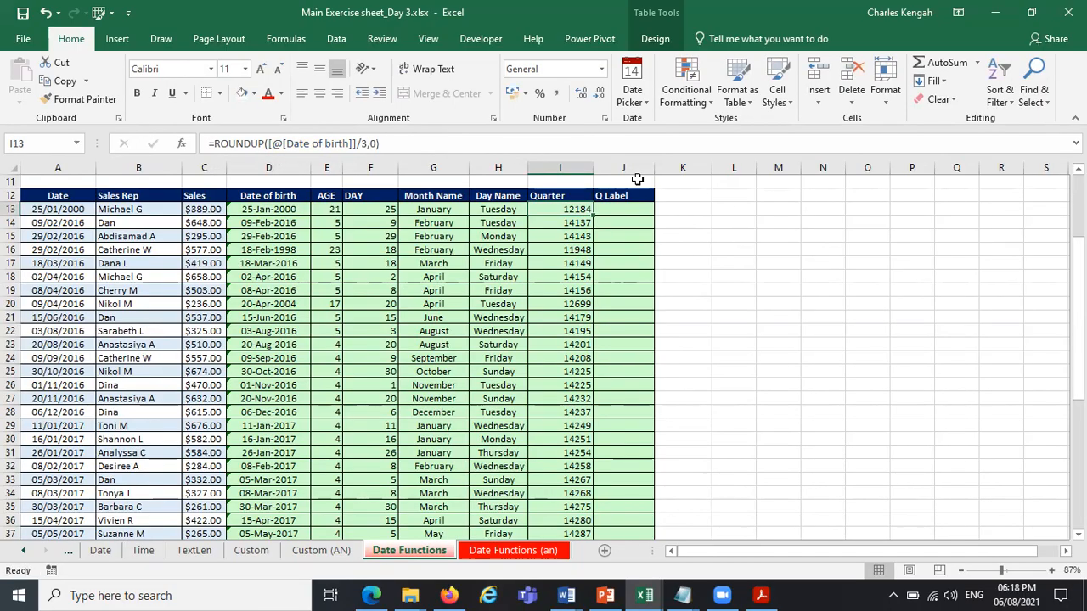
pyautogui.click(601, 69)
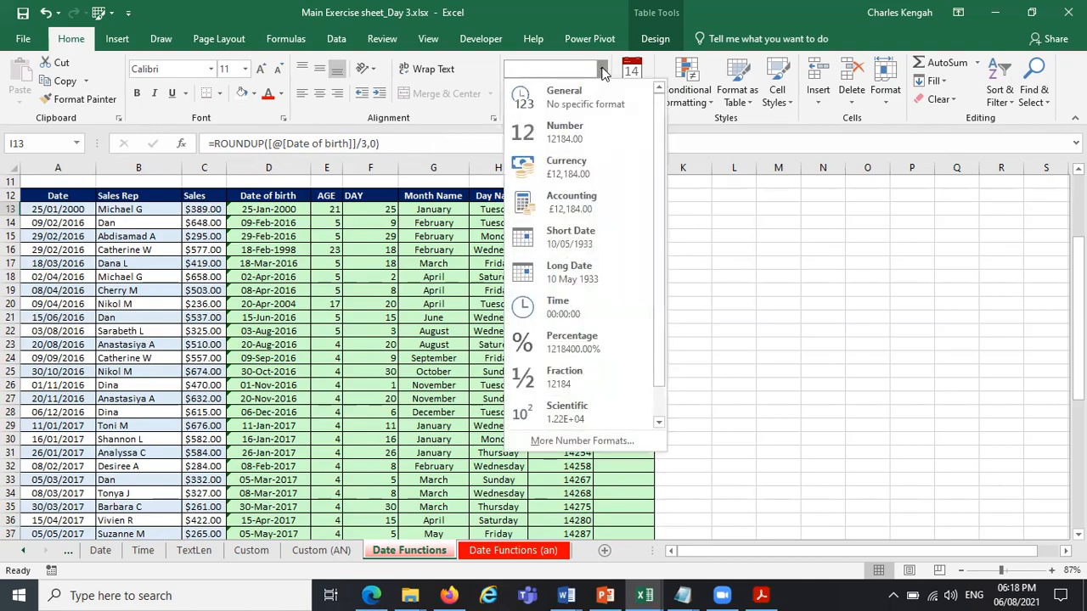
pyautogui.click(598, 121)
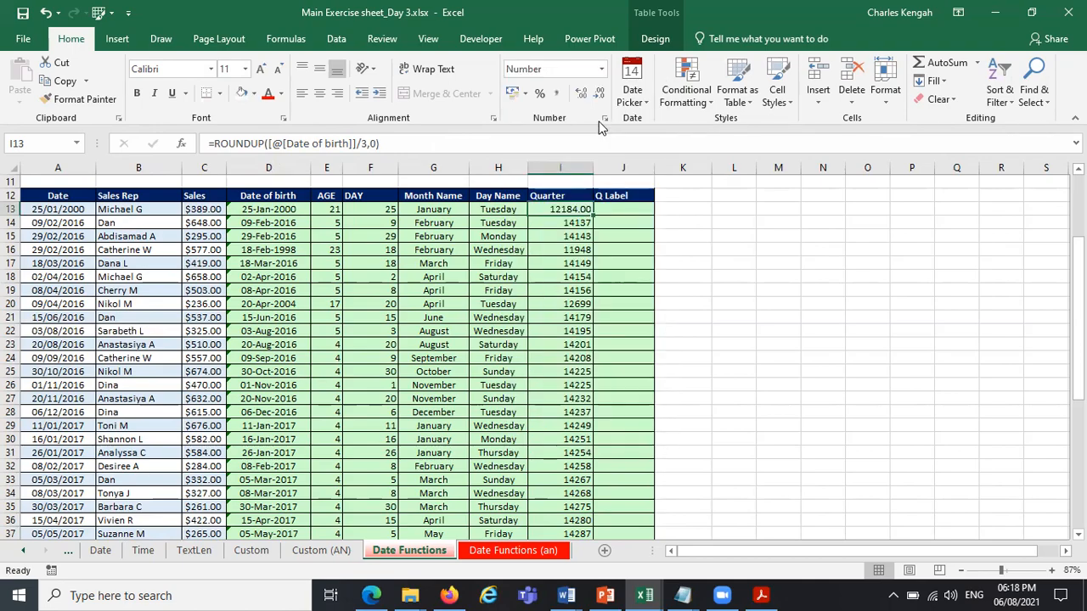
pyautogui.hotkey('ctrl', 'z')
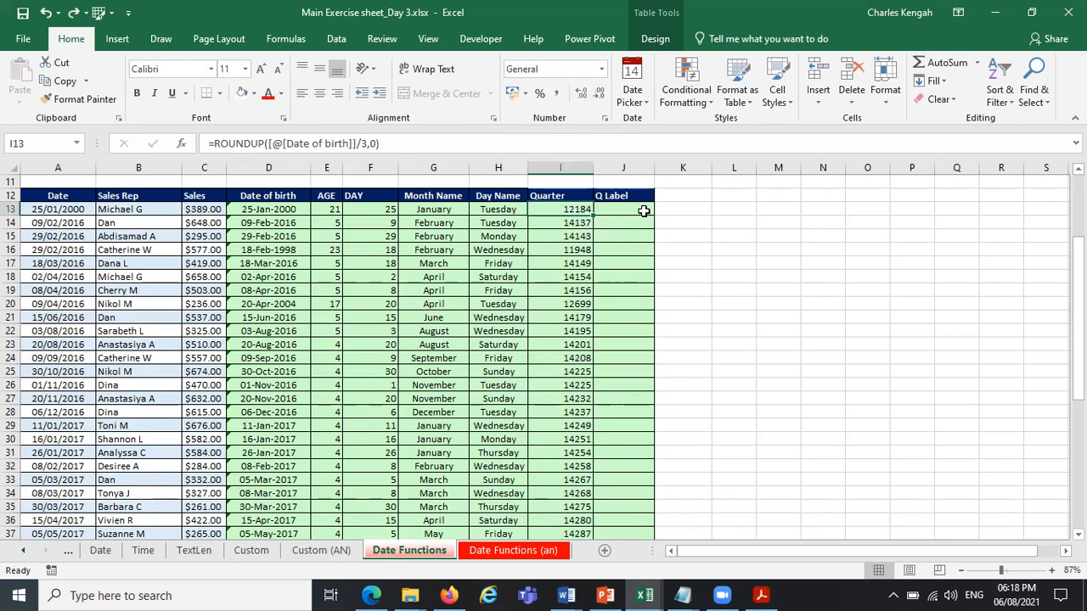
# Copy the first date of birth from D13 into L13 and widen column L to fit it.
pyautogui.click(284, 209)
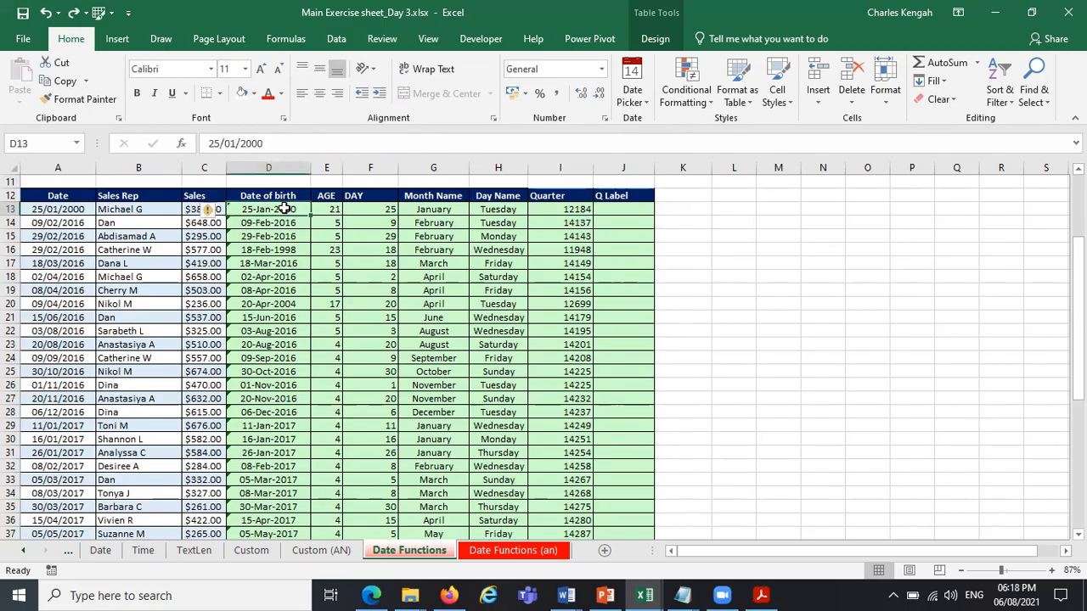
pyautogui.hotkey('ctrl', 'c')
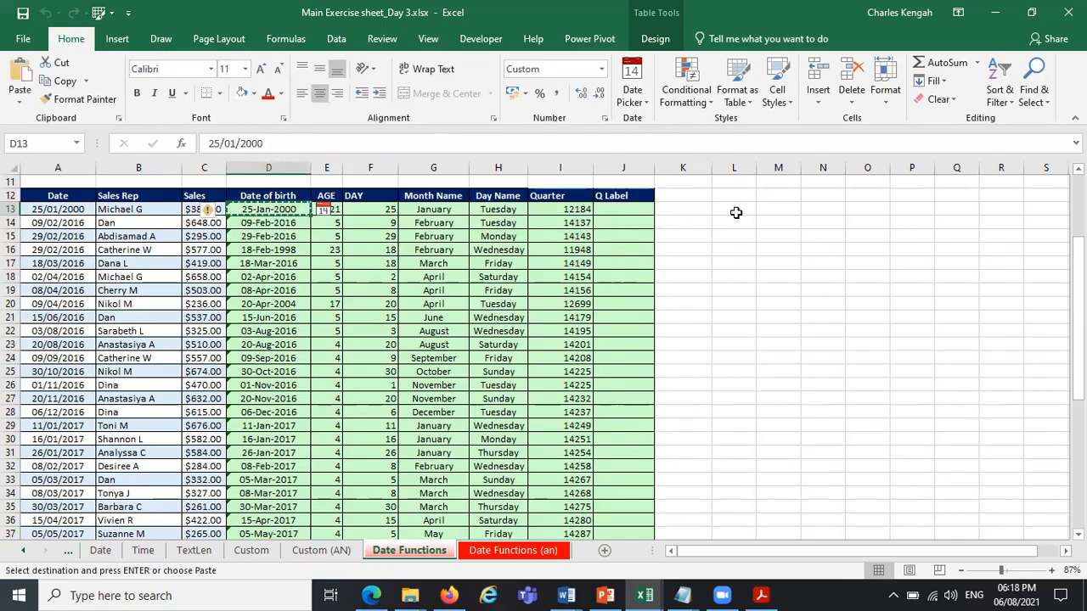
pyautogui.click(734, 211)
pyautogui.hotkey('ctrl', 'v')
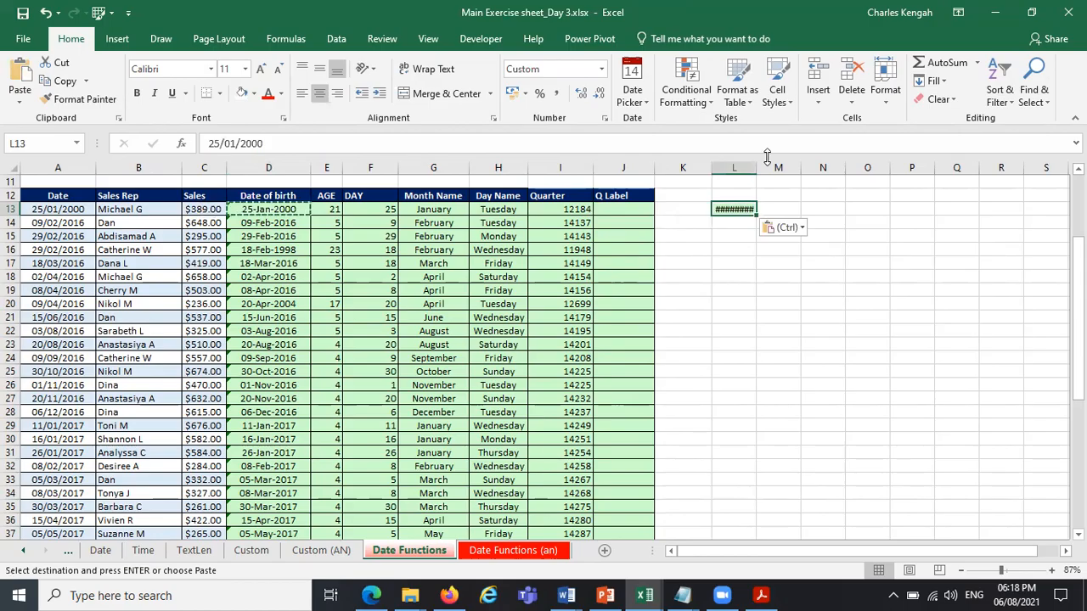
pyautogui.moveTo(758, 167); pyautogui.dragTo(771, 166)
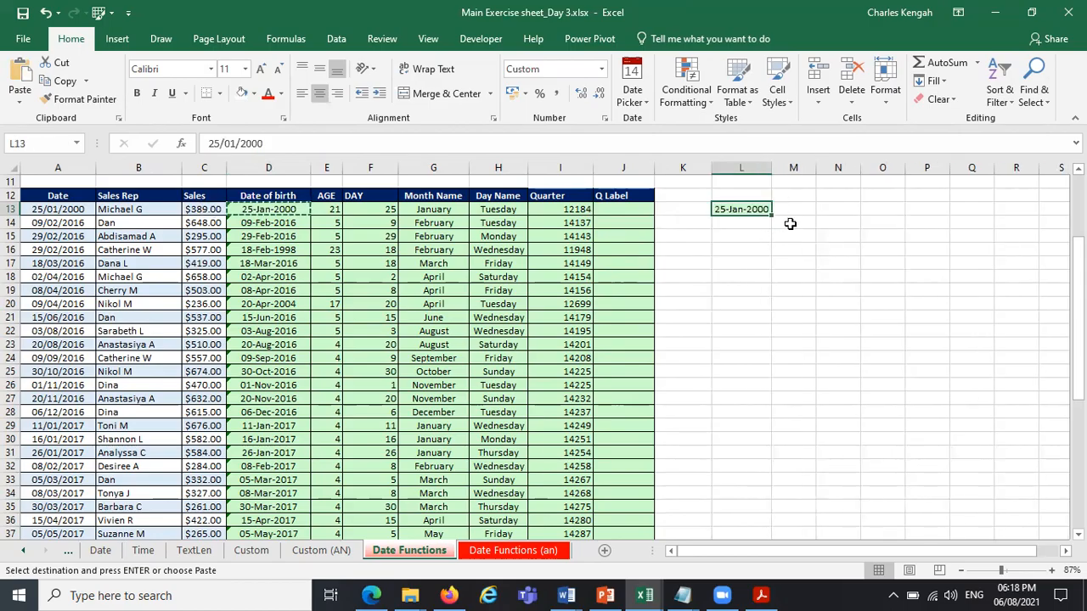
# Try starting a rounding formula in M13, and clear the scratch cells L13 and M13 beside the table.
pyautogui.click(801, 207)
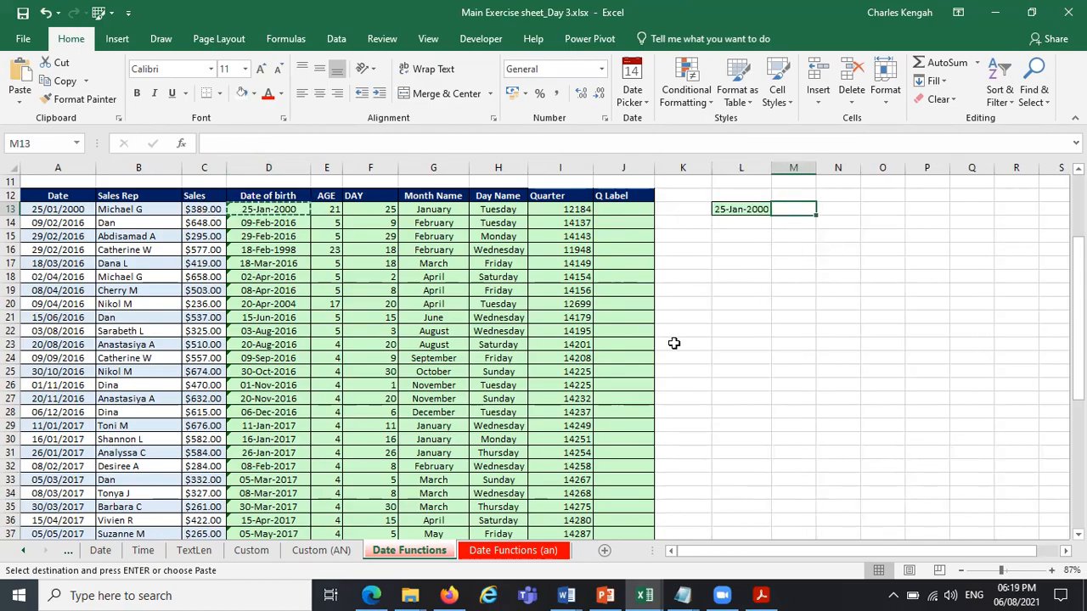
pyautogui.write('=roun')
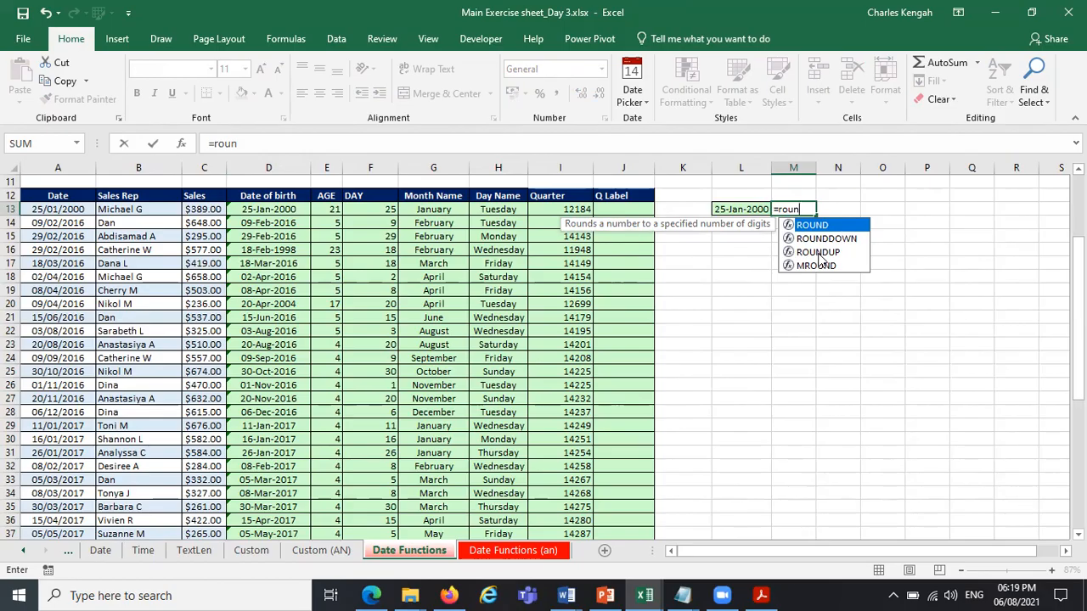
pyautogui.press('Escape')
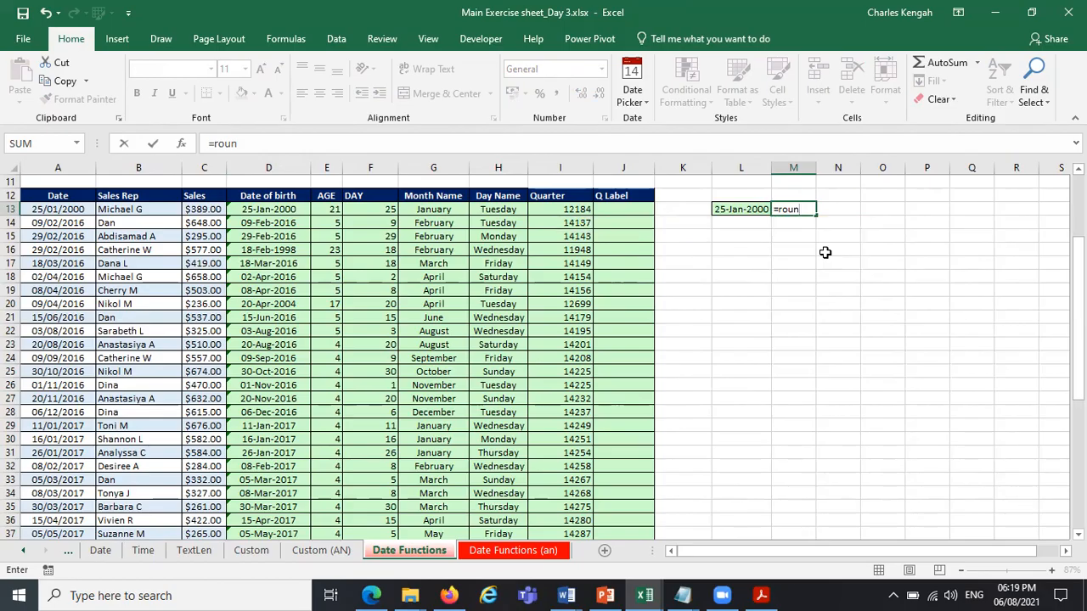
pyautogui.click(726, 195)
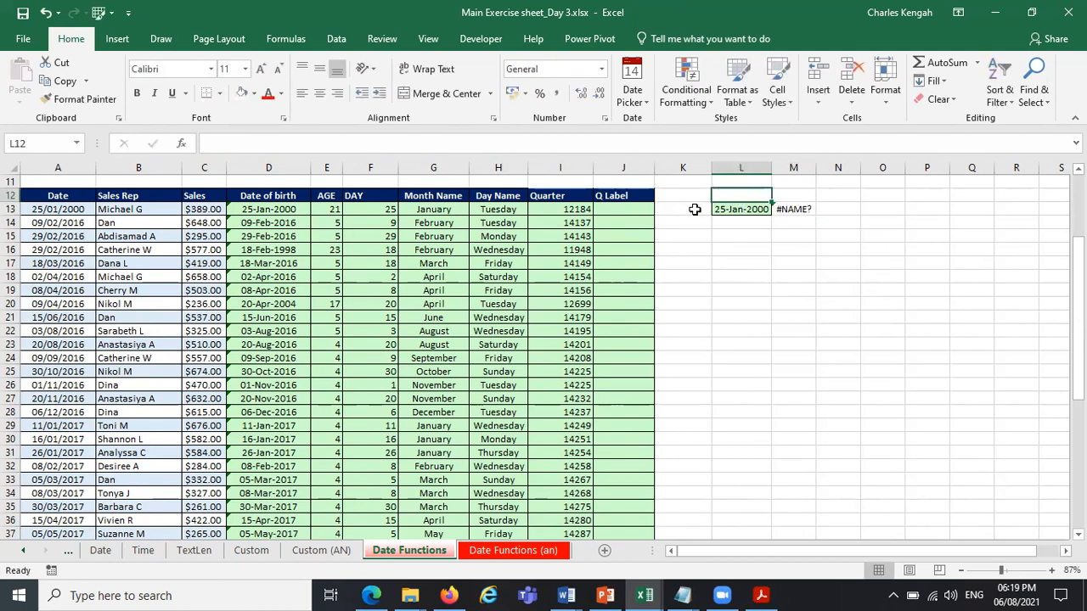
pyautogui.click(692, 209)
pyautogui.moveTo(711, 216); pyautogui.dragTo(865, 236)
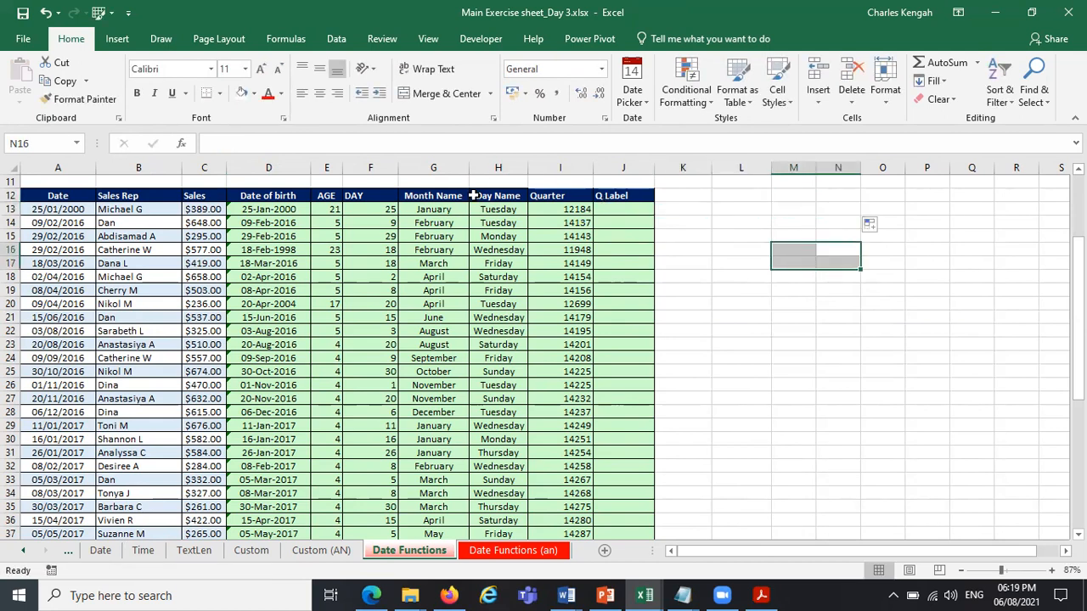
# Insert a new column before Month Name and give it the header Months.
pyautogui.click(446, 209)
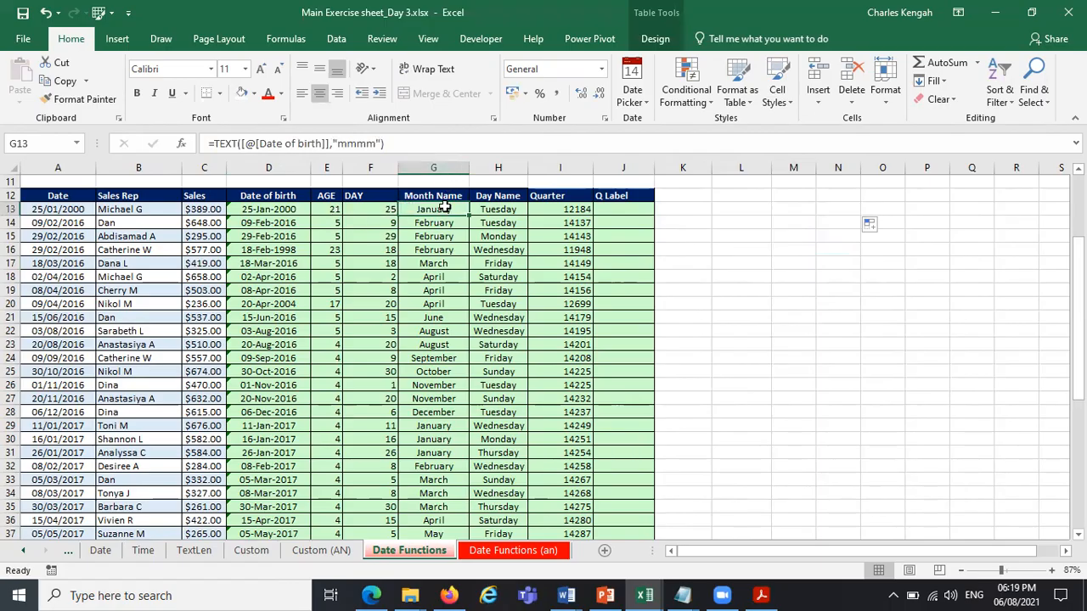
pyautogui.rightClick(446, 167)
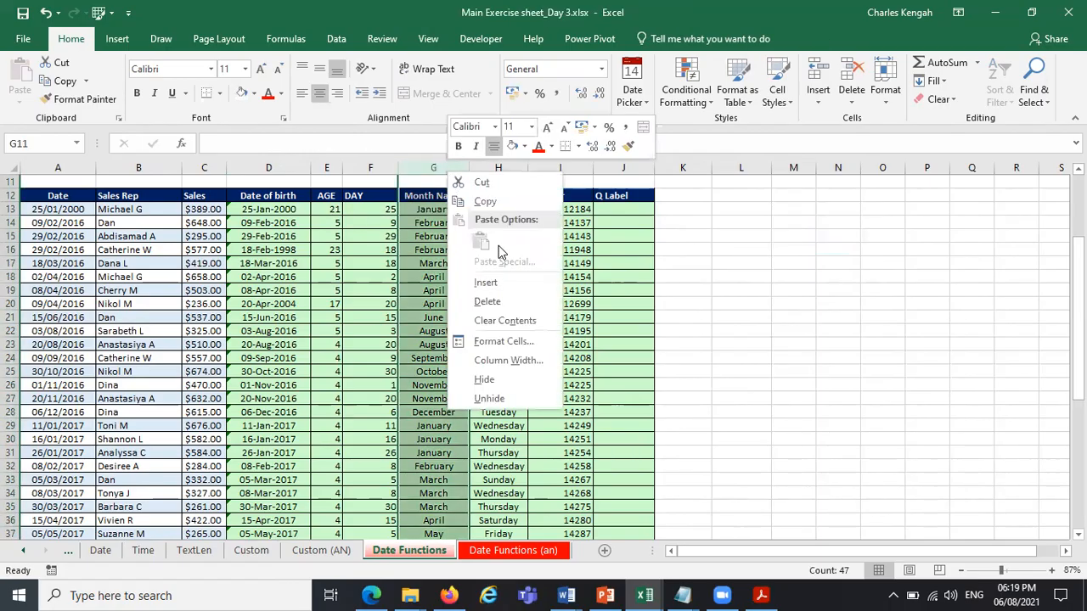
pyautogui.click(493, 283)
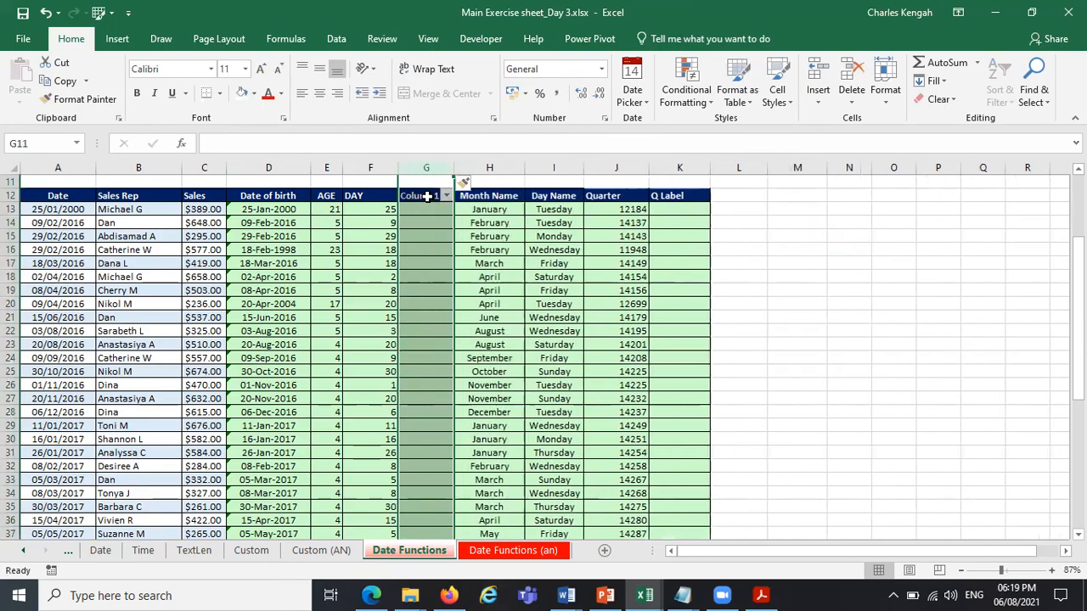
pyautogui.click(425, 196)
pyautogui.write('Months')
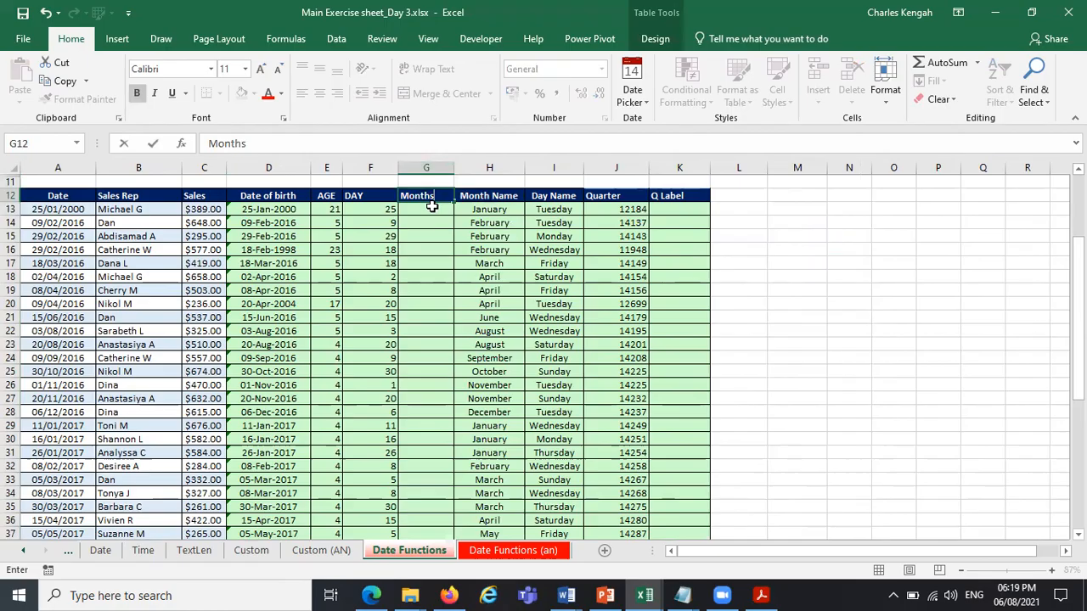
pyautogui.press('Return')
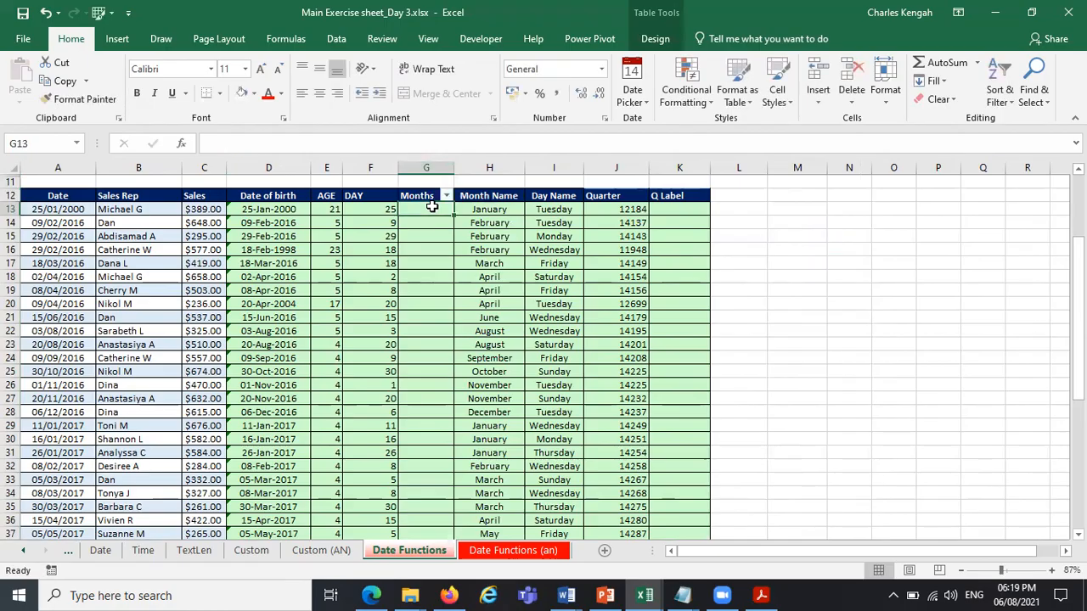
# Fill the Months column from G13 with the formula =MONTH([@[Date of birth]]).
pyautogui.write('=m')
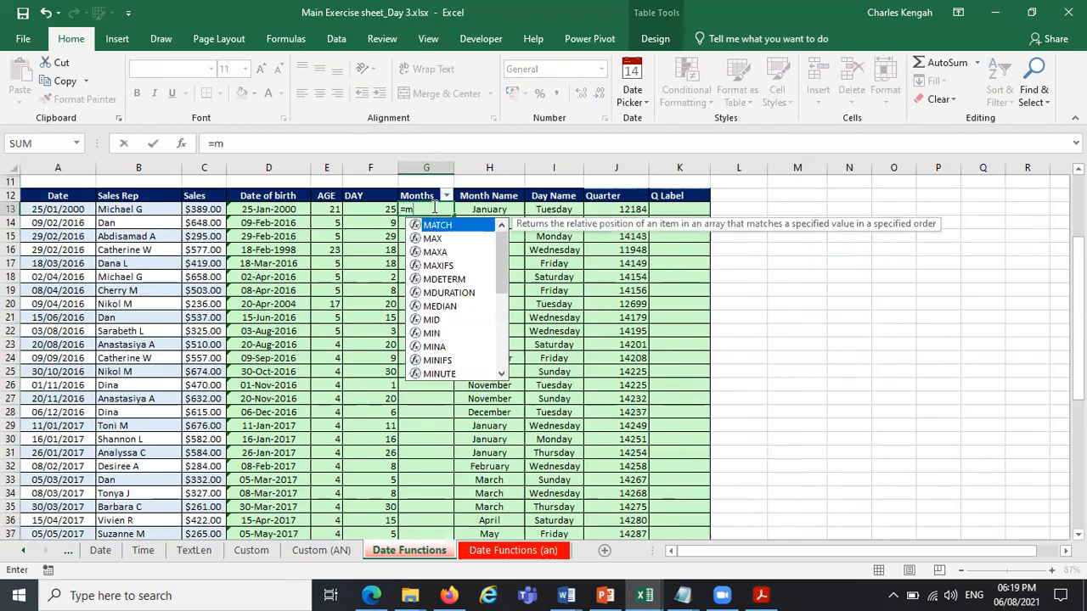
pyautogui.write('on')
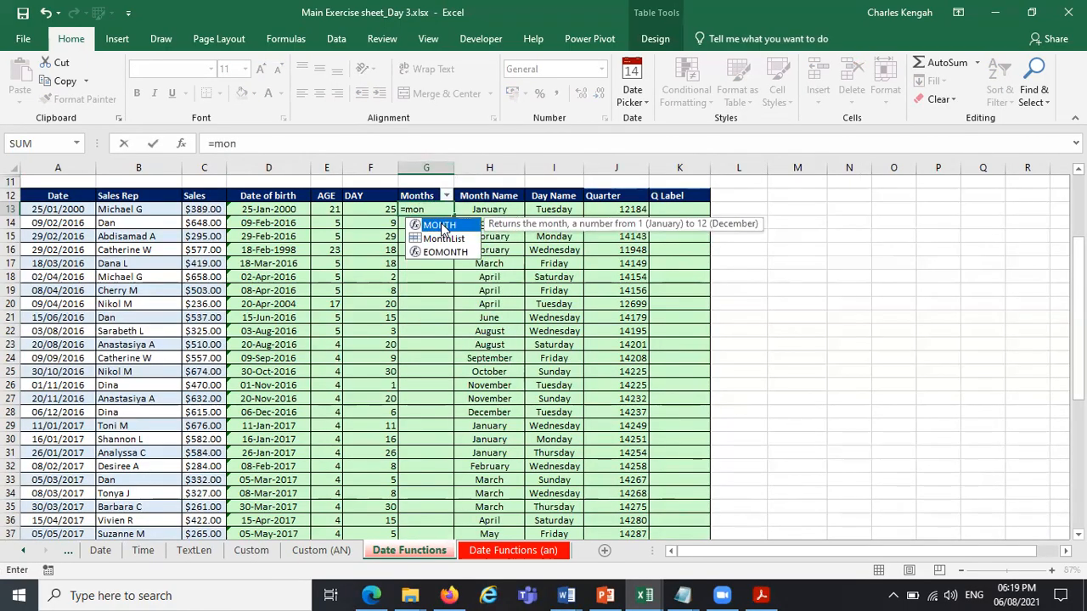
pyautogui.press('Tab')
pyautogui.click(258, 210)
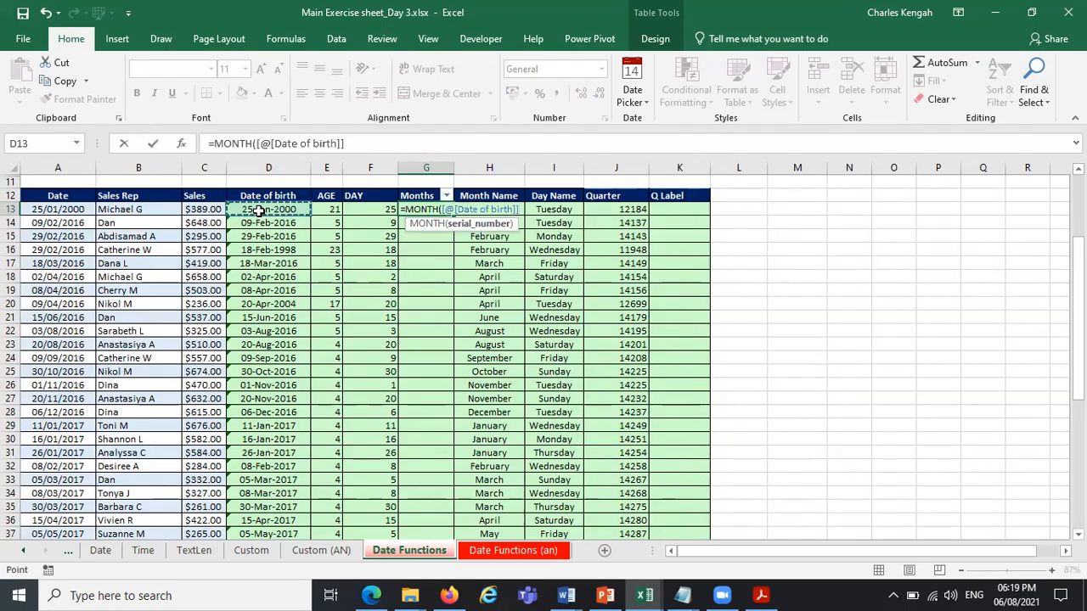
pyautogui.press('Return')
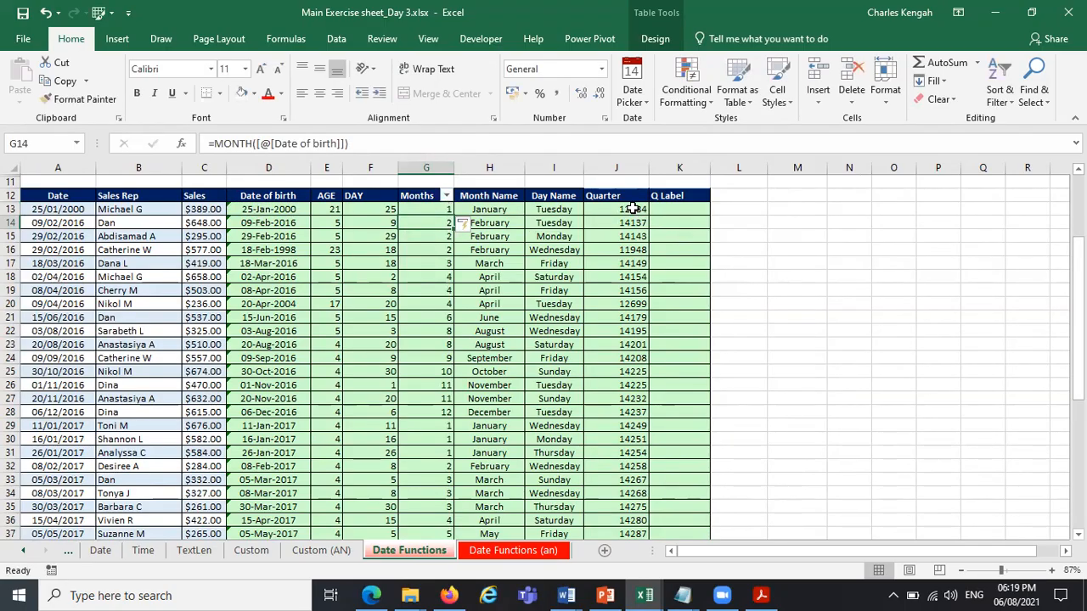
pyautogui.click(633, 209)
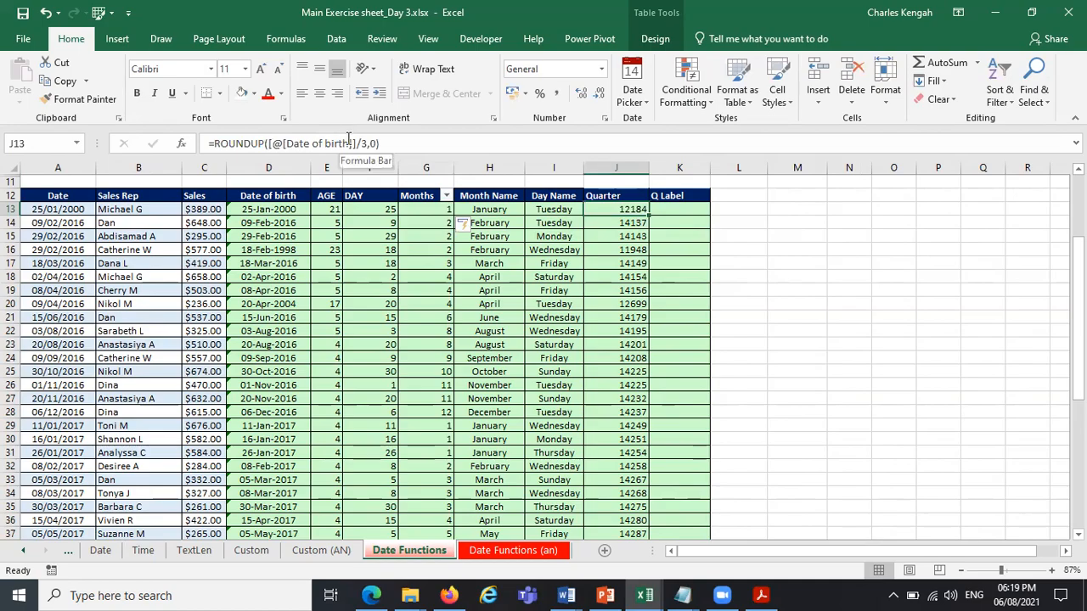
pyautogui.moveTo(356, 144); pyautogui.dragTo(274, 140)
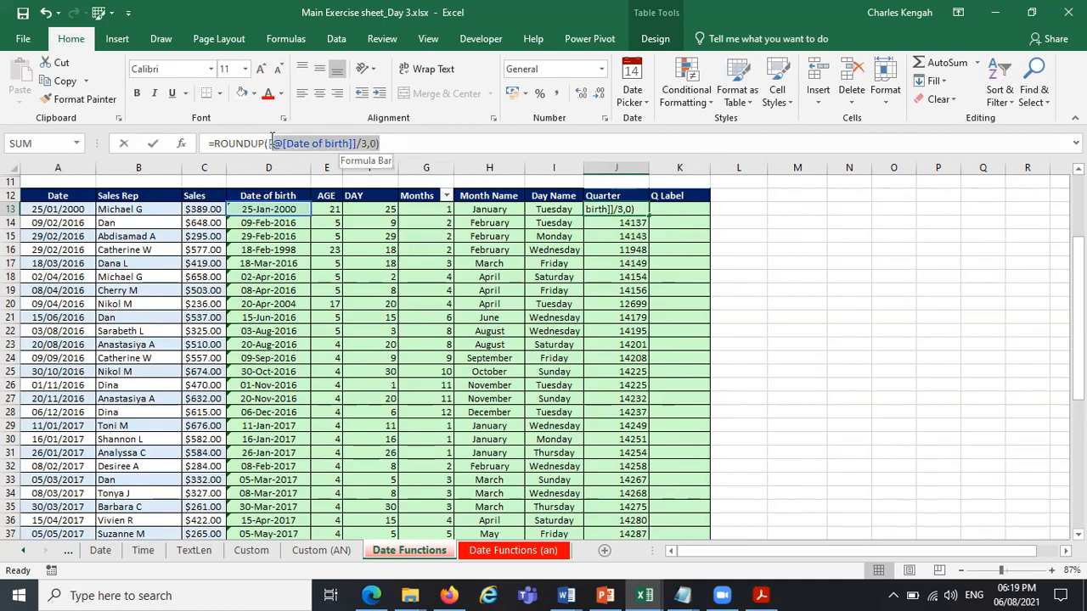
pyautogui.press('Delete')
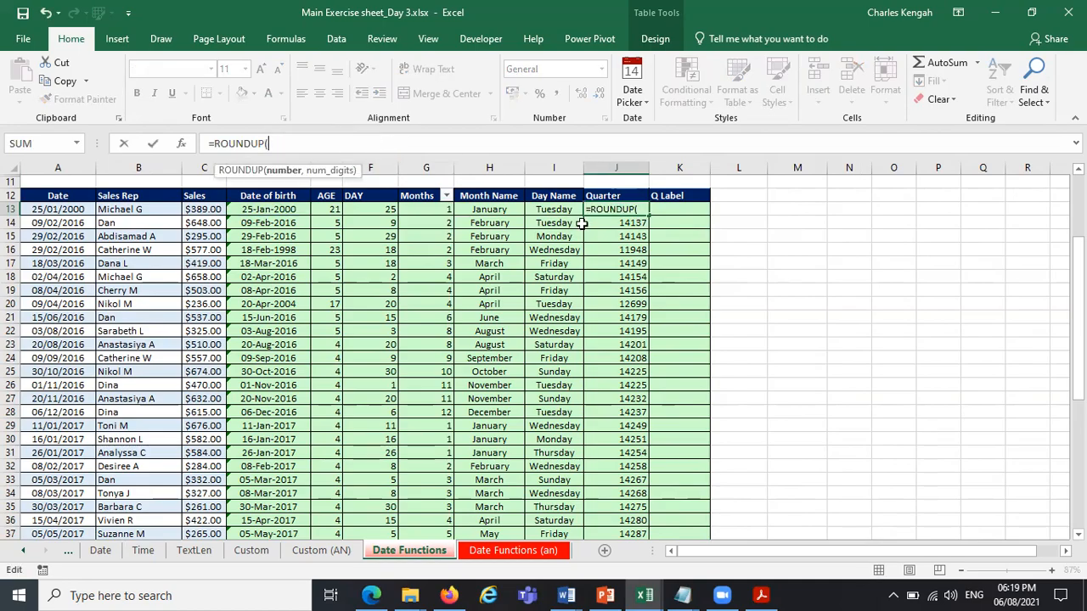
pyautogui.click(424, 208)
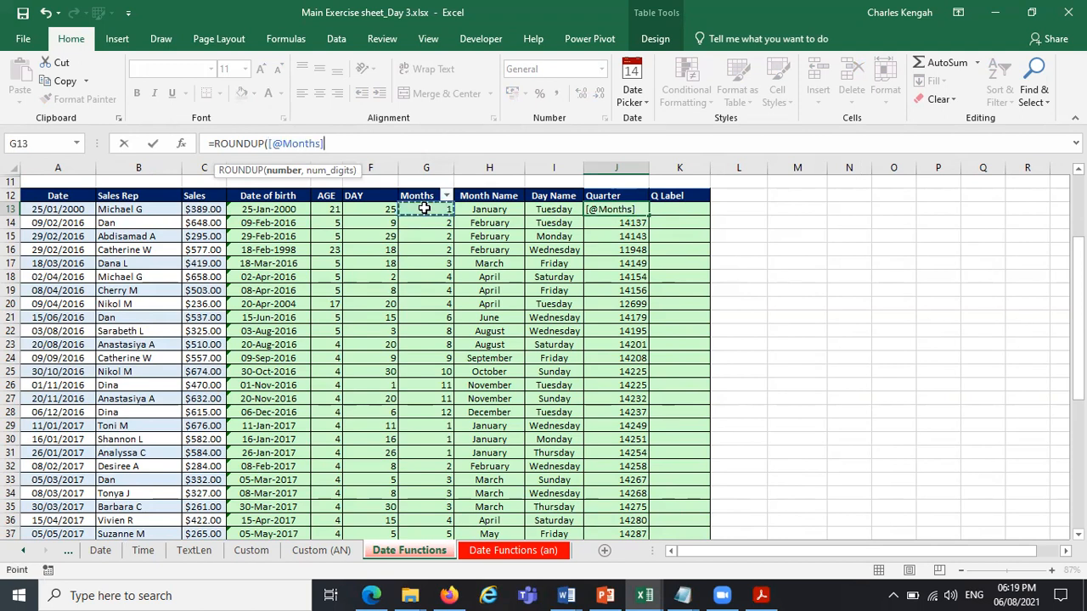
pyautogui.write('/3,')
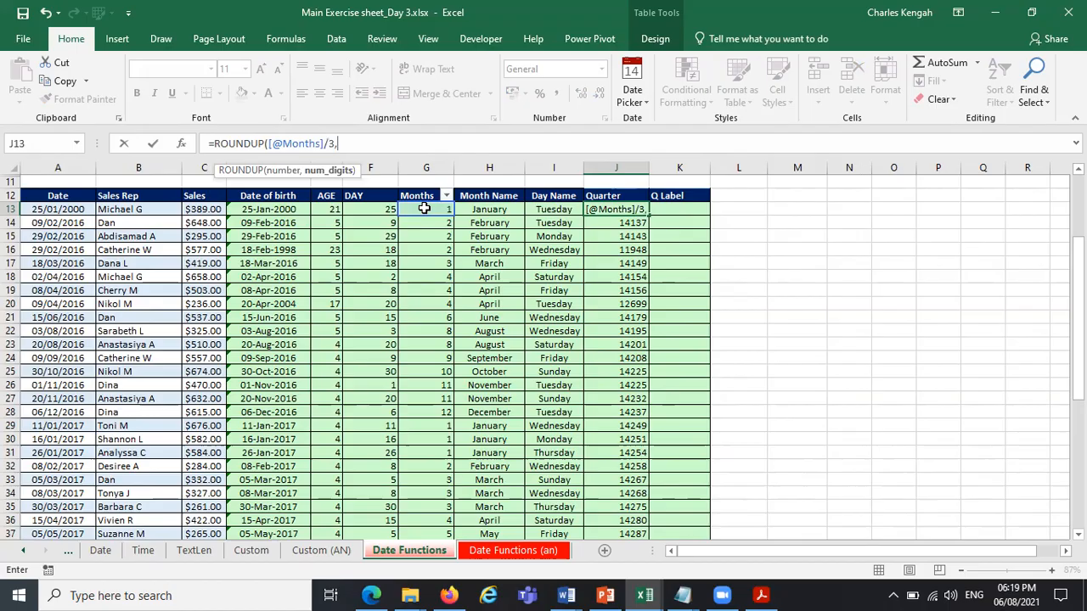
pyautogui.write('0)')
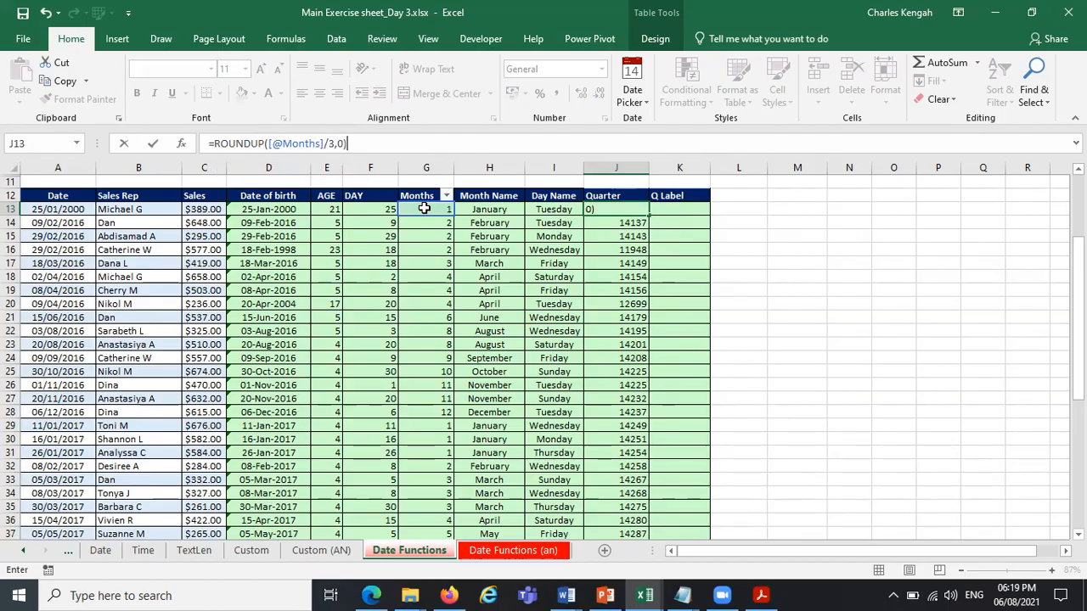
pyautogui.press('Return')
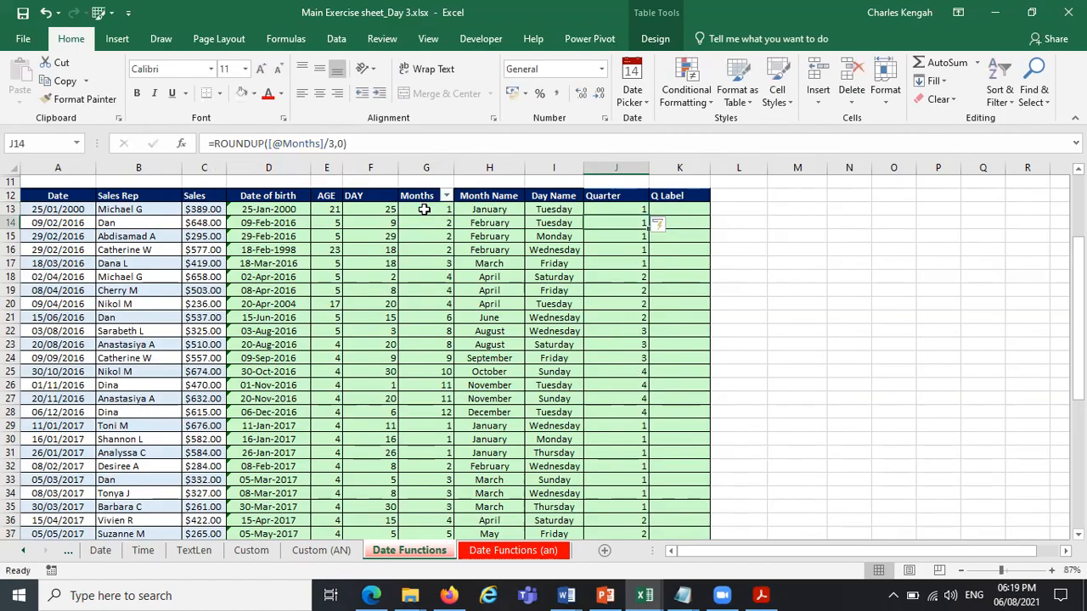
pyautogui.click(820, 258)
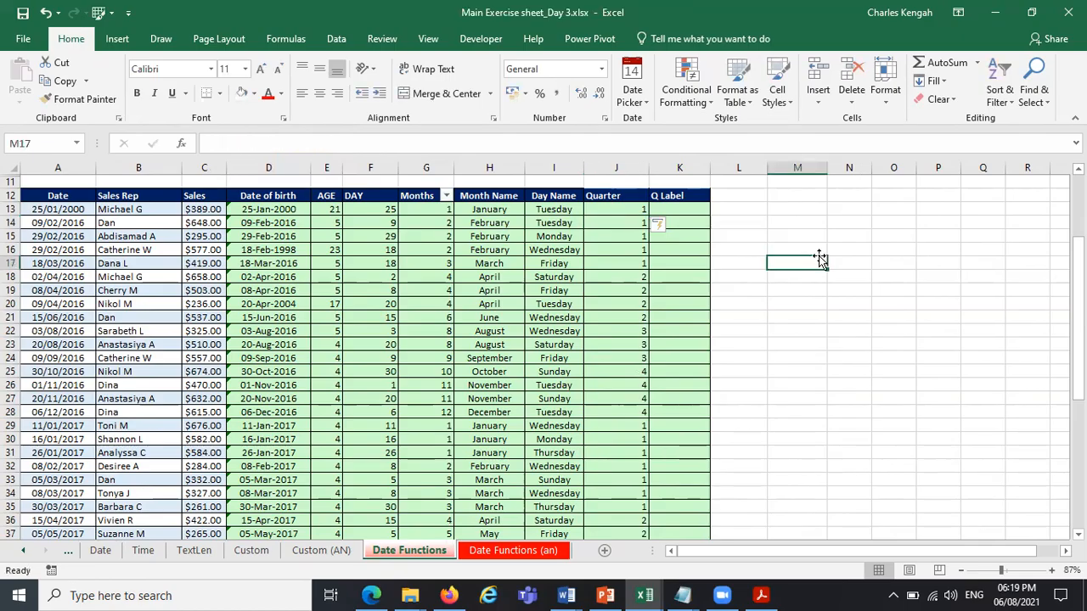
# Examine the calculated Quarter values row by row against the month numbers.
pyautogui.click(644, 213)
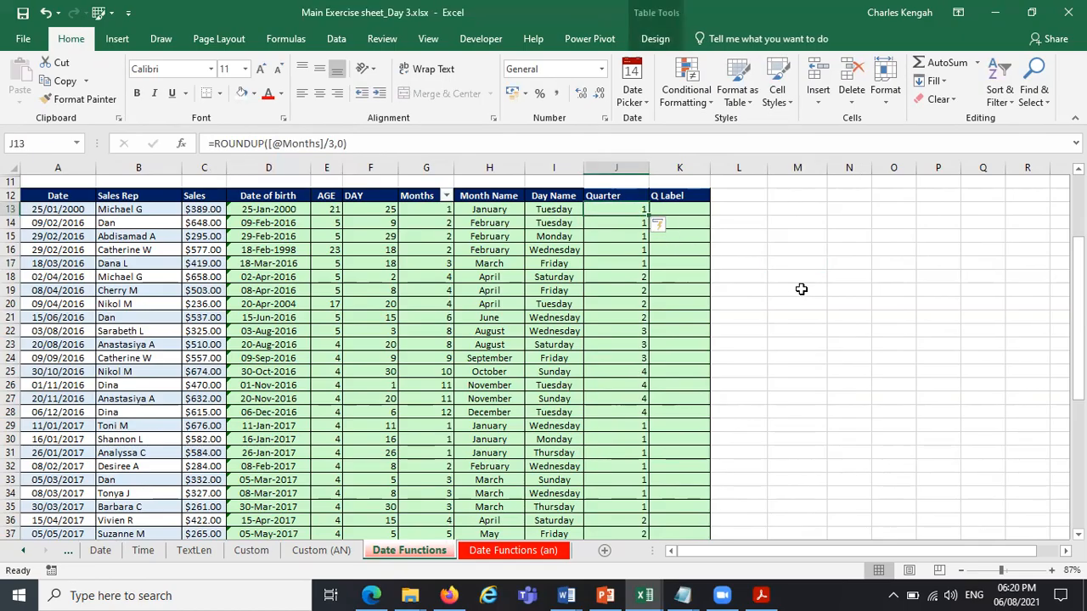
pyautogui.press('Down')
pyautogui.press('Down')
pyautogui.press('Down')
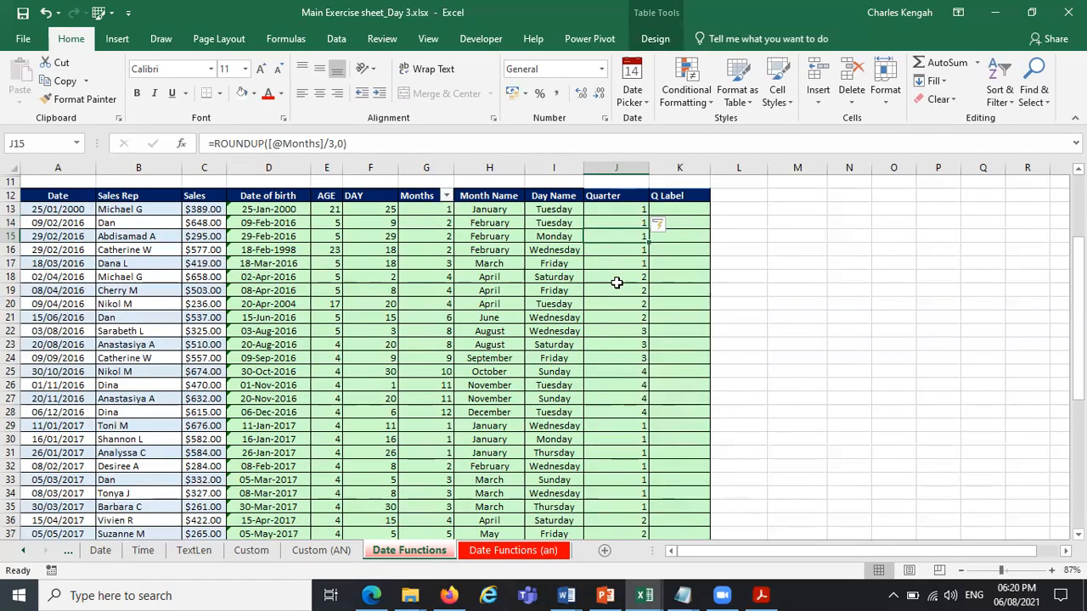
pyautogui.press('Down')
pyautogui.press('Down')
pyautogui.press('Down')
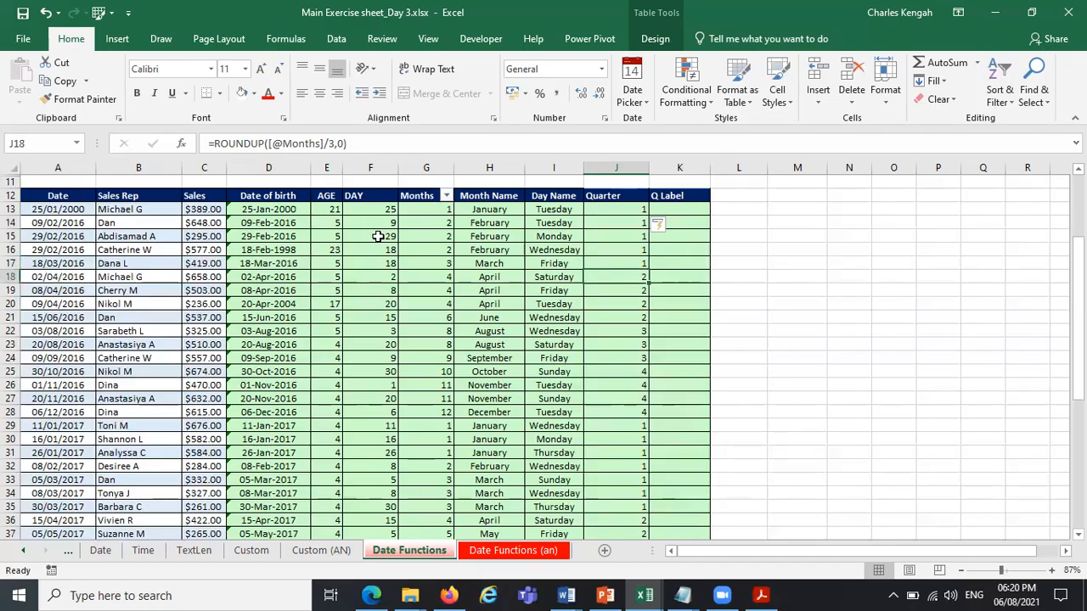
pyautogui.press('Up')
pyautogui.click(783, 209)
pyautogui.click(891, 209)
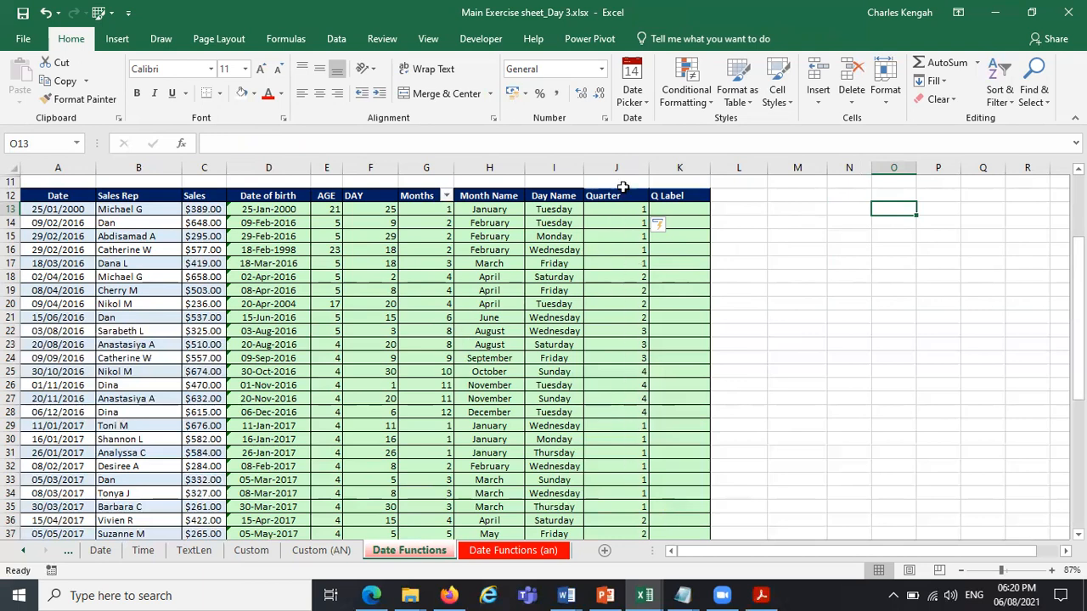
# Narrow the Quarter column J so that it just fits its header.
pyautogui.click(673, 209)
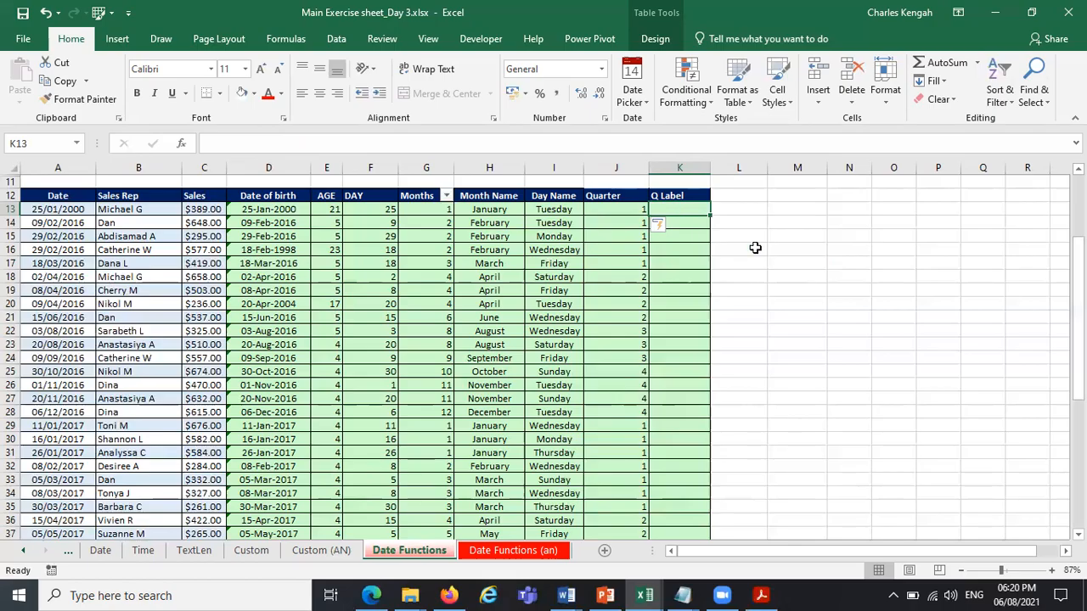
pyautogui.moveTo(649, 168); pyautogui.dragTo(624, 167)
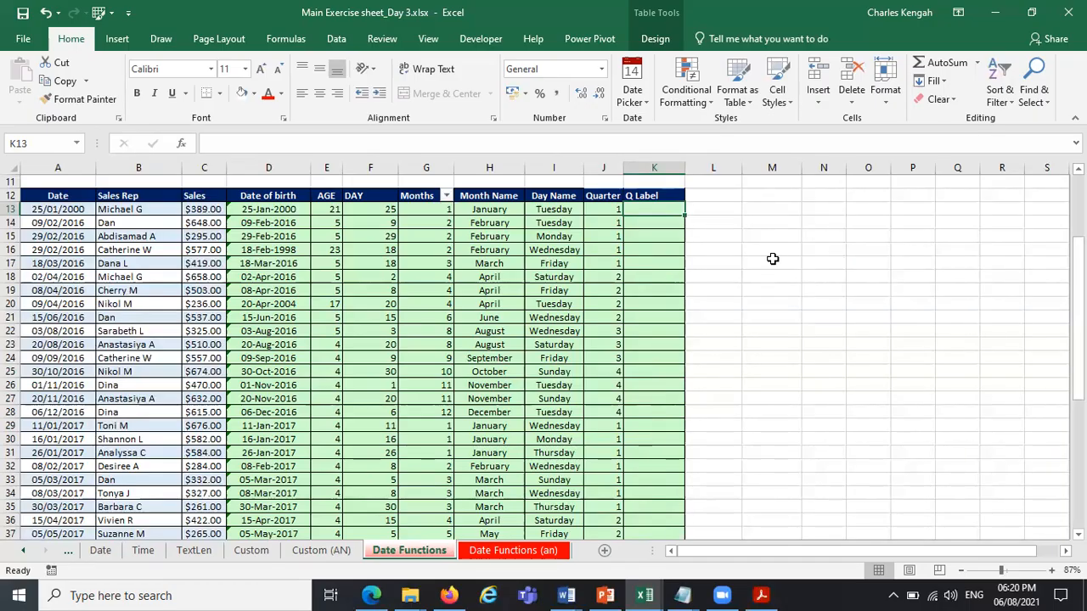
pyautogui.click(604, 211)
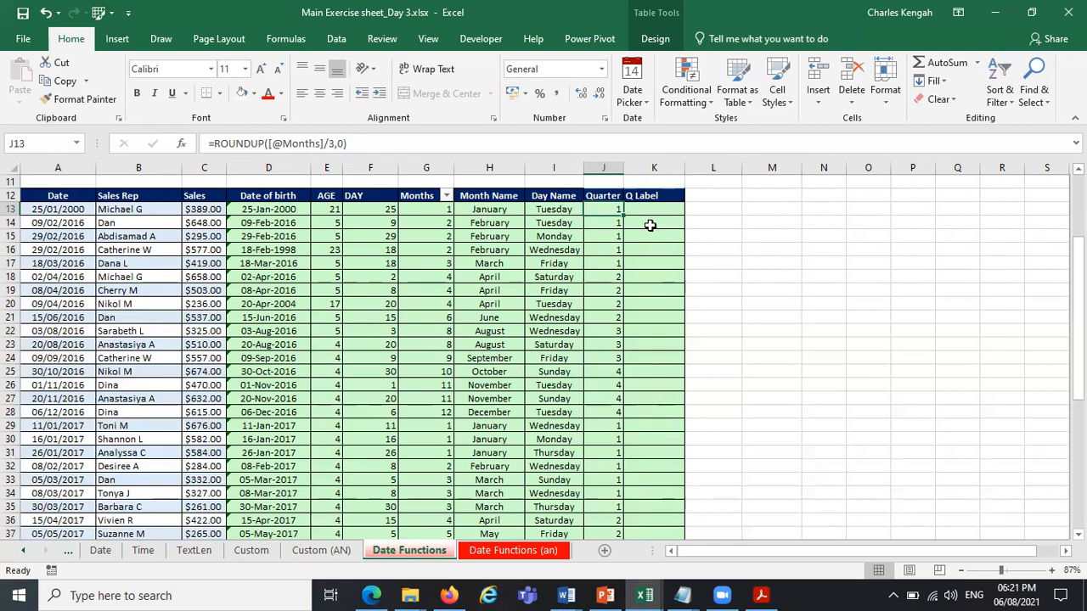
pyautogui.click(766, 210)
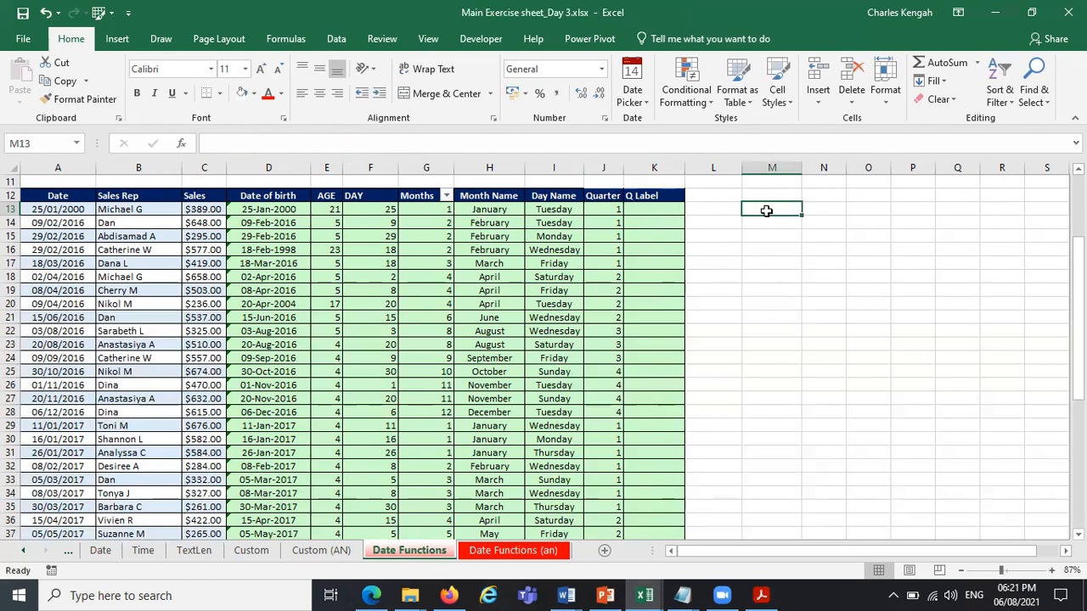
pyautogui.write('=Table1[@Quarter')
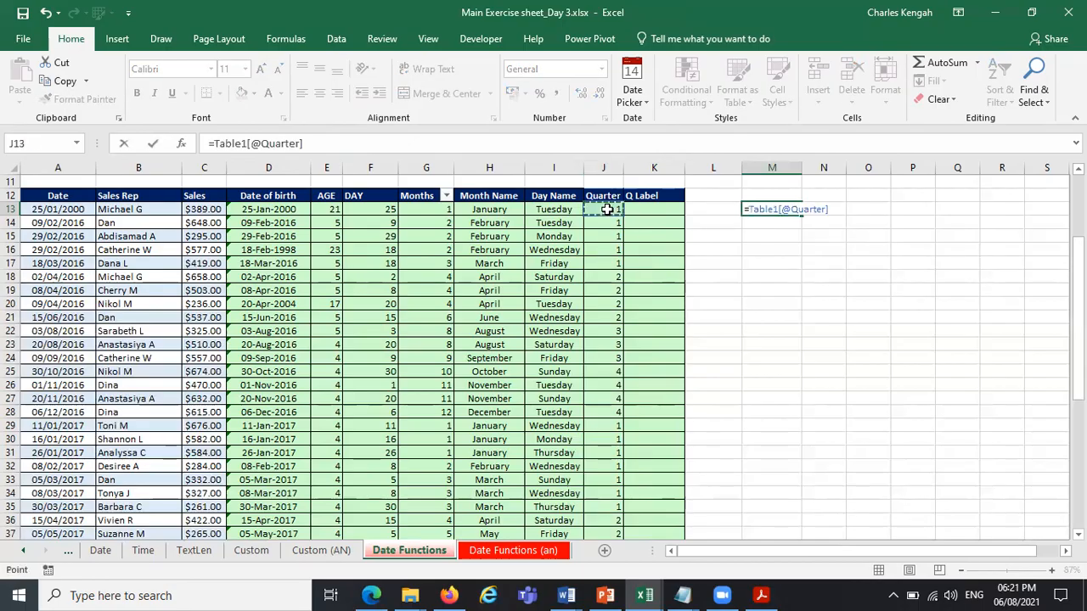
pyautogui.click(607, 209)
pyautogui.press('Escape')
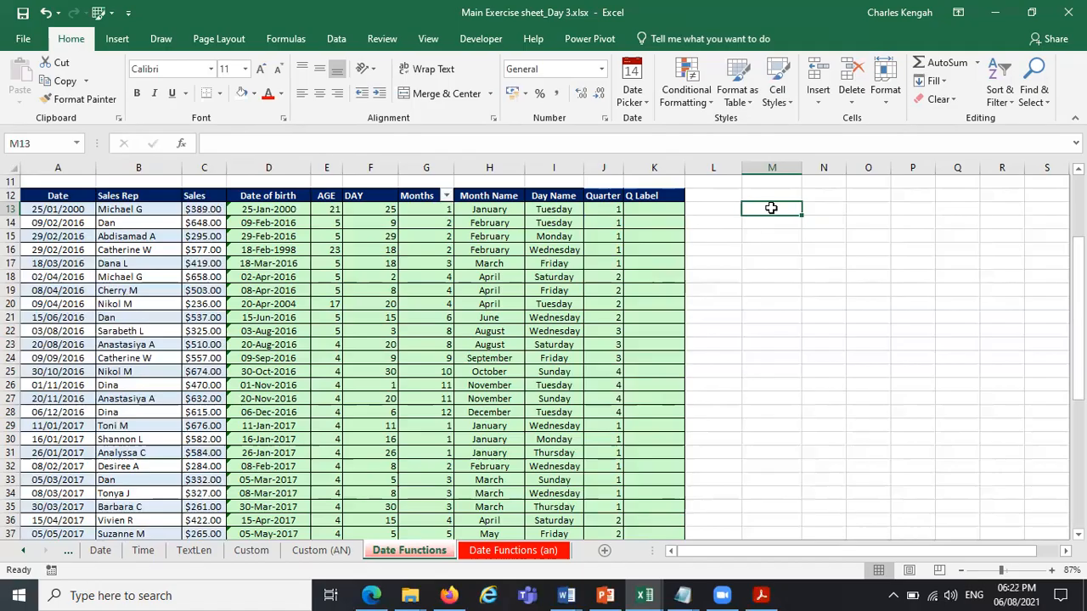
pyautogui.write('=')
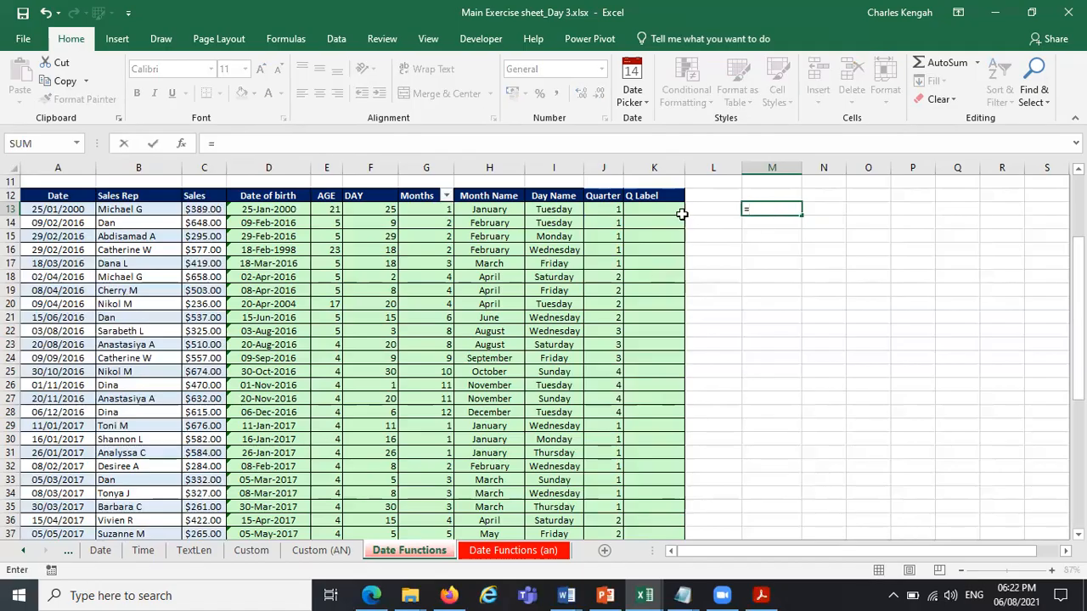
pyautogui.click(611, 208)
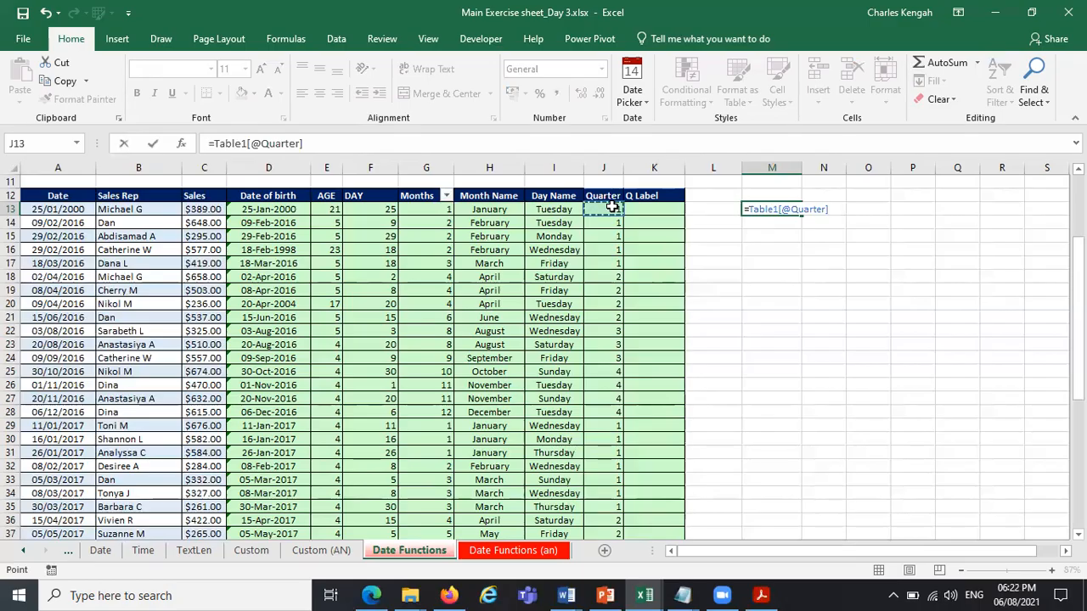
pyautogui.write('+1')
pyautogui.hotkey('ctrl', 'Return')
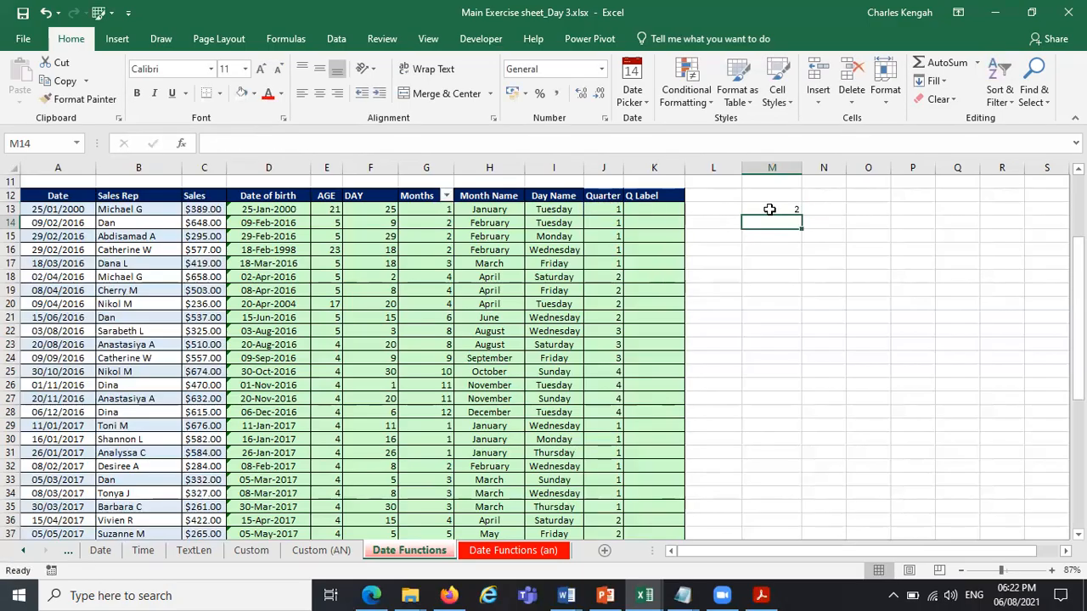
pyautogui.moveTo(803, 217); pyautogui.dragTo(806, 446)
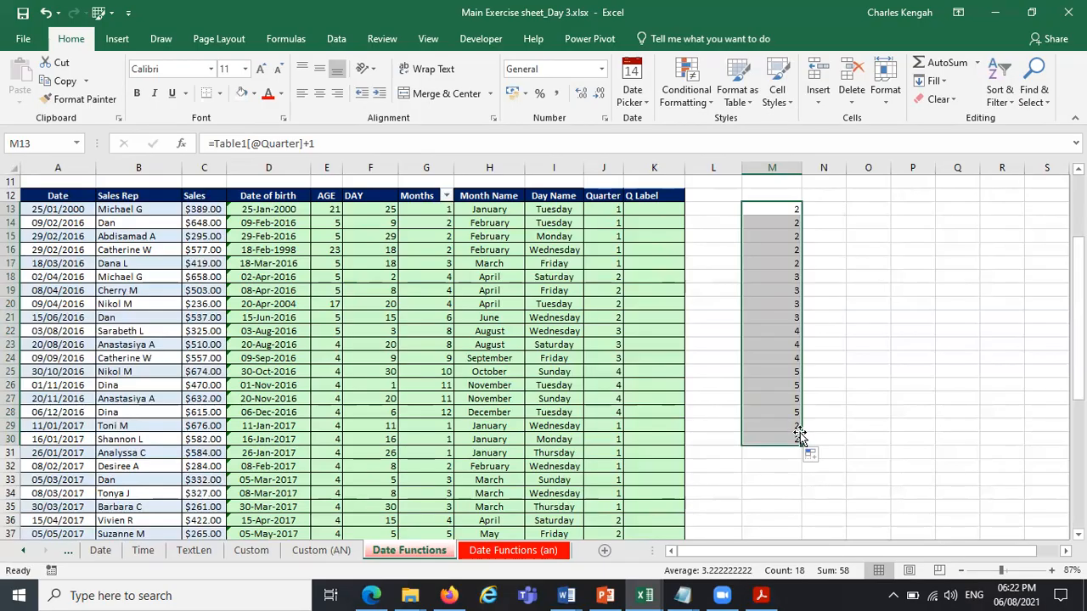
pyautogui.click(609, 387)
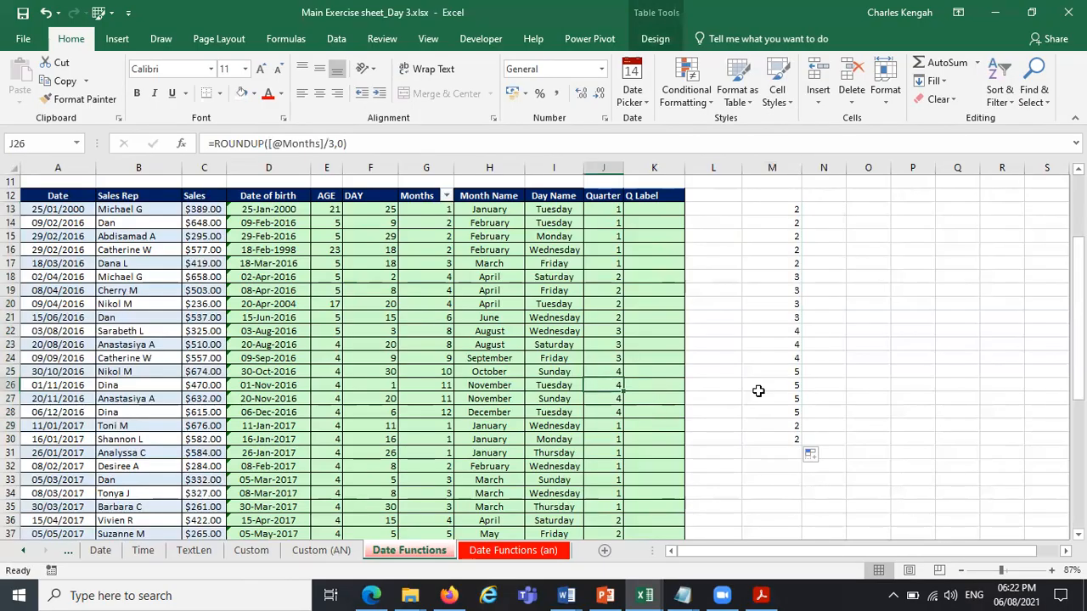
pyautogui.click(501, 387)
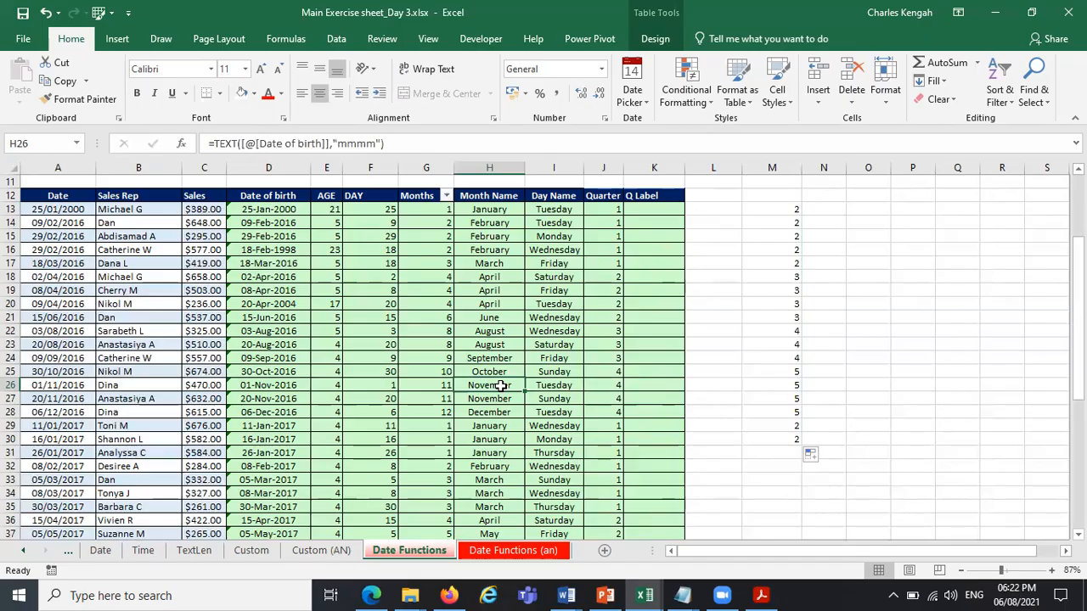
pyautogui.click(788, 194)
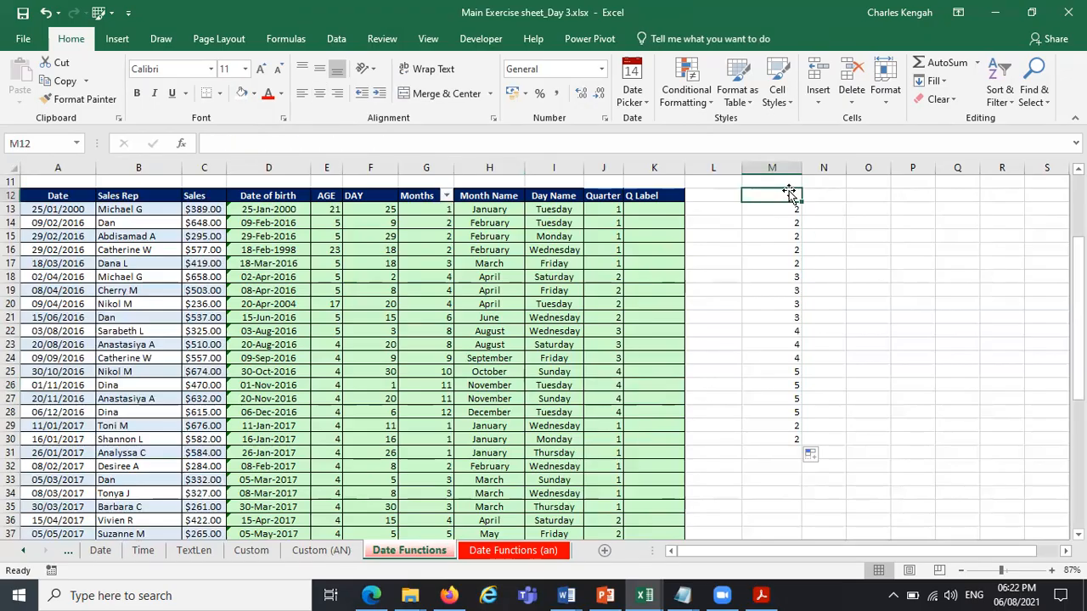
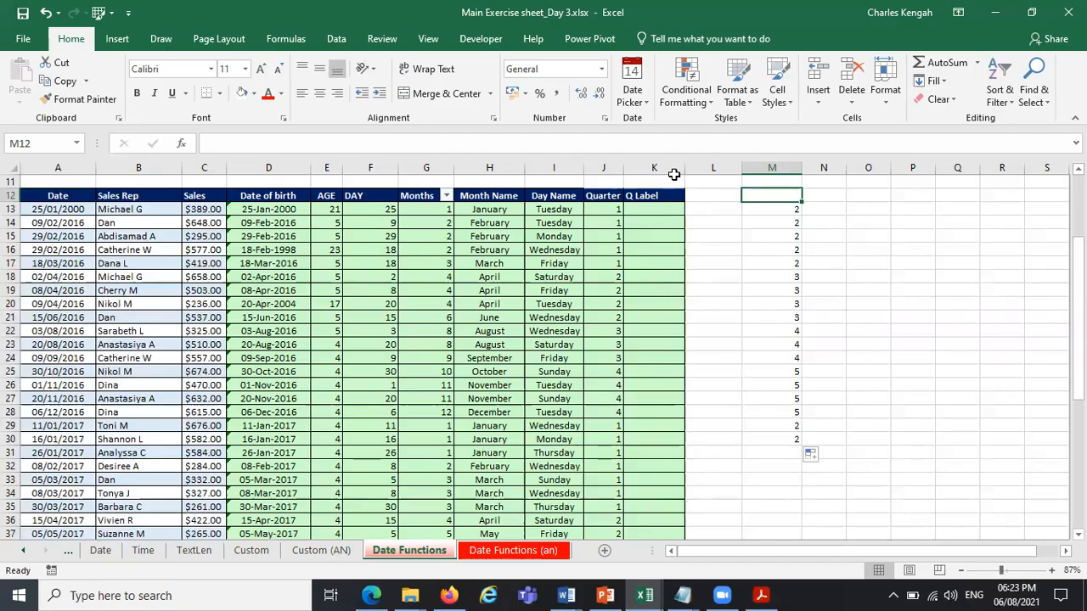
# Clear the trial quarter-shift formulas from M13:M30 beside the table.
pyautogui.click(791, 212)
pyautogui.moveTo(788, 279); pyautogui.dragTo(782, 438)
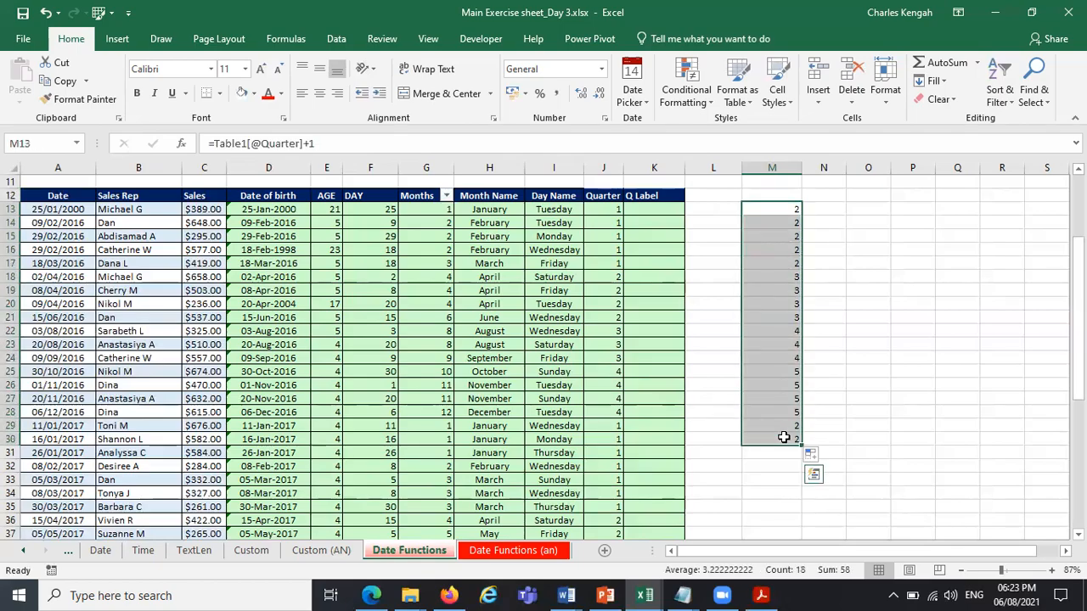
pyautogui.press('Delete')
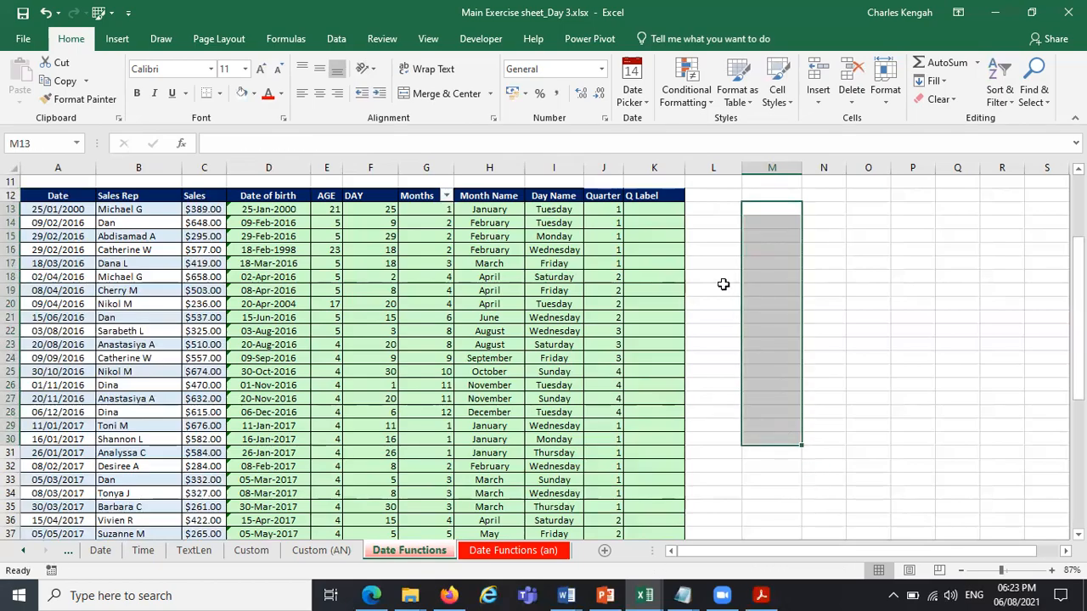
pyautogui.click(607, 211)
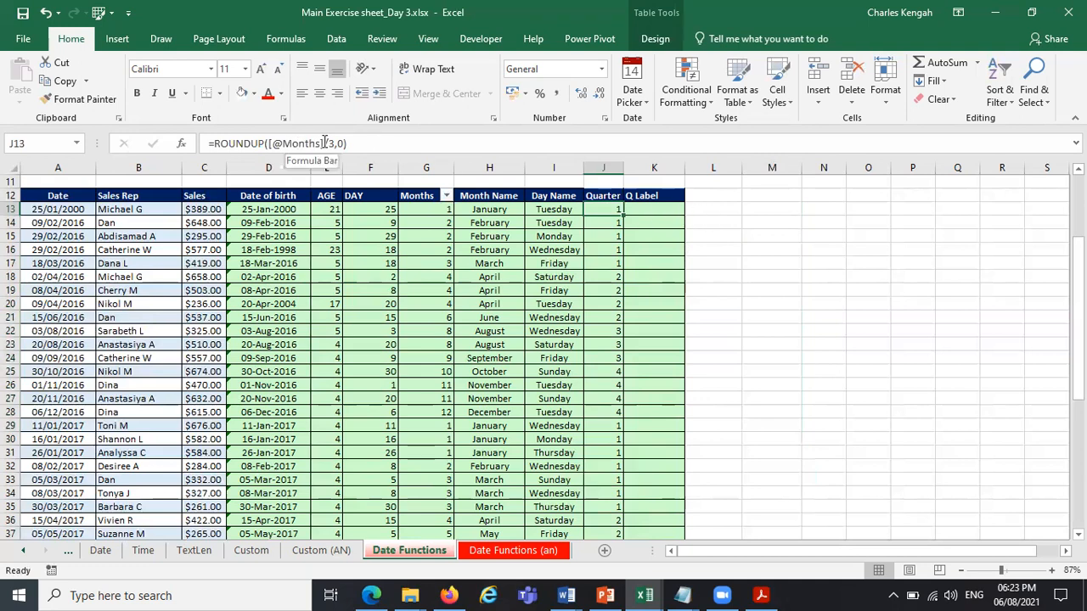
pyautogui.click(480, 213)
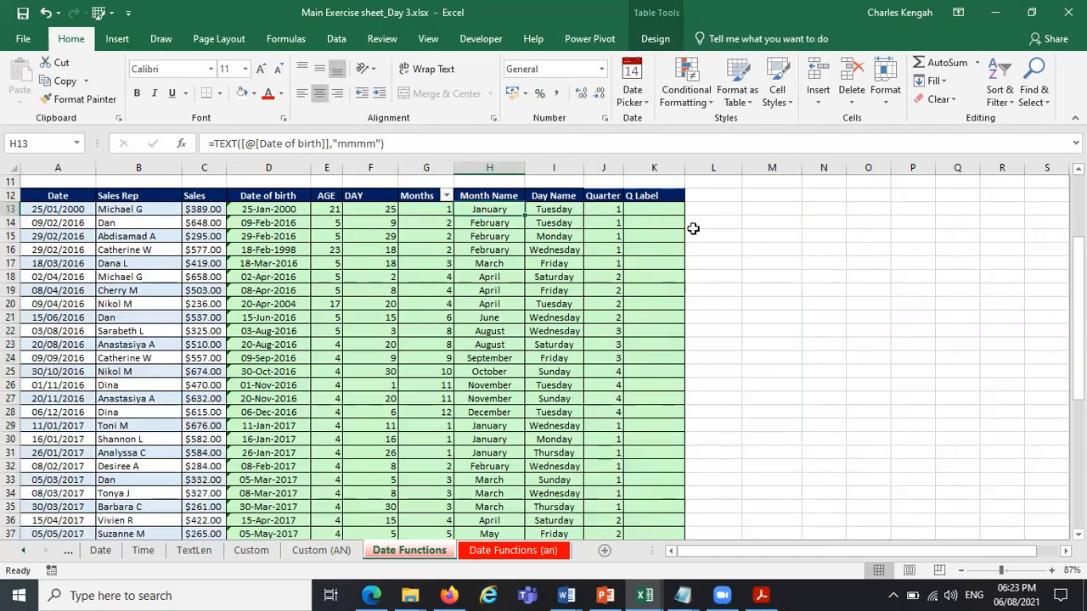
pyautogui.click(607, 378)
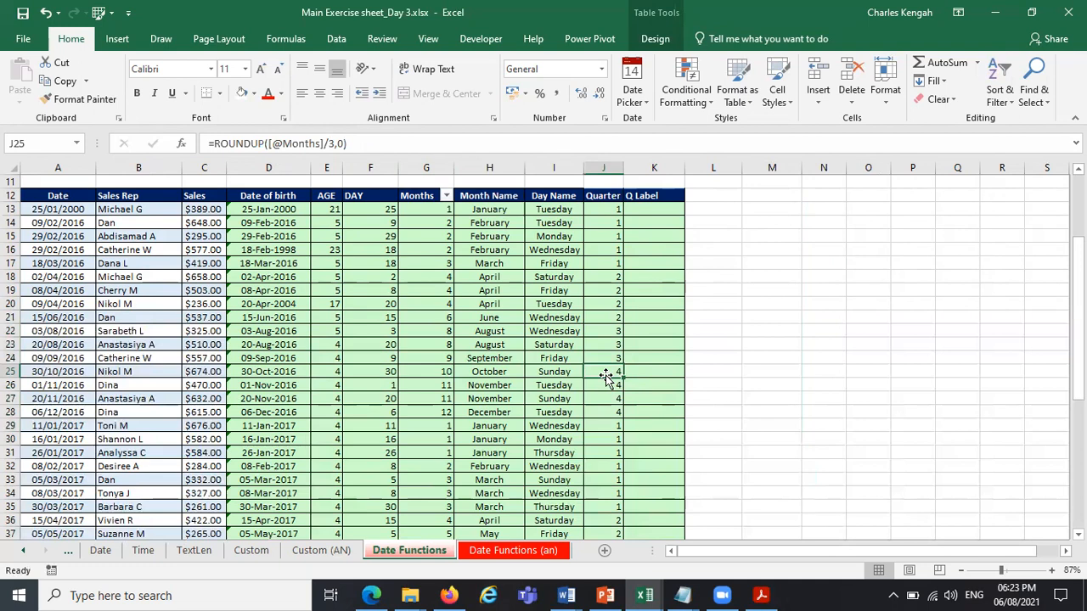
pyautogui.click(666, 374)
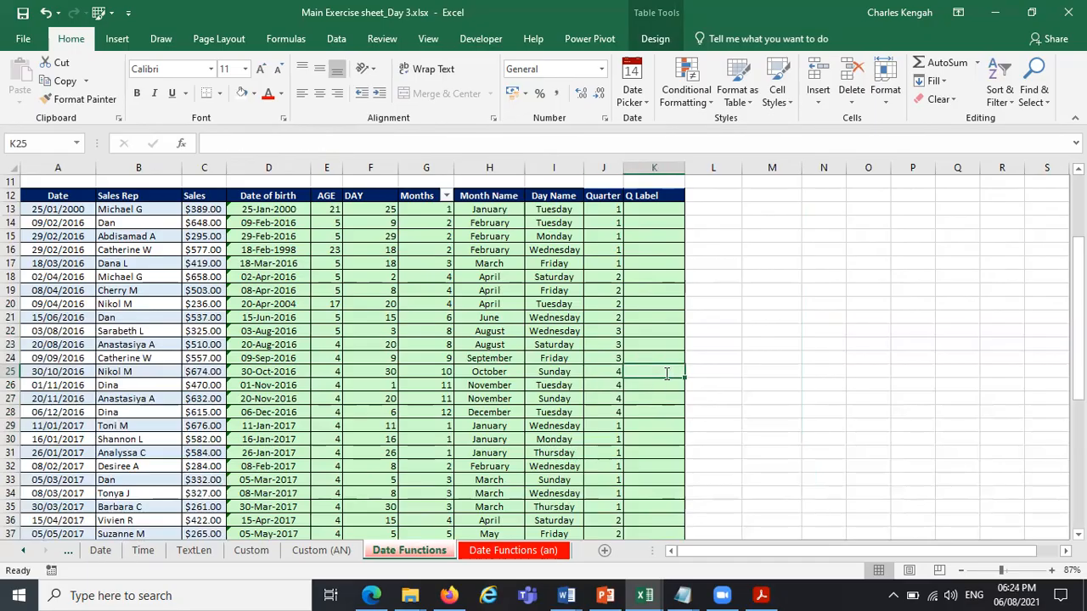
pyautogui.write('=')
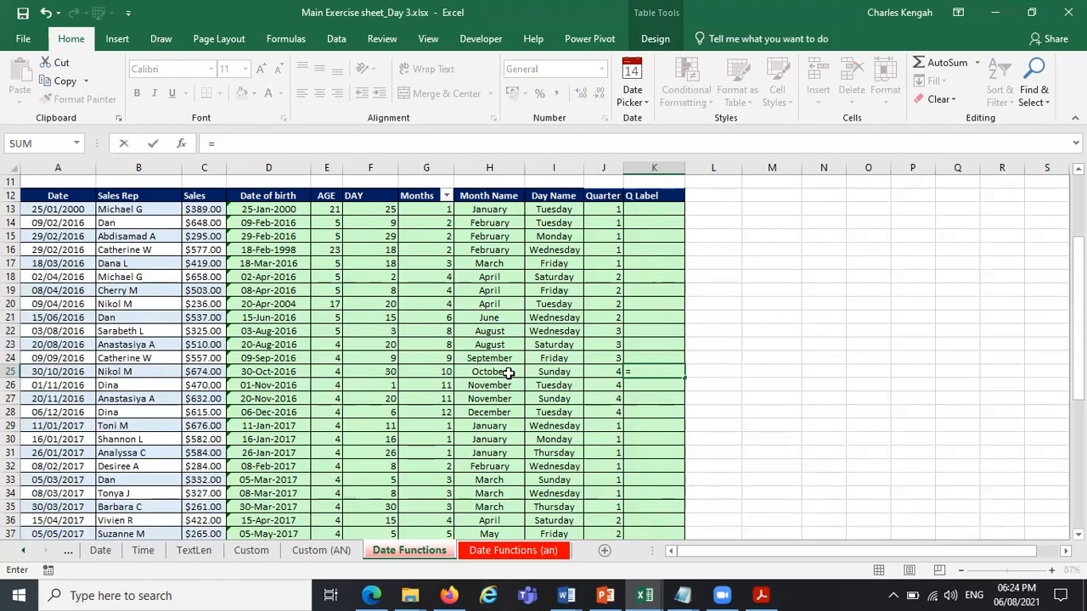
pyautogui.click(439, 370)
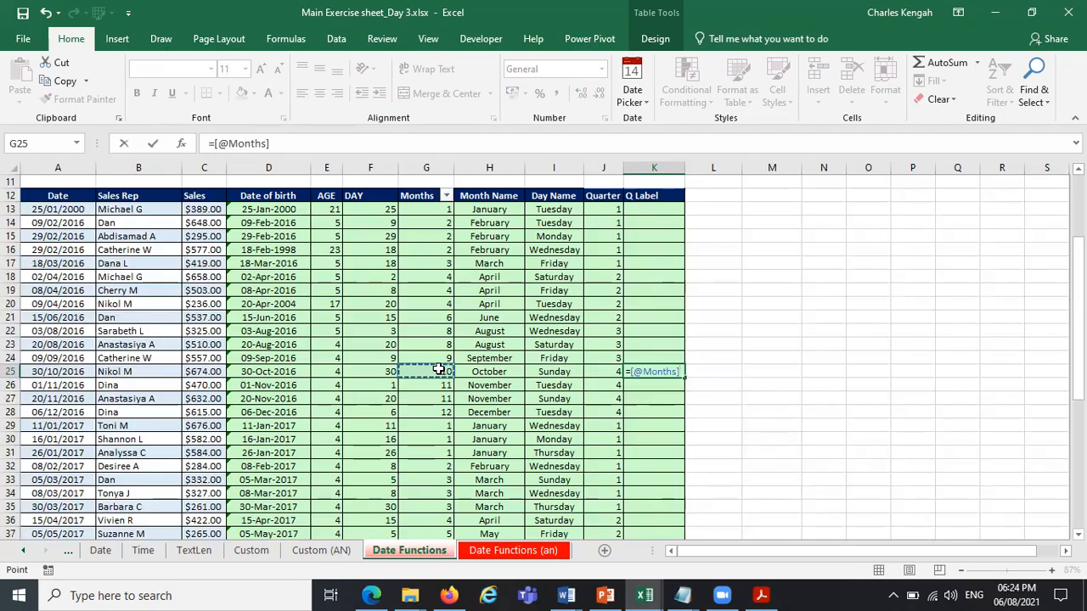
pyautogui.write('/')
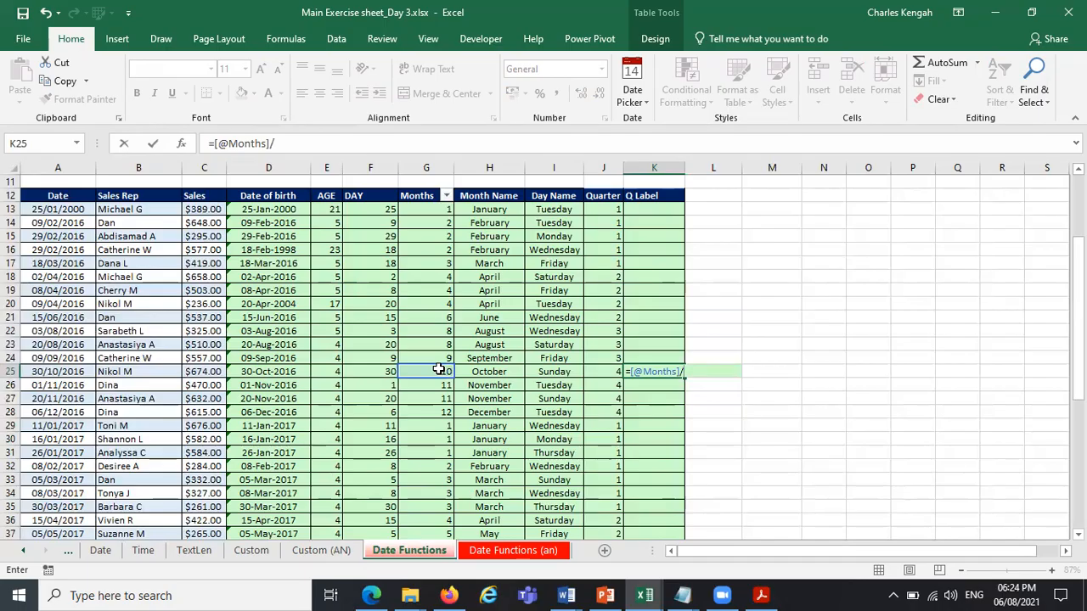
pyautogui.press('BackSpace')
pyautogui.press('BackSpace')
pyautogui.press('BackSpace')
pyautogui.press('BackSpace')
pyautogui.press('BackSpace')
pyautogui.press('BackSpace')
pyautogui.press('BackSpace')
pyautogui.press('BackSpace')
pyautogui.press('BackSpace')
pyautogui.press('BackSpace')
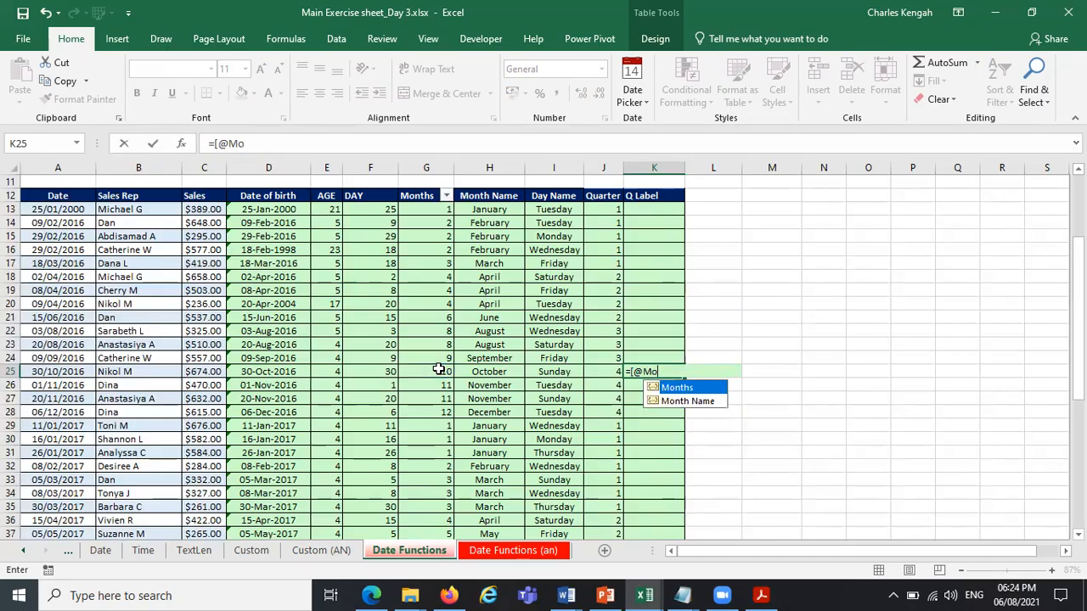
pyautogui.press('BackSpace')
pyautogui.write('=')
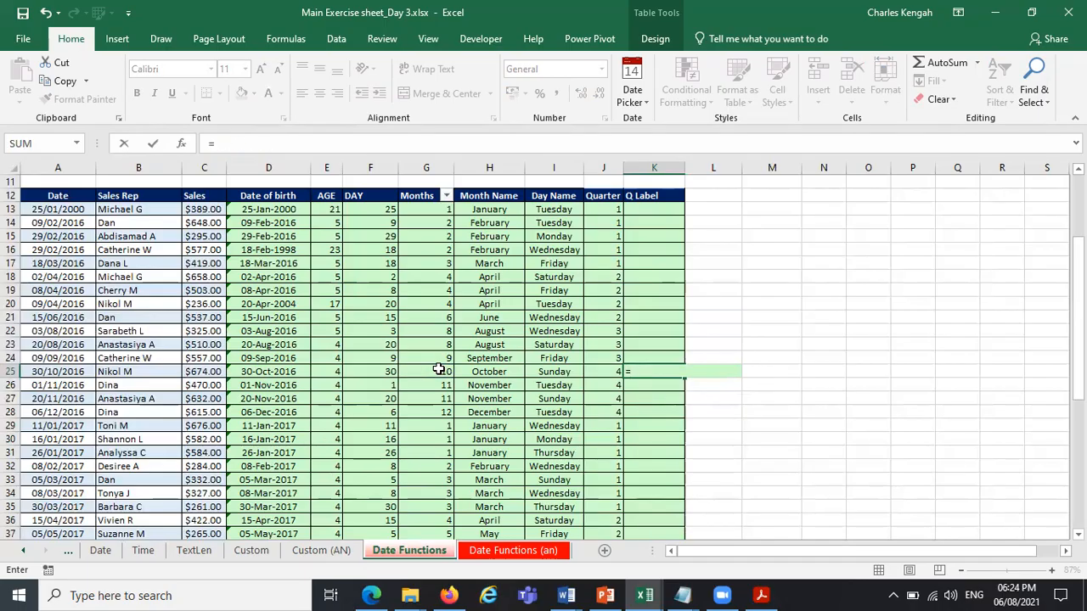
pyautogui.write('rou')
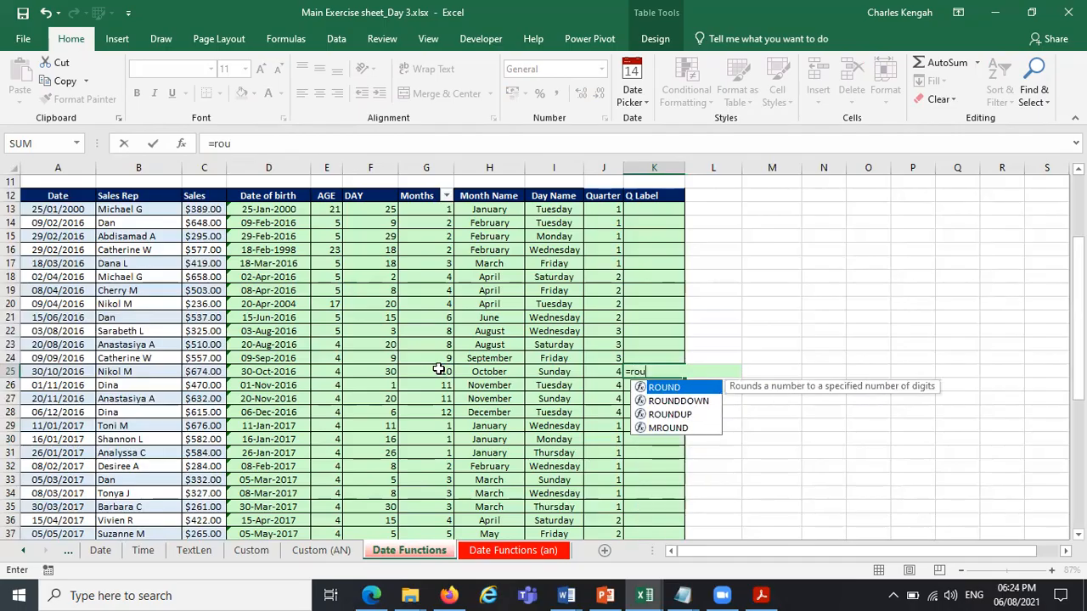
pyautogui.doubleClick(685, 416)
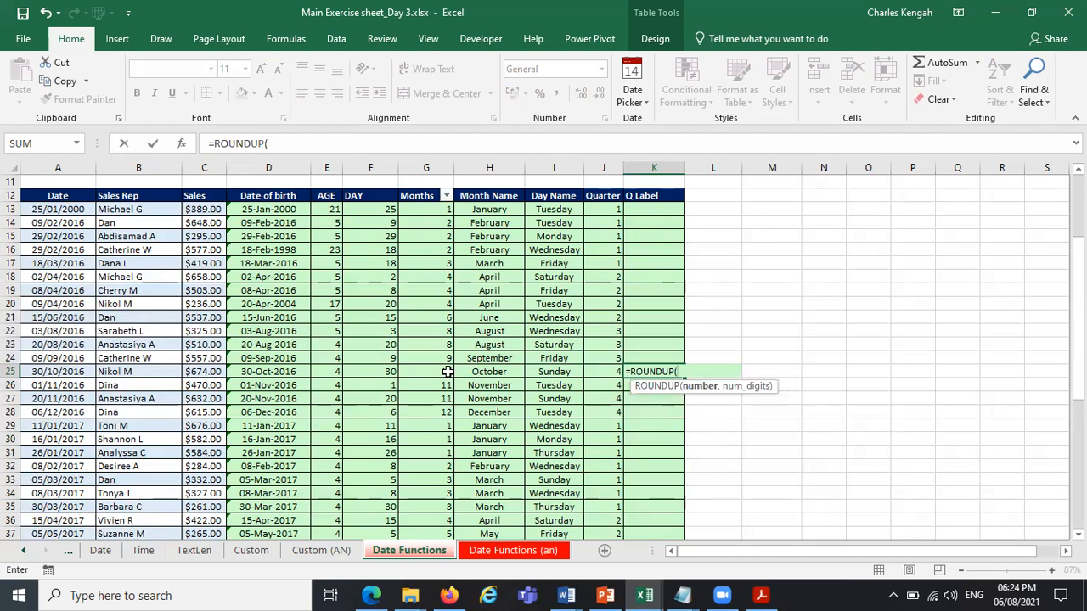
pyautogui.click(444, 372)
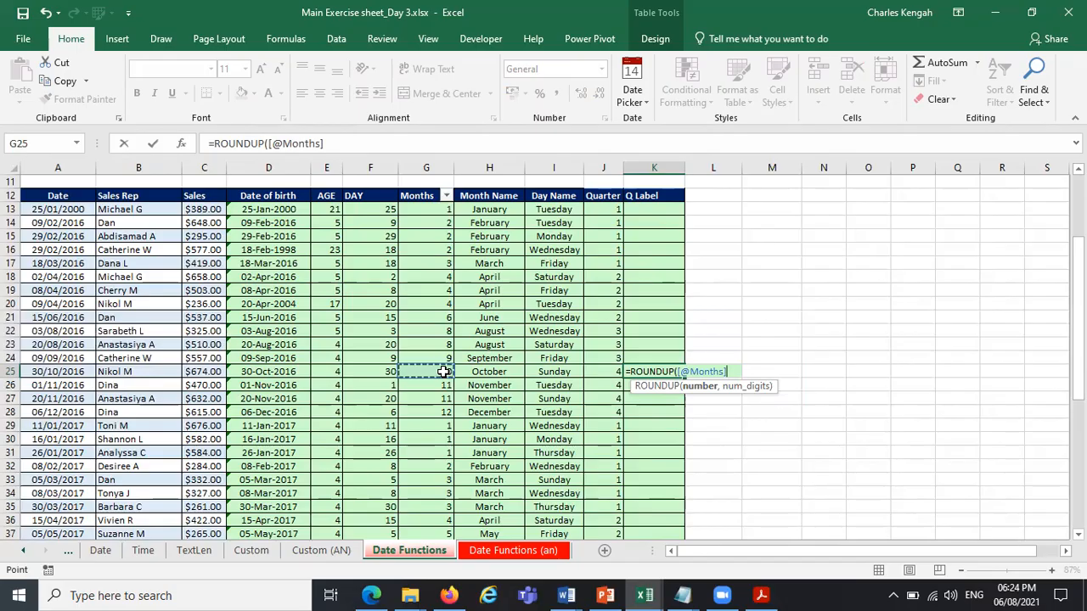
pyautogui.write('/')
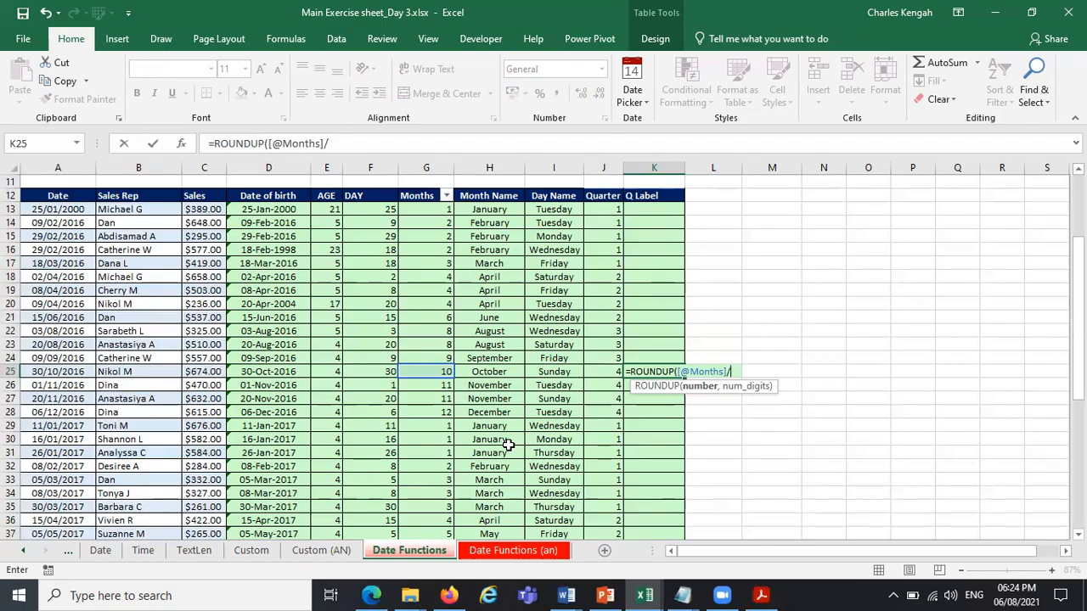
pyautogui.press('Escape')
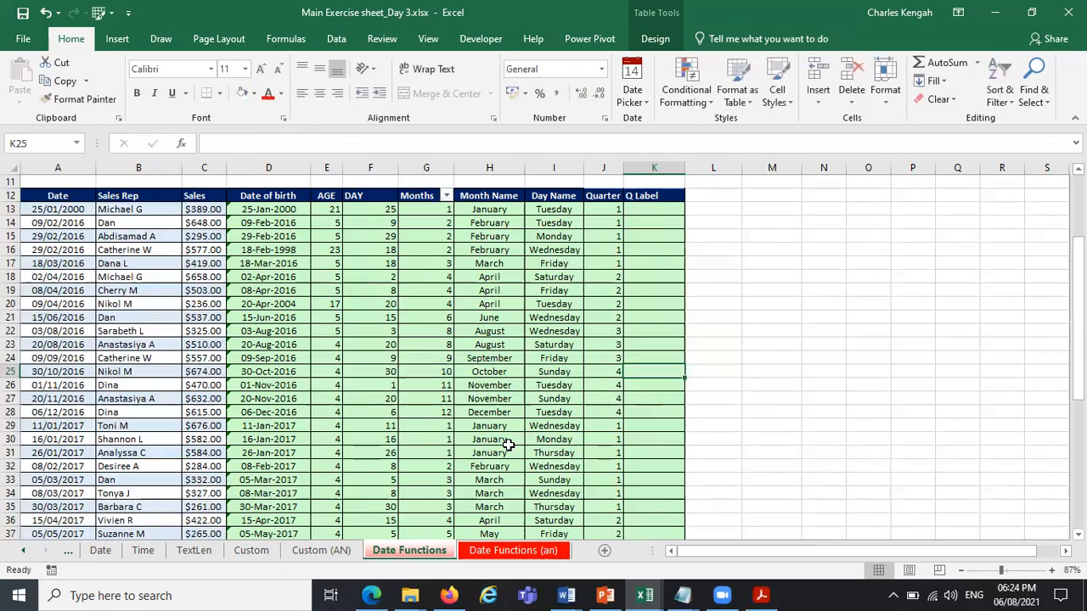
pyautogui.click(661, 209)
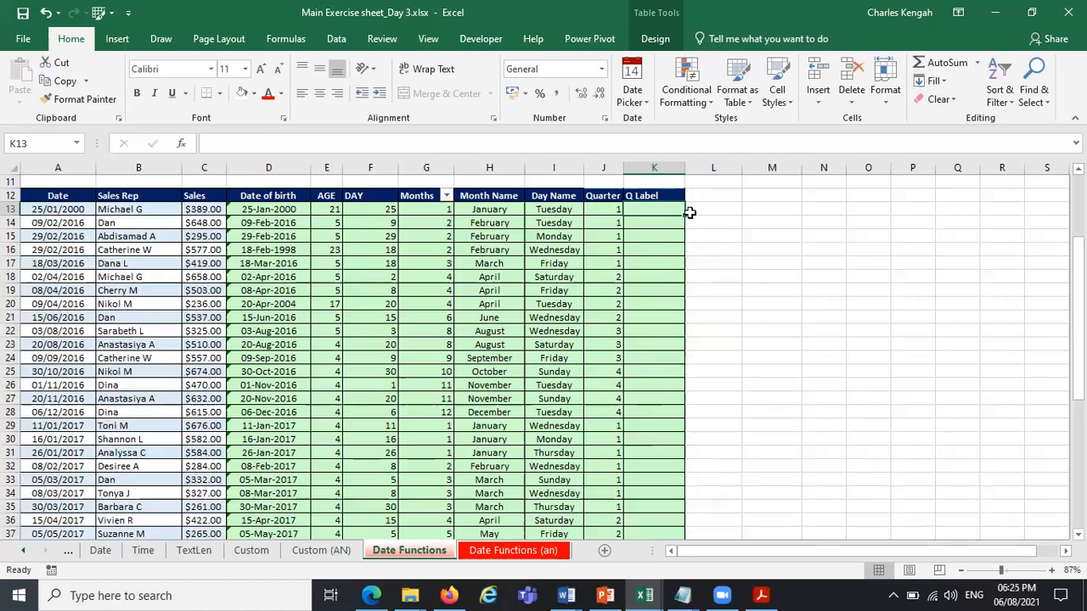
pyautogui.click(604, 209)
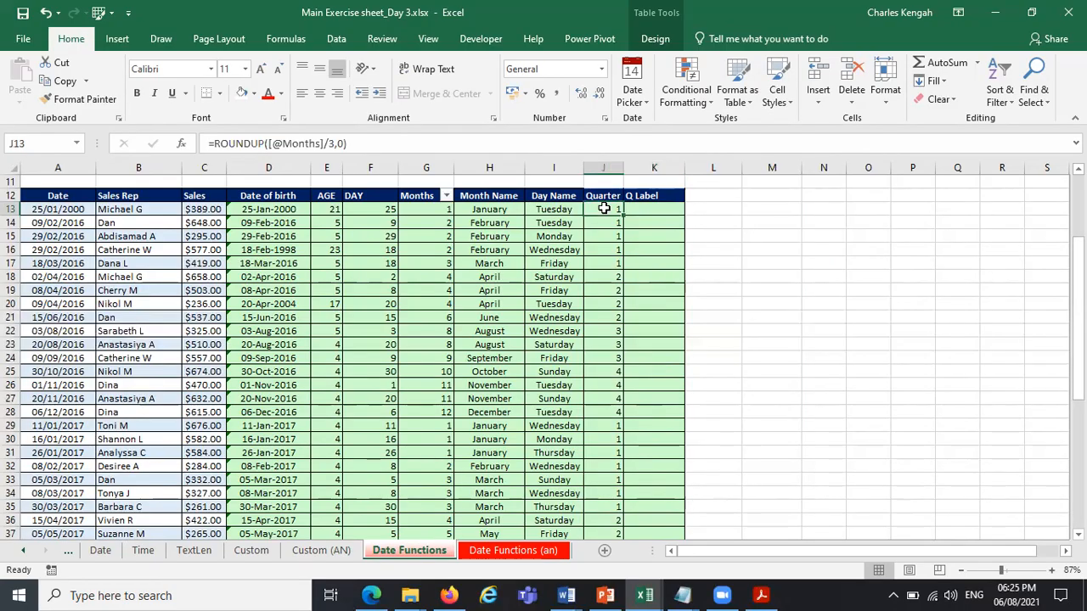
pyautogui.click(663, 209)
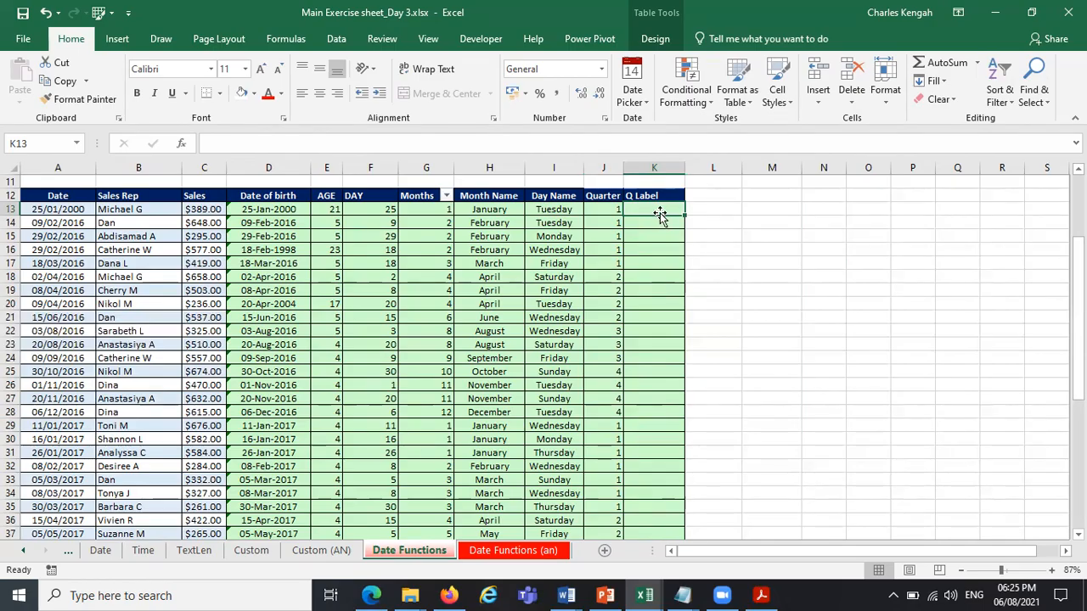
pyautogui.write('=if')
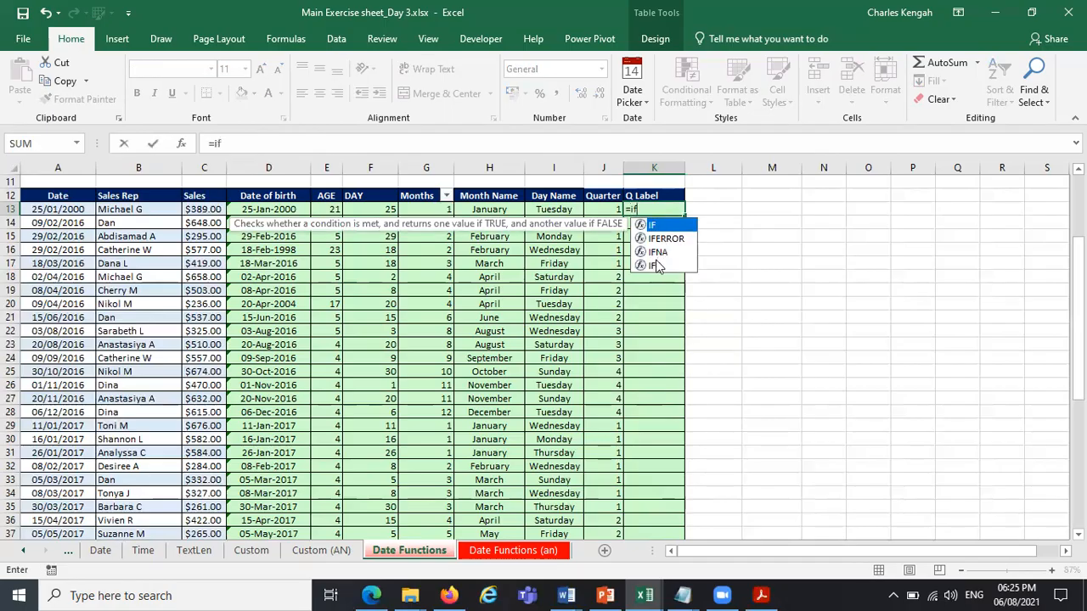
pyautogui.doubleClick(659, 225)
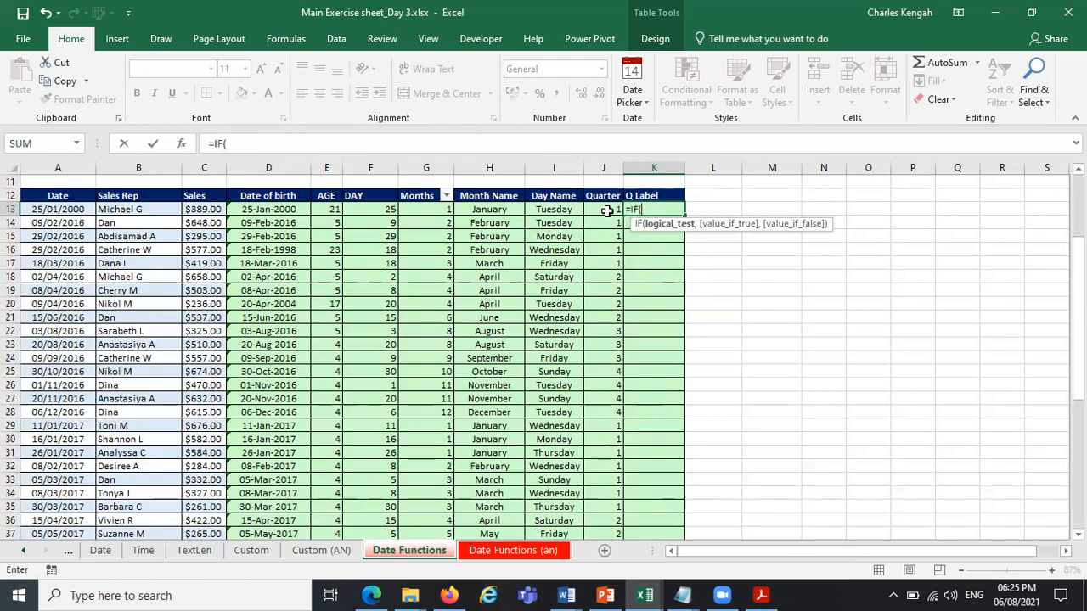
pyautogui.click(607, 211)
pyautogui.write('=')
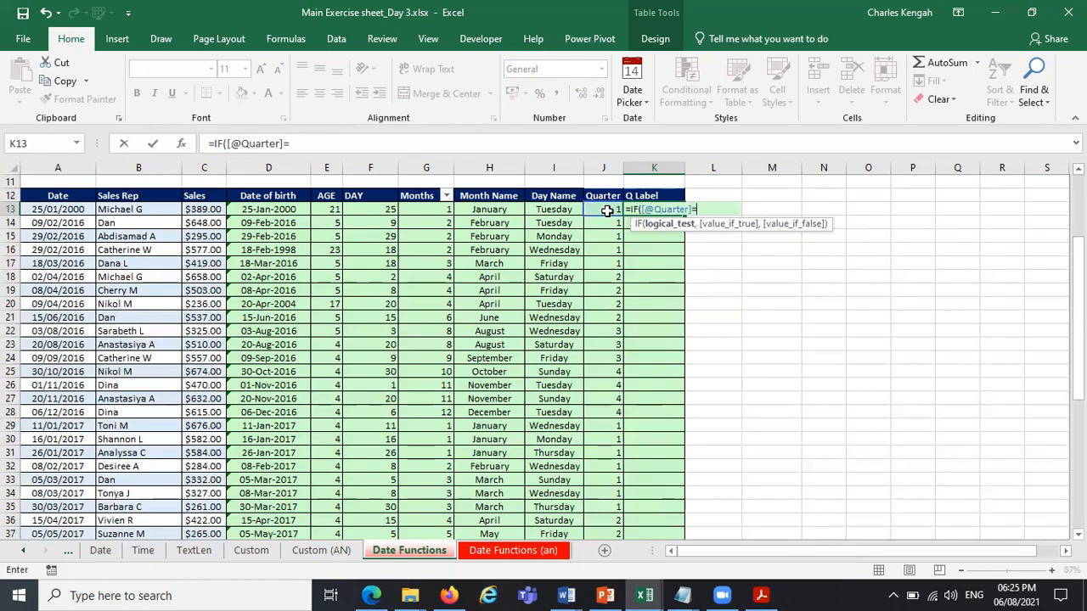
pyautogui.write('1,')
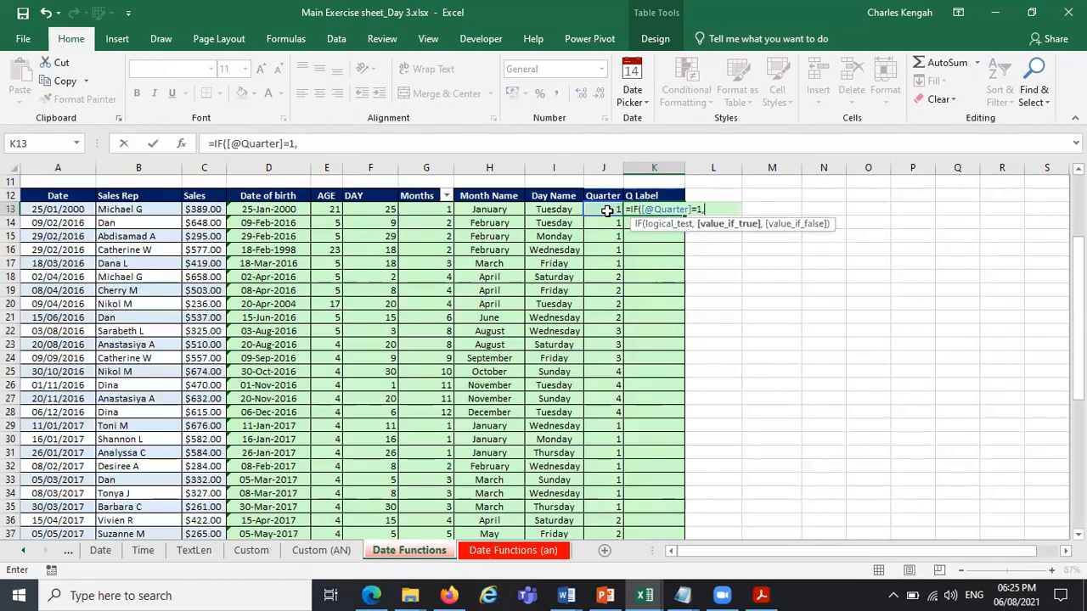
pyautogui.write('"2",')
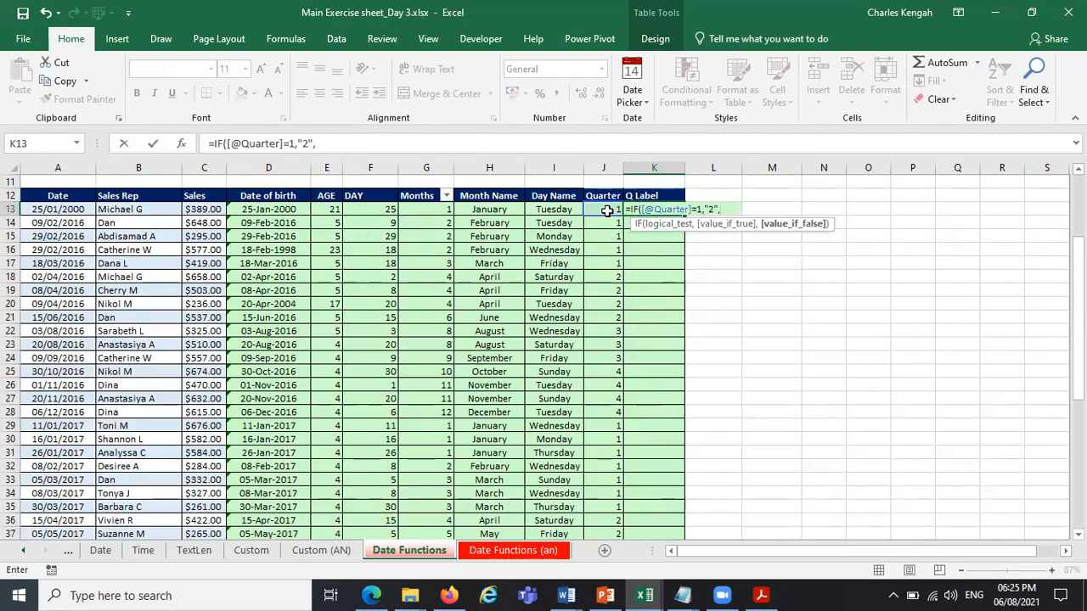
pyautogui.write('if')
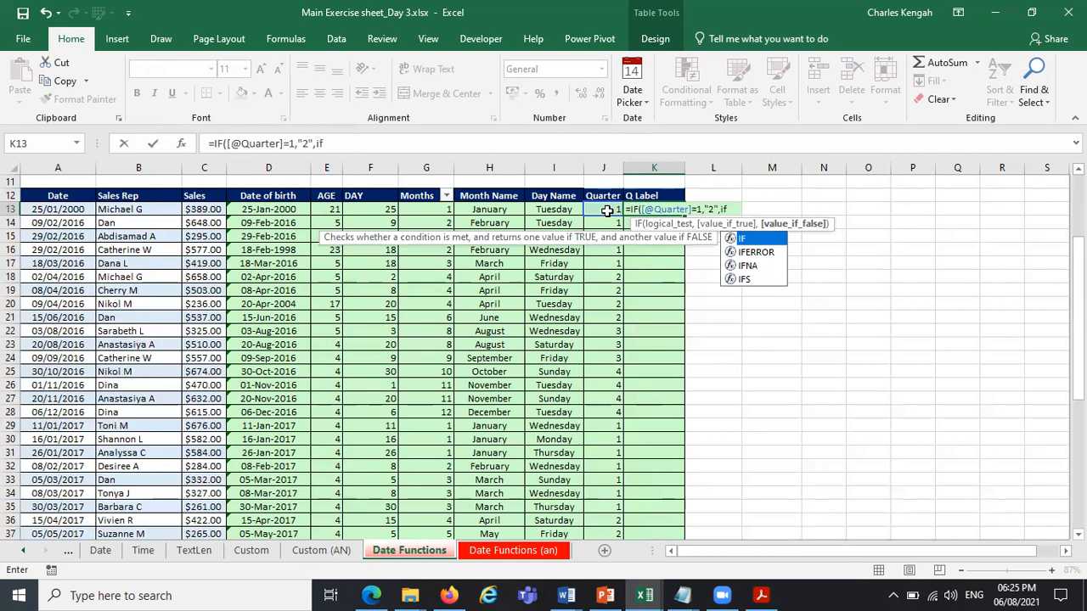
pyautogui.press('Tab')
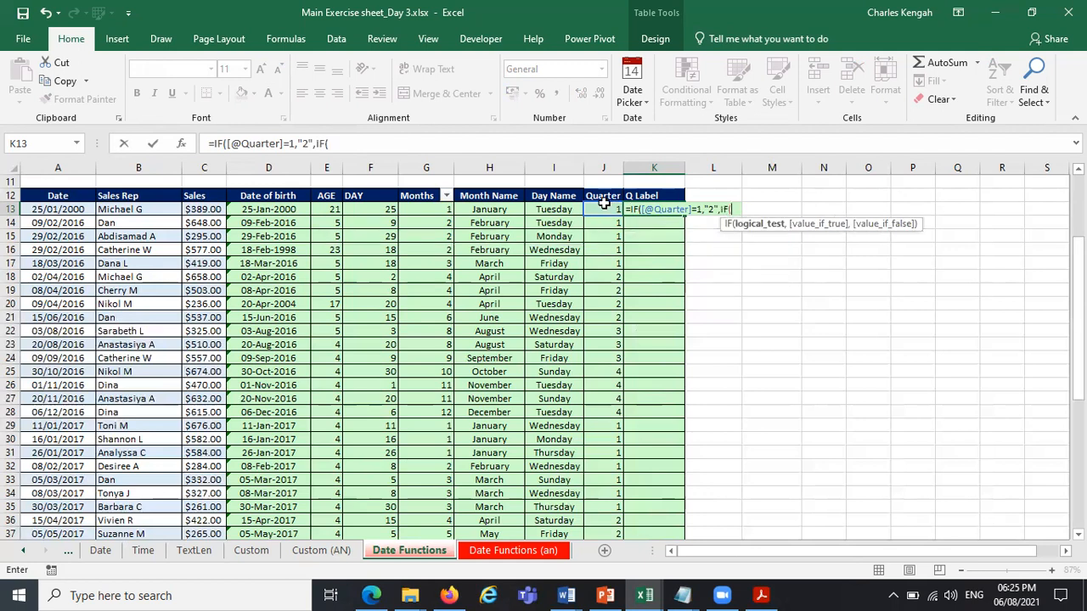
pyautogui.click(604, 208)
pyautogui.write('=')
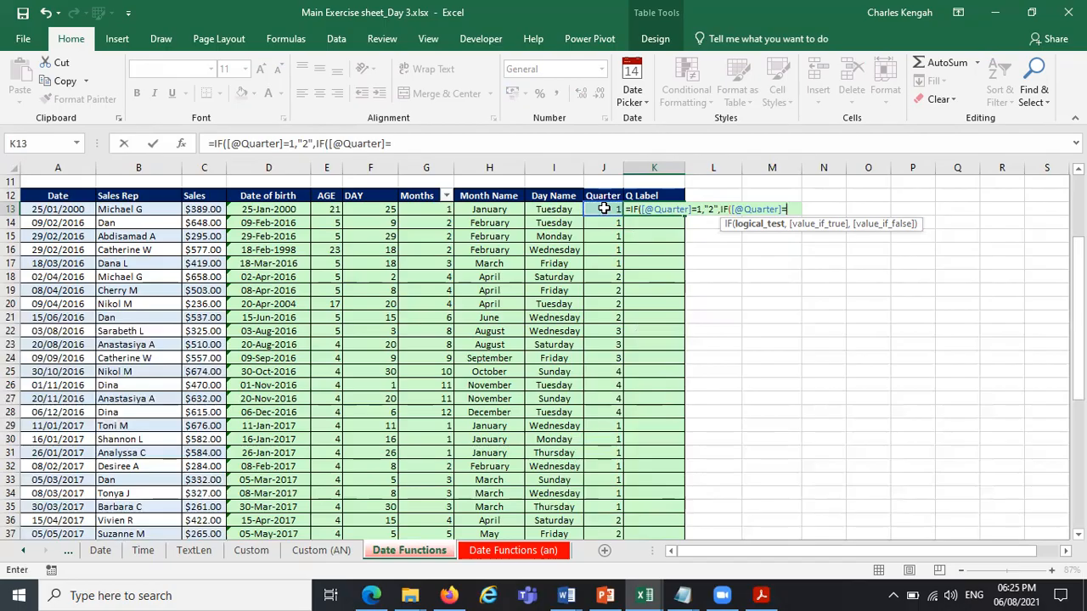
pyautogui.write('2,')
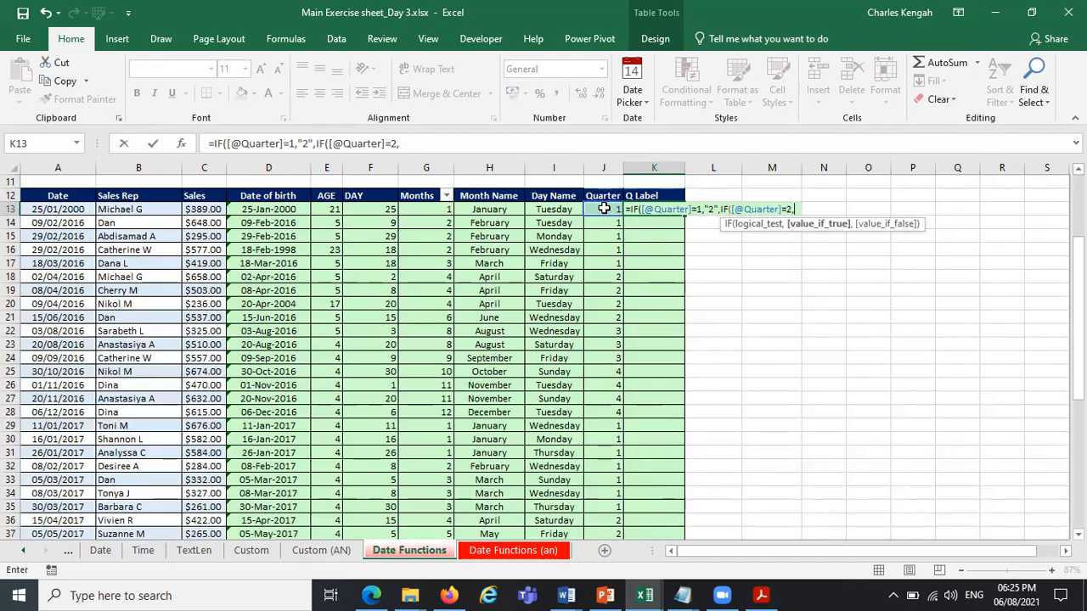
pyautogui.write('"')
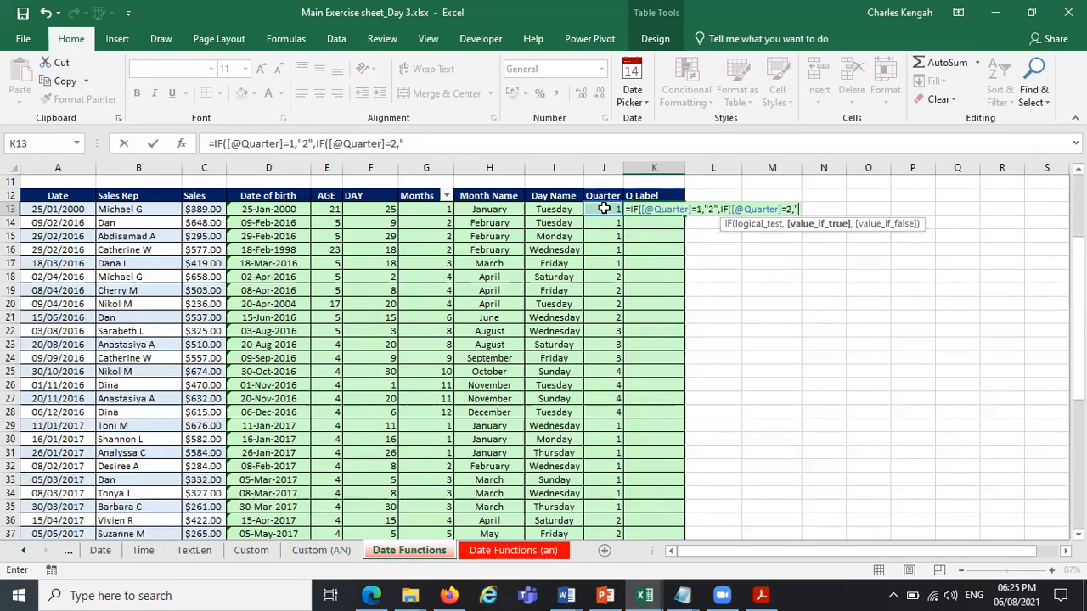
pyautogui.write('3:')
pyautogui.press('BackSpace')
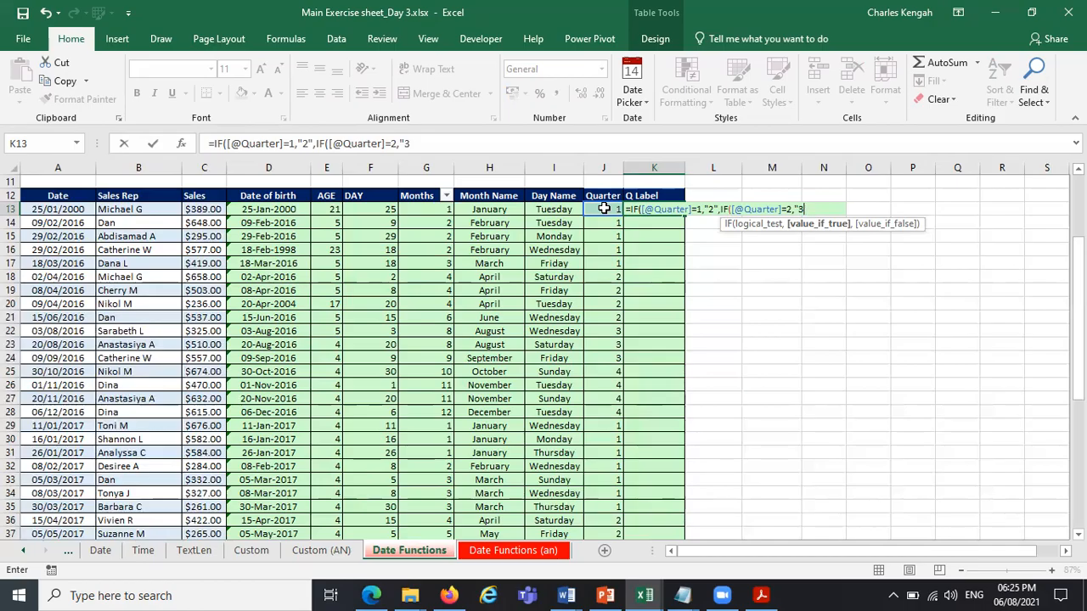
pyautogui.write('",if')
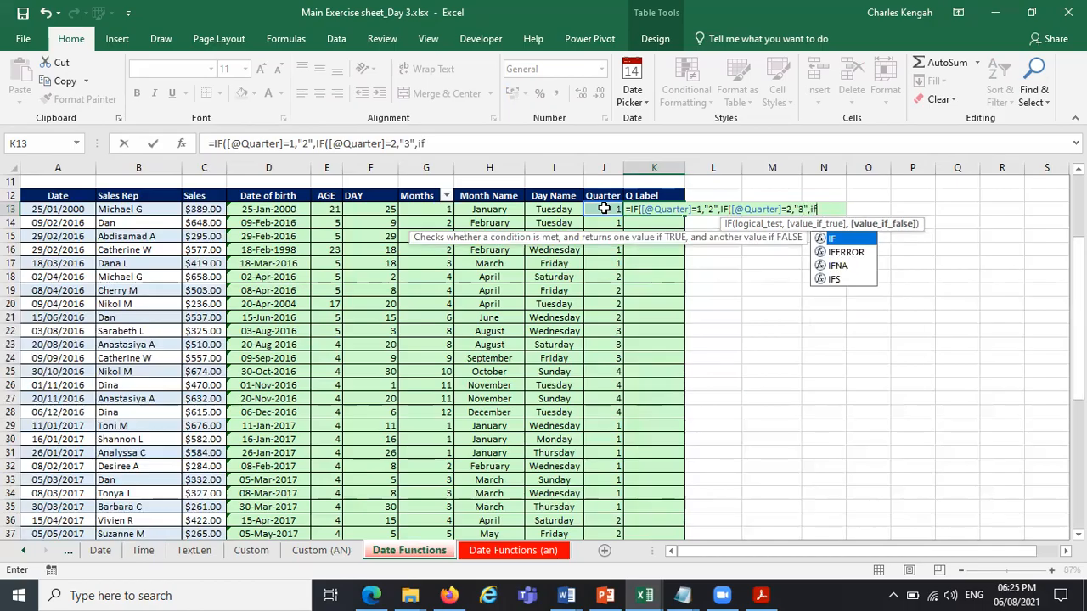
pyautogui.press('Tab')
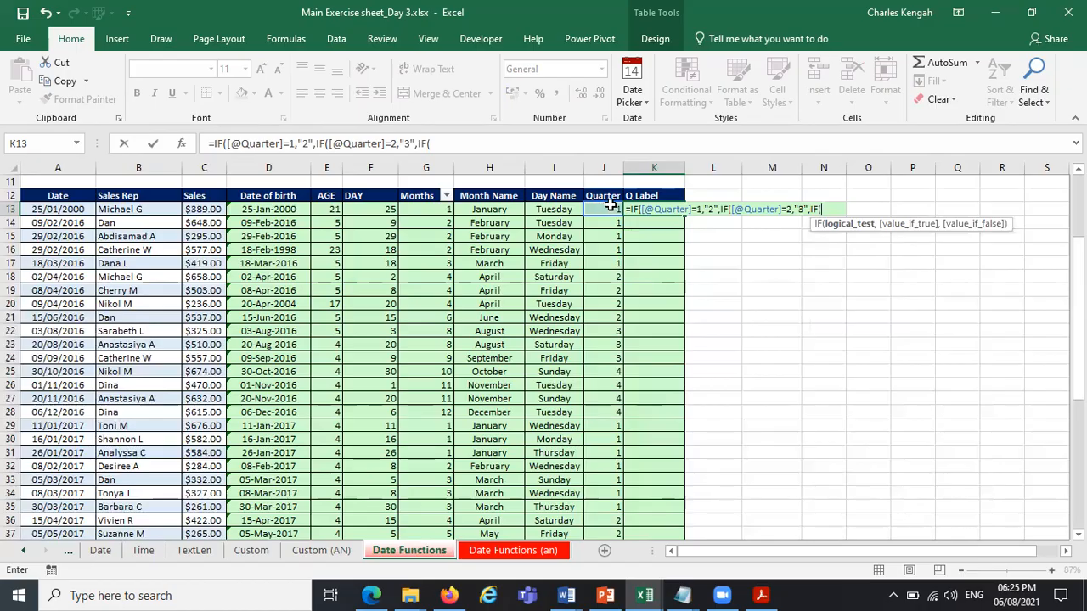
pyautogui.click(607, 208)
pyautogui.write('=3')
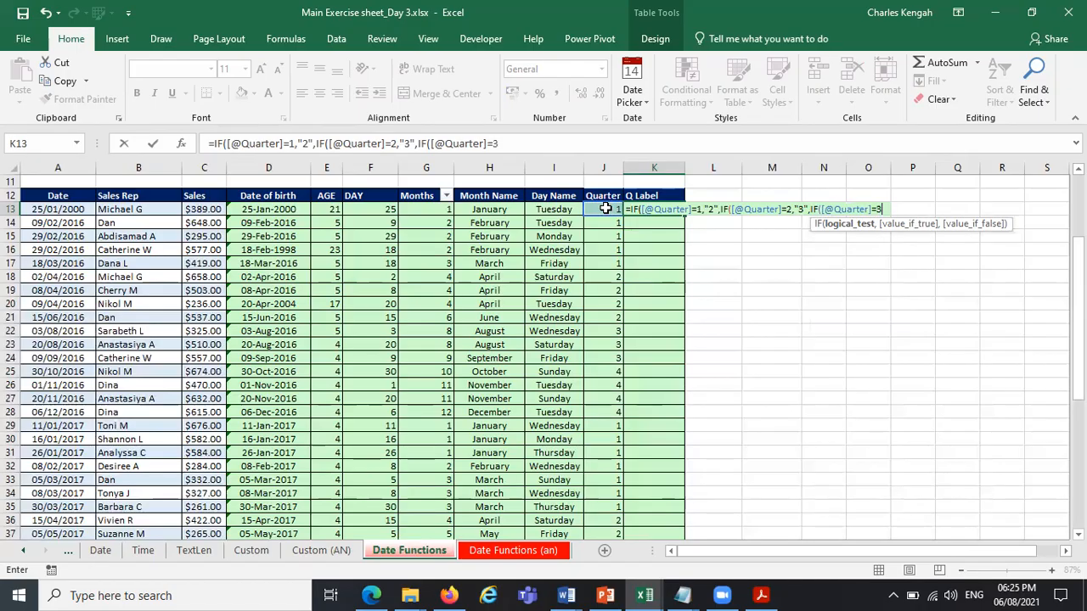
pyautogui.write(',"4')
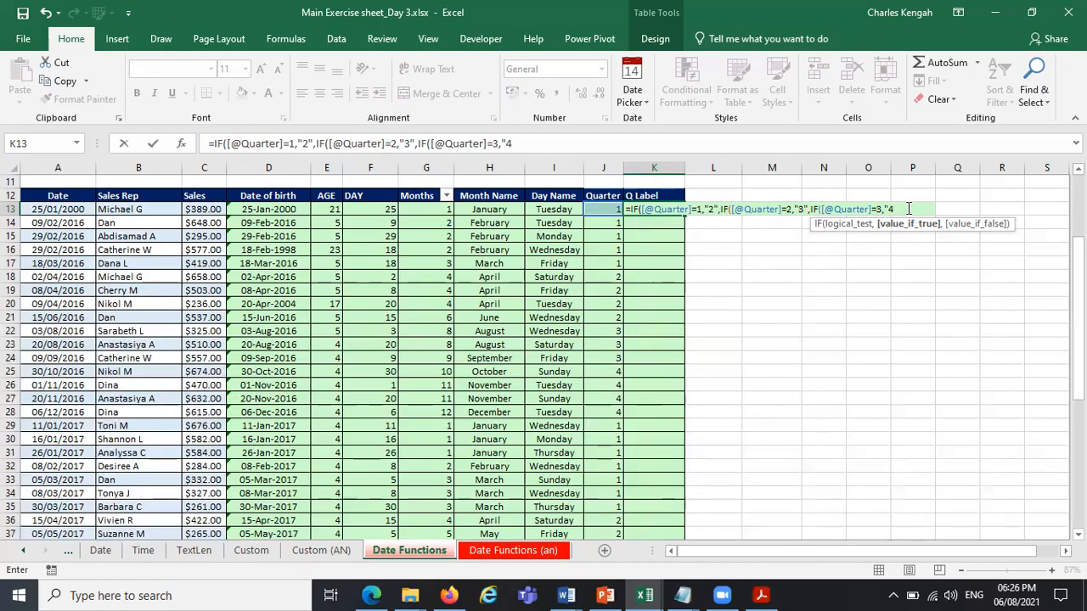
pyautogui.write('m')
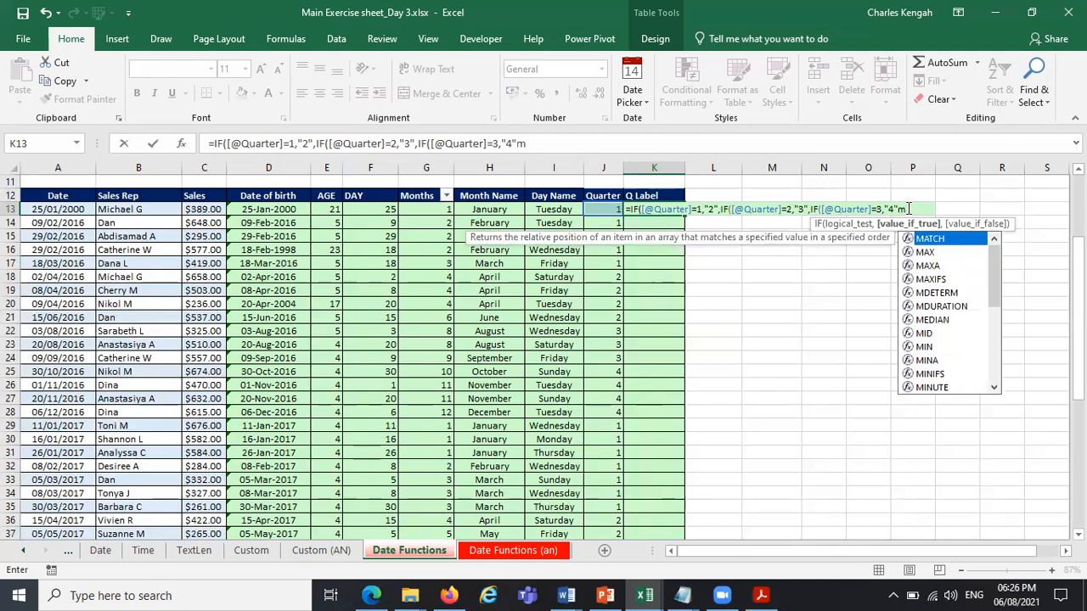
pyautogui.press('BackSpace')
pyautogui.write('m')
pyautogui.press('BackSpace')
pyautogui.write(',')
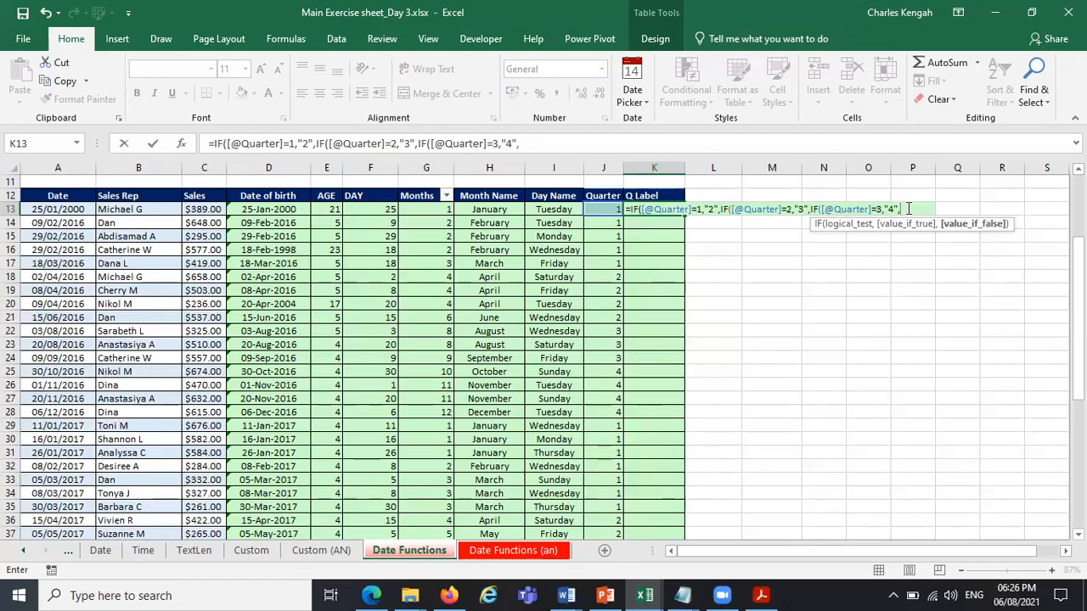
pyautogui.write('if')
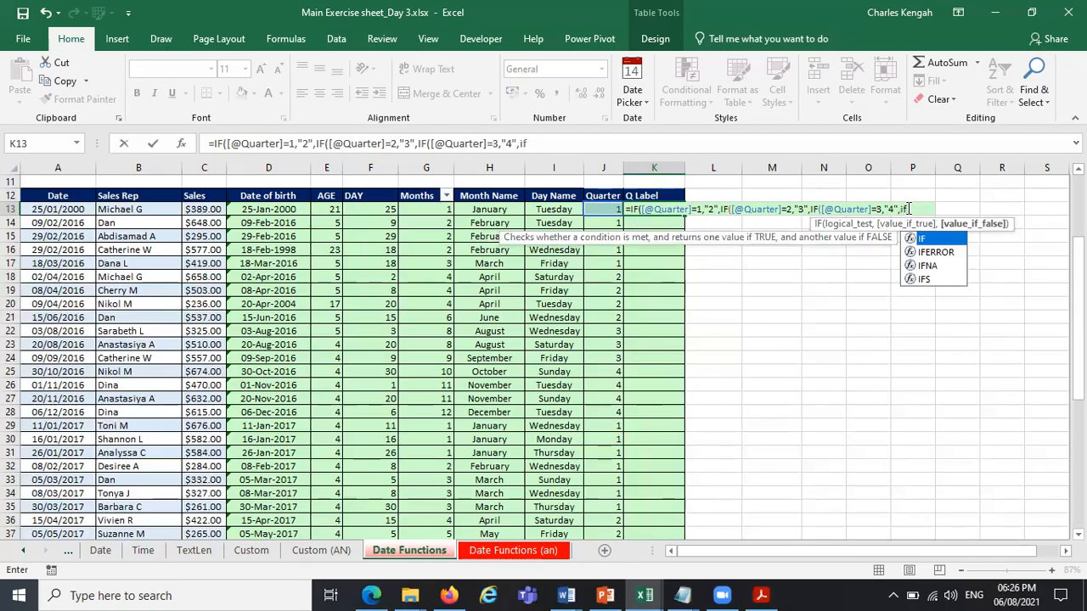
pyautogui.press('Tab')
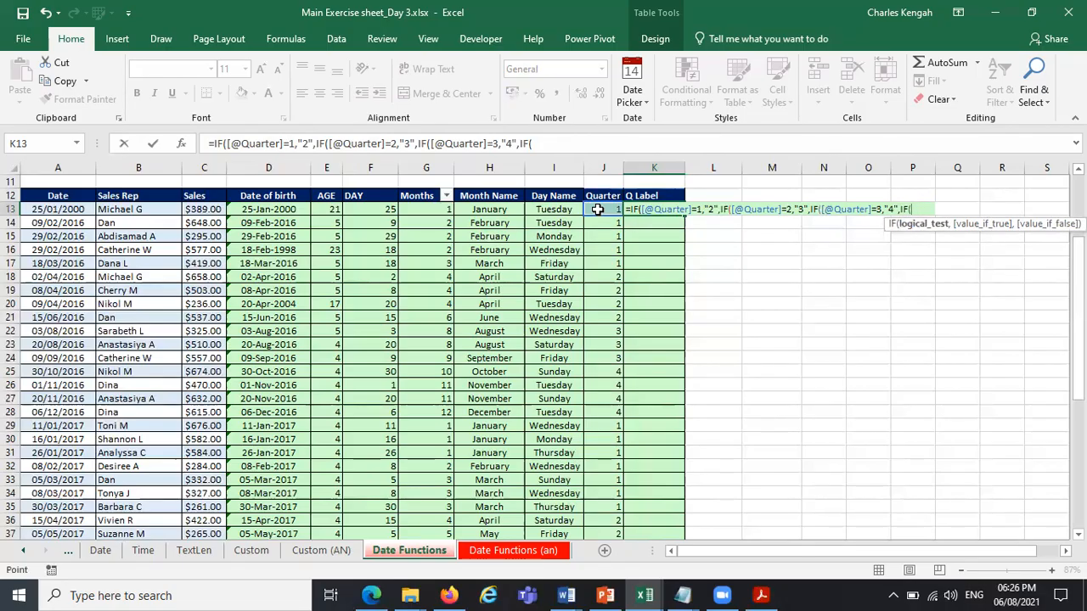
pyautogui.click(598, 209)
pyautogui.write('=')
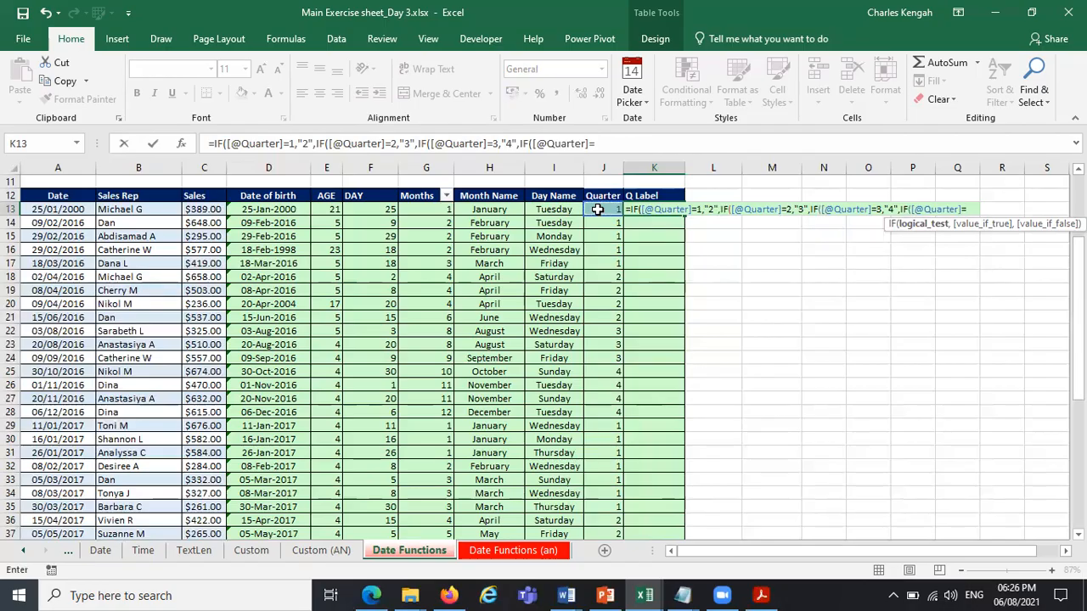
pyautogui.write('4,"1')
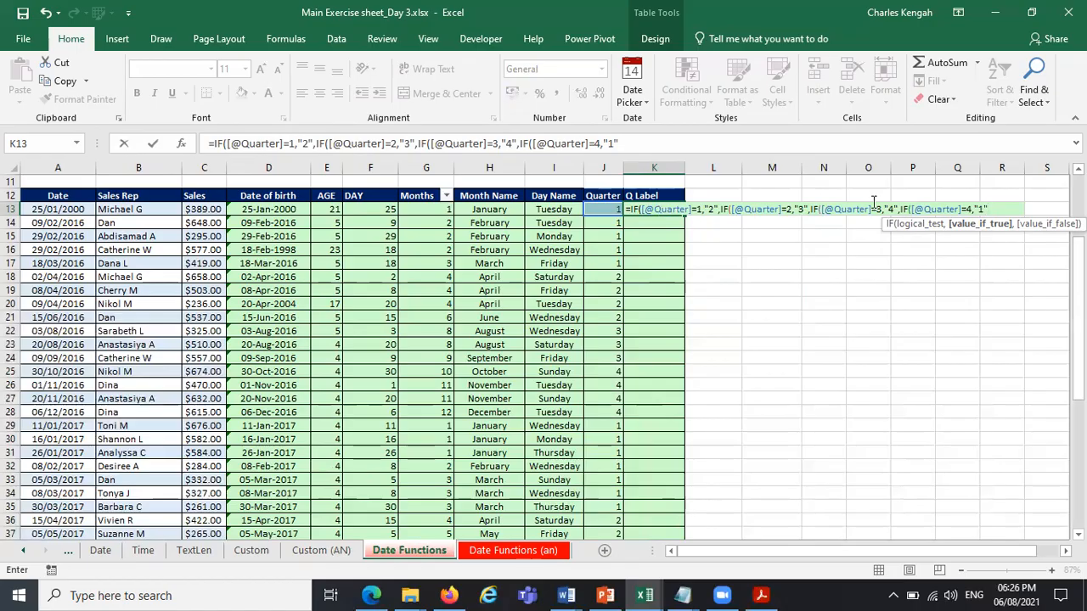
pyautogui.write('"))))')
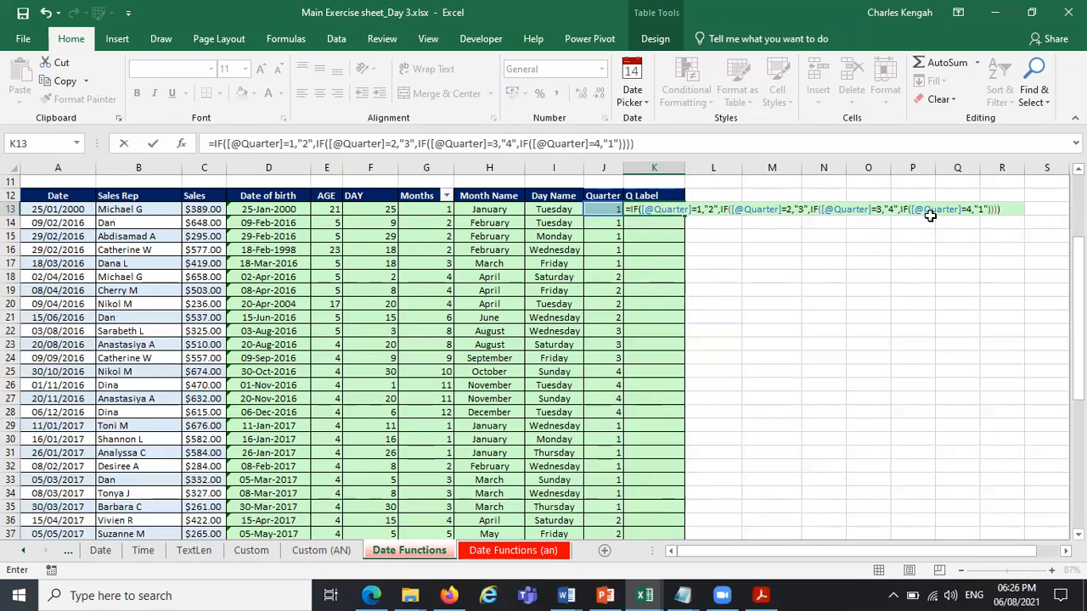
pyautogui.press('Return')
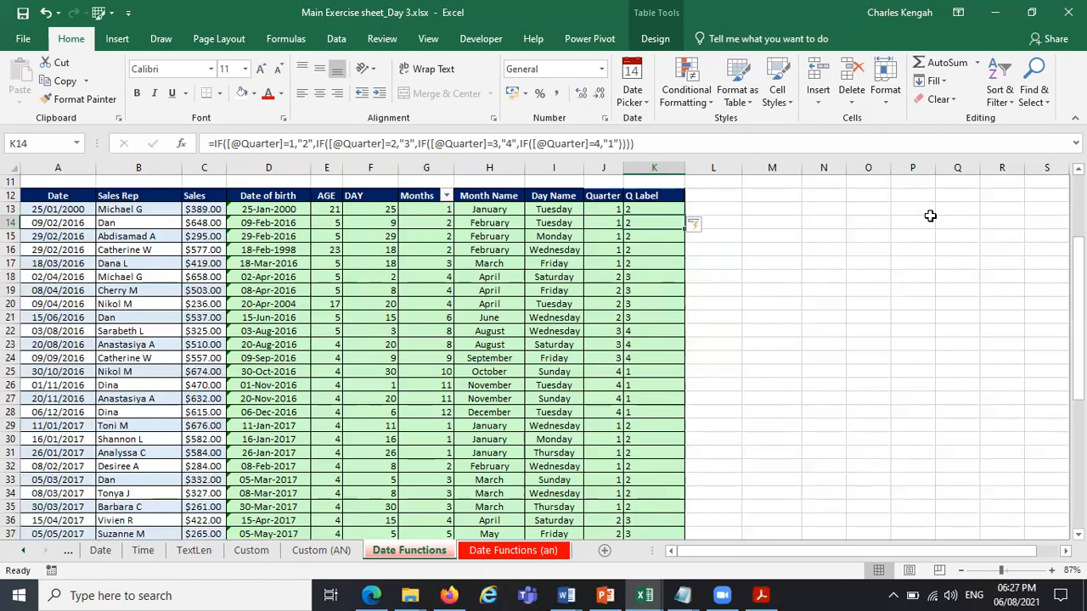
# Center the contents of the Q Label column K.
pyautogui.click(644, 167)
pyautogui.click(319, 93)
pyautogui.click(785, 287)
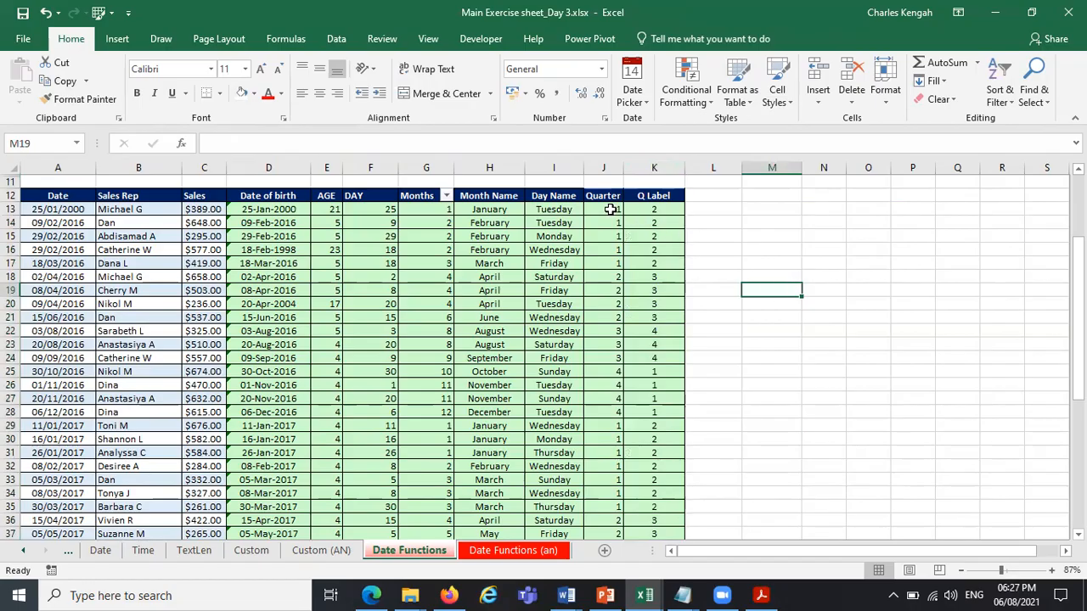
# Hide the Quarter column J so that Q Label sits directly beside Day Name.
pyautogui.rightClick(606, 166)
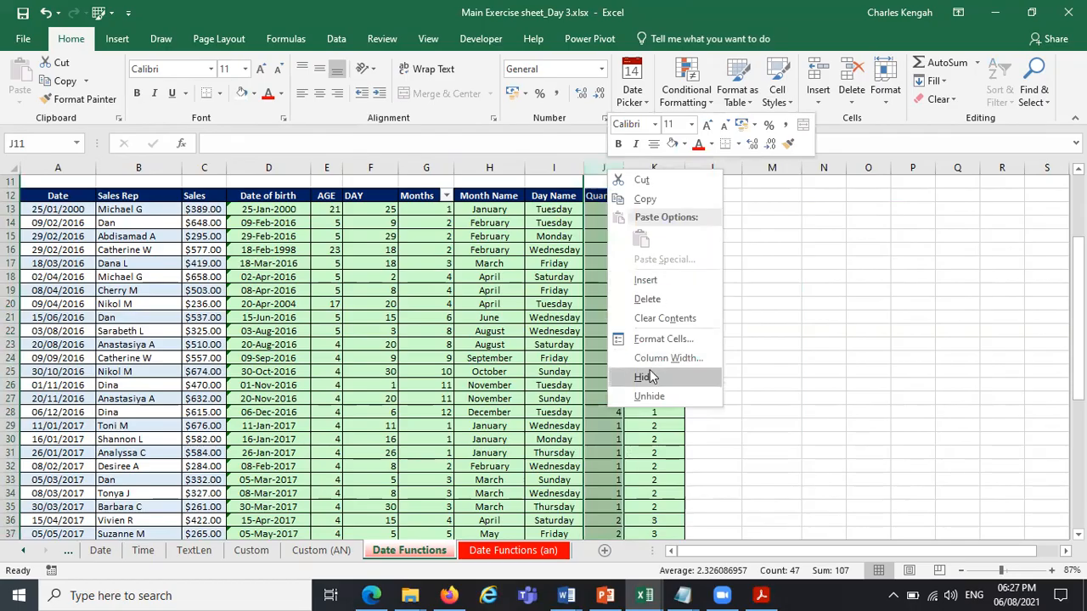
pyautogui.click(651, 377)
pyautogui.click(618, 197)
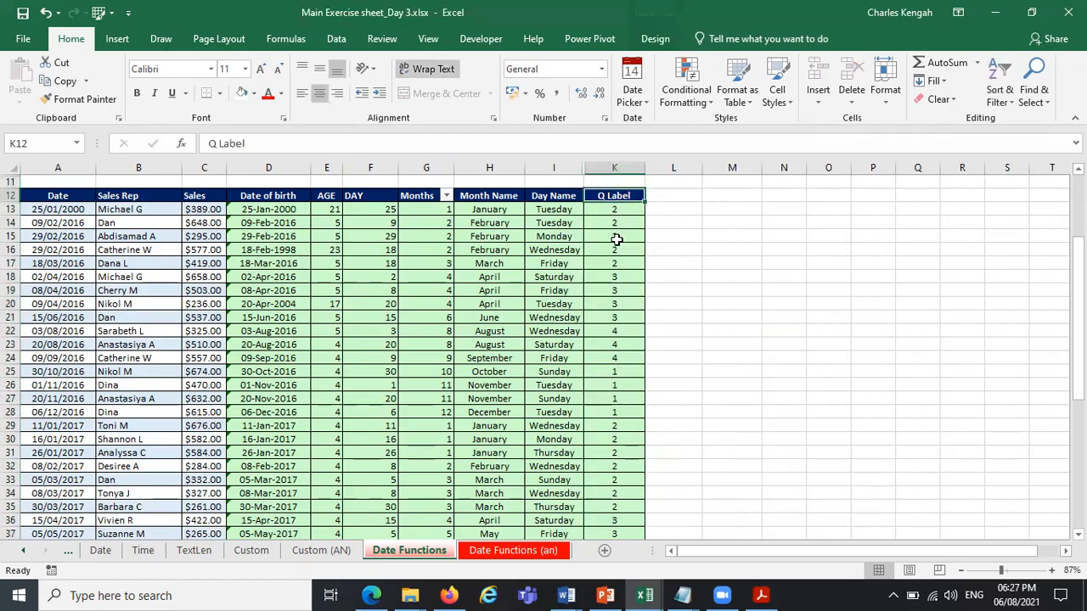
pyautogui.click(764, 265)
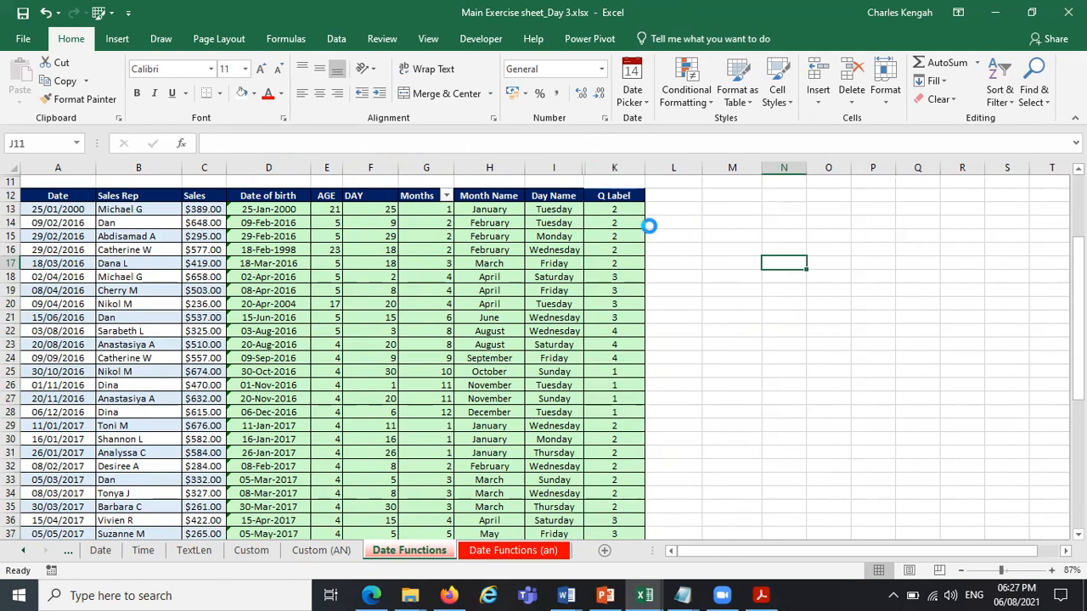
# Undo the hiding of the Quarter column J and center its contents.
pyautogui.hotkey('ctrl', 'z')
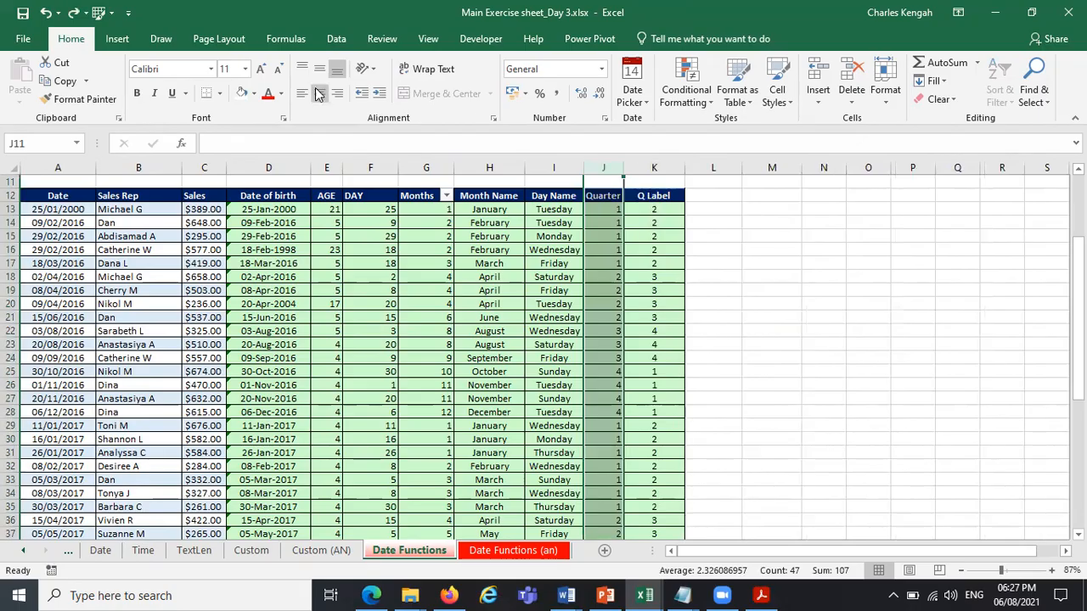
pyautogui.click(795, 294)
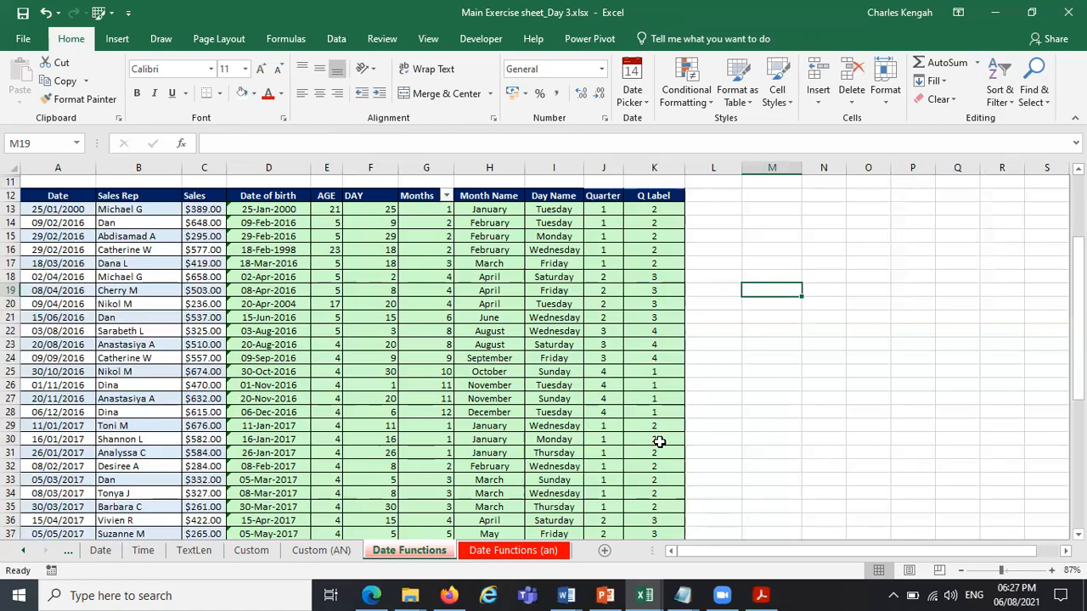
# Replace the dates of birth in D25:D26 with a January date from the date picker and check row 25's quarter values.
pyautogui.click(493, 387)
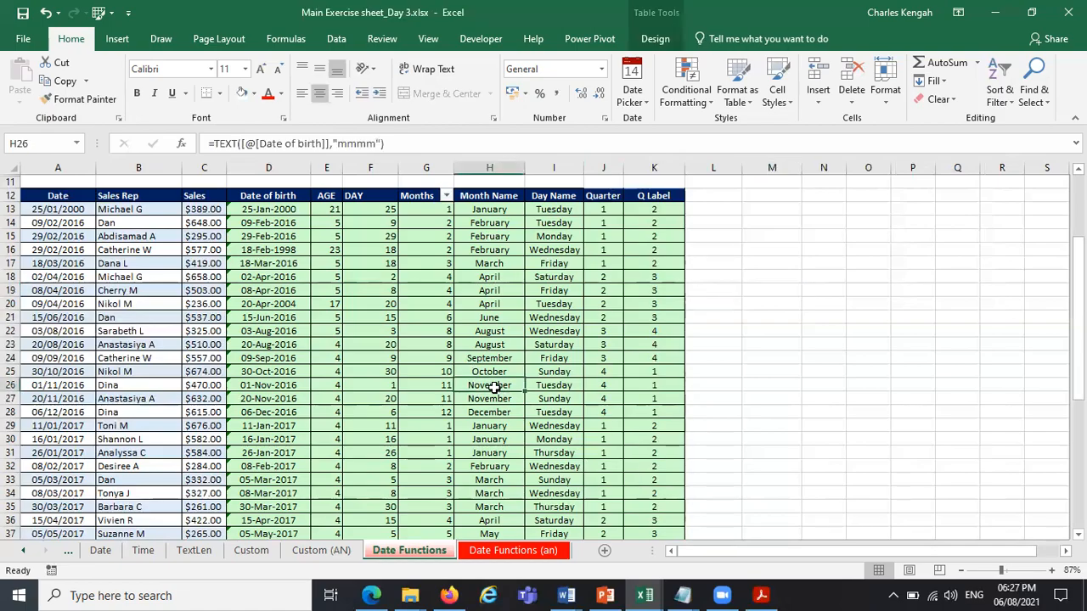
pyautogui.moveTo(272, 387); pyautogui.dragTo(274, 375)
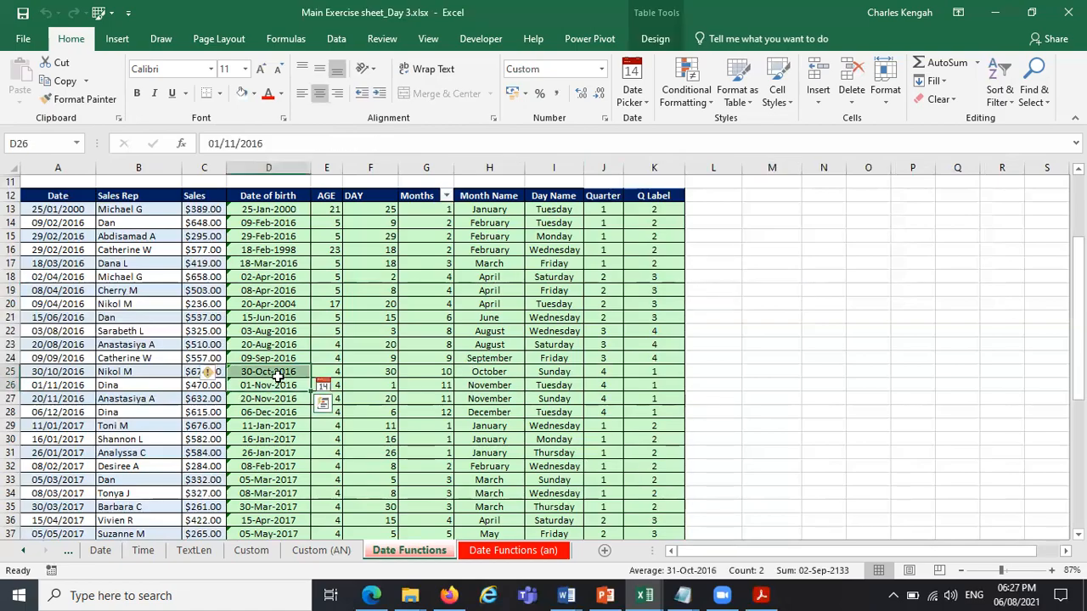
pyautogui.click(318, 382)
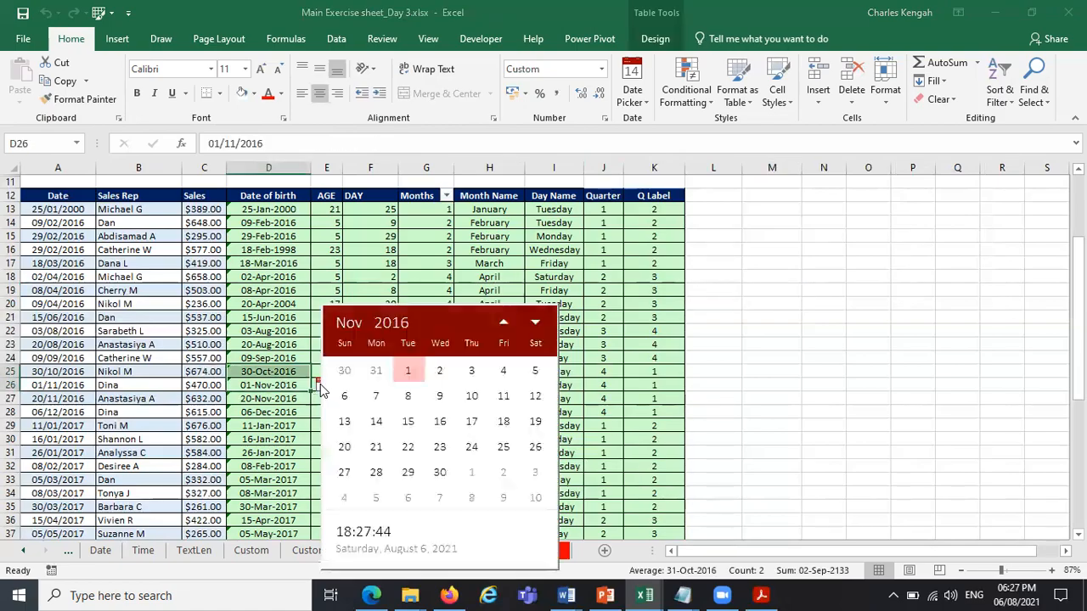
pyautogui.click(349, 324)
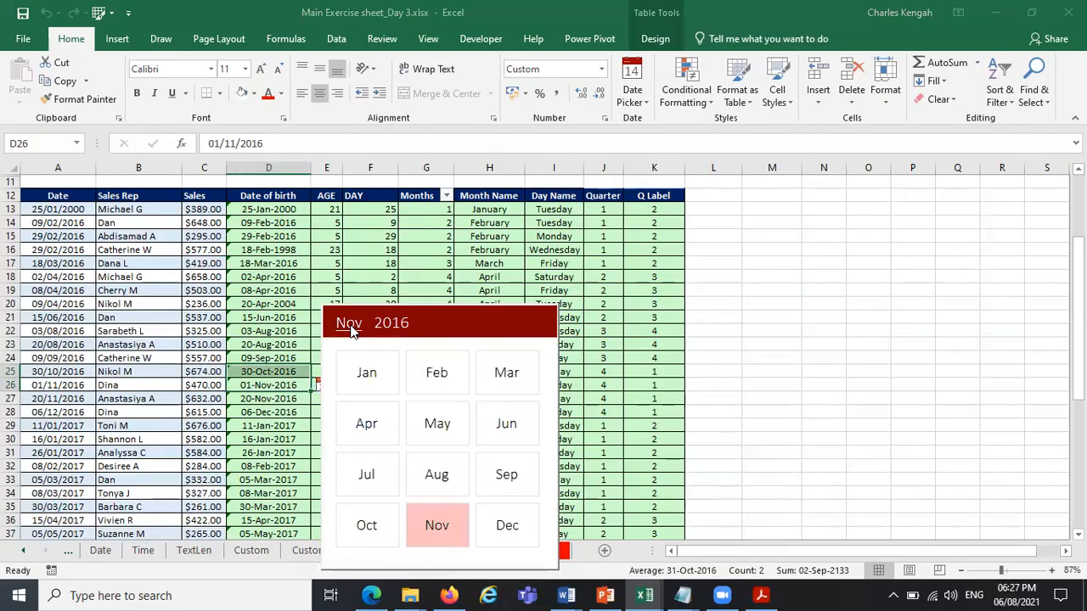
pyautogui.click(374, 389)
pyautogui.click(437, 449)
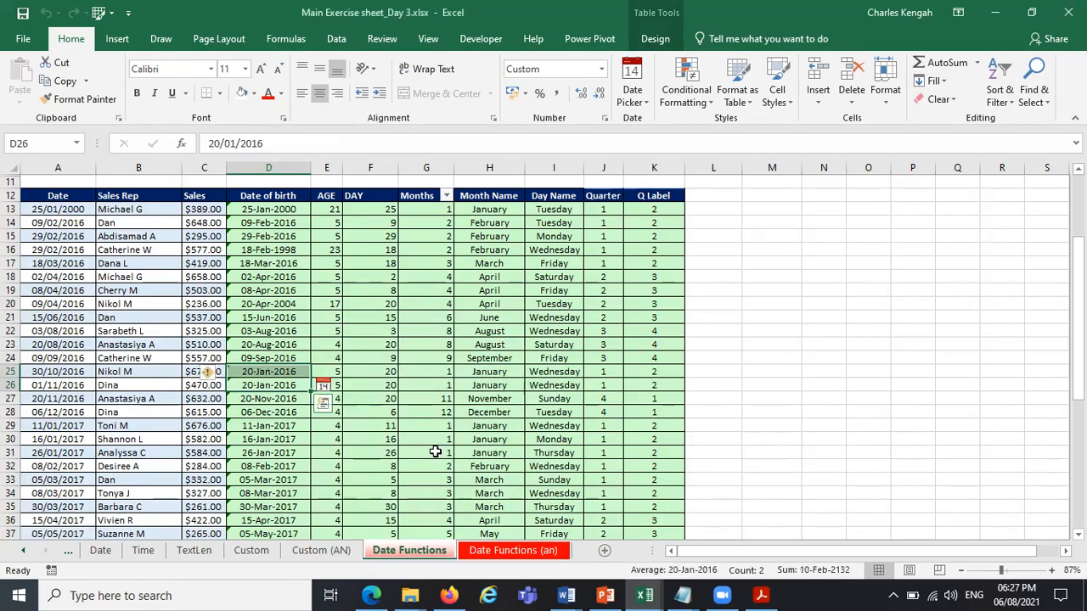
pyautogui.click(11, 371)
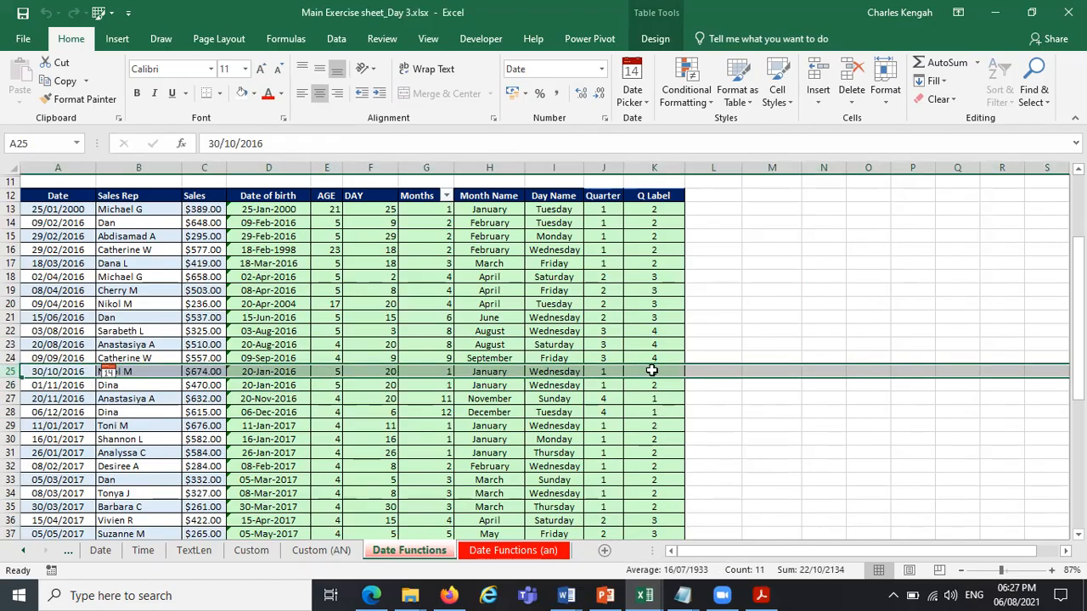
pyautogui.click(772, 262)
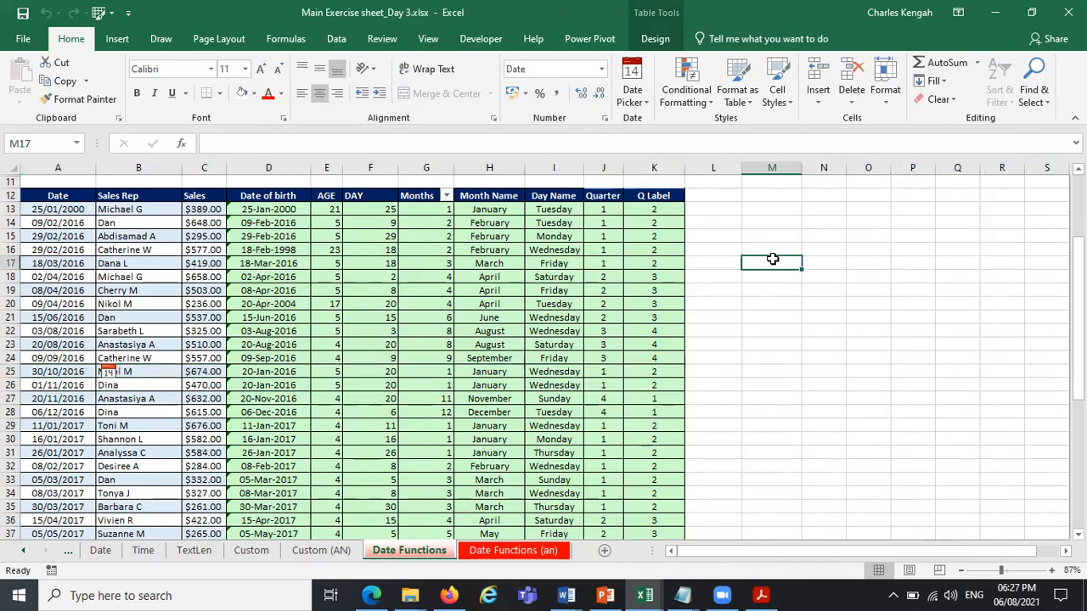
# Copy the Q Label column K and paste it into the adjacent column L.
pyautogui.click(670, 165)
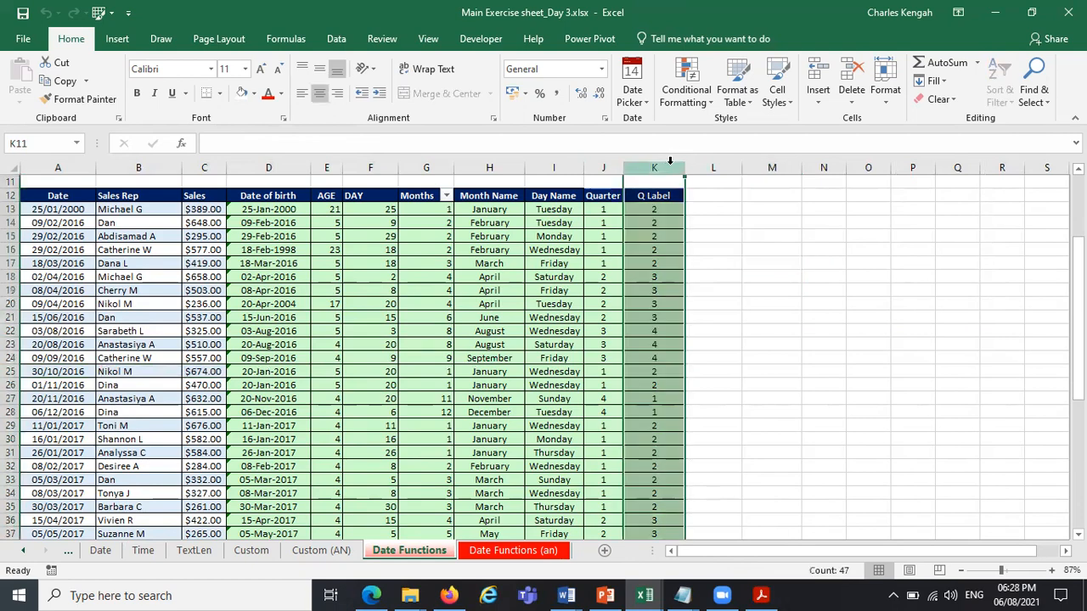
pyautogui.hotkey('ctrl', 'c')
pyautogui.click(713, 167)
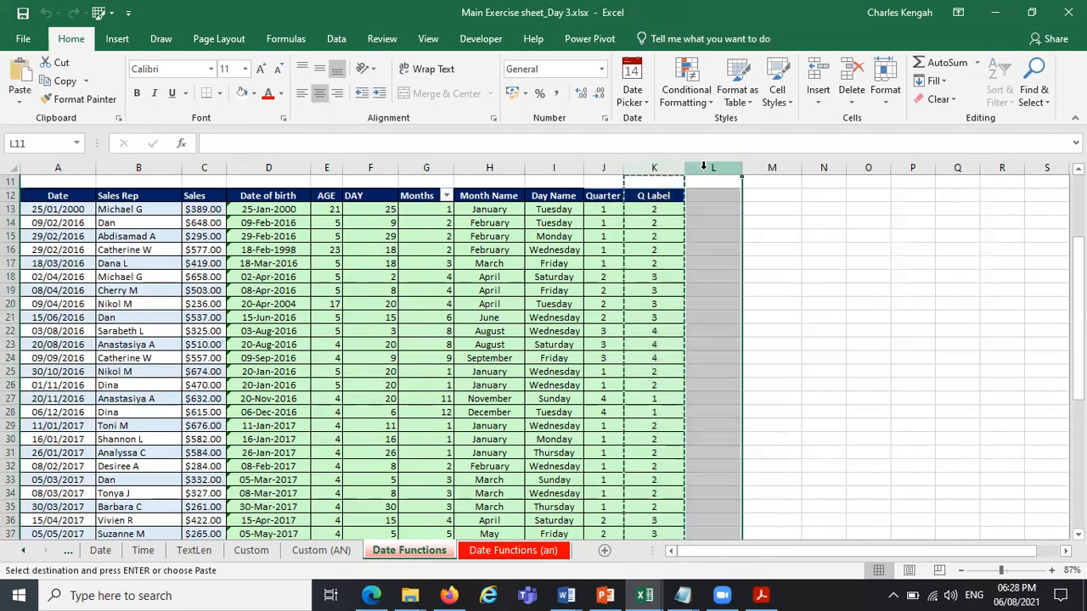
pyautogui.rightClick(710, 170)
pyautogui.click(777, 279)
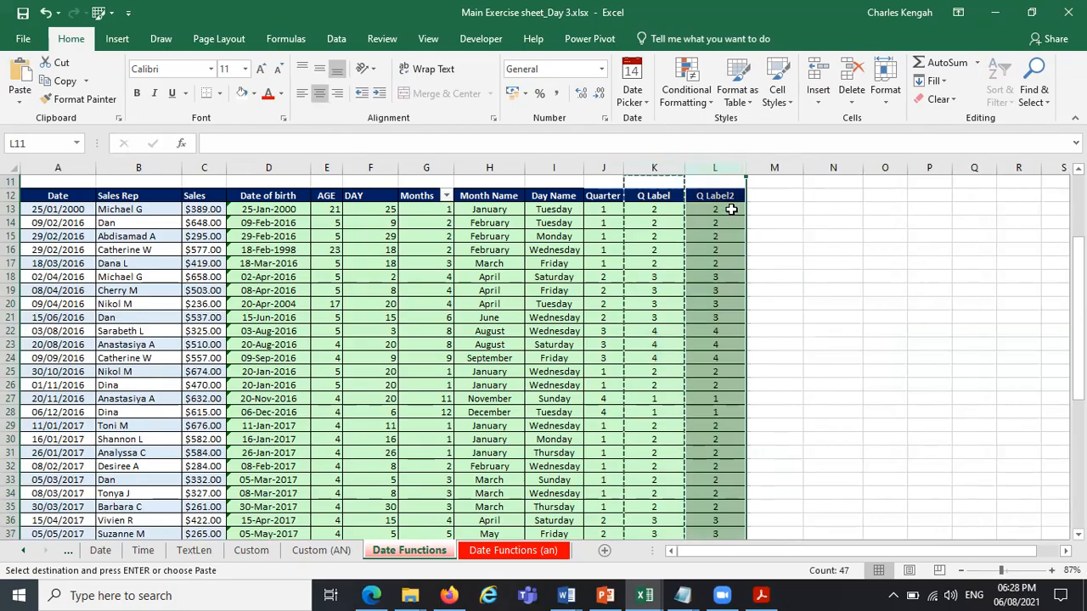
pyautogui.click(723, 197)
pyautogui.press('Escape')
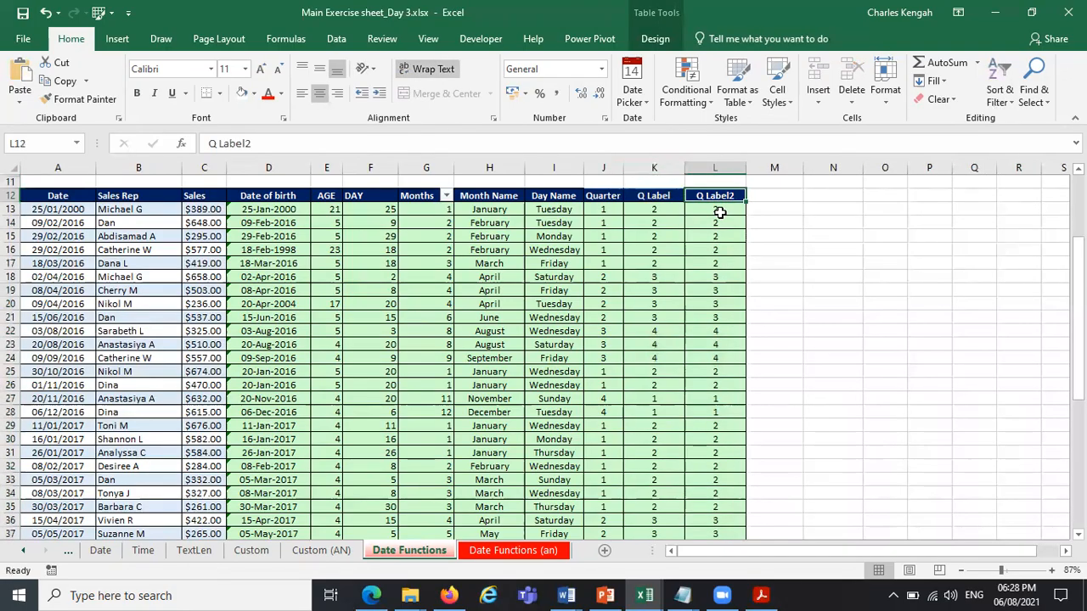
# Compare the copied label formula in L13 with the Quarter and Q Label formulas in row 13 of the Date Functions (an) sheet.
pyautogui.click(720, 208)
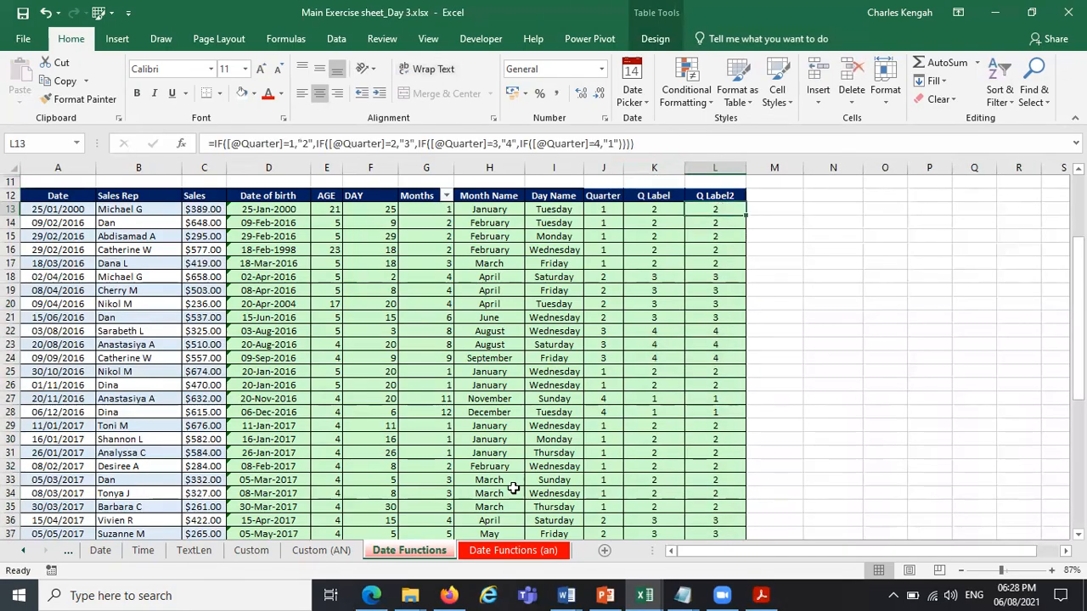
pyautogui.click(508, 550)
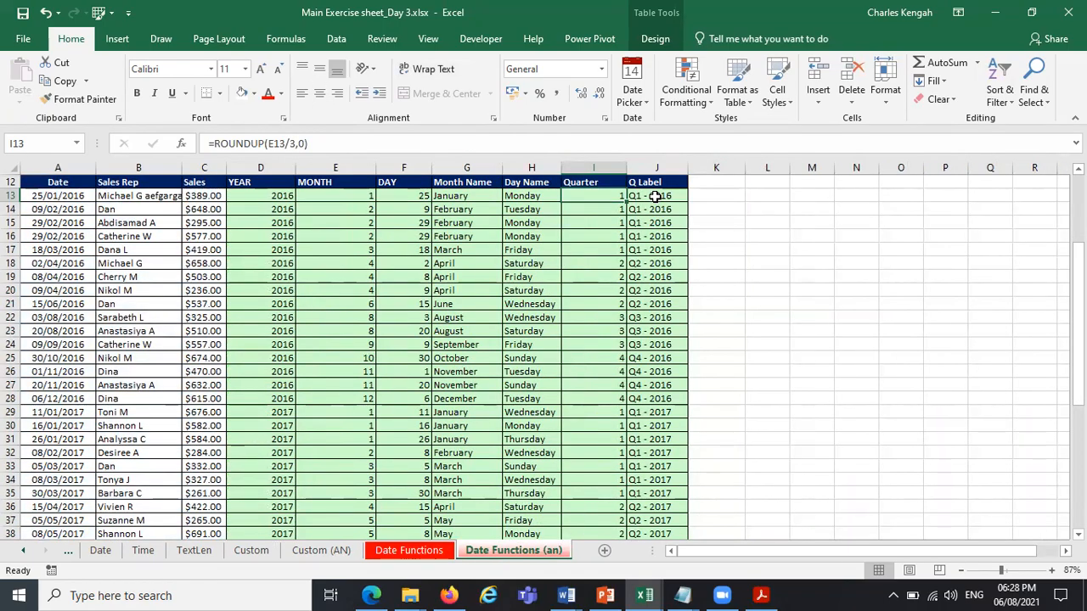
pyautogui.click(656, 196)
pyautogui.click(589, 198)
pyautogui.click(409, 551)
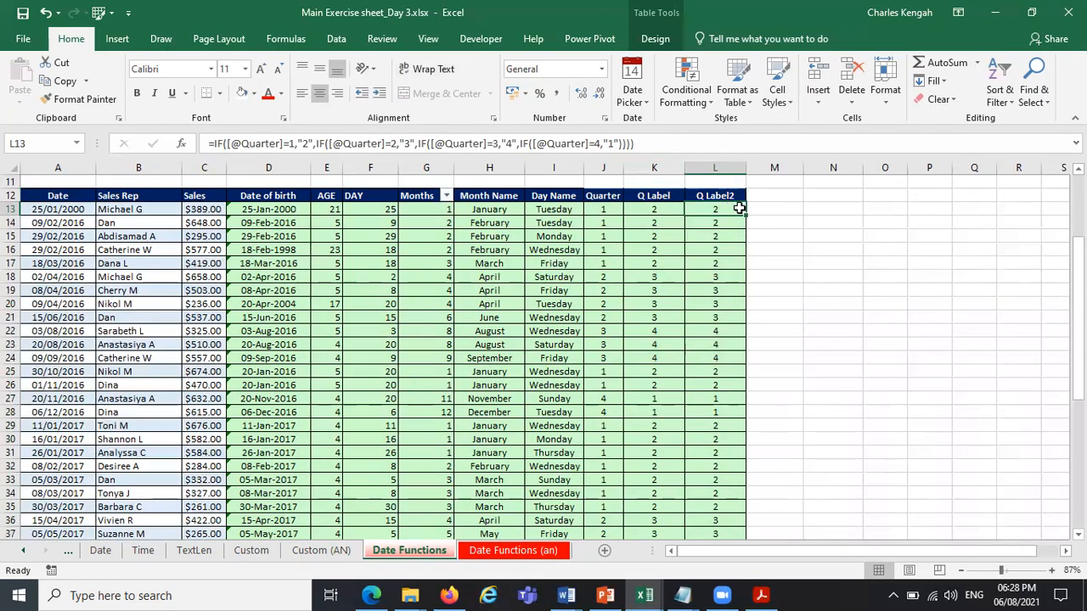
pyautogui.click(841, 256)
pyautogui.moveTo(716, 213); pyautogui.dragTo(710, 384)
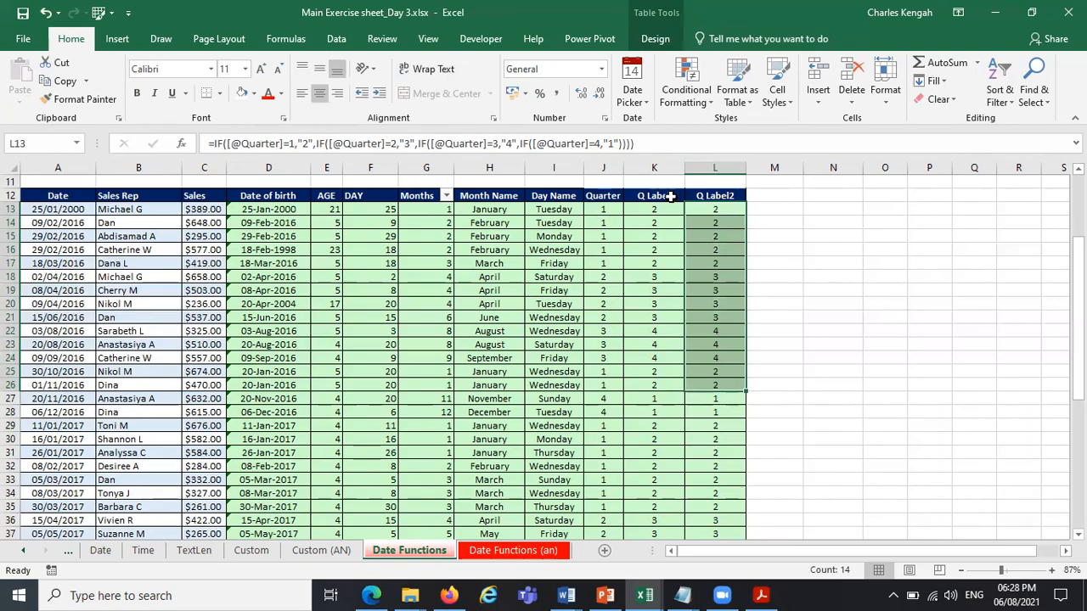
pyautogui.click(480, 551)
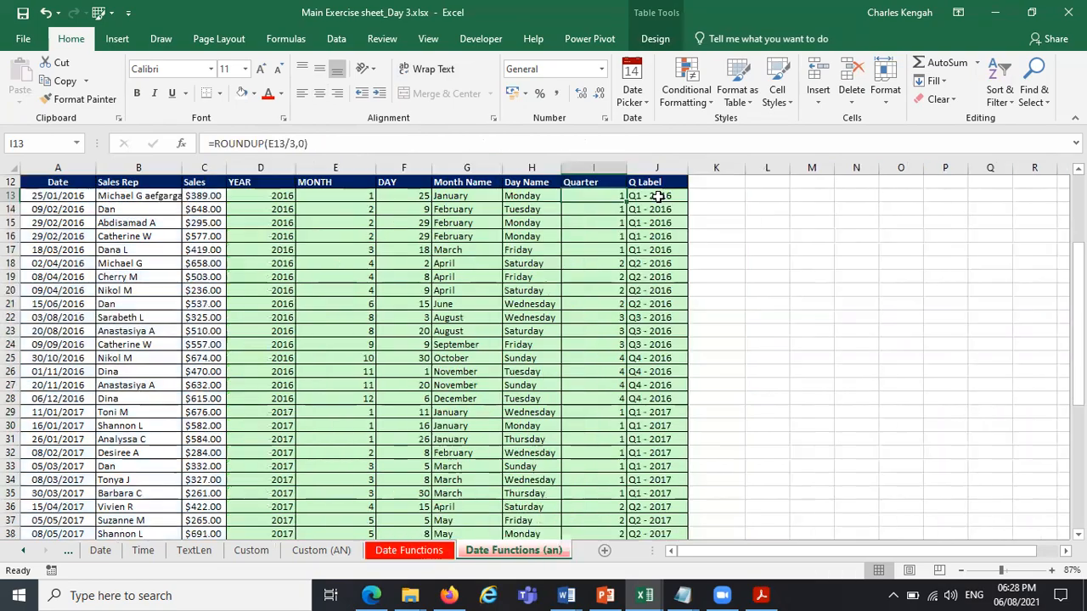
pyautogui.click(659, 197)
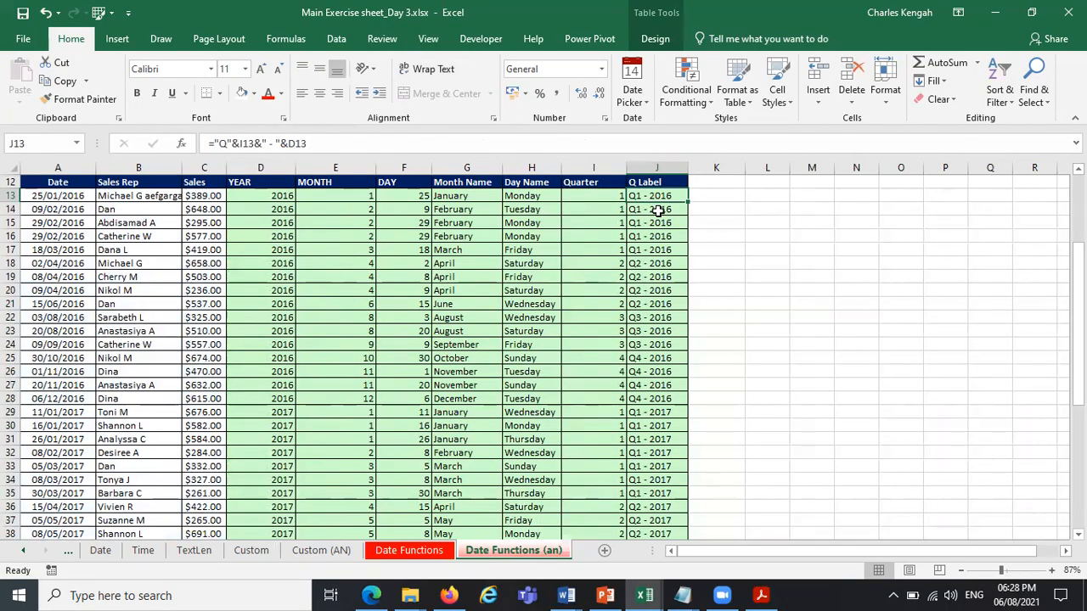
# Check the Q Label formula in J30 of the Date Functions (an) sheet and return to the Date Functions sheet.
pyautogui.click(652, 427)
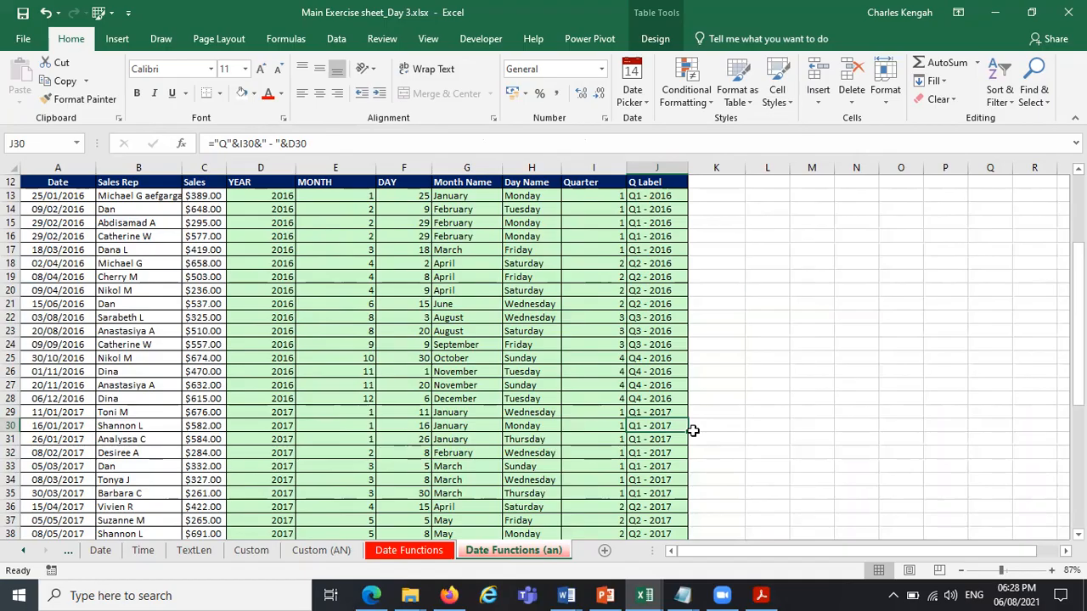
pyautogui.click(694, 432)
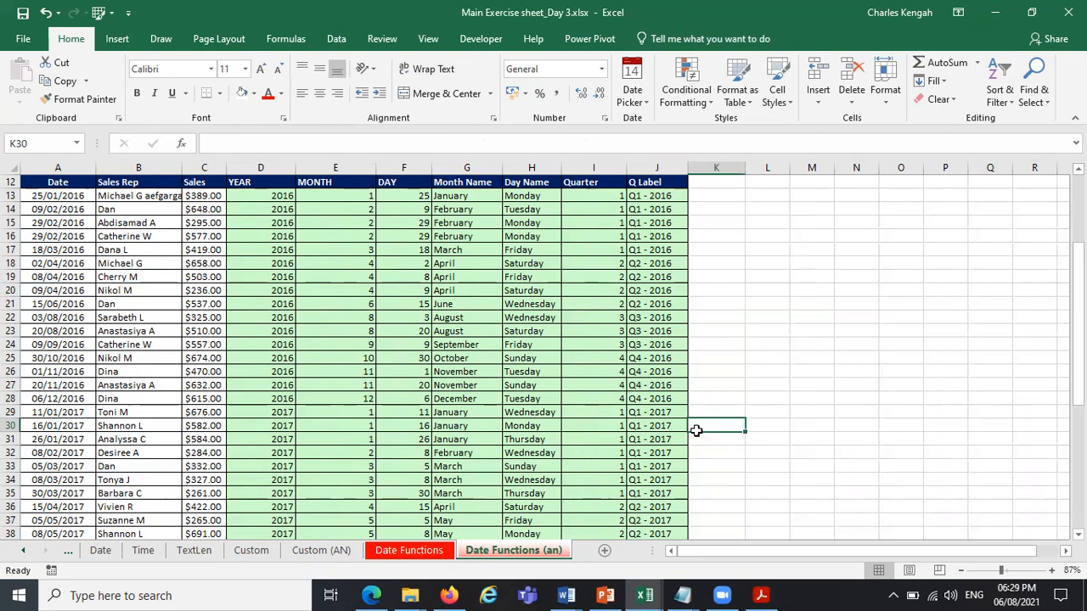
pyautogui.click(448, 553)
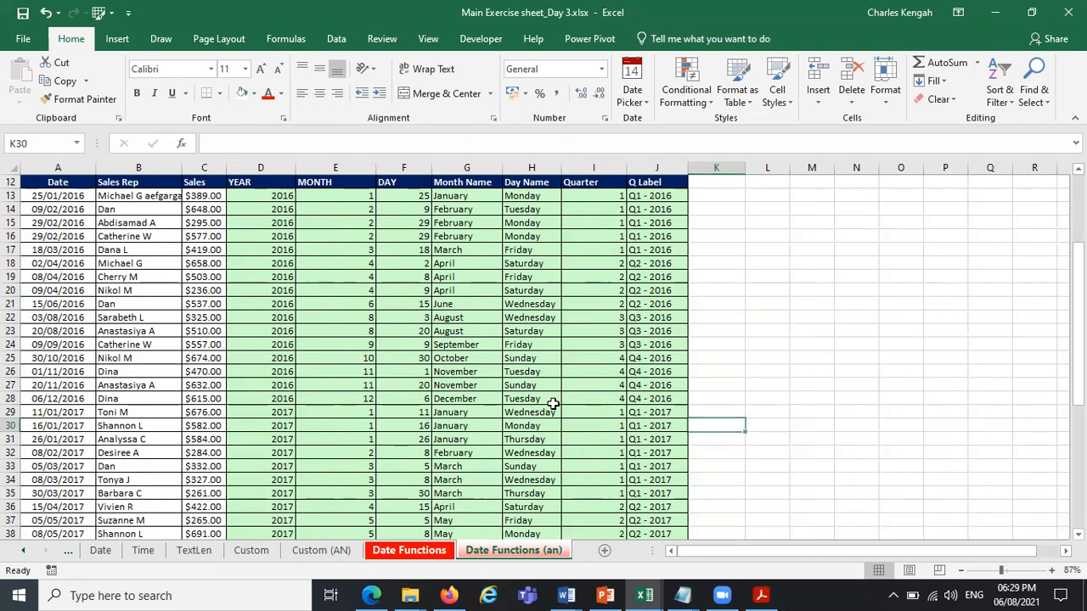
pyautogui.click(833, 248)
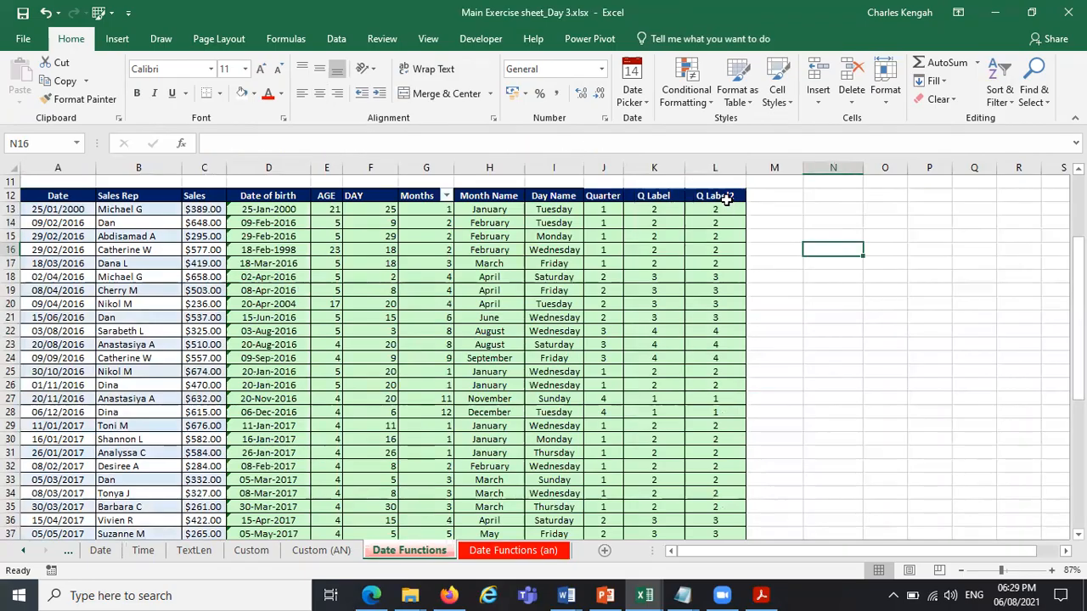
# Hide the Quarter column J on the Date Functions sheet.
pyautogui.click(606, 211)
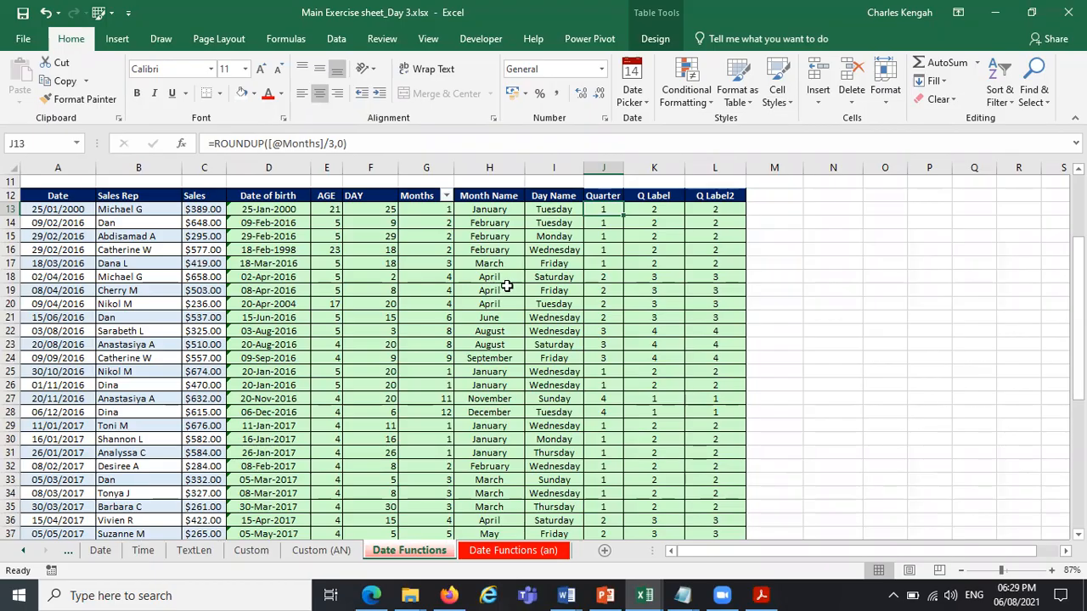
pyautogui.click(719, 197)
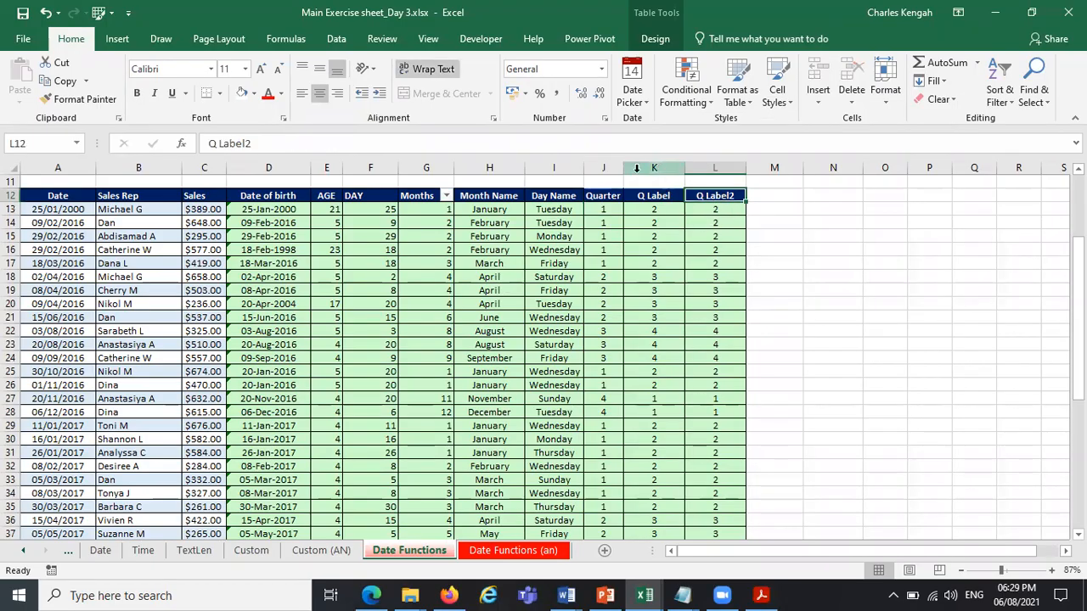
pyautogui.click(599, 168)
pyautogui.rightClick(599, 168)
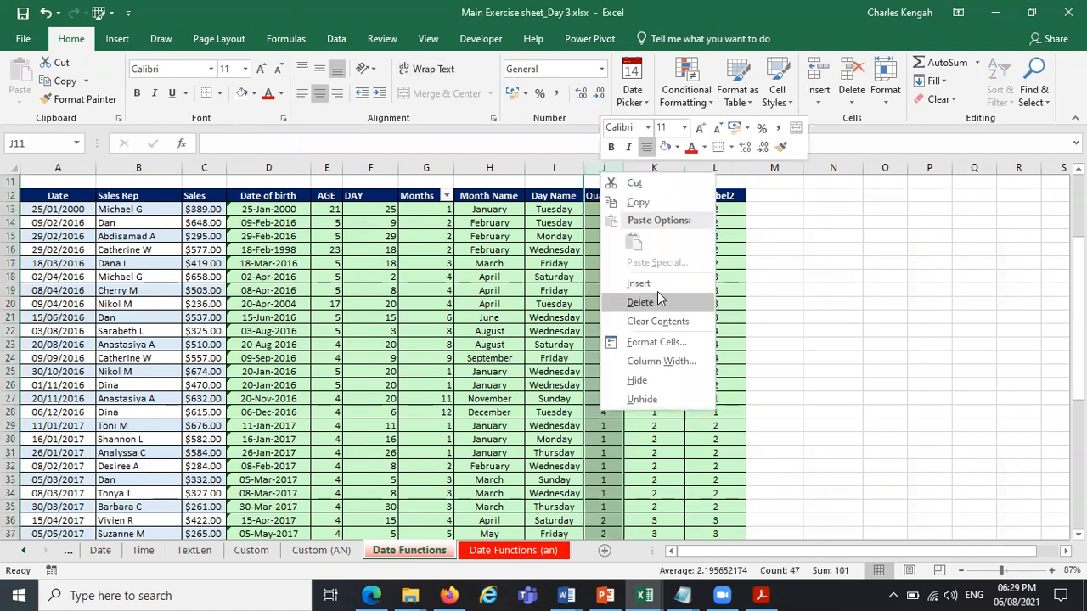
pyautogui.click(639, 381)
pyautogui.click(811, 331)
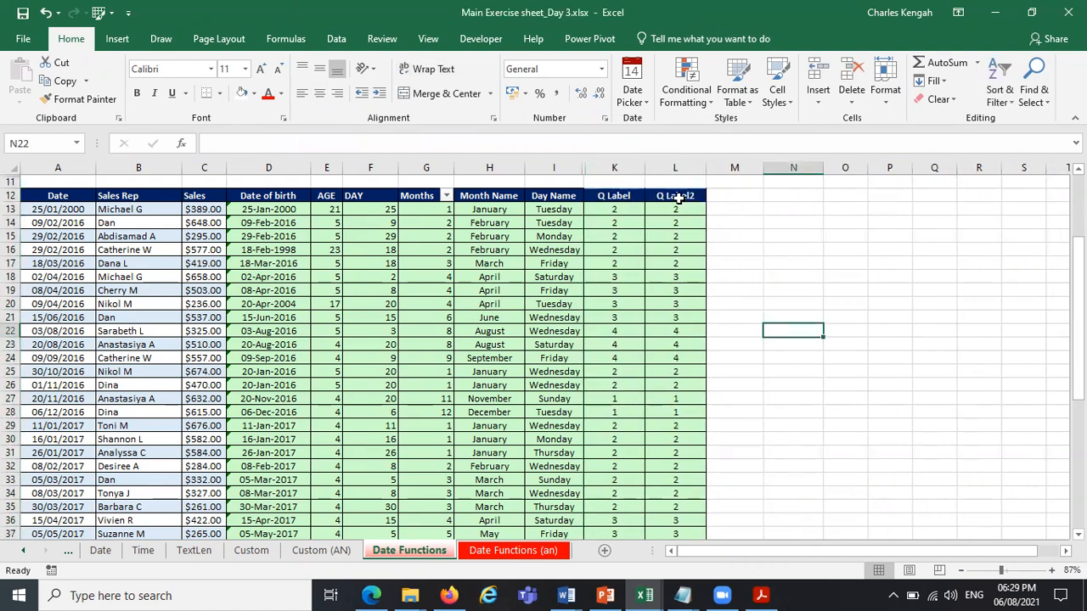
# Rename the column header in K12 to Q-USA.
pyautogui.click(621, 196)
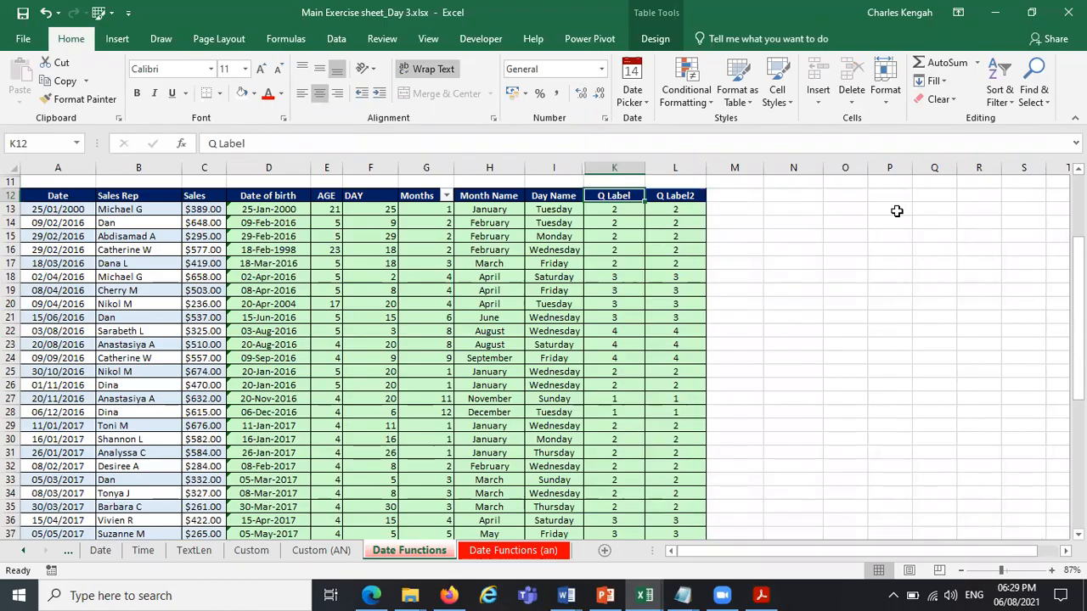
pyautogui.write('Q')
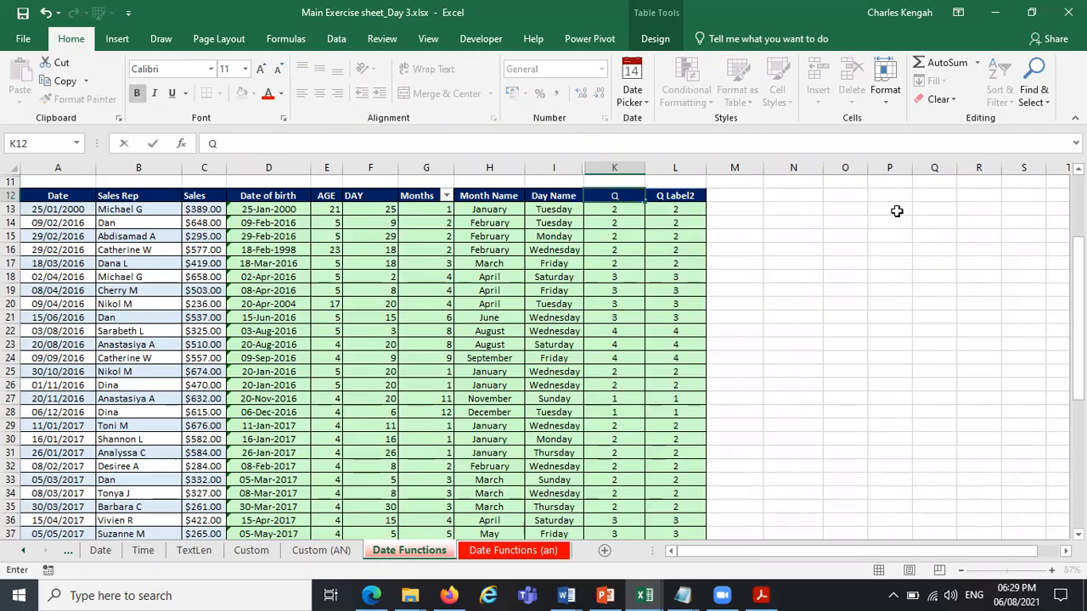
pyautogui.write('-')
pyautogui.press('capslock')
pyautogui.write('USA')
pyautogui.press('capslock')
pyautogui.click(833, 304)
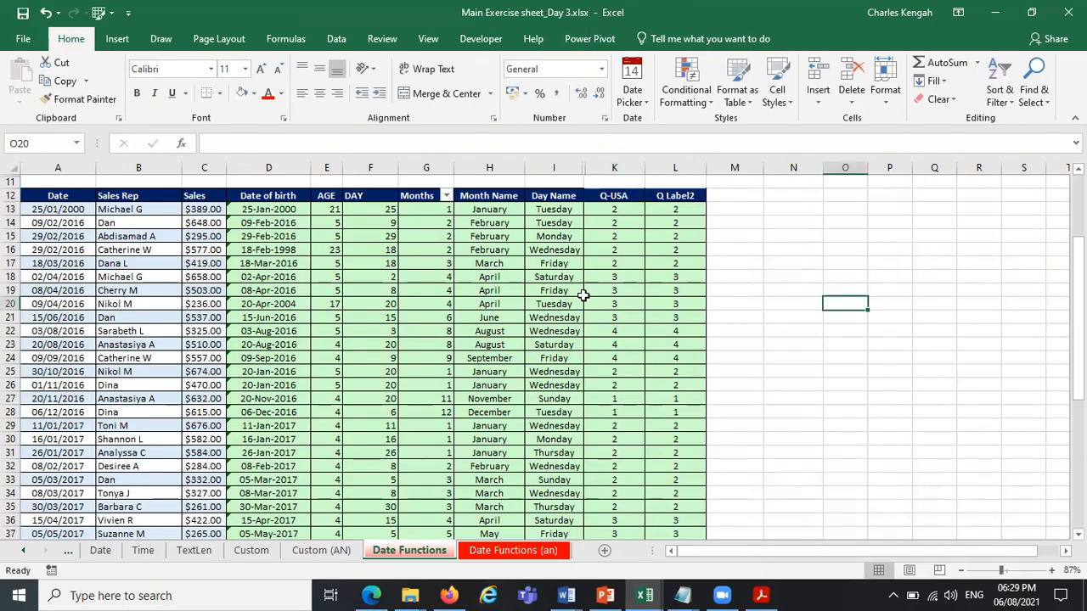
# Rename the column header in L12 to Q Label.
pyautogui.click(679, 196)
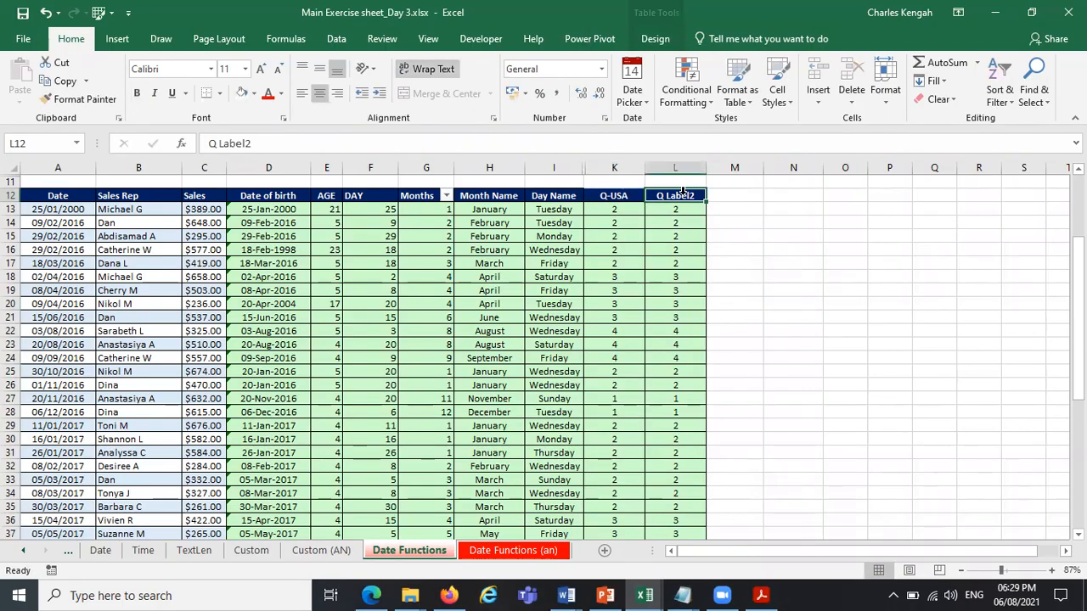
pyautogui.click(265, 144)
pyautogui.press('BackSpace')
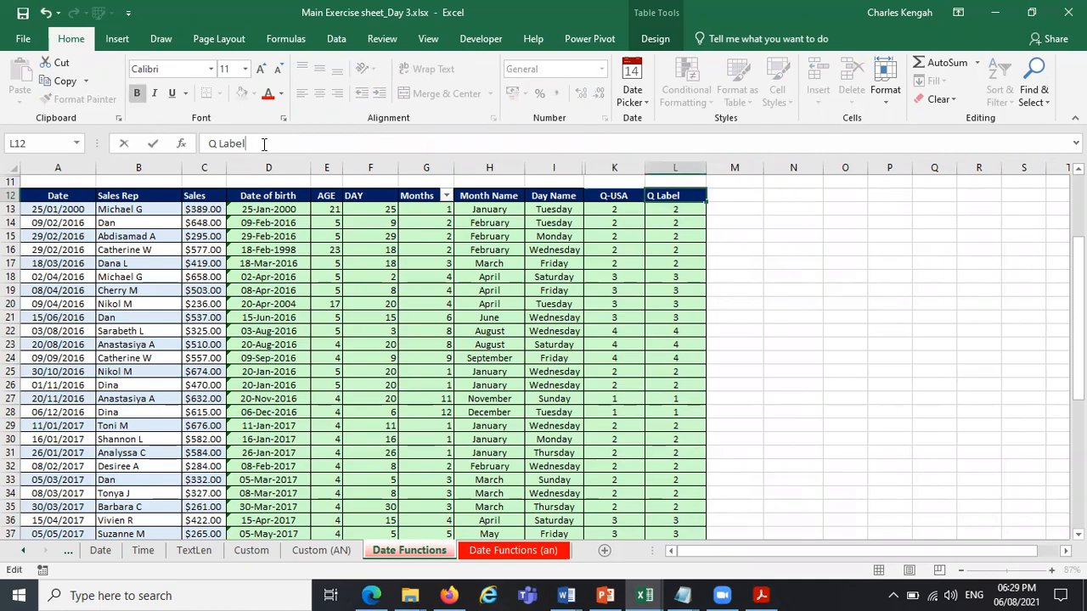
pyautogui.click(660, 223)
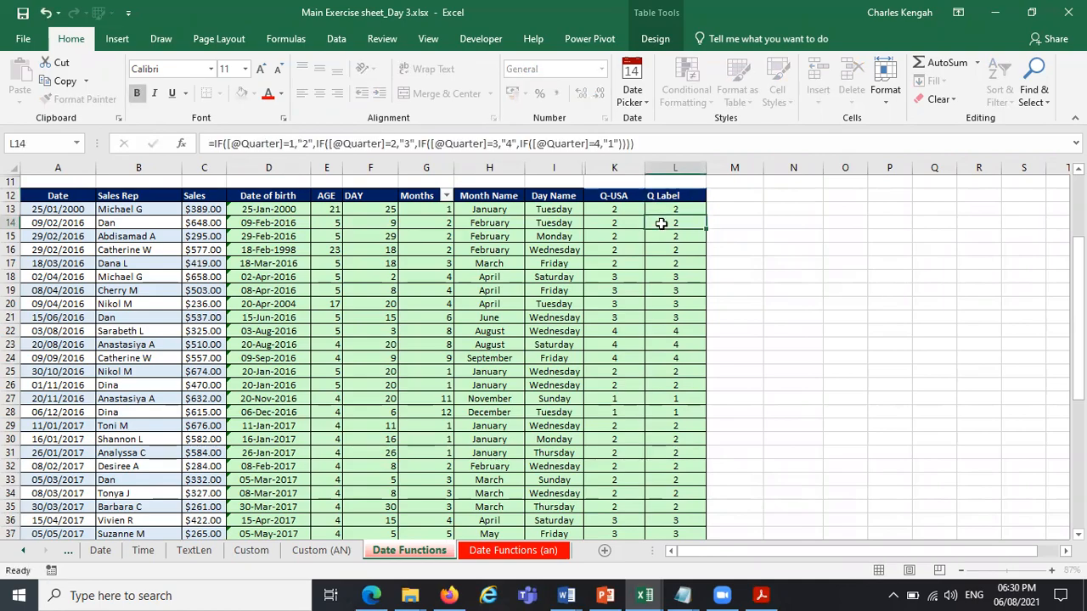
pyautogui.click(682, 208)
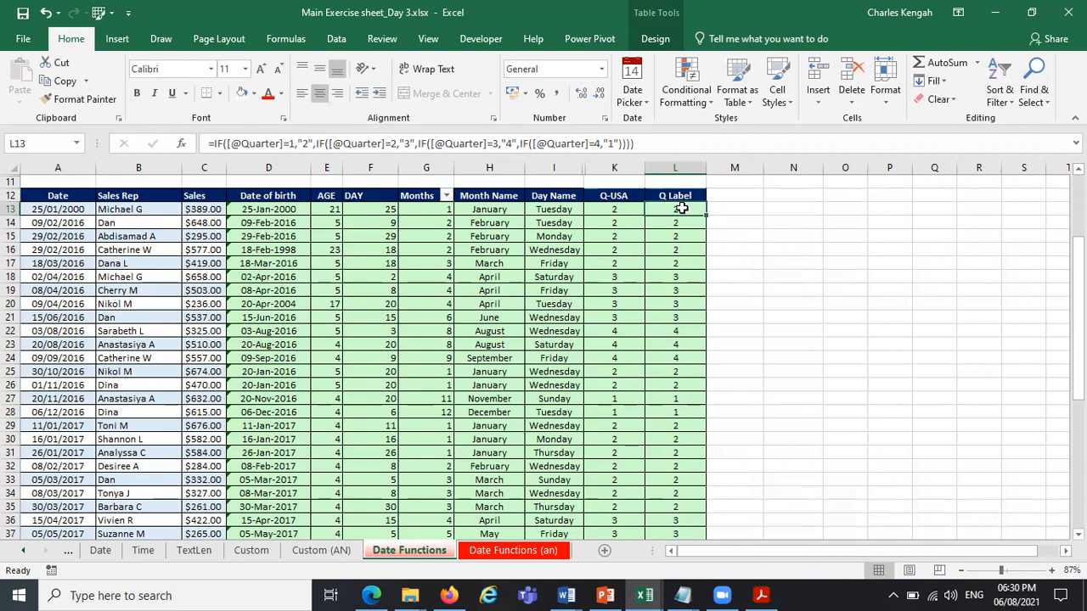
pyautogui.write('-')
pyautogui.press('BackSpace')
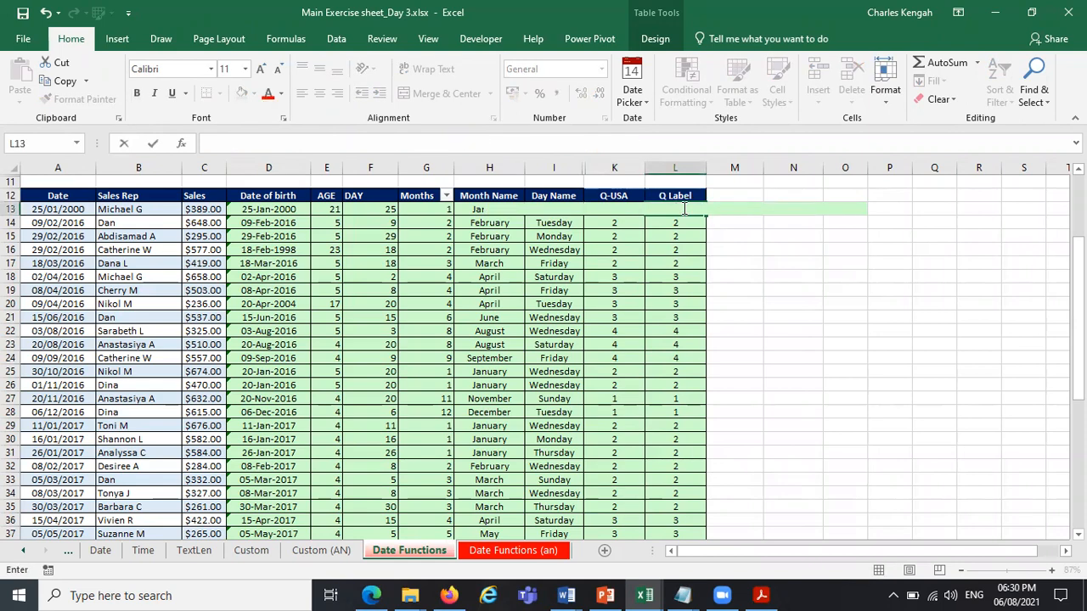
pyautogui.write('=')
# Set the Windows power mode to battery saver and cancel the unfinished formula in L13.
pyautogui.click(913, 592)
pyautogui.click(781, 479)
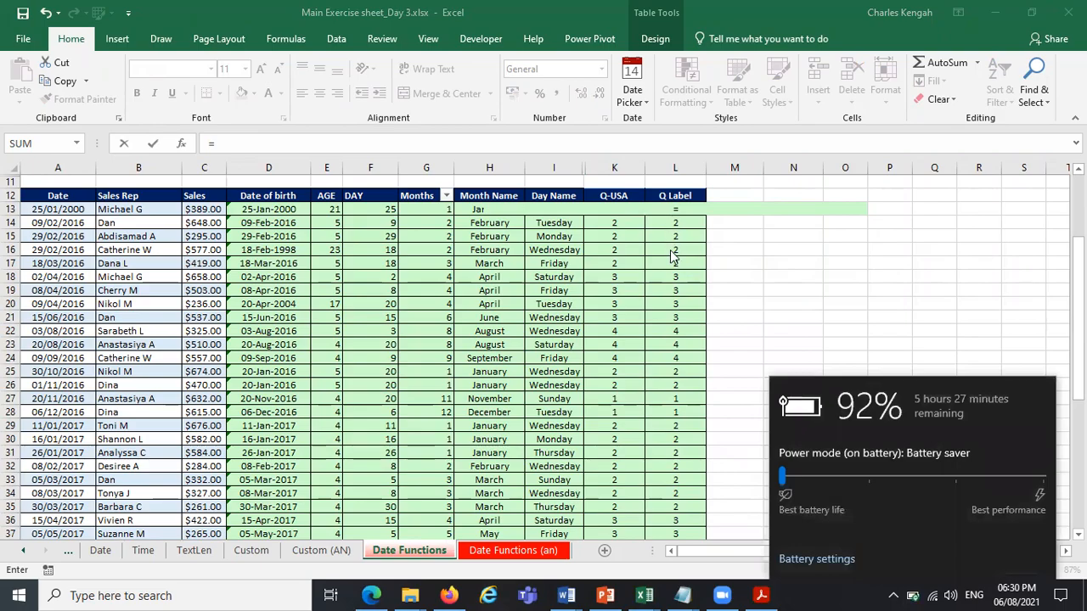
pyautogui.click(671, 251)
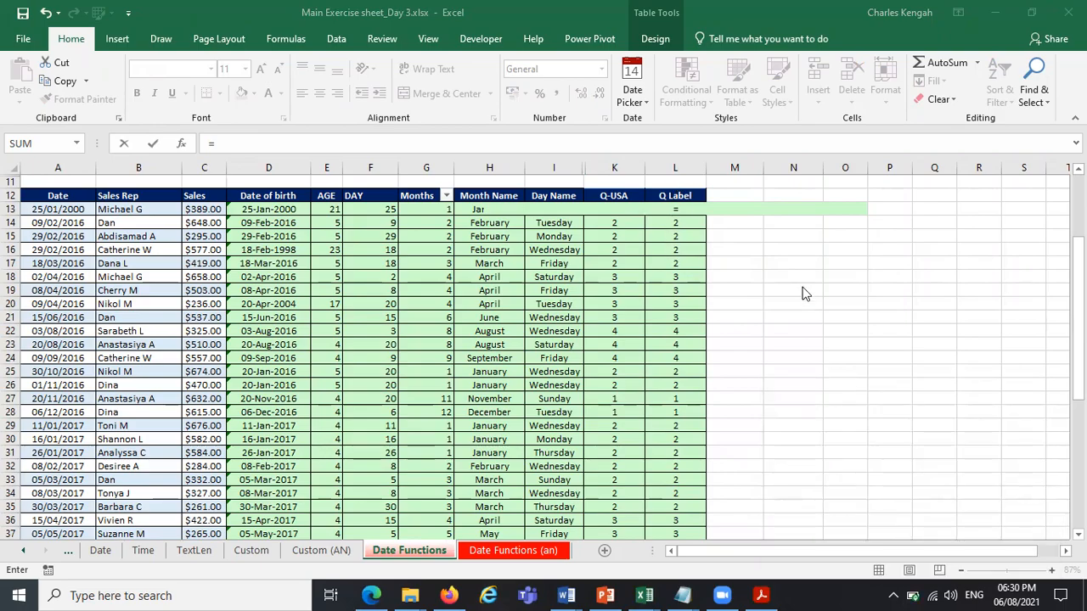
pyautogui.click(752, 291)
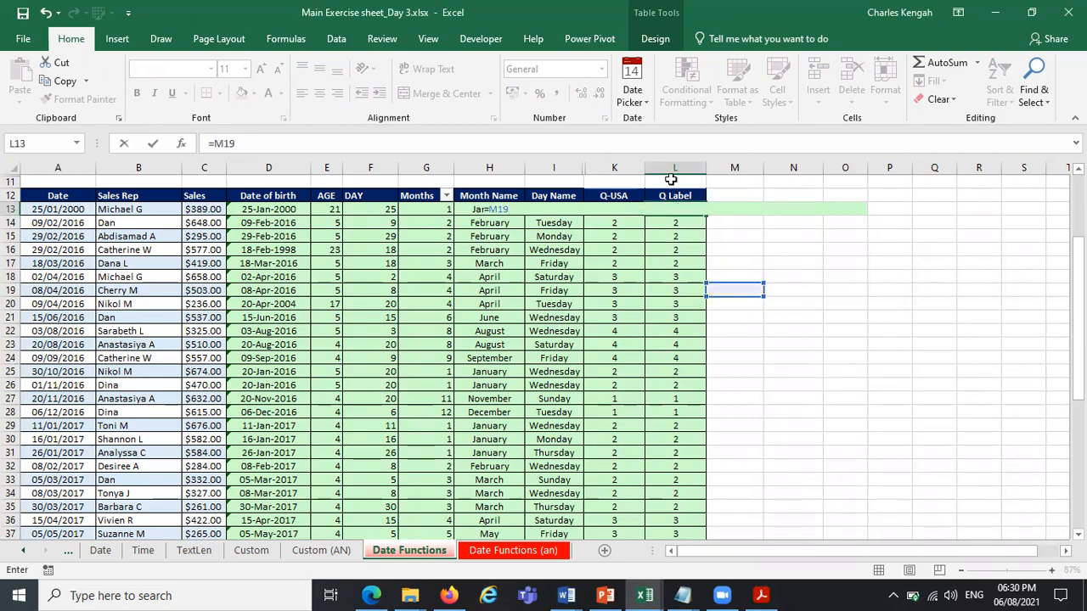
pyautogui.press('Escape')
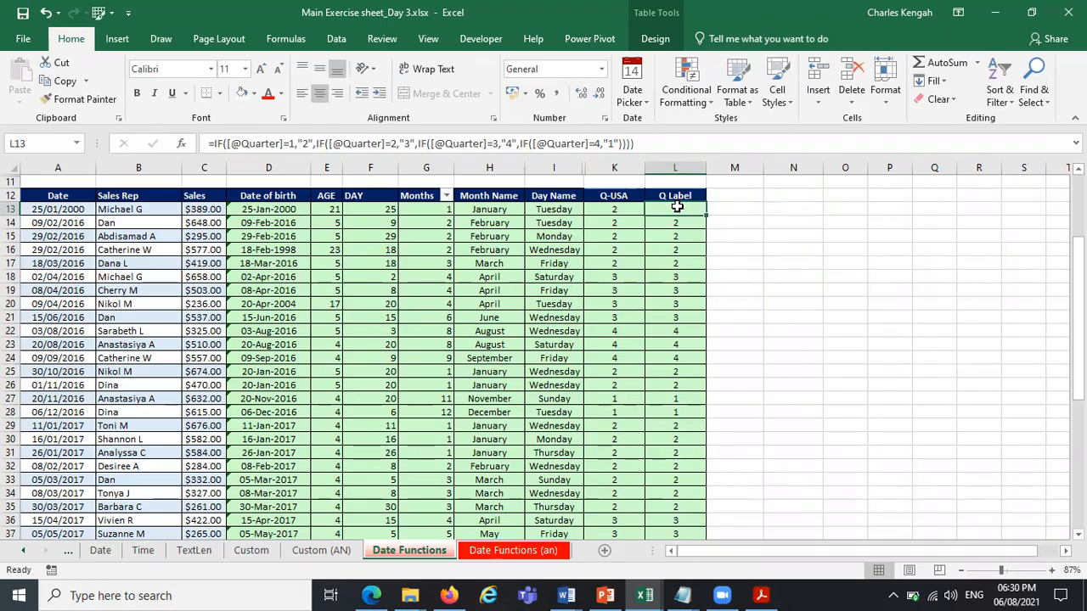
# Clear all copied formulas from the Q Label column, starting at L13 and going down to the table's end.
pyautogui.hotkey('ctrl', 'shift', 'Down')
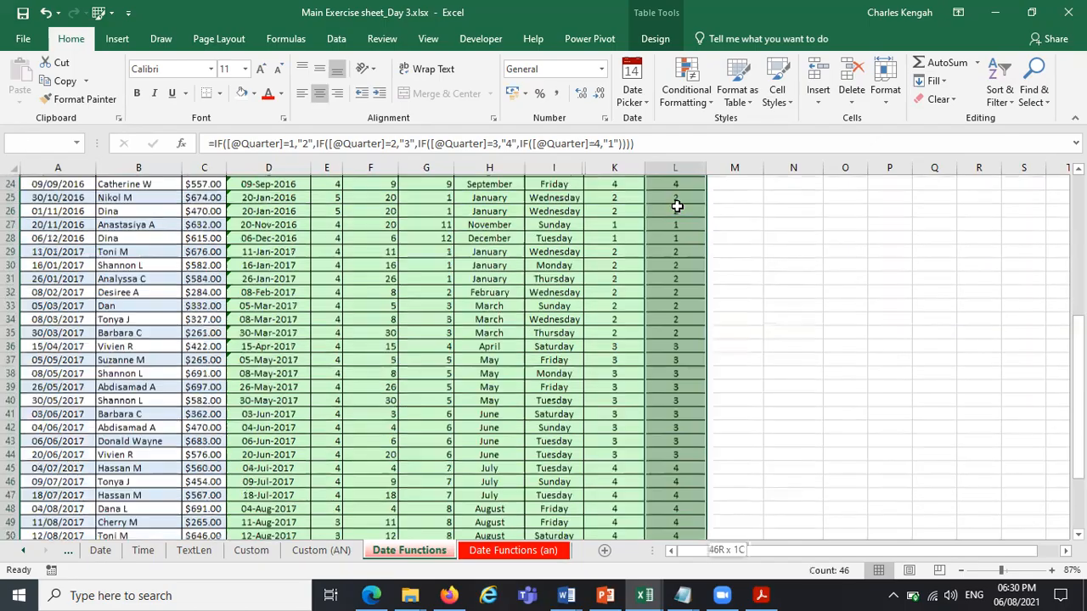
pyautogui.press('Delete')
pyautogui.scroll(4, 677, 206)
pyautogui.scroll(1, 677, 206)
pyautogui.click(677, 208)
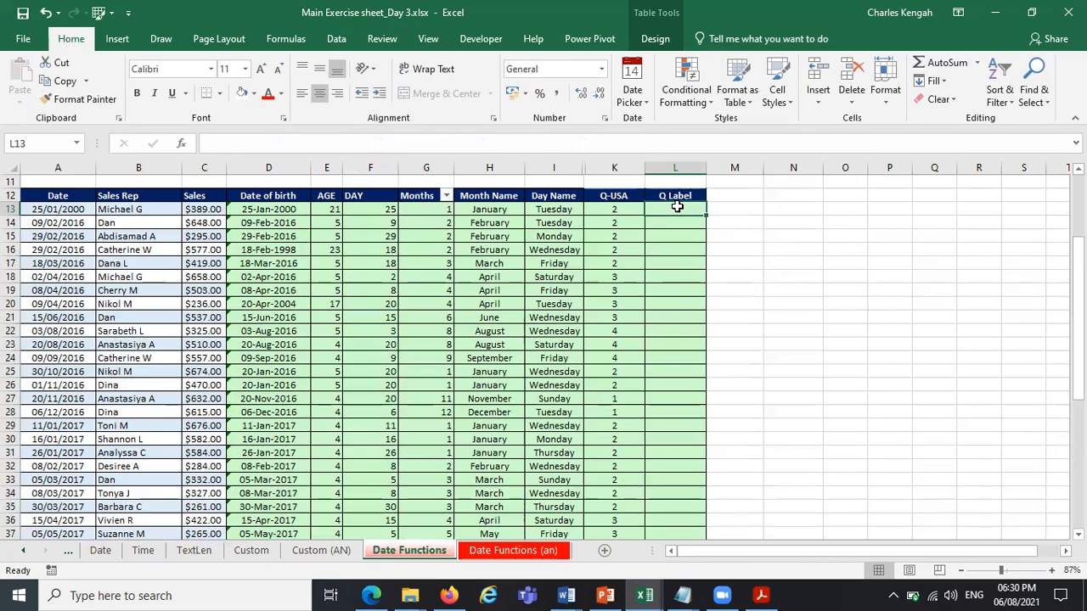
# Begin a formula in L13 that joins the text "Q" with row 13's Q-USA value: ="Q"&[@[Q-USA]].
pyautogui.write('=')
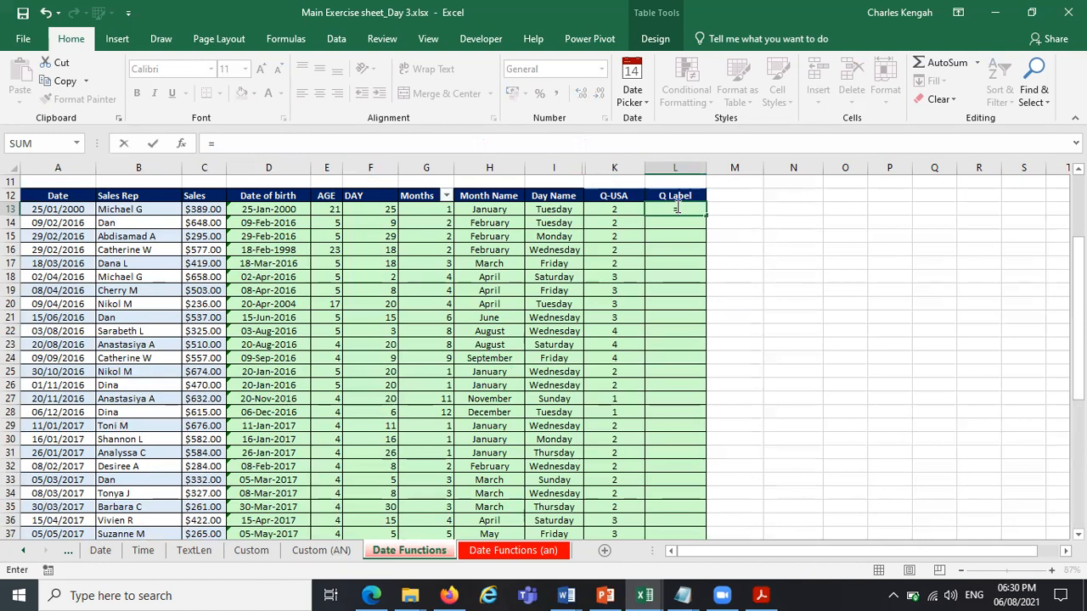
pyautogui.write('"')
pyautogui.press('capslock')
pyautogui.write('Q')
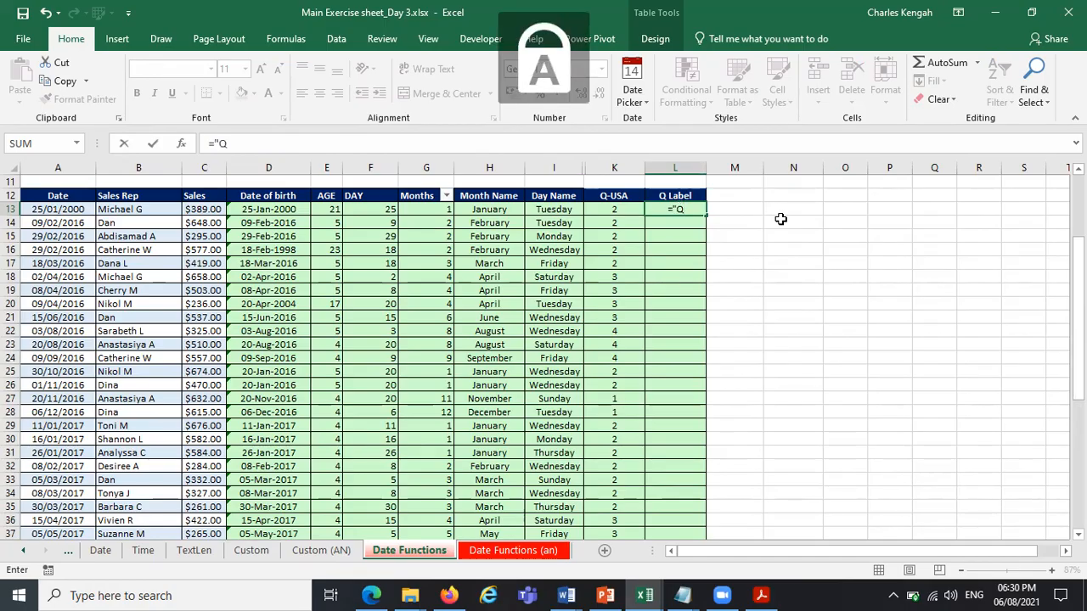
pyautogui.write('"')
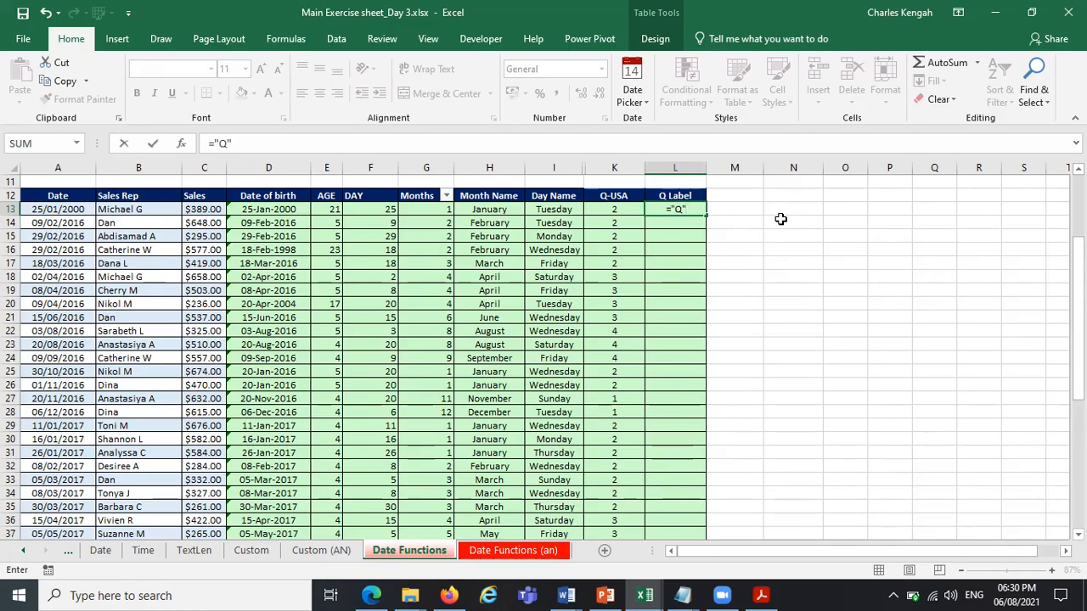
pyautogui.write('&')
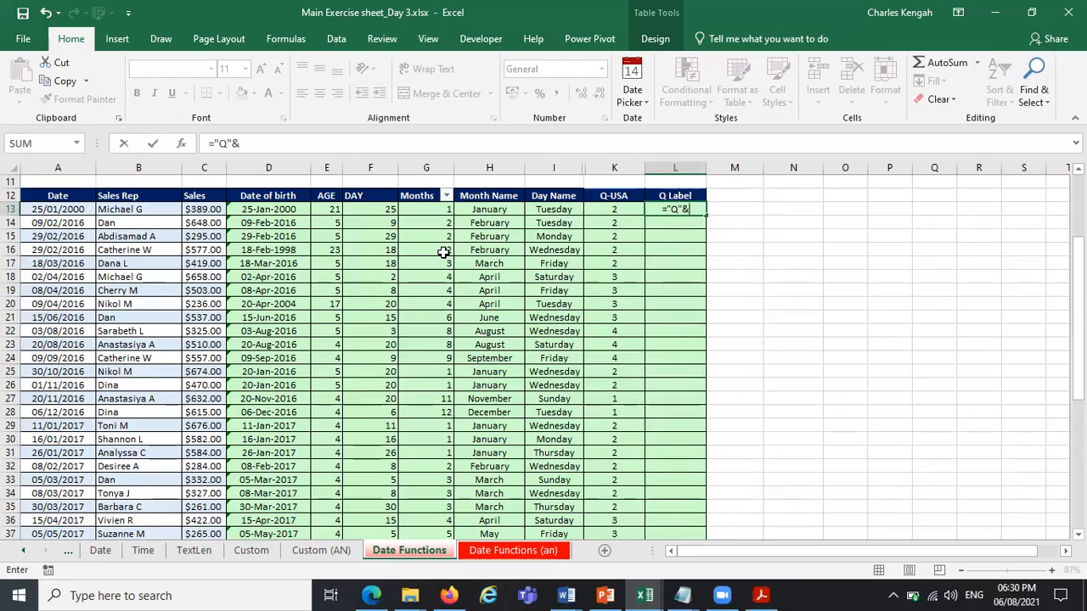
pyautogui.click(617, 213)
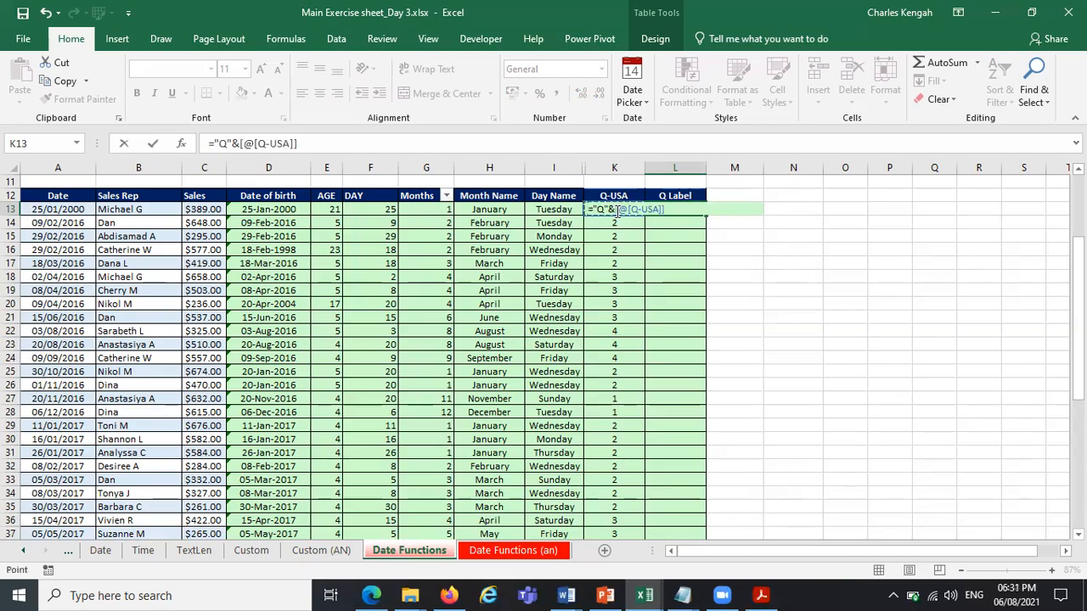
pyautogui.click(350, 144)
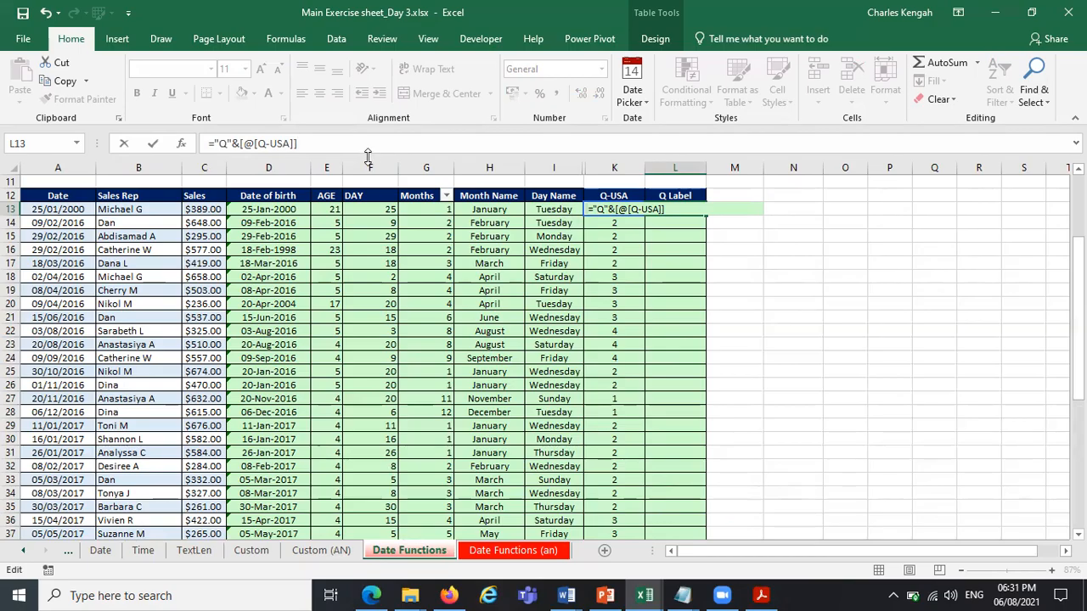
pyautogui.write('&')
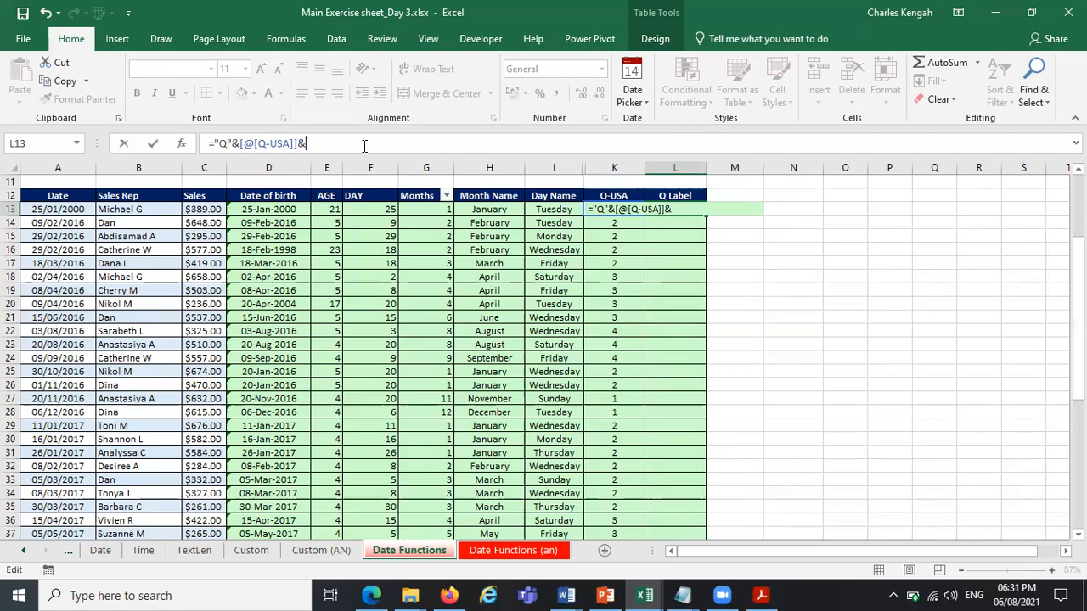
pyautogui.write('"')
pyautogui.write('-')
pyautogui.write('&')
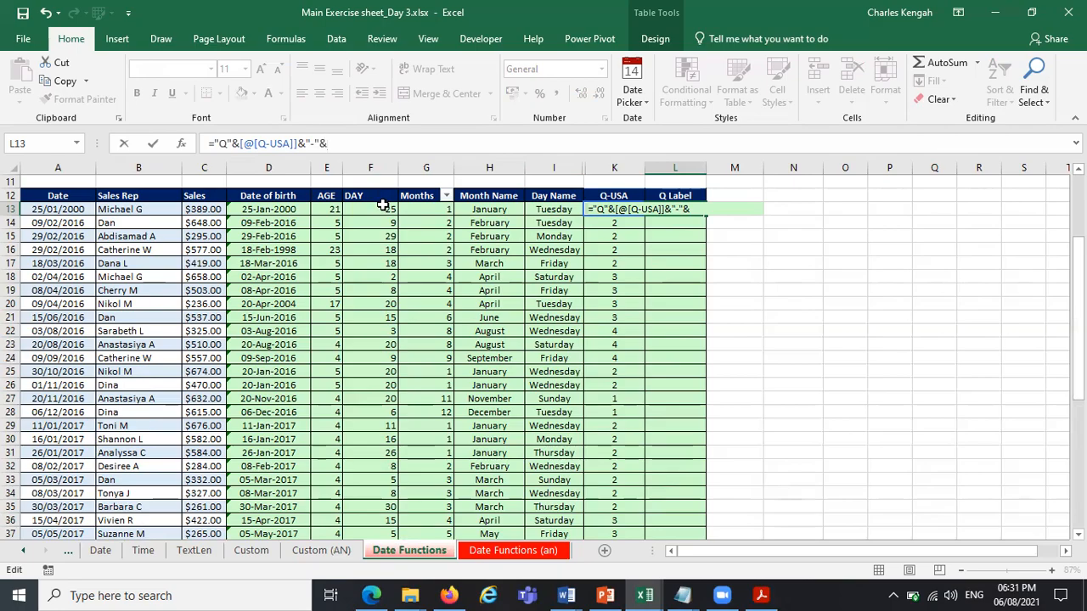
pyautogui.click(379, 207)
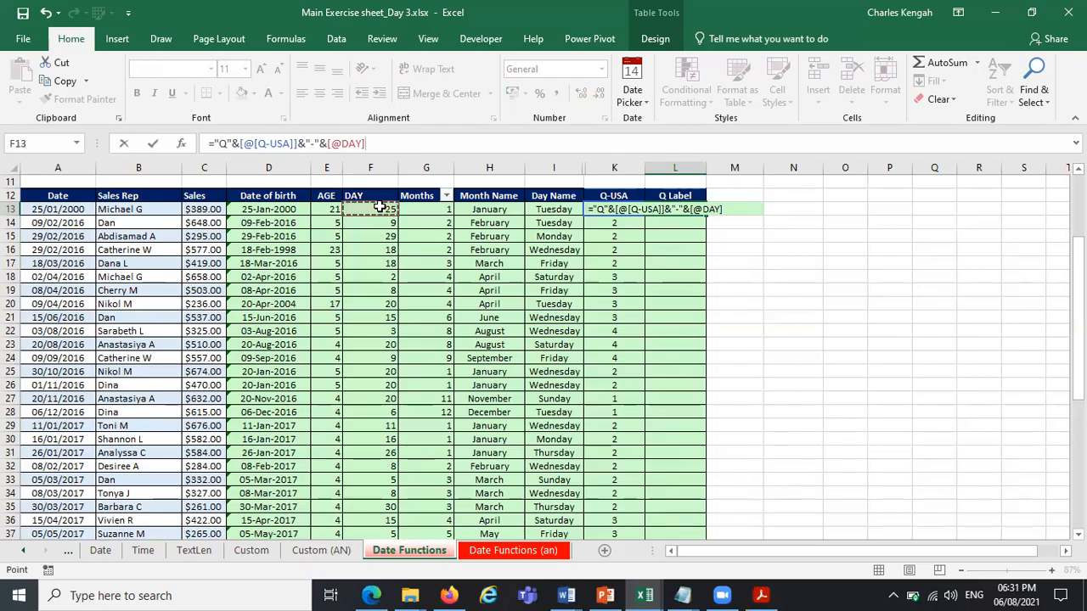
# Review the "Q" text, the Q-USA reference and the hyphen in the L13 formula.
pyautogui.click(212, 143)
pyautogui.moveTo(233, 142); pyautogui.dragTo(215, 141)
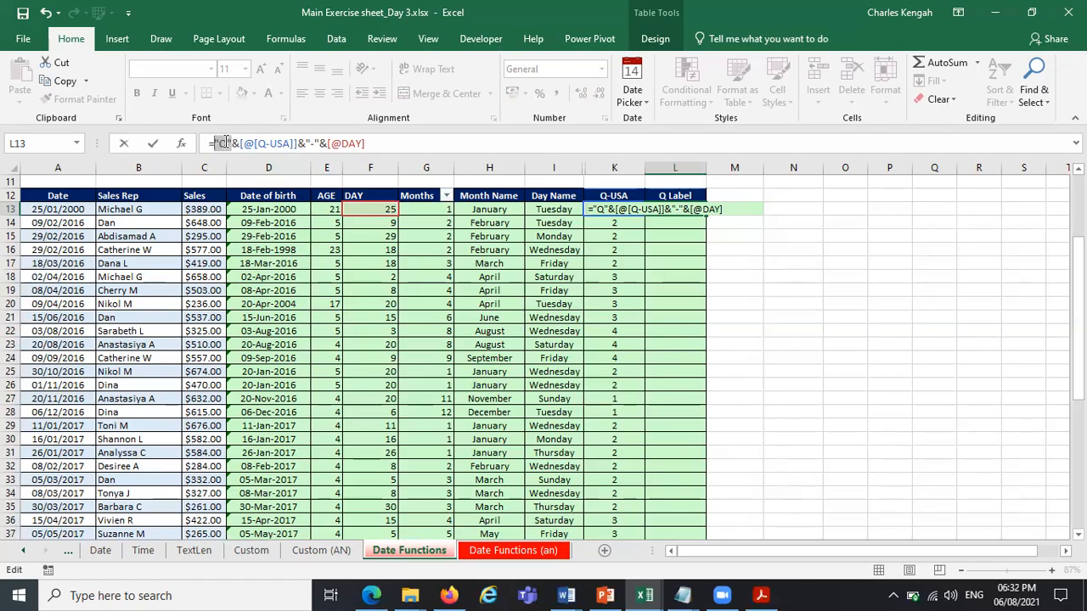
pyautogui.click(234, 143)
pyautogui.moveTo(290, 143); pyautogui.dragTo(239, 143)
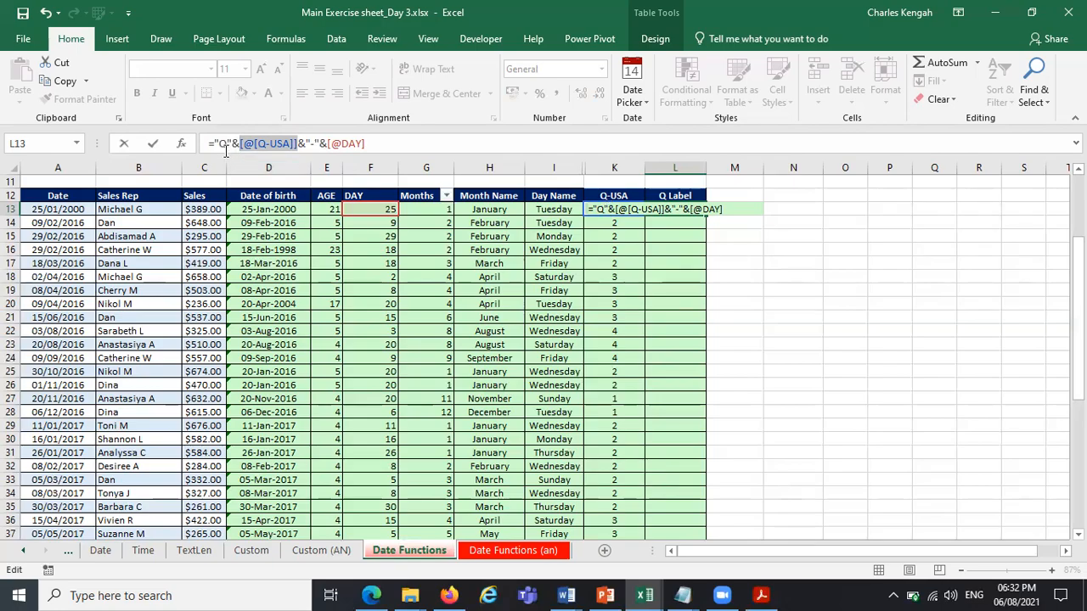
pyautogui.click(310, 143)
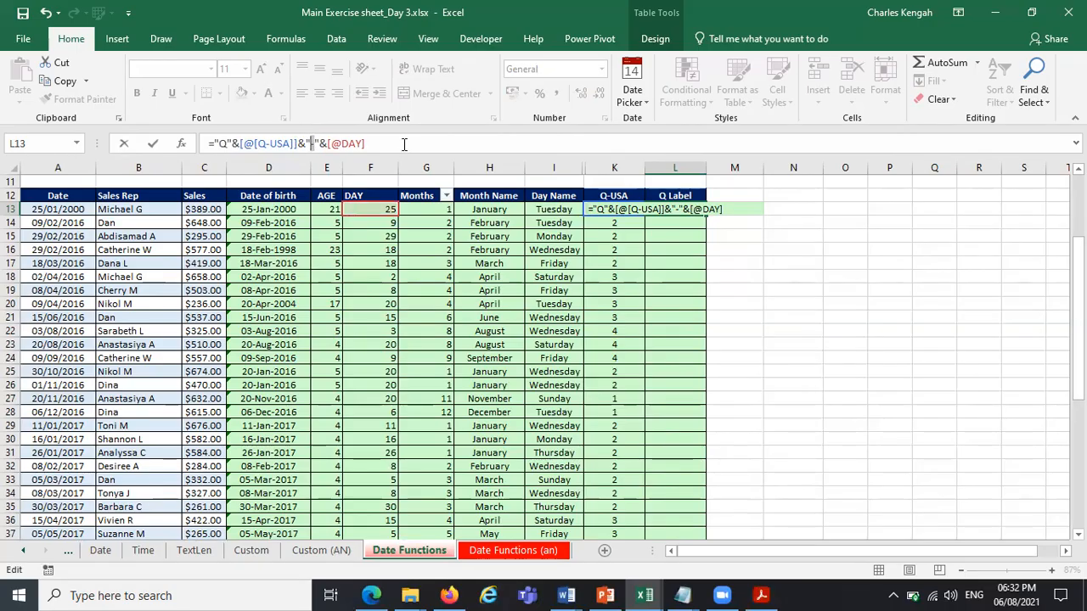
pyautogui.click(402, 144)
# Replace the Q prefix in the L13 formula with FY.
pyautogui.click(222, 144)
pyautogui.press('BackSpace')
pyautogui.press('capslock')
pyautogui.write('fy')
pyautogui.press('BackSpace')
pyautogui.press('BackSpace')
pyautogui.press('capslock')
pyautogui.write('FY')
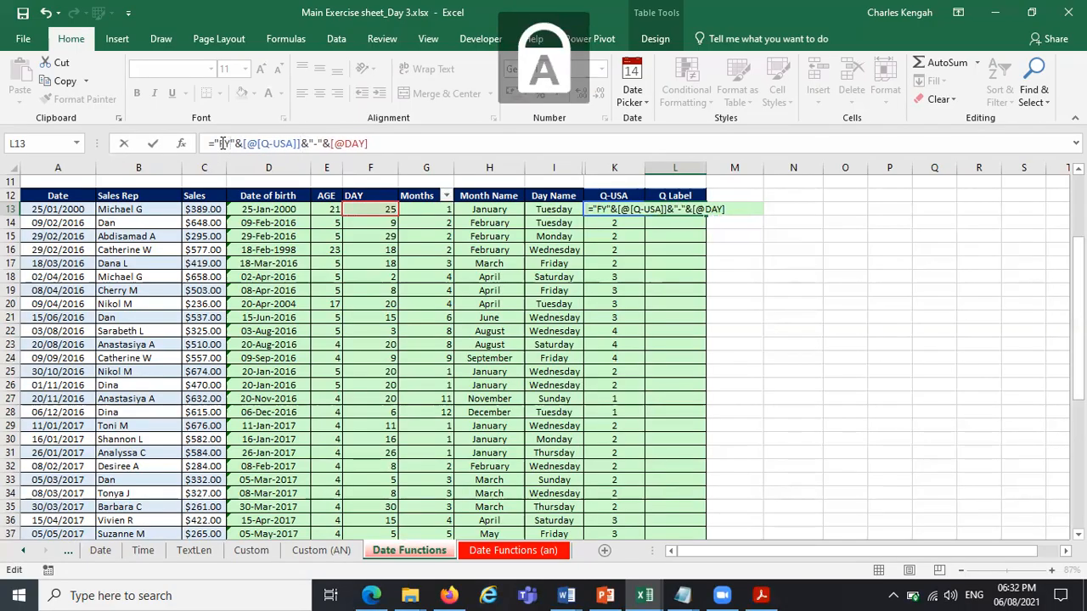
pyautogui.write('22')
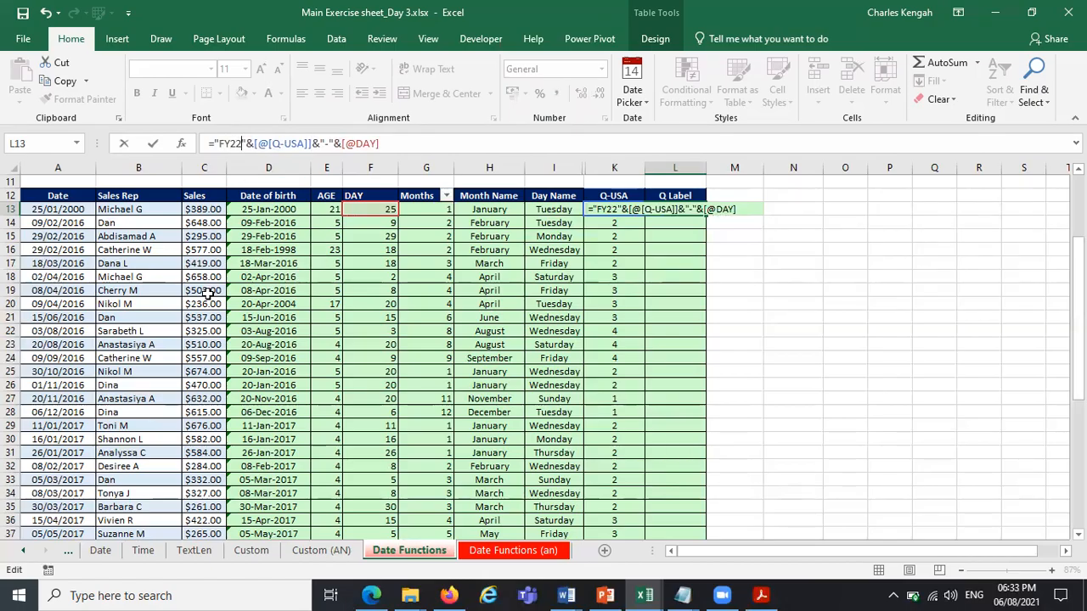
# Try FY22Q as the text prefix of the L13 formula.
pyautogui.press('BackSpace')
pyautogui.press('BackSpace')
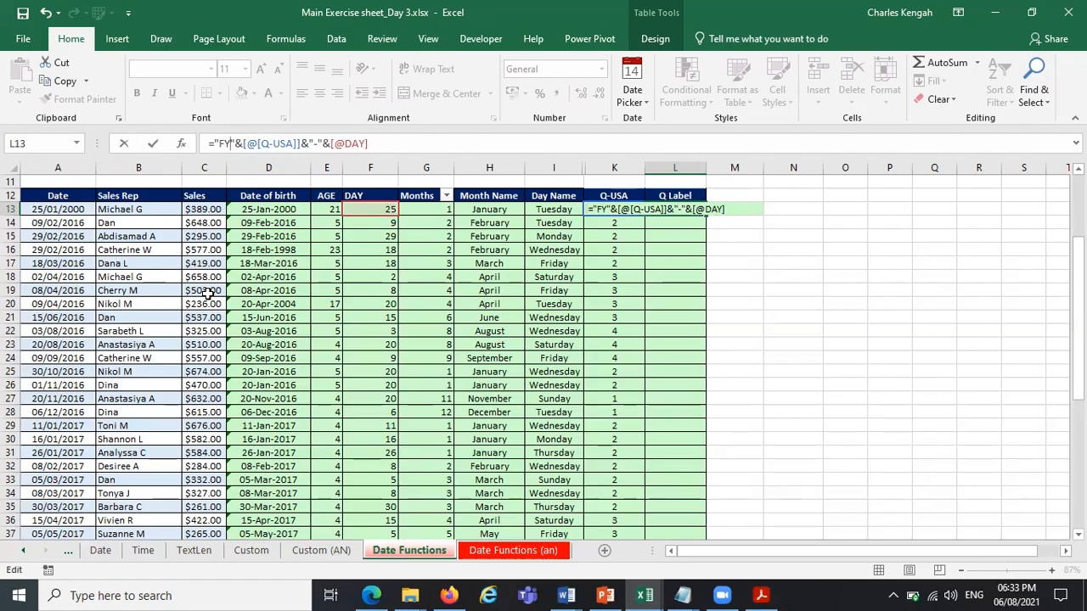
pyautogui.write('Q')
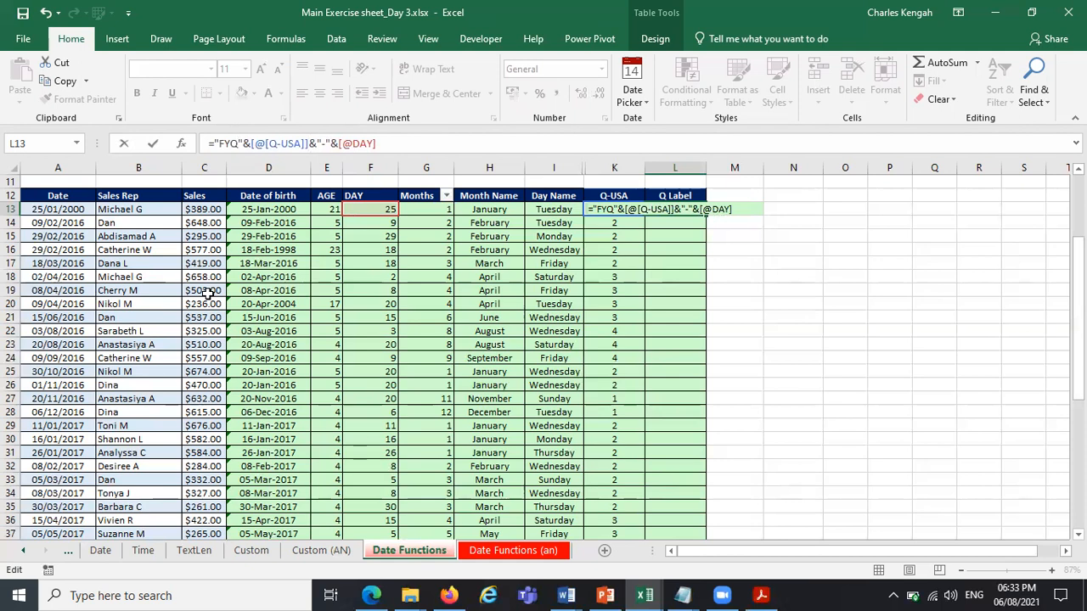
pyautogui.click(231, 145)
pyautogui.write('22')
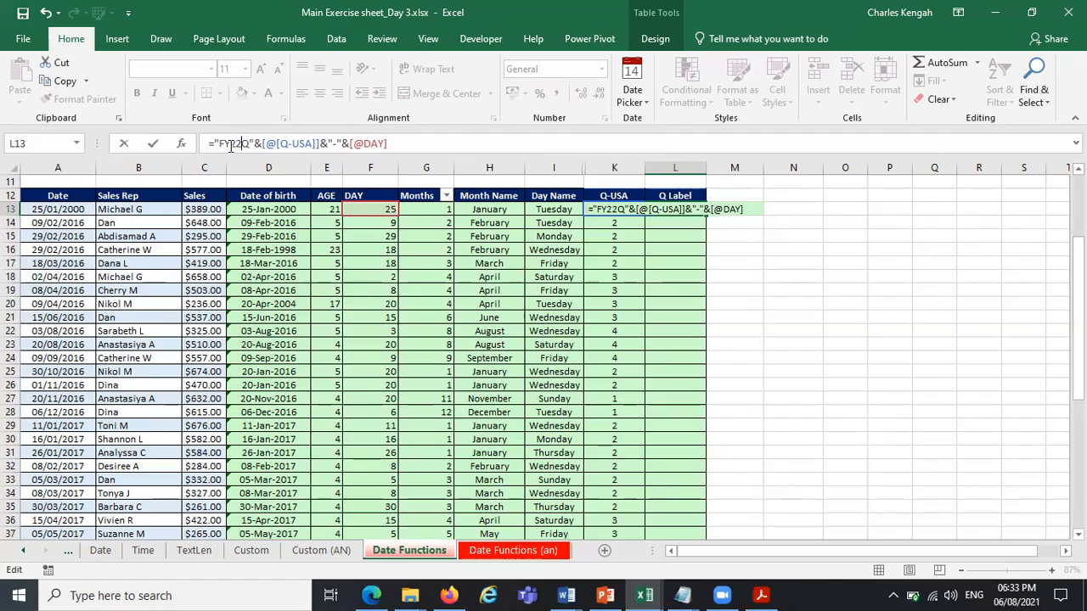
pyautogui.write(' -')
# Try a hyphen between FY22 and Q in the prefix of the L13 formula.
pyautogui.press('Left')
pyautogui.press('BackSpace')
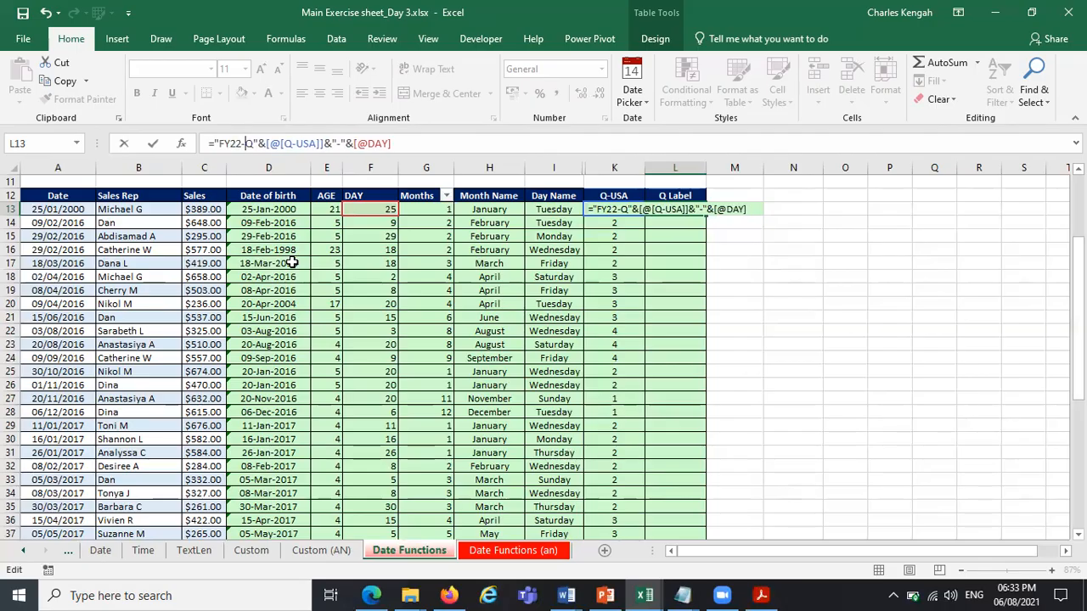
pyautogui.press('BackSpace')
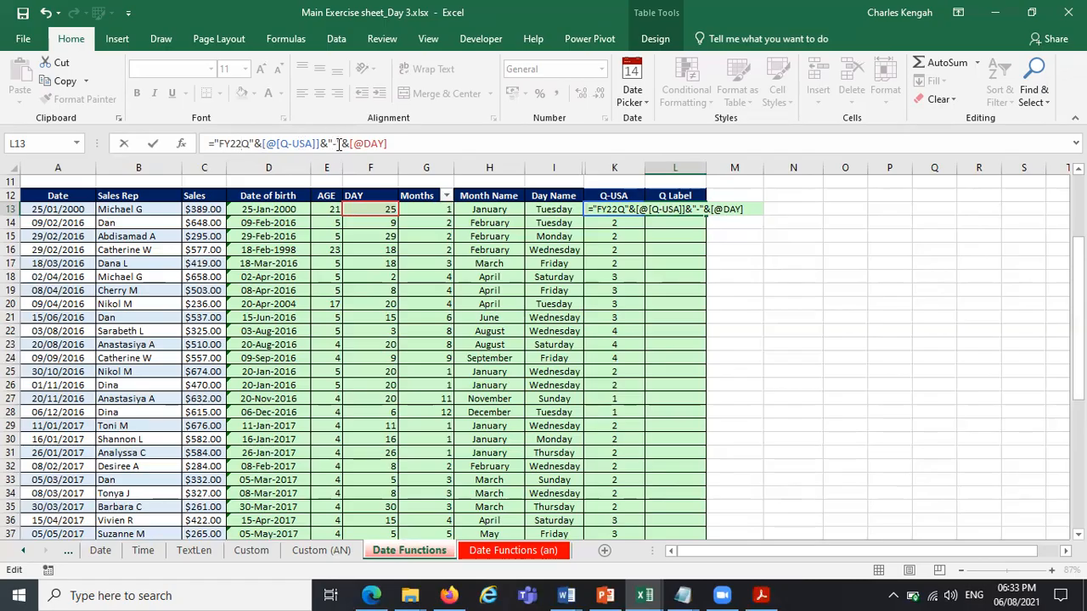
pyautogui.moveTo(387, 144); pyautogui.dragTo(324, 146)
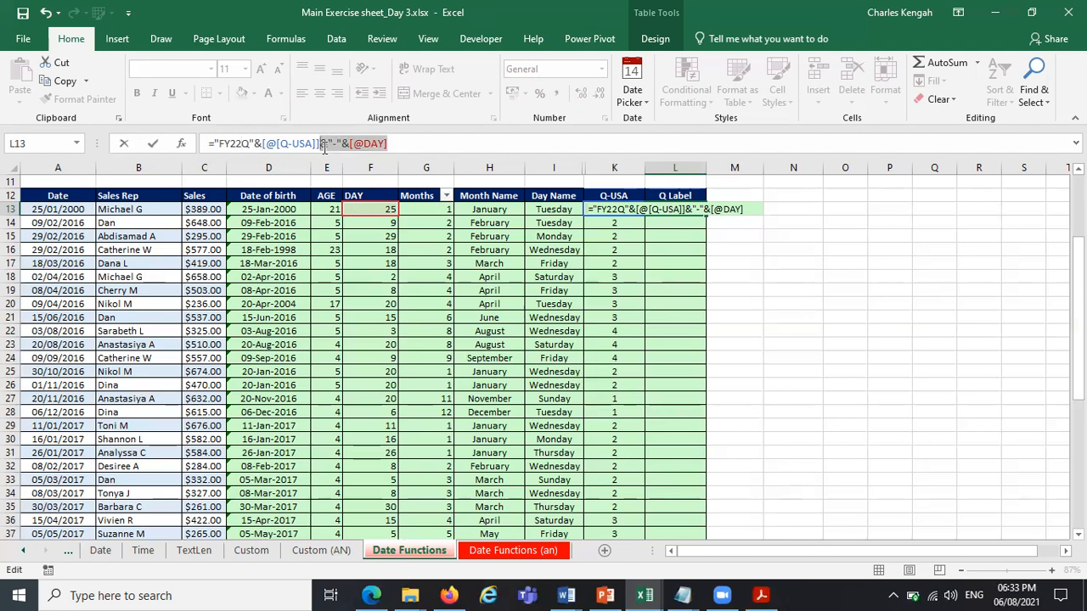
pyautogui.click(422, 145)
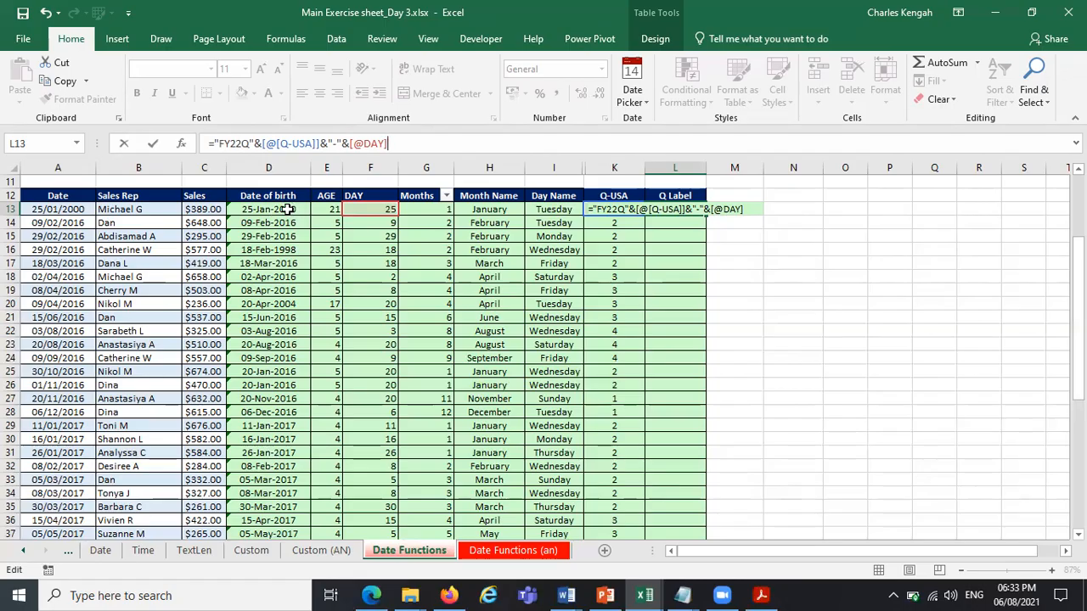
pyautogui.click(244, 142)
pyautogui.press('BackSpace')
pyautogui.press('BackSpace')
pyautogui.press('BackSpace')
pyautogui.press('BackSpace')
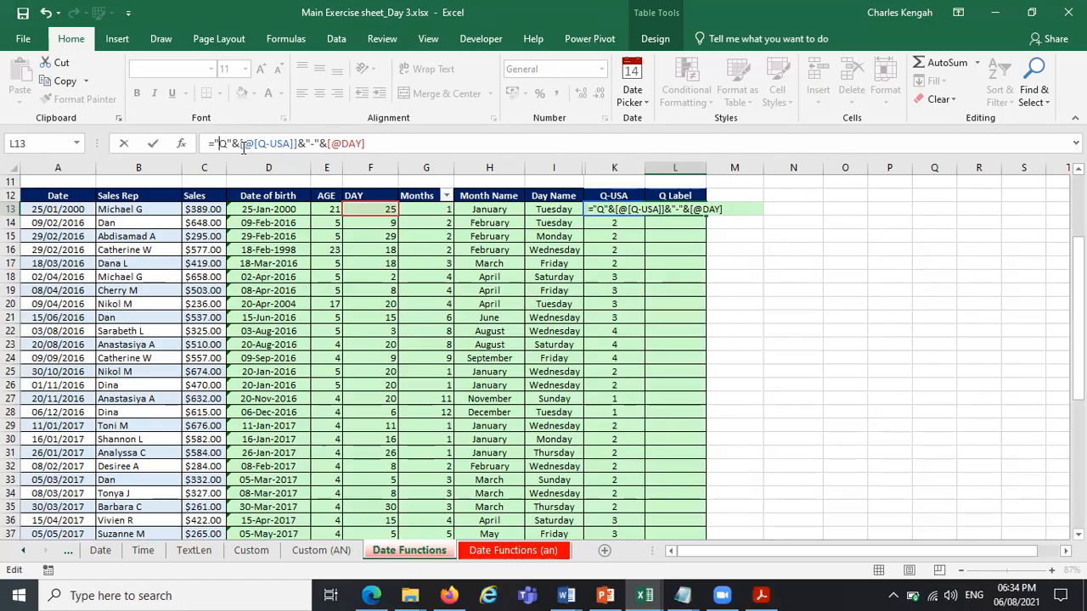
pyautogui.press('Return')
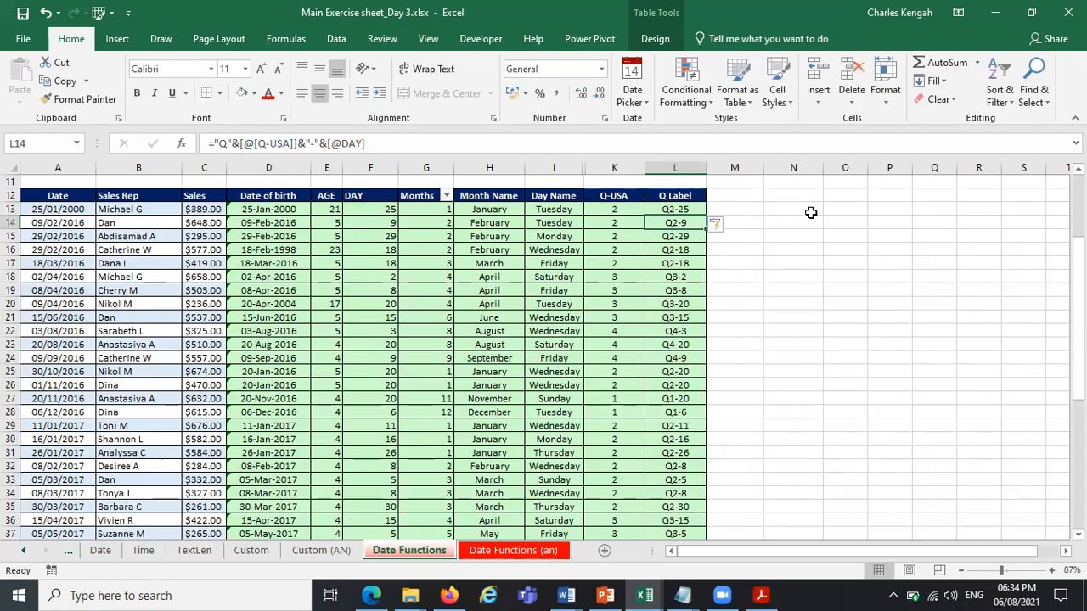
# Clear the DAY formula from cell F13.
pyautogui.click(688, 209)
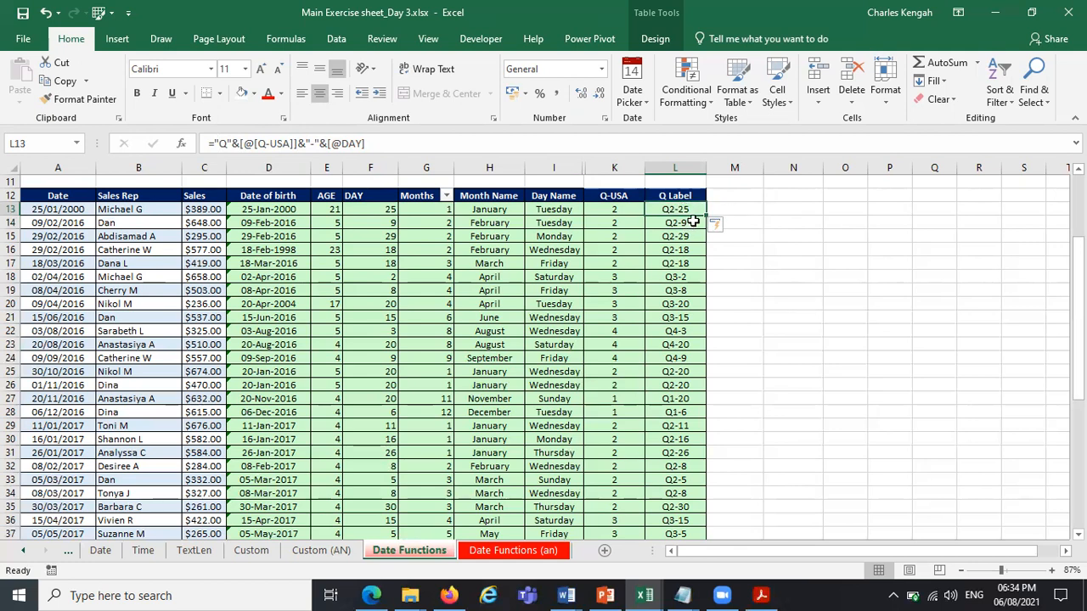
pyautogui.click(376, 209)
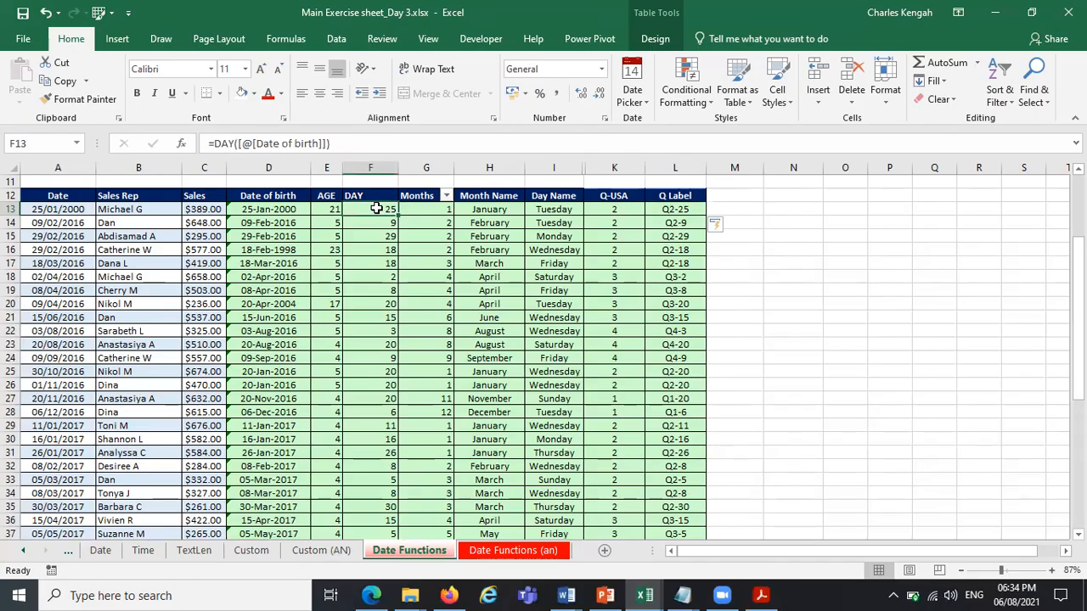
pyautogui.press('BackSpace')
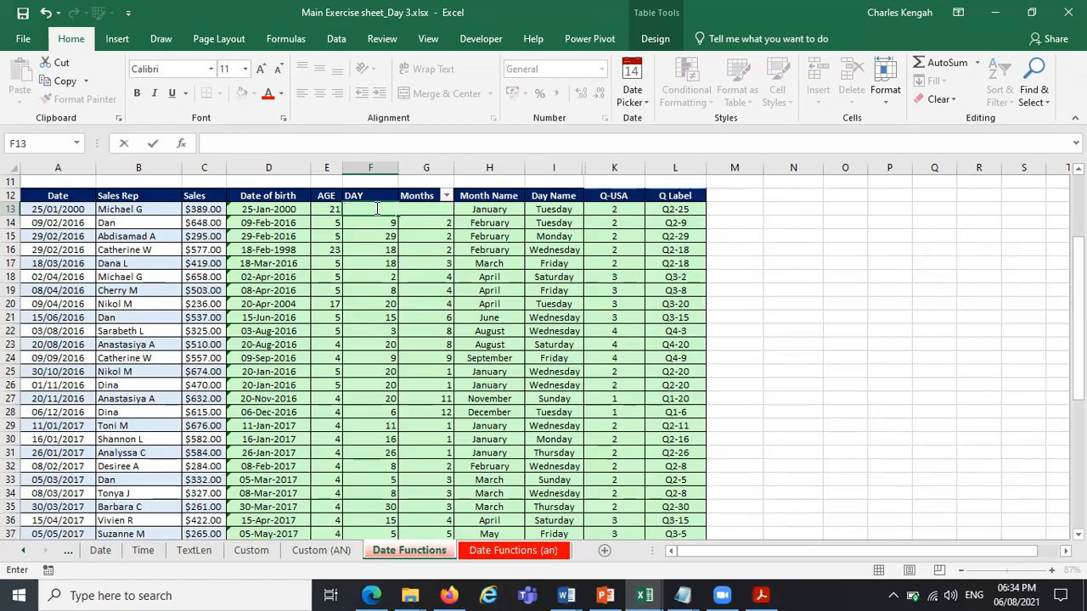
pyautogui.press('Home')
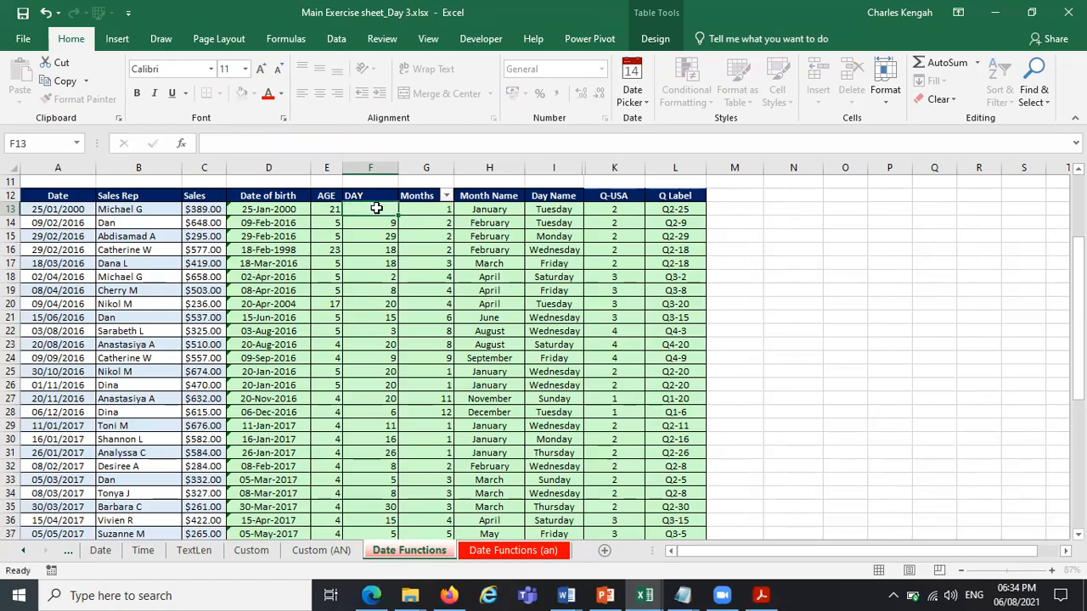
# Clear the Date value in A13 and pick 17/08/2021 from the date picker calendar.
pyautogui.press('F2')
pyautogui.press('BackSpace')
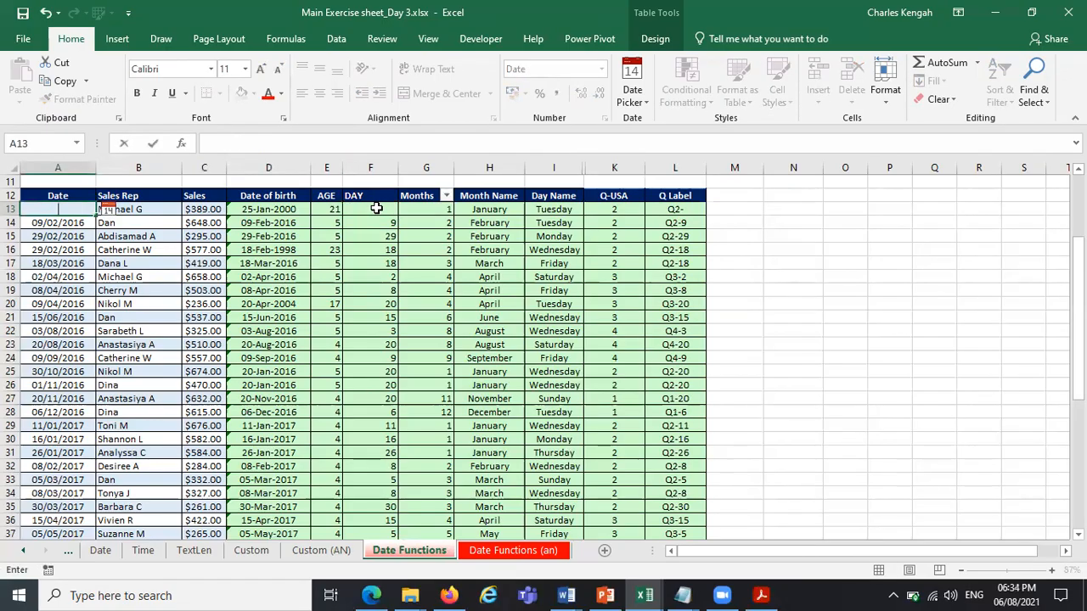
pyautogui.click(376, 208)
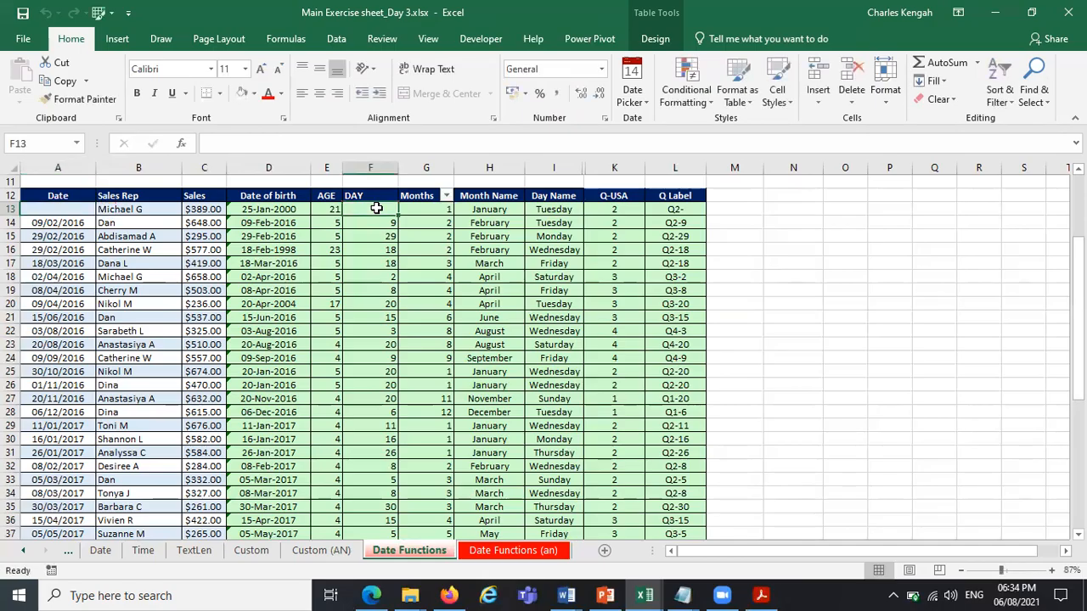
pyautogui.click(75, 222)
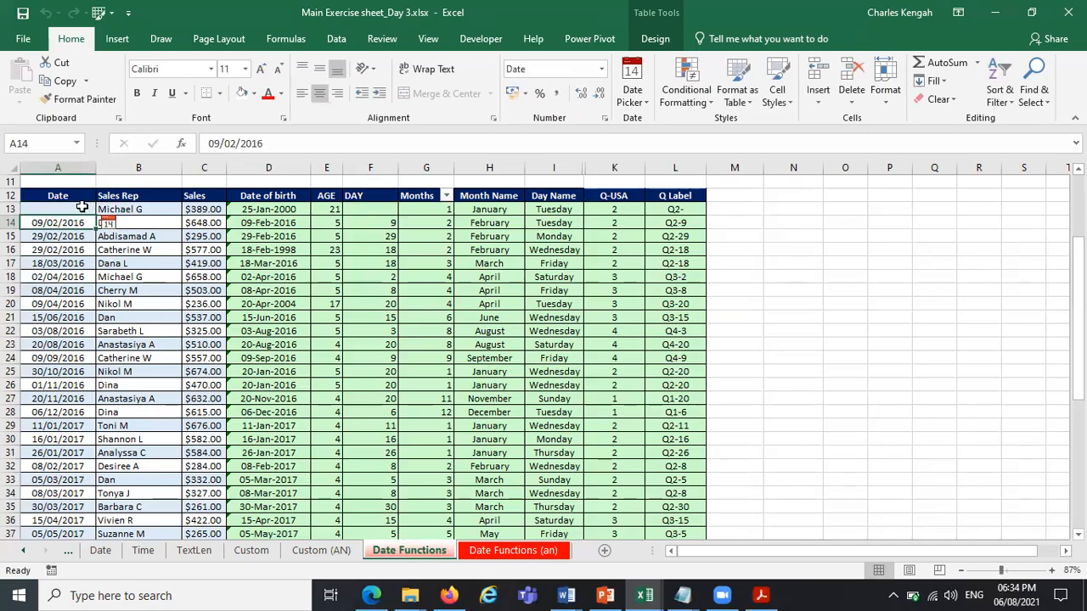
pyautogui.click(82, 208)
pyautogui.click(108, 209)
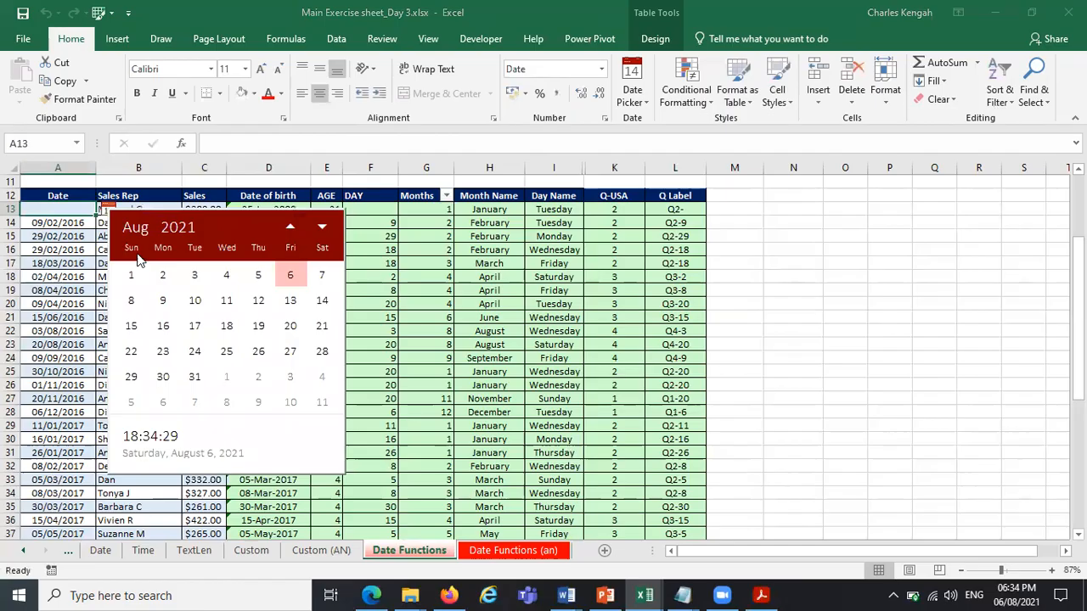
pyautogui.click(195, 326)
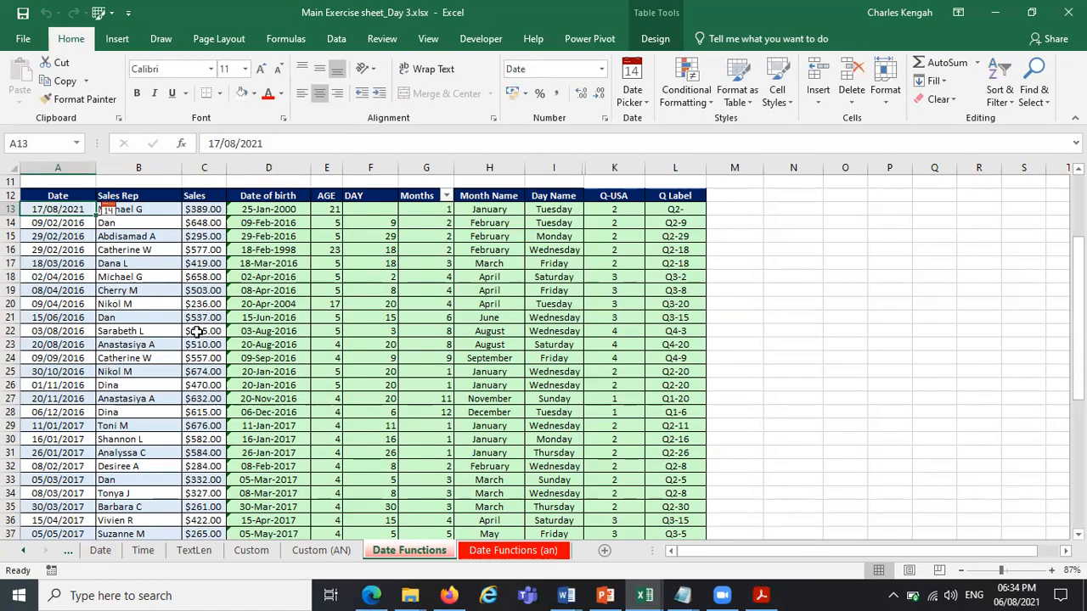
# Enter =YEAR([@[Date of birth]]) in F13 to fill the DAY column with birth years.
pyautogui.click(384, 211)
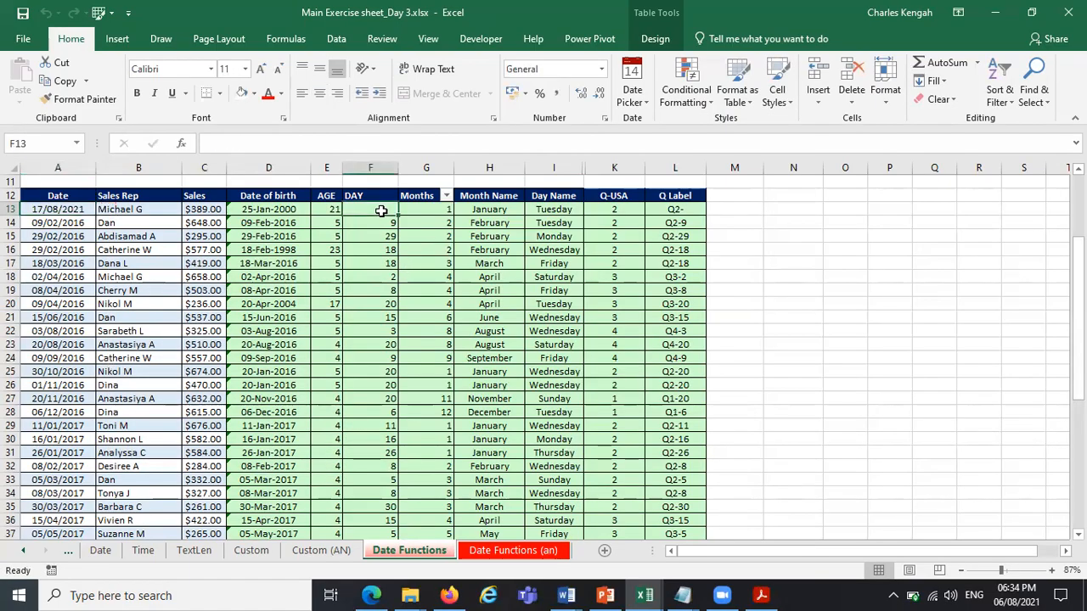
pyautogui.write('=')
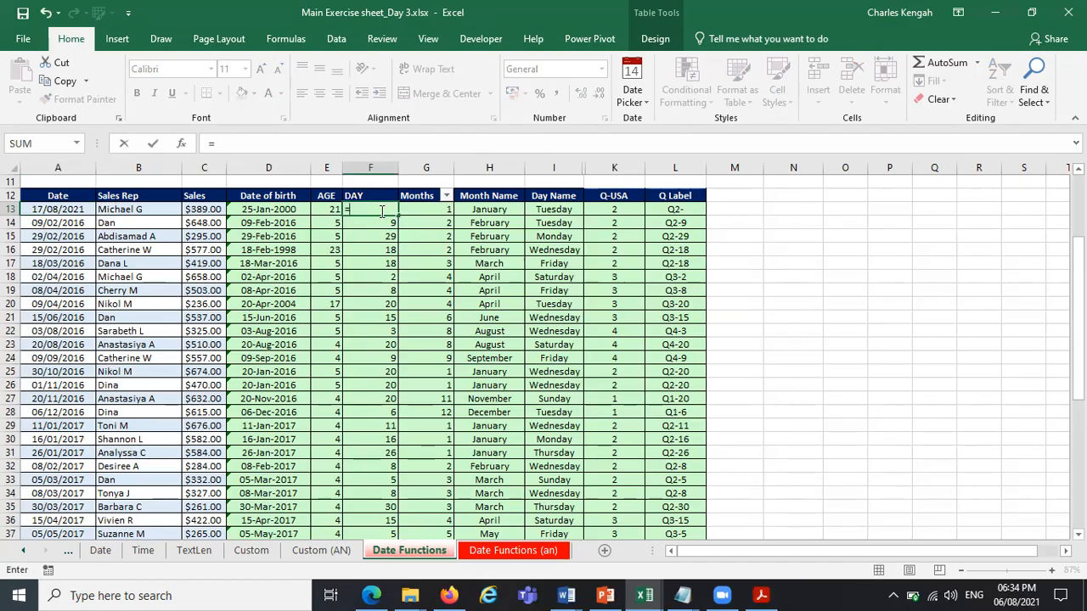
pyautogui.write('AH')
pyautogui.press('BackSpace')
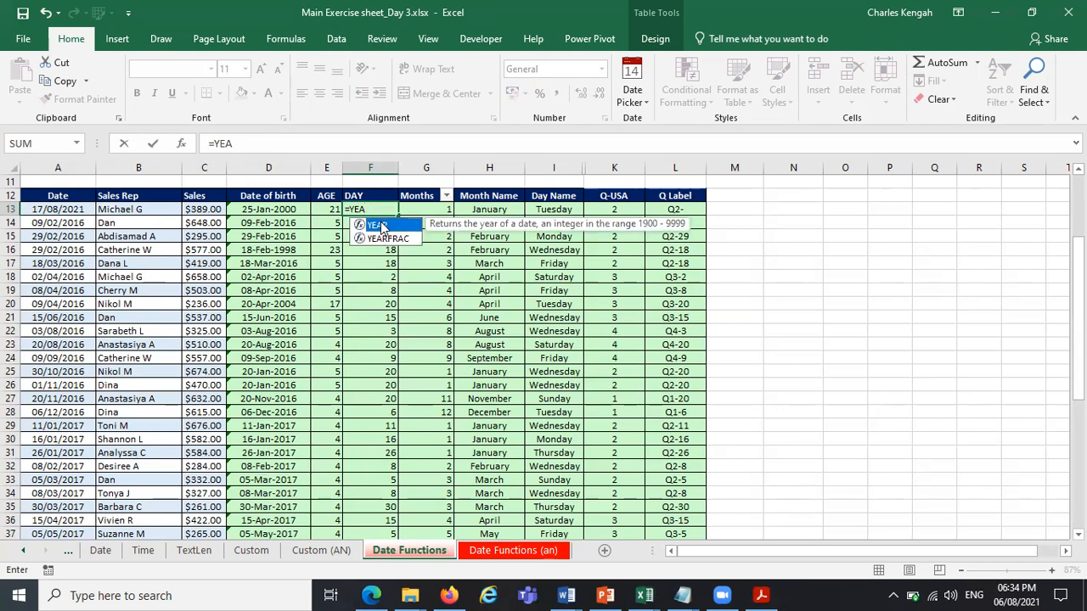
pyautogui.doubleClick(378, 225)
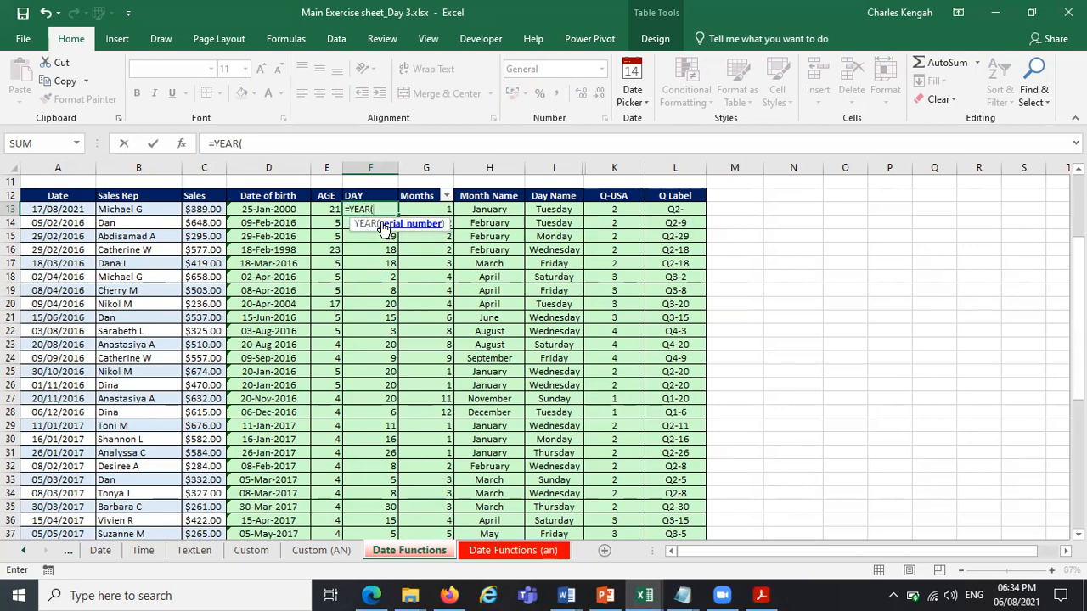
pyautogui.click(268, 210)
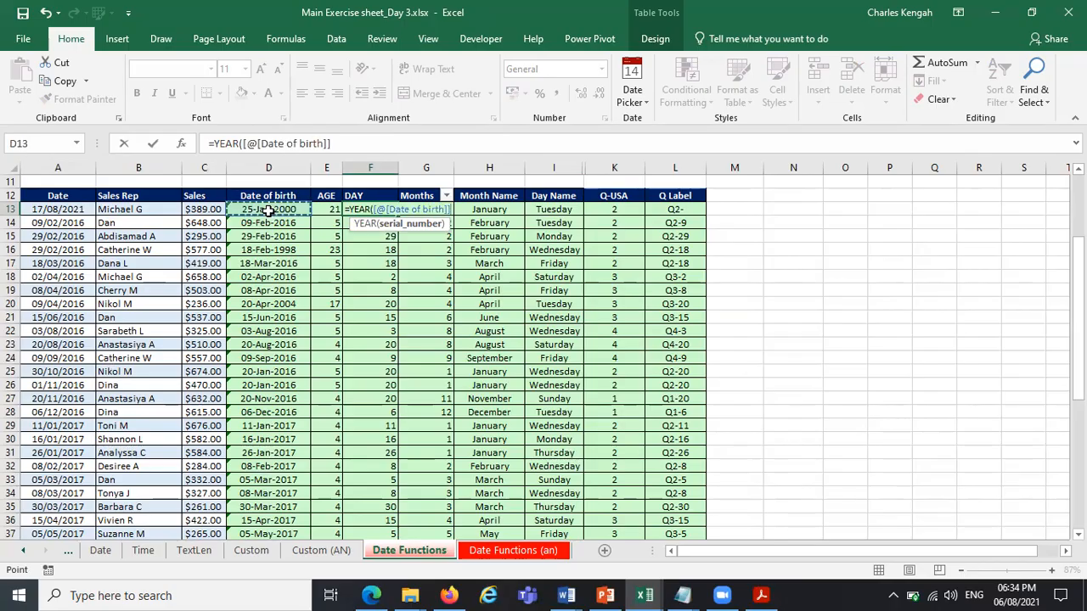
pyautogui.press('Return')
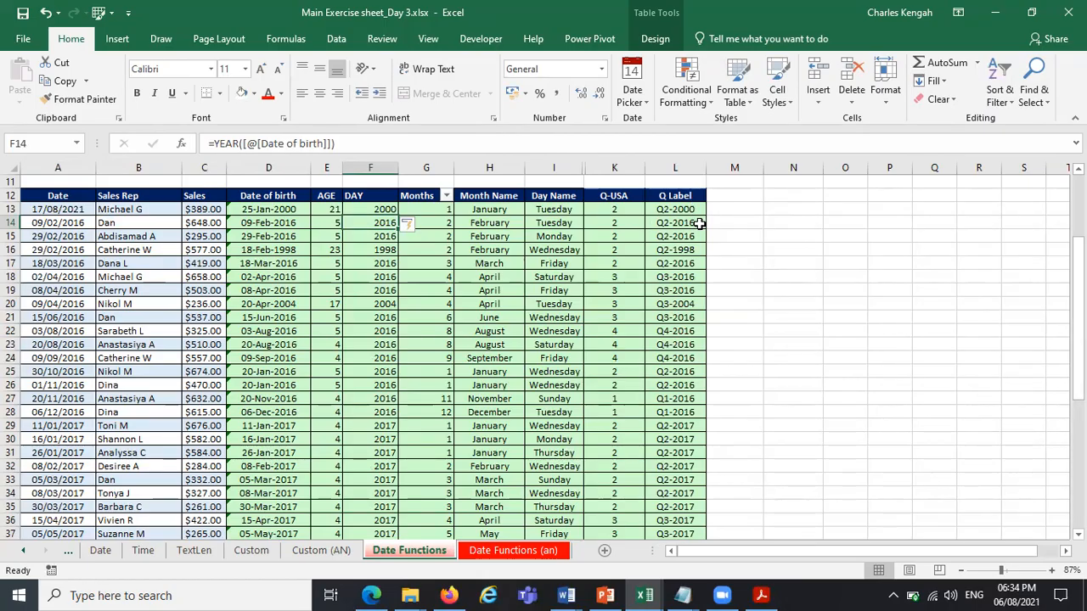
# Replace the date of birth in D13 using the date picker, choosing the year 2016 and a day in January.
pyautogui.click(292, 211)
pyautogui.click(324, 211)
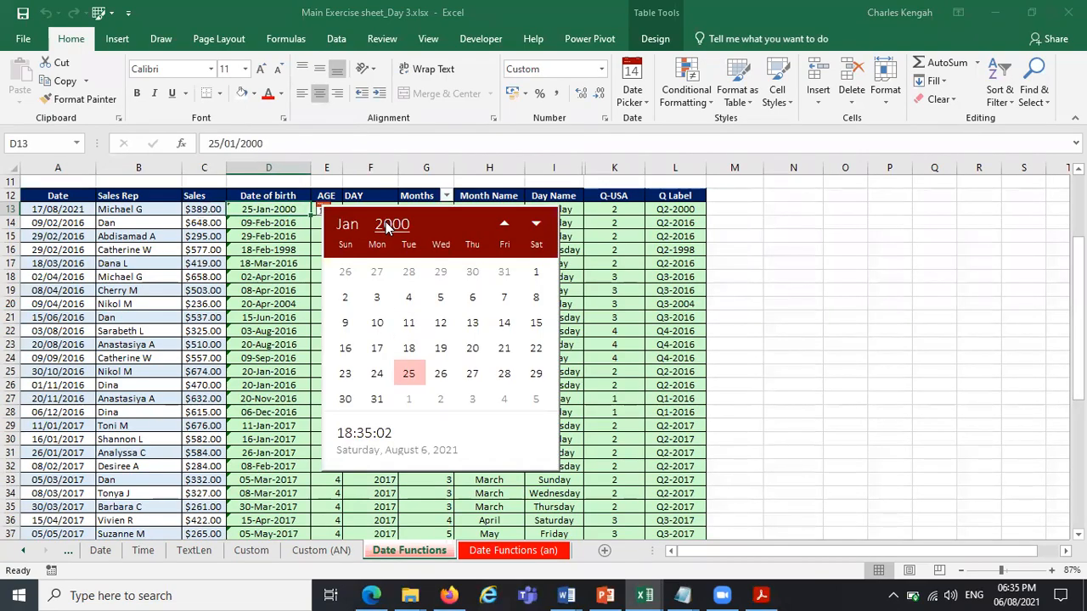
pyautogui.click(386, 226)
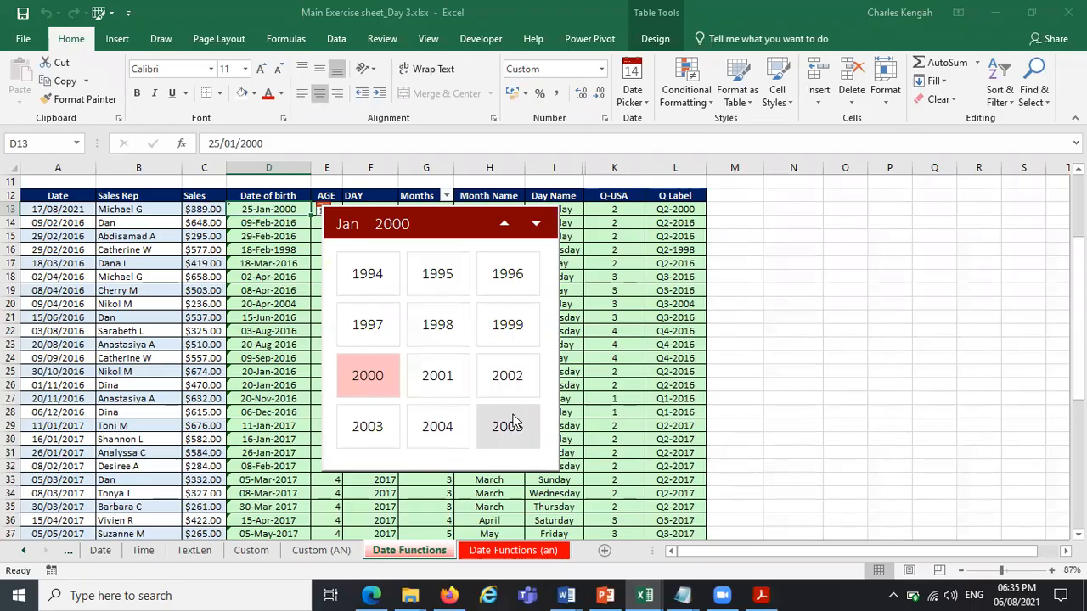
pyautogui.click(392, 225)
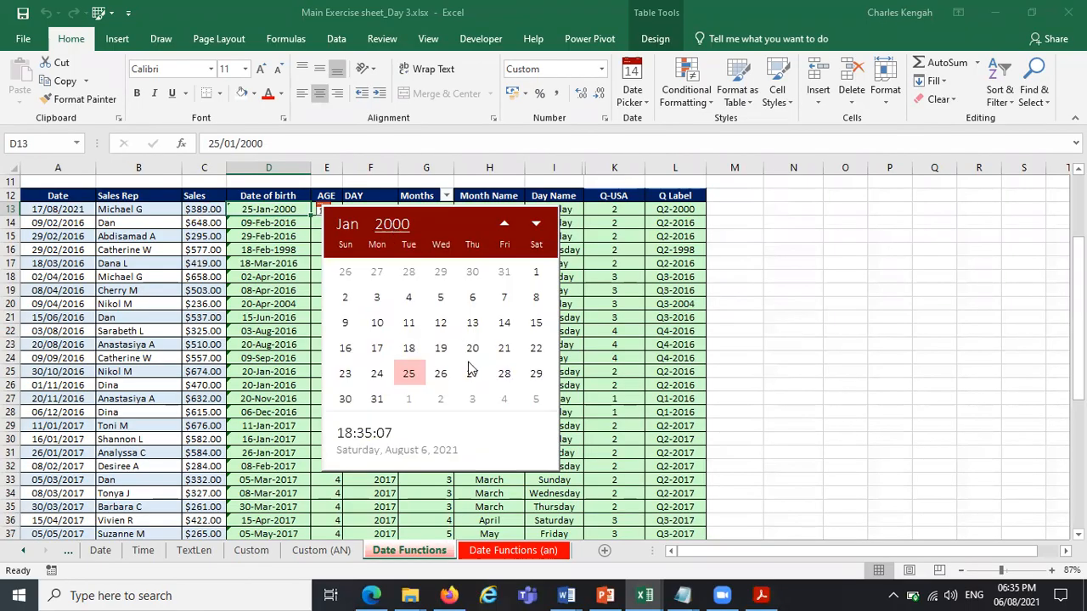
pyautogui.click(391, 225)
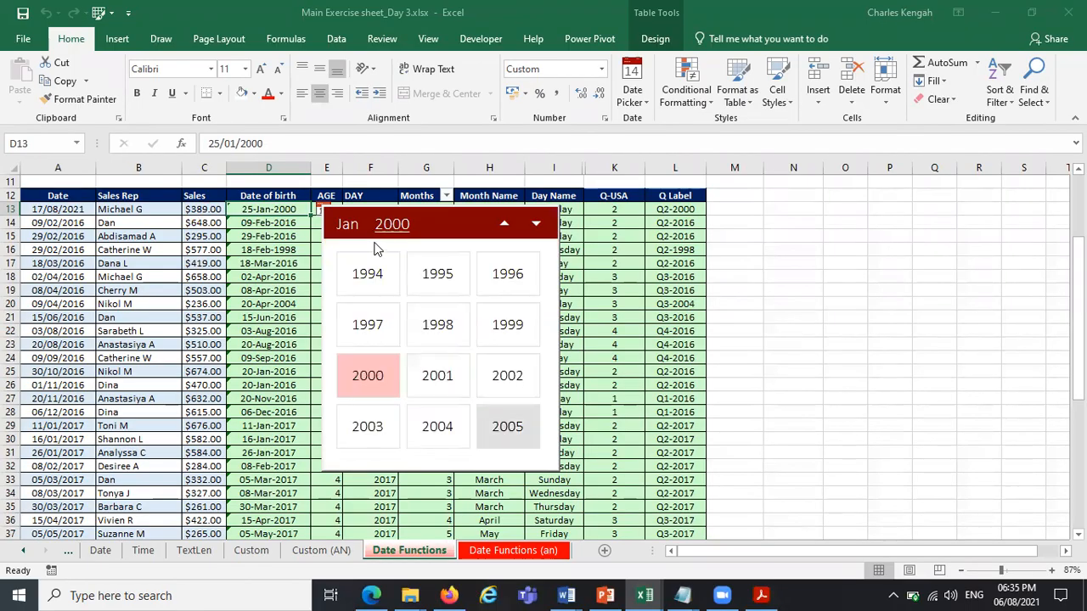
pyautogui.click(387, 231)
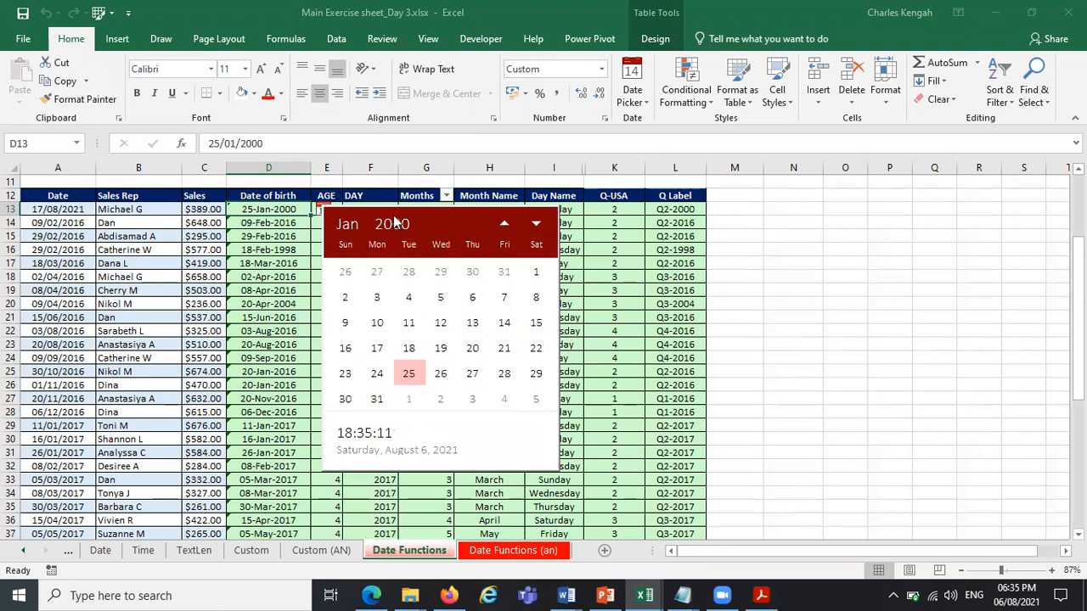
pyautogui.click(391, 232)
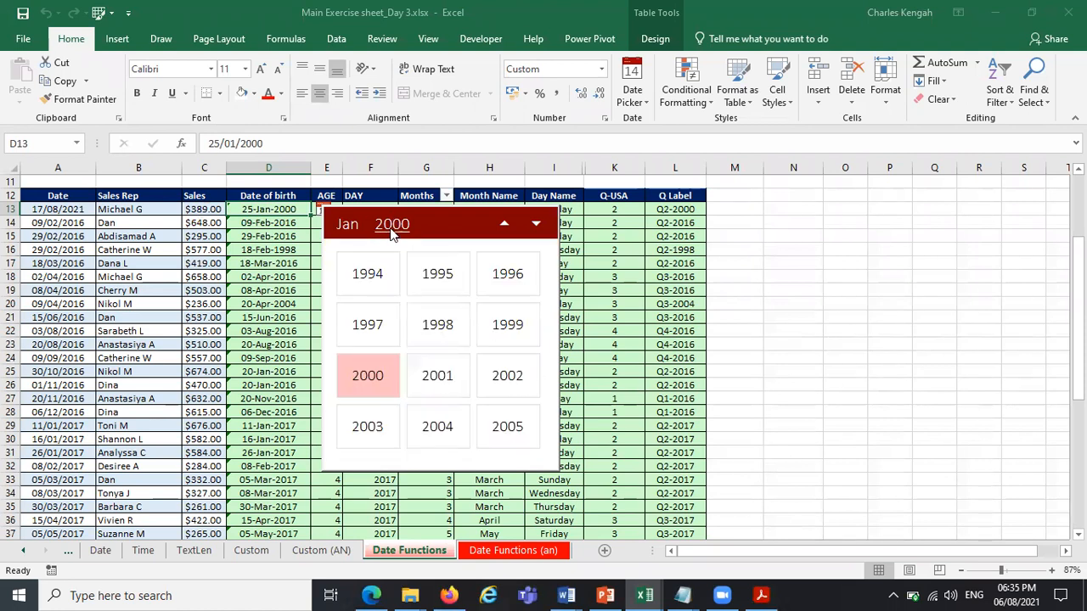
pyautogui.click(535, 225)
pyautogui.click(535, 225)
pyautogui.click(535, 225)
pyautogui.click(535, 225)
pyautogui.click(535, 225)
pyautogui.click(535, 225)
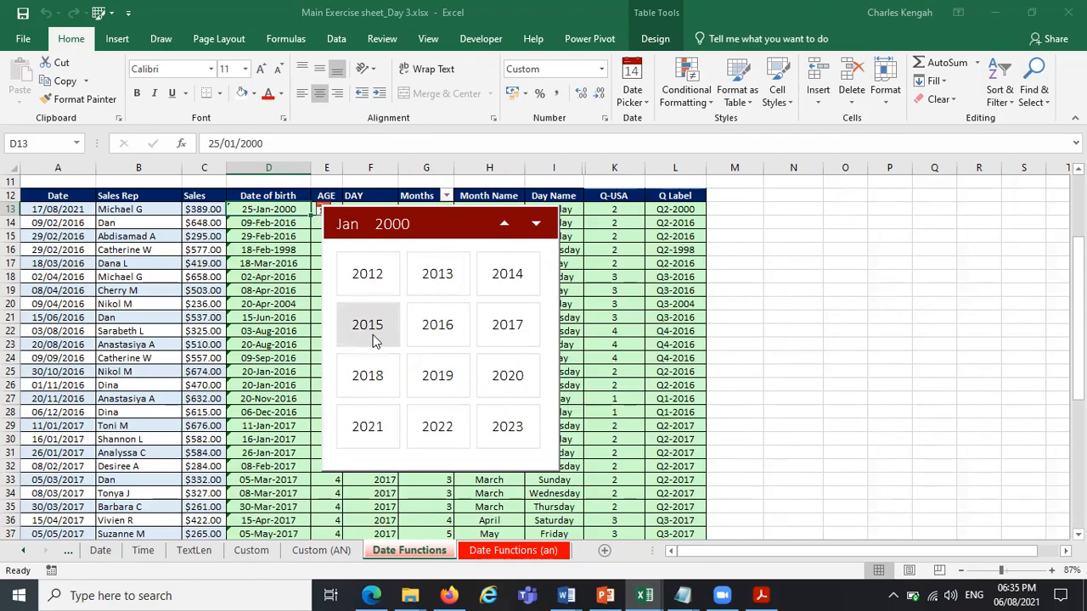
pyautogui.click(440, 324)
pyautogui.click(440, 324)
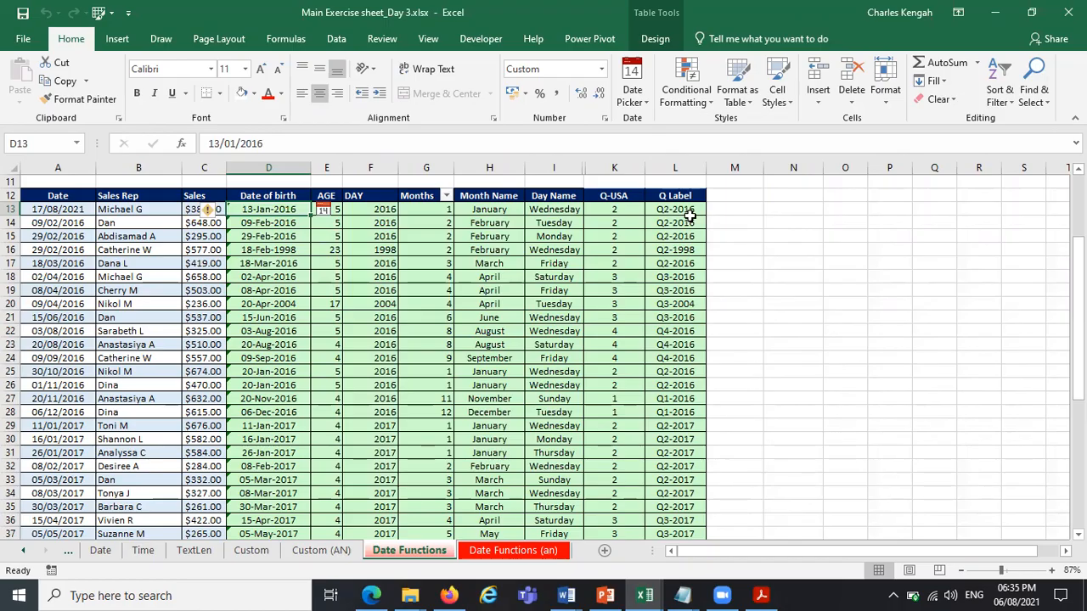
# Unhide the Quarter column J between Day Name and Q-USA, and select J13 to show its ROUNDUP formula.
pyautogui.click(479, 209)
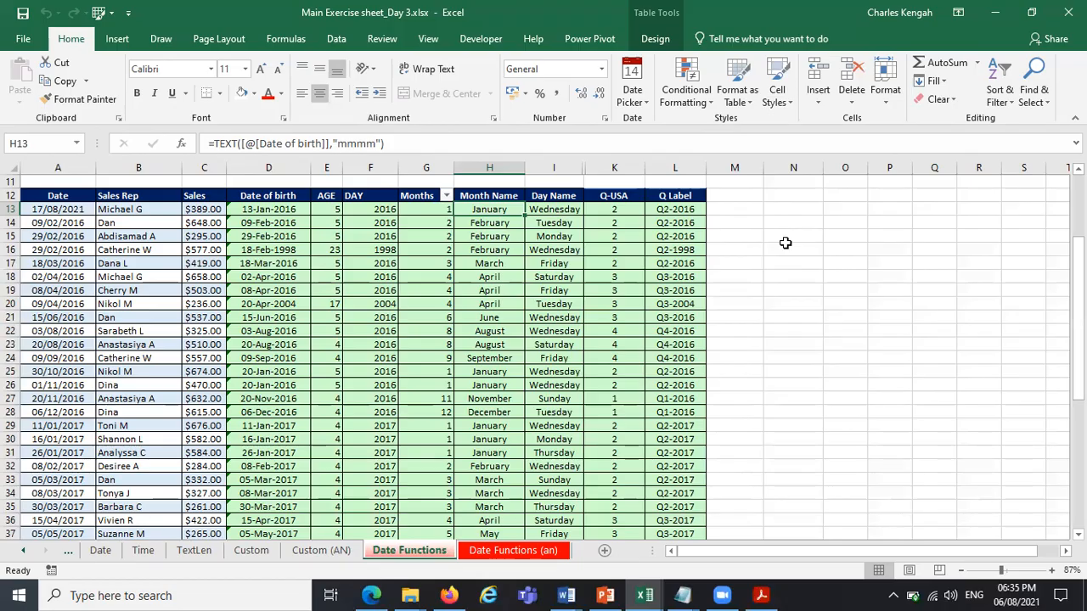
pyautogui.moveTo(585, 167); pyautogui.dragTo(633, 161)
pyautogui.click(606, 209)
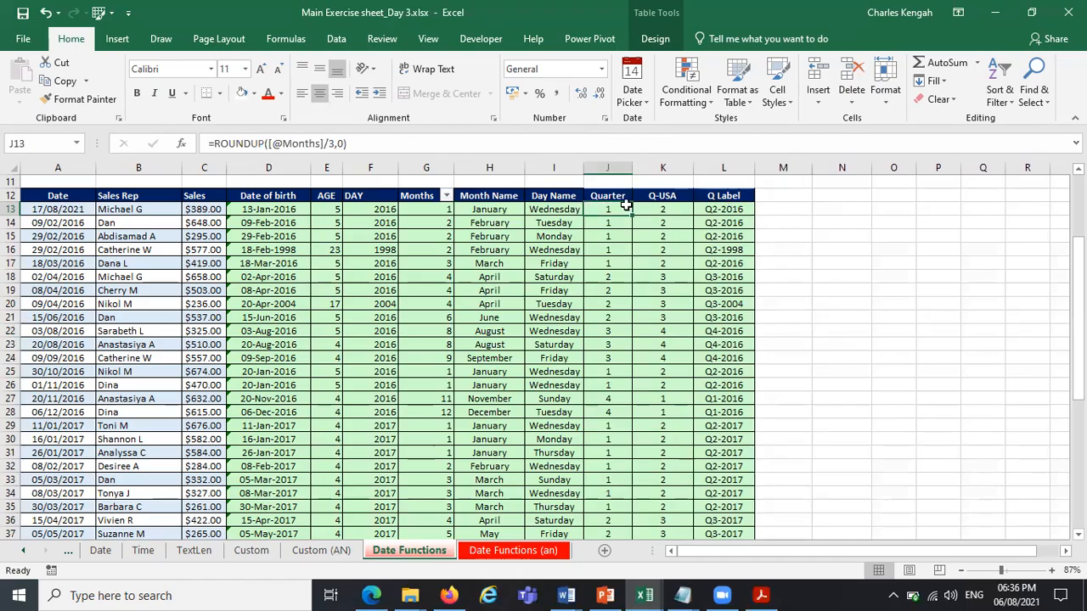
# Copy the Q Label column L and insert the copied cells at column M to make a duplicate label column.
pyautogui.click(735, 170)
pyautogui.rightClick(735, 170)
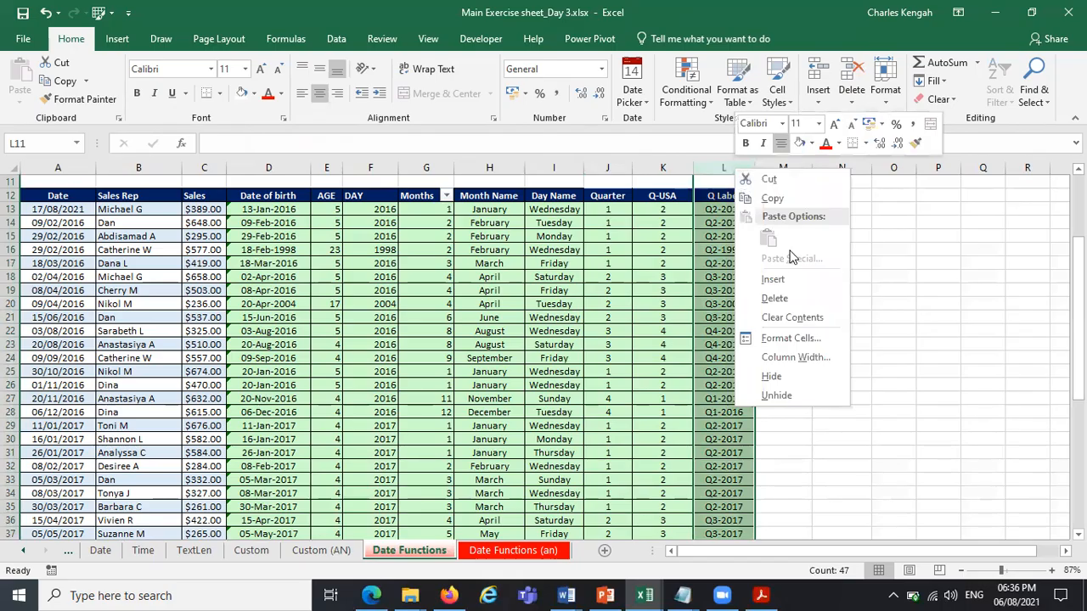
pyautogui.click(790, 198)
pyautogui.click(804, 167)
pyautogui.rightClick(803, 167)
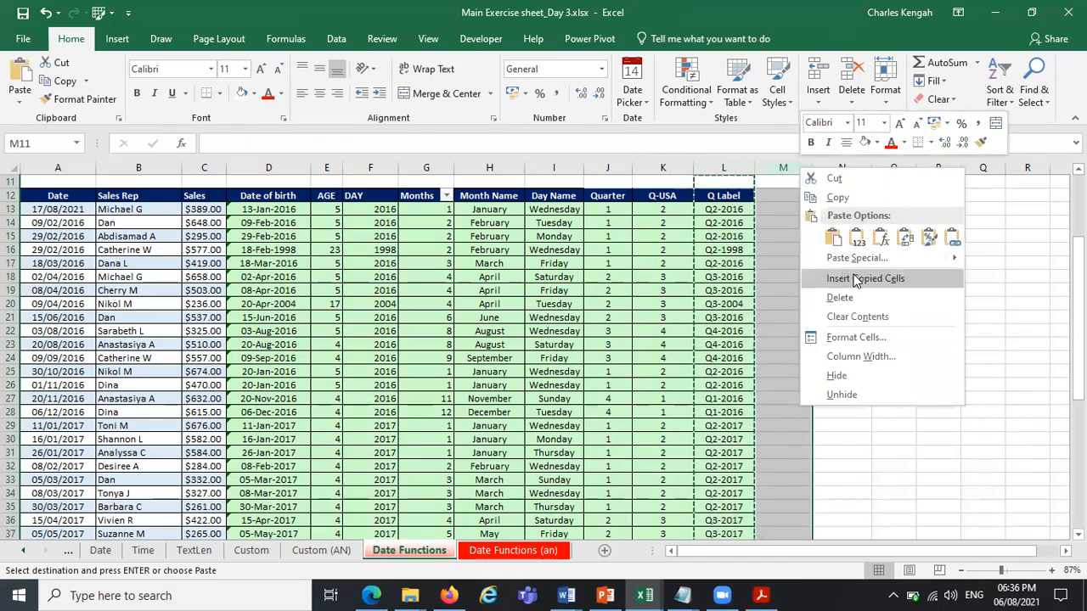
pyautogui.click(849, 276)
pyautogui.click(785, 210)
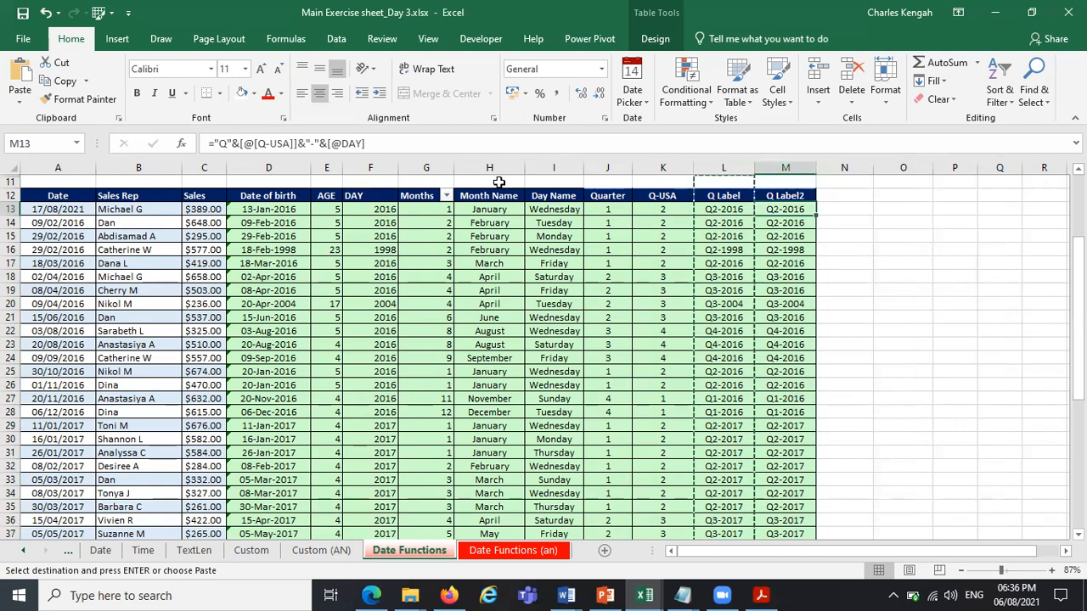
pyautogui.click(280, 144)
pyautogui.moveTo(265, 144); pyautogui.dragTo(237, 142)
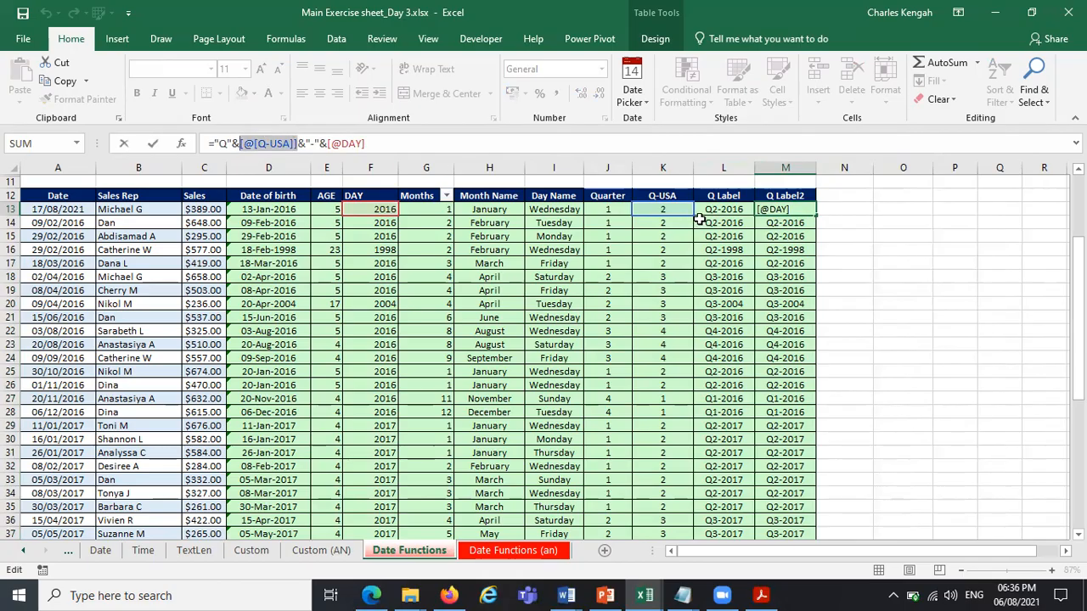
pyautogui.click(610, 211)
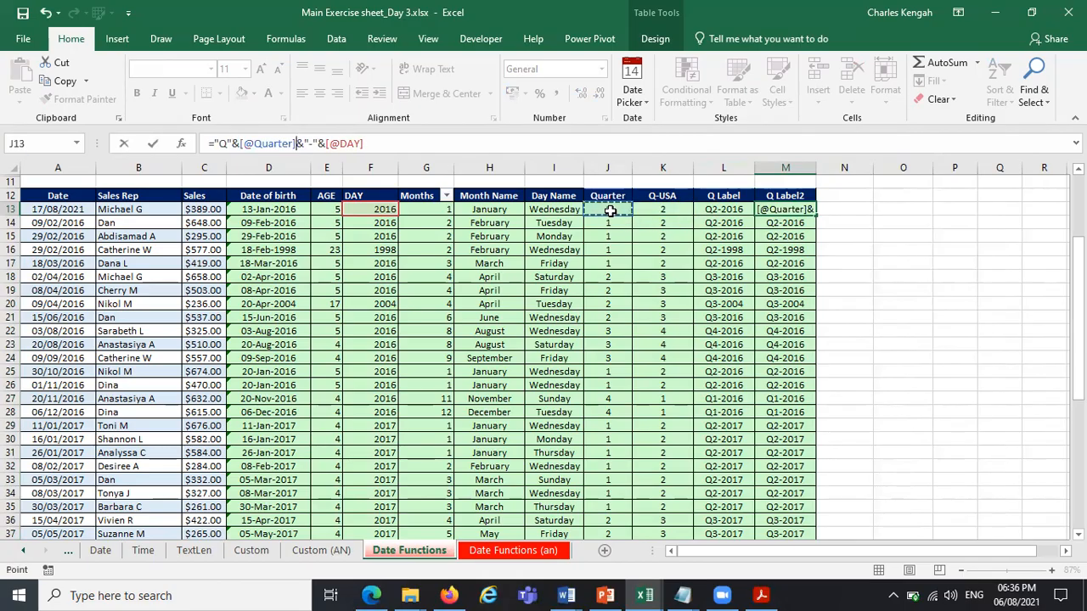
pyautogui.press('Return')
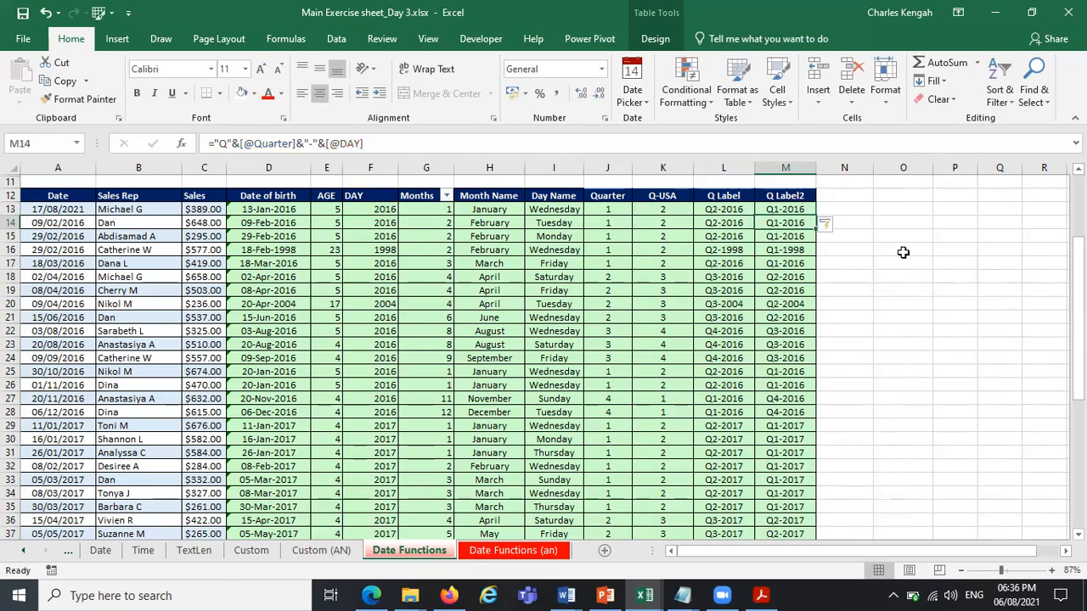
pyautogui.click(946, 246)
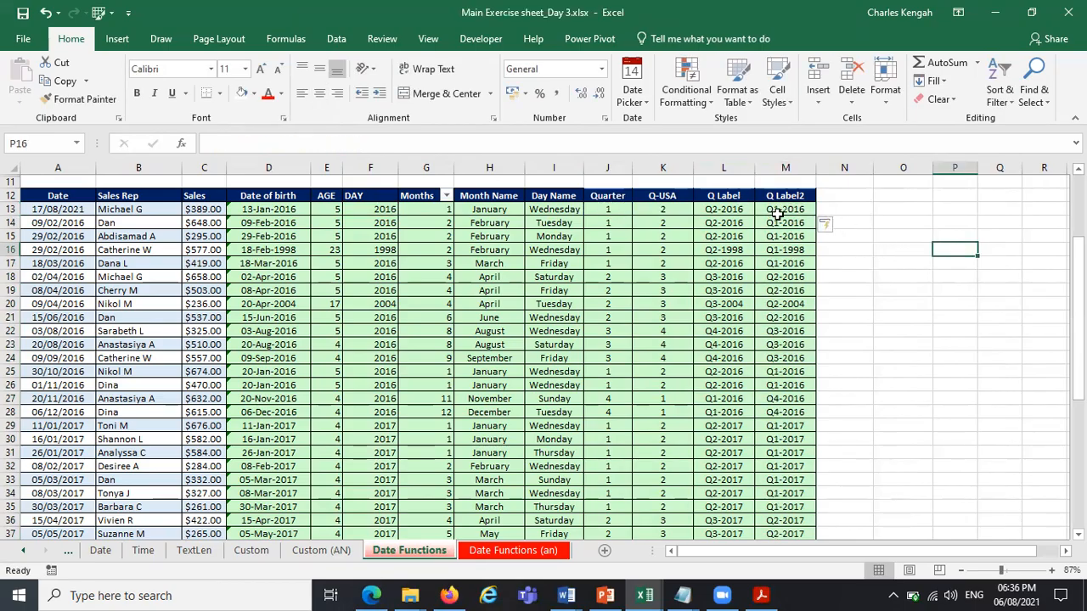
# Examine the formulas behind the Quarter, DAY and Months columns in the table.
pyautogui.click(613, 208)
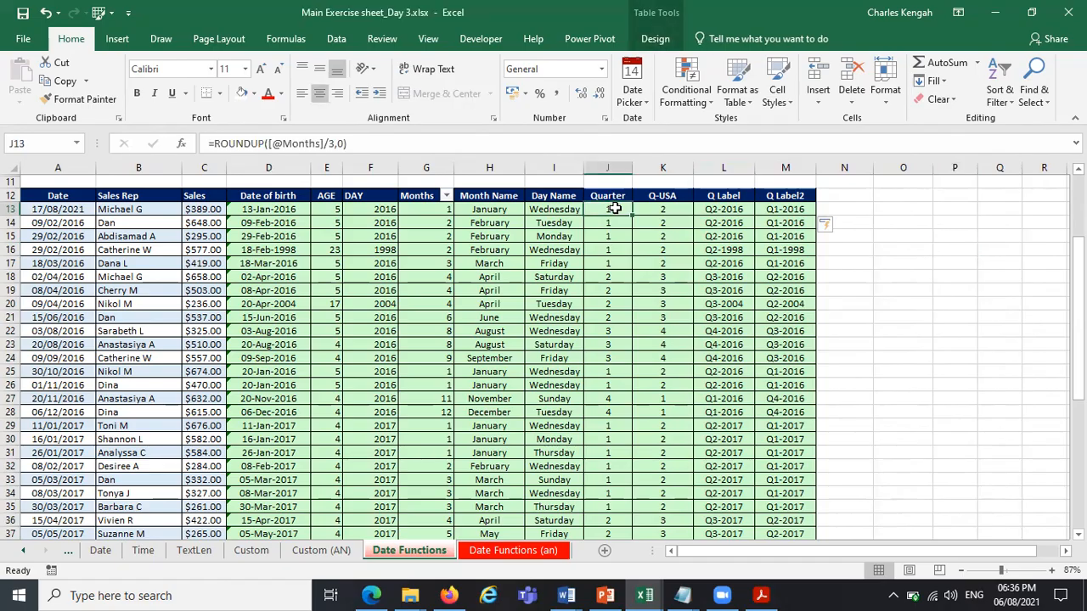
pyautogui.click(929, 235)
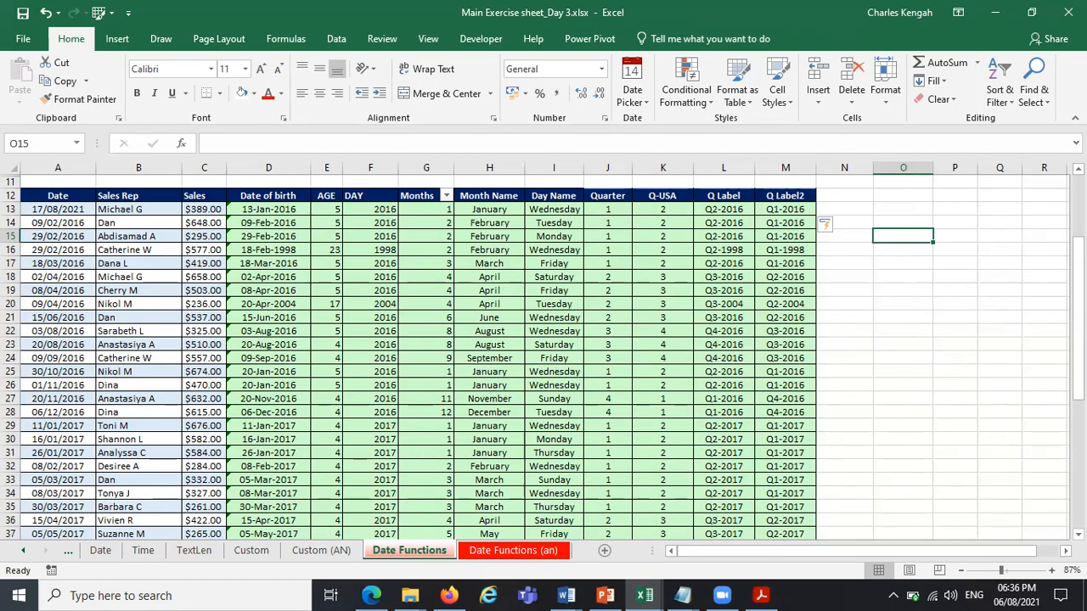
pyautogui.moveTo(1077, 289); pyautogui.dragTo(1077, 408)
pyautogui.moveTo(1036, 180); pyautogui.dragTo(1038, 151)
pyautogui.click(357, 274)
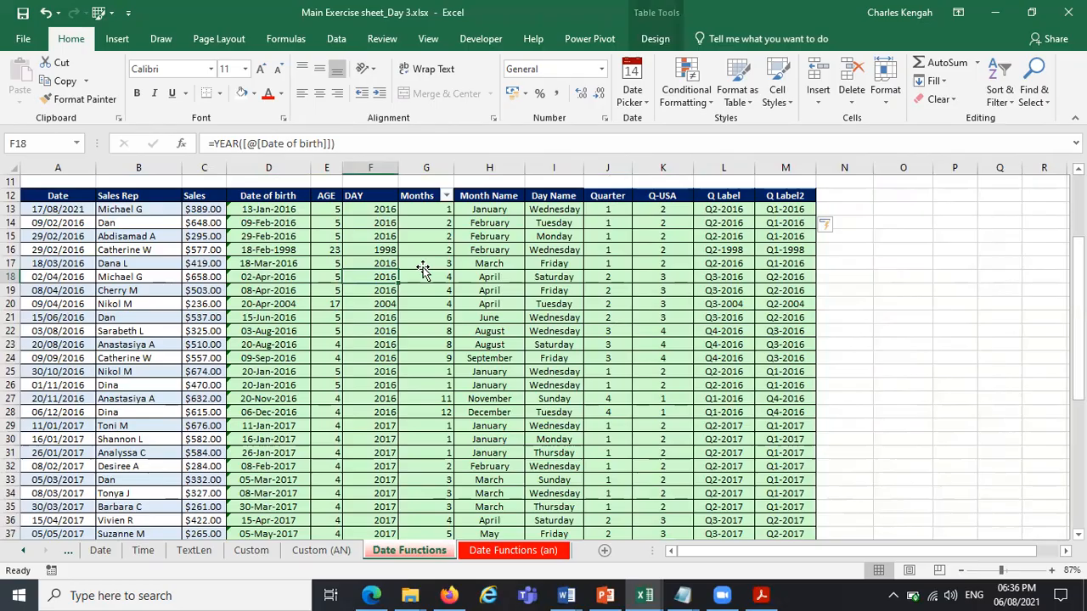
pyautogui.click(374, 210)
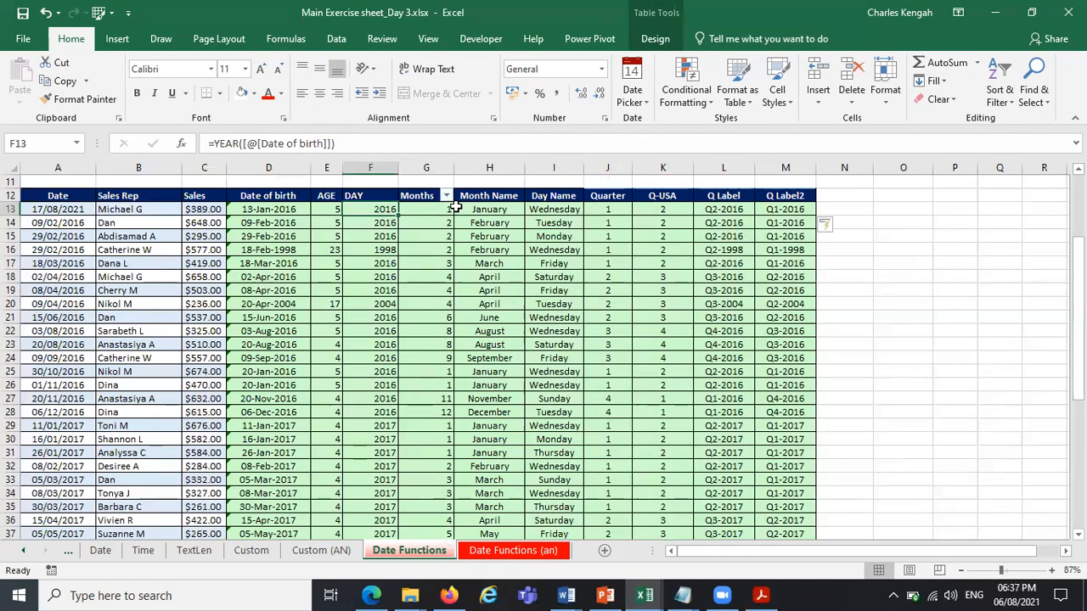
pyautogui.click(443, 219)
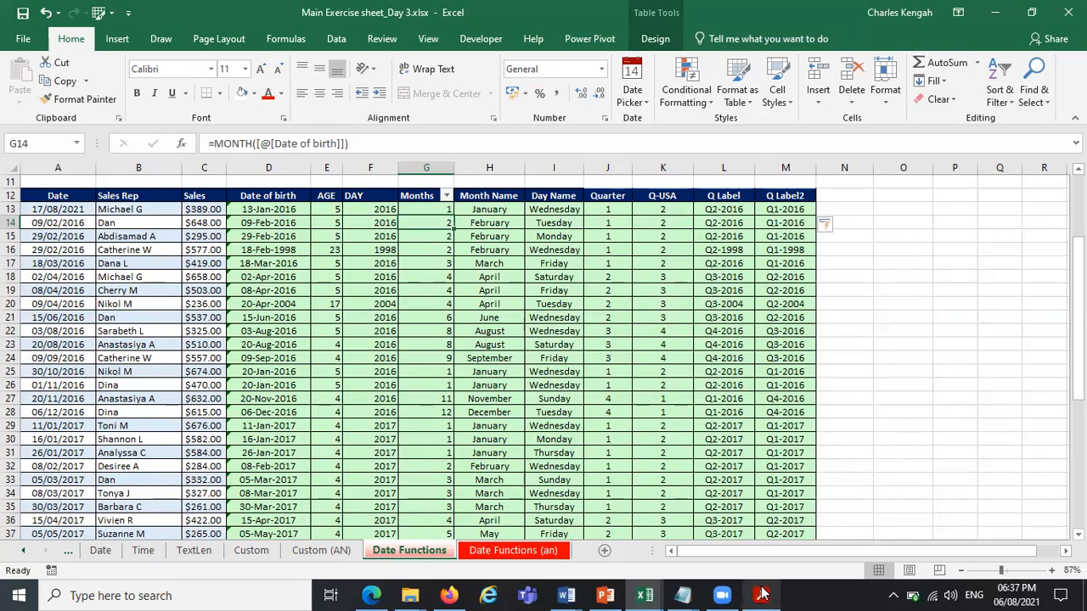
pyautogui.moveTo(761, 594)
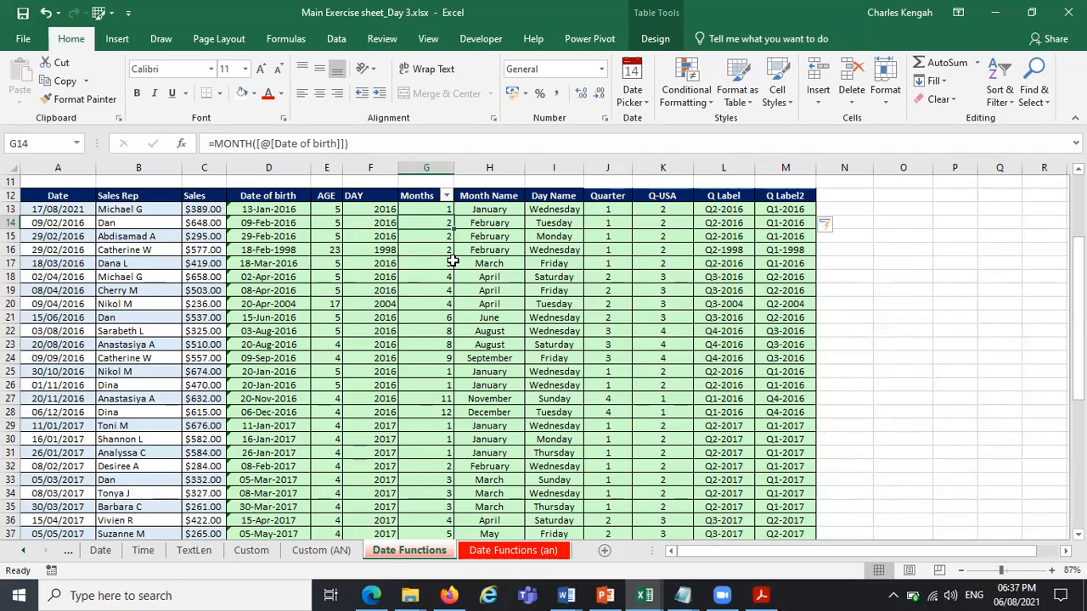
# Shorten the format text in H13's TEXT formula to "mmm" for the Month Name column.
pyautogui.click(510, 212)
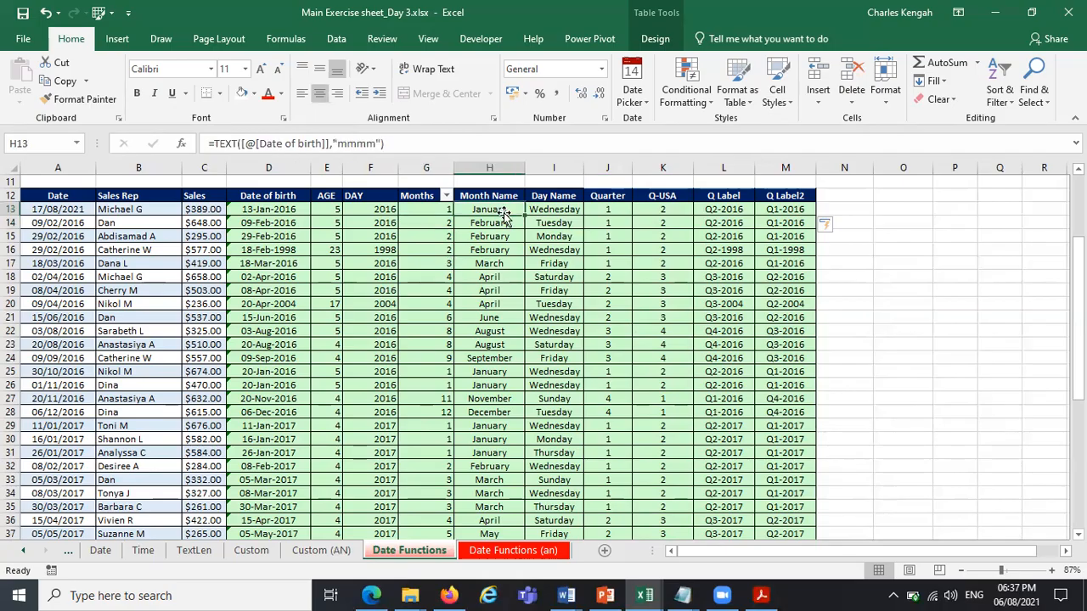
pyautogui.moveTo(373, 145); pyautogui.dragTo(338, 145)
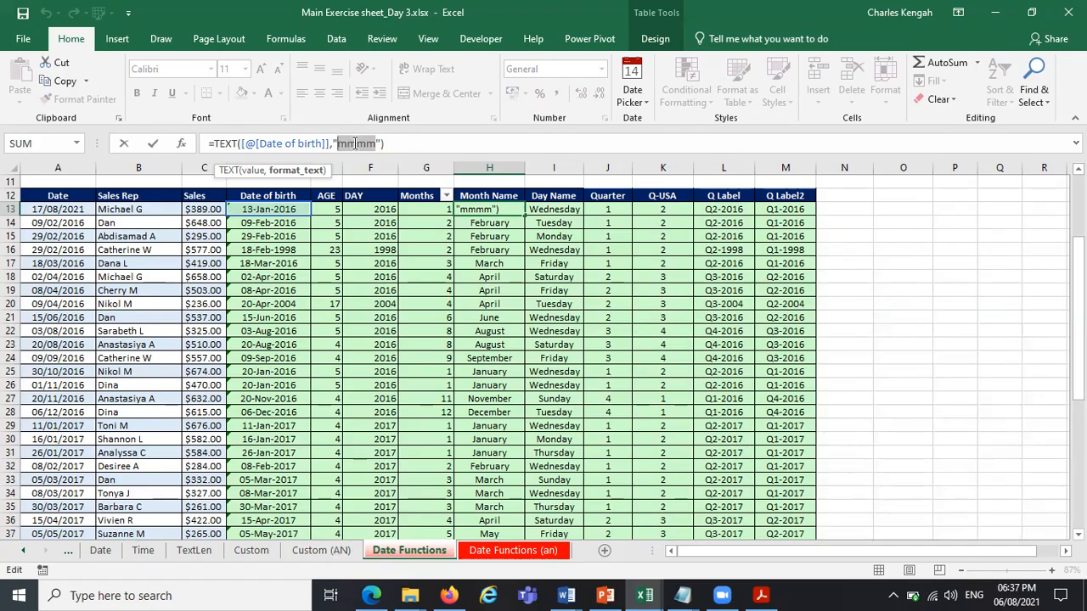
pyautogui.click(365, 144)
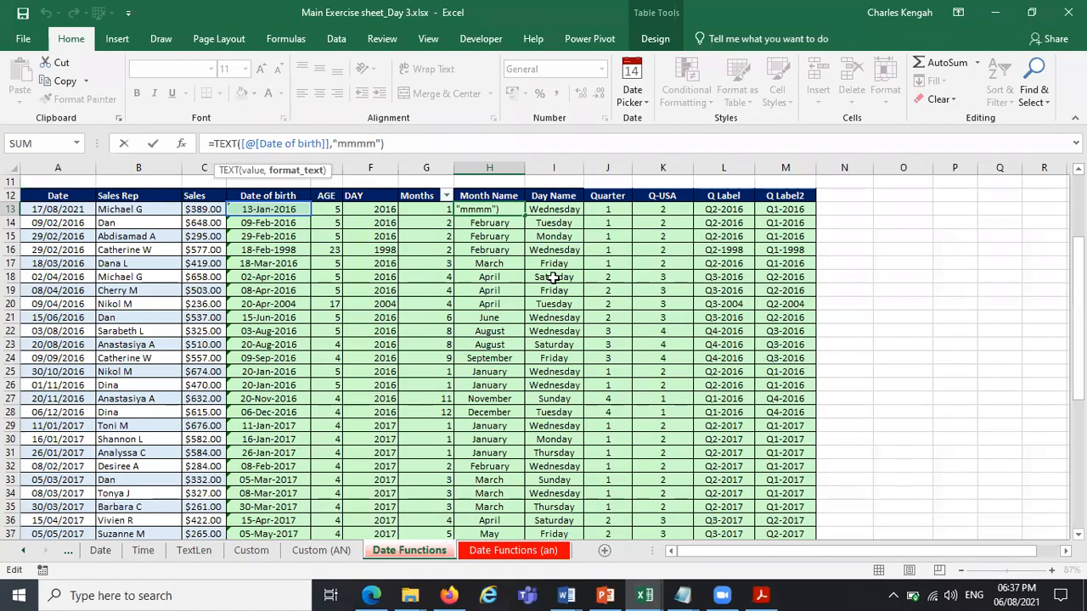
pyautogui.press('BackSpace')
pyautogui.press('Return')
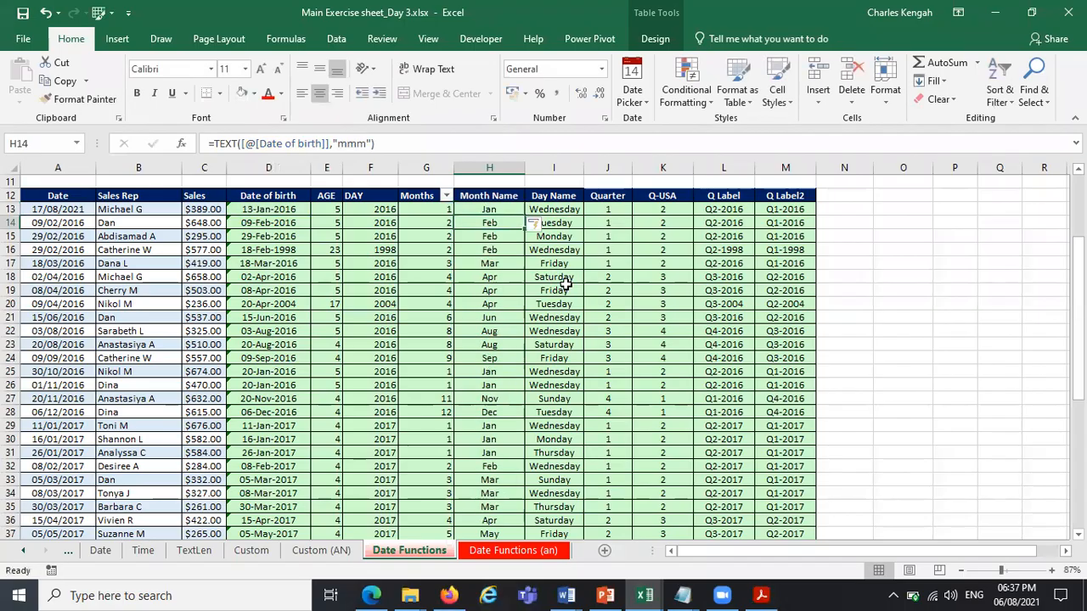
# Shorten the Month Name column's TEXT format to "mm" in H14, then to "m" in H15.
pyautogui.click(359, 143)
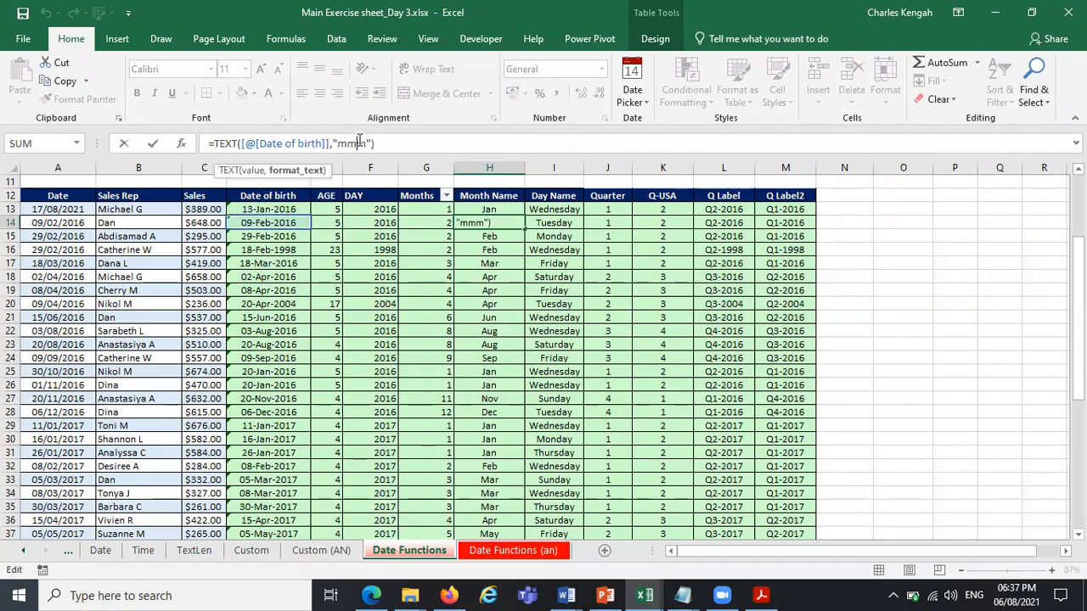
pyautogui.press('BackSpace')
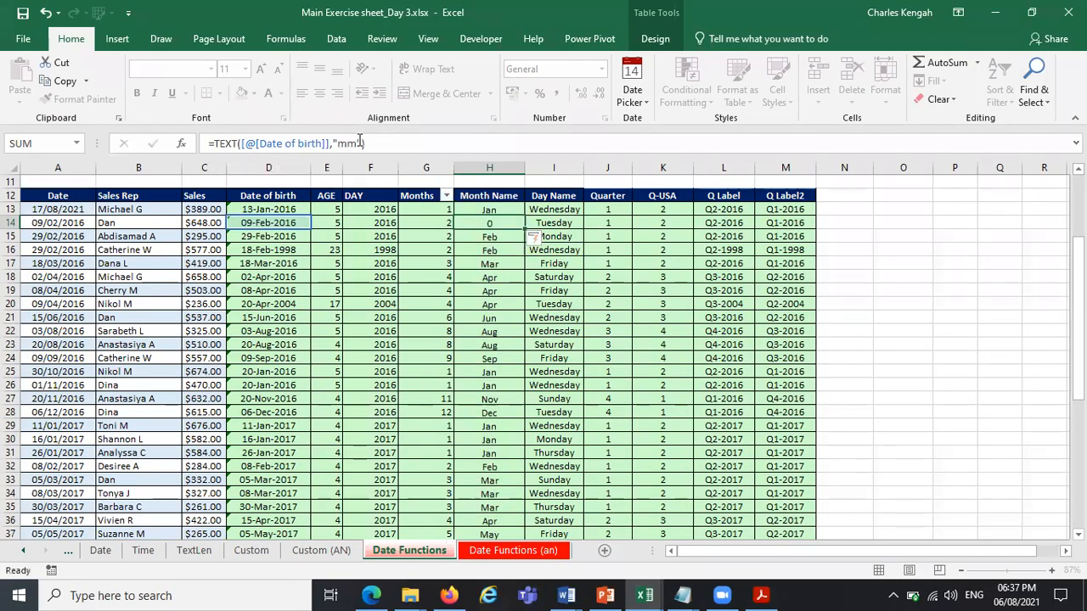
pyautogui.press('Return')
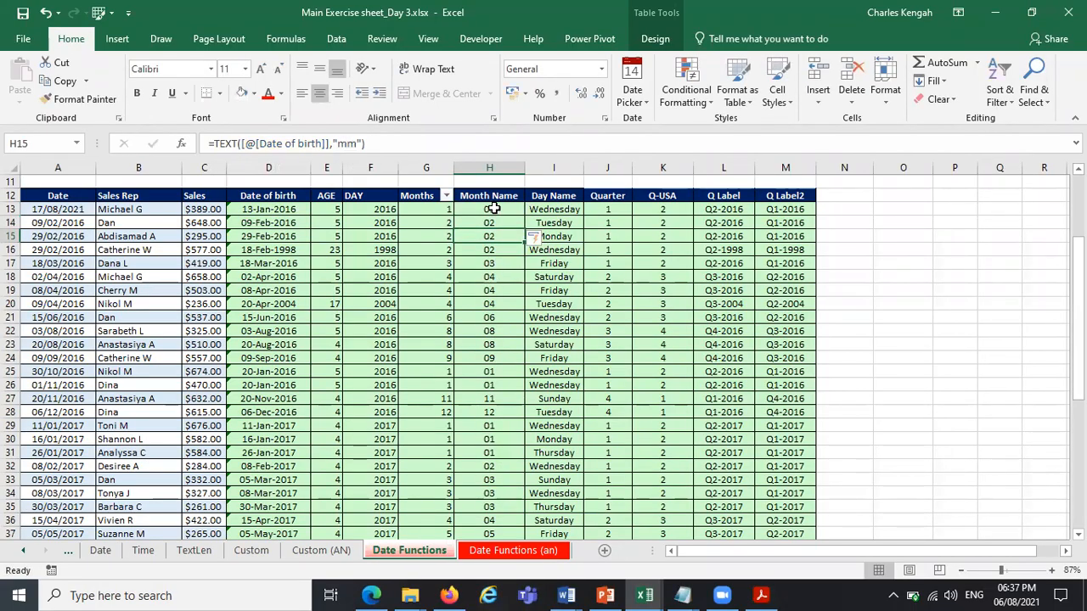
pyautogui.click(347, 144)
pyautogui.press('BackSpace')
pyautogui.press('Return')
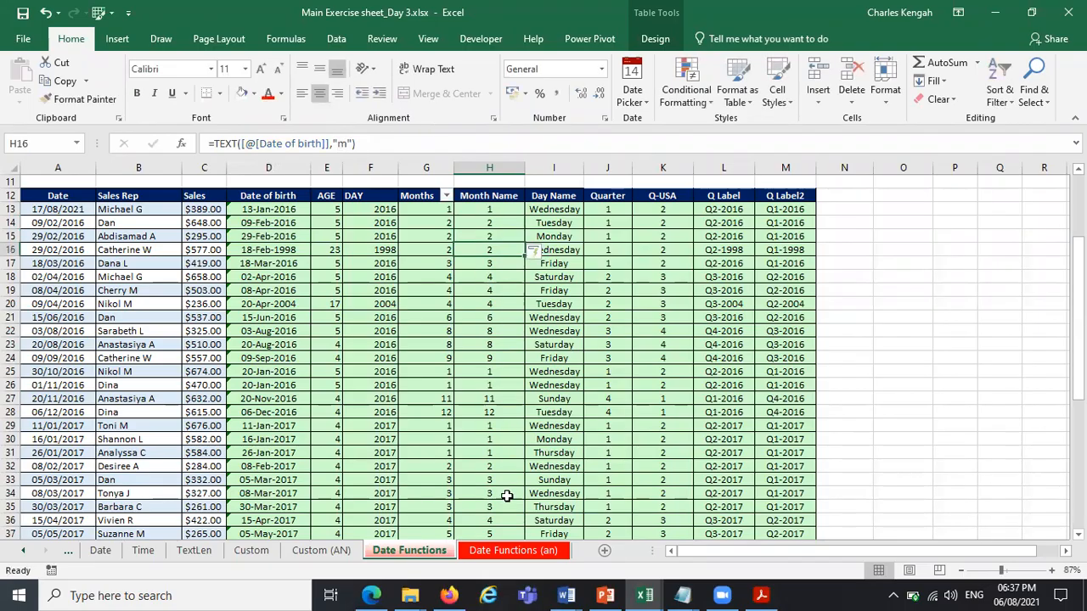
# Extend the TEXT format in H16 to "mMMM" so the Month Name column shows full month names.
pyautogui.click(347, 143)
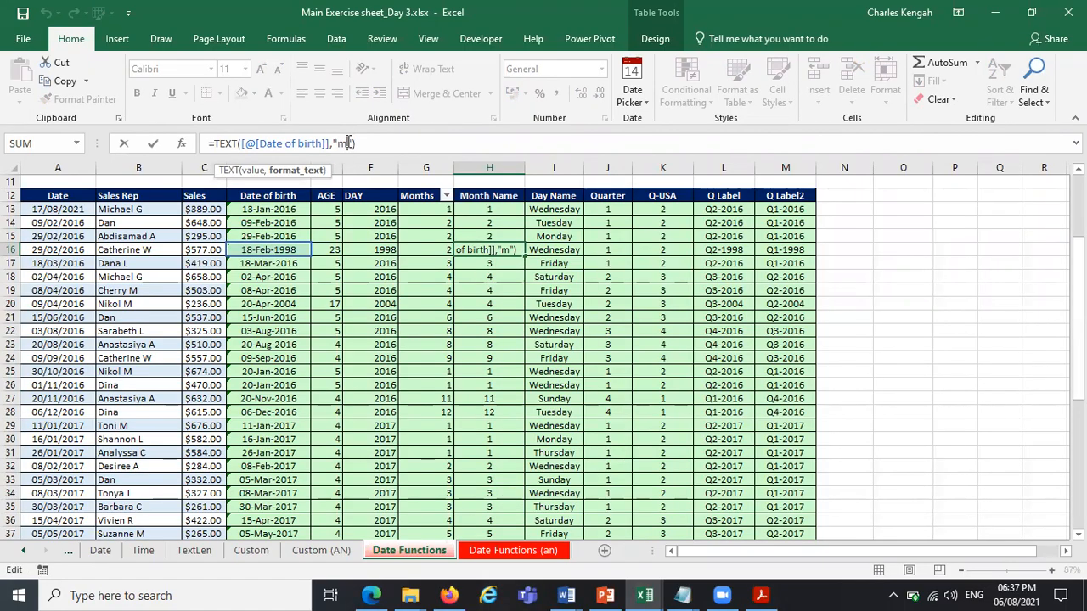
pyautogui.write('M')
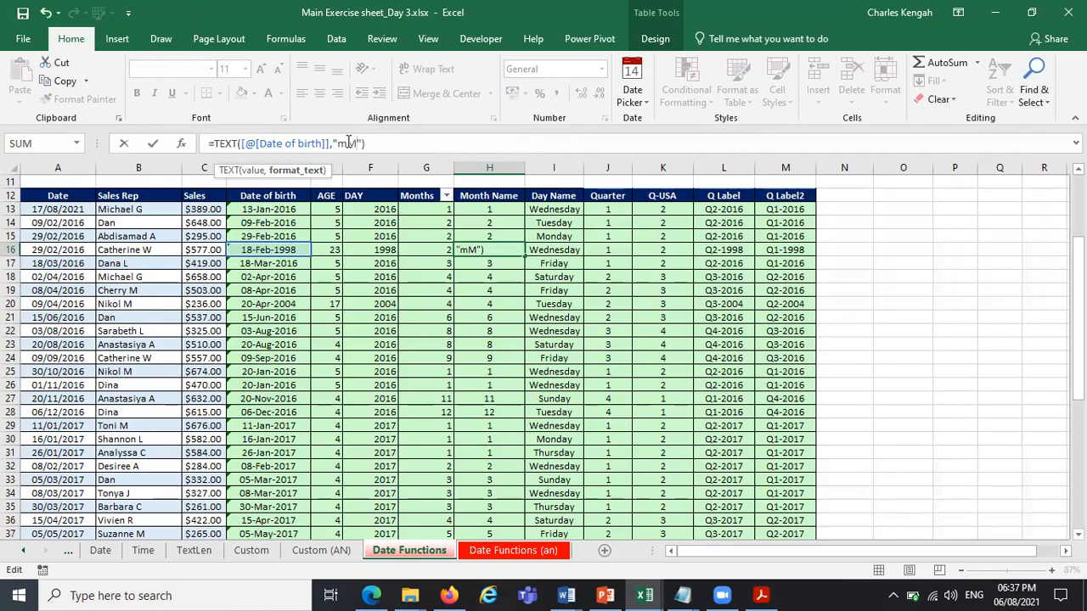
pyautogui.write('M')
pyautogui.write('MM')
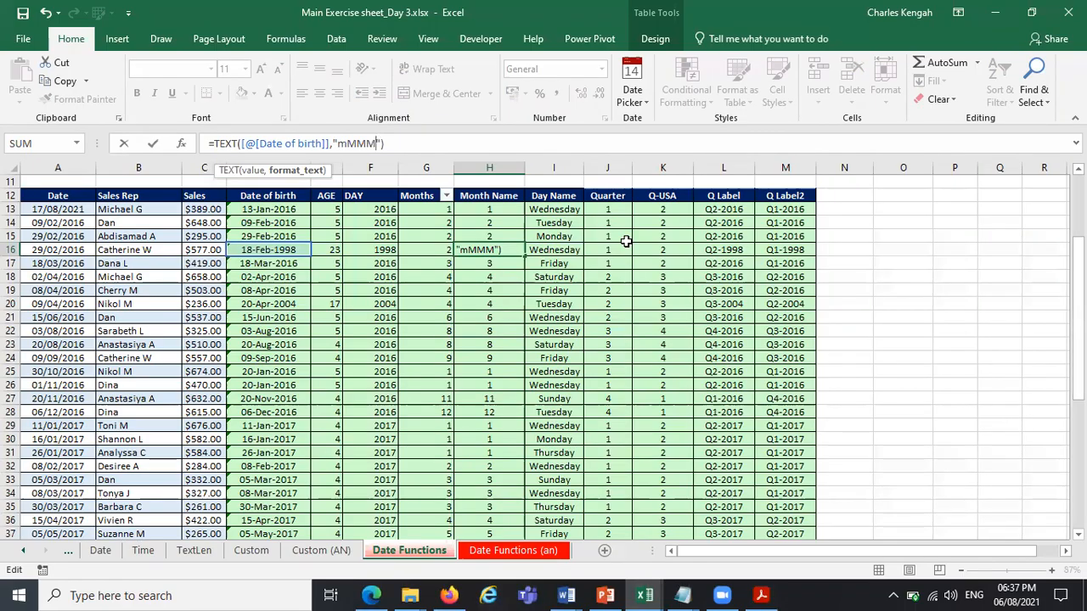
pyautogui.hotkey('ctrl', 'Return')
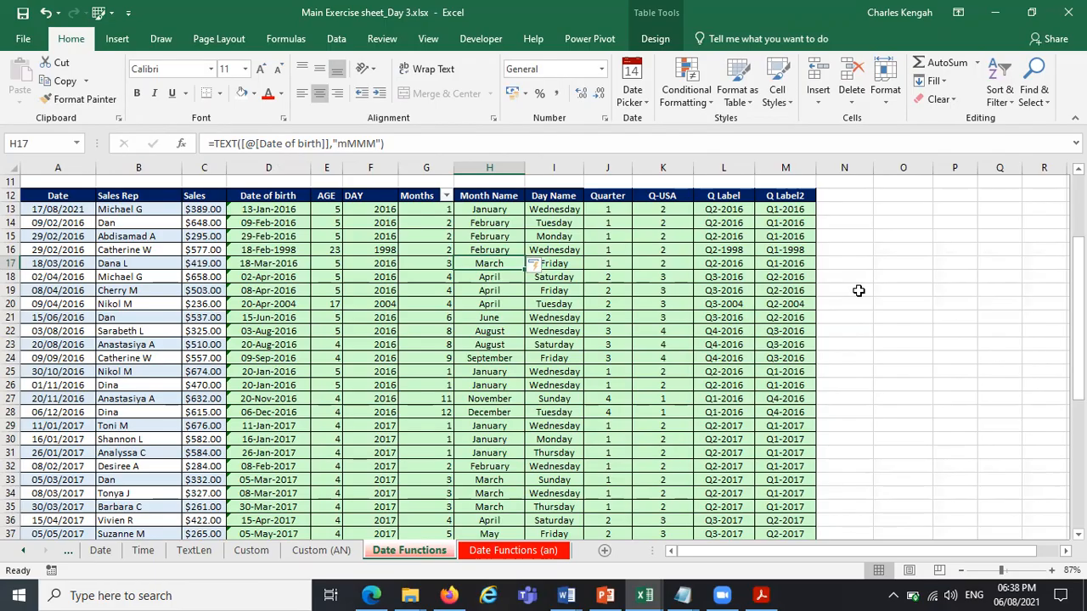
pyautogui.moveTo(140, 211); pyautogui.dragTo(132, 520)
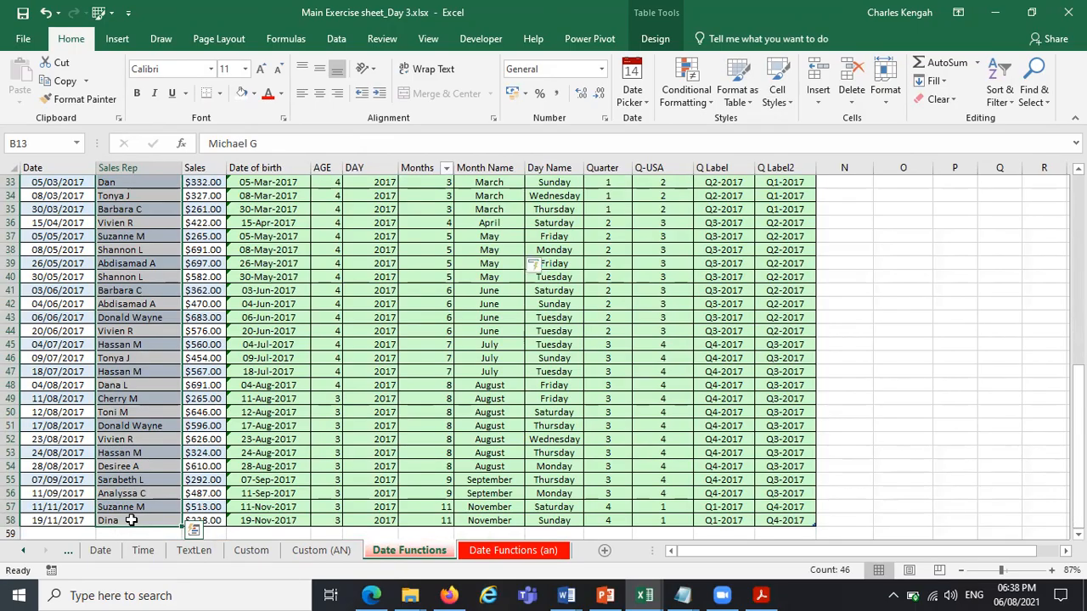
pyautogui.scroll(6, 132, 520)
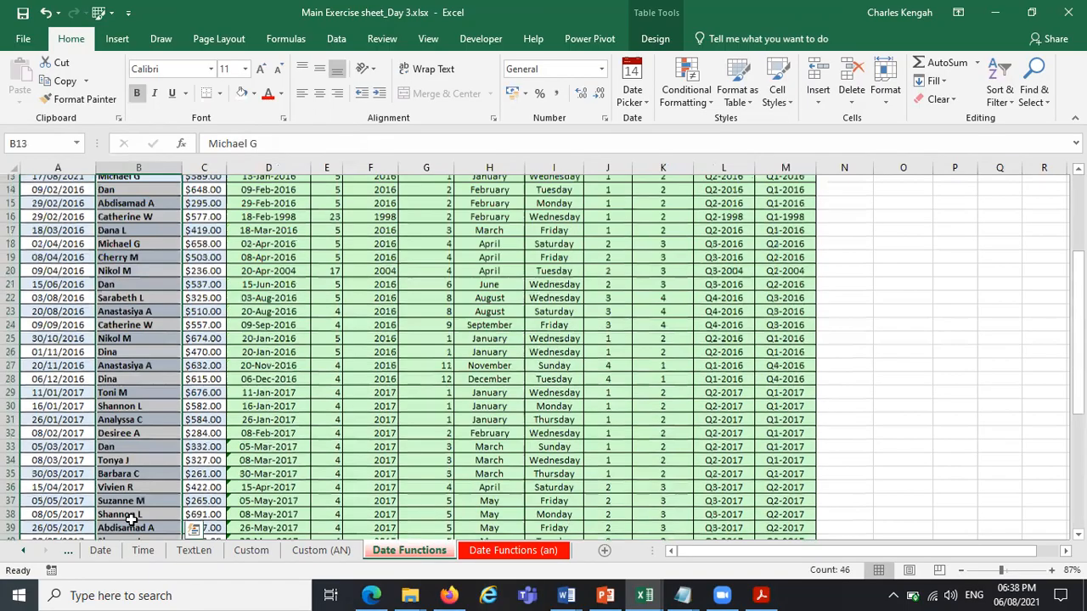
pyautogui.scroll(1, 131, 520)
pyautogui.hotkey('ctrl', 'b')
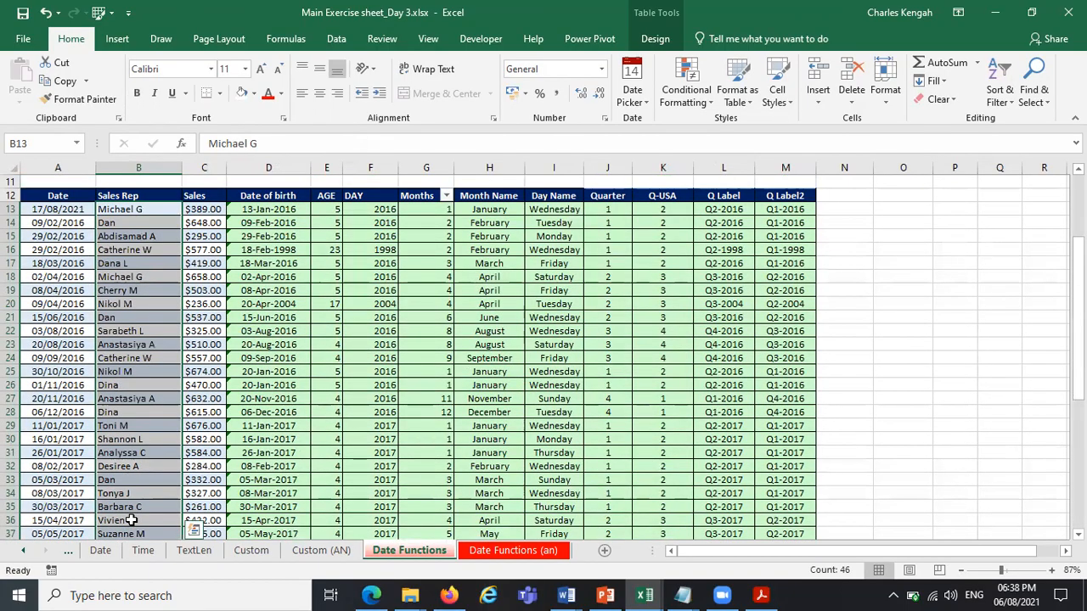
pyautogui.hotkey('ctrl', 'c')
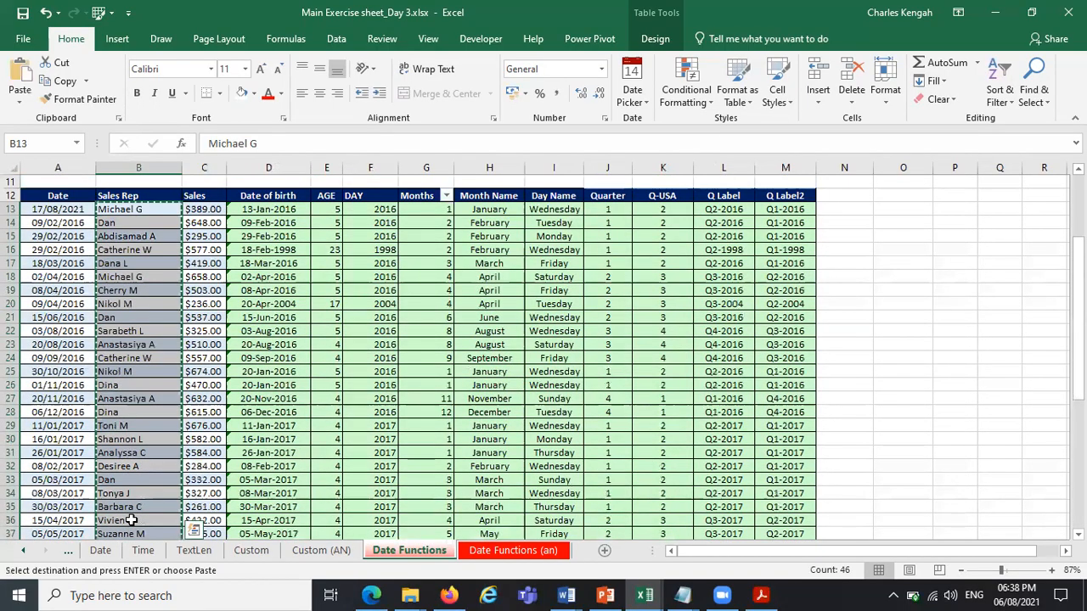
pyautogui.click(566, 595)
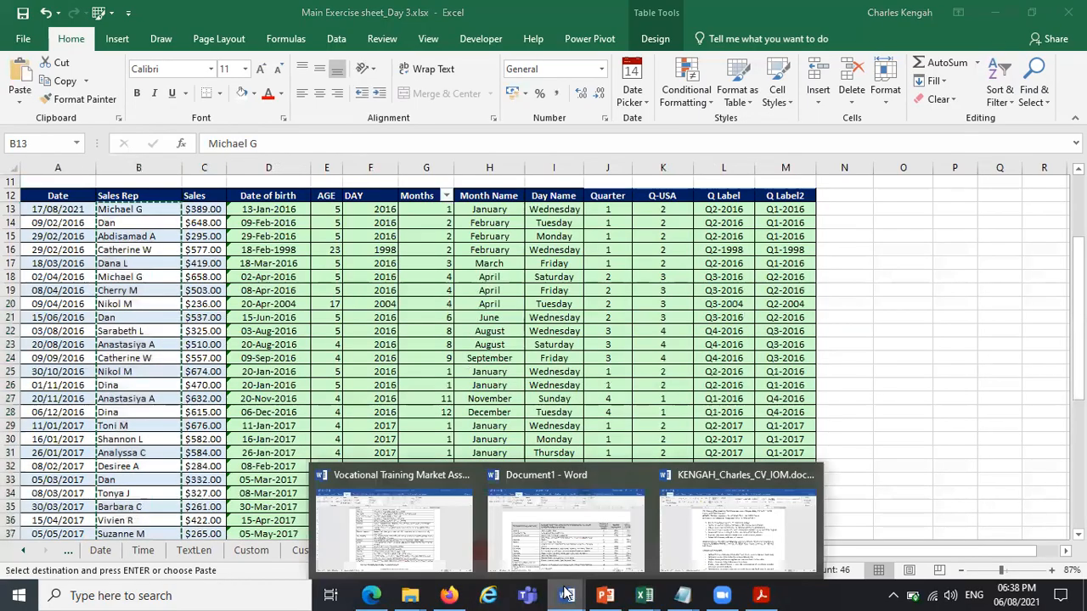
pyautogui.click(913, 394)
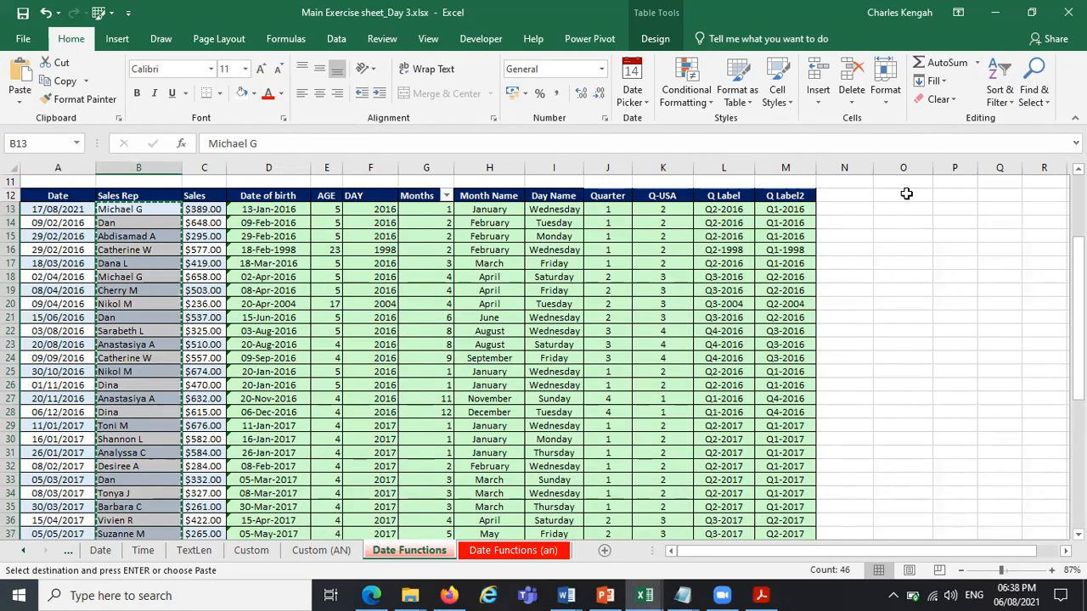
pyautogui.press('Escape')
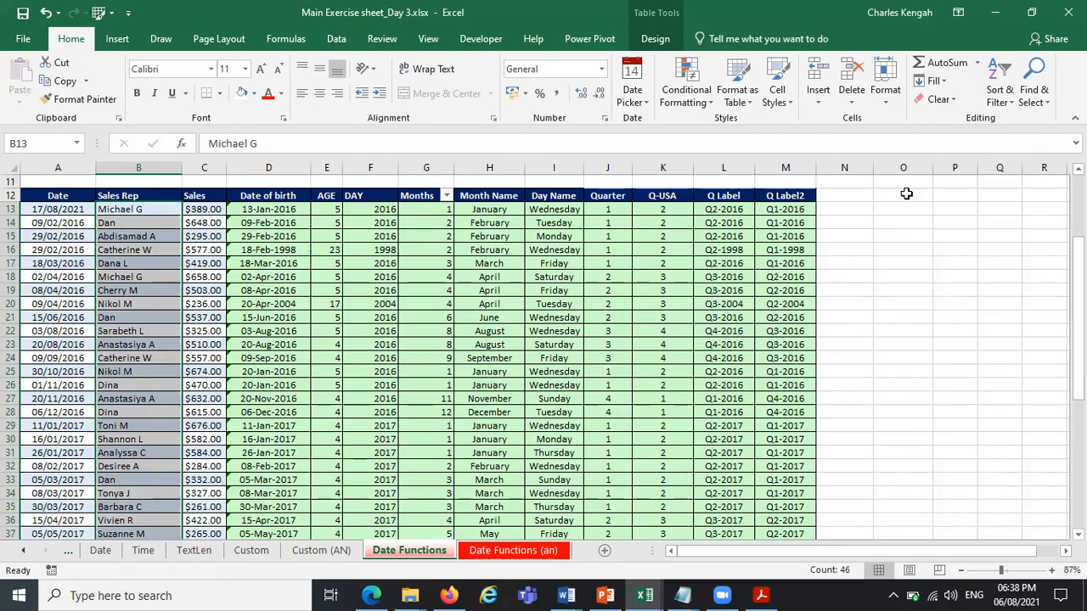
pyautogui.click(853, 299)
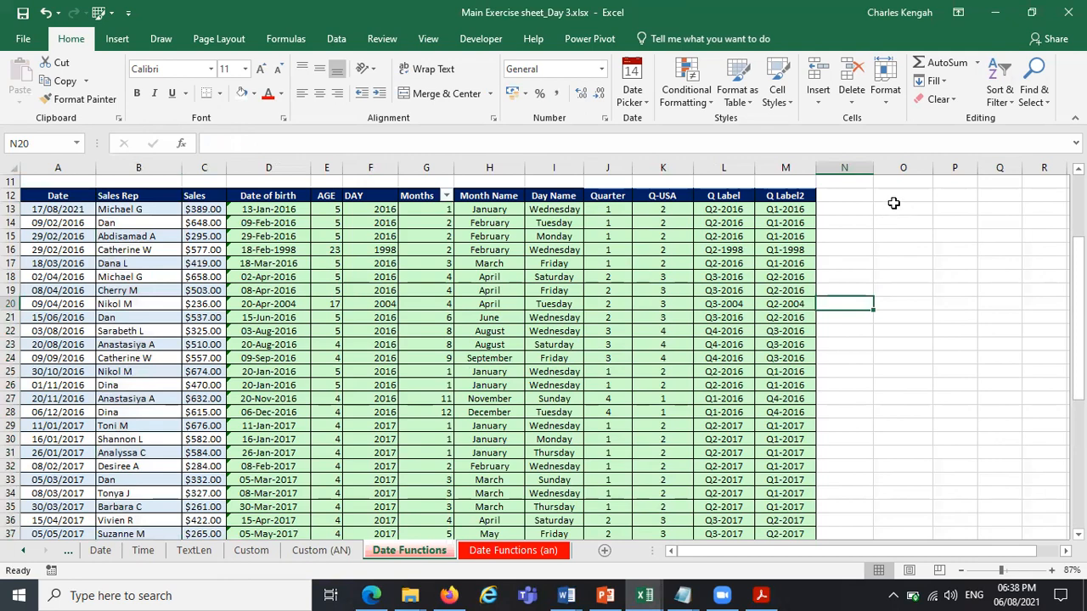
# Enter a surname preceded by a few leading spaces in cell O13.
pyautogui.click(892, 207)
pyautogui.doubleClick(895, 208)
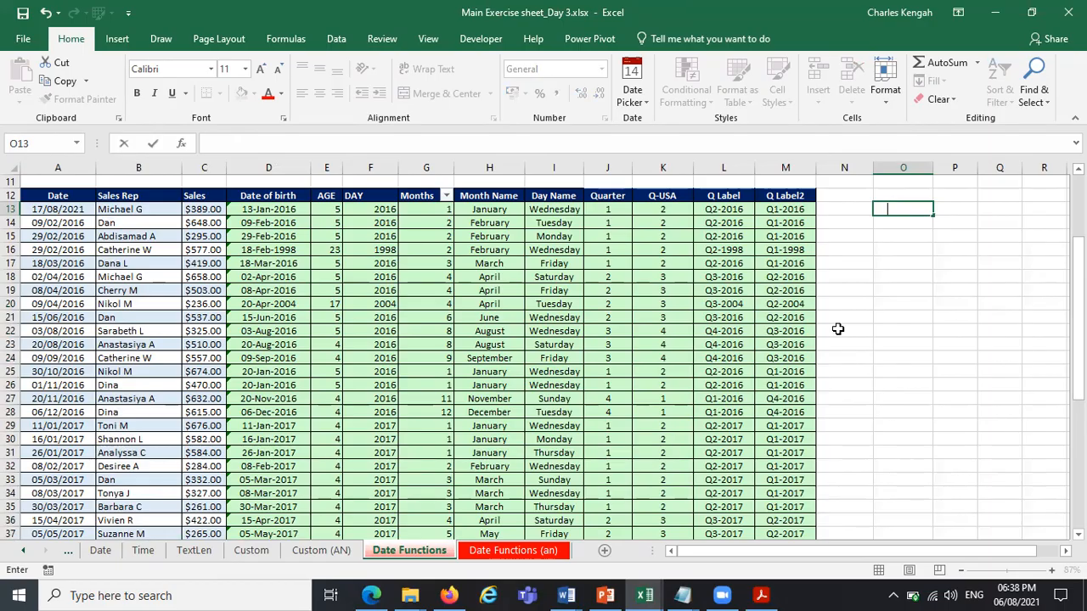
pyautogui.write('/WRI')
pyautogui.press('capslock')
pyautogui.write('g')
pyautogui.press('BackSpace')
pyautogui.press('BackSpace')
pyautogui.press('BackSpace')
pyautogui.press('BackSpace')
pyautogui.press('BackSpace')
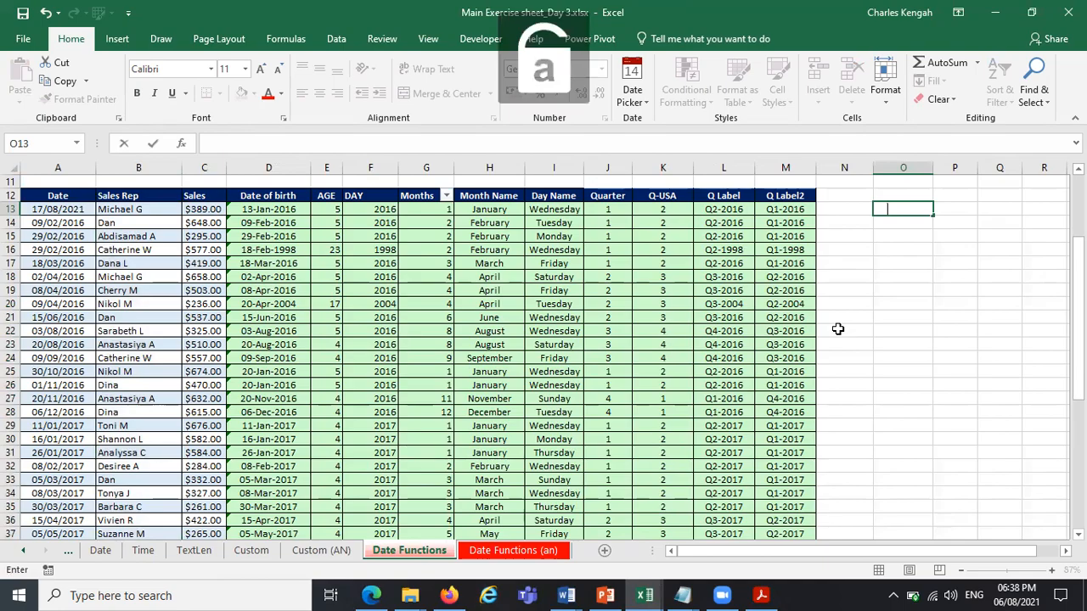
pyautogui.write('a')
pyautogui.press('BackSpace')
pyautogui.write('Kengah')
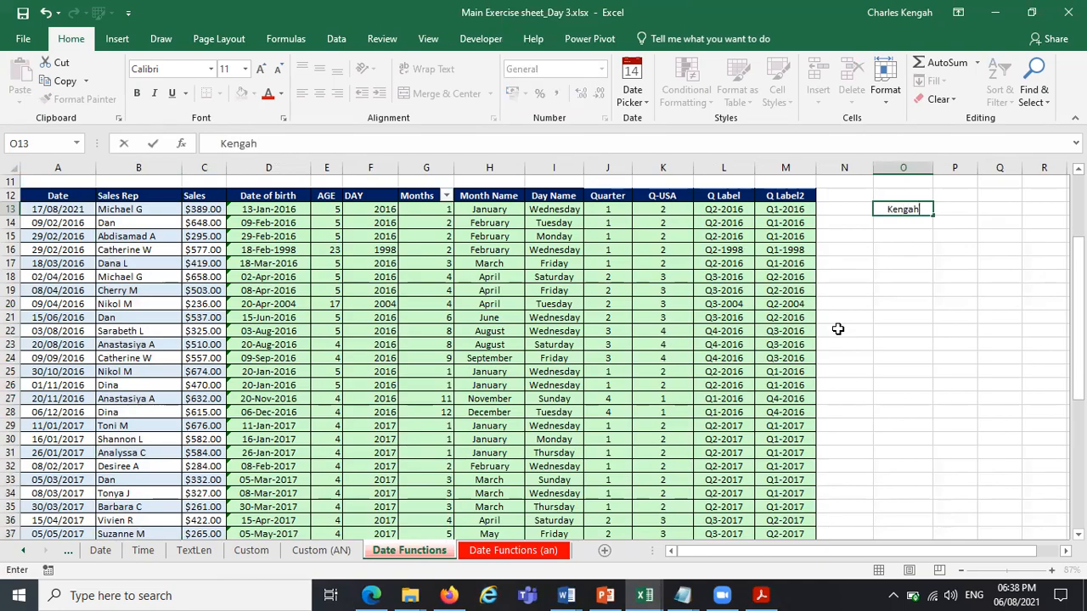
pyautogui.press('Return')
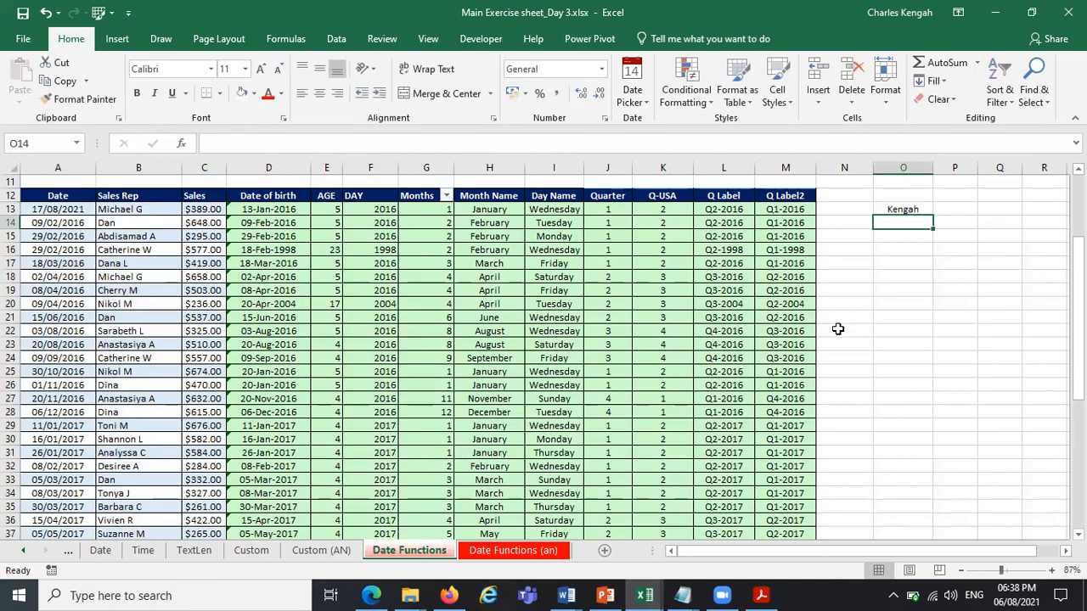
# Enter a first name without leading spaces in O14 and another preceded by a long run of spaces in O15.
pyautogui.write('Kg')
pyautogui.press('BackSpace')
pyautogui.press('BackSpace')
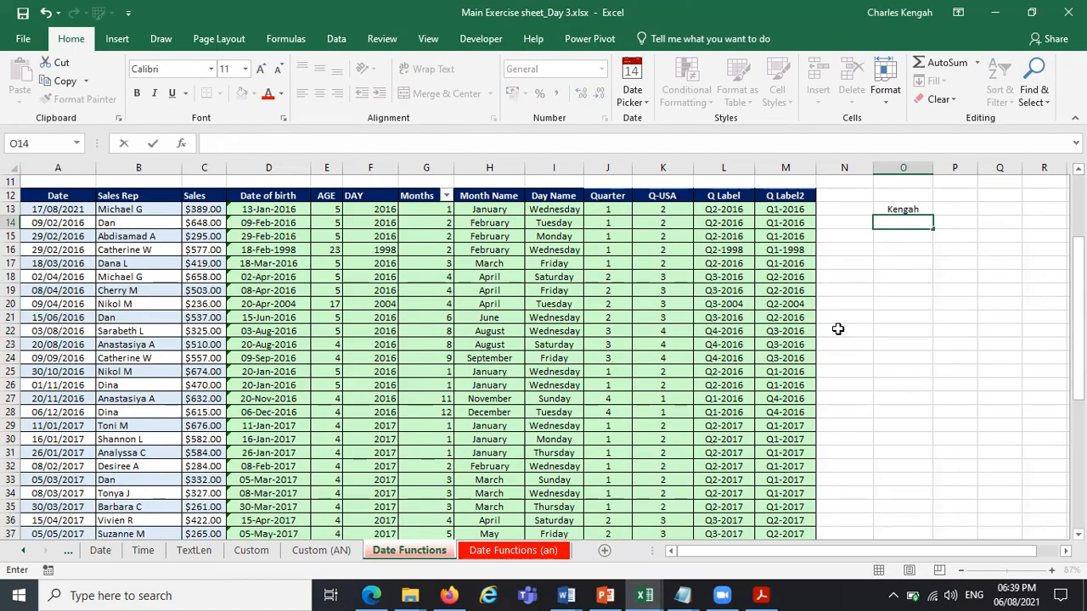
pyautogui.write('Charles')
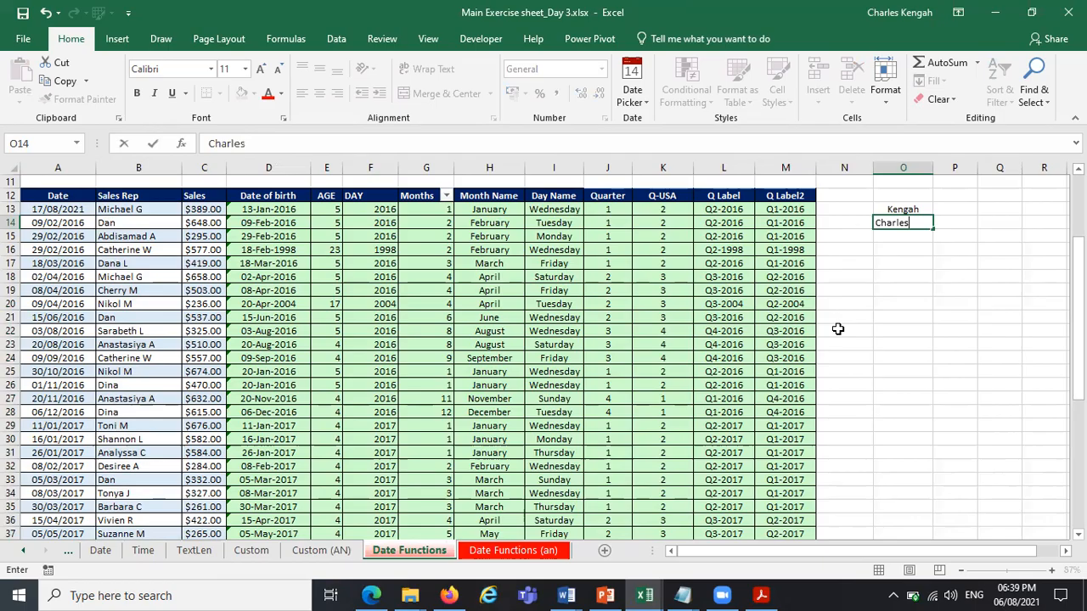
pyautogui.press('Return')
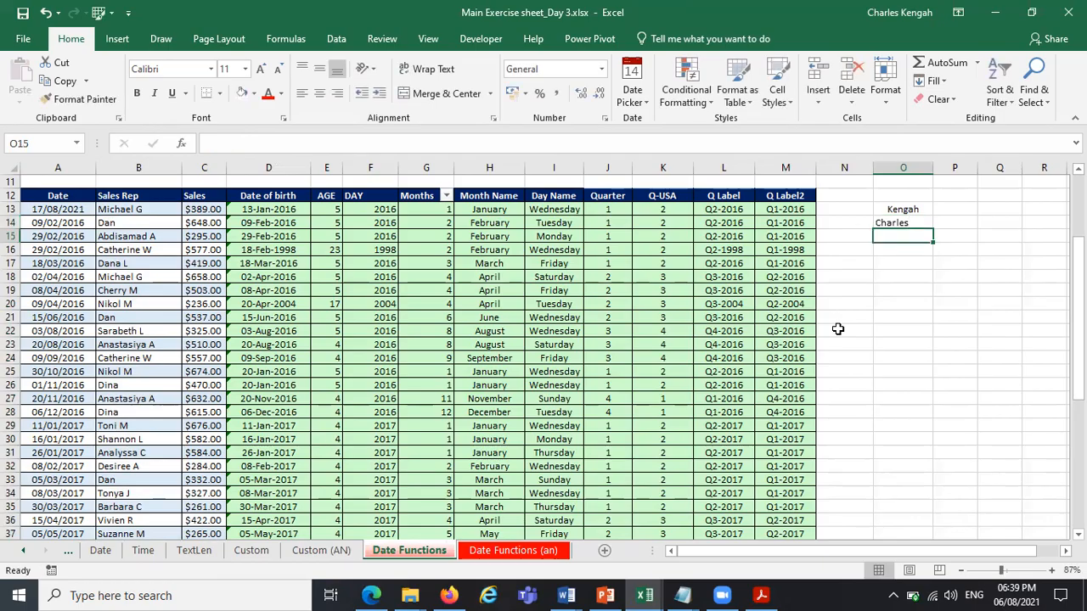
pyautogui.click(560, 141)
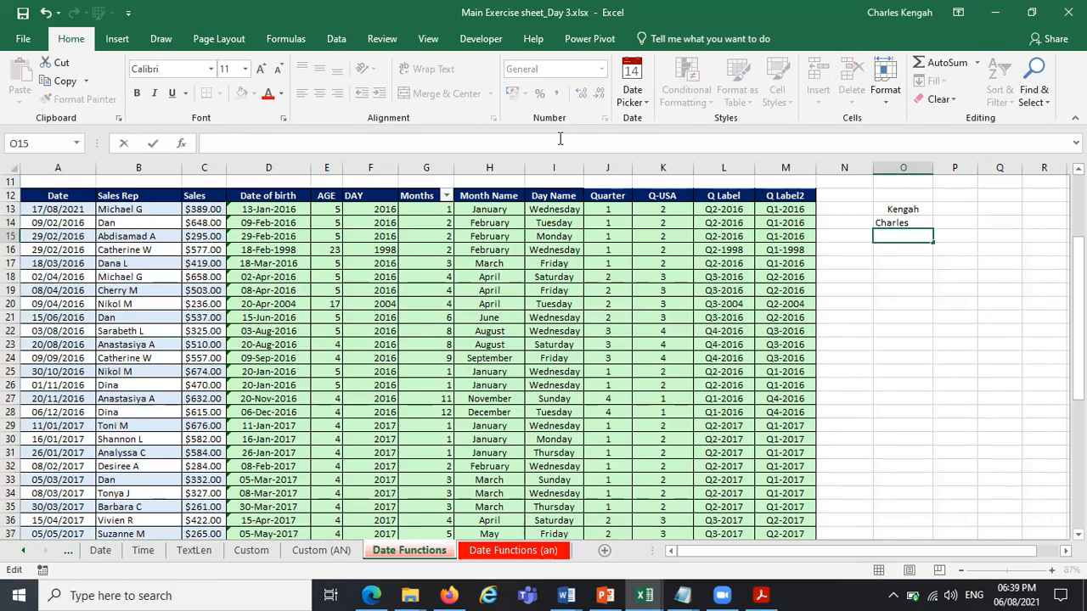
pyautogui.write('Alfred')
pyautogui.press('Return')
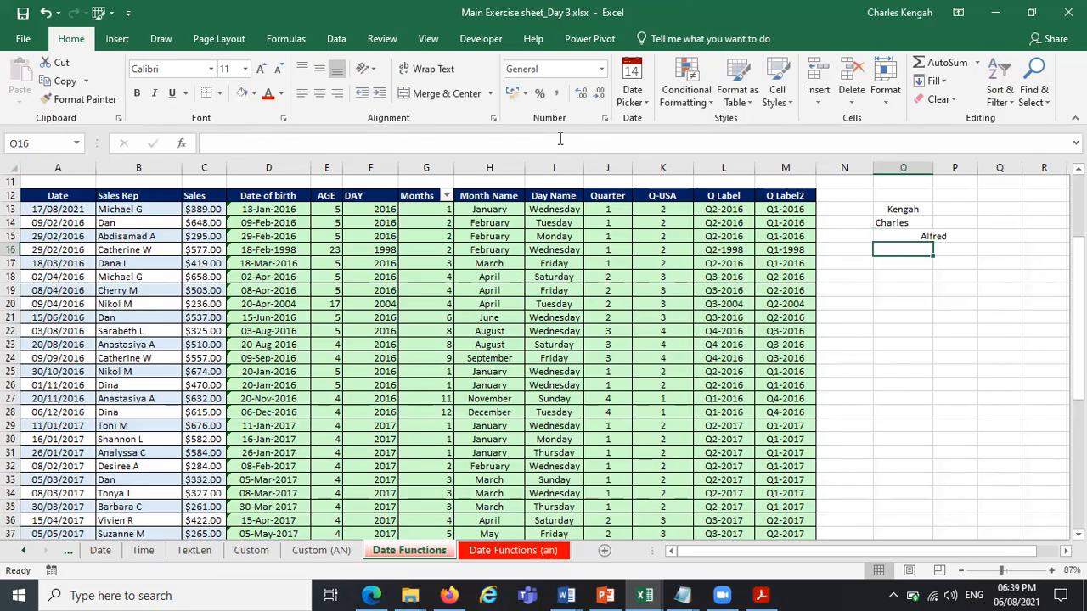
# Widen column O, try centre and right alignment on O13:O23, and finish with left alignment.
pyautogui.moveTo(933, 167); pyautogui.dragTo(966, 170)
pyautogui.moveTo(934, 211); pyautogui.dragTo(939, 369)
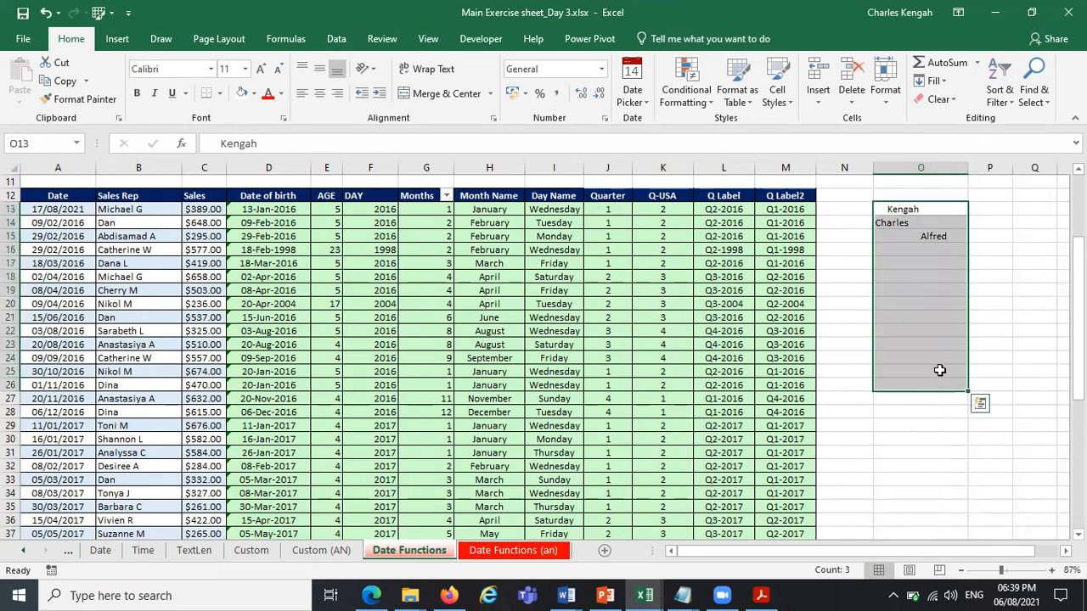
pyautogui.moveTo(938, 229); pyautogui.dragTo(917, 350)
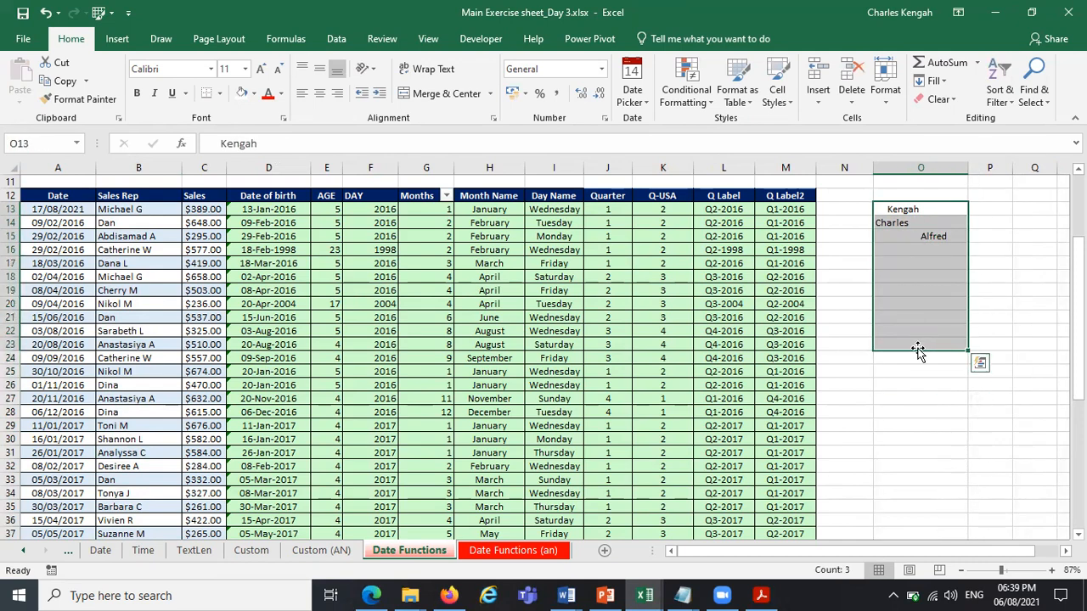
pyautogui.click(337, 94)
pyautogui.click(319, 94)
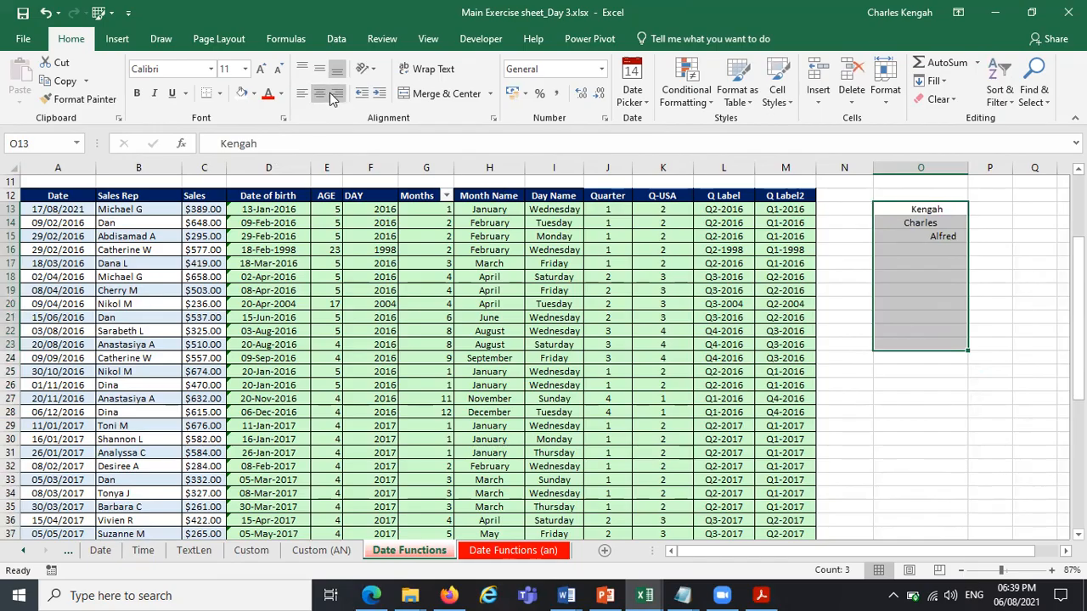
pyautogui.click(337, 93)
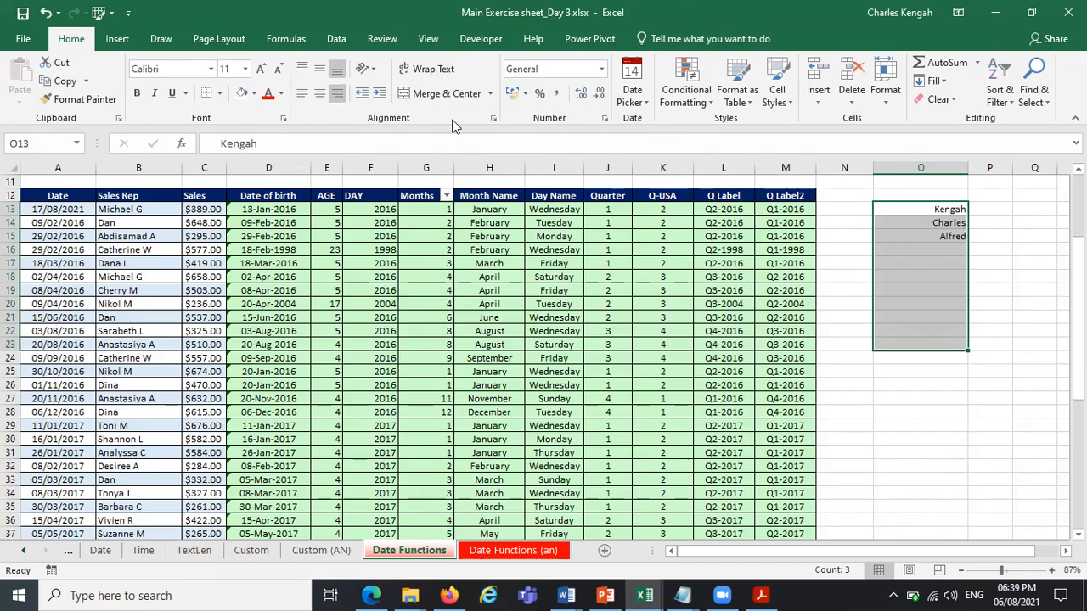
pyautogui.click(301, 98)
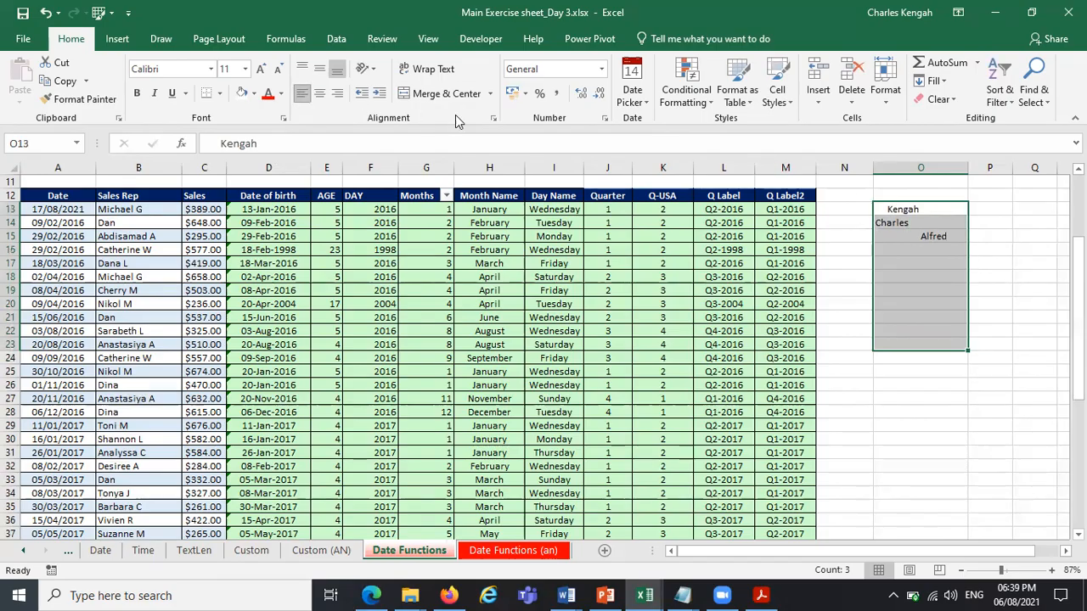
# Enter a TRIM formula in P13 that strips the extra spaces from the name in O13.
pyautogui.click(918, 235)
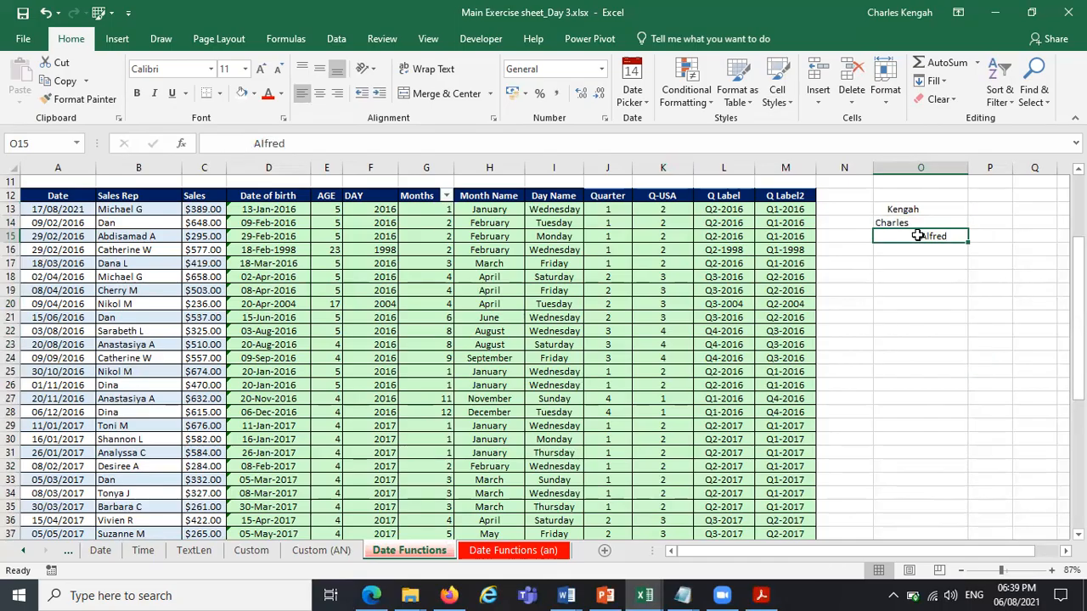
pyautogui.click(906, 223)
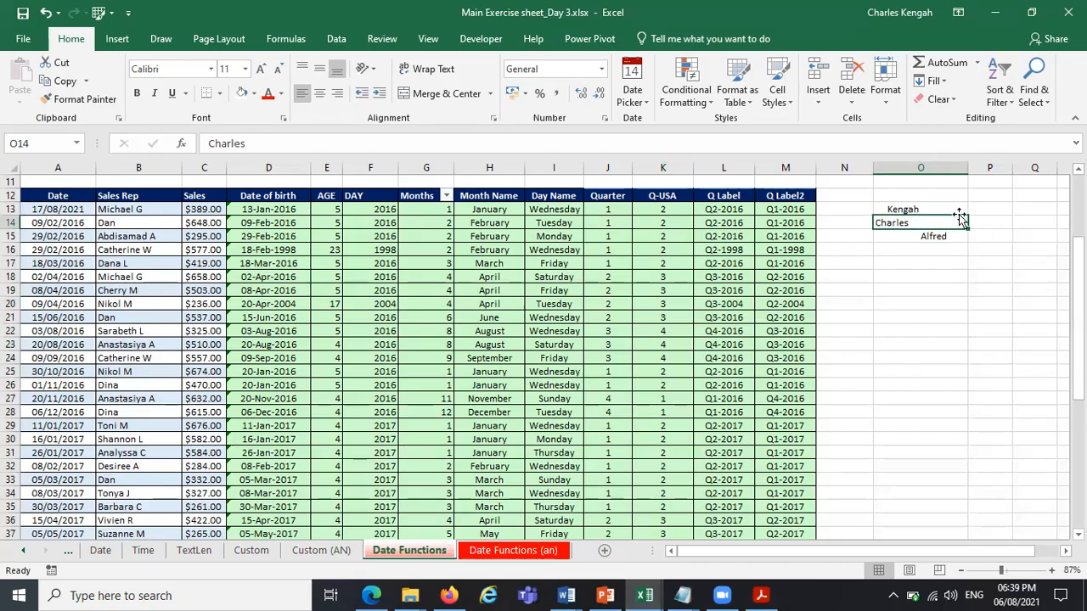
pyautogui.click(902, 210)
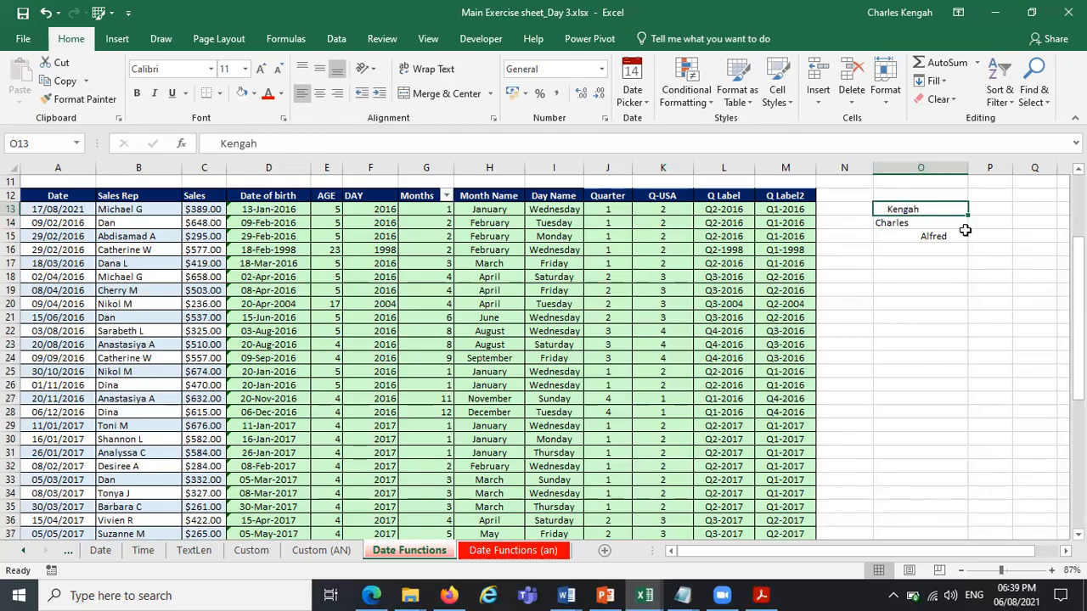
pyautogui.keyDown('shift'); pyautogui.click(938, 238); pyautogui.keyUp('shift')
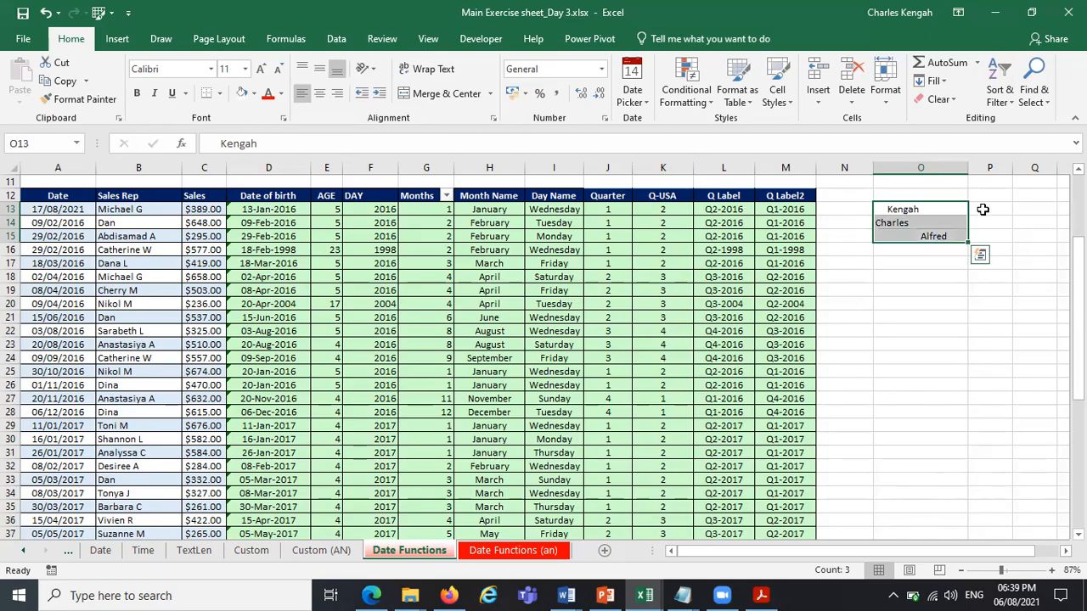
pyautogui.click(982, 209)
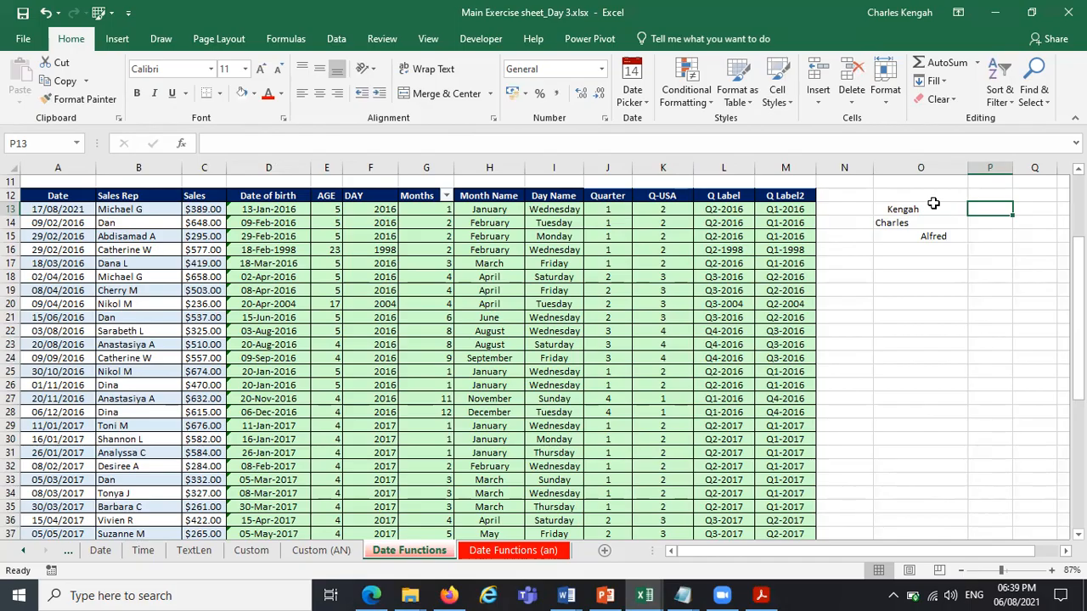
pyautogui.write('=tru')
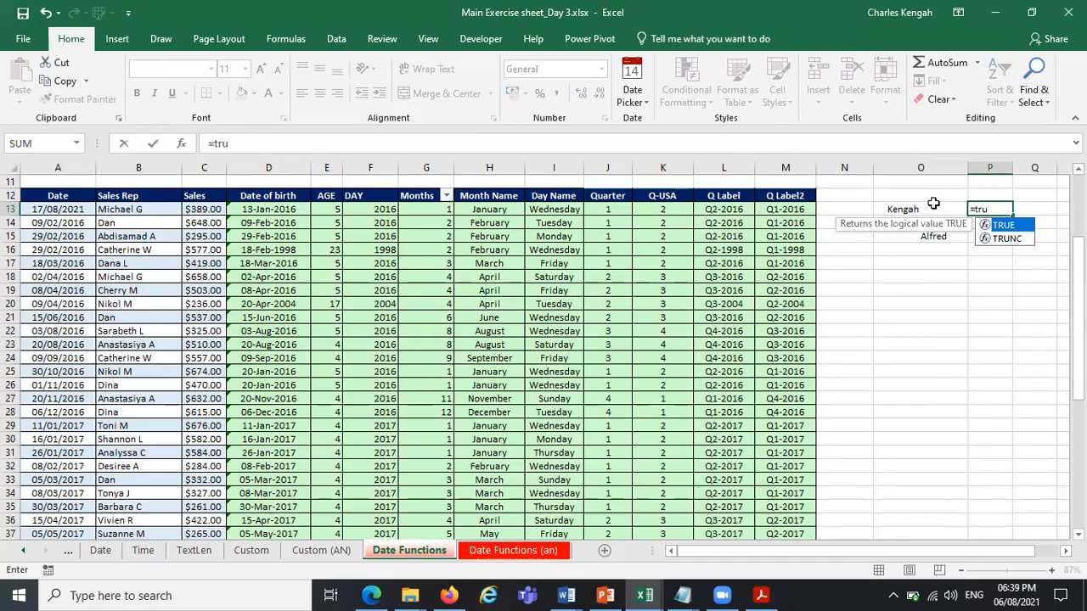
pyautogui.press('BackSpace')
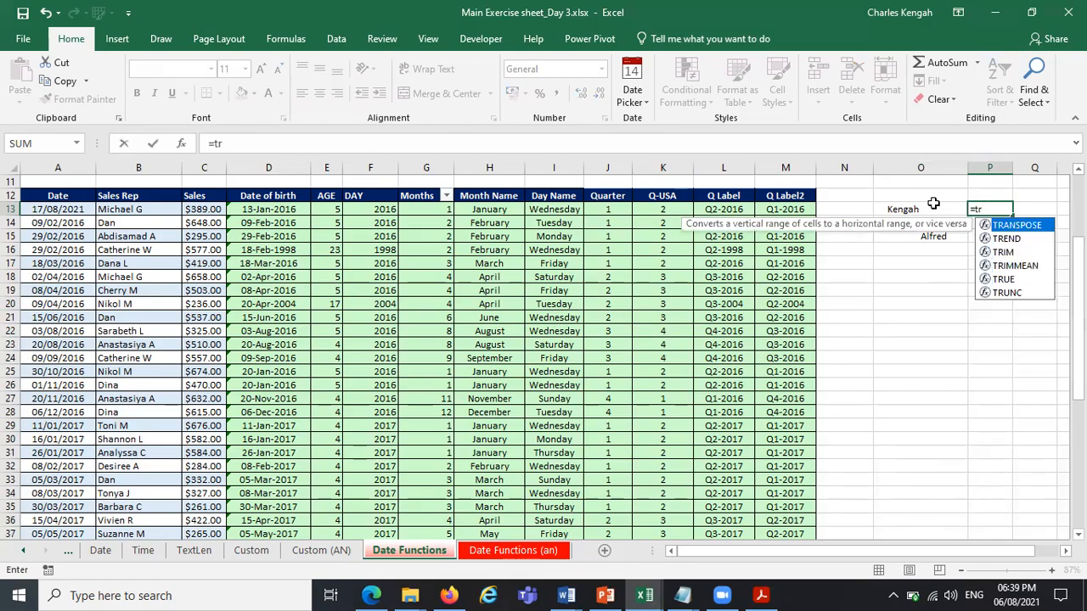
pyautogui.write('im')
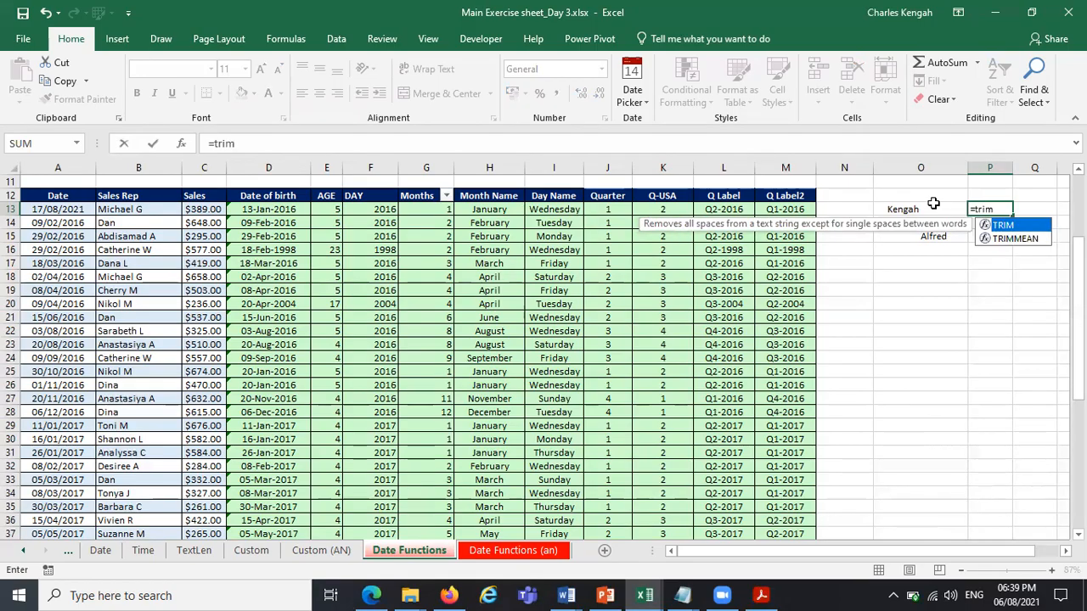
pyautogui.doubleClick(1023, 226)
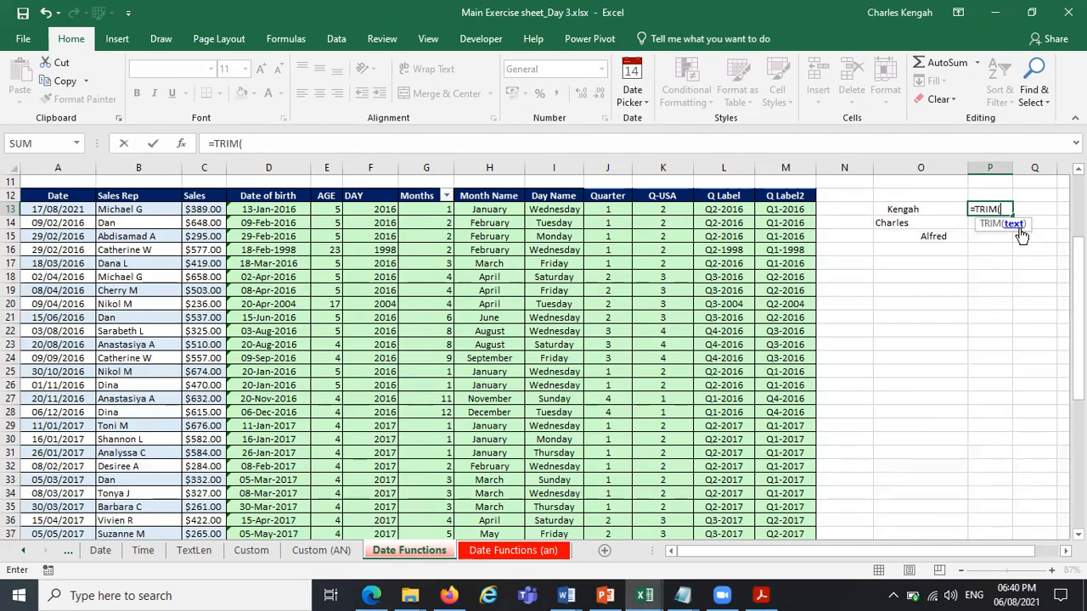
pyautogui.click(932, 211)
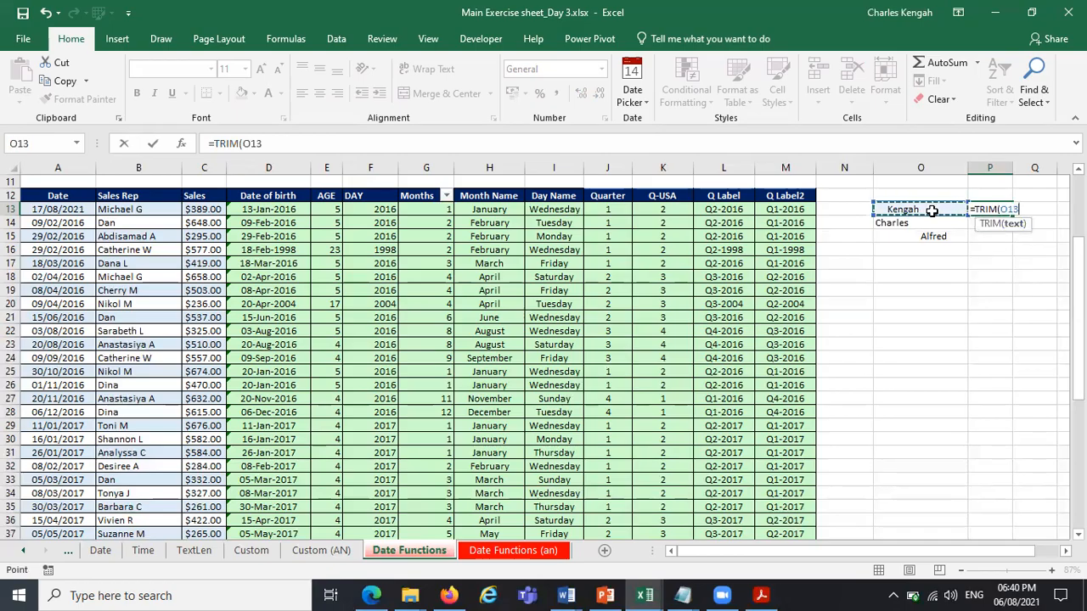
pyautogui.press('Return')
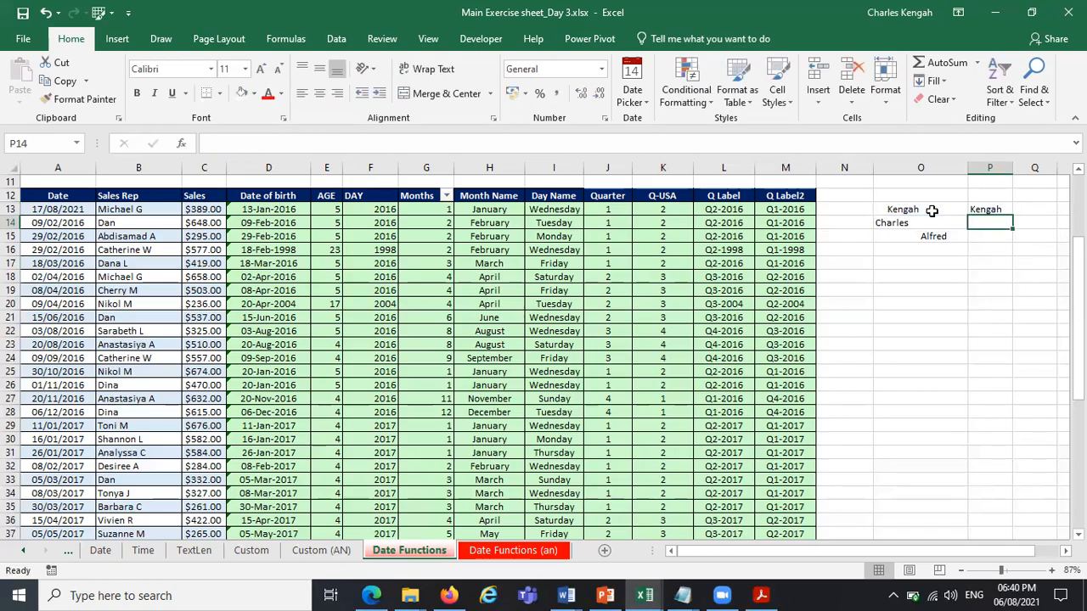
# Fill the TRIM formula from P13 down to P23 and widen column P.
pyautogui.click(1007, 209)
pyautogui.moveTo(1013, 217); pyautogui.dragTo(1016, 347)
pyautogui.moveTo(1012, 167); pyautogui.dragTo(1069, 167)
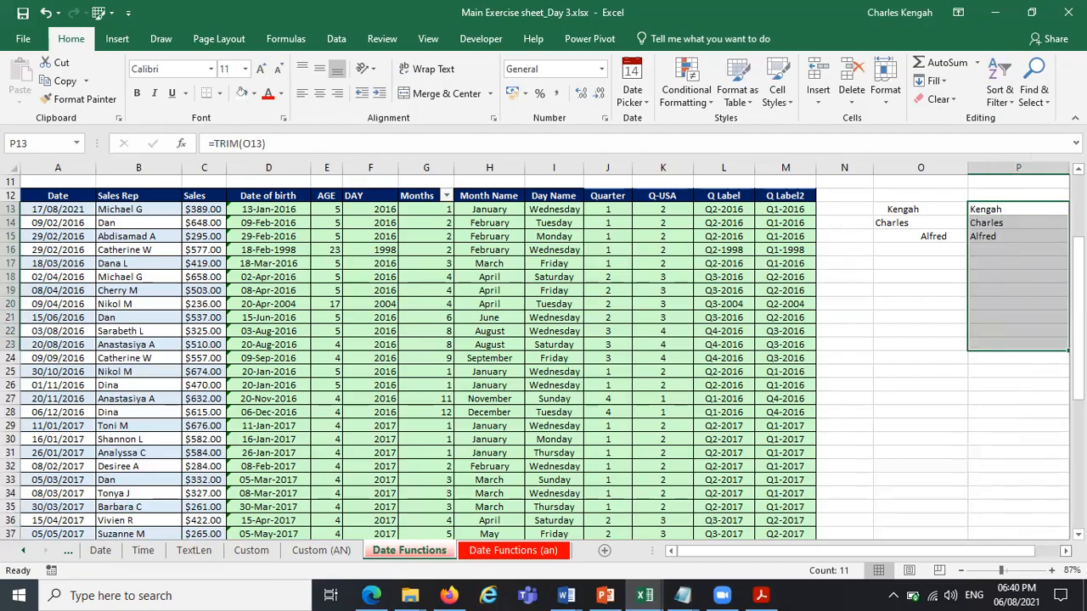
pyautogui.hscroll(2, 885, 263)
pyautogui.hscroll(2, 886, 263)
pyautogui.click(886, 263)
pyautogui.moveTo(795, 209); pyautogui.dragTo(801, 238)
pyautogui.click(921, 273)
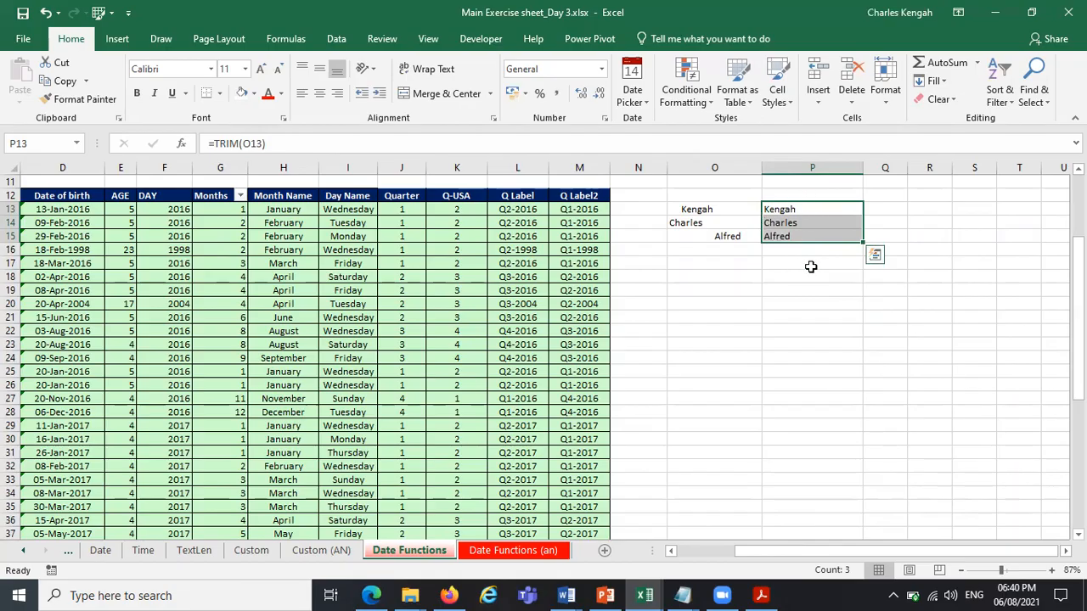
pyautogui.click(936, 277)
pyautogui.click(788, 212)
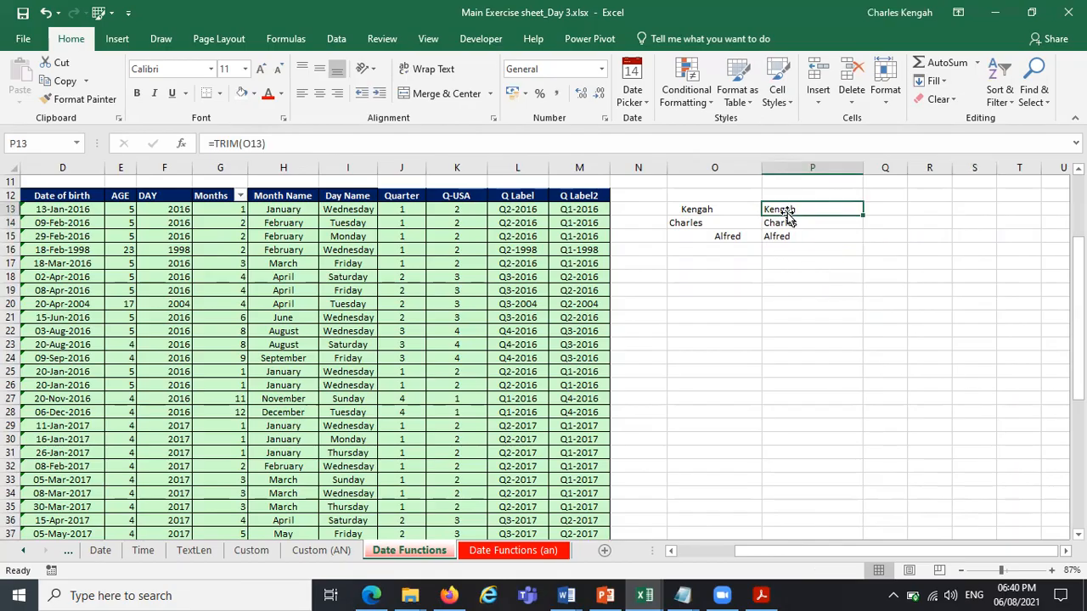
pyautogui.moveTo(794, 209); pyautogui.dragTo(792, 236)
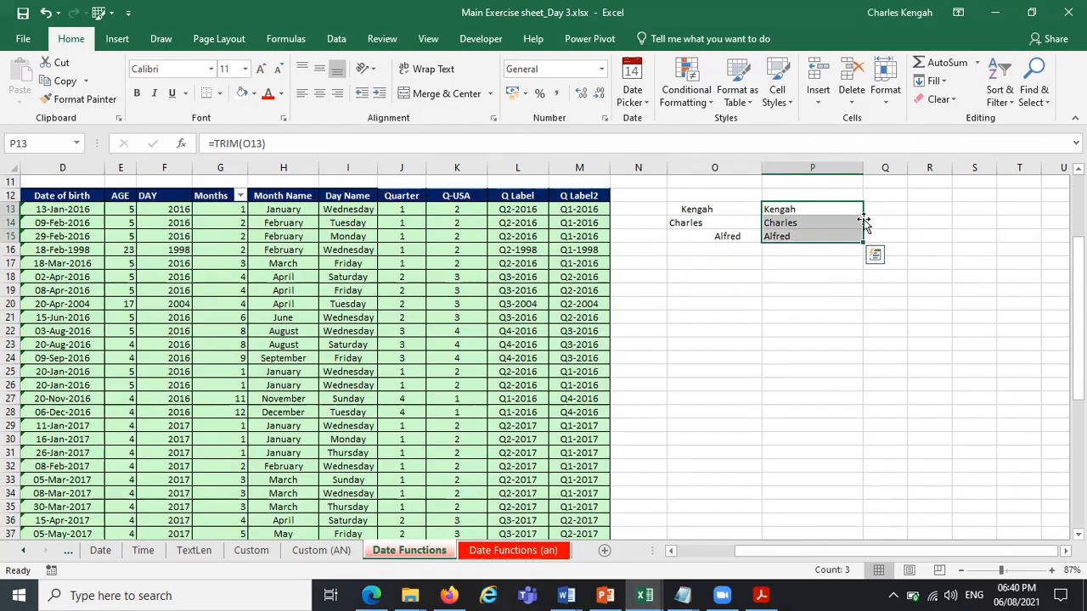
pyautogui.moveTo(862, 222)
pyautogui.mouseDown()
pyautogui.moveTo(883, 225)
pyautogui.moveTo(851, 224)
pyautogui.mouseUp()
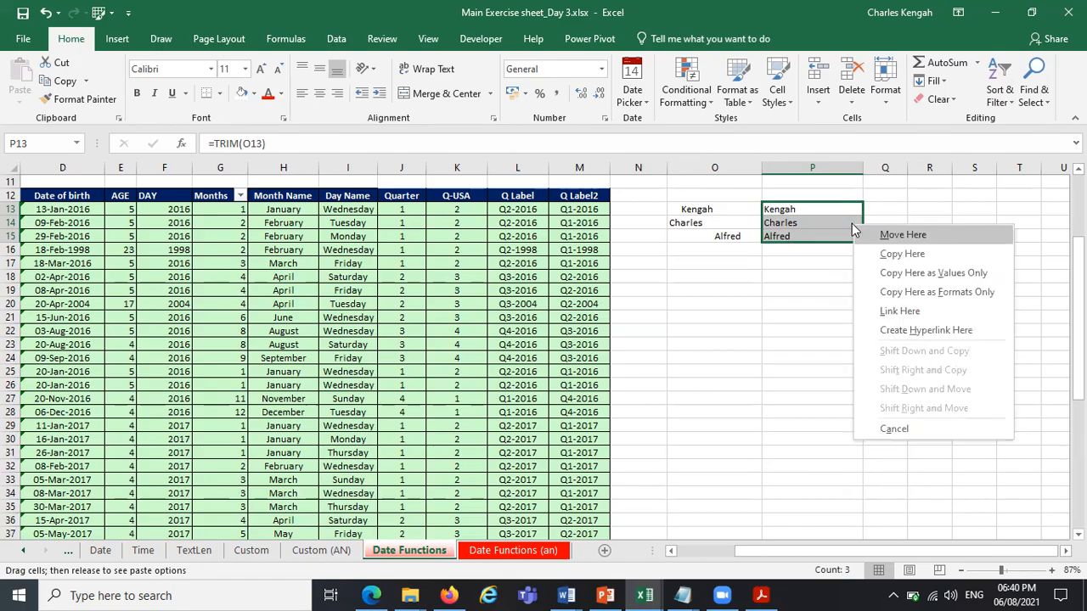
pyautogui.click(801, 289)
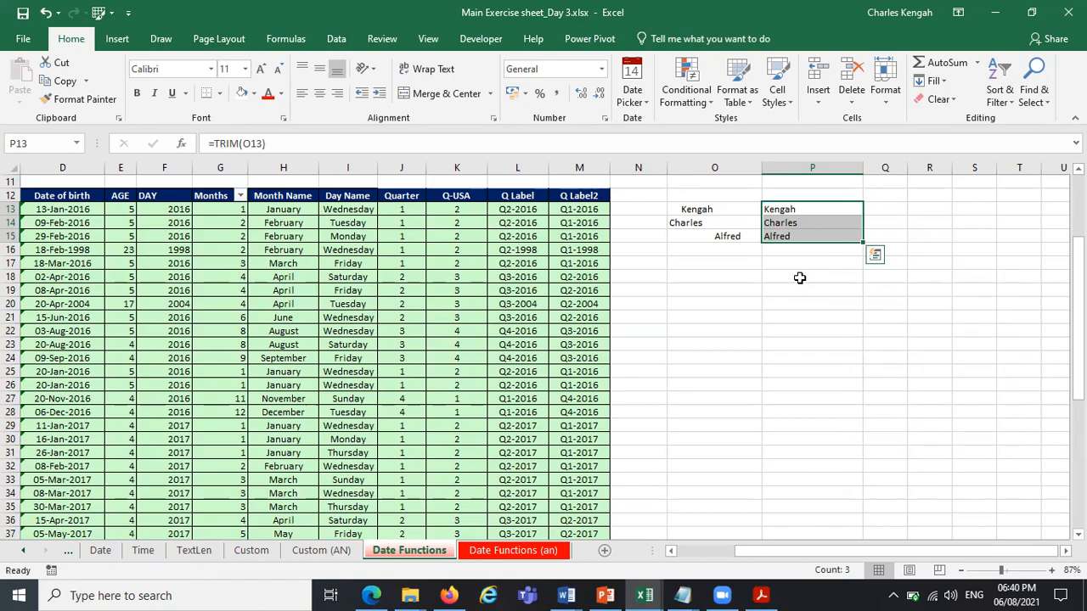
pyautogui.click(837, 326)
pyautogui.moveTo(789, 211); pyautogui.dragTo(790, 236)
pyautogui.click(789, 209)
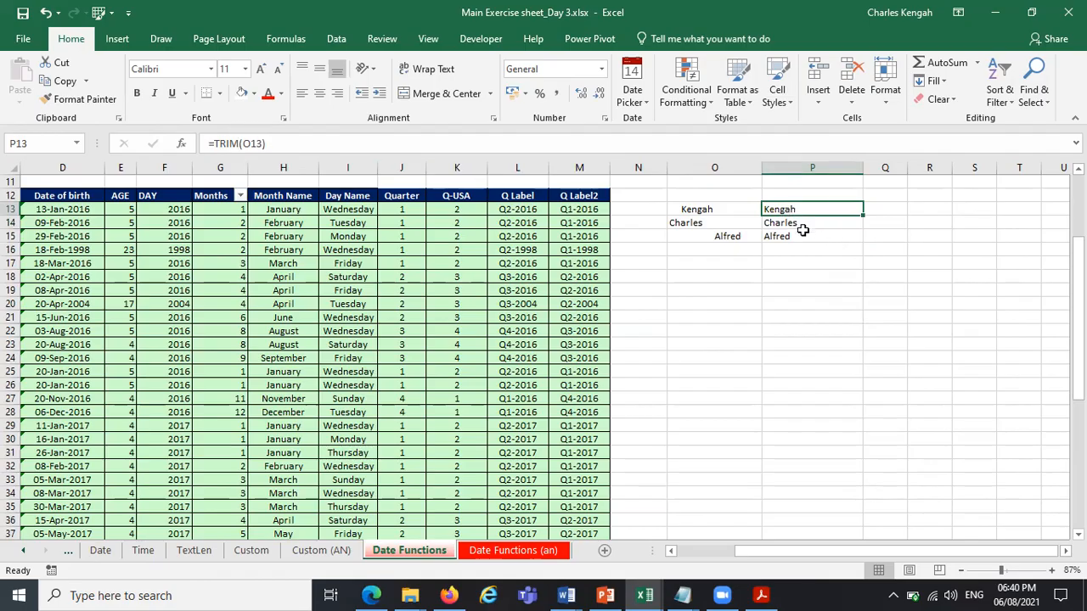
# Replace the TRIM formulas in P13:P15 with their results by copying the range onto itself as values only.
pyautogui.moveTo(816, 208); pyautogui.dragTo(813, 245)
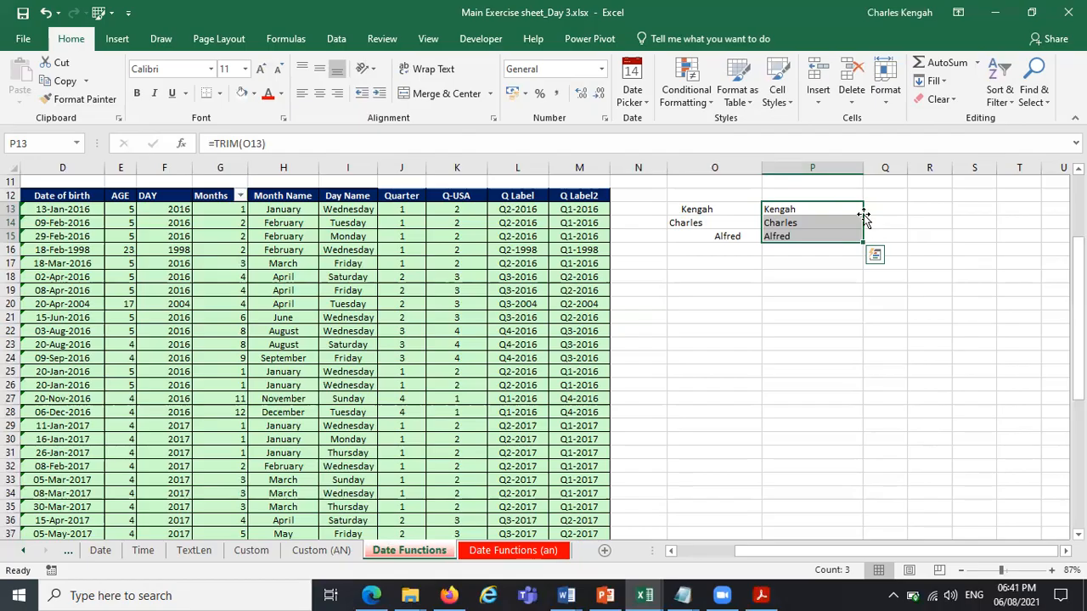
pyautogui.moveTo(864, 216)
pyautogui.mouseDown()
pyautogui.moveTo(884, 217)
pyautogui.moveTo(827, 216)
pyautogui.moveTo(875, 209)
pyautogui.mouseUp()
pyautogui.moveTo(887, 205); pyautogui.dragTo(856, 214)
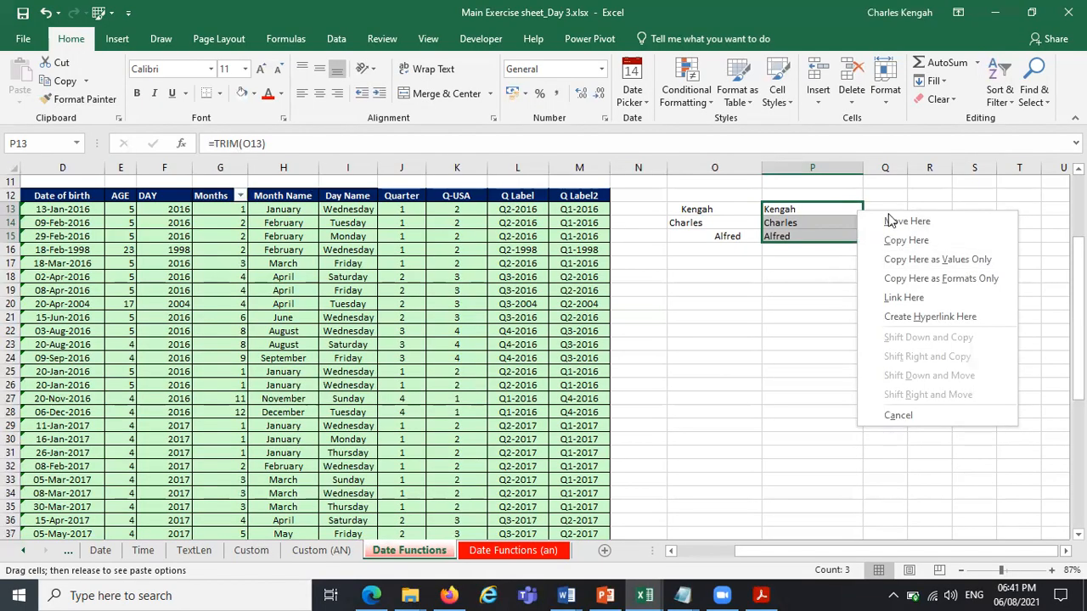
pyautogui.click(927, 260)
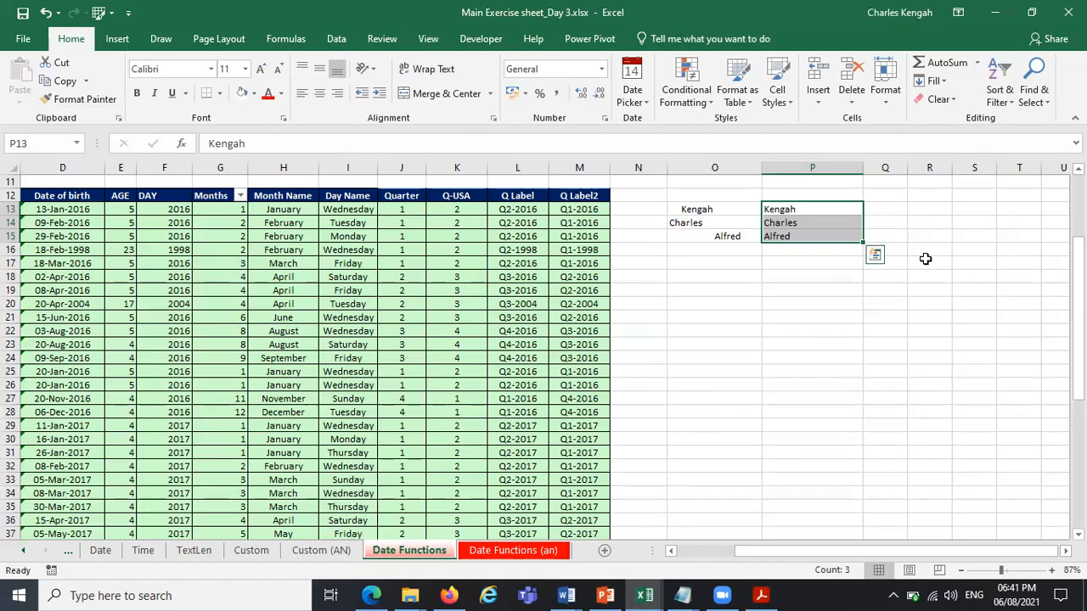
# Inspect cells P13 to P15 to check that they hold plain values instead of TRIM formulas.
pyautogui.click(790, 211)
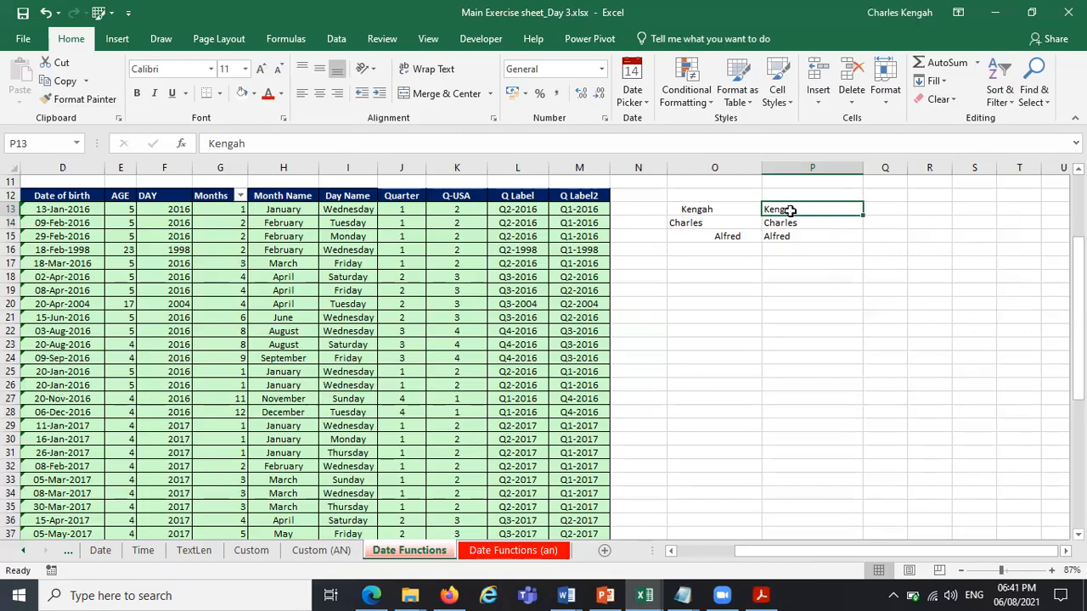
pyautogui.press('Down')
pyautogui.press('Down')
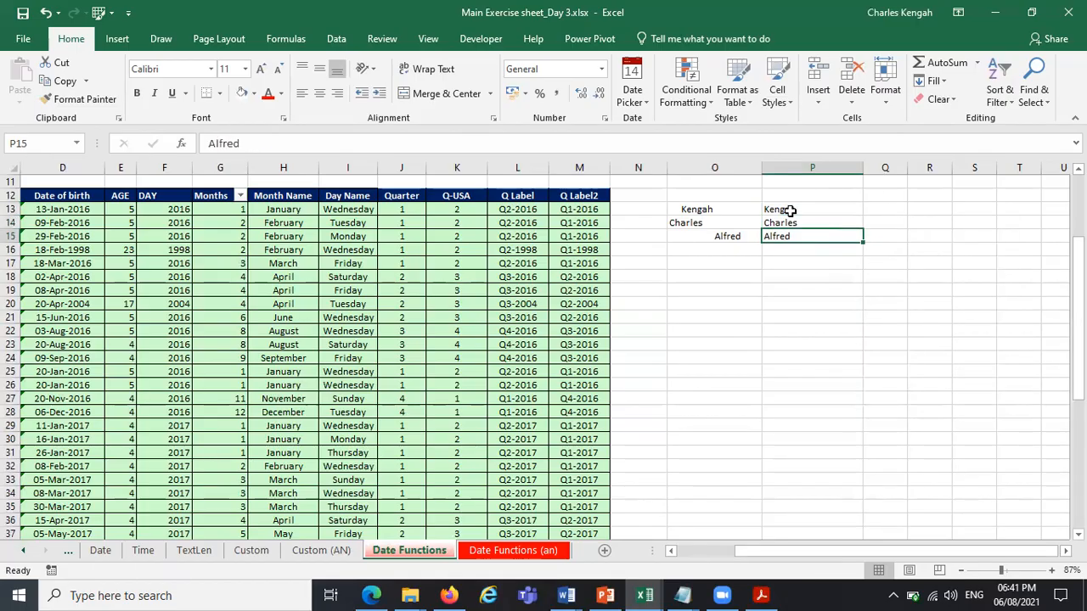
pyautogui.press('Up')
pyautogui.press('Up')
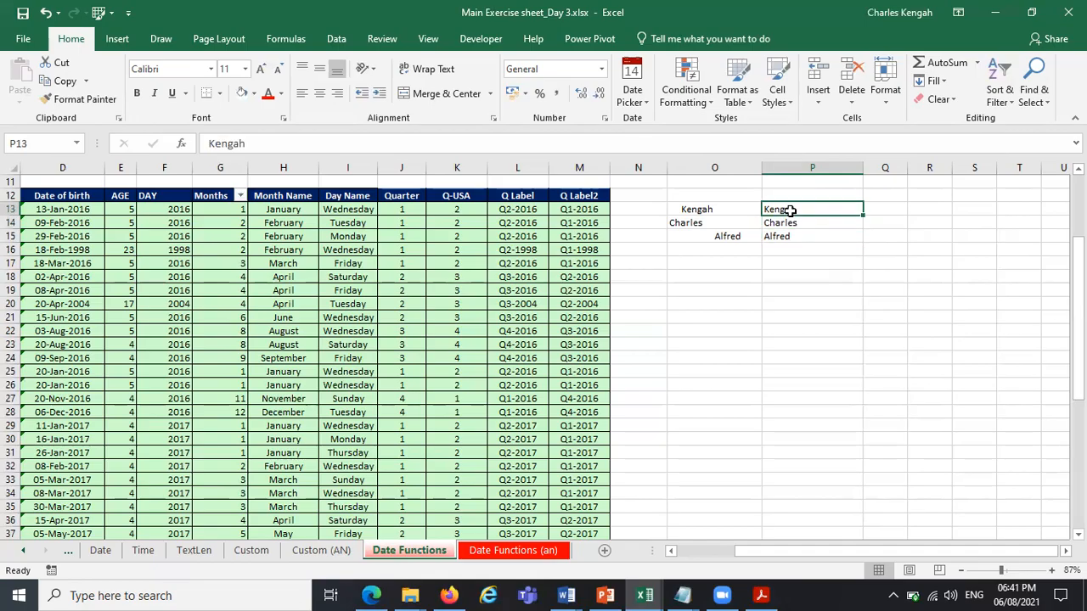
# Left-align the entries in the Month Name column.
pyautogui.moveTo(722, 195); pyautogui.dragTo(856, 198)
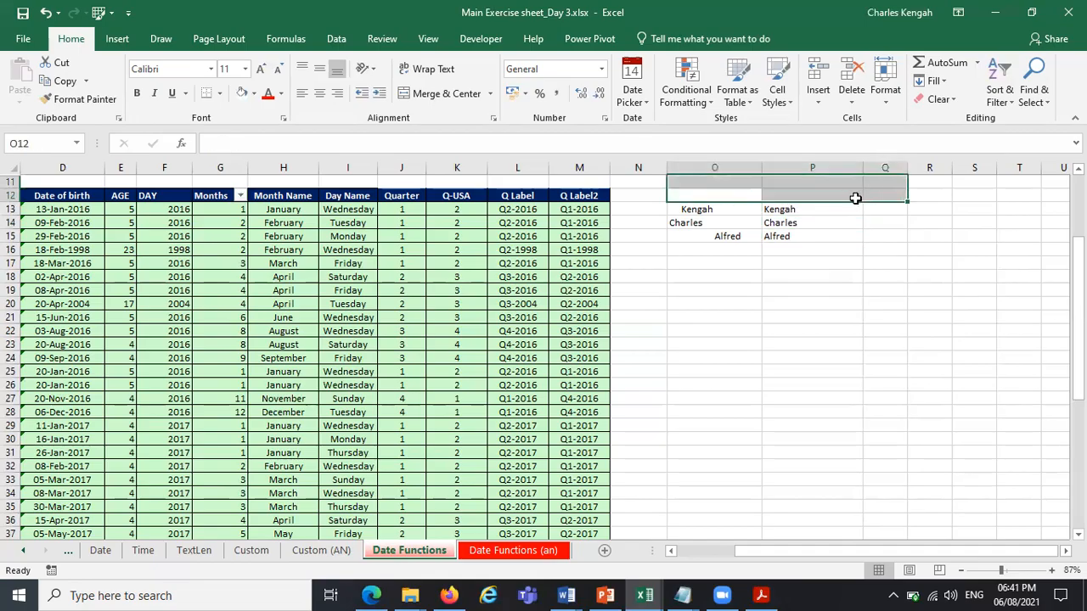
pyautogui.moveTo(708, 183); pyautogui.dragTo(843, 209)
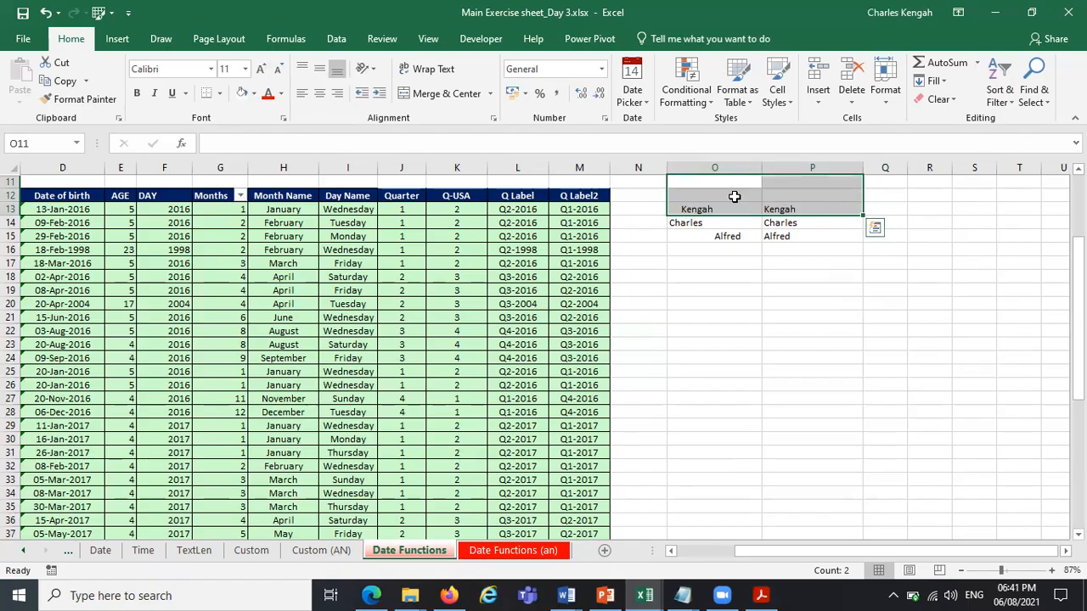
pyautogui.moveTo(735, 196); pyautogui.dragTo(830, 194)
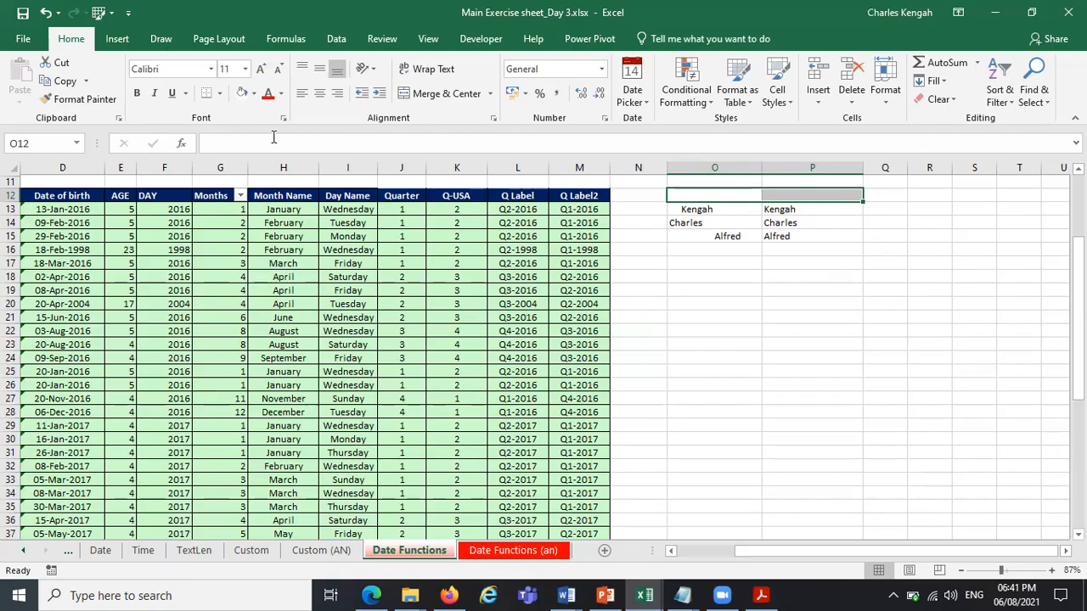
pyautogui.click(283, 167)
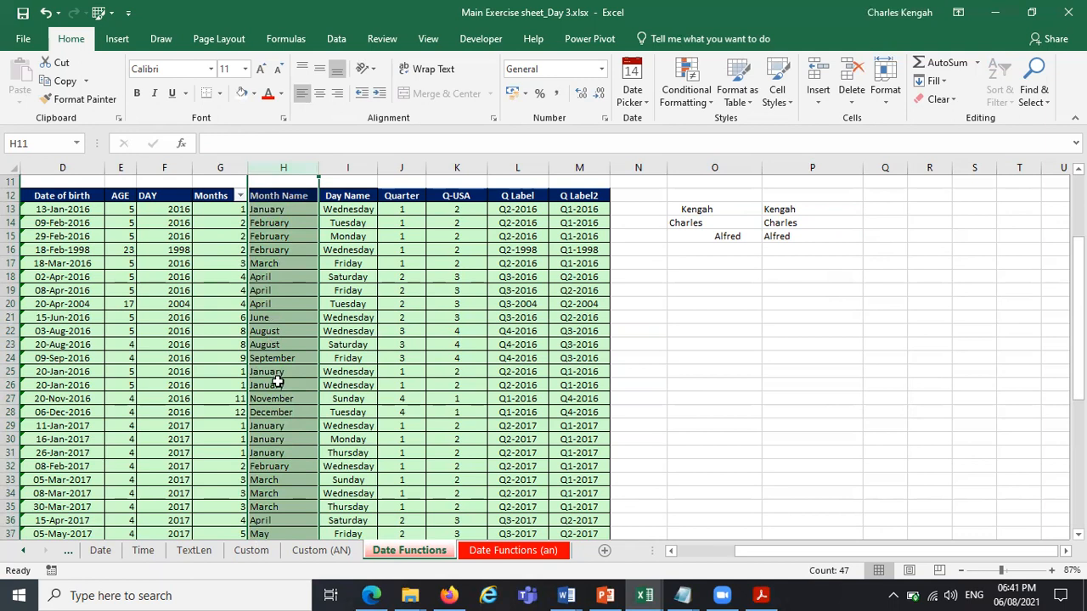
# Clear all contents of columns O and P.
pyautogui.click(690, 167)
pyautogui.moveTo(777, 169); pyautogui.dragTo(809, 167)
pyautogui.press('Delete')
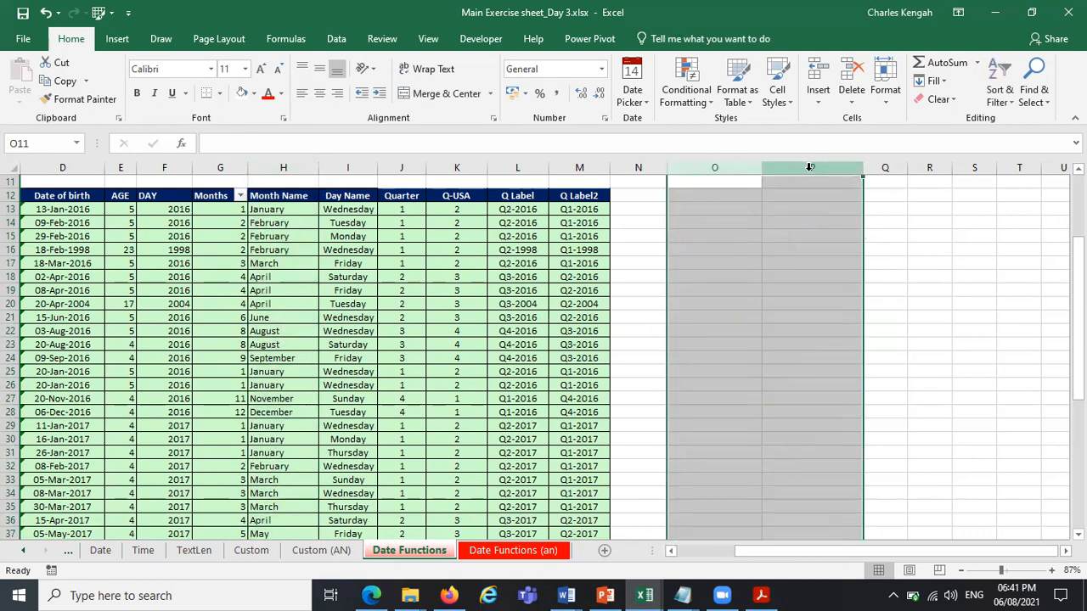
pyautogui.click(799, 267)
# Switch to the course outline PDF in Acrobat Reader and review the logical, text and lookup formula topics in Module 3.
pyautogui.click(761, 595)
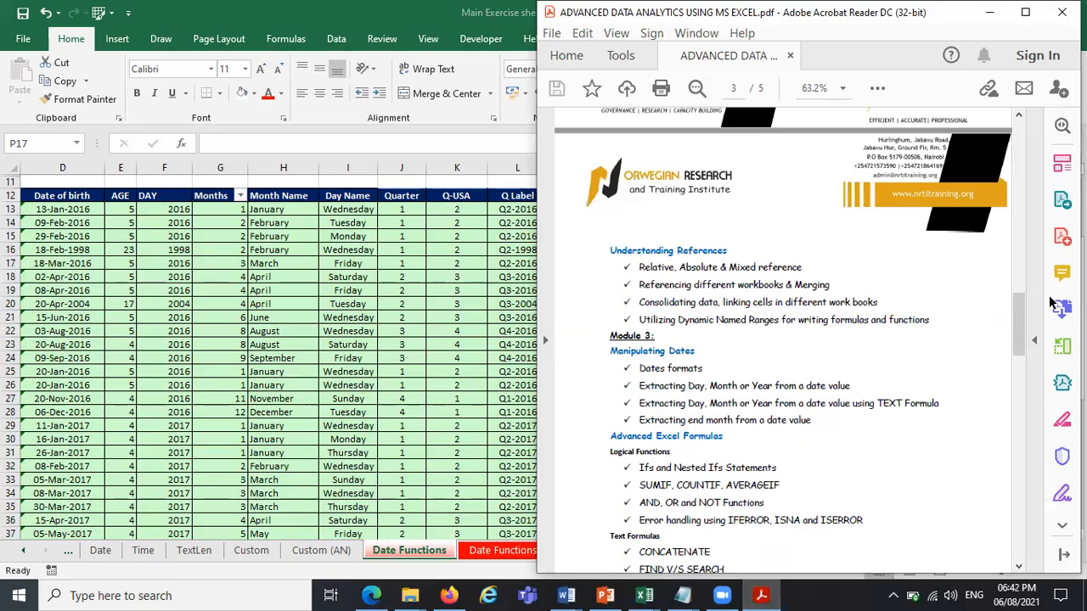
pyautogui.scroll(-6, 1024, 357)
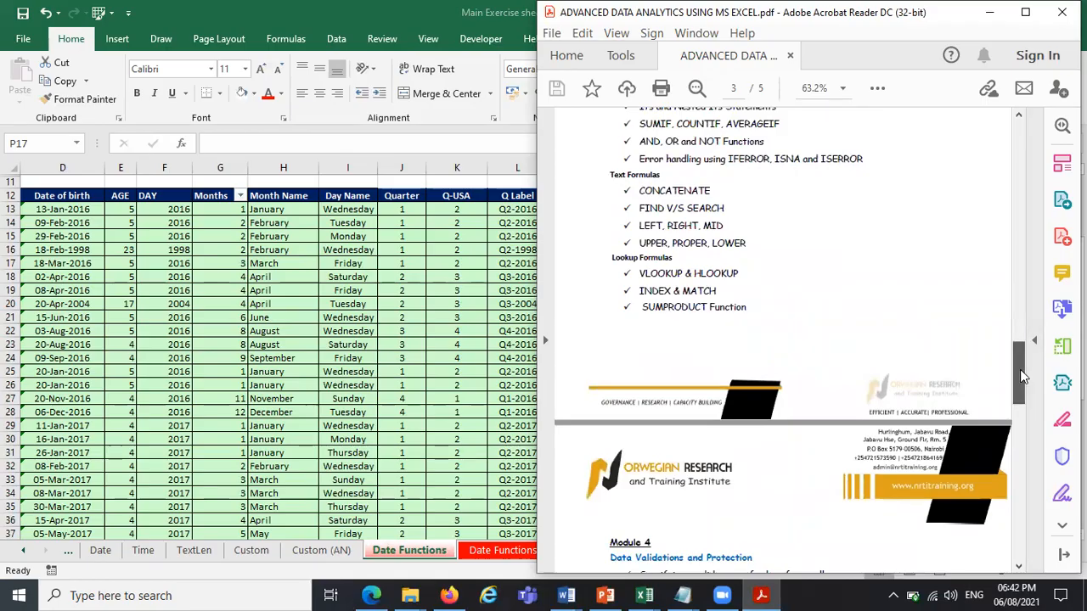
pyautogui.scroll(1, 1024, 374)
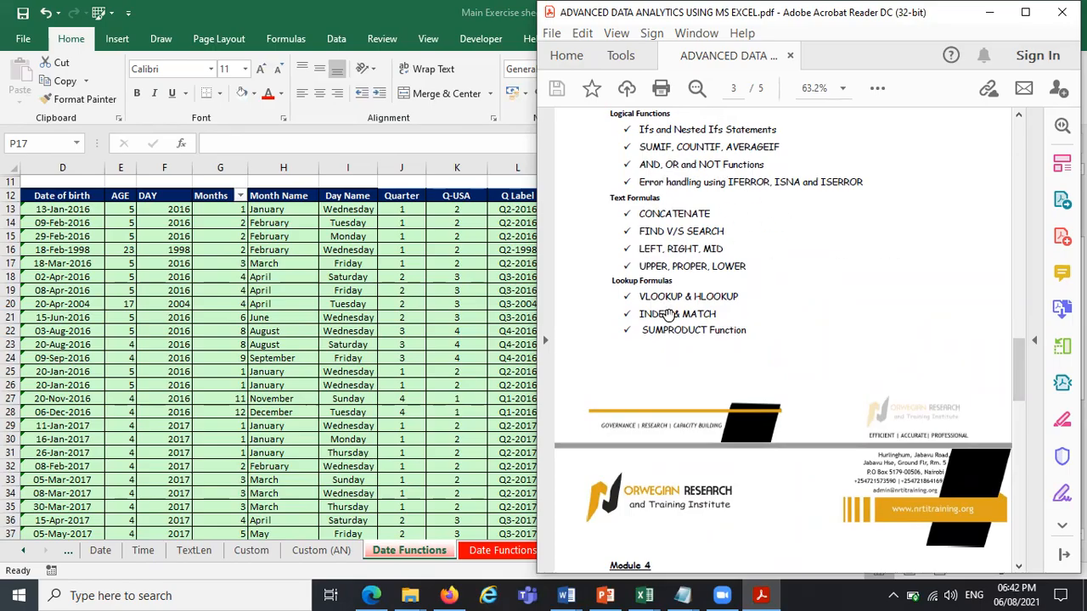
pyautogui.moveTo(1025, 389)
pyautogui.mouseDown()
pyautogui.moveTo(1025, 427)
pyautogui.moveTo(1025, 387)
pyautogui.mouseUp()
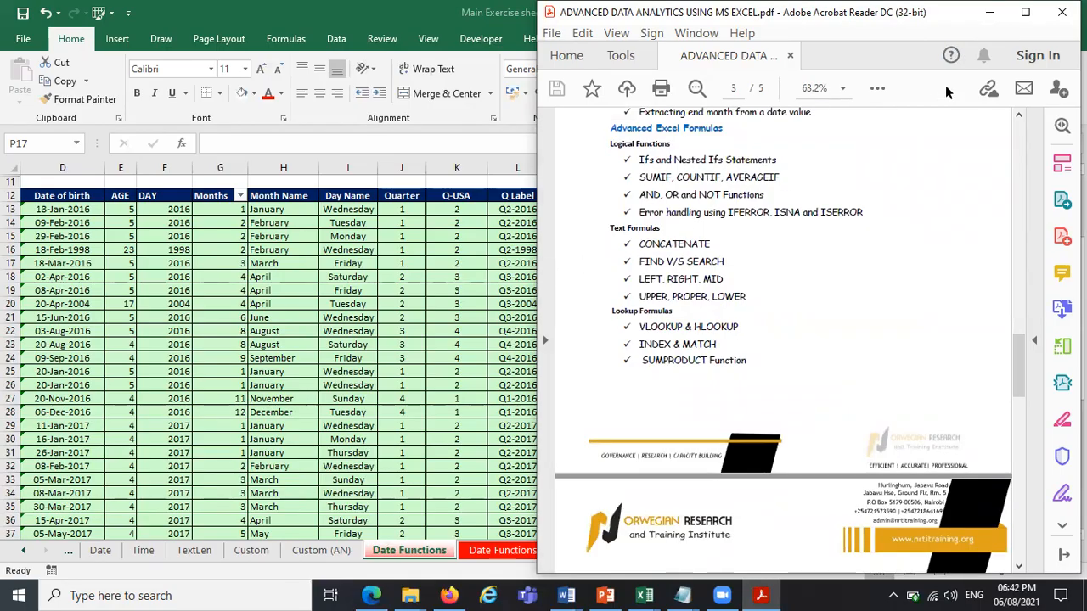
pyautogui.click(989, 13)
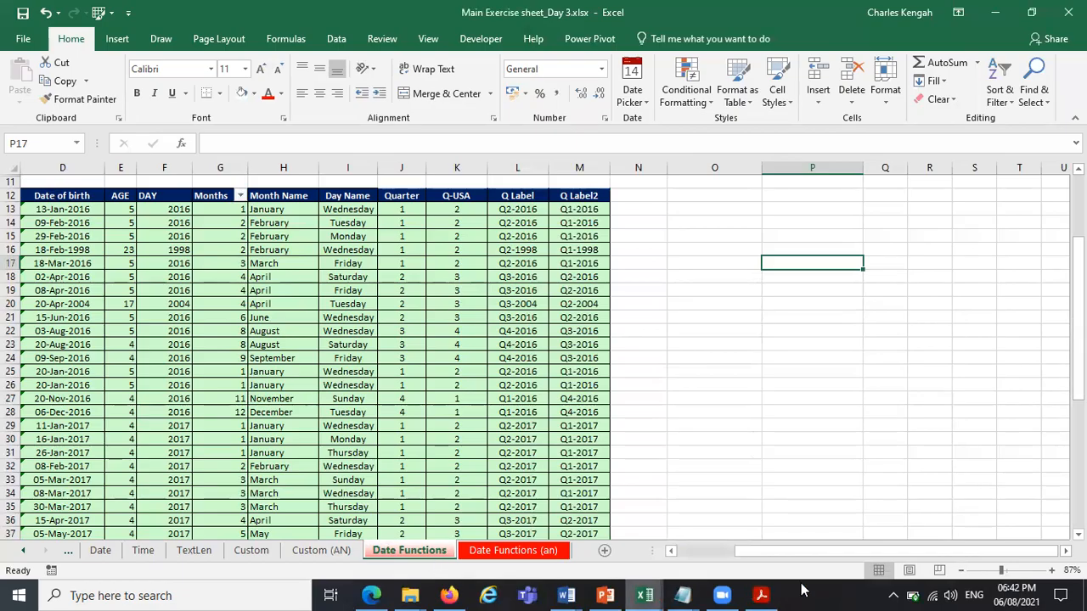
# Return to the table's first columns and examine the workbook's list of defined names.
pyautogui.moveTo(776, 558); pyautogui.dragTo(272, 210)
pyautogui.click(270, 211)
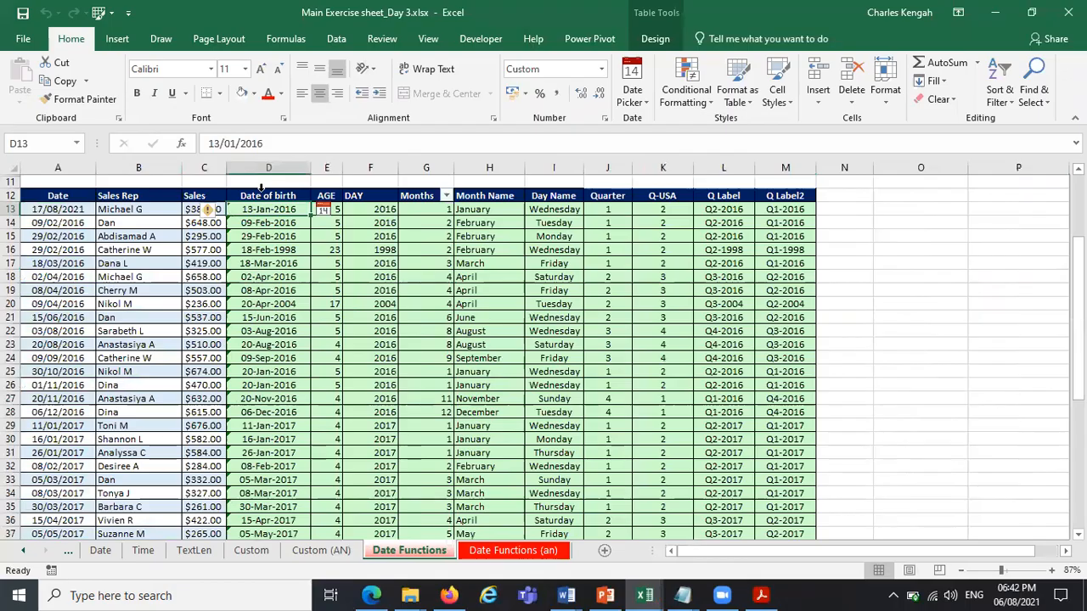
pyautogui.click(77, 144)
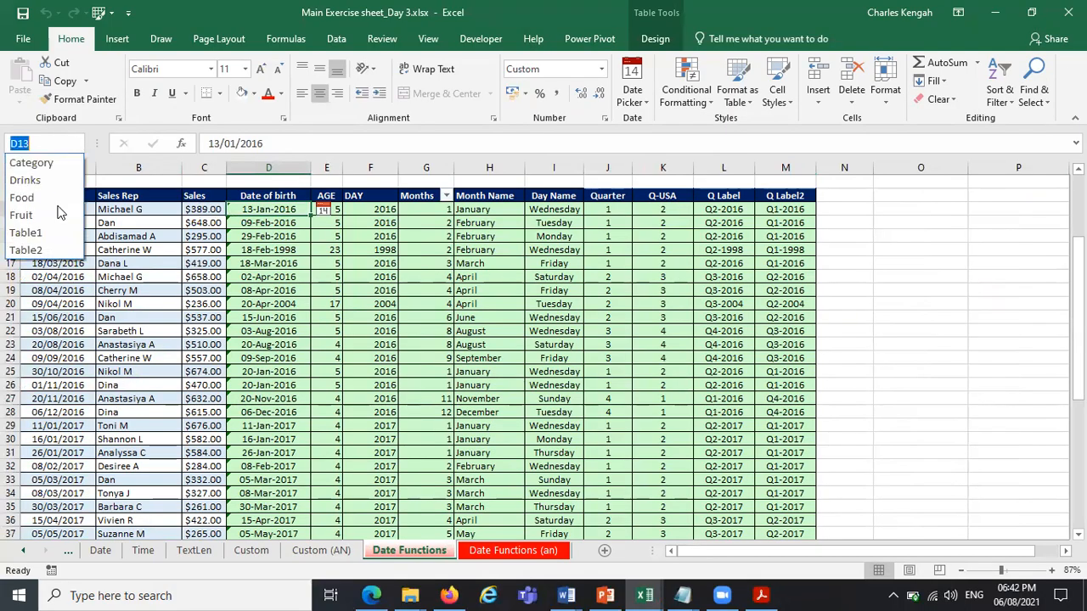
pyautogui.click(551, 282)
# Turn off the filter button in the table's header row.
pyautogui.click(433, 165)
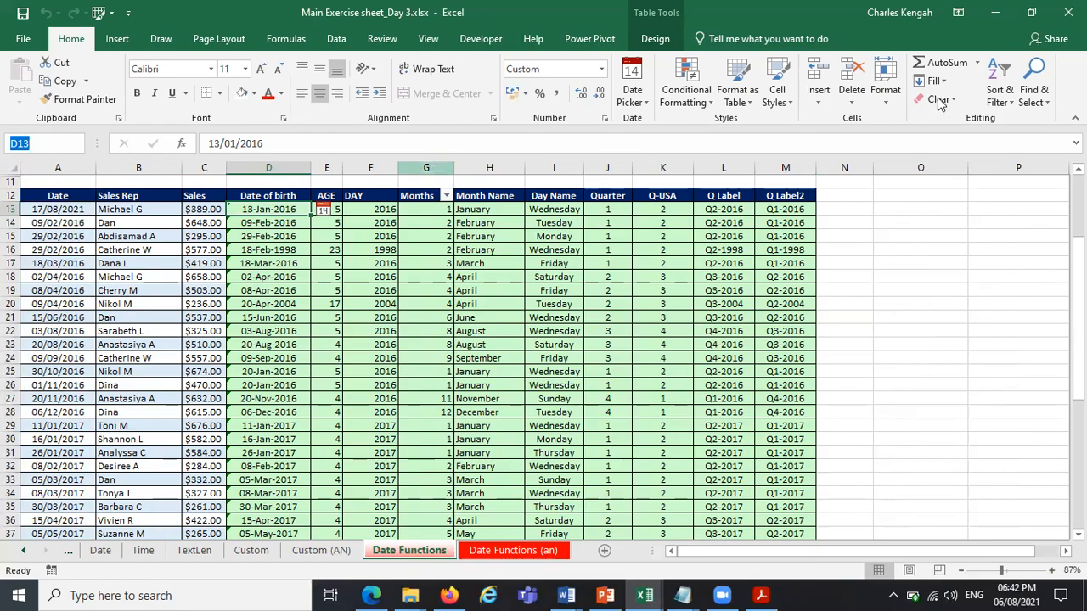
pyautogui.click(1033, 96)
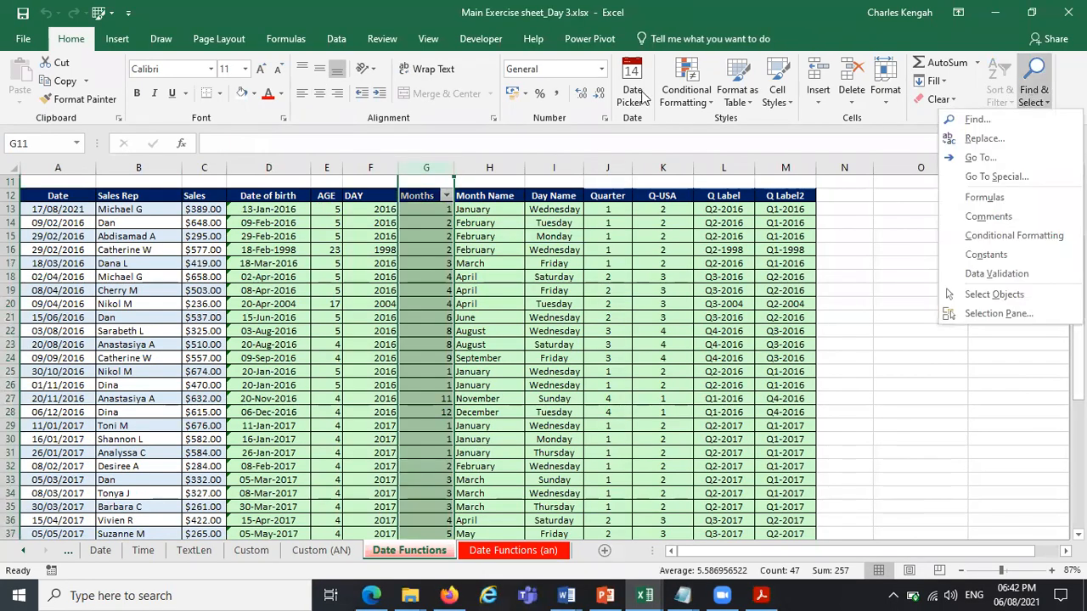
pyautogui.click(416, 195)
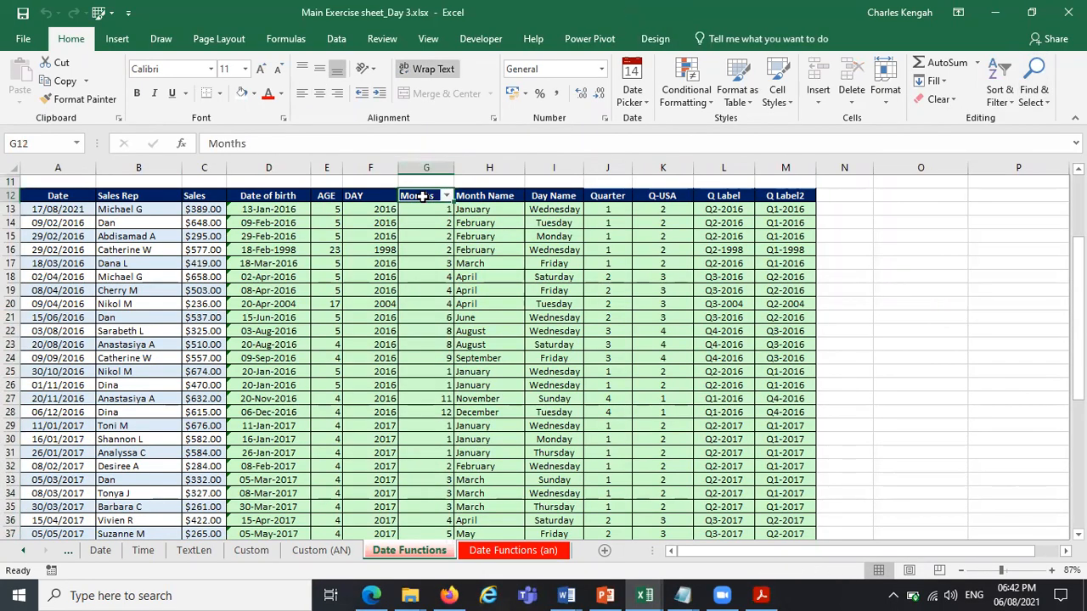
pyautogui.click(668, 46)
pyautogui.click(608, 63)
pyautogui.click(608, 62)
pyautogui.click(713, 331)
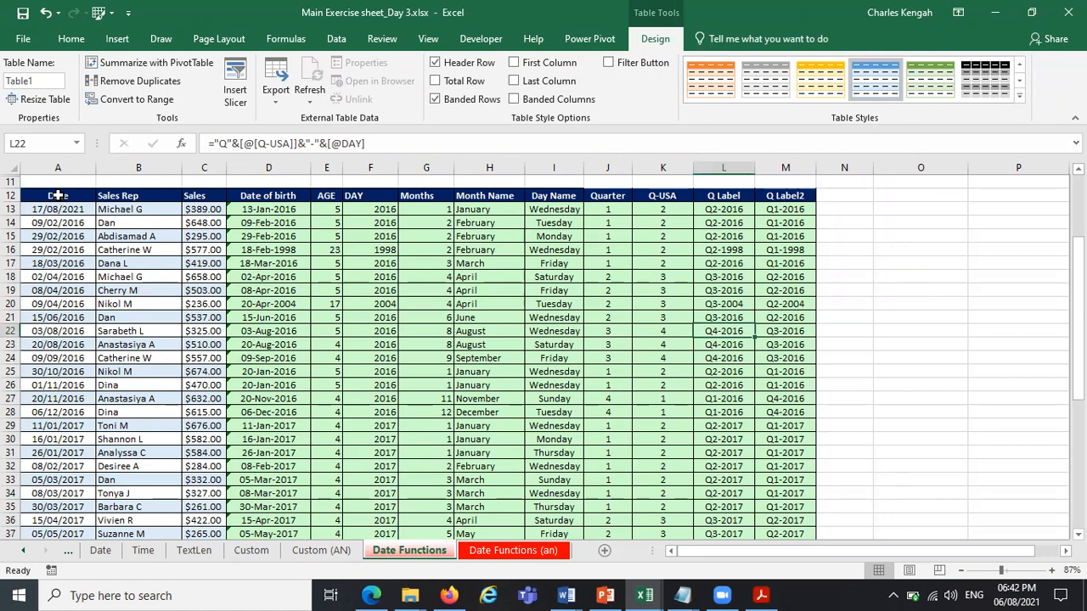
# Create named ranges for all columns of the table A12:M58 from its top-row labels only, excluding the left column.
pyautogui.click(58, 196)
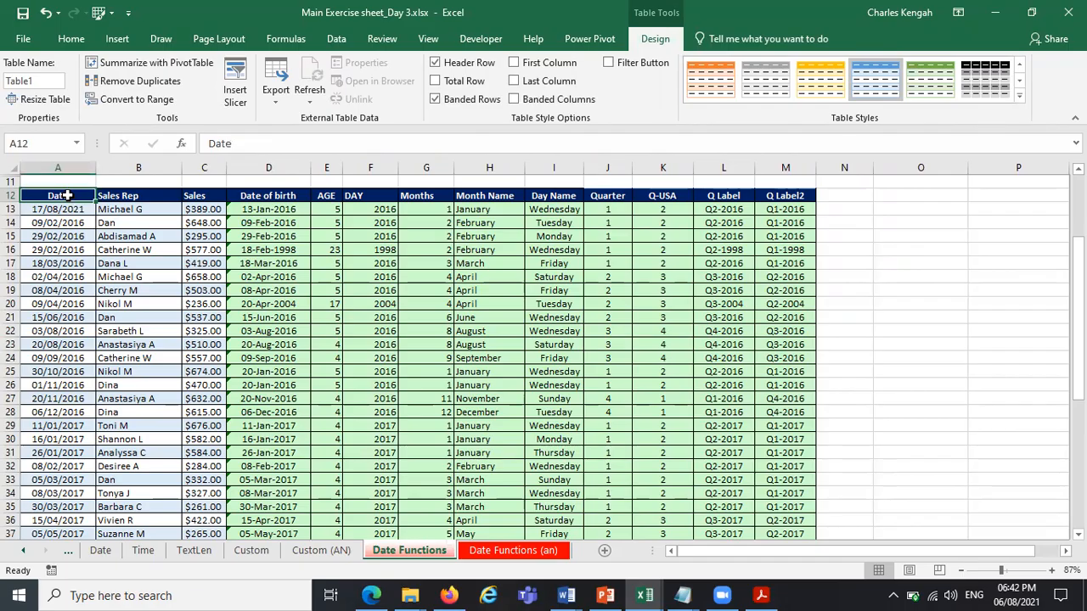
pyautogui.hotkey('ctrl', 'shift', 'Right')
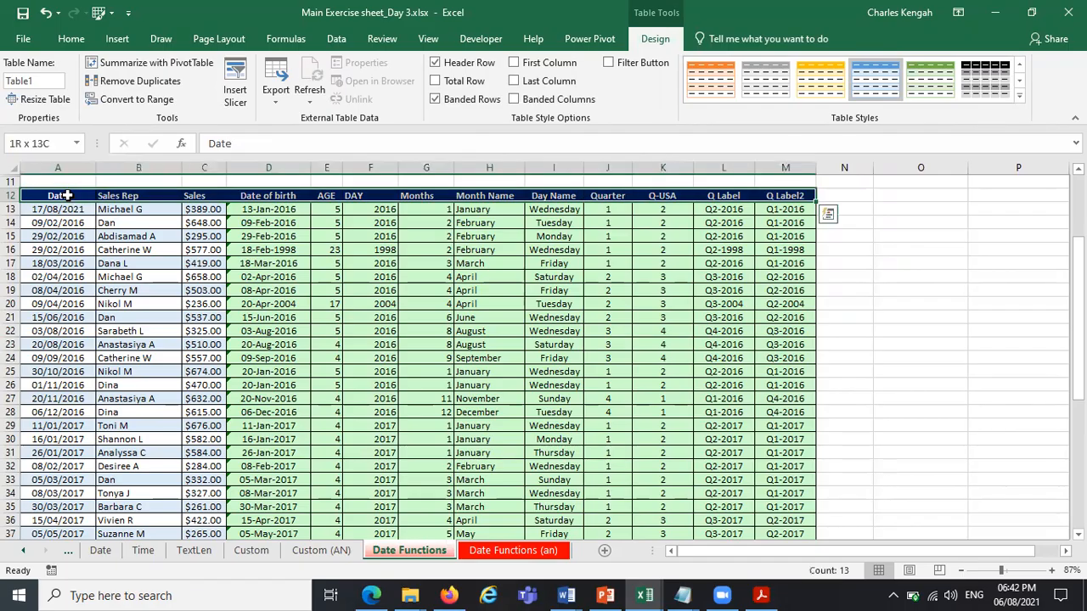
pyautogui.hotkey('ctrl', 'shift', 'Left')
pyautogui.hotkey('ctrl', 'shift', 'Right')
pyautogui.hotkey('ctrl', 'shift', 'Down')
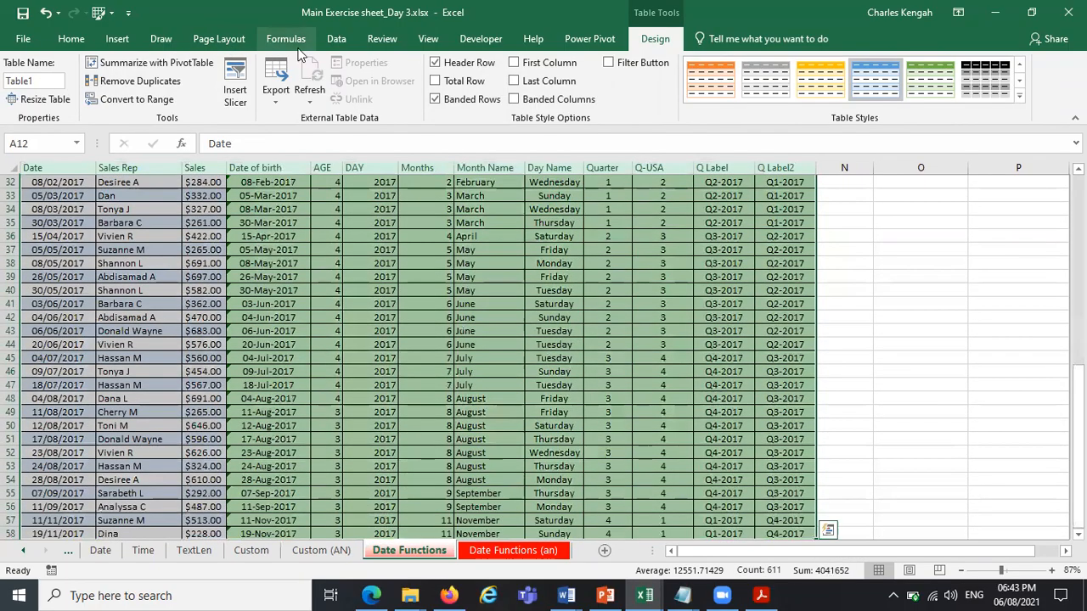
pyautogui.click(280, 40)
pyautogui.click(530, 98)
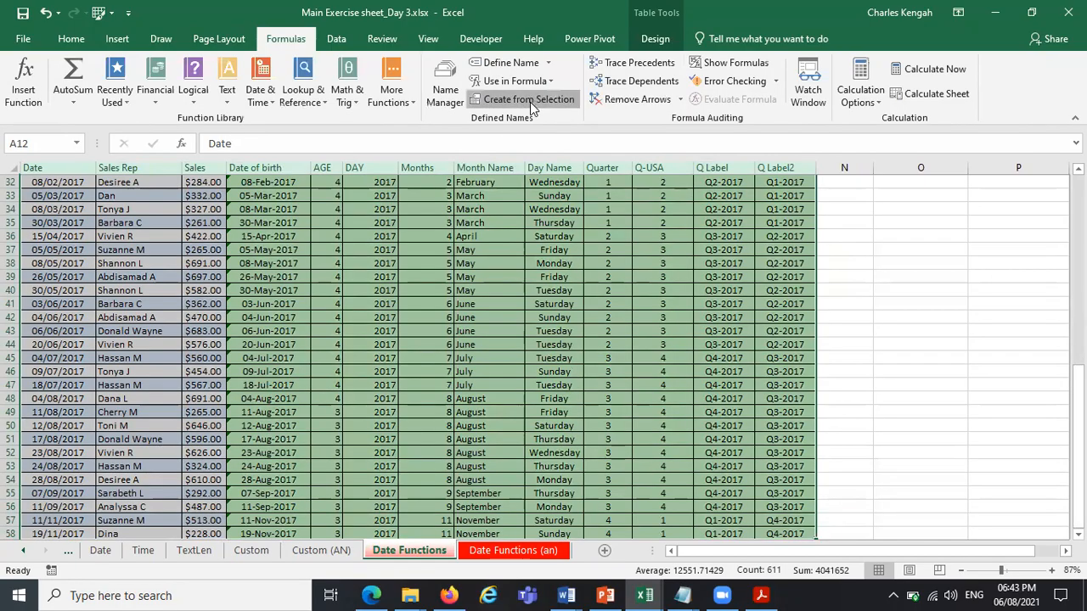
pyautogui.scroll(5, 450, 253)
pyautogui.click(447, 253)
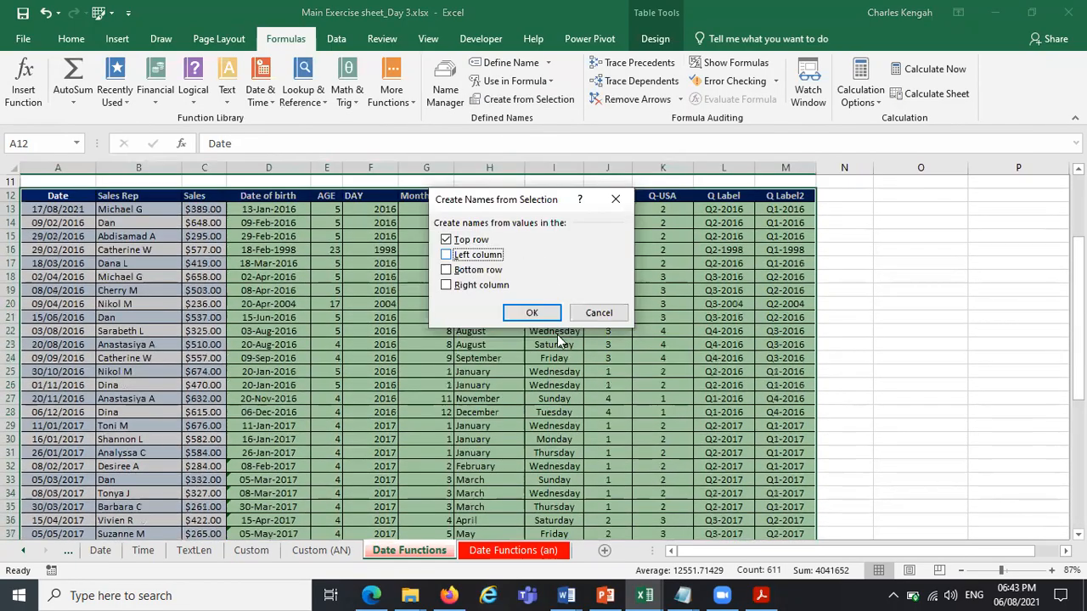
pyautogui.click(532, 313)
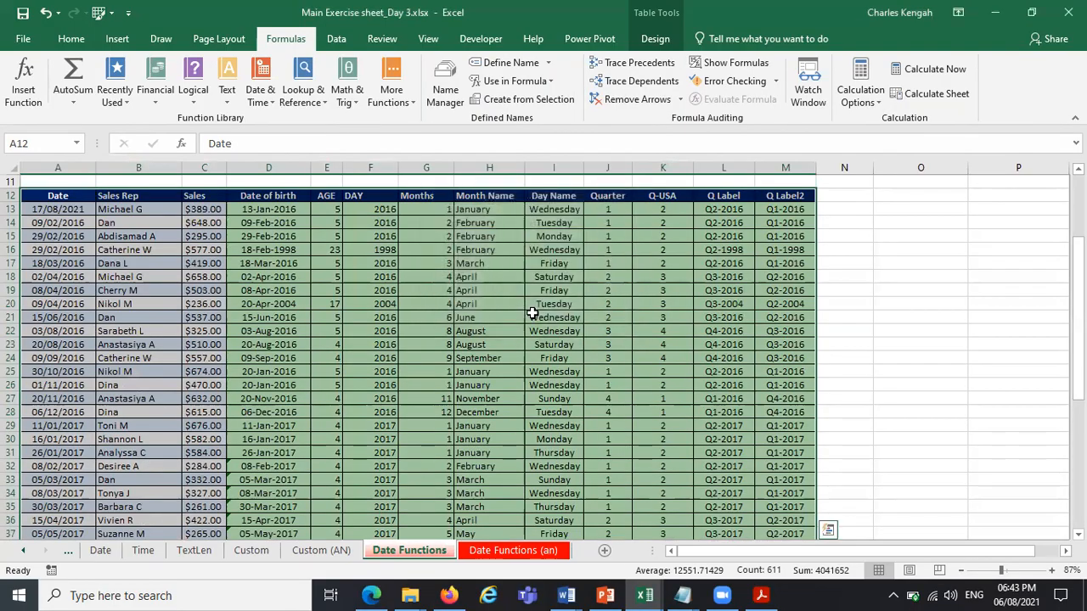
# Review the list of defined names and go to the Q_Label2 range.
pyautogui.click(76, 143)
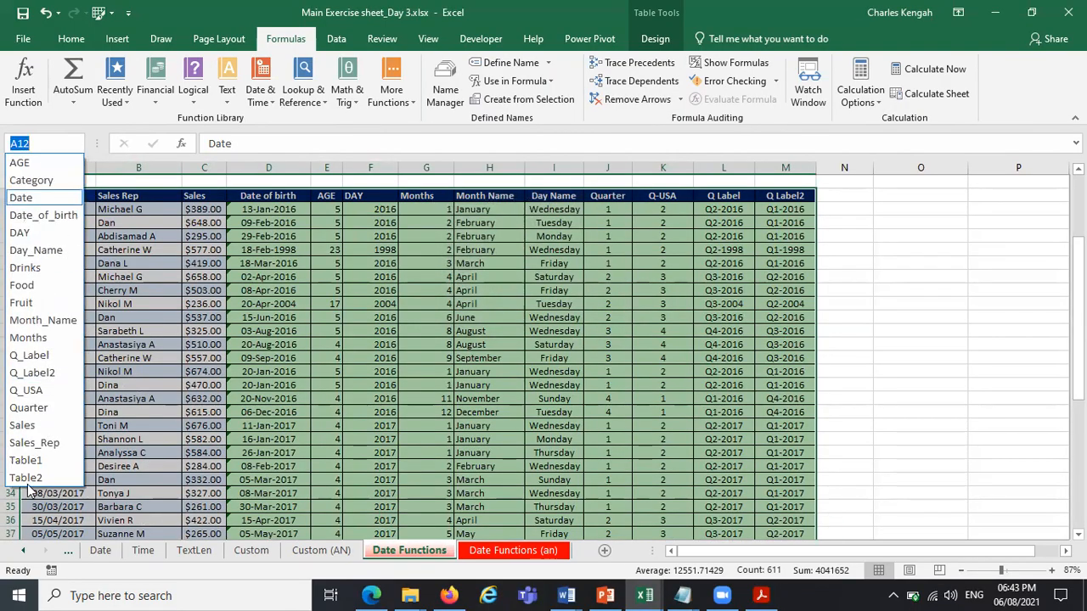
pyautogui.click(47, 373)
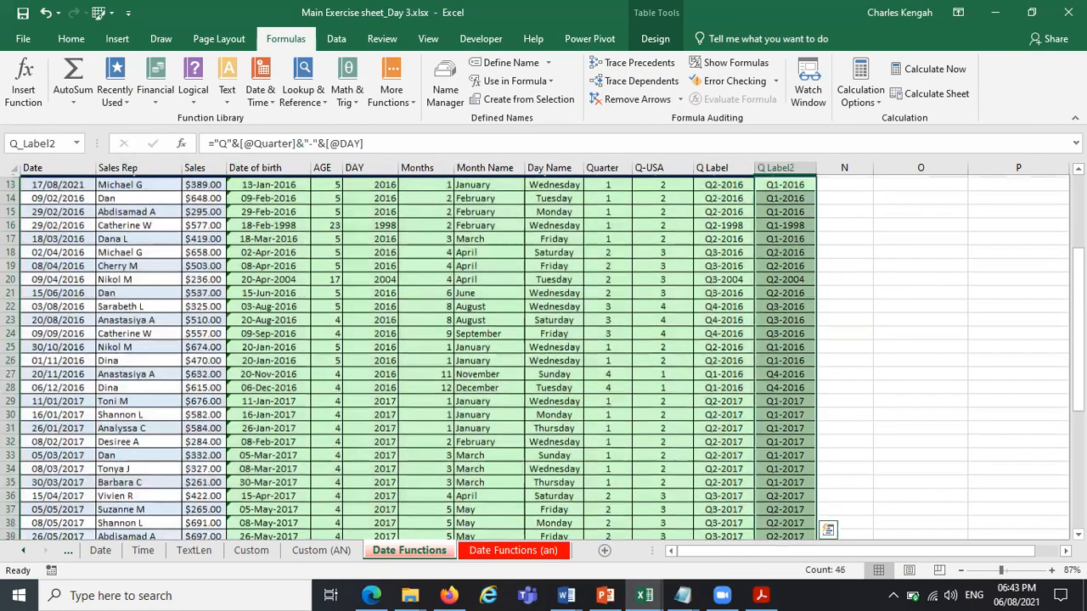
pyautogui.click(1002, 266)
pyautogui.scroll(1, 877, 199)
# Enter the heading SUMIF FUNCTION in cell O12.
pyautogui.click(892, 195)
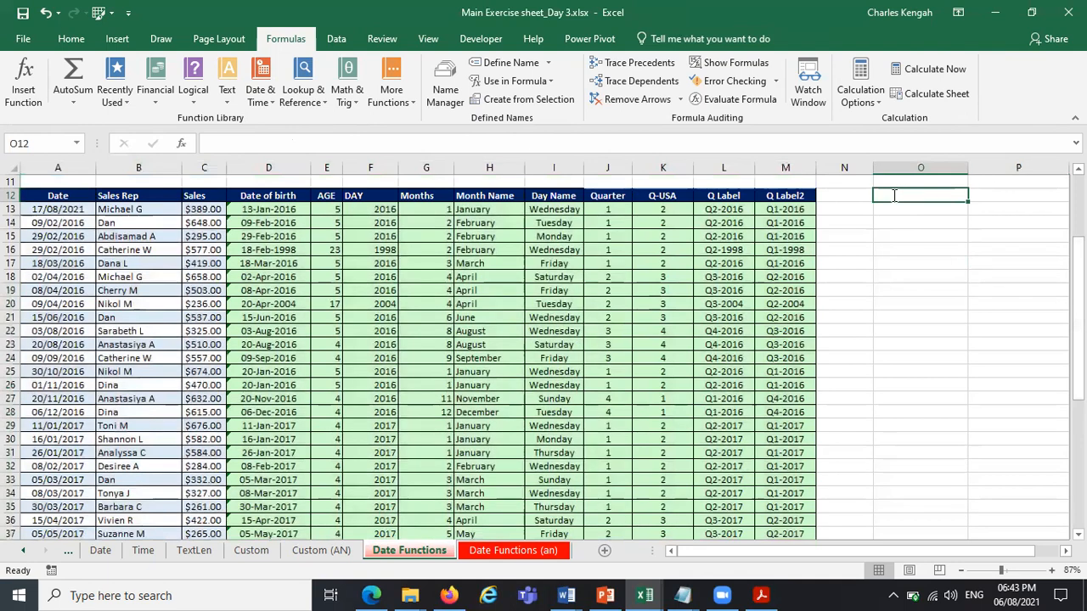
pyautogui.write('eo')
pyautogui.press('BackSpace')
pyautogui.press('BackSpace')
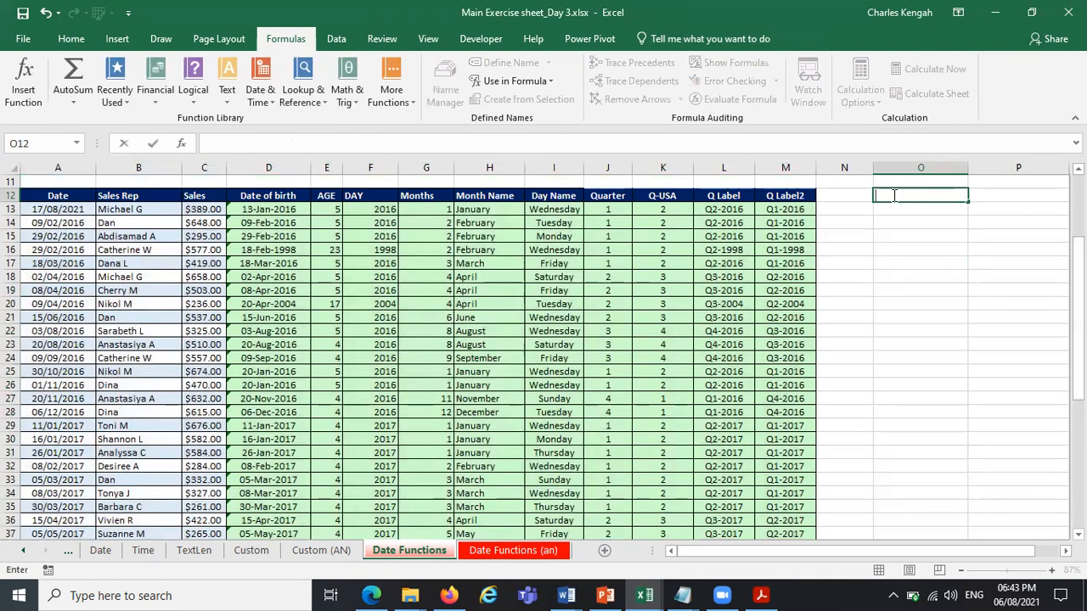
pyautogui.write('sum')
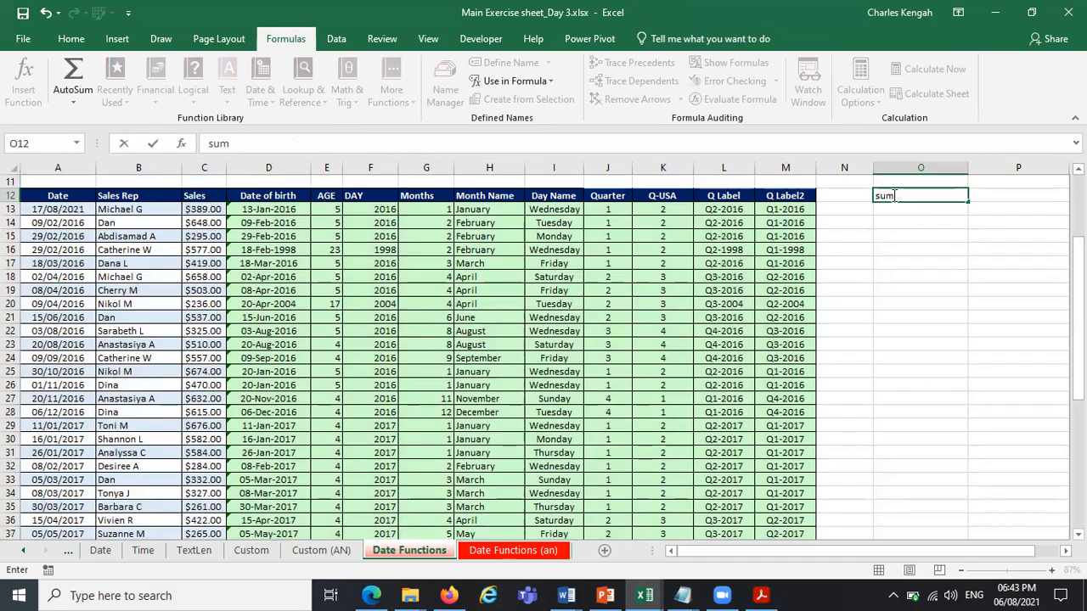
pyautogui.press('capslock')
pyautogui.write('IF')
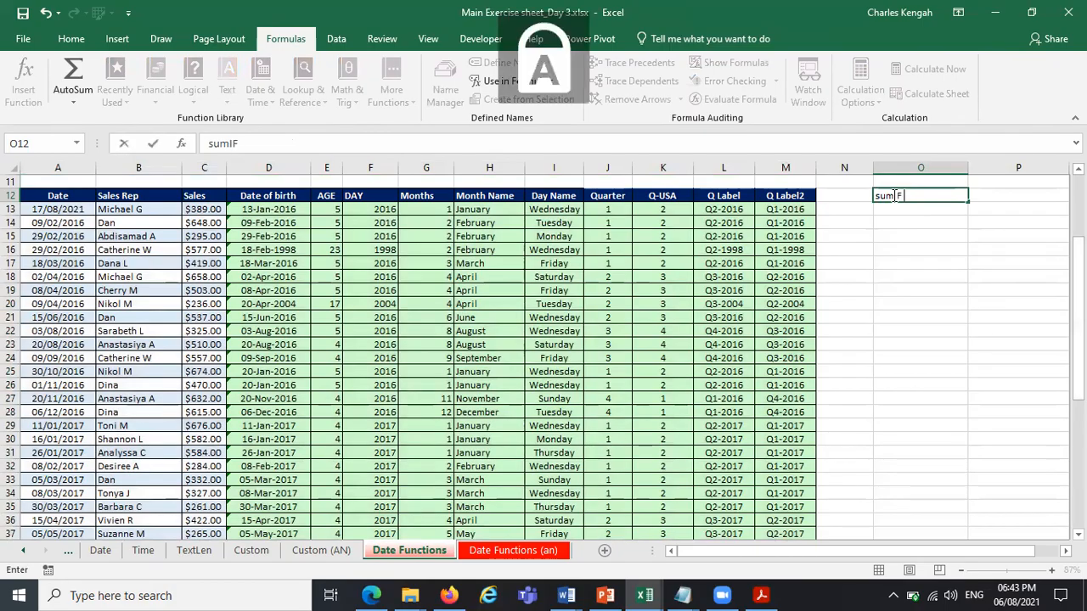
pyautogui.write('MIF')
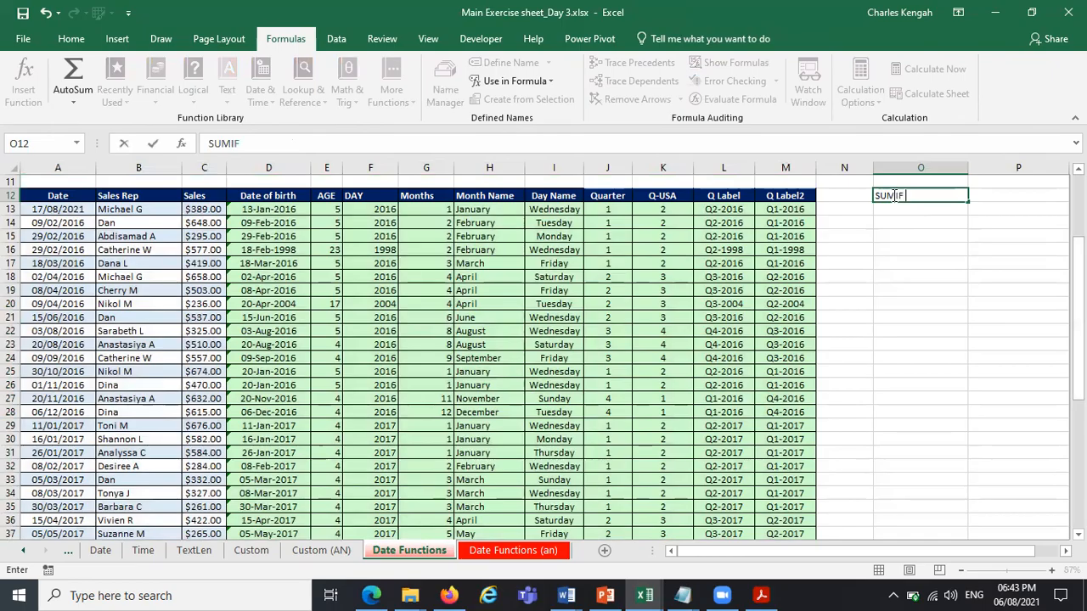
pyautogui.write(' FUNCTION')
pyautogui.press('Tab')
# Enter the heading COUNTIF FUNCTION in cell P12.
pyautogui.write('COUNTIF FU')
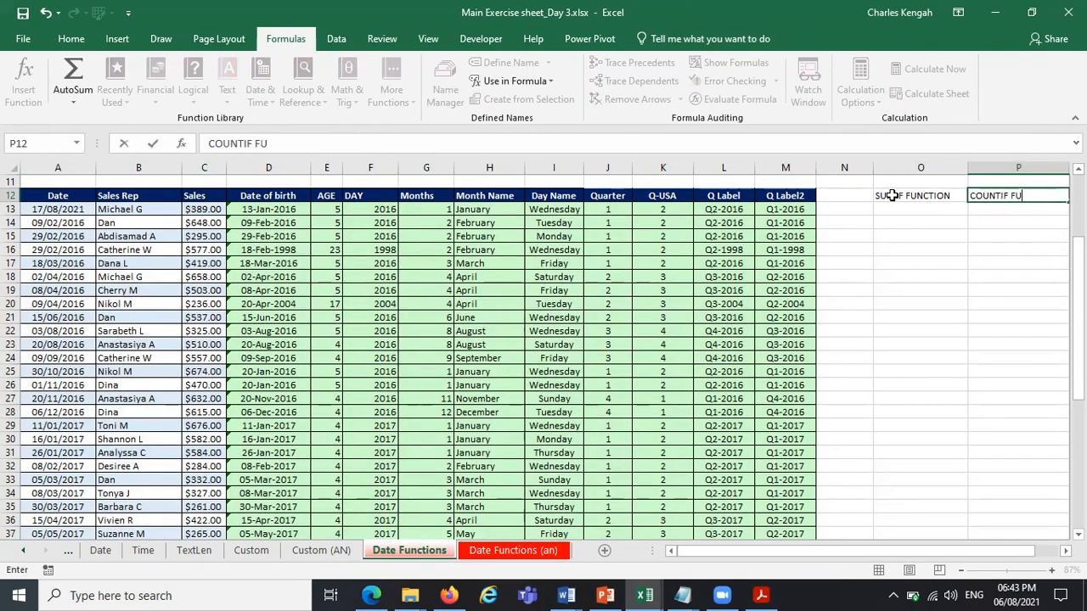
pyautogui.write('NCTION')
pyautogui.press('Tab')
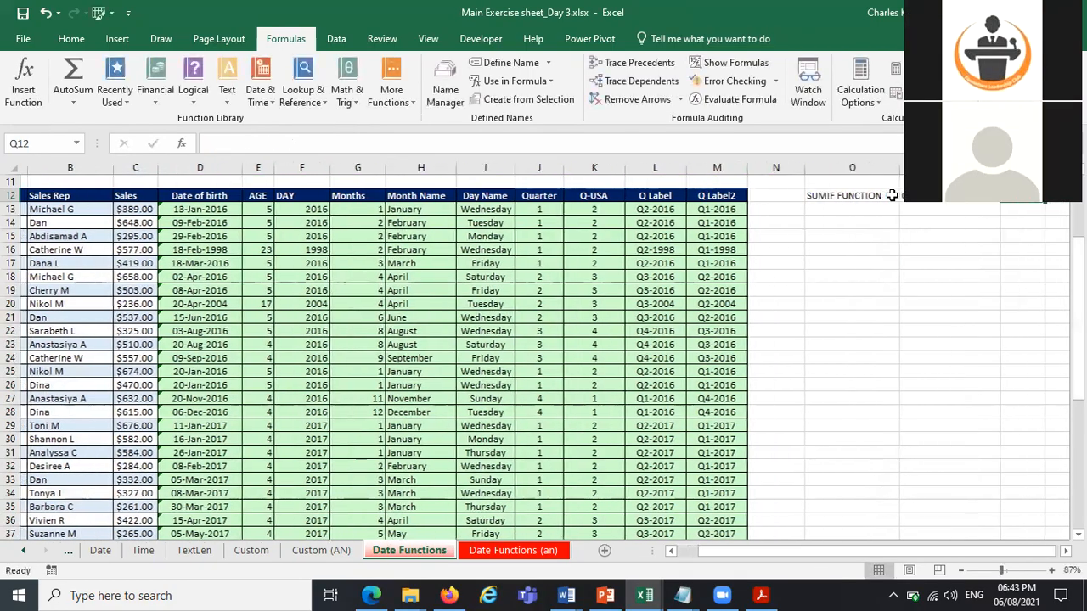
# Enter the heading AVERAGEIF FUNCTION in cell Q12.
pyautogui.write('AVE')
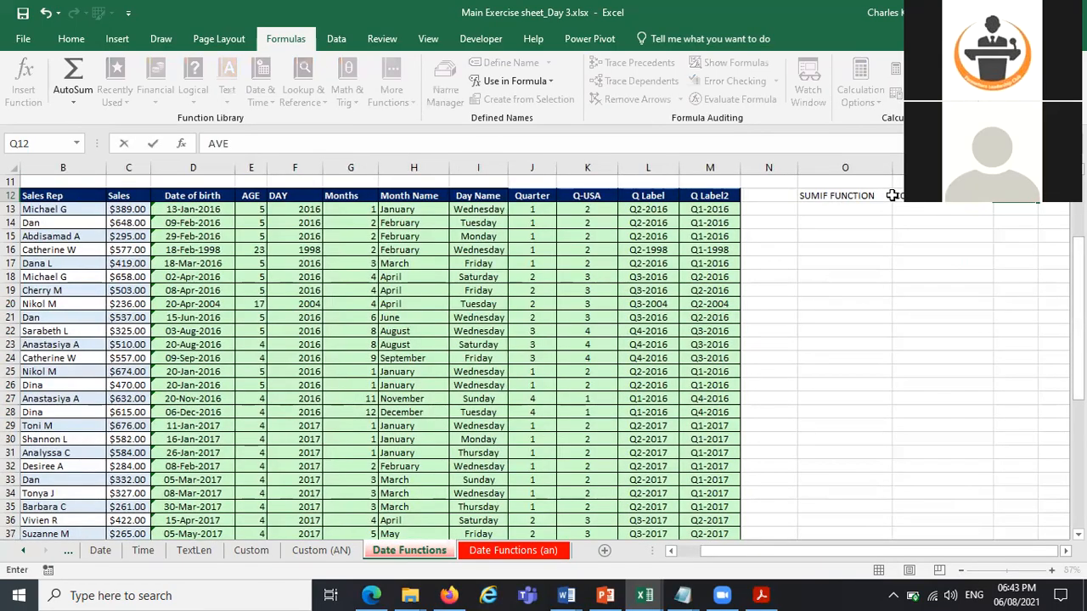
pyautogui.write('RAGE')
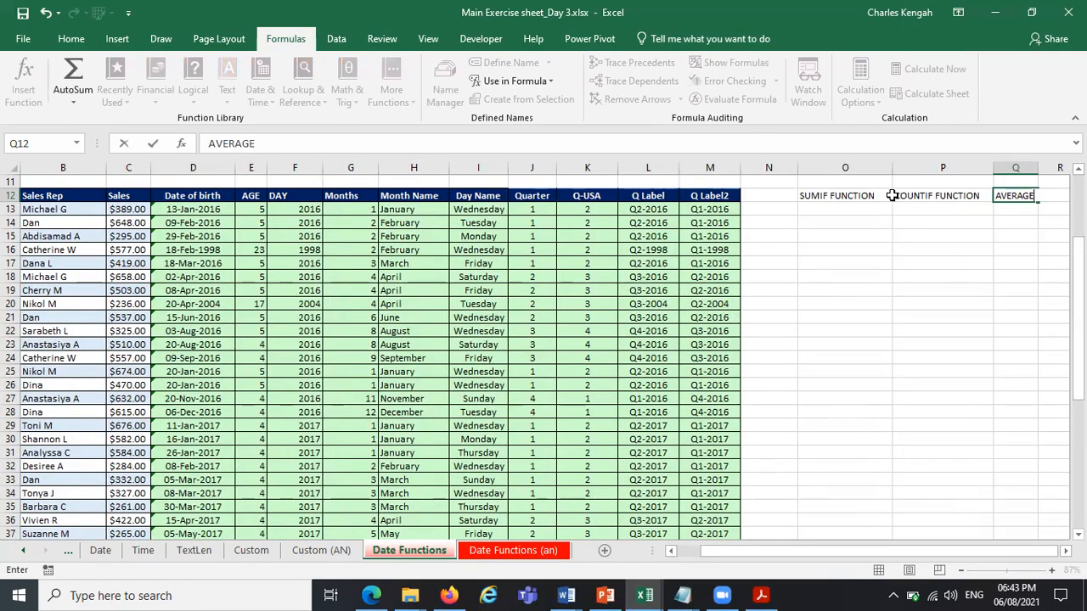
pyautogui.write('IF FUNCTION')
pyautogui.press('Tab')
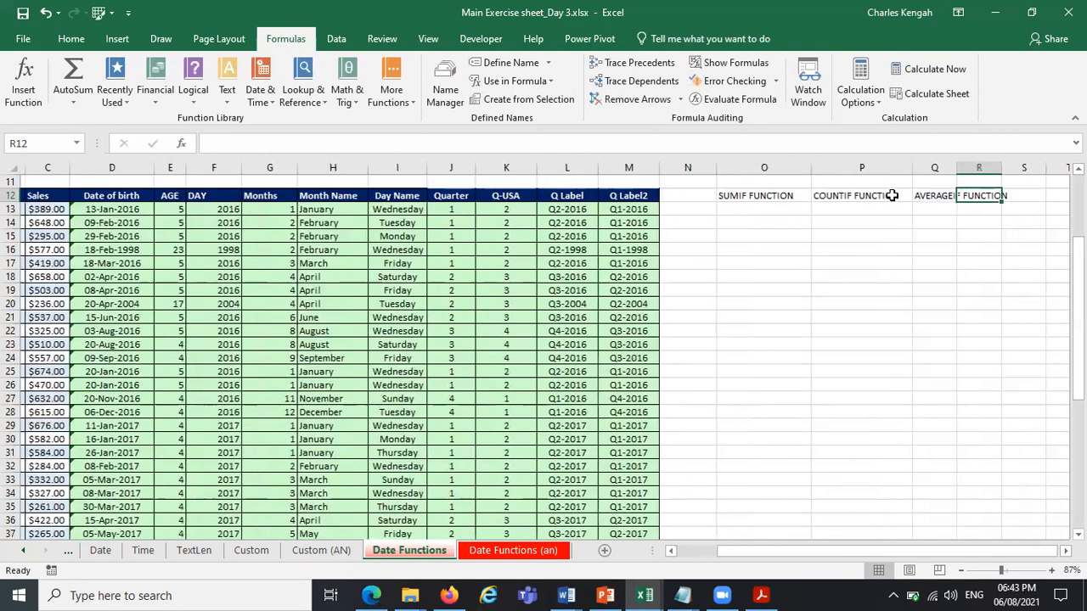
# Enter the headings COUNT FUNCTION in cell R12 and TEXTJOIN FUNCTION in cell S12.
pyautogui.write('COUNT')
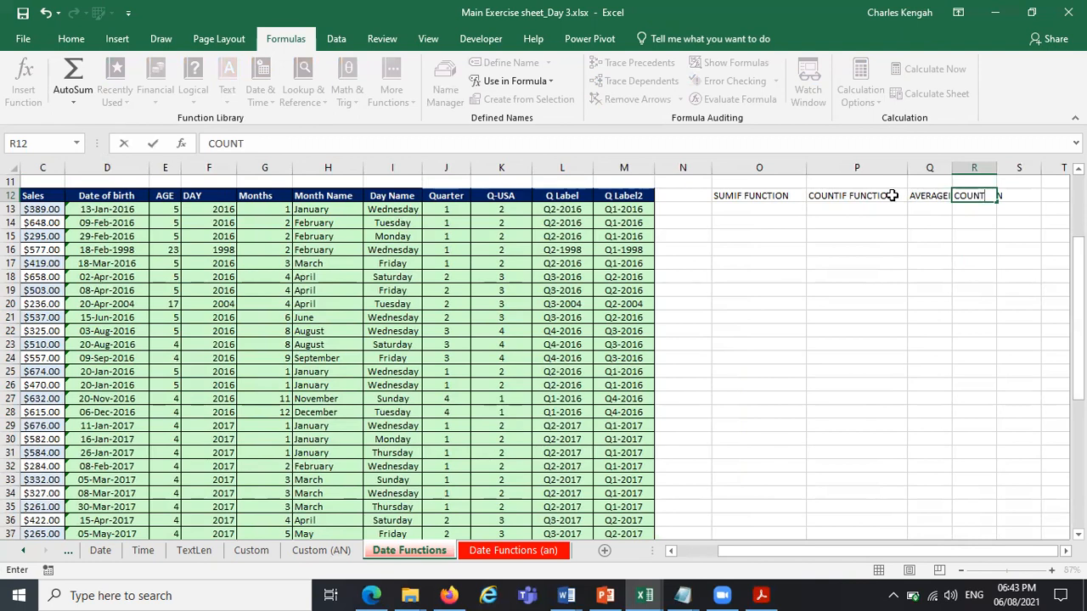
pyautogui.write(' FUNCTION')
pyautogui.press('Tab')
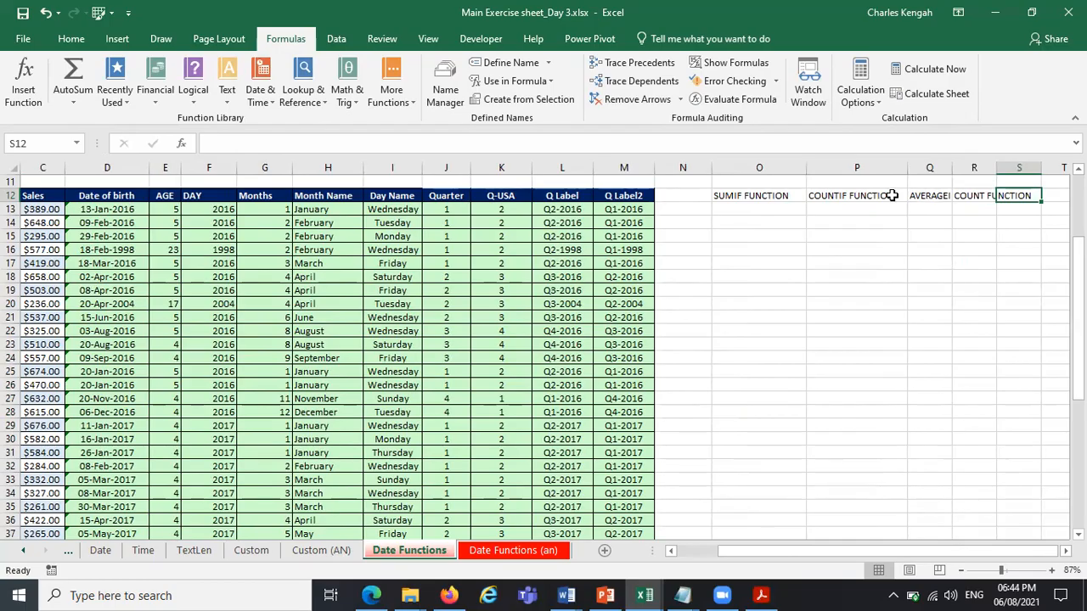
pyautogui.write('TEX')
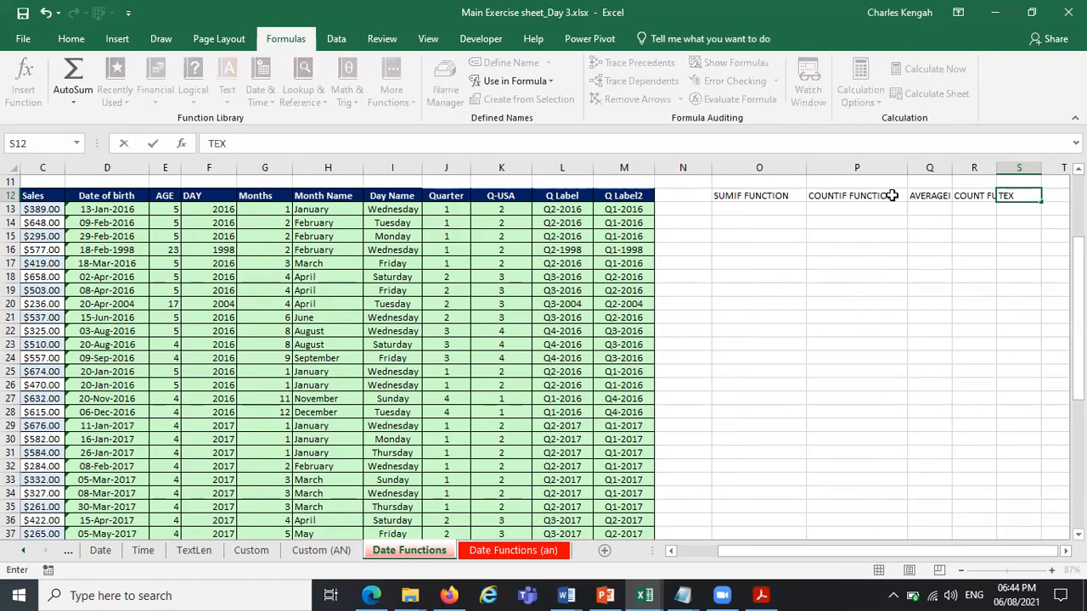
pyautogui.write('TJOIN FUNCTION')
pyautogui.press('Tab')
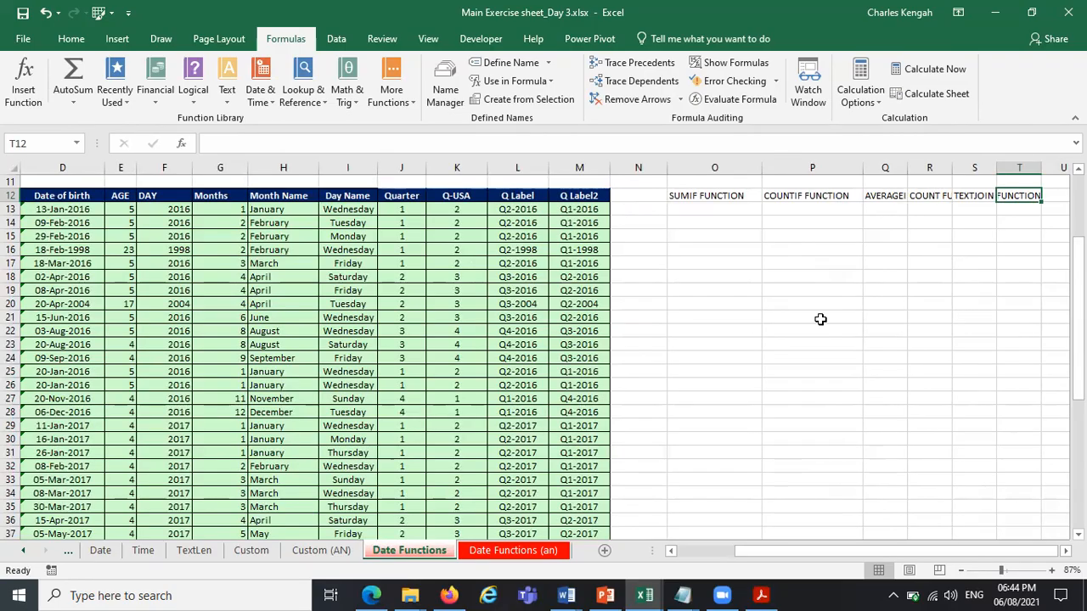
# Check the formula topics in the course outline PDF in Acrobat Reader and enter the heading IF ERROR in Excel cell U12.
pyautogui.click(763, 595)
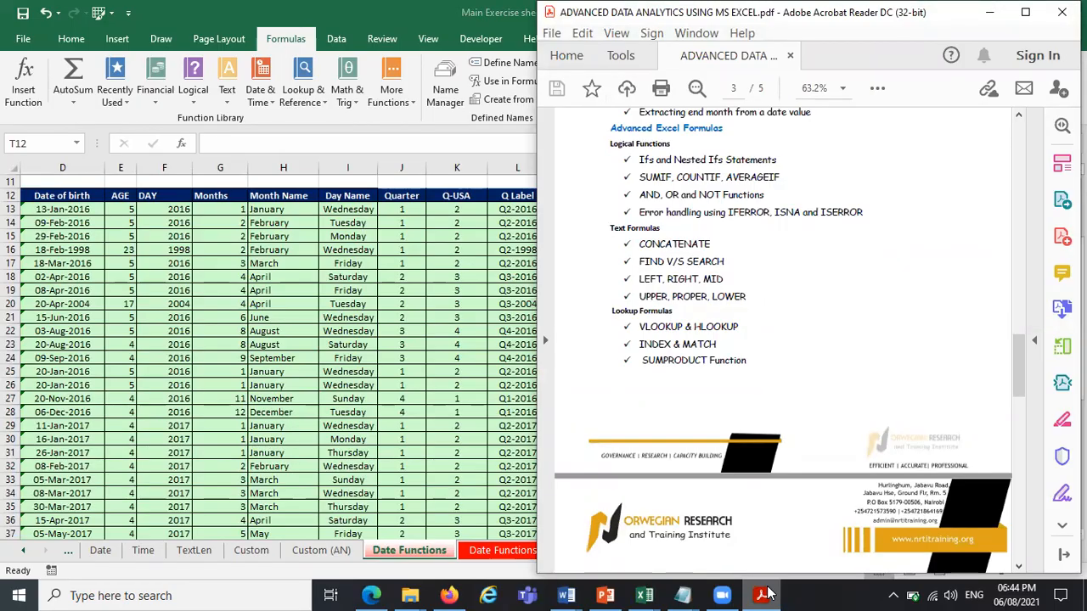
pyautogui.click(764, 594)
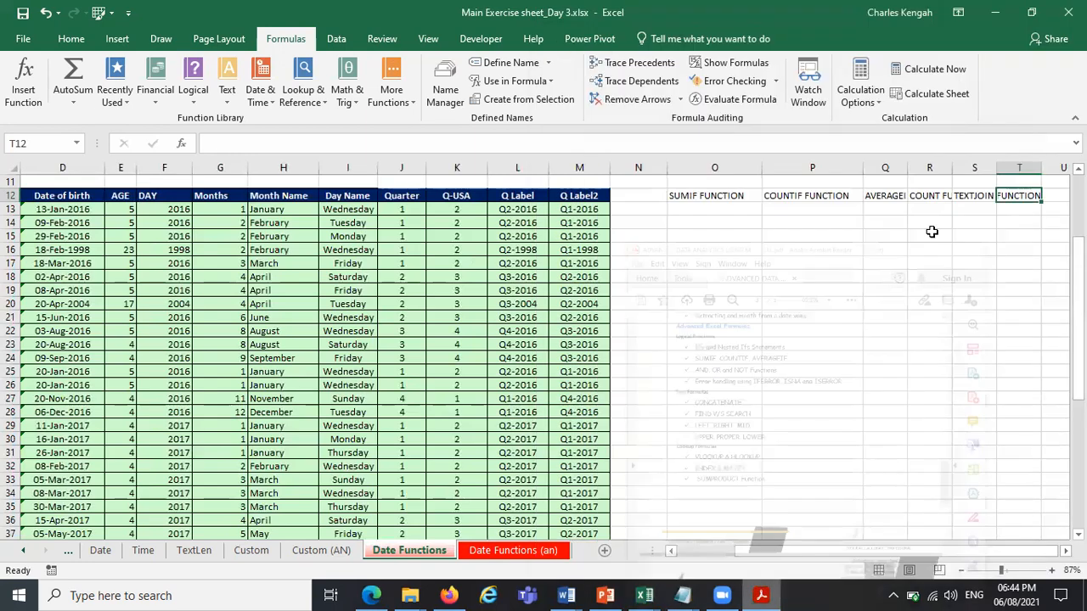
pyautogui.click(1058, 200)
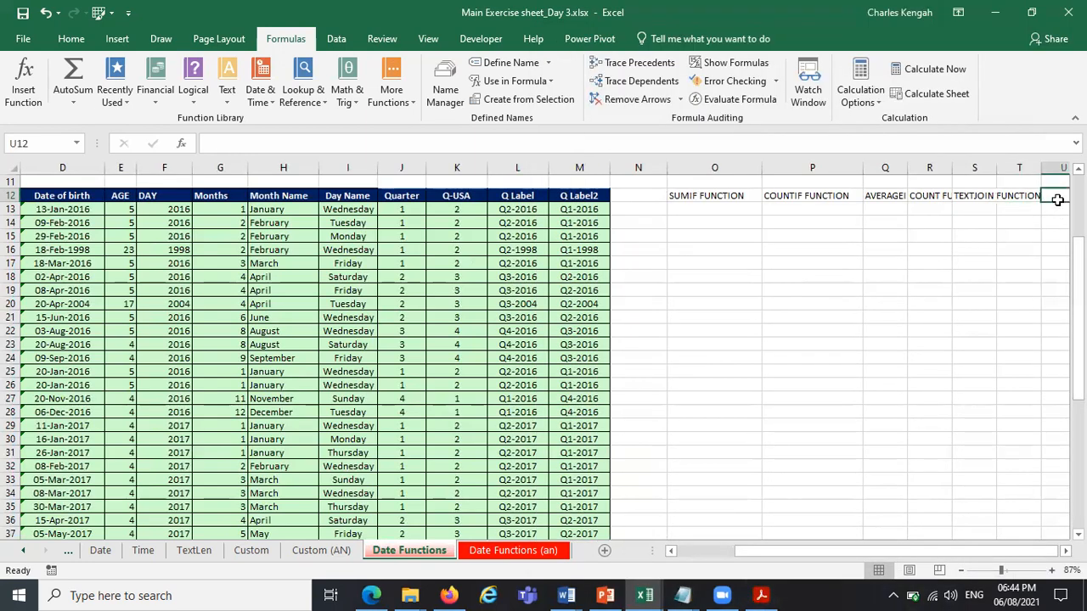
pyautogui.write('IF')
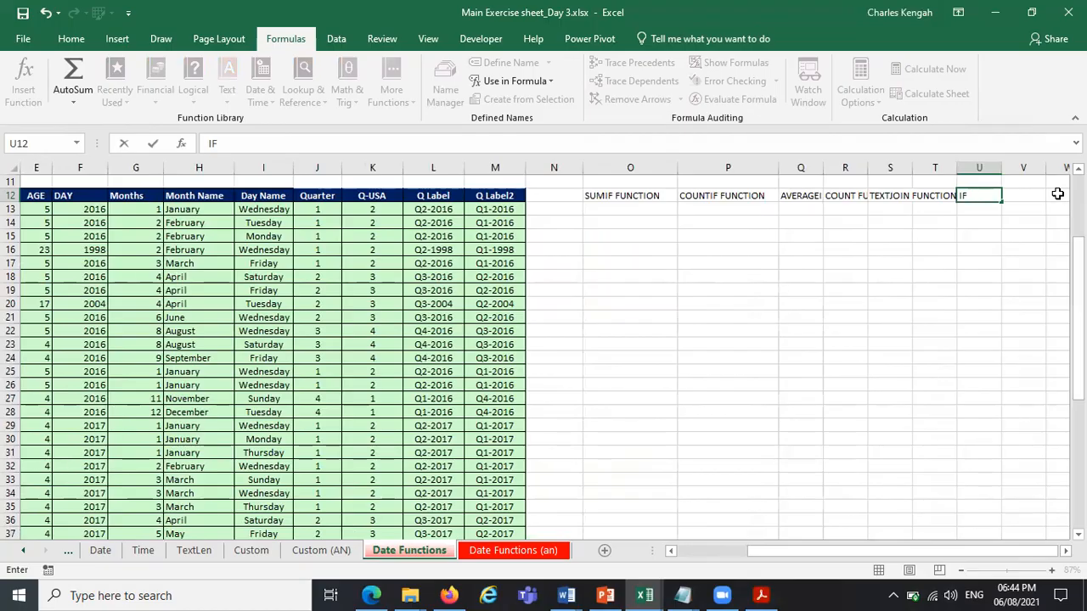
pyautogui.write(' ERROR')
pyautogui.press('Tab')
# Enter the headings NESTED IF in cell V12 and NESTED IFS in cell W12.
pyautogui.write('NESTED IF')
pyautogui.press('Tab')
pyautogui.write('NE')
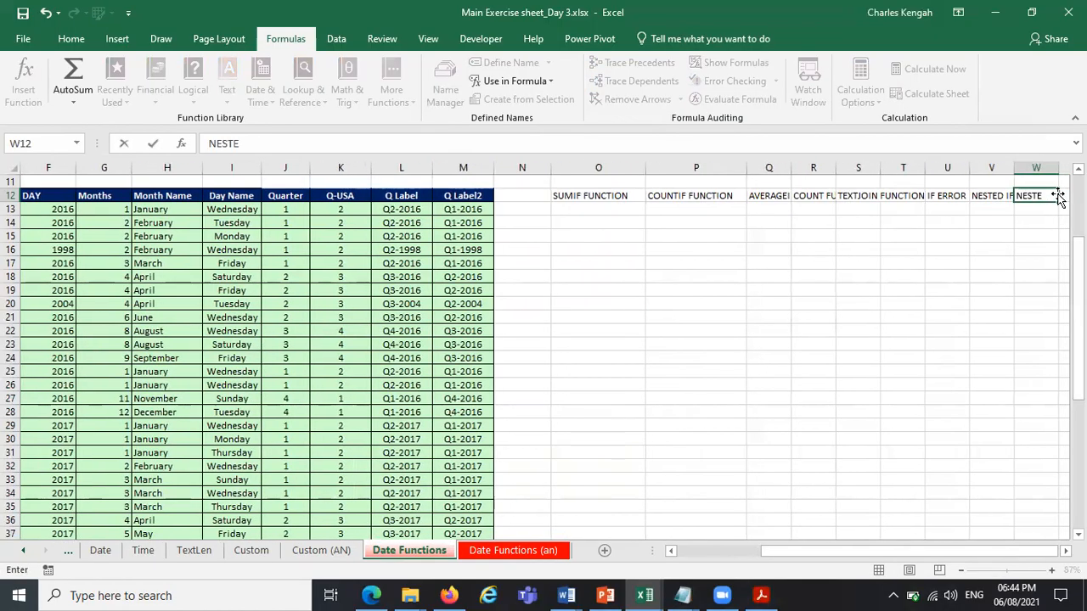
pyautogui.write('IFS')
pyautogui.press('Tab')
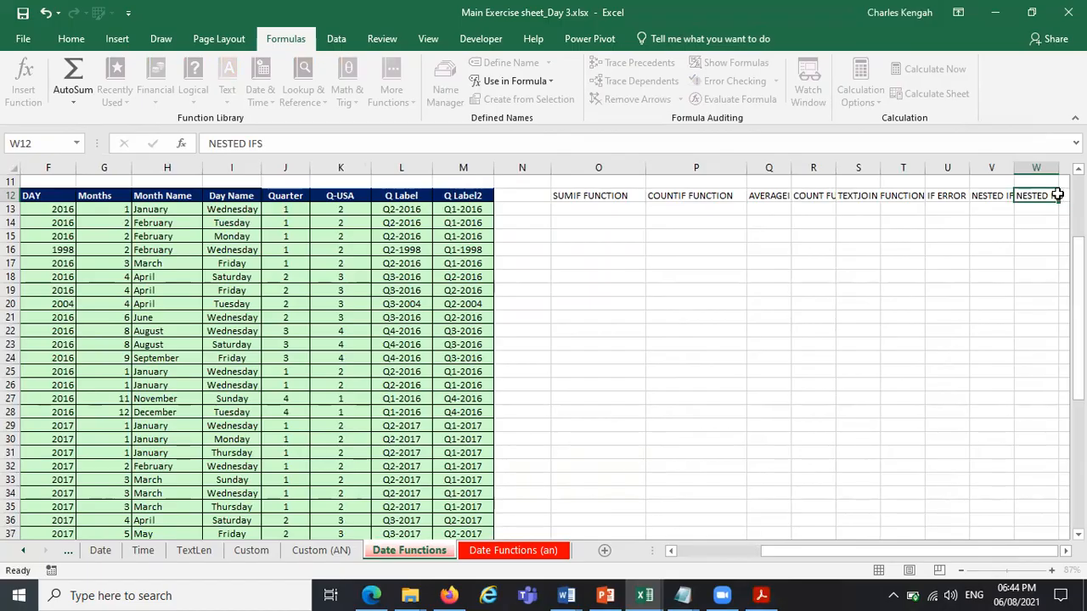
# AutoFit columns O to W and move the IF ERROR, NESTED IF and NESTED IFS headings to T12:V12.
pyautogui.moveTo(584, 170); pyautogui.dragTo(1054, 147)
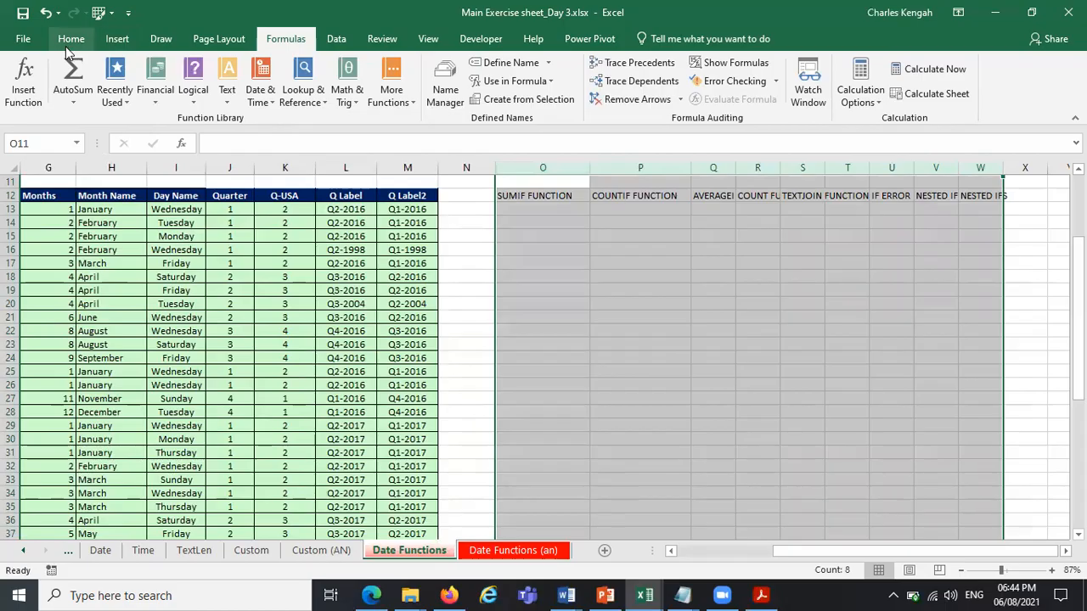
pyautogui.doubleClick(586, 164)
pyautogui.moveTo(524, 194); pyautogui.dragTo(1030, 263)
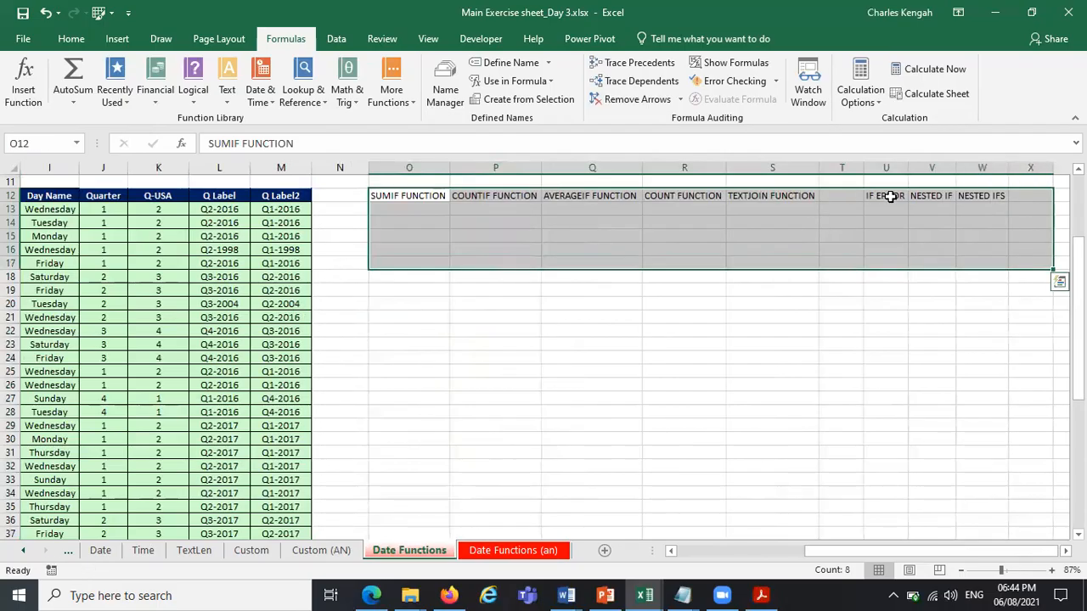
pyautogui.moveTo(888, 196); pyautogui.dragTo(886, 225)
# Apply all borders to the range O12:V16.
pyautogui.moveTo(379, 195); pyautogui.dragTo(926, 243)
pyautogui.click(71, 39)
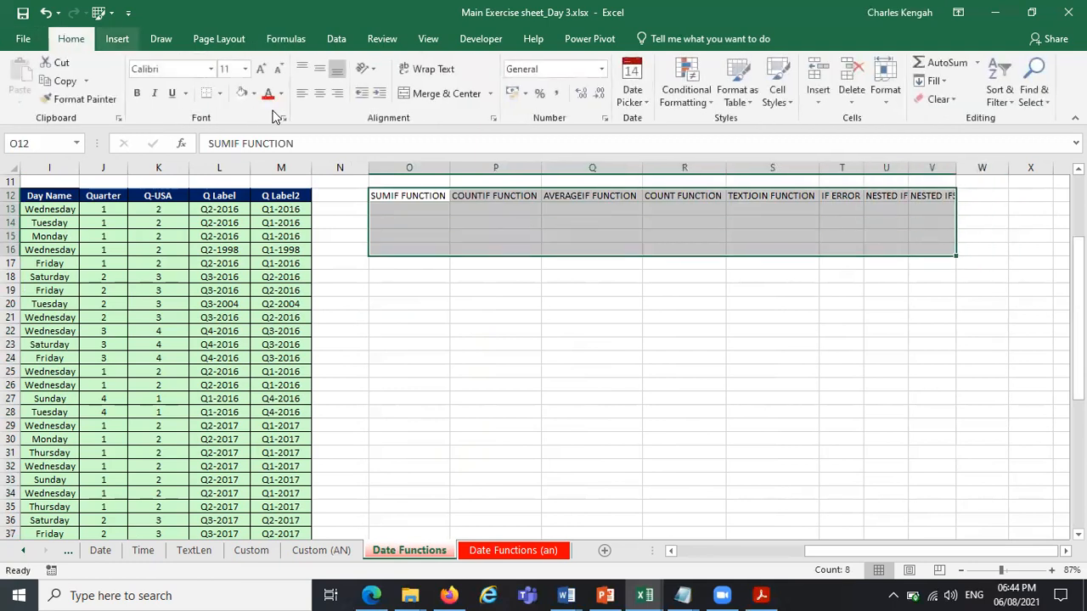
pyautogui.click(219, 93)
pyautogui.click(255, 228)
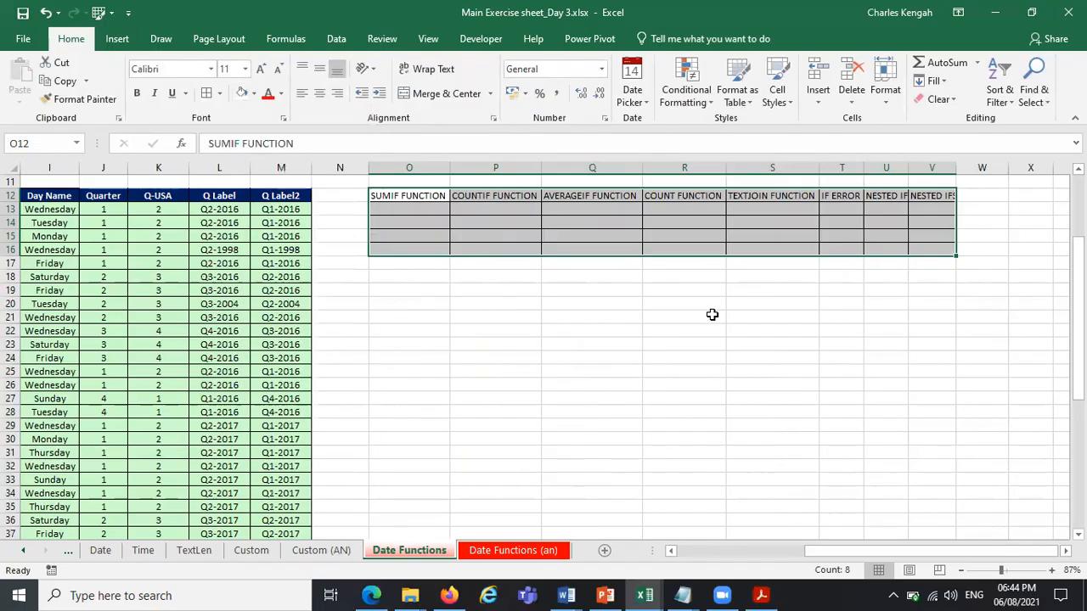
pyautogui.click(711, 315)
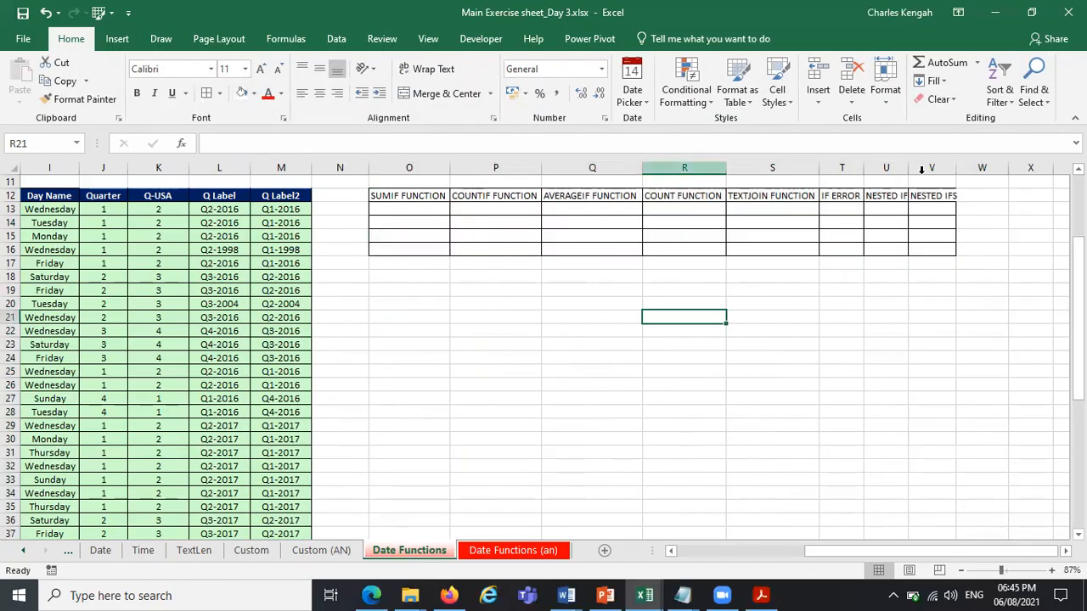
# Widen columns O to V to one uniform width that fits every heading.
pyautogui.moveTo(424, 168); pyautogui.dragTo(929, 169)
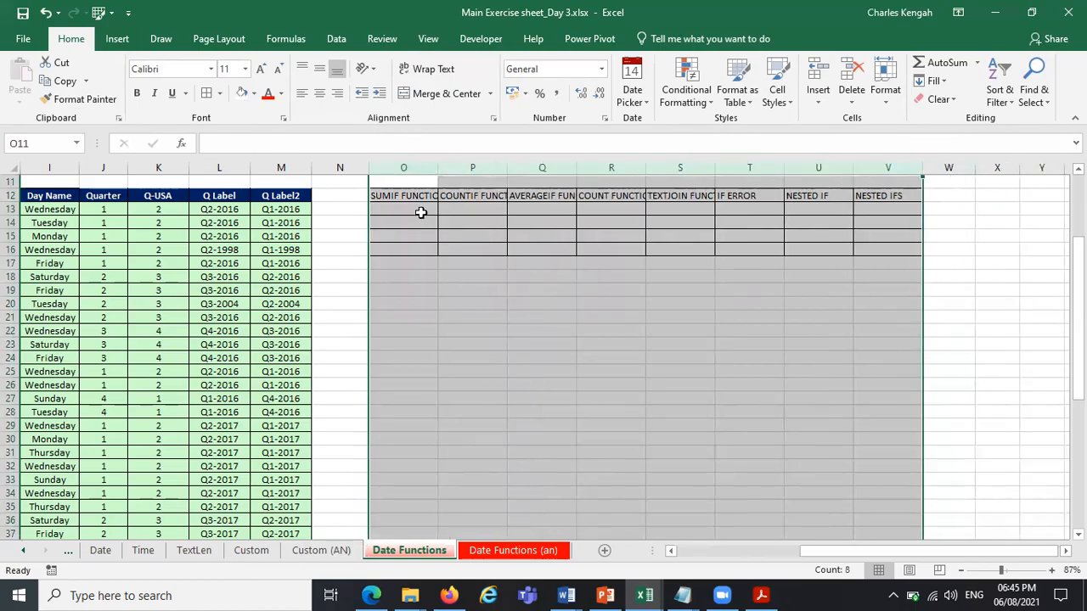
pyautogui.moveTo(438, 171); pyautogui.dragTo(495, 170)
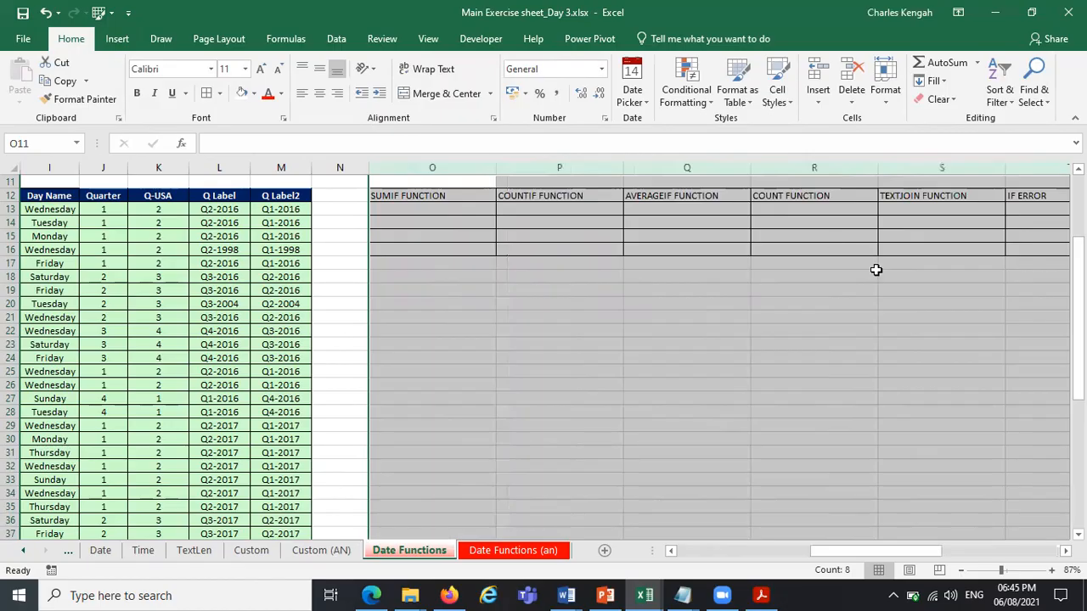
pyautogui.click(890, 368)
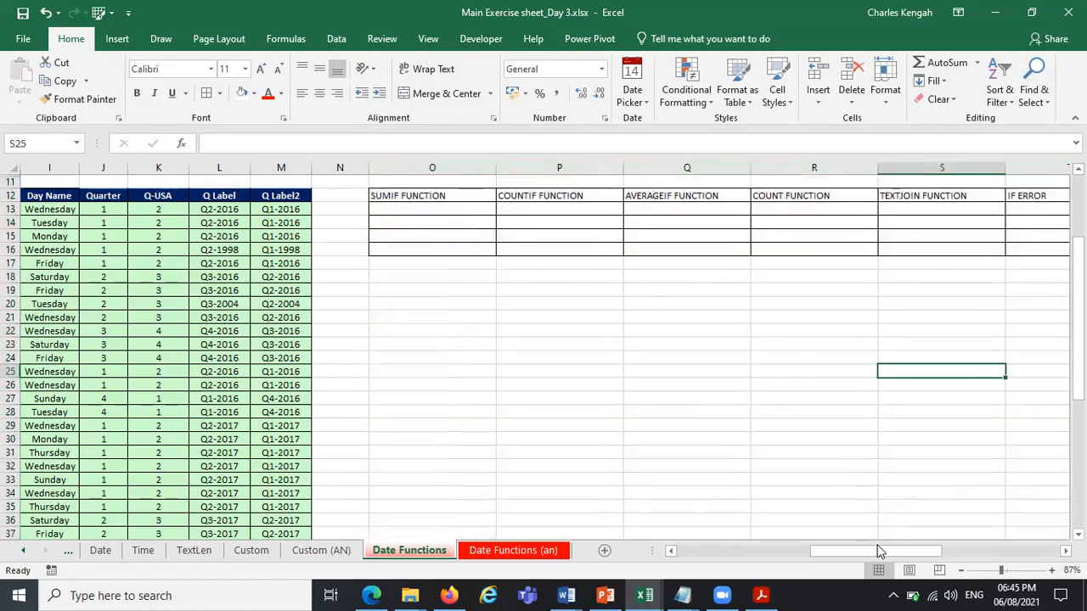
# Copy the headings in O12:V12 and paste them transposed as a vertical list starting at cell O14.
pyautogui.moveTo(443, 194); pyautogui.dragTo(913, 194)
pyautogui.moveTo(867, 551); pyautogui.dragTo(810, 559)
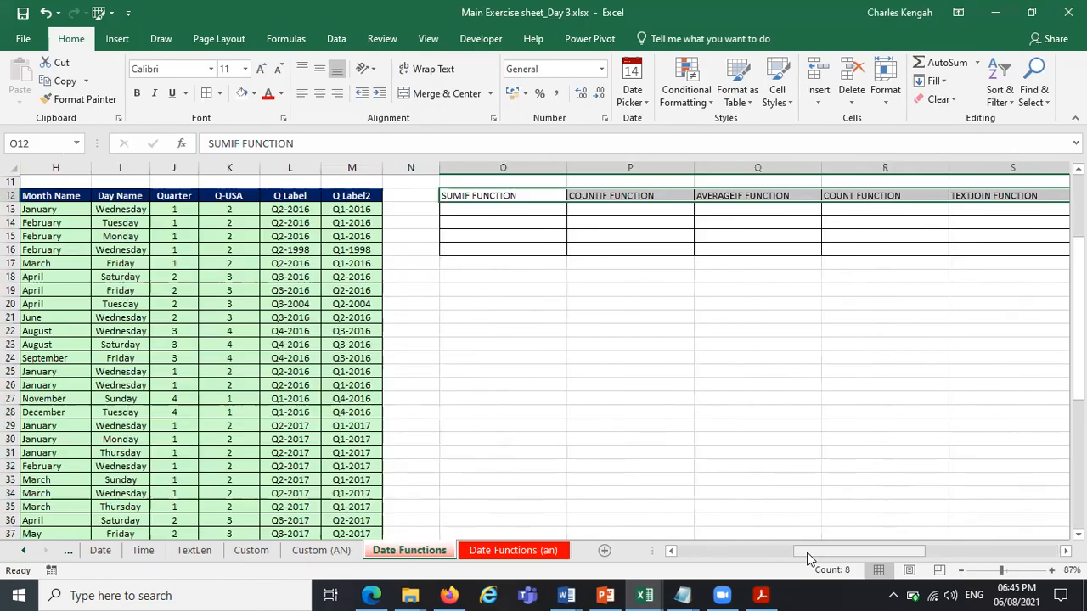
pyautogui.hotkey('ctrl', 'c')
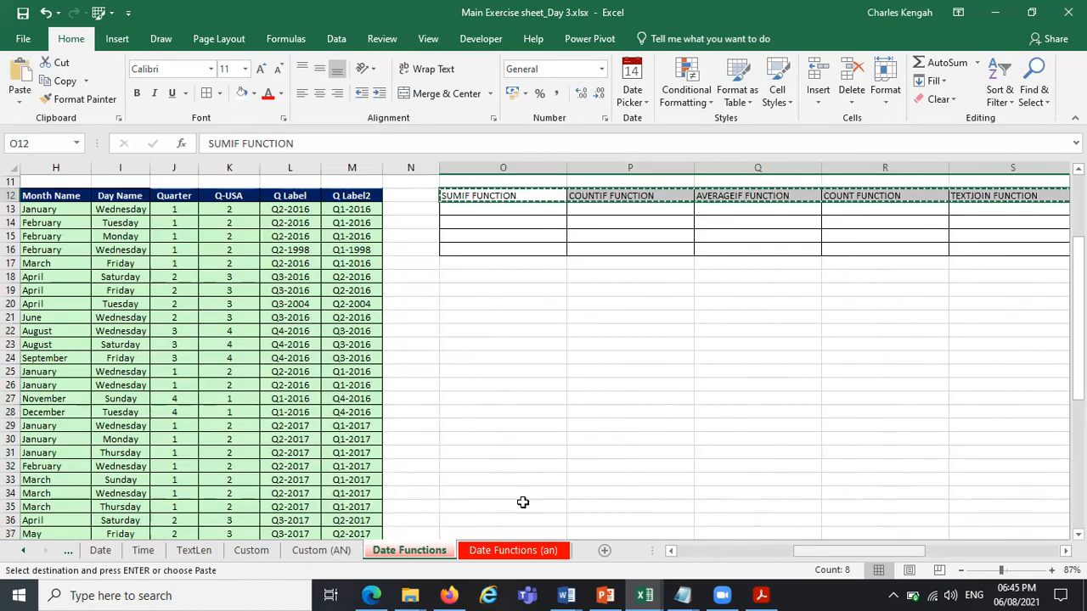
pyautogui.click(466, 221)
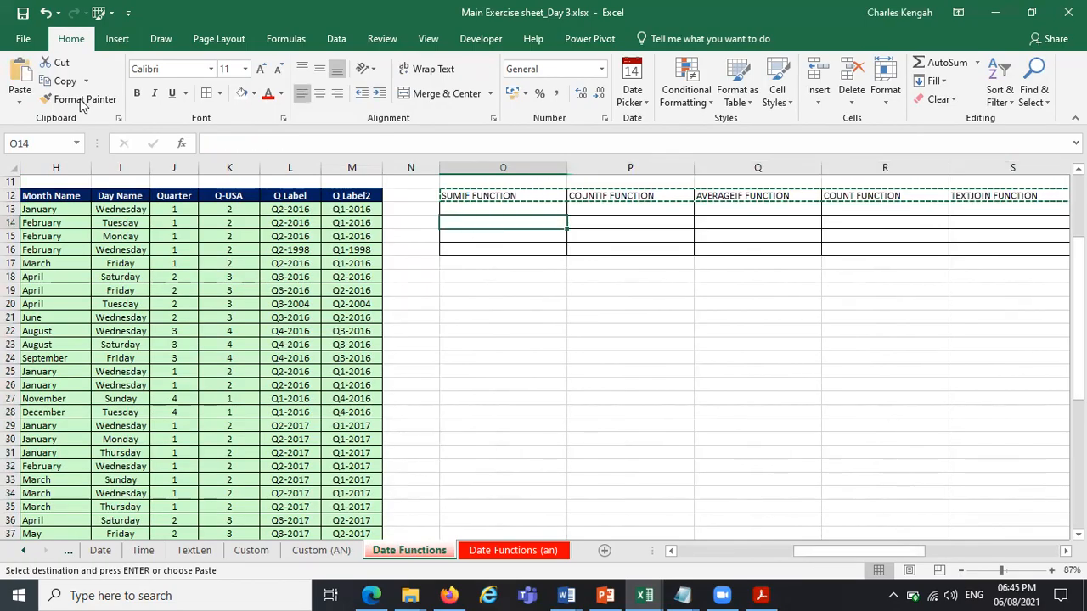
pyautogui.click(19, 98)
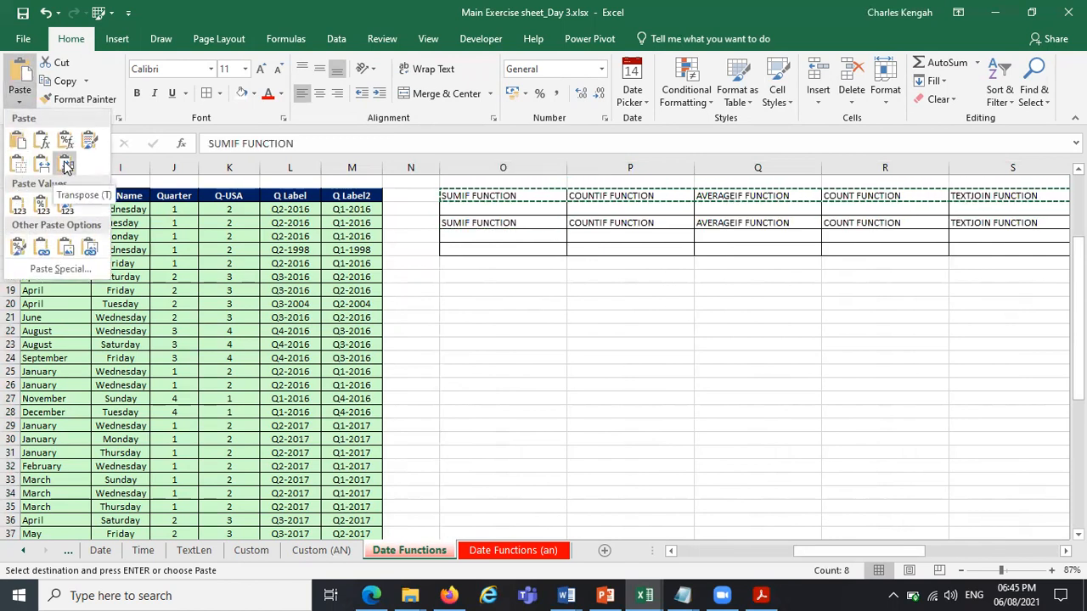
pyautogui.click(67, 166)
pyautogui.click(650, 306)
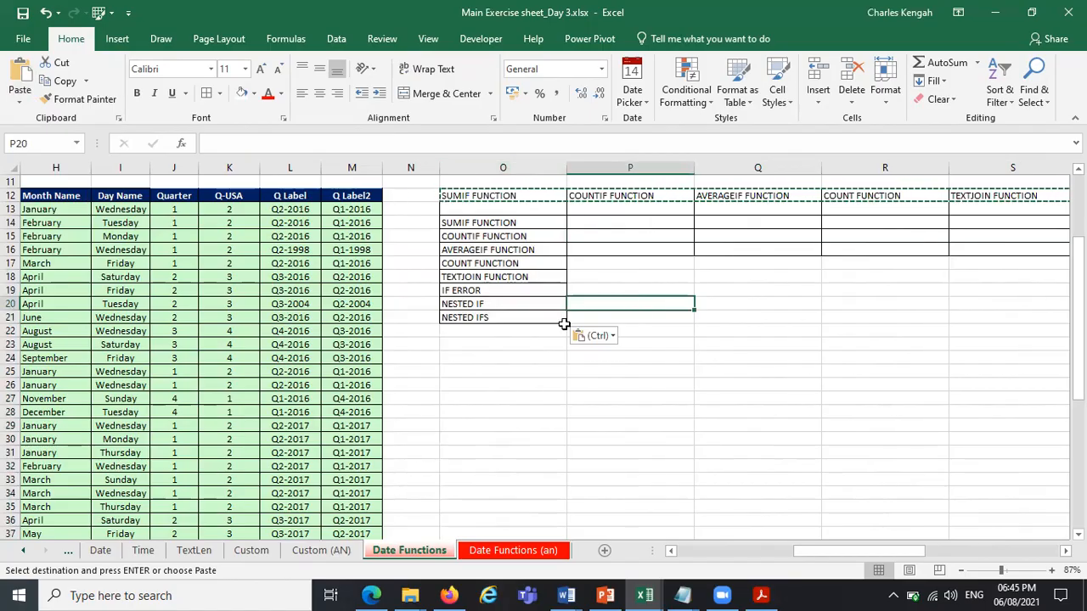
# Narrow the empty column N and delete columns P to V containing the horizontal headings.
pyautogui.moveTo(812, 551); pyautogui.dragTo(618, 554)
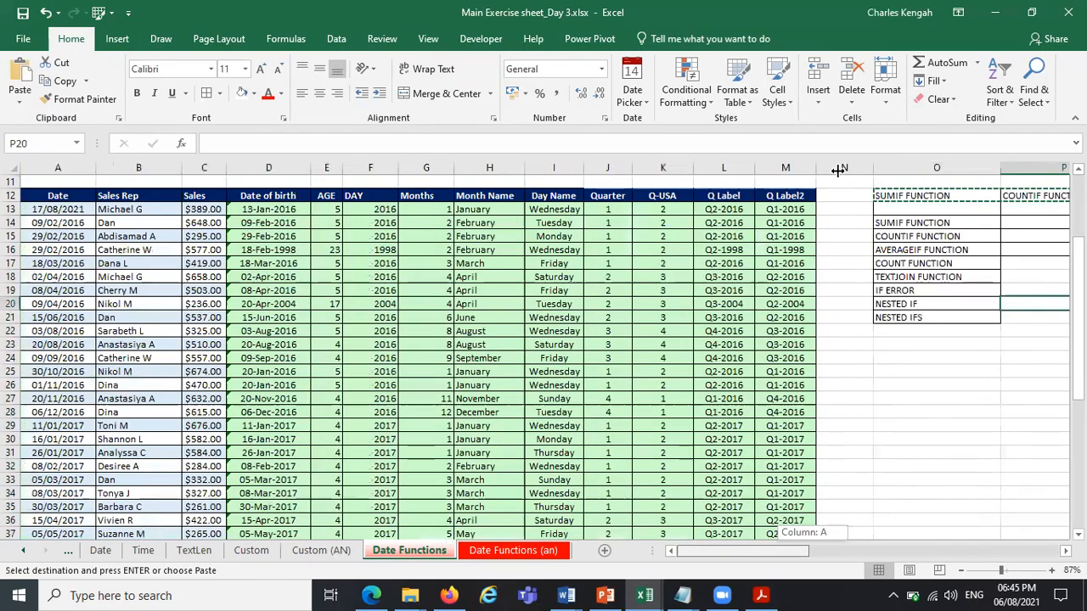
pyautogui.moveTo(833, 173); pyautogui.dragTo(836, 172)
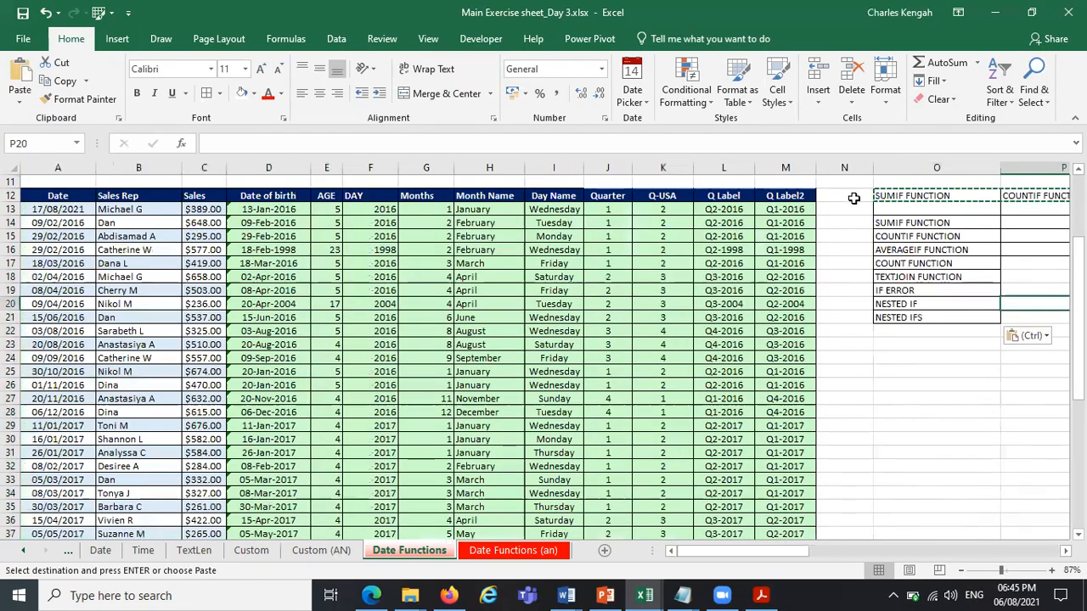
pyautogui.click(1004, 167)
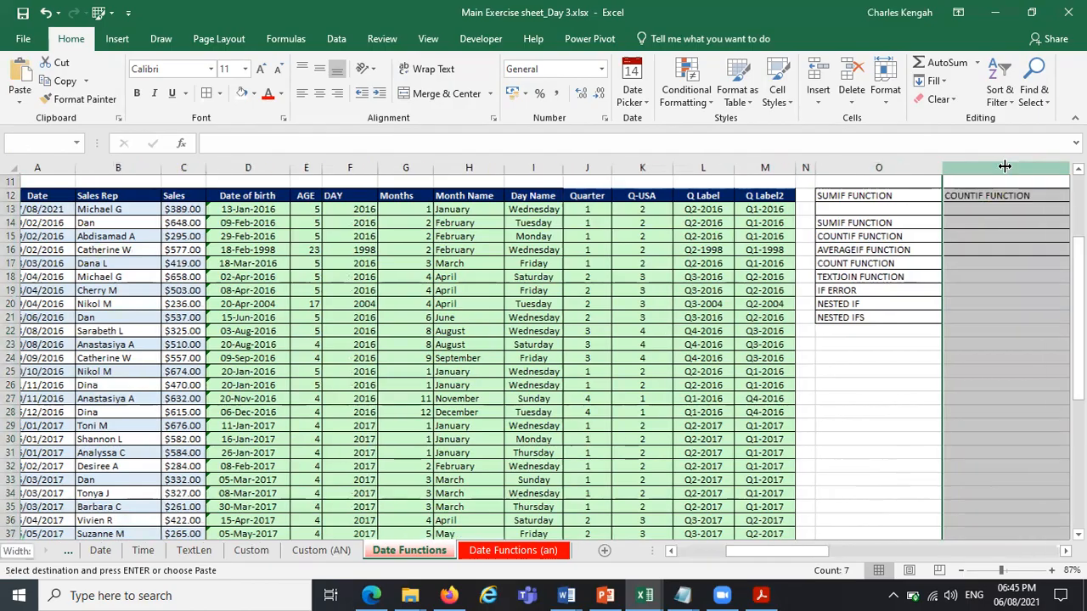
pyautogui.hotkey('ctrl', 'shift', 'Right')
pyautogui.hotkey('ctrl', 'Left')
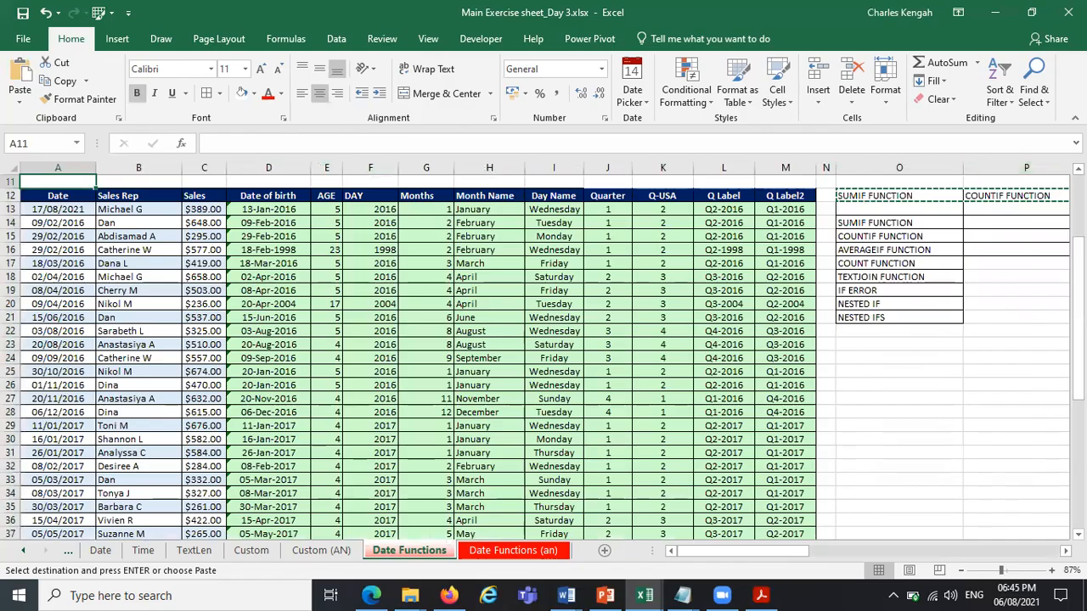
pyautogui.moveTo(874, 182); pyautogui.dragTo(885, 251)
pyautogui.click(885, 251)
pyautogui.moveTo(880, 170); pyautogui.dragTo(486, 172)
pyautogui.rightClick(486, 172)
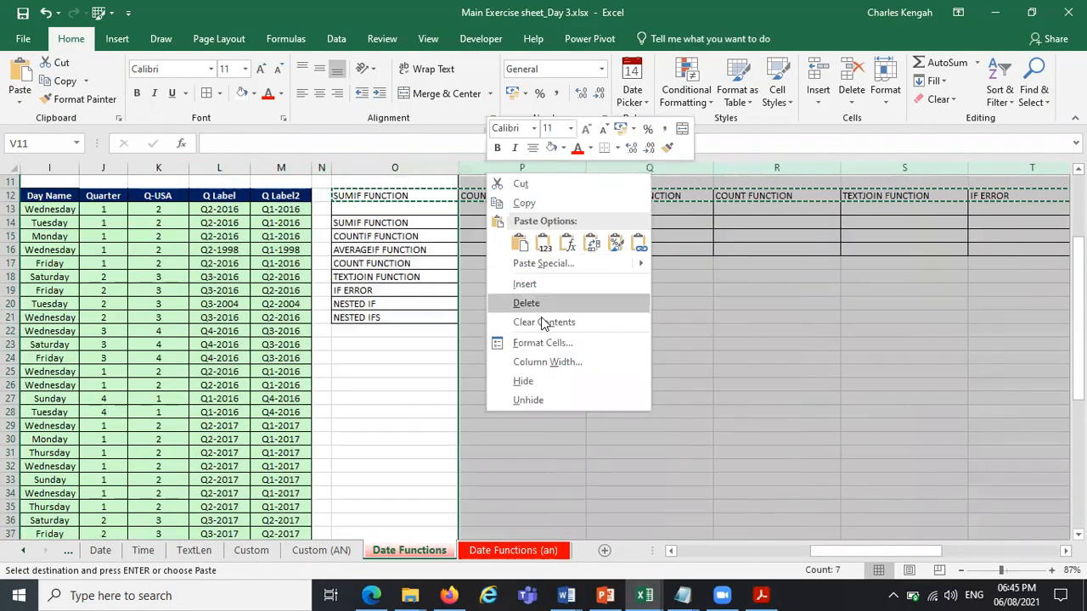
pyautogui.click(543, 306)
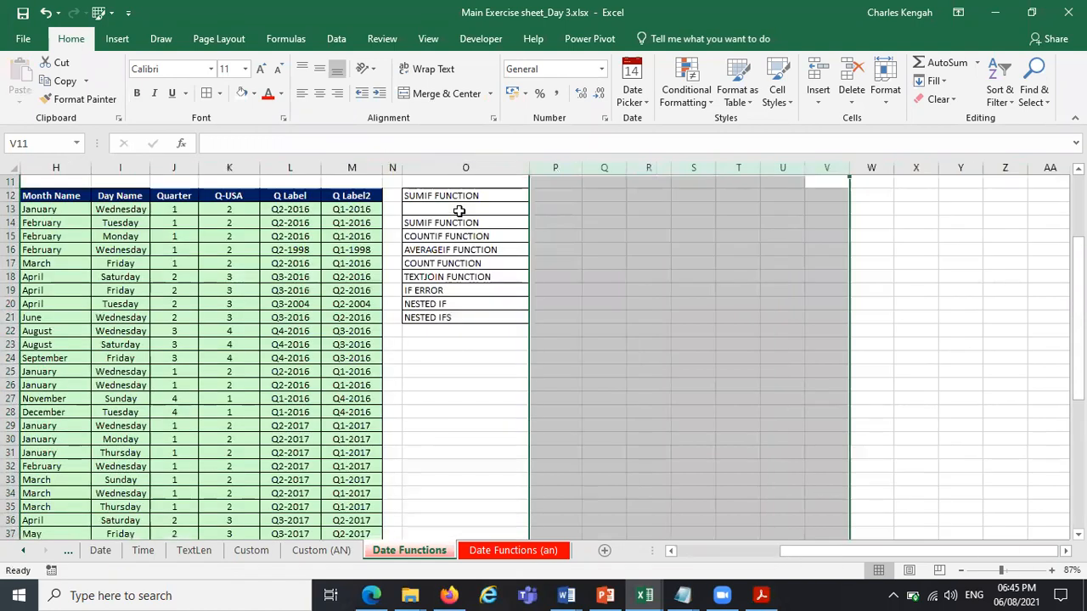
# Enter the title BASIC FUNCITONS in cell O13 and clear the SUMIF FUNCTION heading from O12.
pyautogui.click(458, 211)
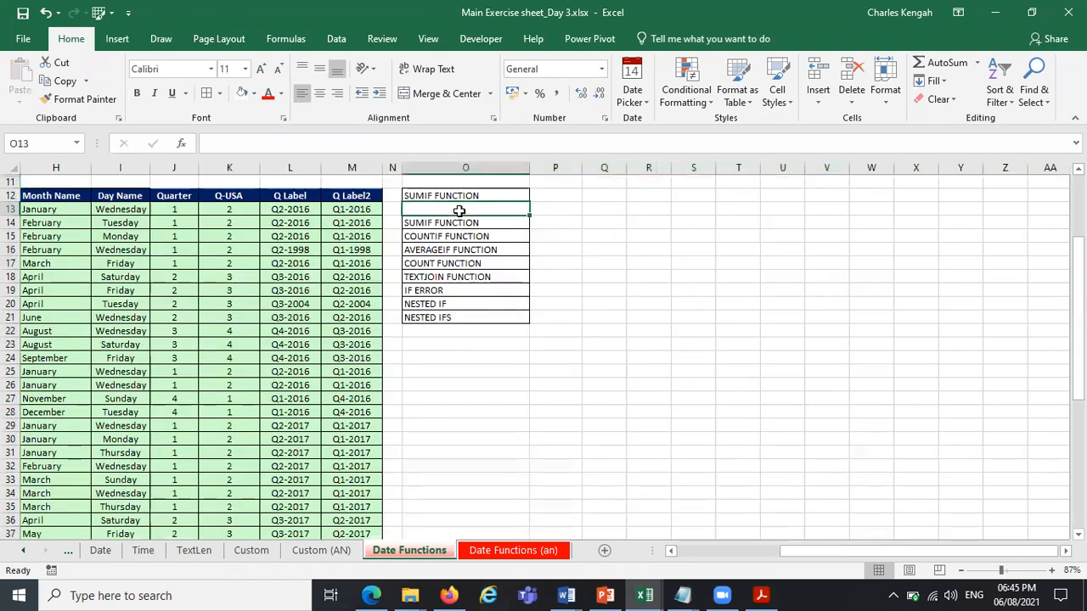
pyautogui.write('BA')
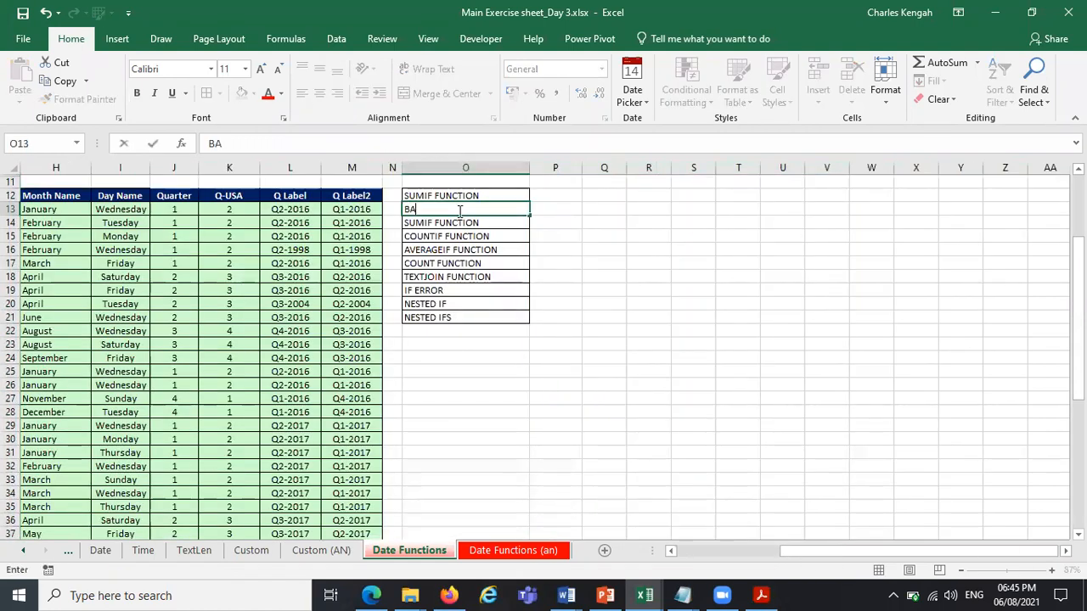
pyautogui.write('SIC FUNCITONS')
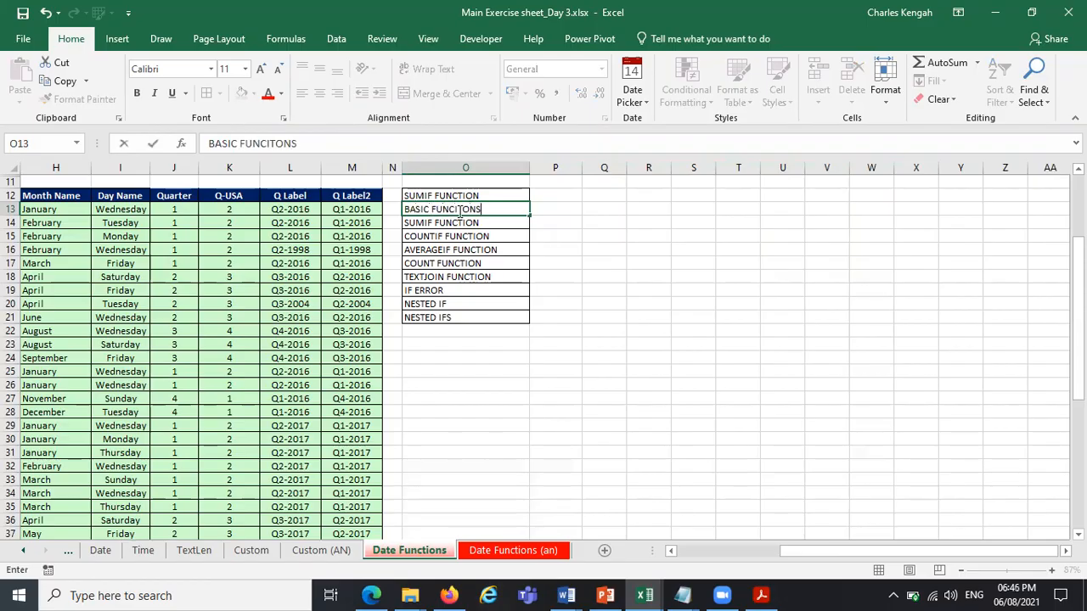
pyautogui.click(480, 195)
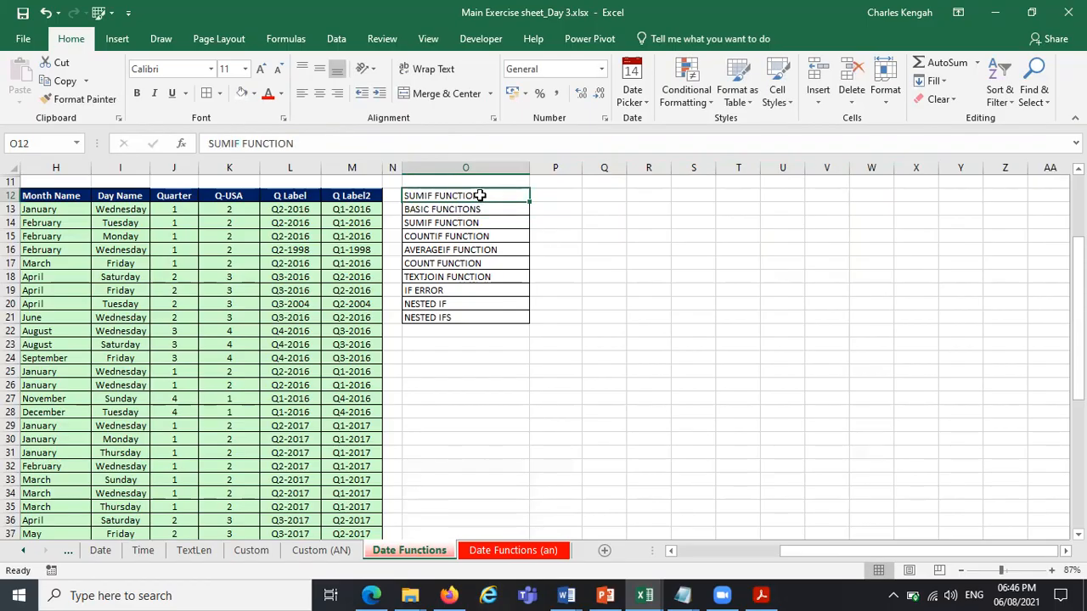
pyautogui.press('Delete')
# Apply all borders to O13:P27 and fill the title row O13:P13 with light blue.
pyautogui.moveTo(523, 211); pyautogui.dragTo(574, 401)
pyautogui.click(206, 93)
pyautogui.moveTo(464, 210); pyautogui.dragTo(537, 210)
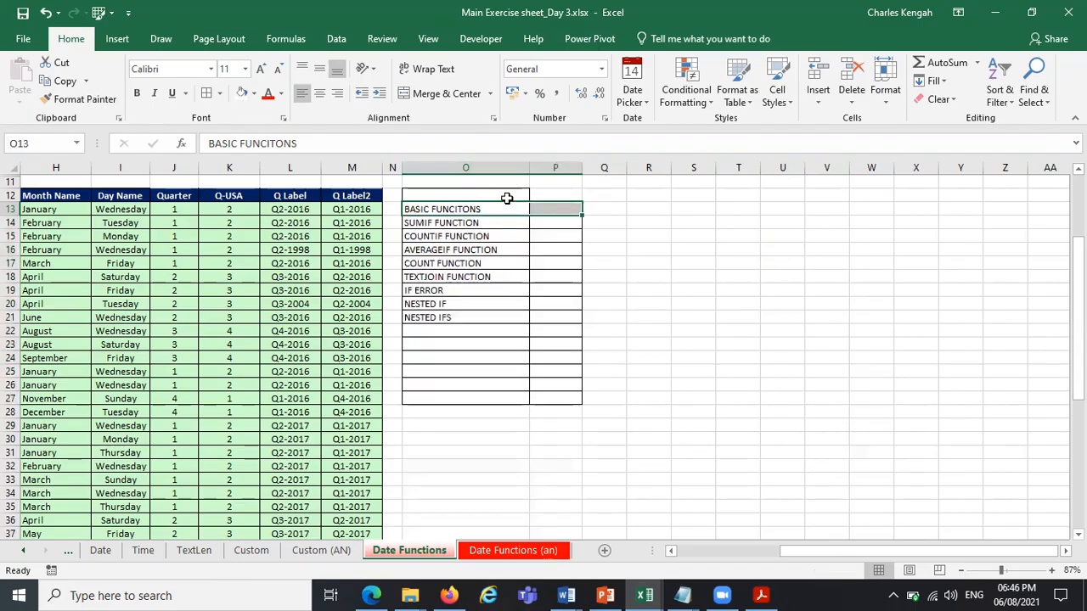
pyautogui.click(253, 94)
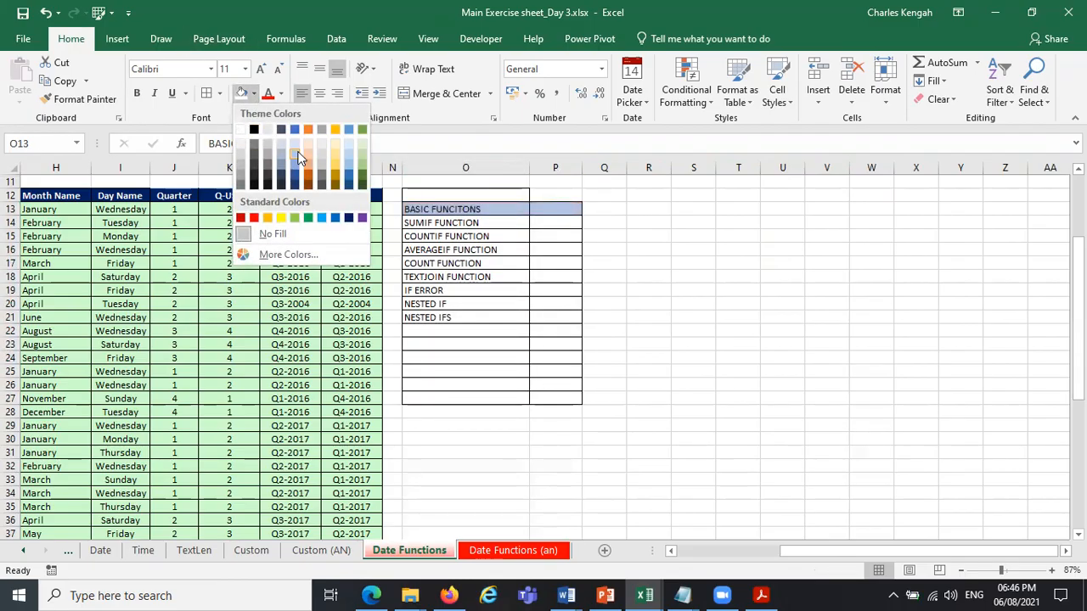
pyautogui.click(297, 155)
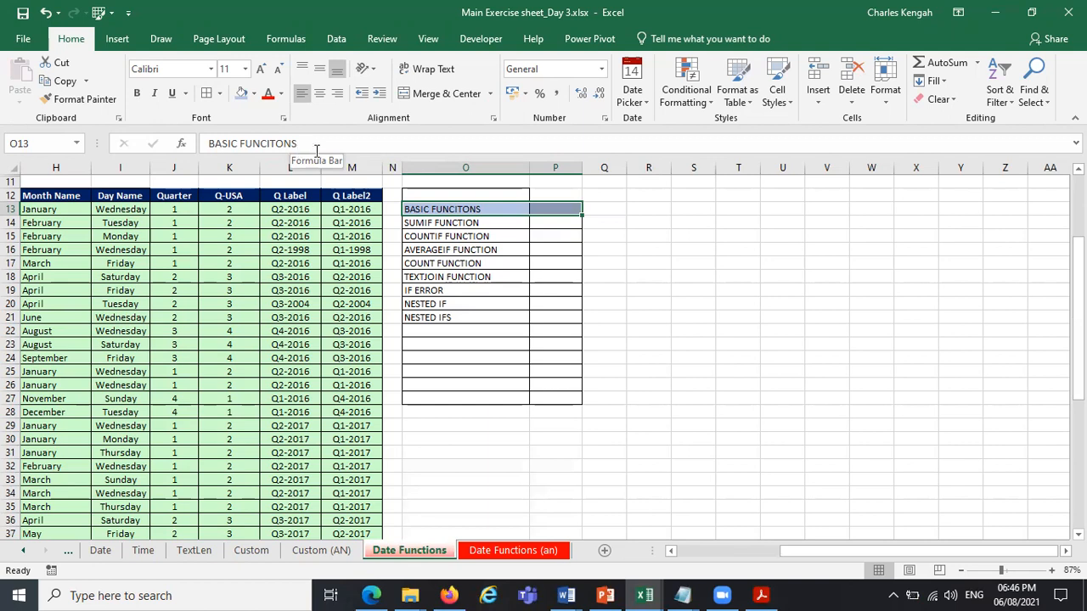
# Remove the leftover border from O12 by filling it from blank cell O11, and widen column P.
pyautogui.click(751, 208)
pyautogui.click(417, 181)
pyautogui.moveTo(528, 191); pyautogui.dragTo(530, 204)
pyautogui.moveTo(582, 167); pyautogui.dragTo(667, 185)
# Enter the heading Outcomes in cell P13 and narrow column P to suit it.
pyautogui.click(598, 205)
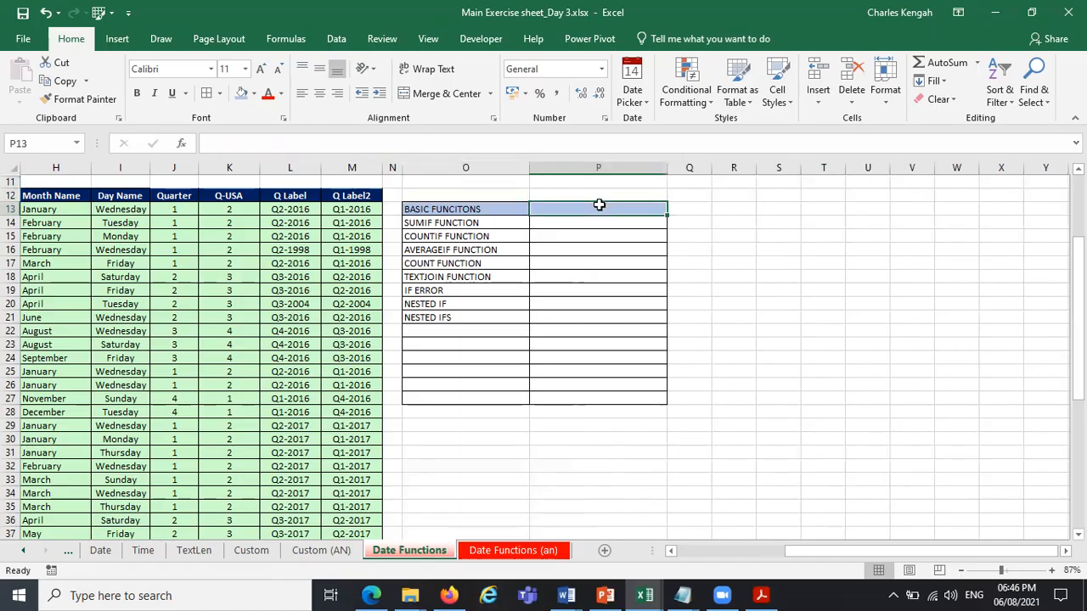
pyautogui.write('oUTCMO')
pyautogui.press('BackSpace')
pyautogui.press('BackSpace')
pyautogui.write('OMES')
pyautogui.press('Return')
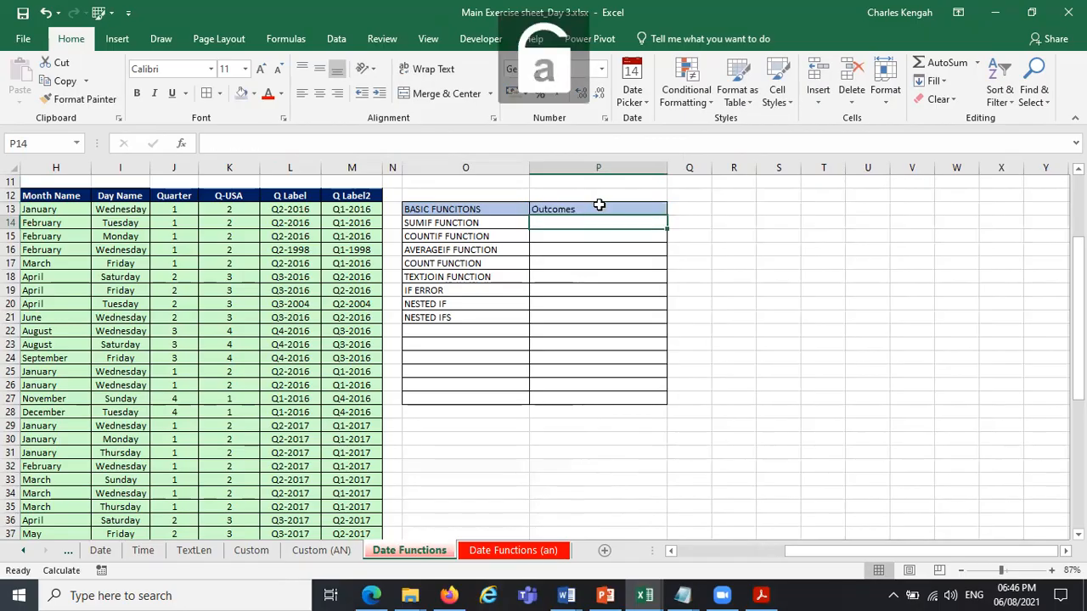
pyautogui.moveTo(667, 167); pyautogui.dragTo(589, 173)
pyautogui.click(784, 317)
# Add the function names LEFT, RIGHT and MID to the list in cells O22 to O24.
pyautogui.click(483, 330)
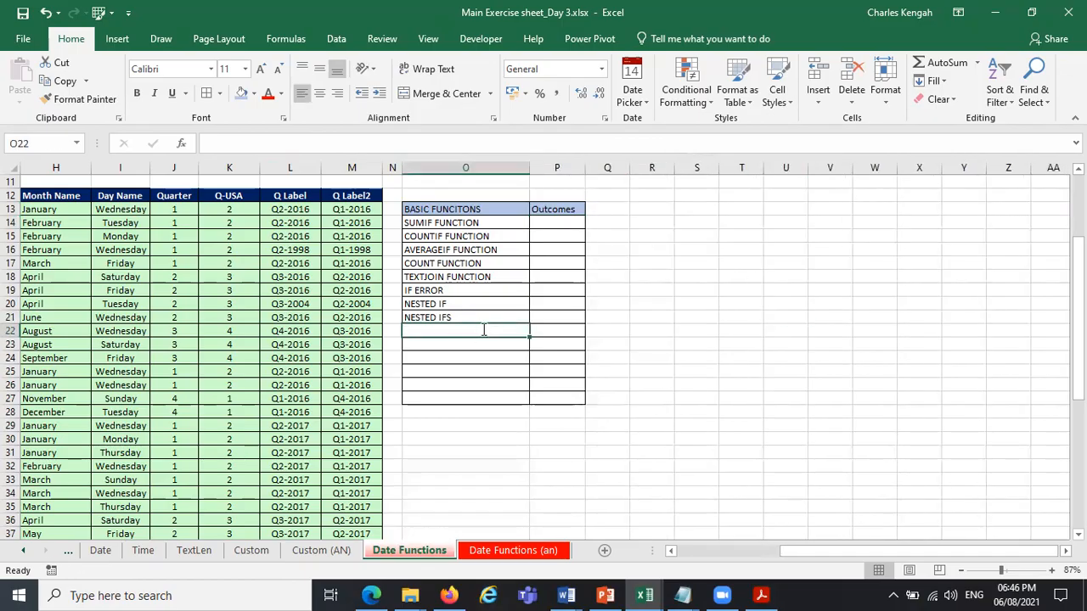
pyautogui.write('Left')
pyautogui.press('BackSpace')
pyautogui.press('BackSpace')
pyautogui.press('BackSpace')
pyautogui.press('BackSpace')
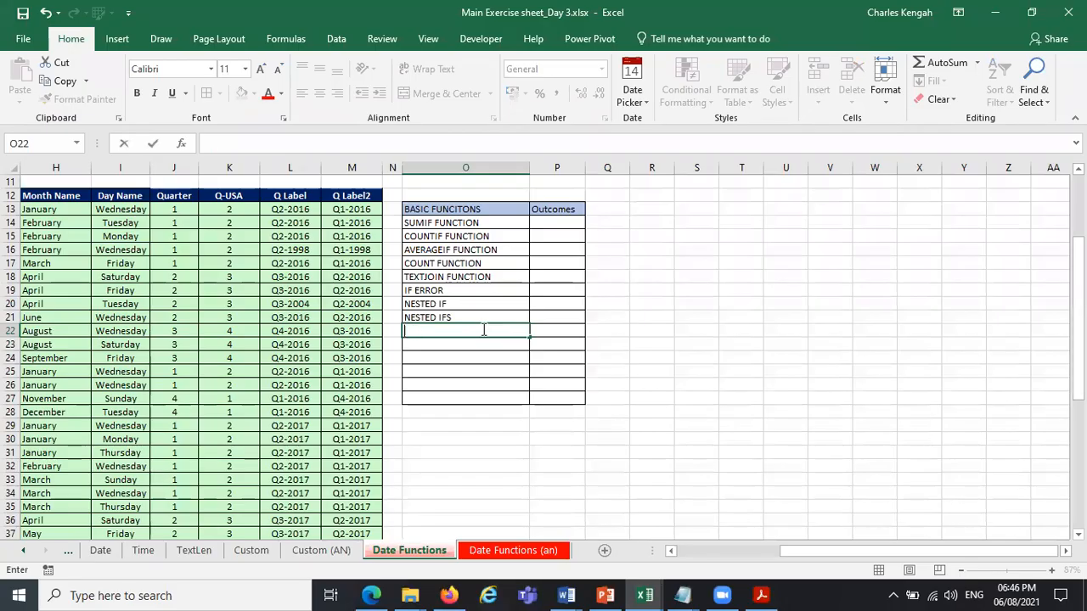
pyautogui.press('capslock')
pyautogui.write('LEFT')
pyautogui.press('Return')
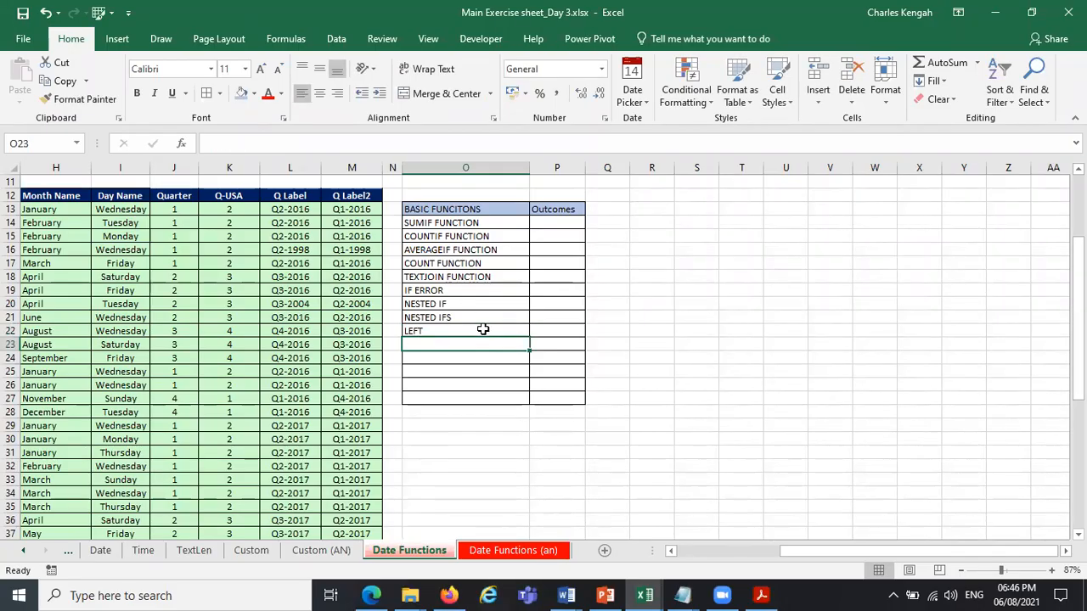
pyautogui.write('TI')
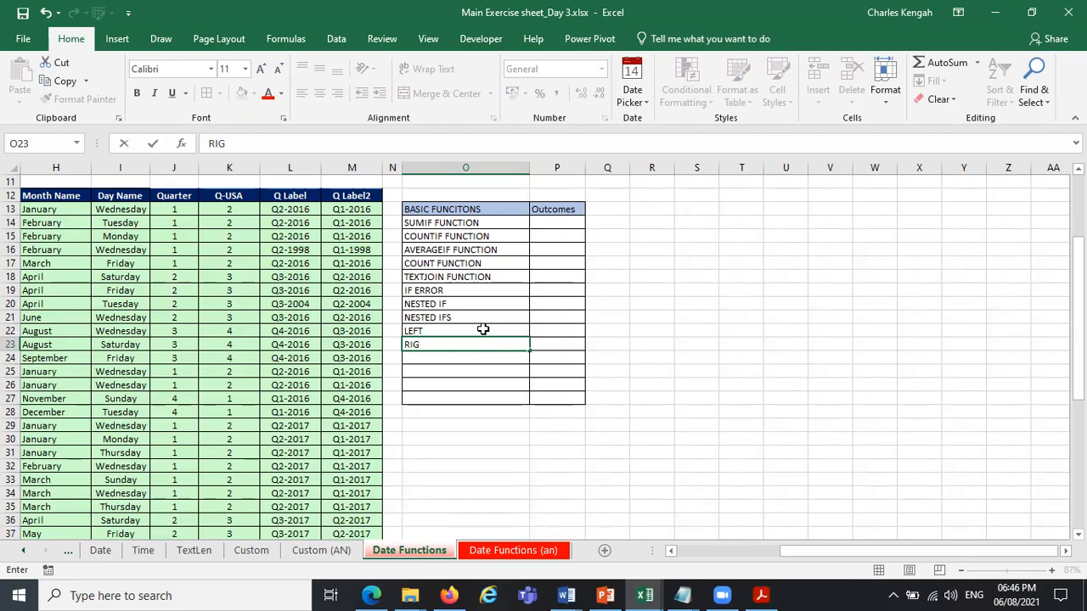
pyautogui.press('Return')
pyautogui.write('M')
pyautogui.press('Return')
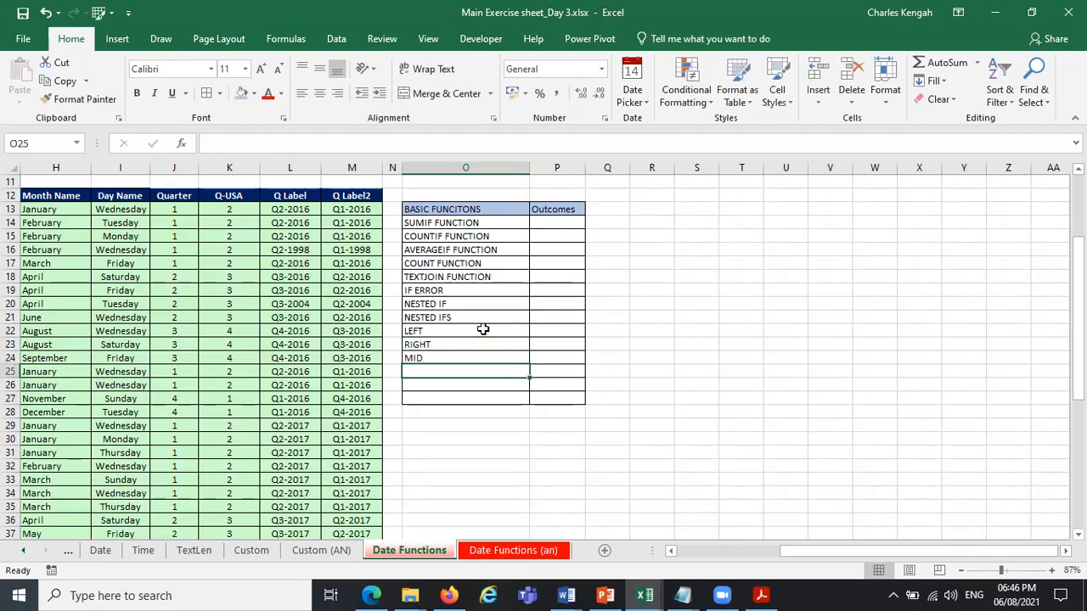
# Check the text formulas in the course outline PDF and add UPPER, PROPER and LOWER in cells O25 to O27.
pyautogui.click(763, 595)
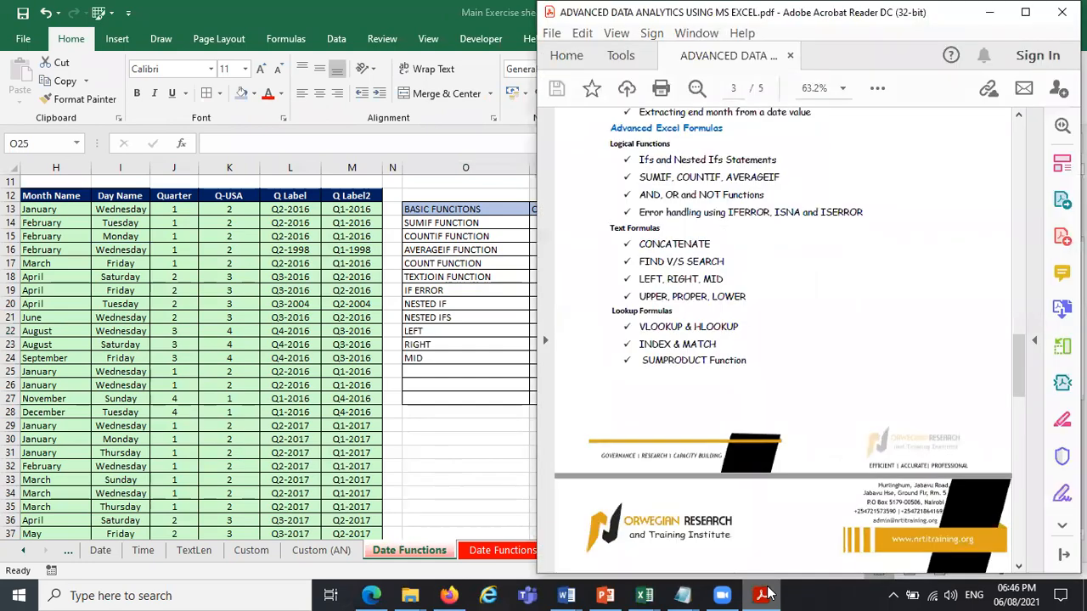
pyautogui.click(763, 595)
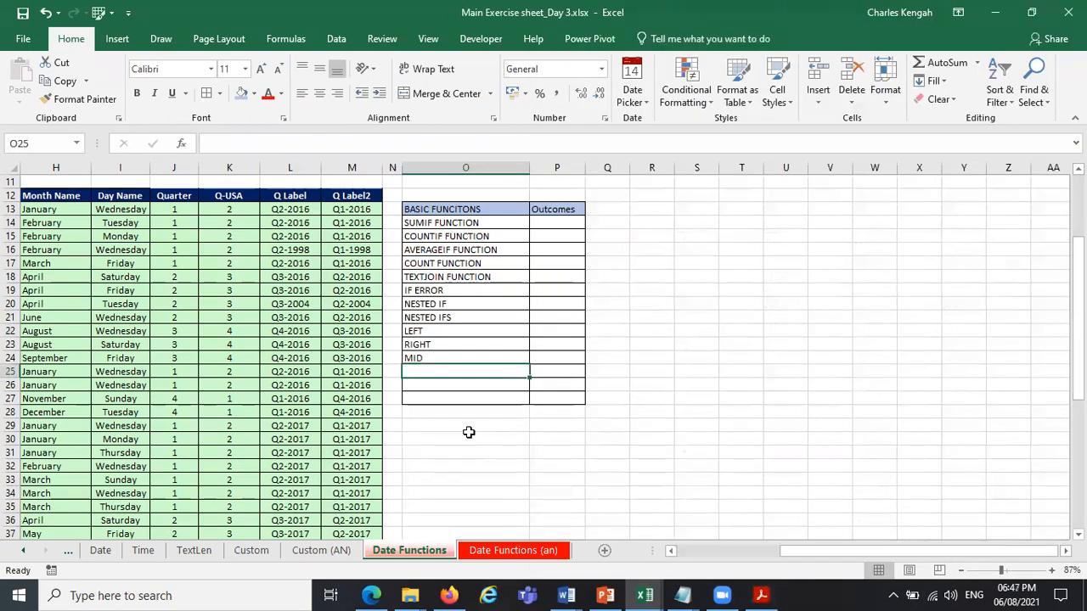
pyautogui.write('UPPER')
pyautogui.press('Return')
pyautogui.write('PROPER')
pyautogui.press('Return')
pyautogui.write('LOWER')
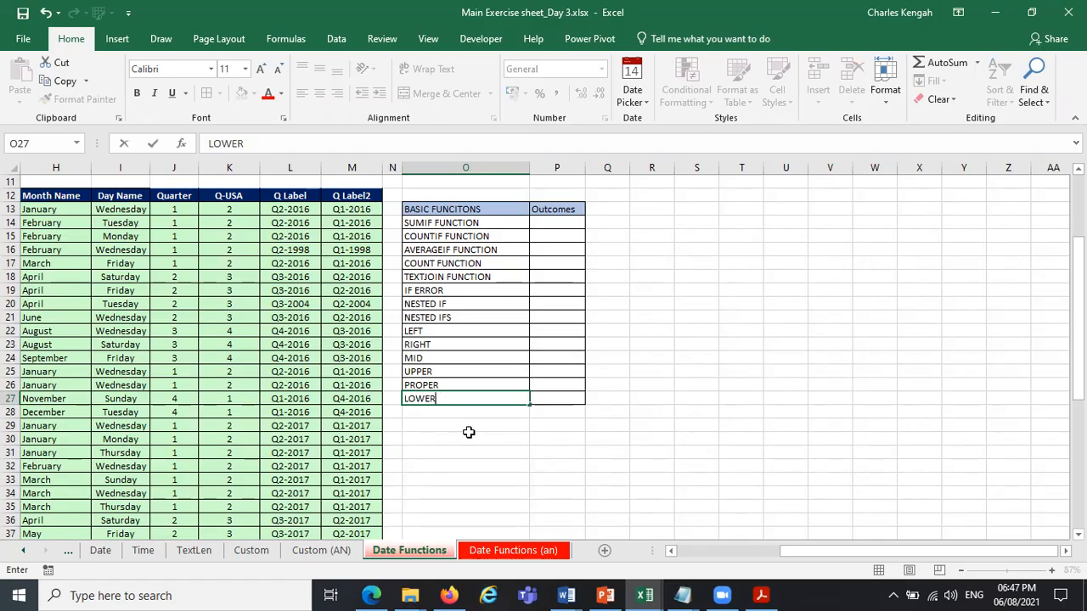
pyautogui.press('Return')
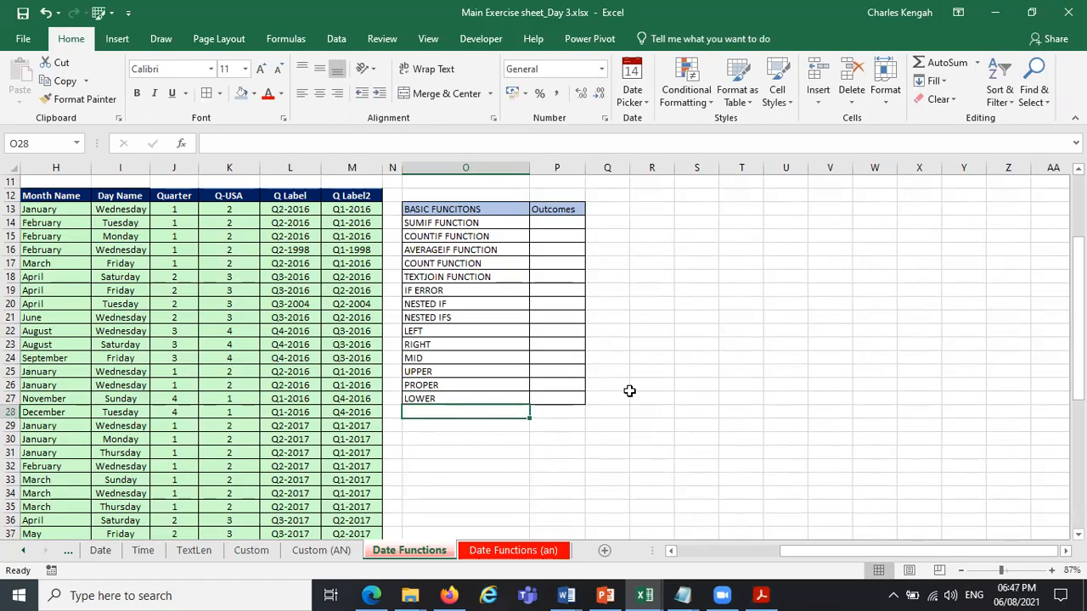
pyautogui.moveTo(845, 557); pyautogui.dragTo(631, 557)
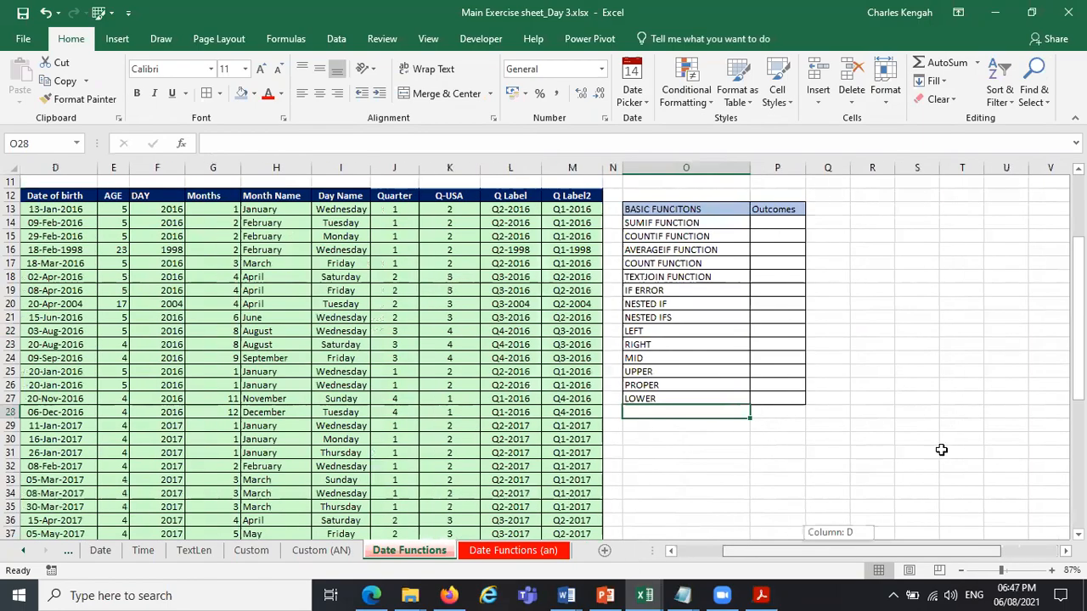
pyautogui.click(991, 453)
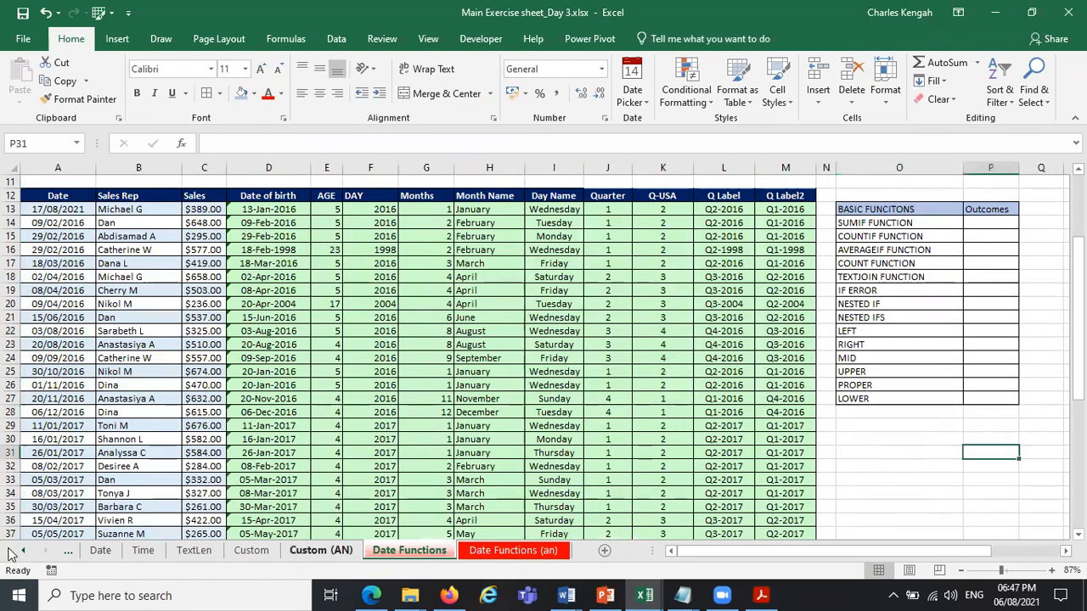
pyautogui.click(952, 464)
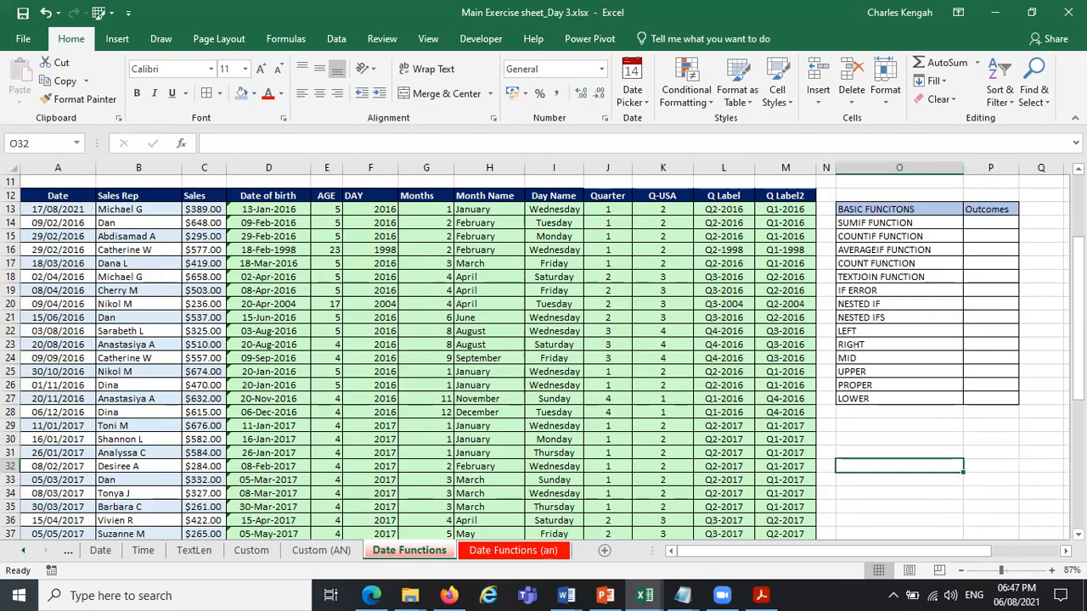
# Replace the heading in cell P13, beside BASIC FUNCITONS, with Formulas.
pyautogui.hscroll(3, 1066, 550)
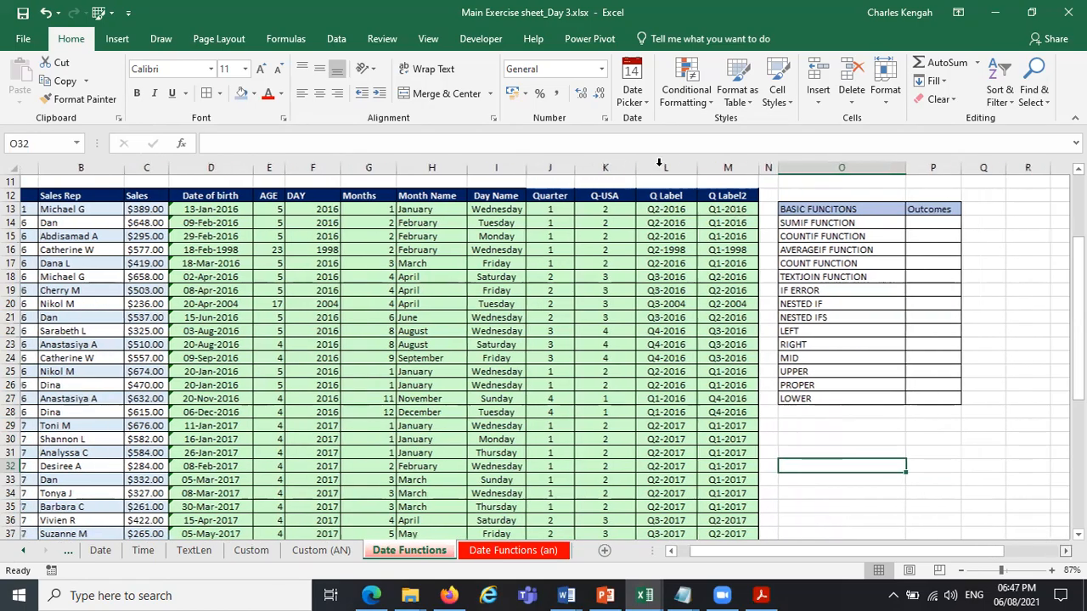
pyautogui.hscroll(5, 628, 196)
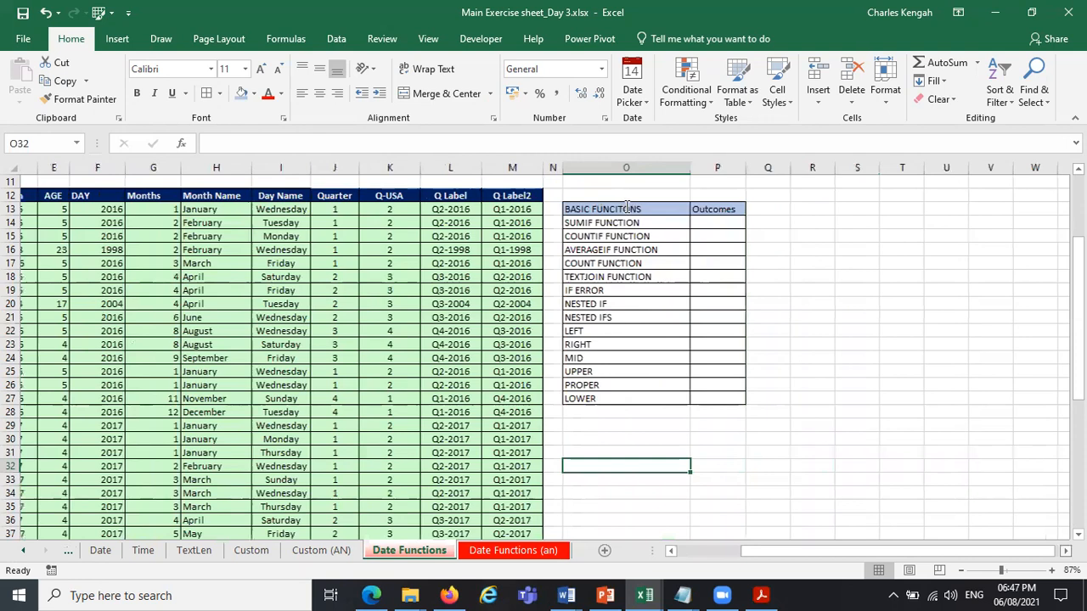
pyautogui.hscroll(3, 626, 208)
pyautogui.click(627, 207)
pyautogui.write('fPR')
pyautogui.press('BackSpace')
pyautogui.press('BackSpace')
pyautogui.press('BackSpace')
pyautogui.press('capslock')
pyautogui.write('Fp')
pyautogui.press('BackSpace')
pyautogui.press('BackSpace')
pyautogui.press('BackSpace')
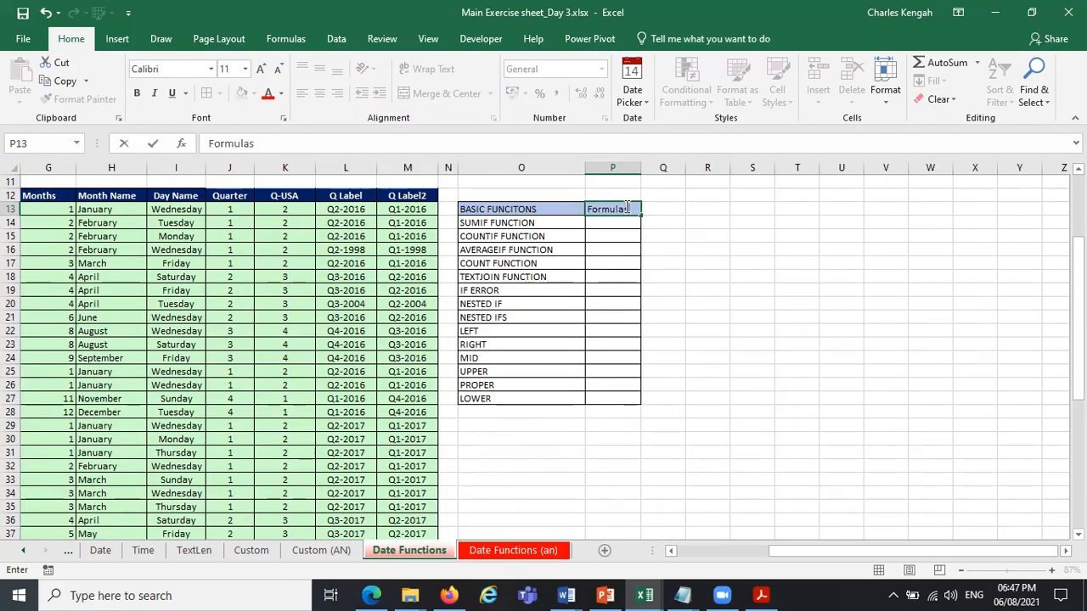
pyautogui.press('Return')
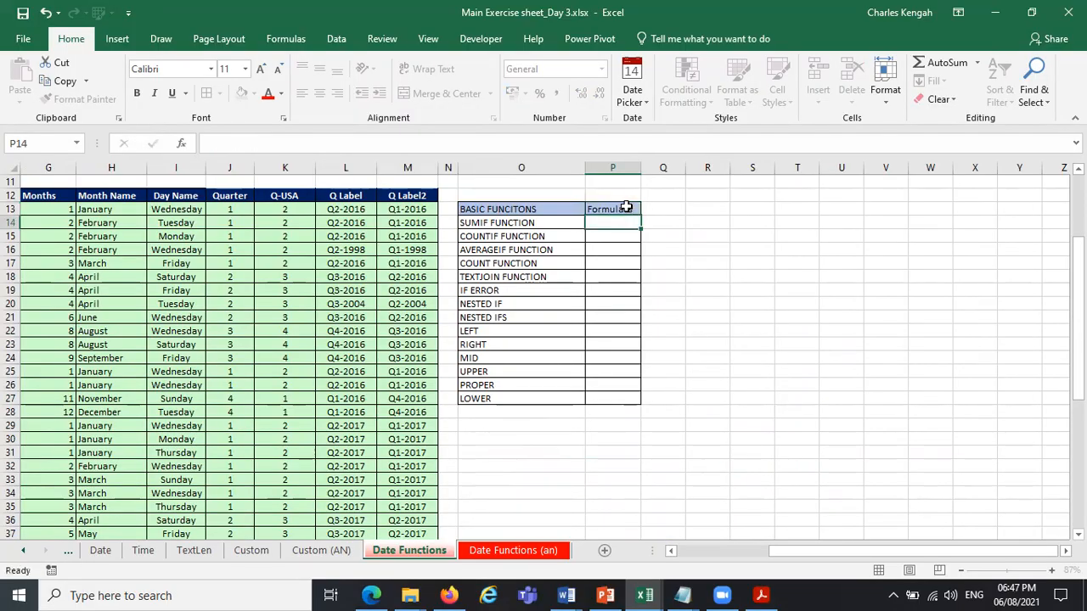
# Fill the P13 heading across into Q13 and correct the spelling in P13 to Formulas.
pyautogui.click(620, 209)
pyautogui.moveTo(639, 213); pyautogui.dragTo(645, 212)
pyautogui.doubleClick(636, 208)
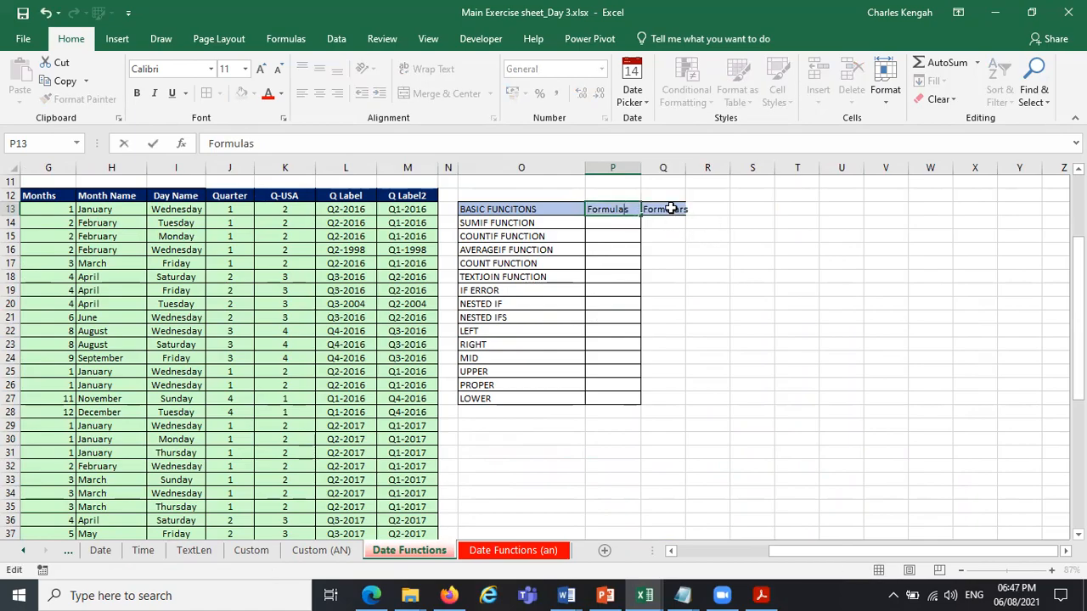
# Widen columns Q and P and extend the list's borders to the blank cells Q14:Q27.
pyautogui.click(670, 207)
pyautogui.moveTo(686, 167); pyautogui.dragTo(771, 167)
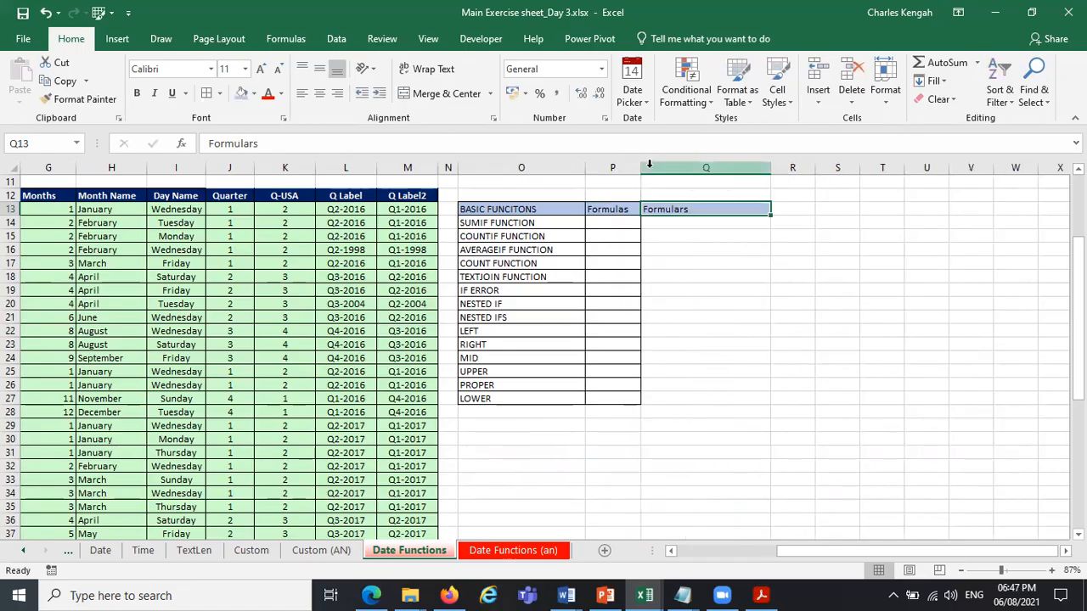
pyautogui.moveTo(638, 168); pyautogui.dragTo(680, 167)
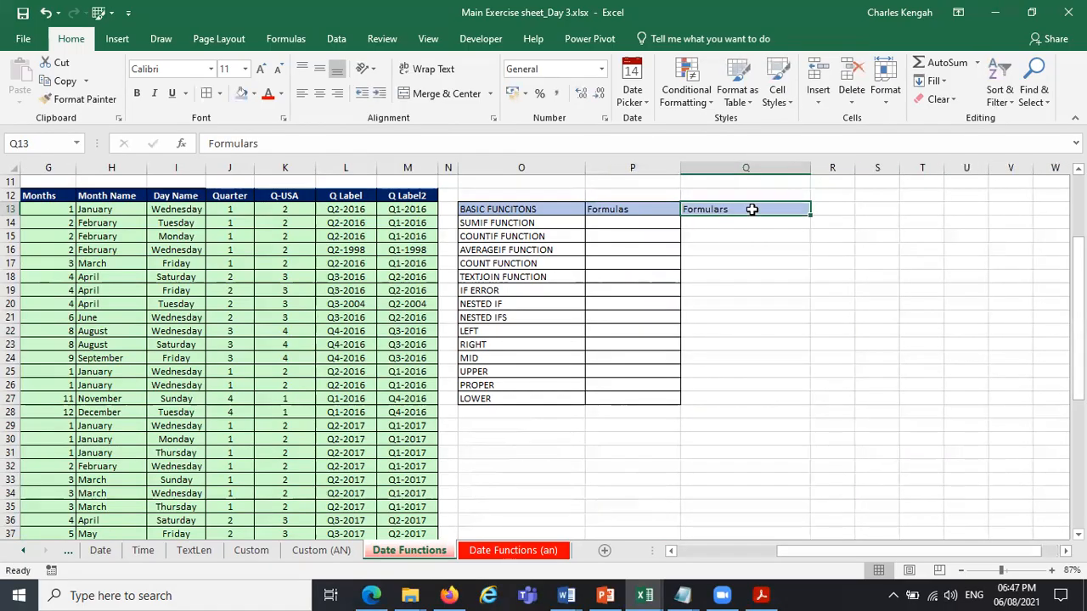
pyautogui.moveTo(723, 221); pyautogui.dragTo(766, 399)
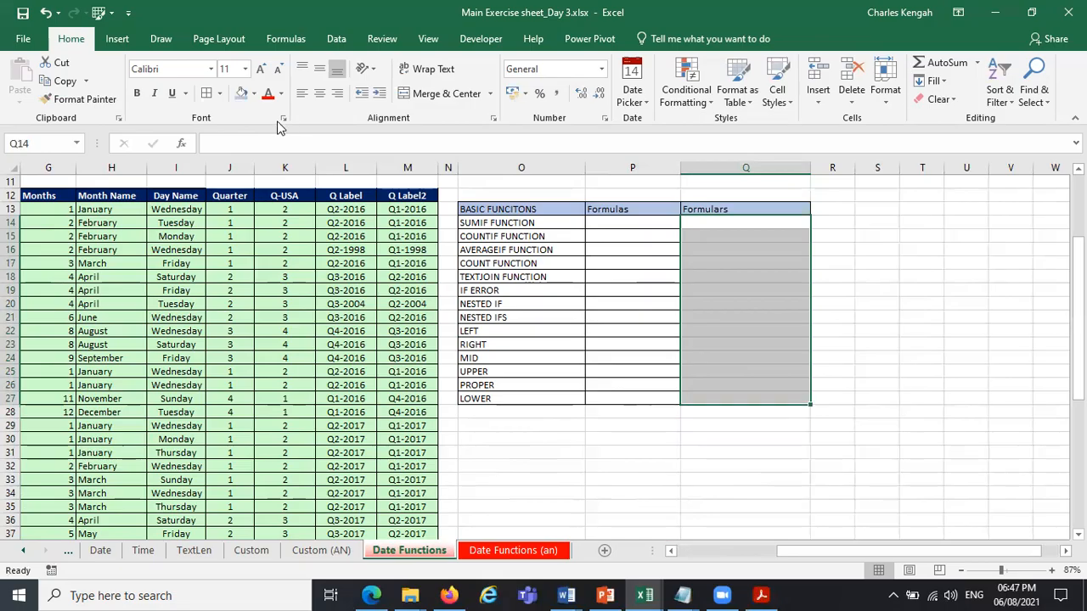
# Enter the heading outcomes in cell Q13 and center it.
pyautogui.click(742, 207)
pyautogui.write('outcomes')
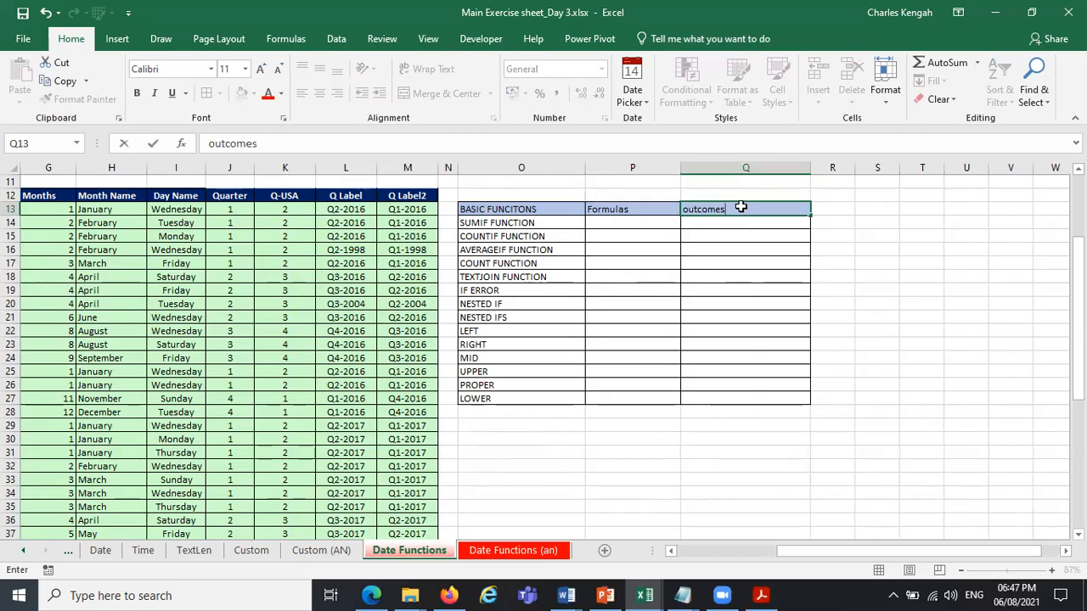
pyautogui.press('Return')
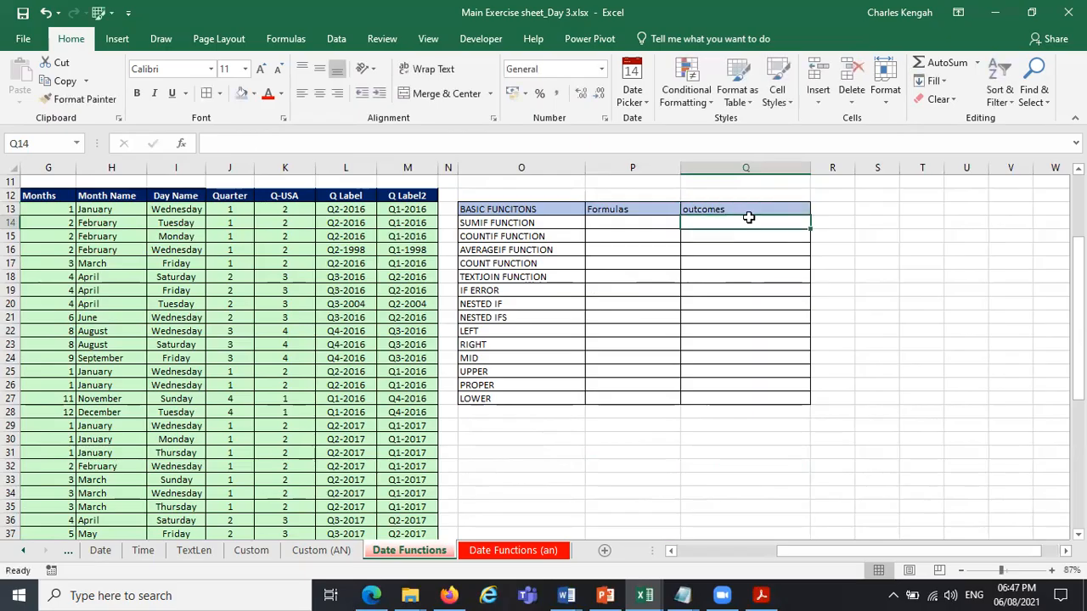
pyautogui.click(744, 211)
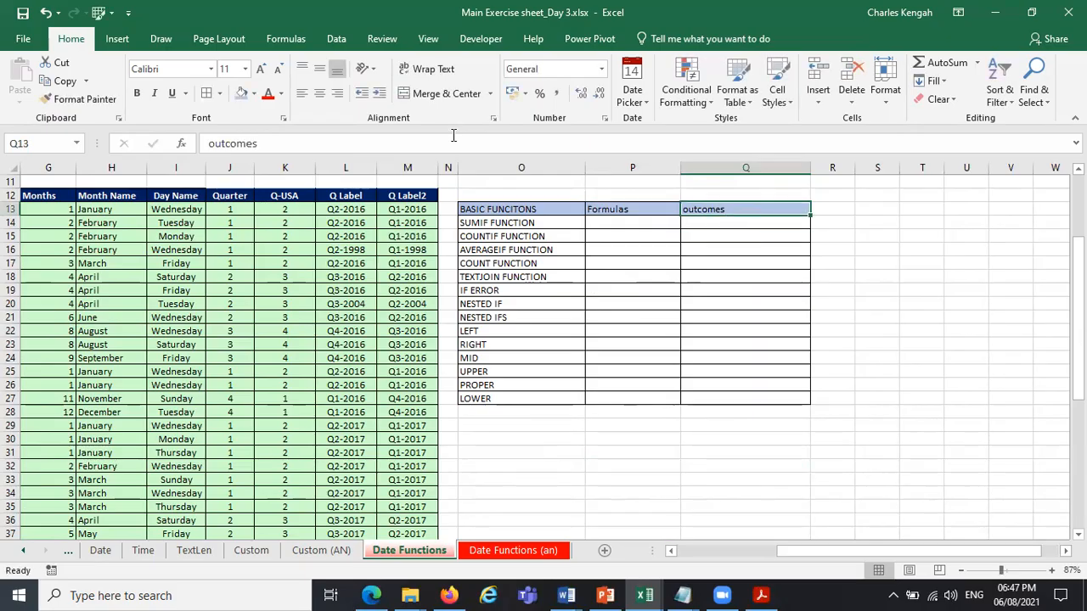
pyautogui.click(319, 92)
pyautogui.click(1010, 344)
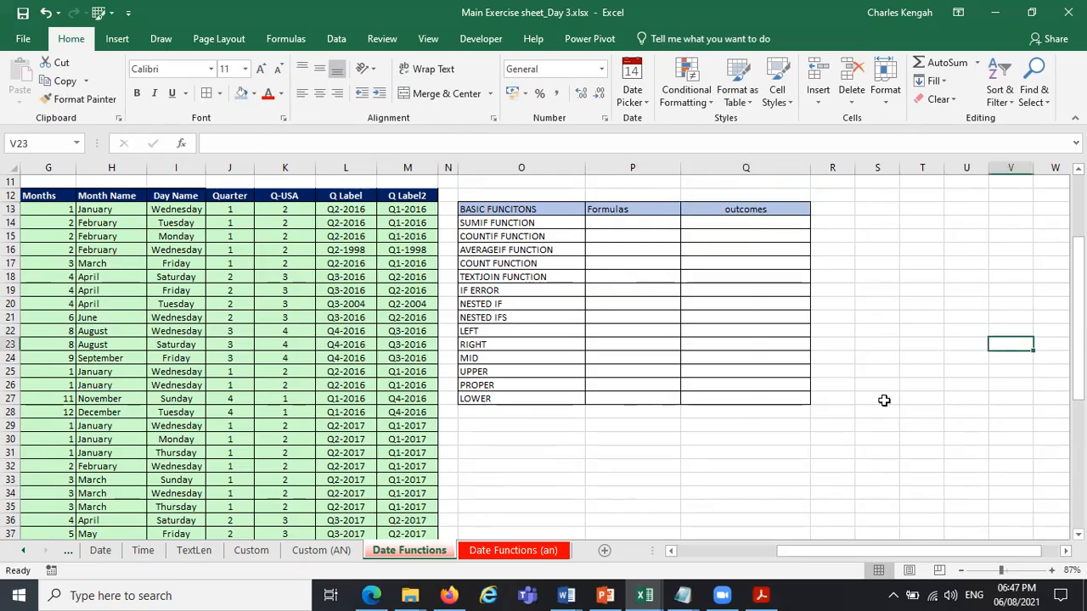
pyautogui.moveTo(874, 551); pyautogui.dragTo(830, 553)
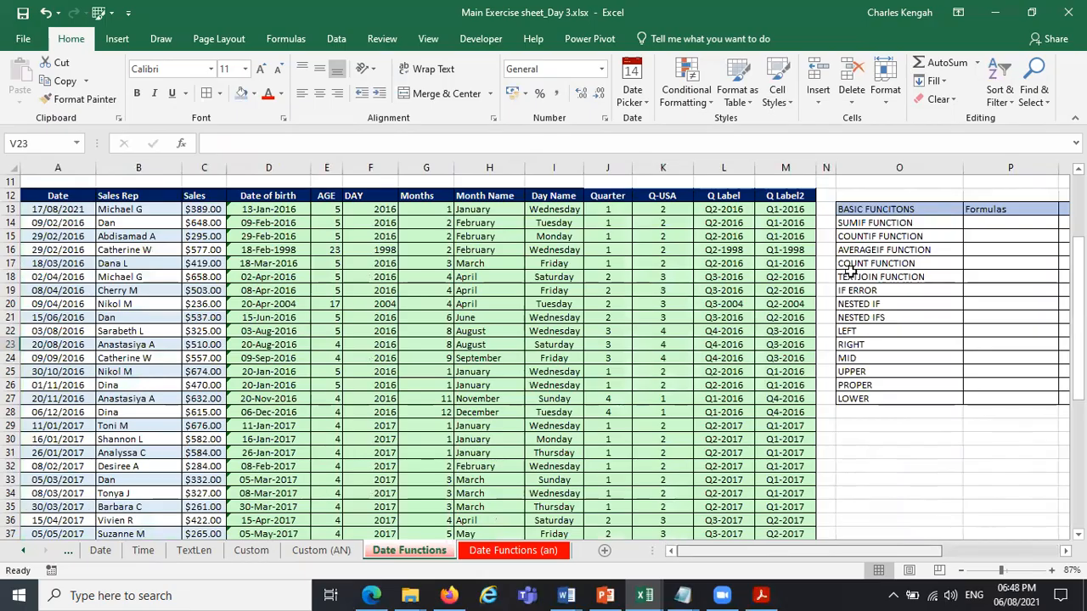
pyautogui.click(997, 220)
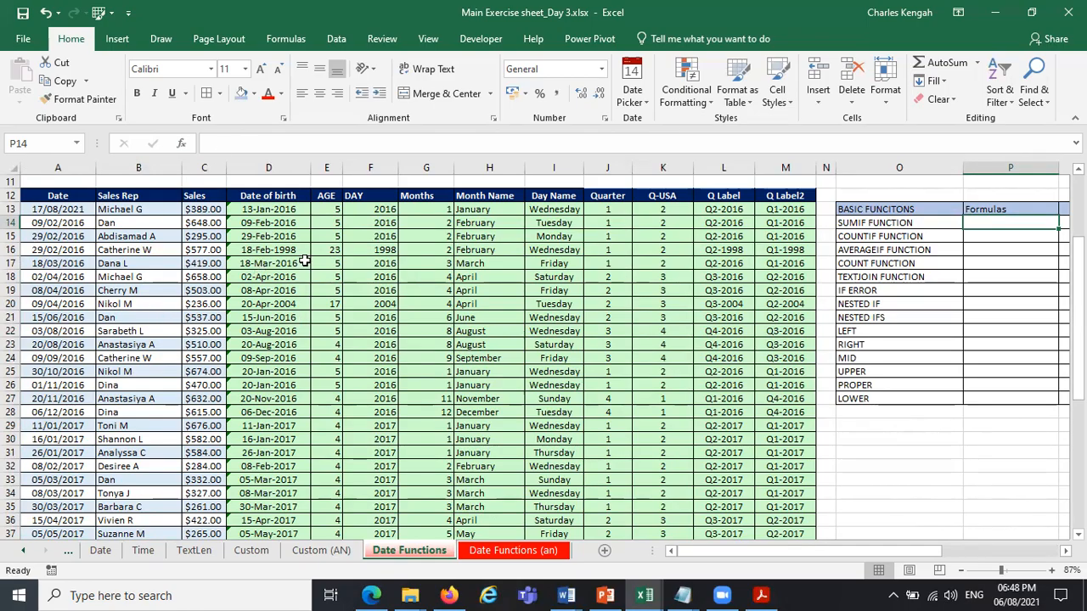
pyautogui.click(489, 210)
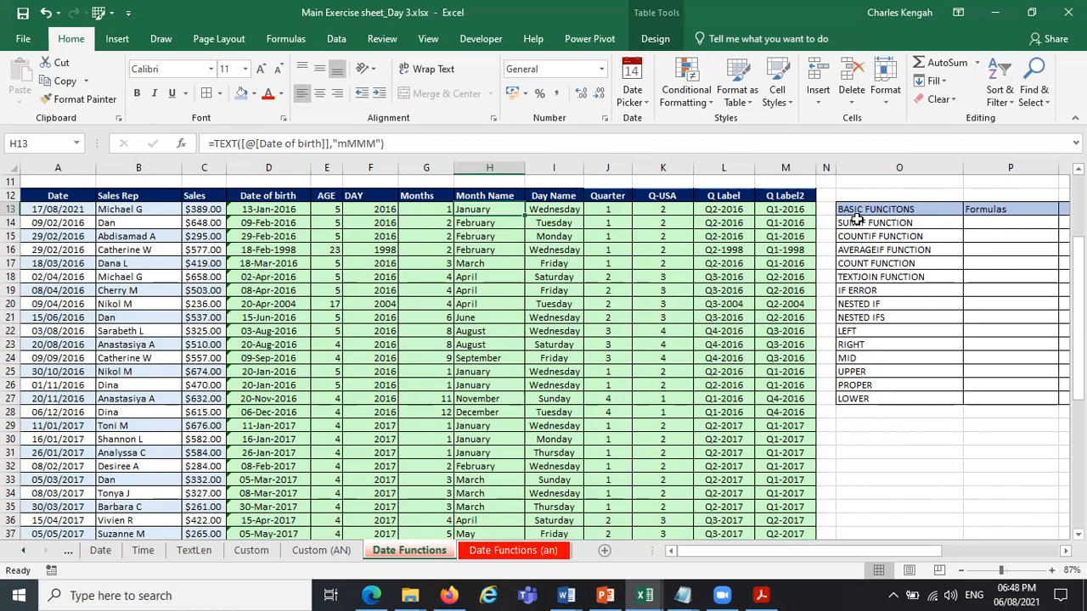
# Move O15:O27 down one row, fill SUMIF FUNCTION from O14 into O15, and change that copy to SUMIFs FUNCTION.
pyautogui.moveTo(856, 234); pyautogui.dragTo(890, 395)
pyautogui.moveTo(892, 237); pyautogui.dragTo(891, 251)
pyautogui.click(883, 222)
pyautogui.moveTo(963, 230); pyautogui.dragTo(963, 244)
pyautogui.doubleClick(870, 236)
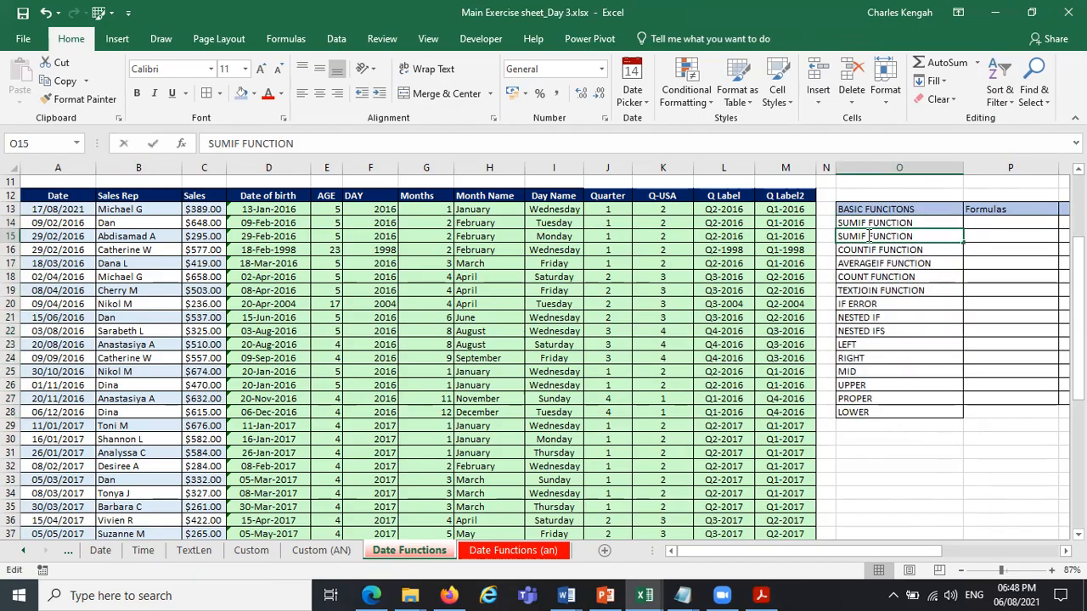
pyautogui.write('s')
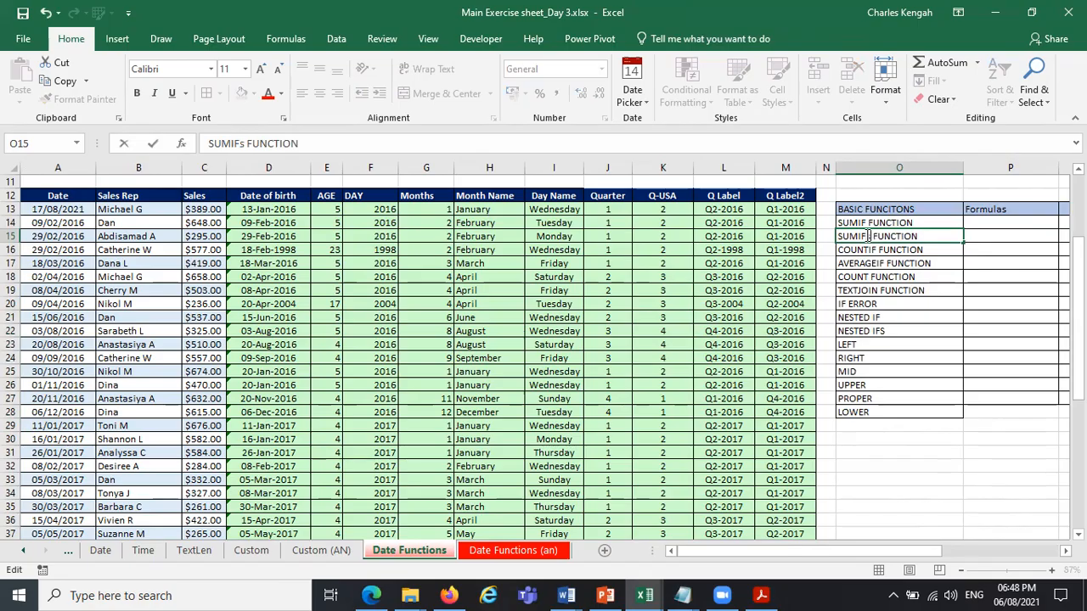
# Move O16:O28 down one row, fill COUNTIF FUNCTION from O17 up into O16, and change O17 to COUNTIFs FUNCTION.
pyautogui.moveTo(910, 250); pyautogui.dragTo(905, 413)
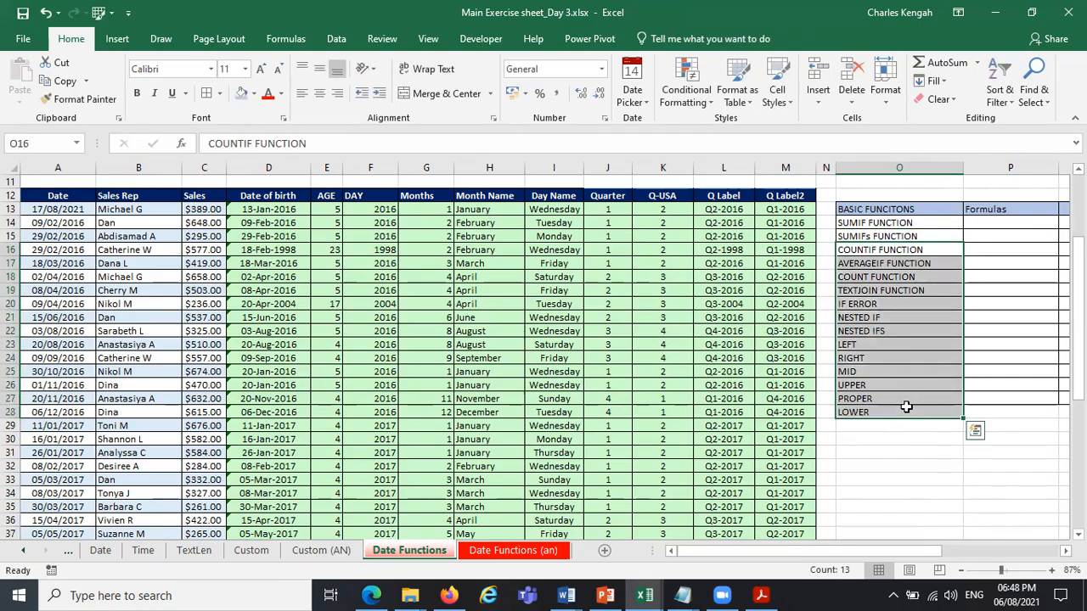
pyautogui.moveTo(907, 244); pyautogui.dragTo(907, 258)
pyautogui.click(958, 242)
pyautogui.click(948, 265)
pyautogui.moveTo(962, 269); pyautogui.dragTo(935, 252)
pyautogui.doubleClick(875, 264)
pyautogui.write('s FUNCTION')
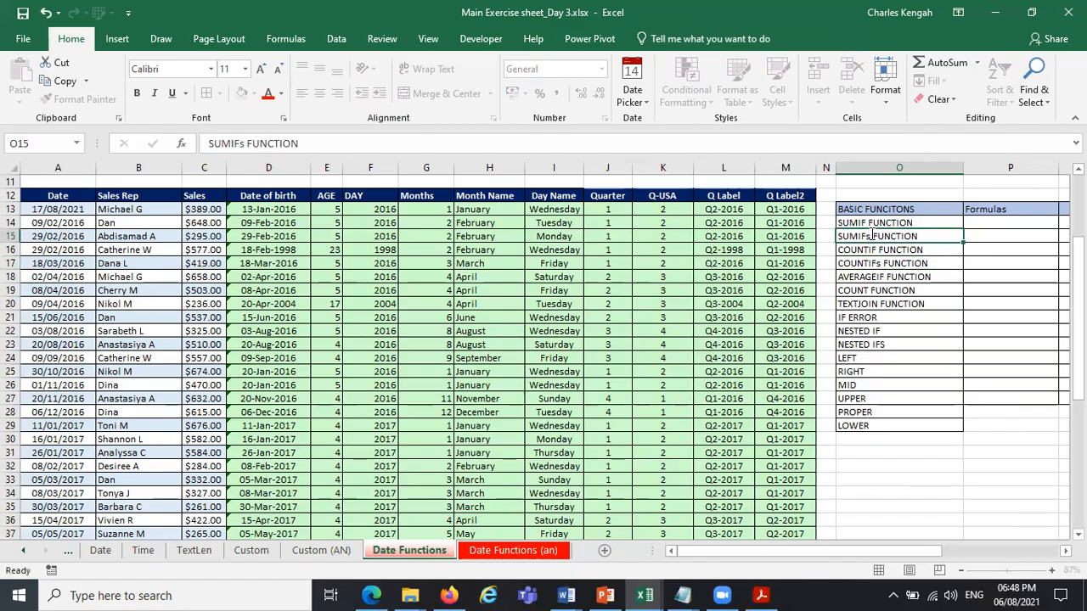
pyautogui.click(876, 235)
pyautogui.doubleClick(874, 236)
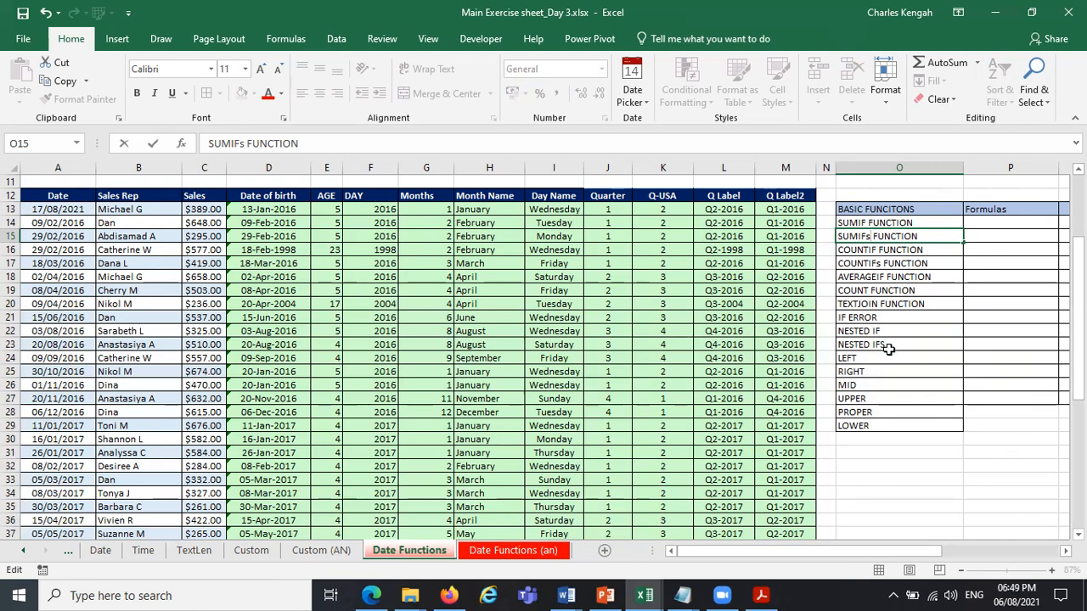
pyautogui.moveTo(883, 331)
pyautogui.mouseDown()
pyautogui.moveTo(886, 345)
pyautogui.moveTo(892, 328)
pyautogui.moveTo(891, 344)
pyautogui.mouseUp()
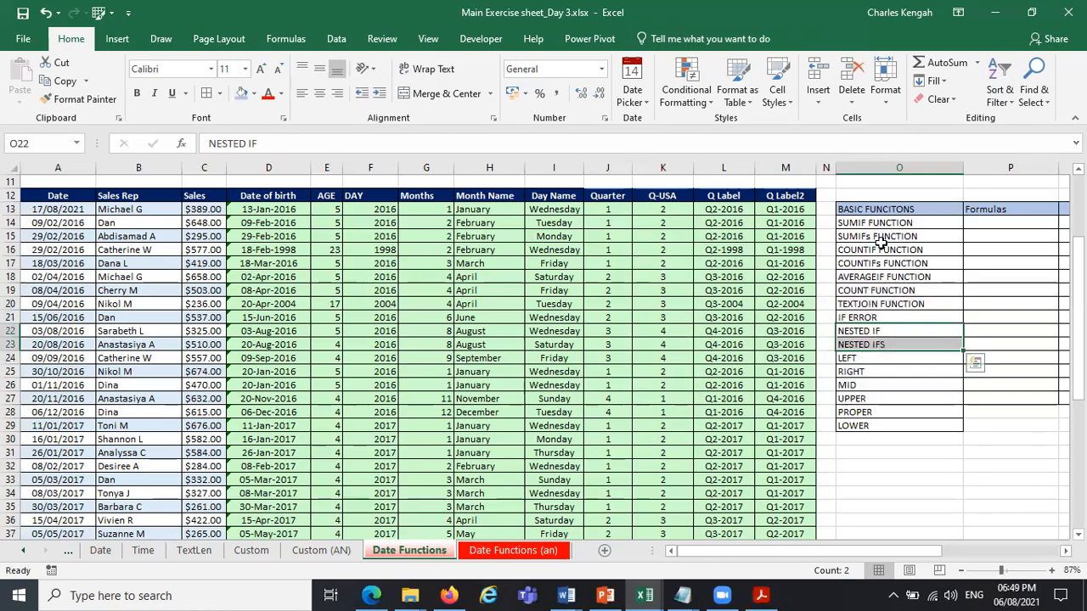
# Change the label in cell O15 to SUMIF FUNCTION.
pyautogui.click(892, 344)
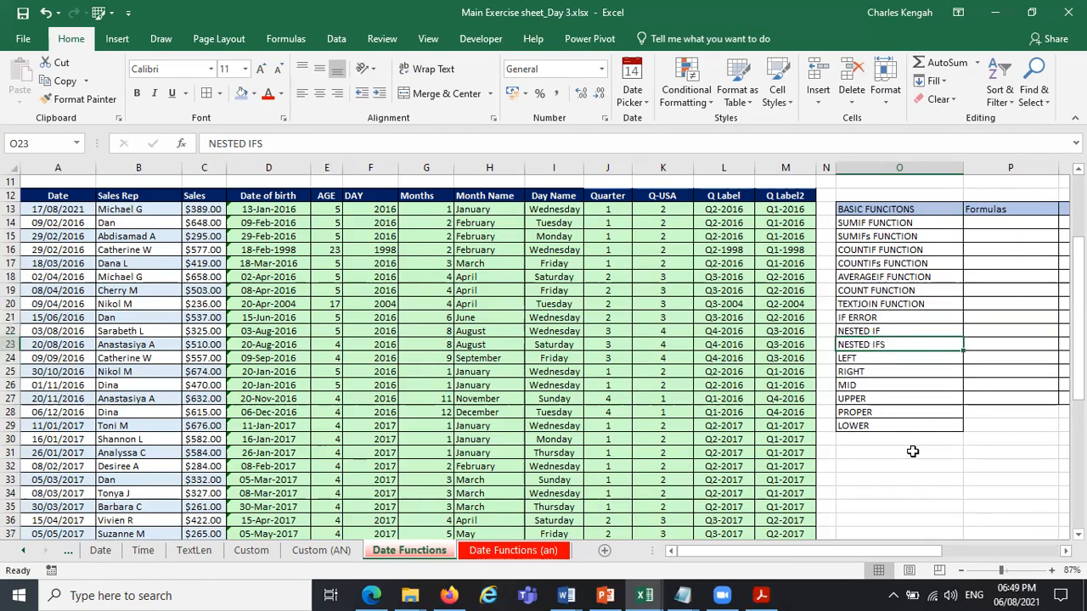
pyautogui.doubleClick(873, 237)
pyautogui.press('BackSpace')
pyautogui.press('BackSpace')
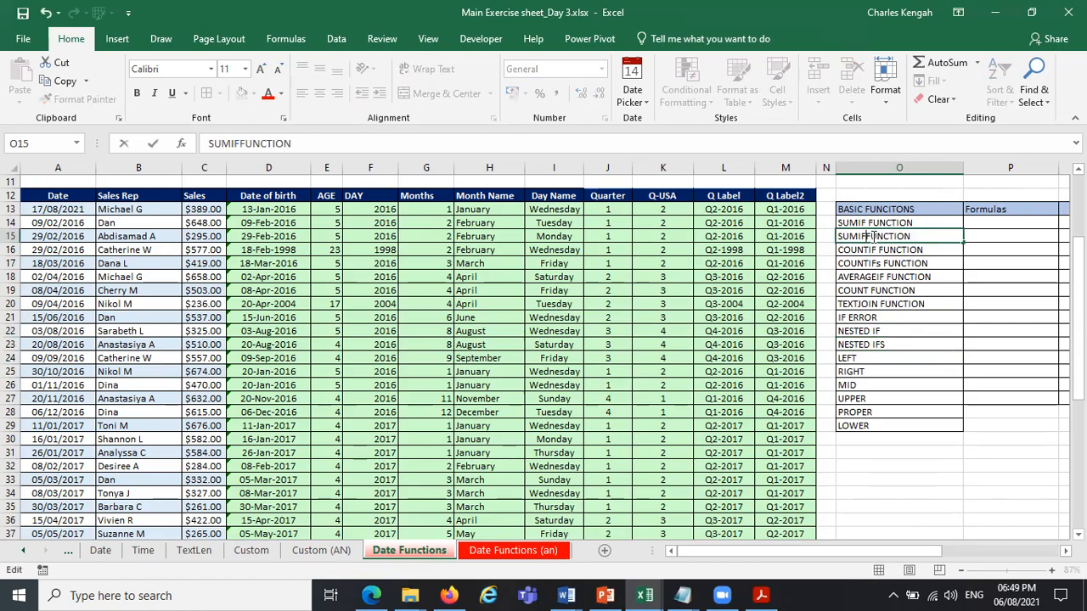
pyautogui.click(925, 438)
pyautogui.click(883, 222)
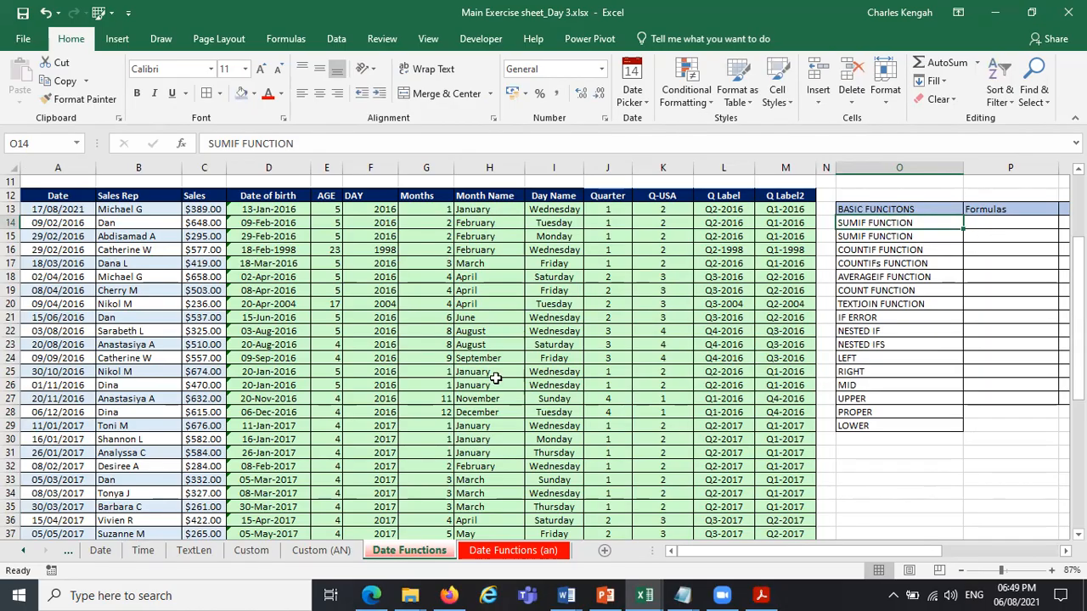
# Enter January in cell P31 and fill the month names down to December in P42.
pyautogui.click(990, 197)
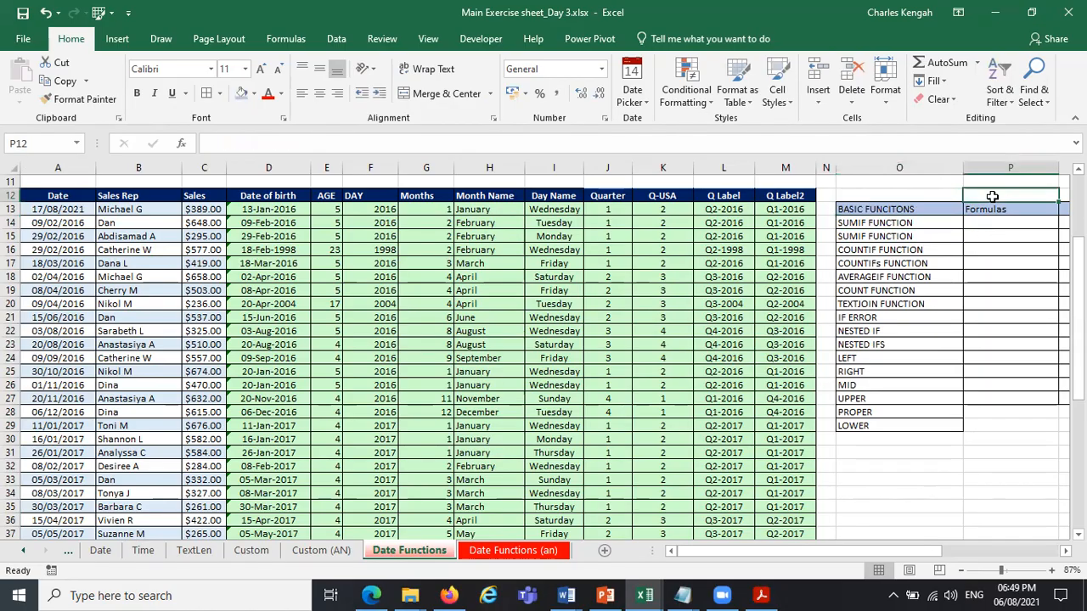
pyautogui.click(336, 39)
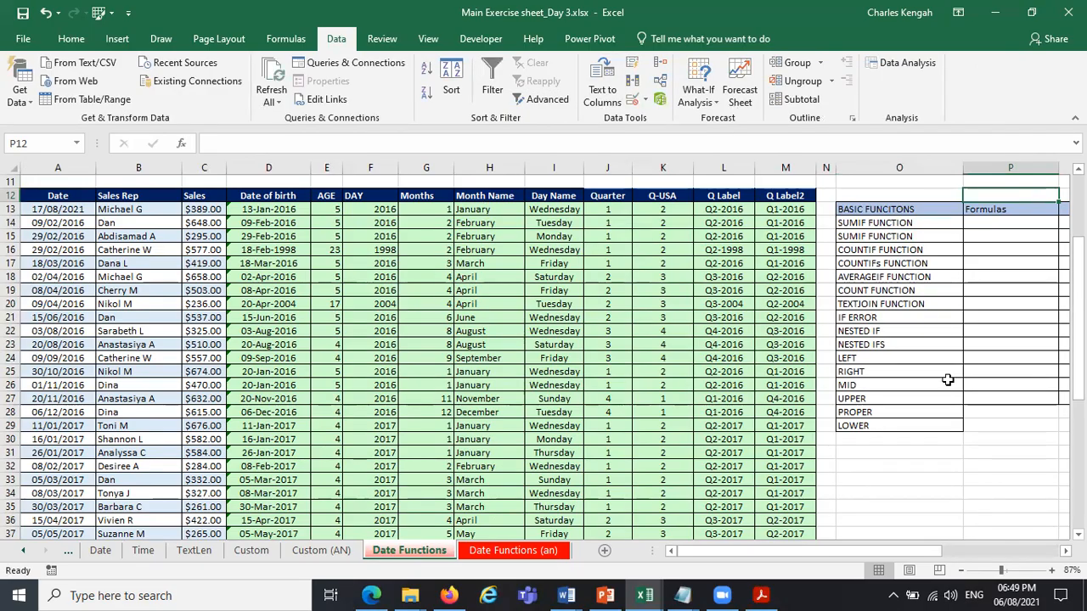
pyautogui.click(1004, 453)
pyautogui.write('J')
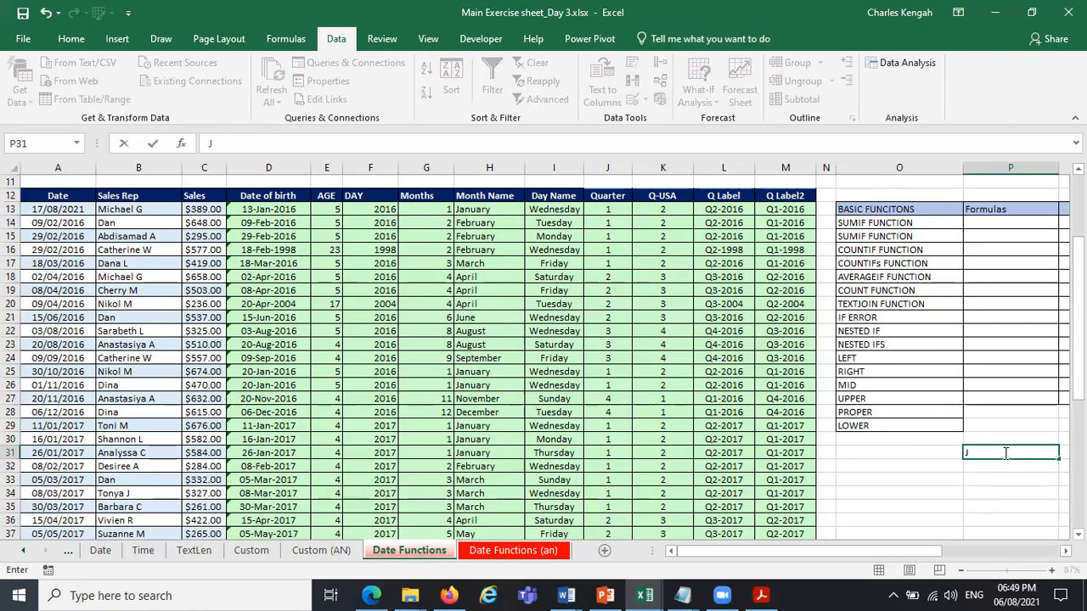
pyautogui.write('anuary')
pyautogui.click(929, 511)
pyautogui.click(1031, 452)
pyautogui.moveTo(1059, 458); pyautogui.dragTo(1038, 413)
pyautogui.hscroll(1, 1038, 413)
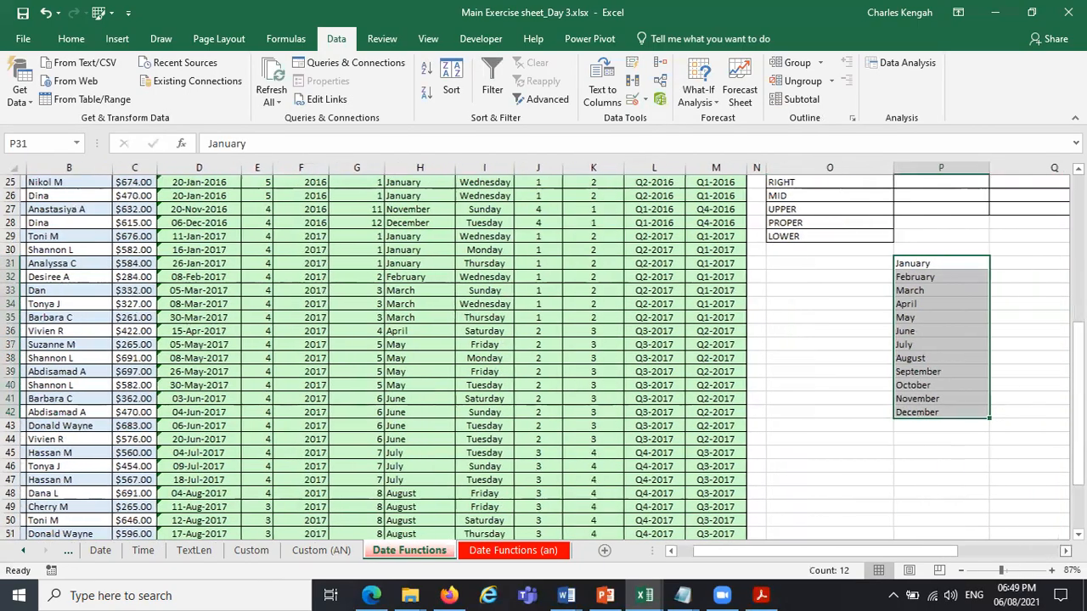
pyautogui.hscroll(2, 882, 290)
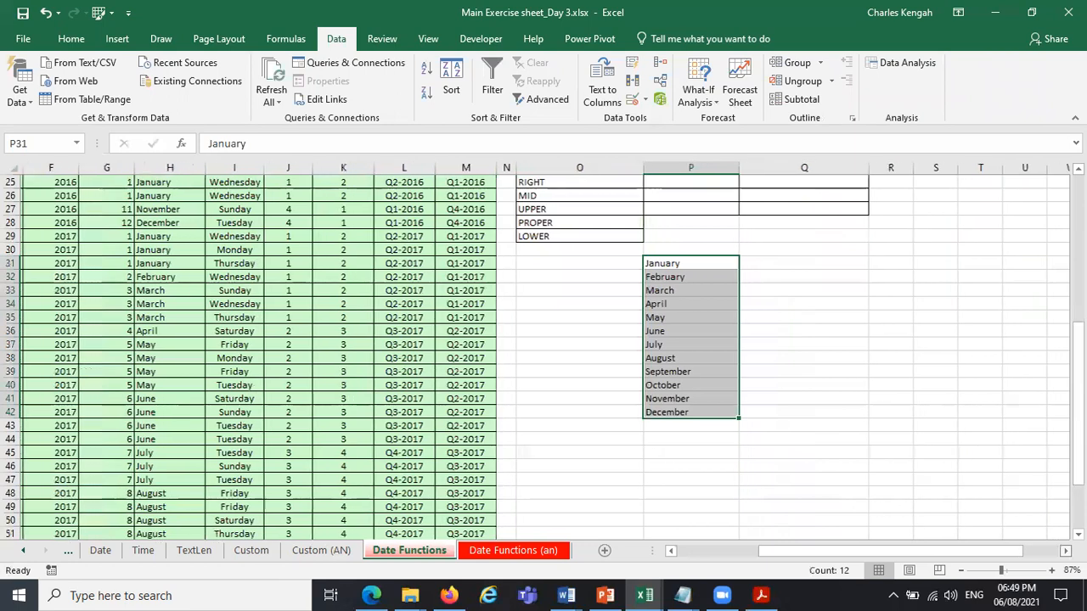
pyautogui.click(889, 289)
# Add list data validation to cell P12, using the month names starting at P31 as its source, and check its choices.
pyautogui.scroll(4, 888, 290)
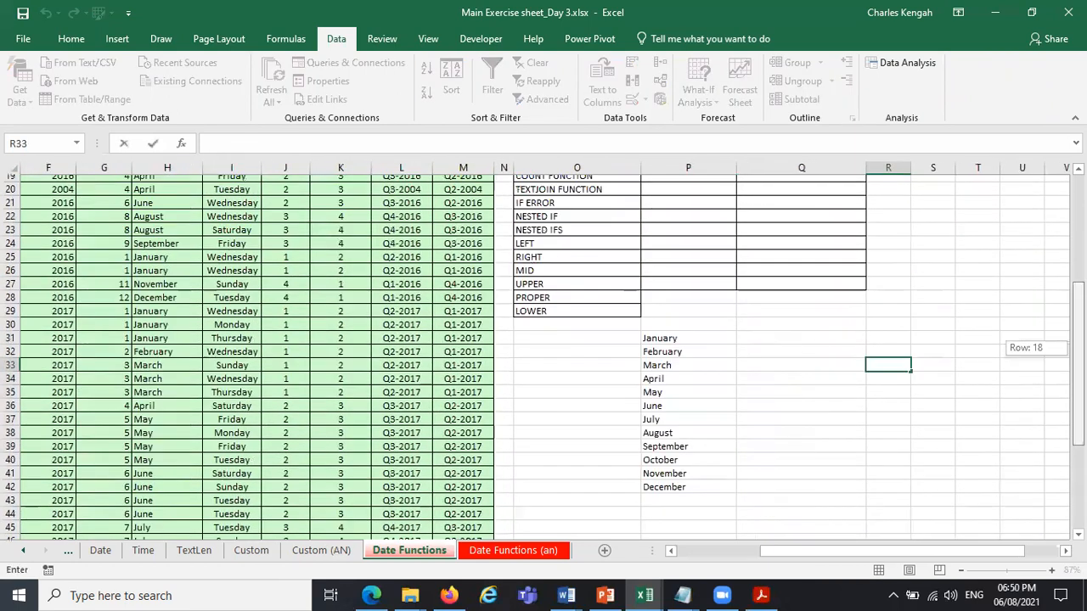
pyautogui.scroll(1, 677, 221)
pyautogui.click(675, 224)
pyautogui.click(690, 196)
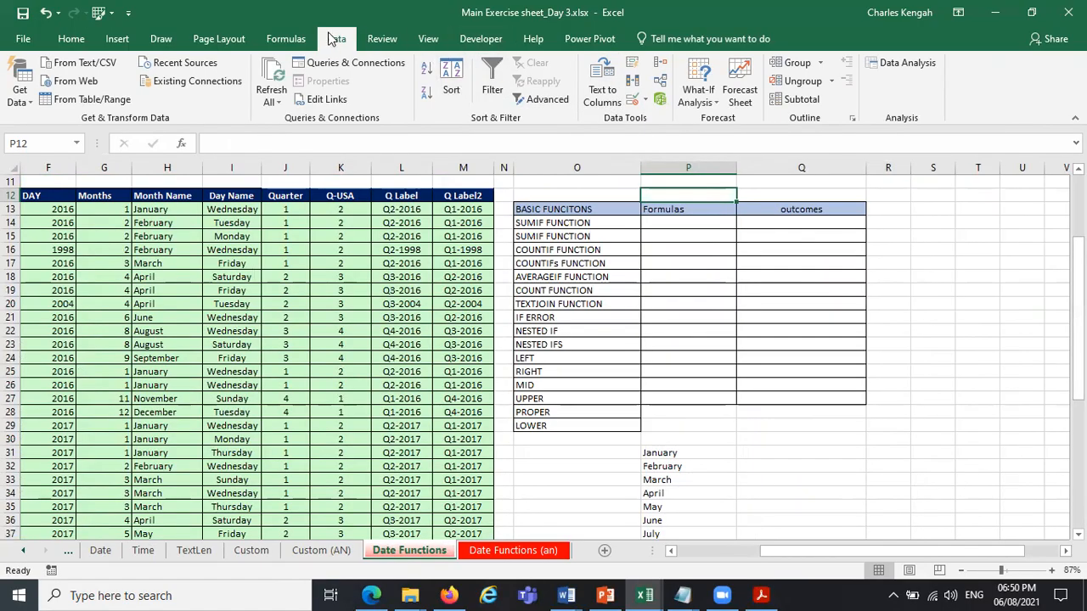
pyautogui.click(633, 98)
pyautogui.click(450, 223)
pyautogui.click(433, 263)
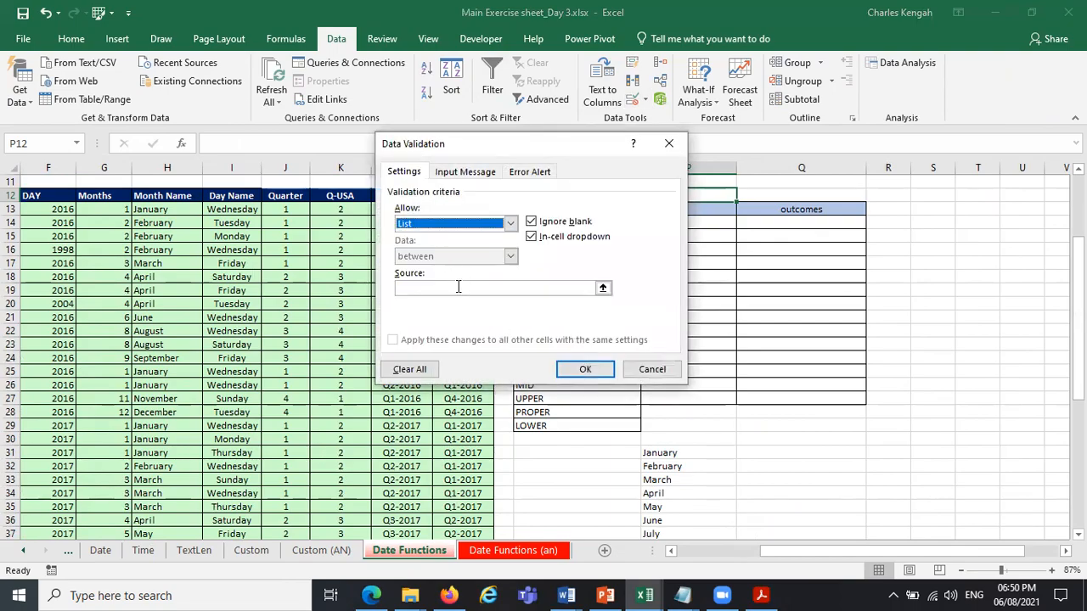
pyautogui.moveTo(669, 450); pyautogui.dragTo(686, 537)
pyautogui.click(585, 367)
pyautogui.scroll(1, 773, 195)
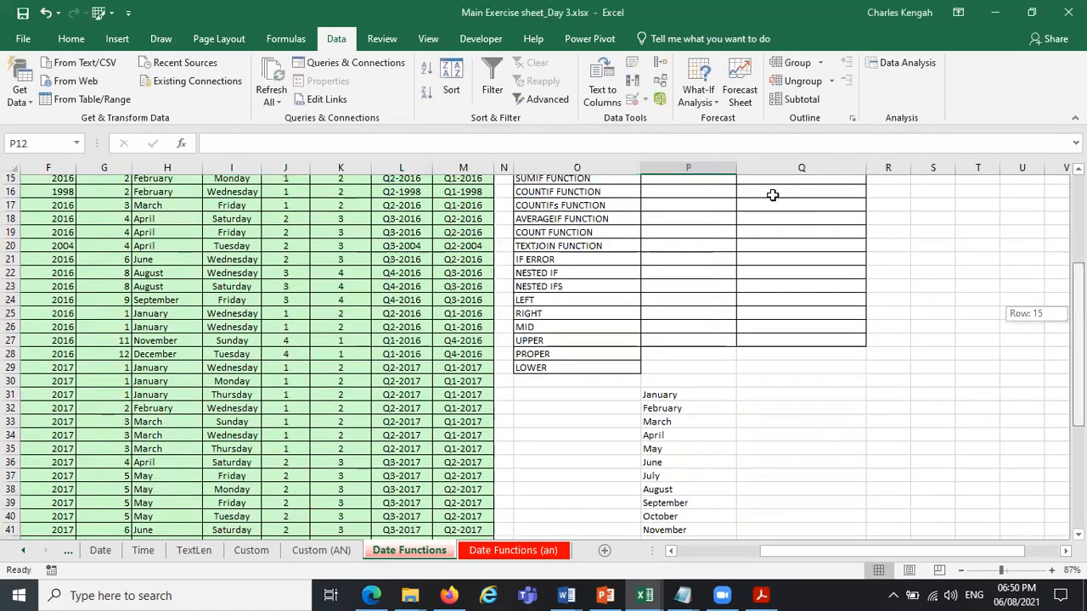
pyautogui.scroll(2, 773, 196)
pyautogui.click(744, 196)
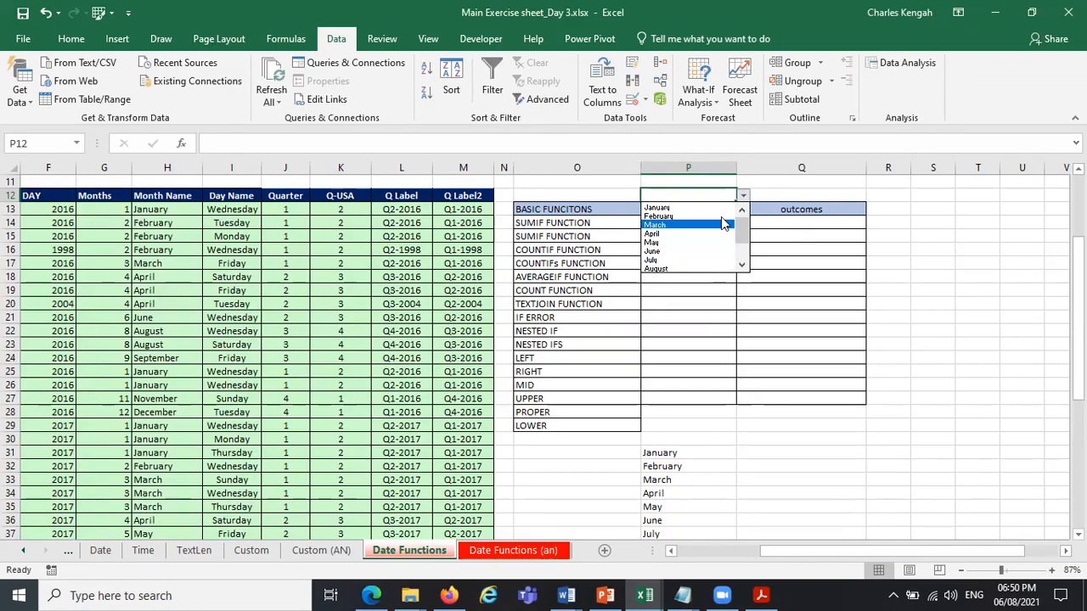
# Enter the years 2016 and 2017 in cells Q31 and Q32.
pyautogui.click(796, 195)
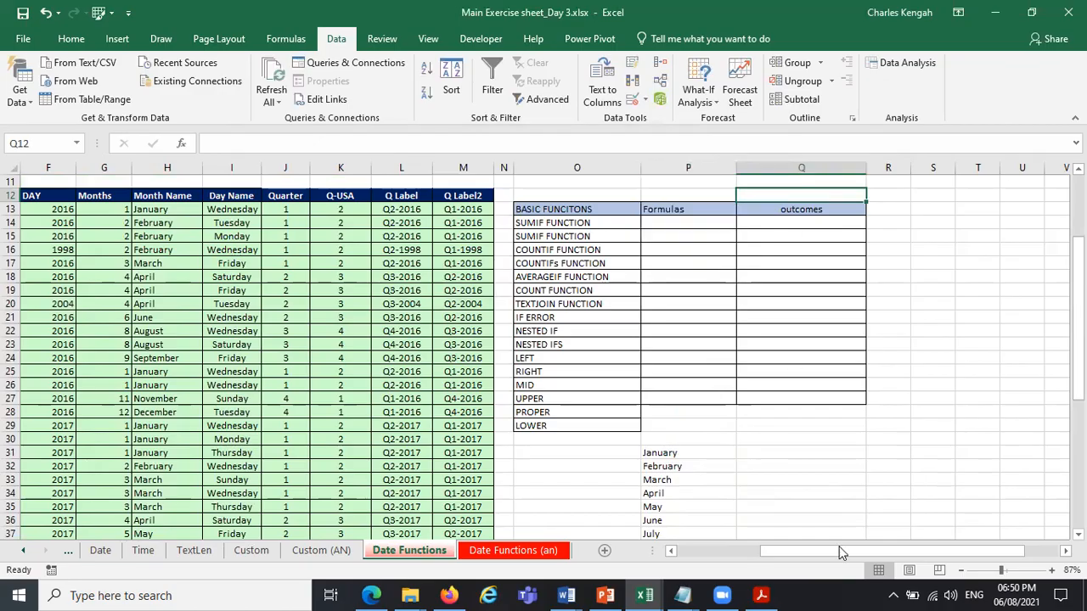
pyautogui.moveTo(858, 559); pyautogui.dragTo(398, 474)
pyautogui.moveTo(937, 554); pyautogui.dragTo(977, 552)
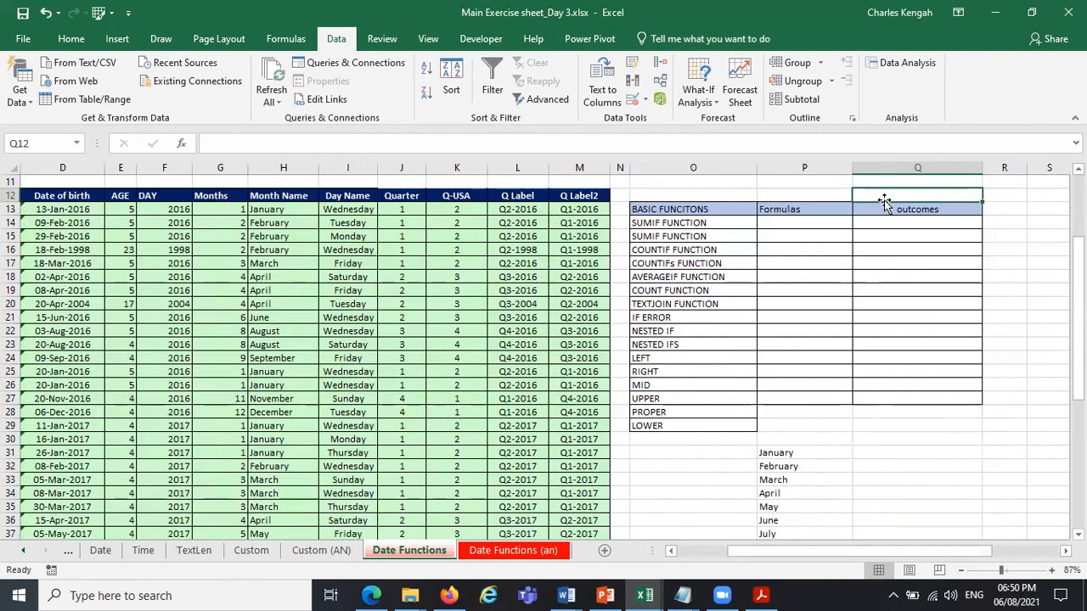
pyautogui.click(880, 453)
pyautogui.write('2')
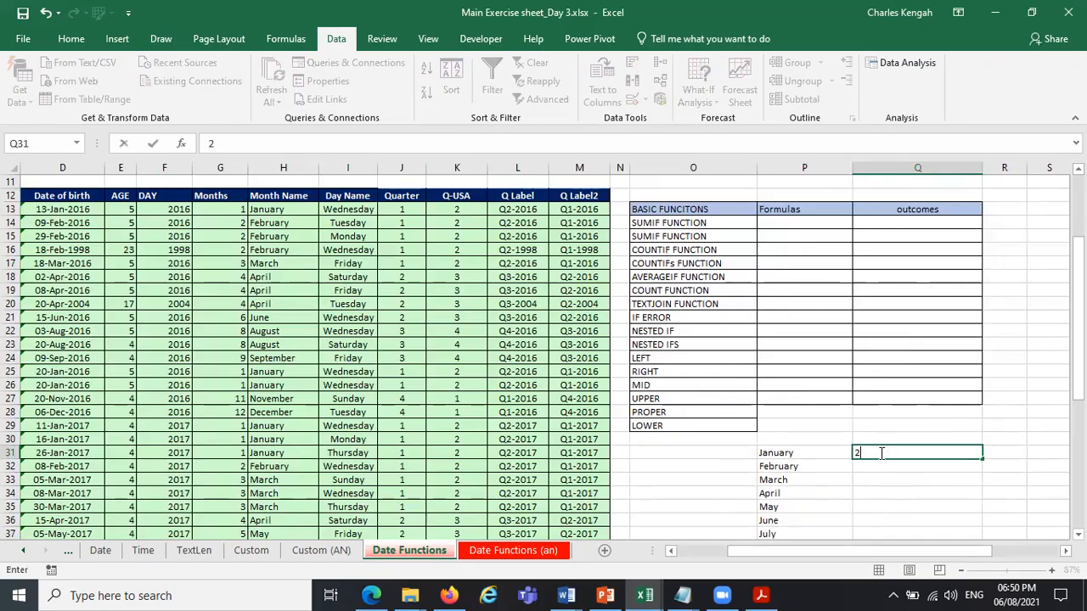
pyautogui.write('016')
pyautogui.press('Return')
pyautogui.write('20')
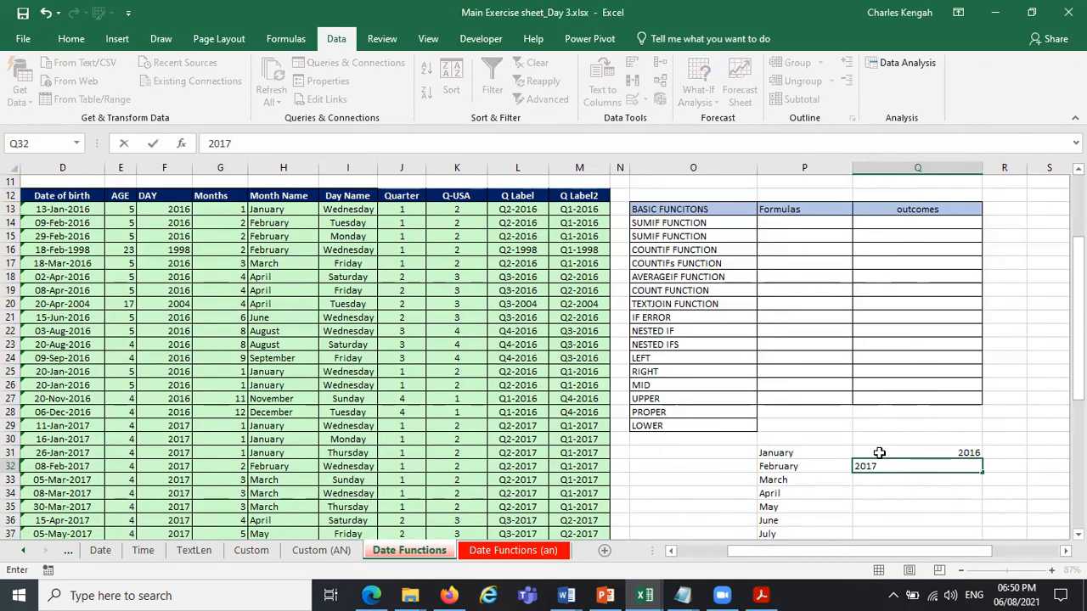
pyautogui.write('17')
pyautogui.press('Return')
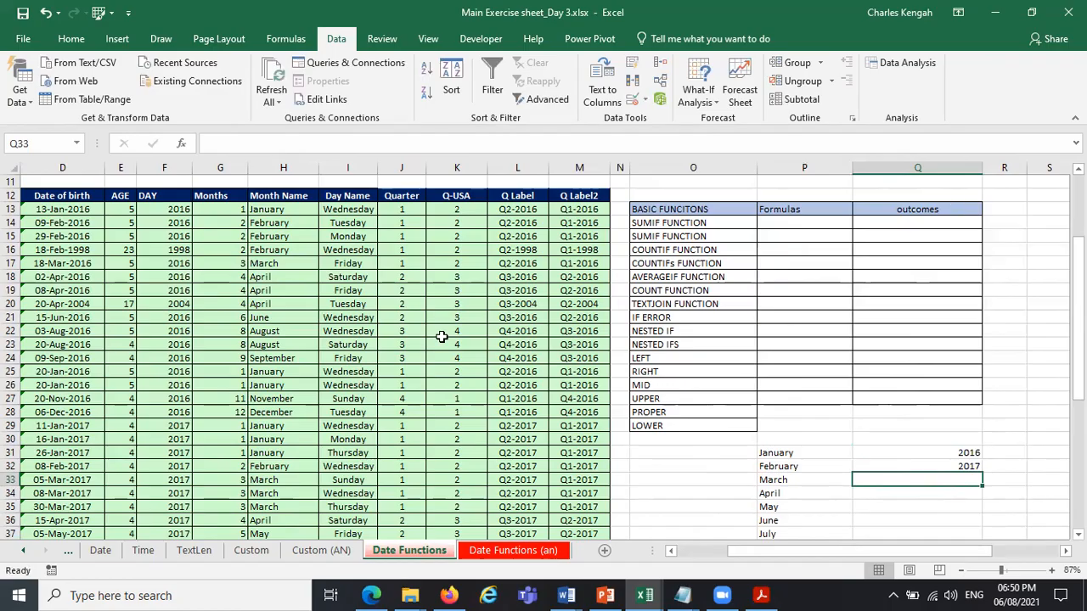
# Add list data validation to cell Q12 with the source 2016, 2017 and check its choices.
pyautogui.click(910, 194)
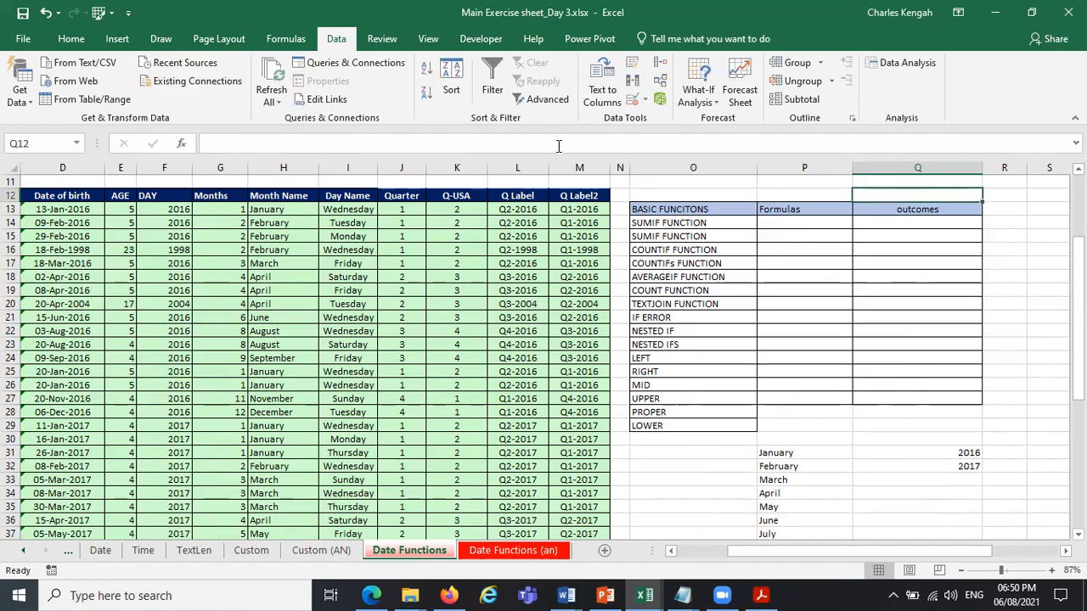
pyautogui.click(632, 98)
pyautogui.click(458, 223)
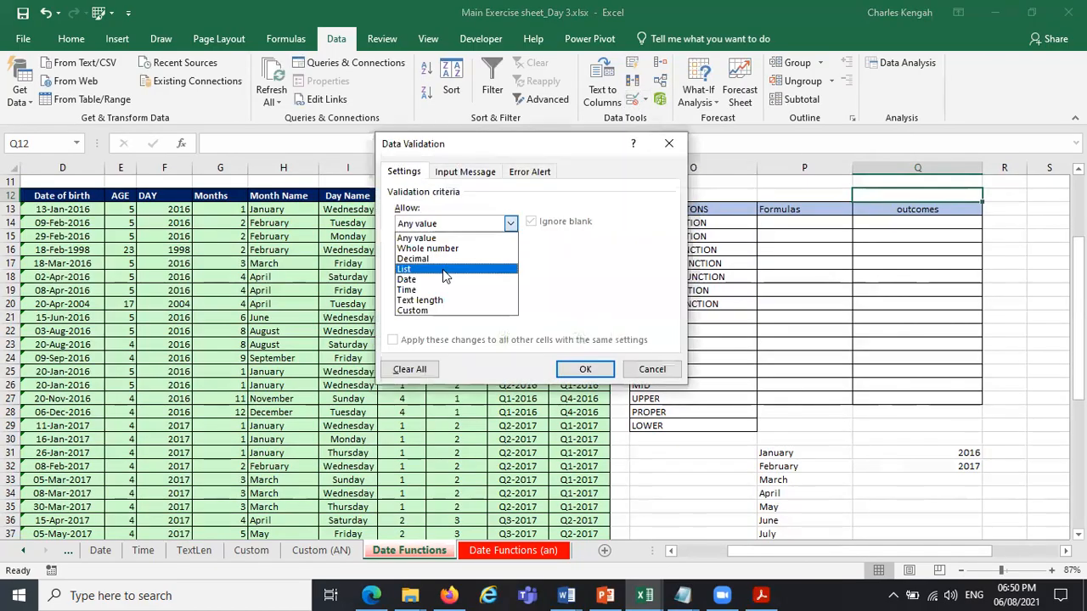
pyautogui.click(442, 265)
pyautogui.click(442, 287)
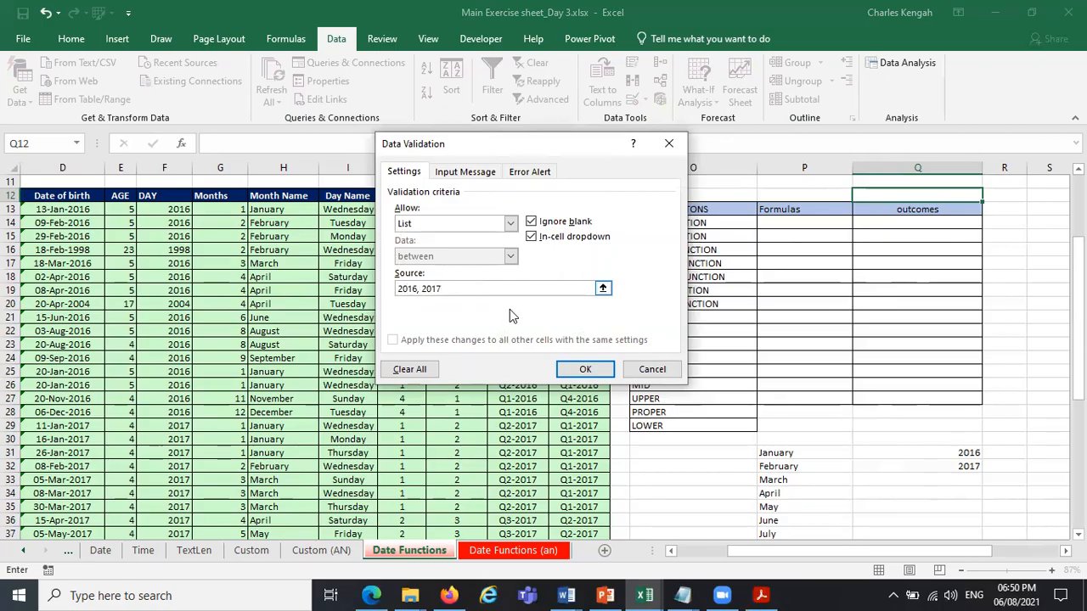
pyautogui.click(561, 374)
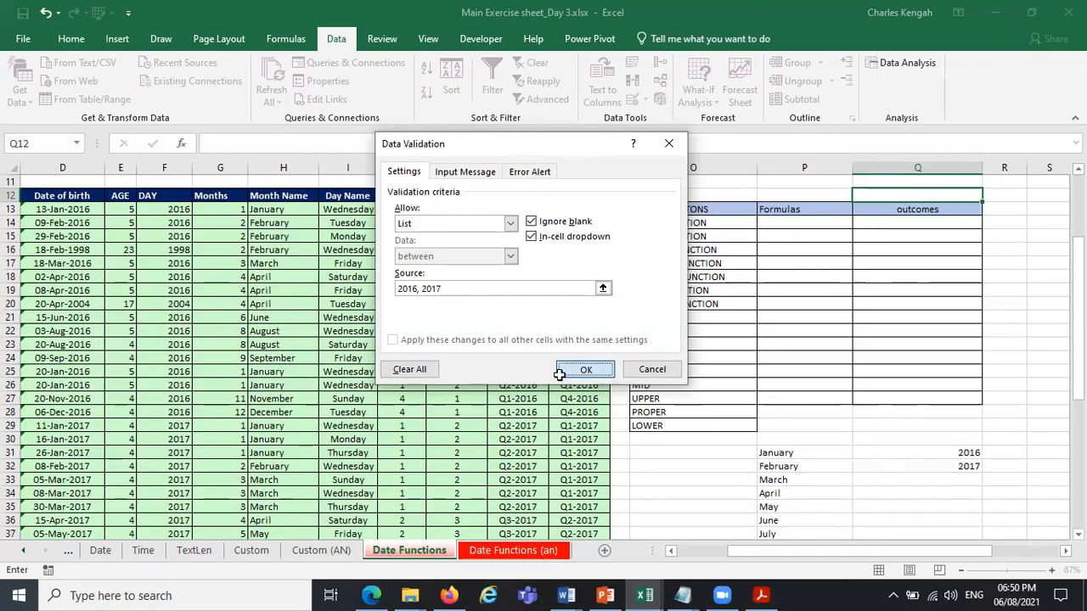
pyautogui.click(990, 196)
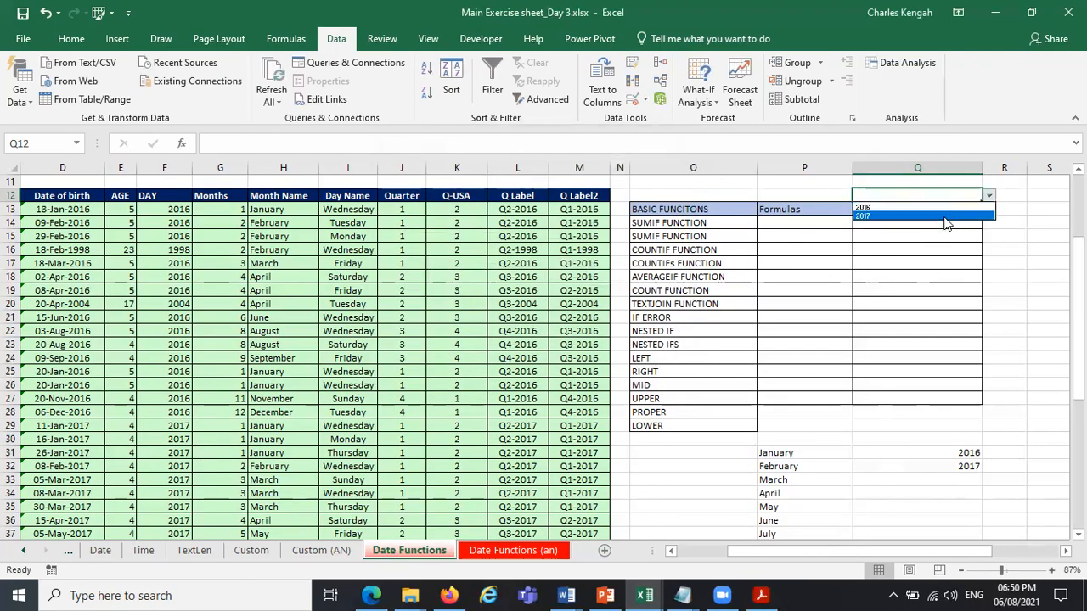
pyautogui.press('Escape')
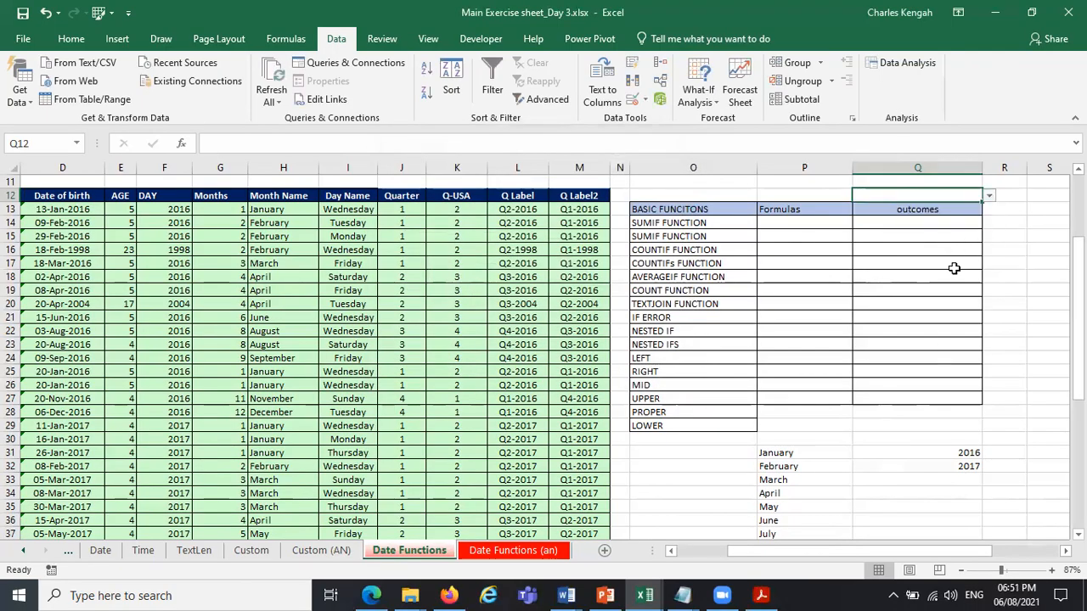
# Clear the years from the helper cells Q30:Q32.
pyautogui.moveTo(979, 441); pyautogui.dragTo(977, 469)
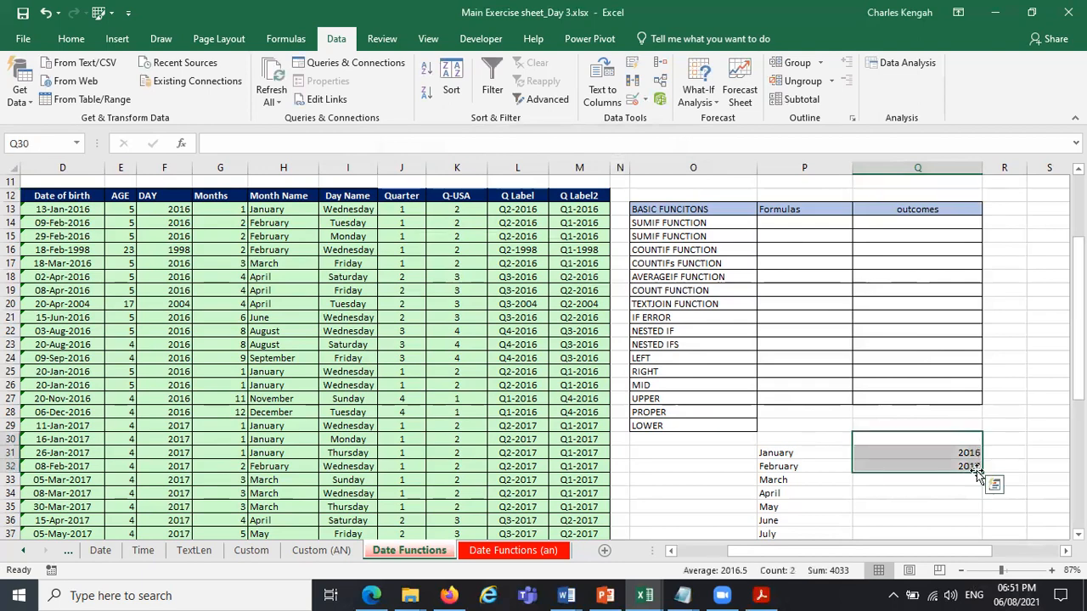
pyautogui.press('Delete')
pyautogui.moveTo(922, 552); pyautogui.dragTo(982, 223)
# Start a SUMIF formula in cell P14.
pyautogui.click(982, 223)
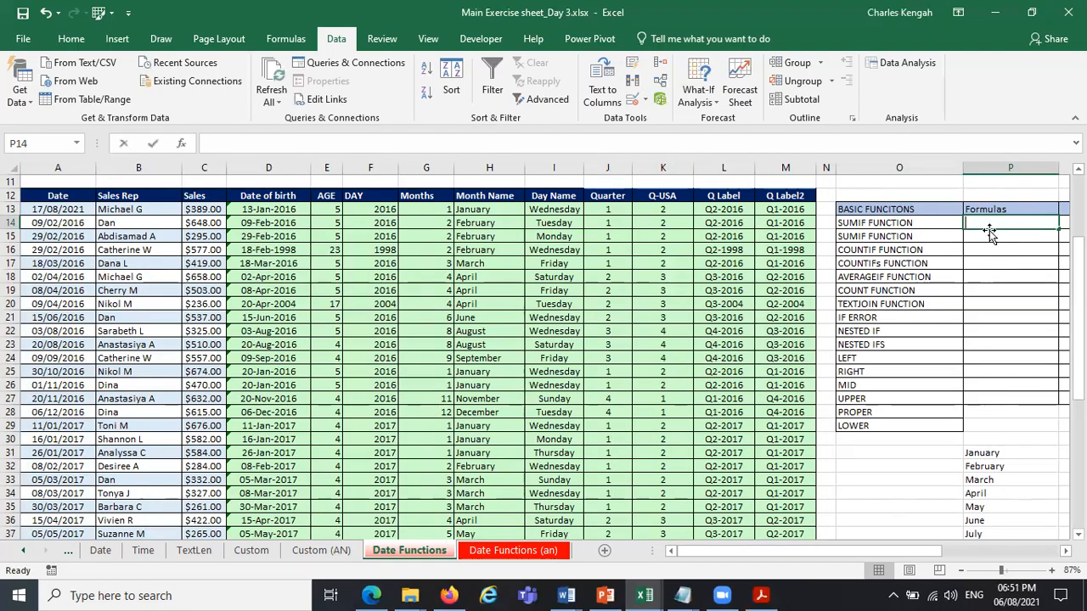
pyautogui.write('=su')
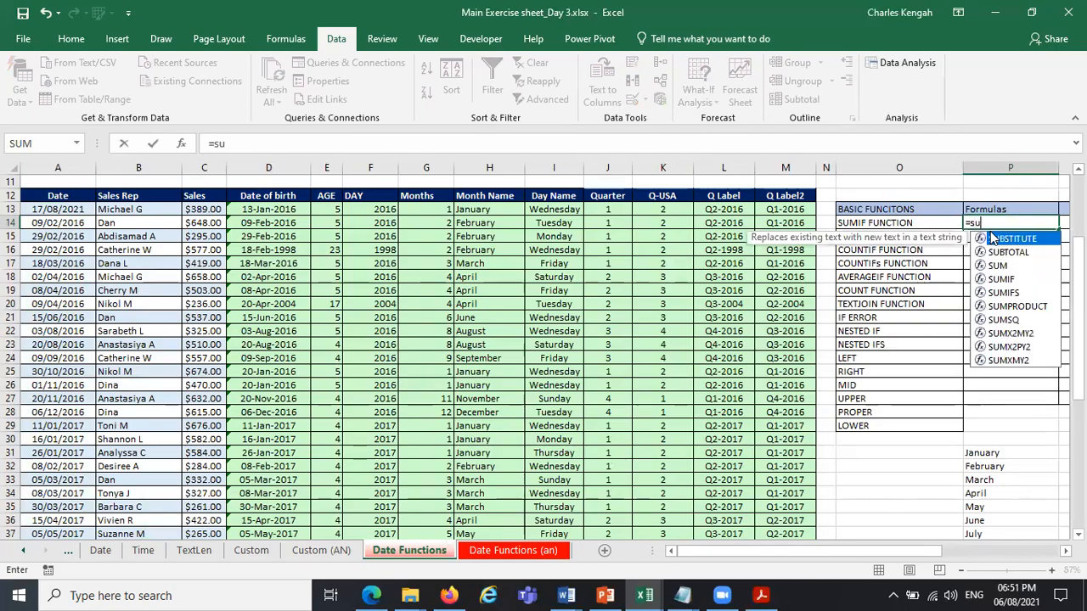
pyautogui.doubleClick(1011, 280)
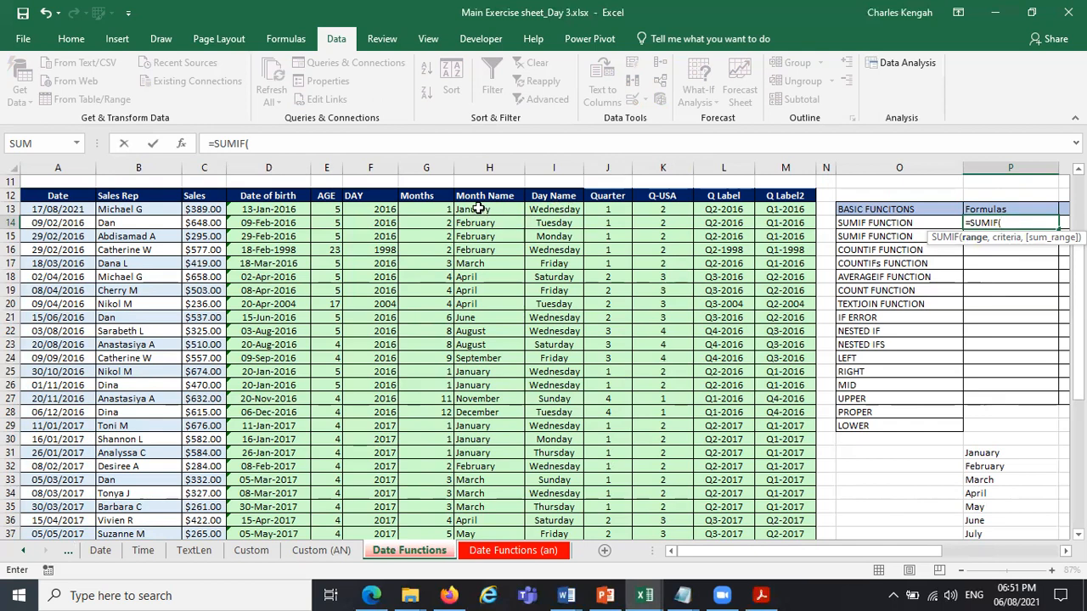
pyautogui.write('mon')
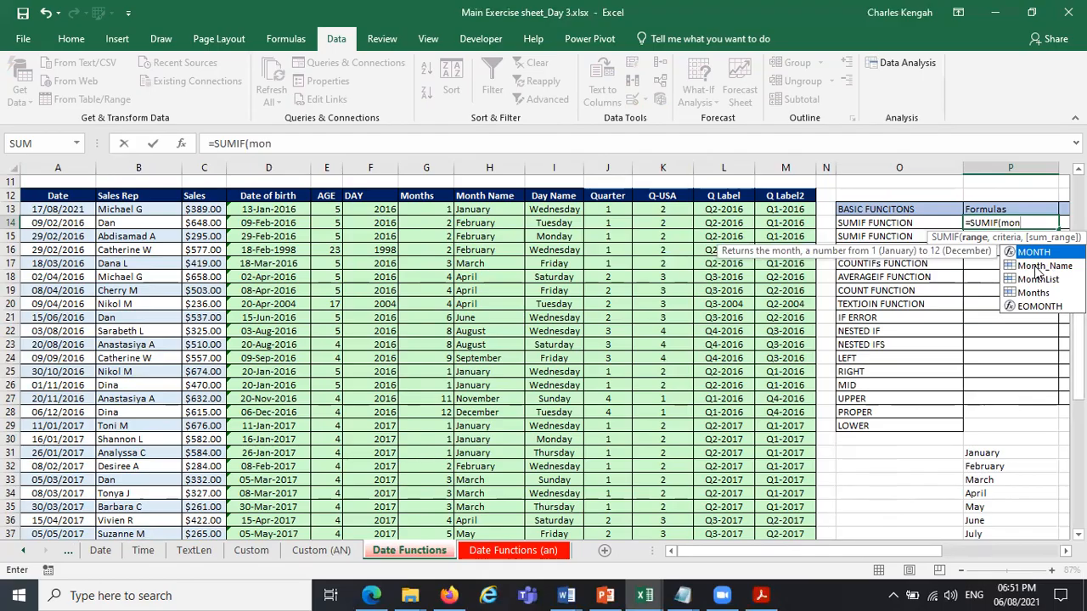
pyautogui.press('BackSpace')
pyautogui.press('BackSpace')
pyautogui.press('BackSpace')
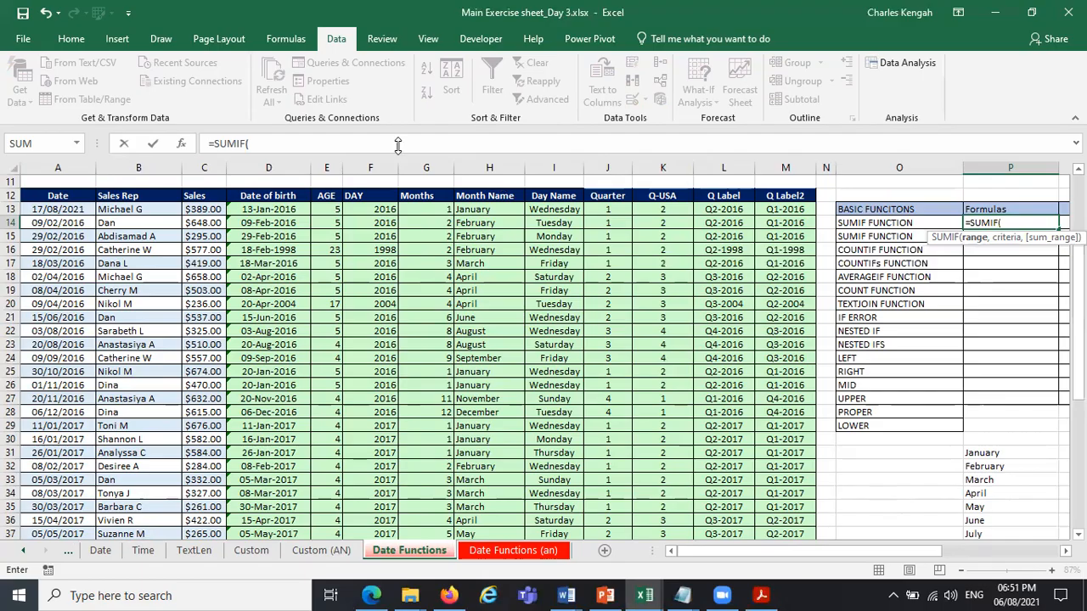
# Try the Sales range as the first argument and cell P12 as the criteria of the SUMIF formula.
pyautogui.write('sl')
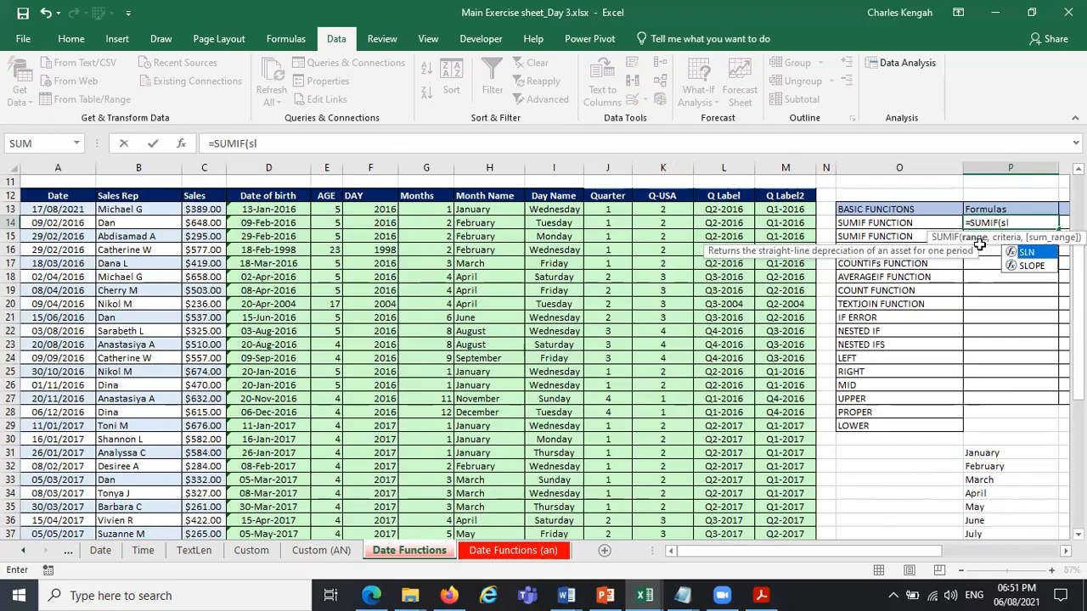
pyautogui.press('BackSpace')
pyautogui.write('a')
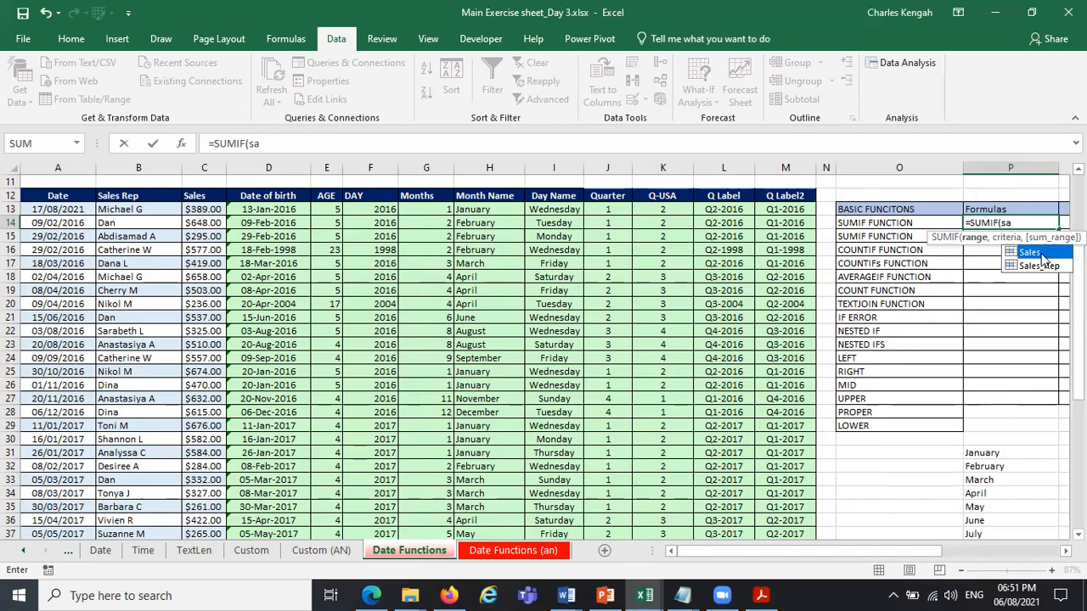
pyautogui.doubleClick(1031, 253)
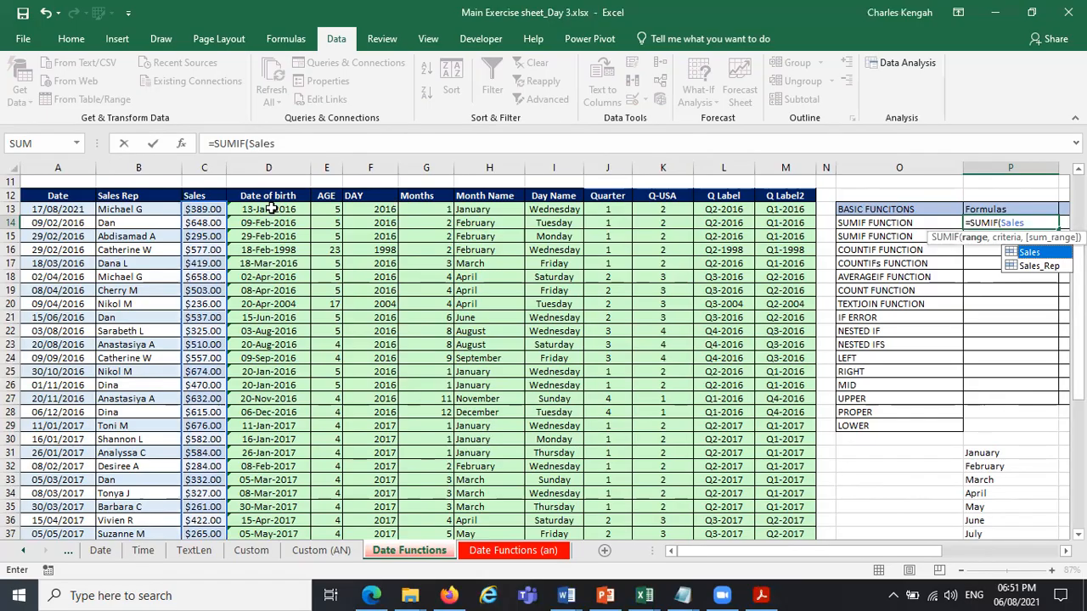
pyautogui.write(',')
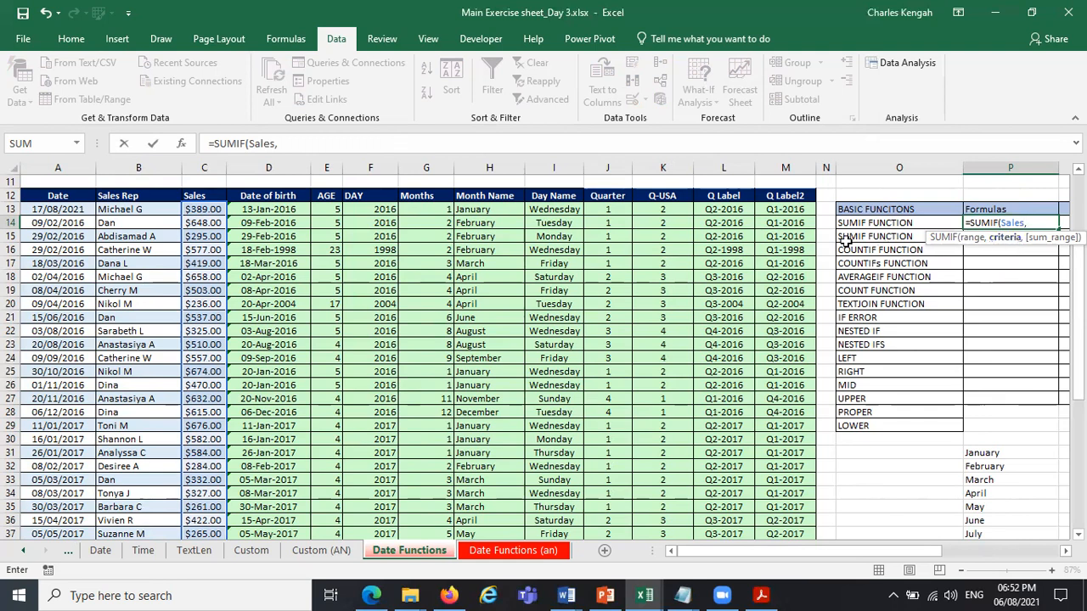
pyautogui.click(1000, 195)
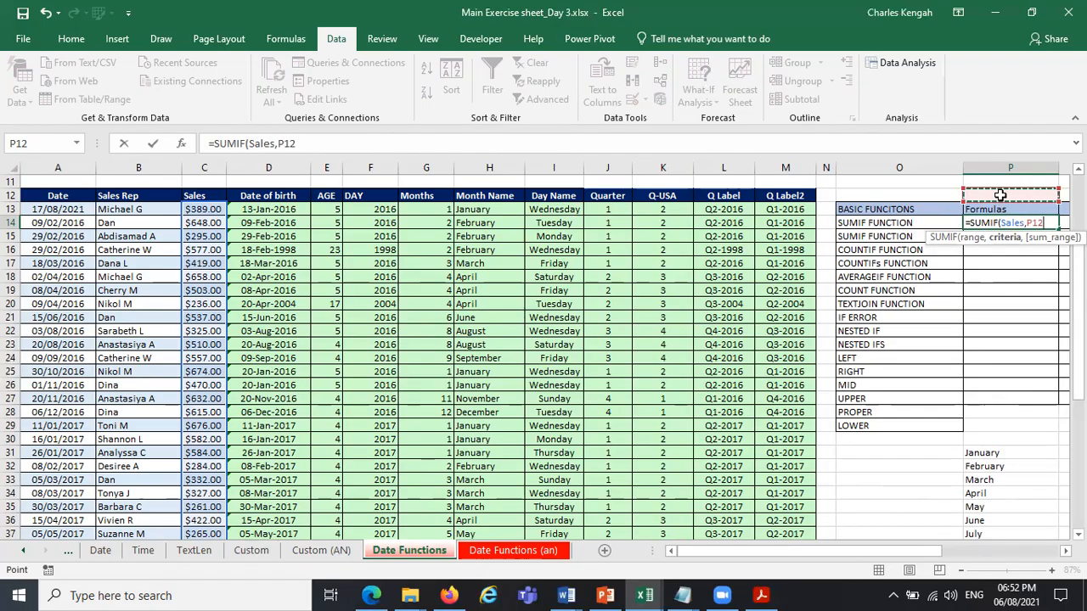
pyautogui.write(',')
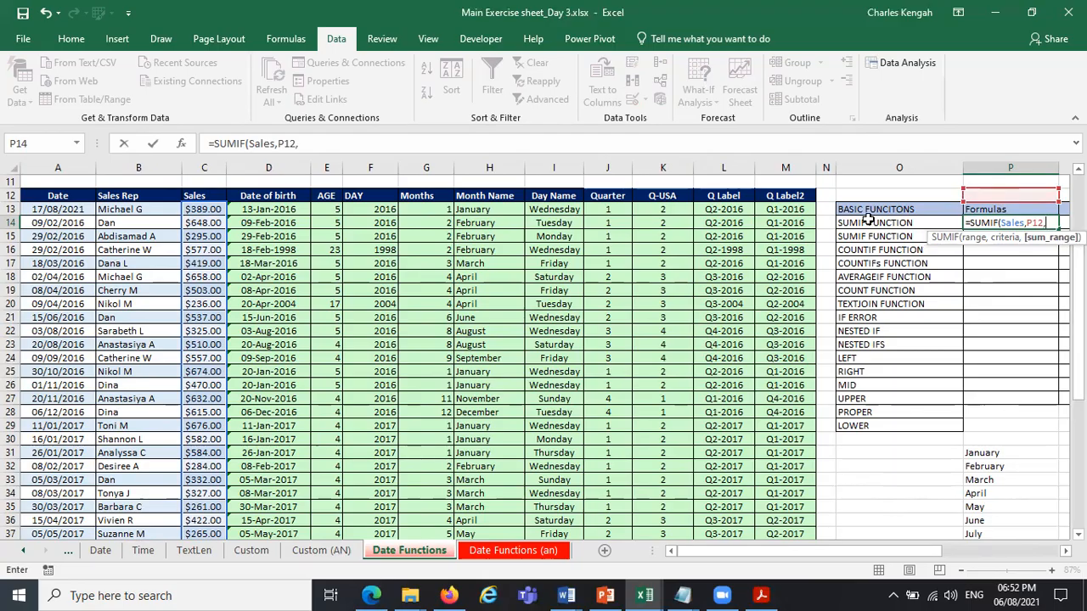
# Replace the first argument of the SUMIF formula in P14 with the named range Month_Name.
pyautogui.moveTo(1024, 223); pyautogui.dragTo(1003, 223)
pyautogui.write('s')
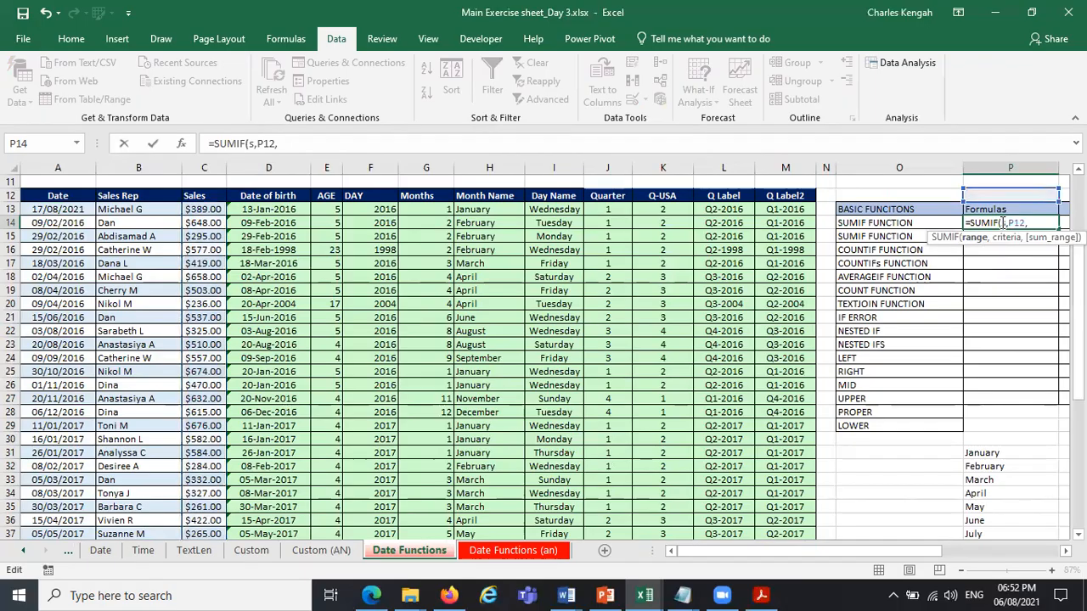
pyautogui.press('BackSpace')
pyautogui.write('mon')
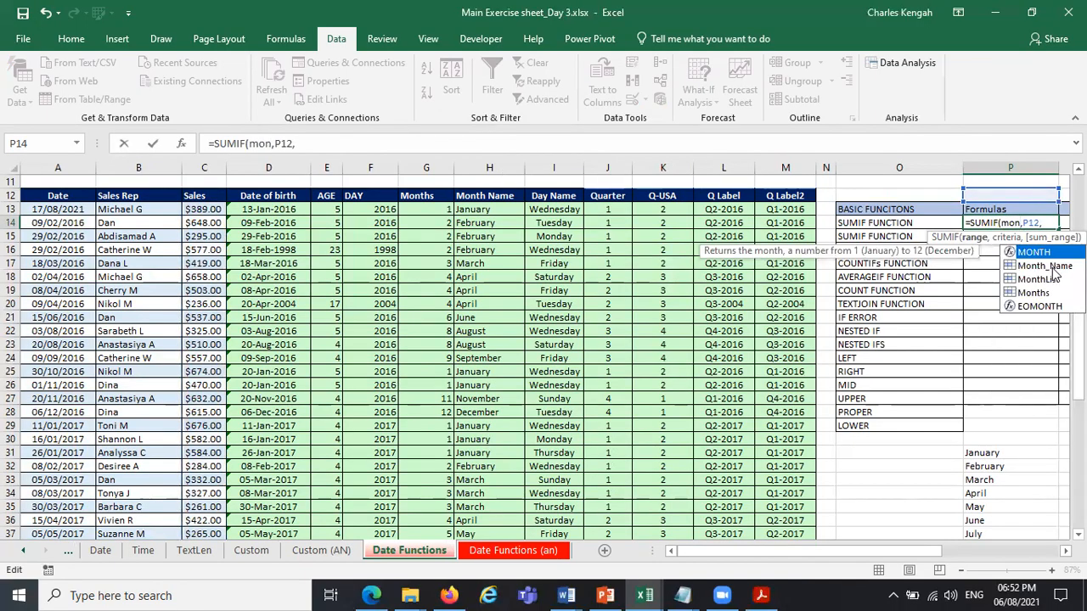
pyautogui.doubleClick(1024, 266)
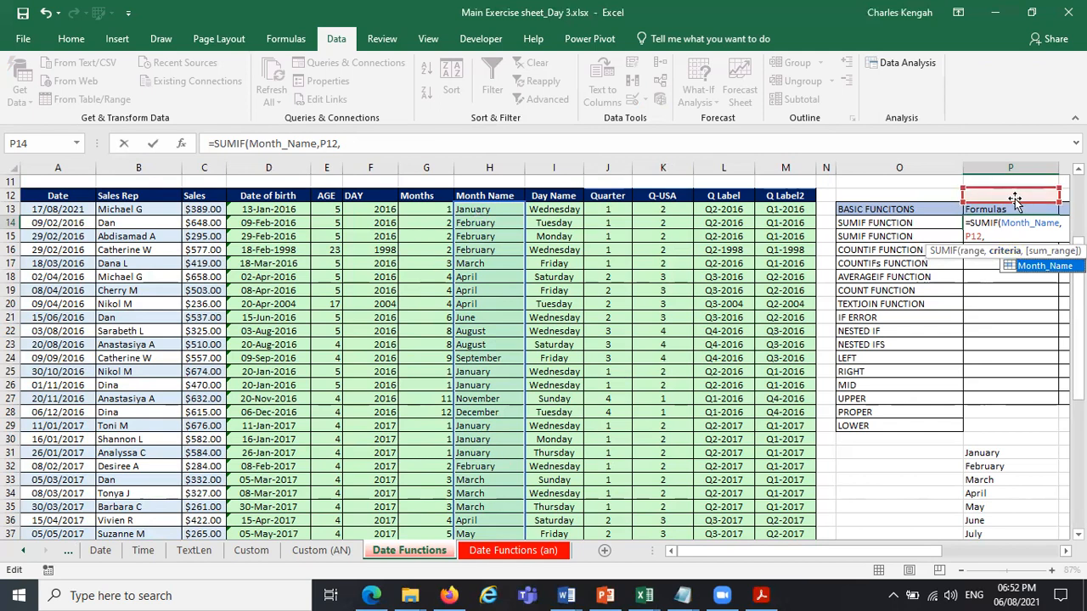
# Use Sales as the sum range and enter the formula as =SUMIF(Month_Name,,Sales), accepting the suggested correction.
pyautogui.click(1049, 245)
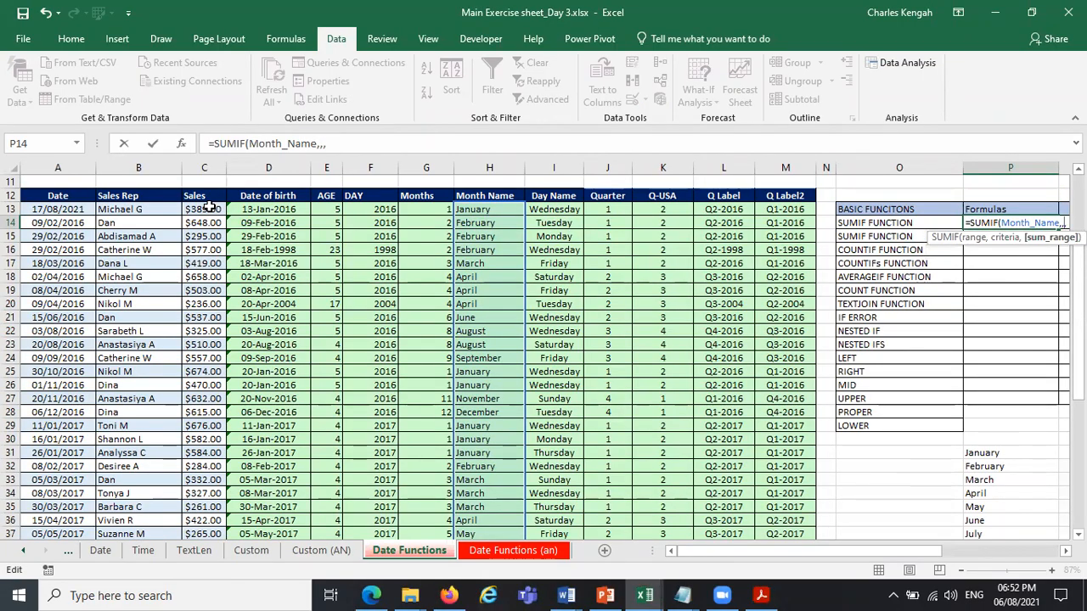
pyautogui.write('sal,')
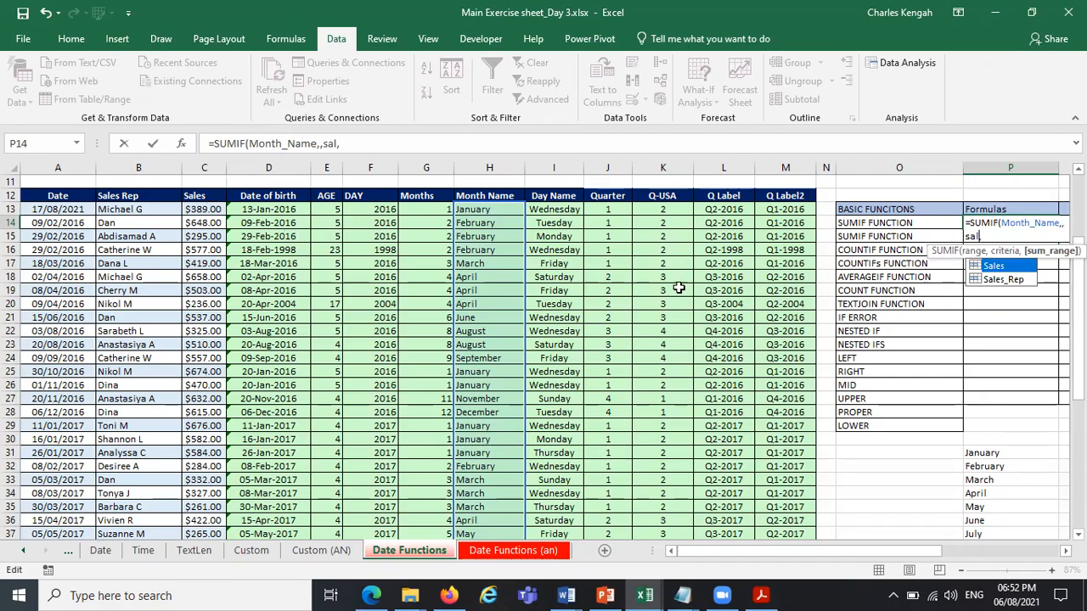
pyautogui.doubleClick(998, 268)
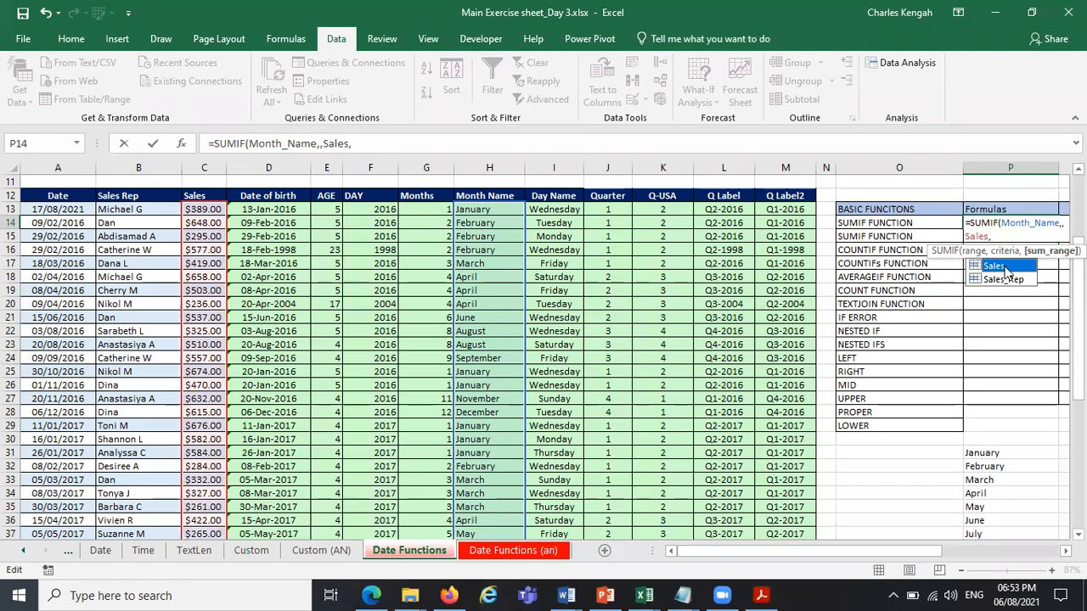
pyautogui.press('Return')
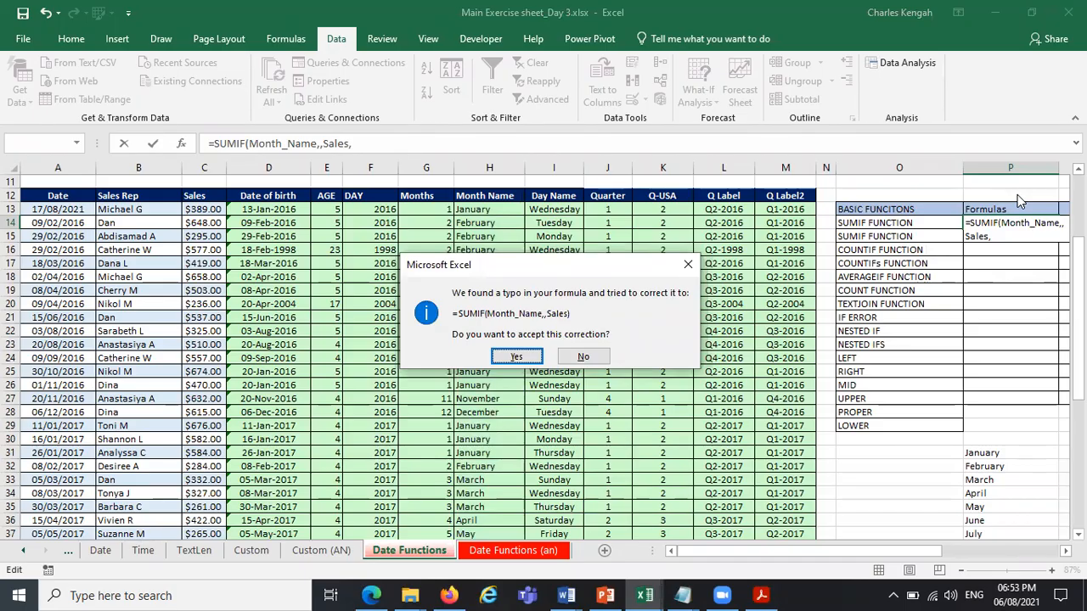
pyautogui.press('Return')
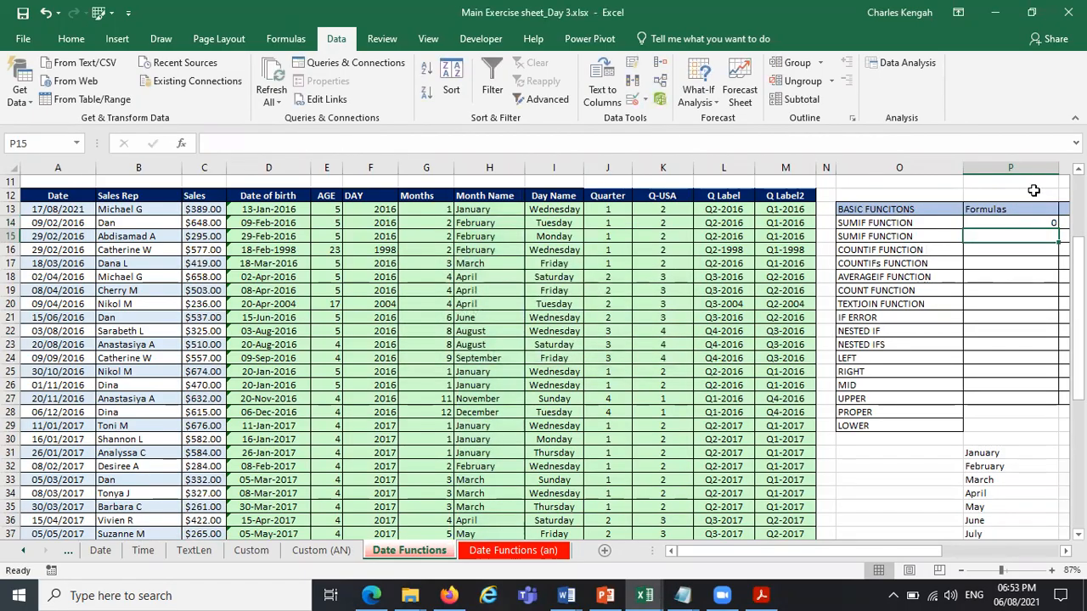
# Choose January in the month dropdown of cell P12 and switch it to May.
pyautogui.click(1066, 550)
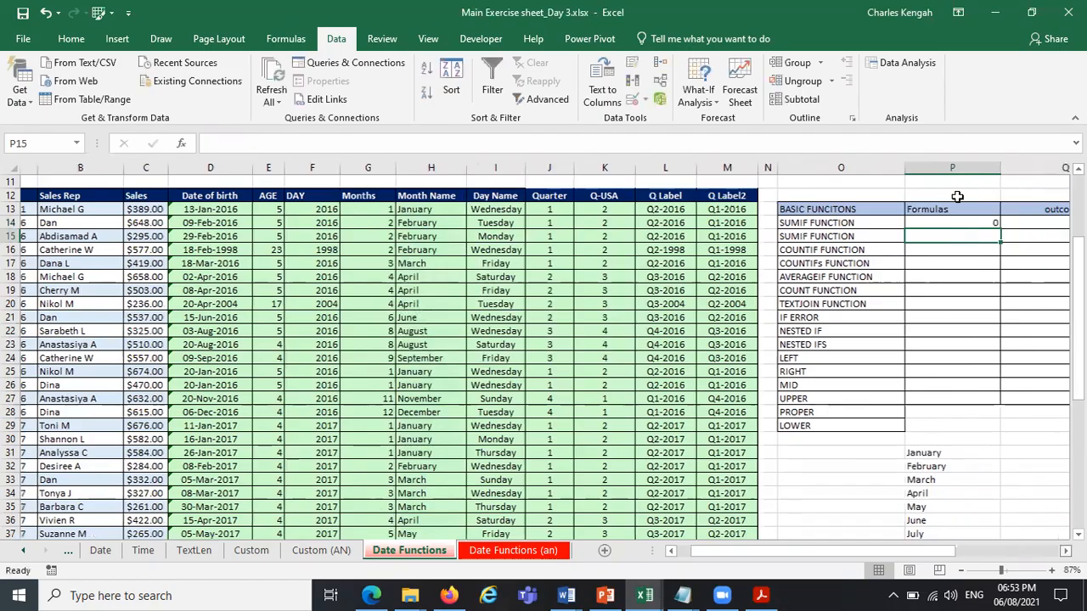
pyautogui.click(959, 194)
pyautogui.click(989, 199)
pyautogui.click(958, 208)
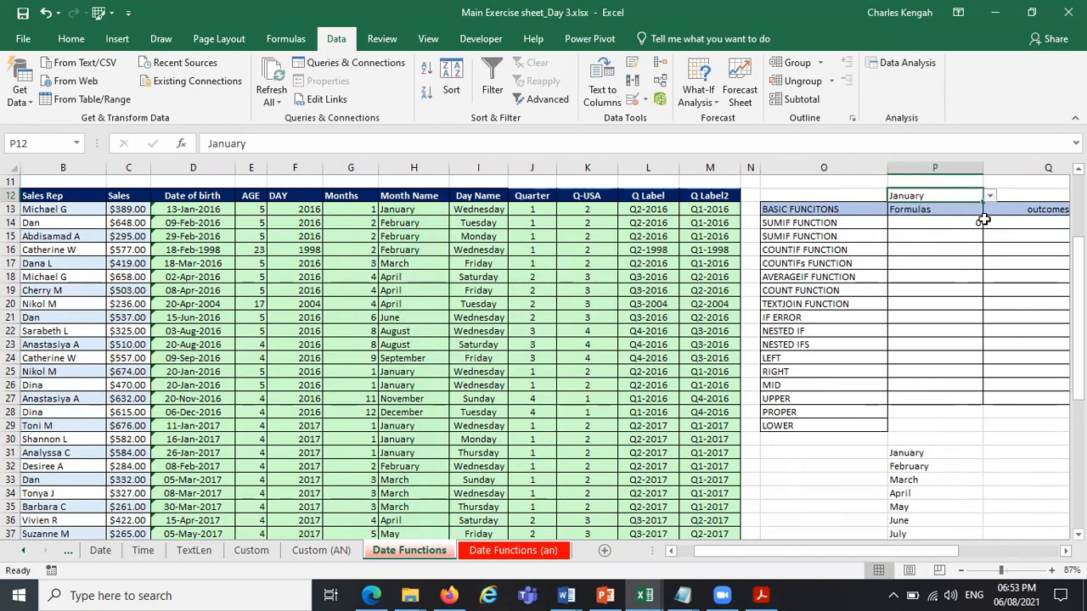
pyautogui.click(991, 196)
pyautogui.click(939, 241)
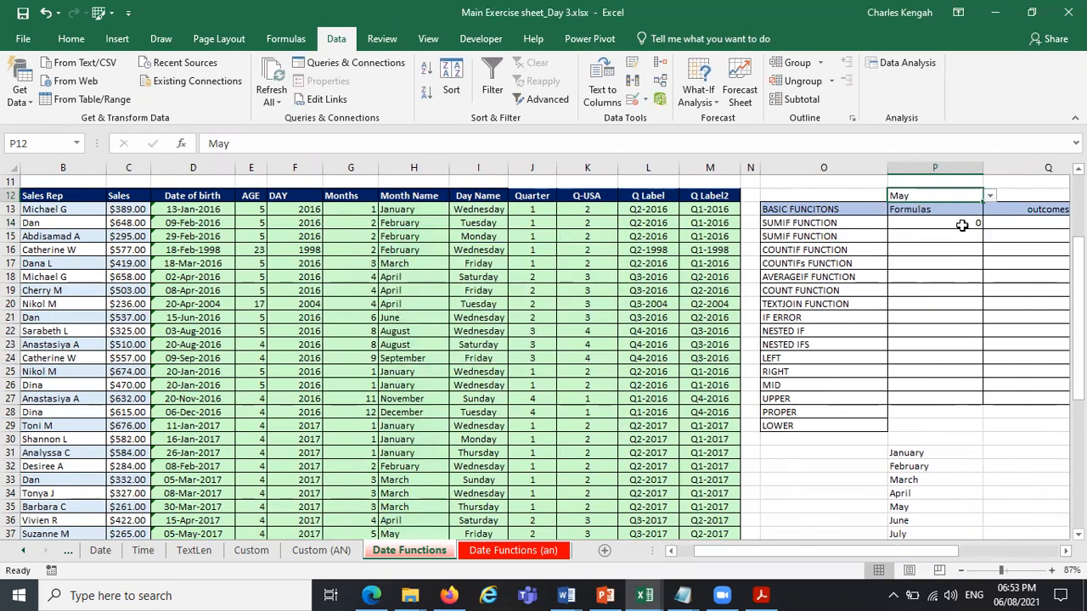
# Add the absolute reference $P$12 as the criteria of the SUMIF formula in P14.
pyautogui.click(959, 226)
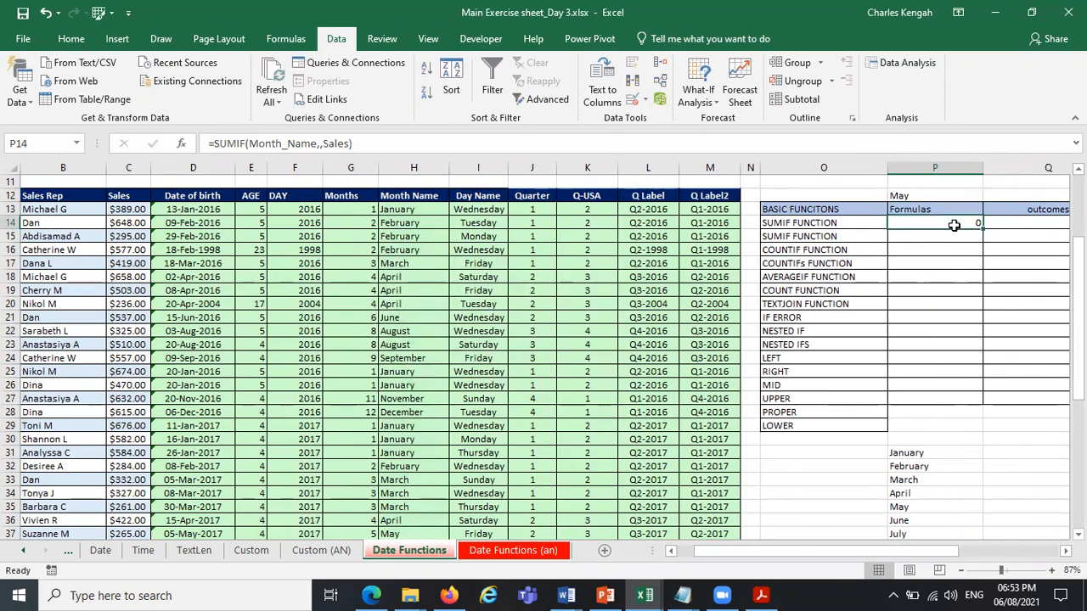
pyautogui.click(272, 144)
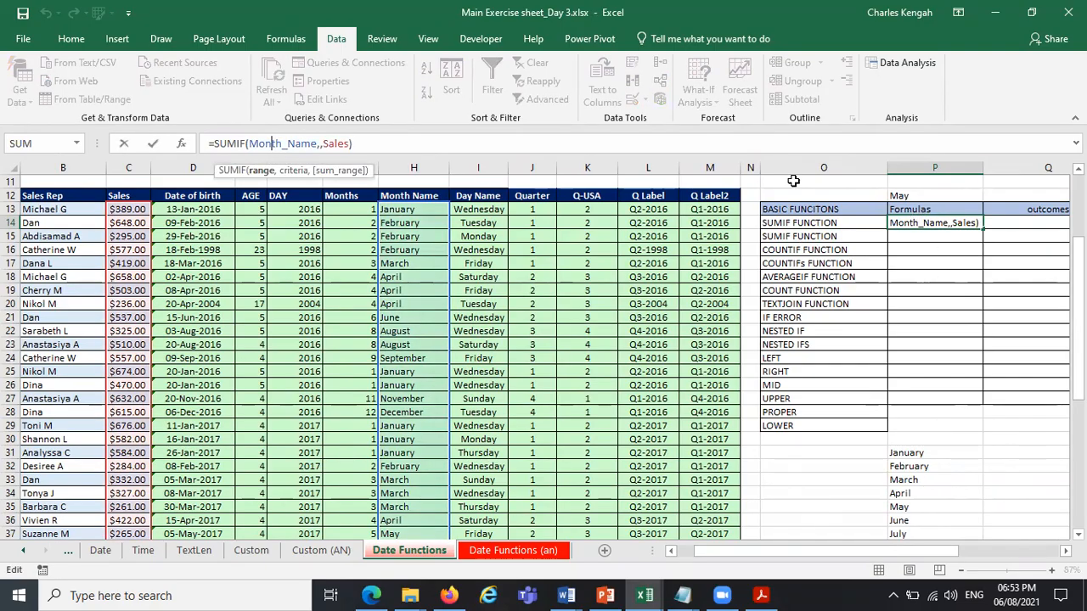
pyautogui.click(261, 172)
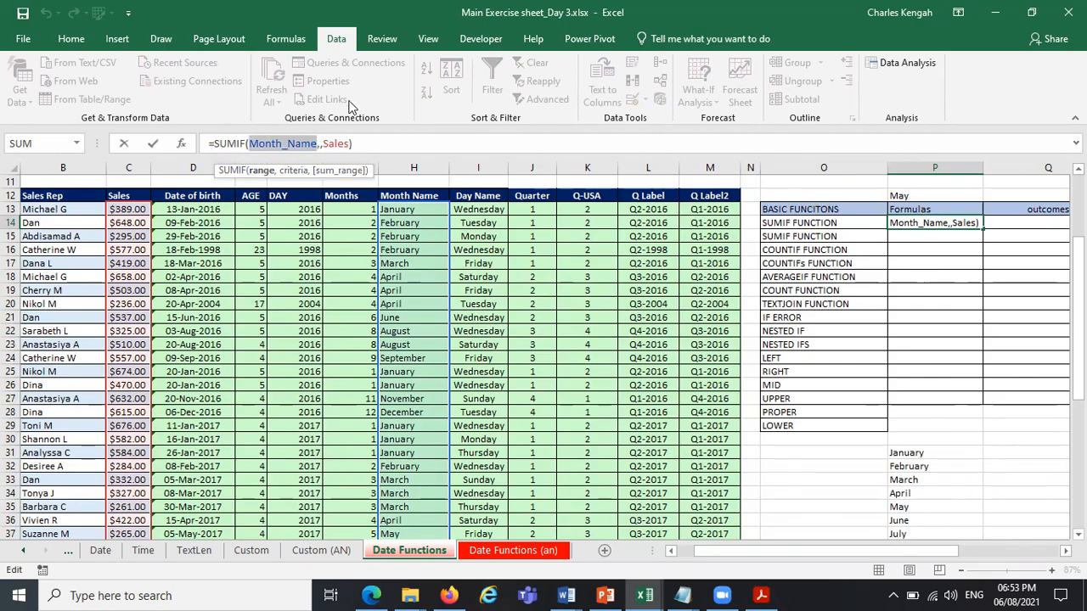
pyautogui.click(321, 144)
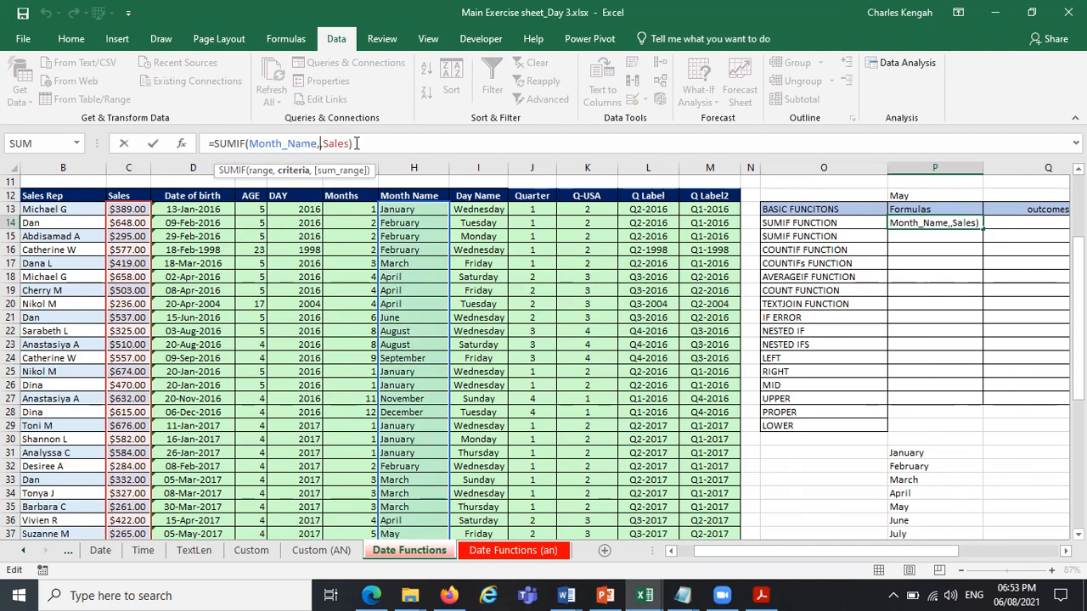
pyautogui.click(934, 194)
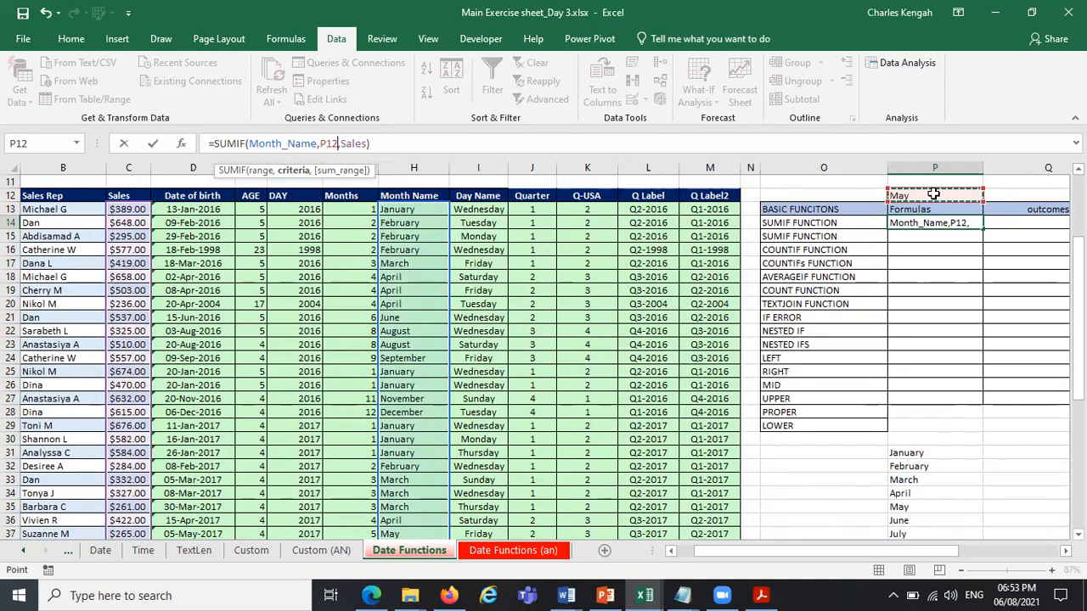
pyautogui.press('F4')
pyautogui.press('Return')
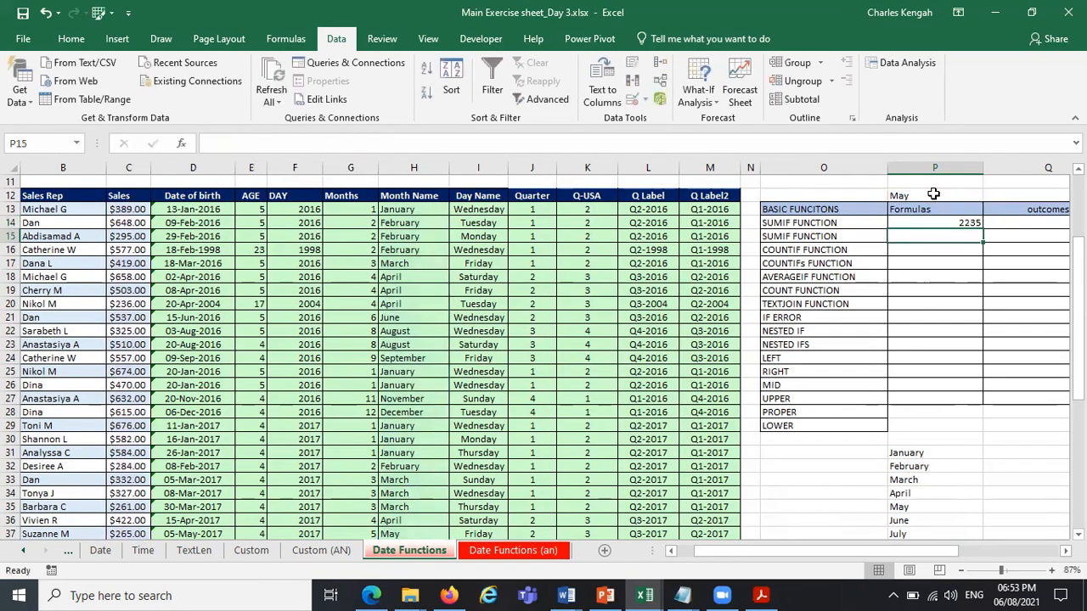
pyautogui.click(950, 221)
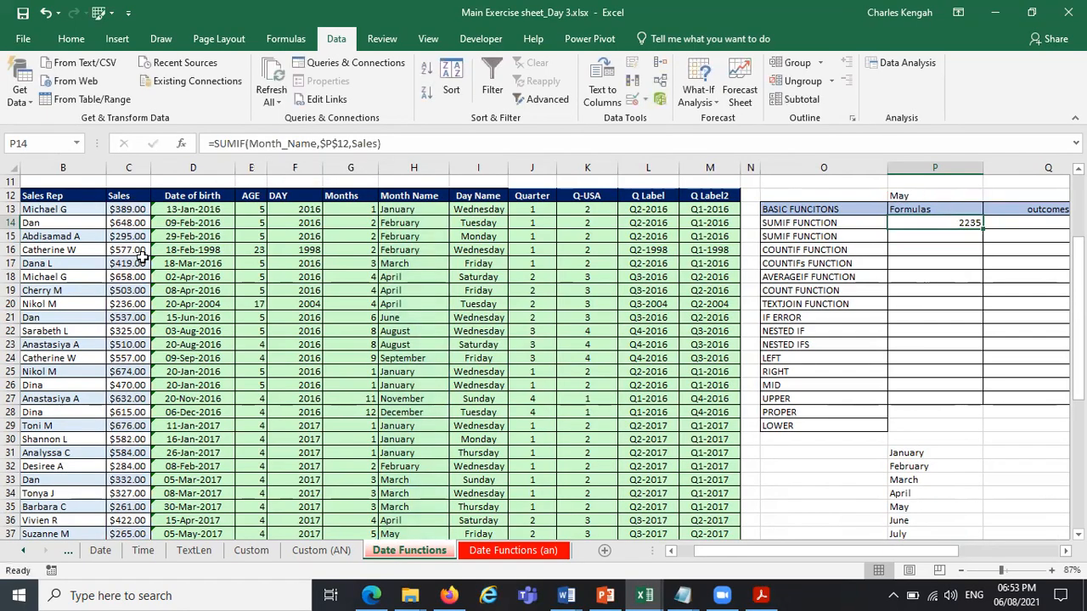
# Copy the currency format of sales cell C13 onto the SUMIF result in P14.
pyautogui.click(119, 210)
pyautogui.click(71, 38)
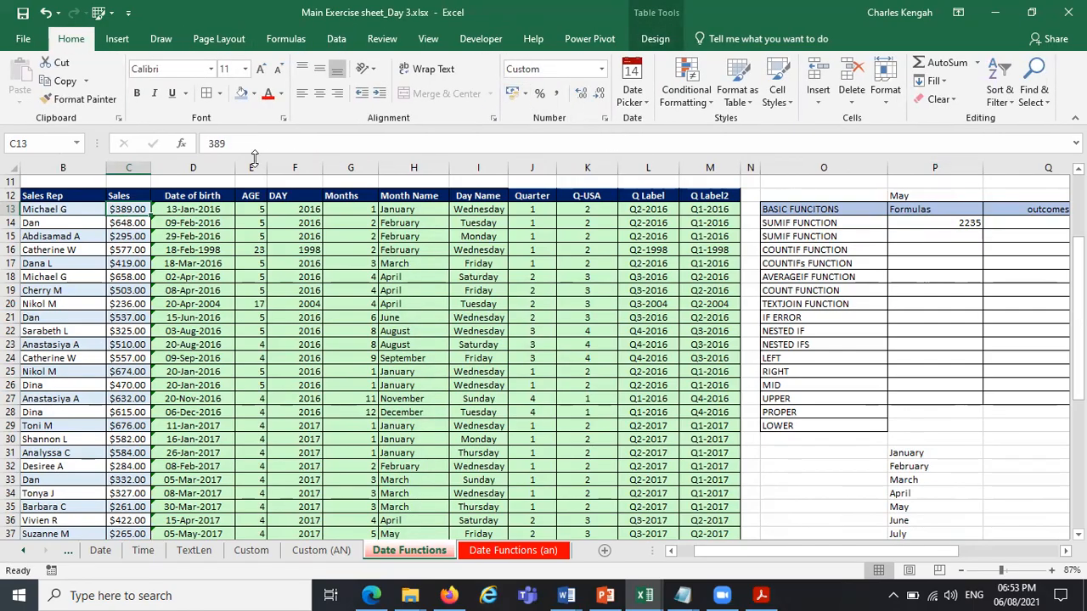
pyautogui.doubleClick(81, 98)
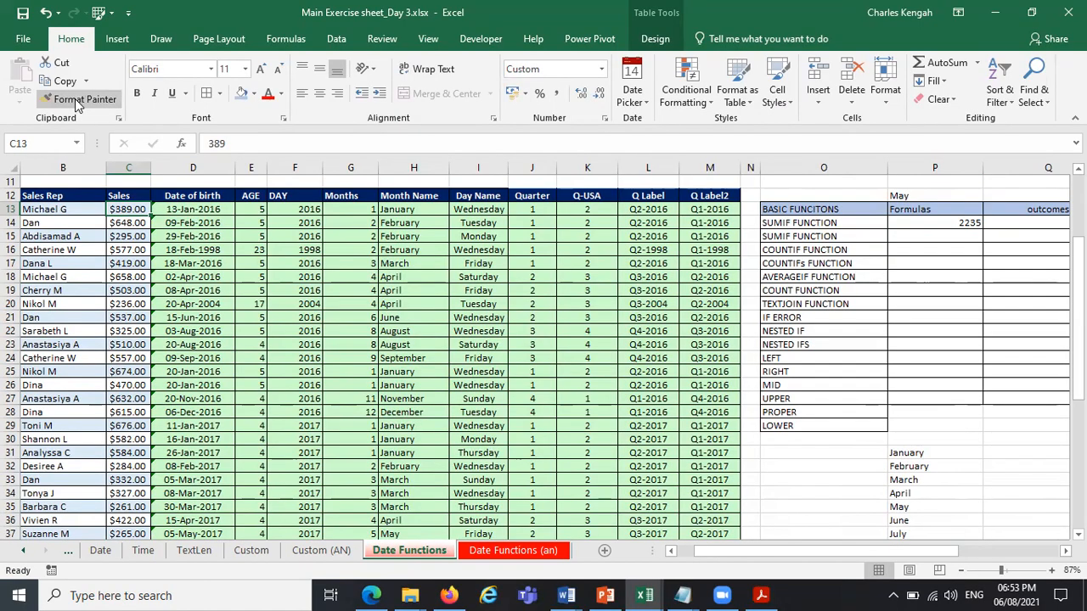
pyautogui.click(964, 223)
pyautogui.press('Escape')
pyautogui.click(1025, 267)
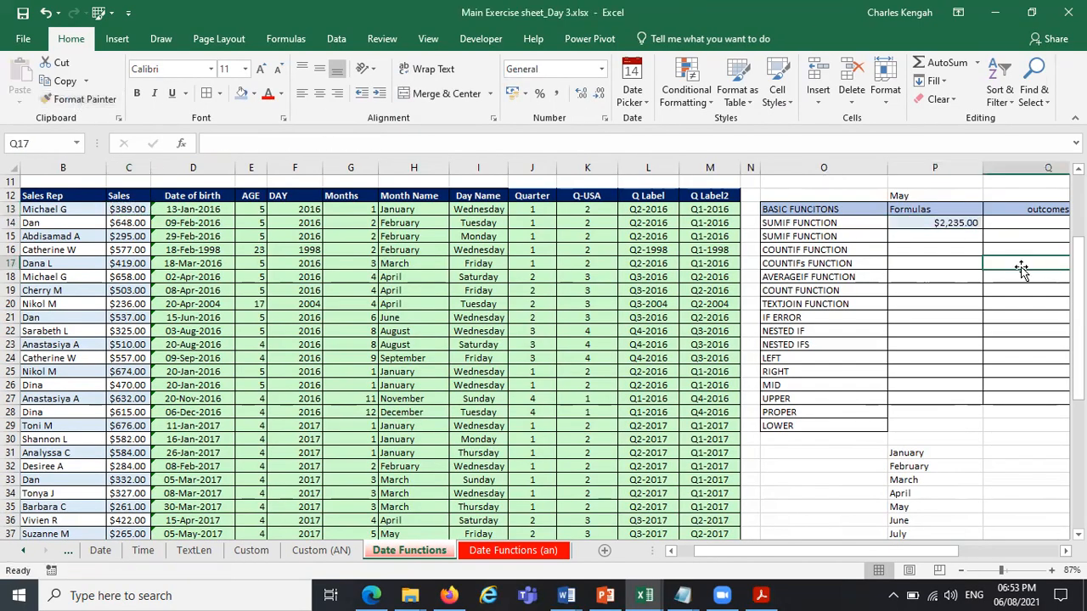
# Review the range, criteria and sum_range arguments of the SUMIF formula in cell P14.
pyautogui.click(934, 219)
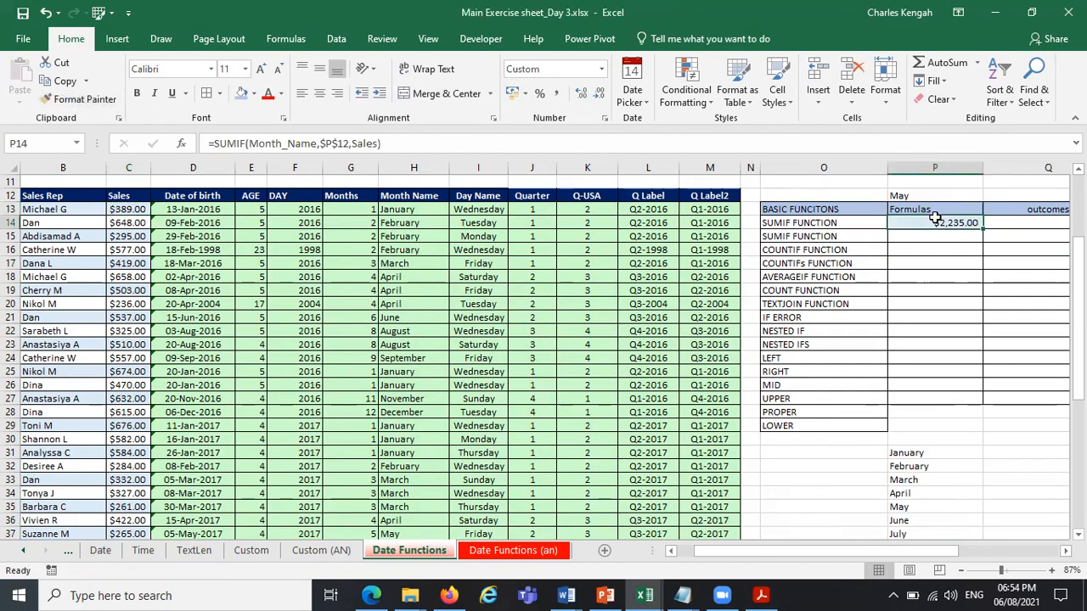
pyautogui.click(226, 143)
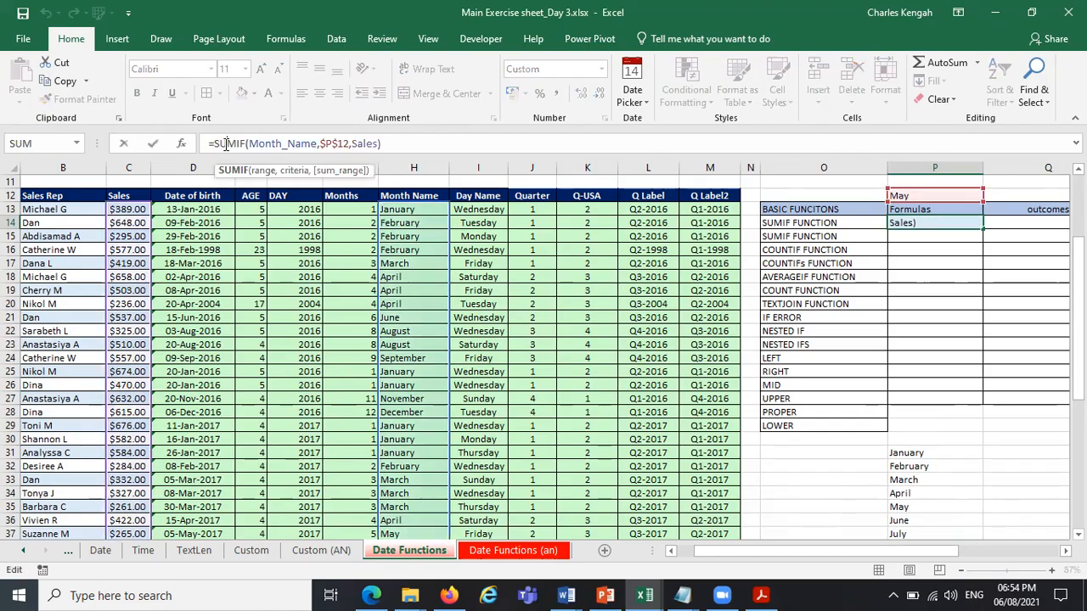
pyautogui.click(262, 171)
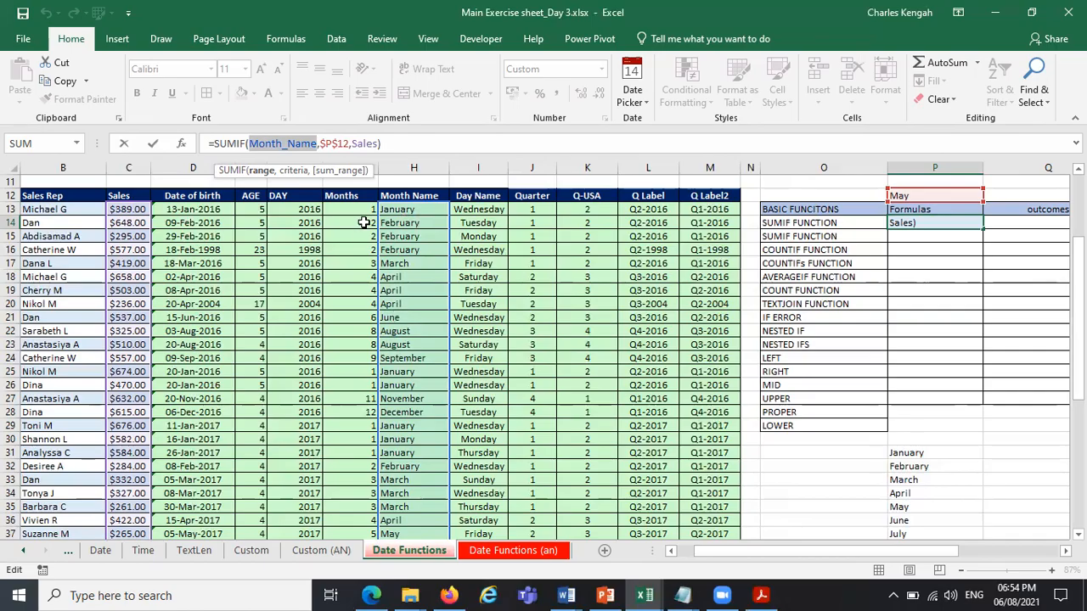
pyautogui.click(297, 171)
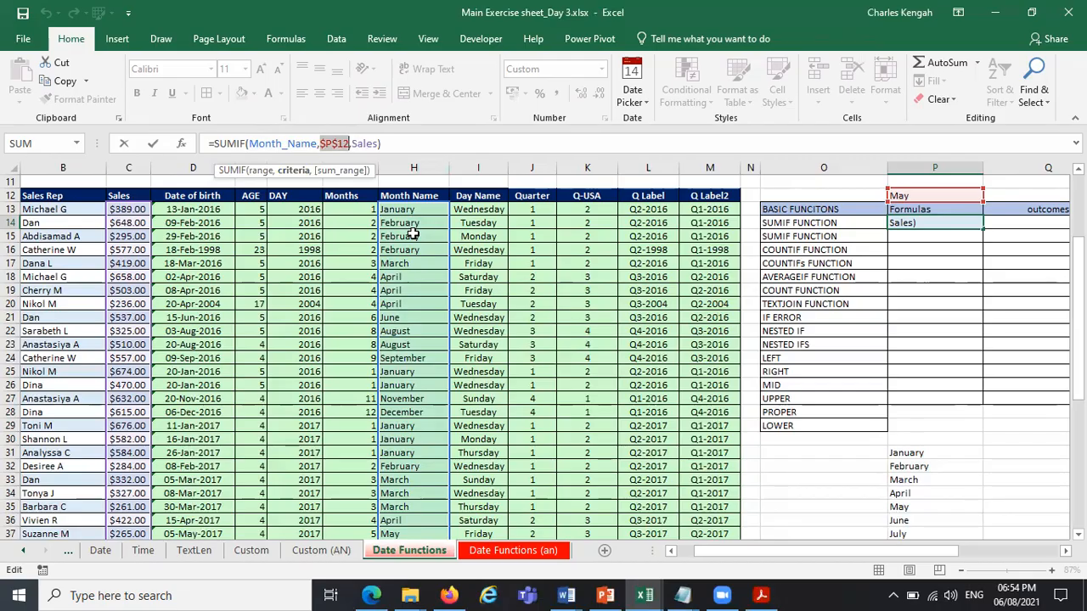
pyautogui.click(365, 143)
pyautogui.click(363, 173)
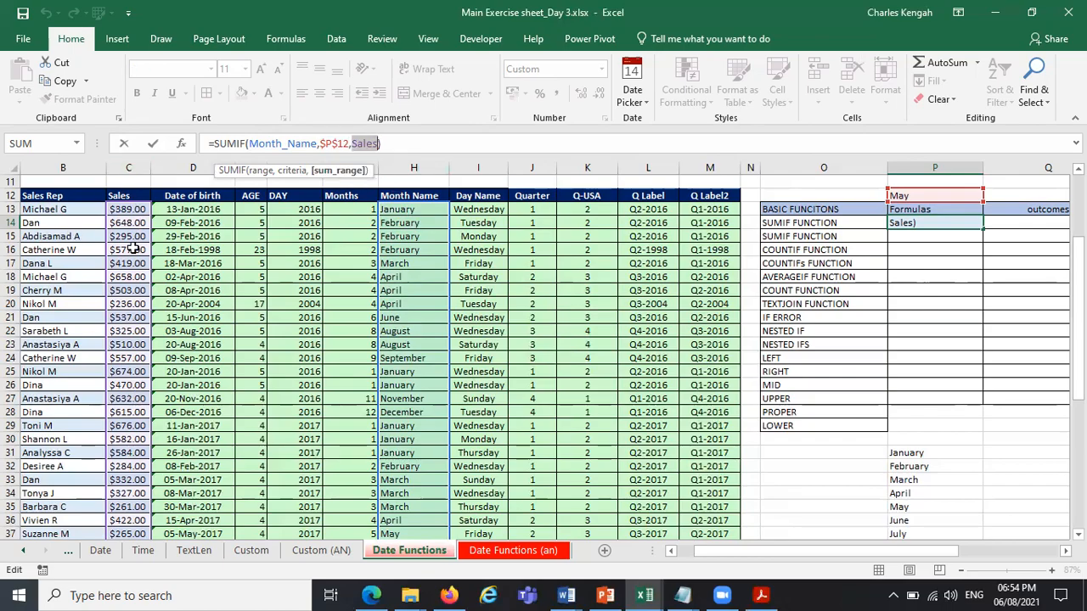
pyautogui.click(259, 171)
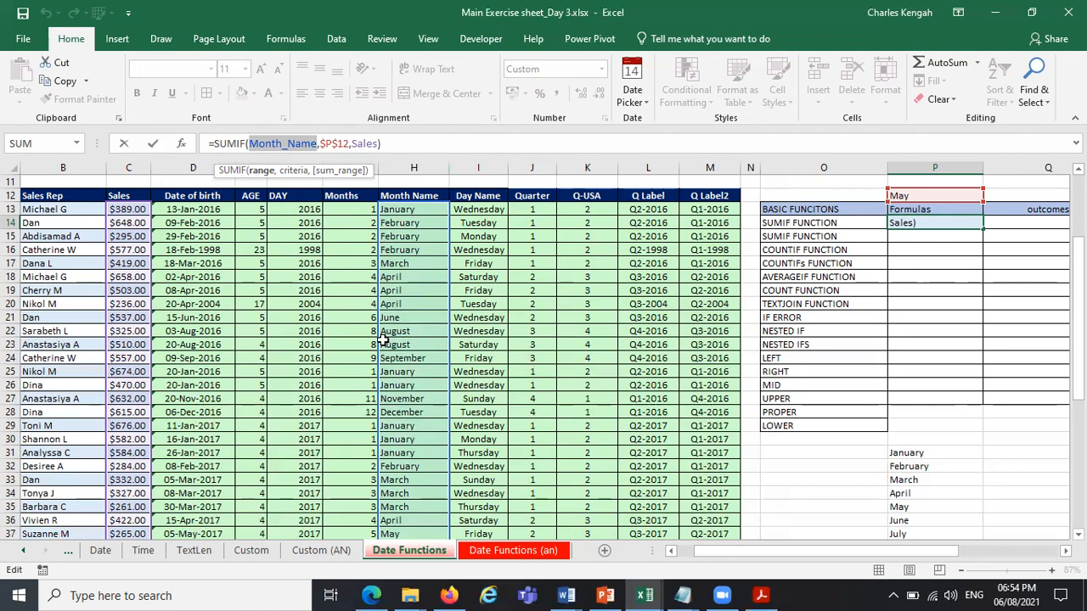
pyautogui.click(308, 173)
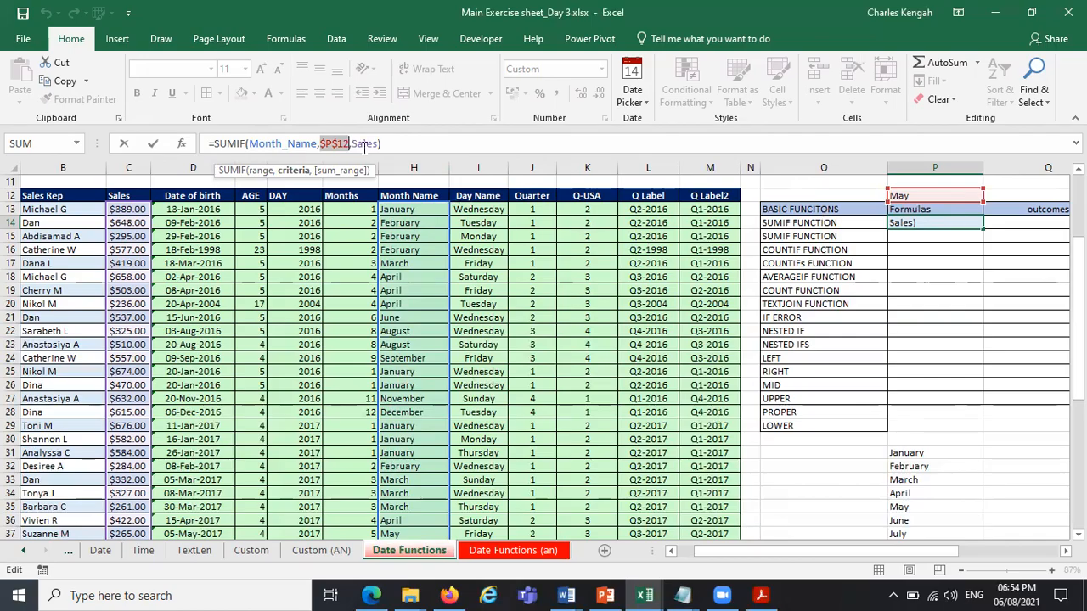
pyautogui.click(338, 171)
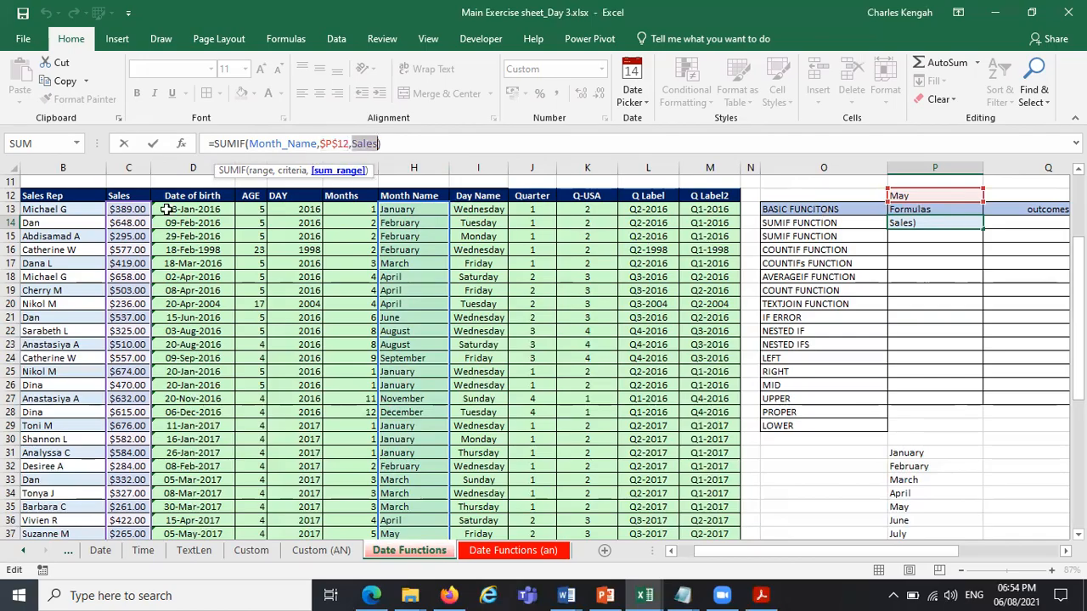
# Commit the SUMIF formula in P14 and test it by choosing September, followed by December, as the month in P12.
pyautogui.hotkey('ctrl', 'Return')
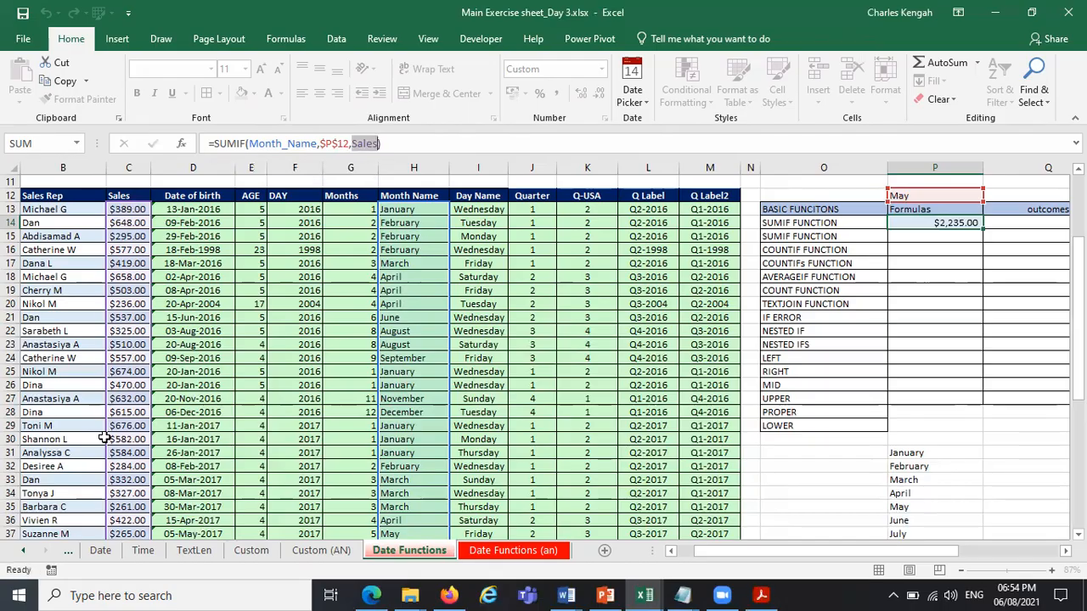
pyautogui.doubleClick(961, 192)
pyautogui.click(991, 196)
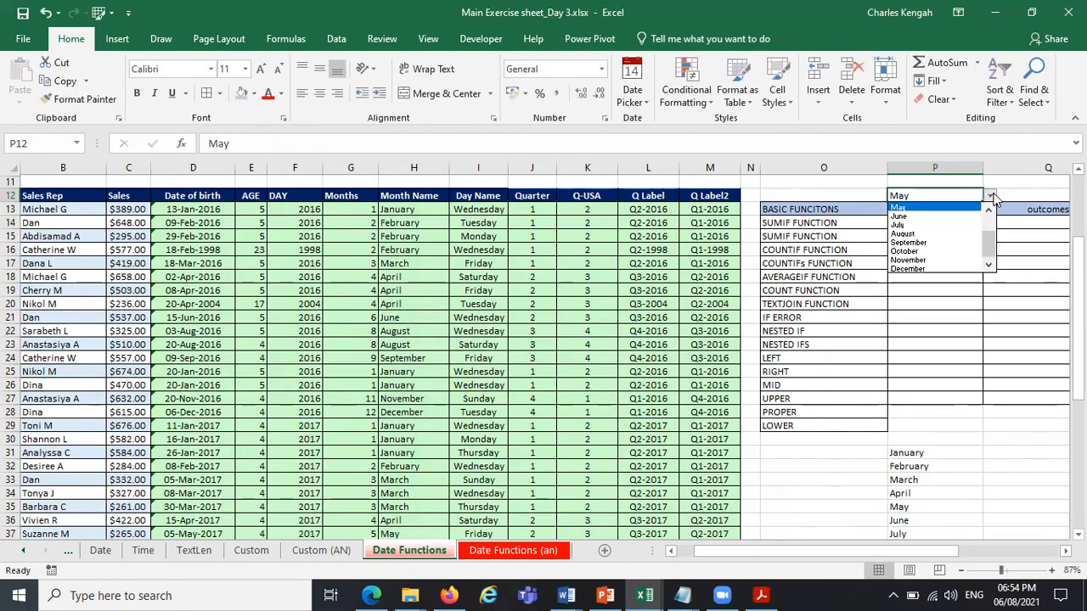
pyautogui.click(942, 243)
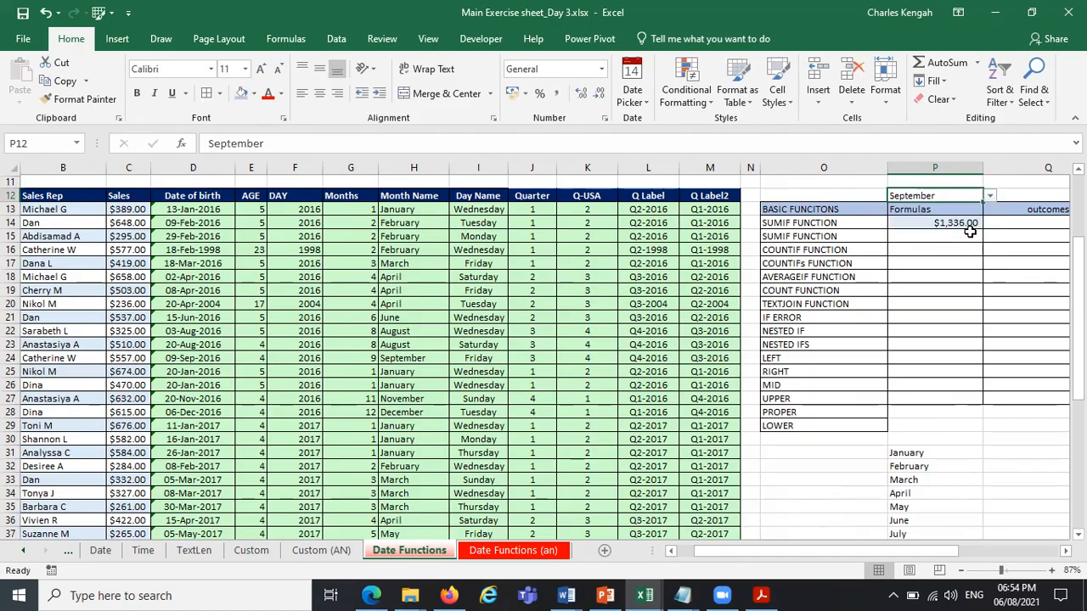
pyautogui.click(990, 196)
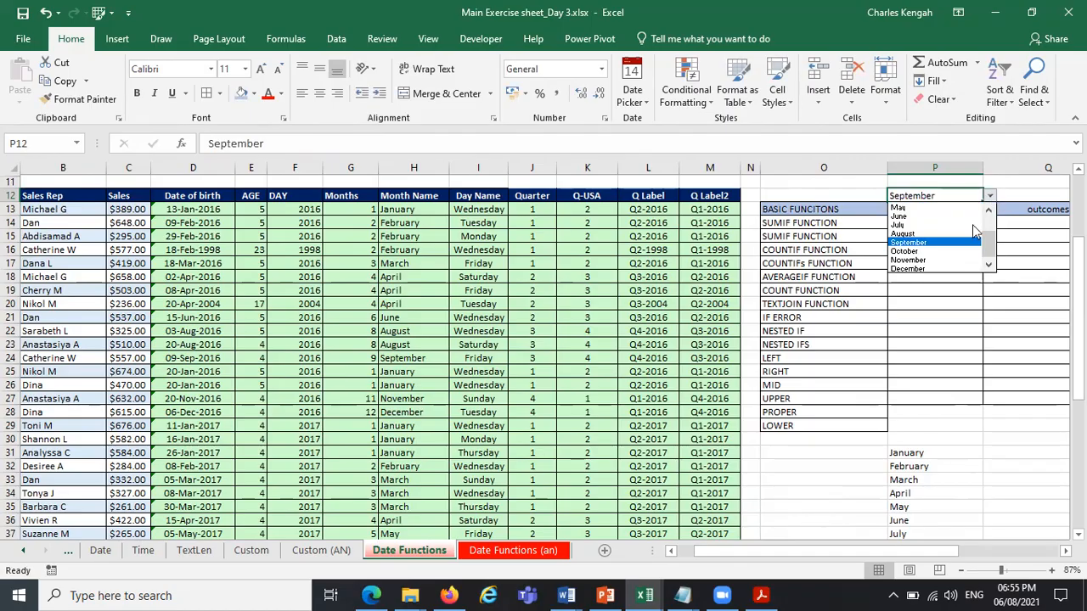
pyautogui.click(947, 269)
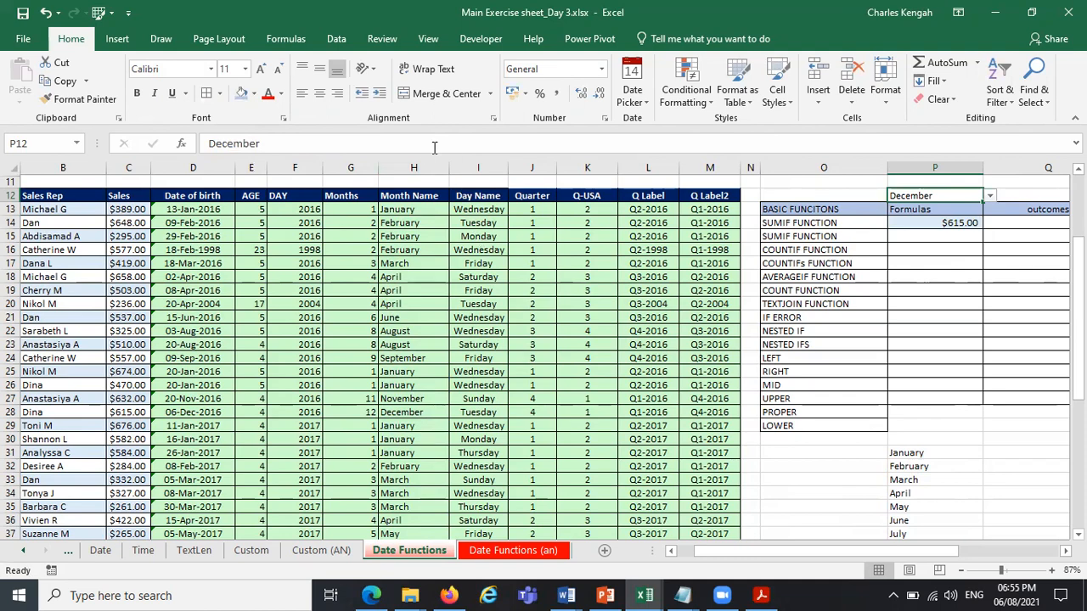
# Turn on the filter buttons in the header row of the sales table.
pyautogui.click(418, 169)
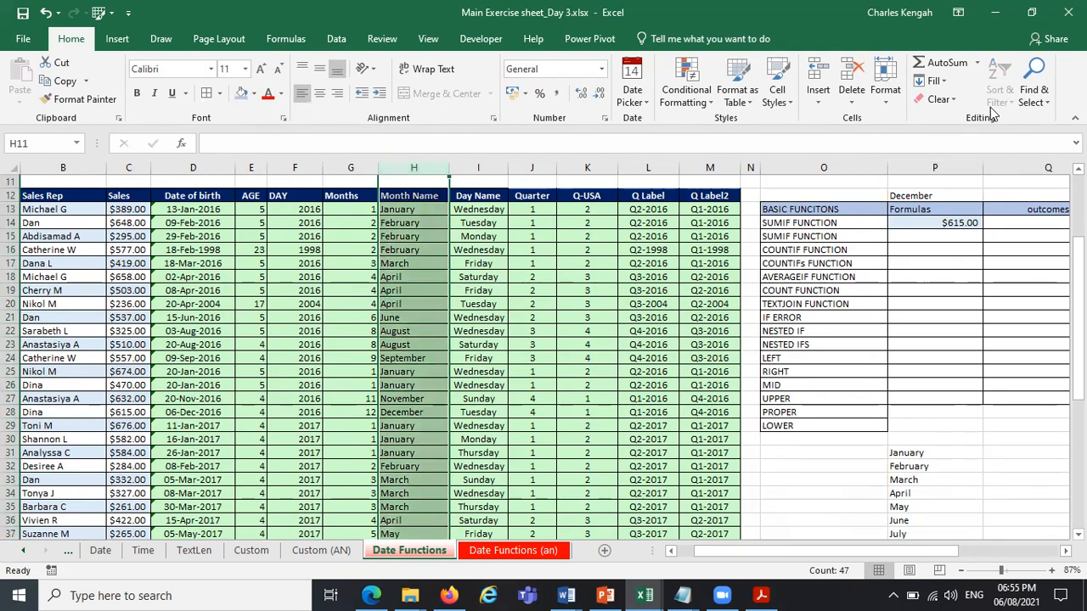
pyautogui.click(677, 244)
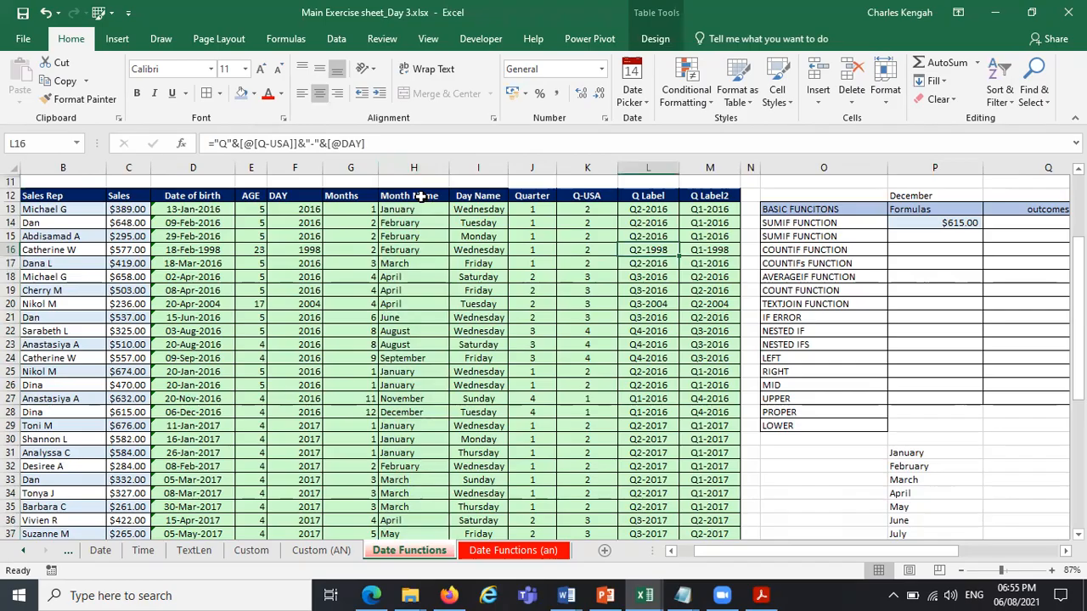
pyautogui.click(419, 196)
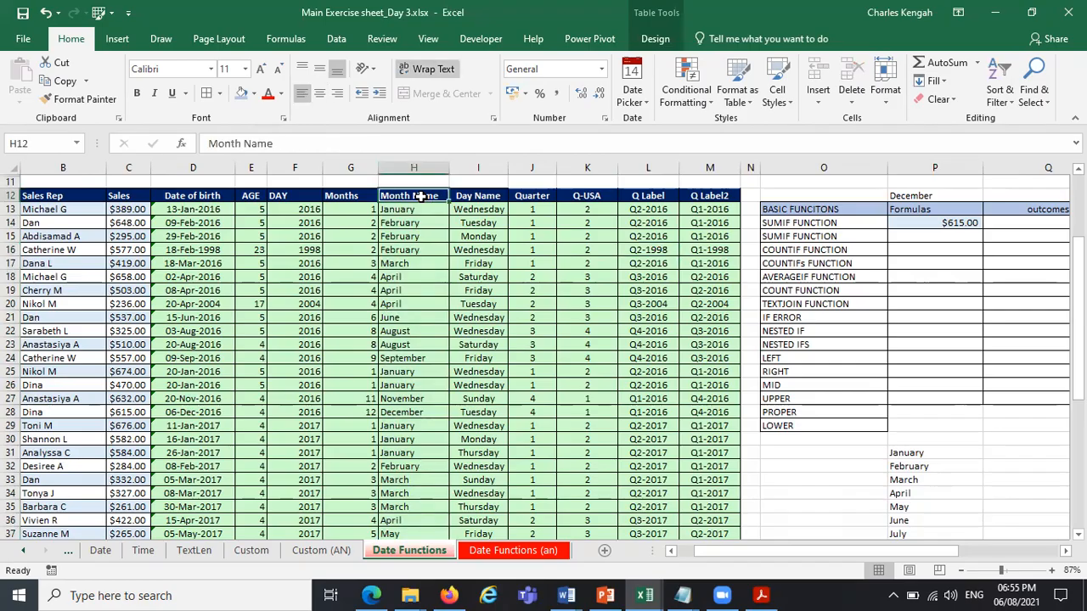
pyautogui.click(648, 39)
pyautogui.click(608, 62)
pyautogui.click(479, 261)
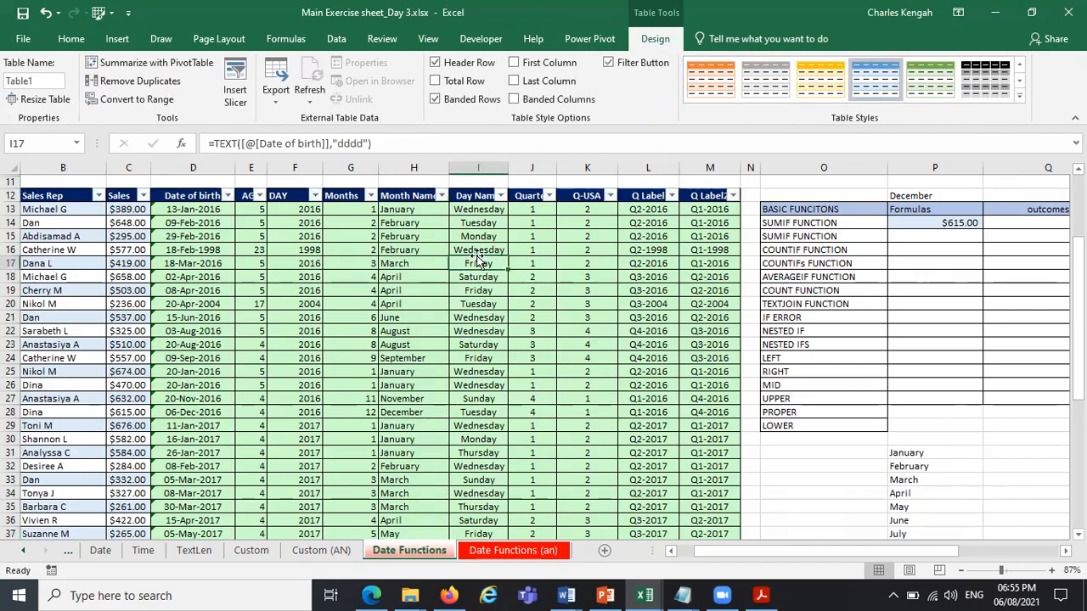
# Filter the Month Name column to December only and check the sales amount in the Sales column.
pyautogui.click(447, 196)
pyautogui.click(284, 350)
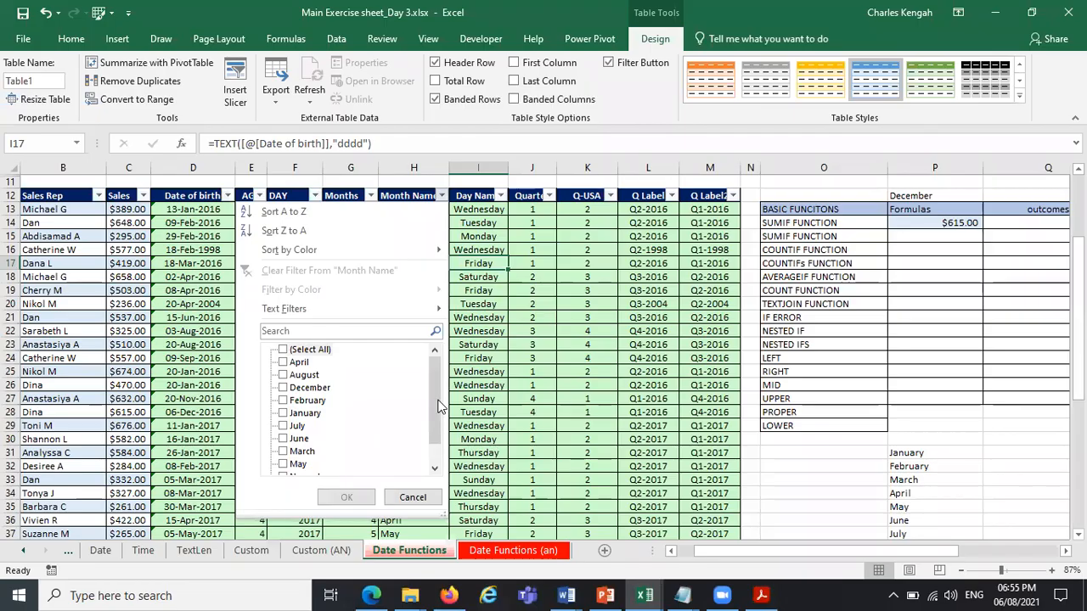
pyautogui.moveTo(440, 410); pyautogui.dragTo(439, 429)
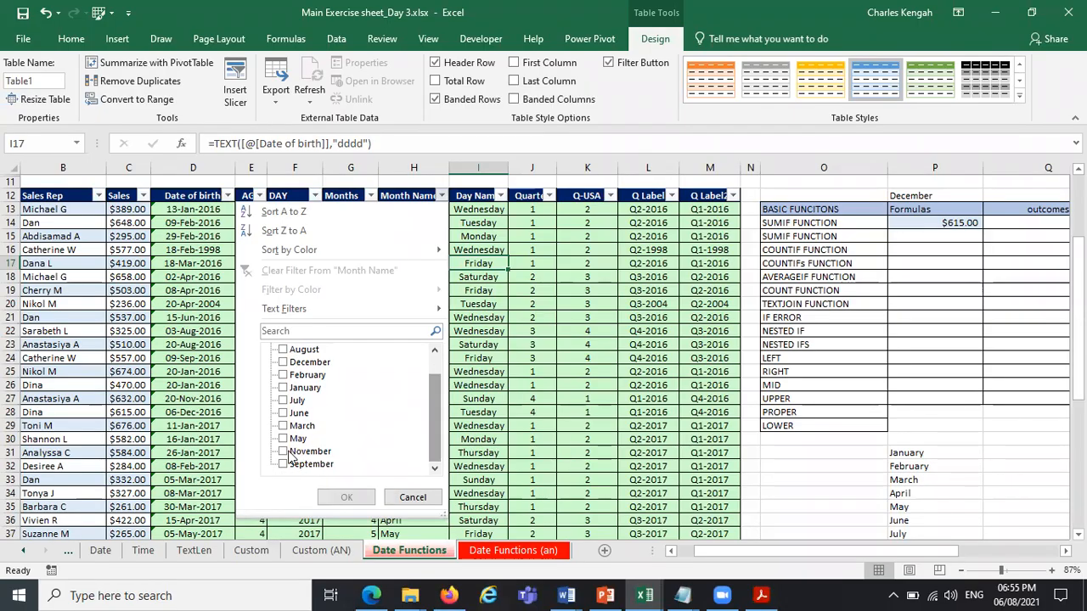
pyautogui.click(291, 363)
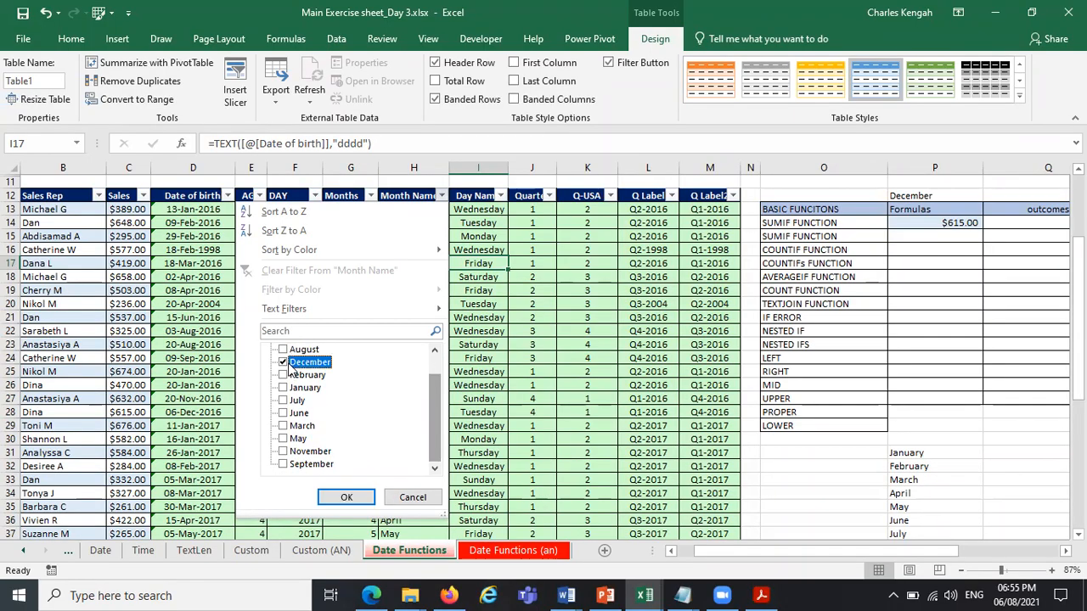
pyautogui.click(346, 497)
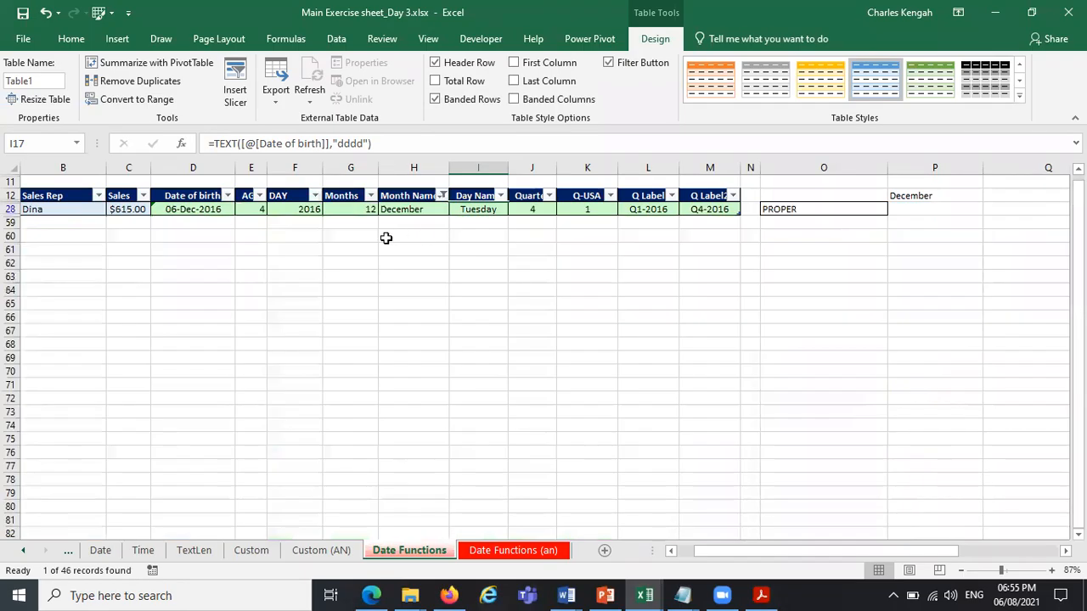
pyautogui.click(127, 209)
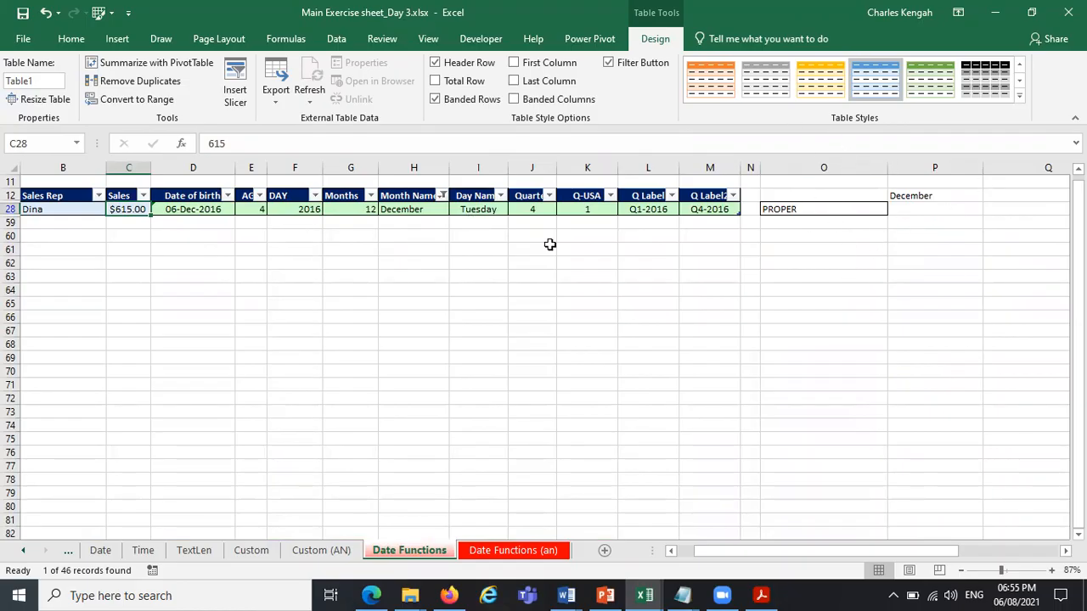
# Restore all months in the Month Name filter of the sales table.
pyautogui.click(442, 195)
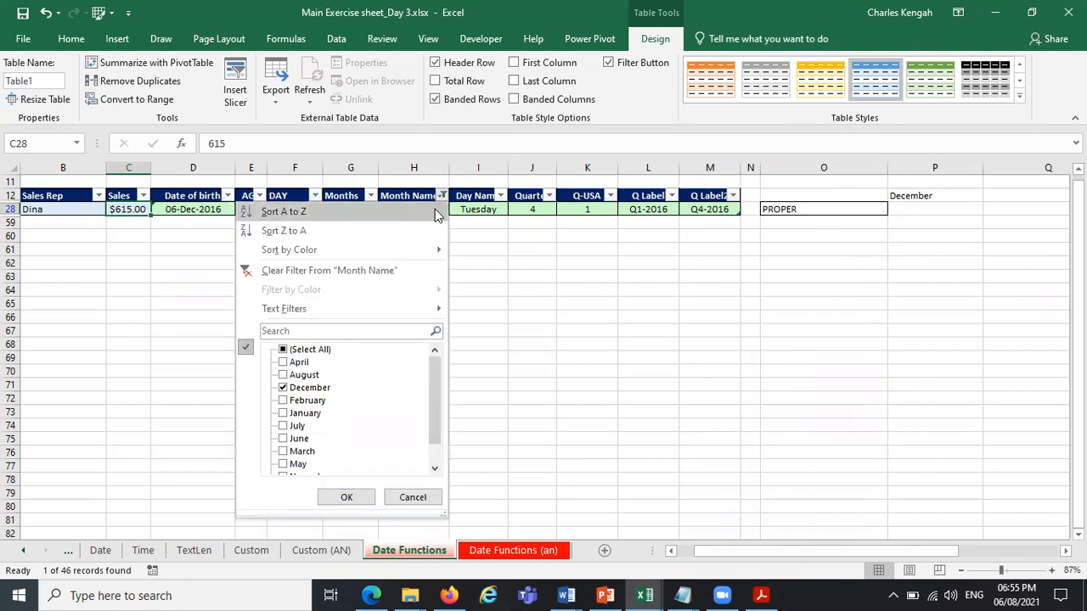
pyautogui.click(284, 350)
pyautogui.click(331, 498)
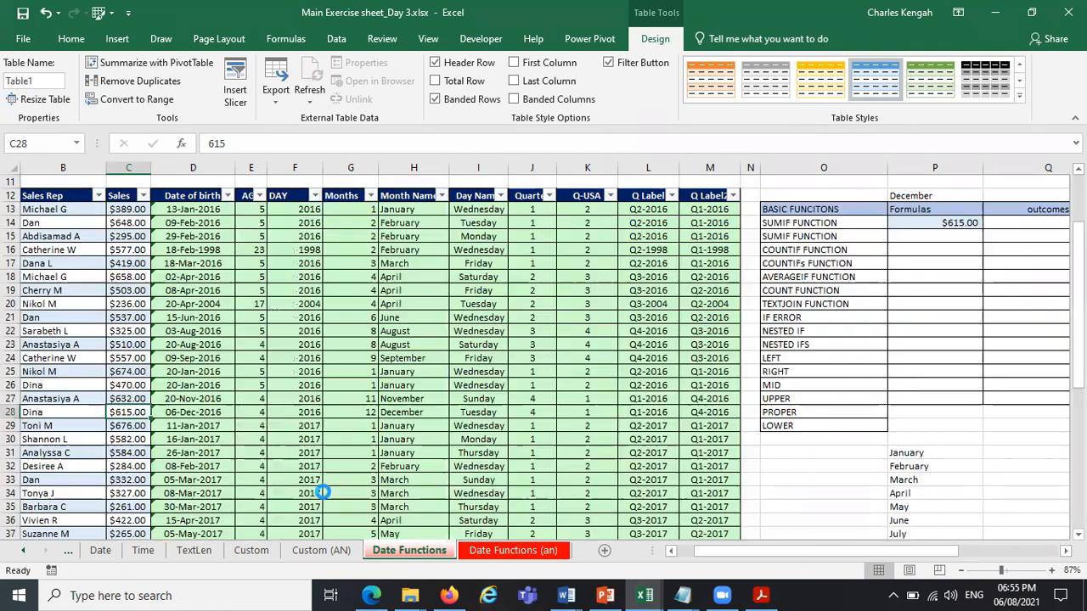
# Choose July as the month in cell P12.
pyautogui.click(959, 198)
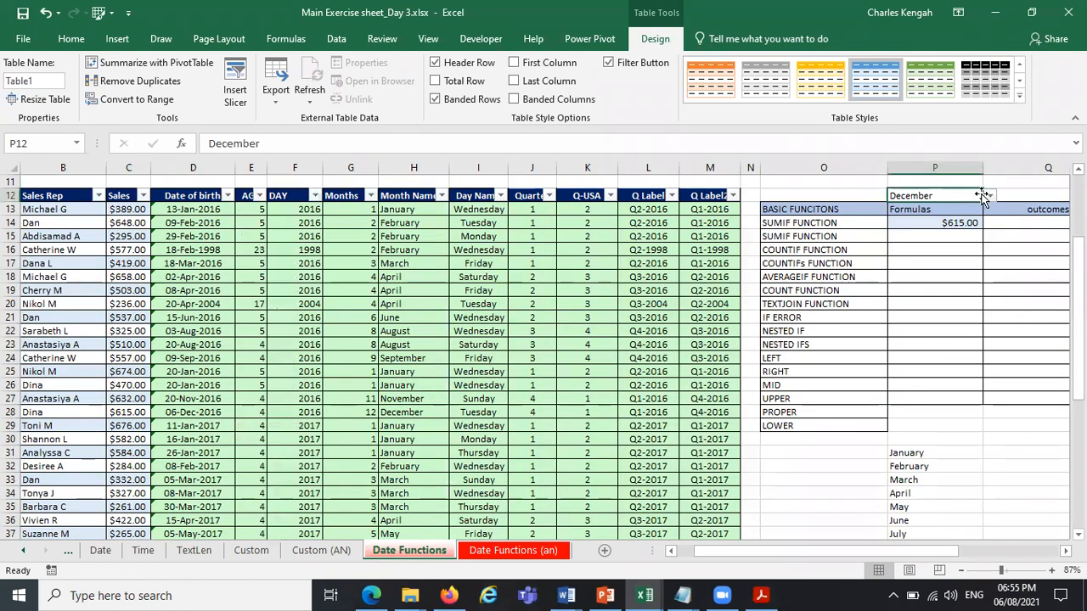
pyautogui.click(989, 195)
pyautogui.click(940, 226)
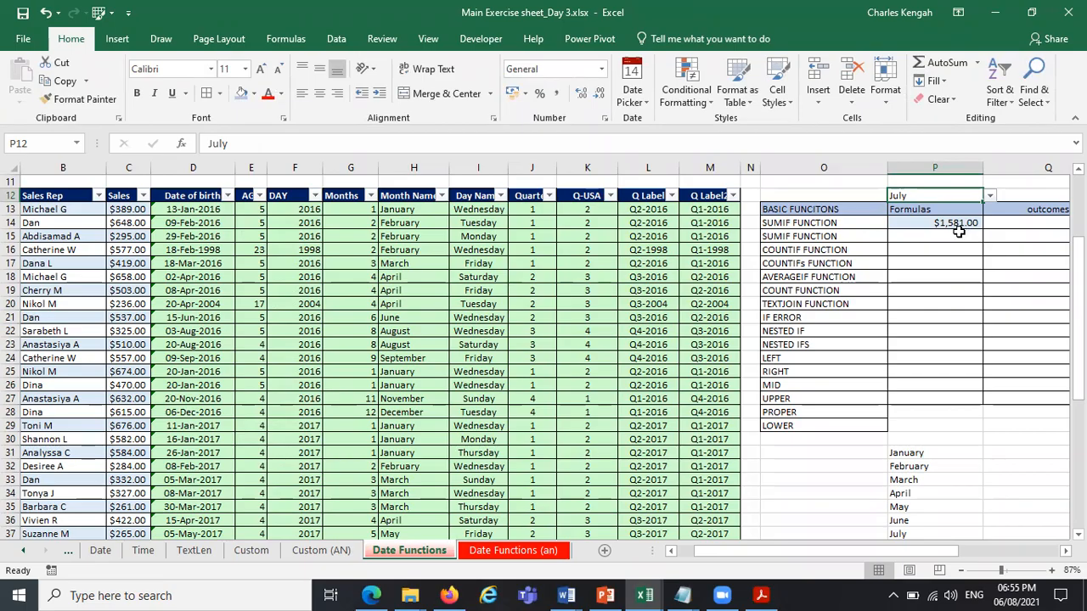
# Filter the Month Name column to July only and select its sales amounts to check their sum.
pyautogui.click(441, 196)
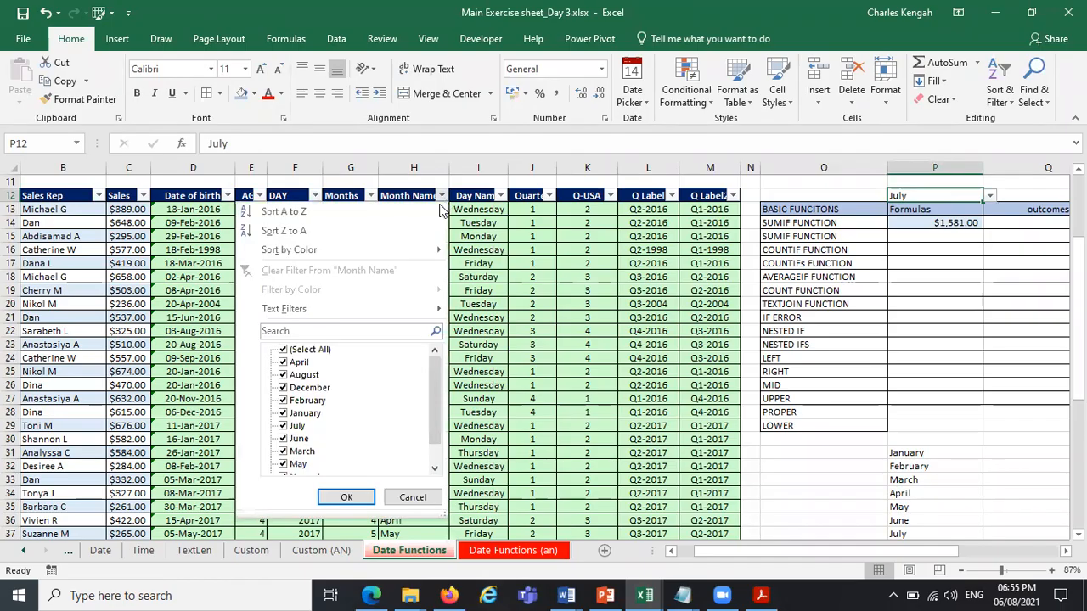
pyautogui.click(284, 350)
pyautogui.click(284, 426)
pyautogui.click(346, 497)
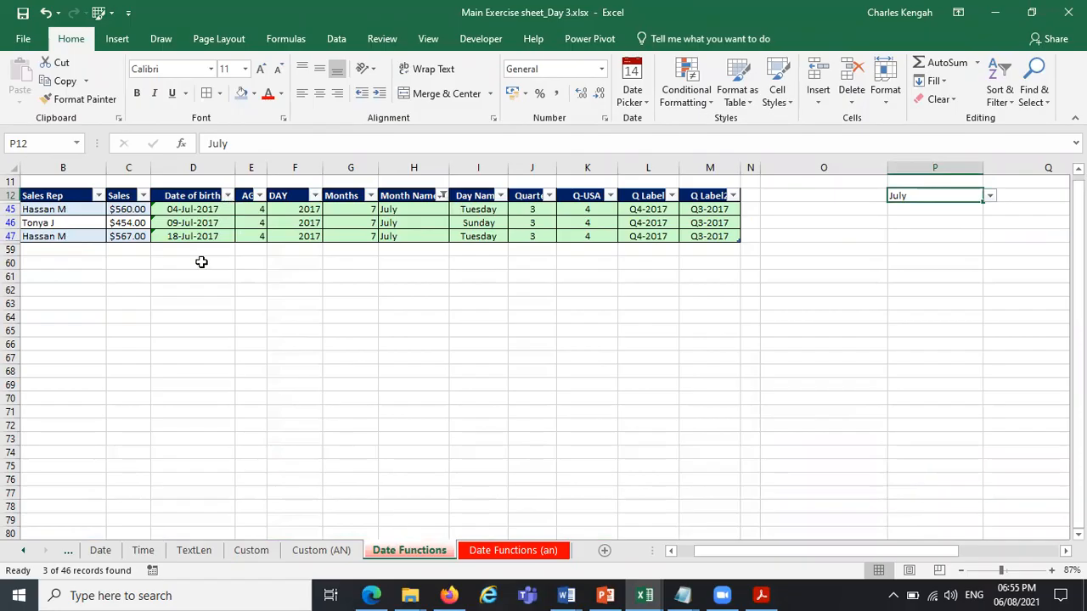
pyautogui.moveTo(132, 209); pyautogui.dragTo(129, 237)
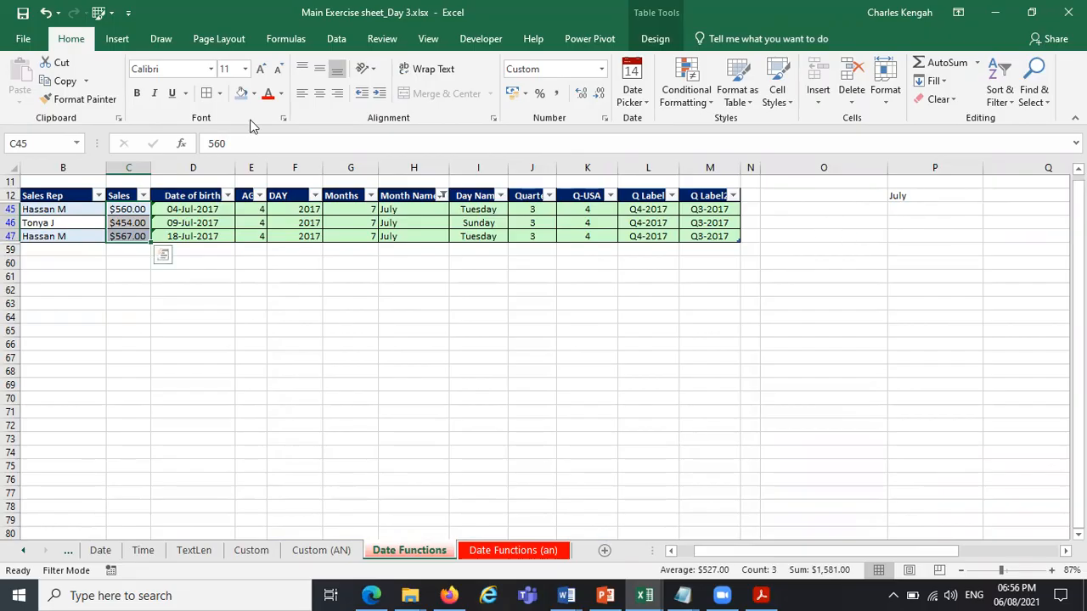
# Remove the July filter so that the sales table lists every month.
pyautogui.click(442, 196)
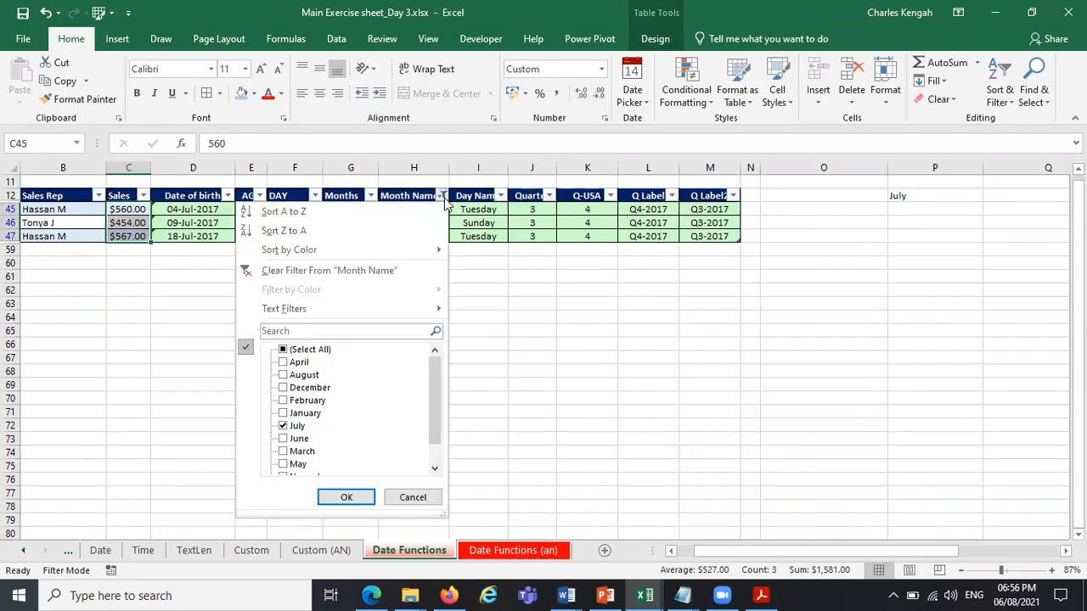
pyautogui.click(297, 349)
pyautogui.click(346, 497)
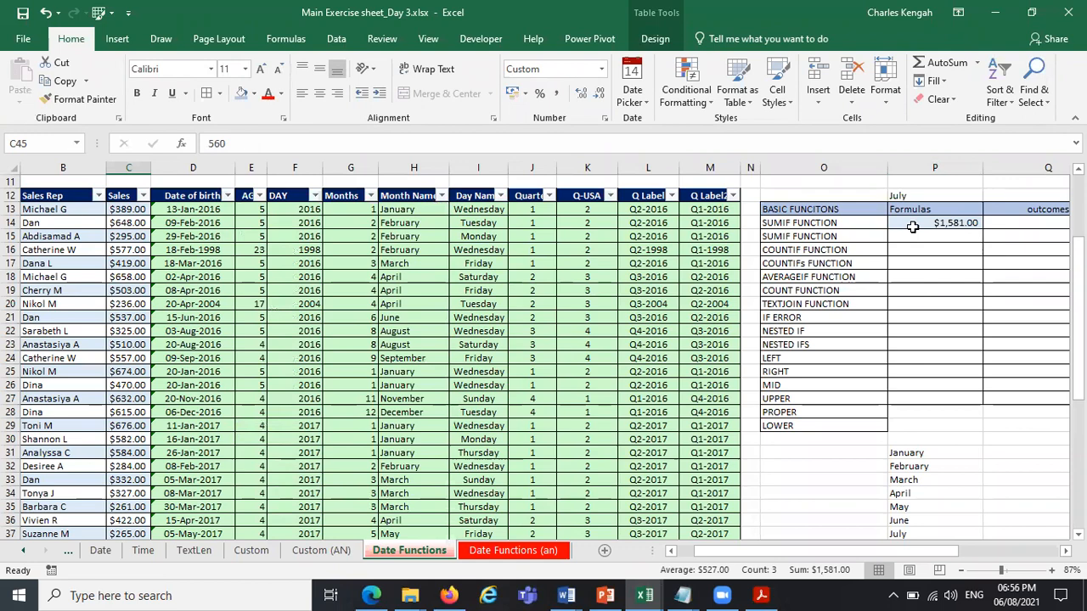
# Correct the label in cell O15 to SUMIFS FUNCTION.
pyautogui.doubleClick(790, 236)
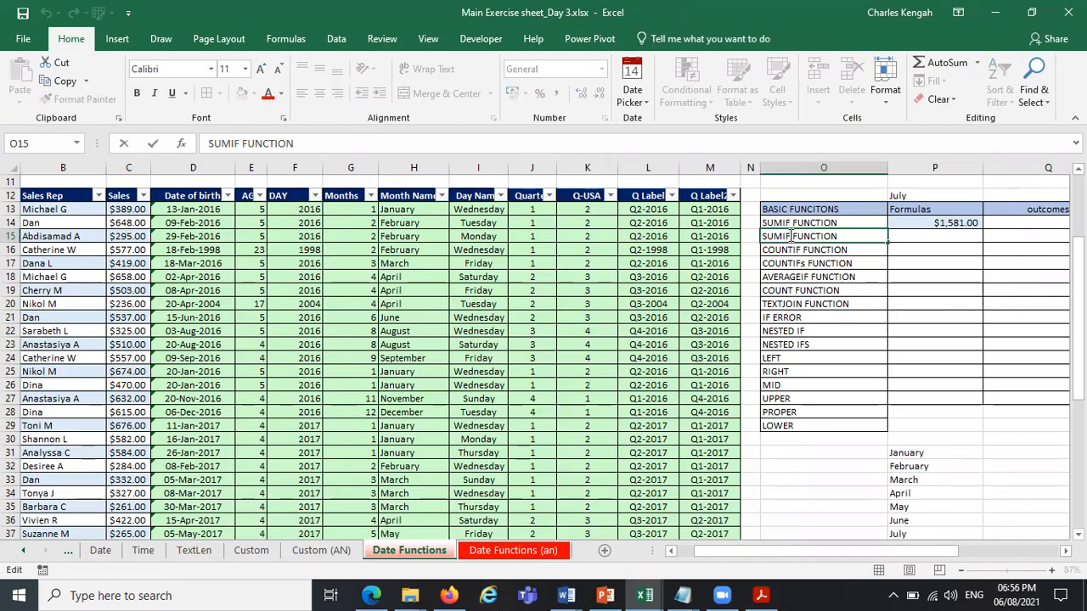
pyautogui.write('S')
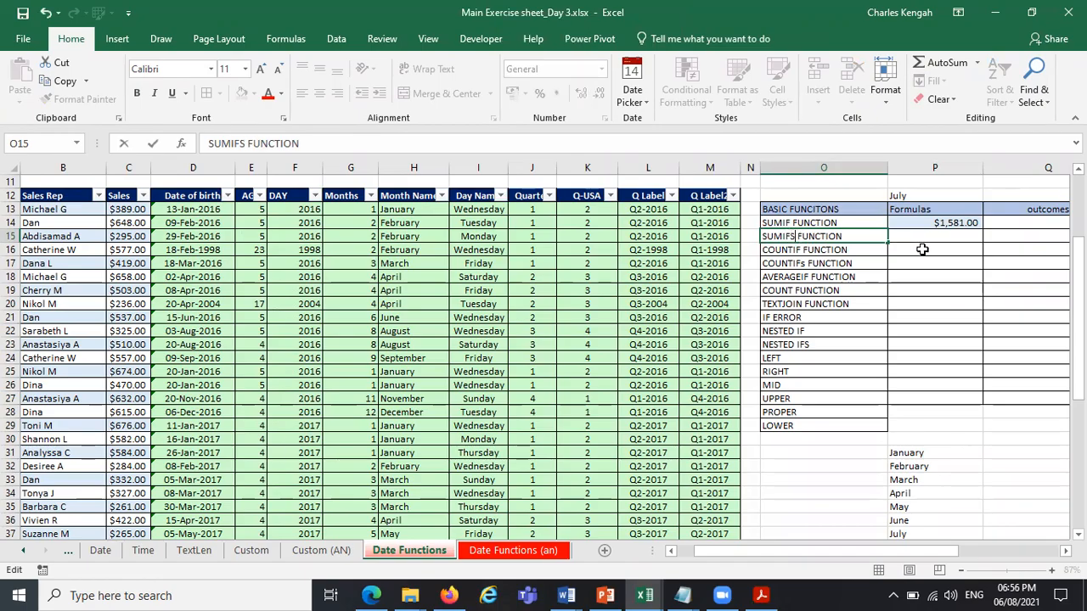
pyautogui.click(974, 279)
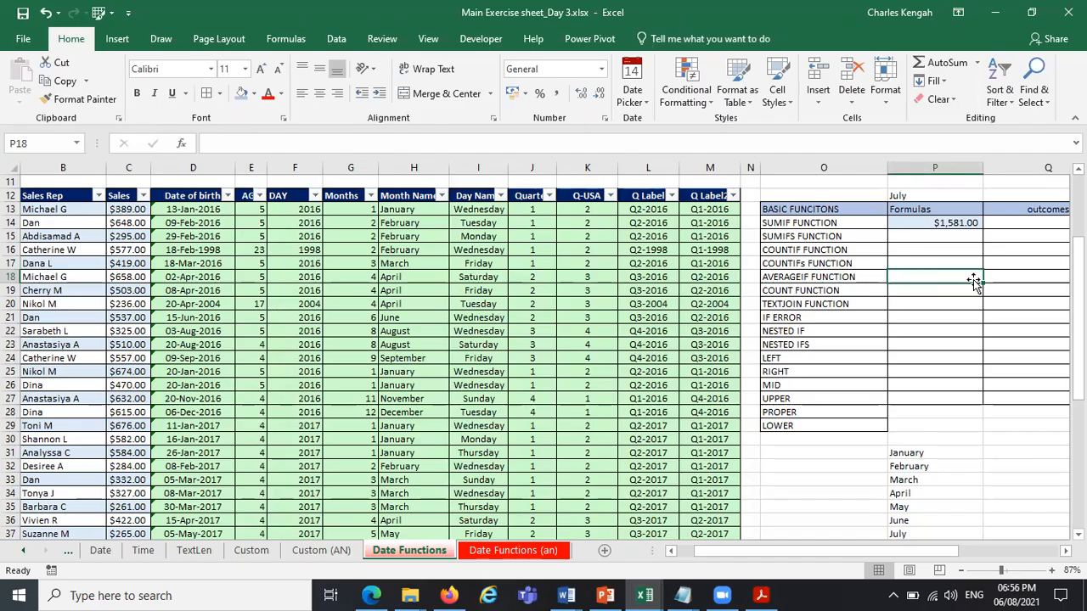
# Hide the filter buttons in the sales table's header row.
pyautogui.click(454, 238)
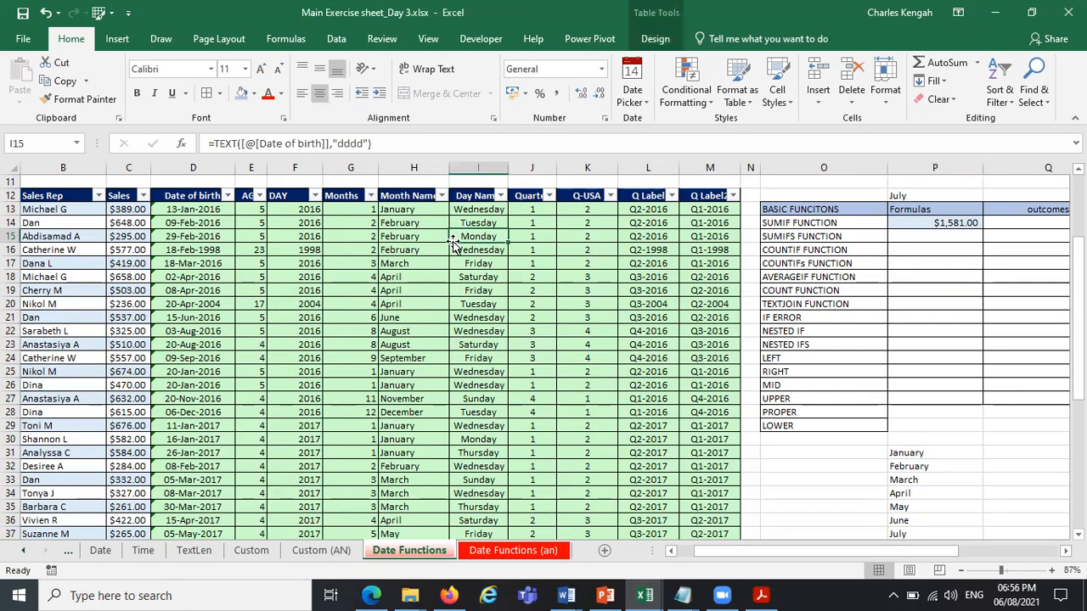
pyautogui.click(418, 346)
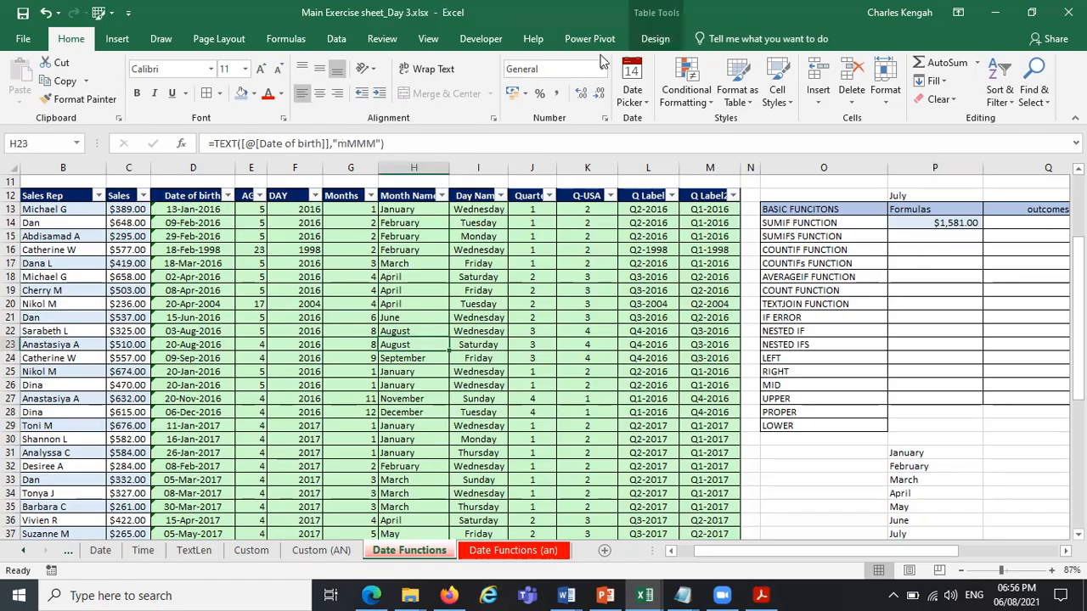
pyautogui.click(655, 39)
pyautogui.click(609, 62)
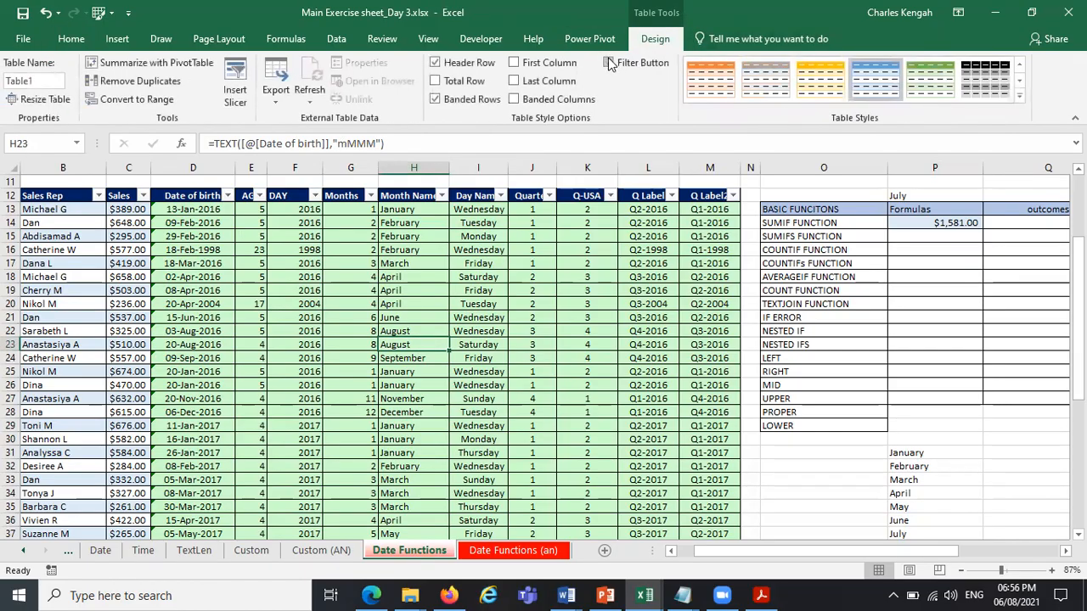
# Insert a Month Name slicer for the sales table and try it with January before clearing its filter.
pyautogui.click(235, 80)
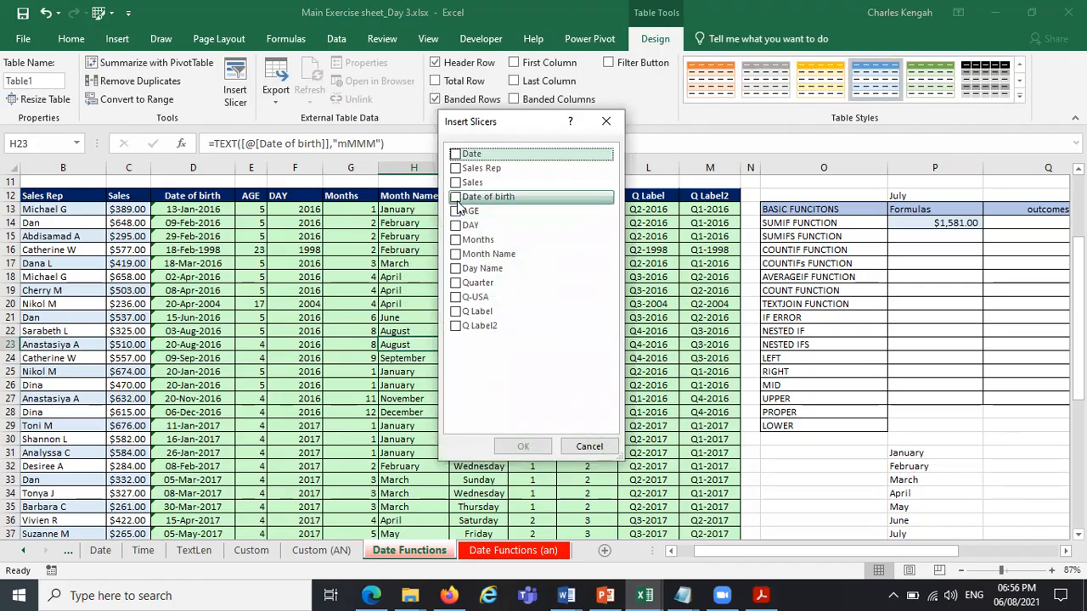
pyautogui.click(456, 254)
pyautogui.click(523, 445)
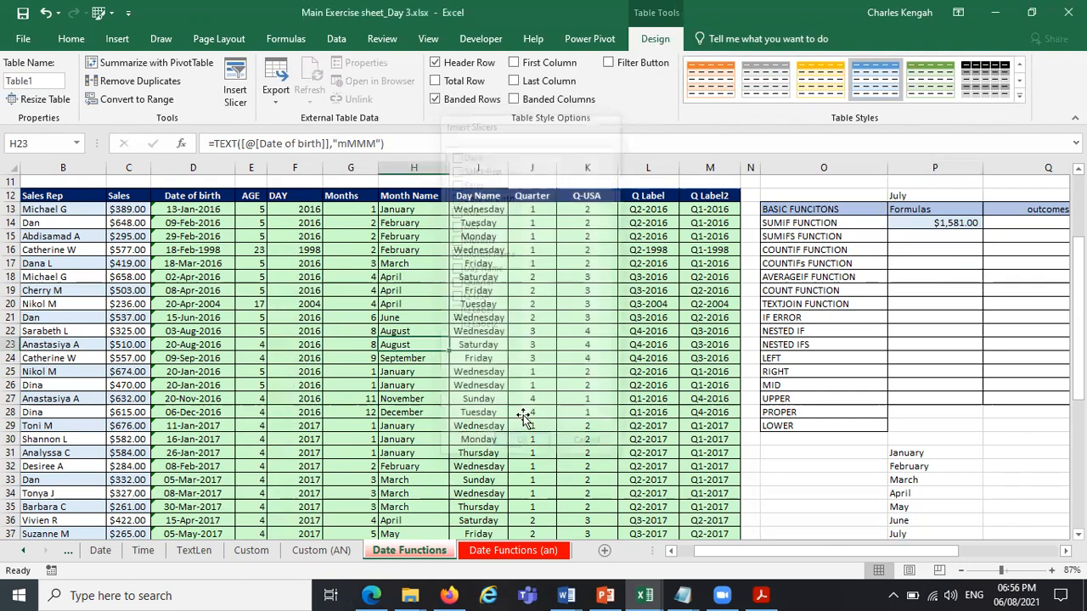
pyautogui.click(550, 306)
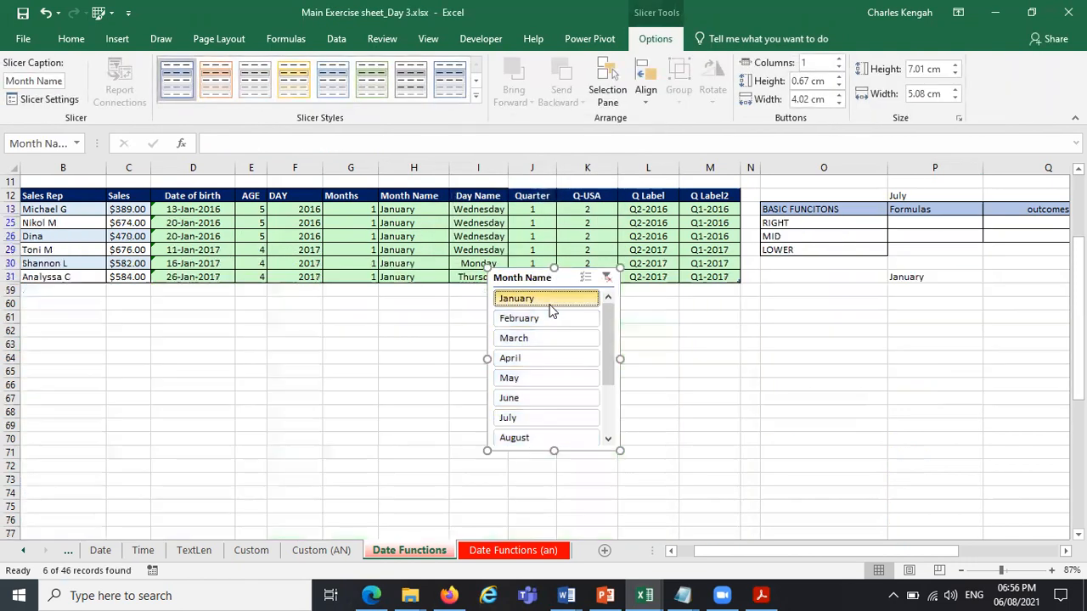
pyautogui.click(608, 278)
# Copy the SUMIF FUNCTION label and its formula from O14:P14 to the cells starting at O11, above the month criterion.
pyautogui.click(811, 210)
pyautogui.moveTo(817, 239); pyautogui.dragTo(885, 399)
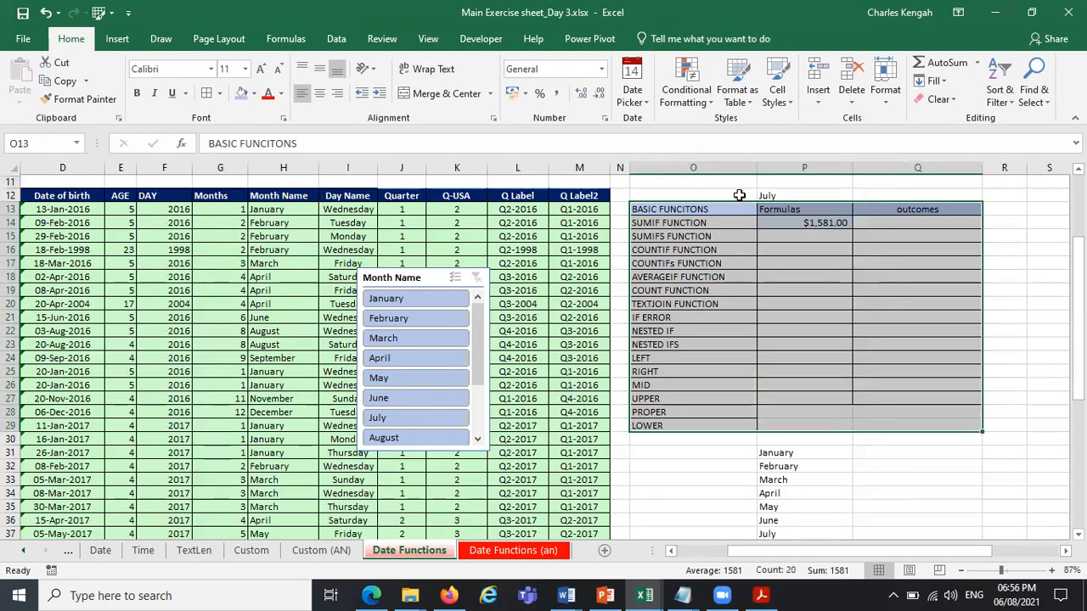
pyautogui.moveTo(695, 223); pyautogui.dragTo(828, 222)
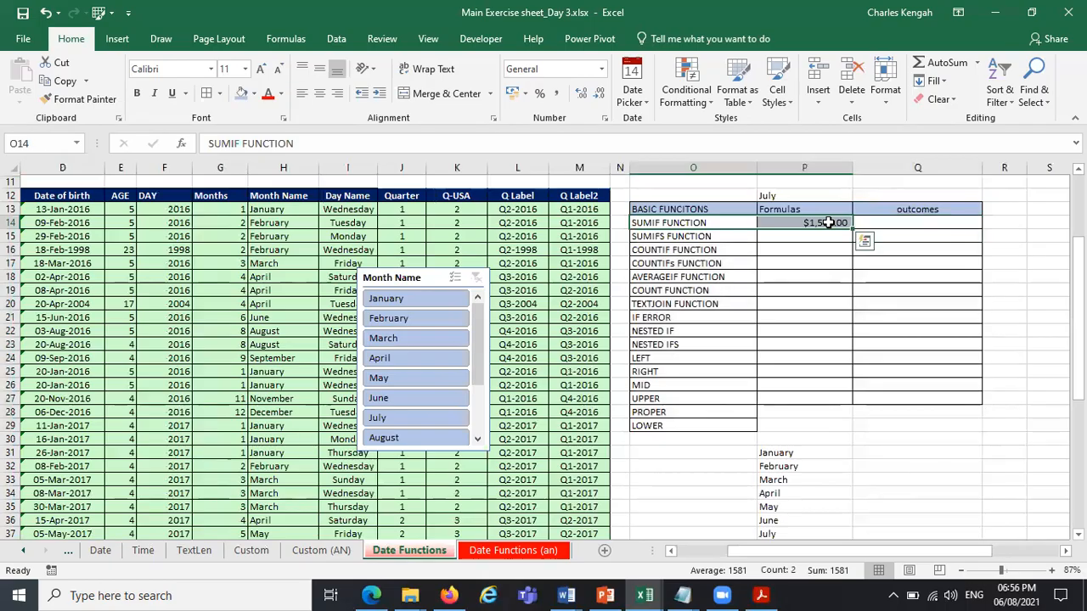
pyautogui.hotkey('ctrl', 'c')
pyautogui.hotkey('ctrl', 'q')
pyautogui.click(660, 180)
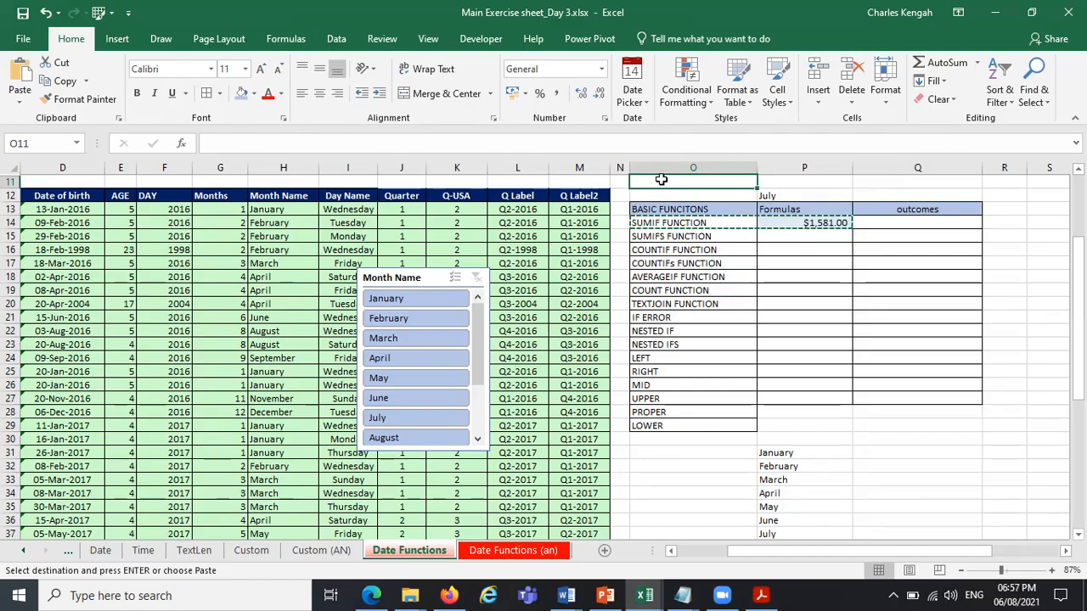
pyautogui.hotkey('ctrl', 'v')
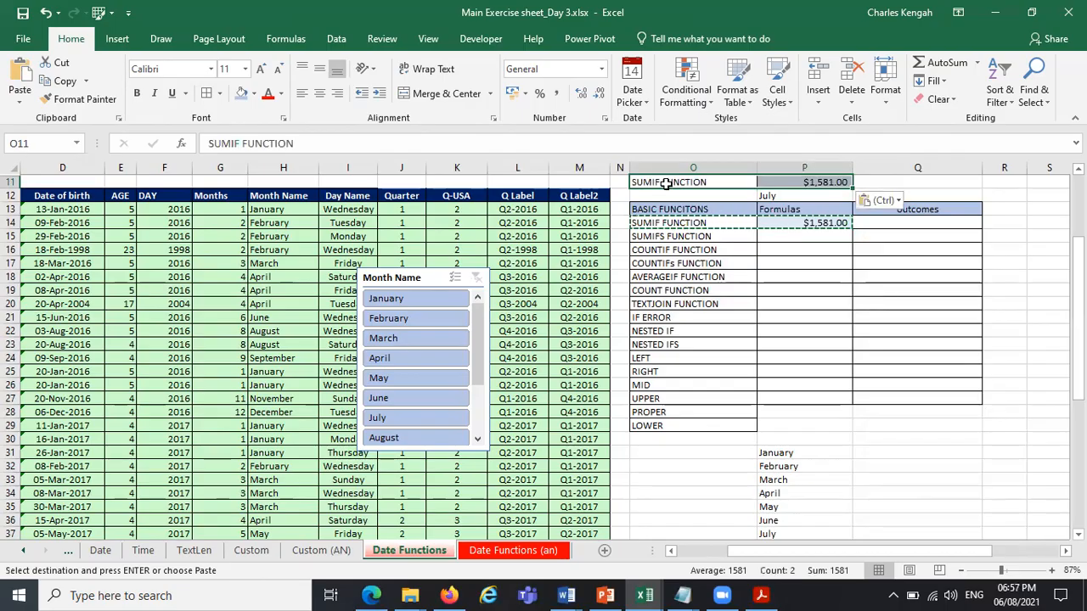
pyautogui.click(969, 286)
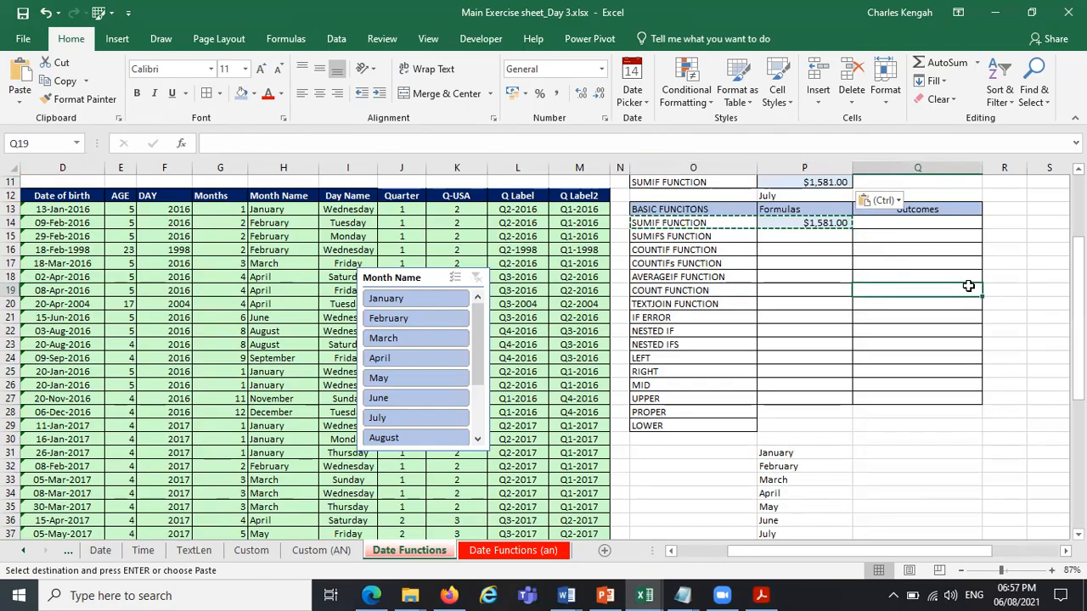
pyautogui.press('Escape')
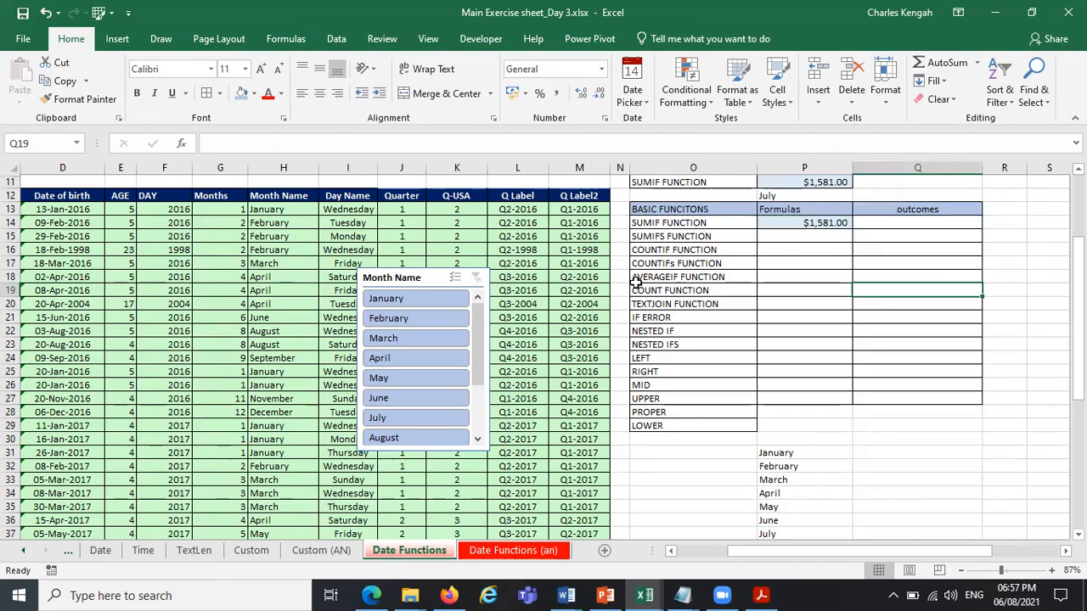
# Filter the sales table by February and by July with the Month Name slicer, checking July's Sales total against the SUMIF result.
pyautogui.click(416, 319)
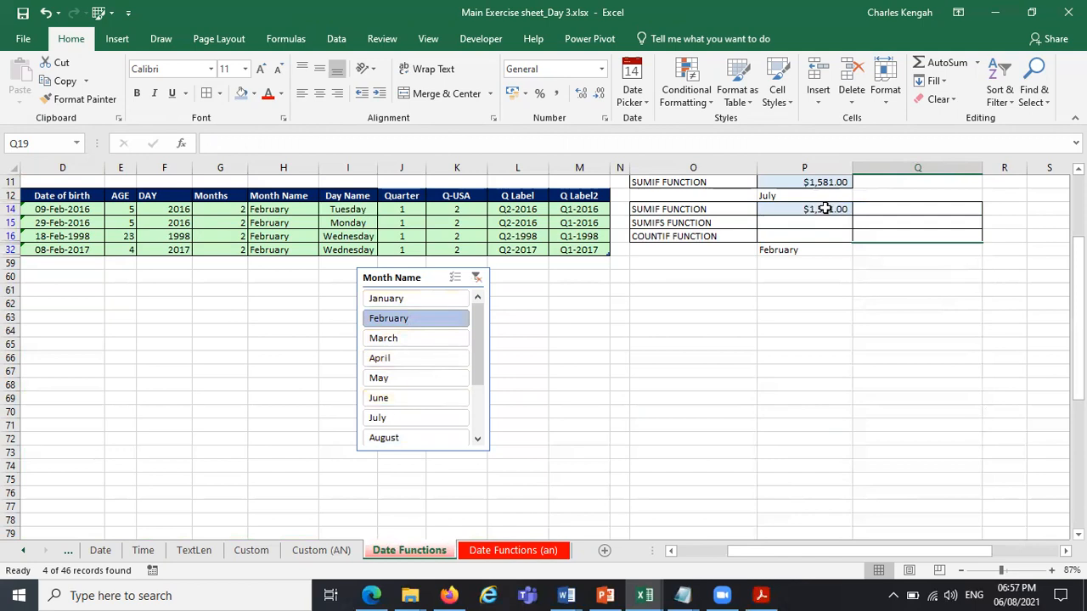
pyautogui.click(400, 418)
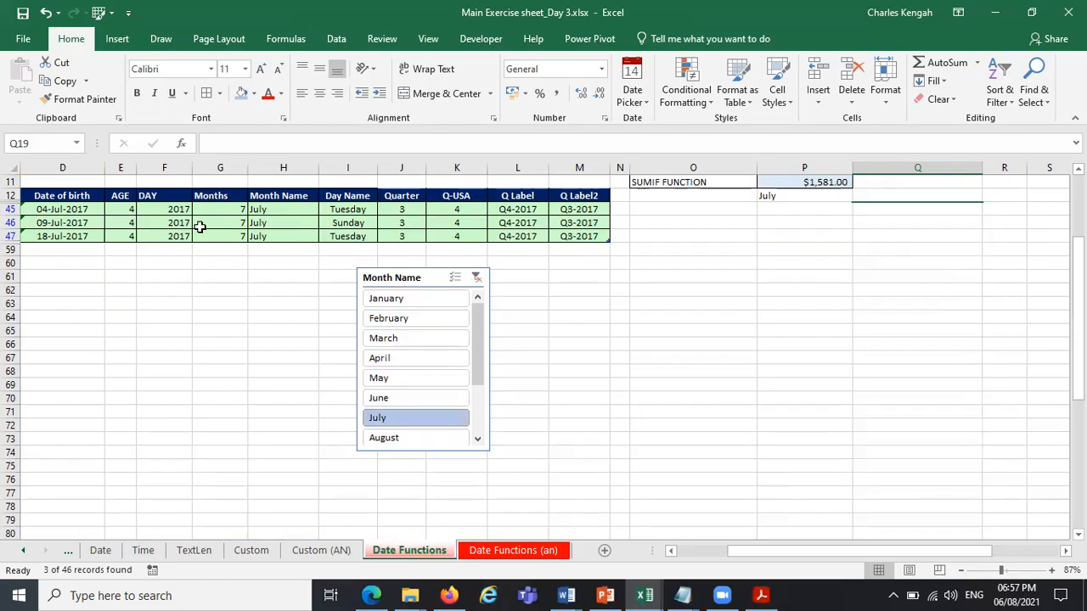
pyautogui.moveTo(747, 550); pyautogui.dragTo(117, 197)
pyautogui.moveTo(218, 209); pyautogui.dragTo(213, 237)
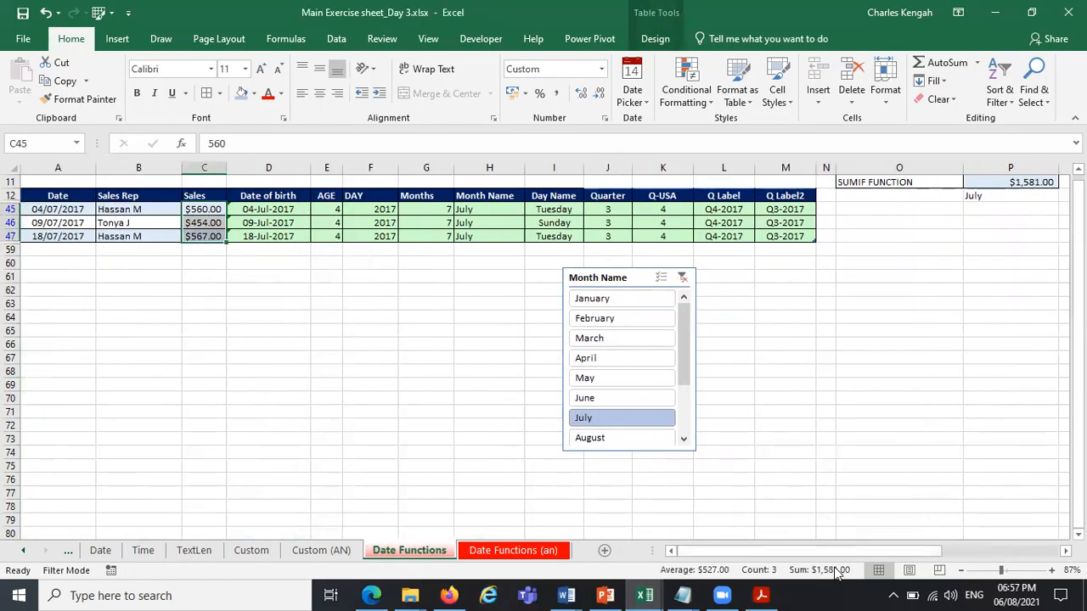
# Filter the table to April, set the criterion in P12 to April, and check the Sales total against the SUMIF result.
pyautogui.click(630, 360)
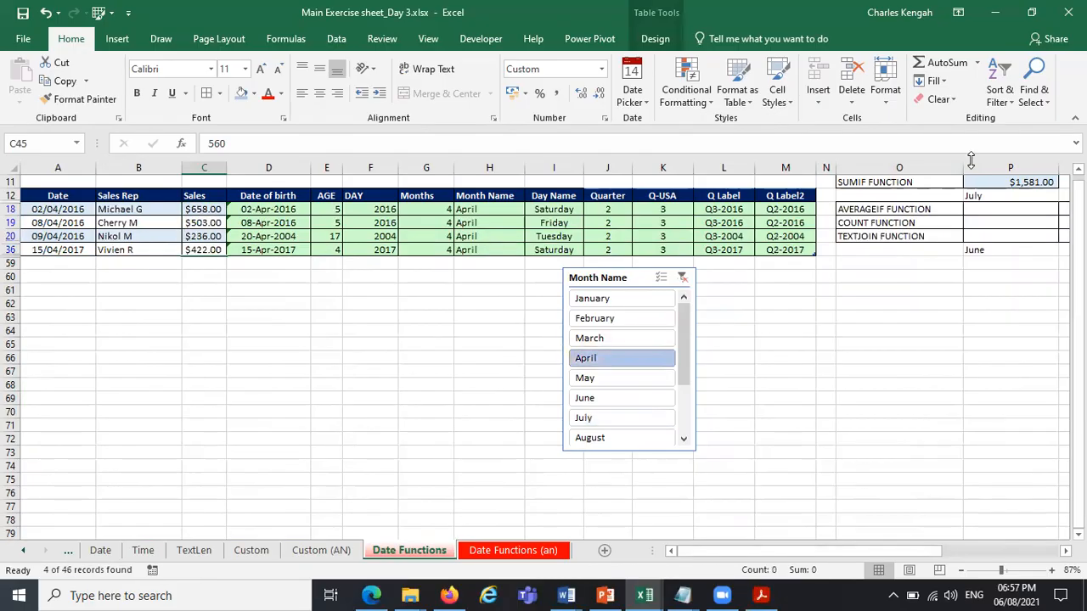
pyautogui.click(992, 194)
pyautogui.click(1065, 195)
pyautogui.scroll(2, 1041, 239)
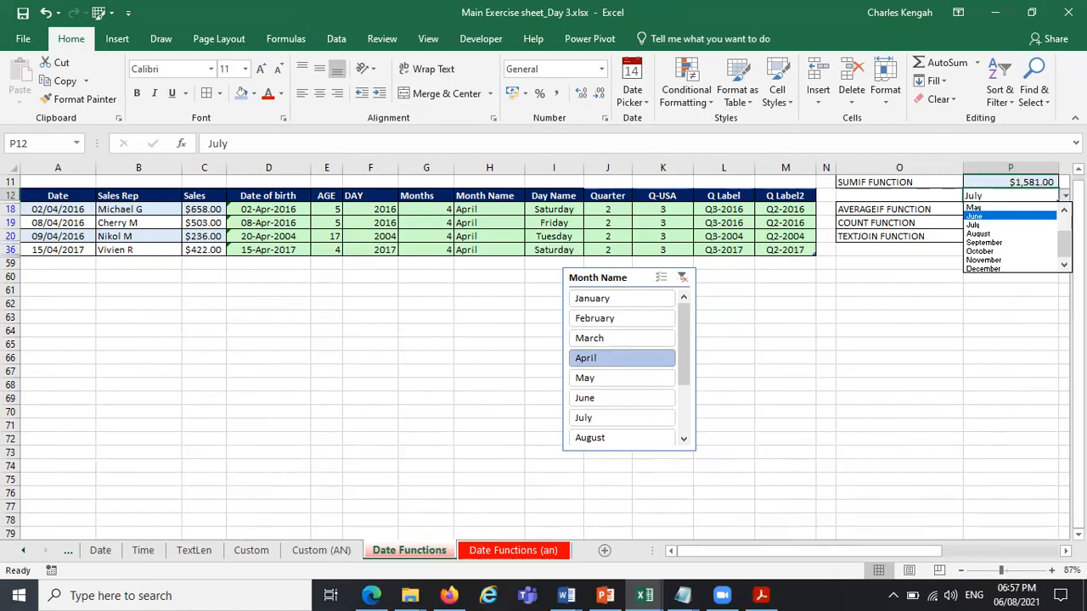
pyautogui.scroll(2, 1002, 237)
pyautogui.click(999, 235)
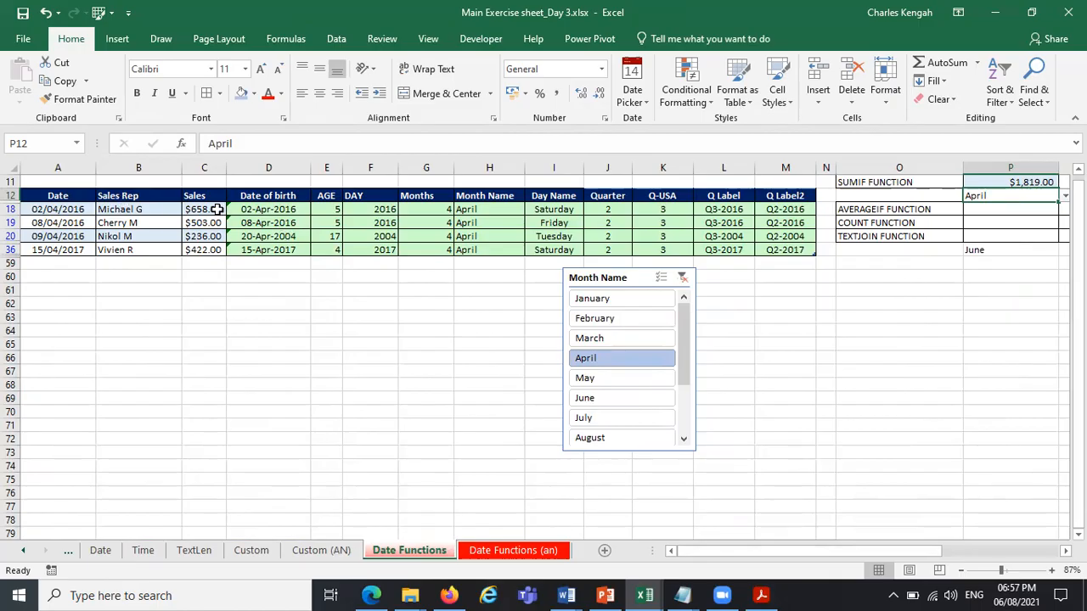
pyautogui.moveTo(217, 209); pyautogui.dragTo(216, 252)
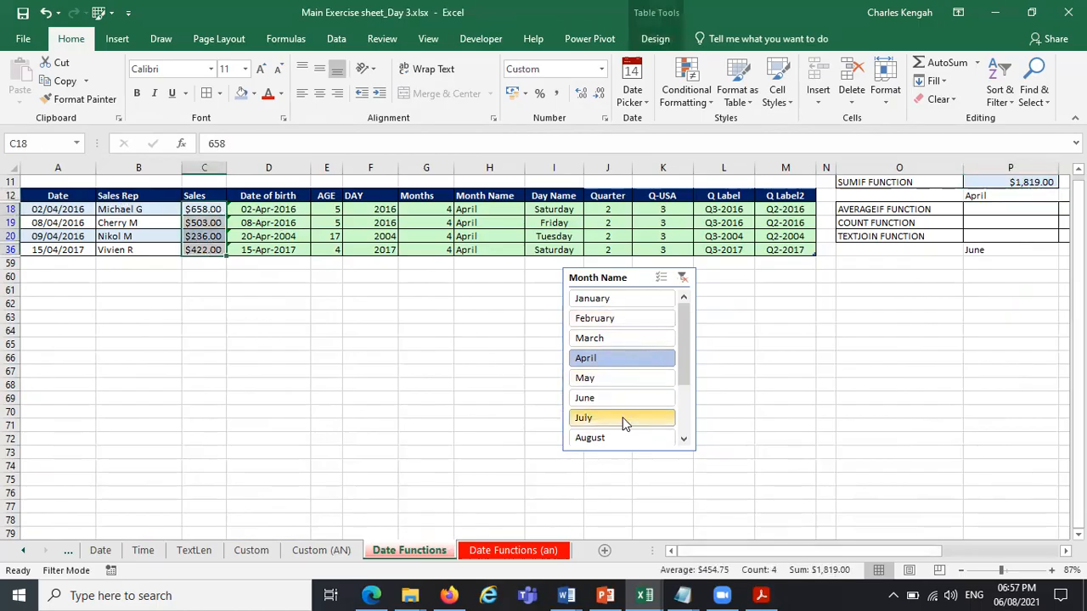
# Filter the table to August, set the criterion in P12 to August, and check the Sales total against the SUMIF result.
pyautogui.click(605, 438)
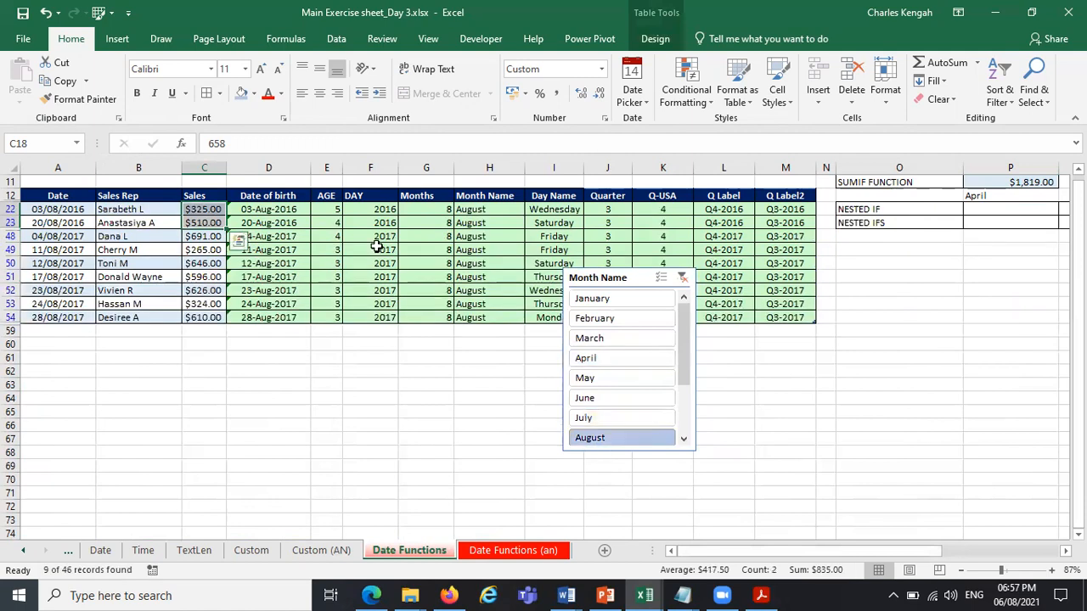
pyautogui.click(1037, 195)
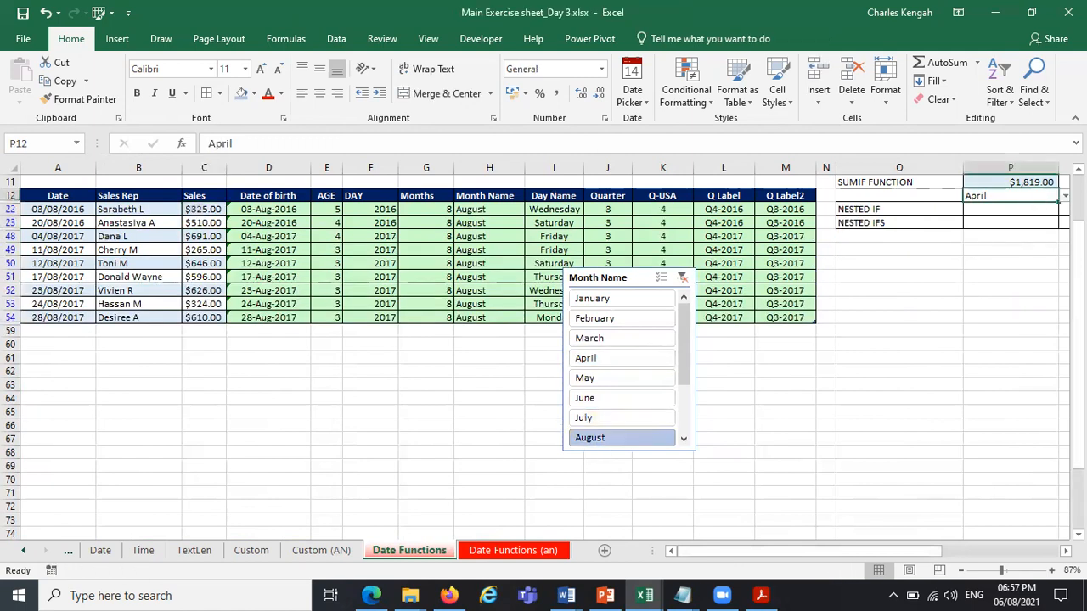
pyautogui.click(1065, 196)
pyautogui.click(1032, 243)
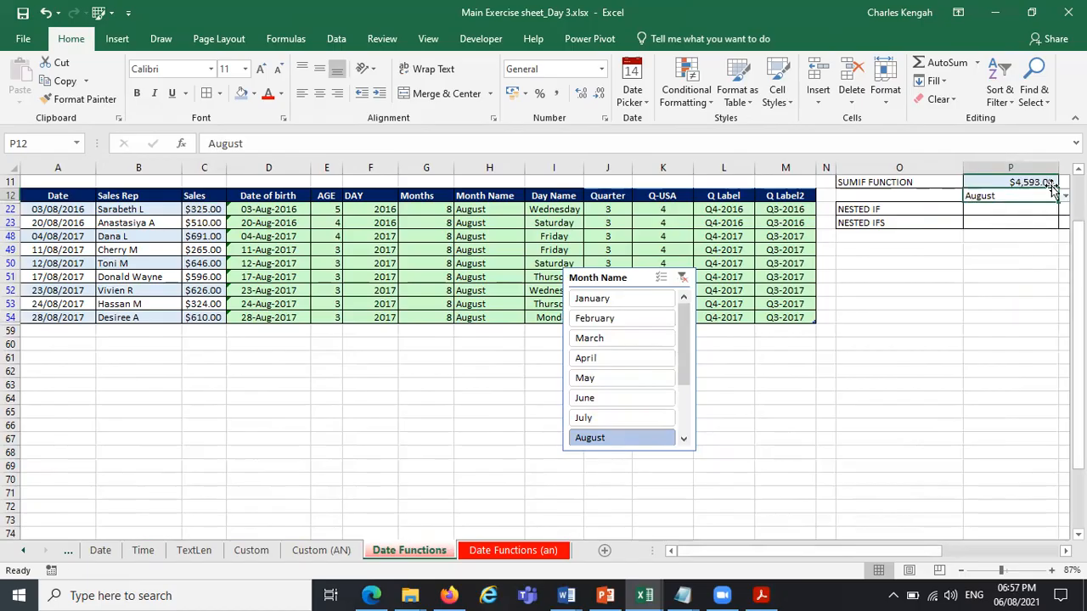
pyautogui.moveTo(210, 209); pyautogui.dragTo(209, 321)
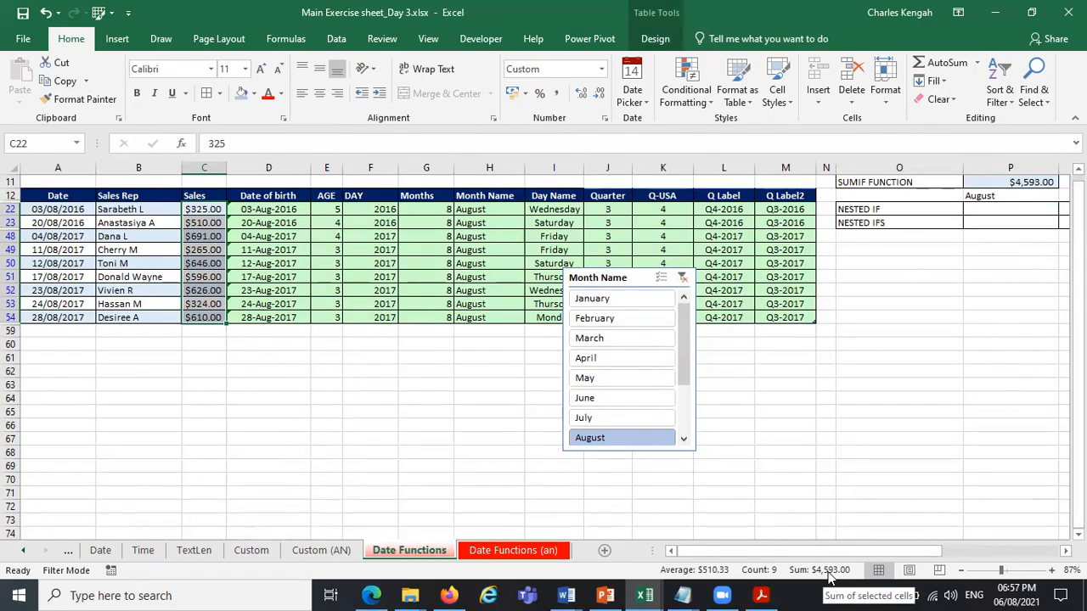
# Try the slicer with March, May, February, April and July, ending on February.
pyautogui.click(635, 338)
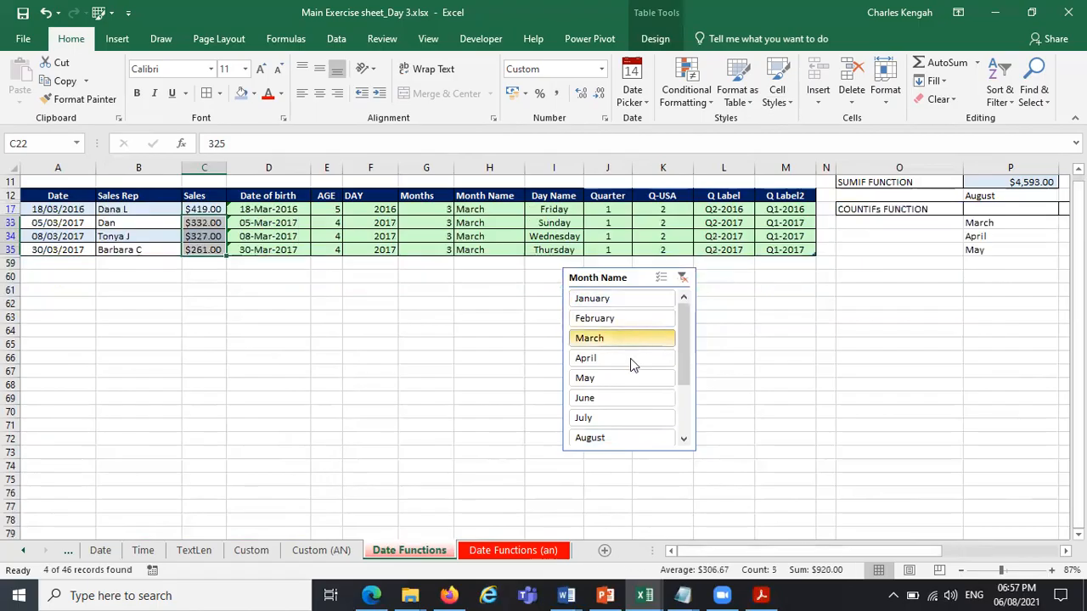
pyautogui.click(628, 377)
pyautogui.click(632, 319)
pyautogui.click(603, 358)
pyautogui.click(619, 417)
pyautogui.click(626, 317)
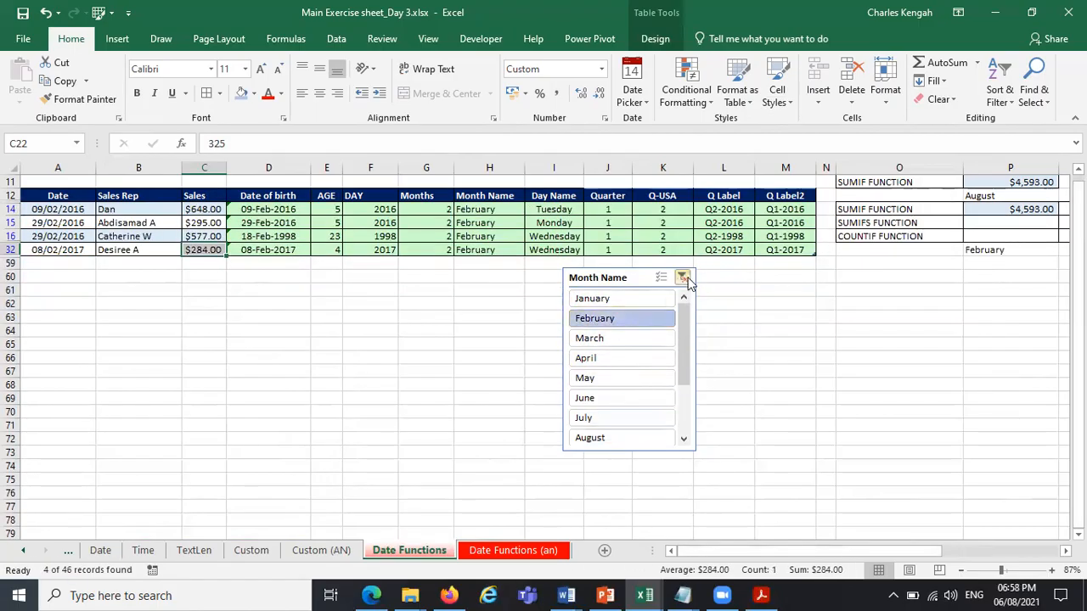
# Clear the slicer's month filter and delete the Month Name slicer from the sheet.
pyautogui.click(683, 278)
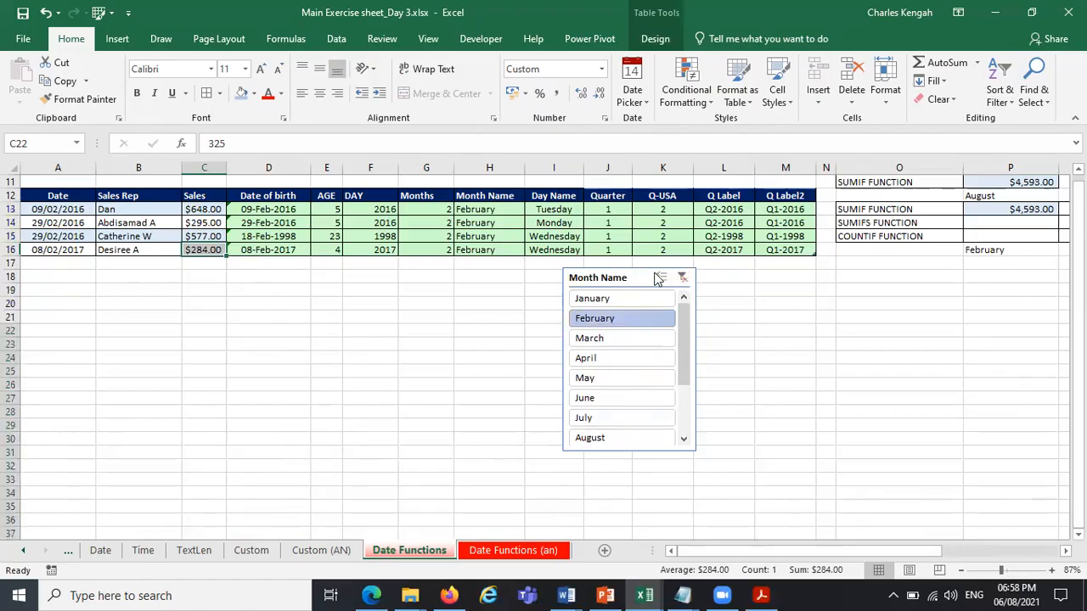
pyautogui.click(647, 270)
pyautogui.press('Delete')
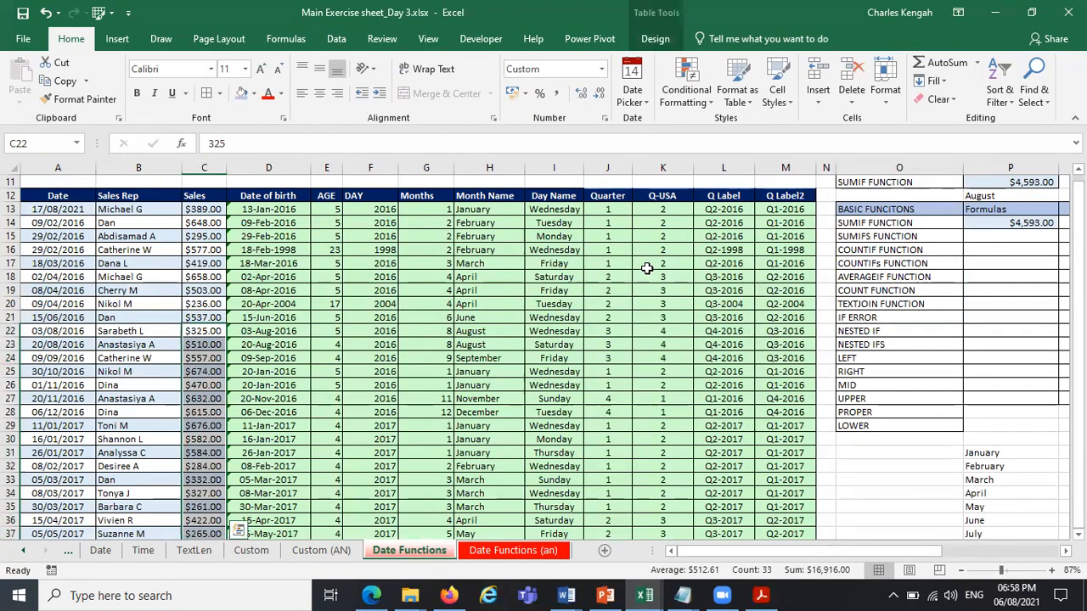
# Insert a new table column between AGE and DAY and give it the header SEX.
pyautogui.click(985, 237)
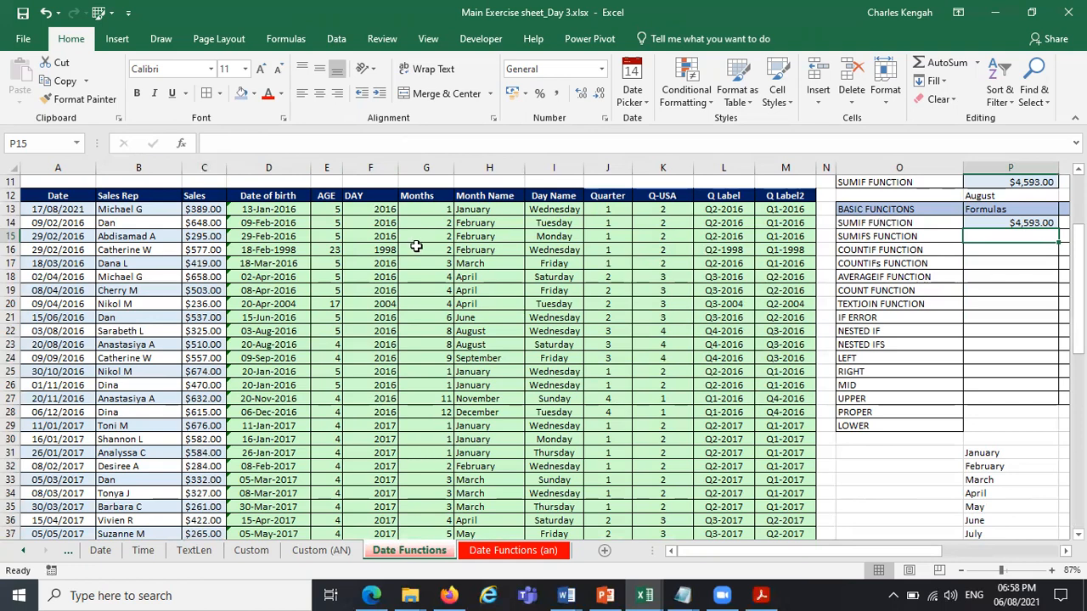
pyautogui.rightClick(372, 169)
pyautogui.click(451, 289)
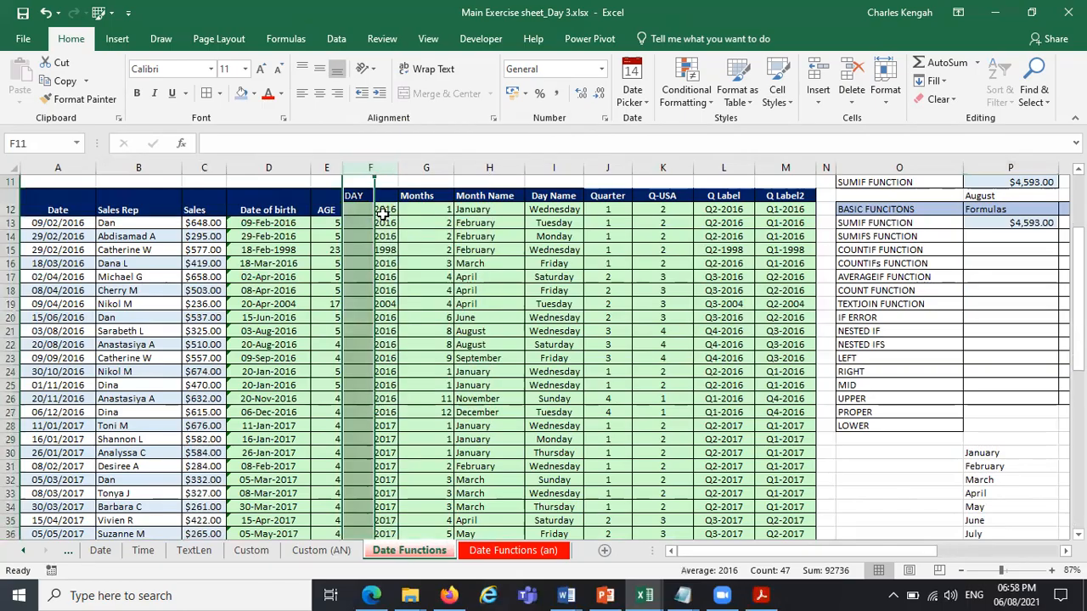
pyautogui.click(349, 197)
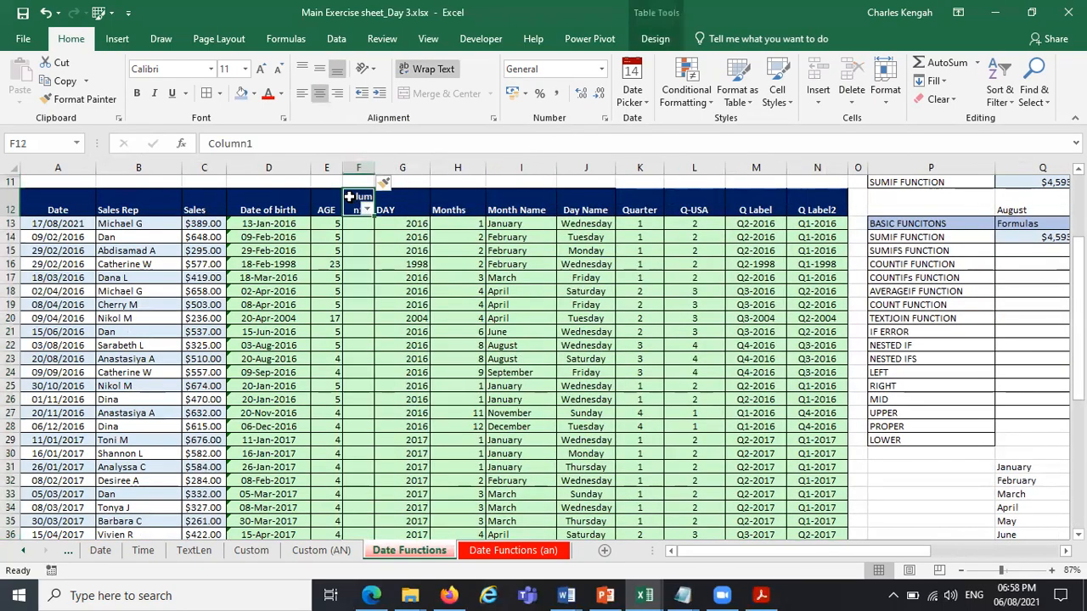
pyautogui.write('SE')
pyautogui.write('S')
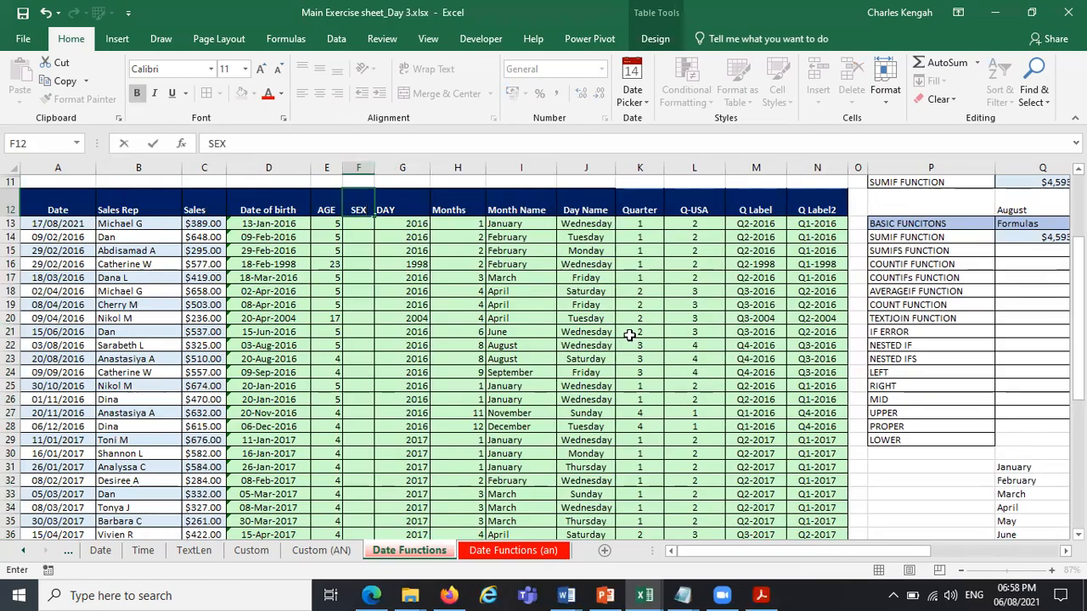
pyautogui.moveTo(630, 332); pyautogui.dragTo(631, 337)
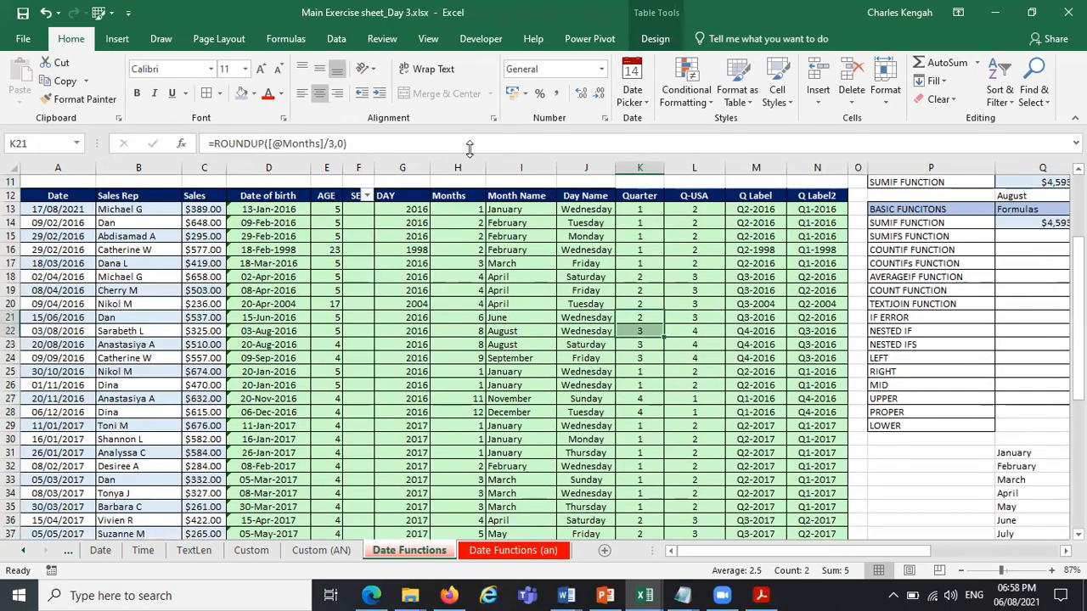
# Turn off the filter buttons in the sales table's header row, including the one on the SEX column.
pyautogui.click(326, 196)
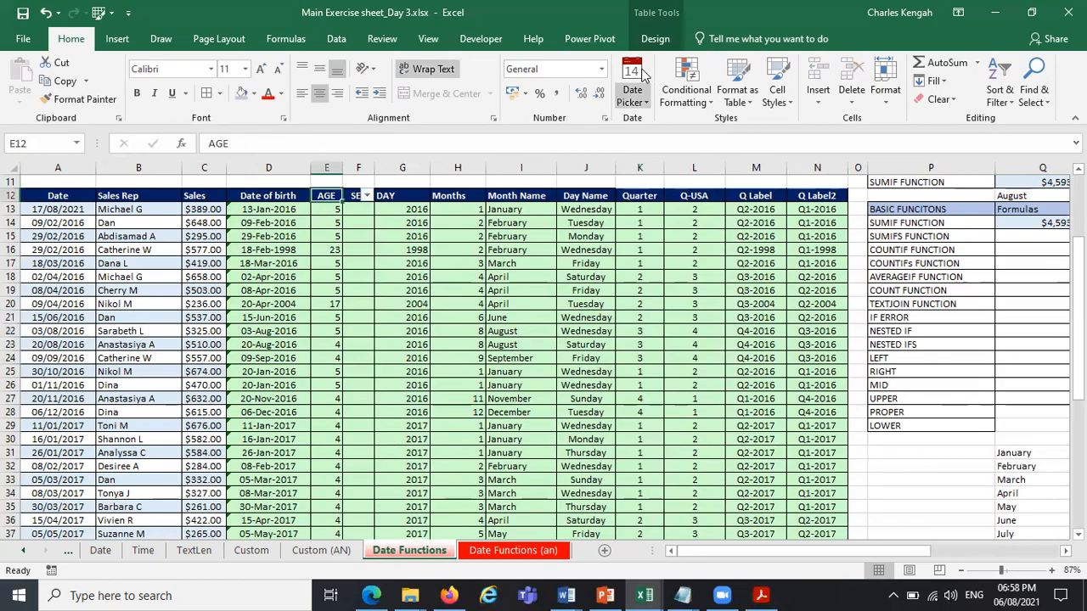
pyautogui.click(655, 38)
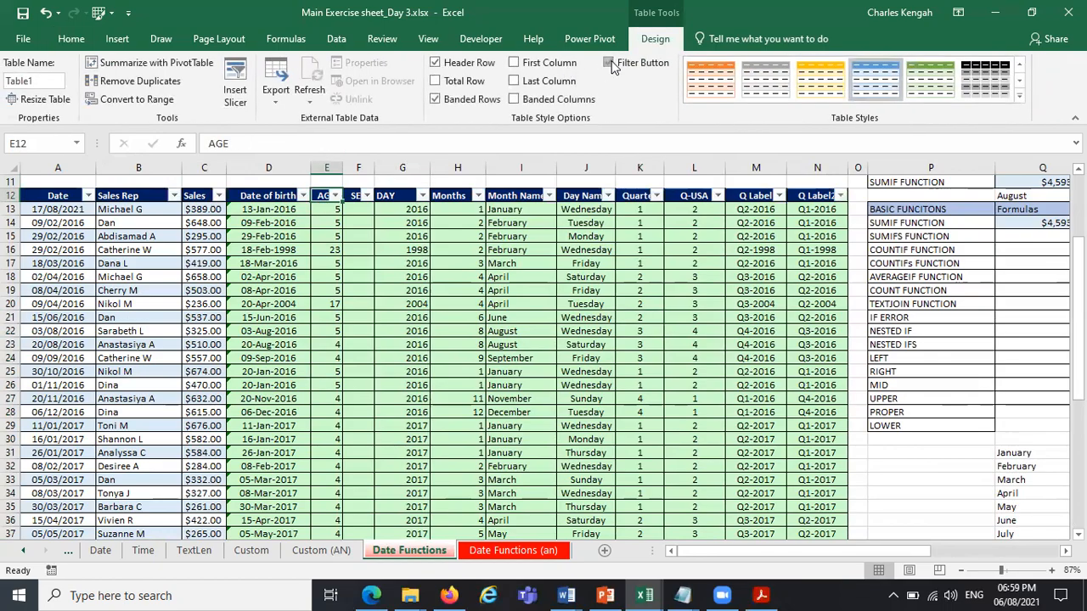
pyautogui.click(490, 345)
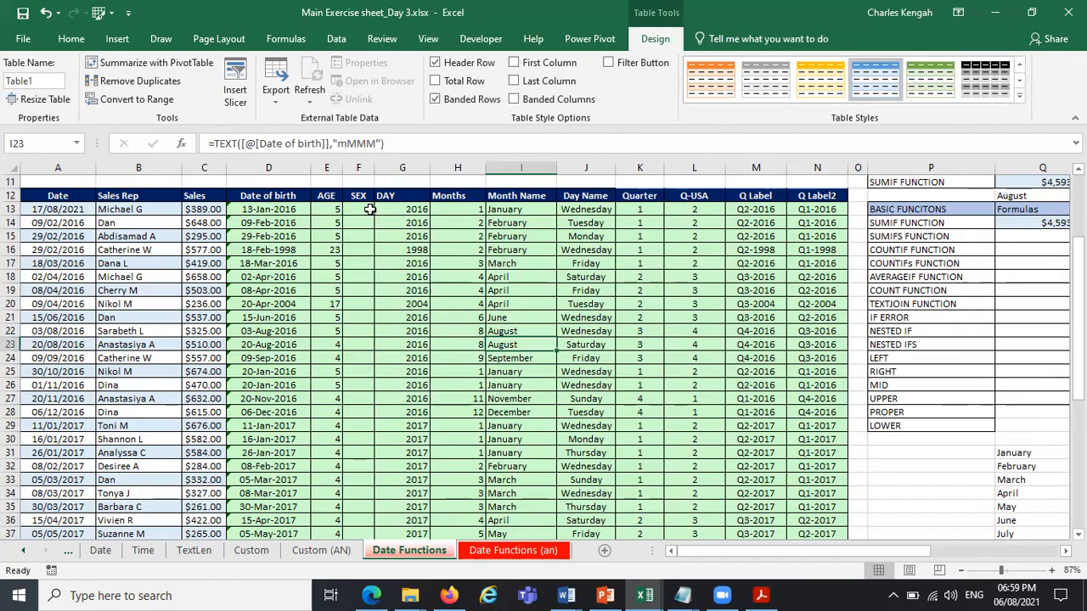
# Enter Male in the first SEX cell, F13, and fill it down through F31.
pyautogui.click(370, 210)
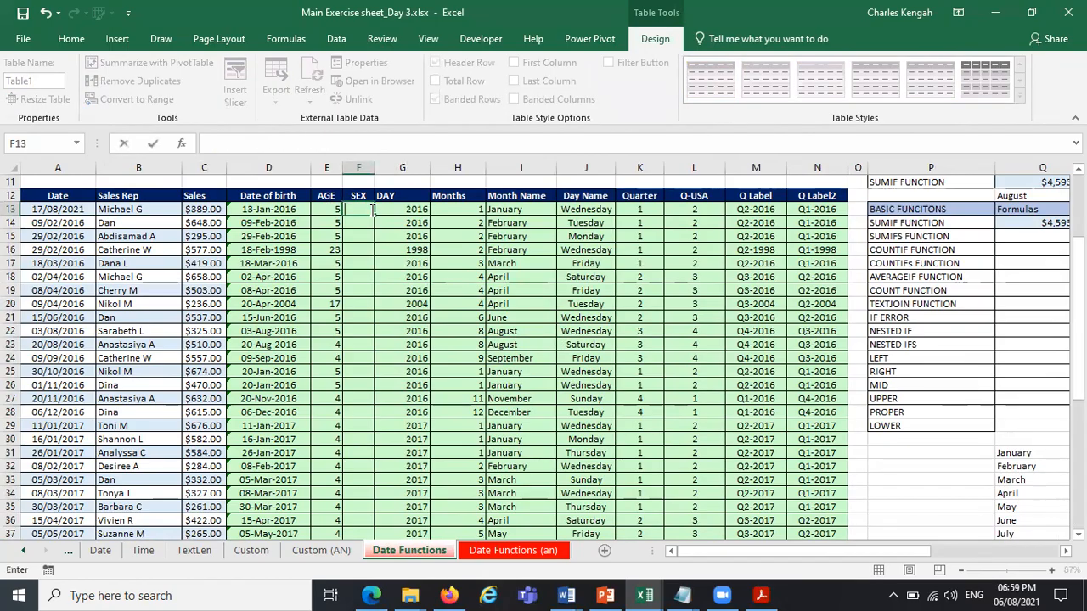
pyautogui.write('m')
pyautogui.press('capslock')
pyautogui.press('BackSpace')
pyautogui.write('M')
pyautogui.press('capslock')
pyautogui.moveTo(371, 211); pyautogui.dragTo(373, 458)
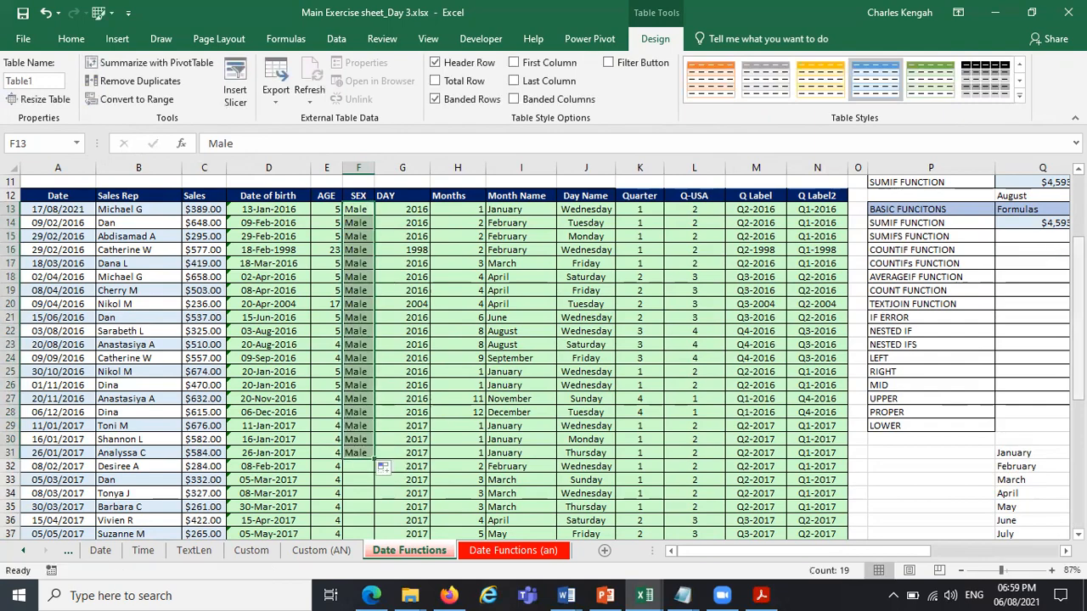
# Enter Female in the SEX column at F32, removing the extra trailing letter from the entry.
pyautogui.scroll(-4, 365, 374)
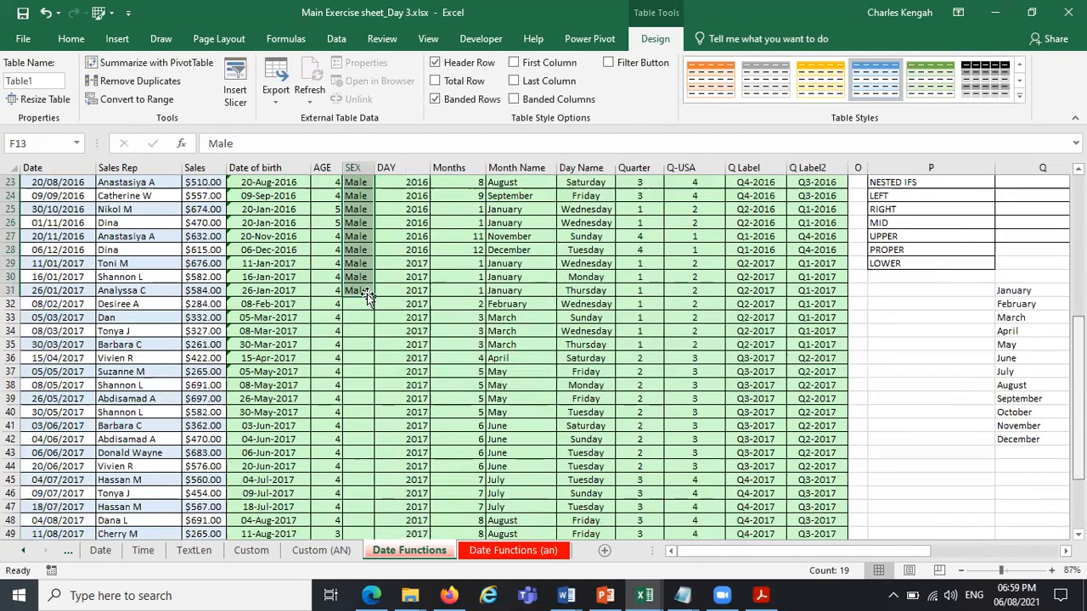
pyautogui.scroll(-1, 367, 294)
pyautogui.click(367, 293)
pyautogui.write('Femal')
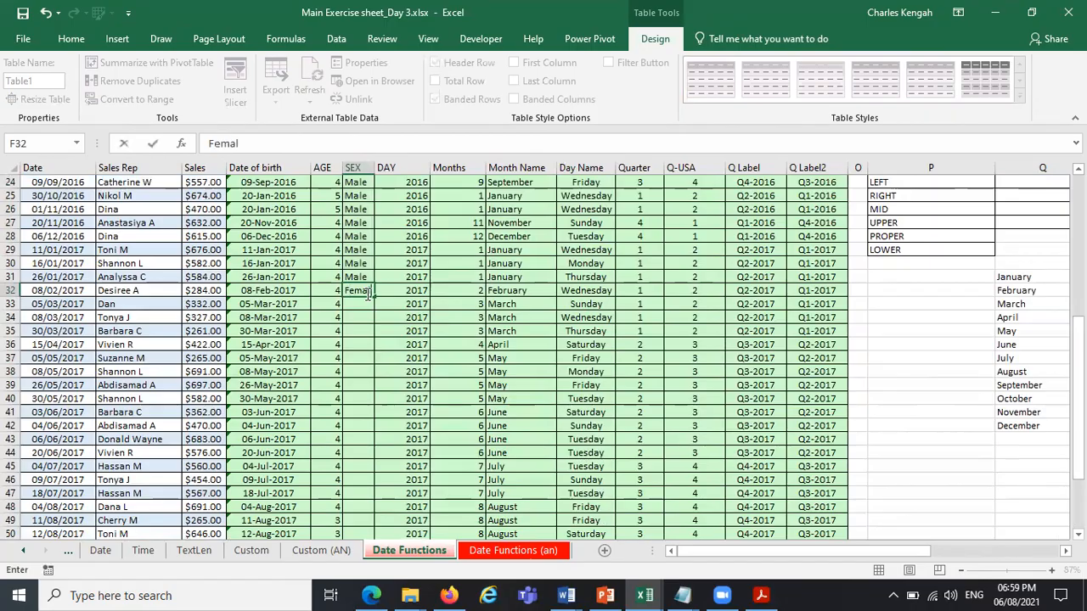
pyautogui.write('es')
pyautogui.press('Return')
pyautogui.press('Up')
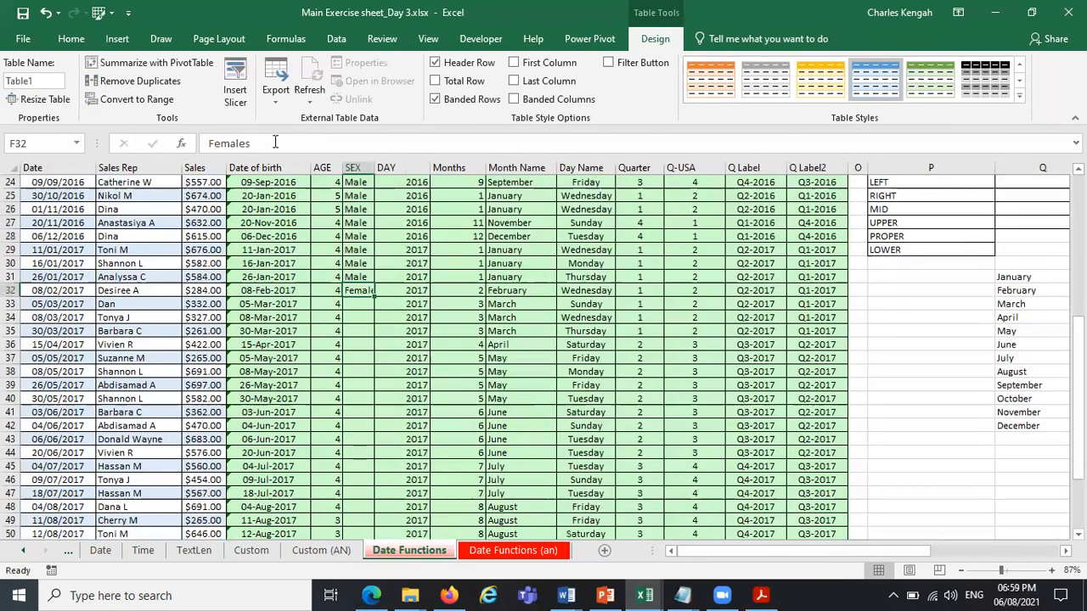
pyautogui.click(275, 143)
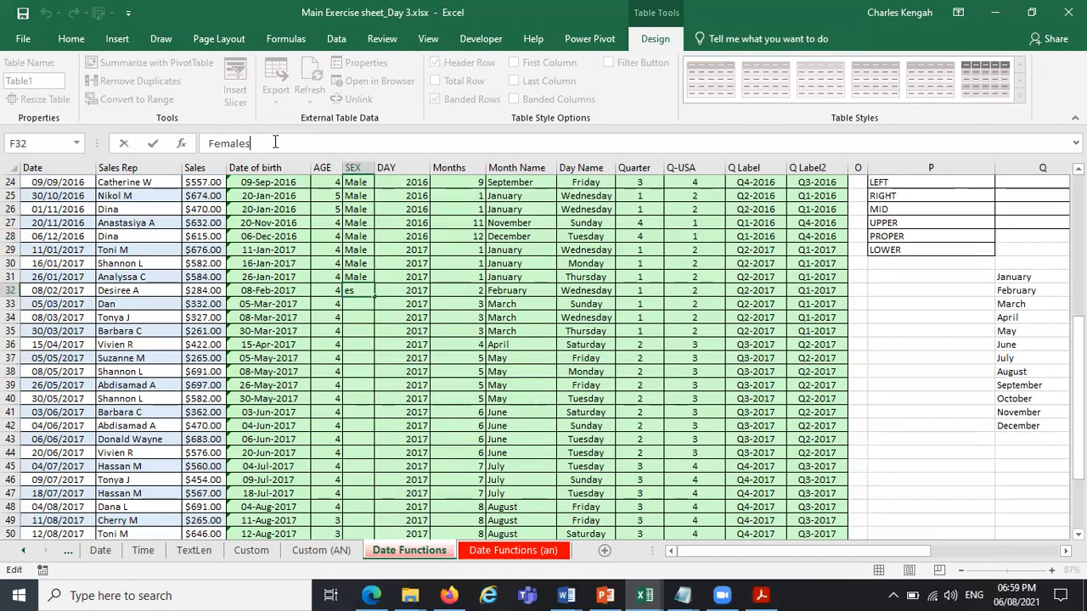
pyautogui.press('BackSpace')
pyautogui.press('Return')
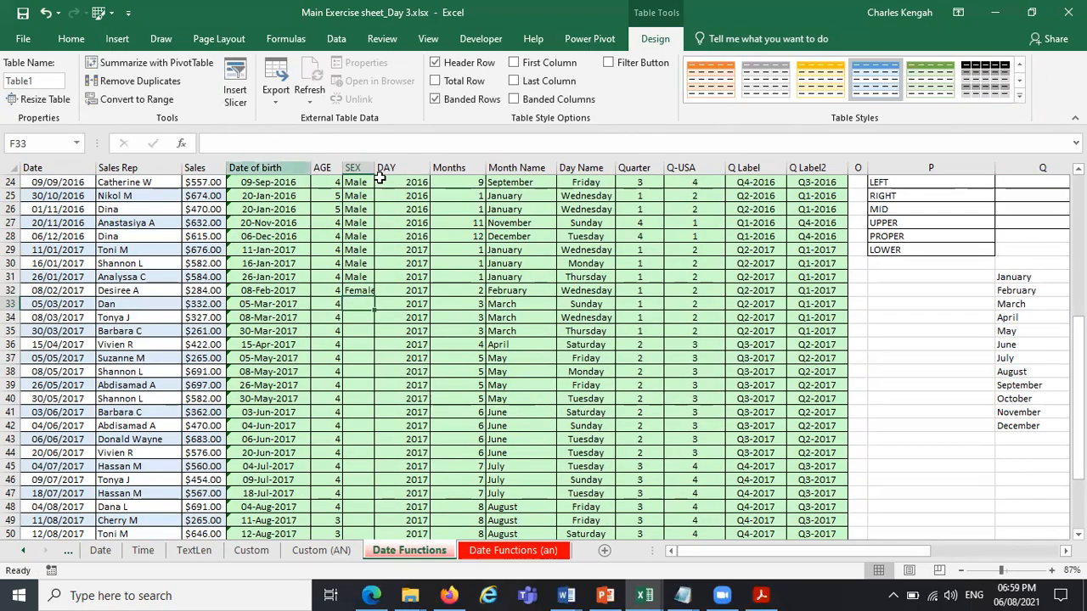
# Widen the SEX column to fit its text and fill Female down from F32 through F58.
pyautogui.click(377, 291)
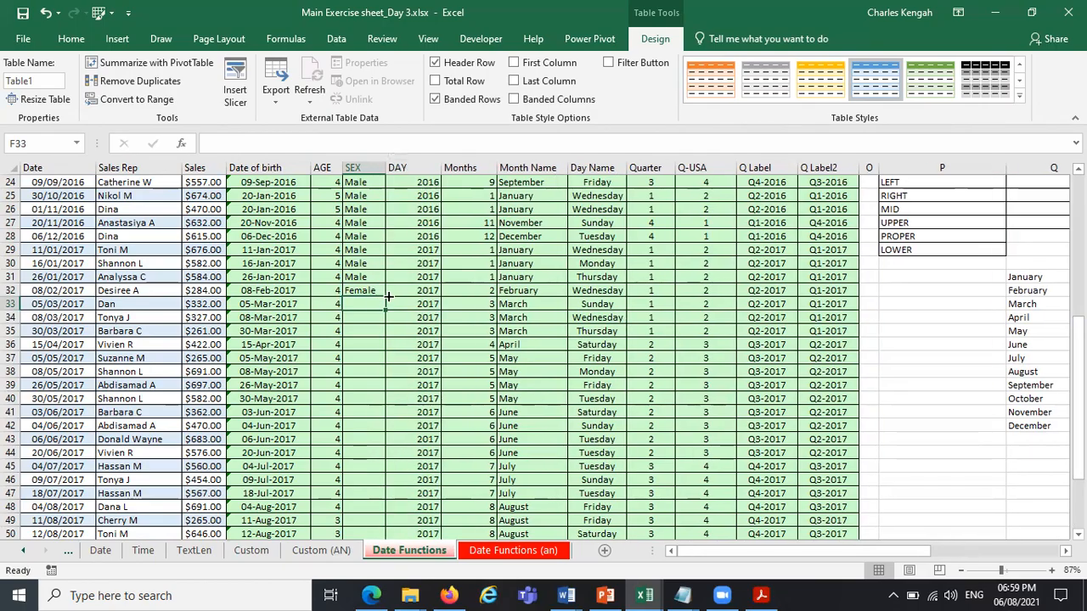
pyautogui.moveTo(376, 564); pyautogui.dragTo(352, 380)
pyautogui.click(366, 263)
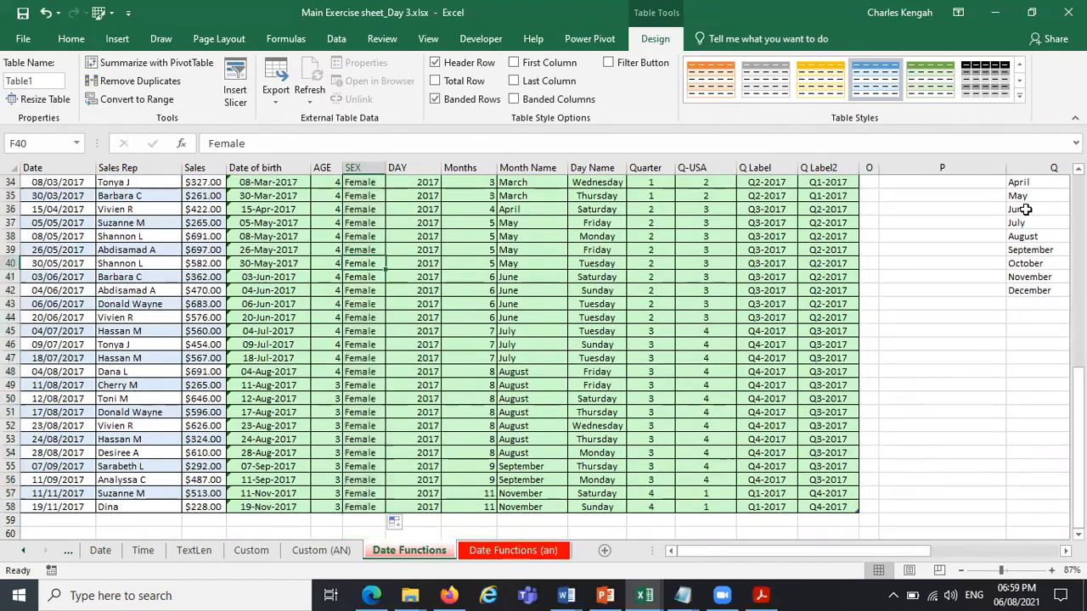
# Change the date of birth in D16 to a date in 2016 using the cell's date picker.
pyautogui.moveTo(1079, 450); pyautogui.dragTo(1078, 399)
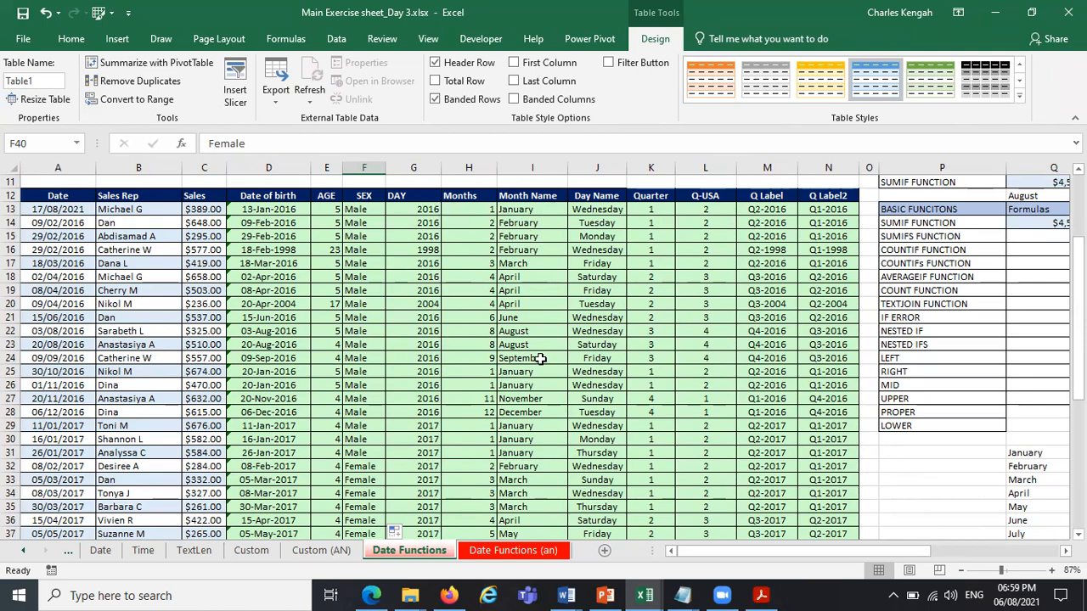
pyautogui.click(419, 248)
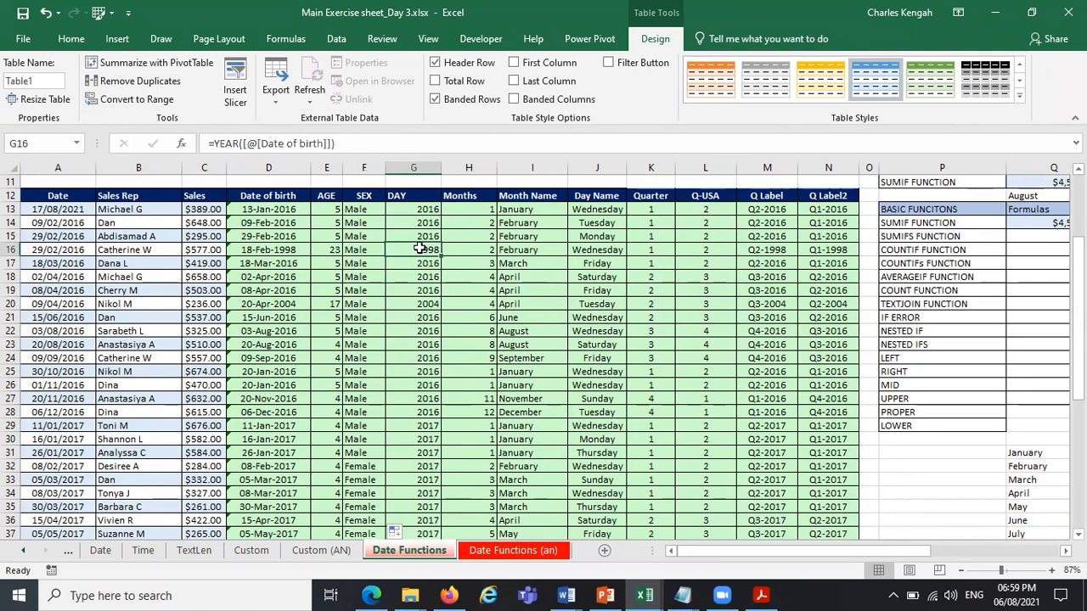
pyautogui.click(271, 249)
pyautogui.click(321, 251)
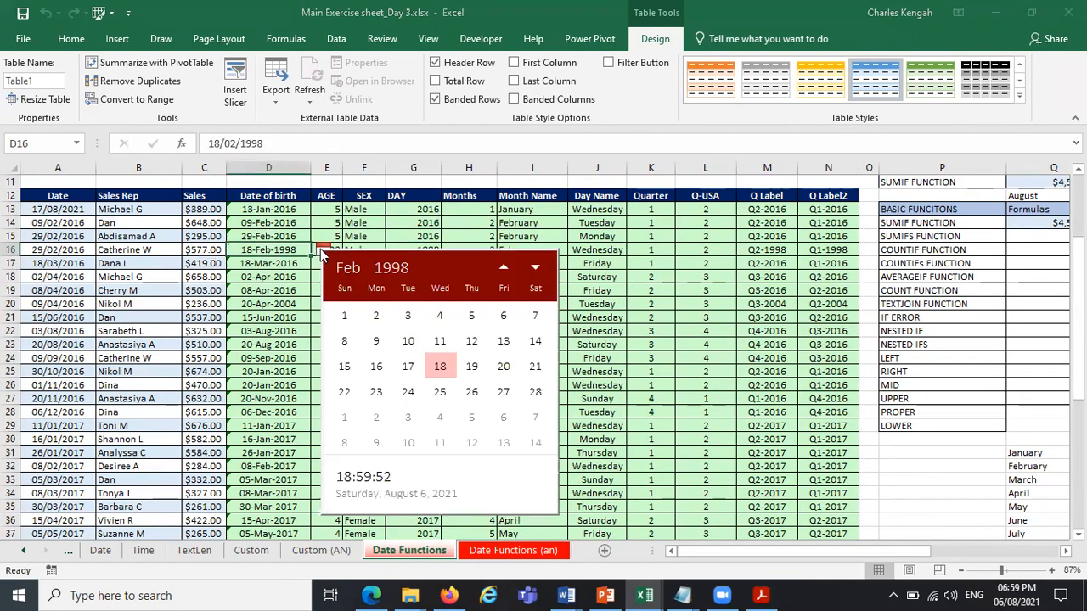
pyautogui.click(391, 267)
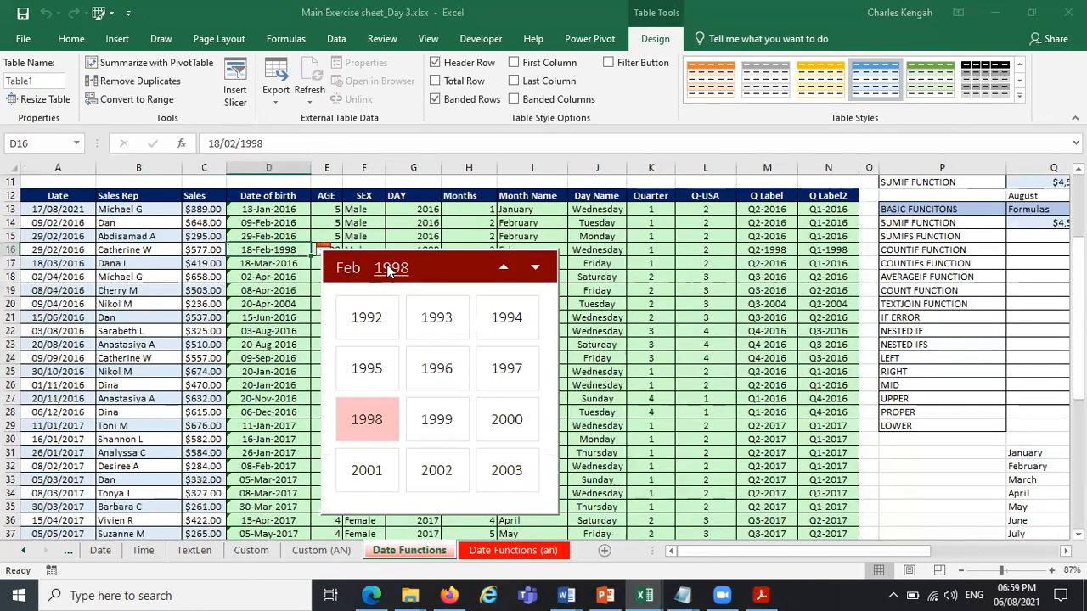
pyautogui.click(536, 268)
pyautogui.click(536, 269)
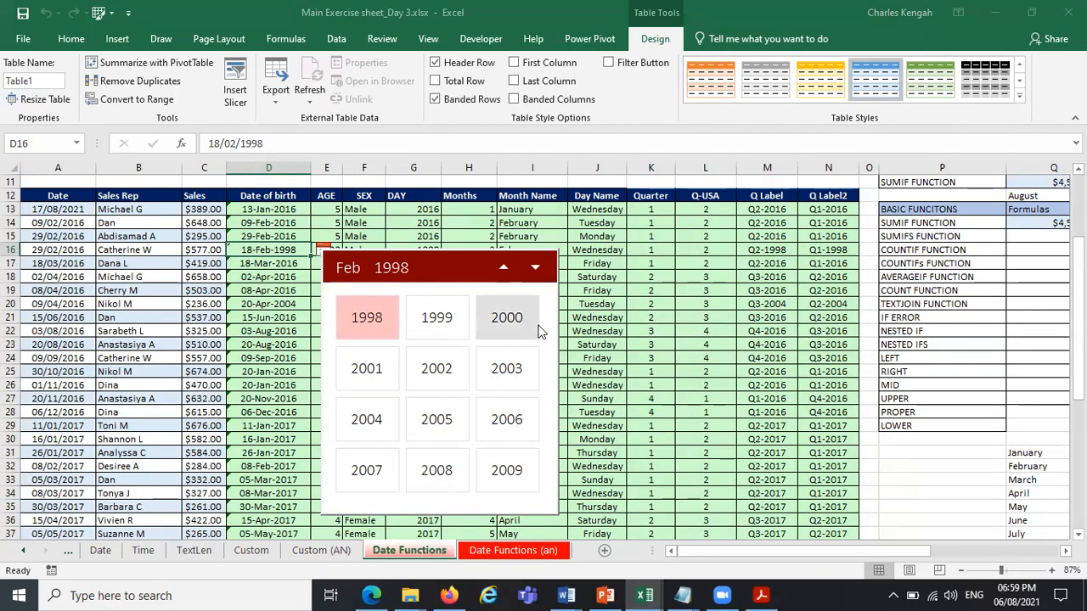
pyautogui.click(536, 268)
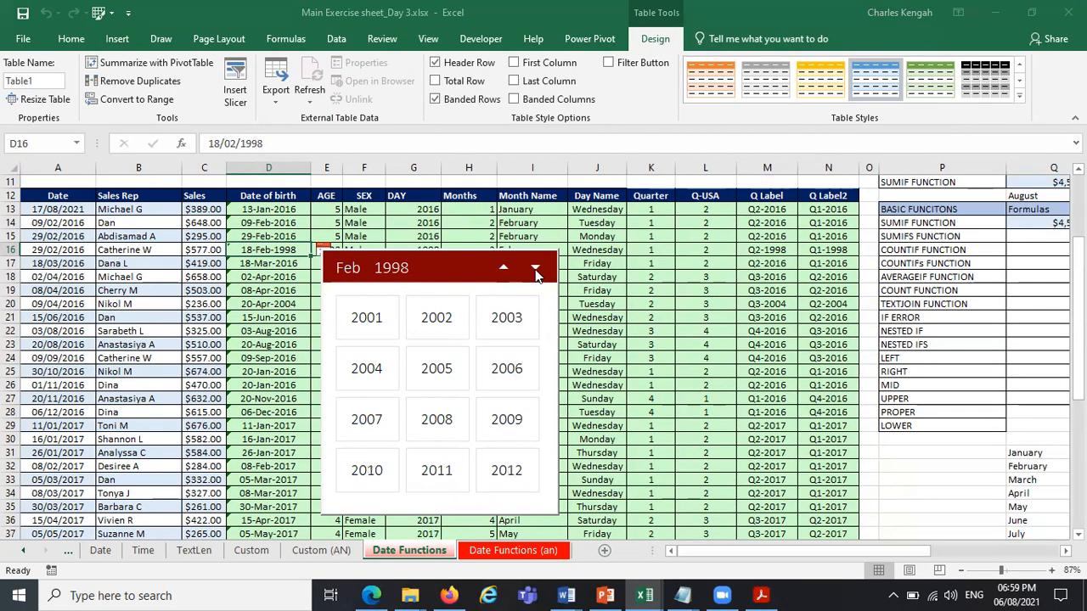
pyautogui.click(536, 269)
pyautogui.click(536, 269)
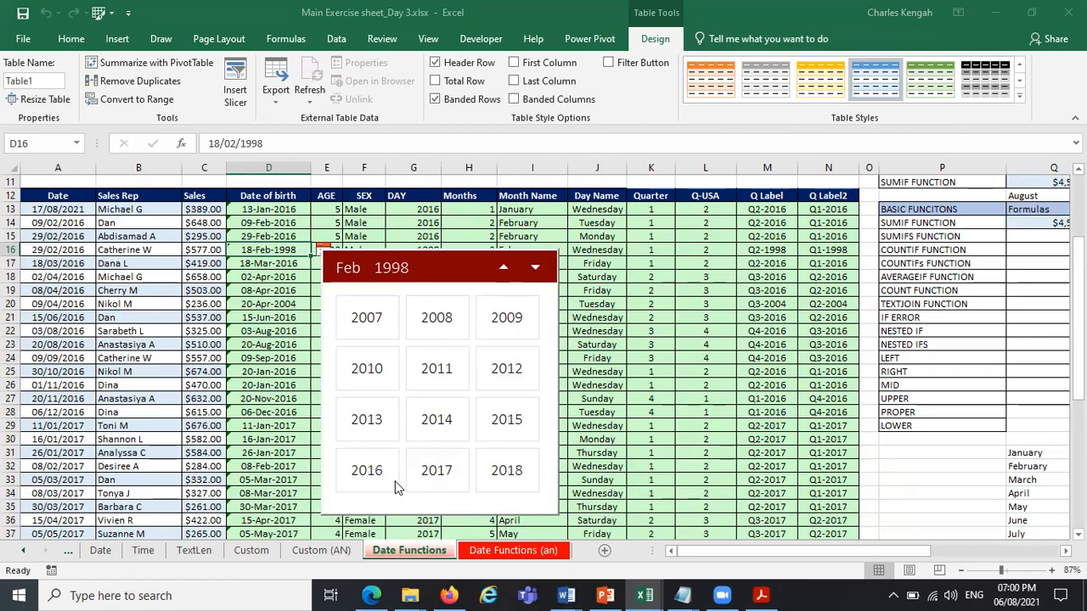
pyautogui.click(367, 471)
pyautogui.click(455, 369)
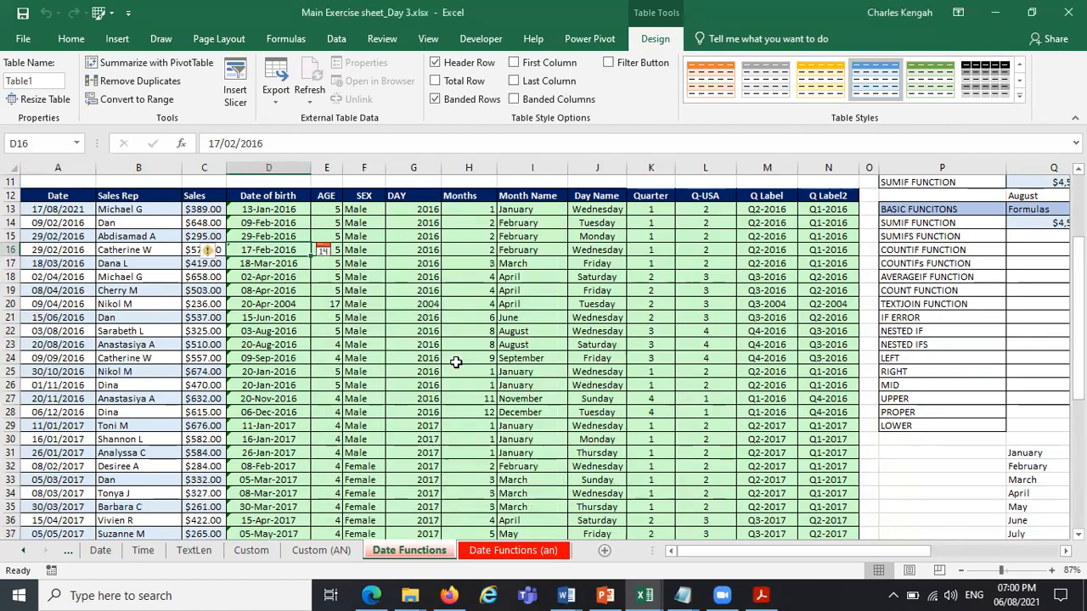
pyautogui.click(412, 315)
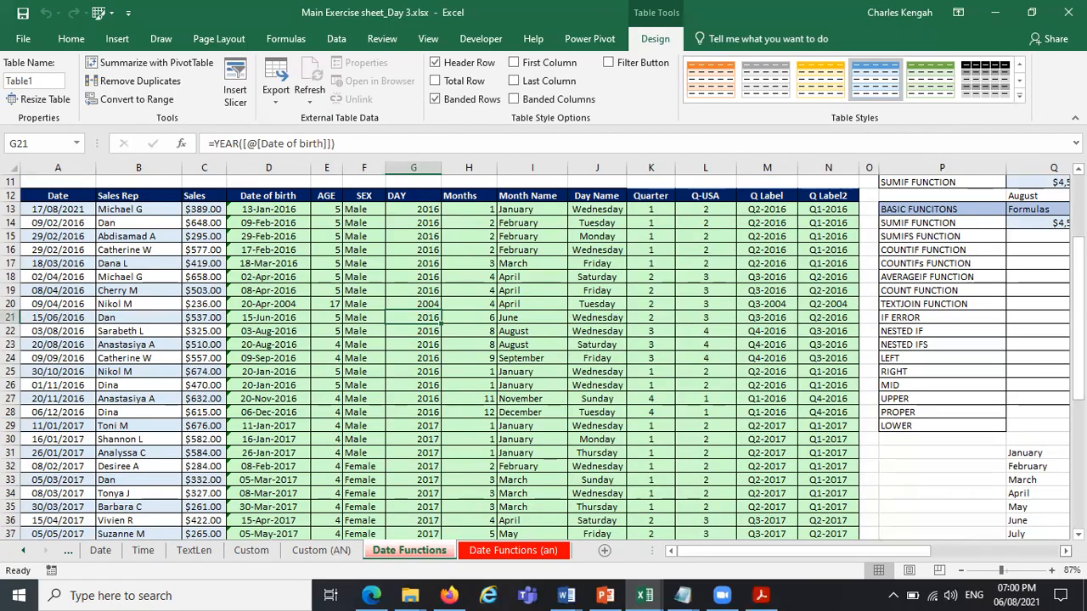
# Fit the widths of columns P, Q and R, which hold the basic functions list, to their contents.
pyautogui.hscroll(2, 968, 302)
pyautogui.hscroll(1, 905, 235)
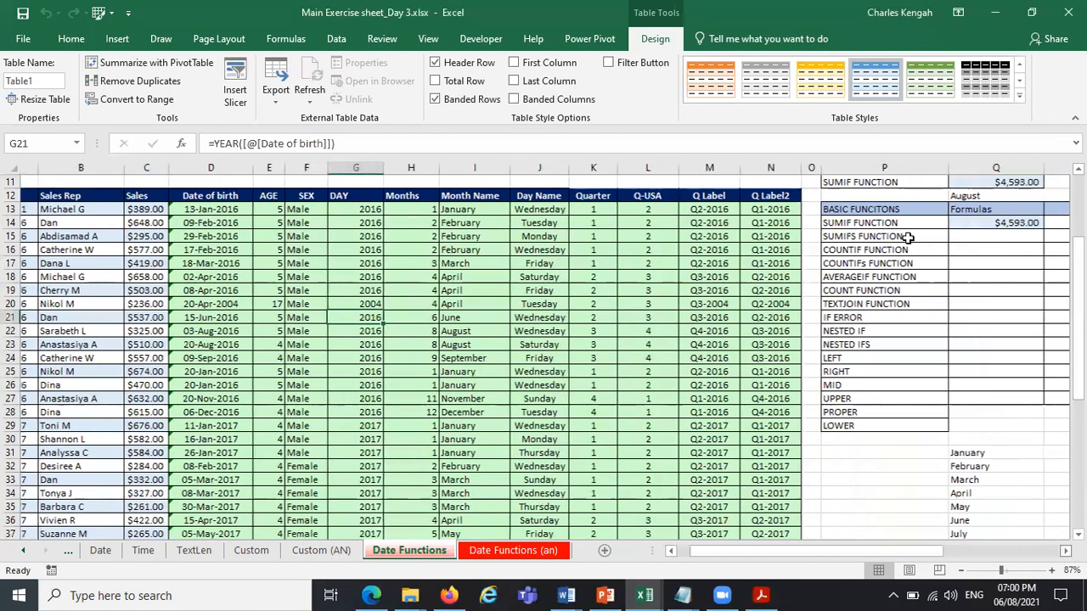
pyautogui.hscroll(5, 907, 238)
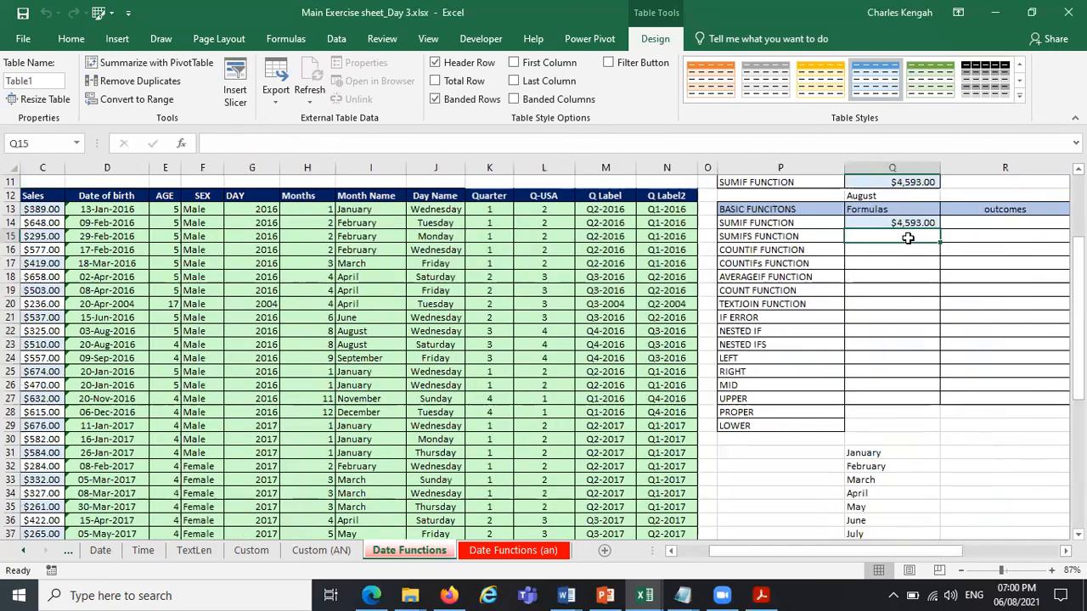
pyautogui.click(905, 236)
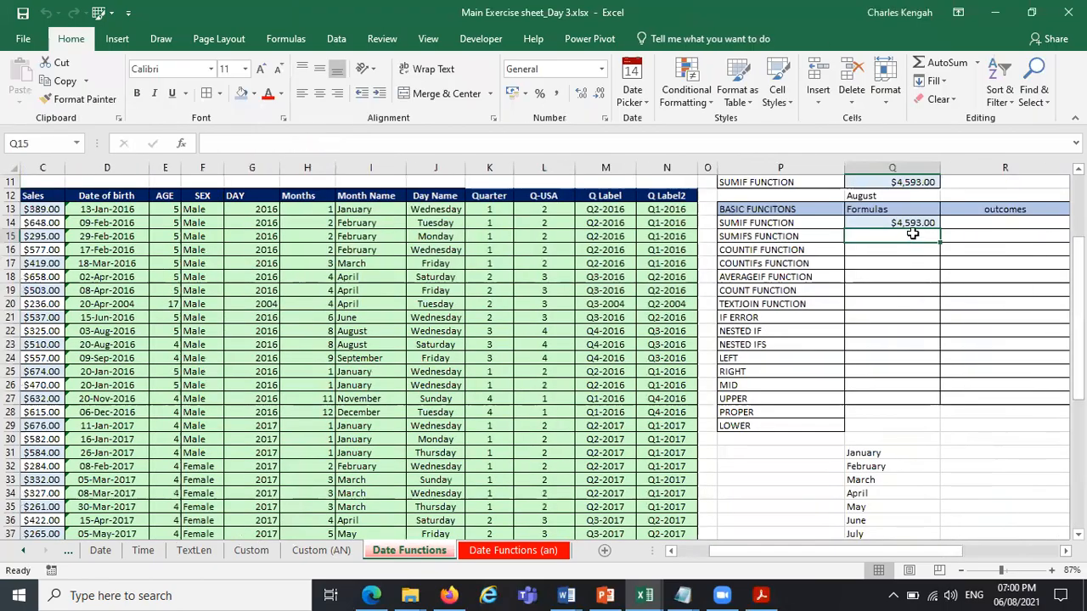
pyautogui.click(1004, 193)
pyautogui.press('Left')
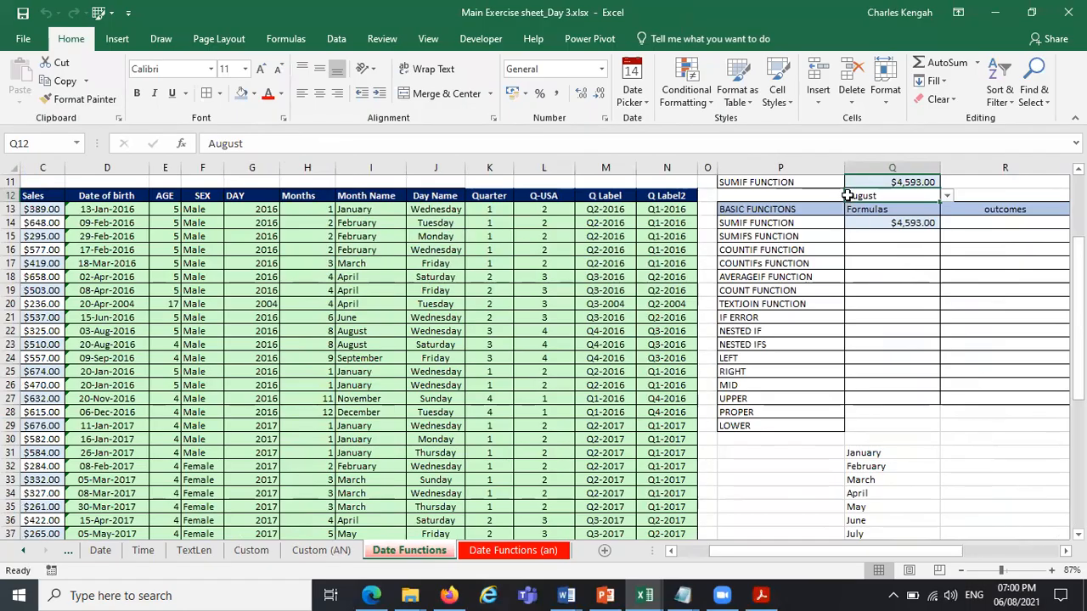
pyautogui.hscroll(1, 905, 191)
pyautogui.hscroll(2, 907, 168)
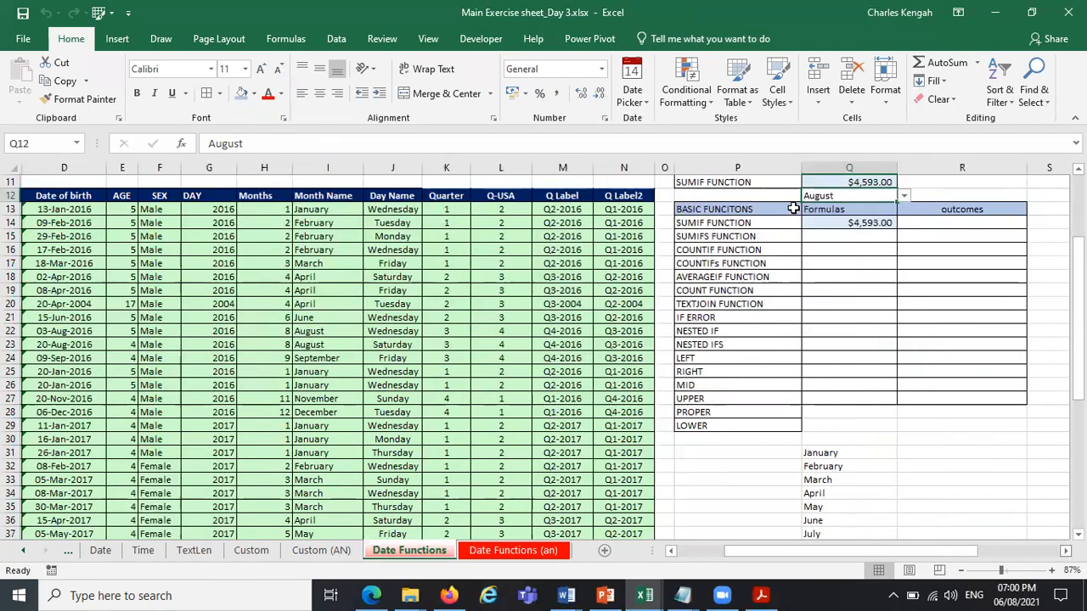
pyautogui.doubleClick(778, 161)
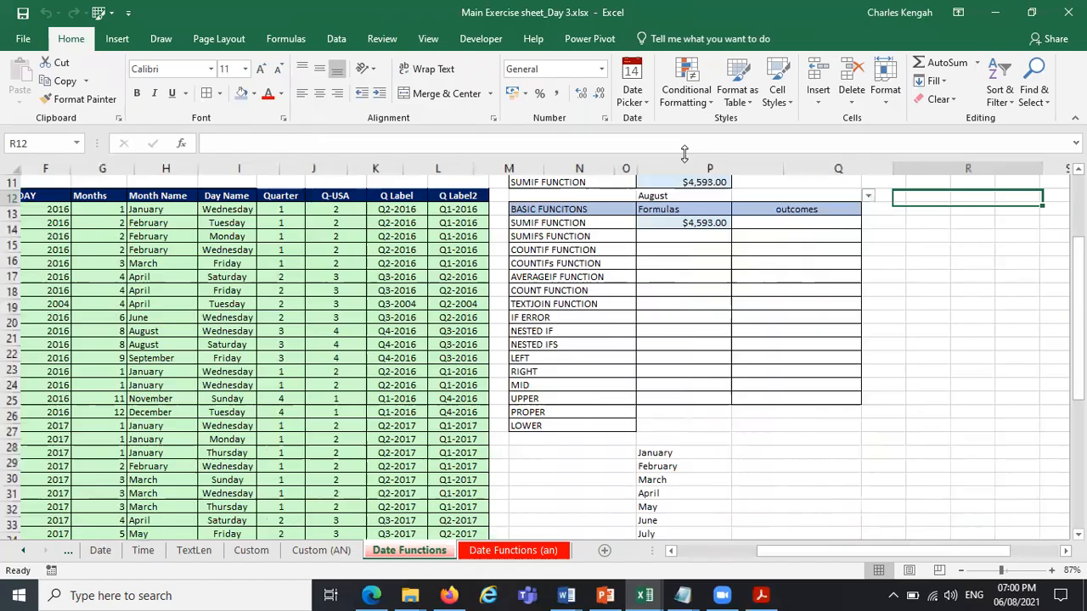
# Narrow the blank column O, the Quarter and Q-USA columns, and the Date of birth column.
pyautogui.moveTo(827, 554); pyautogui.dragTo(808, 554)
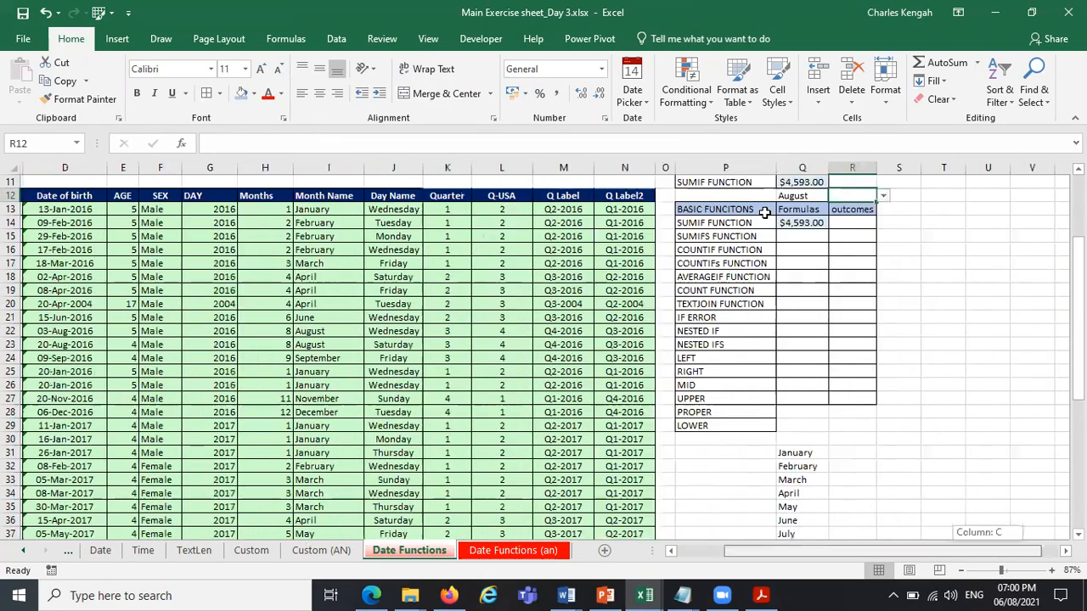
pyautogui.hscroll(-3, 866, 166)
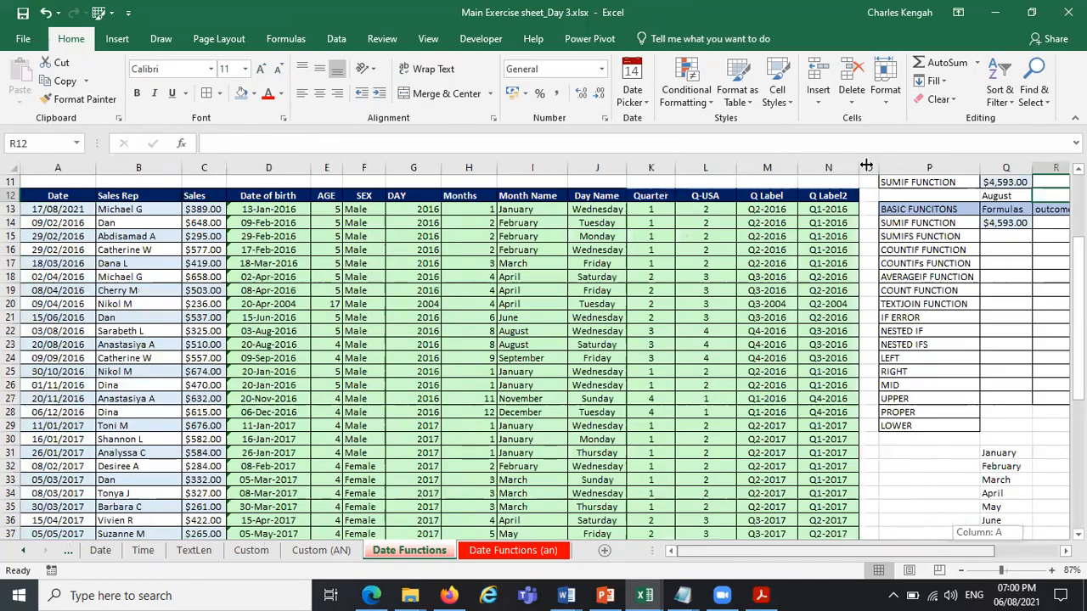
pyautogui.moveTo(866, 166); pyautogui.dragTo(866, 166)
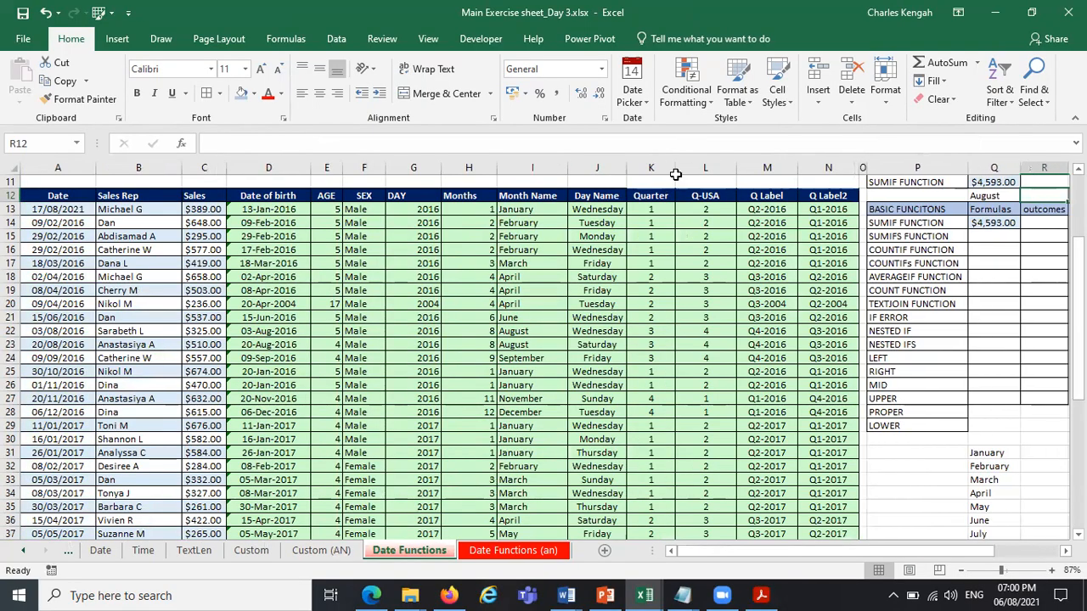
pyautogui.moveTo(743, 168); pyautogui.dragTo(665, 167)
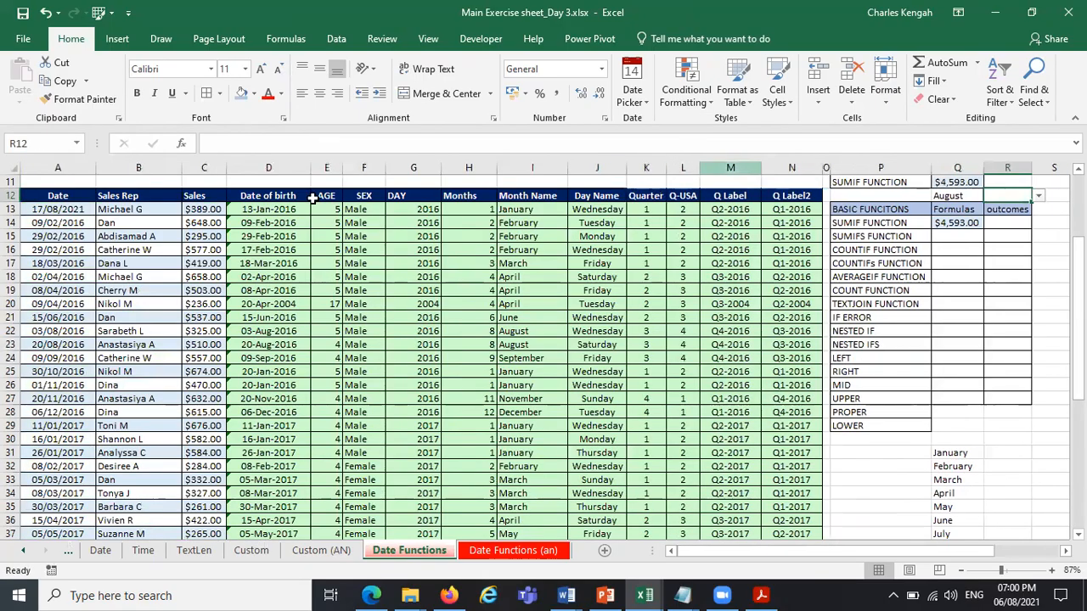
pyautogui.moveTo(311, 167); pyautogui.dragTo(290, 167)
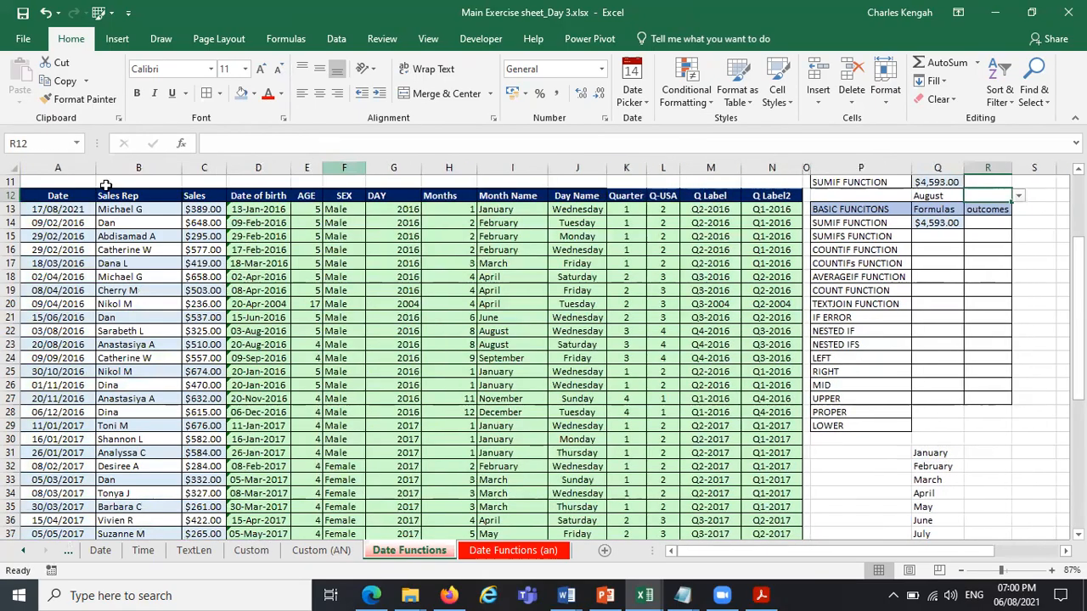
# Try to autofit the widths of all sales table columns, A through N, in one go.
pyautogui.moveTo(68, 167); pyautogui.dragTo(768, 167)
pyautogui.moveTo(475, 170); pyautogui.dragTo(475, 169)
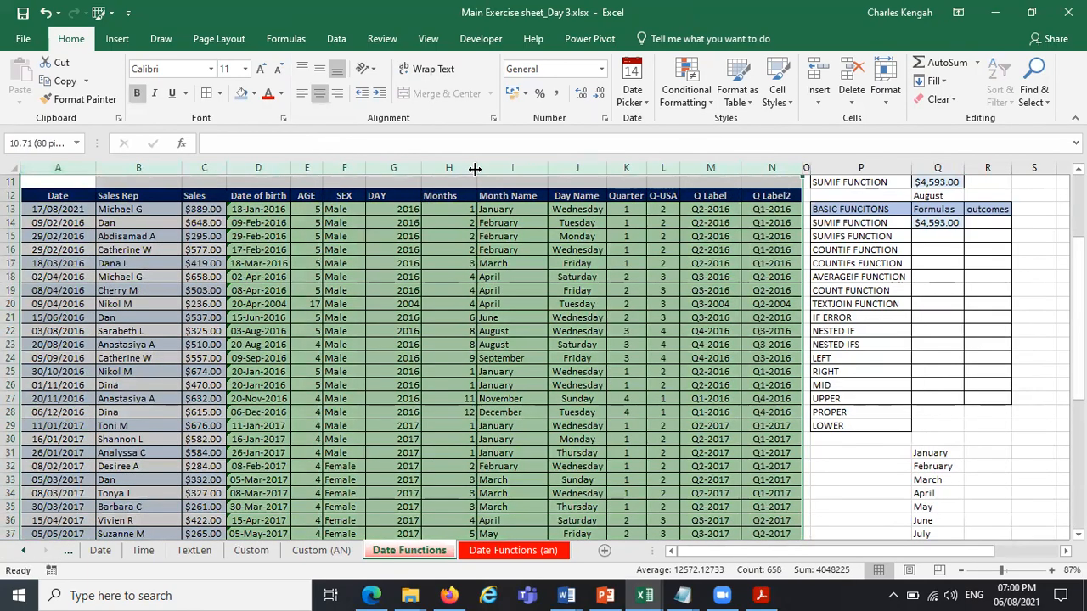
pyautogui.doubleClick(475, 169)
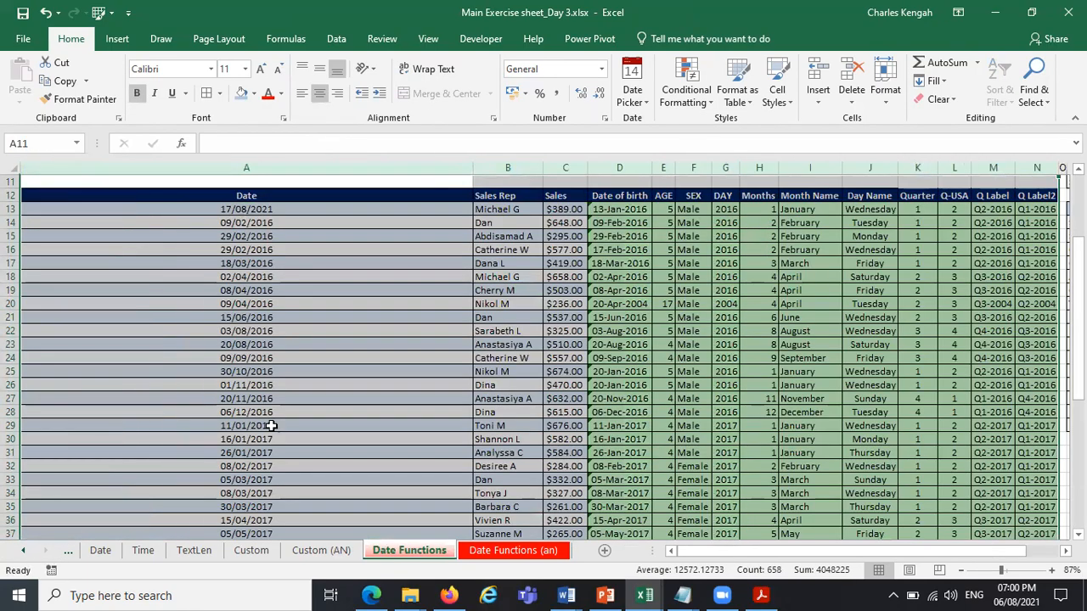
pyautogui.moveTo(1077, 255)
pyautogui.mouseDown()
pyautogui.moveTo(1077, 340)
pyautogui.moveTo(1077, 255)
pyautogui.mouseUp()
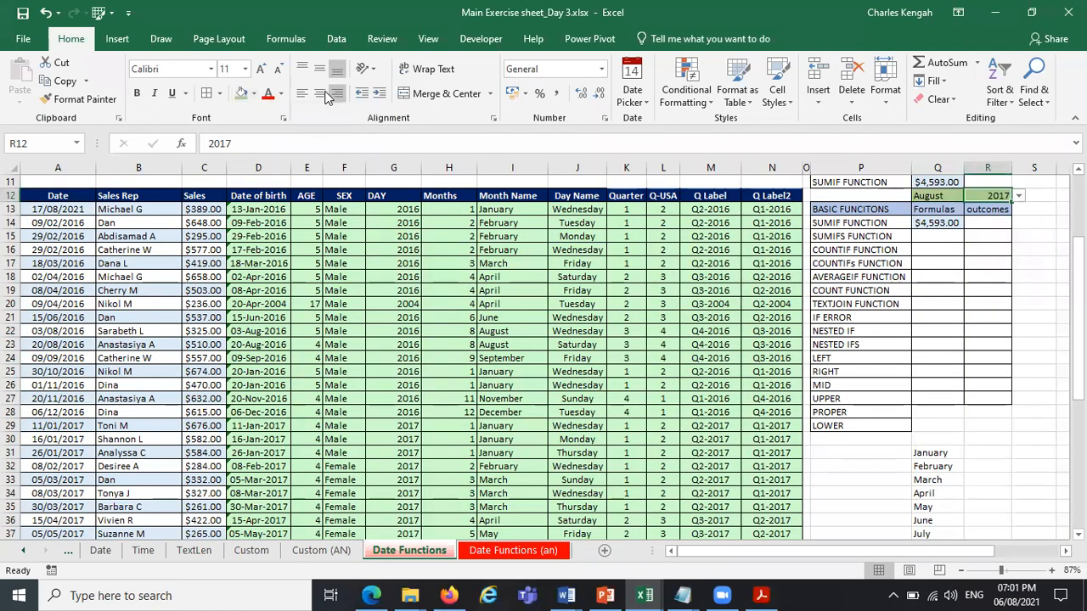
# Center the year 2017 in cell R12, beside the August criterion.
pyautogui.click(321, 93)
pyautogui.click(1040, 309)
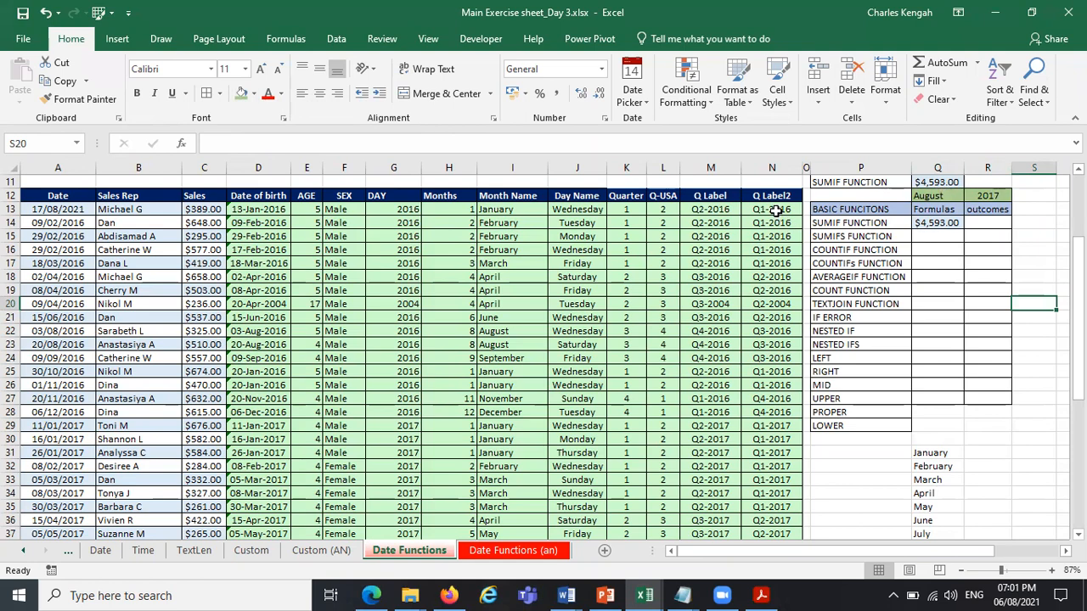
# Start a SUMIFS formula in Q15, beside the SUMIFS FUNCTION label, with the named range Sales as the sum range.
pyautogui.click(941, 237)
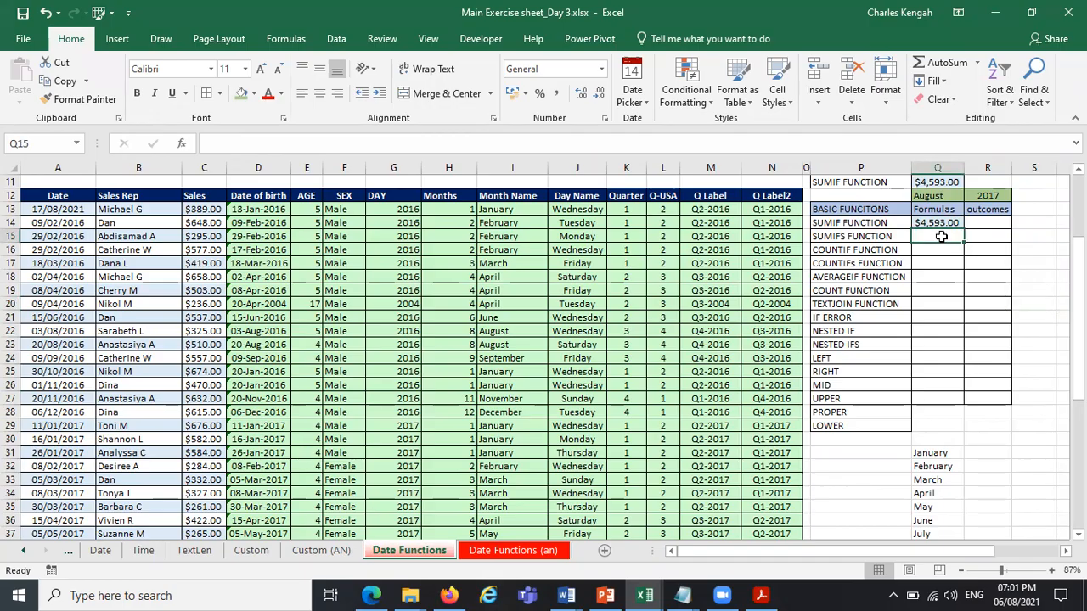
pyautogui.write('=')
pyautogui.write('su')
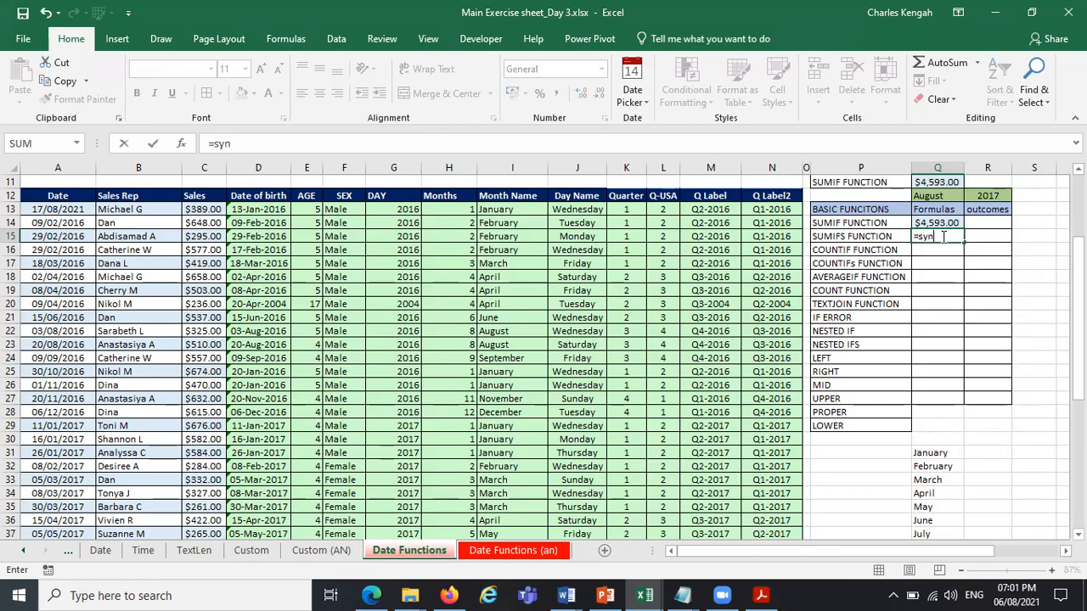
pyautogui.write('mif')
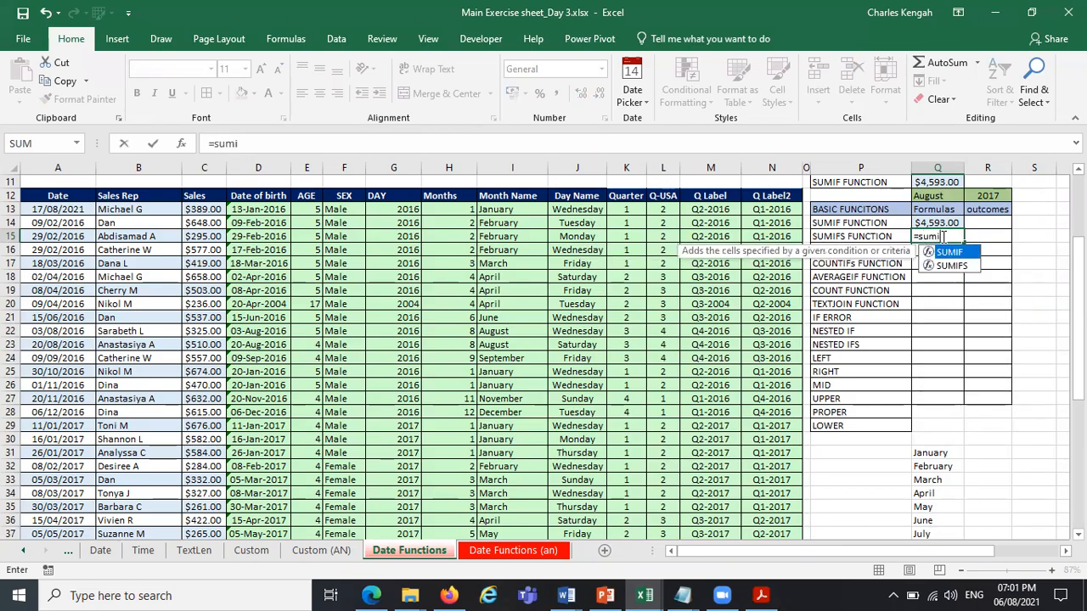
pyautogui.doubleClick(952, 266)
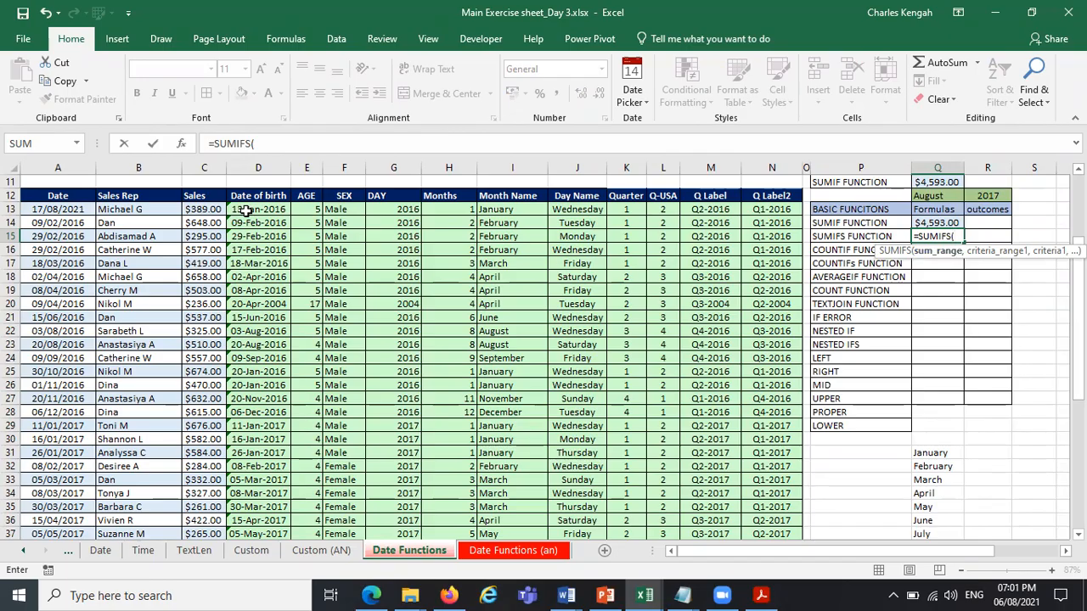
pyautogui.write('sa')
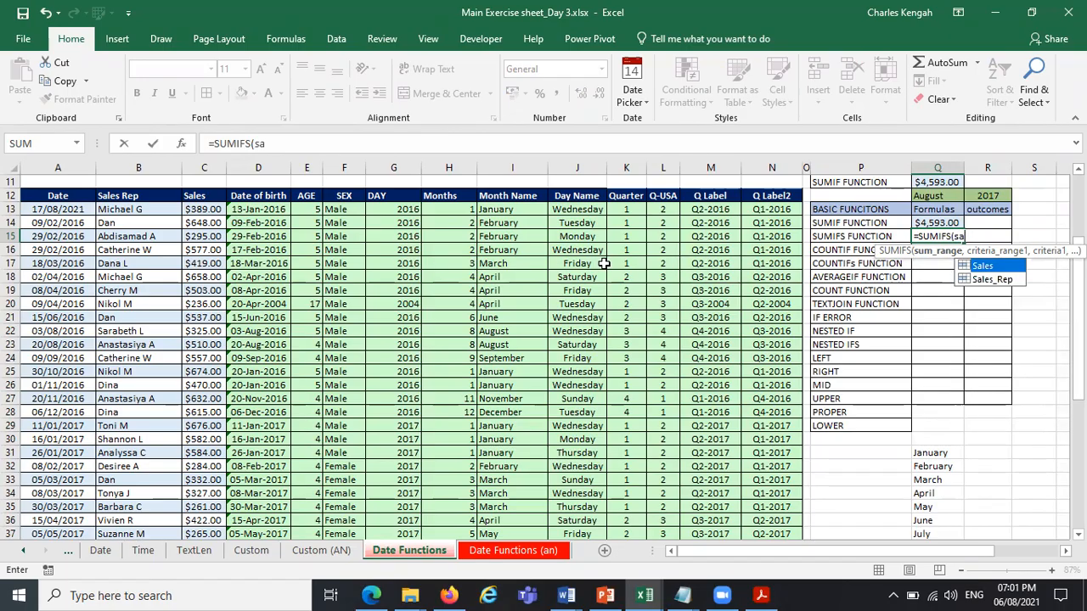
pyautogui.doubleClick(985, 265)
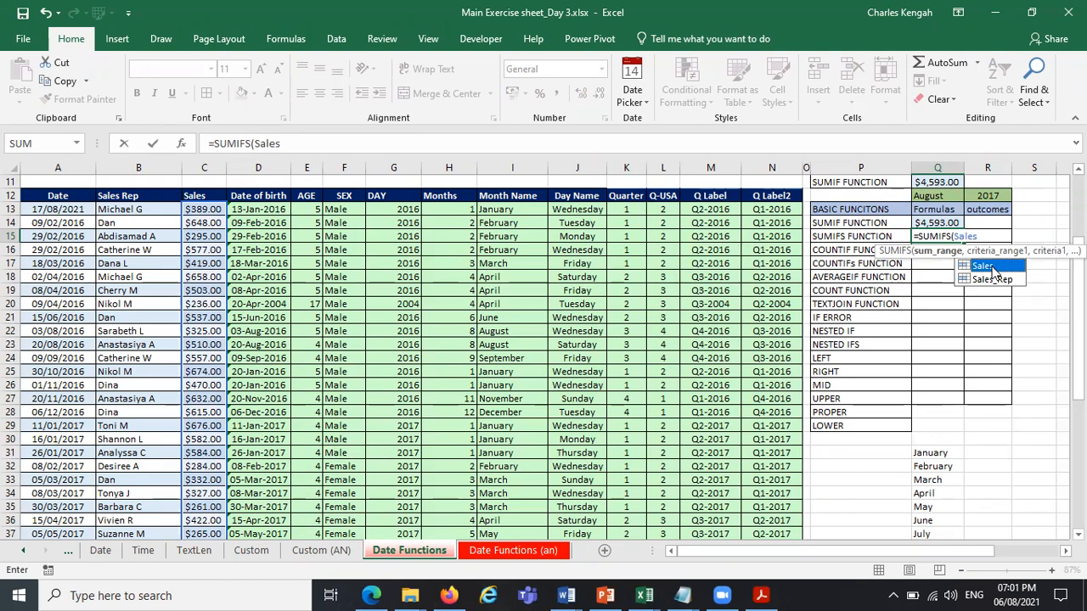
pyautogui.write(',')
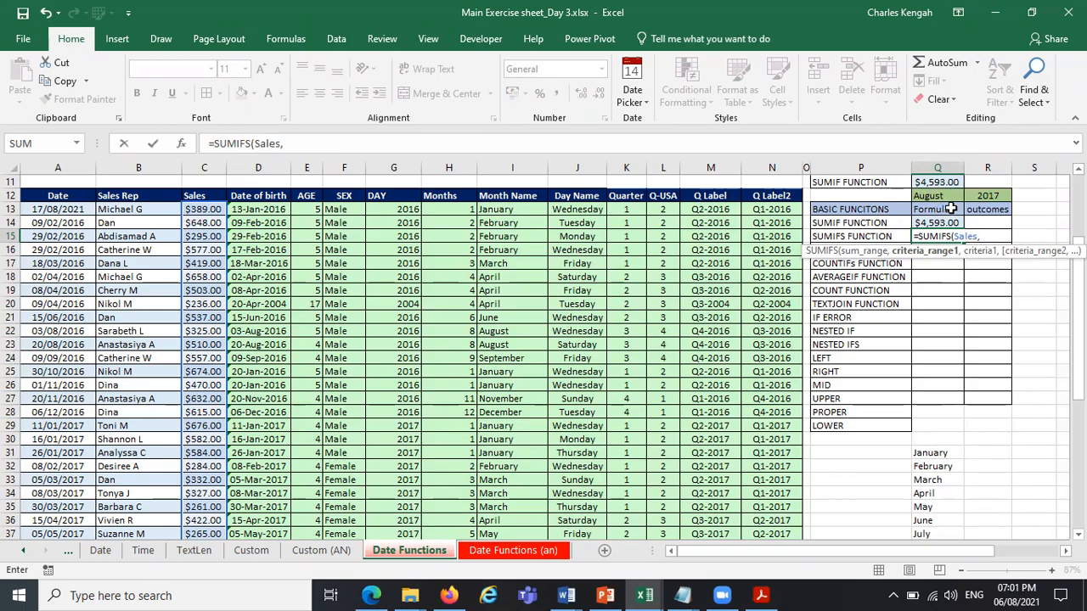
# Add Month_Name as the first criteria range of the SUMIFS formula, with cell R11 as its criterion.
pyautogui.write('mon')
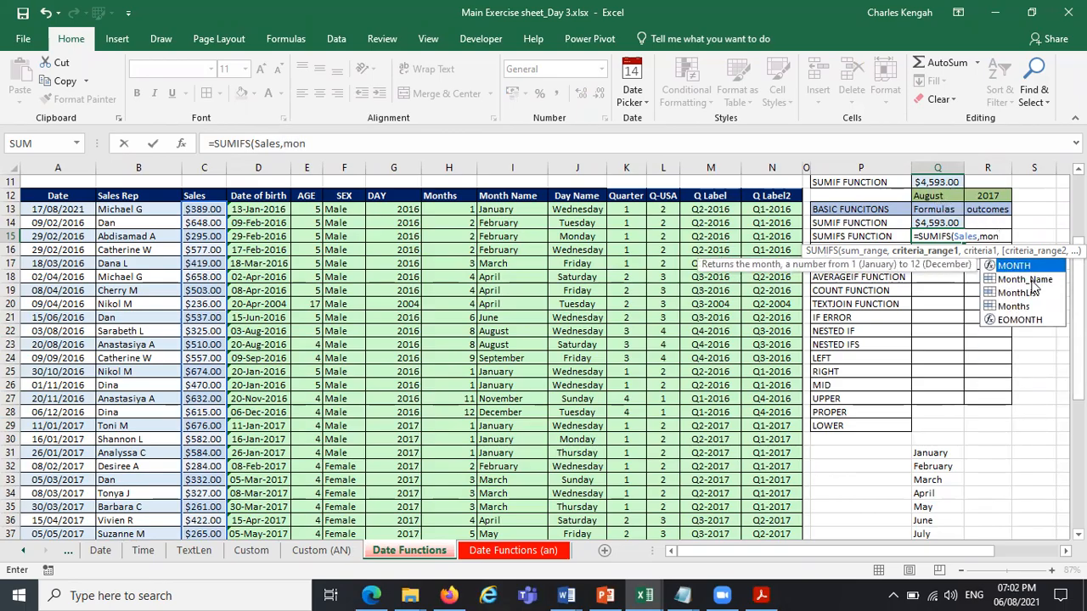
pyautogui.doubleClick(1025, 280)
pyautogui.write(',')
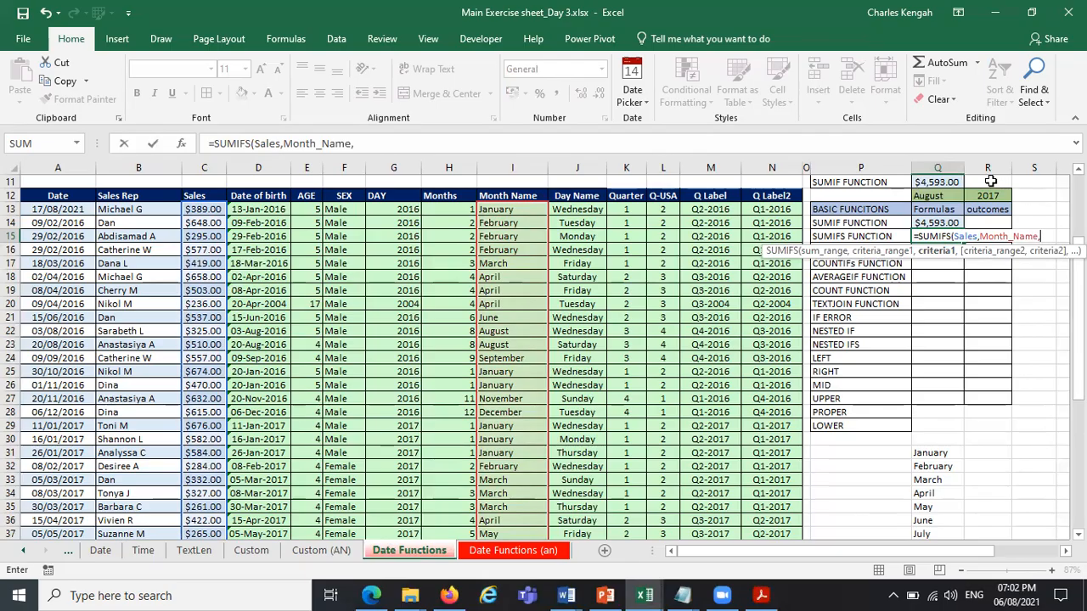
pyautogui.click(990, 181)
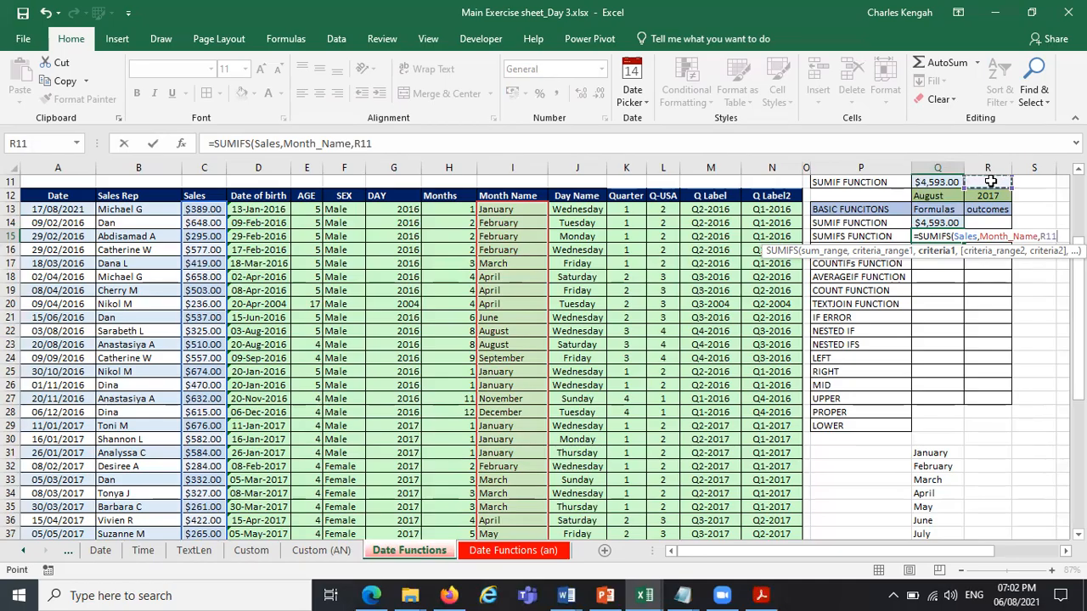
pyautogui.write(';')
pyautogui.write(',')
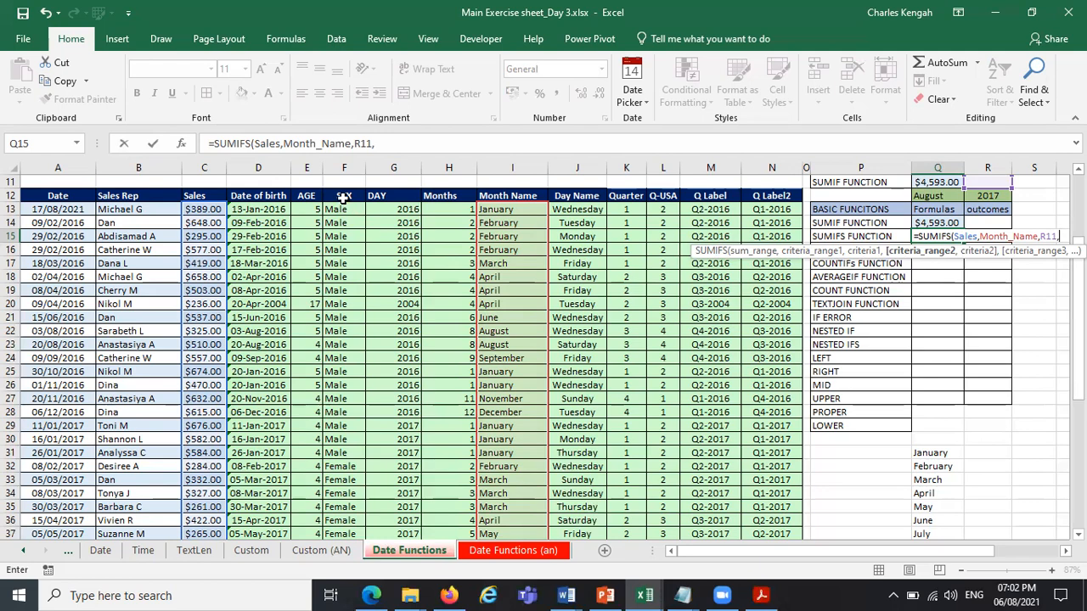
# Add the table's whole SEX column as the second criteria range, with cell R11 as its criterion.
pyautogui.moveTo(344, 208); pyautogui.dragTo(353, 511)
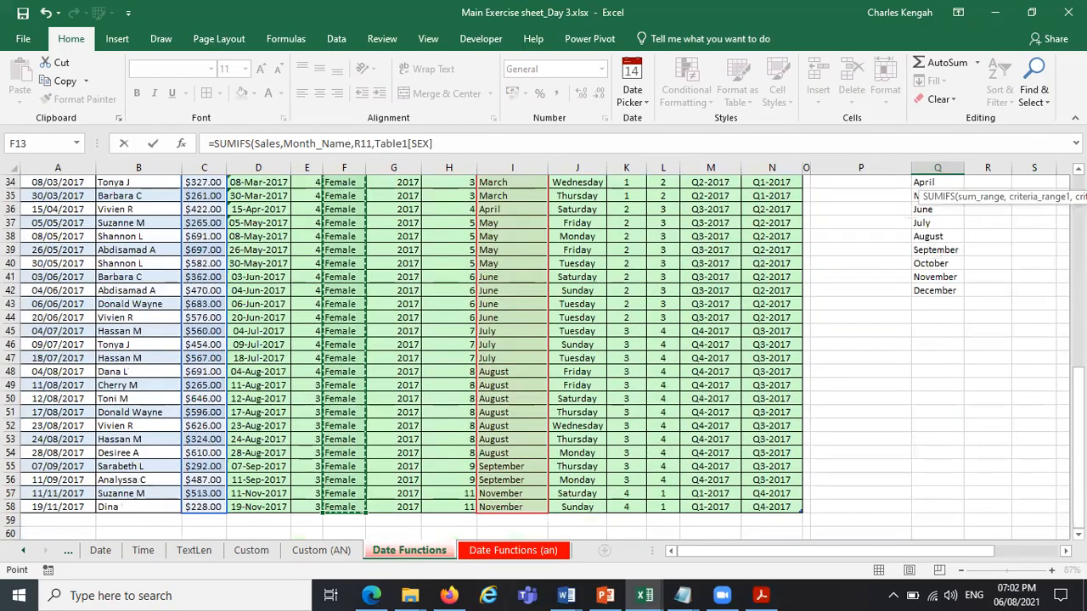
pyautogui.moveTo(1078, 394); pyautogui.dragTo(1079, 189)
pyautogui.write(',')
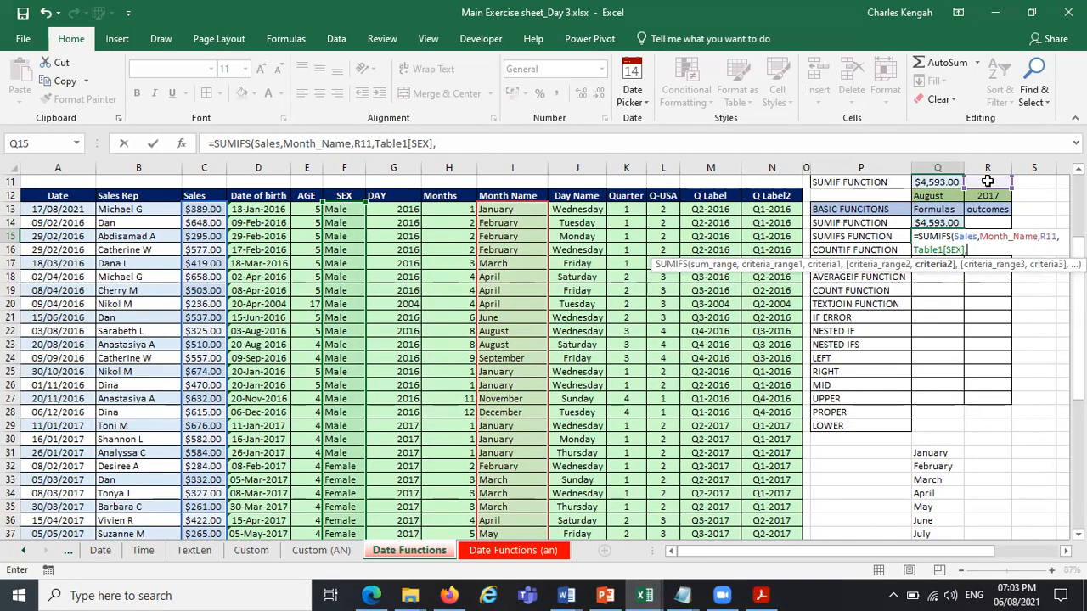
pyautogui.click(988, 182)
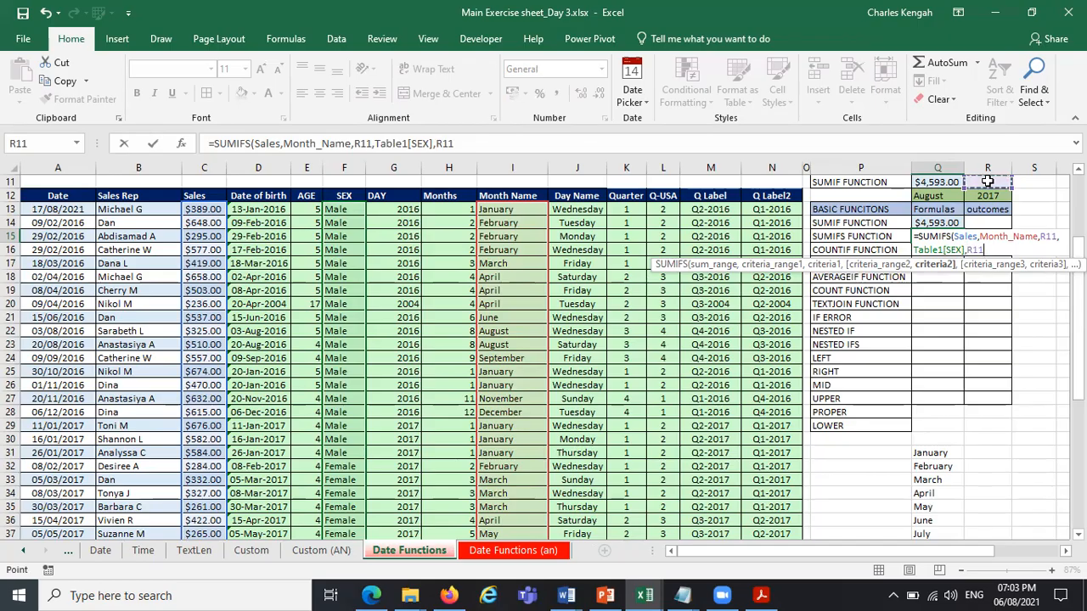
pyautogui.write(',')
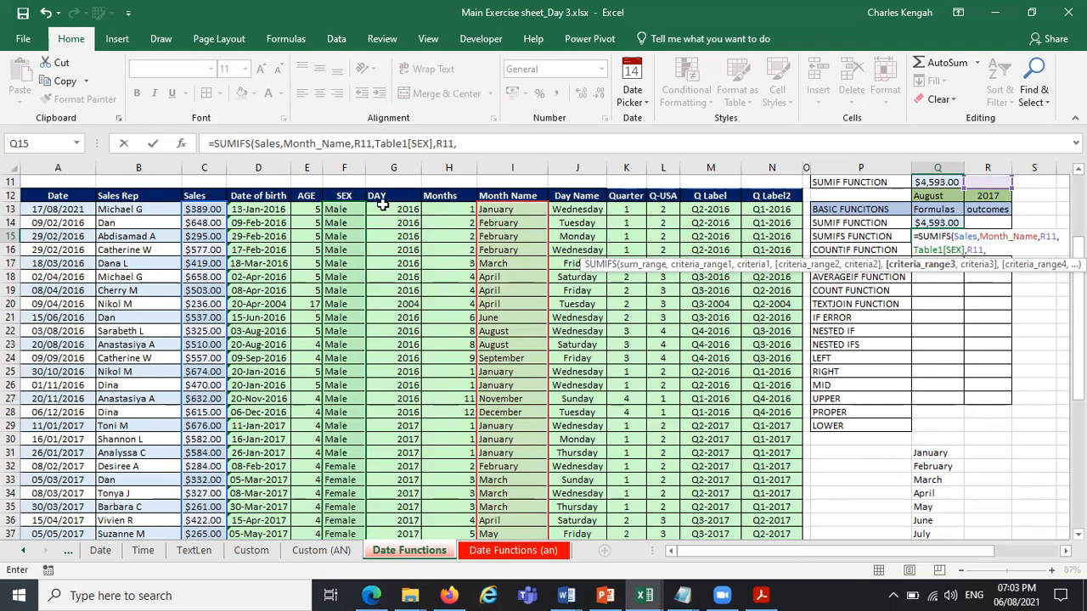
# Add the named range DAY as the third criteria range, with the year in cell R12 as its criterion.
pyautogui.write('day')
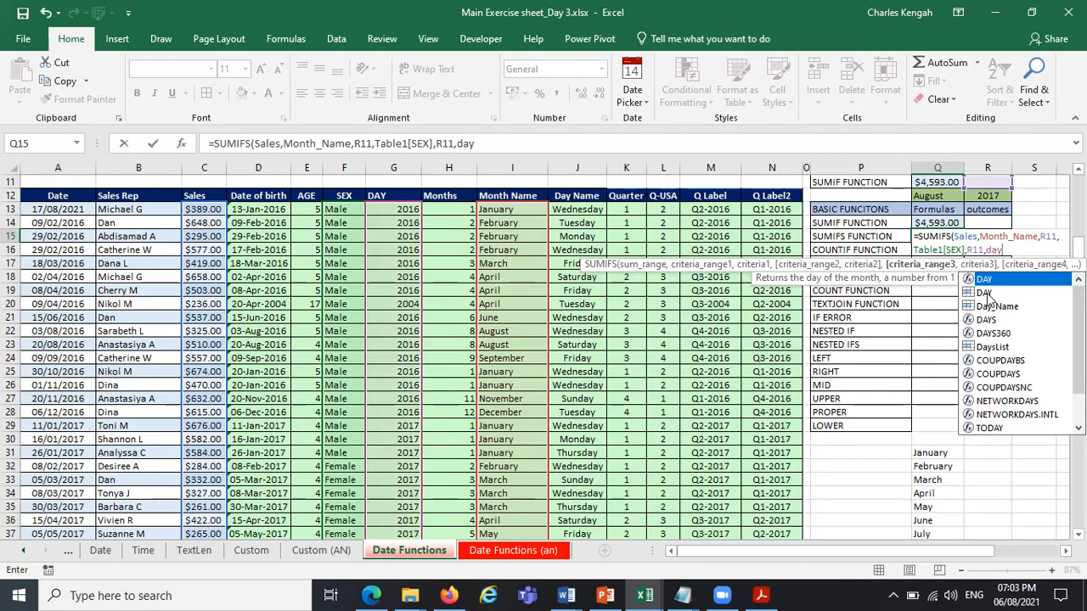
pyautogui.click(986, 294)
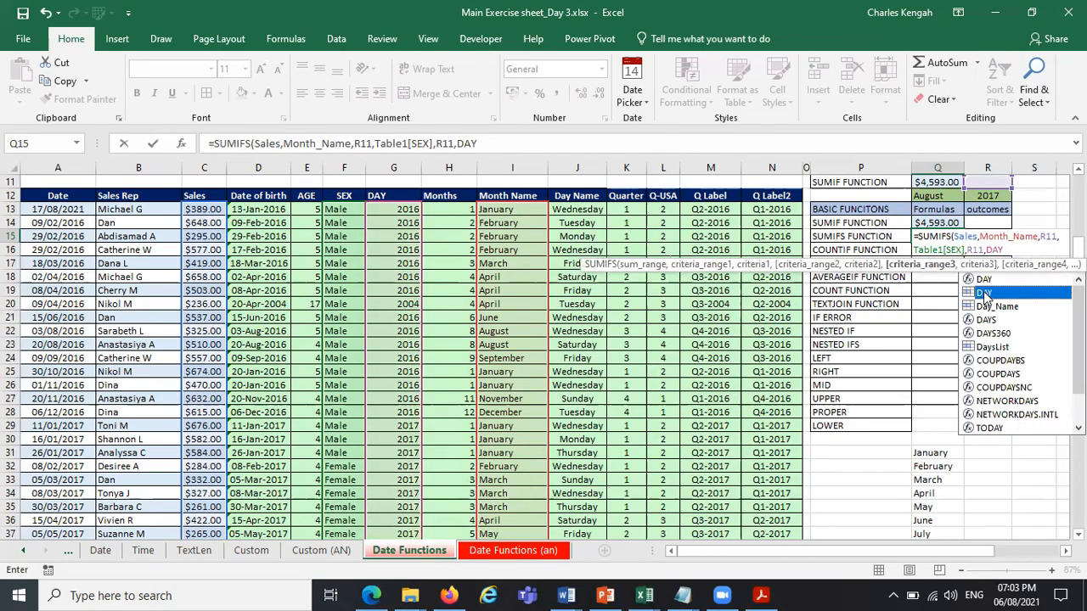
pyautogui.click(552, 144)
pyautogui.write(',')
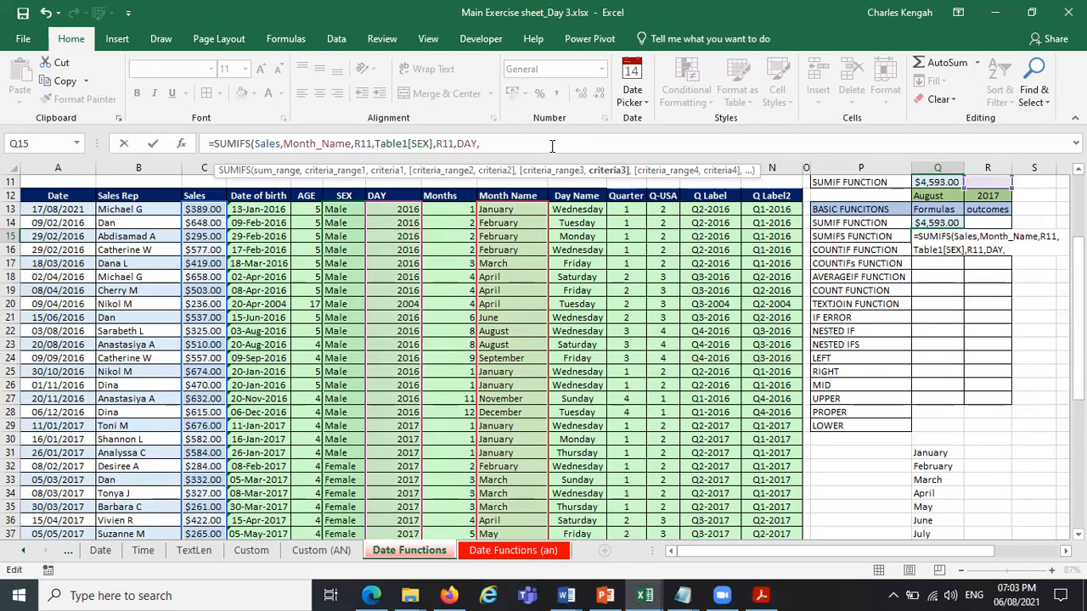
pyautogui.click(992, 196)
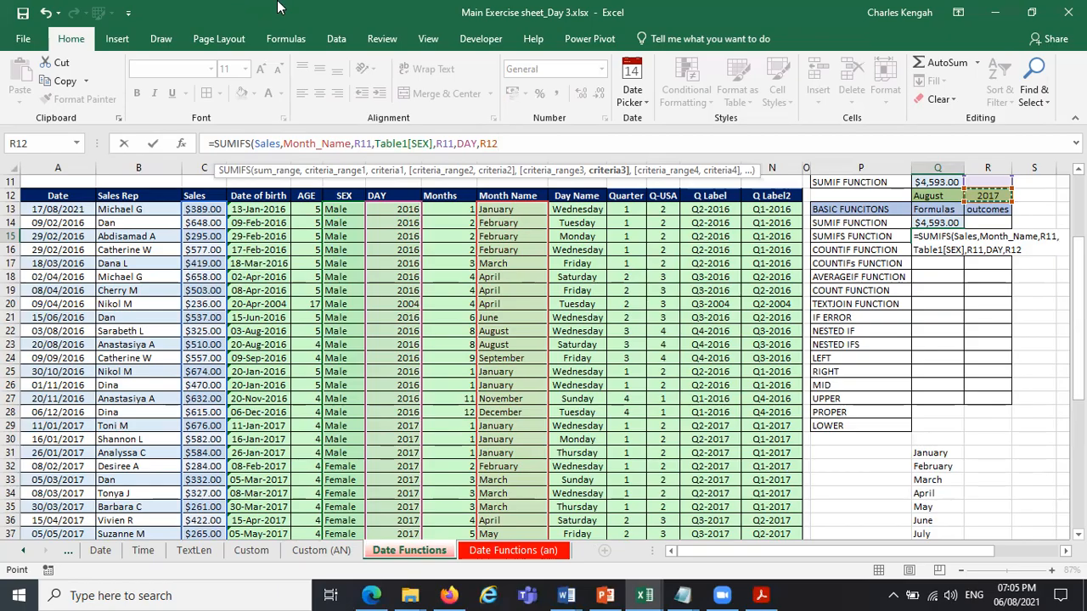
# Check the first SUMIFS arguments and correct the Month_Name criterion to Q12, the cell holding August.
pyautogui.click(274, 173)
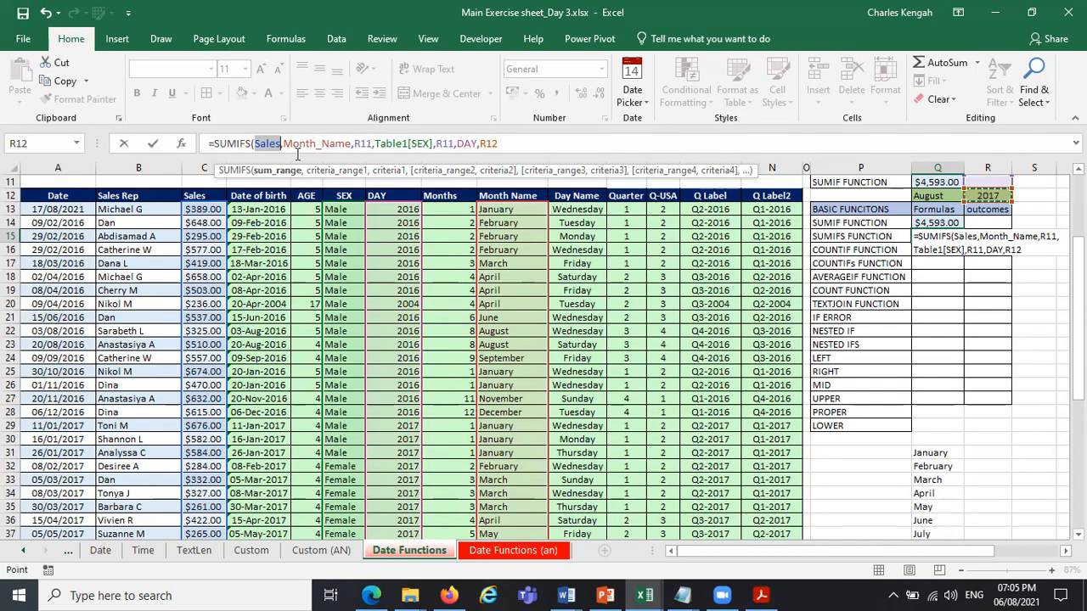
pyautogui.click(330, 171)
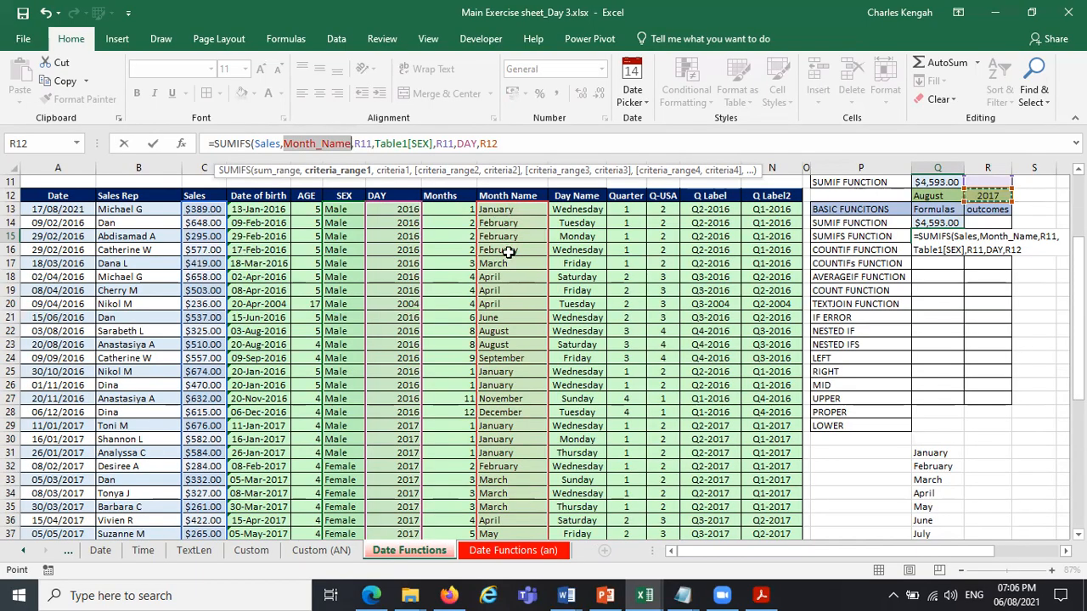
pyautogui.click(401, 173)
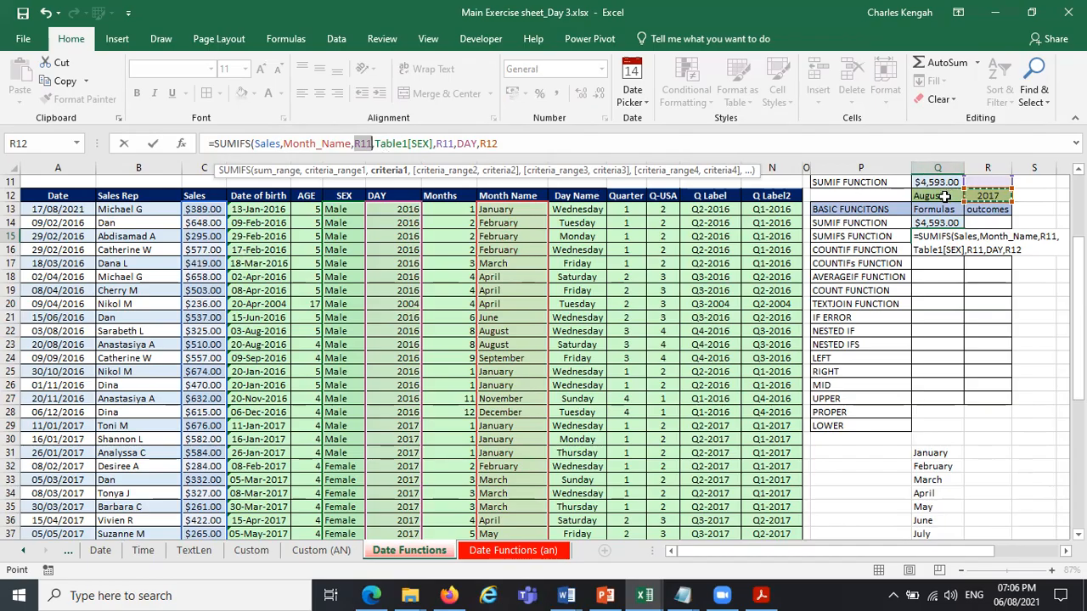
pyautogui.click(362, 143)
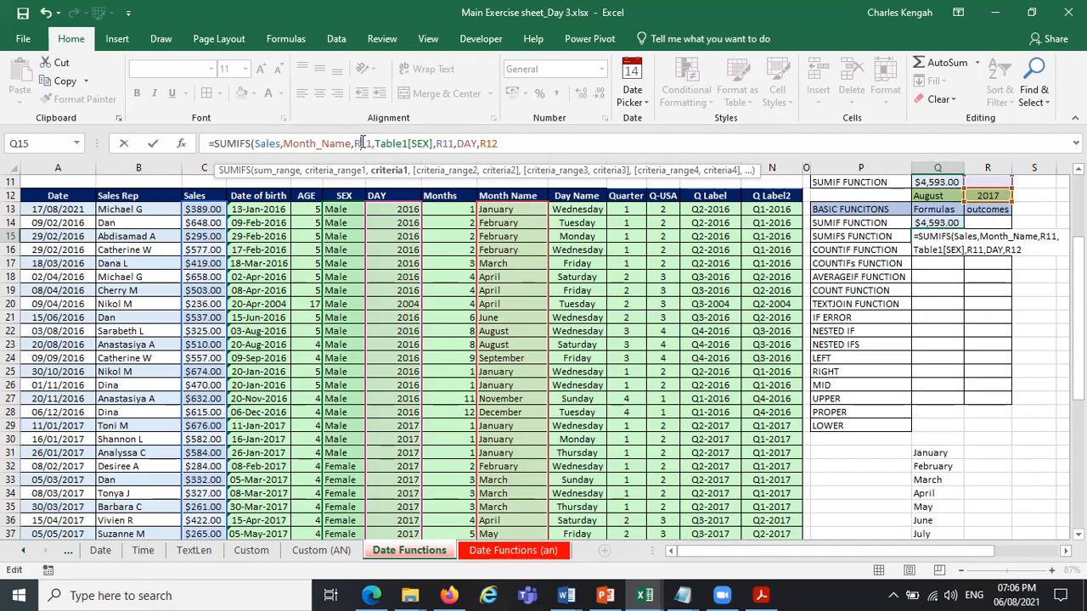
pyautogui.press('BackSpace')
pyautogui.press('capslock')
pyautogui.write('Q')
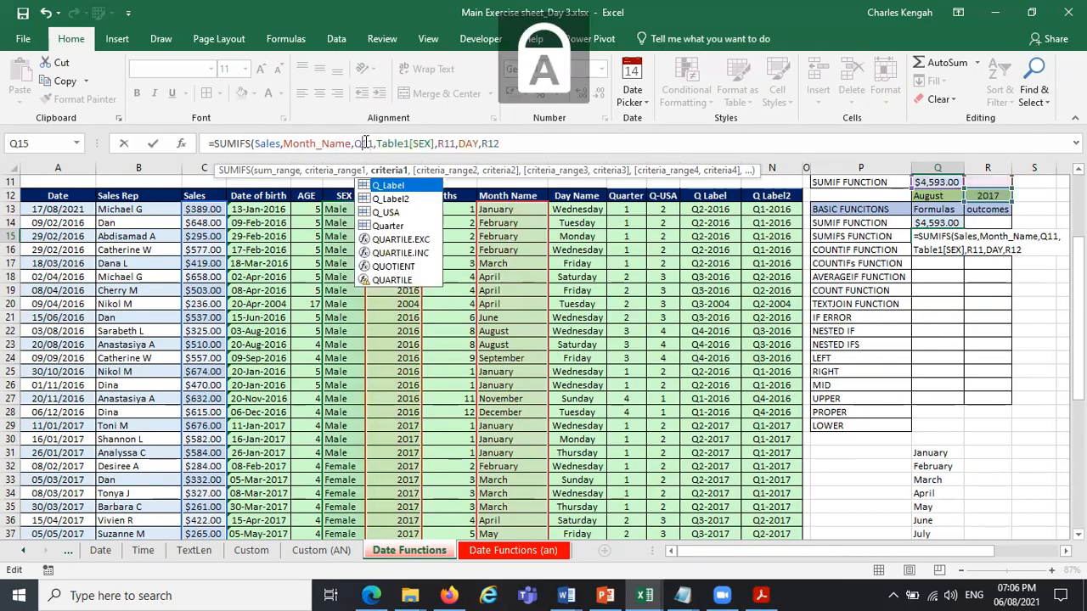
pyautogui.click(399, 142)
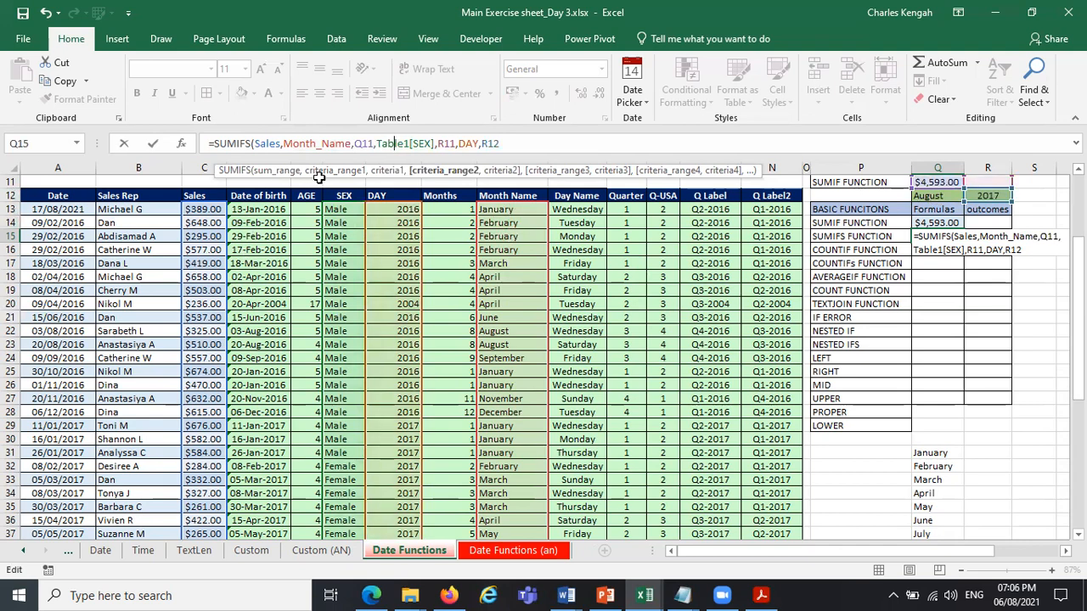
pyautogui.click(372, 143)
pyautogui.press('BackSpace')
pyautogui.write('2')
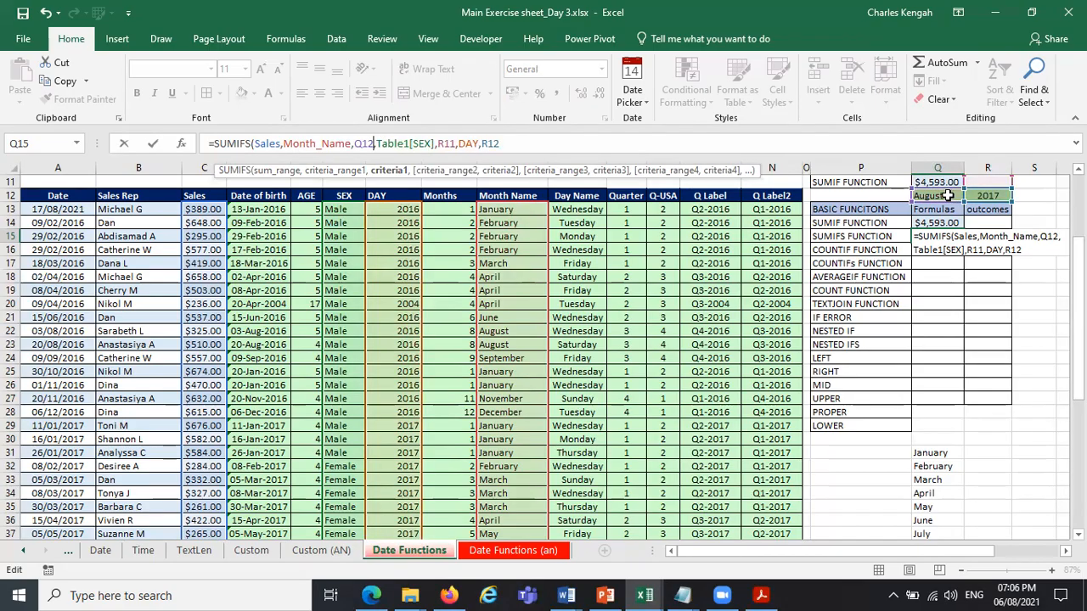
# Review the first criterion and the second criteria range, Table1[SEX], in the SUMIFS formula.
pyautogui.click(397, 171)
pyautogui.click(446, 171)
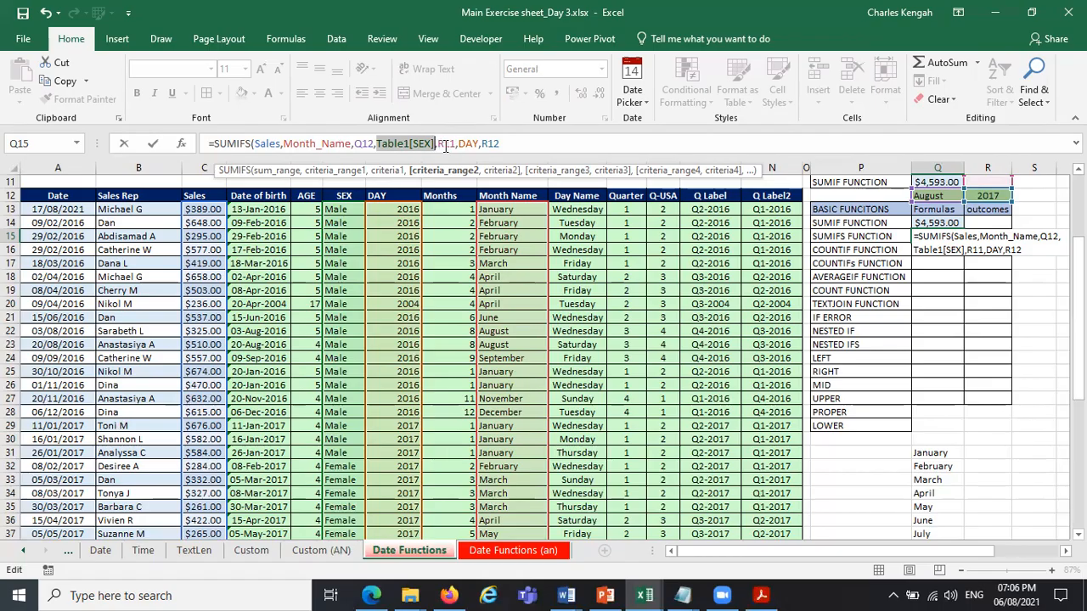
# Review the R11, DAY and R12 arguments, then close and enter the SUMIFS formula in Q15.
pyautogui.click(499, 171)
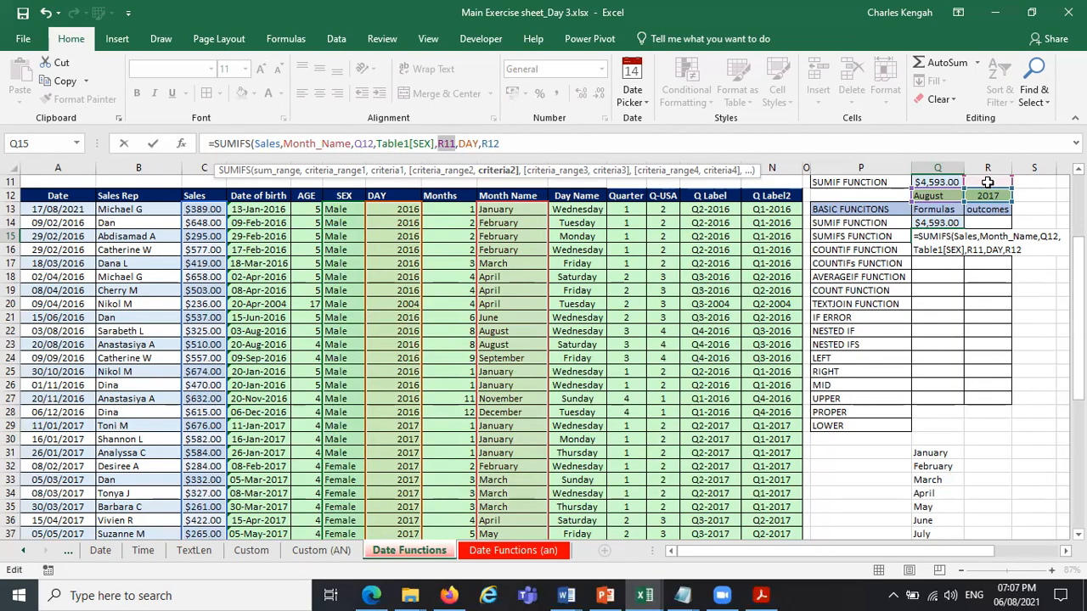
pyautogui.click(554, 170)
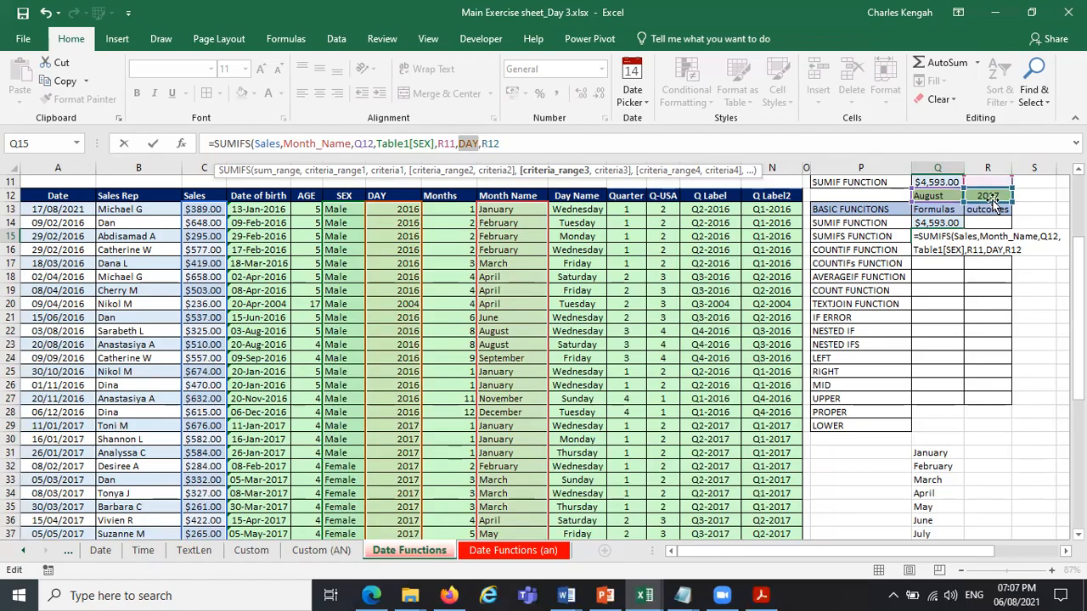
pyautogui.click(524, 138)
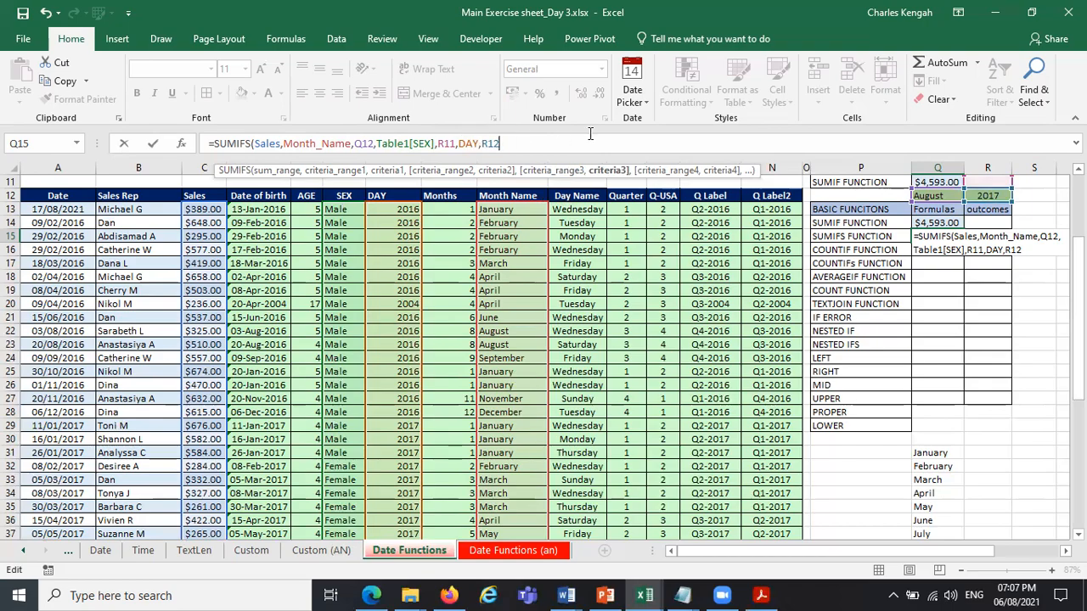
pyautogui.write(')')
pyautogui.hotkey('ctrl', 'Return')
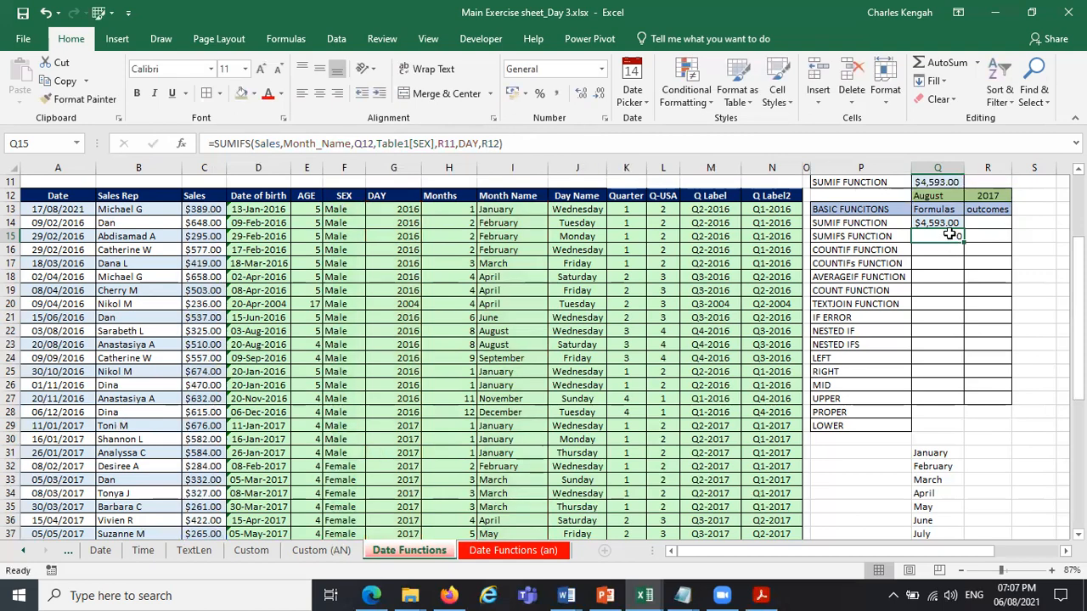
# Add a data validation list with the source Male, Female to cell R11 and choose Male.
pyautogui.click(999, 183)
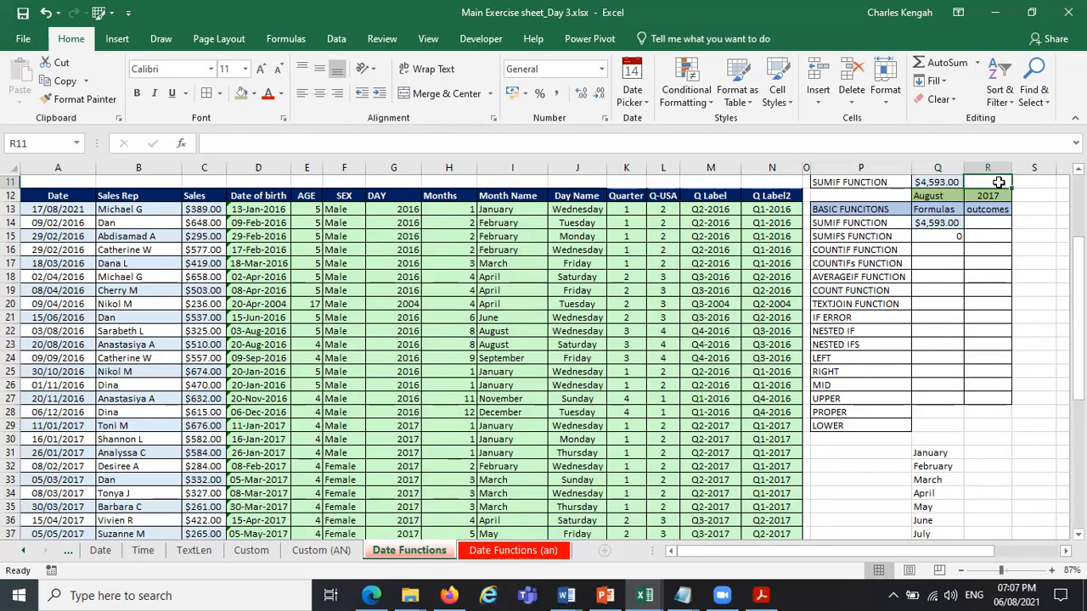
pyautogui.click(338, 40)
pyautogui.click(633, 98)
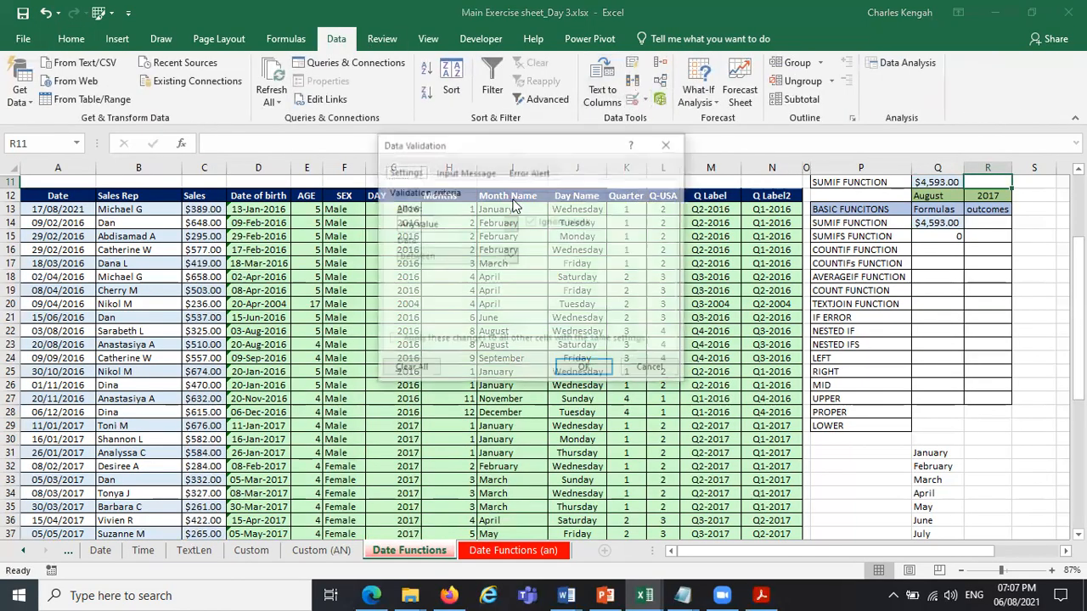
pyautogui.click(459, 223)
pyautogui.click(445, 271)
pyautogui.click(455, 291)
pyautogui.write('m')
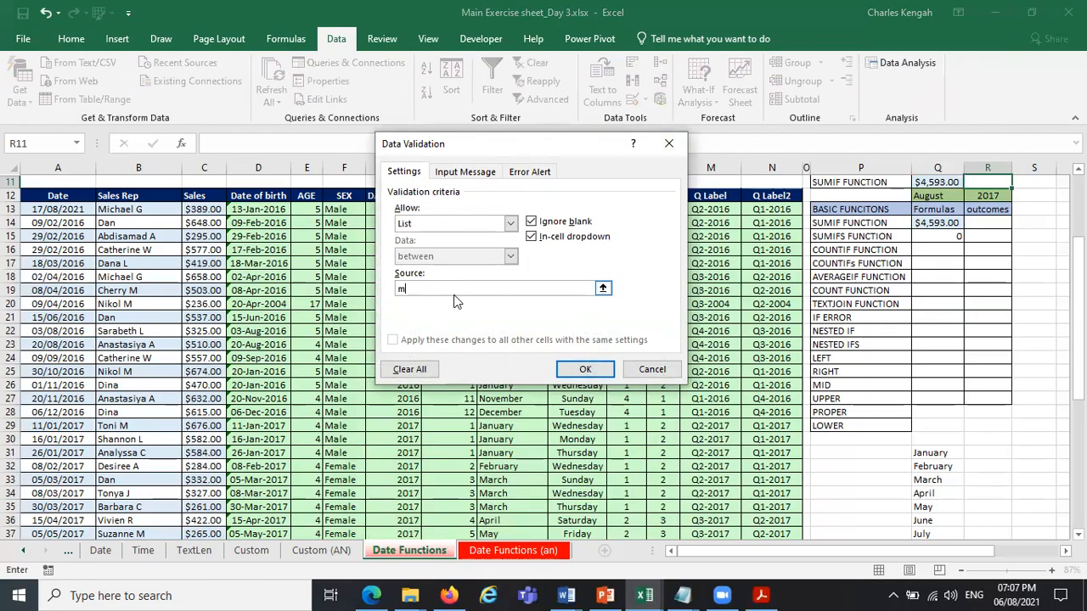
pyautogui.press('capslock')
pyautogui.write('ale, ')
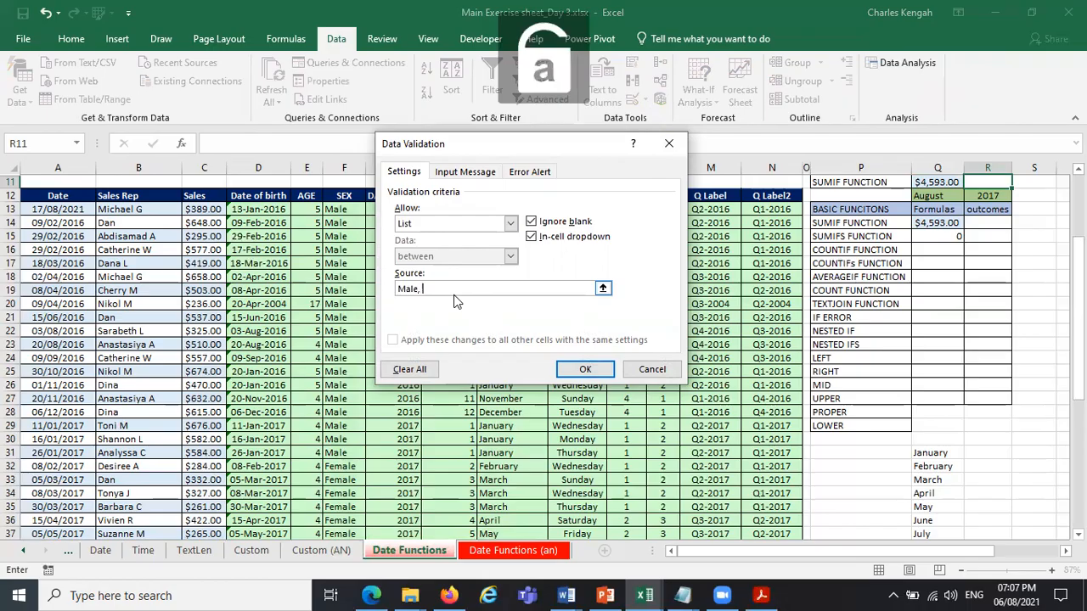
pyautogui.write('Female')
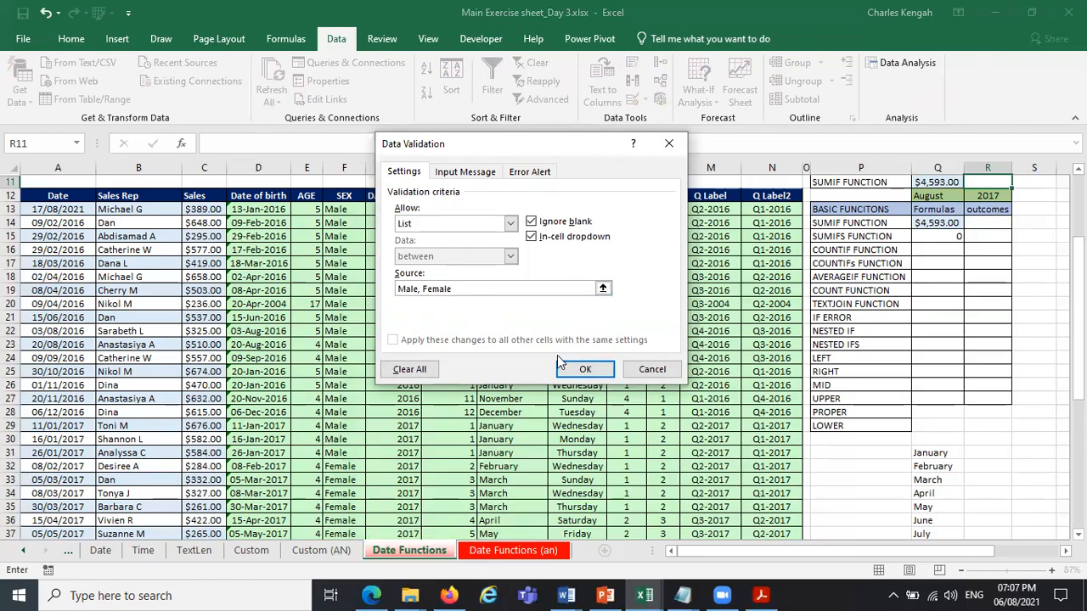
pyautogui.click(586, 369)
pyautogui.click(1019, 183)
pyautogui.click(997, 196)
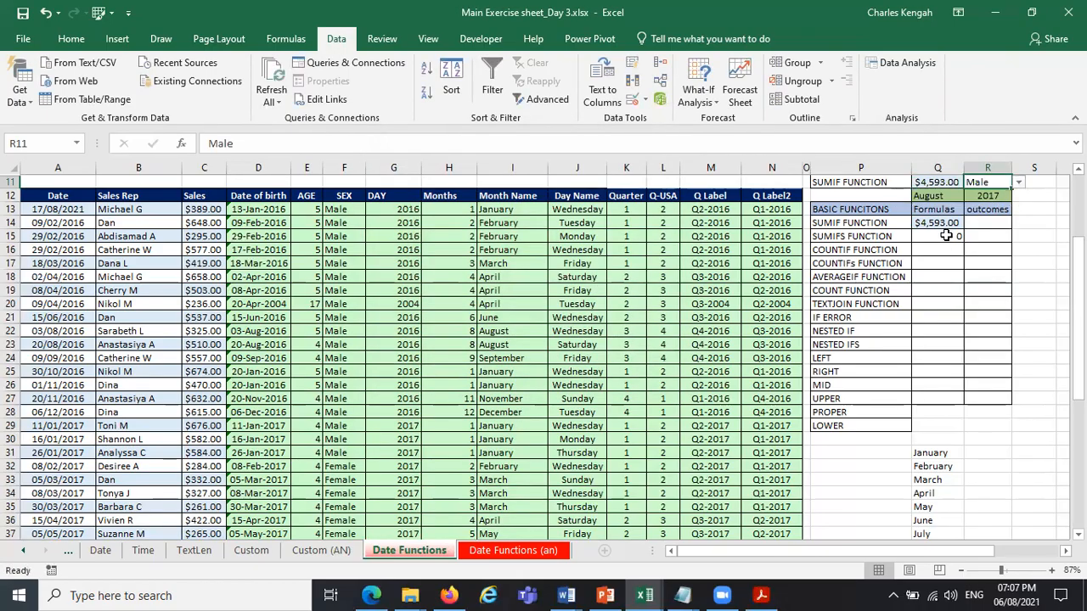
# Copy the currency formatting of the SUMIF result in Q14 onto the SUMIFS result in Q15.
pyautogui.click(941, 240)
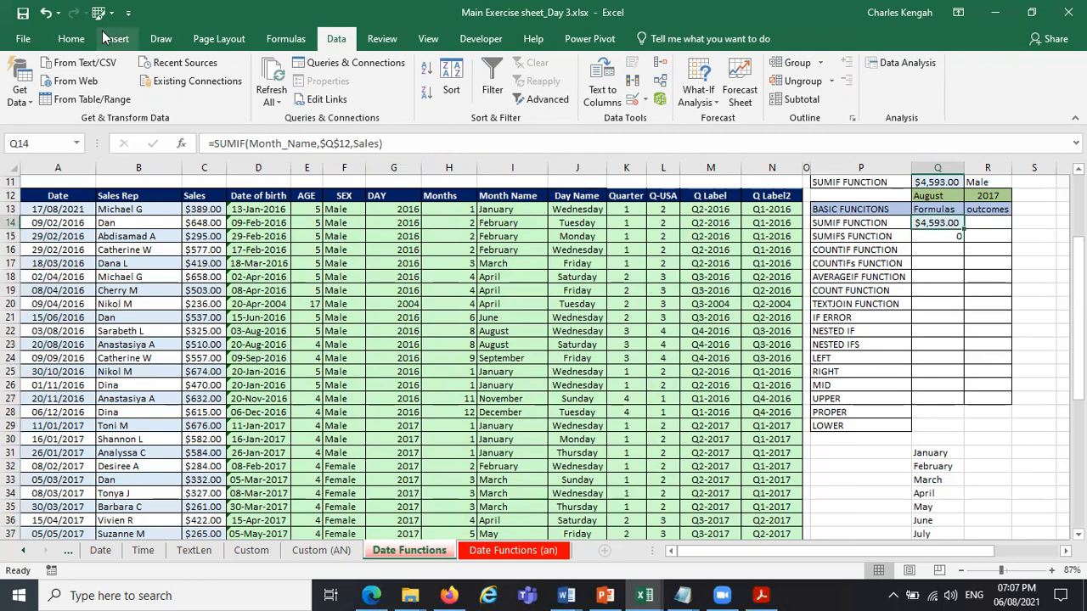
pyautogui.click(70, 38)
pyautogui.click(100, 95)
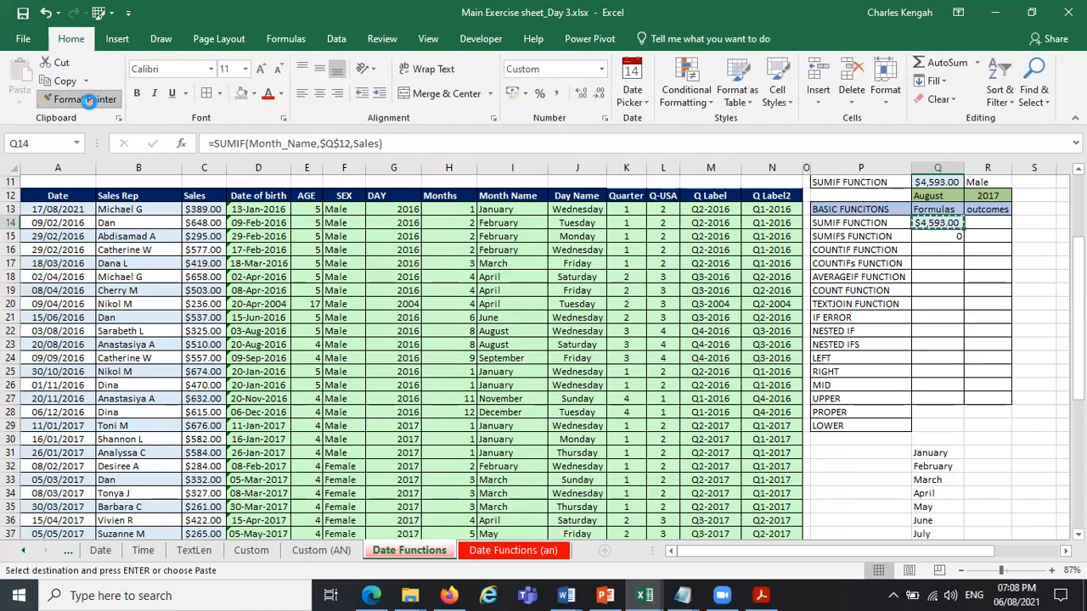
pyautogui.click(954, 239)
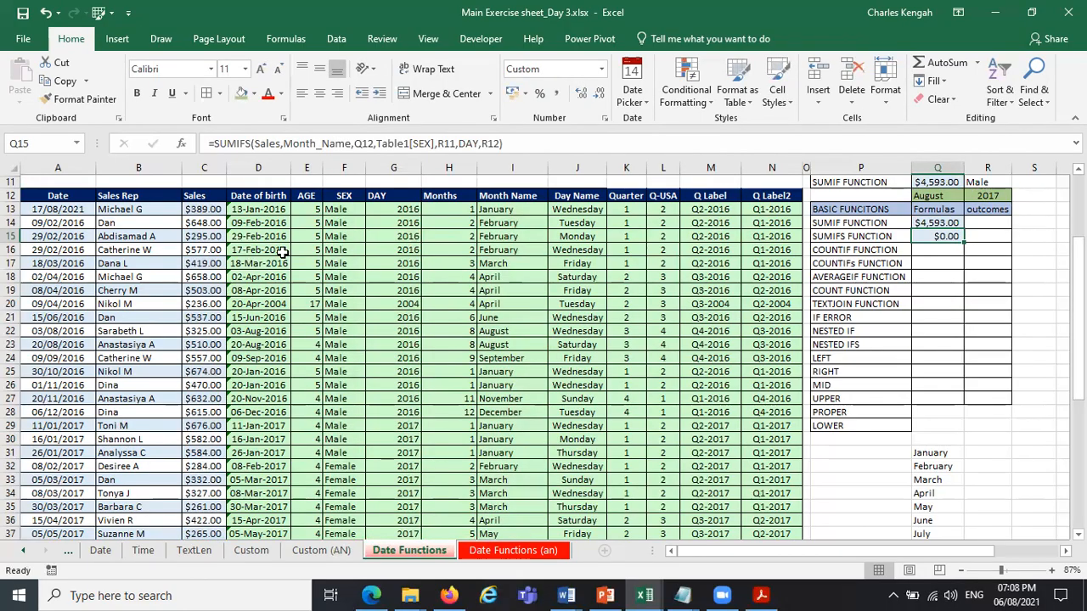
# Check the sex, month and year in the table's first row and set the month criterion in Q12 to January.
pyautogui.click(337, 210)
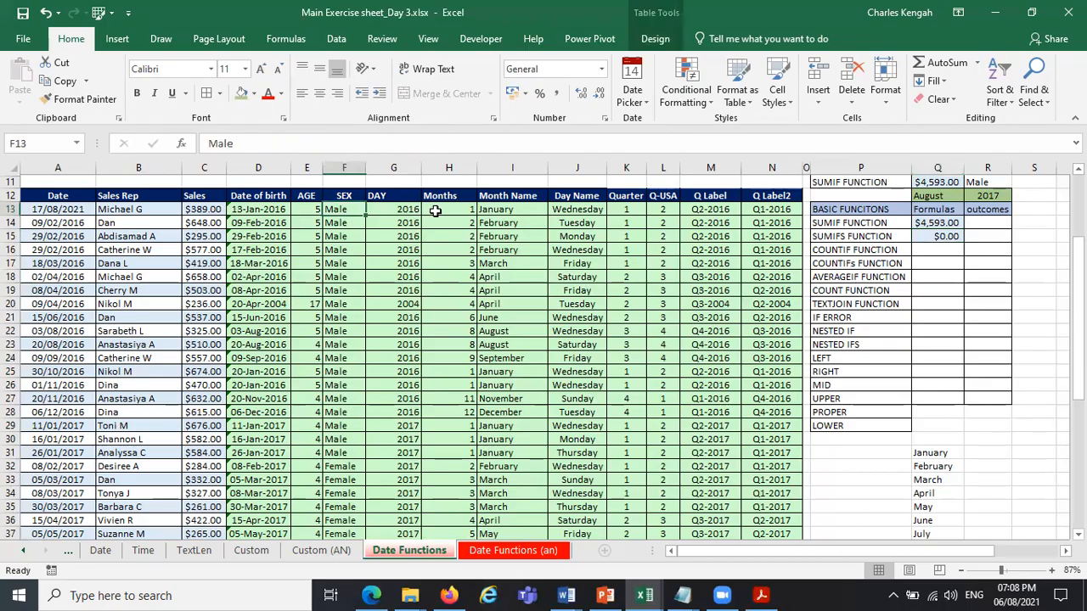
pyautogui.click(514, 211)
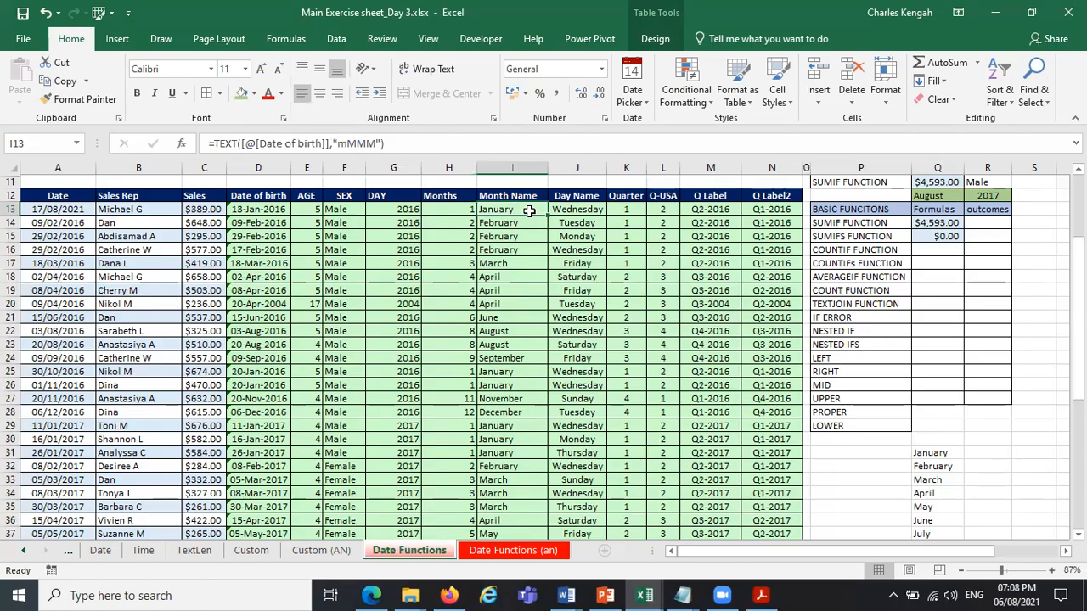
pyautogui.click(396, 209)
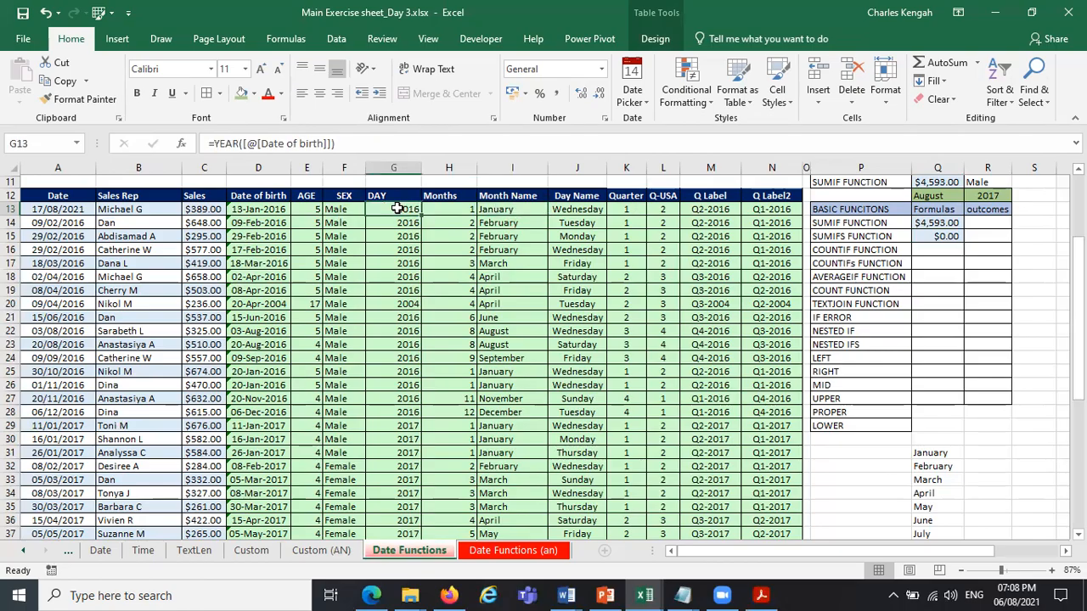
pyautogui.click(958, 195)
pyautogui.click(969, 198)
pyautogui.click(950, 197)
pyautogui.click(971, 196)
pyautogui.scroll(3, 934, 217)
pyautogui.click(924, 208)
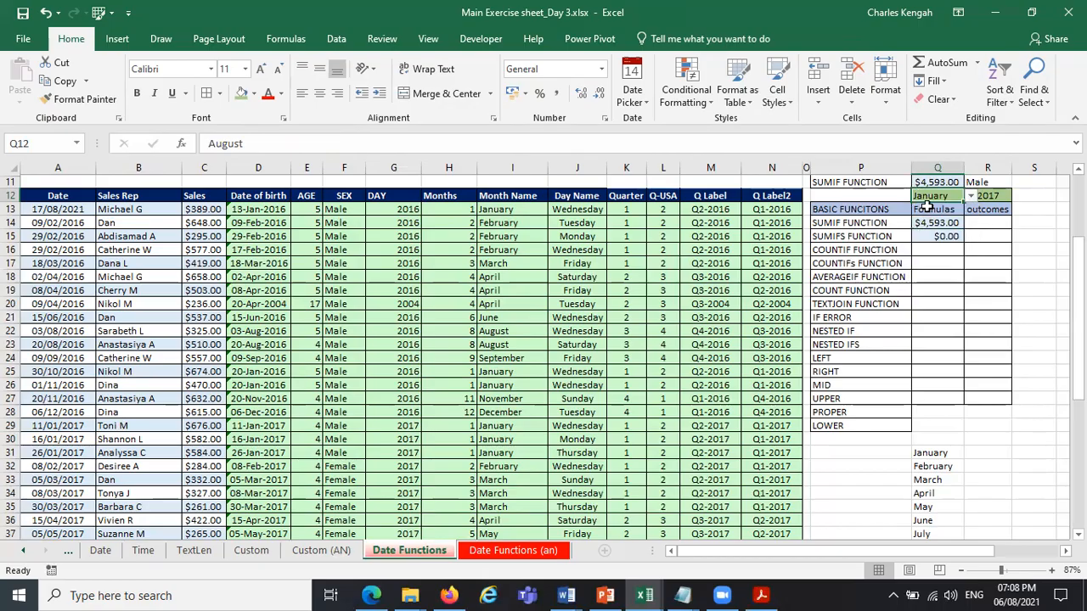
# Set the year criterion in R12 to 2016 and select the SUMIFS result in Q15.
pyautogui.click(994, 197)
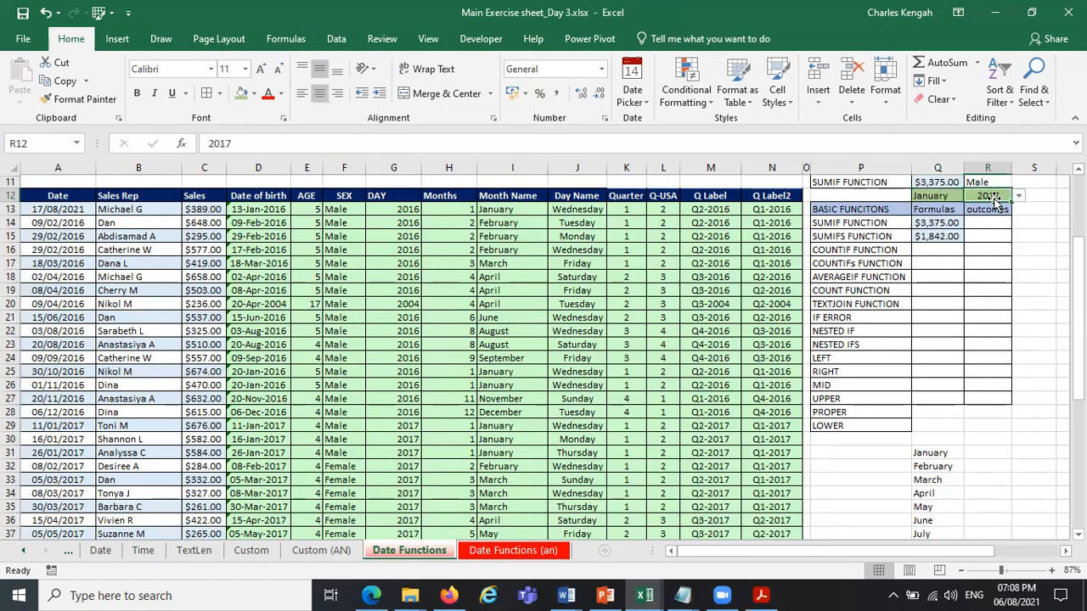
pyautogui.click(1020, 197)
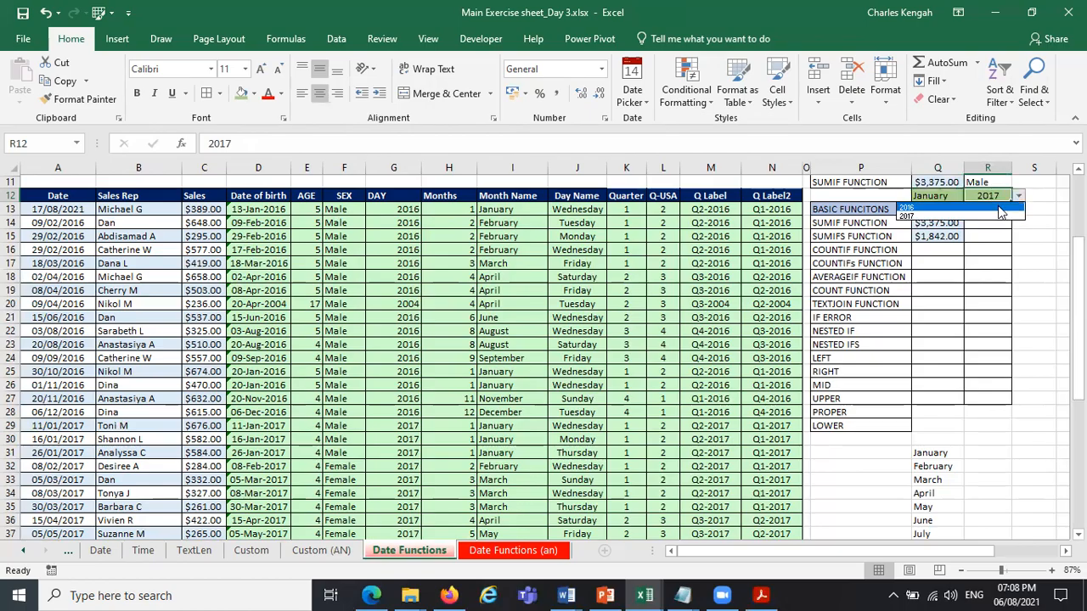
pyautogui.click(1000, 211)
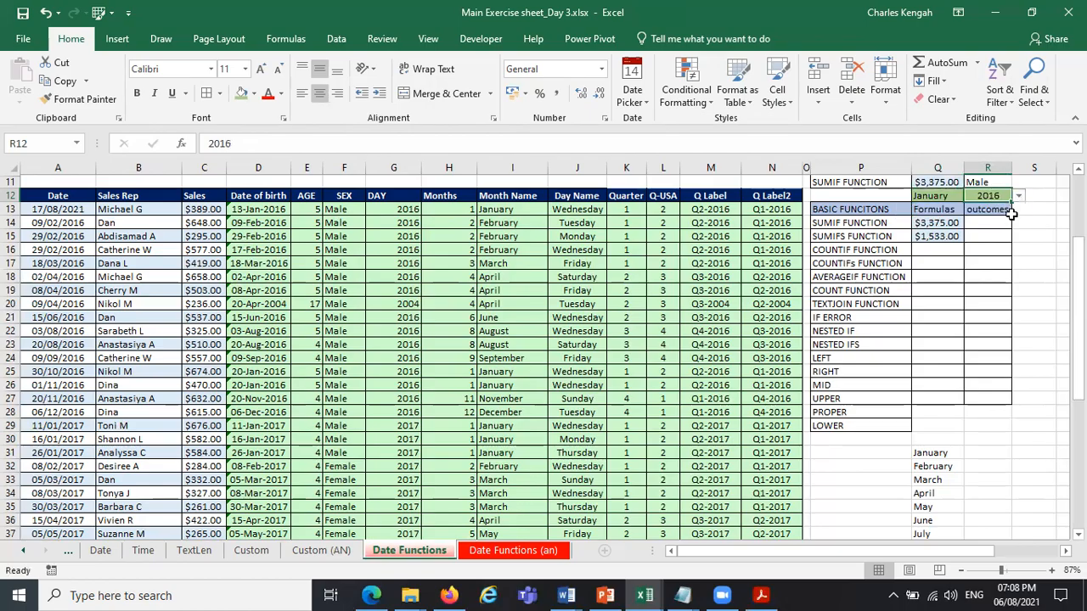
pyautogui.click(945, 240)
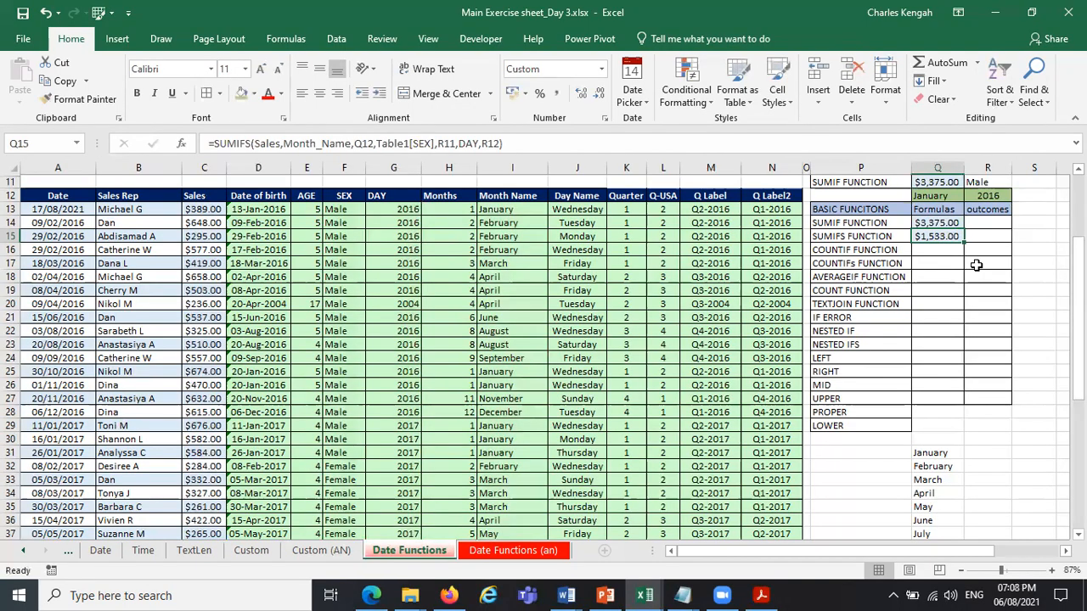
# Turn on the filter buttons for Table1 and filter the SEX column to Male.
pyautogui.click(258, 236)
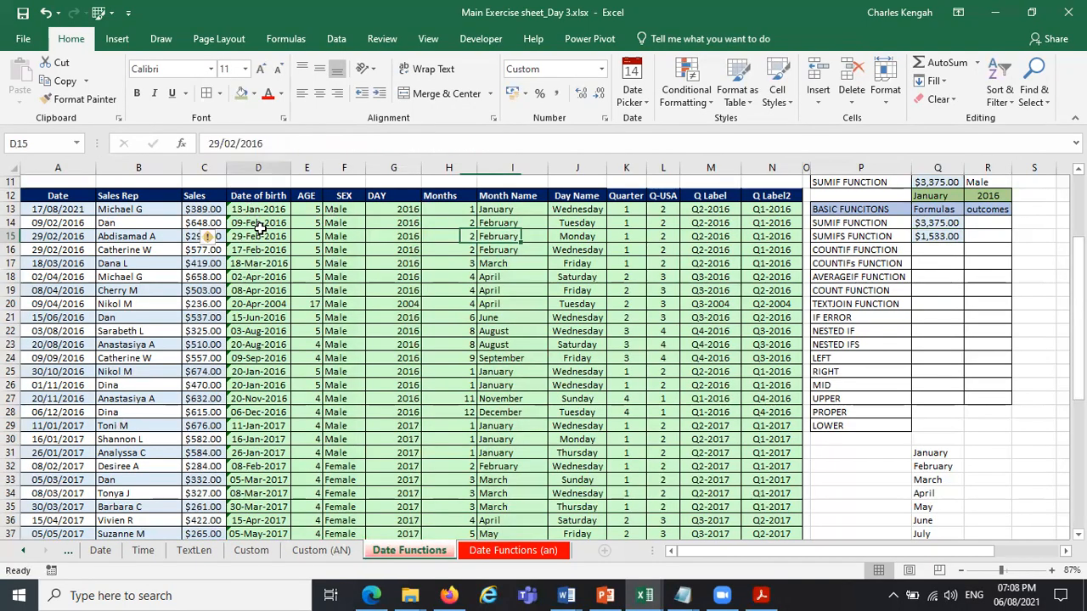
pyautogui.click(641, 38)
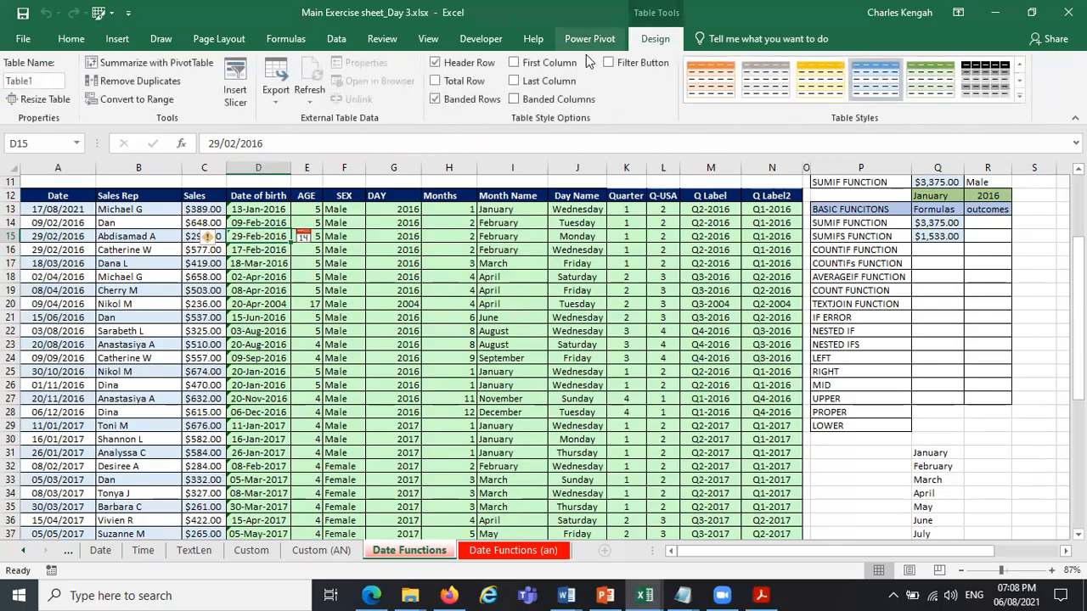
pyautogui.click(608, 62)
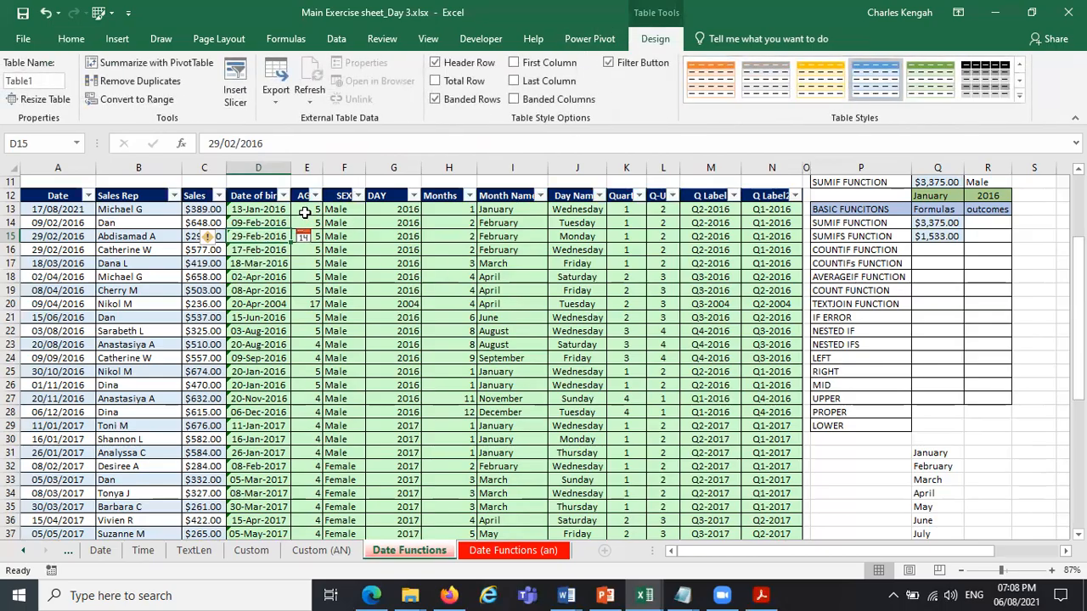
pyautogui.click(358, 195)
pyautogui.click(200, 363)
pyautogui.click(259, 497)
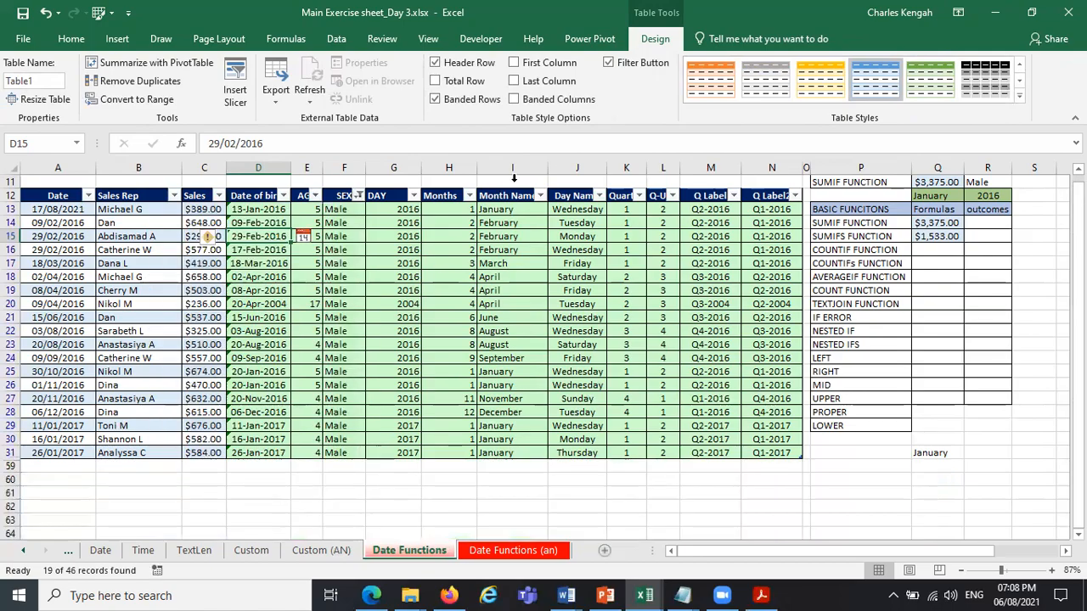
# Filter the Month Name column to show only January.
pyautogui.click(542, 194)
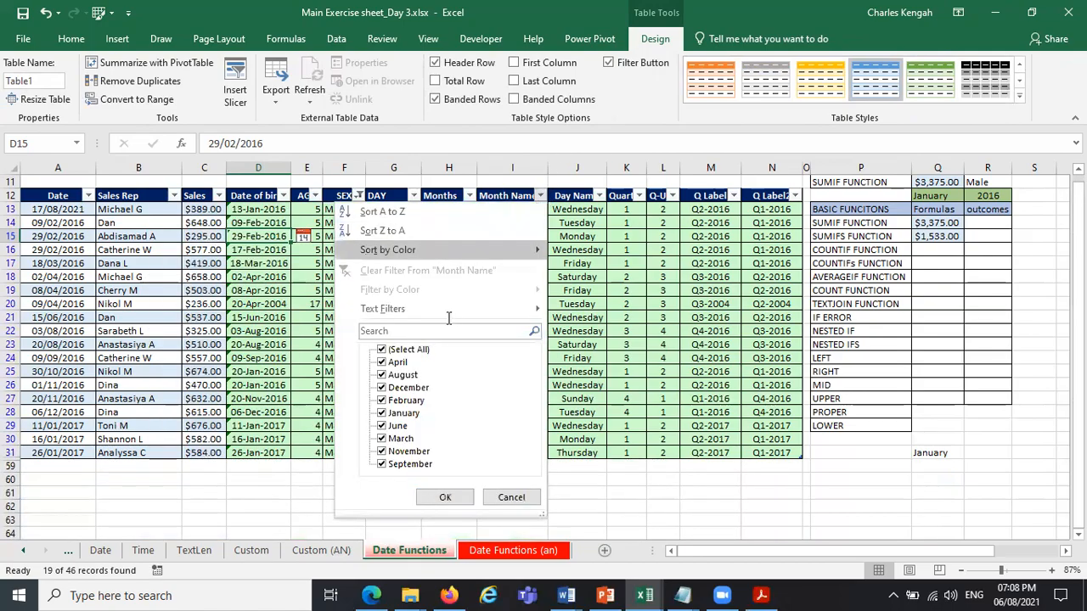
pyautogui.click(382, 350)
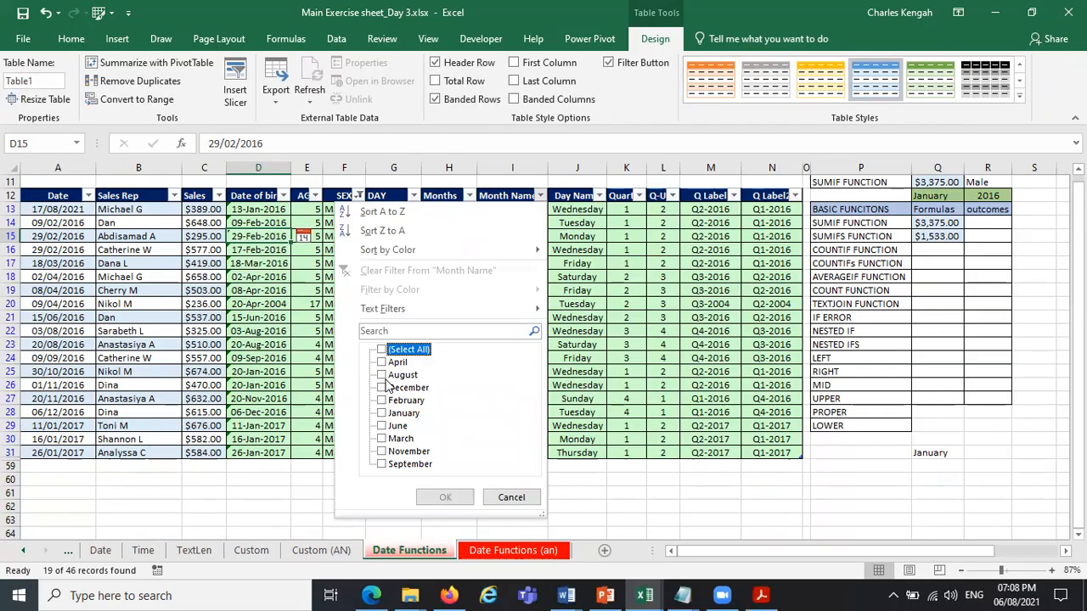
pyautogui.click(382, 413)
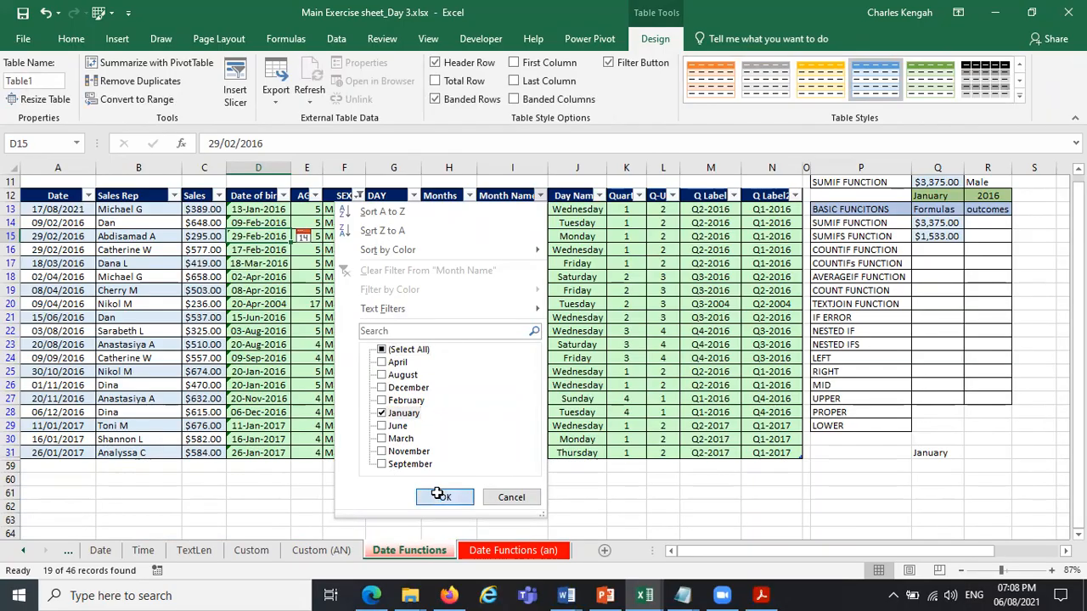
pyautogui.click(445, 497)
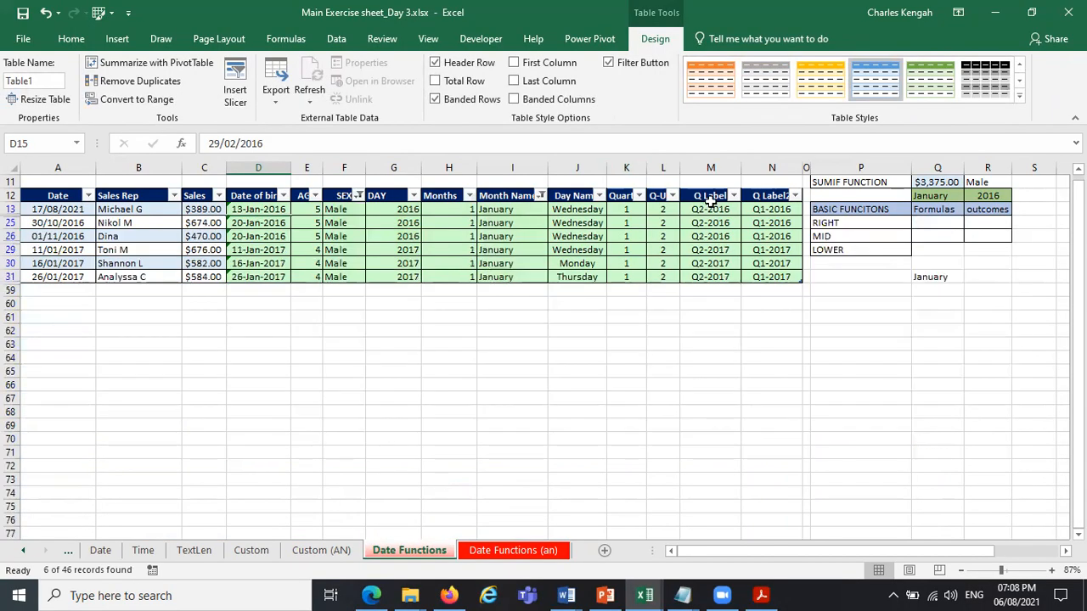
# Filter the DAY column to 2016 and select the remaining Sales values to check their sum.
pyautogui.click(414, 196)
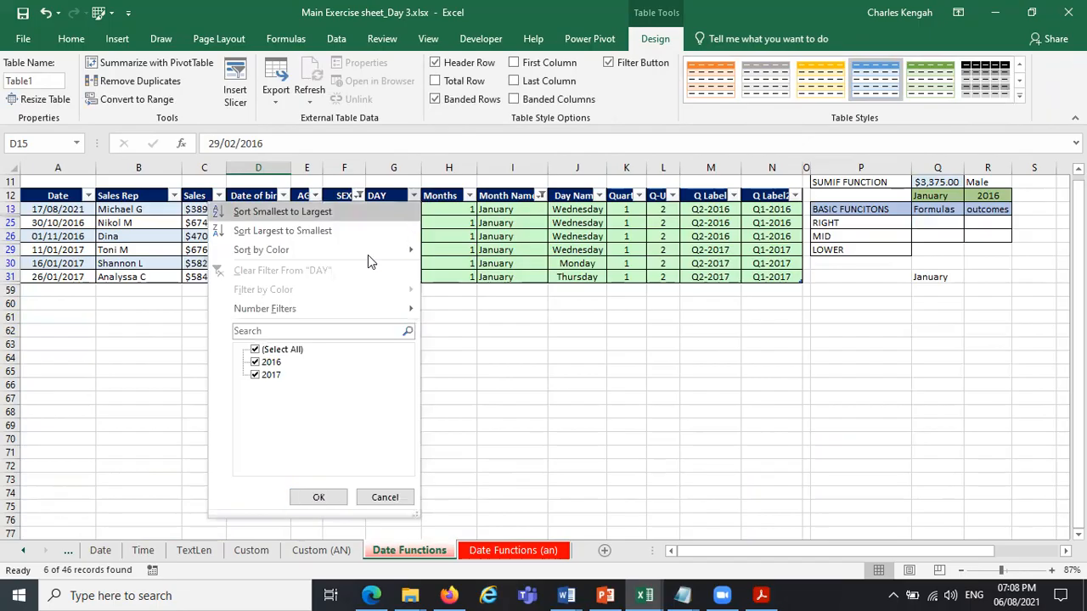
pyautogui.click(256, 376)
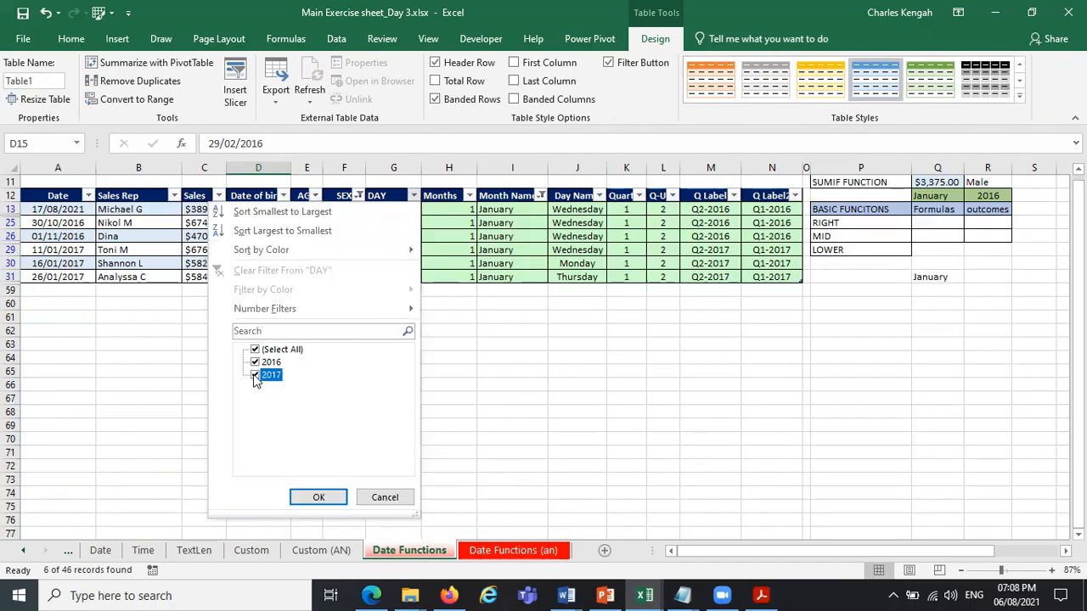
pyautogui.click(326, 496)
pyautogui.moveTo(209, 212); pyautogui.dragTo(211, 238)
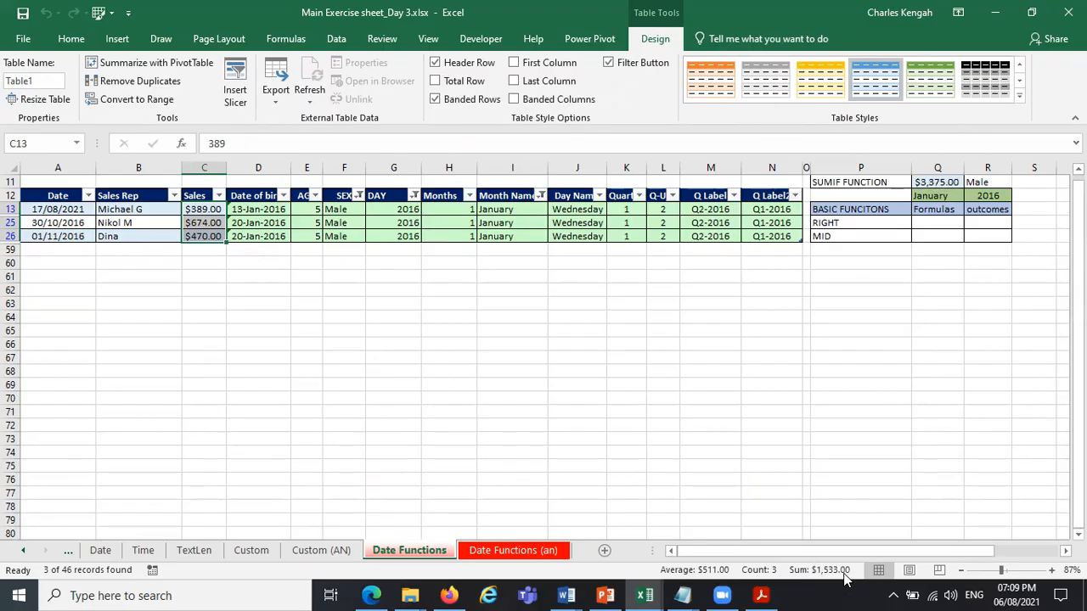
# Show all values again in the Month Name and DAY column filters.
pyautogui.click(359, 196)
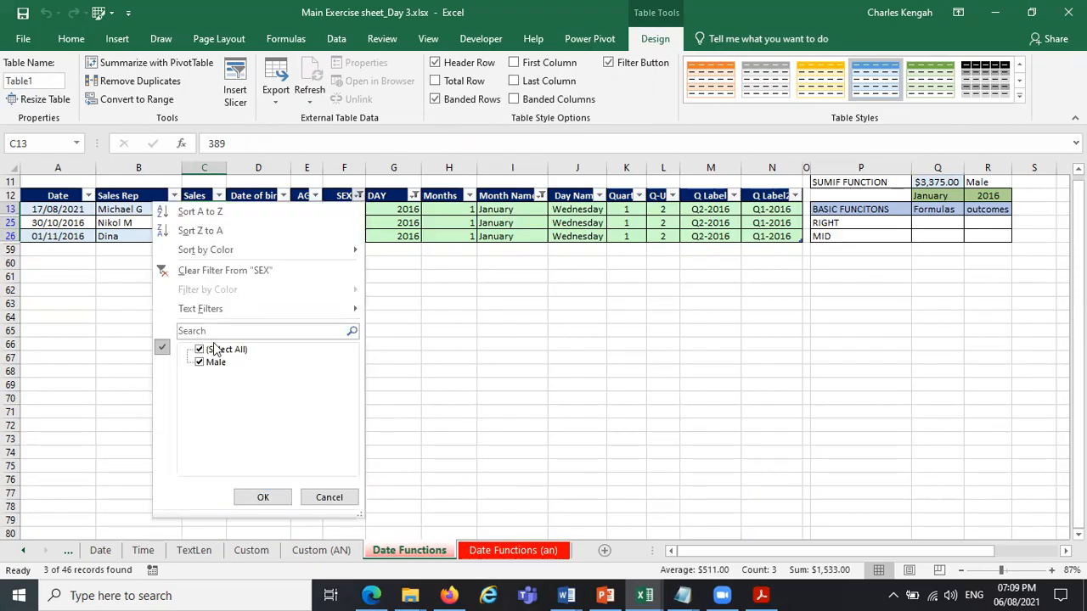
pyautogui.click(541, 195)
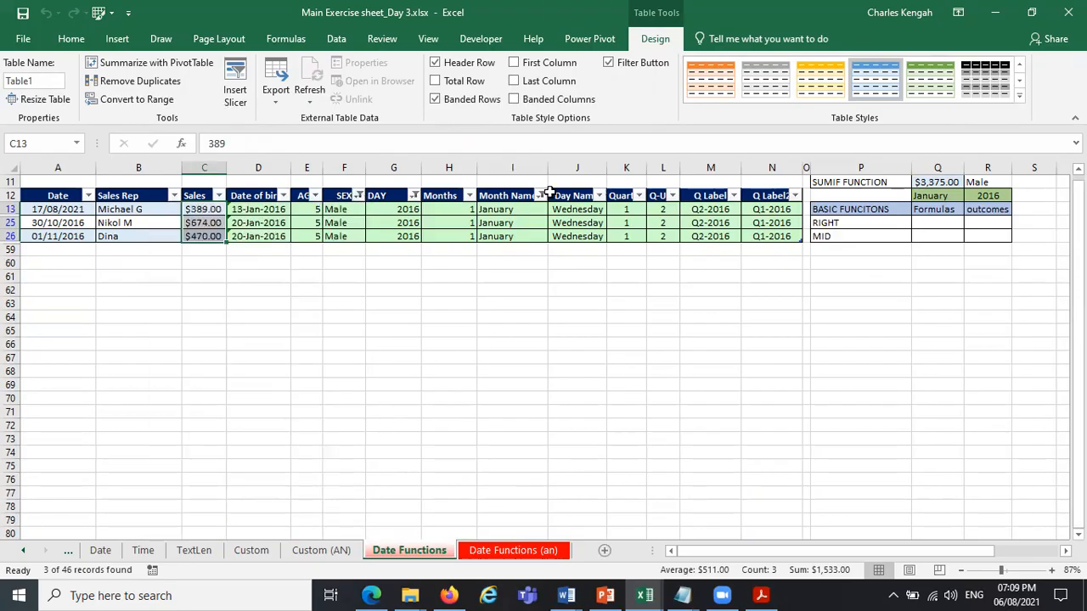
pyautogui.click(541, 195)
pyautogui.click(403, 351)
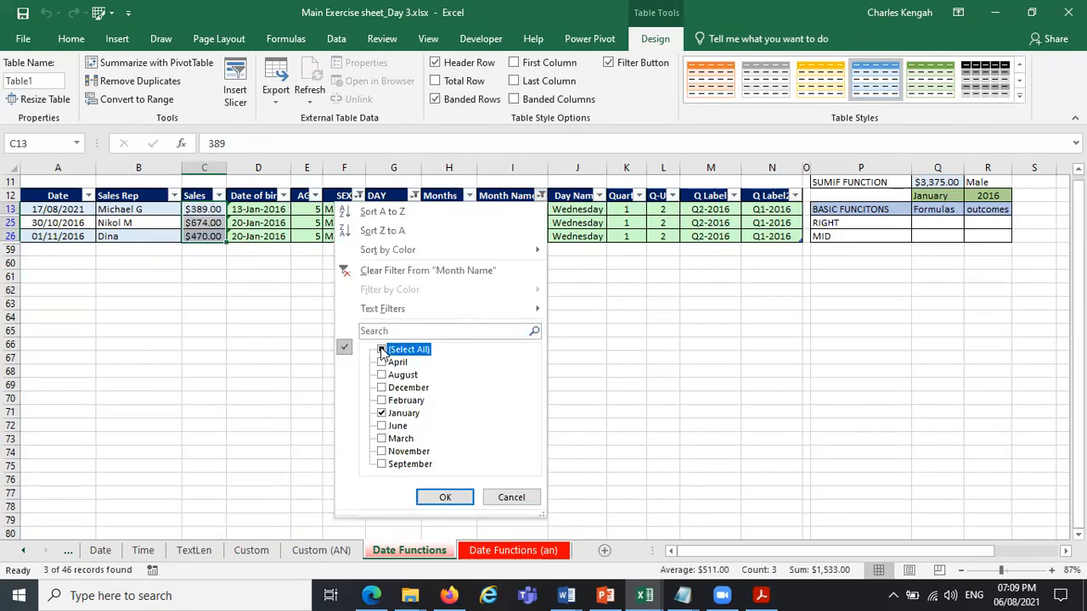
pyautogui.click(445, 497)
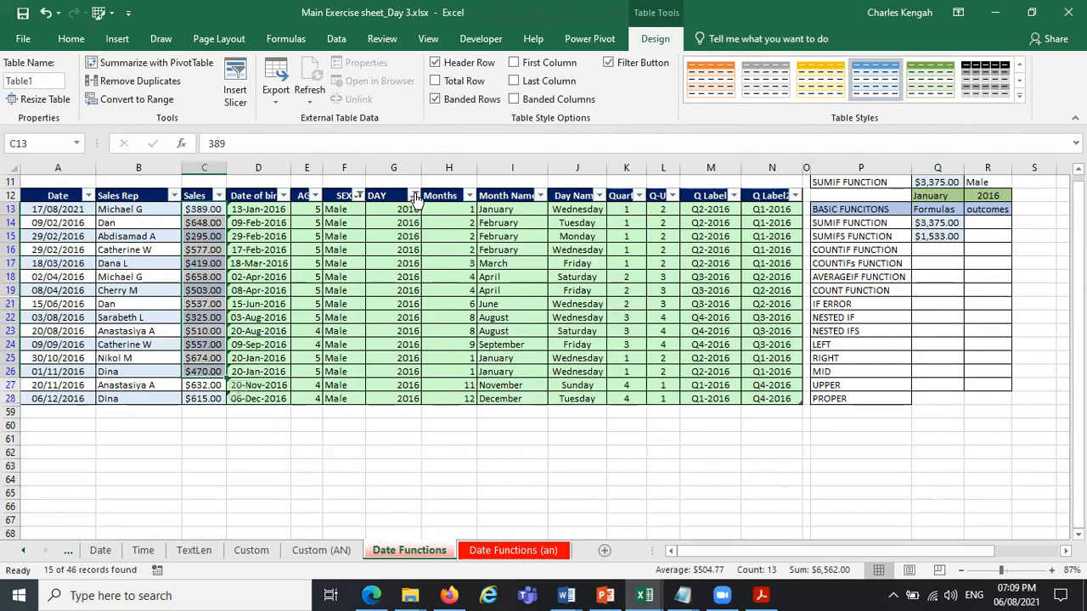
pyautogui.click(413, 195)
pyautogui.click(269, 351)
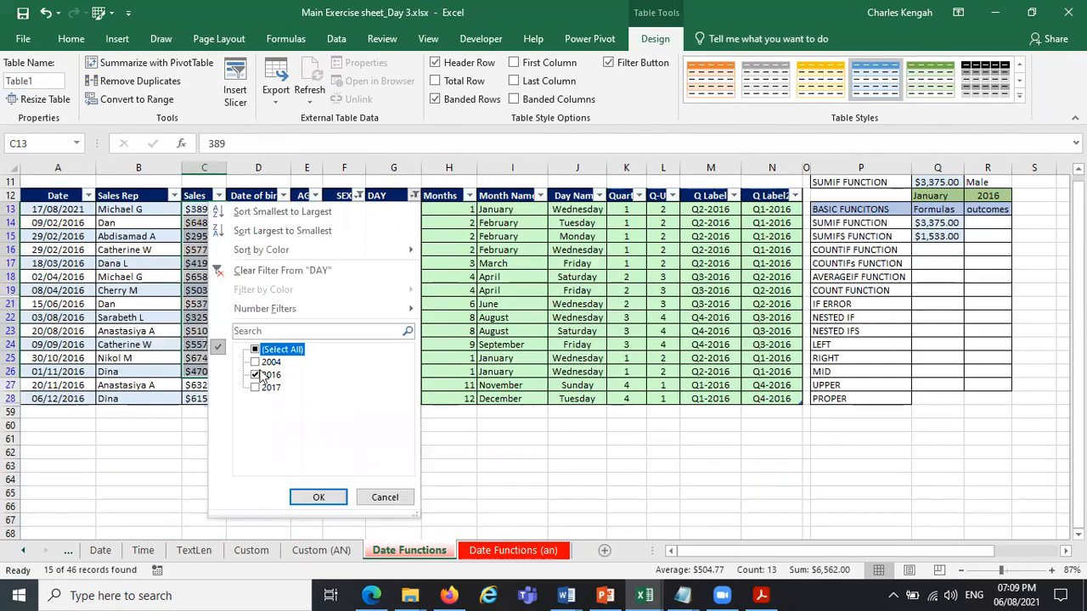
pyautogui.click(318, 497)
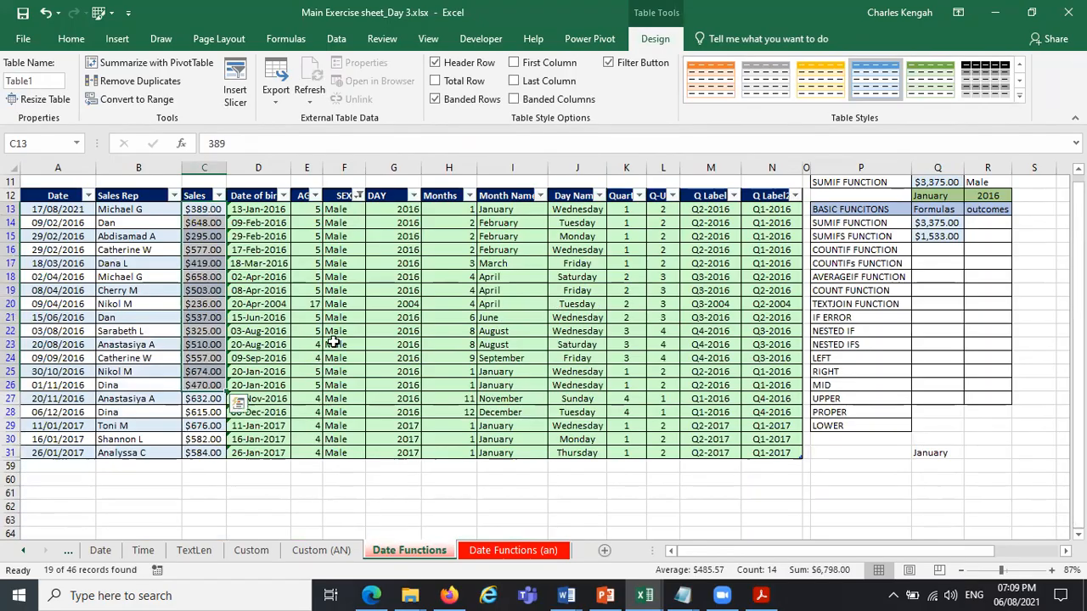
# Restore all values in the SEX column filter so every table row is shown.
pyautogui.click(940, 252)
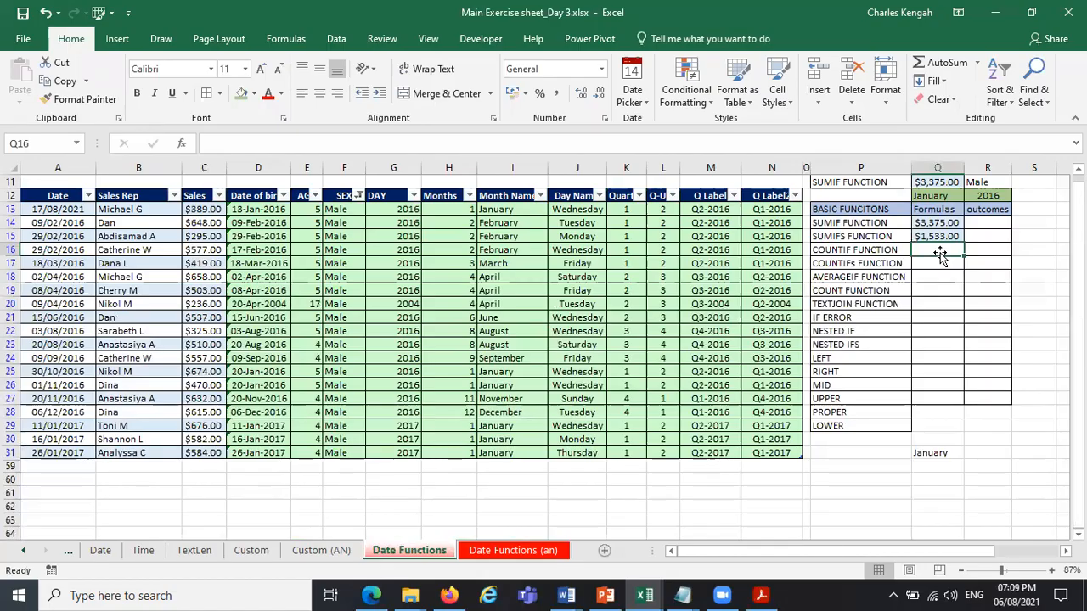
pyautogui.moveTo(264, 211); pyautogui.dragTo(262, 451)
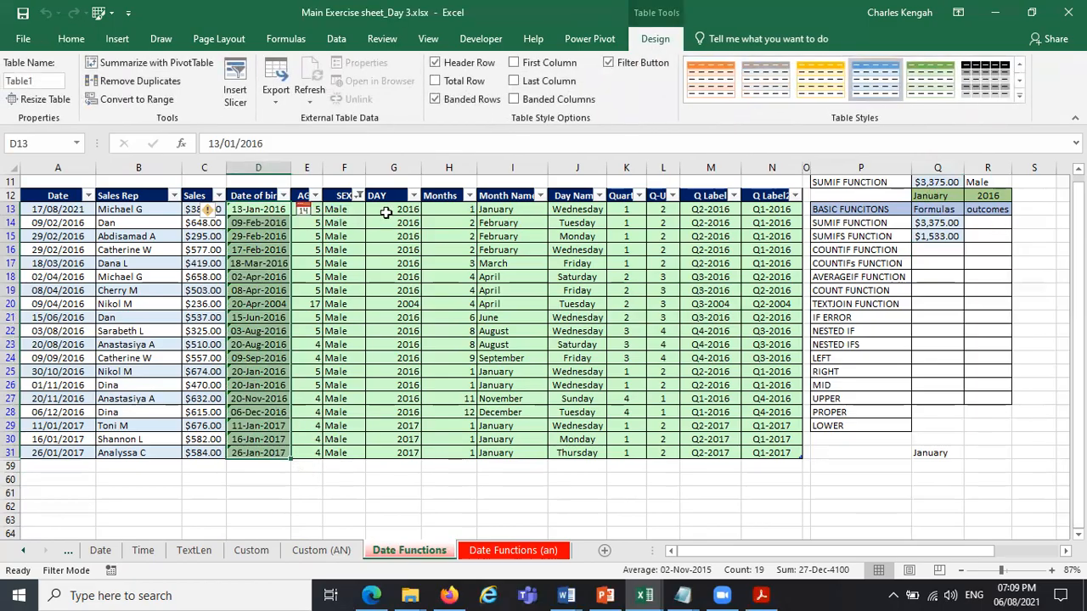
pyautogui.click(359, 195)
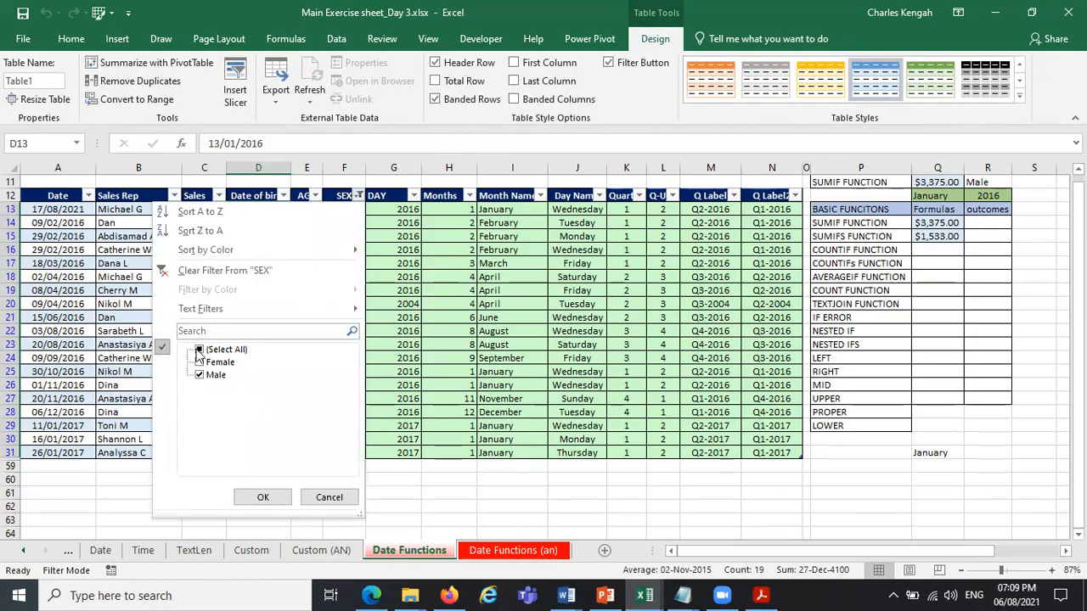
pyautogui.click(200, 349)
pyautogui.click(263, 497)
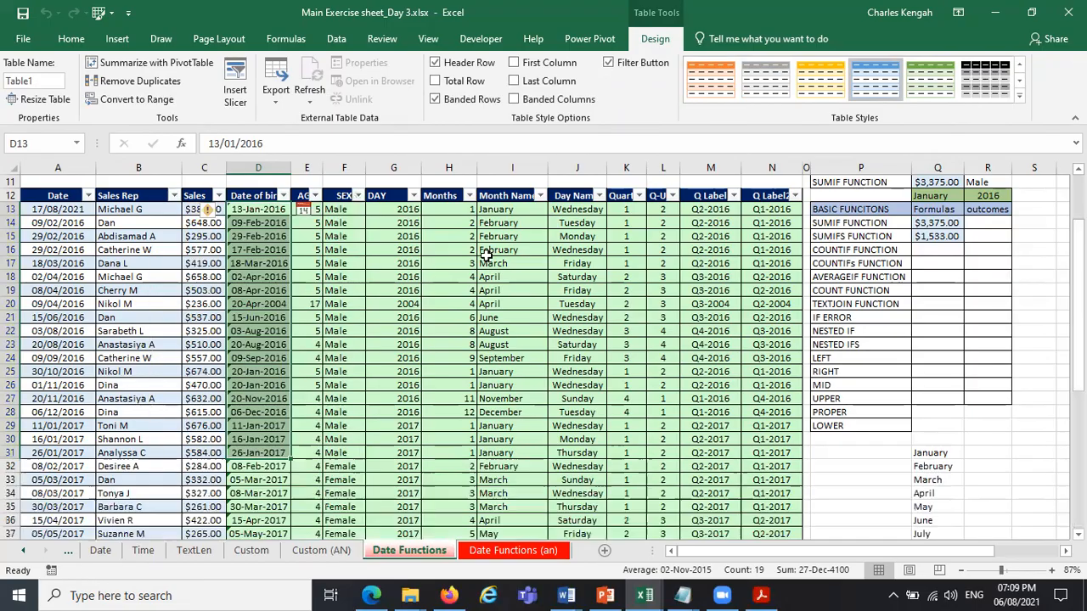
# Rename the table header in G12 as Months.
pyautogui.moveTo(404, 210); pyautogui.dragTo(393, 412)
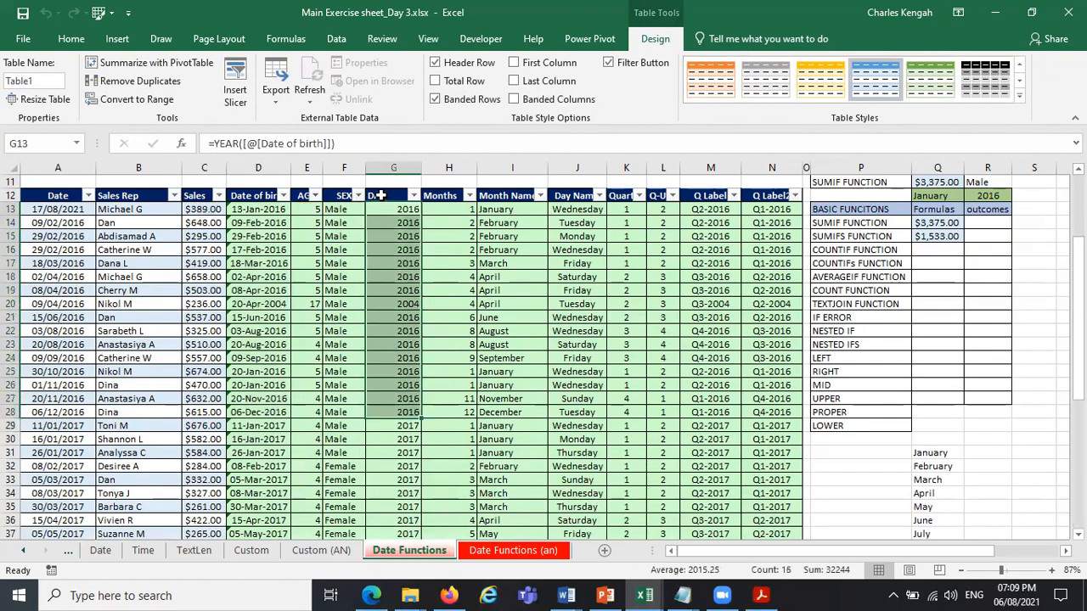
pyautogui.click(375, 195)
pyautogui.write('Mong')
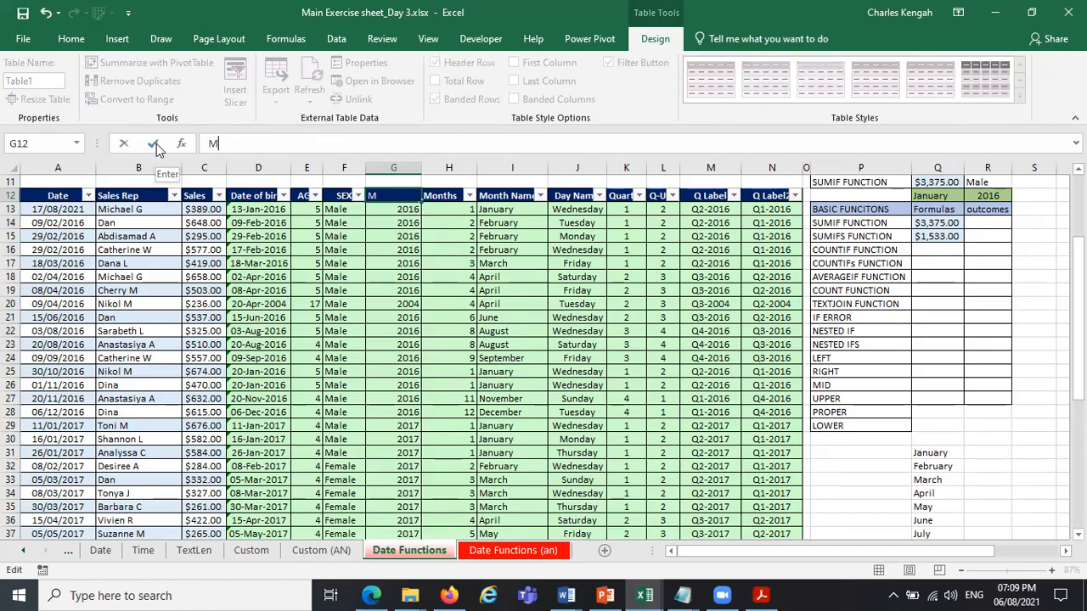
pyautogui.press('Return')
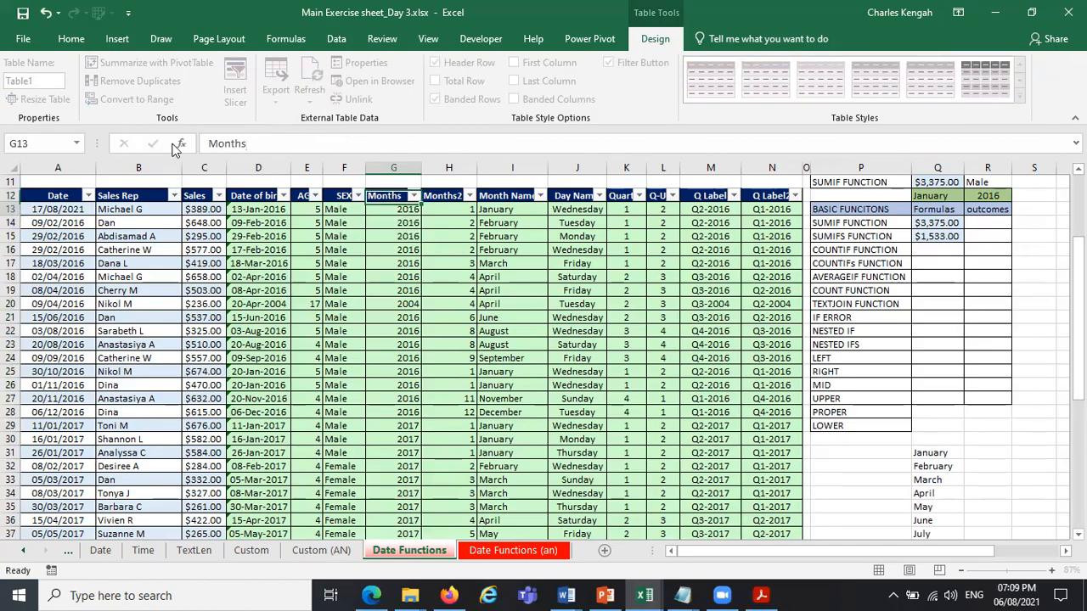
# Rename the table header in H12 as Months_2 and turn off the table's filter buttons.
pyautogui.click(448, 198)
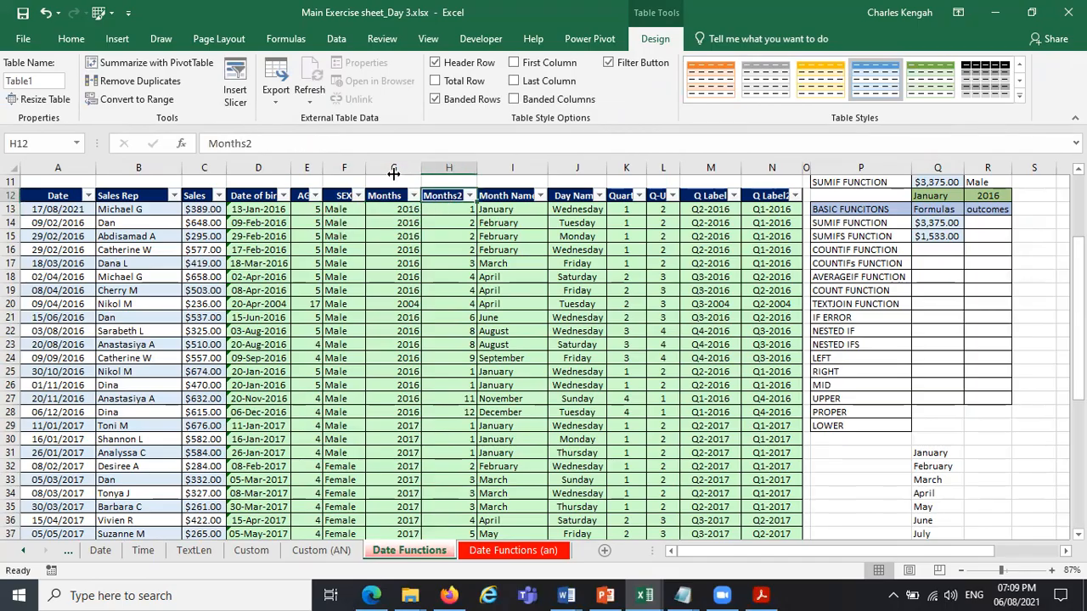
pyautogui.click(261, 148)
pyautogui.write('_')
pyautogui.press('Return')
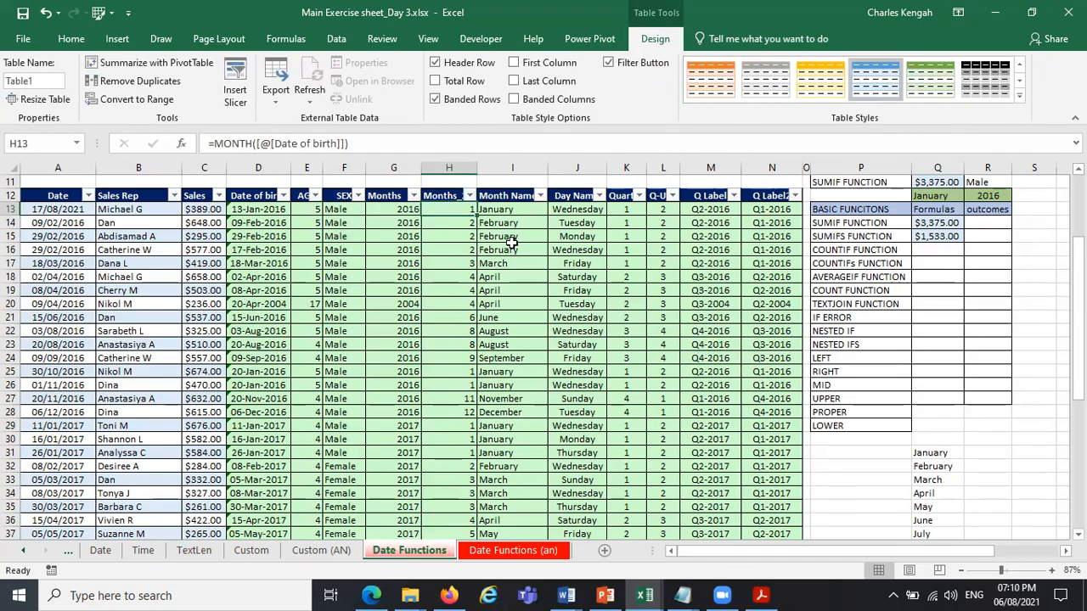
pyautogui.click(608, 62)
pyautogui.click(682, 343)
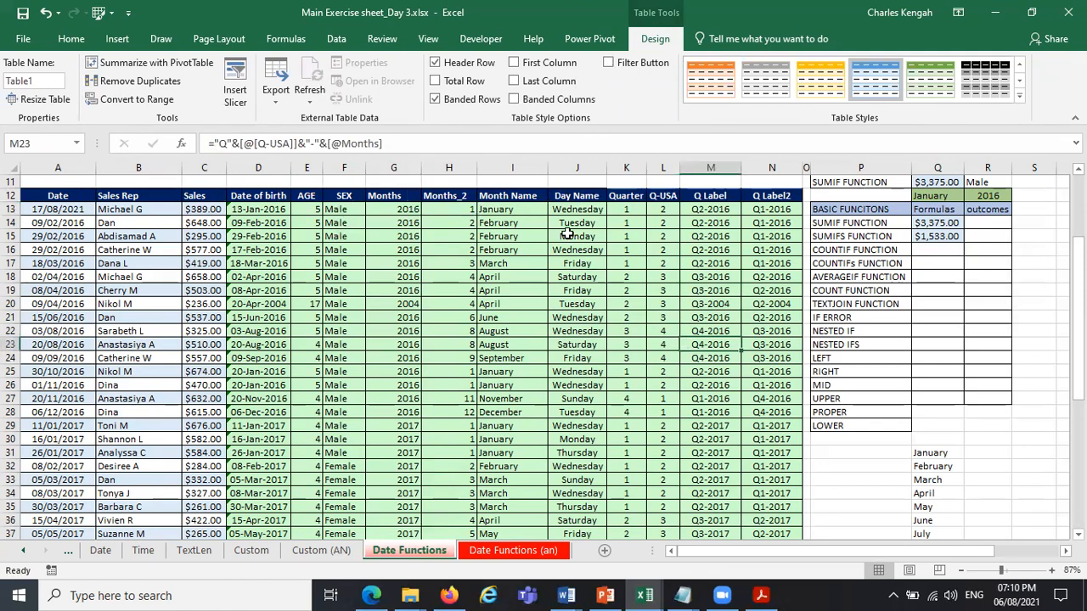
# Examine the SUMIFS formula in Q15 argument by argument, from the sum range through the third criterion, and leave it unedited.
pyautogui.click(932, 224)
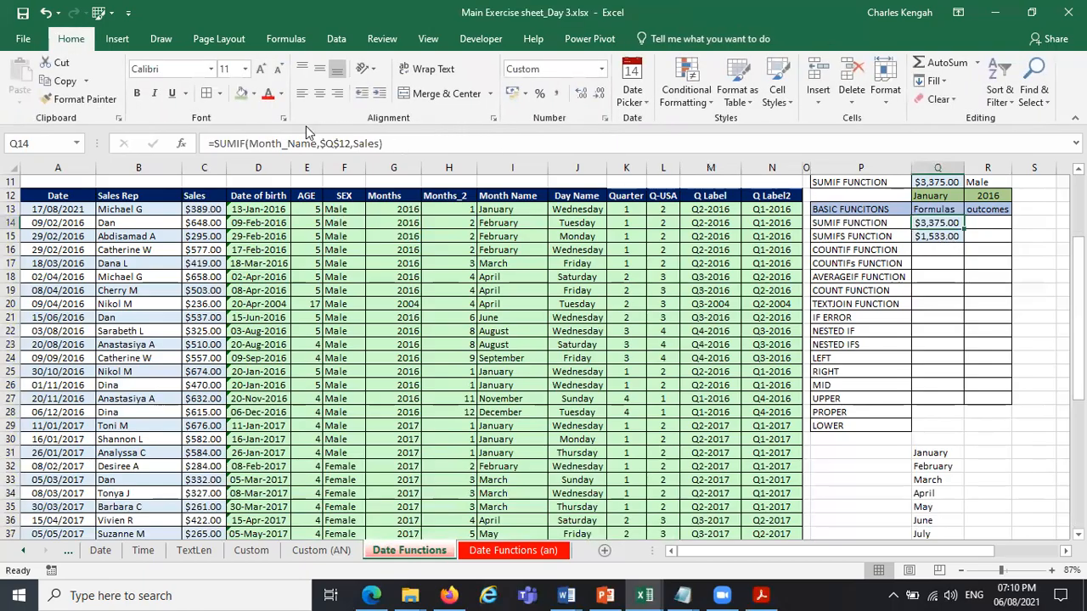
pyautogui.click(941, 237)
pyautogui.click(265, 144)
pyautogui.doubleClick(267, 143)
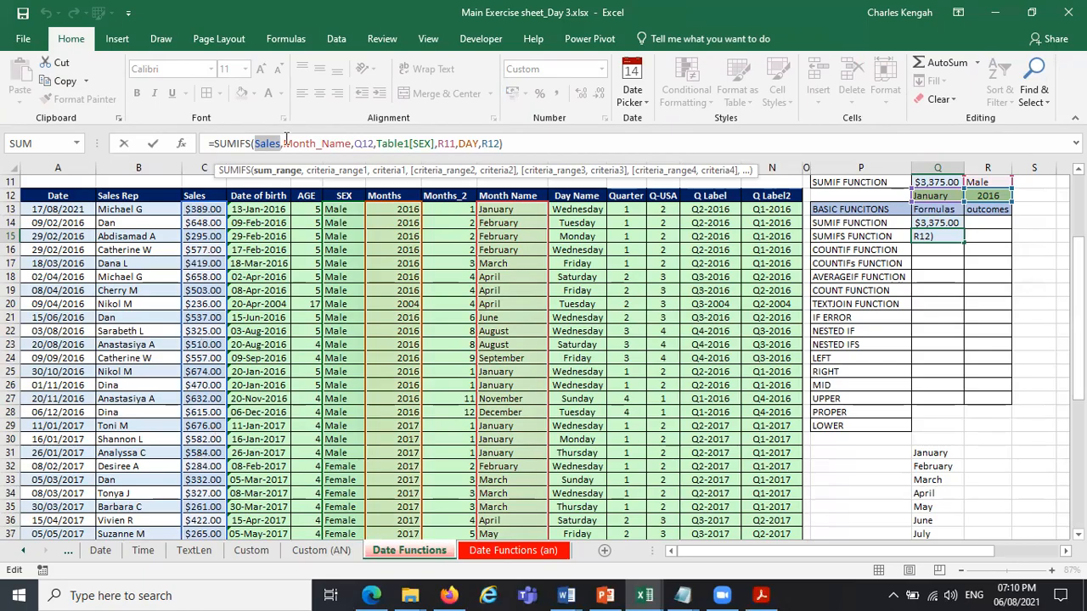
pyautogui.click(326, 172)
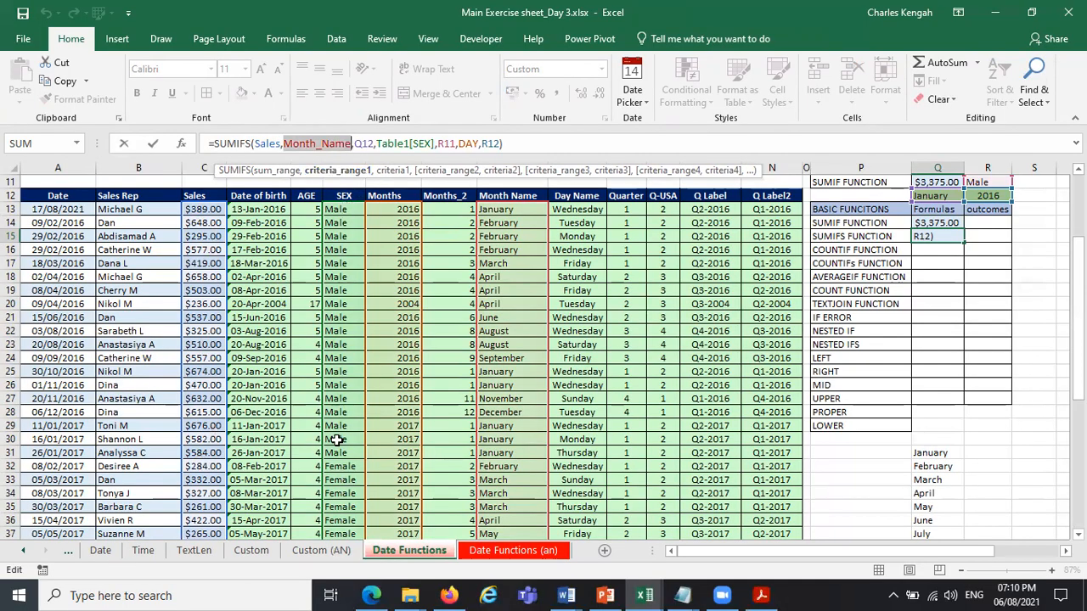
pyautogui.click(366, 144)
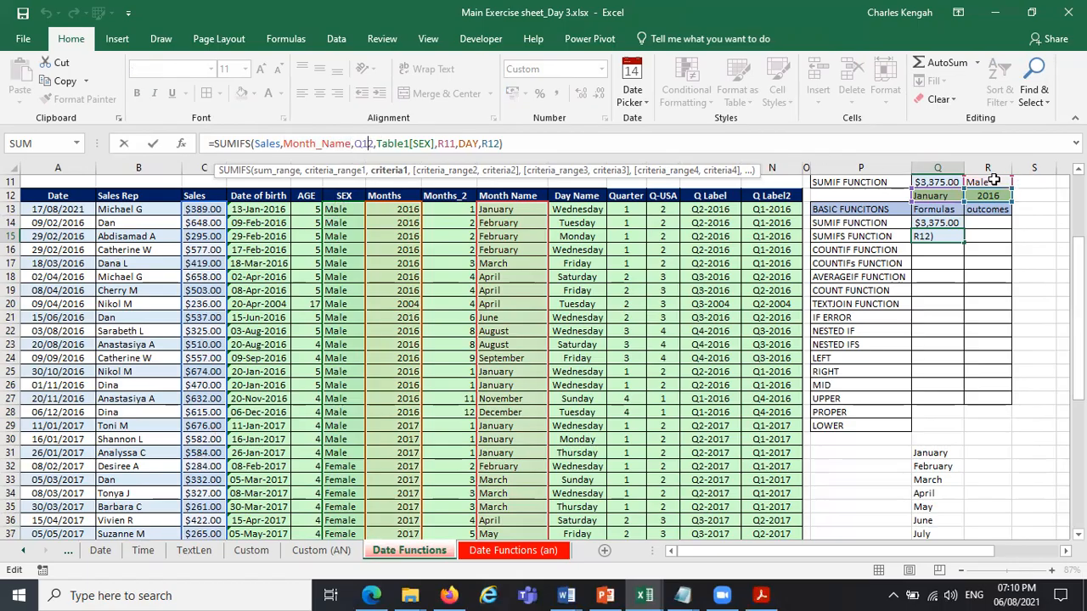
pyautogui.click(425, 171)
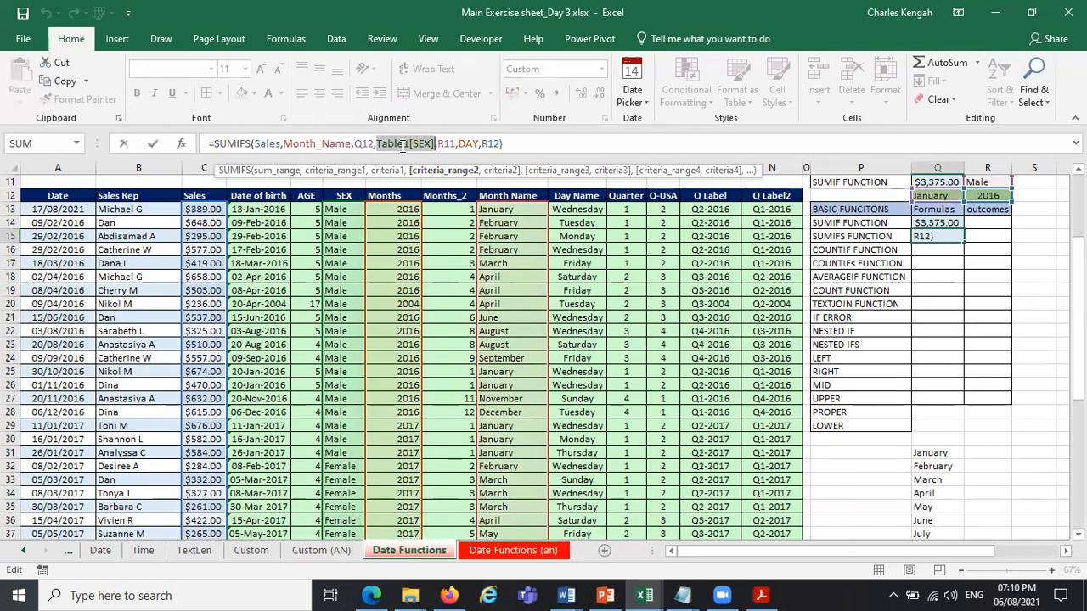
pyautogui.click(466, 146)
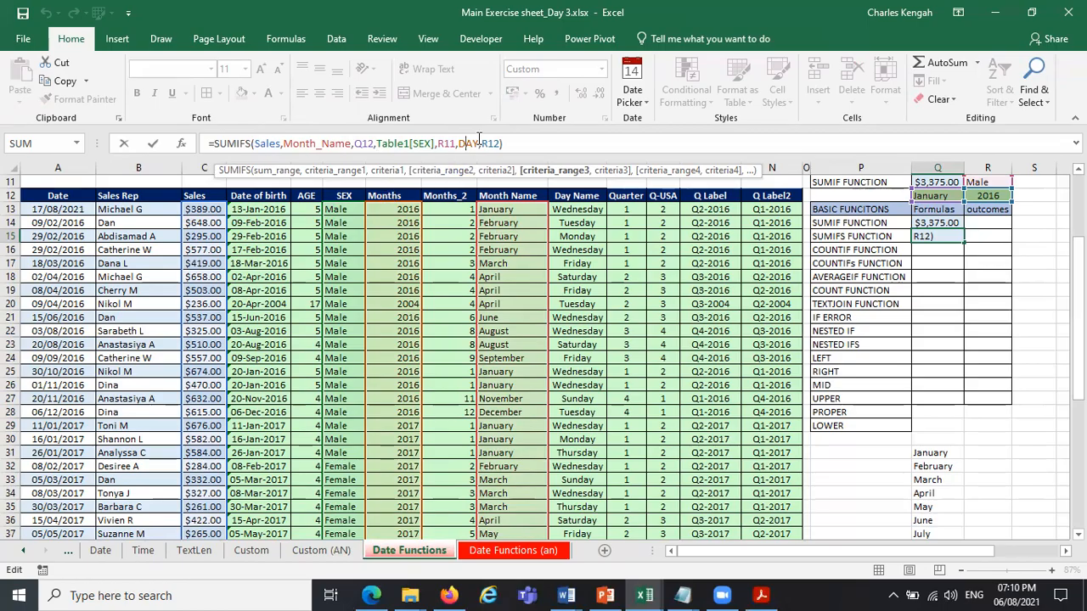
pyautogui.click(552, 171)
pyautogui.click(486, 143)
pyautogui.click(610, 172)
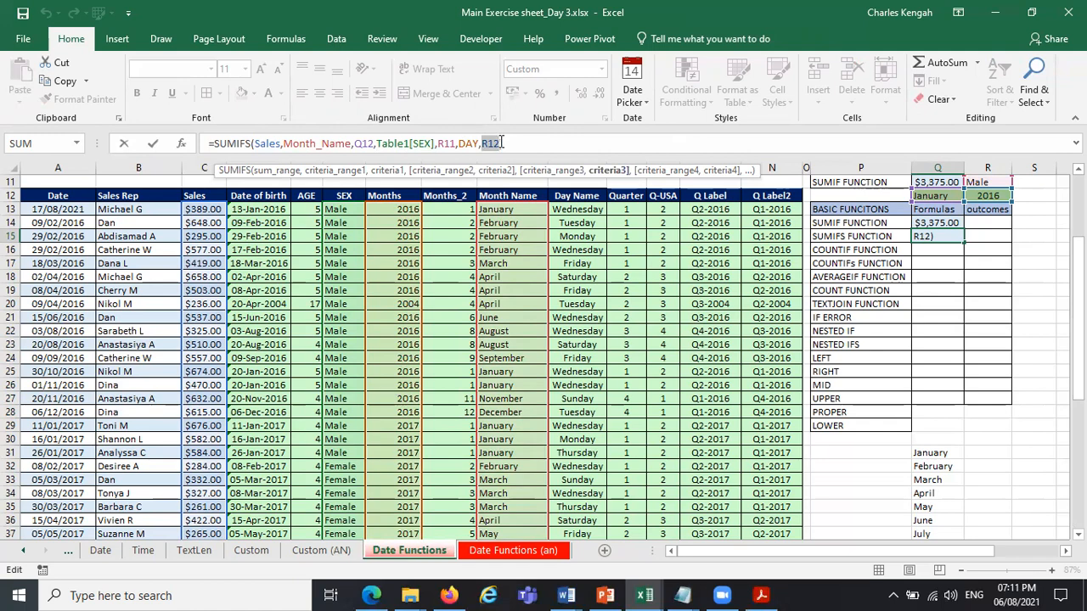
pyautogui.click(990, 197)
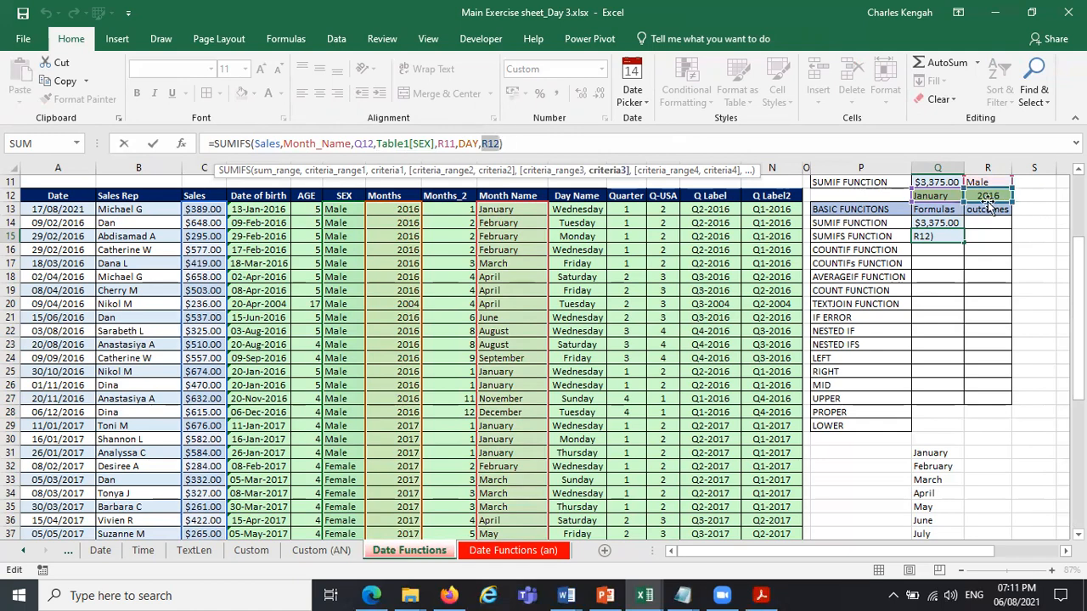
pyautogui.press('Return')
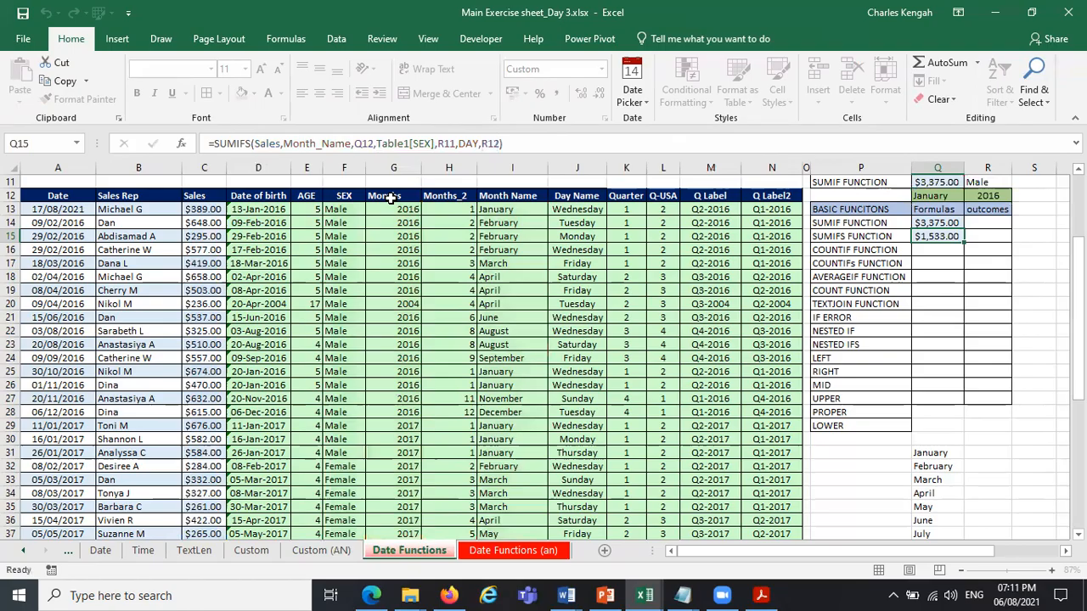
# Rename the table header in G12 as Year.
pyautogui.click(392, 195)
pyautogui.write('Y')
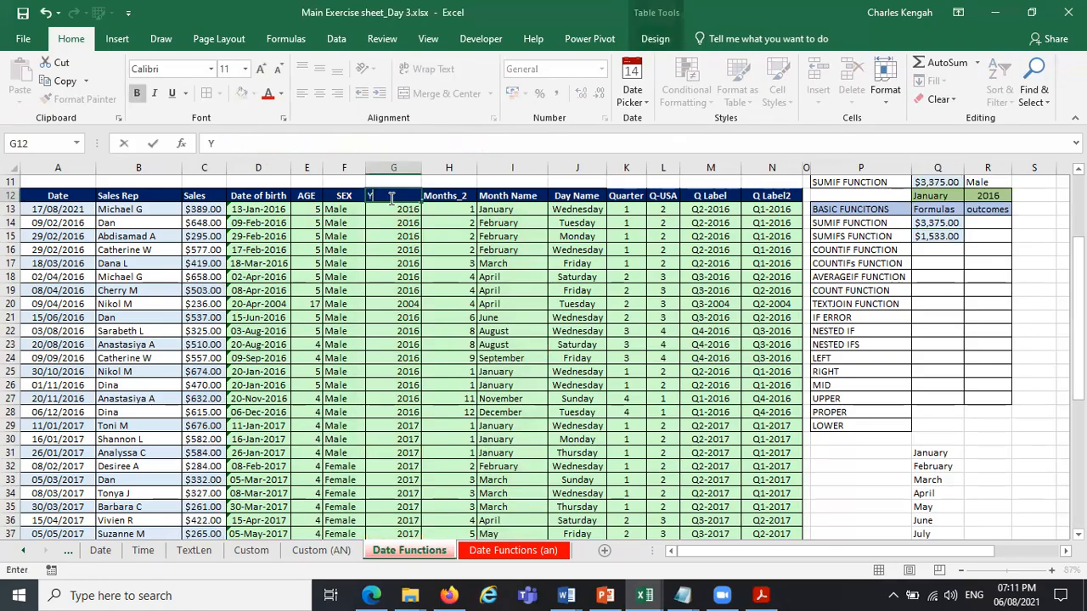
pyautogui.press('Return')
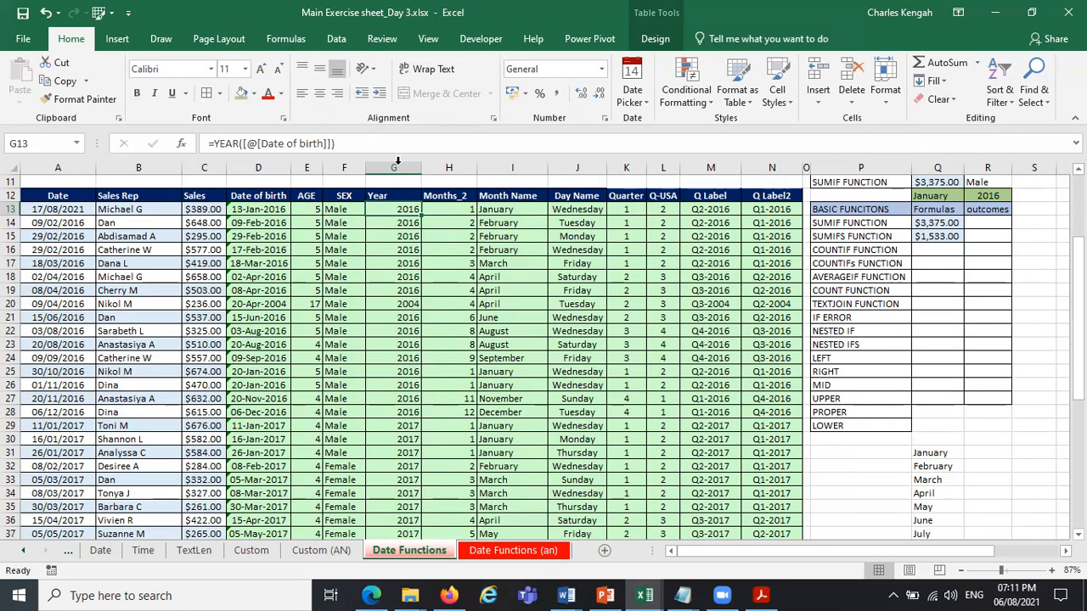
# Center the contents of the AGE, SEX, Year and Months_2 columns horizontally.
pyautogui.click(397, 161)
pyautogui.click(319, 93)
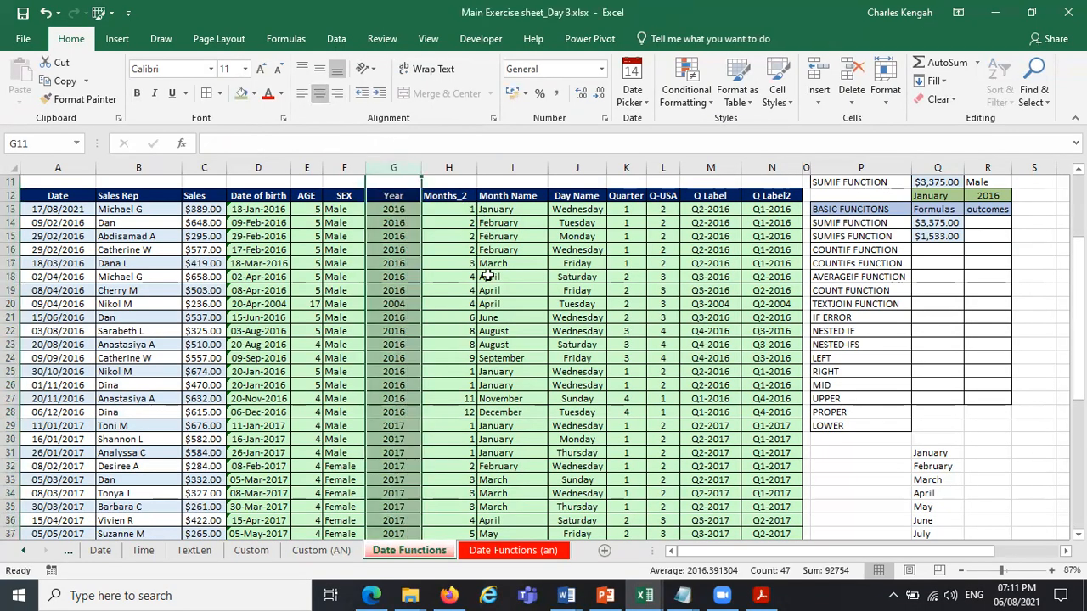
pyautogui.click(488, 277)
pyautogui.click(448, 167)
pyautogui.click(320, 93)
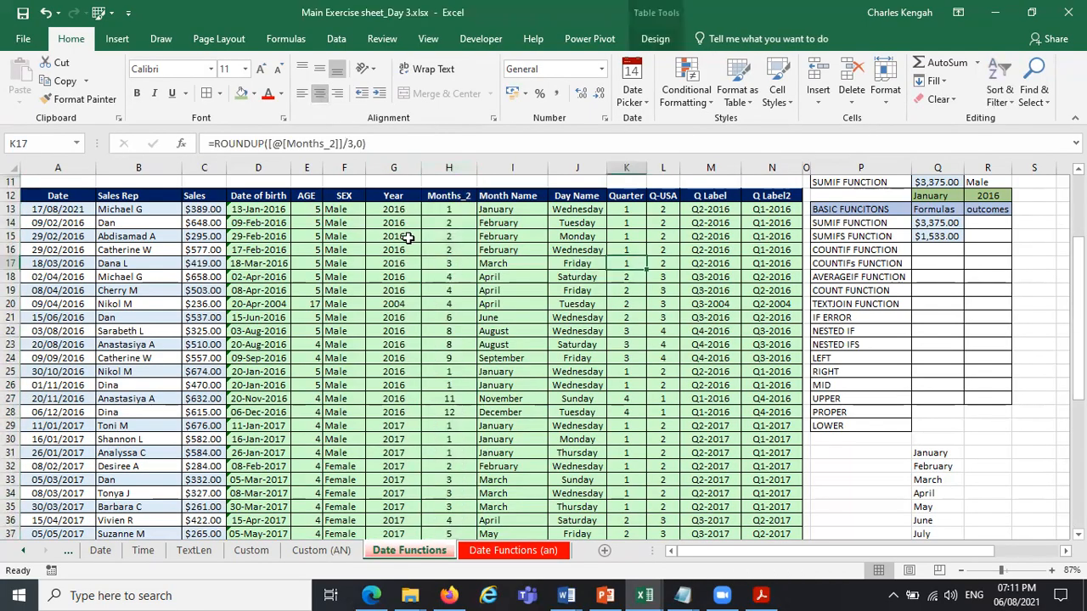
pyautogui.moveTo(297, 162); pyautogui.dragTo(344, 165)
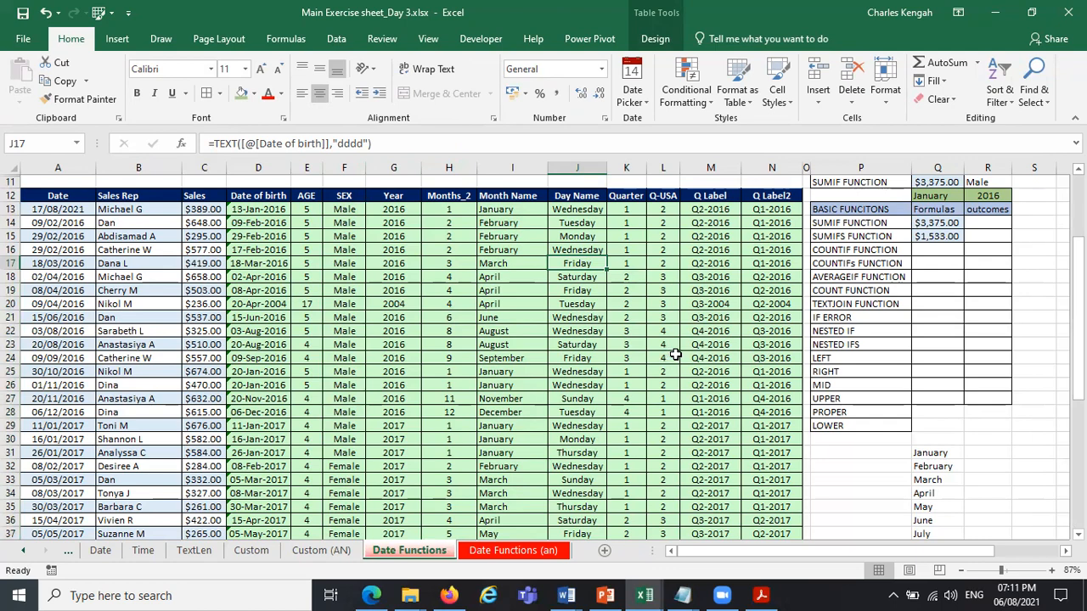
pyautogui.click(946, 250)
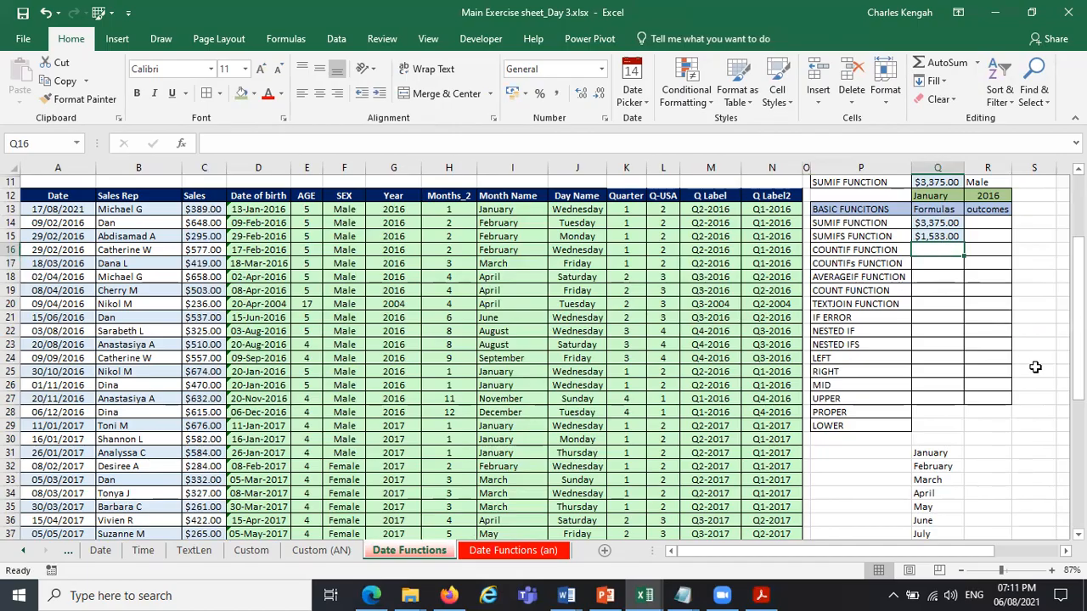
pyautogui.write('=cou')
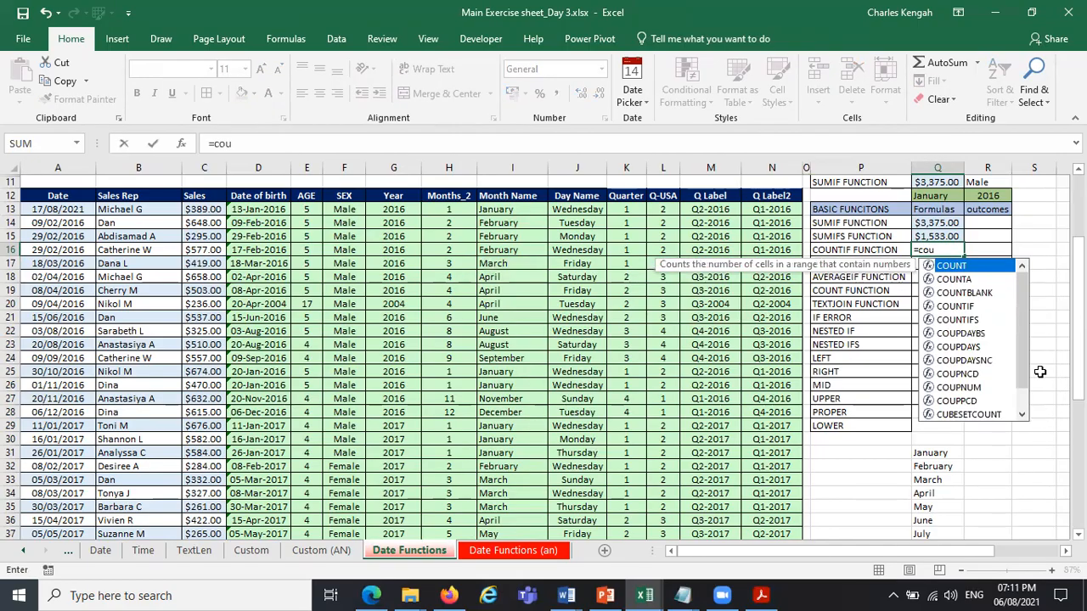
pyautogui.write('n')
pyautogui.doubleClick(954, 306)
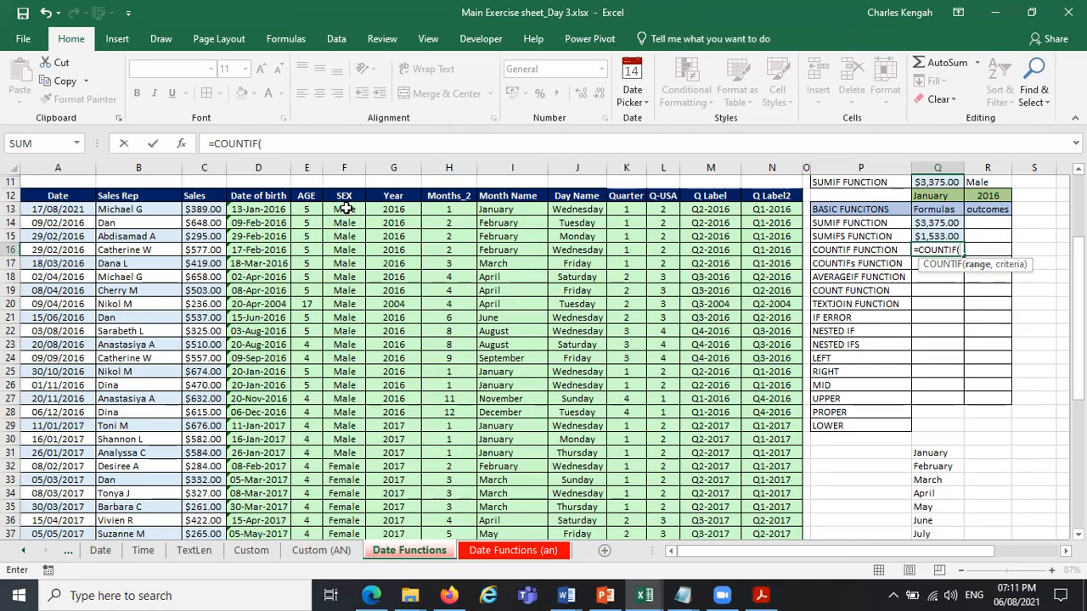
pyautogui.press('Escape')
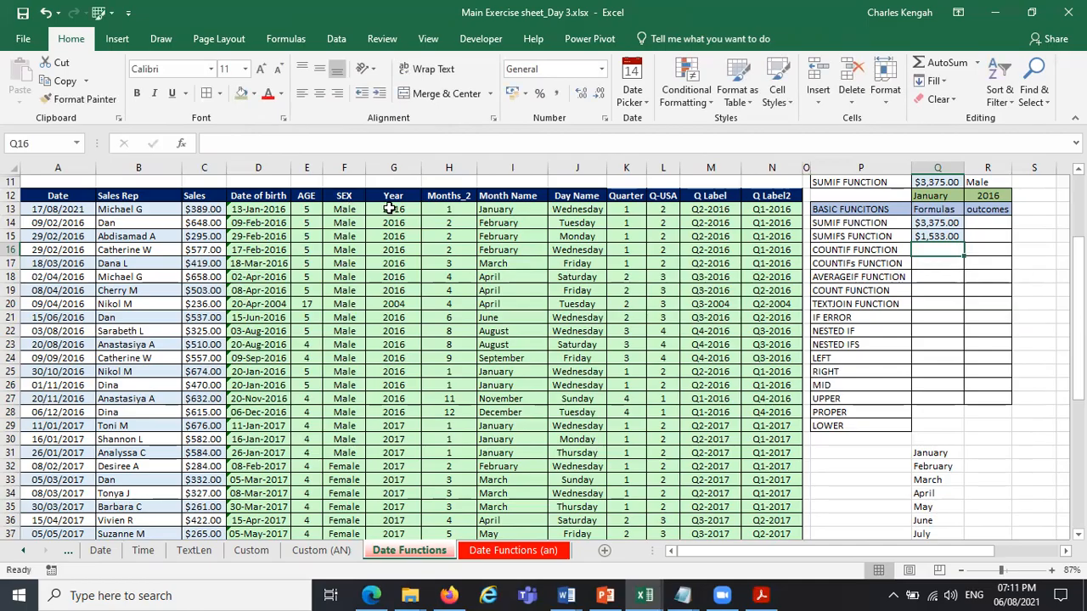
# Select the SEX column's data from F13 to the last table row to check its range name.
pyautogui.click(344, 209)
pyautogui.moveTo(354, 588); pyautogui.dragTo(346, 525)
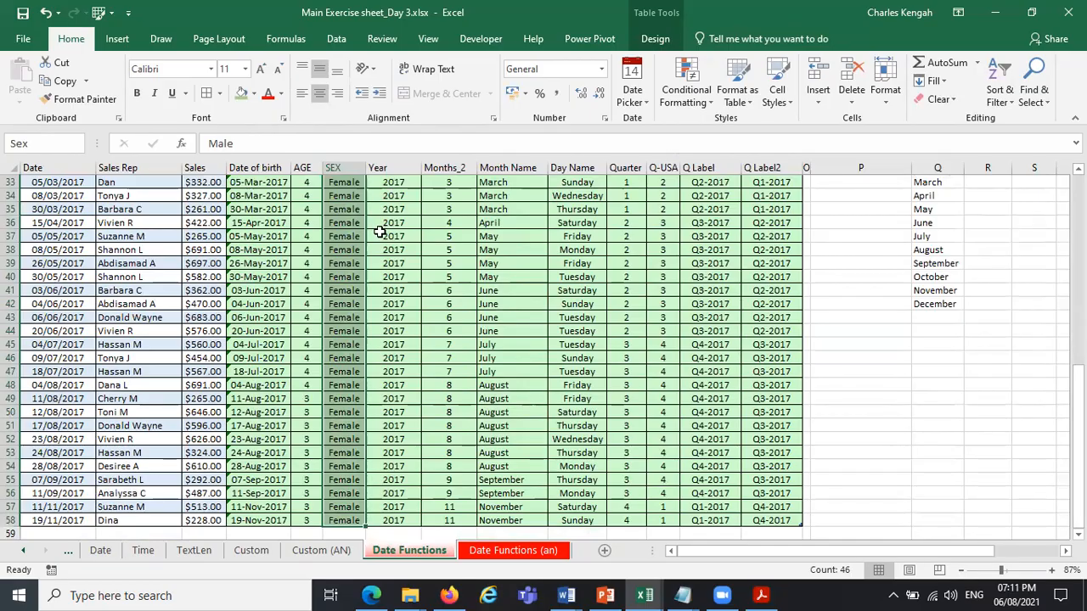
pyautogui.scroll(2, 408, 216)
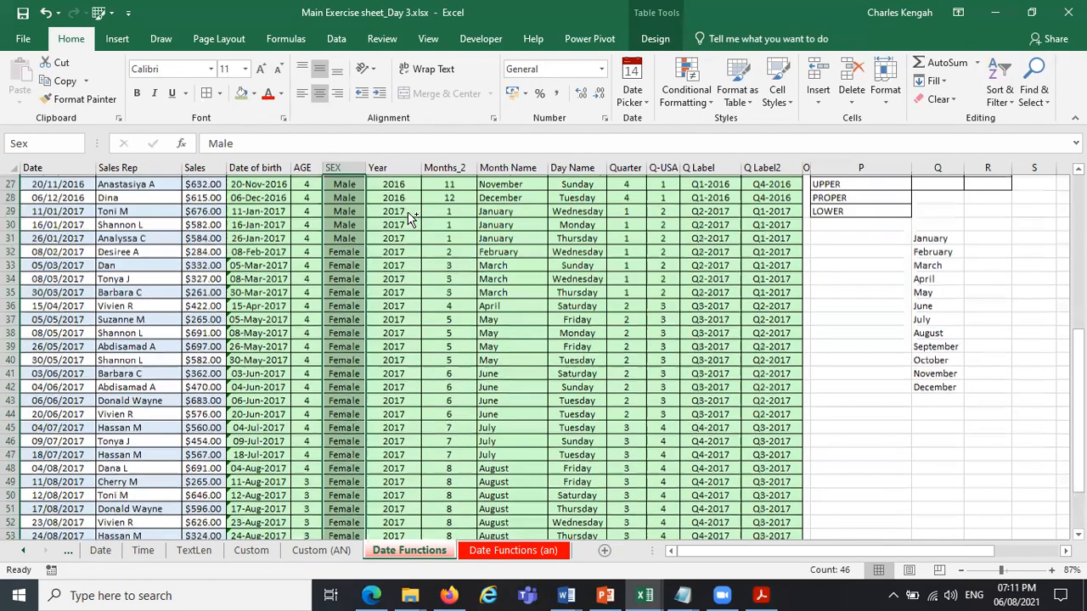
# Rename the defined name DAY, which covers the Year column's data, as Year.
pyautogui.scroll(5, 408, 218)
pyautogui.click(403, 212)
pyautogui.hotkey('ctrl', 'shift', 'Down')
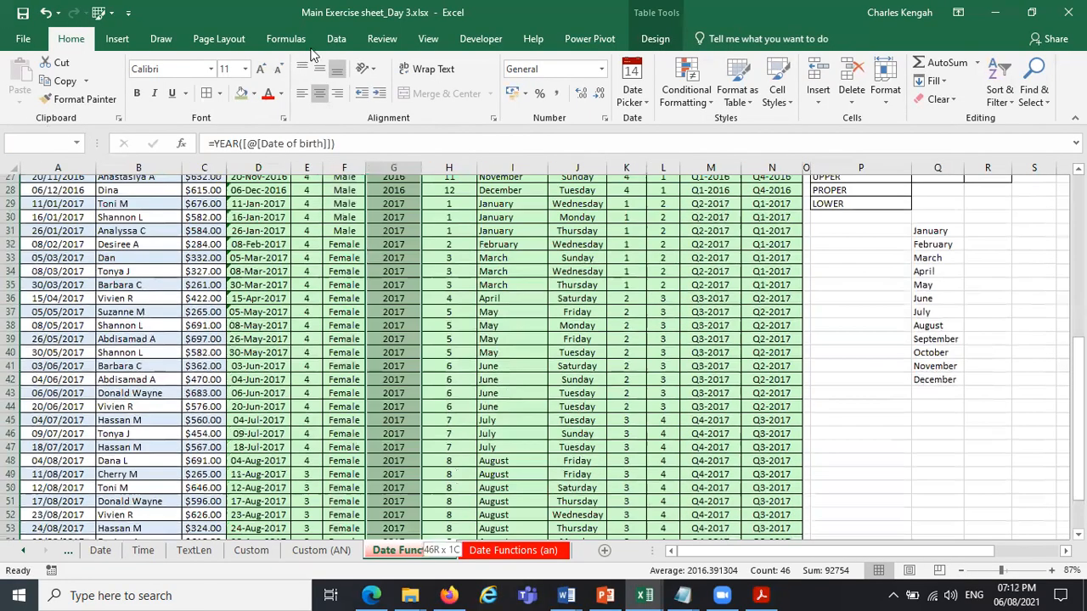
pyautogui.click(286, 38)
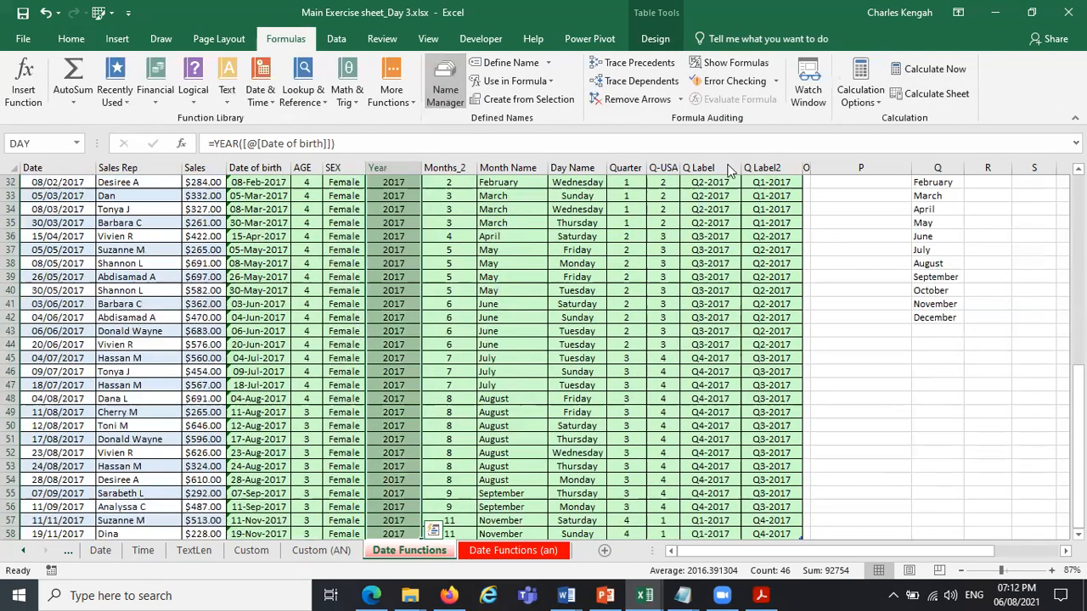
pyautogui.hotkey('ctrl', 'F3')
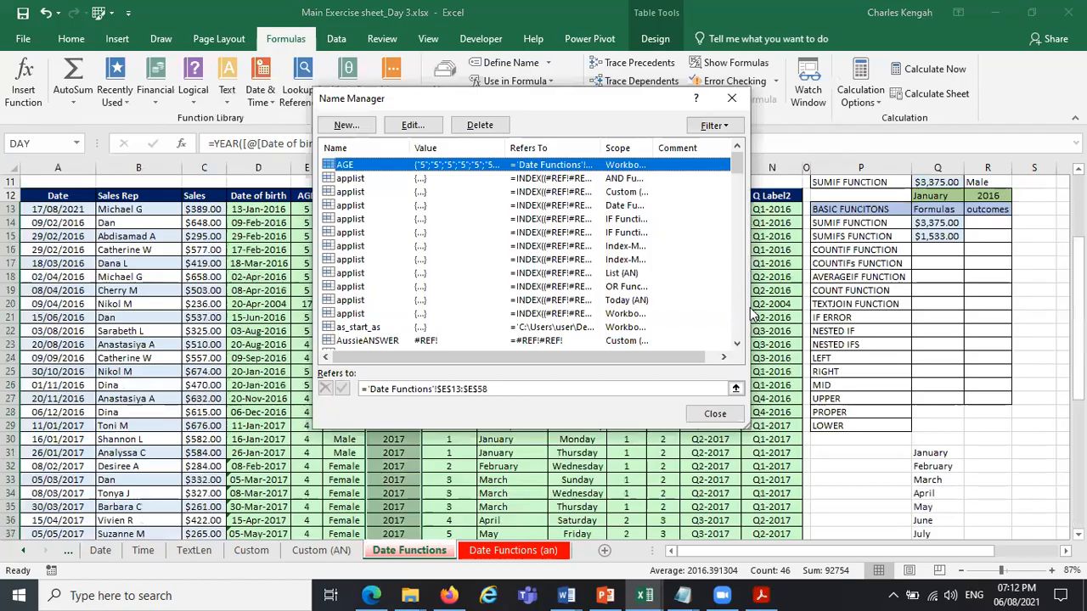
pyautogui.moveTo(737, 163); pyautogui.dragTo(748, 185)
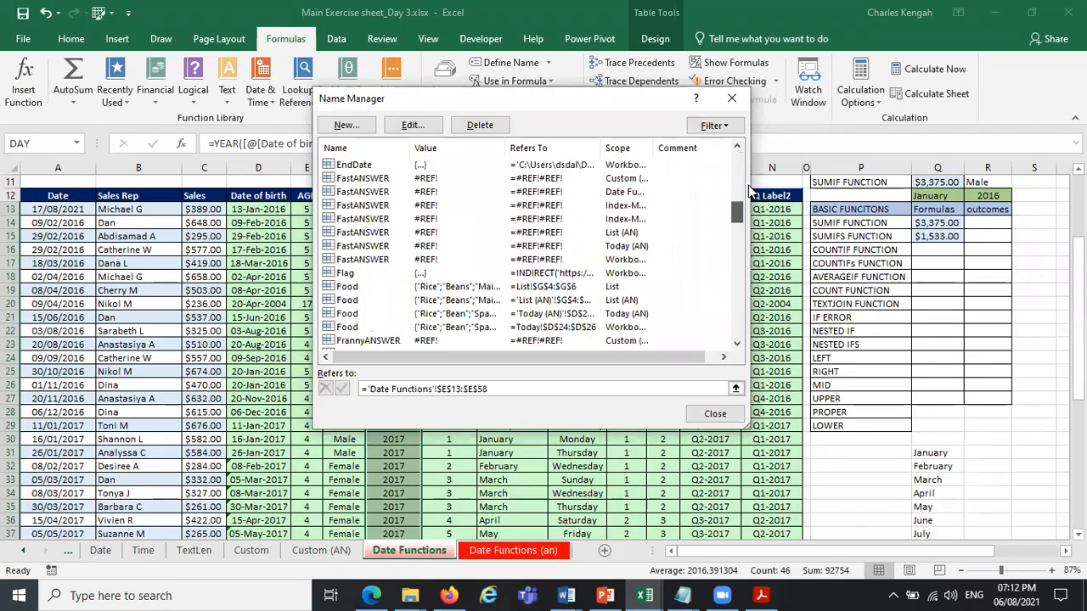
pyautogui.click(340, 287)
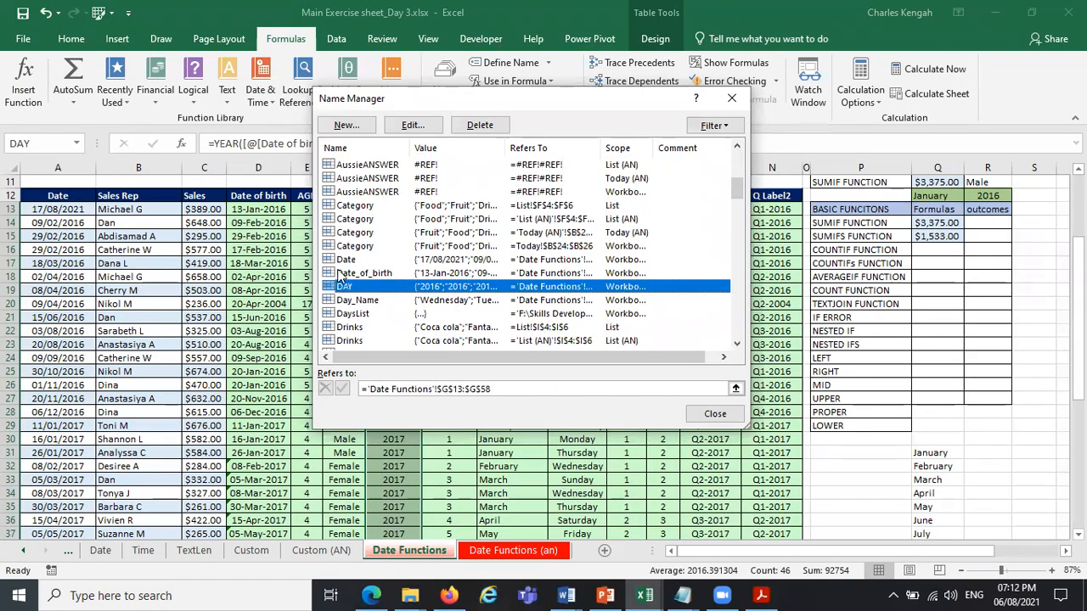
pyautogui.click(407, 127)
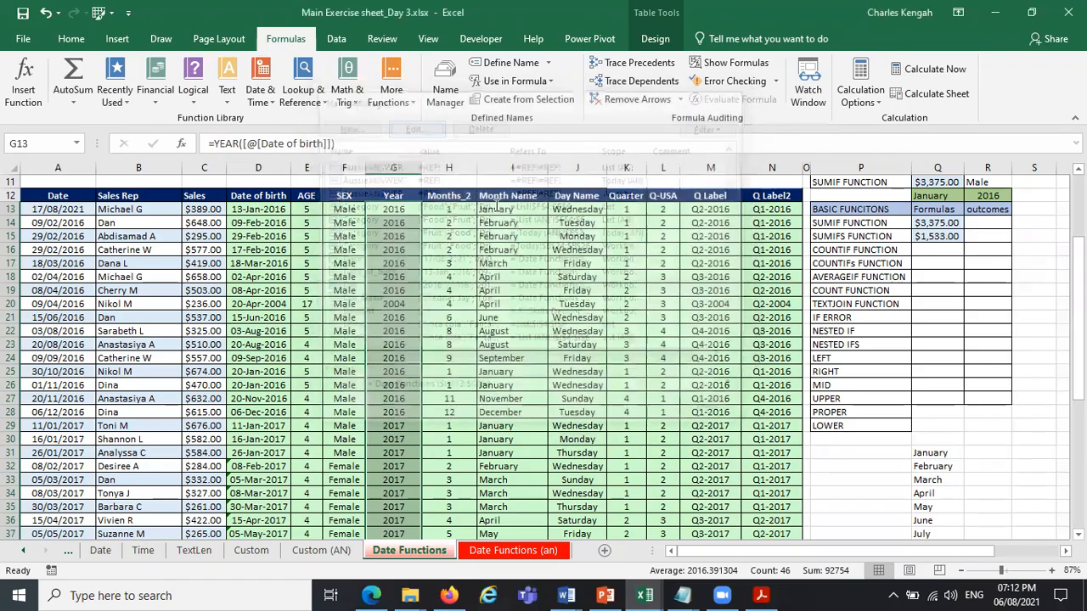
pyautogui.write('Year')
pyautogui.click(549, 333)
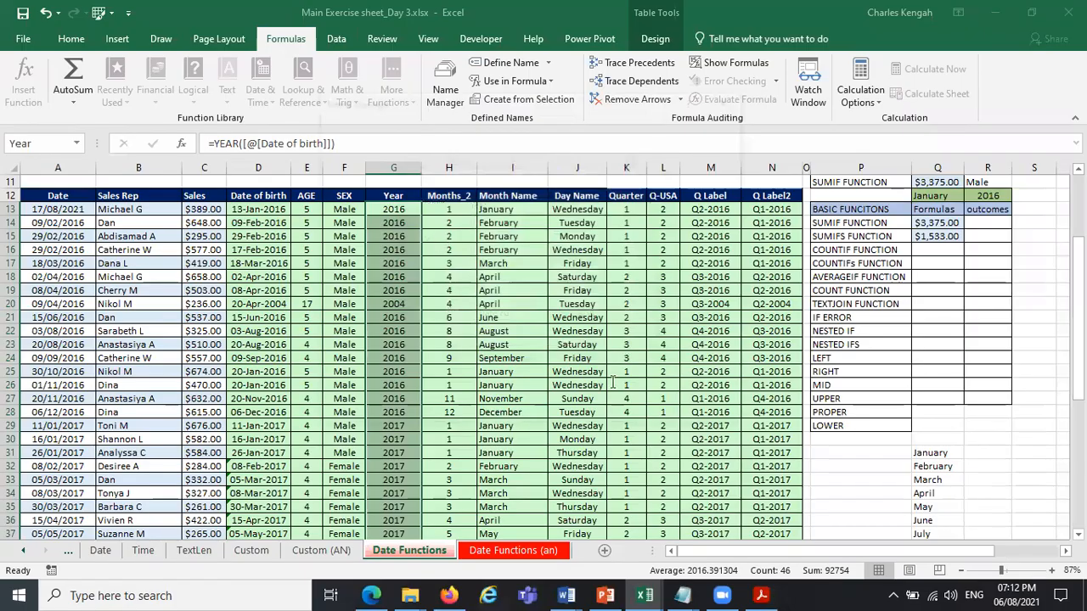
pyautogui.press('Escape')
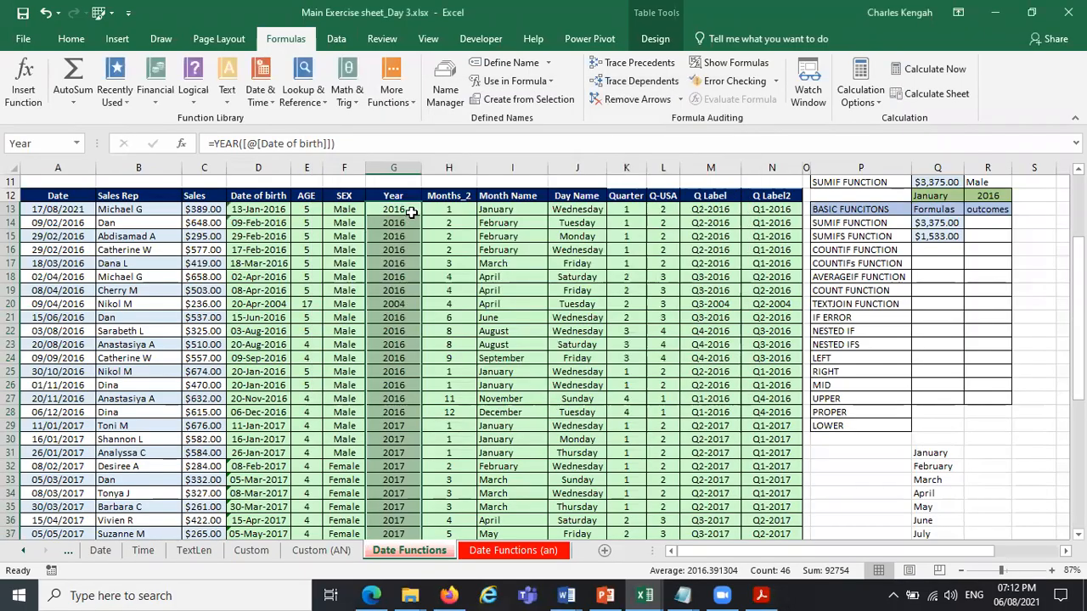
# Enter a COUNTIF formula in Q16 that counts the entries of the named range Sex matching R11.
pyautogui.click(941, 248)
pyautogui.write('=')
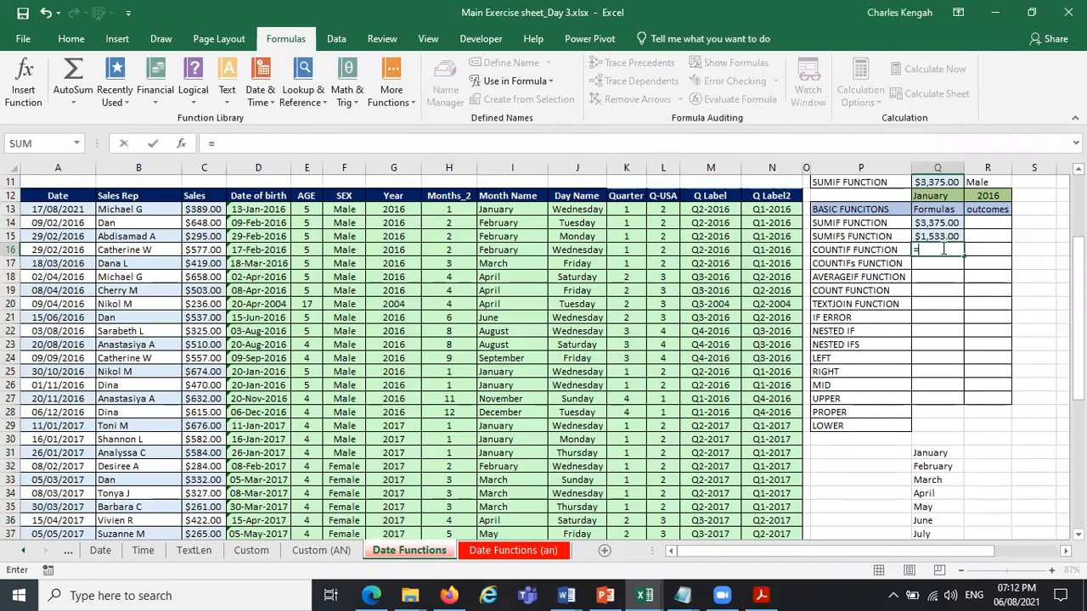
pyautogui.write('coun')
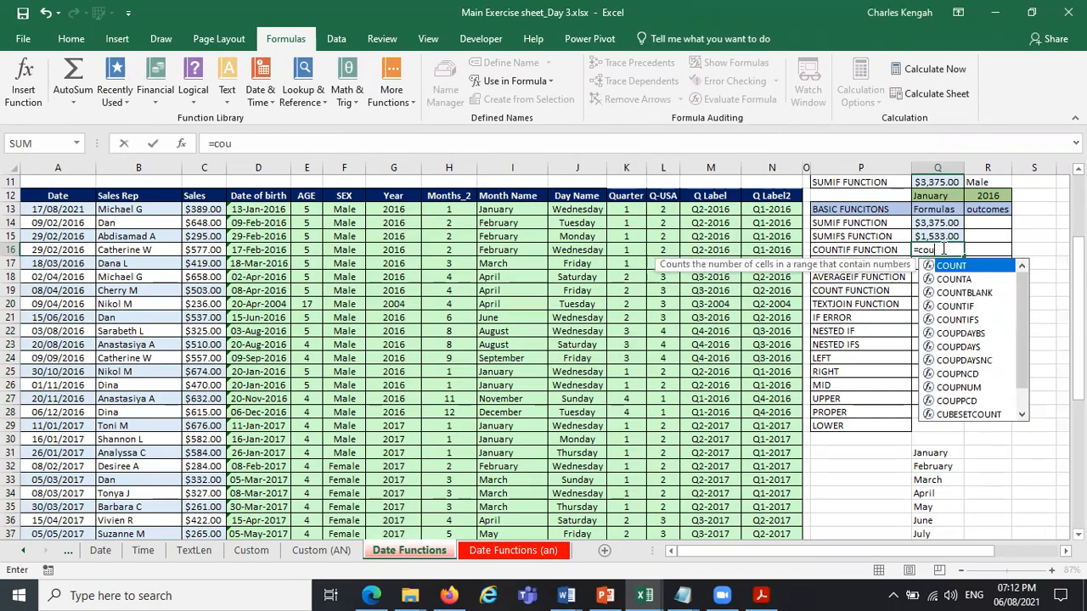
pyautogui.doubleClick(969, 306)
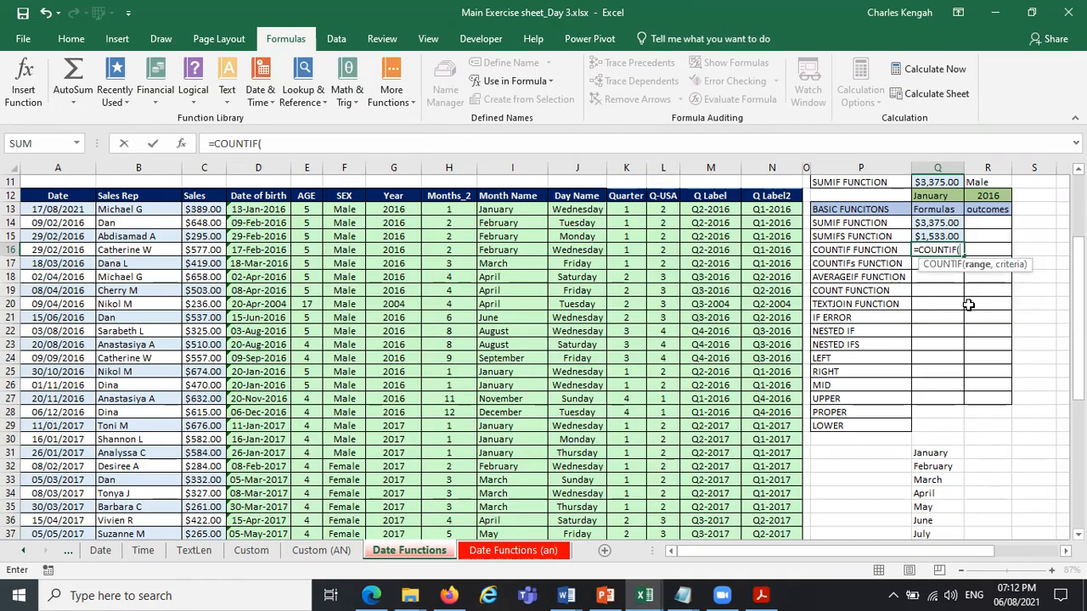
pyautogui.write('sex')
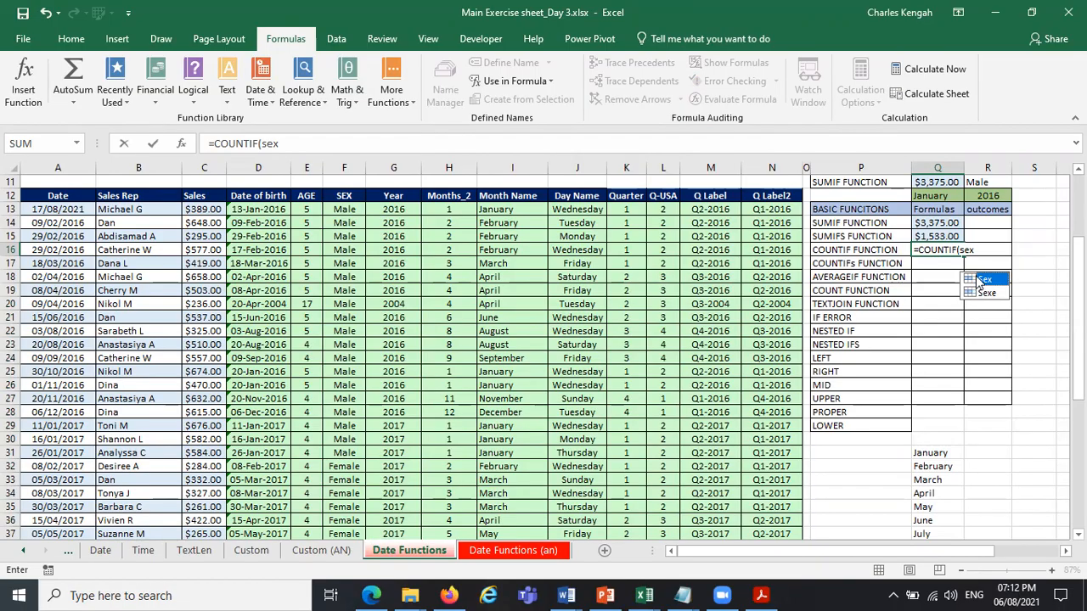
pyautogui.press('BackSpace')
pyautogui.press('BackSpace')
pyautogui.press('BackSpace')
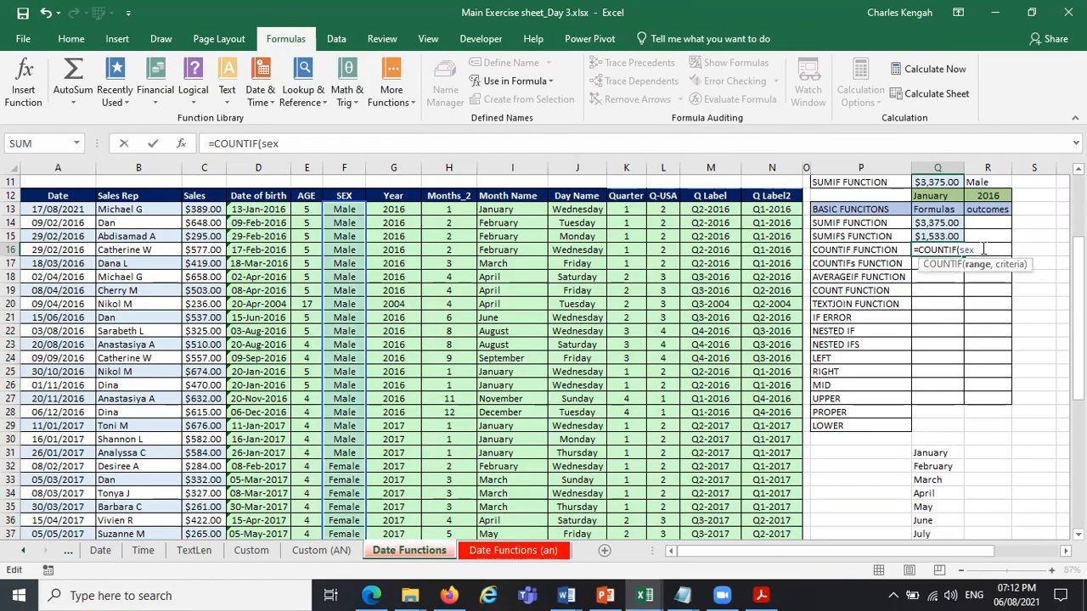
pyautogui.write('s')
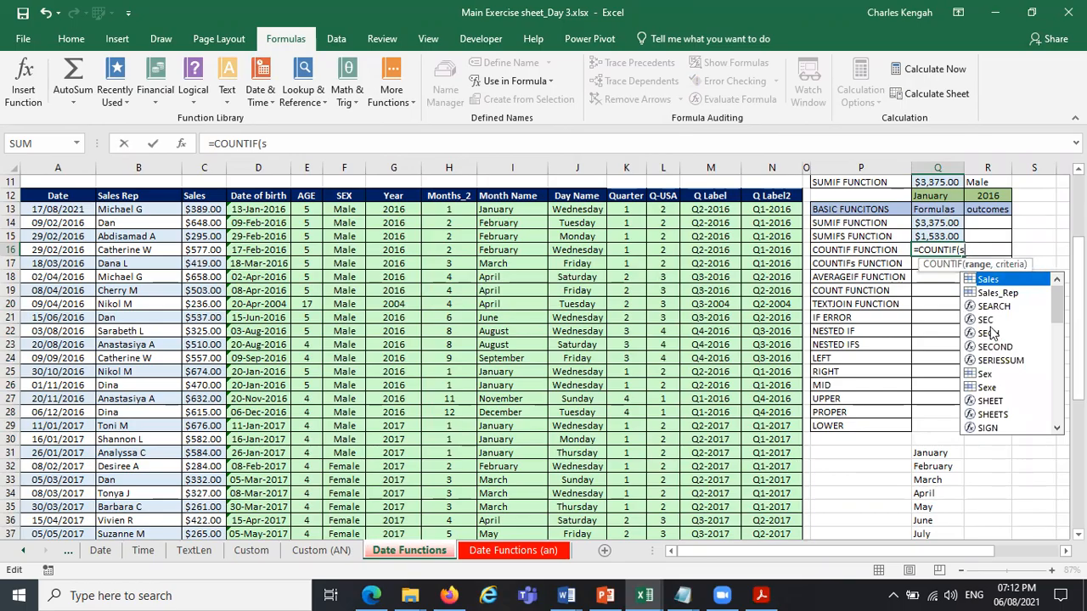
pyautogui.doubleClick(986, 375)
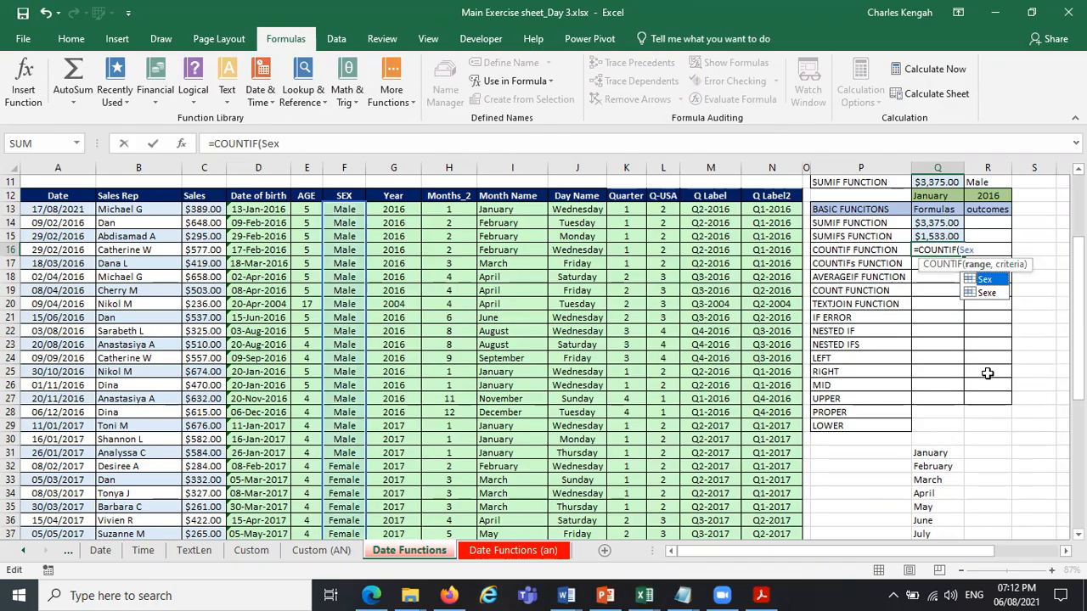
pyautogui.write(',')
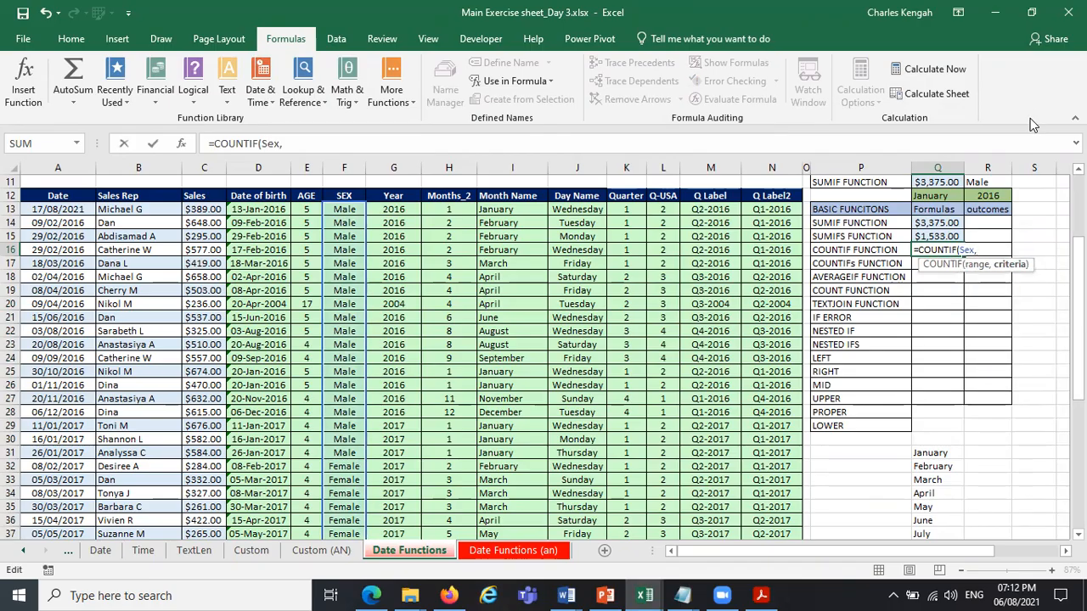
pyautogui.click(990, 184)
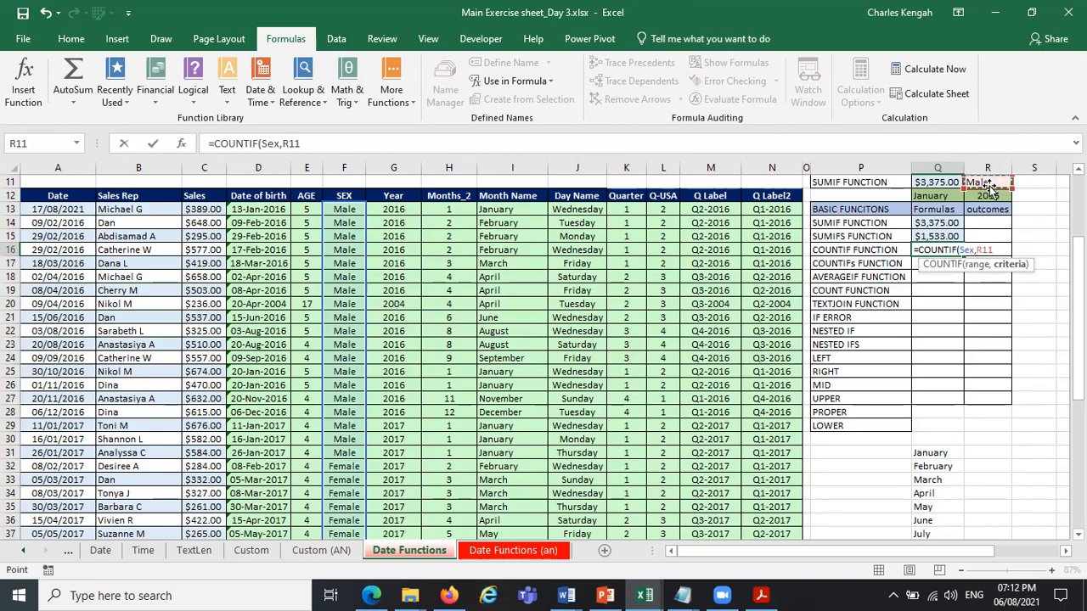
pyautogui.press('Return')
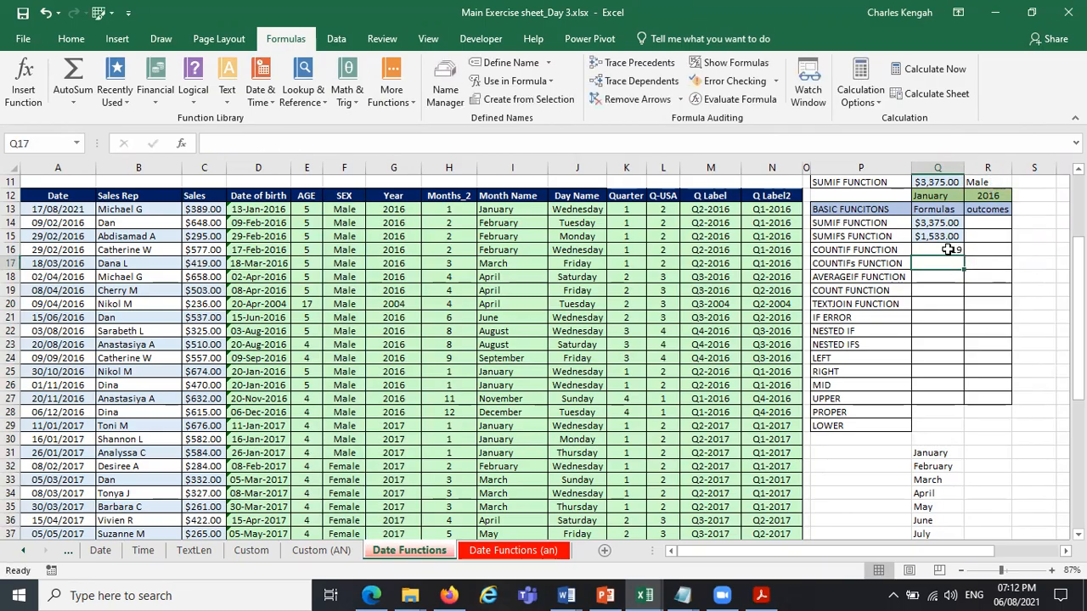
# Give the sex criterion cell R11 a green fill and center its text horizontally.
pyautogui.click(994, 183)
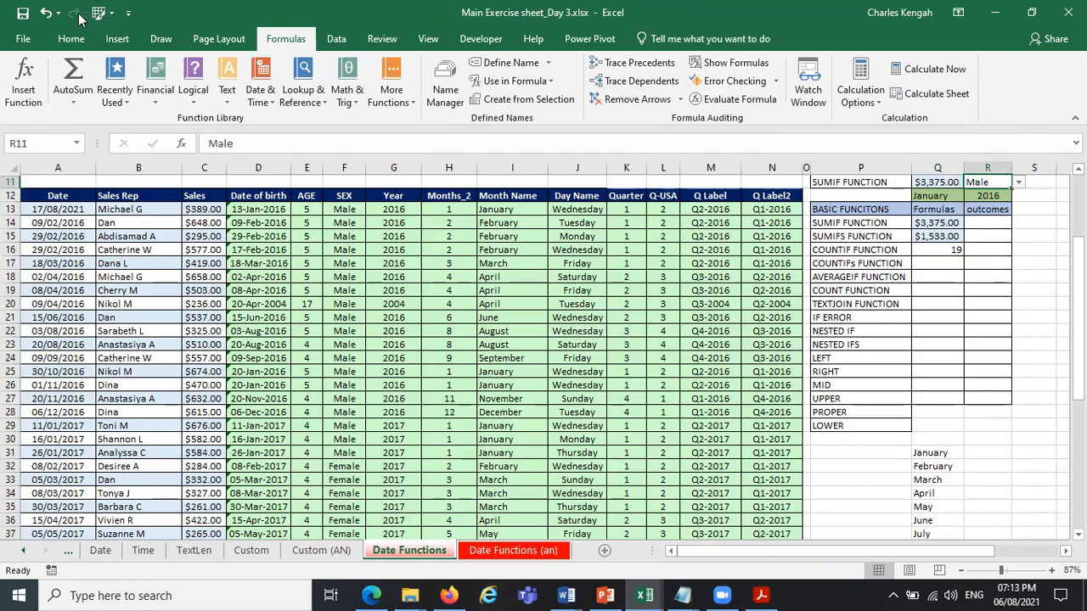
pyautogui.click(72, 39)
pyautogui.click(242, 94)
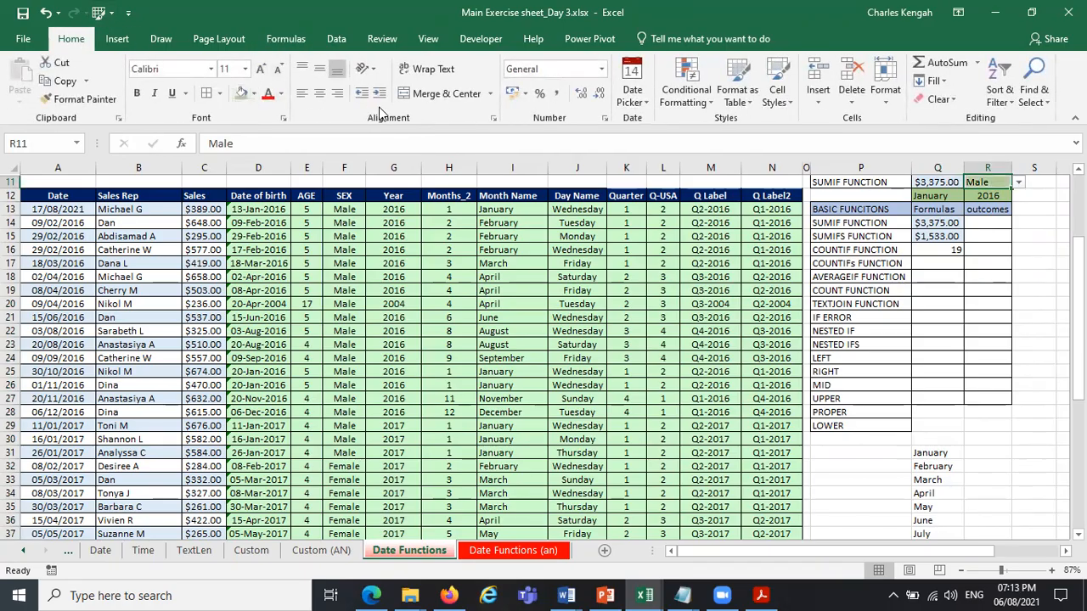
pyautogui.click(319, 95)
pyautogui.click(939, 182)
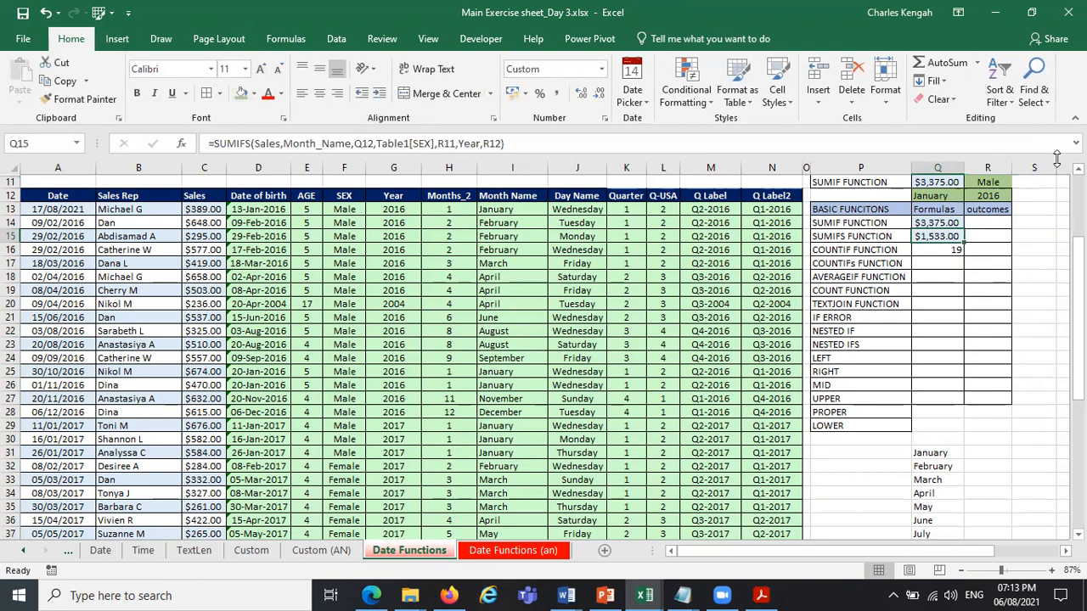
# Test the COUNTIF by switching the criterion in R11 to Female and back to Male.
pyautogui.click(1007, 186)
pyautogui.click(1018, 182)
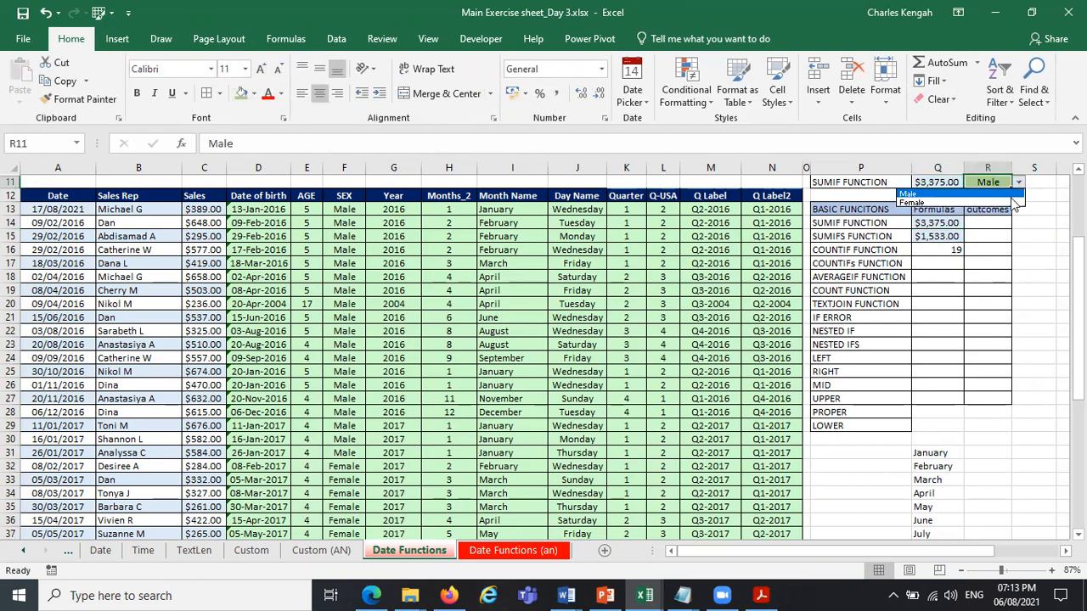
pyautogui.click(1015, 203)
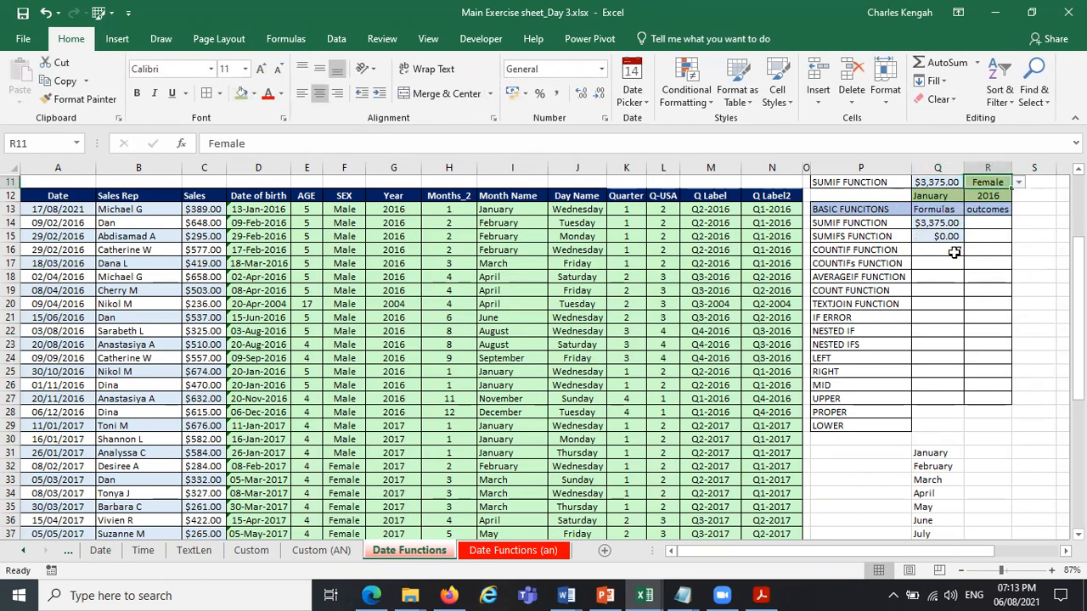
pyautogui.click(1018, 183)
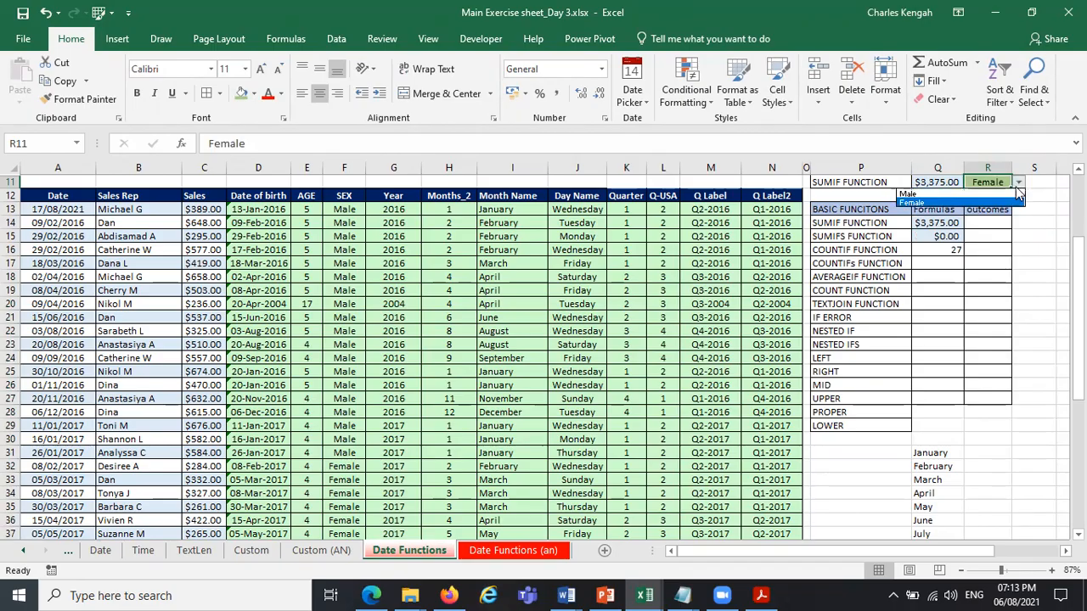
pyautogui.click(984, 195)
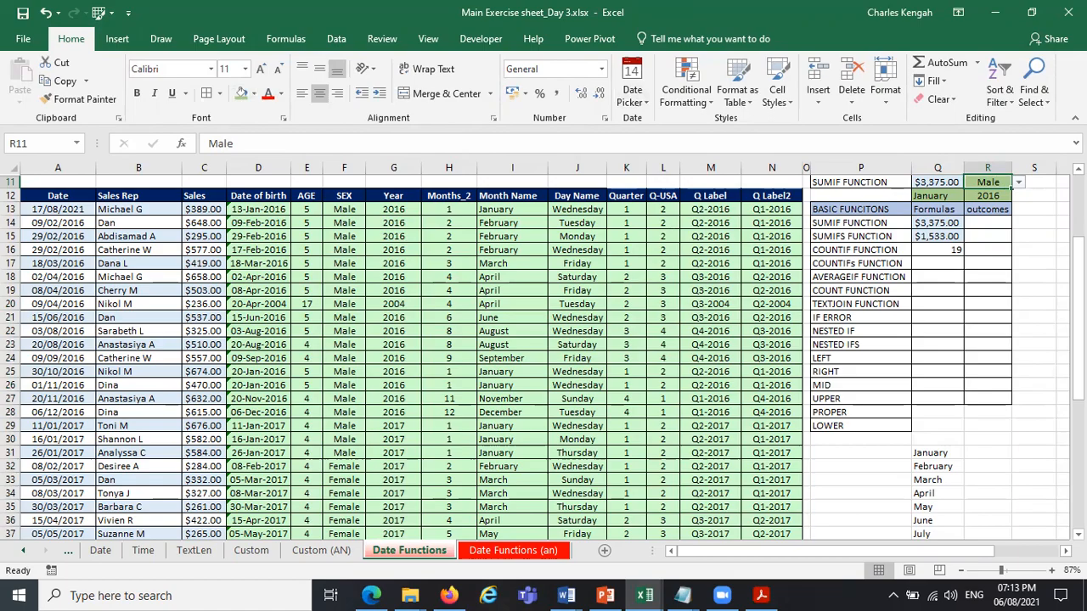
# Change the COUNTIF formula in Q16 to use the range Month_Name with Q12 as the criterion.
pyautogui.click(949, 252)
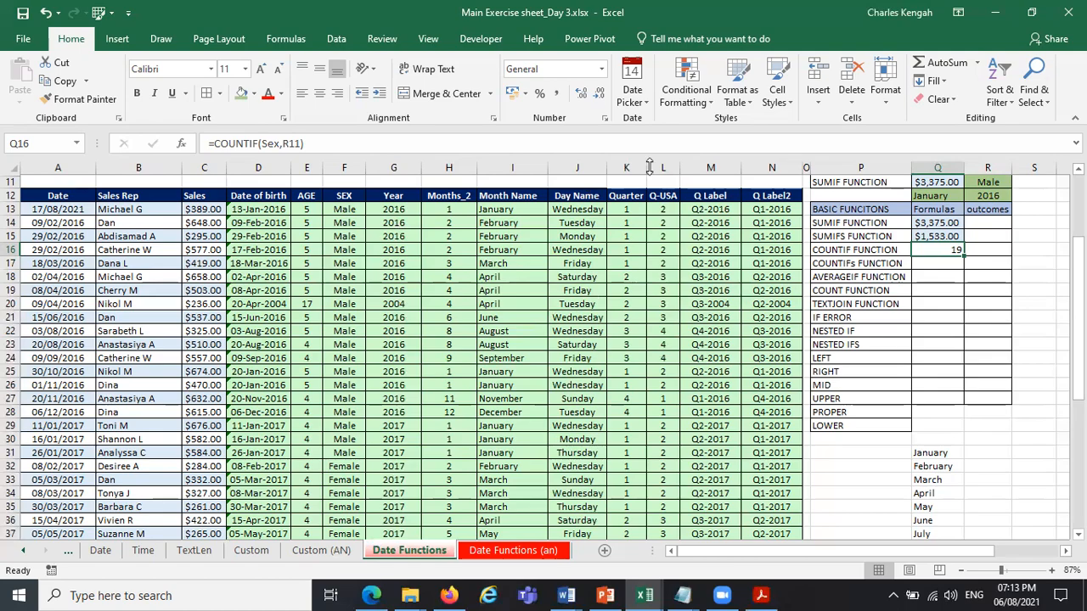
pyautogui.doubleClick(268, 144)
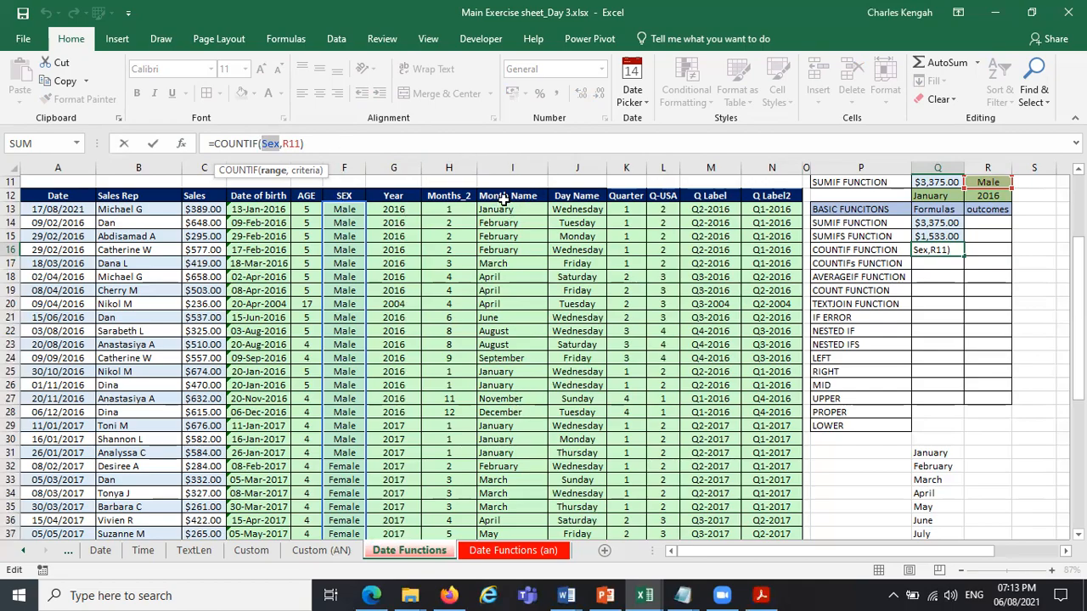
pyautogui.write('mon')
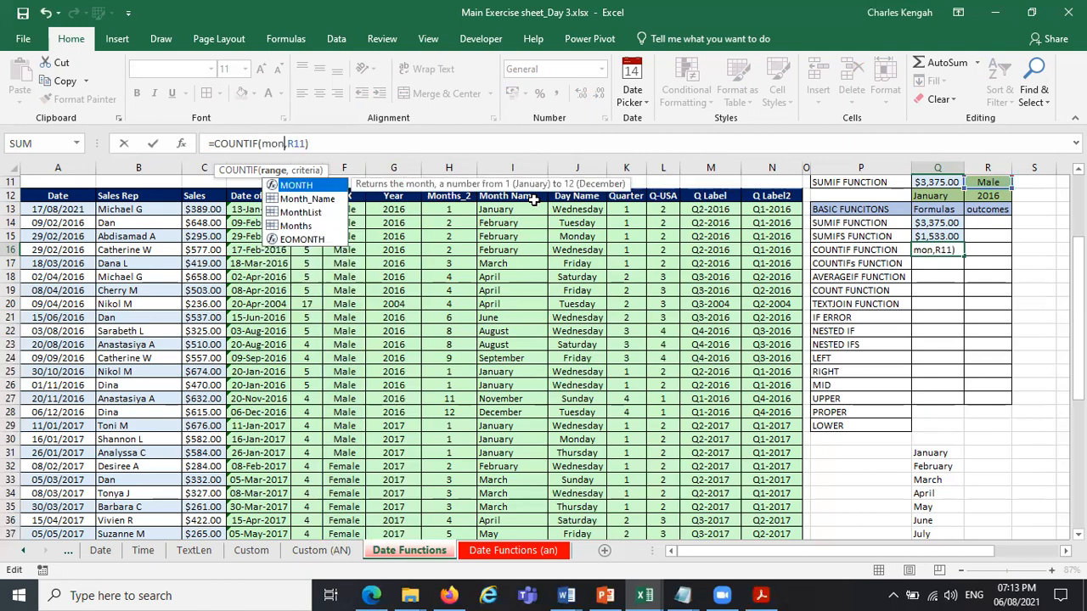
pyautogui.doubleClick(299, 200)
pyautogui.click(311, 172)
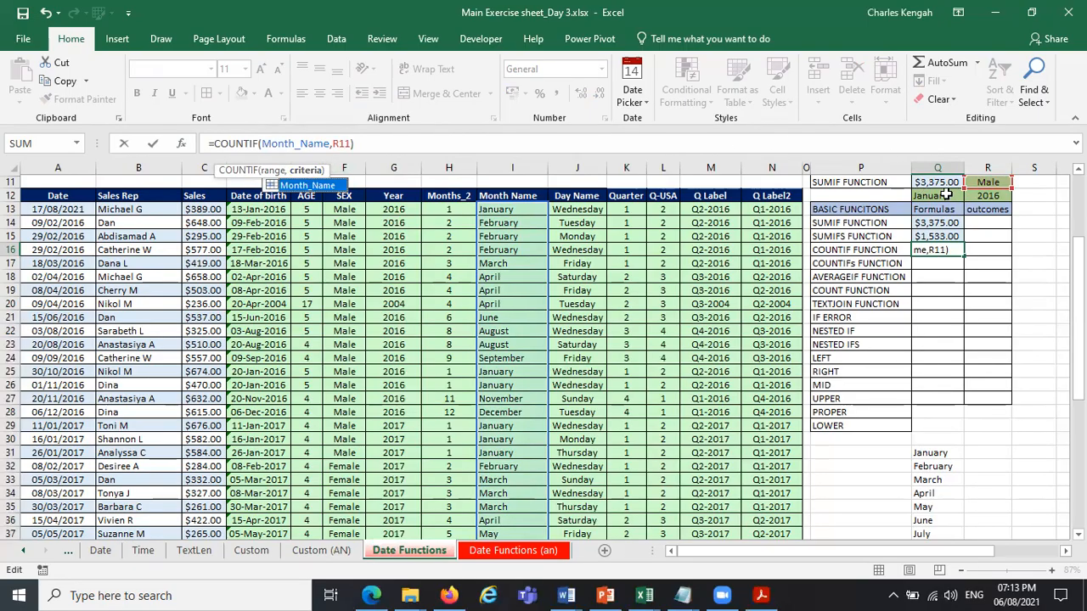
pyautogui.doubleClick(350, 143)
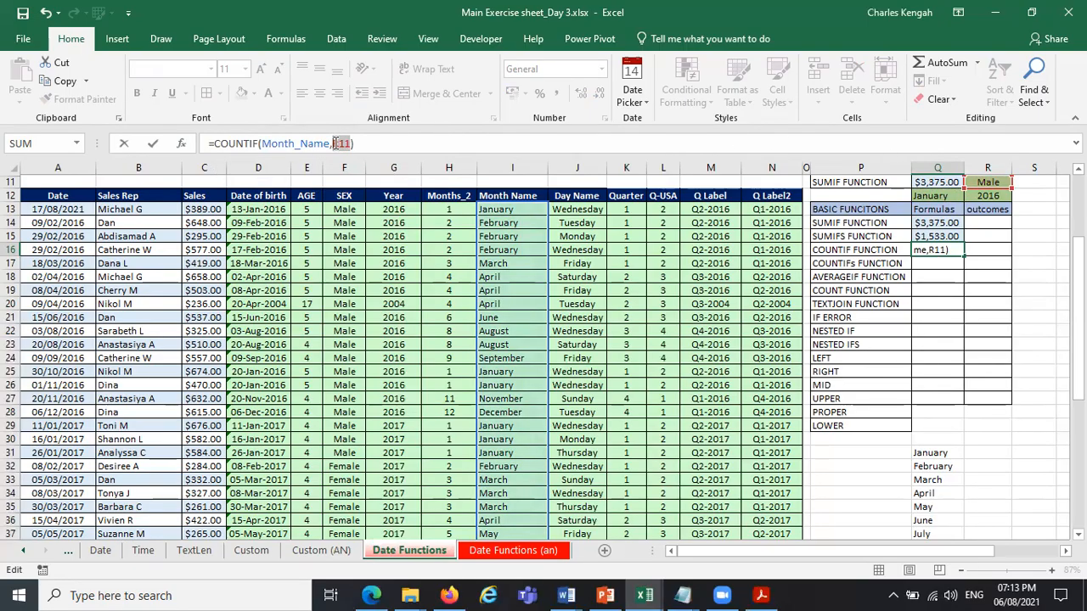
pyautogui.click(944, 195)
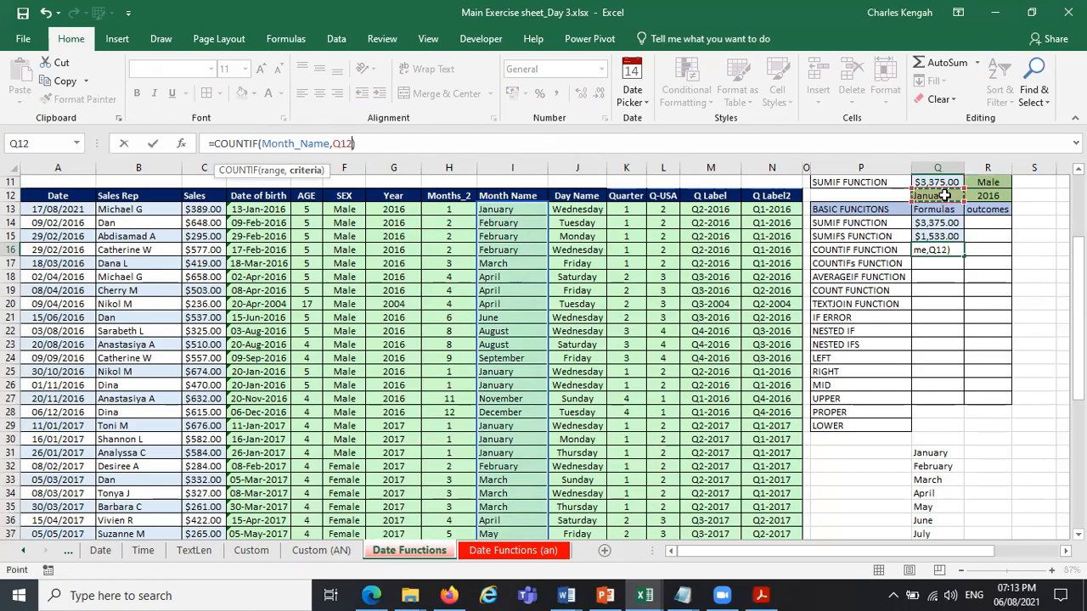
pyautogui.press('Return')
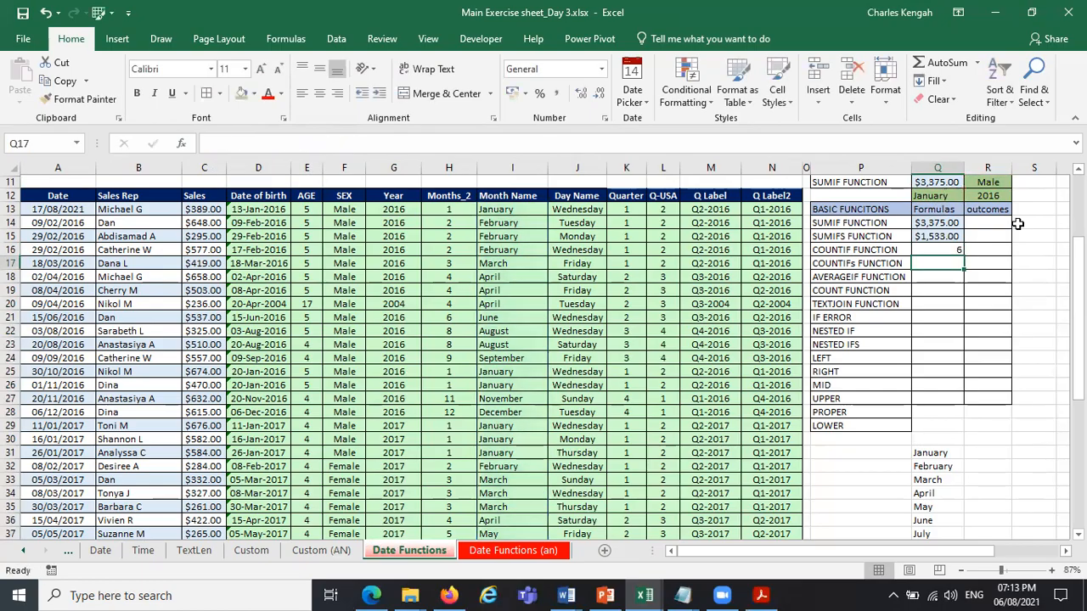
# Test the COUNTIF in Q16 by switching the month criterion in Q12 to April and then to October.
pyautogui.click(958, 196)
pyautogui.click(970, 197)
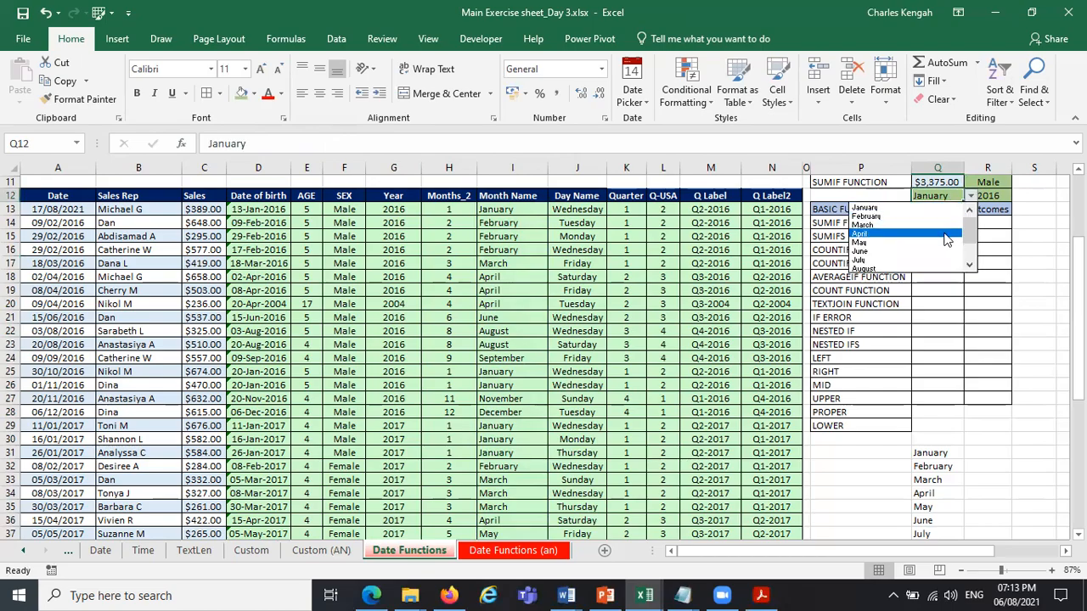
pyautogui.click(862, 233)
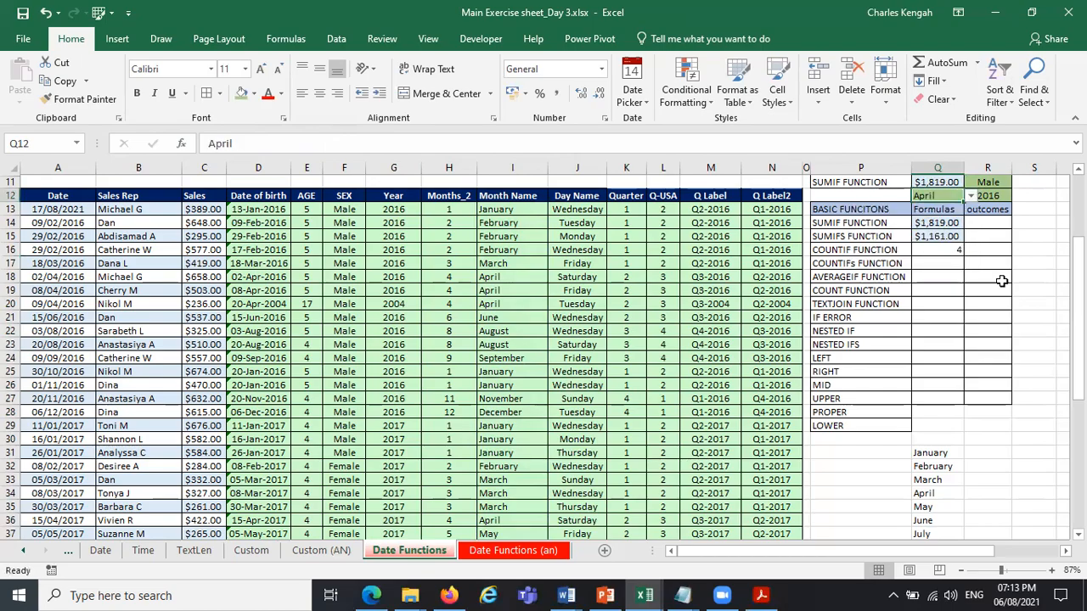
pyautogui.click(971, 196)
pyautogui.click(929, 260)
pyautogui.click(943, 250)
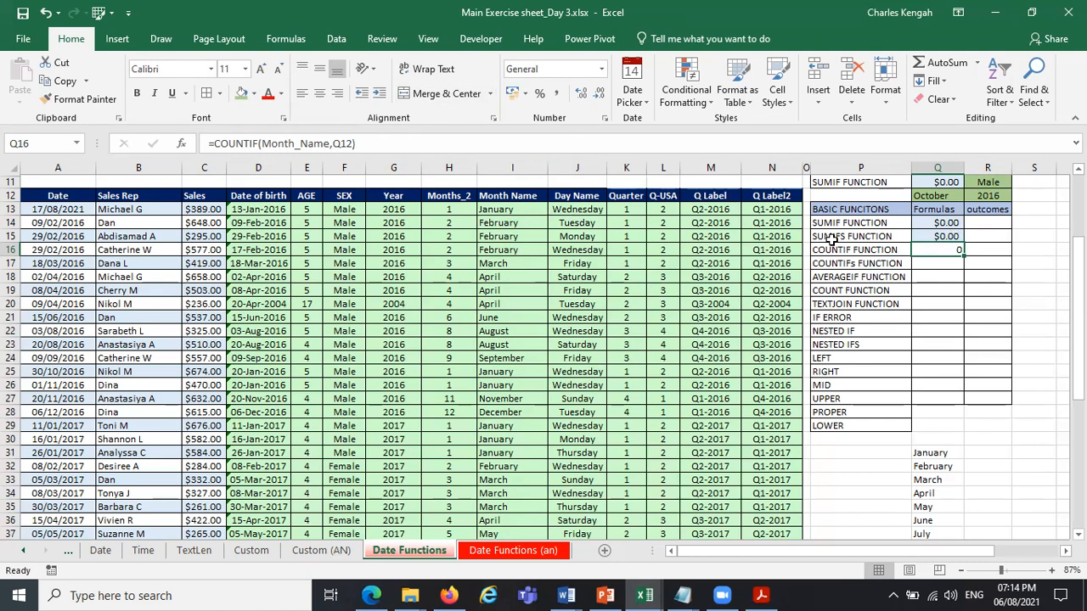
# Change the date of birth in D25 to an October date with the date picker.
pyautogui.moveTo(1079, 285); pyautogui.dragTo(1079, 355)
pyautogui.moveTo(1079, 286); pyautogui.dragTo(1078, 289)
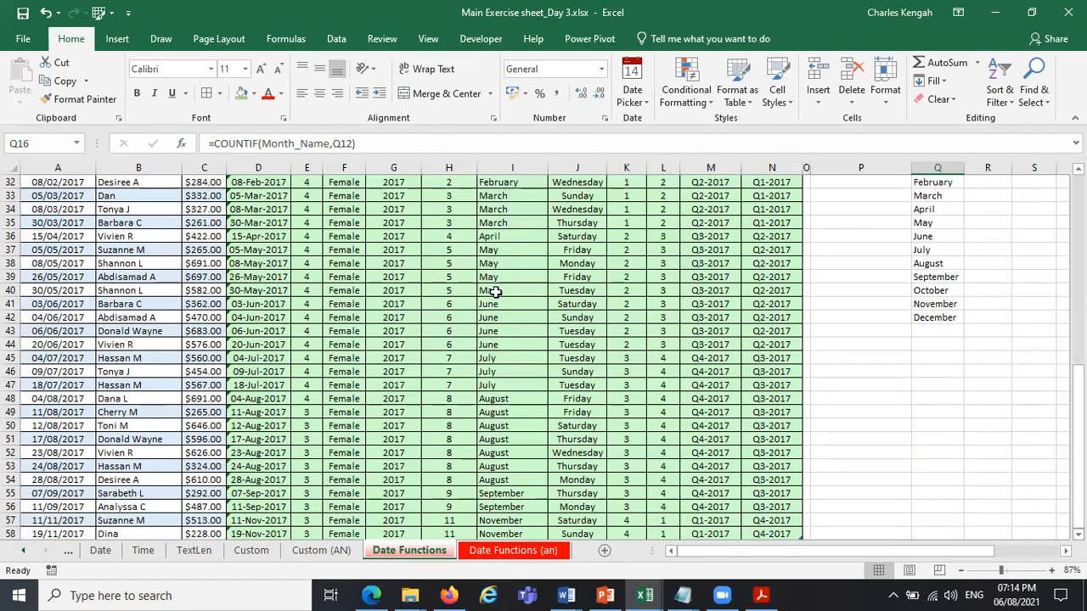
pyautogui.scroll(-1, 942, 422)
pyautogui.moveTo(1079, 437); pyautogui.dragTo(1079, 288)
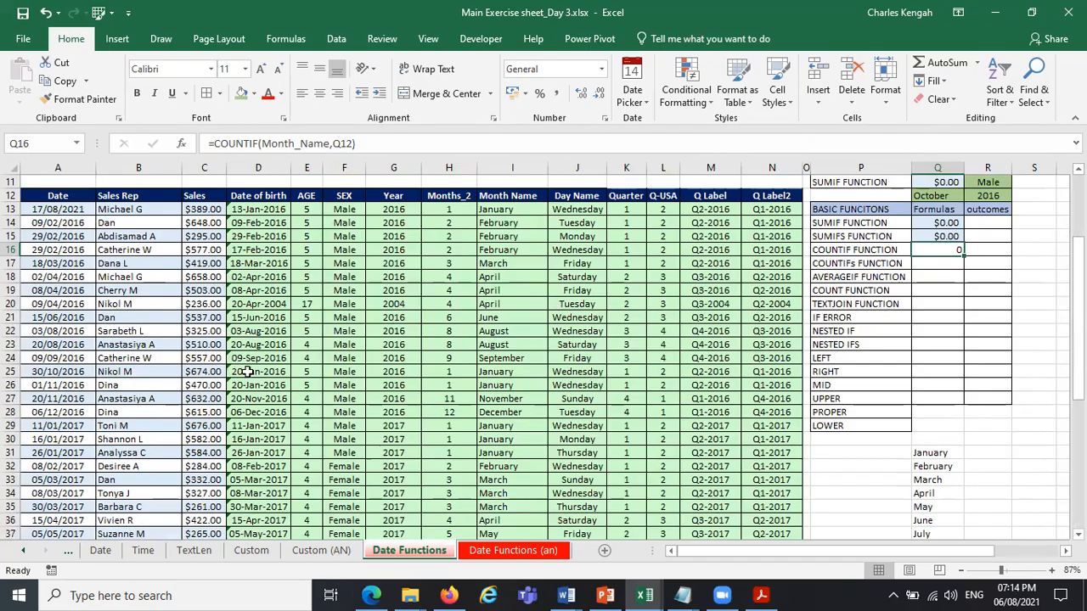
pyautogui.click(284, 372)
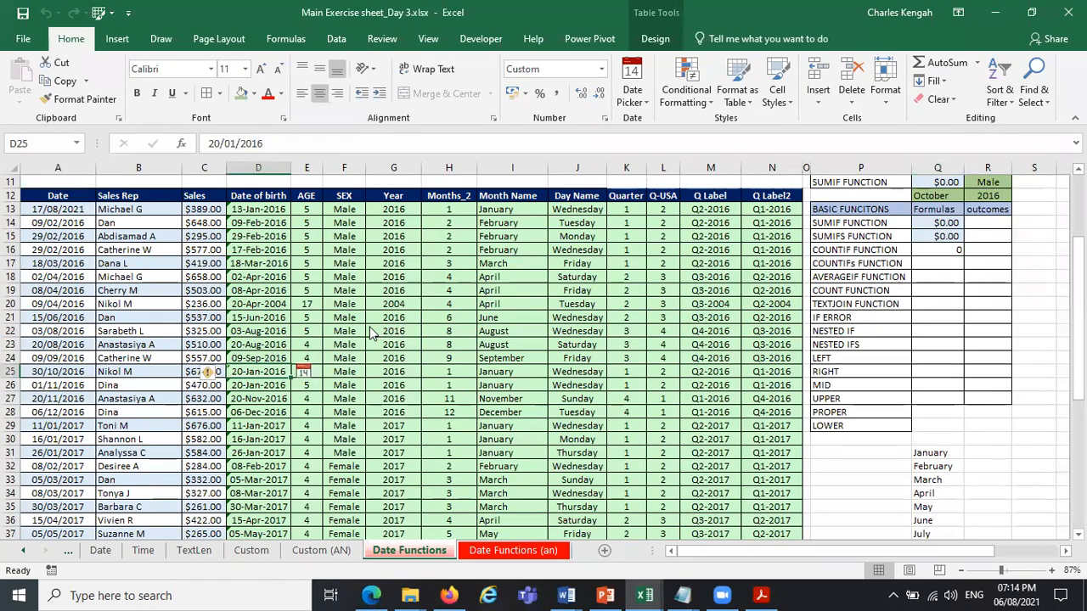
pyautogui.click(331, 327)
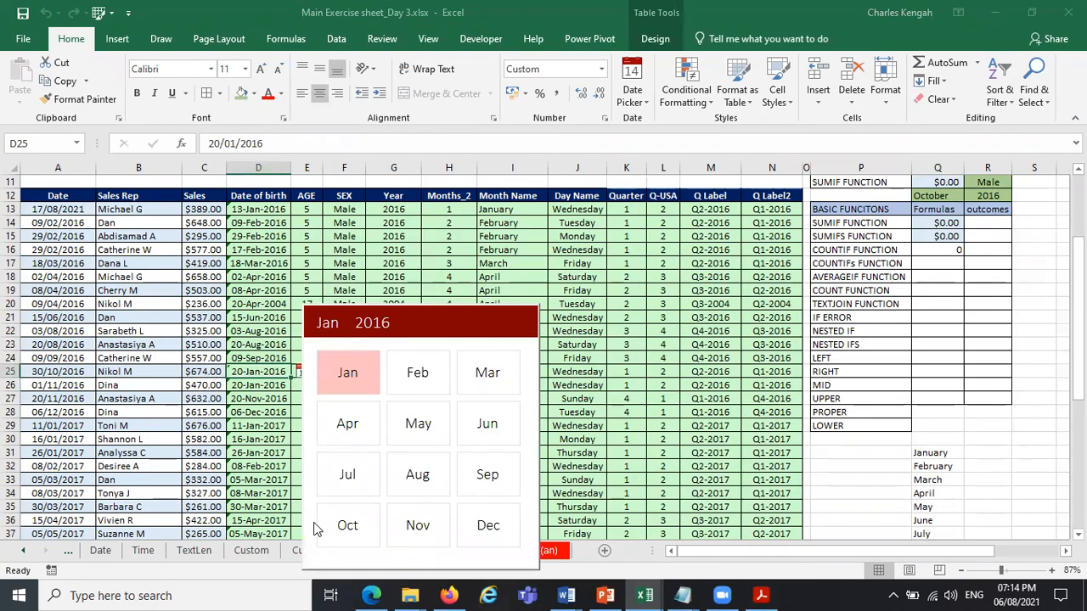
pyautogui.click(348, 524)
pyautogui.click(420, 422)
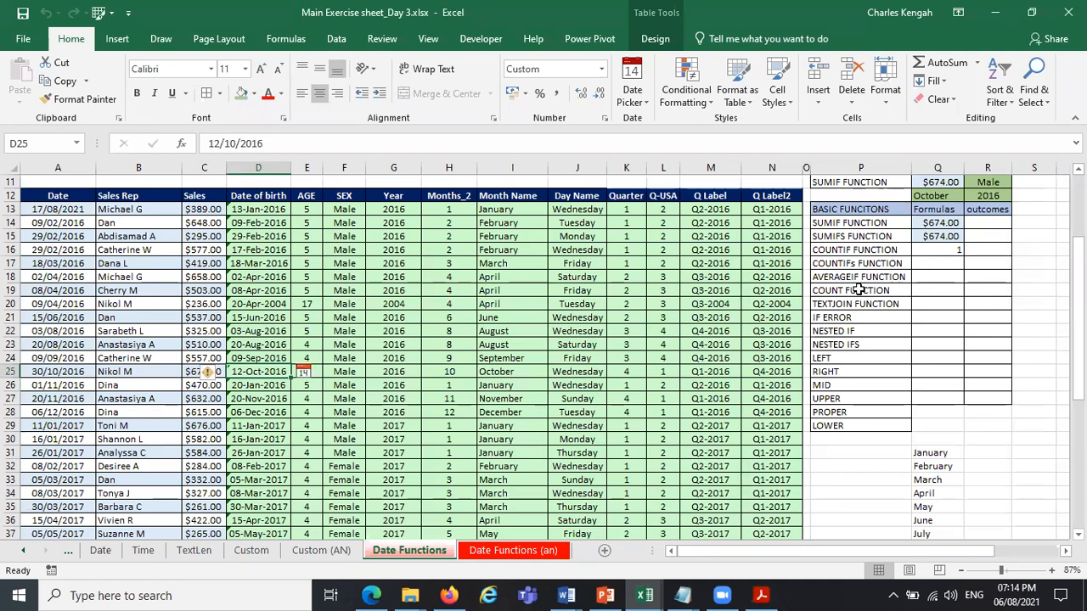
# Copy the text of the SUMIFS formula in Q15 into the COUNTIFs cell Q17.
pyautogui.click(939, 262)
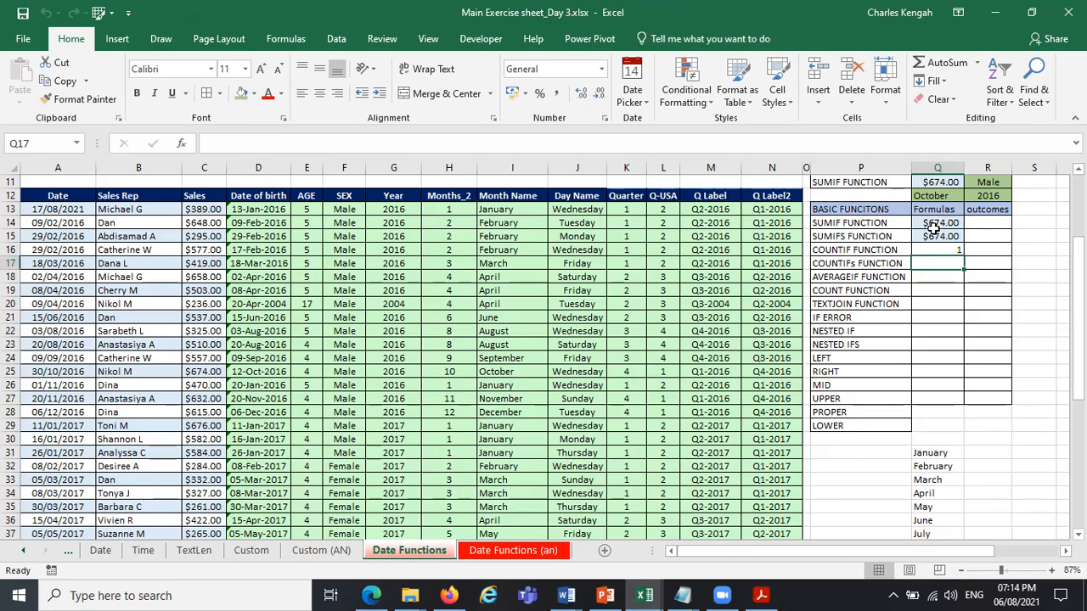
pyautogui.click(934, 235)
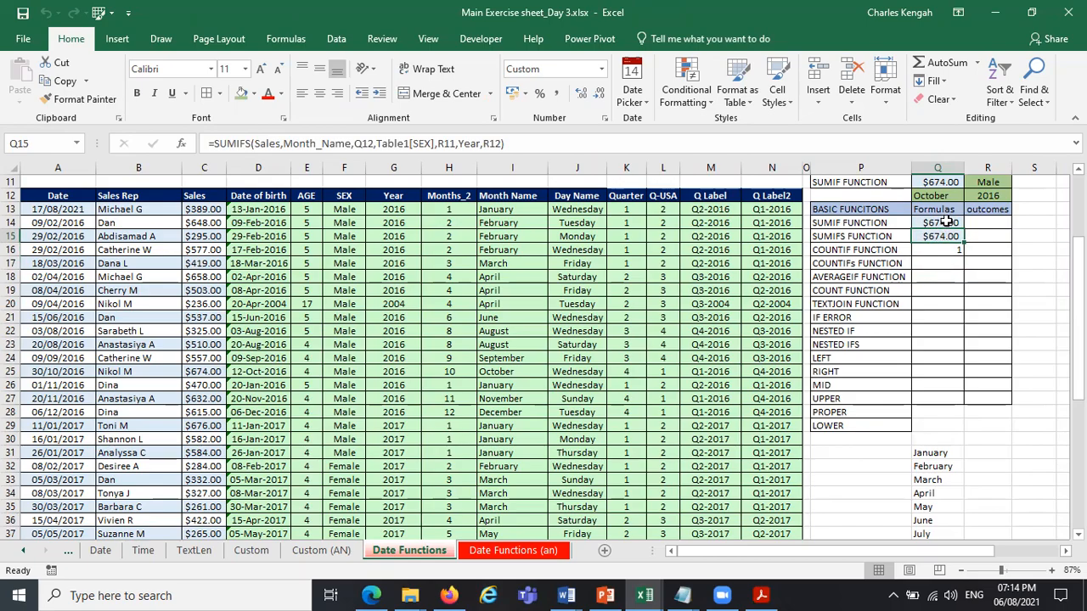
pyautogui.click(943, 222)
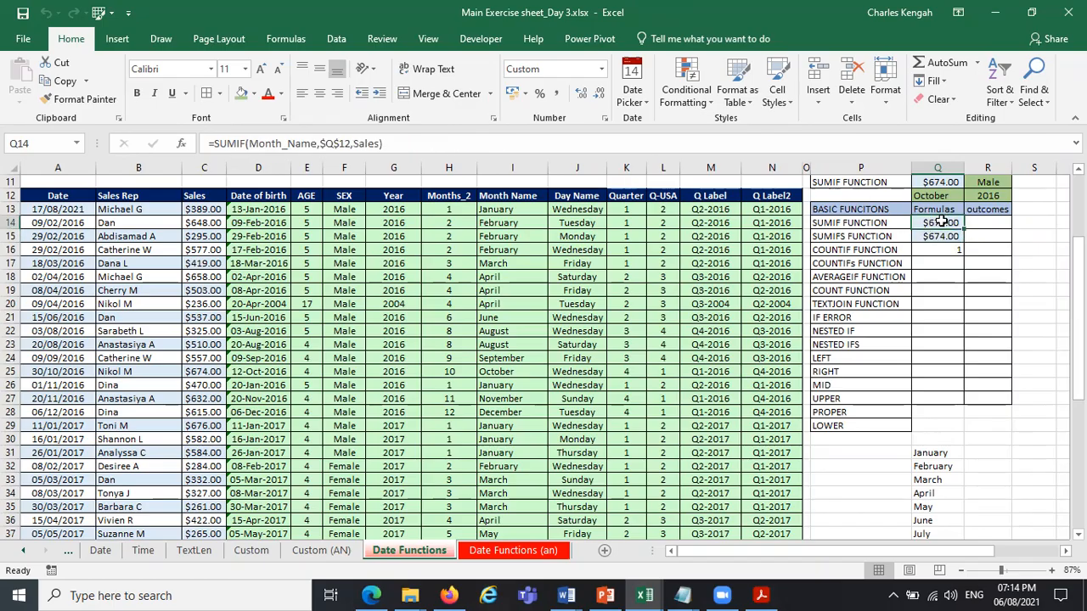
pyautogui.click(945, 238)
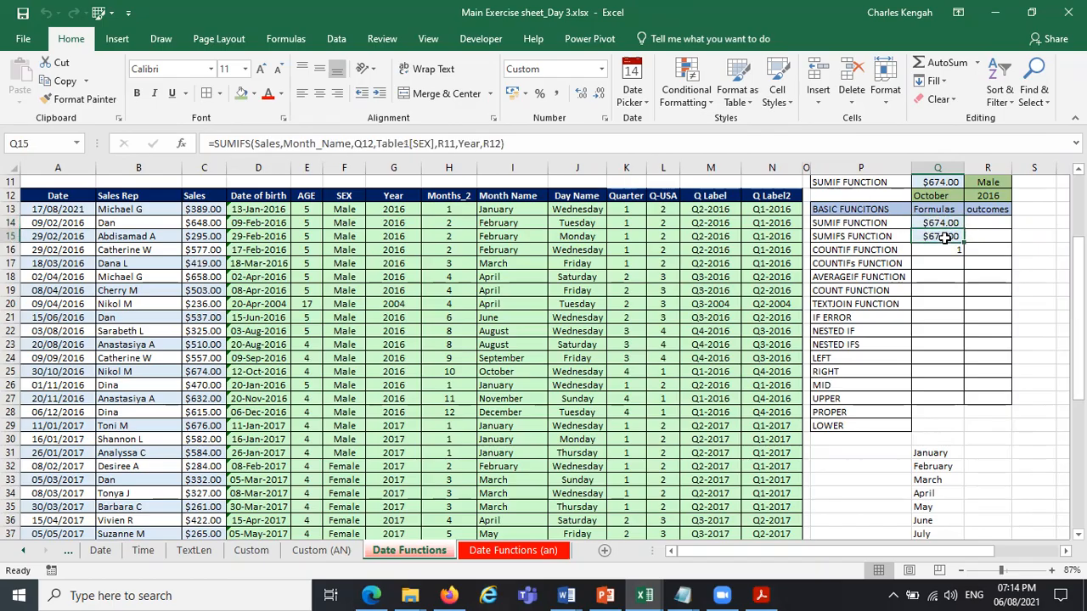
pyautogui.moveTo(520, 143); pyautogui.dragTo(74, 145)
pyautogui.hotkey('ctrl', 'c')
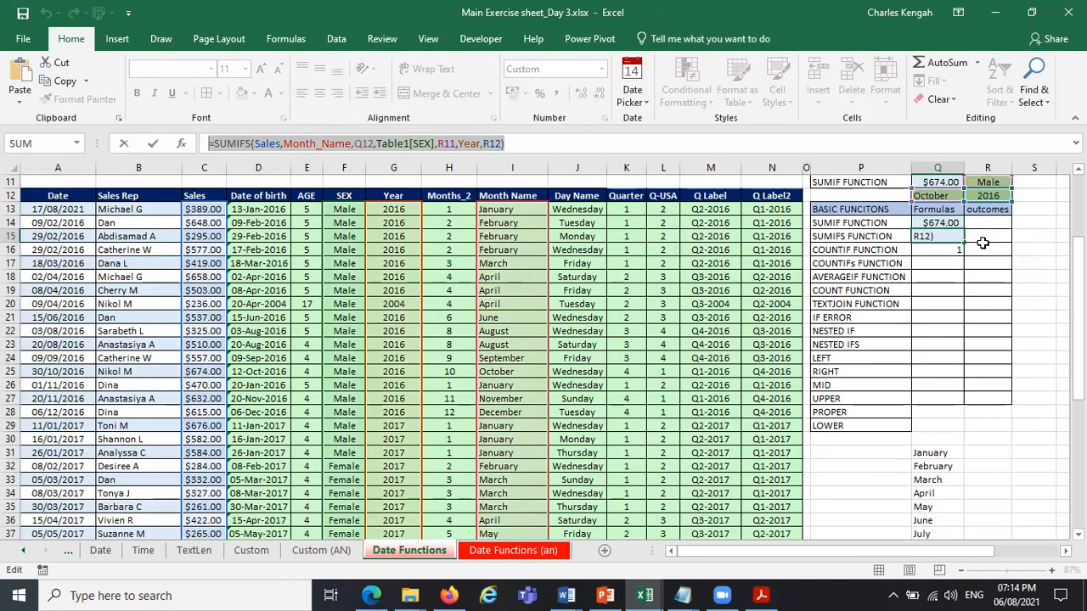
pyautogui.press('F2')
pyautogui.press('Escape')
pyautogui.click(954, 252)
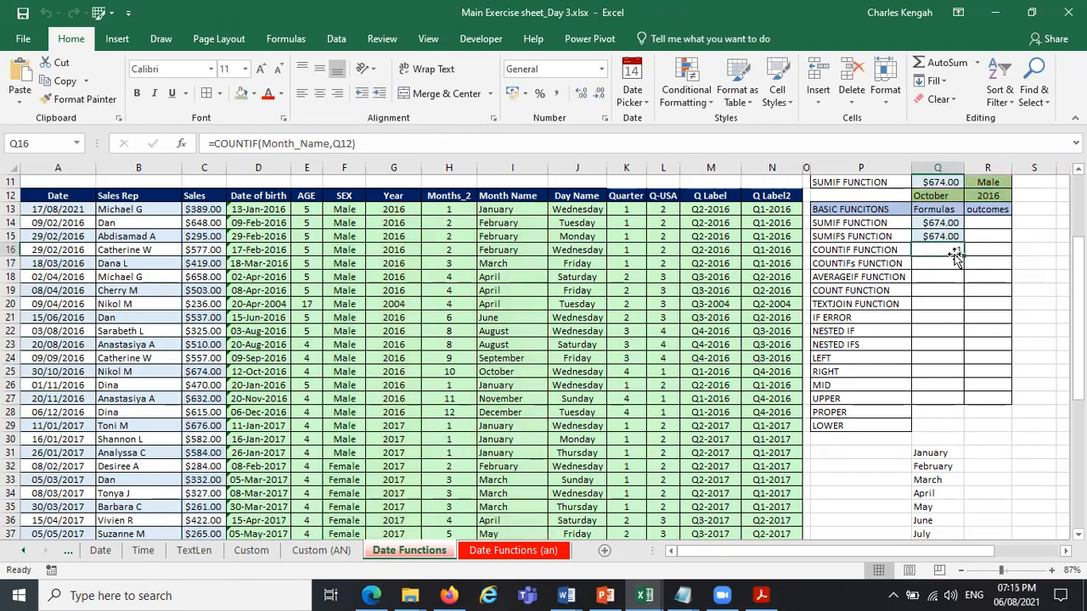
pyautogui.click(933, 263)
pyautogui.click(350, 146)
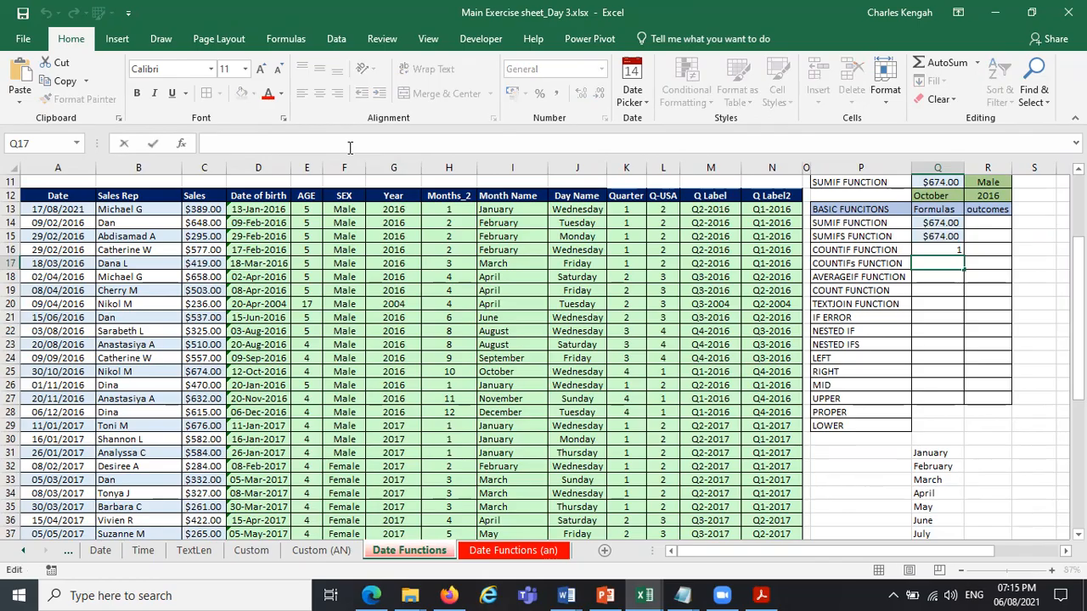
pyautogui.hotkey('ctrl', 'v')
# Replace the function name in the Q17 formula with COUNTIFS and try to enter it with the copied arguments.
pyautogui.doubleClick(229, 143)
pyautogui.press('capslock')
pyautogui.write('COU')
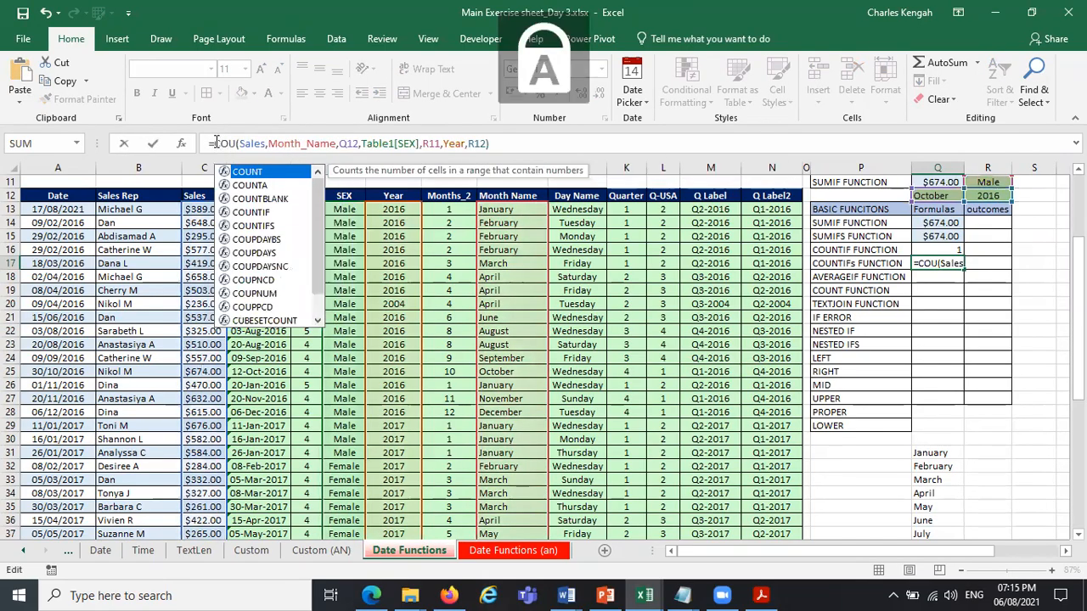
pyautogui.write('N')
pyautogui.doubleClick(259, 226)
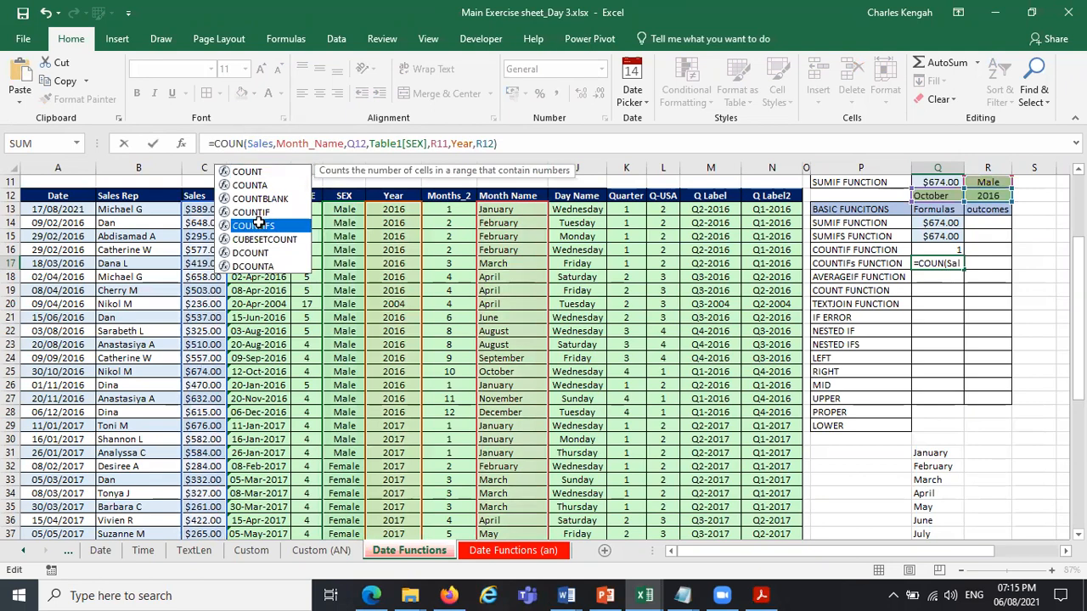
pyautogui.press('Return')
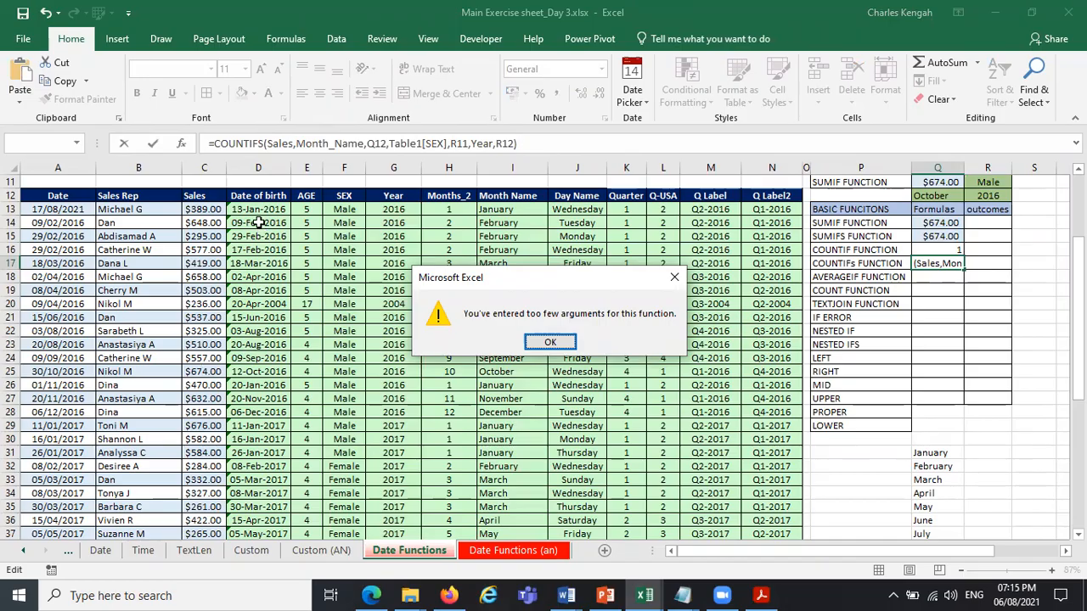
pyautogui.press('Return')
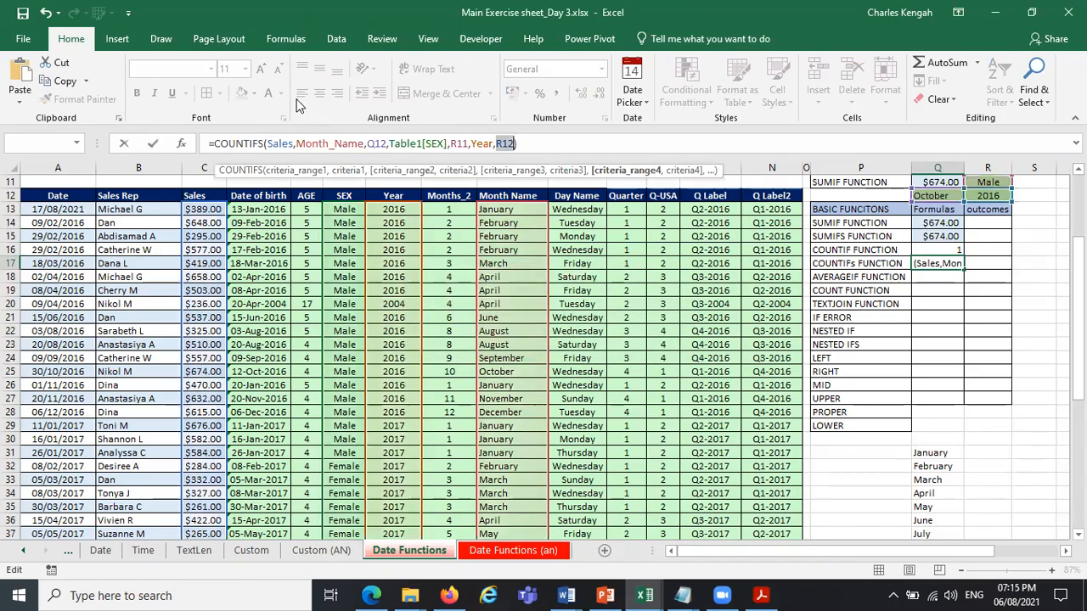
# Remove the Sales argument from the COUNTIFS formula in Q17 so that Month_Name is the first criteria range.
pyautogui.click(289, 171)
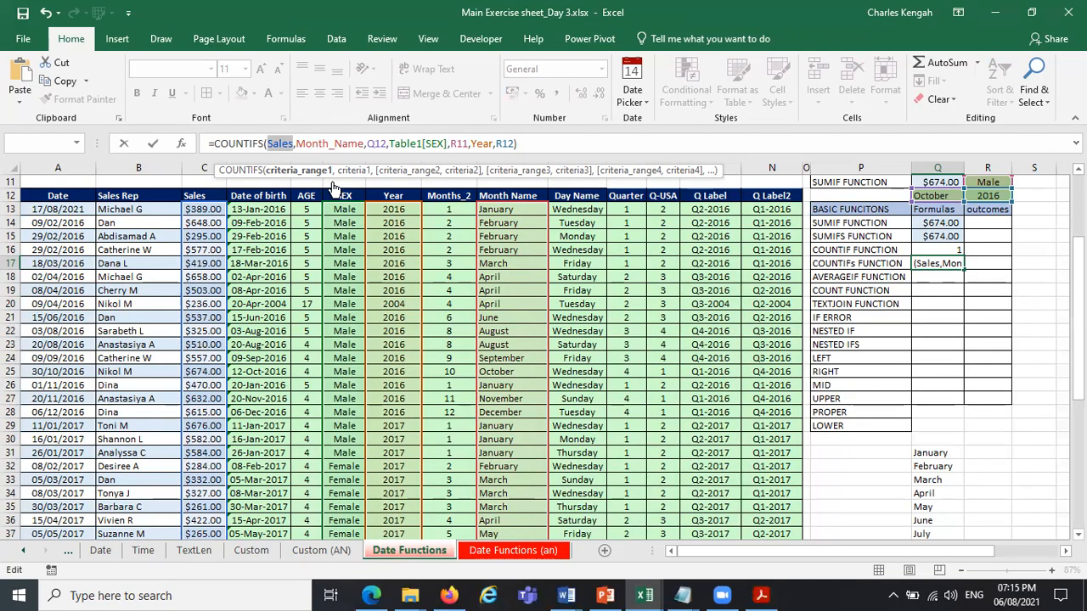
pyautogui.click(298, 143)
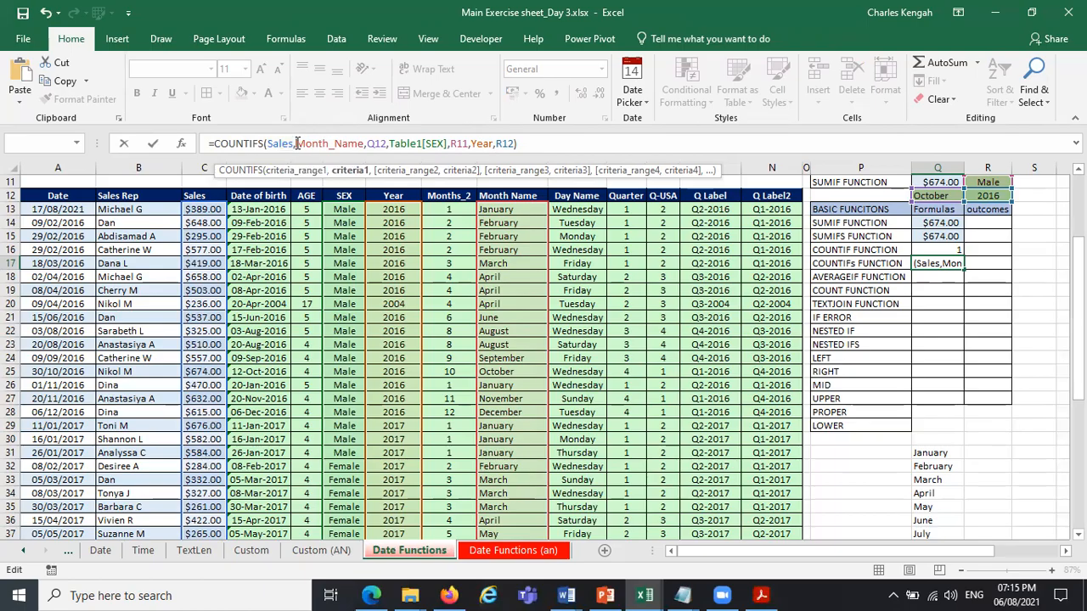
pyautogui.press('BackSpace')
pyautogui.press('BackSpace')
pyautogui.press('BackSpace')
pyautogui.press('BackSpace')
pyautogui.press('BackSpace')
pyautogui.press('BackSpace')
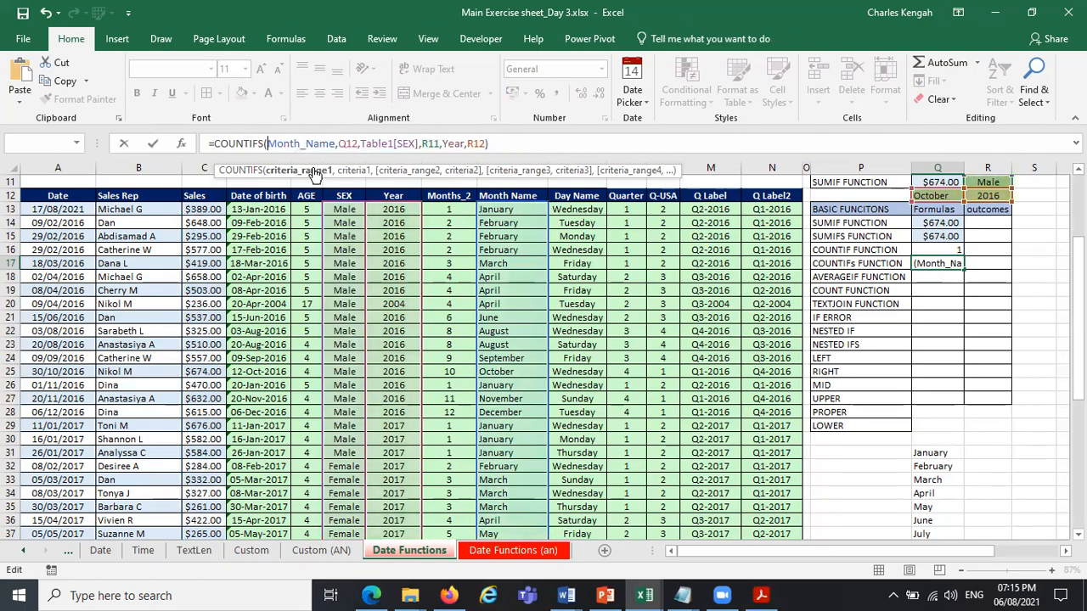
# Replace Table1[SEX] with the named range Sex in Q17 and enter the formula =COUNTIFS(Month_Name,Q12,Sex,R11,Year,R12).
pyautogui.click(297, 171)
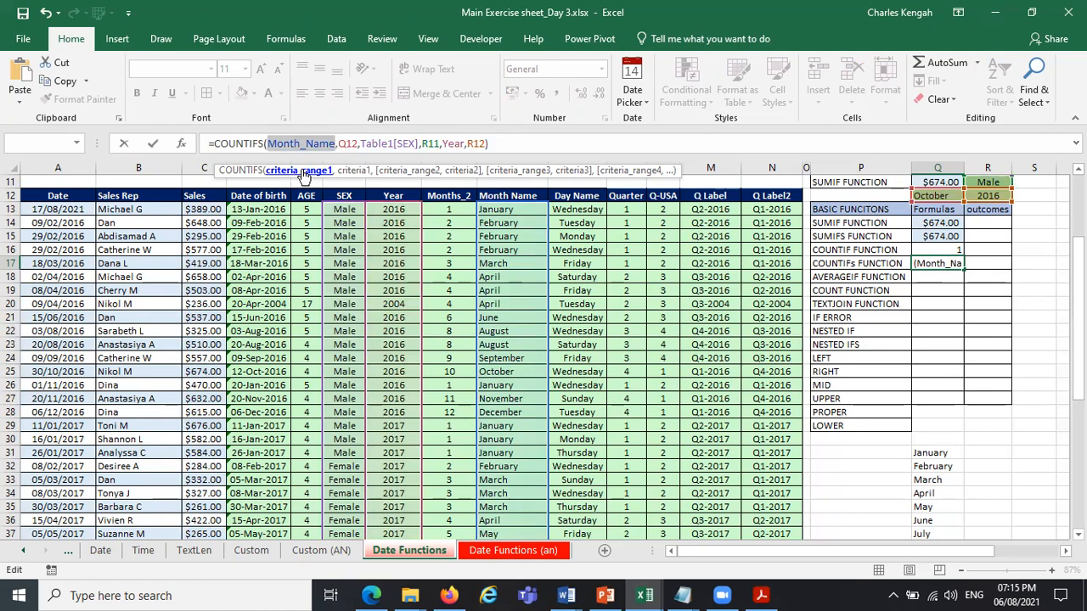
pyautogui.click(356, 170)
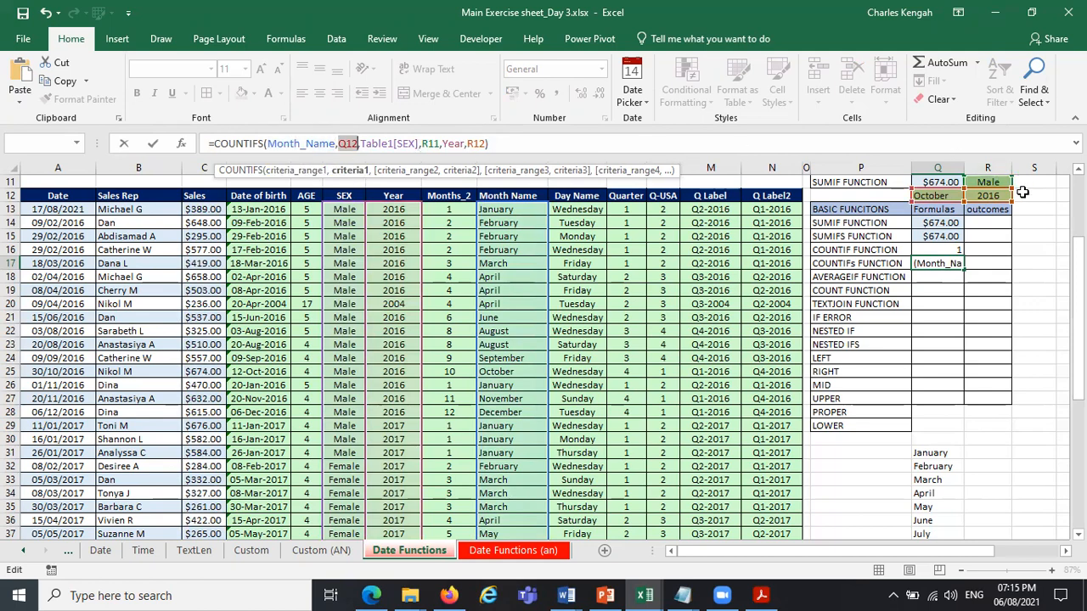
pyautogui.click(940, 196)
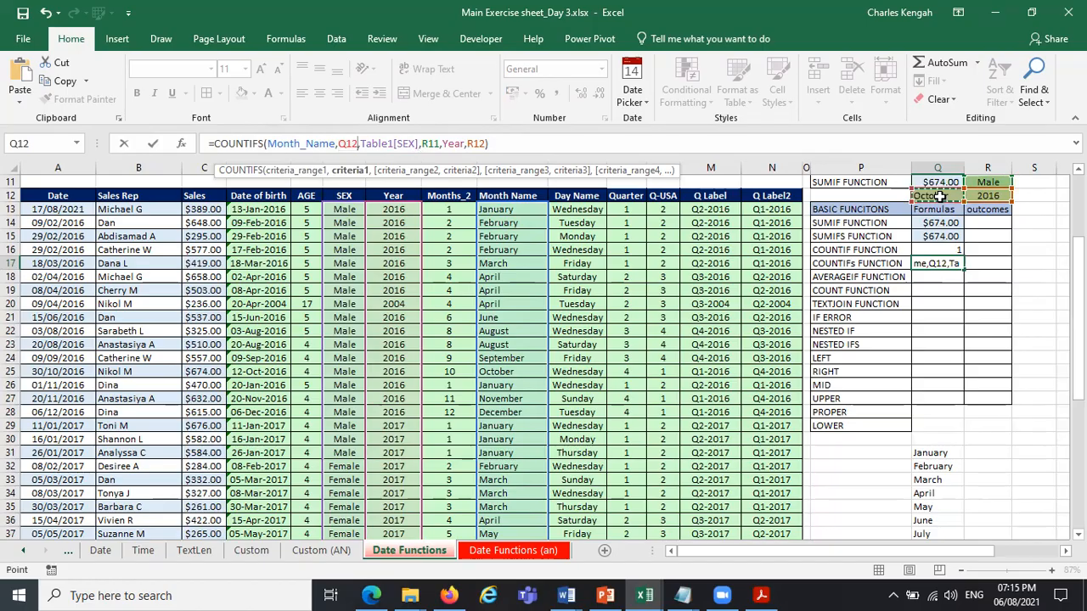
pyautogui.click(396, 173)
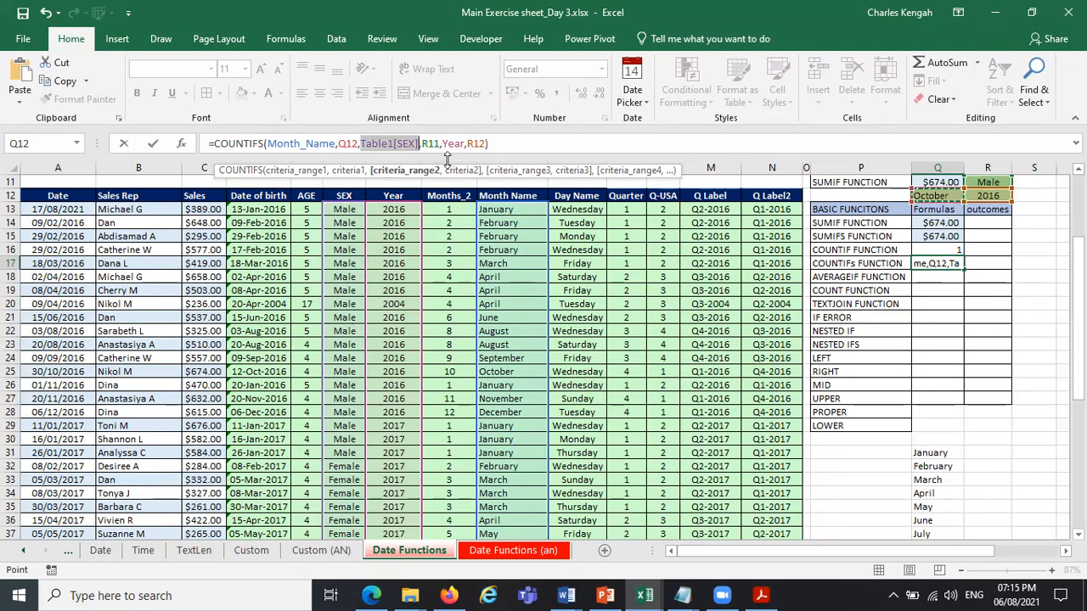
pyautogui.write('S')
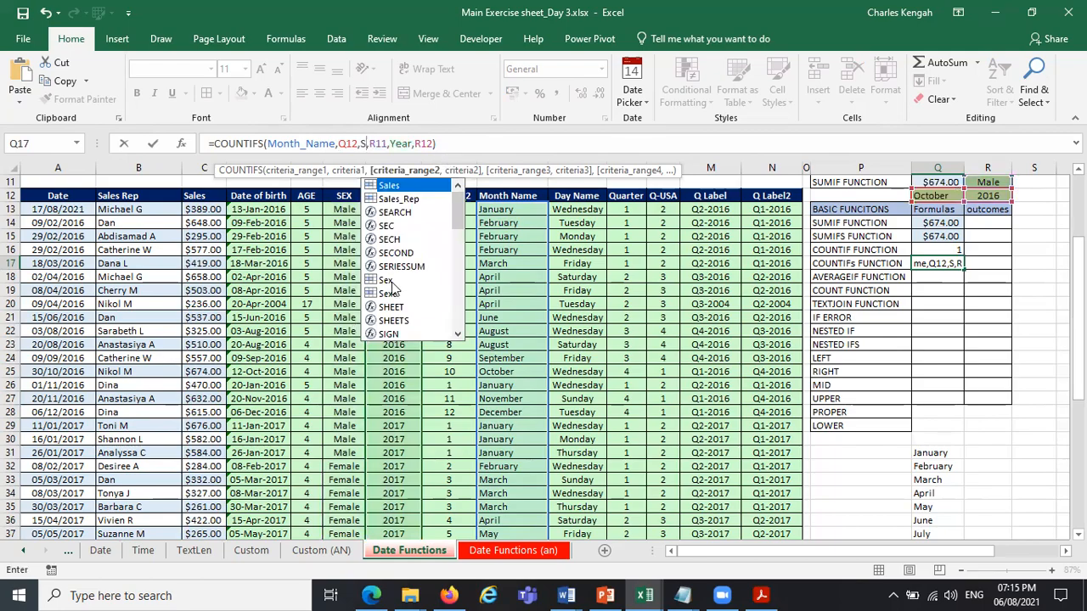
pyautogui.write('ex')
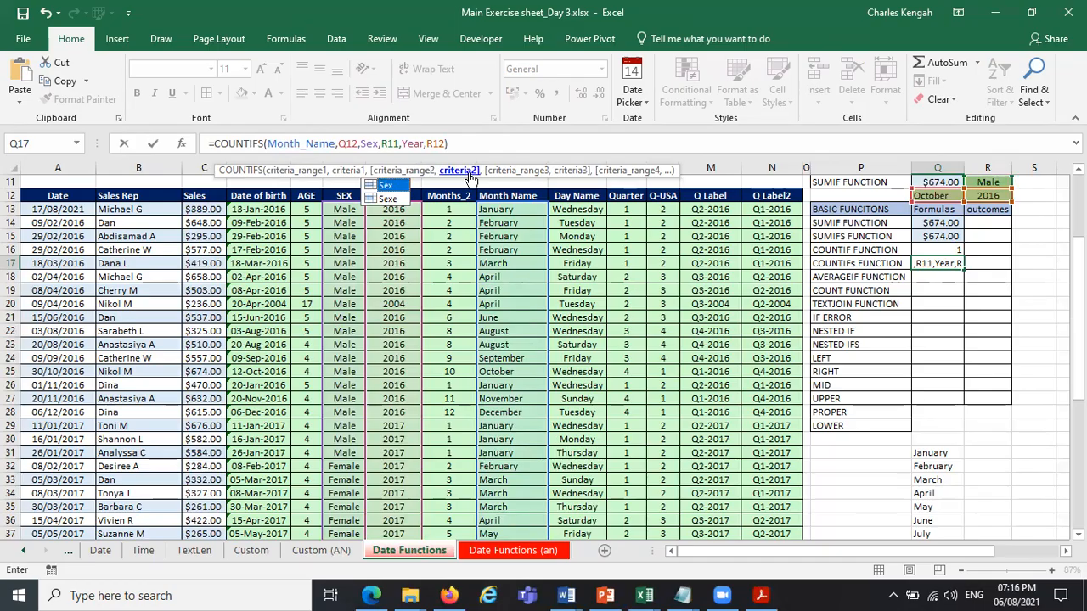
pyautogui.click(996, 183)
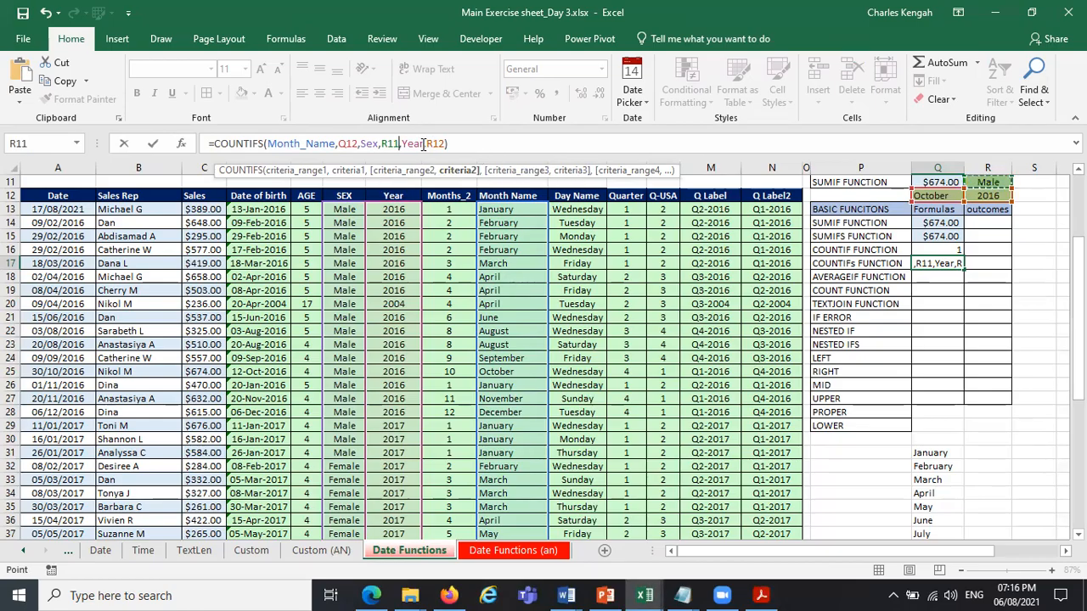
pyautogui.click(530, 172)
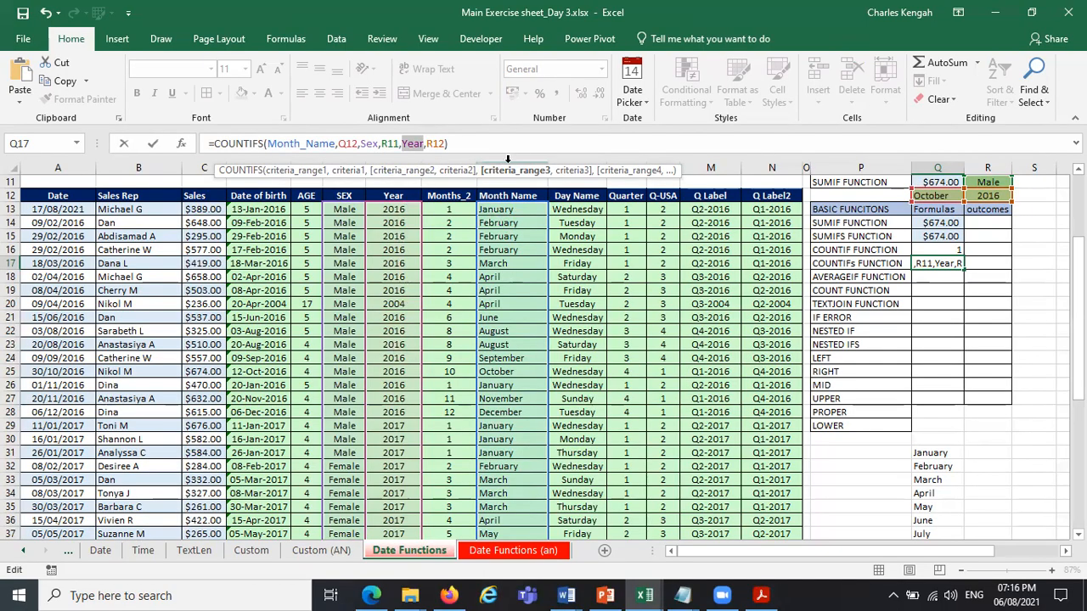
pyautogui.click(569, 170)
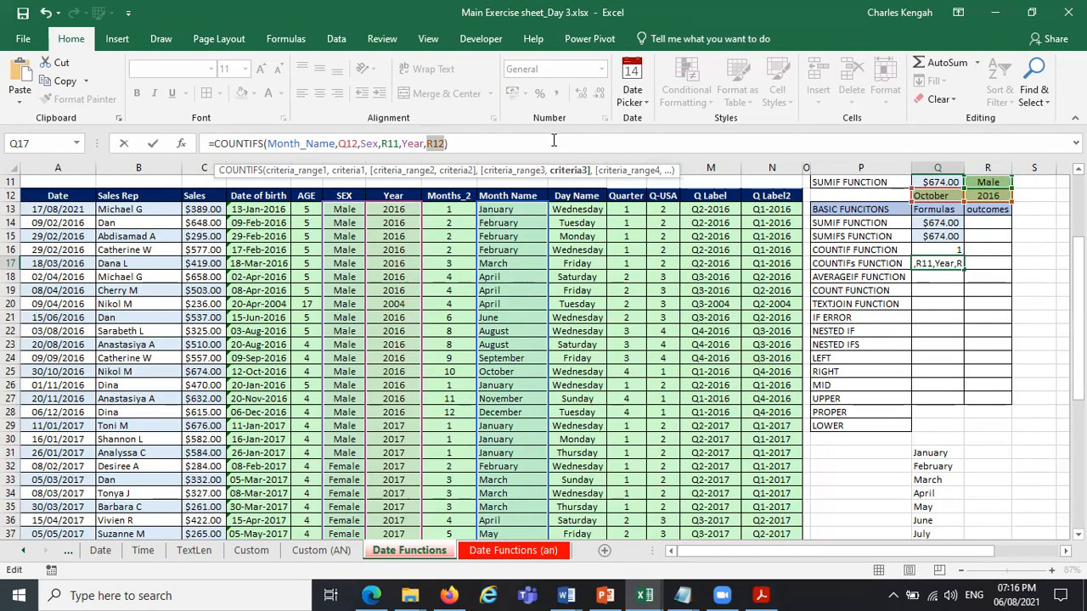
pyautogui.press('Return')
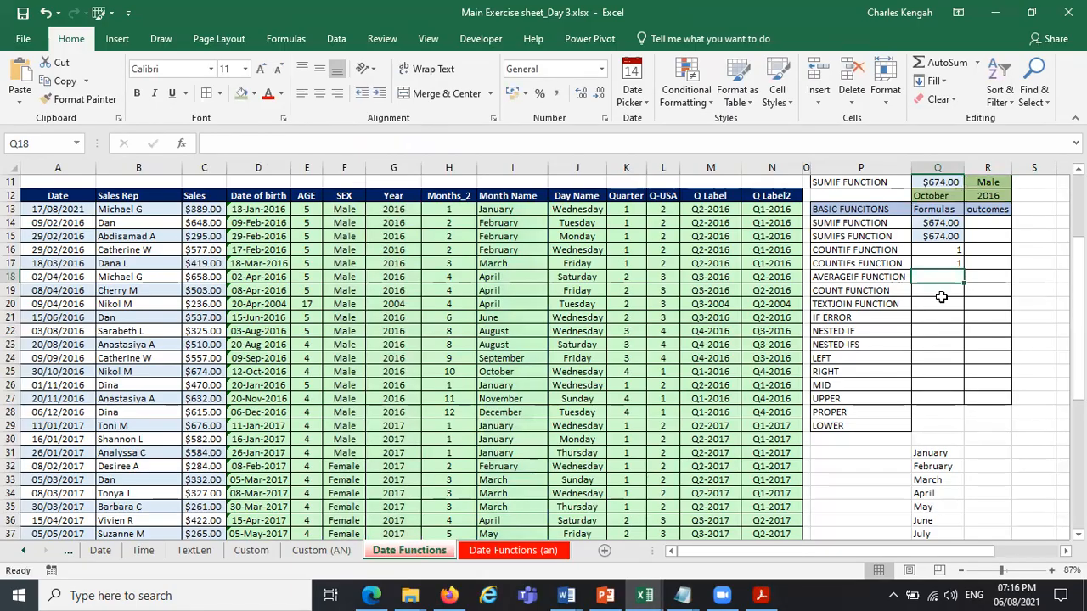
# Test the COUNTIFS in Q17 by switching the sex criterion in R11 to Female.
pyautogui.click(952, 265)
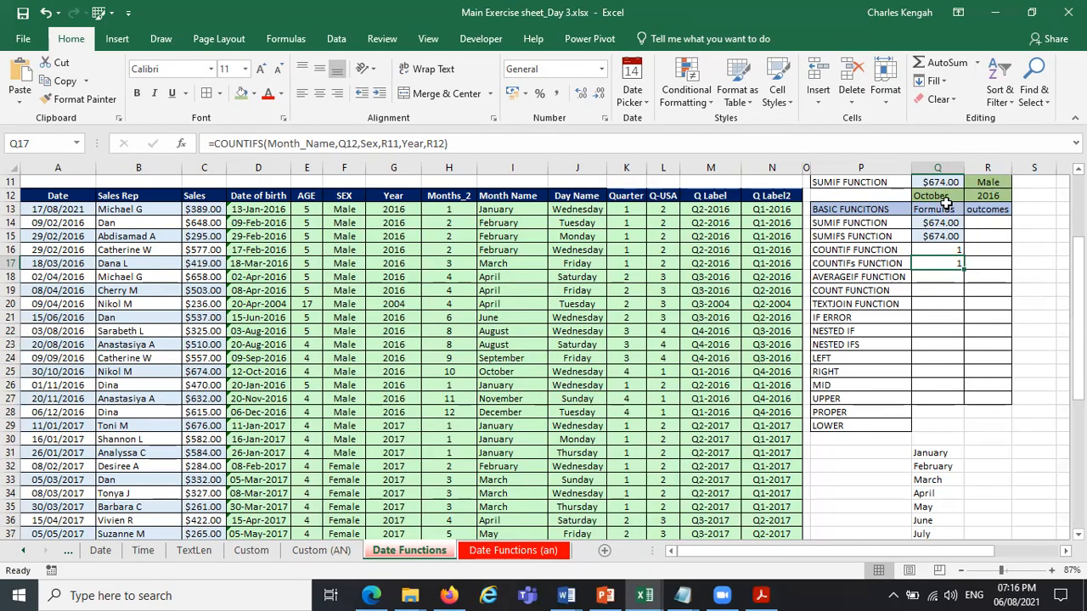
pyautogui.click(1001, 182)
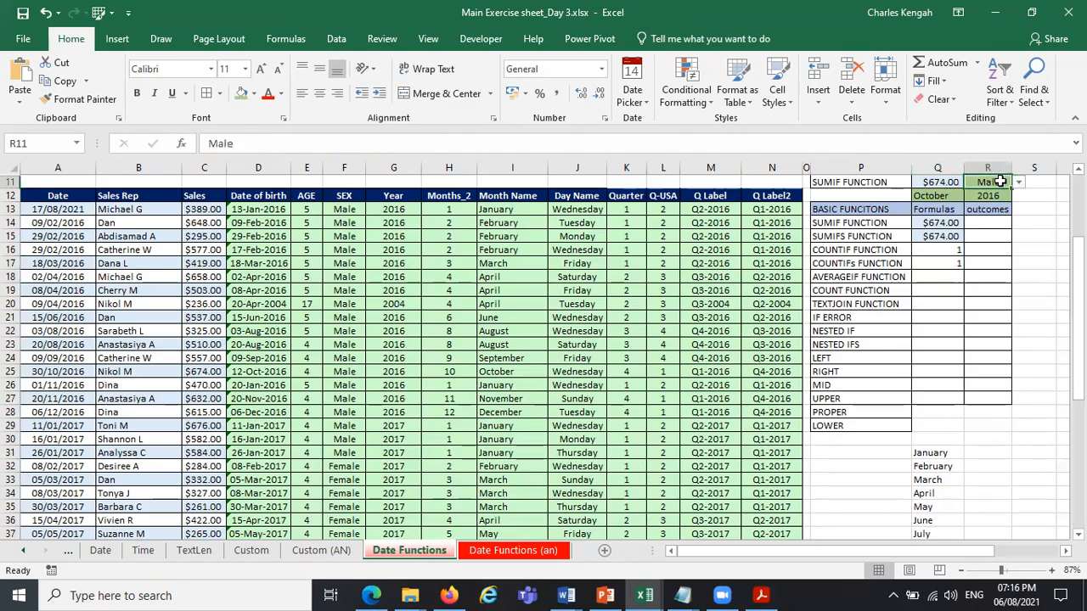
pyautogui.click(1018, 182)
pyautogui.click(1004, 204)
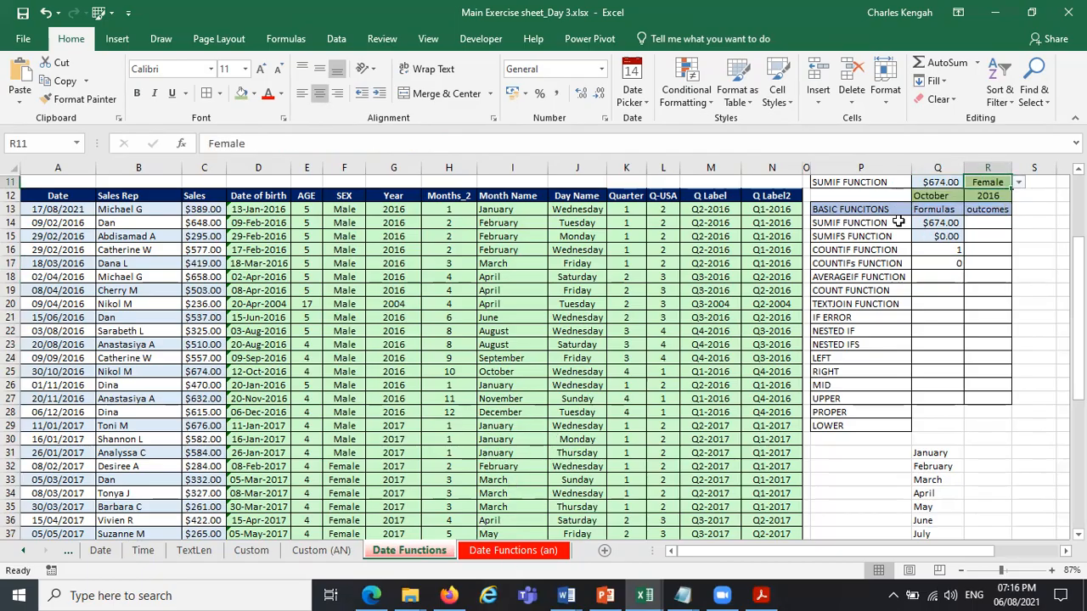
# Test the COUNTIFS in Q17 by switching the month criterion in Q12 to May and to November.
pyautogui.click(953, 195)
pyautogui.click(971, 195)
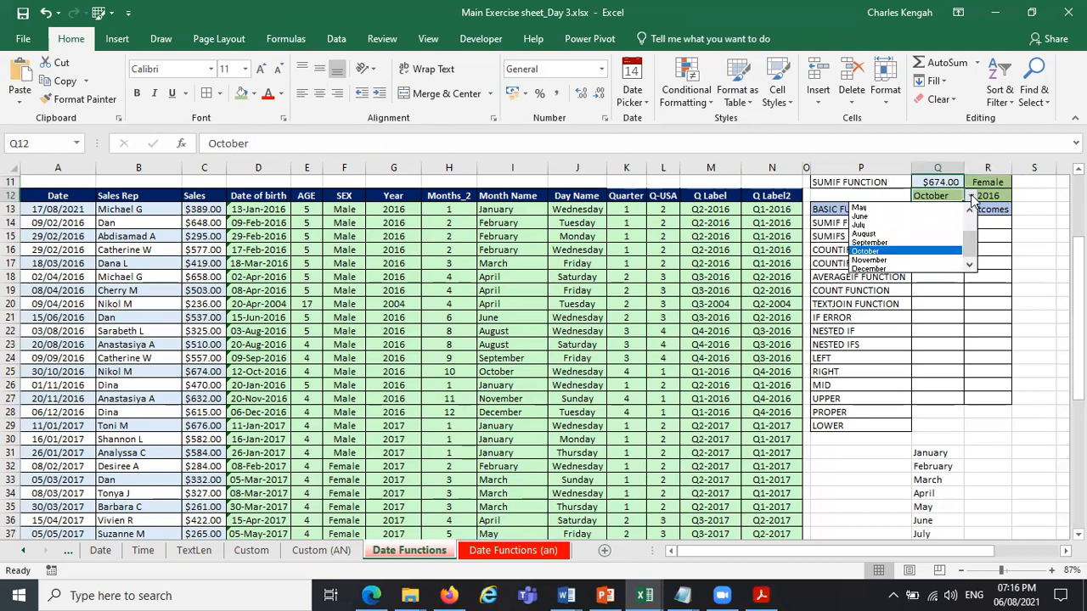
pyautogui.click(915, 207)
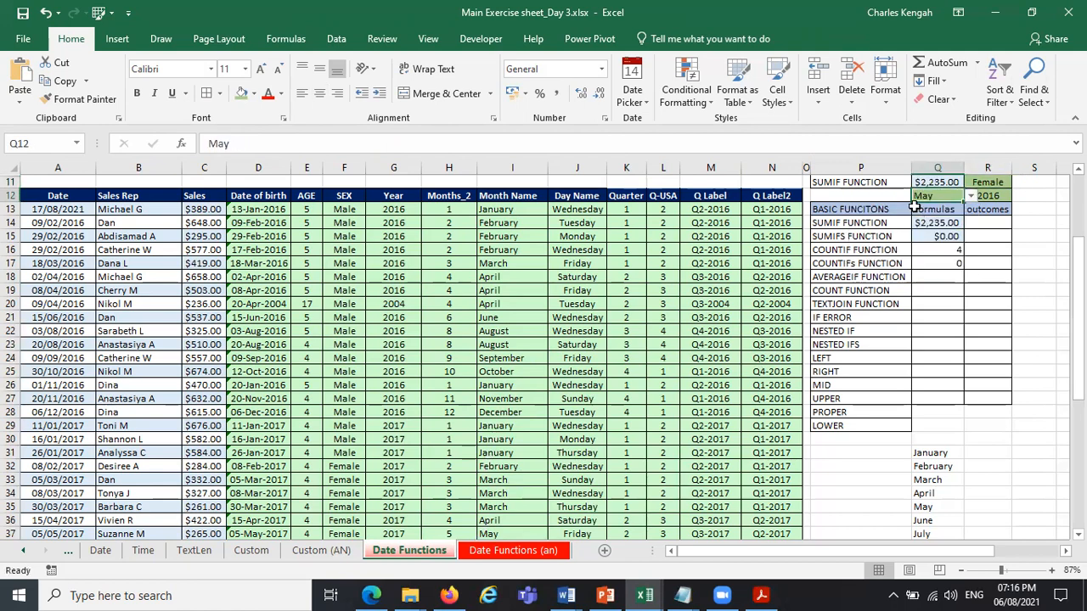
pyautogui.click(973, 197)
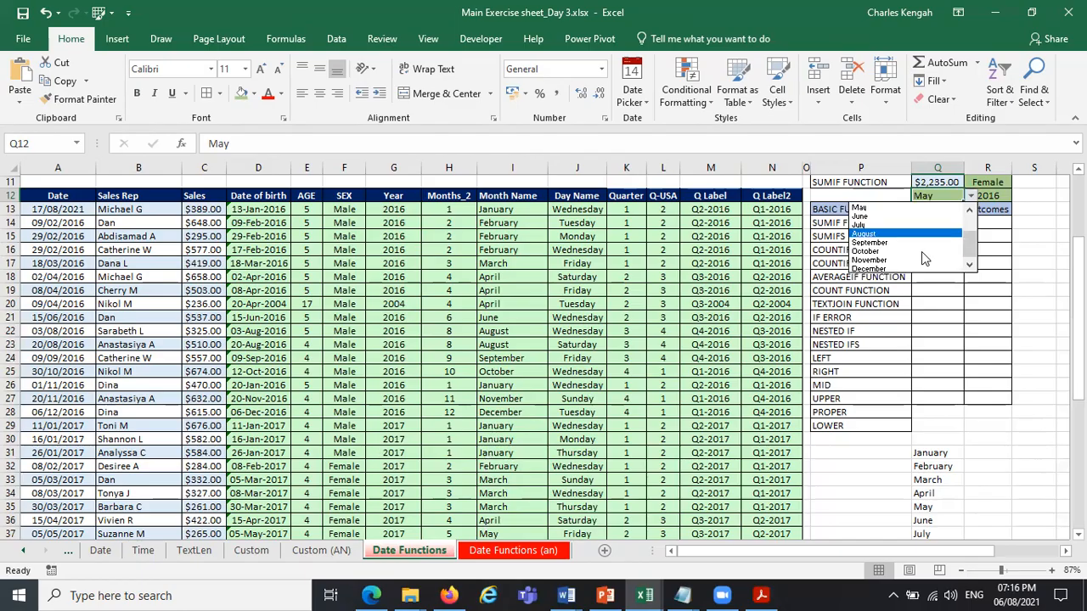
pyautogui.click(923, 265)
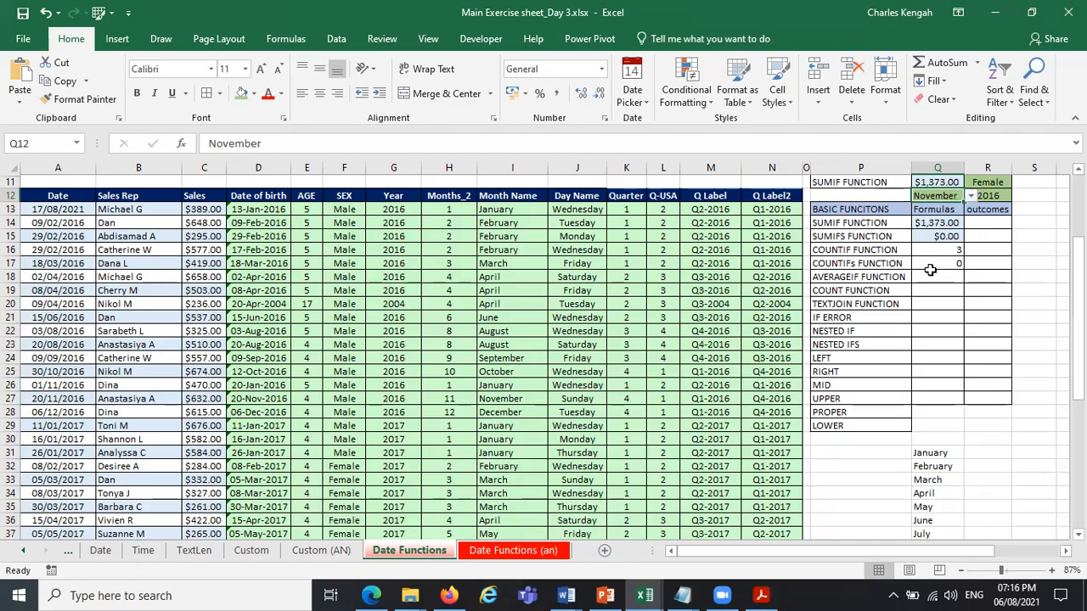
# Set the year criterion in R12 to 2017 and check the COUNTIFS formula in Q17.
pyautogui.click(995, 196)
pyautogui.click(1018, 196)
pyautogui.click(1010, 216)
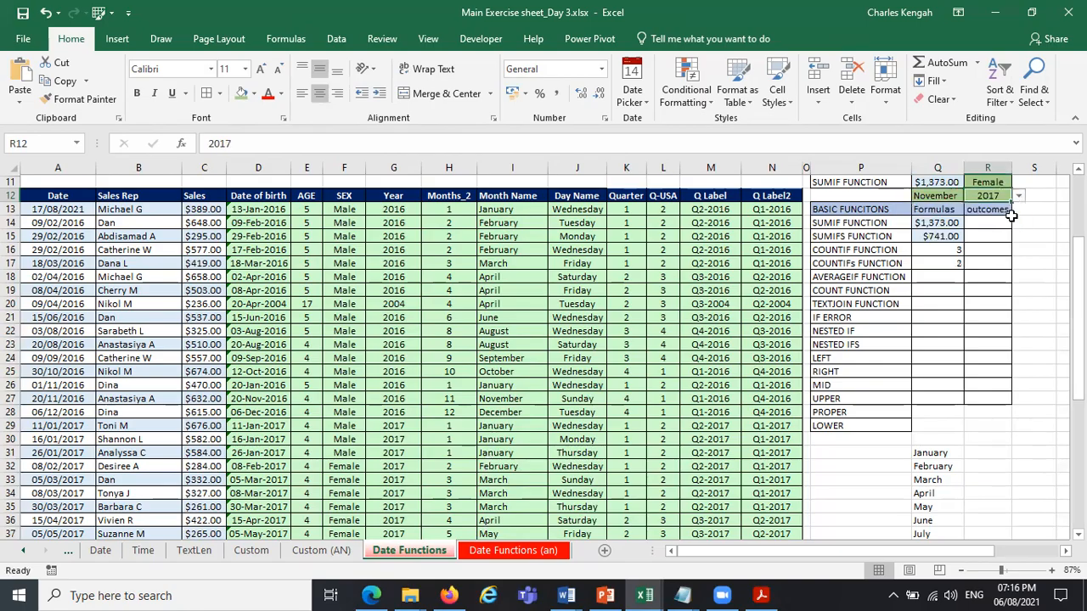
pyautogui.click(946, 266)
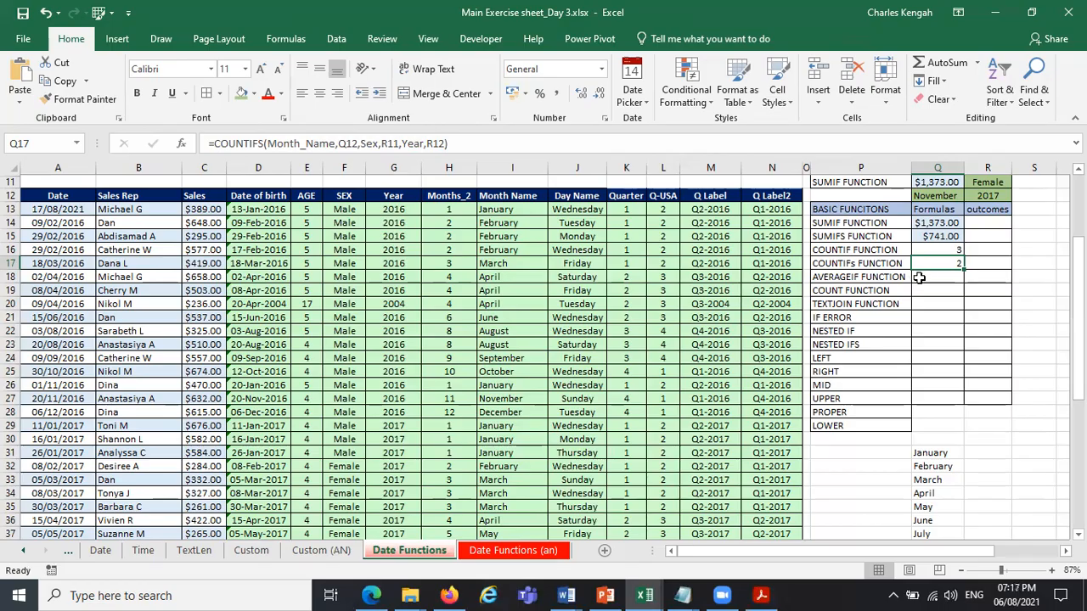
# Begin an AVERAGE formula in Q18 over the sales cells C13:C17.
pyautogui.click(918, 277)
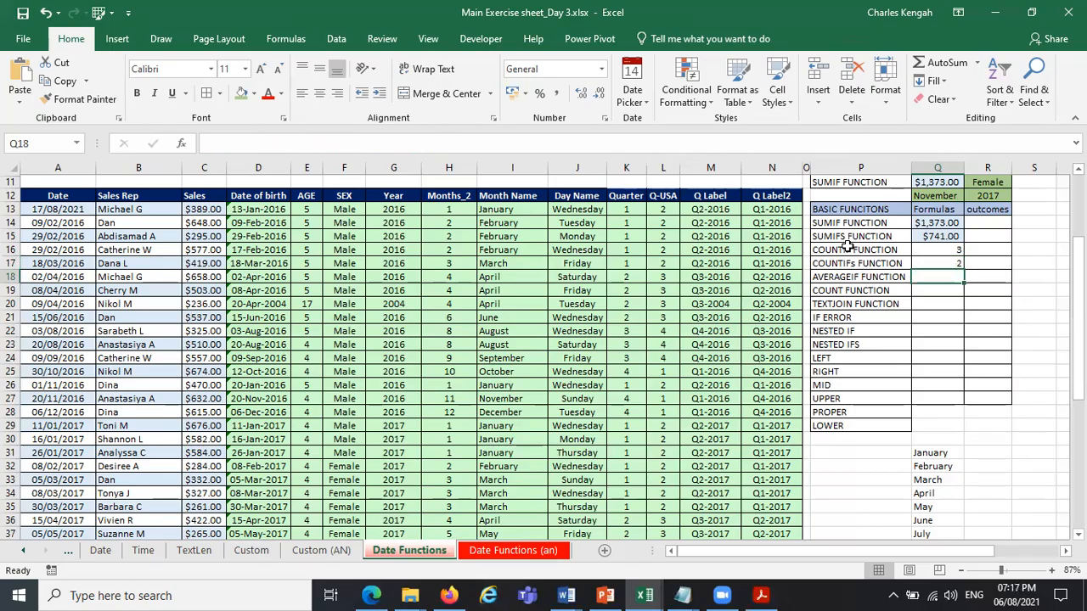
pyautogui.click(366, 136)
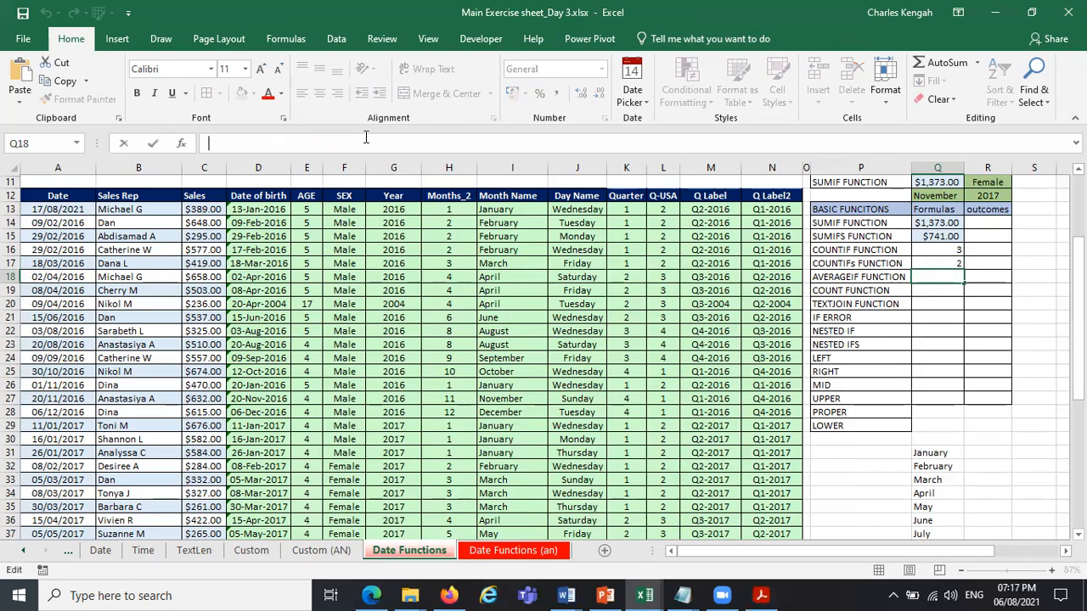
pyautogui.write('=AV')
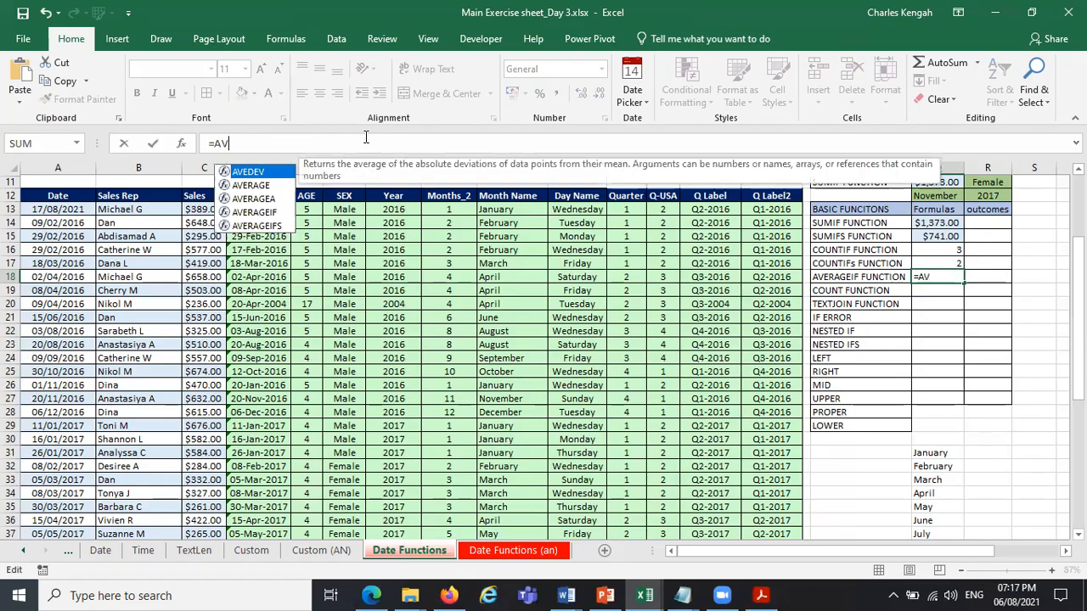
pyautogui.write('ERA')
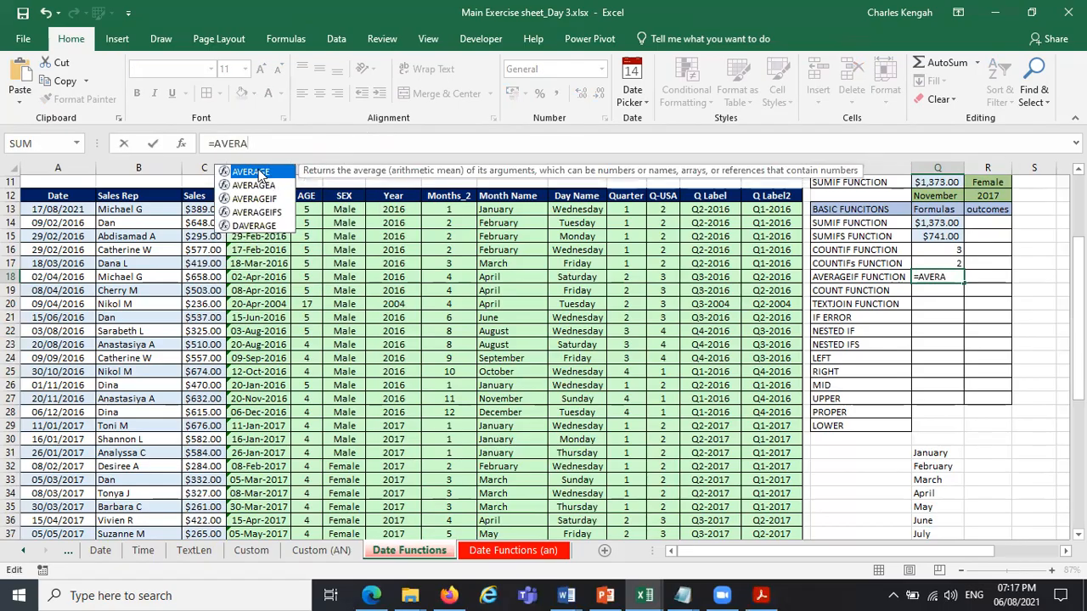
pyautogui.doubleClick(259, 174)
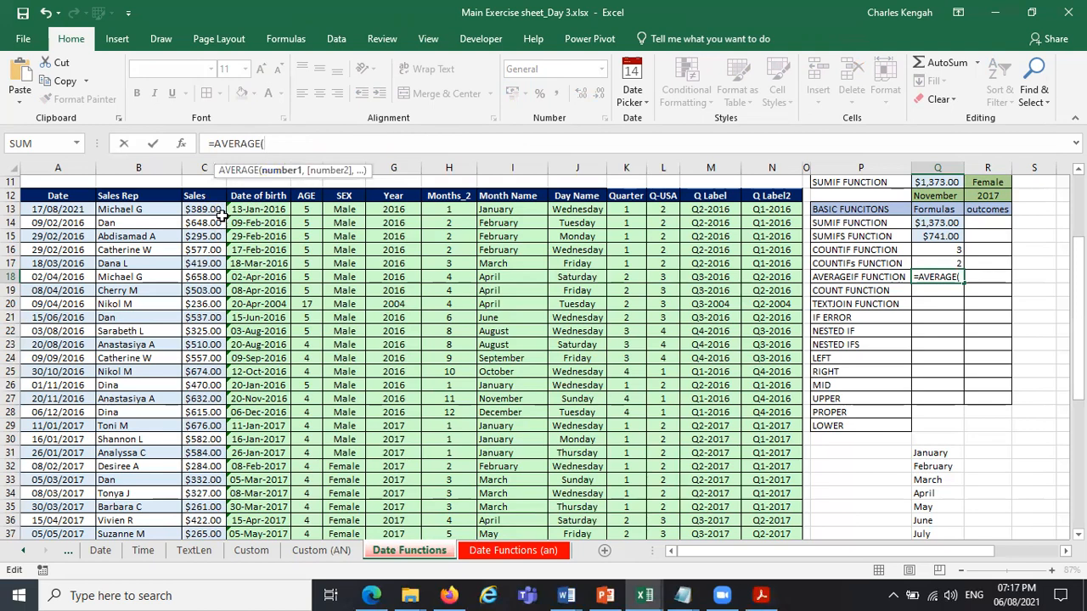
pyautogui.moveTo(206, 212); pyautogui.dragTo(208, 268)
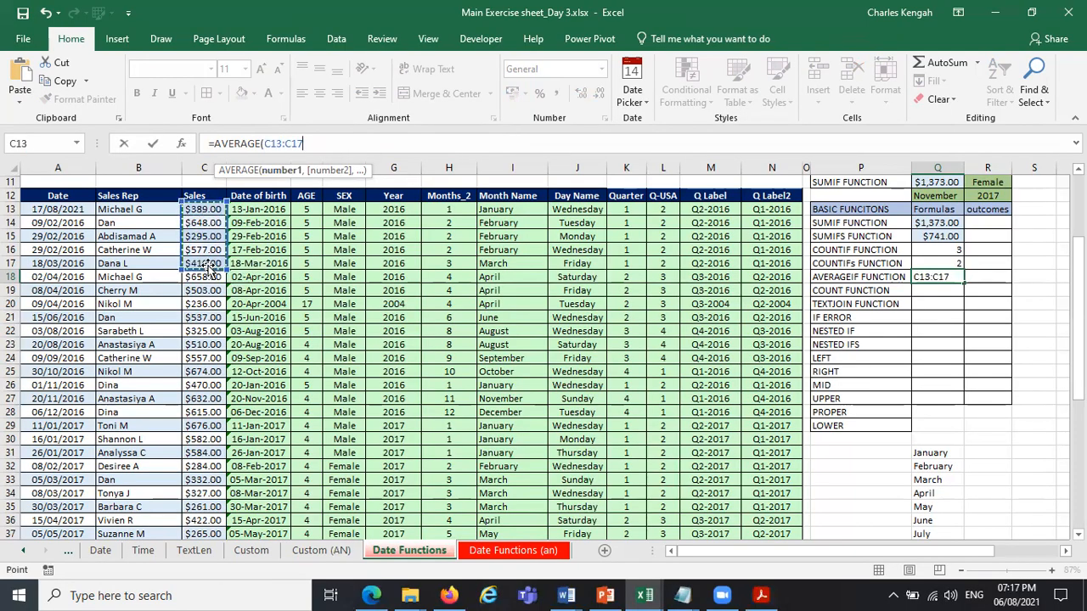
# Remove the C13:C17 reference and change the function in the Q18 formula to AVERAGEIF.
pyautogui.press('BackSpace')
pyautogui.press('BackSpace')
pyautogui.press('BackSpace')
pyautogui.press('BackSpace')
pyautogui.press('BackSpace')
pyautogui.press('BackSpace')
pyautogui.press('BackSpace')
pyautogui.press('BackSpace')
pyautogui.write('I')
pyautogui.doubleClick(268, 171)
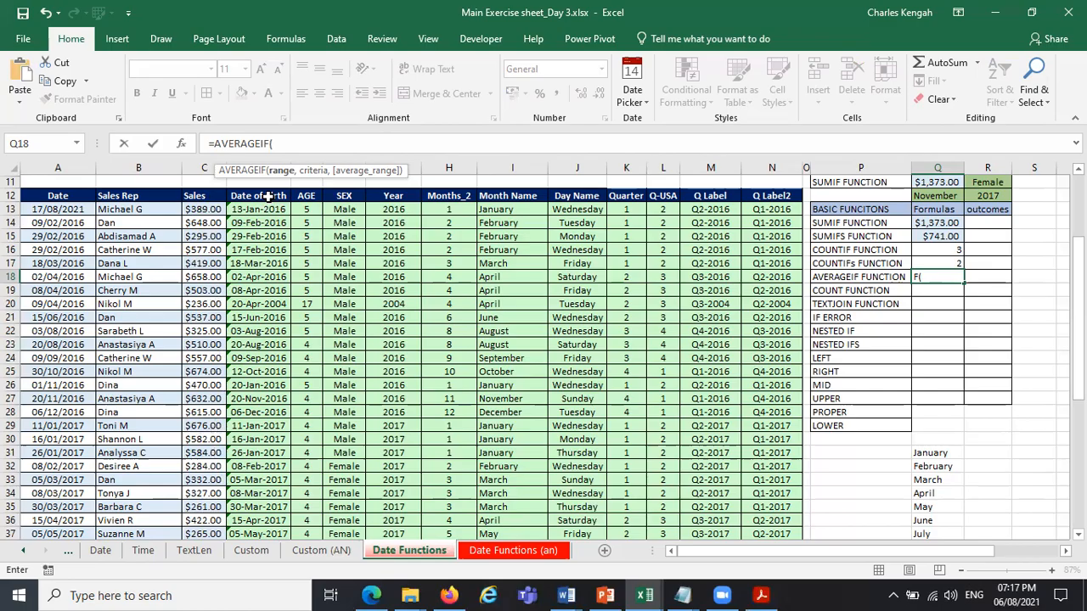
# Add the named range Sales as the AVERAGEIF range and month cell Q12 as its criteria.
pyautogui.write('SE')
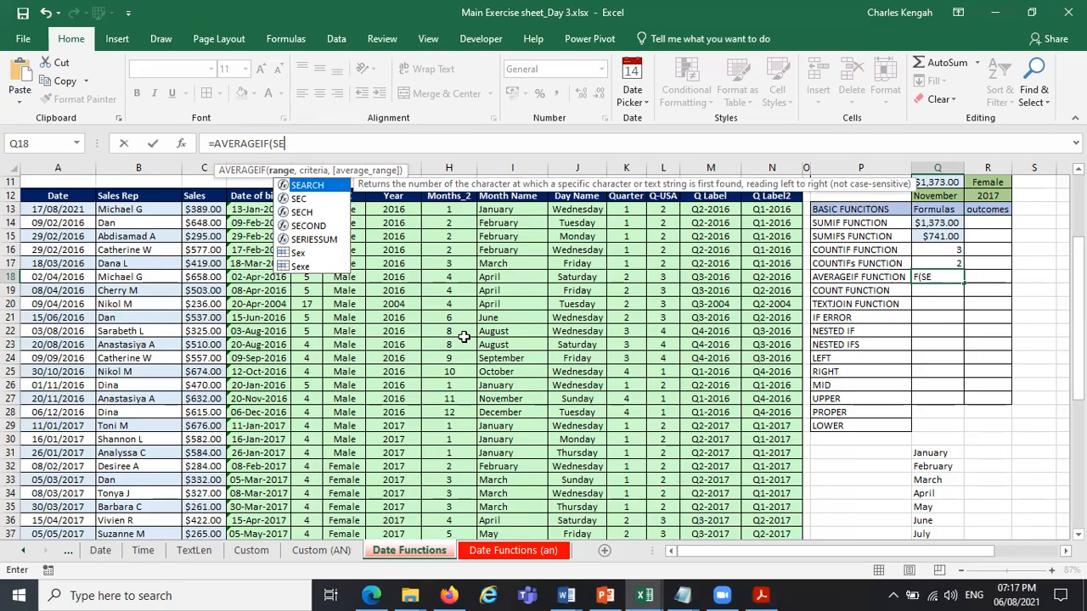
pyautogui.press('BackSpace')
pyautogui.press('BackSpace')
pyautogui.write('SA')
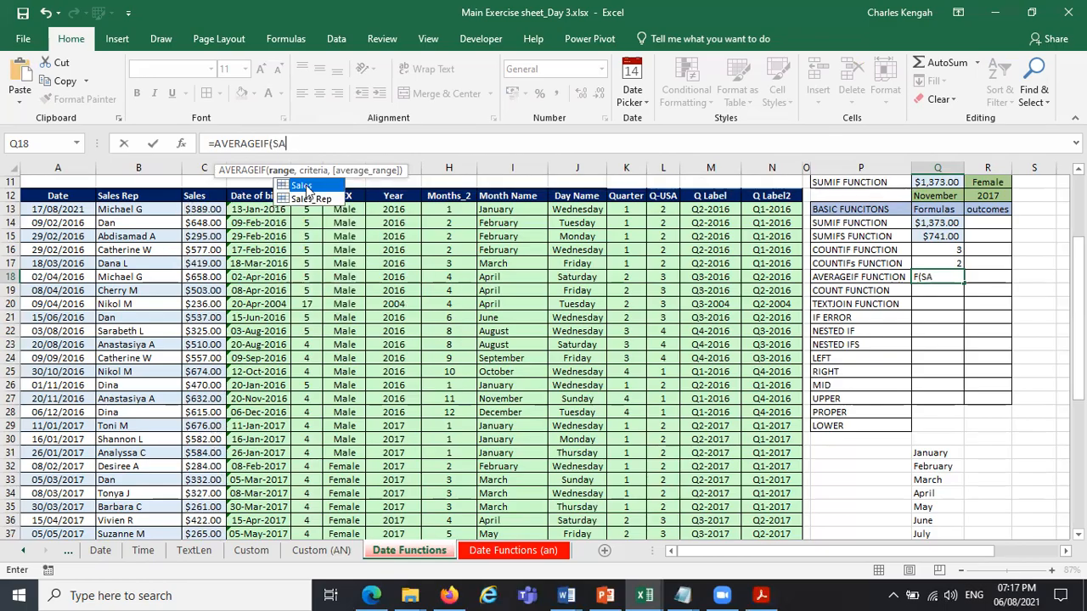
pyautogui.doubleClick(307, 189)
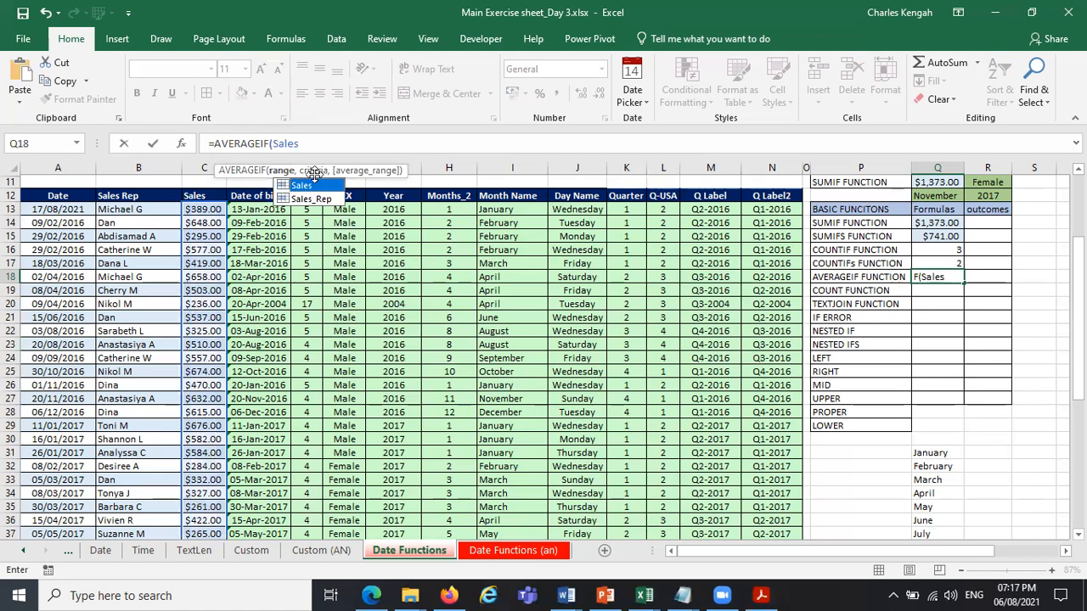
pyautogui.write(',')
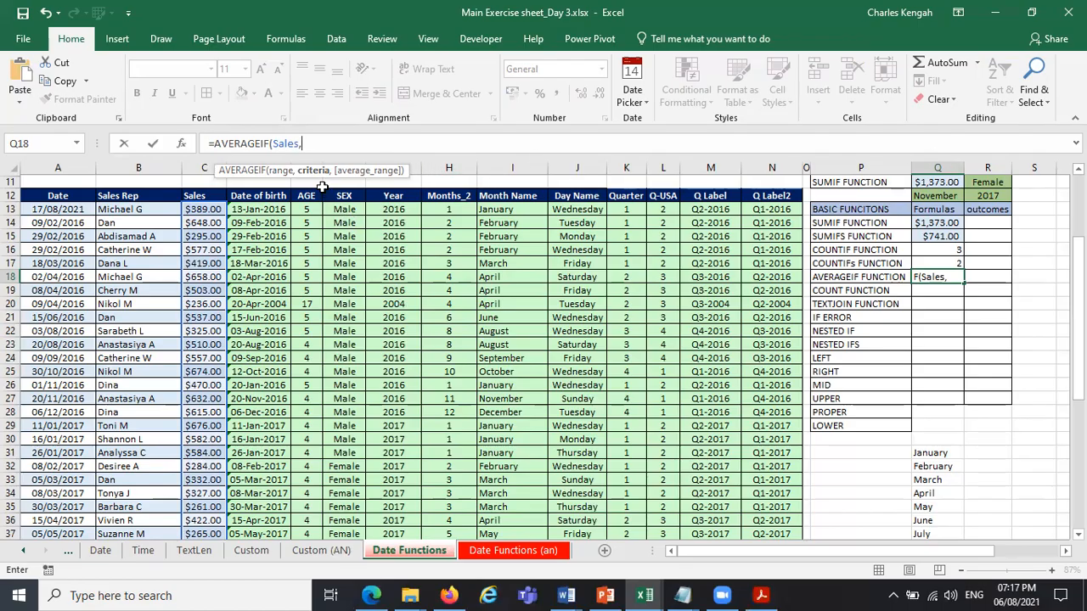
pyautogui.click(949, 197)
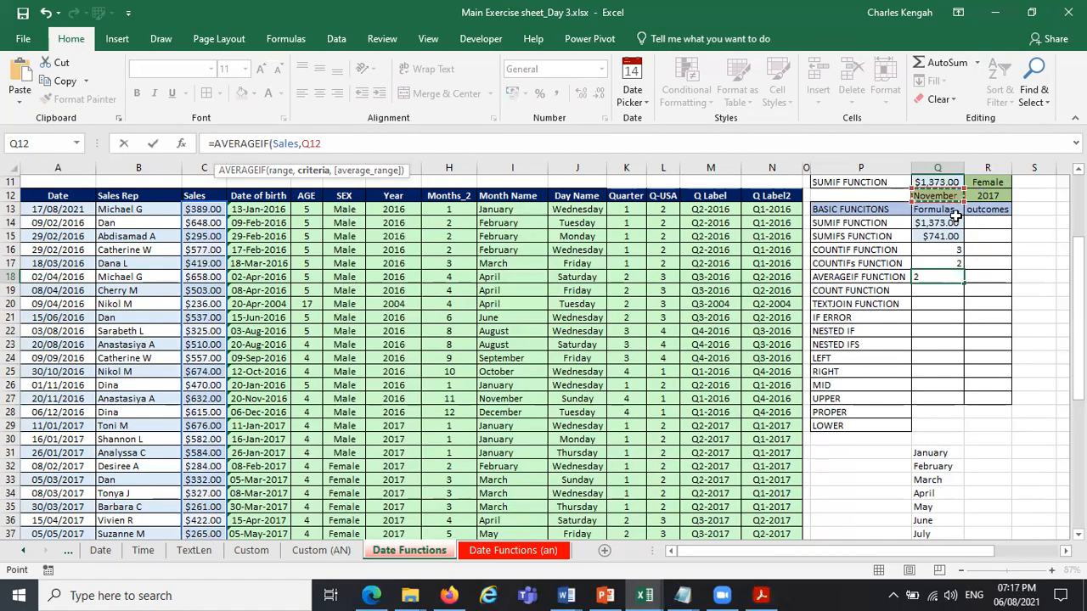
pyautogui.write(',')
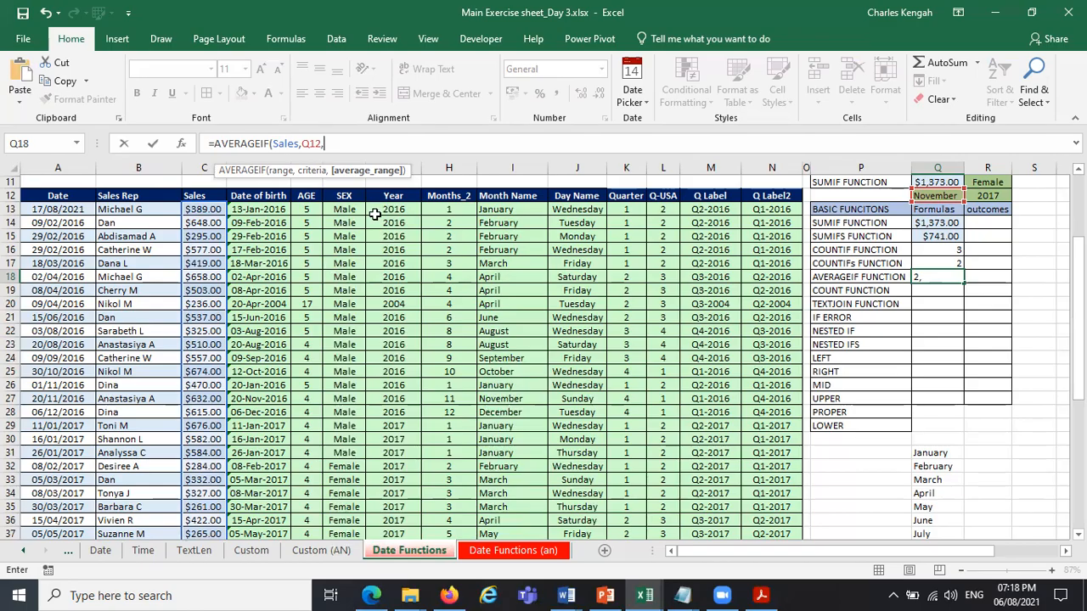
# Replace Sales with the named range Months as the range argument of the AVERAGEIF formula in Q18.
pyautogui.click(282, 172)
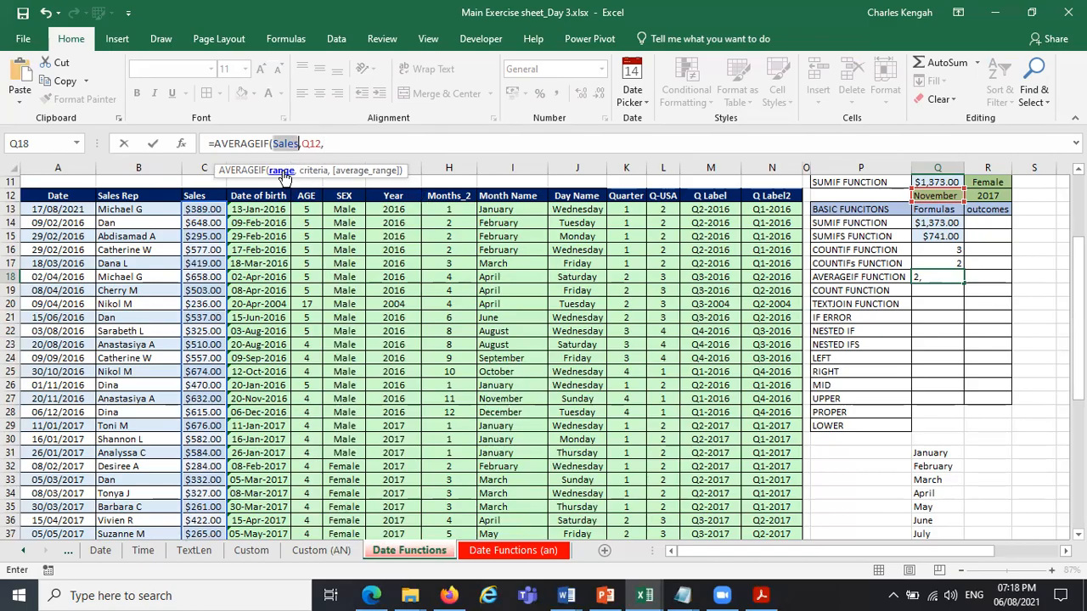
pyautogui.click(297, 143)
pyautogui.click(297, 144)
pyautogui.press('BackSpace')
pyautogui.press('BackSpace')
pyautogui.press('BackSpace')
pyautogui.press('BackSpace')
pyautogui.press('BackSpace')
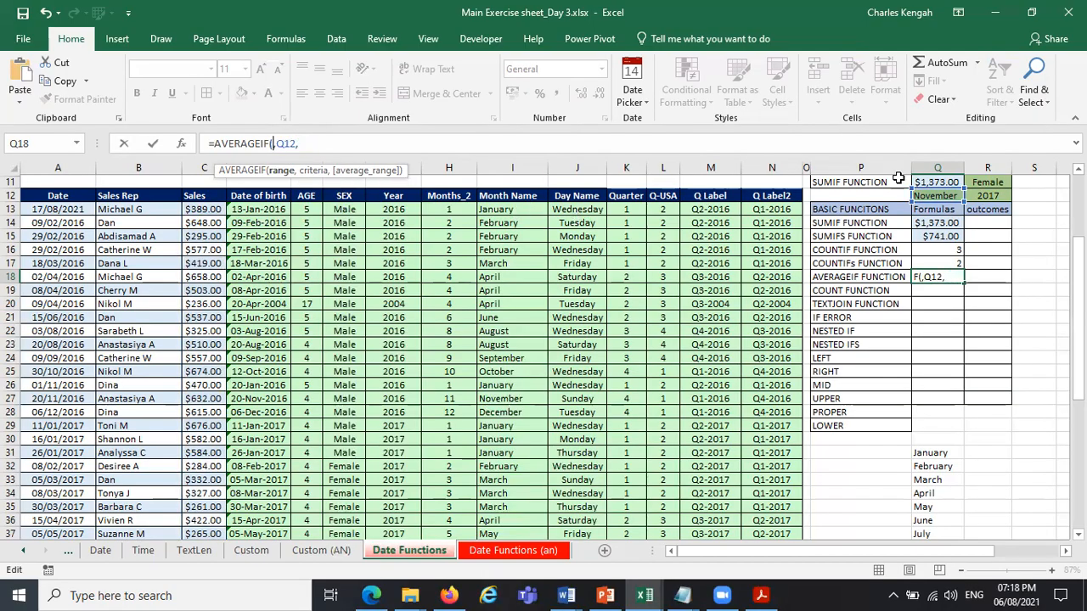
pyautogui.write('MON')
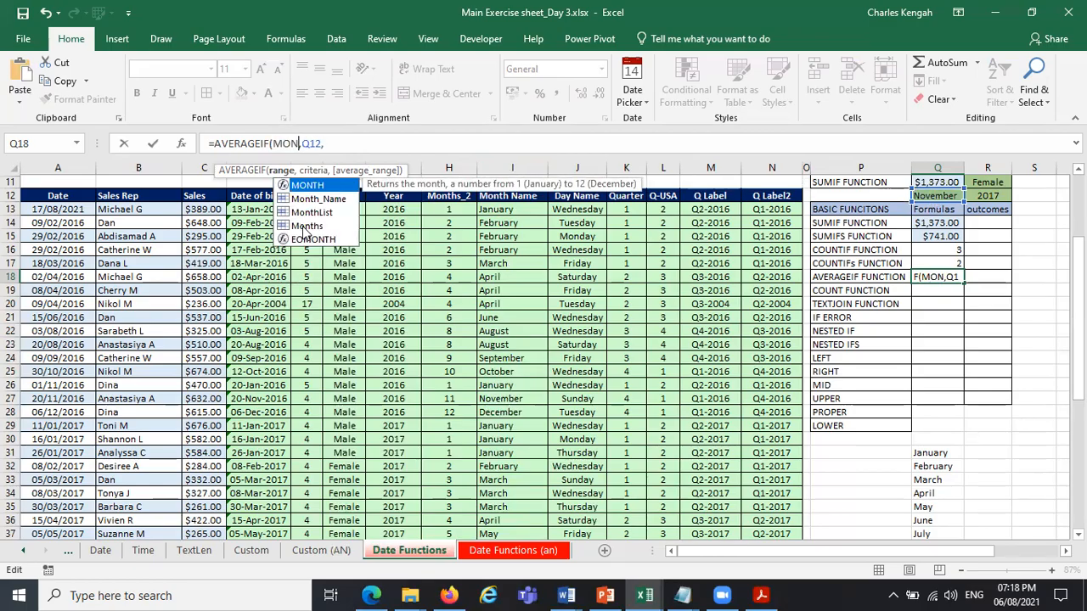
pyautogui.doubleClick(306, 226)
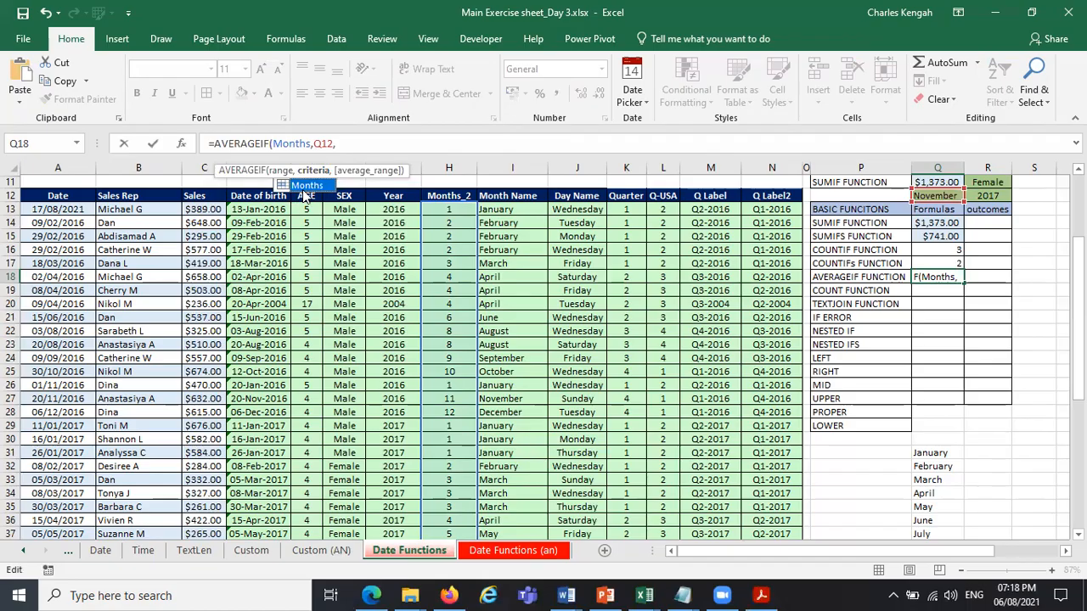
# Add the named range Sales as the average range and enter =AVERAGEIF(Months,Q12,Sales) in Q18.
pyautogui.click(316, 146)
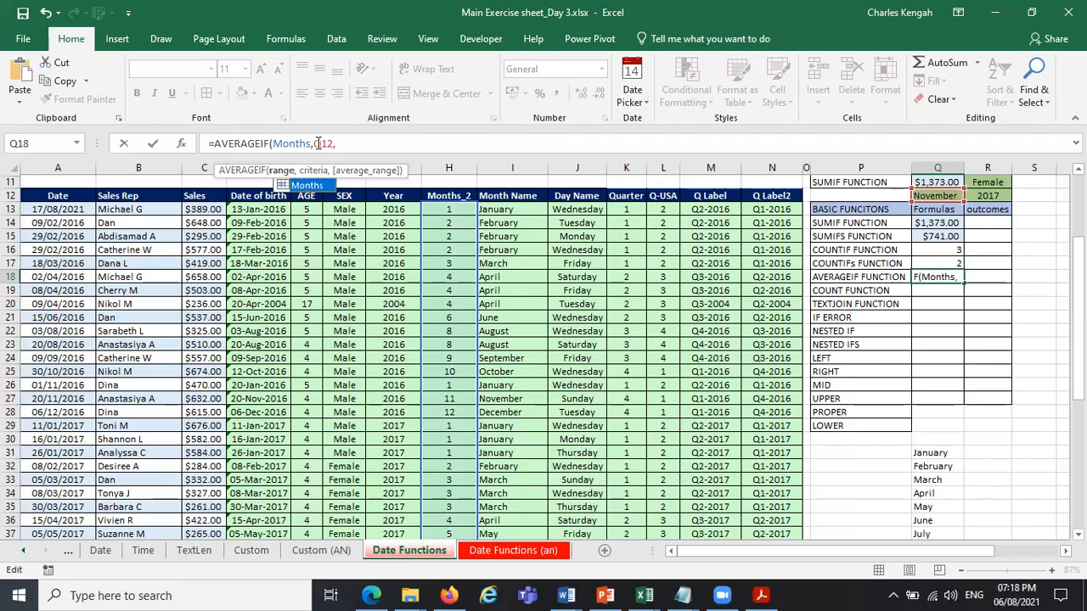
pyautogui.click(316, 143)
pyautogui.doubleClick(323, 143)
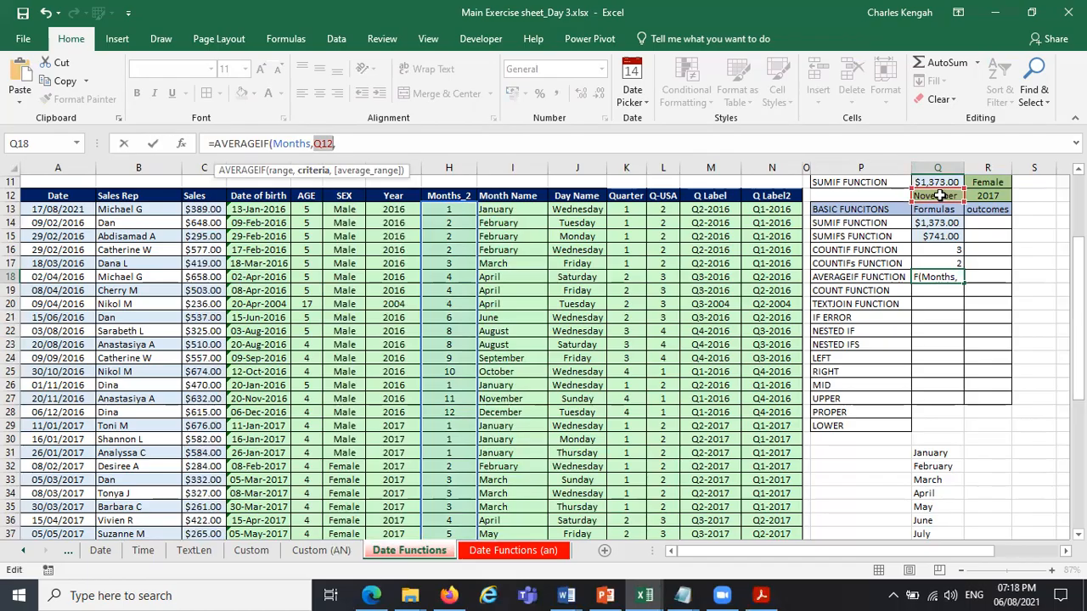
pyautogui.click(375, 144)
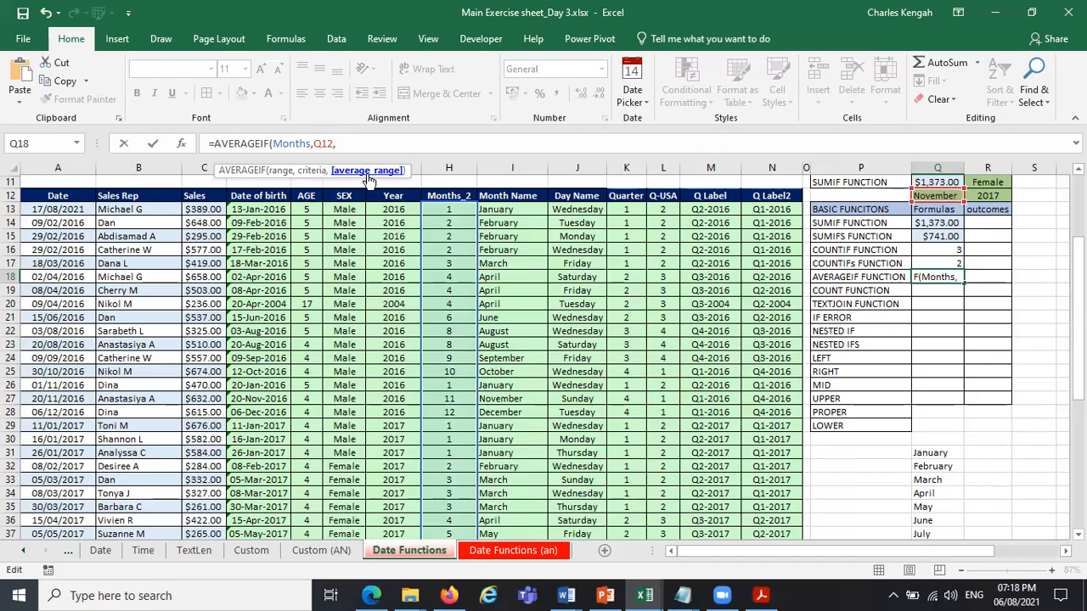
pyautogui.write('SAL')
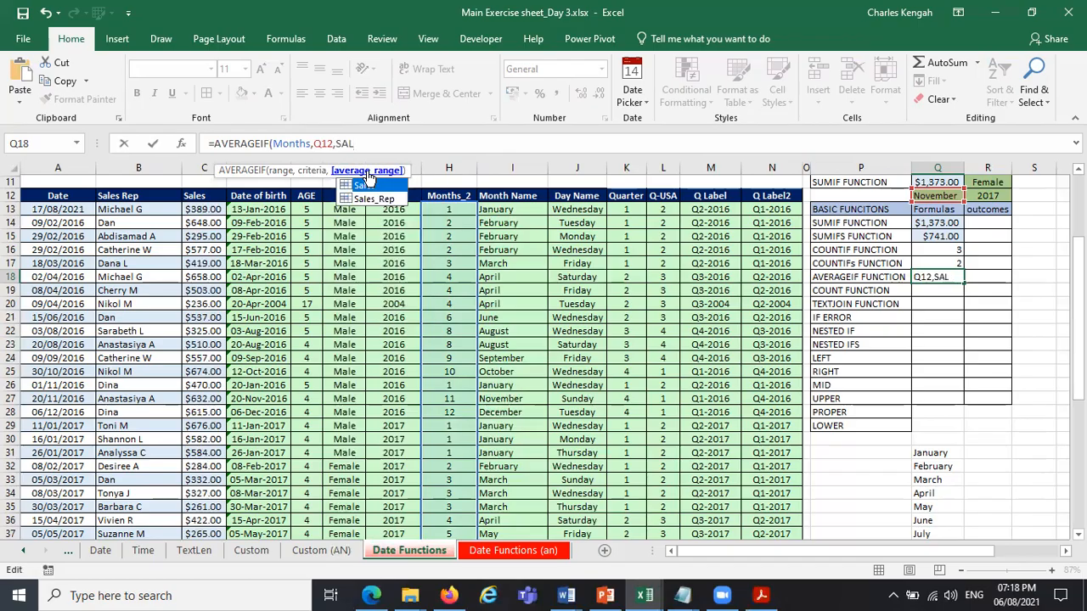
pyautogui.doubleClick(373, 192)
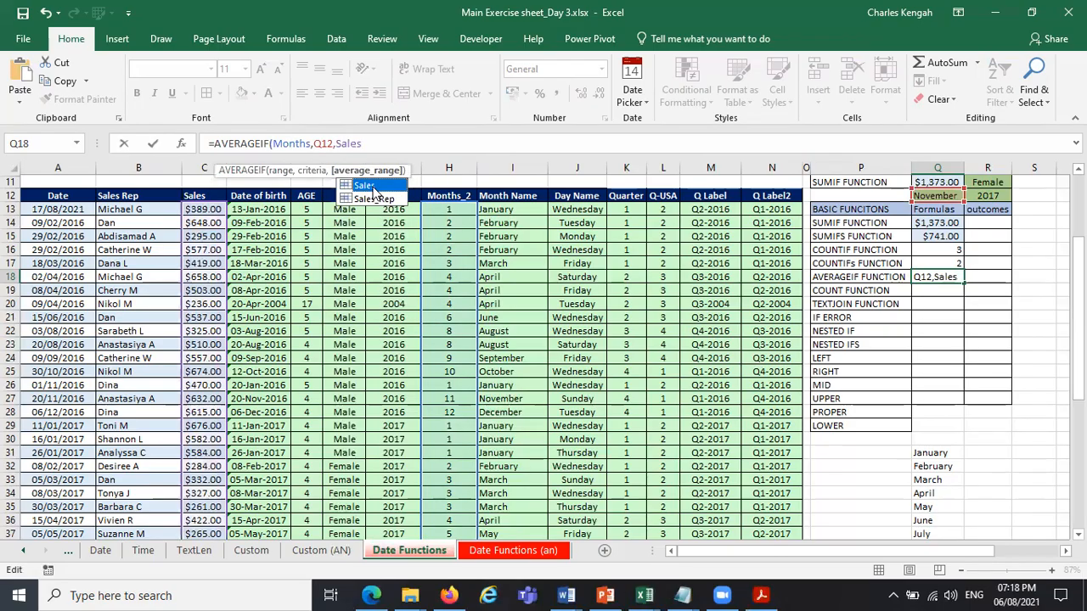
pyautogui.press('Return')
pyautogui.click(942, 277)
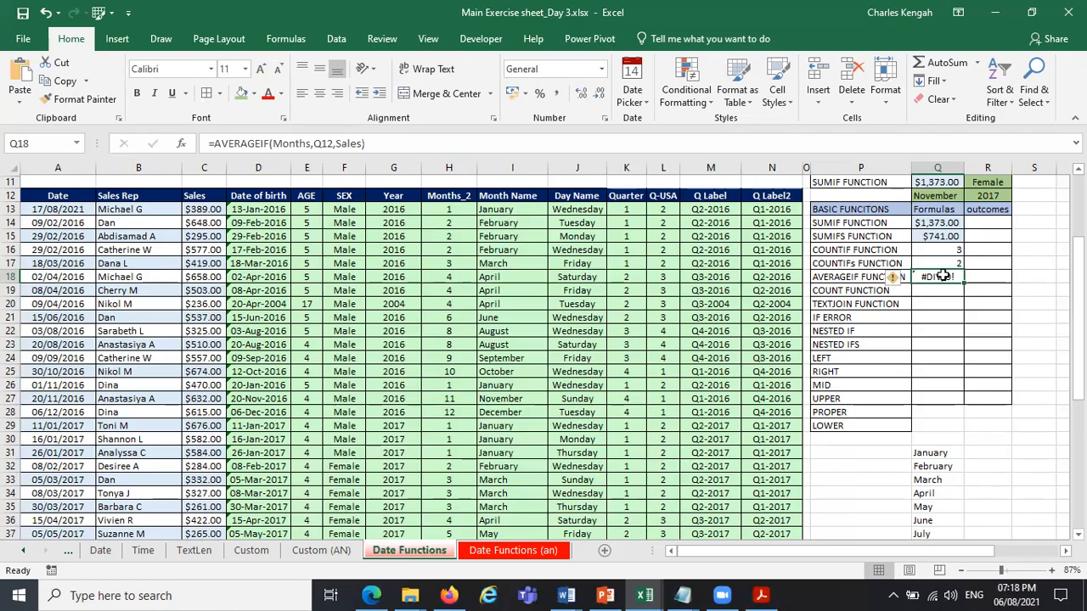
# Examine the range, criteria and average range arguments of the AVERAGEIF formula in Q18.
pyautogui.click(1022, 434)
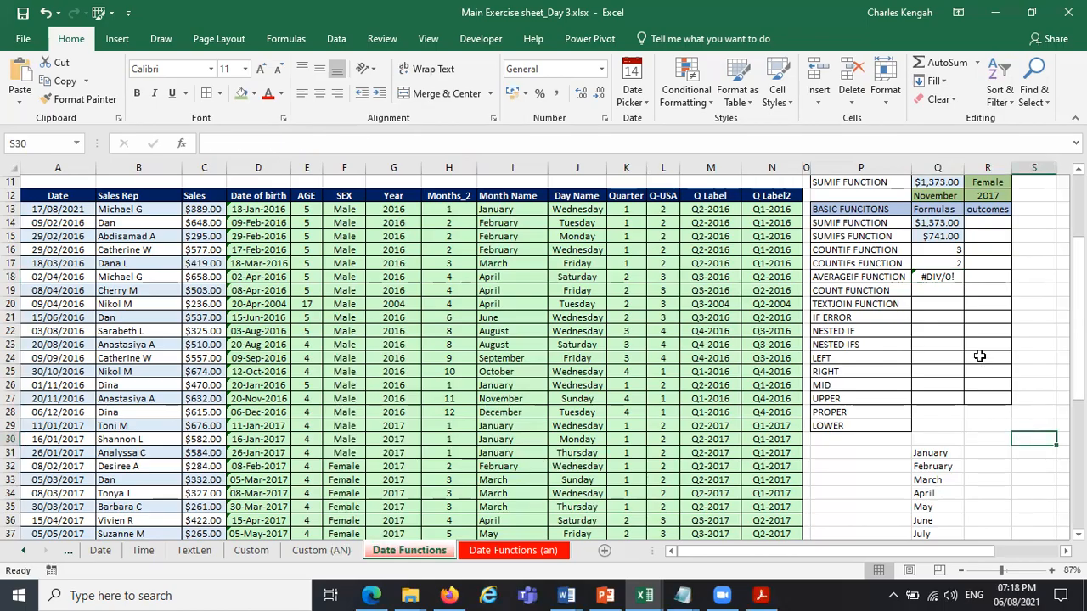
pyautogui.click(943, 279)
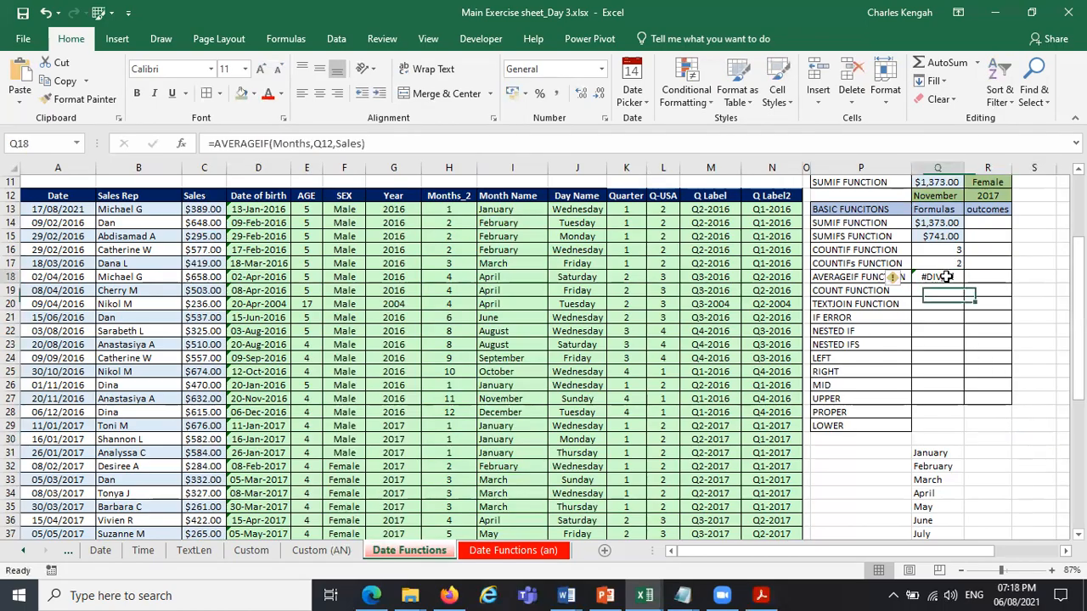
pyautogui.click(299, 143)
pyautogui.click(284, 170)
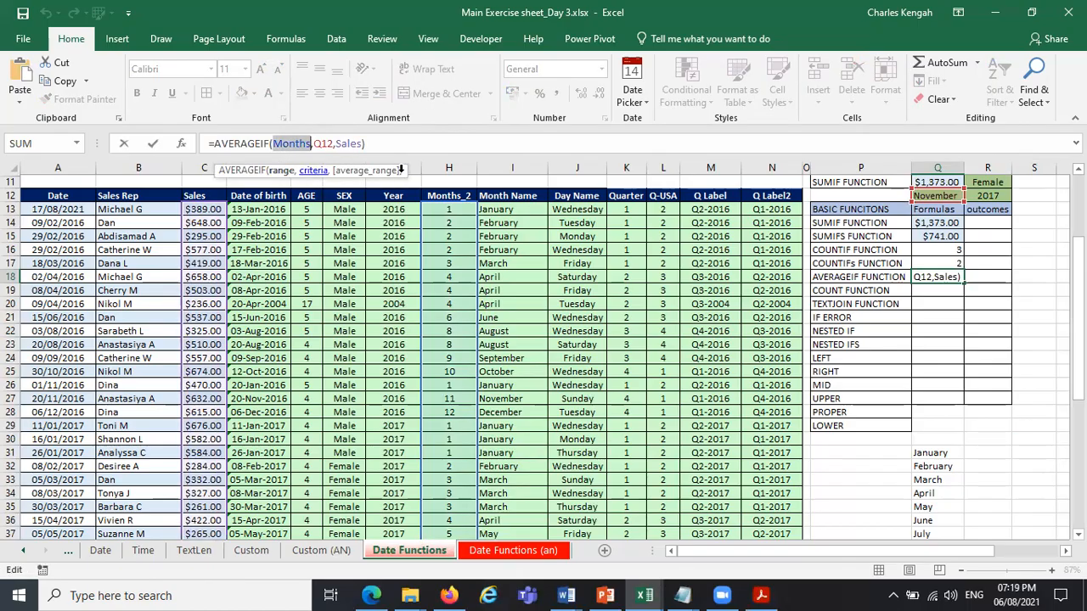
pyautogui.click(321, 171)
pyautogui.click(281, 171)
pyautogui.click(312, 170)
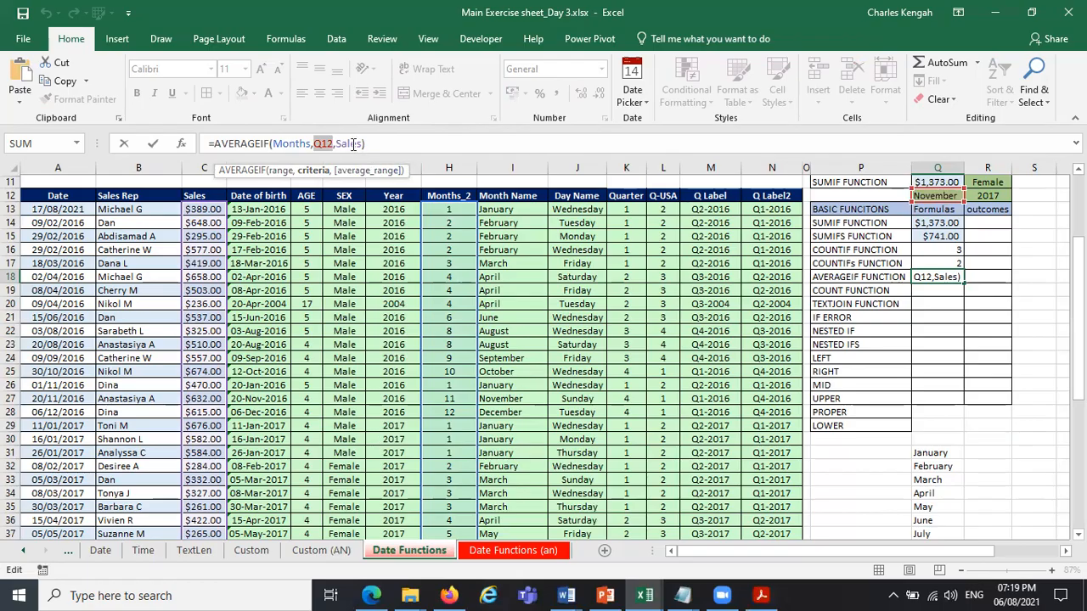
pyautogui.click(365, 172)
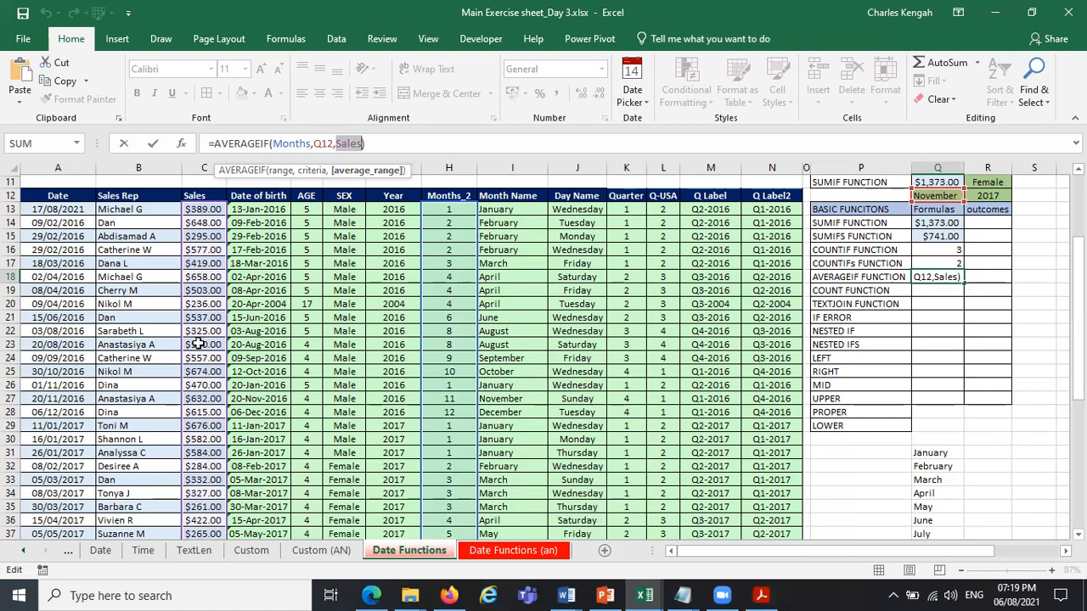
pyautogui.press('Return')
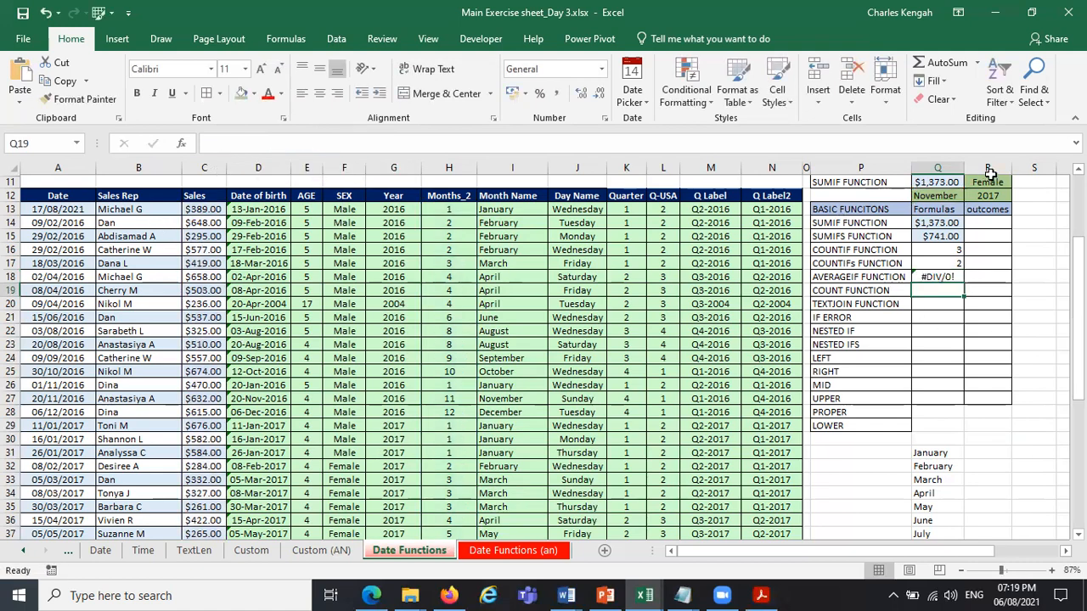
# Test the AVERAGEIF formula by switching the month in Q12 to August and to October.
pyautogui.click(951, 196)
pyautogui.click(971, 195)
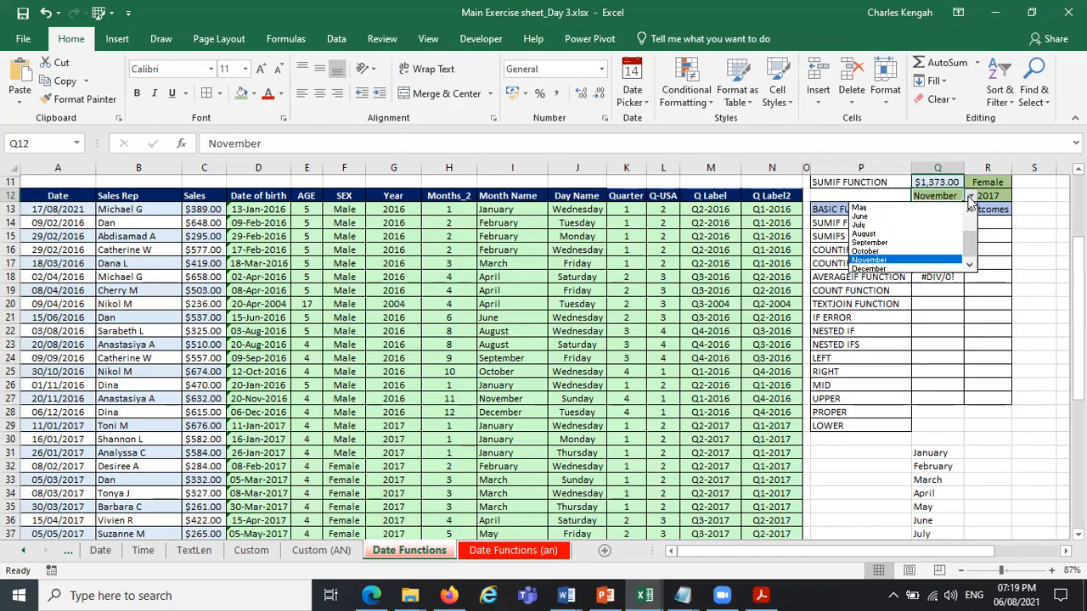
pyautogui.click(937, 236)
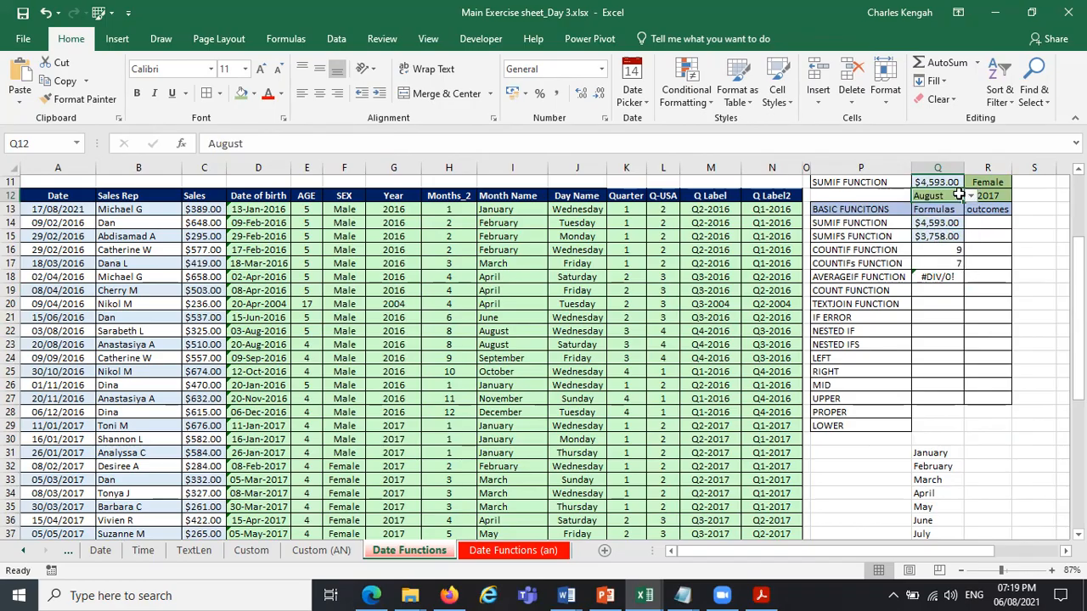
pyautogui.click(971, 197)
pyautogui.click(930, 256)
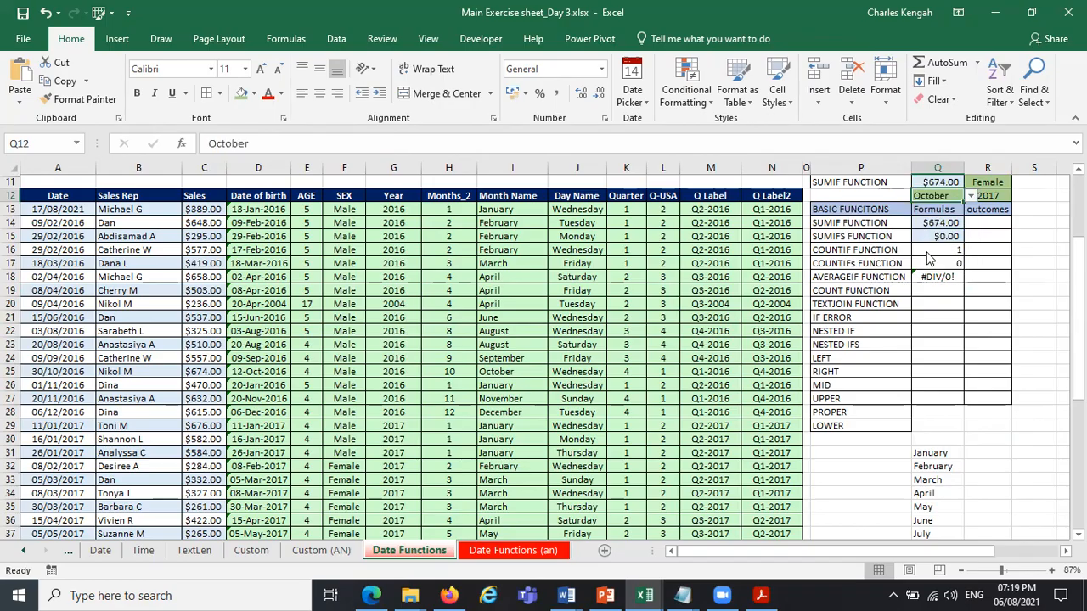
# Swap the two named ranges in the Q18 formula so it reads =AVERAGEIF(Sales,Q12,Months).
pyautogui.click(948, 280)
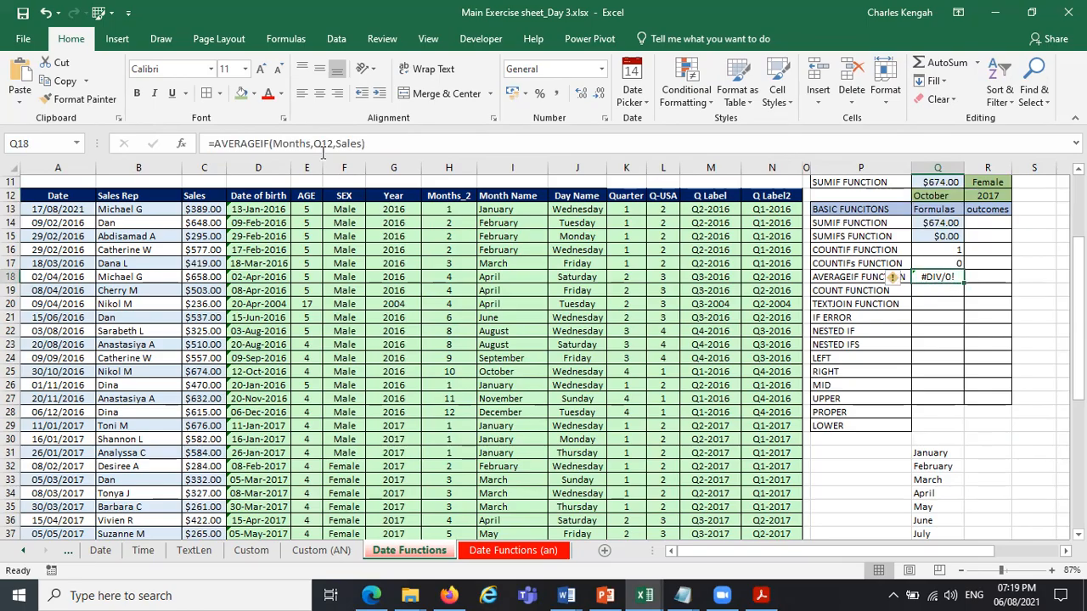
pyautogui.moveTo(313, 145); pyautogui.dragTo(276, 145)
pyautogui.write('SALES')
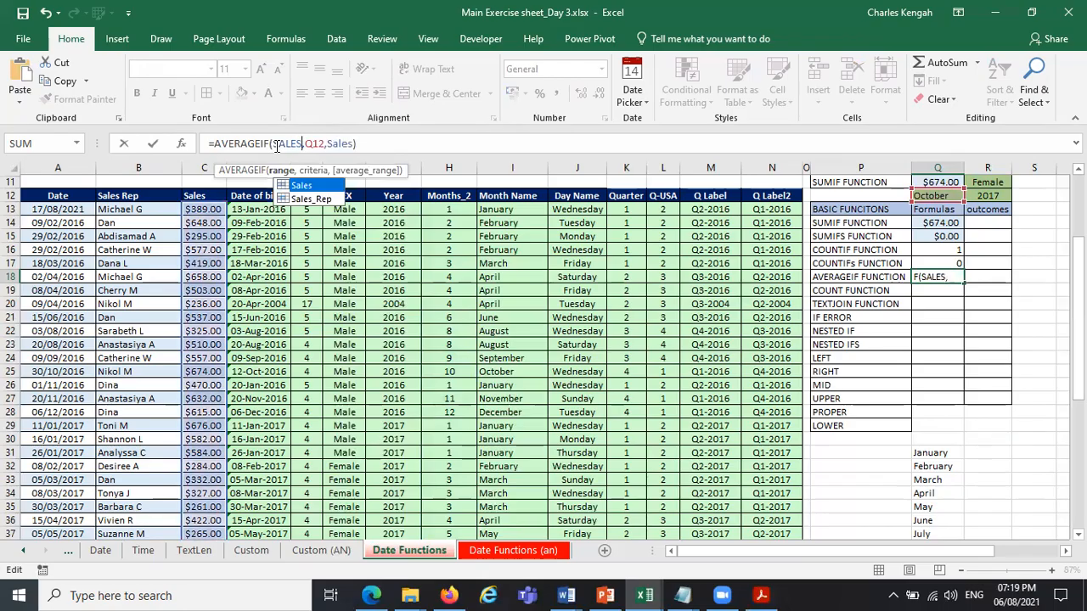
pyautogui.doubleClick(302, 185)
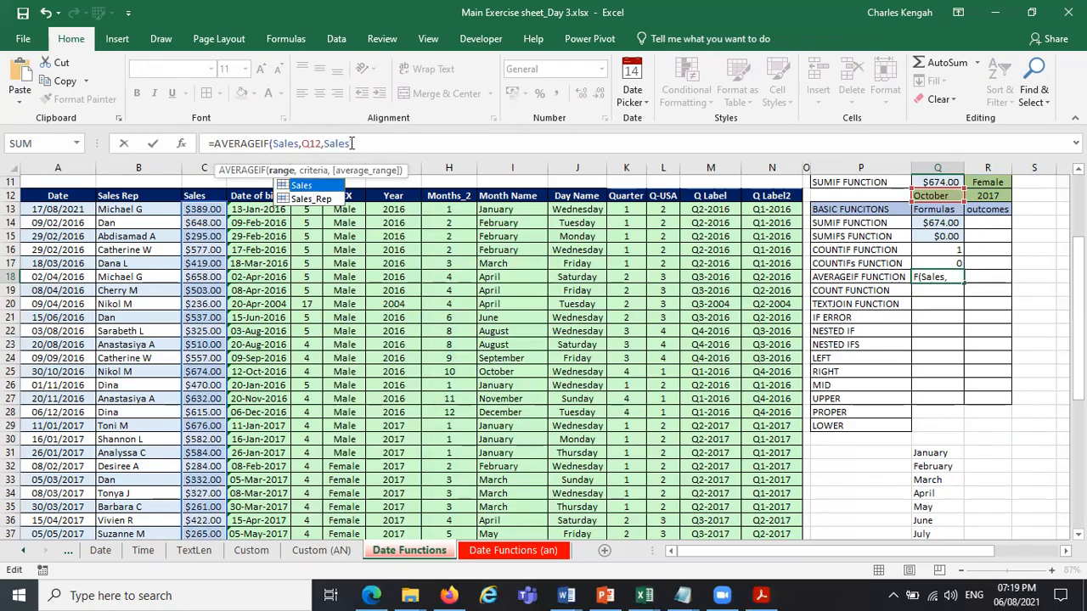
pyautogui.moveTo(347, 144); pyautogui.dragTo(323, 143)
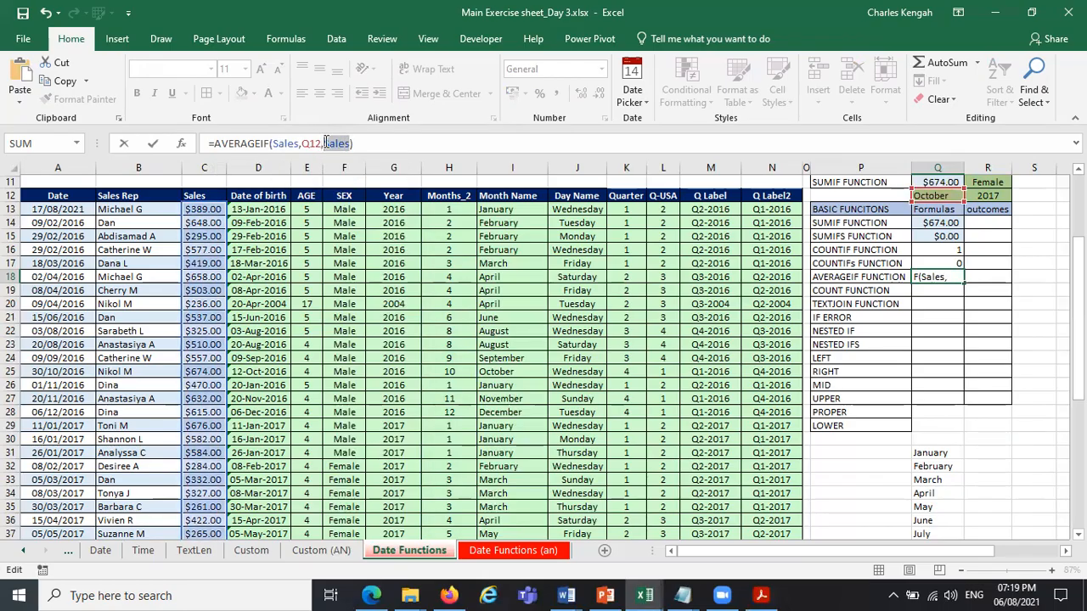
pyautogui.write('MO')
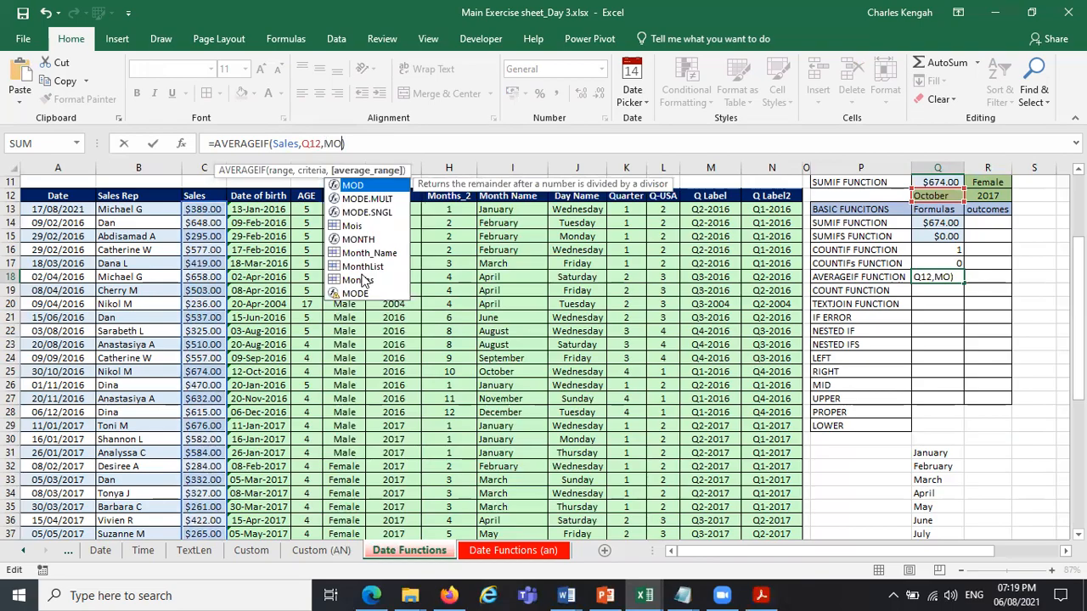
pyautogui.doubleClick(361, 279)
pyautogui.press('Return')
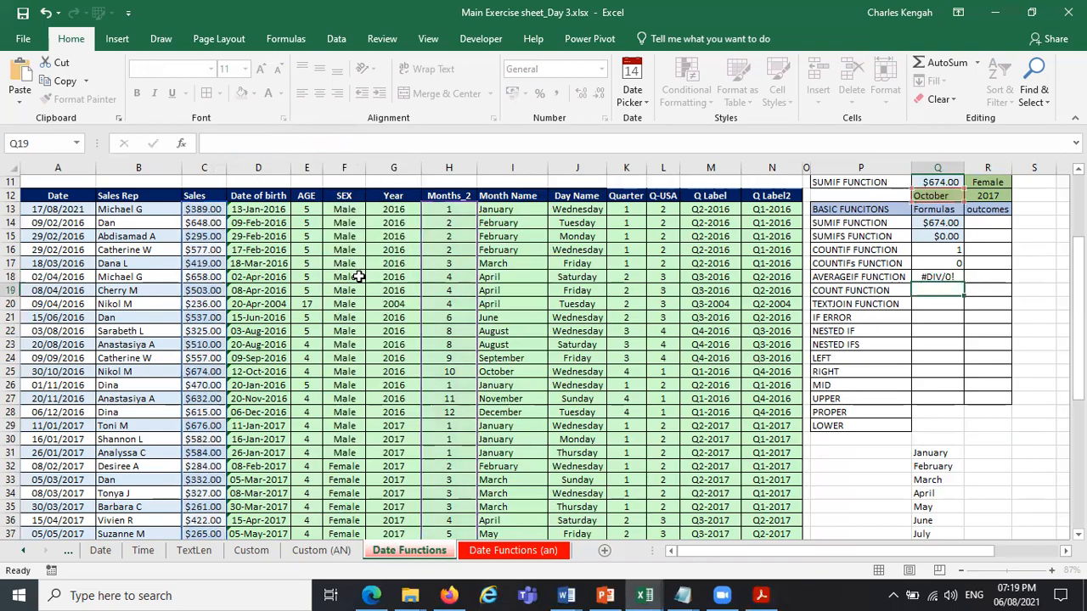
# Examine the range, criteria and average range arguments of the swapped AVERAGEIF formula in Q18.
pyautogui.click(937, 277)
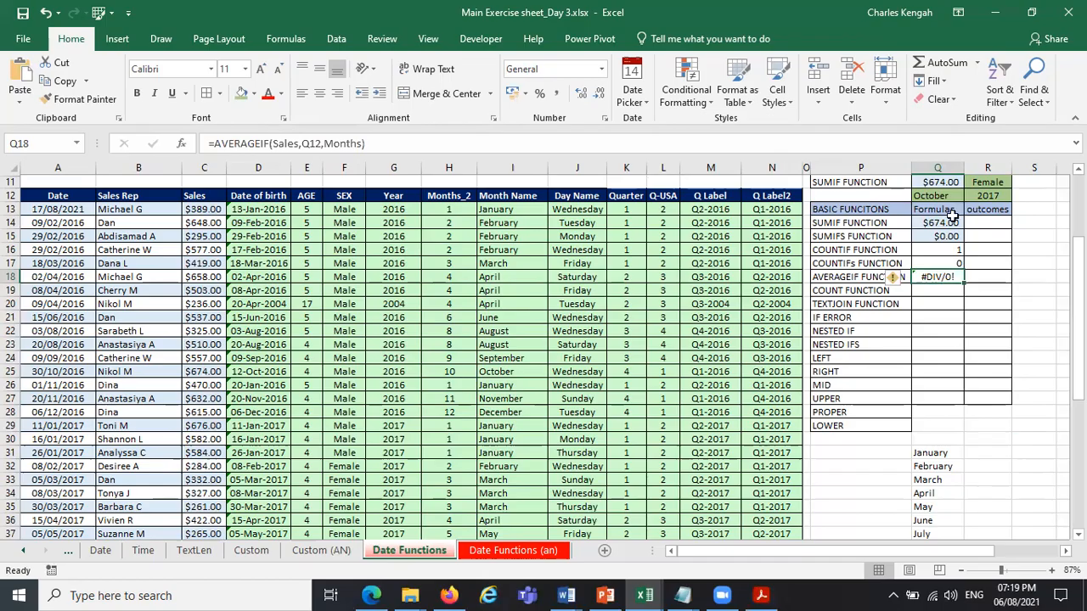
pyautogui.click(281, 144)
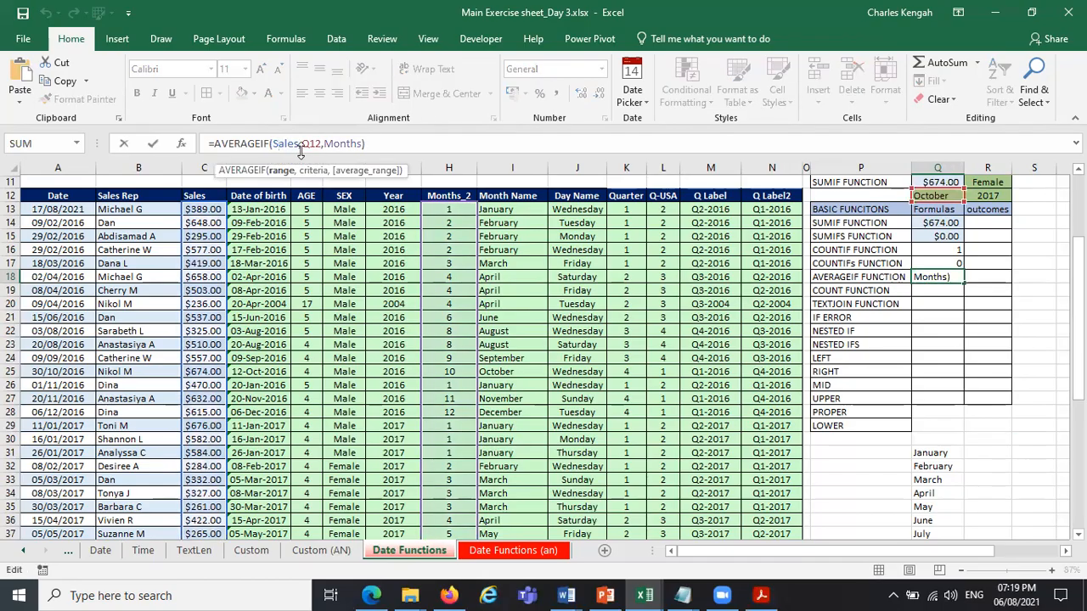
pyautogui.click(283, 171)
pyautogui.click(313, 170)
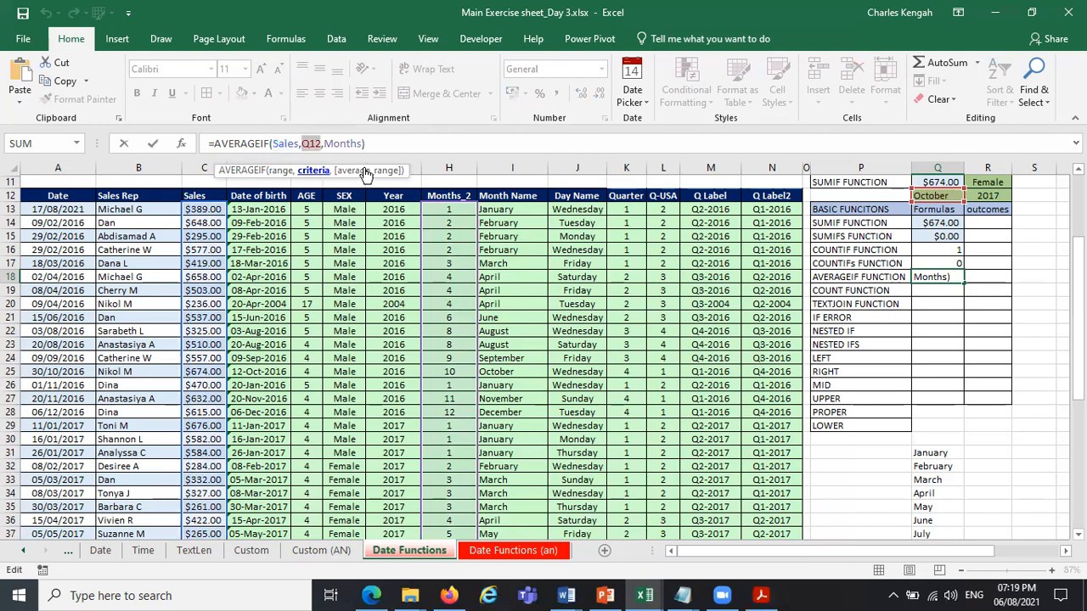
pyautogui.click(377, 172)
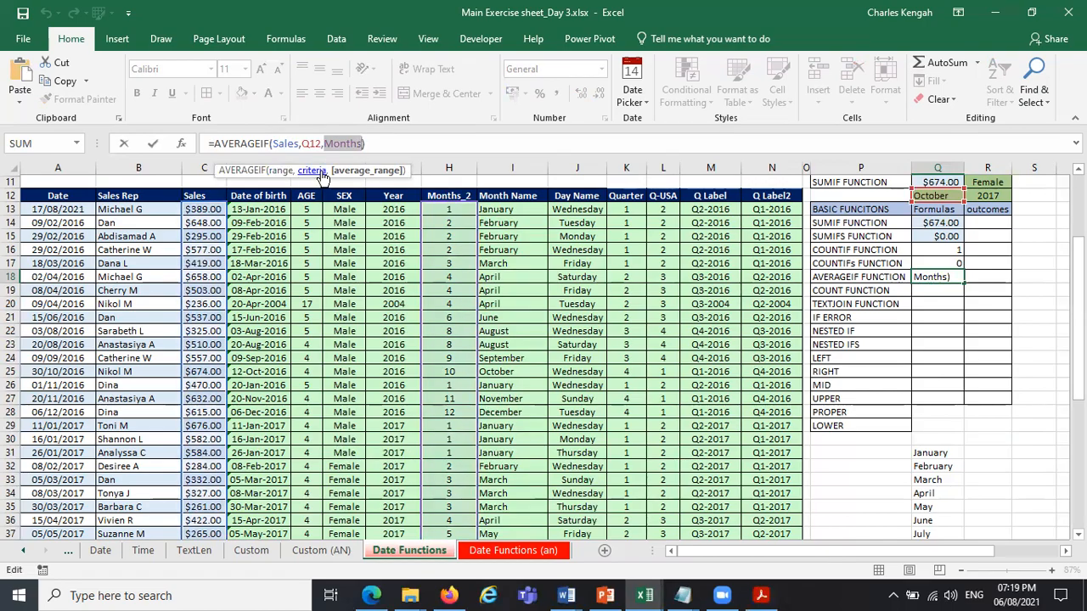
pyautogui.press('Return')
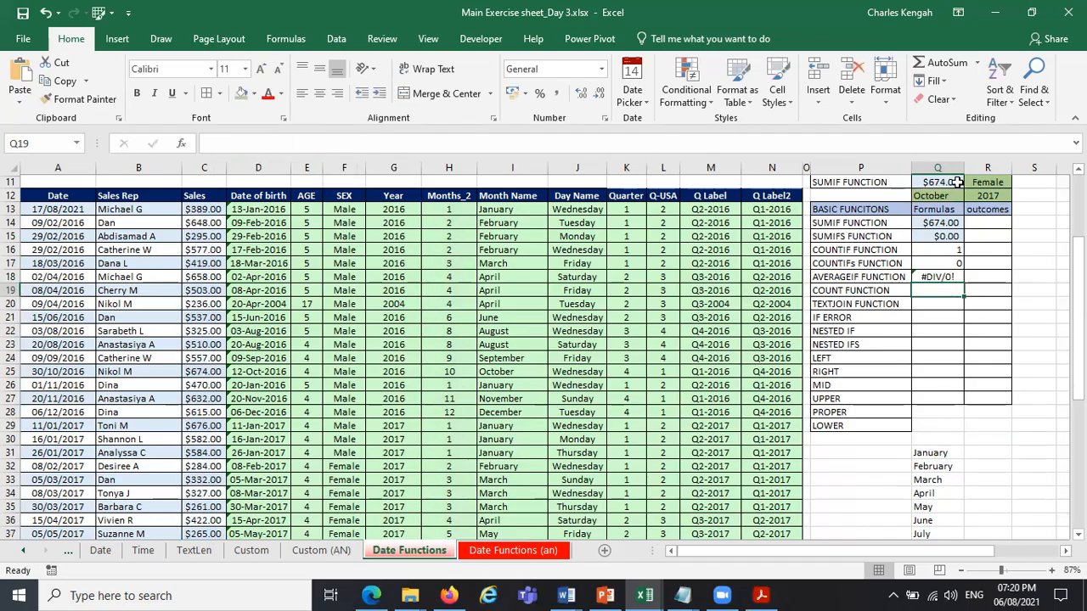
# Set the month in Q12 to May and check the AVERAGEIF cell Q18.
pyautogui.click(957, 181)
pyautogui.click(958, 197)
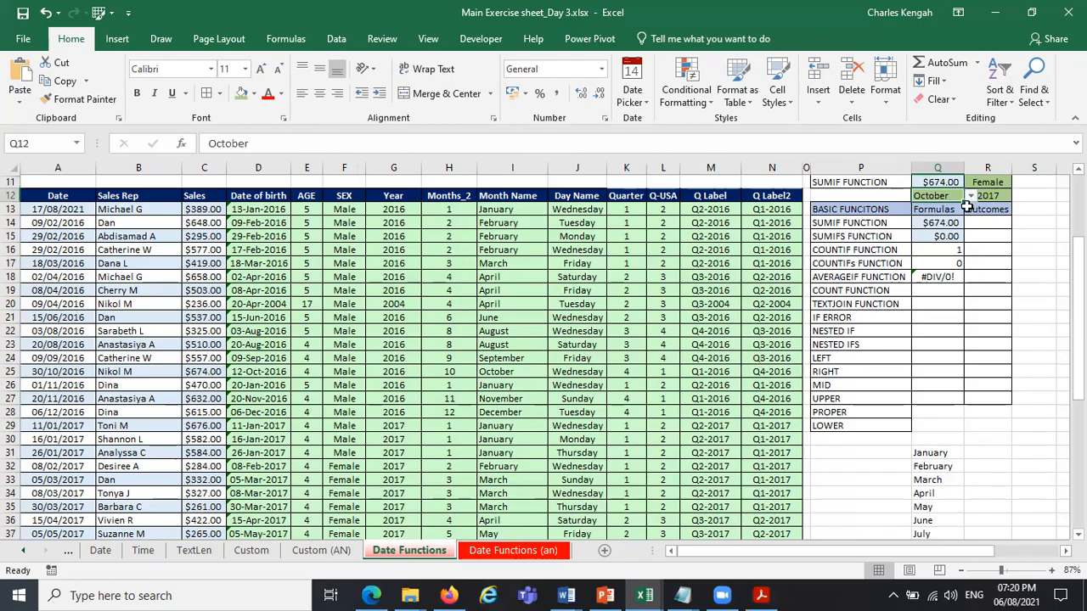
pyautogui.click(970, 197)
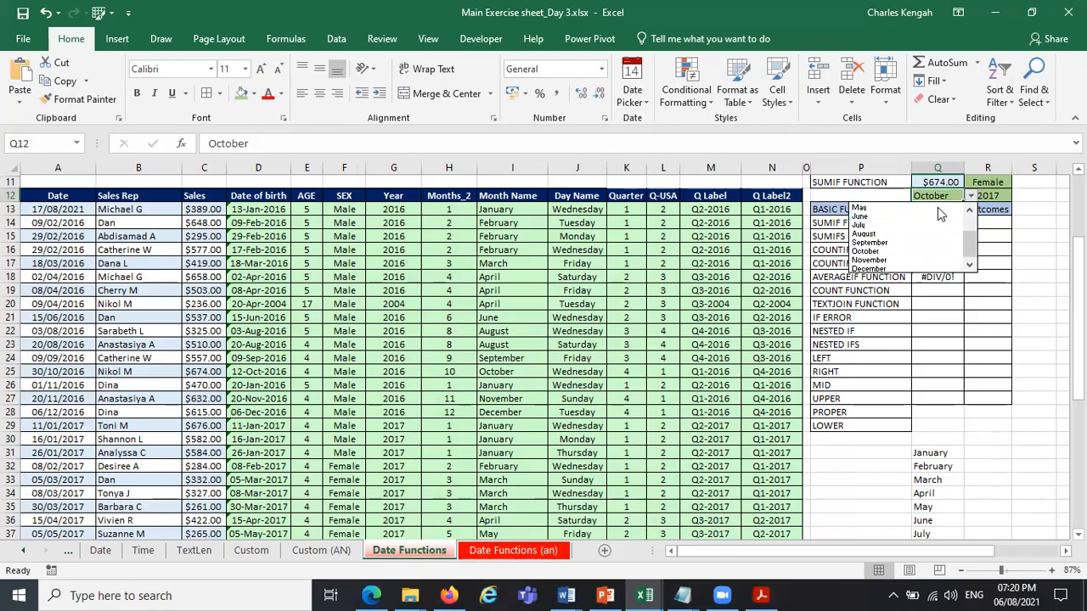
pyautogui.click(937, 207)
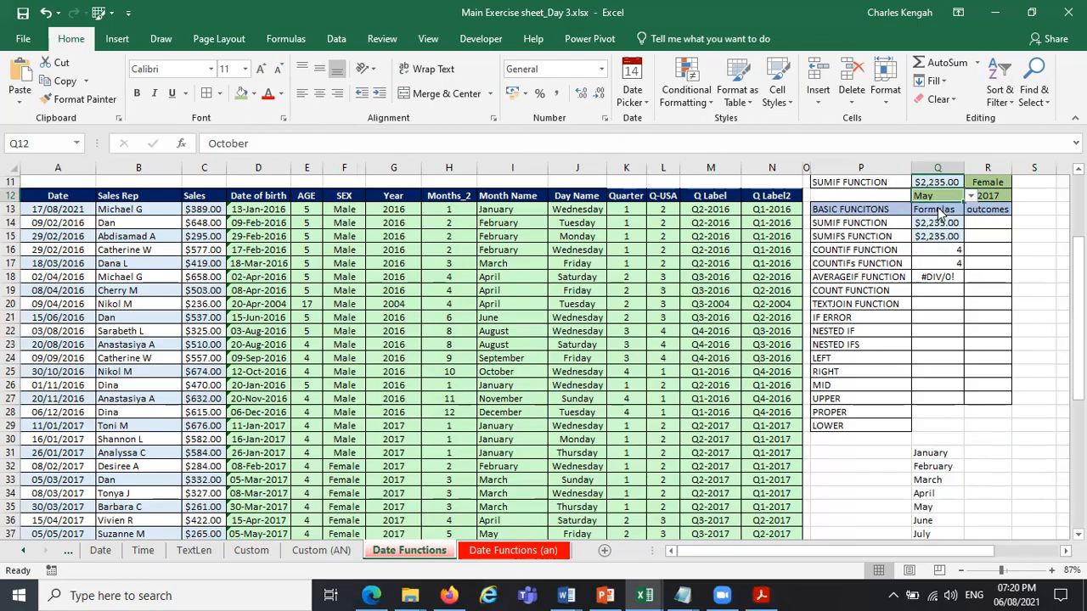
pyautogui.click(930, 281)
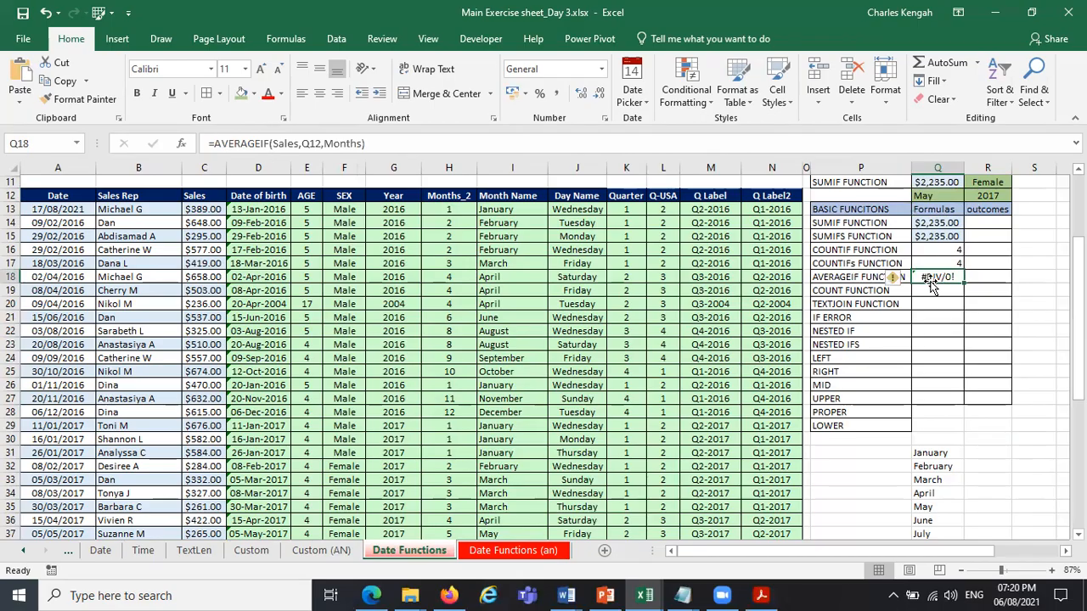
# Set the month in Q12 to December and check the AVERAGEIF cell Q18.
pyautogui.click(949, 199)
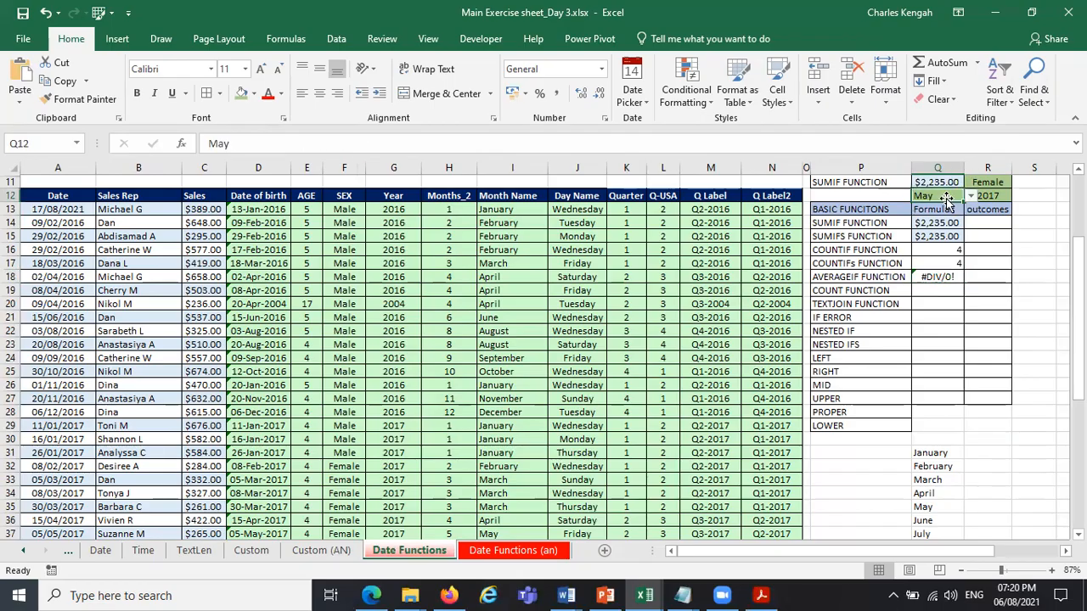
pyautogui.click(969, 196)
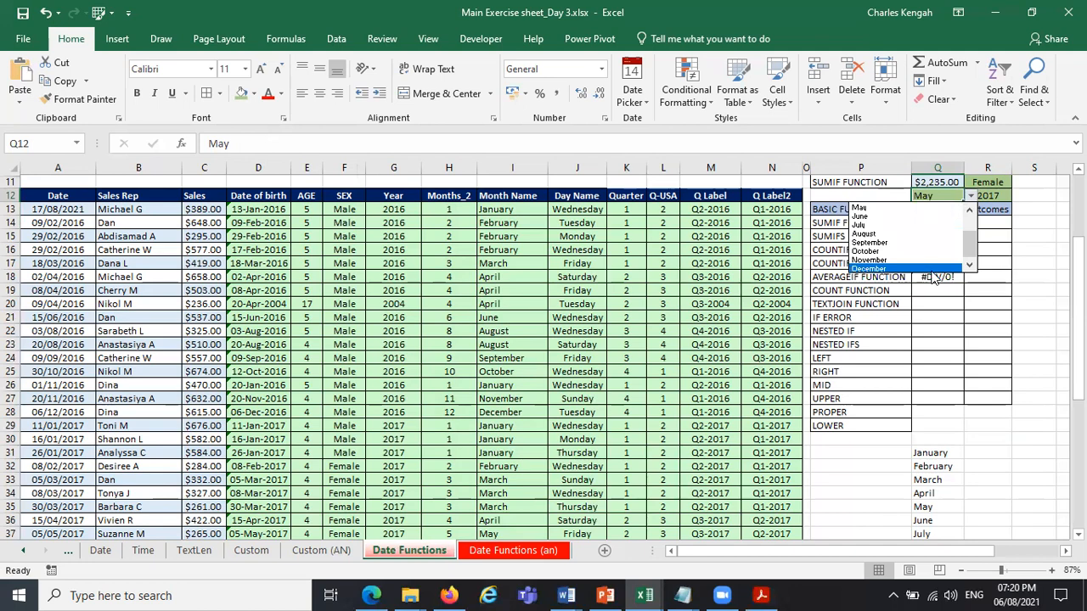
pyautogui.click(930, 270)
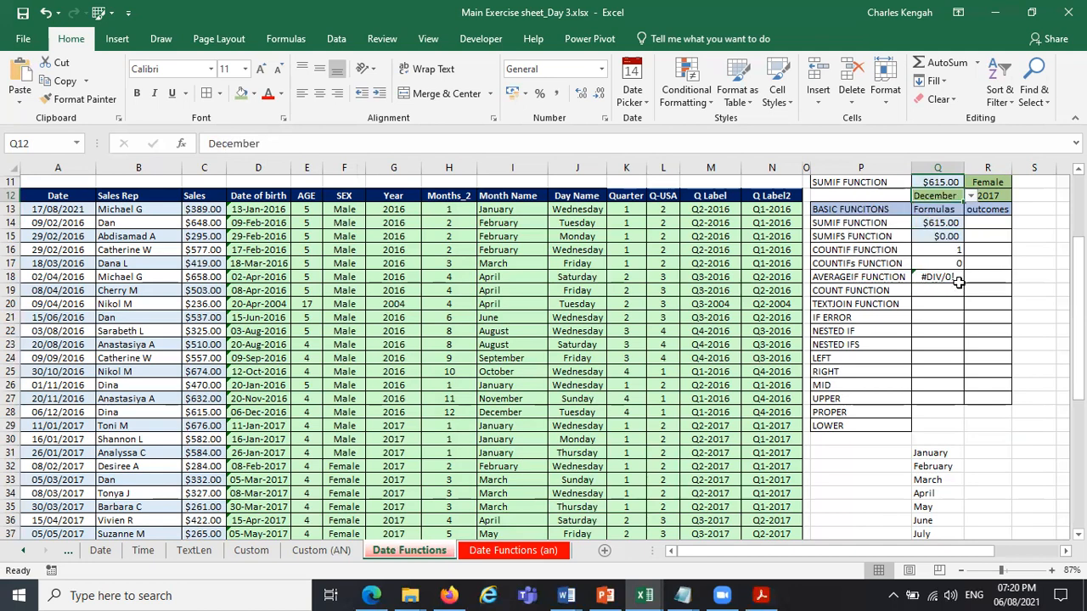
pyautogui.click(944, 275)
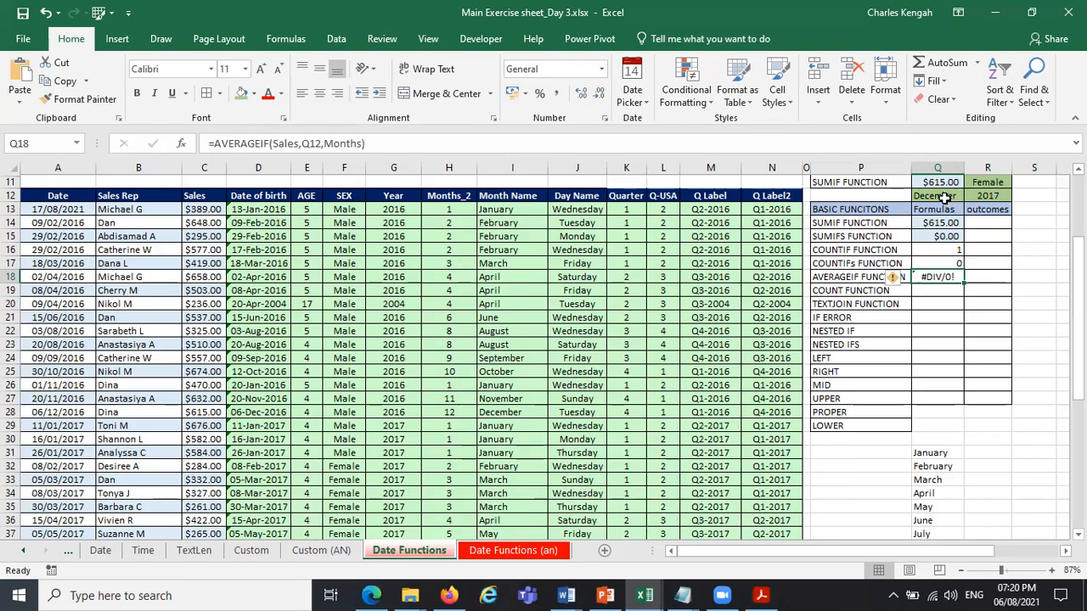
# Compare the month criteria cell Q12 with each argument of the AVERAGEIF formula in Q18.
pyautogui.click(944, 198)
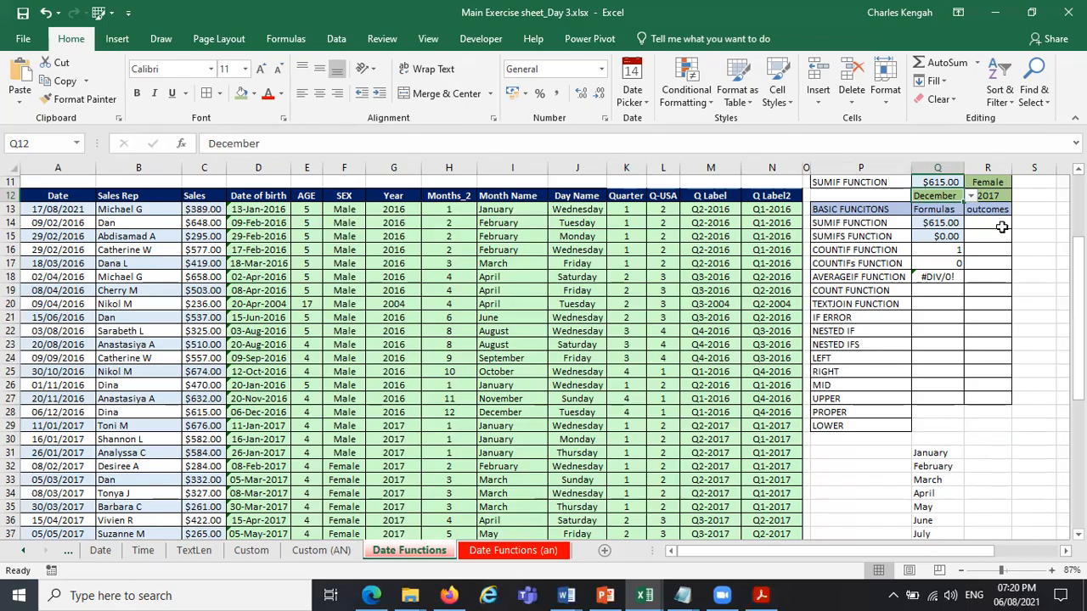
pyautogui.click(945, 277)
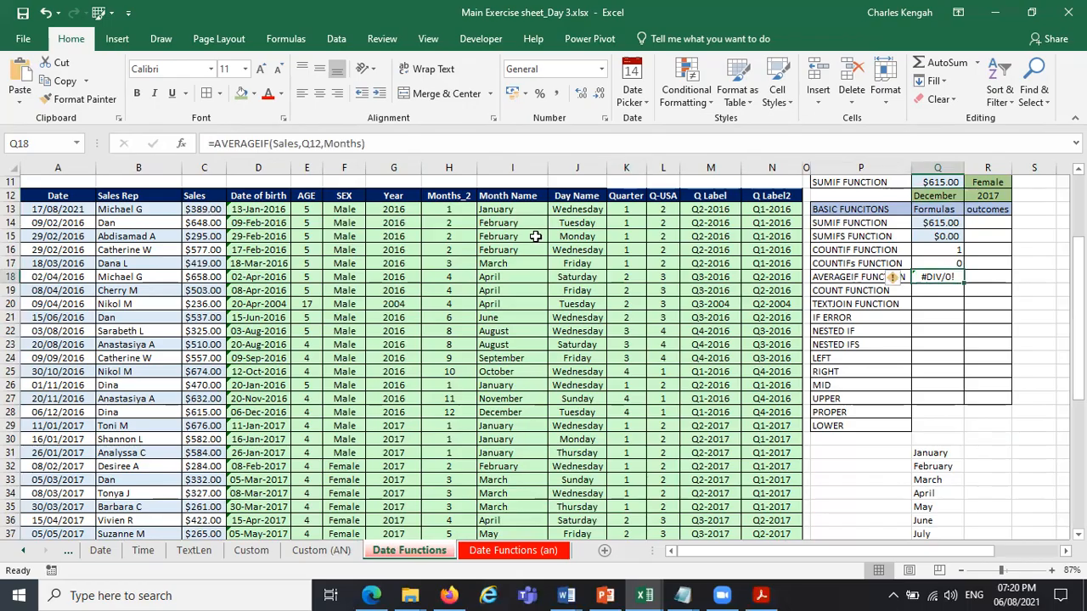
pyautogui.click(297, 143)
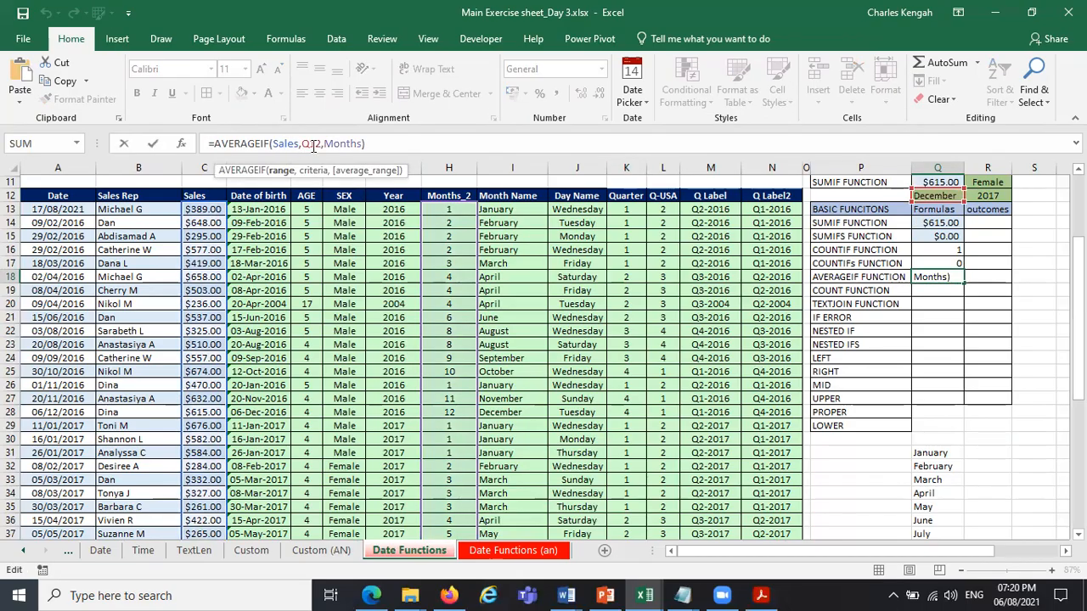
pyautogui.doubleClick(311, 143)
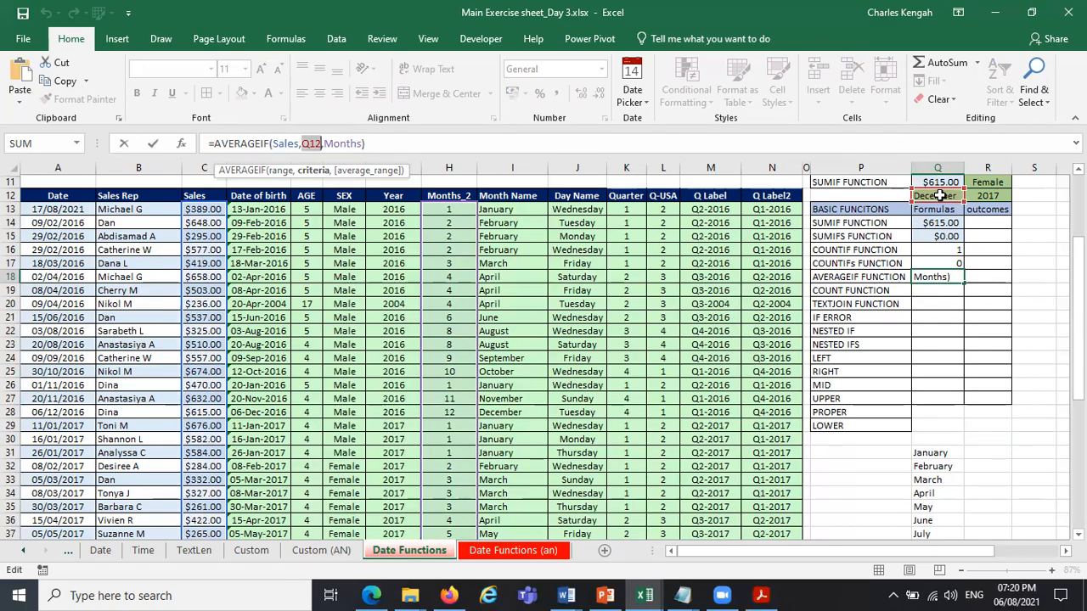
pyautogui.click(353, 143)
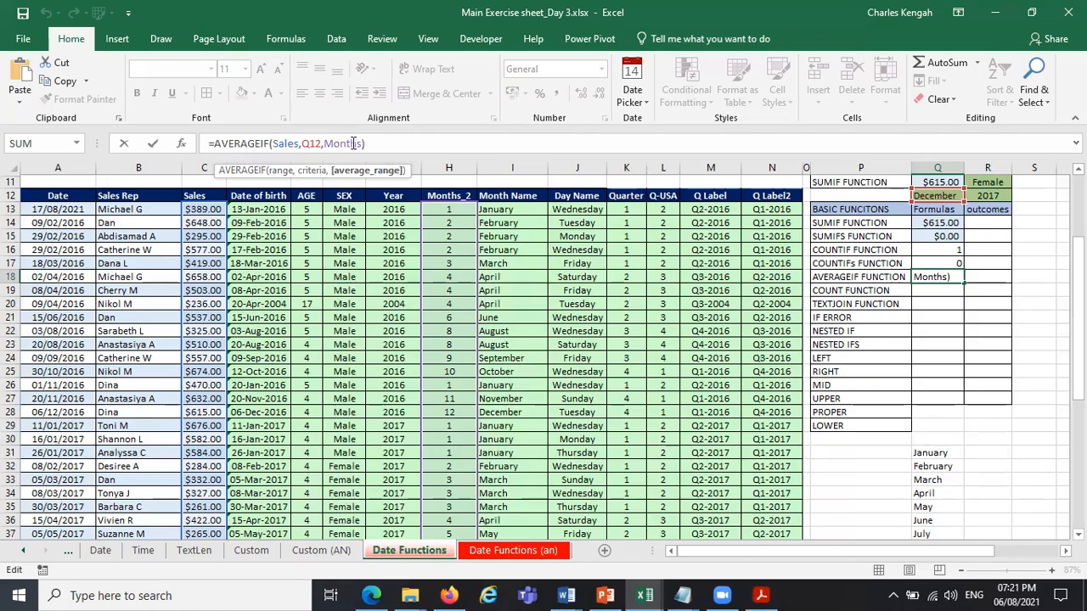
pyautogui.moveTo(364, 143); pyautogui.dragTo(331, 143)
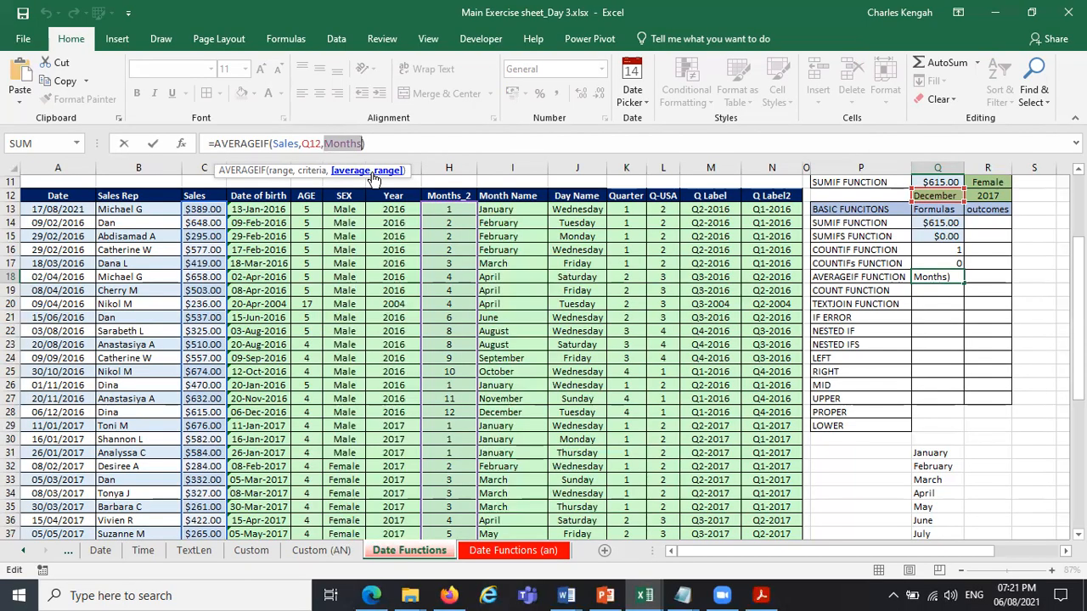
pyautogui.click(283, 172)
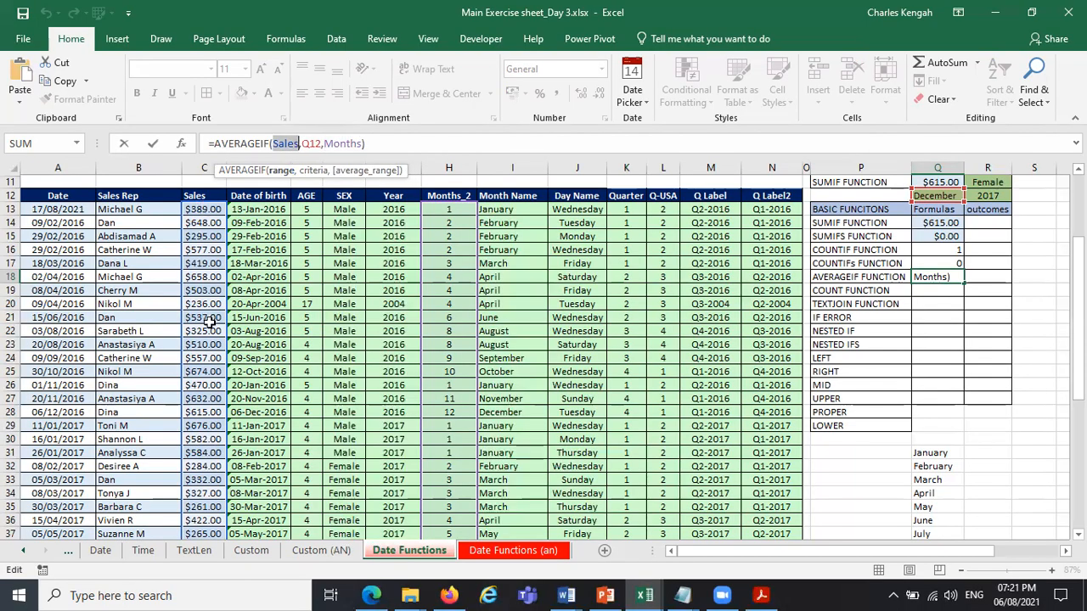
pyautogui.click(310, 171)
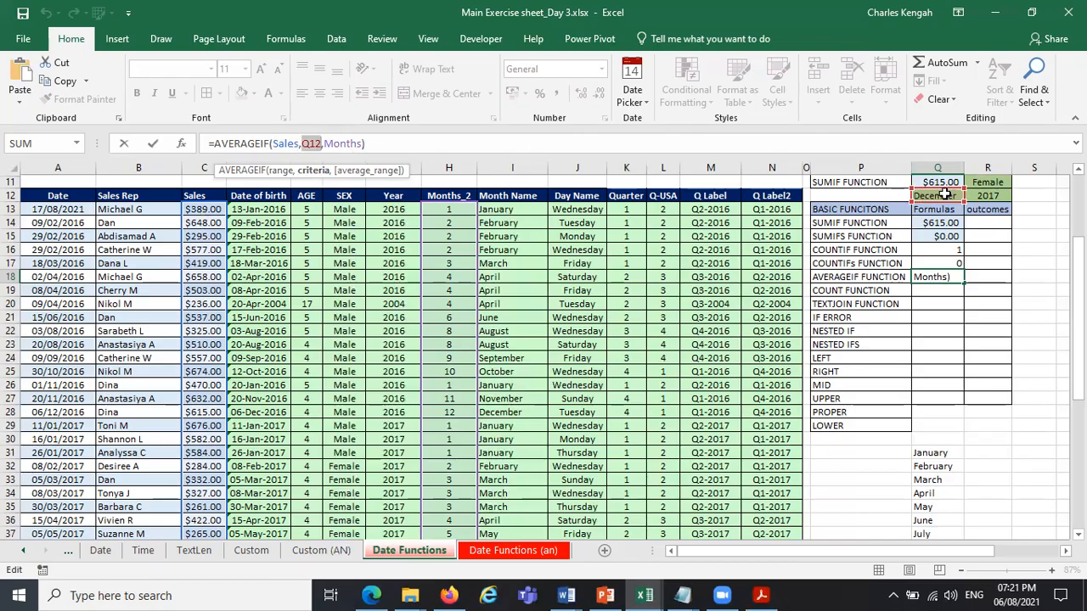
# Replace Months with the named range Sales as the average range, entering =AVERAGEIF(Sales,Q12,Sales) in Q18.
pyautogui.click(374, 171)
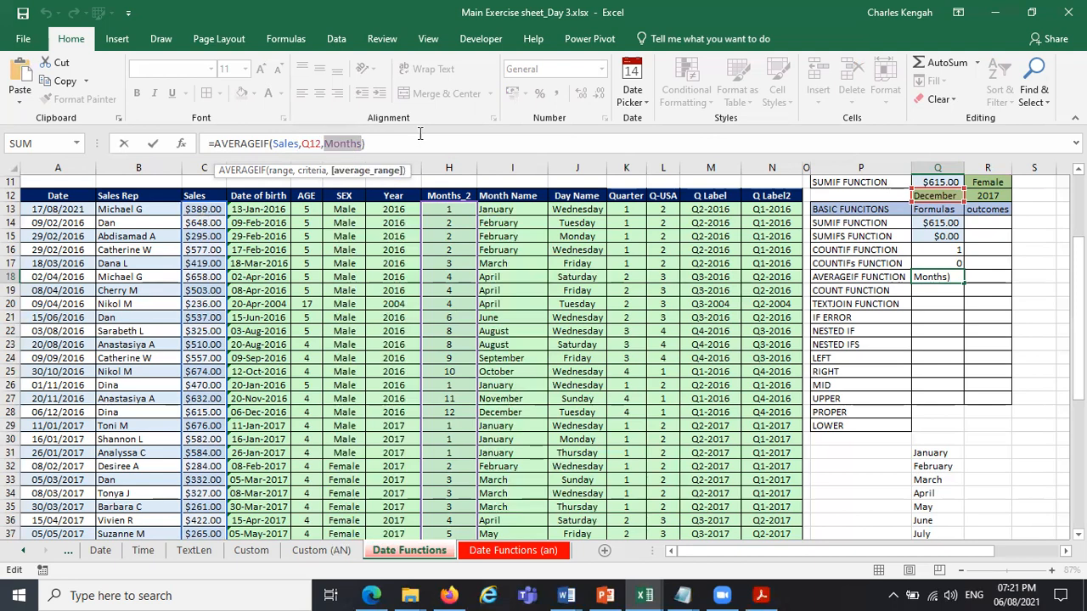
pyautogui.write('SAL')
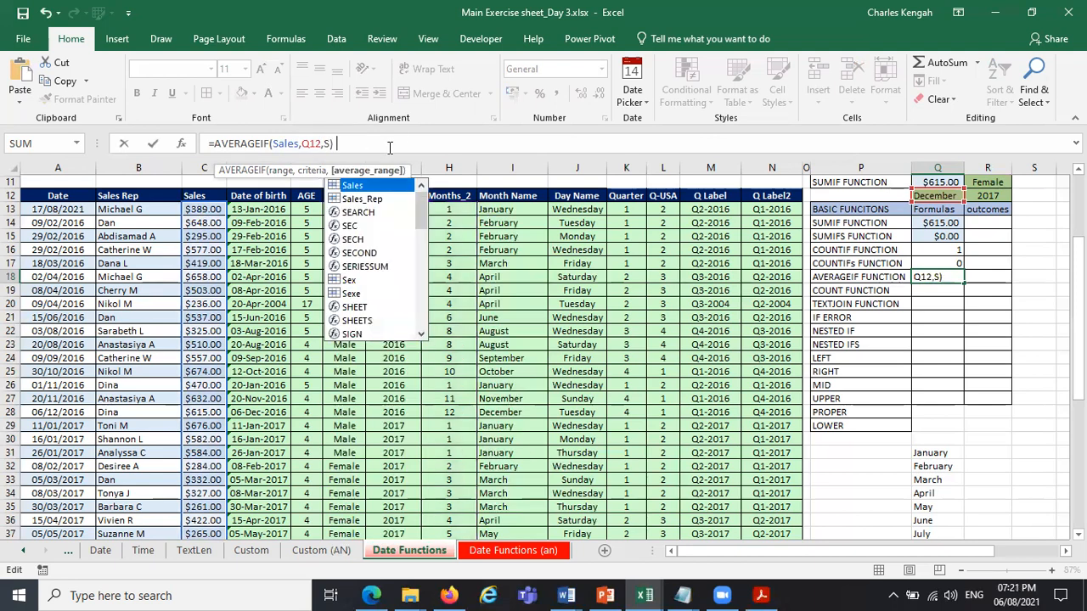
pyautogui.doubleClick(370, 192)
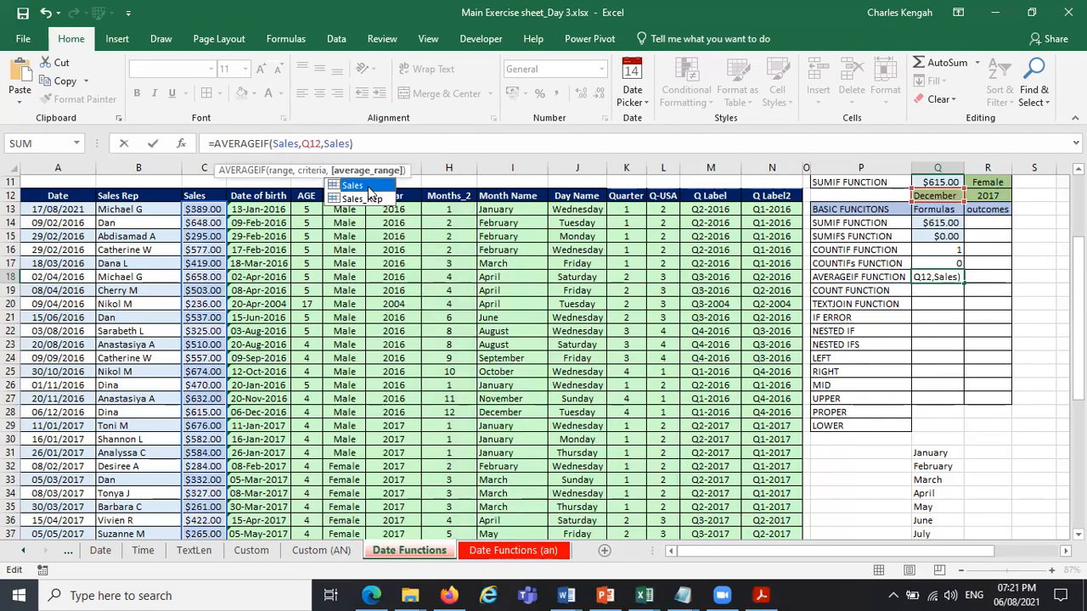
pyautogui.press('Return')
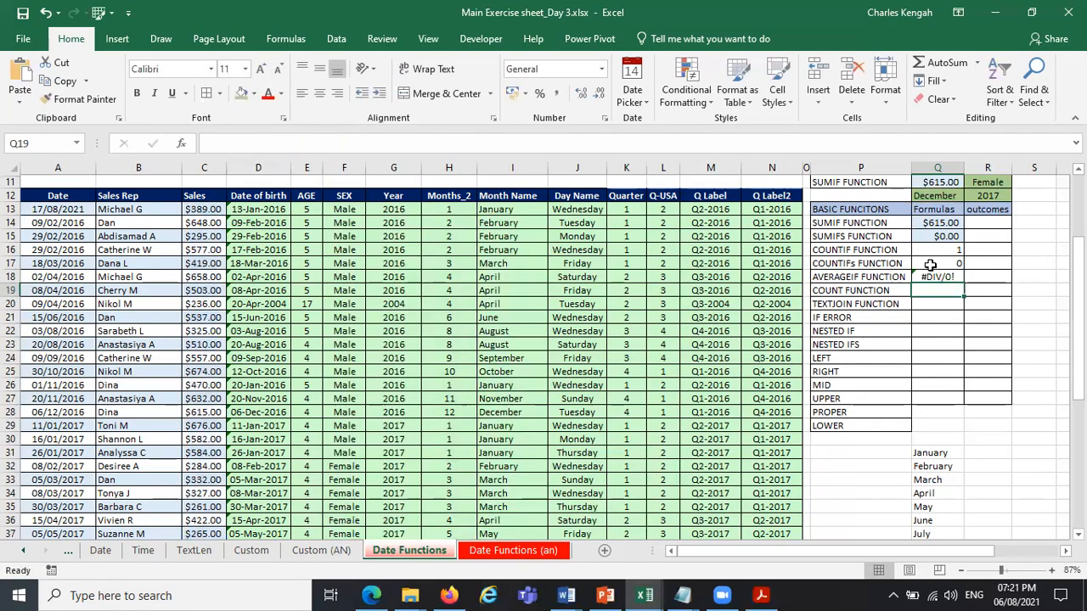
pyautogui.click(955, 277)
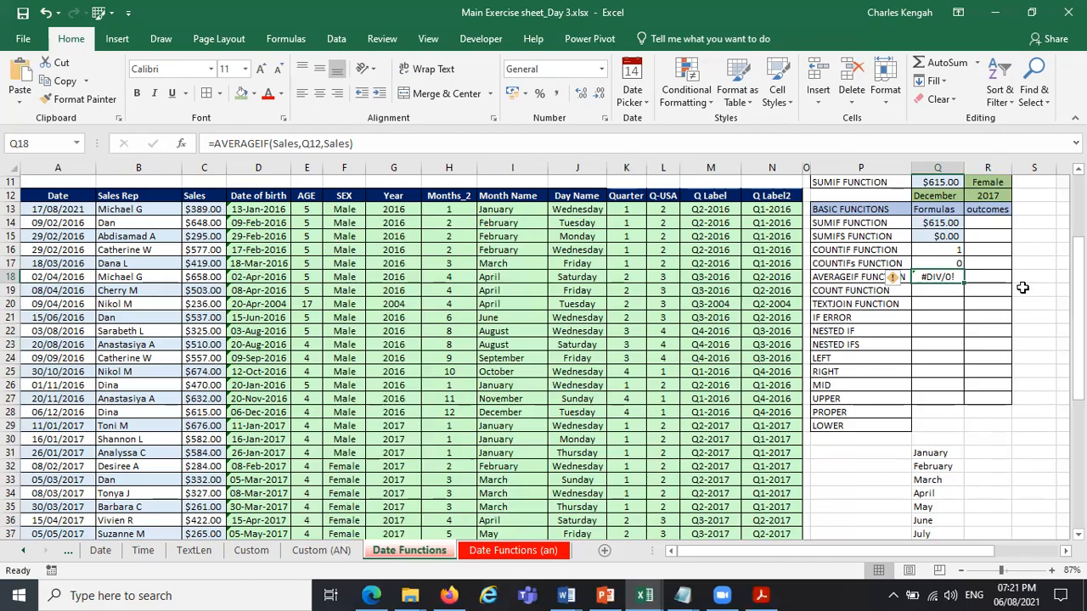
# Enter =COUNT(F13:F26) in Q19 to count the SEX column cells.
pyautogui.click(928, 296)
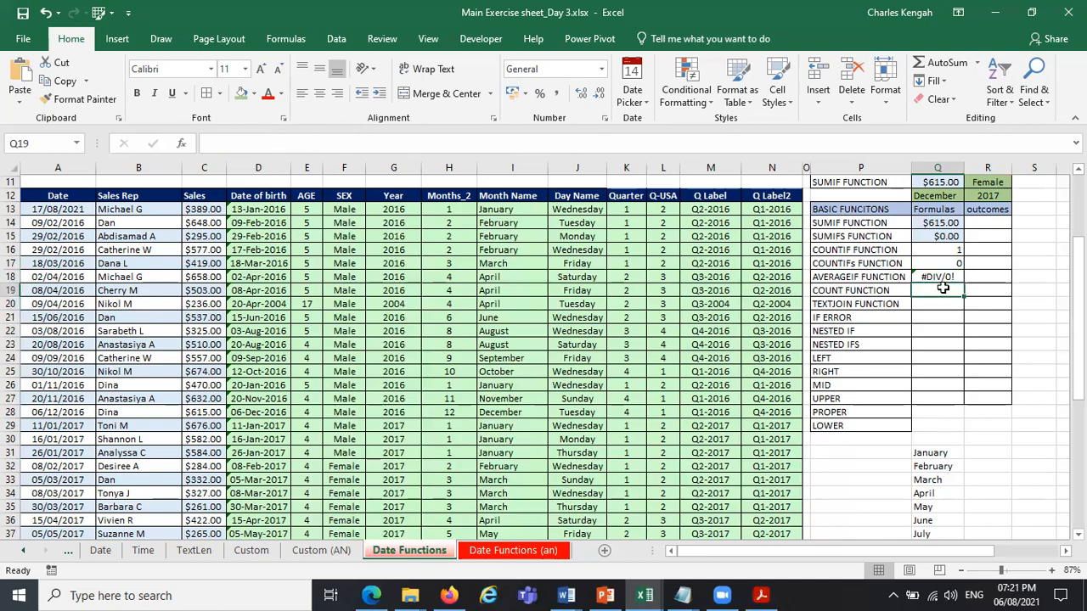
pyautogui.write('=')
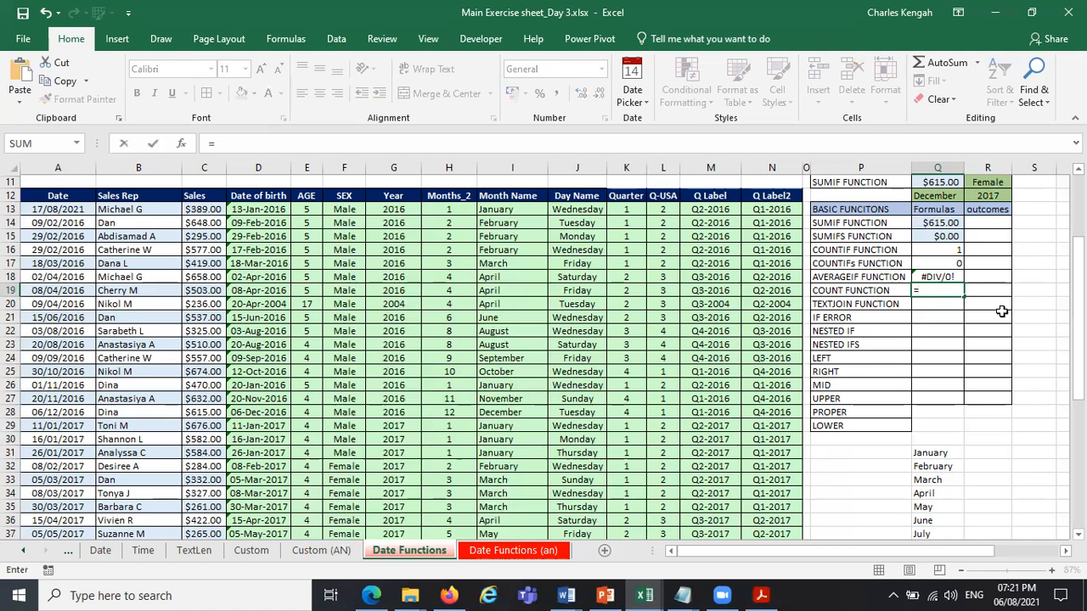
pyautogui.write('COUN')
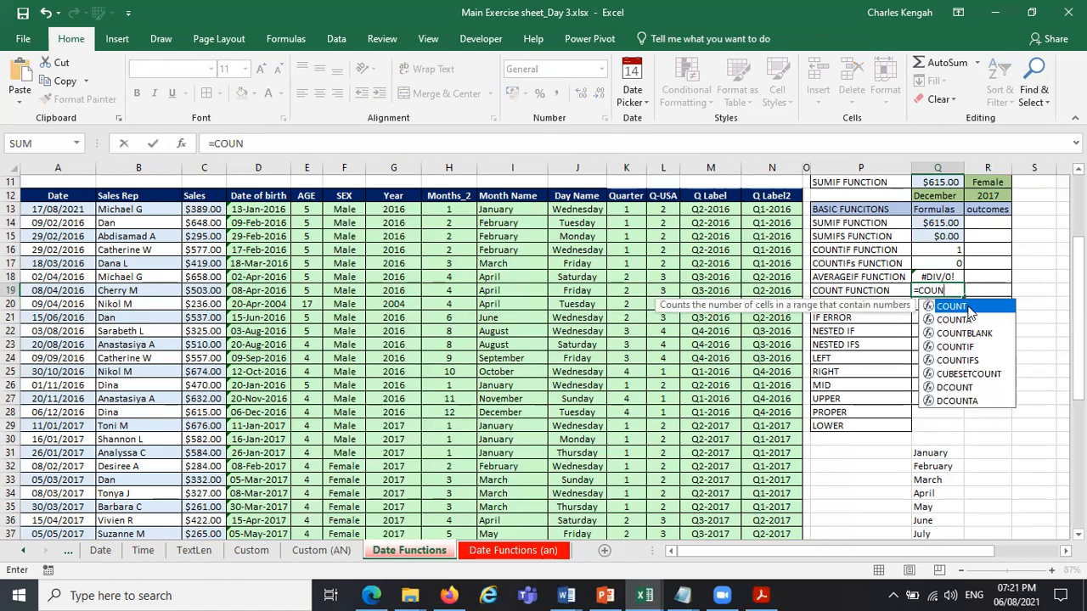
pyautogui.doubleClick(969, 310)
pyautogui.moveTo(352, 210); pyautogui.dragTo(348, 384)
pyautogui.press('Return')
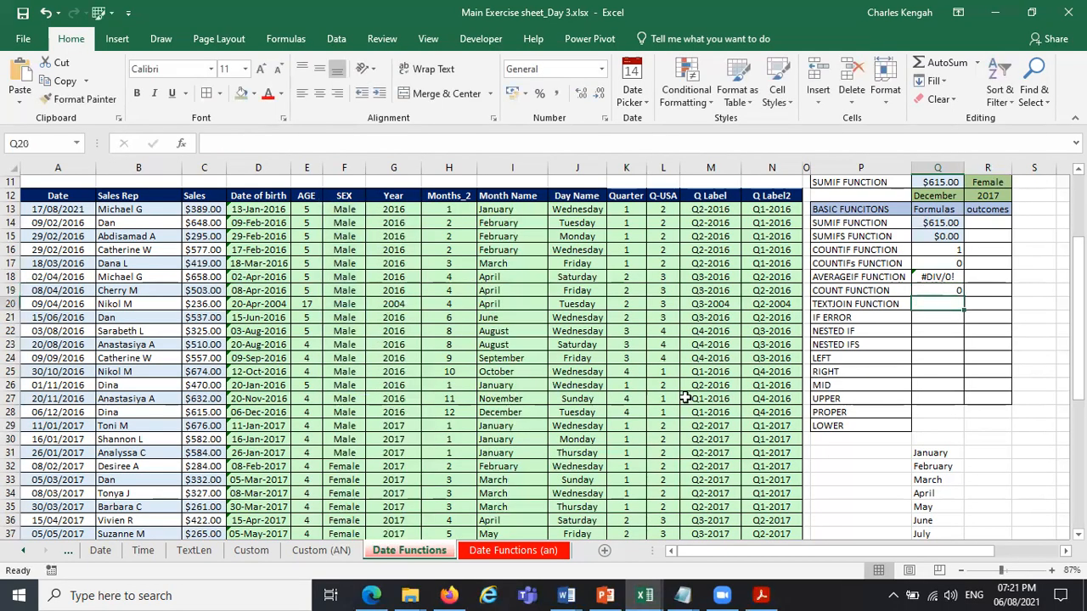
# Change the COUNT range in Q19 to the AGE cells E13:E26 and check it against the AGE column.
pyautogui.click(957, 288)
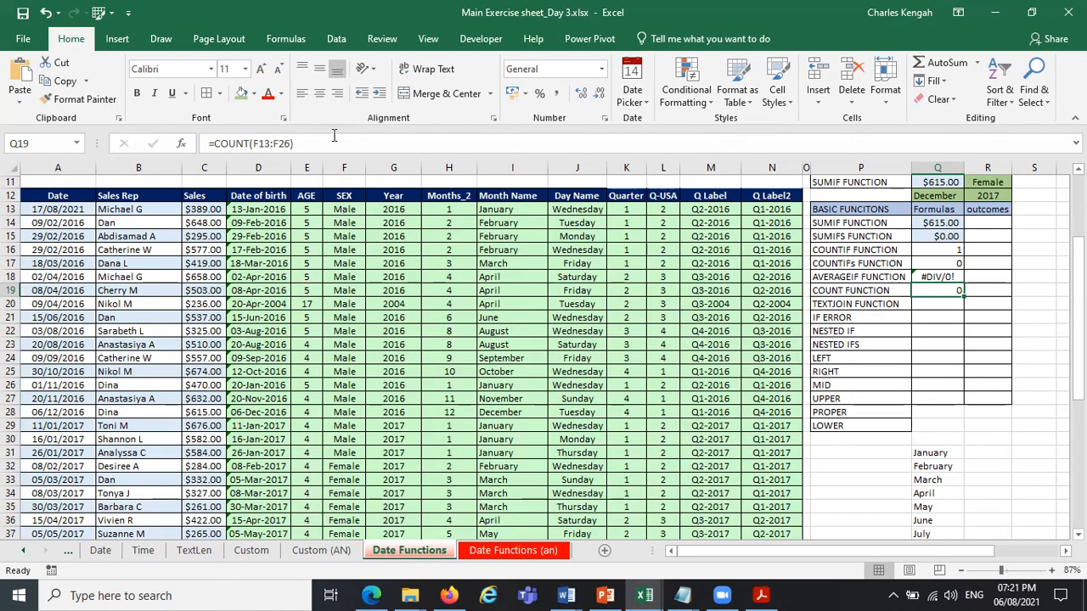
pyautogui.click(277, 143)
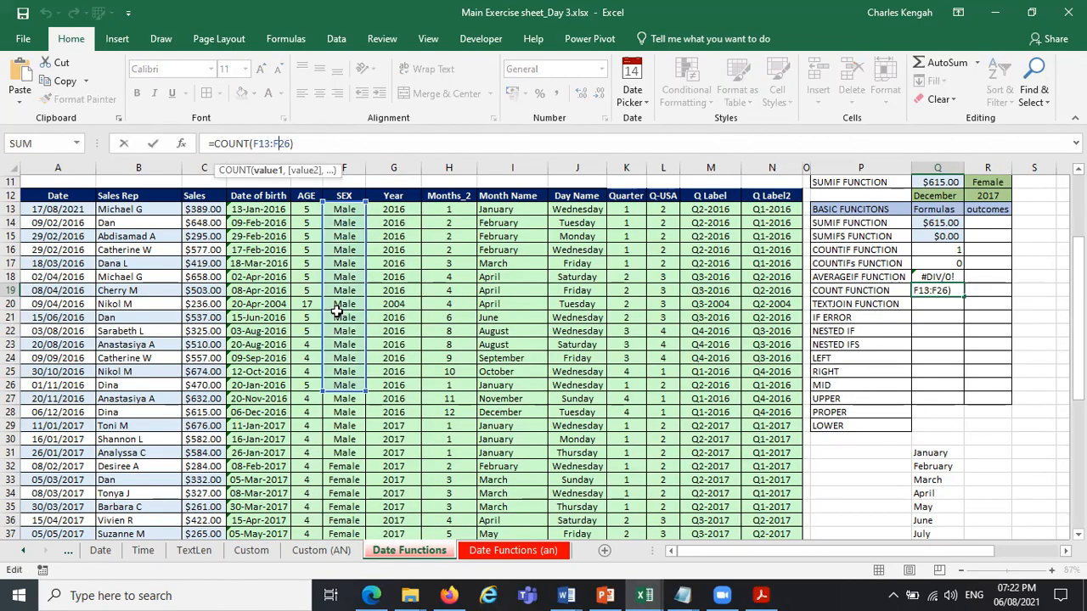
pyautogui.moveTo(291, 144); pyautogui.dragTo(257, 144)
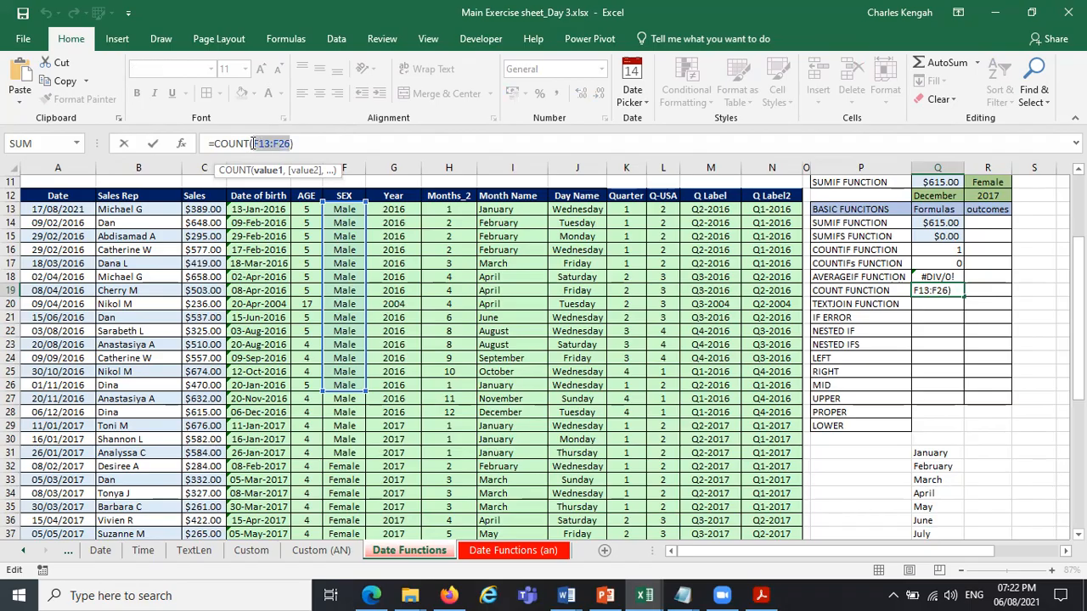
pyautogui.moveTo(311, 210); pyautogui.dragTo(313, 386)
pyautogui.press('Return')
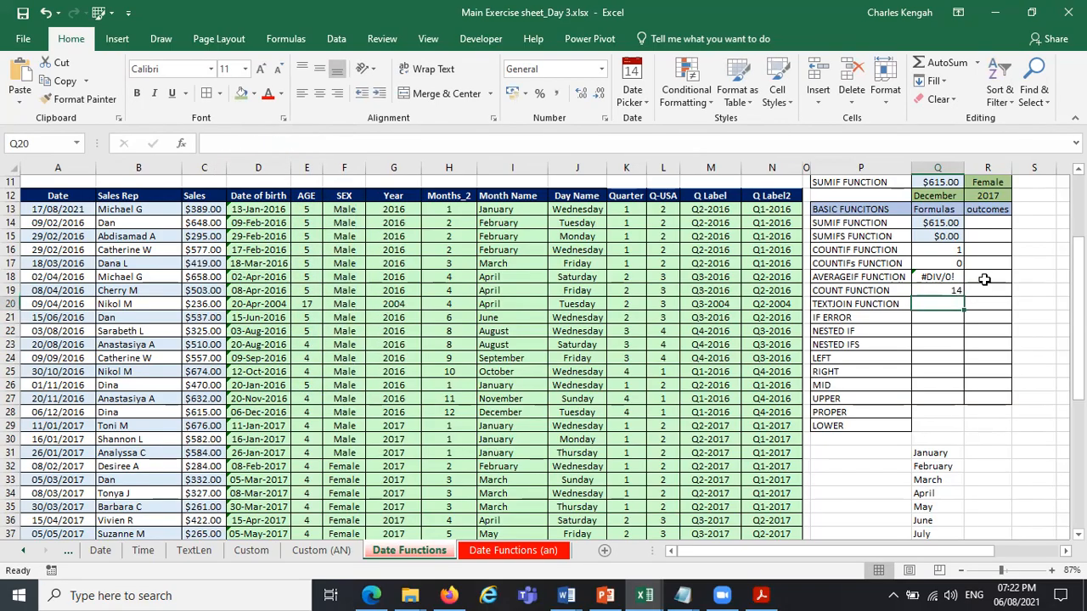
pyautogui.click(937, 291)
pyautogui.moveTo(306, 237); pyautogui.dragTo(314, 399)
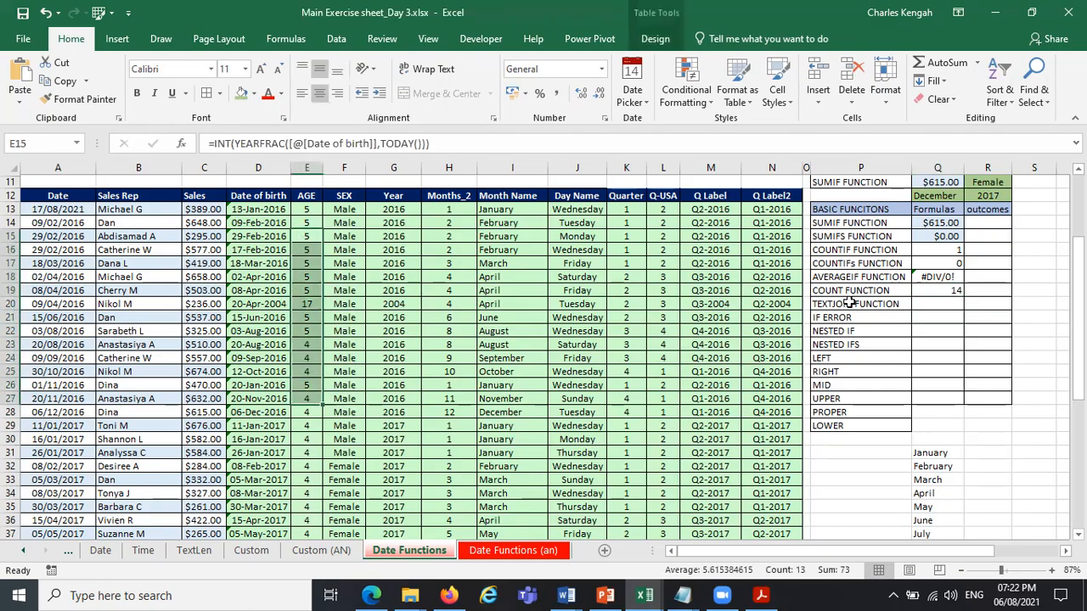
# Enter =COUNTA(F13:F27) in Q20 to count the text entries in the SEX column.
pyautogui.click(959, 304)
pyautogui.write('=')
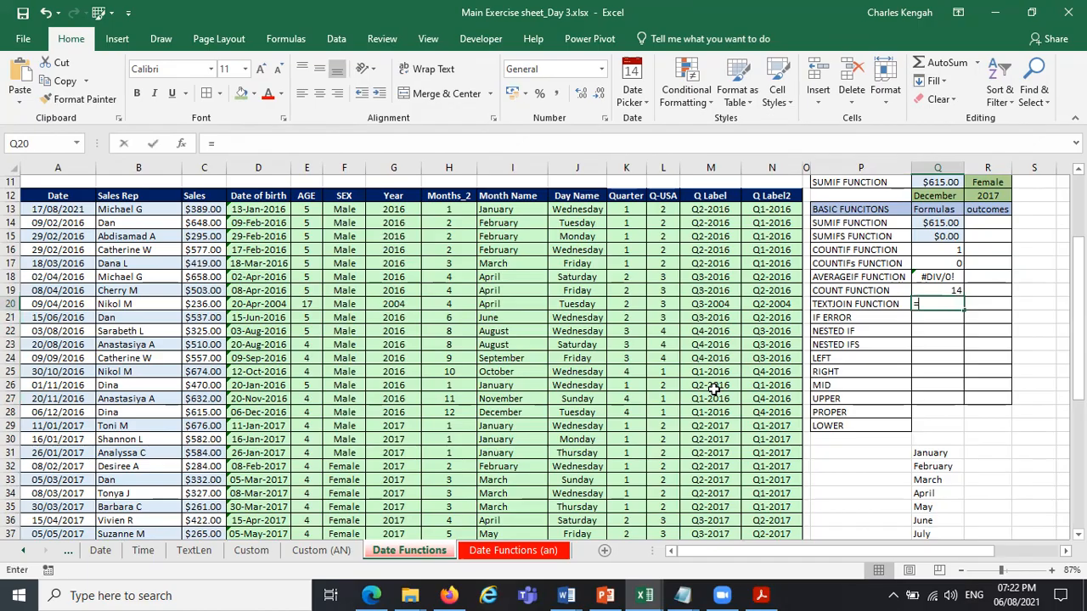
pyautogui.write('COUN')
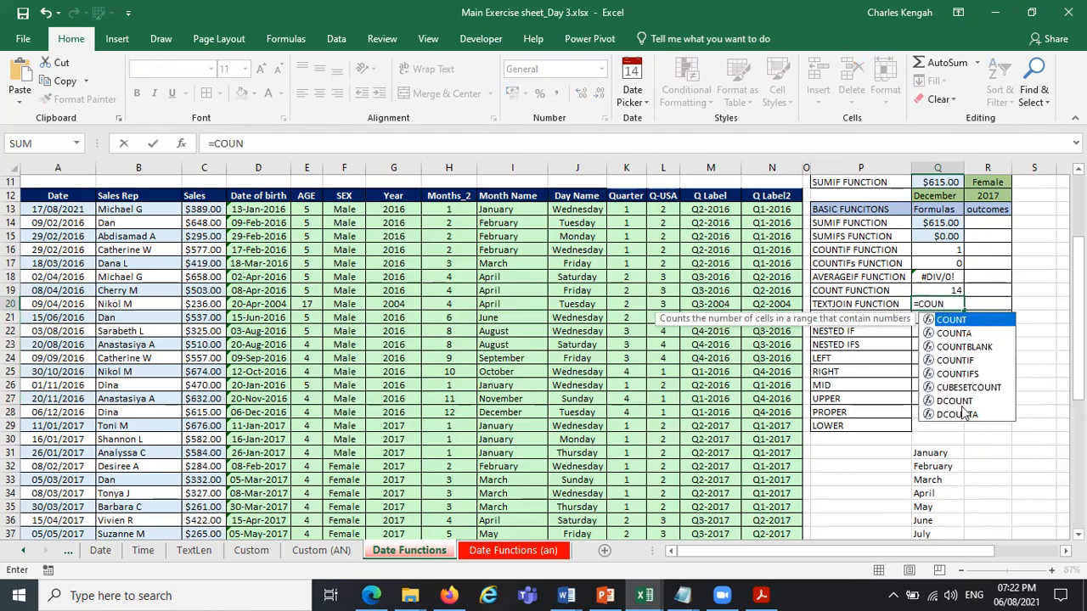
pyautogui.doubleClick(959, 334)
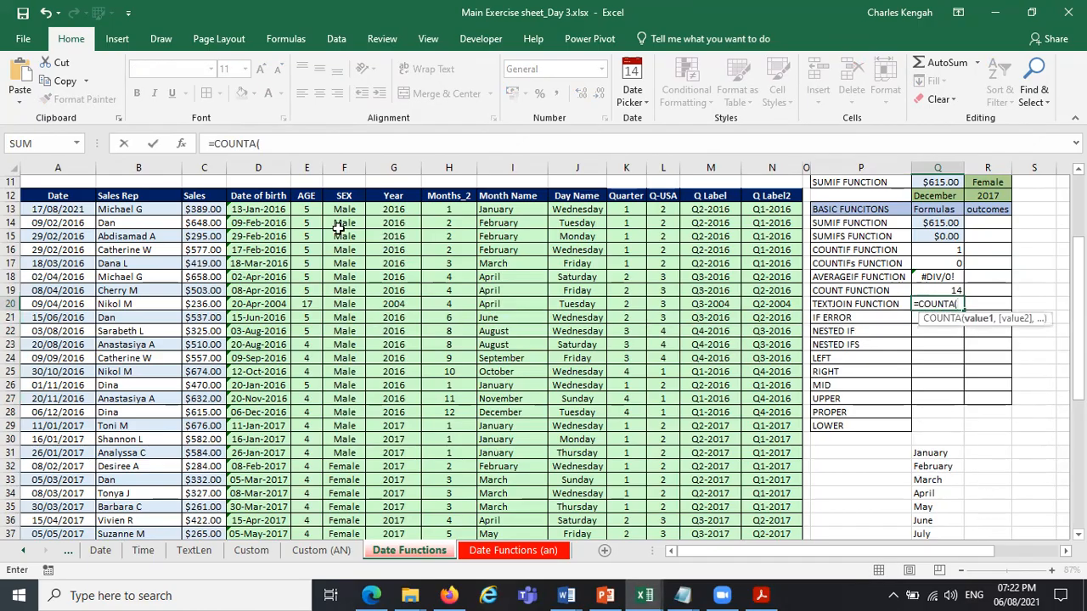
pyautogui.moveTo(340, 208); pyautogui.dragTo(361, 402)
pyautogui.press('Return')
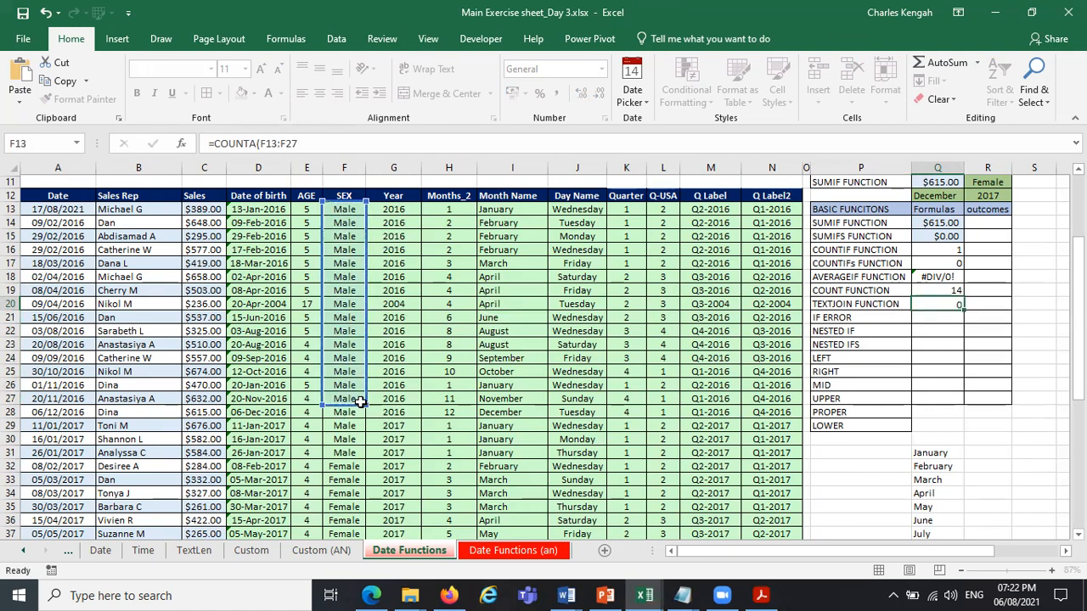
# Compare the ranges used by the COUNT formula in Q19 and the COUNTA formula in Q20.
pyautogui.click(947, 305)
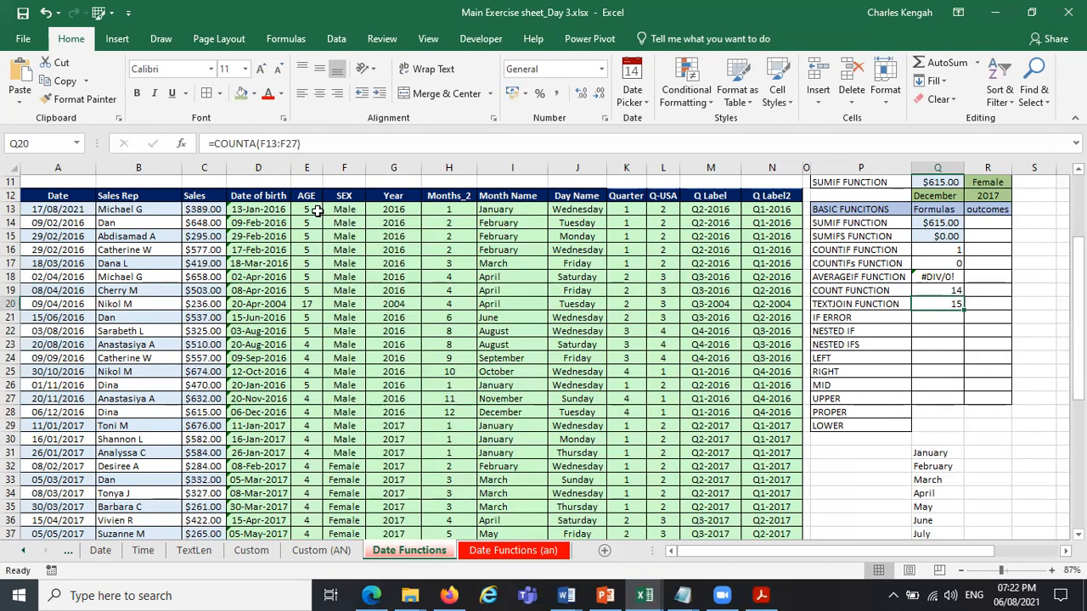
pyautogui.click(942, 287)
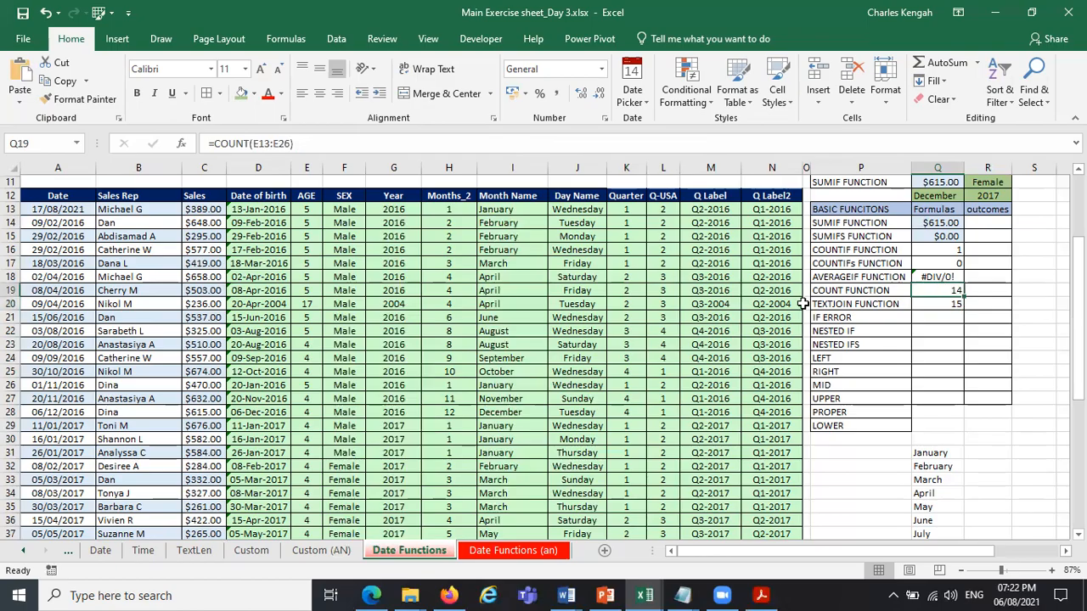
pyautogui.click(271, 143)
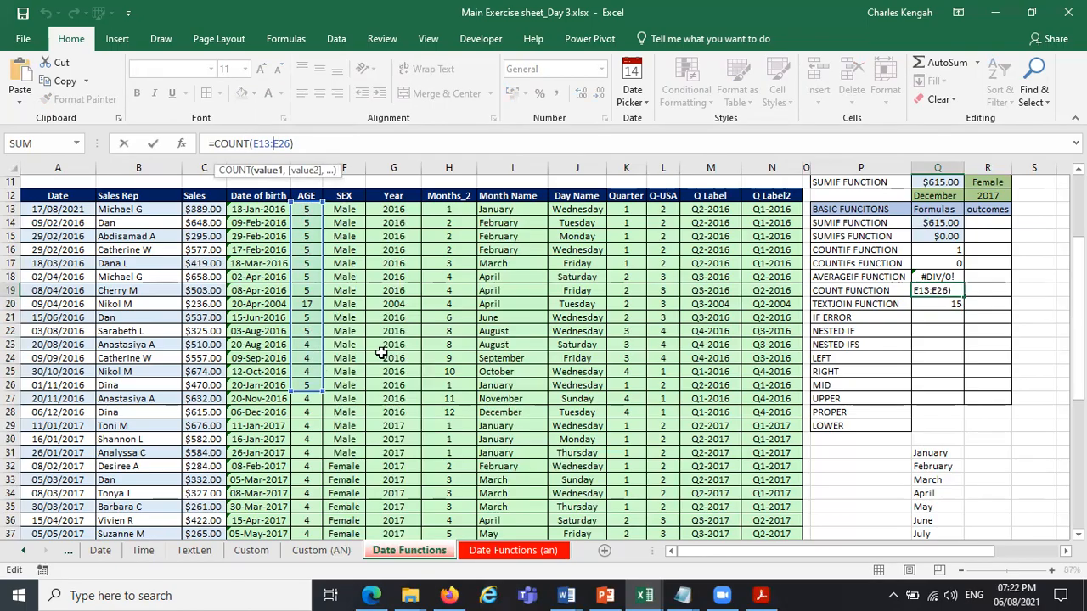
pyautogui.press('Escape')
pyautogui.click(954, 304)
pyautogui.click(281, 144)
pyautogui.press('Escape')
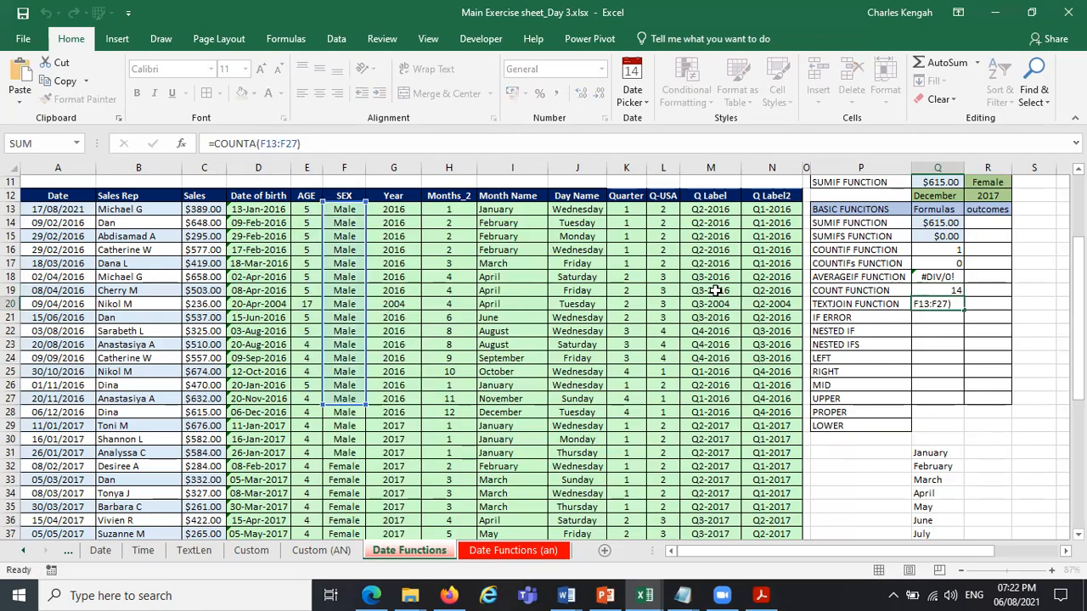
pyautogui.moveTo(354, 209); pyautogui.dragTo(351, 398)
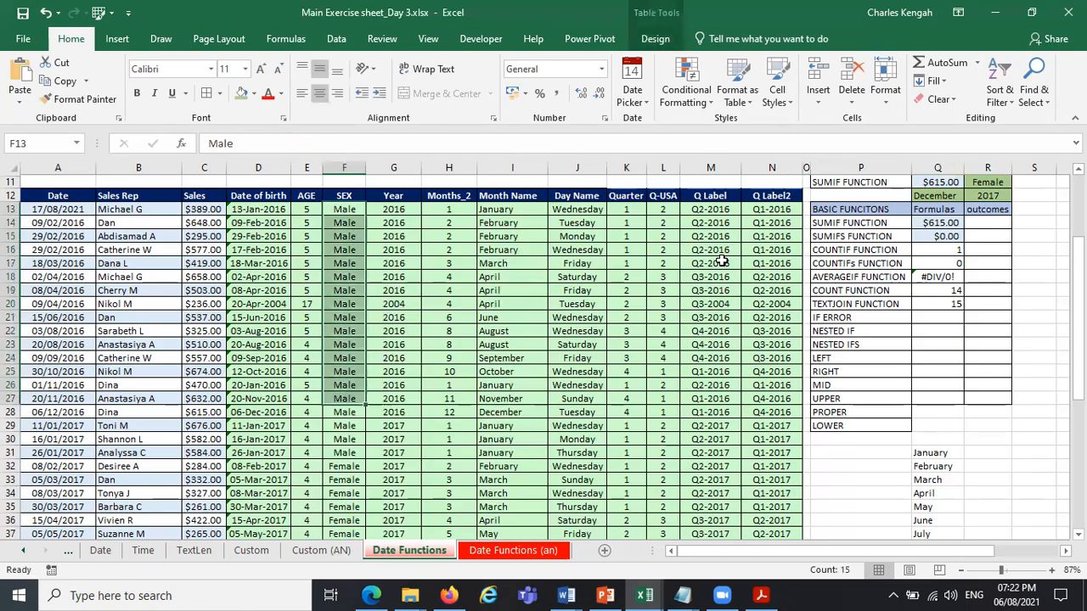
pyautogui.click(936, 303)
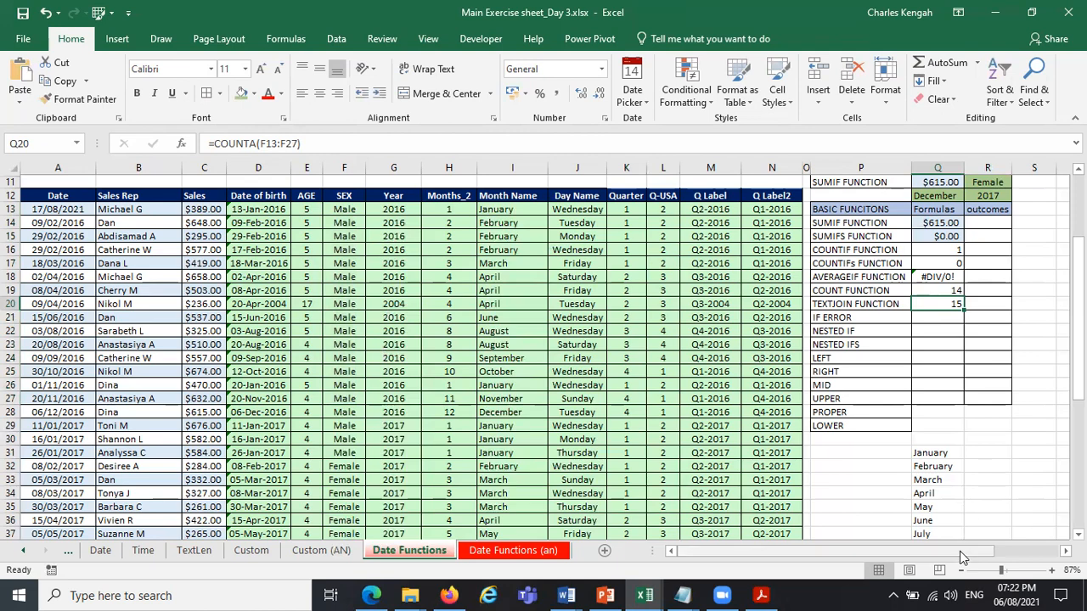
# Examine the first record's cells B13:N13, from Sales Rep to Q Label2.
pyautogui.moveTo(960, 551); pyautogui.dragTo(977, 552)
pyautogui.moveTo(877, 561); pyautogui.dragTo(861, 543)
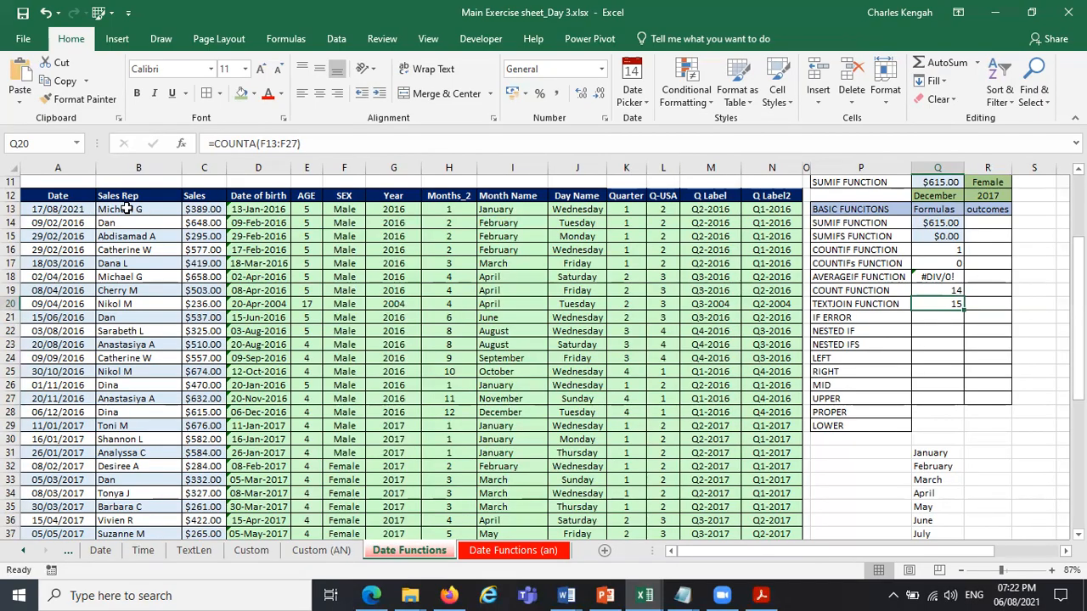
pyautogui.moveTo(125, 208); pyautogui.dragTo(790, 208)
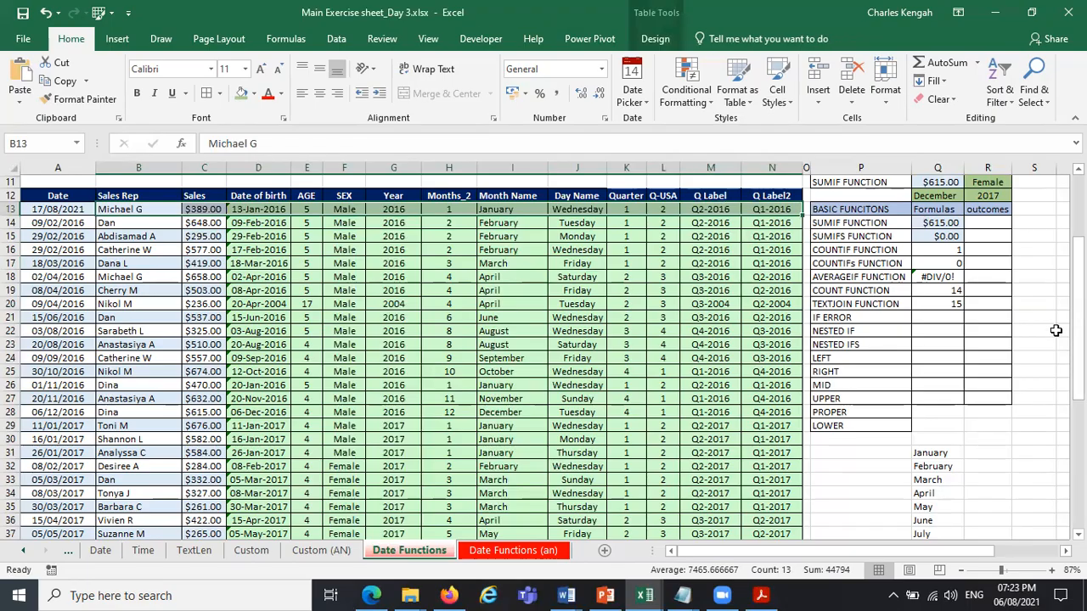
pyautogui.hscroll(2, 539, 360)
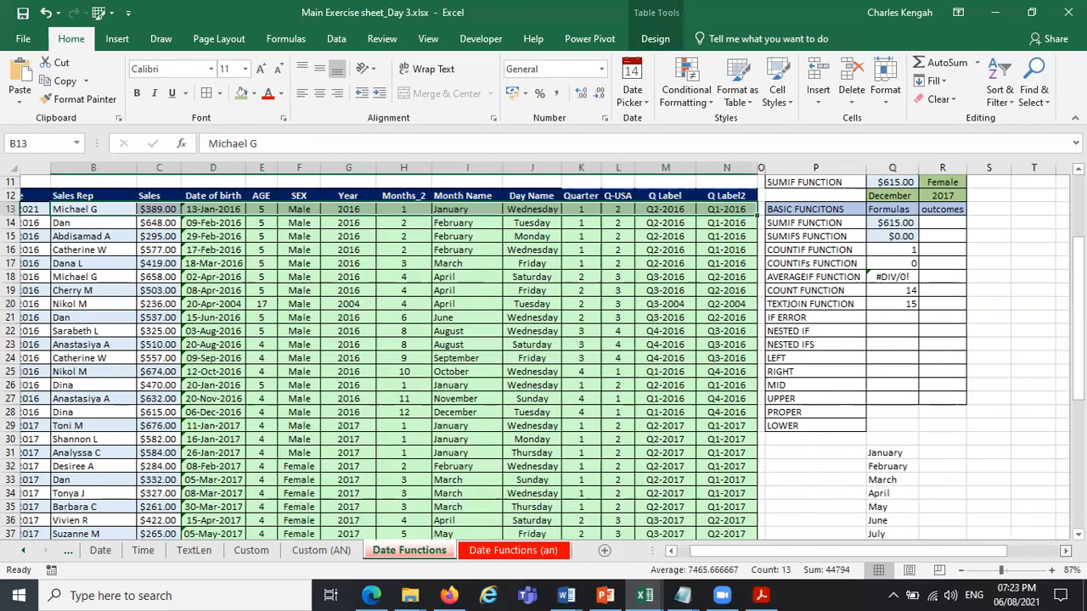
pyautogui.hscroll(2, 539, 359)
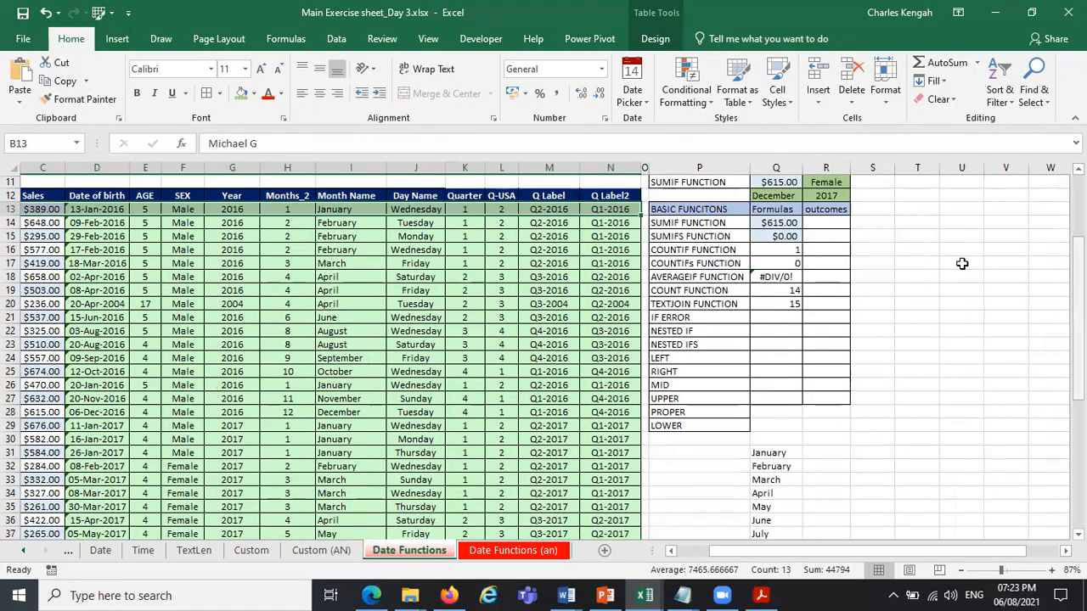
# Replace the formula in Q20 with the beginning of a TEXTJOIN formula, =TEXTJOIN(.
pyautogui.click(776, 303)
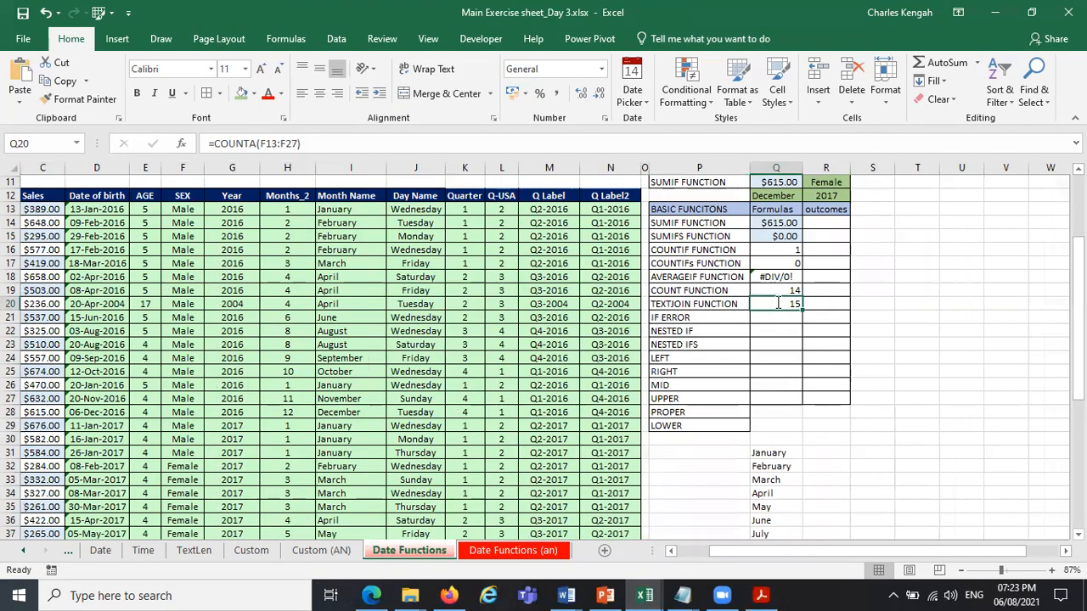
pyautogui.write('=')
pyautogui.hscroll(-2, 823, 549)
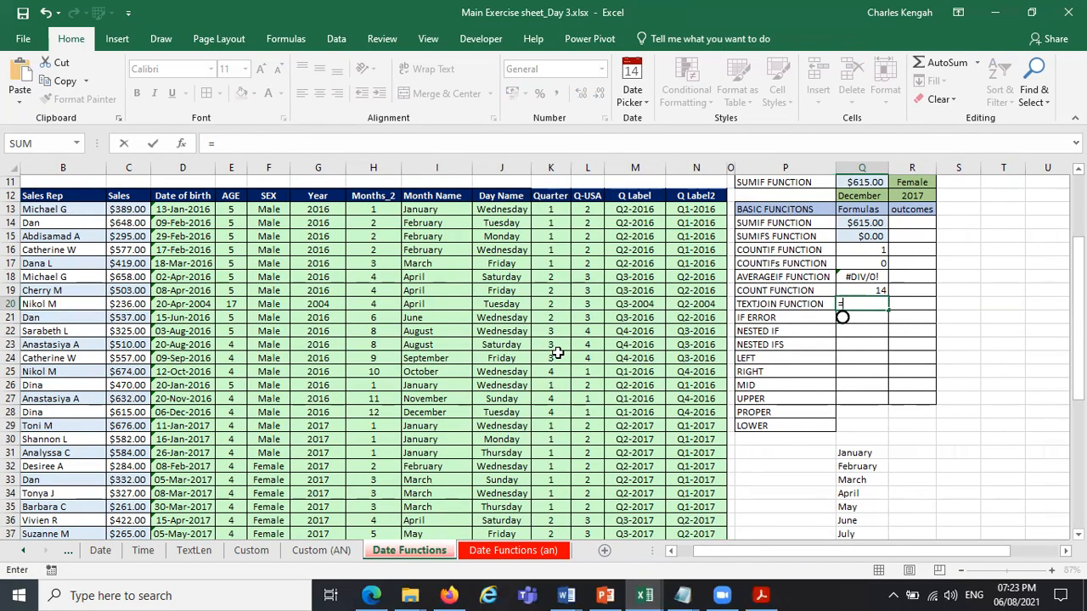
pyautogui.write('TEXT')
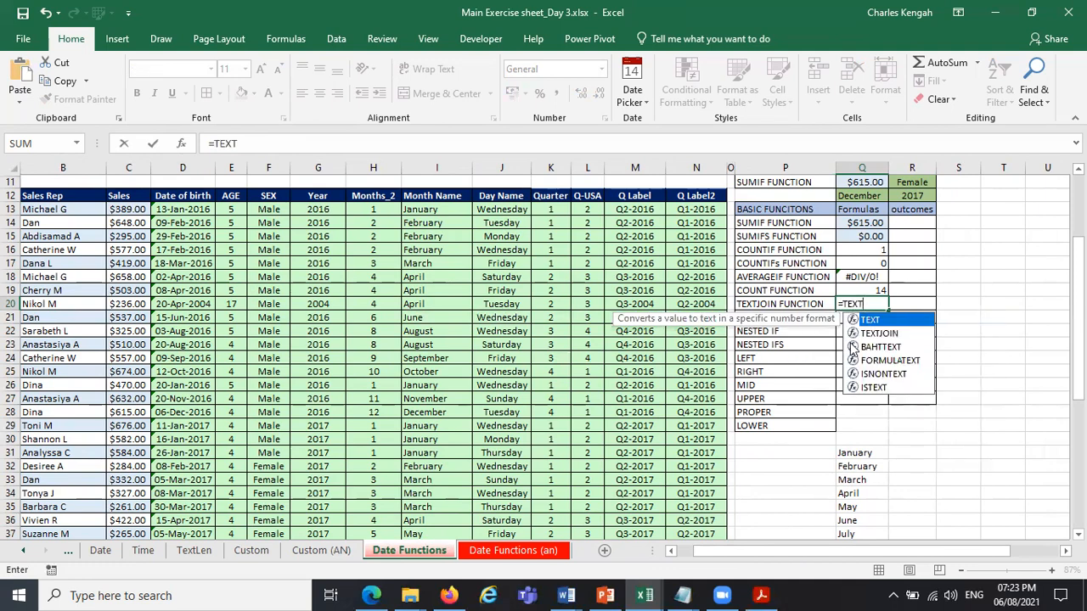
pyautogui.doubleClick(880, 334)
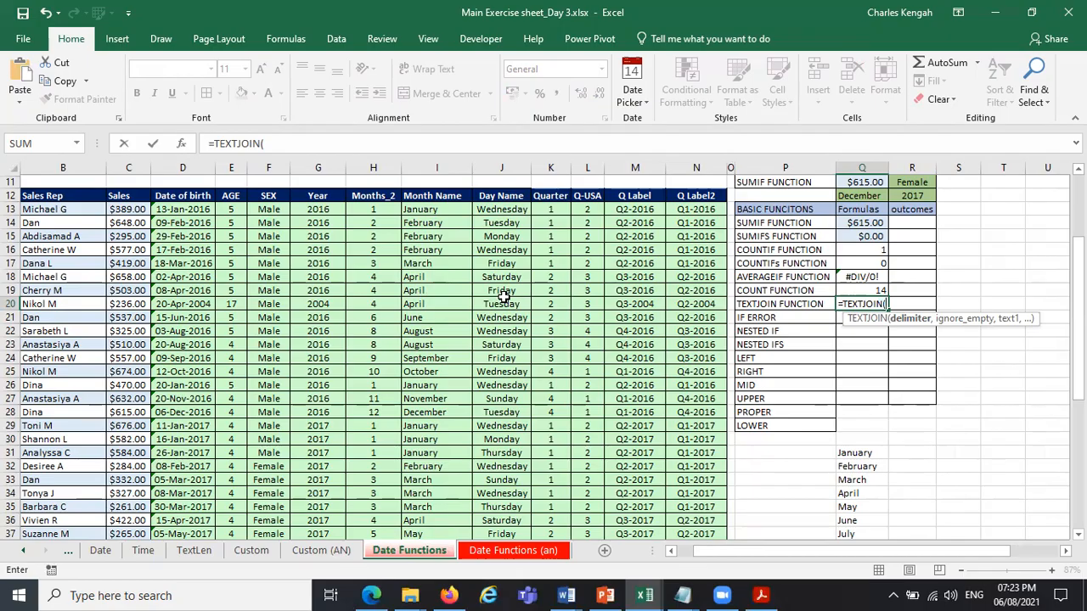
# Search the computer for "EXERC" and look through the matching exercise files.
pyautogui.click(410, 595)
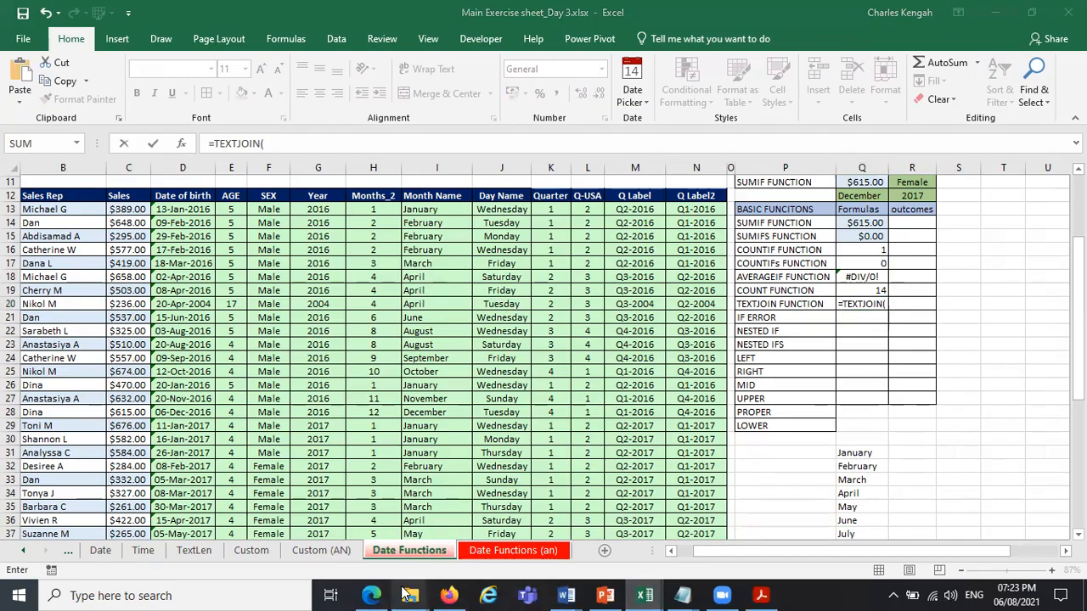
pyautogui.click(272, 594)
pyautogui.write('E')
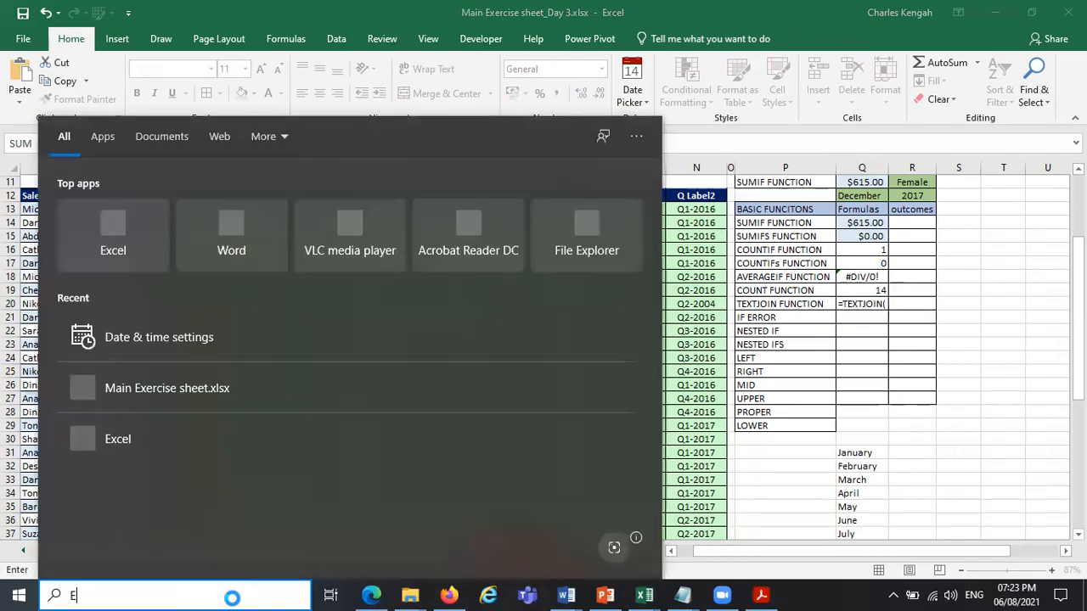
pyautogui.write('XERC')
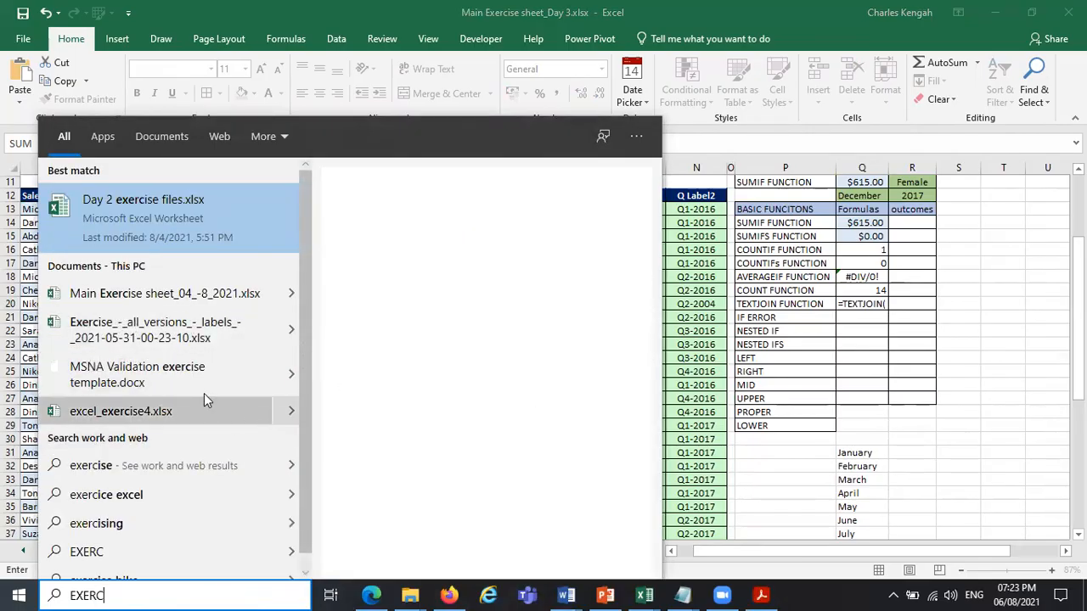
pyautogui.scroll(-1, 310, 508)
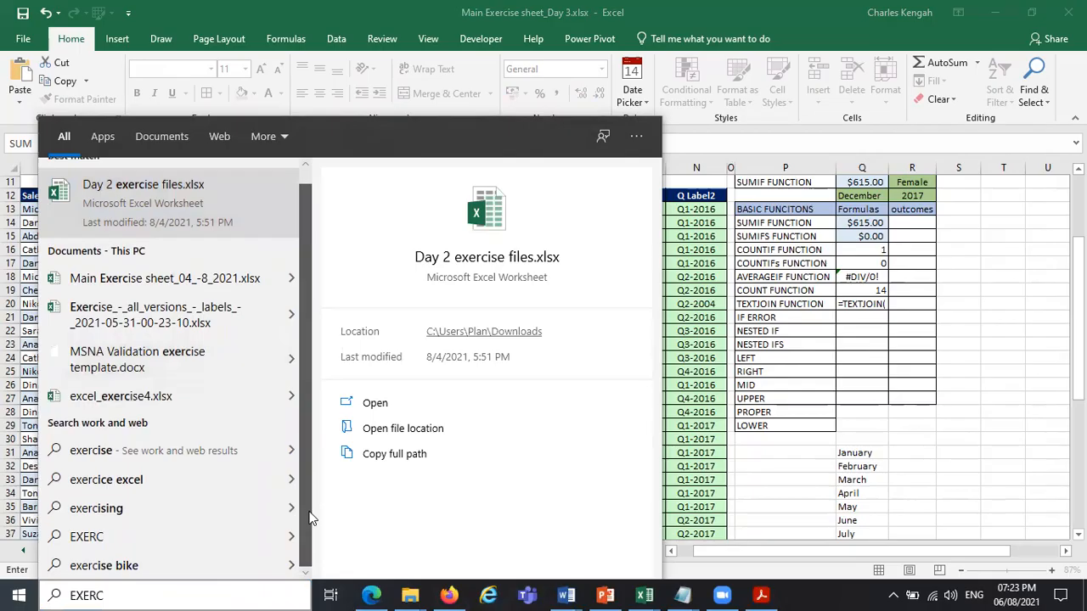
# Switch to File Explorer and look through the Downloads and Desktop folders for an example file.
pyautogui.click(406, 594)
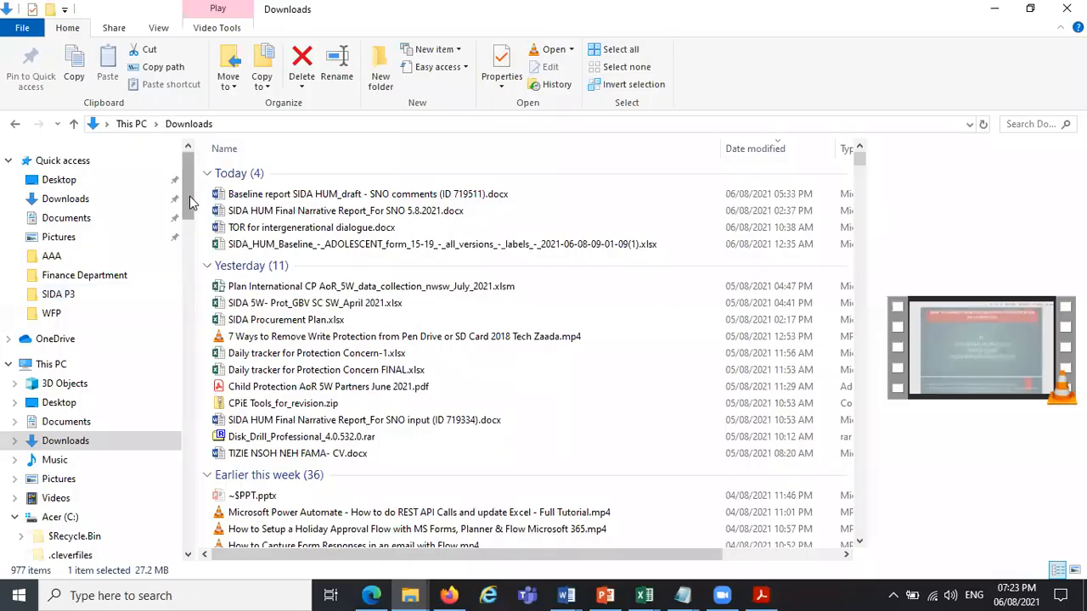
pyautogui.scroll(-4, 189, 224)
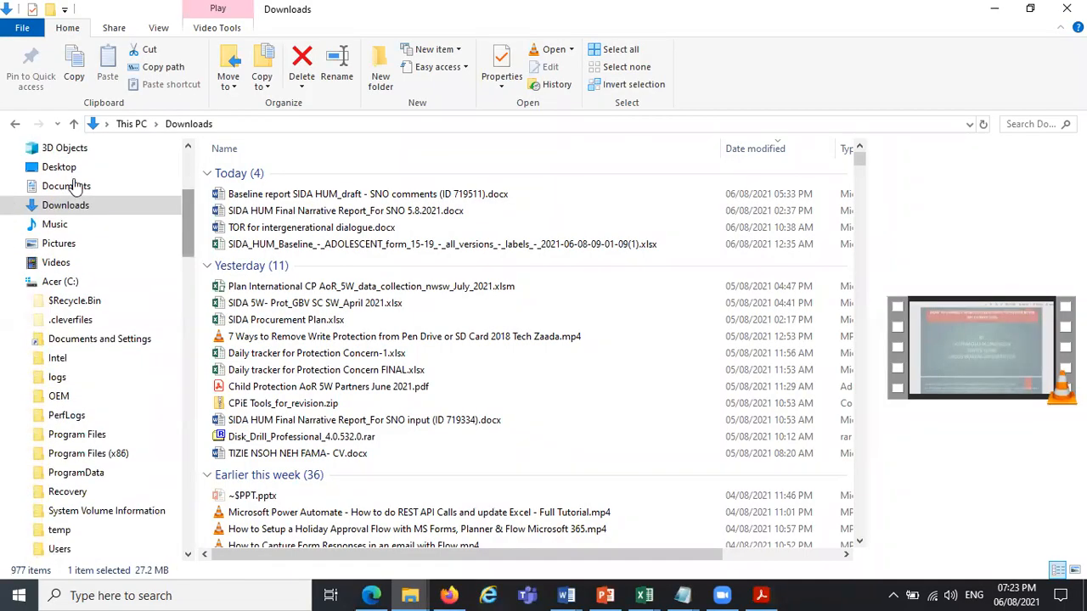
pyautogui.click(70, 168)
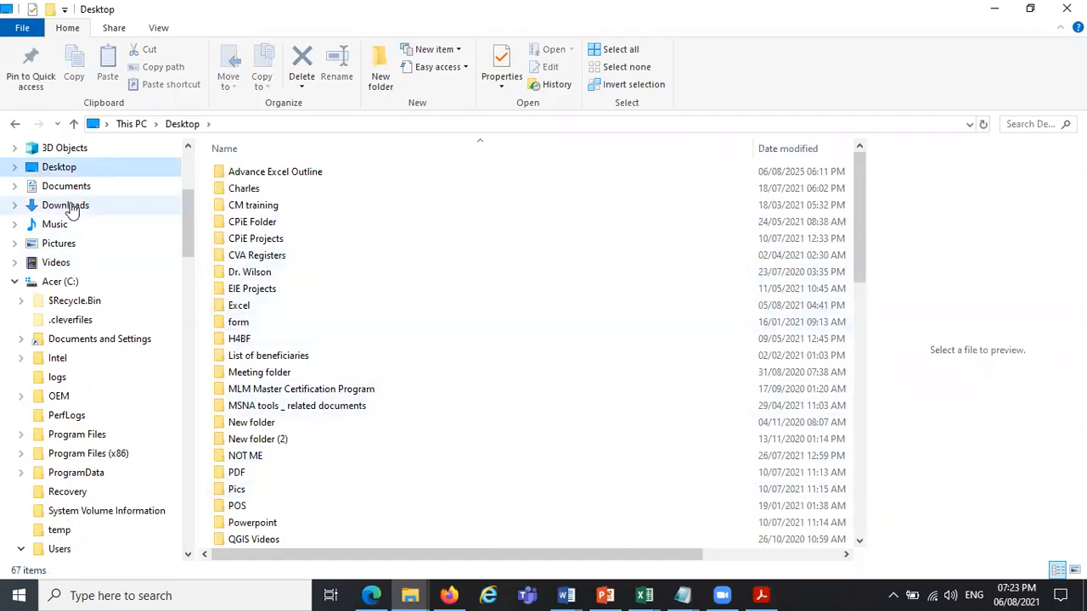
pyautogui.moveTo(186, 231); pyautogui.dragTo(184, 163)
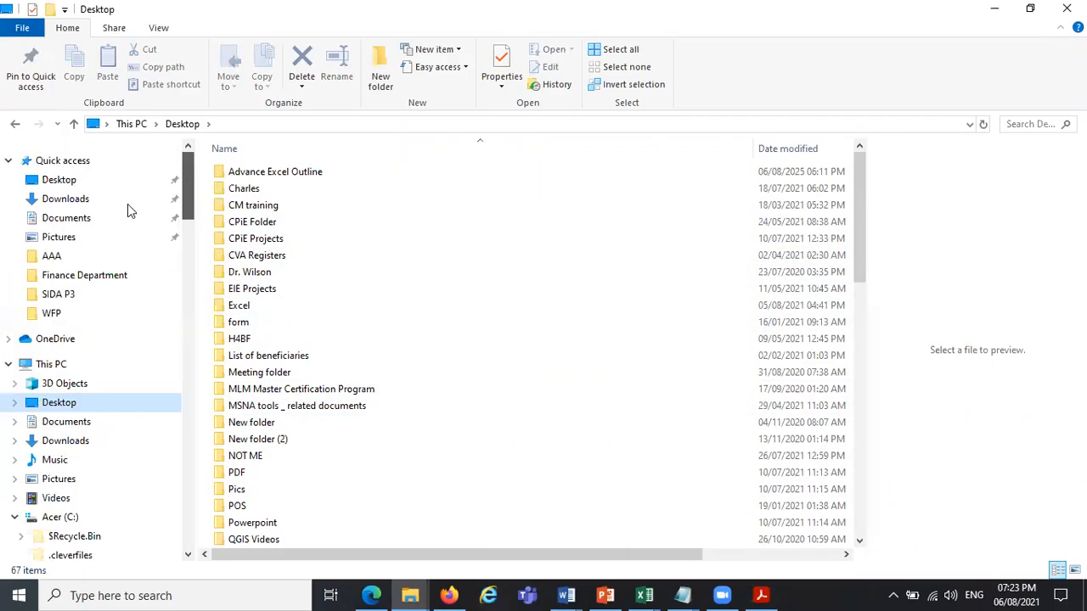
# Open the Skills Development Platform folder on the Data (D:) drive, look through its files, and return to the workbook.
pyautogui.click(59, 364)
pyautogui.doubleClick(531, 340)
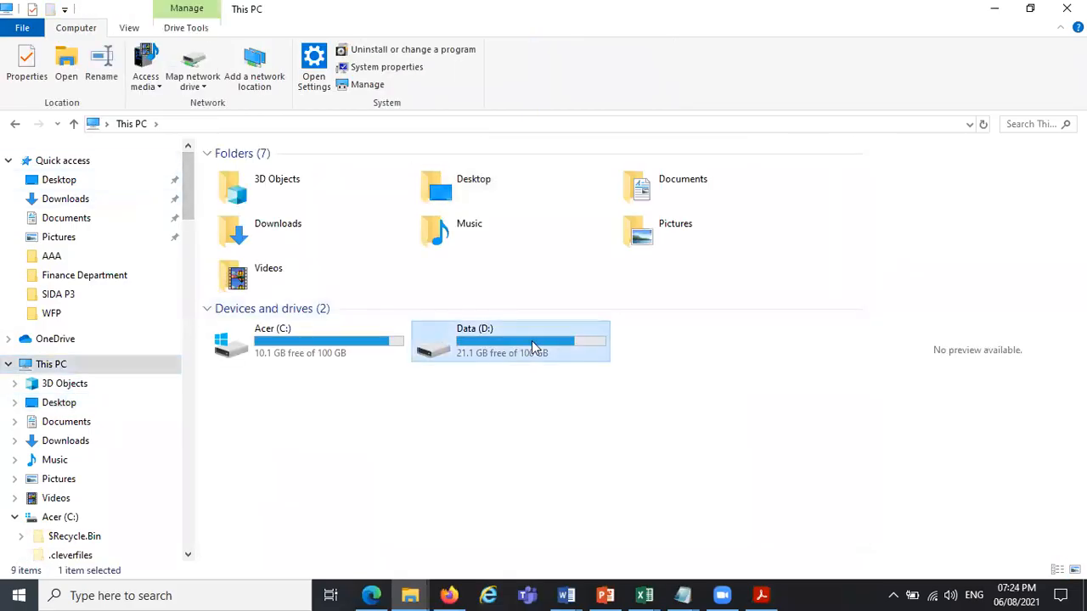
pyautogui.click(531, 340)
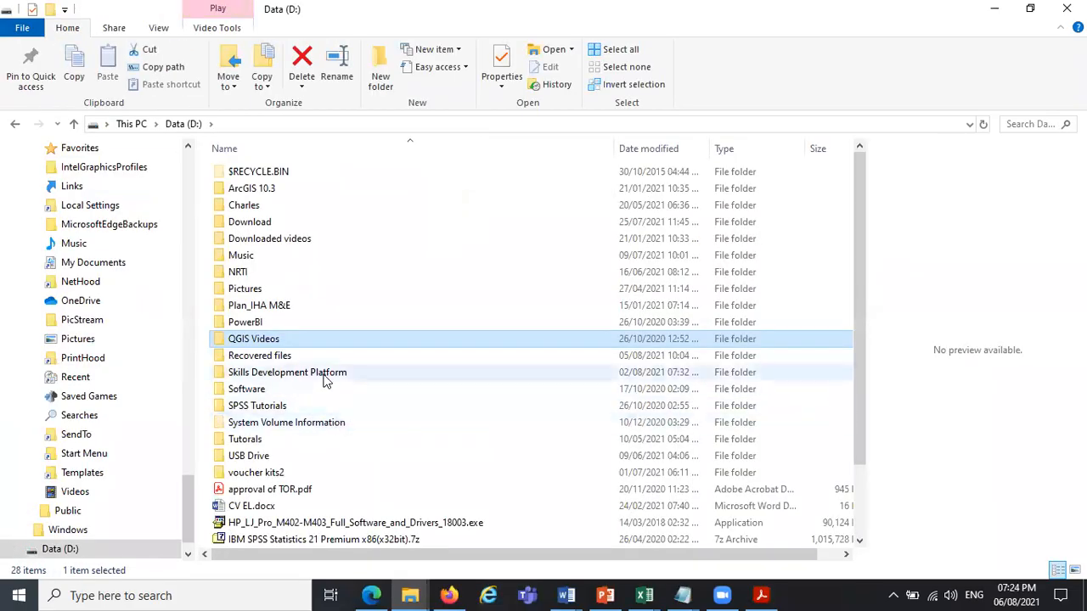
pyautogui.doubleClick(326, 376)
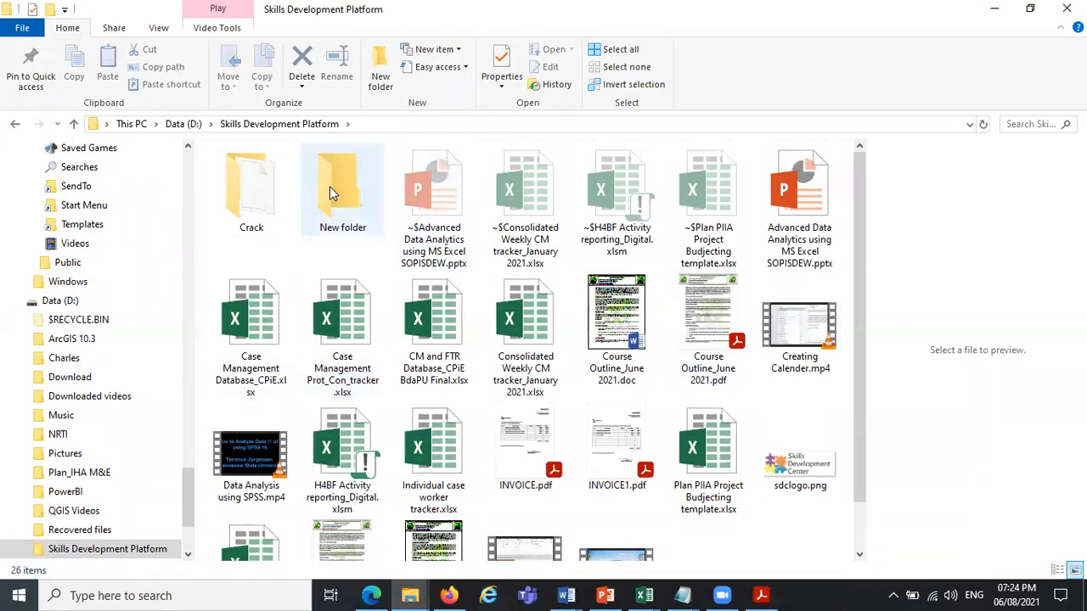
pyautogui.scroll(-1, 863, 228)
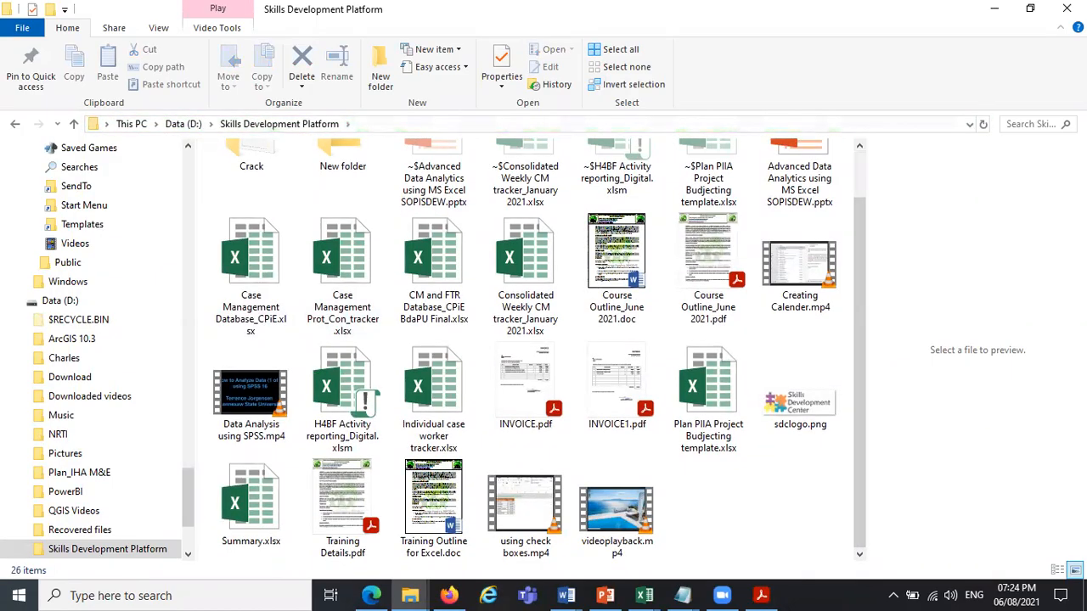
pyautogui.click(995, 9)
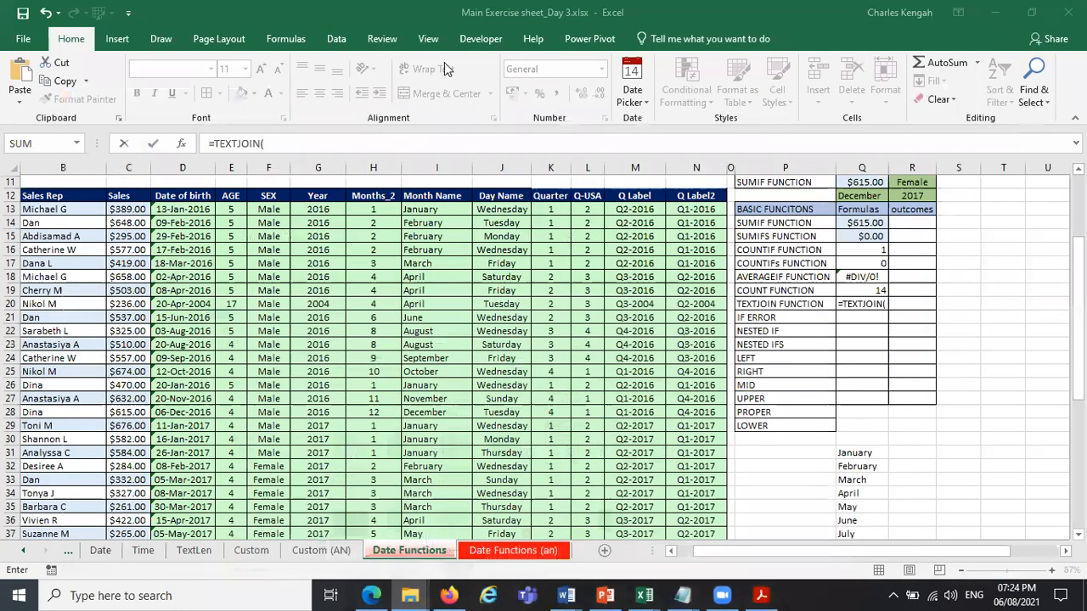
# Open Budget modification.txt from the desktop and highlight the hyphen delimiters in the first record's WBS code and description.
pyautogui.press('super+d')
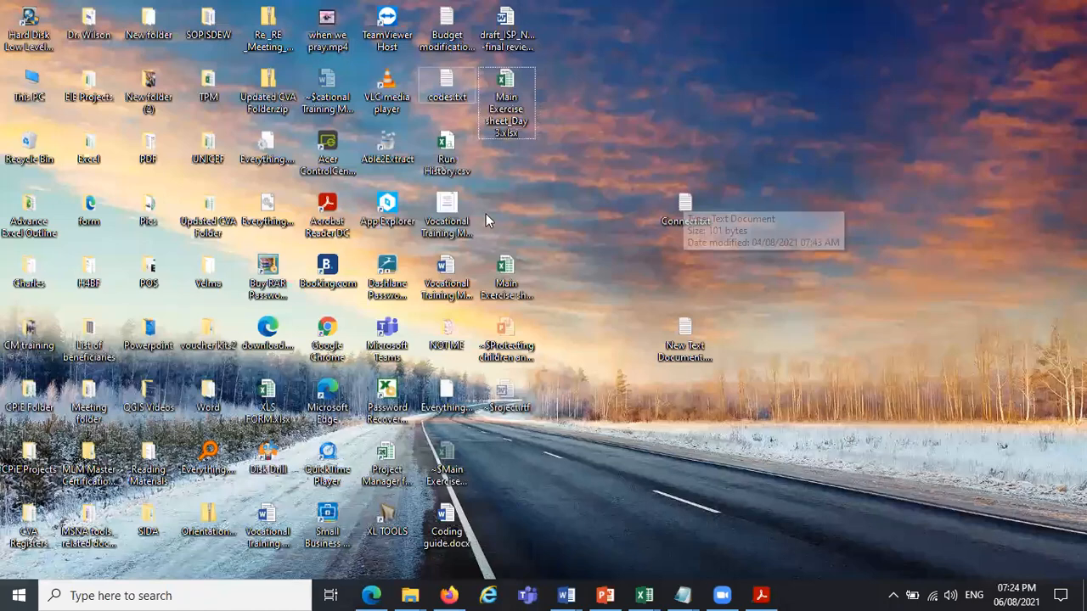
pyautogui.doubleClick(448, 38)
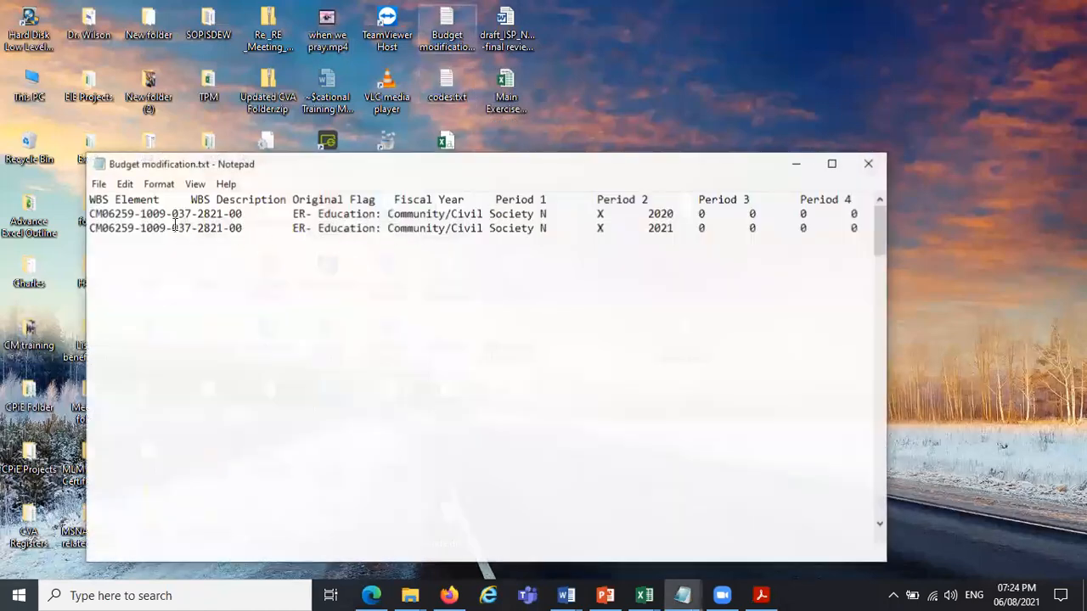
pyautogui.click(136, 214)
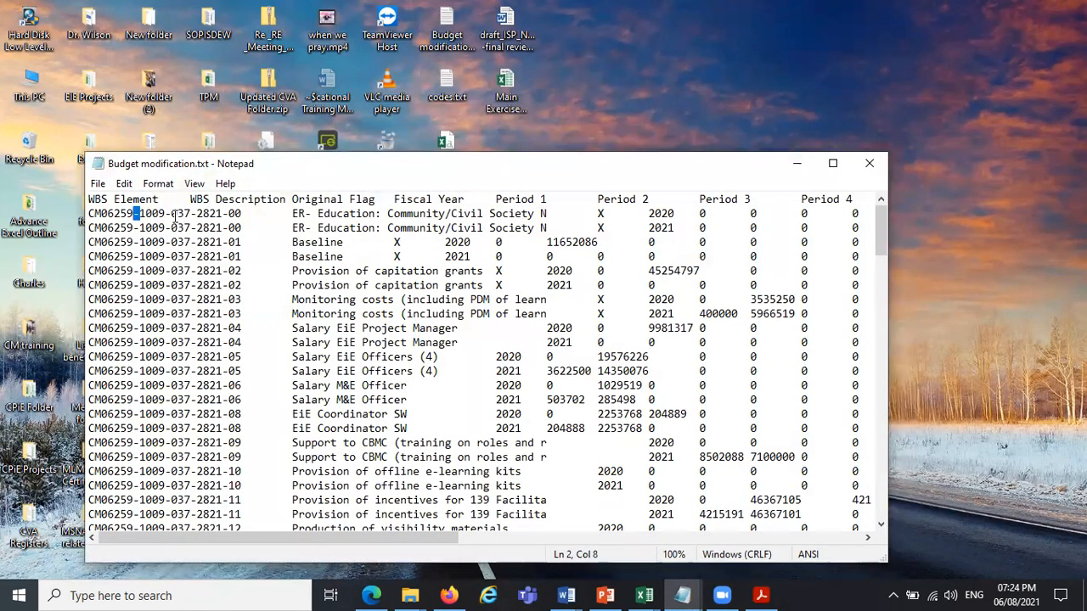
pyautogui.moveTo(178, 214); pyautogui.dragTo(166, 214)
pyautogui.moveTo(320, 214); pyautogui.dragTo(306, 214)
# Open codes.txt from the desktop and point out the spaces separating the words in "Denial of humanitarian access".
pyautogui.click(450, 91)
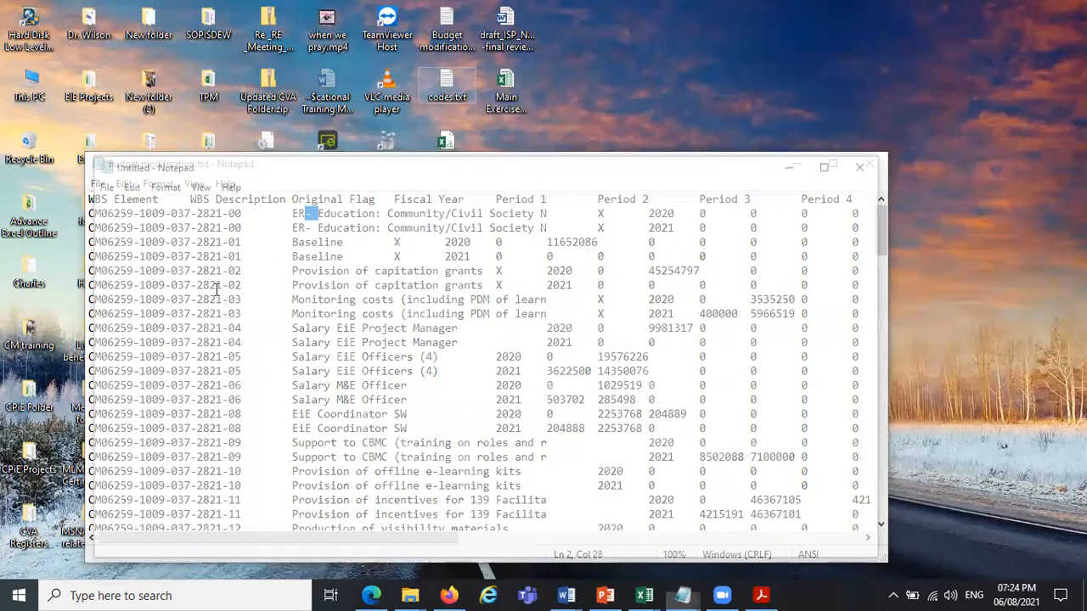
pyautogui.click(150, 269)
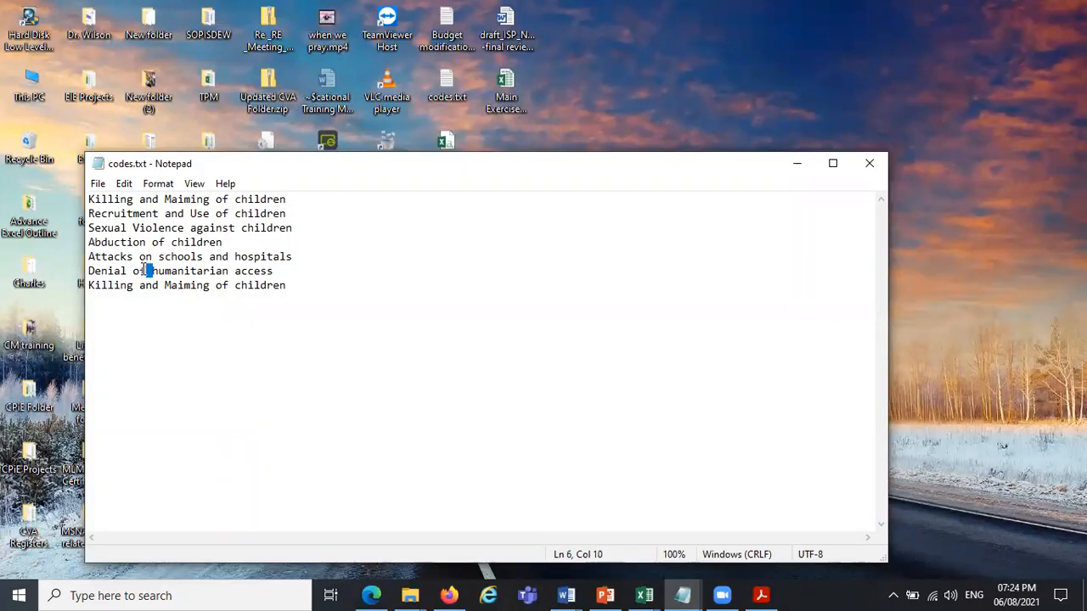
pyautogui.moveTo(128, 270); pyautogui.dragTo(147, 271)
pyautogui.click(104, 272)
pyautogui.click(147, 272)
# Return to Budget modification.txt, highlight the first hyphen in the first WBS Element code, and switch back to Excel.
pyautogui.click(789, 165)
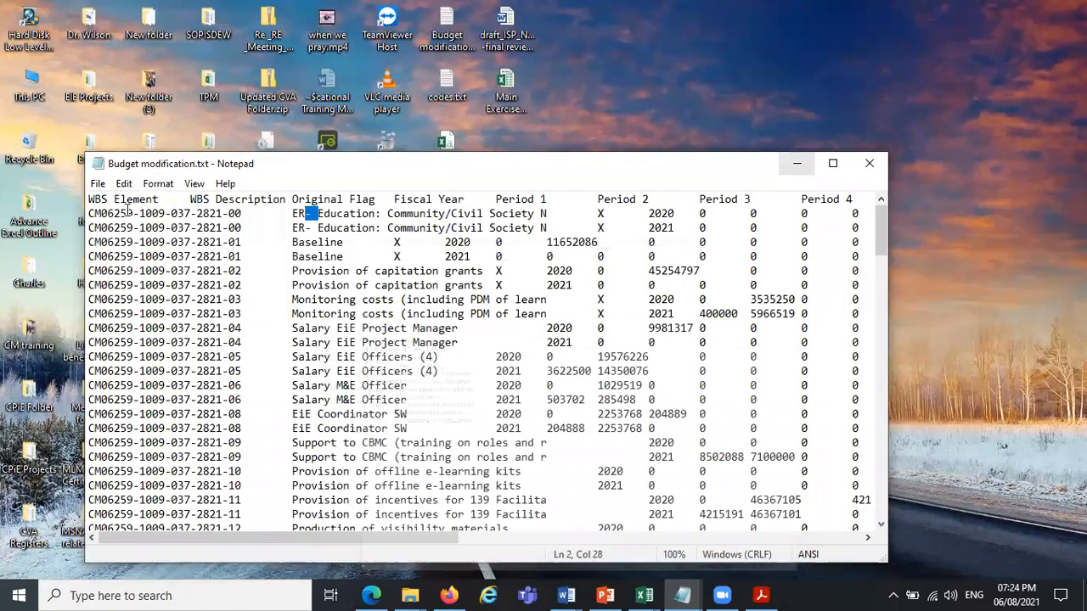
pyautogui.moveTo(133, 213); pyautogui.dragTo(139, 213)
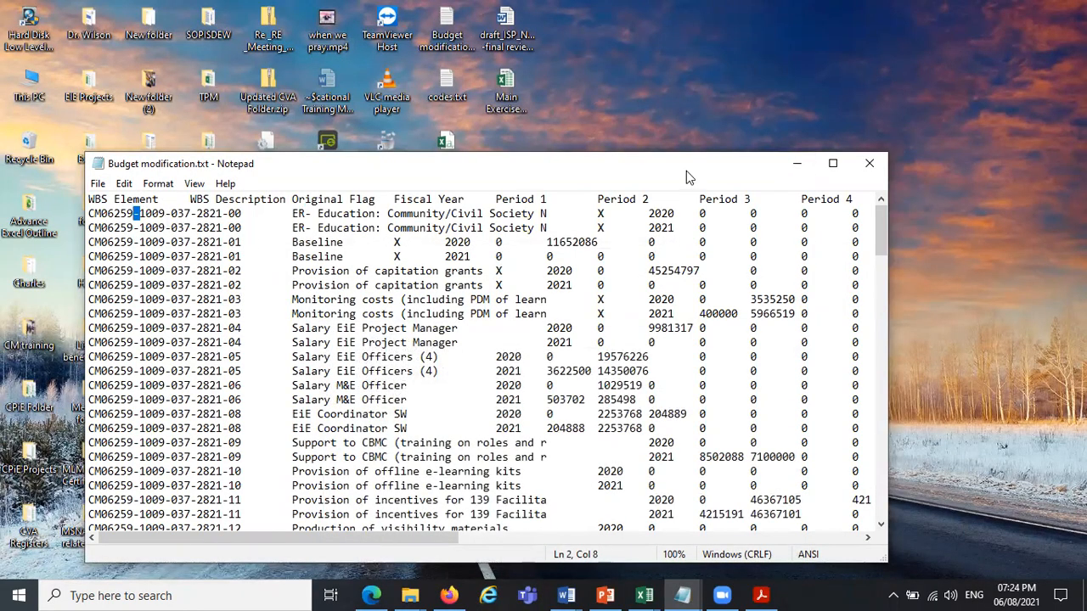
pyautogui.click(650, 594)
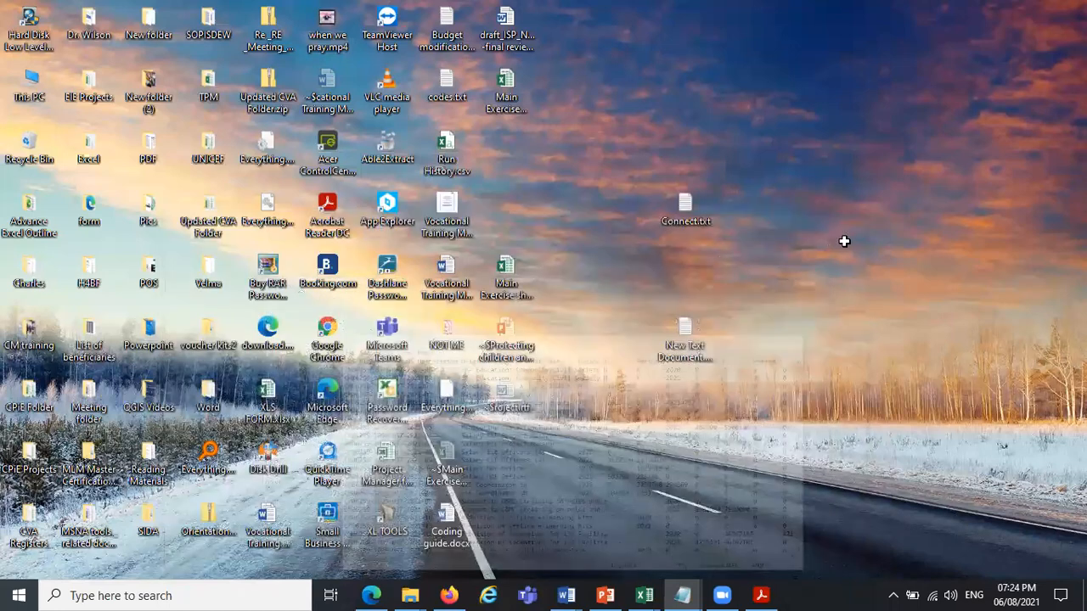
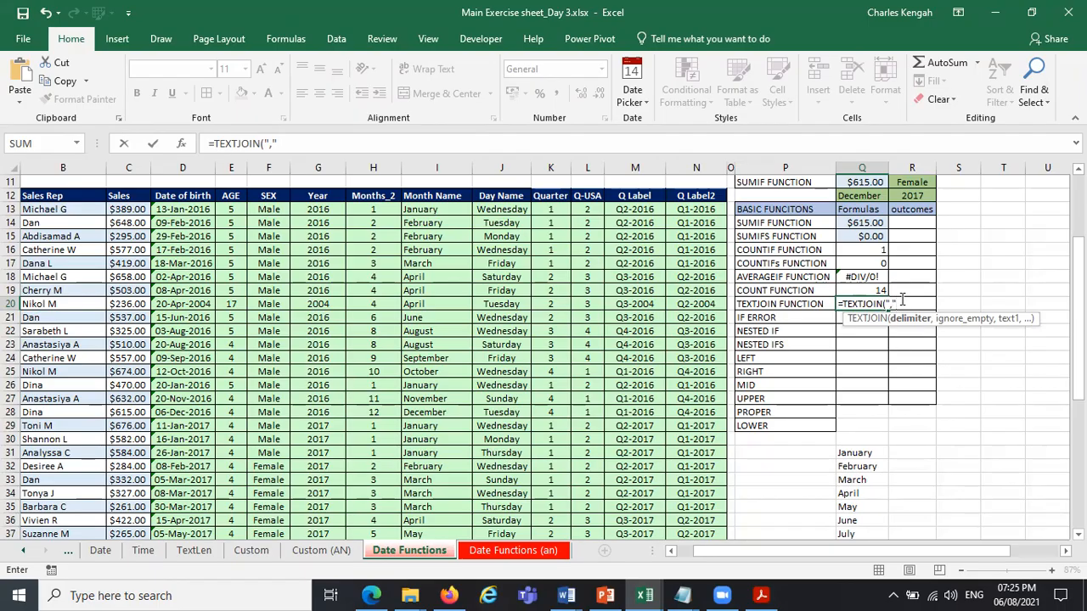
# Set the TEXTJOIN formula in Q20 to use a comma delimiter and TRUE for ignoring empty cells.
pyautogui.write(',')
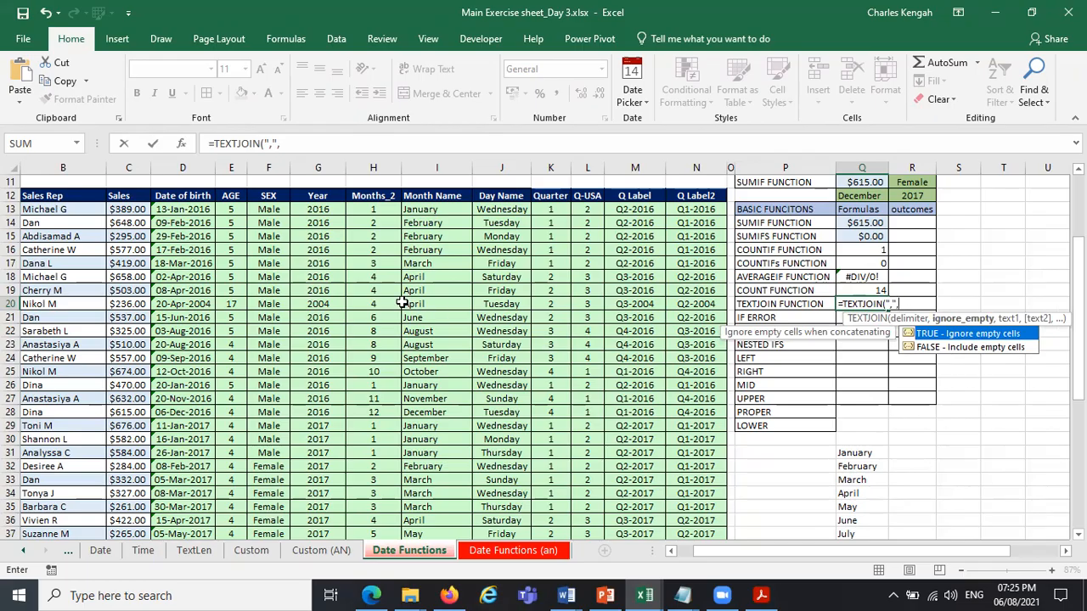
pyautogui.doubleClick(976, 335)
pyautogui.write(',')
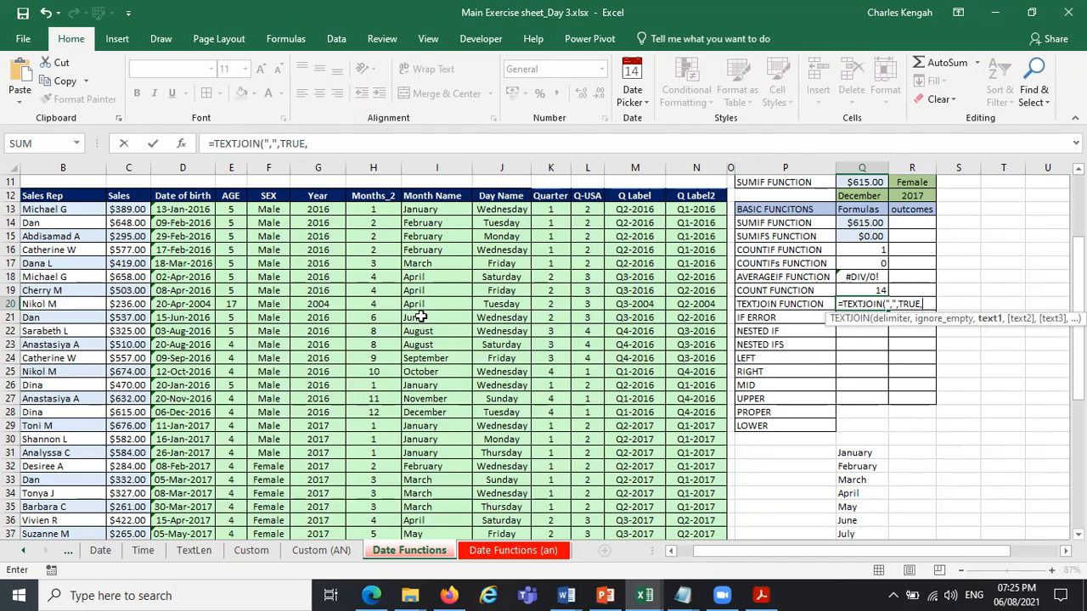
pyautogui.click(272, 304)
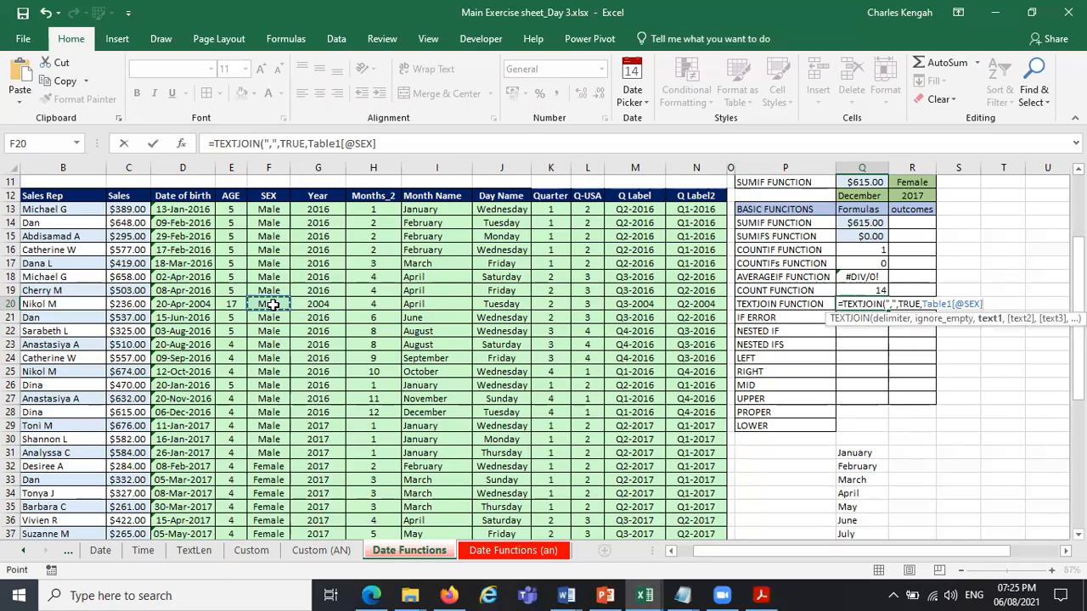
pyautogui.write(',')
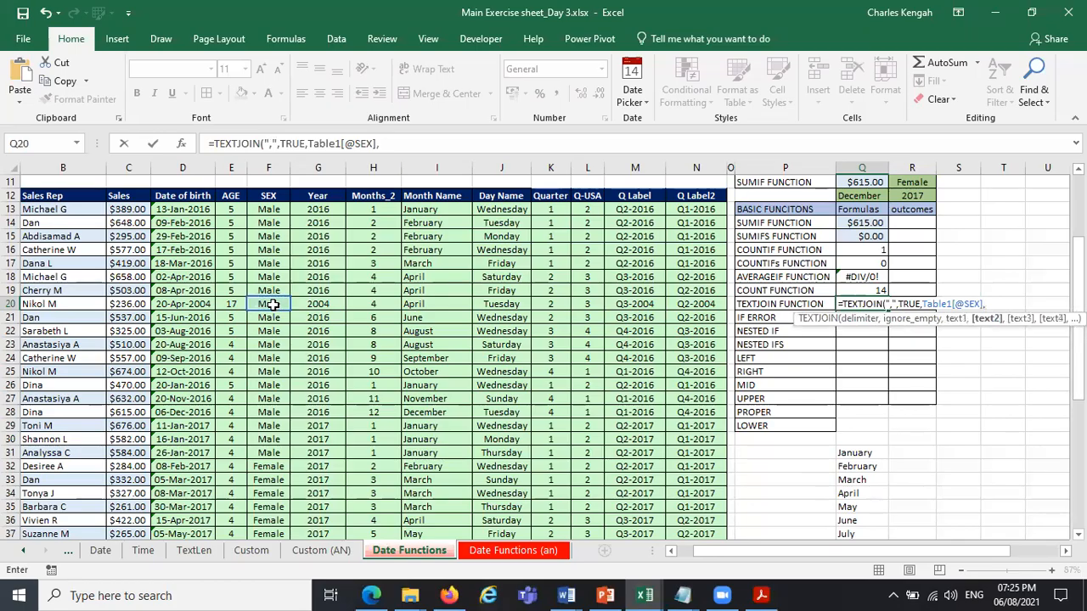
pyautogui.click(434, 304)
pyautogui.write(',')
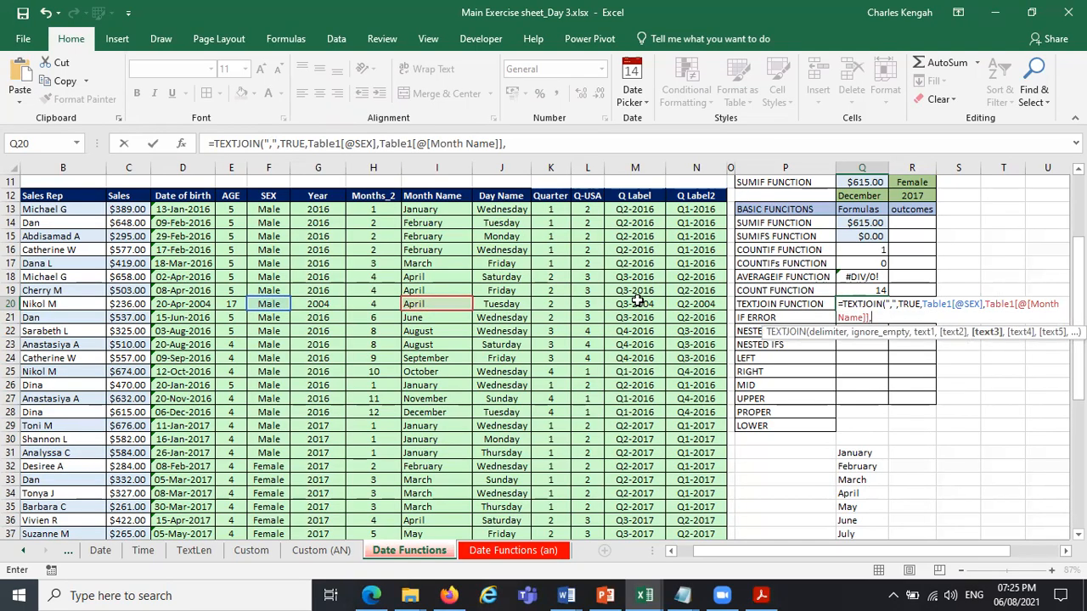
pyautogui.click(694, 303)
pyautogui.write(',')
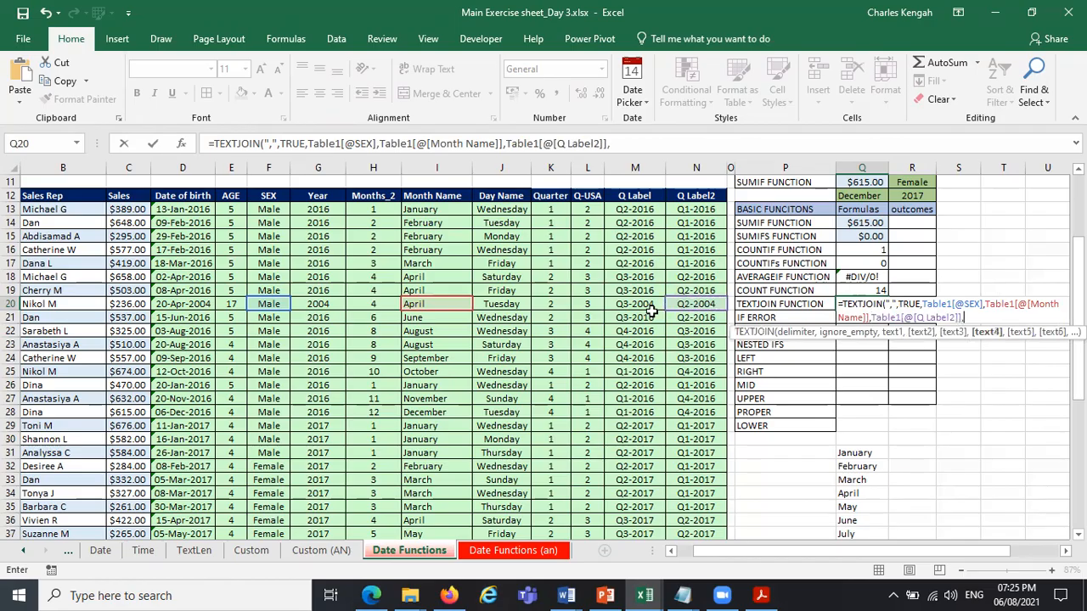
pyautogui.click(65, 299)
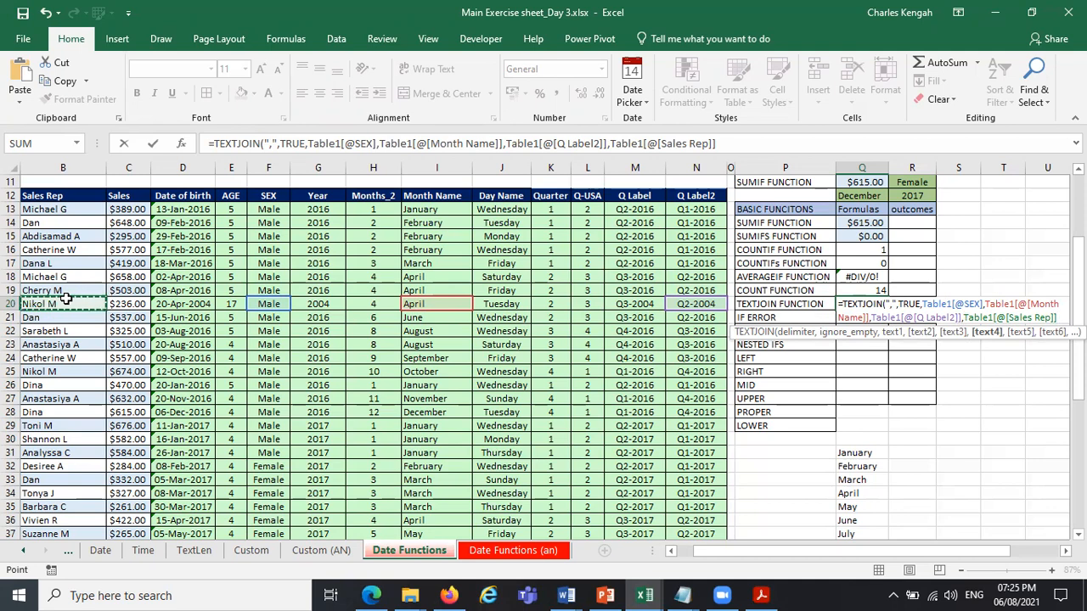
pyautogui.press('BackSpace')
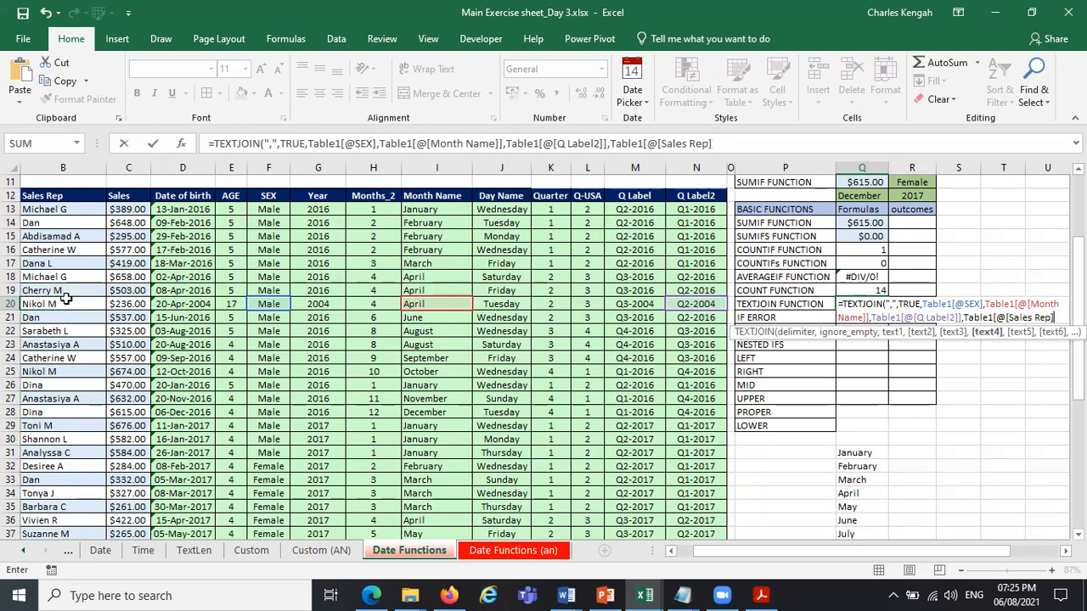
pyautogui.press('BackSpace')
pyautogui.press('BackSpace')
pyautogui.press('BackSpace')
pyautogui.press('BackSpace')
pyautogui.press('BackSpace')
pyautogui.press('BackSpace')
pyautogui.press('BackSpace')
pyautogui.press('BackSpace')
pyautogui.press('BackSpace')
pyautogui.press('BackSpace')
pyautogui.press('BackSpace')
pyautogui.press('BackSpace')
pyautogui.press('BackSpace')
pyautogui.press('BackSpace')
pyautogui.press('BackSpace')
pyautogui.press('BackSpace')
pyautogui.press('BackSpace')
pyautogui.press('BackSpace')
pyautogui.press('BackSpace')
pyautogui.press('BackSpace')
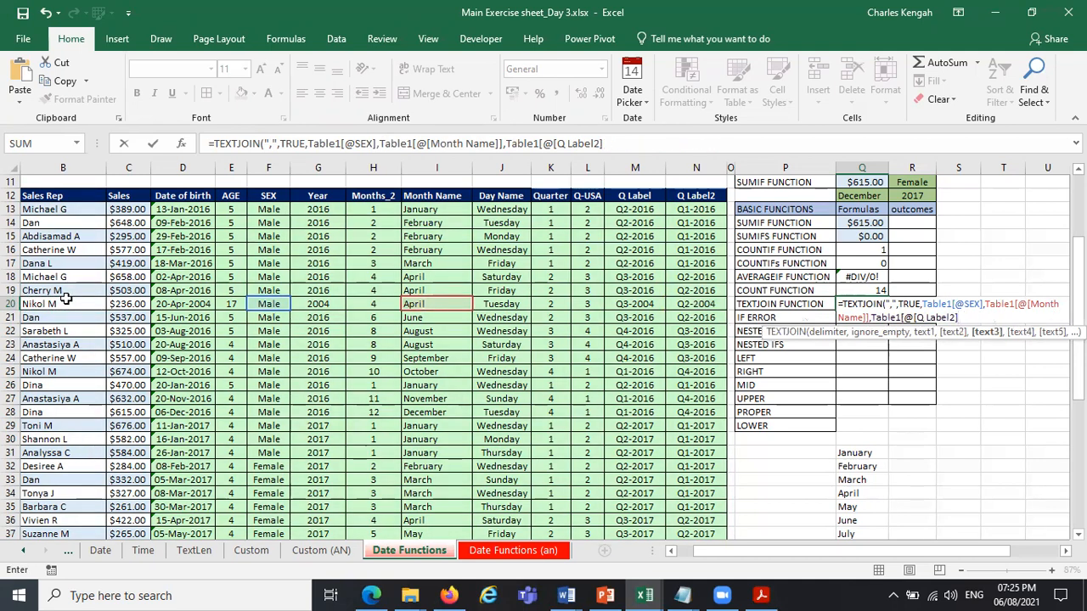
pyautogui.press('BackSpace')
pyautogui.press('BackSpace')
pyautogui.press('BackSpace')
pyautogui.press('BackSpace')
pyautogui.press('BackSpace')
pyautogui.press('BackSpace')
pyautogui.press('BackSpace')
pyautogui.press('BackSpace')
pyautogui.press('BackSpace')
pyautogui.press('BackSpace')
pyautogui.press('BackSpace')
pyautogui.press('BackSpace')
pyautogui.press('BackSpace')
pyautogui.press('BackSpace')
pyautogui.press('BackSpace')
pyautogui.press('BackSpace')
pyautogui.press('BackSpace')
pyautogui.press('BackSpace')
pyautogui.press('BackSpace')
pyautogui.press('BackSpace')
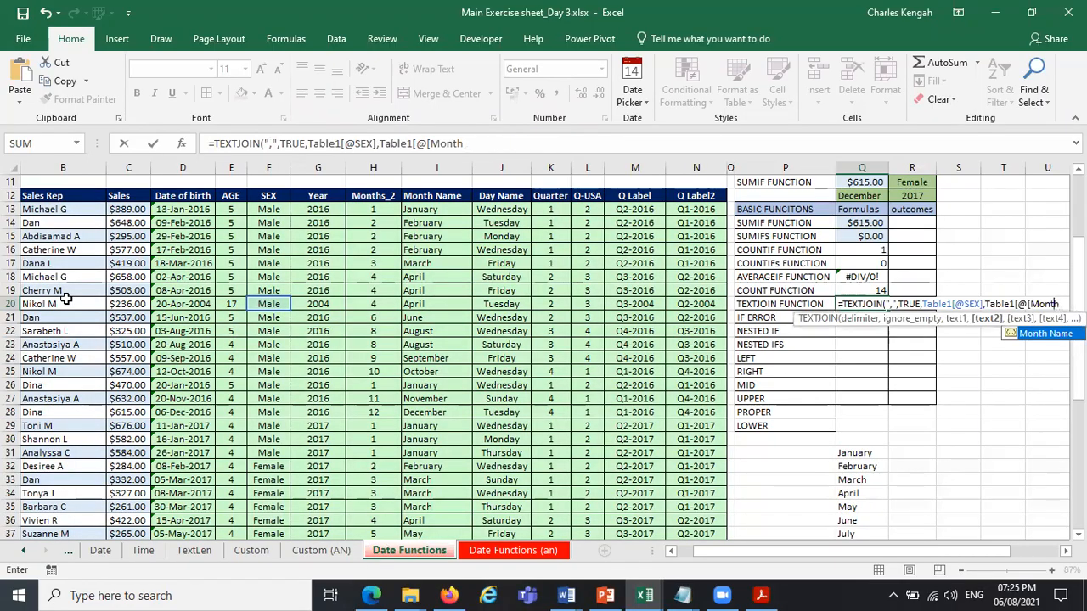
pyautogui.press('BackSpace')
pyautogui.press('BackSpace')
pyautogui.press('BackSpace')
pyautogui.press('BackSpace')
pyautogui.press('BackSpace')
pyautogui.press('BackSpace')
pyautogui.press('BackSpace')
pyautogui.press('BackSpace')
pyautogui.press('BackSpace')
pyautogui.press('BackSpace')
pyautogui.press('BackSpace')
pyautogui.press('BackSpace')
pyautogui.press('BackSpace')
pyautogui.press('BackSpace')
pyautogui.press('BackSpace')
pyautogui.press('BackSpace')
pyautogui.press('BackSpace')
pyautogui.press('BackSpace')
pyautogui.press('BackSpace')
pyautogui.press('BackSpace')
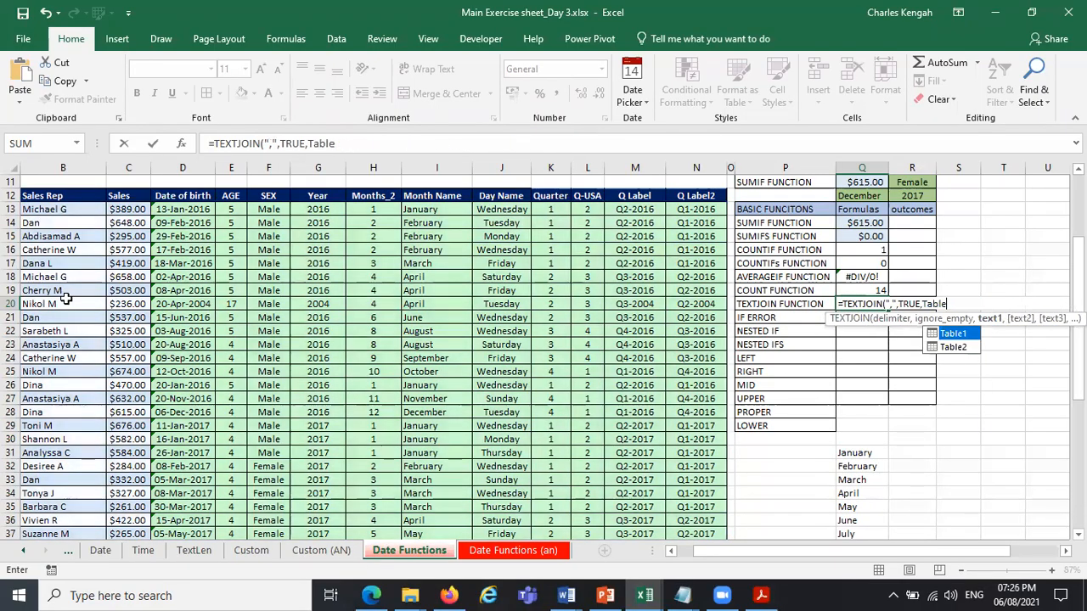
pyautogui.press('BackSpace')
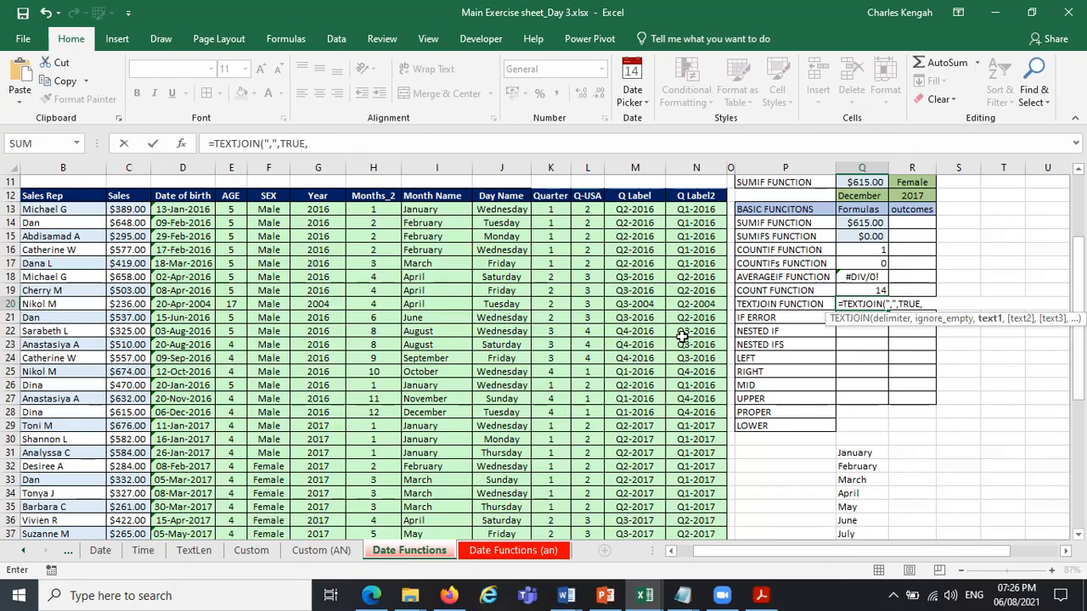
# Complete the TEXTJOIN formula in Q20 with row 20's Day Name, Month Name and Year cells as the joined text.
pyautogui.click(490, 305)
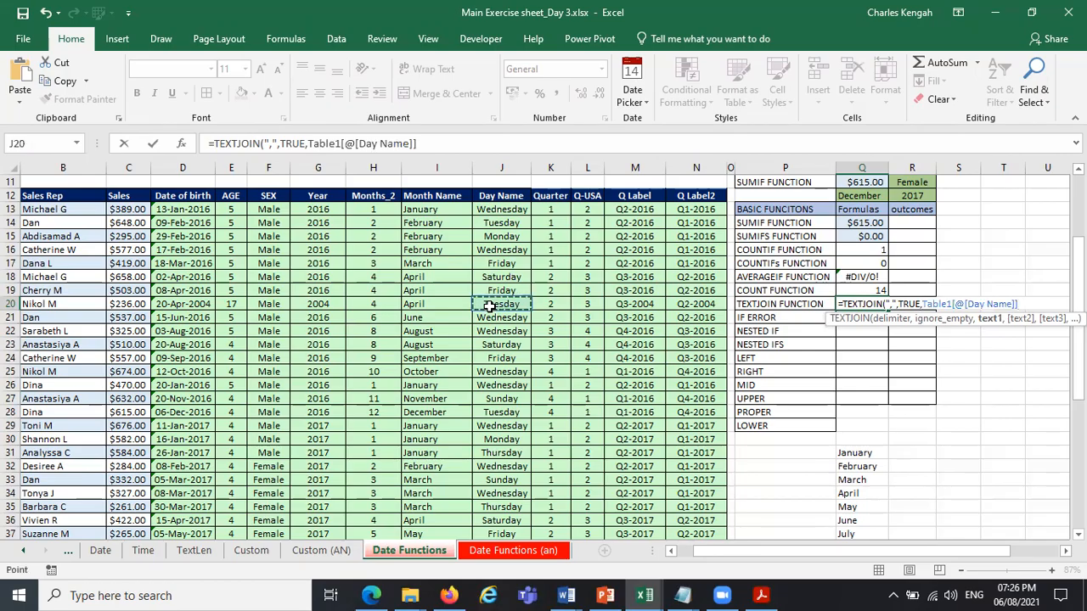
pyautogui.write(',')
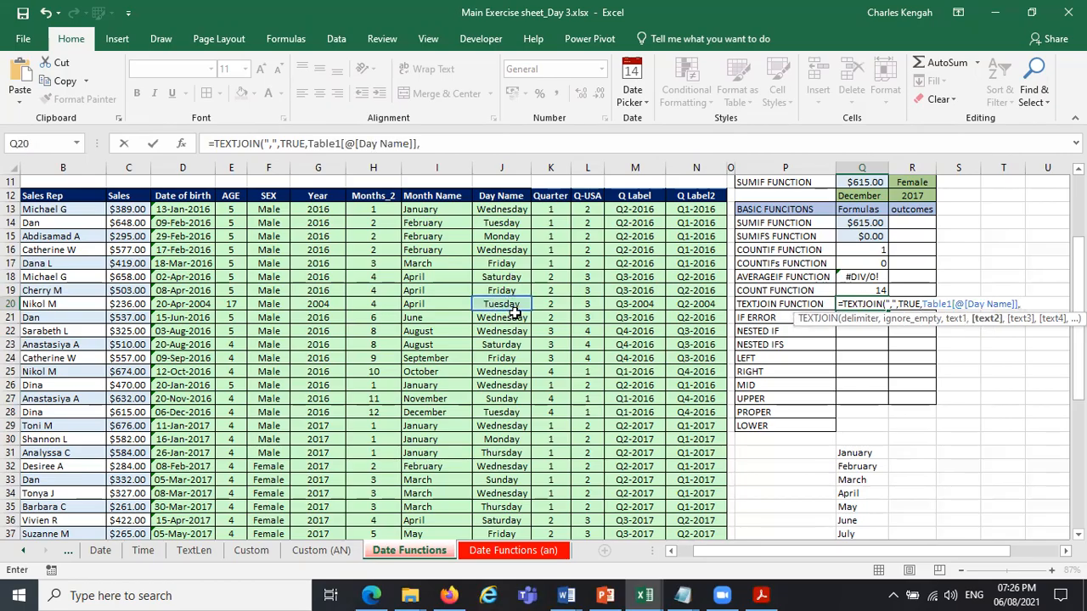
pyautogui.click(420, 303)
pyautogui.write(',')
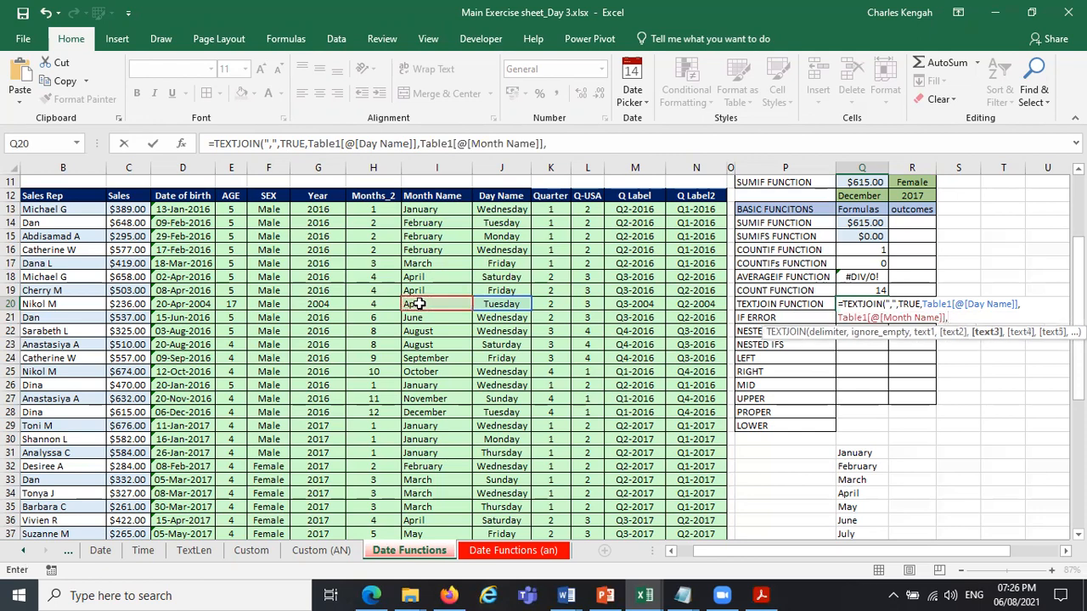
pyautogui.click(327, 303)
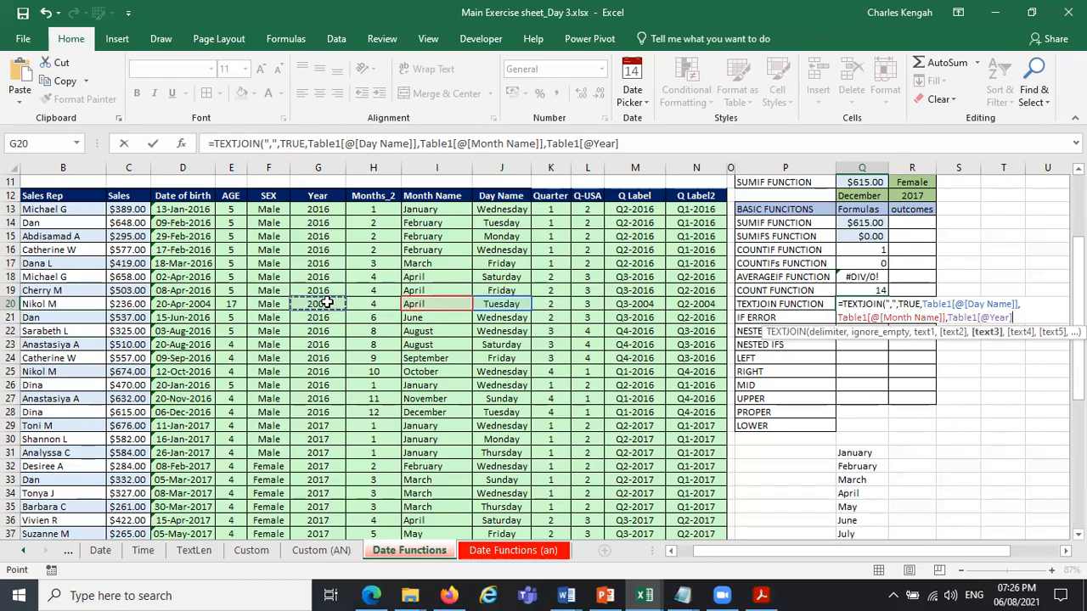
pyautogui.press('Return')
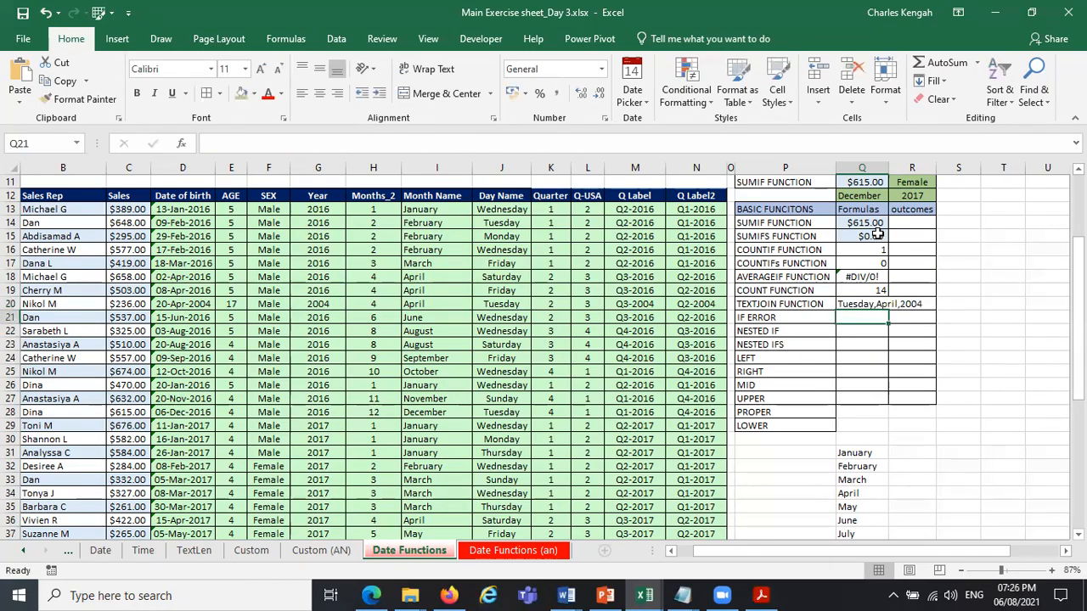
# Widen column Q so that the joined text in Q20 fits inside its cell.
pyautogui.click(876, 306)
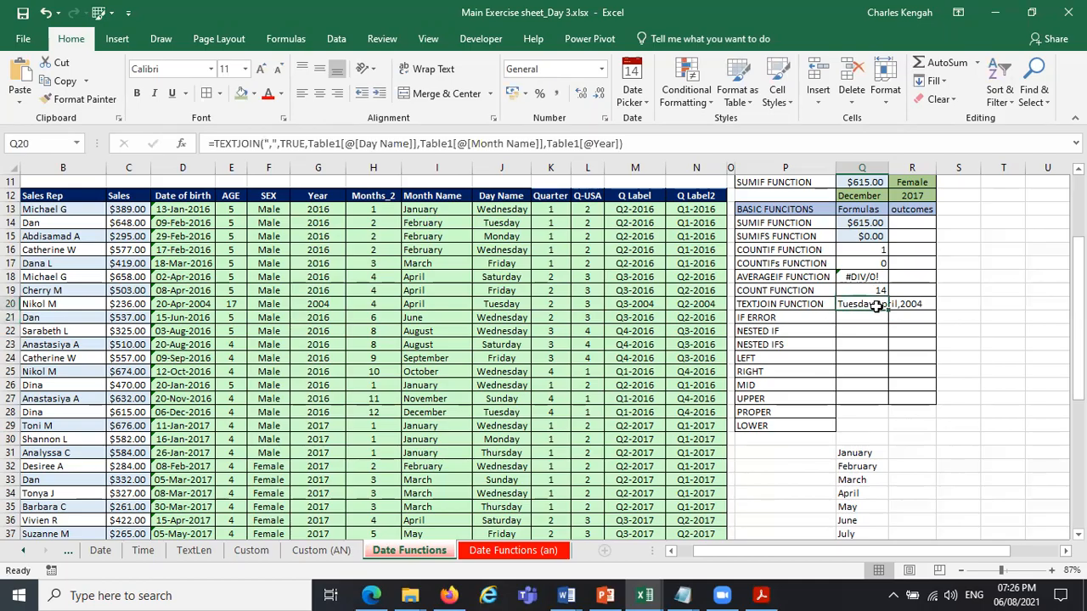
pyautogui.click(902, 182)
pyautogui.moveTo(888, 168); pyautogui.dragTo(927, 168)
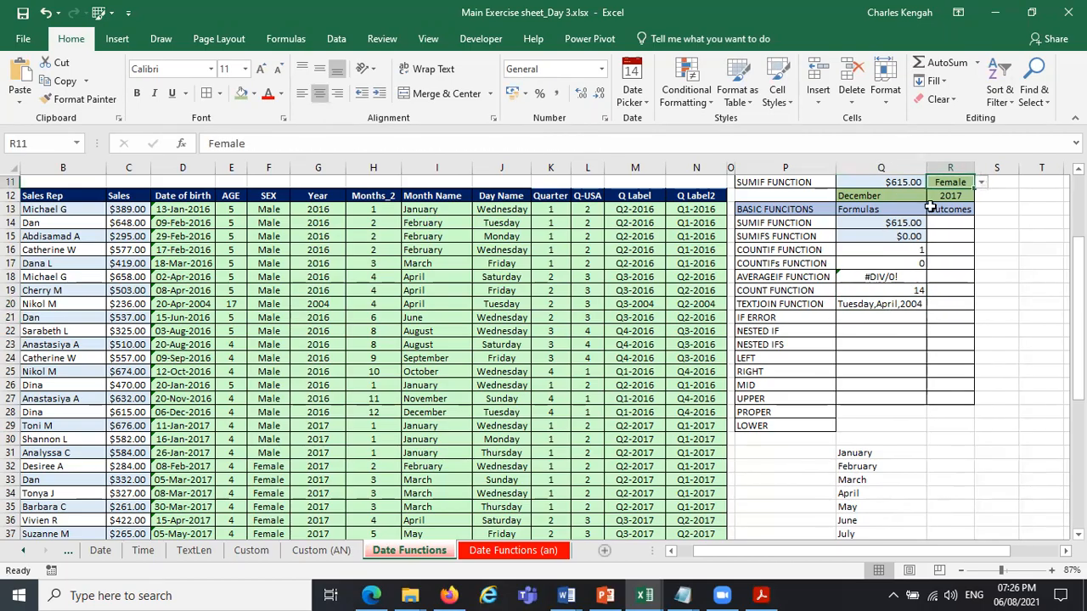
pyautogui.click(905, 311)
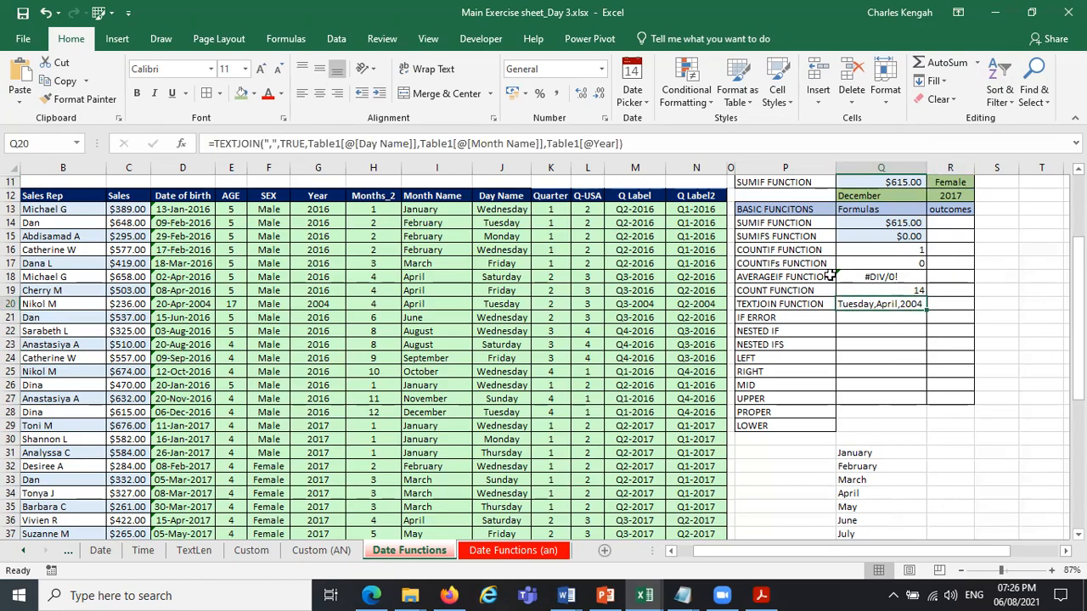
# Replace the text arguments of the TEXTJOIN formula in Q20 with the range B22:N22.
pyautogui.moveTo(638, 141); pyautogui.dragTo(307, 126)
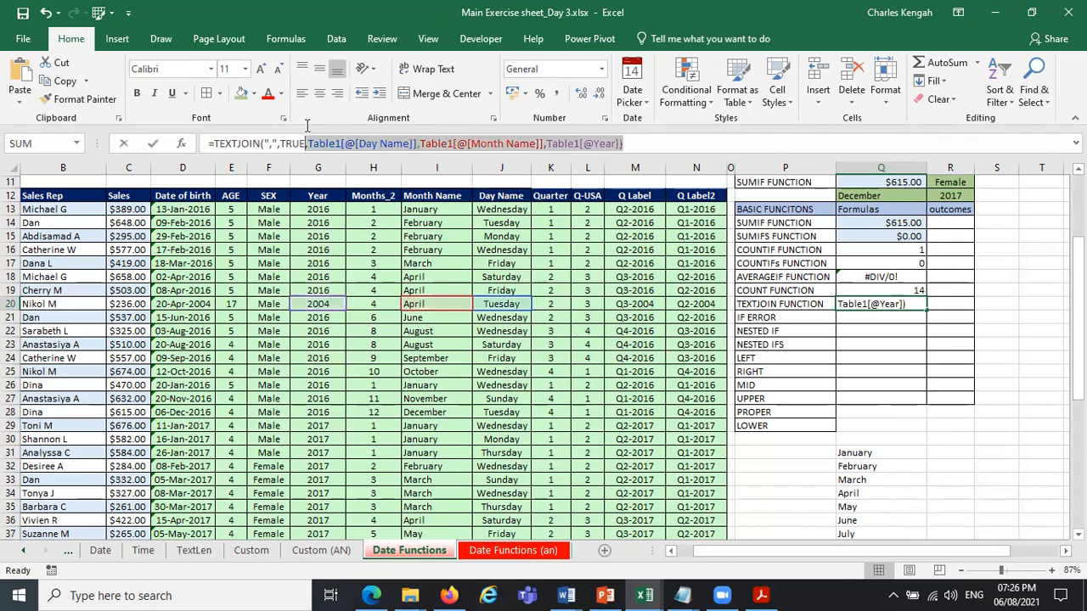
pyautogui.press('BackSpace')
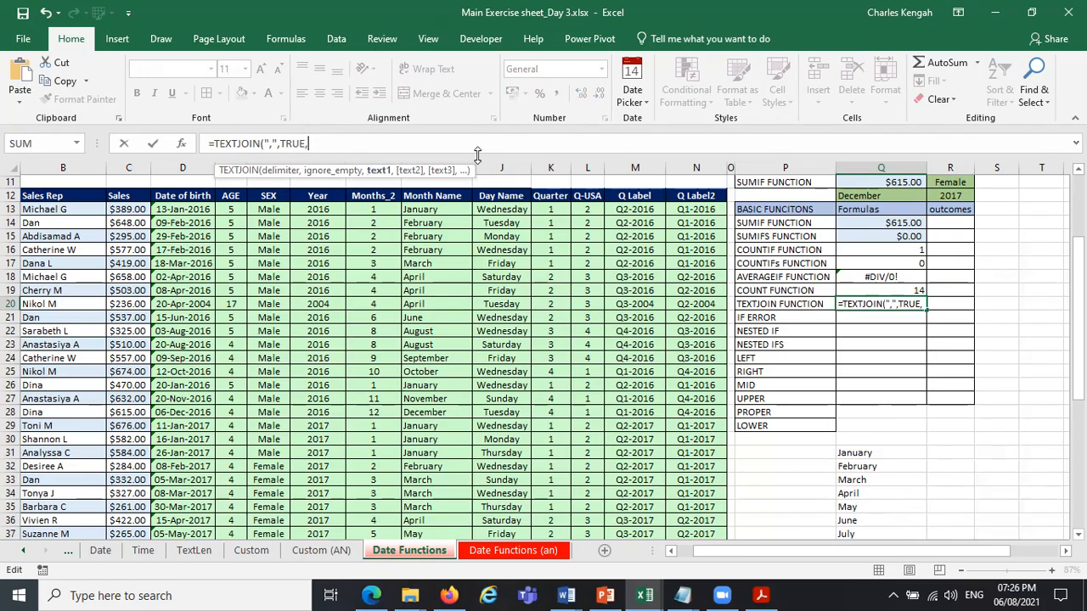
pyautogui.click(36, 330)
pyautogui.moveTo(37, 330); pyautogui.dragTo(701, 331)
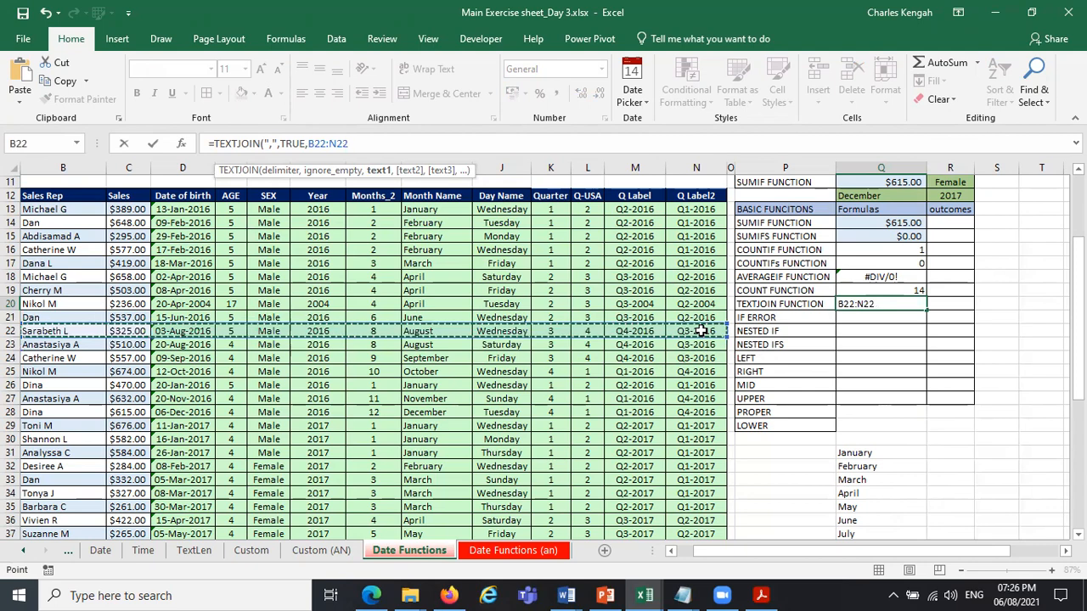
pyautogui.write(')')
pyautogui.press('Return')
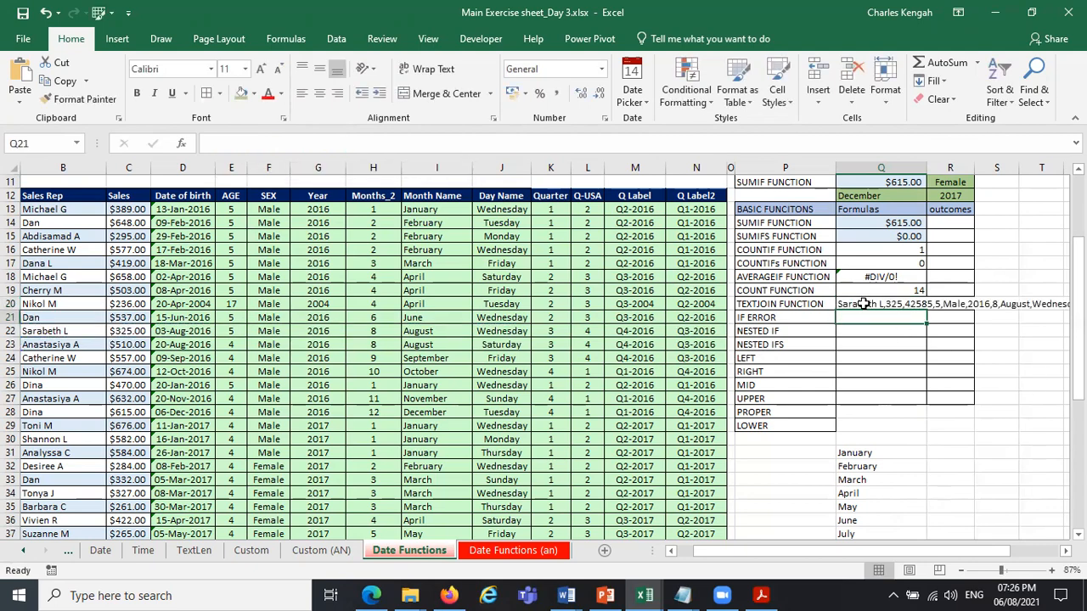
# Copy the TEXTJOIN result from Q20 into S13 as values only and autofit column S.
pyautogui.click(864, 304)
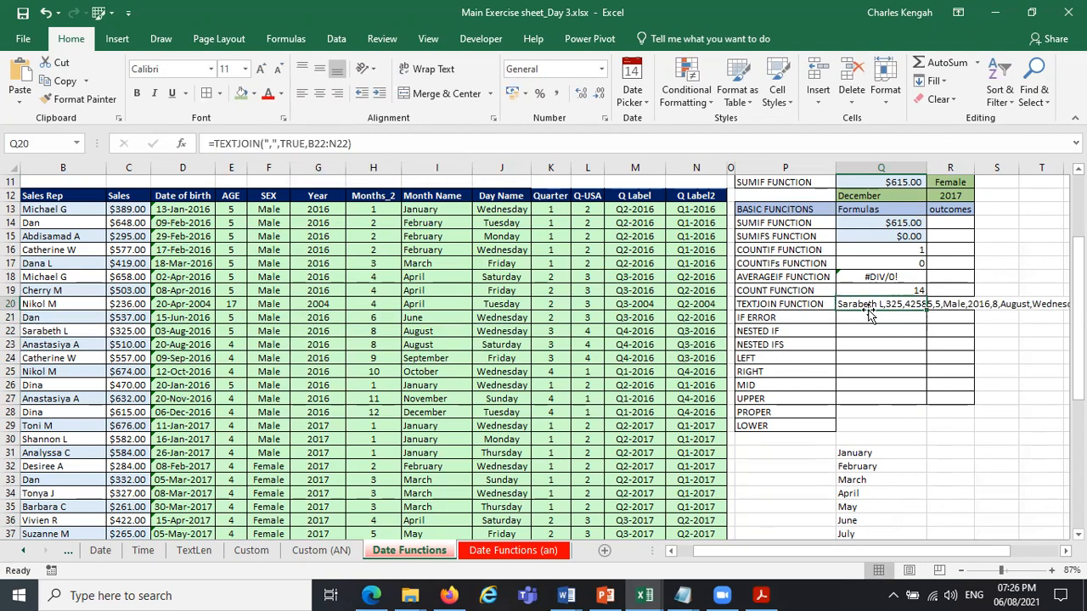
pyautogui.moveTo(868, 315); pyautogui.dragTo(1004, 214)
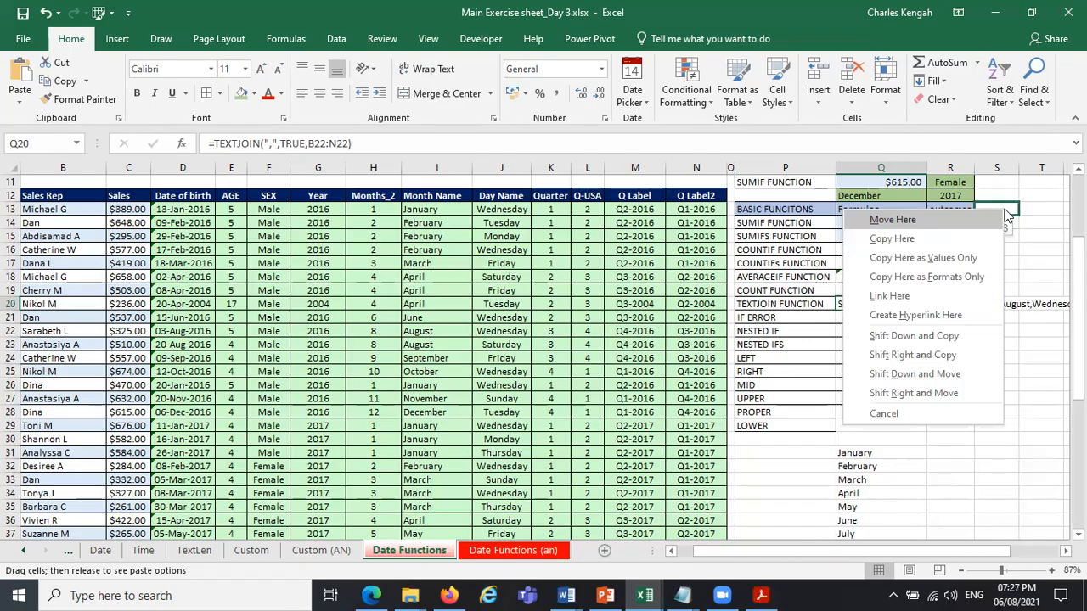
pyautogui.click(967, 258)
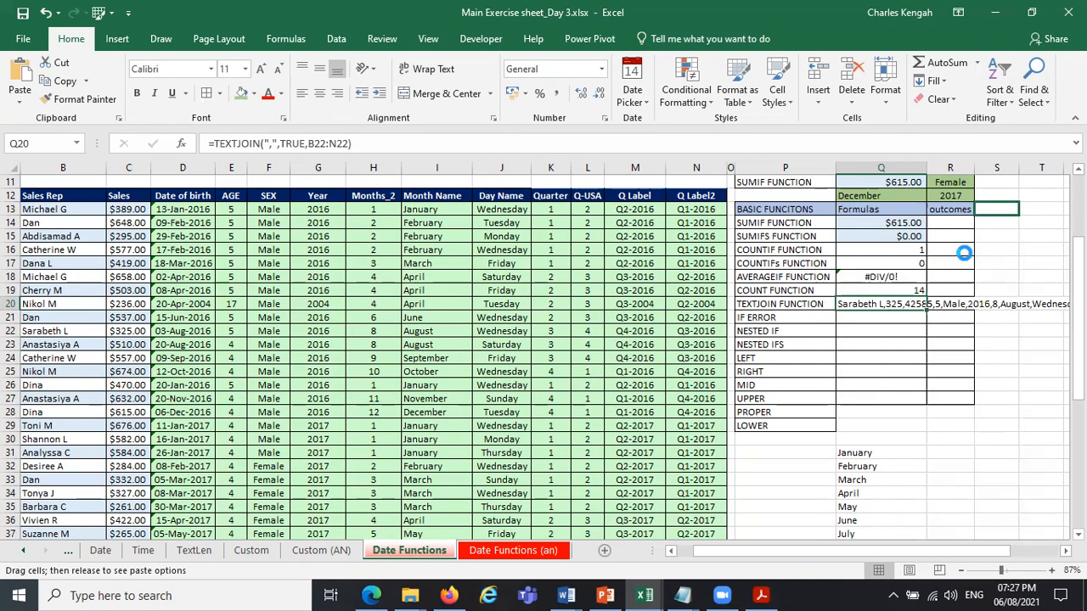
pyautogui.doubleClick(1025, 168)
pyautogui.moveTo(909, 551); pyautogui.dragTo(1045, 552)
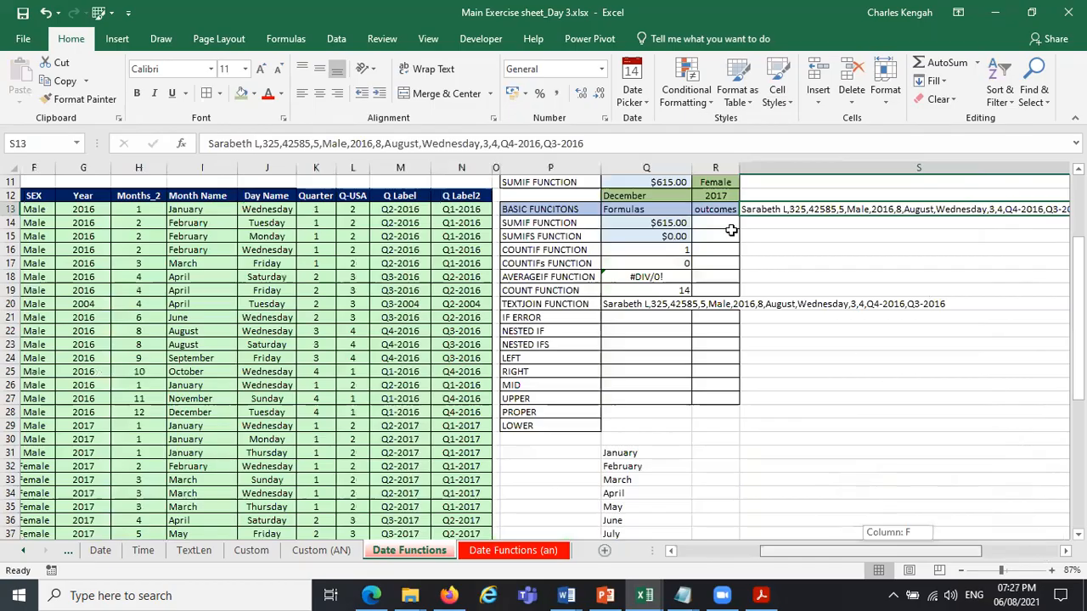
# Examine the date serial number within the joined text in S13, leaving the cell's content as it is.
pyautogui.click(263, 143)
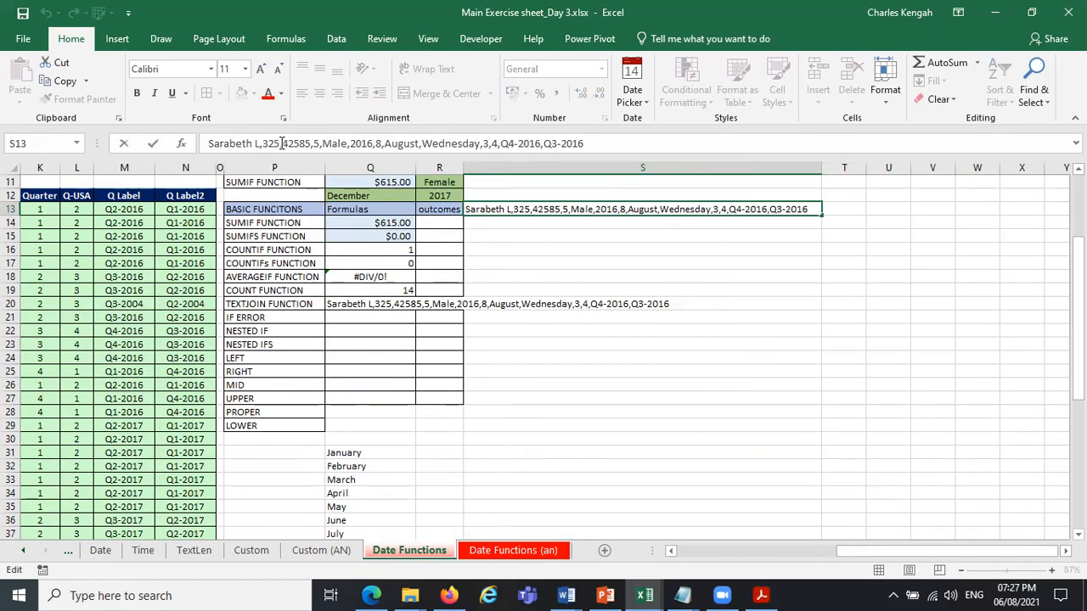
pyautogui.moveTo(313, 144); pyautogui.dragTo(286, 141)
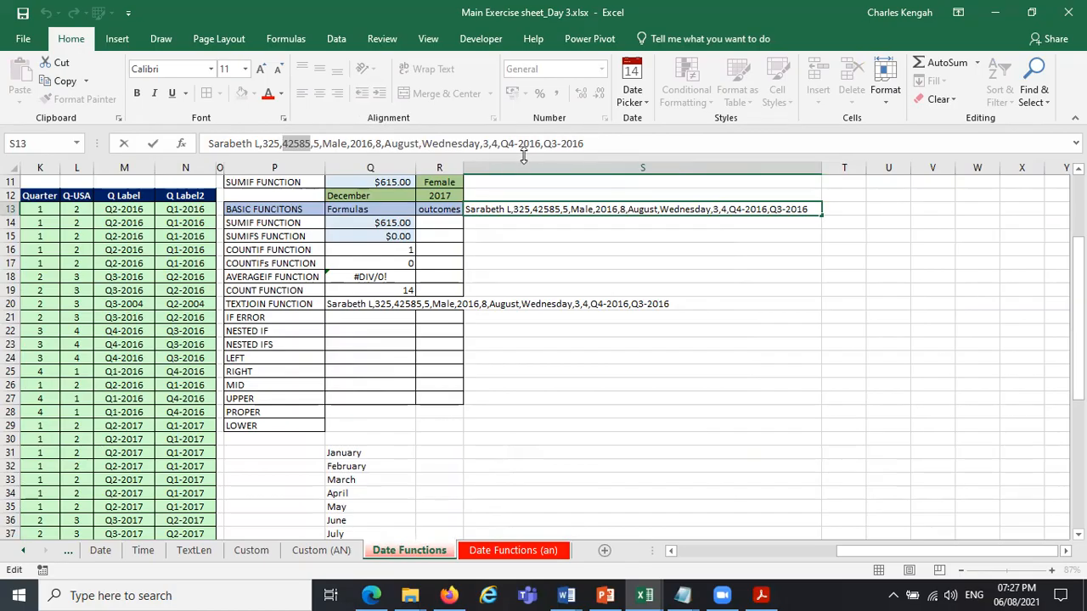
pyautogui.press('Escape')
pyautogui.moveTo(874, 553); pyautogui.dragTo(662, 550)
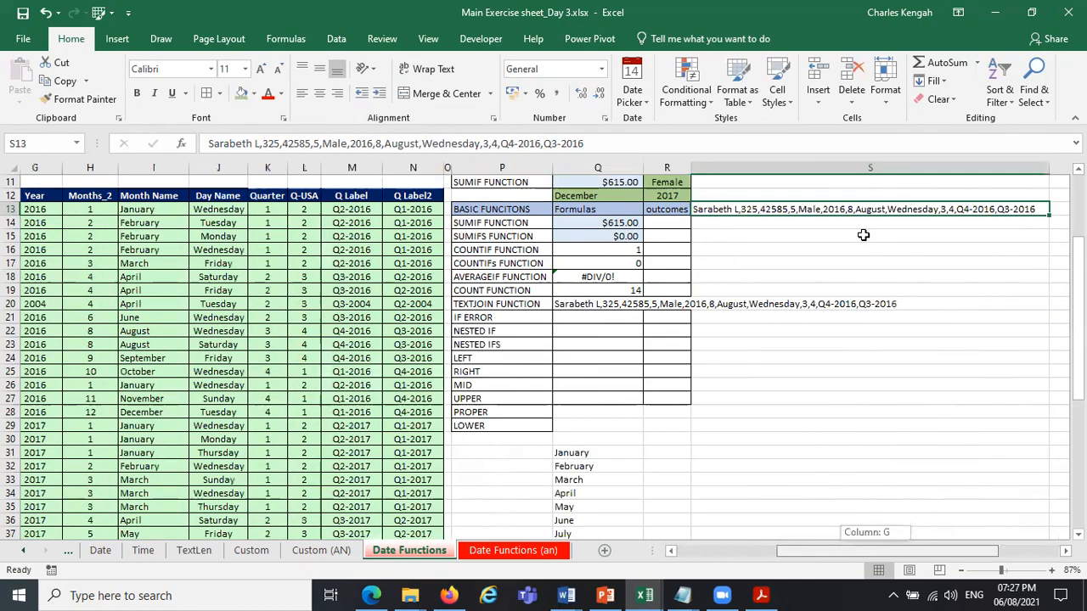
pyautogui.hscroll(-3, 720, 487)
pyautogui.hscroll(5, 825, 515)
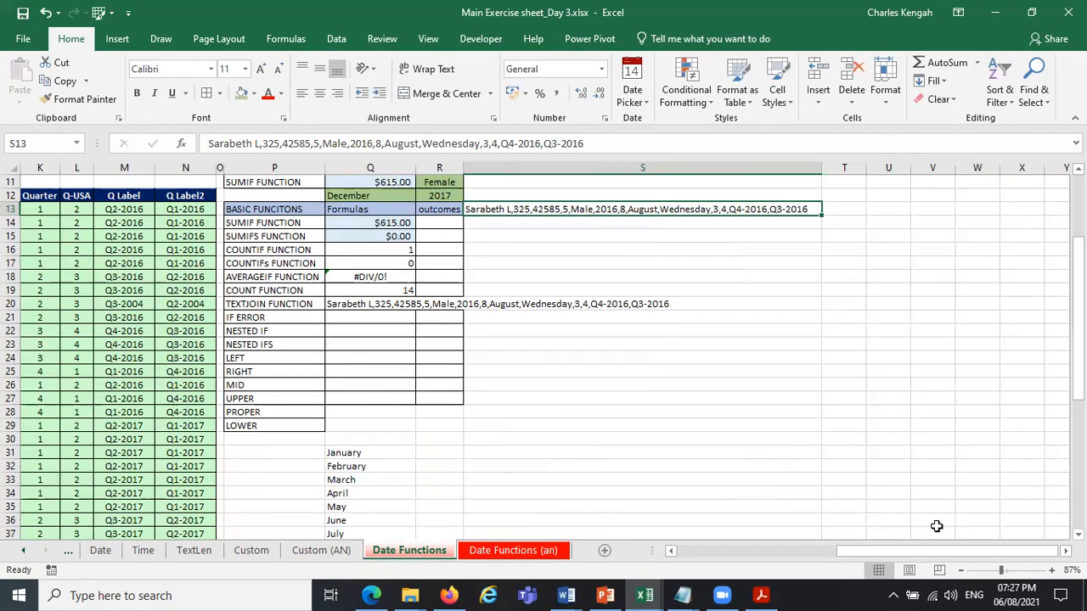
# Enter a person's surname in T15 and their first name in U15 as sample text.
pyautogui.click(844, 238)
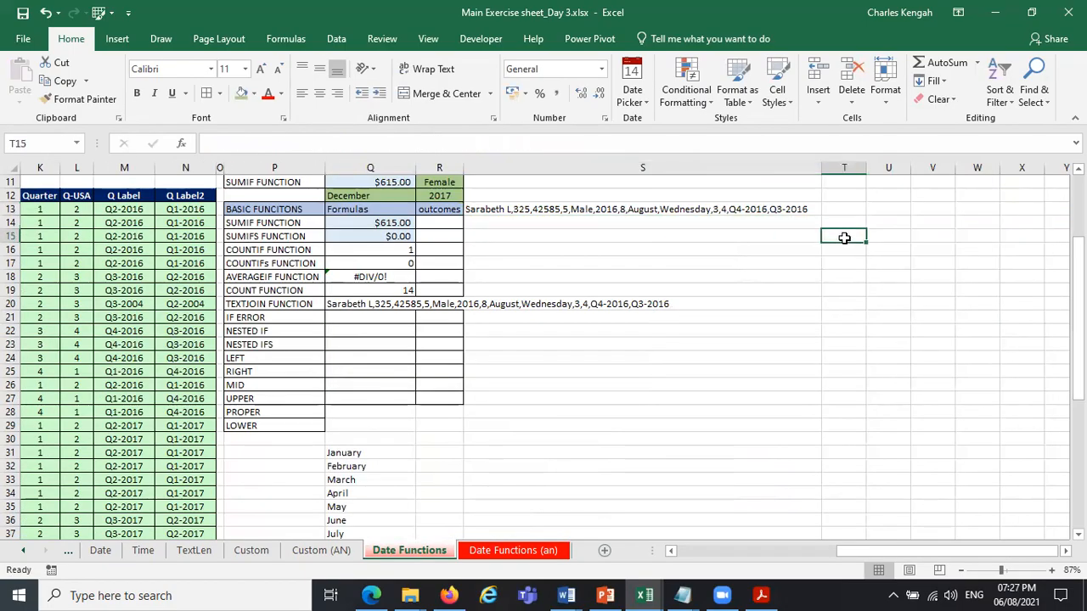
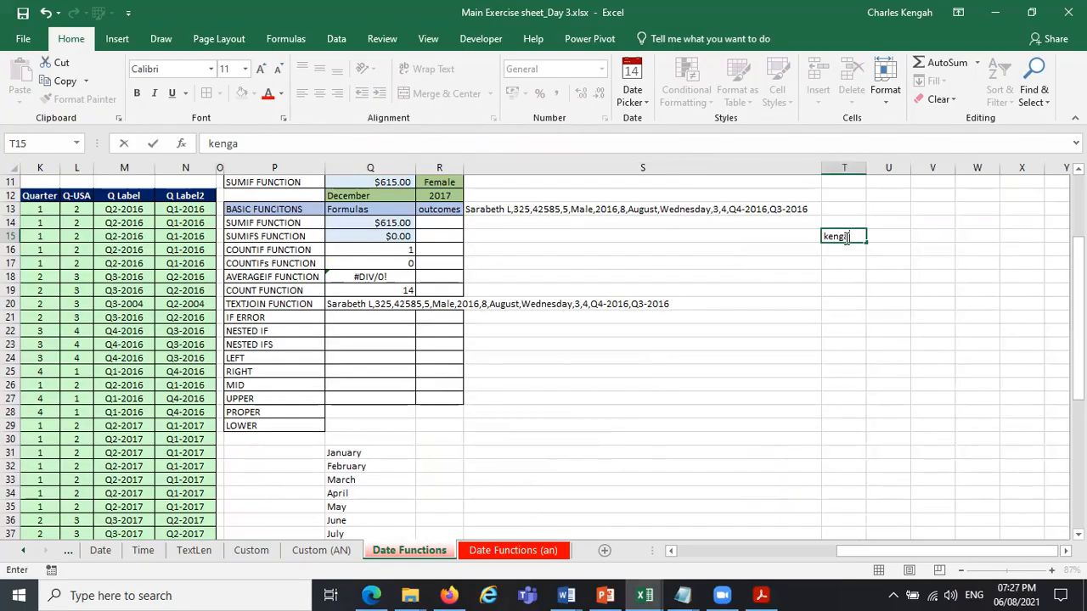
pyautogui.press('Tab')
pyautogui.press('Tab')
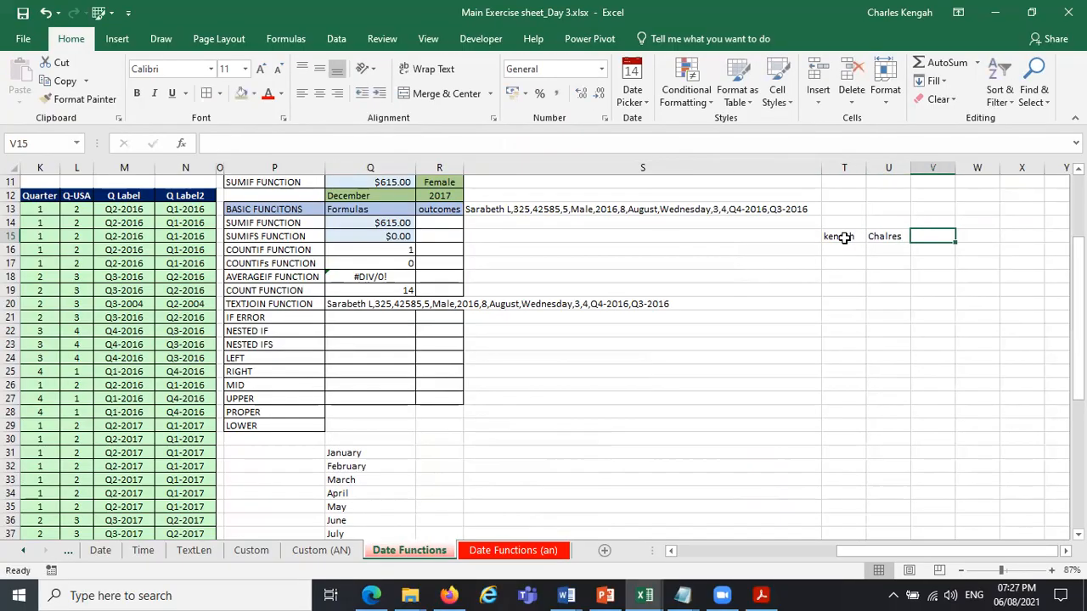
# Begin a TEXTJOIN formula in V15 with a single space as the delimiter.
pyautogui.write('=j')
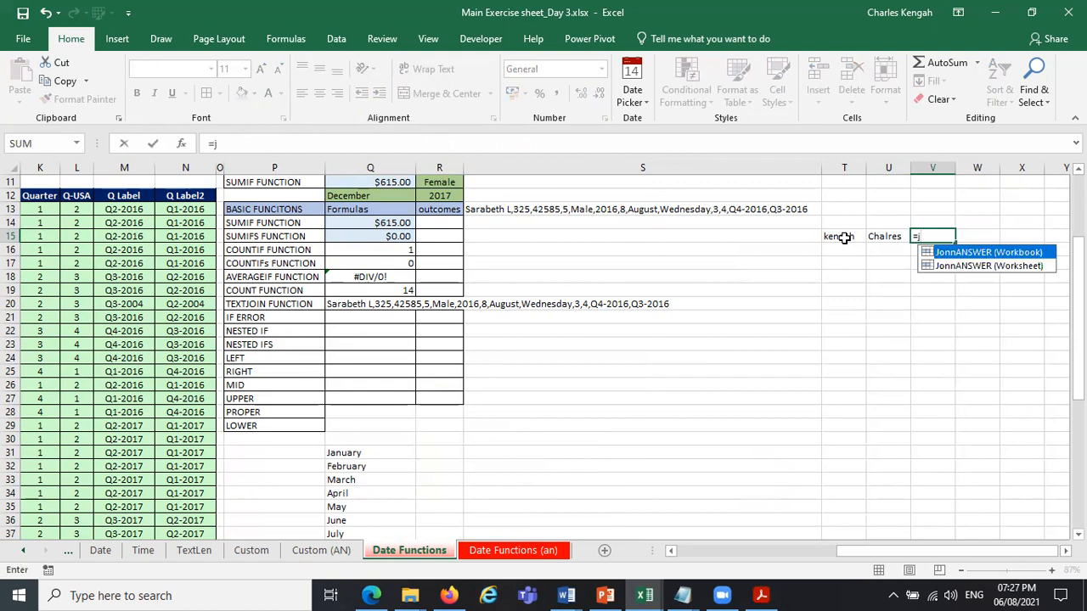
pyautogui.press('BackSpace')
pyautogui.write('text')
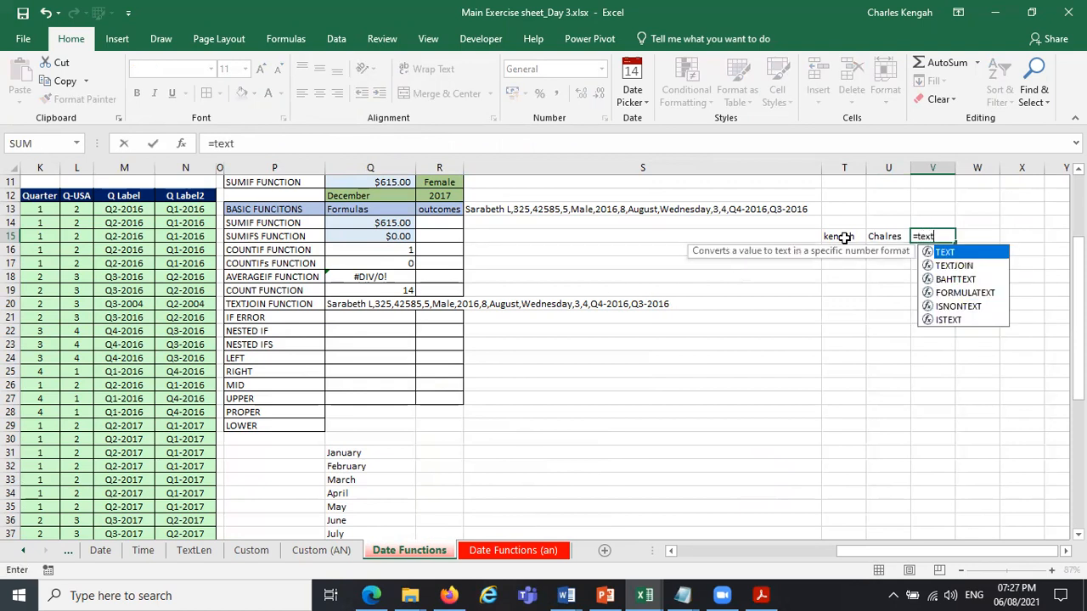
pyautogui.doubleClick(959, 266)
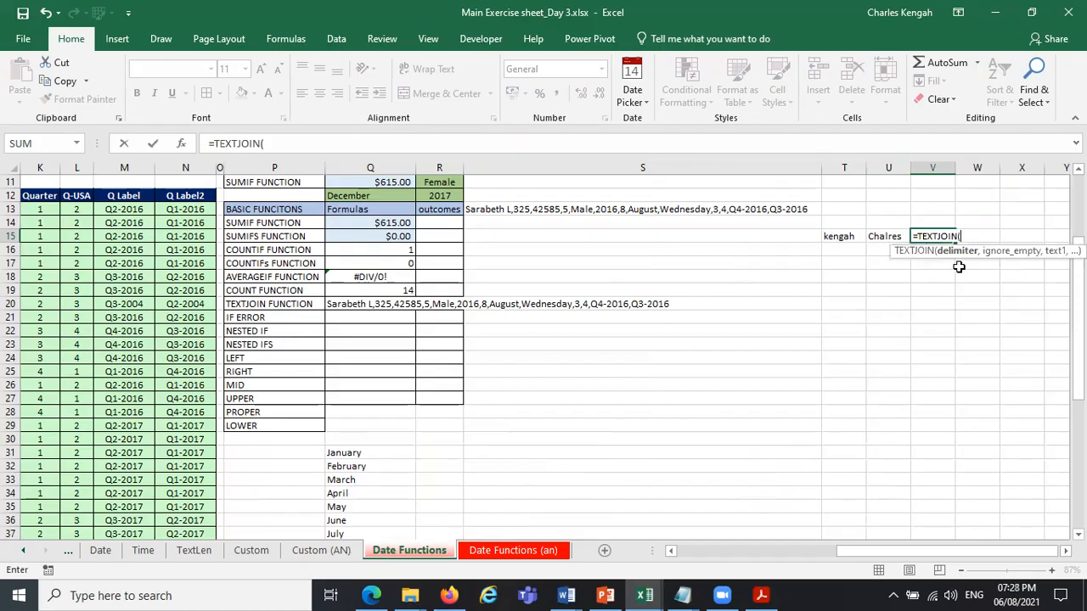
pyautogui.write('" ",')
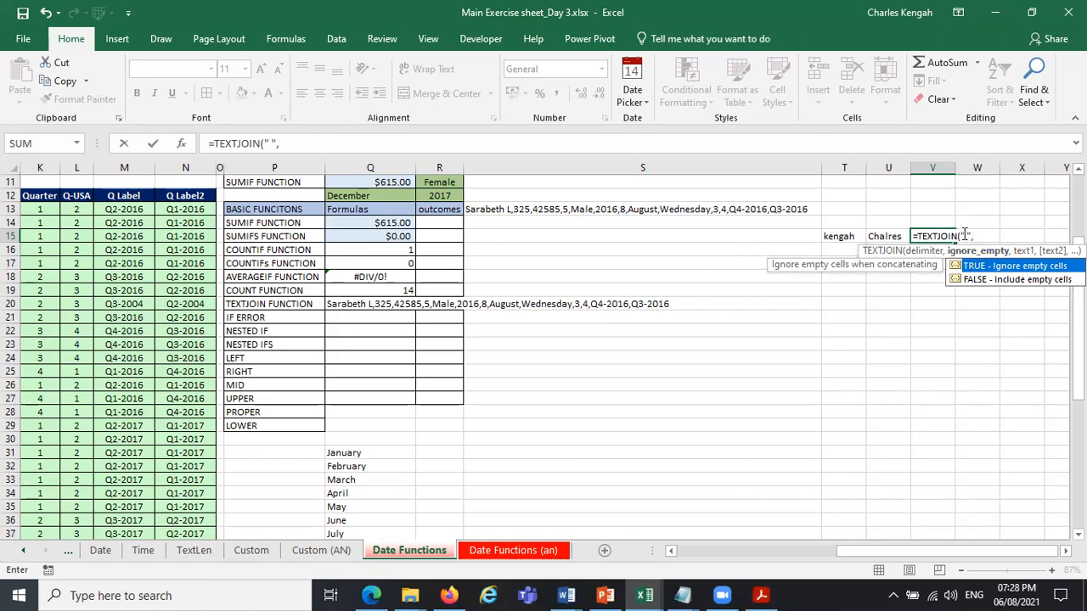
pyautogui.click(969, 235)
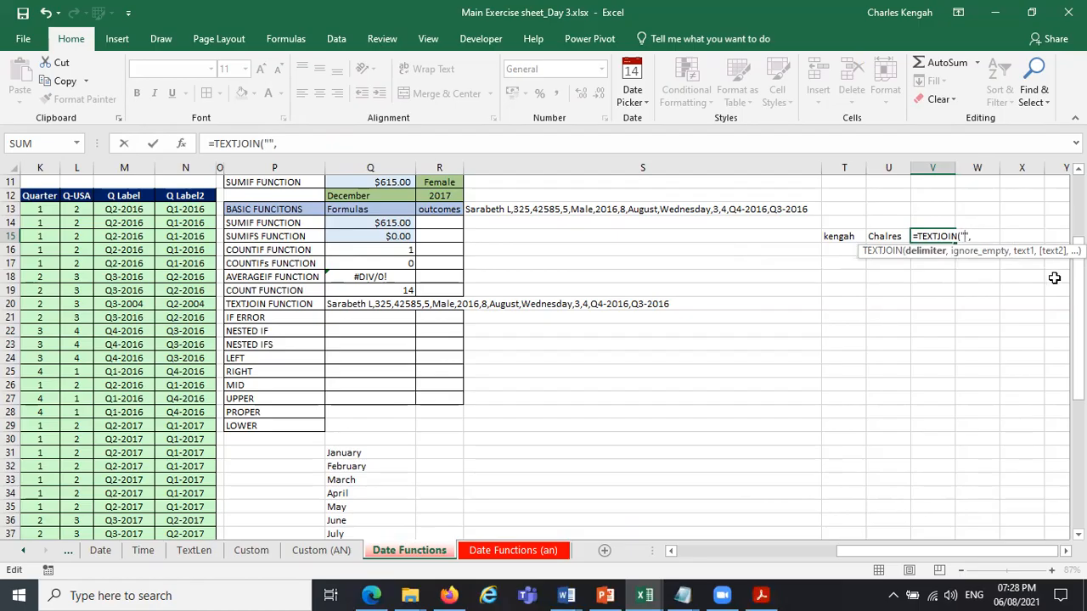
pyautogui.click(986, 236)
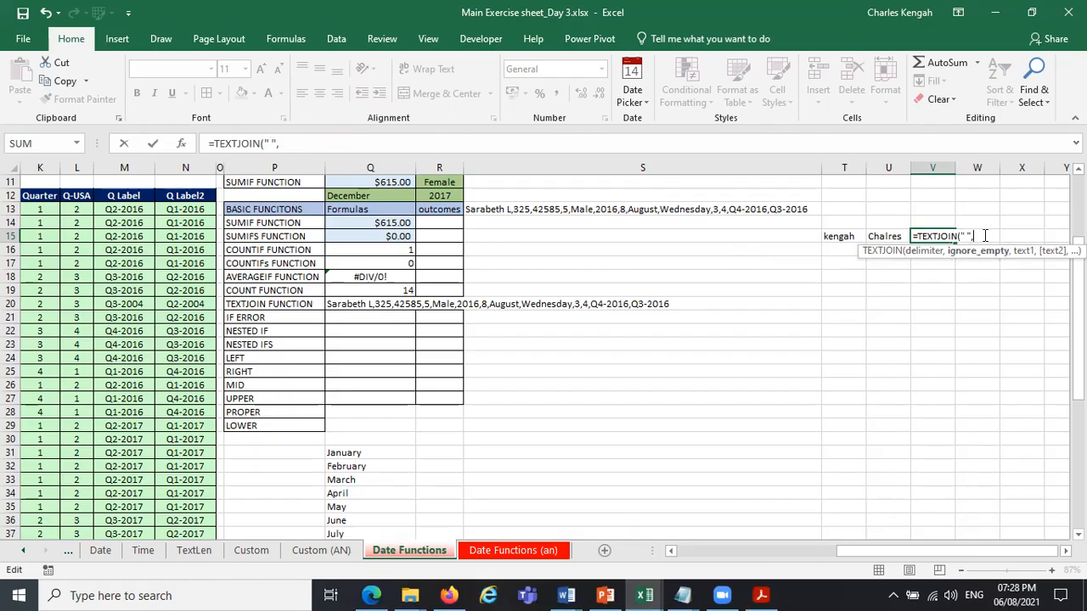
pyautogui.press('Return')
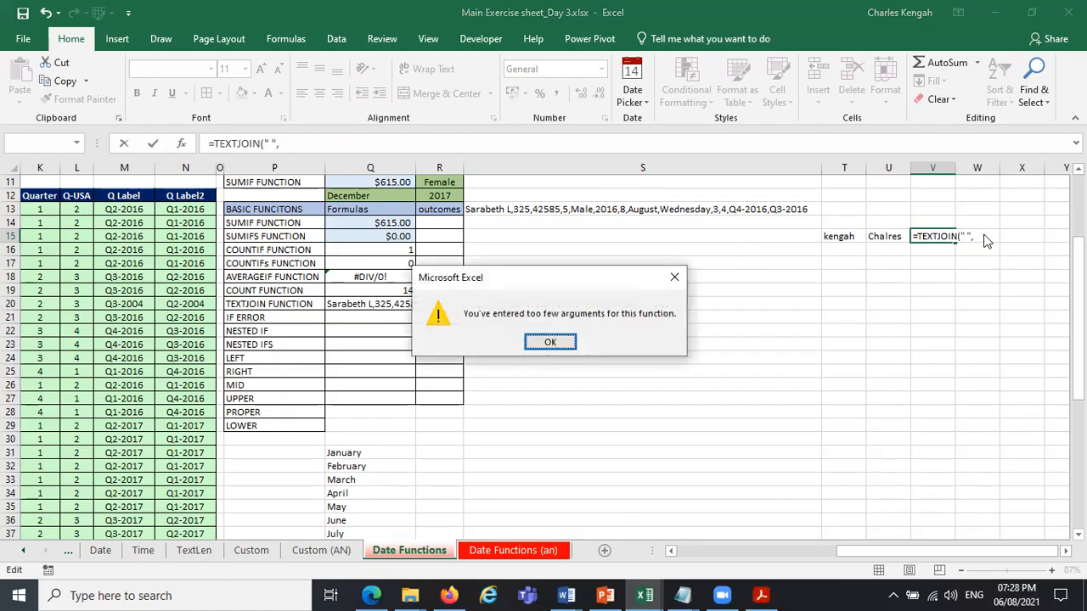
pyautogui.click(673, 284)
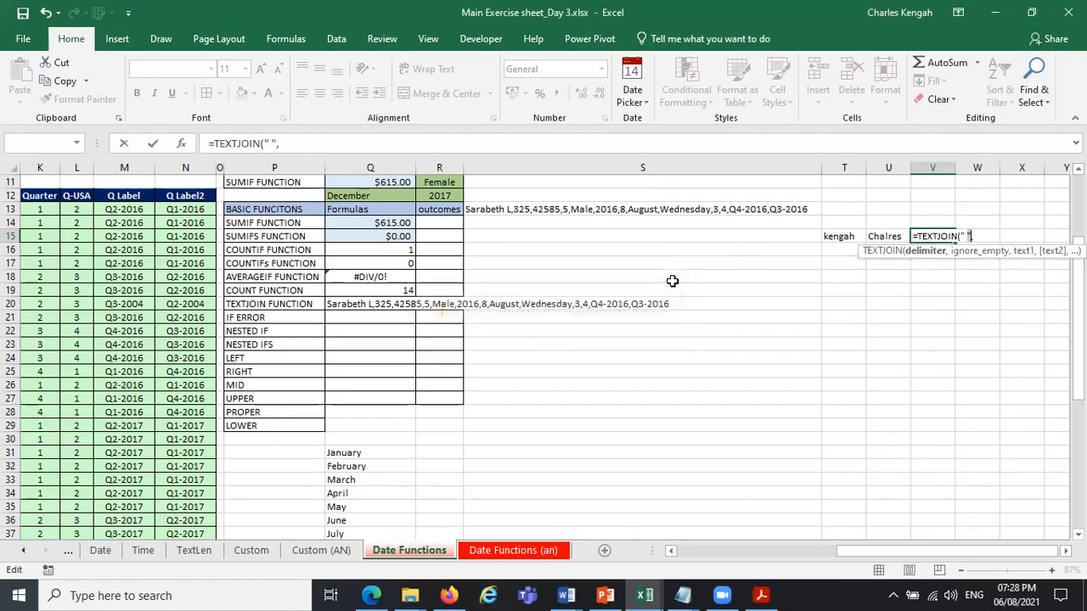
pyautogui.click(978, 237)
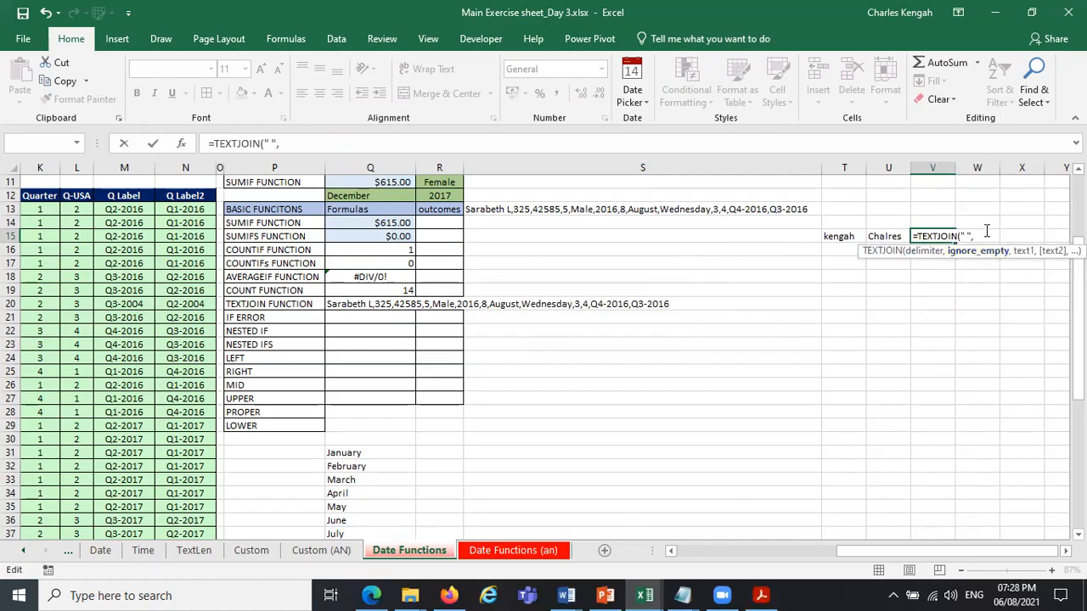
# Complete the V15 formula with TRUE to ignore empty cells and the range T15:U15, and autofit column V.
pyautogui.press('BackSpace')
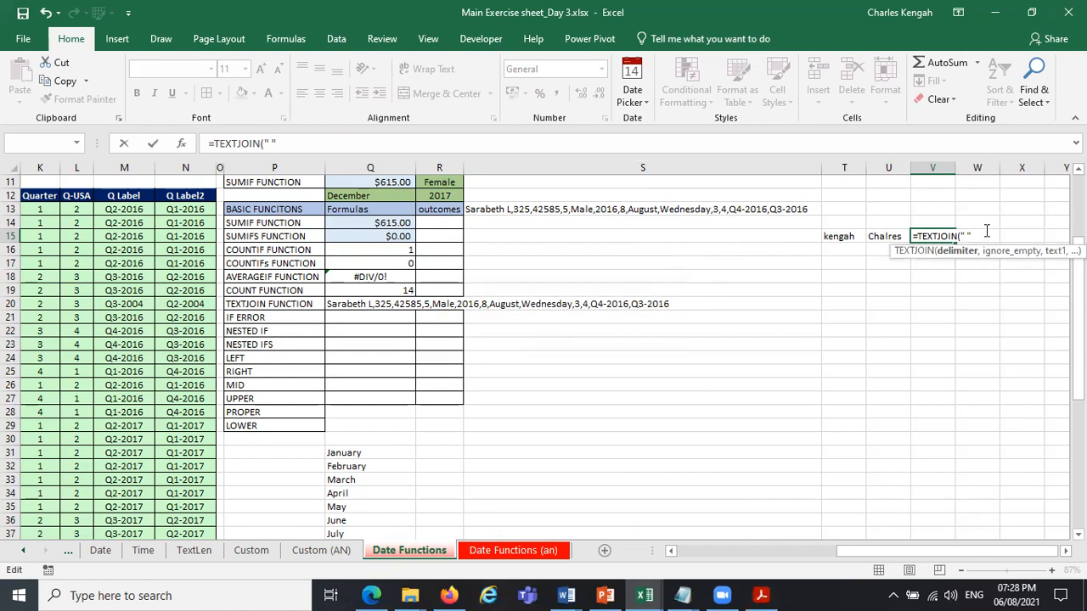
pyautogui.write(',')
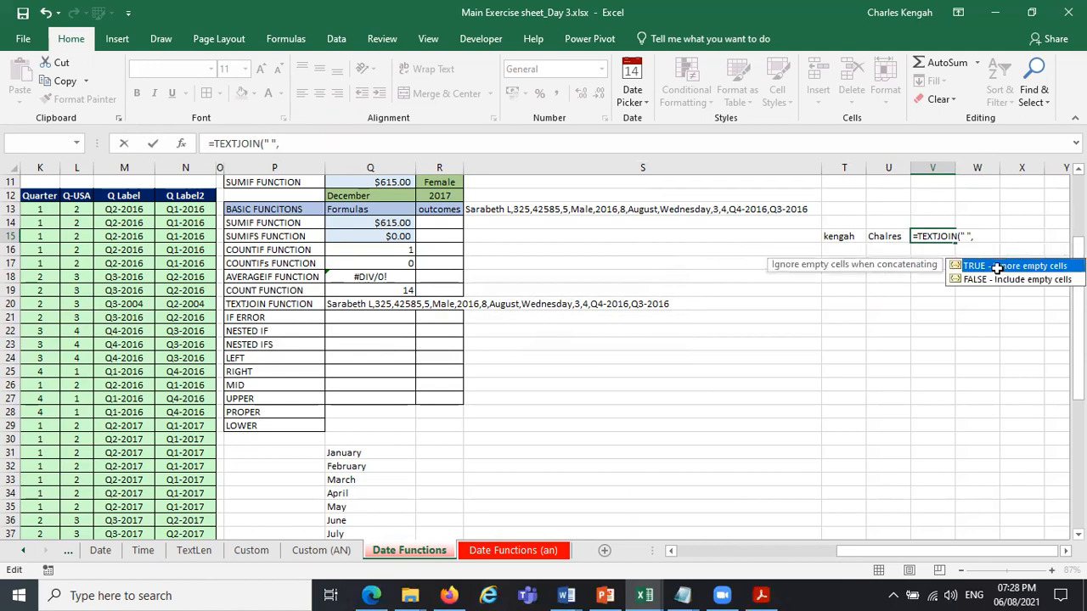
pyautogui.doubleClick(997, 266)
pyautogui.write(',')
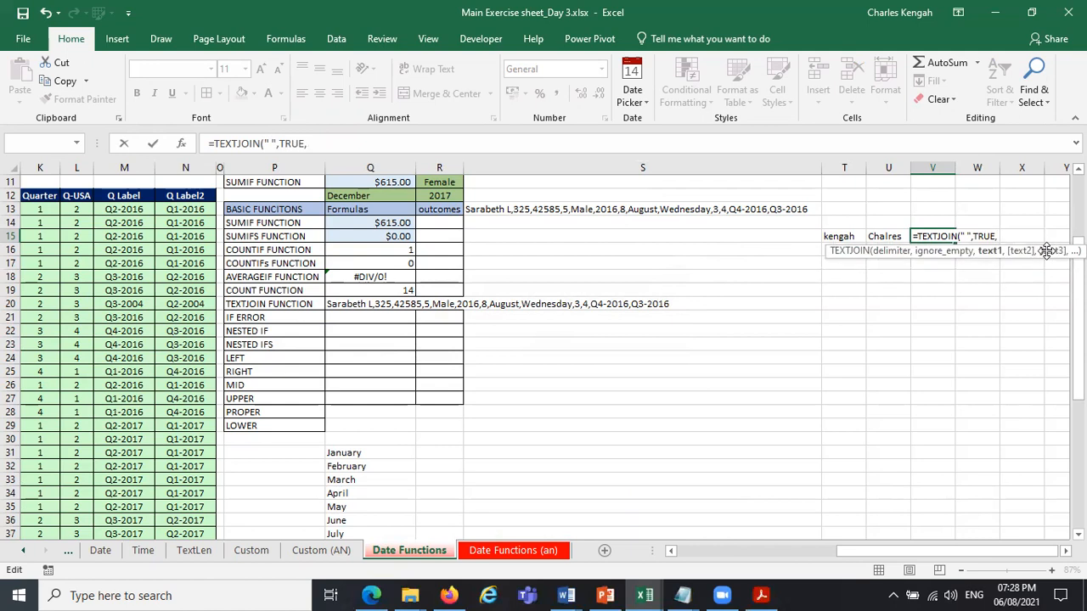
pyautogui.moveTo(839, 236); pyautogui.dragTo(886, 238)
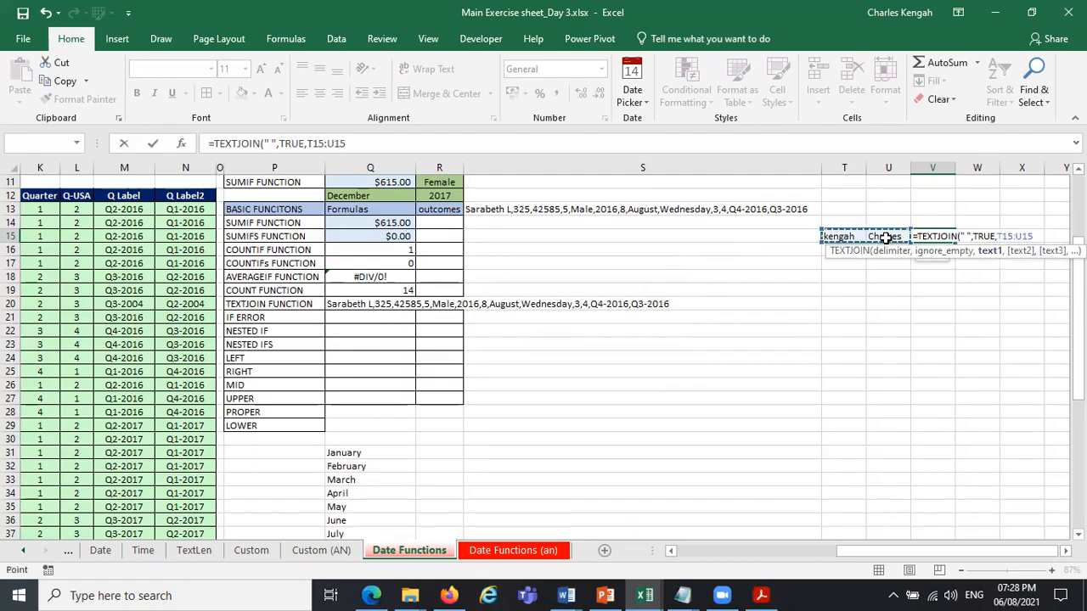
pyautogui.hotkey('ctrl', 'Return')
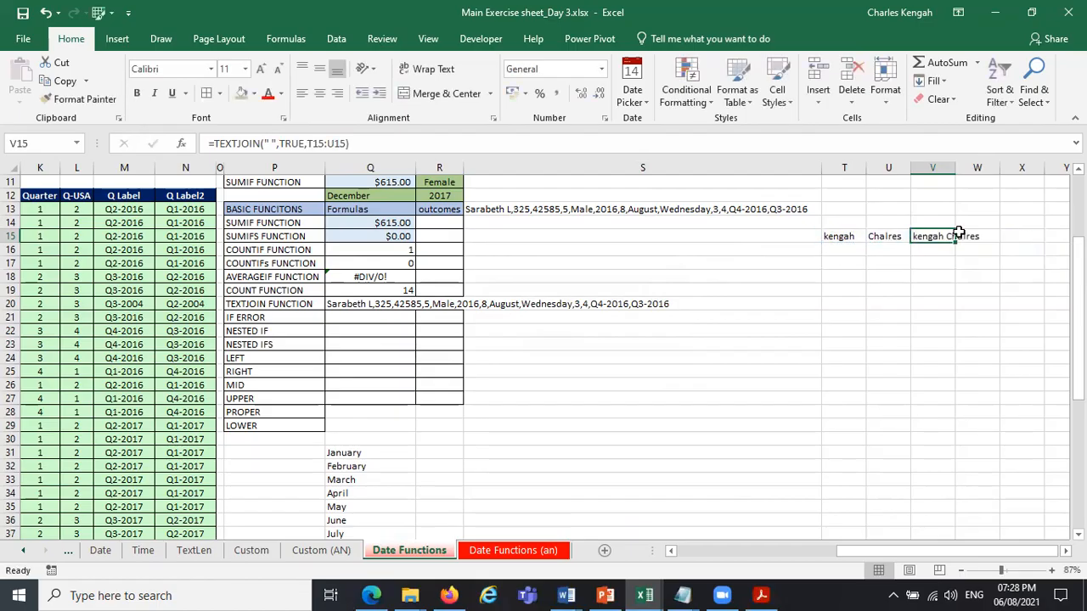
pyautogui.doubleClick(955, 167)
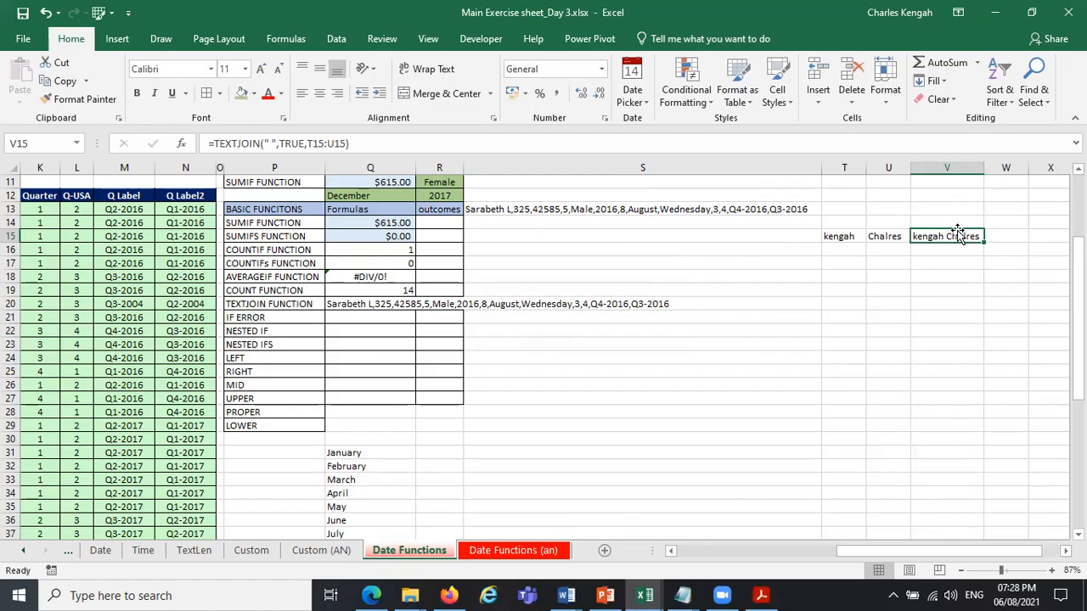
# Try a delimiter of several spaces in the V15 TEXTJOIN formula and restore the single space.
pyautogui.click(268, 143)
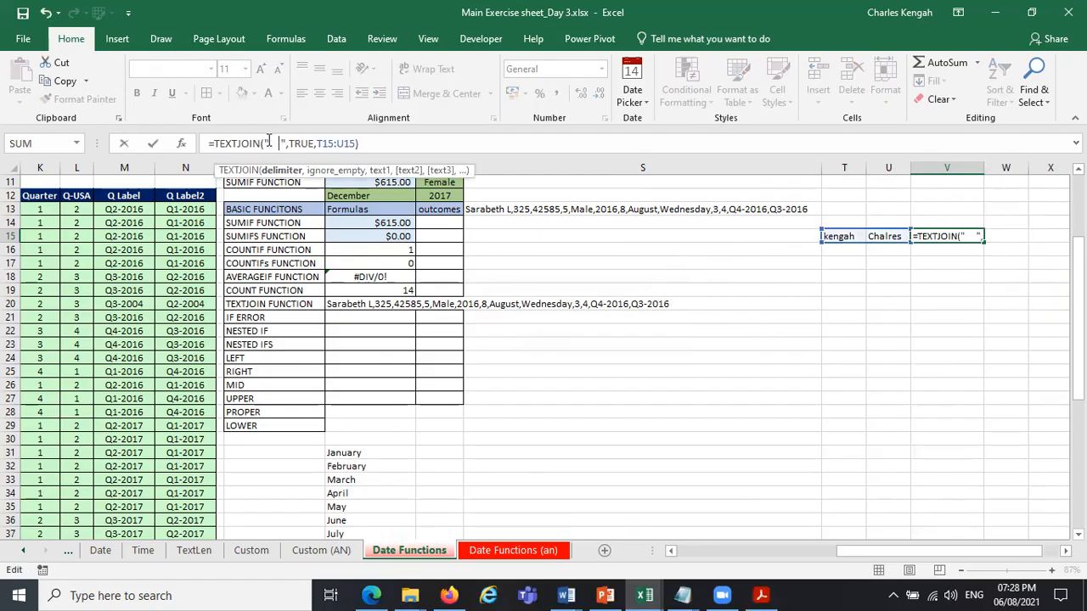
pyautogui.press('Return')
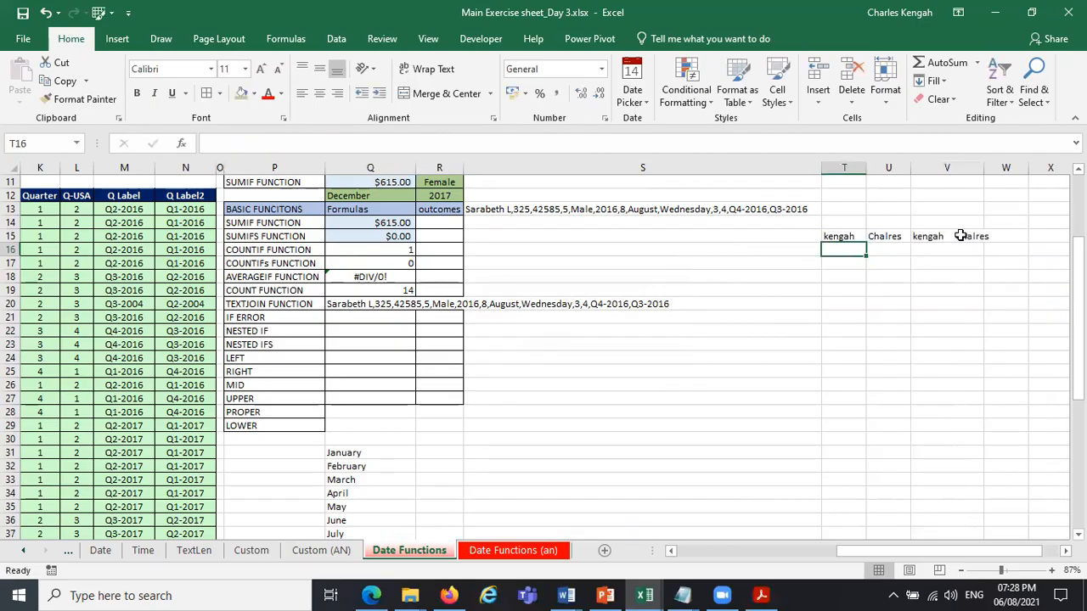
pyautogui.click(961, 236)
pyautogui.click(273, 142)
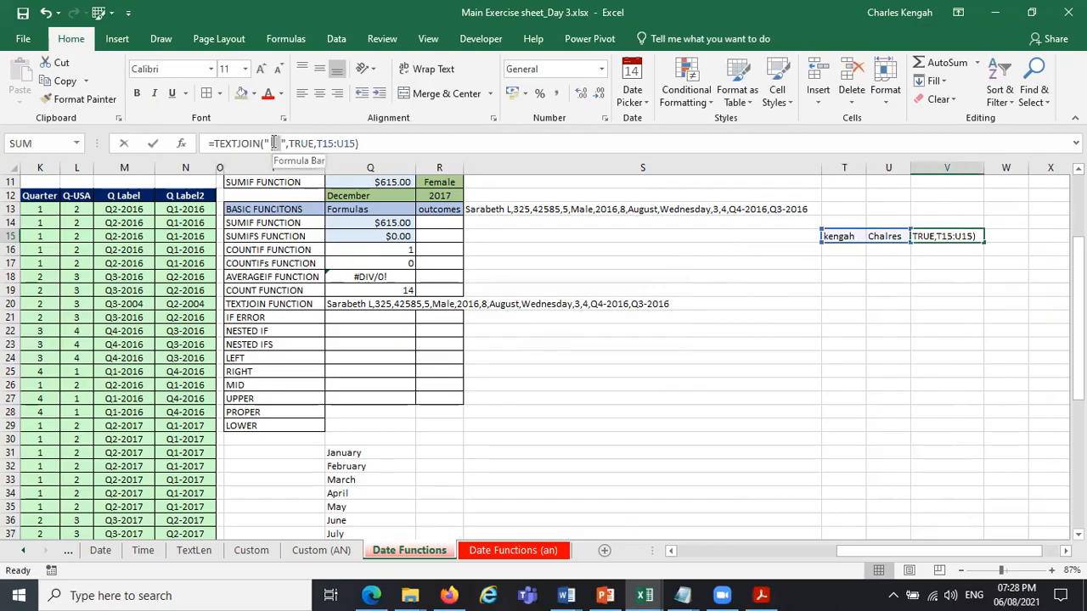
pyautogui.press('BackSpace')
pyautogui.press('BackSpace')
pyautogui.press('BackSpace')
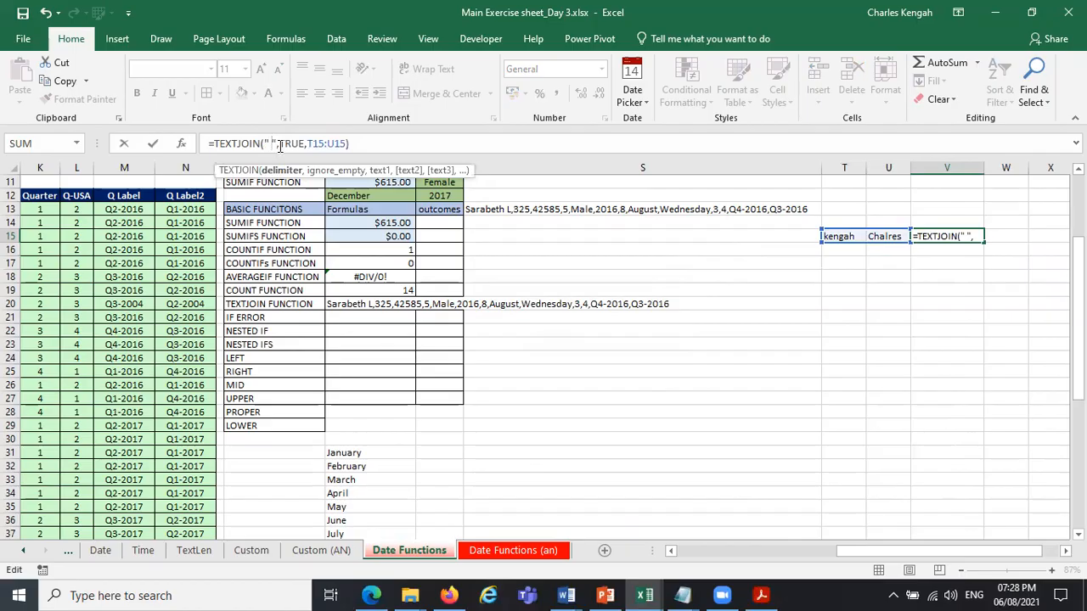
pyautogui.press('Return')
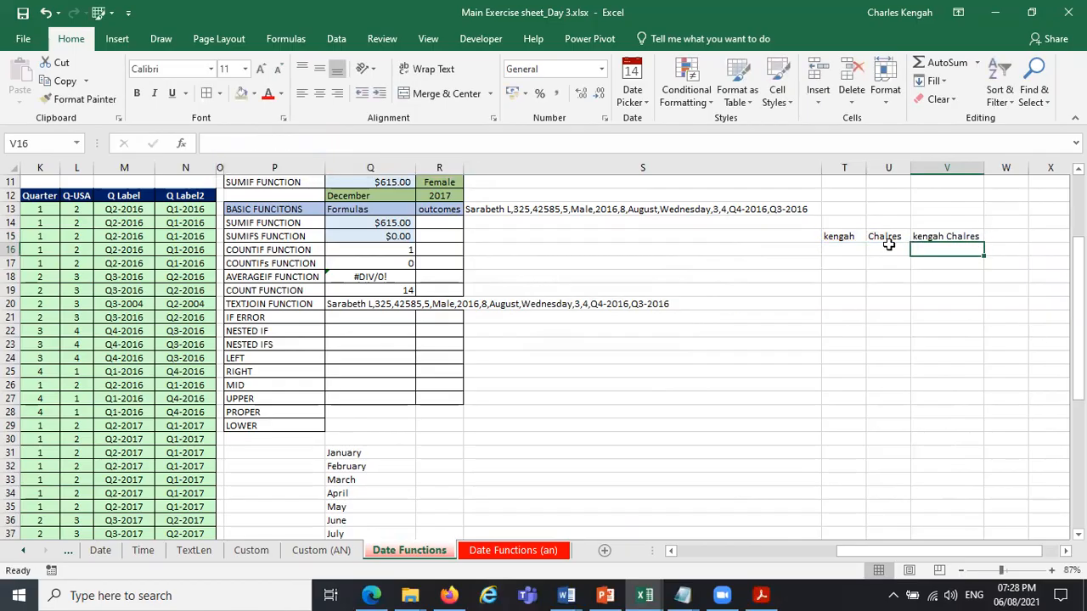
# Enter a person's surname, first name and surname again in capitals across T18, U18 and V18.
pyautogui.click(838, 279)
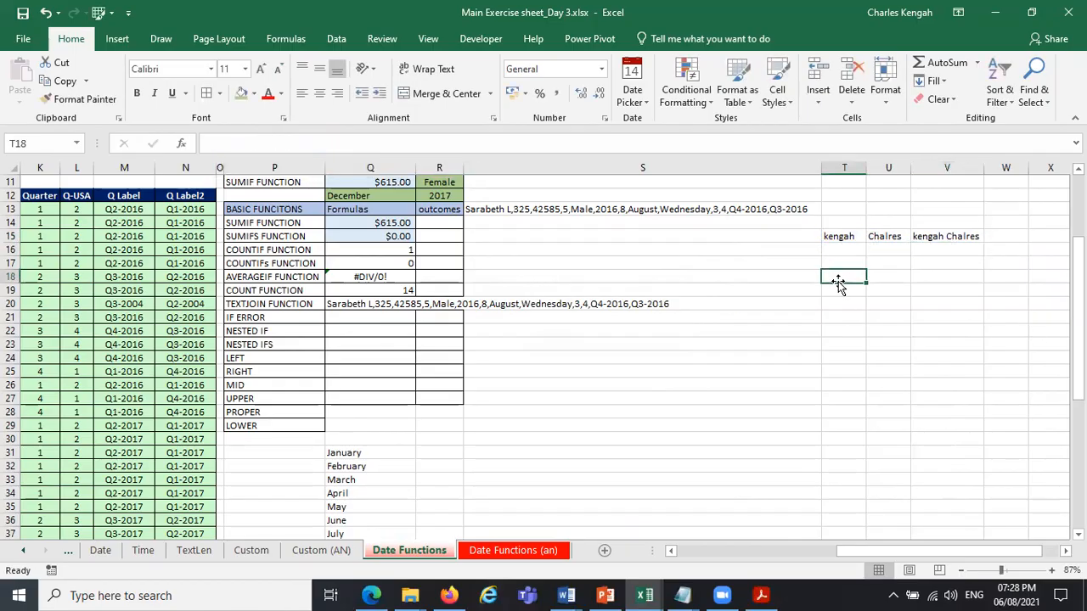
pyautogui.press('capslock')
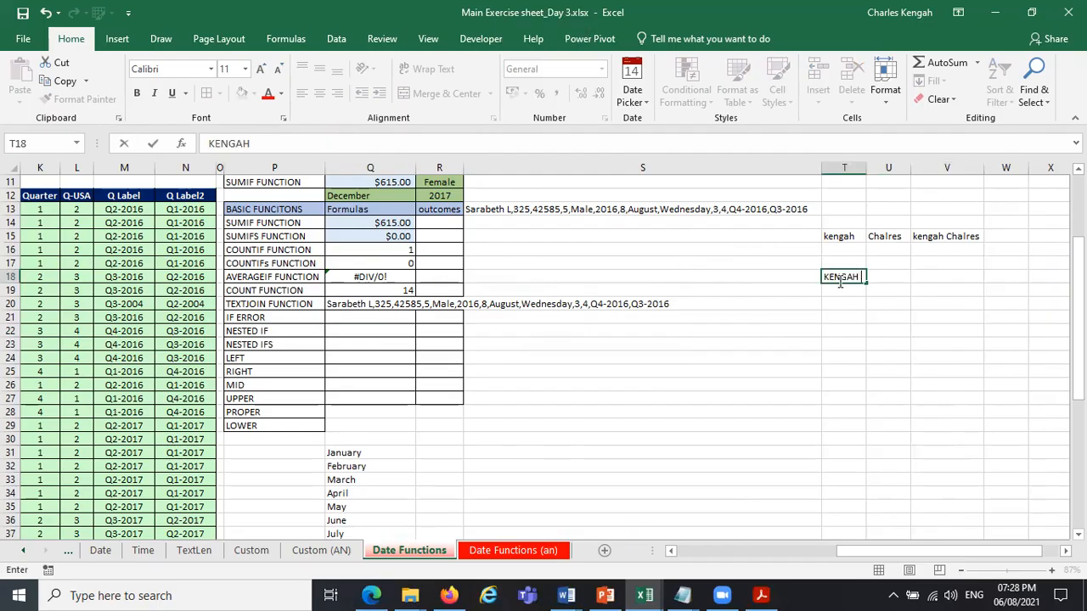
pyautogui.press('Tab')
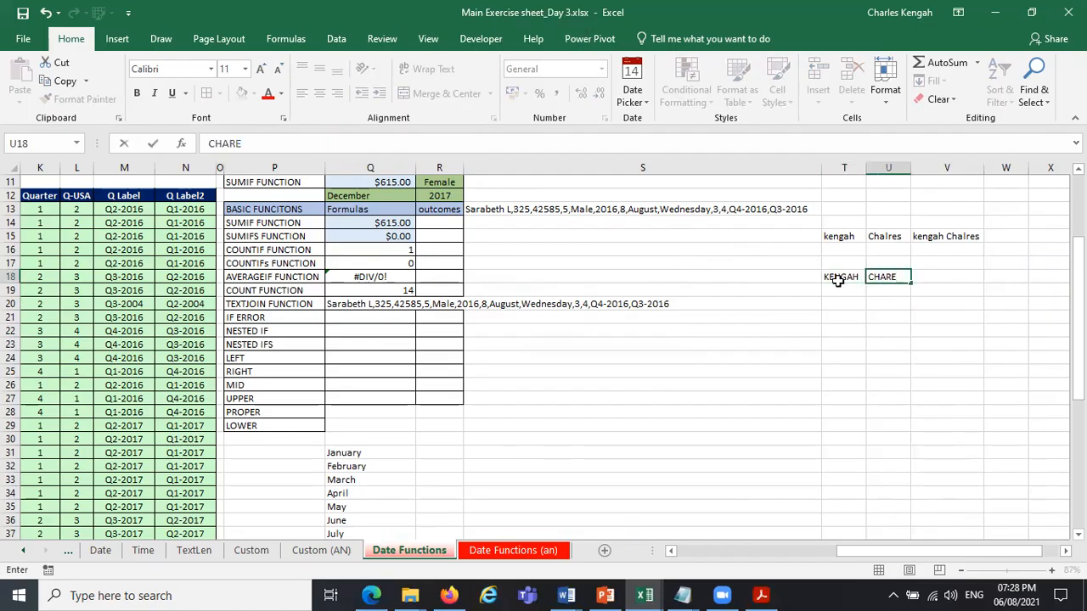
pyautogui.press('Tab')
pyautogui.write('KENG')
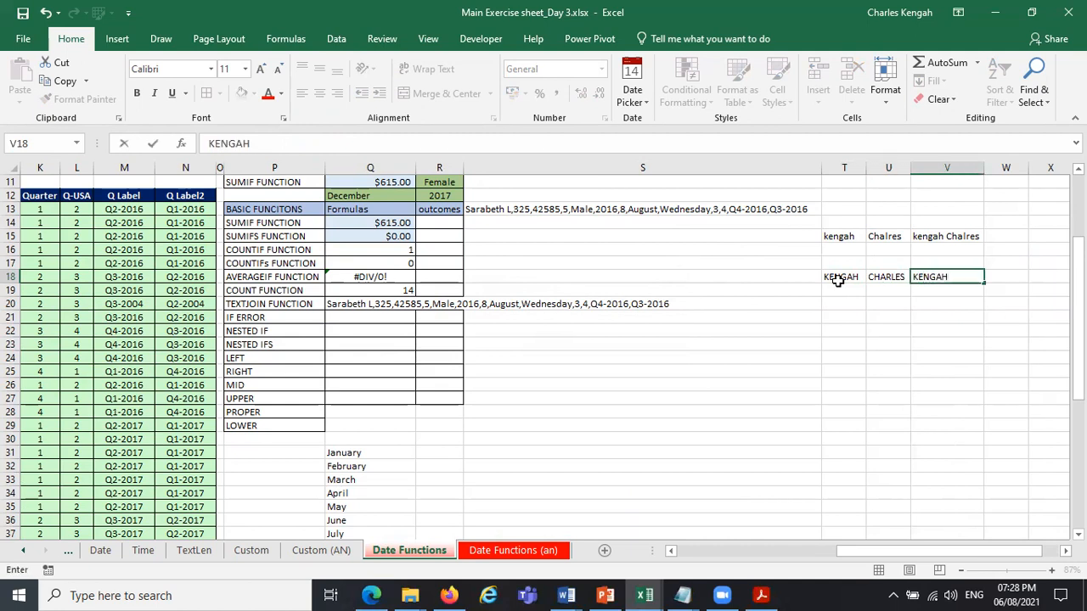
# Enter sample names in capitals in T19 and V19, leaving U19 blank.
pyautogui.click(842, 291)
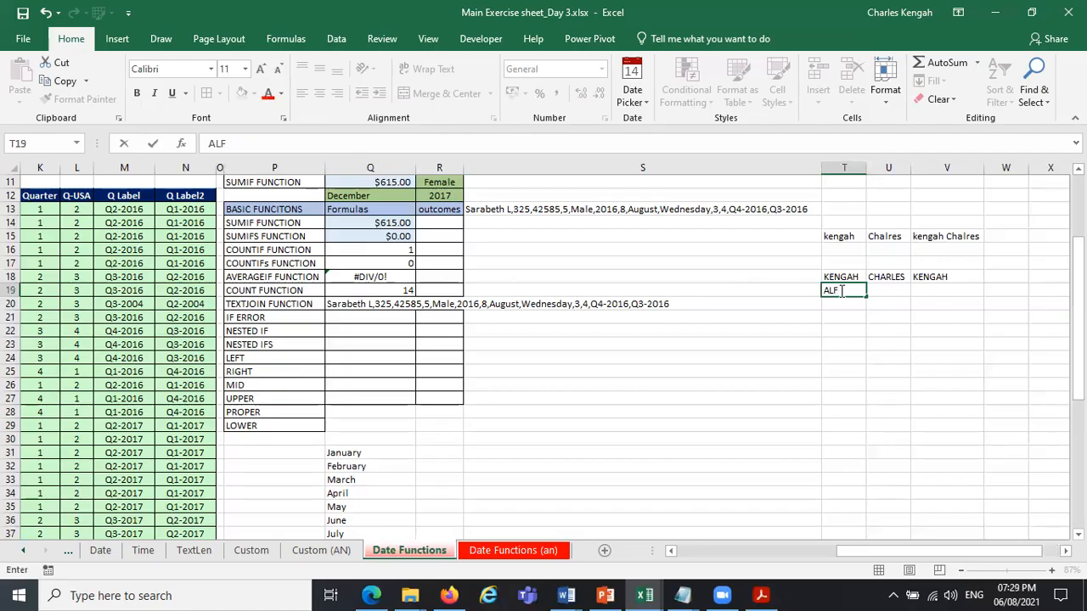
pyautogui.press('Tab')
pyautogui.press('Tab')
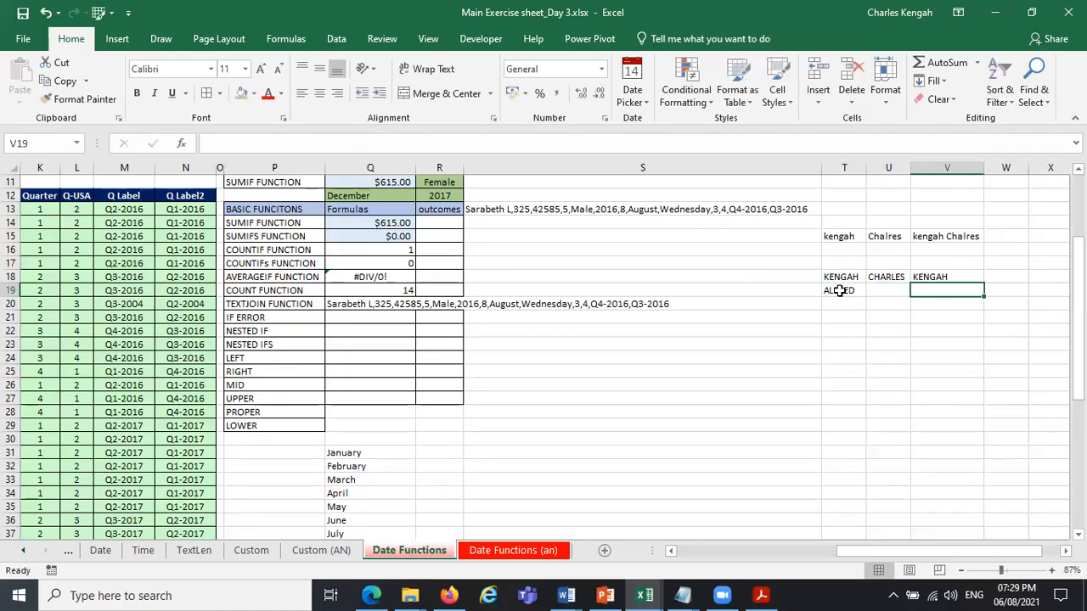
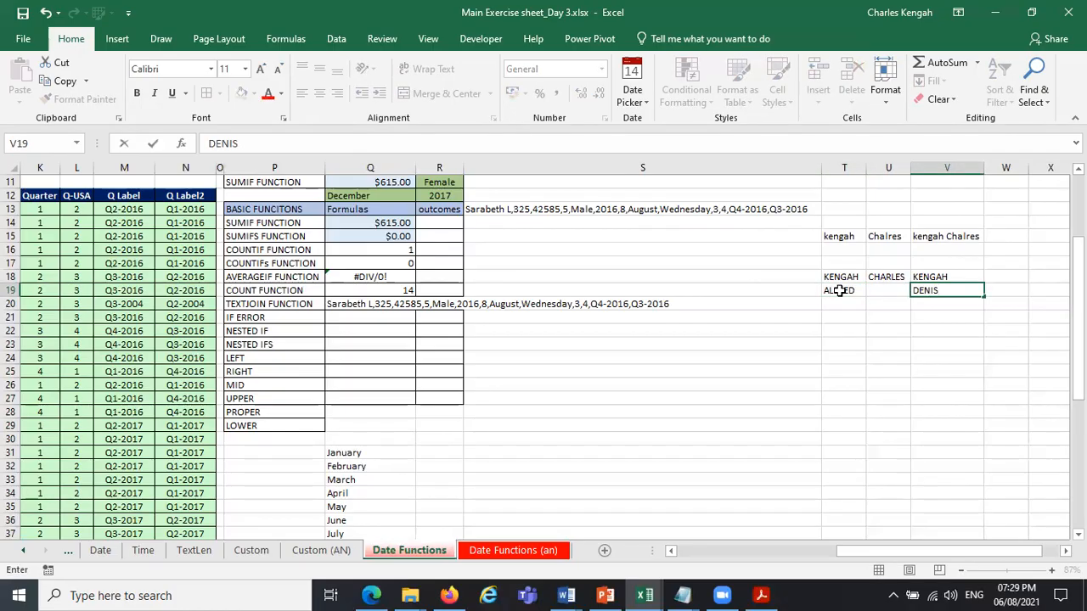
pyautogui.press('Return')
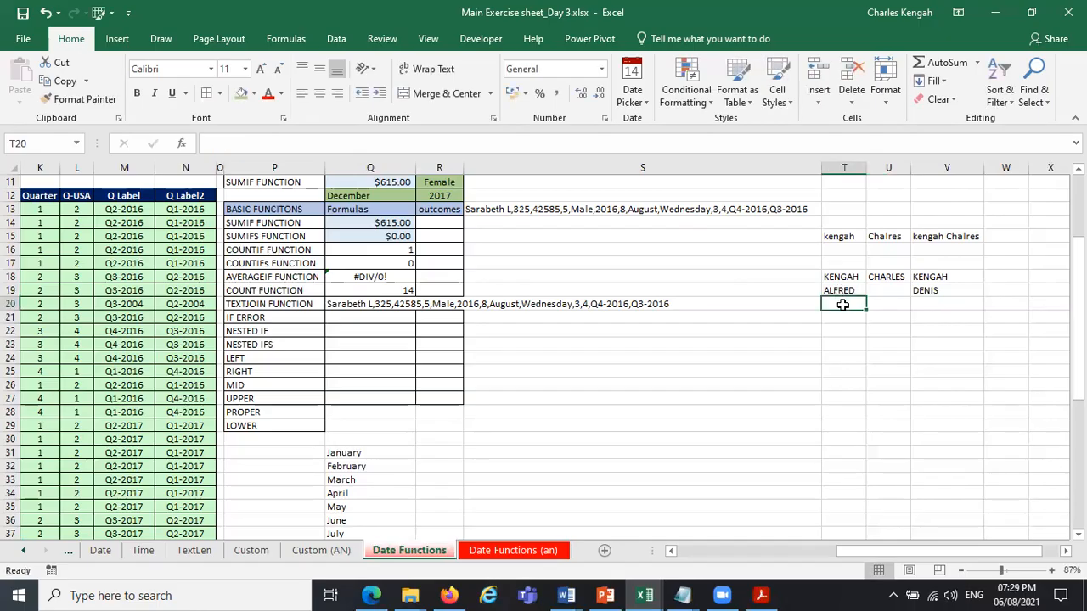
# Enter sample names in capitals in T20 and U20, leaving V20 blank.
pyautogui.press('Tab')
pyautogui.press('Return')
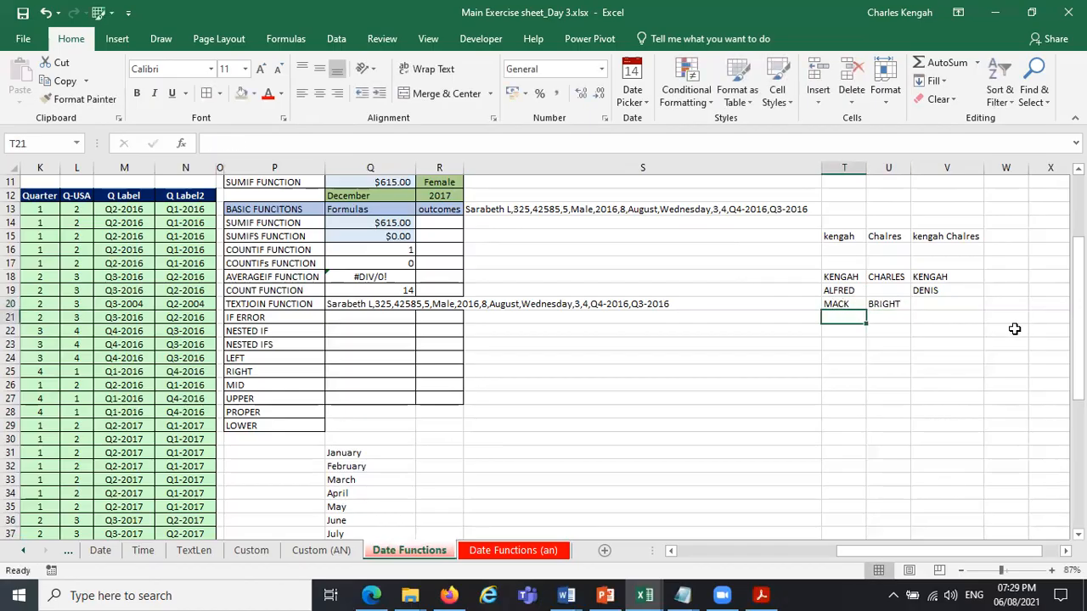
# Examine the name columns in T18:V20, paying attention to the blank cells U19 and V20.
pyautogui.click(852, 265)
pyautogui.click(883, 265)
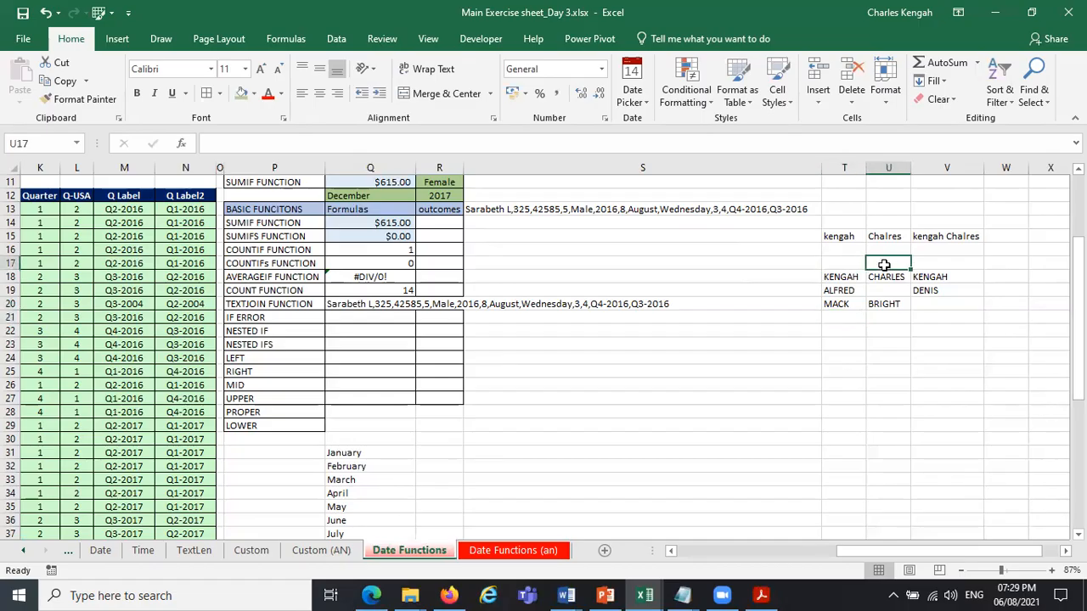
pyautogui.click(926, 262)
pyautogui.click(839, 289)
pyautogui.click(918, 287)
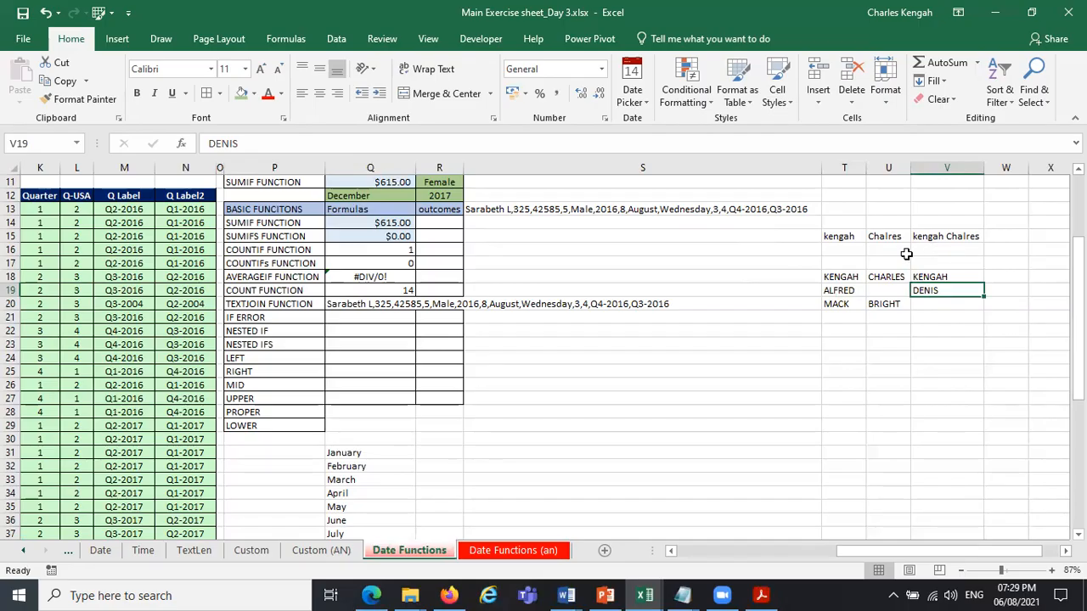
pyautogui.moveTo(840, 276); pyautogui.dragTo(951, 303)
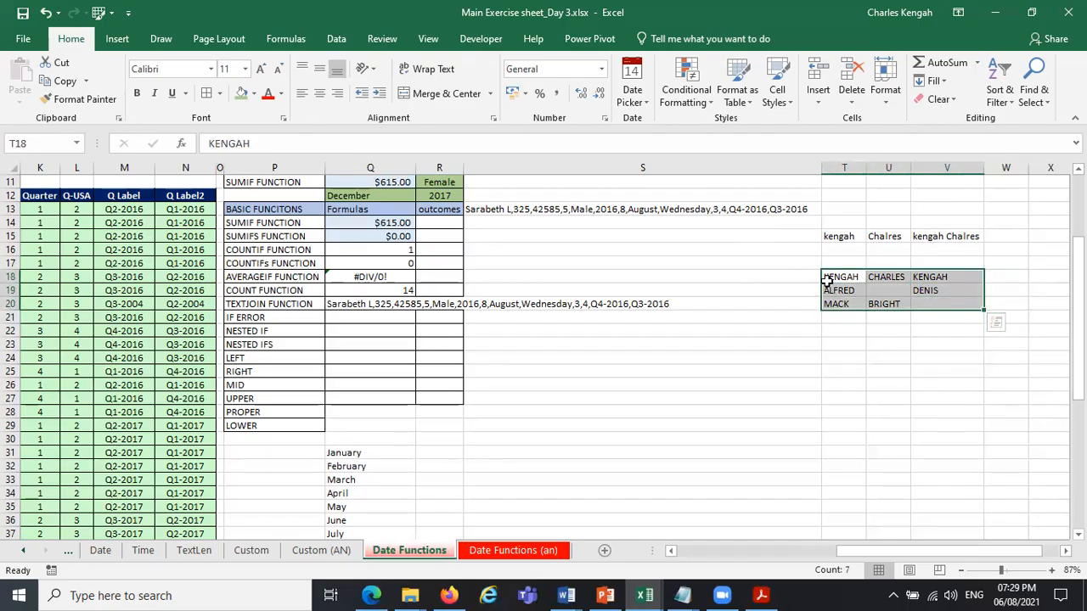
pyautogui.click(886, 289)
pyautogui.click(927, 304)
# Apply all borders to the range T18:W20.
pyautogui.click(857, 279)
pyautogui.moveTo(857, 278); pyautogui.dragTo(988, 303)
pyautogui.click(206, 93)
# In W18, join T18:V18 using TEXTJOIN with a space delimiter and TRUE to ignore empty cells.
pyautogui.click(1003, 276)
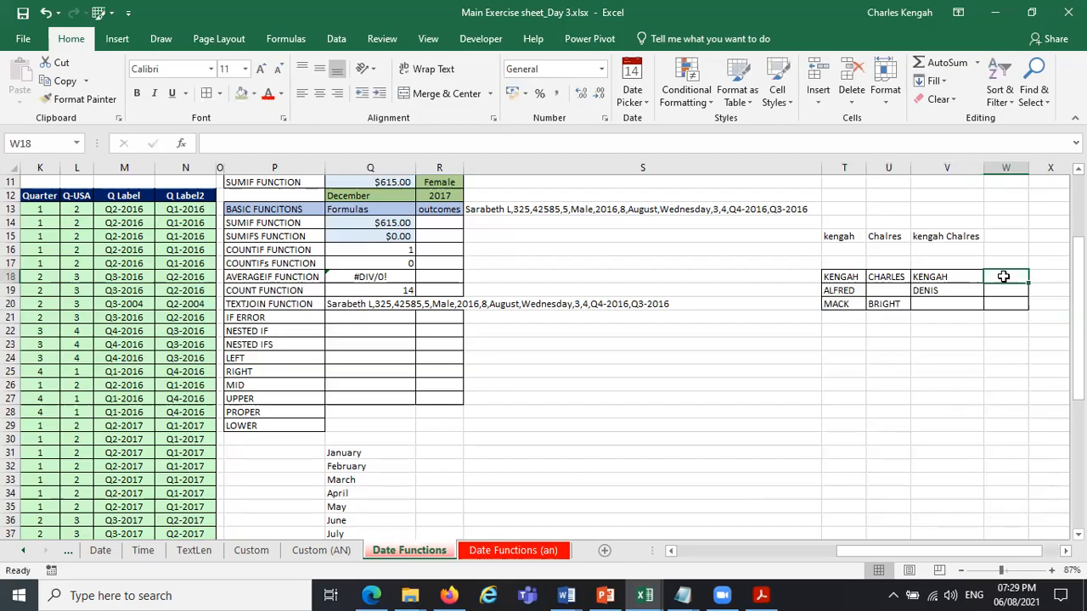
pyautogui.write('=TE')
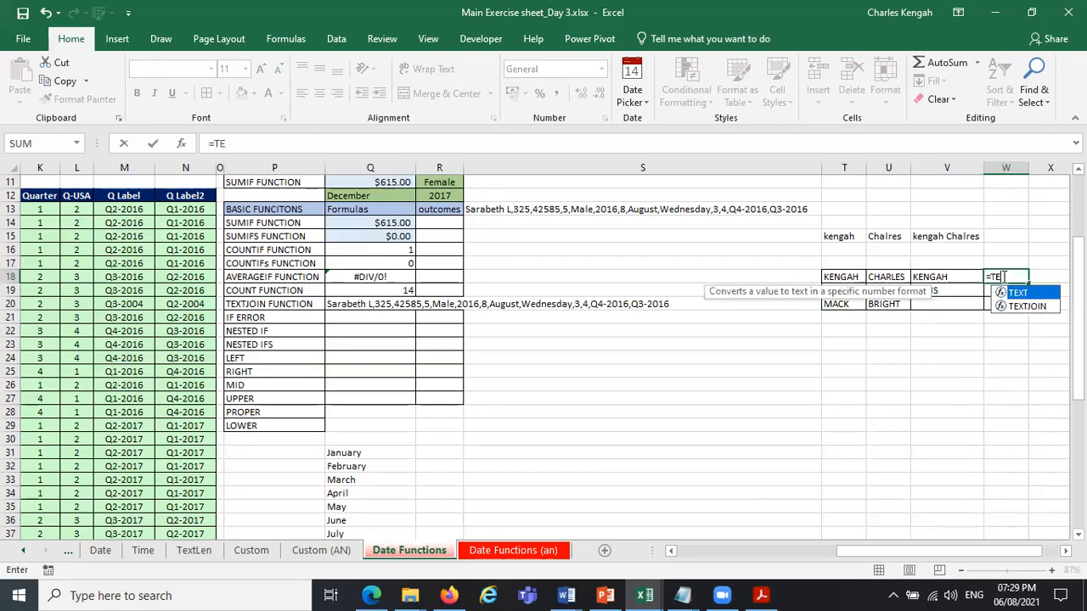
pyautogui.press('Down')
pyautogui.press('Tab')
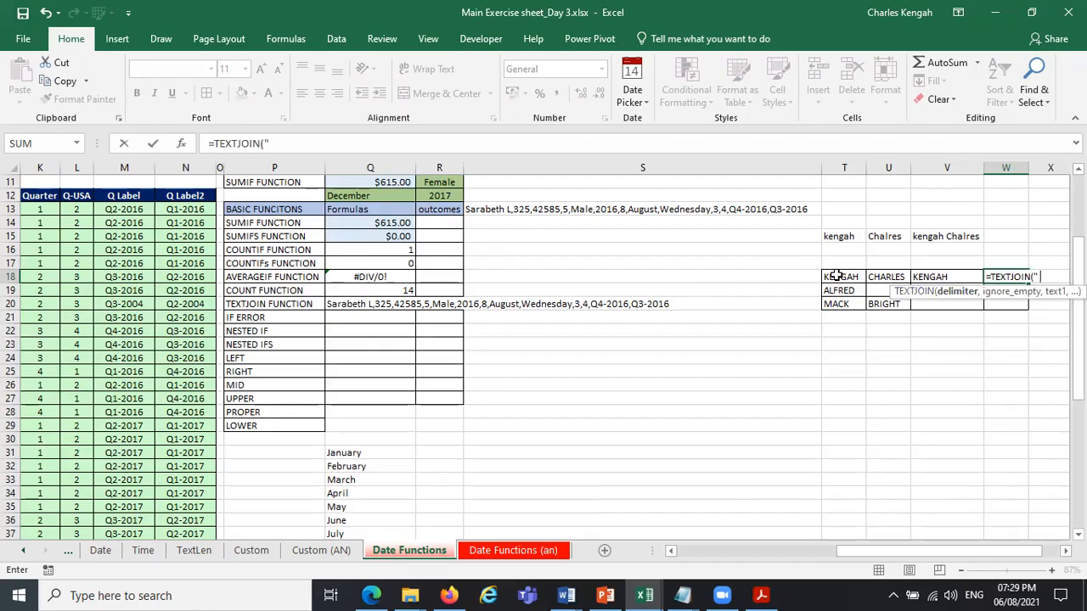
pyautogui.write('" ",')
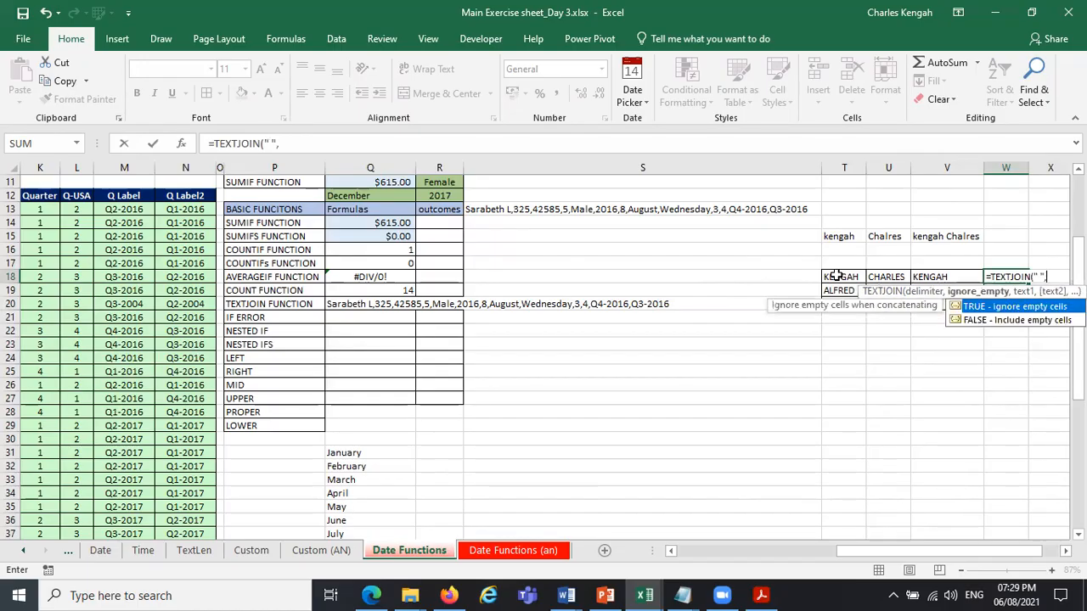
pyautogui.doubleClick(1040, 308)
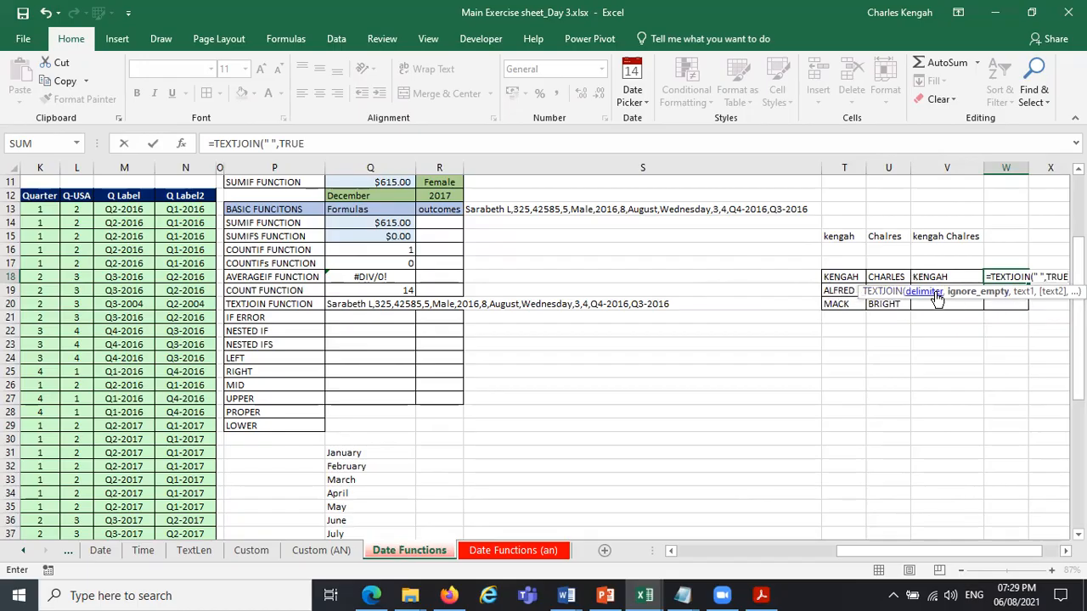
pyautogui.write(',')
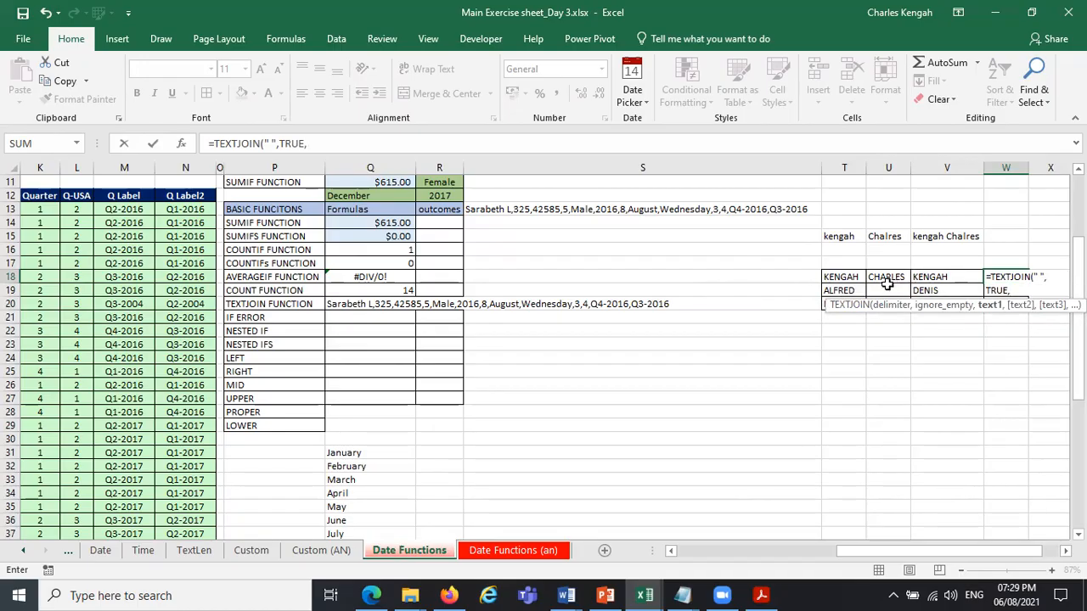
pyautogui.moveTo(837, 277); pyautogui.dragTo(948, 277)
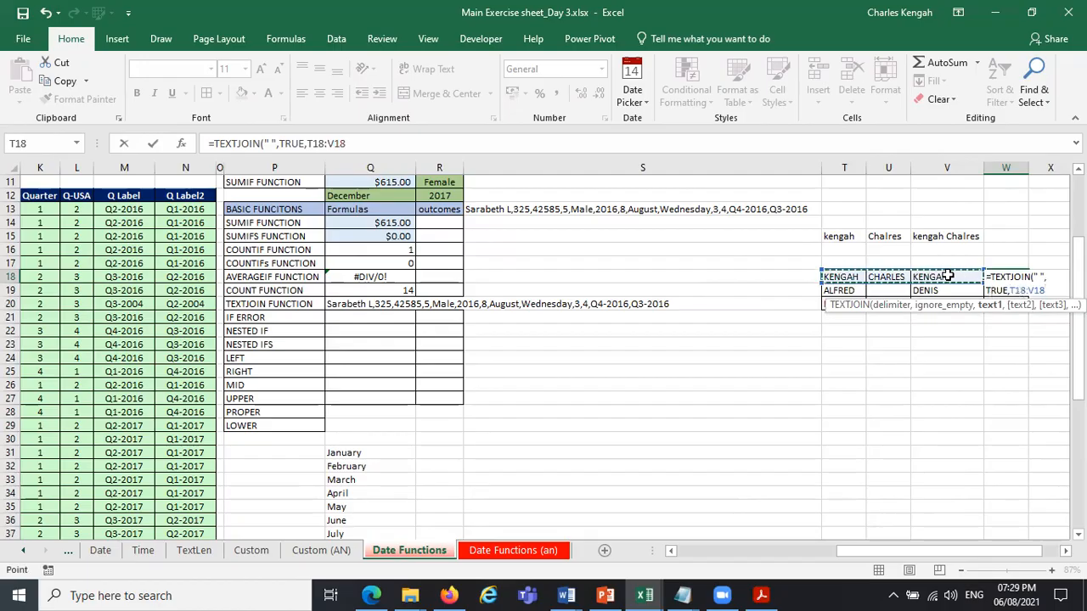
pyautogui.press('Return')
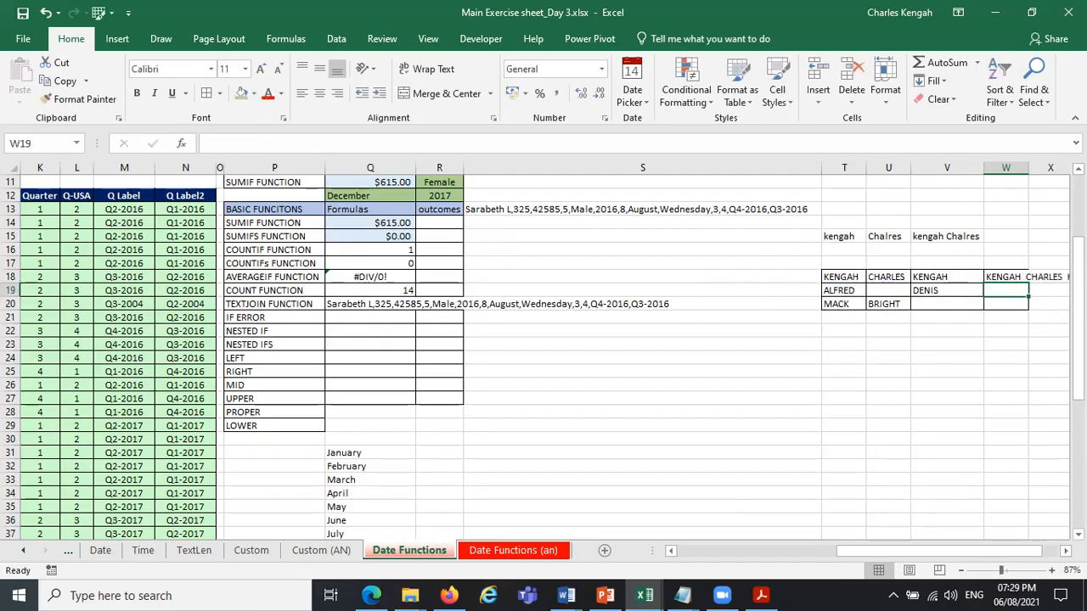
# Fill the TEXTJOIN formula from W18 down to W20, and check W20 and the blank source cell U19.
pyautogui.hscroll(3, 875, 351)
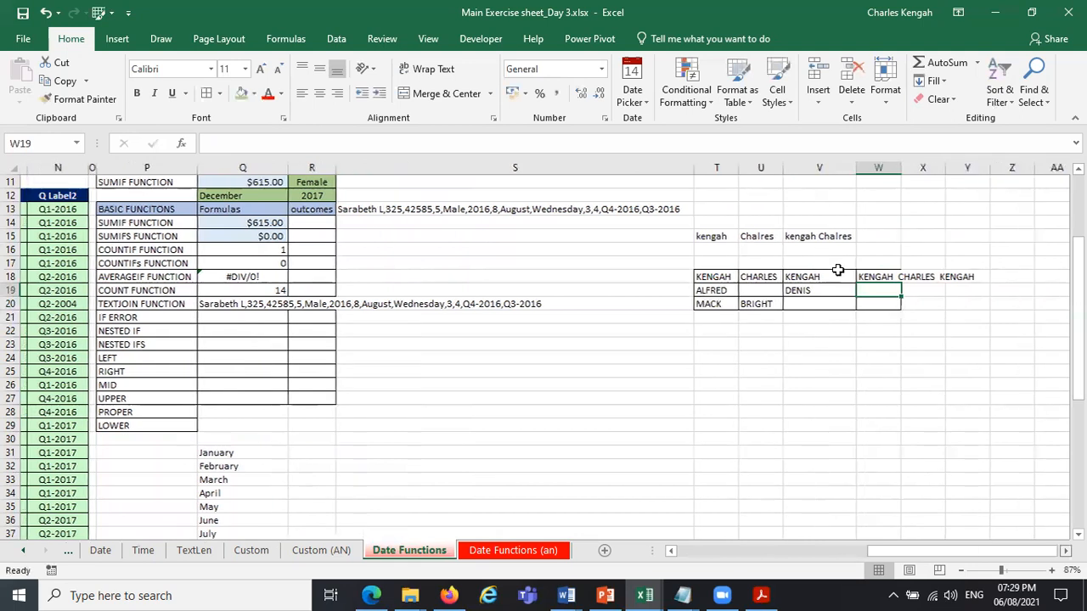
pyautogui.hscroll(1, 837, 270)
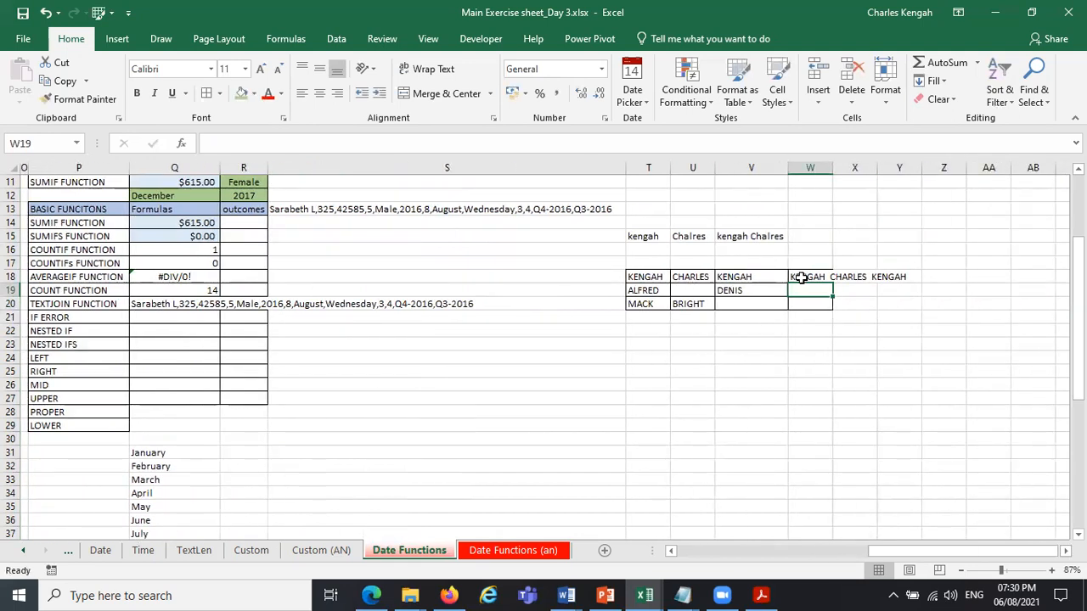
pyautogui.click(801, 277)
pyautogui.moveTo(833, 284); pyautogui.dragTo(834, 308)
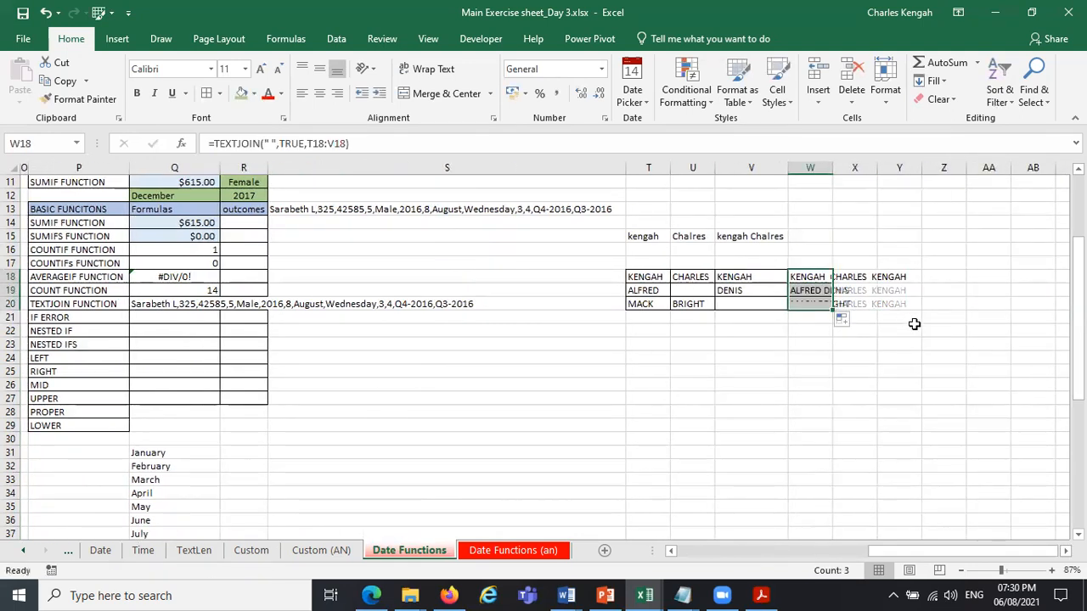
pyautogui.click(907, 341)
pyautogui.click(804, 303)
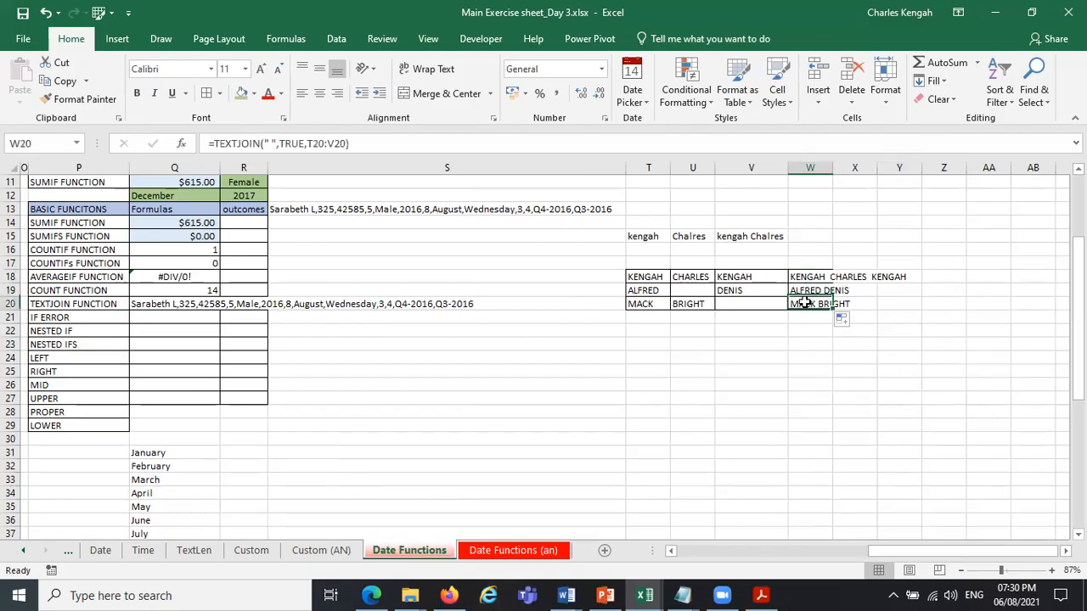
pyautogui.click(687, 291)
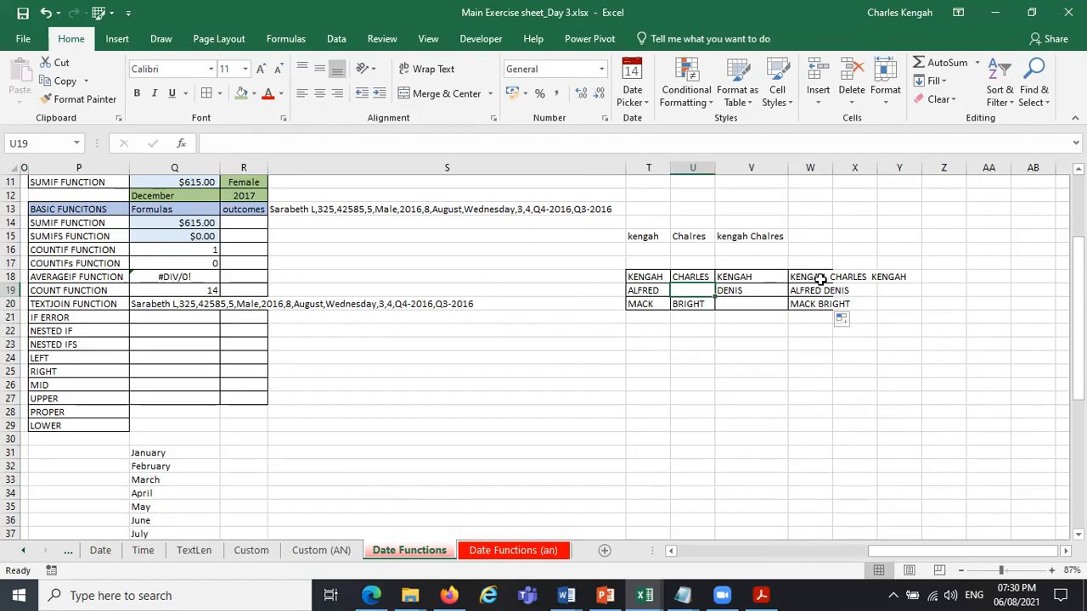
# Copy W18:W20 as values only to W22:W24, and autofit column W to its contents.
pyautogui.moveTo(811, 280); pyautogui.dragTo(812, 304)
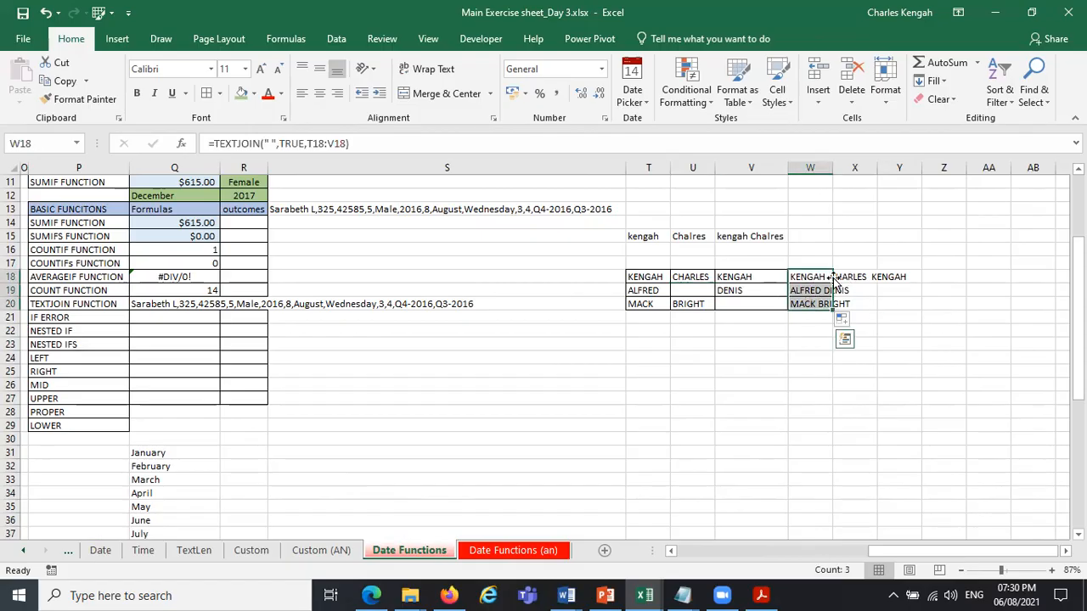
pyautogui.moveTo(832, 278); pyautogui.dragTo(810, 331)
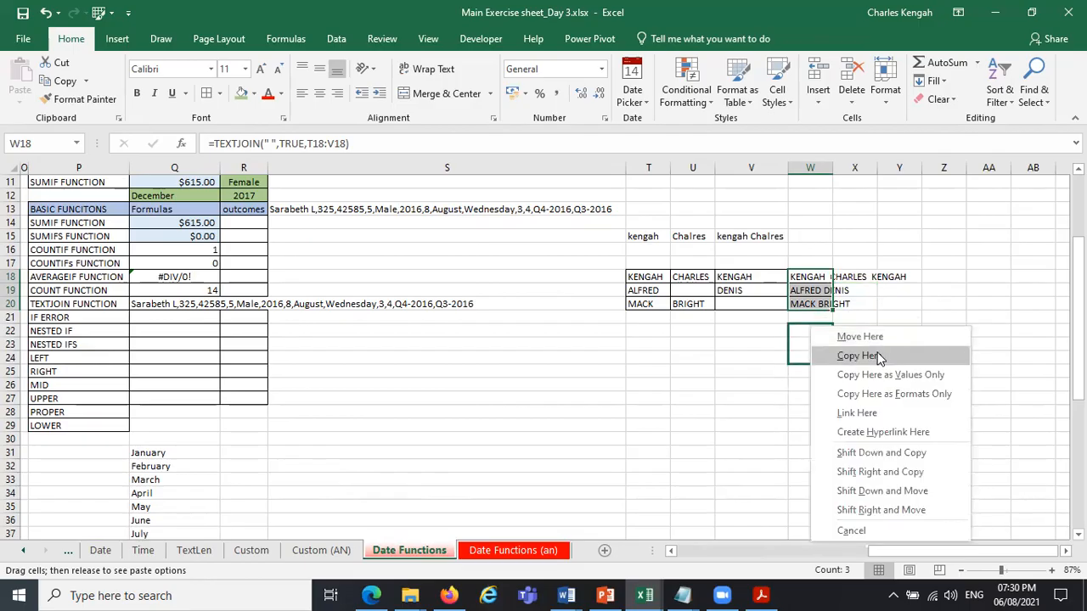
pyautogui.click(892, 375)
pyautogui.click(821, 332)
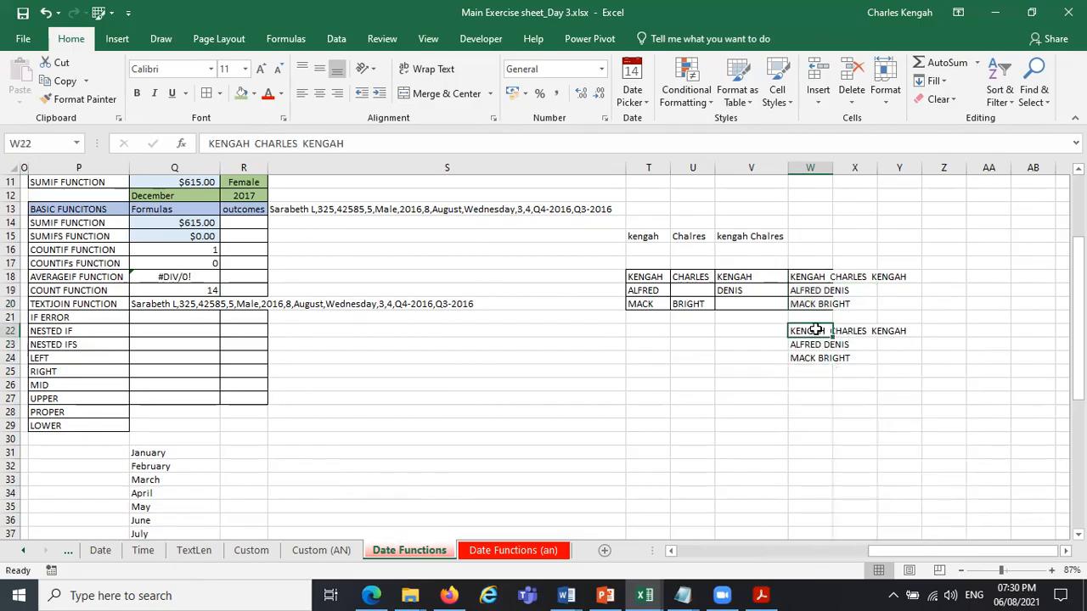
pyautogui.doubleClick(832, 167)
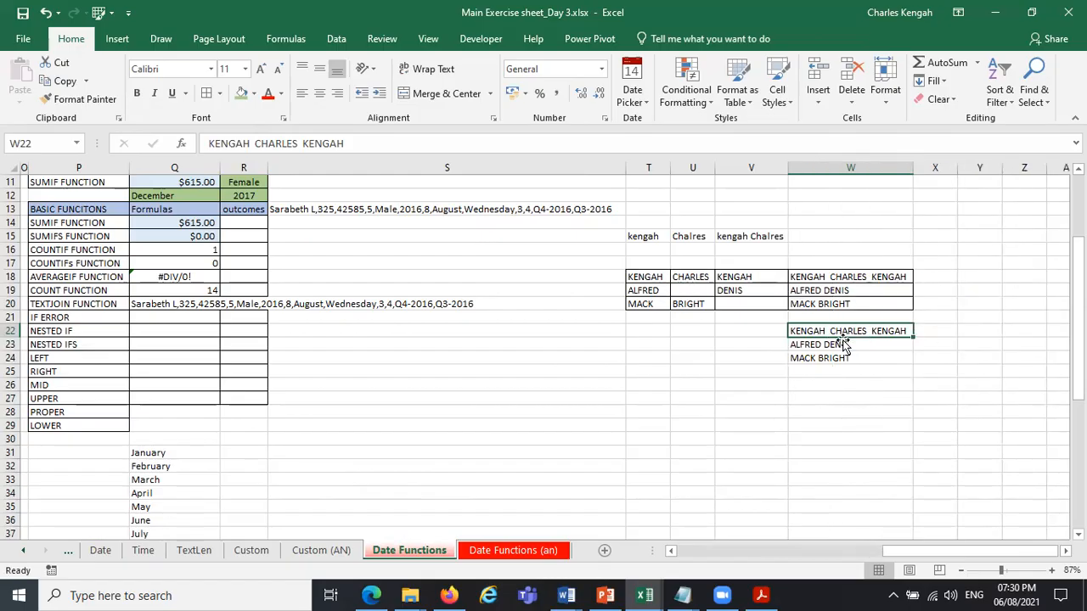
# Examine the pasted values in W22:W24, the TEXTJOIN formula in W18 and the sales data table.
pyautogui.hotkey('ctrl', 'e')
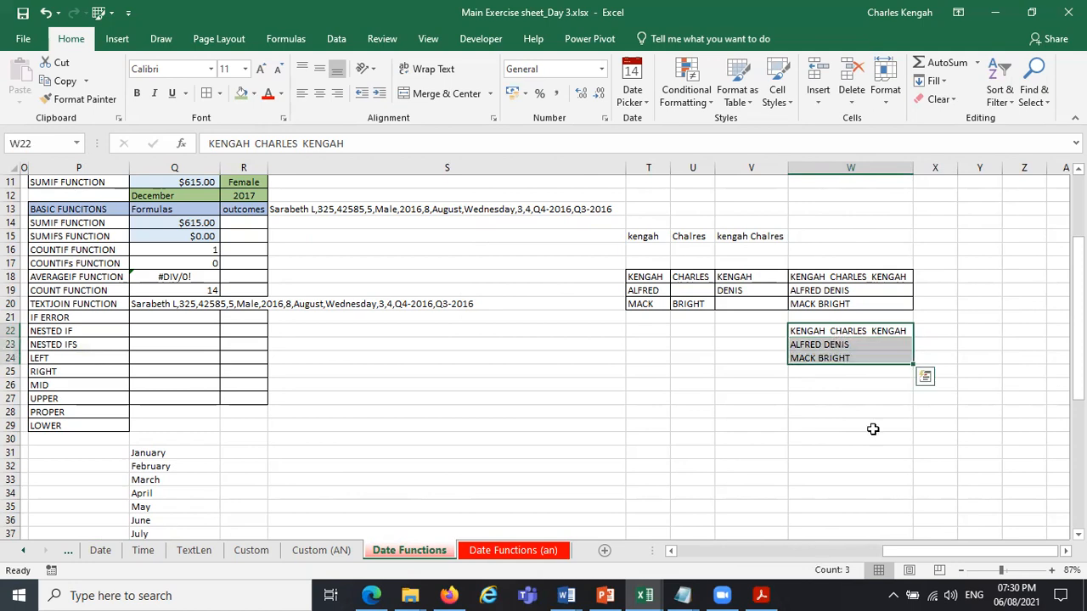
pyautogui.moveTo(916, 549)
pyautogui.mouseDown()
pyautogui.moveTo(907, 556)
pyautogui.moveTo(924, 550)
pyautogui.mouseUp()
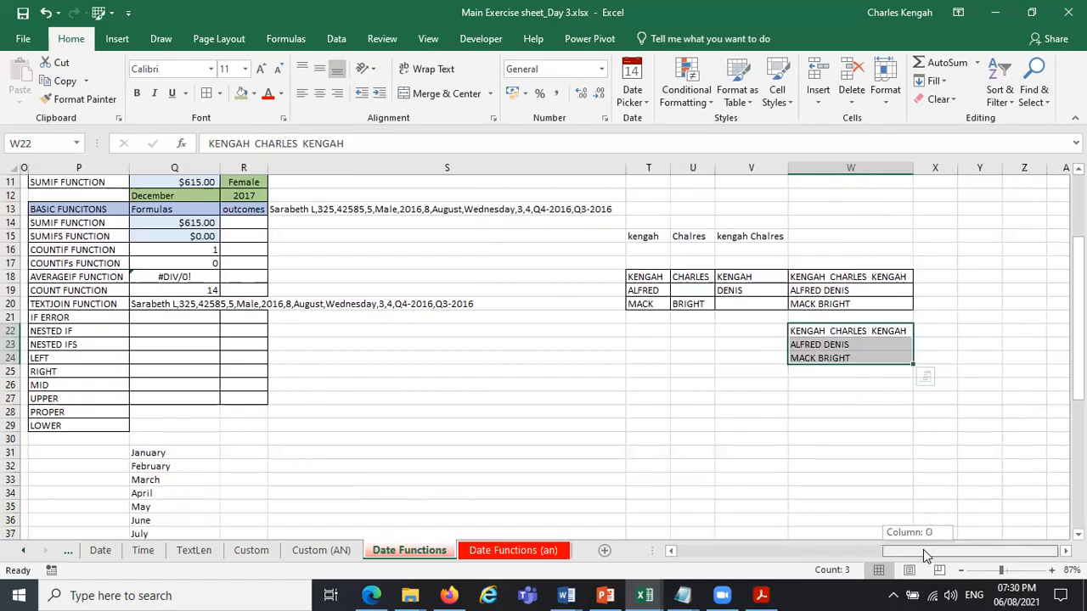
pyautogui.moveTo(926, 554); pyautogui.dragTo(926, 554)
pyautogui.click(843, 280)
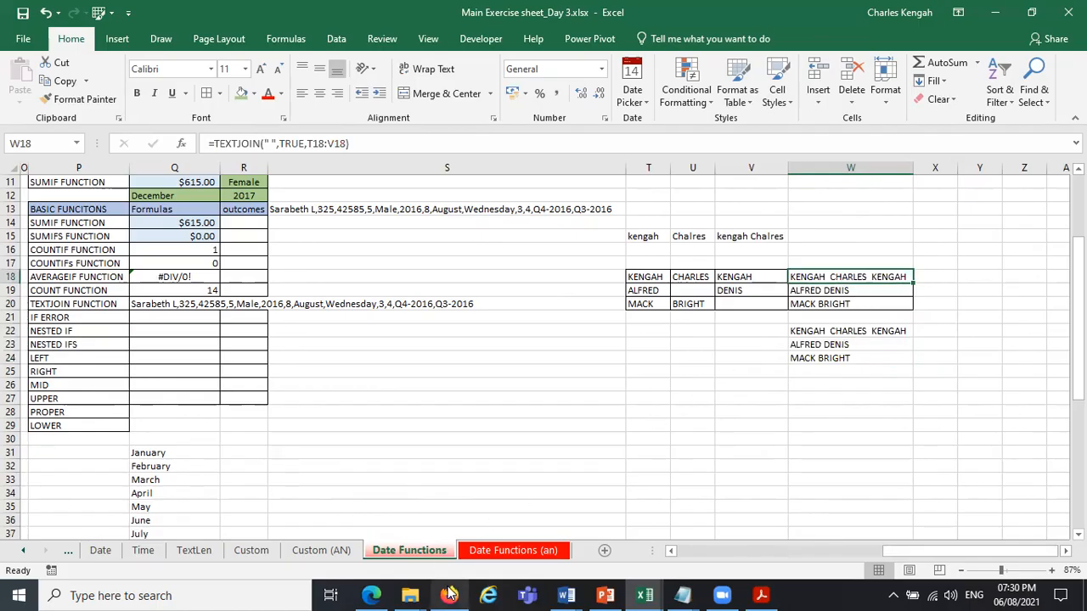
pyautogui.moveTo(450, 593)
pyautogui.moveTo(883, 554); pyautogui.dragTo(680, 577)
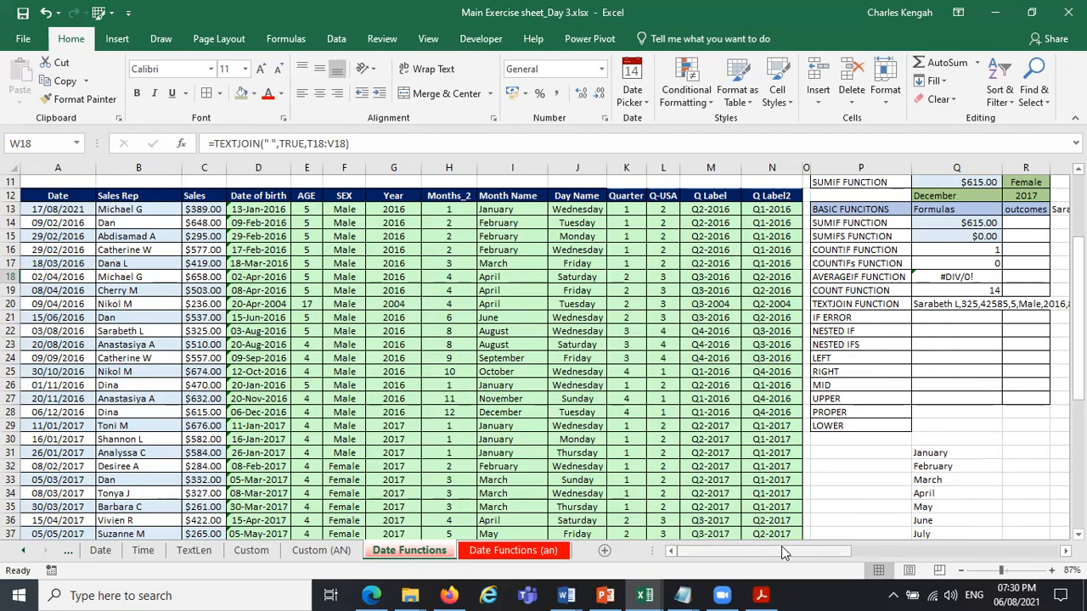
pyautogui.moveTo(782, 546); pyautogui.dragTo(1046, 538)
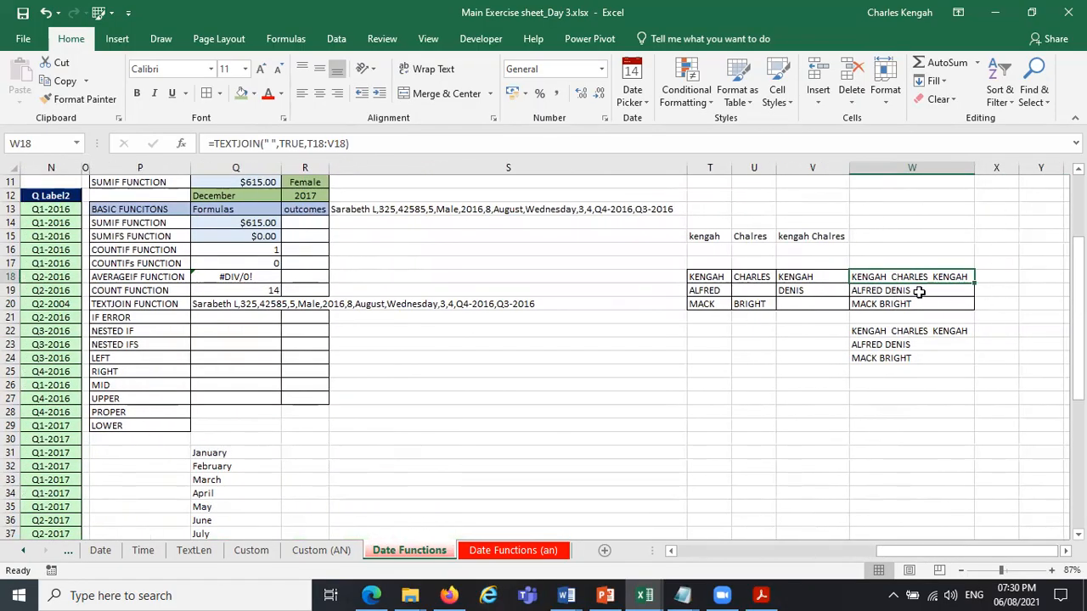
# Widen column X to about twice its width to make room for another joined-name formula.
pyautogui.moveTo(1023, 167); pyautogui.dragTo(1070, 167)
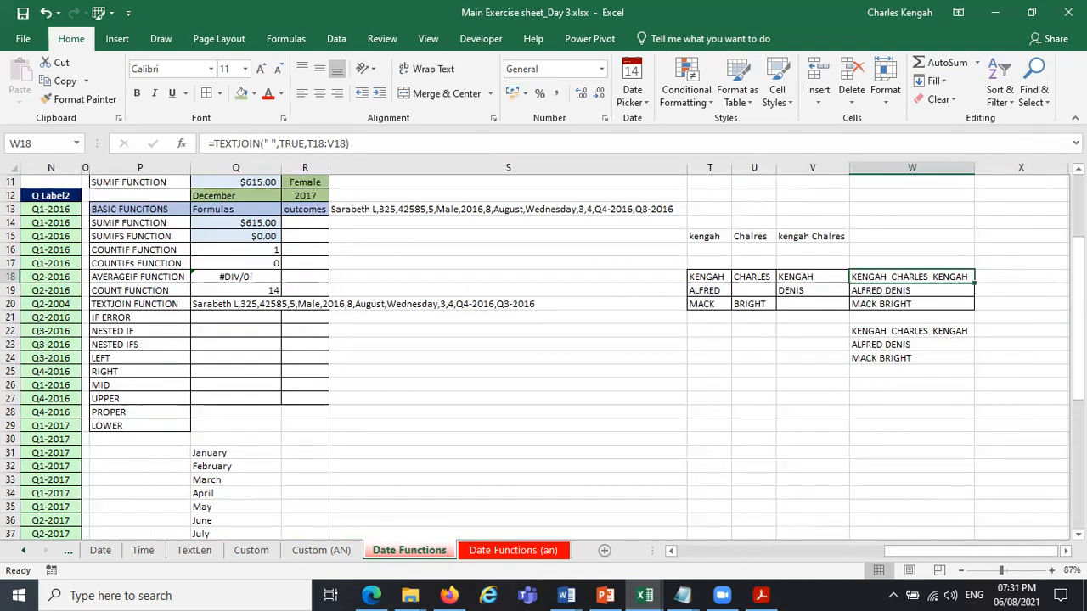
pyautogui.click(1065, 551)
pyautogui.hscroll(4, 728, 274)
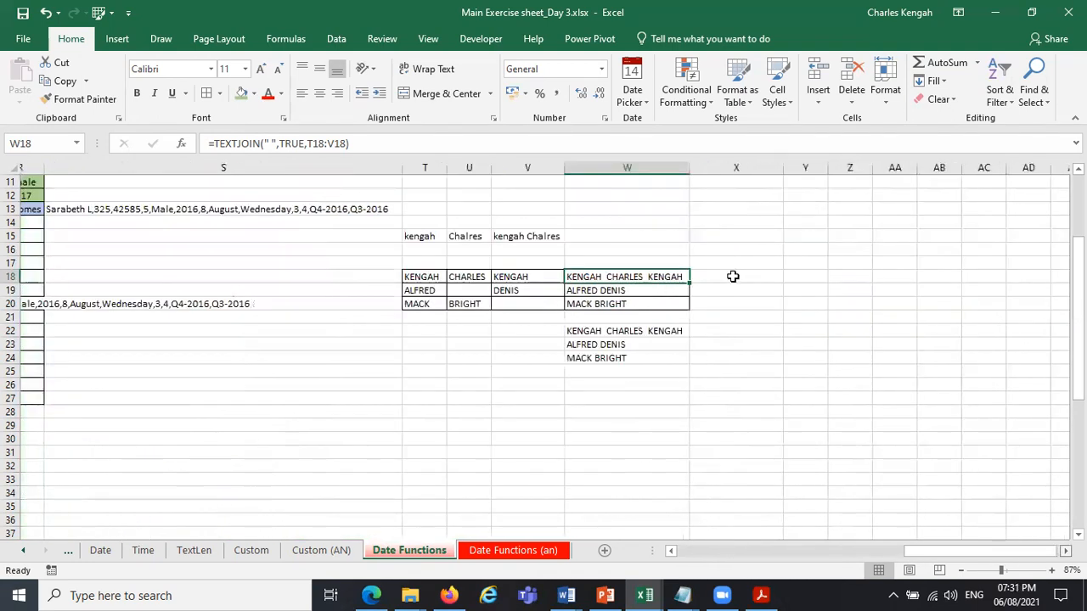
# Start a CONCATENATE formula in X18 that joins T18, a space " " and U18.
pyautogui.click(733, 277)
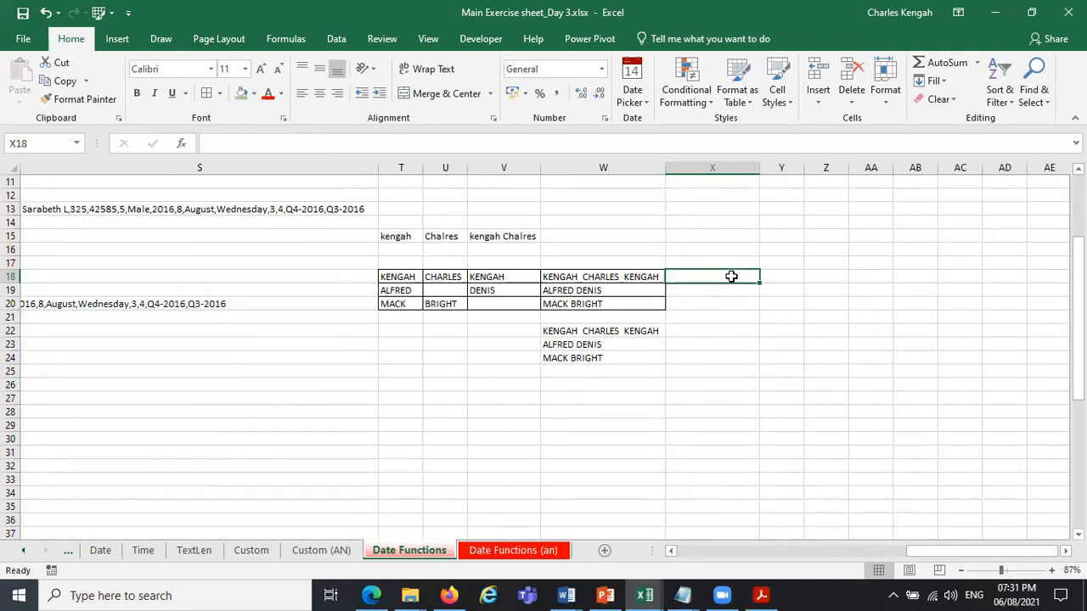
pyautogui.click(599, 290)
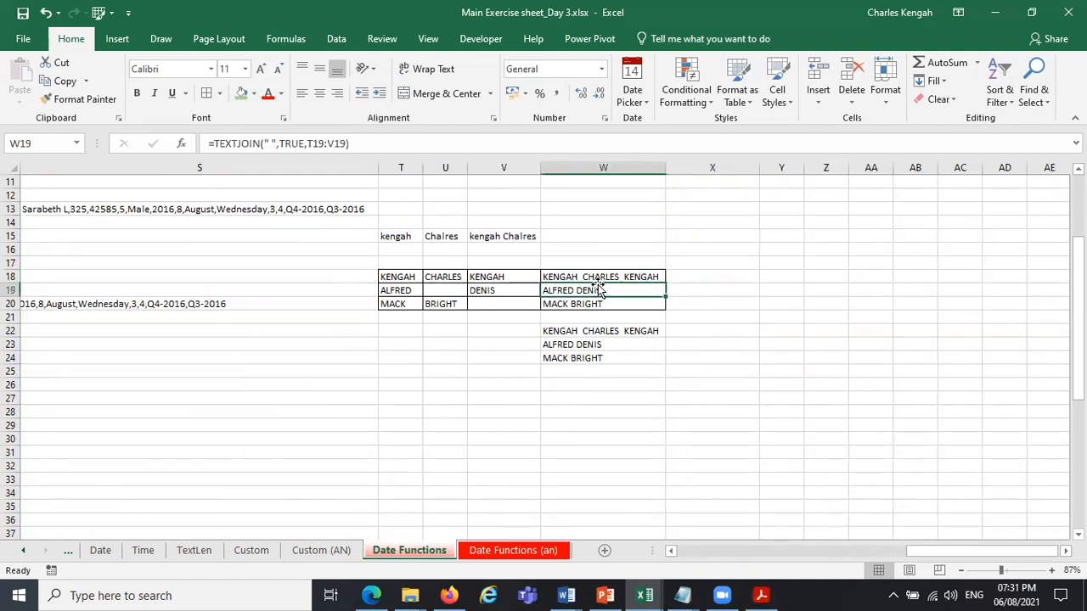
pyautogui.click(700, 274)
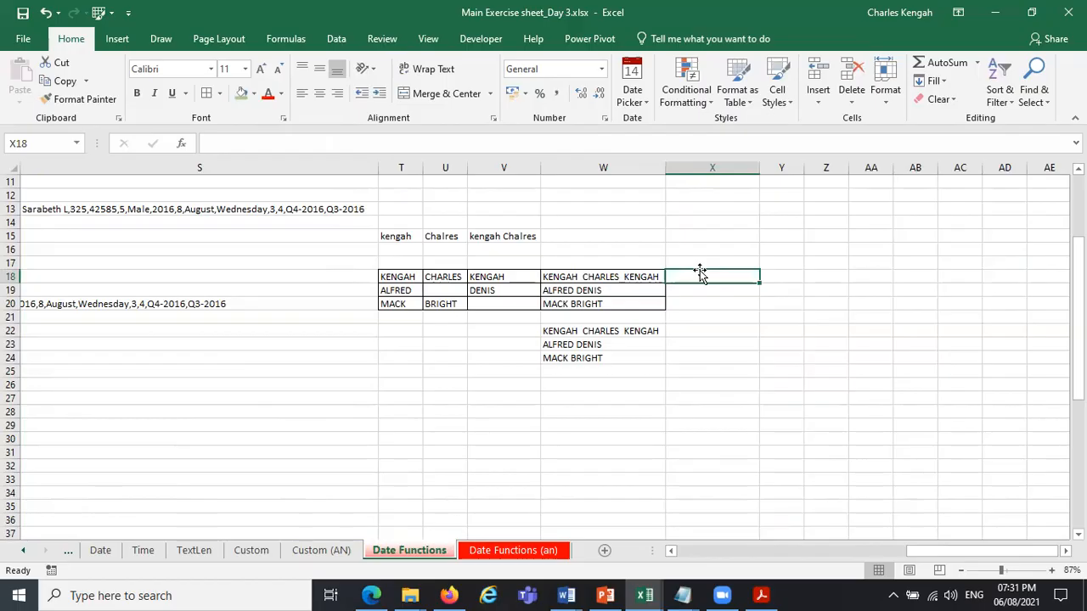
pyautogui.write('=CON')
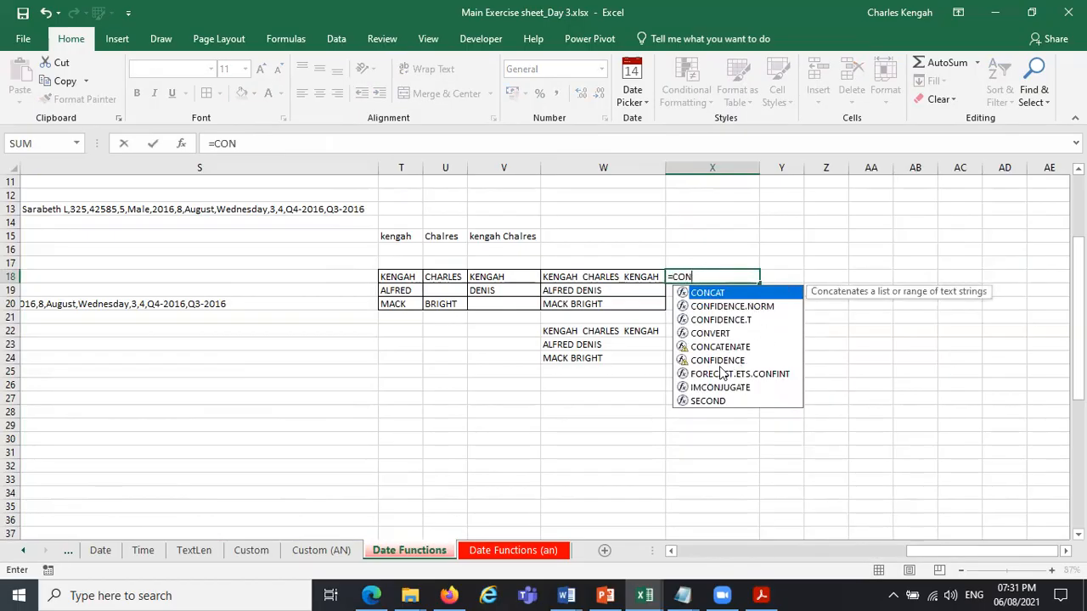
pyautogui.doubleClick(716, 348)
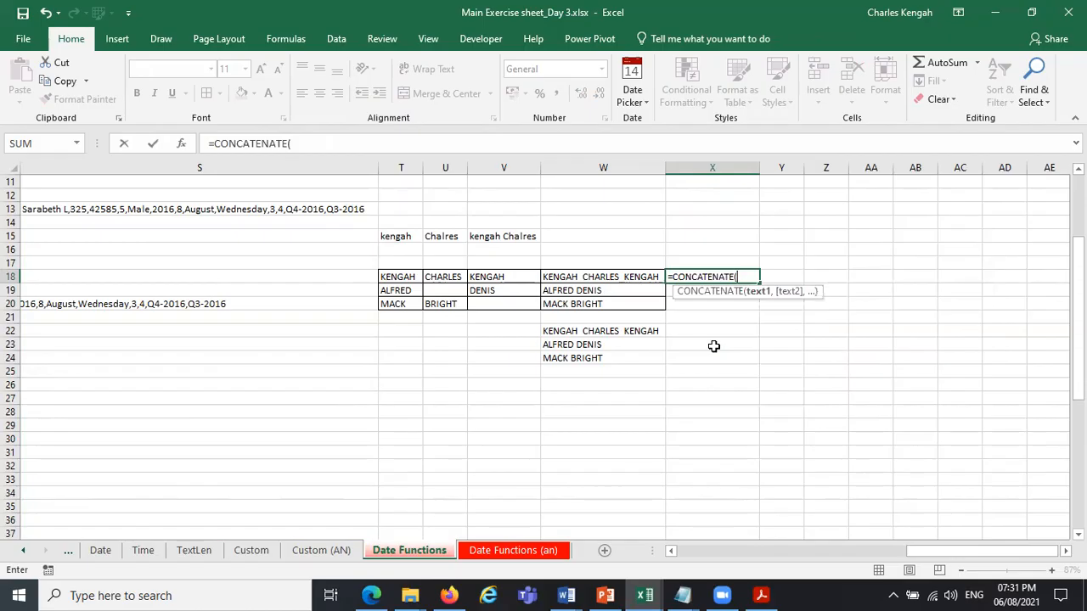
pyautogui.click(397, 276)
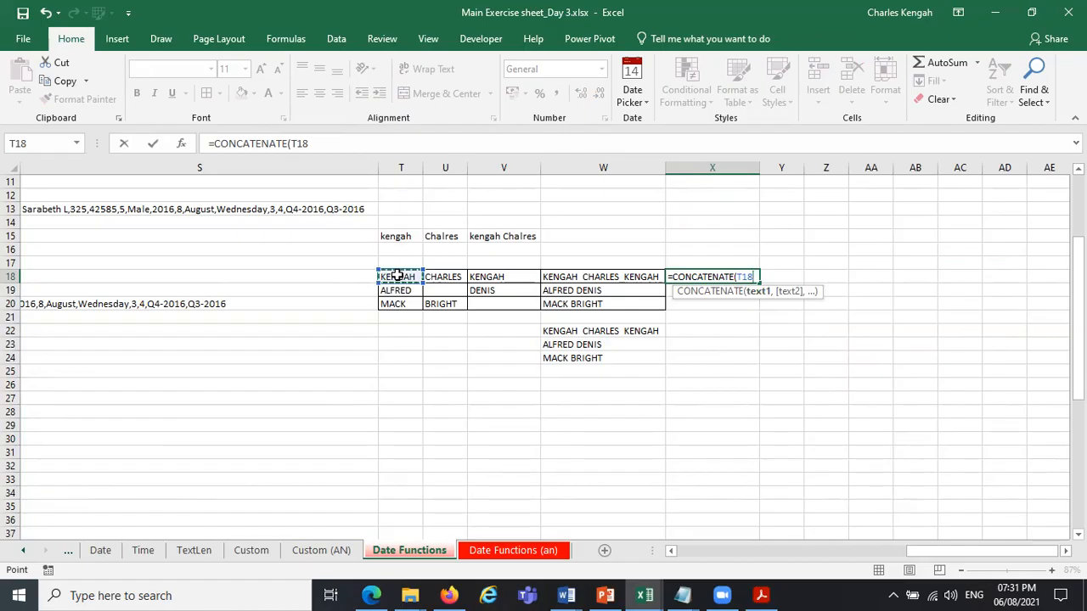
pyautogui.write(',')
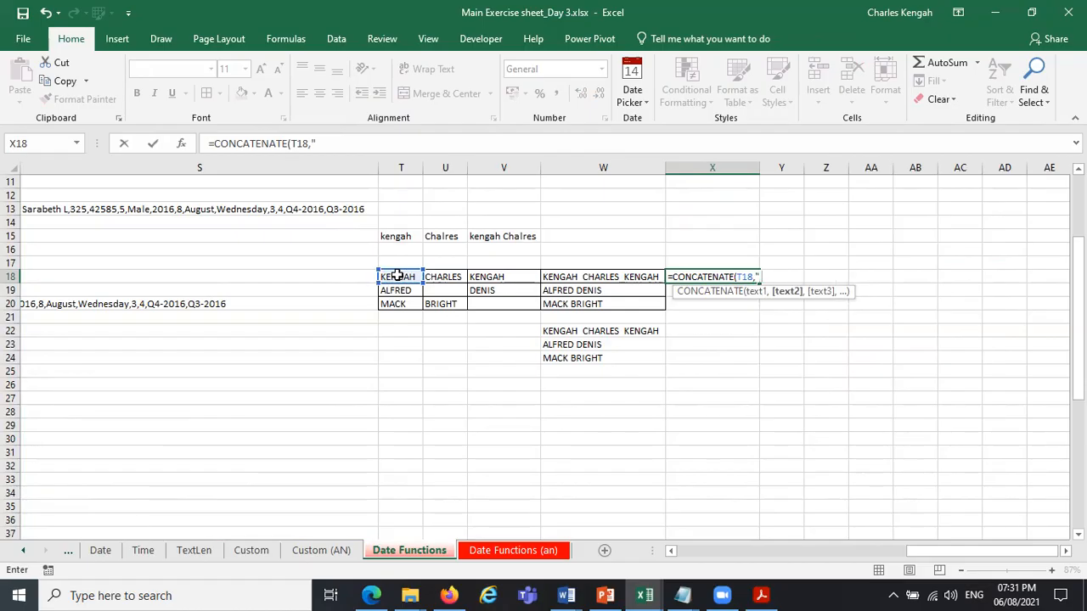
pyautogui.write('" ",')
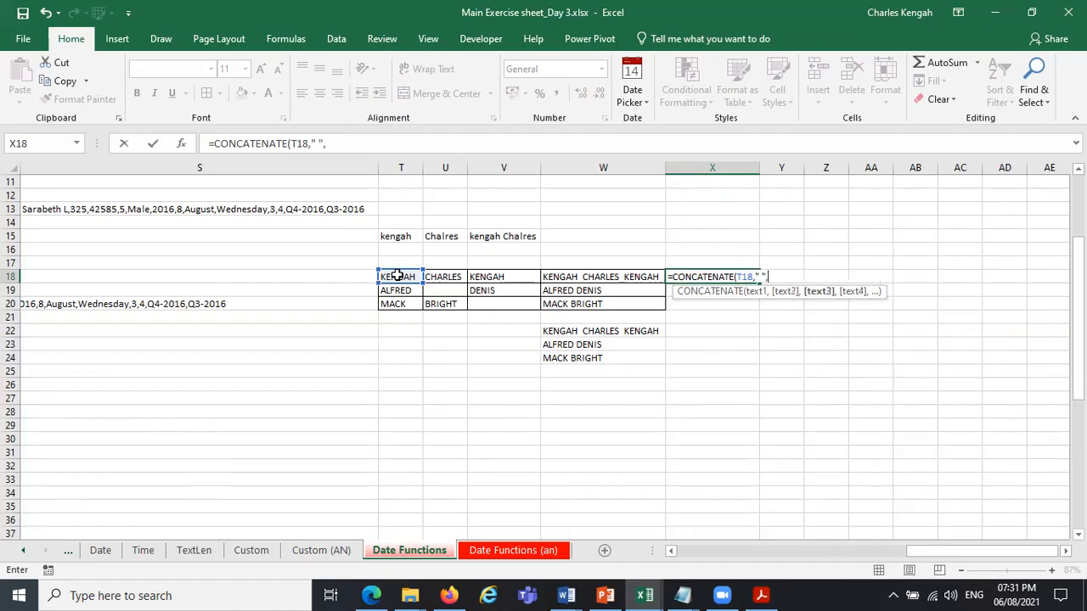
pyautogui.click(442, 277)
pyautogui.write(',')
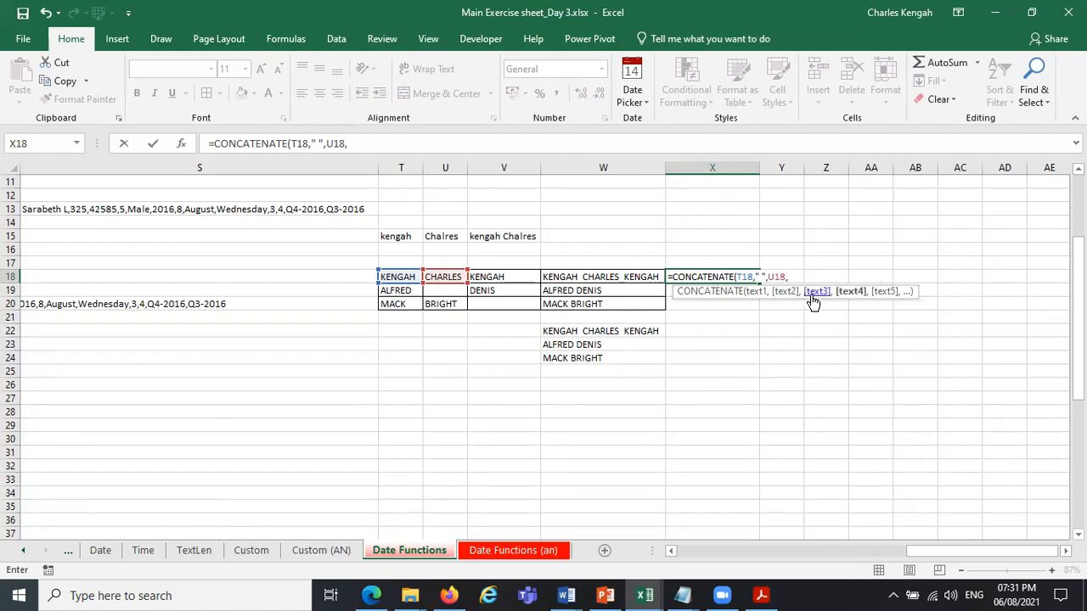
# Check the entered arguments and complete the X18 formula as =CONCATENATE(T18," ",U18," ",V18).
pyautogui.click(776, 291)
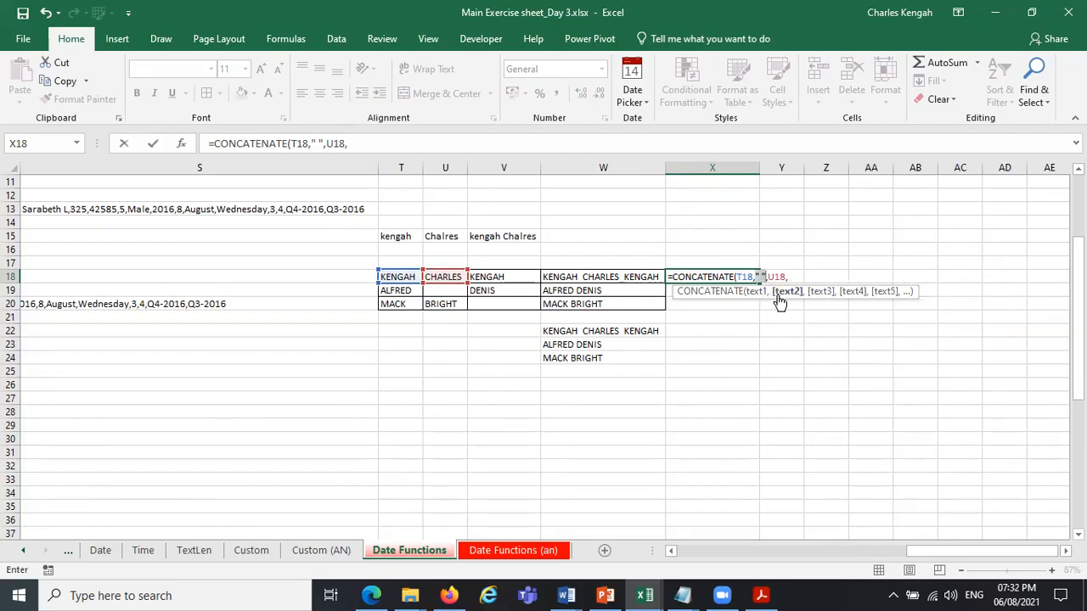
pyautogui.click(753, 291)
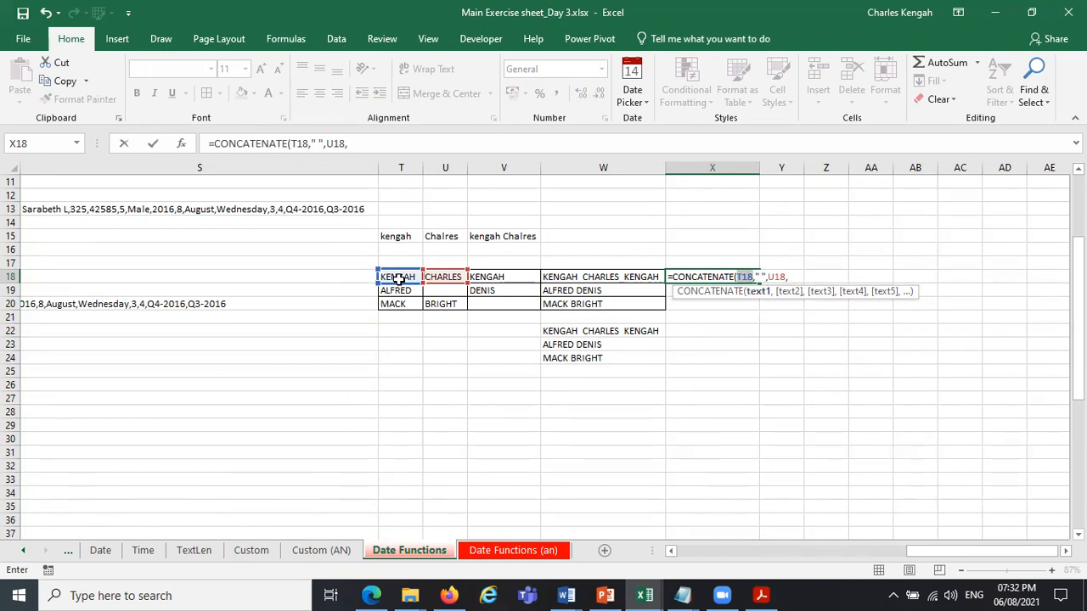
pyautogui.click(786, 293)
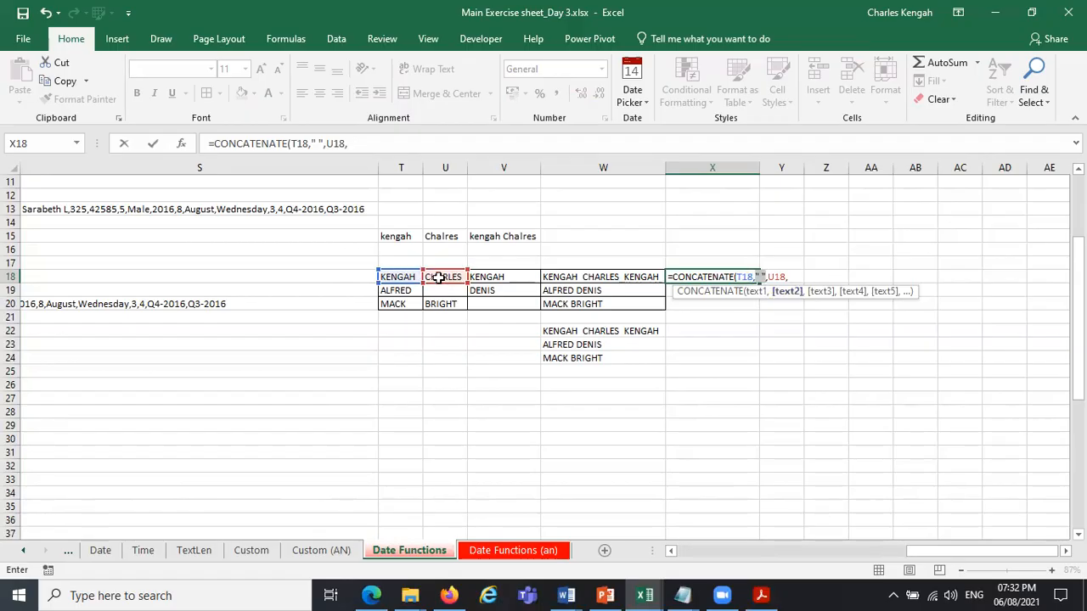
pyautogui.click(820, 292)
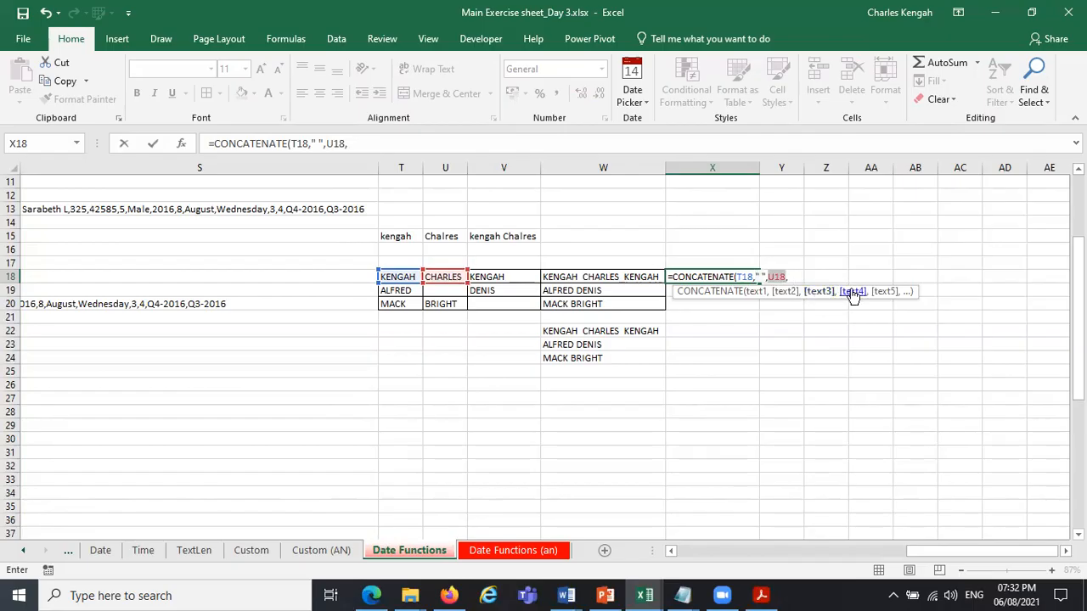
pyautogui.click(790, 277)
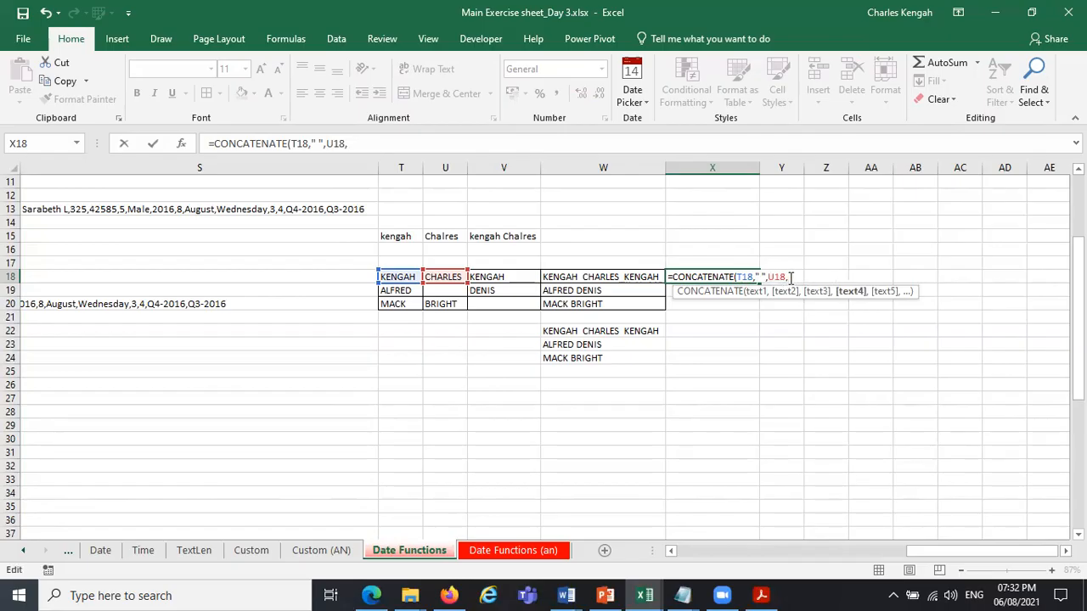
pyautogui.write('" ",')
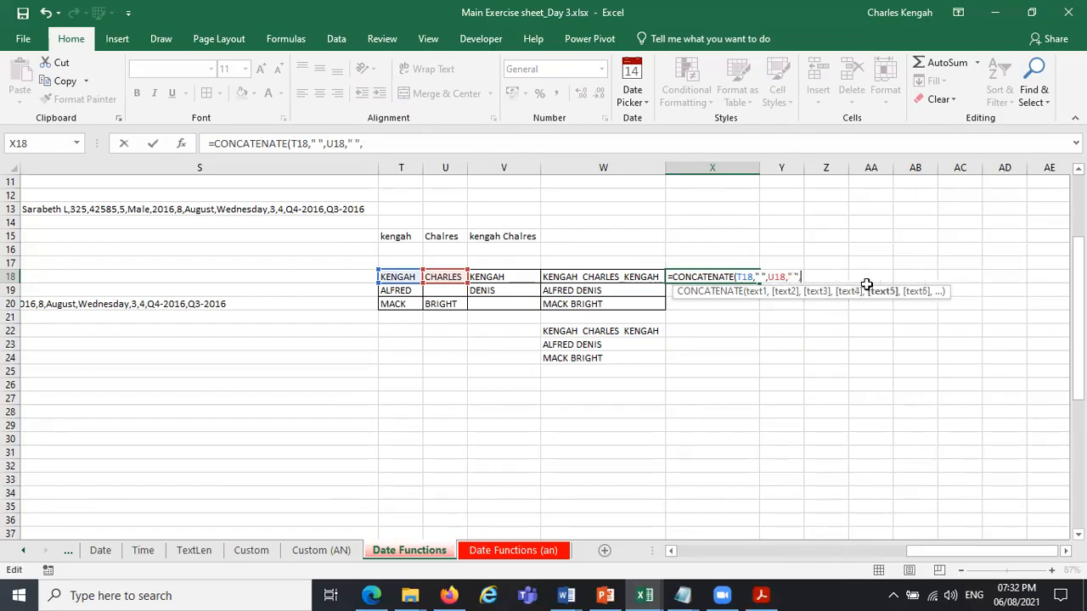
pyautogui.click(494, 276)
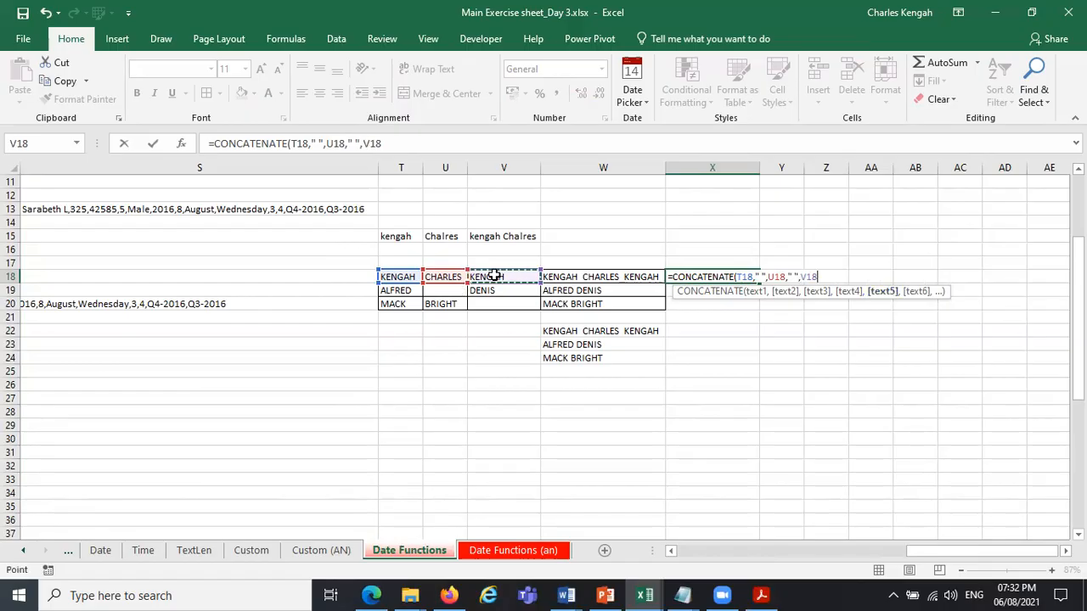
pyautogui.press('Return')
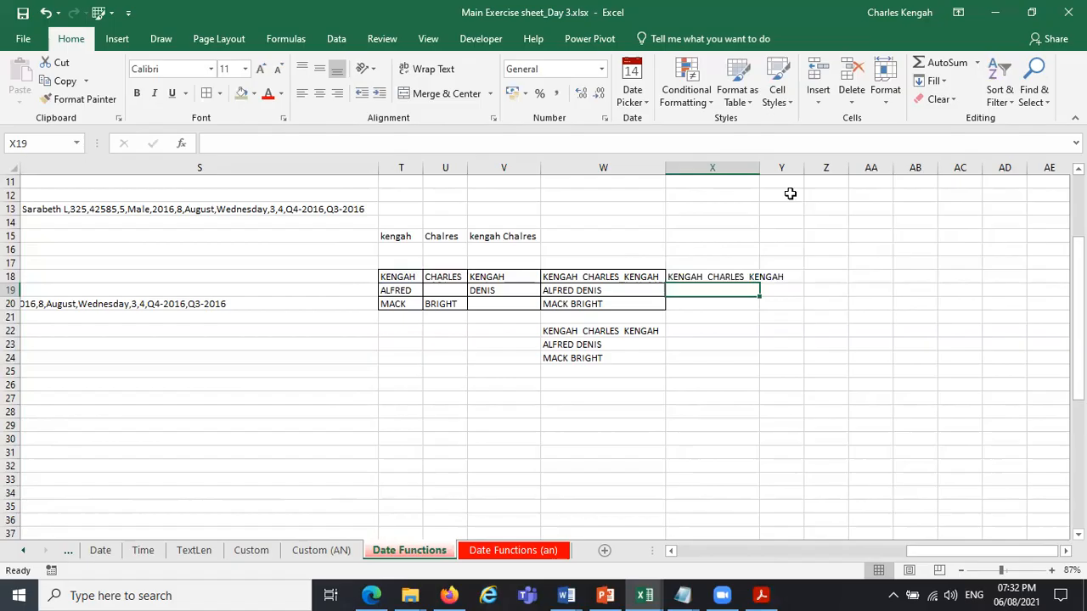
# Widen column X to 30.00 and fill the CONCATENATE formula from X18 down to X20.
pyautogui.moveTo(759, 167); pyautogui.dragTo(814, 169)
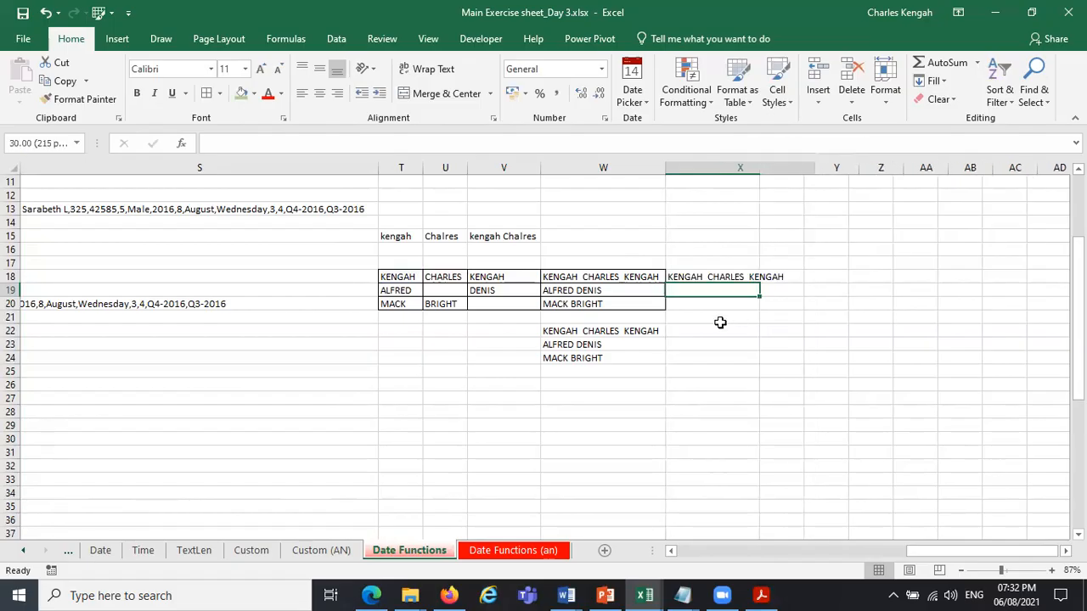
pyautogui.click(733, 277)
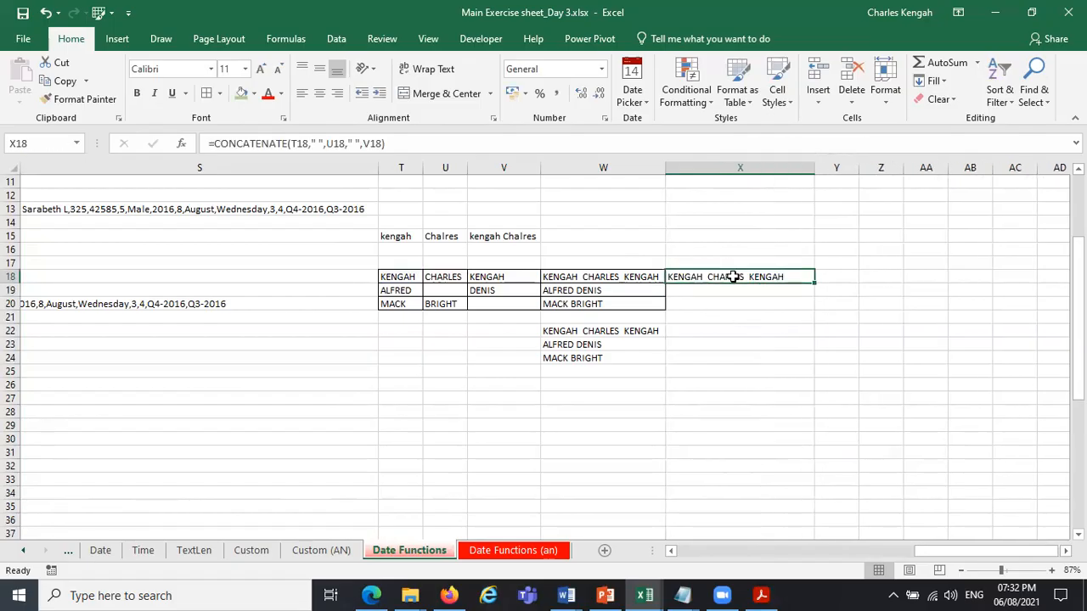
pyautogui.moveTo(814, 283); pyautogui.dragTo(814, 308)
# Dismiss the notification and apply cell borders to the joined names in X18:X20.
pyautogui.click(886, 308)
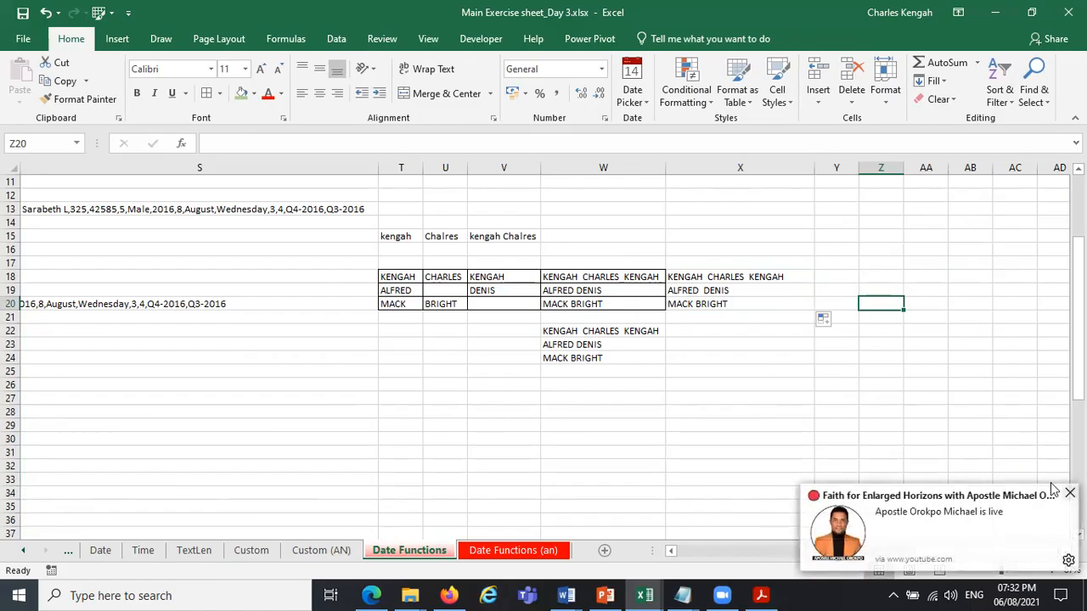
pyautogui.click(1069, 493)
pyautogui.moveTo(743, 279); pyautogui.dragTo(745, 311)
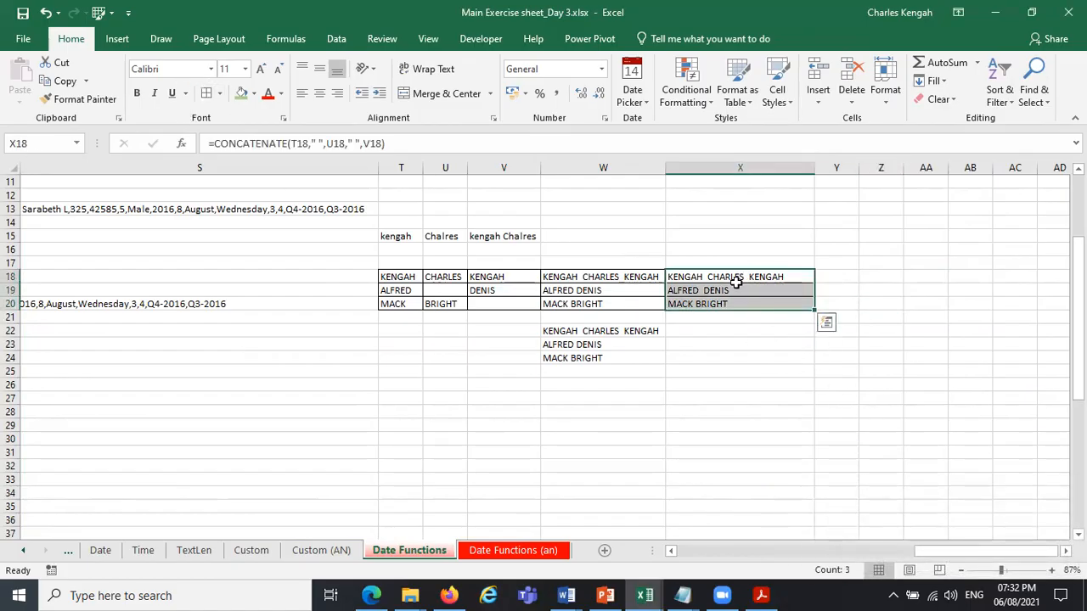
# Examine the CONCATENATE formula in X18 and its first " " separator argument.
pyautogui.click(725, 280)
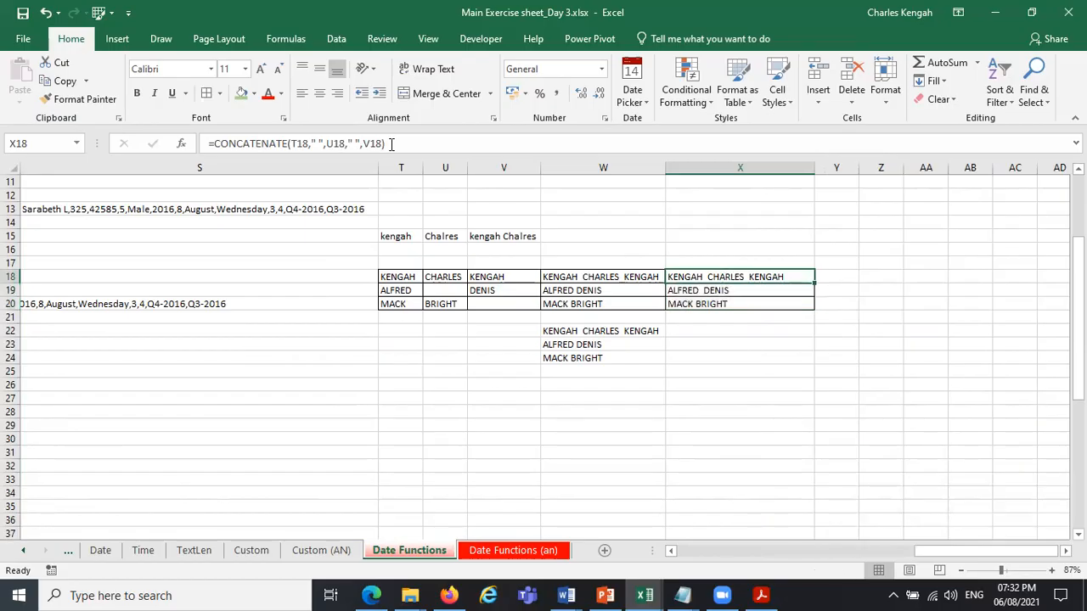
pyautogui.moveTo(392, 144); pyautogui.dragTo(202, 143)
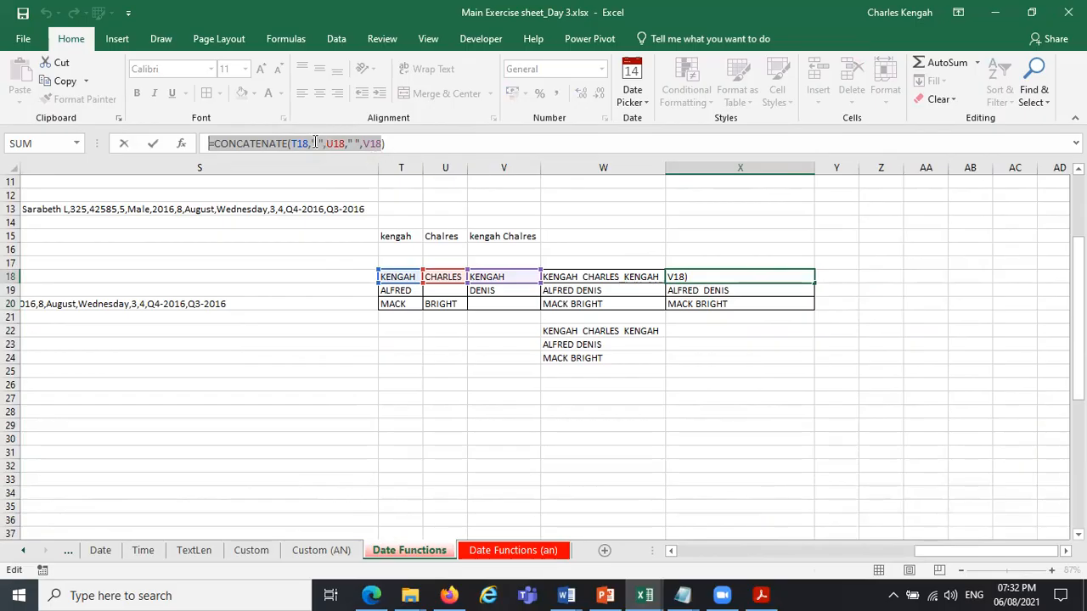
pyautogui.moveTo(324, 144); pyautogui.dragTo(311, 143)
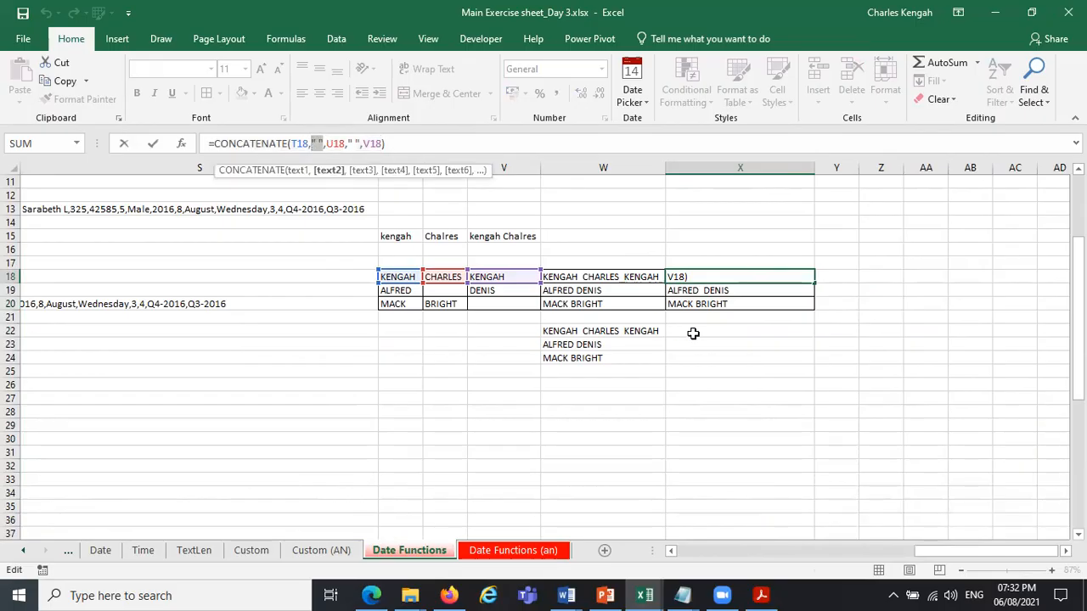
pyautogui.hotkey('ctrl', 'Return')
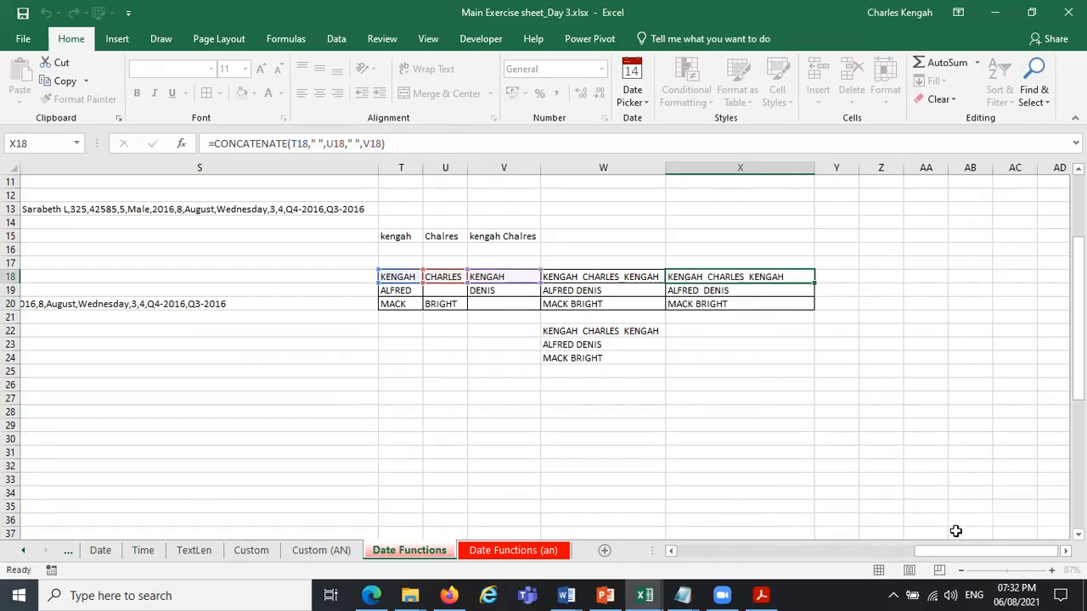
# Review the basic functions list in column P, including IF ERROR, NESTED IF and NESTED IFS, and the month list below.
pyautogui.hscroll(-5, 875, 382)
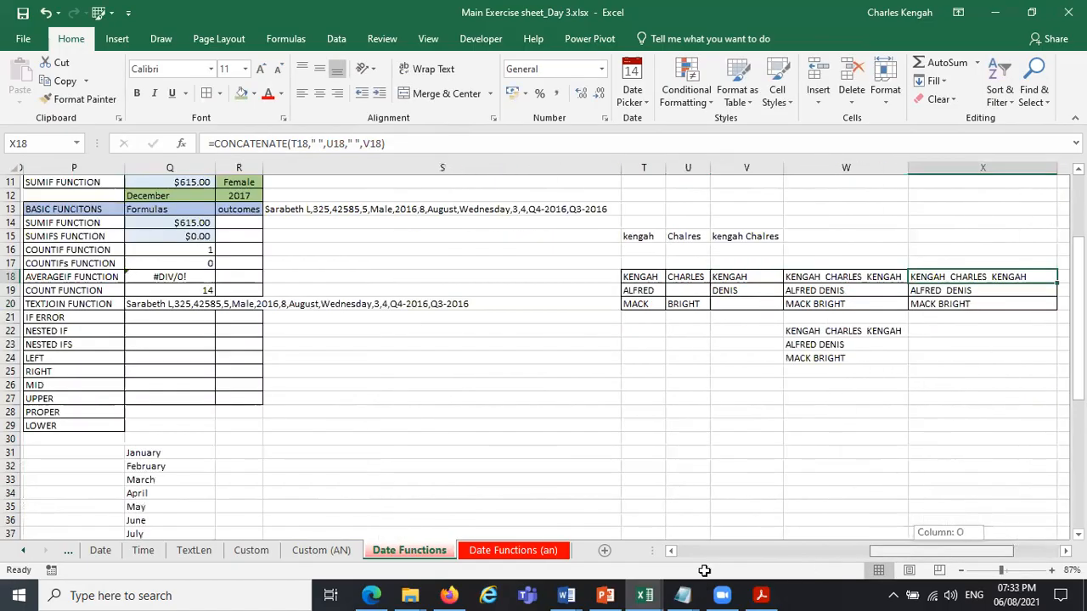
pyautogui.hscroll(-4, 864, 367)
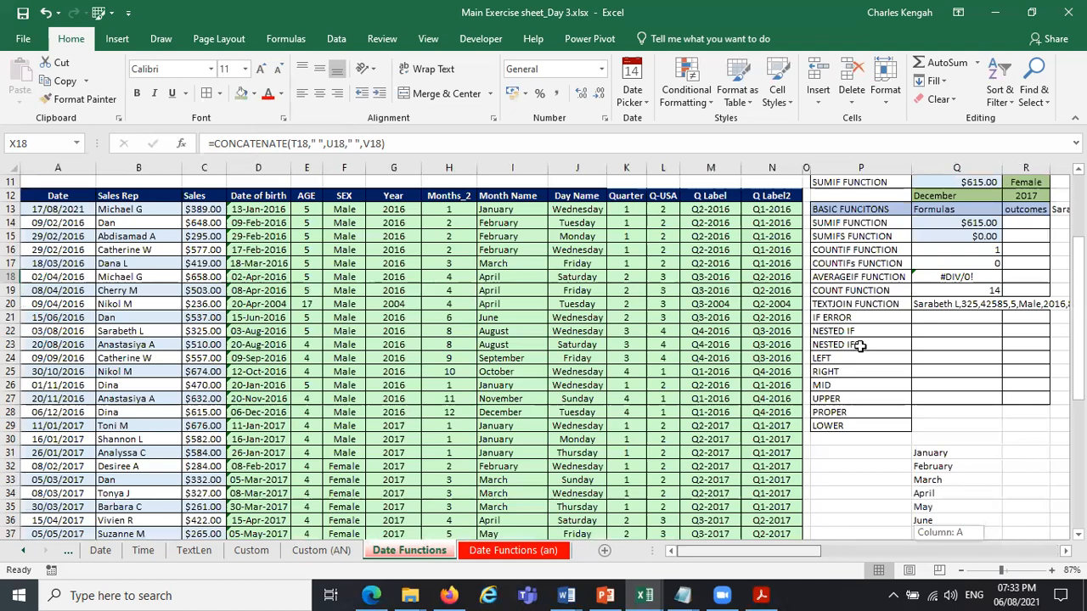
pyautogui.moveTo(853, 344); pyautogui.dragTo(855, 318)
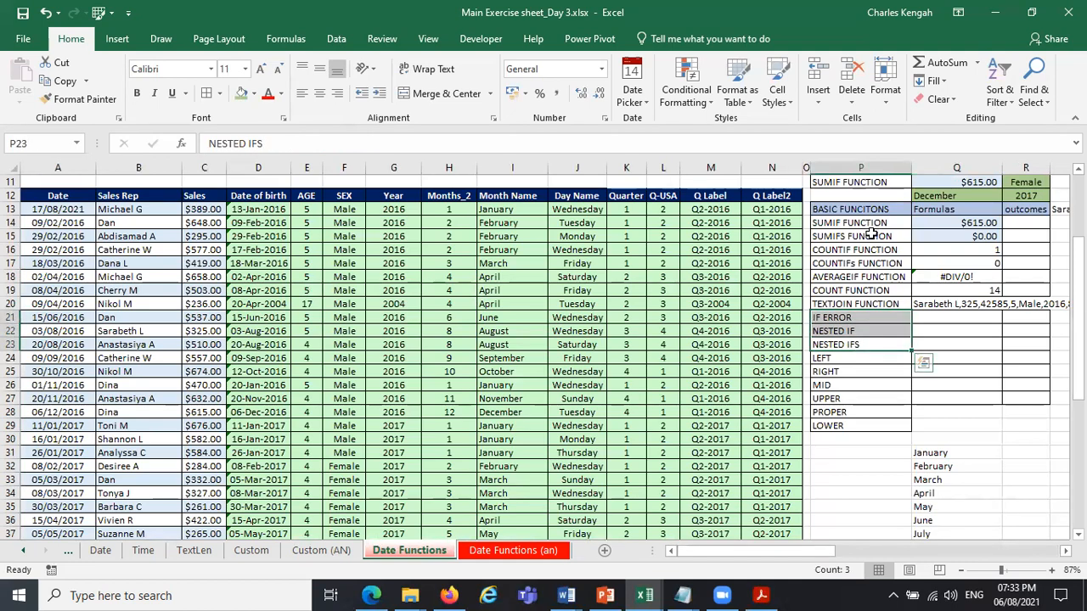
pyautogui.click(872, 235)
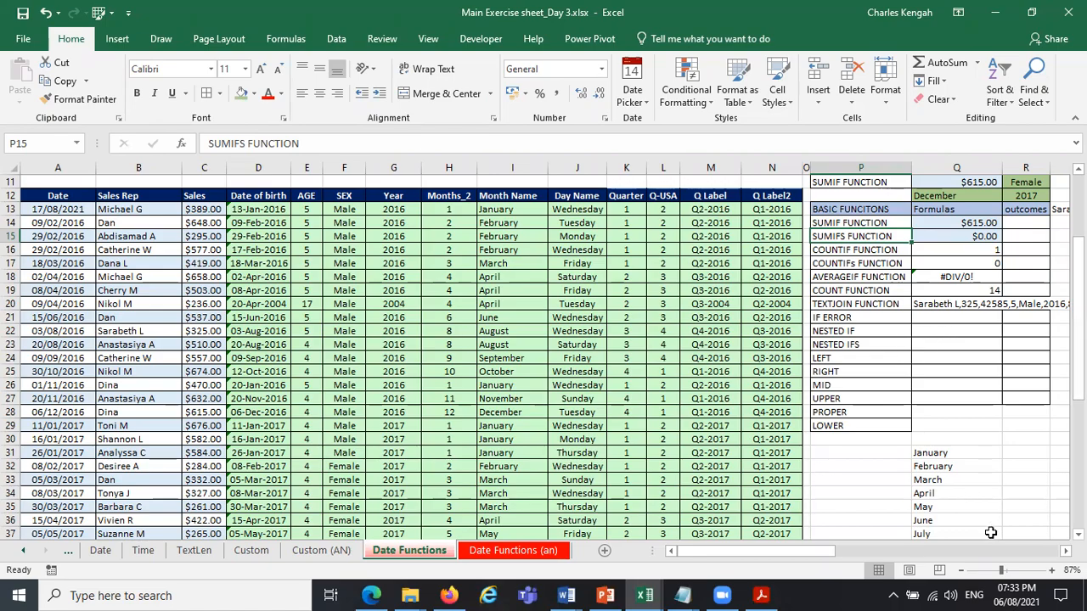
pyautogui.click(956, 344)
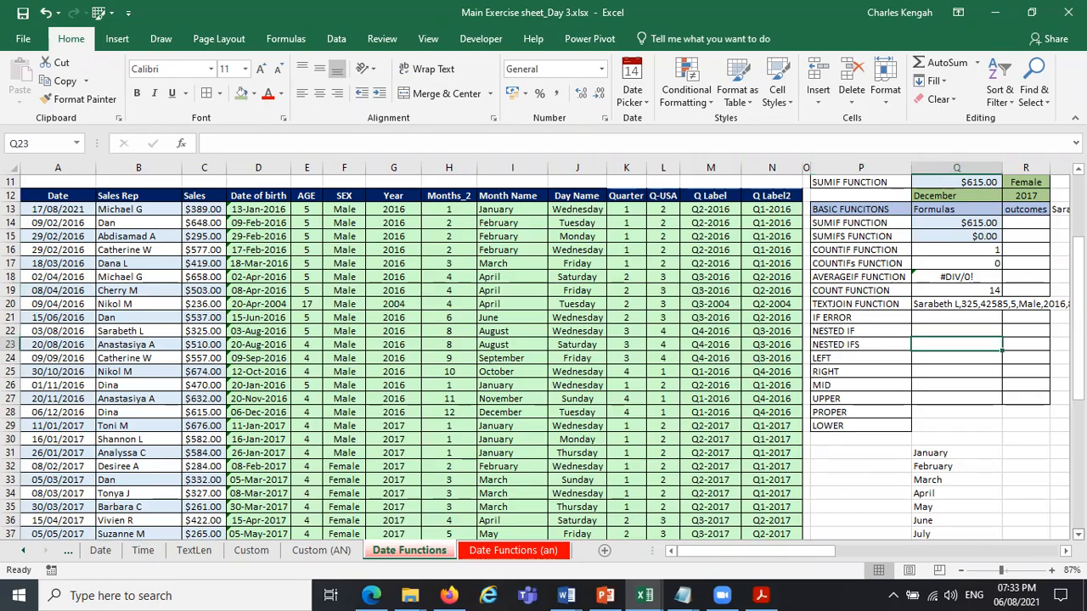
pyautogui.scroll(-1, 953, 344)
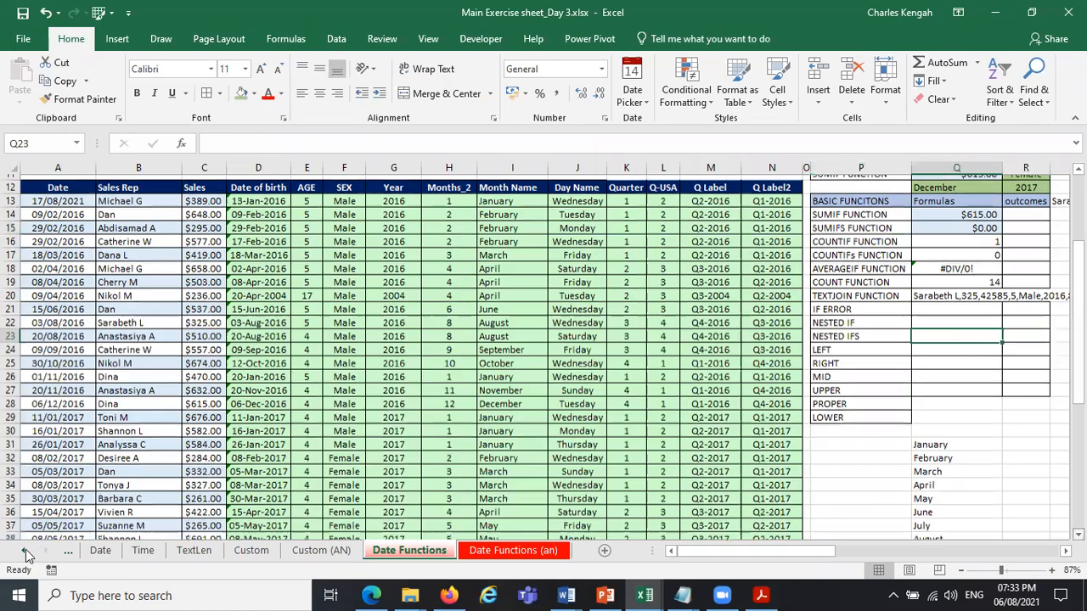
pyautogui.scroll(-1, 27, 556)
pyautogui.hotkey('ctrl', 'Down')
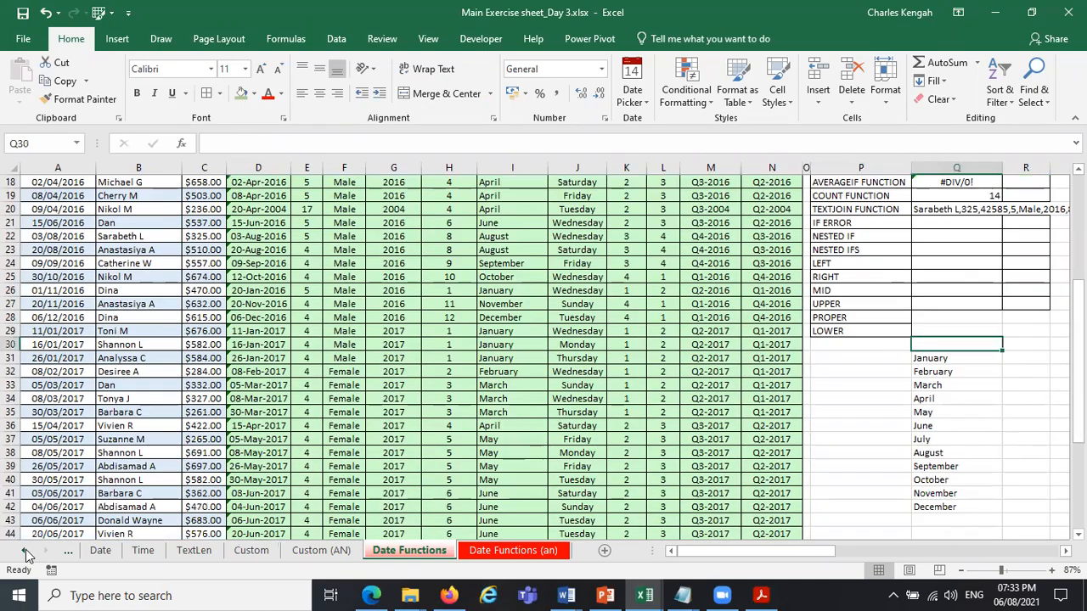
# Switch to the "AND Function AN)" worksheet and check the threshold value in cell I1.
pyautogui.click(27, 554)
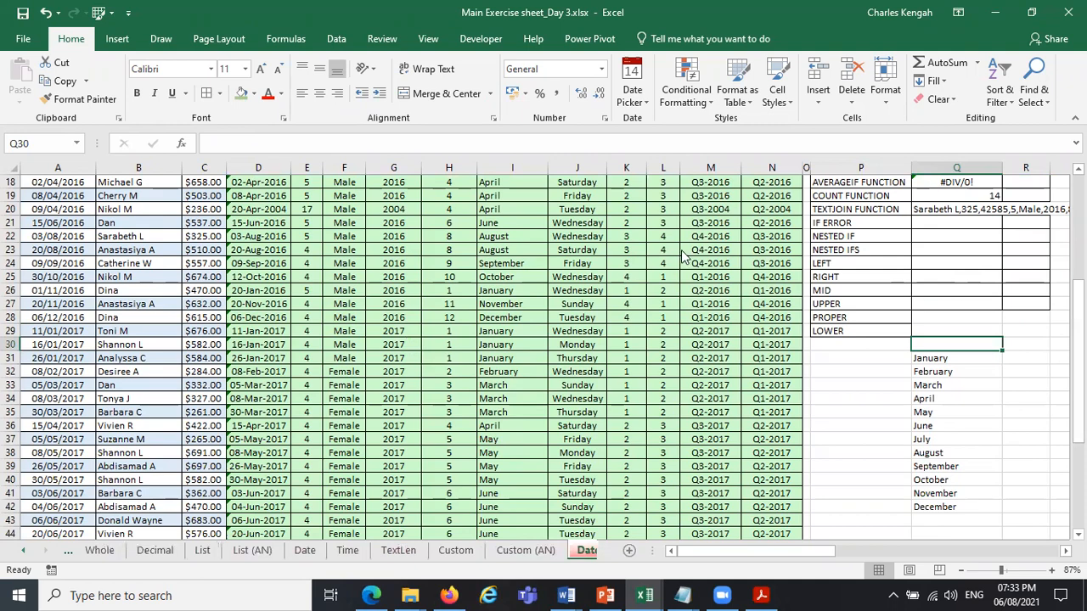
pyautogui.hotkey('ctrl', 'pageup')
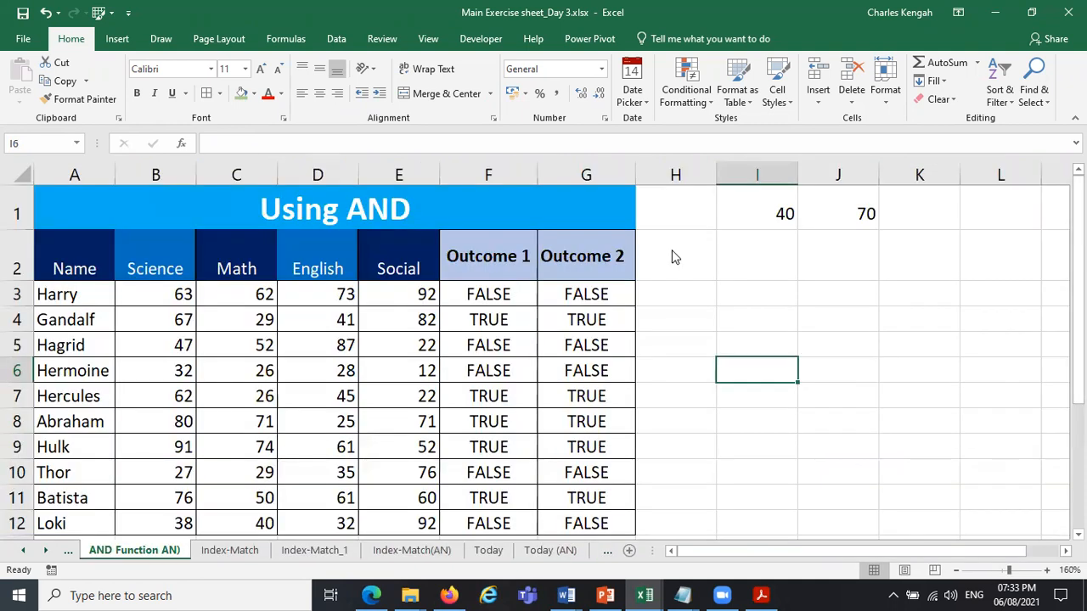
pyautogui.click(788, 225)
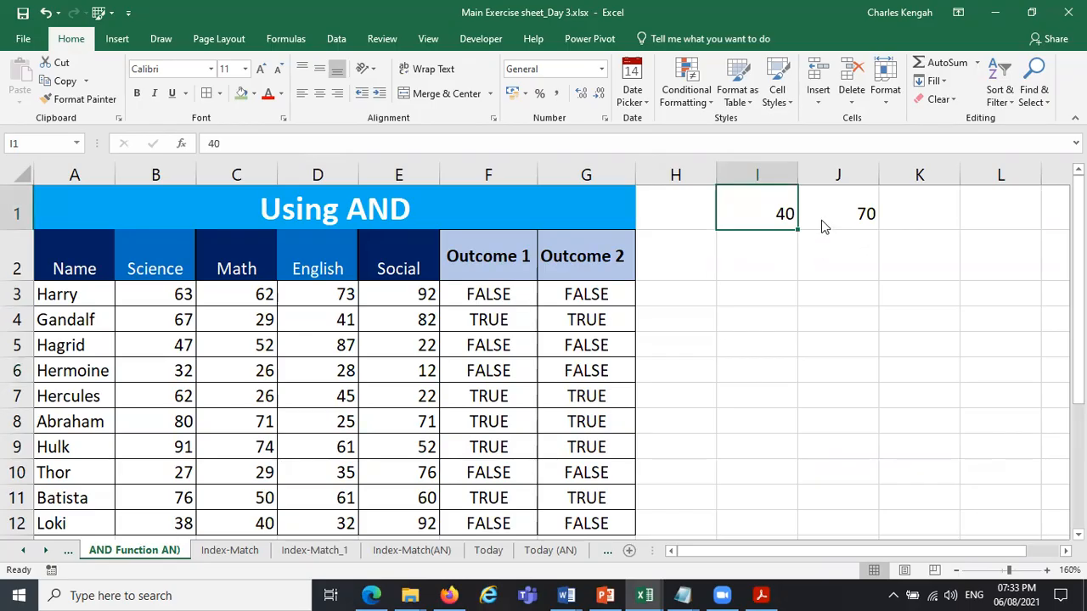
# Switch to the "IF Function (AN)" worksheet and examine the nested IF formula in cell F3.
pyautogui.click(23, 550)
pyautogui.click(121, 550)
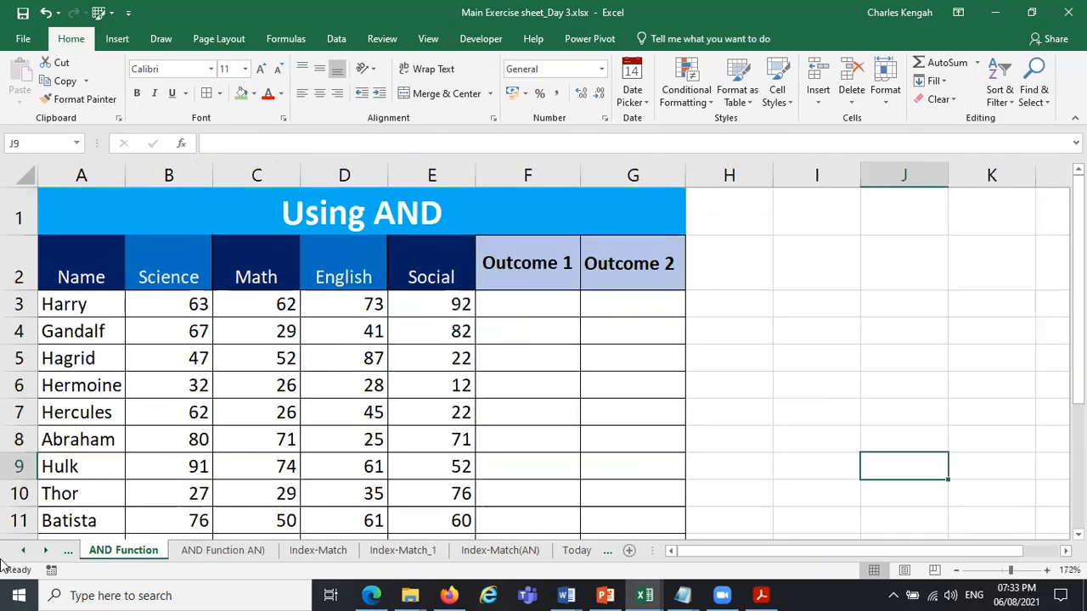
pyautogui.click(23, 552)
pyautogui.click(22, 552)
pyautogui.click(22, 551)
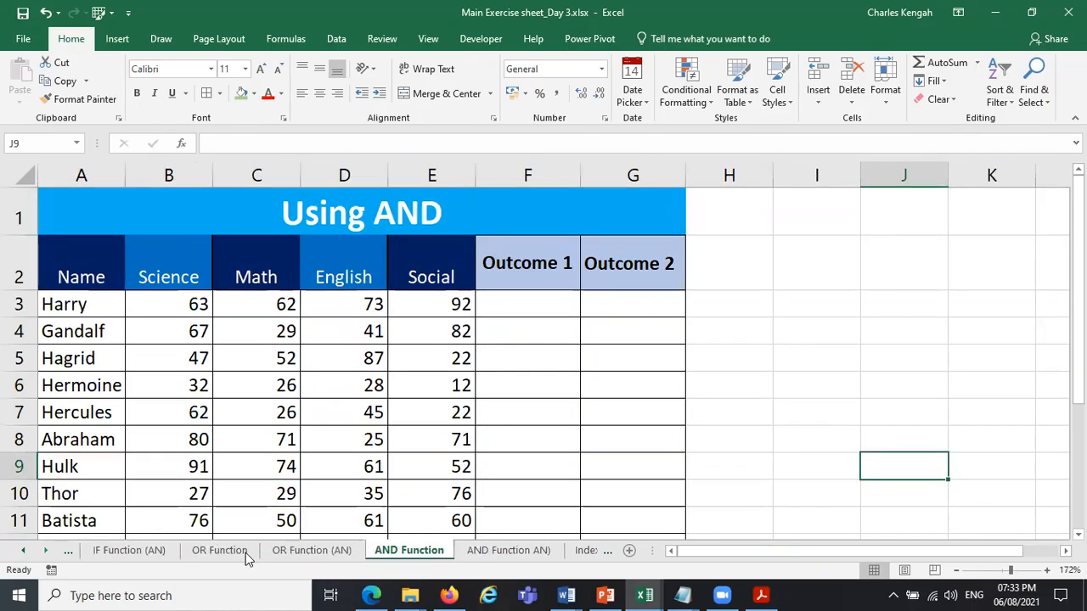
pyautogui.click(142, 554)
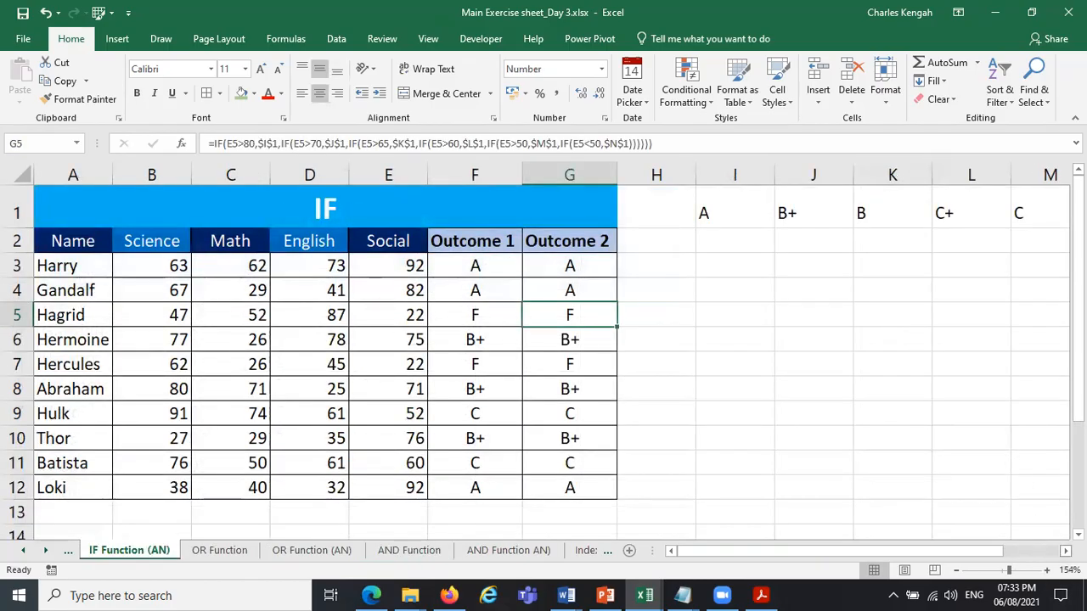
pyautogui.hscroll(1, 407, 266)
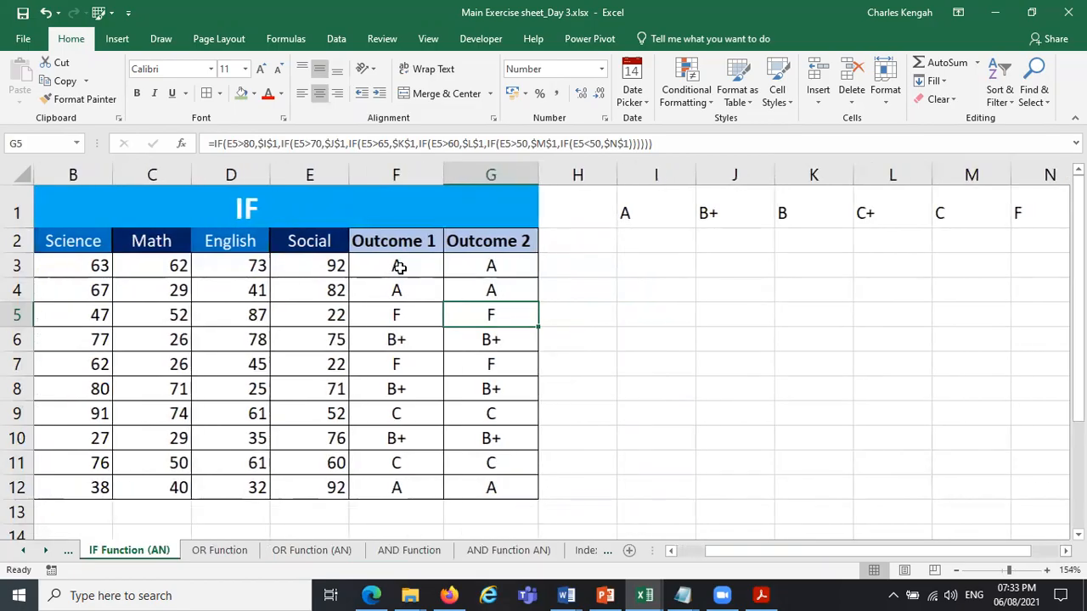
pyautogui.click(394, 266)
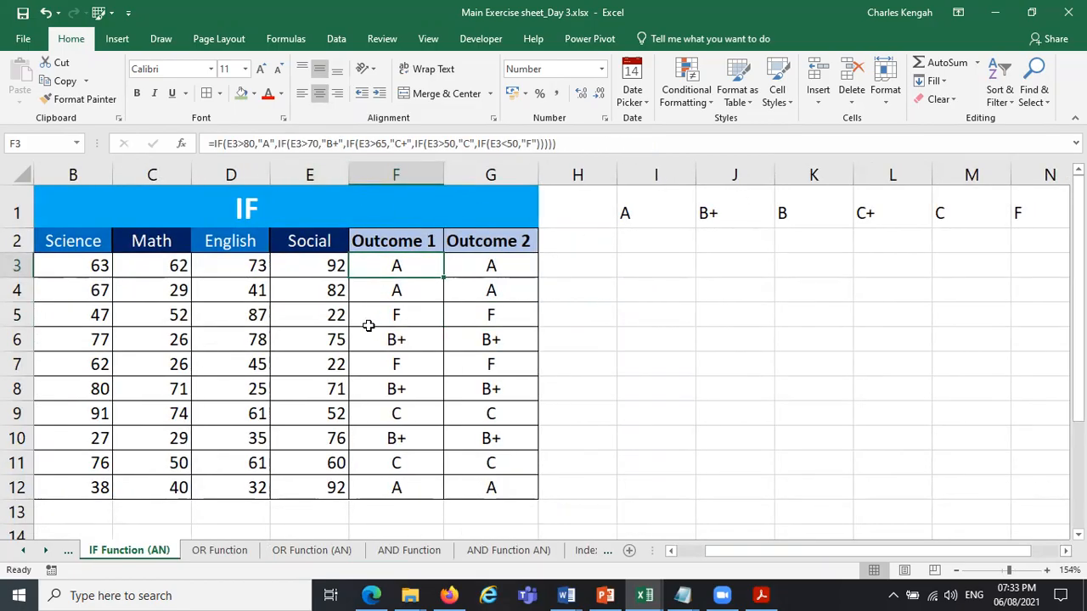
# Clear the existing Outcome 1 and Outcome 2 formulas from F3:G12.
pyautogui.moveTo(379, 259); pyautogui.dragTo(488, 494)
pyautogui.press('Delete')
pyautogui.moveTo(804, 552); pyautogui.dragTo(748, 553)
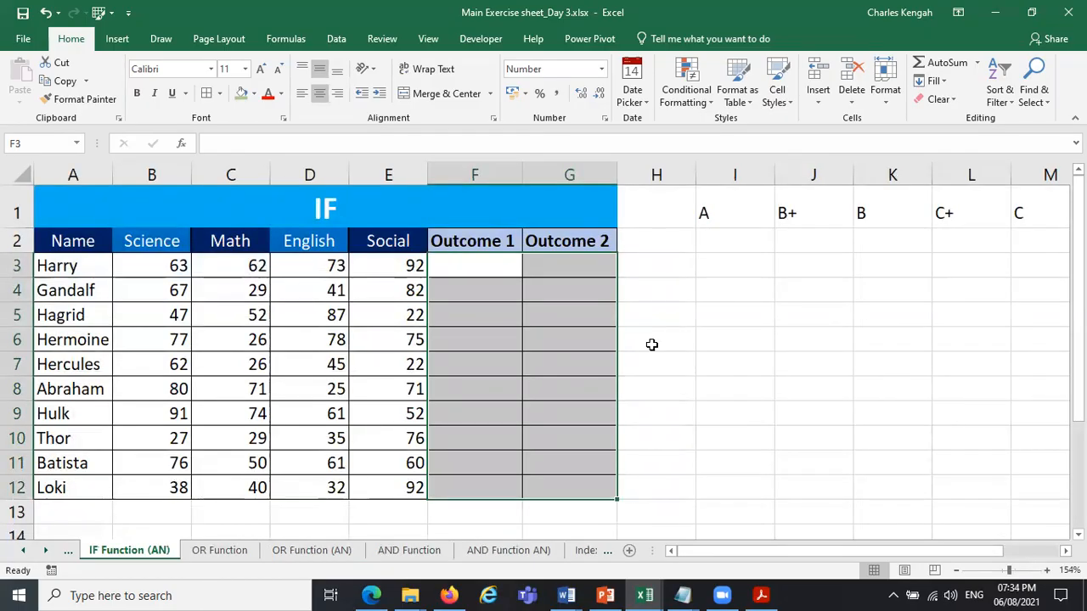
# Review the Science, Math, English and Social scores in row 3.
pyautogui.click(467, 267)
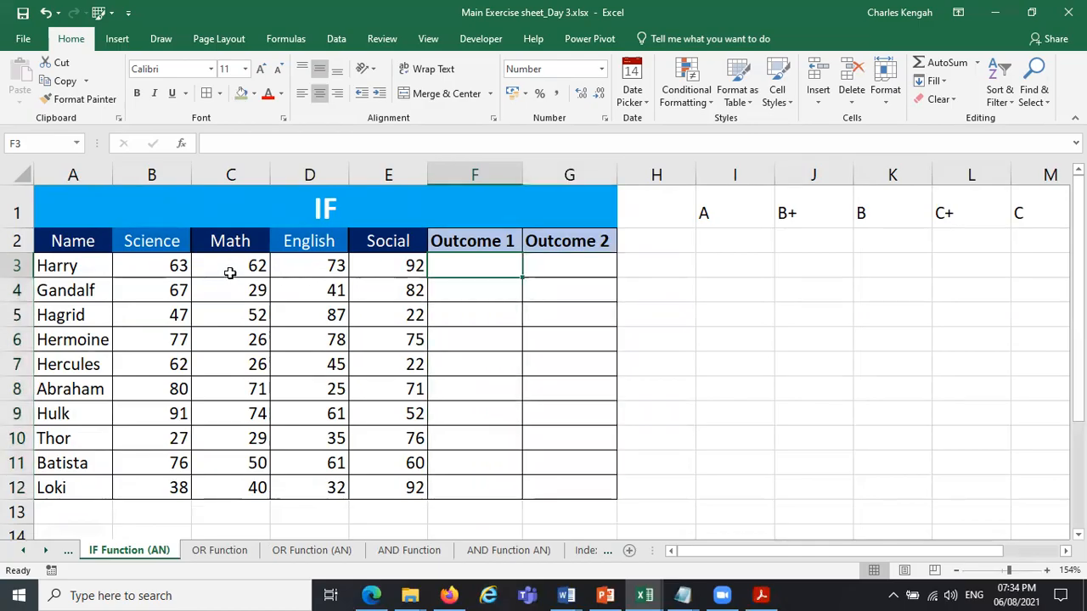
pyautogui.click(160, 266)
pyautogui.click(231, 266)
pyautogui.click(303, 266)
pyautogui.click(399, 270)
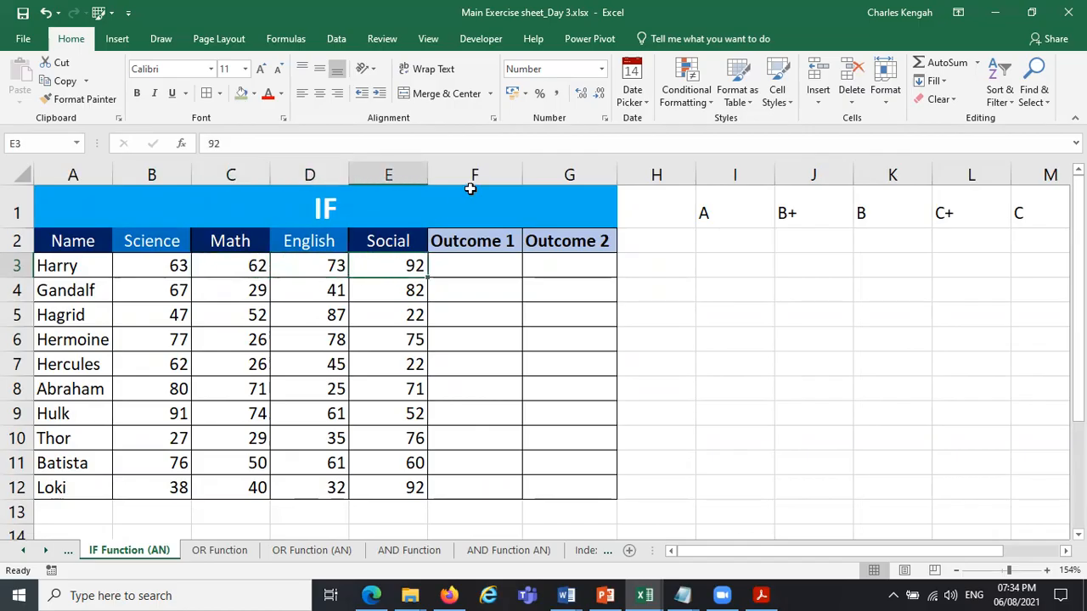
# Clear the Outcome 1 heading in cell F2.
pyautogui.click(478, 241)
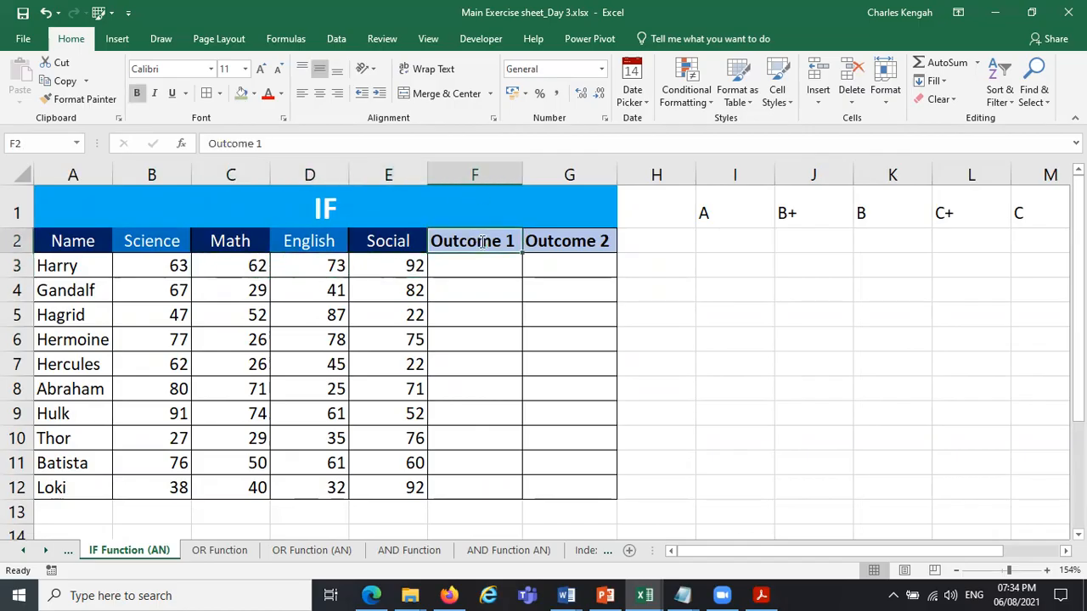
pyautogui.write('aVERA')
pyautogui.press('BackSpace')
pyautogui.press('BackSpace')
pyautogui.press('BackSpace')
pyautogui.press('BackSpace')
pyautogui.press('BackSpace')
pyautogui.write('A')
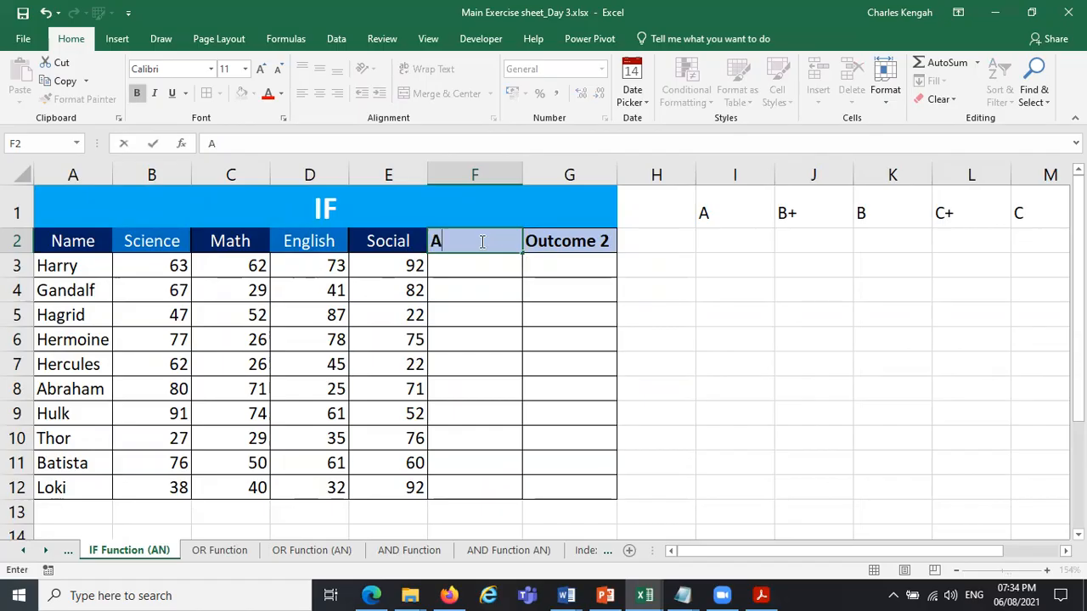
pyautogui.press('capslock')
pyautogui.write('a')
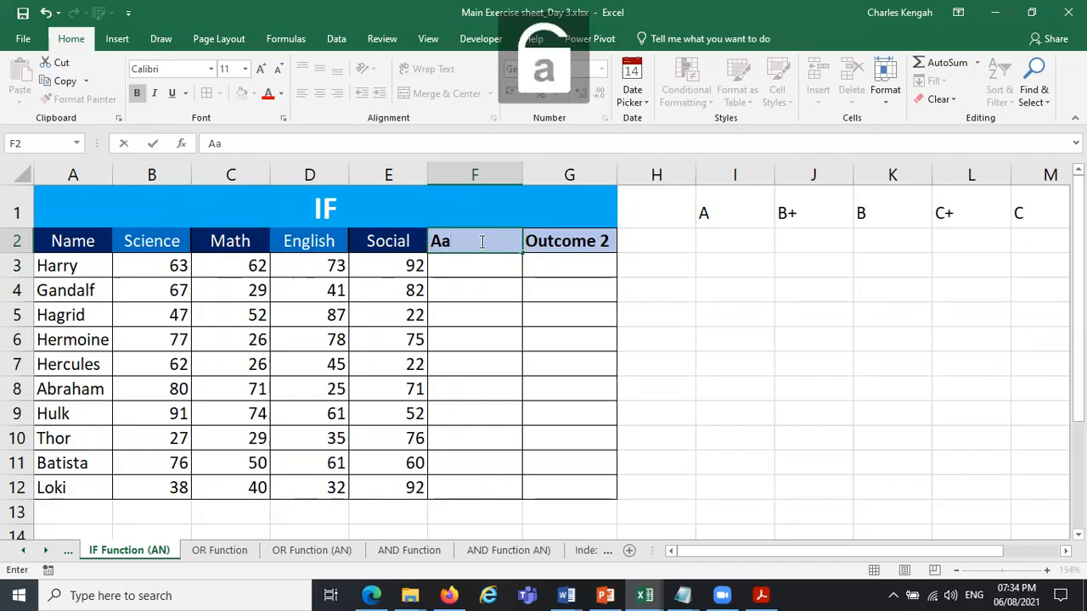
pyautogui.press('BackSpace')
pyautogui.press('BackSpace')
# Rename the headings in B2, C2 and D2 as CA, EXAM and TOTAL.
pyautogui.click(143, 242)
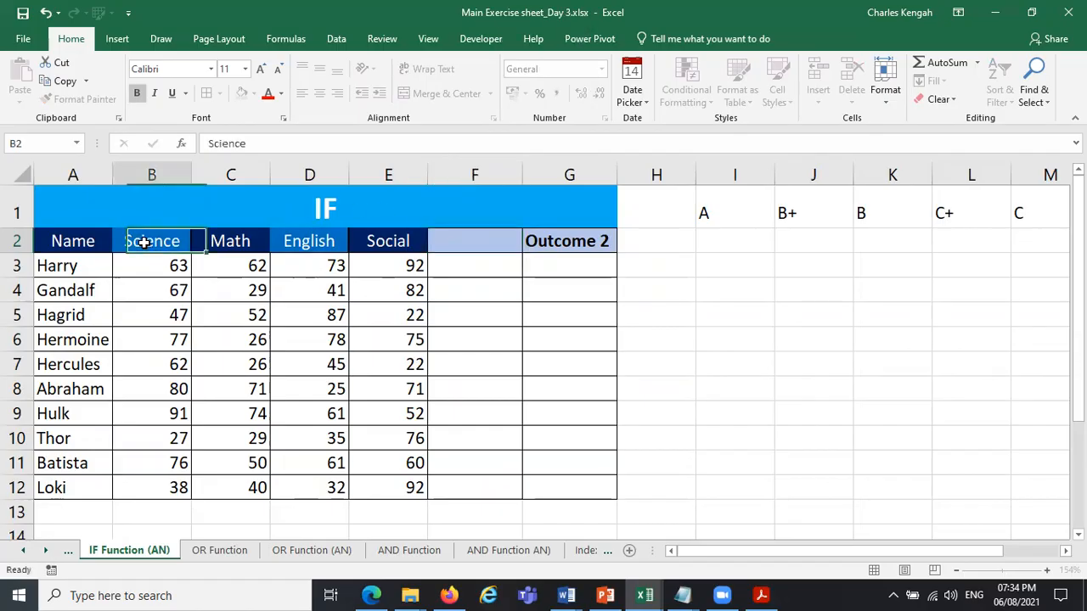
pyautogui.press('capslock')
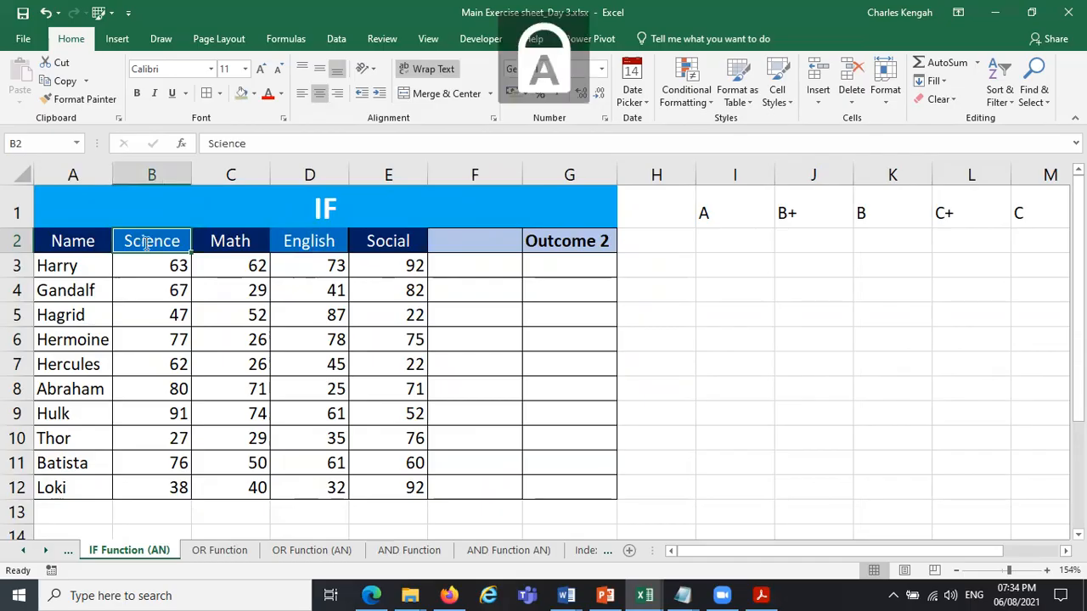
pyautogui.write('CA')
pyautogui.press('Tab')
pyautogui.write('EXAM')
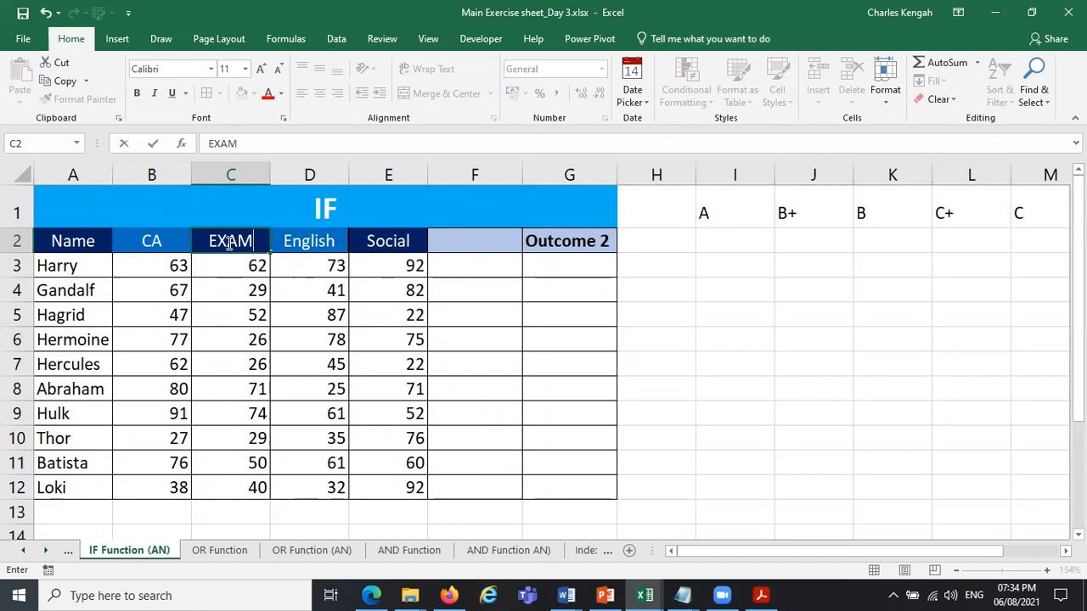
pyautogui.click(304, 242)
pyautogui.write('OTAL')
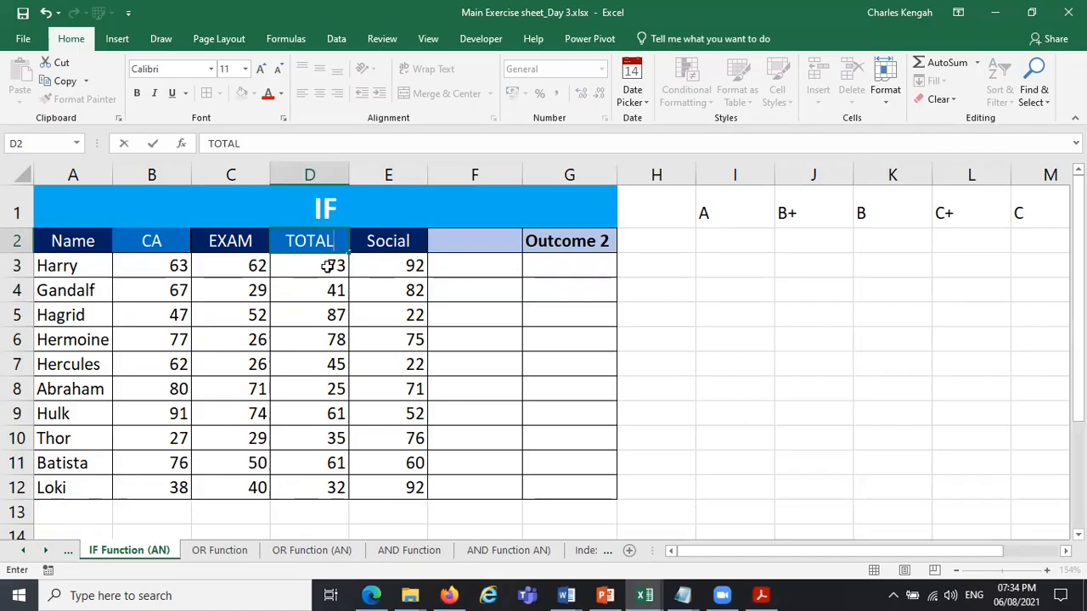
pyautogui.press('Return')
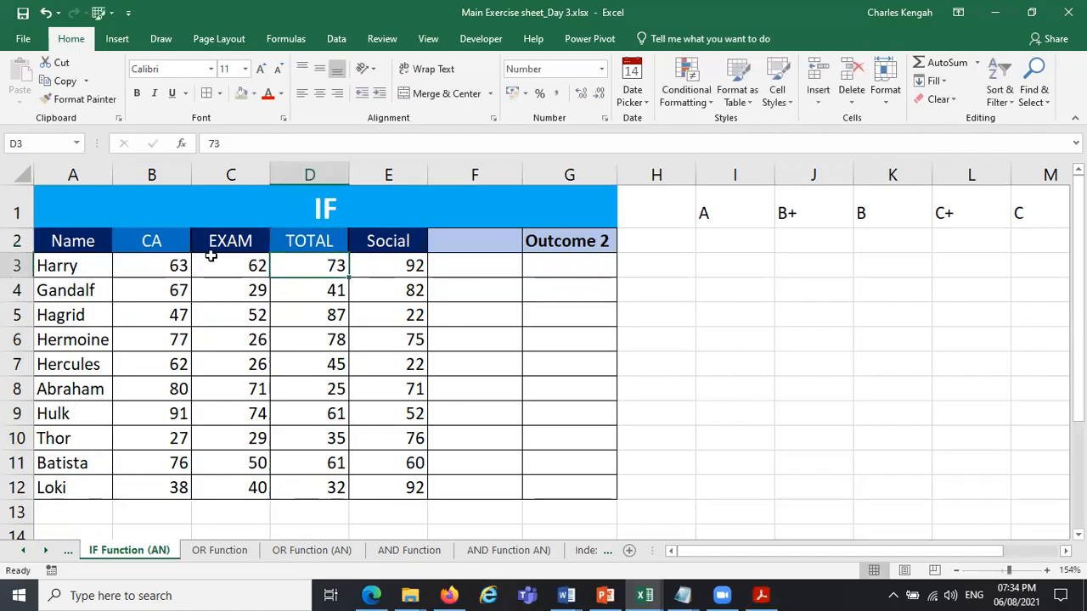
# Clear the scores in D3:E12 and delete the Social column together with the column whose heading is blank.
pyautogui.moveTo(329, 267); pyautogui.dragTo(400, 501)
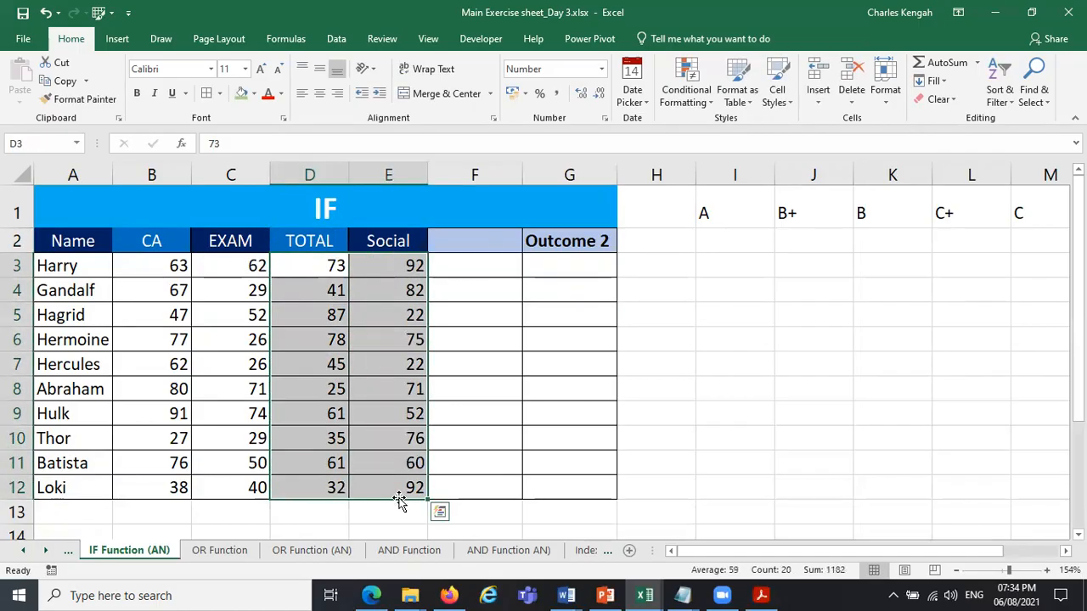
pyautogui.press('Delete')
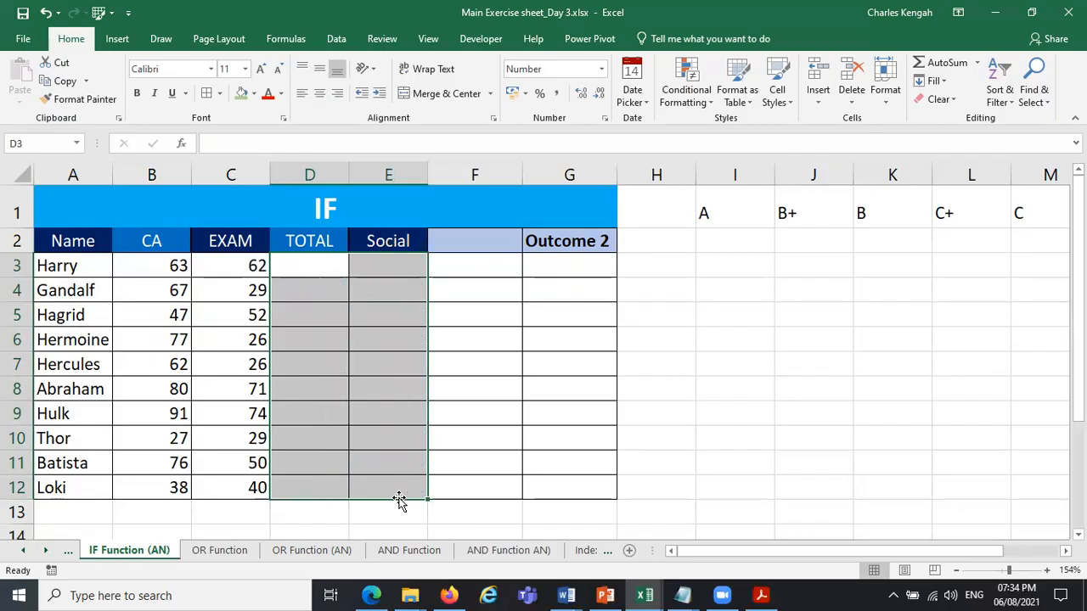
pyautogui.click(393, 174)
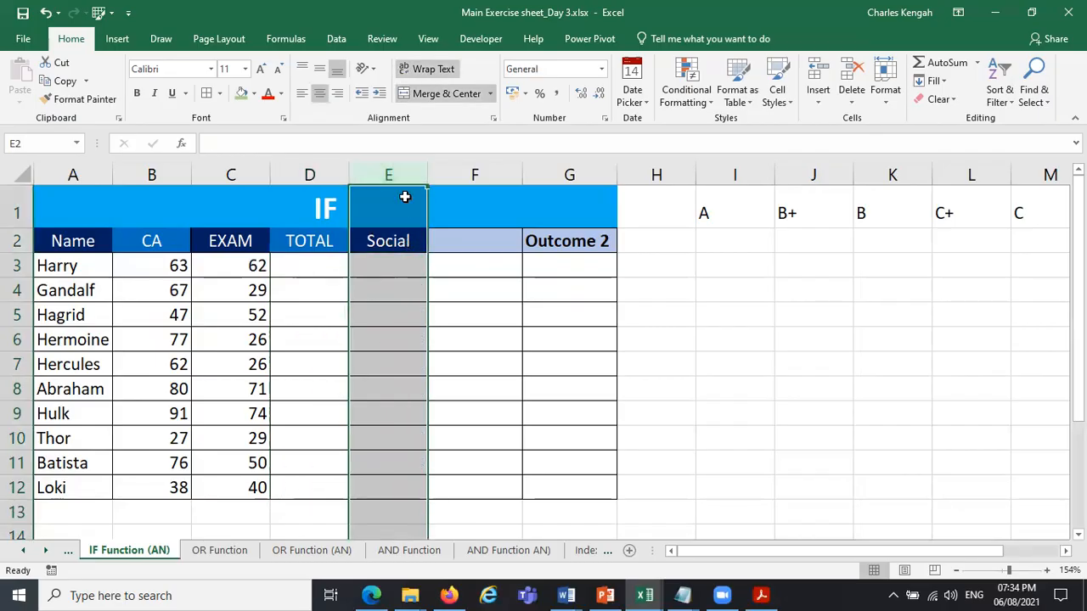
pyautogui.moveTo(406, 175); pyautogui.dragTo(501, 174)
pyautogui.rightClick(501, 174)
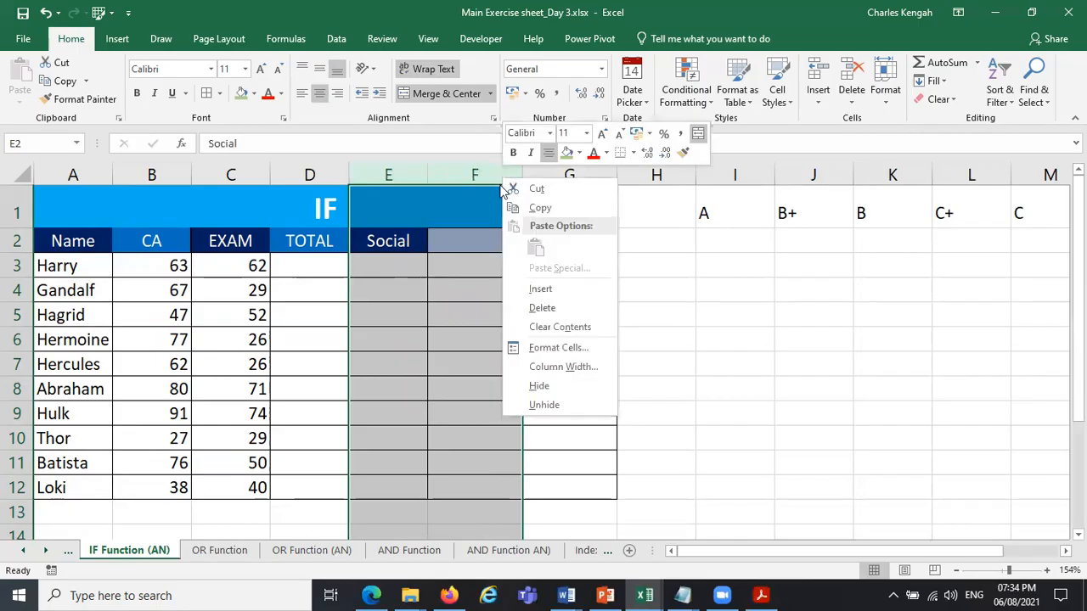
pyautogui.click(551, 306)
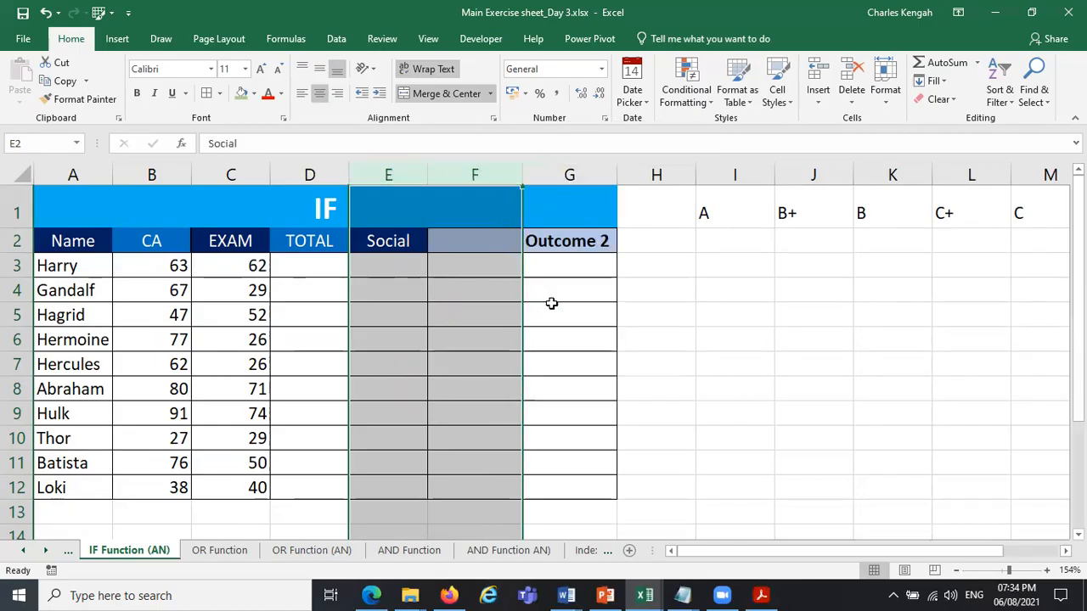
# Shorten the heading in cell E2 to "Outcome".
pyautogui.click(411, 264)
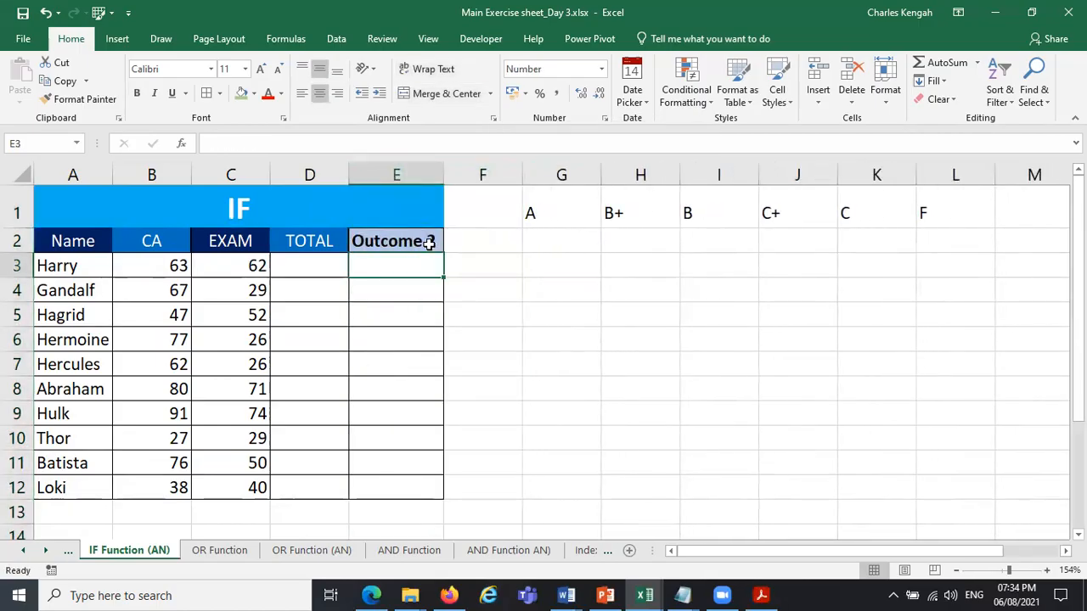
pyautogui.click(424, 242)
pyautogui.click(307, 142)
pyautogui.press('BackSpace')
pyautogui.press('BackSpace')
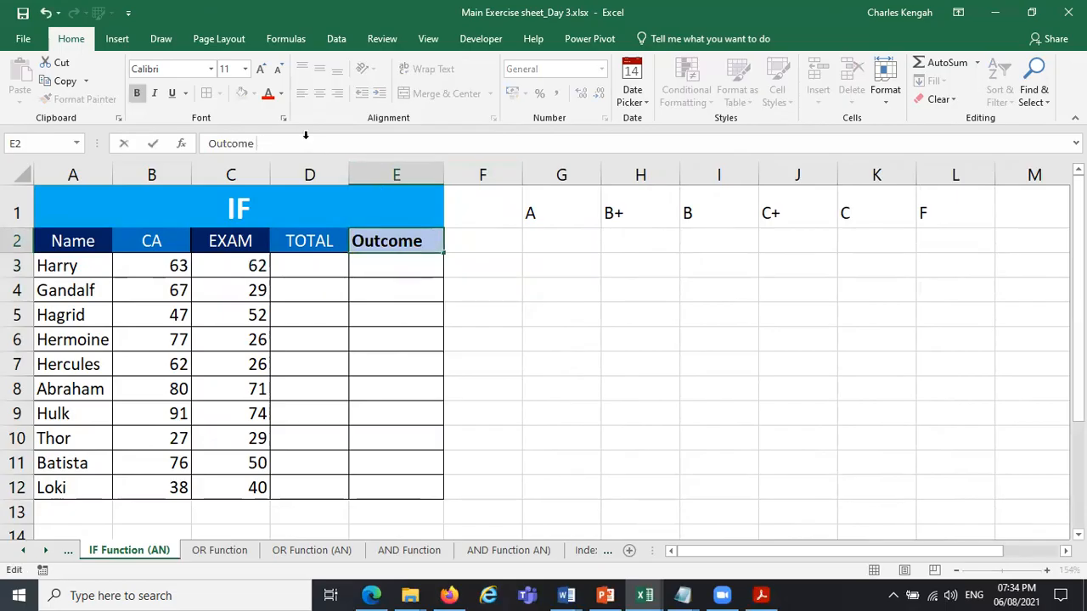
pyautogui.click(568, 320)
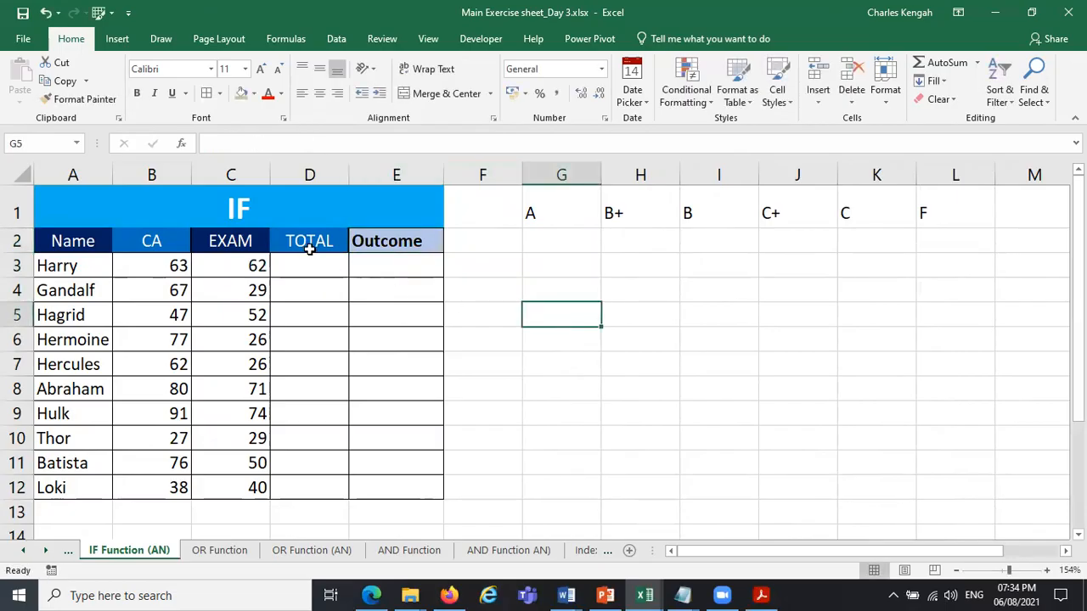
# Fill D3:D12 with the average of each row's CA and EXAM scores and check the formula in D3.
pyautogui.moveTo(162, 259); pyautogui.dragTo(323, 488)
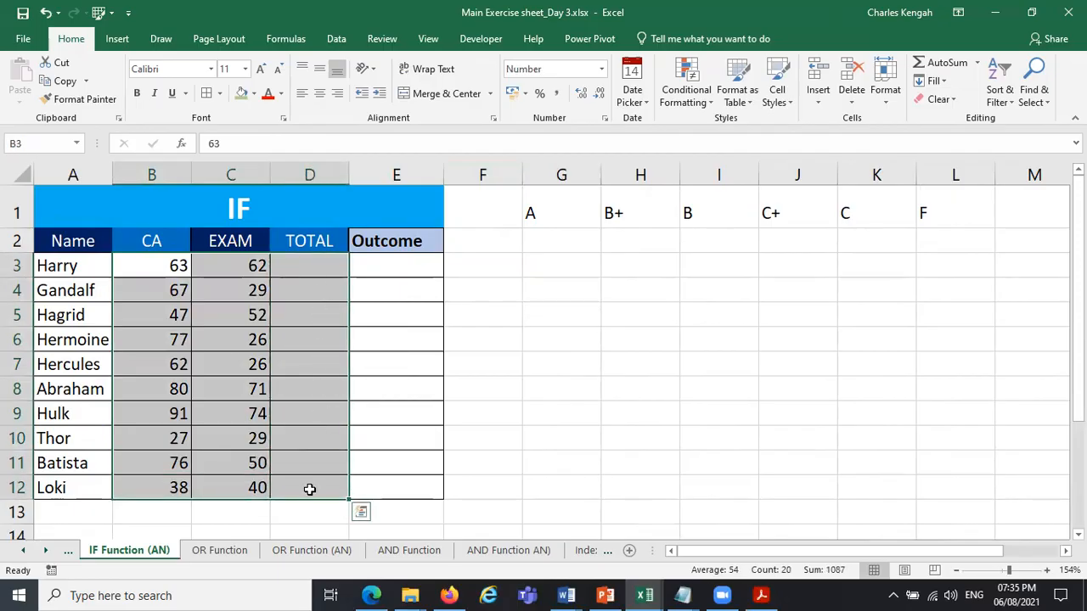
pyautogui.click(974, 63)
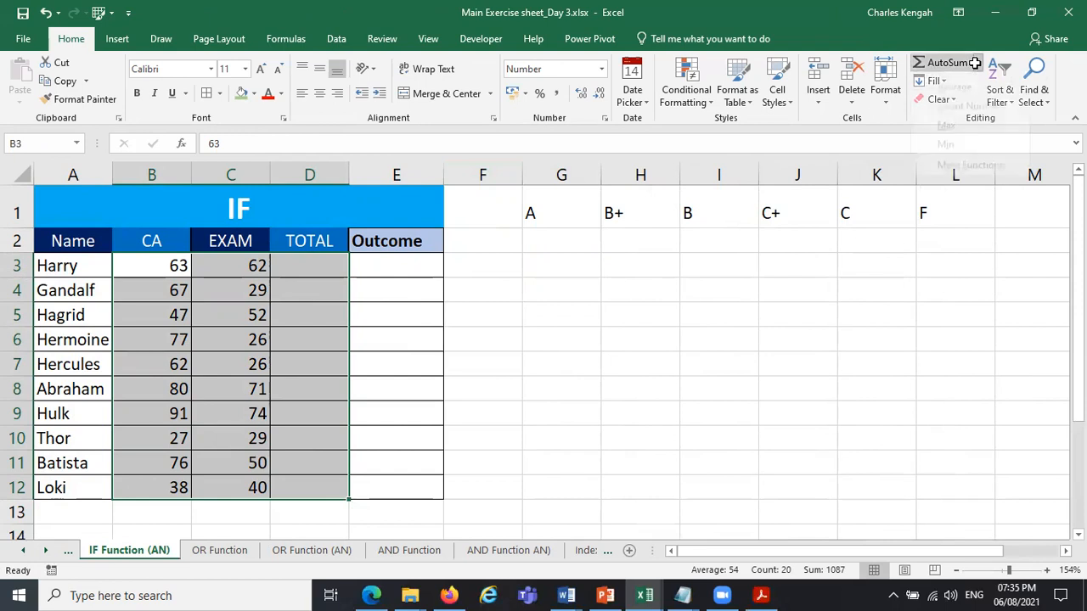
pyautogui.click(963, 103)
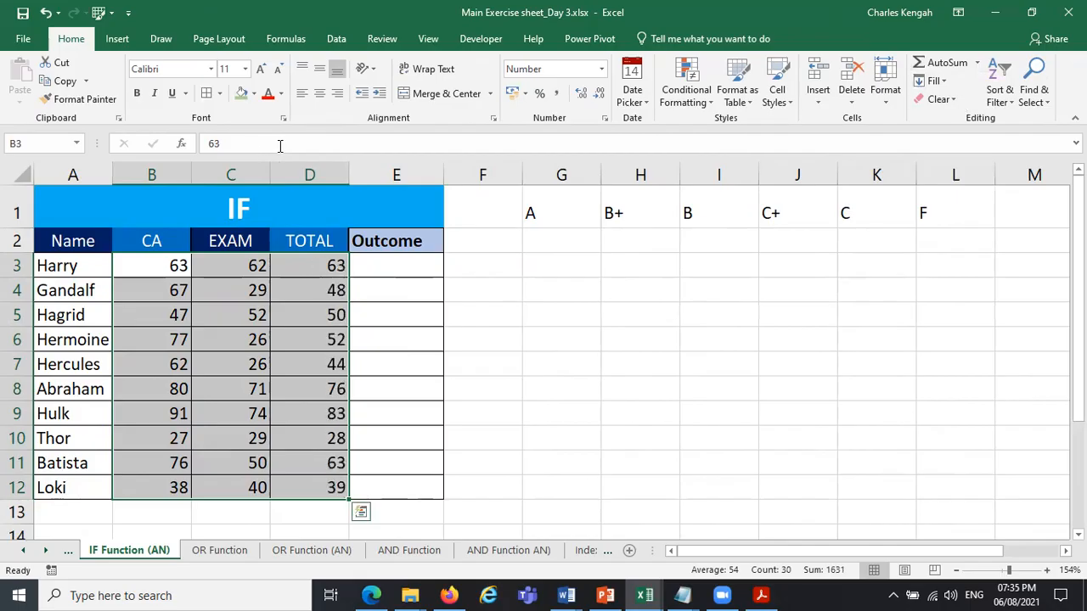
pyautogui.click(287, 266)
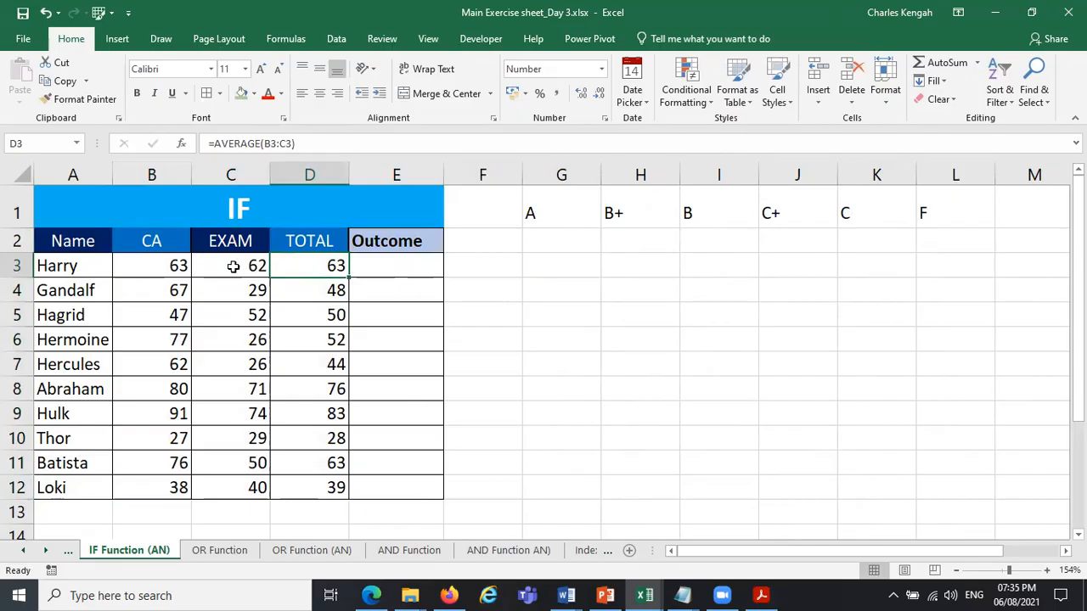
# Set the CA score in cell B3 to 11.
pyautogui.click(180, 267)
pyautogui.write('11')
pyautogui.press('Return')
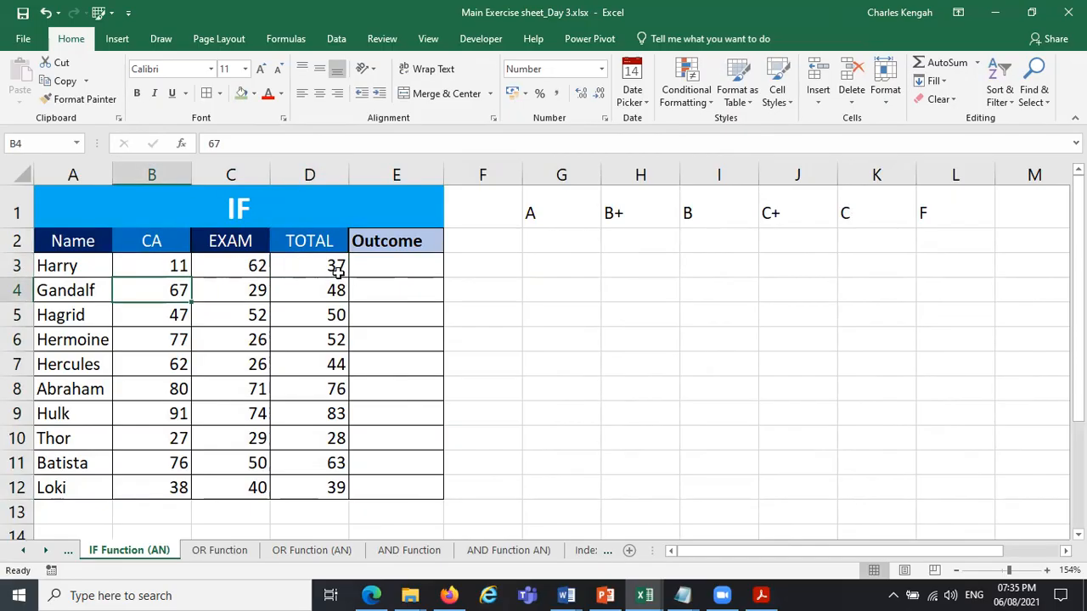
# Show the TOTAL values in D3:D12 with one decimal place.
pyautogui.moveTo(336, 269); pyautogui.dragTo(333, 490)
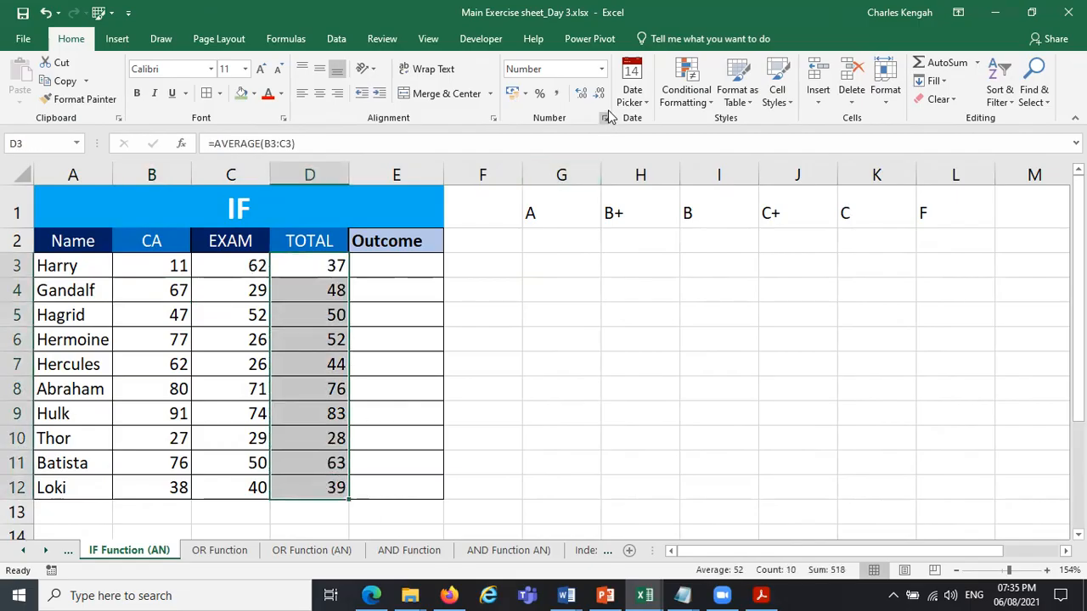
pyautogui.click(581, 95)
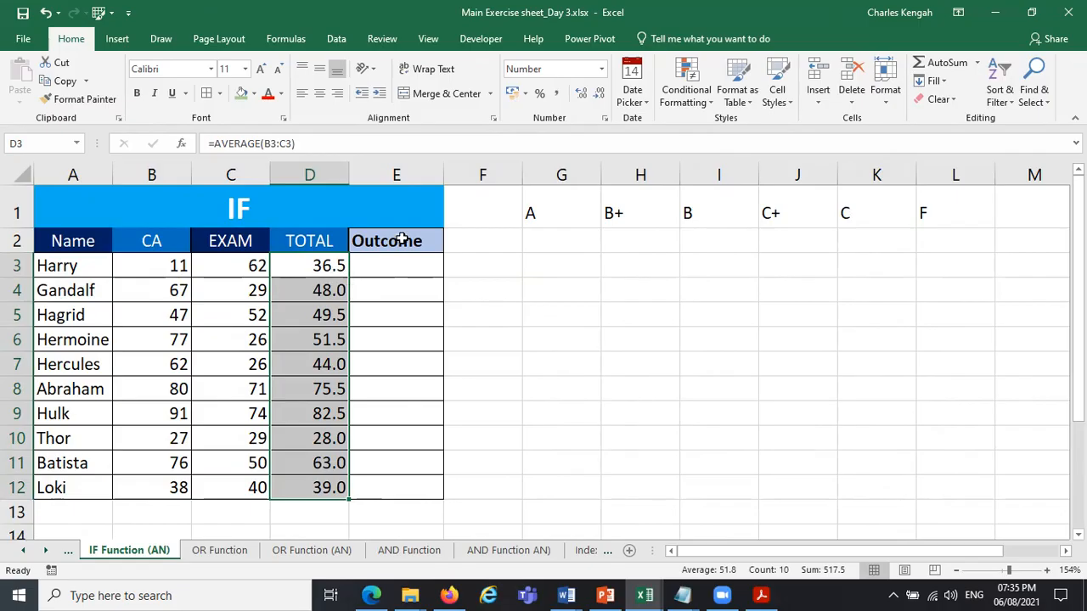
# Review the CA score in B3, the Outcome cell E3 and the A and B+ grade labels in G1:H1.
pyautogui.click(172, 267)
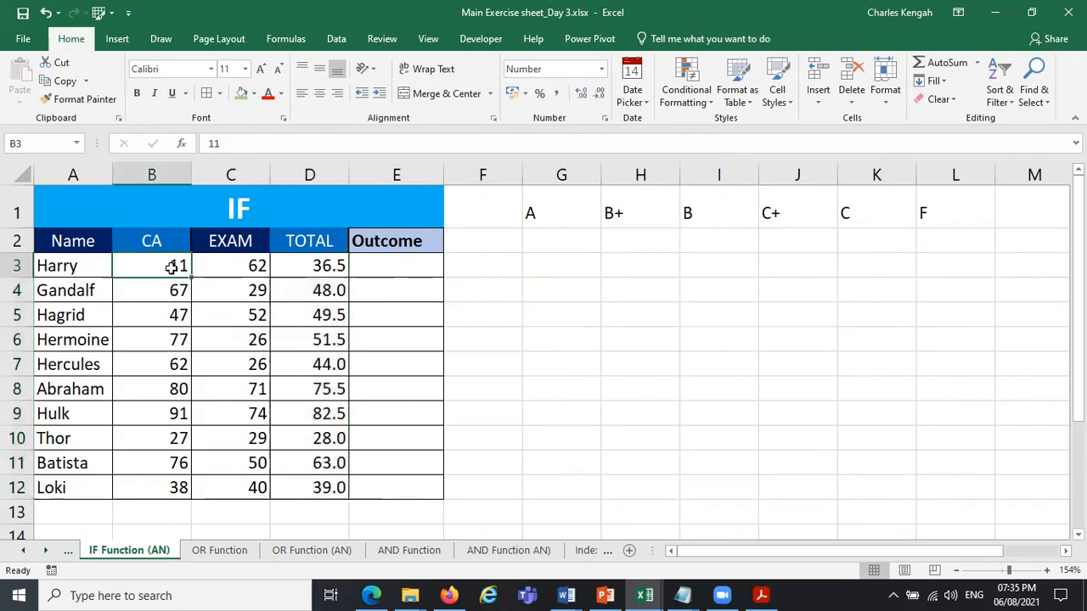
pyautogui.click(408, 268)
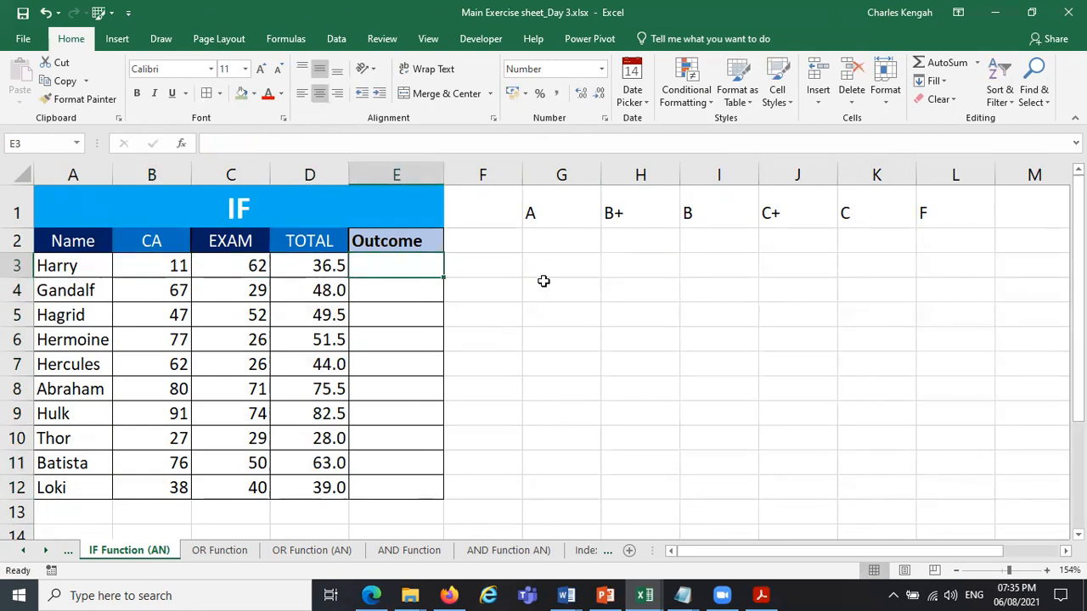
pyautogui.click(558, 213)
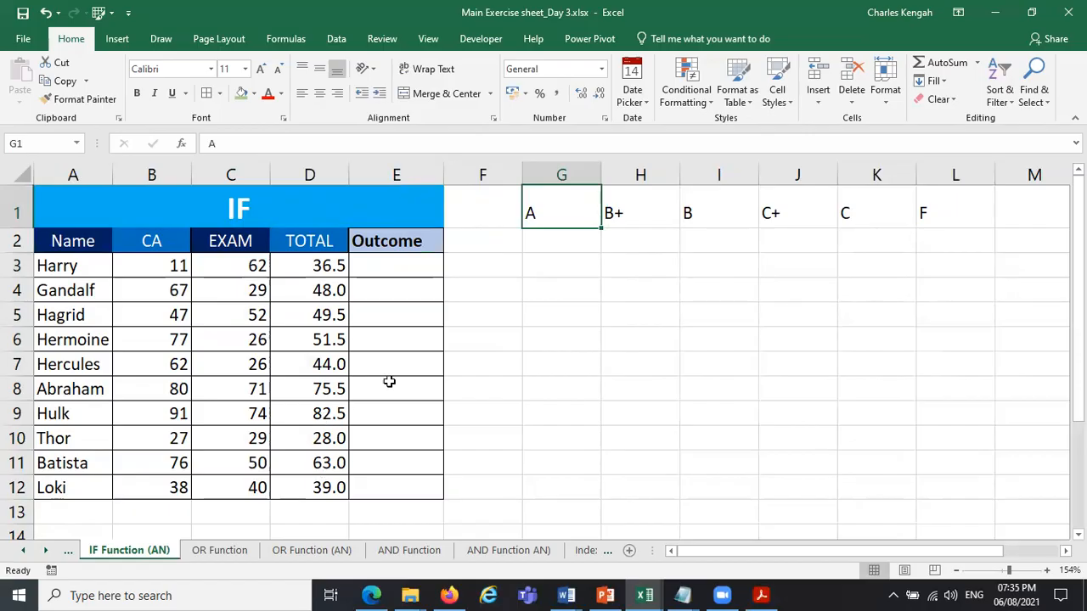
pyautogui.click(634, 218)
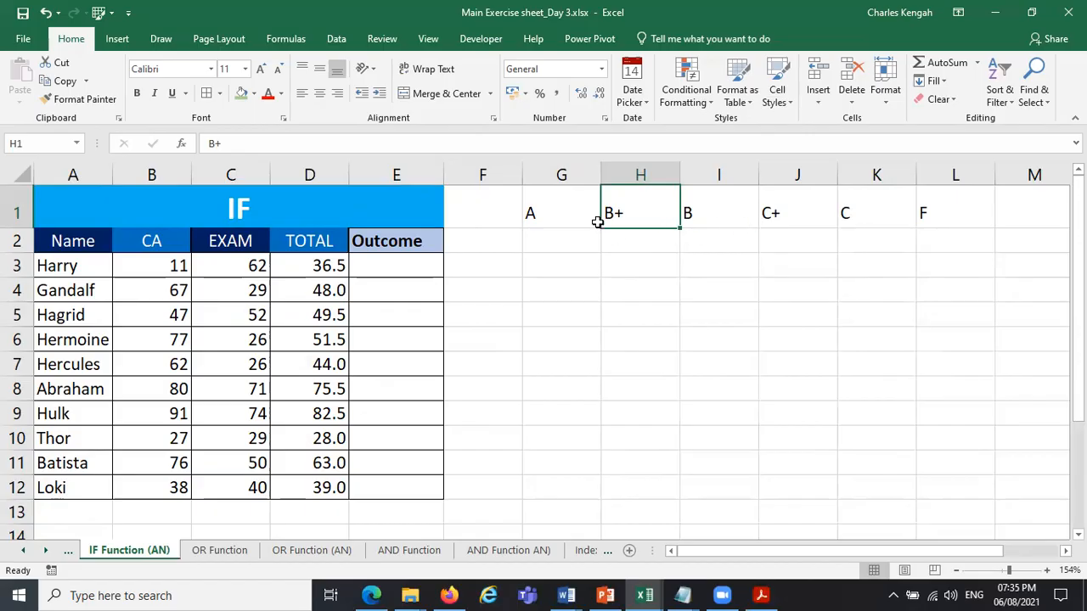
# Look at the IF Function worksheet, then return to the Outcome cell E3 on IF Function (AN).
pyautogui.click(366, 267)
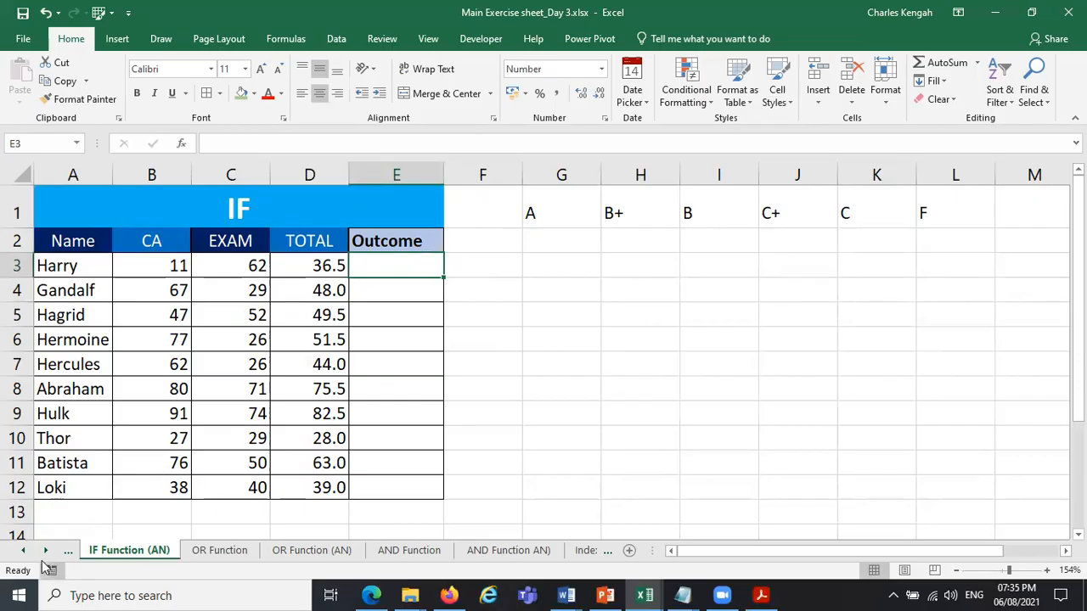
pyautogui.click(68, 551)
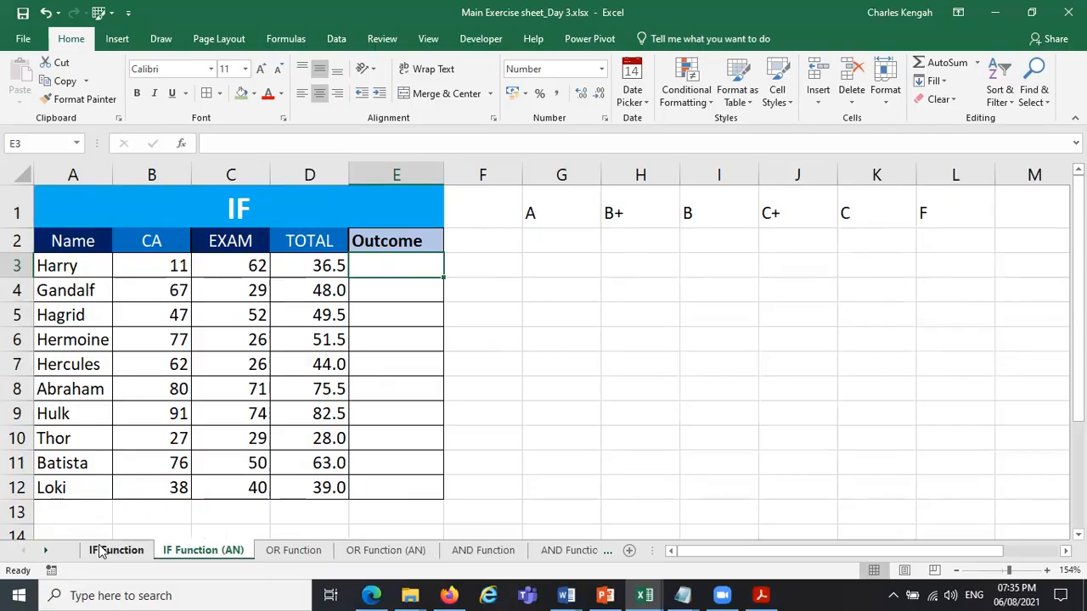
pyautogui.click(100, 550)
pyautogui.click(174, 552)
# Start an IF formula in E3 that tests D3<50 and returns the F grade from $L$1.
pyautogui.write('=IF')
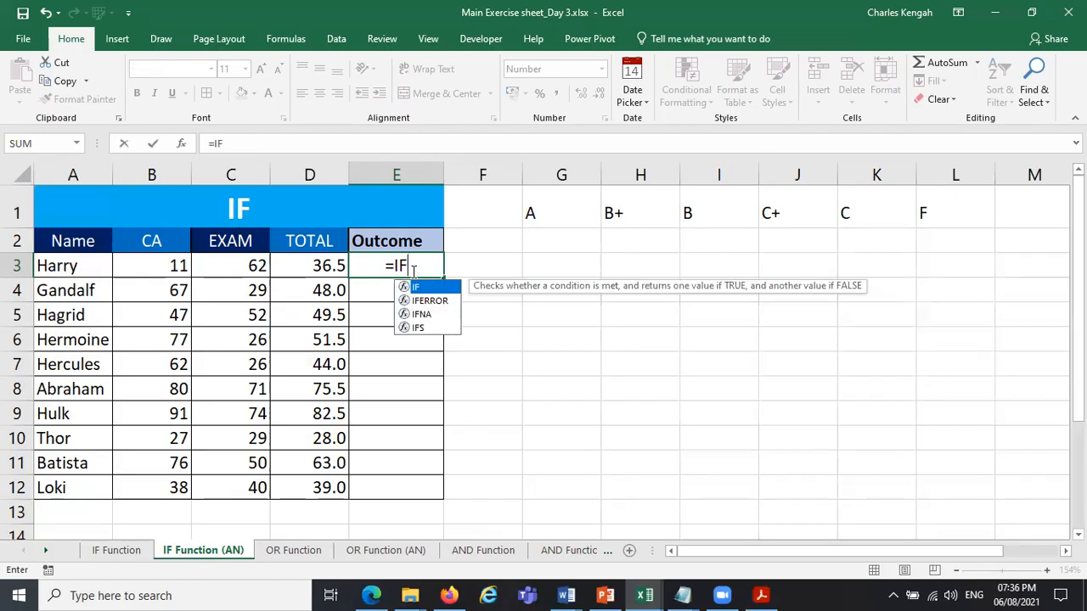
pyautogui.write('(')
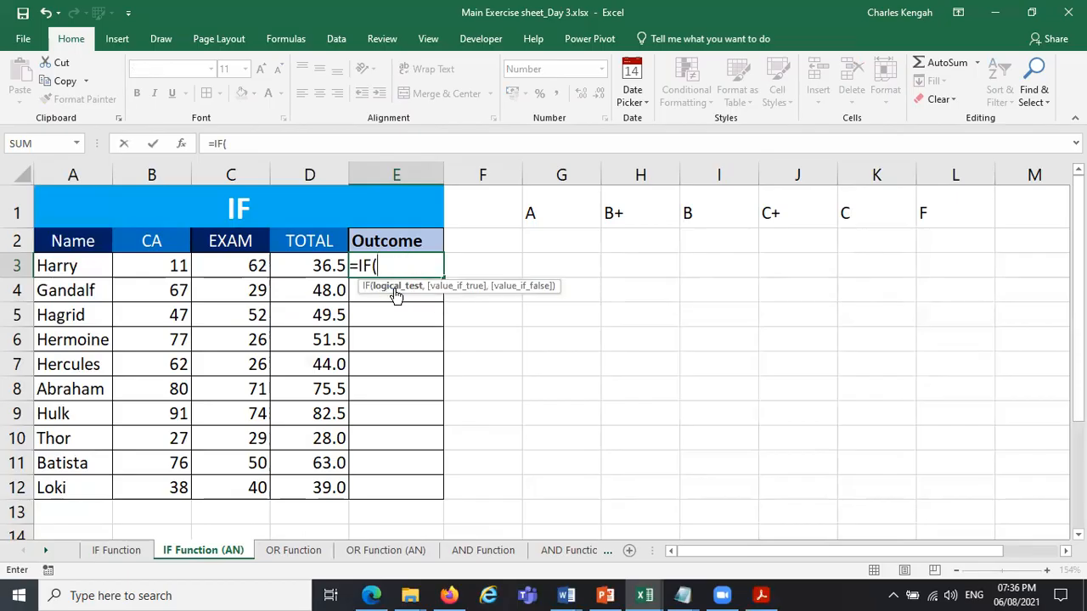
pyautogui.click(320, 268)
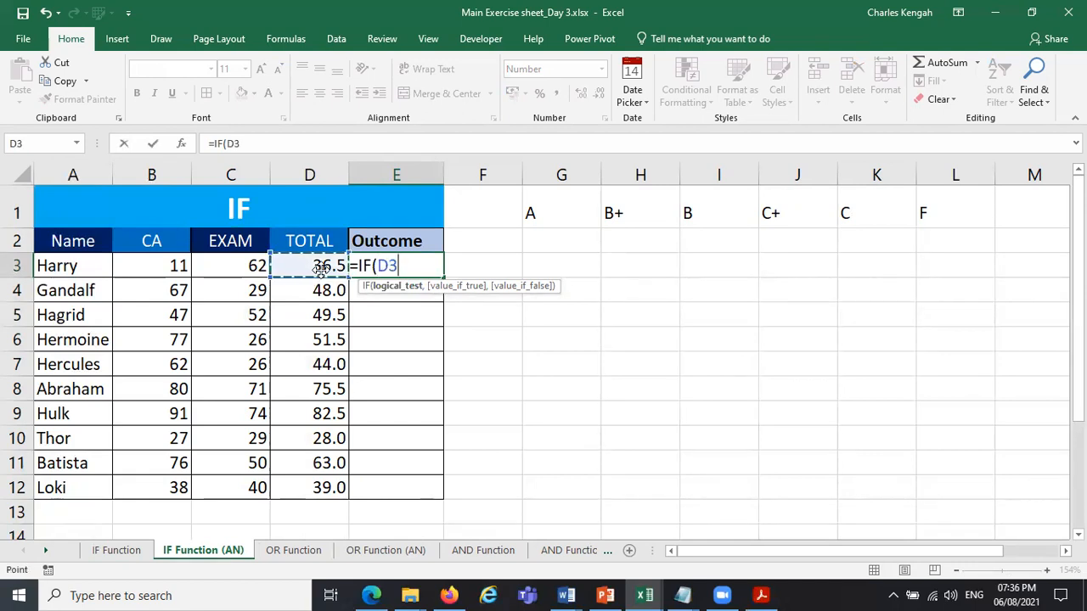
pyautogui.write('<50,')
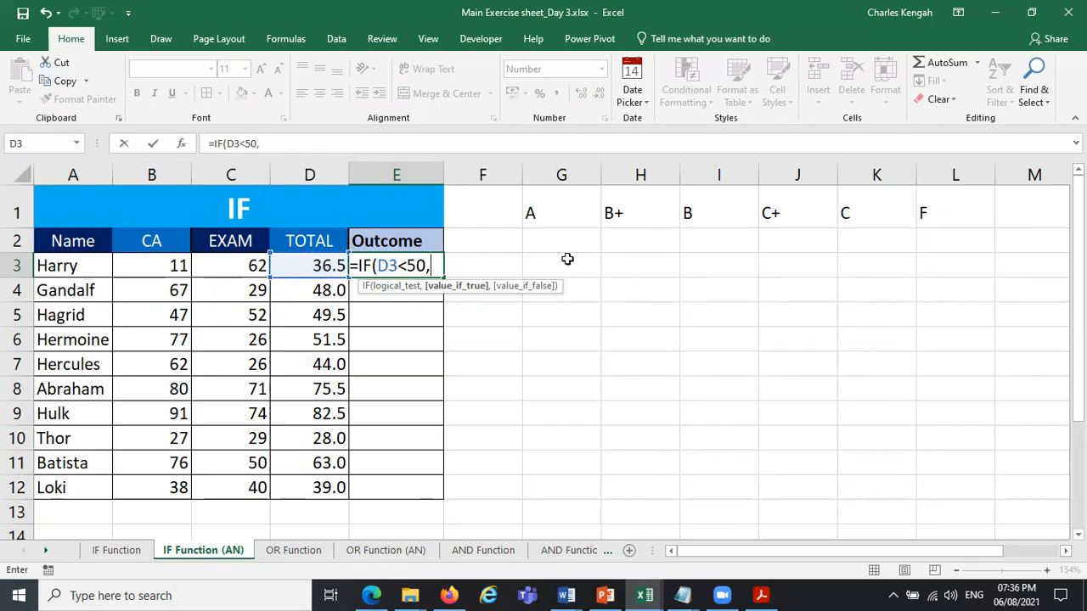
pyautogui.click(964, 212)
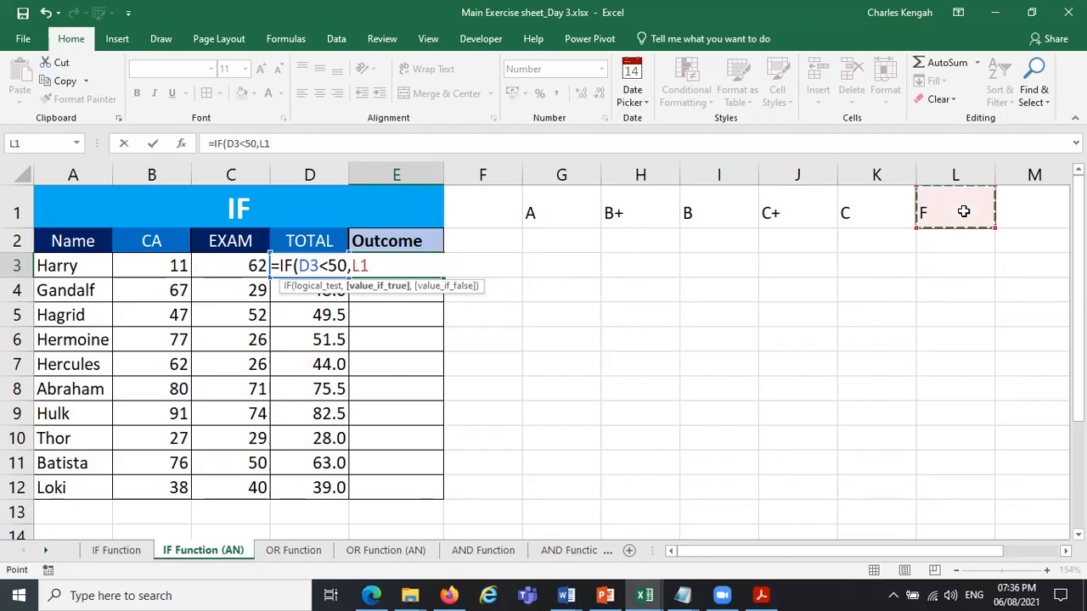
pyautogui.press('F4')
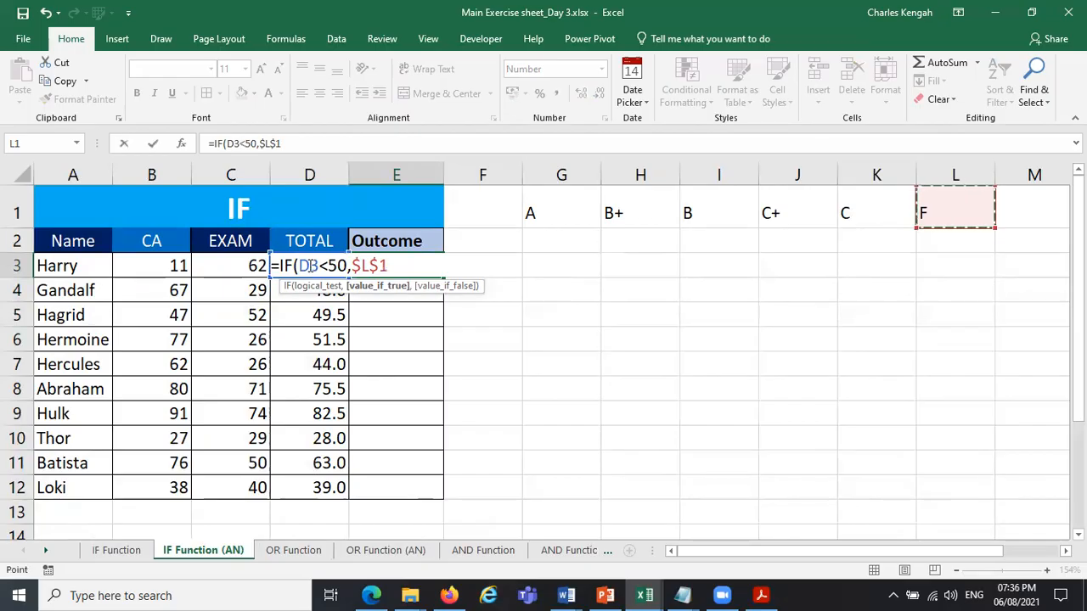
# Nest a second IF in the E3 formula that tests D3>50 and returns the C grade from $K$1.
pyautogui.write(',')
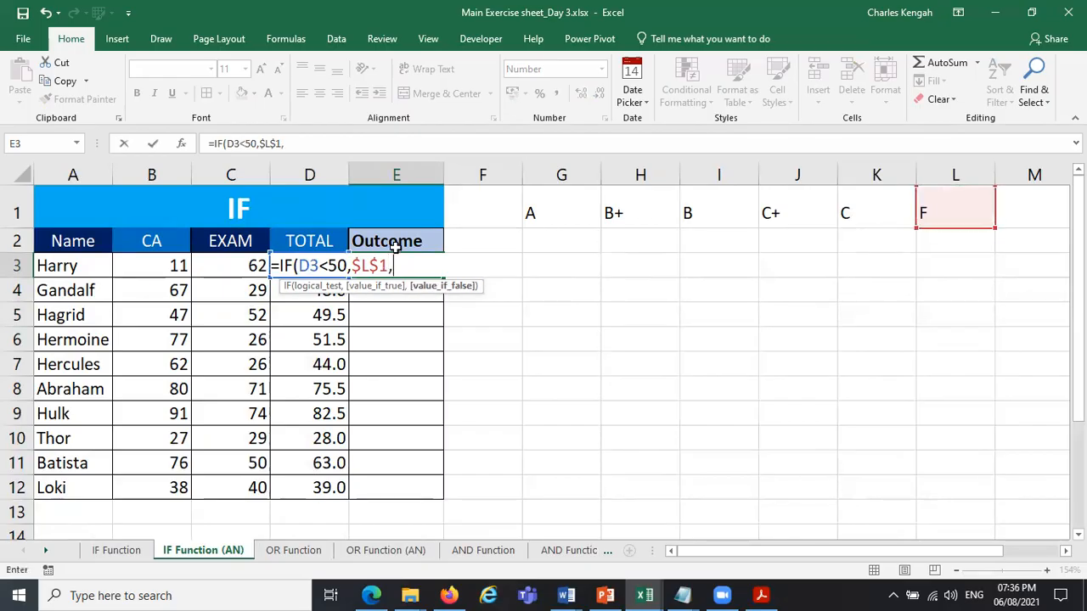
pyautogui.write('IF')
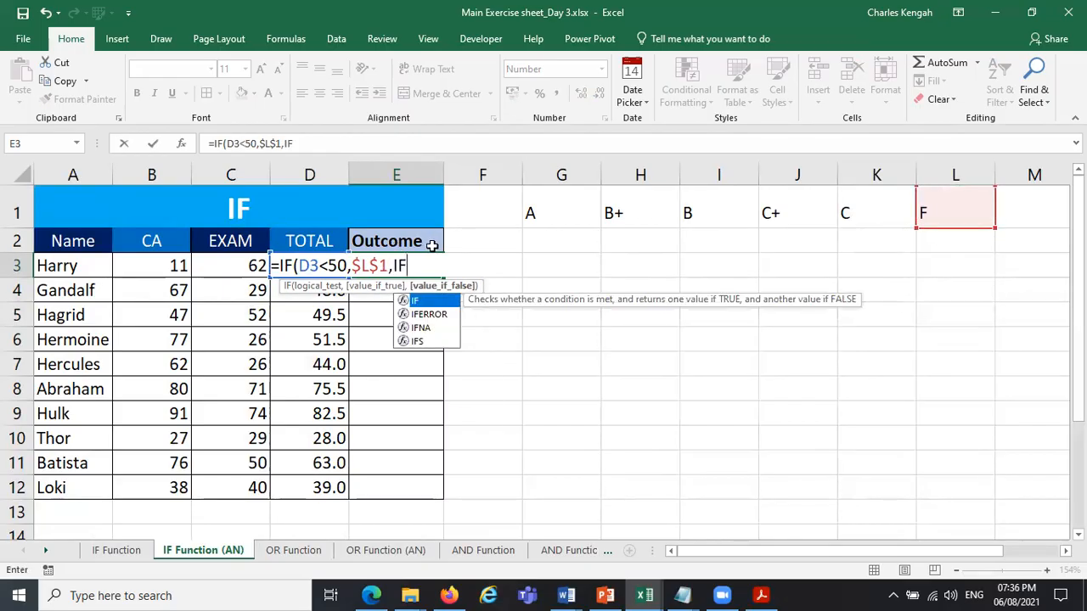
pyautogui.write('(')
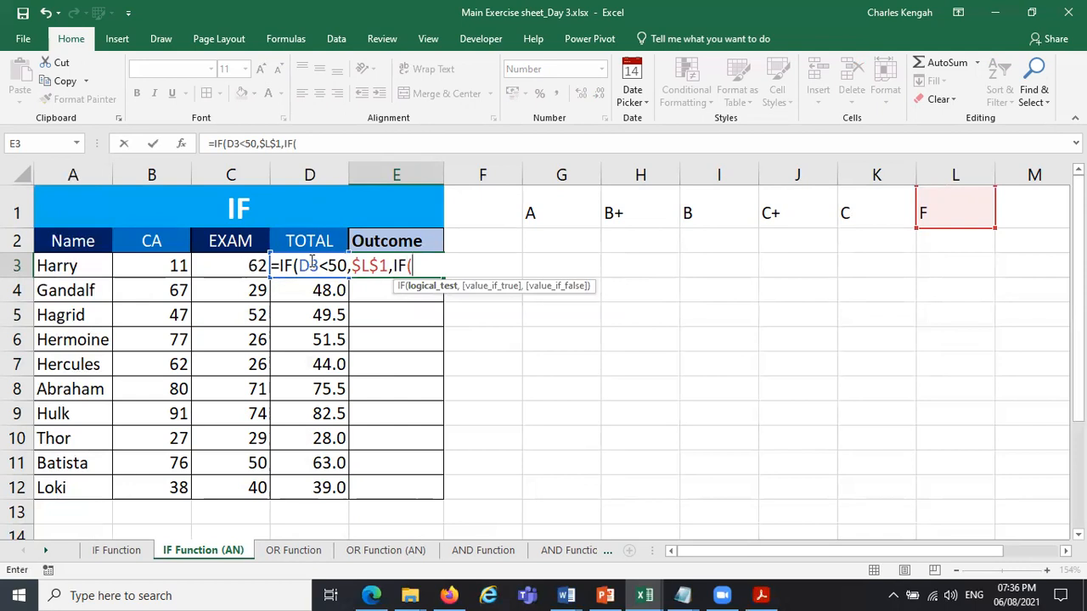
pyautogui.press('Left')
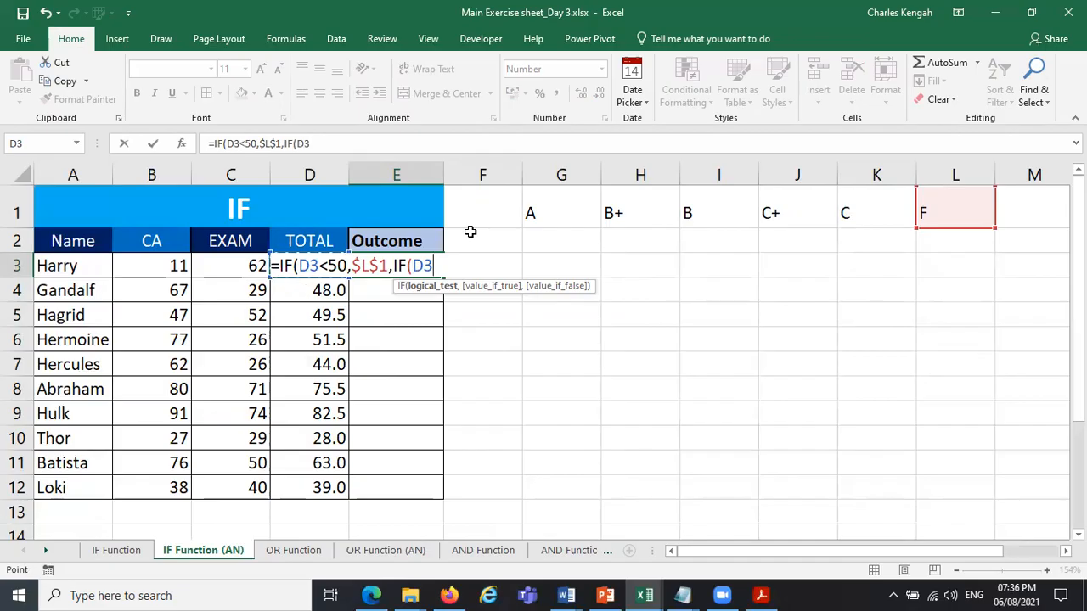
pyautogui.write('>50,')
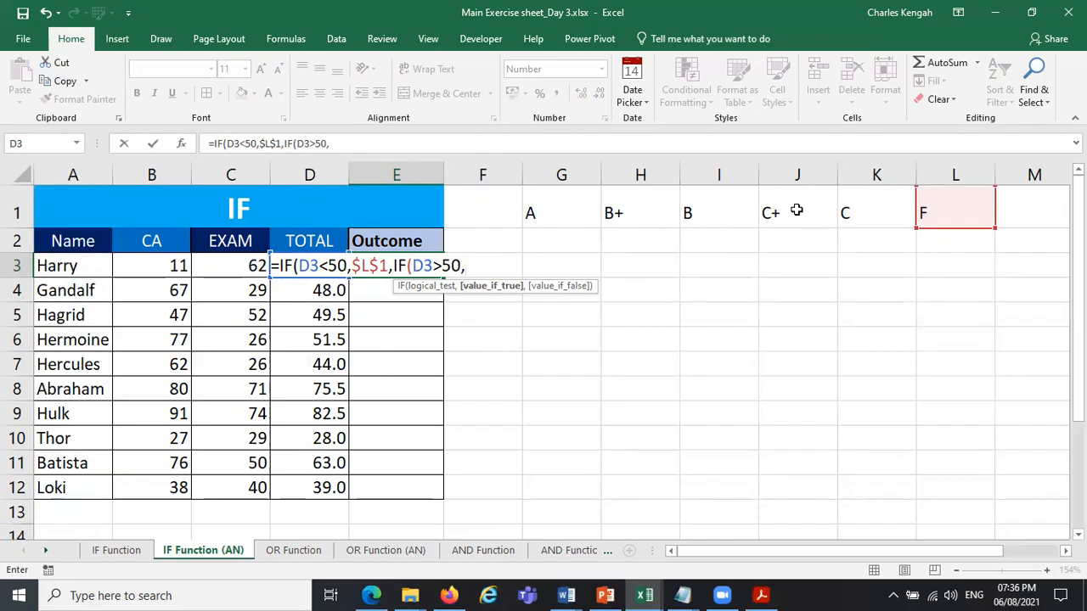
pyautogui.click(850, 212)
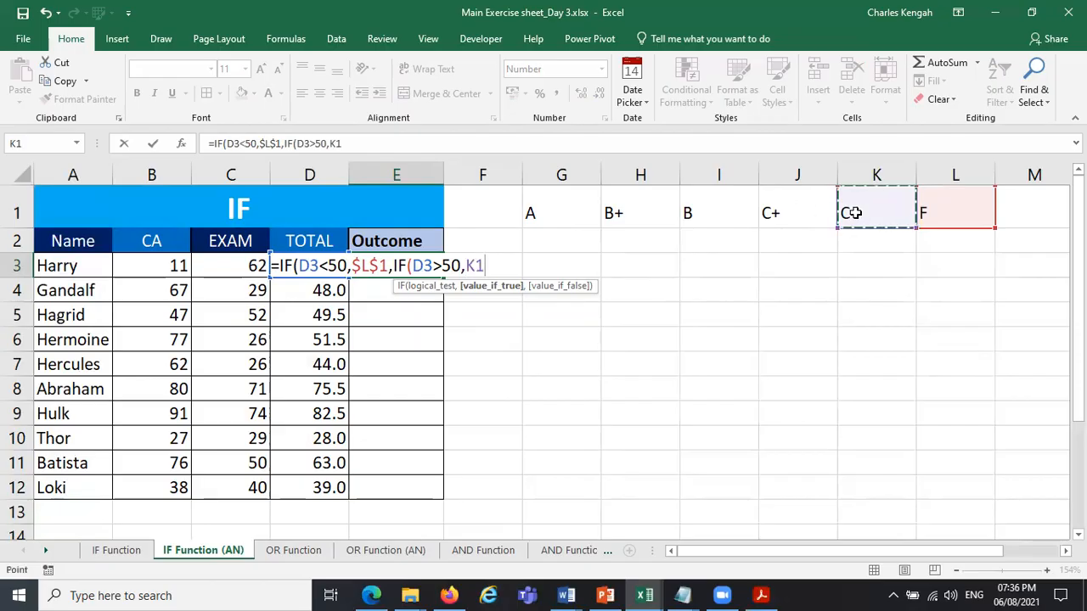
pyautogui.press('F4')
# Nest a third IF in the E3 formula that tests D3>60 and returns the C+ grade from $J$1.
pyautogui.write(',IF')
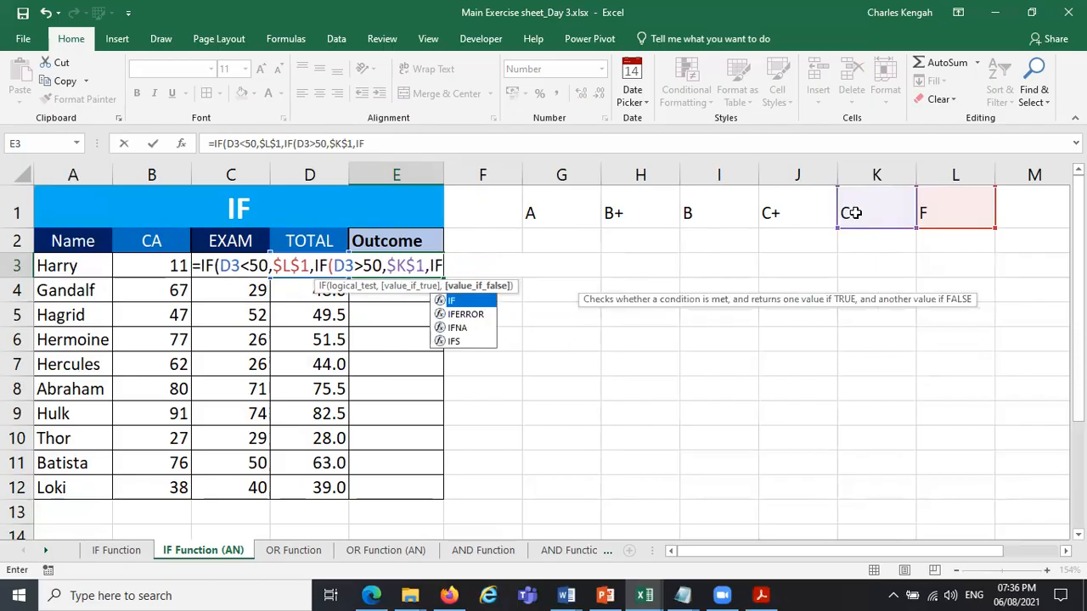
pyautogui.write('(')
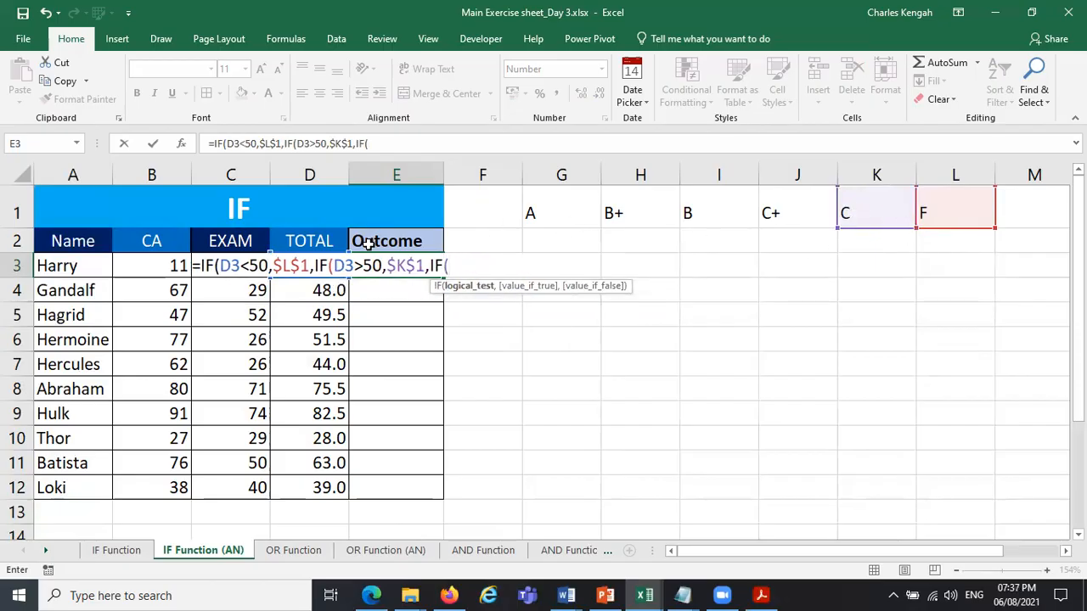
pyautogui.press('Left')
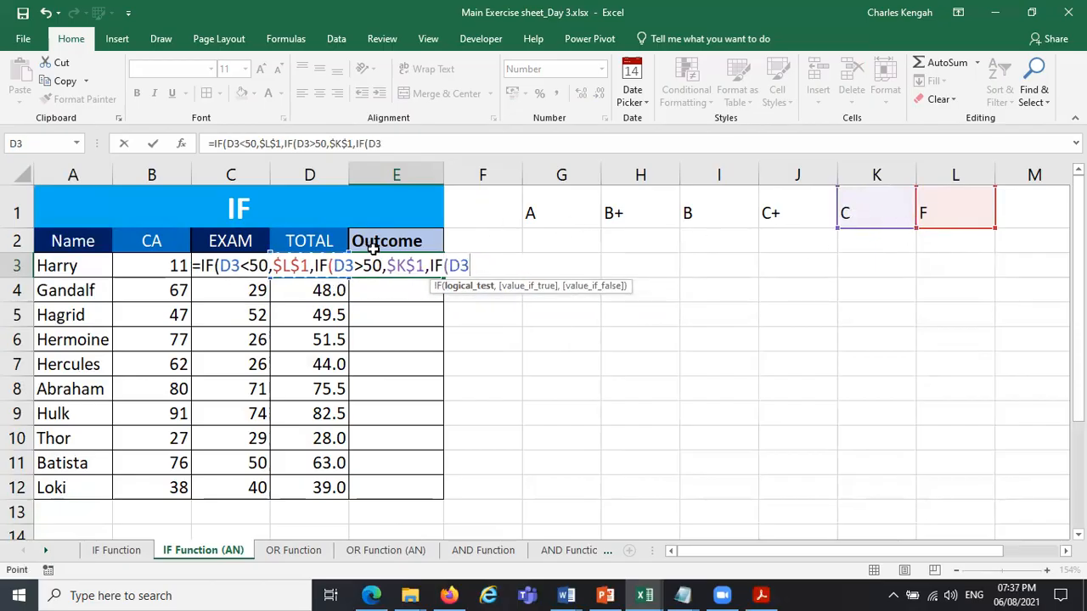
pyautogui.write('>60,')
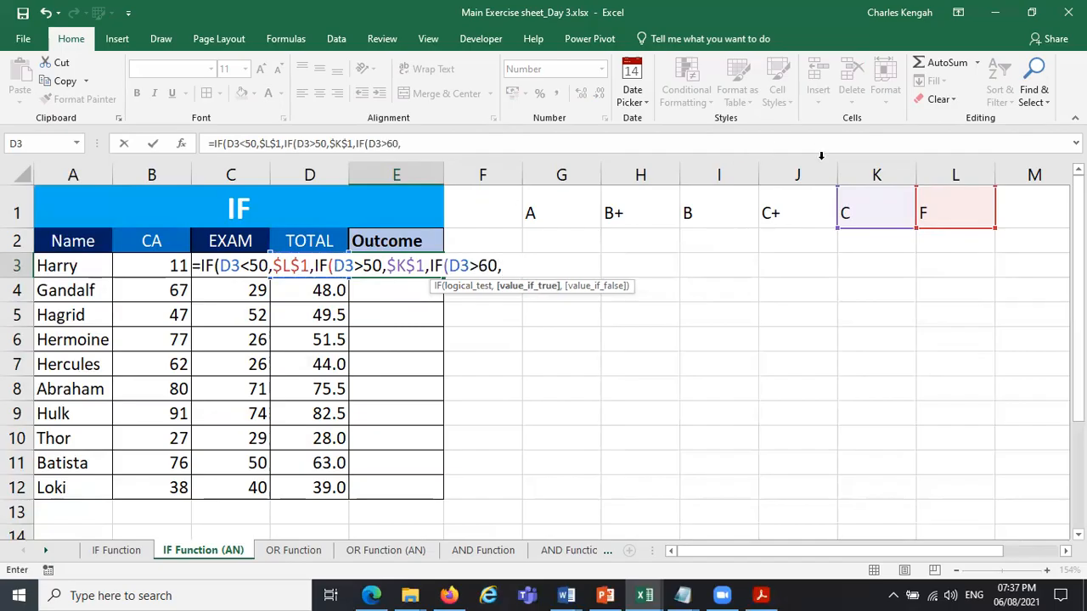
pyautogui.click(800, 211)
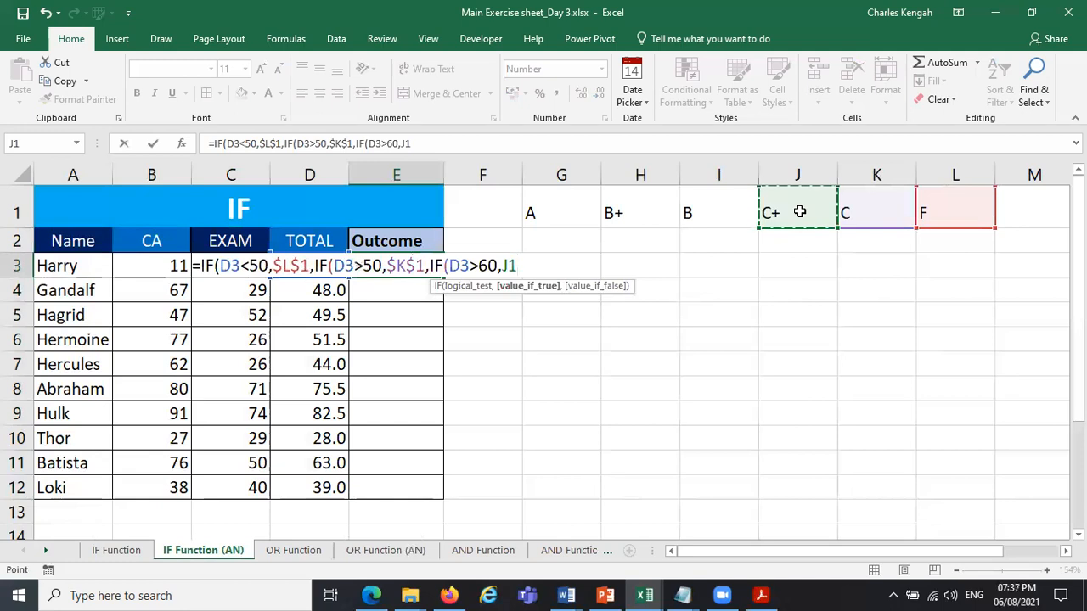
pyautogui.press('F4')
# Nest a fourth IF in the E3 formula that tests D3>70 and returns the B grade from $I$1.
pyautogui.write(',IF(')
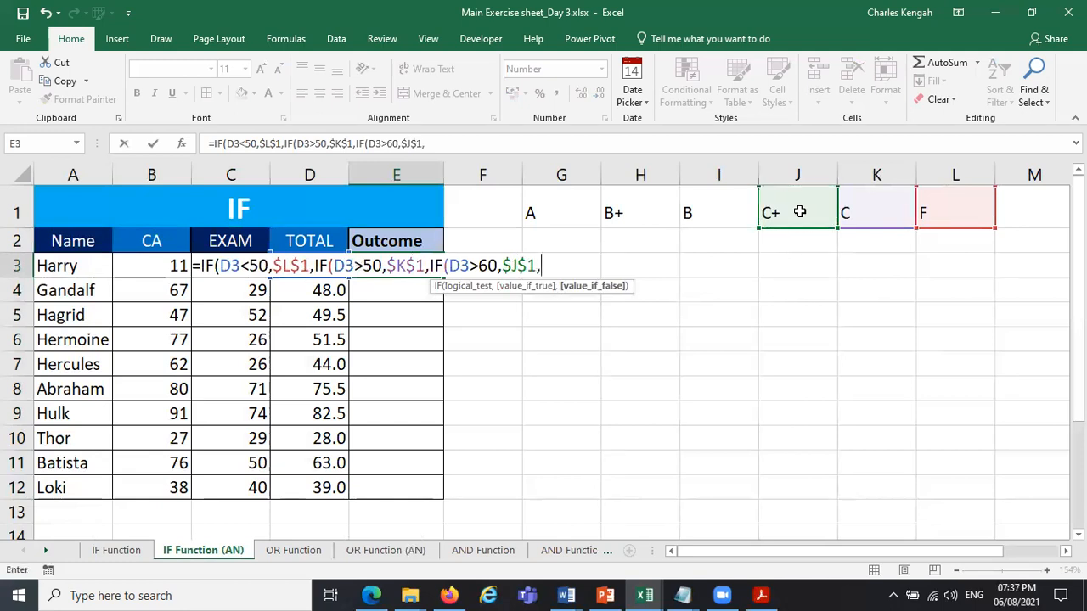
pyautogui.press('Left')
pyautogui.write('>')
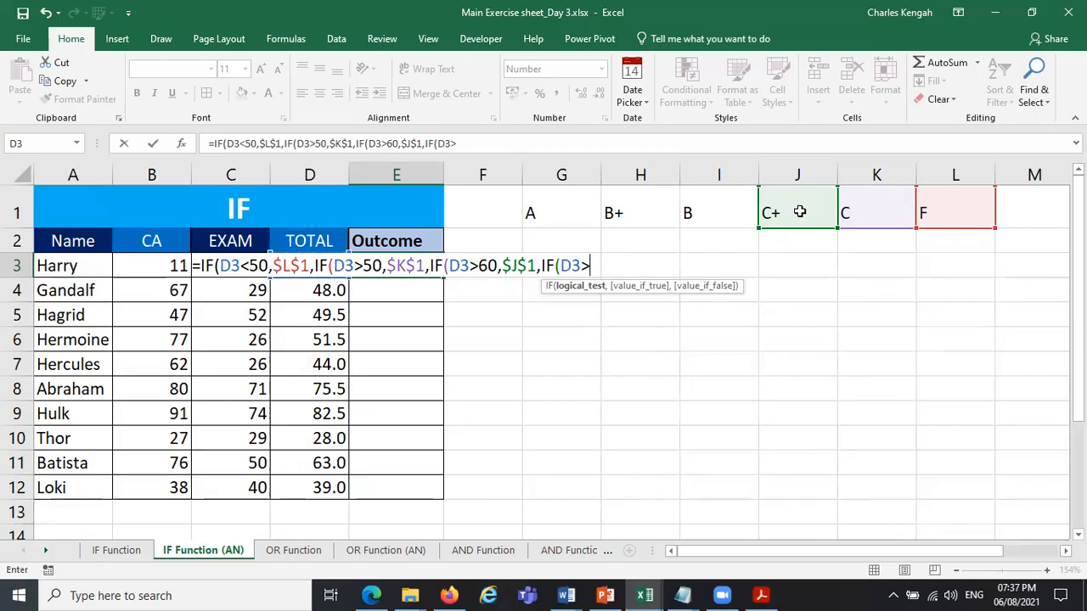
pyautogui.write('70,')
pyautogui.click(713, 214)
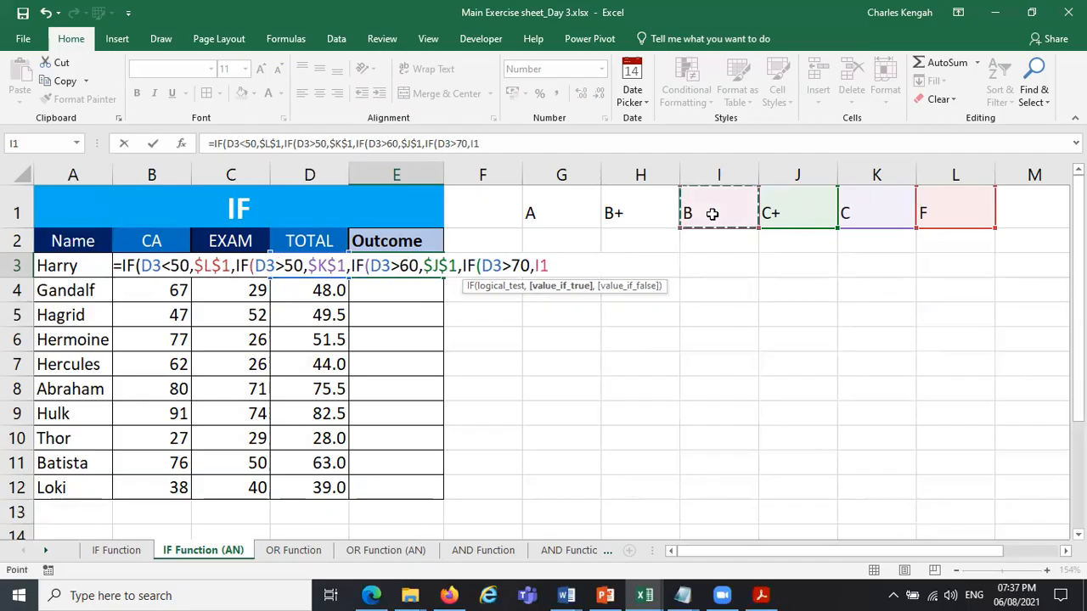
pyautogui.press('F4')
# Nest a fifth IF in the E3 formula that tests D3>75 and returns the B+ grade from $H$1.
pyautogui.write(',')
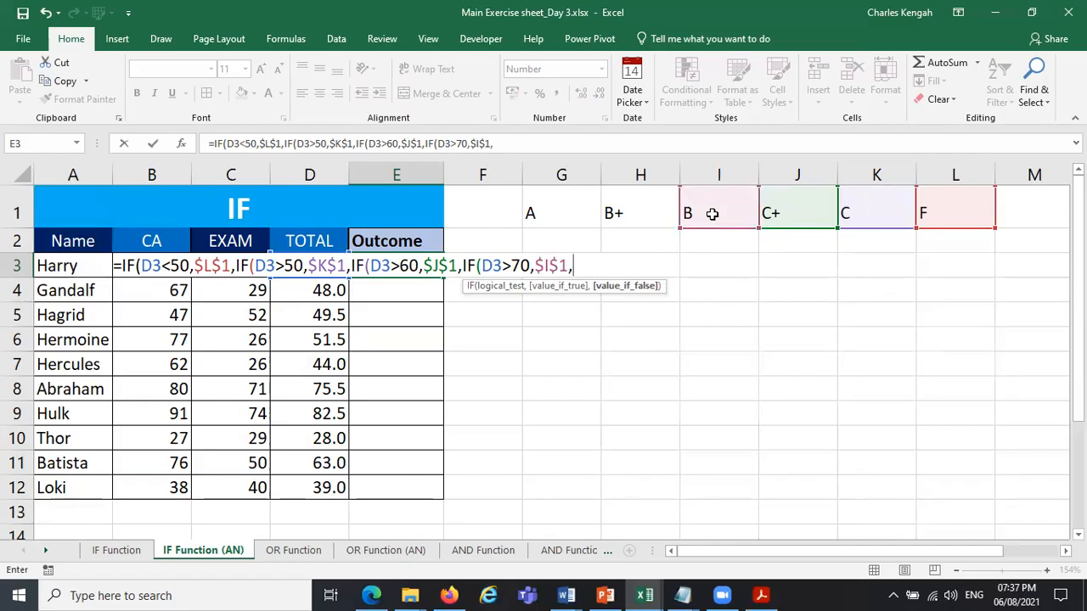
pyautogui.write('IF')
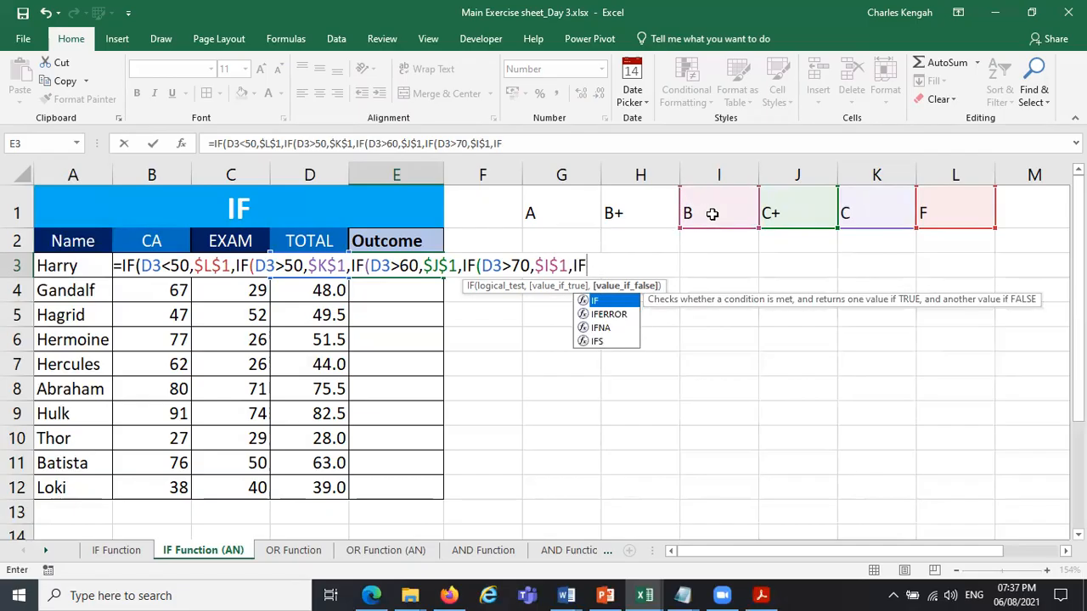
pyautogui.write('(')
pyautogui.press('Left')
pyautogui.write('>')
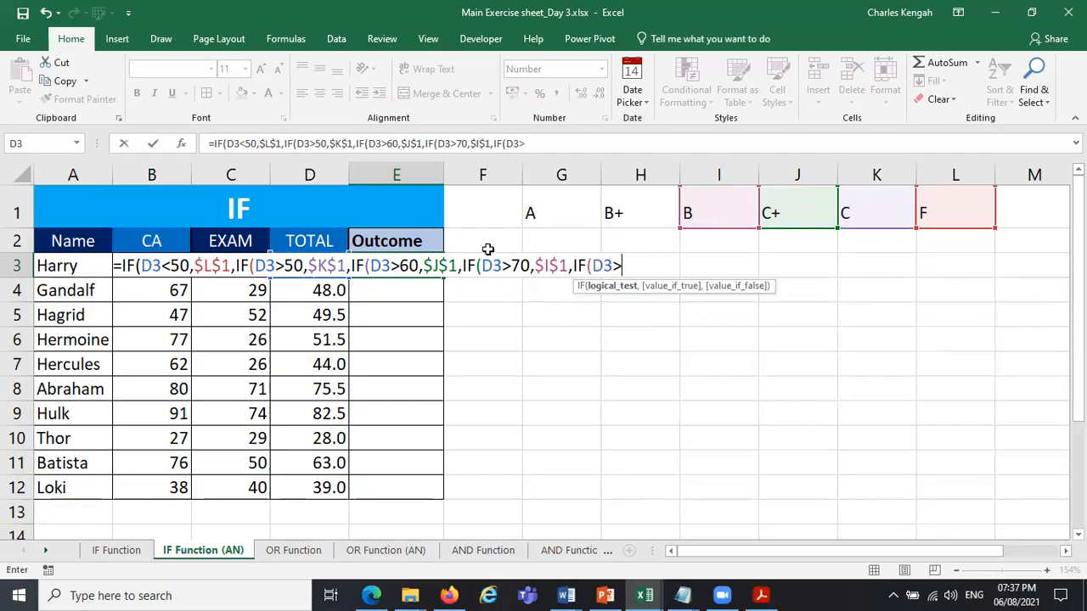
pyautogui.write('75,')
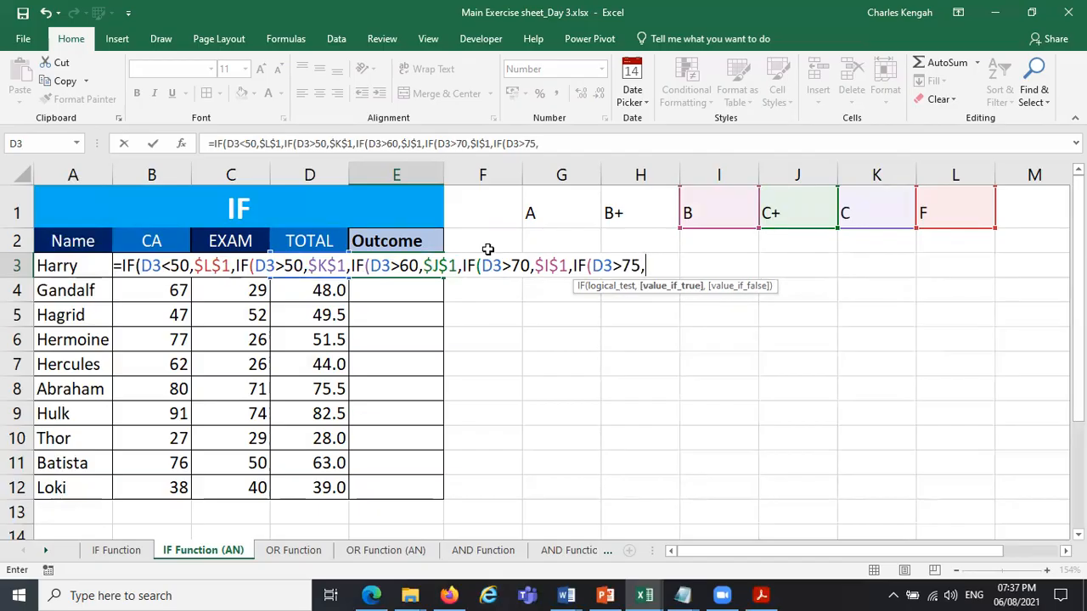
pyautogui.click(622, 212)
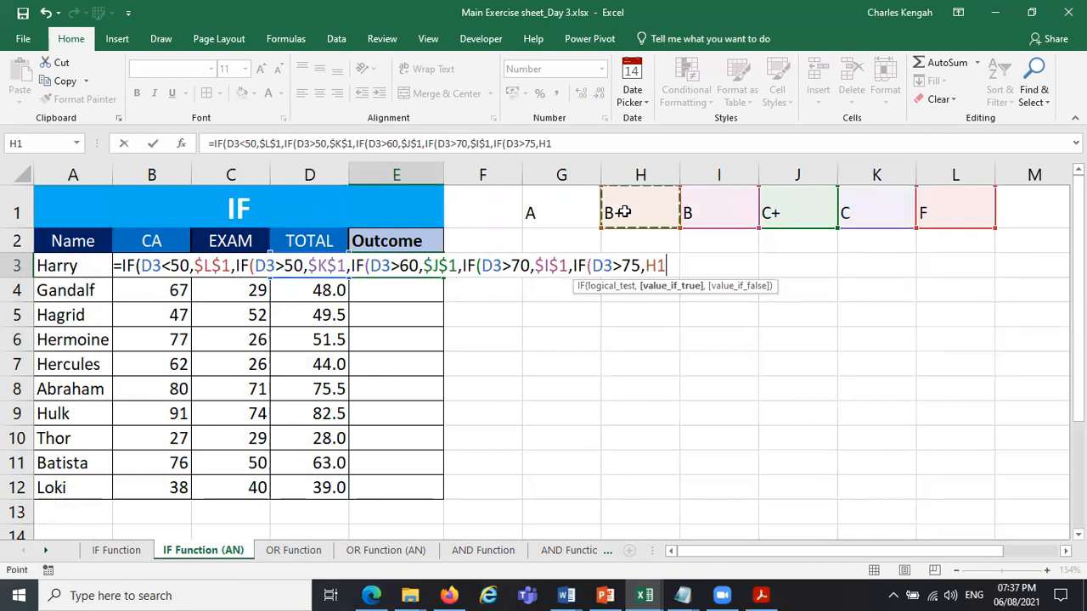
pyautogui.press('F4')
# Begin a sixth nested IF in the E3 formula with a greater-than test on D3.
pyautogui.write(',IF(')
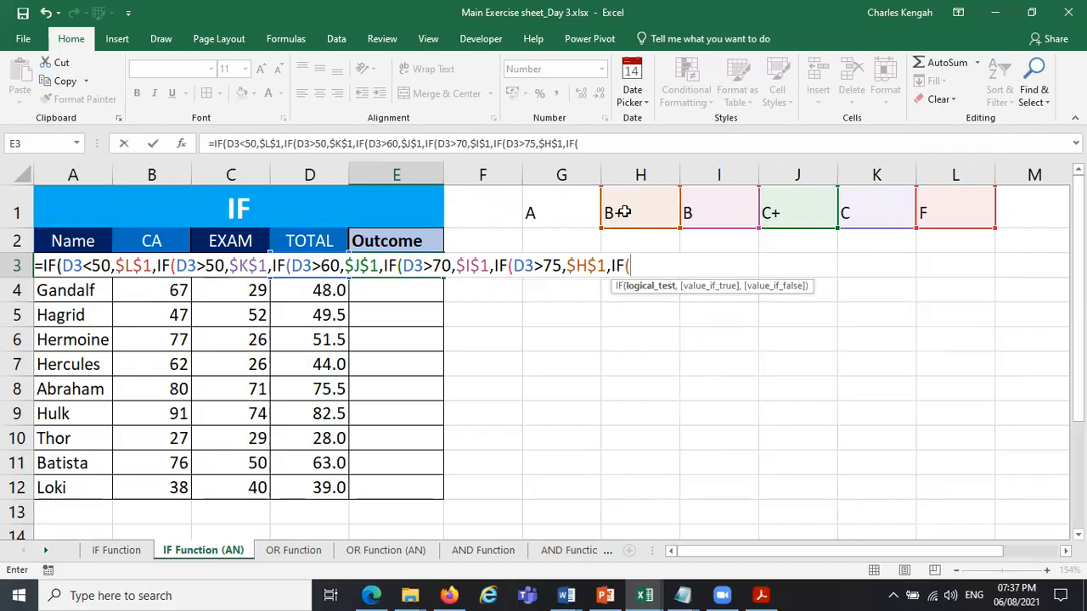
pyautogui.press('Left')
pyautogui.write('>=8')
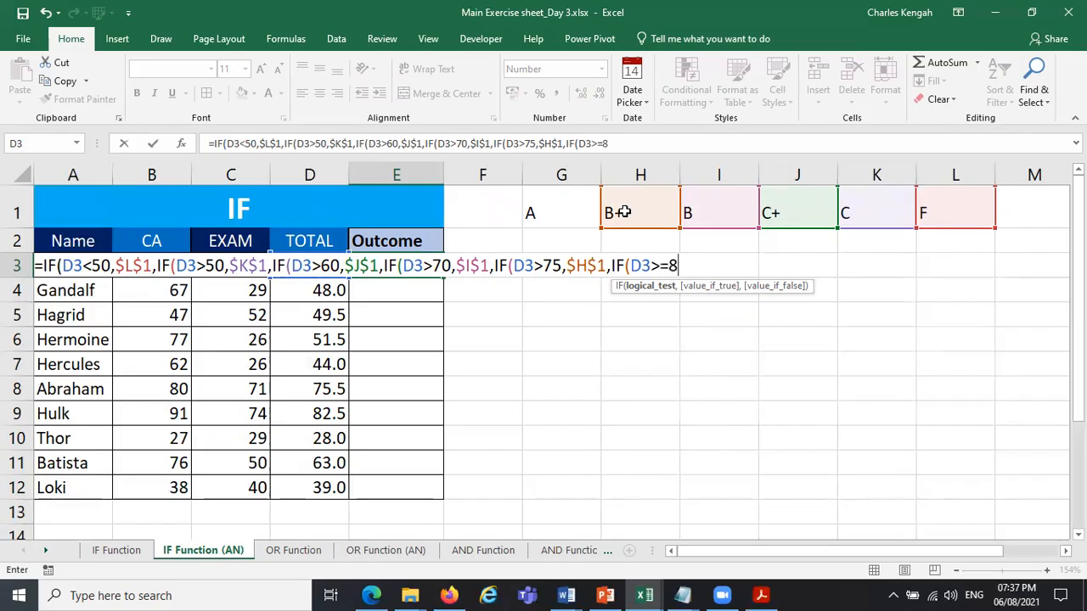
pyautogui.write('0')
pyautogui.press('BackSpace')
pyautogui.press('BackSpace')
pyautogui.press('BackSpace')
pyautogui.write('7')
pyautogui.press('BackSpace')
# Complete the sixth test as D3>=80 and make it return the A grade from $G$1.
pyautogui.write('=80,')
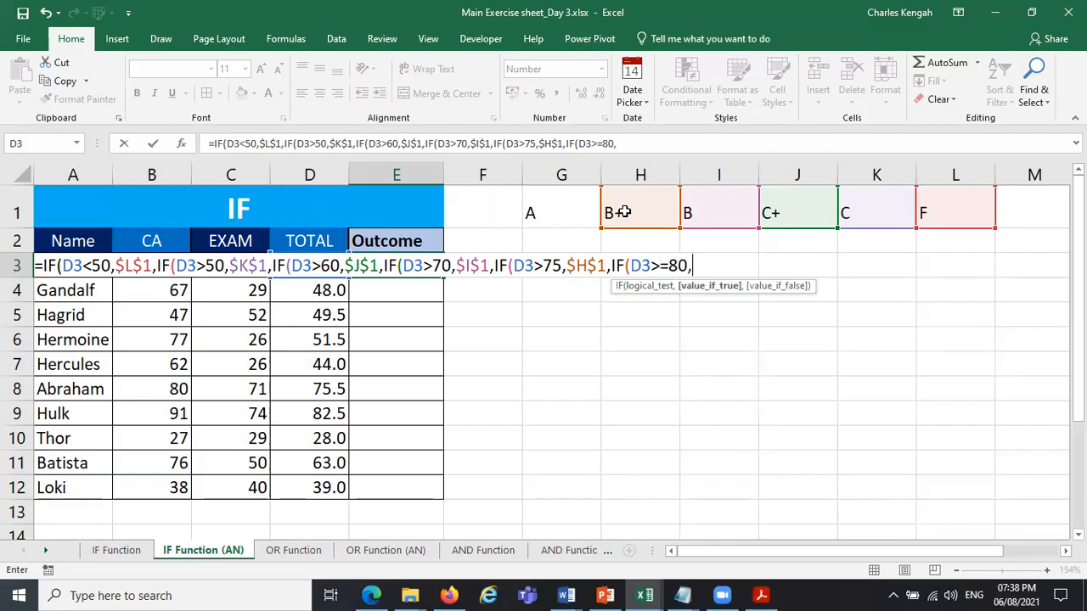
pyautogui.click(557, 211)
pyautogui.press('F4')
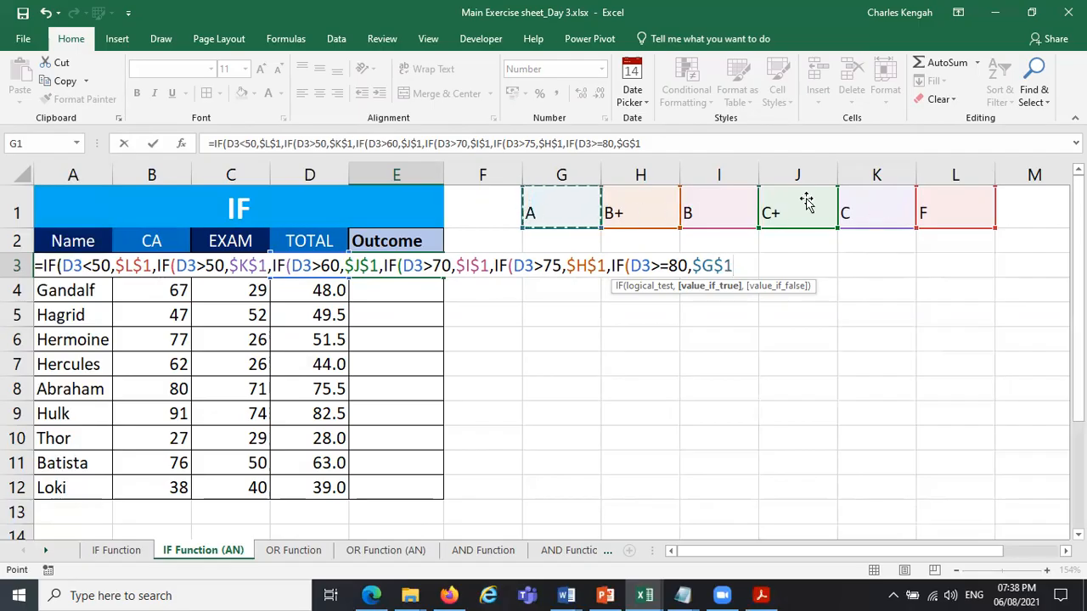
# Close all six nested IFs with parentheses, enter the formula in E3 and select the cell to review it.
pyautogui.click(658, 144)
pyautogui.write('))')
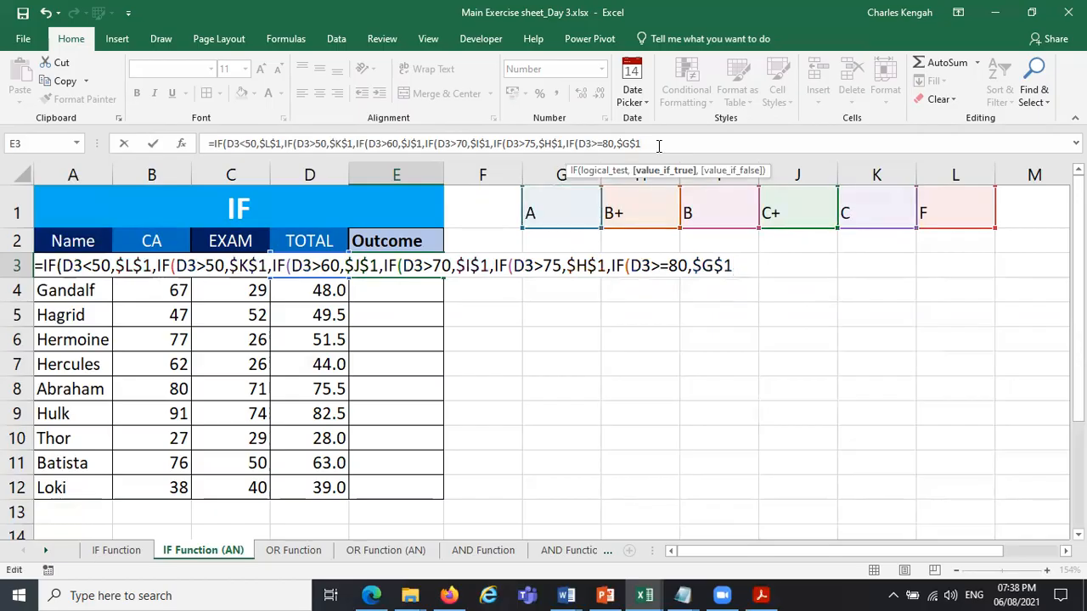
pyautogui.write(')))')
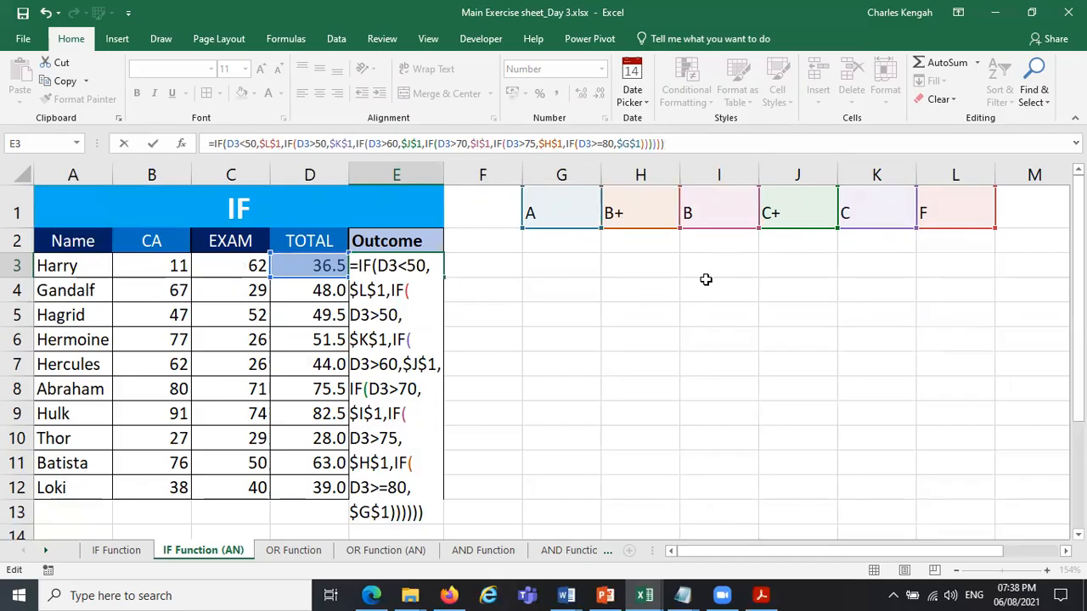
pyautogui.press('Return')
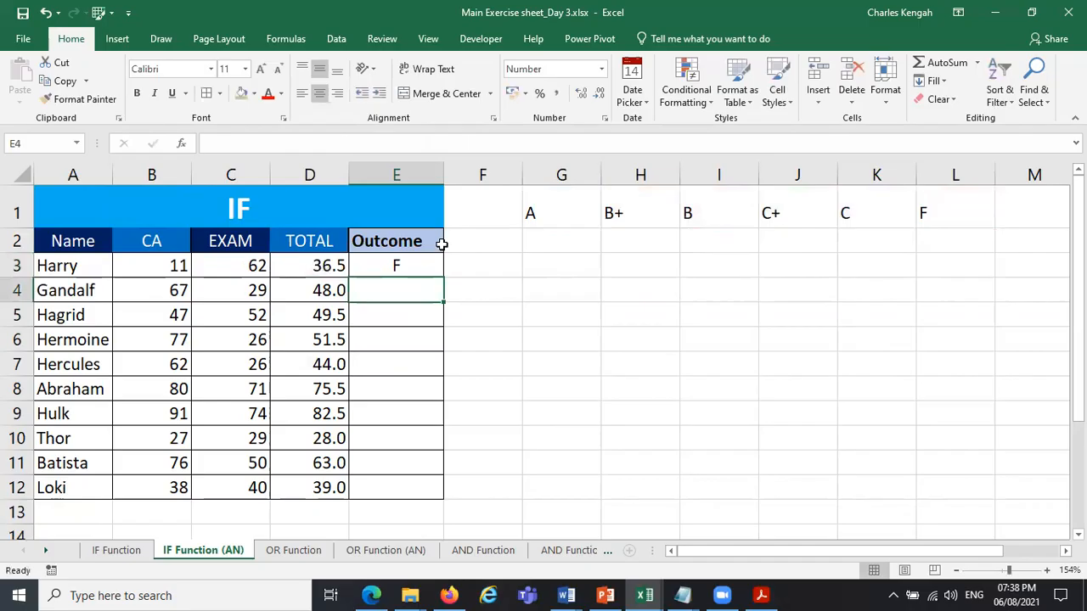
pyautogui.click(401, 265)
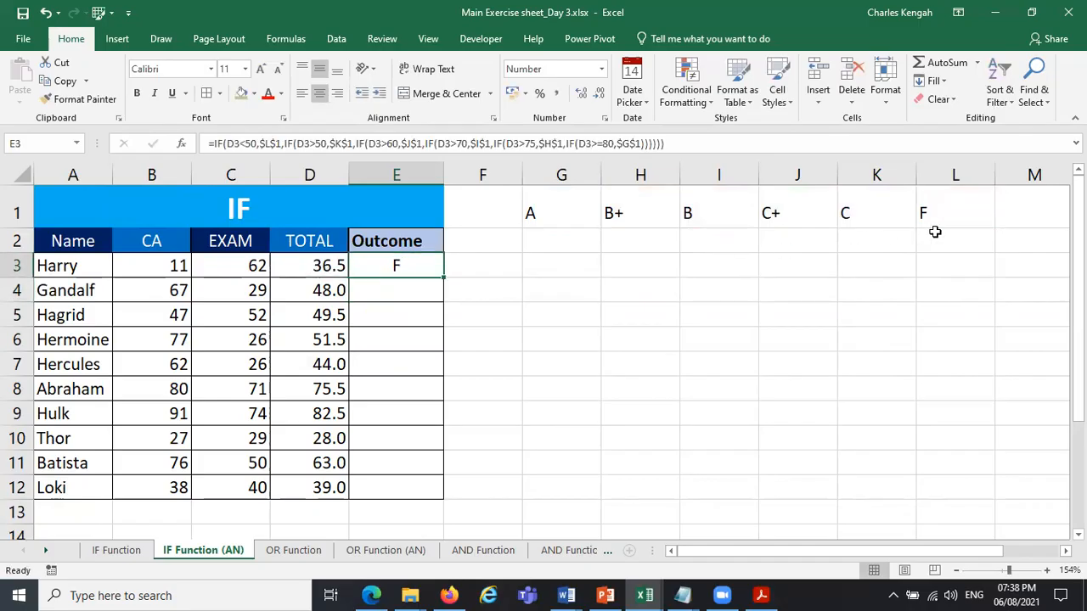
# Fill the E3 grade formula down through E12 and check the copied formulas against the totals in several rows.
pyautogui.moveTo(444, 278); pyautogui.dragTo(434, 499)
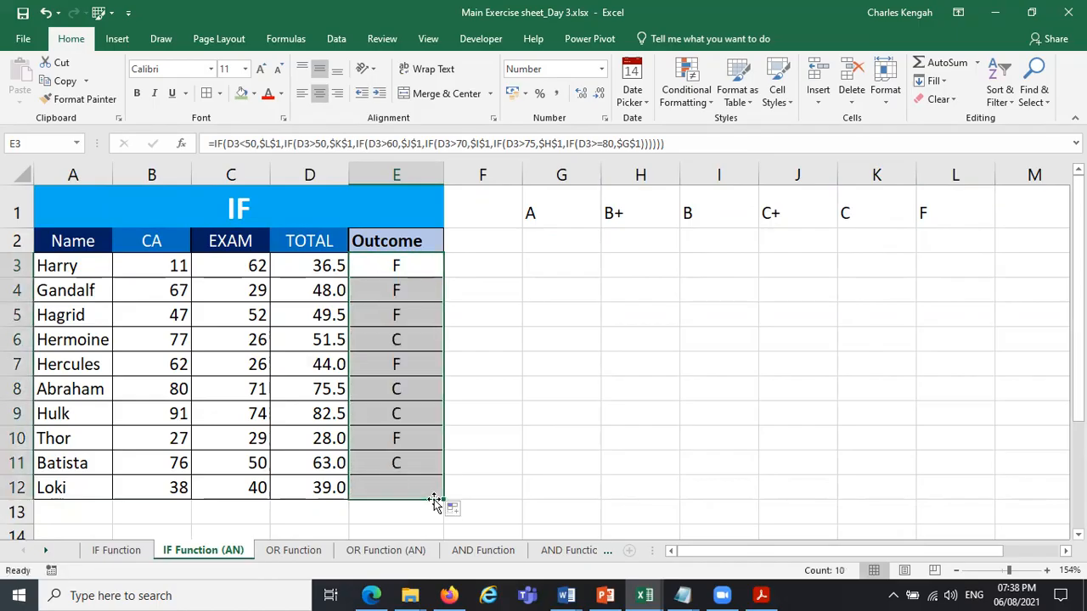
pyautogui.click(321, 289)
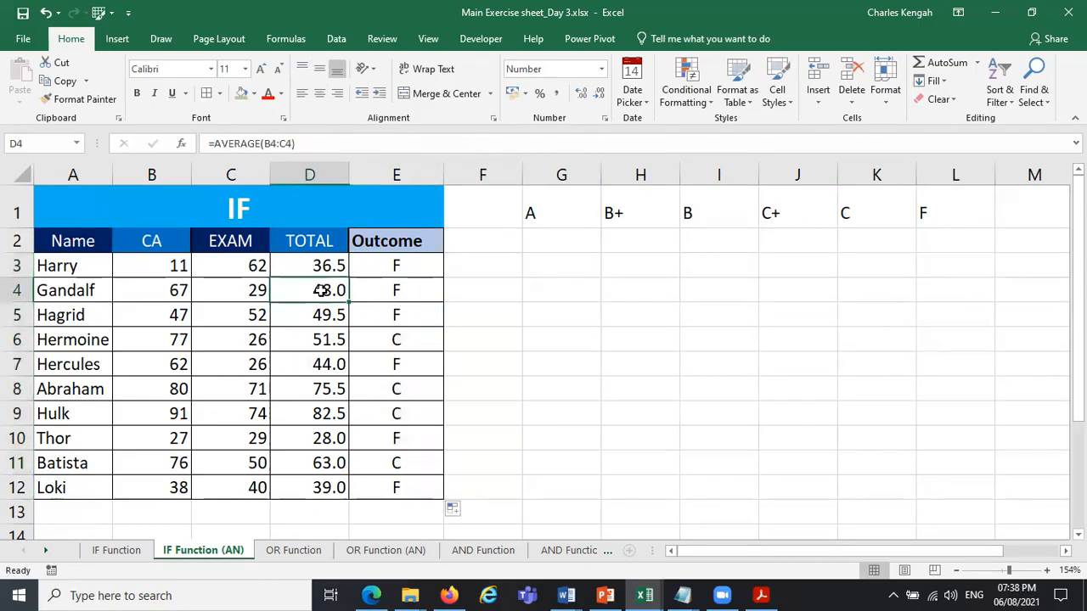
pyautogui.click(325, 309)
pyautogui.click(373, 337)
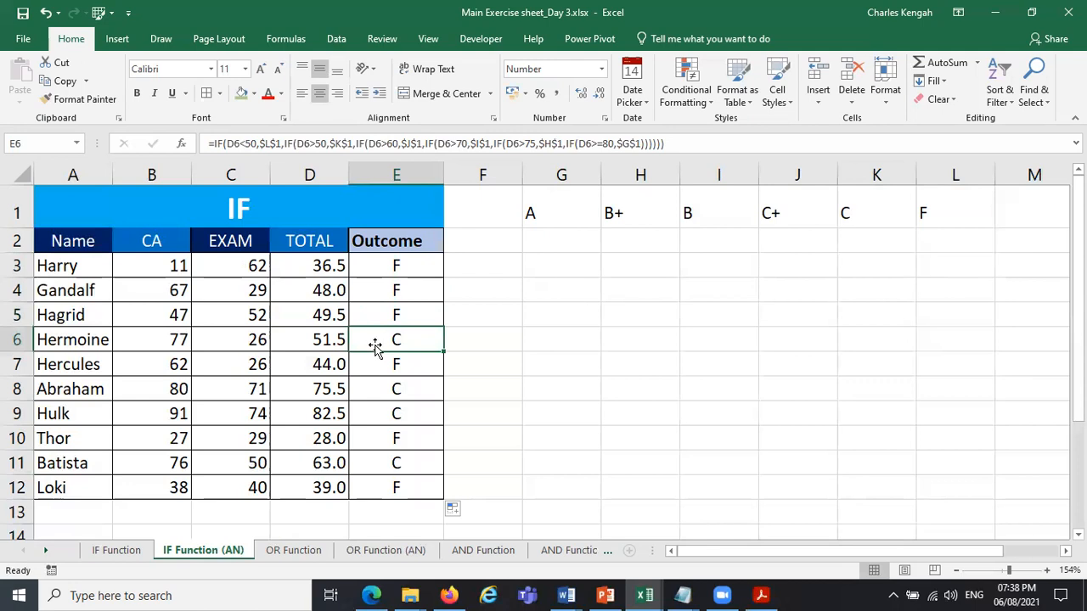
pyautogui.click(378, 360)
pyautogui.click(394, 396)
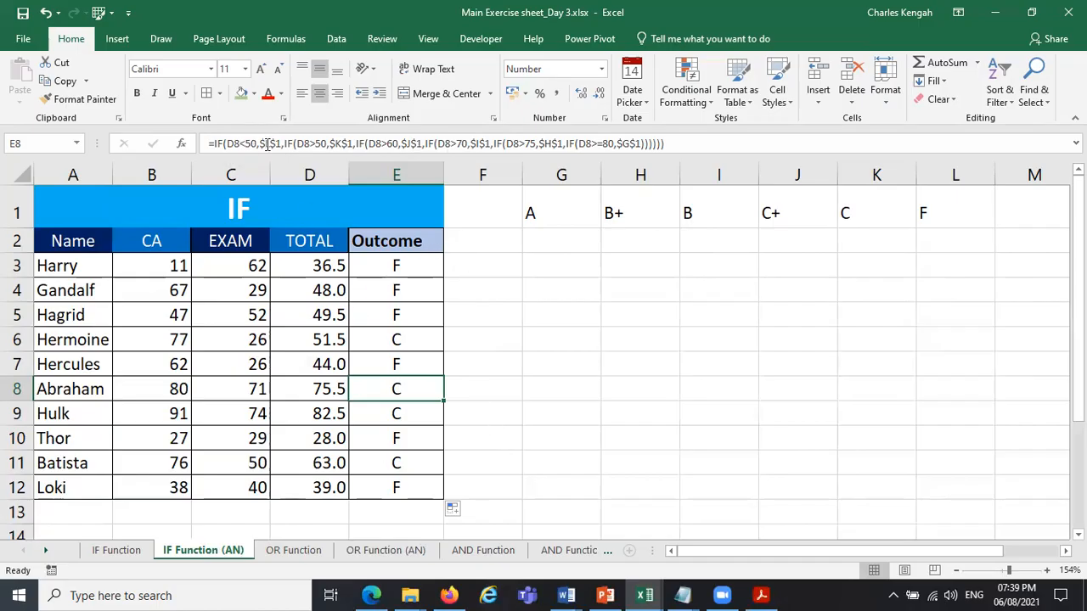
# Change the last test in the E3 formula to D3>80, refill the formula down through E12 and reselect E3.
pyautogui.click(399, 270)
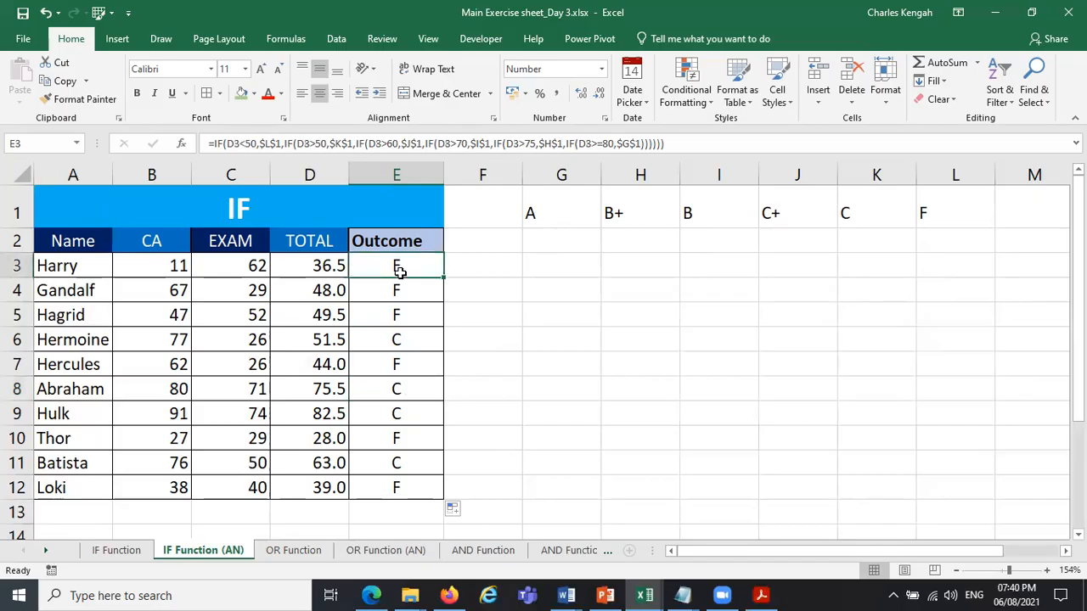
pyautogui.click(248, 144)
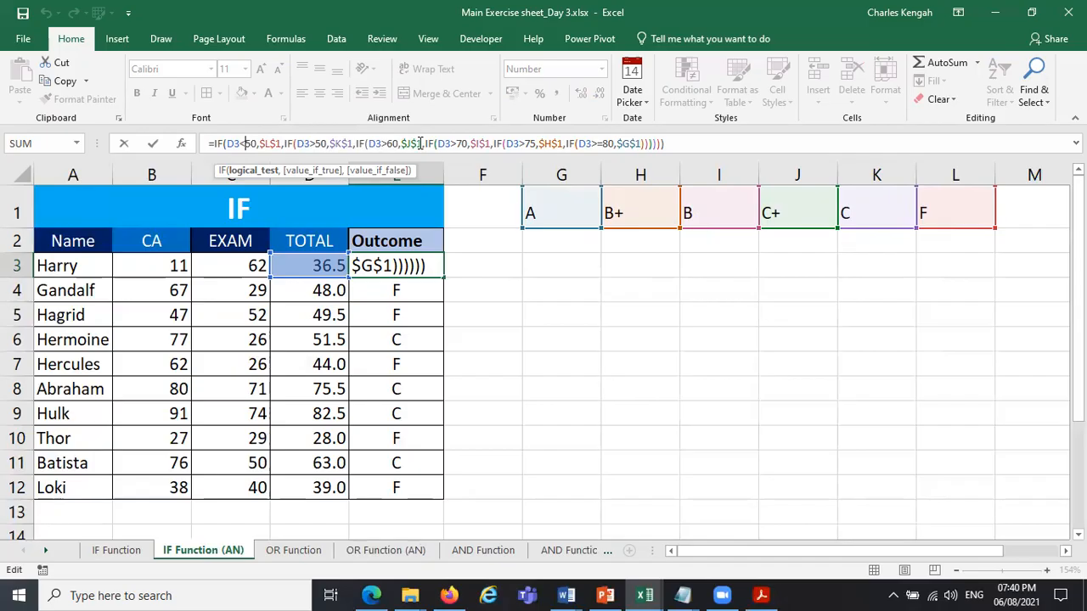
pyautogui.click(604, 143)
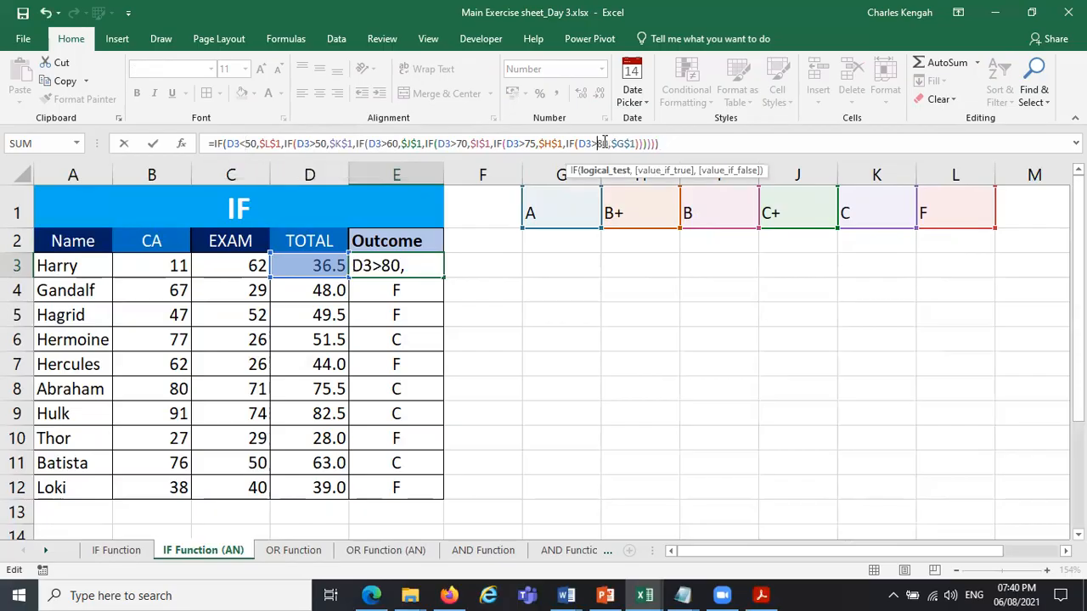
pyautogui.press('Return')
pyautogui.click(411, 268)
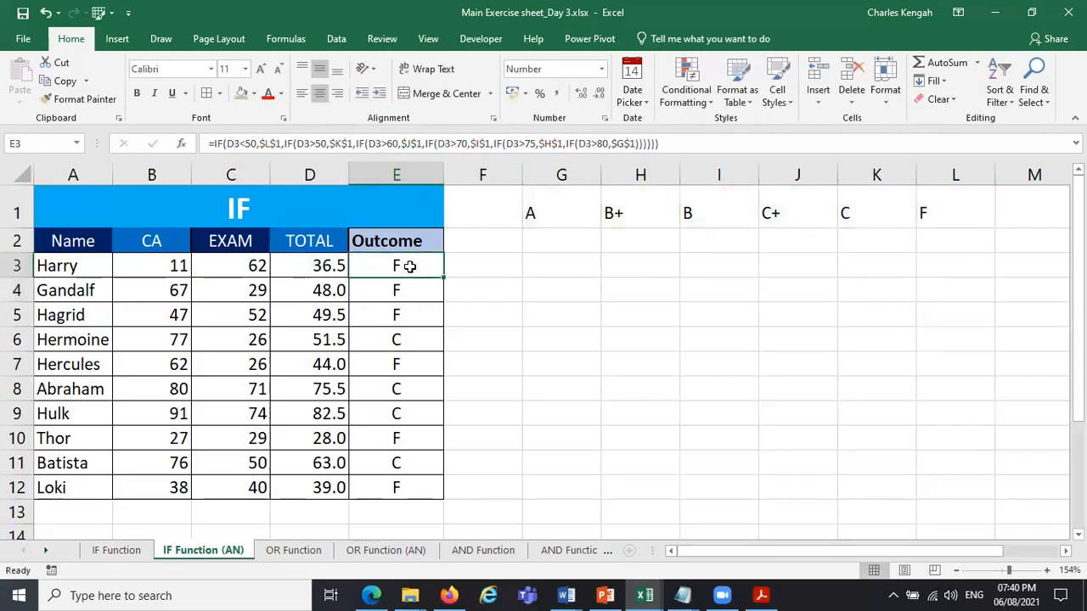
pyautogui.moveTo(444, 276); pyautogui.dragTo(448, 491)
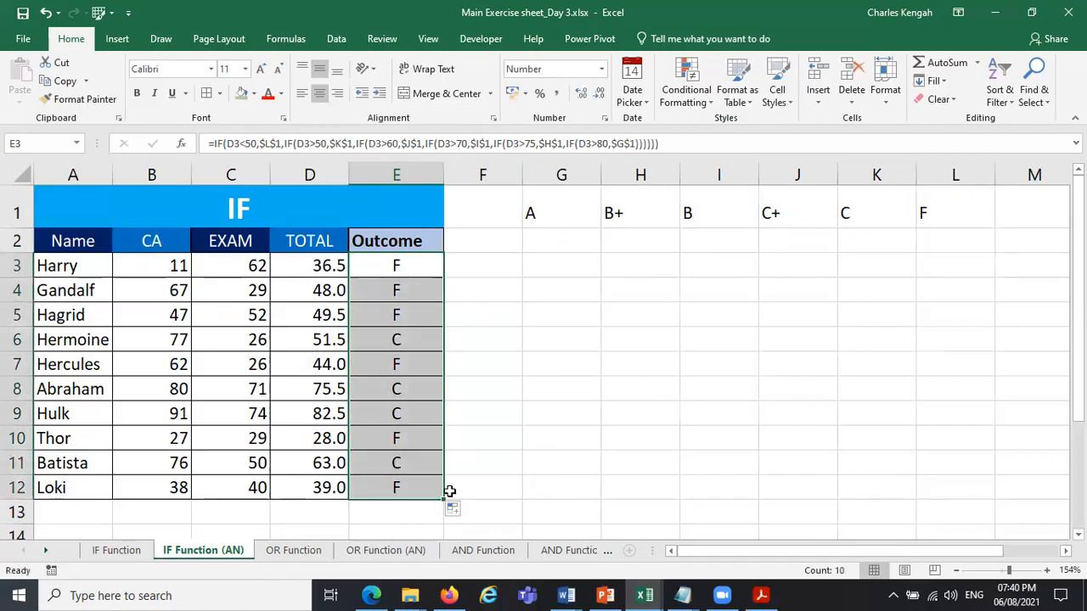
pyautogui.click(472, 308)
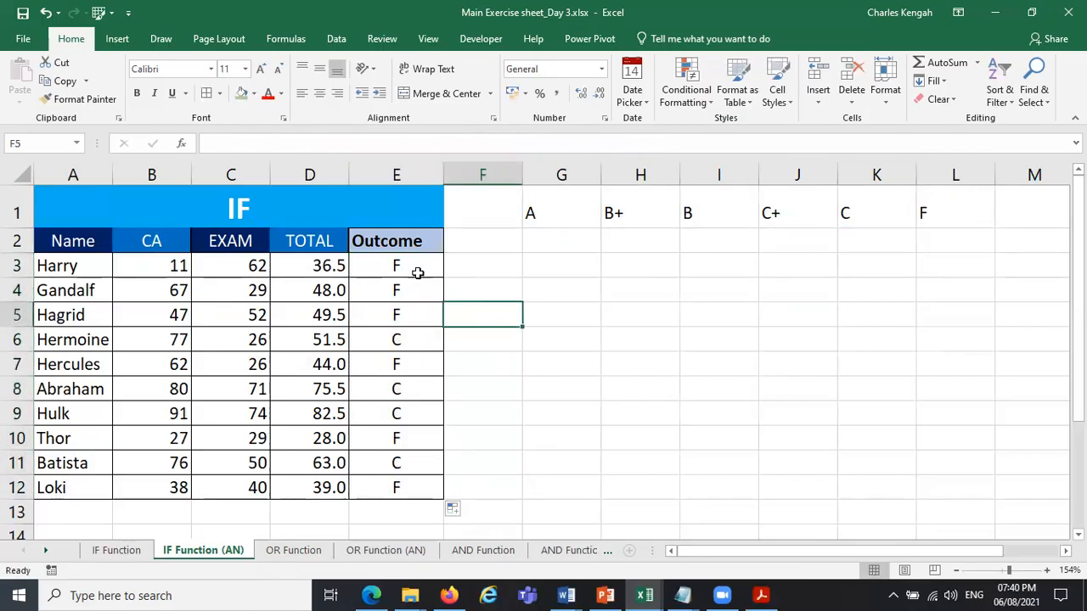
pyautogui.click(417, 272)
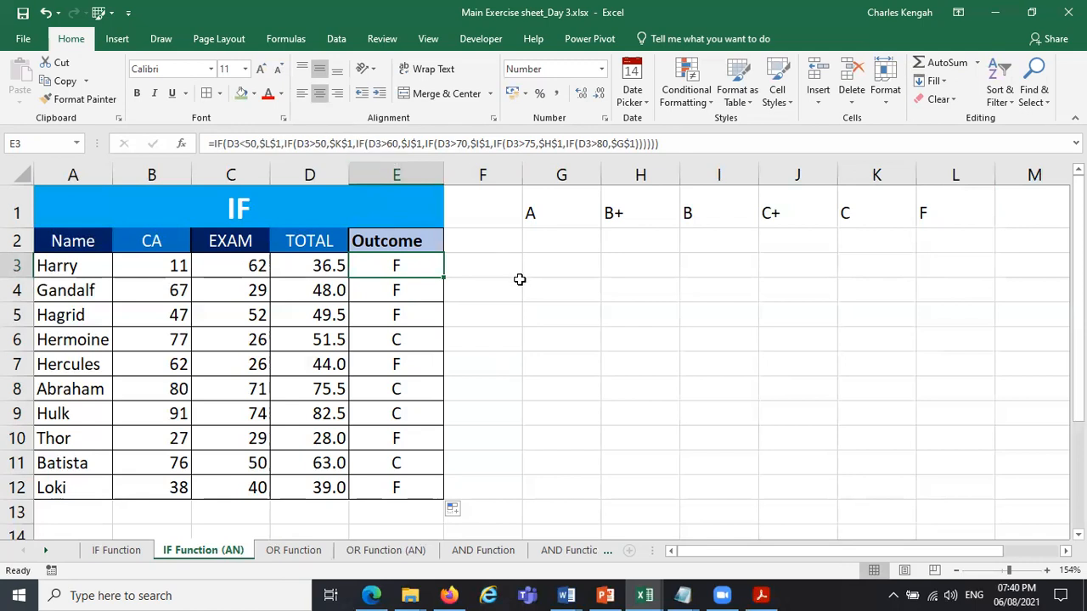
# Start a new IF formula in F3 whose first test is D3<50.
pyautogui.click(495, 272)
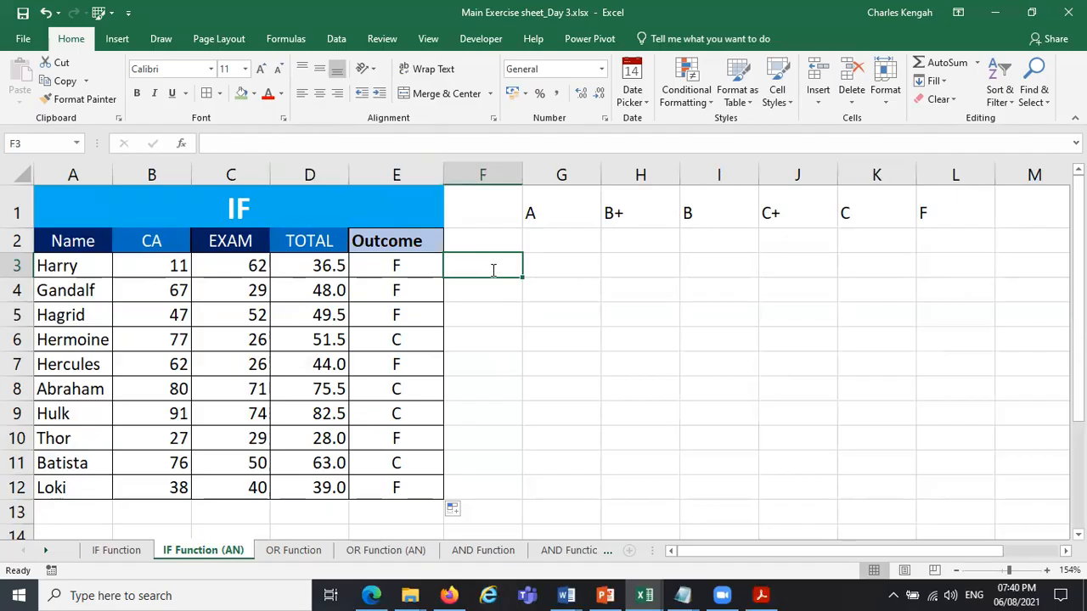
pyautogui.write('=IF(')
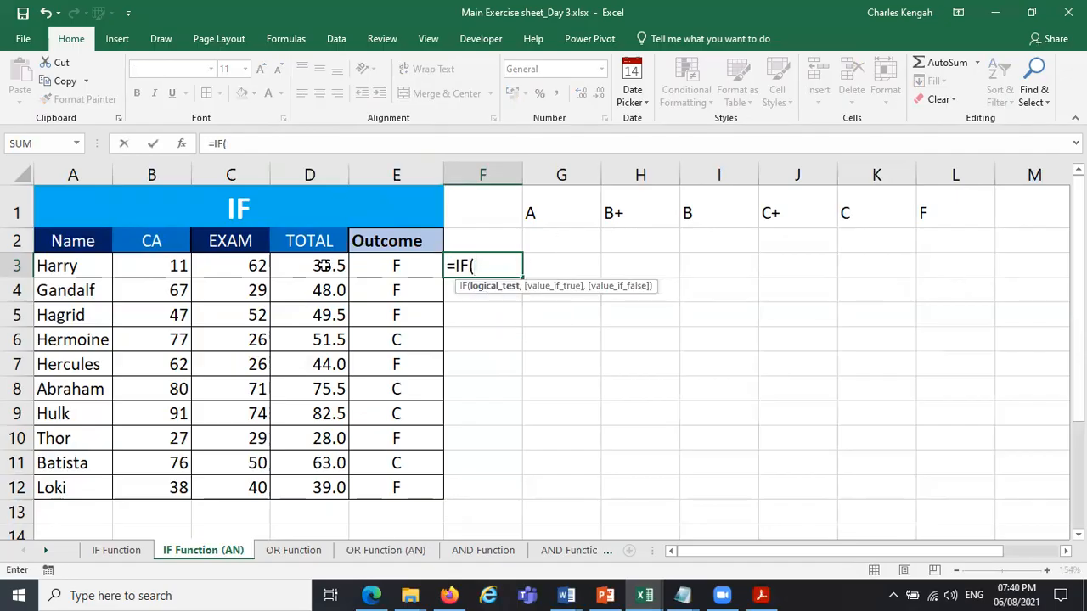
pyautogui.click(323, 266)
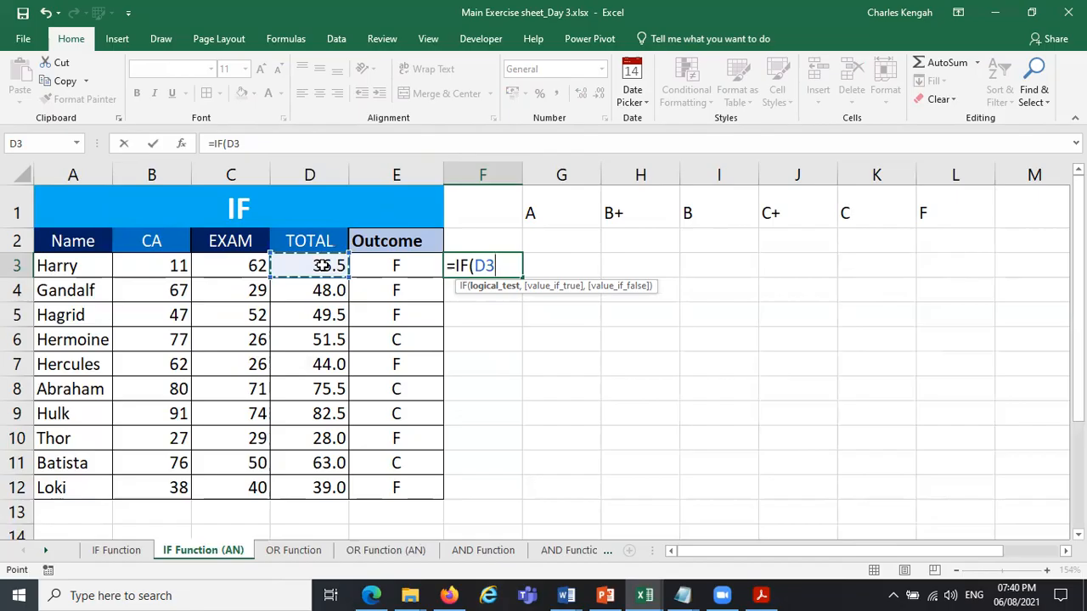
pyautogui.write('<')
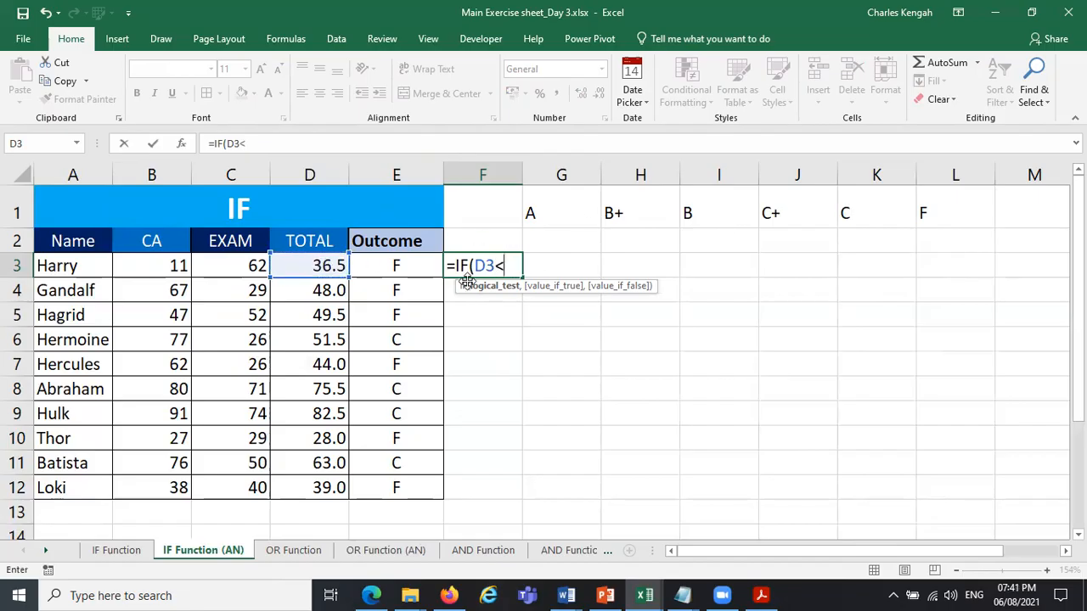
pyautogui.write('80')
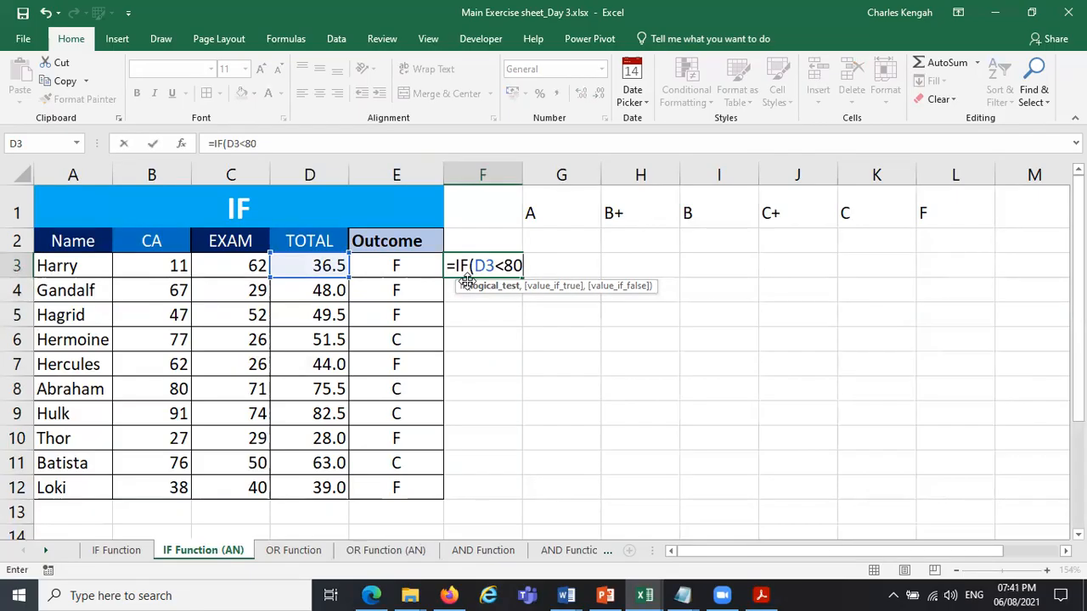
pyautogui.press('BackSpace')
pyautogui.press('BackSpace')
pyautogui.press('BackSpace')
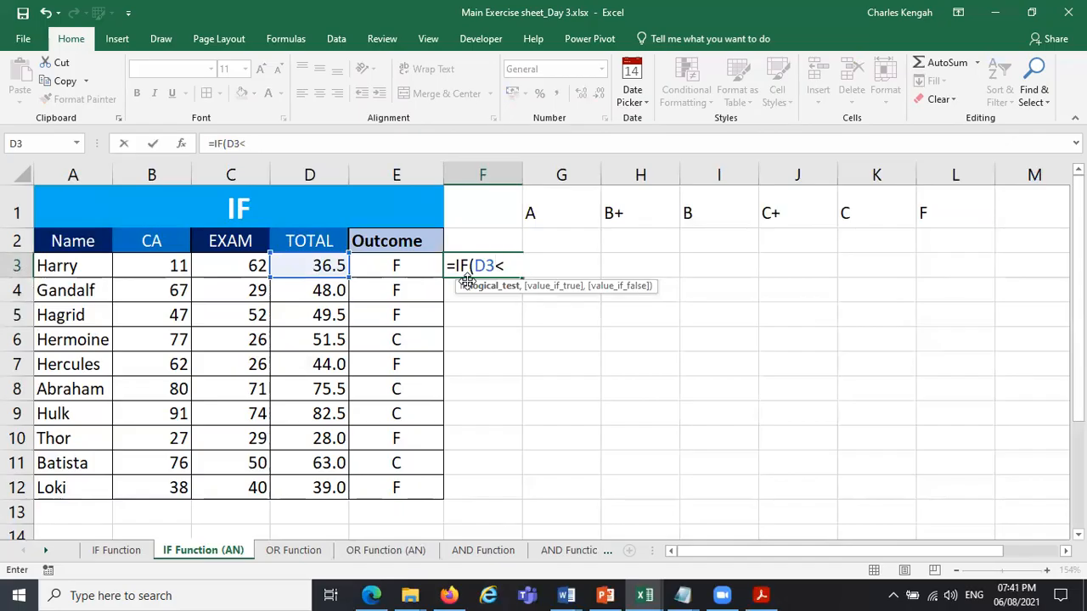
pyautogui.write('<50,')
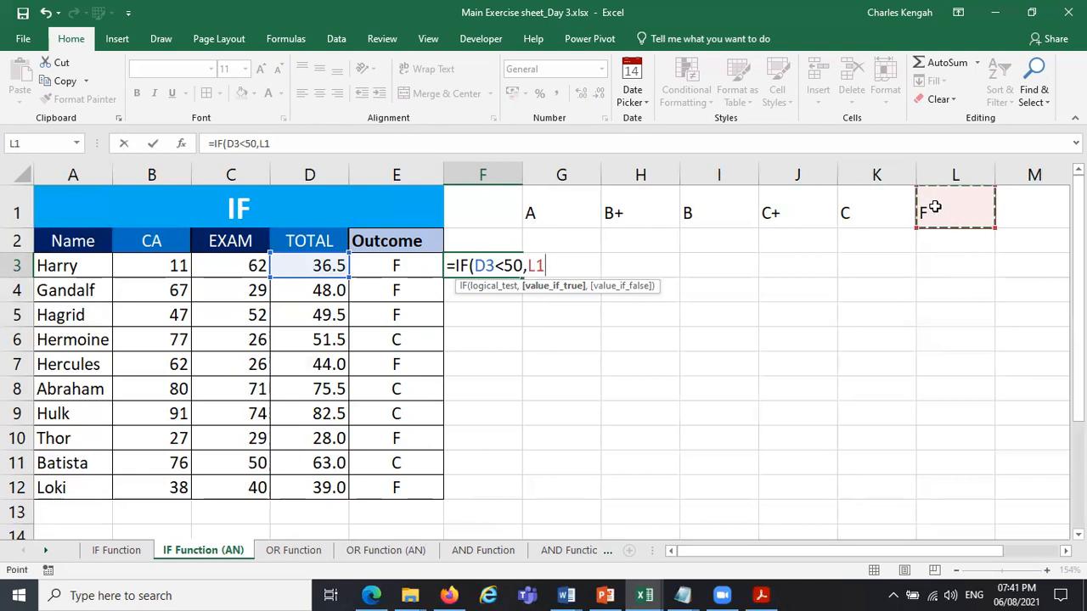
# Make the first IF in F3 return the F grade through the absolute reference $L$1.
pyautogui.press('F4')
pyautogui.press('F8')
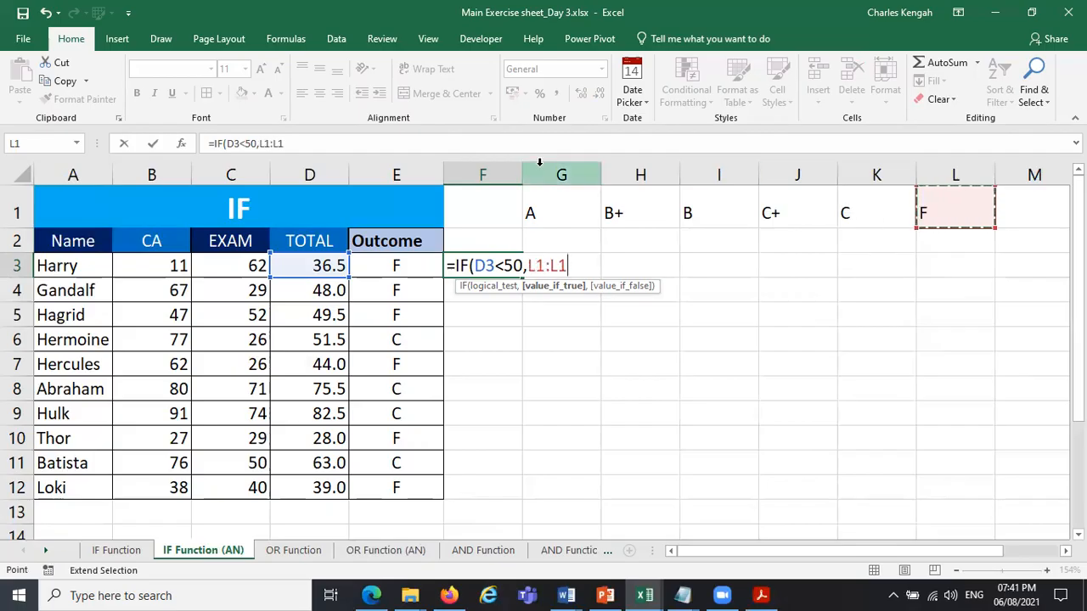
pyautogui.press('BackSpace')
pyautogui.press('BackSpace')
pyautogui.press('BackSpace')
pyautogui.press('BackSpace')
pyautogui.press('BackSpace')
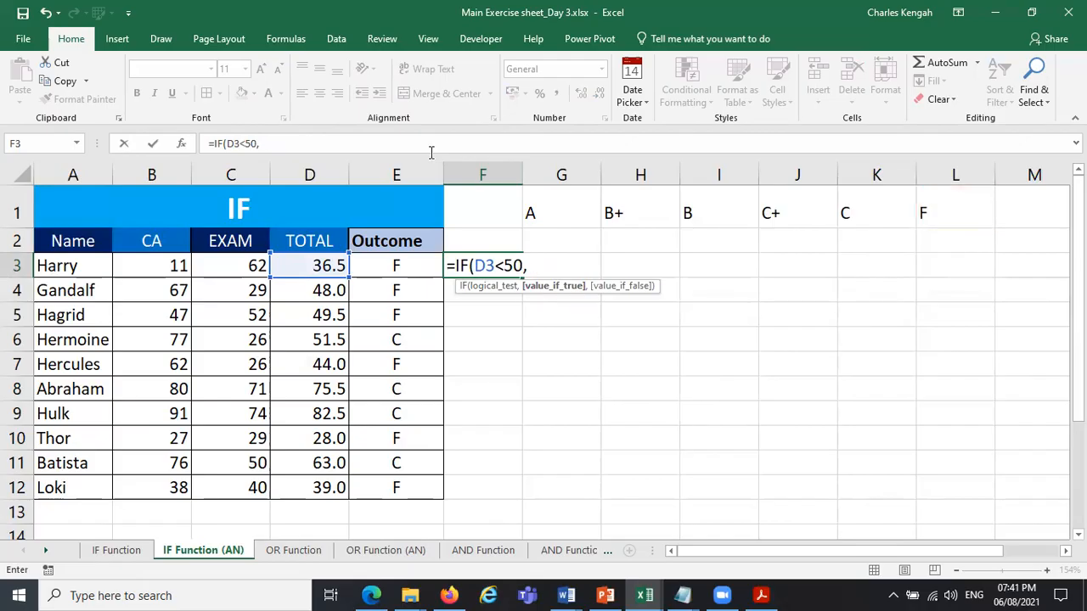
pyautogui.click(934, 209)
pyautogui.press('F4')
pyautogui.write(',')
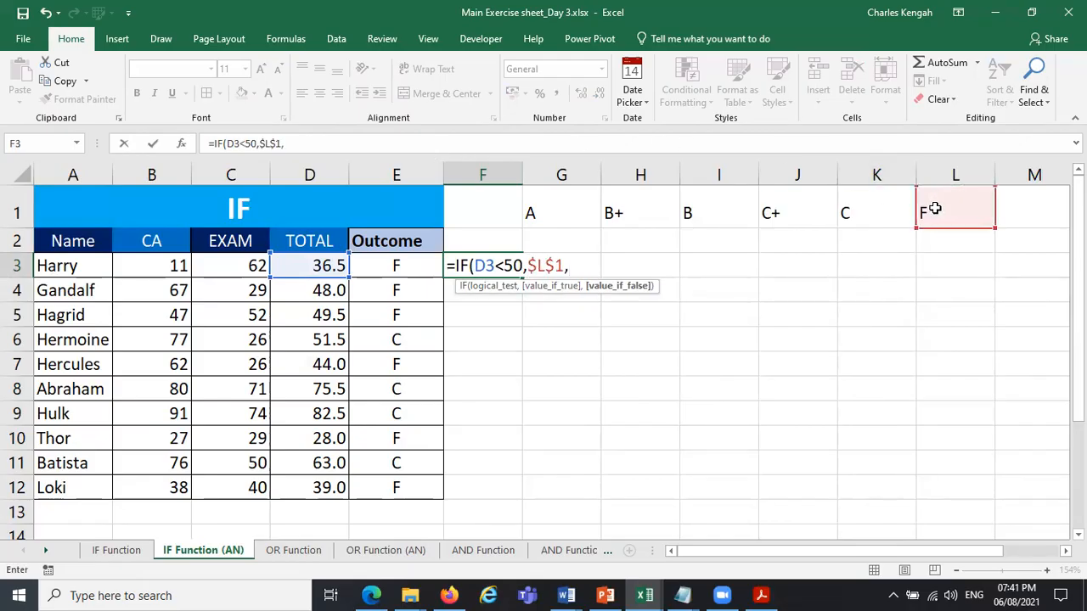
pyautogui.write('IF(')
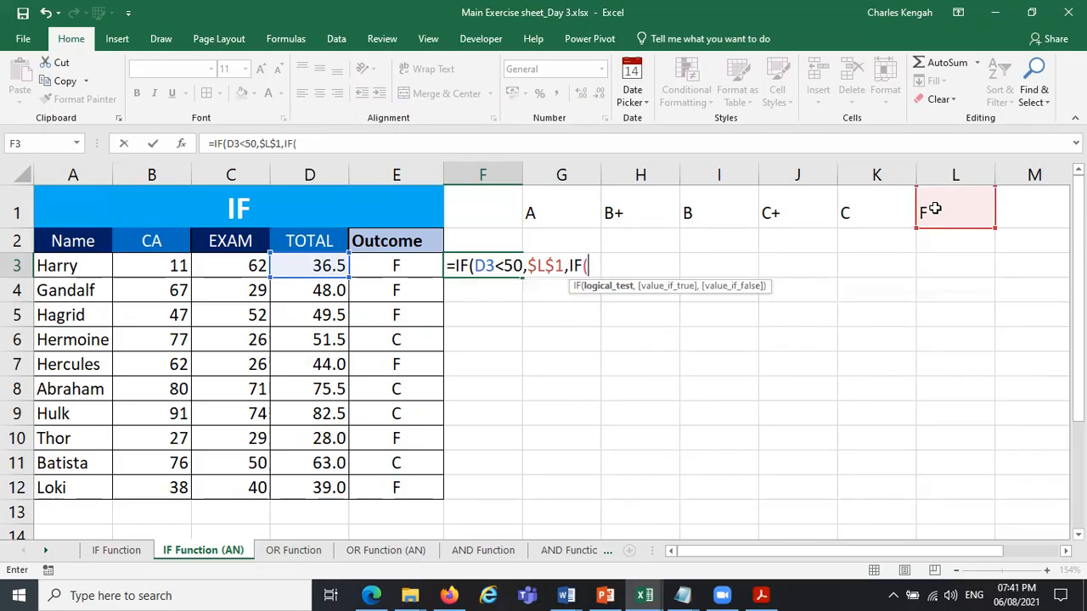
# Nest a second IF in the F3 formula that tests D3<60 and returns the C grade from $K$1.
pyautogui.click(328, 265)
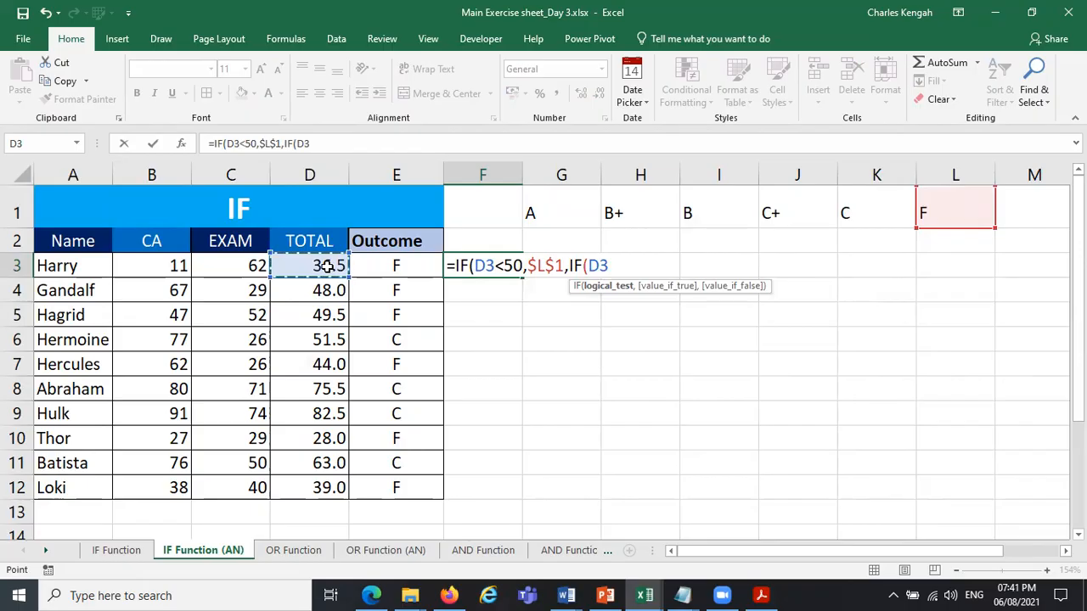
pyautogui.write('<5')
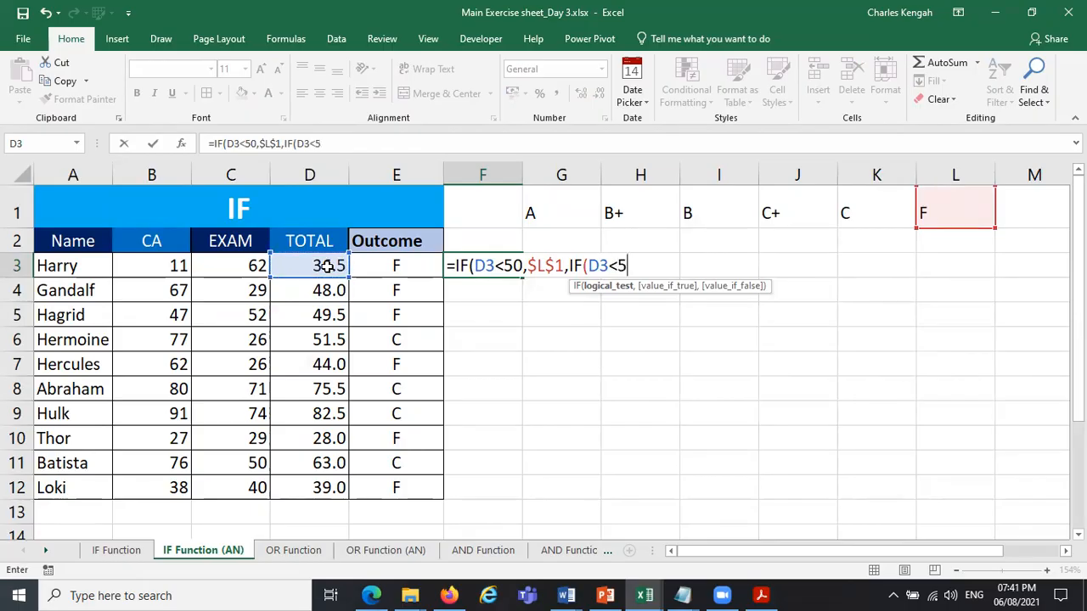
pyautogui.press('BackSpace')
pyautogui.write('60,')
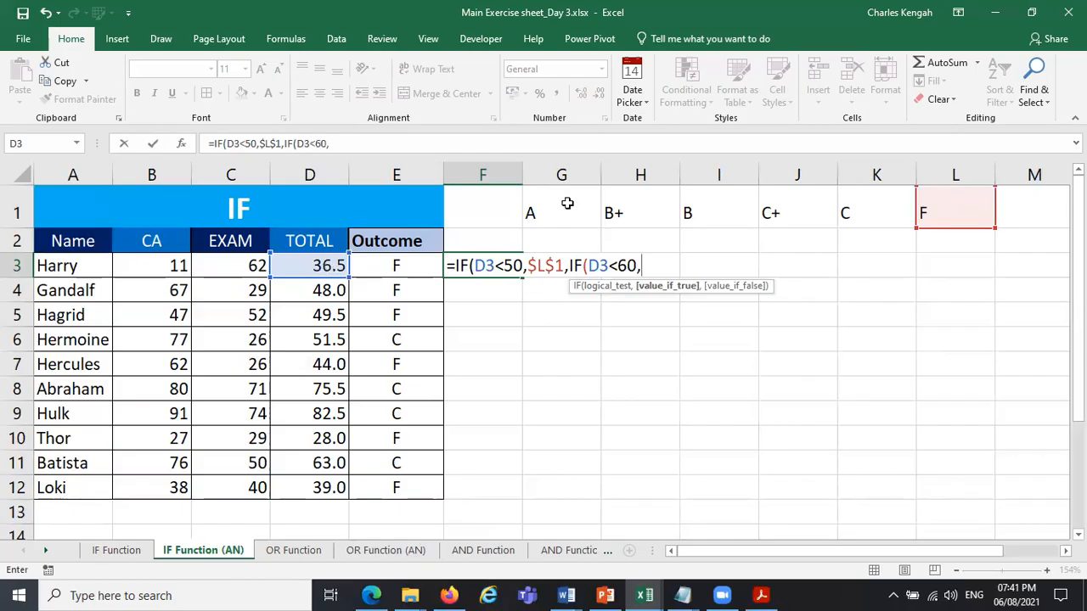
pyautogui.click(873, 208)
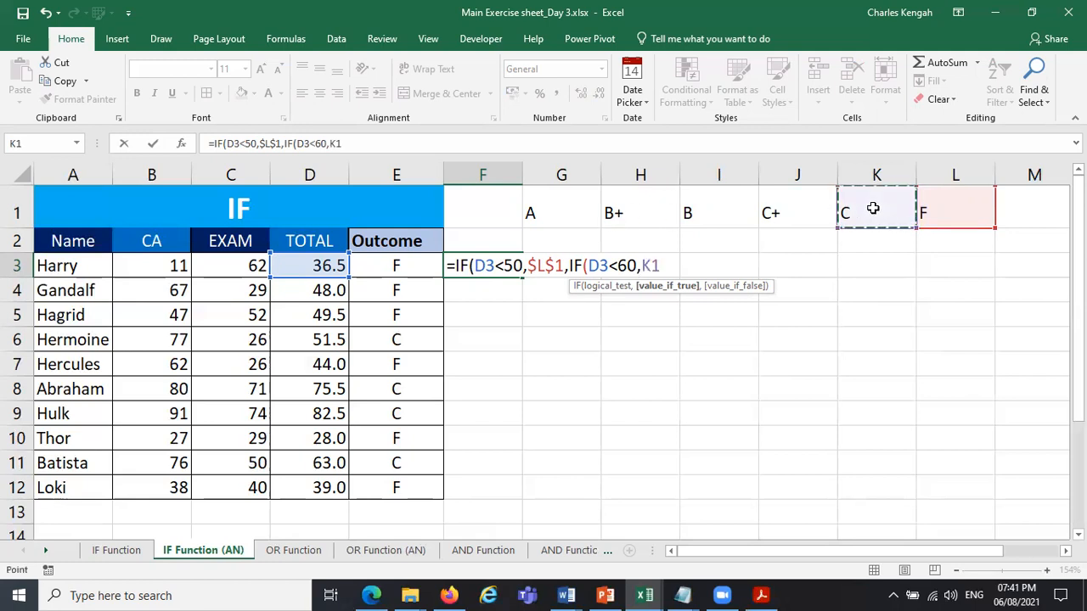
pyautogui.press('F4')
# Open a third nested IF as the value-if-false argument of the second IF in F3.
pyautogui.write(',IF')
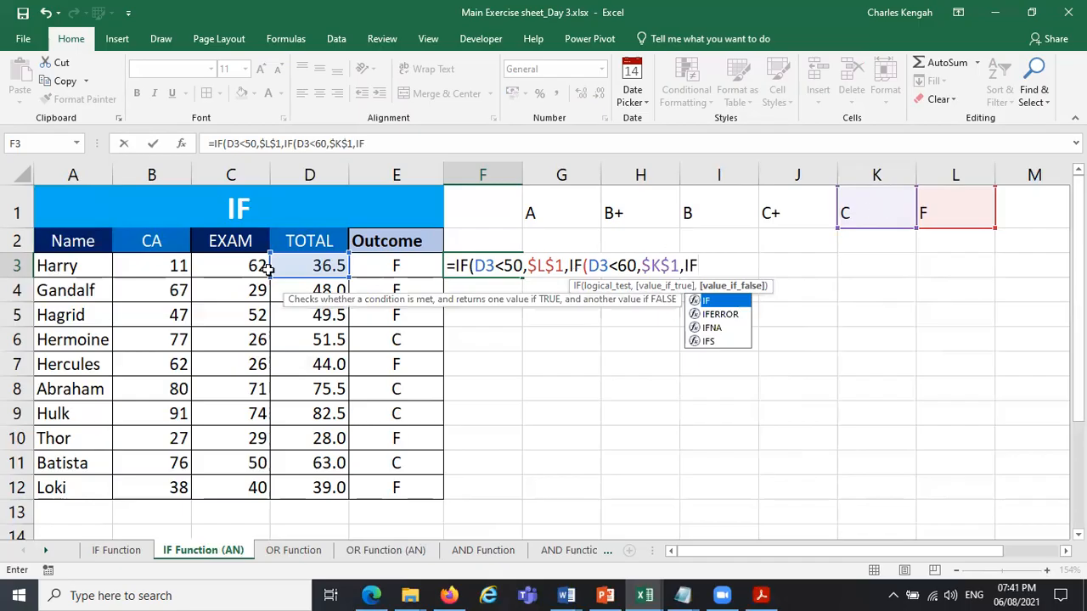
pyautogui.press('Return')
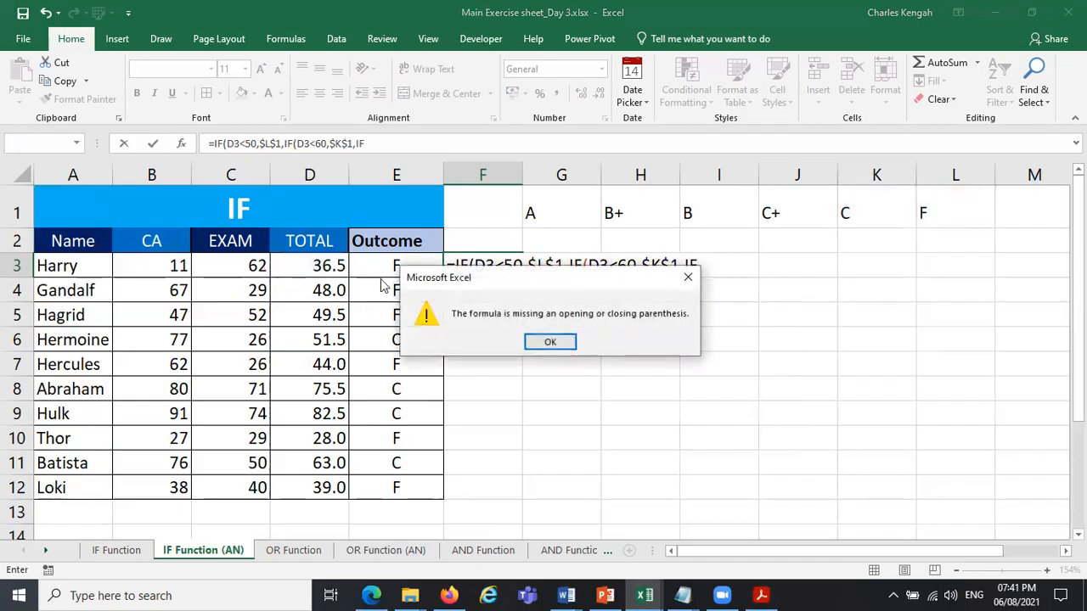
pyautogui.click(688, 277)
pyautogui.click(712, 266)
pyautogui.press('BackSpace')
pyautogui.write('F')
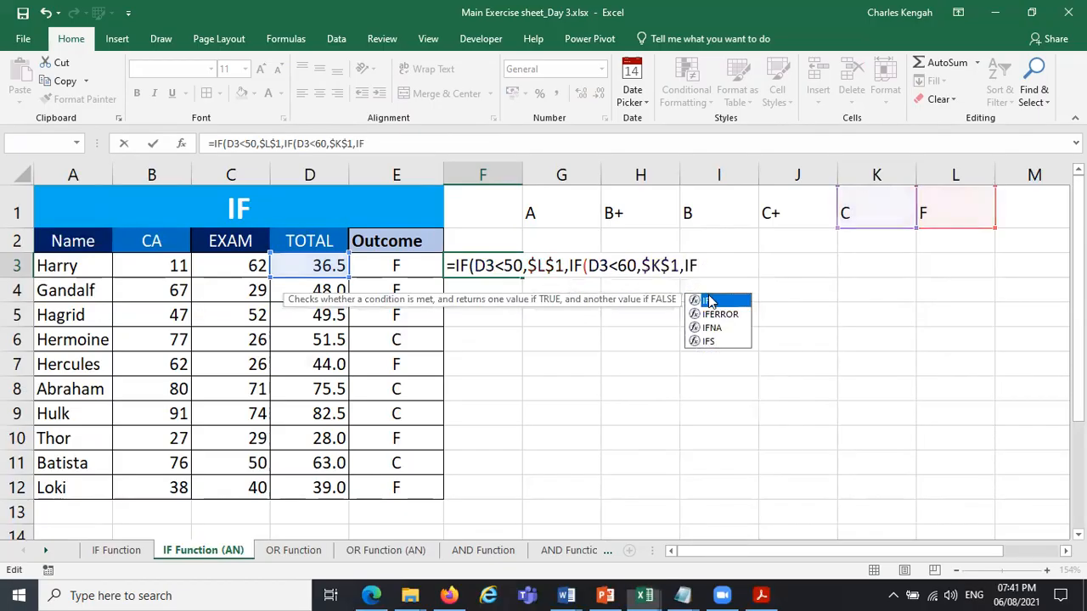
pyautogui.doubleClick(709, 301)
# Make the third IF test D3<70 and return the C+ grade from $J$1.
pyautogui.click(330, 265)
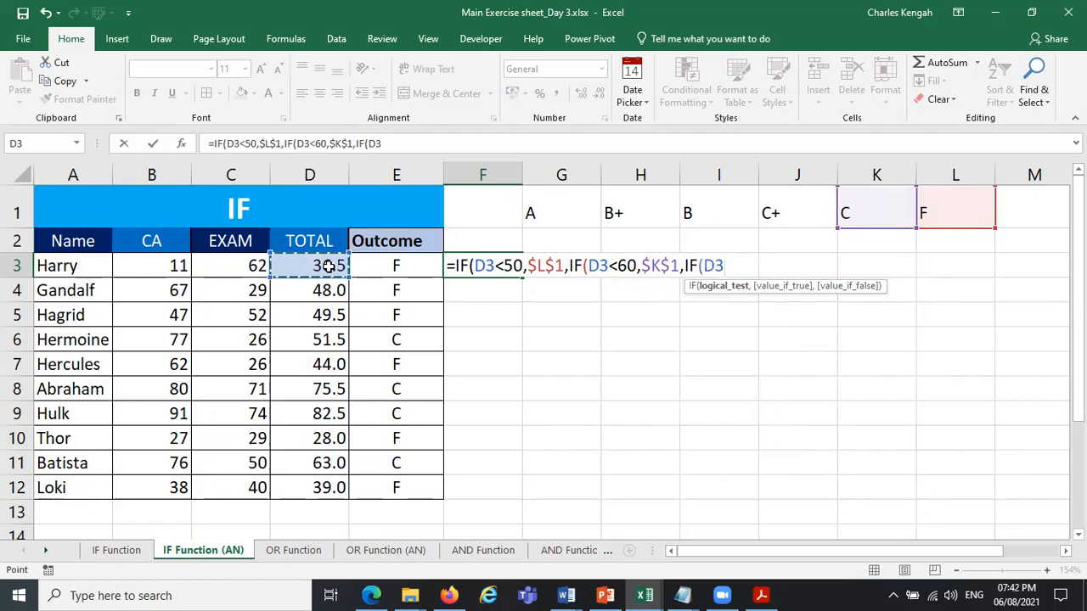
pyautogui.write('<')
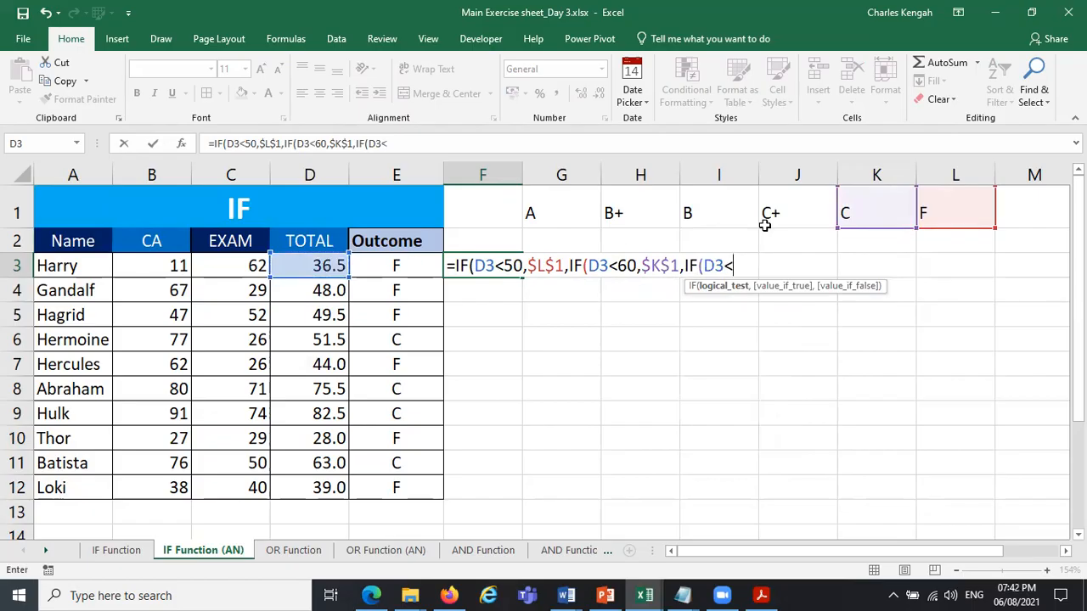
pyautogui.write('70,')
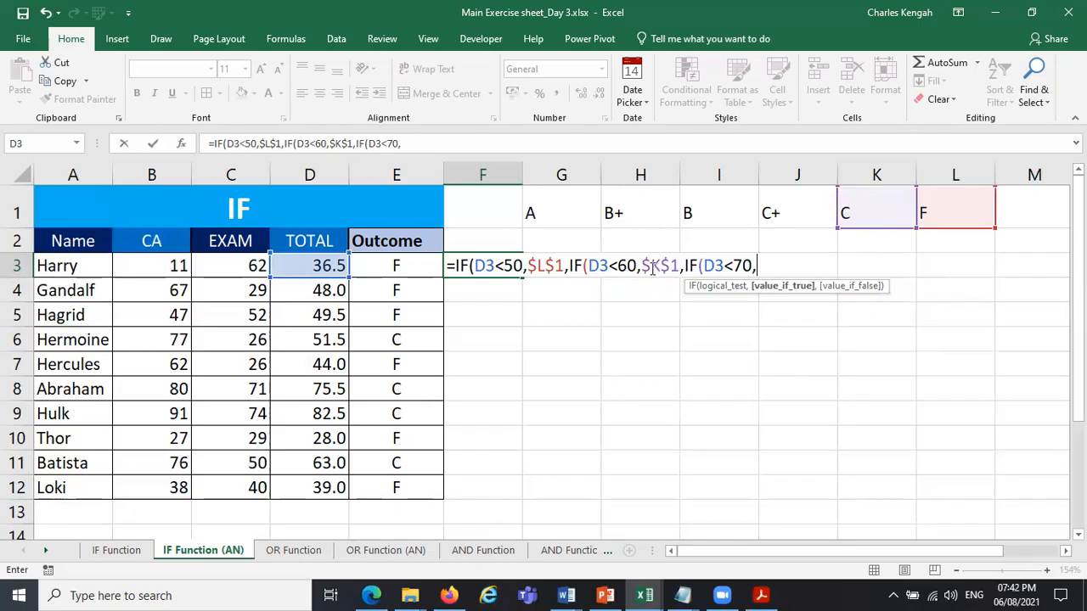
pyautogui.click(785, 212)
pyautogui.press('F4')
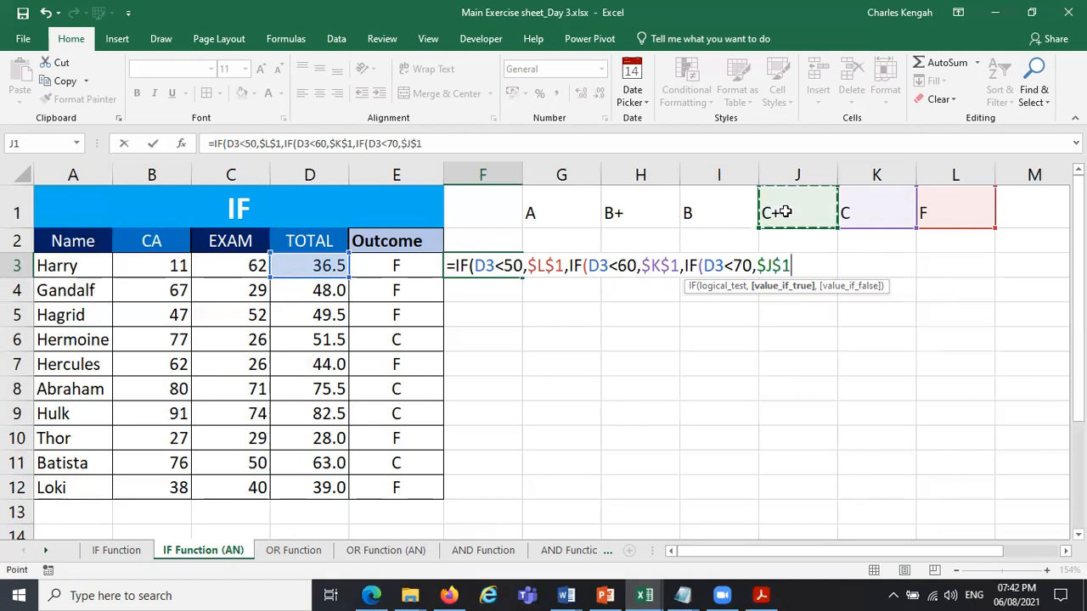
# Change the threshold of the third test in the F3 formula to 65.
pyautogui.click(735, 266)
pyautogui.press('Delete')
pyautogui.write('65')
pyautogui.press('Delete')
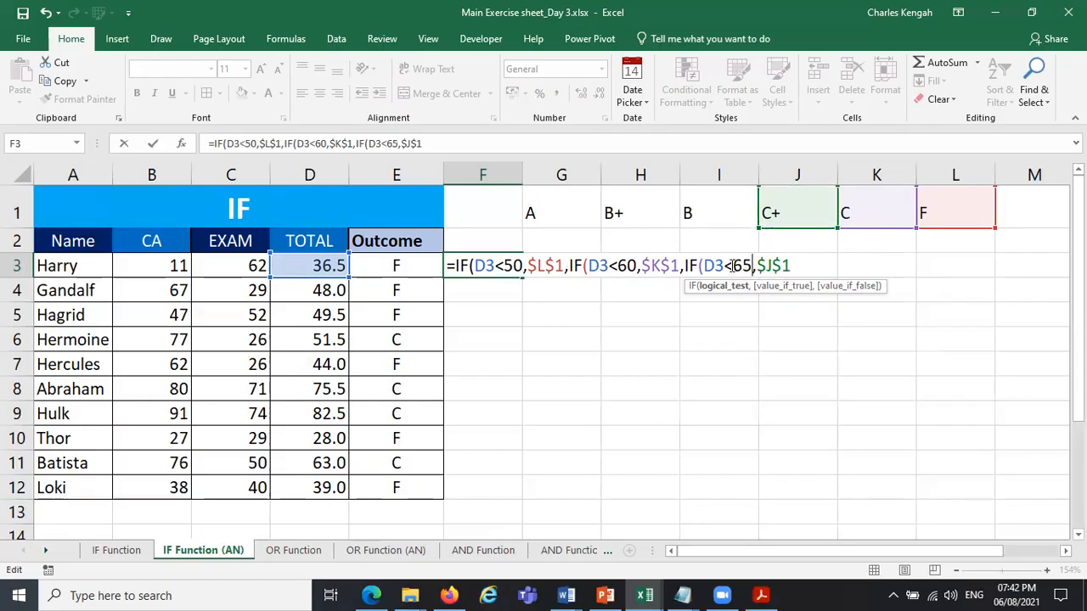
# Begin a fourth nested IF after $J$1 in the F3 formula.
pyautogui.click(804, 268)
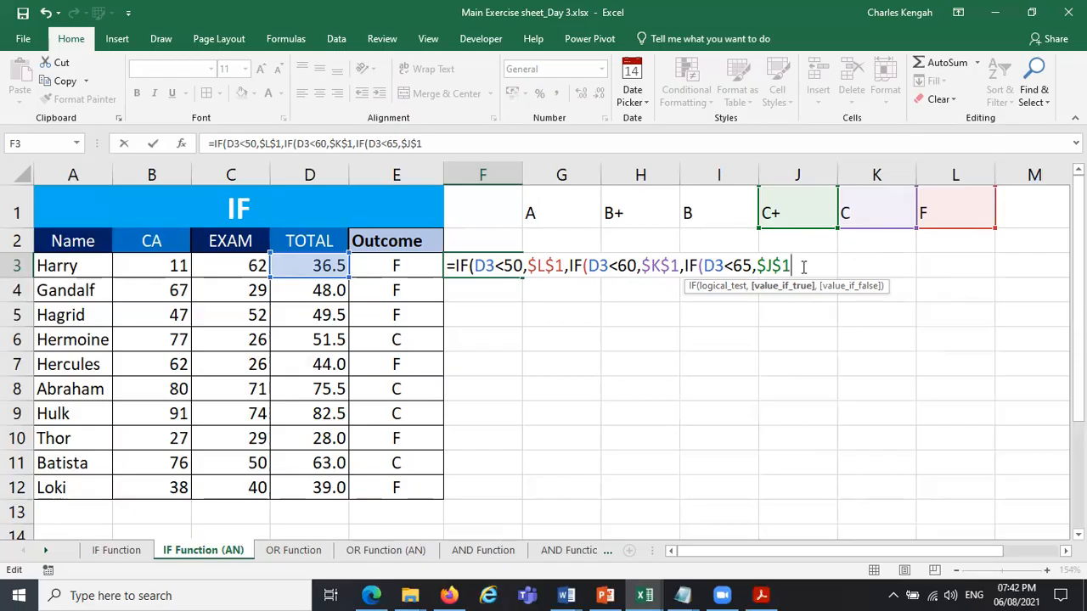
pyautogui.write(',IF(')
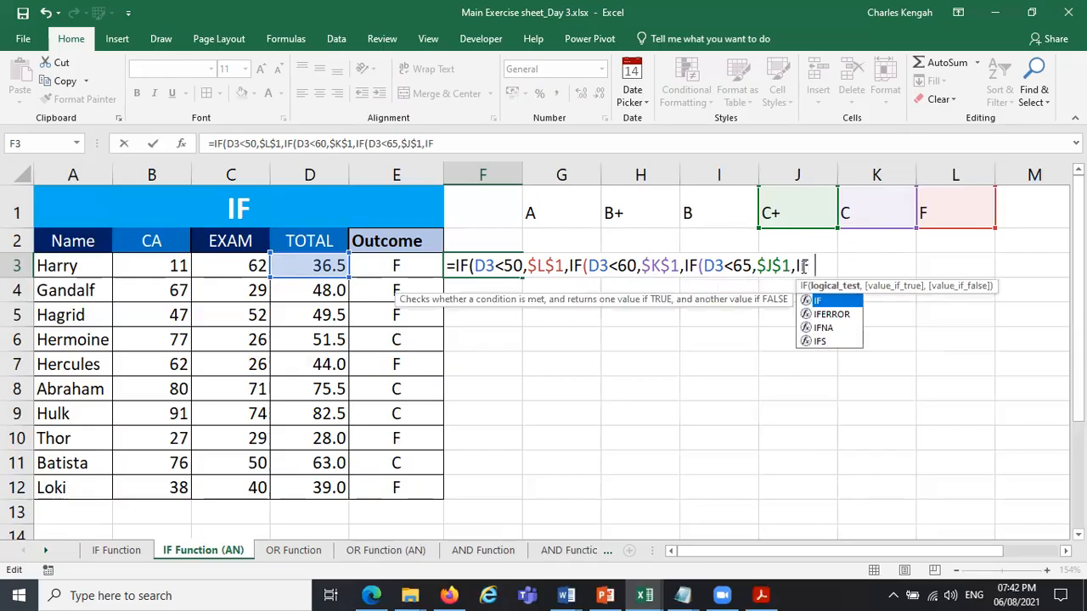
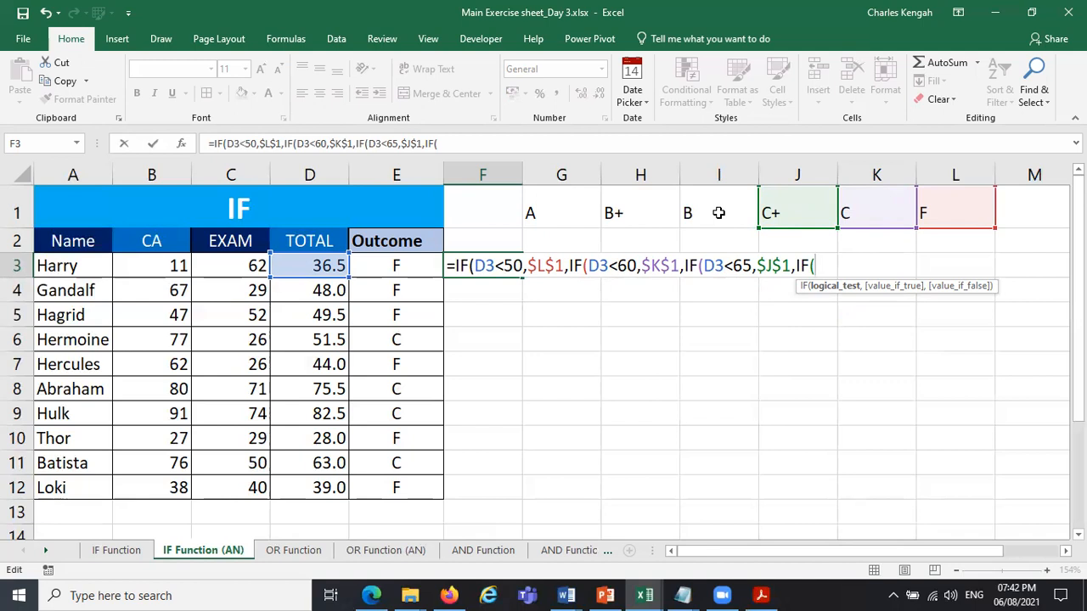
pyautogui.click(718, 213)
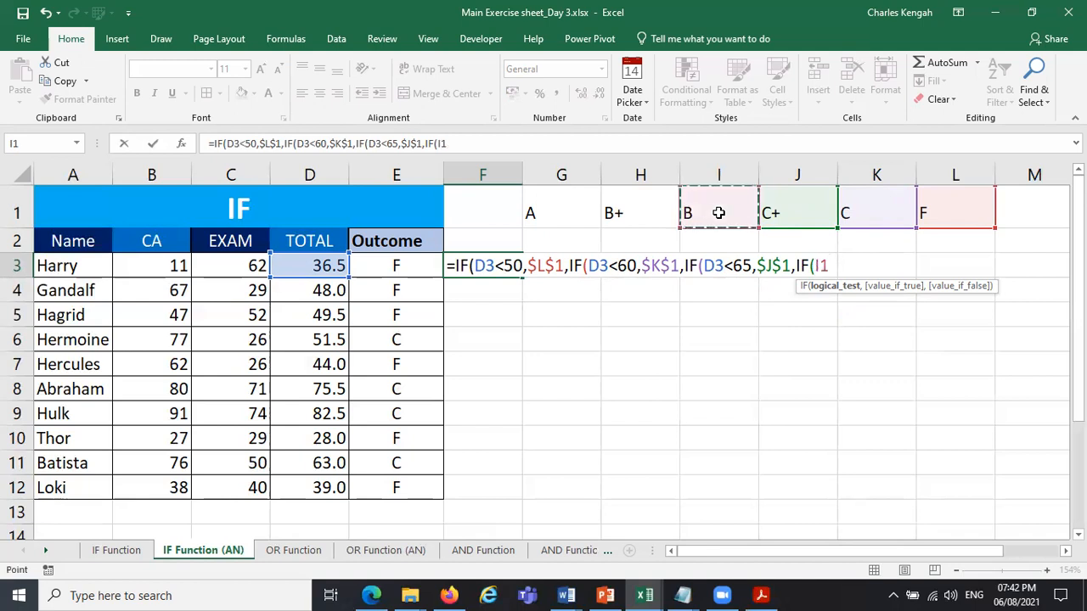
pyautogui.press('BackSpace')
pyautogui.press('BackSpace')
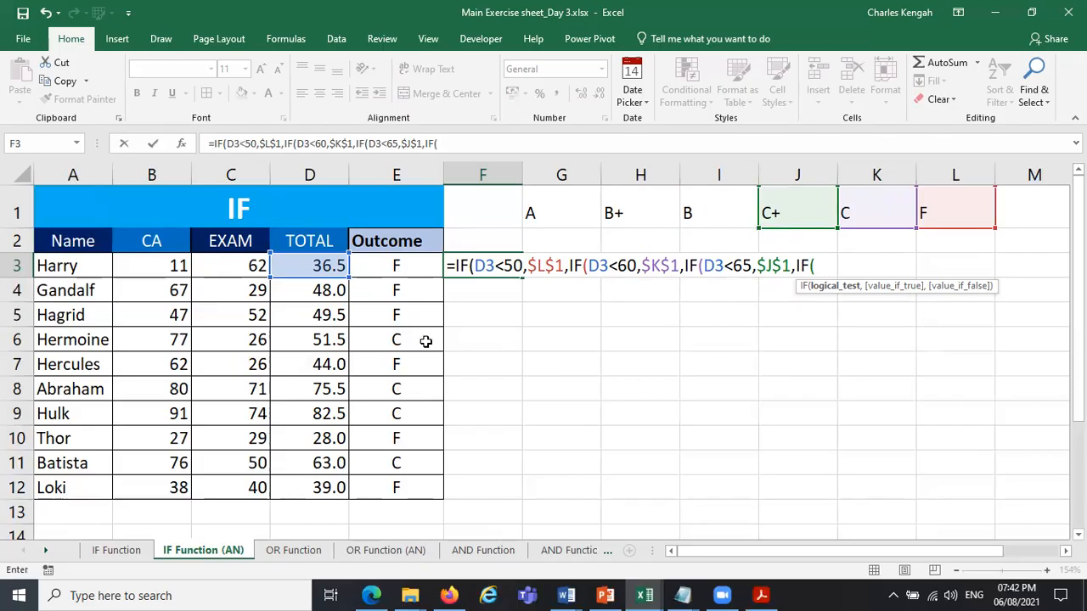
# Make the fourth IF in the F3 formula test D3<70 and return the B grade from $I$1.
pyautogui.click(309, 265)
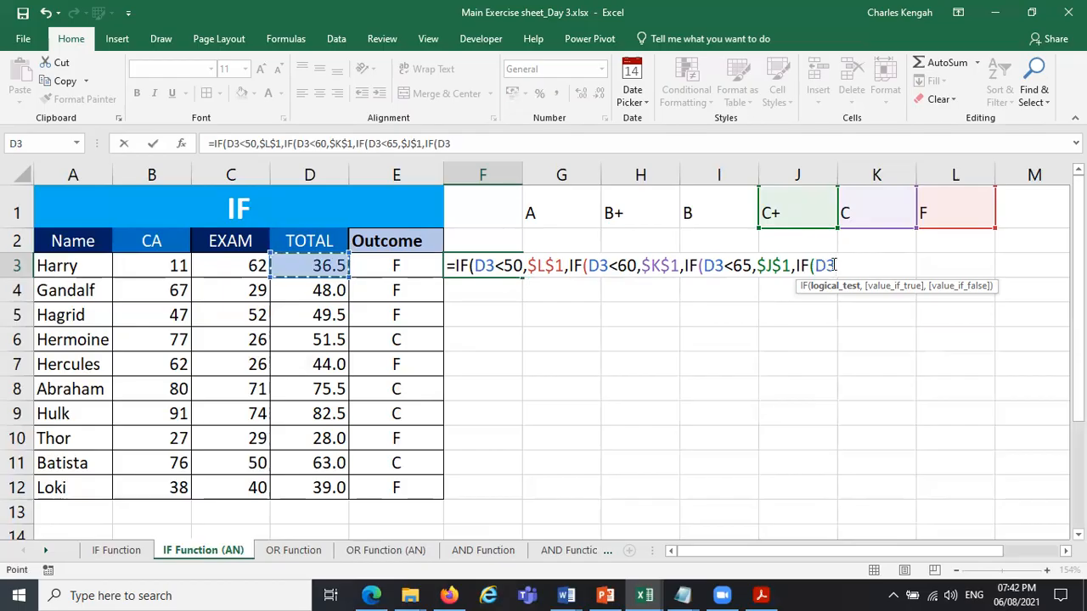
pyautogui.write('<')
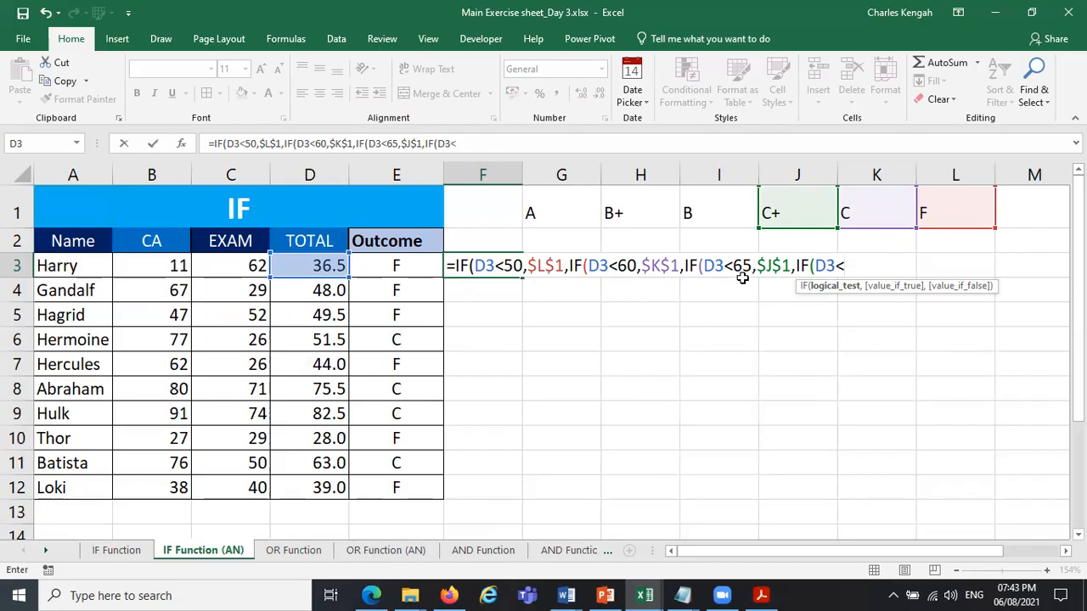
pyautogui.write('70,')
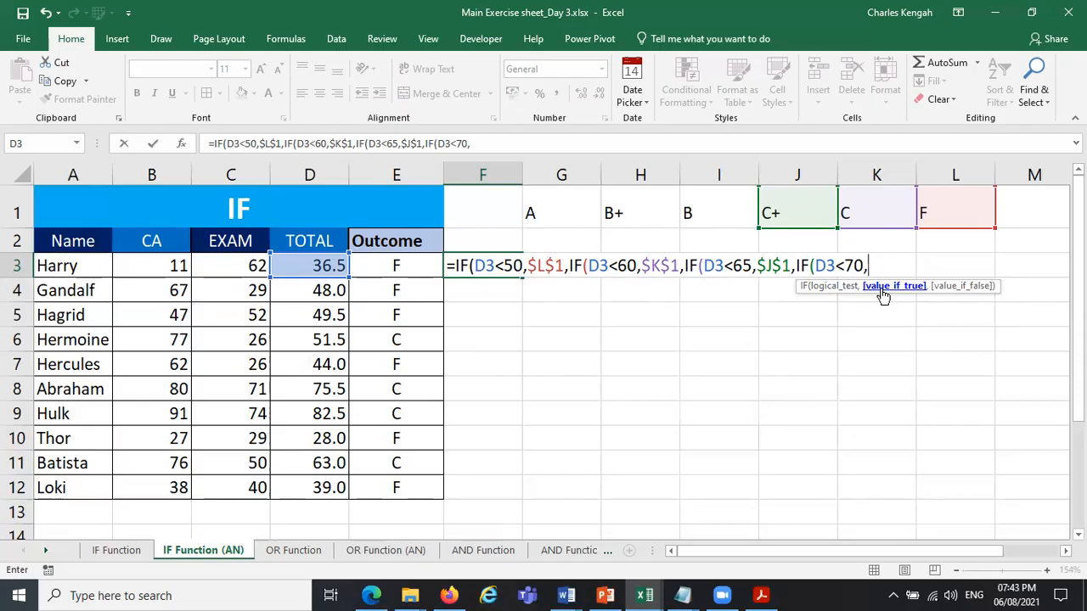
pyautogui.click(711, 210)
pyautogui.press('F4')
# Nest a fifth IF in the F3 formula that tests D3<80 and returns the B+ grade from $H$1.
pyautogui.write(',IF(')
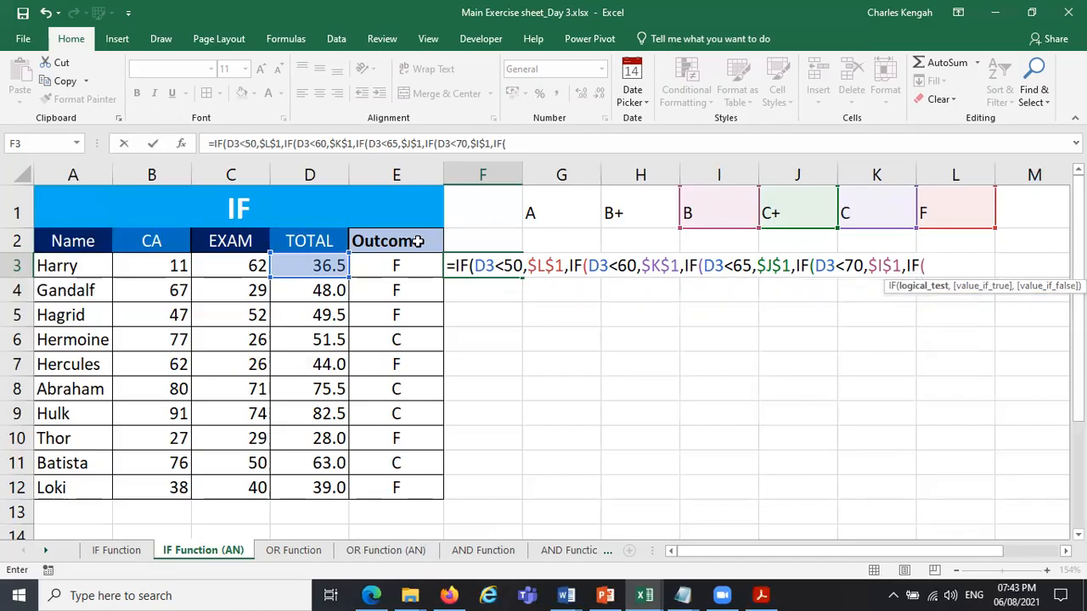
pyautogui.click(327, 266)
pyautogui.write('<')
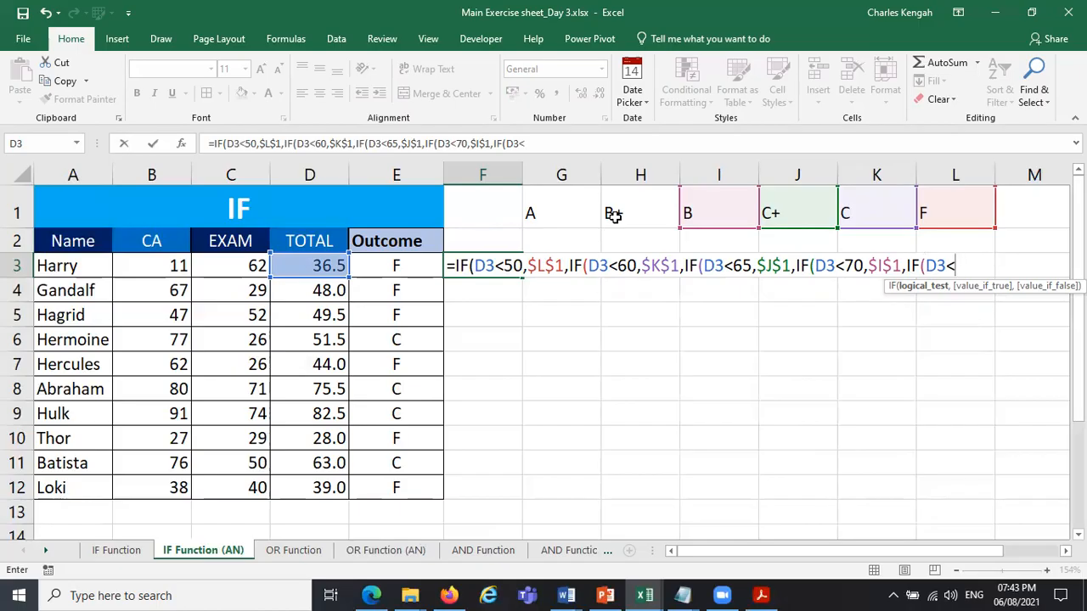
pyautogui.write('80,')
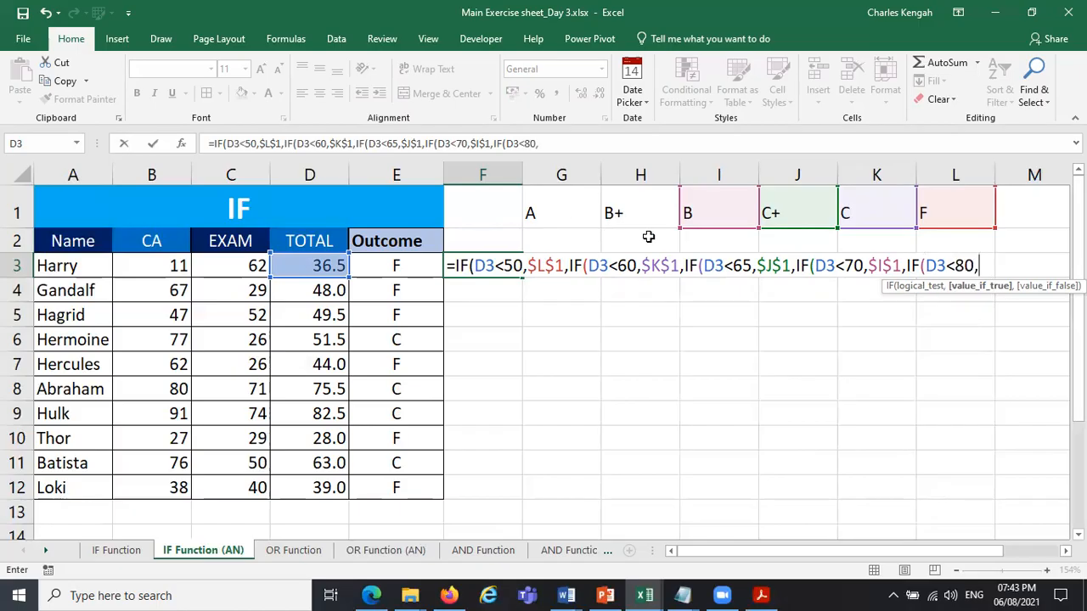
pyautogui.click(626, 207)
pyautogui.press('F4')
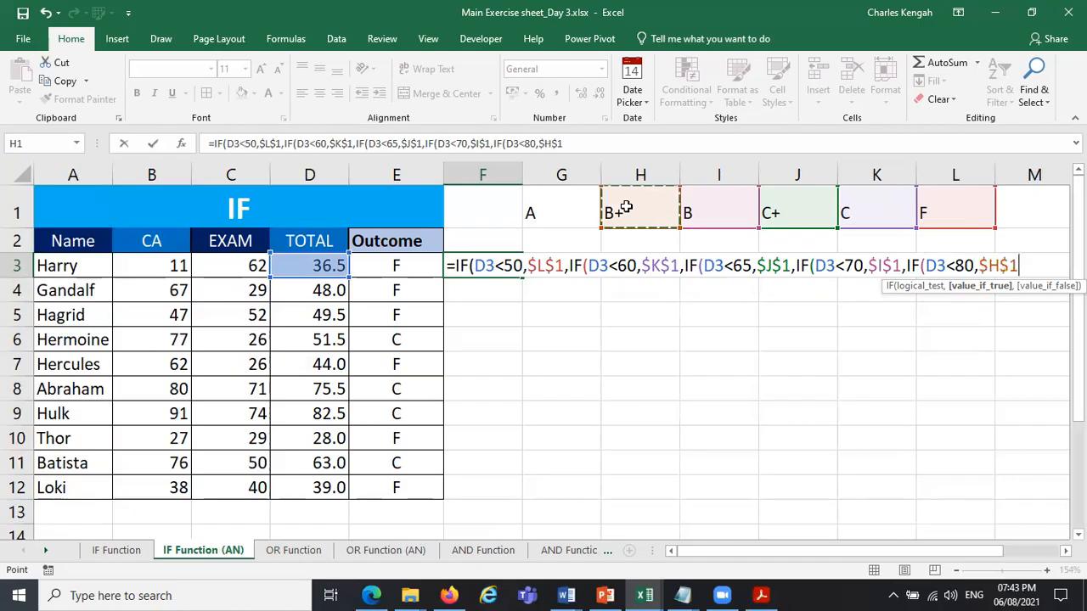
pyautogui.write(',')
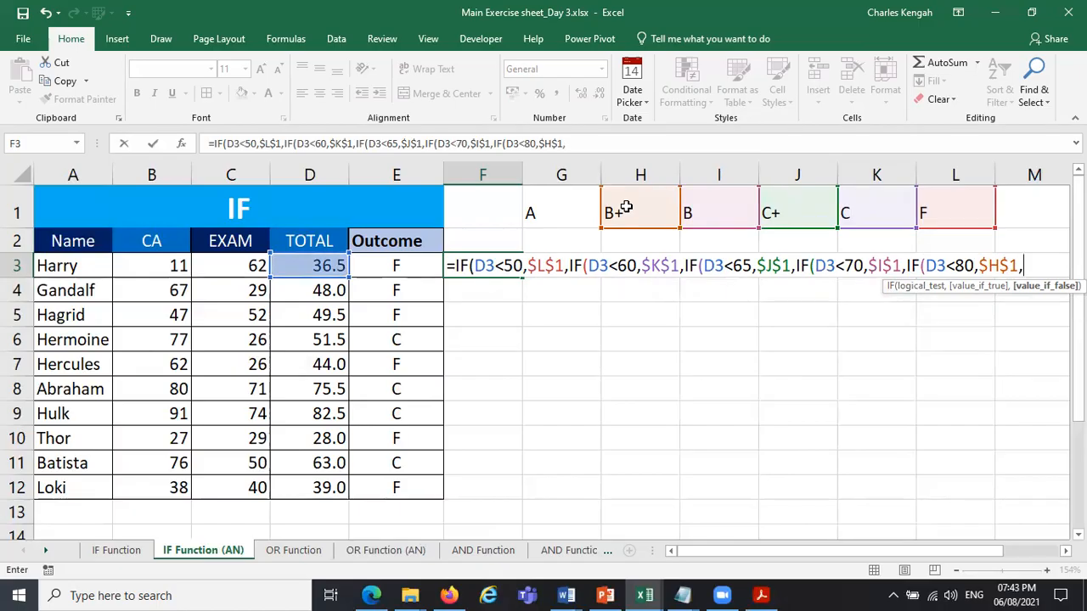
pyautogui.write('"')
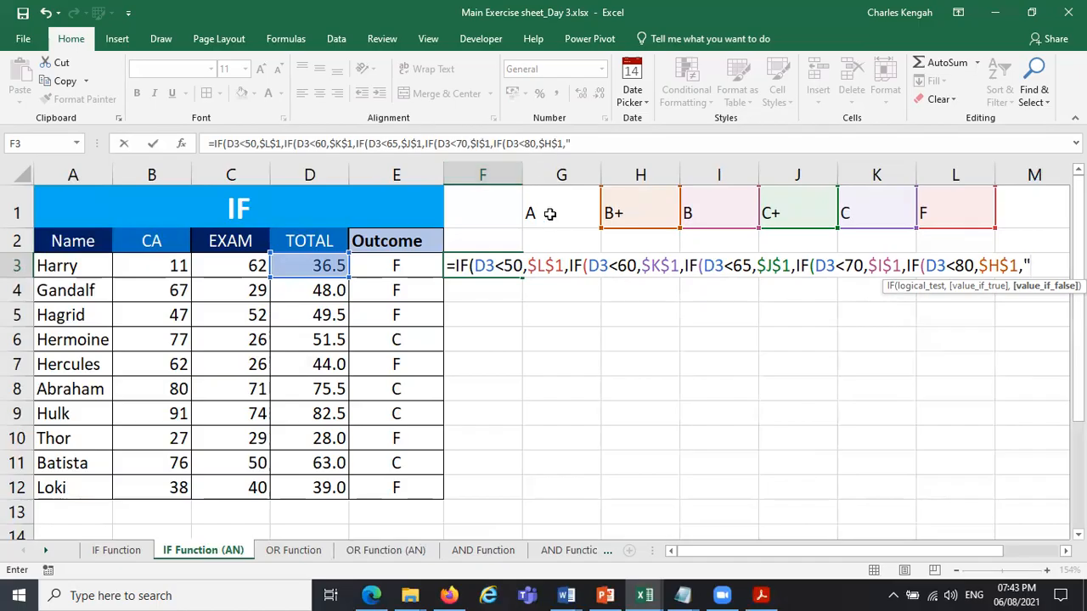
pyautogui.press('Return')
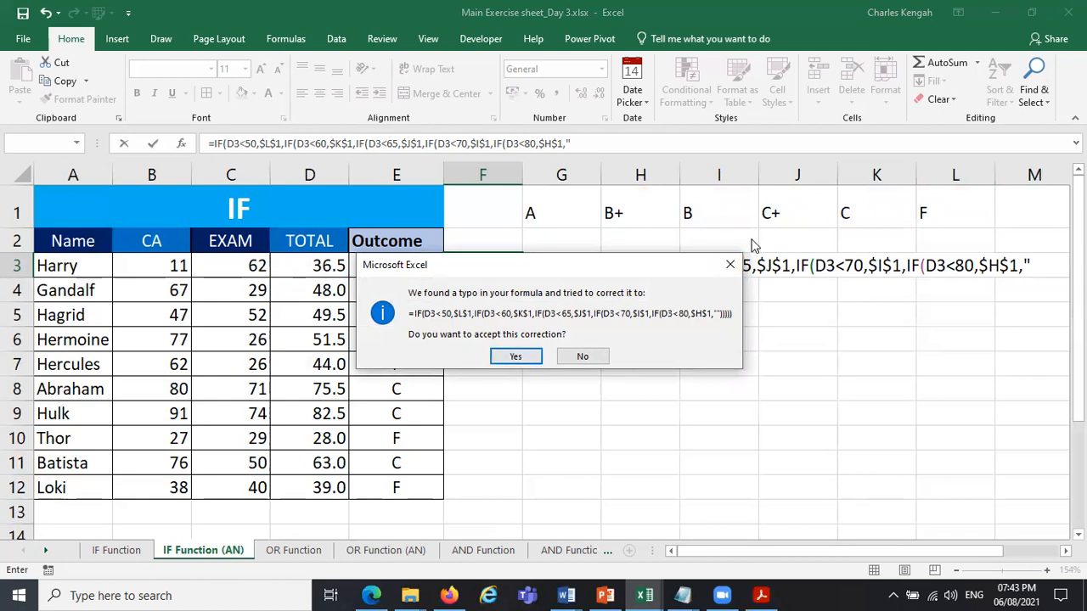
pyautogui.click(730, 264)
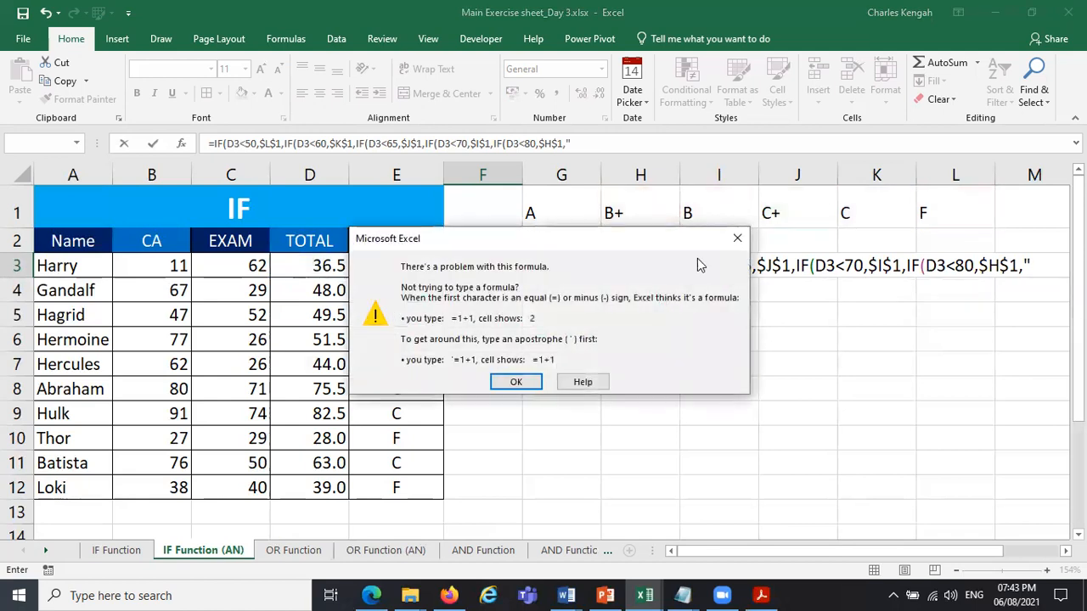
pyautogui.click(737, 239)
pyautogui.click(1049, 261)
pyautogui.press('BackSpace')
# Nest a sixth IF after $H$1 in the F3 formula with the test D3<100.
pyautogui.write(',')
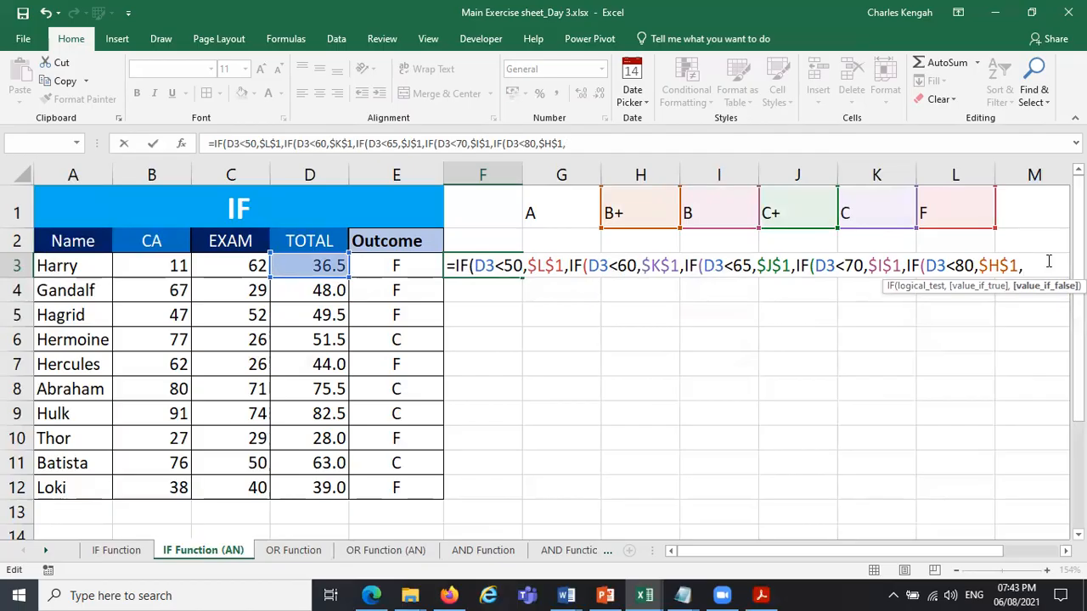
pyautogui.write('IF(')
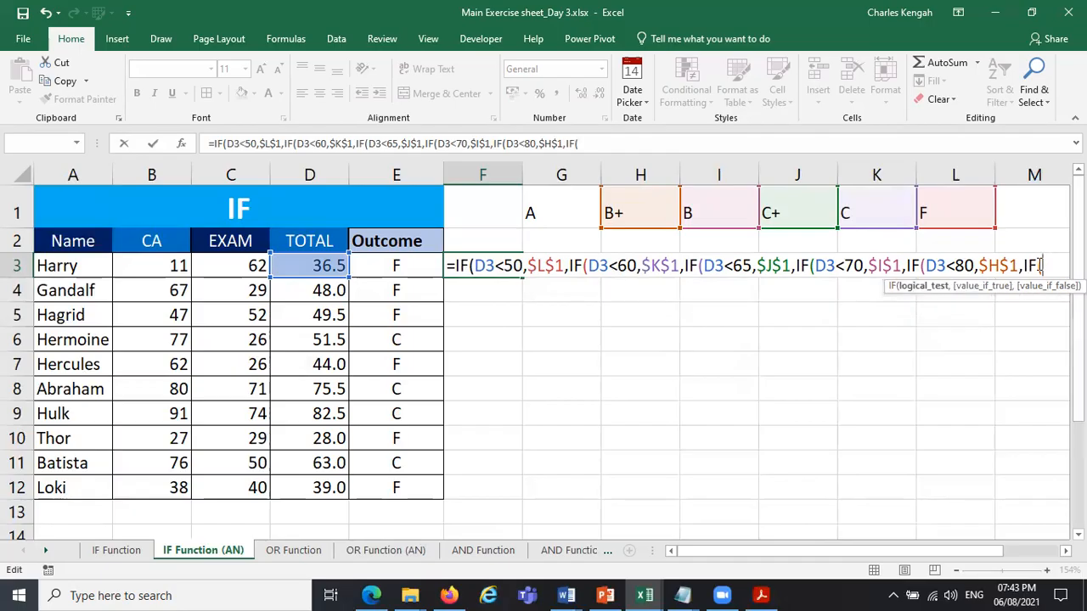
pyautogui.click(321, 265)
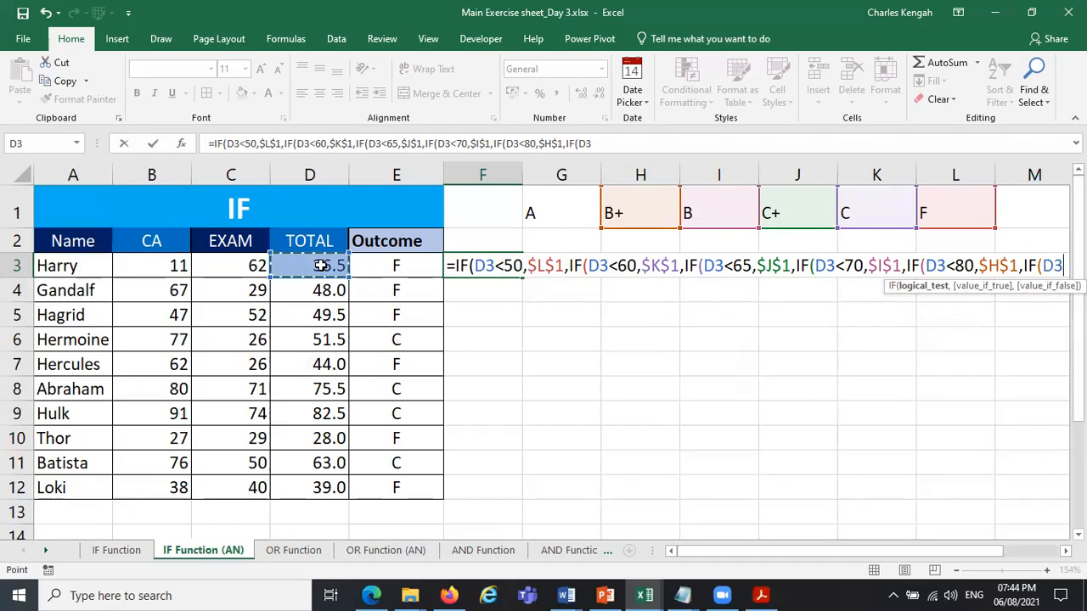
pyautogui.write('<')
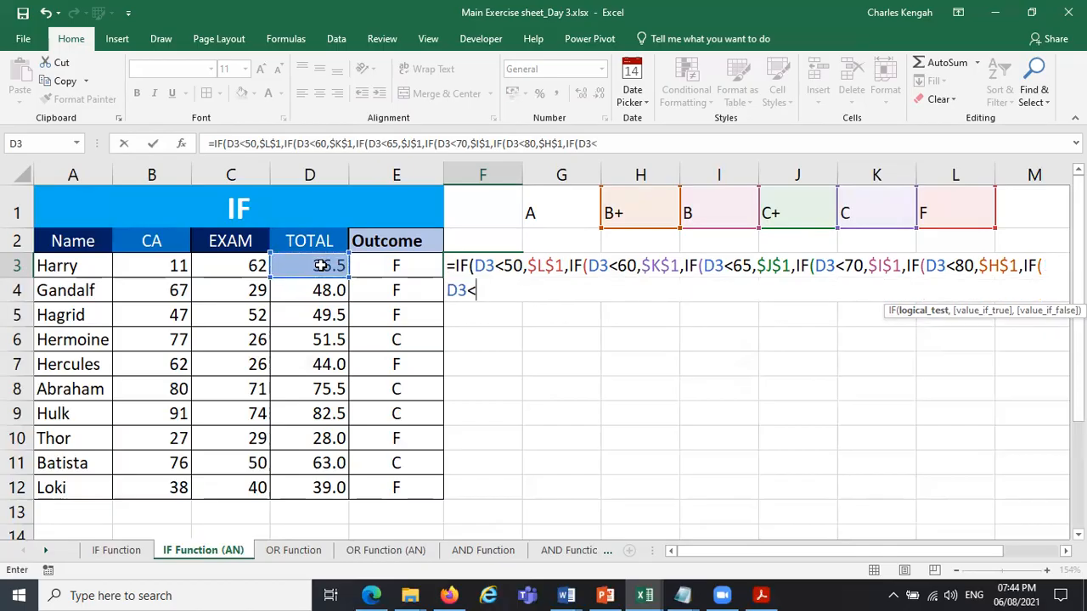
pyautogui.write('=100,')
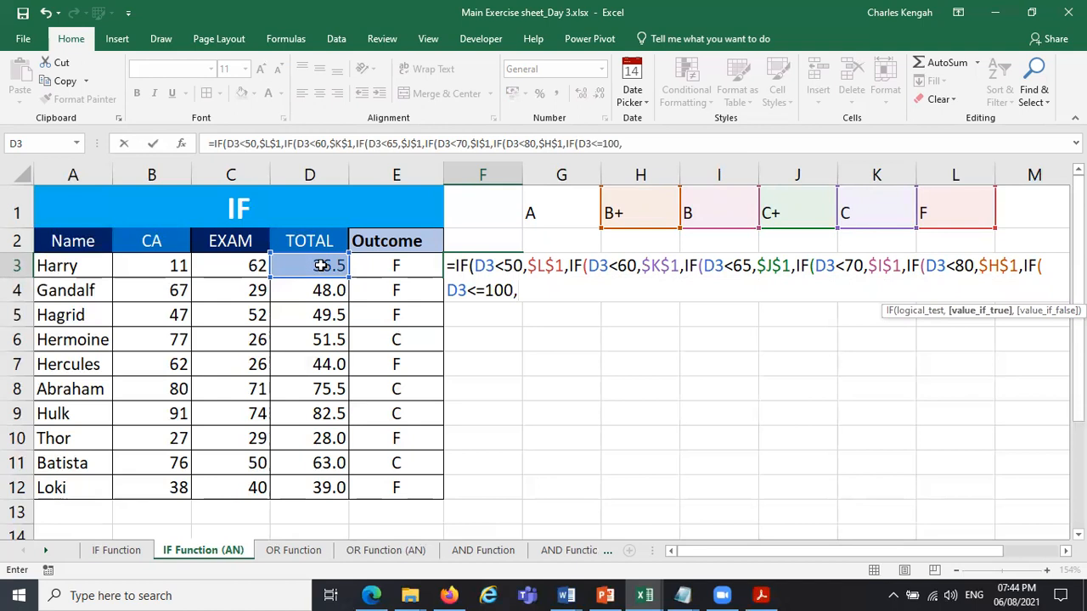
# Return the A grade from $G$1 in the sixth IF and enter the F3 formula, accepting the suggested closing-bracket correction.
pyautogui.click(571, 203)
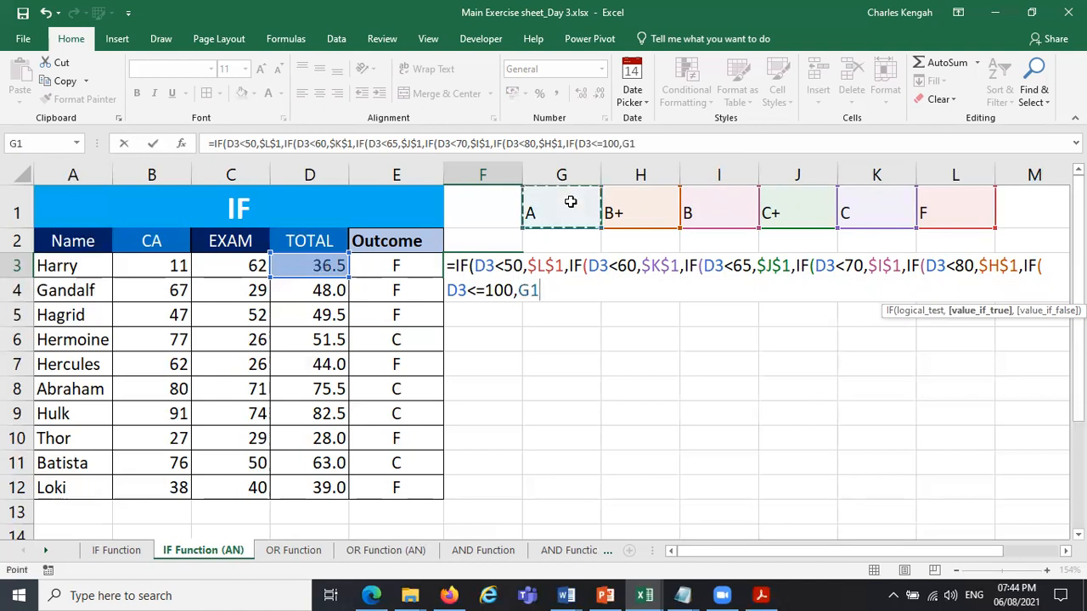
pyautogui.press('F4')
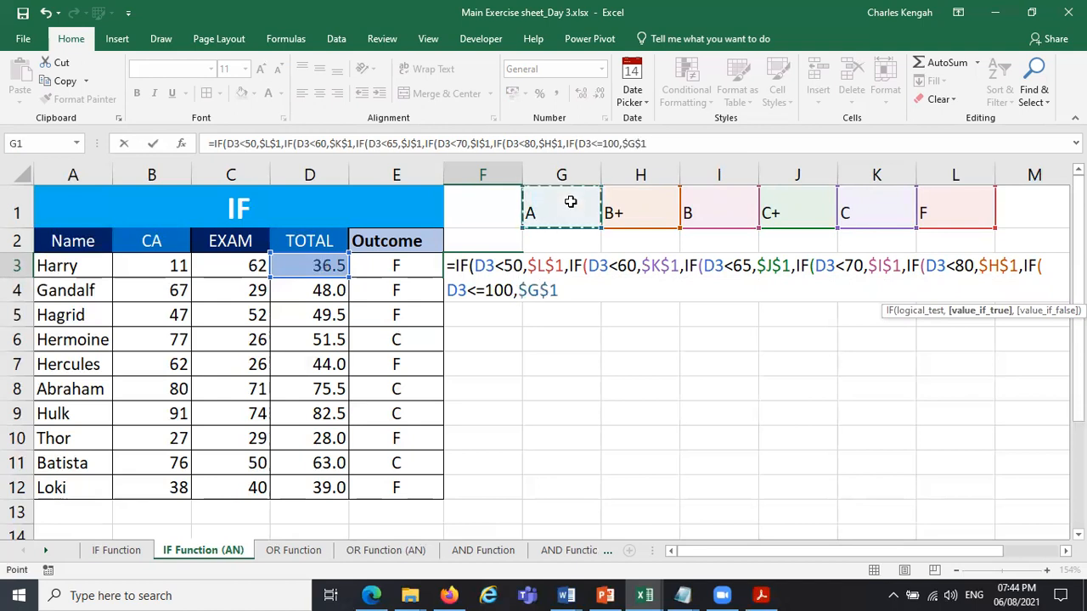
pyautogui.press('Return')
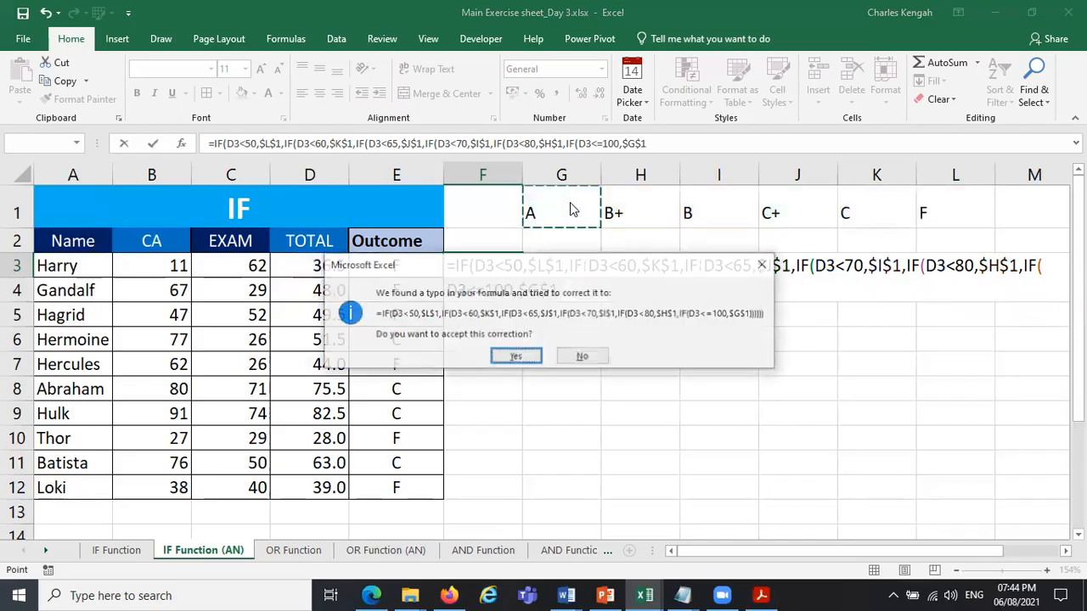
pyautogui.press('Return')
# Fill the nested IF formula from F3 down to F13.
pyautogui.click(484, 266)
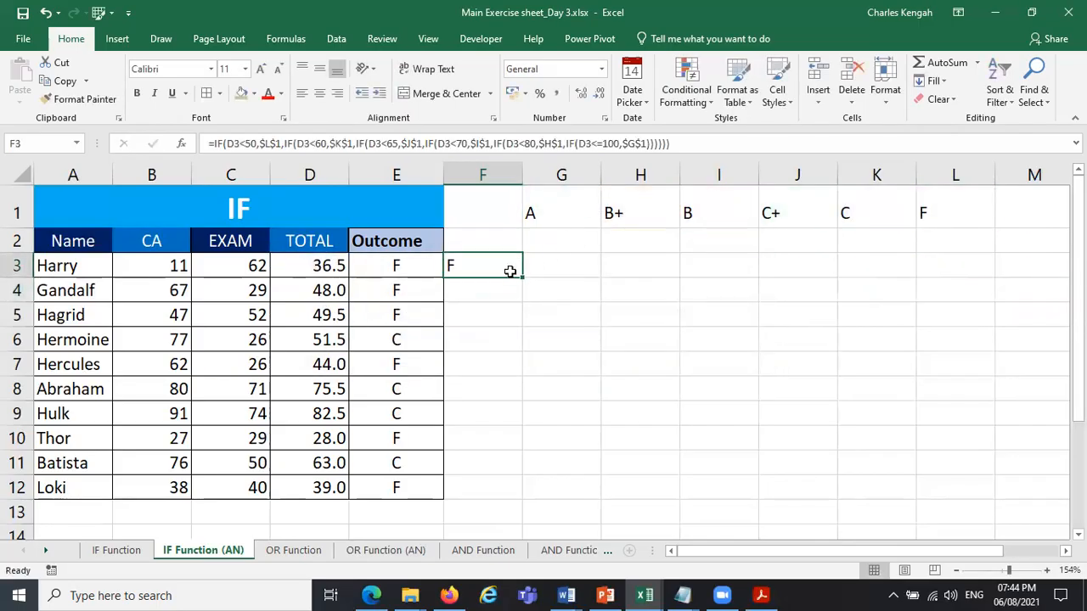
pyautogui.moveTo(523, 278); pyautogui.dragTo(524, 515)
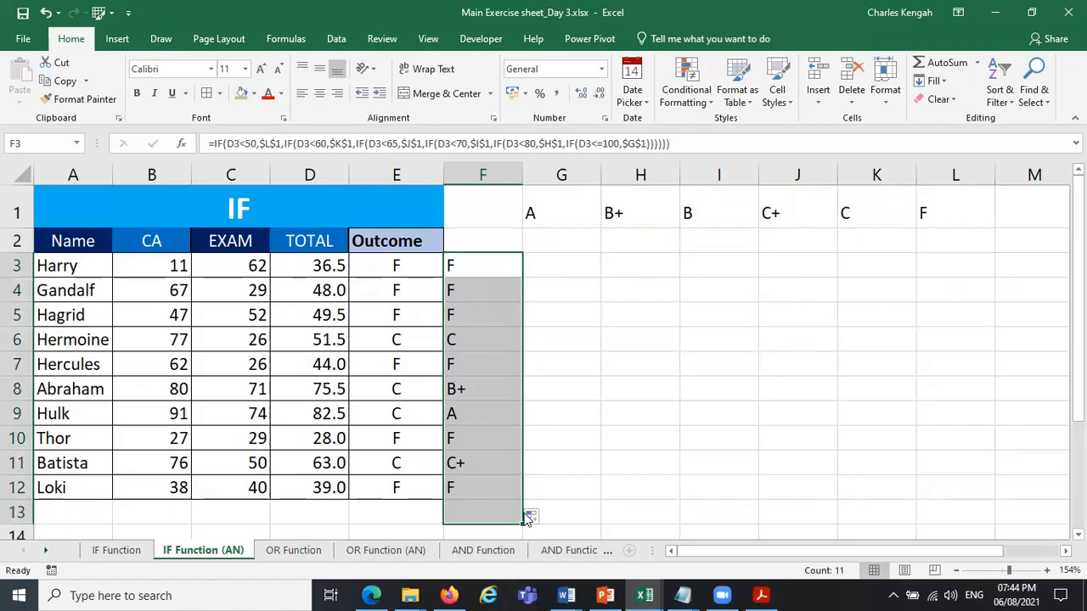
pyautogui.click(424, 522)
pyautogui.moveTo(443, 524); pyautogui.dragTo(526, 514)
pyautogui.click(650, 435)
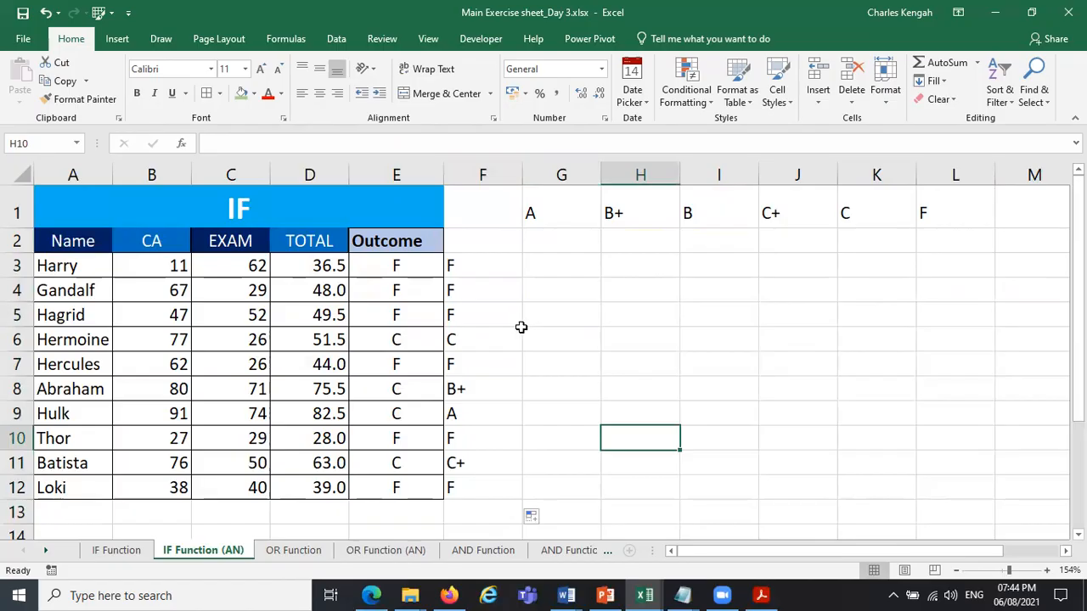
# Examine the copied grade formulas in F3:F12 row by row against the TOTAL scores.
pyautogui.click(470, 266)
pyautogui.click(312, 269)
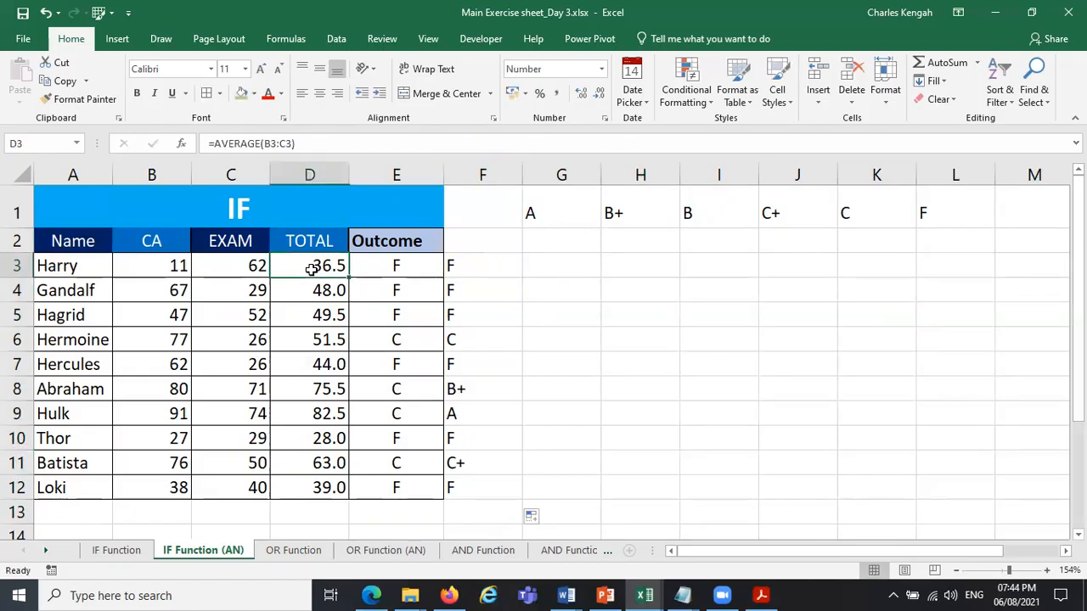
pyautogui.click(479, 293)
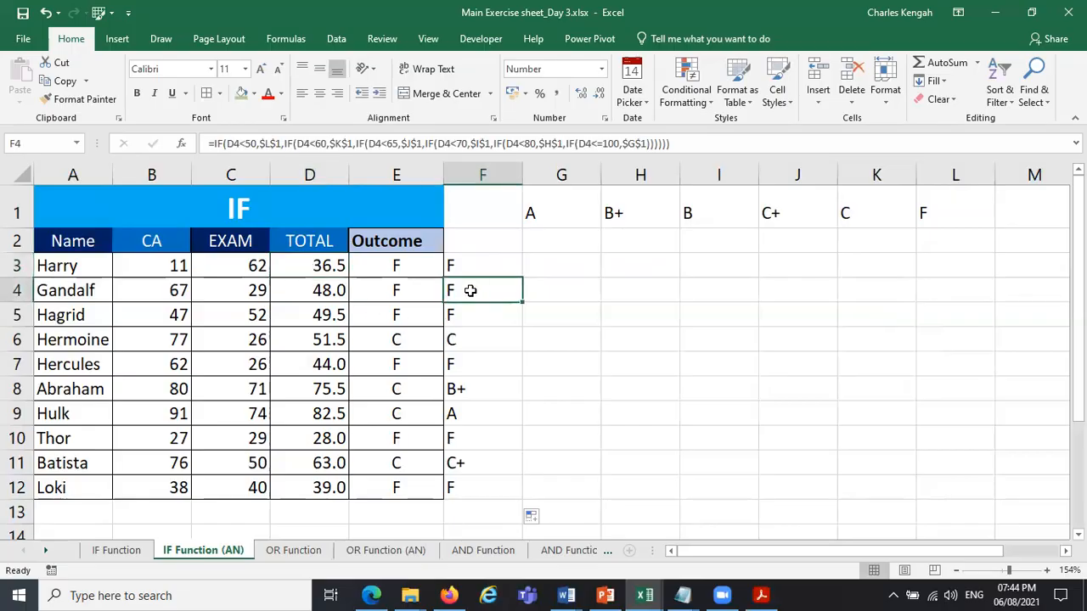
pyautogui.click(468, 317)
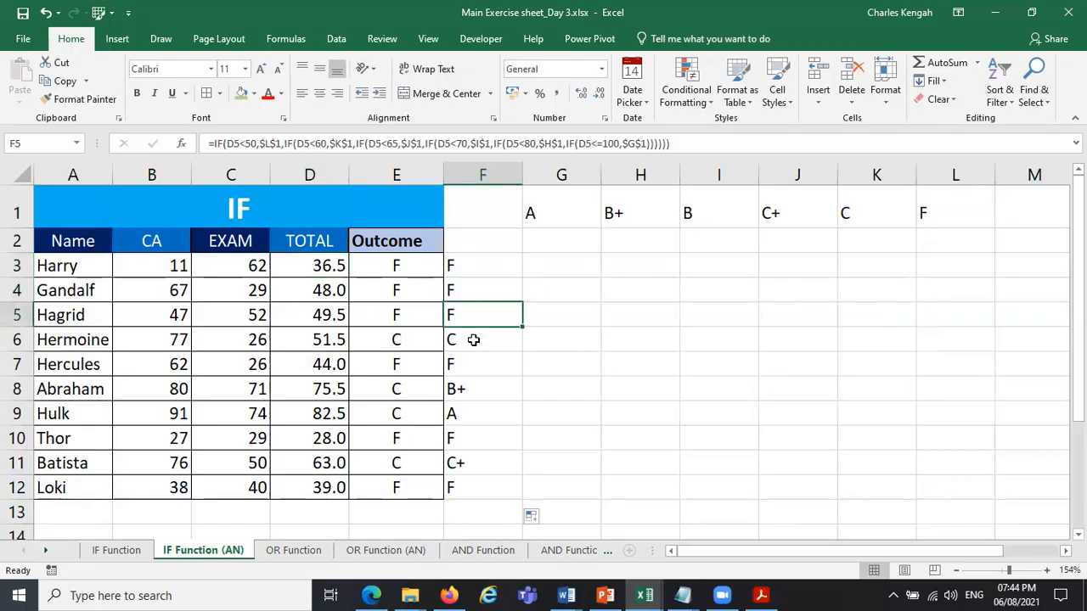
pyautogui.click(474, 340)
pyautogui.click(470, 365)
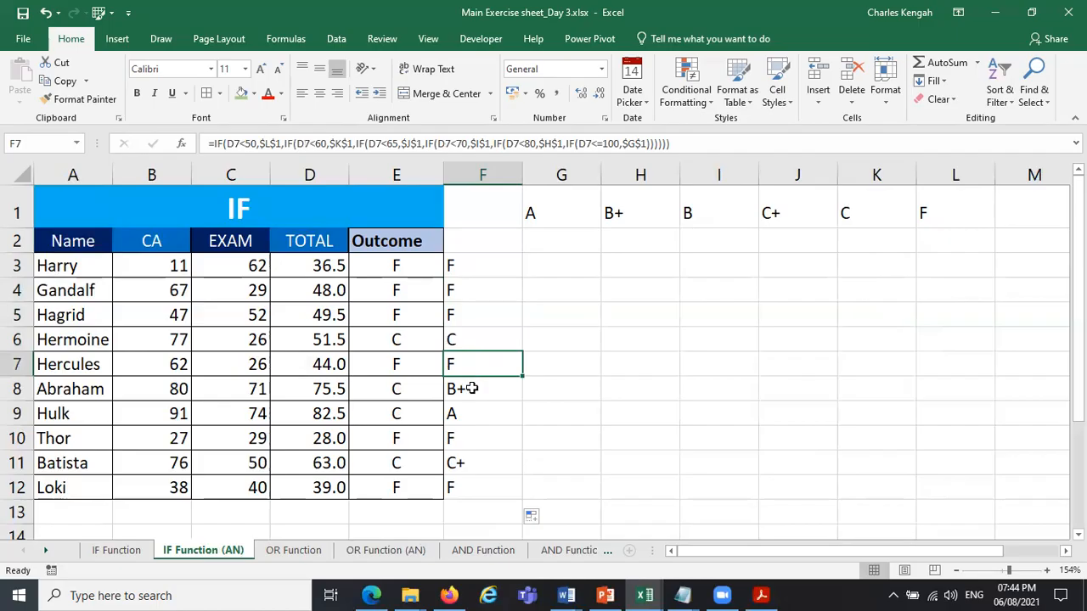
pyautogui.click(472, 388)
pyautogui.click(466, 423)
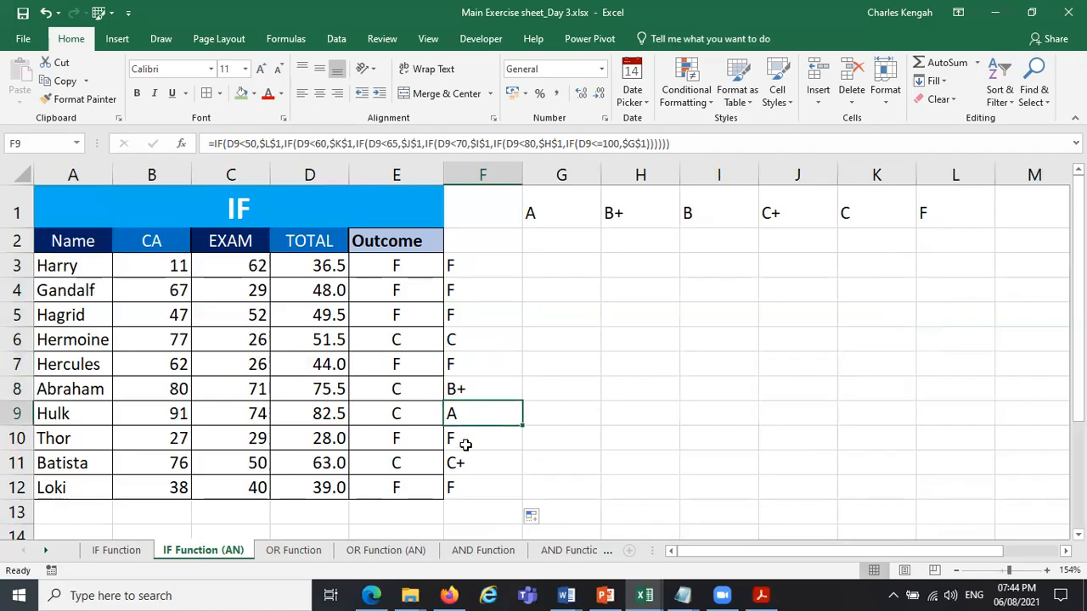
pyautogui.click(471, 445)
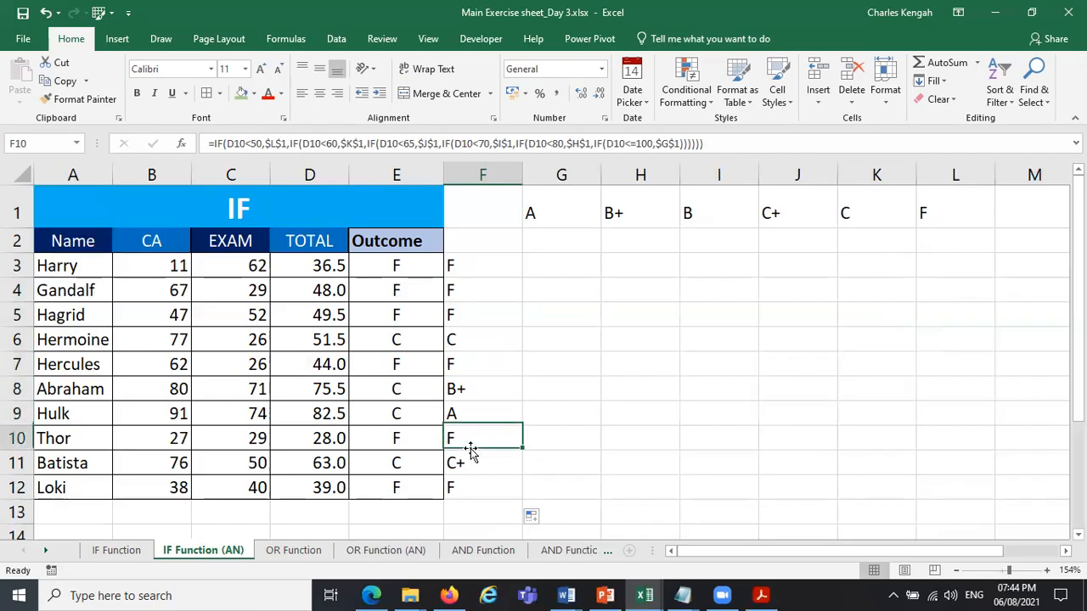
pyautogui.click(470, 458)
pyautogui.click(469, 480)
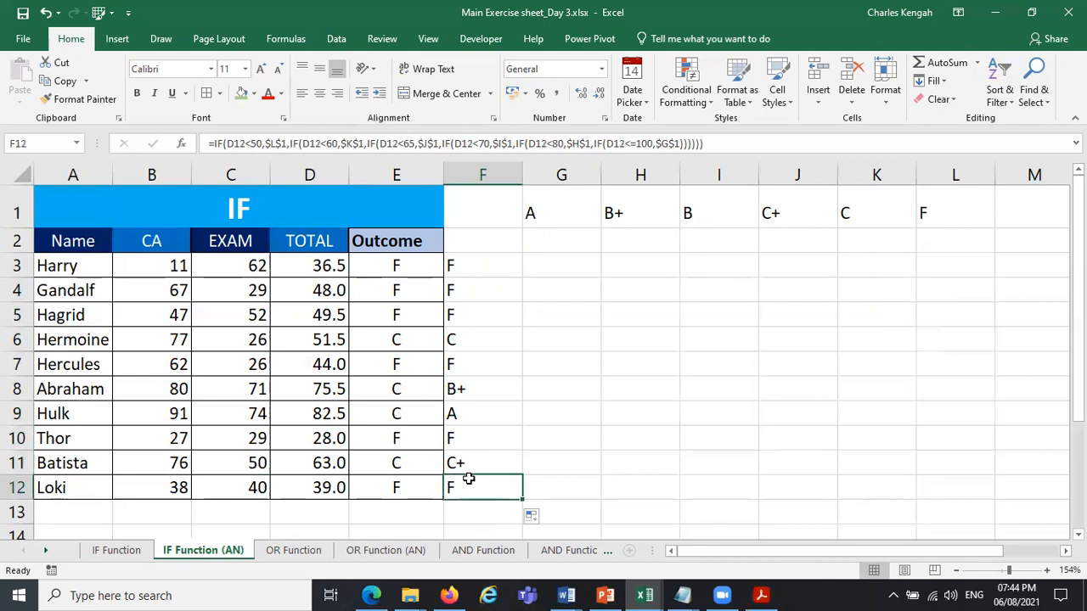
# Set both the CA and EXAM scores in row 12 to 100 to test the grading formula.
pyautogui.click(172, 487)
pyautogui.write('1')
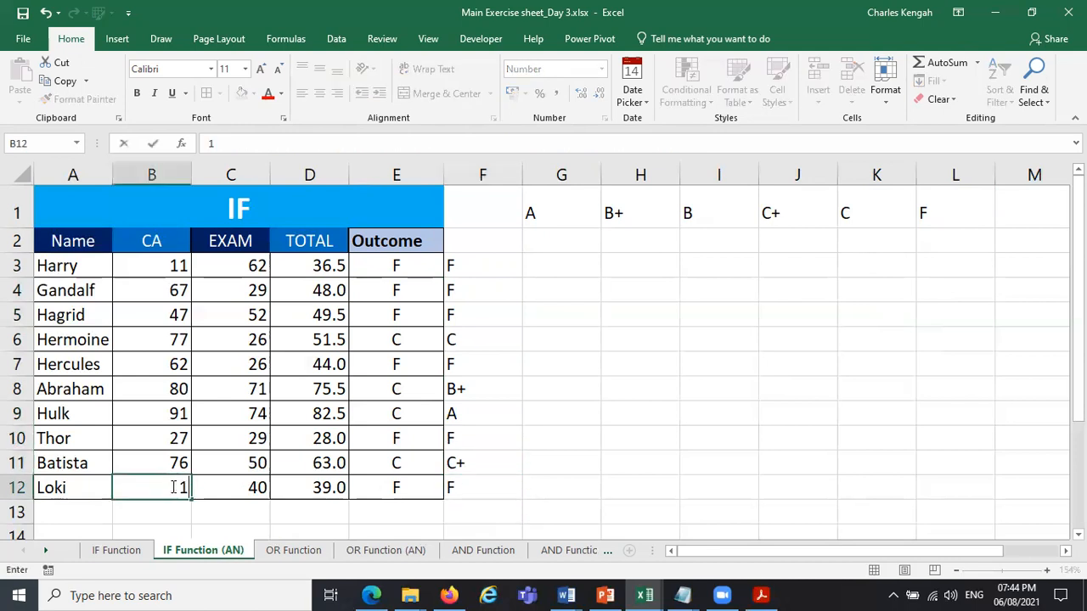
pyautogui.write('00')
pyautogui.press('Tab')
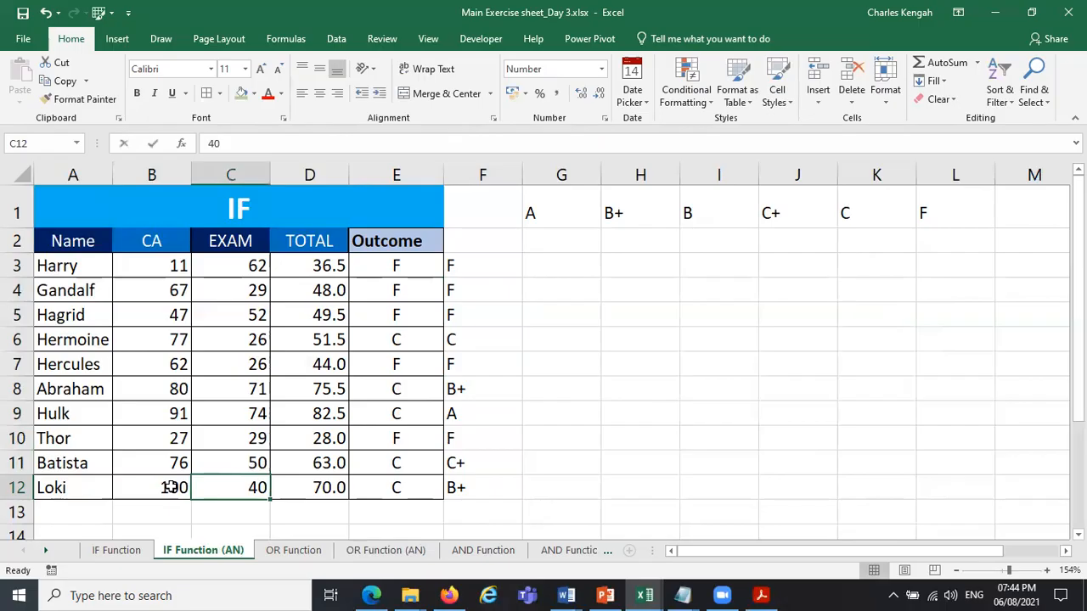
pyautogui.write('100')
pyautogui.press('Tab')
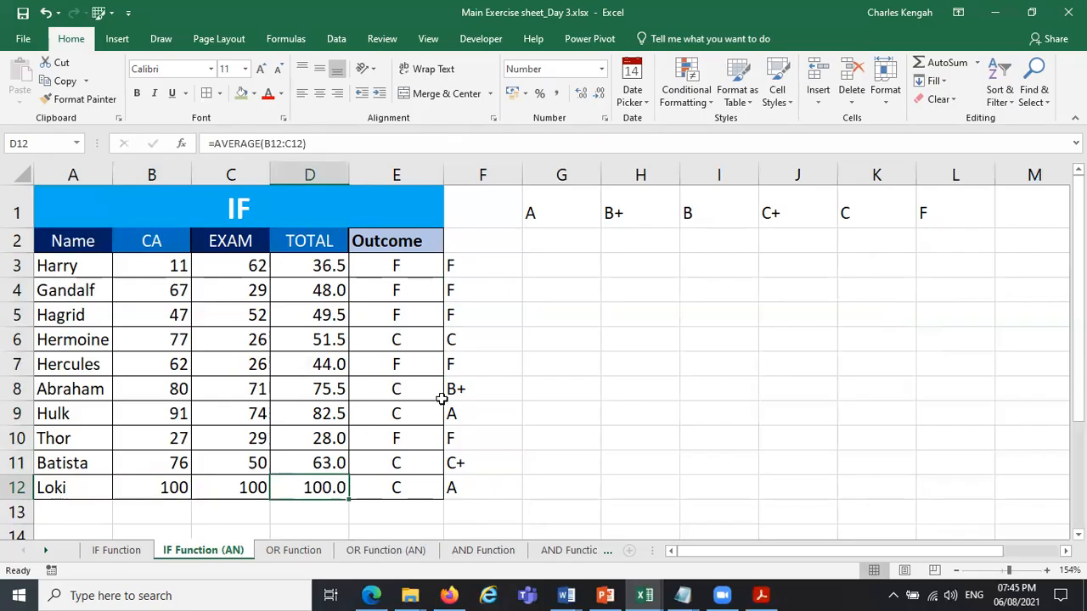
pyautogui.click(552, 273)
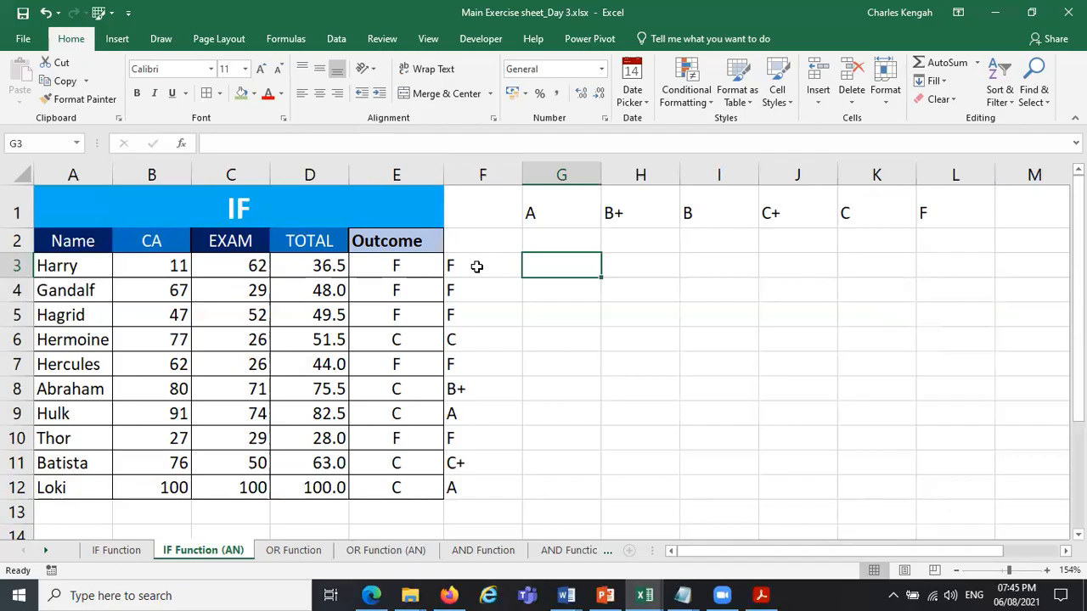
# Fit column F to its contents and start an IF formula in G3 with the logical test D3<50.
pyautogui.doubleClick(523, 175)
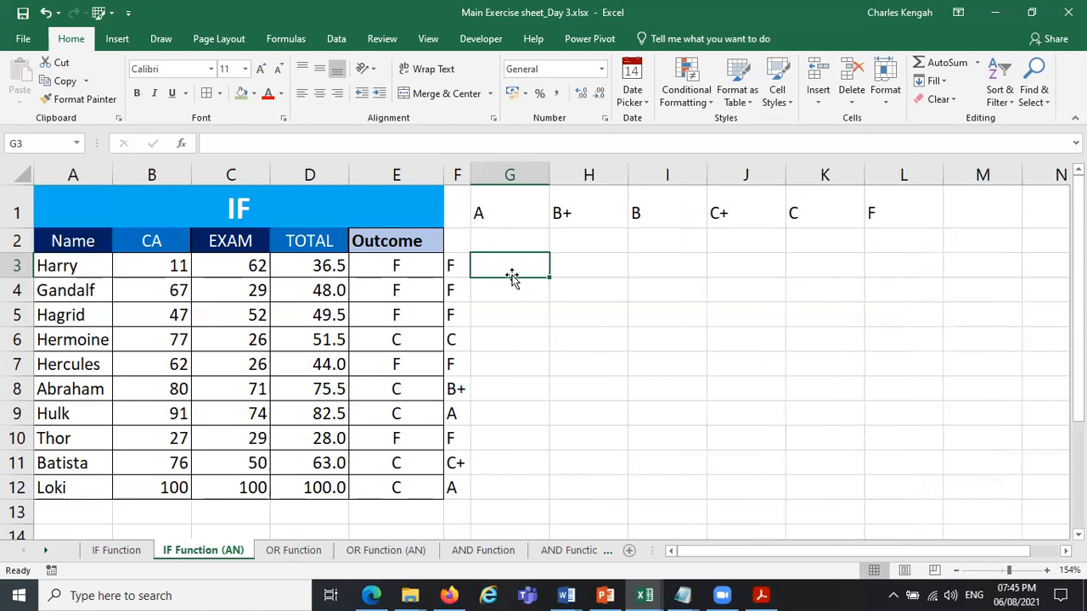
pyautogui.write('=IF')
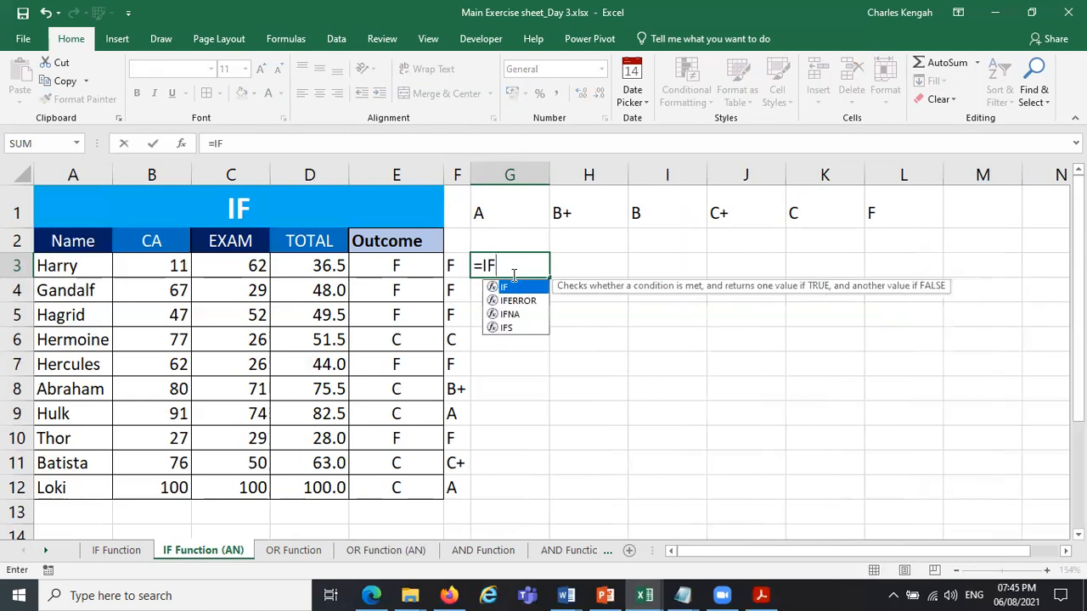
pyautogui.click(331, 266)
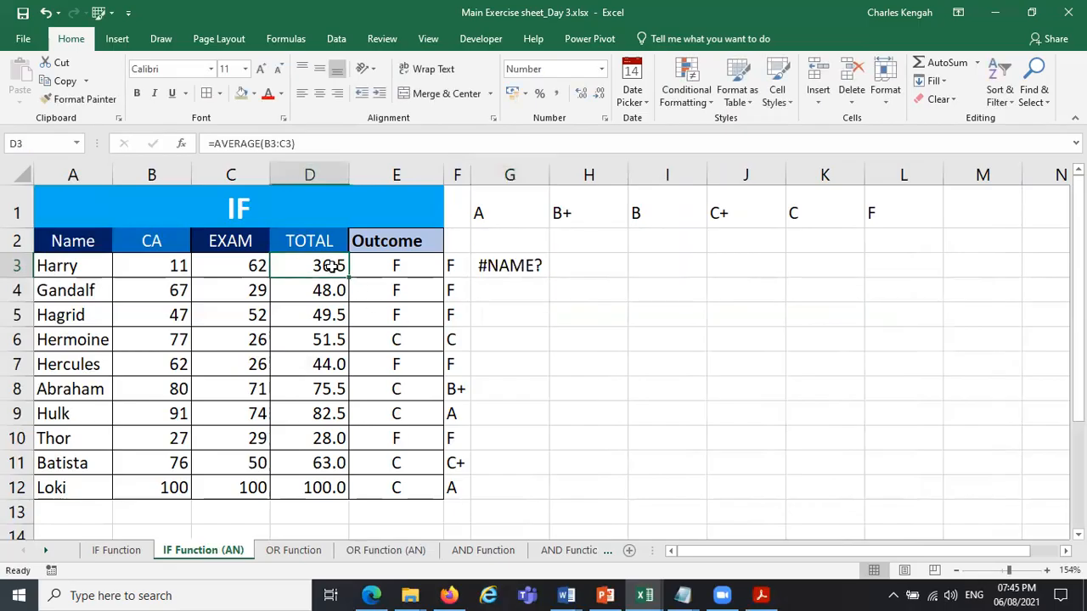
pyautogui.click(510, 266)
pyautogui.click(344, 152)
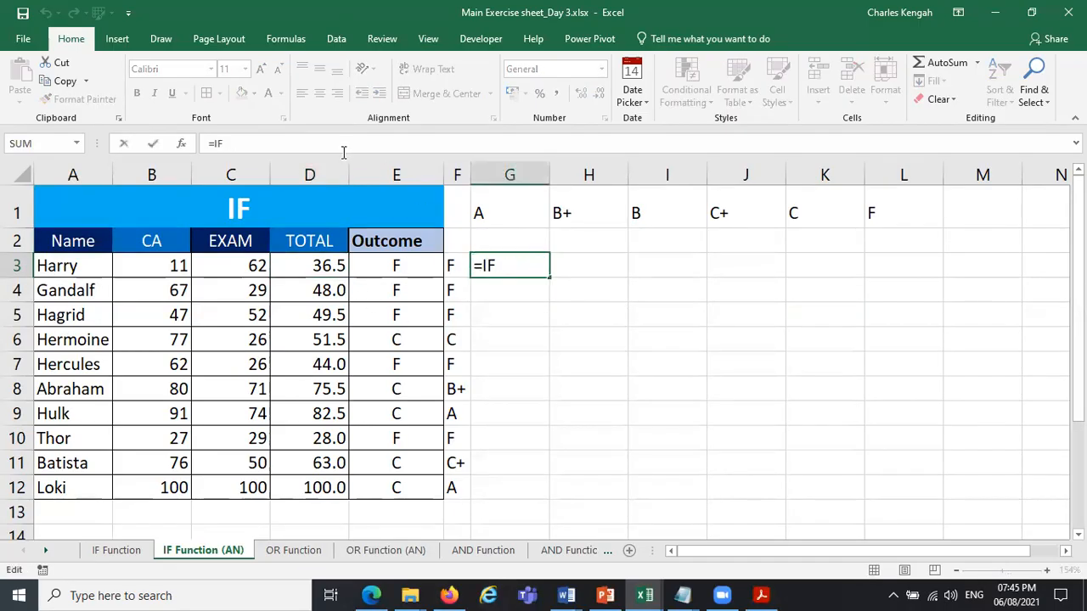
pyautogui.write('(')
pyautogui.click(314, 266)
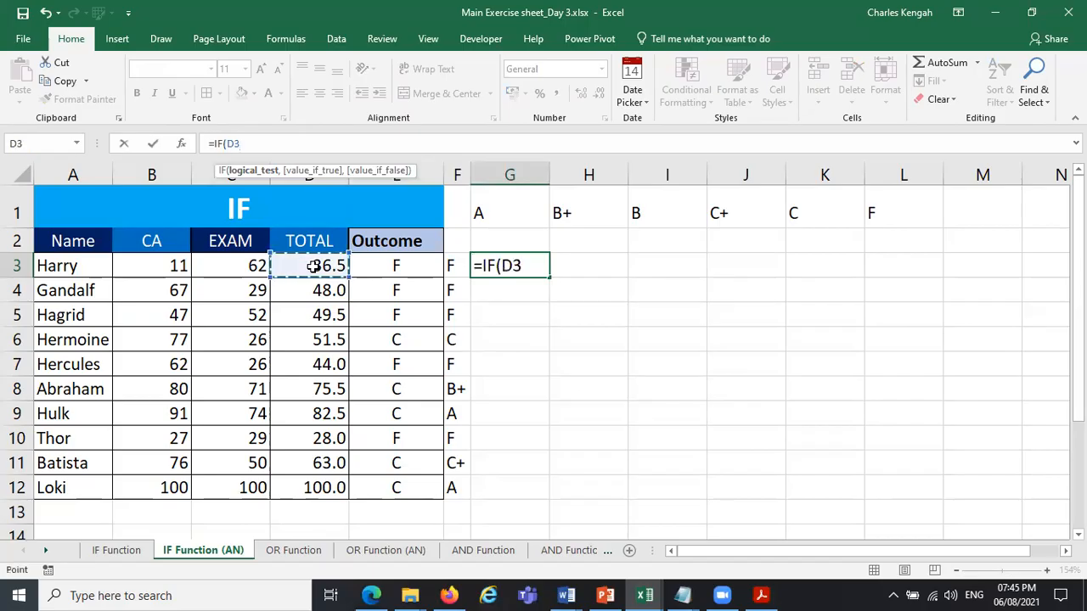
pyautogui.write(',50,')
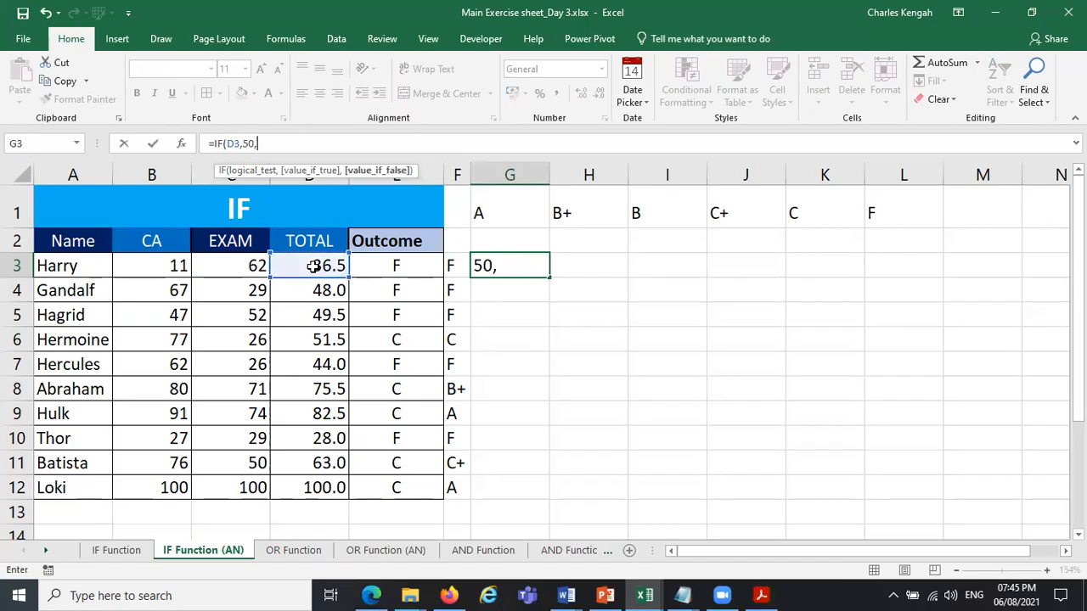
pyautogui.press('BackSpace')
pyautogui.press('BackSpace')
pyautogui.press('BackSpace')
pyautogui.press('BackSpace')
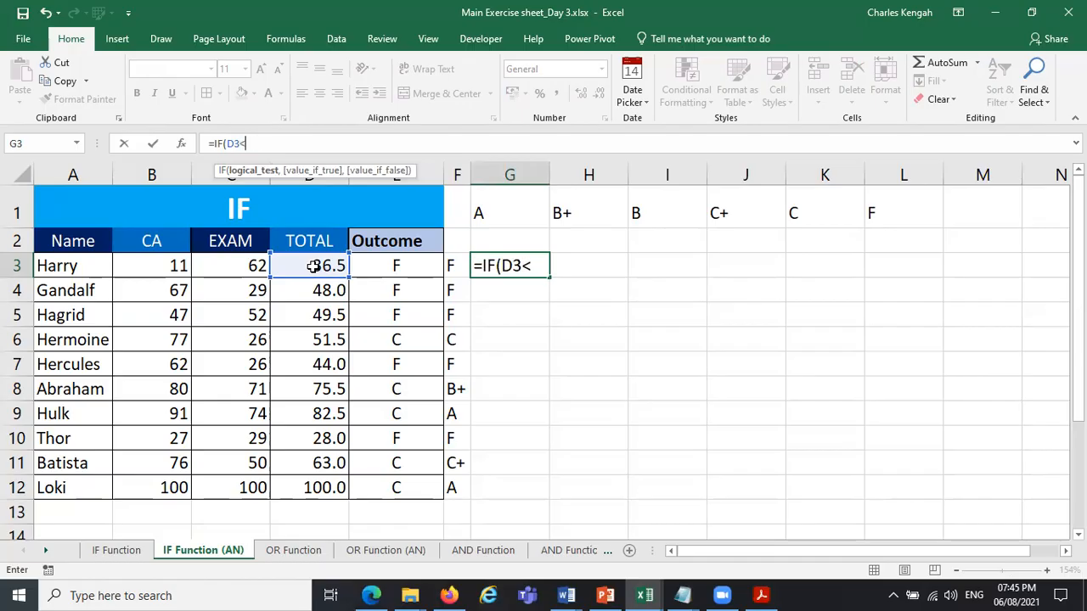
pyautogui.write('<50,')
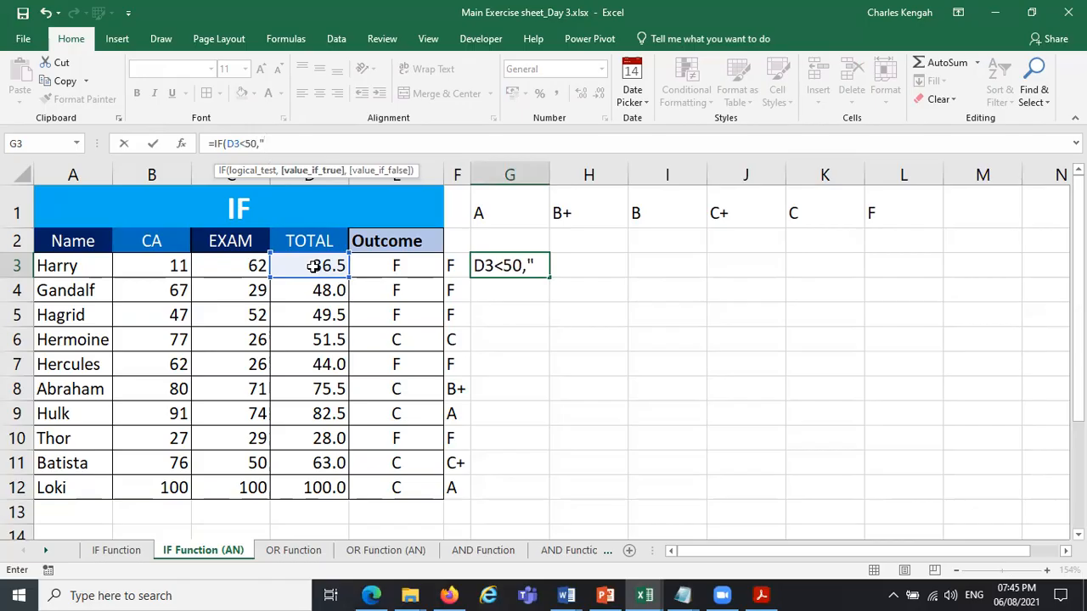
# Return "FAILED" when the G3 test is true and "PASSED" otherwise, and enter the formula.
pyautogui.write('"FAILED","[A')
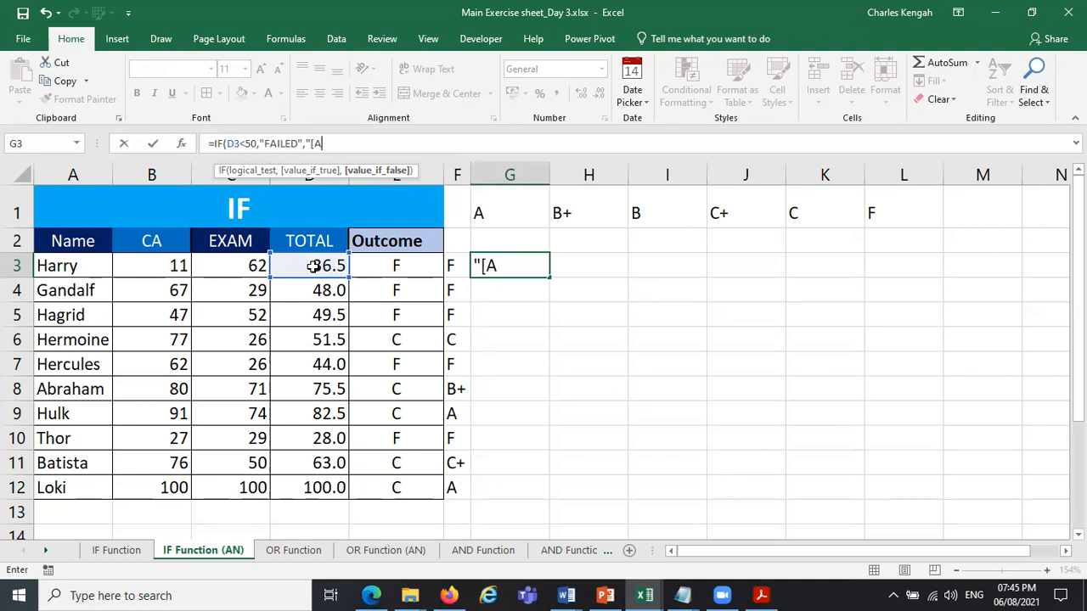
pyautogui.write('ASSED')
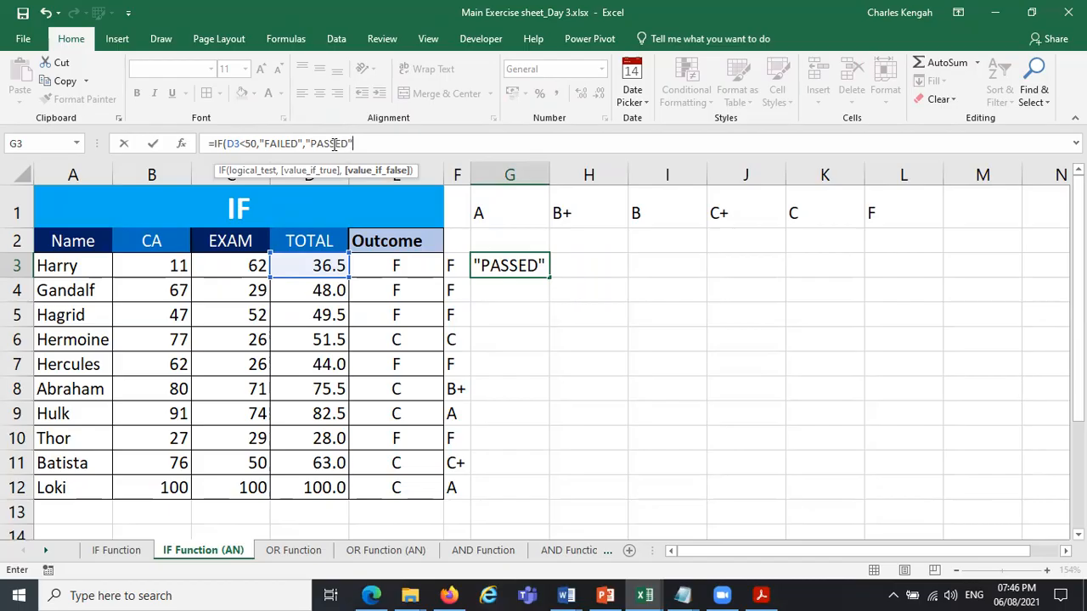
pyautogui.press('Return')
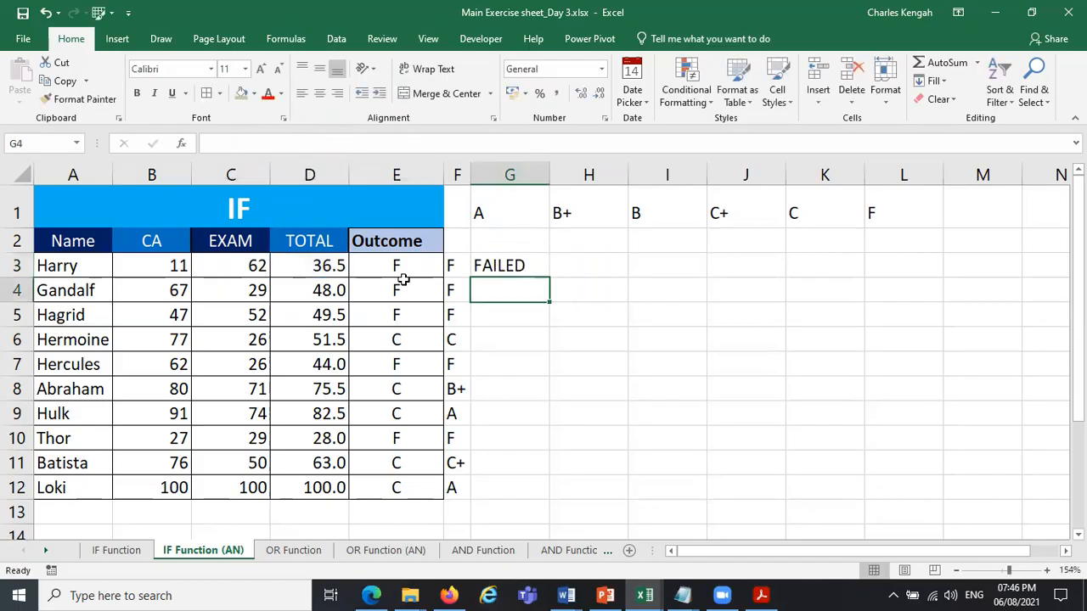
# Fill the pass/fail formula from G3 down to G12.
pyautogui.click(542, 262)
pyautogui.doubleClick(549, 278)
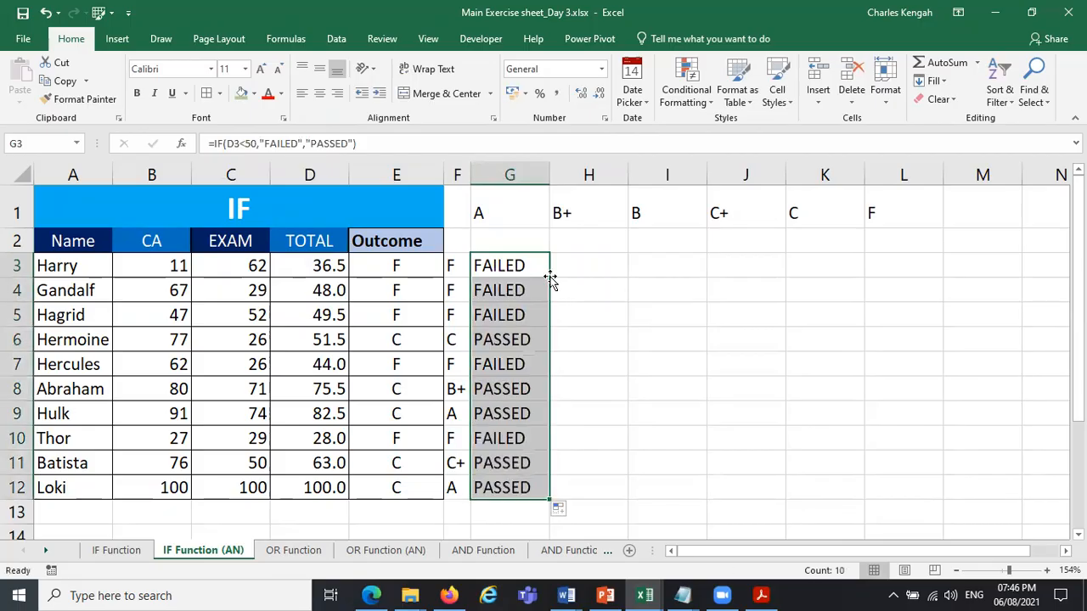
pyautogui.click(686, 339)
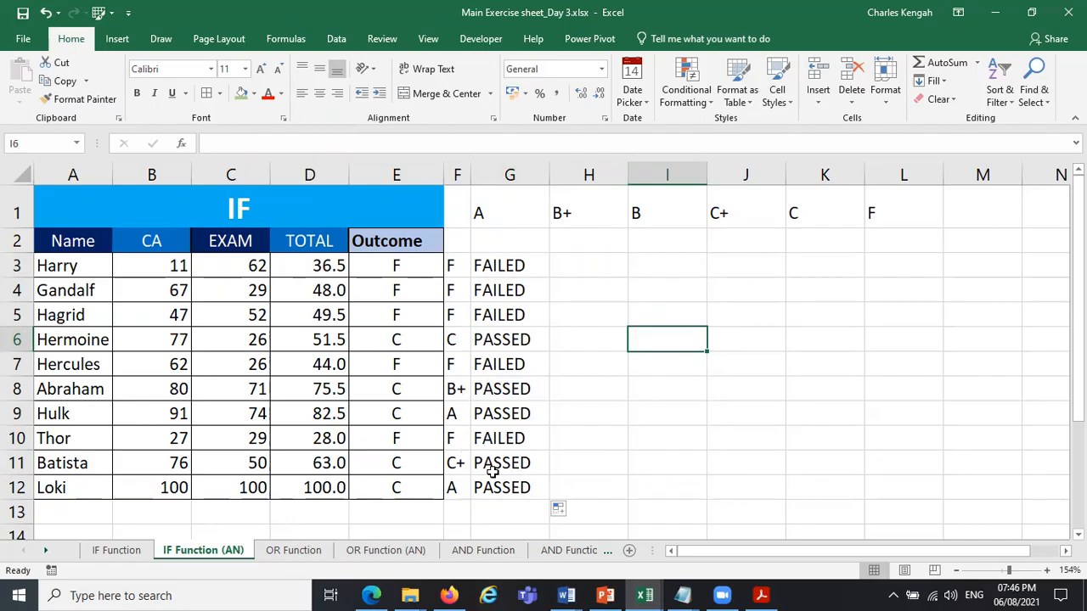
# Apply borders to all cells of the range A2:G12, including the grade and pass/fail columns.
pyautogui.moveTo(499, 262); pyautogui.dragTo(500, 485)
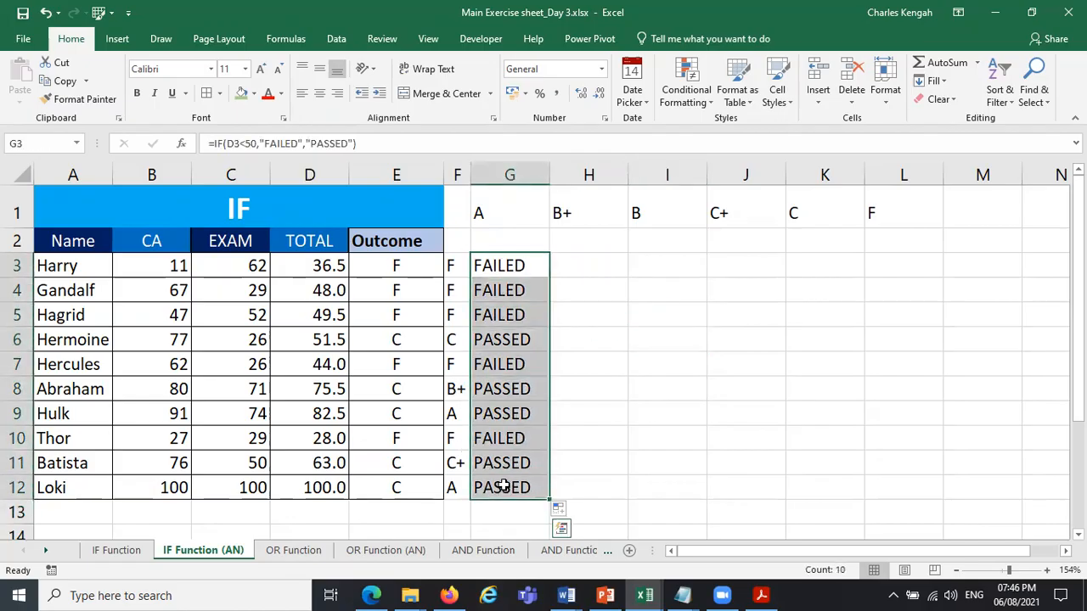
pyautogui.click(450, 262)
pyautogui.moveTo(450, 265); pyautogui.dragTo(453, 489)
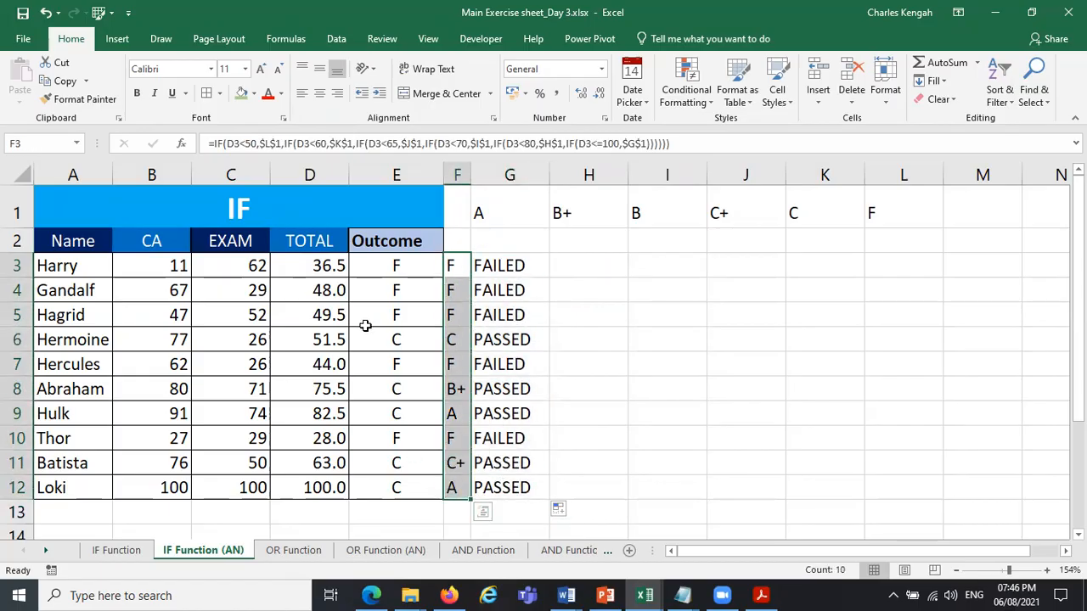
pyautogui.moveTo(94, 240); pyautogui.dragTo(527, 490)
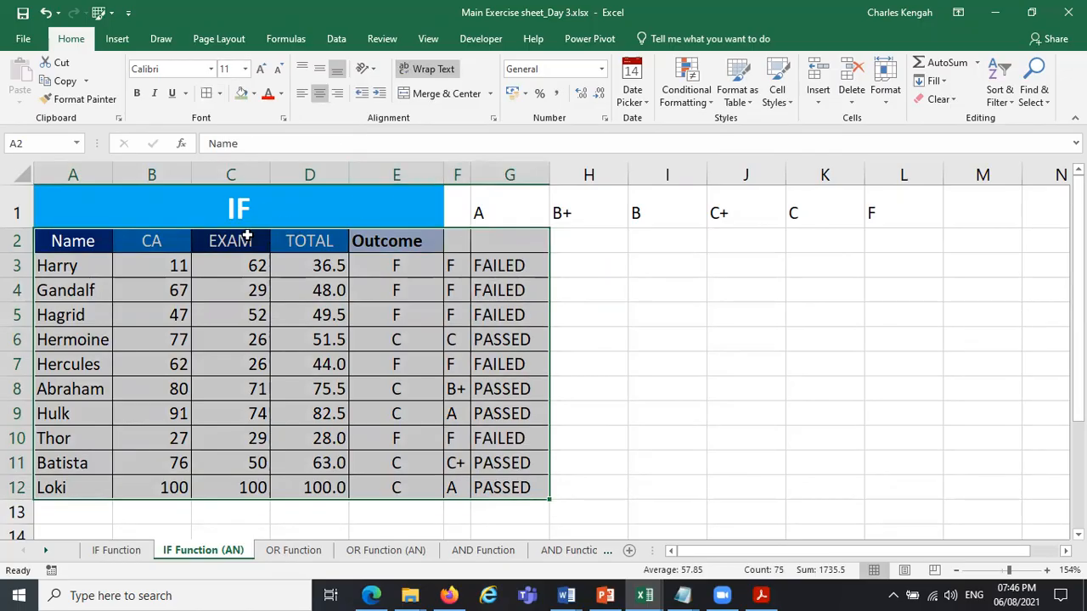
pyautogui.click(338, 265)
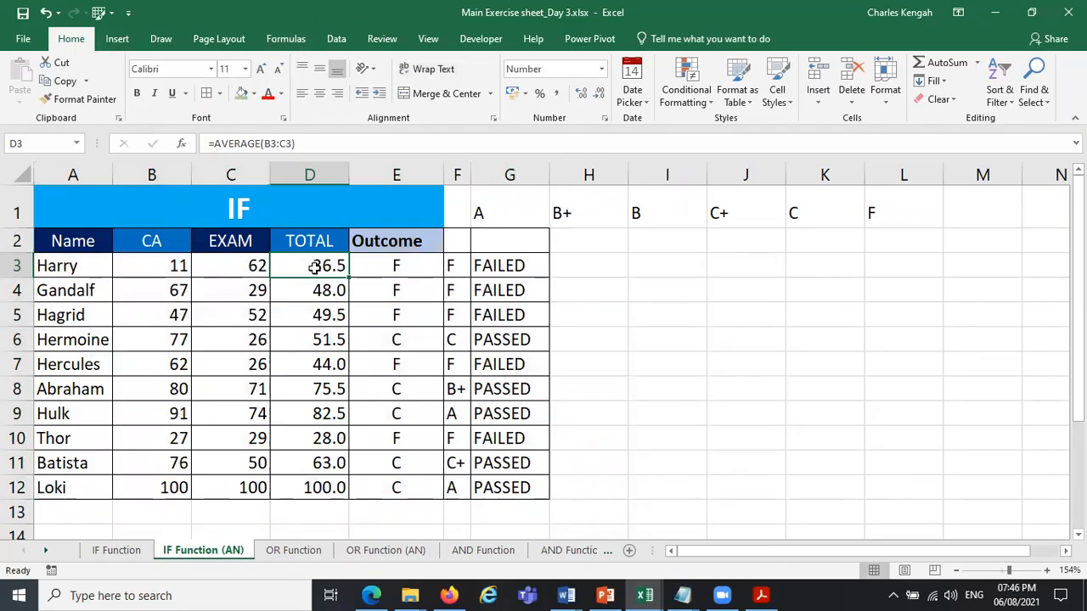
# Custom-sort A2:G12, treated as data with headers, by the TOTAL cell values from largest to smallest.
pyautogui.moveTo(90, 243); pyautogui.dragTo(514, 488)
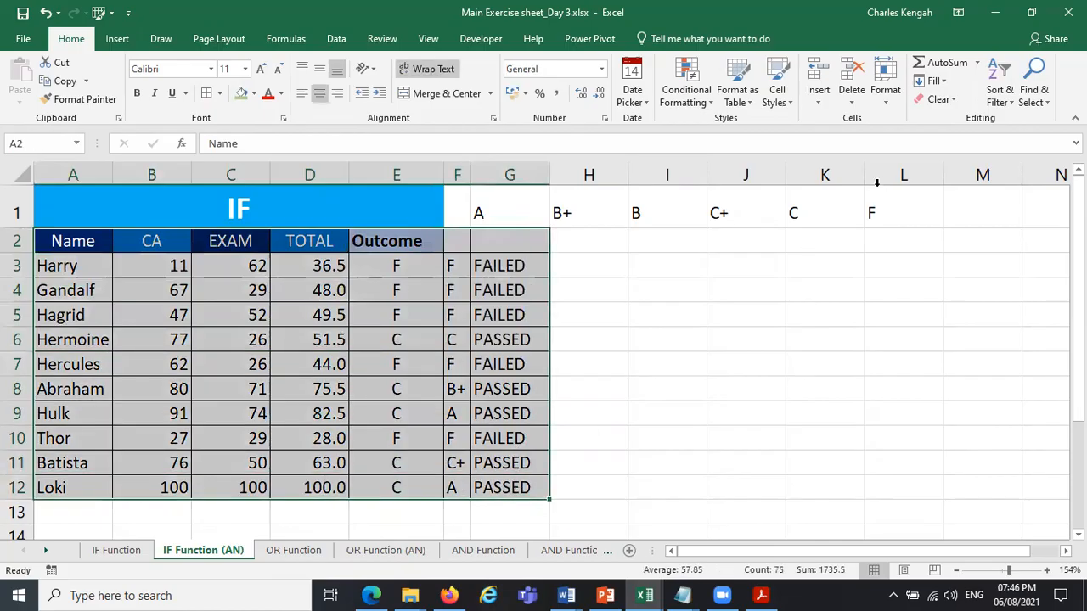
pyautogui.click(1004, 103)
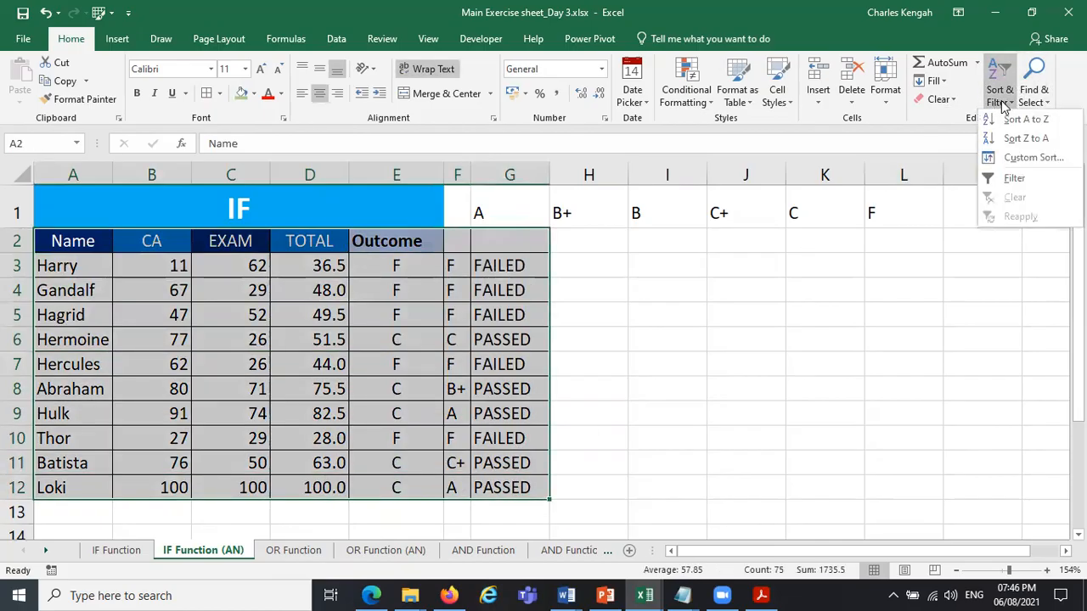
pyautogui.click(1032, 158)
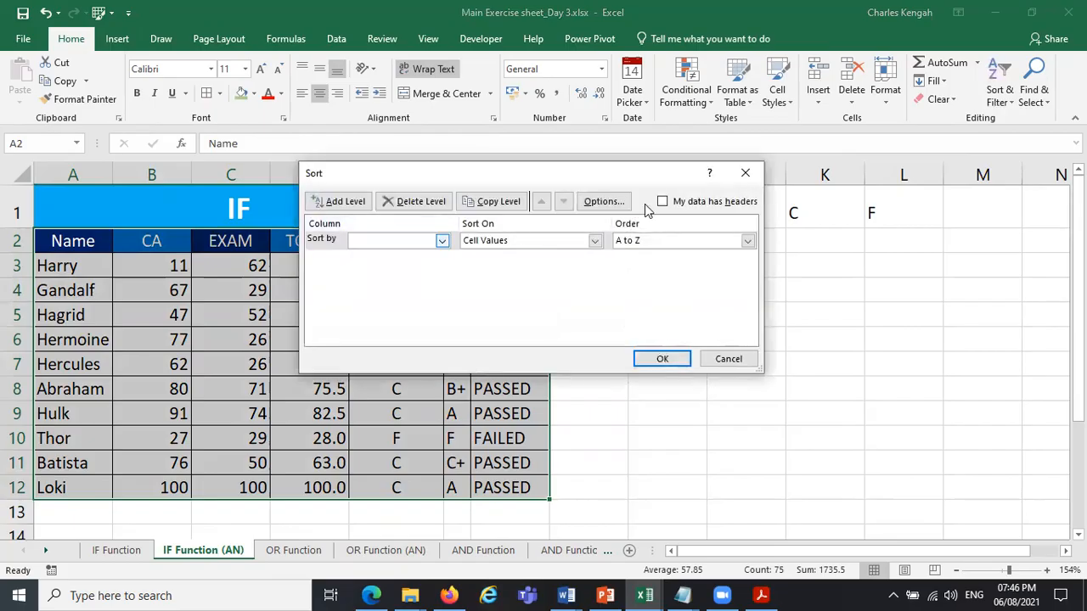
pyautogui.click(663, 202)
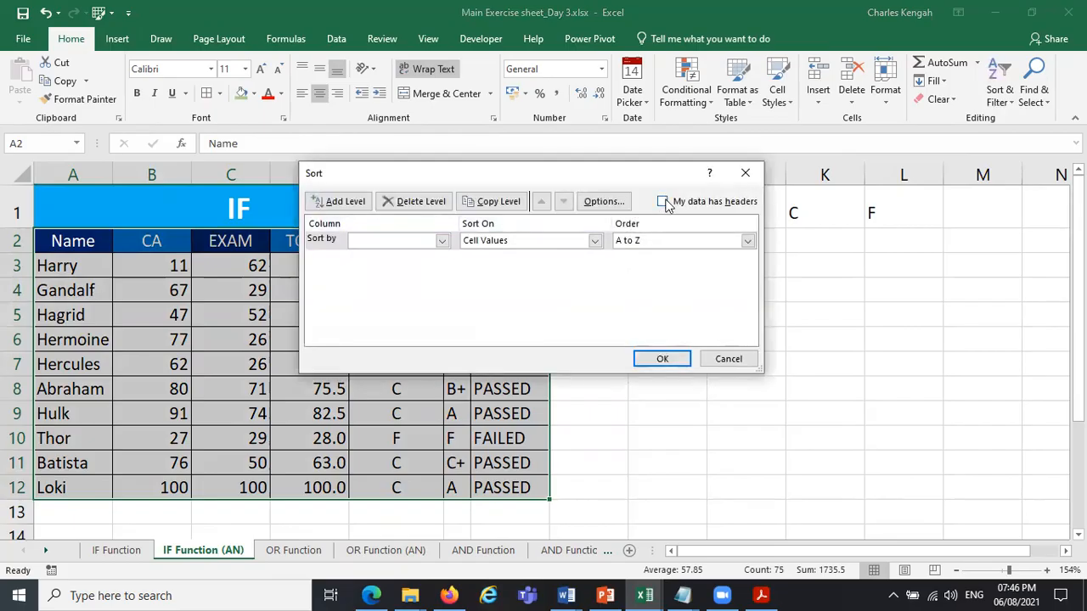
pyautogui.click(441, 241)
pyautogui.click(408, 287)
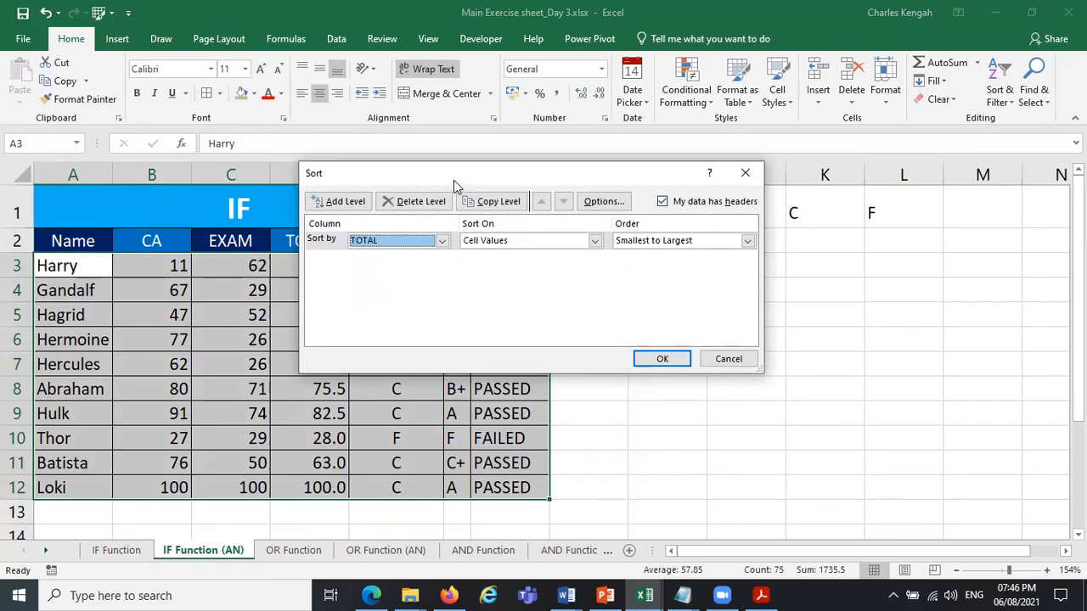
pyautogui.moveTo(466, 175); pyautogui.dragTo(716, 199)
pyautogui.click(999, 265)
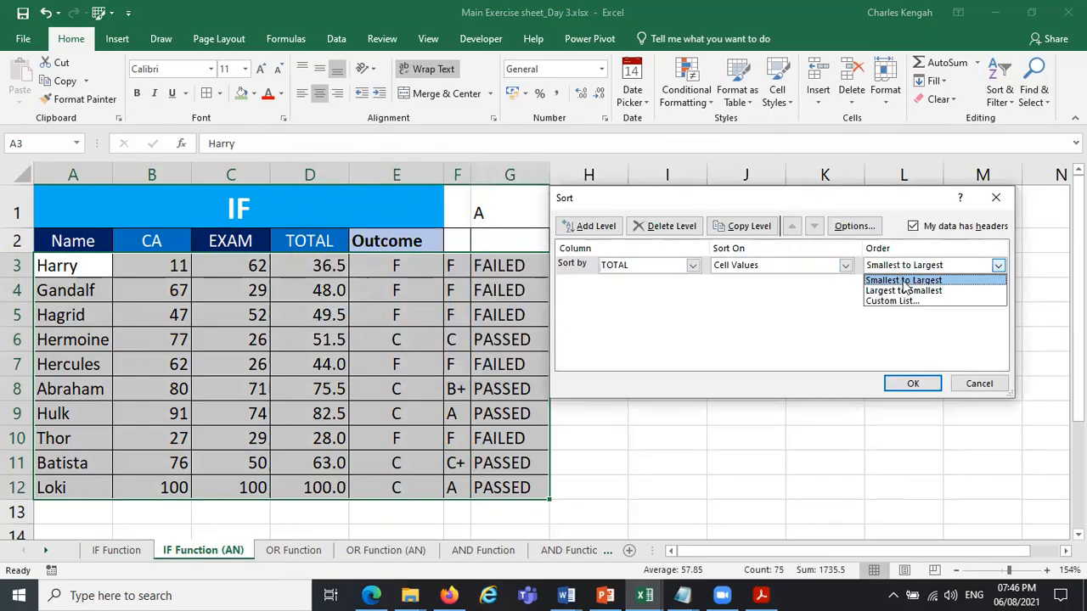
pyautogui.click(907, 291)
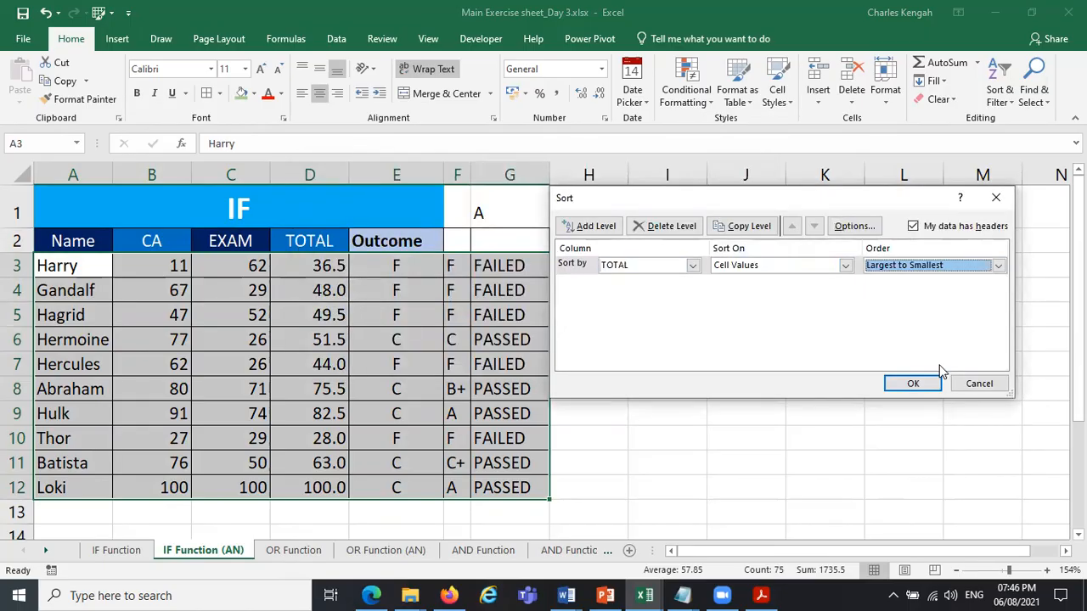
pyautogui.click(911, 384)
pyautogui.click(755, 389)
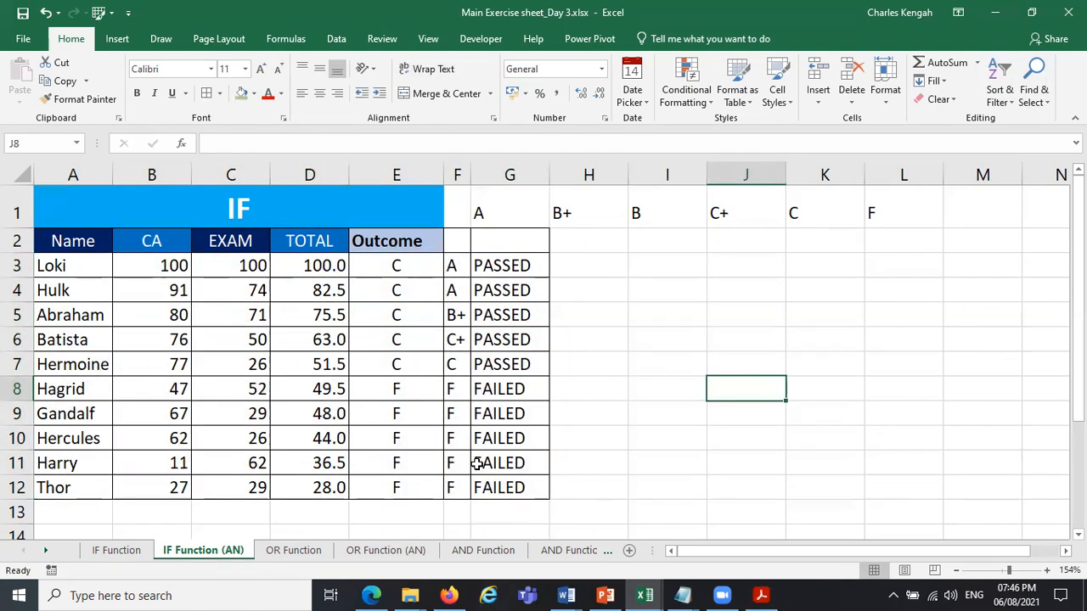
pyautogui.moveTo(500, 258); pyautogui.dragTo(514, 491)
pyautogui.moveTo(524, 261)
pyautogui.mouseDown()
pyautogui.moveTo(522, 304)
pyautogui.moveTo(517, 260)
pyautogui.mouseUp()
pyautogui.click(589, 265)
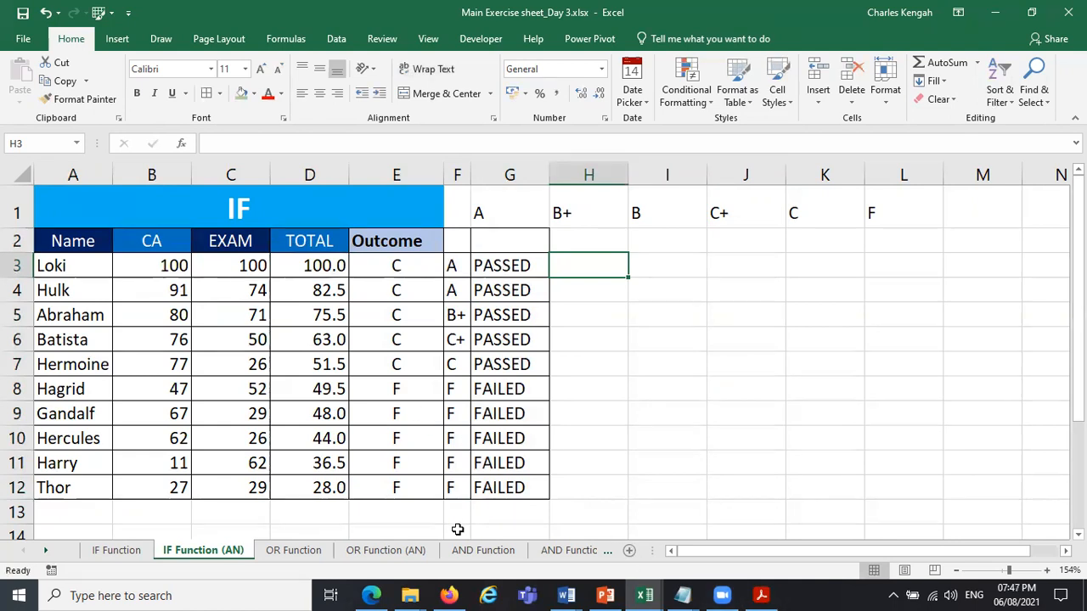
# Switch to the Date Functions worksheet.
pyautogui.click(47, 551)
pyautogui.click(46, 552)
pyautogui.click(47, 552)
pyautogui.click(47, 552)
pyautogui.click(47, 552)
pyautogui.click(47, 552)
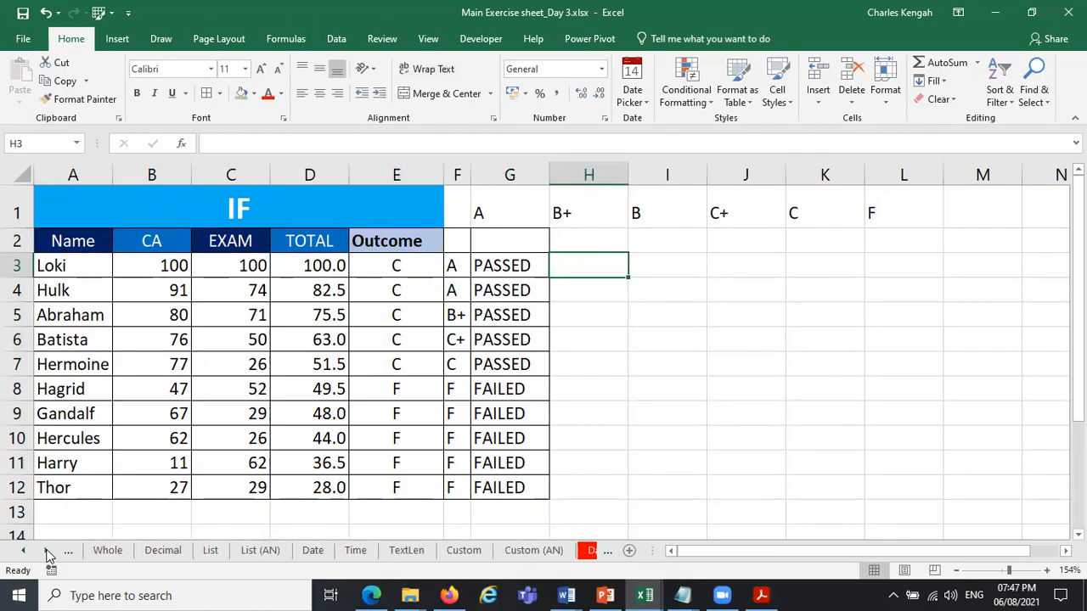
pyautogui.click(47, 552)
pyautogui.click(47, 552)
pyautogui.click(47, 552)
pyautogui.click(46, 552)
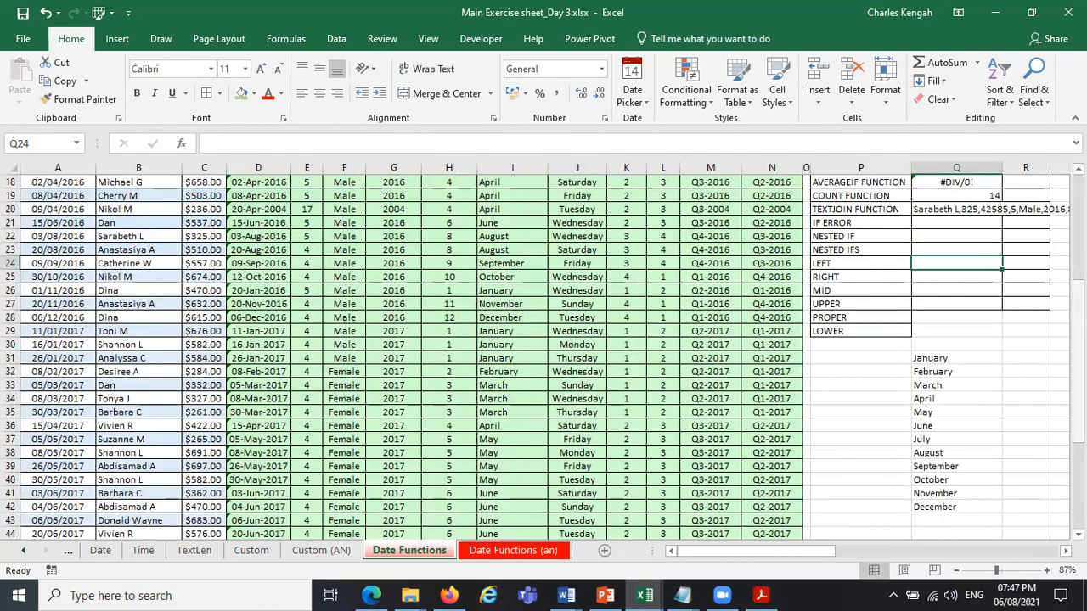
pyautogui.scroll(2, 921, 450)
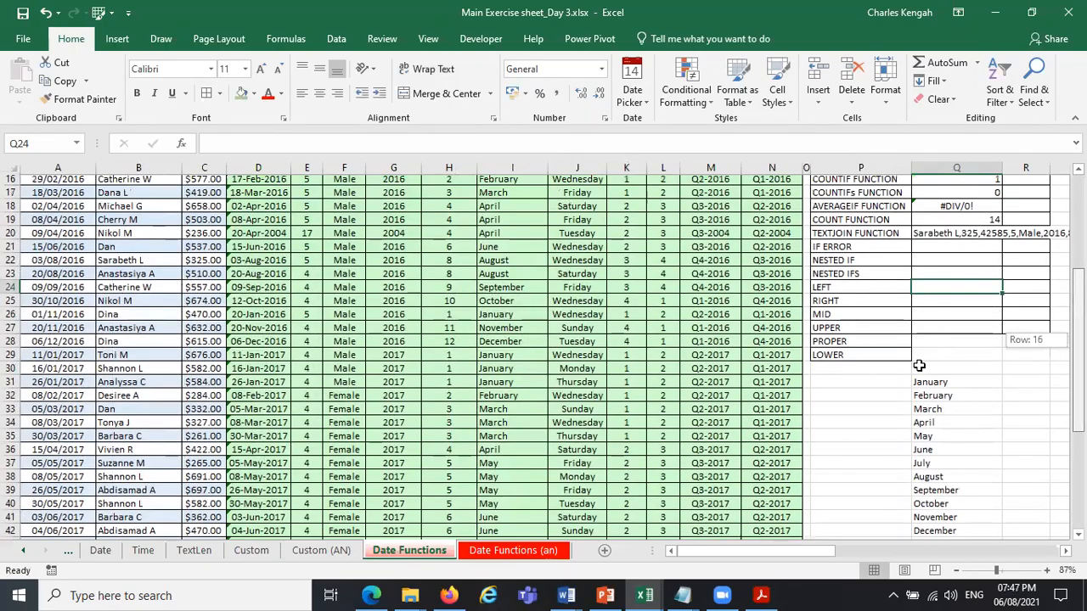
pyautogui.scroll(2, 919, 365)
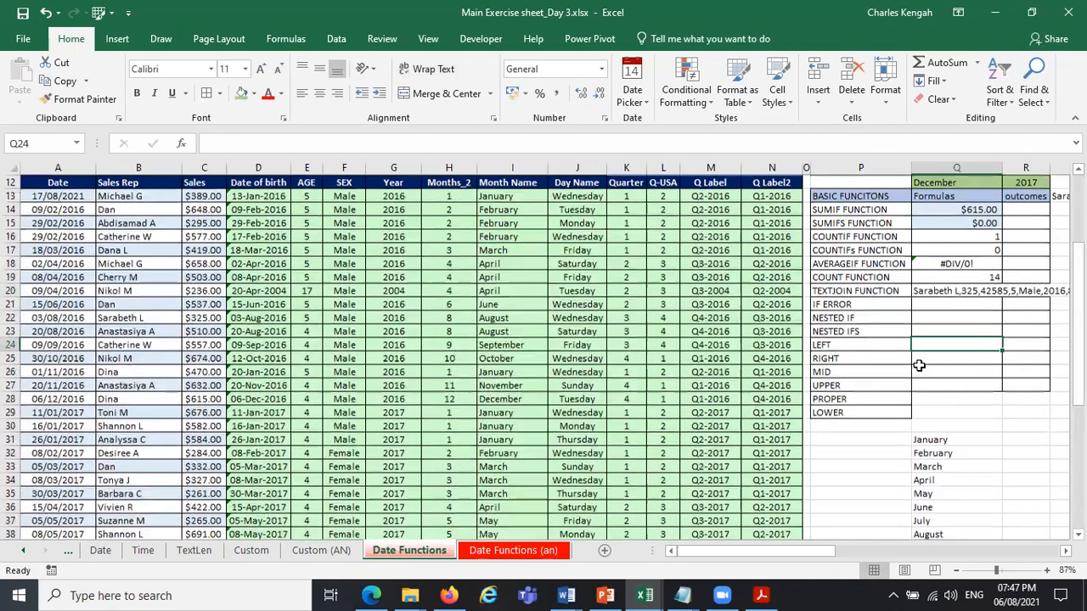
# Enter a LEFT formula in Q24 that extracts the first 3 characters of the Month Name in row 24.
pyautogui.write('=')
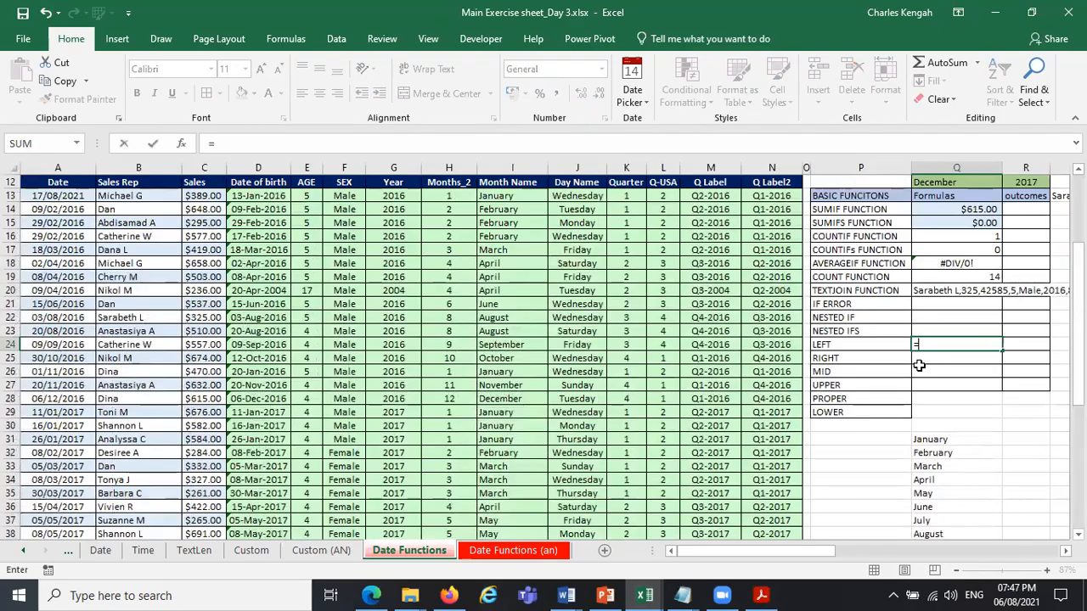
pyautogui.write('LE')
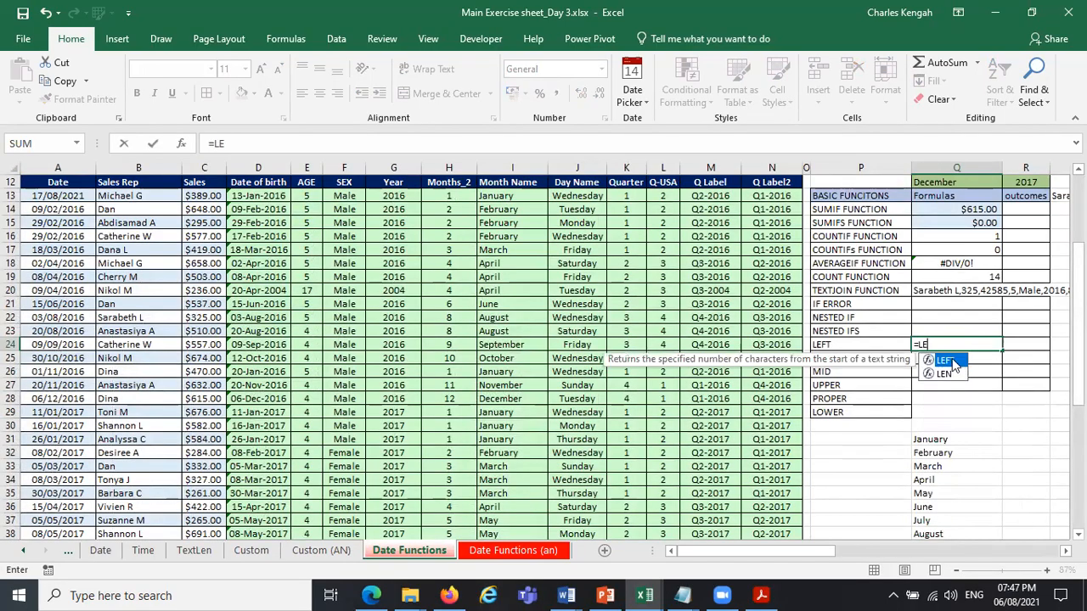
pyautogui.doubleClick(957, 363)
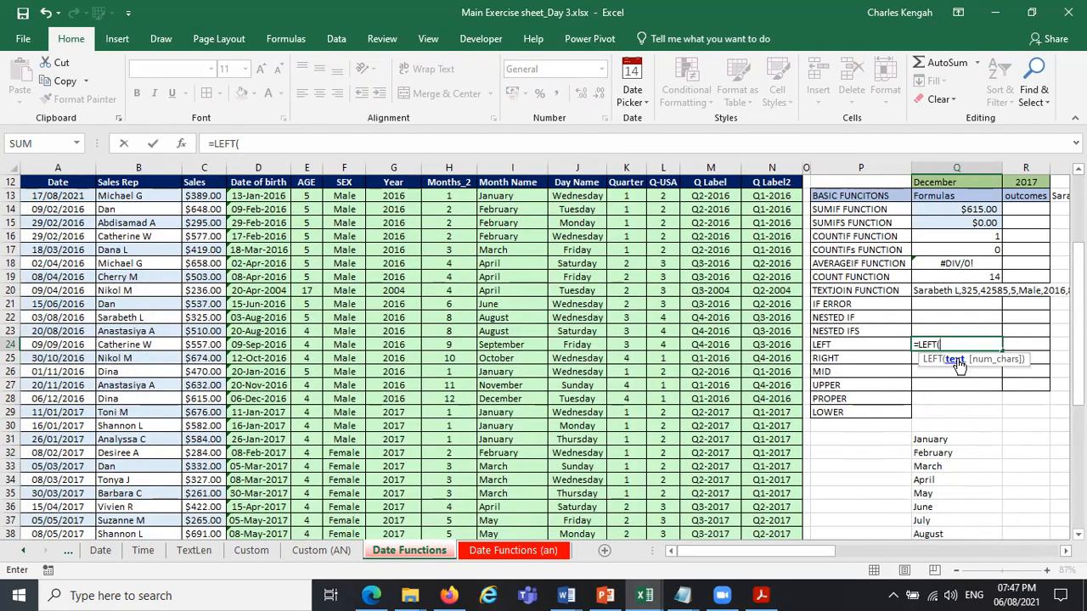
pyautogui.click(506, 344)
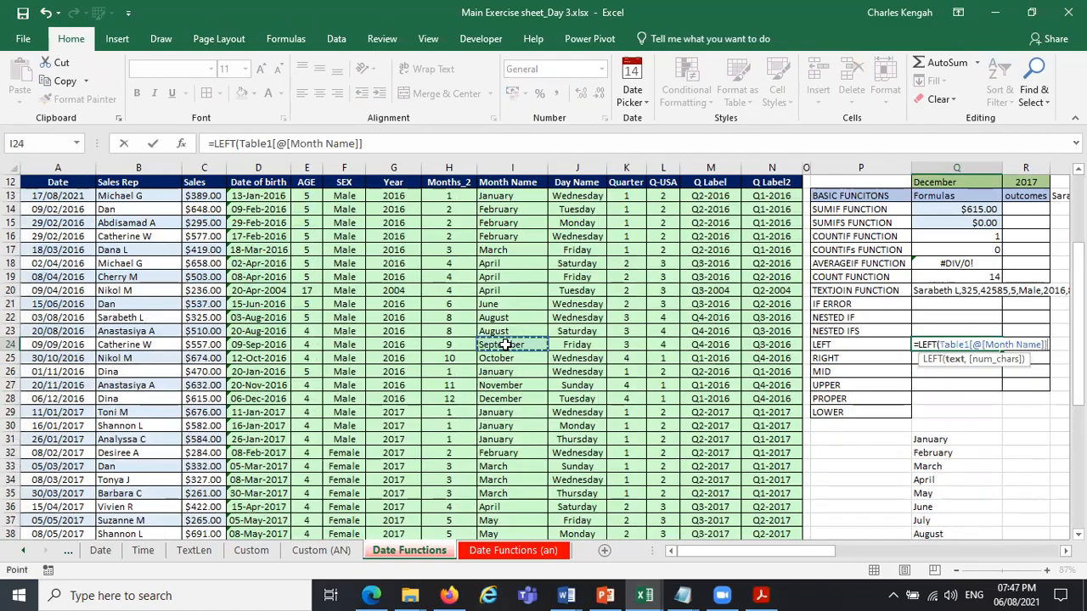
pyautogui.write(',3')
pyautogui.hotkey('ctrl', 'Return')
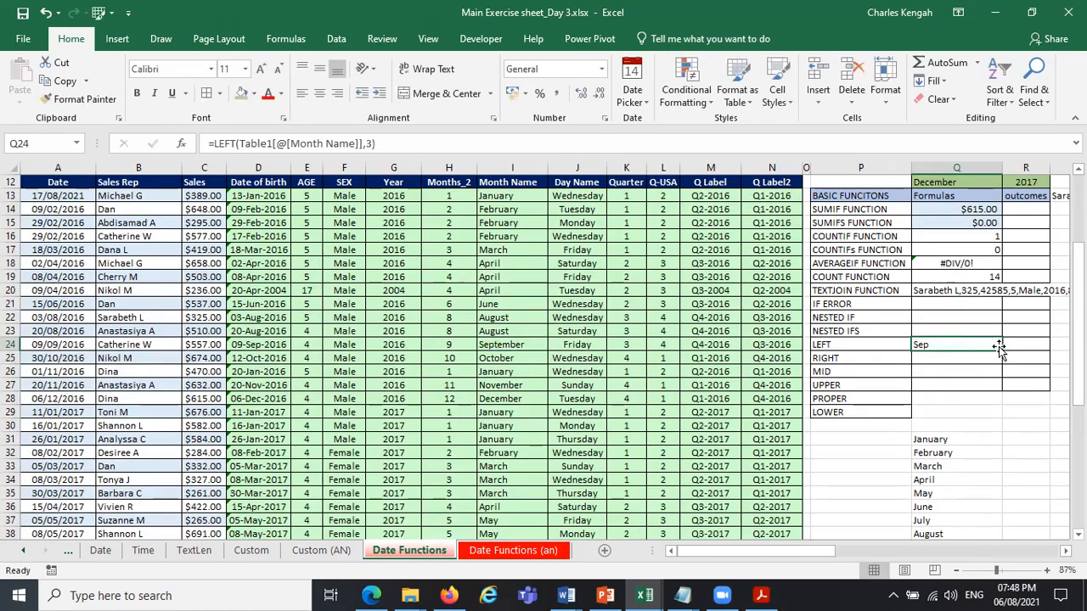
# Enter a RIGHT formula in Q25 that extracts the last 3 characters of the Day Name in J26.
pyautogui.click(956, 358)
pyautogui.write('=RI')
pyautogui.press('Tab')
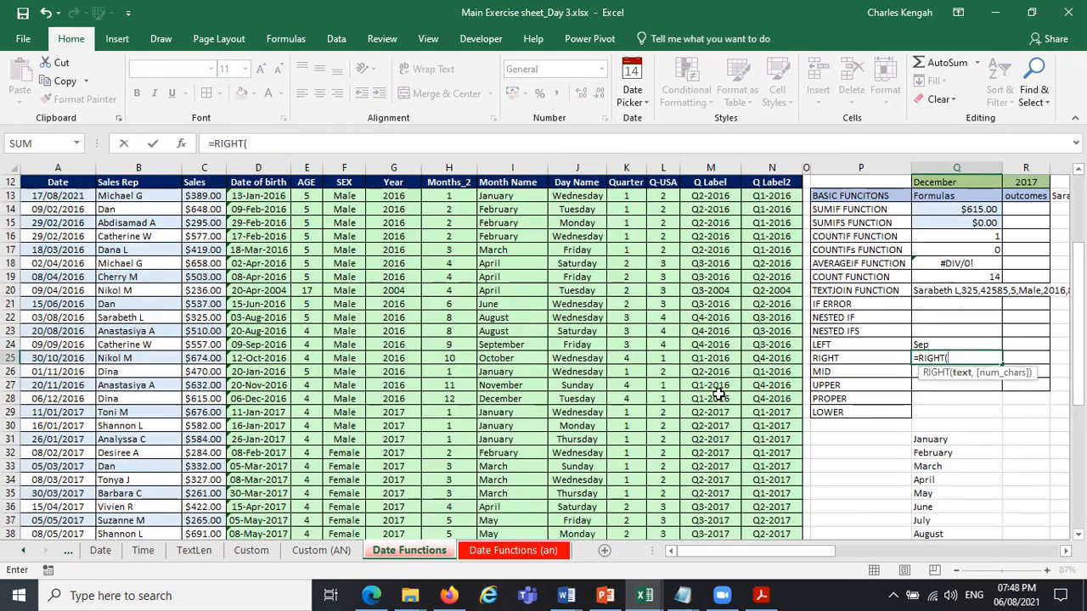
pyautogui.click(580, 372)
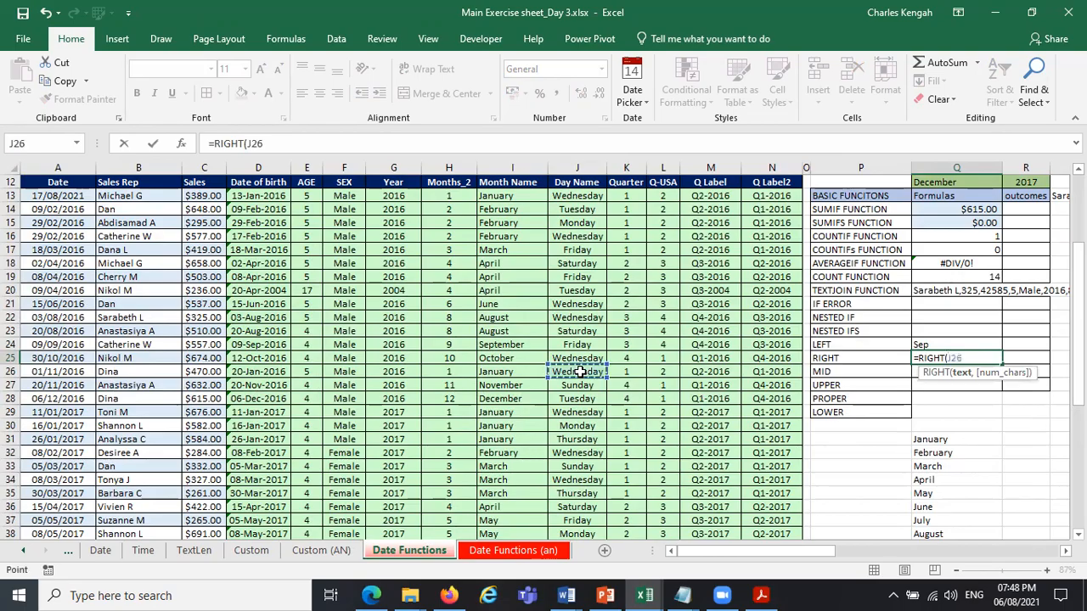
pyautogui.write(',5')
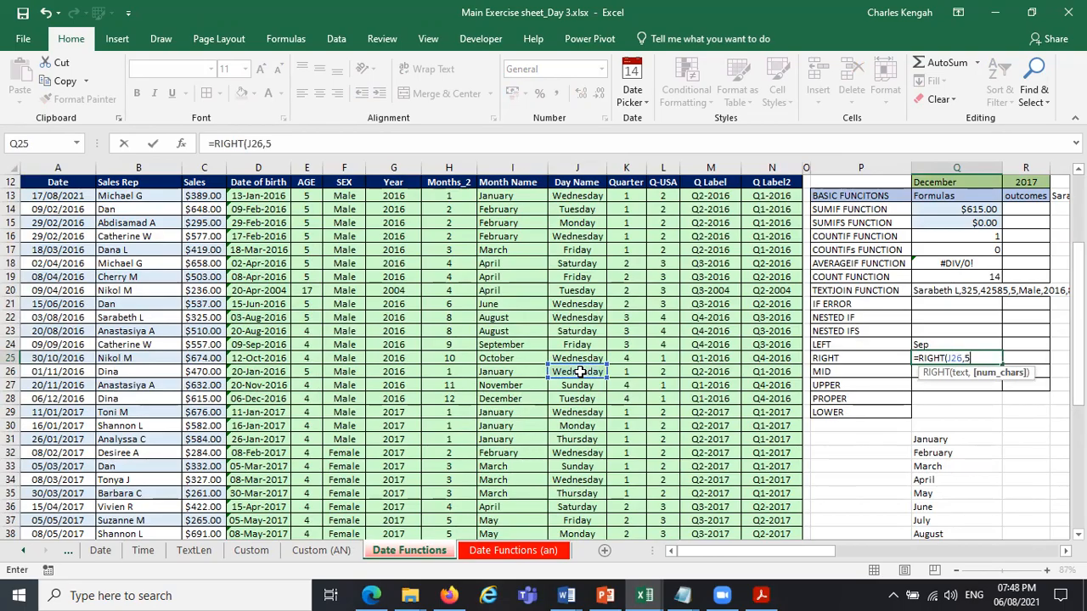
pyautogui.press('Return')
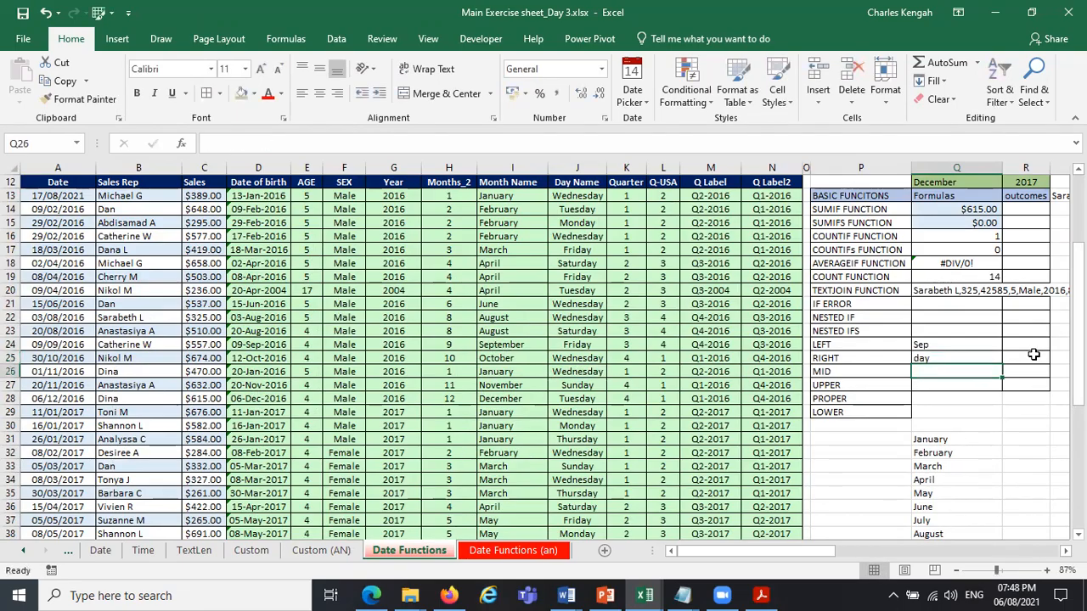
# Edit the RIGHT formula in Q25 to extract the last 5 characters of the Month Name in I26.
pyautogui.click(957, 360)
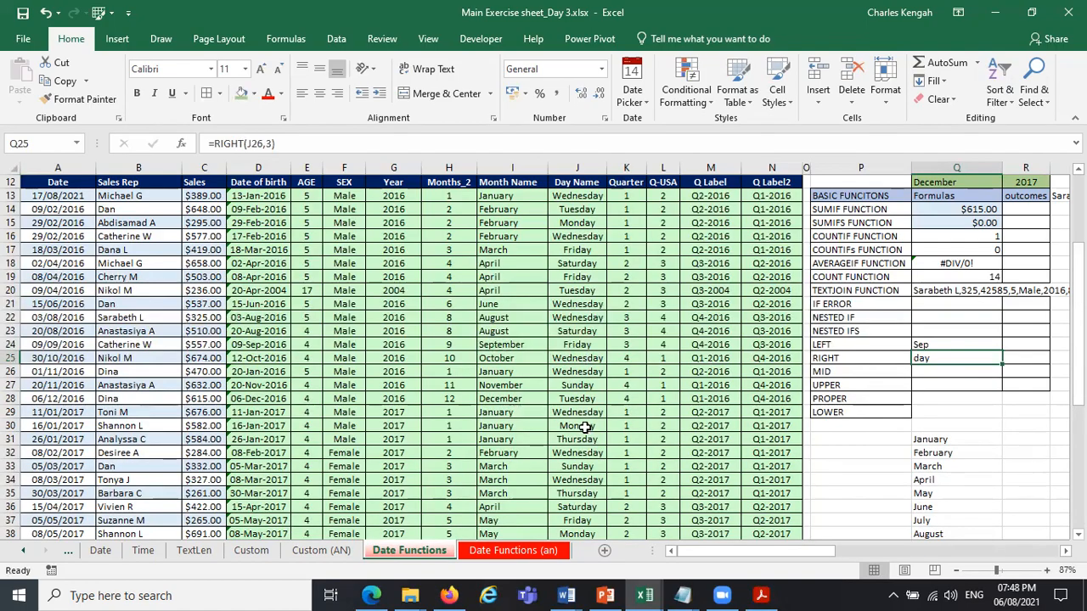
pyautogui.press('F2')
pyautogui.moveTo(571, 365); pyautogui.dragTo(502, 375)
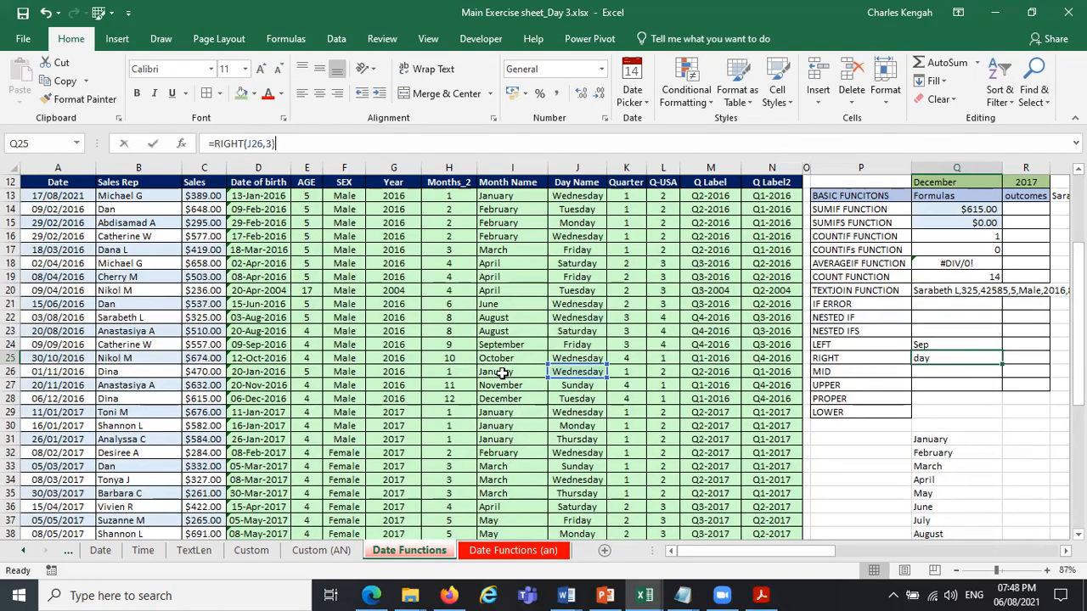
pyautogui.press('Return')
pyautogui.click(940, 358)
pyautogui.click(269, 143)
pyautogui.write('5')
pyautogui.press('Return')
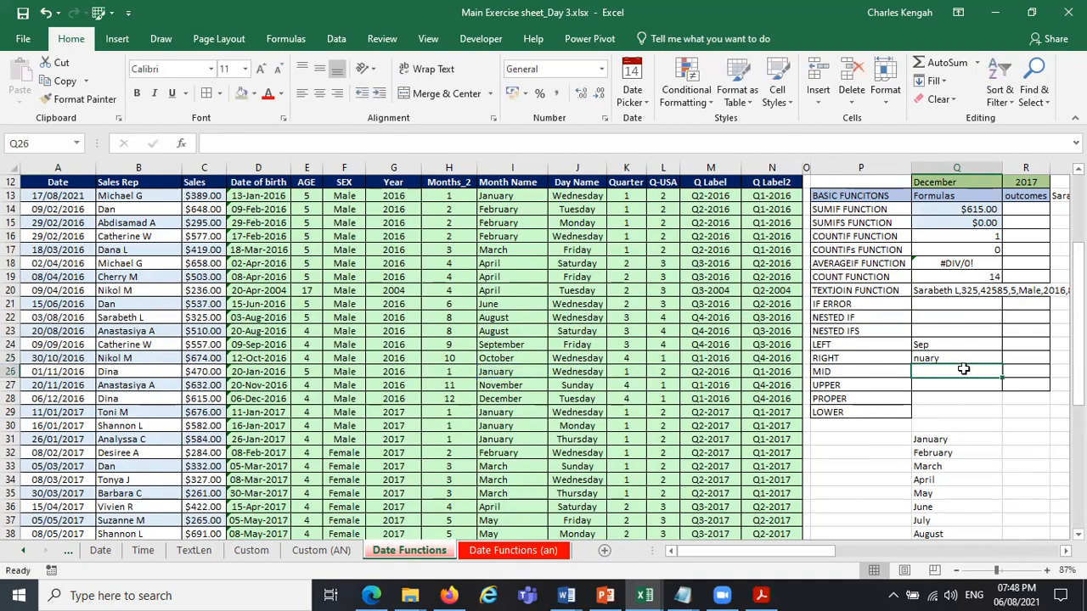
# Set the number of characters in the LEFT formula in Q24 to 5.
pyautogui.click(935, 345)
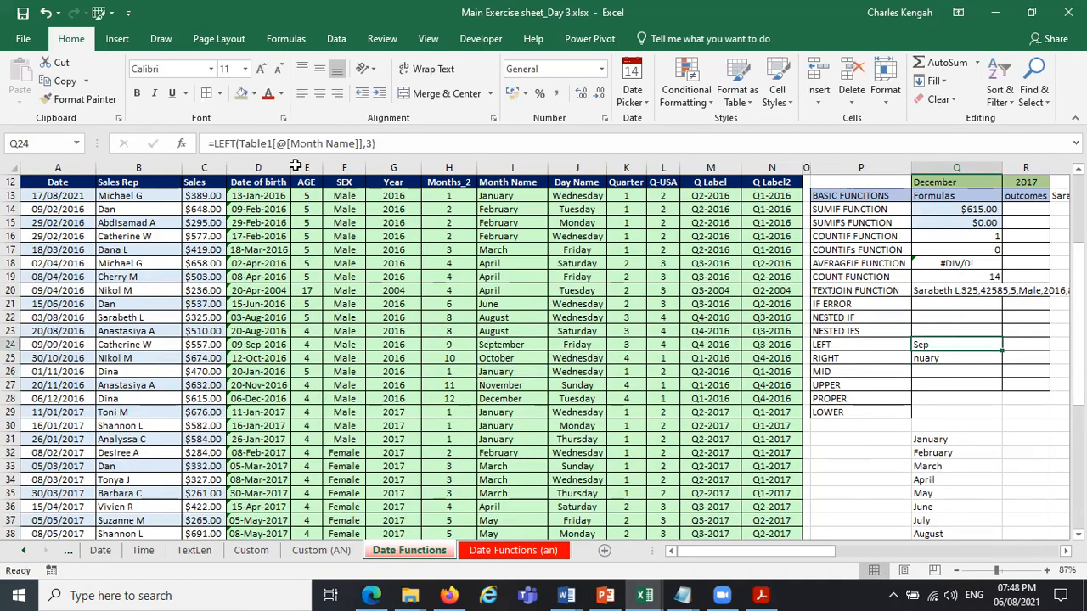
pyautogui.click(368, 144)
pyautogui.press('BackSpace')
pyautogui.write('5')
pyautogui.press('Return')
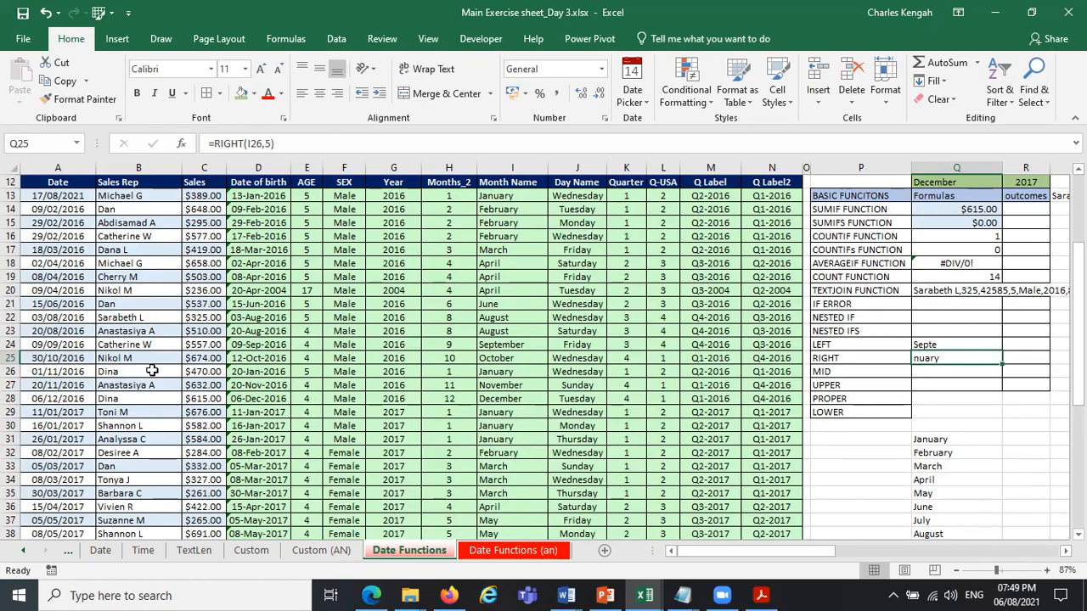
# Clear the LEFT formula in Q24 and begin retyping it in the same cell as =LEF.
pyautogui.click(119, 372)
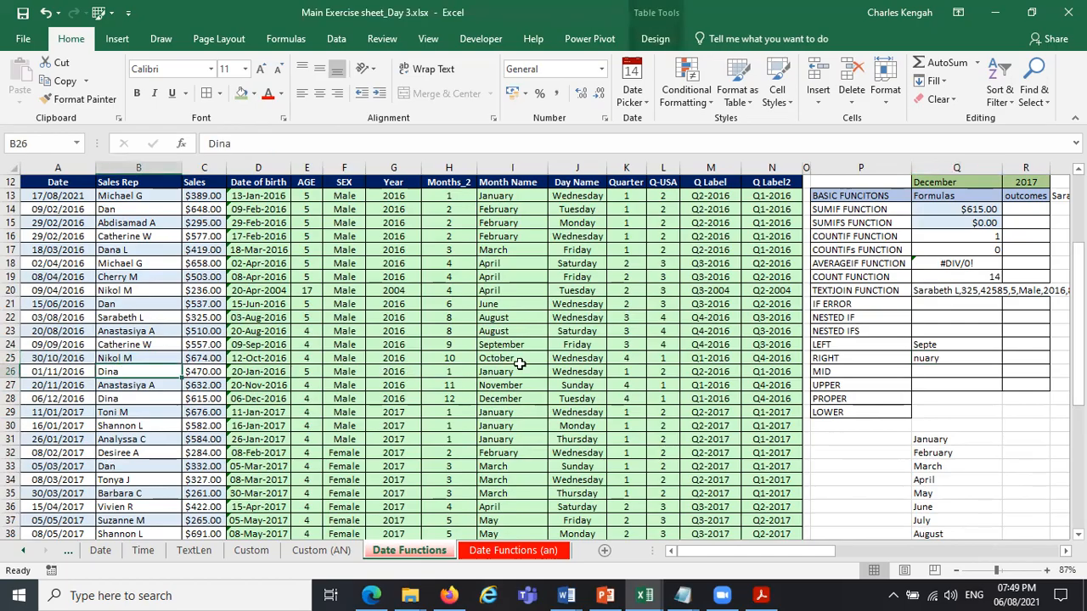
pyautogui.click(940, 346)
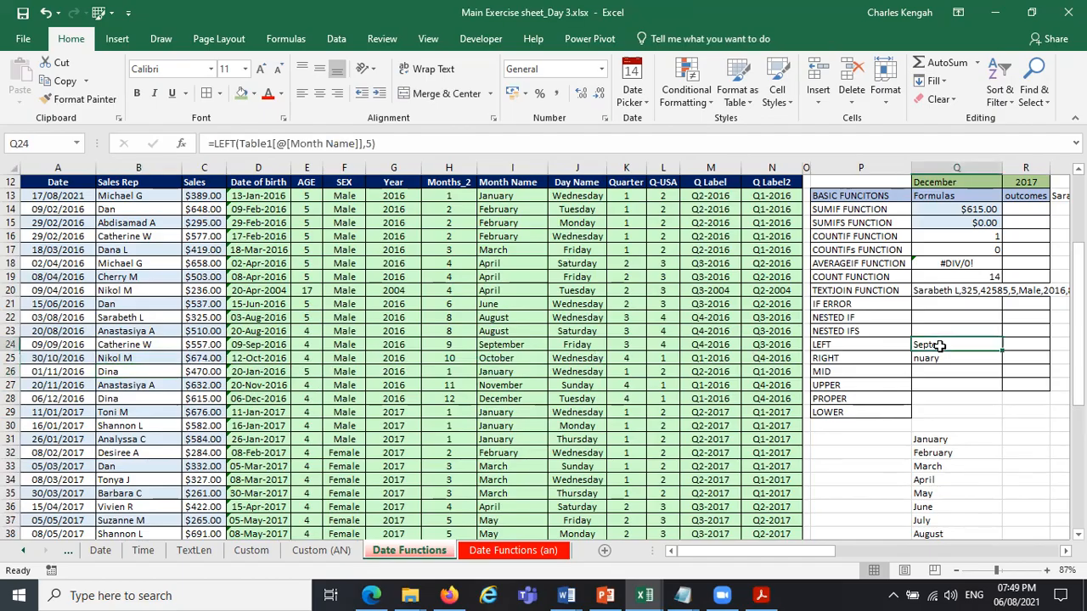
pyautogui.press('Delete')
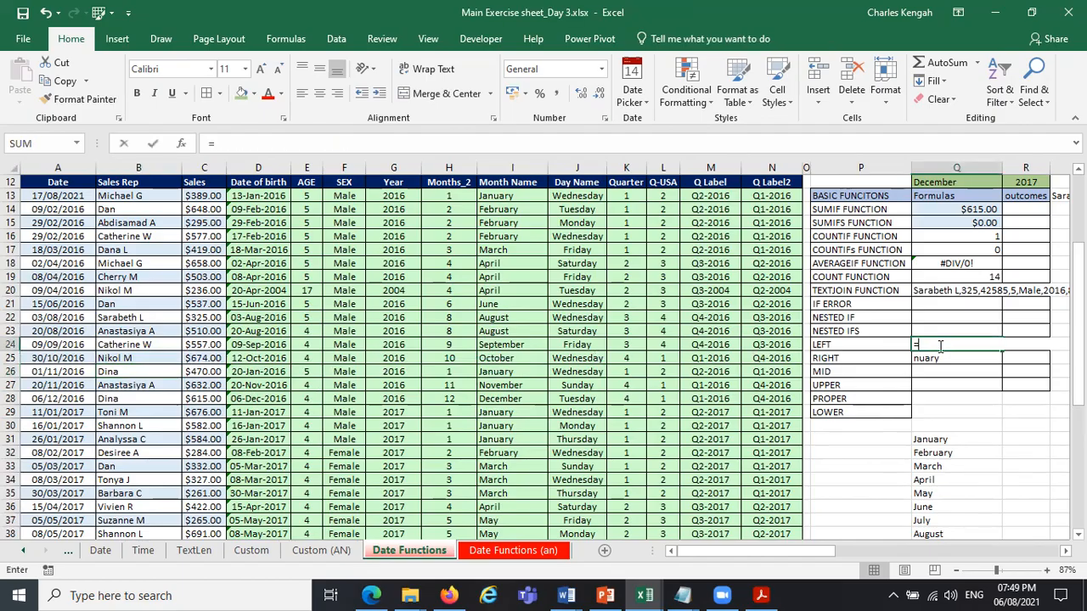
pyautogui.write('=LEF')
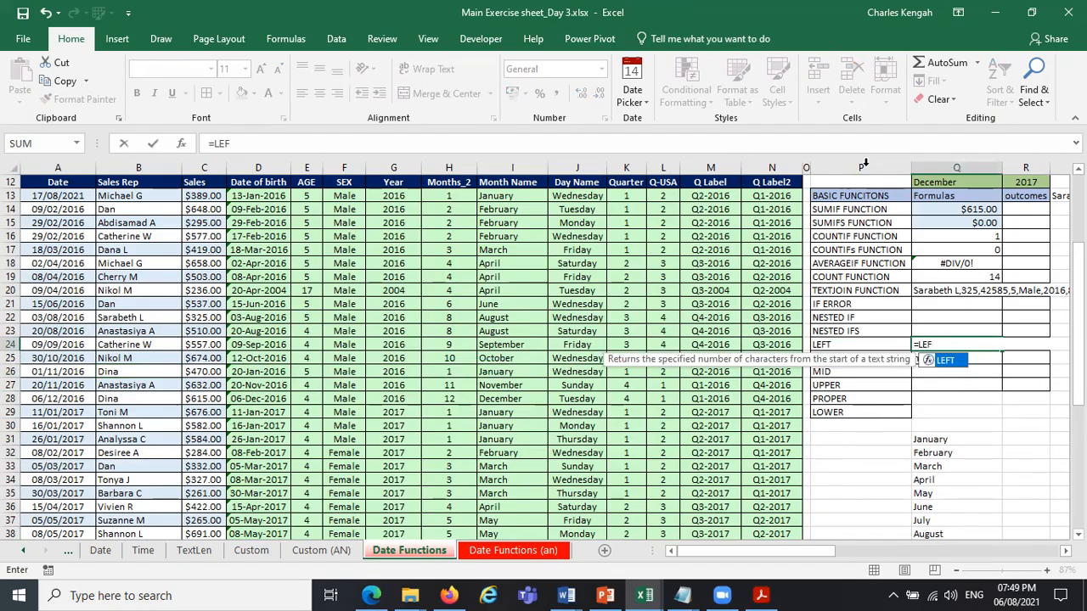
# Insert a new column before the basic functions list in column P and widen it.
pyautogui.click(863, 168)
pyautogui.rightClick(863, 167)
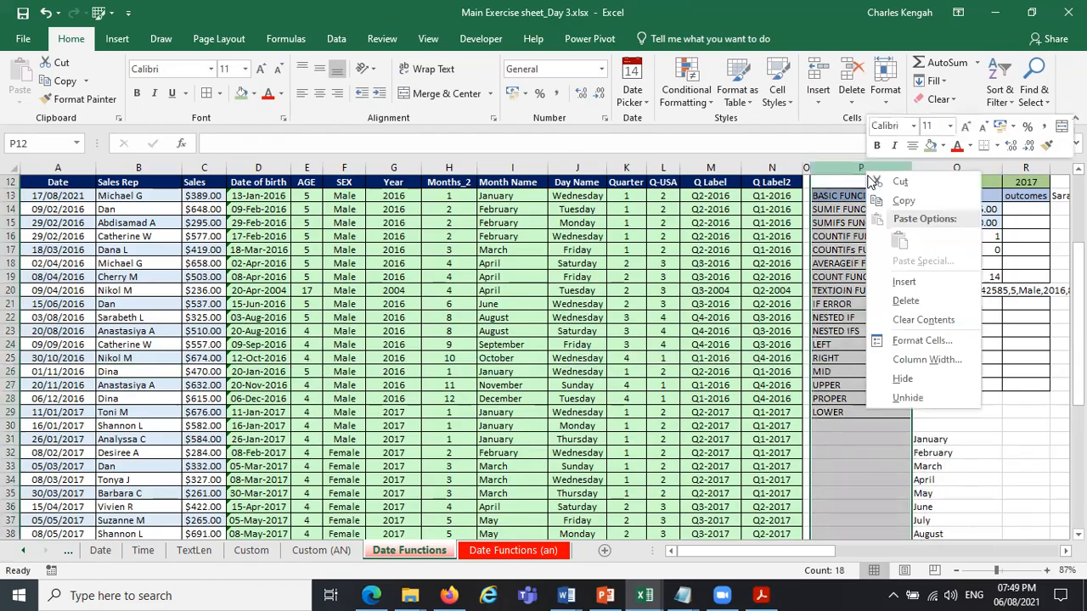
pyautogui.click(942, 282)
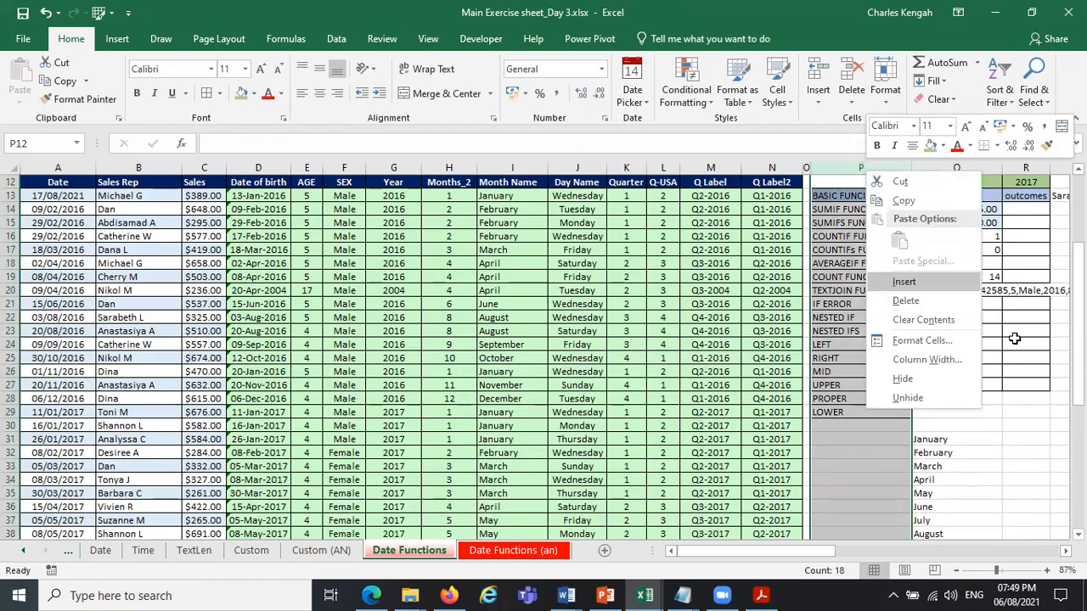
pyautogui.moveTo(819, 168); pyautogui.dragTo(871, 167)
pyautogui.click(950, 343)
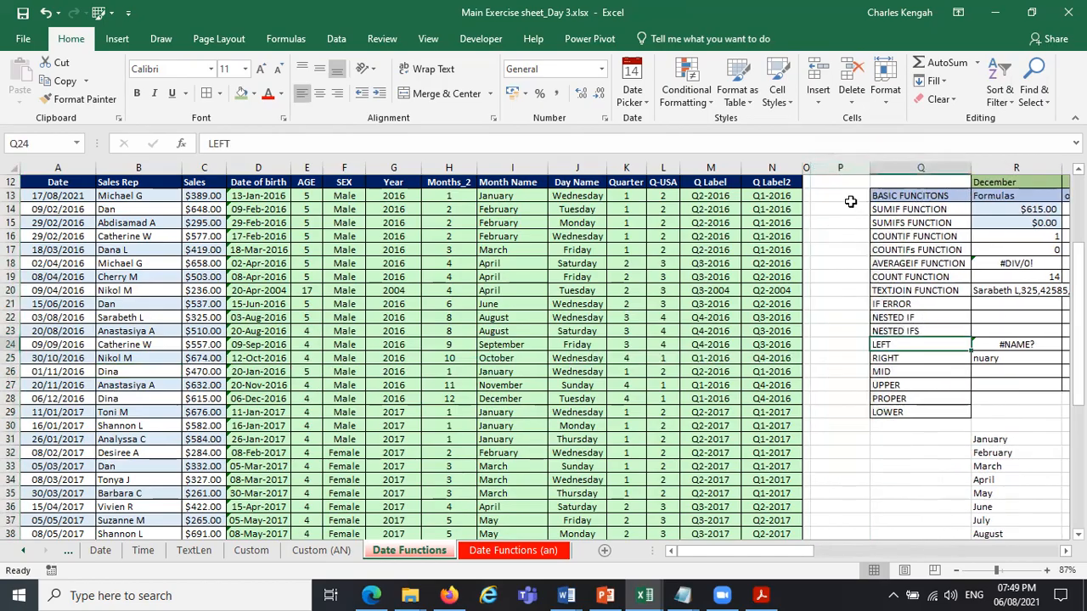
# Start a formula in P13 with LEFT taking the first 2 characters of the Sales Rep in row 13.
pyautogui.click(840, 195)
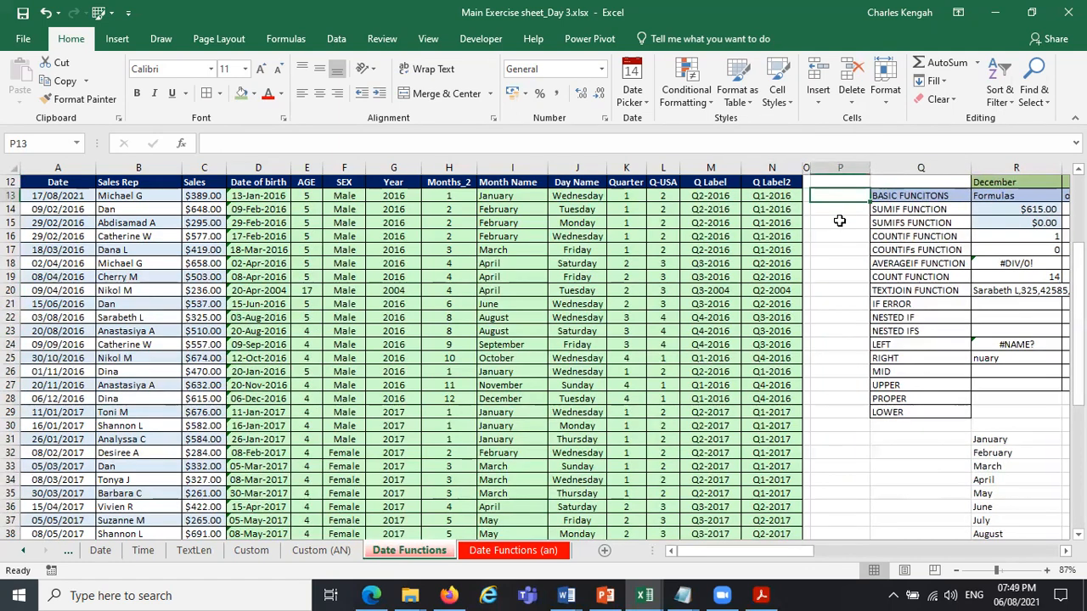
pyautogui.write('=LEFT(')
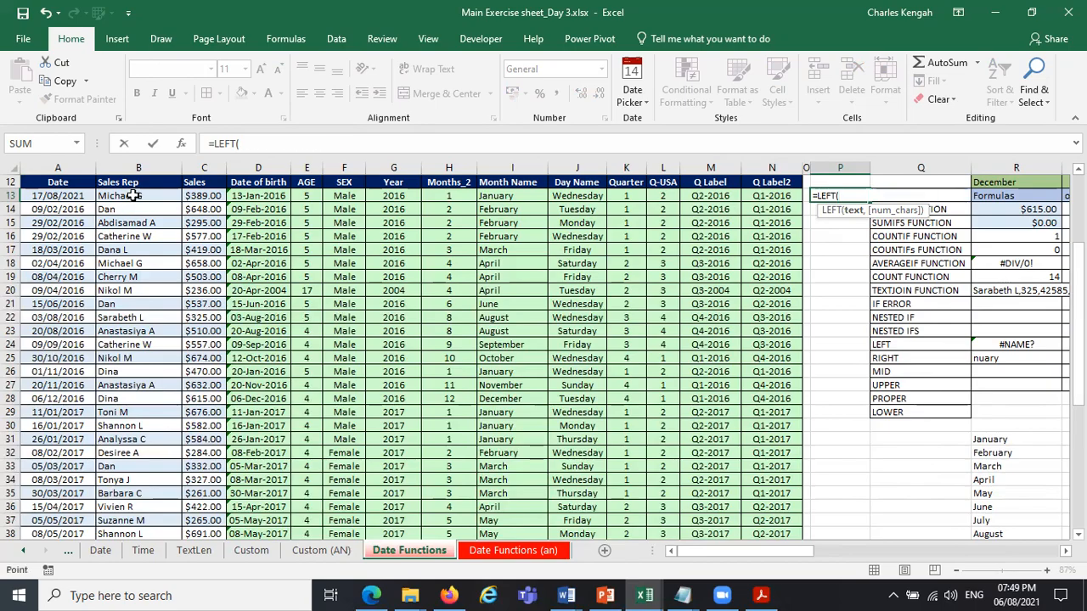
pyautogui.click(134, 195)
pyautogui.write(',')
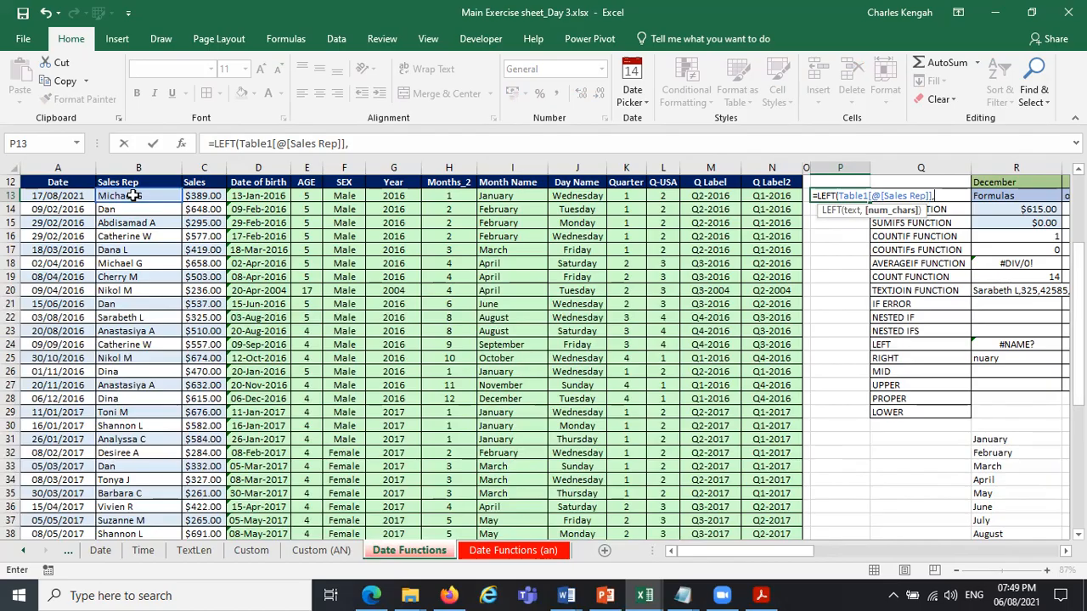
pyautogui.write('2,')
# Extend the P13 formula with a RIGHT function taking the last 2 characters of the Month Name in row 13.
pyautogui.write('ri')
pyautogui.press('Tab')
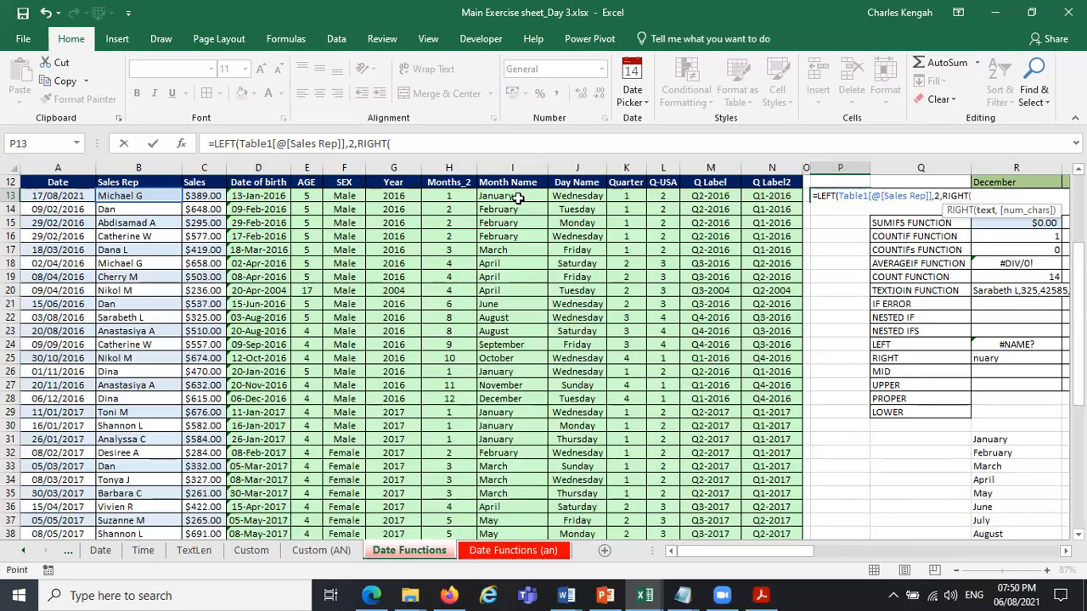
pyautogui.click(518, 198)
pyautogui.write(',')
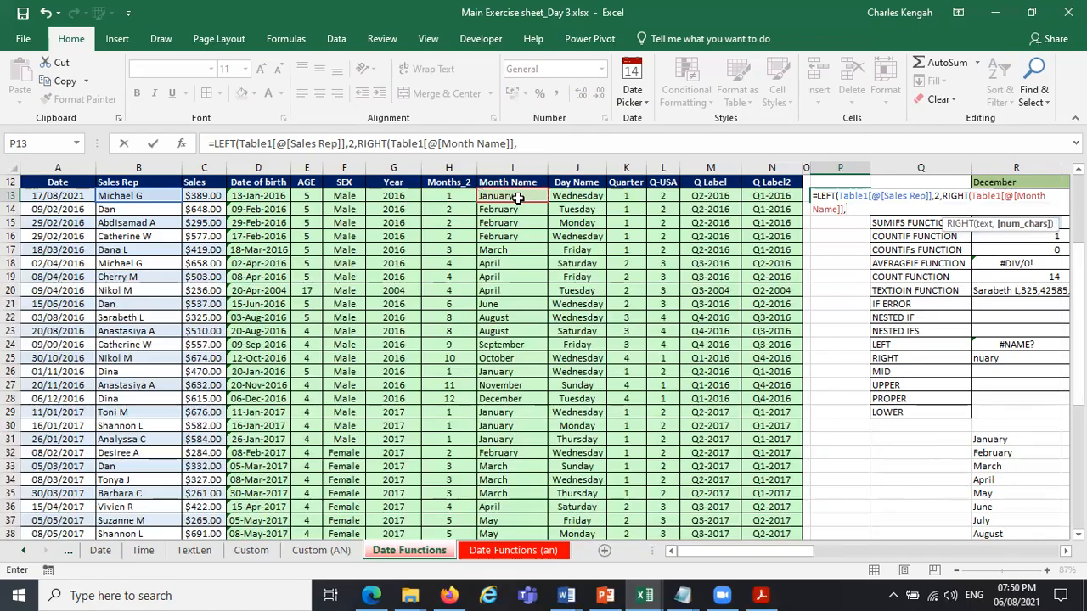
pyautogui.write('2," "')
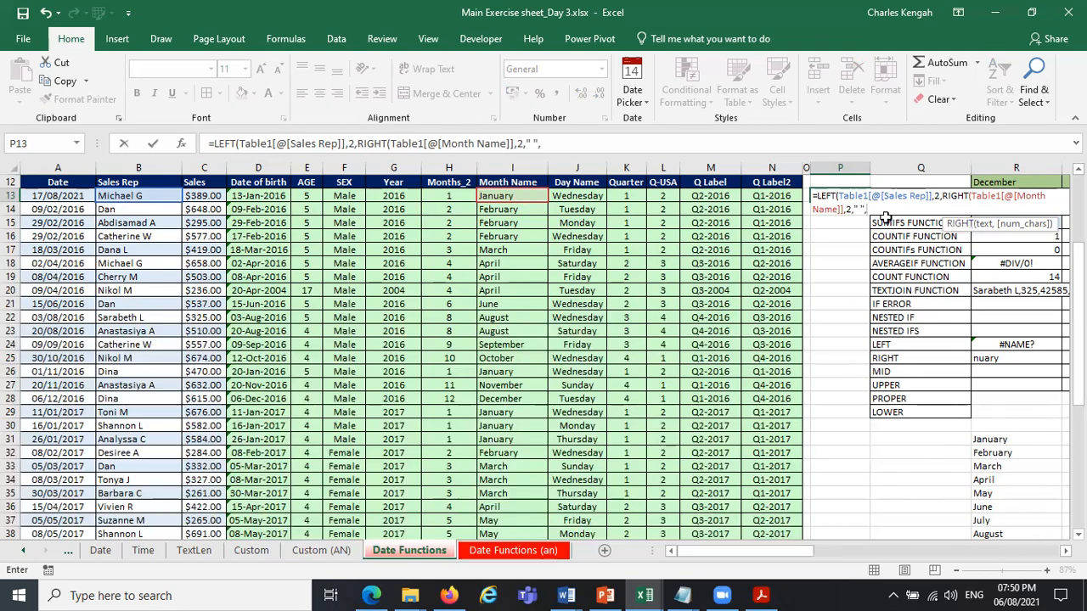
# Append a " " argument and the row's AGE to the P13 formula, close both parentheses and try to enter it.
pyautogui.write(',')
pyautogui.click(307, 196)
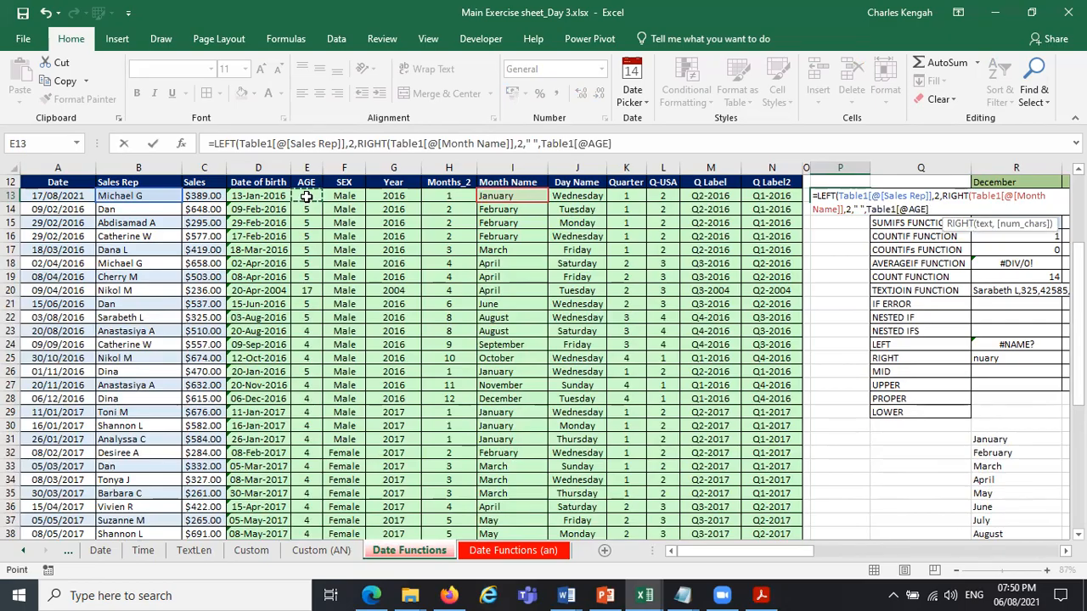
pyautogui.press('Return')
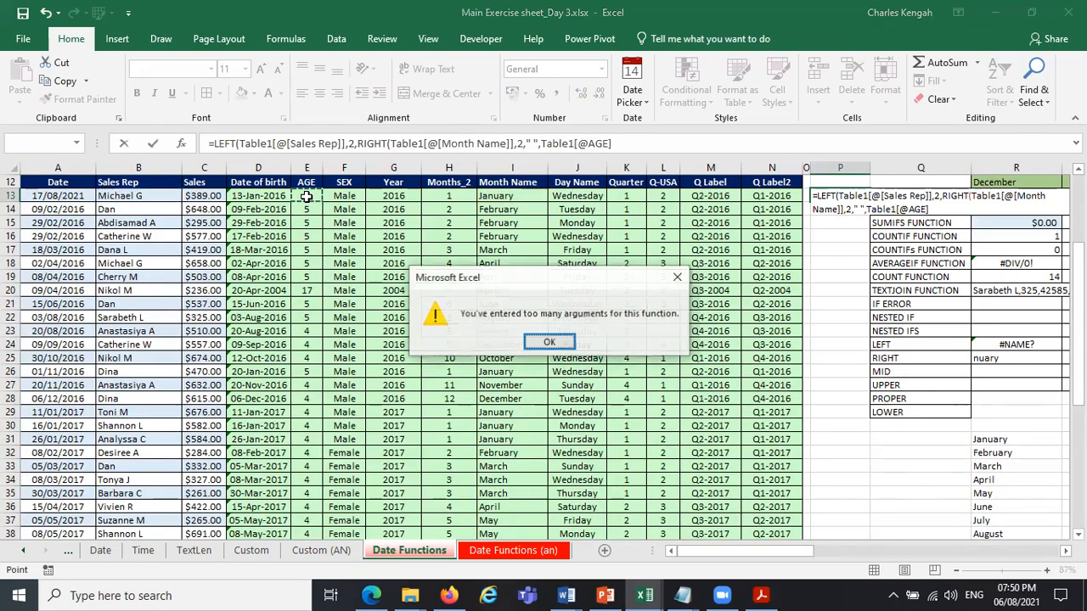
pyautogui.press('Return')
pyautogui.click(953, 205)
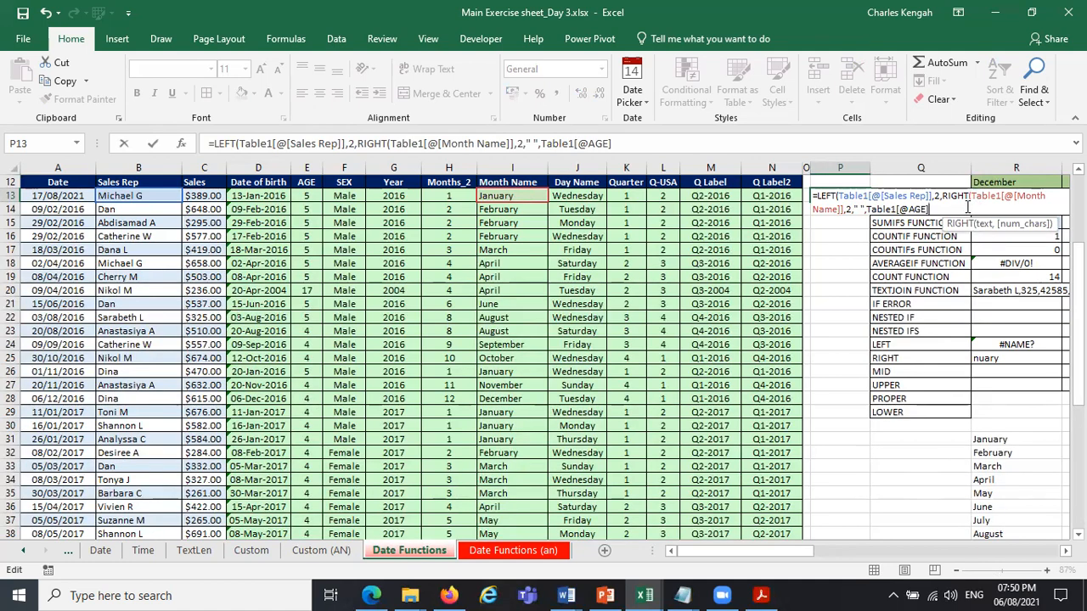
pyautogui.write('))')
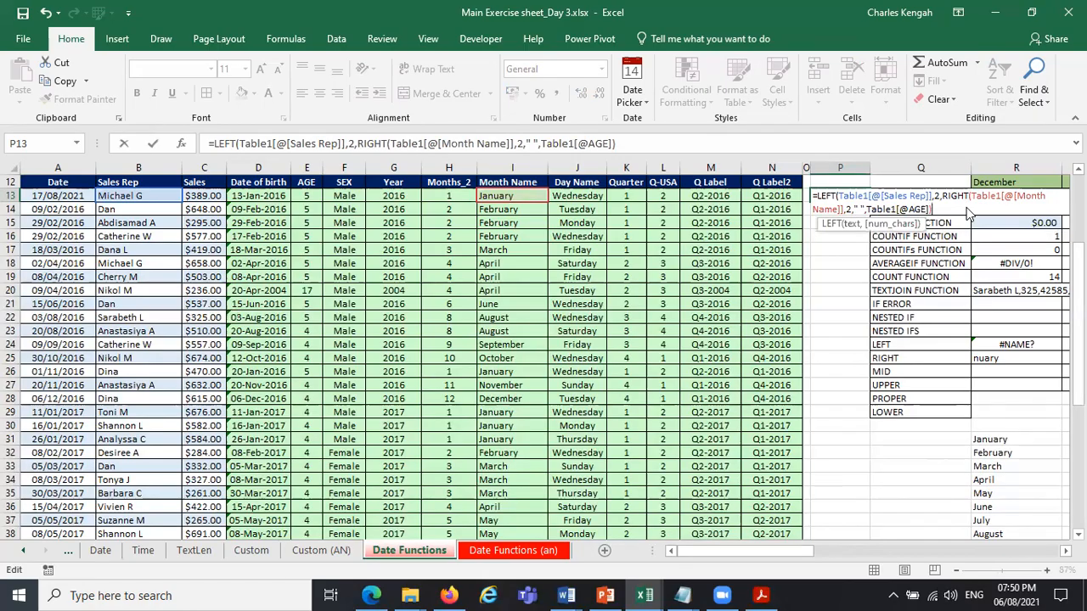
pyautogui.press('Return')
pyautogui.press('Return')
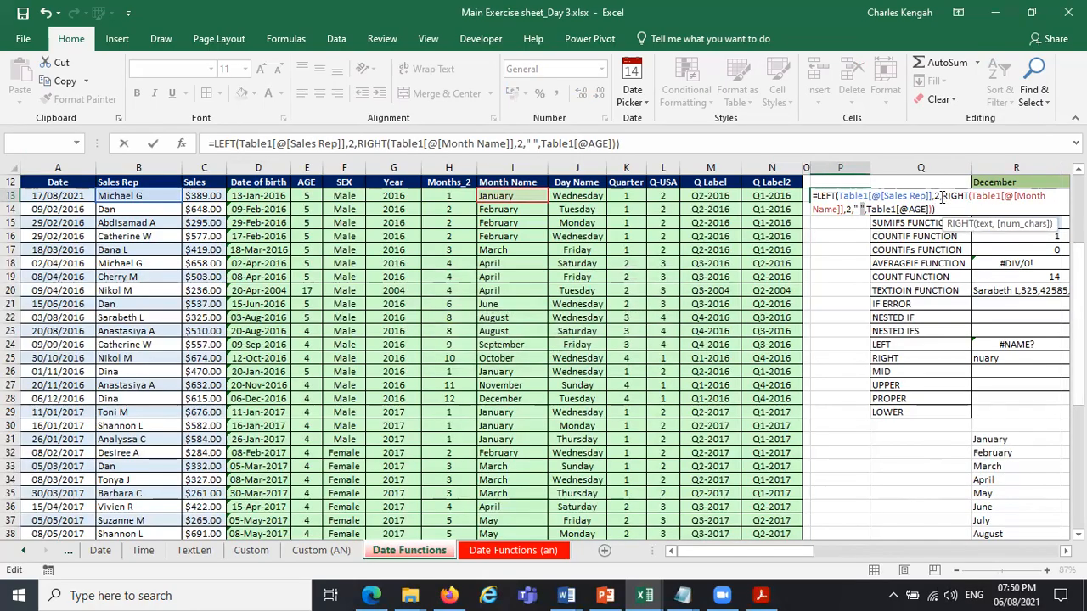
# Close the LEFT and RIGHT functions in the P13 formula right after their character counts of 2, separating the parts with commas.
pyautogui.click(943, 197)
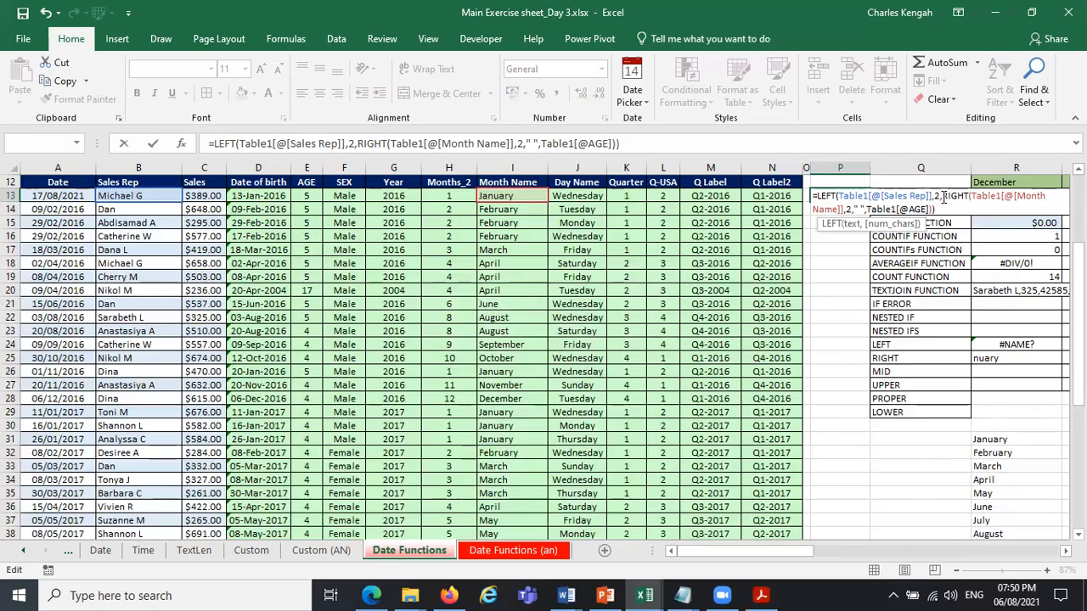
pyautogui.write(')')
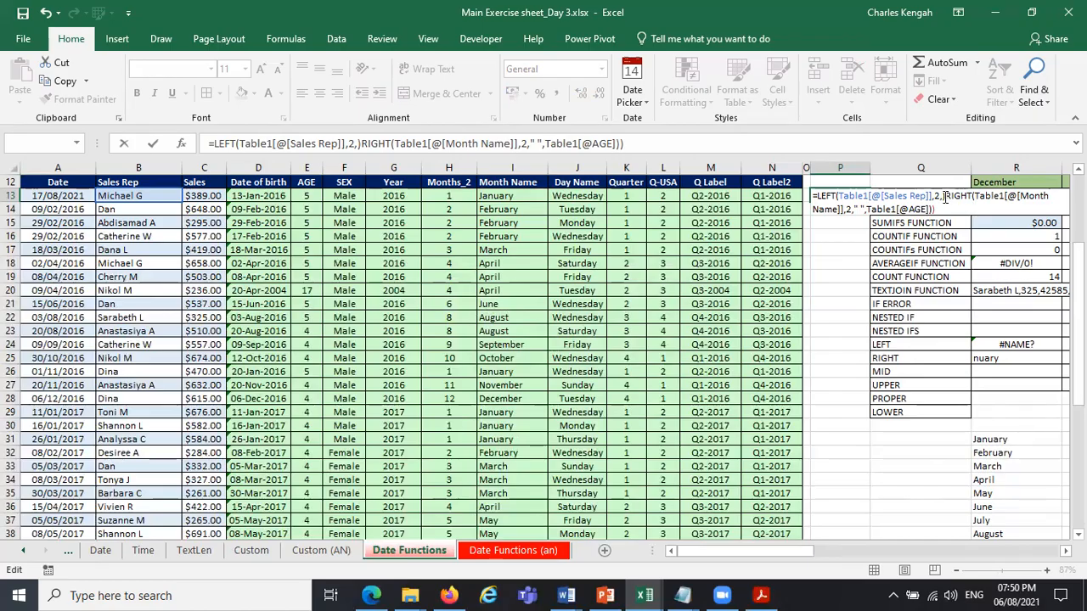
pyautogui.click(943, 196)
pyautogui.press('BackSpace')
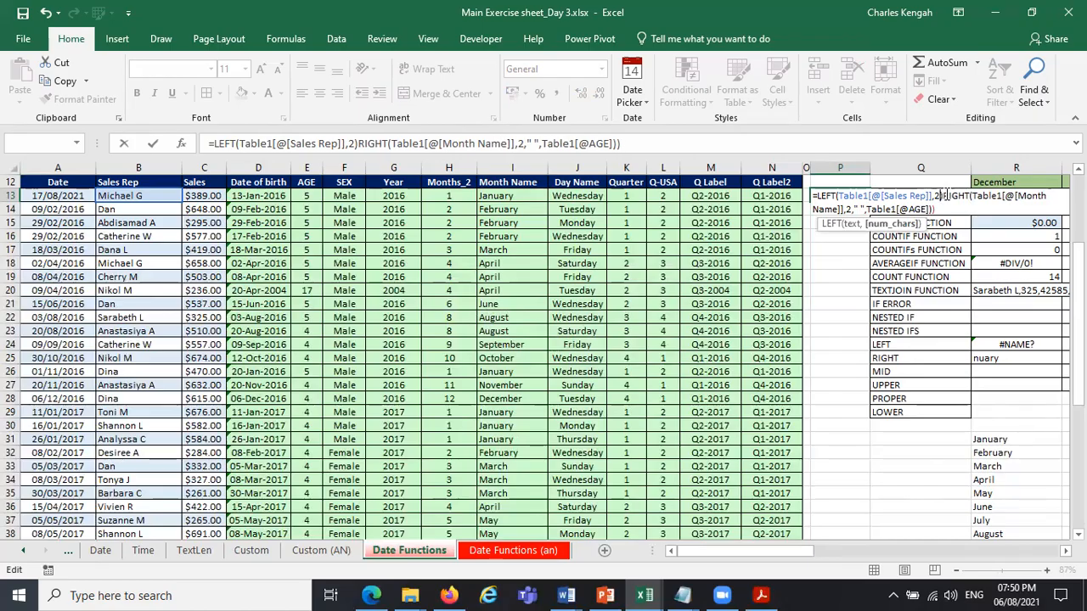
pyautogui.press('Right')
pyautogui.write(',')
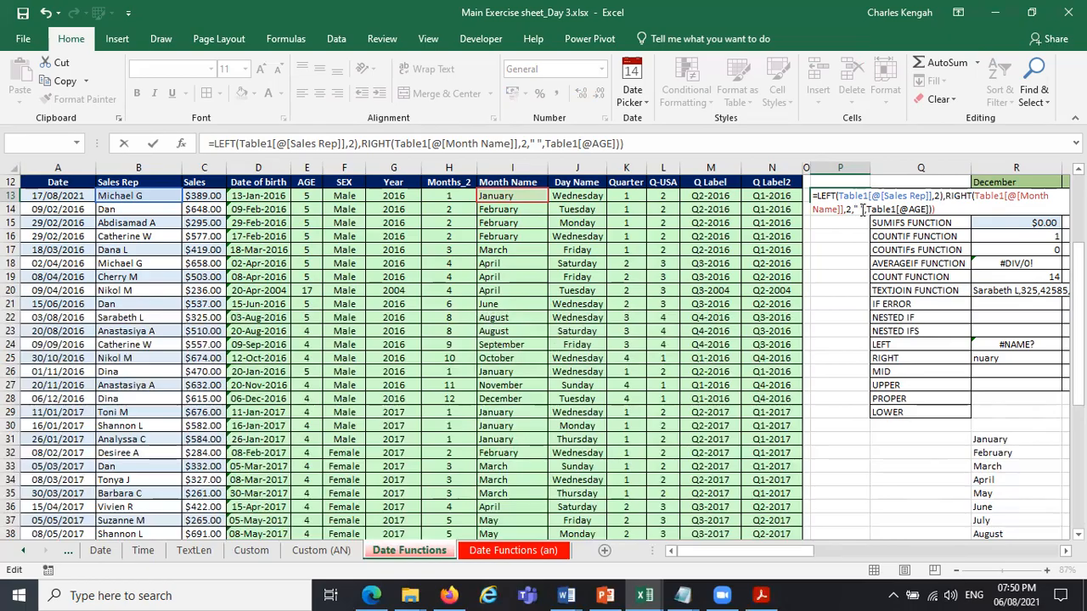
pyautogui.press('Delete')
pyautogui.write(')')
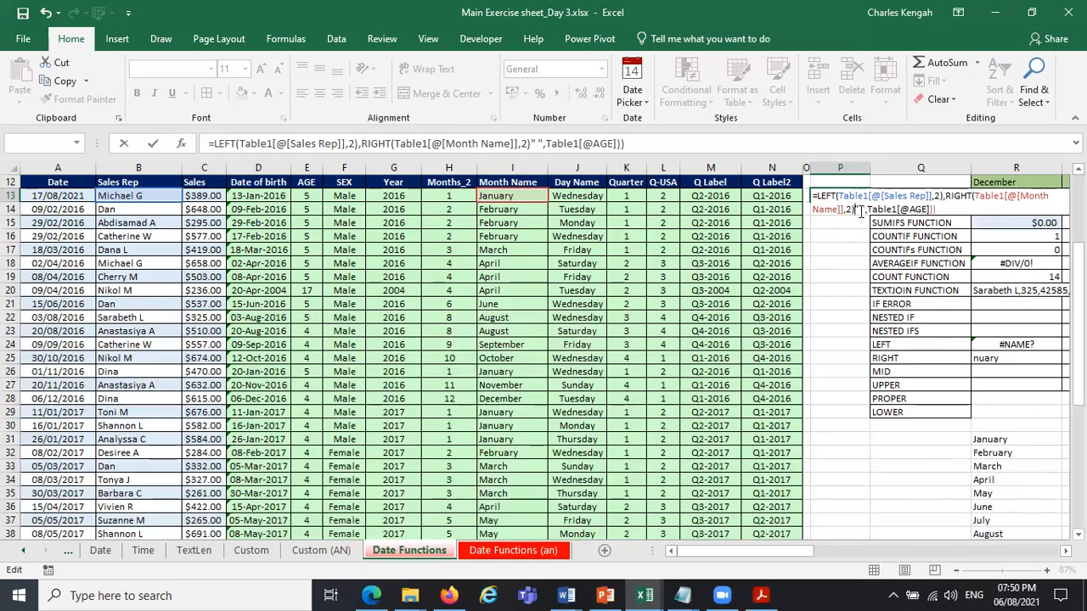
pyautogui.write(',')
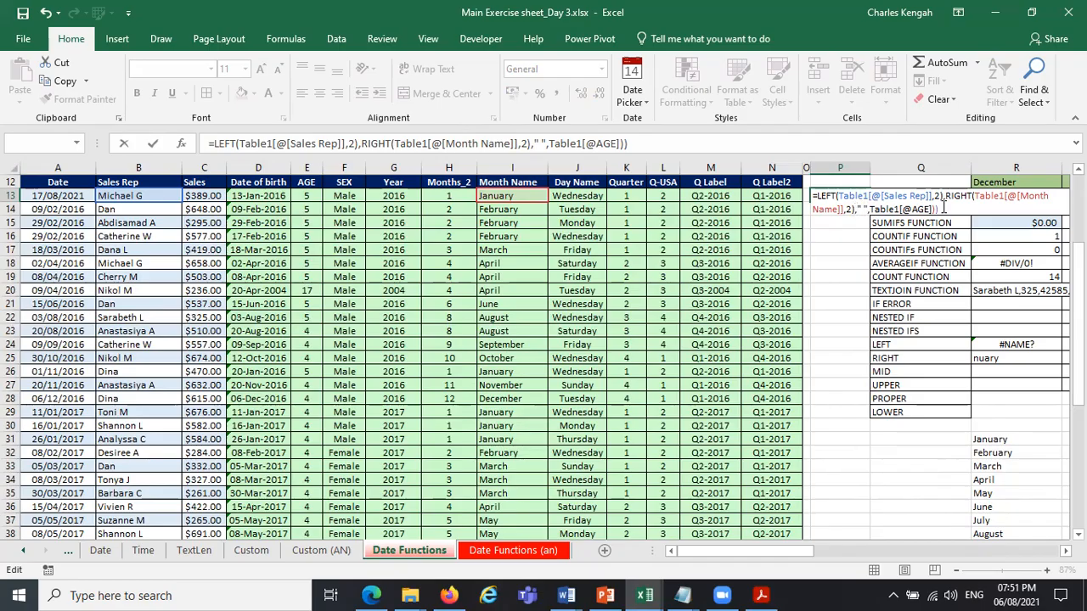
# Remove the " " argument and the closing parentheses after the AGE reference from the P13 formula.
pyautogui.press('BackSpace')
pyautogui.press('BackSpace')
pyautogui.press('BackSpace')
pyautogui.press('BackSpace')
pyautogui.press('BackSpace')
pyautogui.press('BackSpace')
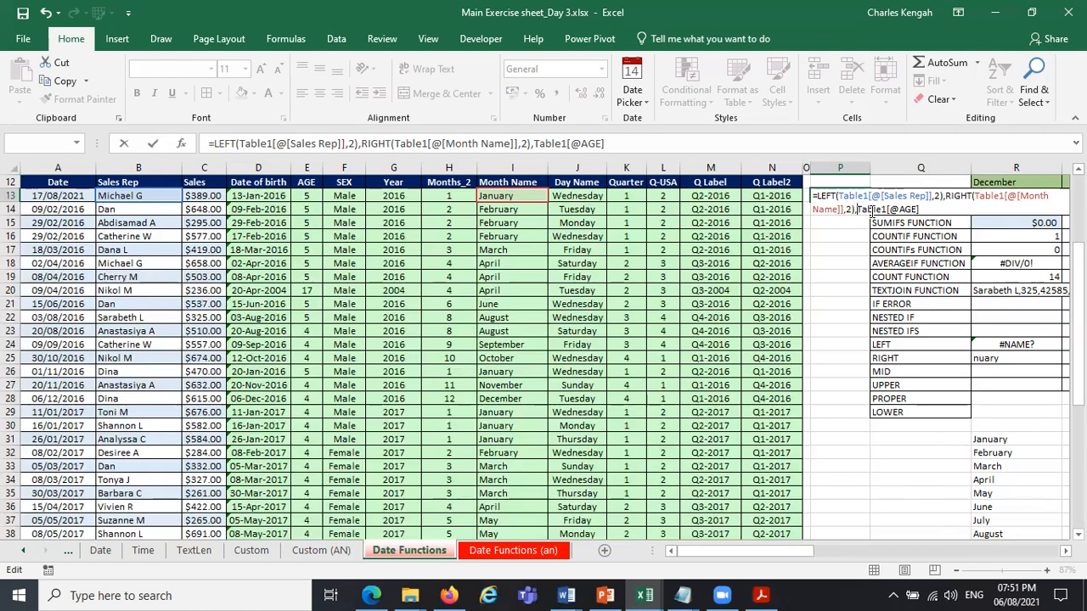
# Wrap the AGE reference in the P13 formula in a RIGHT function taking 1 character and try to enter it.
pyautogui.write('RI')
pyautogui.press('Tab')
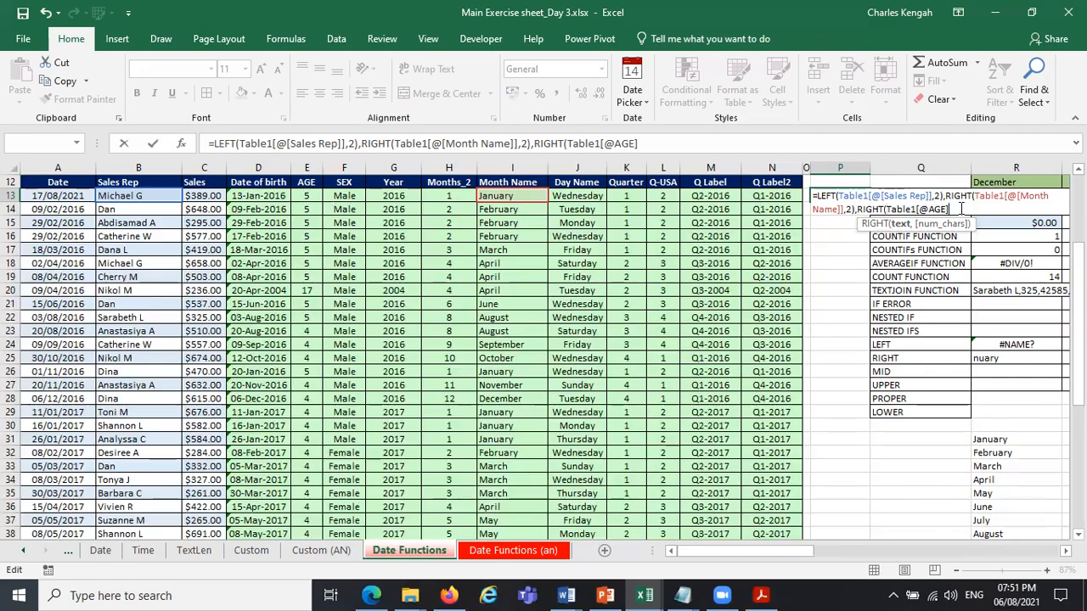
pyautogui.write(',1')
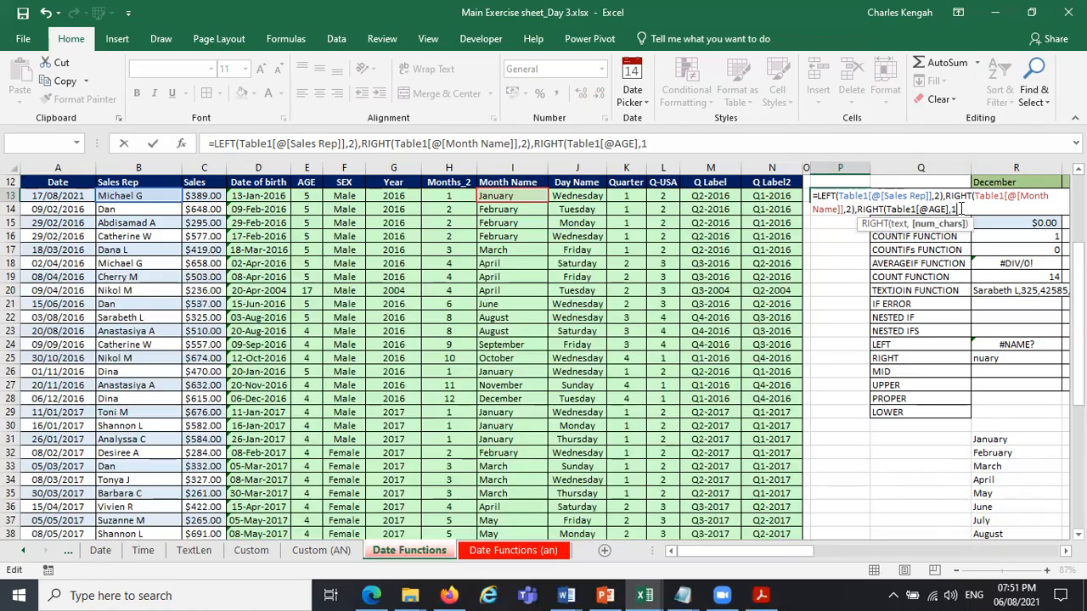
pyautogui.press('Return')
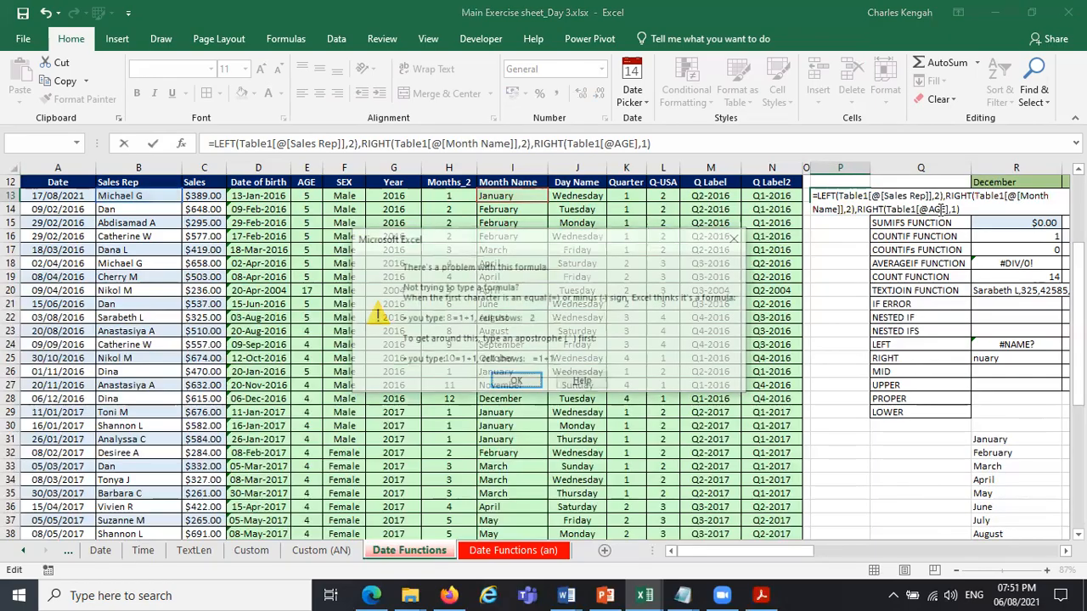
pyautogui.press('Return')
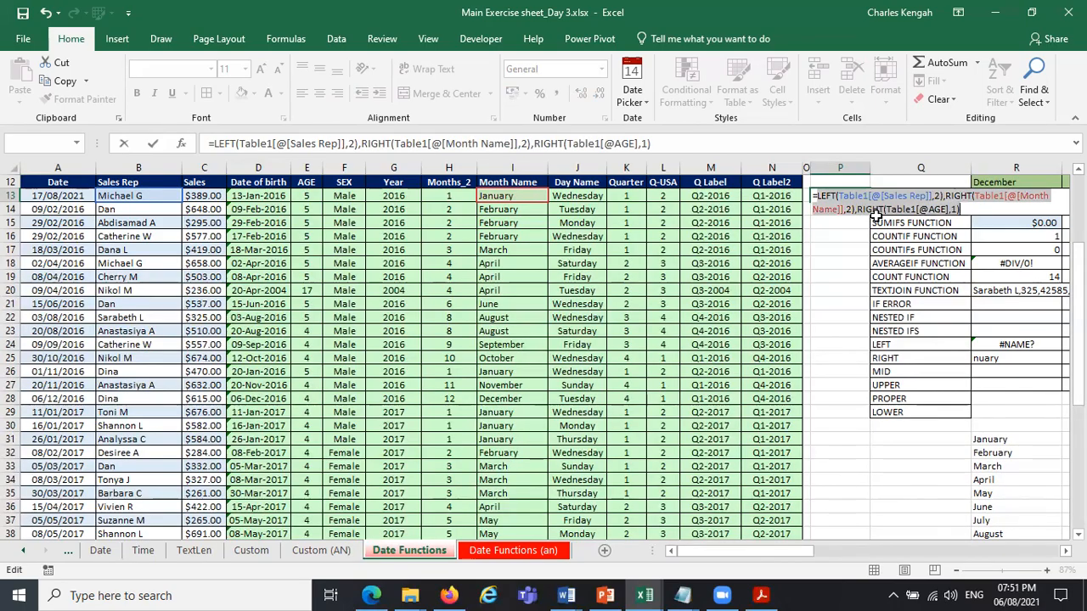
pyautogui.click(962, 207)
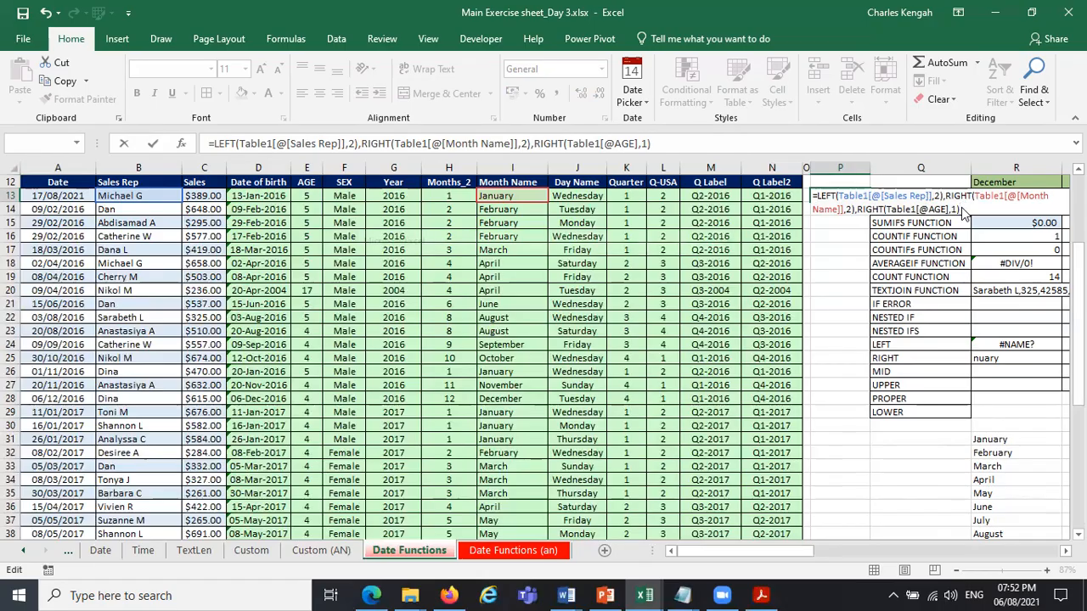
pyautogui.press('Return')
pyautogui.press('Return')
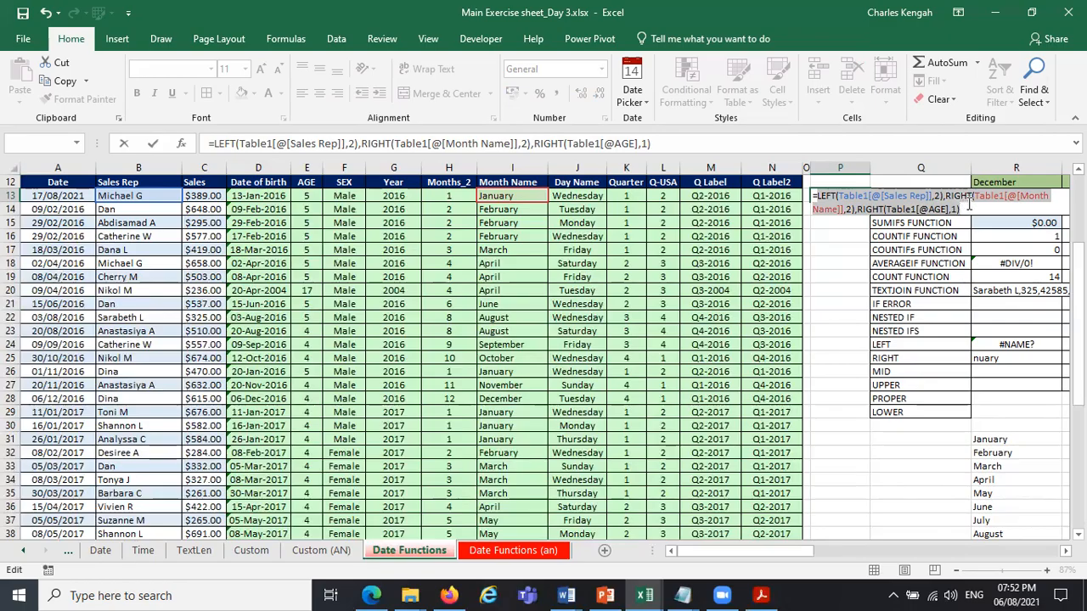
# Remove the RIGHT function on AGE from the P13 formula, try entering it again and discard the whole formula.
pyautogui.click(967, 205)
pyautogui.press('BackSpace')
pyautogui.press('BackSpace')
pyautogui.press('BackSpace')
pyautogui.press('BackSpace')
pyautogui.press('BackSpace')
pyautogui.press('BackSpace')
pyautogui.press('BackSpace')
pyautogui.press('BackSpace')
pyautogui.press('BackSpace')
pyautogui.press('BackSpace')
pyautogui.press('BackSpace')
pyautogui.press('BackSpace')
pyautogui.press('BackSpace')
pyautogui.press('BackSpace')
pyautogui.press('BackSpace')
pyautogui.press('BackSpace')
pyautogui.press('BackSpace')
pyautogui.press('BackSpace')
pyautogui.press('BackSpace')
pyautogui.press('BackSpace')
pyautogui.press('BackSpace')
pyautogui.press('Return')
pyautogui.press('Return')
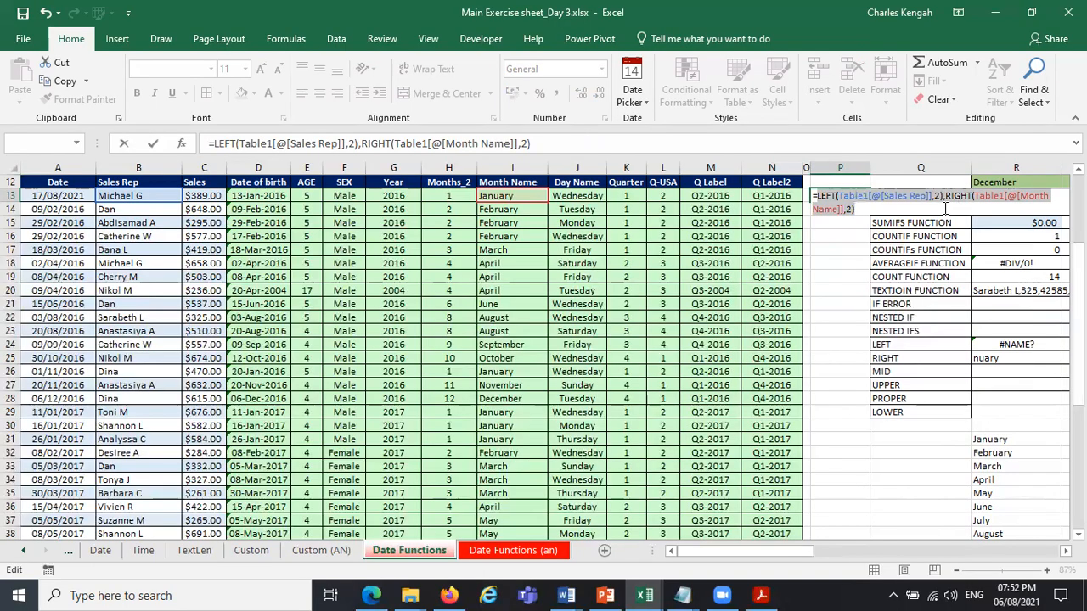
pyautogui.click(946, 209)
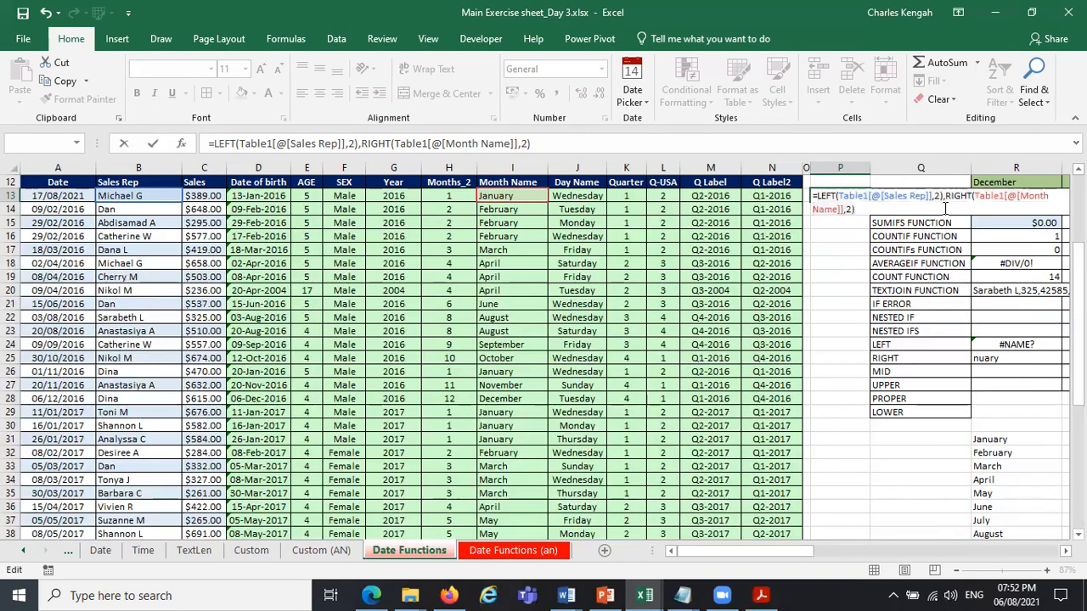
pyautogui.click(945, 202)
pyautogui.click(839, 195)
pyautogui.press('Escape')
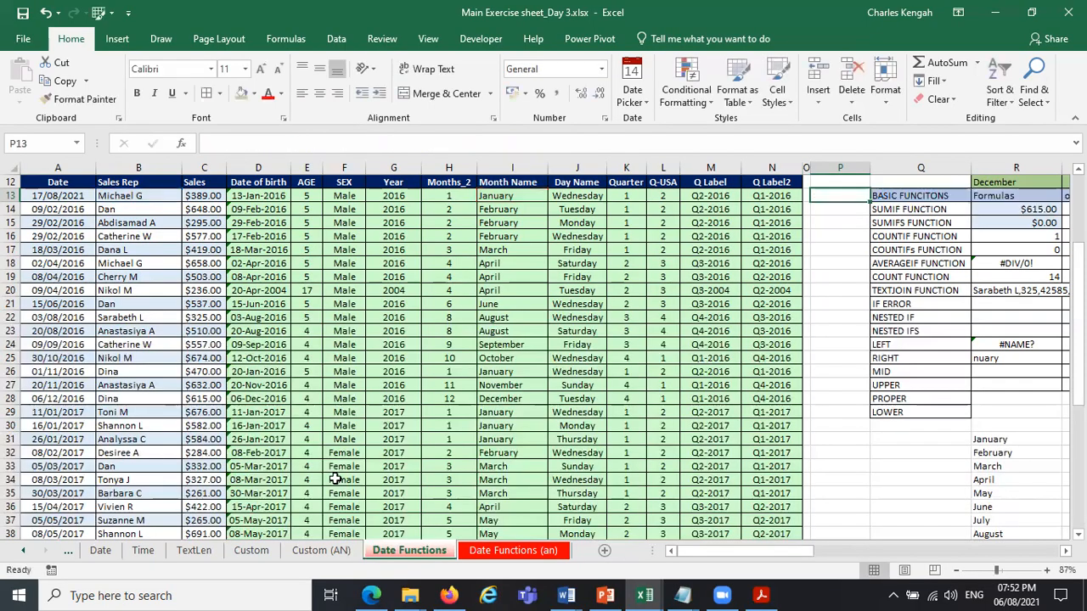
# Search the computer for files matching "Vocation tr" and close the search.
pyautogui.click(263, 592)
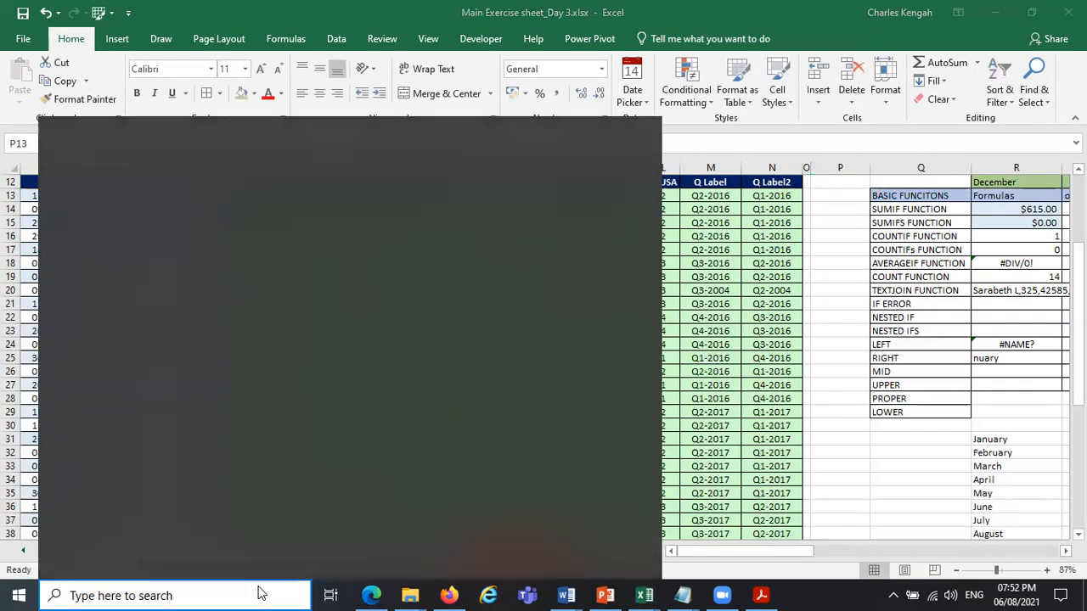
pyautogui.write('e')
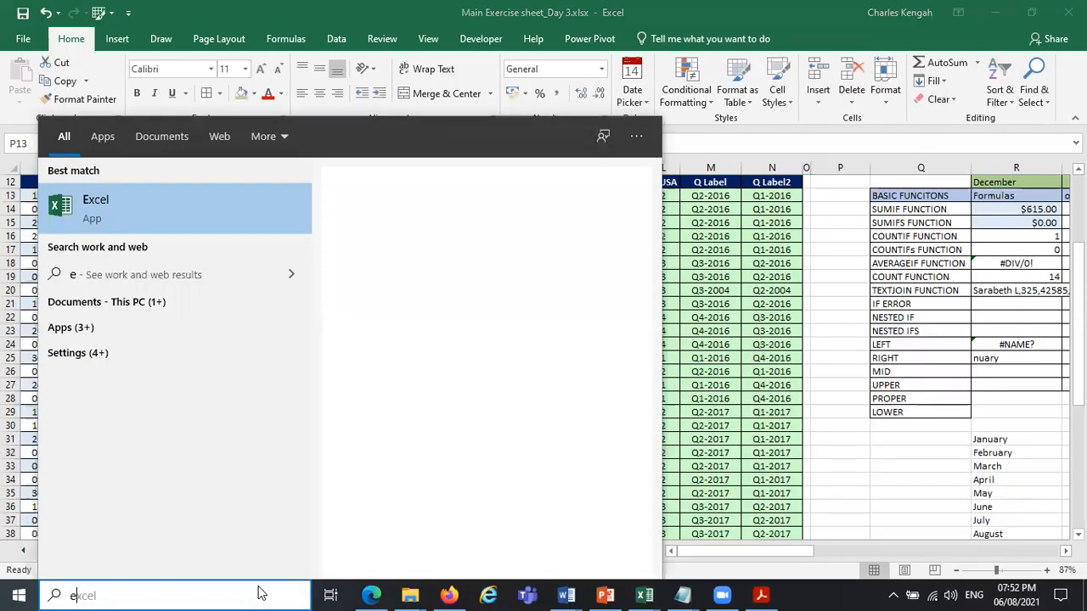
pyautogui.press('BackSpace')
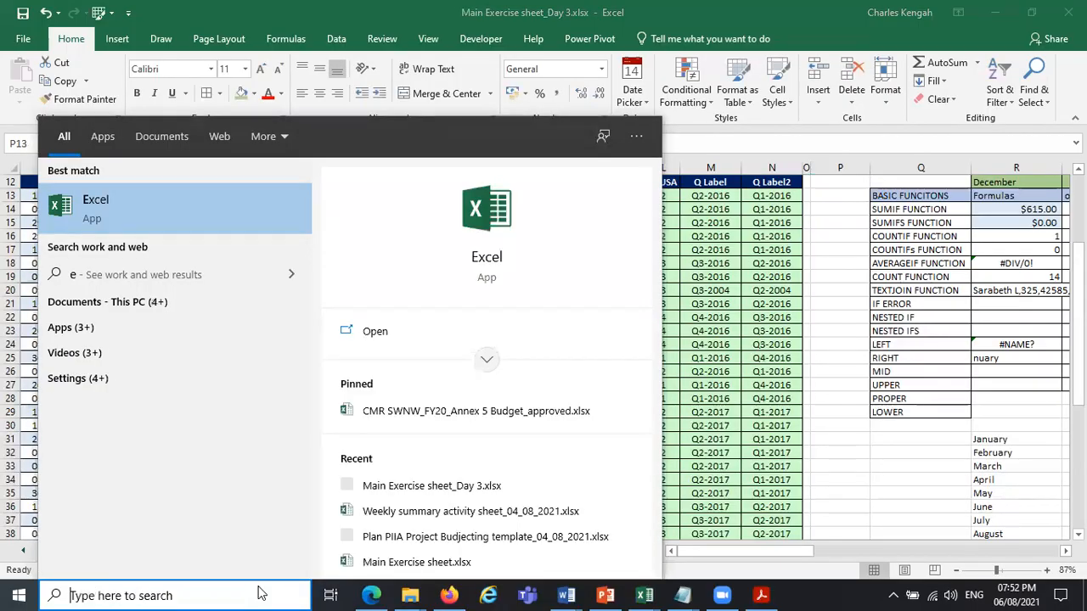
pyautogui.write('v')
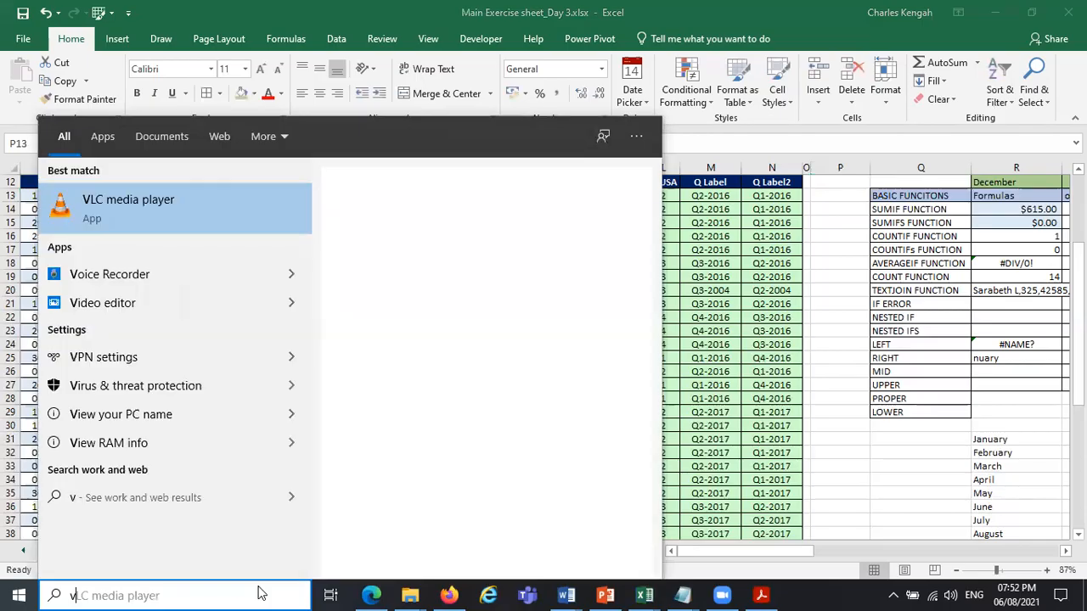
pyautogui.press('BackSpace')
pyautogui.write('V')
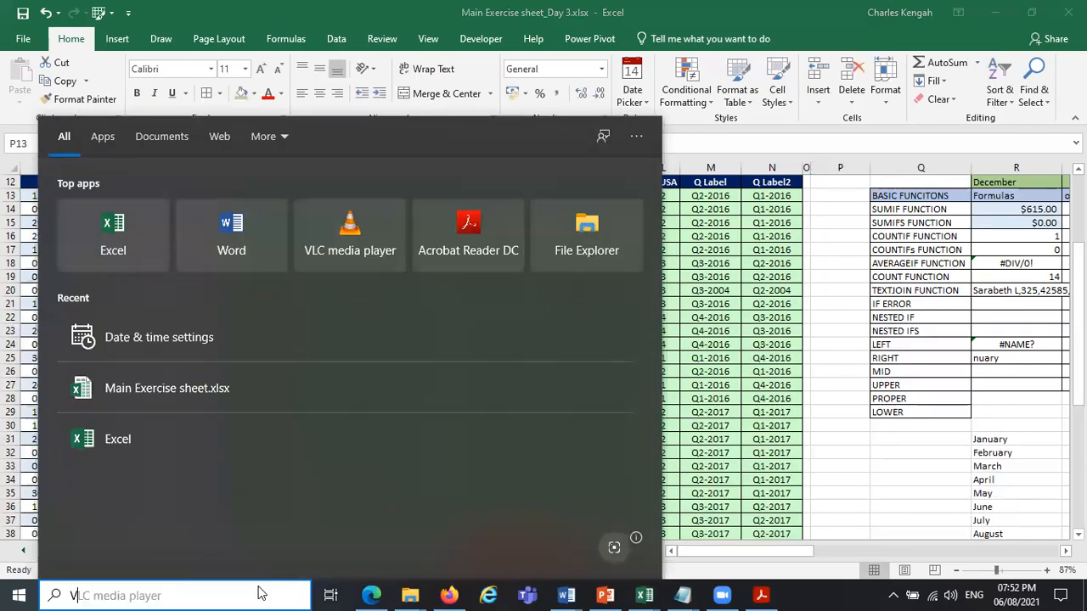
pyautogui.write('ic')
pyautogui.press('BackSpace')
pyautogui.write('c')
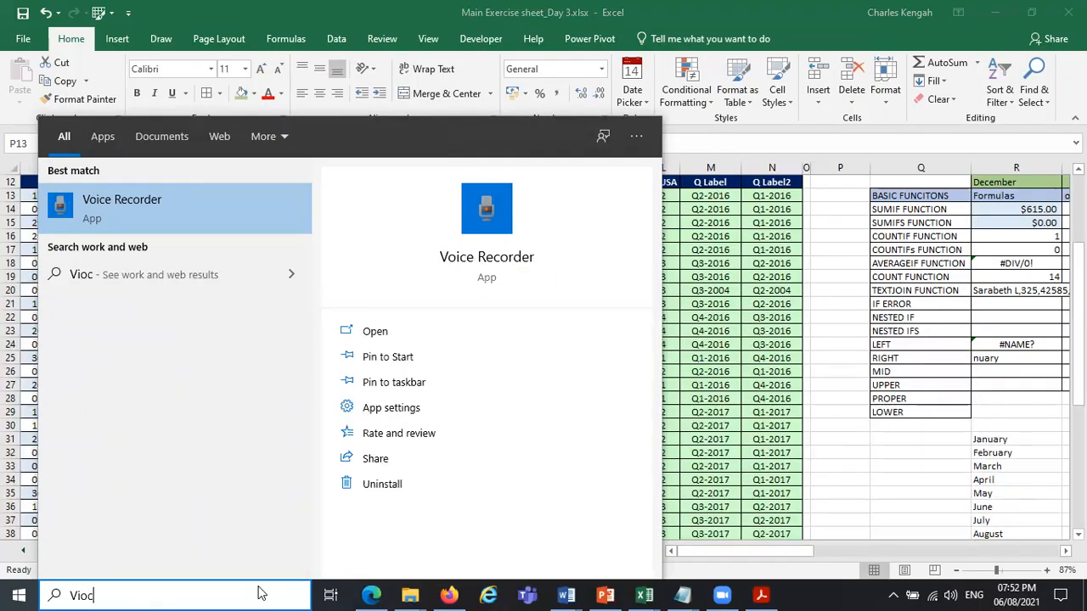
pyautogui.press('BackSpace')
pyautogui.press('BackSpace')
pyautogui.write('ocation')
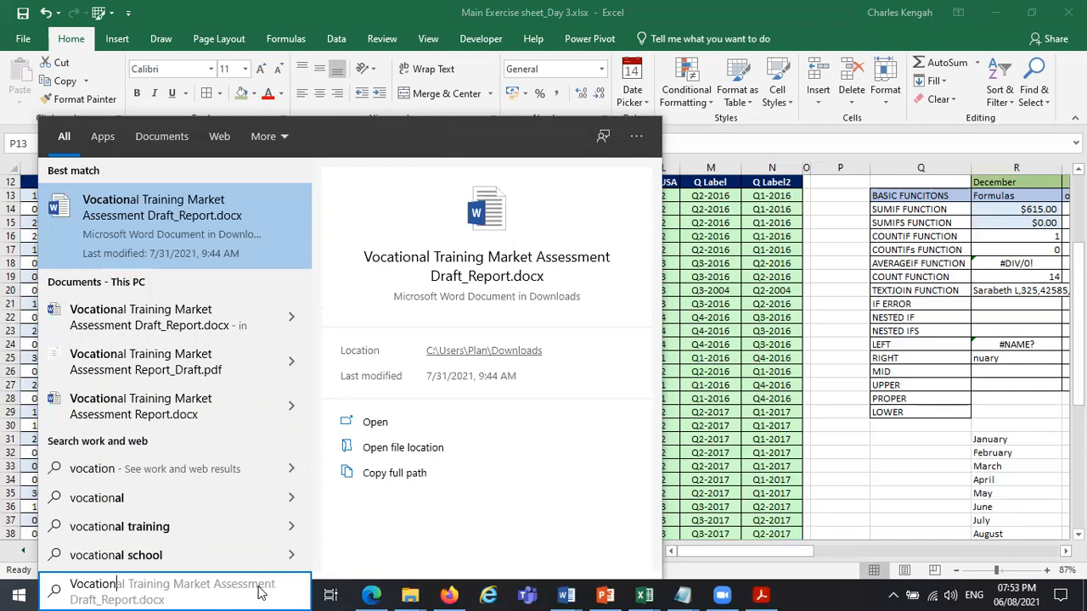
pyautogui.write(' tr')
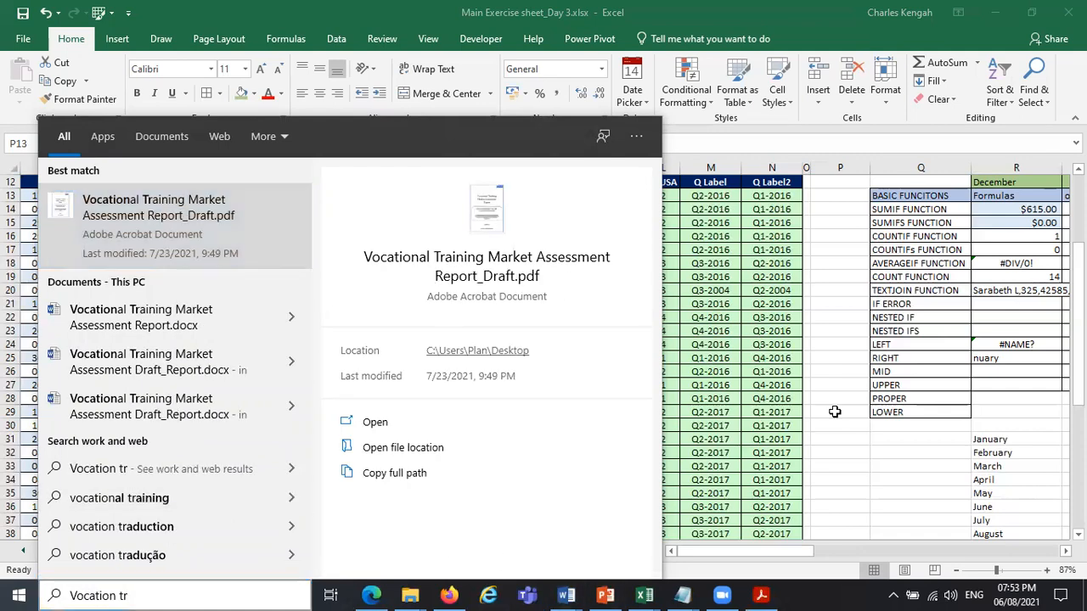
pyautogui.press('Escape')
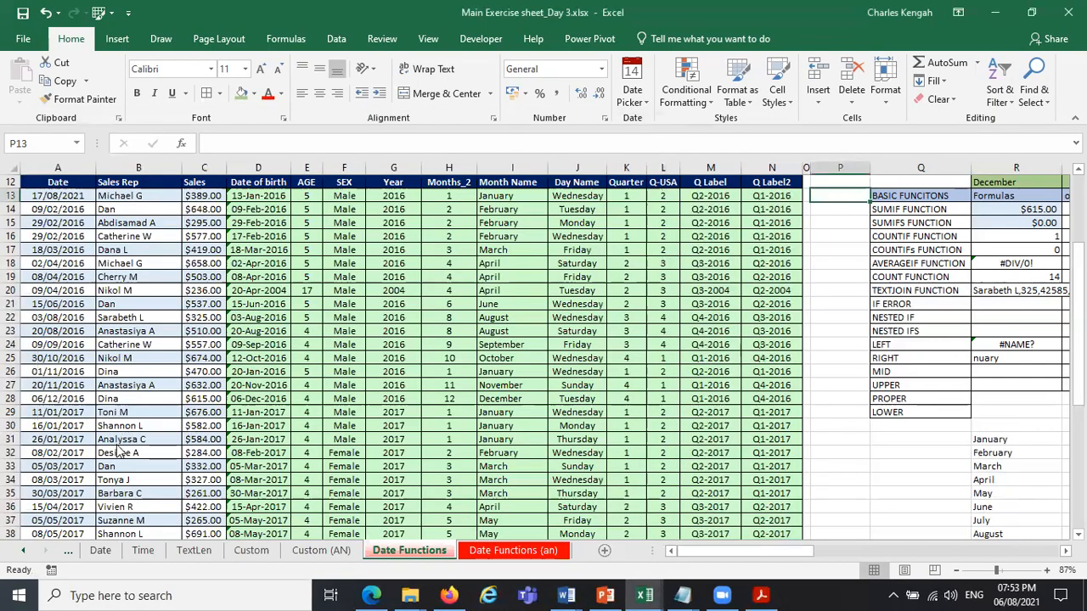
# Open the workbook CVA Registers VT Main Market.xlsx from the CVA Registers folder.
pyautogui.press('super+d')
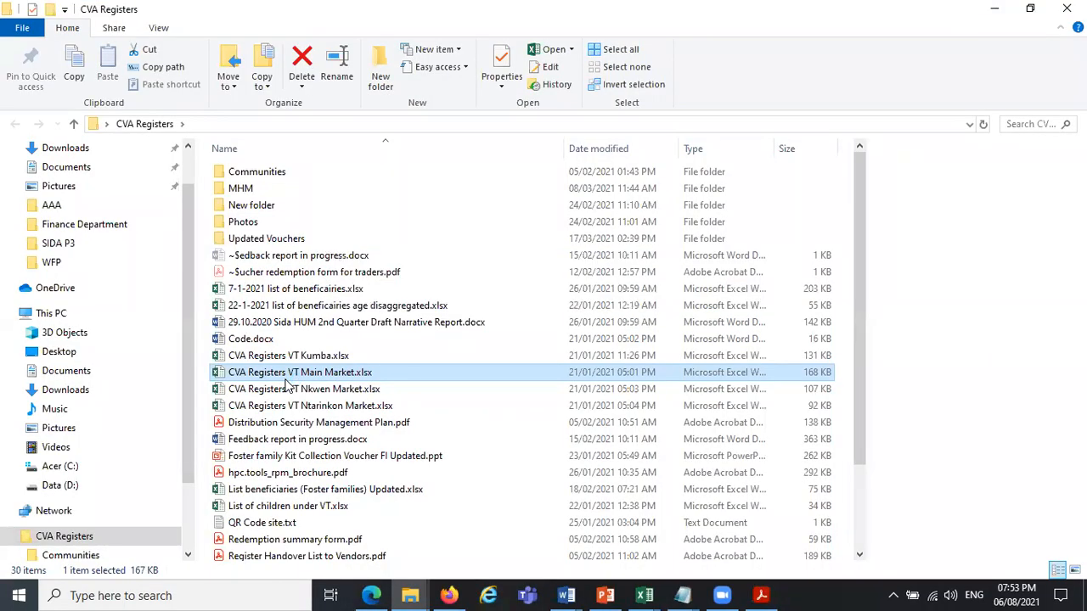
pyautogui.doubleClick(297, 378)
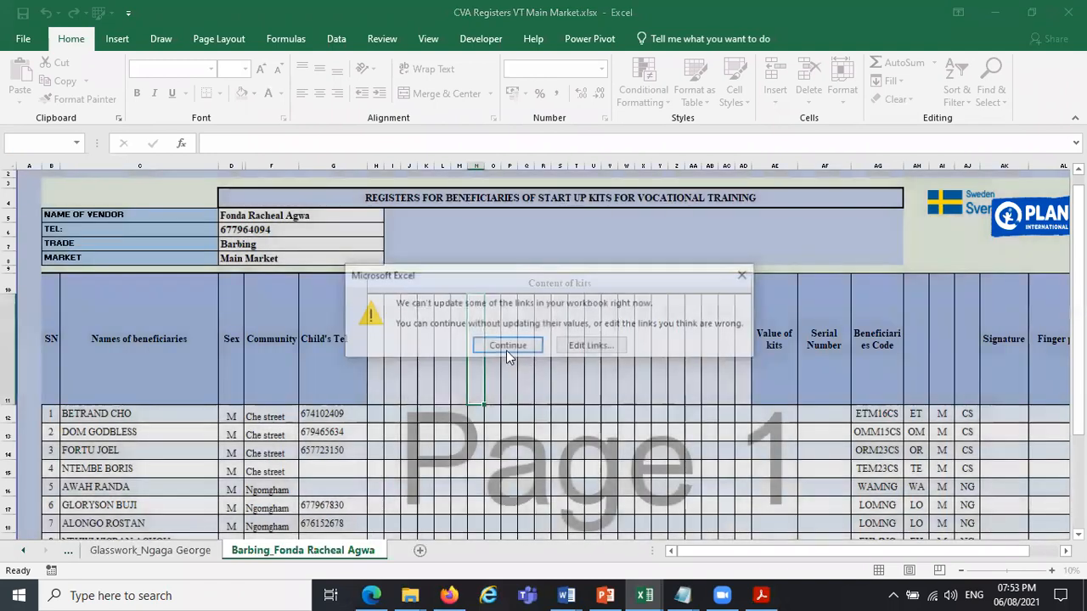
pyautogui.click(506, 351)
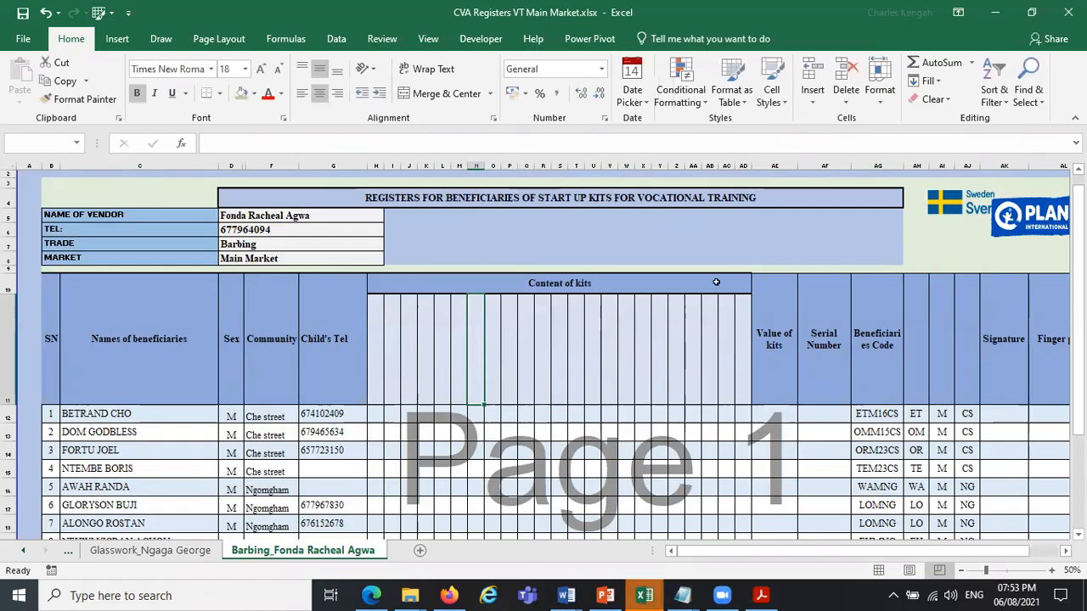
# Examine the formulas behind the first beneficiary's code in AG12 and its helper cells AH12, AI12 and AJ12.
pyautogui.click(877, 414)
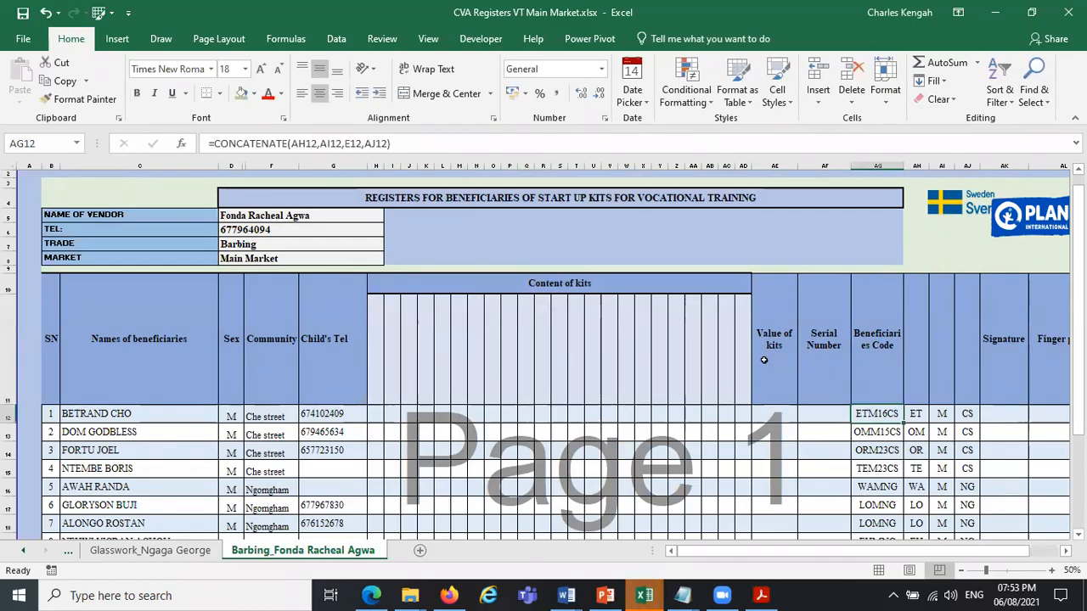
pyautogui.click(916, 413)
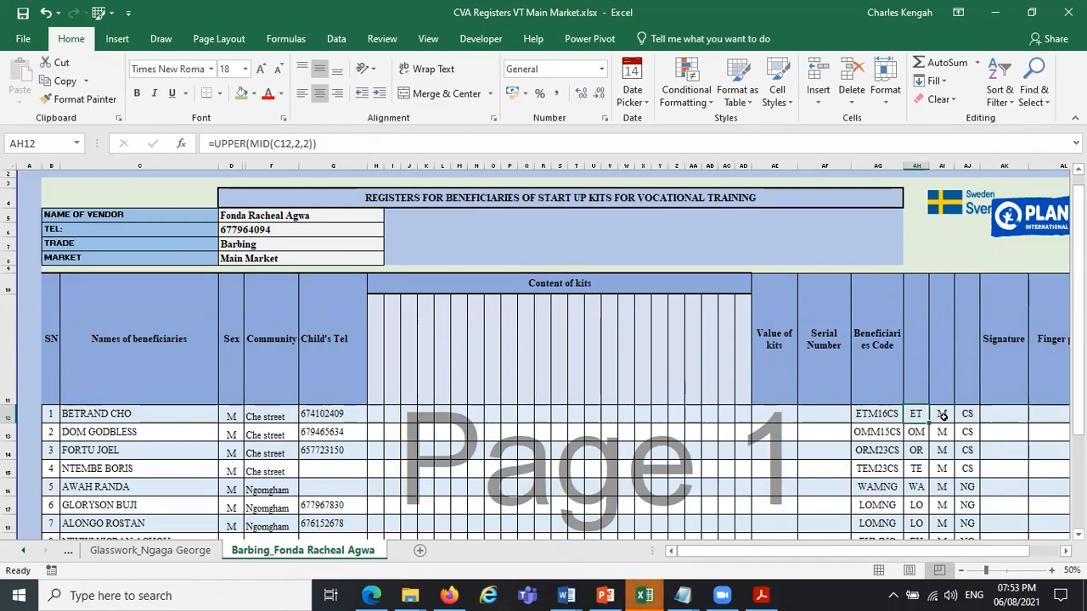
pyautogui.click(941, 414)
pyautogui.click(968, 414)
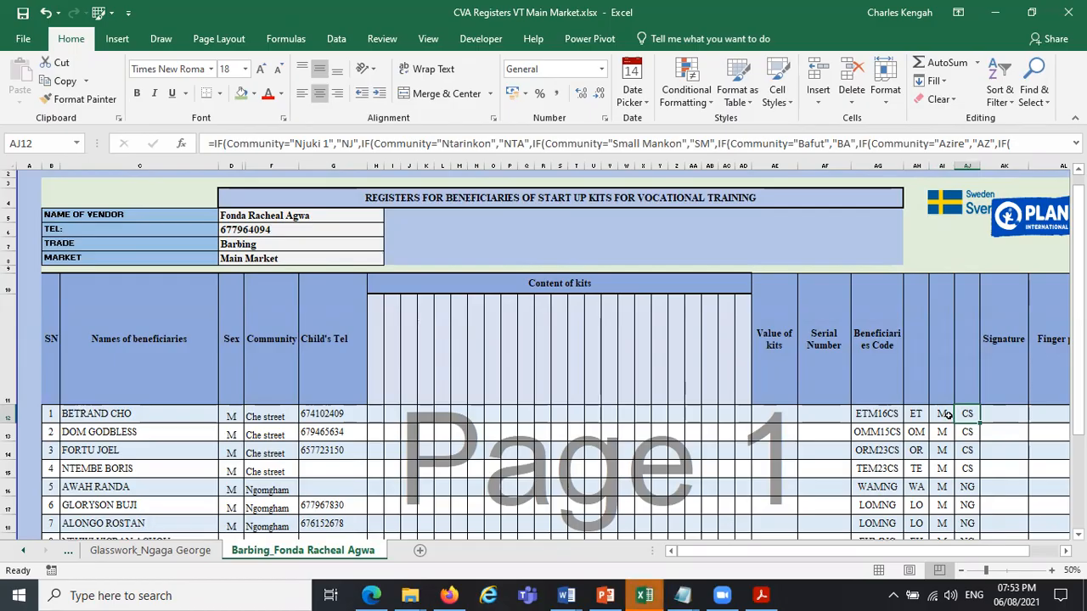
pyautogui.click(946, 413)
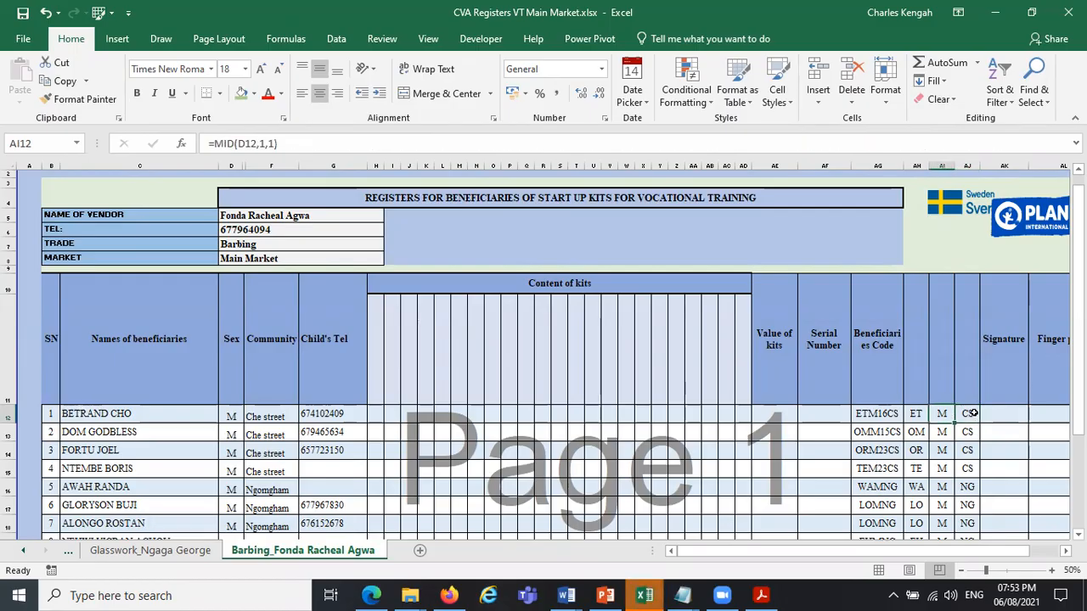
pyautogui.click(919, 413)
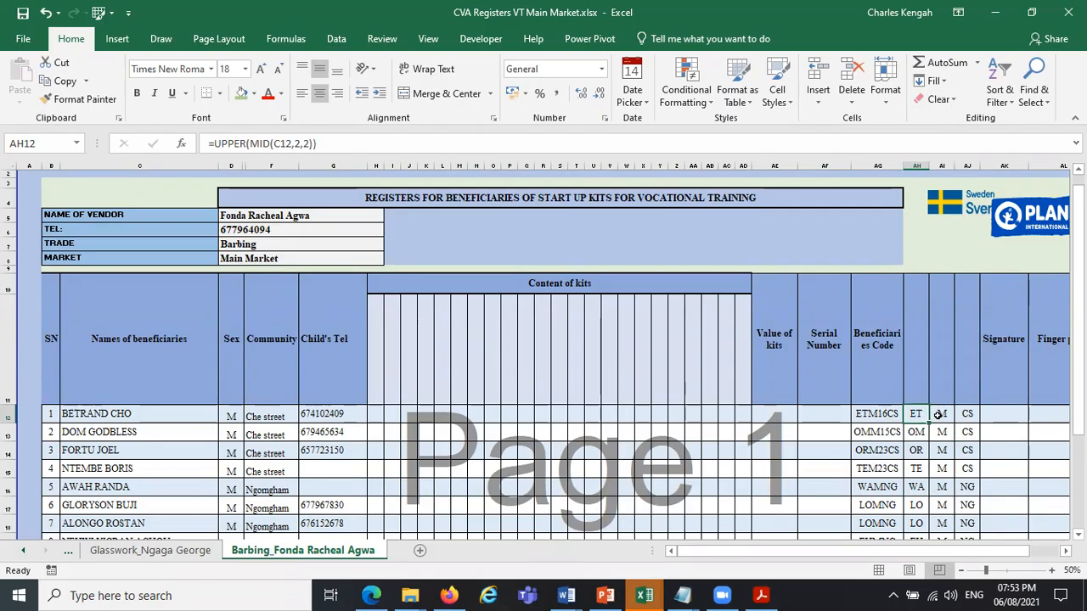
pyautogui.press('Right')
pyautogui.press('Right')
pyautogui.press('Left')
pyautogui.press('Left')
pyautogui.press('Right')
pyautogui.press('Left')
pyautogui.click(863, 414)
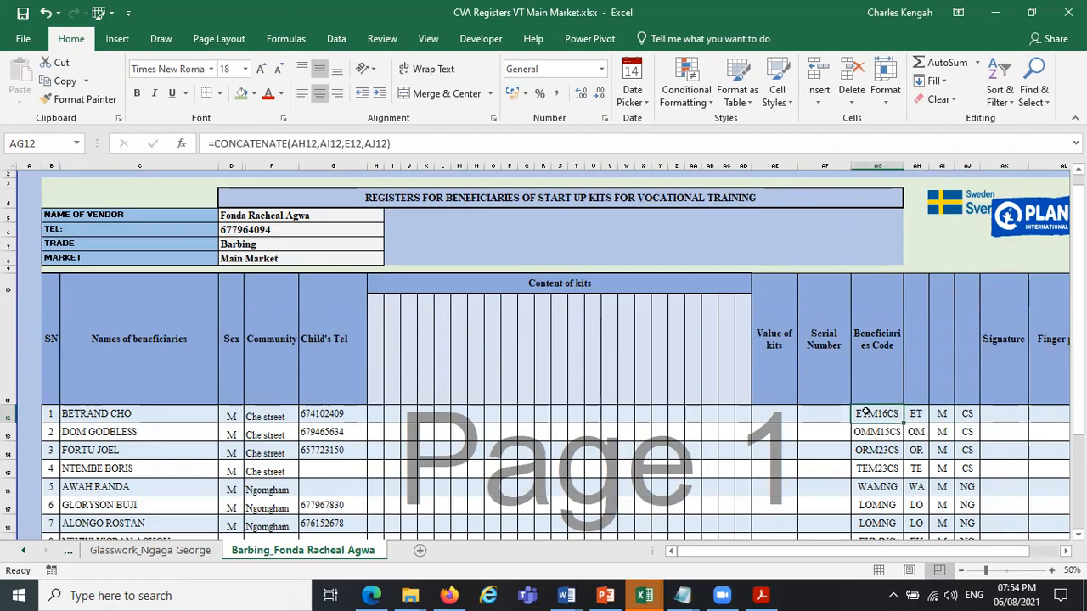
# Try to unhide any hidden columns between AF and AK in the register.
pyautogui.moveTo(1004, 166); pyautogui.dragTo(842, 161)
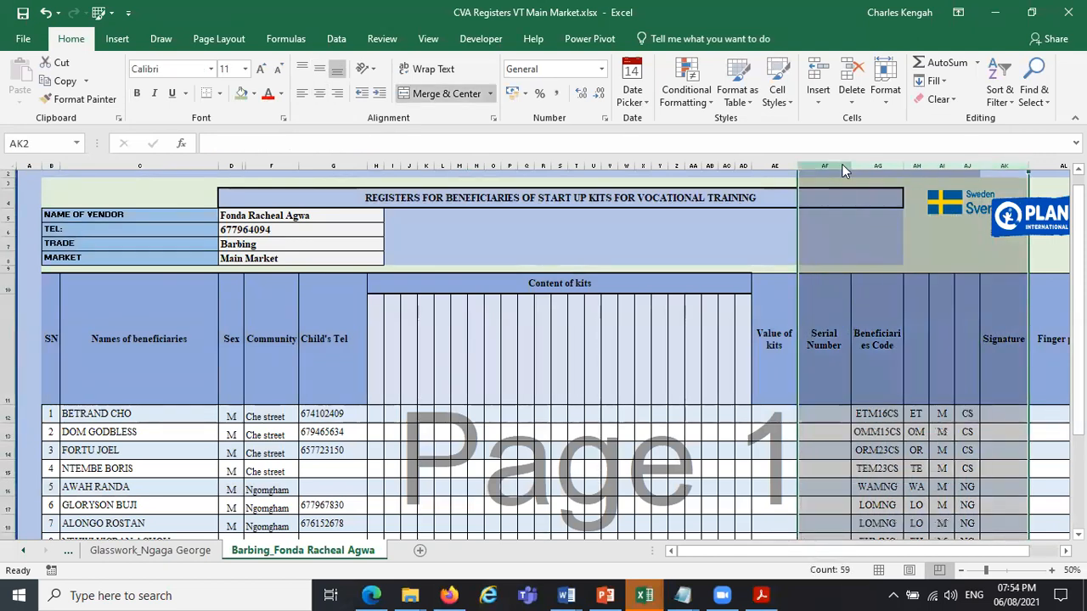
pyautogui.rightClick(841, 161)
pyautogui.click(920, 391)
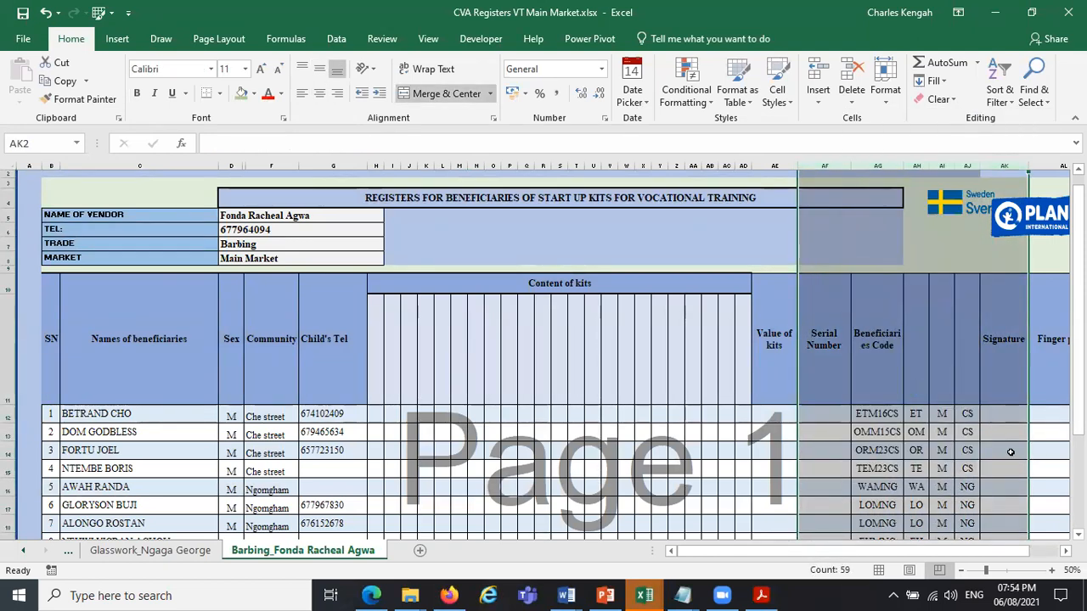
pyautogui.click(917, 450)
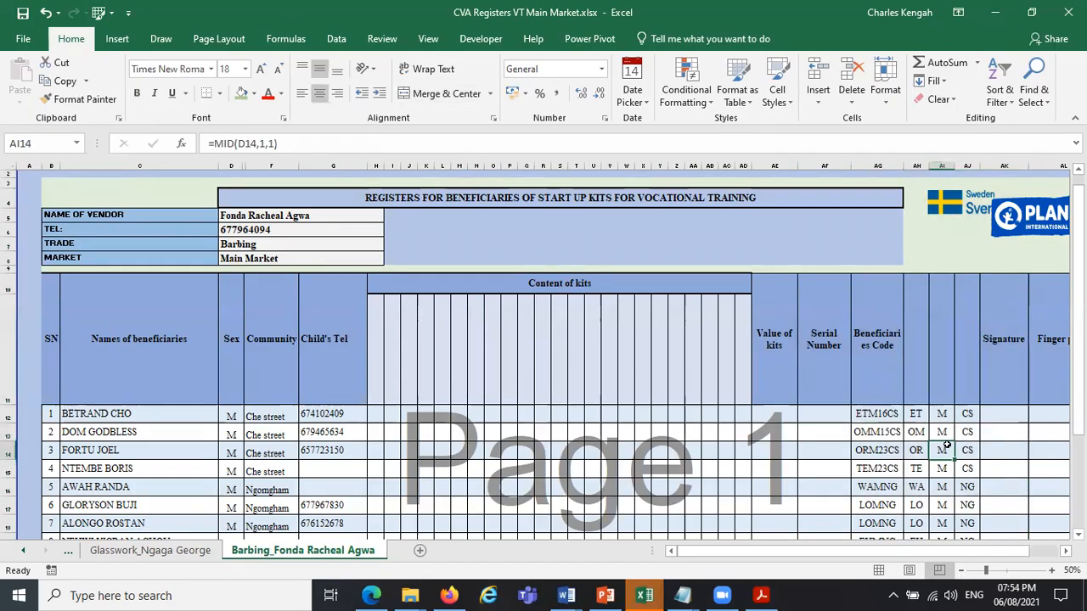
# Trace the cells referenced by the CONCATENATE formula in AG12 and leave the formula without editing it.
pyautogui.click(886, 415)
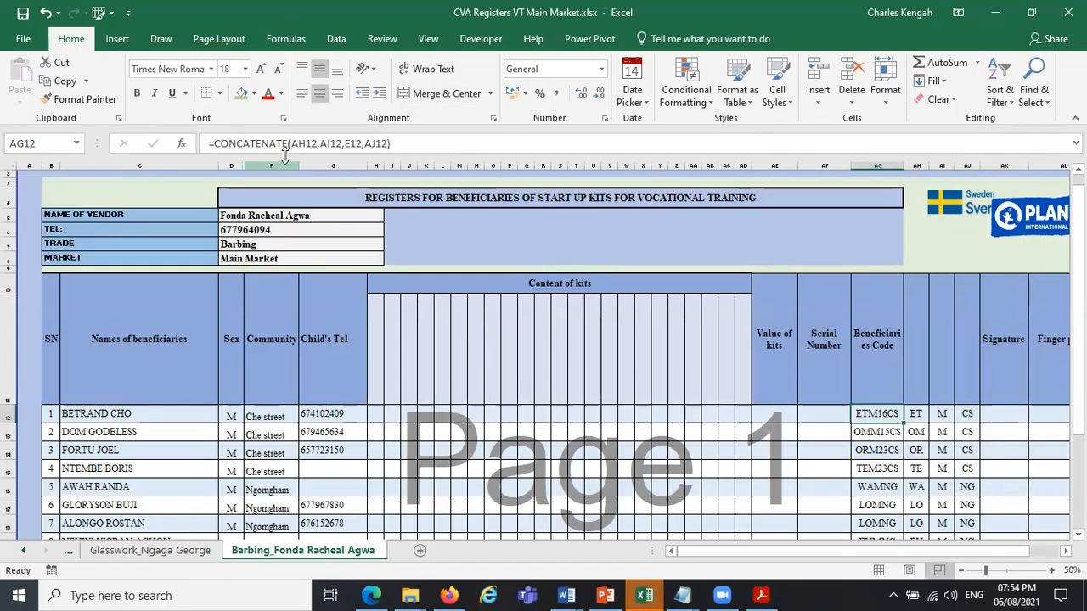
pyautogui.click(308, 143)
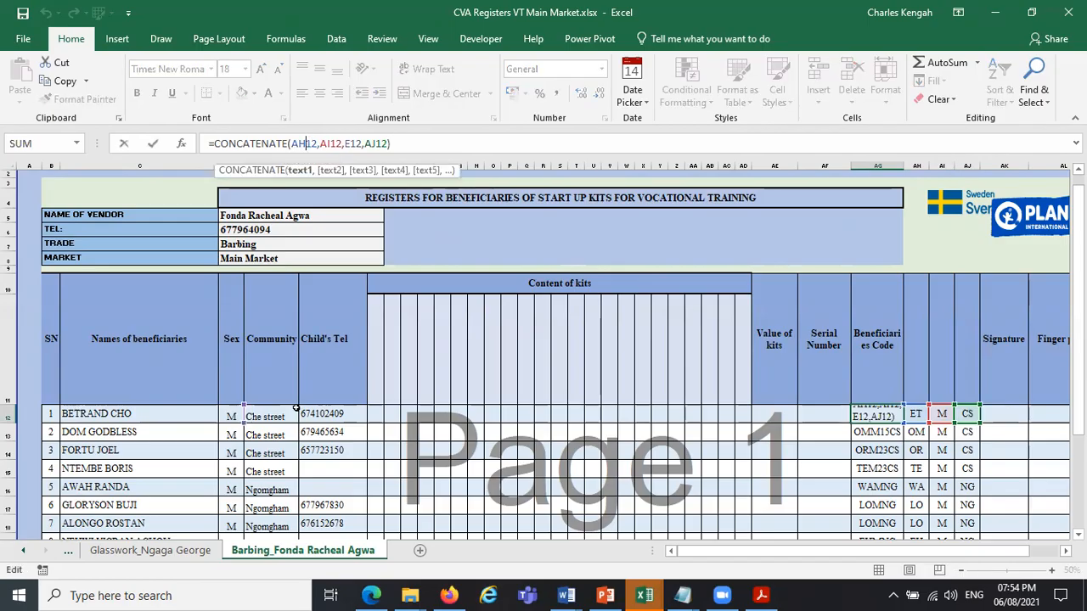
pyautogui.press('Escape')
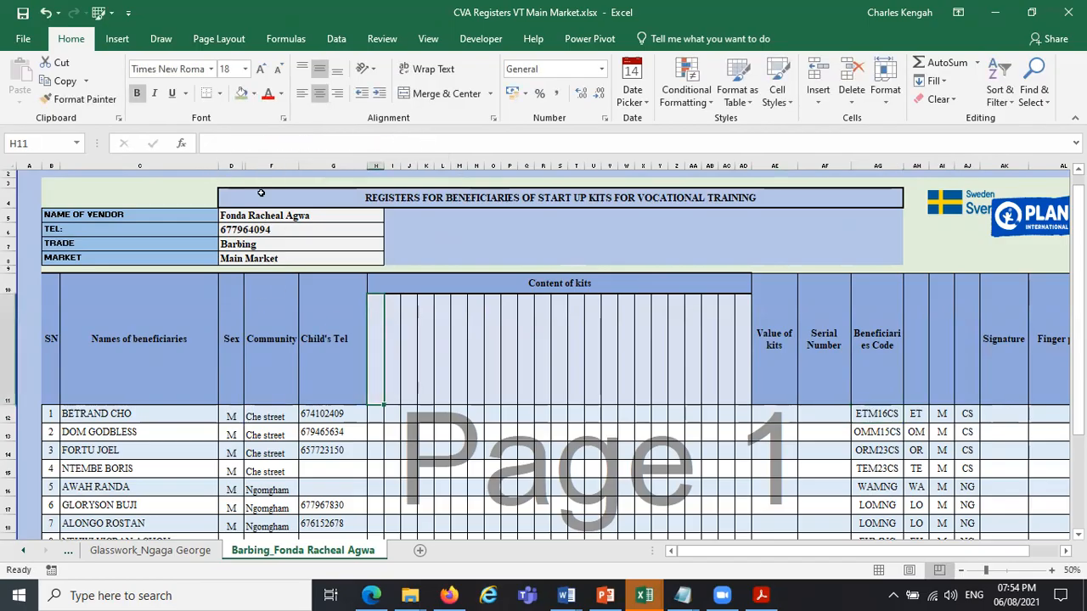
# Unhide the hidden column between columns D and F and display the CONCATENATE formula in AG12.
pyautogui.moveTo(231, 165); pyautogui.dragTo(280, 161)
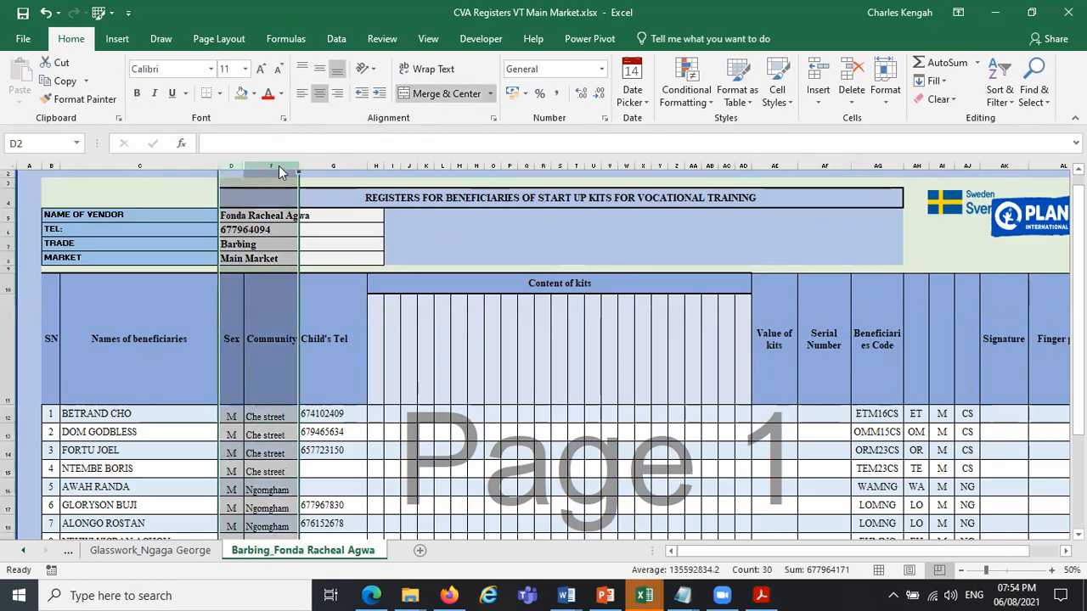
pyautogui.rightClick(280, 168)
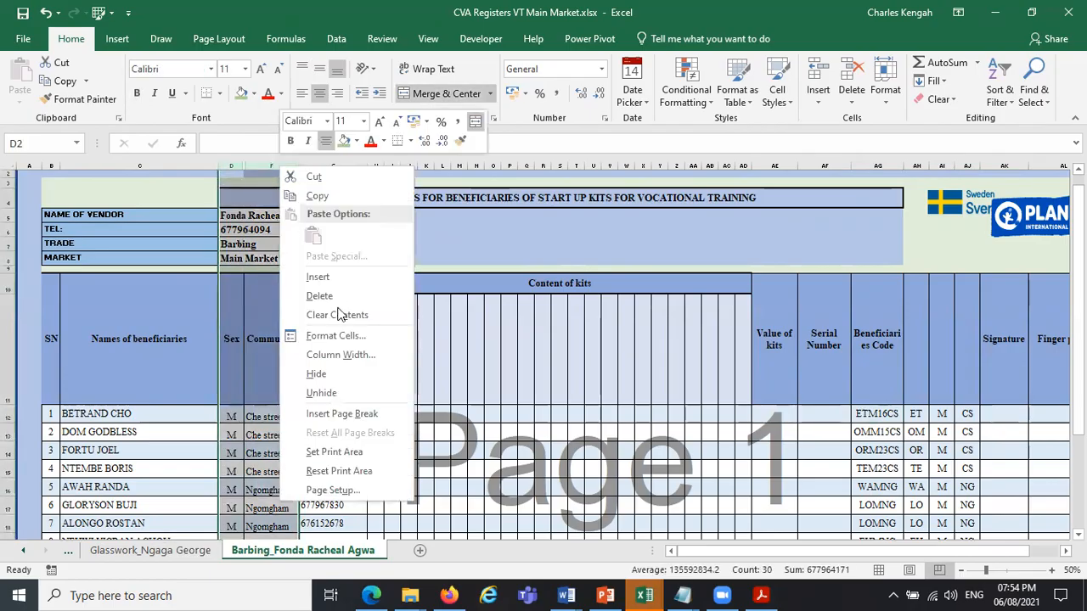
pyautogui.click(338, 391)
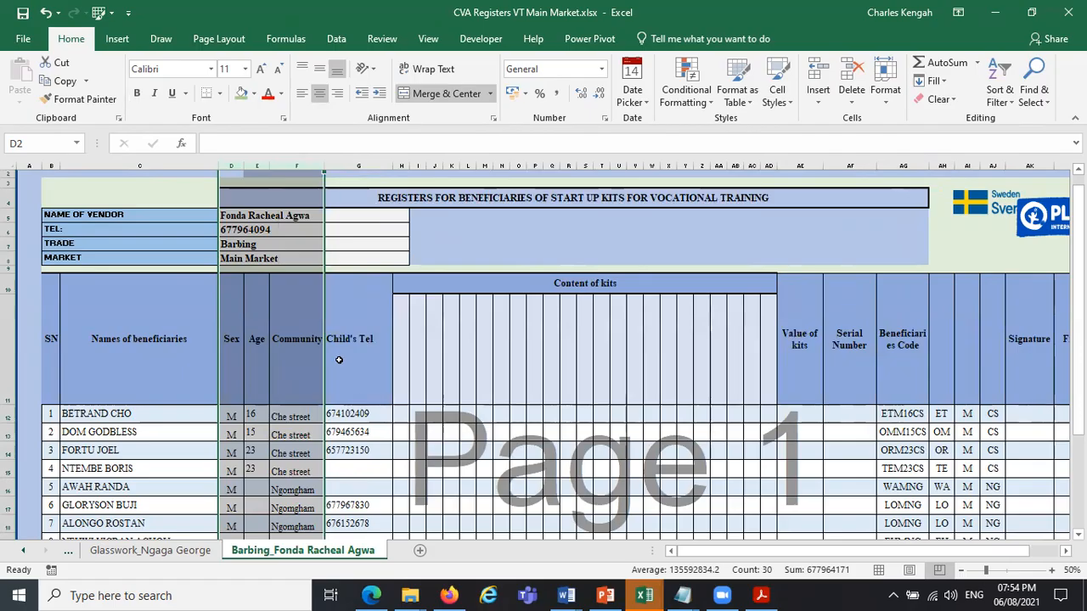
pyautogui.click(293, 472)
pyautogui.click(897, 413)
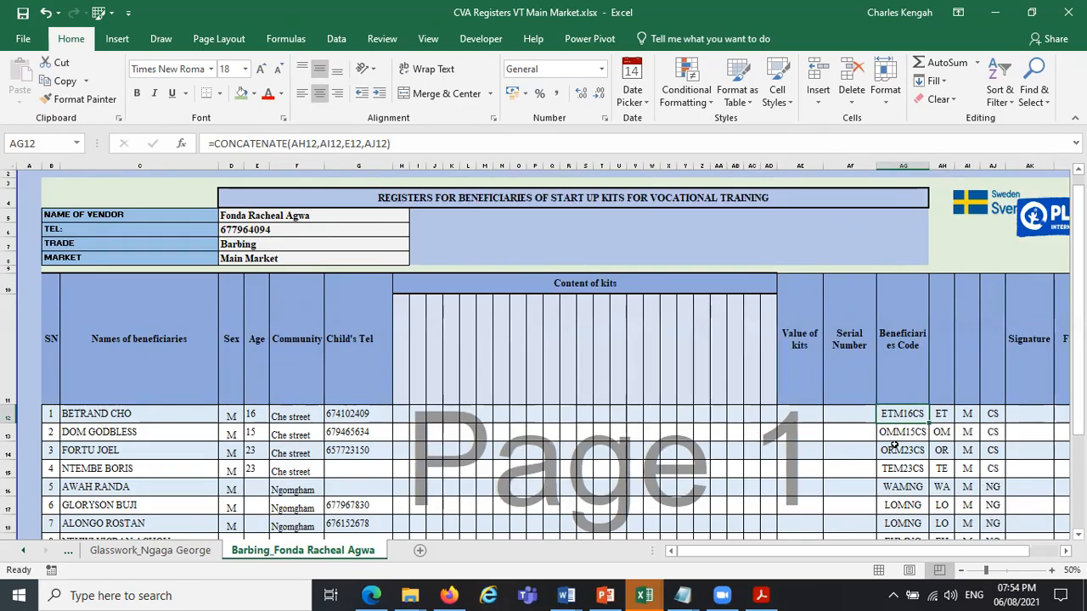
# Remove the UPPER function from the formula in AH12, leaving =MID(C12,2,2).
pyautogui.click(941, 415)
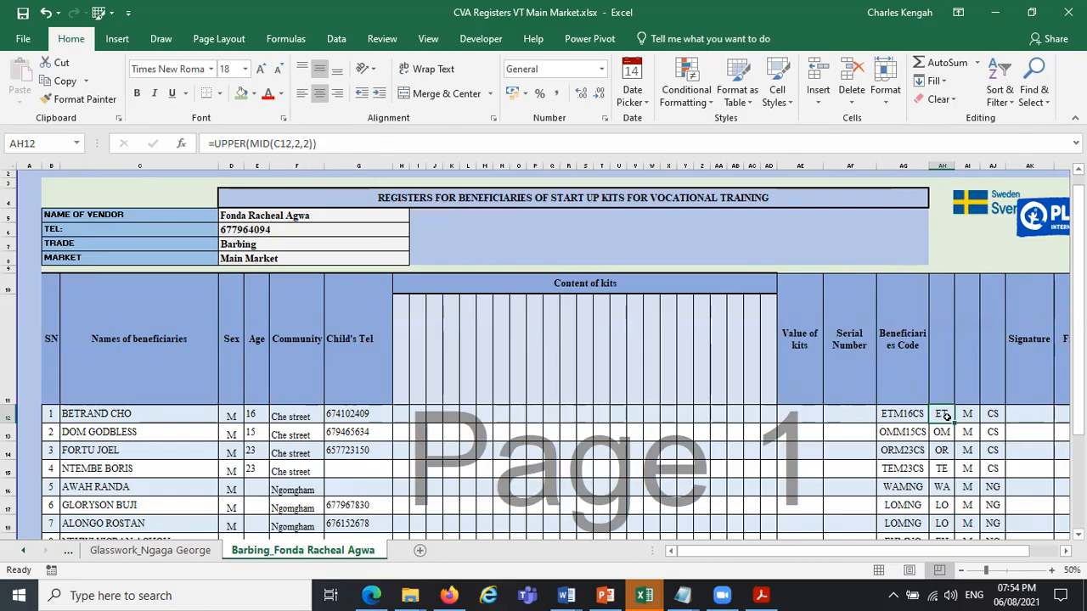
pyautogui.click(246, 142)
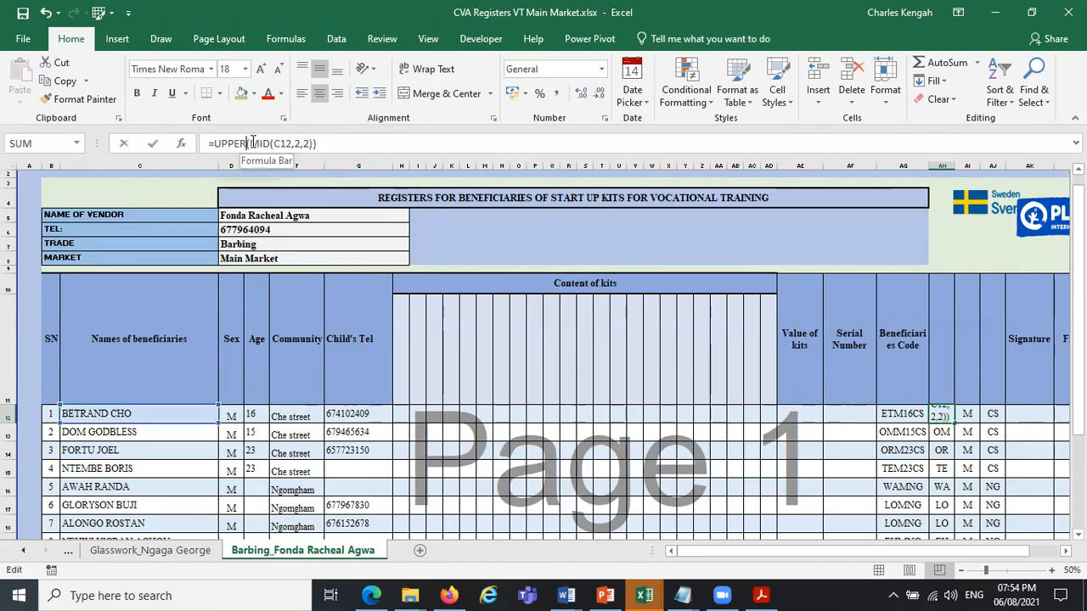
pyautogui.press('BackSpace')
pyautogui.press('BackSpace')
pyautogui.press('BackSpace')
pyautogui.press('BackSpace')
pyautogui.press('BackSpace')
pyautogui.press('BackSpace')
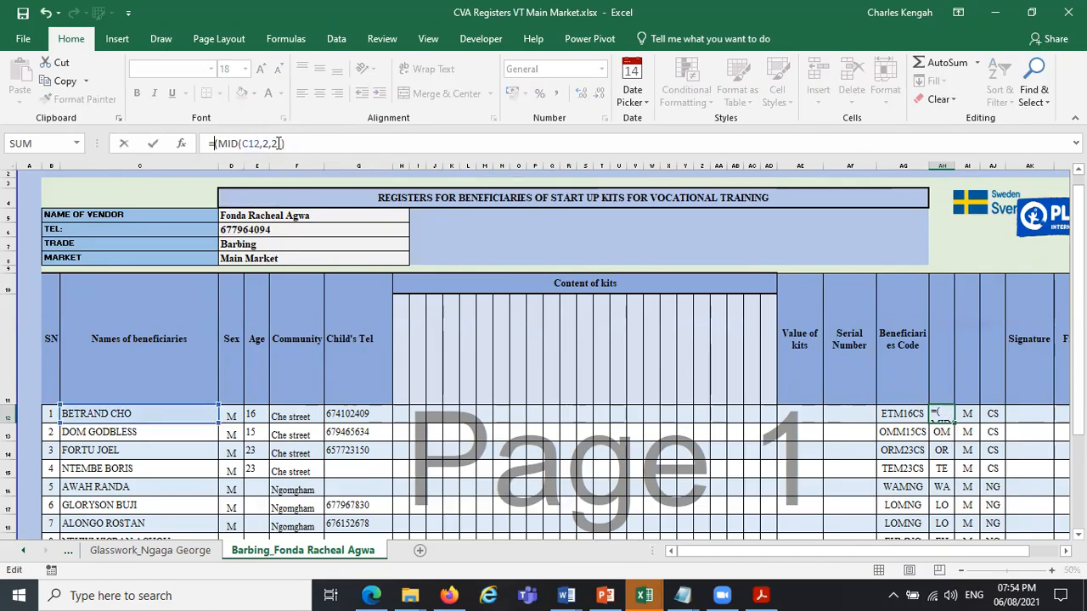
pyautogui.press('Return')
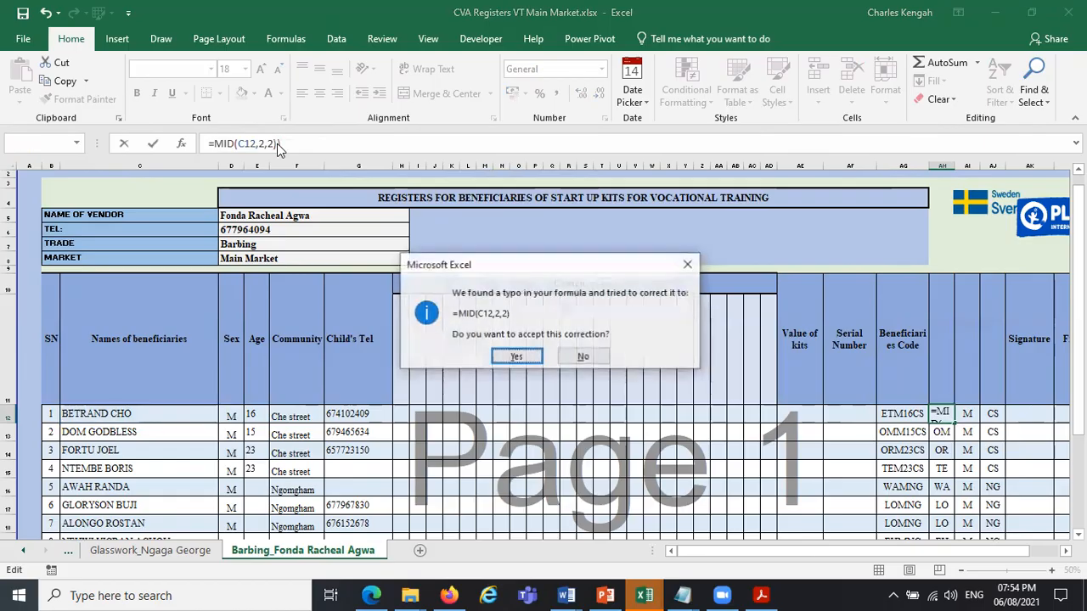
pyautogui.press('Return')
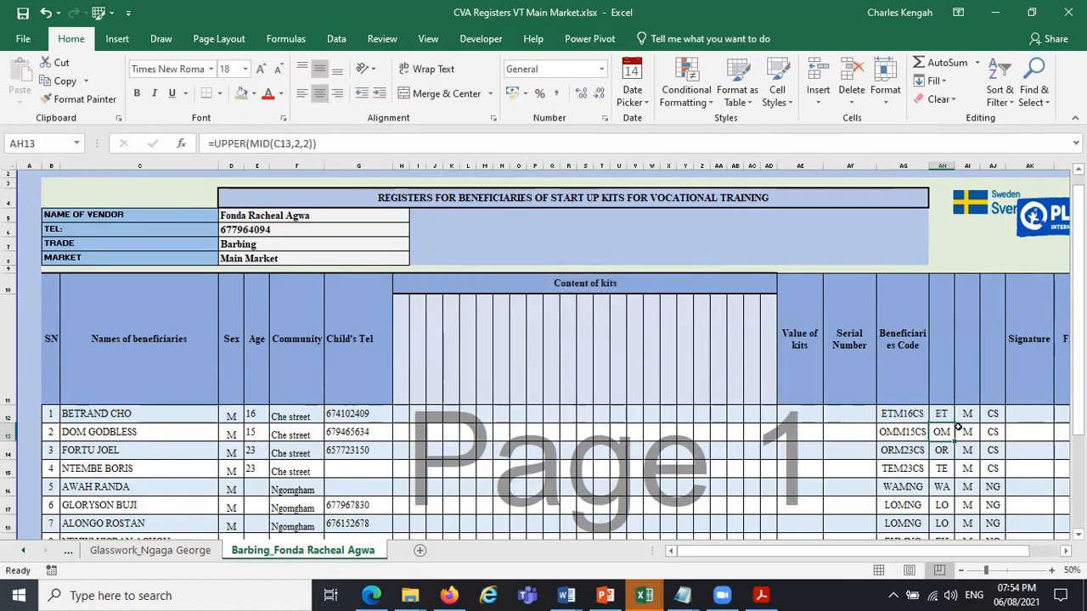
pyautogui.click(945, 415)
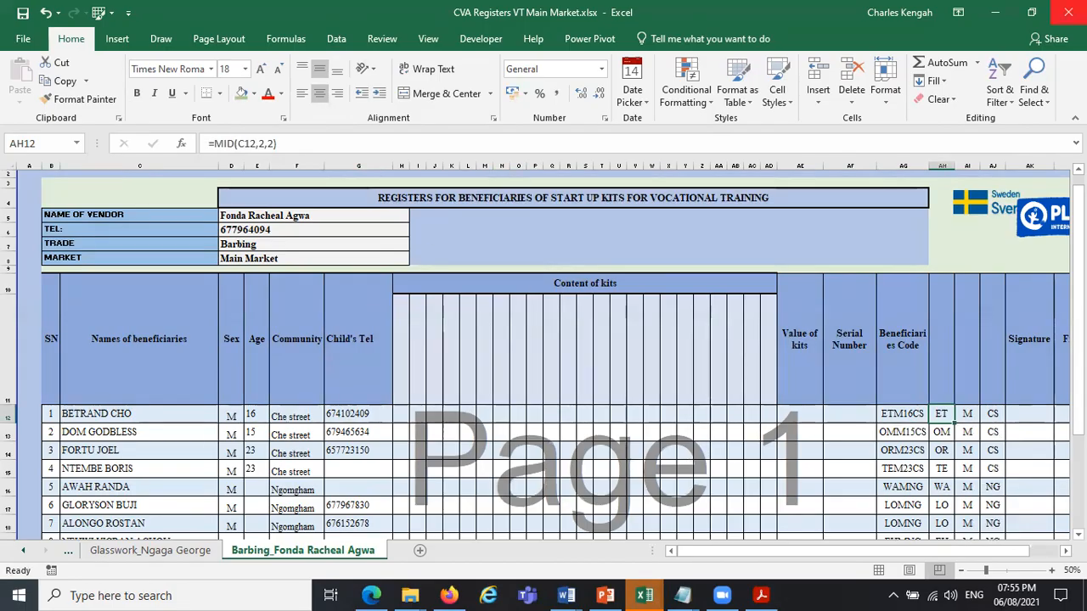
# Switch to the Main Exercise sheet_Day 3.xlsx workbook and clear the LEFT and RIGHT formula cells R24:R25.
pyautogui.click(998, 14)
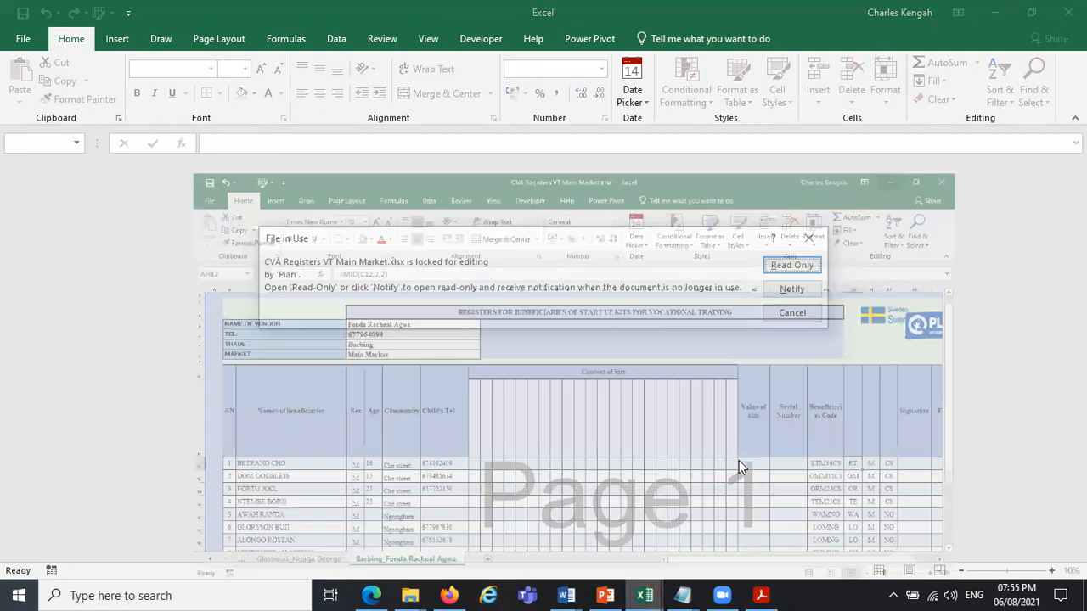
pyautogui.moveTo(644, 595)
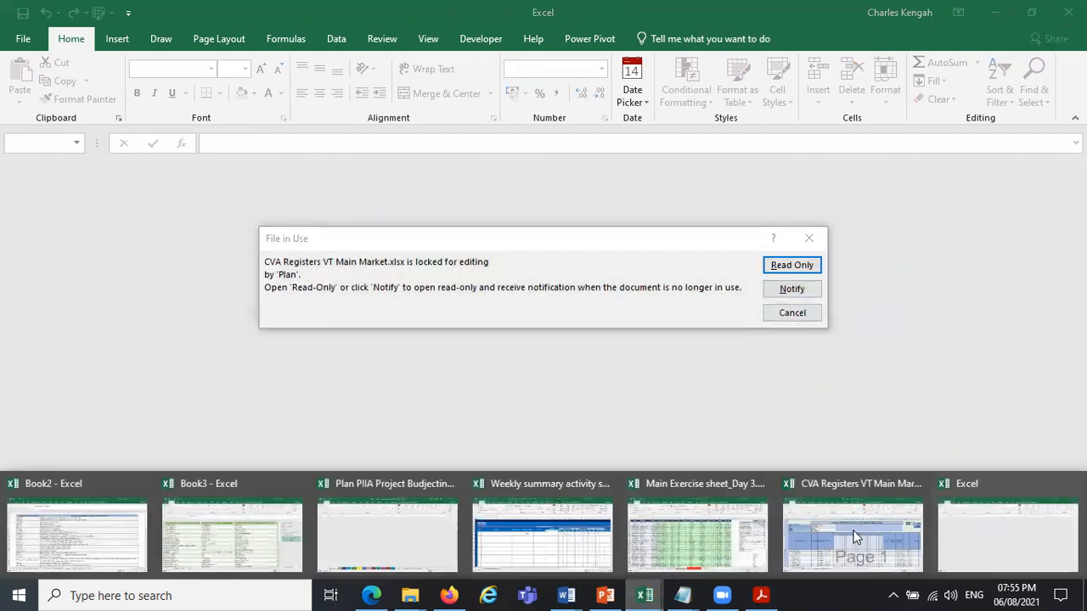
pyautogui.click(719, 527)
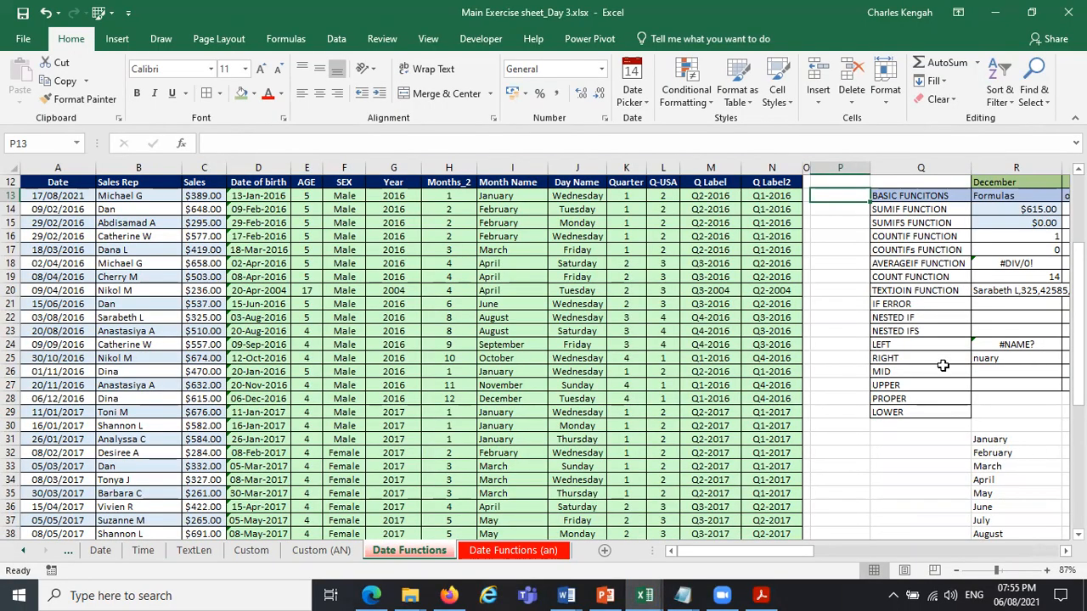
pyautogui.click(989, 346)
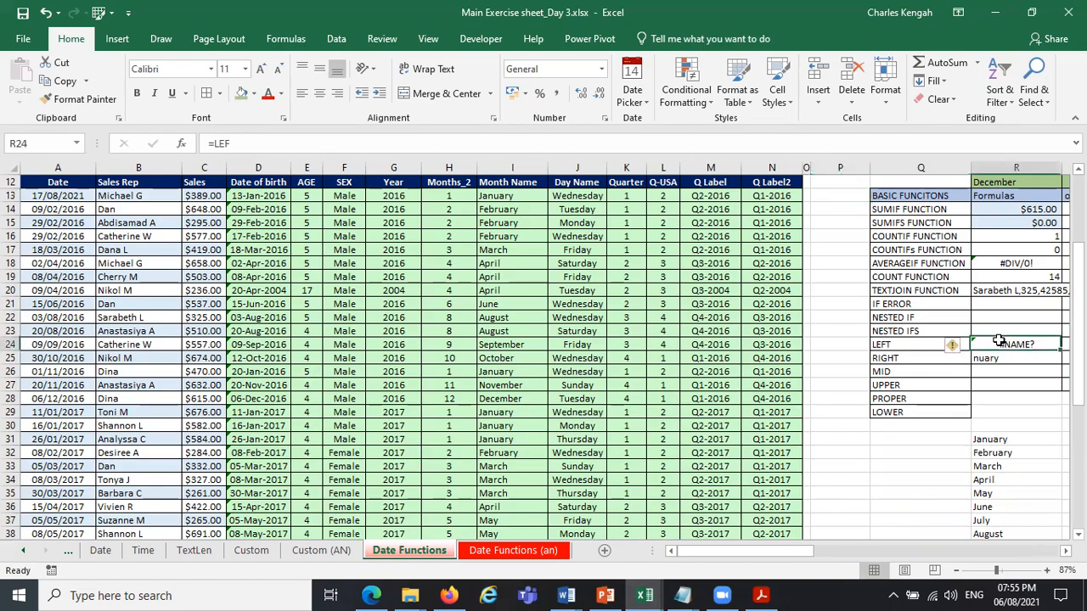
pyautogui.moveTo(989, 347); pyautogui.dragTo(990, 357)
pyautogui.press('Delete')
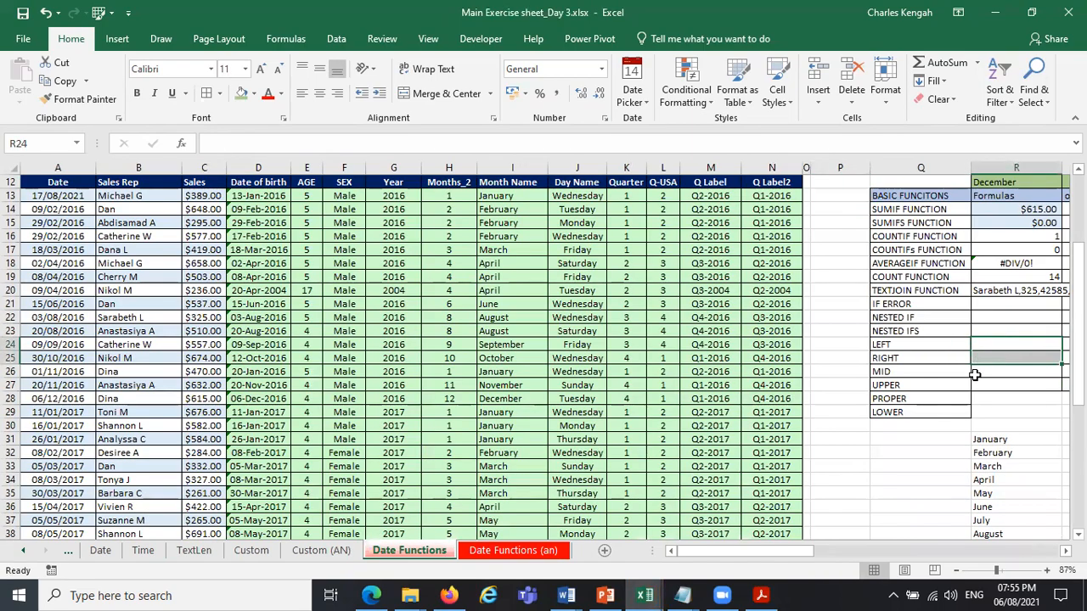
# Begin a MID formula in R26 with B28 as the text, start position 2 and 3 characters.
pyautogui.click(976, 376)
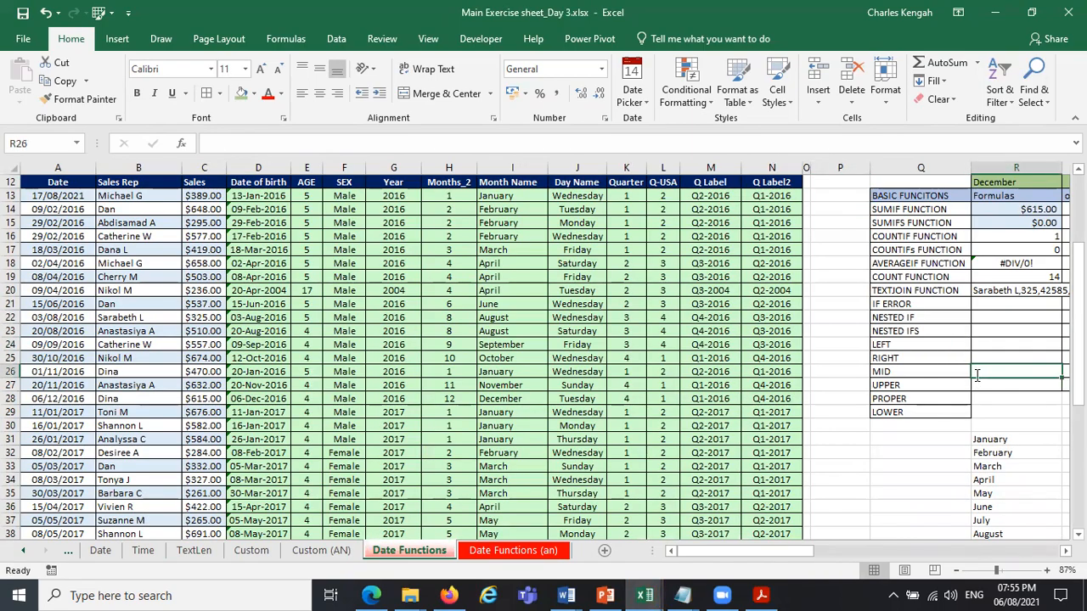
pyautogui.write('=o')
pyautogui.press('BackSpace')
pyautogui.write('mi')
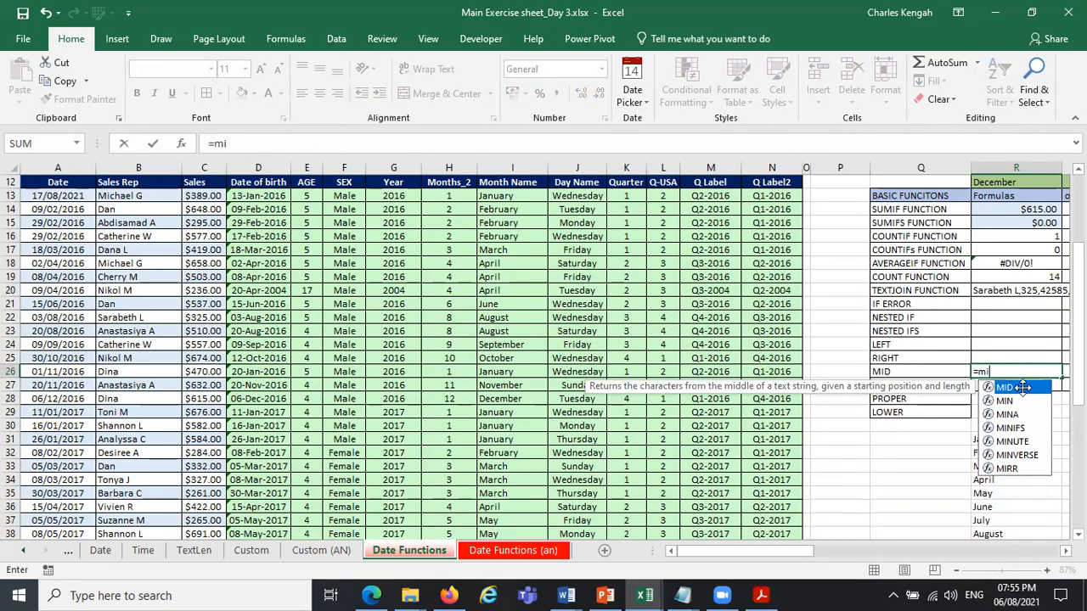
pyautogui.doubleClick(1015, 388)
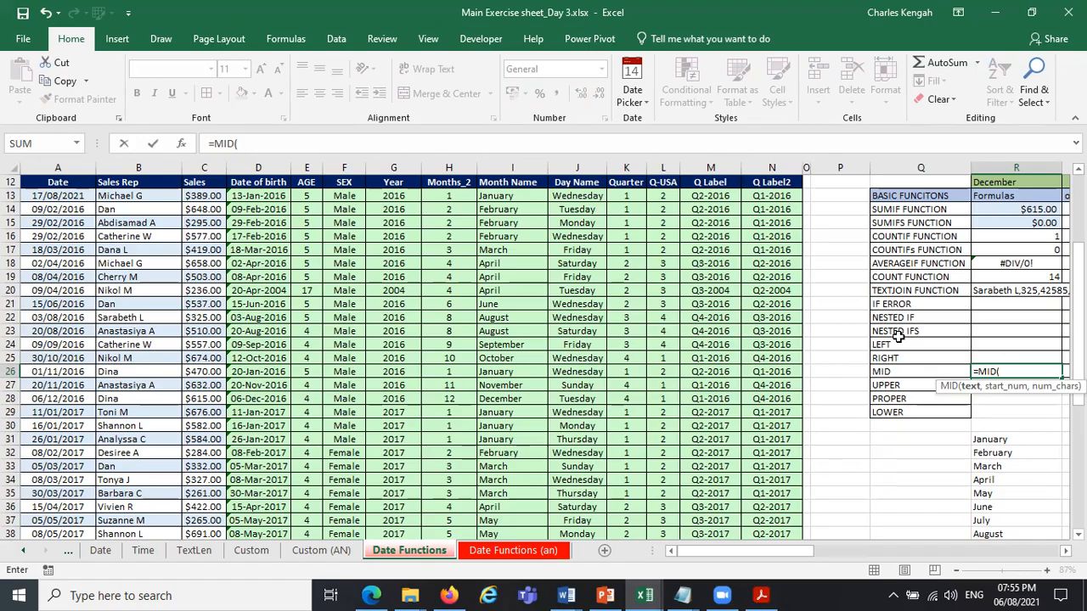
pyautogui.click(114, 398)
pyautogui.write(',')
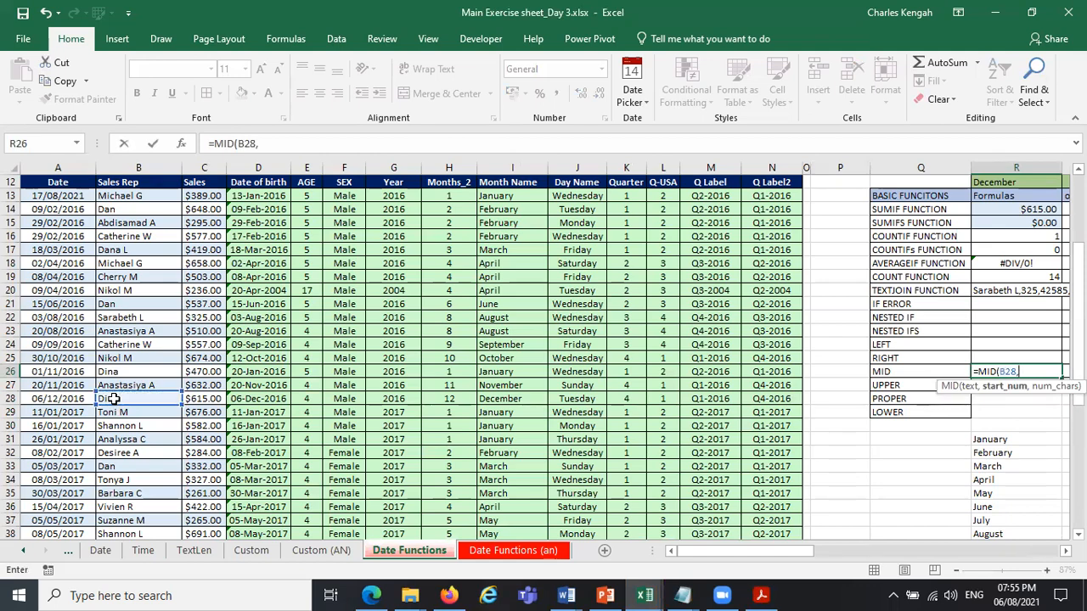
pyautogui.write('2,')
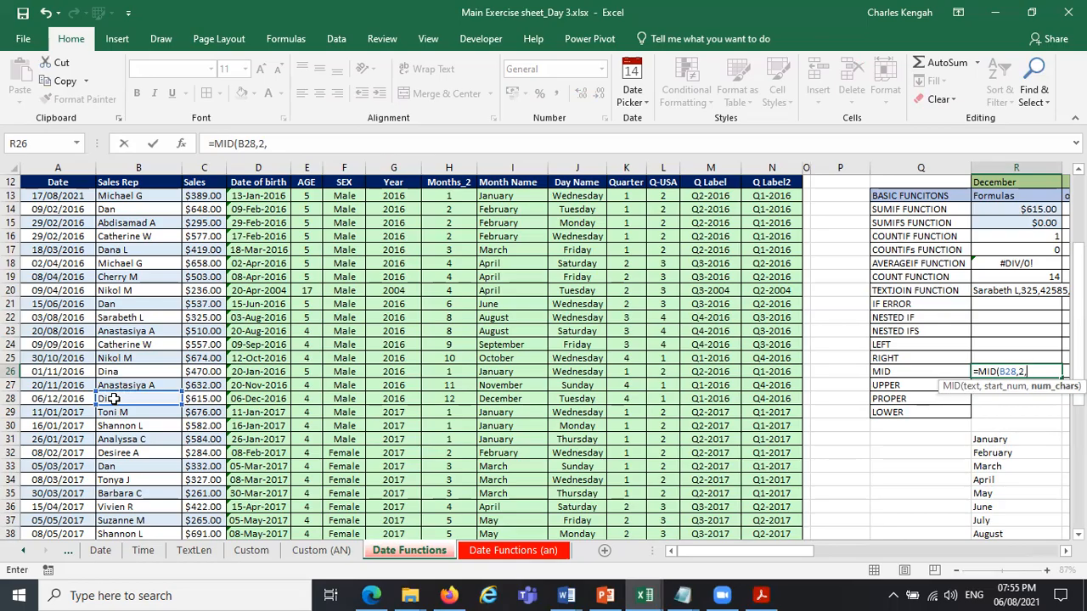
pyautogui.write('3')
# Change the text argument in R26 to B23 and complete the formula as =MID(B23,2,3).
pyautogui.doubleClick(1002, 371)
pyautogui.click(129, 333)
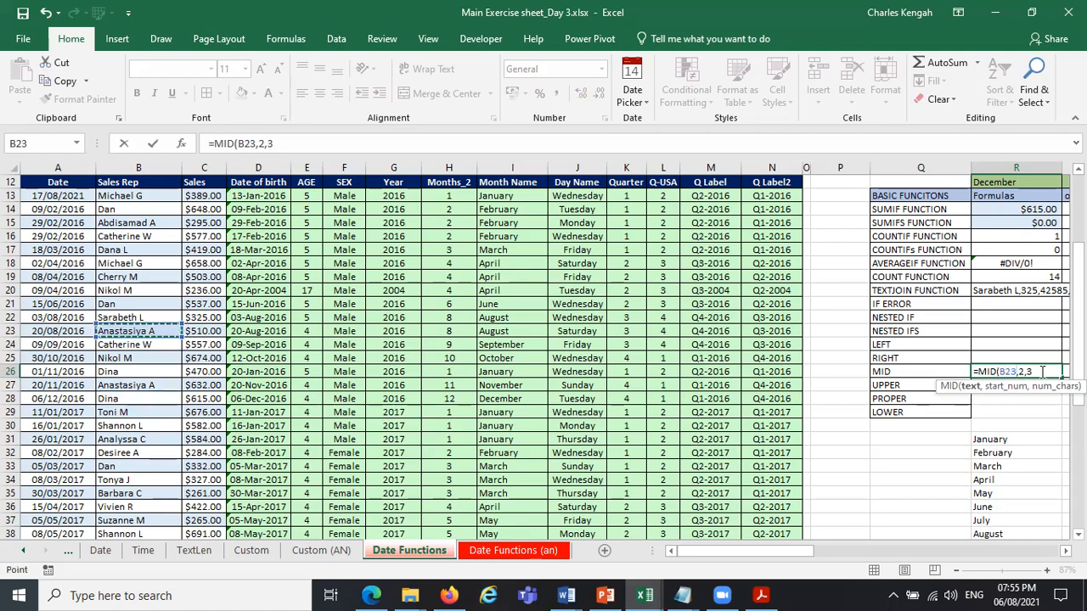
pyautogui.click(970, 387)
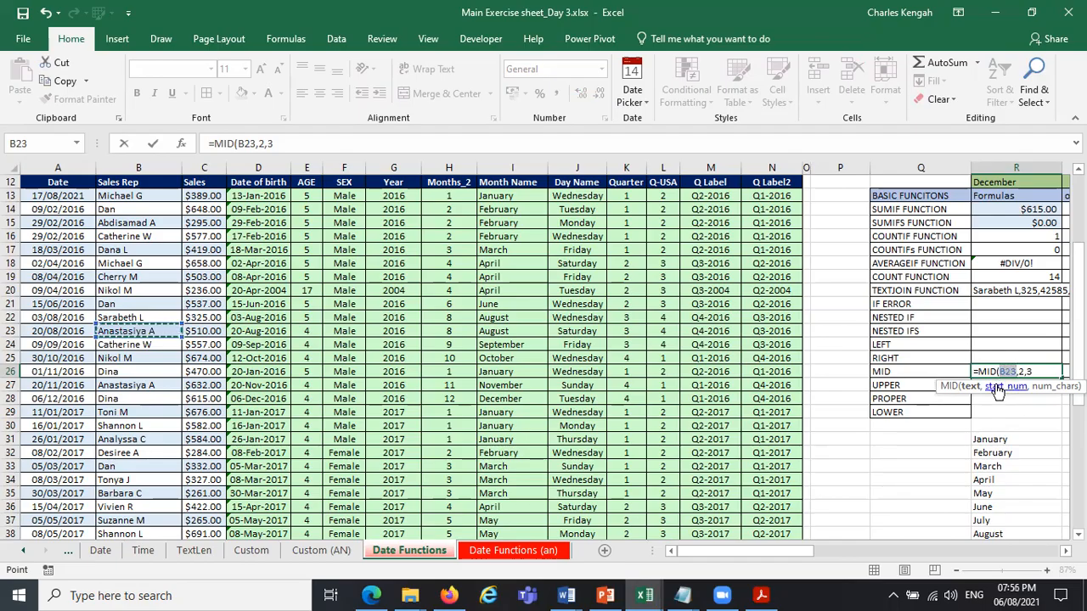
pyautogui.click(998, 389)
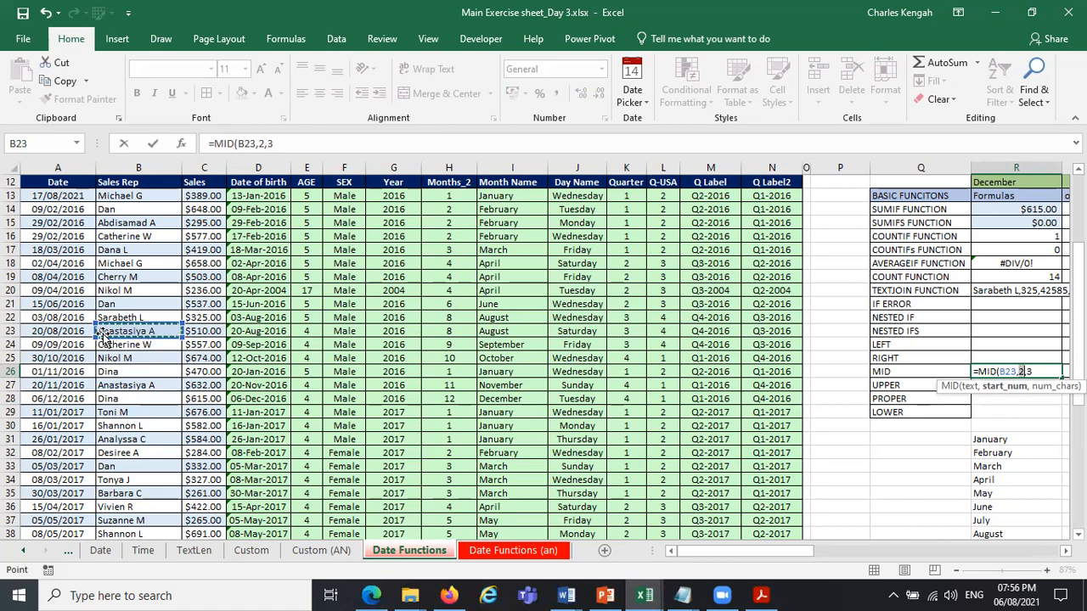
pyautogui.click(1029, 372)
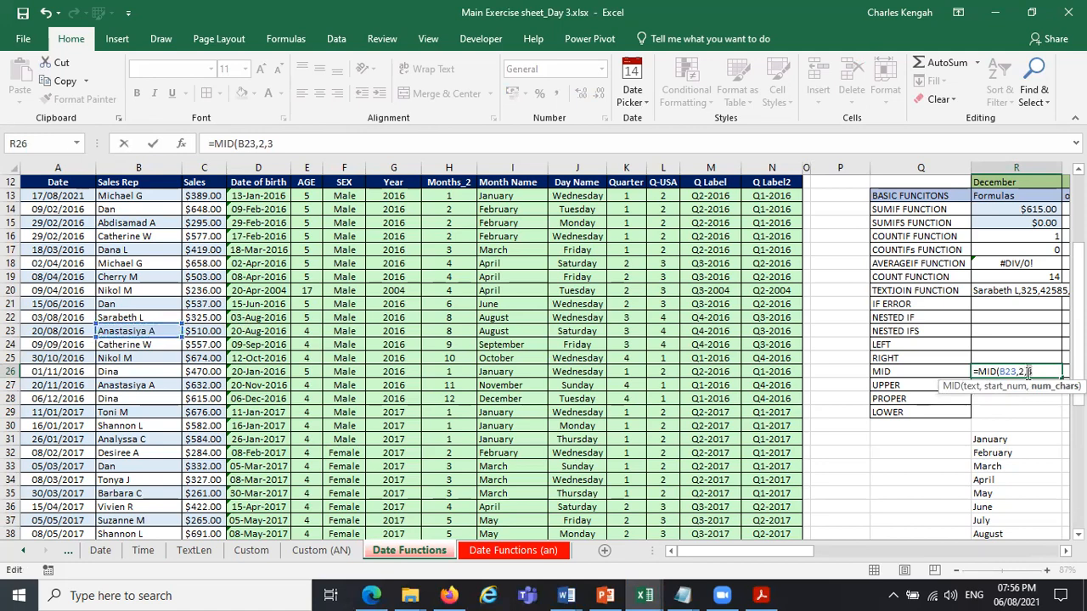
pyautogui.write(')')
pyautogui.press('Return')
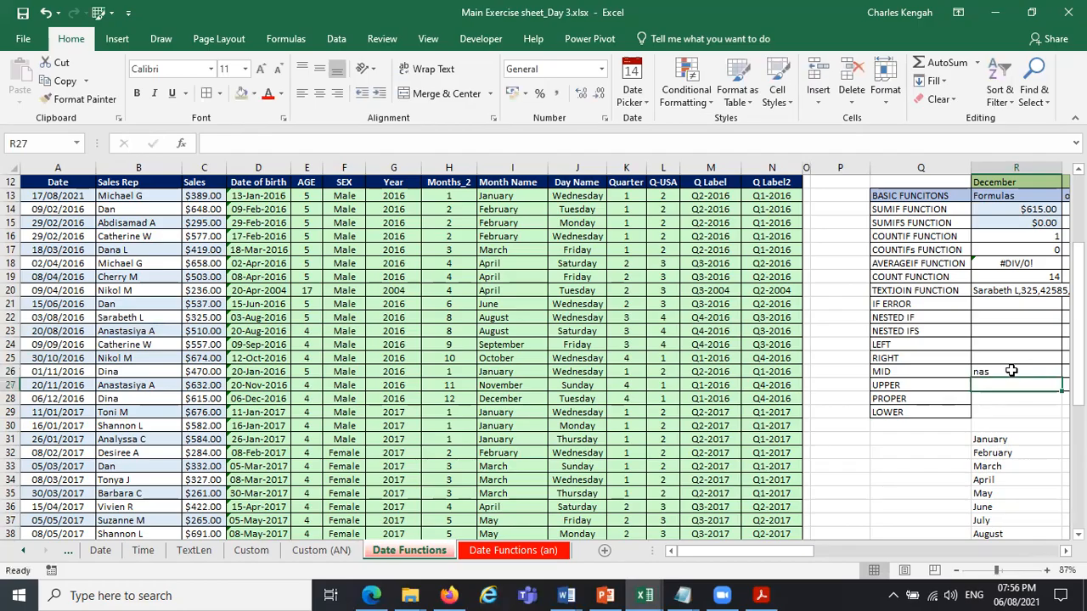
# Examine the start position in R26's MID formula against the text in B23 and set its number of characters to 4.
pyautogui.click(1011, 371)
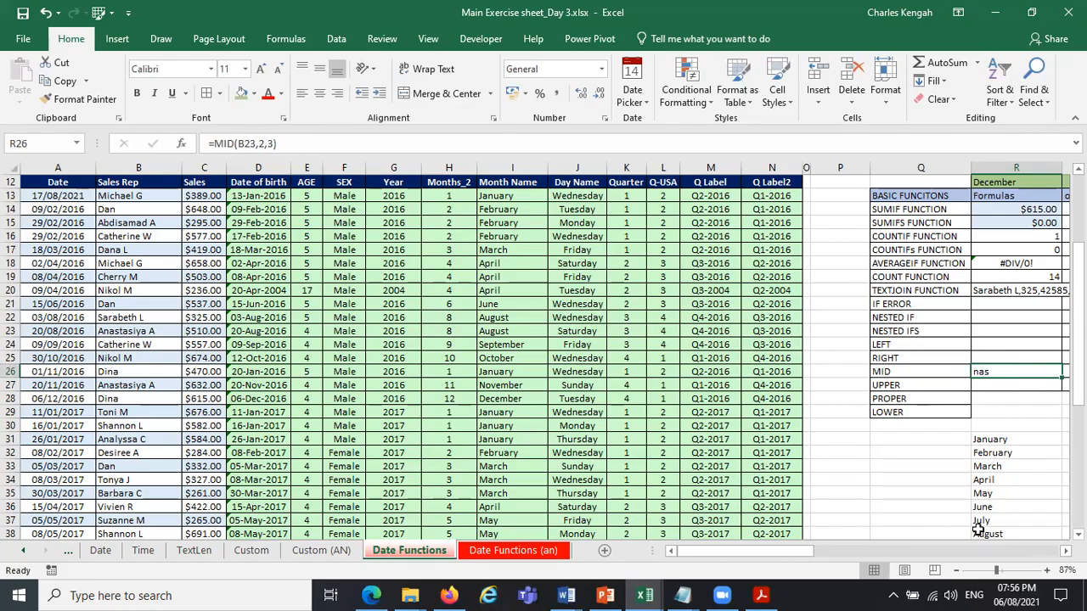
pyautogui.click(1006, 571)
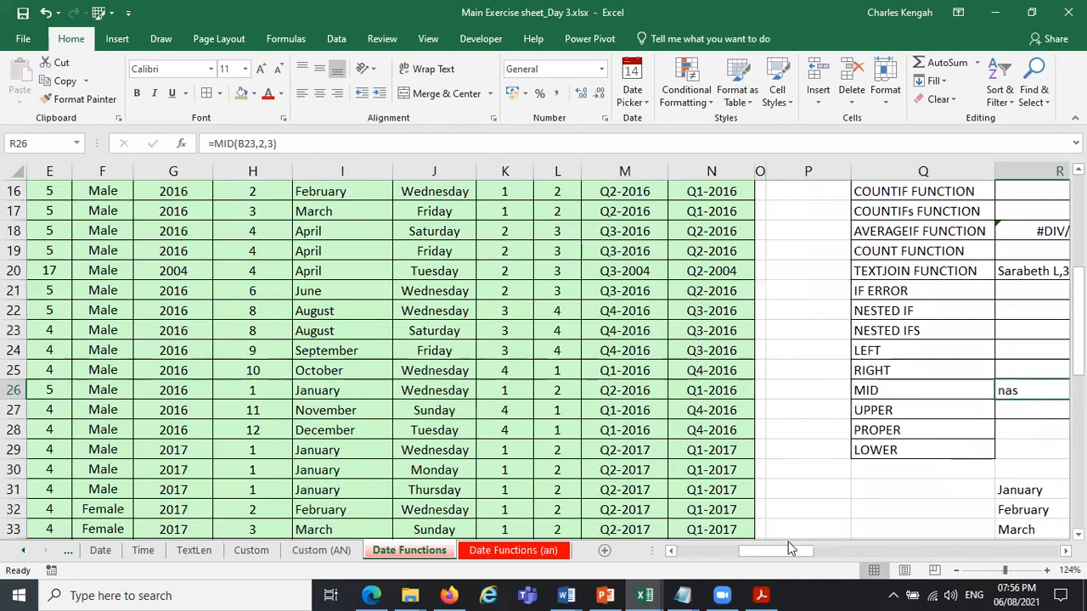
pyautogui.moveTo(788, 548); pyautogui.dragTo(152, 335)
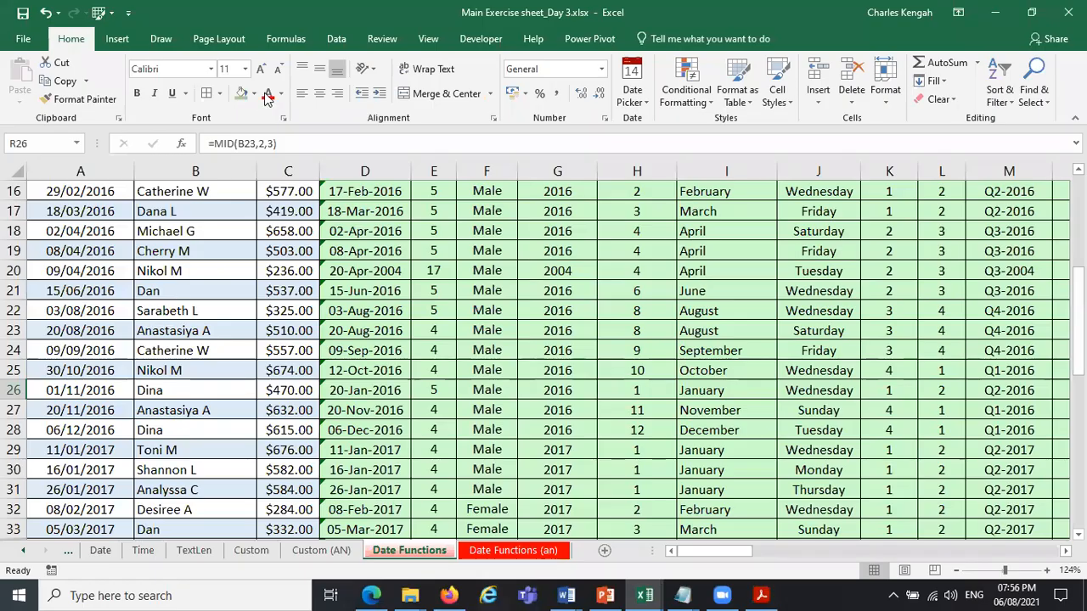
pyautogui.click(259, 143)
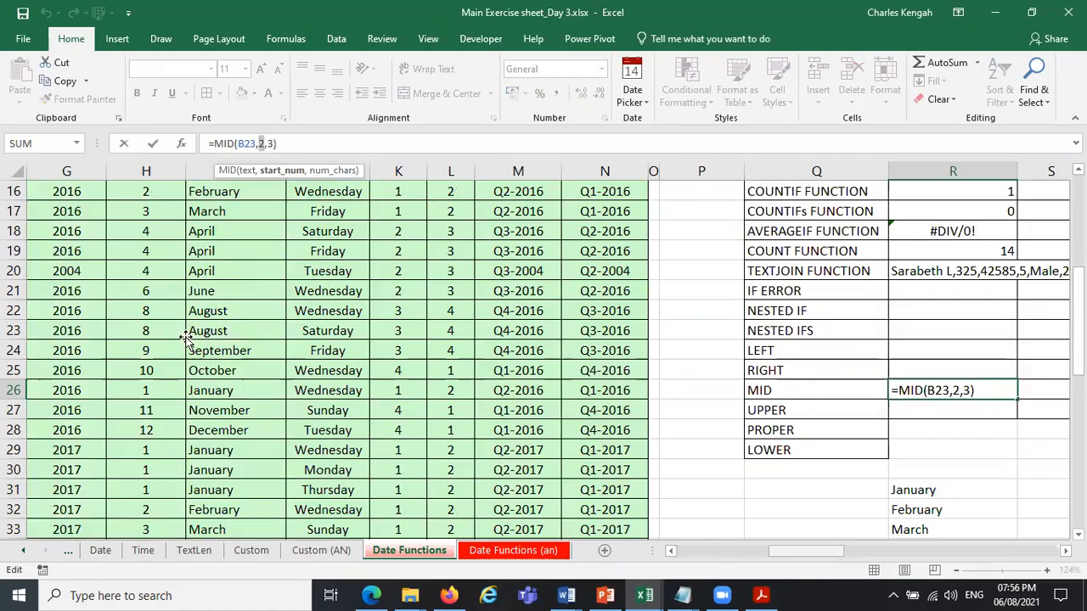
pyautogui.hscroll(-3, 182, 335)
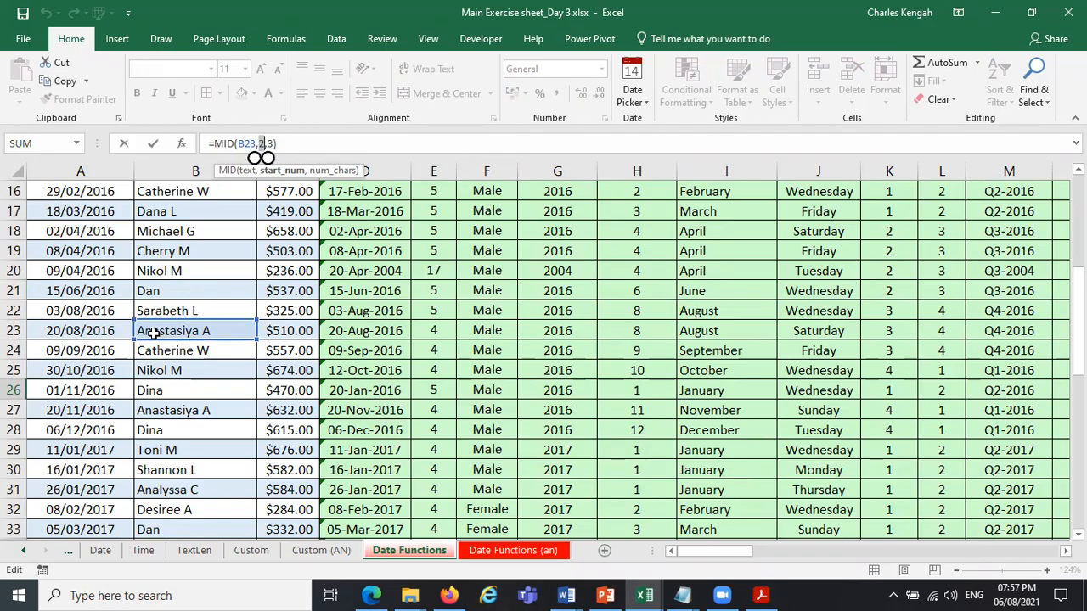
pyautogui.moveTo(729, 553); pyautogui.dragTo(849, 548)
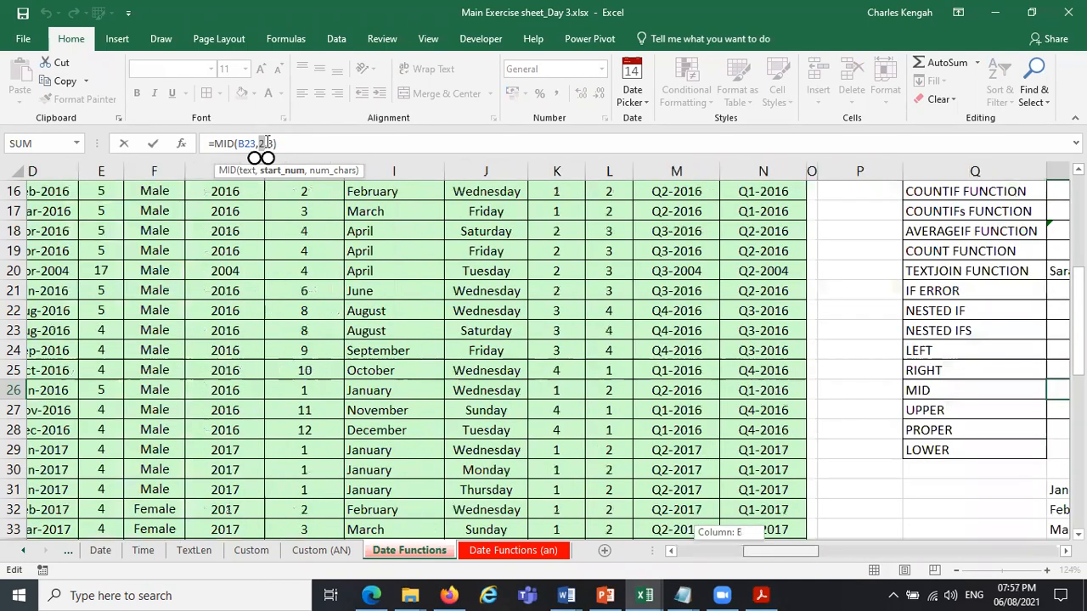
pyautogui.click(268, 143)
pyautogui.write('4')
pyautogui.press('Return')
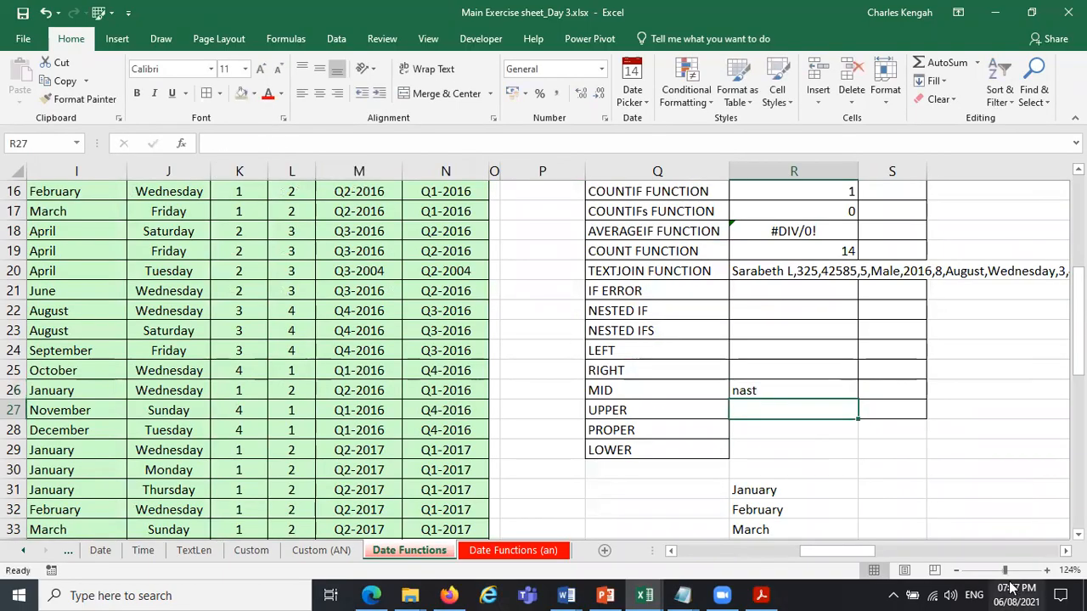
pyautogui.moveTo(798, 557); pyautogui.dragTo(181, 333)
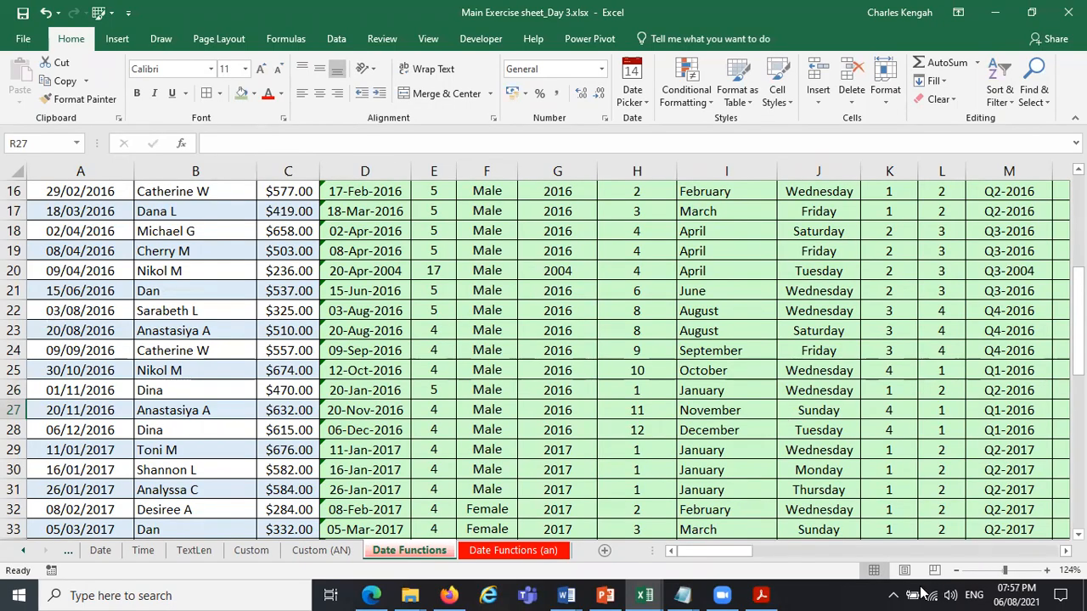
pyautogui.moveTo(1003, 571); pyautogui.dragTo(996, 574)
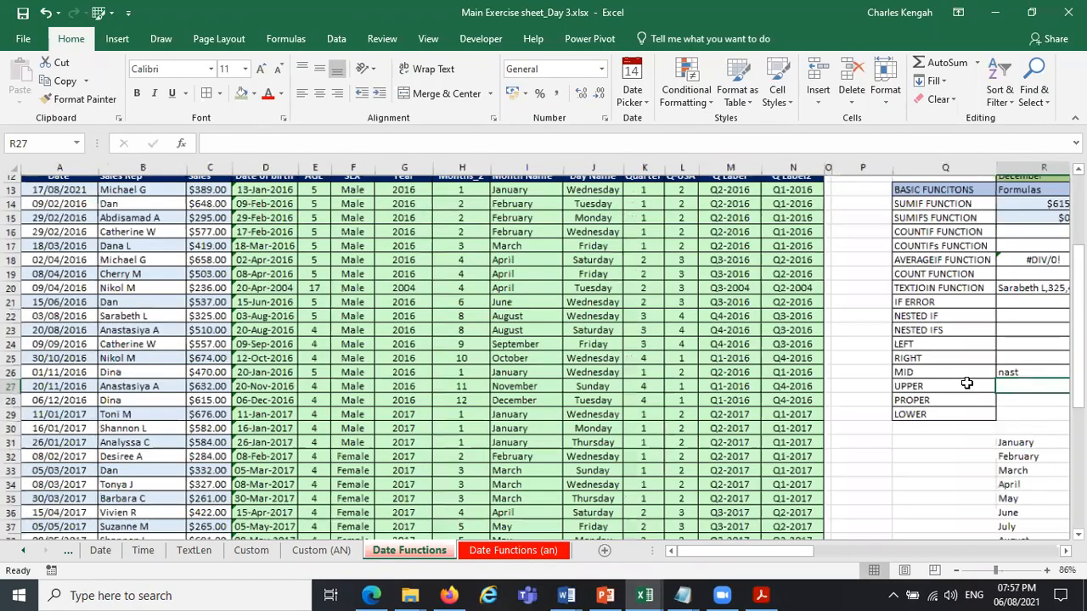
pyautogui.moveTo(934, 344); pyautogui.dragTo(942, 359)
pyautogui.click(968, 383)
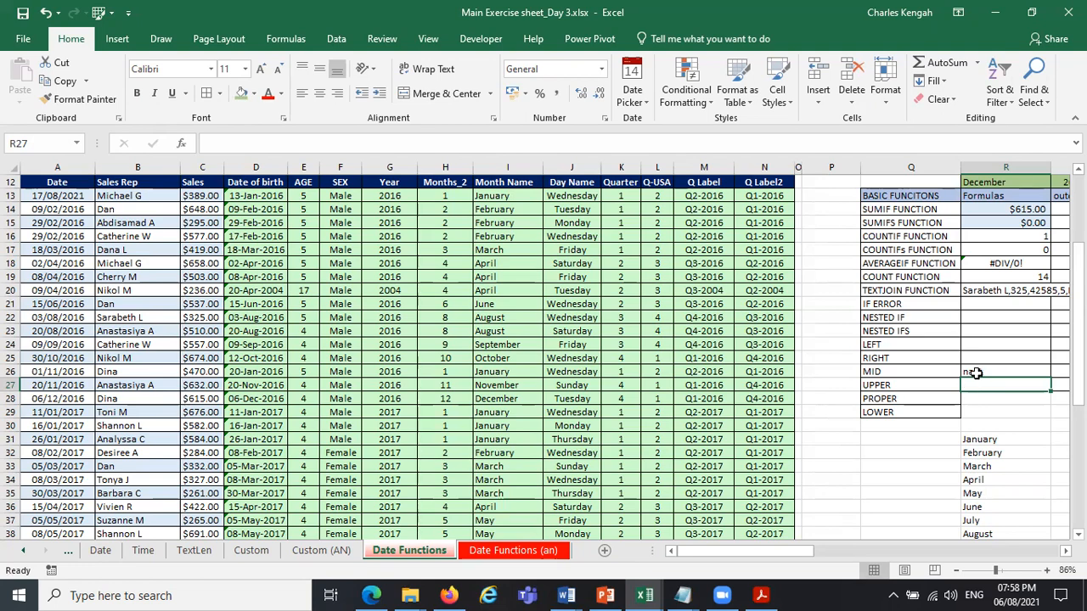
# Enter a LEFT formula in R24 that takes the first 2 characters of the same row's Q Label2 value.
pyautogui.click(977, 374)
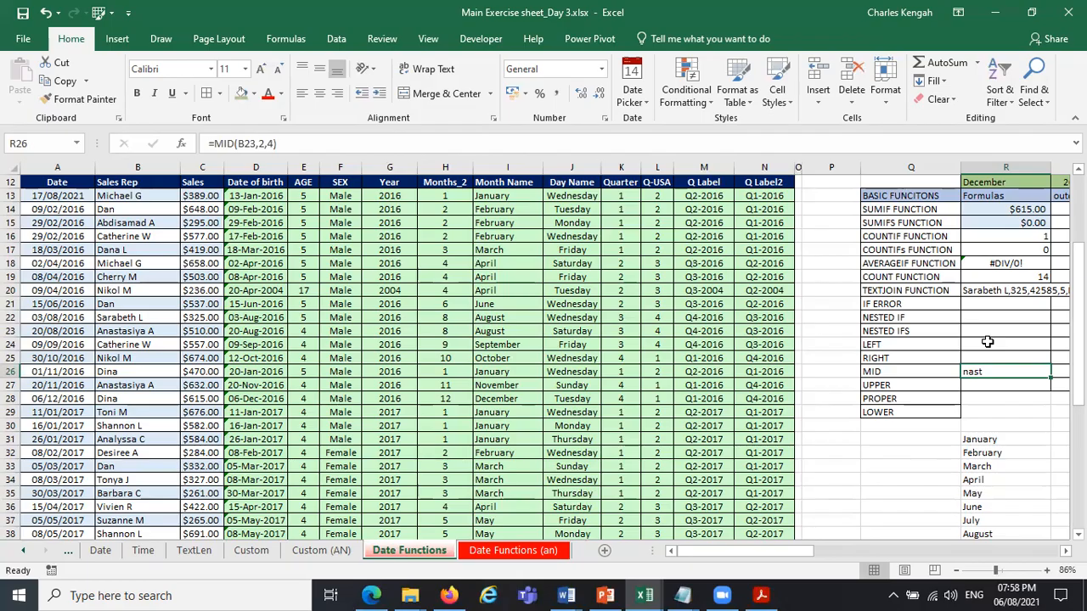
pyautogui.click(988, 341)
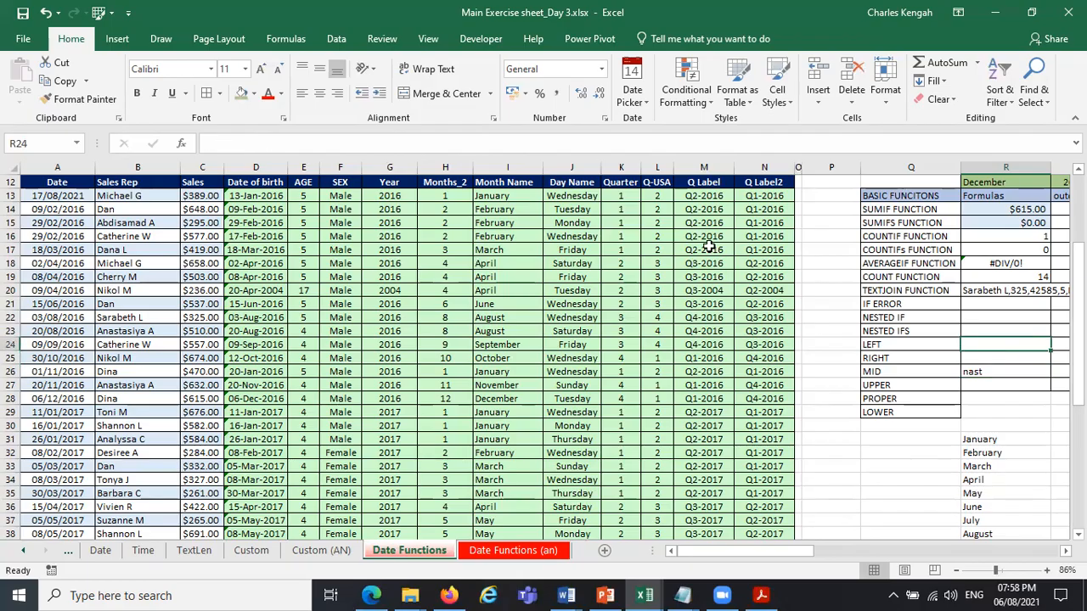
pyautogui.write('=')
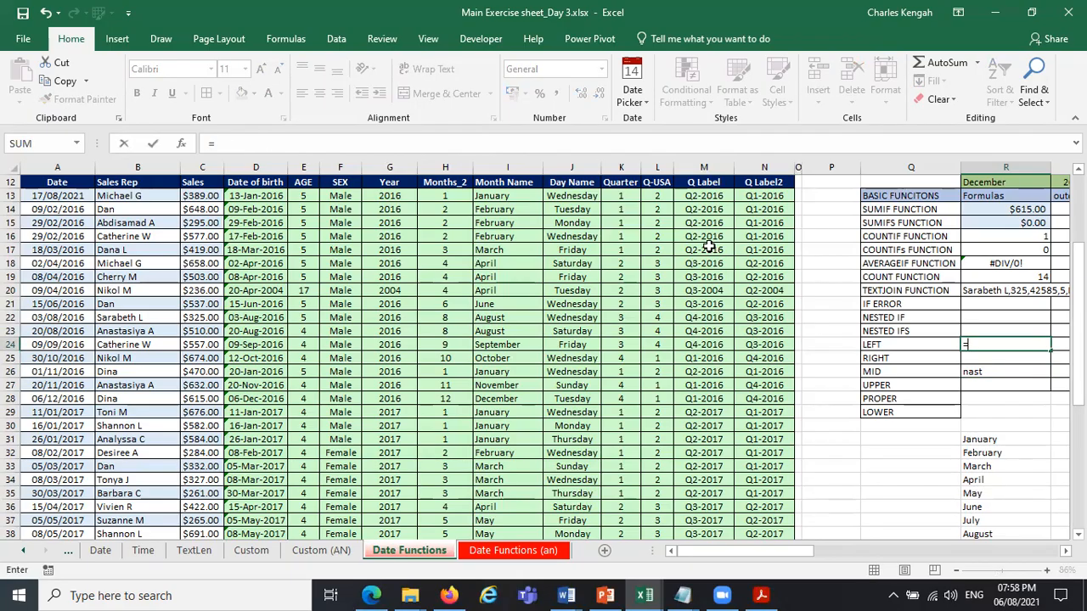
pyautogui.write('l')
pyautogui.press('BackSpace')
pyautogui.write('lef')
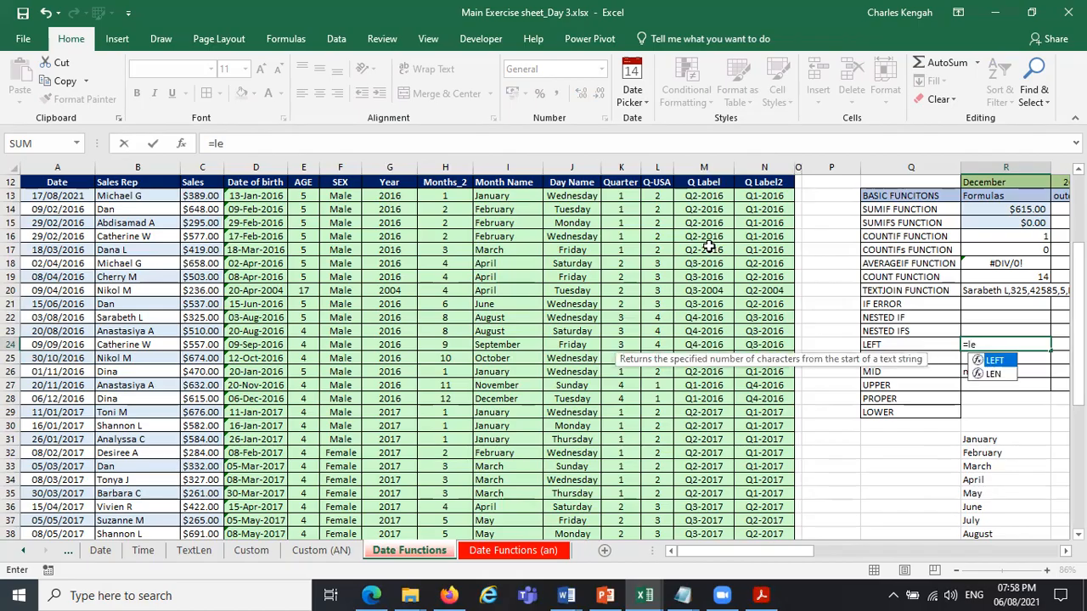
pyautogui.doubleClick(998, 367)
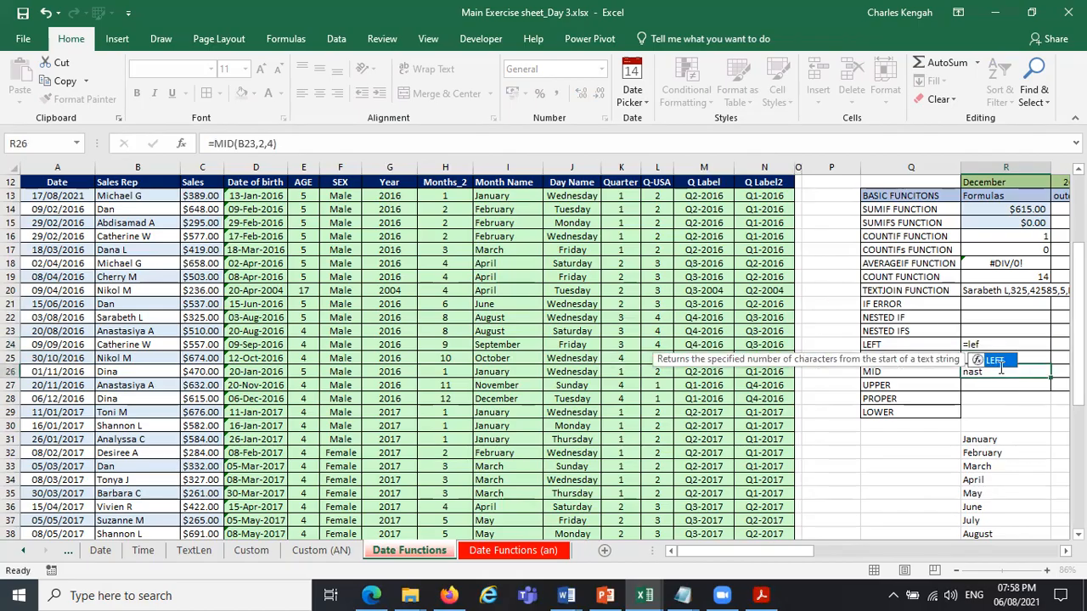
pyautogui.click(996, 347)
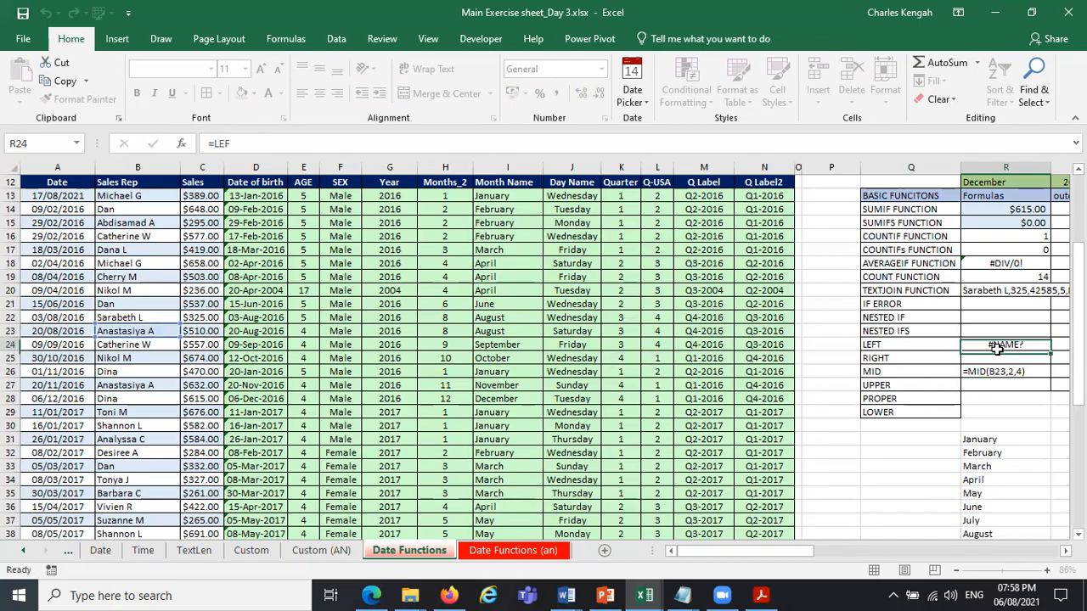
pyautogui.click(308, 146)
pyautogui.write('T(')
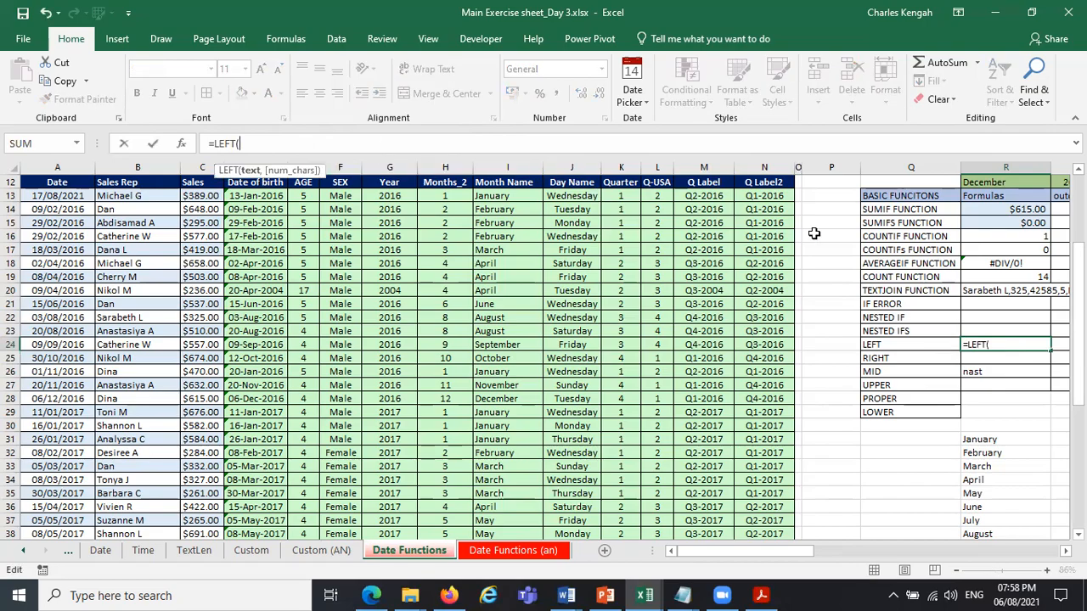
pyautogui.click(769, 344)
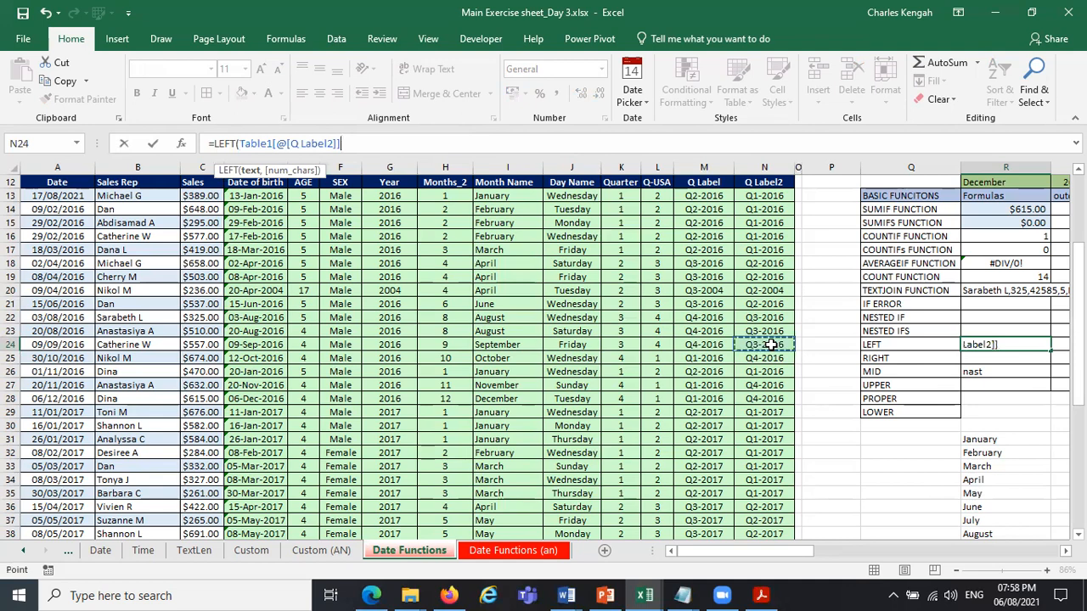
pyautogui.write(',')
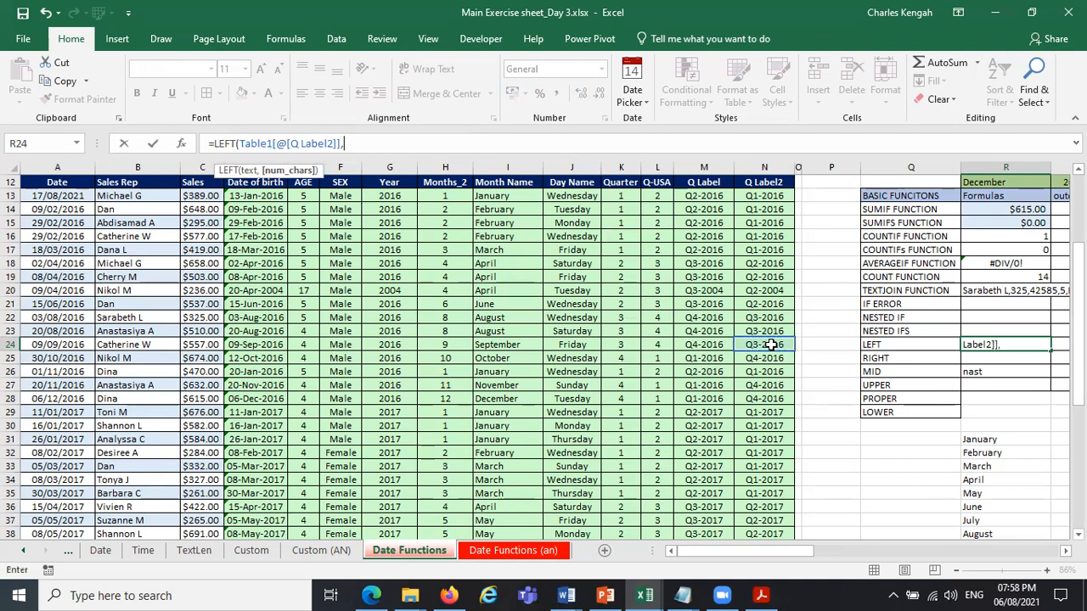
pyautogui.write('2')
pyautogui.press('Return')
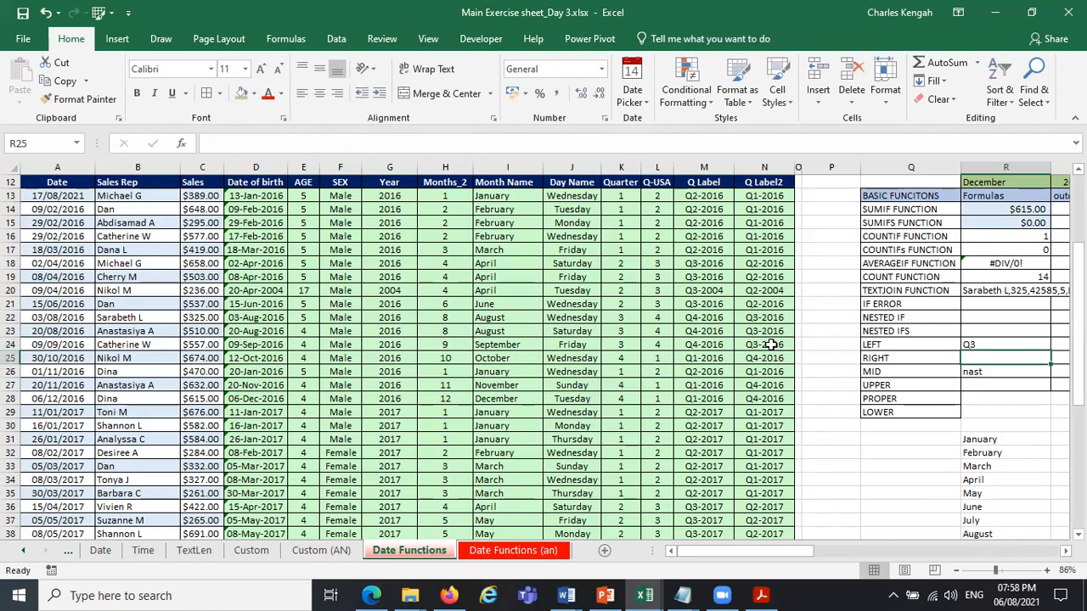
# Enter a RIGHT formula in R25 that takes the last 4 characters of the same row's Q Label2 value.
pyautogui.write('=righ')
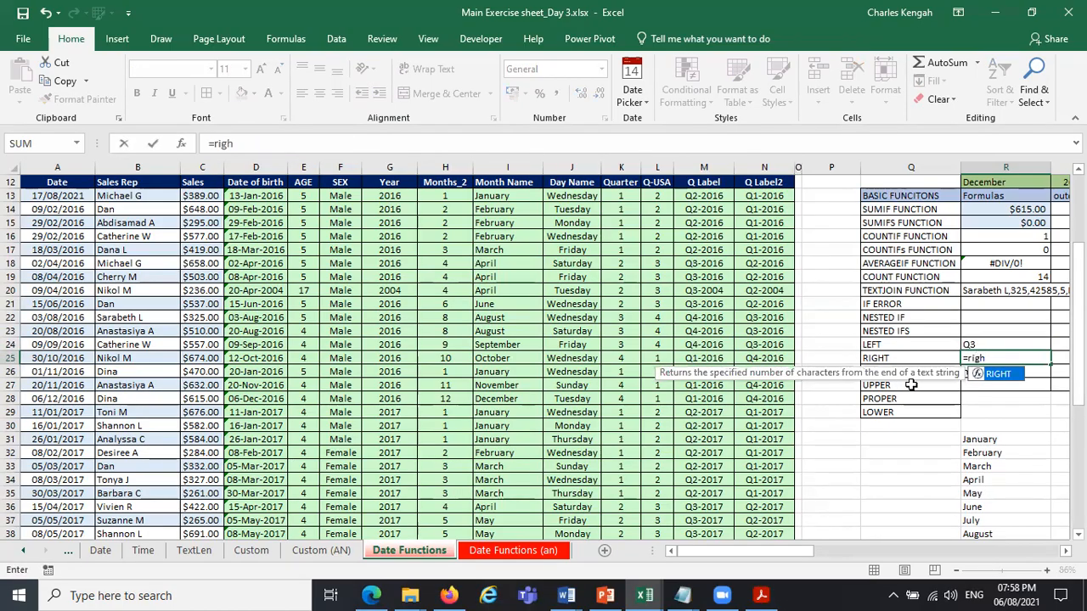
pyautogui.doubleClick(1007, 380)
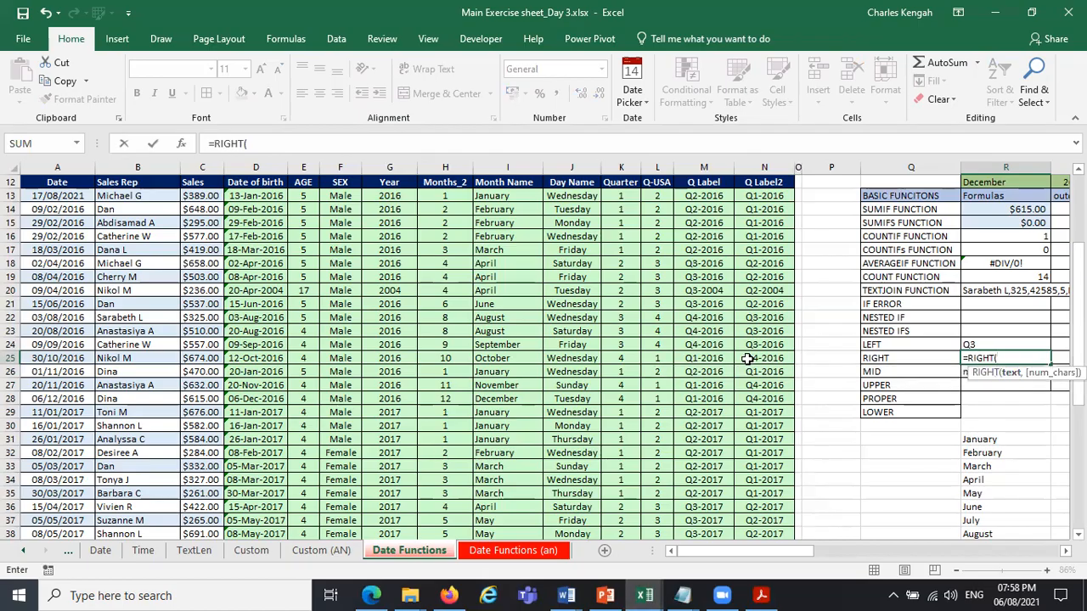
pyautogui.click(753, 357)
pyautogui.write(',')
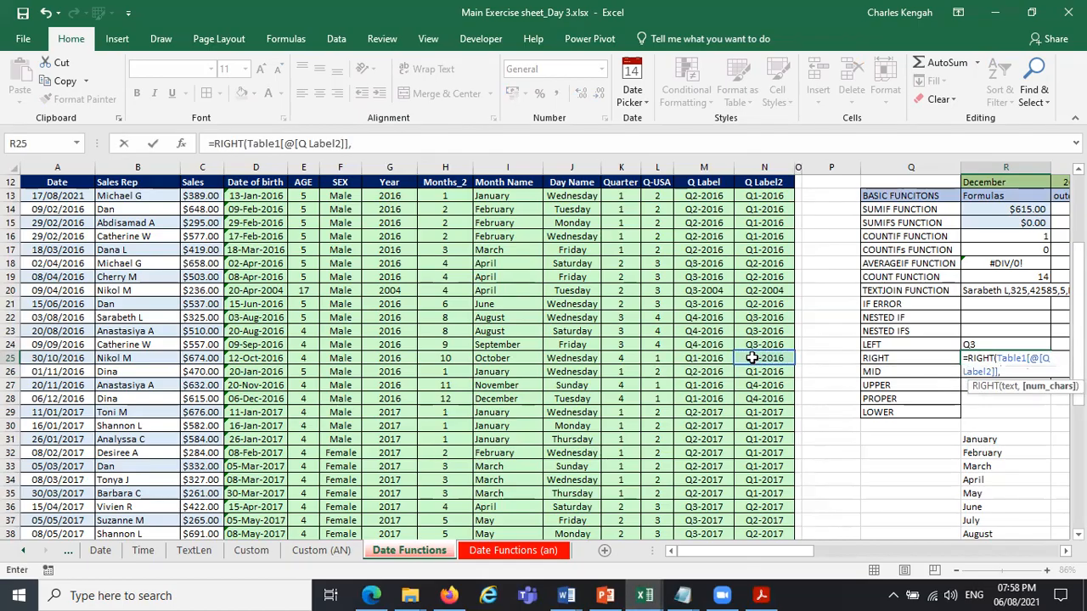
pyautogui.write('4)')
pyautogui.press('Return')
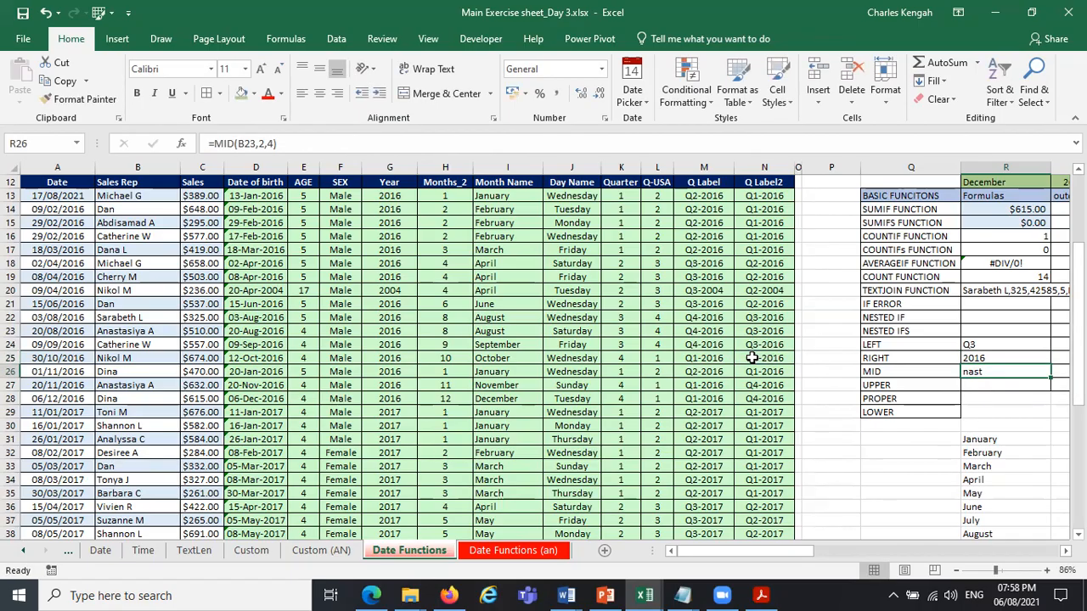
# Clear the MID formula from cell R26.
pyautogui.write('=')
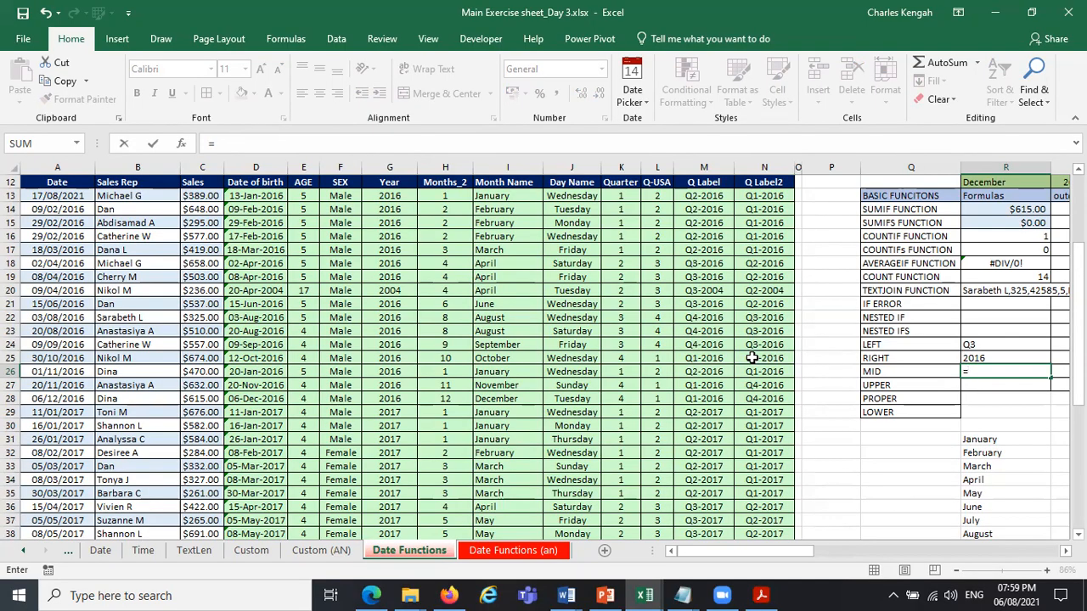
pyautogui.write('MID(B23,2,4)')
pyautogui.hotkey('ctrl', 'Return')
pyautogui.press('Delete')
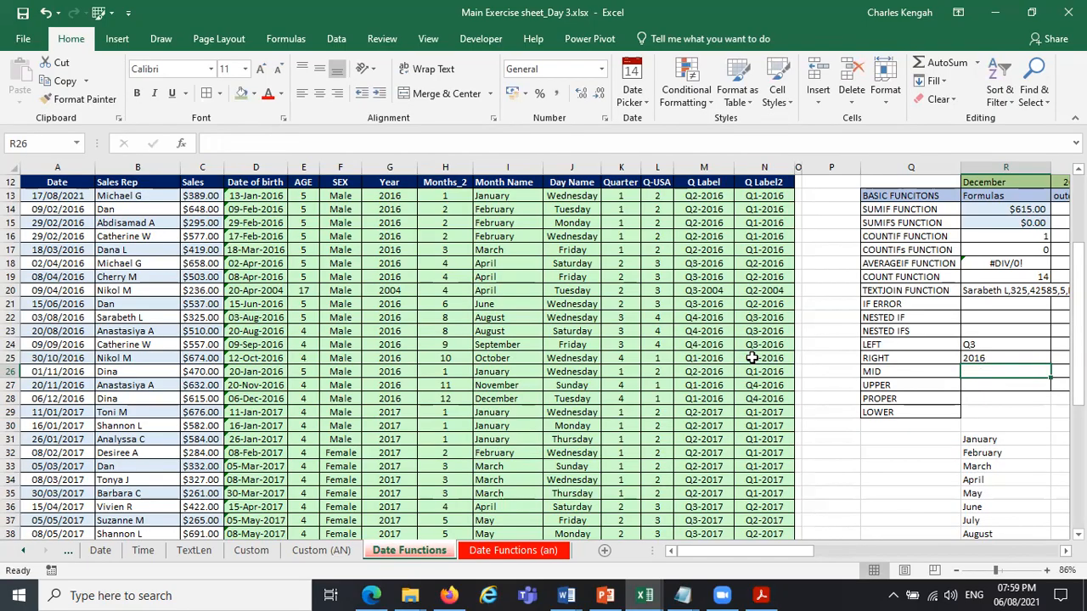
pyautogui.click(990, 384)
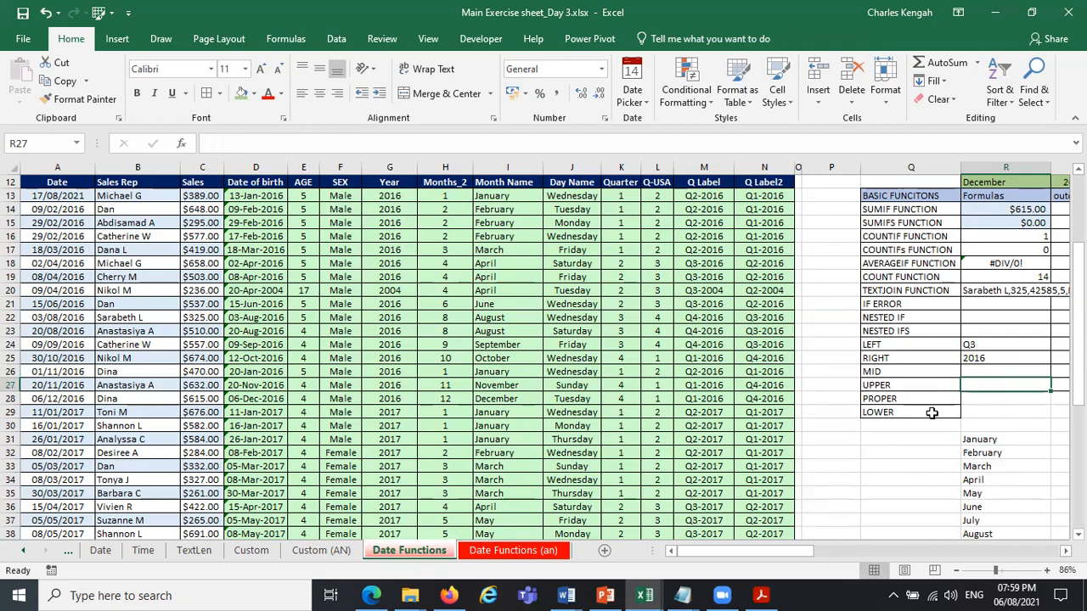
pyautogui.moveTo(902, 208); pyautogui.dragTo(910, 414)
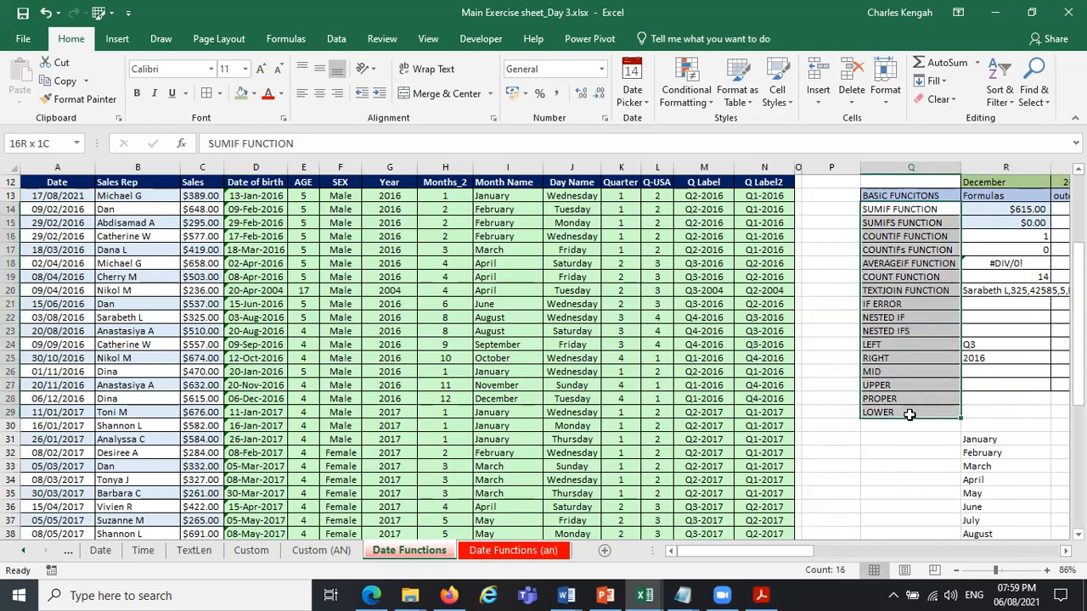
pyautogui.moveTo(847, 212); pyautogui.dragTo(839, 409)
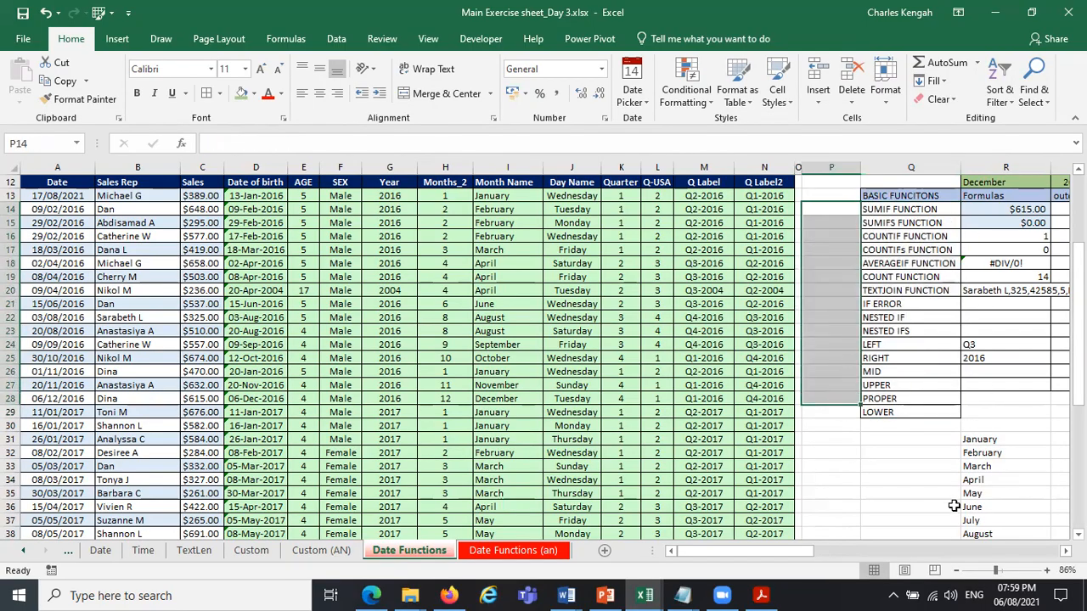
pyautogui.click(892, 386)
pyautogui.click(894, 399)
pyautogui.click(892, 412)
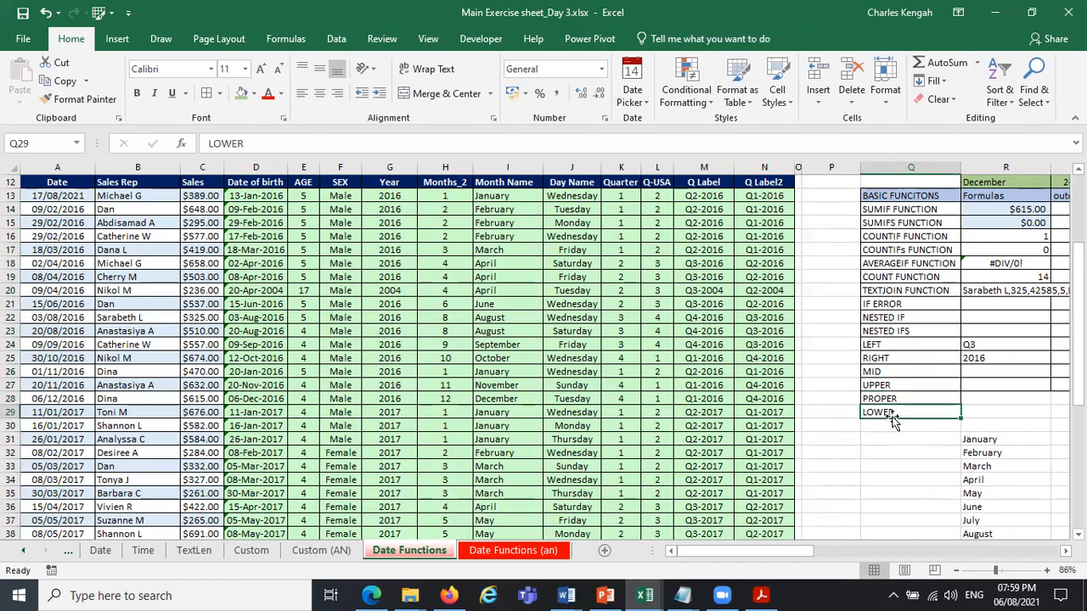
# Enter an UPPER formula in R27 that converts the label in Q27 to capitals.
pyautogui.click(989, 384)
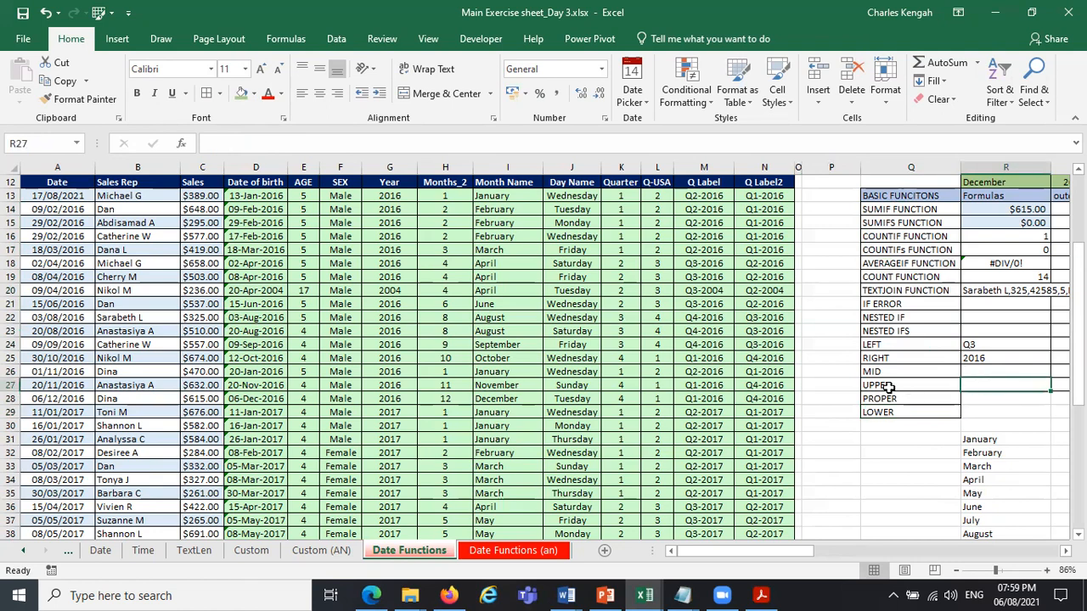
pyautogui.write('=upp')
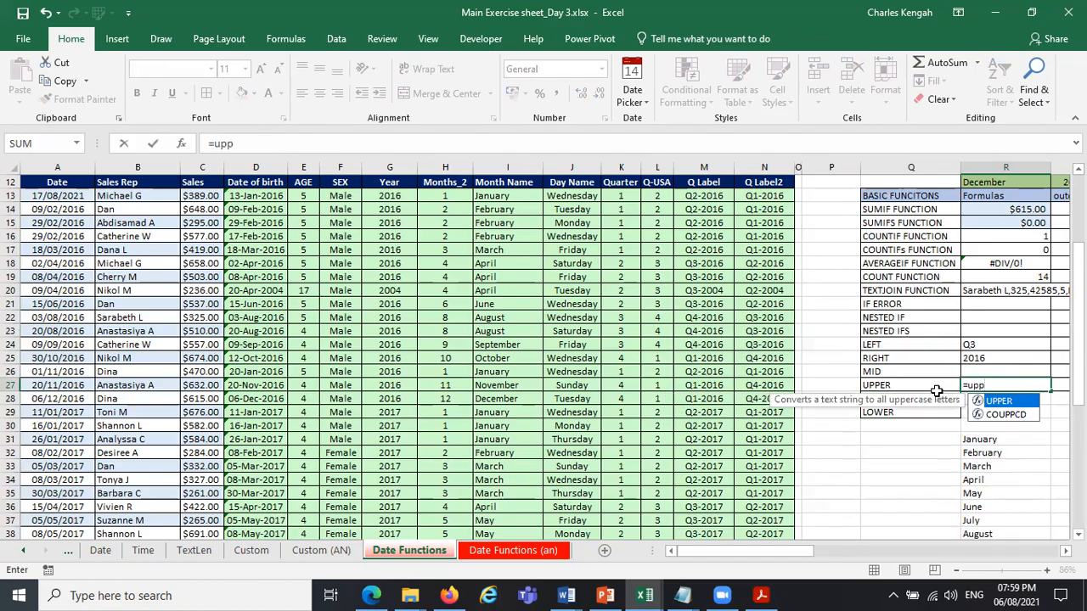
pyautogui.press('Tab')
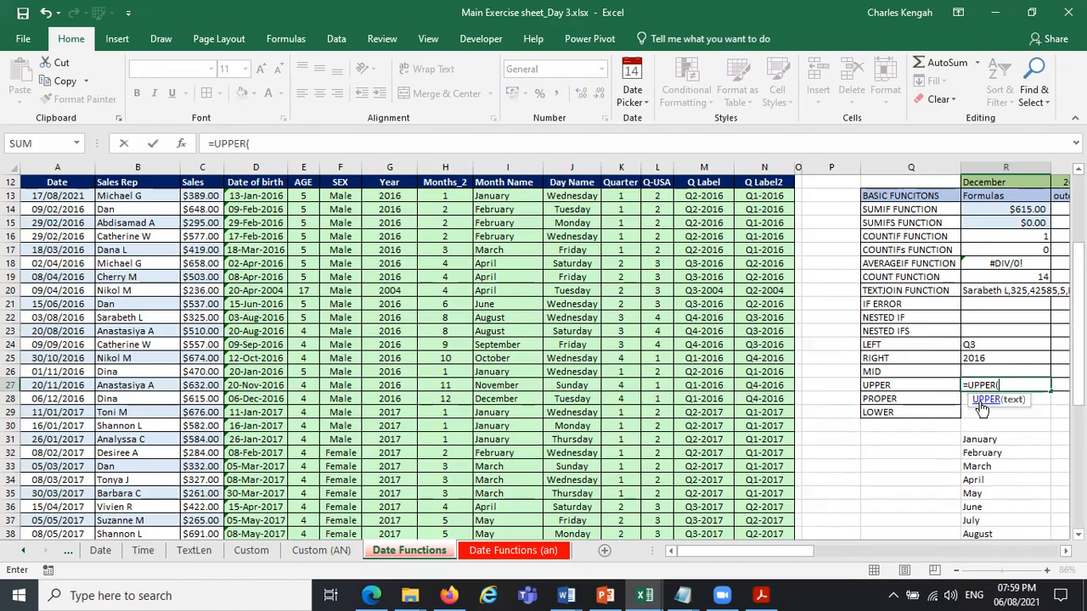
pyautogui.click(926, 386)
pyautogui.press('Return')
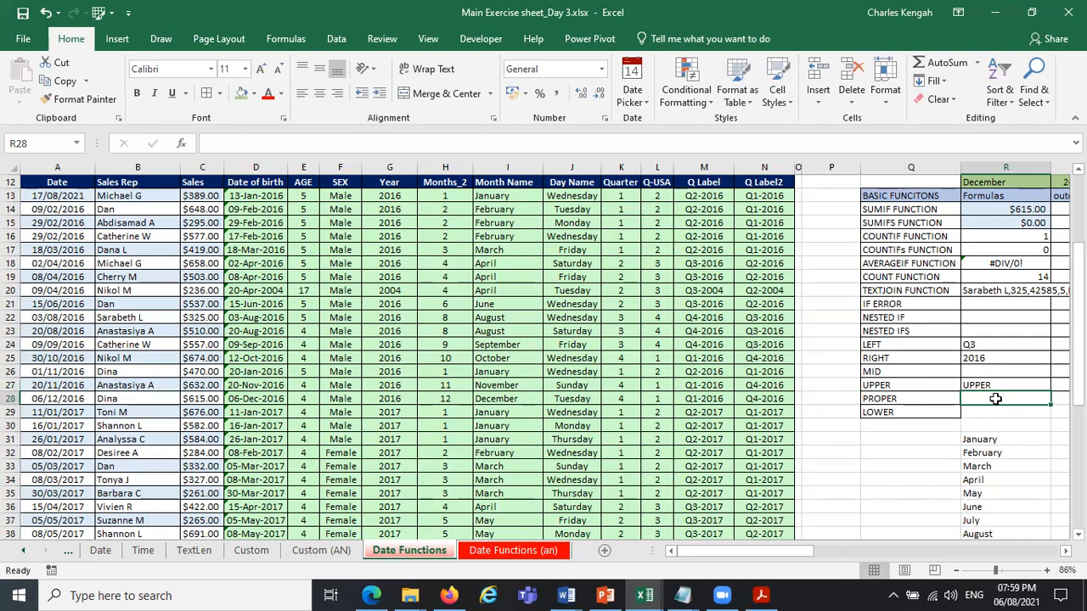
# Enter a PROPER formula in R28 that converts the label in Q28 to proper case.
pyautogui.write('=pro')
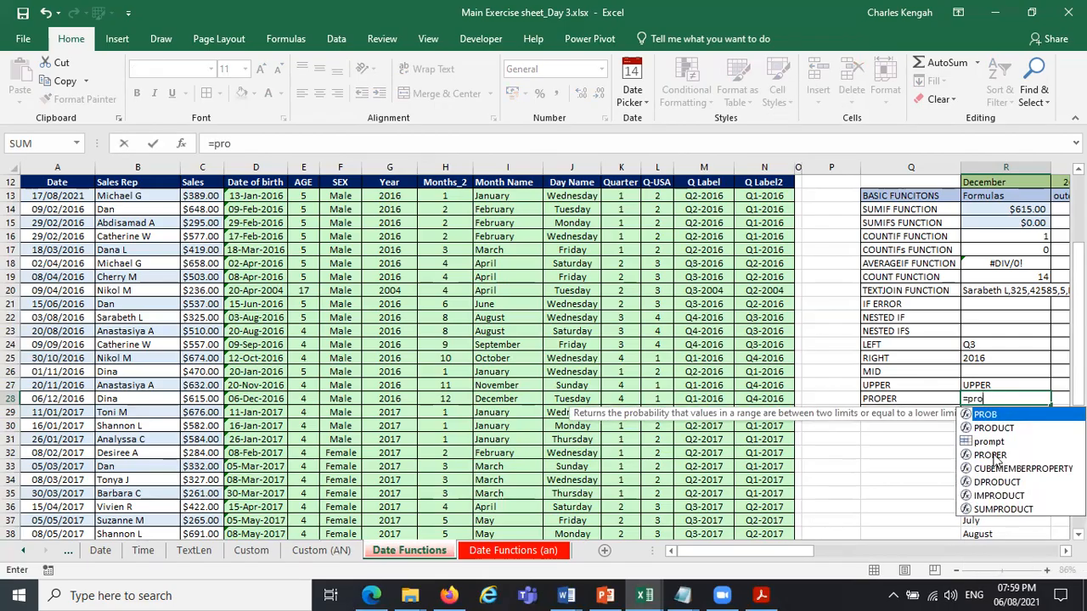
pyautogui.doubleClick(990, 456)
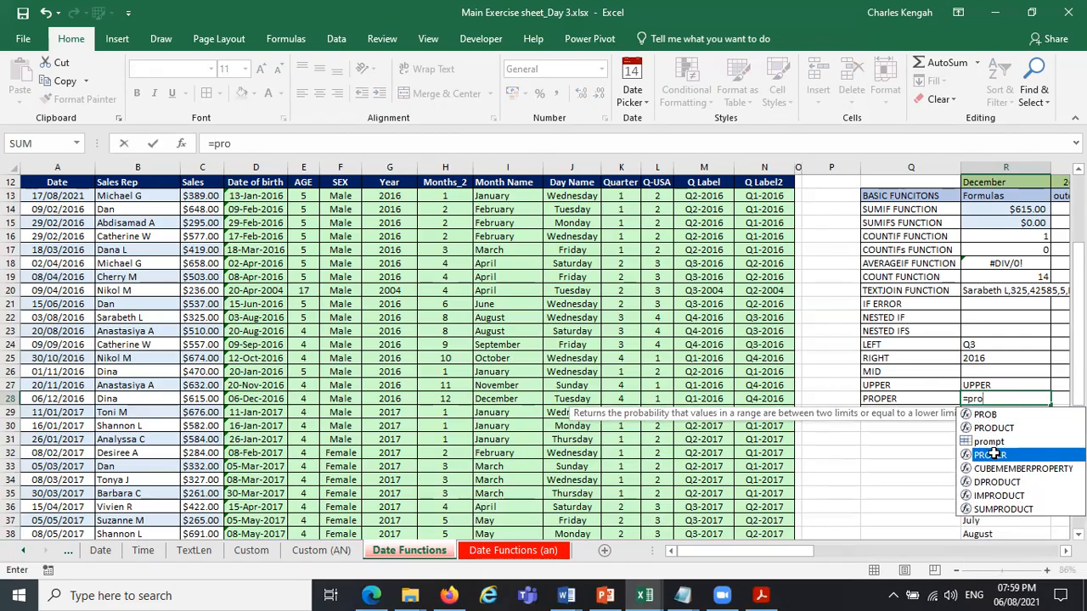
pyautogui.click(899, 398)
pyautogui.write(')')
pyautogui.press('Return')
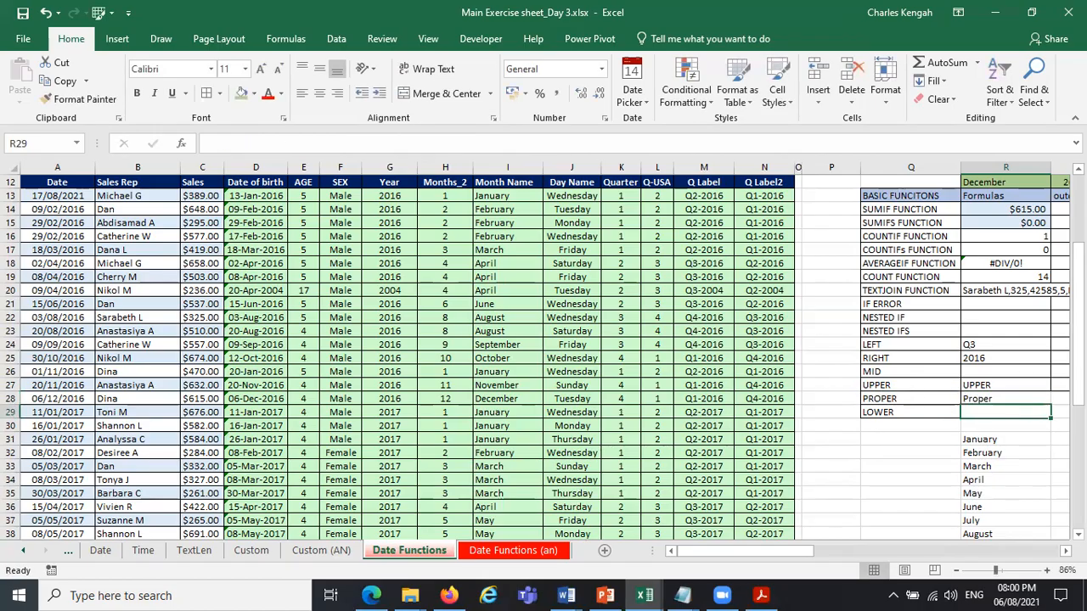
# Enter a LOWER formula in R29 that converts the label in Q29 to lowercase.
pyautogui.write('=')
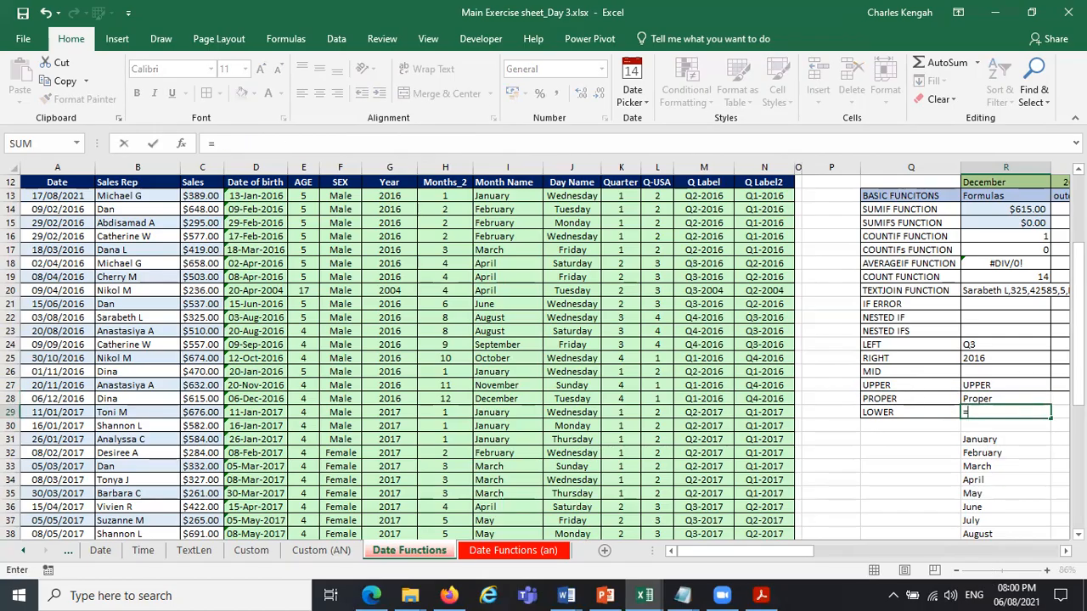
pyautogui.write('lo')
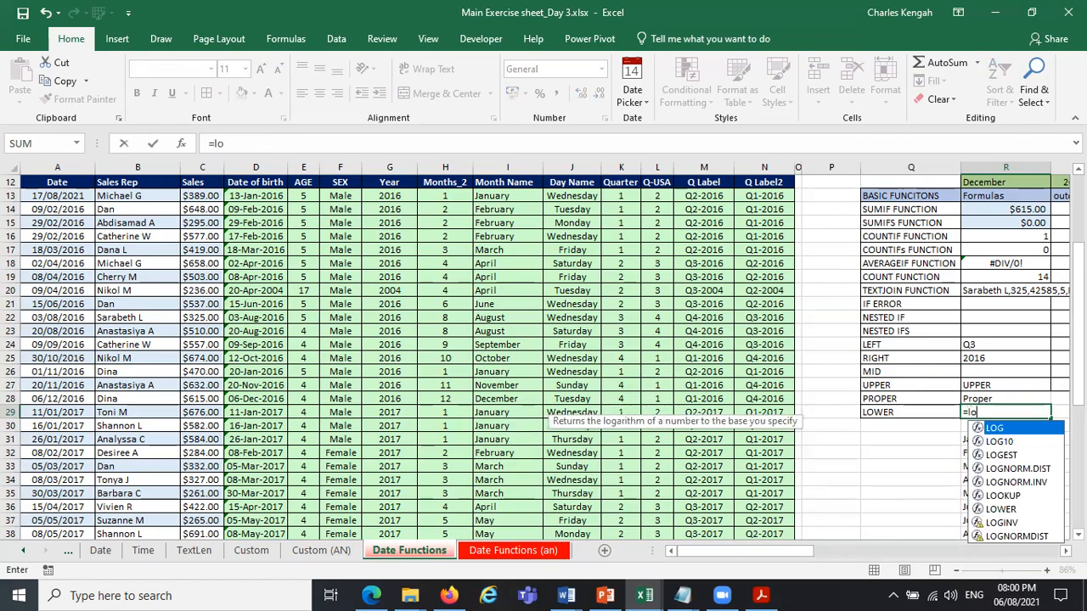
pyautogui.write('w')
pyautogui.press('Tab')
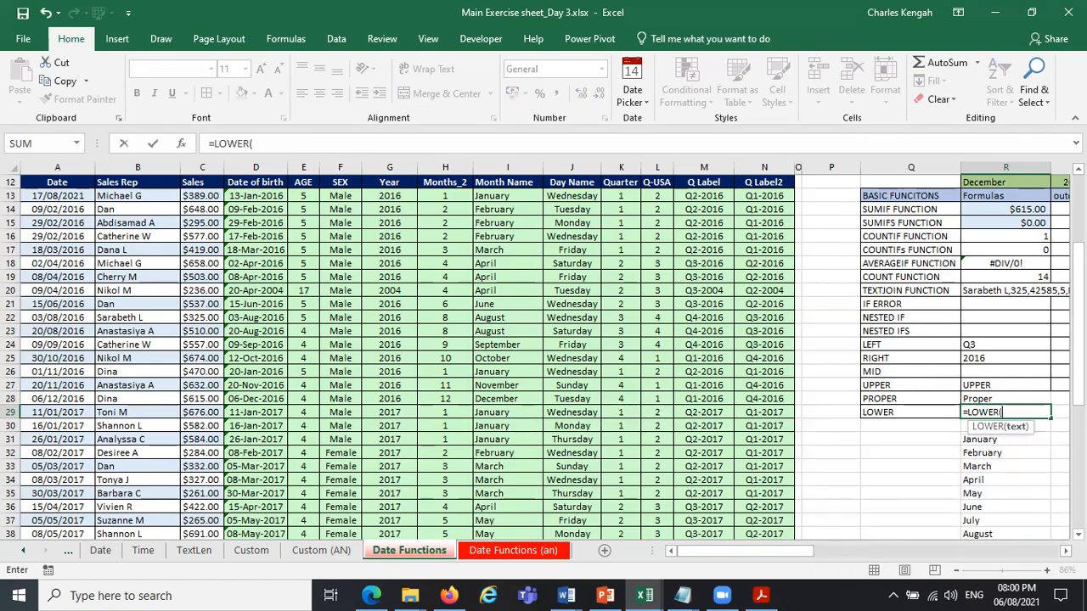
pyautogui.click(918, 413)
pyautogui.press('Return')
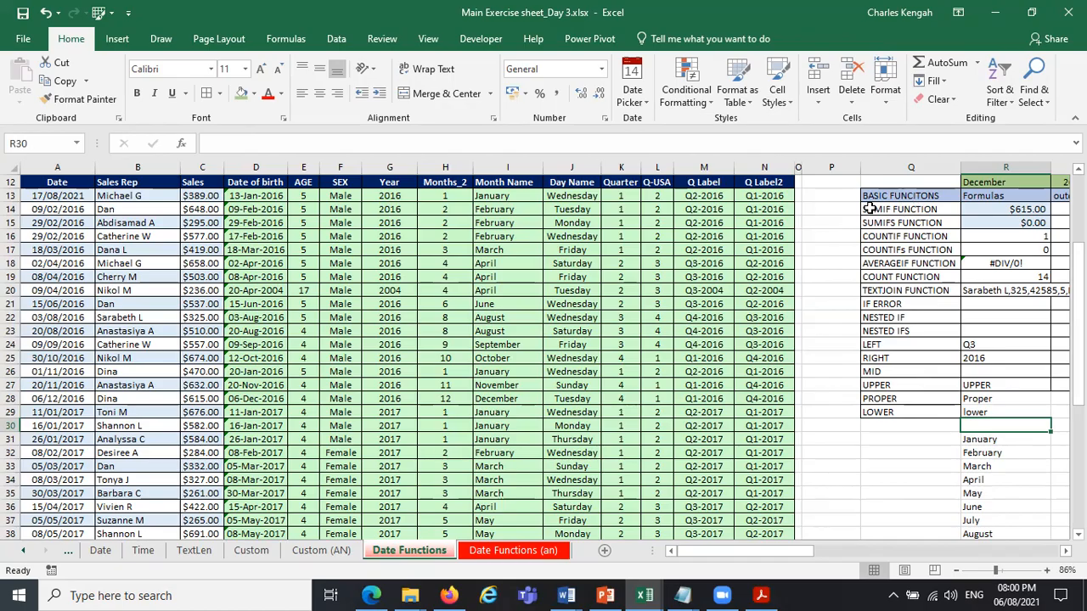
# Try to start a PROPER formula in P14, next to the SUMIF FUNCTION label.
pyautogui.click(840, 209)
pyautogui.write('=pro')
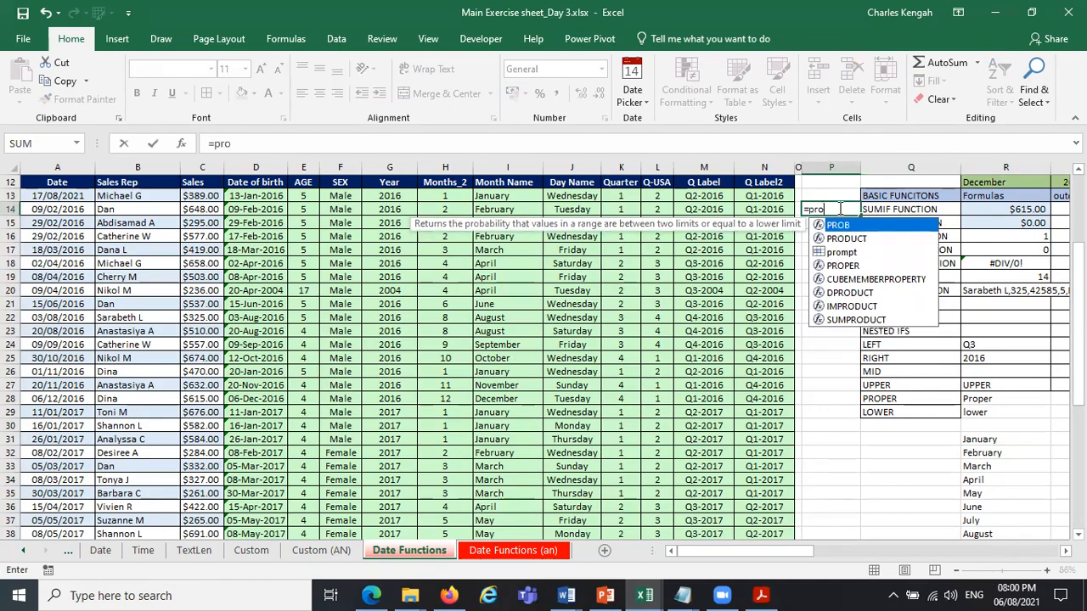
pyautogui.press('Return')
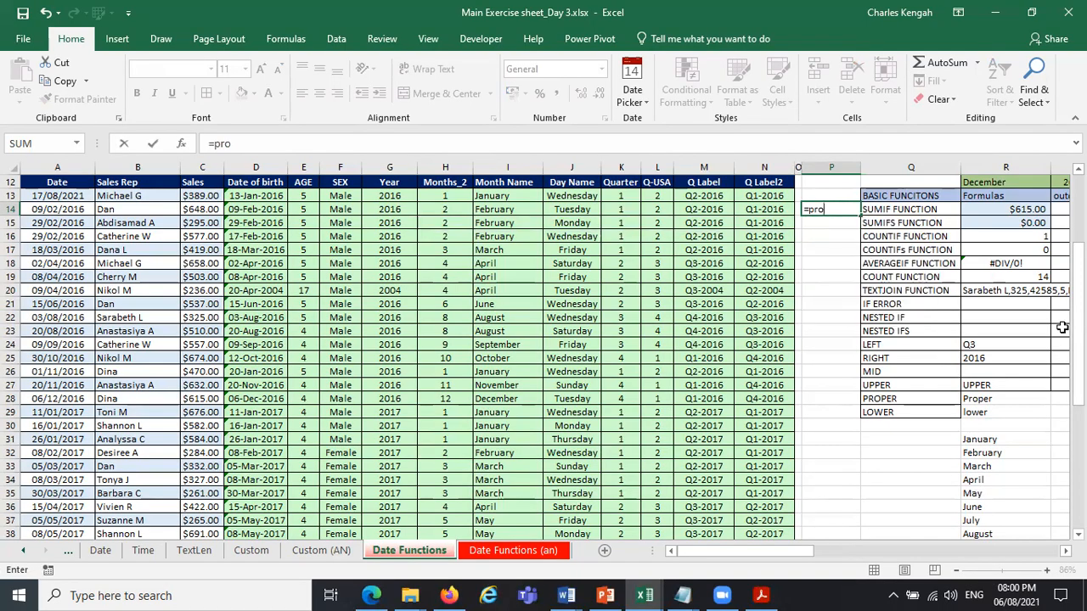
# Enter a PROPER formula in R27 that converts the SUMIF FUNCTION label in Q14 to proper case.
pyautogui.click(1000, 387)
pyautogui.write('=pro')
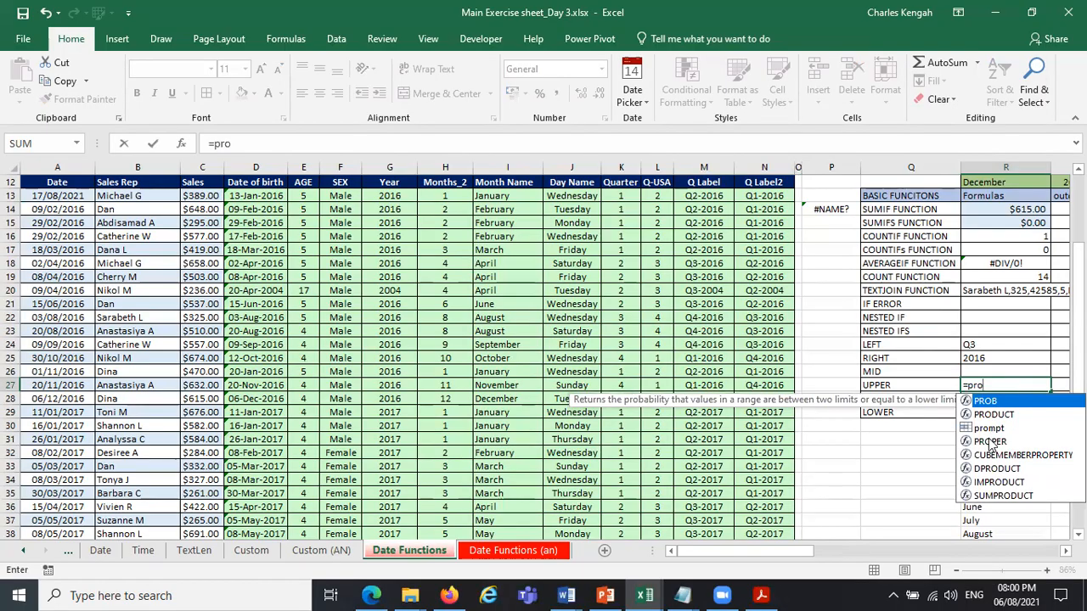
pyautogui.doubleClick(991, 441)
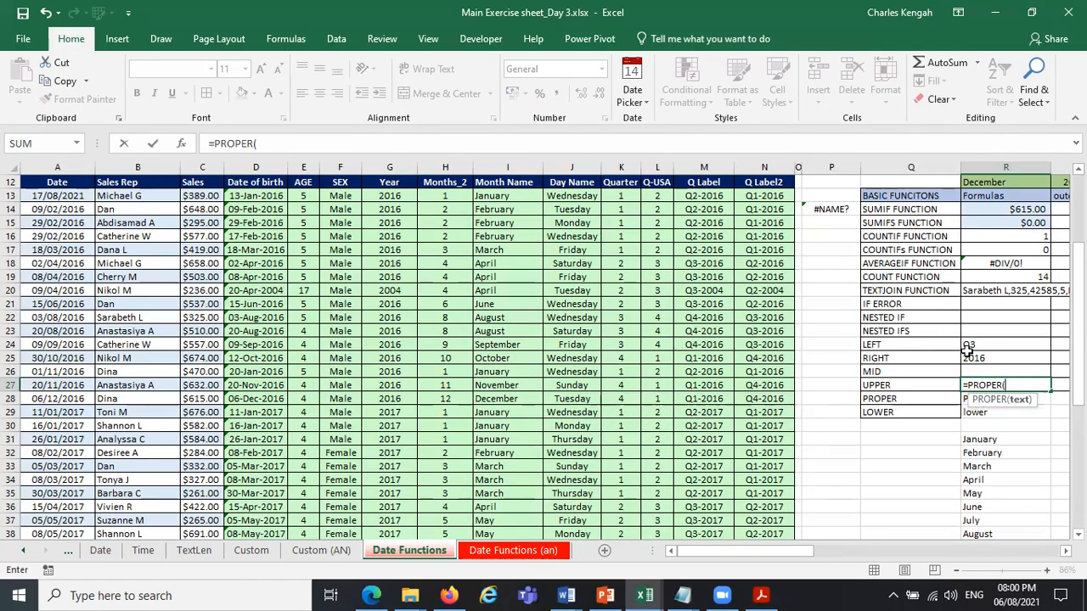
pyautogui.click(907, 209)
pyautogui.press('Return')
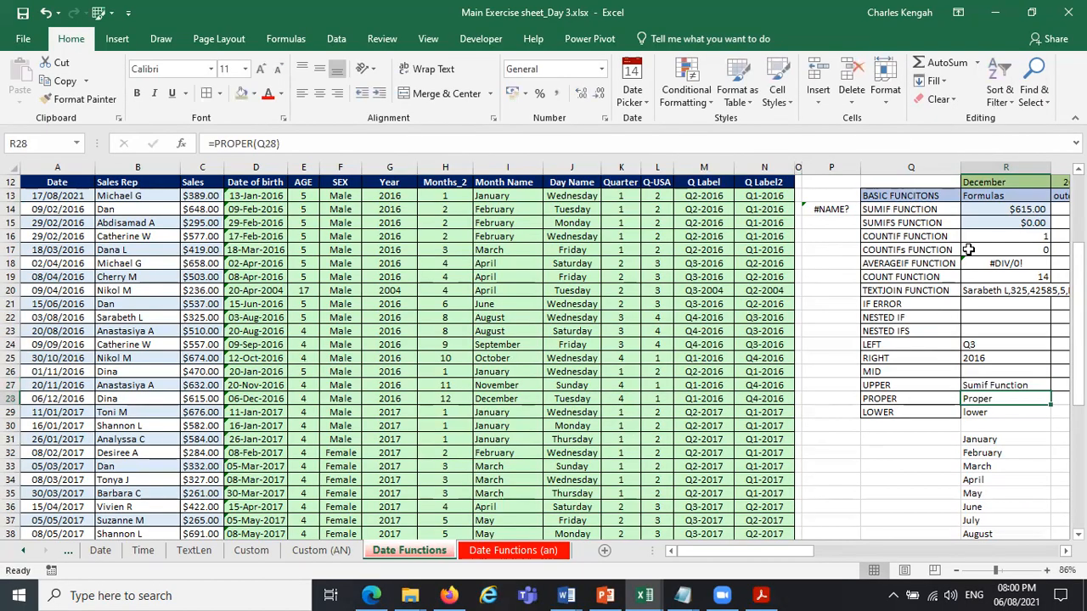
# Enter a LOWER formula in R29 that converts the SUMIF FUNCTION label in Q14 to lowercase.
pyautogui.click(995, 410)
pyautogui.write('=low')
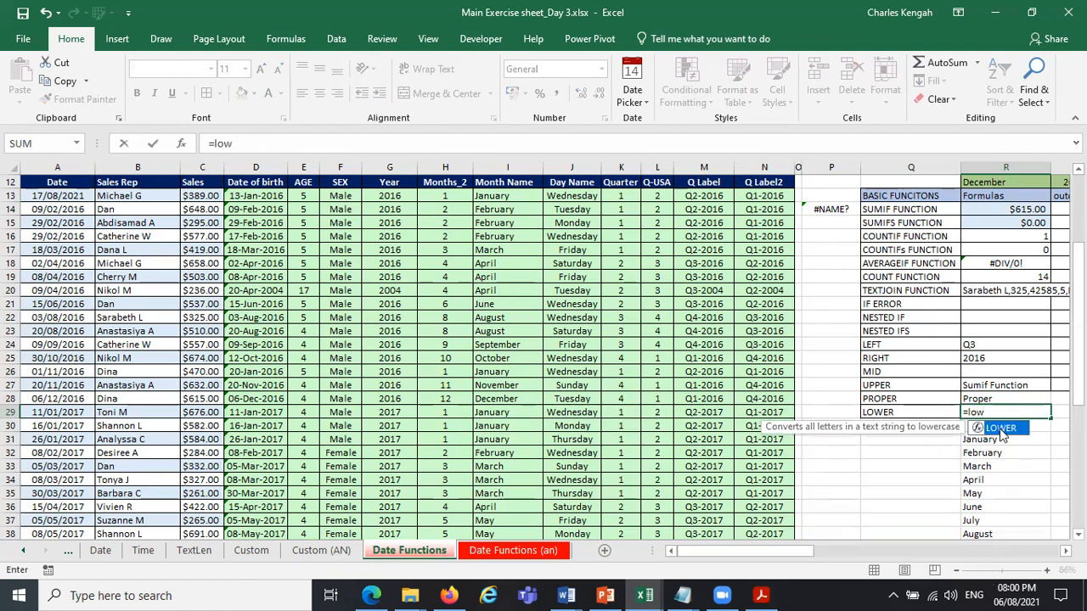
pyautogui.doubleClick(1001, 429)
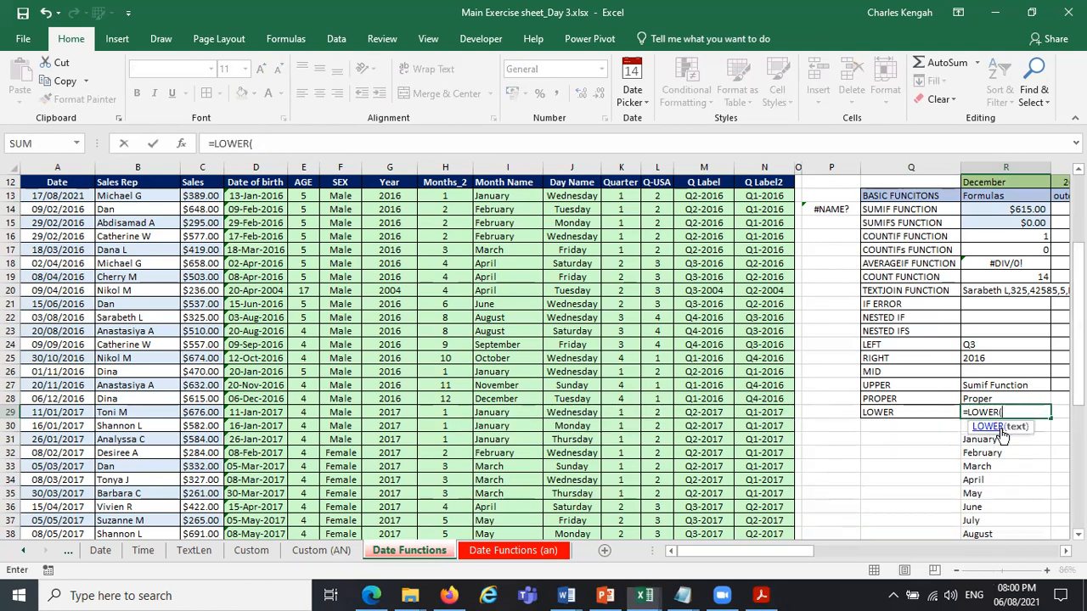
pyautogui.click(909, 211)
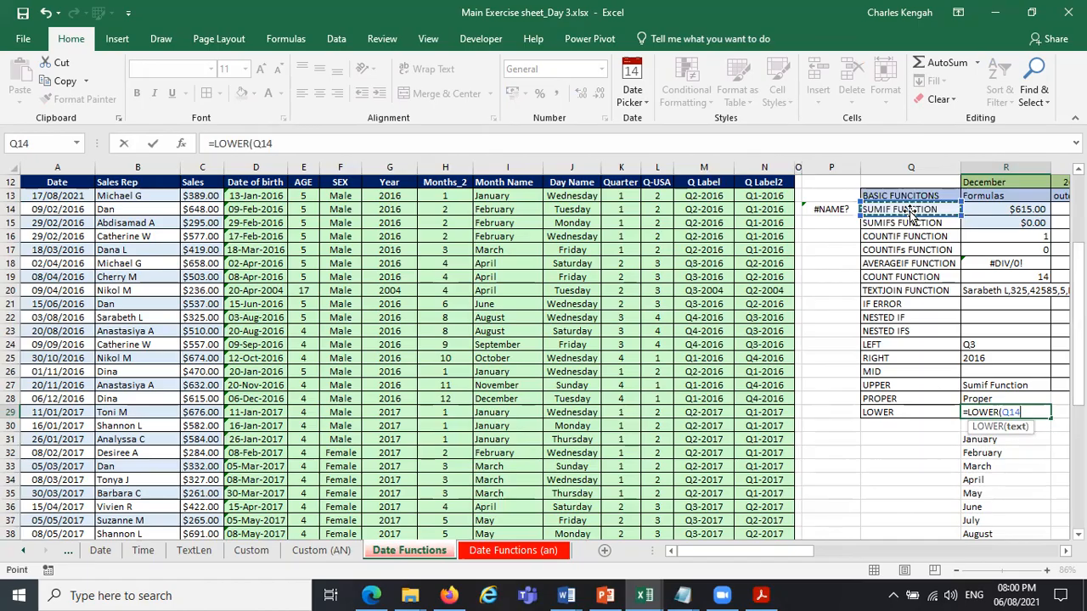
pyautogui.press('Return')
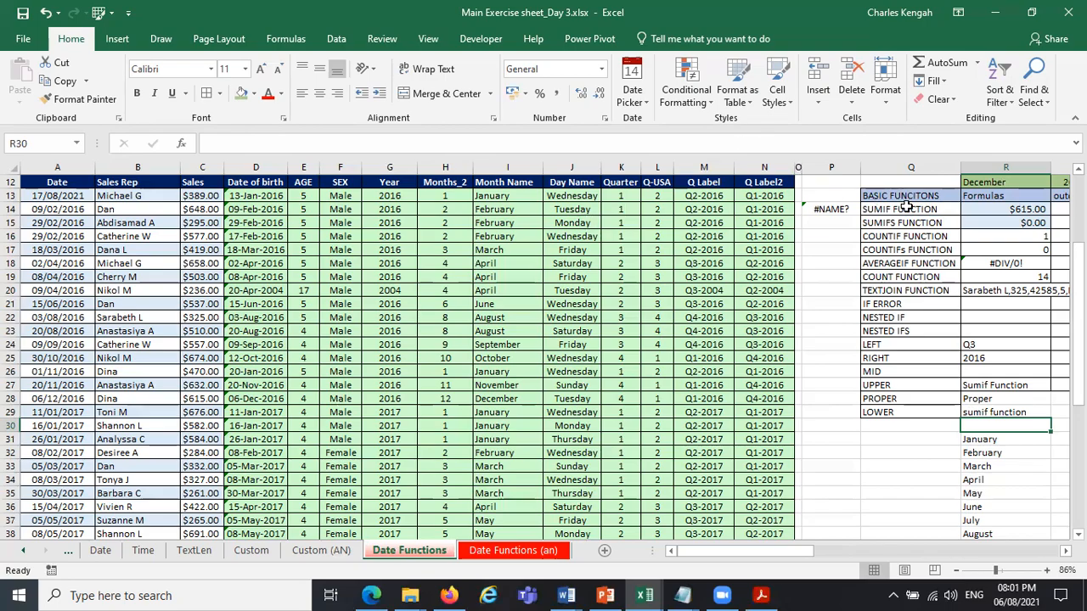
# Replace the LOWER formula in R29 with its plain value by copying the cell onto itself as values only.
pyautogui.click(907, 208)
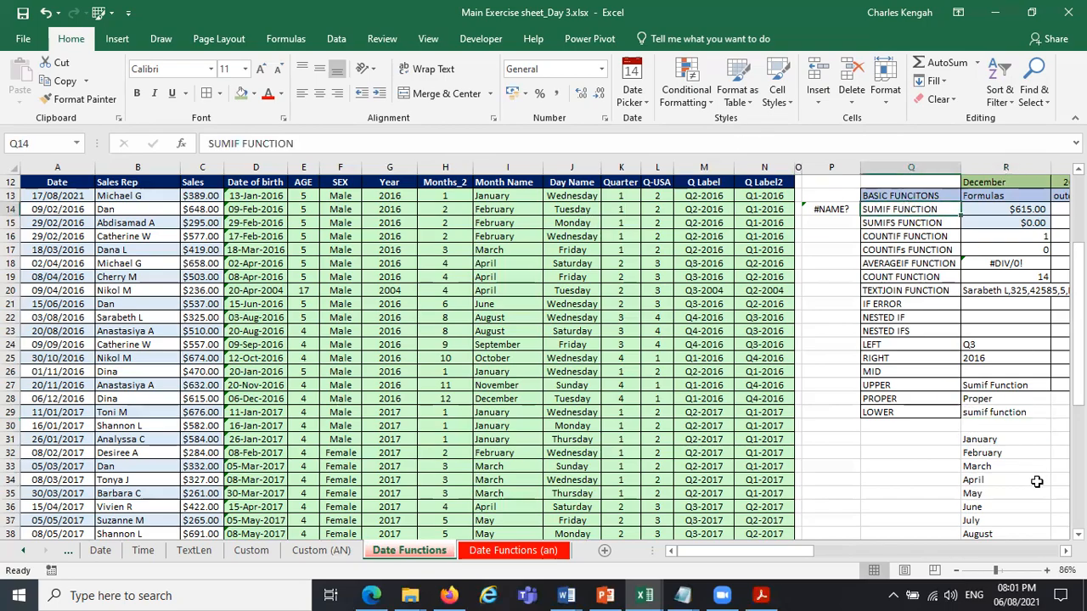
pyautogui.click(1001, 413)
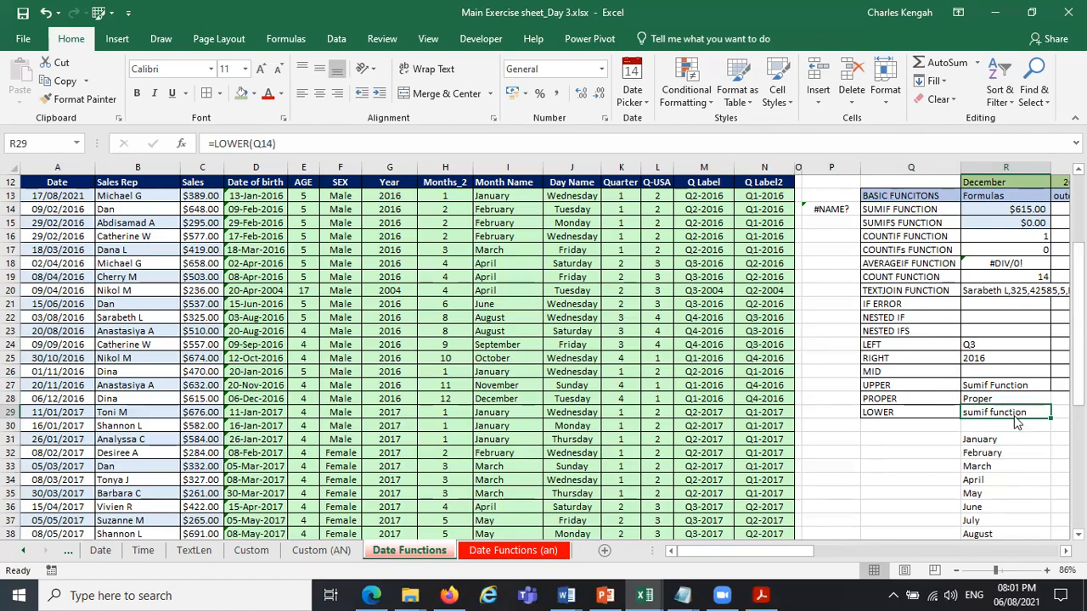
pyautogui.moveTo(1017, 422); pyautogui.dragTo(1019, 425)
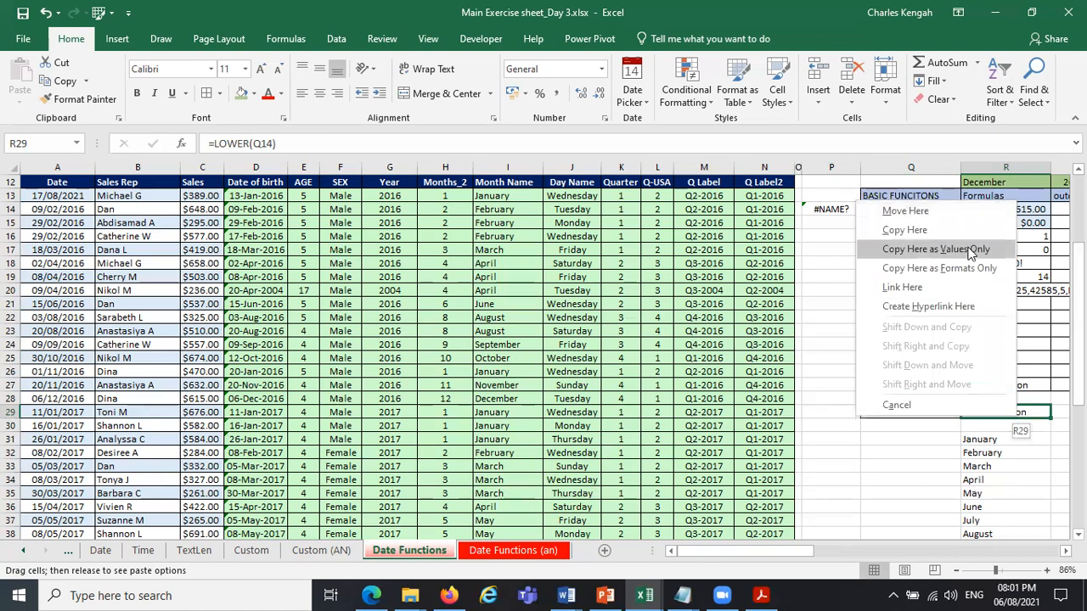
pyautogui.click(926, 248)
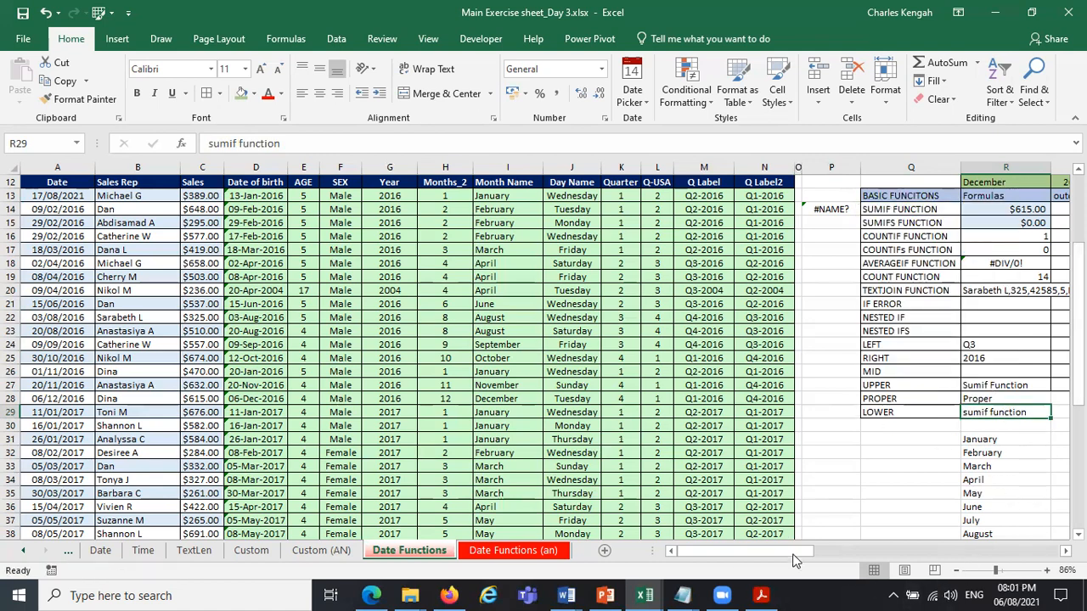
# Copy the function labels SUMIF FUNCTION through COUNT FUNCTION from Q14:Q19 and paste them starting at U27.
pyautogui.moveTo(888, 553); pyautogui.dragTo(460, 429)
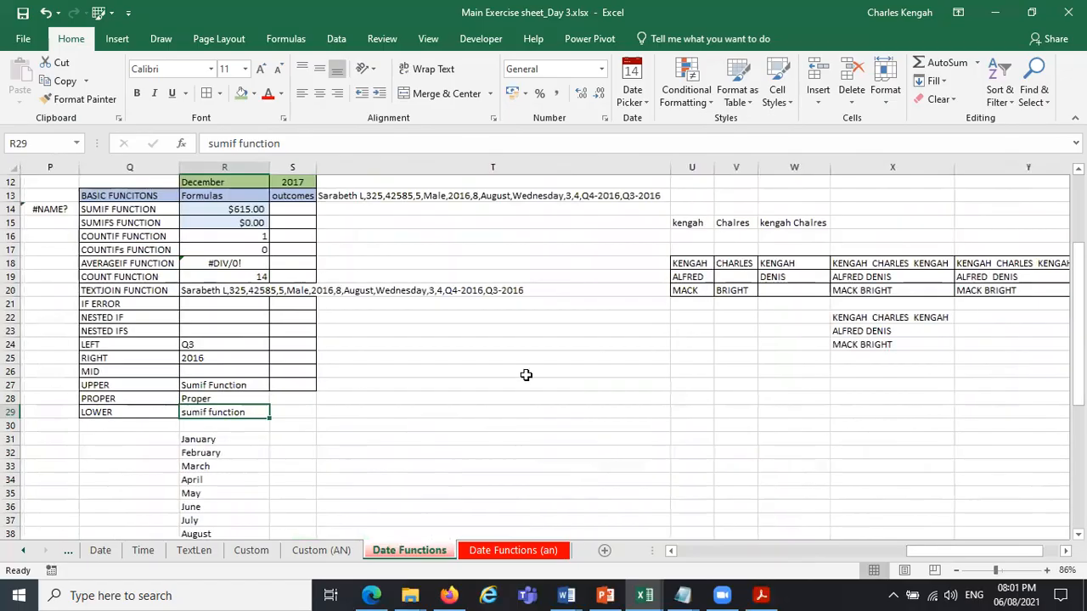
pyautogui.click(692, 396)
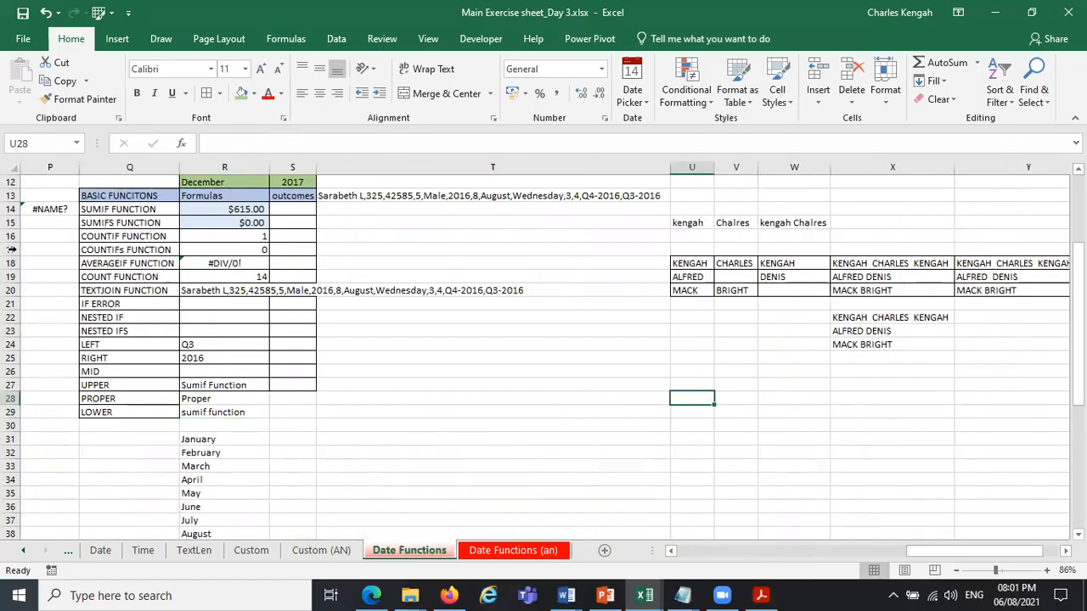
pyautogui.moveTo(108, 206); pyautogui.dragTo(113, 281)
pyautogui.hotkey('ctrl', 'c')
pyautogui.click(697, 388)
pyautogui.hotkey('ctrl', 'v')
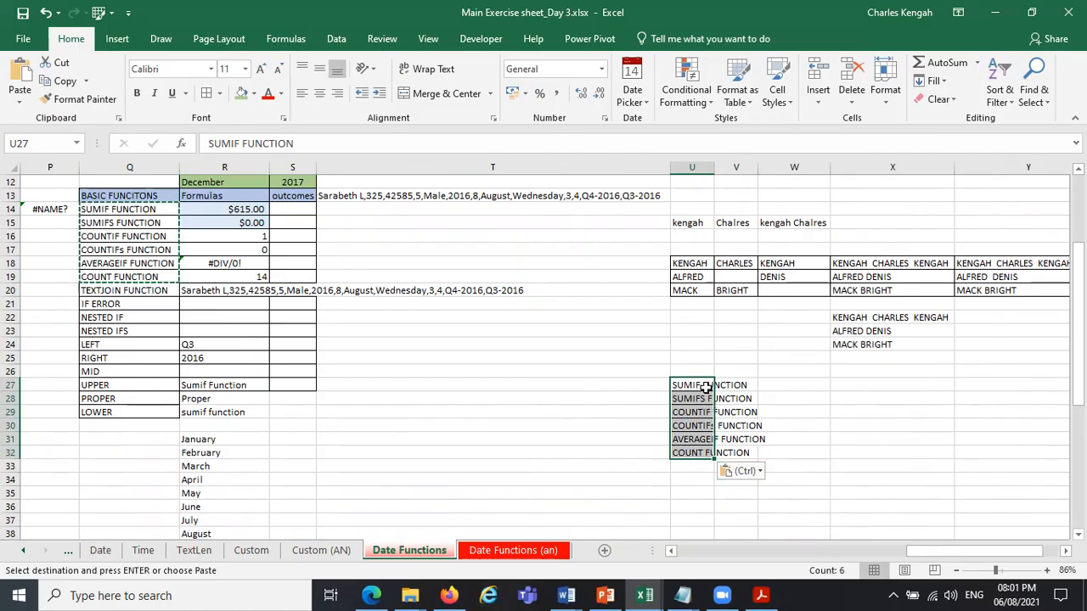
# Copy the labels IF ERROR through MID from Q21:Q26 and paste them starting at U33.
pyautogui.moveTo(108, 303); pyautogui.dragTo(104, 367)
pyautogui.hotkey('ctrl', 'c')
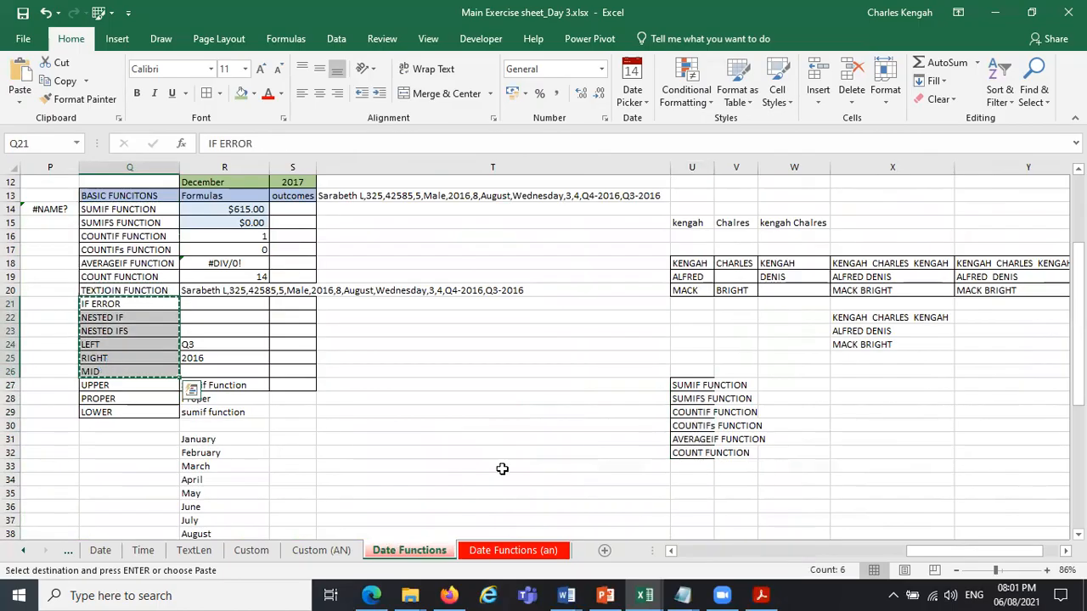
pyautogui.click(708, 472)
pyautogui.hotkey('ctrl', 'v')
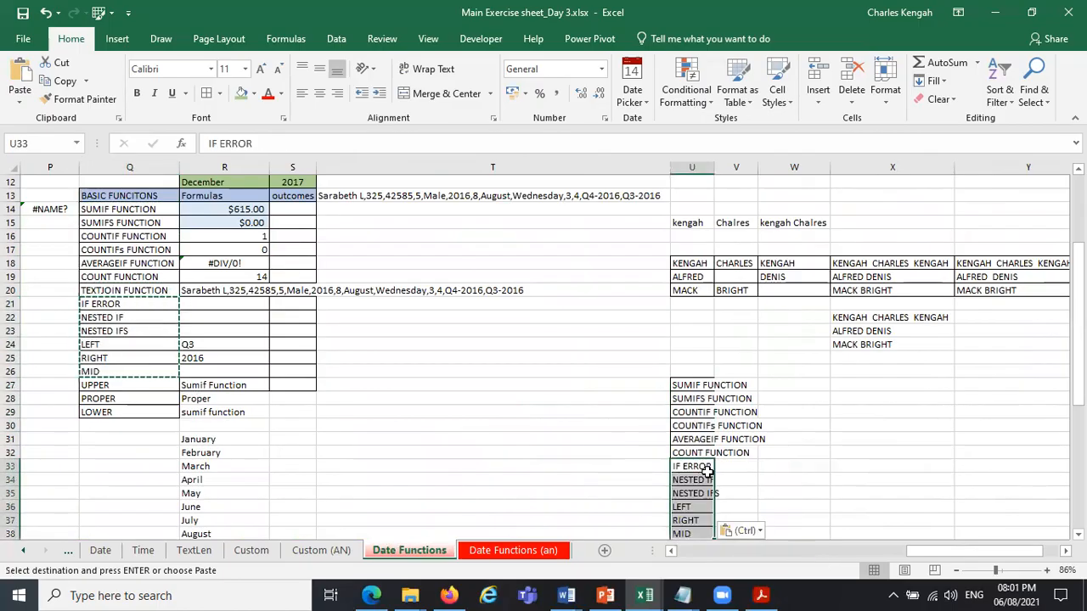
# Fit column U to its contents and paste the month names from R31:R42 over the entries starting at U33.
pyautogui.doubleClick(715, 164)
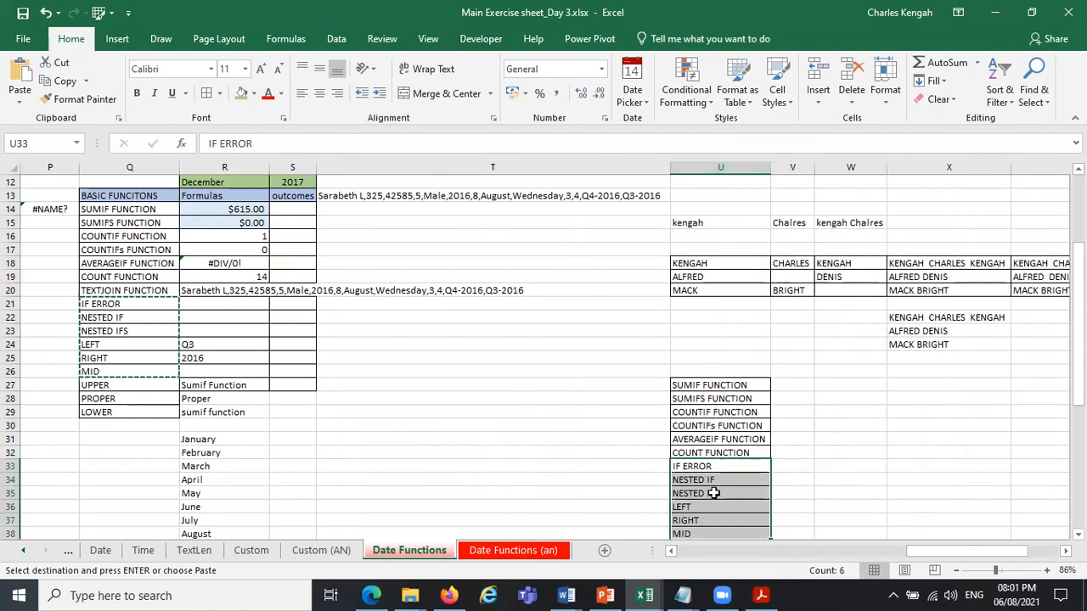
pyautogui.click(786, 467)
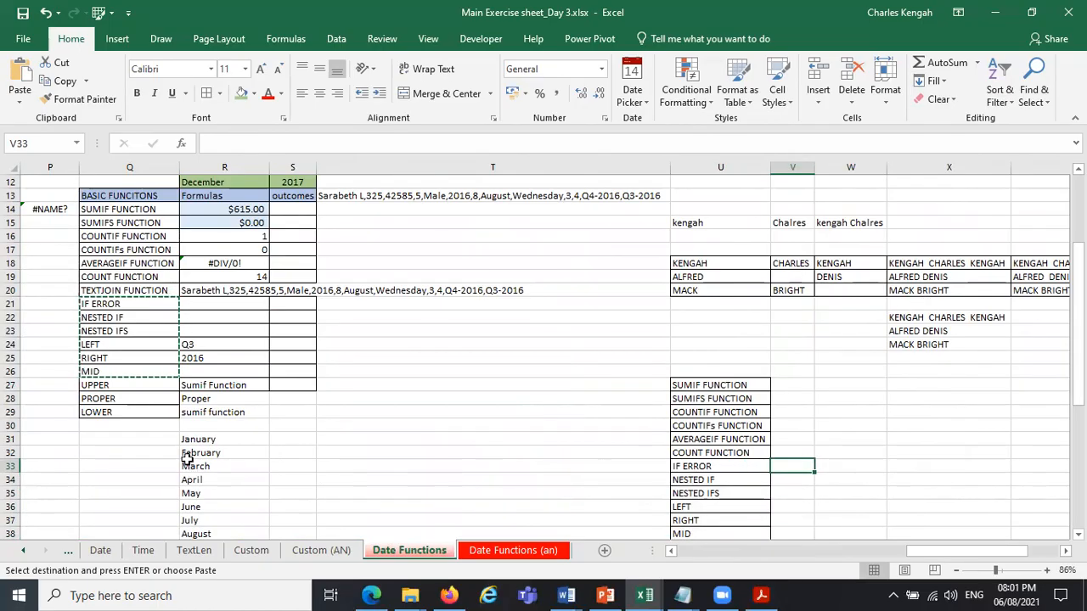
pyautogui.moveTo(201, 439); pyautogui.dragTo(221, 537)
pyautogui.hotkey('ctrl', 'c')
pyautogui.click(711, 409)
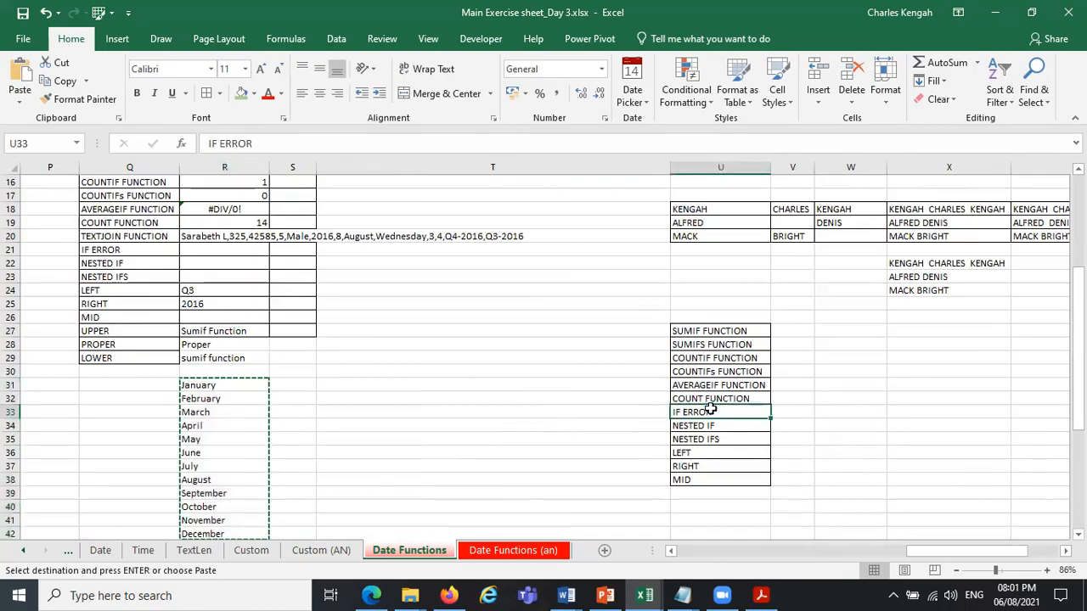
pyautogui.hotkey('ctrl', 'v')
# Apply borders to all cells of the pasted list in U27:U44 and clear the copy selection.
pyautogui.click(794, 400)
pyautogui.click(718, 330)
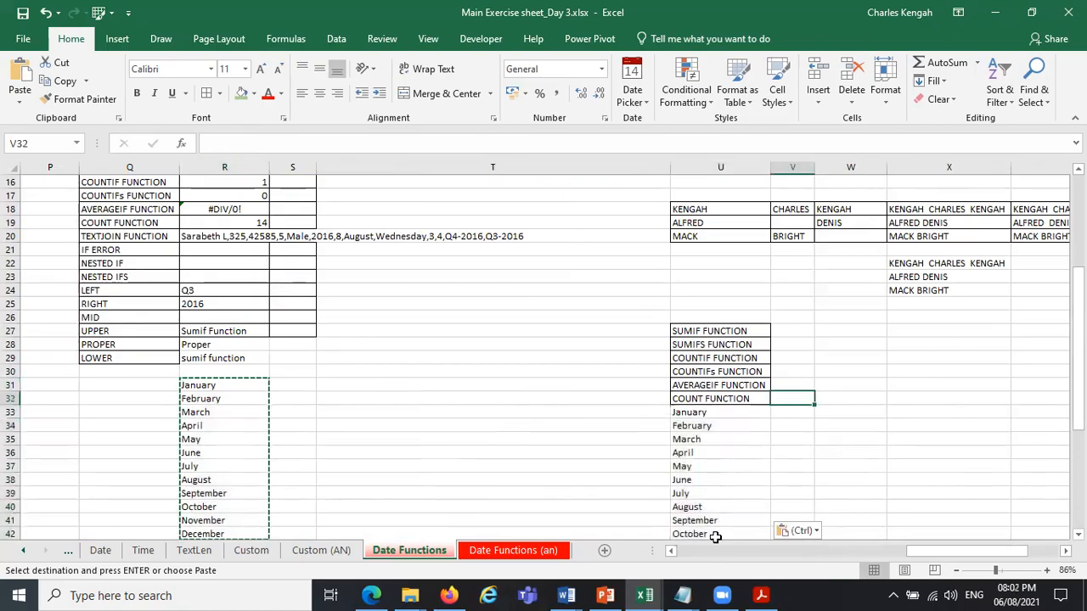
pyautogui.moveTo(716, 502); pyautogui.dragTo(716, 534)
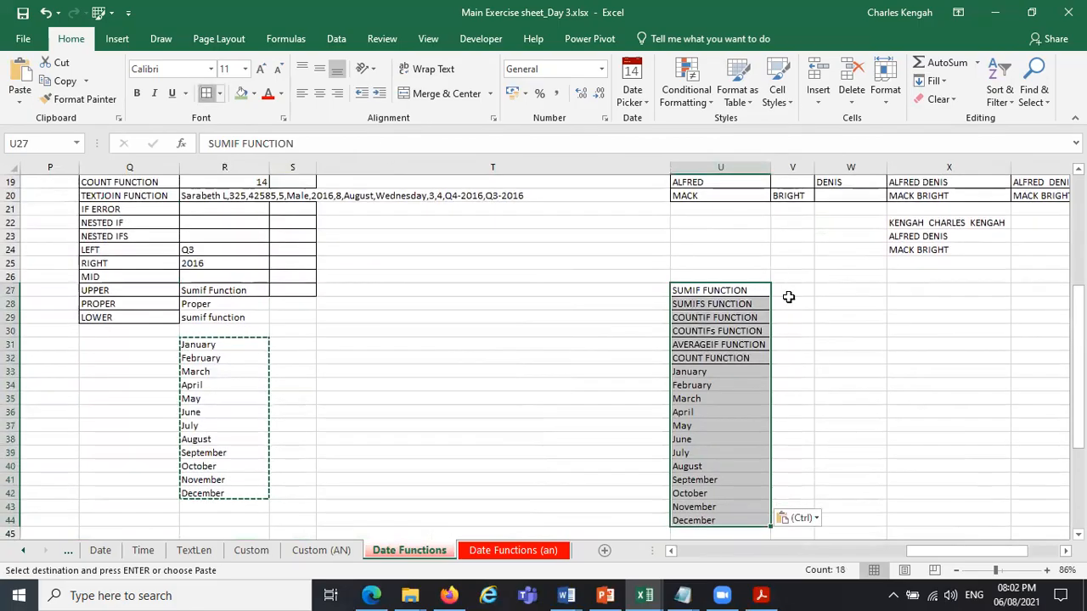
pyautogui.press('Escape')
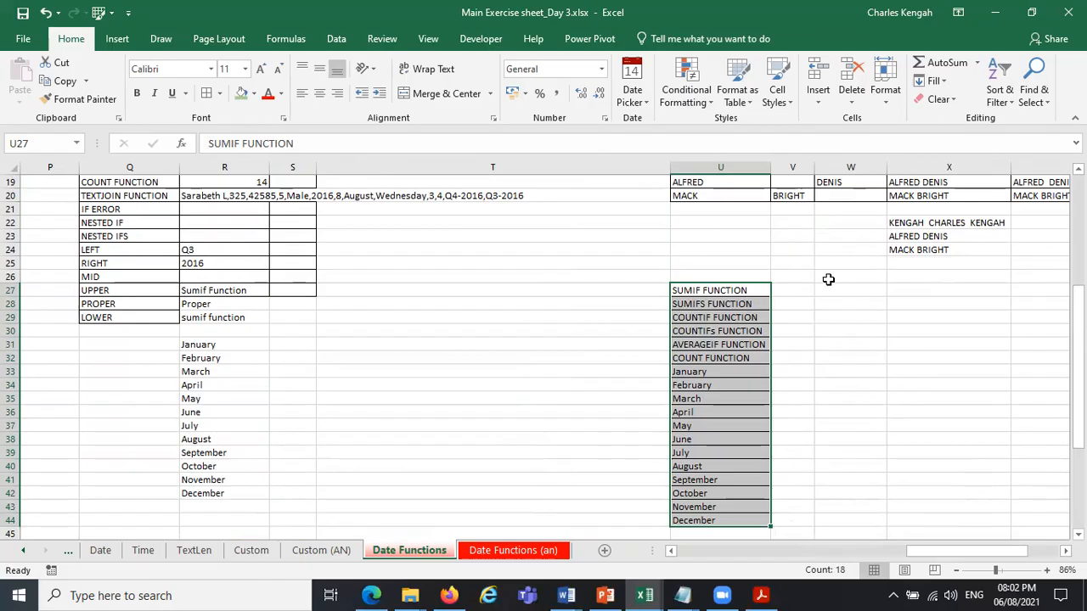
# Enter a PROPER formula in V27 that converts the label in U27 to proper case.
pyautogui.click(799, 289)
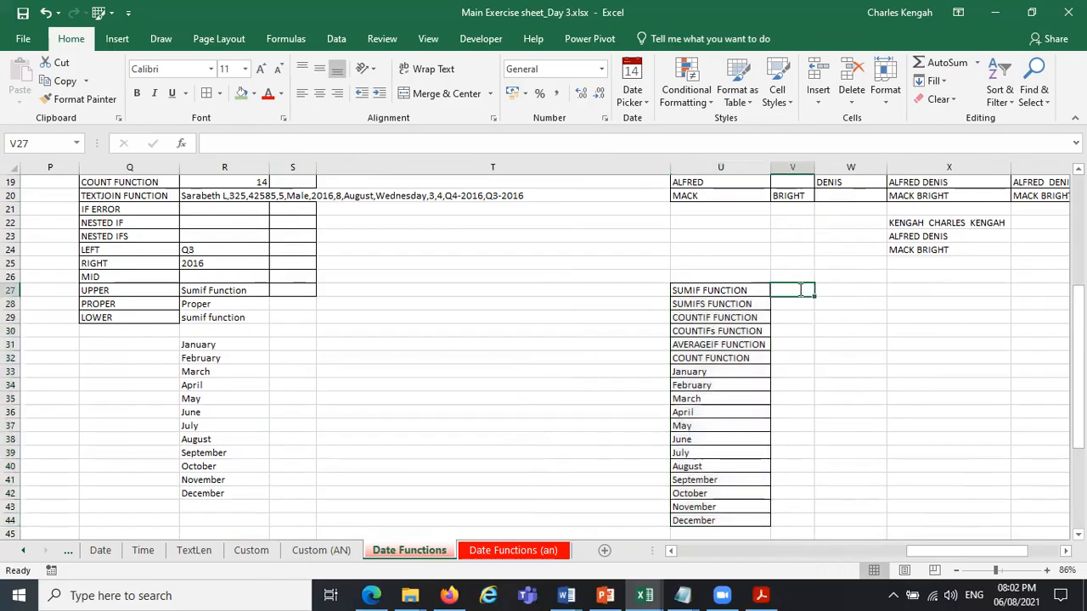
pyautogui.write('=pro')
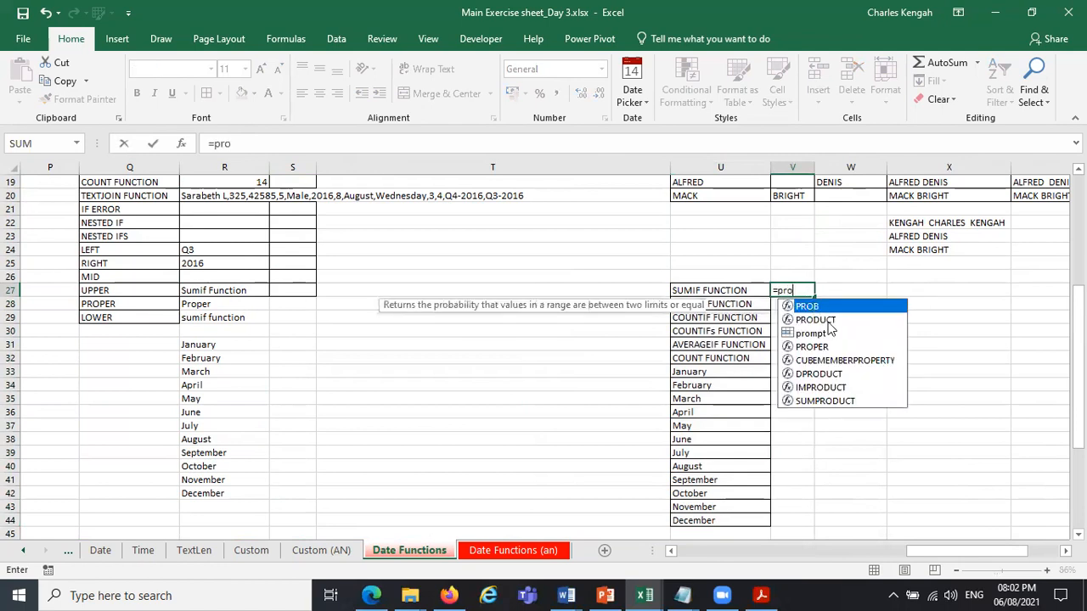
pyautogui.click(811, 347)
pyautogui.press('Tab')
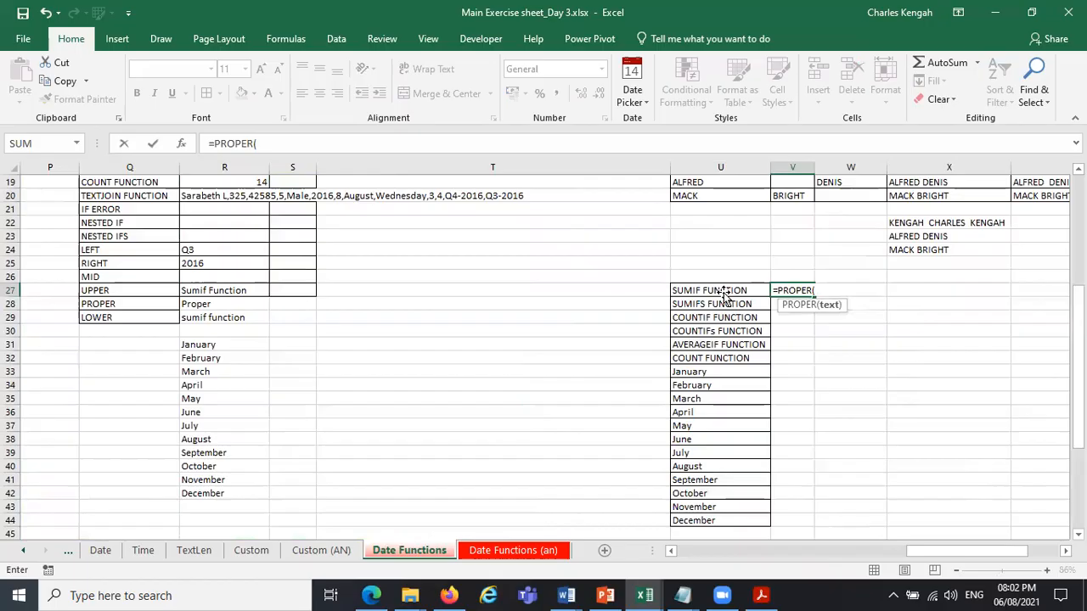
pyautogui.click(724, 293)
pyautogui.press('Return')
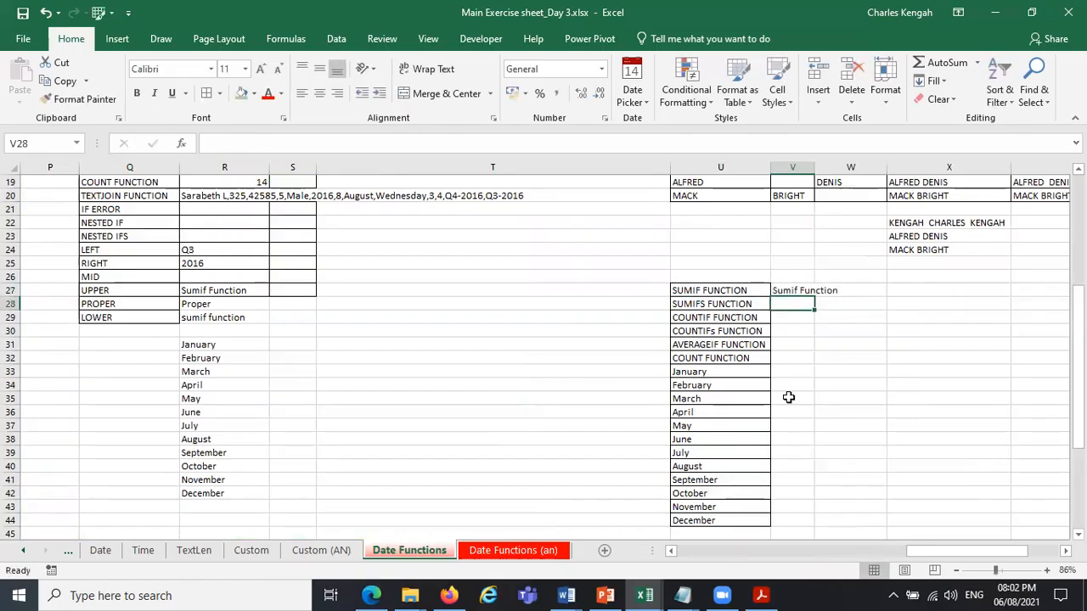
# Fill the PROPER formula from V27 down to V44 alongside the list.
pyautogui.click(809, 290)
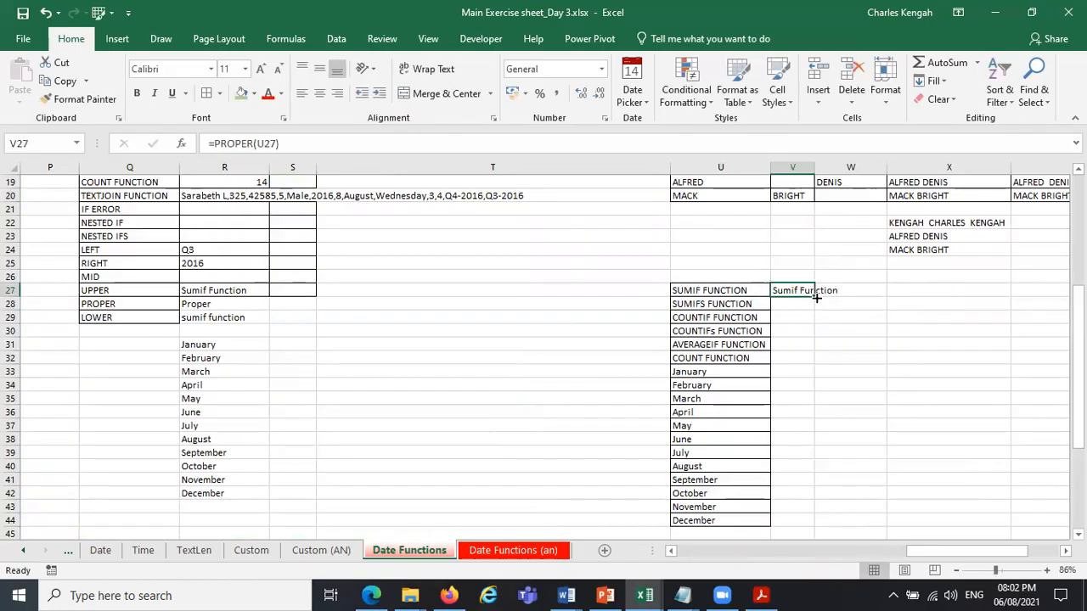
pyautogui.moveTo(814, 297); pyautogui.dragTo(813, 257)
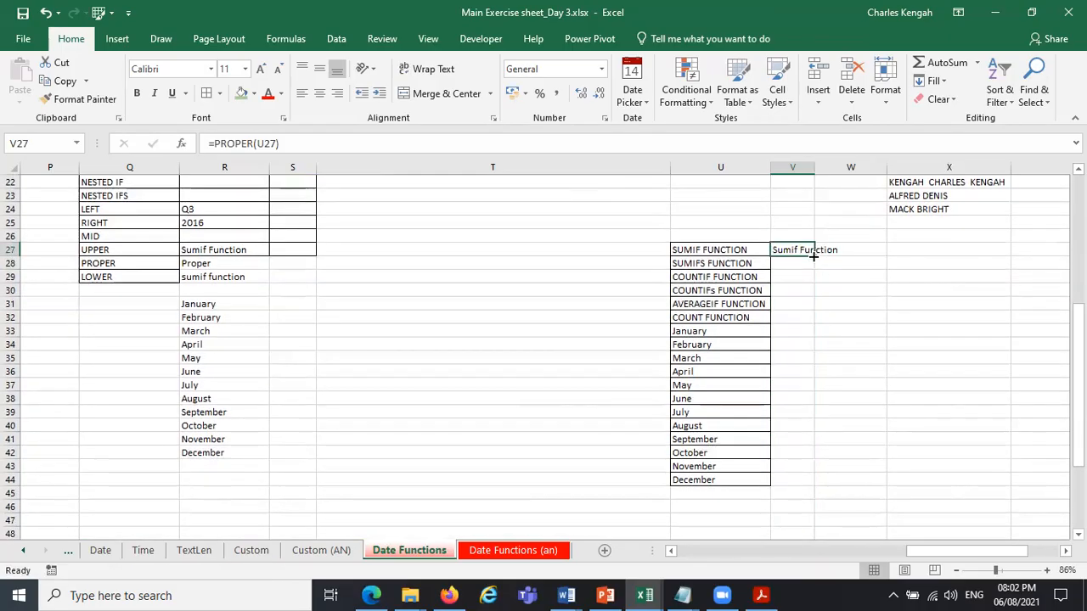
pyautogui.doubleClick(813, 257)
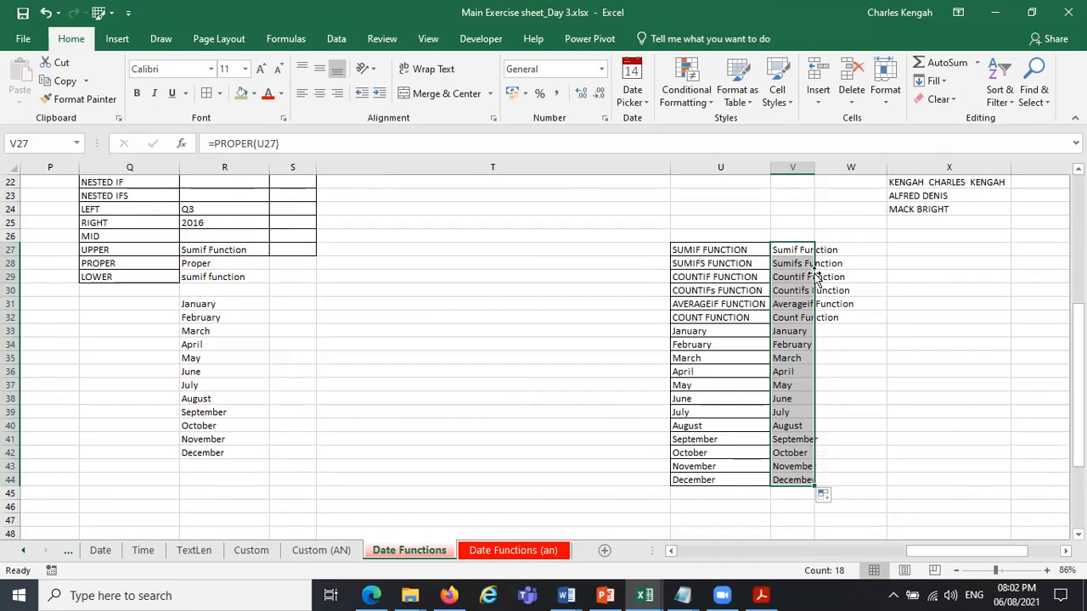
# Begin copying the proper-case results from V27:V44 onto the original list in U27:U44.
pyautogui.moveTo(813, 274); pyautogui.dragTo(757, 281)
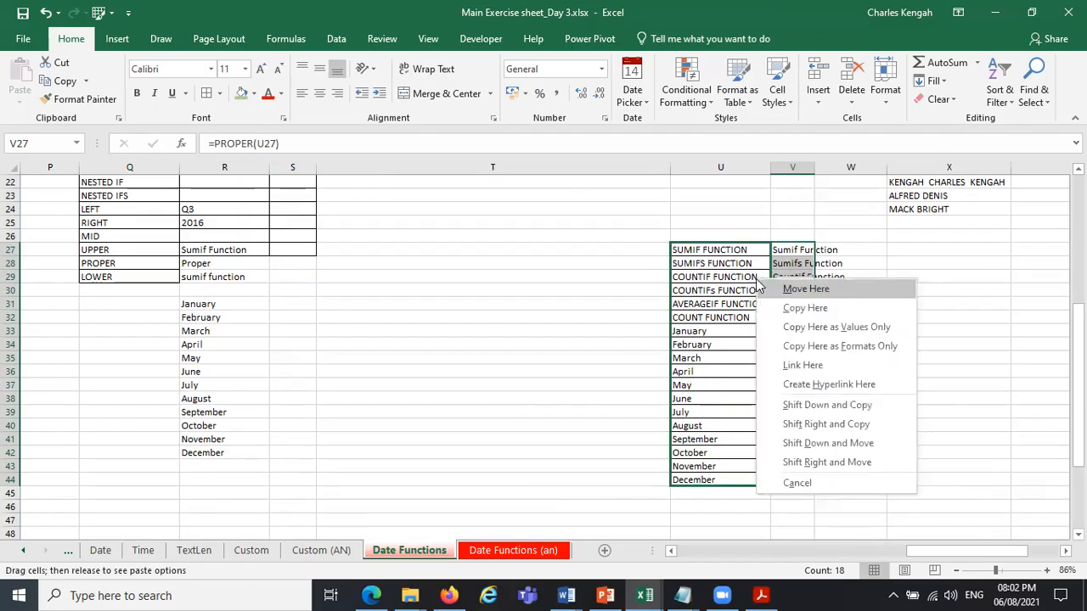
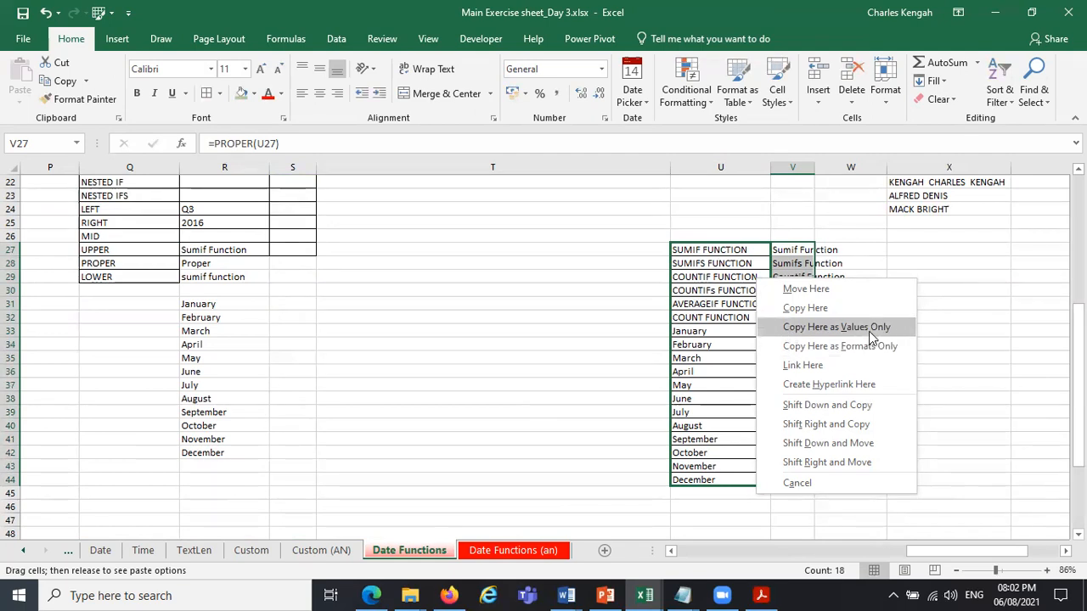
# Copy the V27:V44 results as values only onto the list in U27:U44 and clear the helper formulas in column V.
pyautogui.click(869, 330)
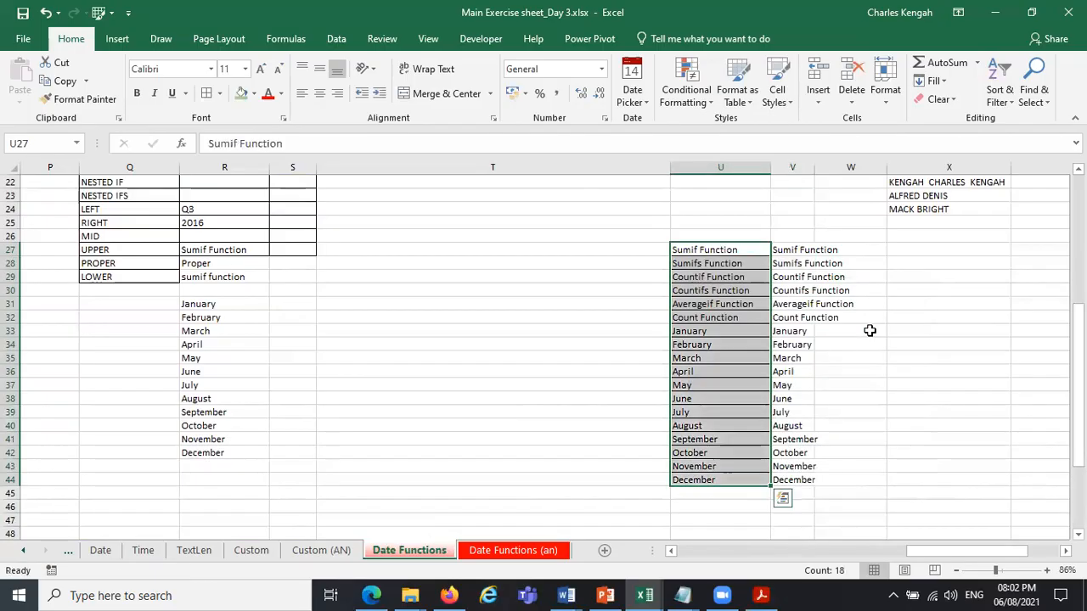
pyautogui.click(801, 232)
pyautogui.moveTo(814, 243); pyautogui.dragTo(831, 507)
pyautogui.click(695, 348)
pyautogui.press('Up')
pyautogui.press('Up')
pyautogui.press('Up')
pyautogui.press('Up')
pyautogui.press('Up')
pyautogui.press('Up')
pyautogui.press('Up')
pyautogui.press('Up')
pyautogui.press('Up')
pyautogui.press('Up')
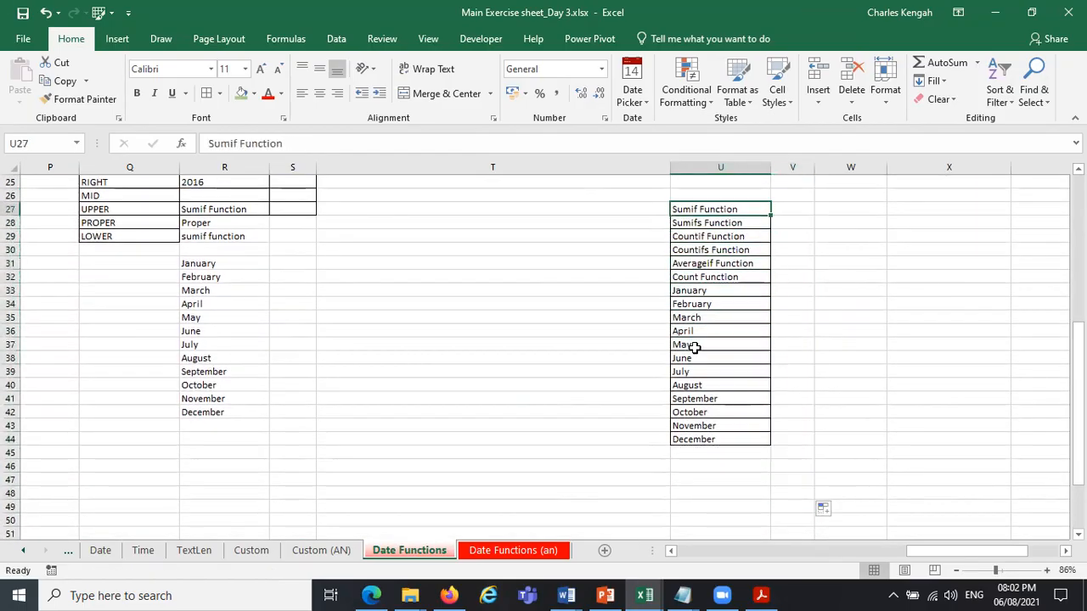
pyautogui.scroll(5, 892, 525)
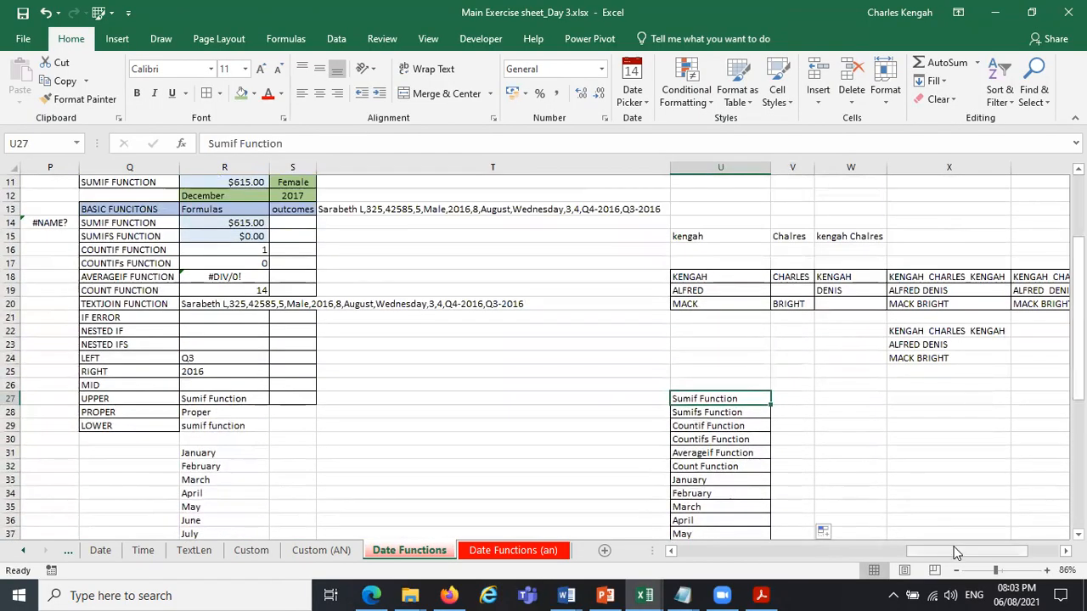
pyautogui.moveTo(957, 553); pyautogui.dragTo(788, 555)
pyautogui.moveTo(667, 553); pyautogui.dragTo(578, 554)
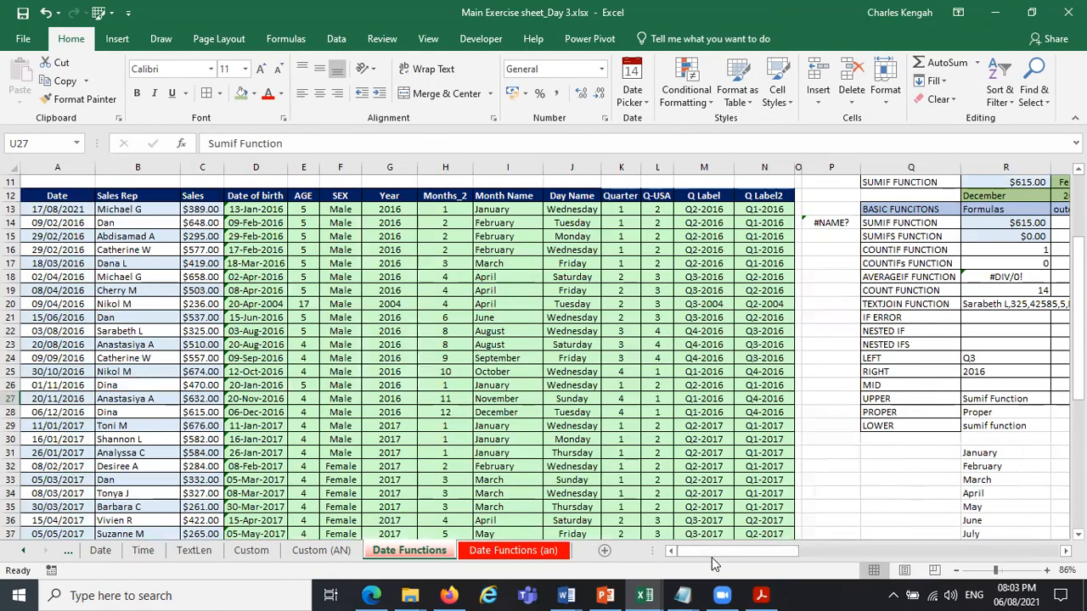
pyautogui.moveTo(720, 560); pyautogui.dragTo(765, 551)
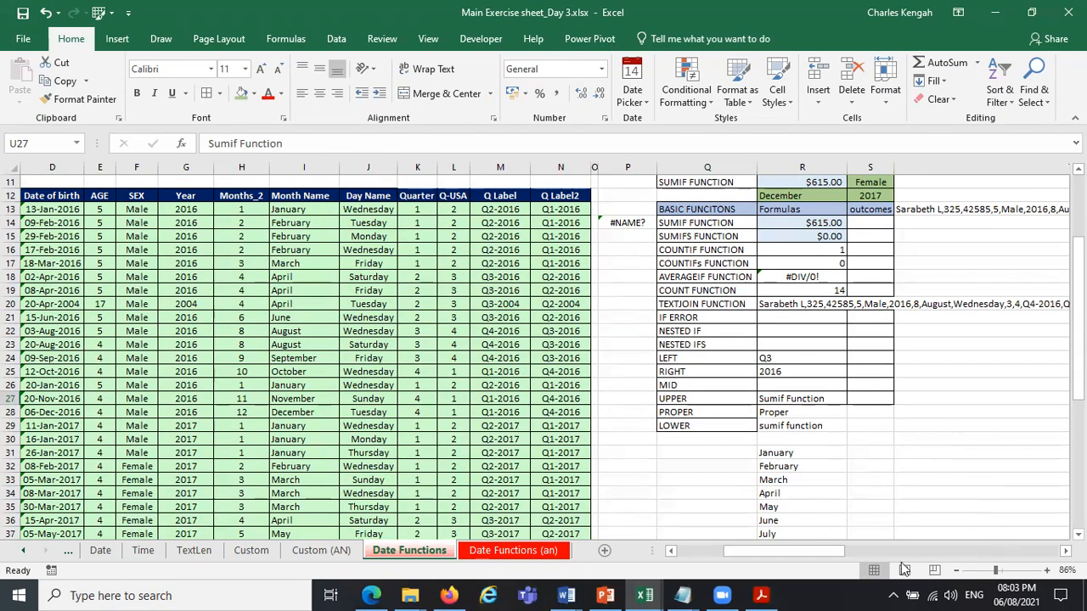
pyautogui.moveTo(821, 549); pyautogui.dragTo(608, 556)
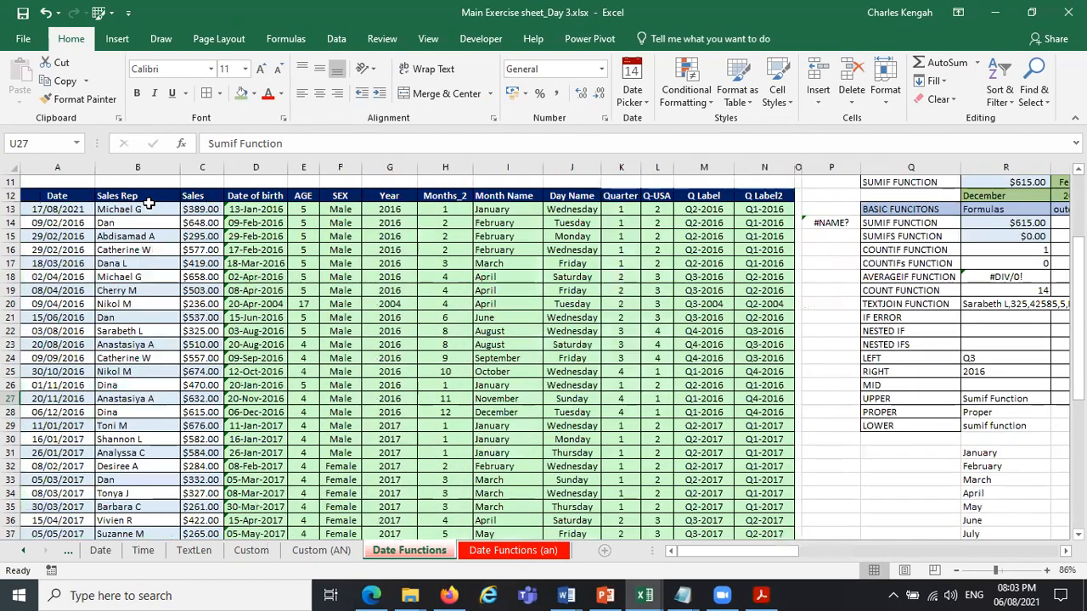
# Insert a new worksheet and enter the headers Names in C2 and Serial number in D2.
pyautogui.hotkey('shift', 'F11')
pyautogui.click(149, 203)
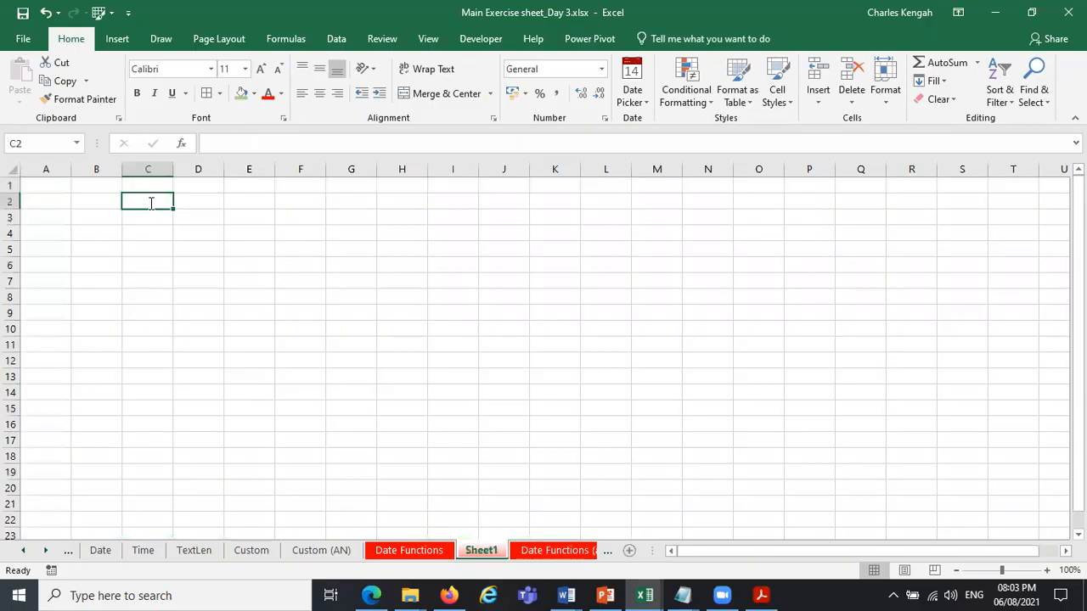
pyautogui.write('Names')
pyautogui.press('Tab')
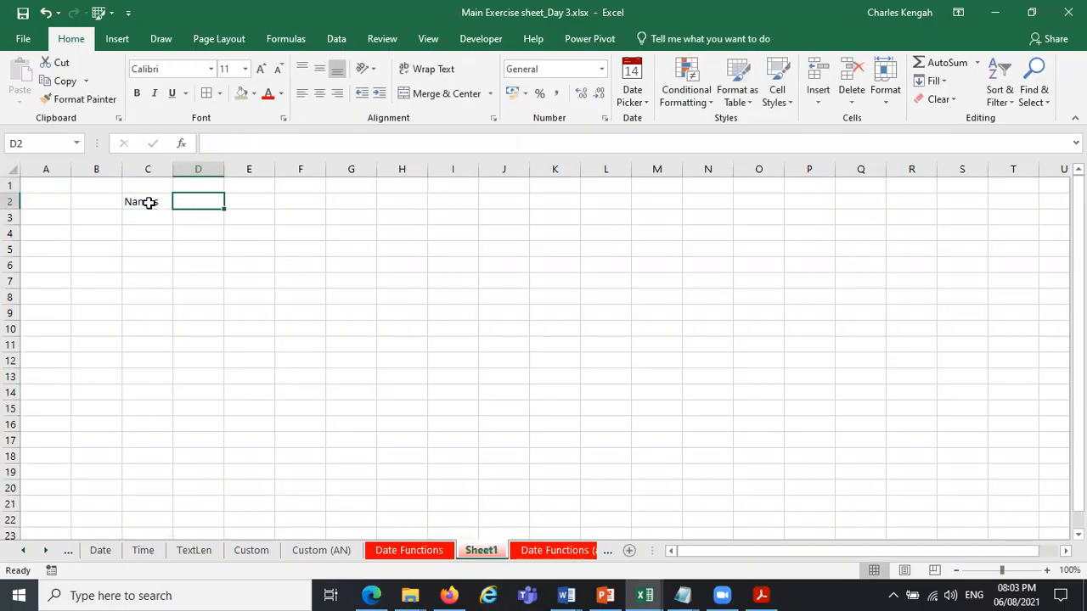
pyautogui.write('Serial numb')
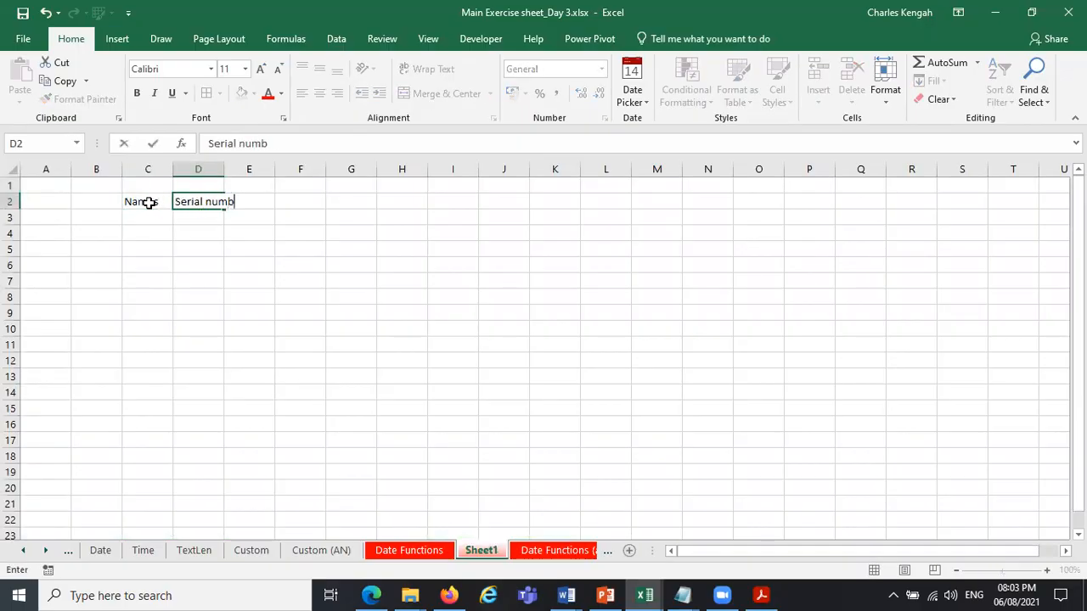
pyautogui.press('Tab')
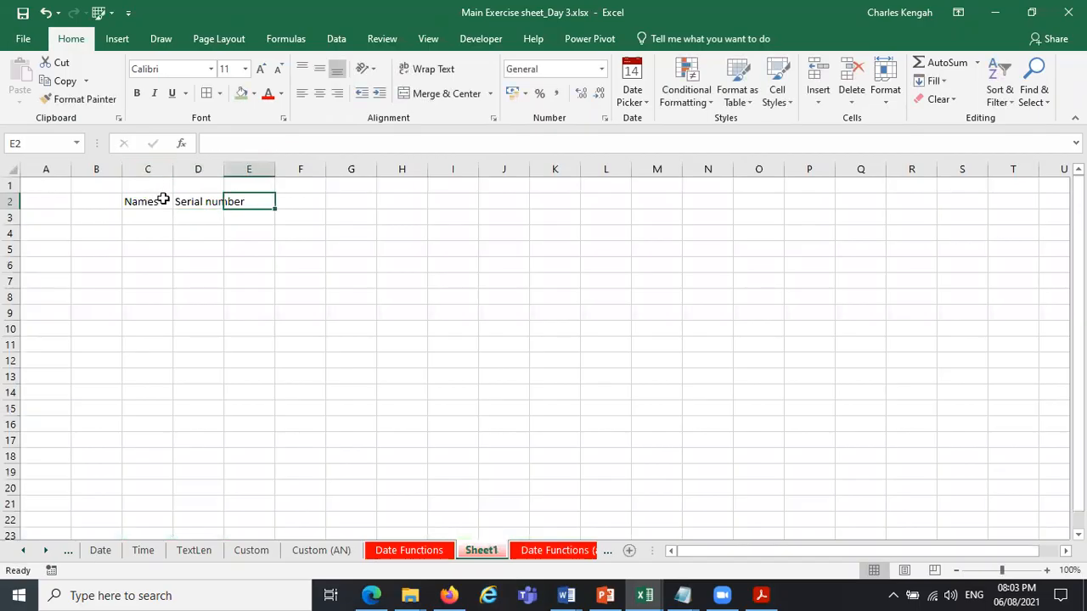
# Autofit column D to its header and apply borders to all cells of C2:D11.
pyautogui.click(161, 199)
pyautogui.doubleClick(224, 170)
pyautogui.moveTo(147, 202); pyautogui.dragTo(223, 348)
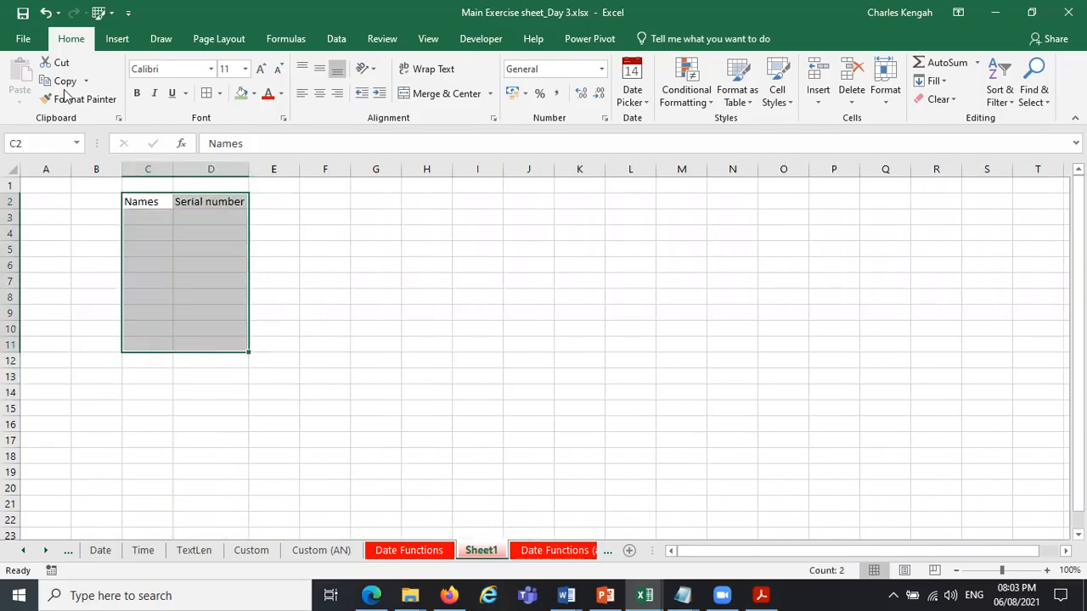
pyautogui.click(206, 93)
# Enter January in C3, fill the month series down to C11, and autofit column C.
pyautogui.click(139, 218)
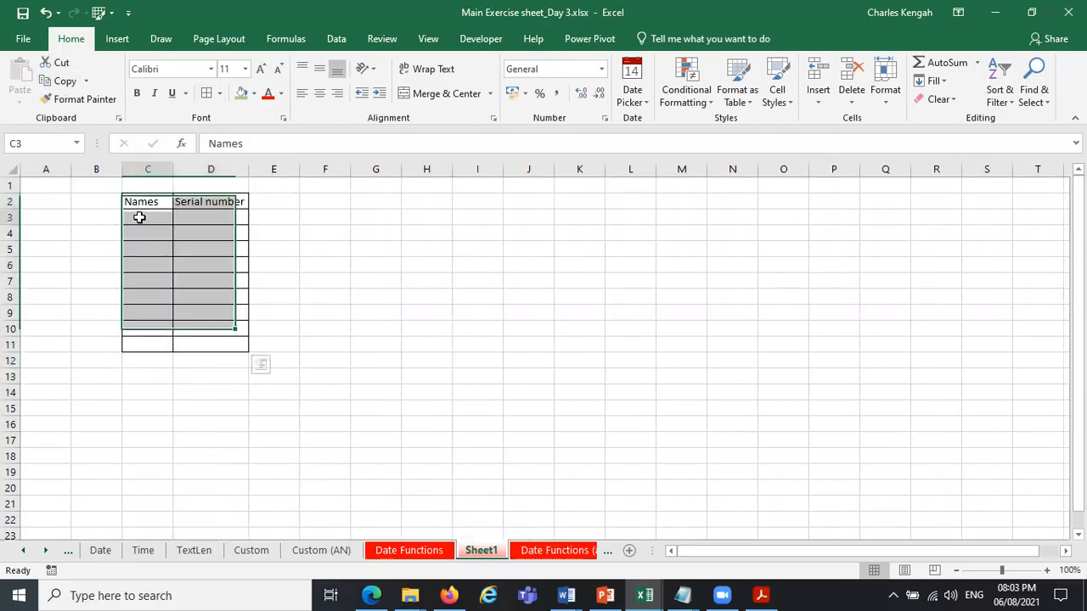
pyautogui.write('Janu')
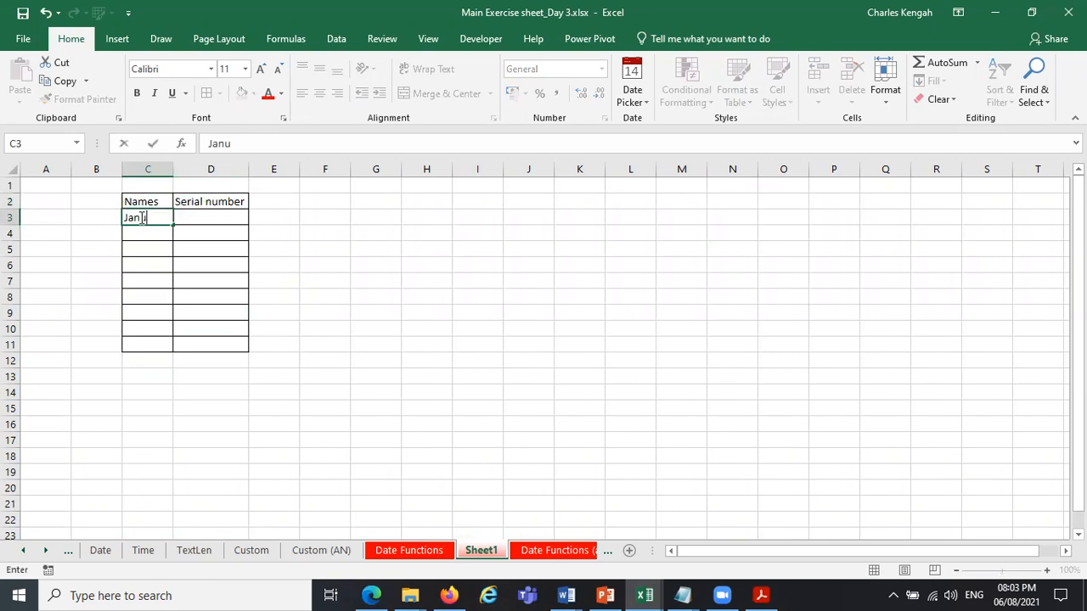
pyautogui.moveTo(173, 228); pyautogui.dragTo(155, 346)
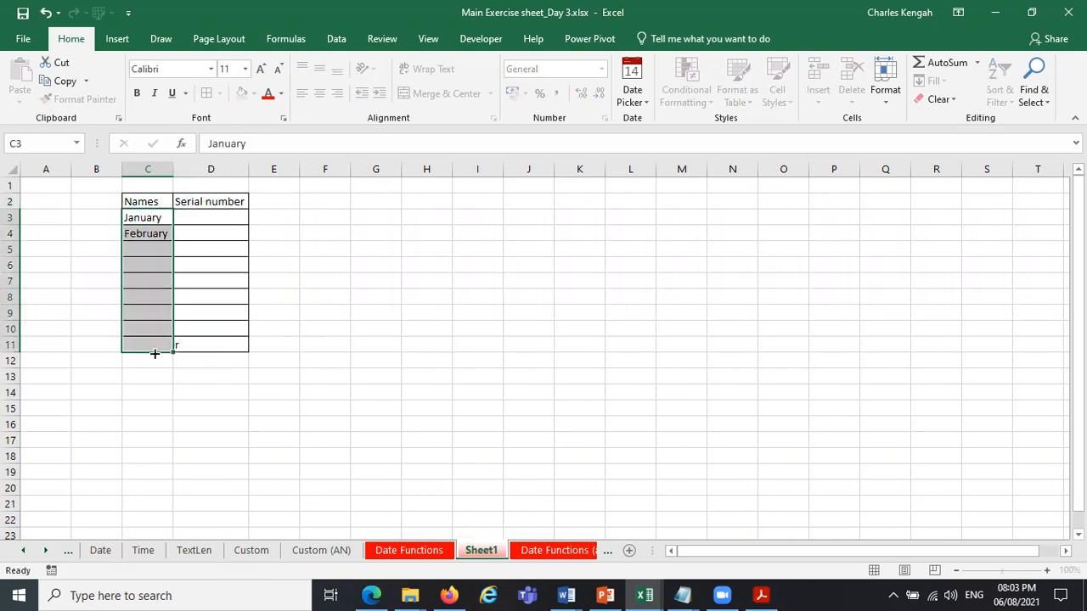
pyautogui.click(395, 308)
pyautogui.doubleClick(178, 175)
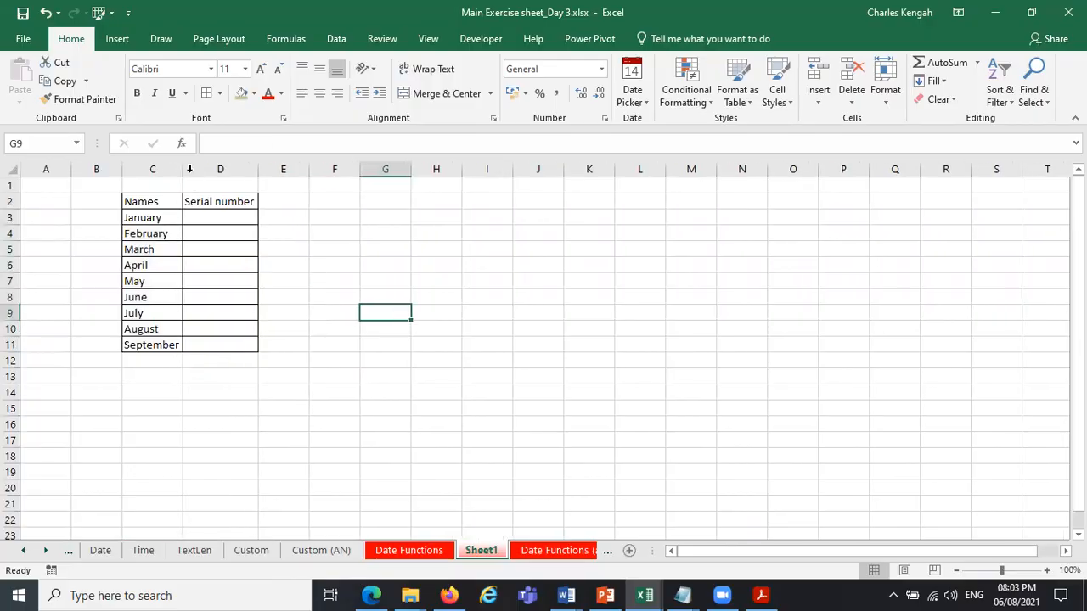
# Try entering 001 as the first serial number in D3.
pyautogui.click(207, 213)
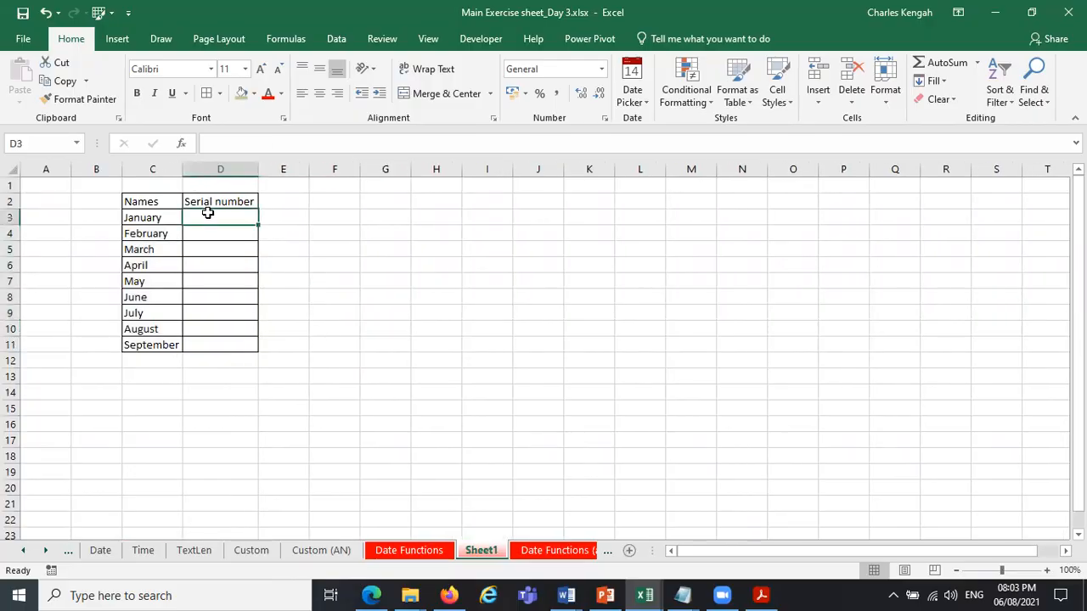
pyautogui.write('001')
pyautogui.press('Return')
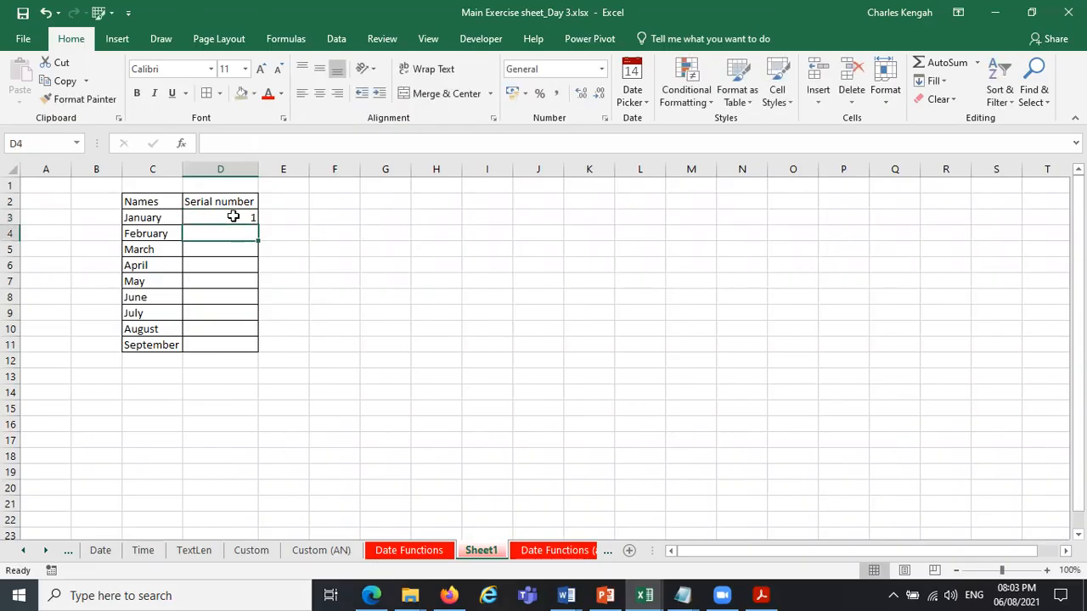
# Try formatting D3 as Text and re-entering 001, and undo that entry.
pyautogui.click(223, 217)
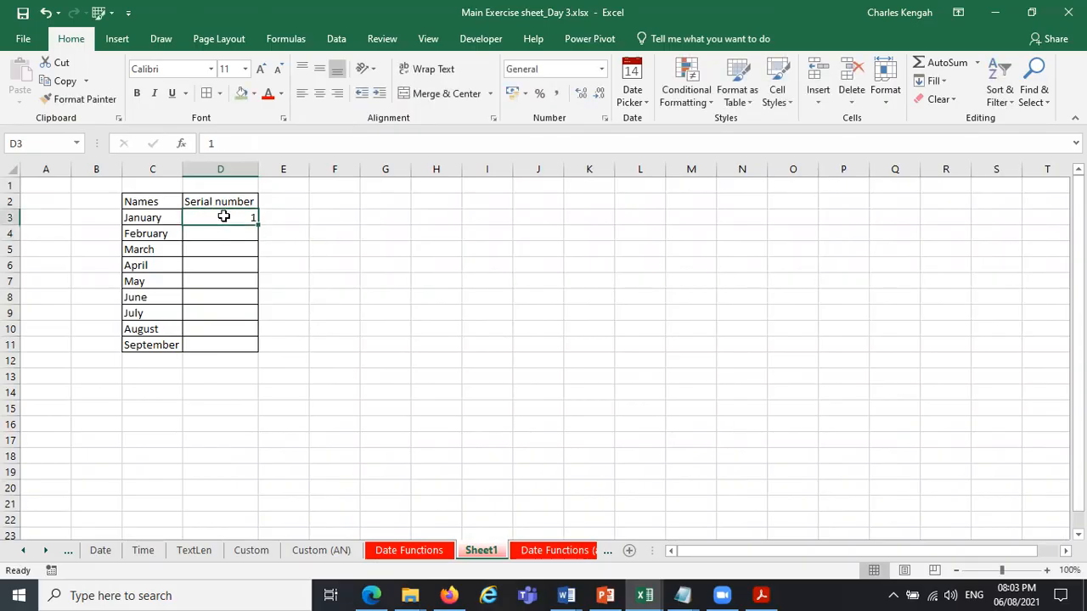
pyautogui.click(602, 69)
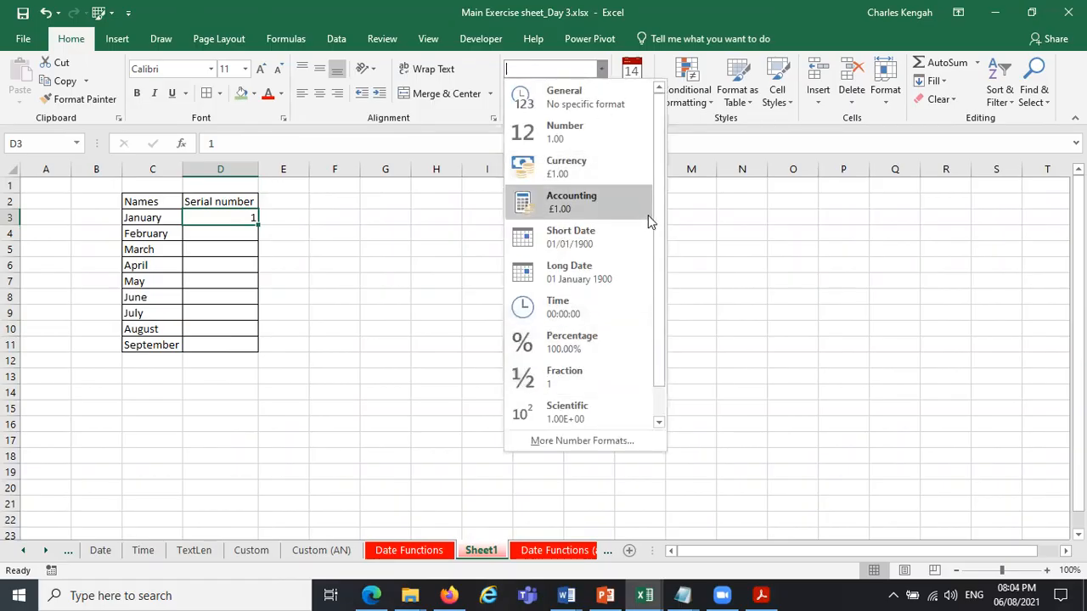
pyautogui.scroll(-1, 656, 237)
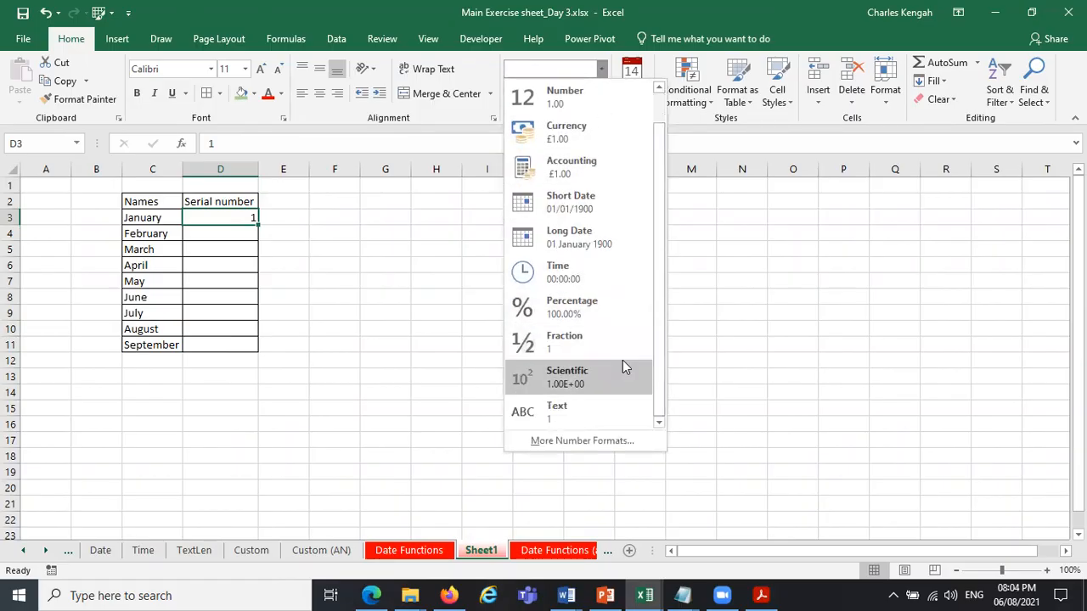
pyautogui.click(558, 406)
pyautogui.write('00')
pyautogui.press('Return')
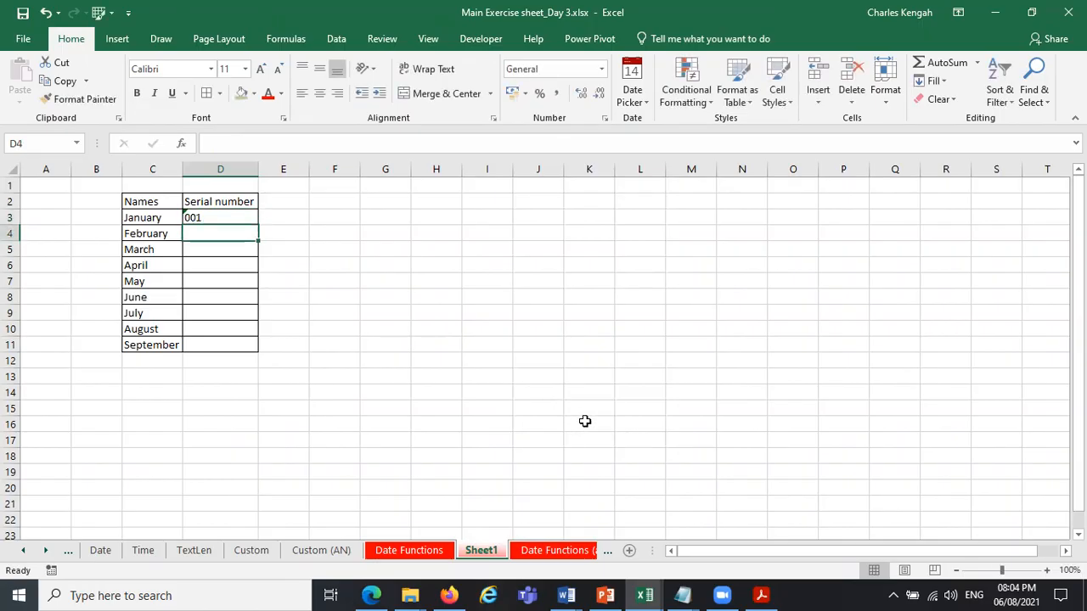
pyautogui.hotkey('ctrl', 'z')
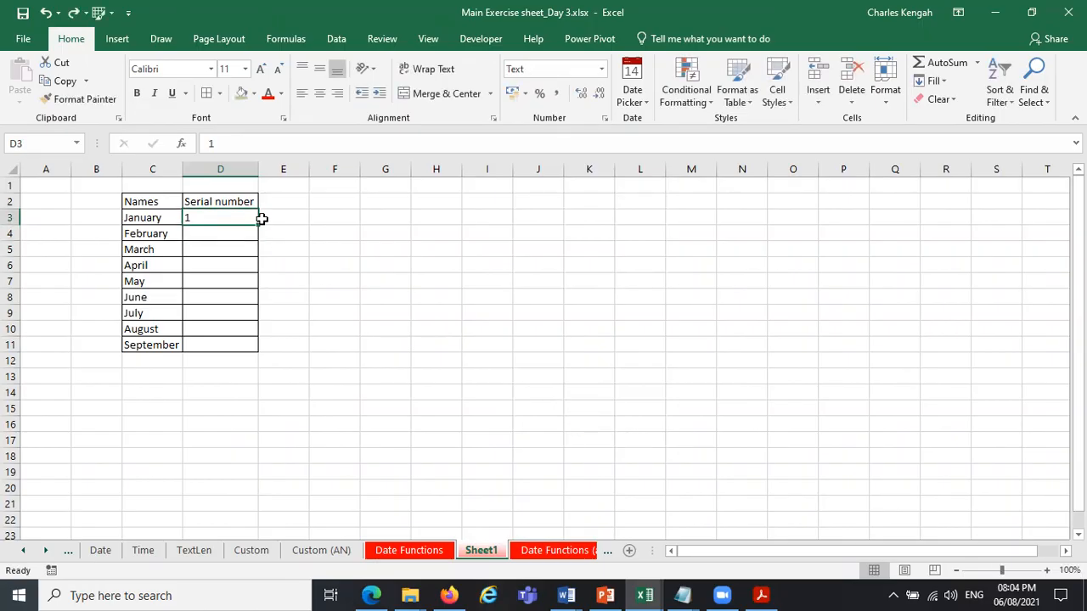
# Try filling D3 down to D11, and undo the serial number trials while keeping column C wide enough for its names.
pyautogui.moveTo(259, 223); pyautogui.dragTo(240, 345)
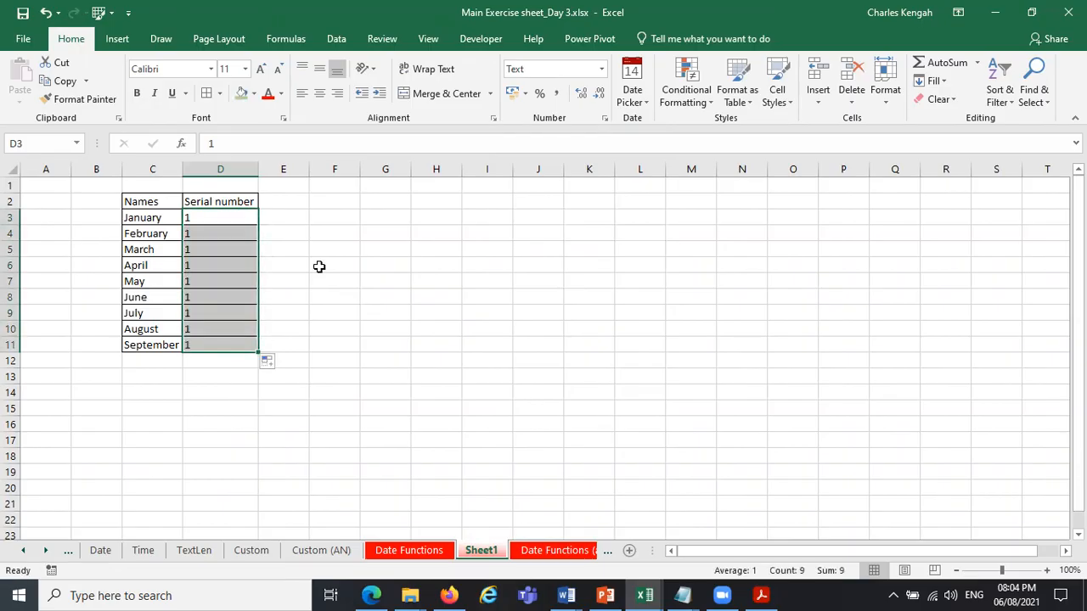
pyautogui.hotkey('ctrl', 'z')
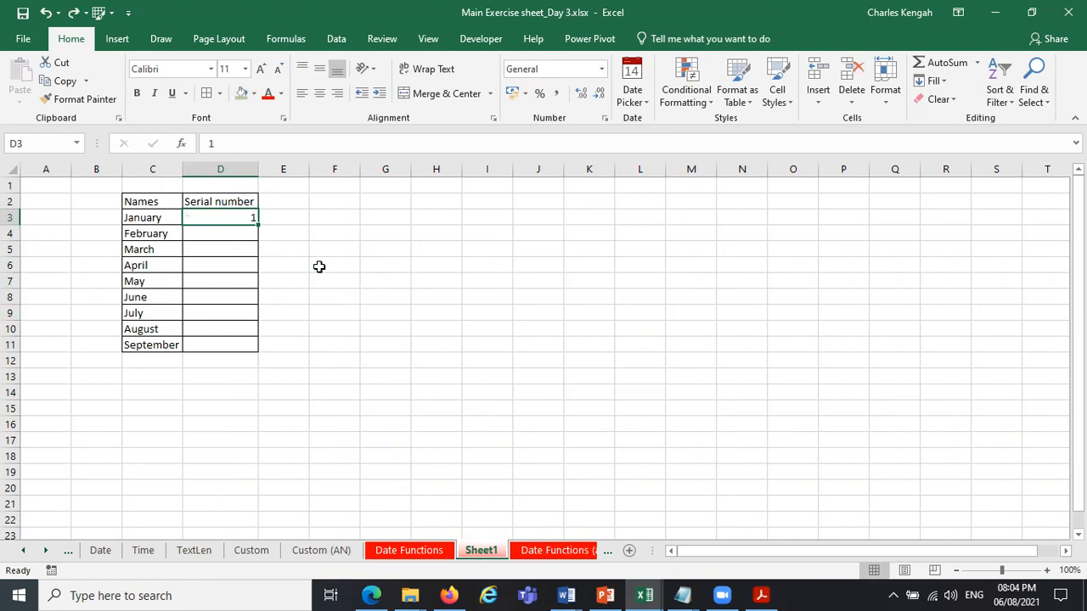
pyautogui.hotkey('ctrl', 'z')
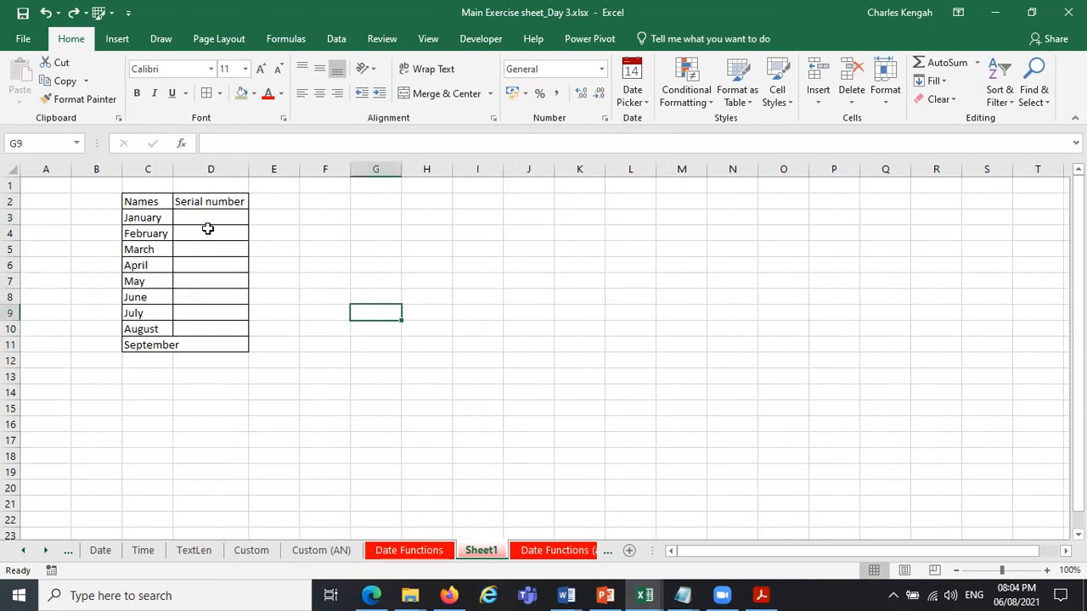
pyautogui.moveTo(172, 163); pyautogui.dragTo(182, 163)
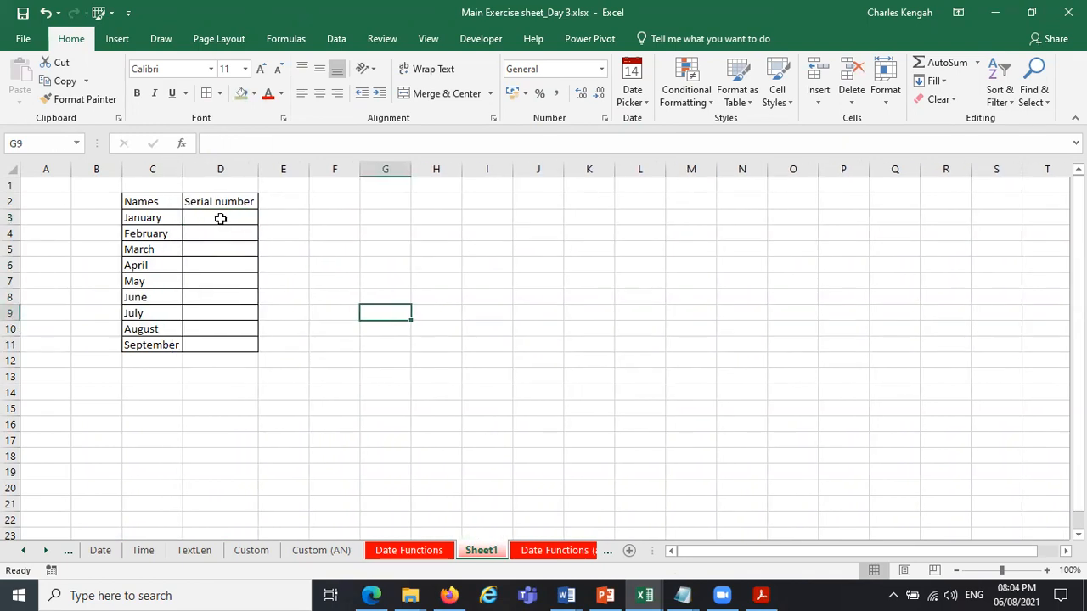
# Enter the serial numbers 1 in D3 and 2 in D4.
pyautogui.doubleClick(222, 219)
pyautogui.write('1')
pyautogui.press('Return')
pyautogui.write('2')
pyautogui.press('Return')
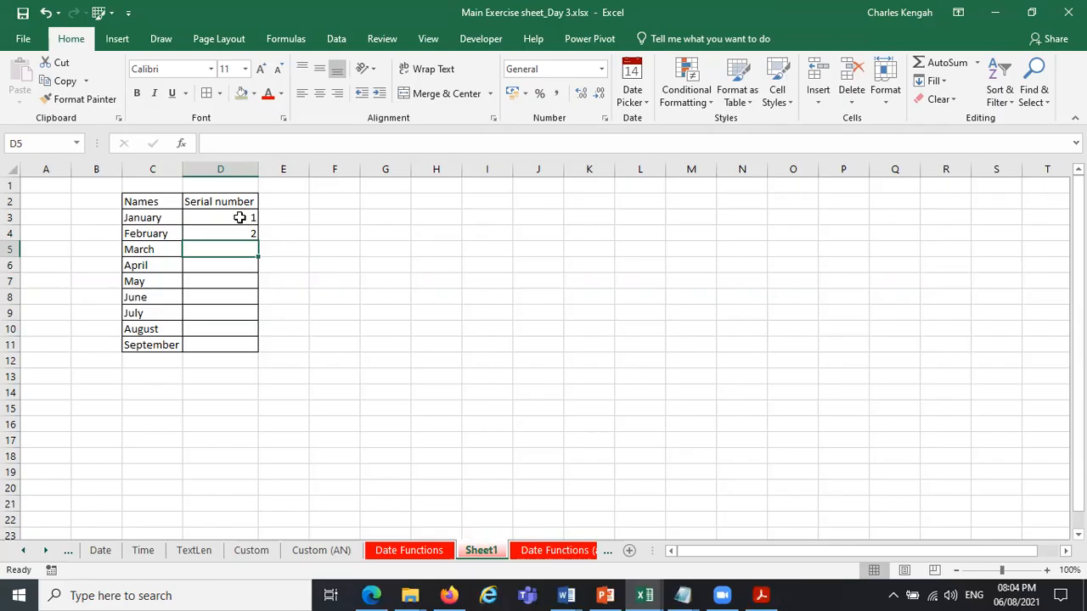
# Fill the serial number series from D3:D4 down to D11.
pyautogui.click(239, 218)
pyautogui.moveTo(242, 218); pyautogui.dragTo(260, 347)
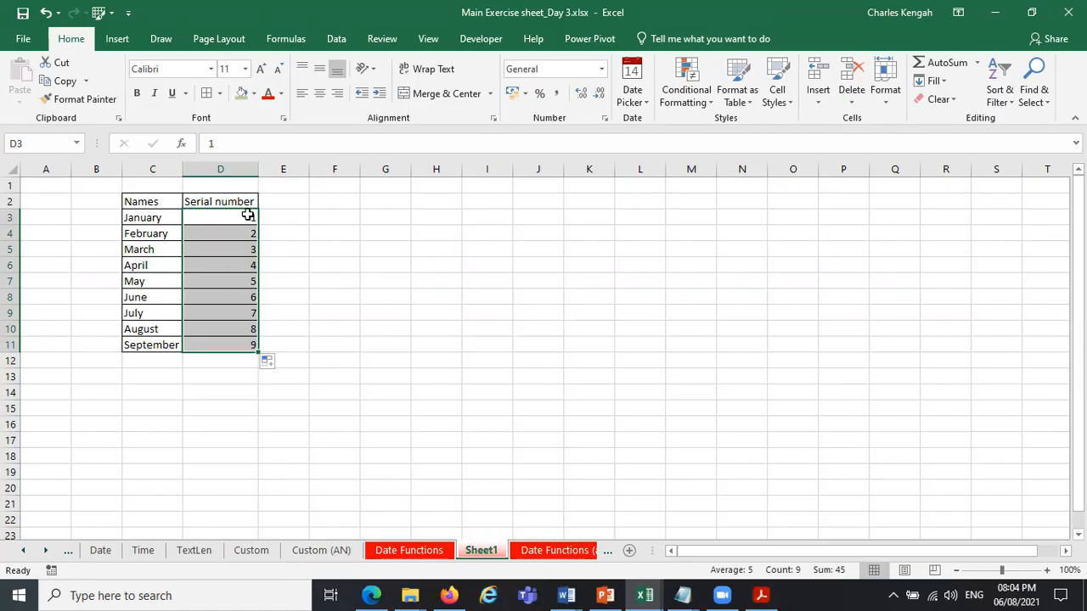
pyautogui.moveTo(258, 351); pyautogui.dragTo(250, 291)
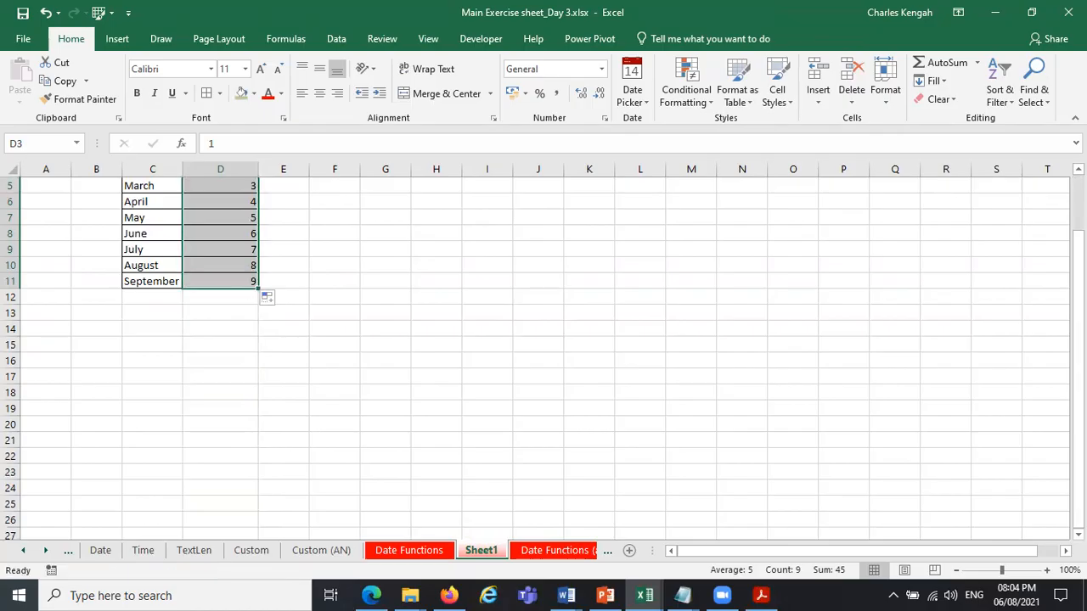
pyautogui.moveTo(1077, 342); pyautogui.dragTo(1078, 283)
# Try entering 001 in E3 beside the first serial number.
pyautogui.click(290, 223)
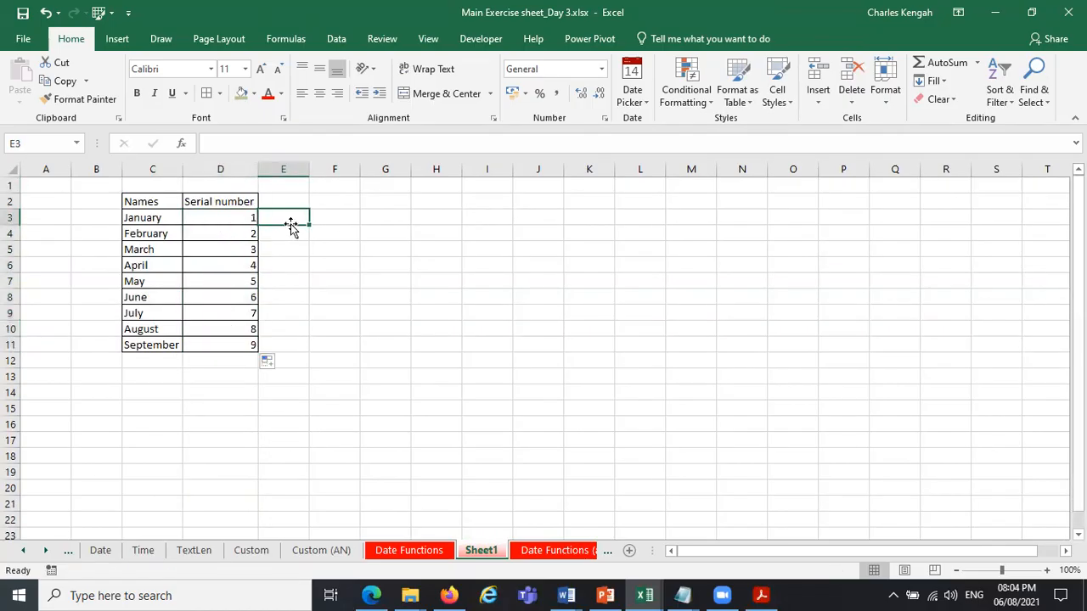
pyautogui.write('1')
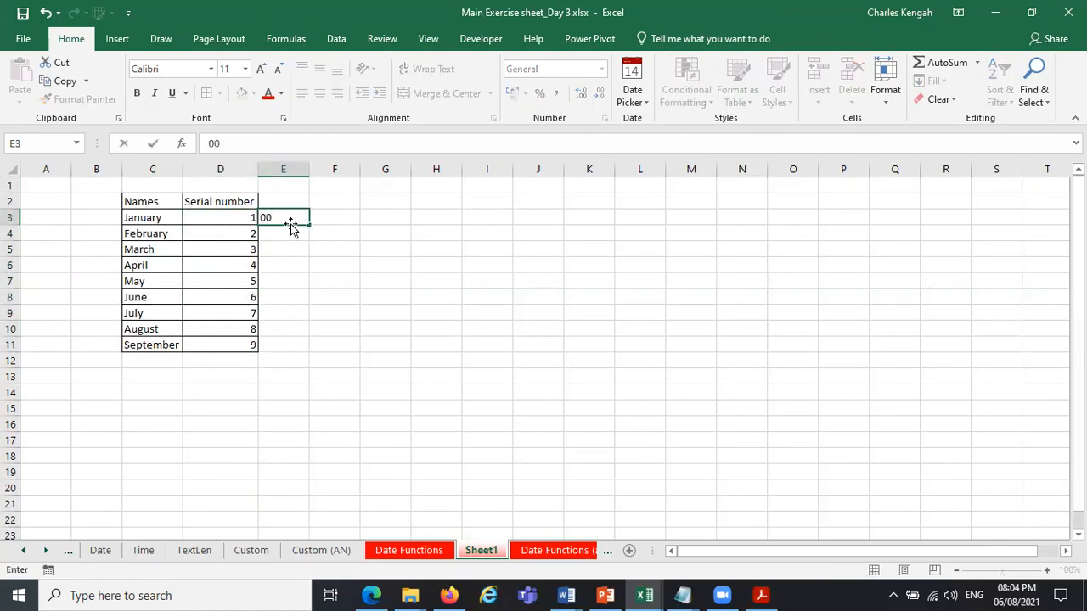
pyautogui.press('Return')
# Format E3 as Number and enter 001 in it again.
pyautogui.click(294, 217)
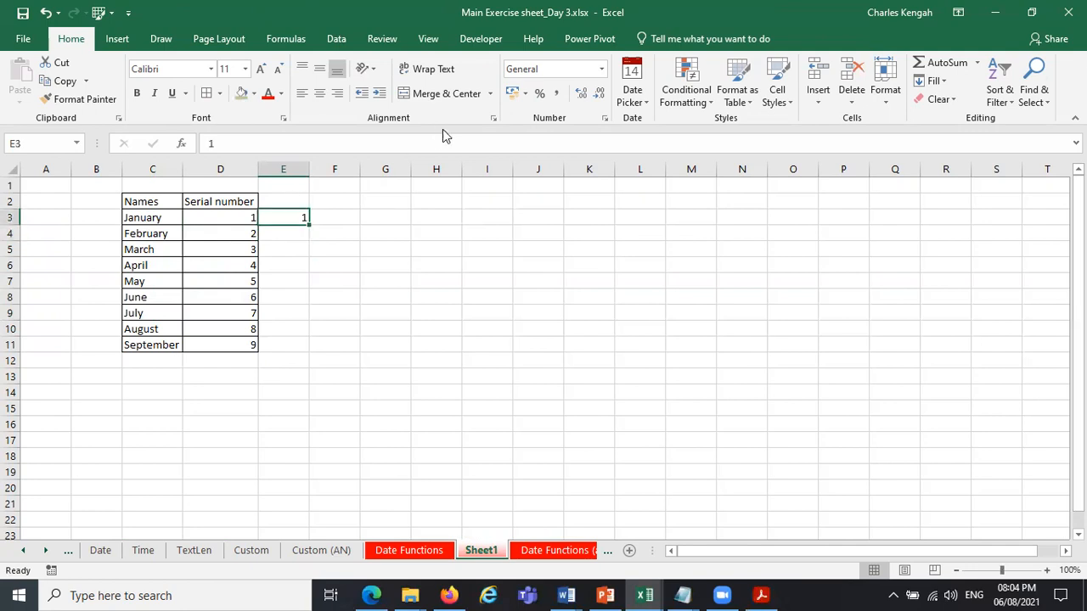
pyautogui.click(601, 68)
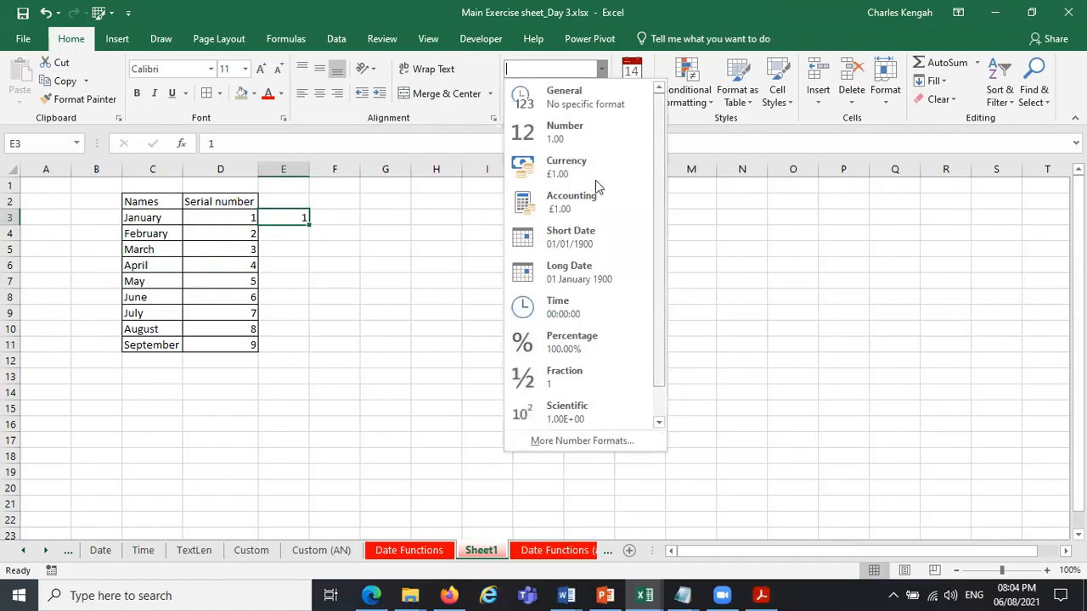
pyautogui.click(584, 140)
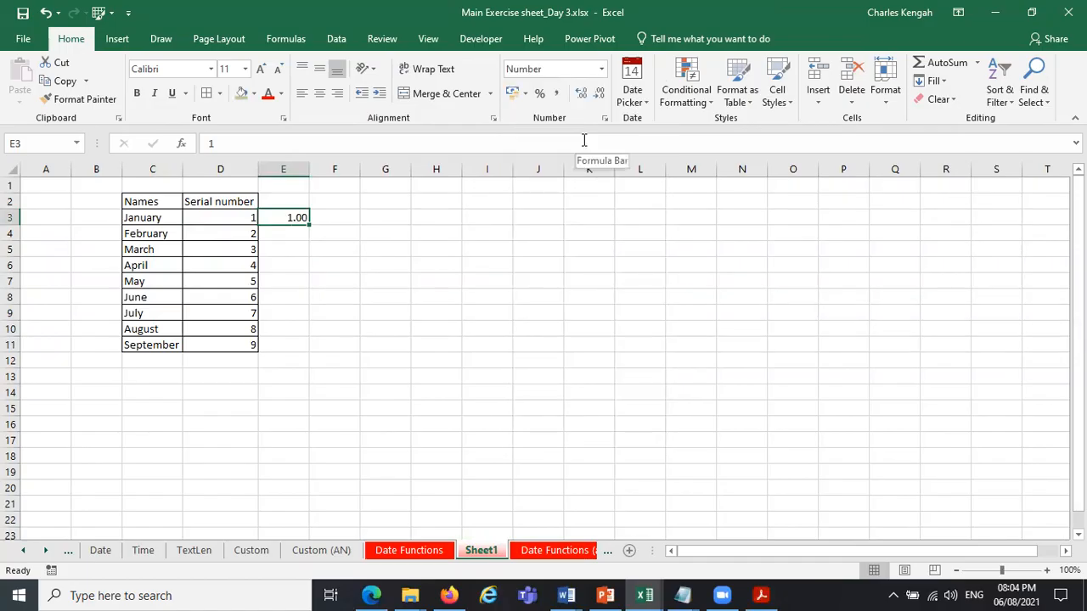
pyautogui.write('001')
pyautogui.press('Return')
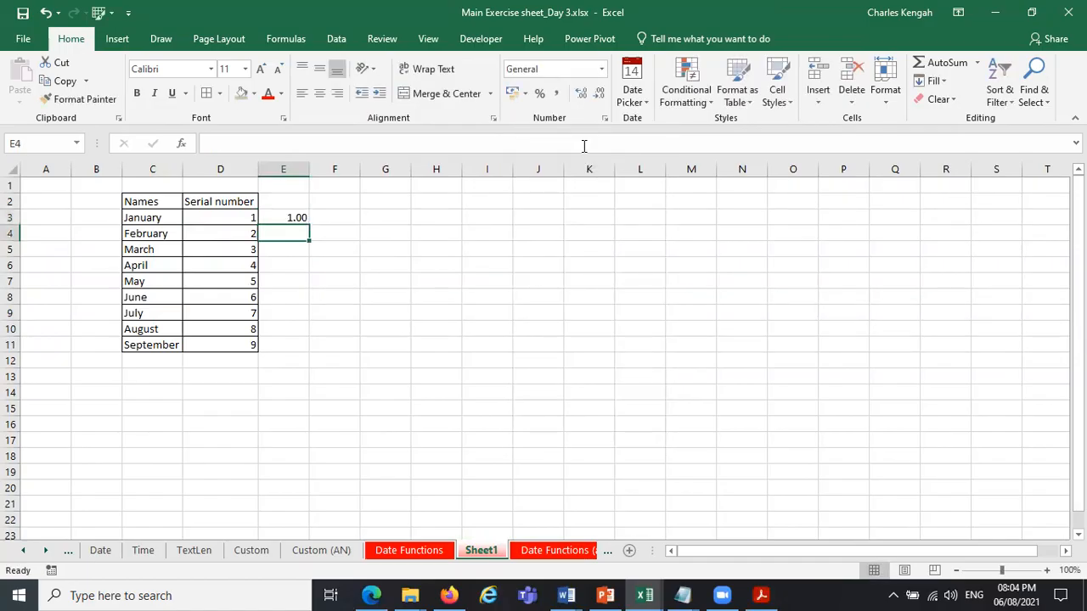
# Format E3 as Text and enter 001 in it.
pyautogui.click(295, 217)
pyautogui.click(603, 69)
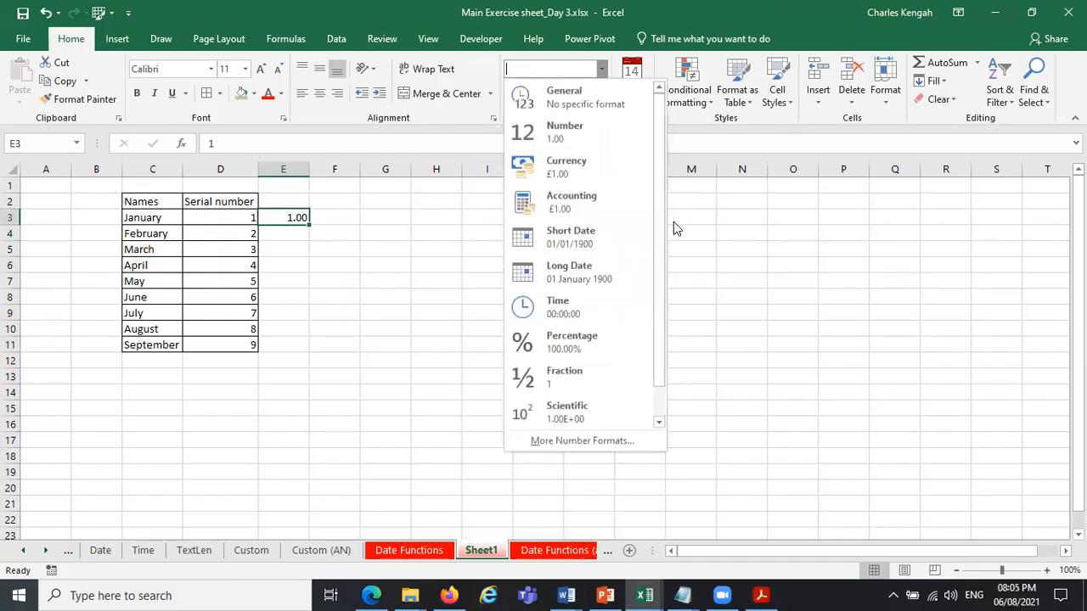
pyautogui.click(658, 422)
pyautogui.click(604, 425)
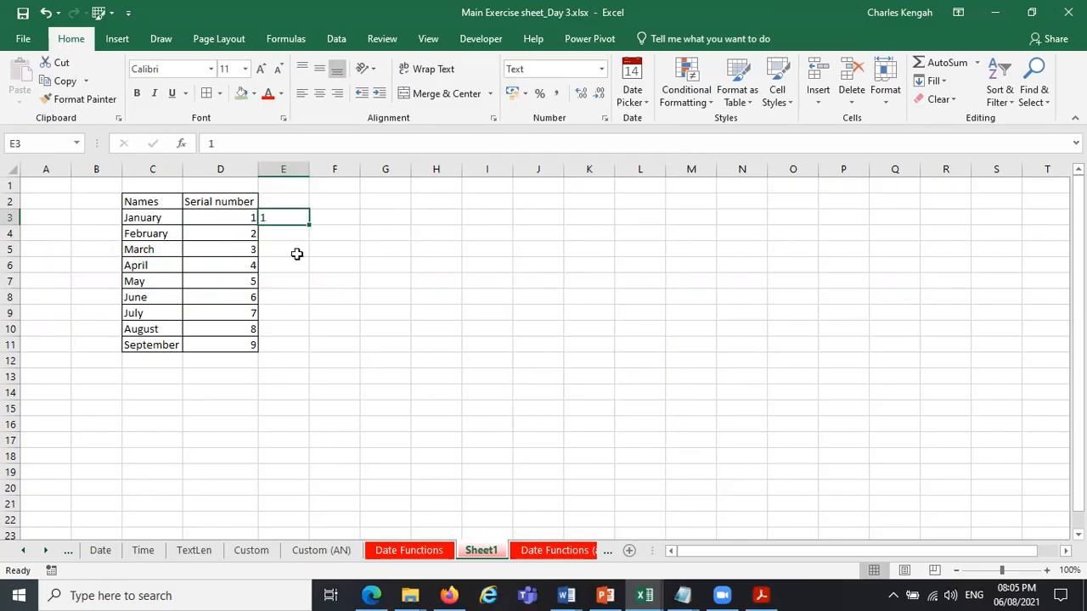
pyautogui.write('001')
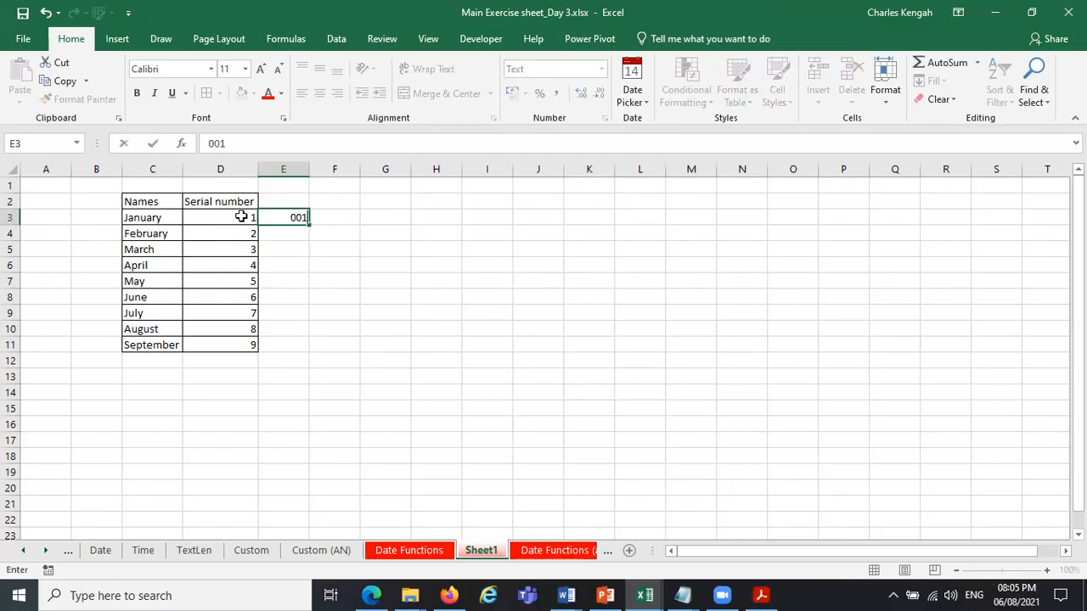
pyautogui.press('Return')
# Fill the text serial numbers from E3 down to E11 and across into D3:D11.
pyautogui.click(282, 214)
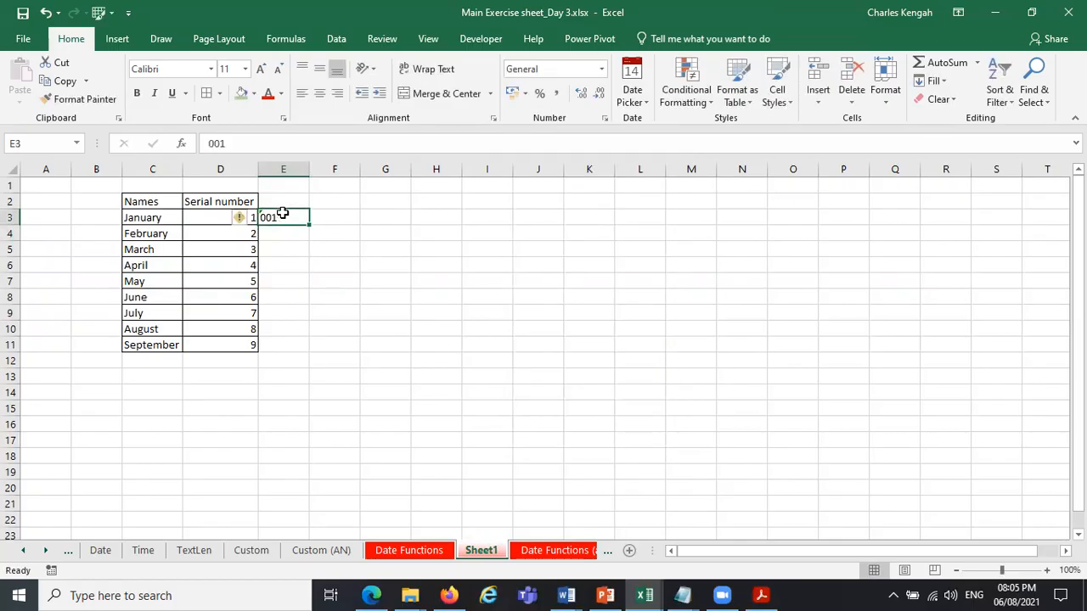
pyautogui.moveTo(307, 226); pyautogui.dragTo(309, 350)
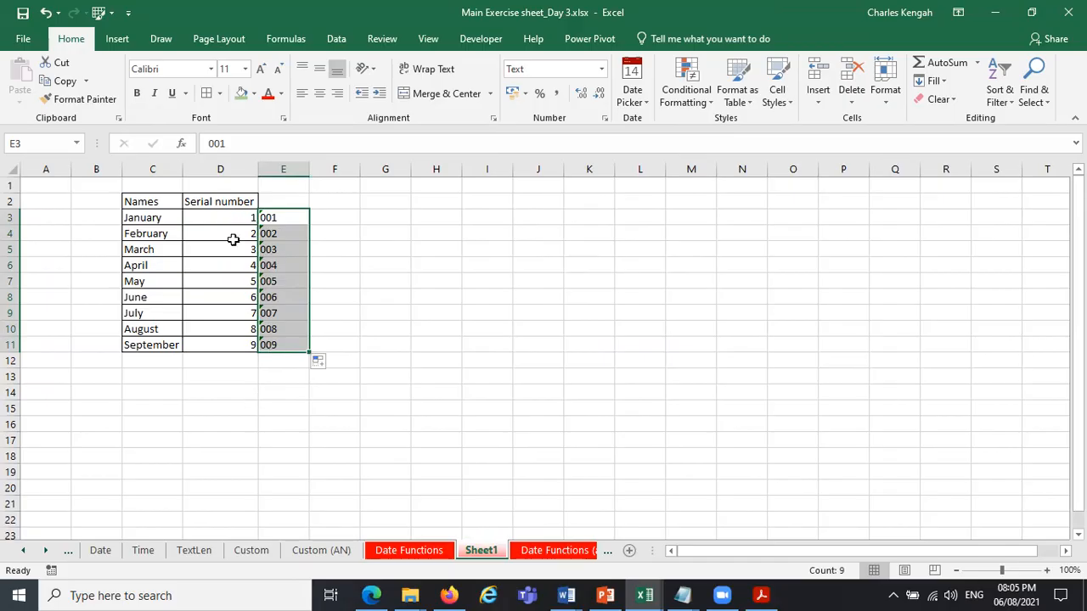
pyautogui.moveTo(303, 353); pyautogui.dragTo(214, 342)
# Clear the duplicate serial numbers from column E and apply all borders to D3:D11.
pyautogui.click(299, 204)
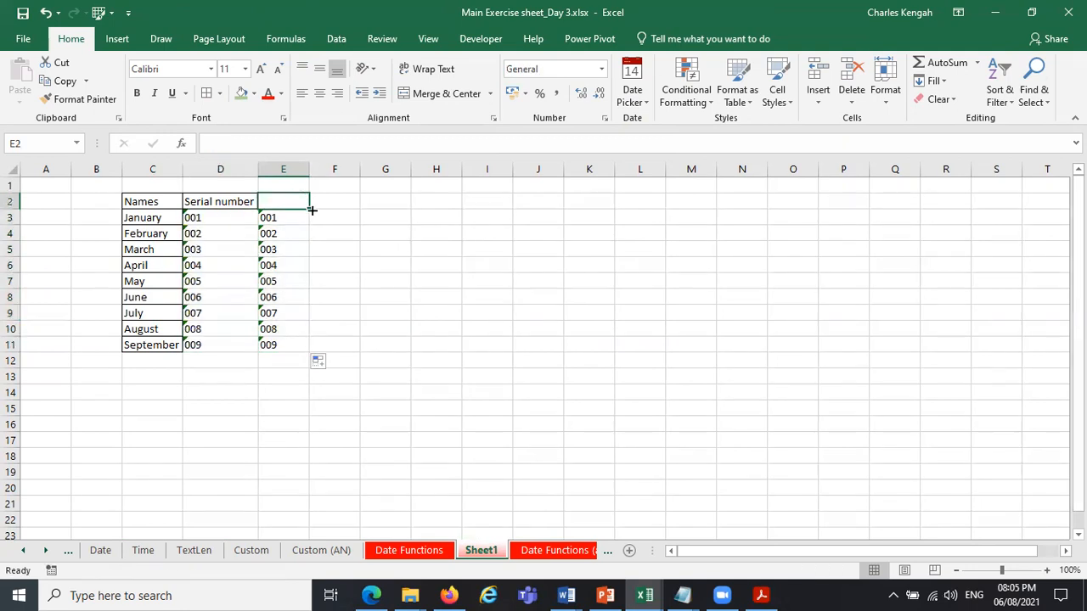
pyautogui.moveTo(303, 381); pyautogui.dragTo(301, 381)
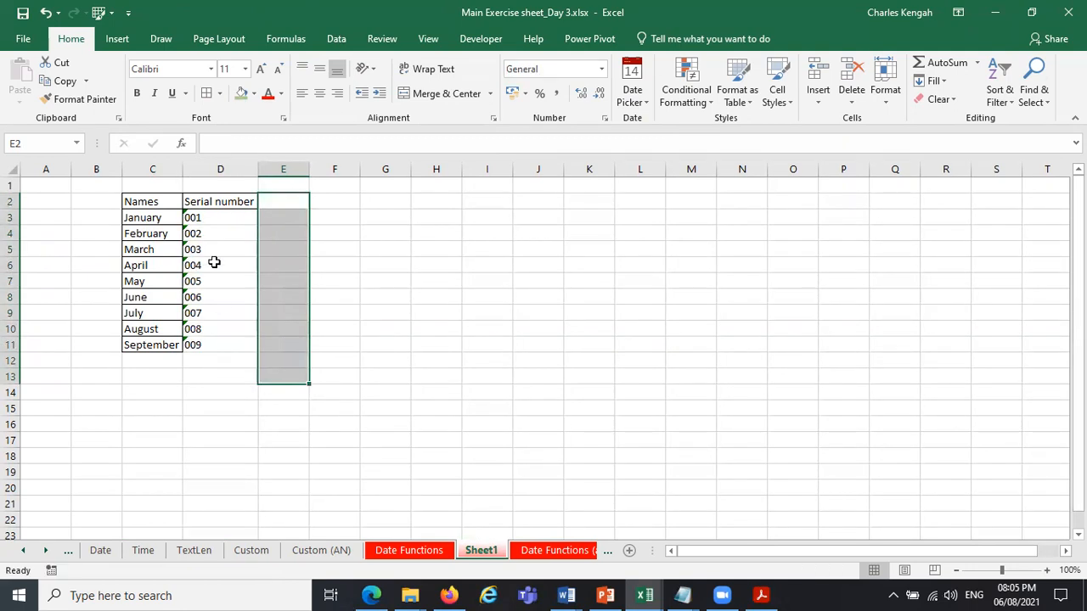
pyautogui.moveTo(231, 220); pyautogui.dragTo(219, 339)
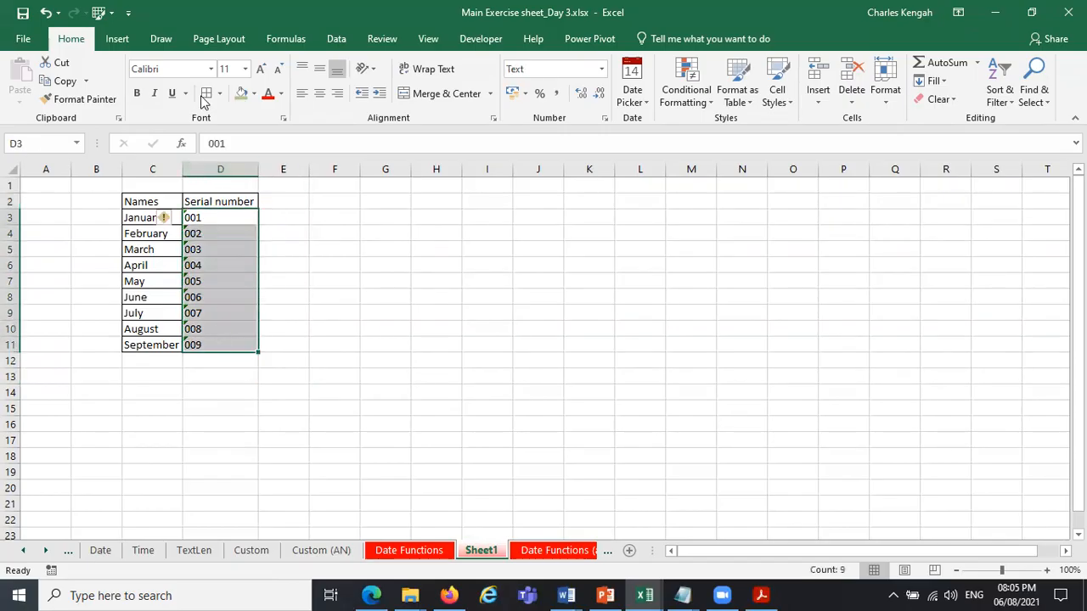
# Add up the text serial numbers in D12 with =SUM(D3:D11).
pyautogui.click(204, 361)
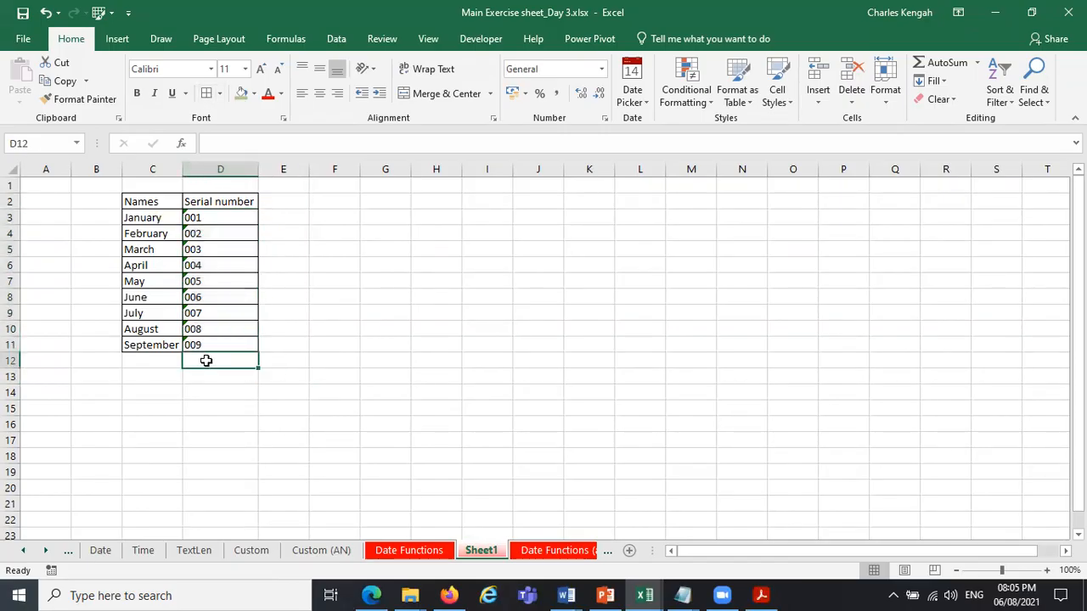
pyautogui.write('=SUM(')
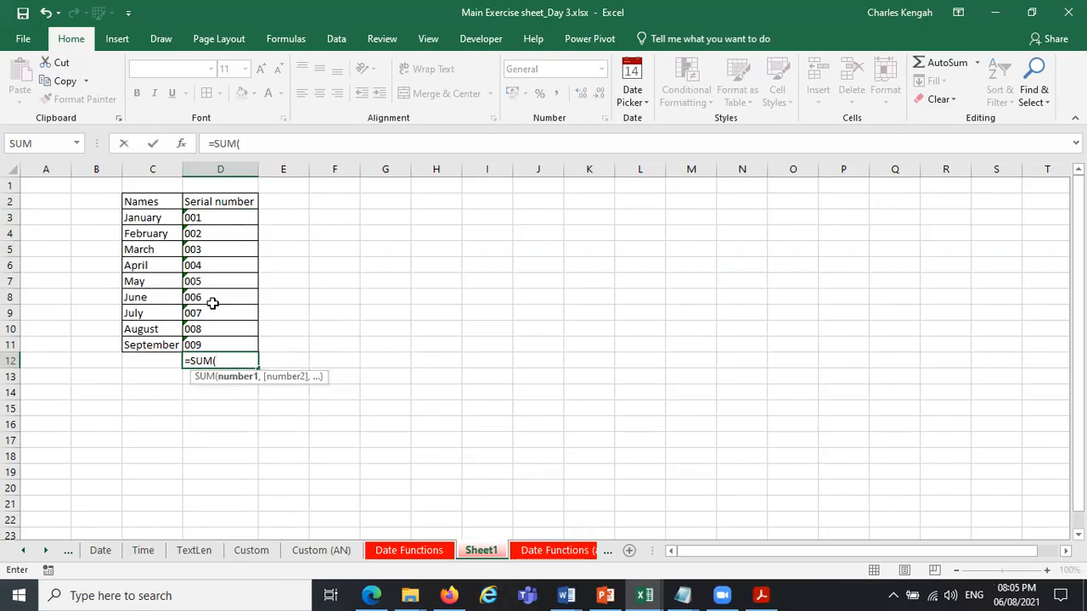
pyautogui.moveTo(209, 218); pyautogui.dragTo(213, 346)
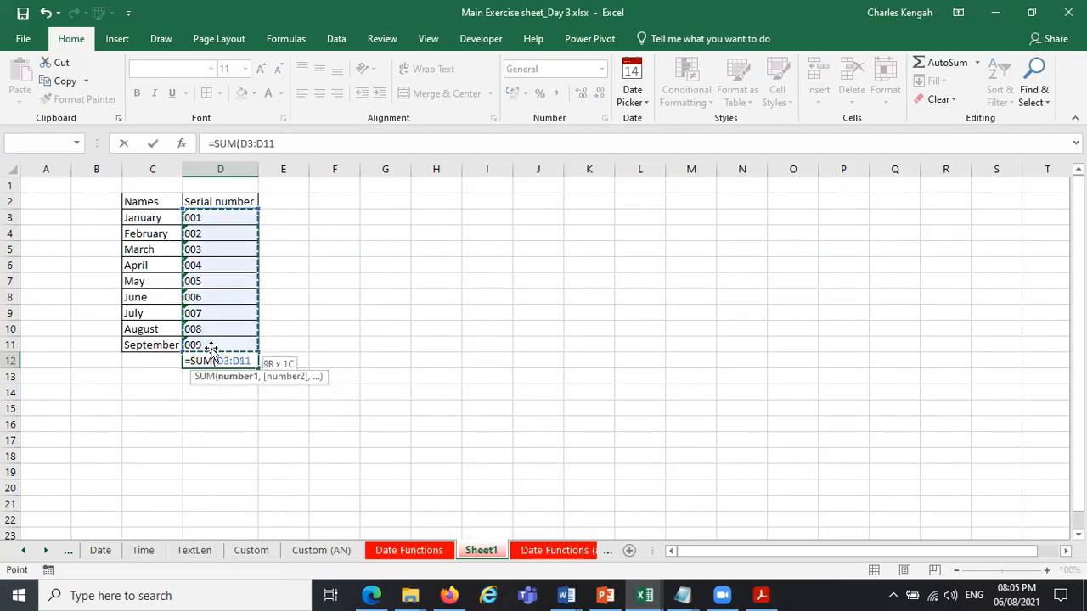
pyautogui.press('Return')
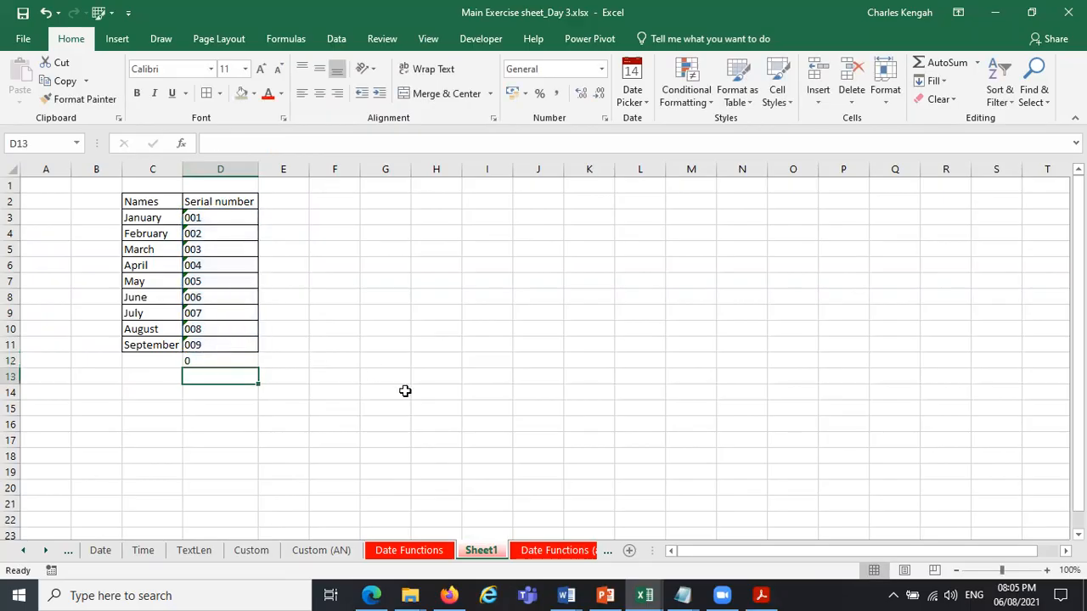
pyautogui.click(227, 356)
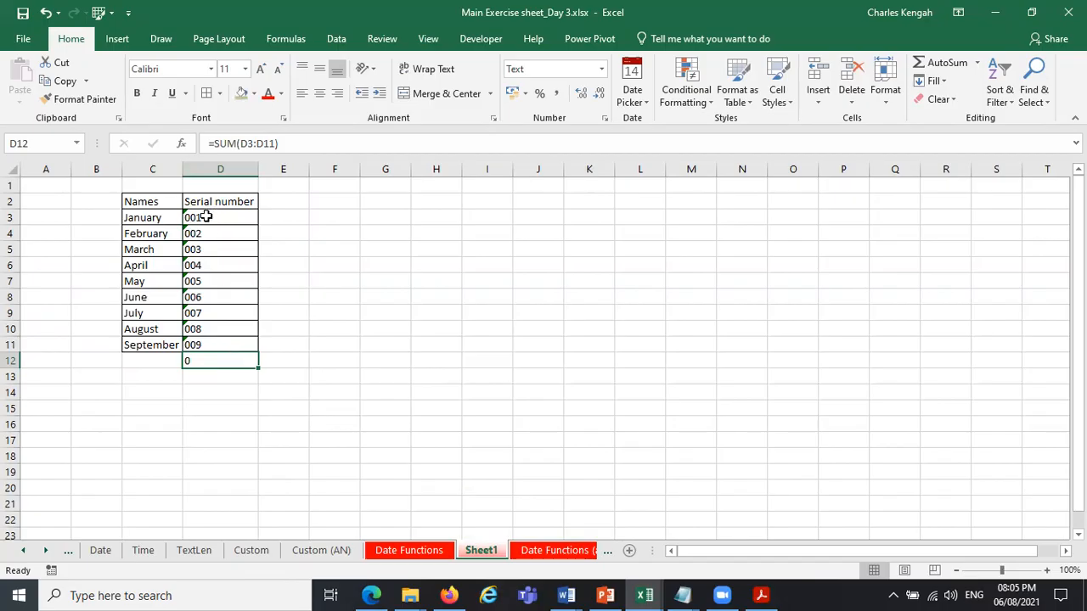
# Fill the serial numbers from D3:D11 into E3:E11 and convert the copies to numbers.
pyautogui.moveTo(205, 217); pyautogui.dragTo(292, 213)
pyautogui.click(292, 215)
pyautogui.moveTo(281, 359); pyautogui.dragTo(281, 348)
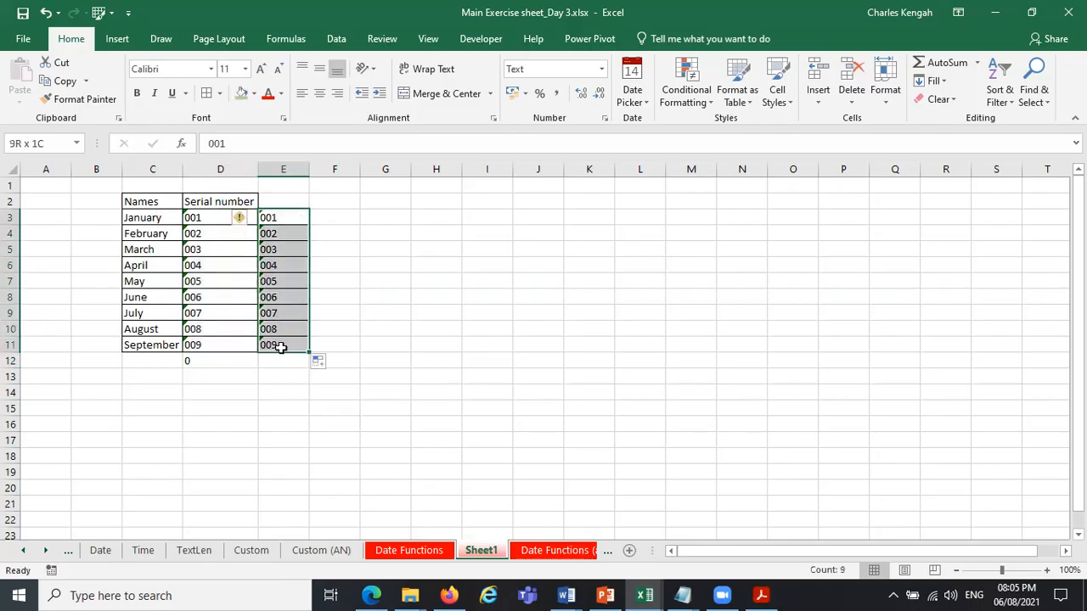
pyautogui.click(242, 219)
pyautogui.click(321, 261)
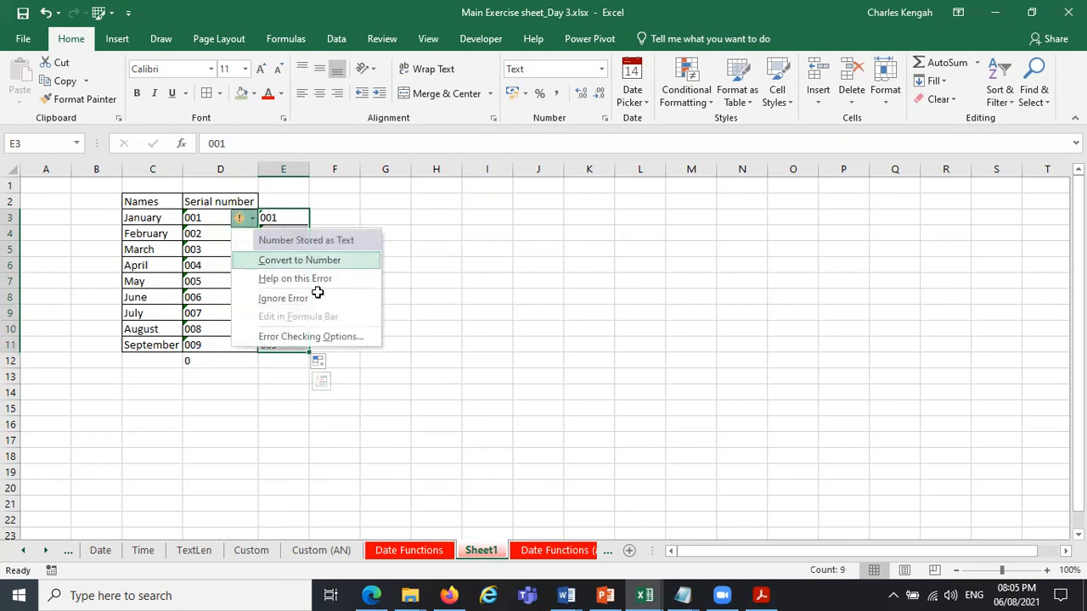
# Add up the converted serial numbers in E12 with a SUM of E3:E11.
pyautogui.click(281, 361)
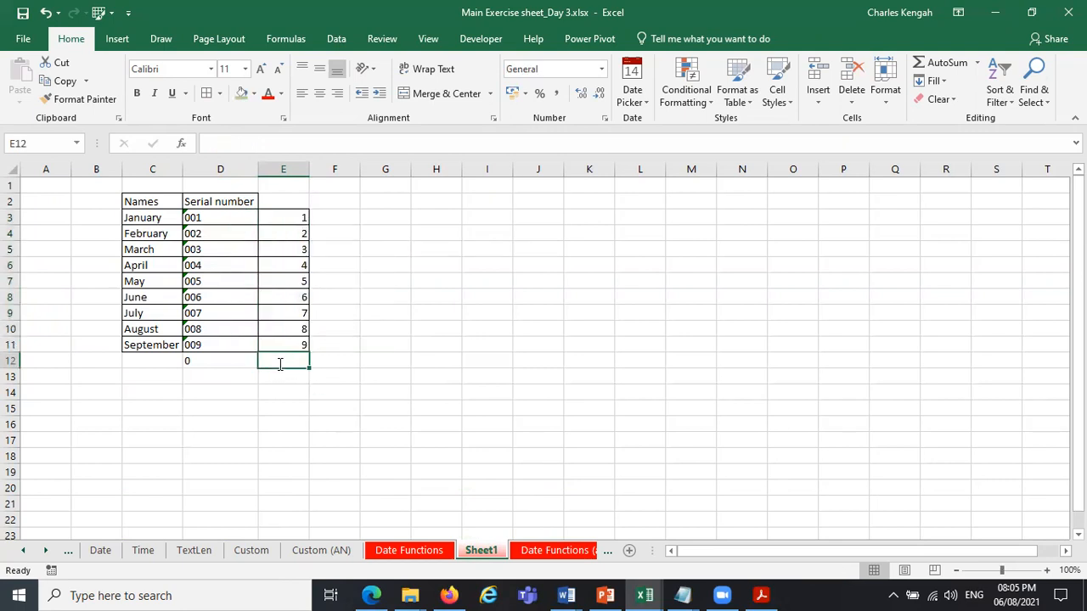
pyautogui.write('=su')
pyautogui.press('Tab')
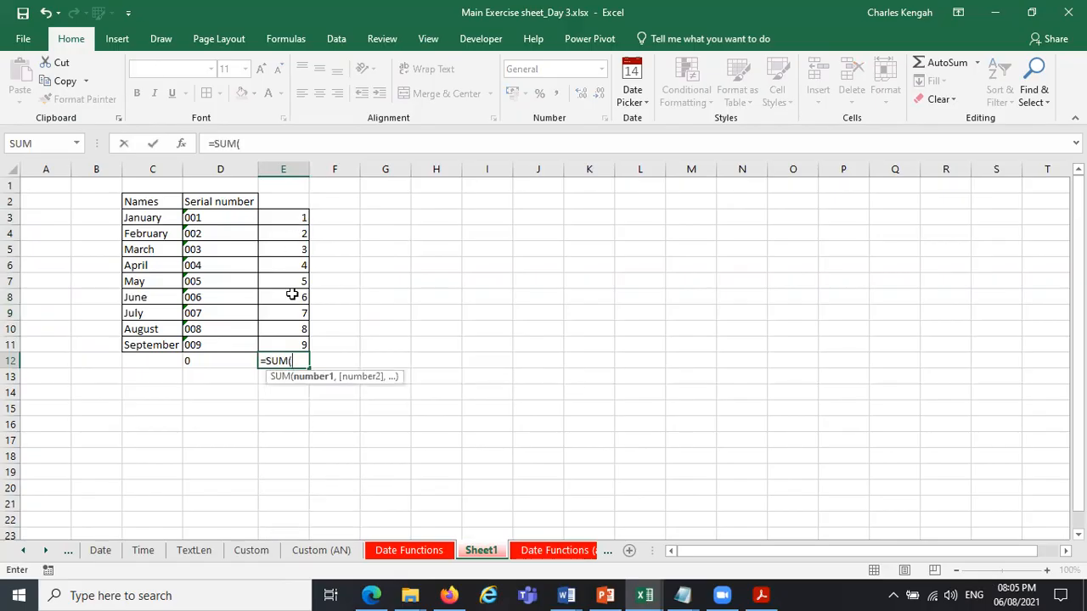
pyautogui.moveTo(294, 218); pyautogui.dragTo(293, 357)
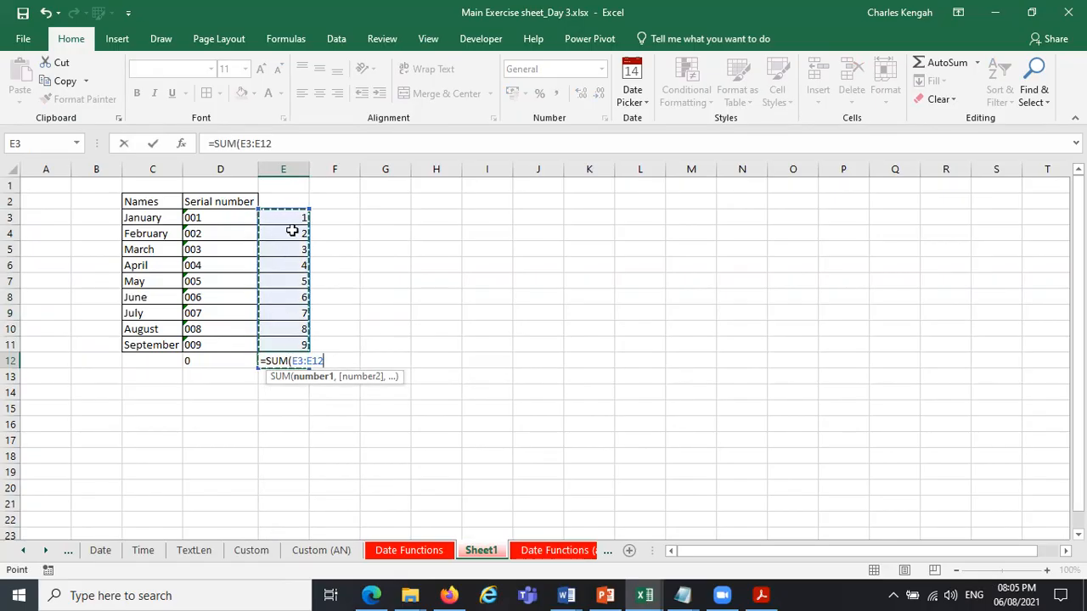
pyautogui.moveTo(289, 217); pyautogui.dragTo(286, 342)
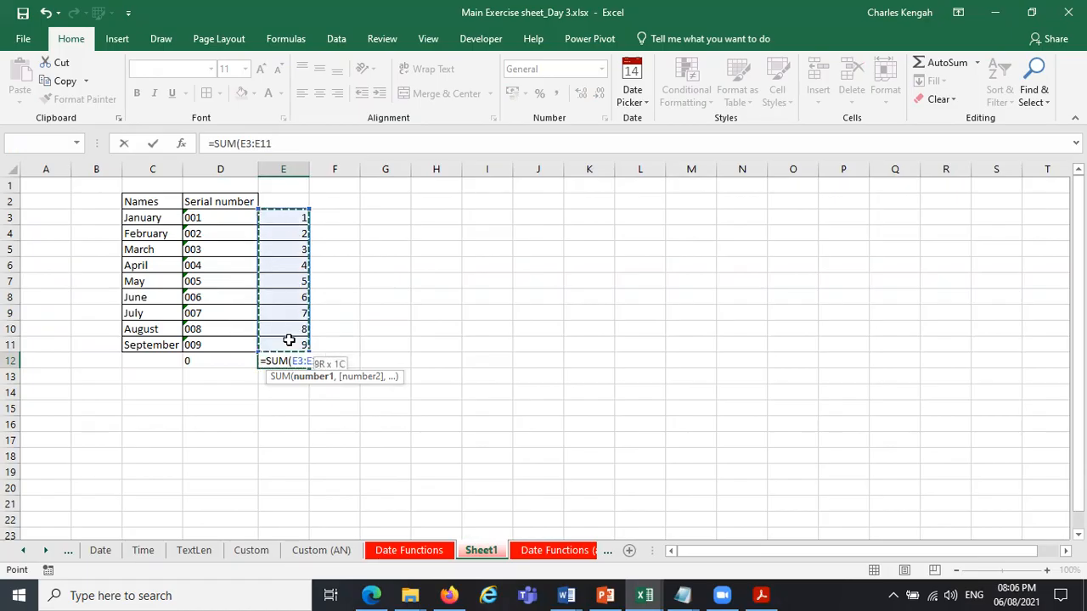
pyautogui.press('Return')
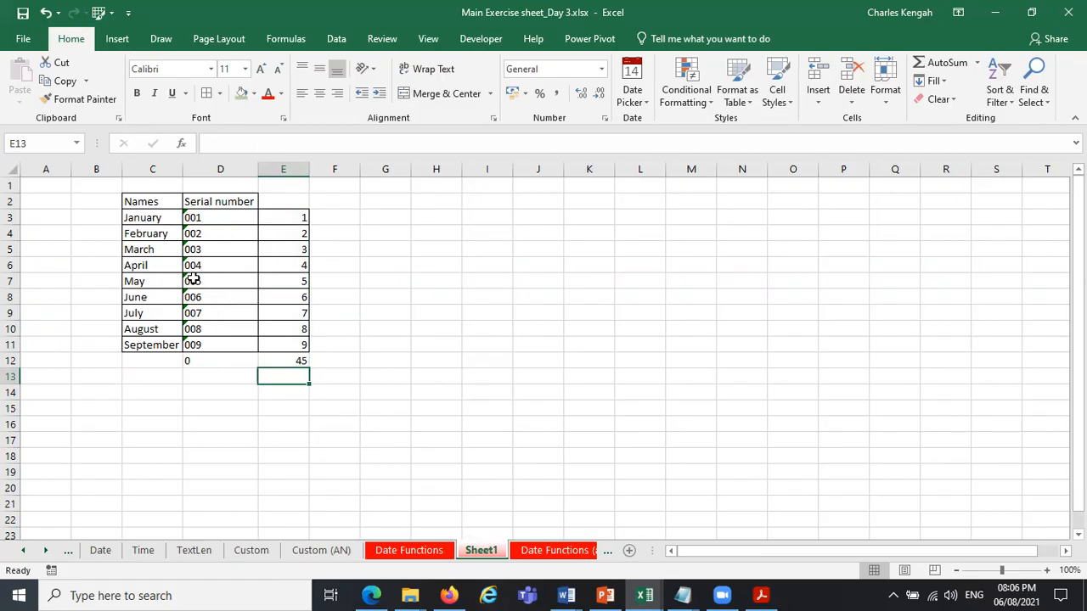
# Clear the converted numbers and their total from column E, and delete the sum in D12.
pyautogui.click(295, 200)
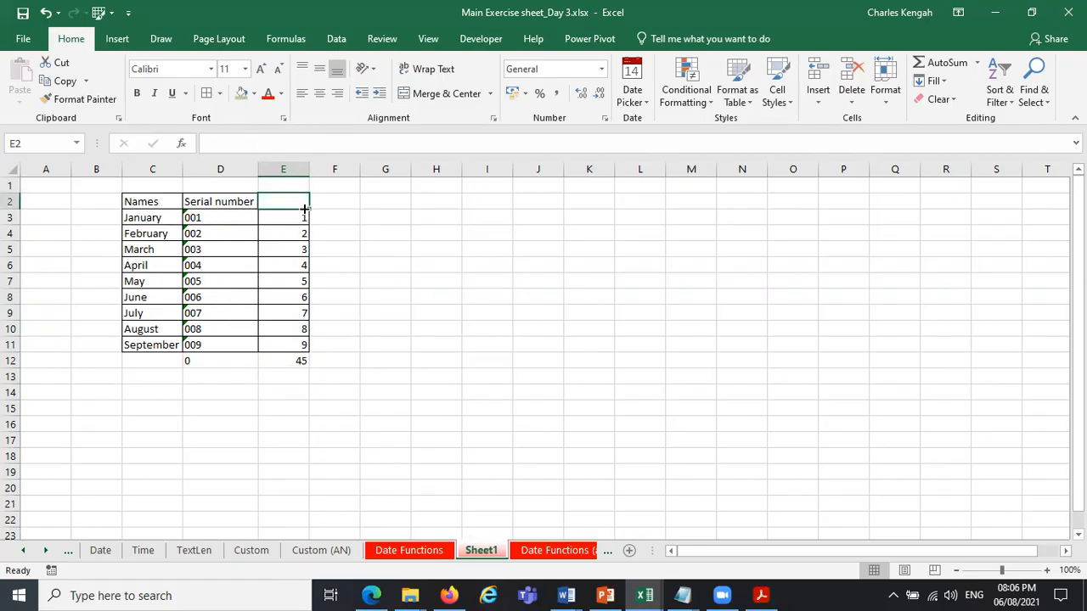
pyautogui.moveTo(309, 208); pyautogui.dragTo(304, 381)
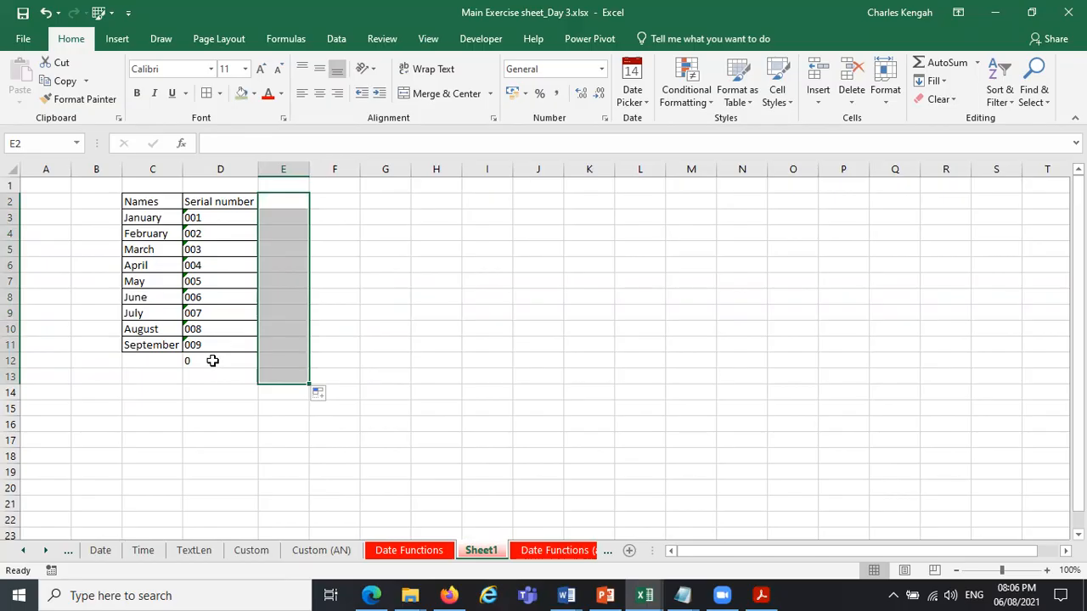
pyautogui.click(213, 361)
pyautogui.press('Delete')
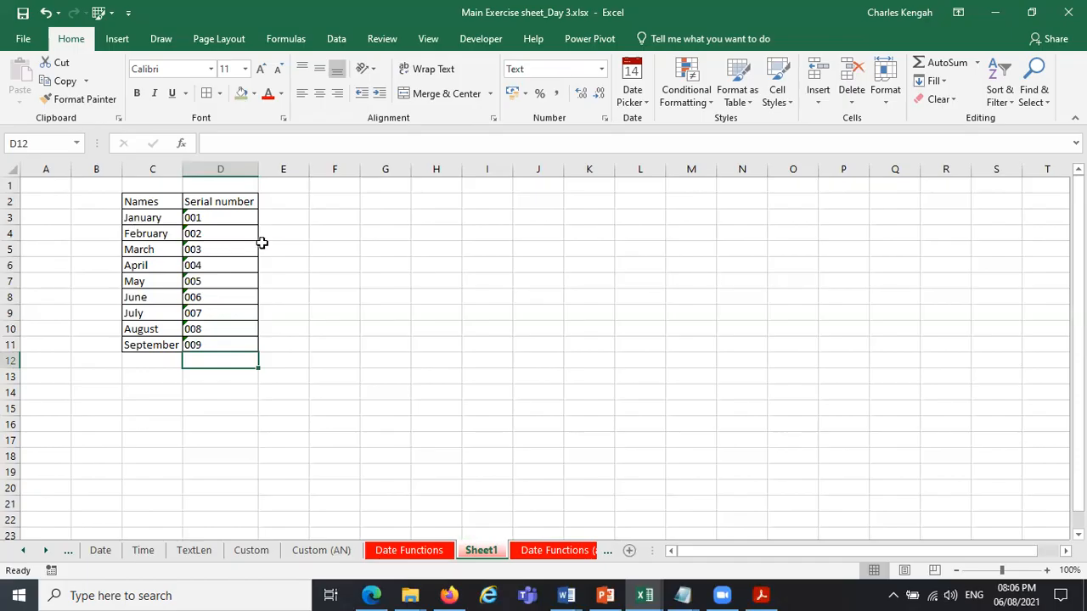
# Begin a CONCATENATE formula in E3 with LEFT(C3,3) as its first argument.
pyautogui.click(293, 222)
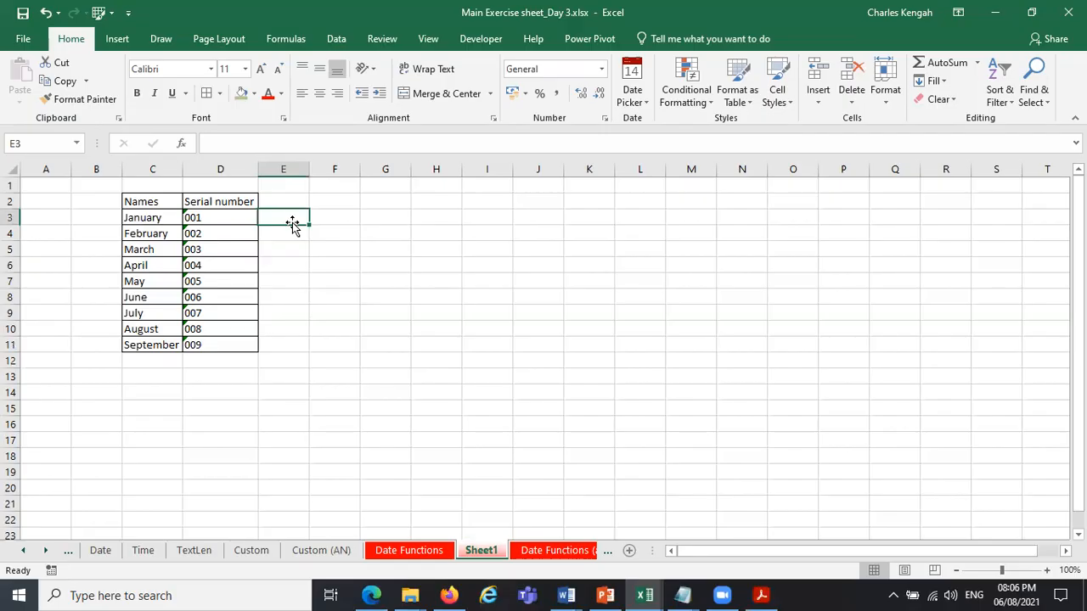
pyautogui.write('=')
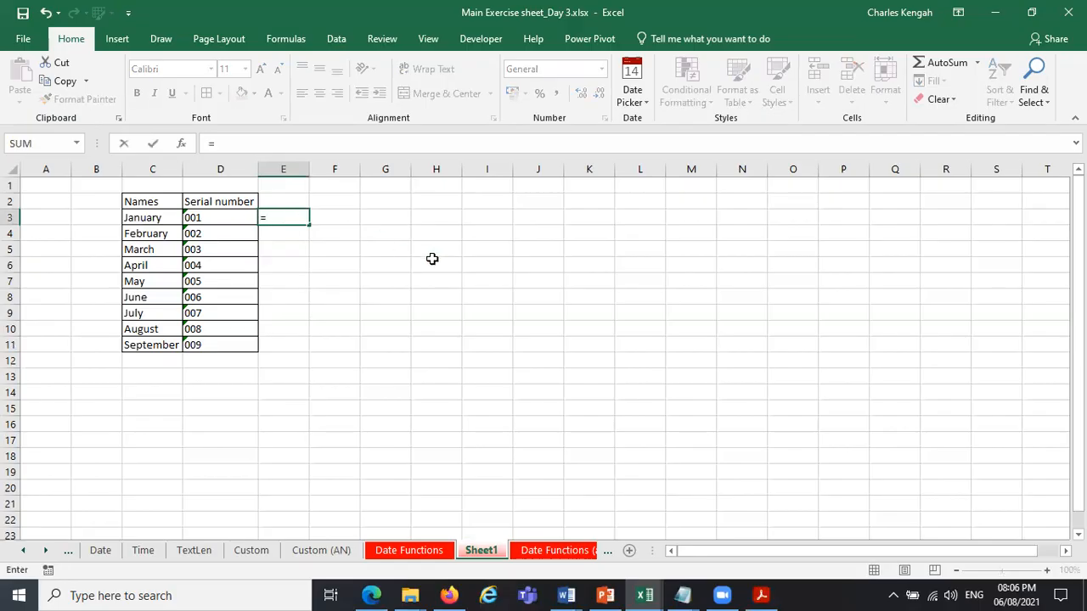
pyautogui.write('con')
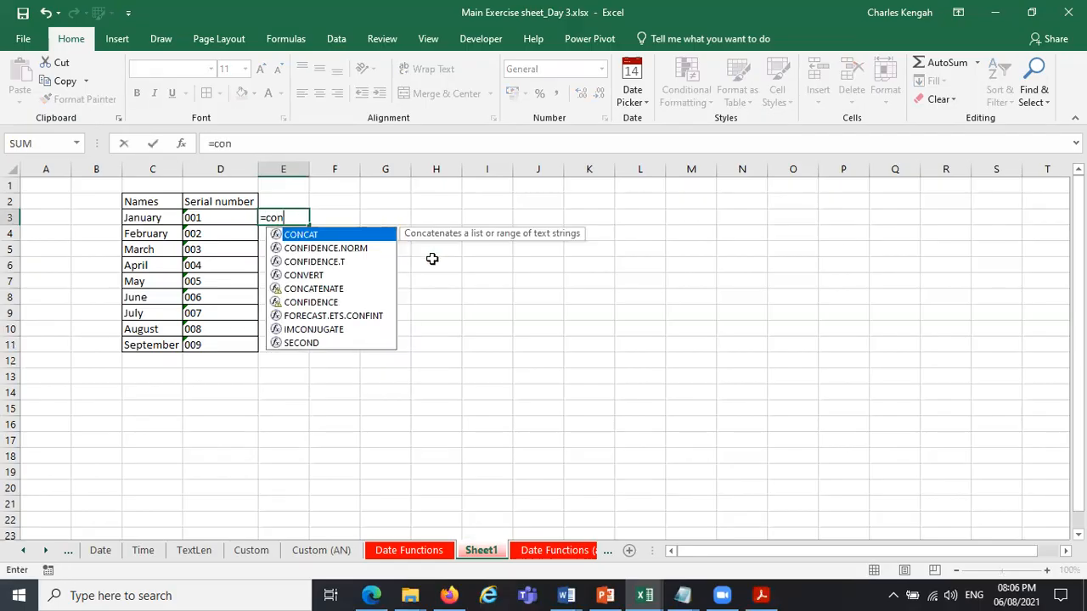
pyautogui.doubleClick(324, 290)
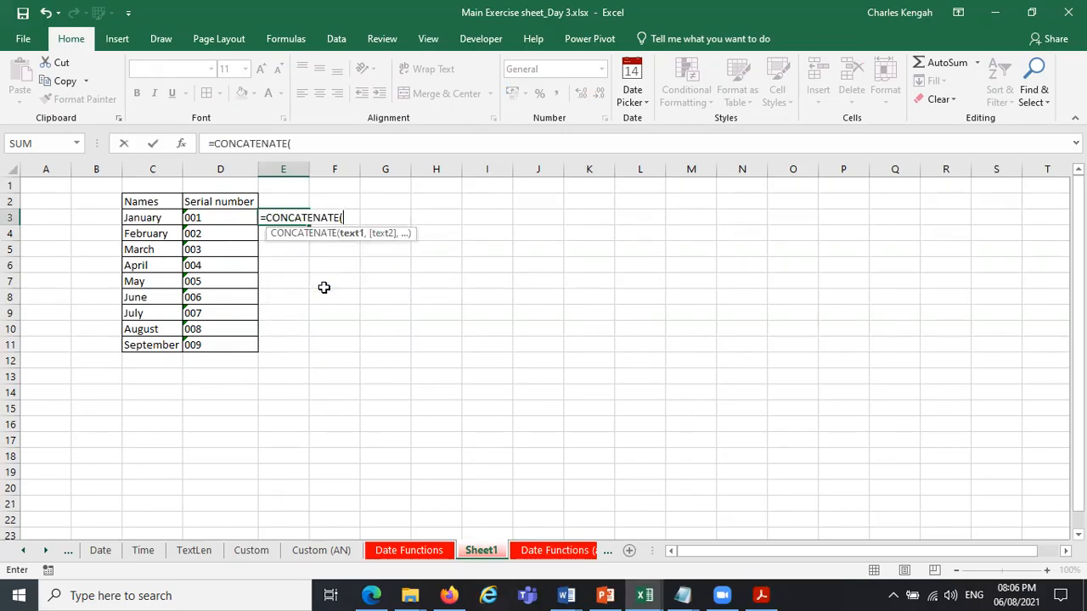
pyautogui.write('le')
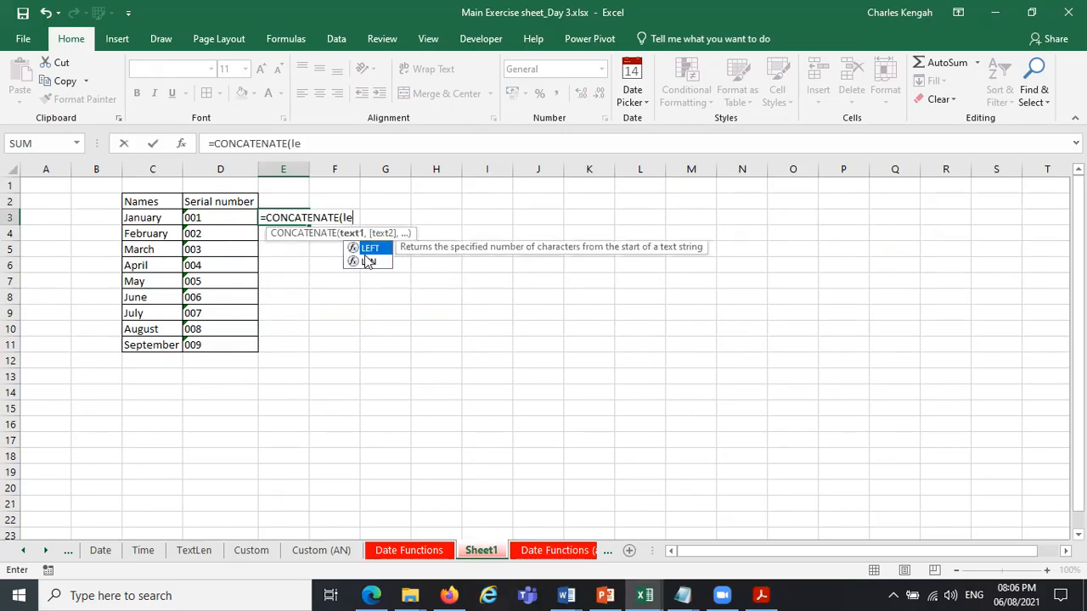
pyautogui.doubleClick(376, 248)
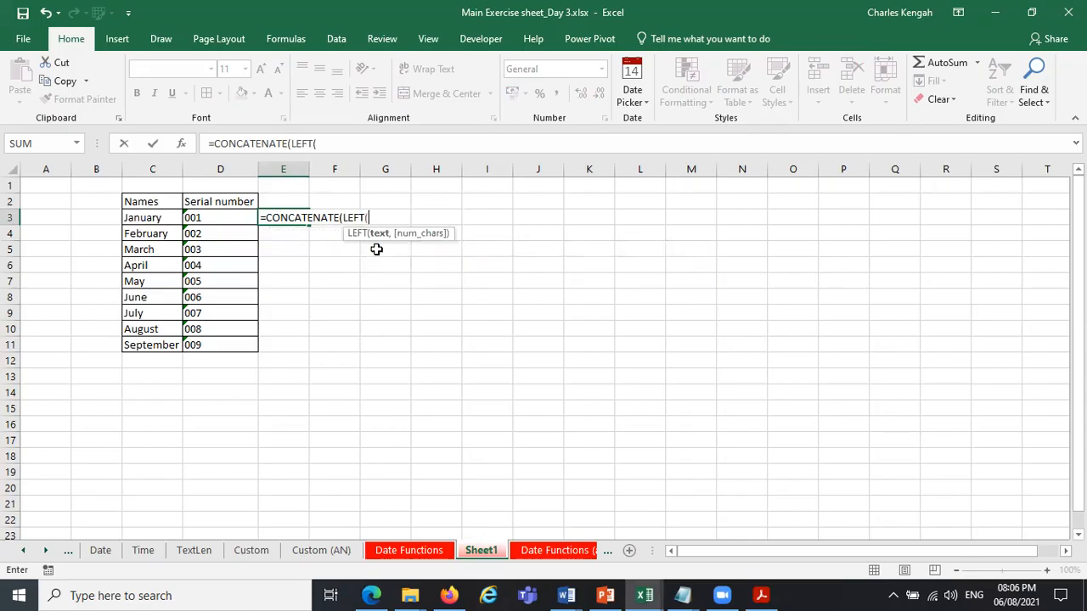
pyautogui.click(144, 217)
pyautogui.write(',3')
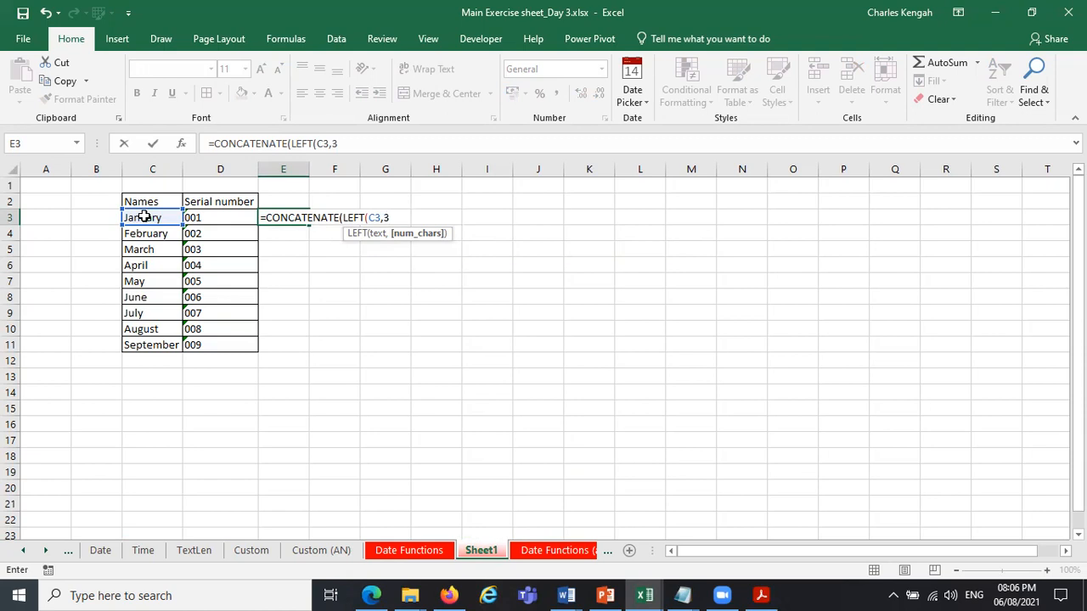
pyautogui.write(')')
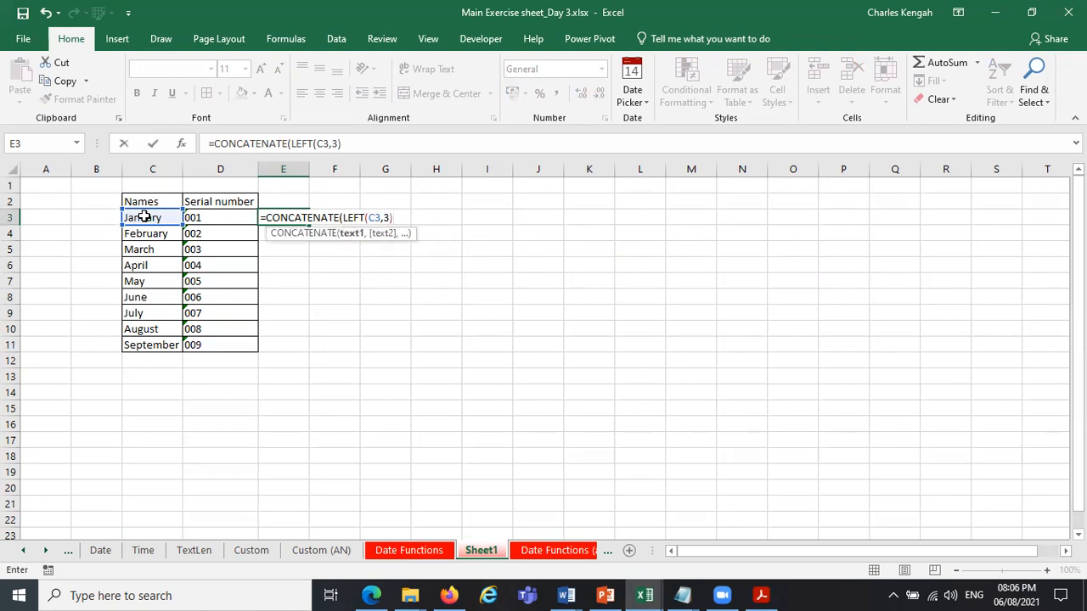
pyautogui.write(',')
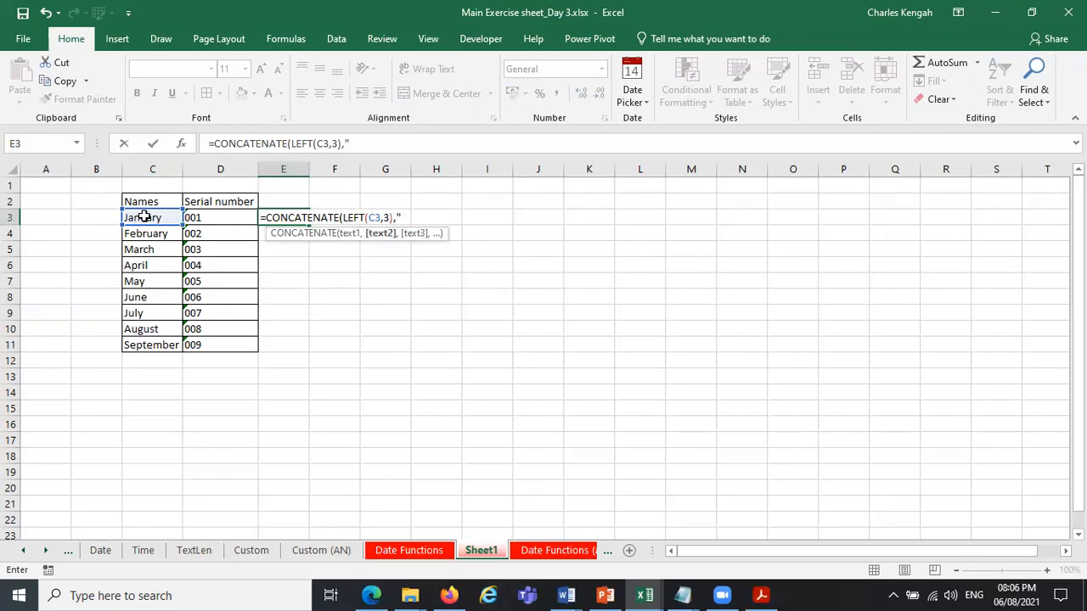
pyautogui.write('"')
pyautogui.write('"')
# Add an empty text string "" and the serial number D3 as further CONCATENATE arguments in E3.
pyautogui.write(',')
pyautogui.click(220, 225)
pyautogui.click(248, 143)
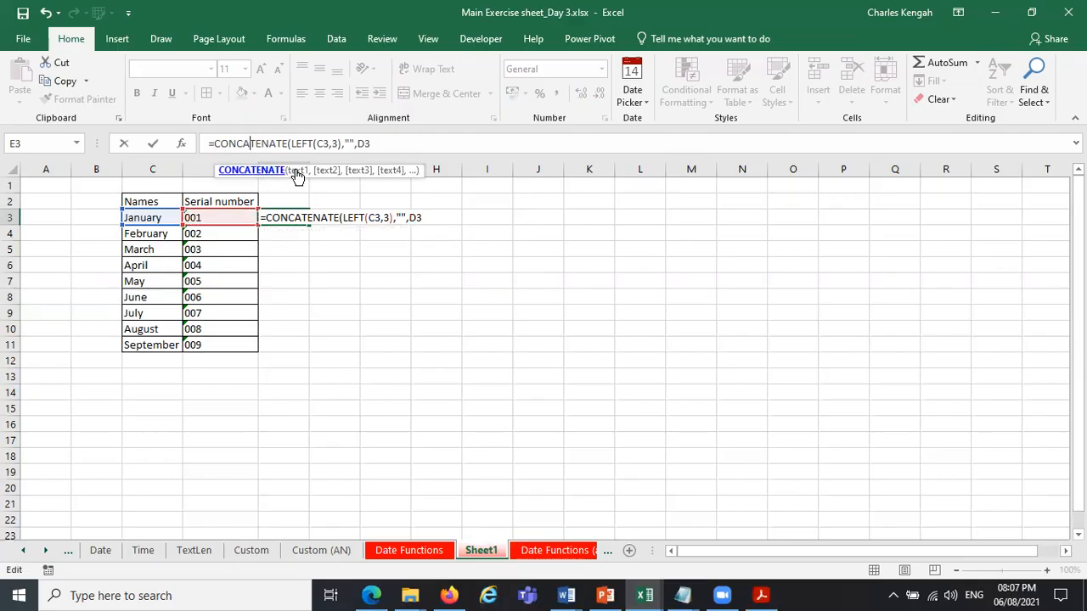
pyautogui.click(297, 171)
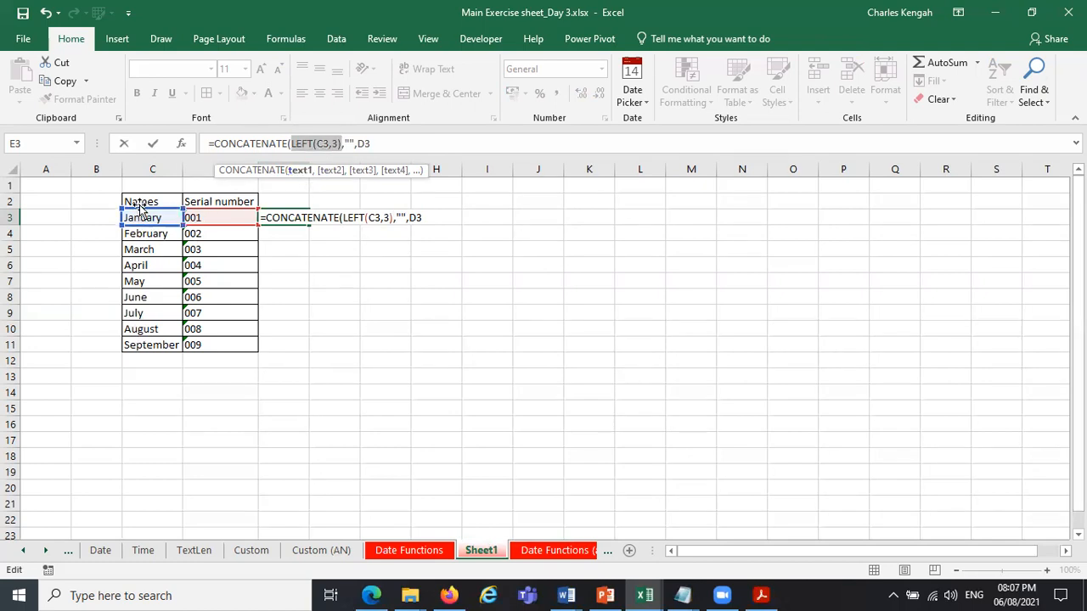
# Remove the empty text argument and enter the E3 formula as =CONCATENATE(LEFT(C3,3),D3).
pyautogui.click(345, 144)
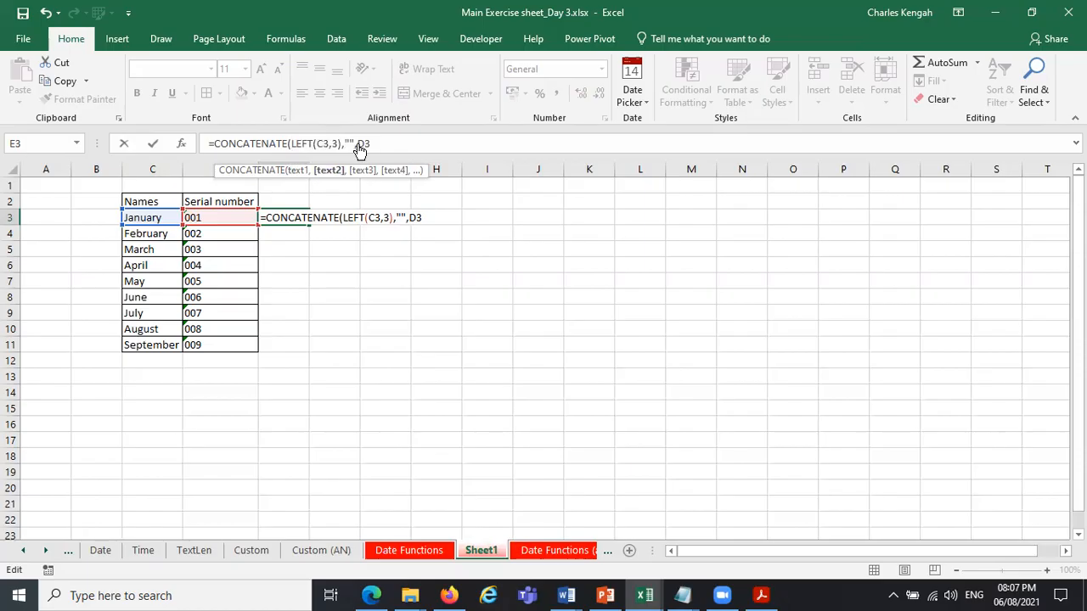
pyautogui.press('Delete')
pyautogui.press('Delete')
pyautogui.press('Delete')
pyautogui.press('BackSpace')
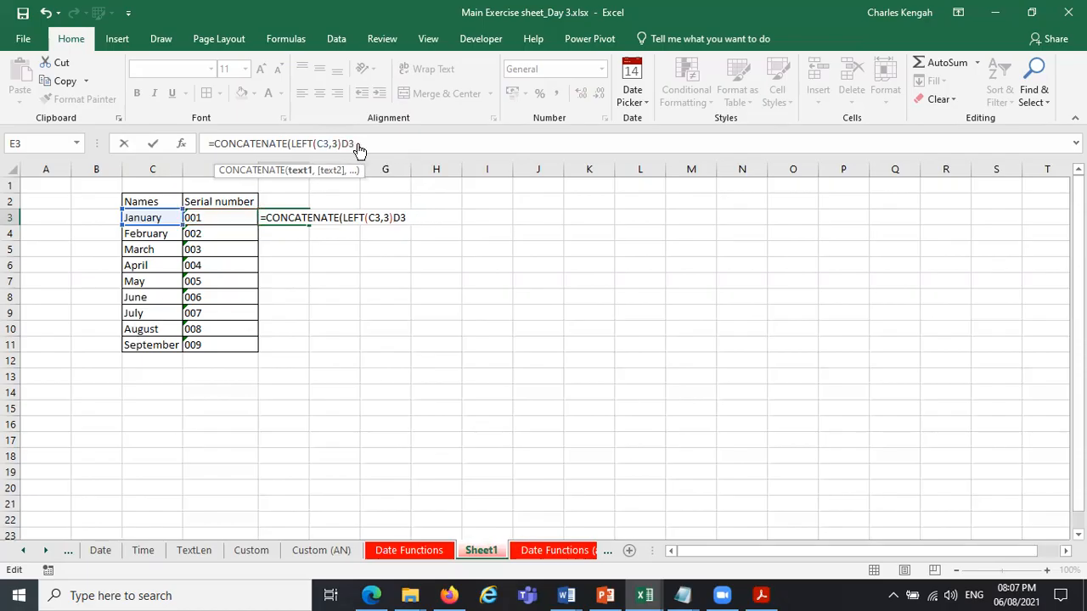
pyautogui.write(',')
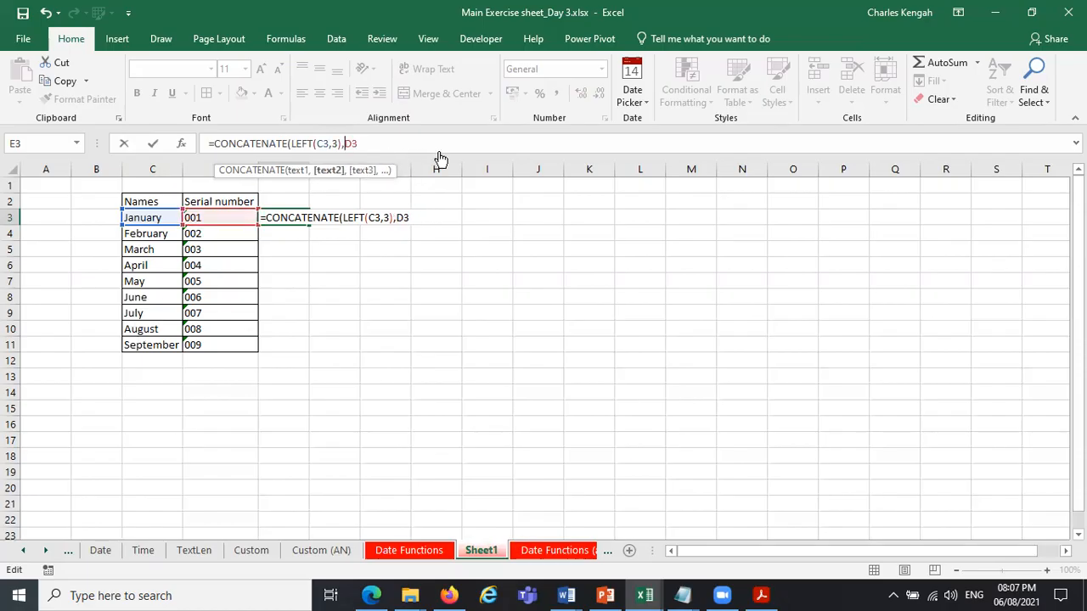
pyautogui.press('Return')
pyautogui.press('Return')
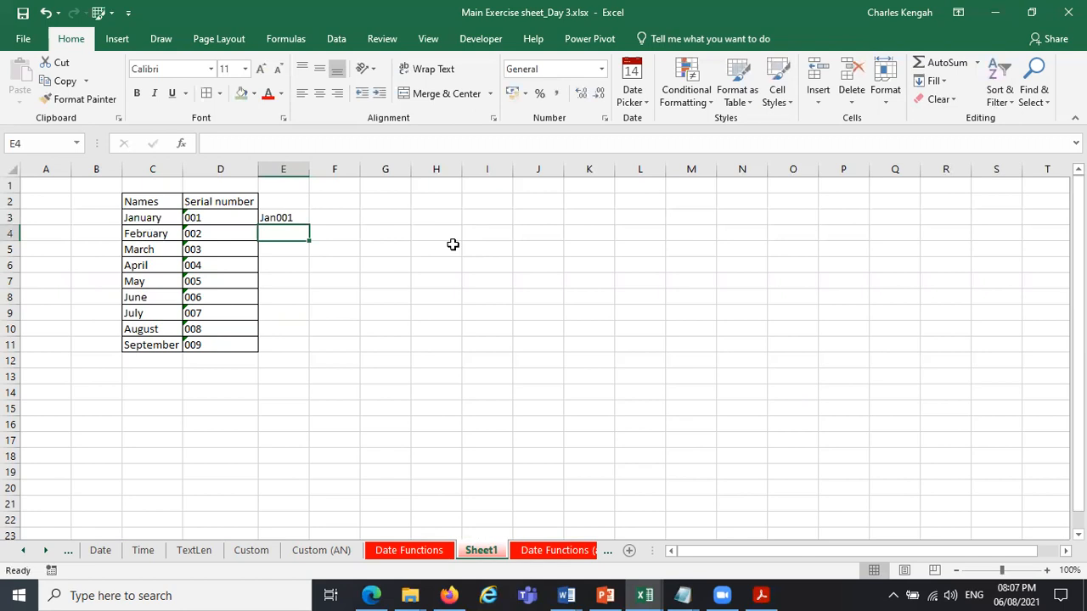
# Try to wrap LEFT(C3,3) in the UPPER function inside the CONCATENATE formula in E3.
pyautogui.click(295, 217)
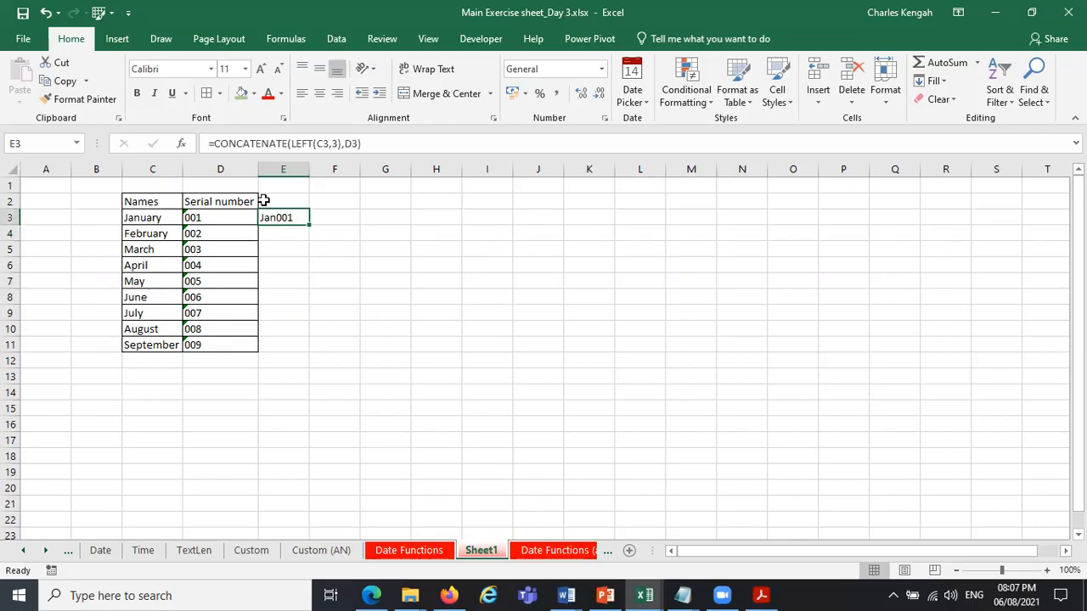
pyautogui.click(290, 143)
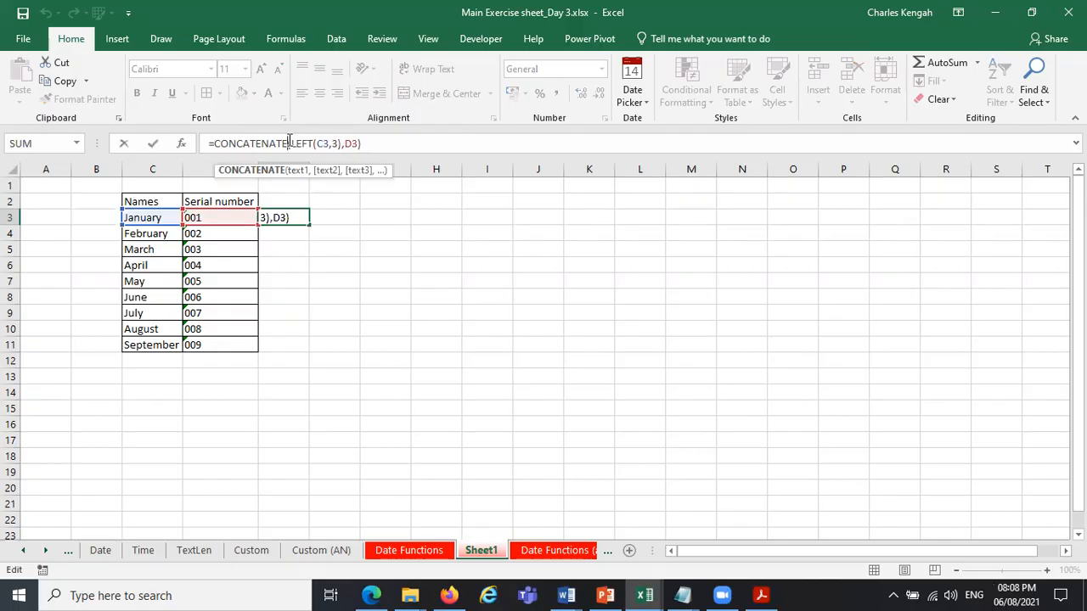
pyautogui.click(292, 142)
pyautogui.write('up')
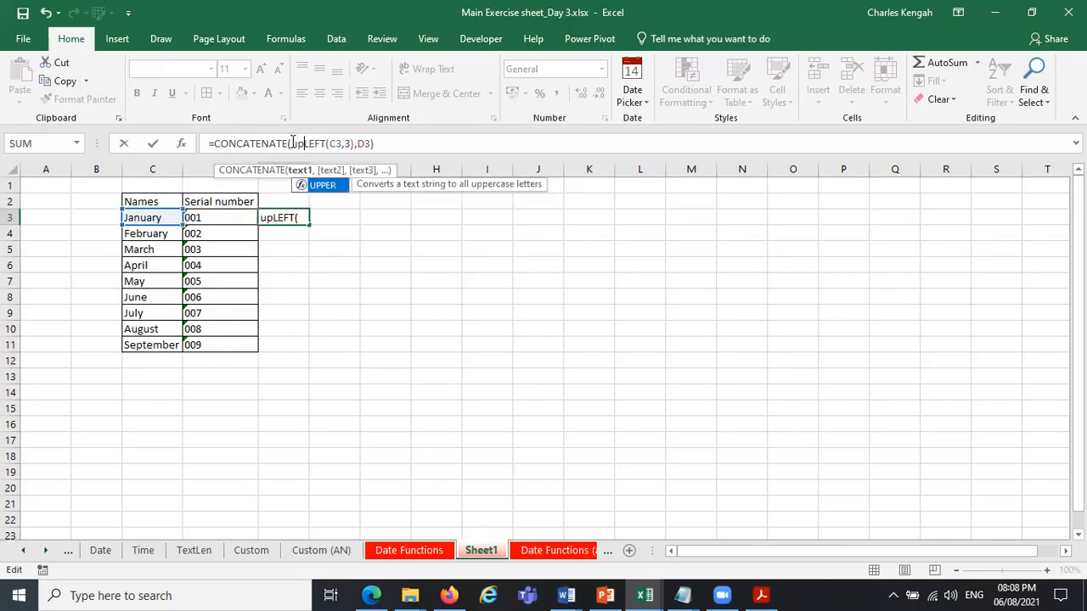
pyautogui.press('Tab')
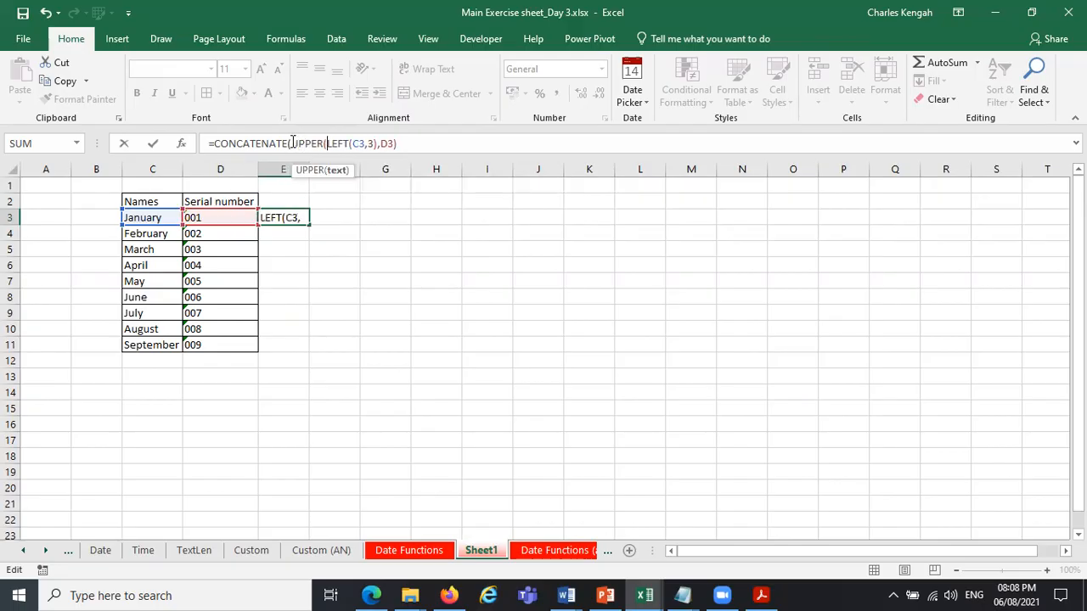
pyautogui.click(338, 170)
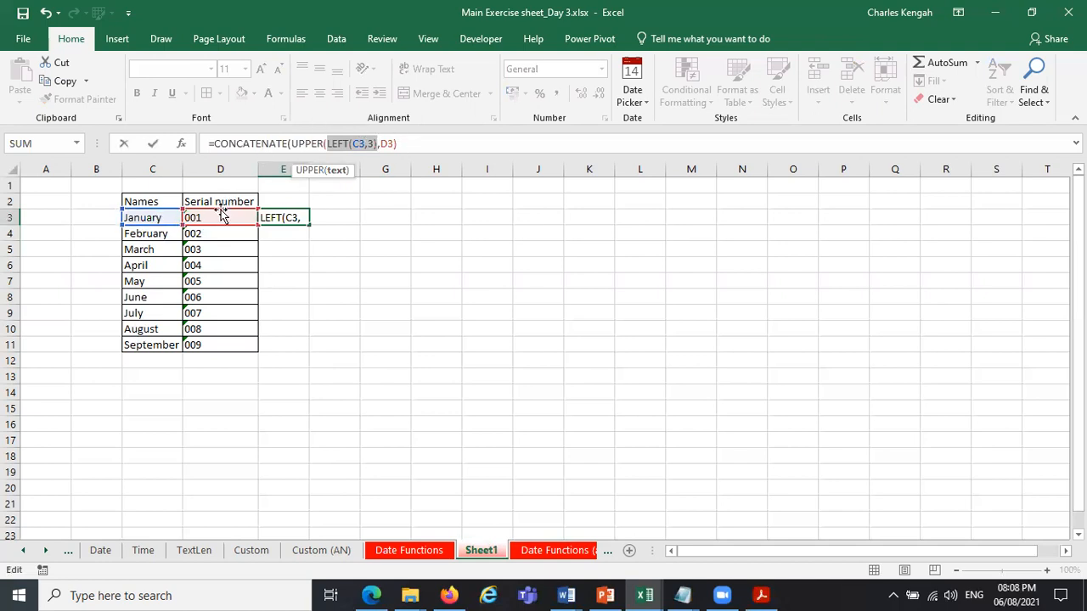
pyautogui.press('Return')
pyautogui.press('Return')
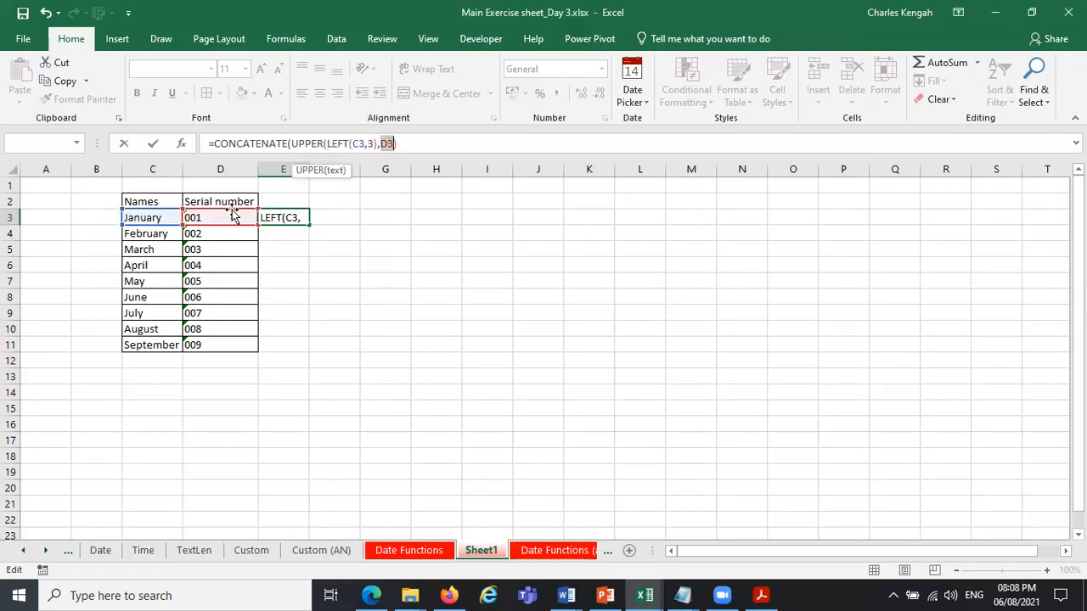
# Cut the E3 formula back to =CONCATENATE(UPPER(LEFT(C3,3 and review its nested functions.
pyautogui.press('BackSpace')
pyautogui.press('BackSpace')
pyautogui.press('BackSpace')
pyautogui.press('BackSpace')
pyautogui.press('BackSpace')
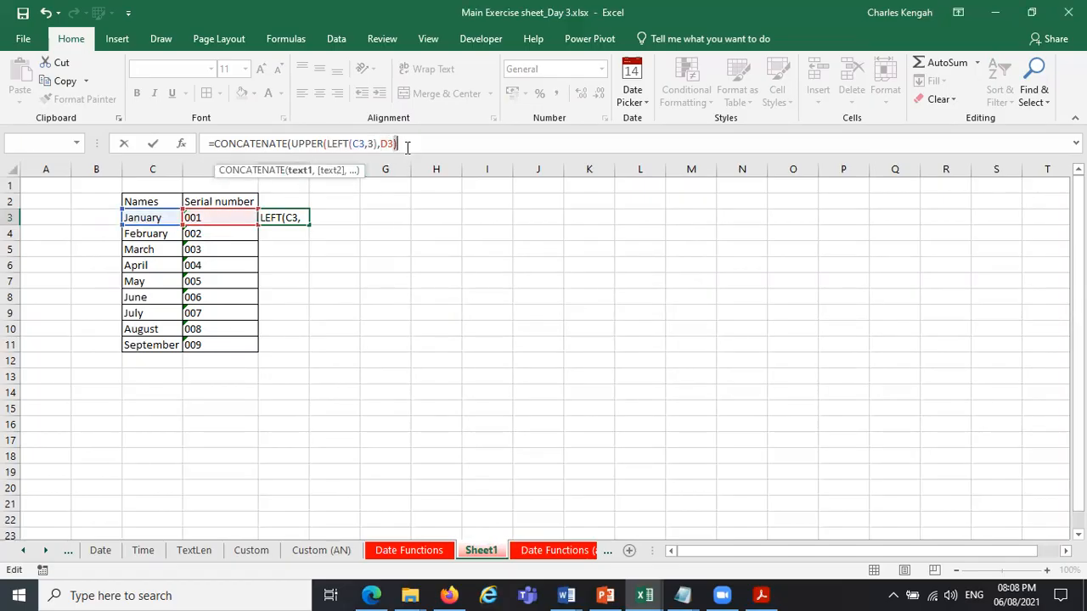
pyautogui.click(286, 144)
pyautogui.click(274, 175)
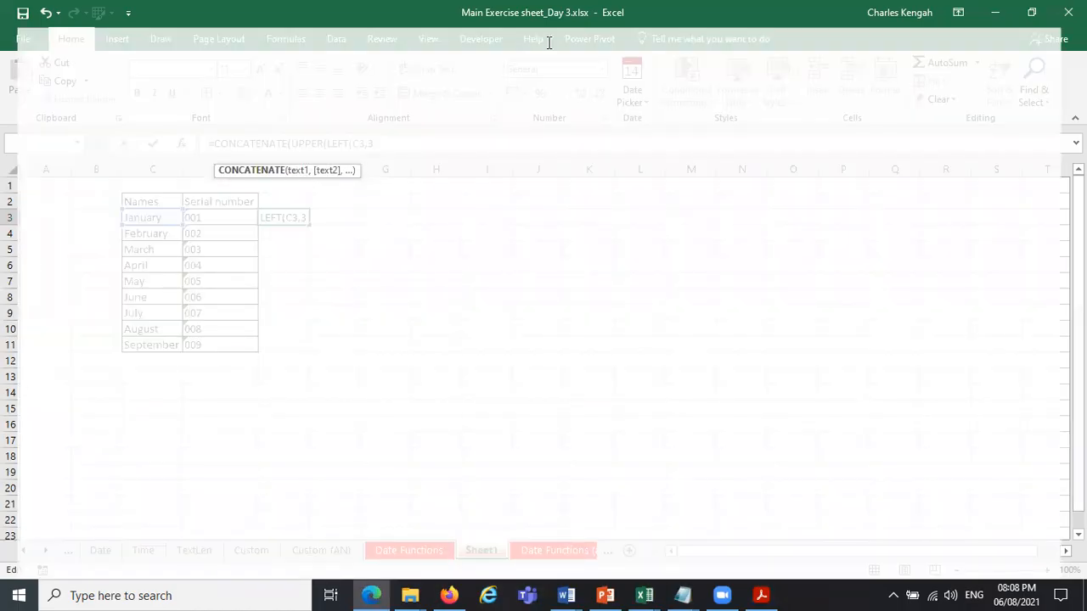
pyautogui.hotkey('alt', 'Tab')
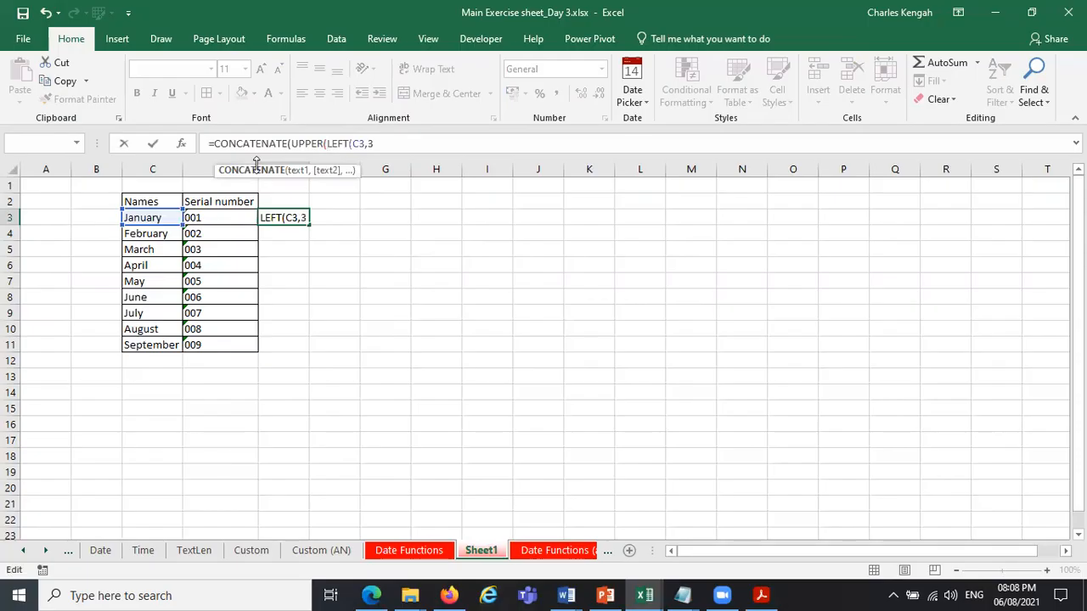
pyautogui.doubleClick(311, 143)
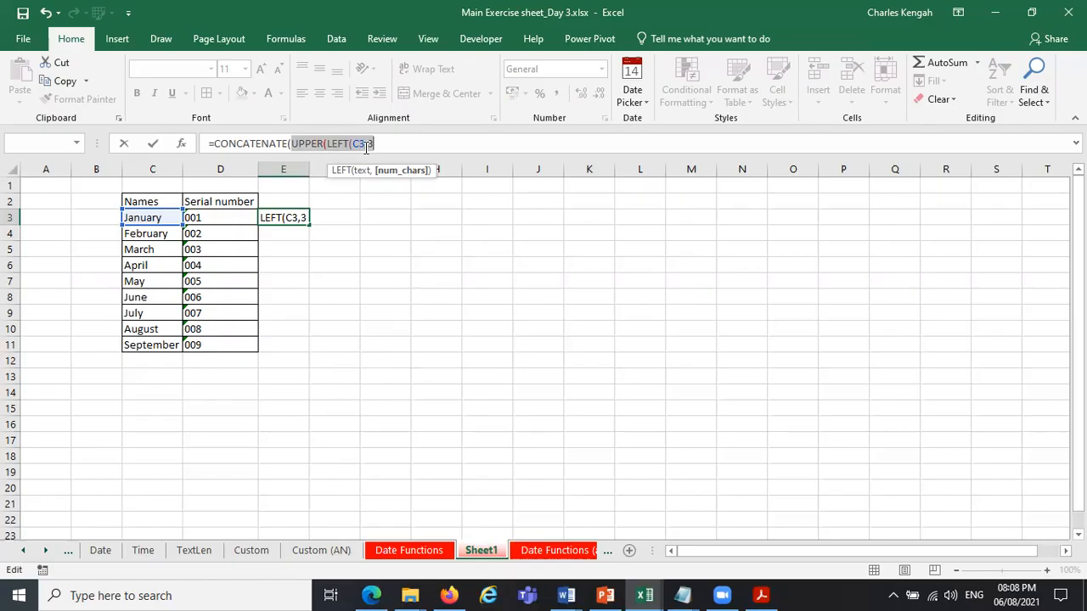
pyautogui.click(324, 144)
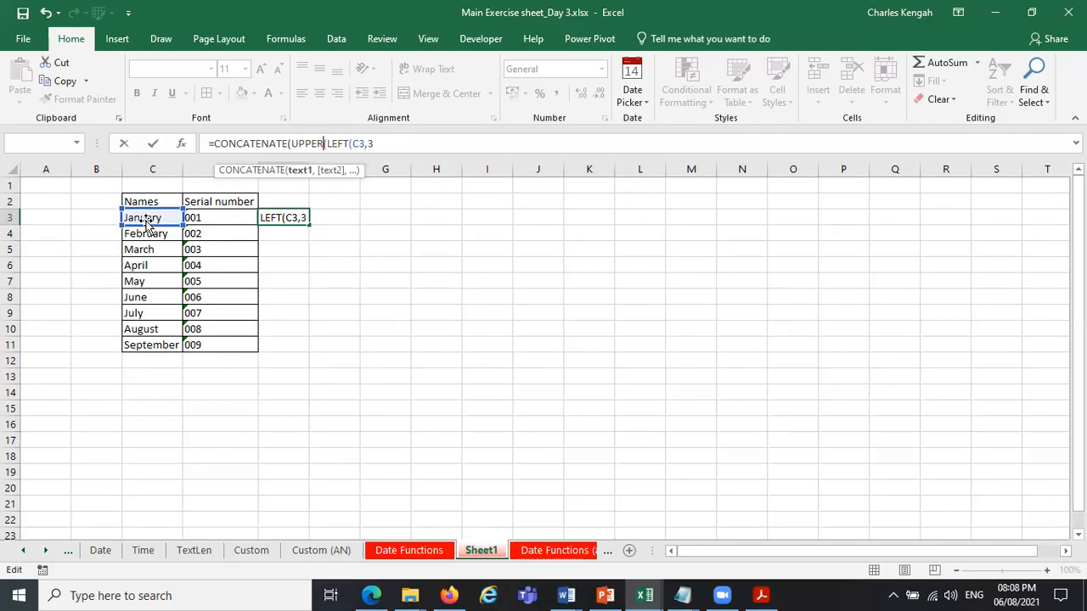
pyautogui.click(378, 142)
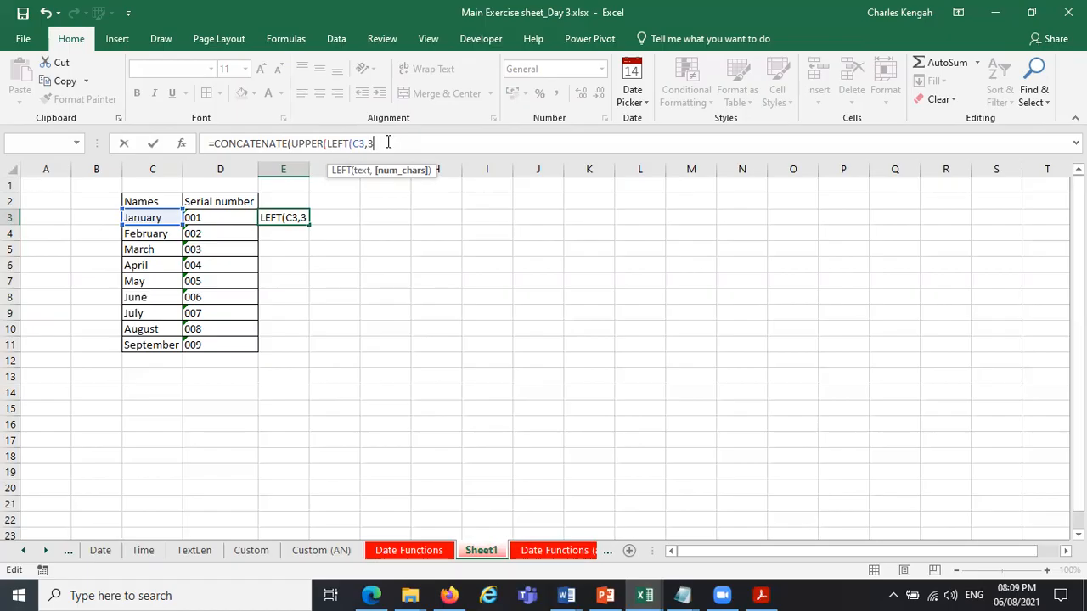
# Replace the E3 formula with a new one that begins with CONCATENATE nested inside UPPER.
pyautogui.moveTo(385, 143); pyautogui.dragTo(217, 134)
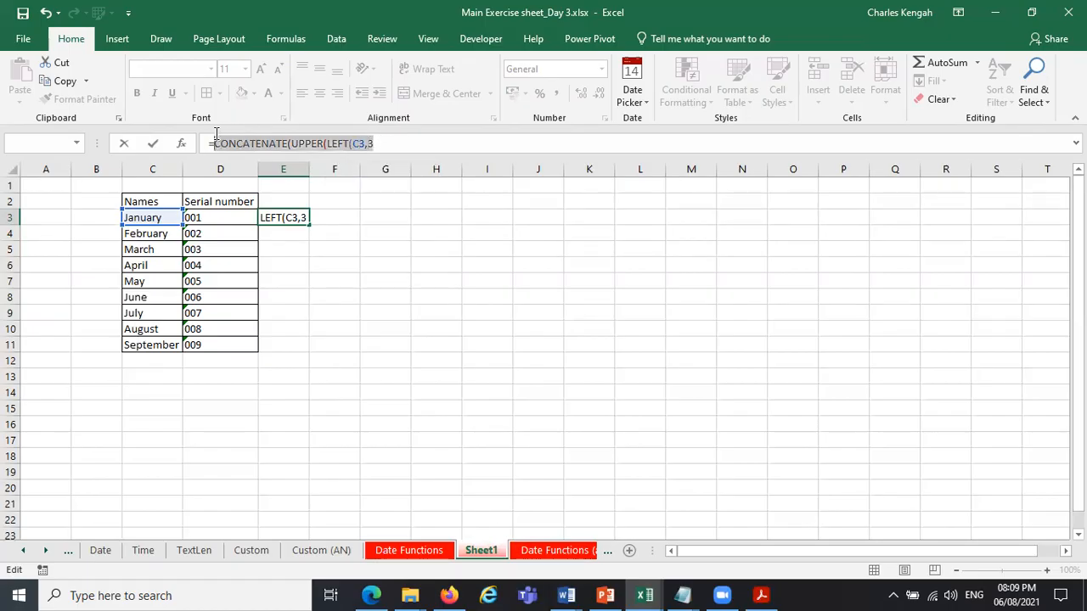
pyautogui.press('BackSpace')
pyautogui.write('up')
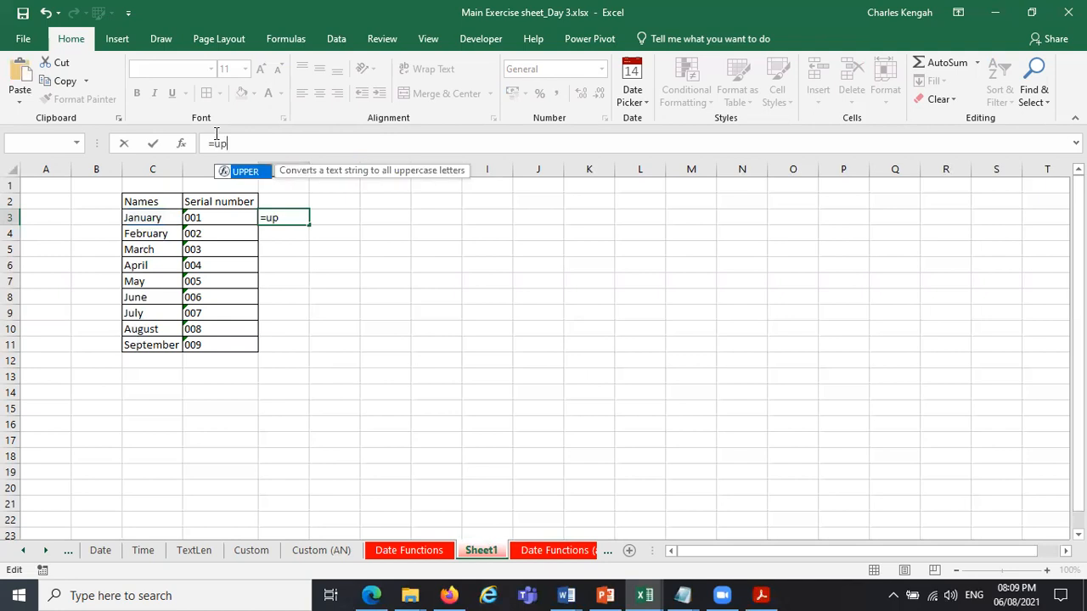
pyautogui.doubleClick(245, 172)
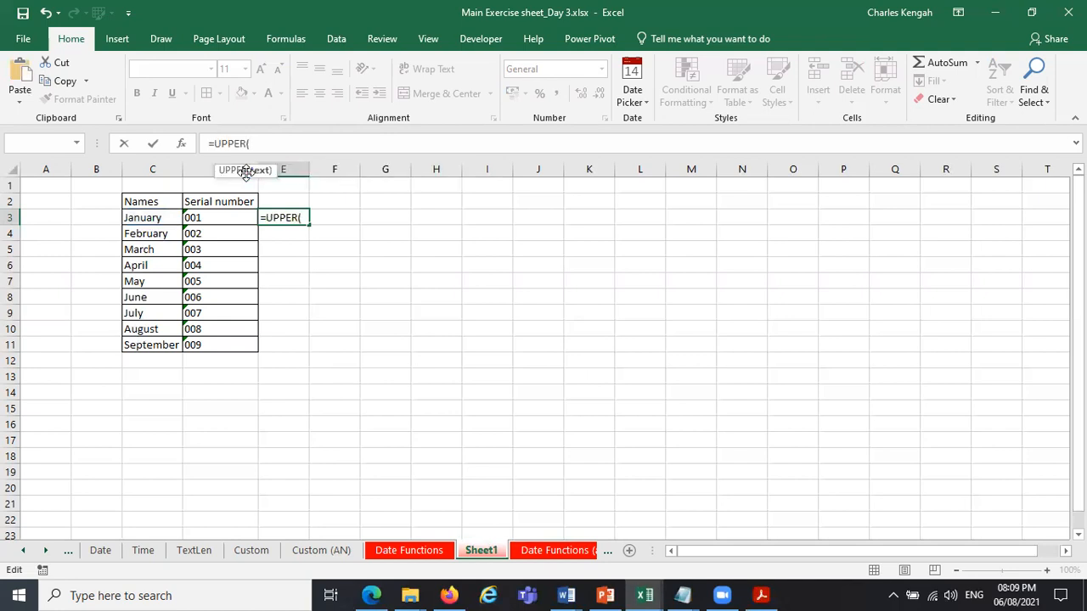
pyautogui.write('conc')
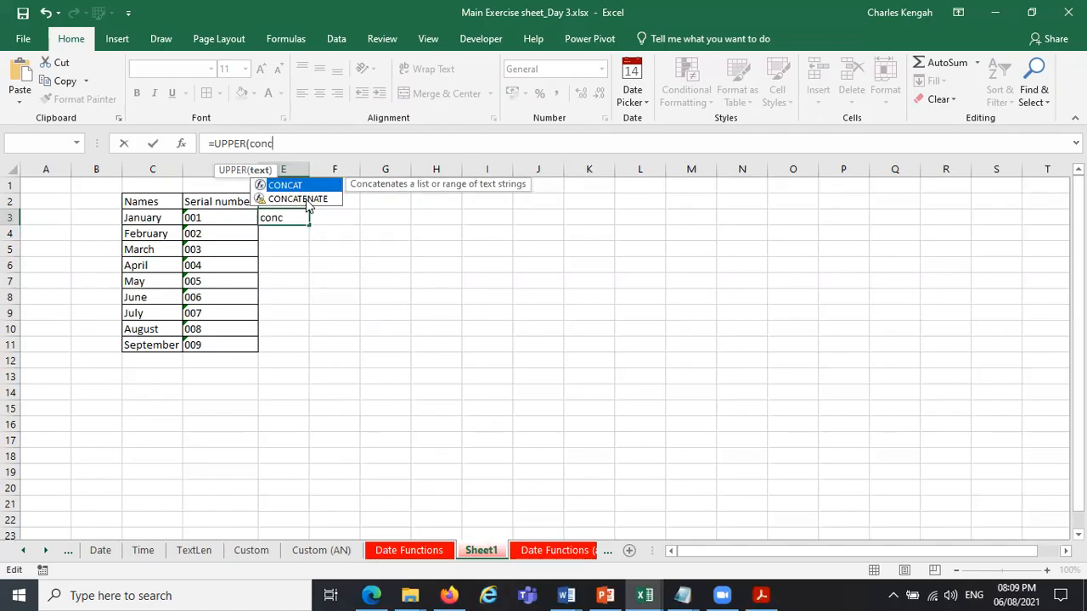
pyautogui.doubleClick(305, 200)
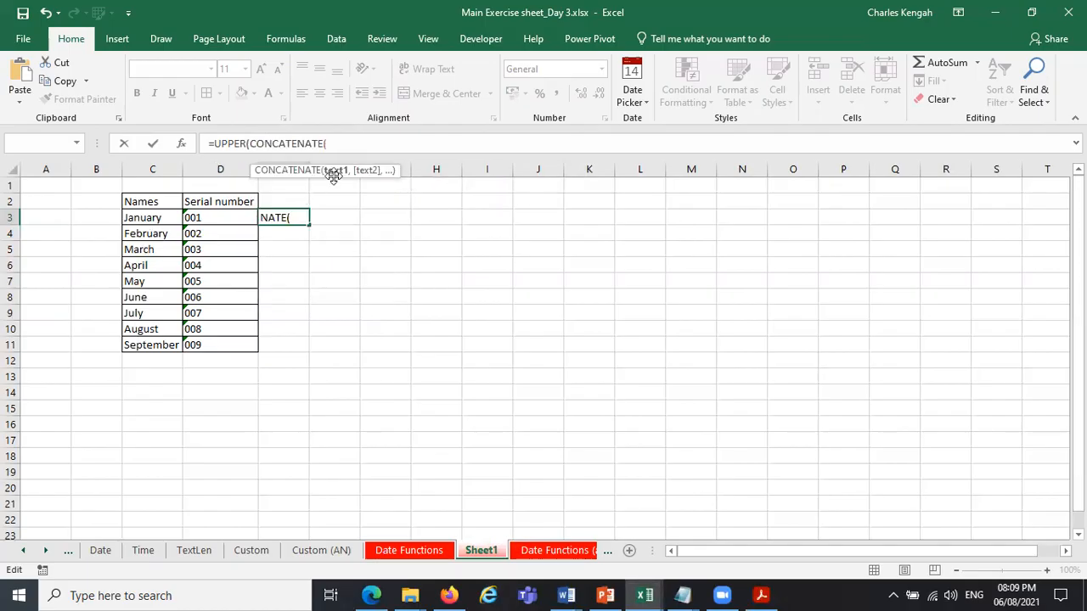
# Nest a LEFT function inside CONCATENATE that takes the first 3 characters of C3.
pyautogui.click(148, 217)
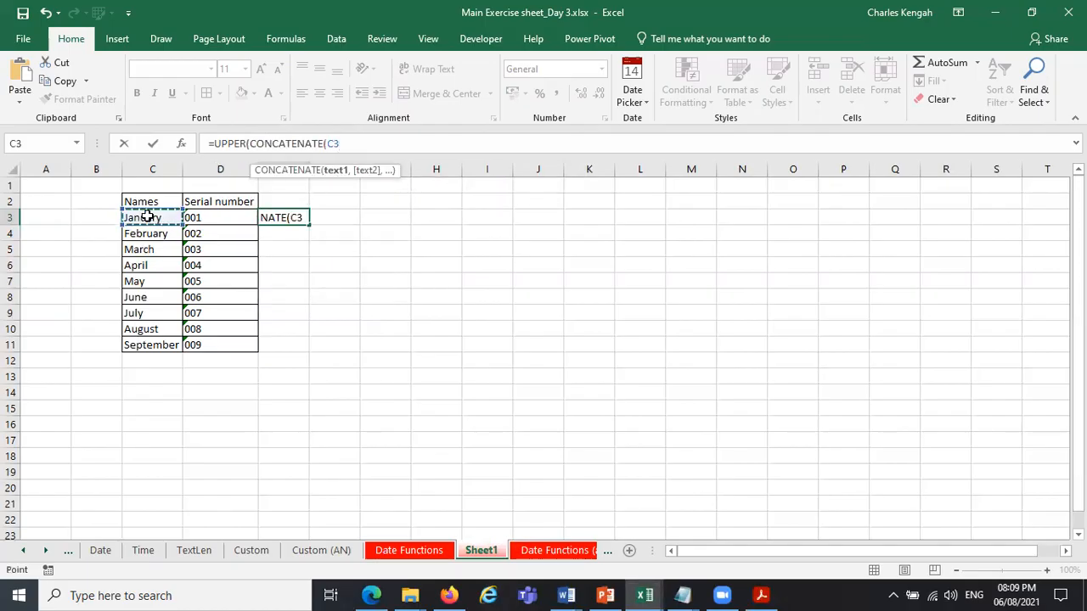
pyautogui.press('BackSpace')
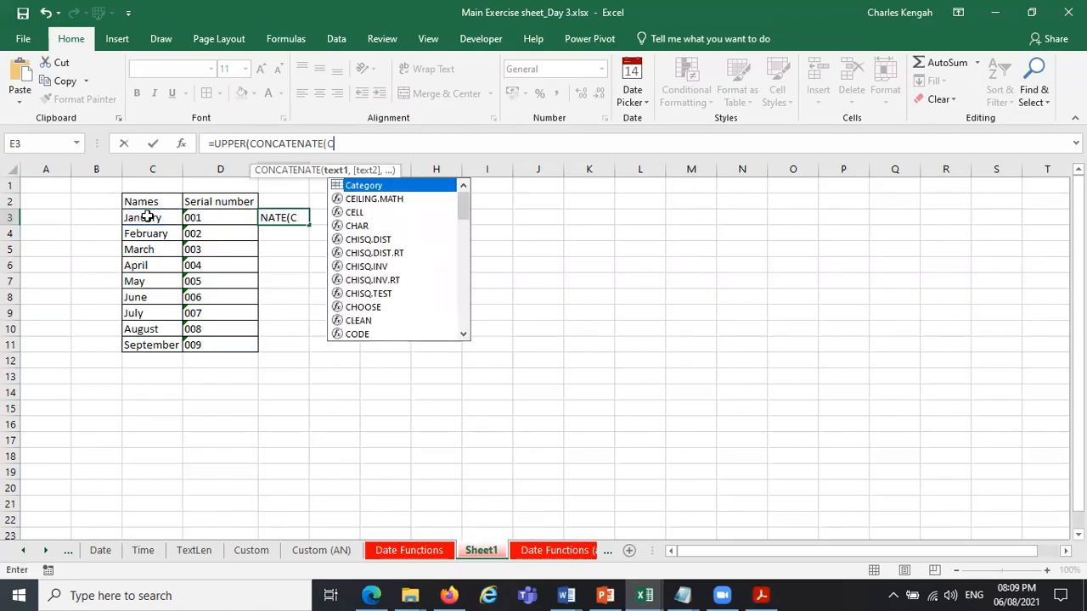
pyautogui.press('BackSpace')
pyautogui.write('le')
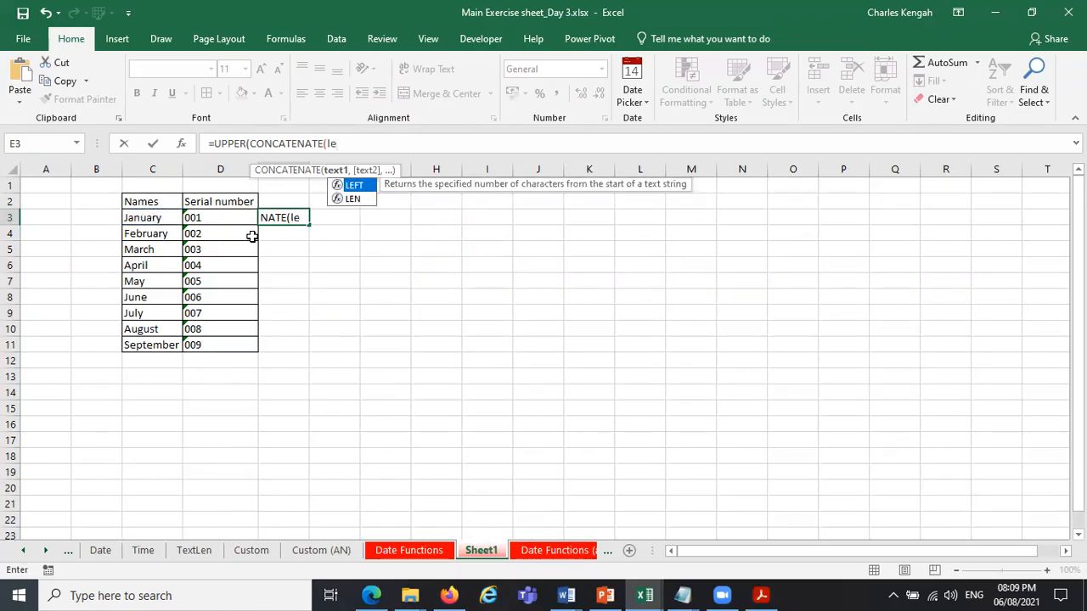
pyautogui.doubleClick(356, 186)
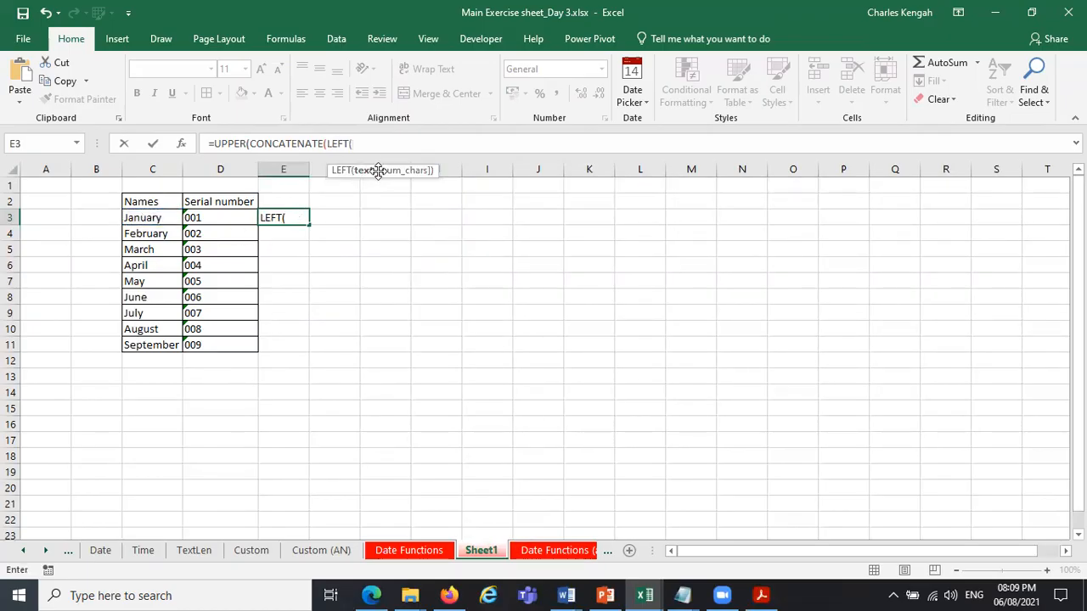
pyautogui.click(149, 217)
pyautogui.write(',')
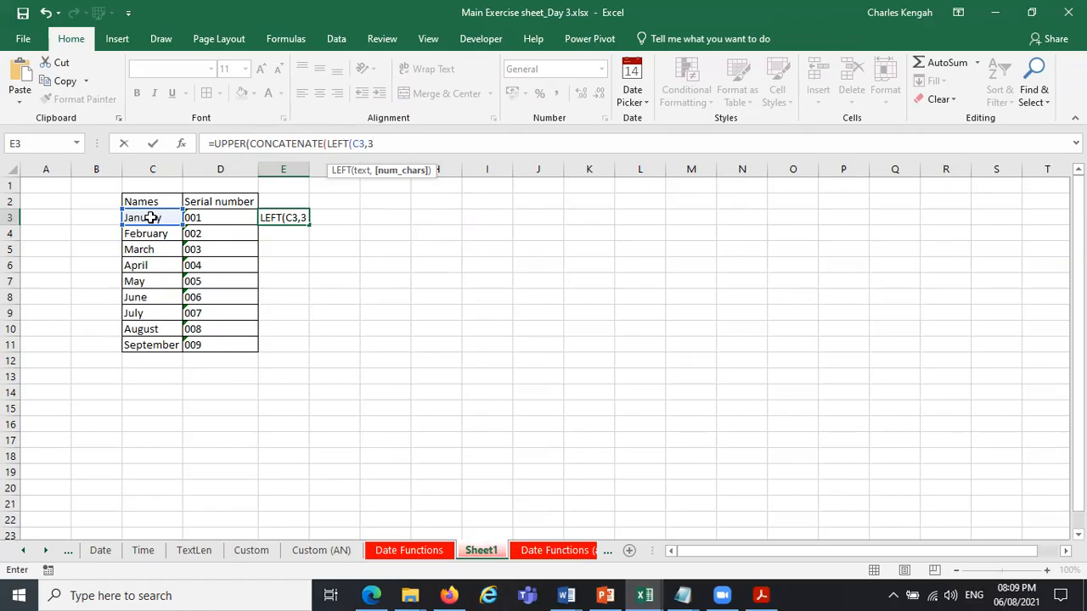
pyautogui.write('3,')
# Append D3 after the 3 in the E3 formula, add three closing brackets and try to enter it.
pyautogui.click(205, 217)
pyautogui.press('Return')
pyautogui.press('Return')
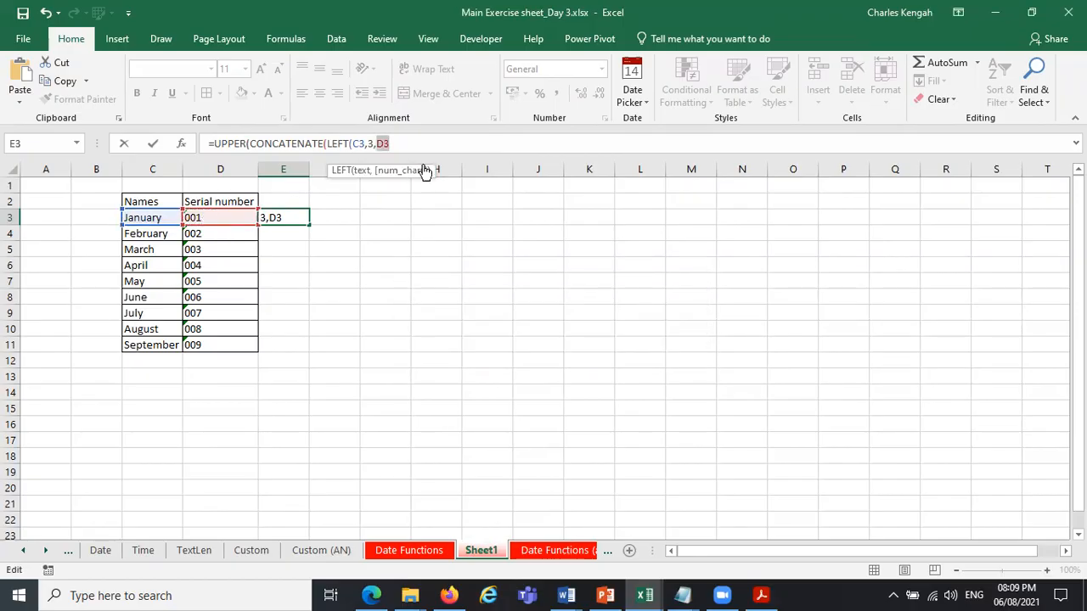
pyautogui.click(395, 144)
pyautogui.write('))')
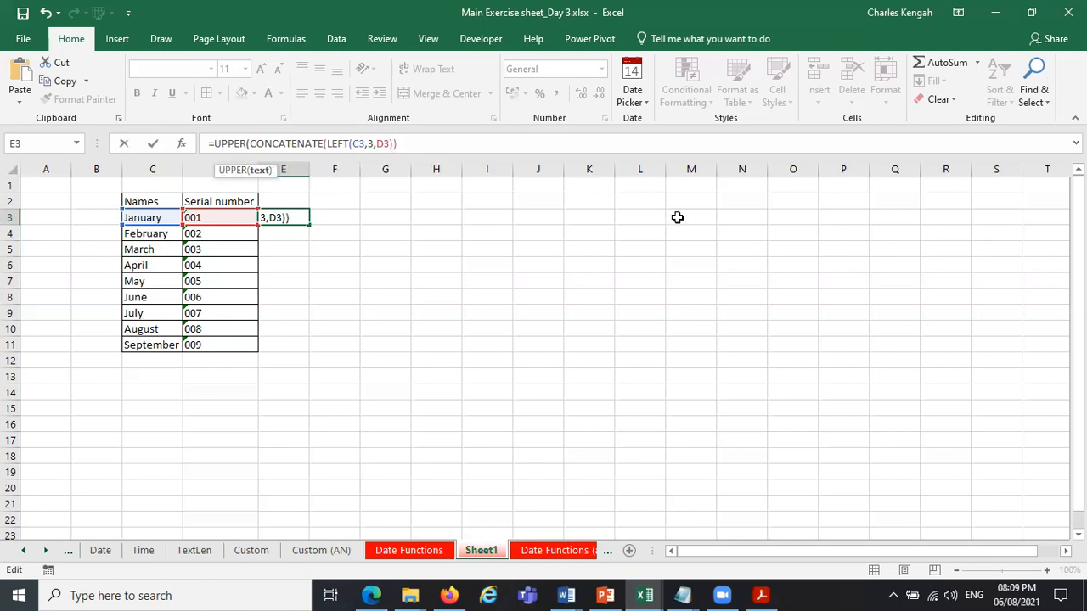
pyautogui.write(')')
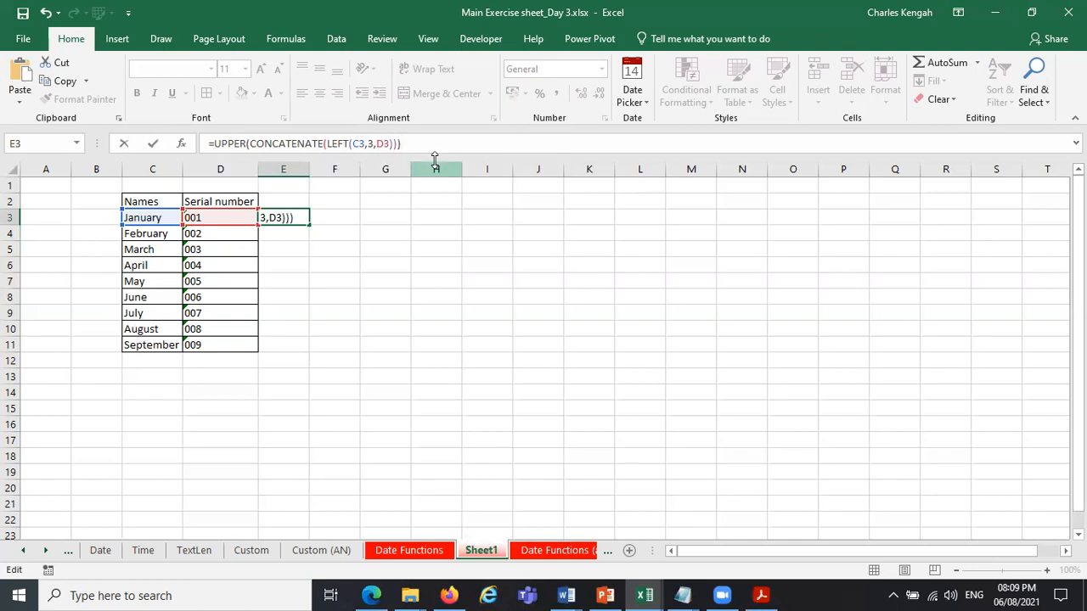
pyautogui.press('Return')
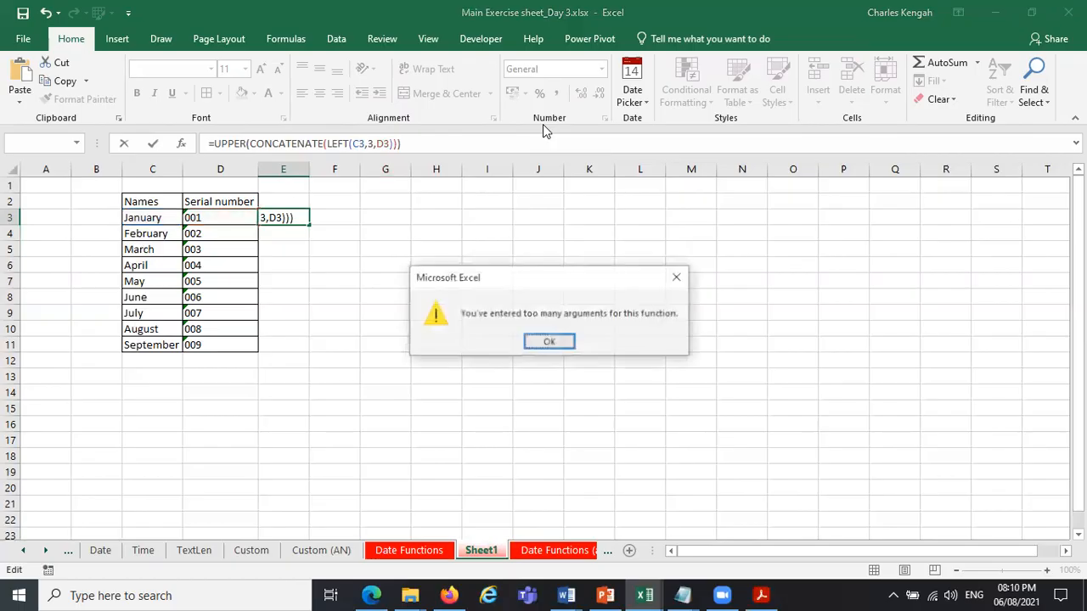
pyautogui.press('Return')
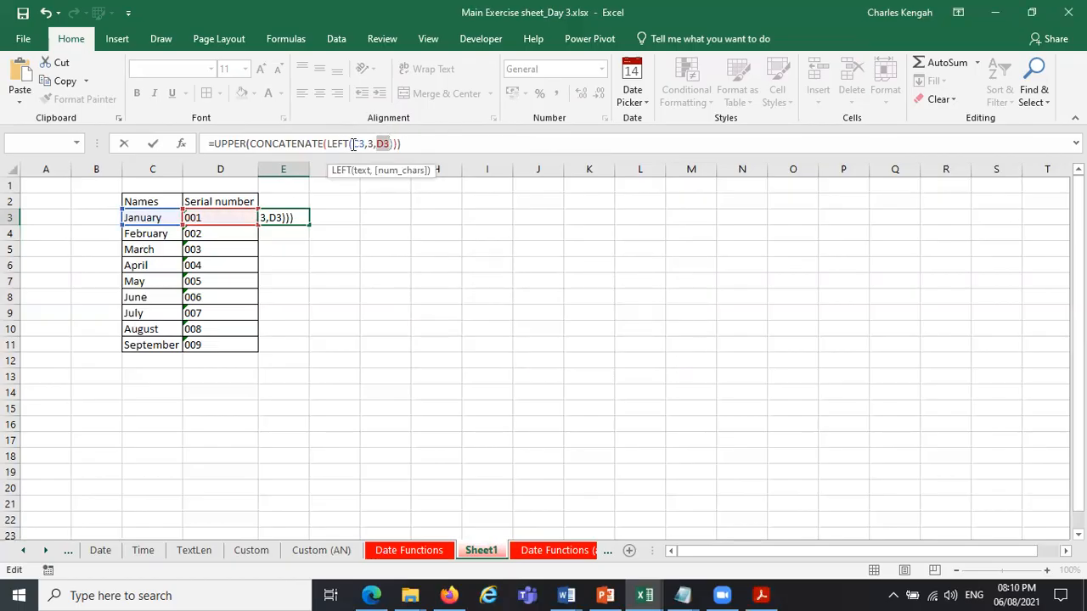
# Close the LEFT function right after its 3-character argument in E3 and remove one closing bracket from the end of the formula.
pyautogui.click(360, 171)
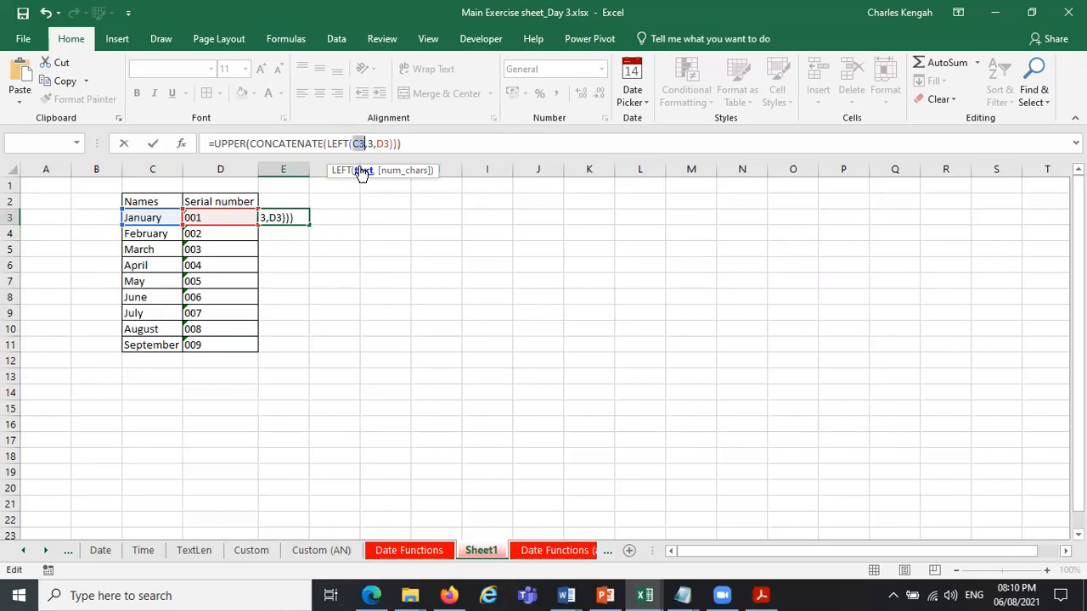
pyautogui.click(338, 172)
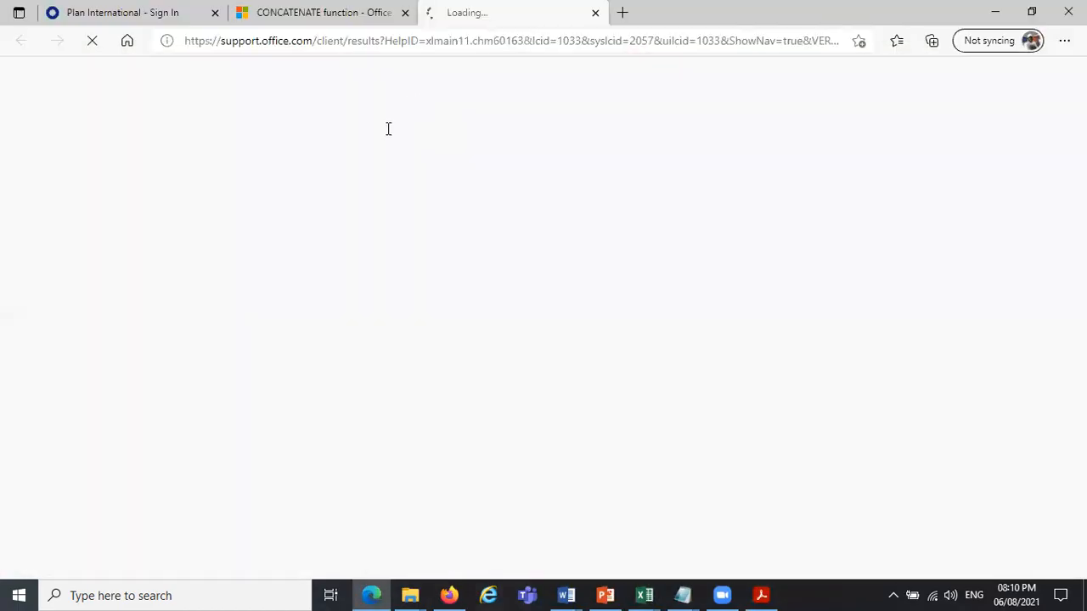
pyautogui.hotkey('alt', 'Tab')
pyautogui.click(342, 171)
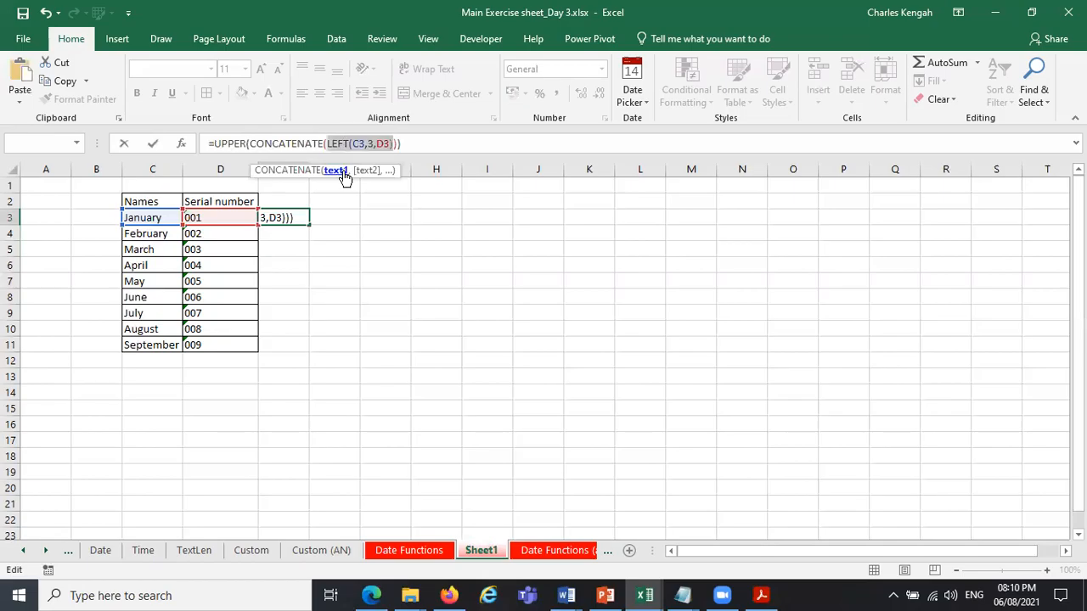
pyautogui.click(372, 143)
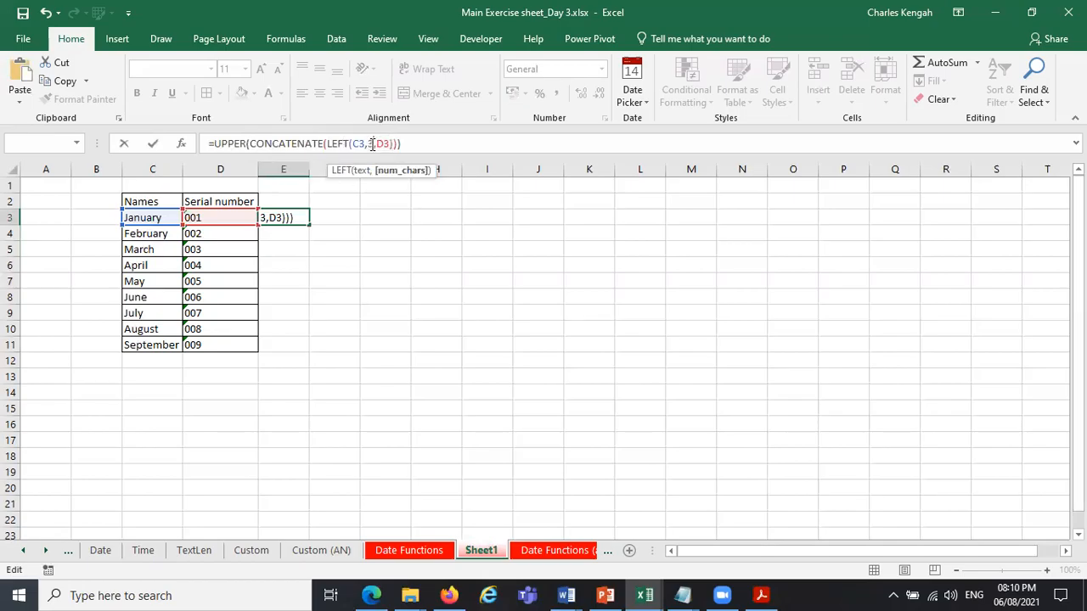
pyautogui.write(')')
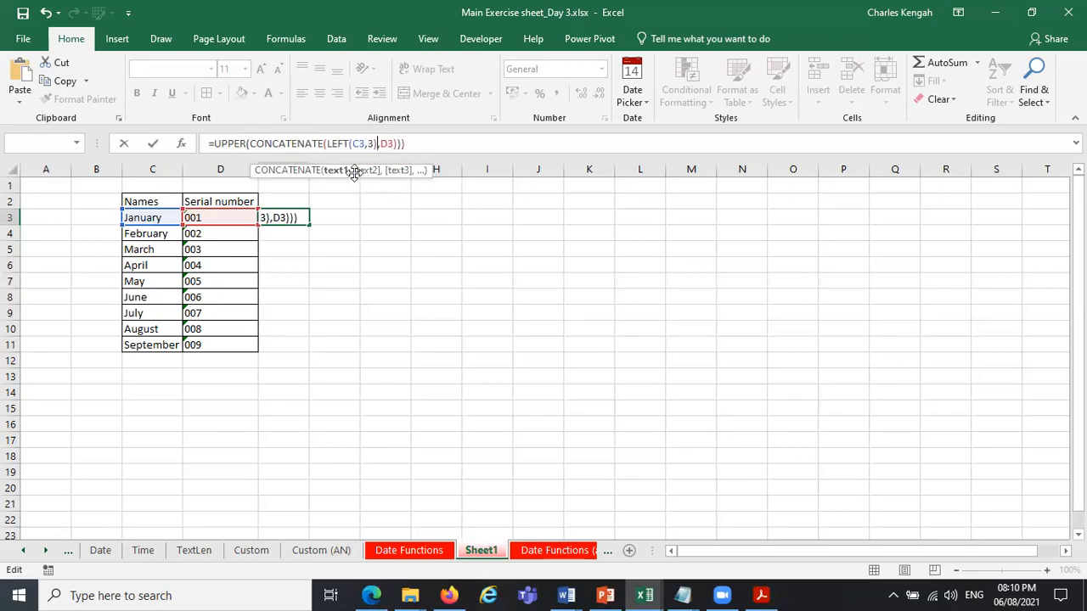
pyautogui.click(346, 179)
pyautogui.click(366, 176)
pyautogui.click(408, 144)
pyautogui.press('BackSpace')
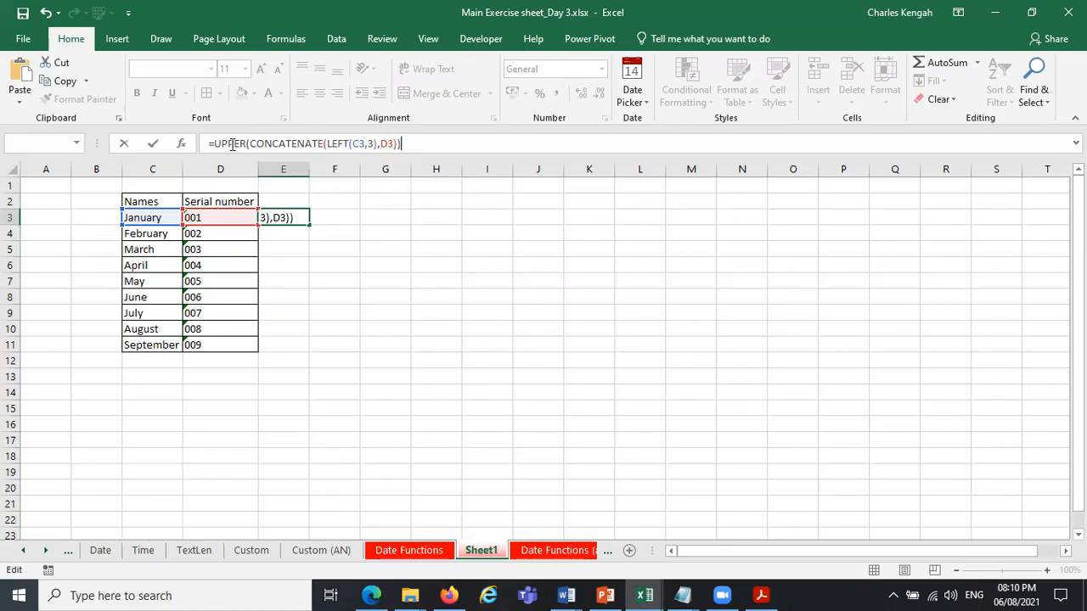
# Check the brackets, enter =UPPER(CONCATENATE(LEFT(C3,3),D3)) in E3 and copy it down to E11.
pyautogui.click(245, 144)
pyautogui.click(324, 144)
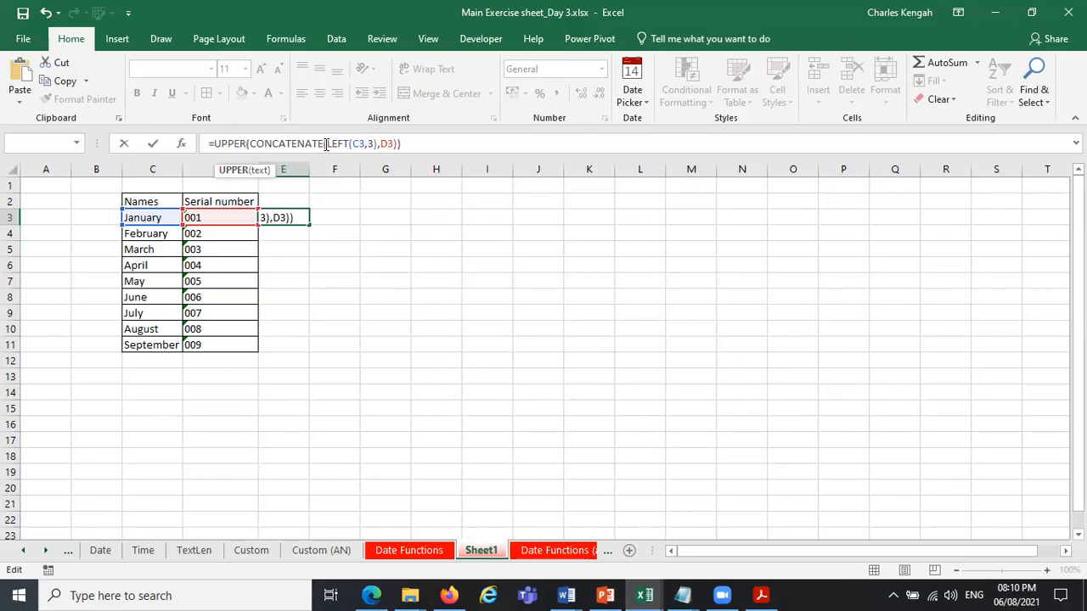
pyautogui.click(412, 143)
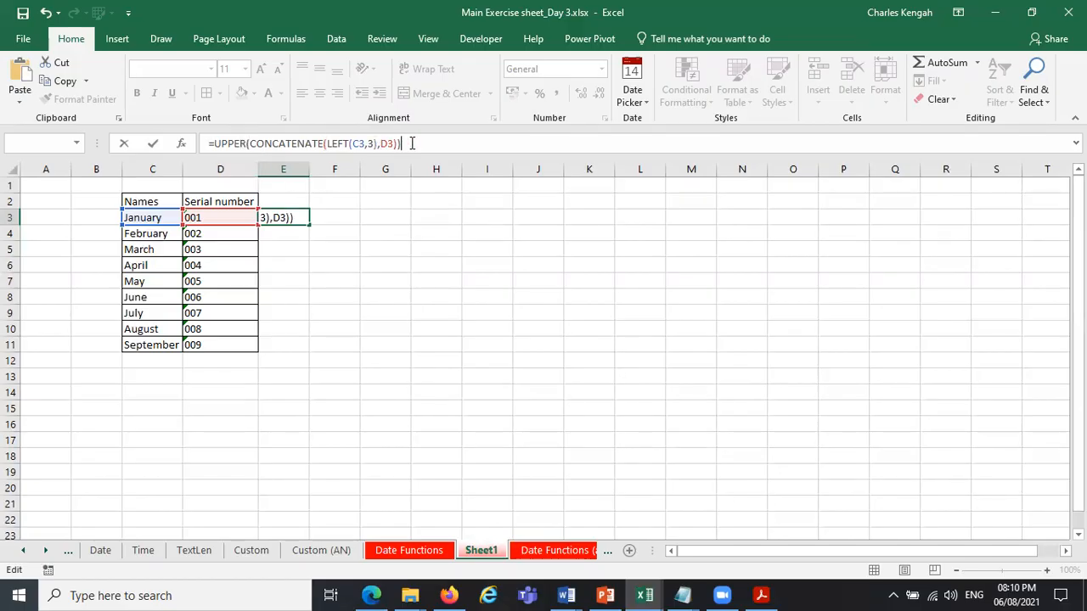
pyautogui.press('Return')
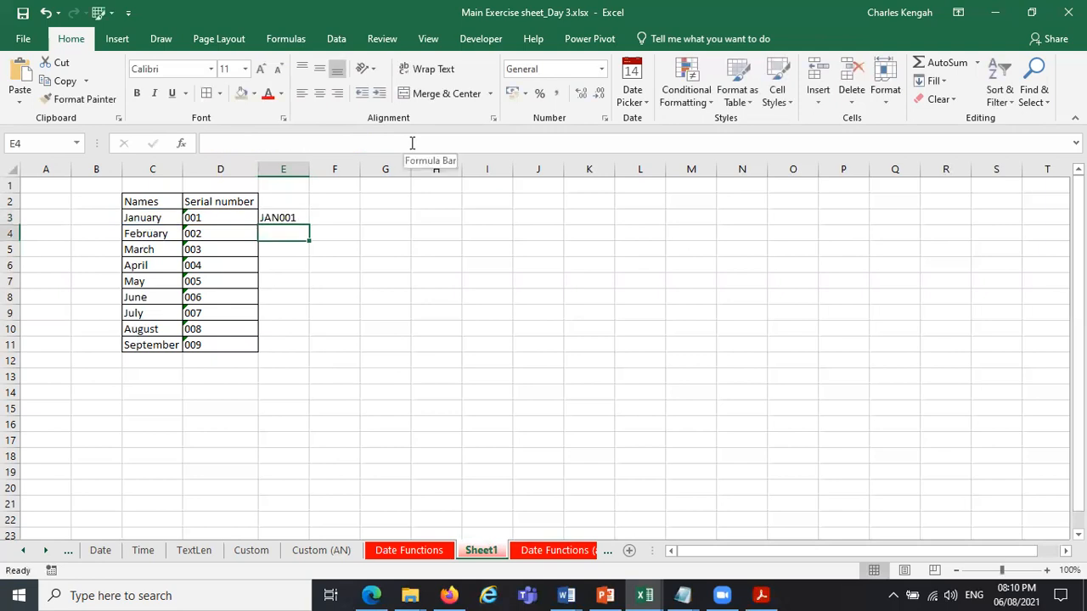
pyautogui.click(289, 218)
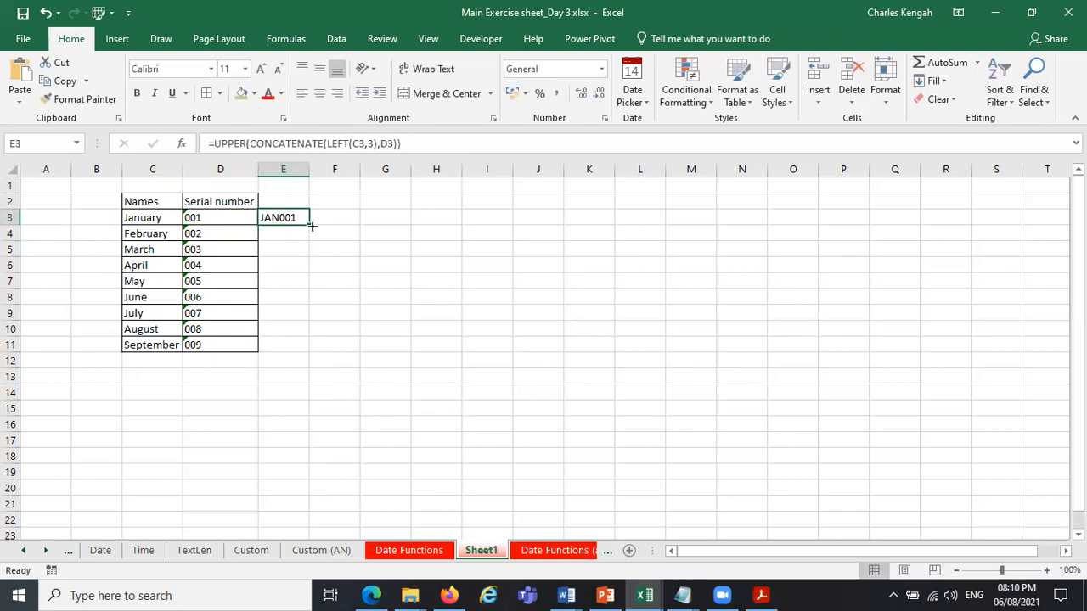
pyautogui.moveTo(311, 226); pyautogui.dragTo(315, 355)
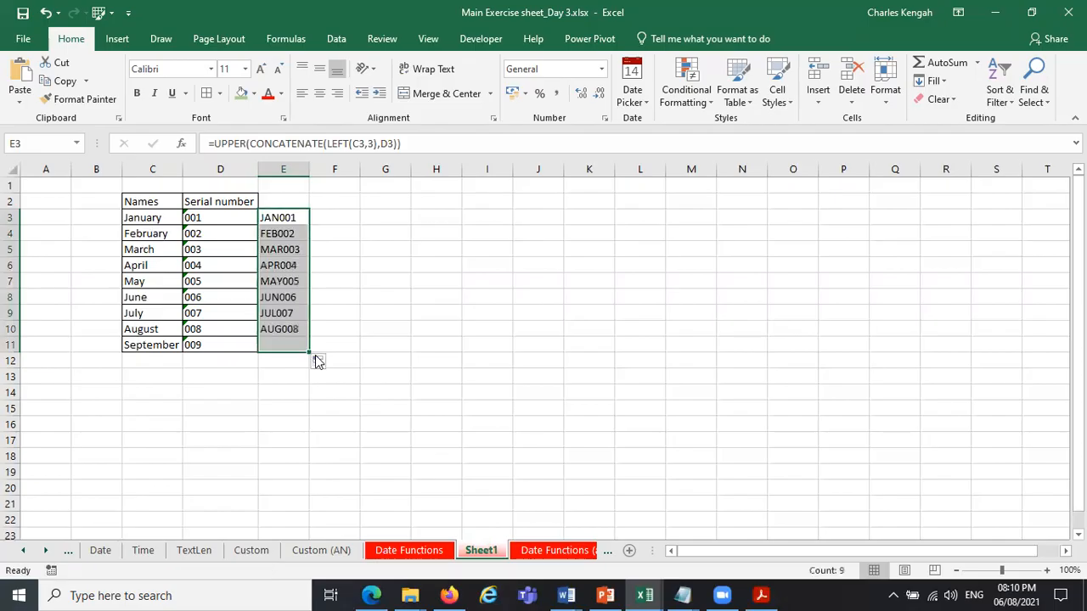
# Insert a space in quotes as an extra CONCATENATE argument between LEFT(C3,3) and D3 in the E3 formula.
pyautogui.click(285, 219)
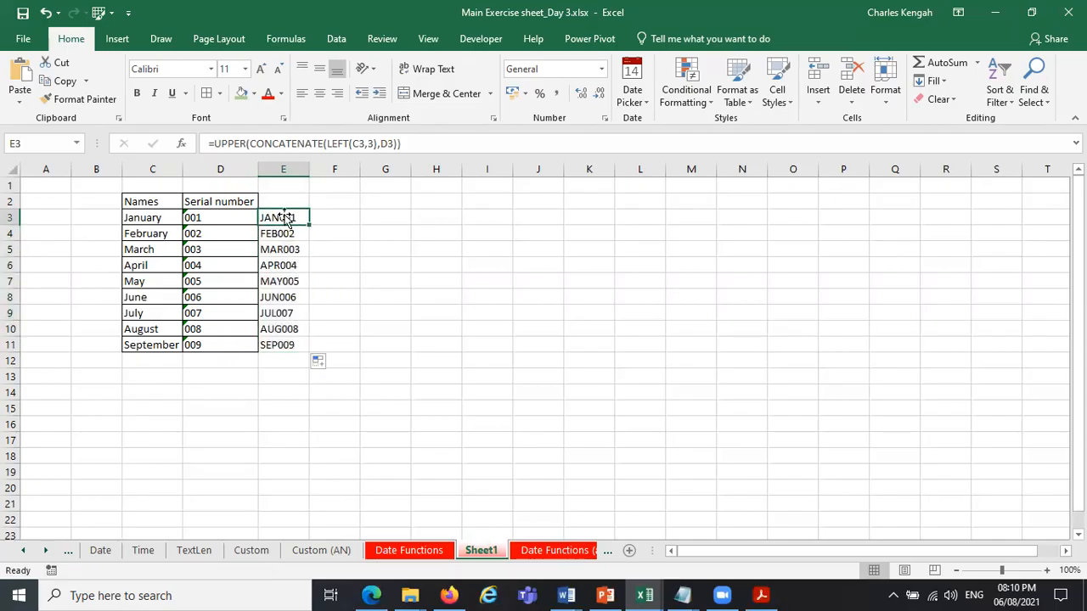
pyautogui.click(382, 143)
pyautogui.write('" "')
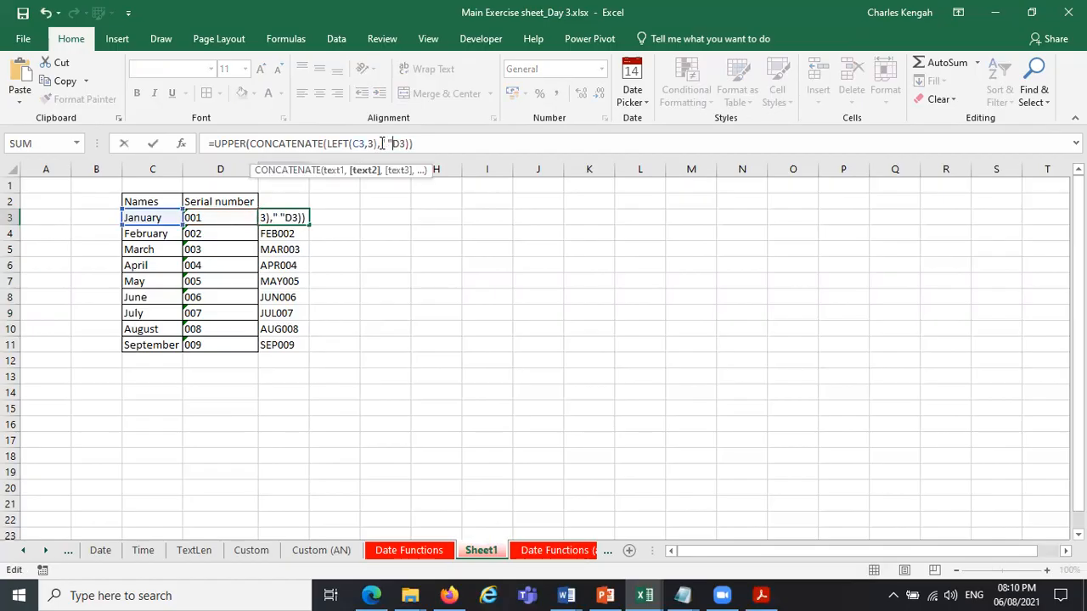
pyautogui.write(',')
pyautogui.press('Return')
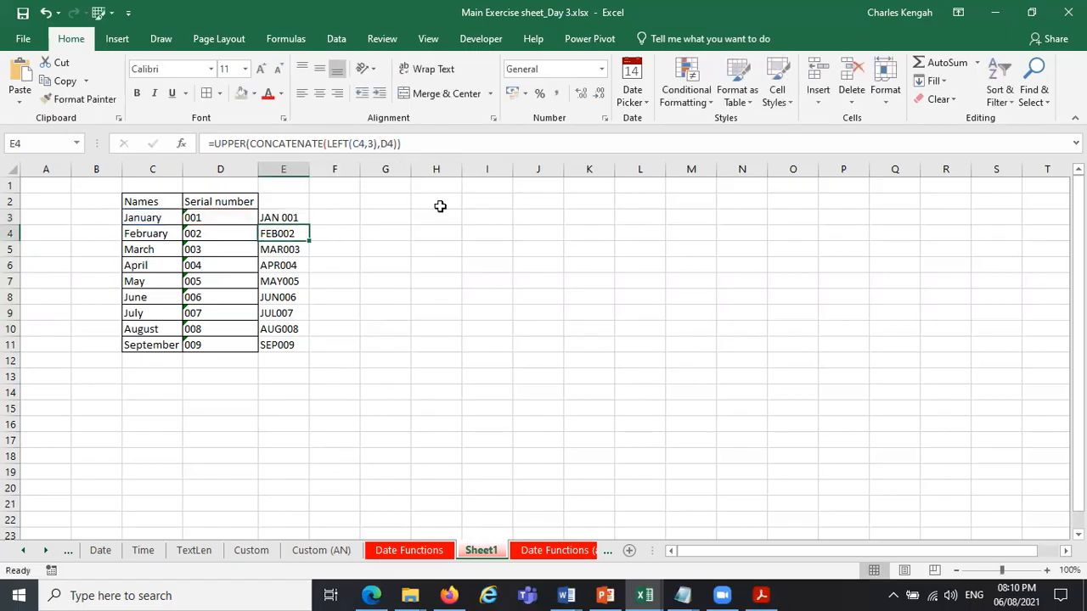
# Change the separator in the E3 formula from a space to a hyphen and copy the formula down to E11.
pyautogui.click(295, 220)
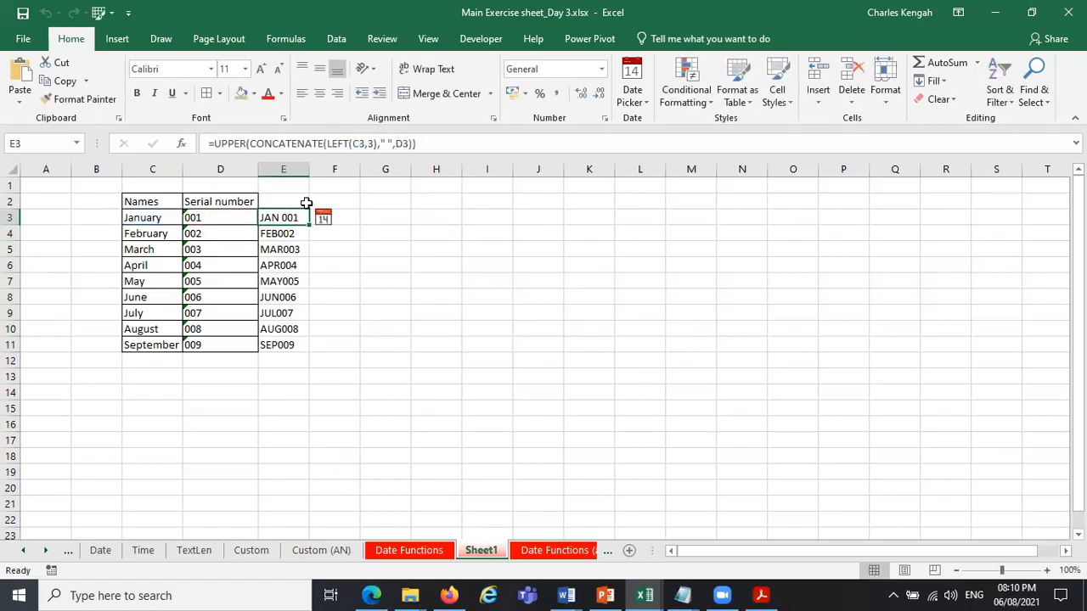
pyautogui.click(386, 144)
pyautogui.write('-')
pyautogui.press('Return')
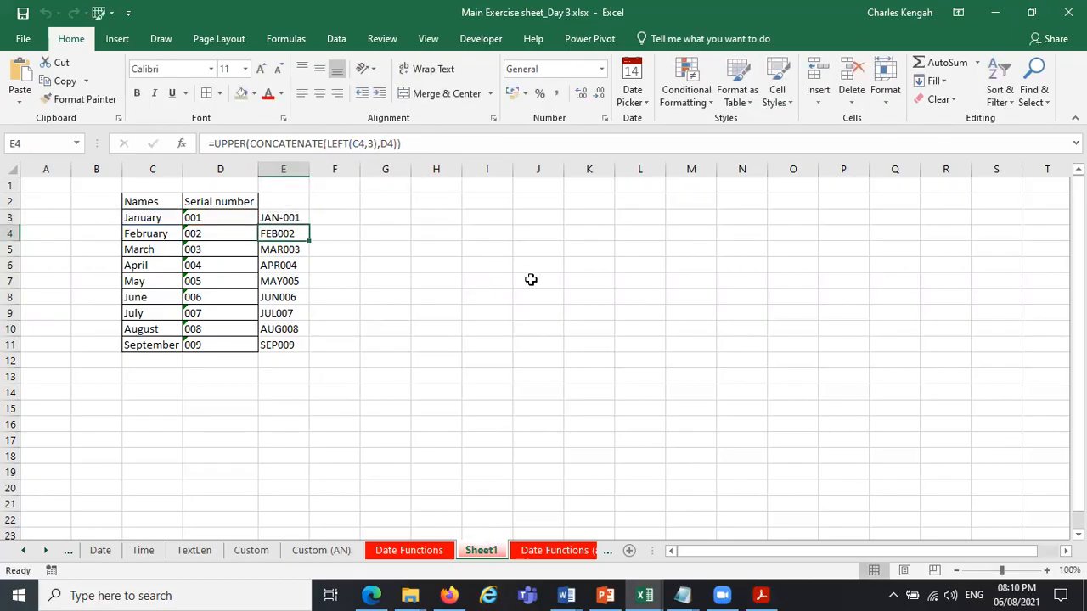
pyautogui.click(299, 218)
pyautogui.doubleClick(310, 225)
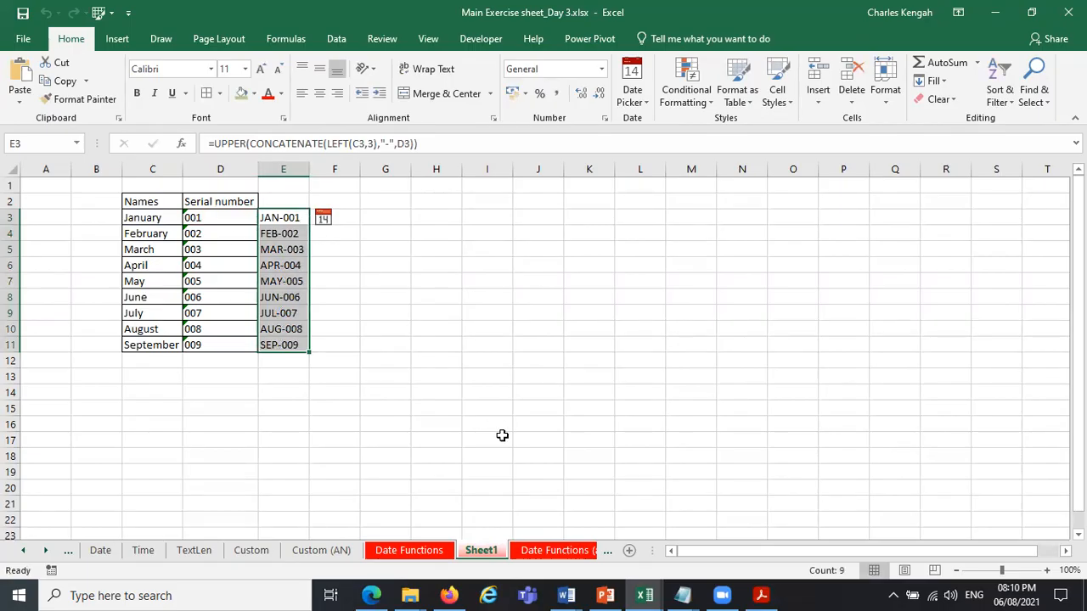
# Replace the outer UPPER function in the E3 formula with PROPER.
pyautogui.click(242, 145)
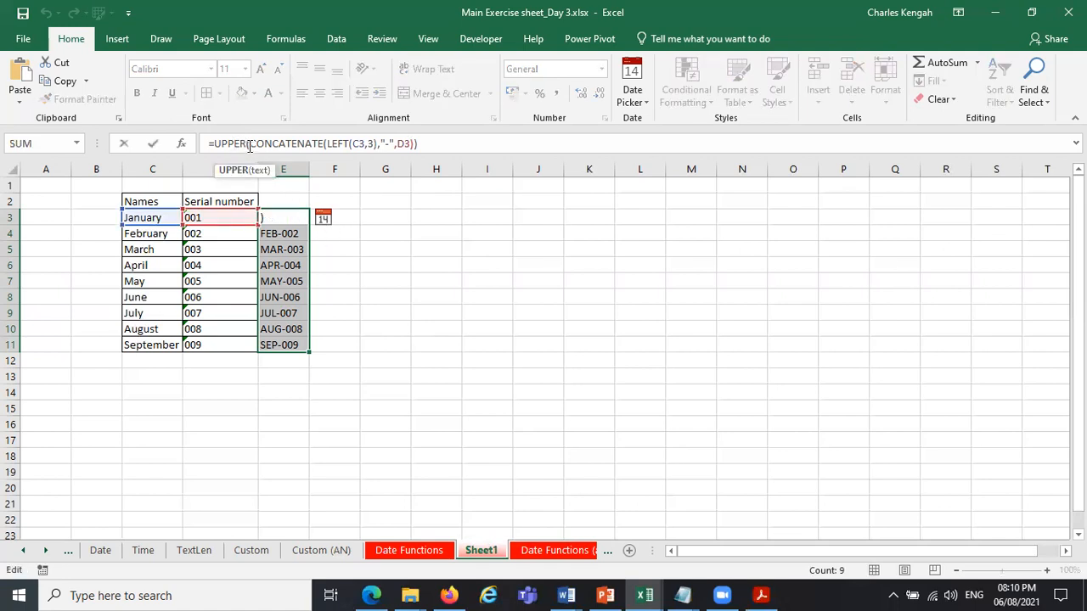
pyautogui.moveTo(248, 144); pyautogui.dragTo(444, 143)
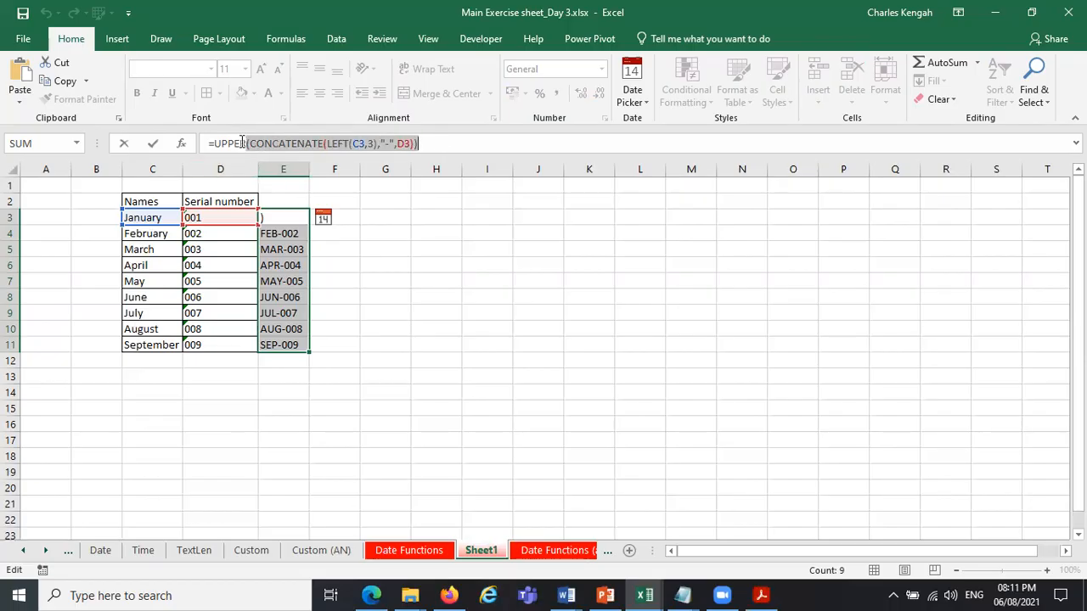
pyautogui.moveTo(247, 144); pyautogui.dragTo(218, 144)
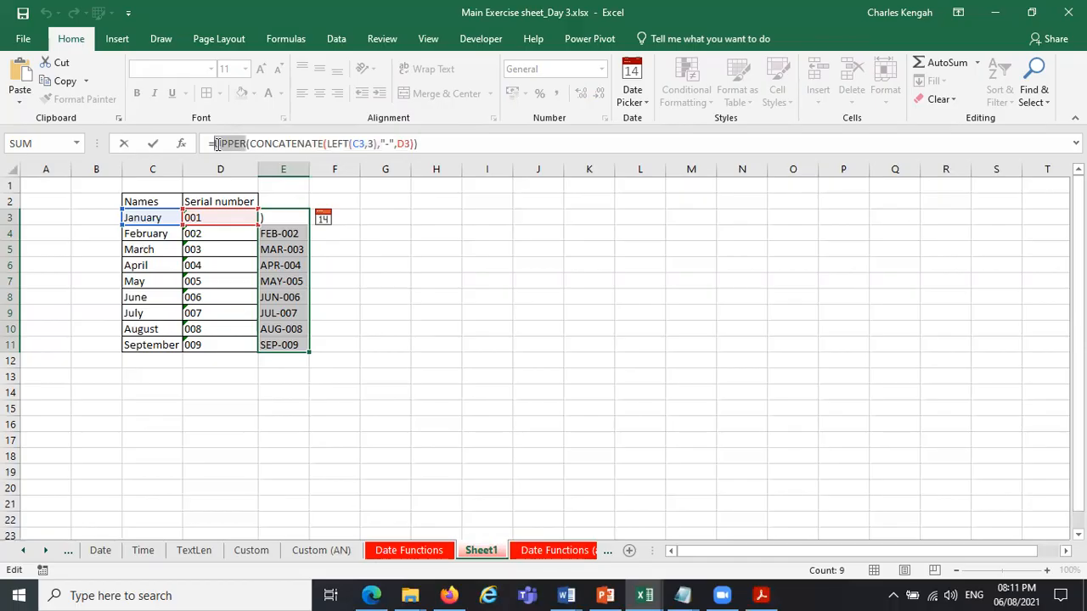
pyautogui.write('pro')
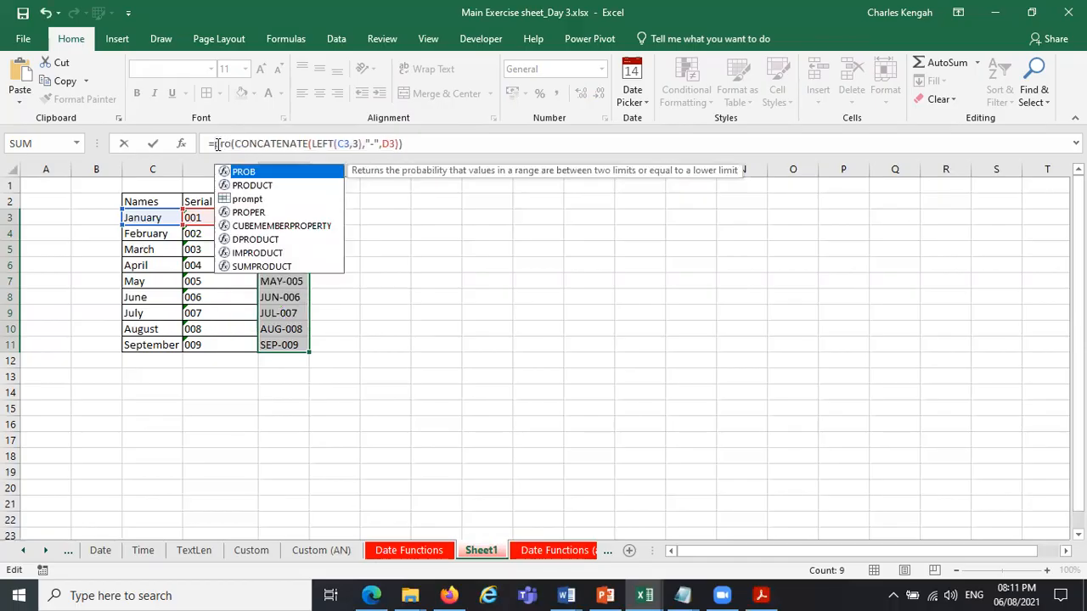
pyautogui.doubleClick(251, 214)
pyautogui.press('Return')
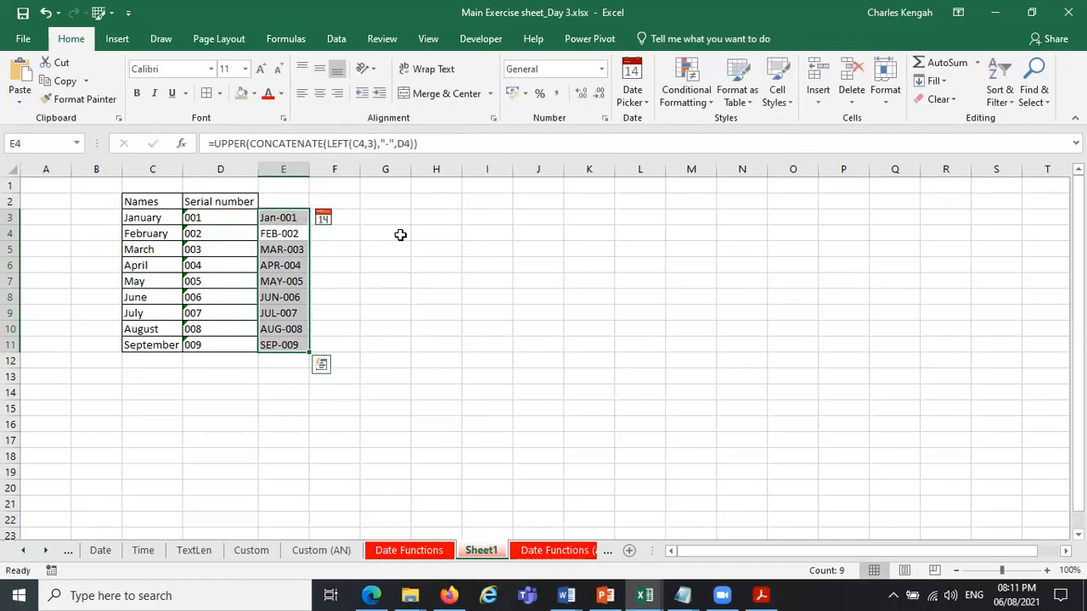
# Copy the PROPER formula from E3 down to E11.
pyautogui.click(303, 219)
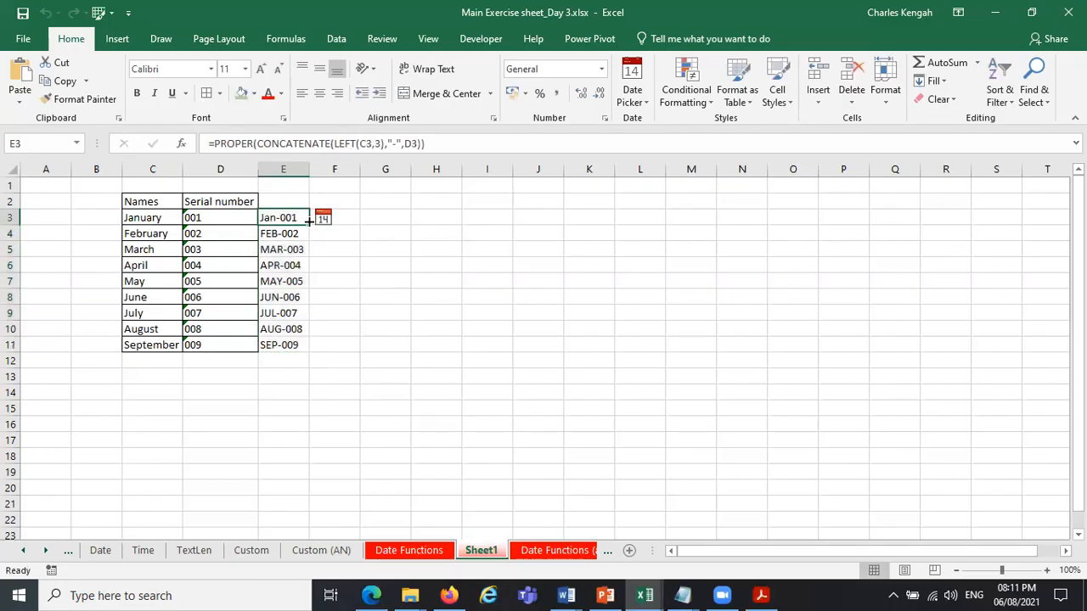
pyautogui.doubleClick(308, 222)
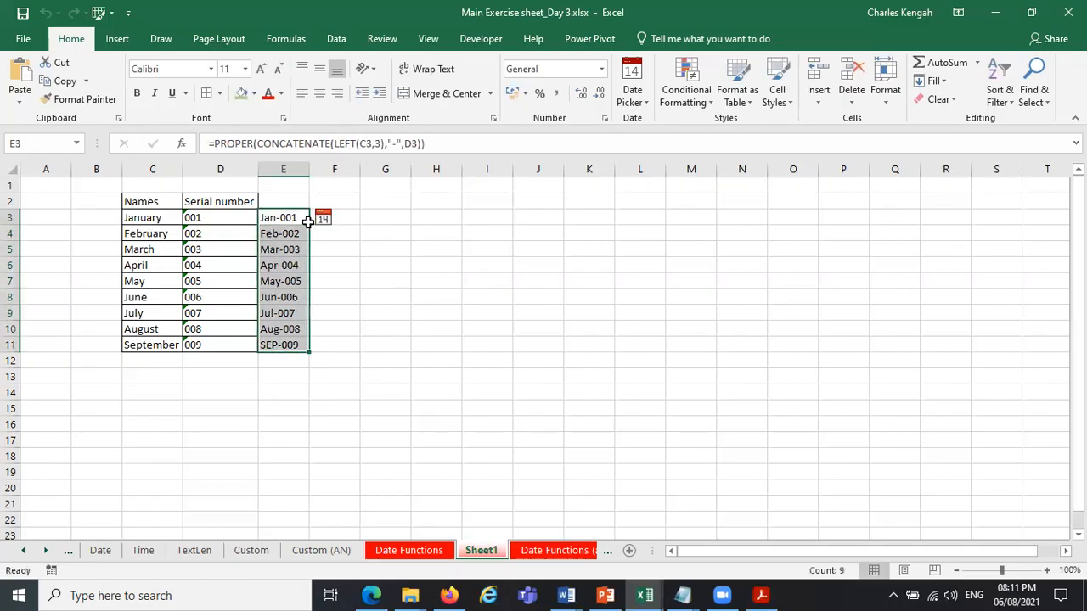
pyautogui.click(453, 301)
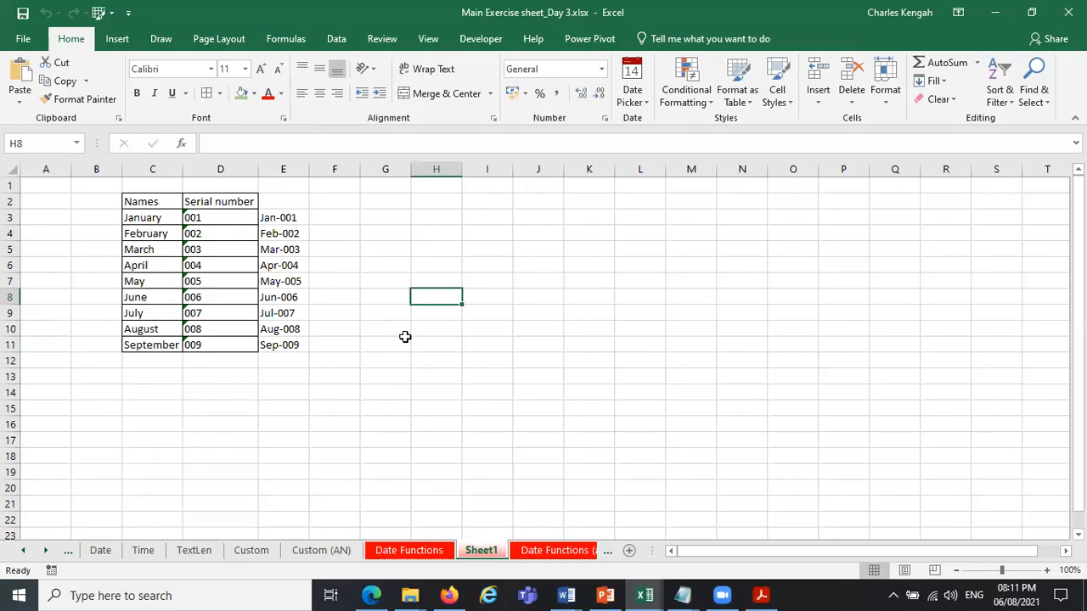
# Enter the headings Male in G3 and Female in H3.
pyautogui.click(382, 215)
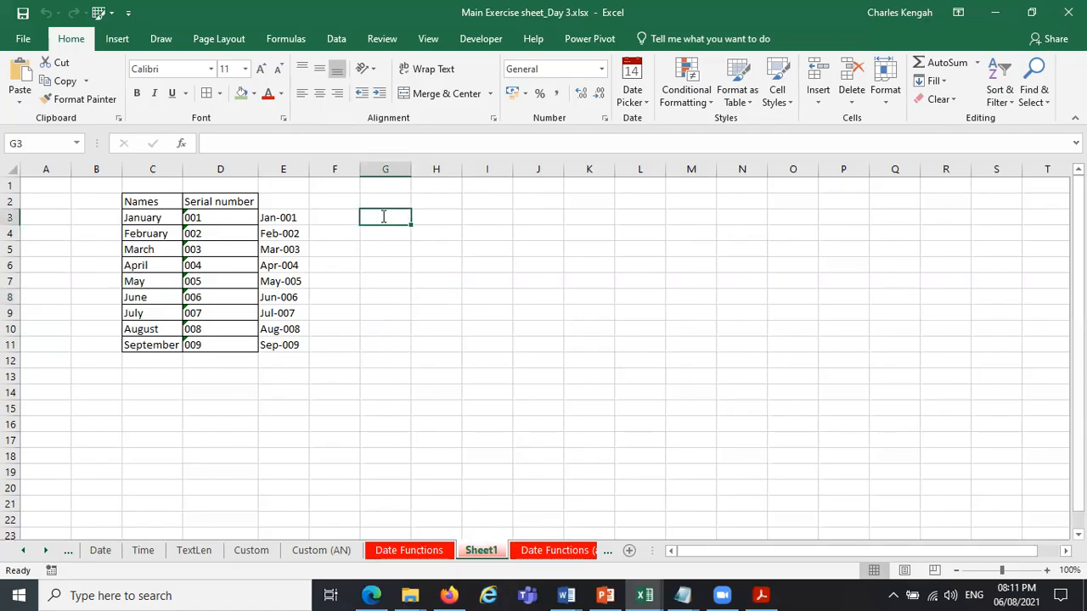
pyautogui.write('Male')
pyautogui.press('Tab')
pyautogui.write('Female')
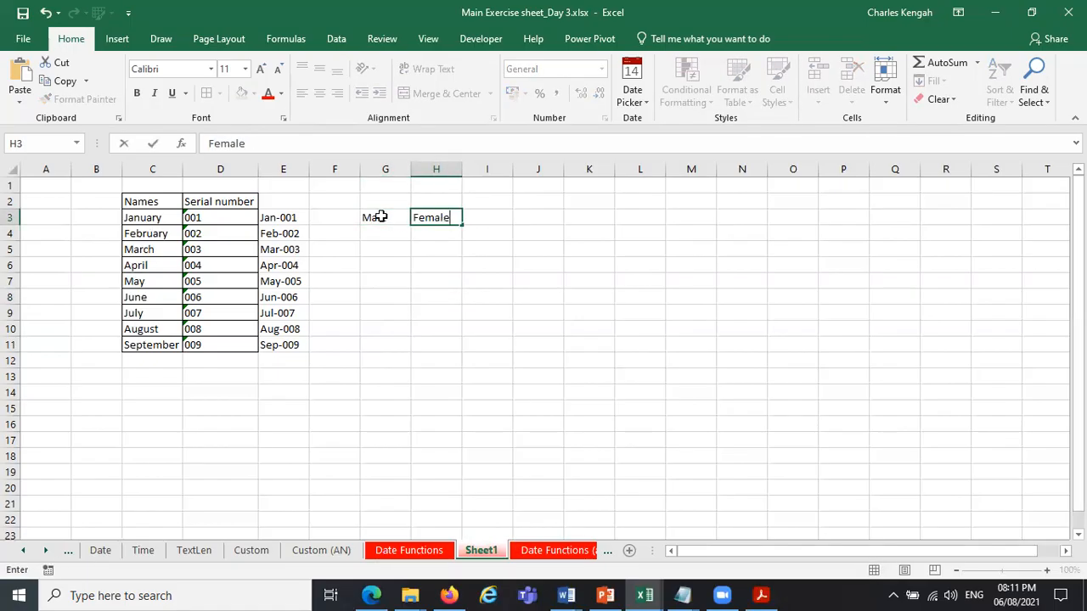
pyautogui.press('Return')
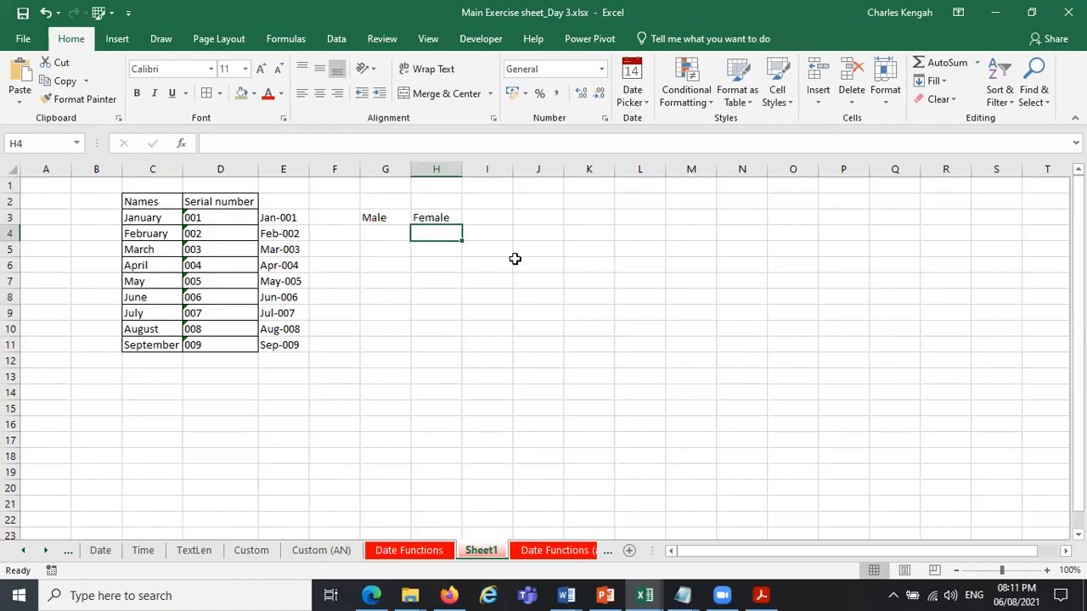
pyautogui.click(391, 232)
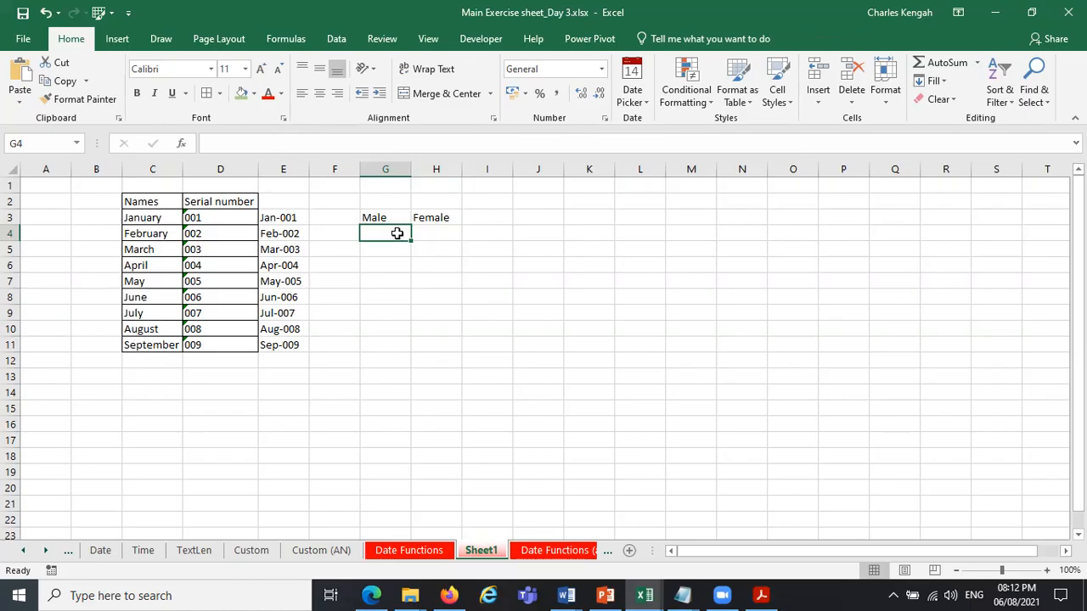
pyautogui.write('cmr')
pyautogui.press('BackSpace')
pyautogui.press('BackSpace')
pyautogui.press('BackSpace')
pyautogui.press('capslock')
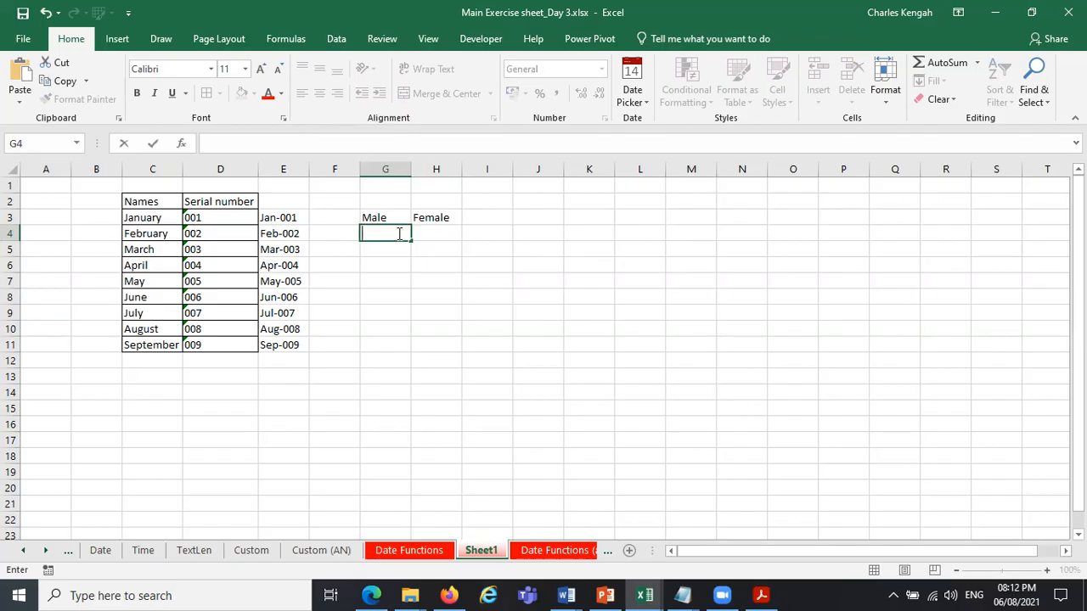
pyautogui.write('BOWS')
pyautogui.press('BackSpace')
pyautogui.write('WS')
pyautogui.press('BackSpace')
pyautogui.press('BackSpace')
pyautogui.press('BackSpace')
pyautogui.press('BackSpace')
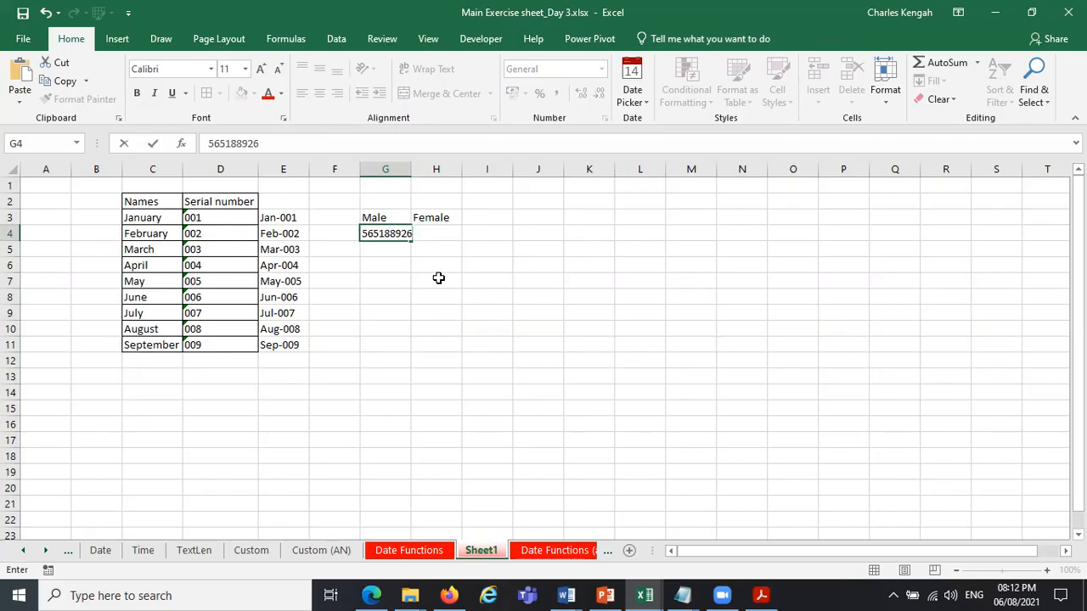
# Enter the number 565188926 in G4 and 457278678 in G5.
pyautogui.click(394, 250)
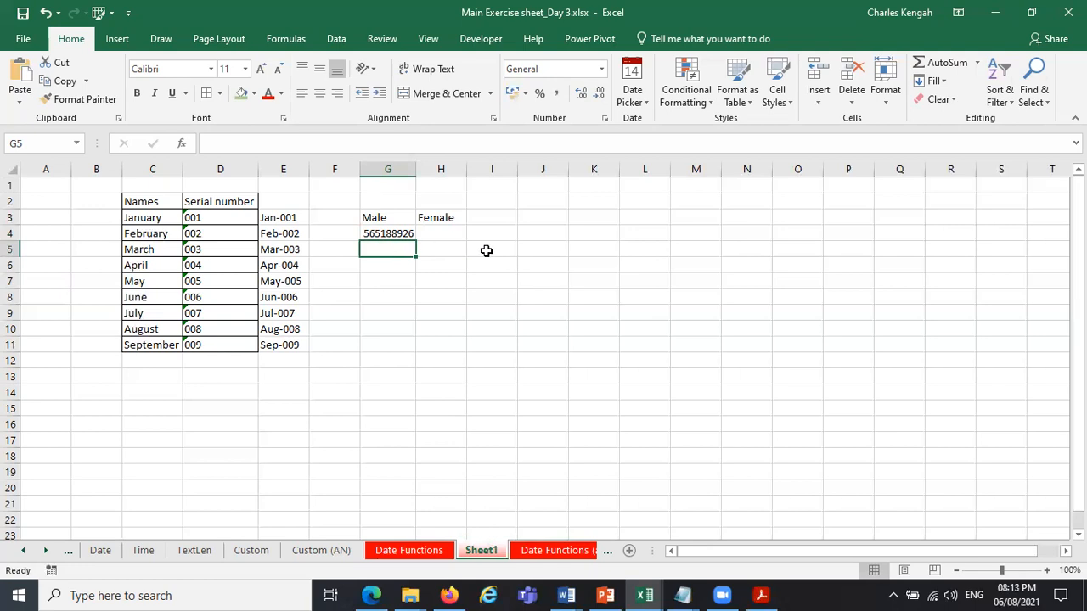
pyautogui.write('4')
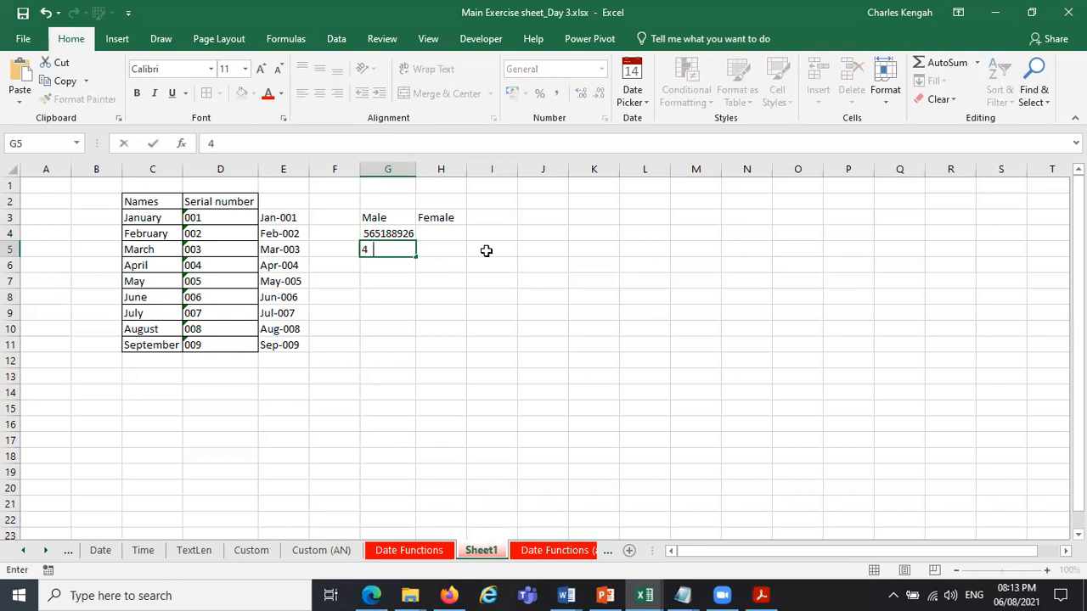
pyautogui.write('57278678')
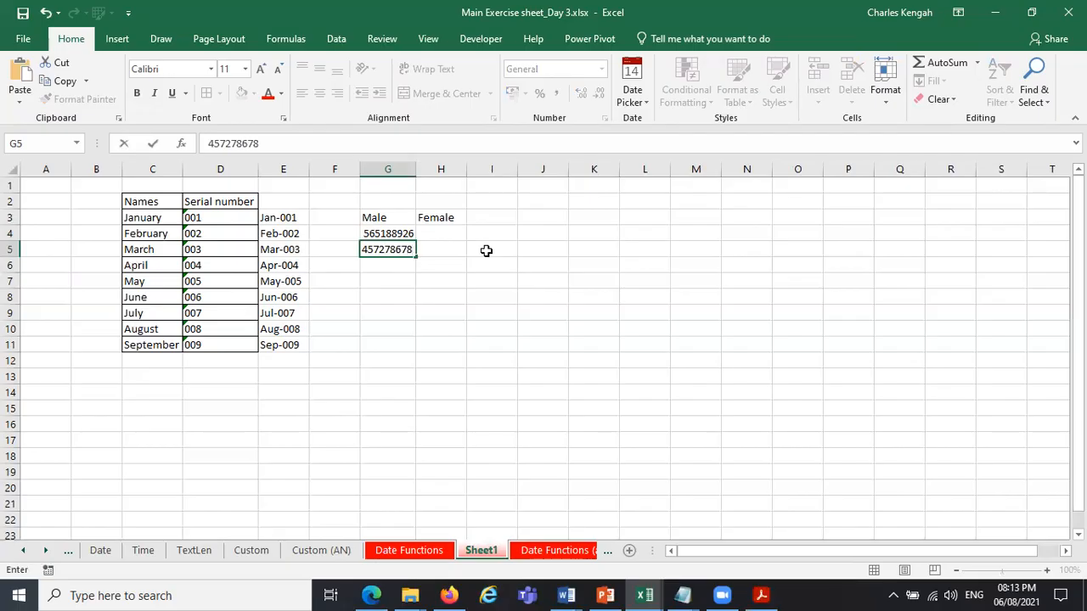
pyautogui.write('1')
pyautogui.press('Return')
pyautogui.click(408, 239)
pyautogui.click(408, 250)
pyautogui.click(318, 146)
pyautogui.press('BackSpace')
pyautogui.click(553, 318)
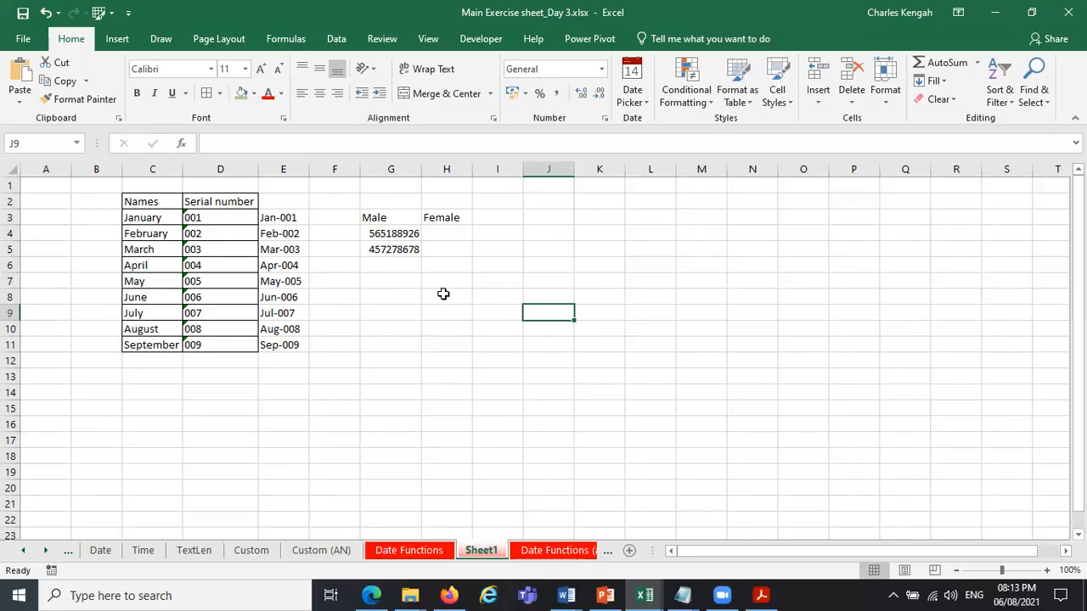
# Enter the formula =MID(G4,2,2) in H4 to extract two characters from the number in G4, starting at the second.
pyautogui.click(450, 232)
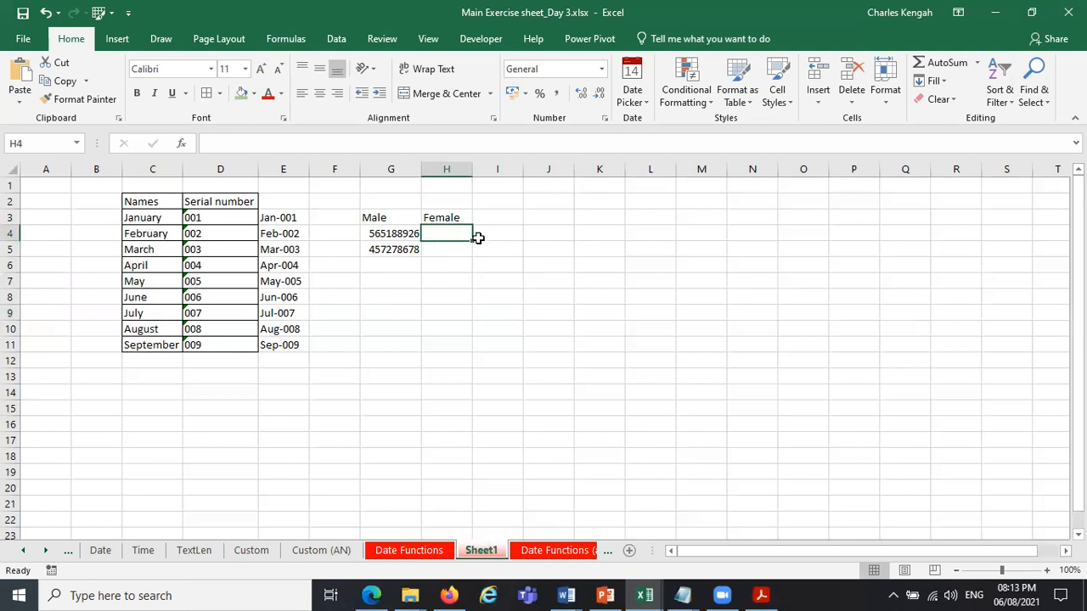
pyautogui.write('=MID')
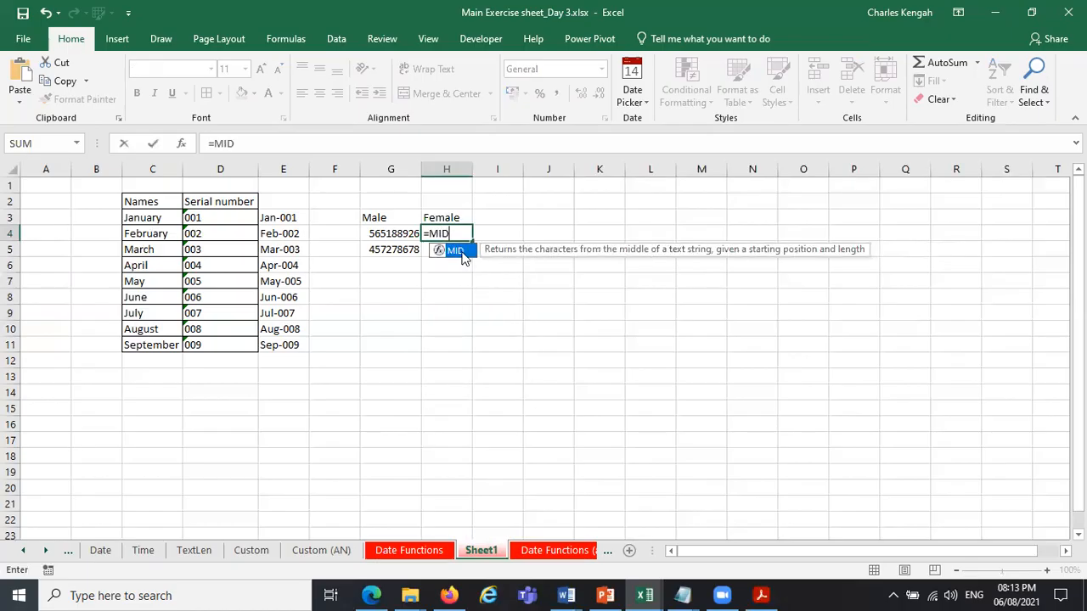
pyautogui.doubleClick(464, 252)
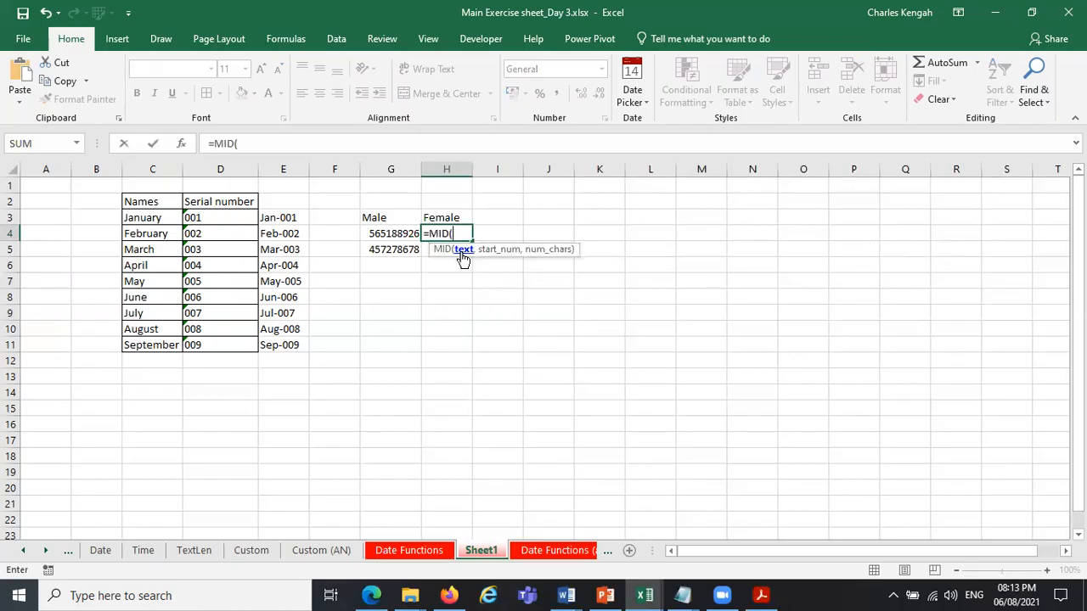
pyautogui.click(395, 233)
pyautogui.write(',')
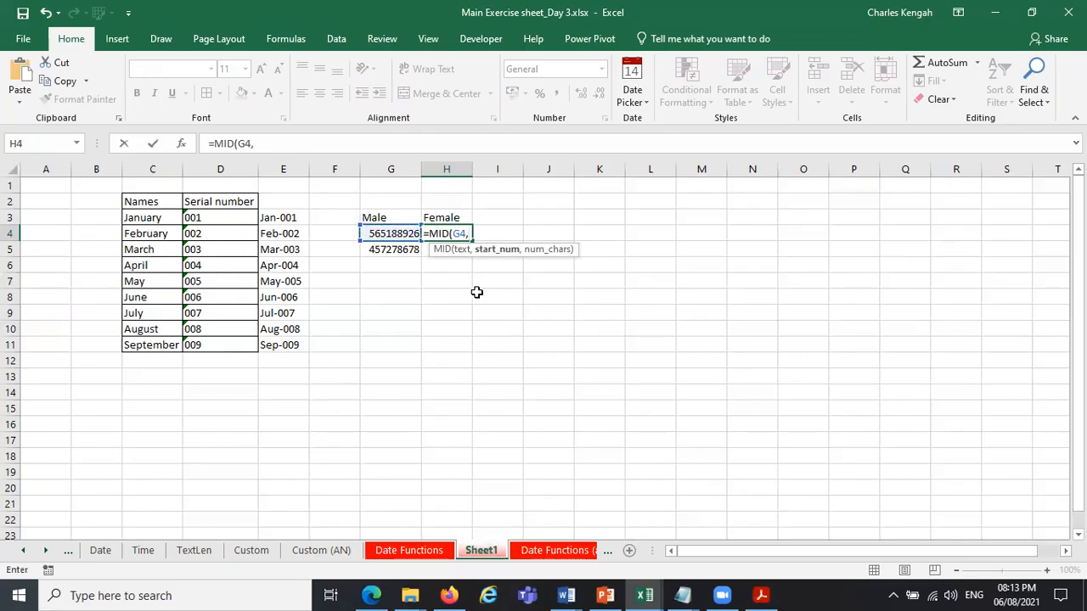
pyautogui.write('4')
pyautogui.press('BackSpace')
pyautogui.write('2,')
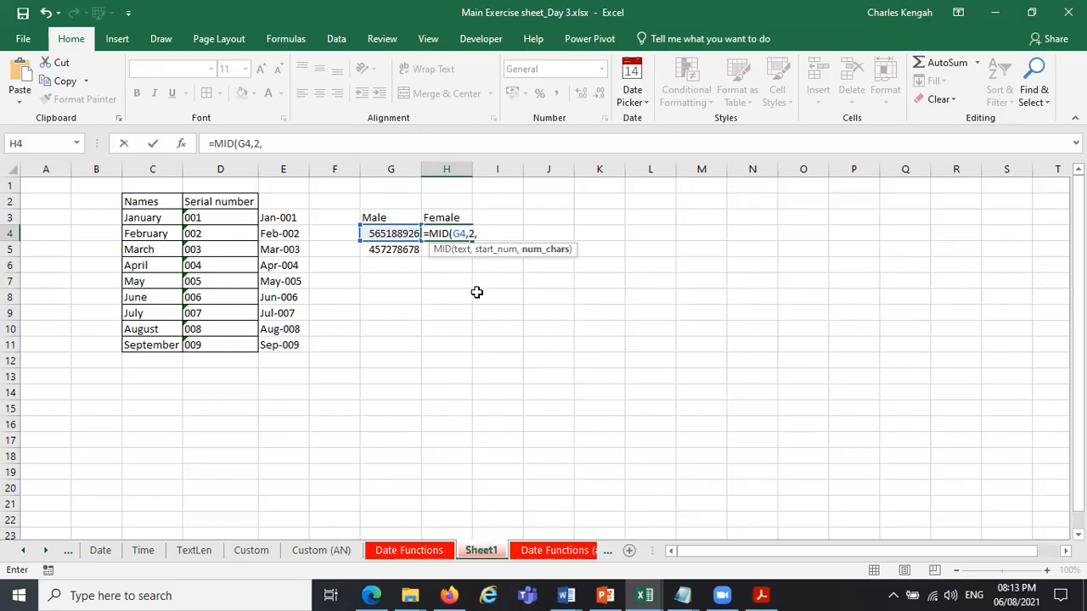
pyautogui.write('2')
pyautogui.press('Return')
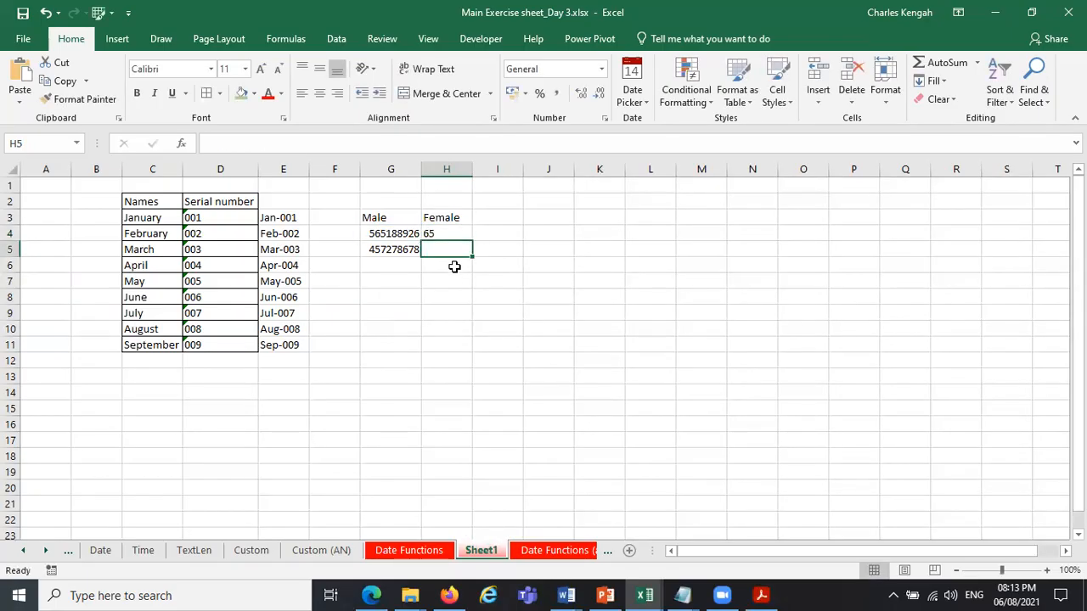
# Change the number of characters in the H4 MID formula to 1.
pyautogui.click(449, 235)
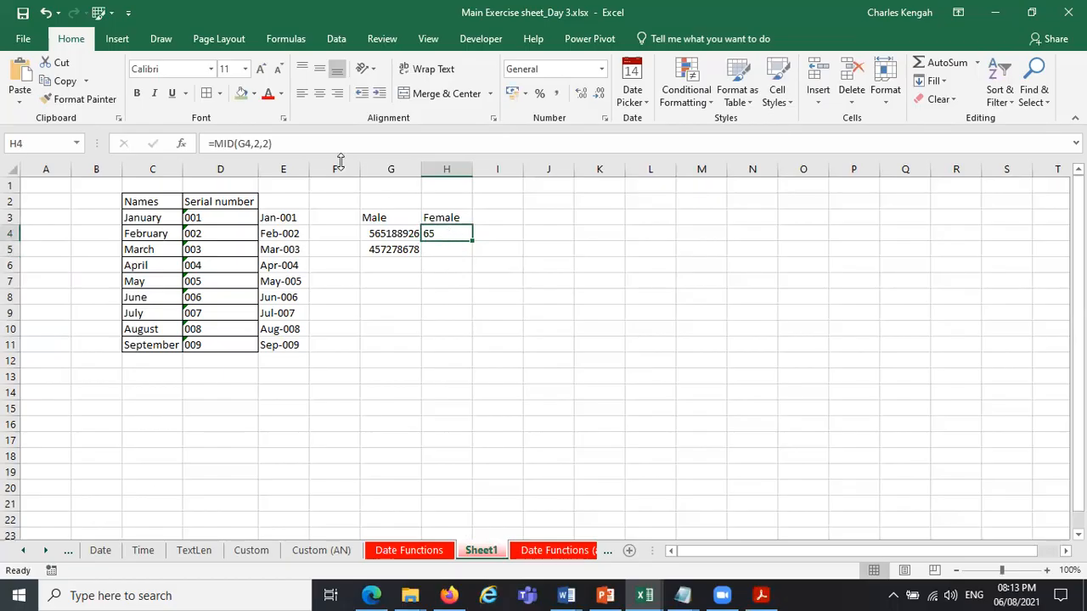
pyautogui.click(266, 143)
pyautogui.press('BackSpace')
pyautogui.write('1')
pyautogui.press('Return')
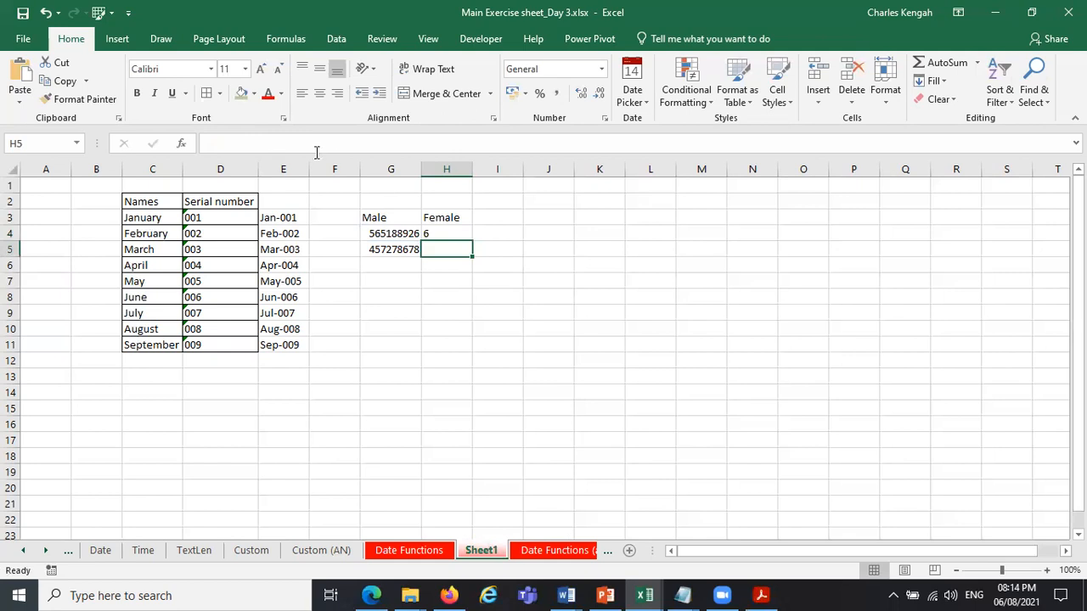
# Change the start position in the H4 MID formula to 4.
pyautogui.click(460, 235)
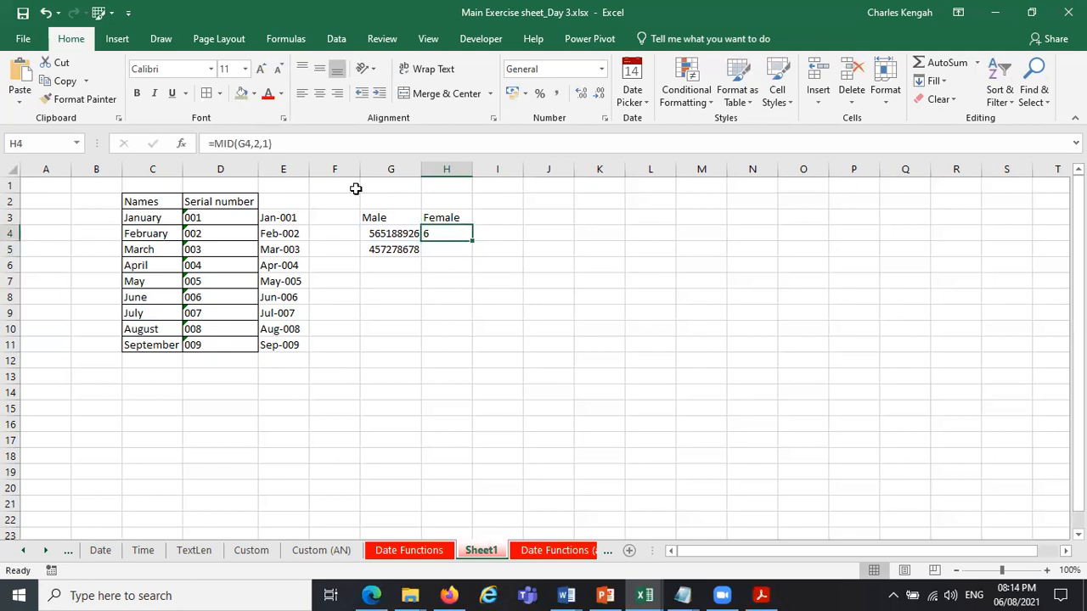
pyautogui.click(259, 143)
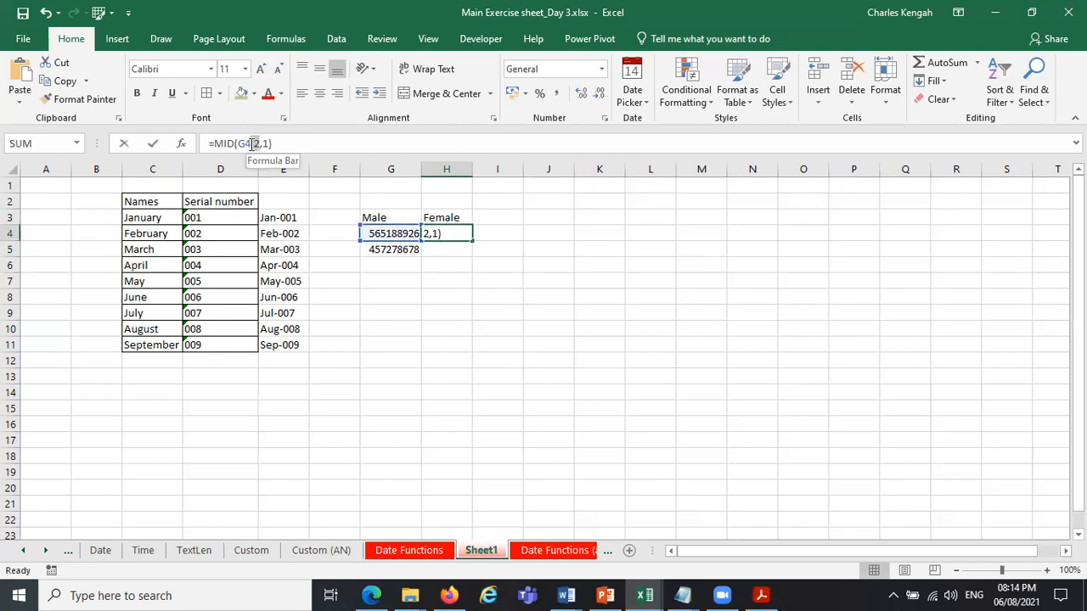
pyautogui.doubleClick(255, 143)
pyautogui.write('4')
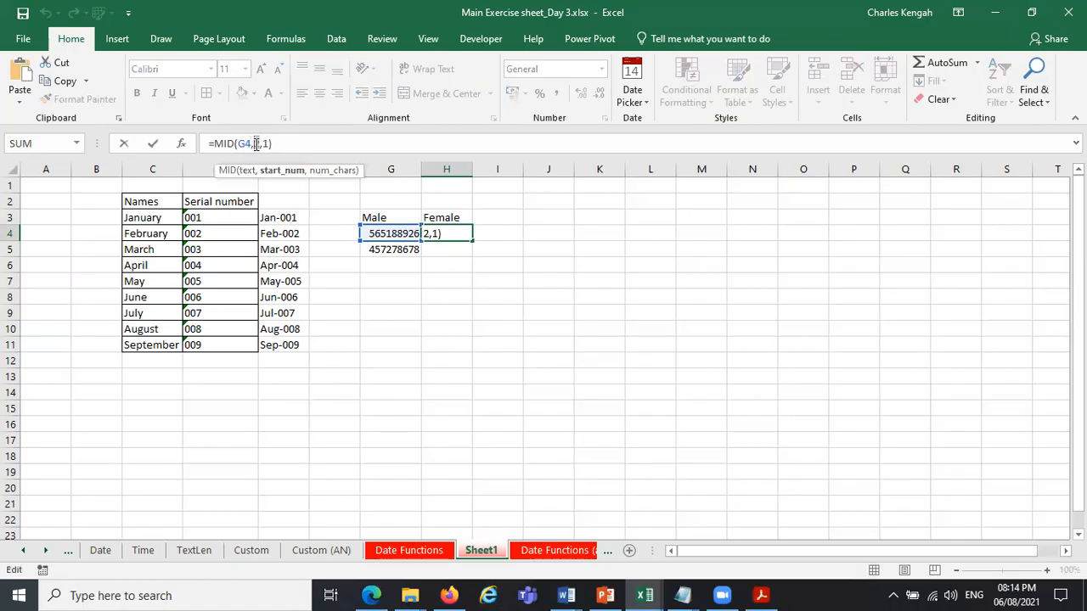
pyautogui.press('Return')
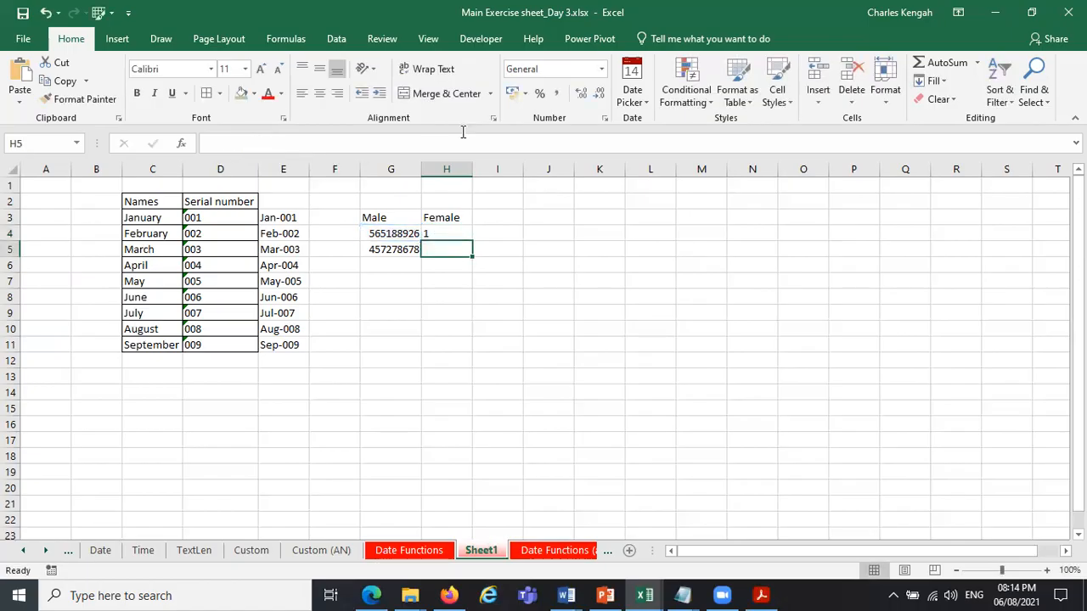
# Center the contents of column H horizontally and align them to the middle vertically.
pyautogui.click(446, 234)
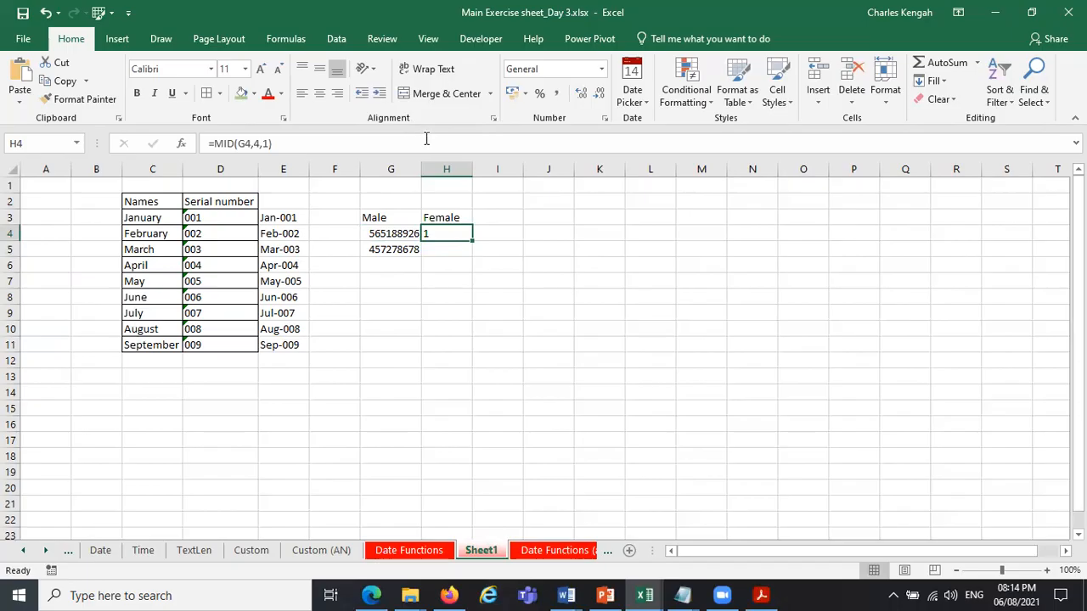
pyautogui.click(445, 169)
pyautogui.click(320, 92)
pyautogui.click(319, 68)
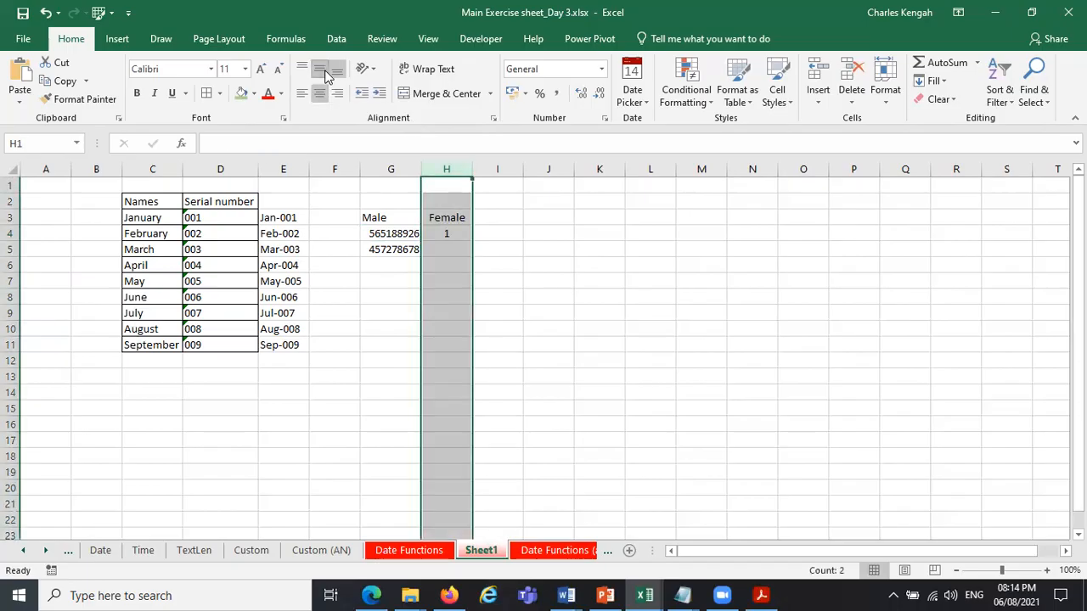
# Copy the MID formula from H4 down to H5.
pyautogui.click(585, 249)
pyautogui.click(467, 233)
pyautogui.moveTo(473, 242); pyautogui.dragTo(474, 254)
pyautogui.click(552, 258)
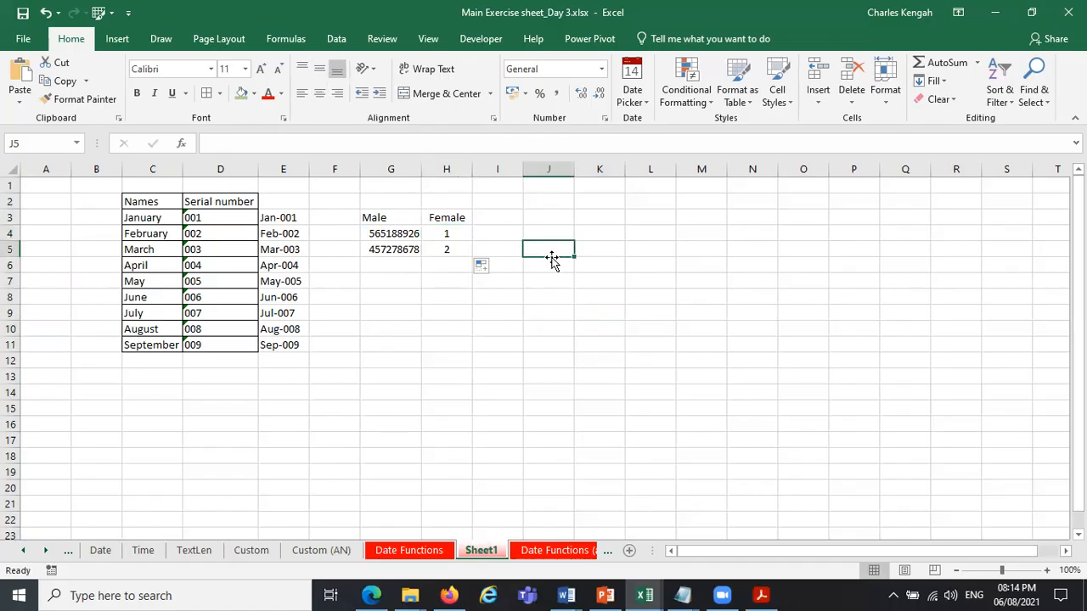
# Examine the text and start number arguments of the MID formula in H4.
pyautogui.click(446, 231)
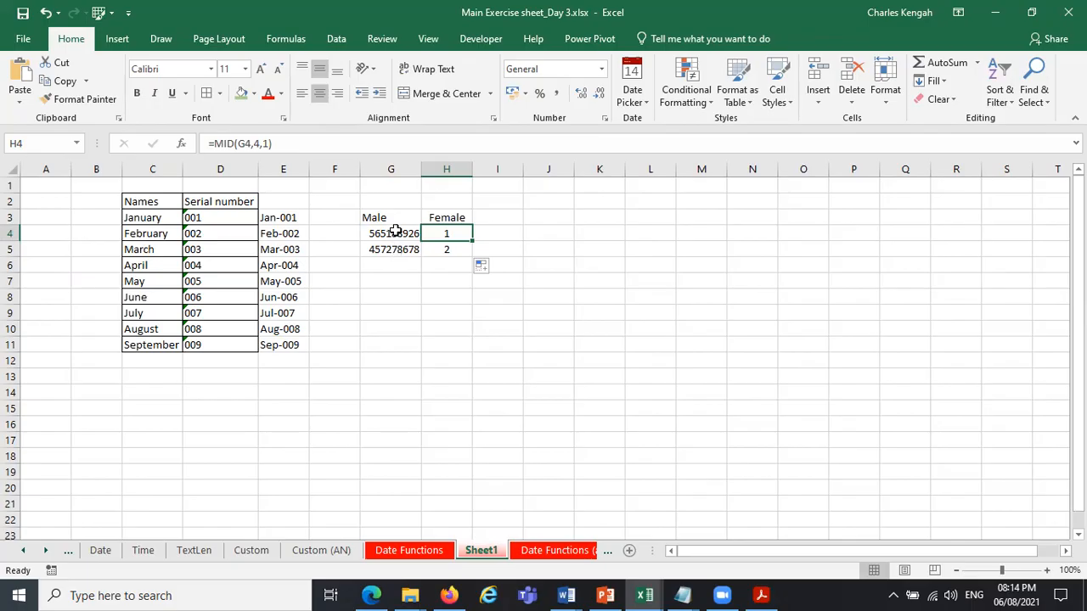
pyautogui.click(256, 144)
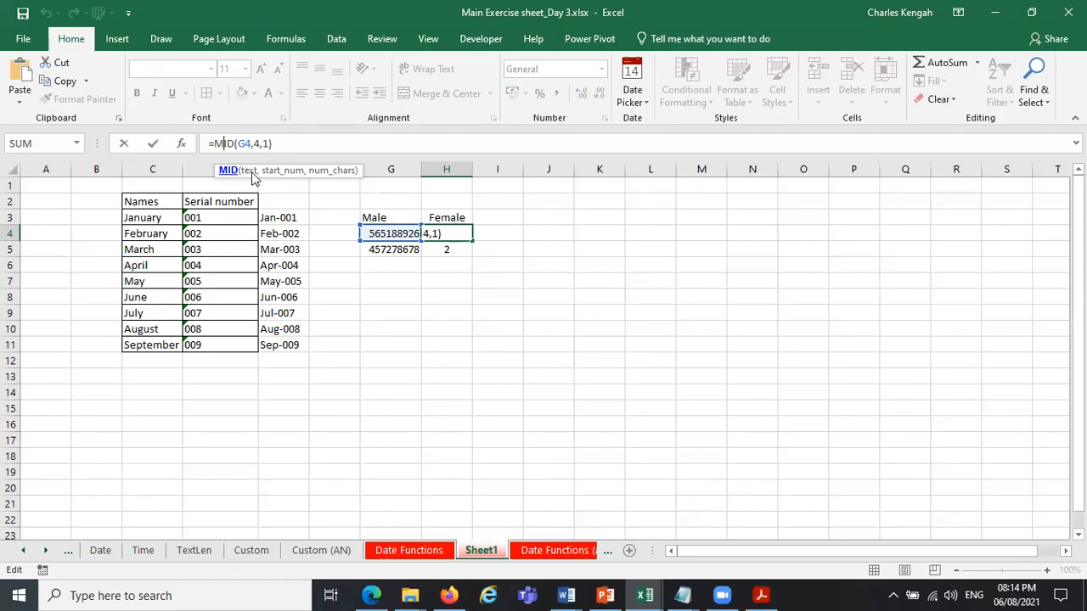
pyautogui.click(252, 175)
pyautogui.click(997, 13)
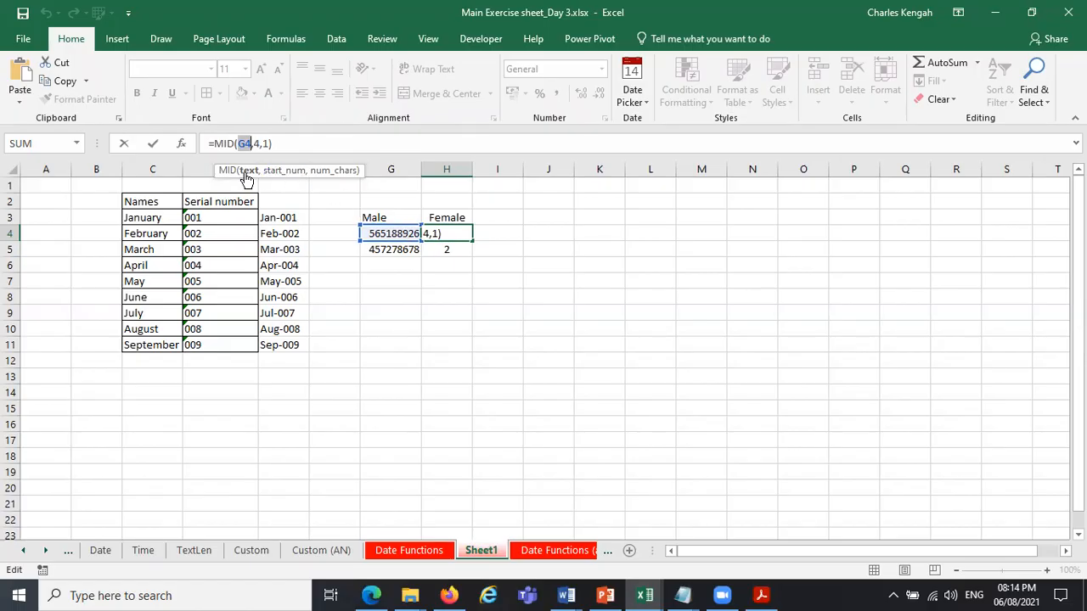
pyautogui.click(281, 175)
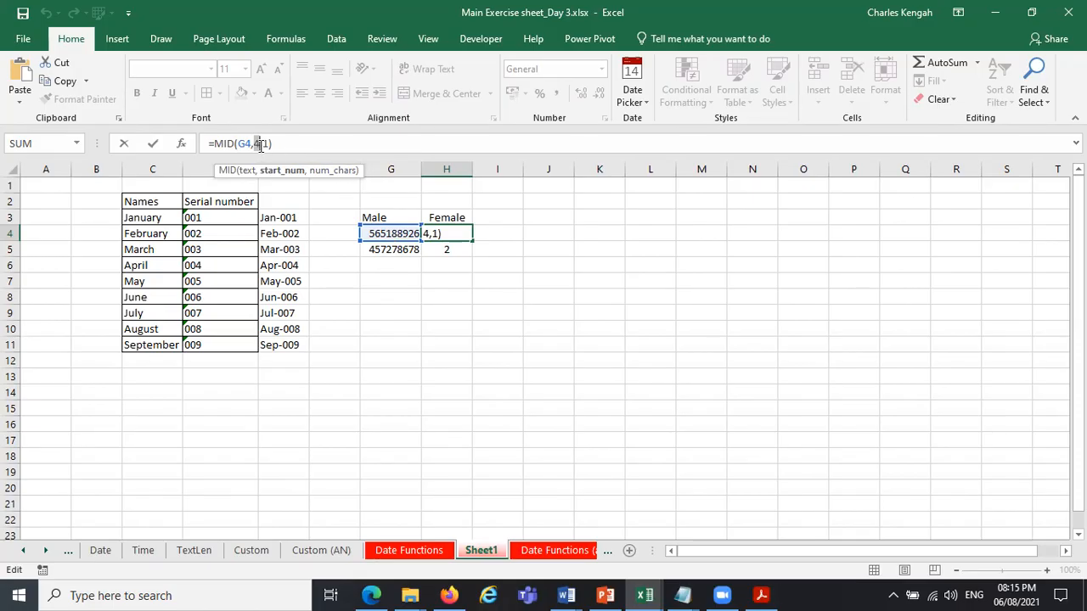
pyautogui.press('Return')
pyautogui.click(386, 233)
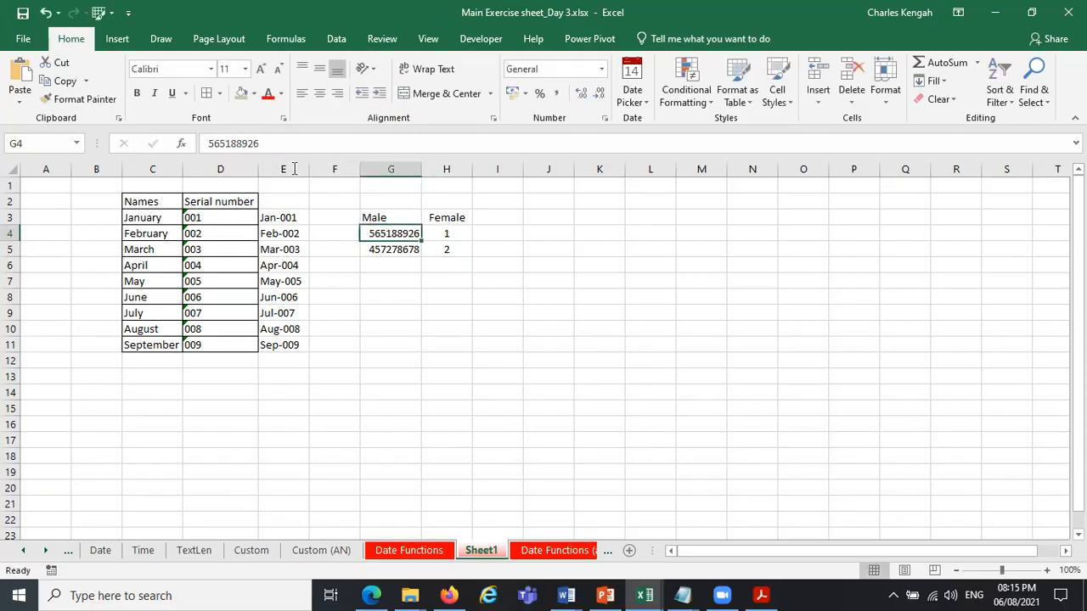
pyautogui.click(226, 144)
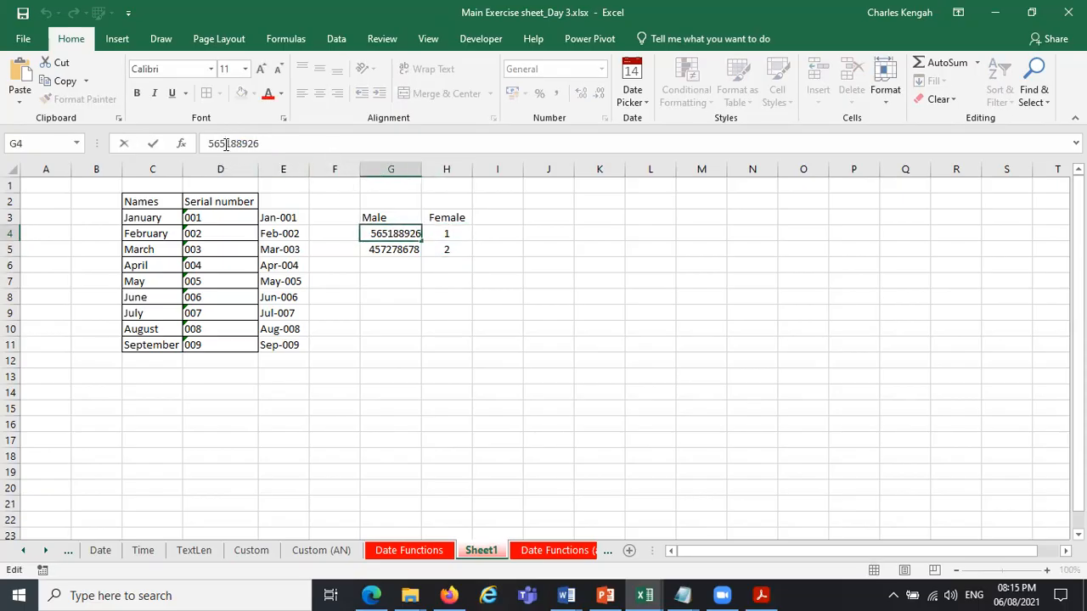
pyautogui.write('4')
pyautogui.press('BackSpace')
pyautogui.press('Return')
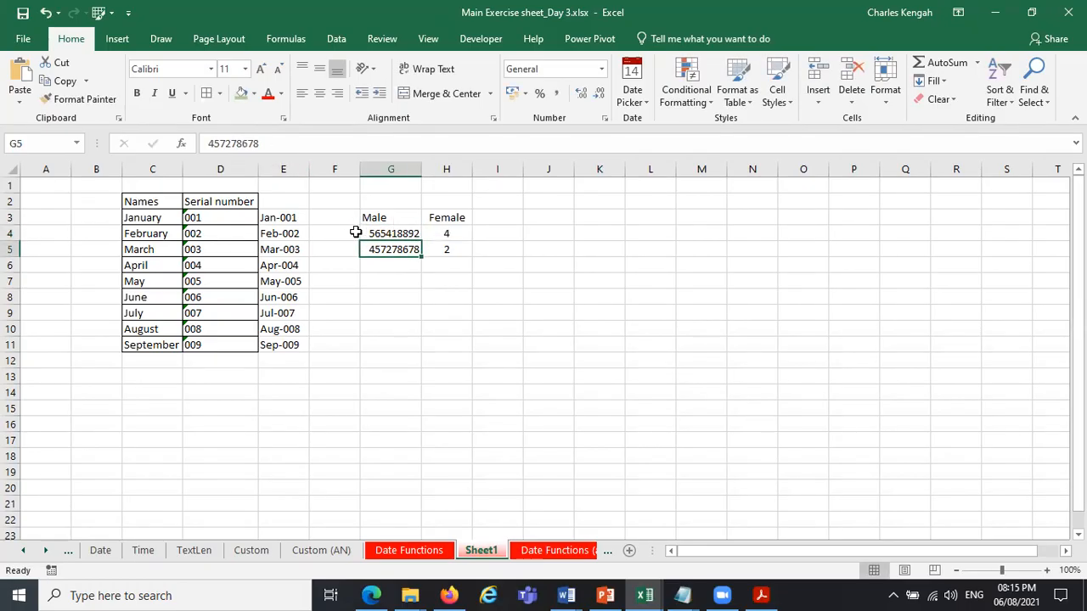
pyautogui.click(226, 144)
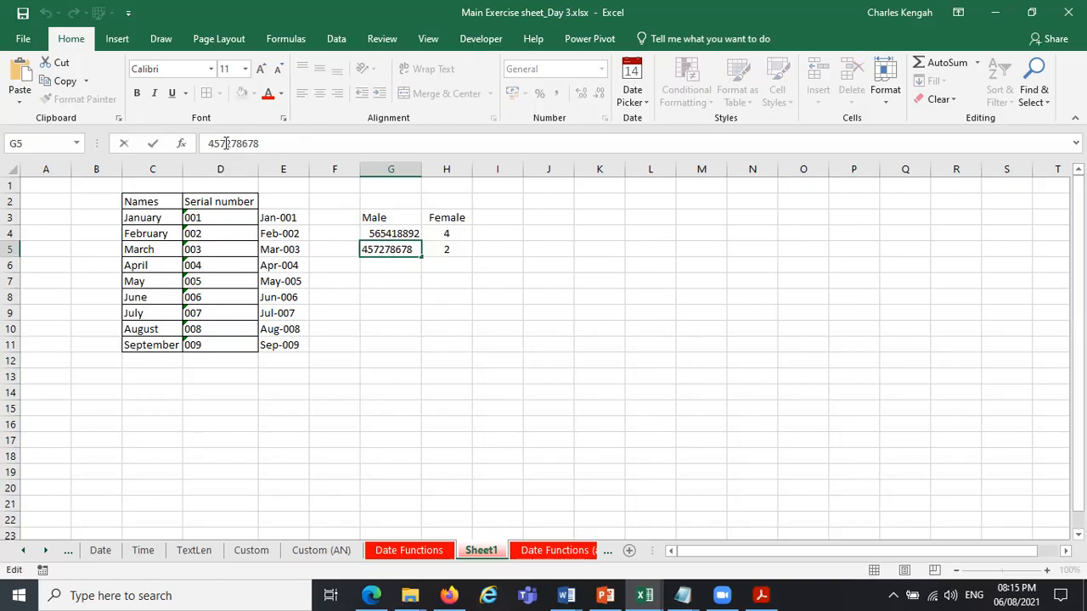
pyautogui.write('6')
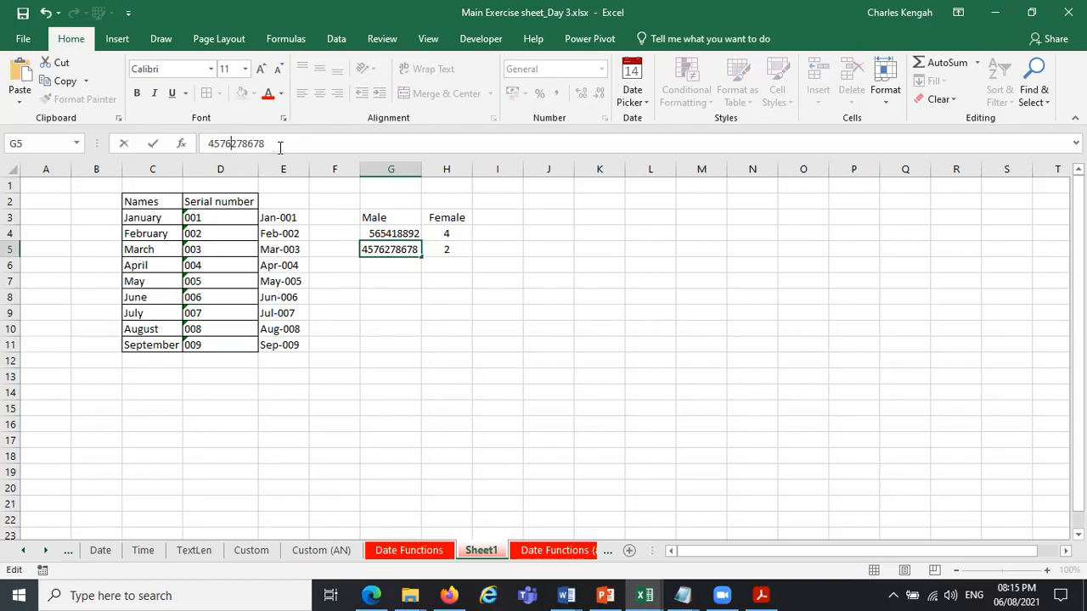
pyautogui.press('Return')
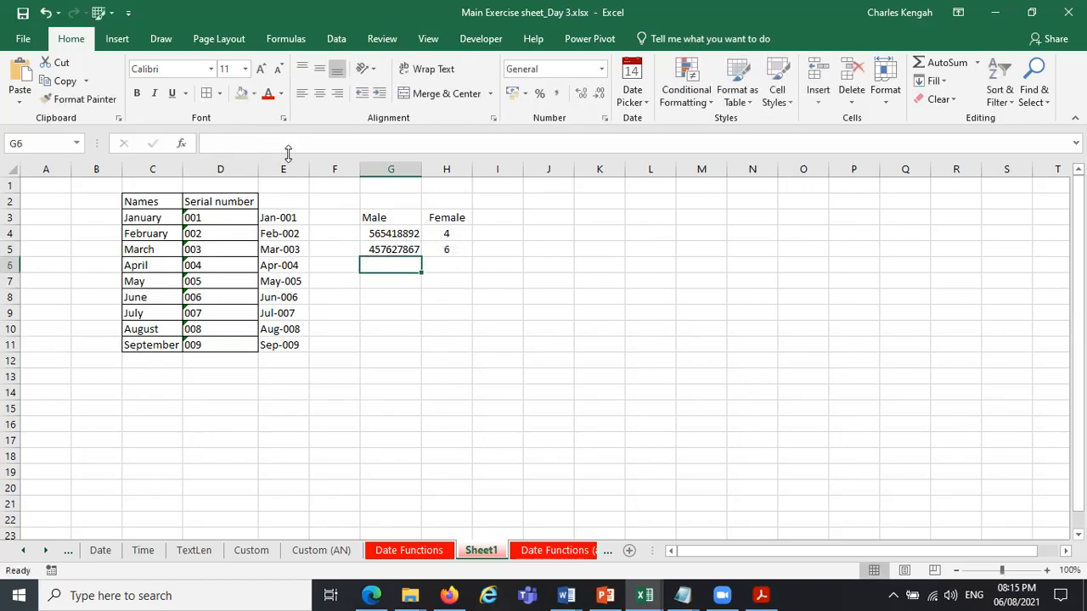
# Change the start position in the H4 MID formula to 5 and copy the formula down to H5.
pyautogui.click(456, 234)
pyautogui.click(253, 144)
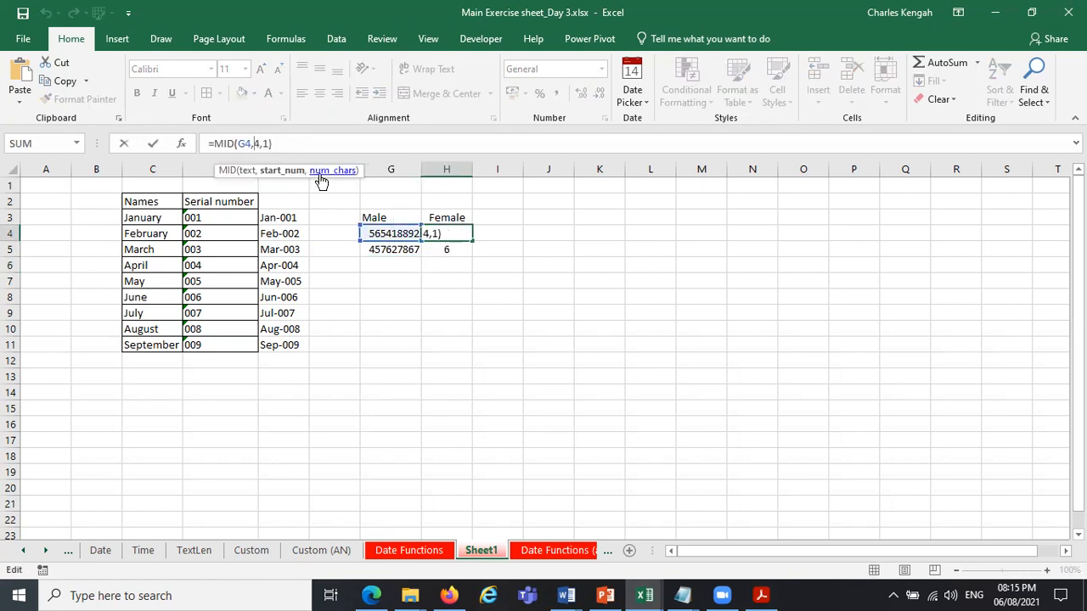
pyautogui.doubleClick(255, 144)
pyautogui.press('Return')
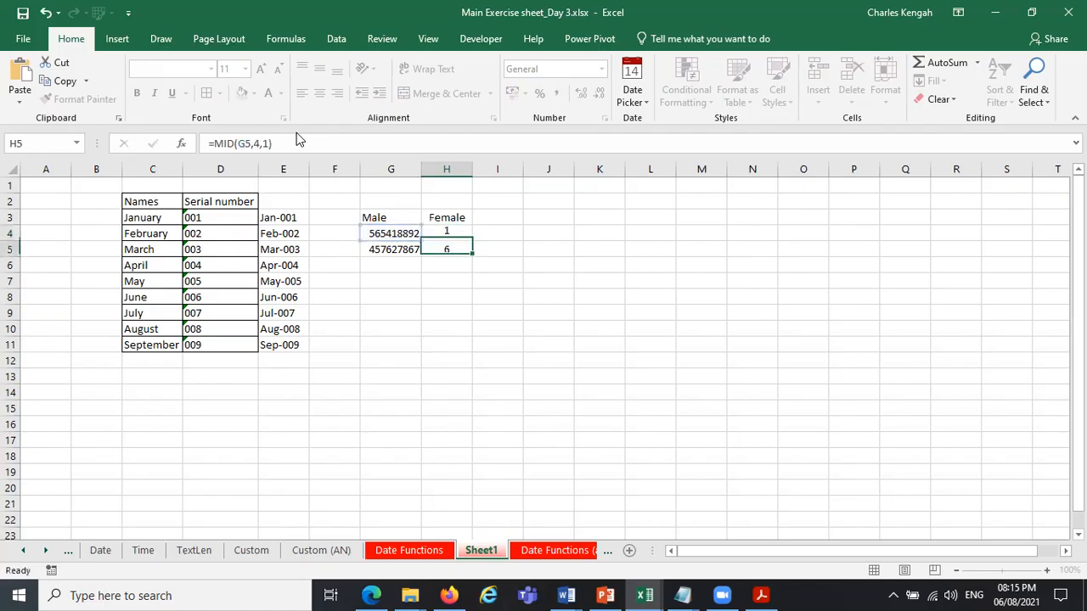
pyautogui.click(441, 231)
pyautogui.moveTo(473, 242); pyautogui.dragTo(496, 248)
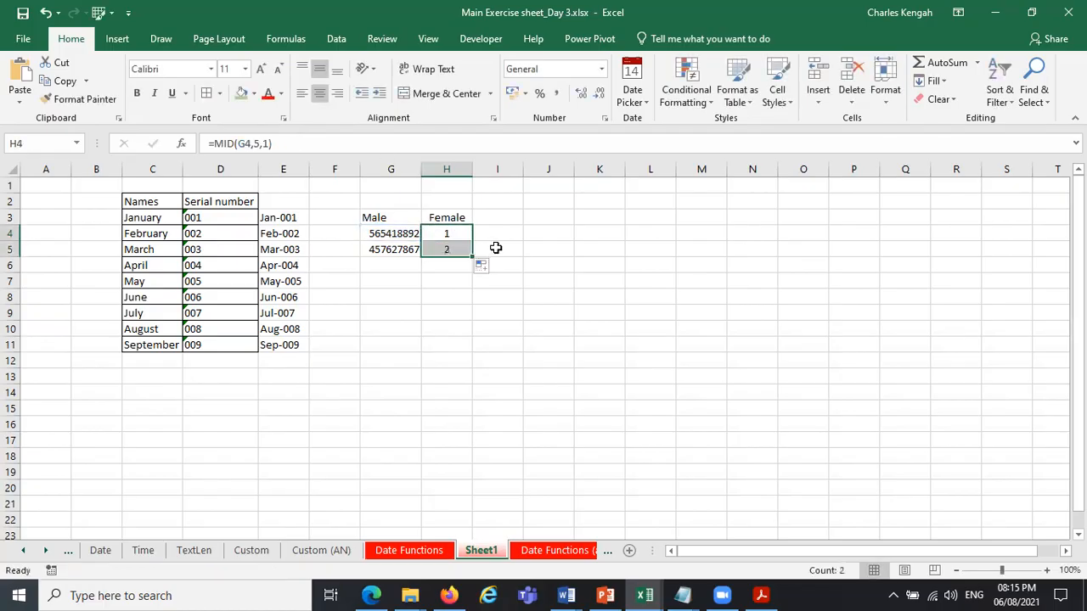
# Fill the number in G5 down to G16 and change the fifth digit of the number in G6 to 1.
pyautogui.click(401, 249)
pyautogui.moveTo(421, 256); pyautogui.dragTo(417, 424)
pyautogui.click(393, 268)
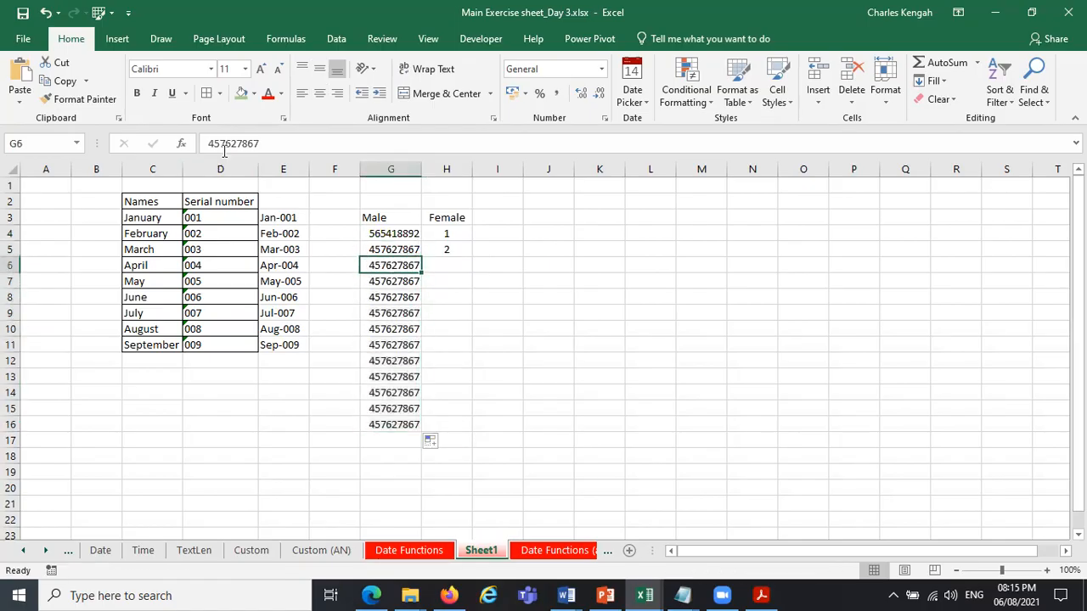
pyautogui.click(235, 145)
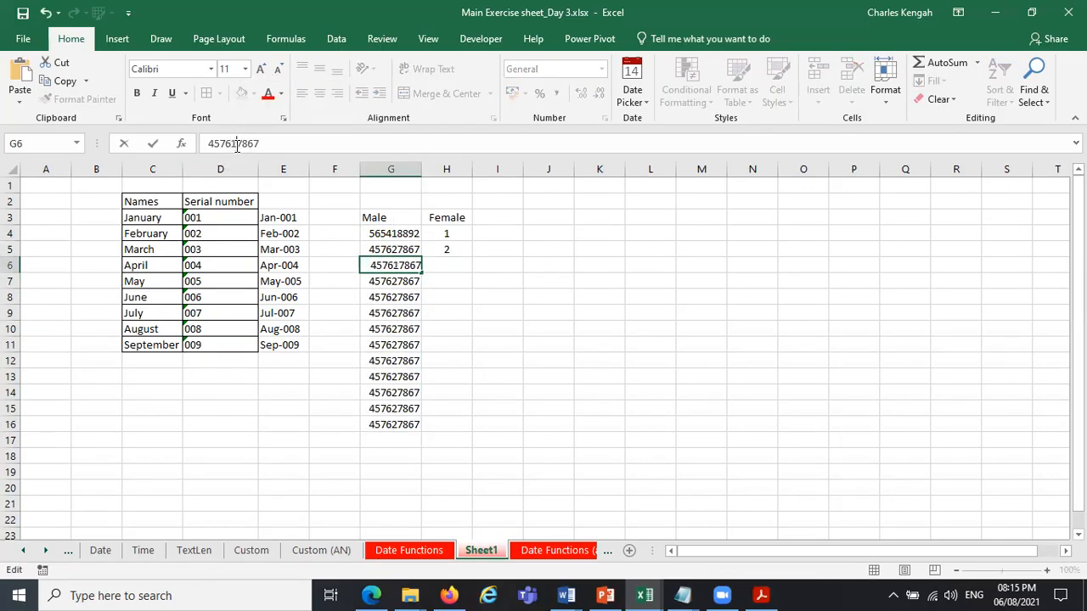
pyautogui.press('BackSpace')
pyautogui.write('1')
pyautogui.press('Return')
# Change the fifth digit of G7 and G12 to 1, and copy the H5 MID formula down to H16.
pyautogui.click(235, 143)
pyautogui.press('BackSpace')
pyautogui.write('1')
pyautogui.press('Return')
pyautogui.click(393, 361)
pyautogui.click(239, 144)
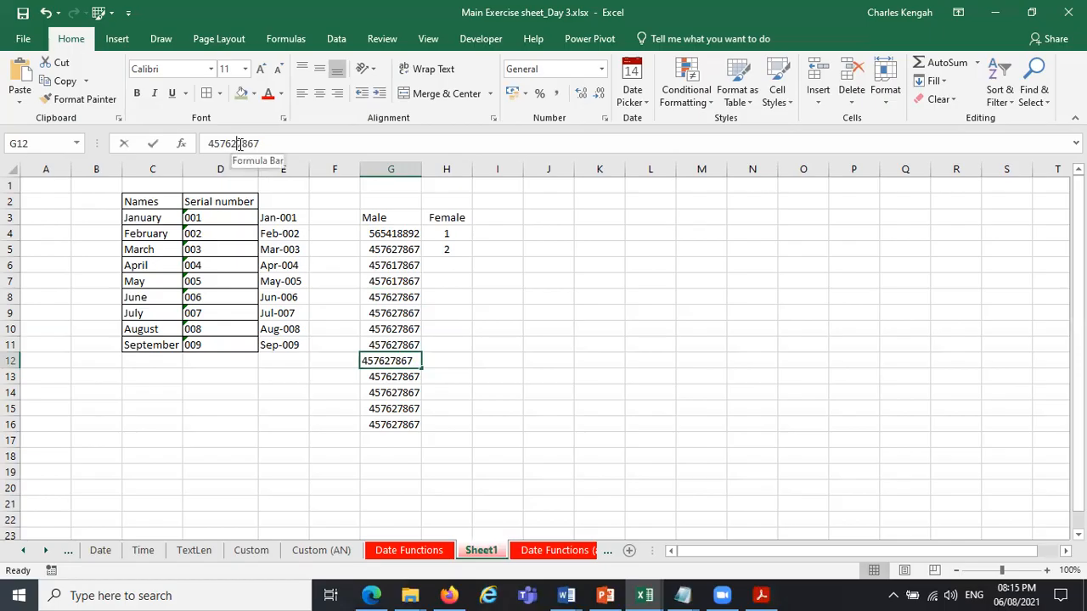
pyautogui.press('BackSpace')
pyautogui.write('1')
pyautogui.press('Return')
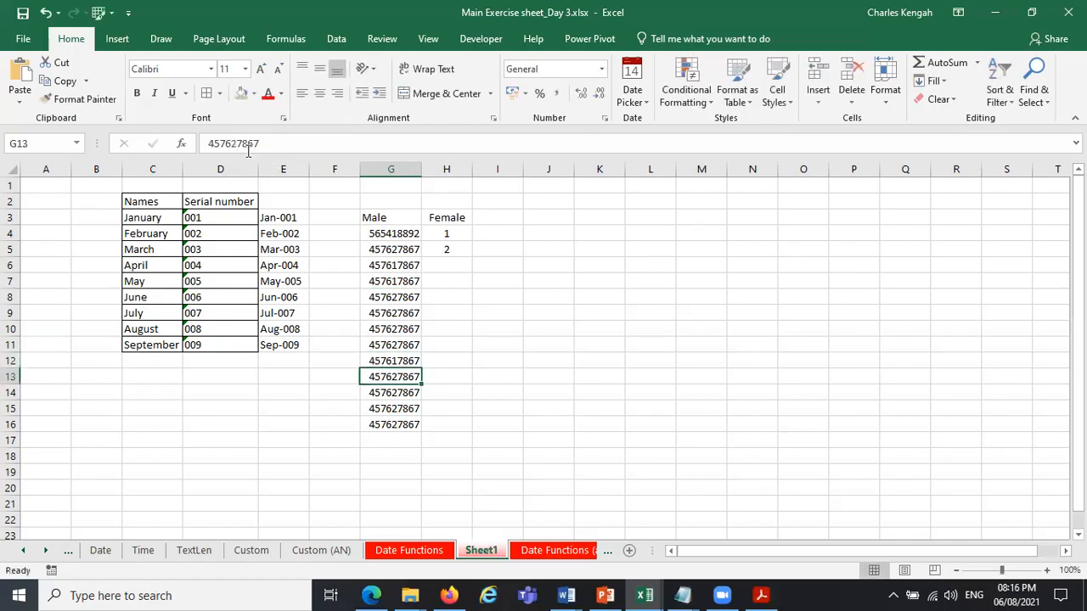
pyautogui.click(467, 248)
pyautogui.moveTo(473, 258); pyautogui.dragTo(467, 431)
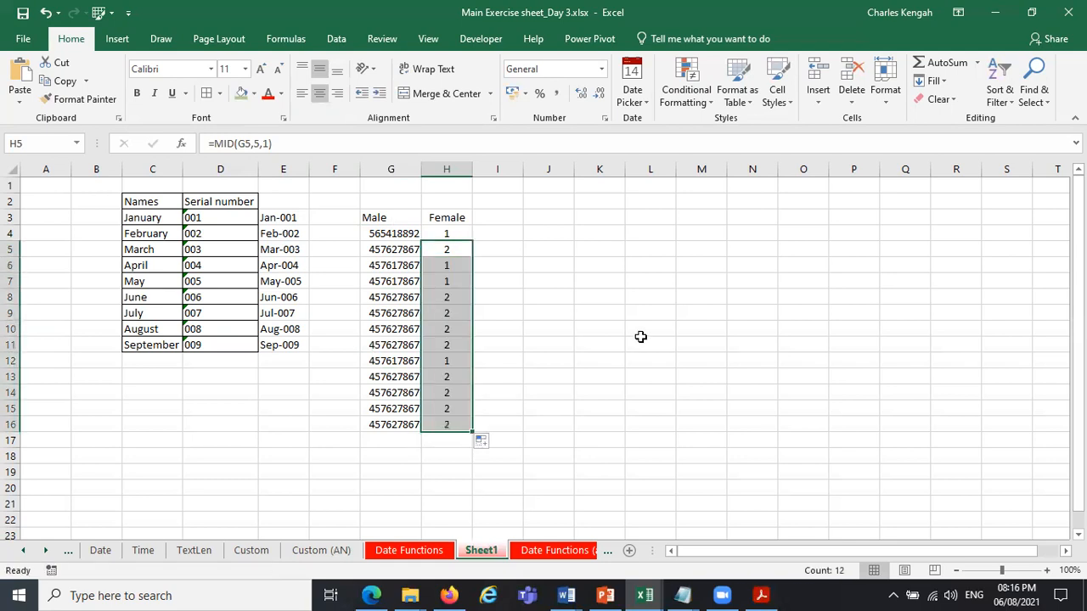
# Enter =IF(H4=1,"Male","Female") in I4 and copy the formula down to I16.
pyautogui.click(496, 236)
pyautogui.write('=IF(')
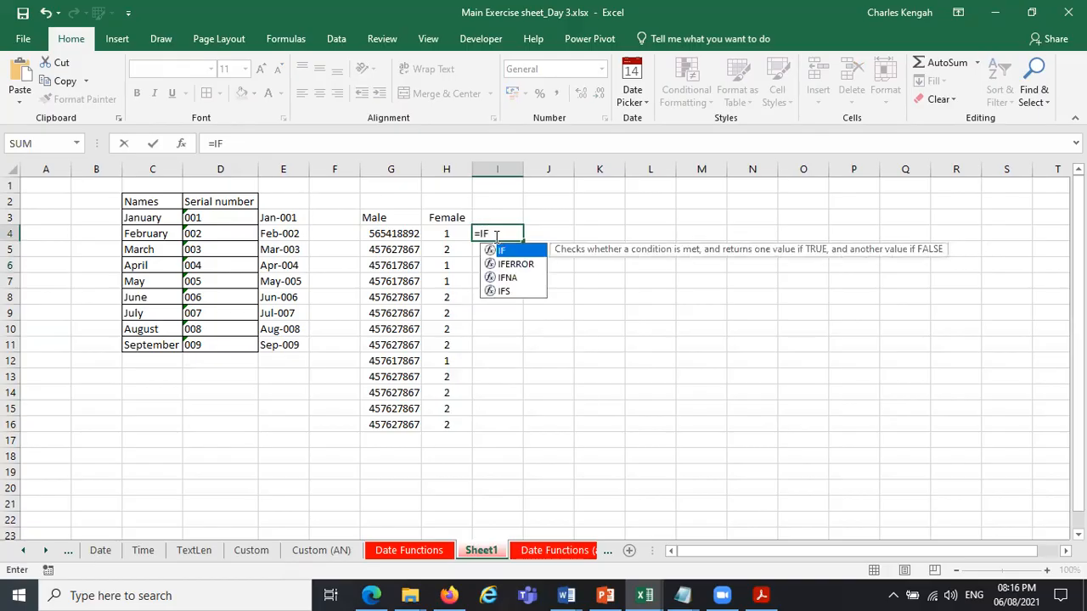
pyautogui.click(439, 233)
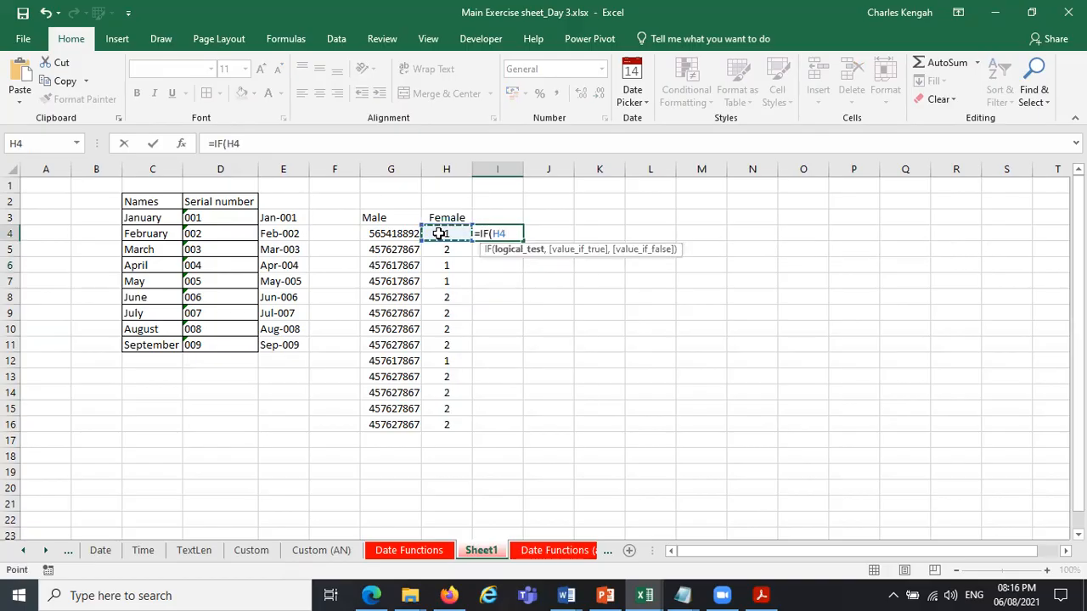
pyautogui.write('=1,')
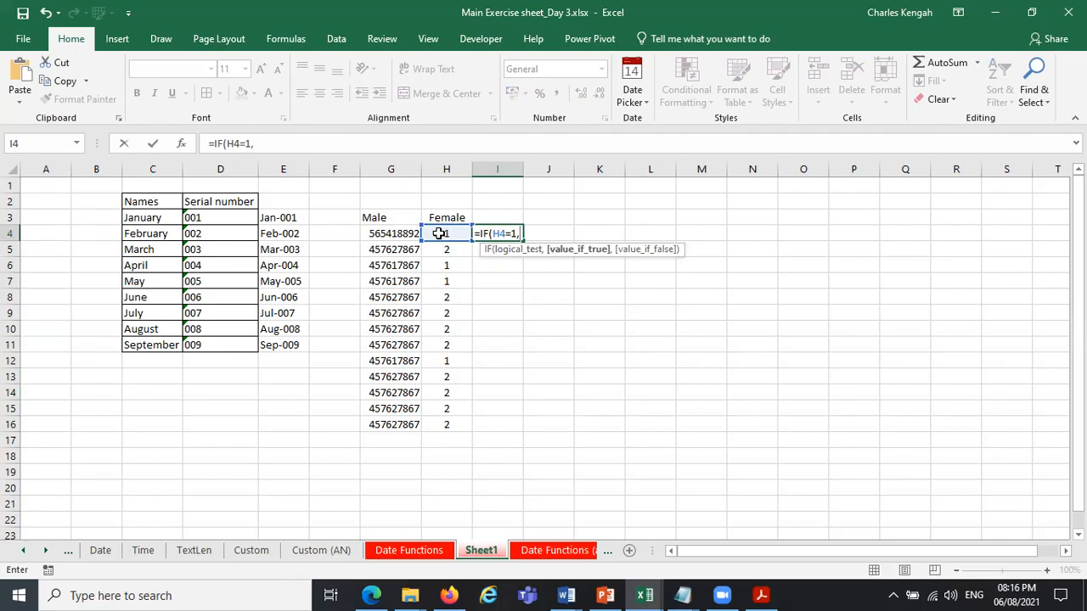
pyautogui.write('"m')
pyautogui.press('BackSpace')
pyautogui.write('mAL')
pyautogui.press('BackSpace')
pyautogui.press('BackSpace')
pyautogui.press('BackSpace')
pyautogui.write('MA')
pyautogui.press('BackSpace')
pyautogui.write('a')
pyautogui.press('BackSpace')
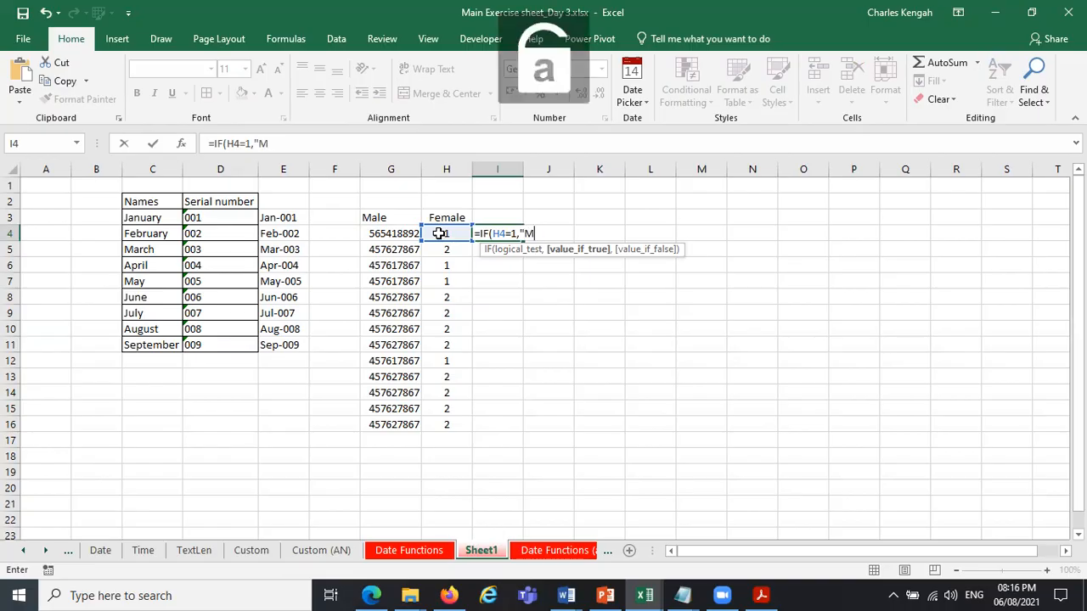
pyautogui.write('ale:')
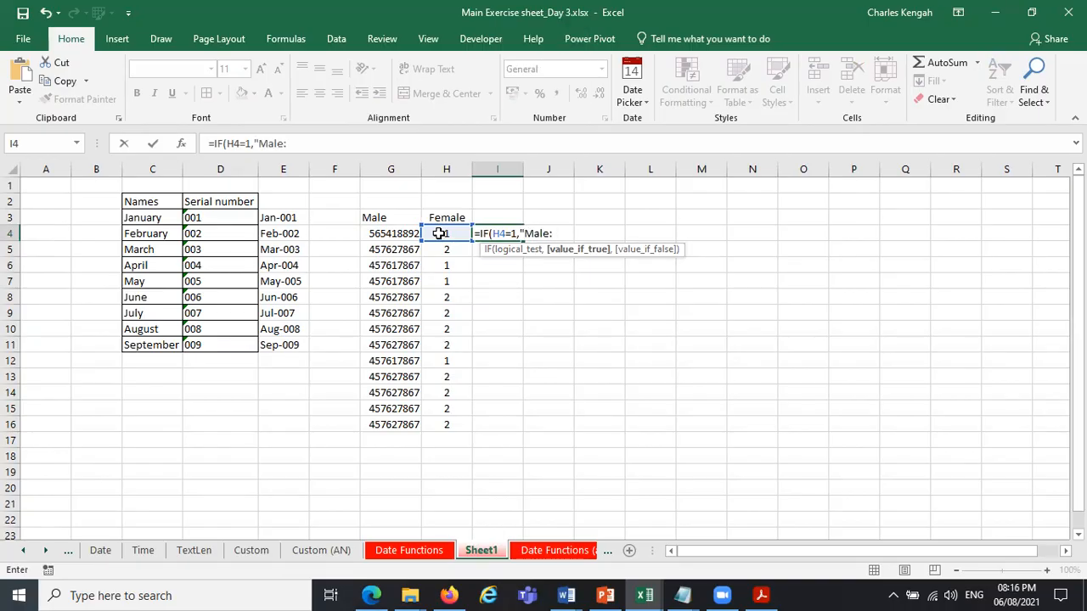
pyautogui.write(',')
pyautogui.write(',')
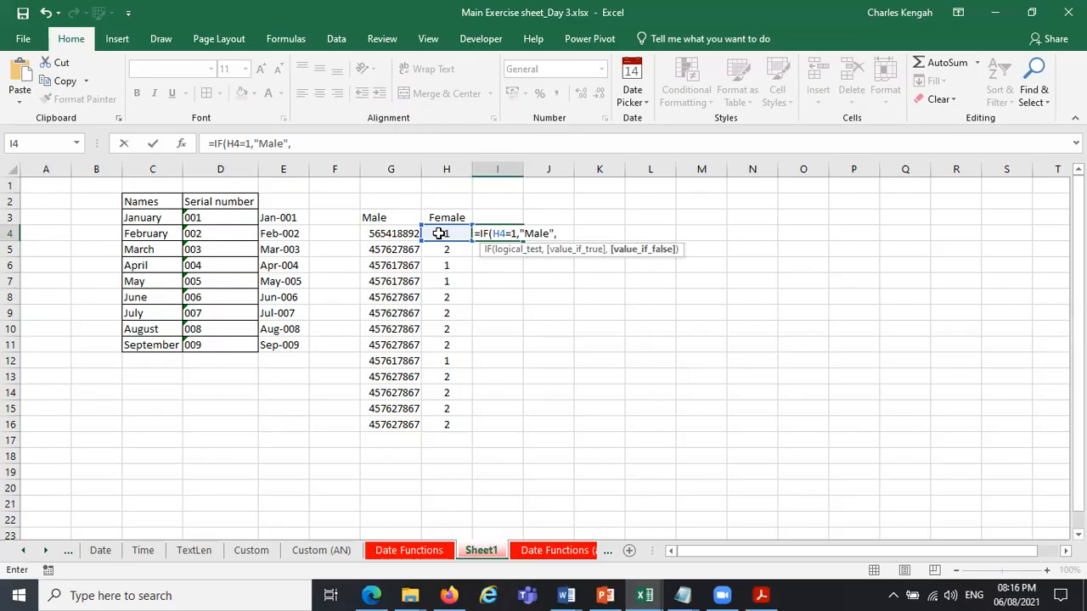
pyautogui.write('"Female')
pyautogui.press('Return')
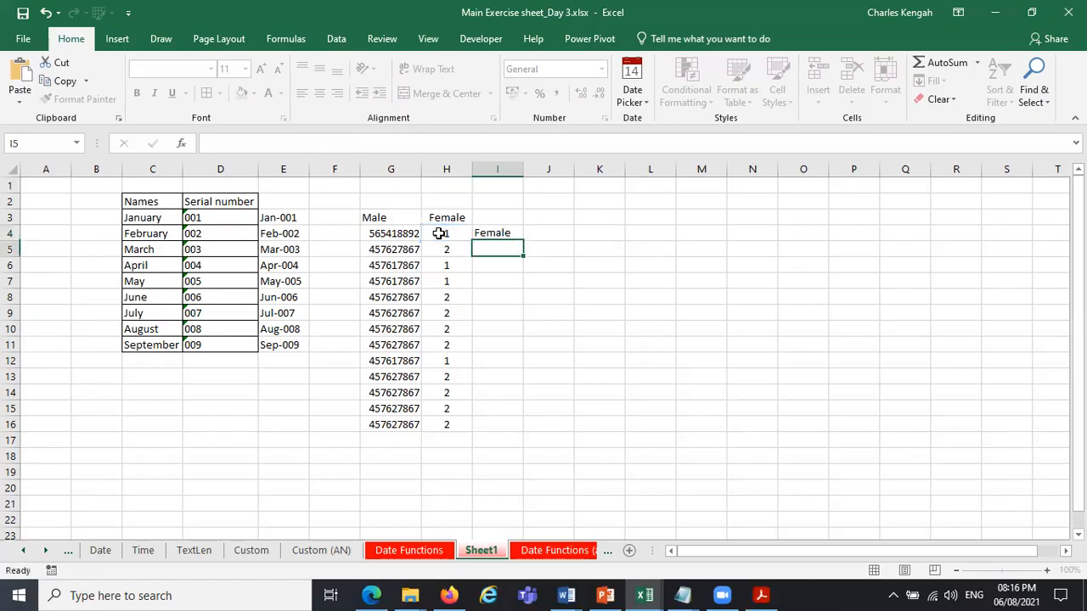
pyautogui.click(500, 231)
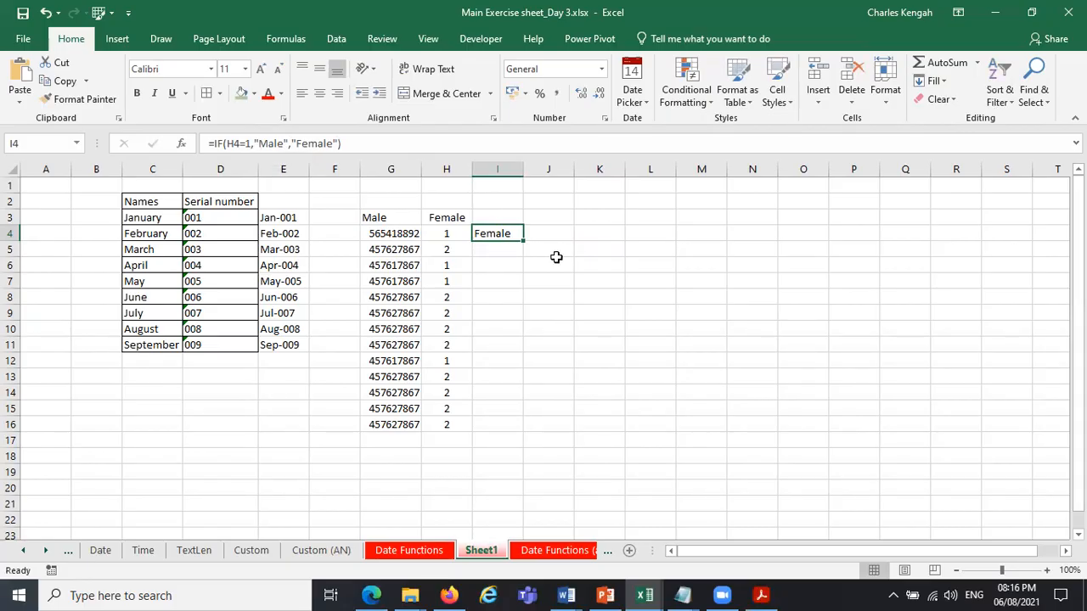
pyautogui.moveTo(523, 241); pyautogui.dragTo(504, 428)
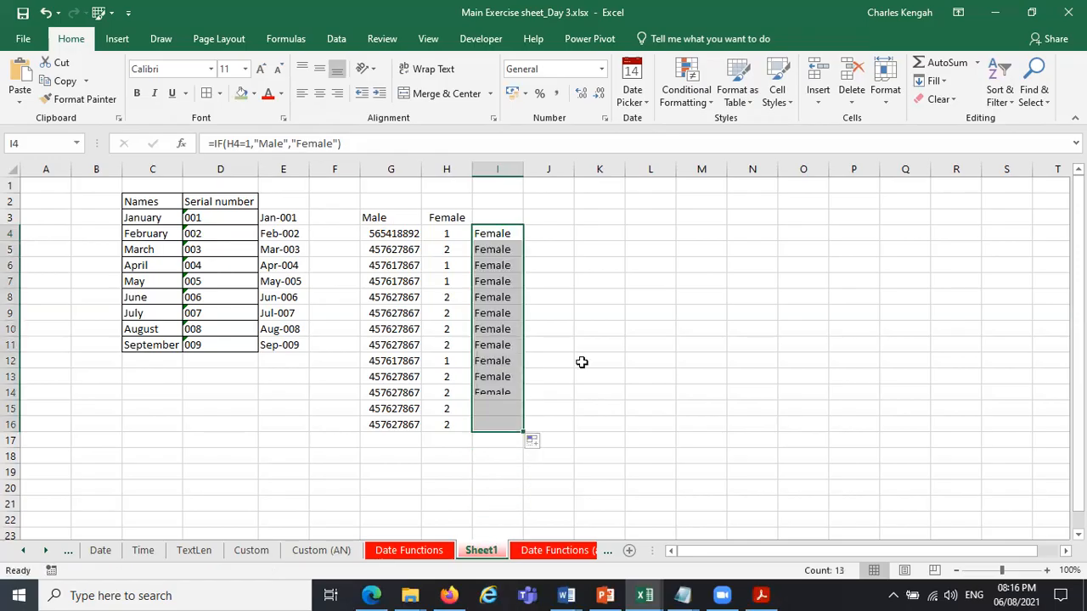
# Put the 1 in the I4 formula in quotation marks, giving =IF(H4="1","Male","Female"), and copy it down to I16.
pyautogui.click(492, 234)
pyautogui.click(286, 143)
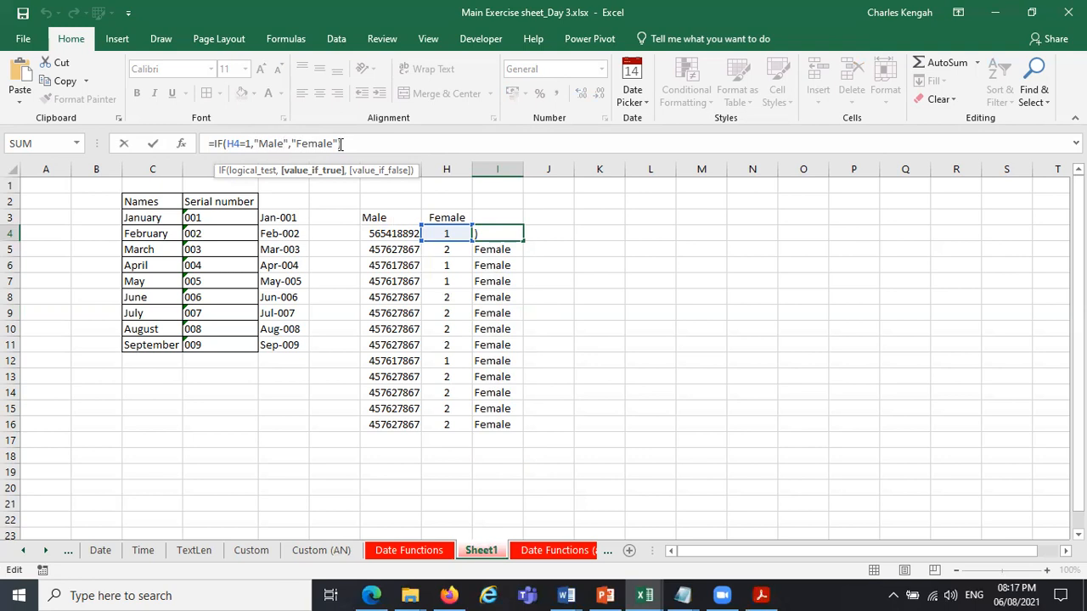
pyautogui.click(245, 144)
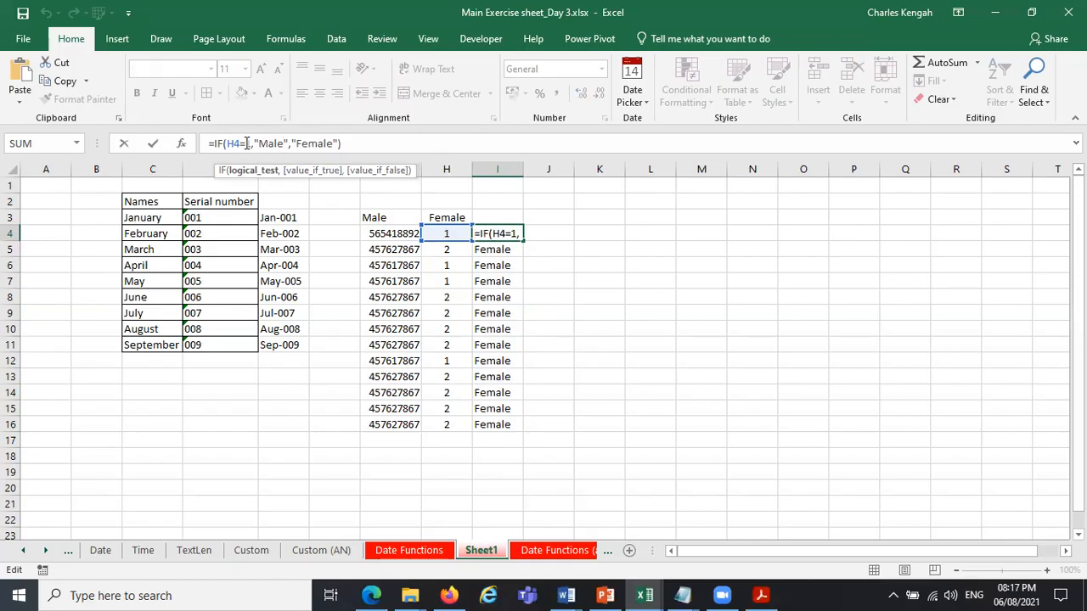
pyautogui.write('"1')
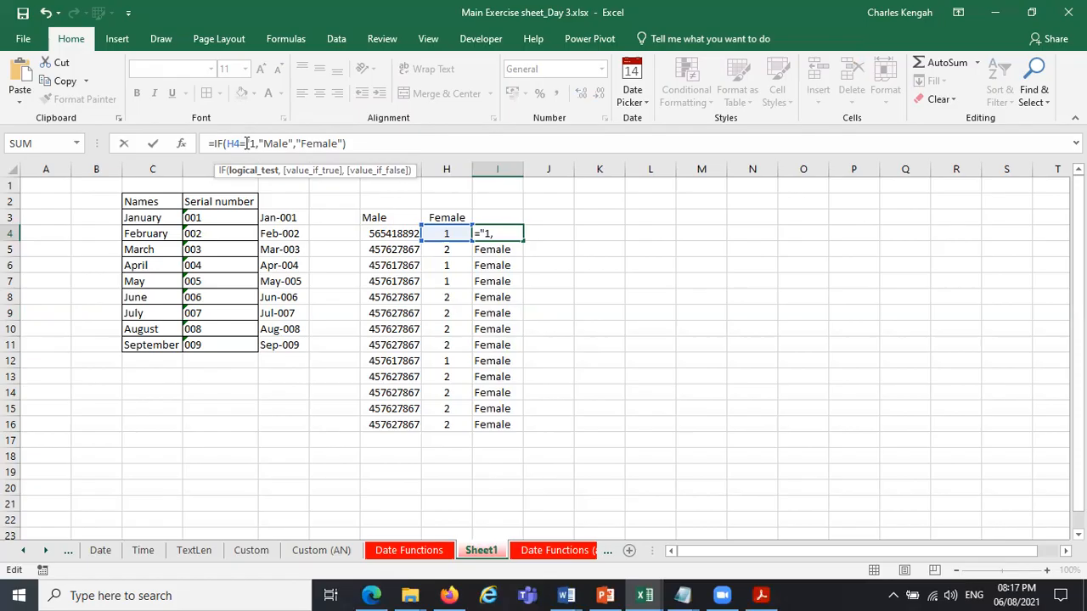
pyautogui.write('"')
pyautogui.press('Return')
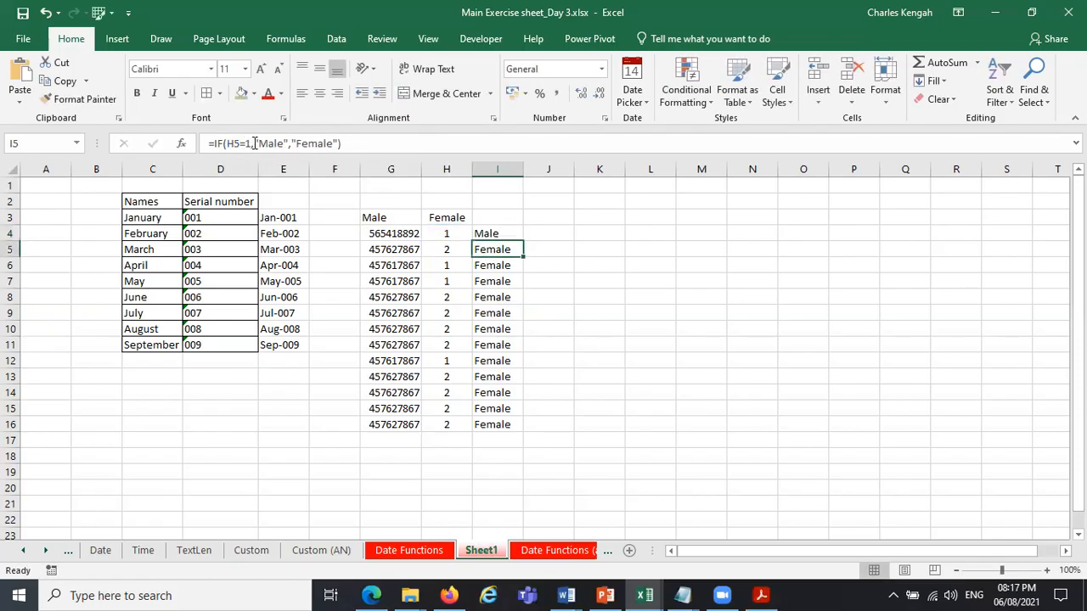
pyautogui.click(514, 232)
pyautogui.moveTo(524, 241); pyautogui.dragTo(516, 427)
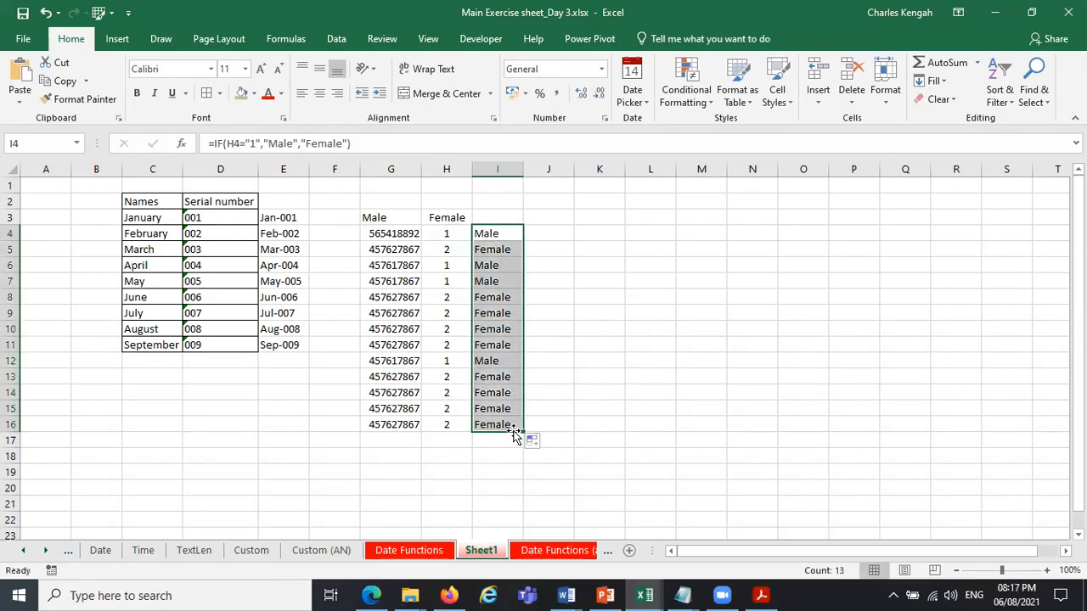
pyautogui.click(631, 341)
# Examine how the IF formulas in I4 and I5 relate to the MID formula in H4.
pyautogui.click(495, 231)
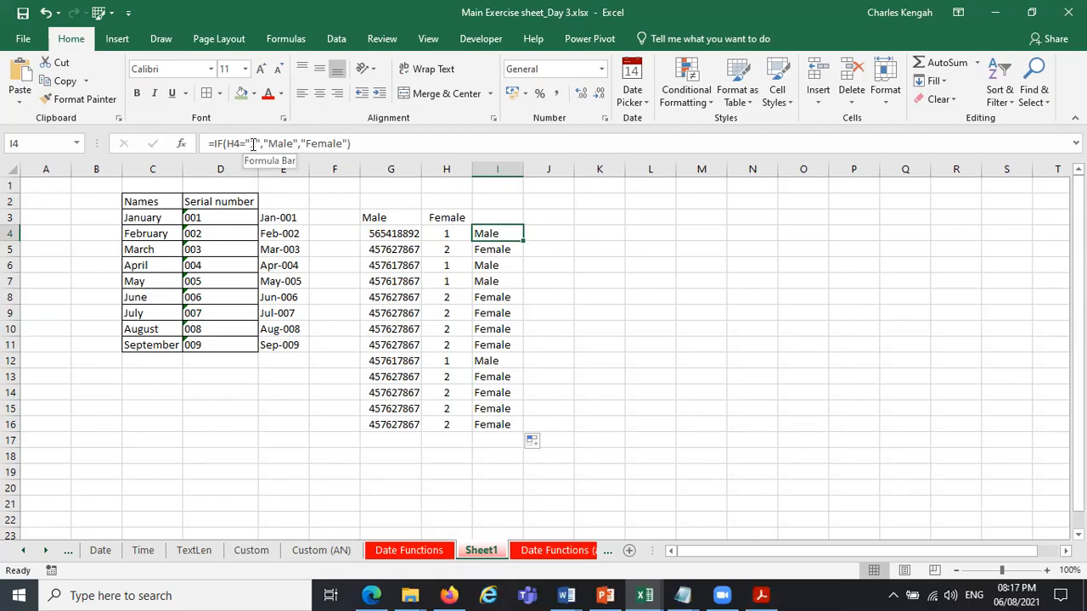
pyautogui.click(451, 232)
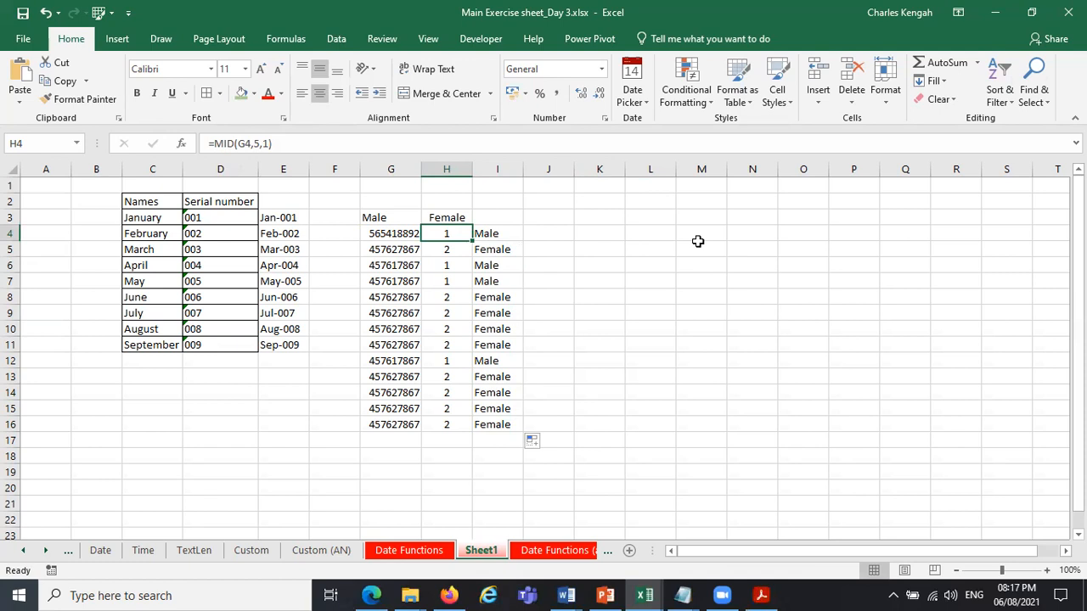
pyautogui.click(508, 233)
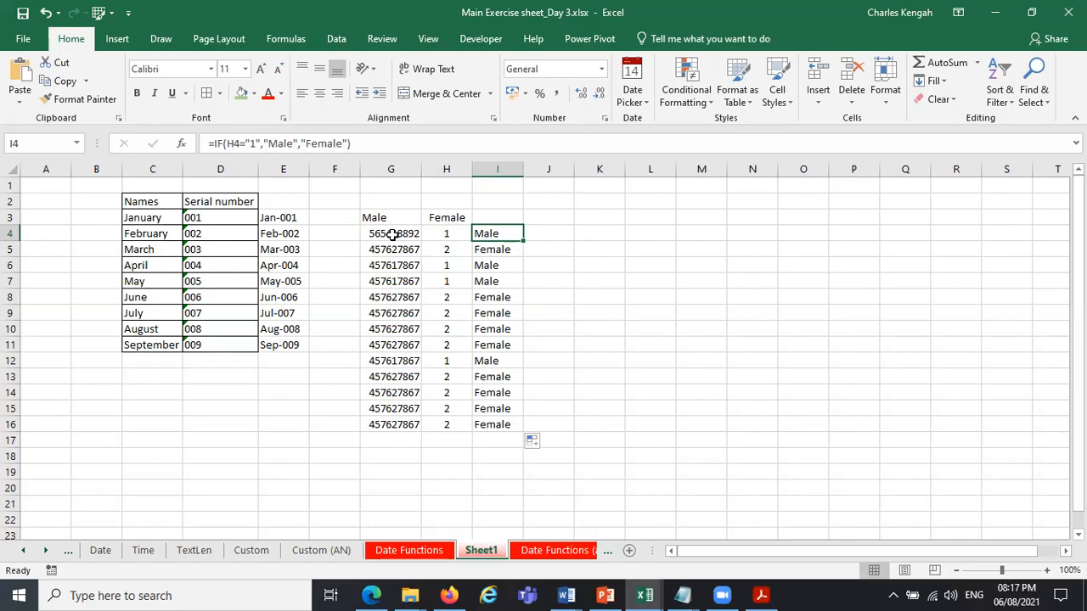
pyautogui.click(439, 235)
pyautogui.click(248, 145)
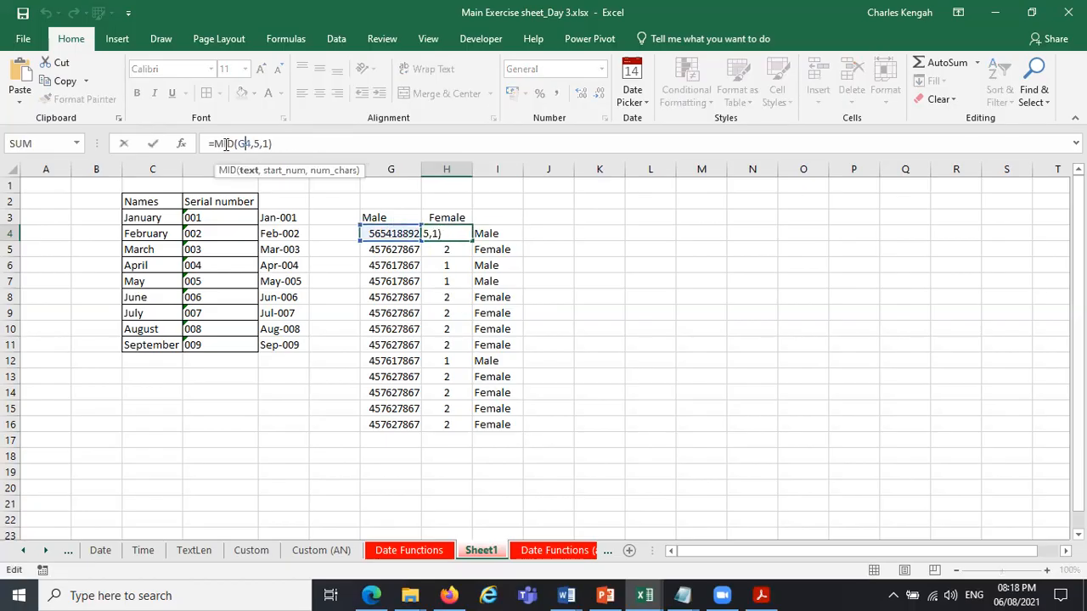
pyautogui.click(248, 172)
pyautogui.hotkey('ctrl', 'Return')
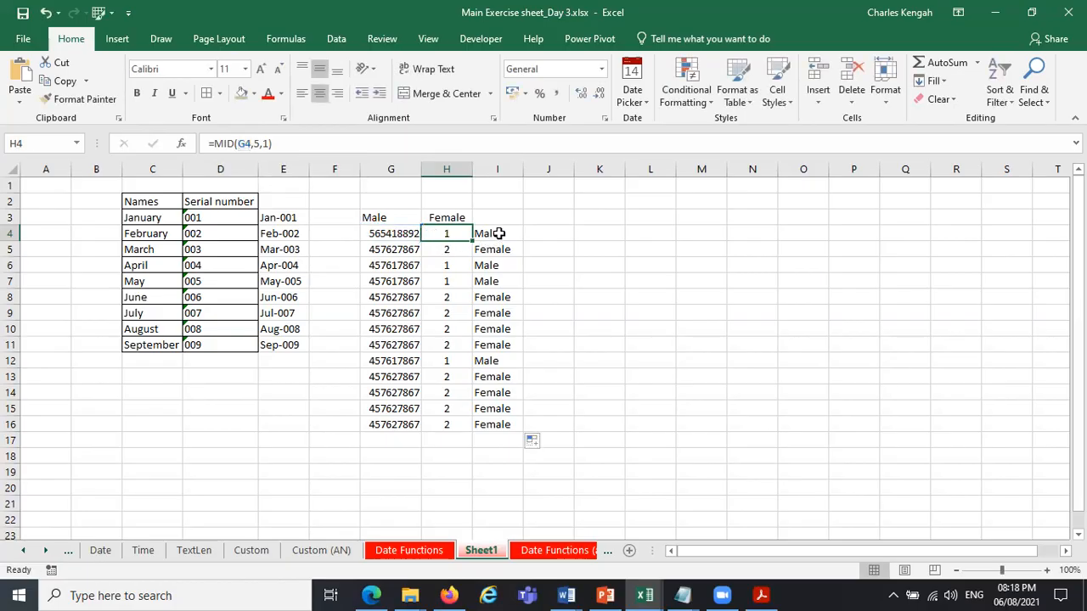
pyautogui.click(499, 233)
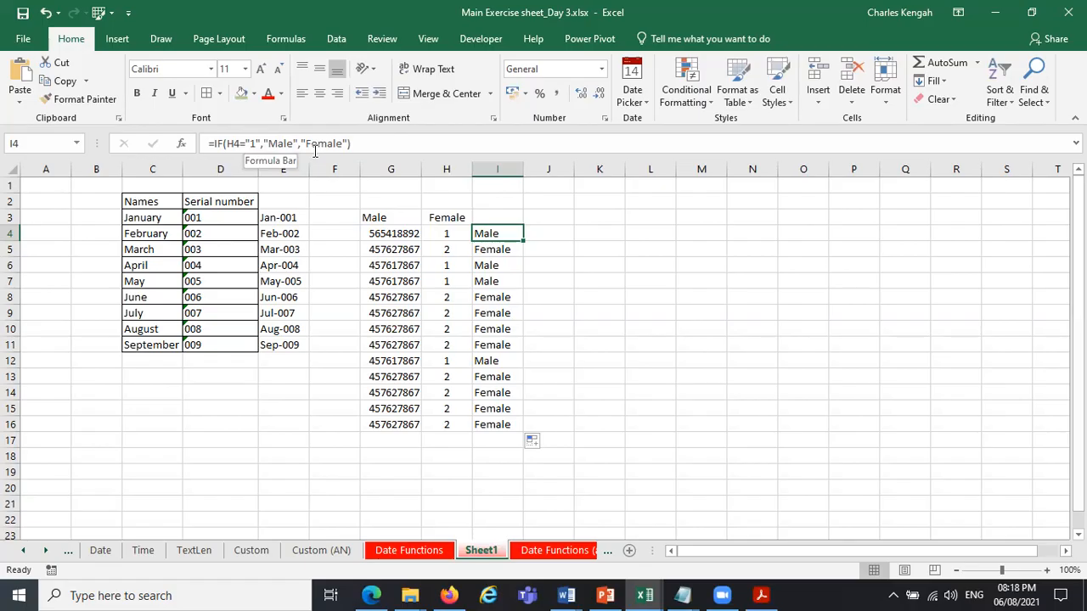
pyautogui.press('Down')
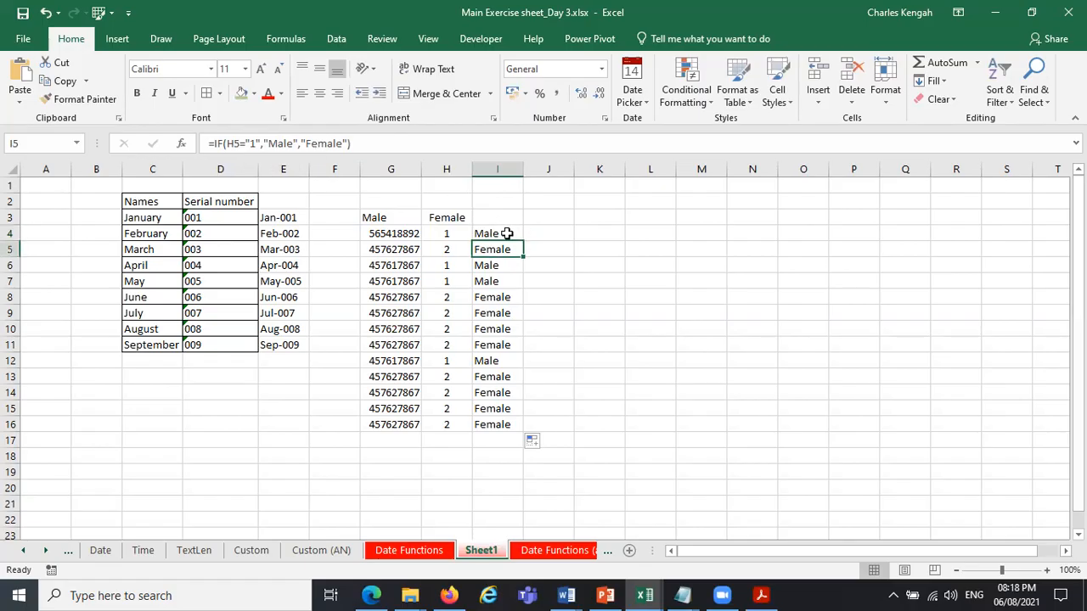
# Change the fifth digit of the number in G11 to 1.
pyautogui.click(394, 343)
pyautogui.click(230, 144)
pyautogui.click(231, 143)
pyautogui.press('Delete')
pyautogui.write('1')
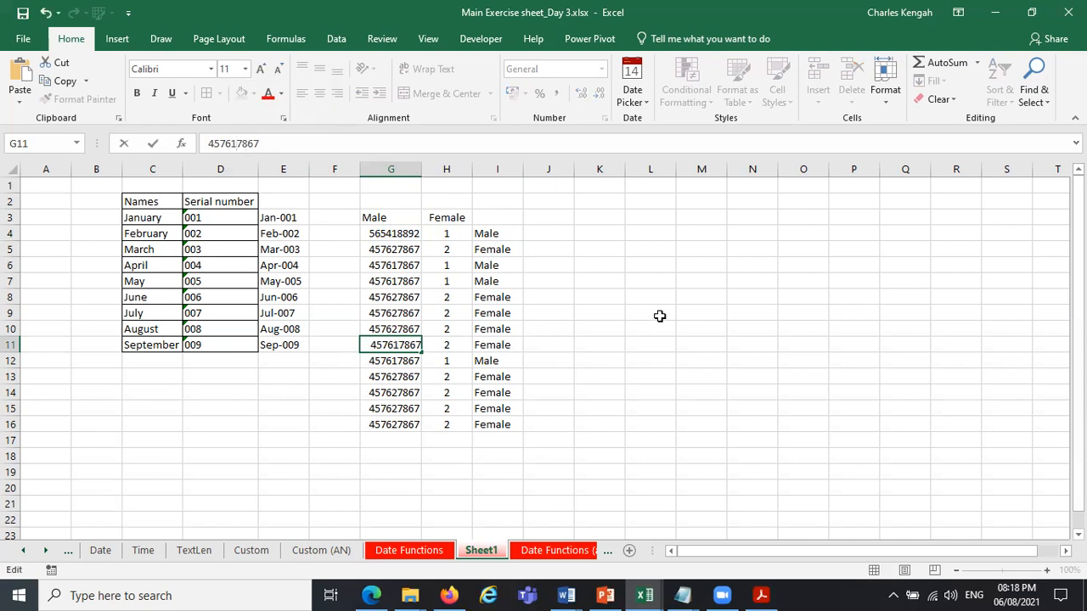
pyautogui.press('Return')
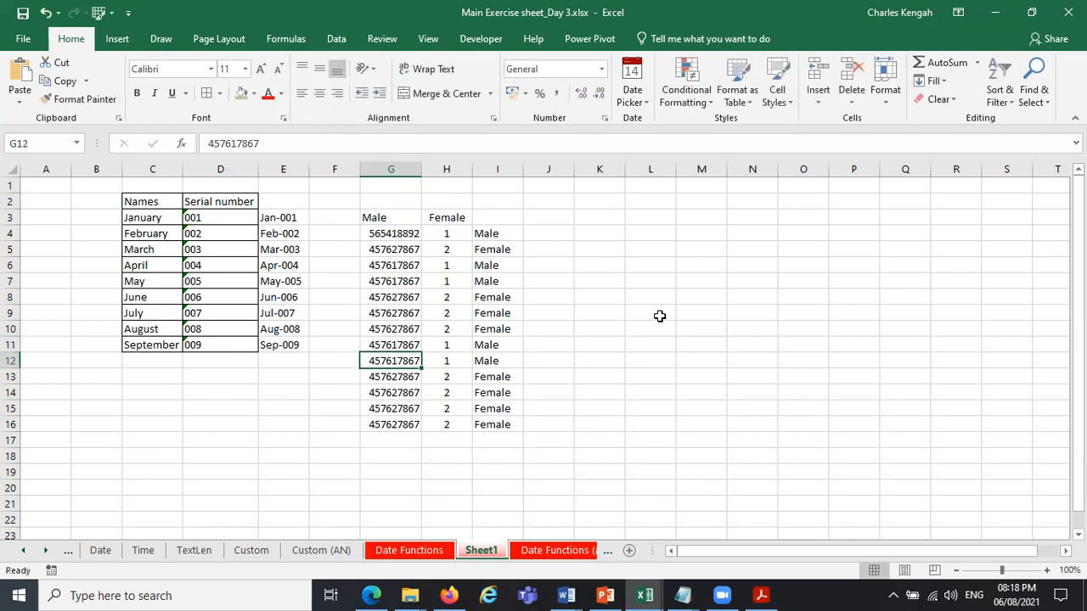
pyautogui.moveTo(400, 235); pyautogui.dragTo(507, 425)
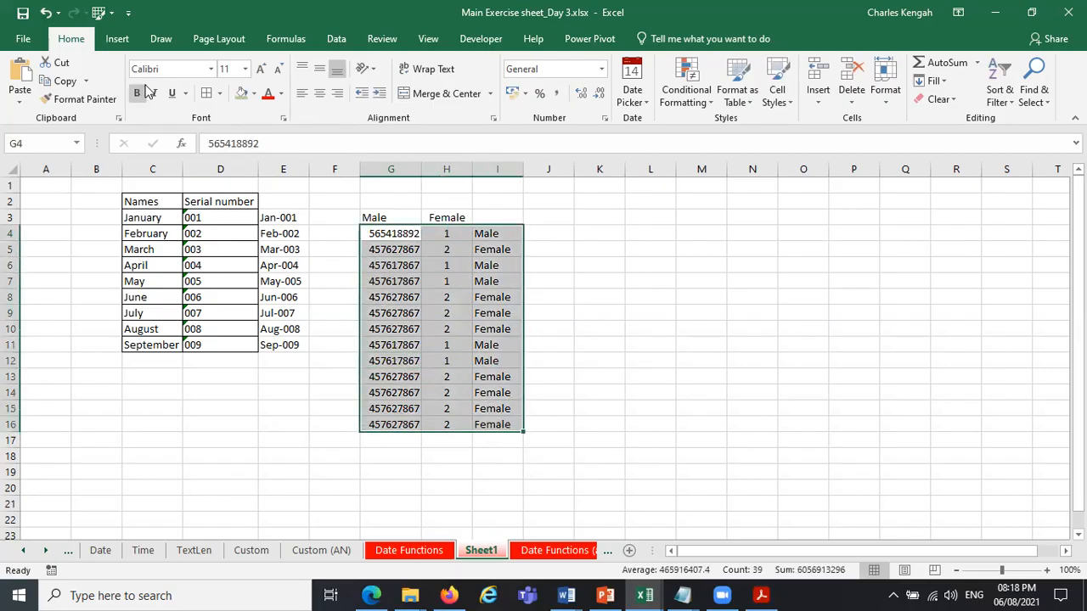
pyautogui.click(119, 38)
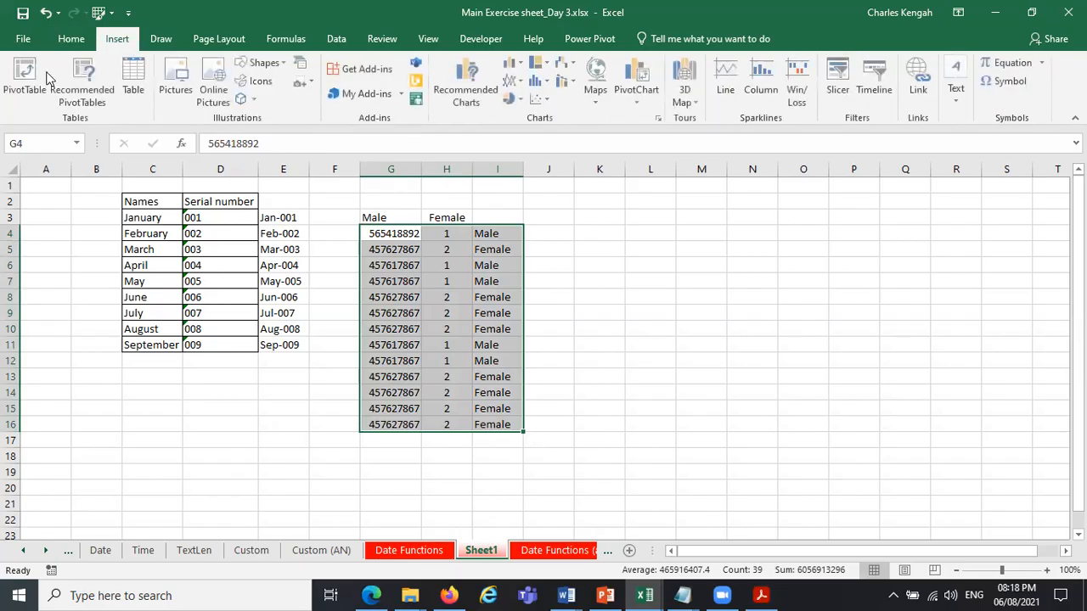
pyautogui.click(38, 76)
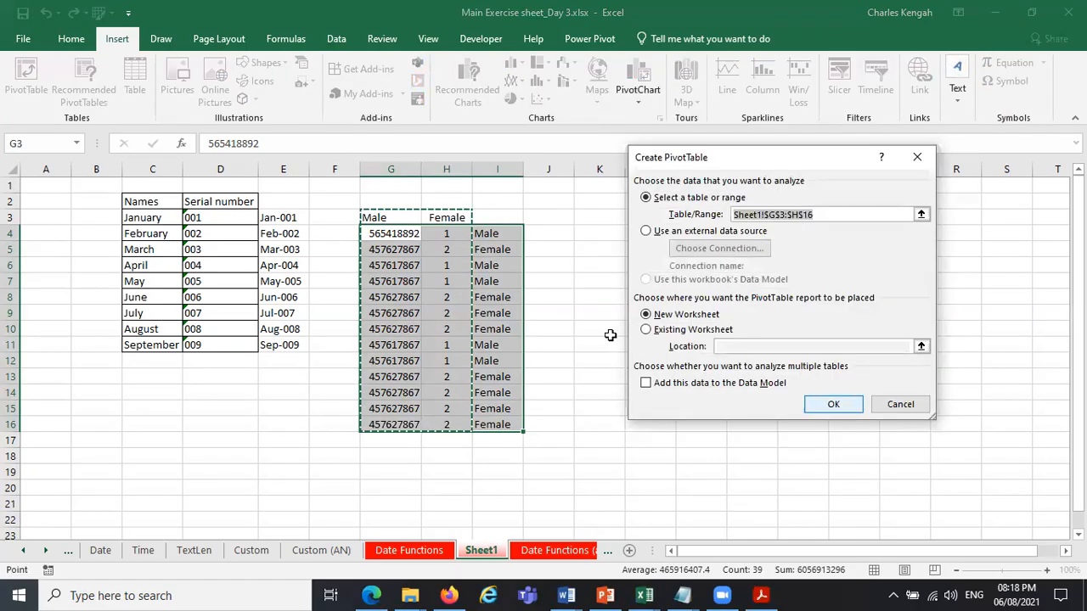
pyautogui.press('Escape')
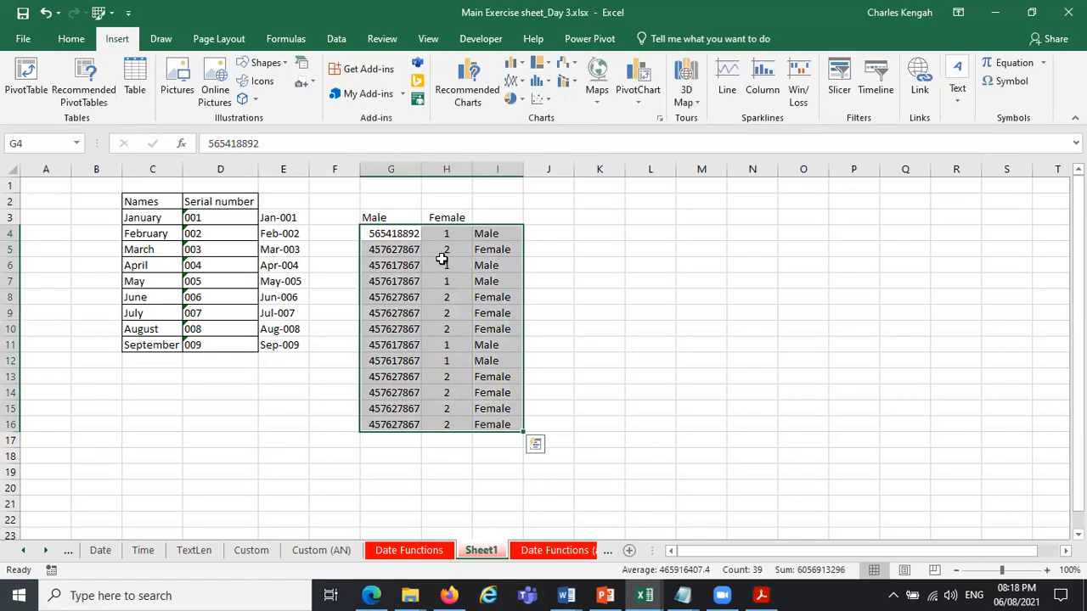
# Rename the H3 heading to code and enter the heading sex in I3.
pyautogui.click(451, 215)
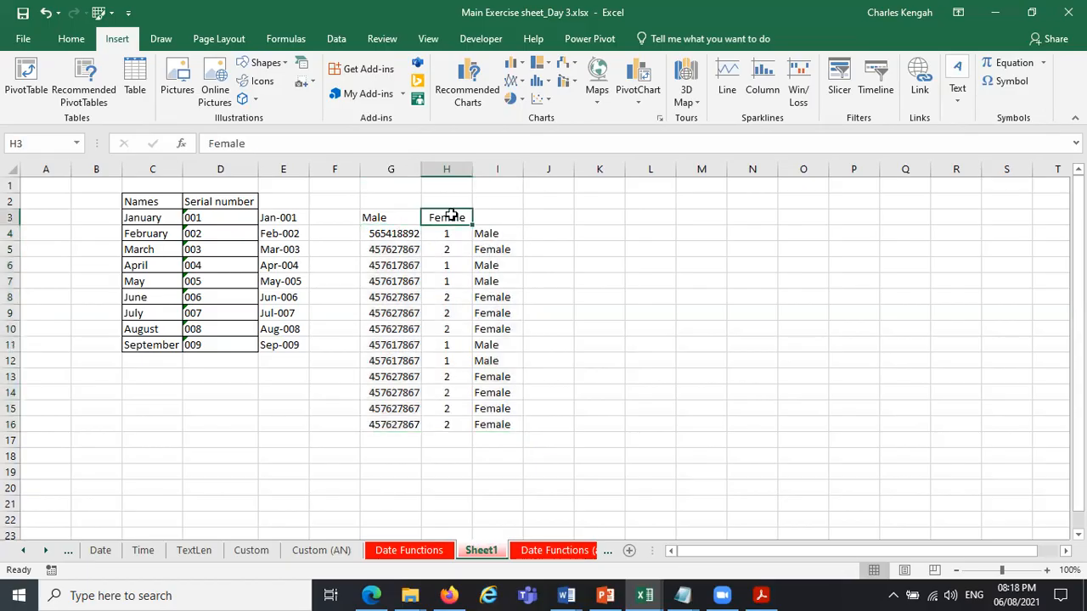
pyautogui.write('code')
pyautogui.press('Tab')
pyautogui.write('sex')
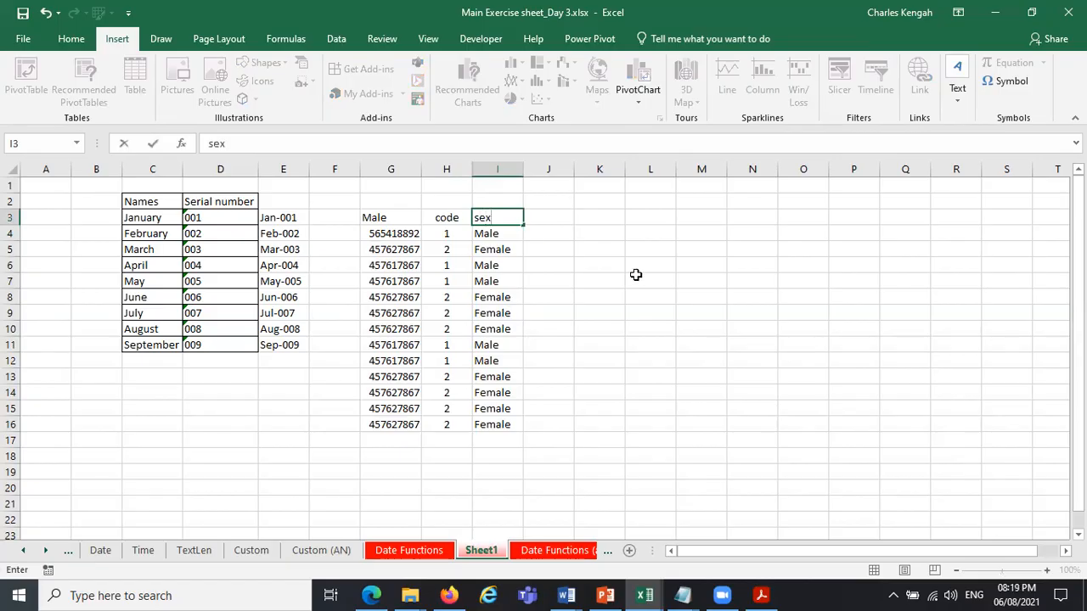
pyautogui.click(636, 275)
# Convert the range G3:I16 to a table with its first row as headers.
pyautogui.moveTo(366, 220); pyautogui.dragTo(497, 425)
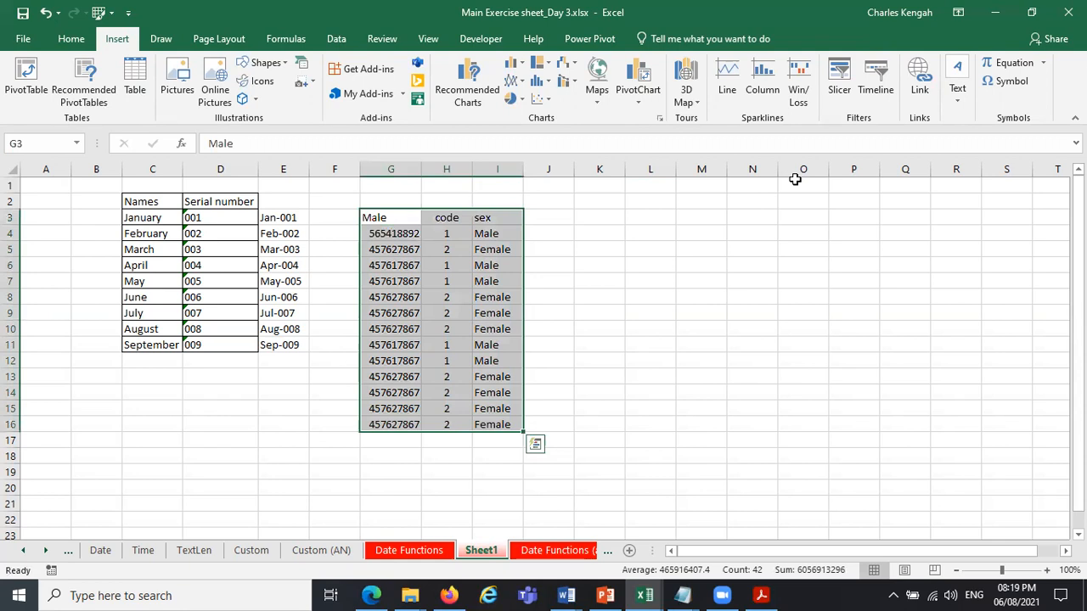
pyautogui.click(494, 297)
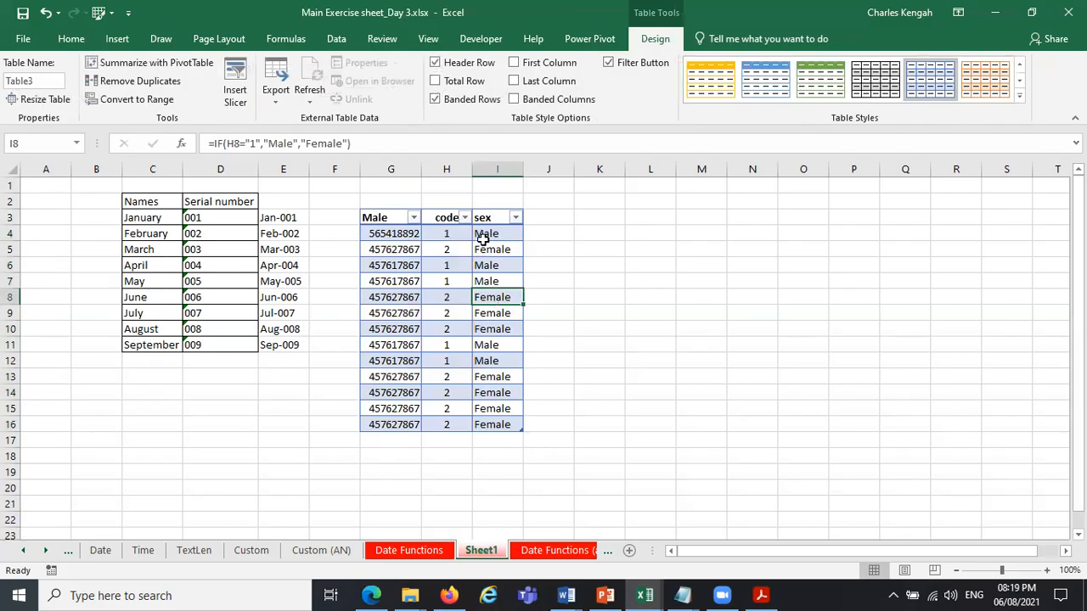
# Clear I5:I16 and re-enter =IF(H4="1","Male","Female") in I4 so the table fills the sex column automatically.
pyautogui.moveTo(486, 247); pyautogui.dragTo(482, 423)
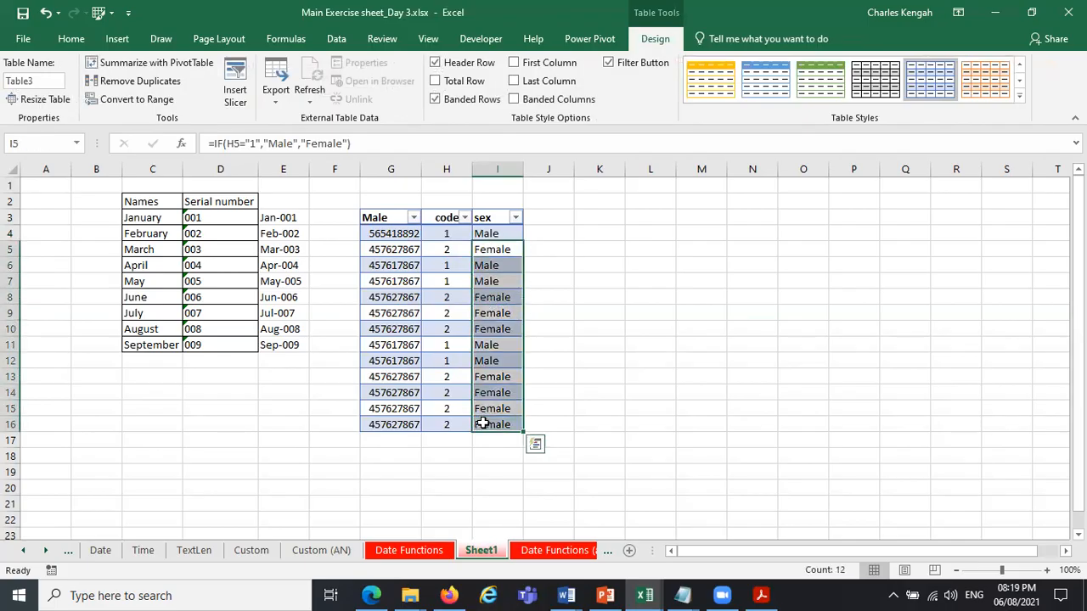
pyautogui.press('Delete')
pyautogui.click(494, 234)
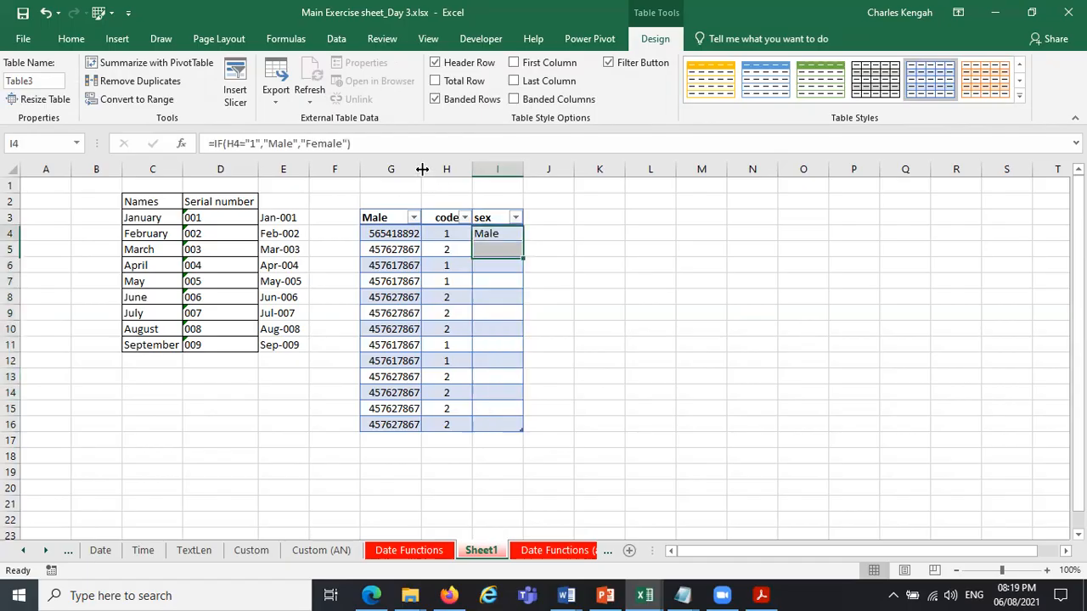
pyautogui.click(368, 145)
pyautogui.press('BackSpace')
pyautogui.write(')')
pyautogui.press('Return')
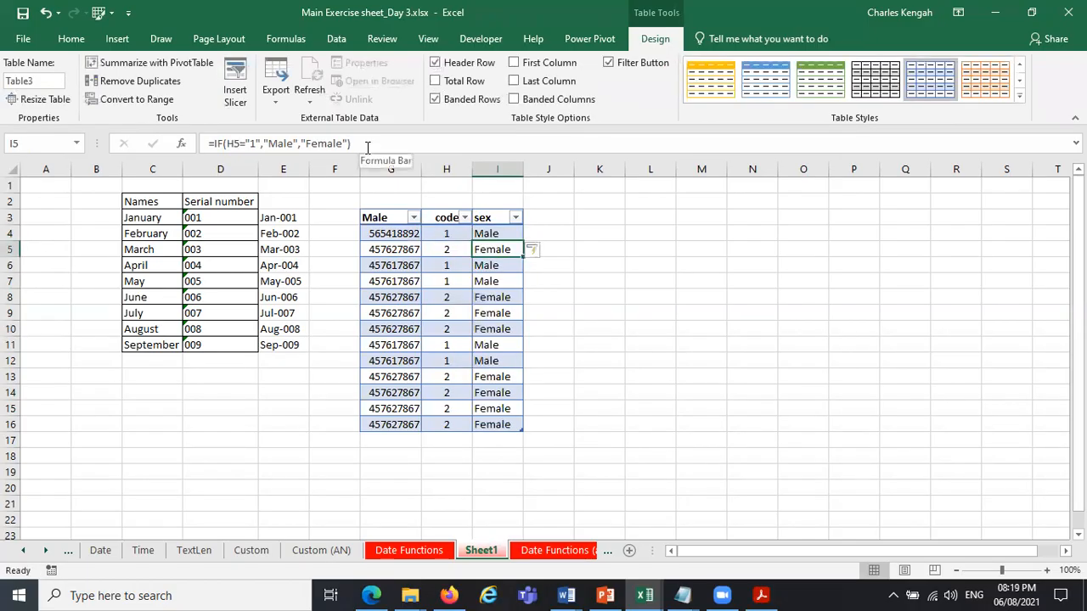
# Create a PivotTable from the table G3:I16 on a new worksheet.
pyautogui.click(467, 330)
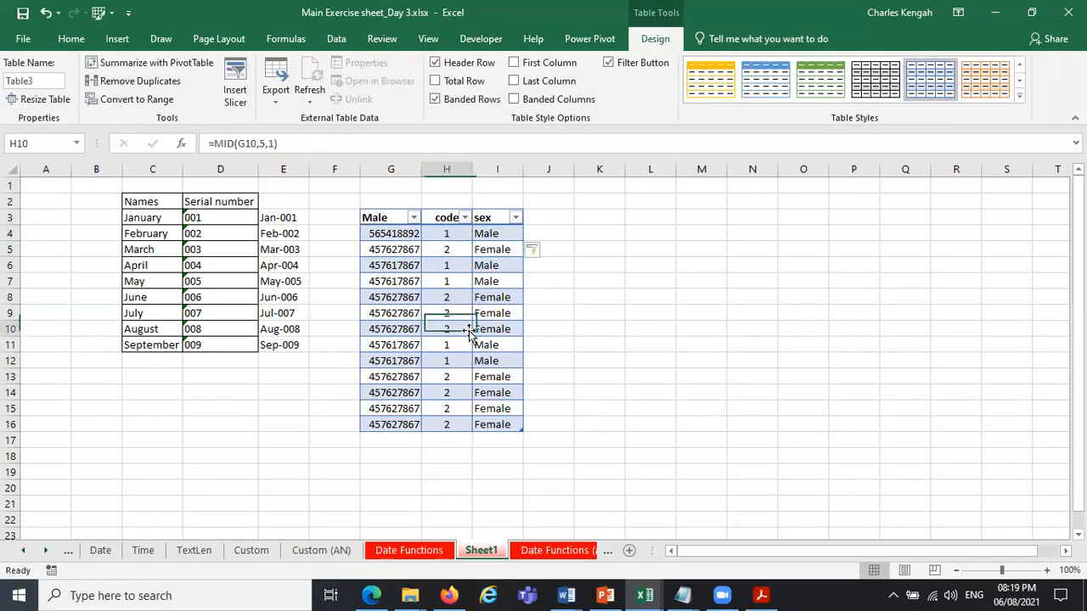
pyautogui.click(56, 41)
pyautogui.click(100, 42)
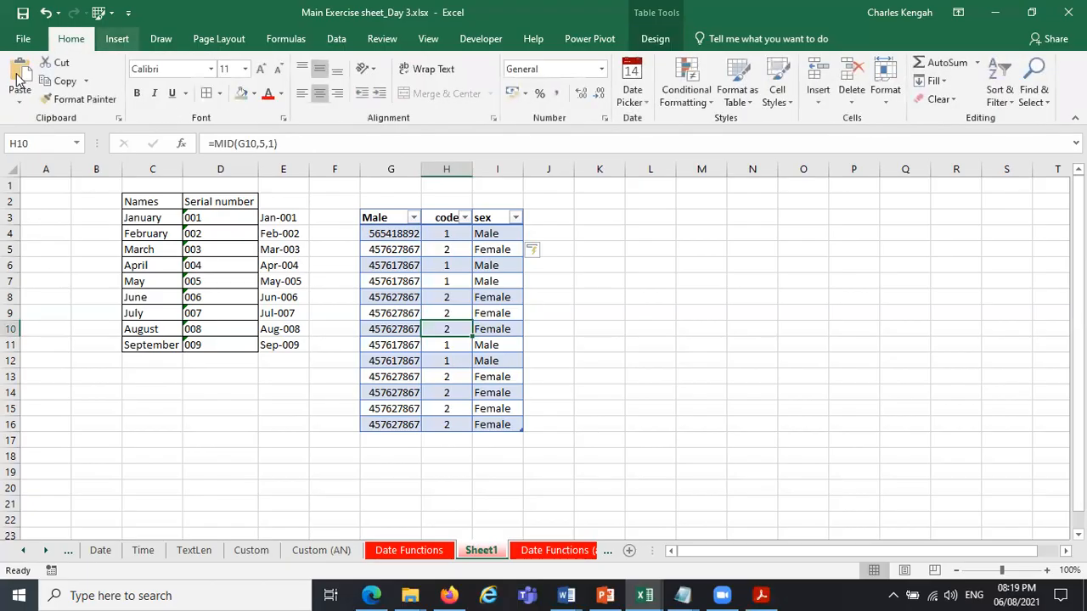
pyautogui.click(18, 75)
pyautogui.click(846, 408)
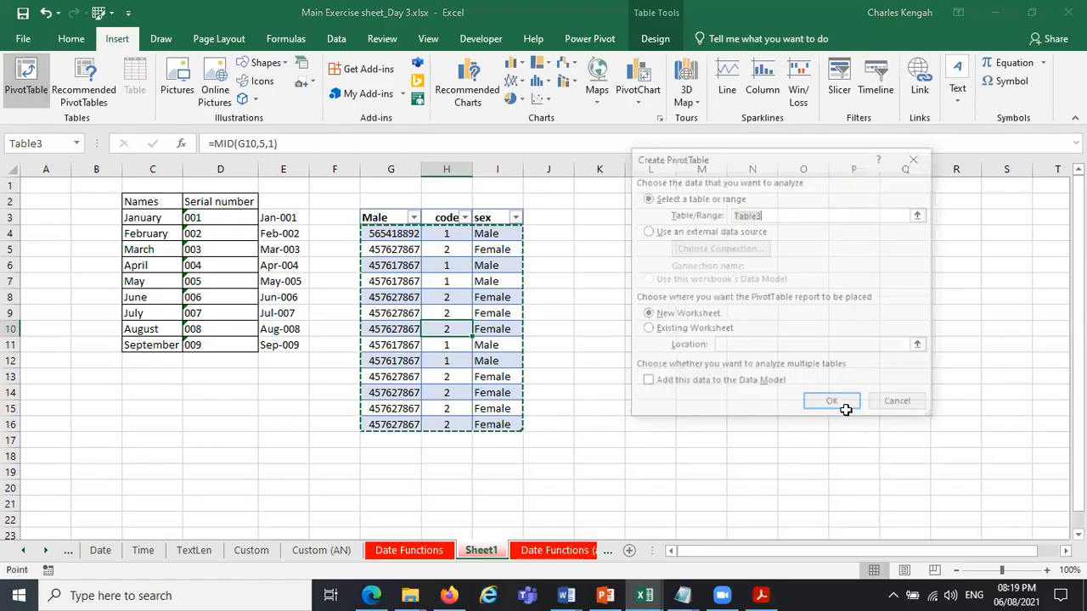
# Add the Male field to the PivotTable's Rows and Values, and replace it in both with the sex field.
pyautogui.moveTo(925, 266); pyautogui.dragTo(936, 487)
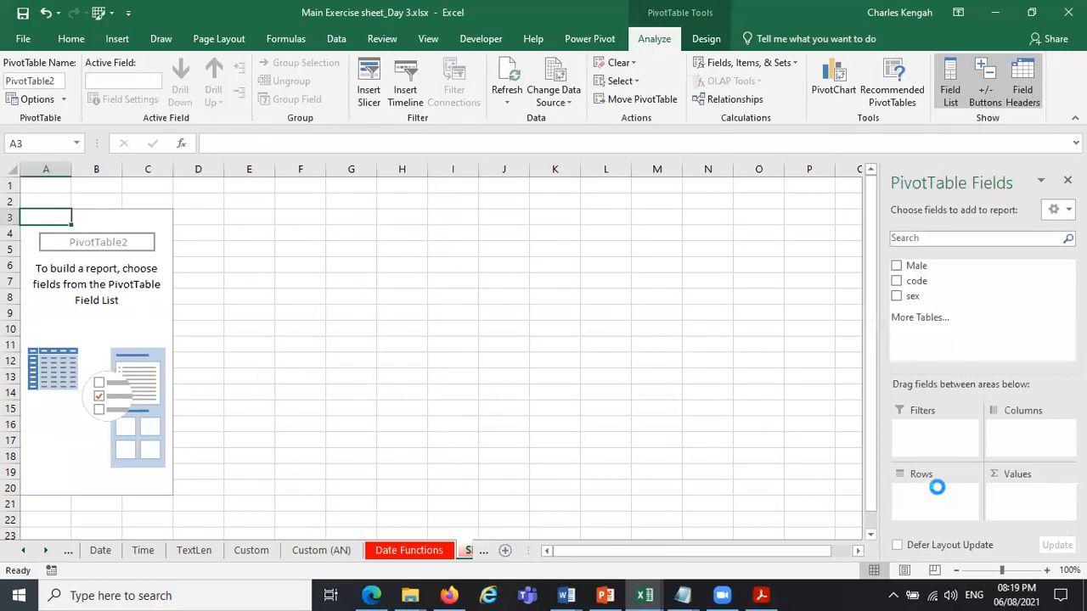
pyautogui.moveTo(1025, 508); pyautogui.dragTo(1023, 506)
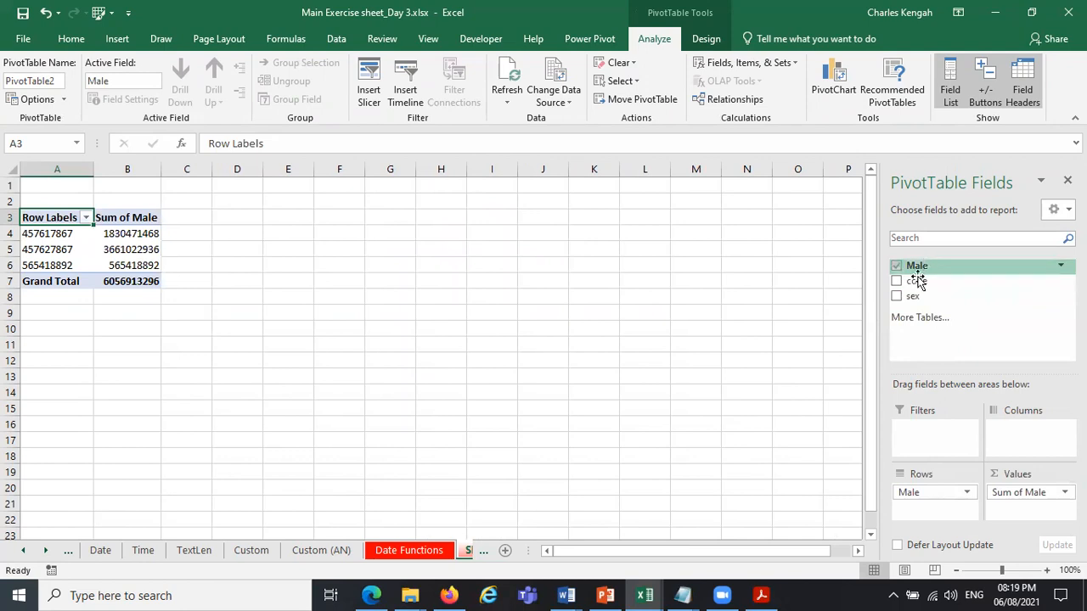
pyautogui.moveTo(936, 507); pyautogui.dragTo(840, 480)
pyautogui.moveTo(1040, 494); pyautogui.dragTo(733, 433)
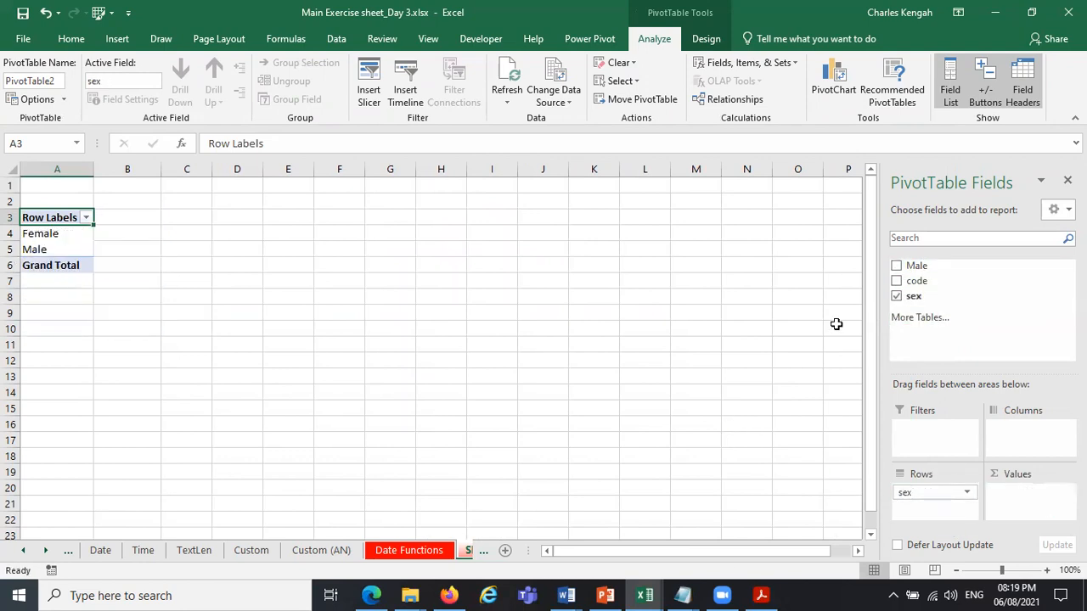
pyautogui.moveTo(892, 294); pyautogui.dragTo(1019, 495)
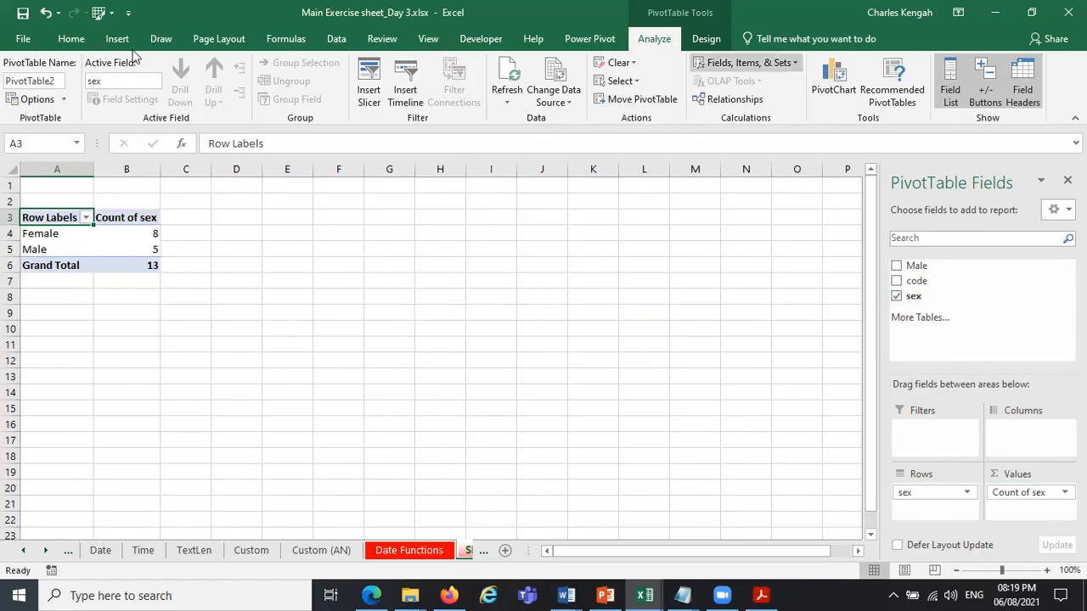
# Undo the PivotTable with its field layout and the automatic fill of the table's sex column.
pyautogui.click(44, 13)
pyautogui.click(44, 14)
pyautogui.click(44, 14)
pyautogui.click(44, 13)
pyautogui.click(44, 13)
pyautogui.click(44, 13)
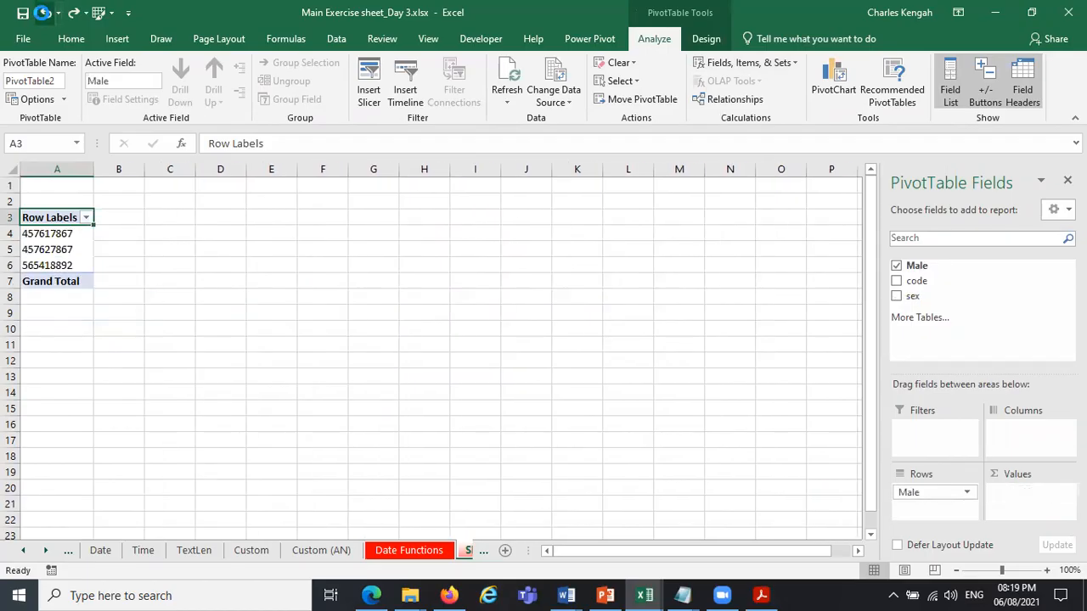
pyautogui.click(44, 14)
pyautogui.click(44, 13)
pyautogui.click(44, 13)
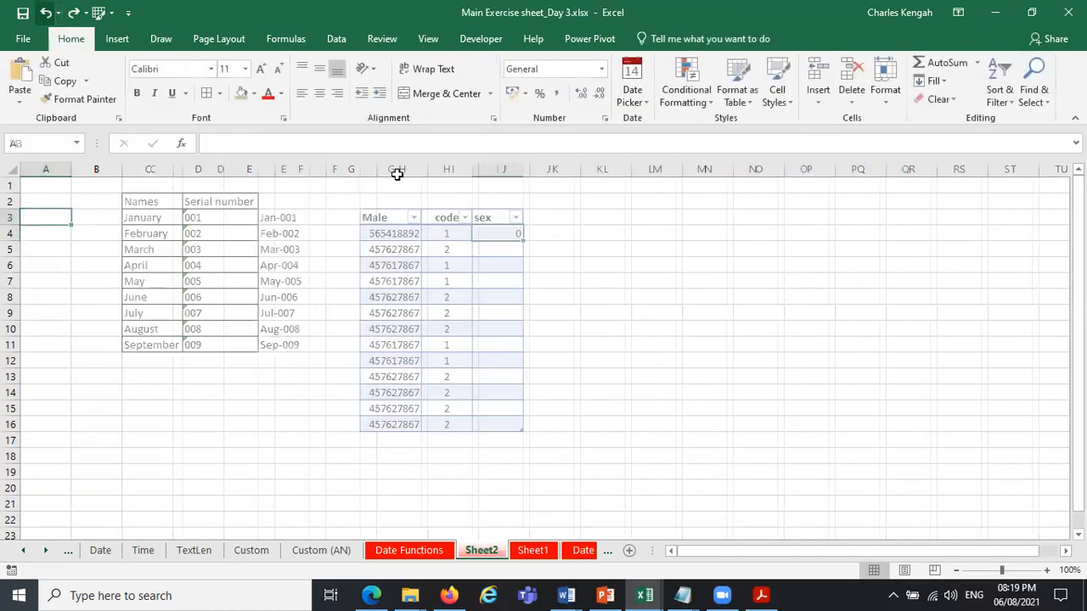
pyautogui.hotkey('ctrl', 'z')
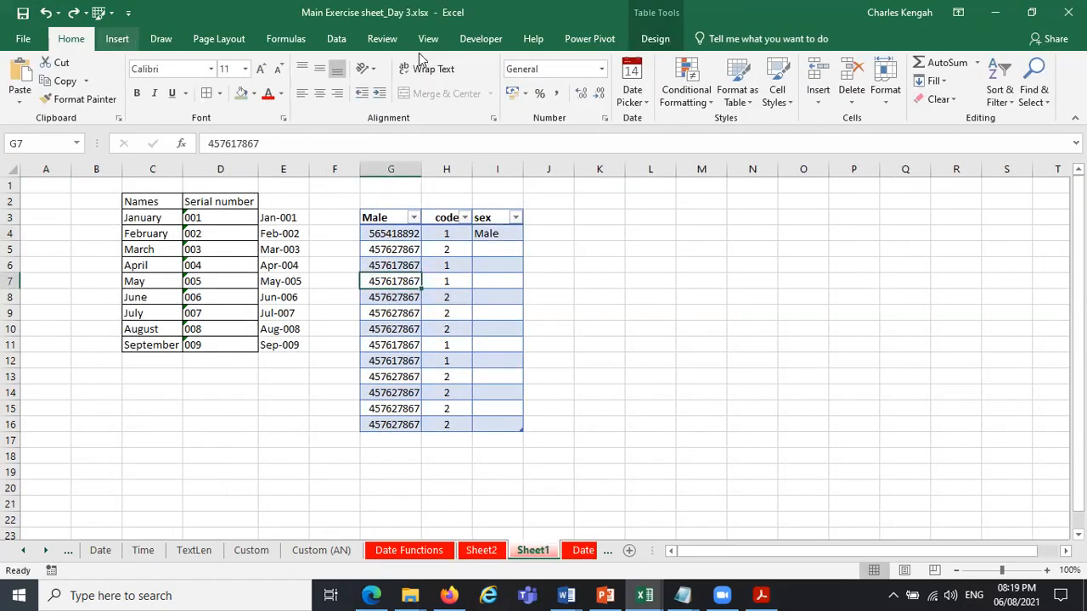
# Create a PivotChart with its PivotTable from the table G3:I16 on a new worksheet.
pyautogui.click(117, 38)
pyautogui.click(644, 104)
pyautogui.click(662, 138)
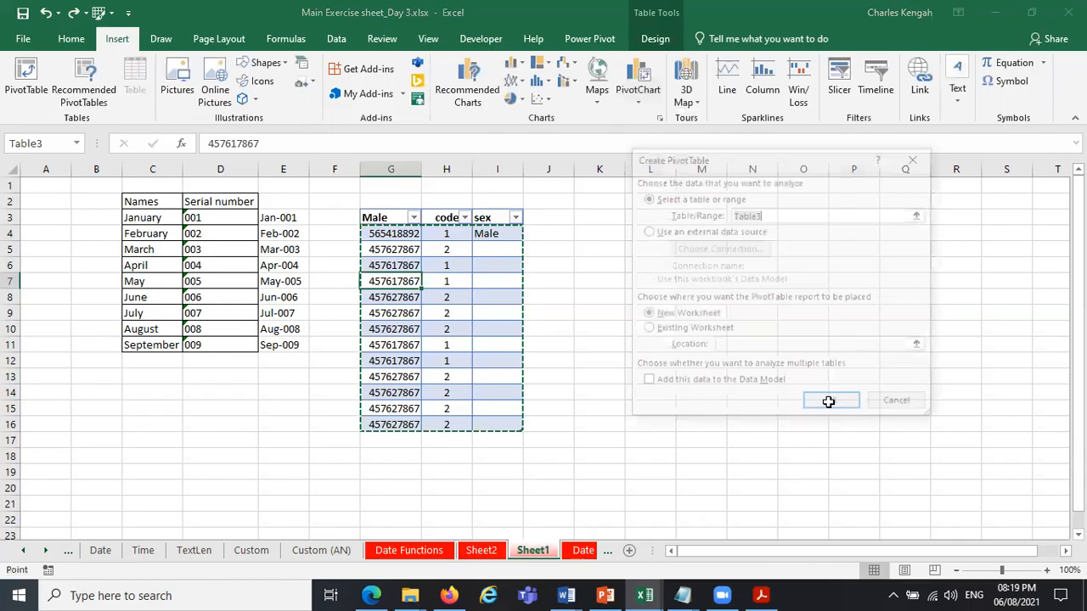
pyautogui.click(824, 398)
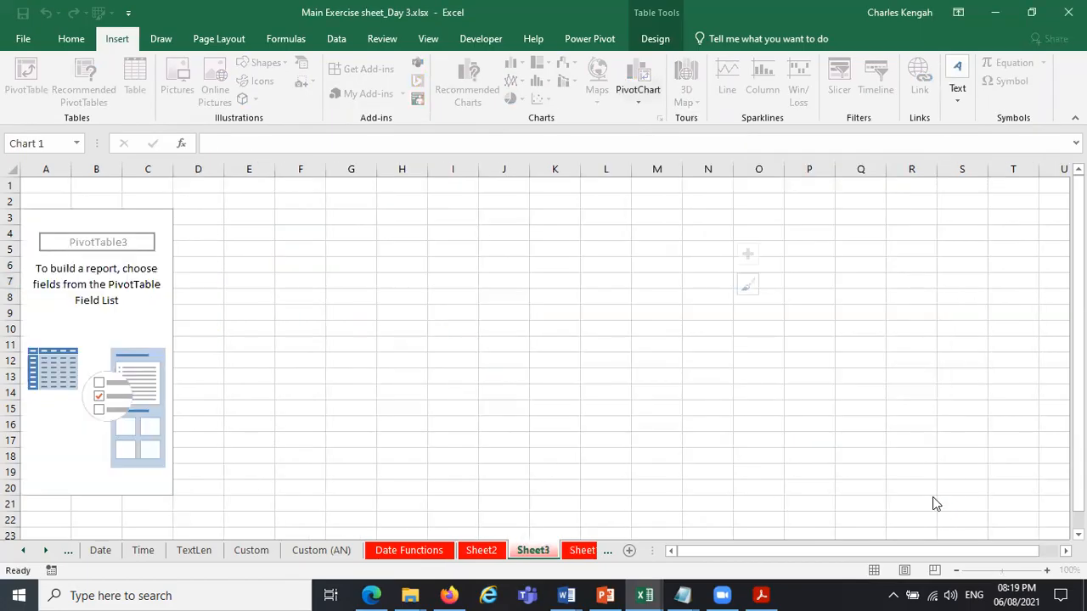
# Place the sex field in the PivotChart's Axis and Values, and add the Male field to Values.
pyautogui.click(916, 295)
pyautogui.moveTo(917, 298); pyautogui.dragTo(1022, 490)
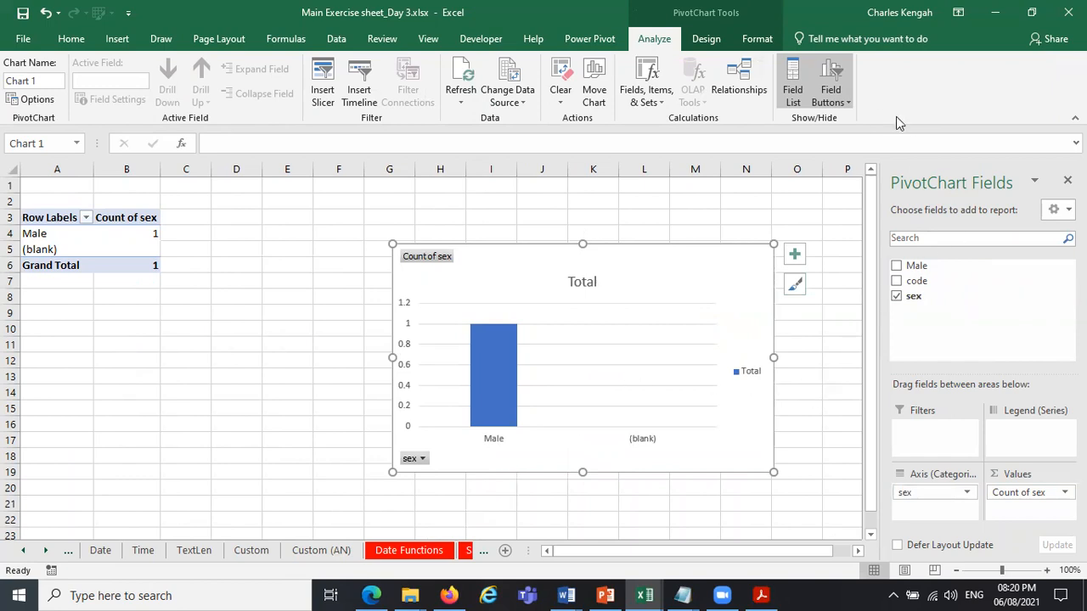
pyautogui.moveTo(910, 296); pyautogui.dragTo(907, 284)
pyautogui.click(898, 266)
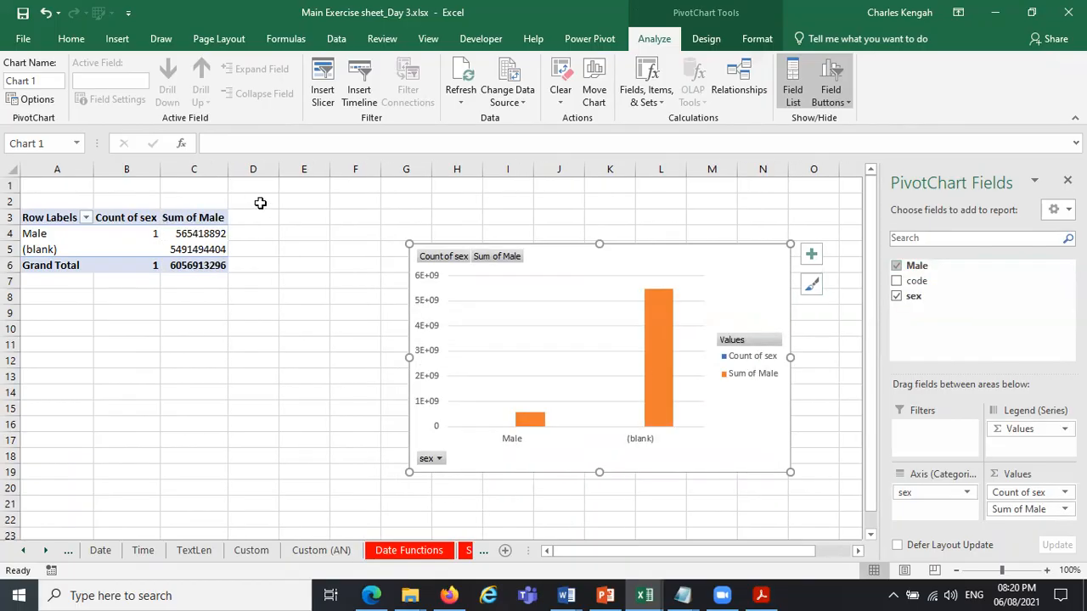
# Undo the PivotChart with its fields and the clearing of I5:I16.
pyautogui.click(45, 13)
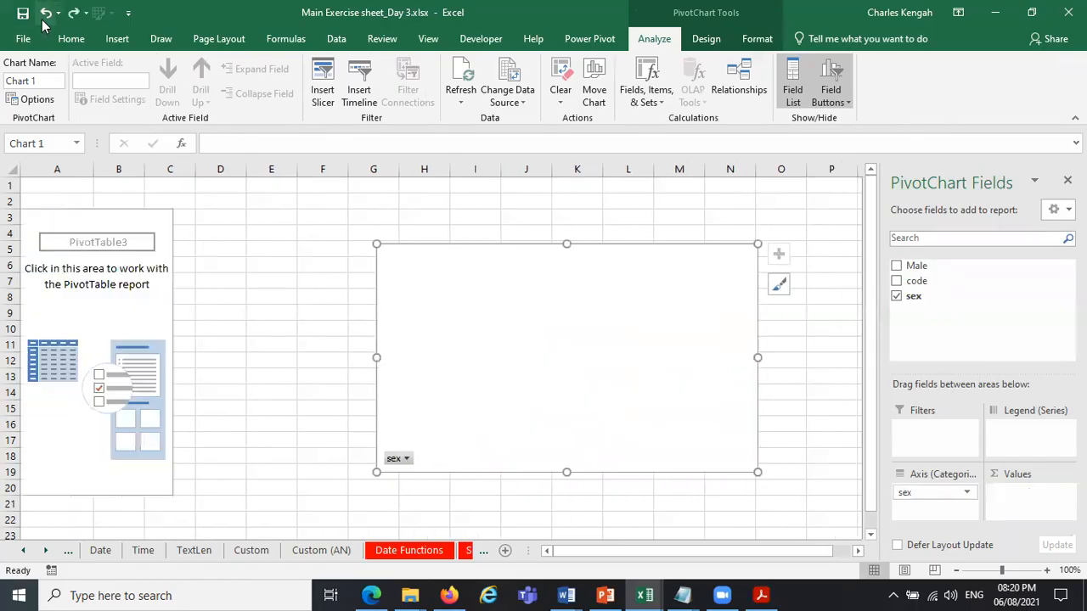
pyautogui.click(45, 12)
pyautogui.click(45, 13)
pyautogui.click(45, 13)
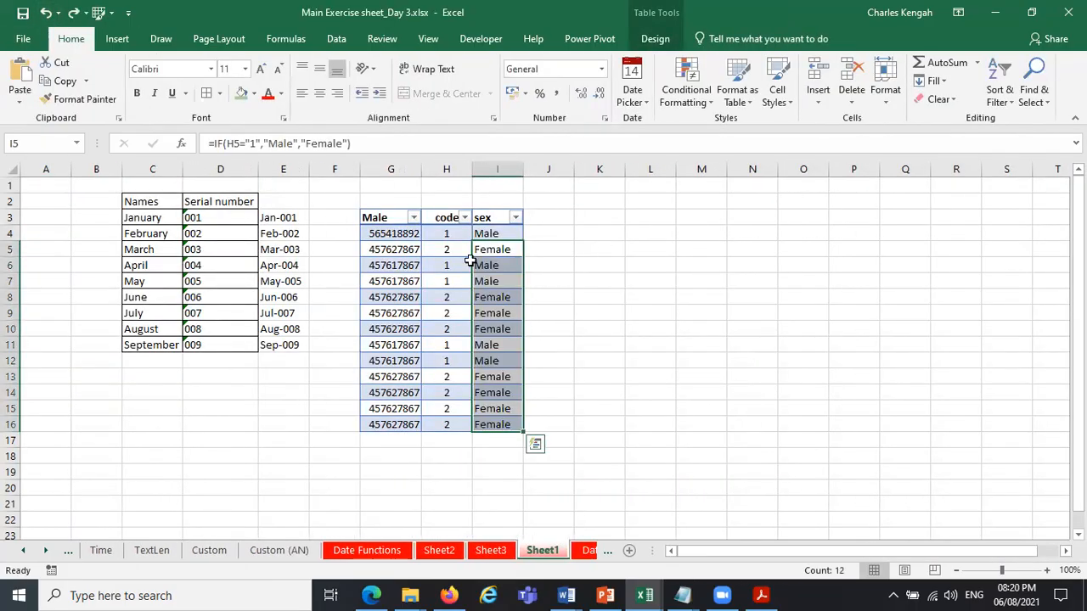
# Examine the MID formulas in H4, H7 and H8 and the IF formula in I4.
pyautogui.click(453, 279)
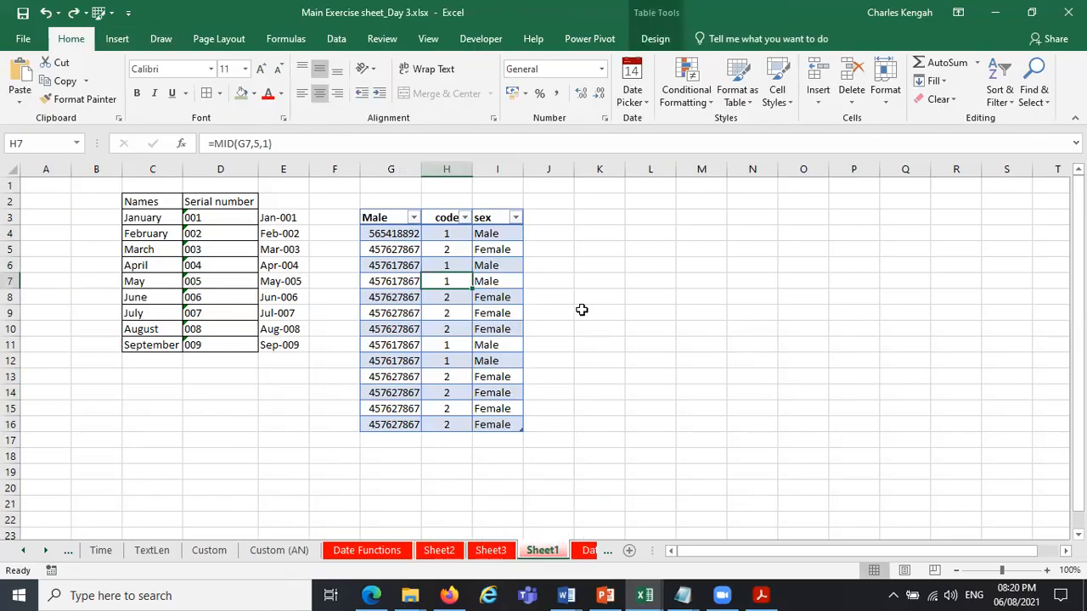
pyautogui.click(447, 233)
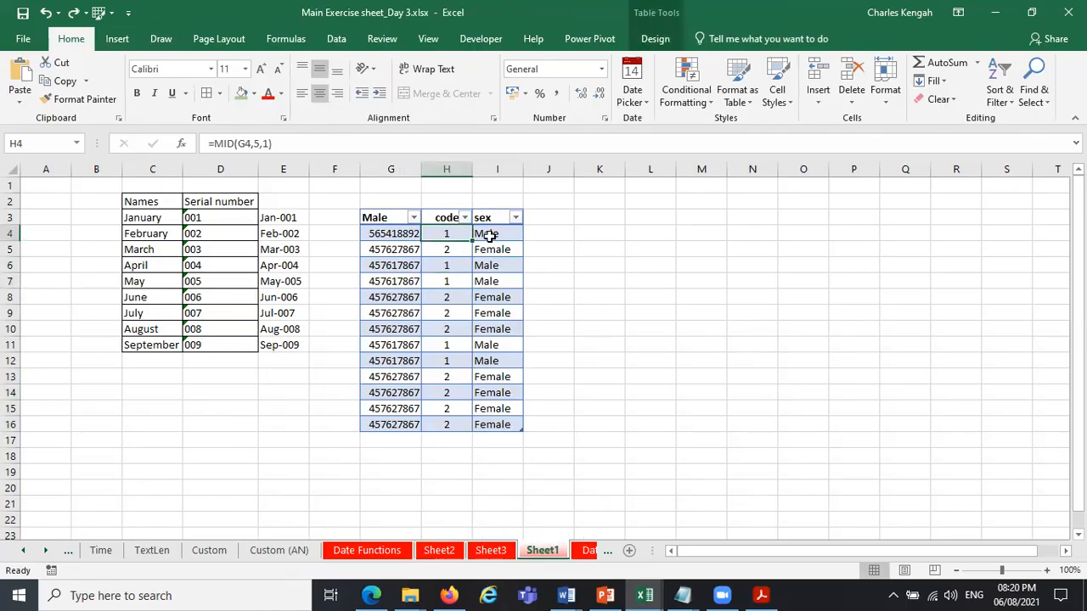
pyautogui.click(487, 234)
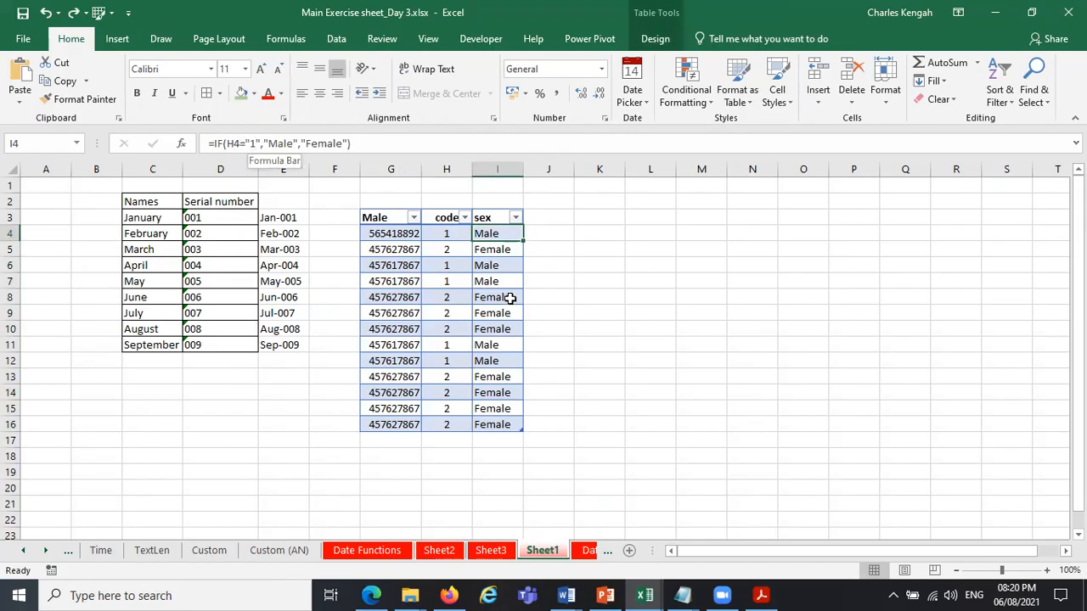
pyautogui.click(453, 303)
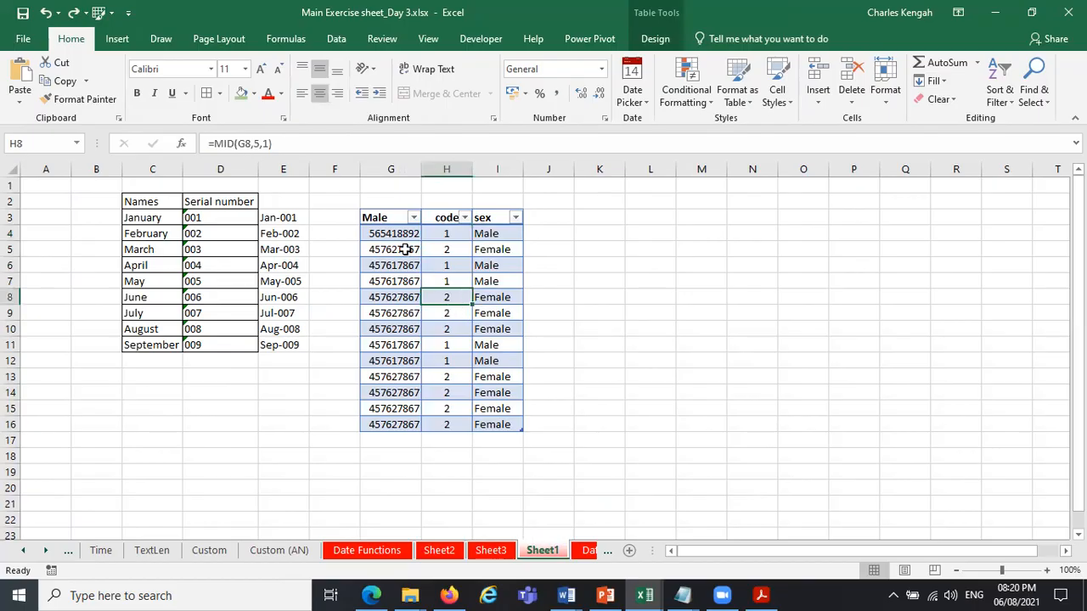
# Insert a clustered column PivotChart of Male by sex from G4:I16 with Quick Analysis, and undo it together with the table conversion.
pyautogui.moveTo(393, 233); pyautogui.dragTo(503, 424)
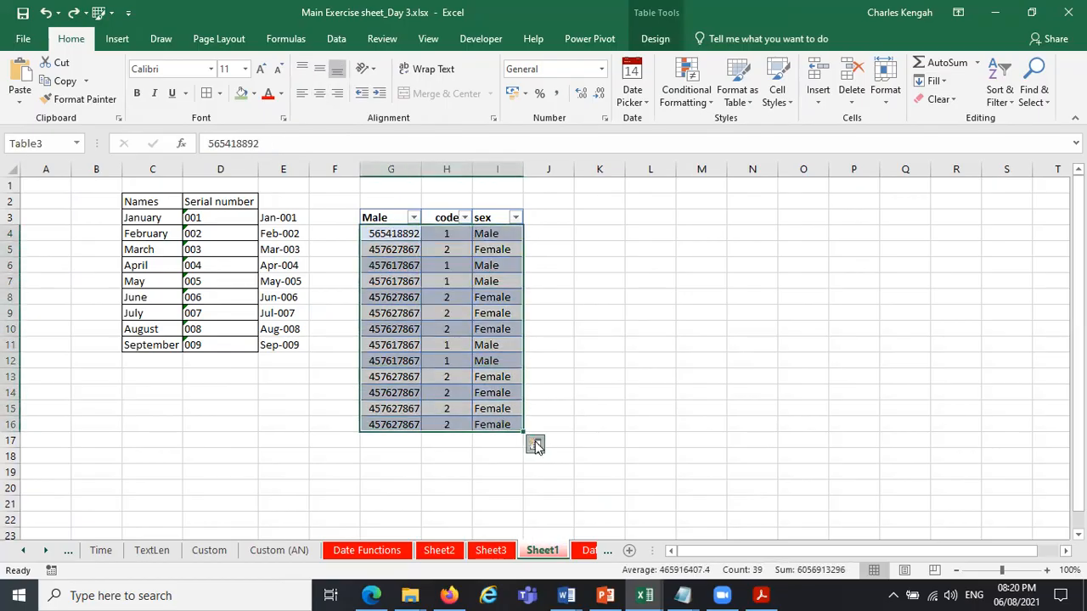
pyautogui.click(536, 446)
pyautogui.click(462, 316)
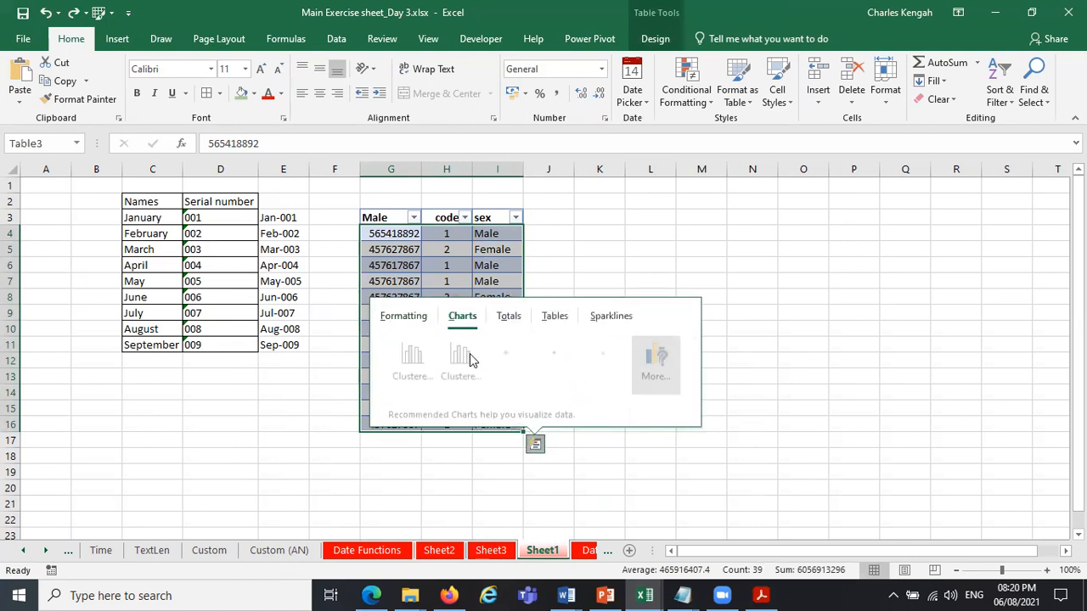
pyautogui.press('Escape')
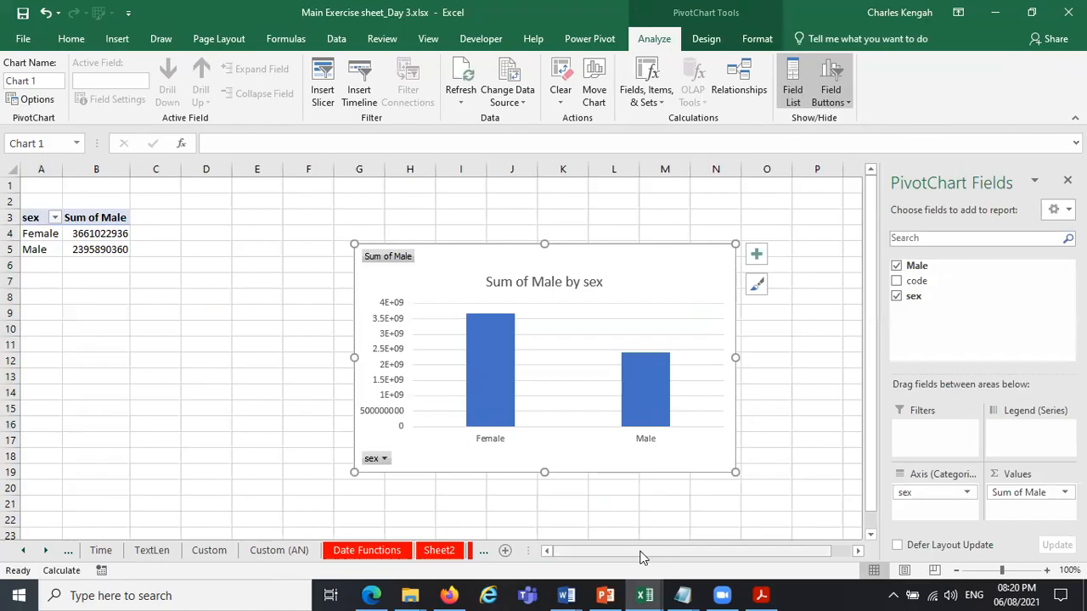
pyautogui.click(47, 13)
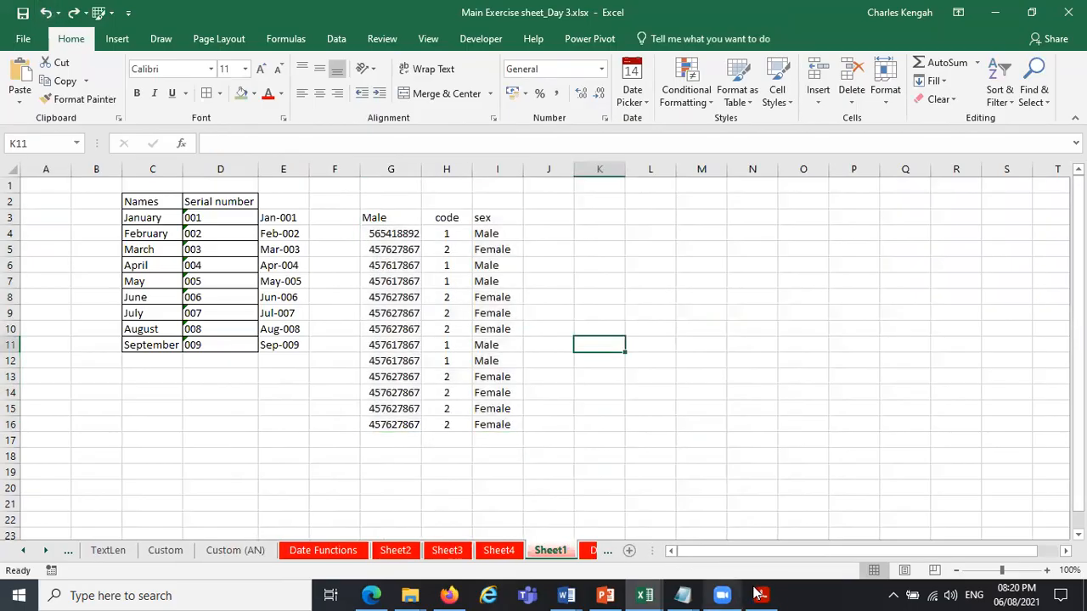
# Switch to Acrobat Reader to check the Text and Lookup Formulas topics in the course outline PDF, and return to the Excel workbook.
pyautogui.click(645, 594)
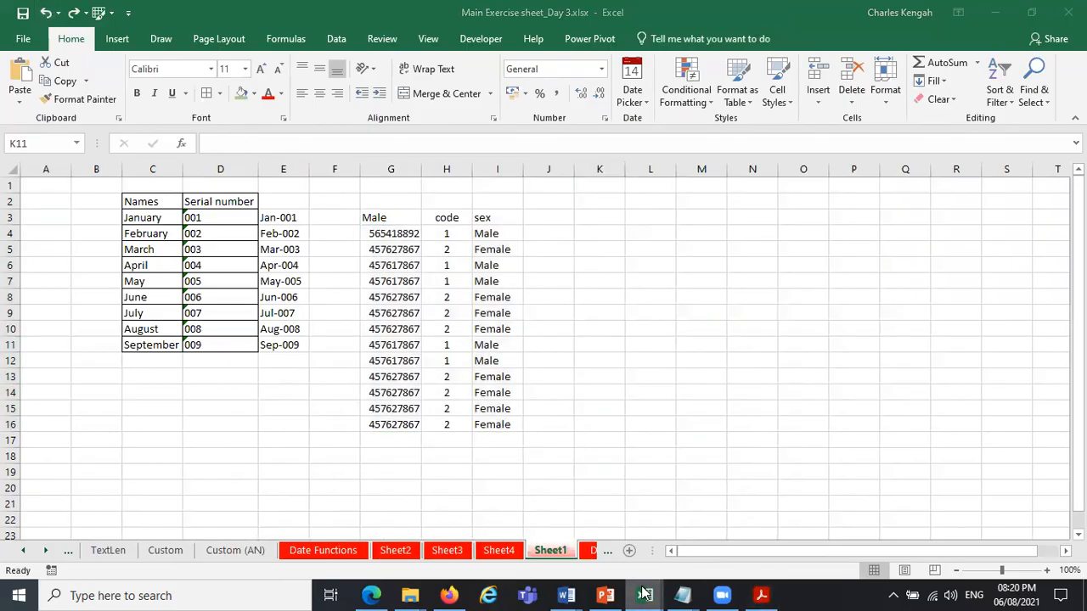
pyautogui.click(765, 594)
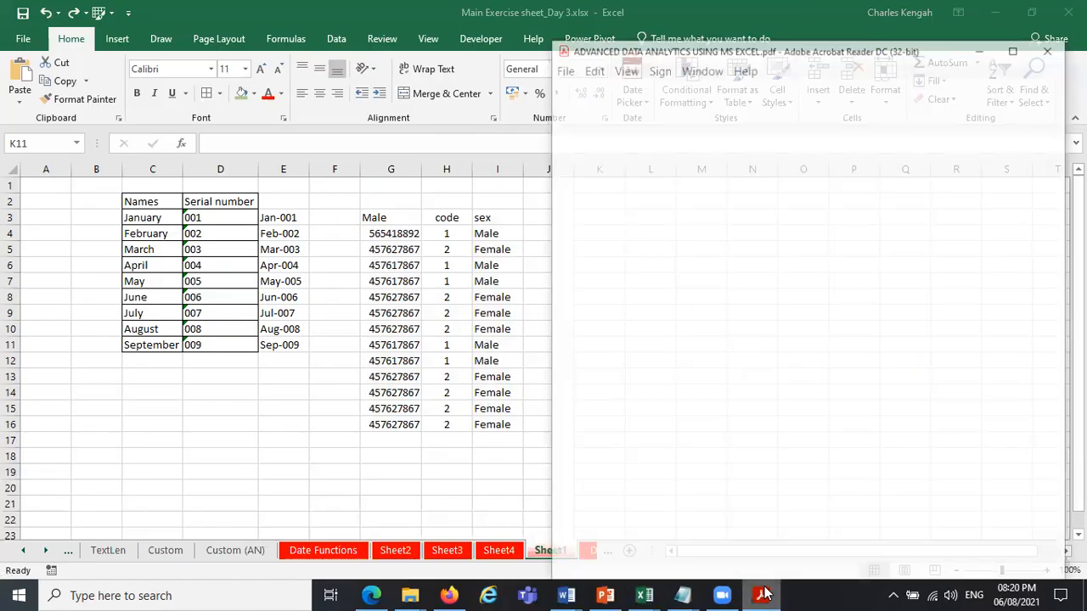
pyautogui.click(764, 594)
pyautogui.click(764, 594)
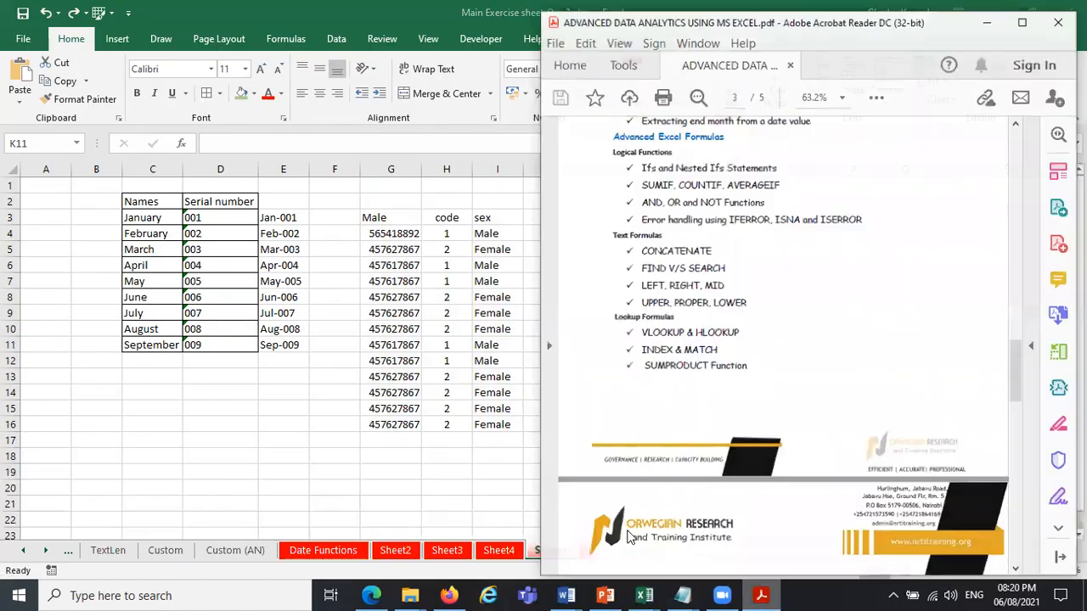
pyautogui.click(390, 440)
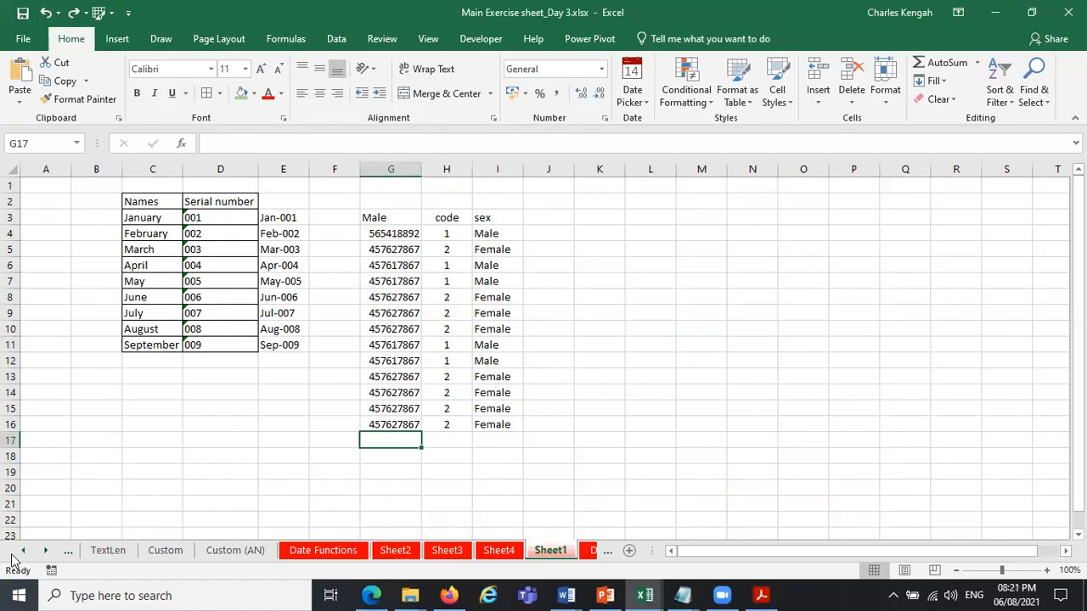
# Open the Index-Match sheet and clear the lookup results in J7:J12.
pyautogui.click(46, 551)
pyautogui.click(46, 552)
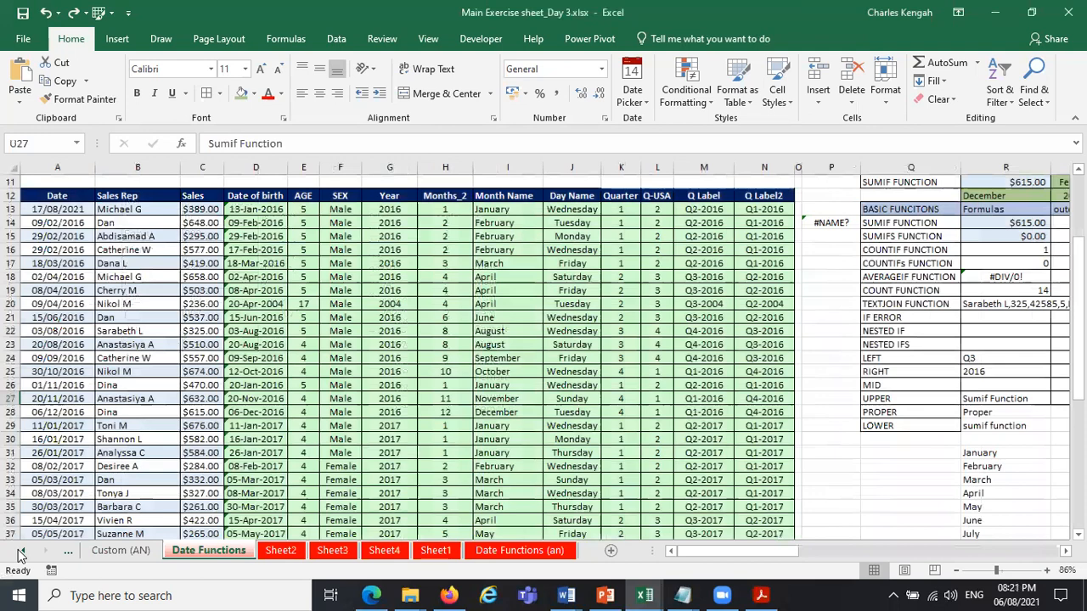
pyautogui.click(21, 554)
pyautogui.click(22, 554)
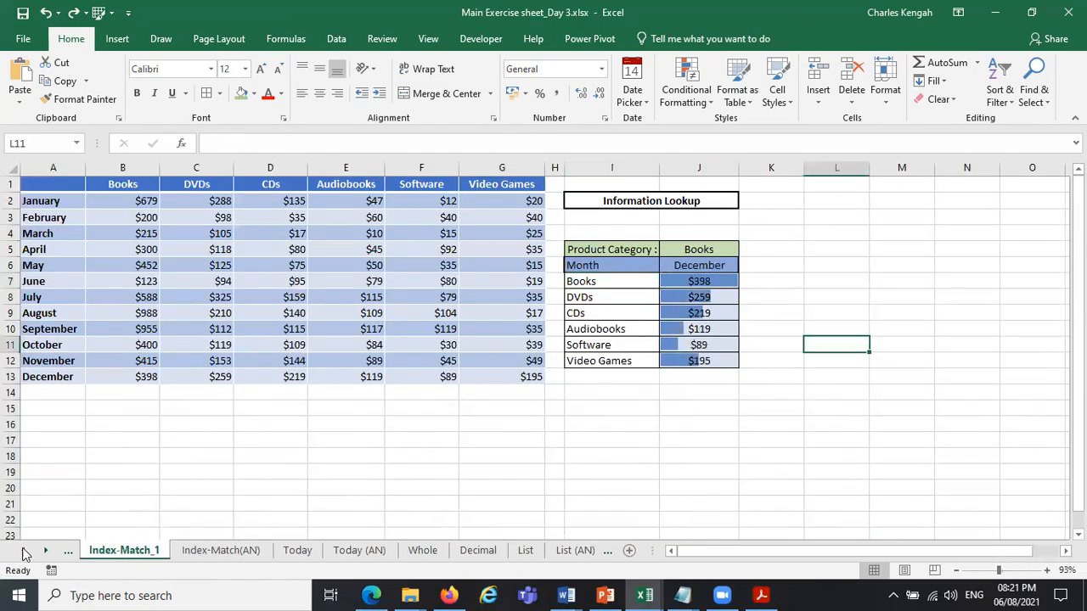
pyautogui.click(68, 550)
pyautogui.click(111, 550)
pyautogui.moveTo(710, 362); pyautogui.dragTo(706, 287)
pyautogui.press('Delete')
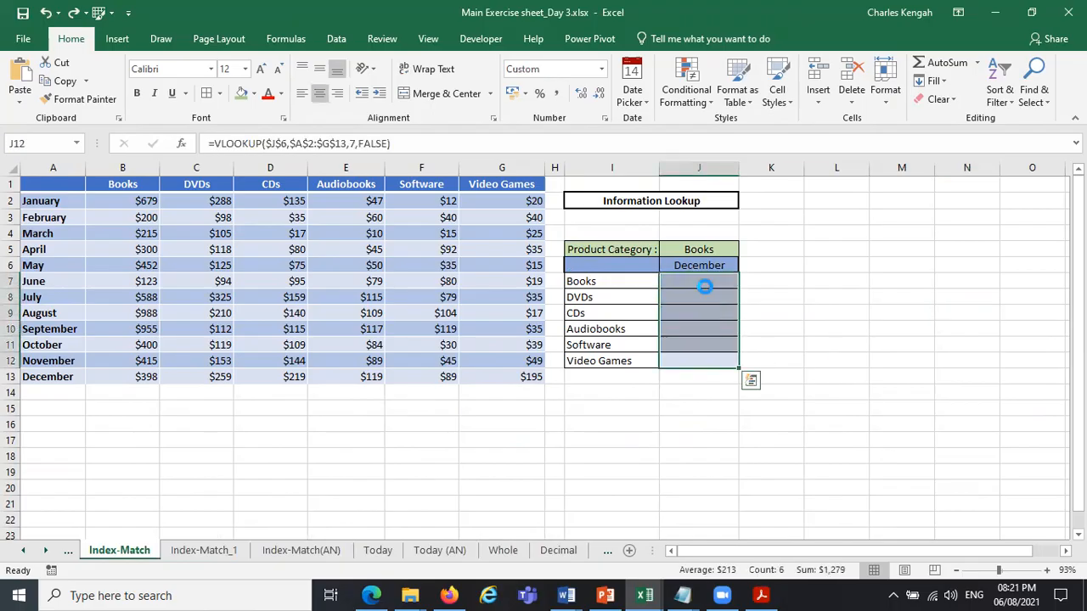
pyautogui.click(793, 304)
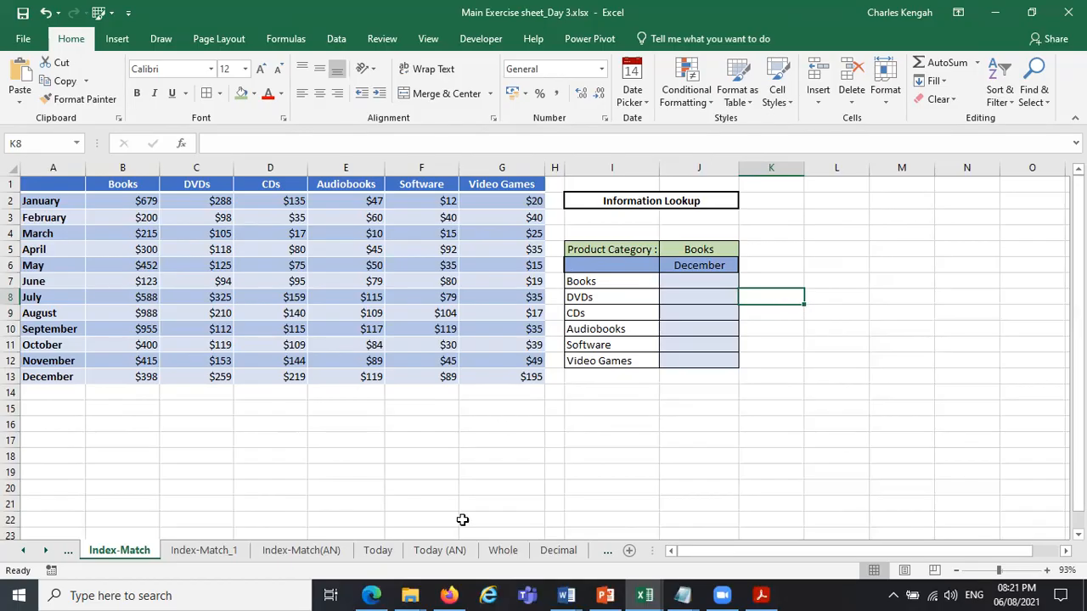
# Open the Date Functions sheet.
pyautogui.click(45, 551)
pyautogui.click(45, 551)
pyautogui.click(45, 551)
pyautogui.click(45, 550)
pyautogui.click(45, 550)
pyautogui.click(45, 551)
pyautogui.click(45, 551)
pyautogui.click(45, 550)
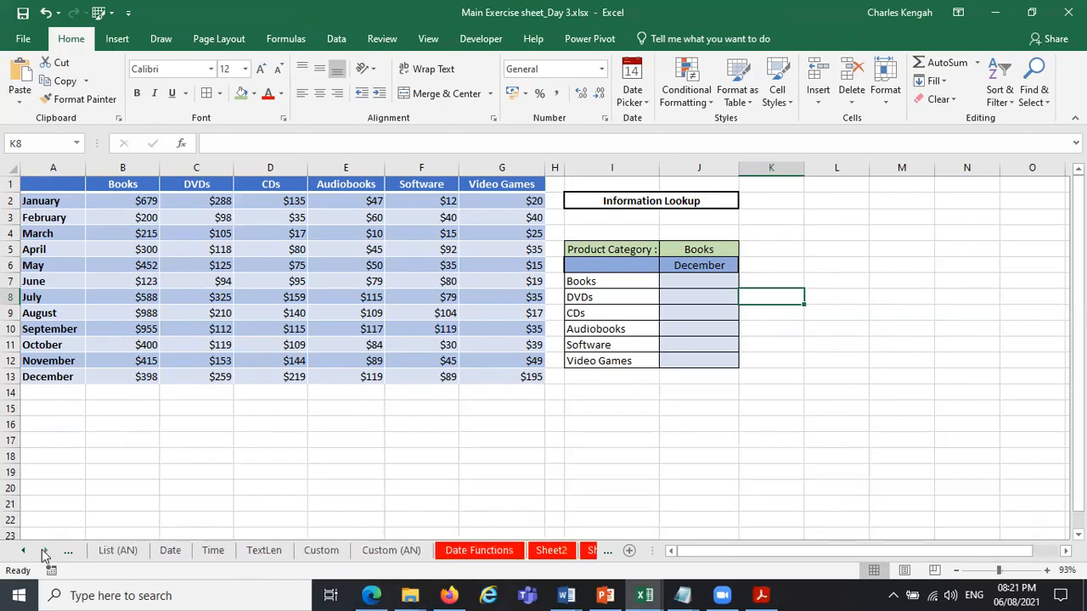
pyautogui.click(45, 551)
pyautogui.click(399, 550)
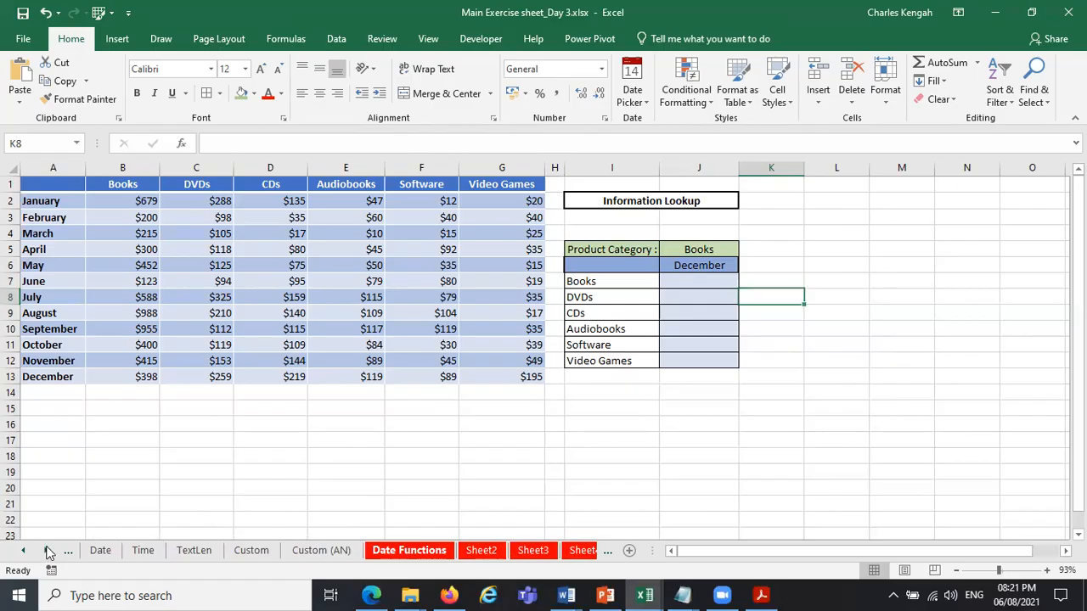
pyautogui.click(409, 550)
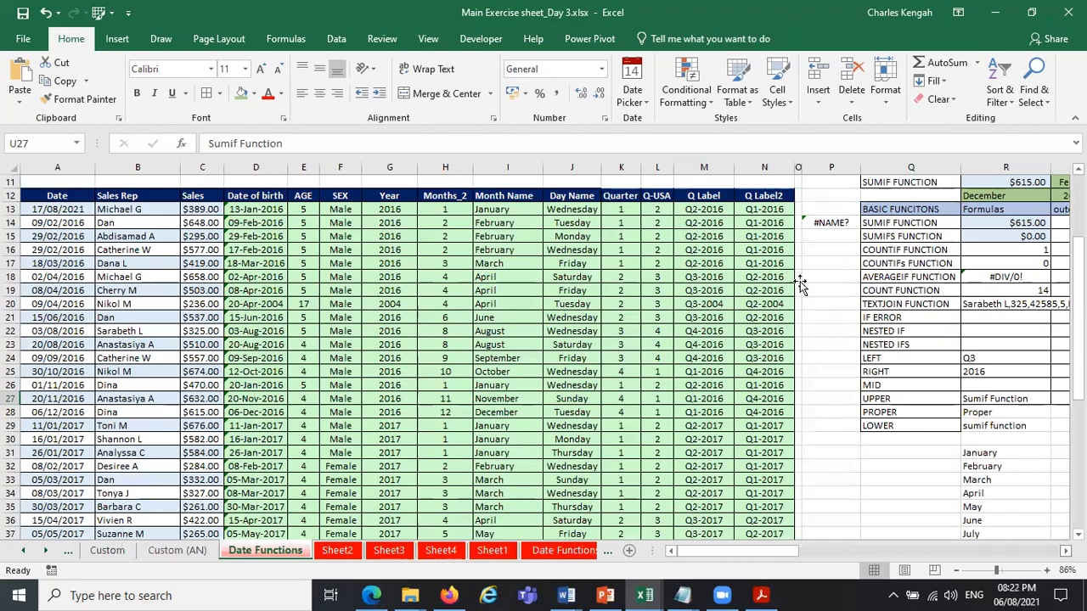
# Enter 8 in P32 and 0 in P33, beside the sales table on the Date Functions sheet.
pyautogui.hscroll(3, 663, 465)
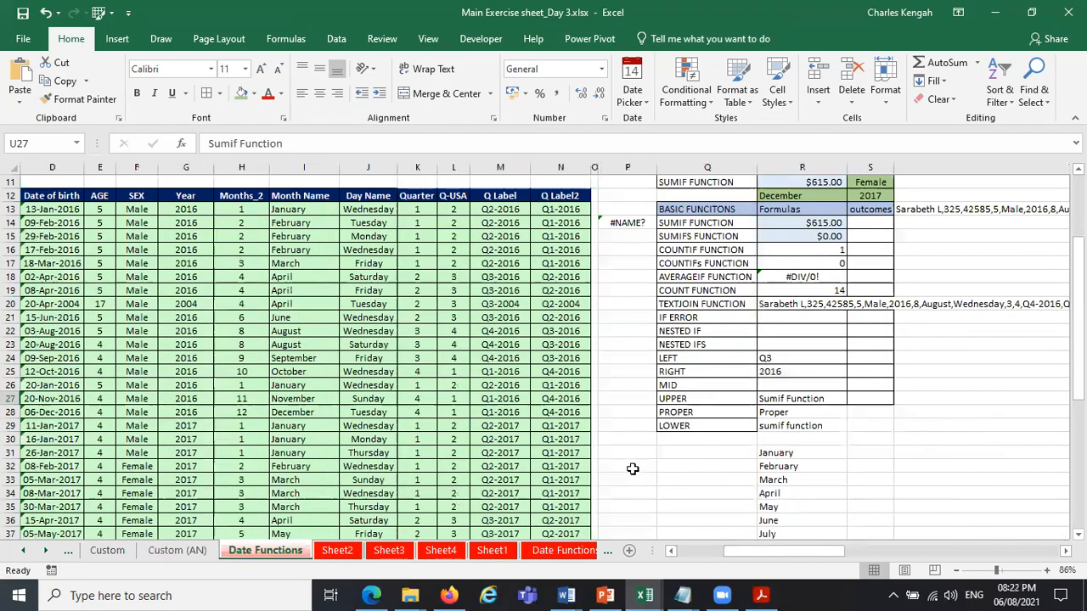
pyautogui.click(632, 467)
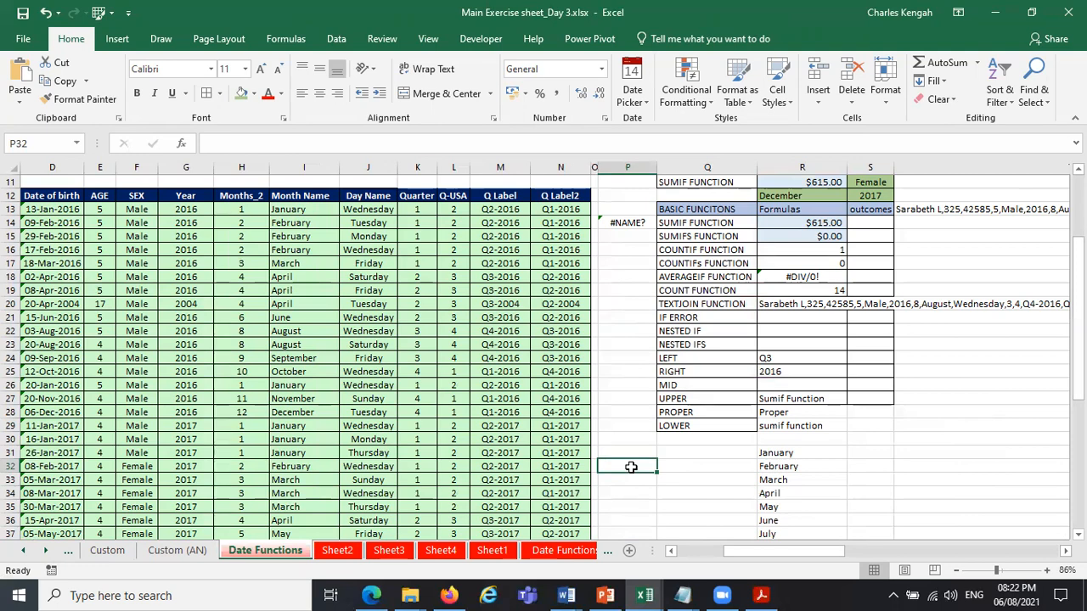
pyautogui.write('8')
pyautogui.press('Return')
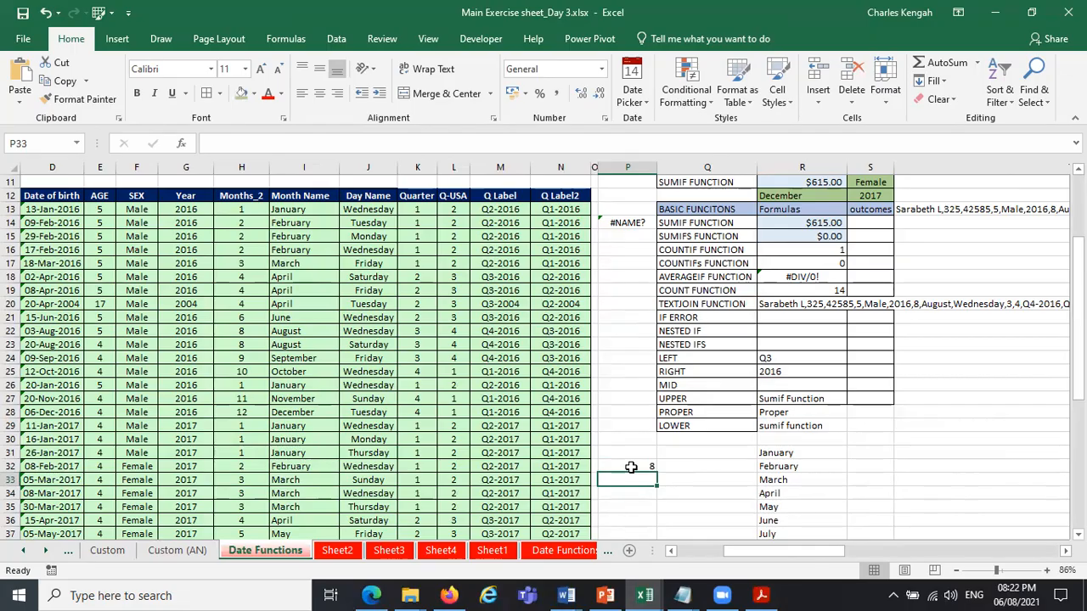
pyautogui.write('0')
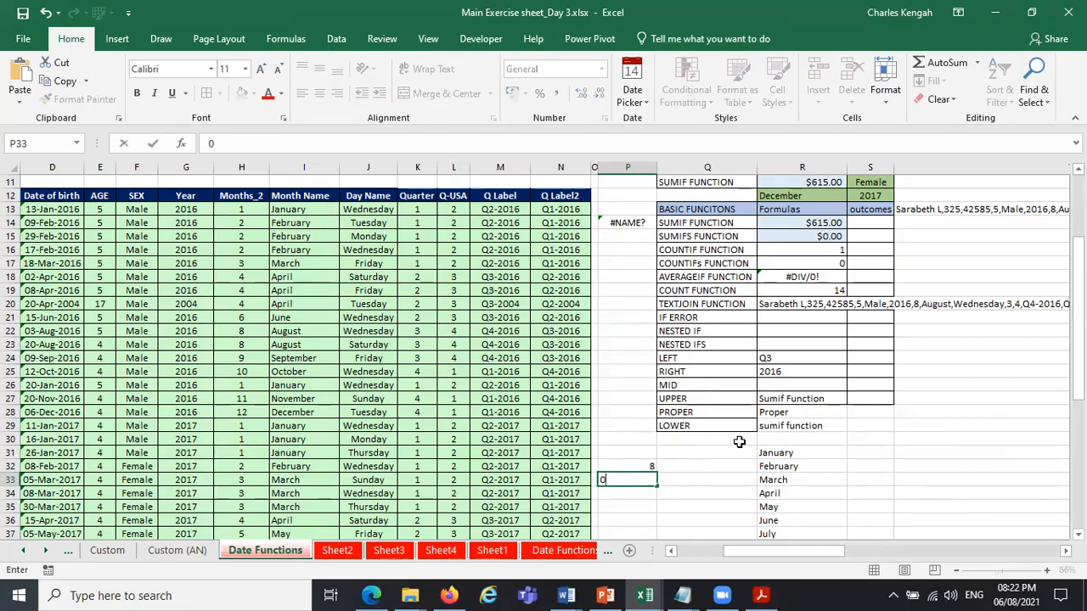
pyautogui.press('Return')
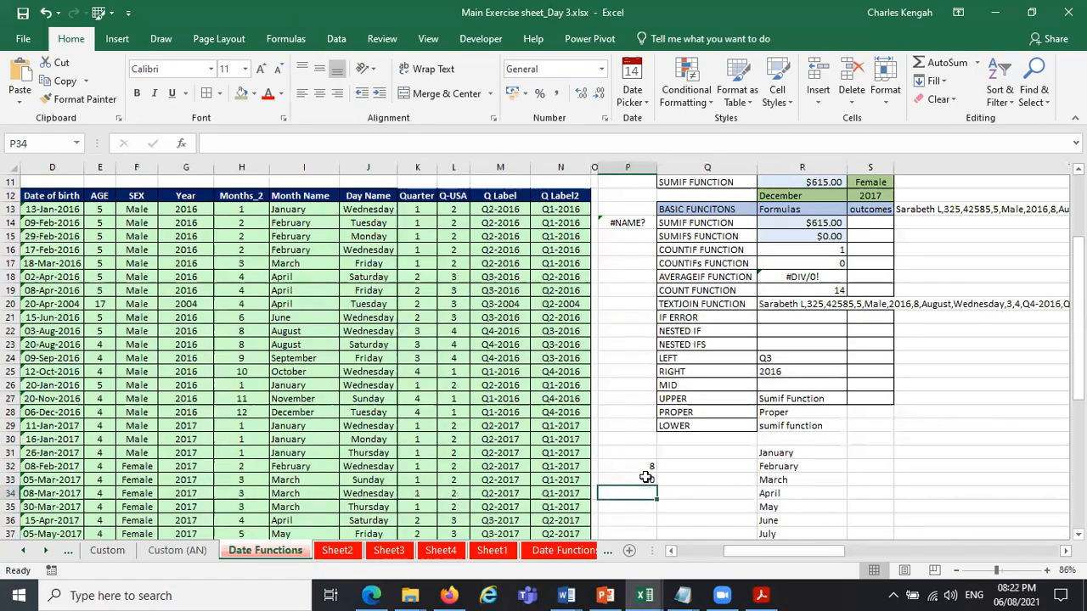
# Enter the numbers 0 to 4 in S31:S35, next to the month names January to May.
pyautogui.click(875, 467)
pyautogui.write('1')
pyautogui.press('Return')
pyautogui.write('2')
pyautogui.press('Return')
pyautogui.write('3')
pyautogui.press('Return')
pyautogui.write('4')
pyautogui.press('Return')
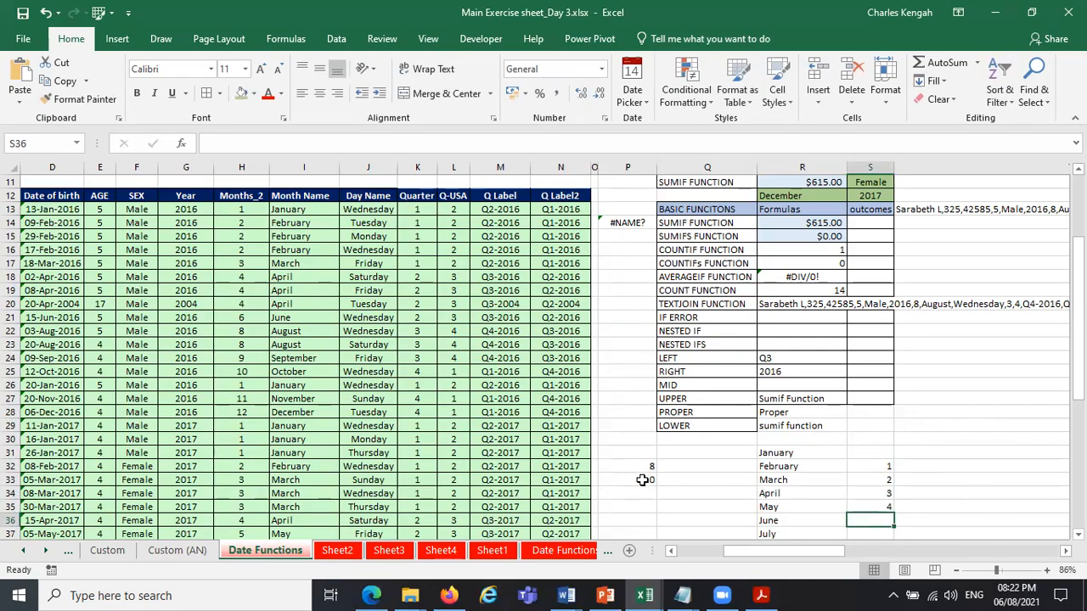
pyautogui.click(881, 456)
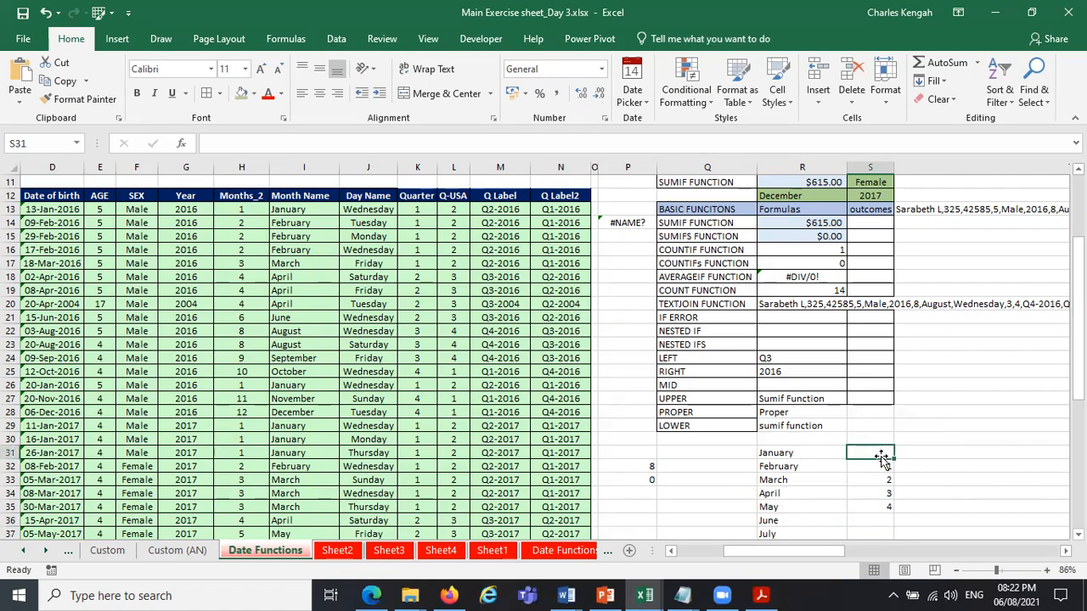
pyautogui.write('0')
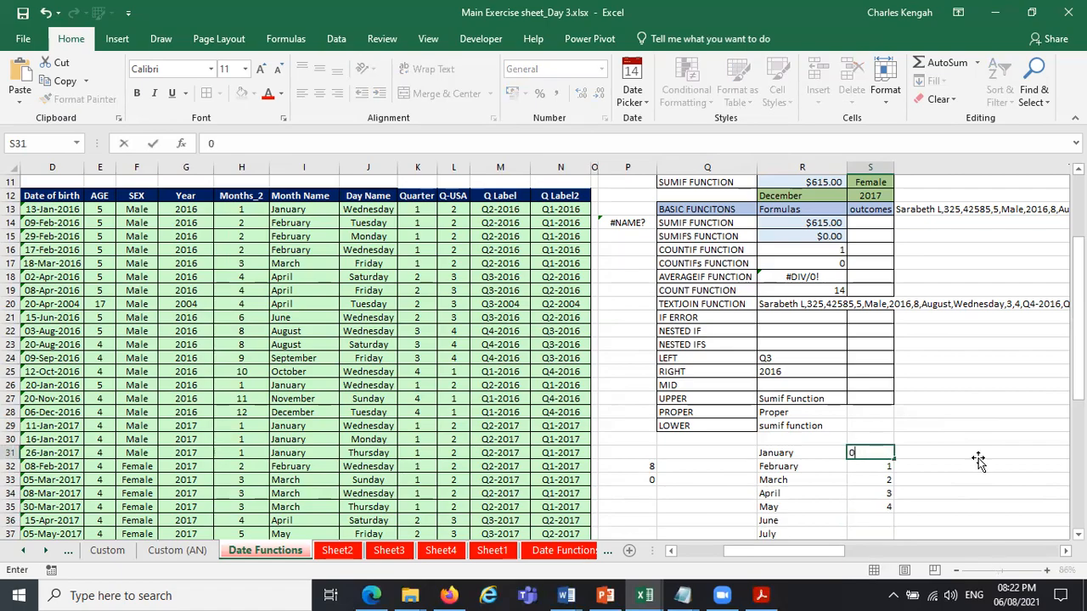
# Restrict P33 to a dropdown list with data validation, using S31:S35 as the source.
pyautogui.click(646, 479)
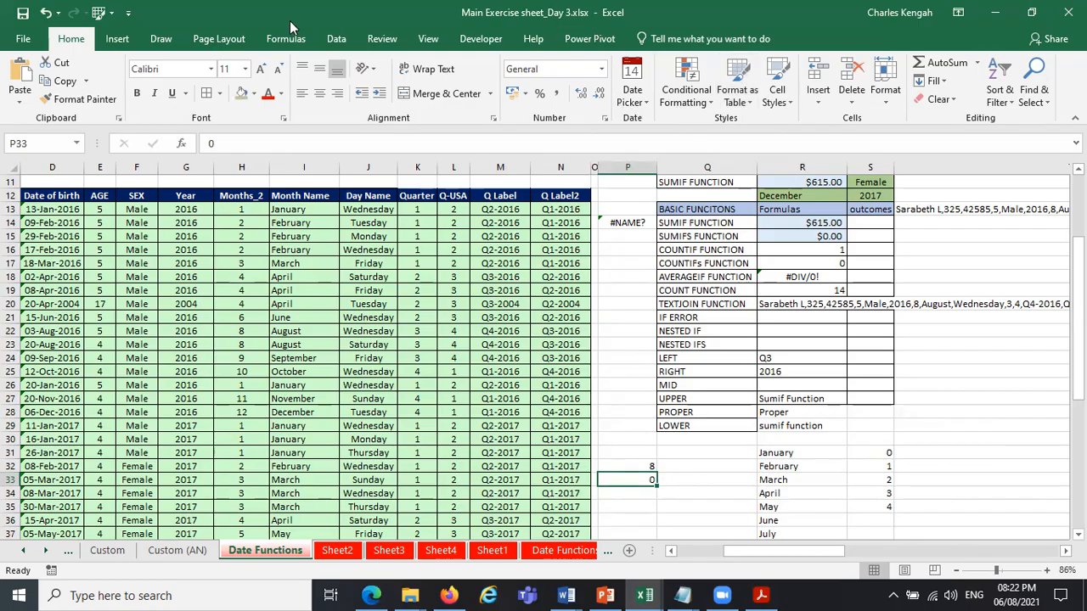
pyautogui.click(336, 38)
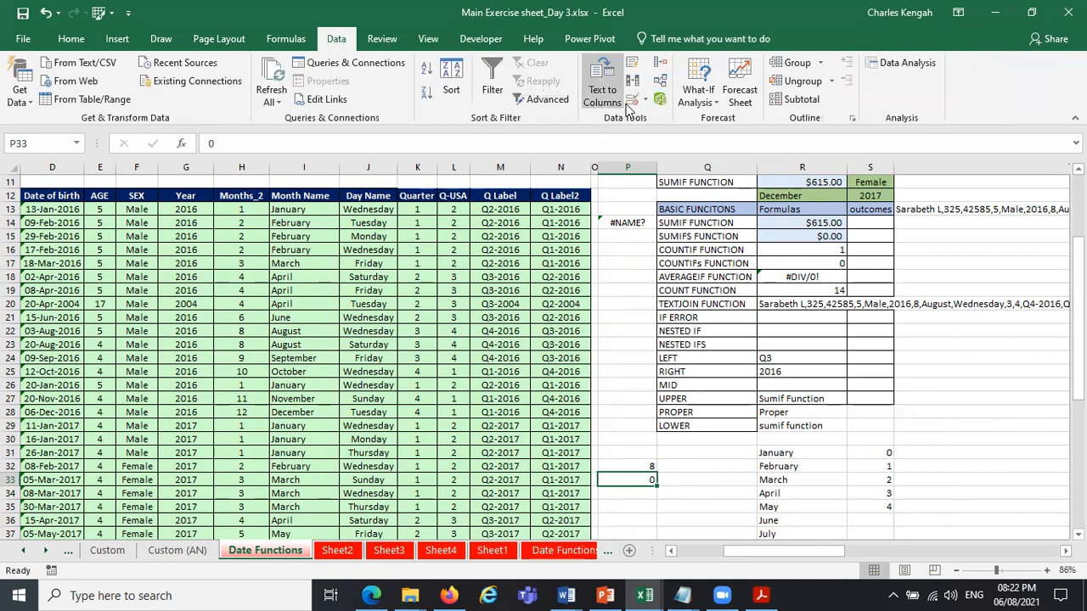
pyautogui.click(632, 97)
pyautogui.click(740, 248)
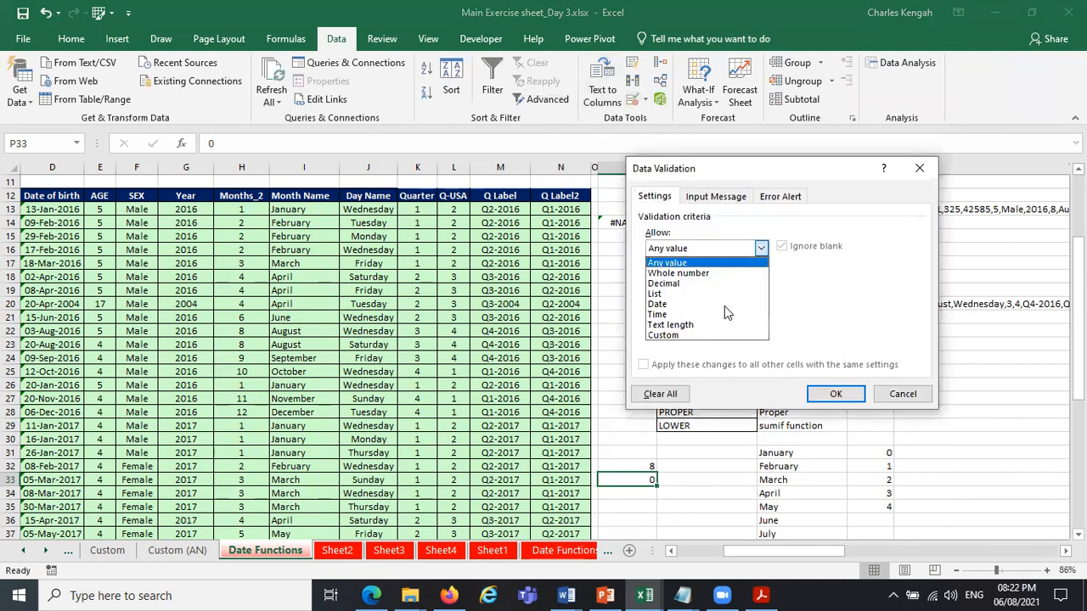
pyautogui.click(716, 294)
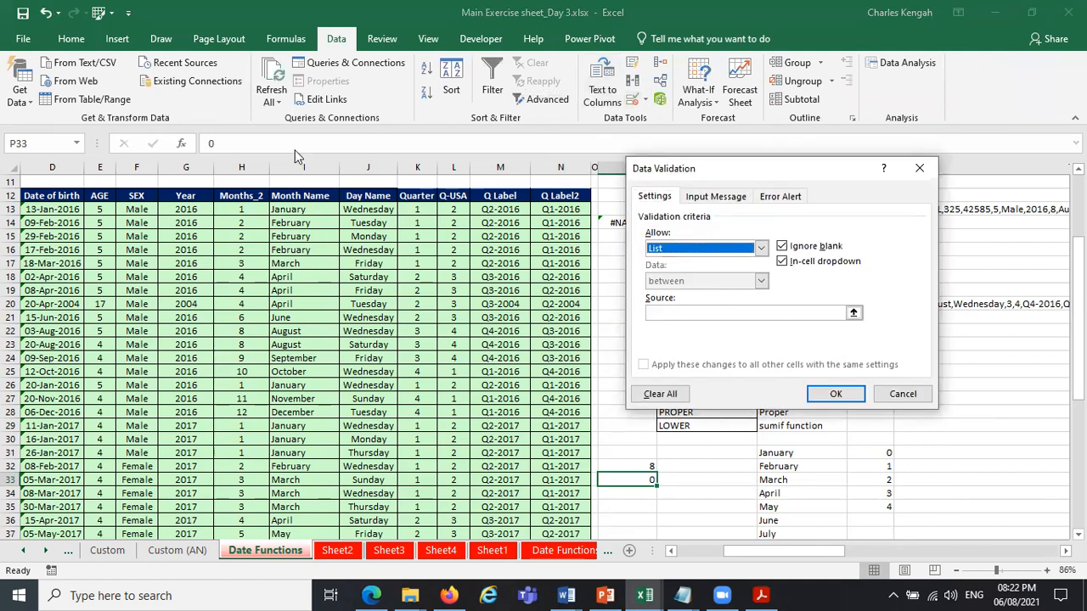
pyautogui.moveTo(778, 166); pyautogui.dragTo(295, 149)
pyautogui.click(263, 296)
pyautogui.moveTo(873, 452); pyautogui.dragTo(879, 507)
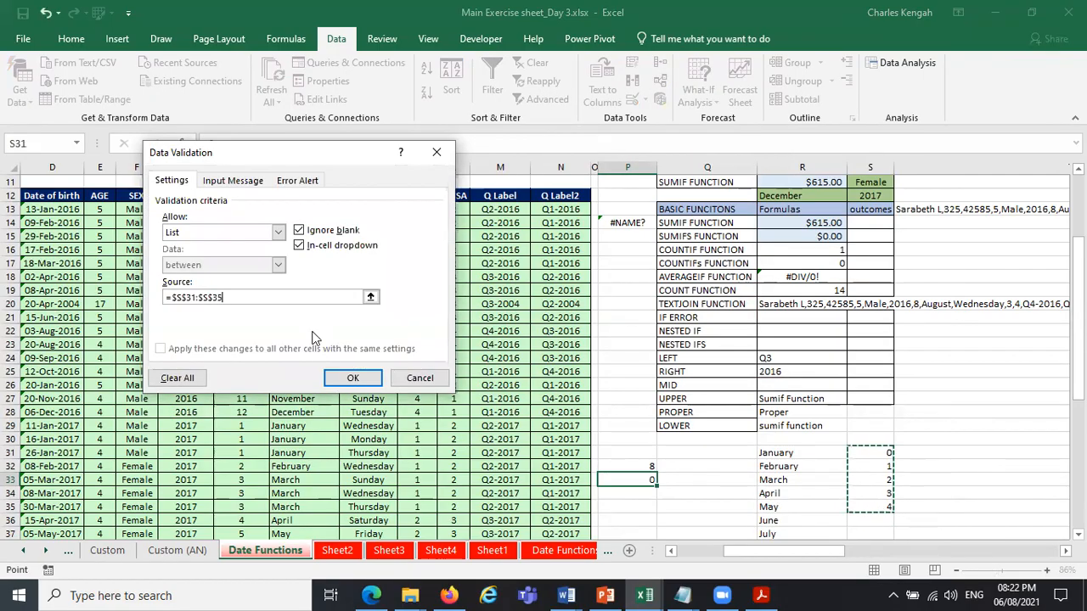
pyautogui.click(352, 379)
# Try the new dropdown list in P33 and set the cell to 3.
pyautogui.click(665, 480)
pyautogui.click(632, 508)
pyautogui.click(663, 480)
pyautogui.click(644, 518)
# Total S31:S35 with a SUM formula in S36, and delete that formula.
pyautogui.moveTo(888, 453); pyautogui.dragTo(887, 510)
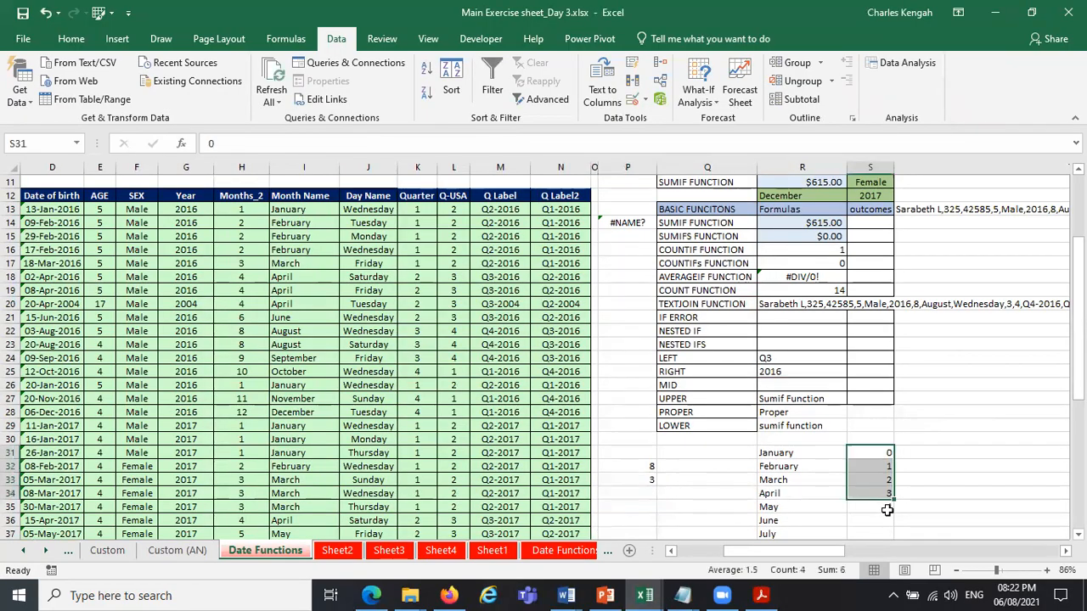
pyautogui.click(884, 518)
pyautogui.write('=sum')
pyautogui.press('Tab')
pyautogui.moveTo(888, 452); pyautogui.dragTo(884, 507)
pyautogui.press('Return')
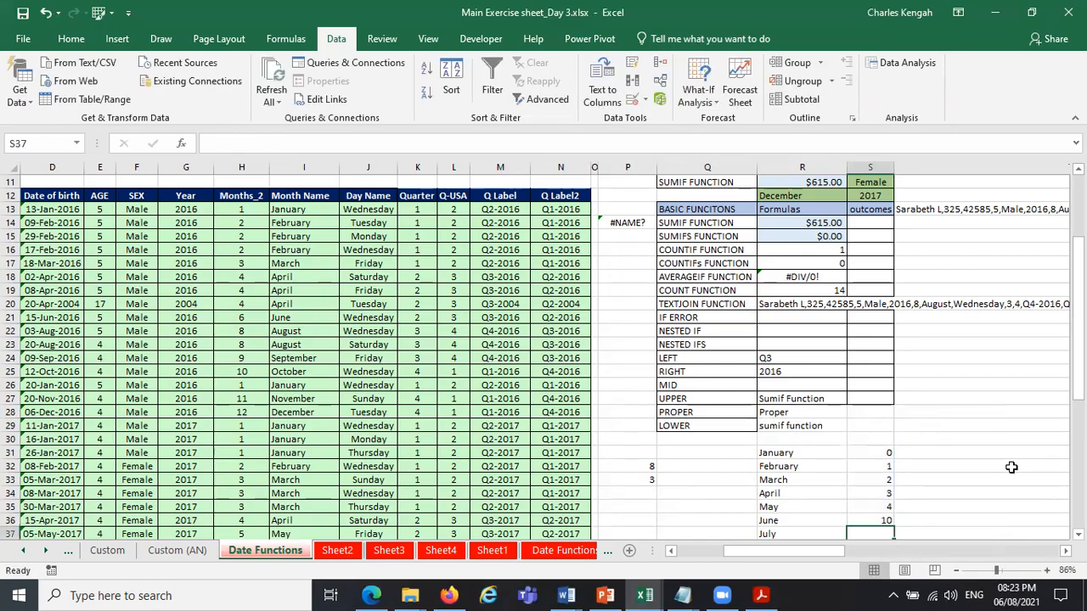
pyautogui.click(865, 520)
pyautogui.press('Delete')
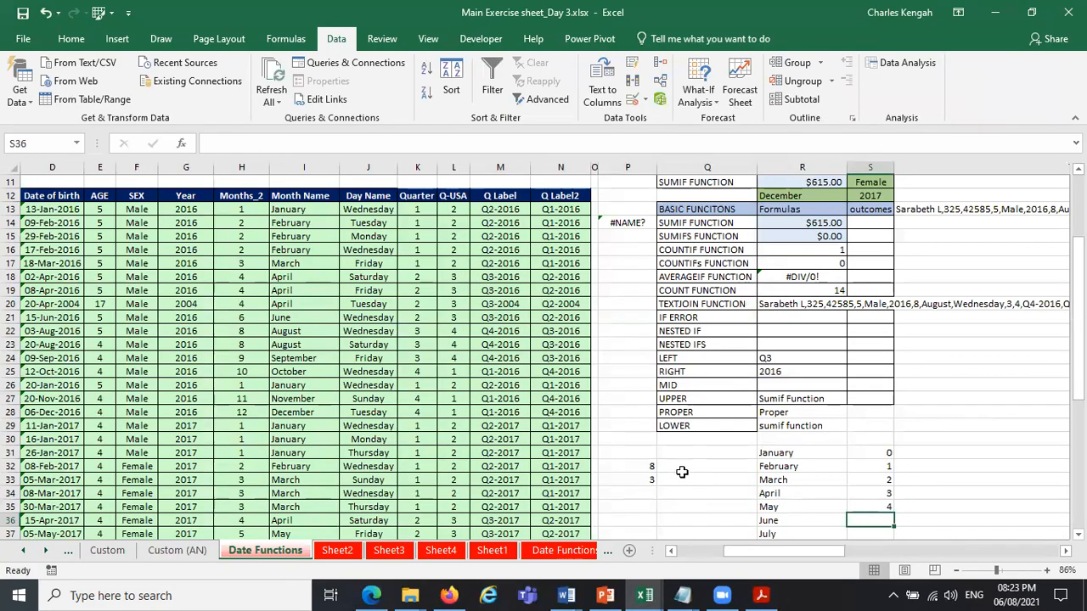
# Enter a formula in Q32 that divides P32 by P33.
pyautogui.click(687, 470)
pyautogui.write('=')
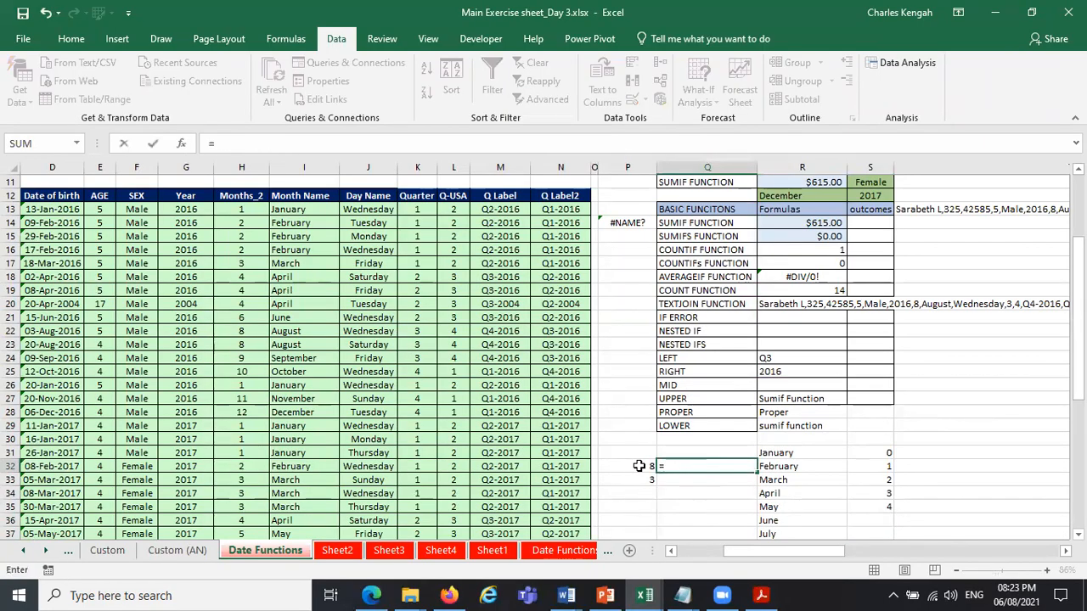
pyautogui.click(638, 466)
pyautogui.write('/')
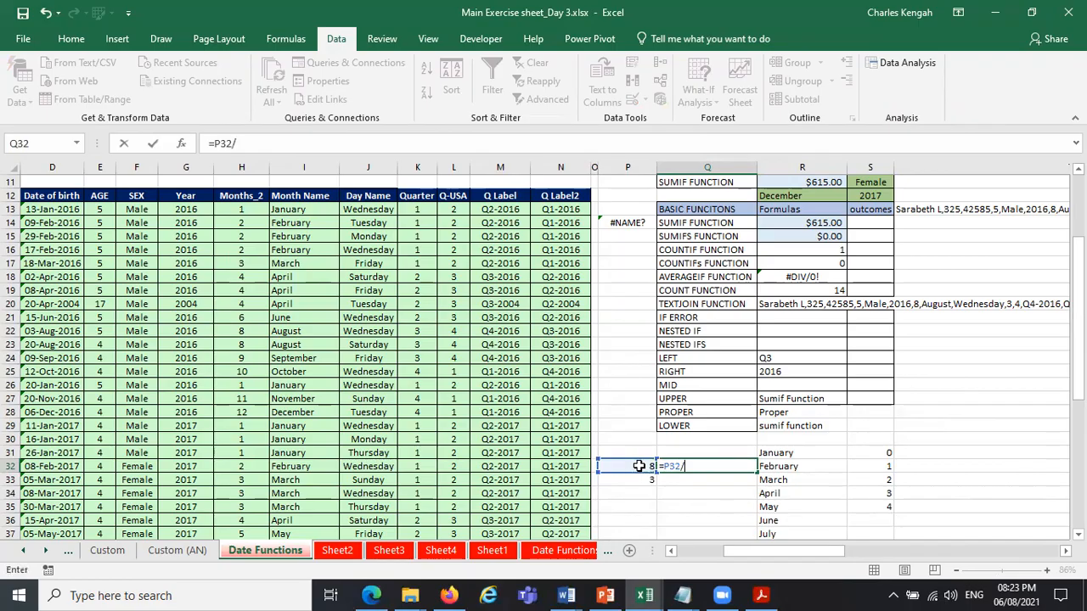
pyautogui.click(645, 481)
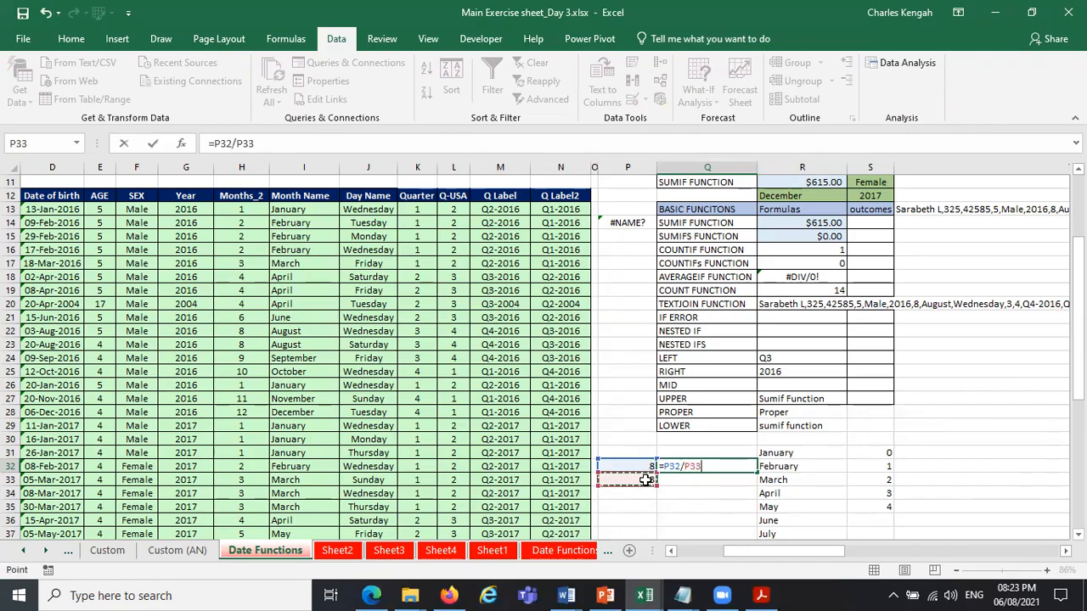
pyautogui.press('Return')
# Wrap the division in Q32 in ROUNDUP with 0 digits, giving =ROUNDUP(P32/P33,0).
pyautogui.click(721, 466)
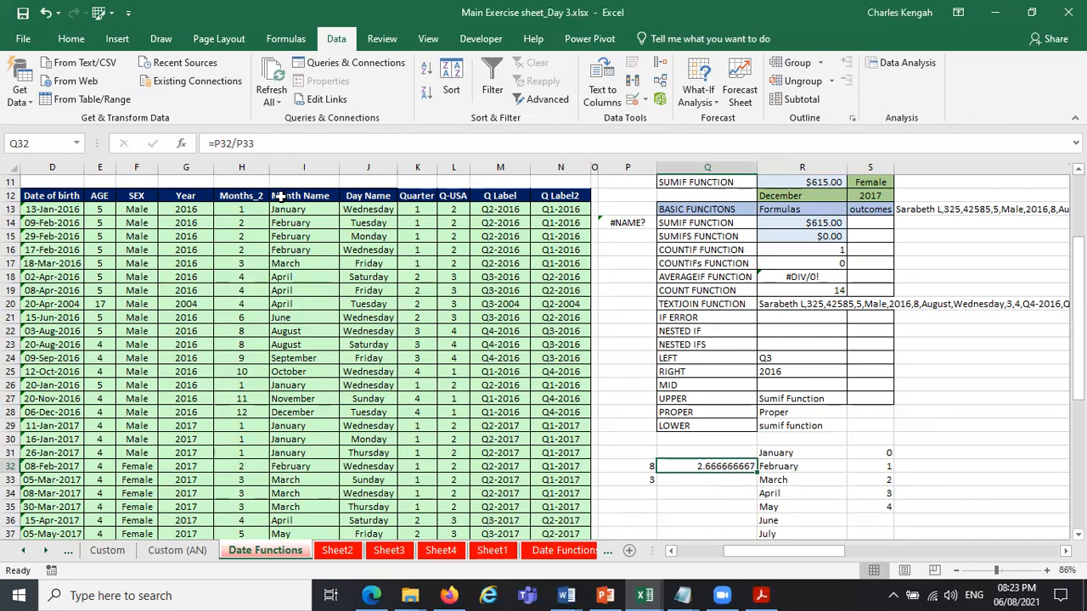
pyautogui.click(217, 144)
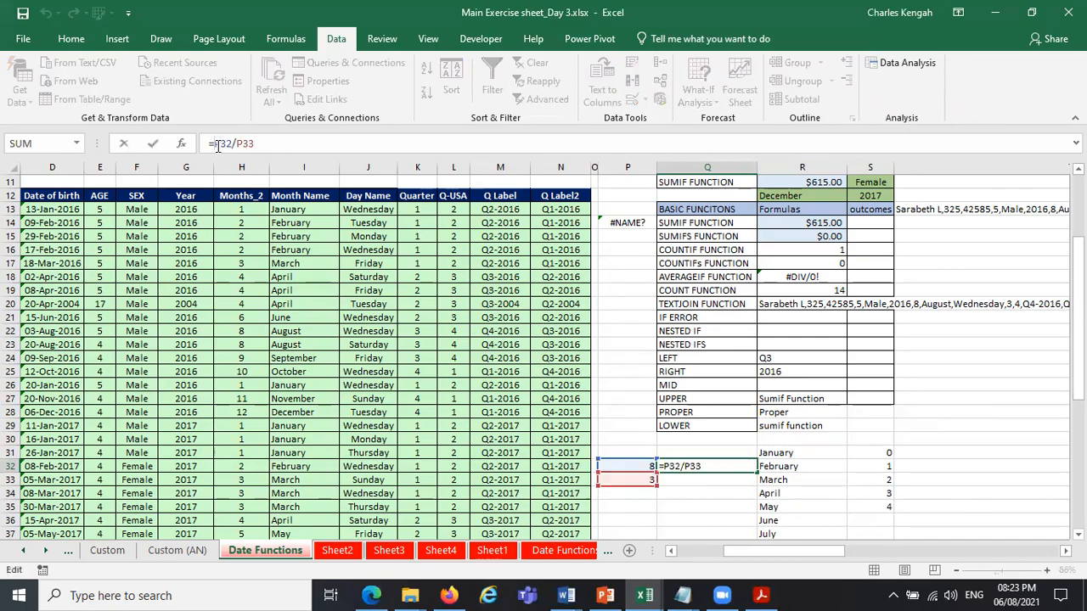
pyautogui.write('rou')
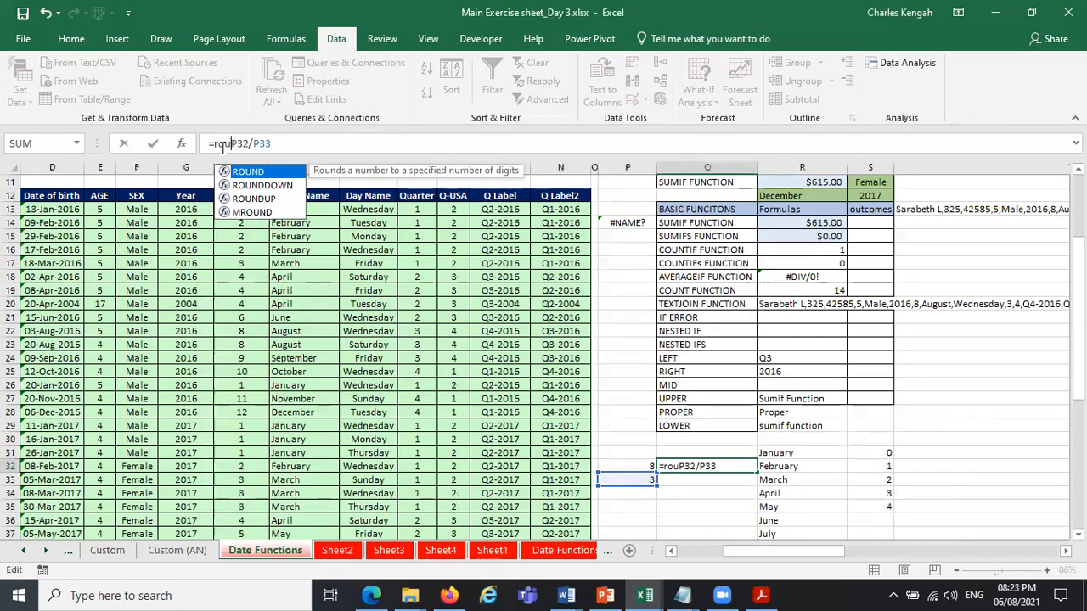
pyautogui.click(255, 199)
pyautogui.doubleClick(255, 198)
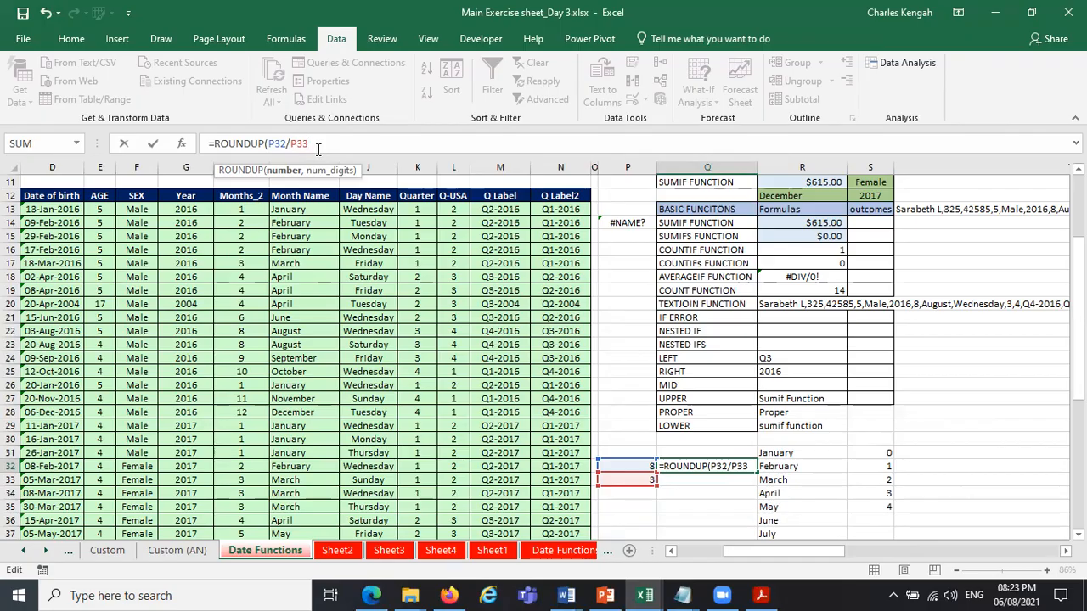
pyautogui.write(',0')
pyautogui.press('Return')
pyautogui.press('Up')
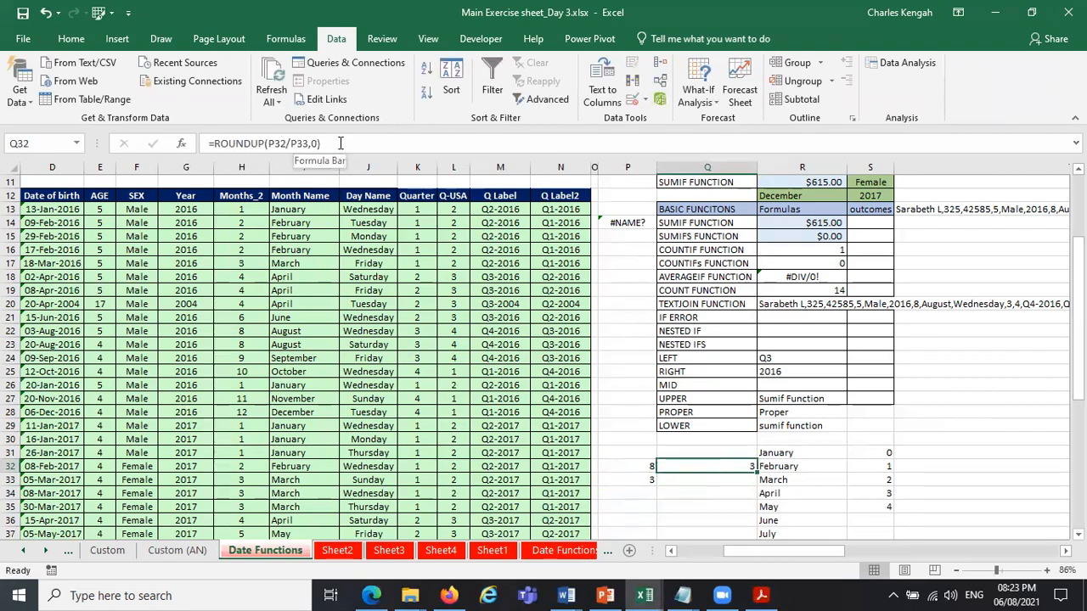
# Review the ROUNDUP formula in Q32 and adjust the decimal places displayed for its result.
pyautogui.click(249, 143)
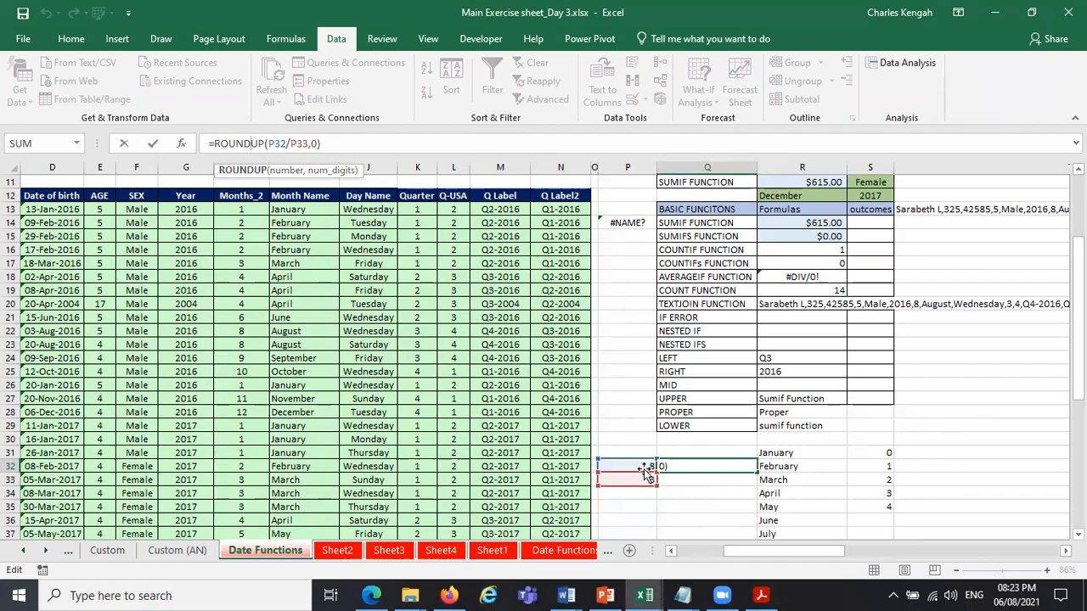
pyautogui.press('Escape')
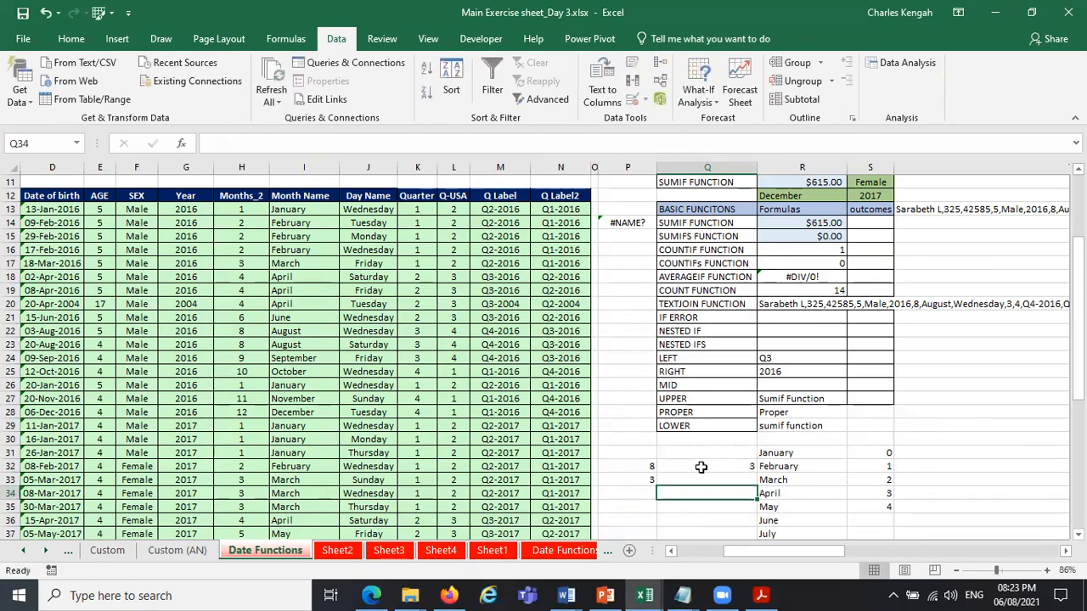
pyautogui.click(70, 39)
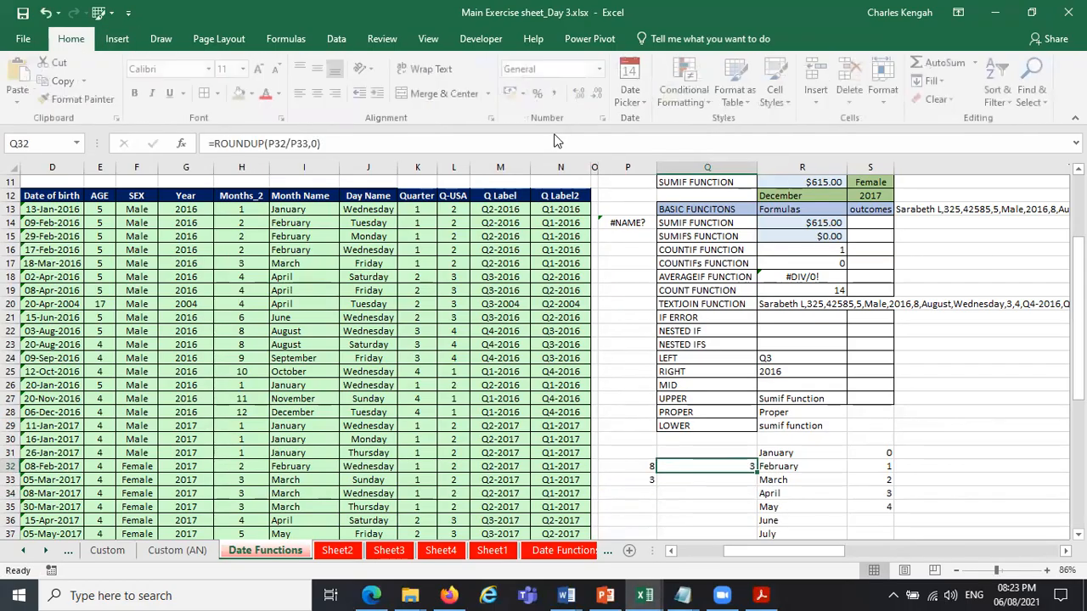
pyautogui.click(581, 93)
pyautogui.click(581, 92)
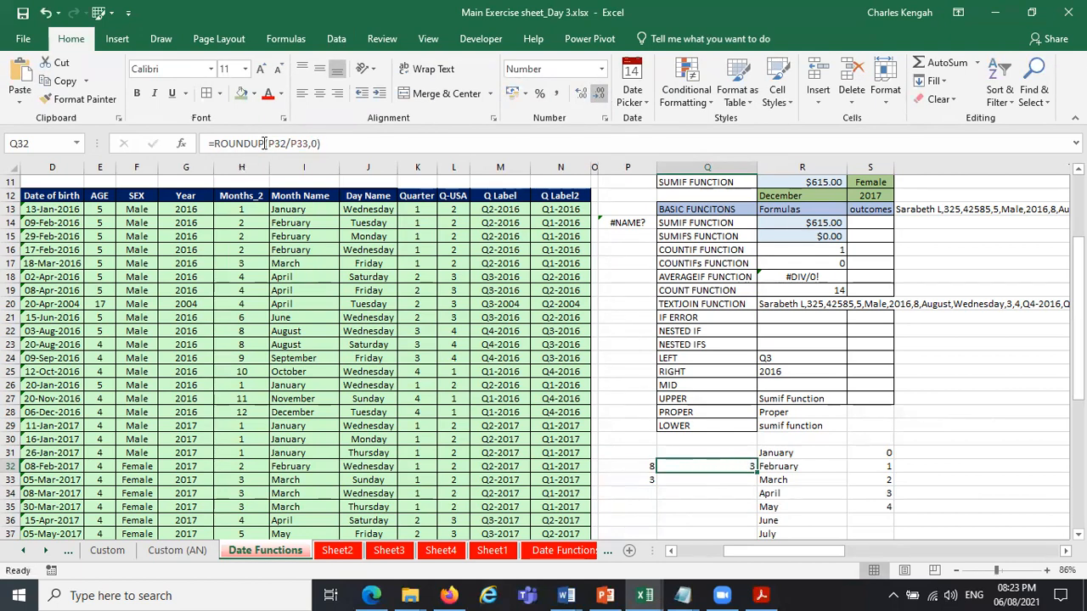
# Remove ROUNDUP and its digits argument from the Q32 formula, leaving =P32/P33.
pyautogui.doubleClick(219, 142)
pyautogui.press('Delete')
pyautogui.press('Delete')
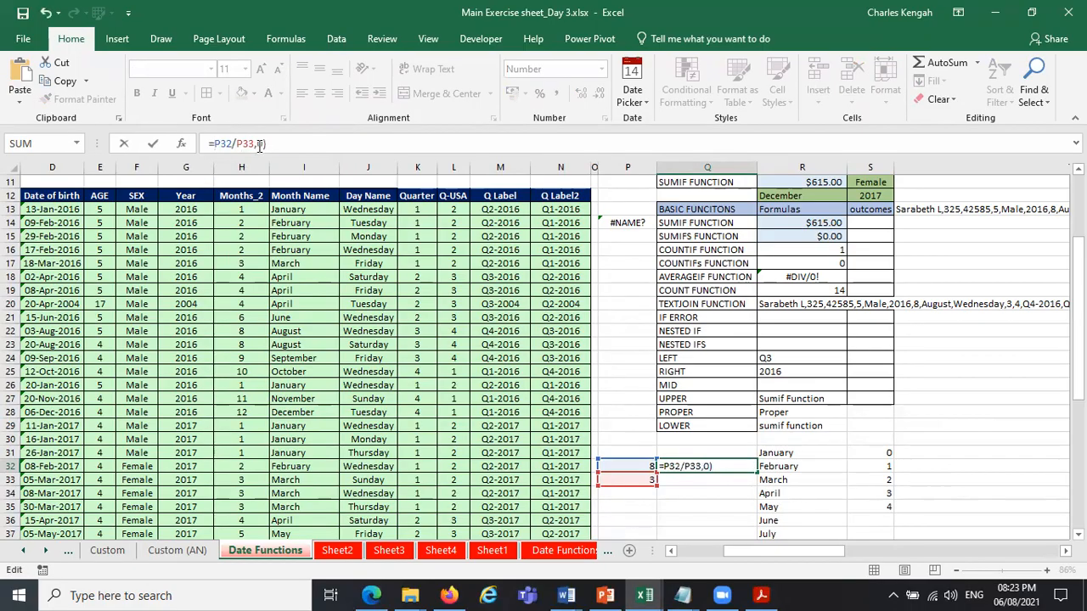
pyautogui.moveTo(258, 144); pyautogui.dragTo(282, 144)
pyautogui.press('BackSpace')
pyautogui.press('BackSpace')
pyautogui.press('Return')
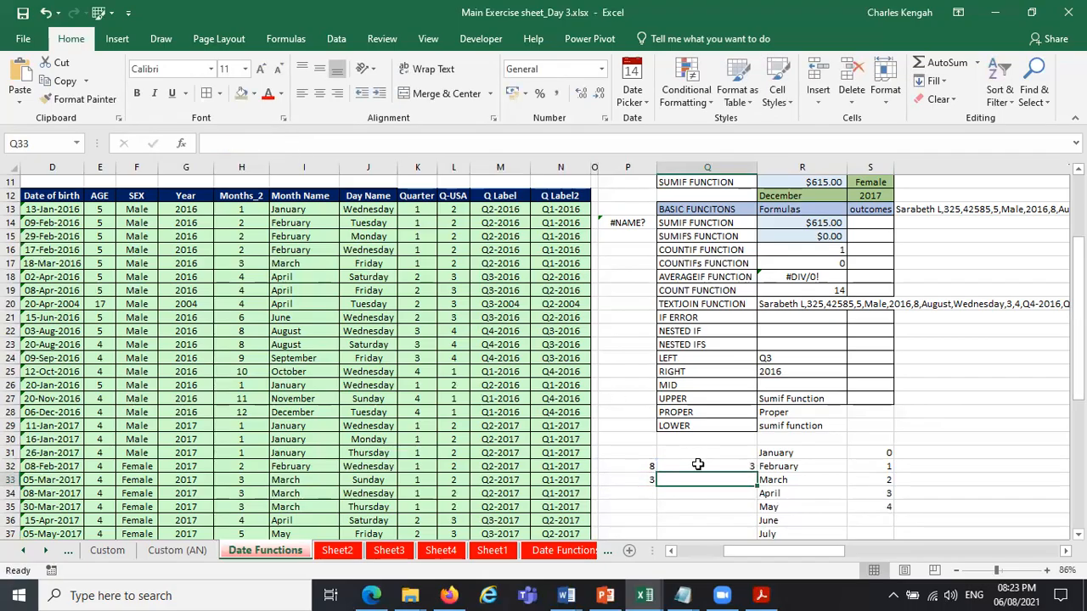
# Increase the decimals displayed for the quotient in Q32 to five places.
pyautogui.click(697, 464)
pyautogui.click(579, 95)
pyautogui.click(577, 96)
pyautogui.click(577, 96)
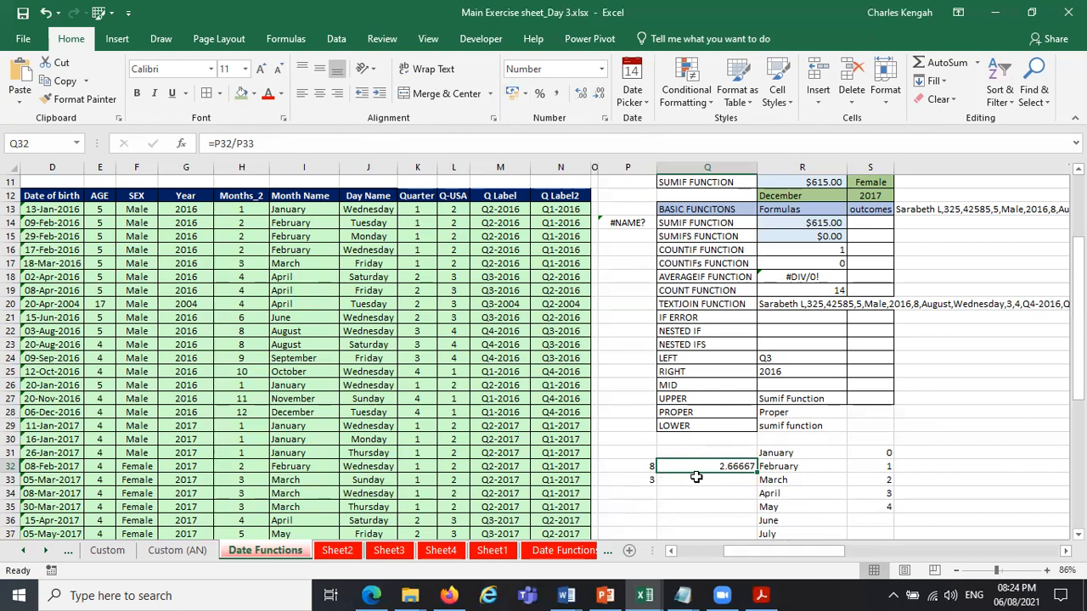
# Set the divisor in P33 to 0 from its dropdown list.
pyautogui.click(651, 477)
pyautogui.click(664, 480)
pyautogui.click(651, 492)
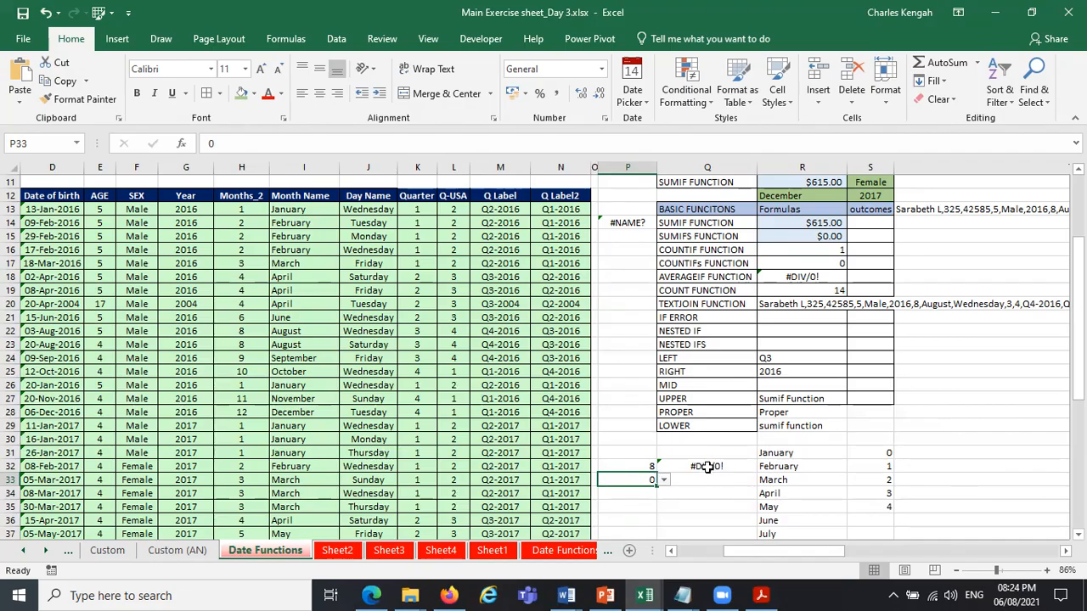
# Insert the IFERROR function in front of P32/P33 in the Q32 formula.
pyautogui.click(707, 467)
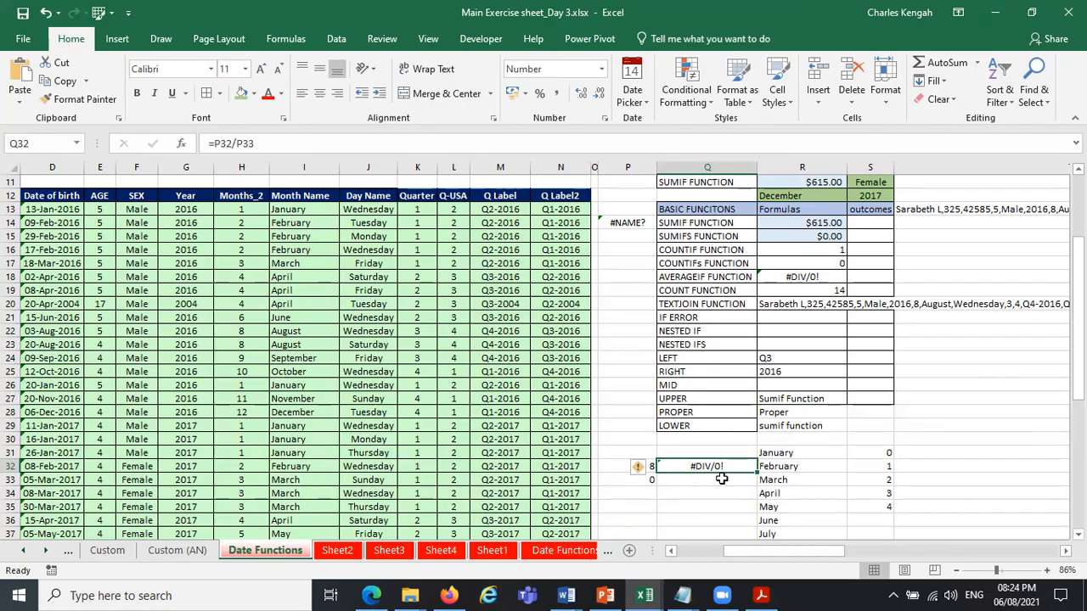
pyautogui.click(953, 455)
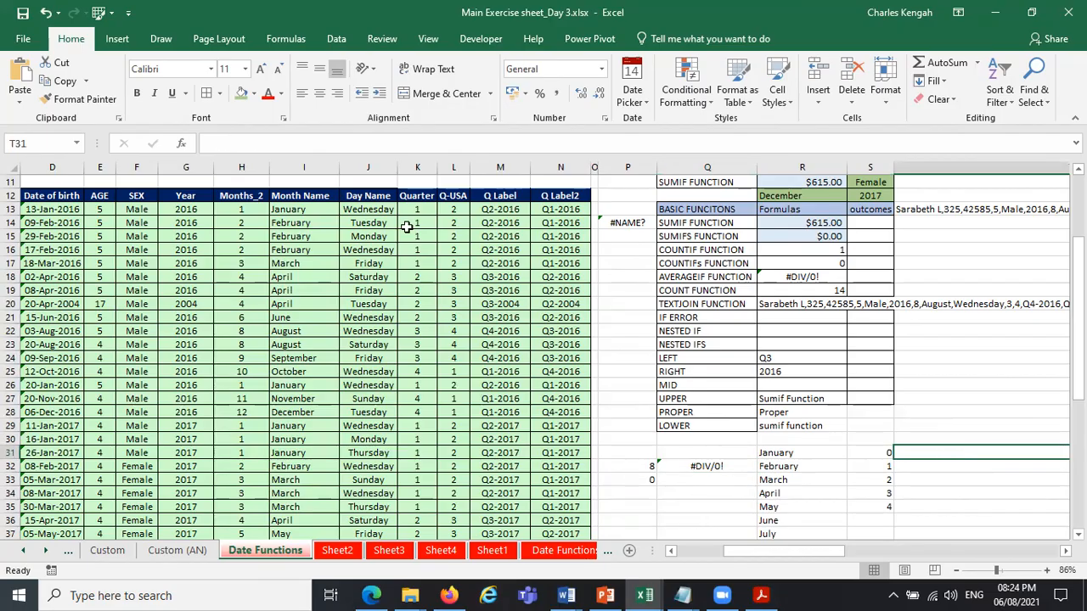
pyautogui.click(713, 469)
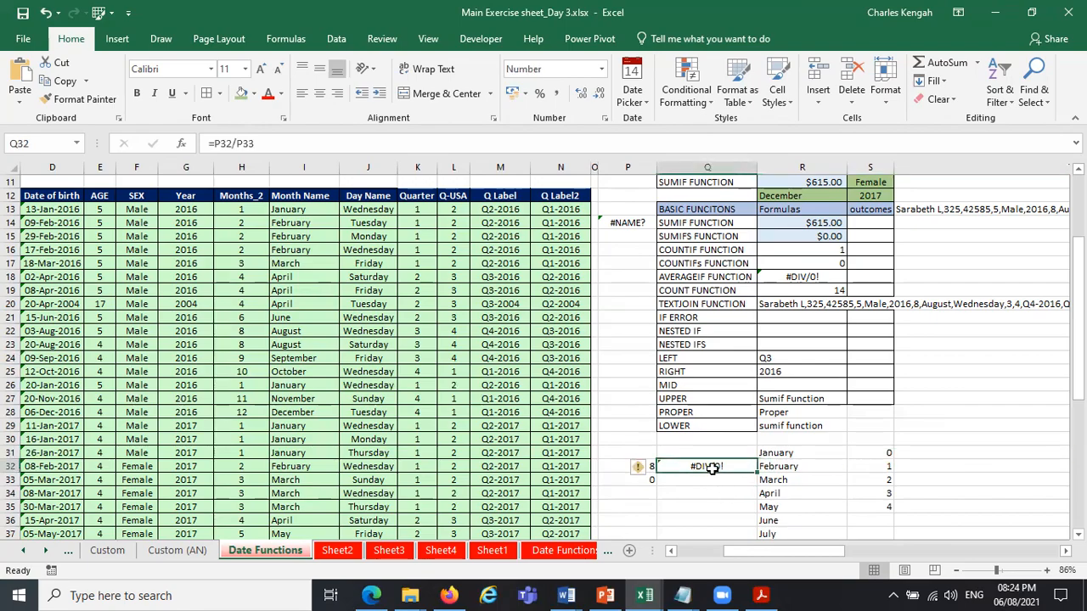
pyautogui.click(217, 144)
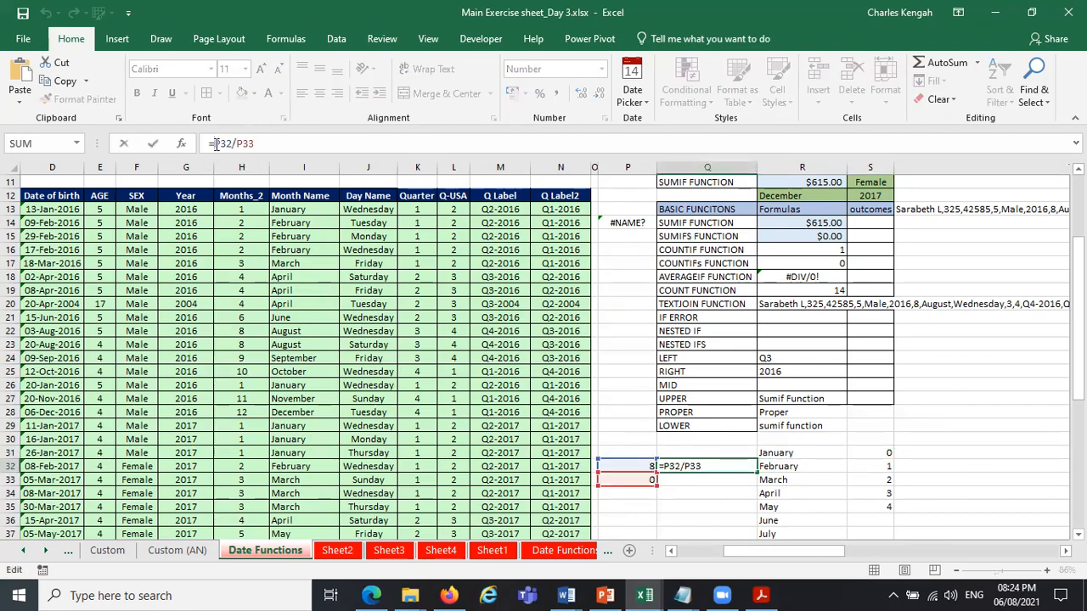
pyautogui.write('if')
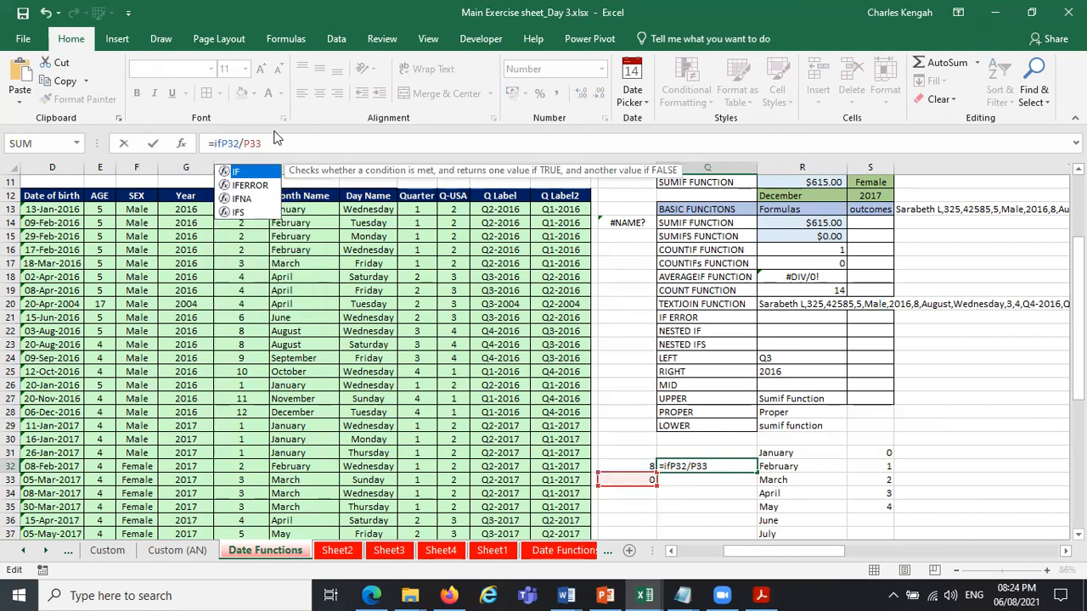
pyautogui.doubleClick(250, 186)
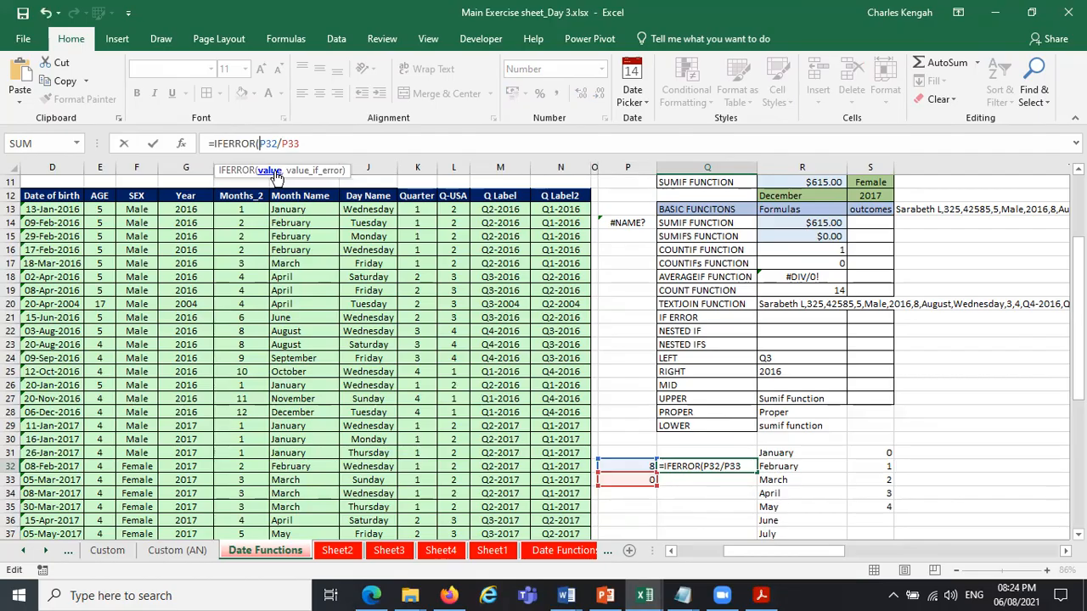
# Complete the Q32 formula as =IFERROR(P32/P33,"Not valid") and centre the cell's content.
pyautogui.doubleClick(272, 144)
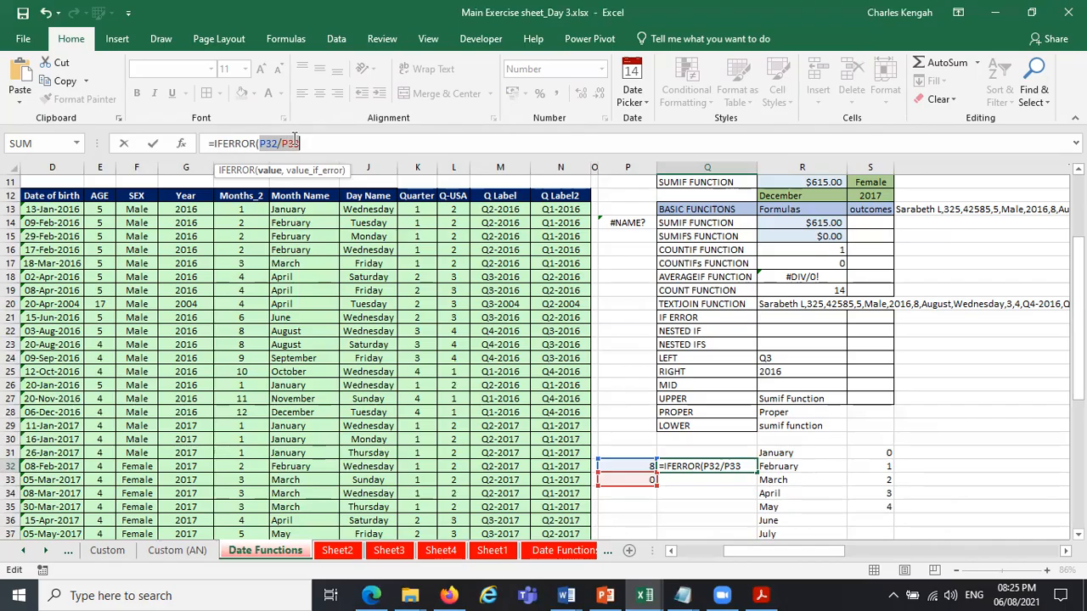
pyautogui.doubleClick(270, 145)
pyautogui.doubleClick(270, 143)
pyautogui.click(308, 145)
pyautogui.write(',')
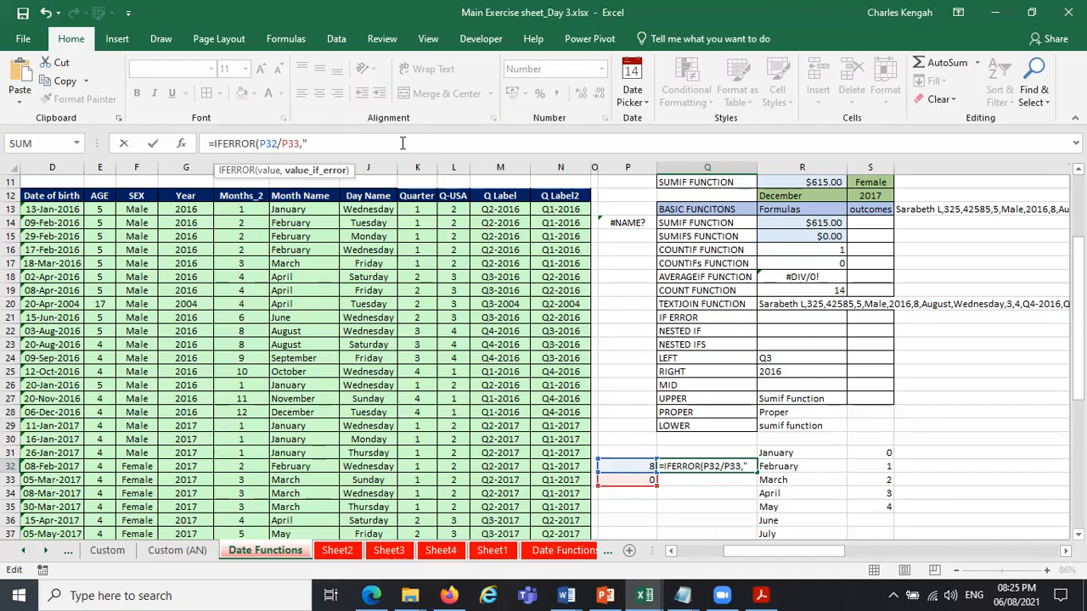
pyautogui.write('"Not valid')
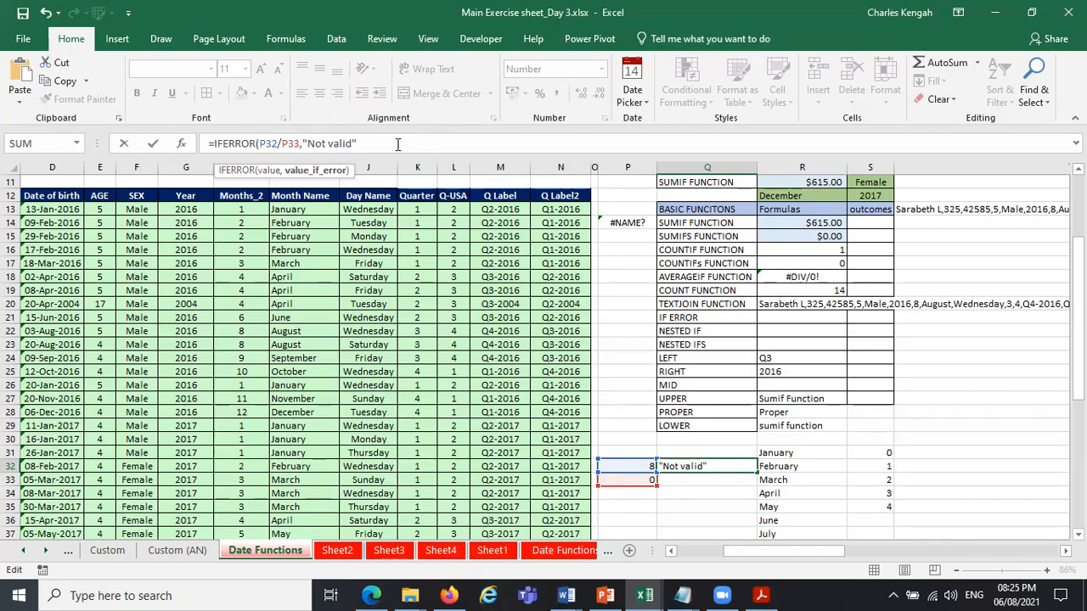
pyautogui.write(')')
pyautogui.press('Return')
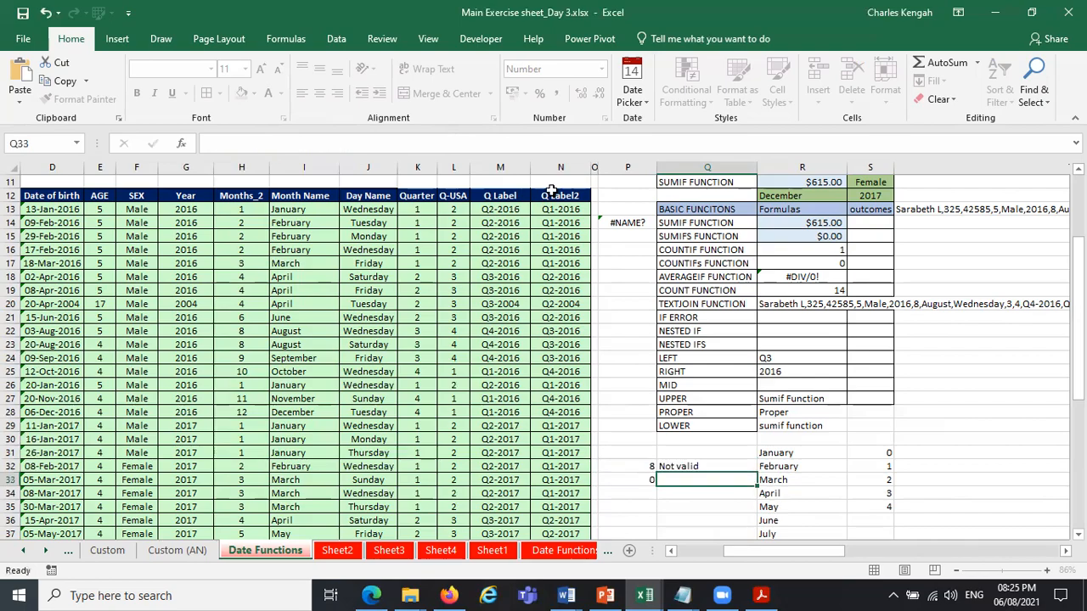
pyautogui.click(708, 467)
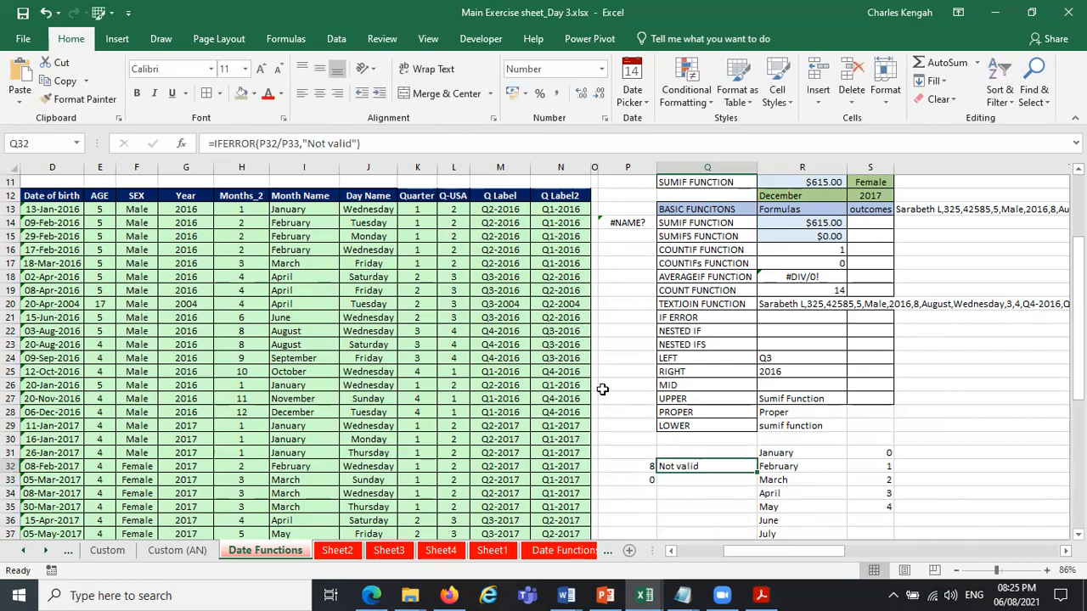
pyautogui.click(320, 93)
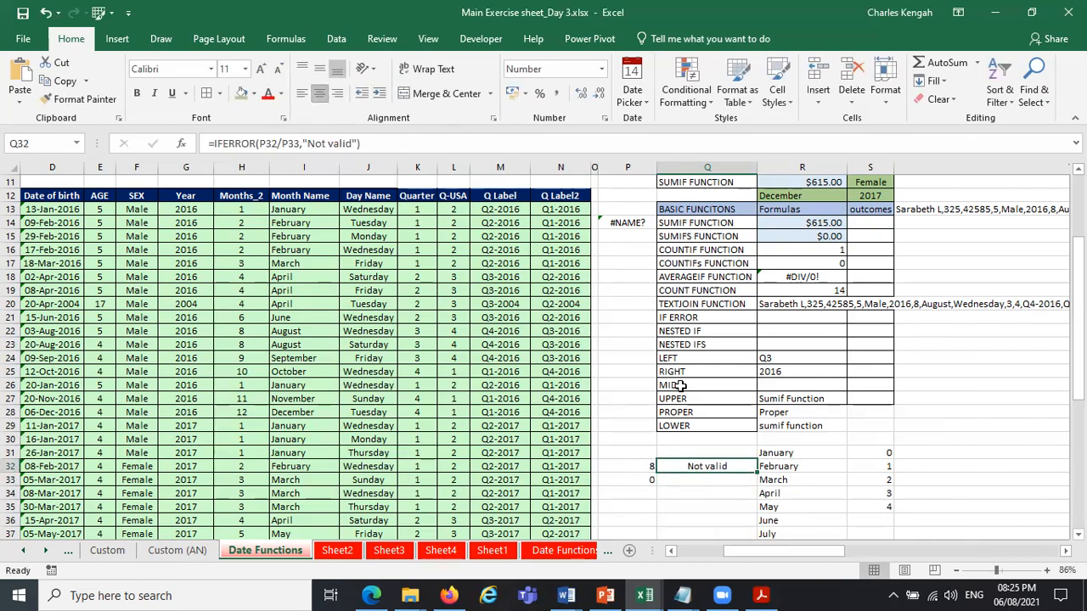
# Set the divisor in P33 to 1 from its dropdown list.
pyautogui.click(650, 467)
pyautogui.click(647, 481)
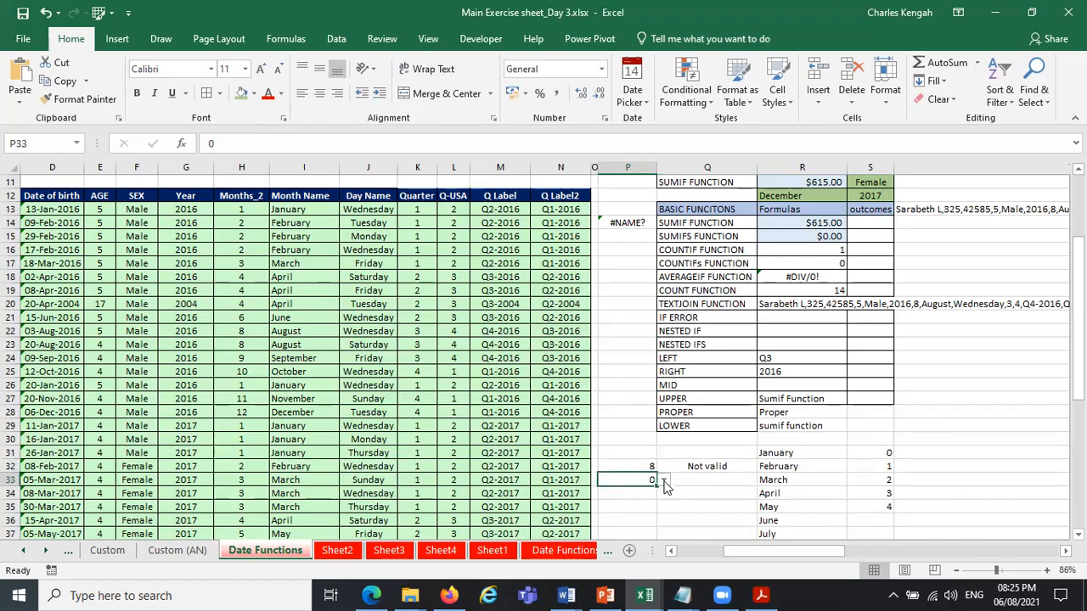
pyautogui.click(665, 481)
pyautogui.click(658, 501)
# Reduce the decimals displayed for the quotient in Q32 to none.
pyautogui.click(716, 467)
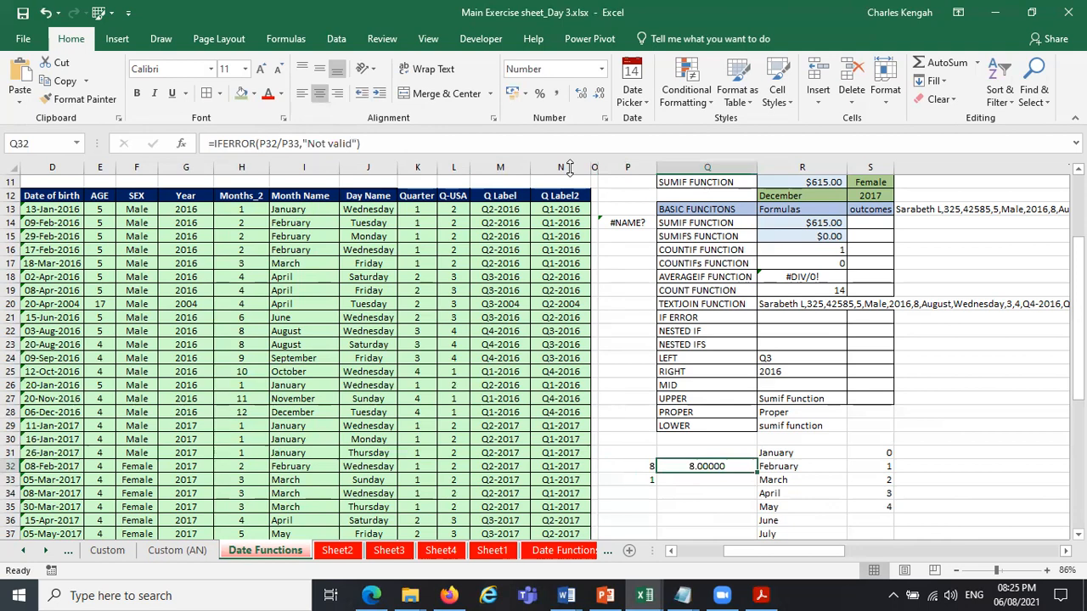
pyautogui.click(600, 93)
pyautogui.click(600, 95)
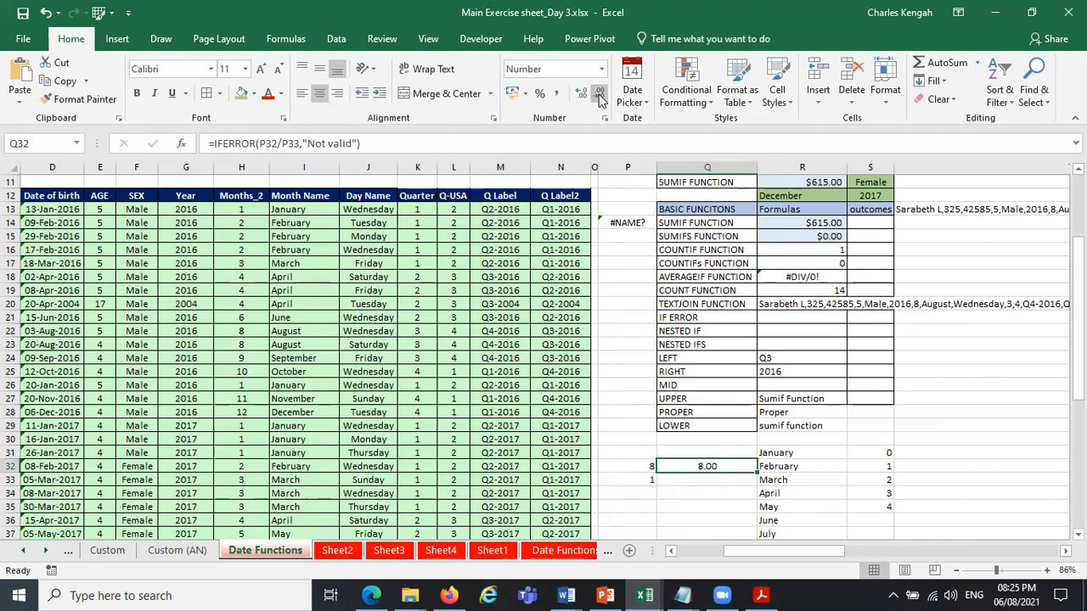
pyautogui.click(600, 96)
pyautogui.click(600, 95)
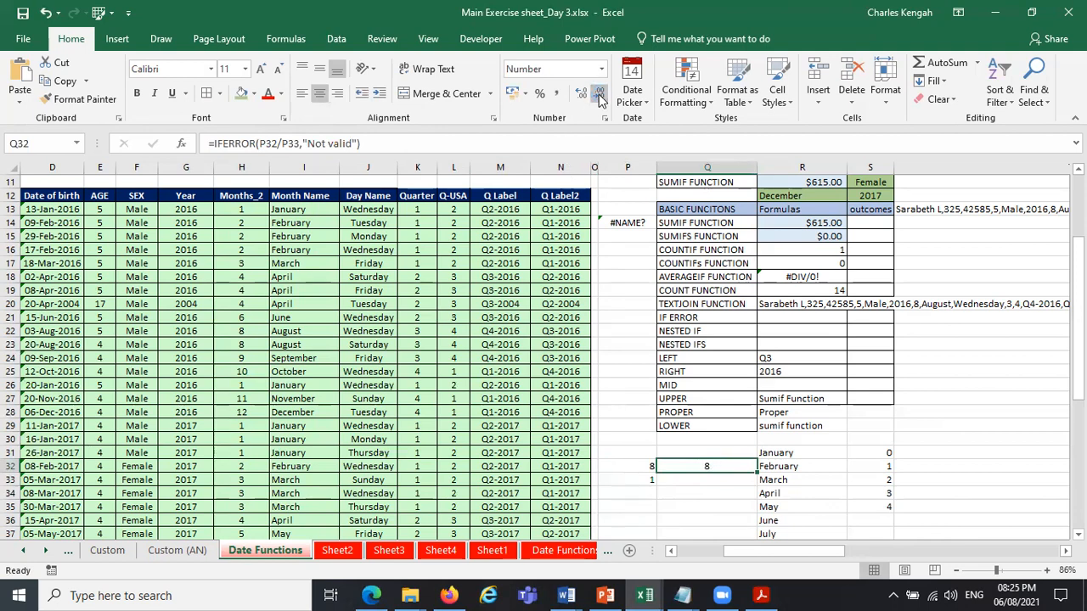
# Change the divisor in P33 to 2 and after that to 3 from the dropdown list.
pyautogui.click(651, 480)
pyautogui.click(664, 480)
pyautogui.click(655, 493)
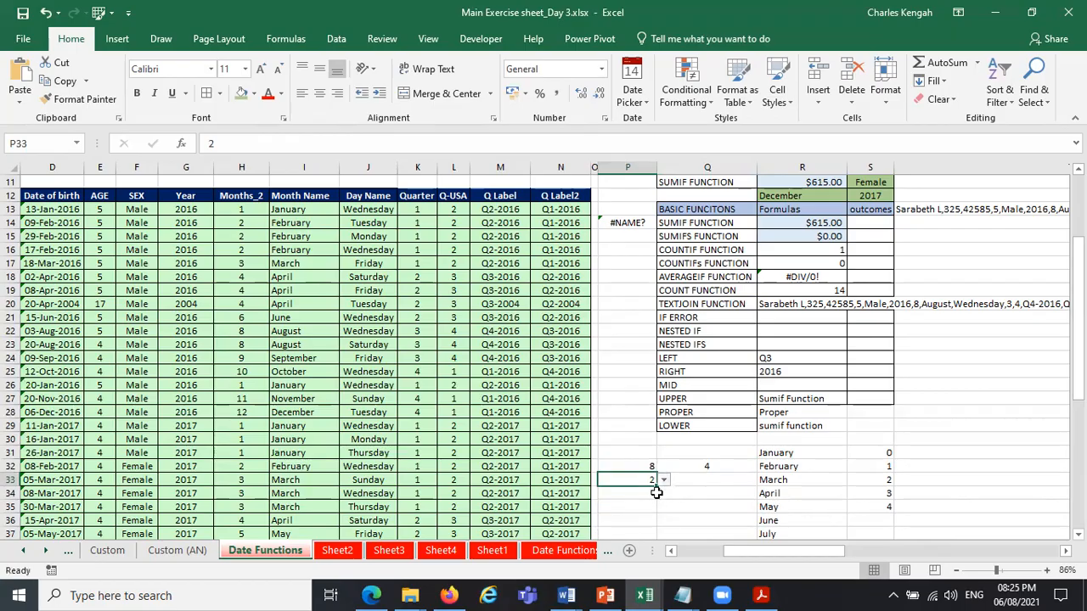
pyautogui.click(664, 481)
pyautogui.click(646, 516)
# Increase the decimals displayed for the quotient in Q32 to four places.
pyautogui.press('Up')
pyautogui.press('Right')
pyautogui.click(586, 91)
pyautogui.click(586, 90)
pyautogui.click(586, 90)
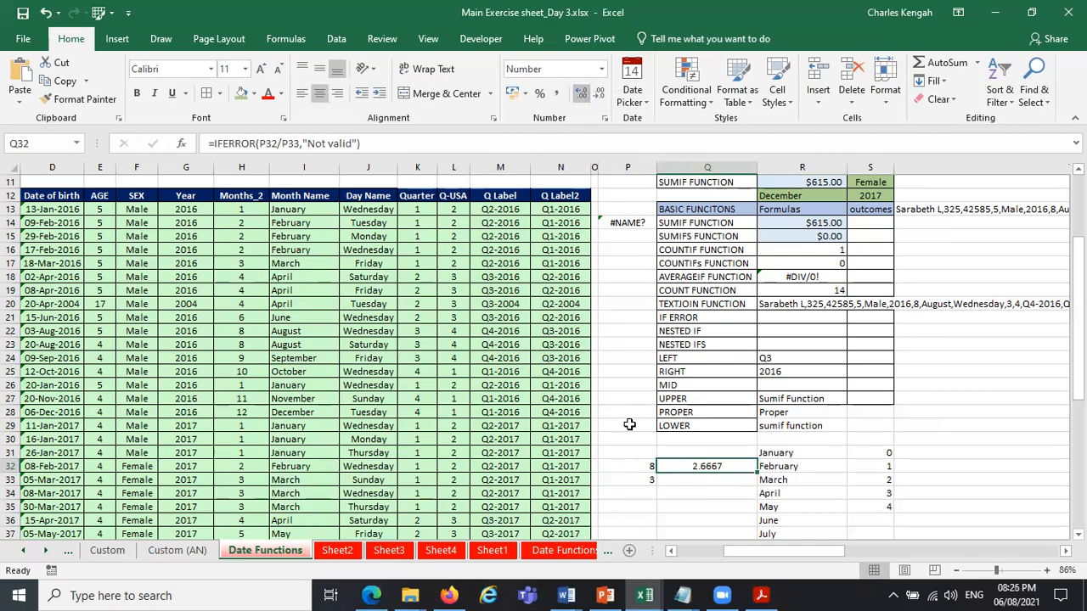
# Set the dropdown divisor in P33 back to 1.
pyautogui.click(649, 480)
pyautogui.click(664, 481)
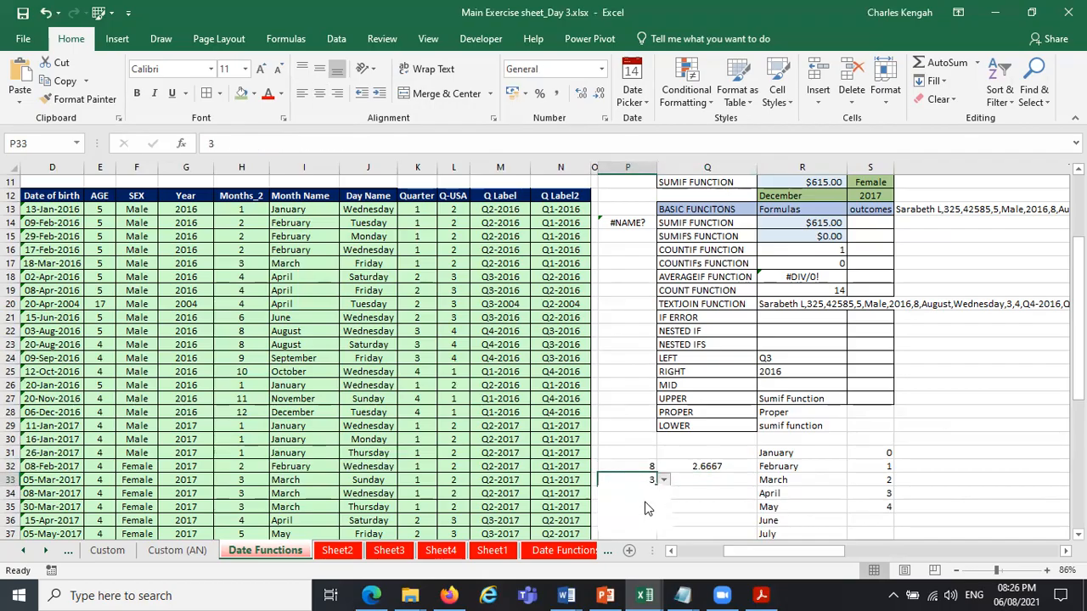
pyautogui.click(645, 502)
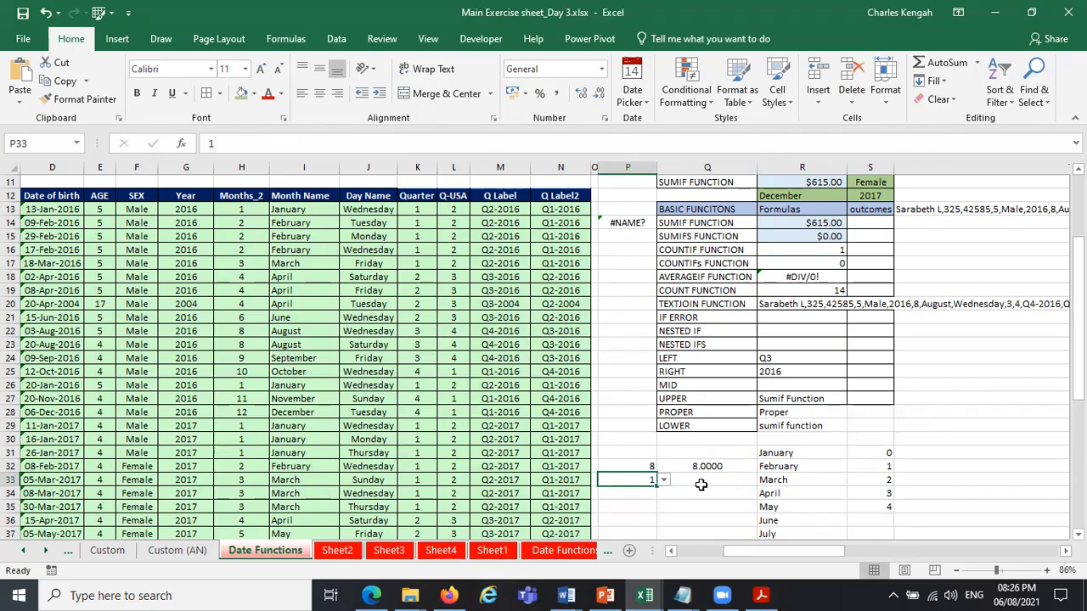
# Reduce the decimals displayed in Q32 to one place, keeping P33 without decimals.
pyautogui.click(577, 96)
pyautogui.click(578, 96)
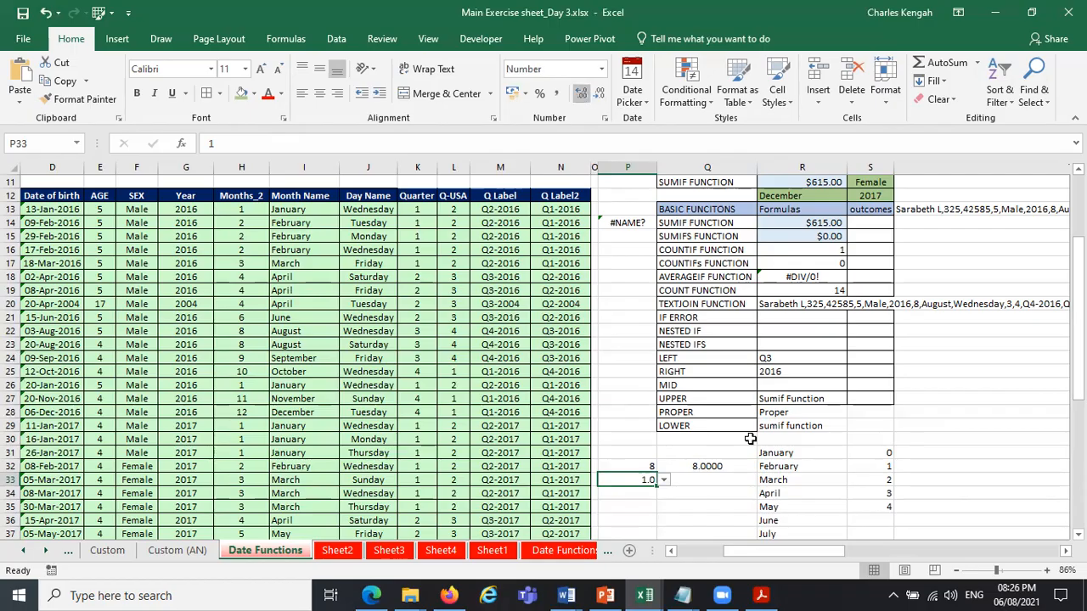
pyautogui.click(596, 91)
pyautogui.click(597, 91)
pyautogui.click(704, 468)
pyautogui.click(599, 95)
pyautogui.click(598, 95)
pyautogui.click(599, 95)
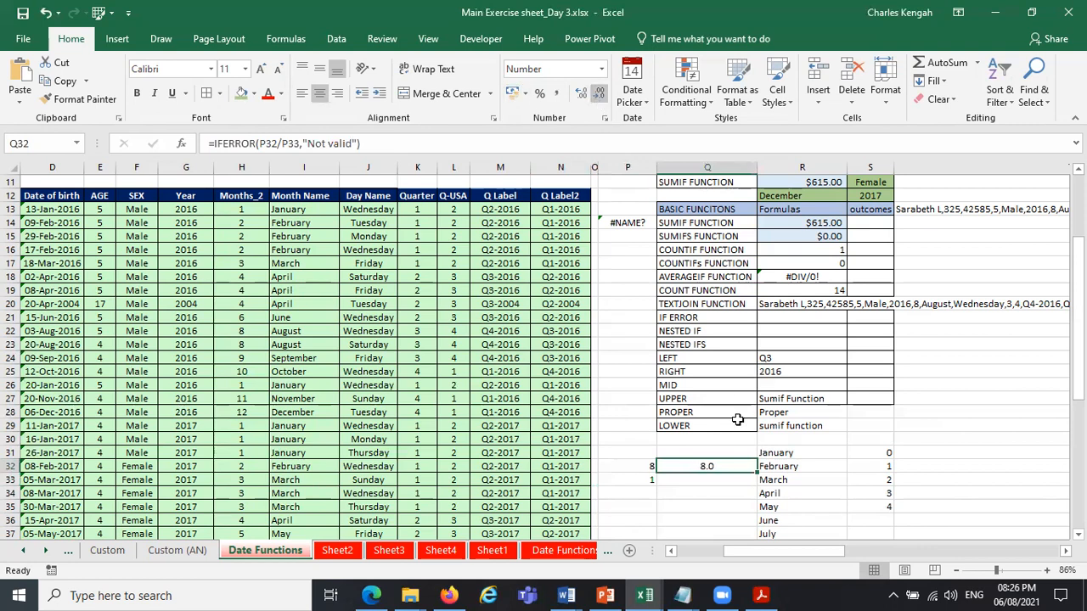
# Test the IFERROR formula by choosing divisors 2, 3, 4 and finally 0 in P33, and select Q32.
pyautogui.click(646, 481)
pyautogui.click(664, 480)
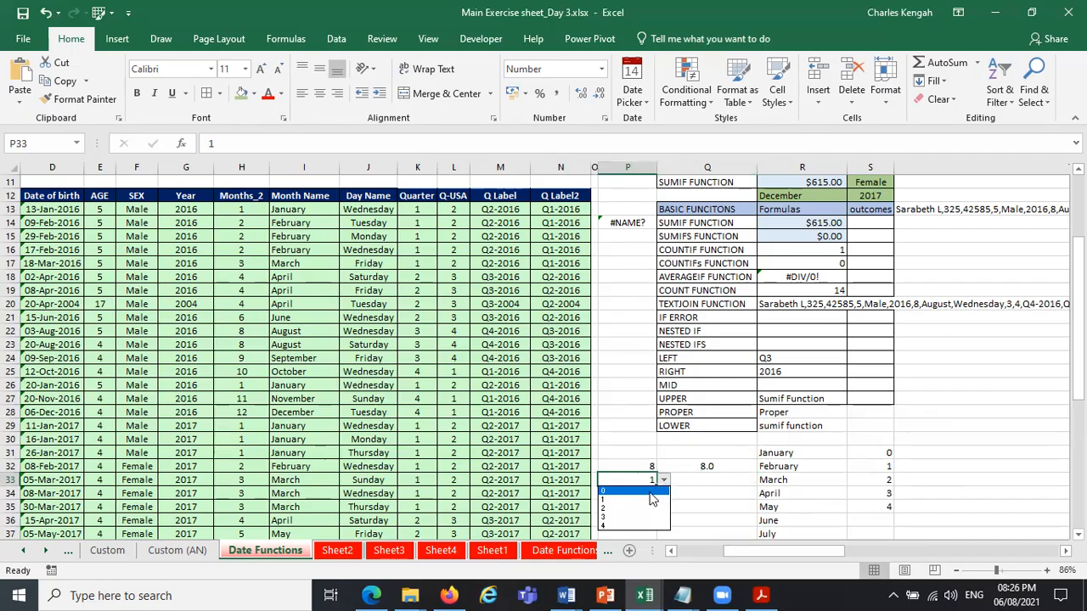
pyautogui.click(644, 509)
pyautogui.click(664, 480)
pyautogui.click(645, 519)
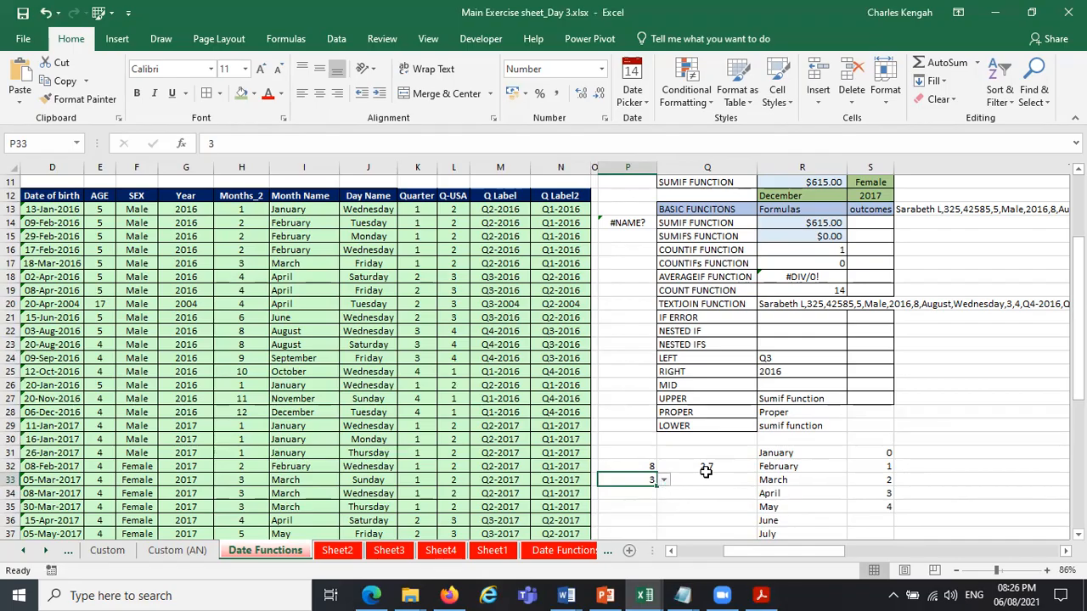
pyautogui.click(665, 482)
pyautogui.click(638, 530)
pyautogui.click(665, 482)
pyautogui.click(645, 491)
pyautogui.click(671, 467)
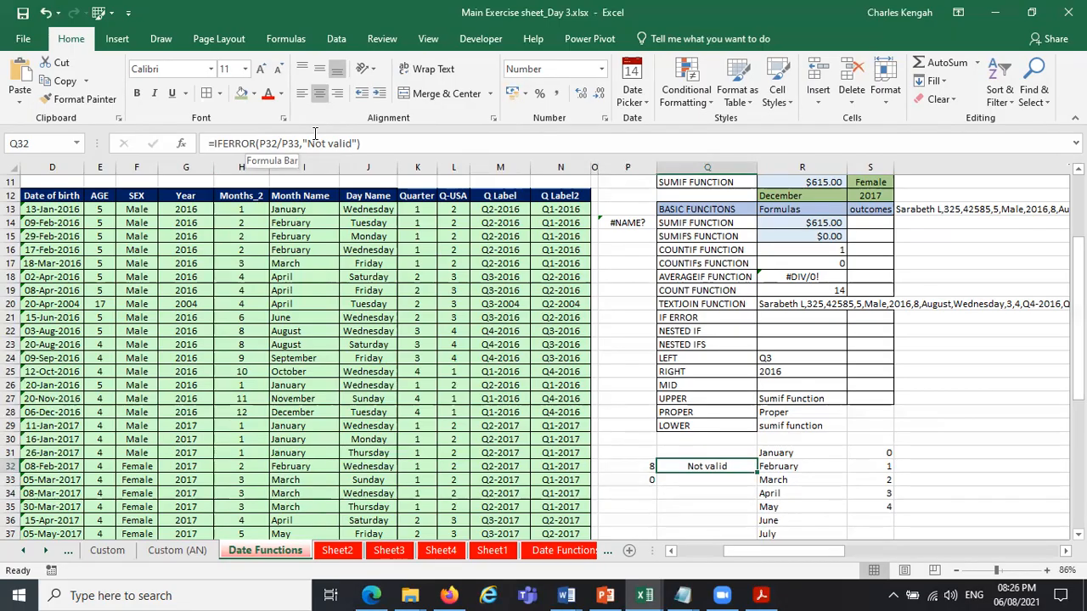
# Go to the Index-Match sheet of the workbook.
pyautogui.click(27, 552)
pyautogui.click(27, 552)
pyautogui.click(26, 552)
pyautogui.click(27, 552)
pyautogui.click(26, 552)
pyautogui.click(27, 554)
pyautogui.click(27, 554)
pyautogui.click(27, 554)
pyautogui.click(27, 554)
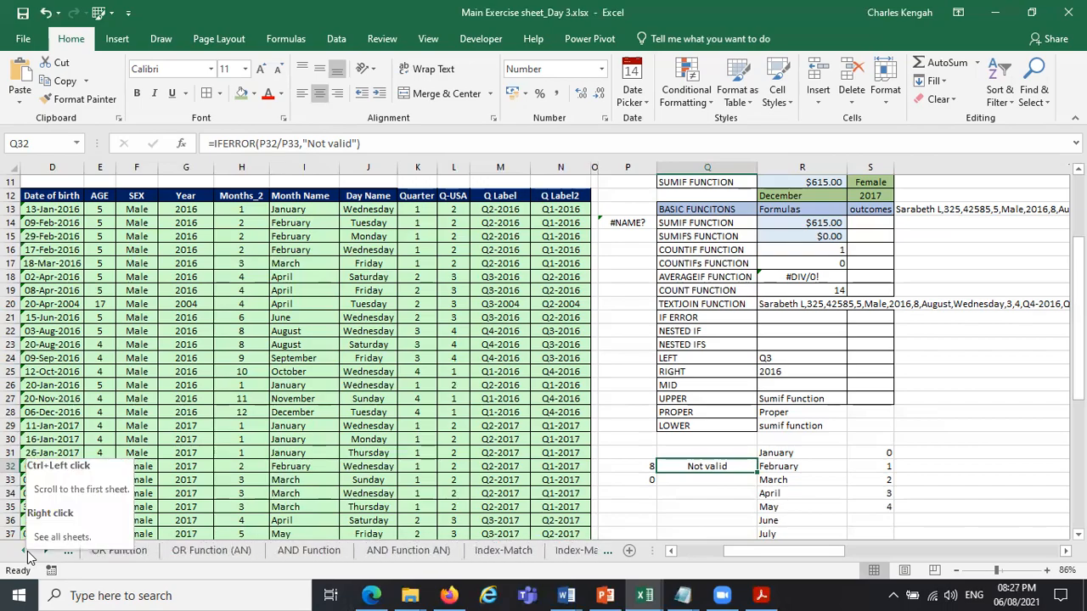
pyautogui.hscroll(5, 212, 552)
pyautogui.click(168, 550)
pyautogui.click(230, 551)
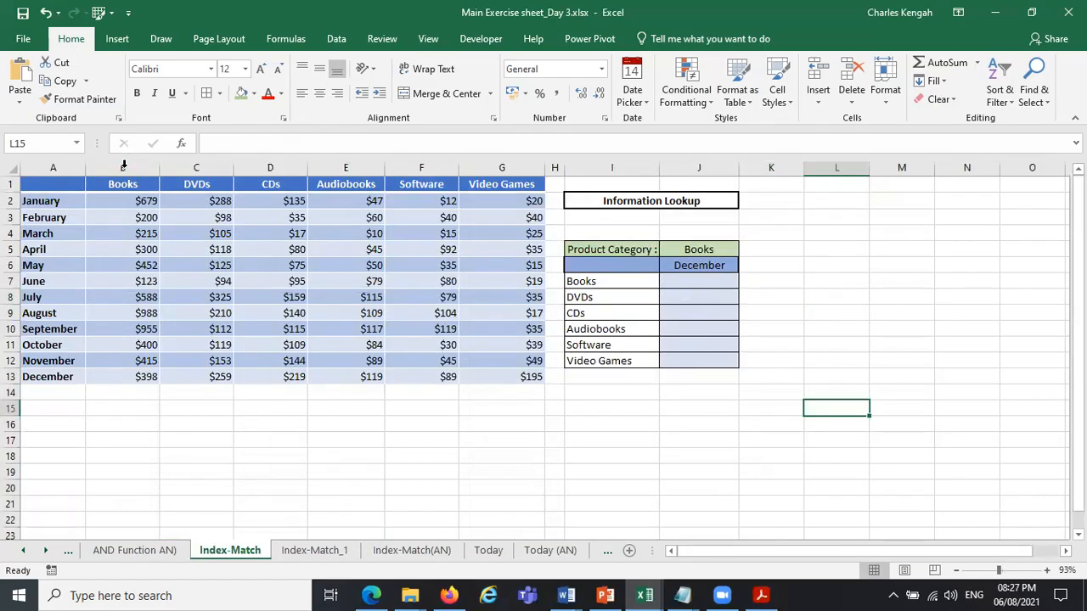
# Examine how the December row and the Books column intersect in the sales table, alongside the Information Lookup table's month and categories.
pyautogui.click(124, 165)
pyautogui.click(214, 183)
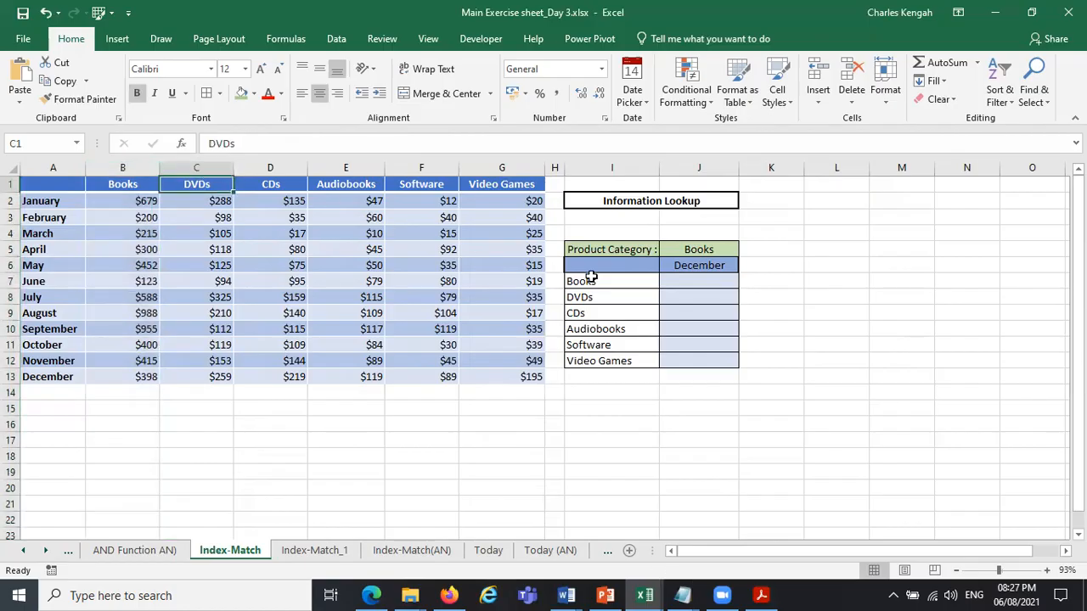
pyautogui.click(702, 266)
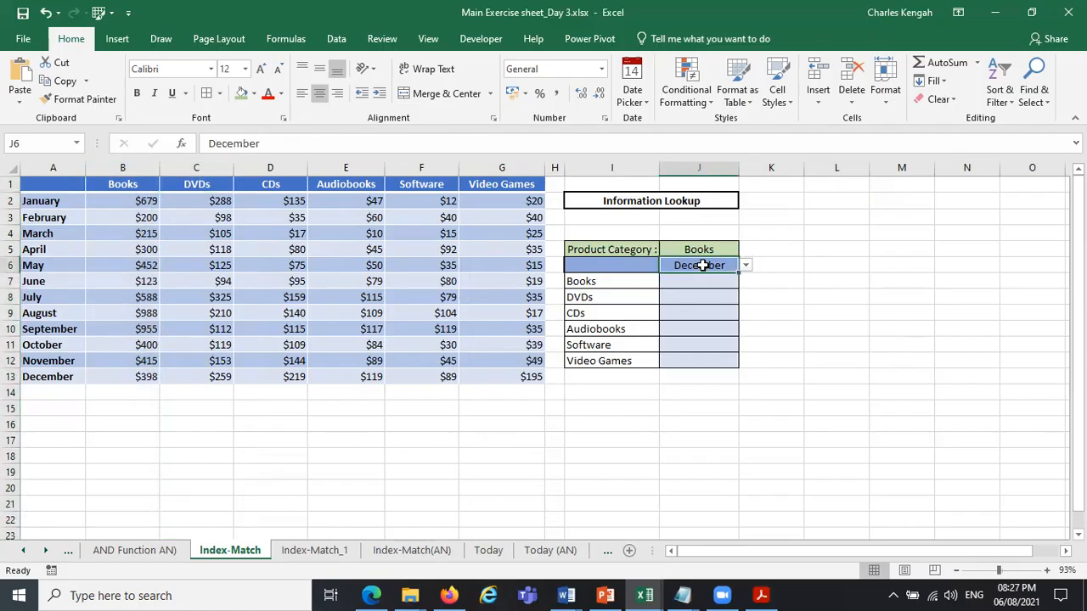
pyautogui.click(622, 283)
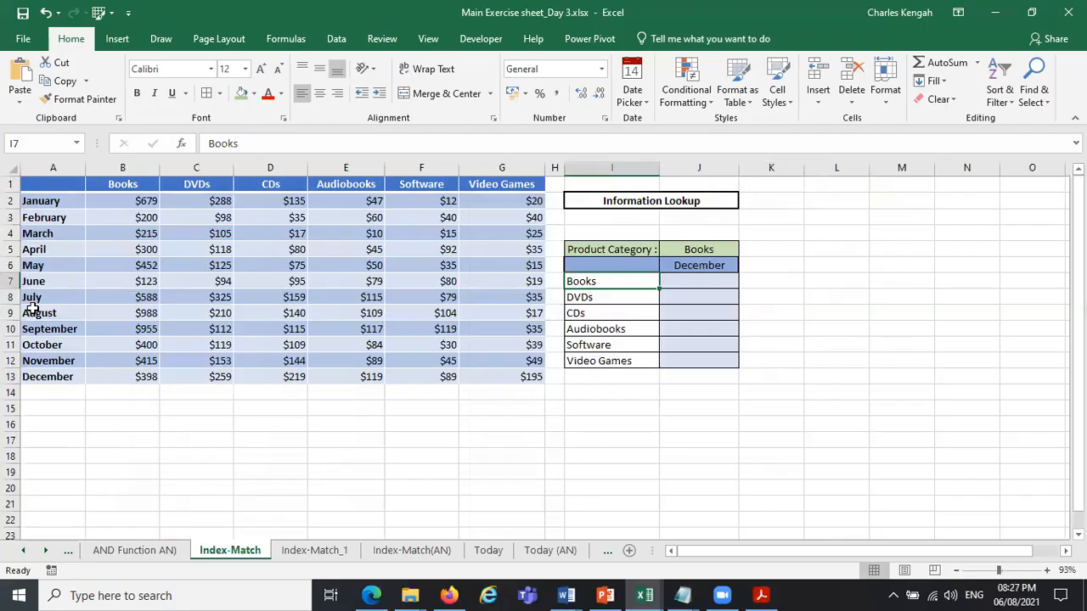
pyautogui.click(30, 373)
pyautogui.hotkey('shift', 'space')
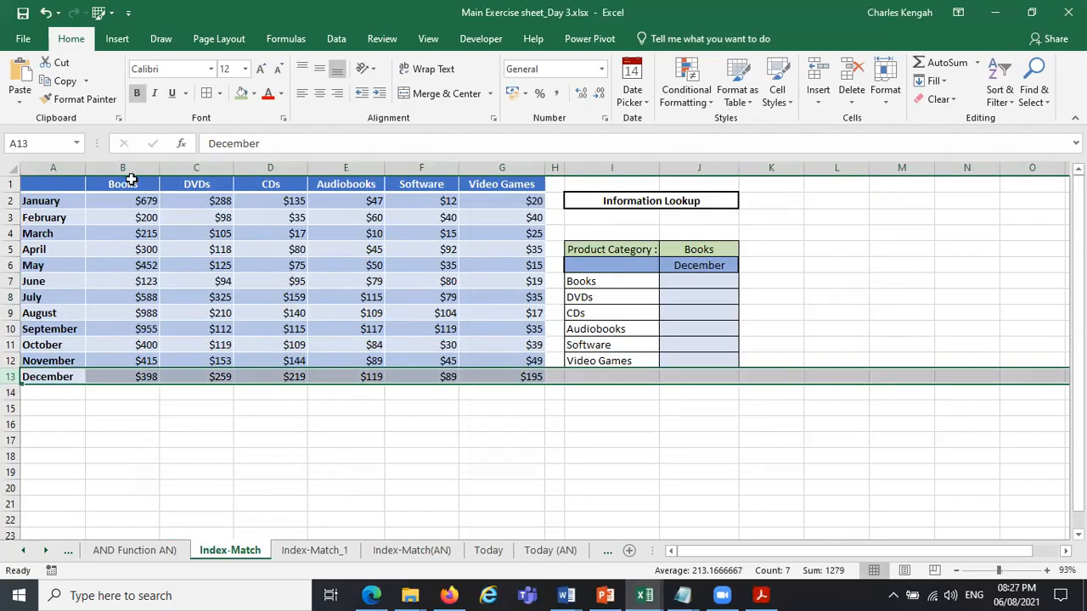
pyautogui.click(129, 168)
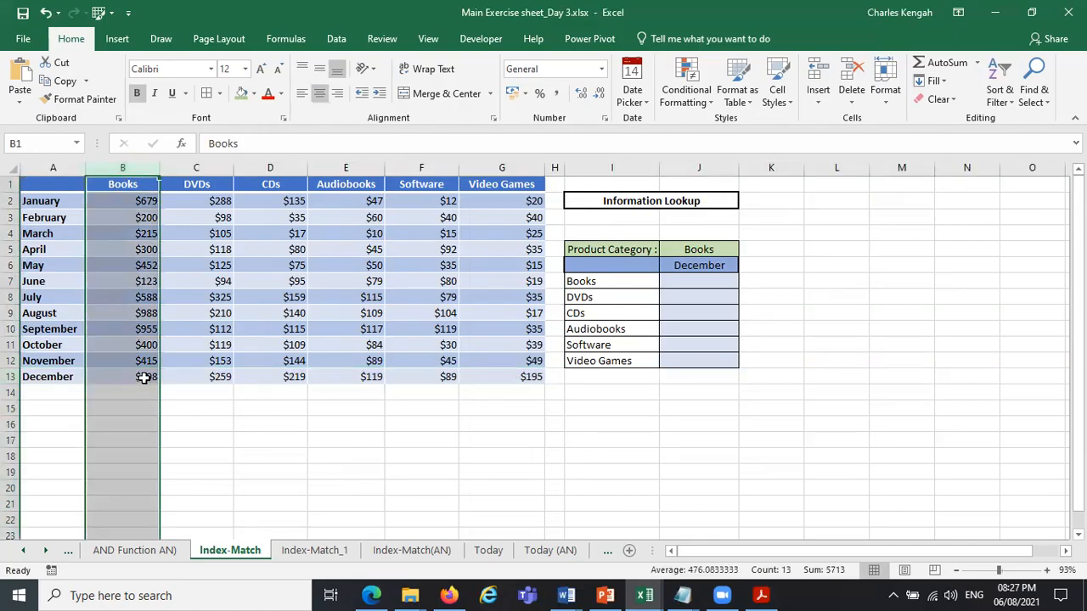
pyautogui.click(143, 376)
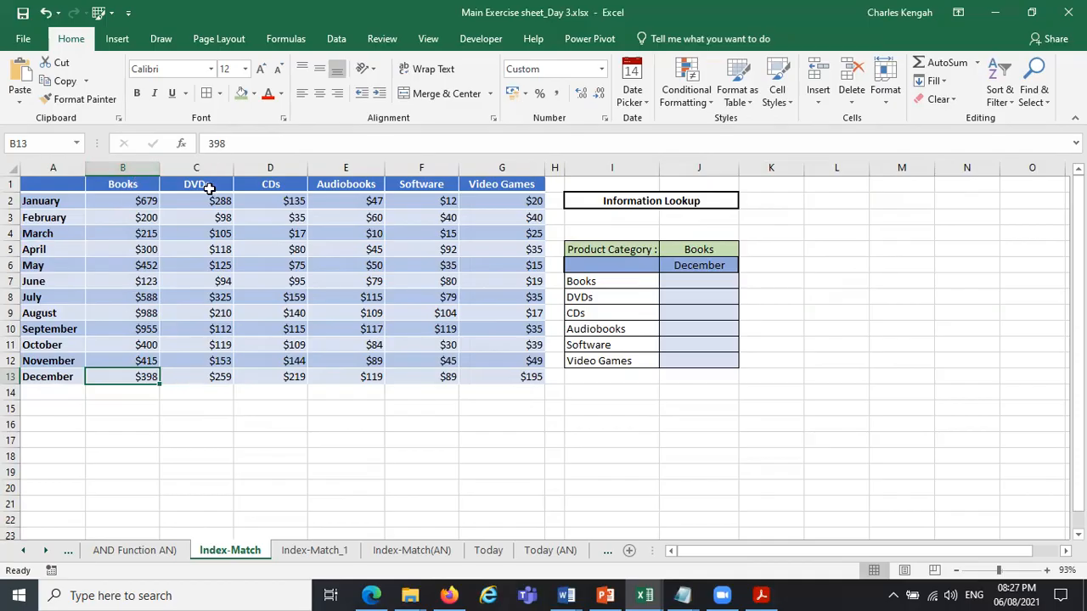
pyautogui.click(65, 167)
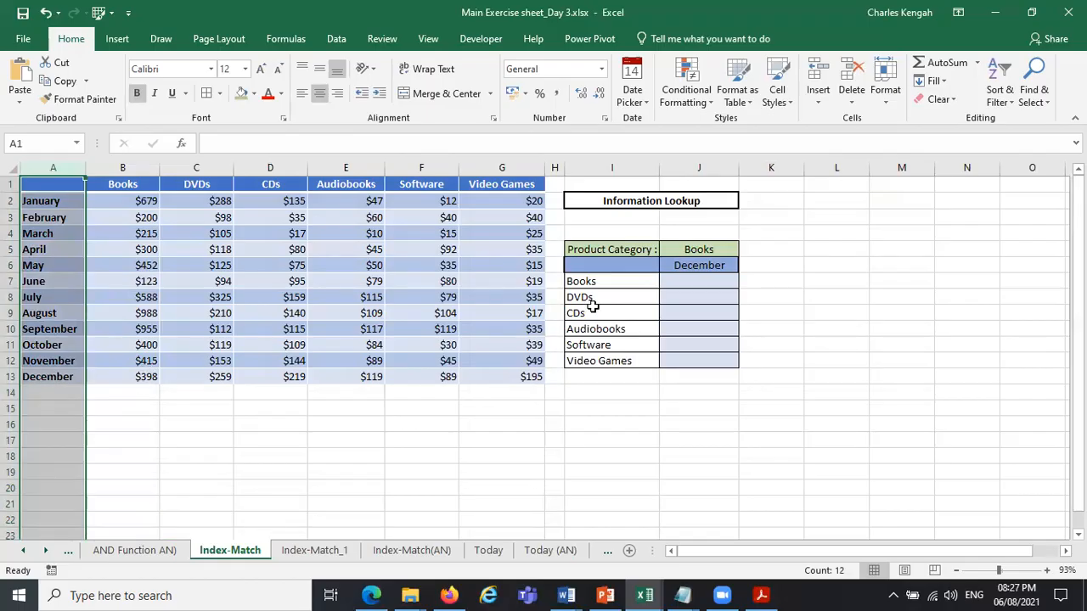
# Start a VLOOKUP formula in J7 with the month cell J6 as an absolute lookup value, $J$6.
pyautogui.click(704, 280)
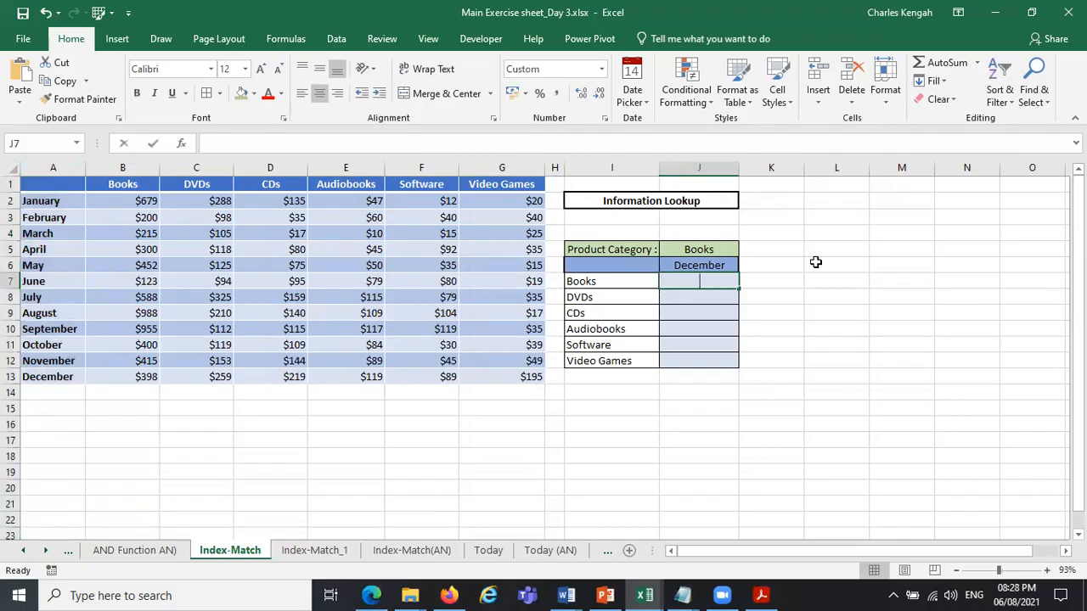
pyautogui.write('=v')
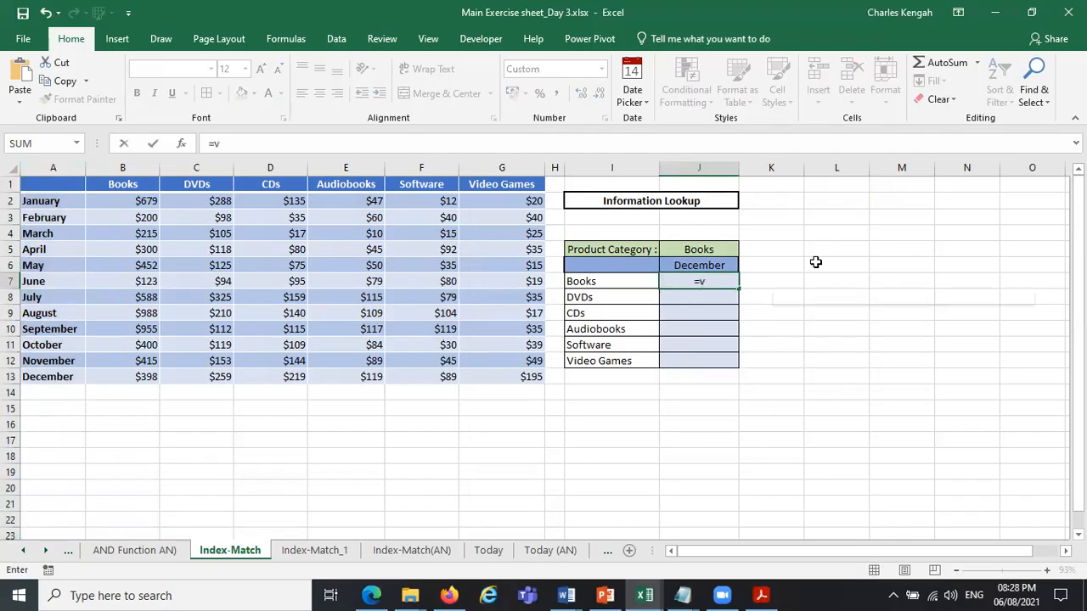
pyautogui.write('l')
pyautogui.doubleClick(735, 298)
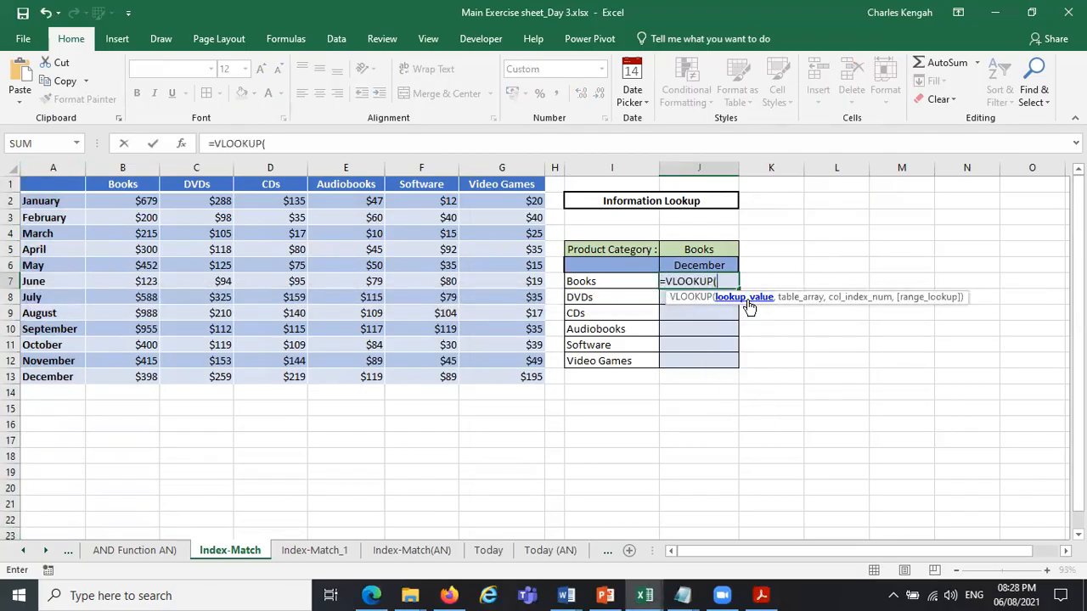
pyautogui.click(704, 266)
pyautogui.press('F4')
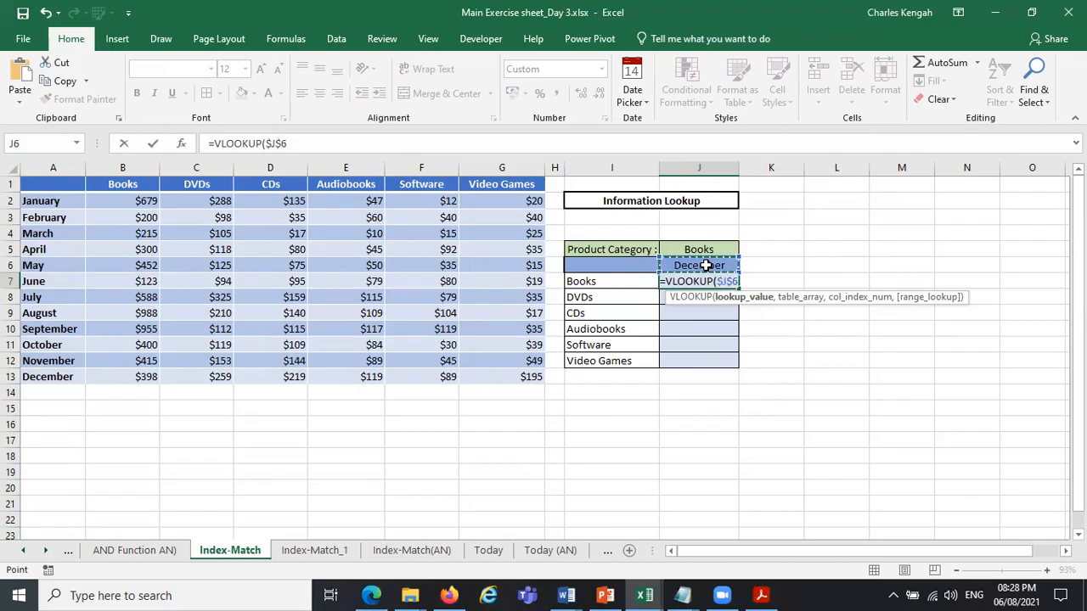
pyautogui.click(345, 140)
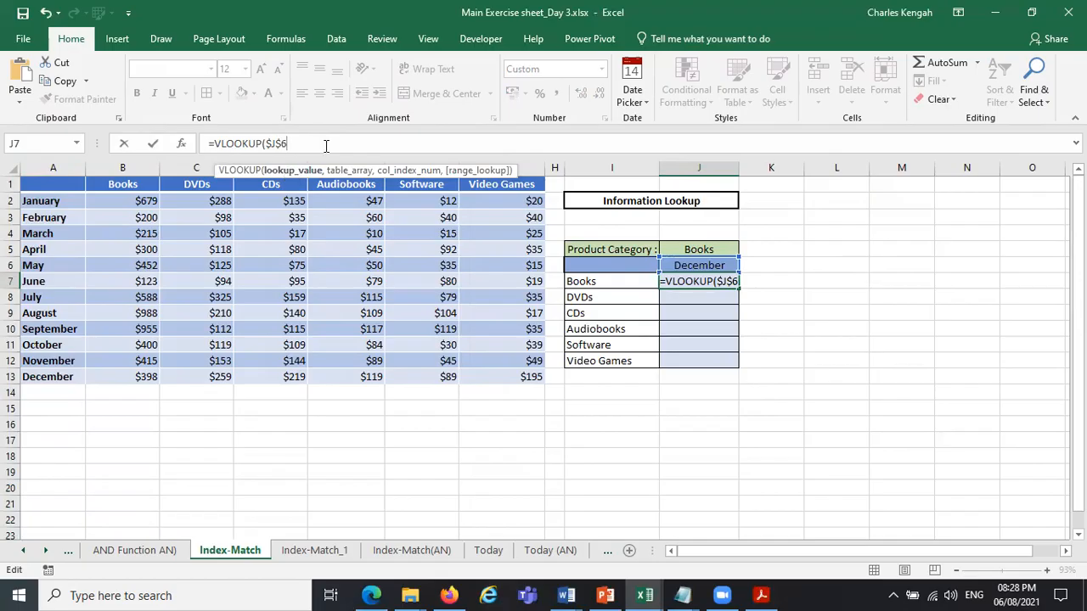
# Complete the J7 VLOOKUP with table array A1:G13 and column index 2, and enter the formula.
pyautogui.write(',')
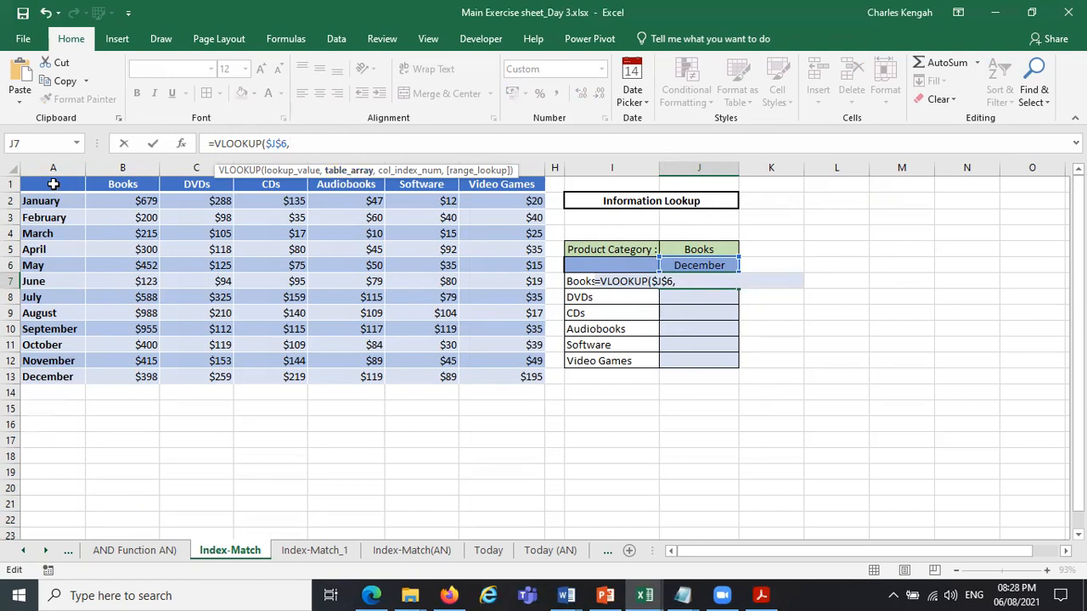
pyautogui.moveTo(55, 183); pyautogui.dragTo(522, 374)
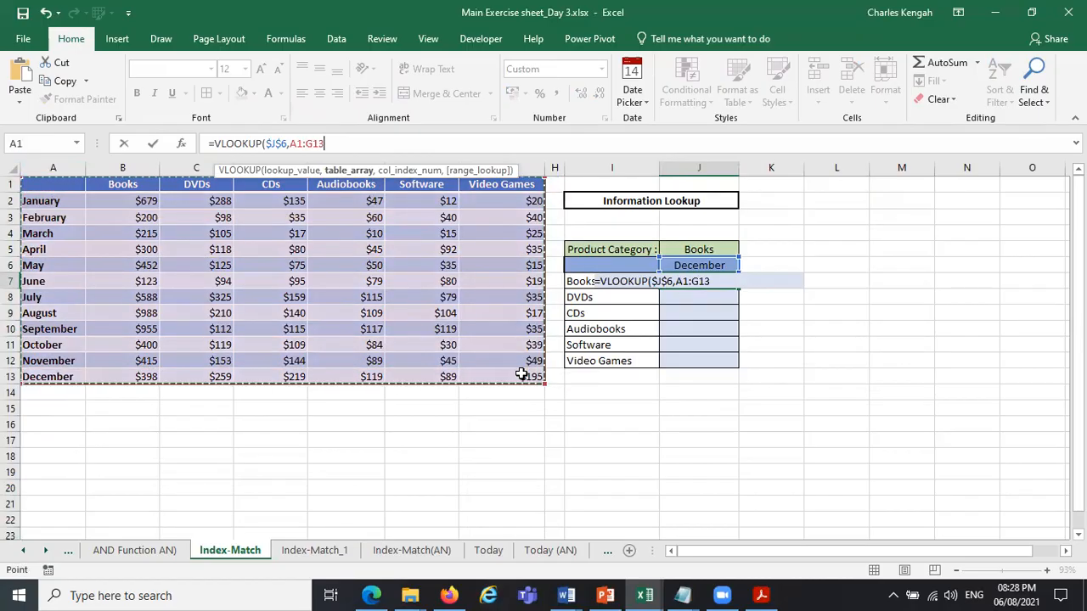
pyautogui.write(',2')
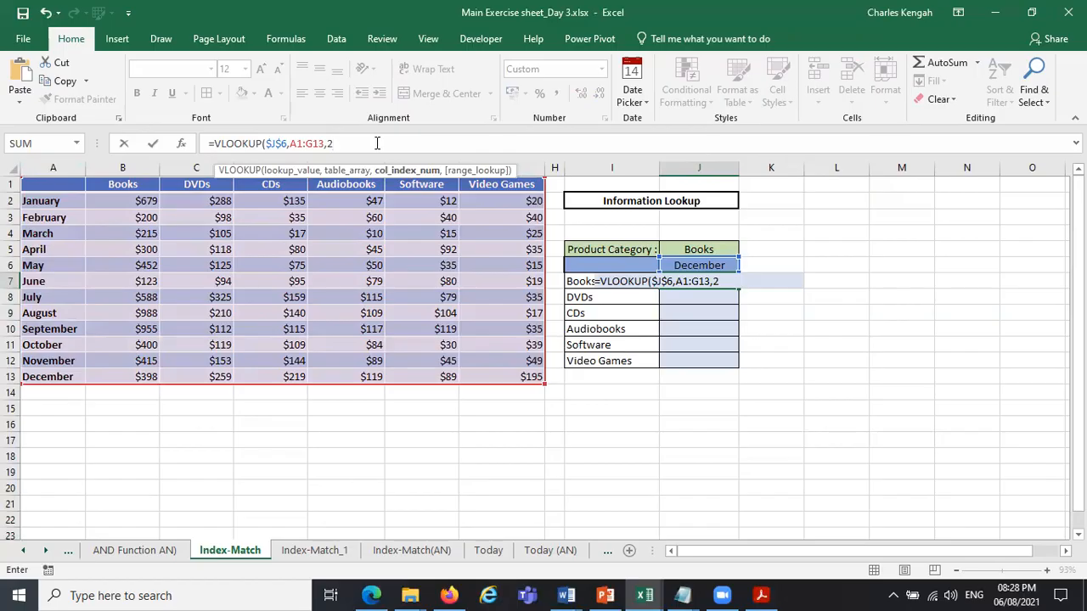
pyautogui.write(')')
pyautogui.press('Return')
# Review the arguments of the J7 VLOOKUP formula and add FALSE for an exact match as its range lookup.
pyautogui.click(718, 282)
pyautogui.moveTo(214, 144); pyautogui.dragTo(282, 145)
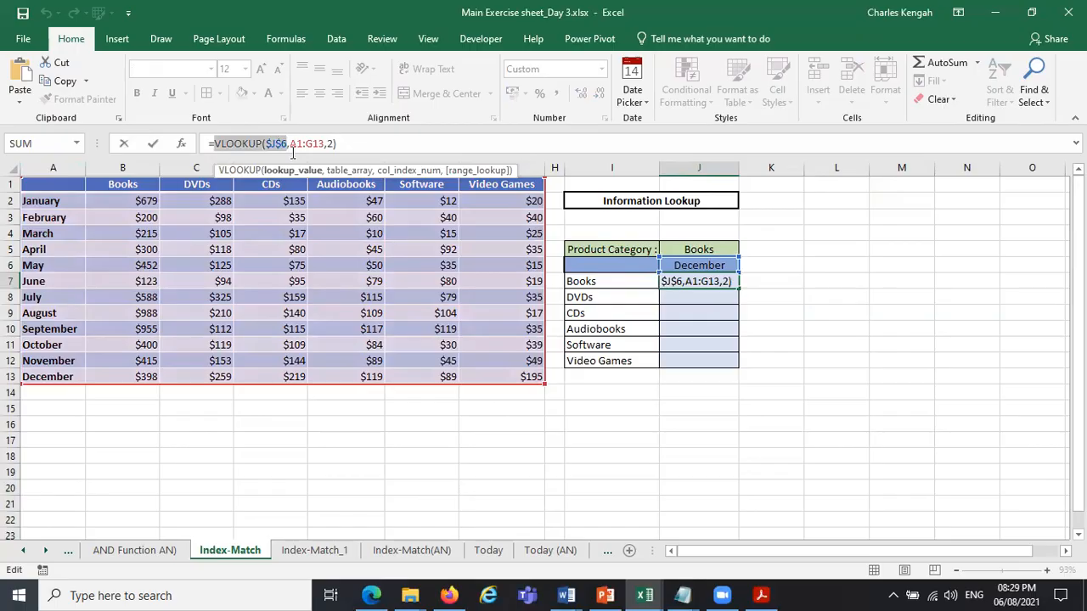
pyautogui.doubleClick(277, 144)
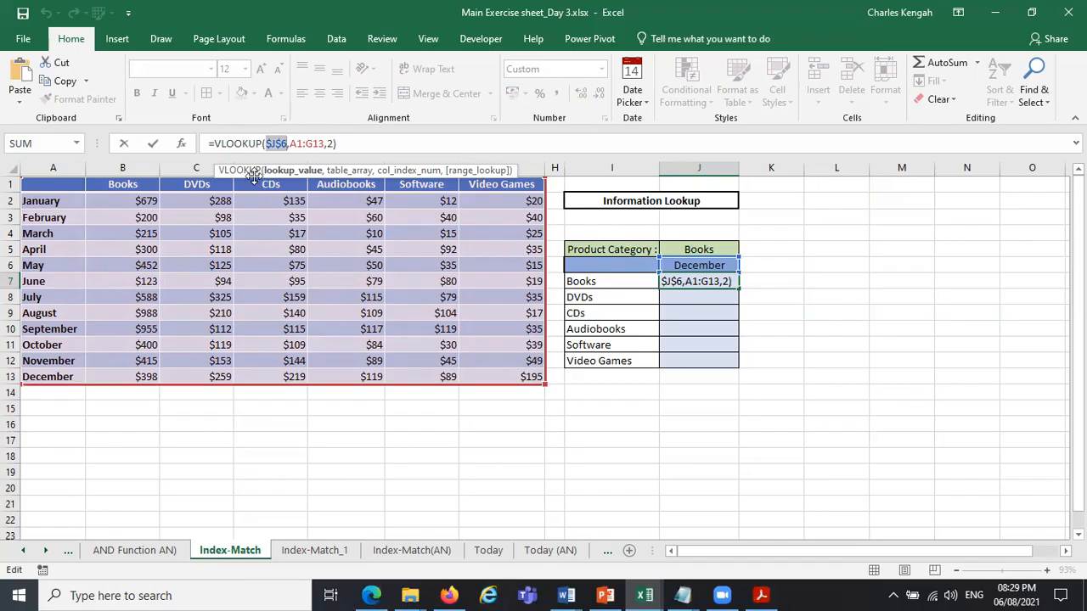
pyautogui.click(349, 172)
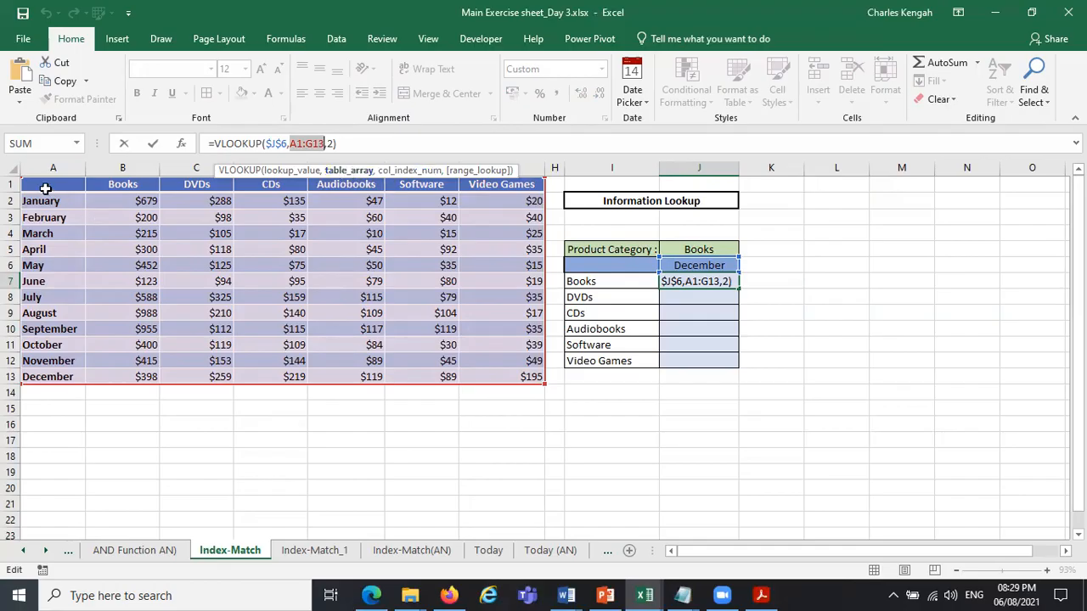
pyautogui.click(404, 171)
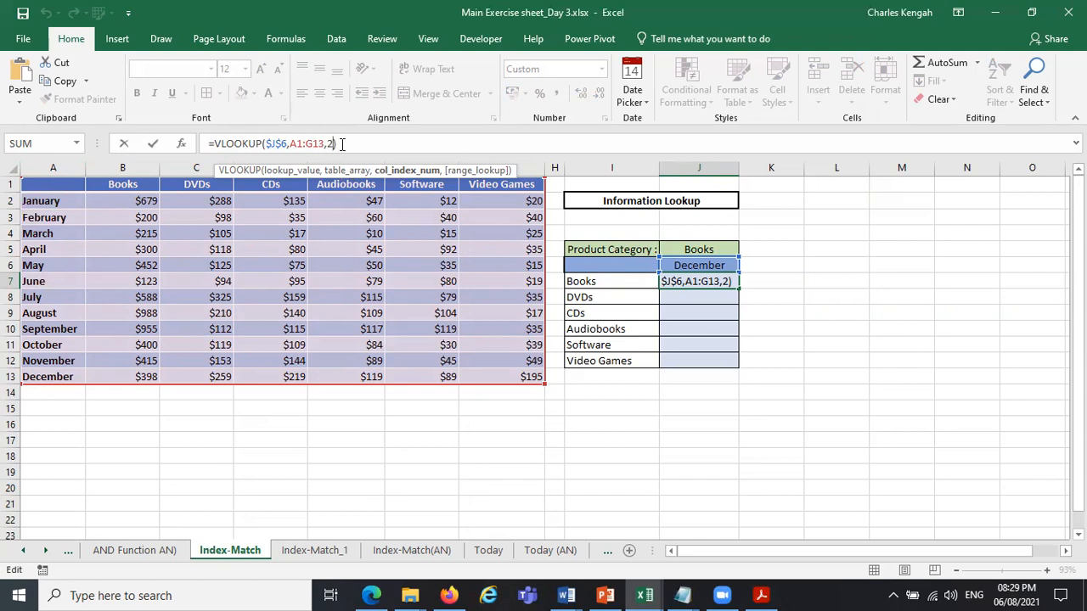
pyautogui.write(',')
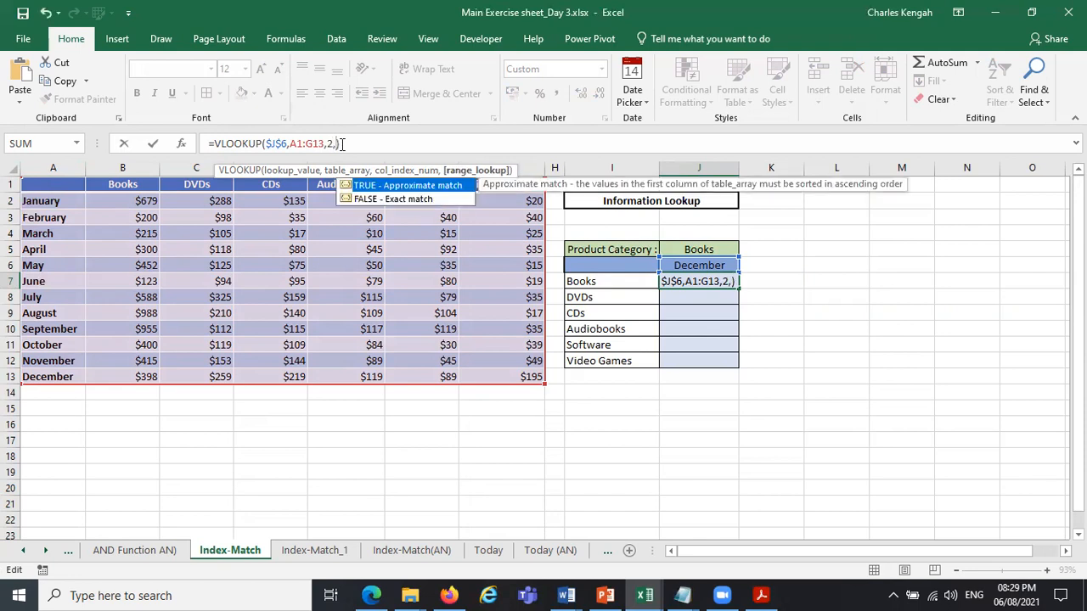
pyautogui.doubleClick(406, 199)
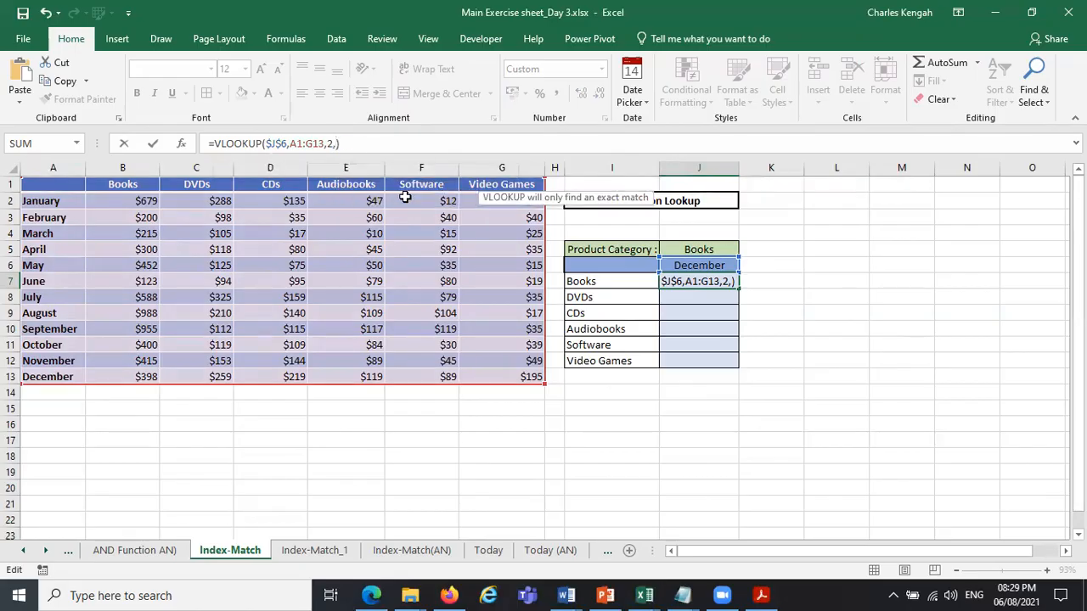
pyautogui.press('Return')
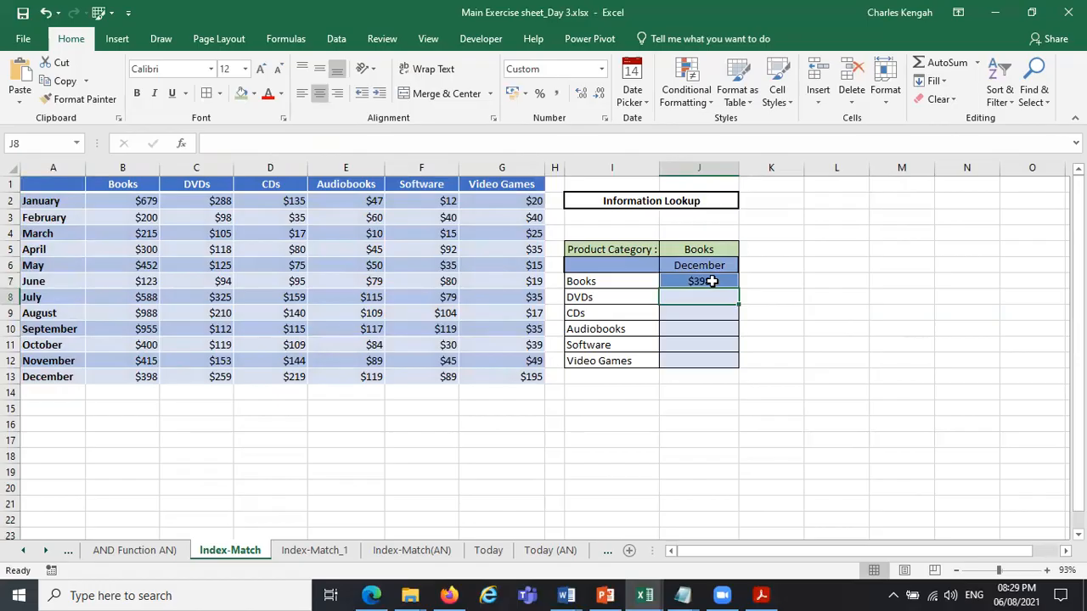
# Try to recolour the lookup cell J7 with a white fill and a black font.
pyautogui.click(712, 281)
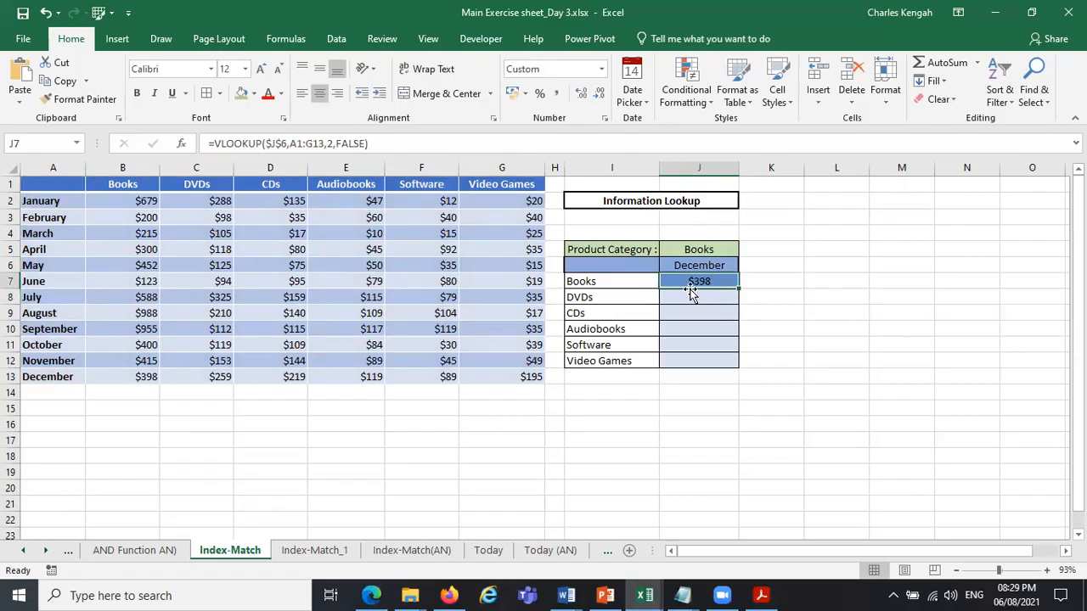
pyautogui.click(254, 94)
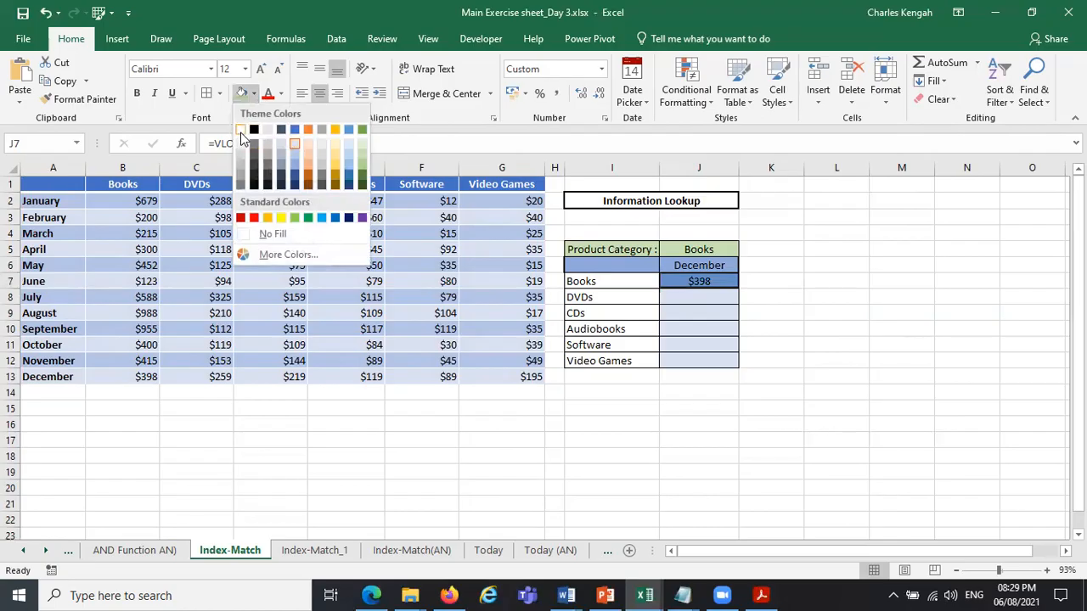
pyautogui.click(703, 345)
pyautogui.click(784, 314)
pyautogui.click(704, 286)
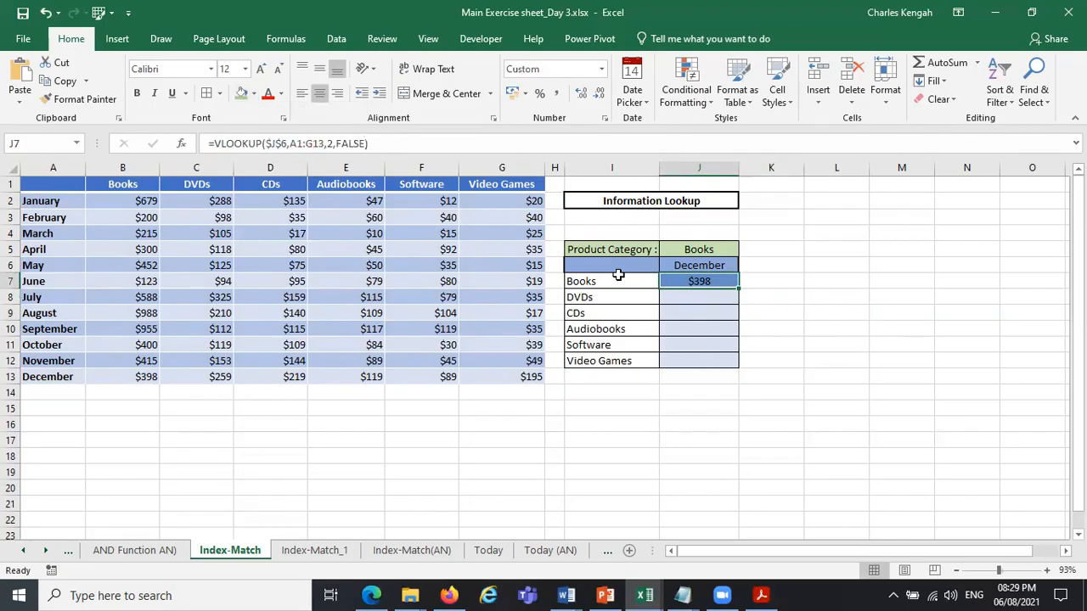
pyautogui.click(268, 93)
pyautogui.click(284, 95)
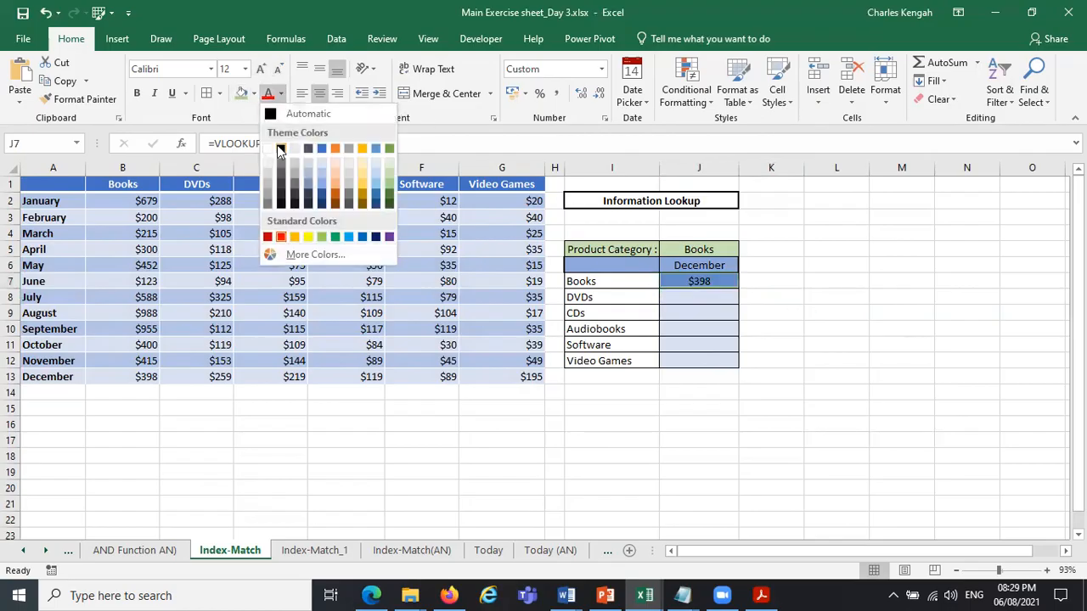
pyautogui.click(281, 141)
pyautogui.click(253, 93)
pyautogui.click(242, 133)
pyautogui.click(847, 329)
pyautogui.click(720, 295)
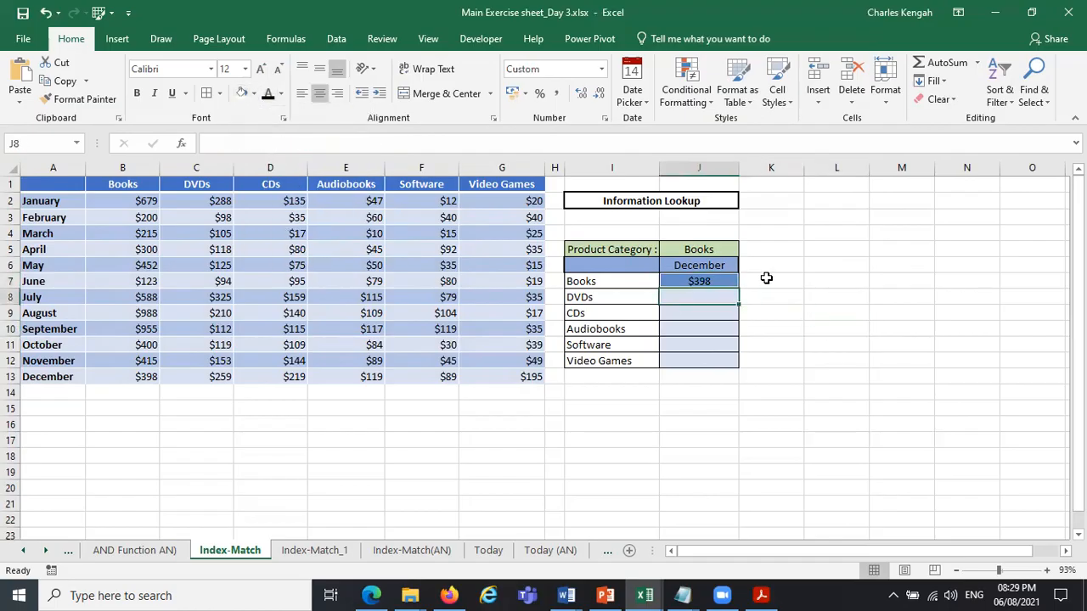
# Copy the plain formatting of the empty cell K7 onto J7 with Format Painter.
pyautogui.click(766, 278)
pyautogui.click(59, 98)
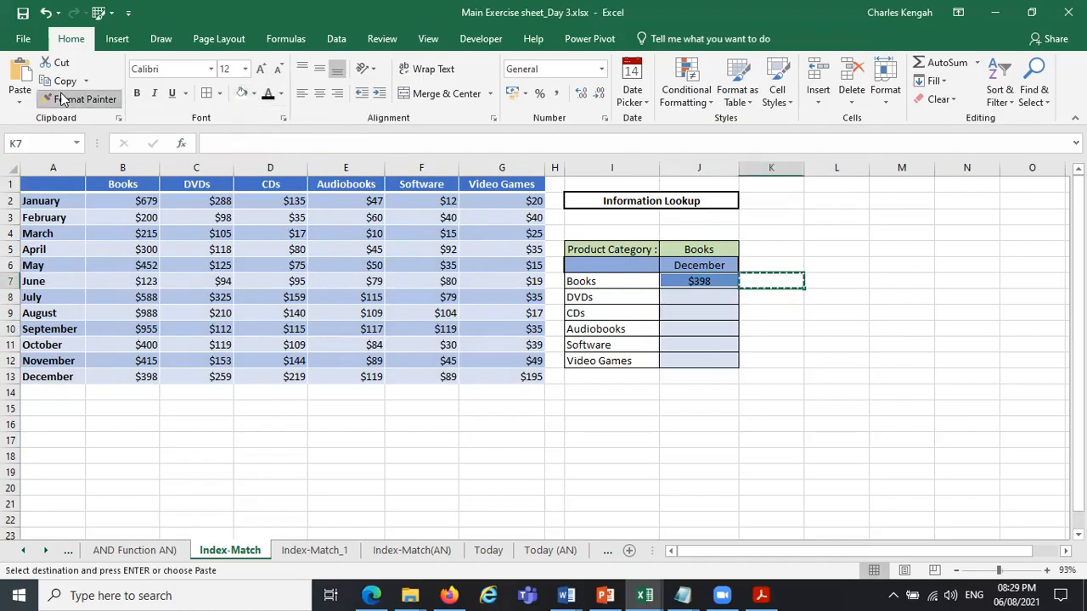
pyautogui.click(683, 281)
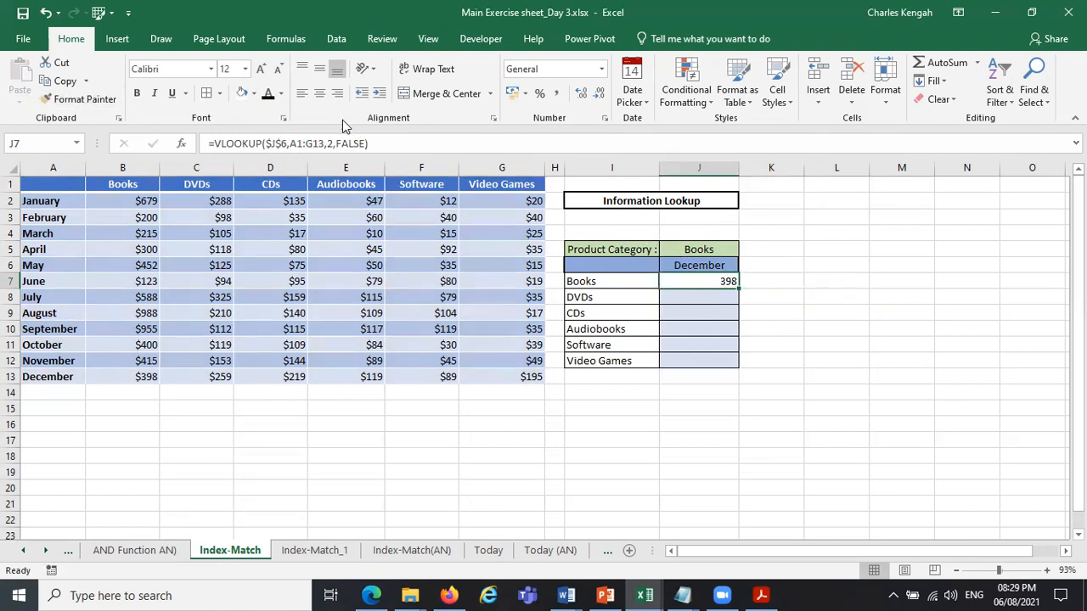
# Copy the currency formatting of B11 onto J7 with Format Painter, and extend it to J8:J12.
pyautogui.click(136, 344)
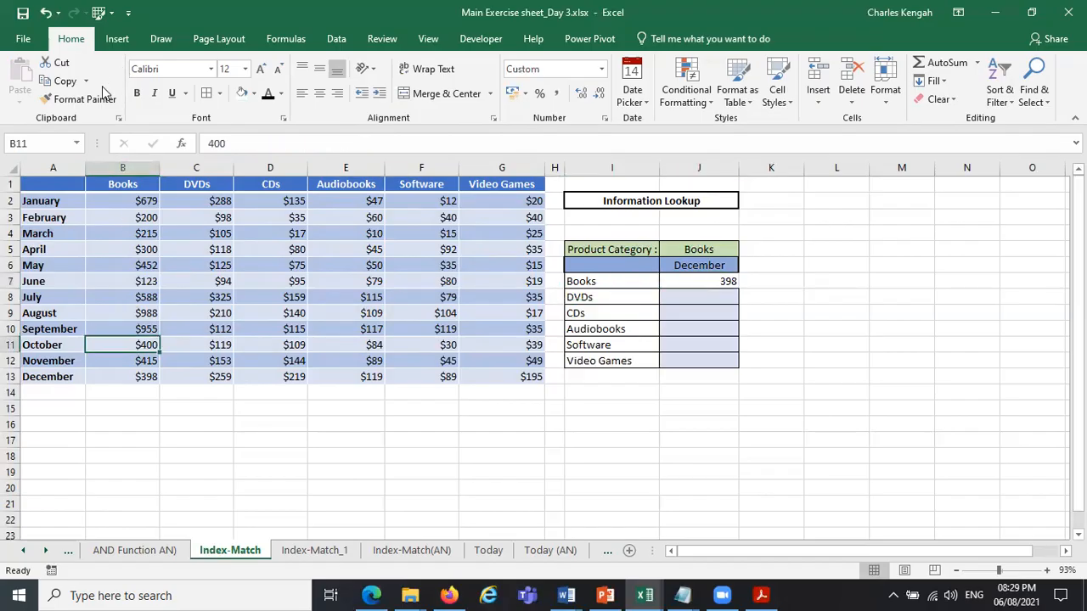
pyautogui.click(76, 99)
pyautogui.click(724, 281)
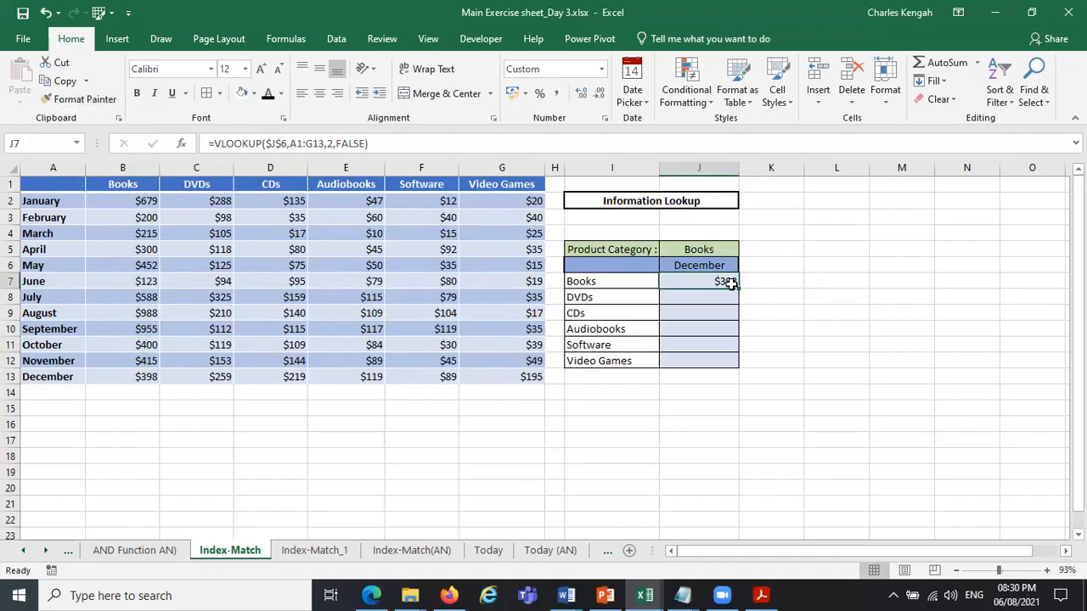
pyautogui.click(85, 99)
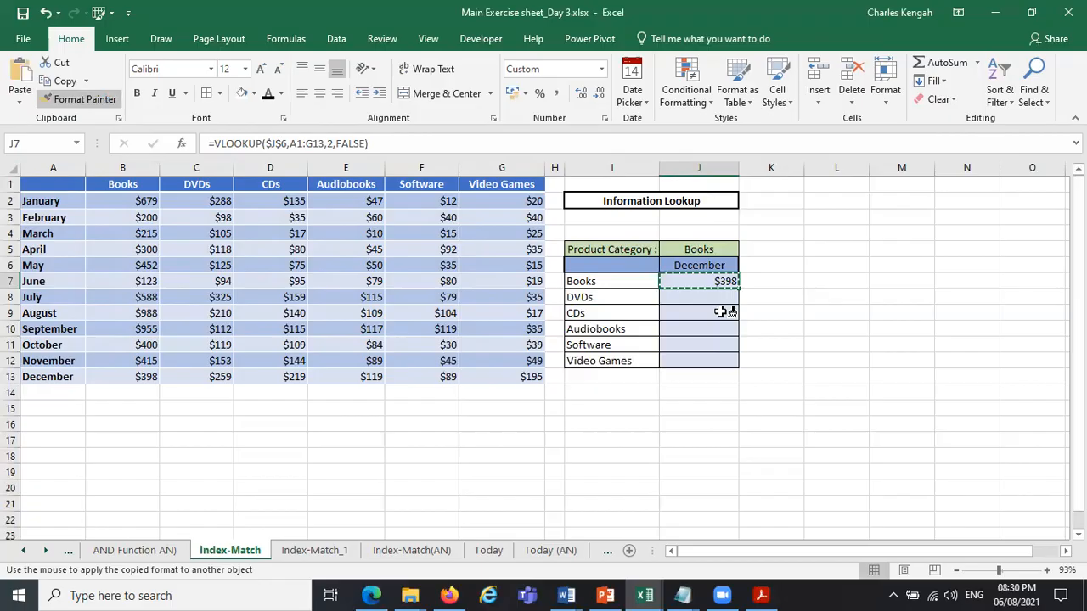
pyautogui.moveTo(726, 295); pyautogui.dragTo(719, 355)
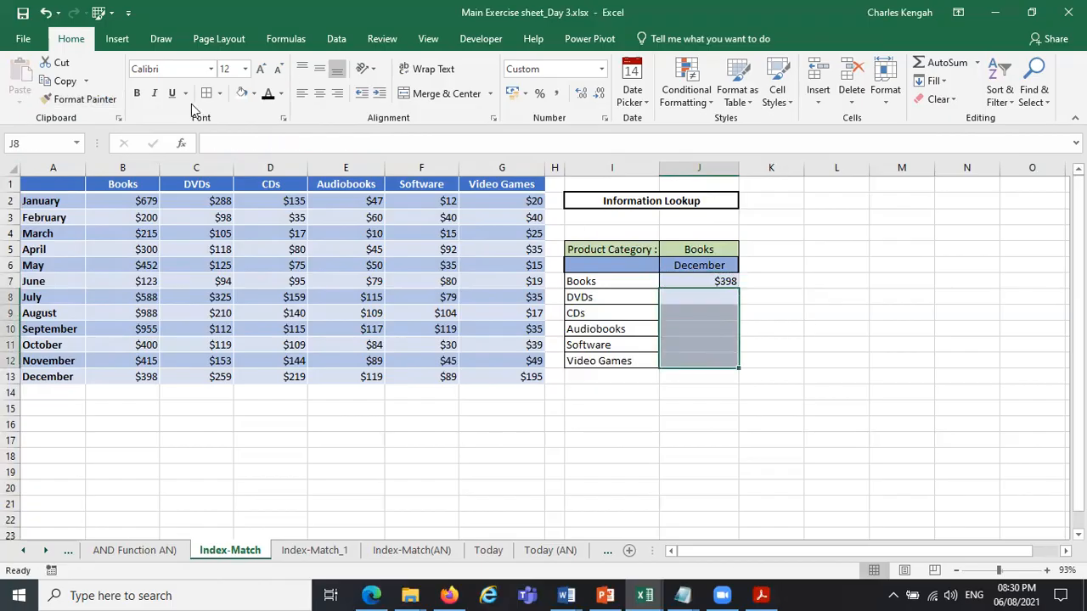
pyautogui.click(786, 299)
# Examine the J7 VLOOKUP arguments one by one: lookup value, table array, column index number and range lookup.
pyautogui.click(711, 281)
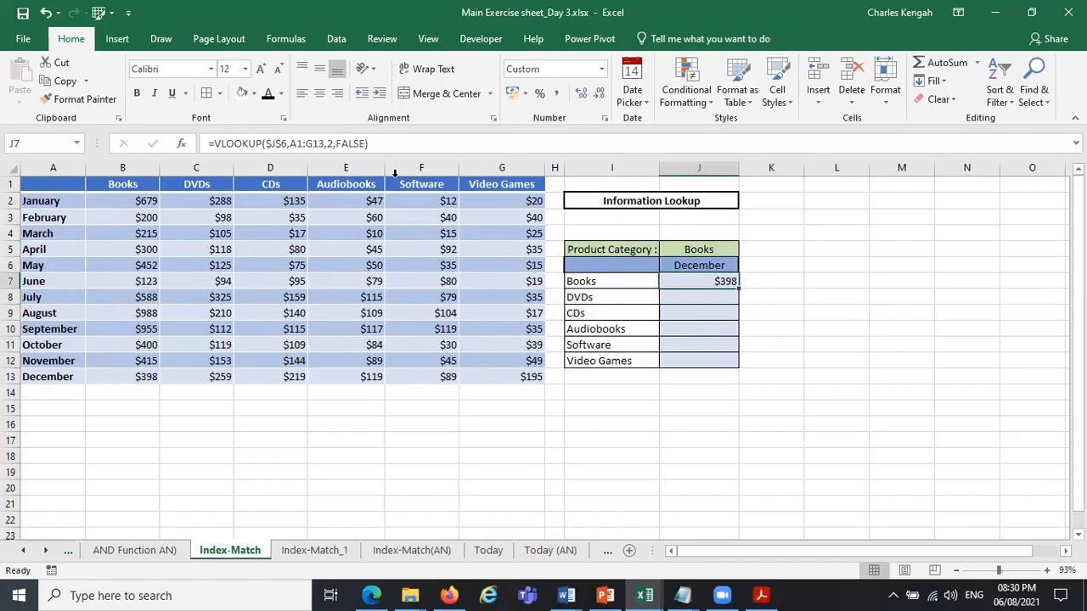
pyautogui.click(274, 143)
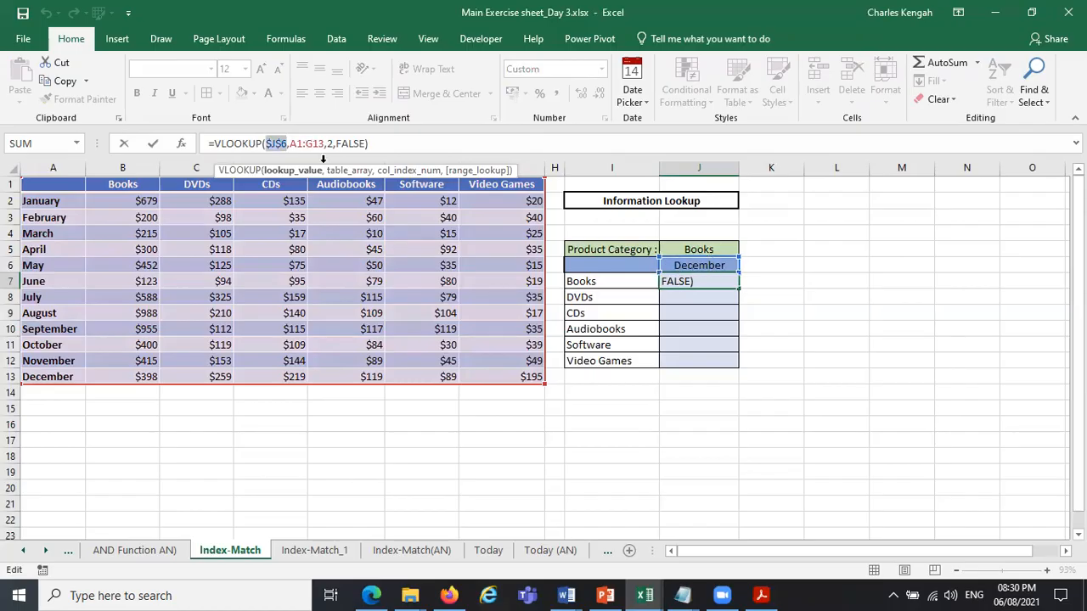
pyautogui.click(349, 172)
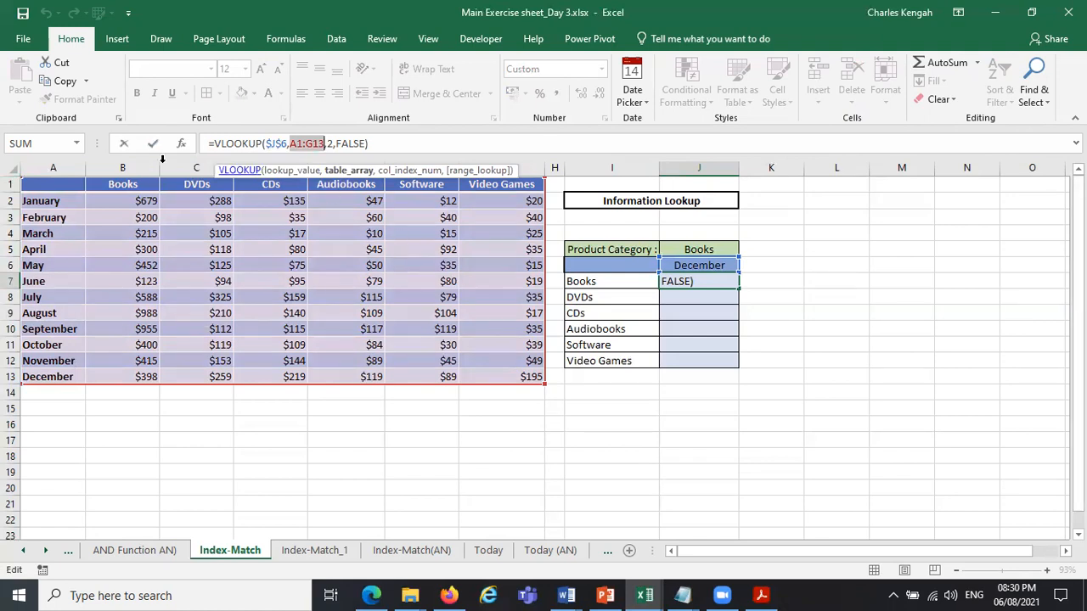
pyautogui.click(408, 171)
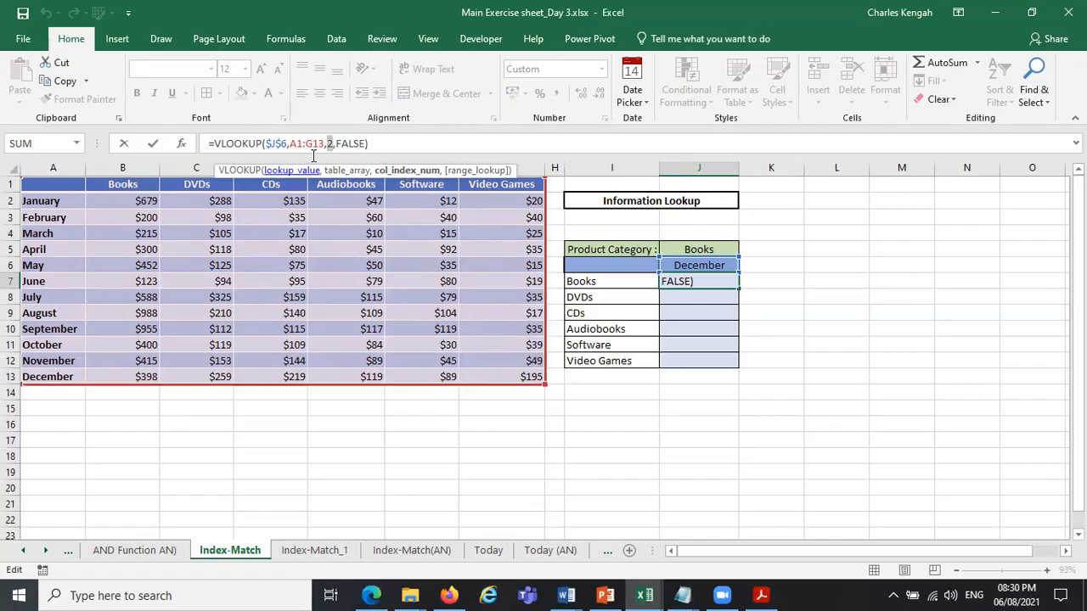
pyautogui.click(351, 146)
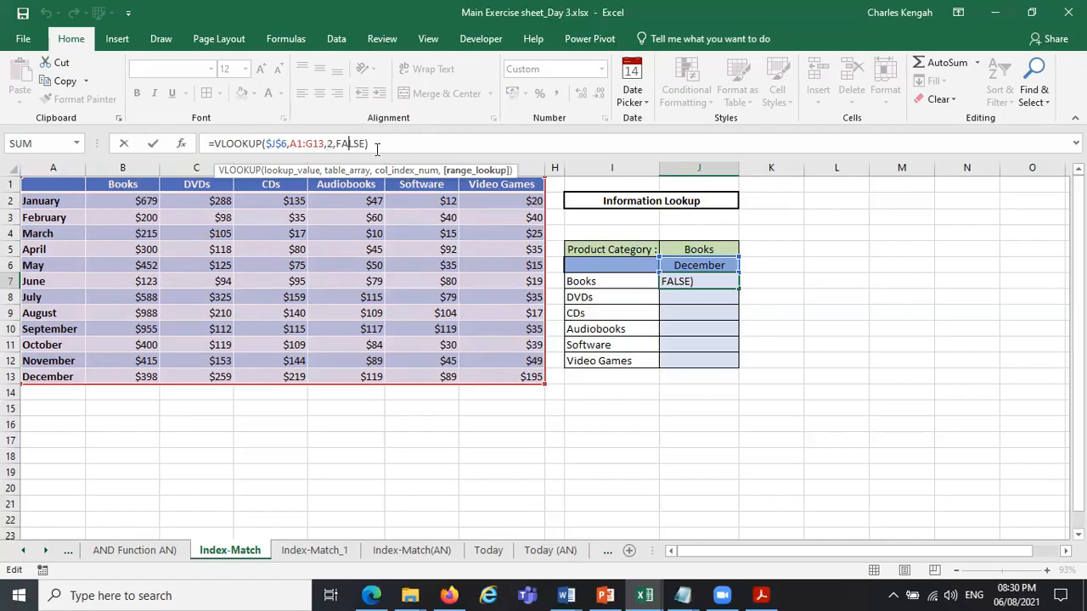
pyautogui.click(476, 173)
pyautogui.press('Return')
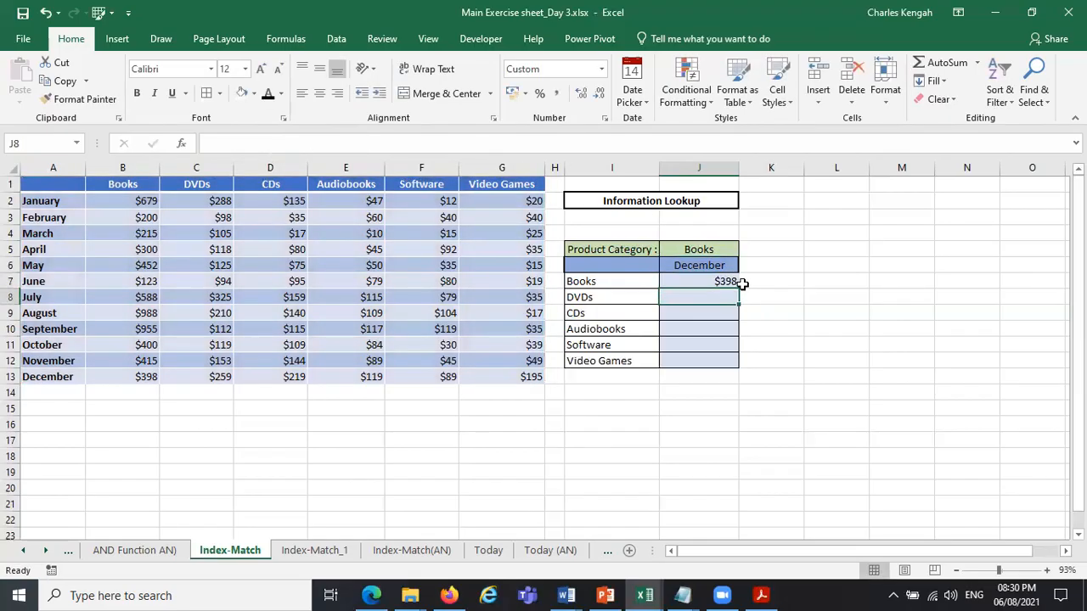
# Compare the December Books figure in B13 with the VLOOKUP result in J7.
pyautogui.click(135, 376)
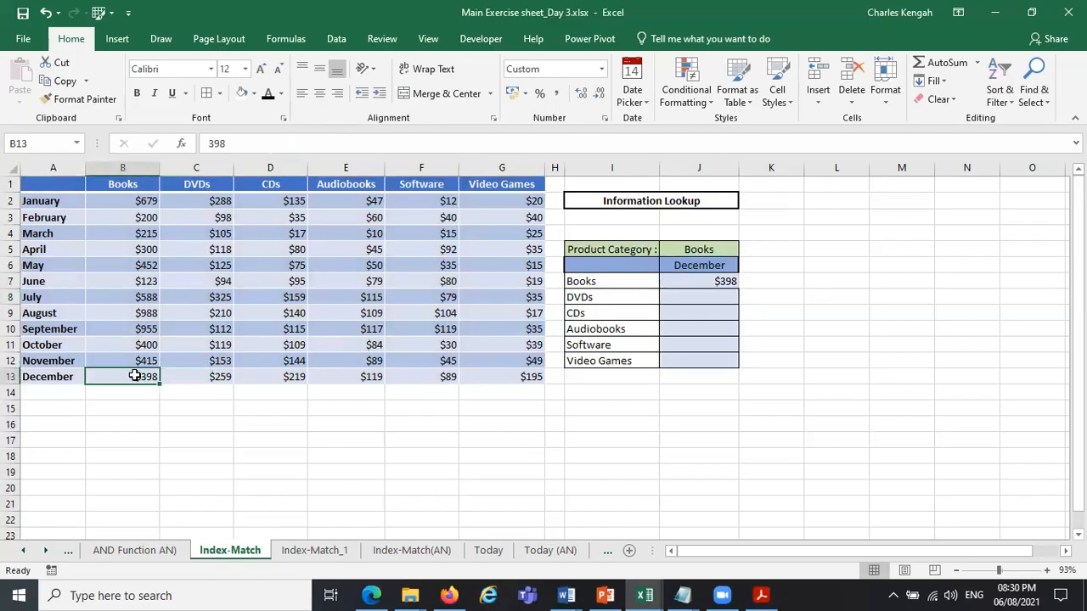
pyautogui.click(726, 280)
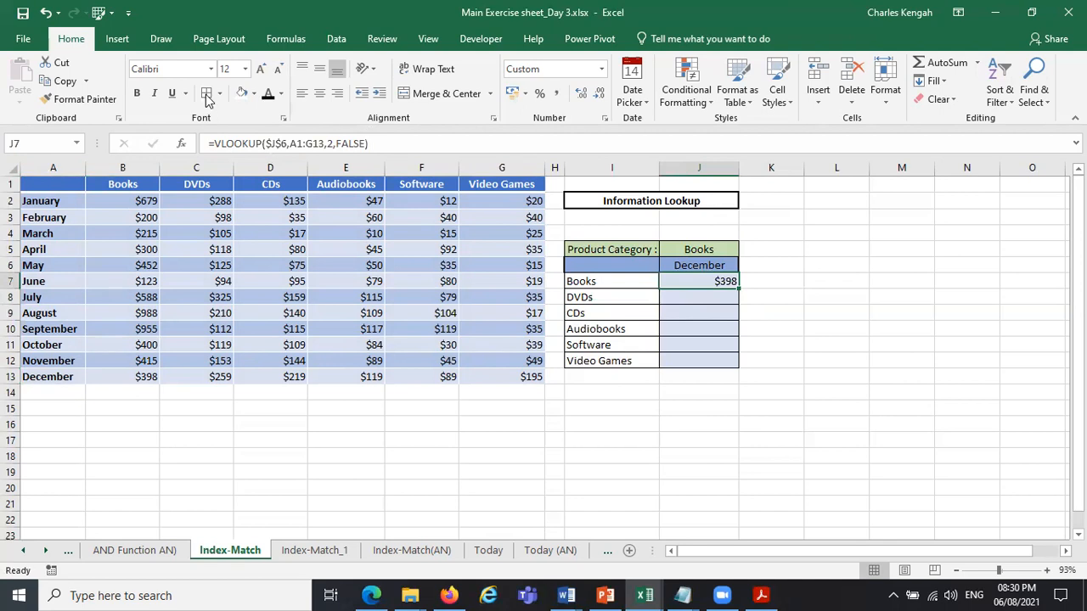
pyautogui.click(919, 281)
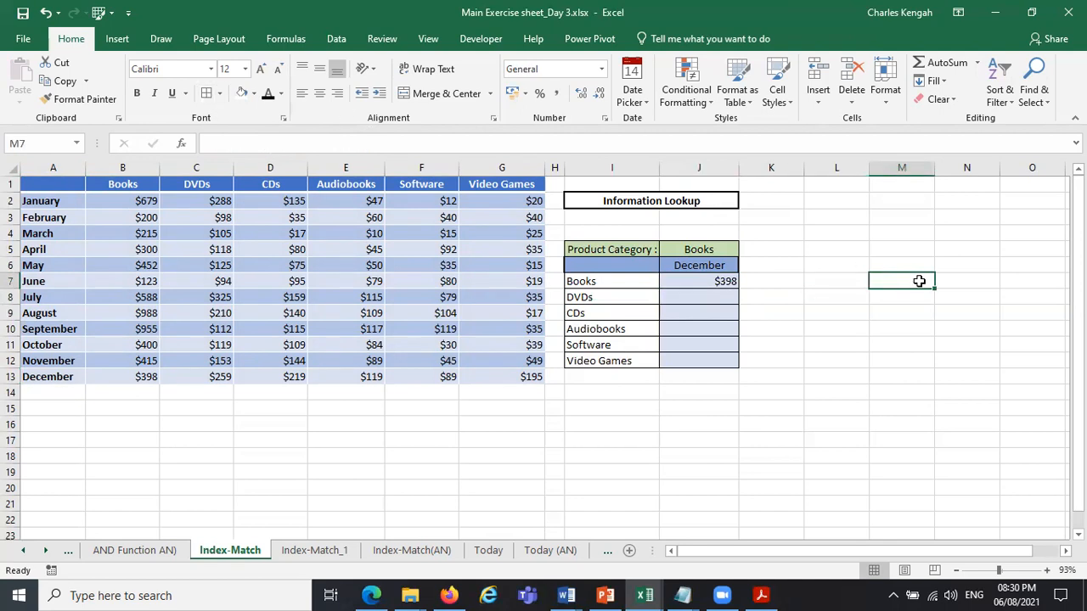
# Name the range A1:G13 "table" and use that name as the table array in the J7 VLOOKUP formula.
pyautogui.moveTo(34, 183); pyautogui.dragTo(518, 379)
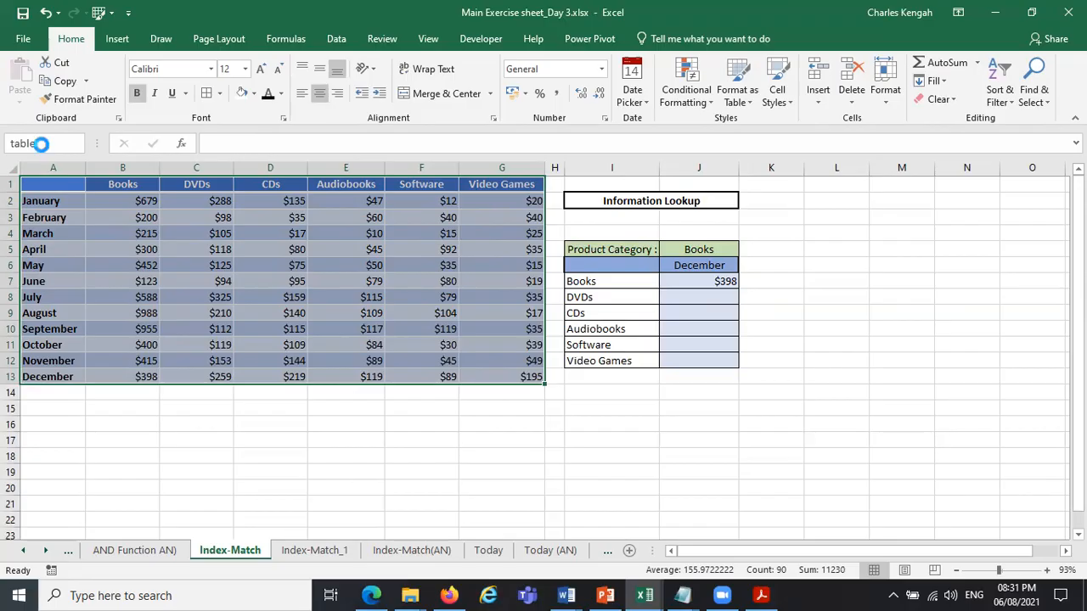
pyautogui.click(844, 330)
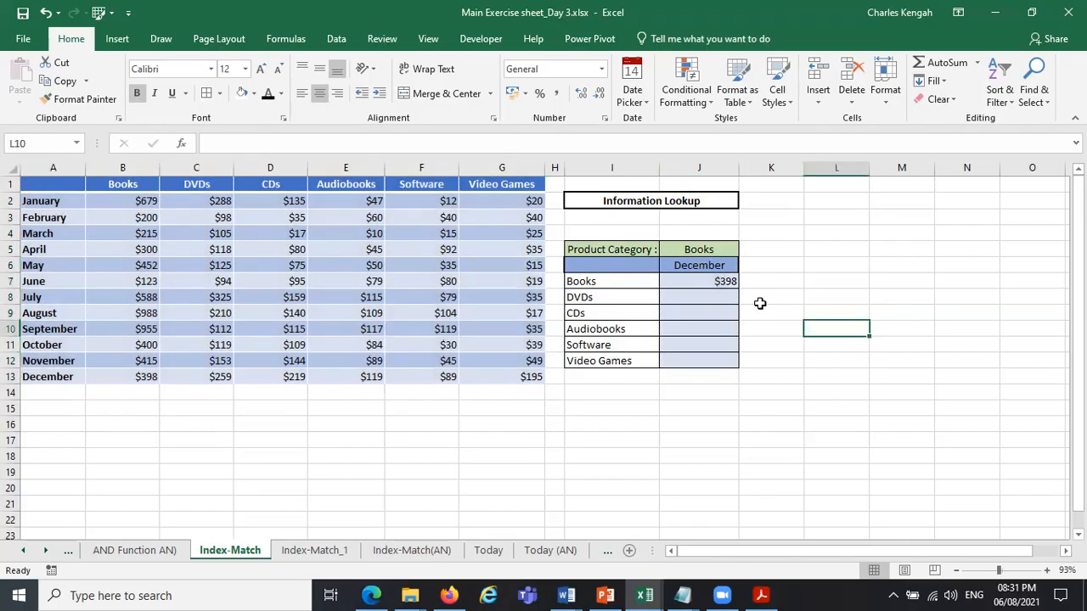
pyautogui.click(713, 282)
pyautogui.click(290, 143)
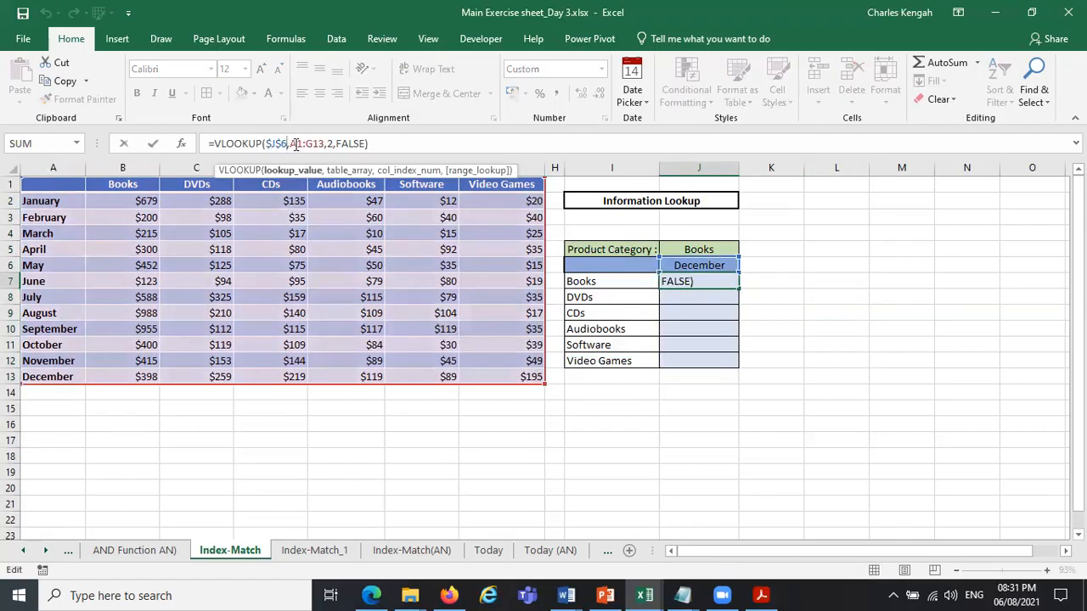
pyautogui.doubleClick(307, 143)
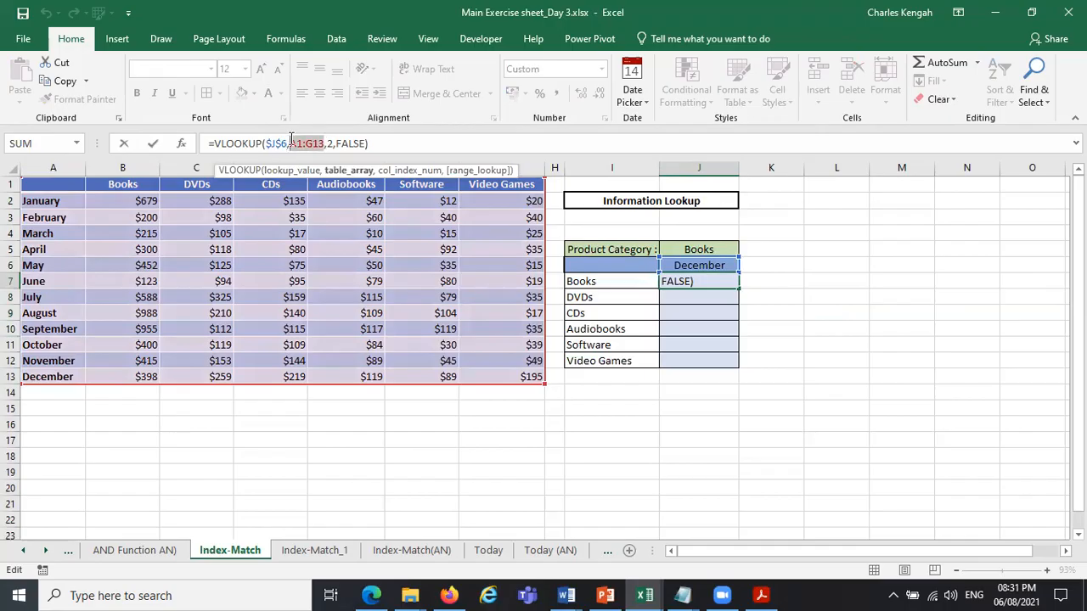
pyautogui.write('t')
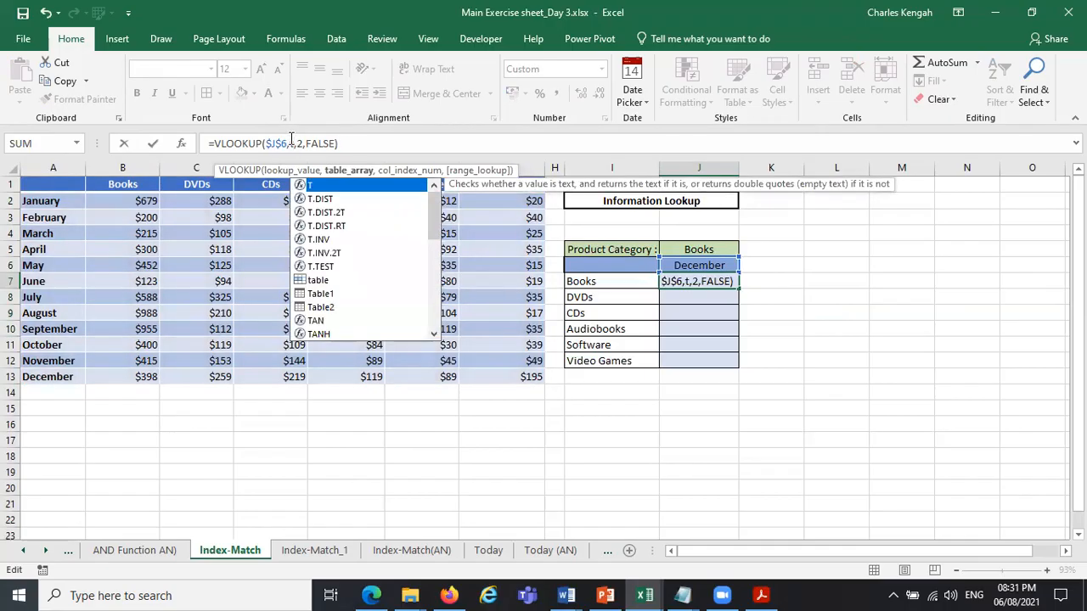
pyautogui.doubleClick(322, 281)
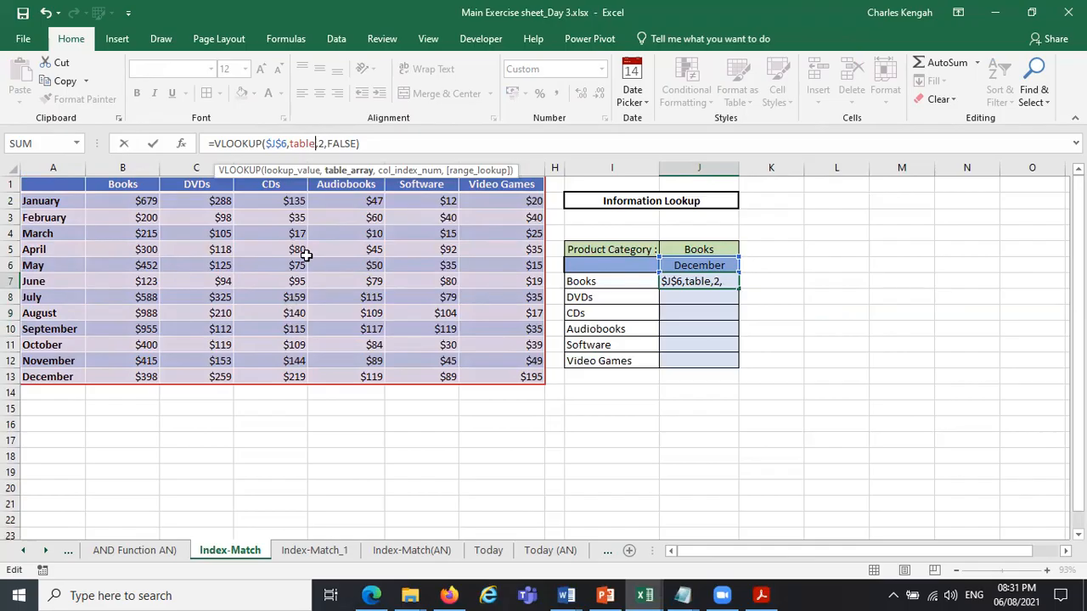
pyautogui.press('Return')
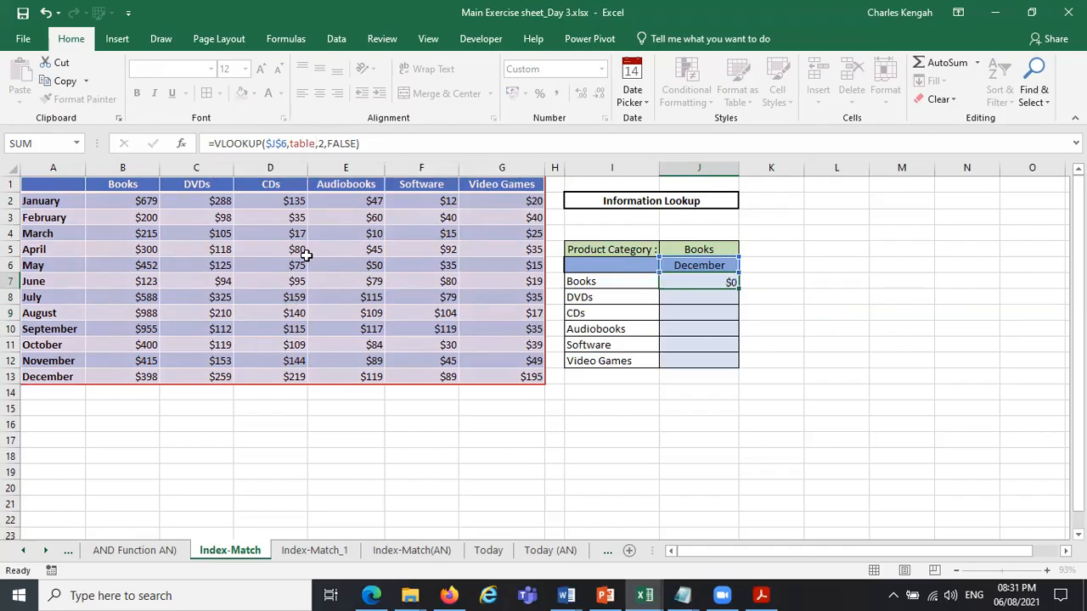
# Fill the J7 VLOOKUP formula down the product categories through J12.
pyautogui.click(720, 281)
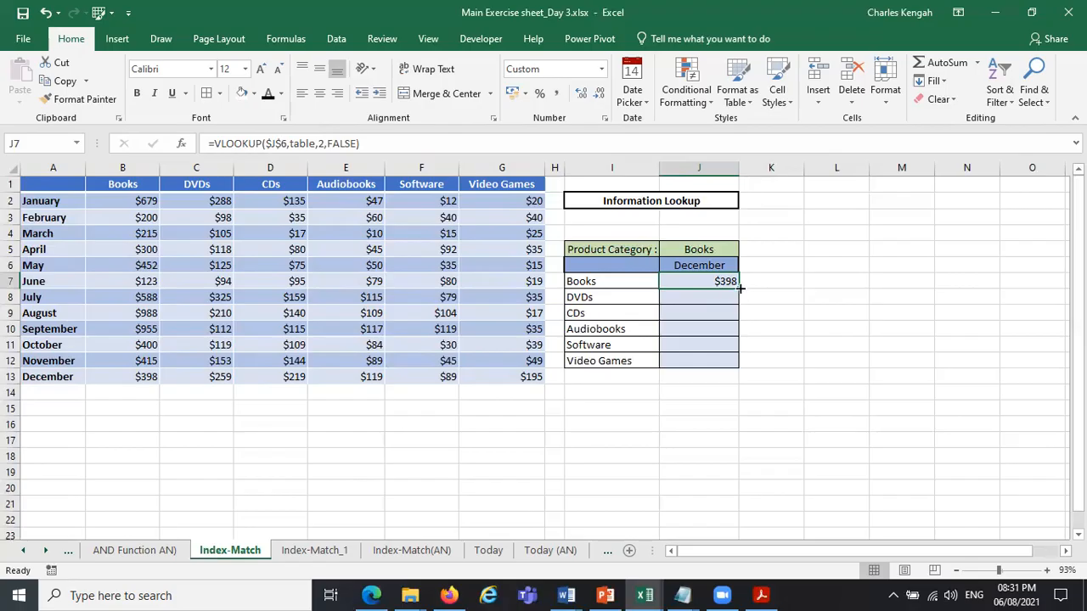
pyautogui.moveTo(740, 289); pyautogui.dragTo(740, 381)
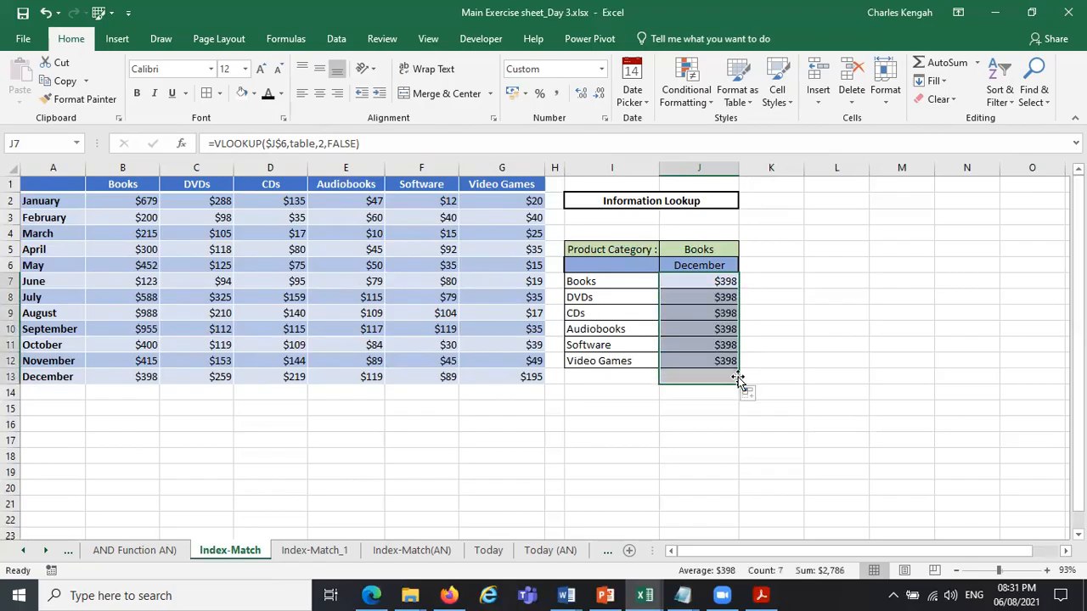
pyautogui.click(631, 379)
pyautogui.moveTo(659, 384); pyautogui.dragTo(721, 384)
pyautogui.click(766, 383)
# Set the VLOOKUP column index number to 3 for DVDs in J8 and 4 for CDs in J9.
pyautogui.click(718, 298)
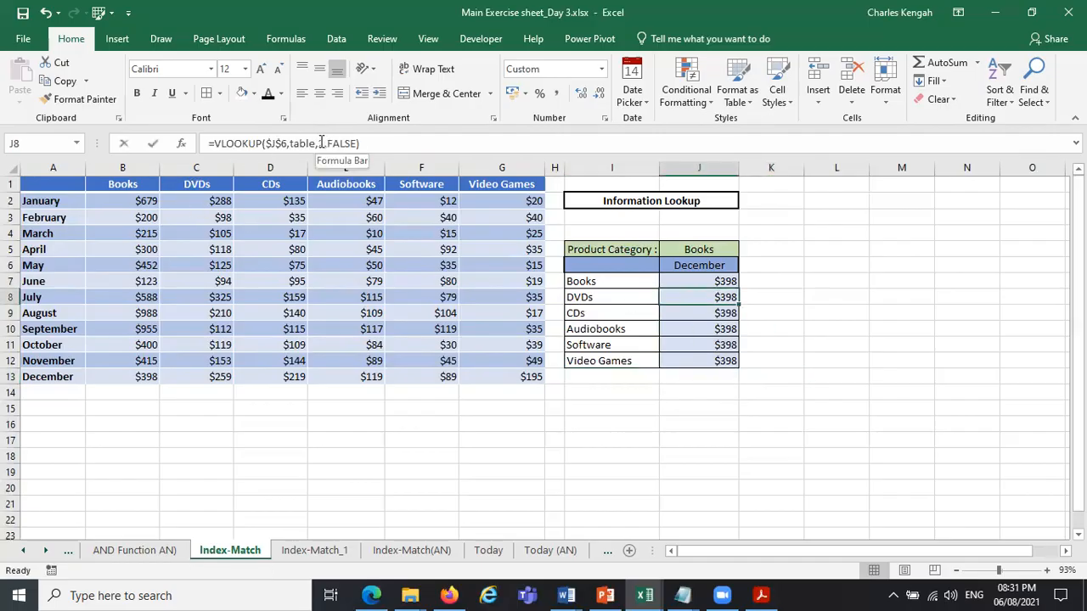
pyautogui.moveTo(326, 142); pyautogui.dragTo(320, 143)
pyautogui.write('3')
pyautogui.press('Return')
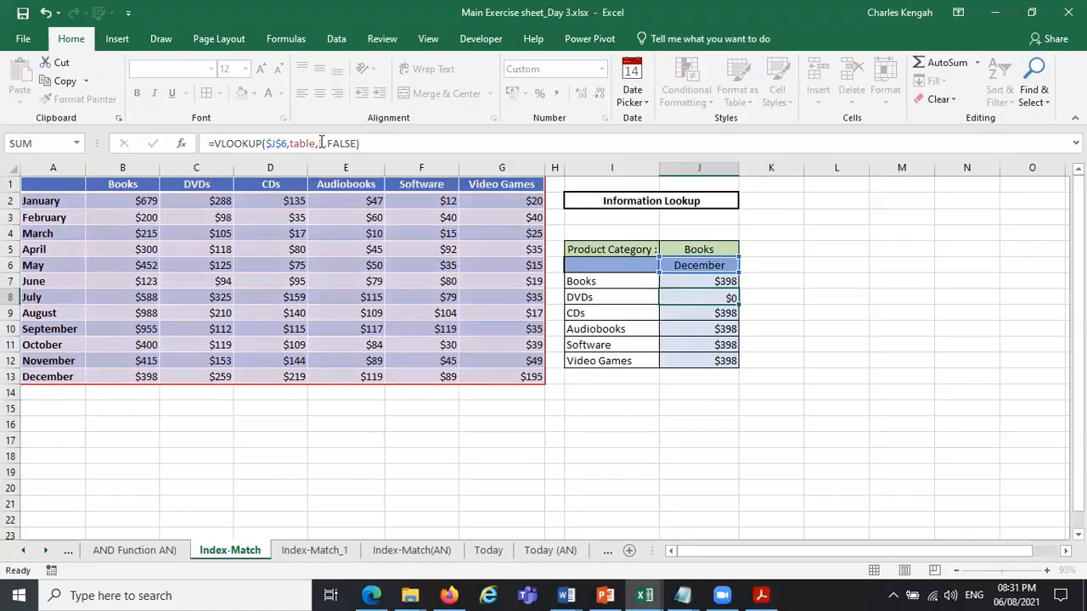
pyautogui.moveTo(324, 142); pyautogui.dragTo(320, 142)
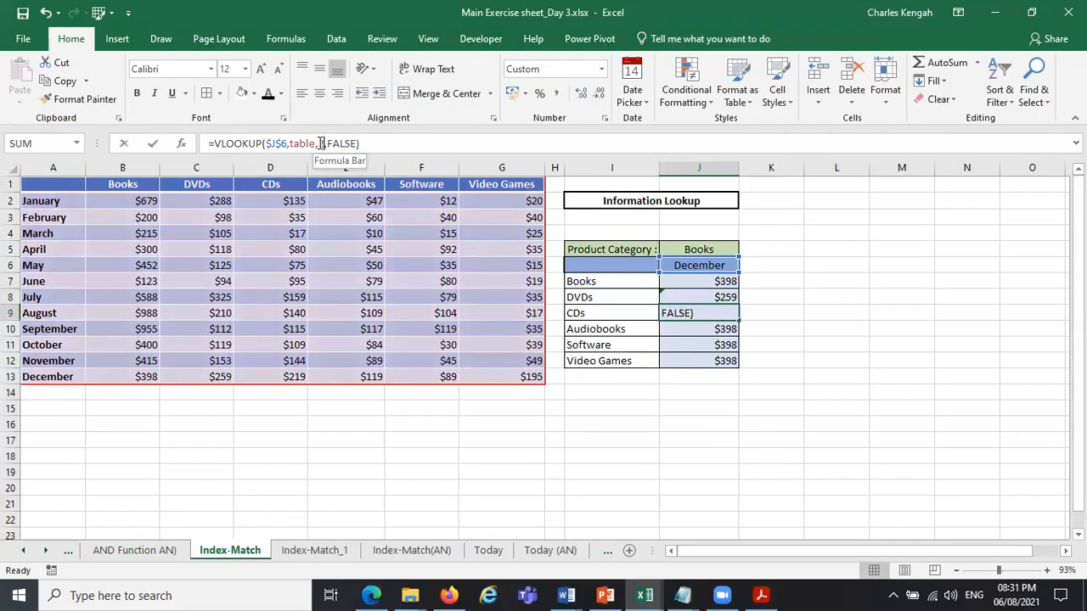
pyautogui.write('4')
pyautogui.press('Return')
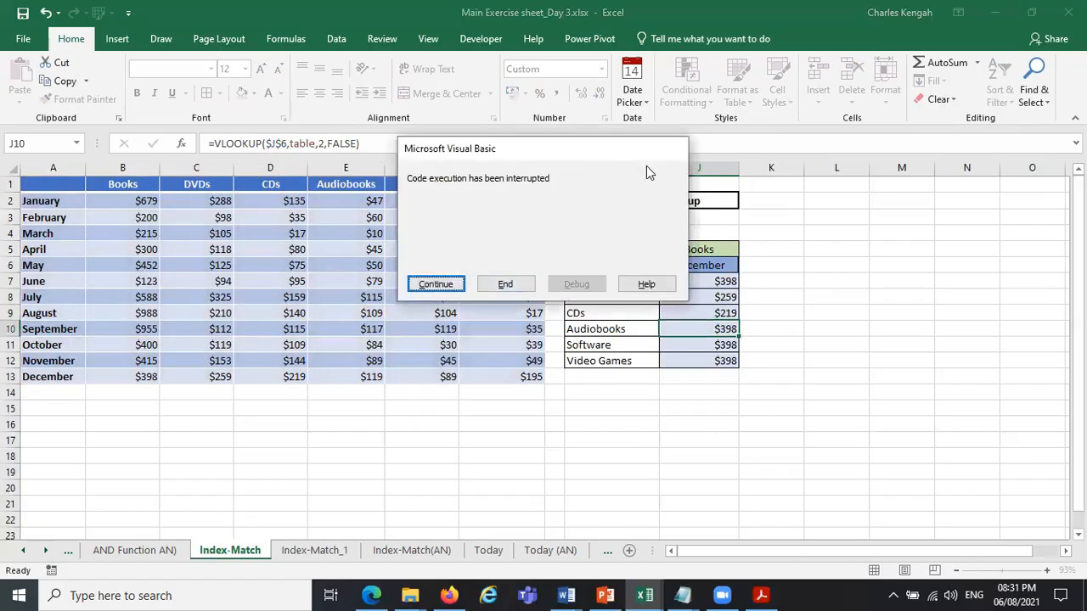
pyautogui.click(502, 284)
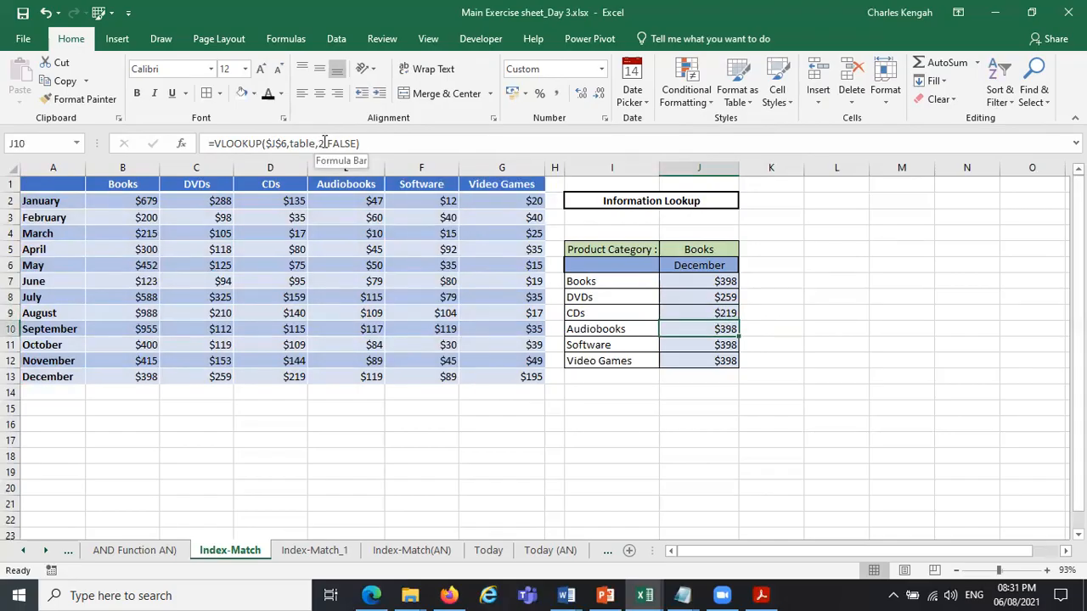
# Set the VLOOKUP column index number to 5 for Audiobooks in J10.
pyautogui.click(410, 138)
pyautogui.press('Left')
pyautogui.press('Left')
pyautogui.press('Left')
pyautogui.press('Left')
pyautogui.press('Left')
pyautogui.press('Left')
pyautogui.press('Left')
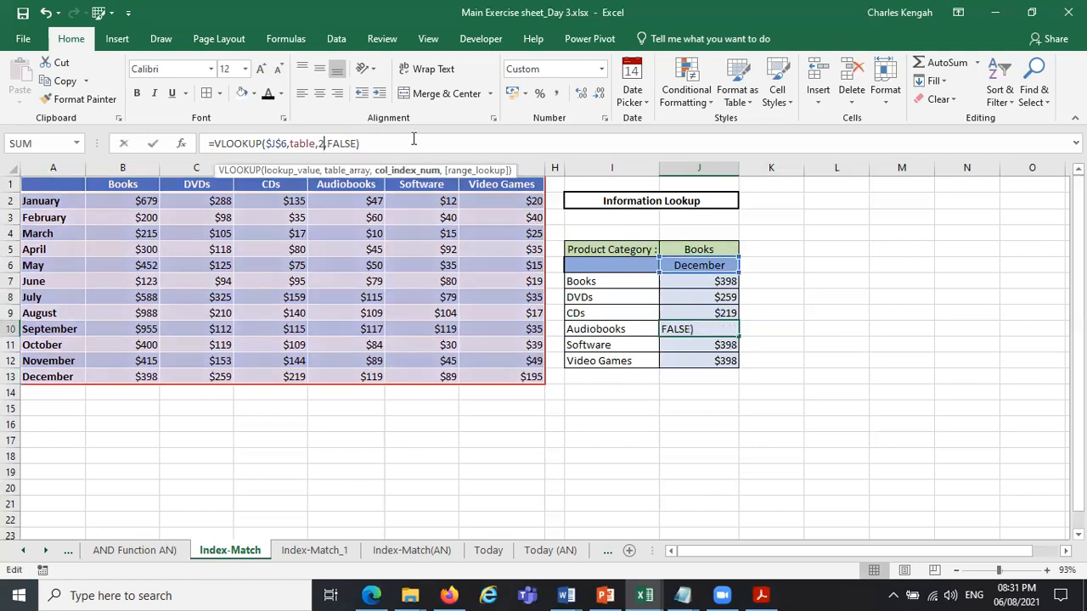
pyautogui.press('BackSpace')
pyautogui.write('5')
pyautogui.press('Return')
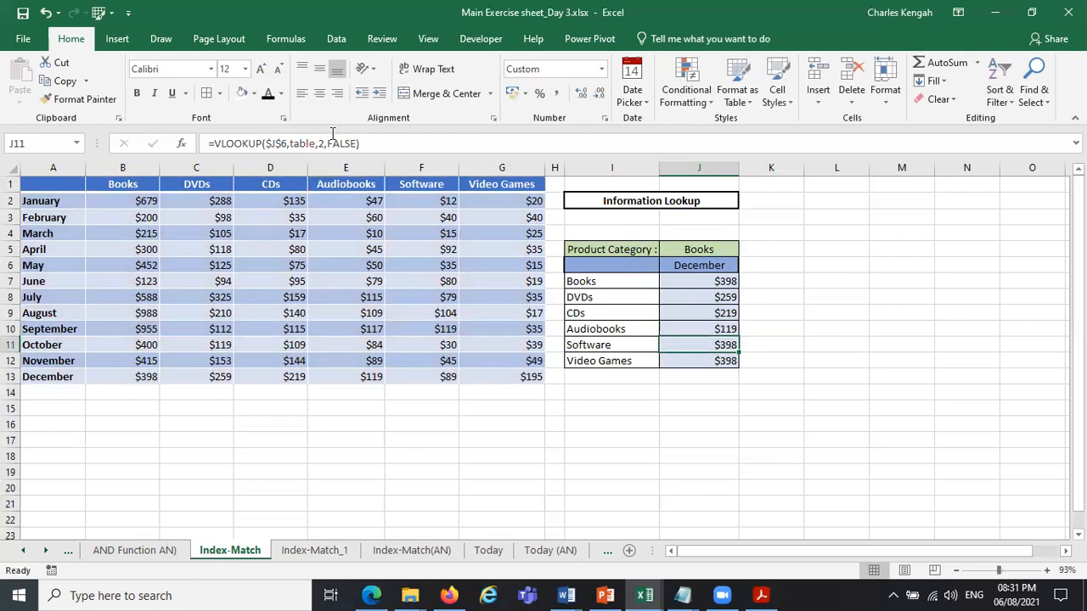
# Set the VLOOKUP column index number to 6 for Software in J11 and 7 for Video Games in J12.
pyautogui.click(324, 143)
pyautogui.press('BackSpace')
pyautogui.write('6')
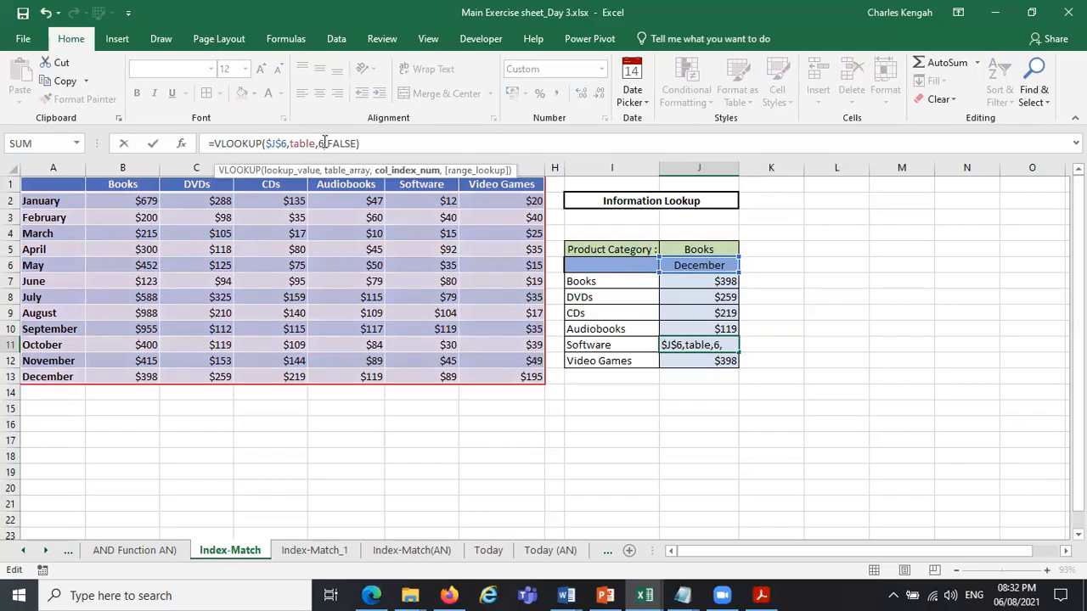
pyautogui.press('Return')
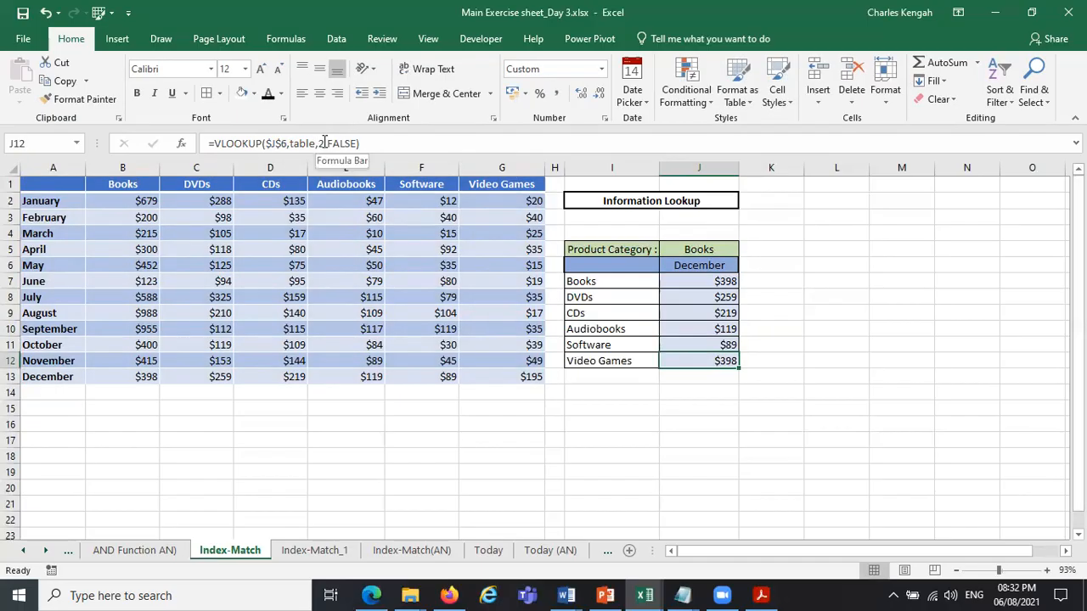
pyautogui.click(324, 143)
pyautogui.press('BackSpace')
pyautogui.write('7')
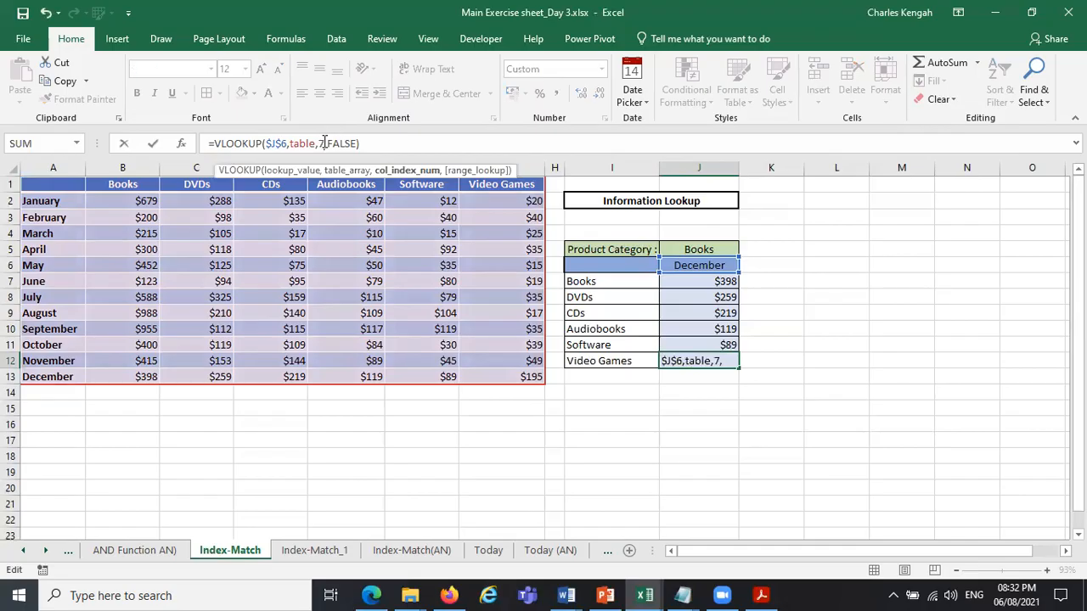
pyautogui.press('Return')
pyautogui.click(644, 435)
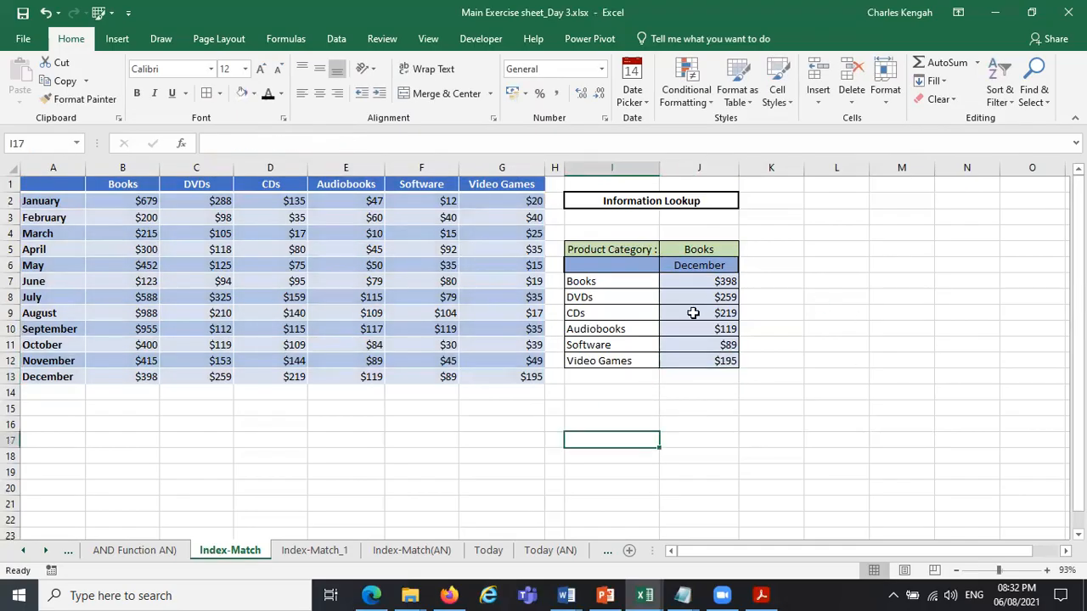
# Test the lookups by switching the month in J6 to May, August, September and finally November.
pyautogui.click(704, 267)
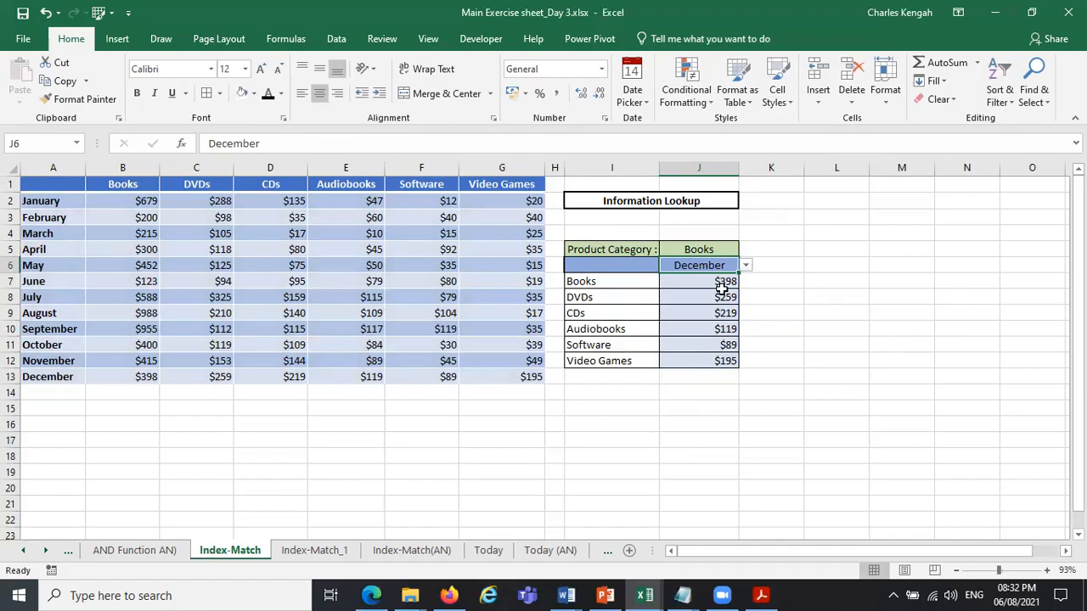
pyautogui.click(705, 361)
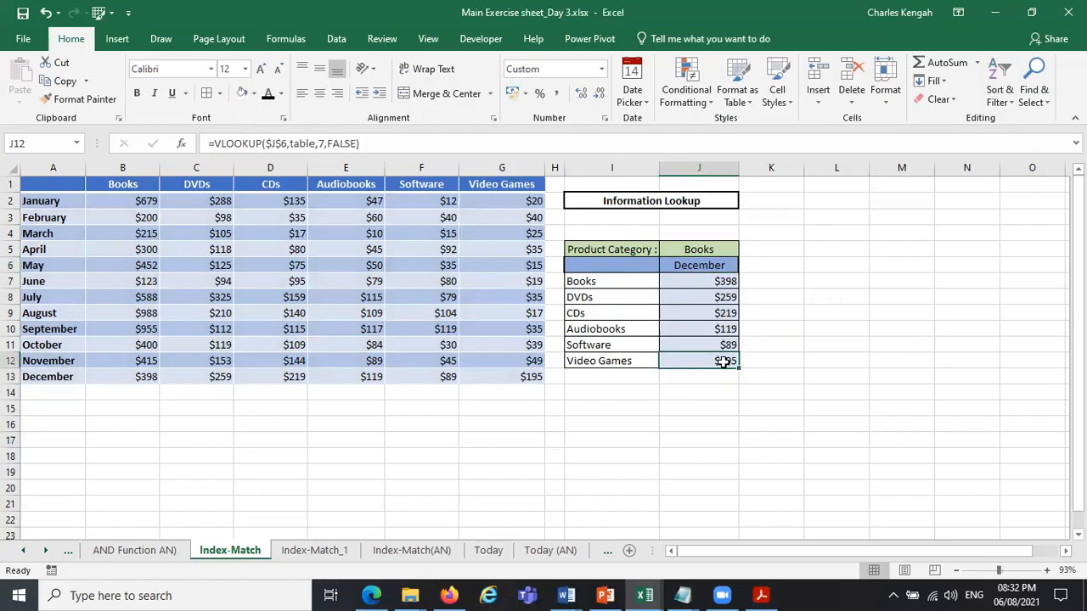
pyautogui.click(727, 266)
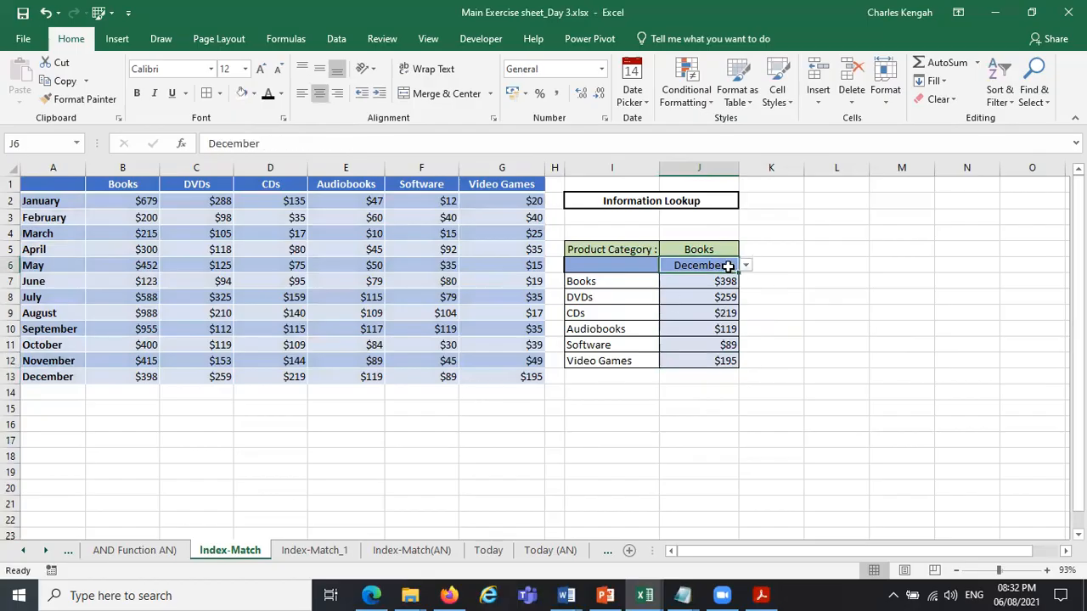
pyautogui.click(746, 266)
pyautogui.click(722, 279)
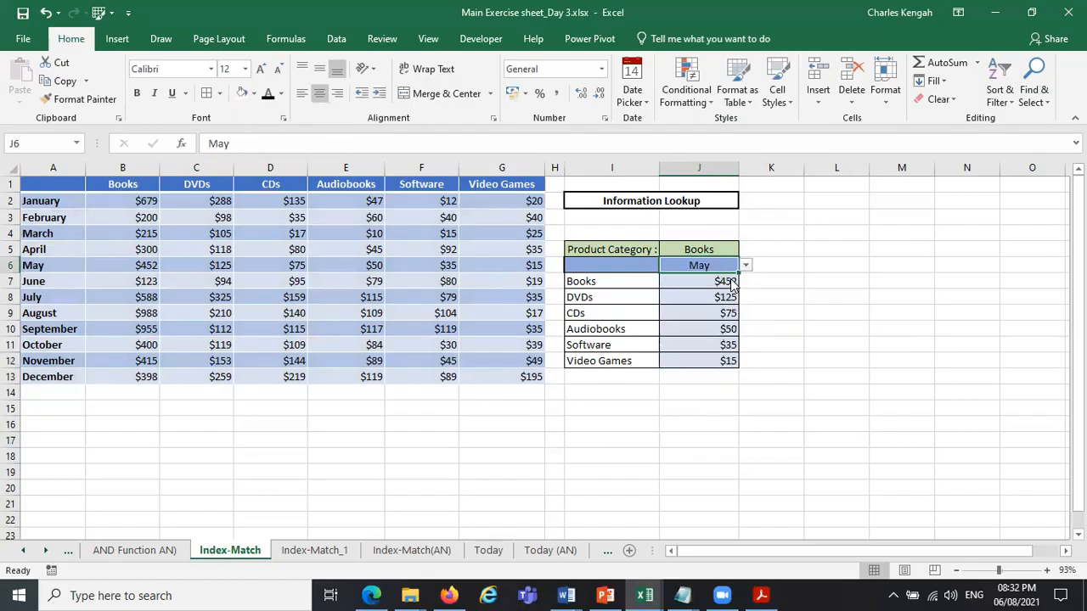
pyautogui.click(745, 266)
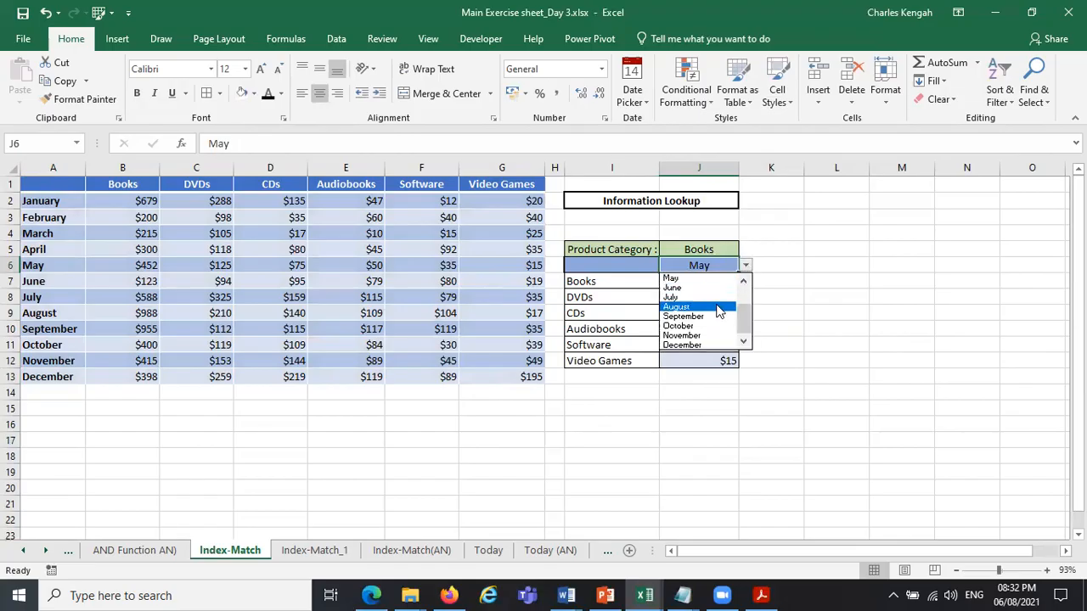
pyautogui.click(722, 305)
pyautogui.click(747, 267)
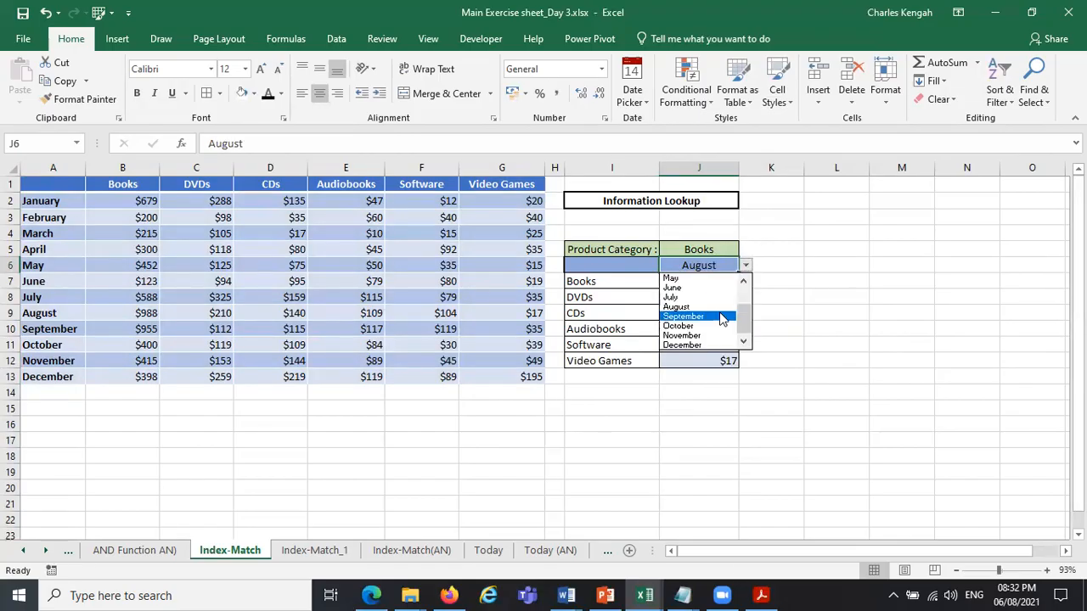
pyautogui.click(723, 319)
pyautogui.click(746, 266)
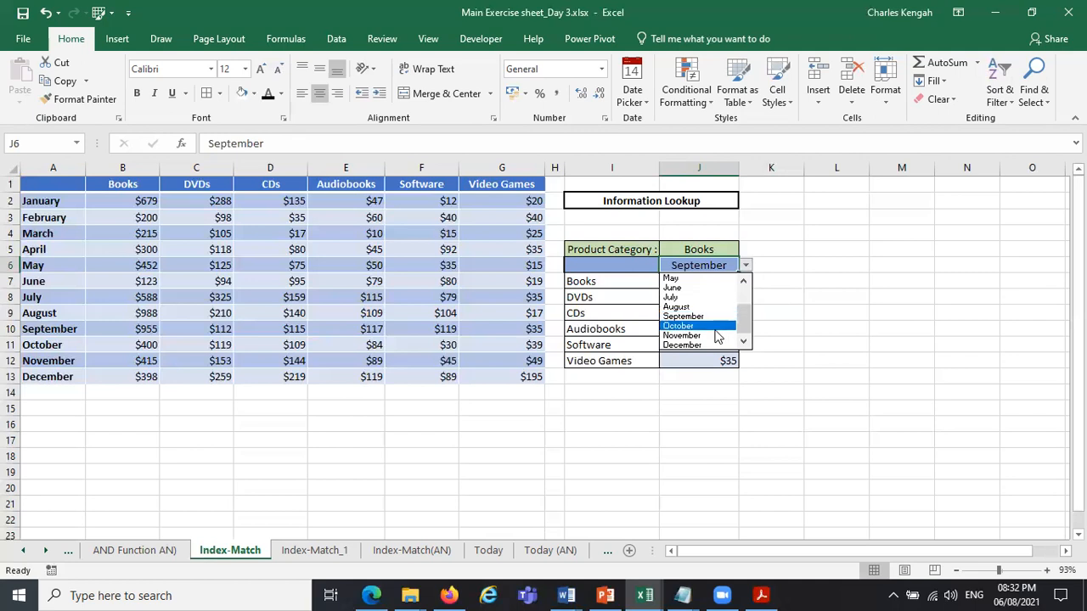
pyautogui.click(720, 335)
# Start re-entering the Books lookup in J7 as a VLOOKUP with month cell J6 as the lookup value.
pyautogui.click(722, 283)
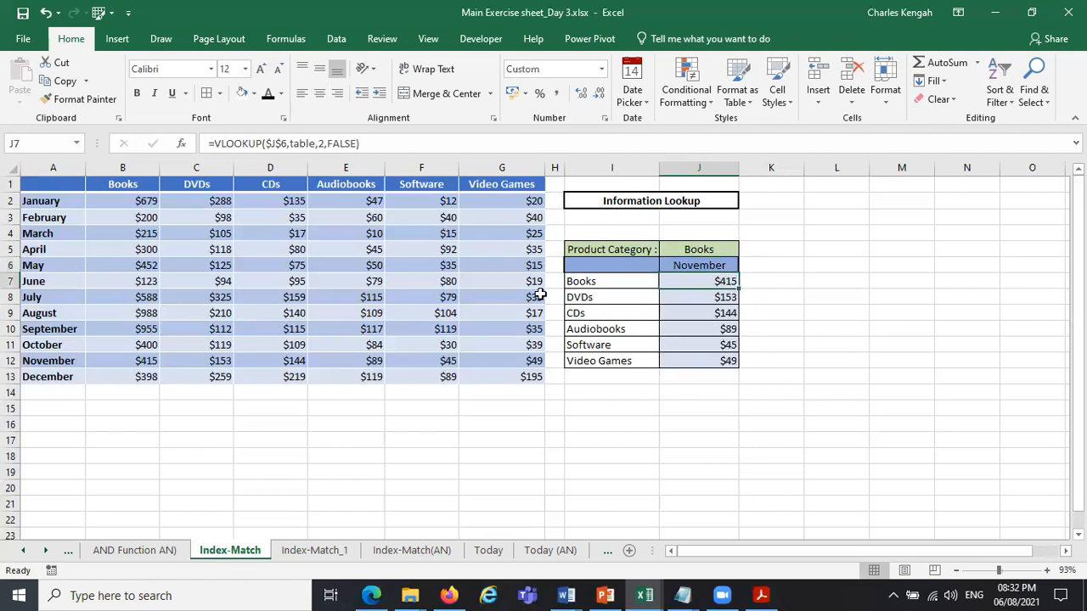
pyautogui.doubleClick(692, 282)
pyautogui.press('Escape')
pyautogui.write('=vo')
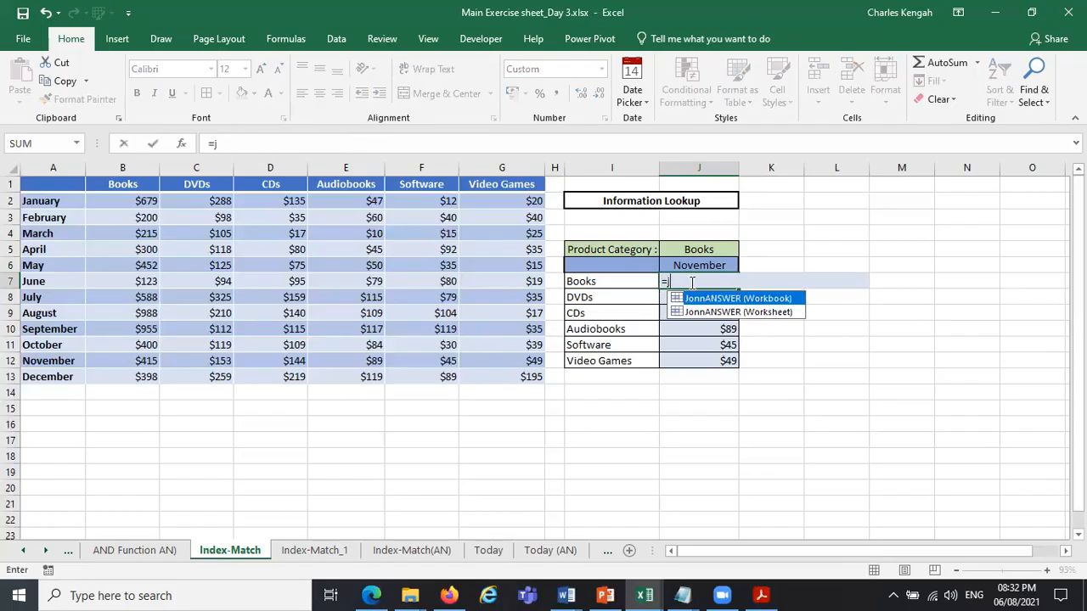
pyautogui.press('BackSpace')
pyautogui.write('l')
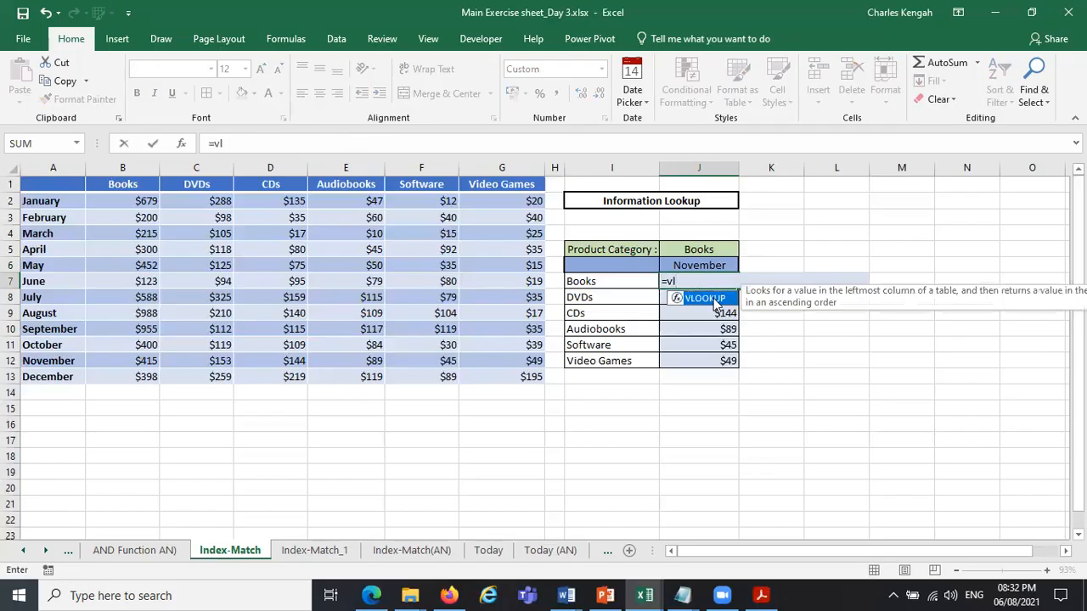
pyautogui.doubleClick(715, 302)
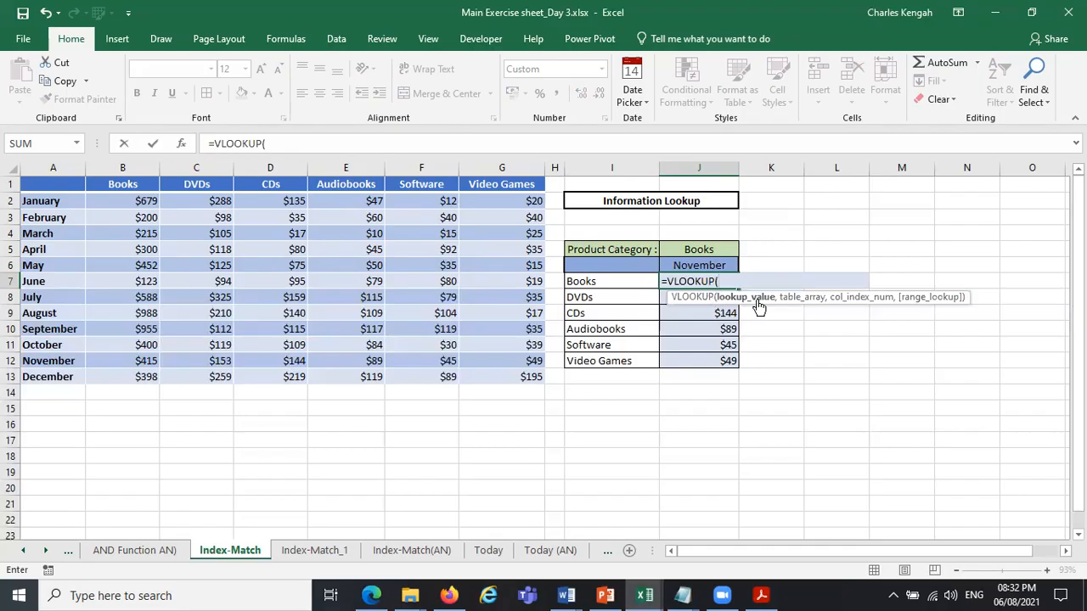
pyautogui.click(700, 266)
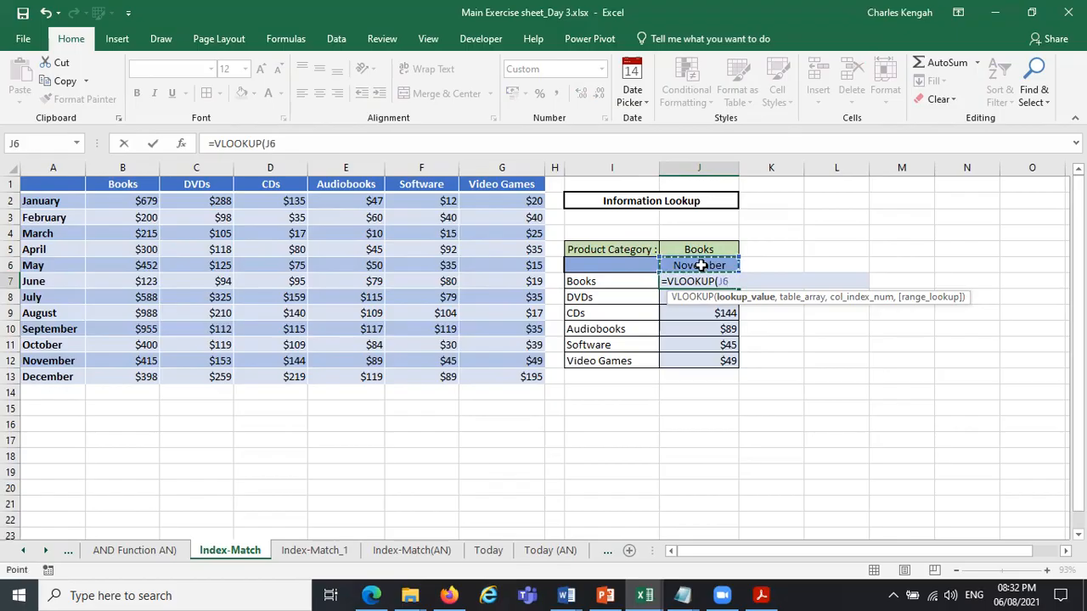
pyautogui.write(',')
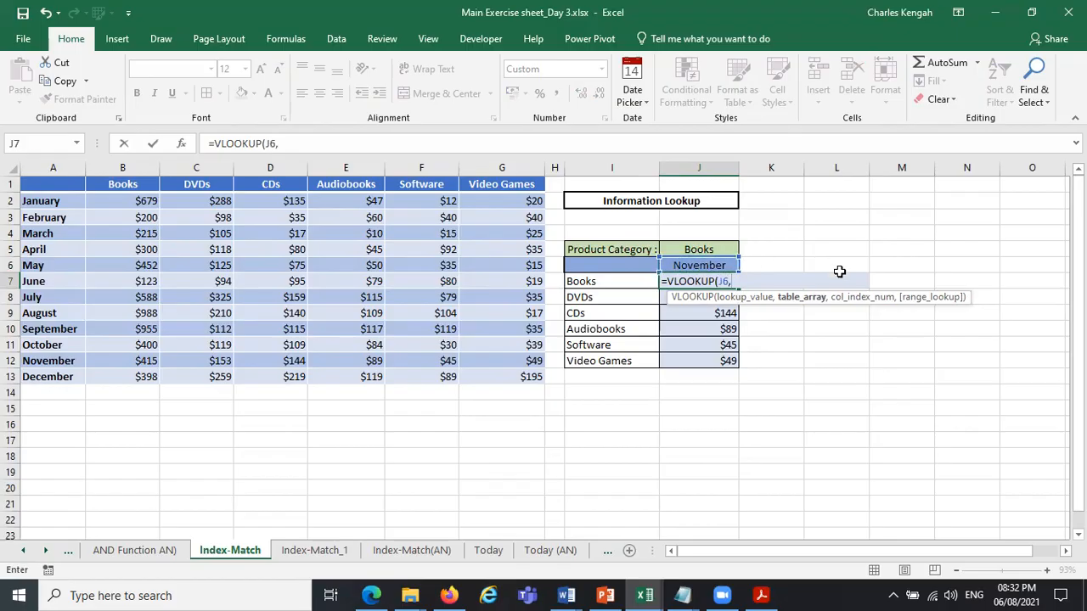
pyautogui.write('tab')
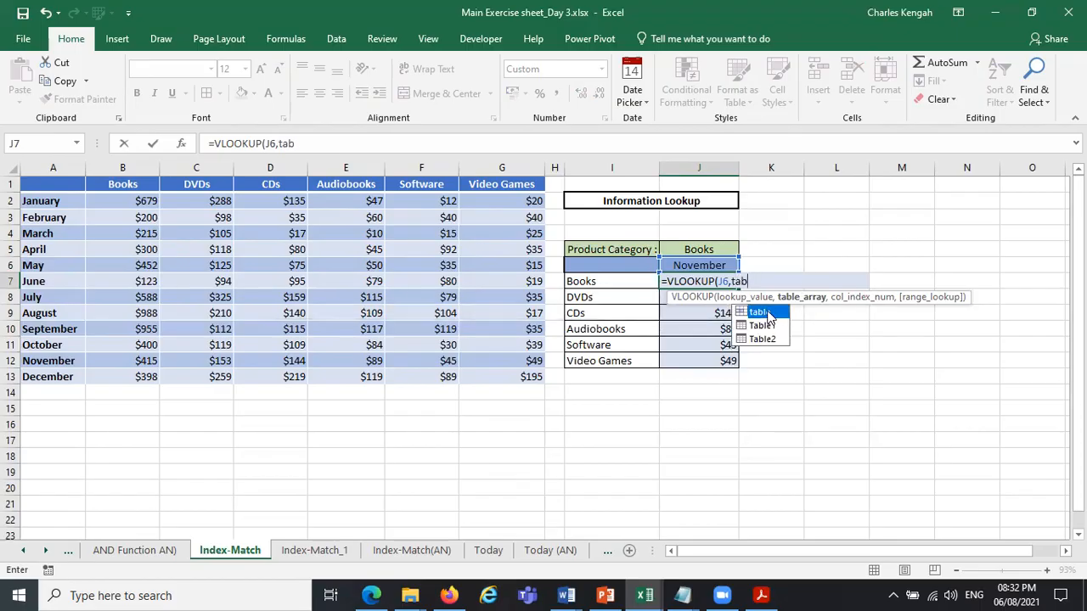
# Complete the J7 VLOOKUP with the named range table, column index 2 and FALSE for an exact match.
pyautogui.doubleClick(769, 315)
pyautogui.write(',2')
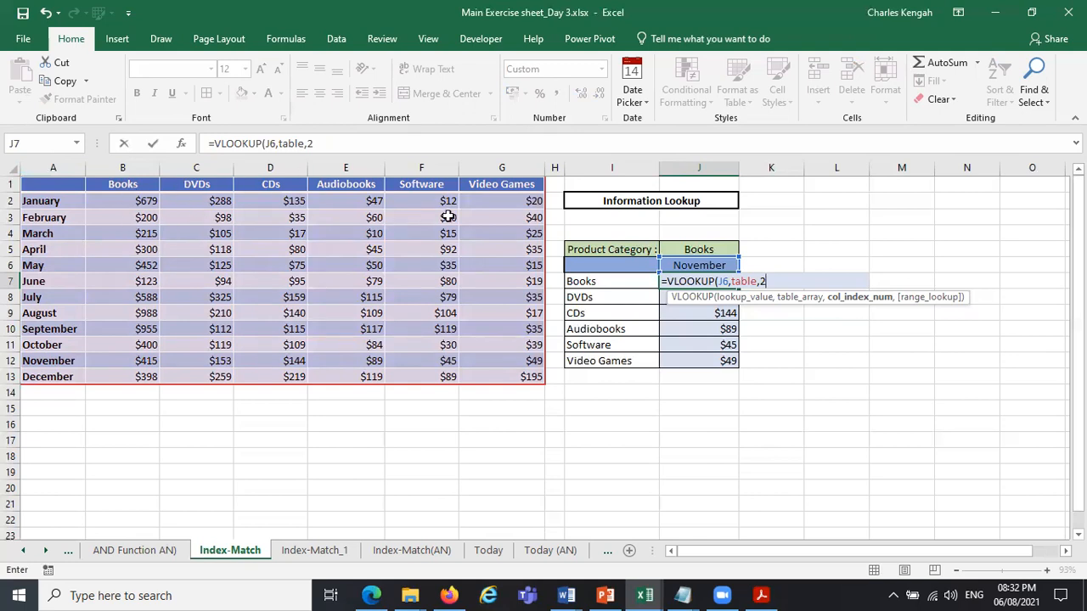
pyautogui.write(',')
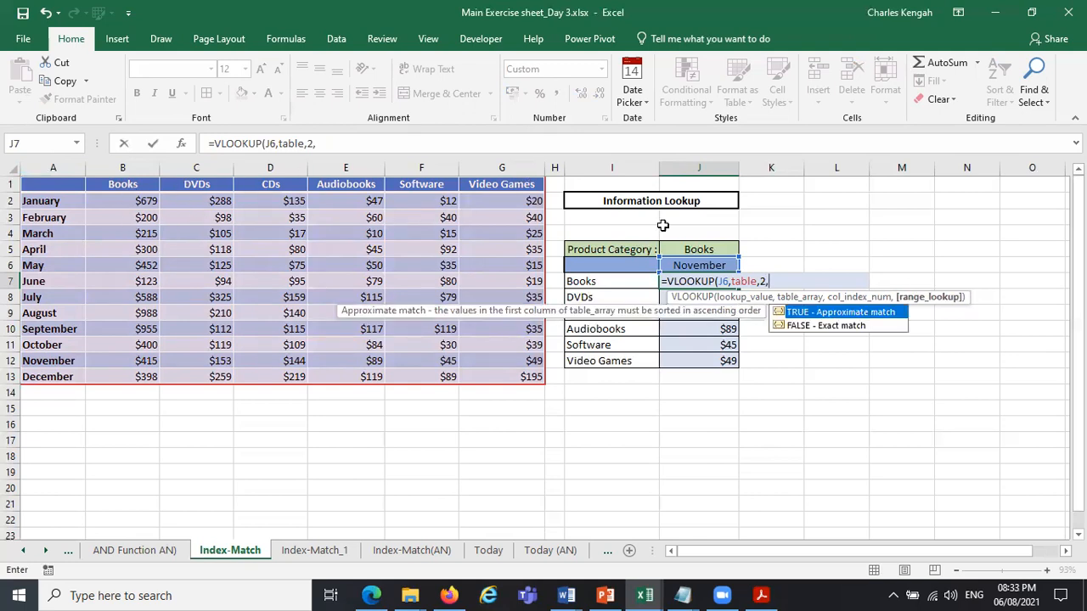
pyautogui.click(829, 328)
pyautogui.doubleClick(827, 326)
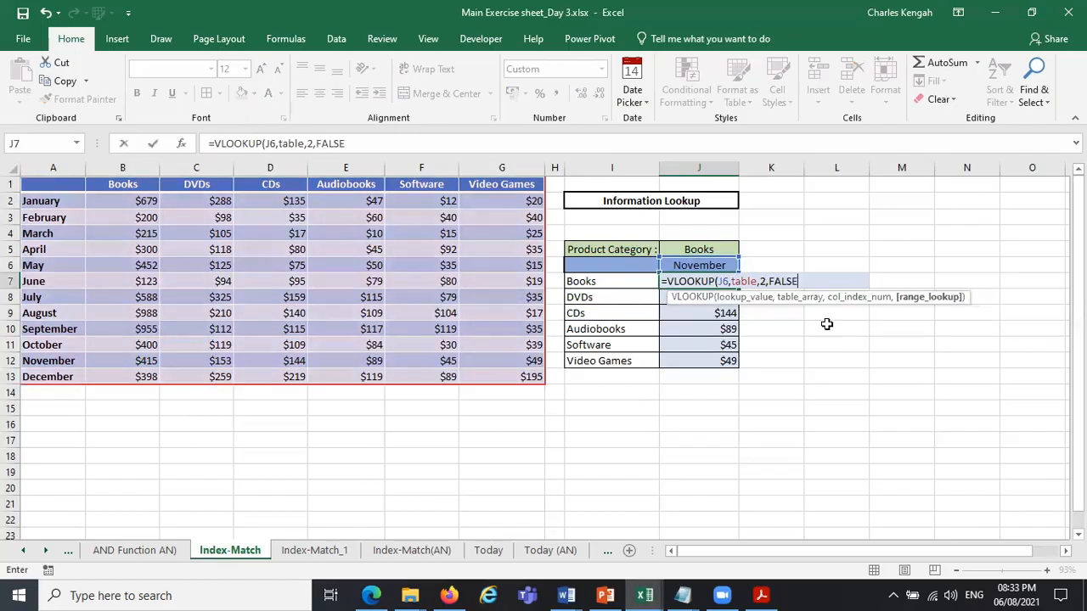
pyautogui.press('Return')
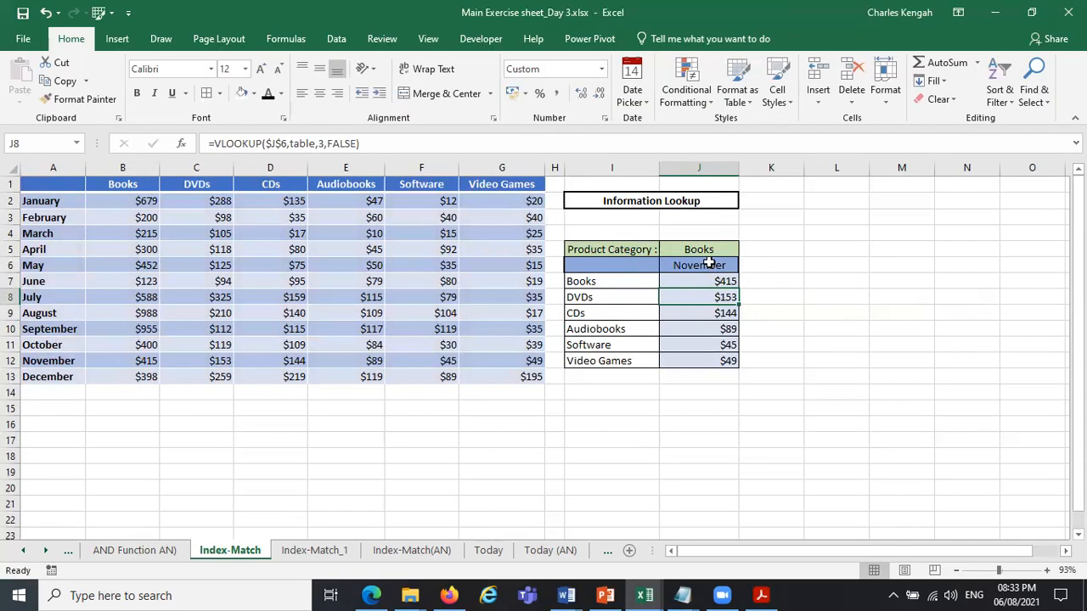
# Set the lookup month in J6 to August.
pyautogui.click(718, 267)
pyautogui.click(744, 266)
pyautogui.click(718, 311)
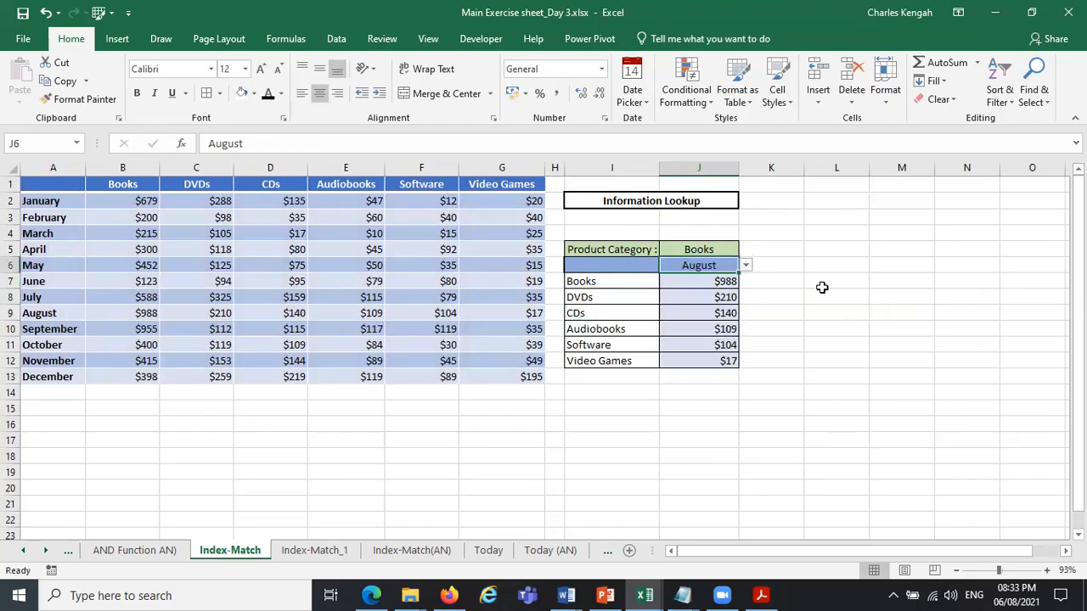
pyautogui.click(866, 294)
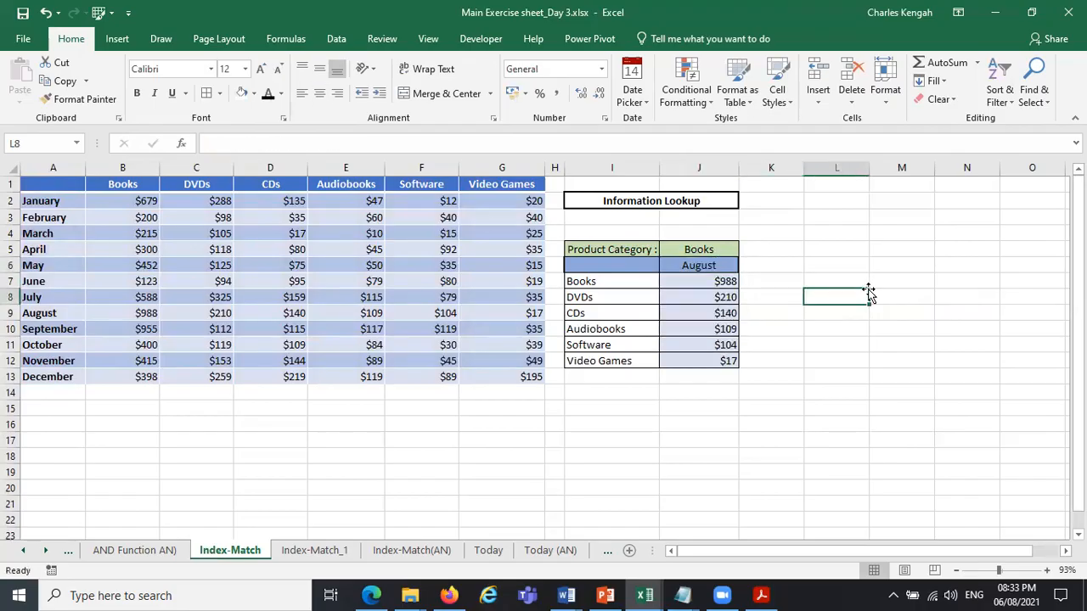
# Insert a blank column before the CDs column and check the CDs lookup formula in K9.
pyautogui.rightClick(271, 167)
pyautogui.click(338, 289)
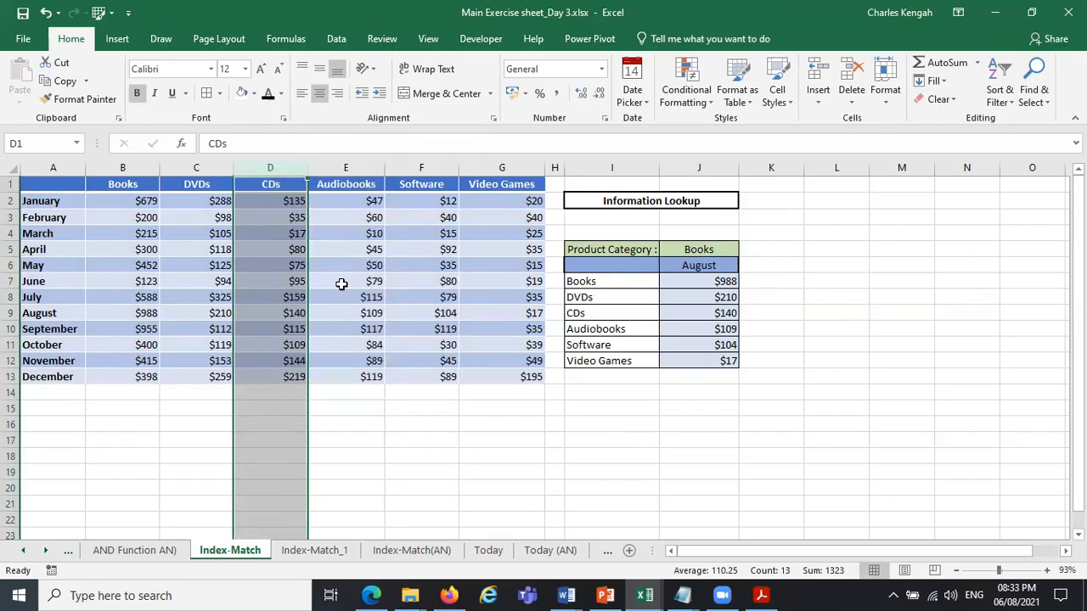
pyautogui.click(786, 313)
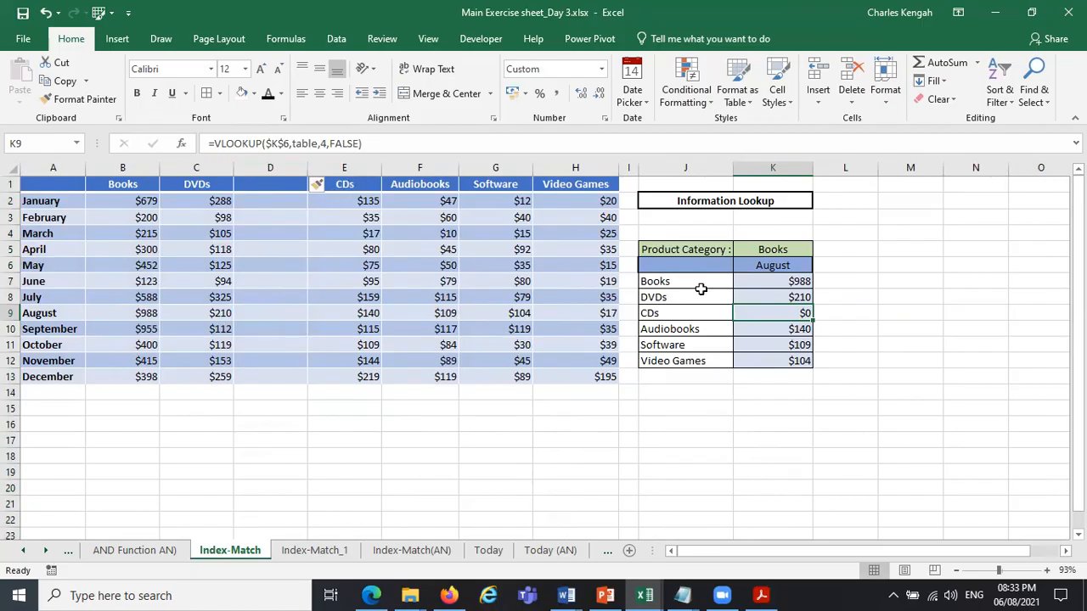
pyautogui.moveTo(693, 283)
pyautogui.mouseDown()
pyautogui.moveTo(686, 305)
pyautogui.moveTo(688, 296)
pyautogui.mouseUp()
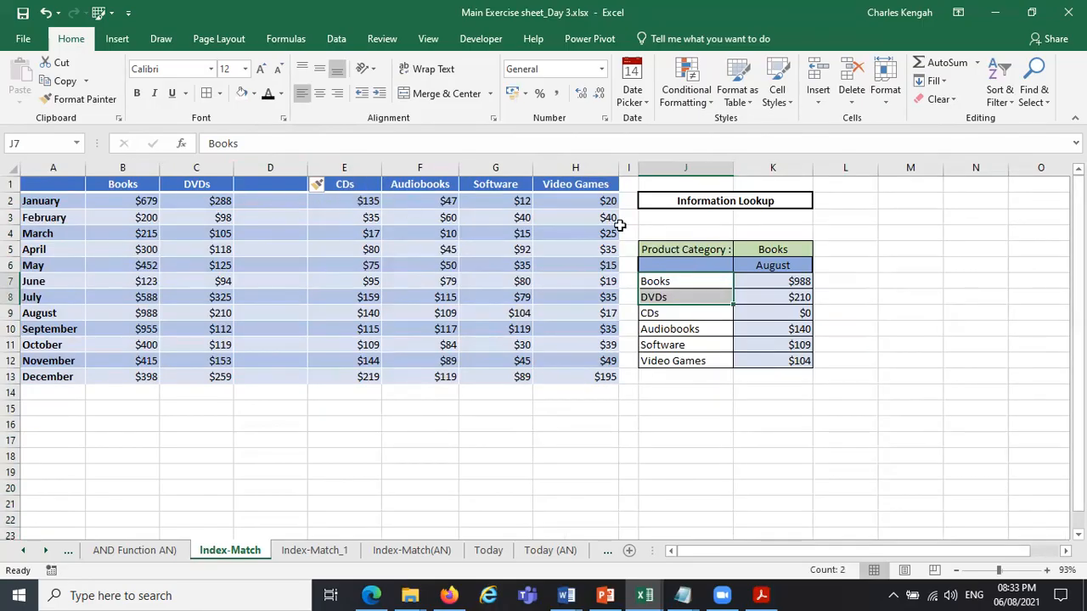
pyautogui.click(773, 309)
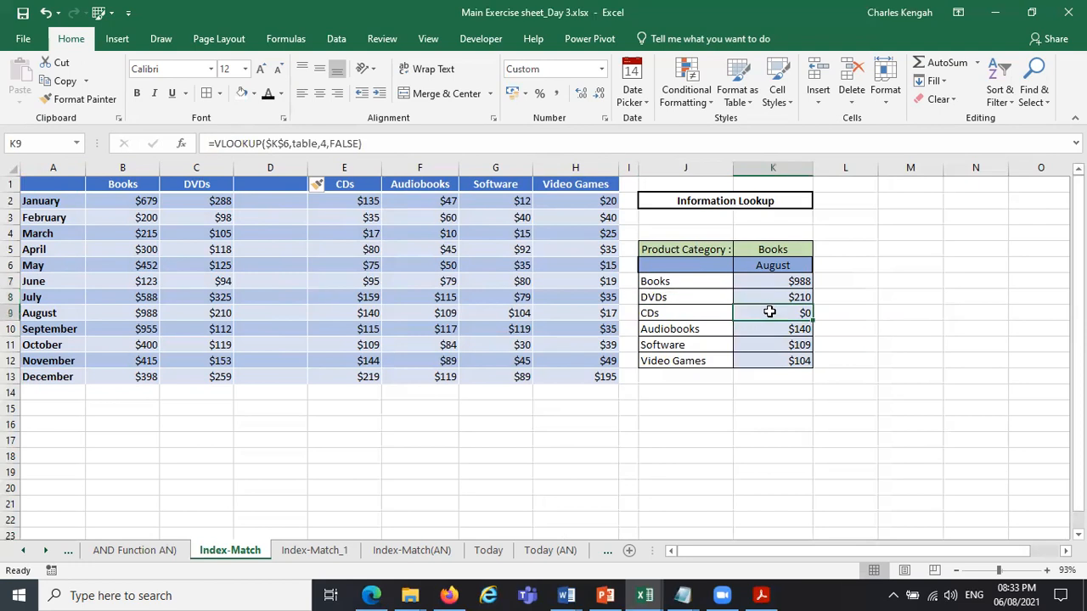
# Compare the Audiobooks lookup with the August CDs figure in the table and undo the column insertion.
pyautogui.click(798, 329)
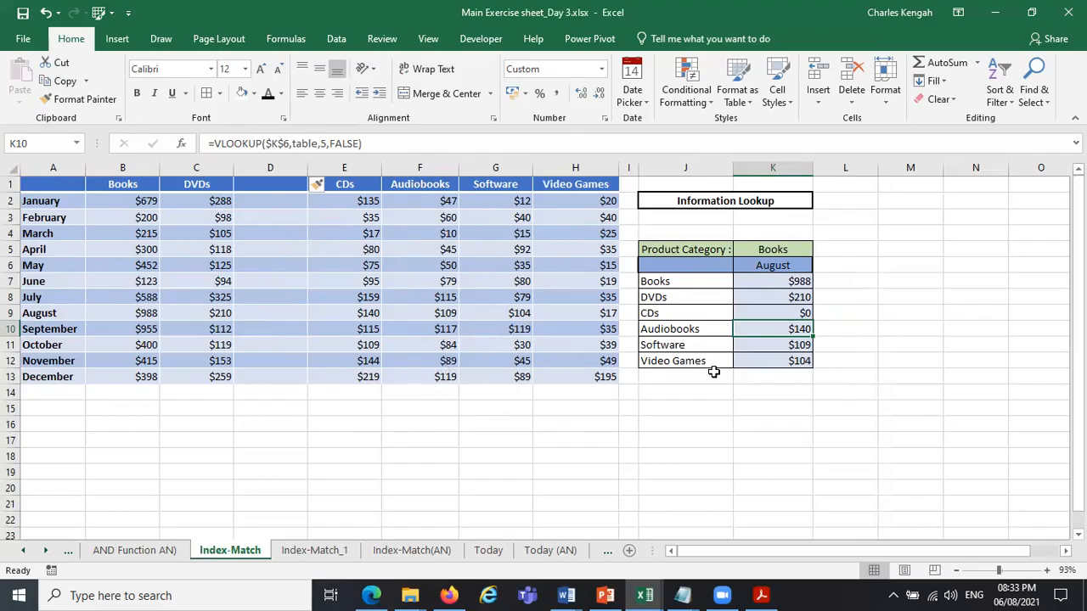
pyautogui.moveTo(661, 333); pyautogui.dragTo(799, 329)
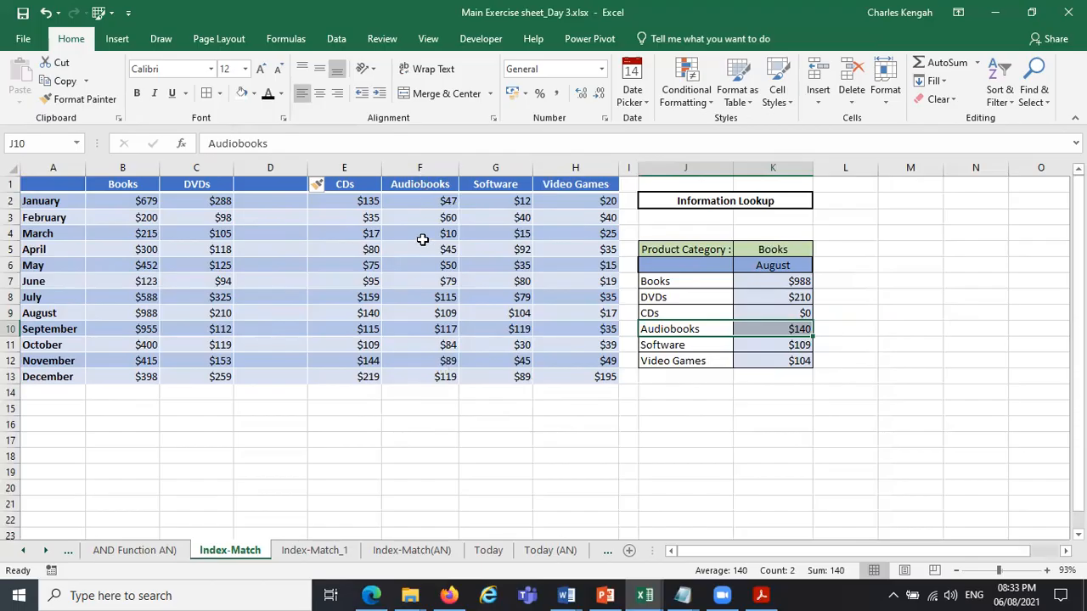
pyautogui.click(367, 314)
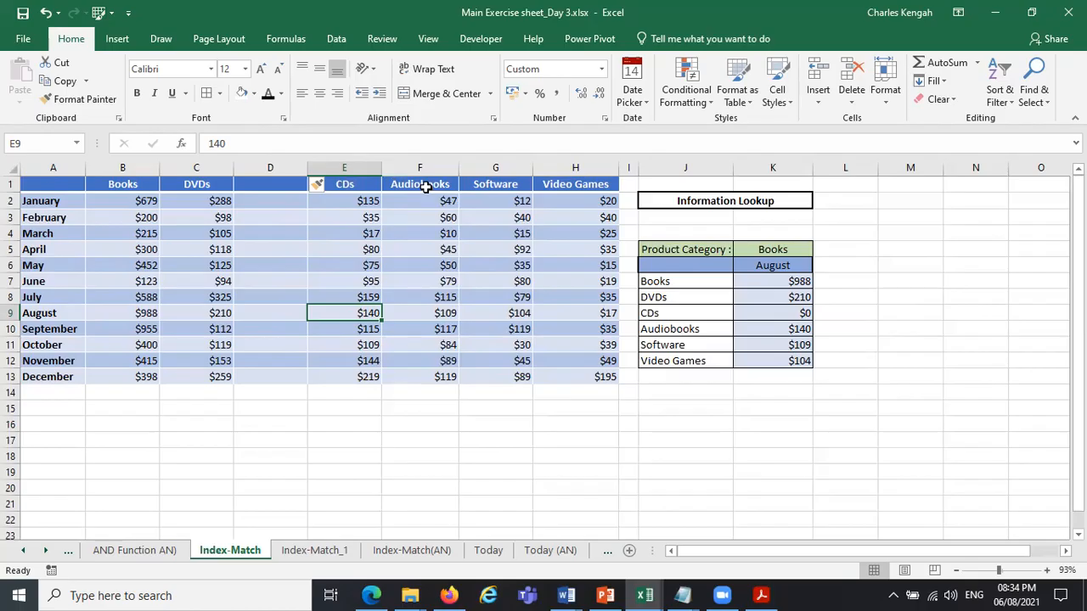
pyautogui.hotkey('ctrl', 'z')
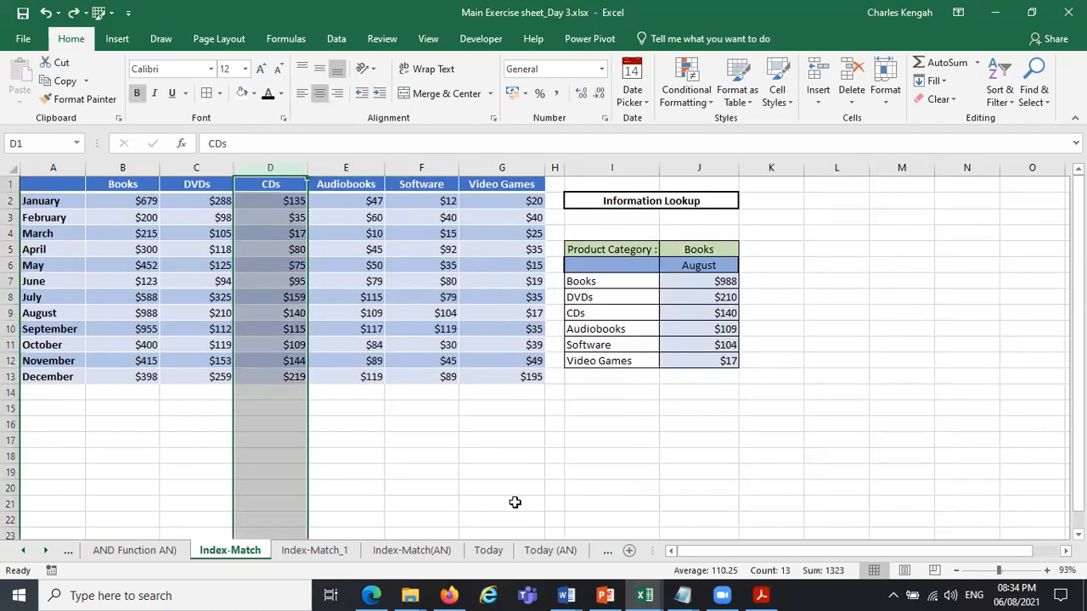
# Search the computer for "CM" and look through the matching files.
pyautogui.click(611, 464)
pyautogui.click(218, 594)
pyautogui.press('capslock')
pyautogui.write('cM DA')
pyautogui.press('BackSpace')
pyautogui.press('BackSpace')
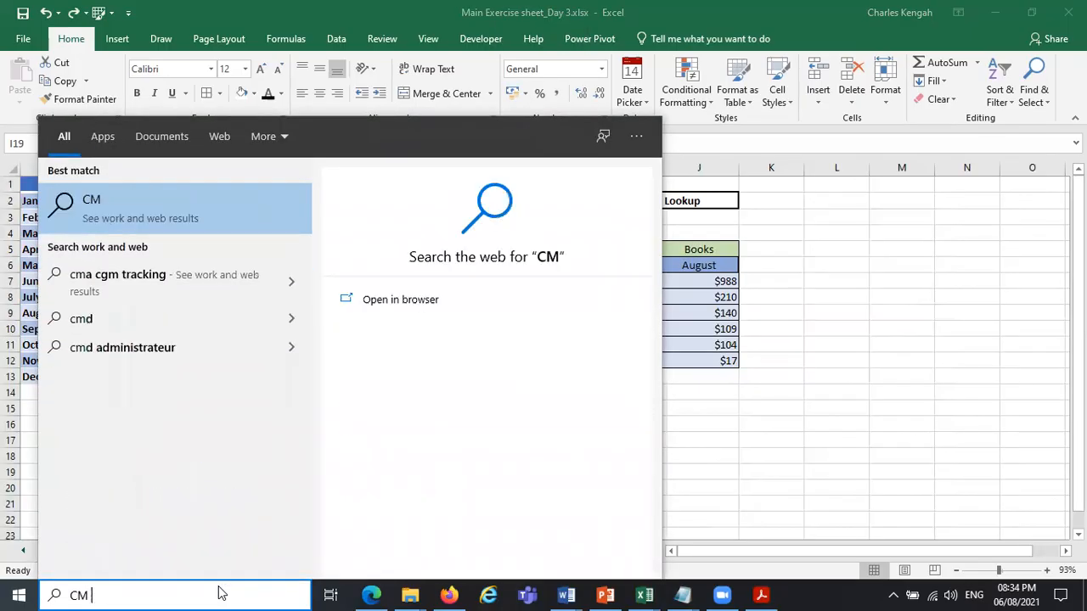
pyautogui.write('D')
pyautogui.press('BackSpace')
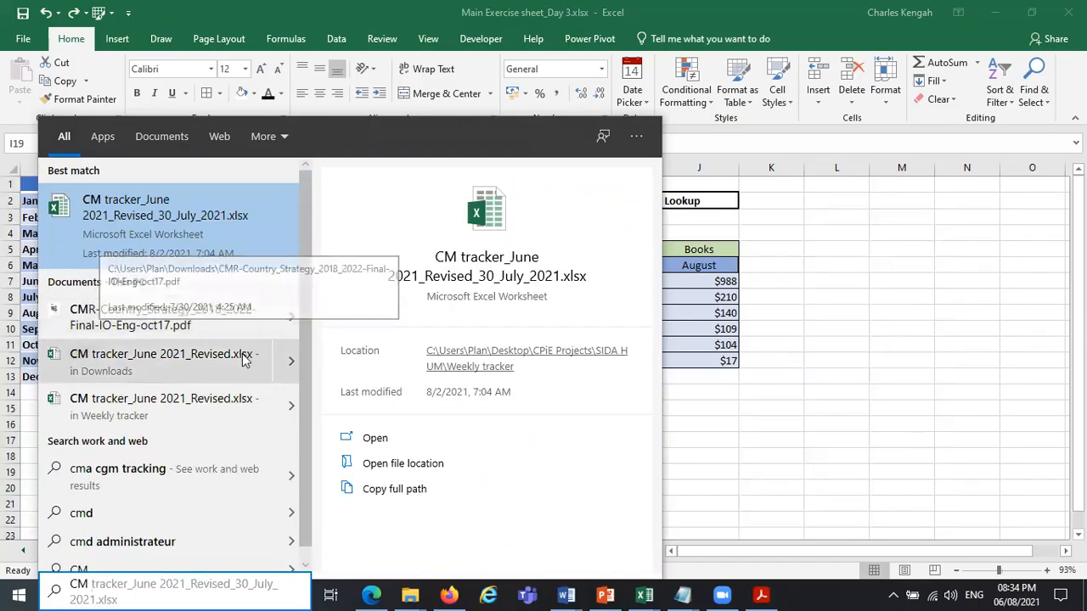
pyautogui.press('BackSpace')
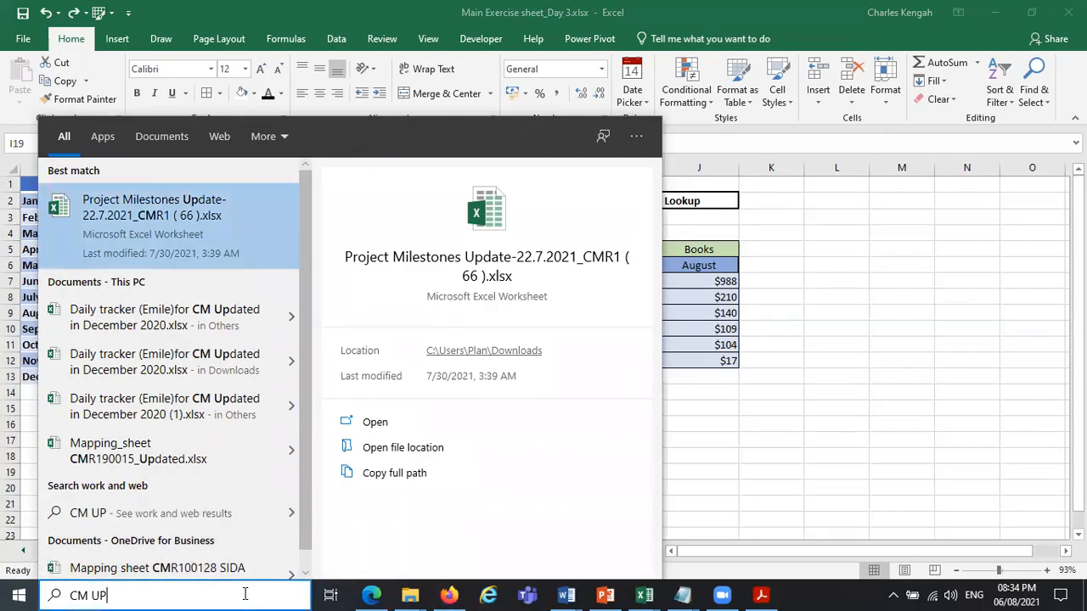
# Search the computer for "CM DAT" and open the workbook CM and FTR Database_CPiE BdaPU Final.xlsx.
pyautogui.press('BackSpace')
pyautogui.press('BackSpace')
pyautogui.press('BackSpace')
pyautogui.press('BackSpace')
pyautogui.write('CM')
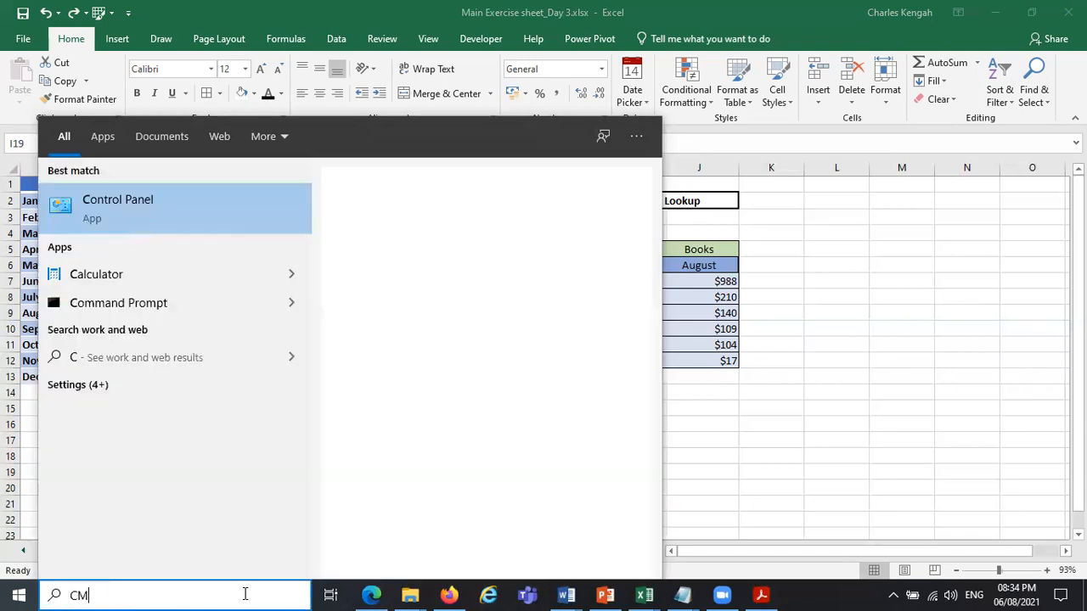
pyautogui.write(' DAT')
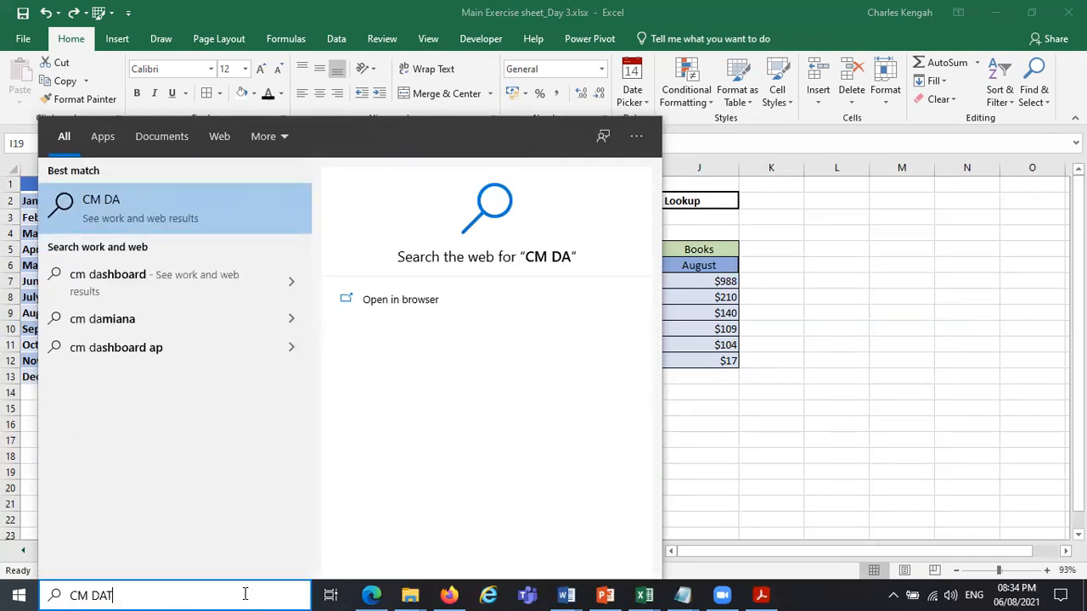
pyautogui.click(156, 237)
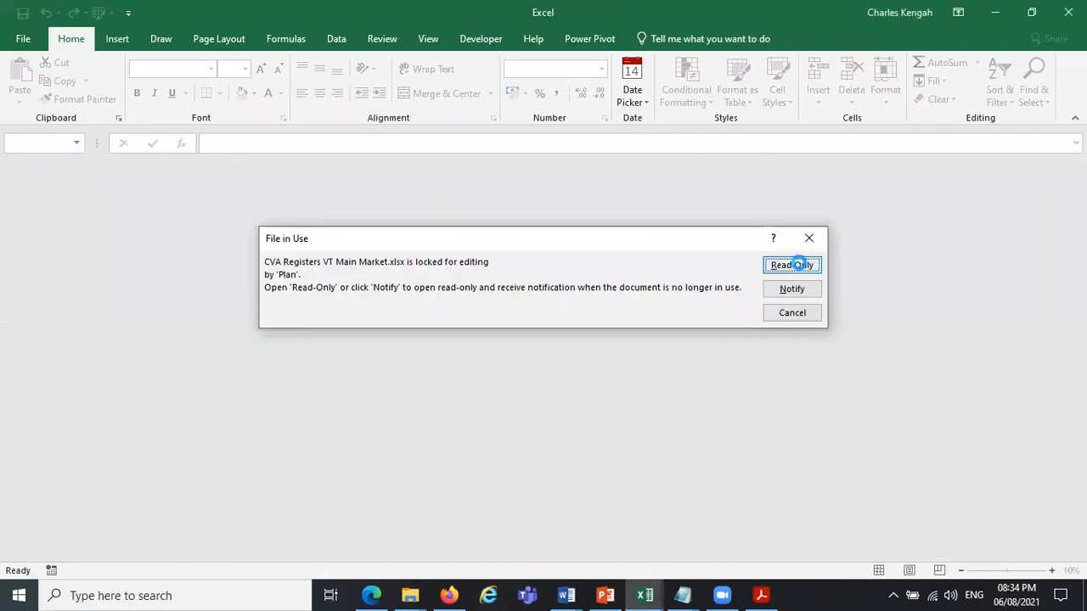
# Update the workbook's external links, continue past the link warning and show the Lookup_Code sheet.
pyautogui.click(793, 265)
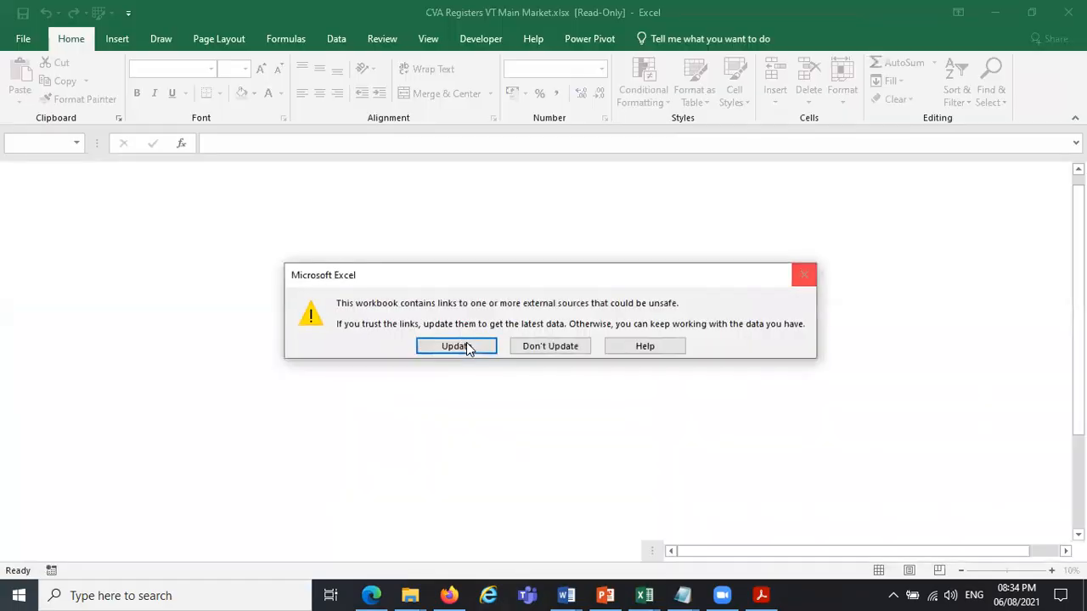
pyautogui.click(459, 345)
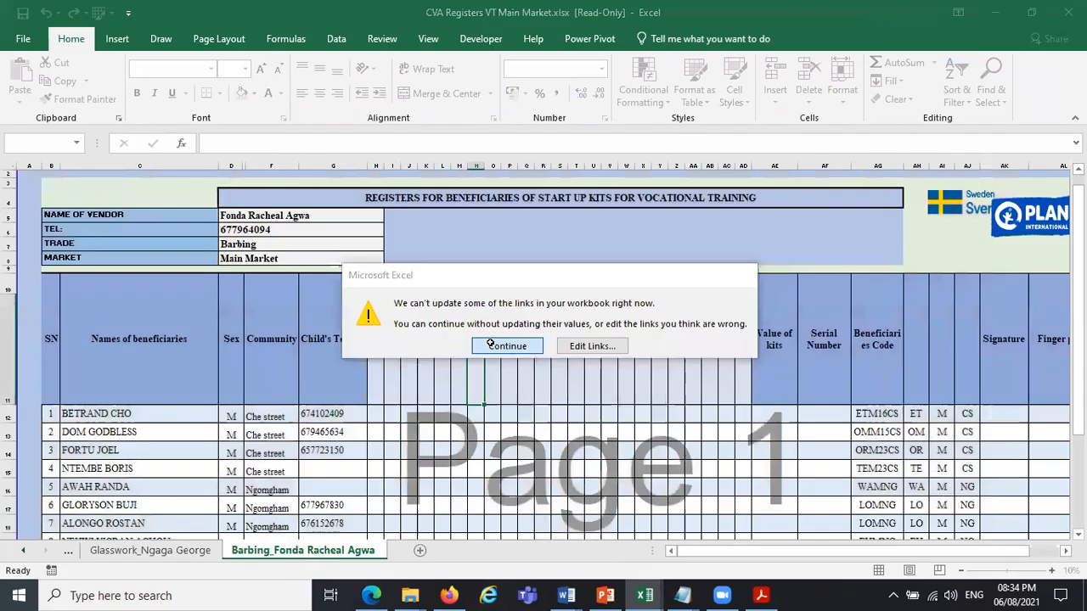
pyautogui.click(490, 343)
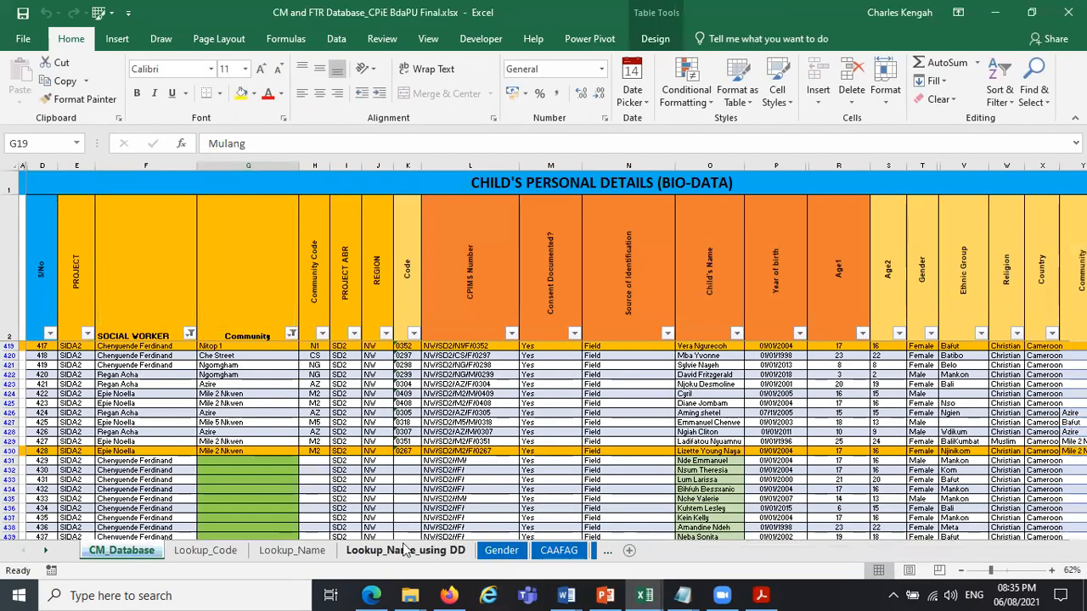
pyautogui.click(405, 550)
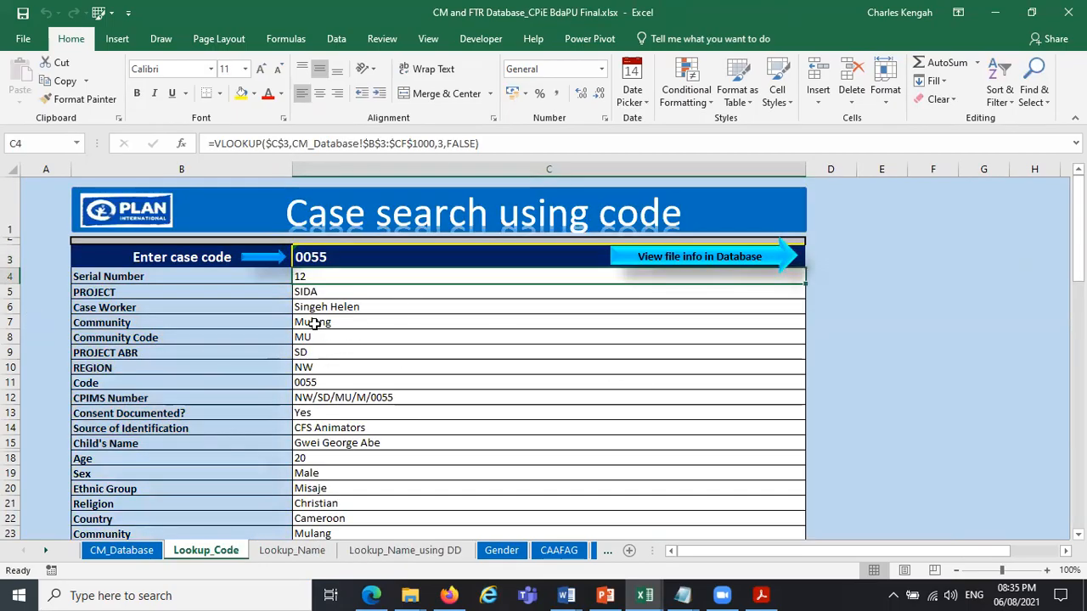
# Hide the Case Worker and Community values in C6:C7 by setting their fill and font colours to white.
pyautogui.click(314, 323)
pyautogui.moveTo(314, 324); pyautogui.dragTo(314, 307)
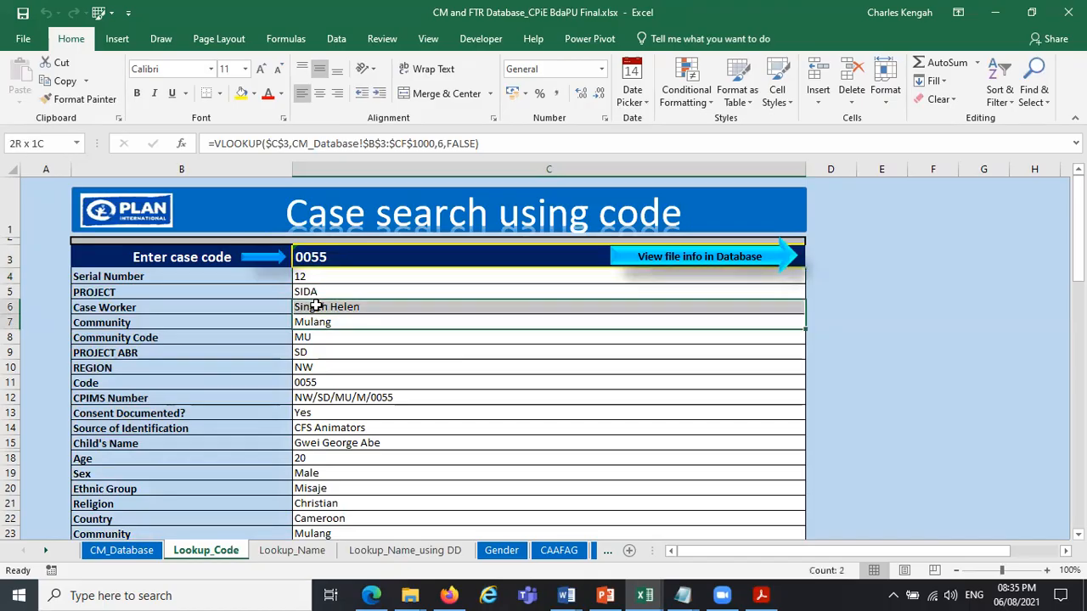
pyautogui.click(253, 93)
pyautogui.click(241, 129)
pyautogui.click(281, 94)
pyautogui.click(270, 145)
pyautogui.click(478, 428)
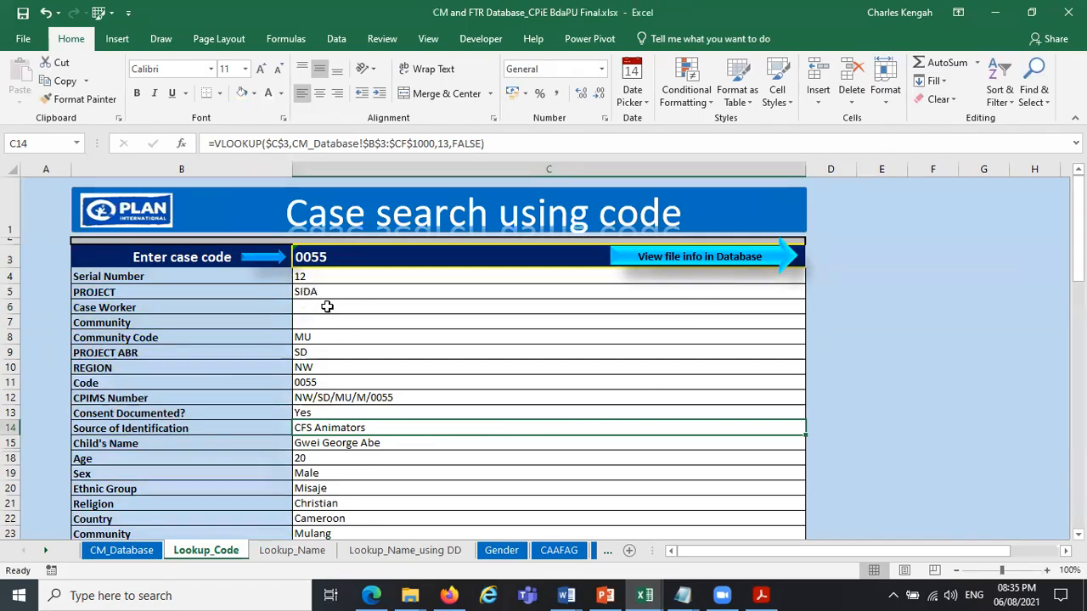
pyautogui.moveTo(323, 310); pyautogui.dragTo(321, 324)
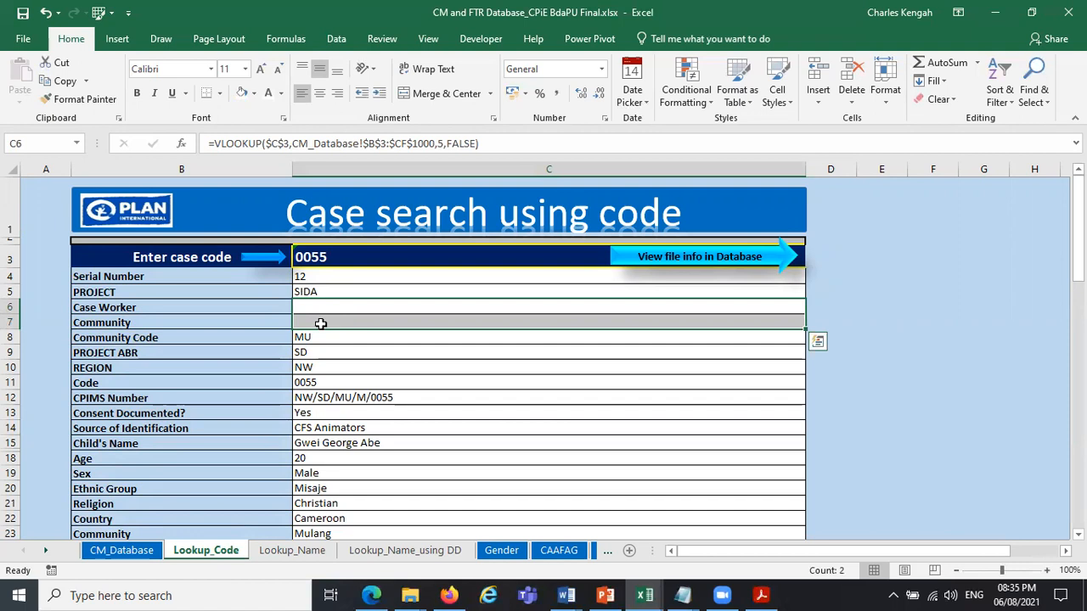
pyautogui.click(412, 367)
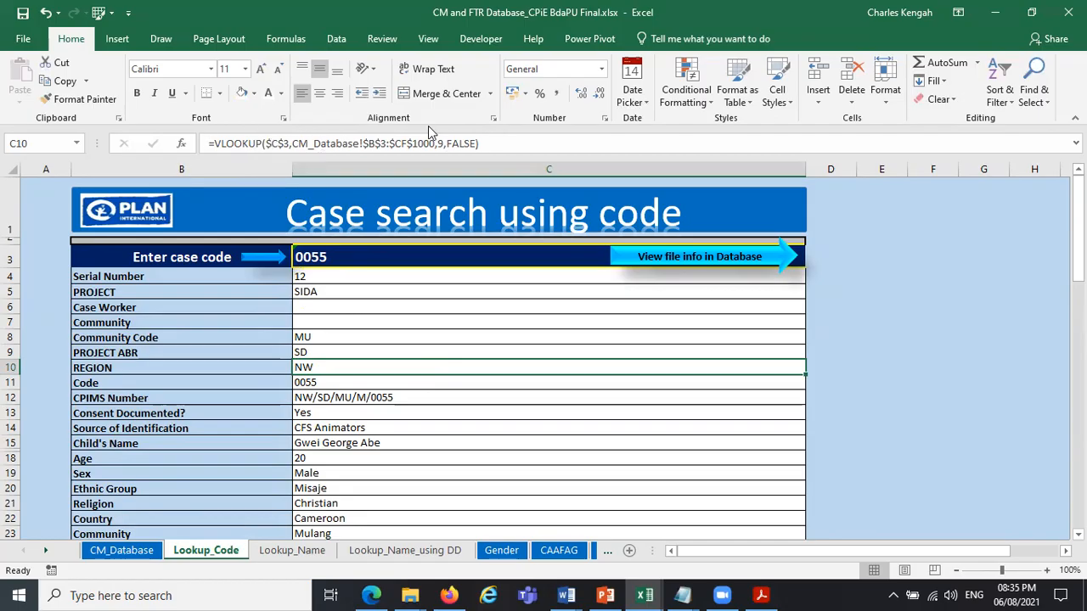
# Examine the case code cell C3 and the VLOOKUP formulas below it, down to C13, on the Lookup_Code sheet.
pyautogui.click(337, 255)
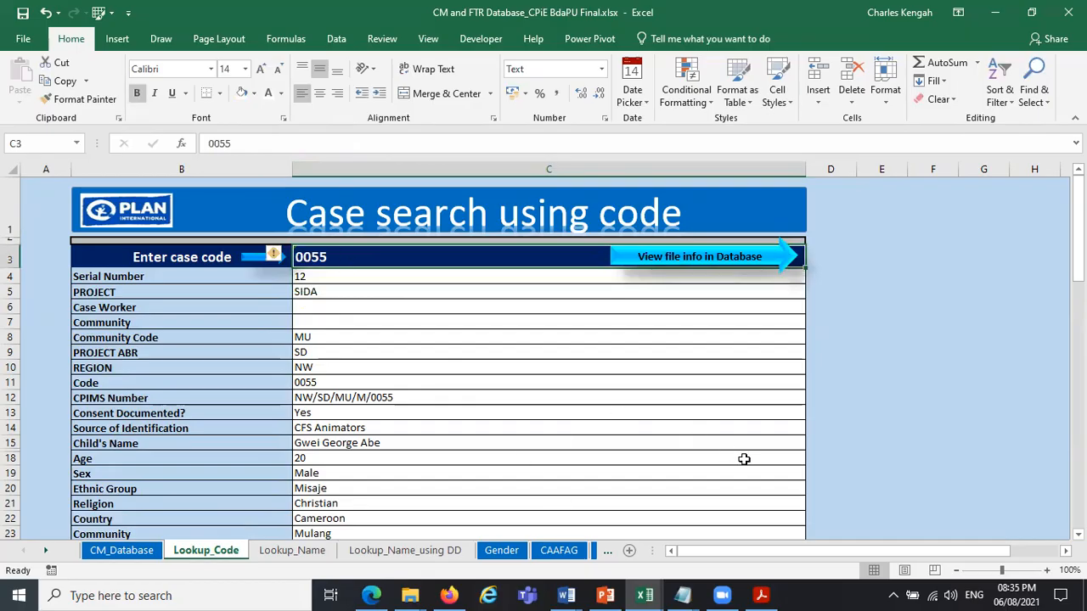
pyautogui.press('Down')
pyautogui.press('Down')
pyautogui.press('Down')
pyautogui.press('Down')
pyautogui.press('Down')
pyautogui.press('Down')
pyautogui.press('Down')
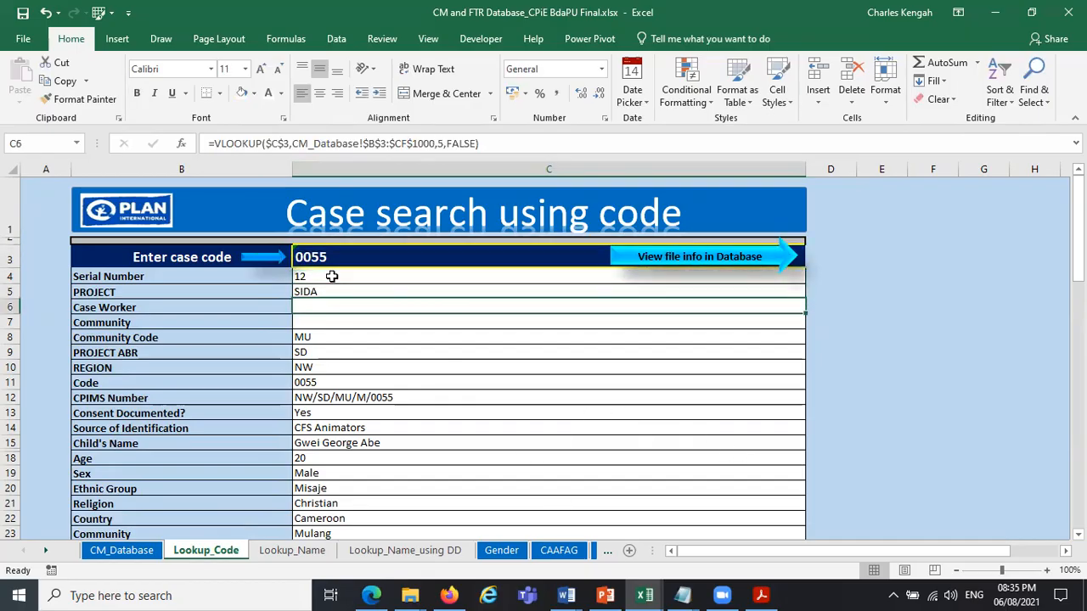
pyautogui.press('Down')
pyautogui.press('Down')
pyautogui.press('Down')
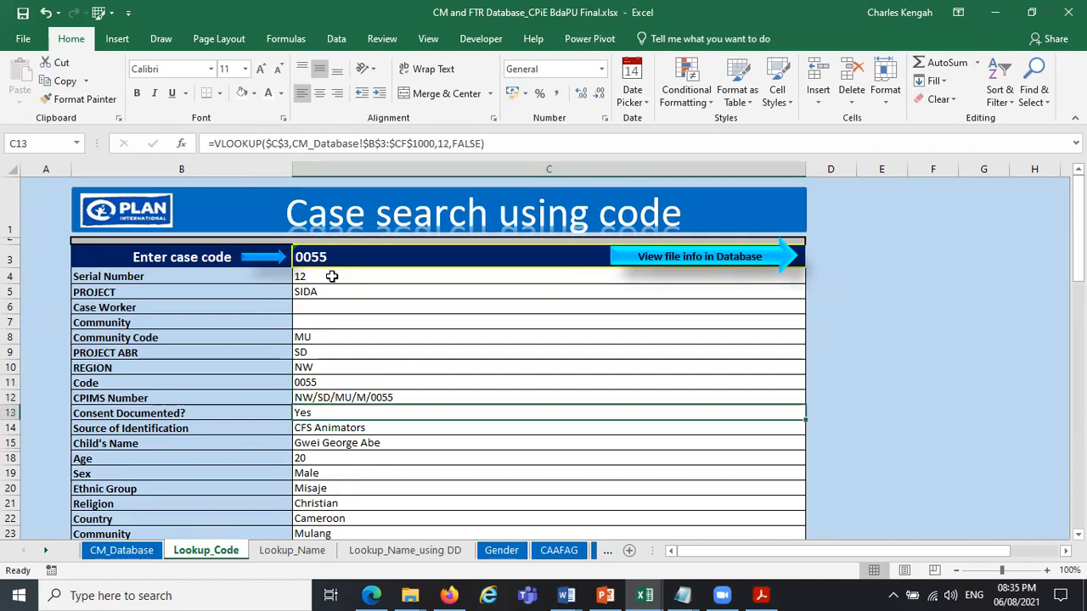
# Re-enter the current case code in C3 and view that case's highlighted row in the CM_Database sheet.
pyautogui.click(333, 258)
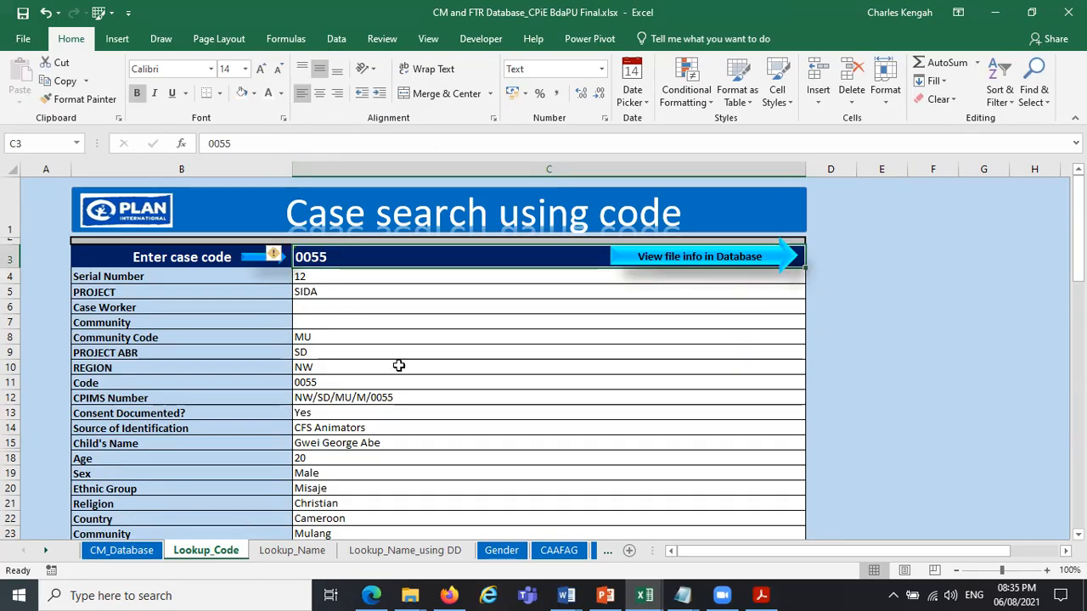
pyautogui.press('Return')
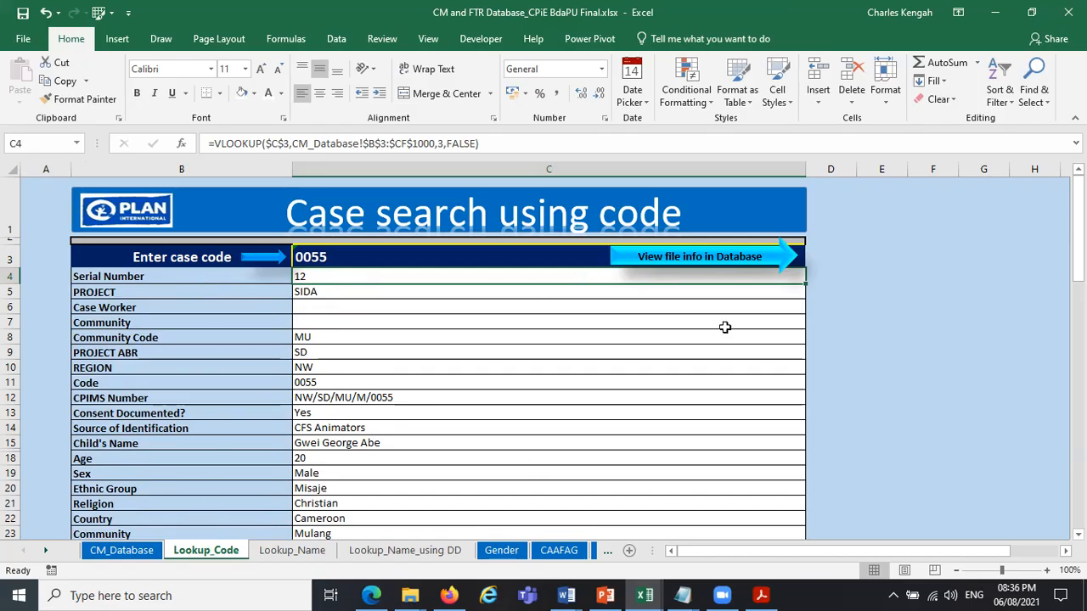
pyautogui.click(703, 262)
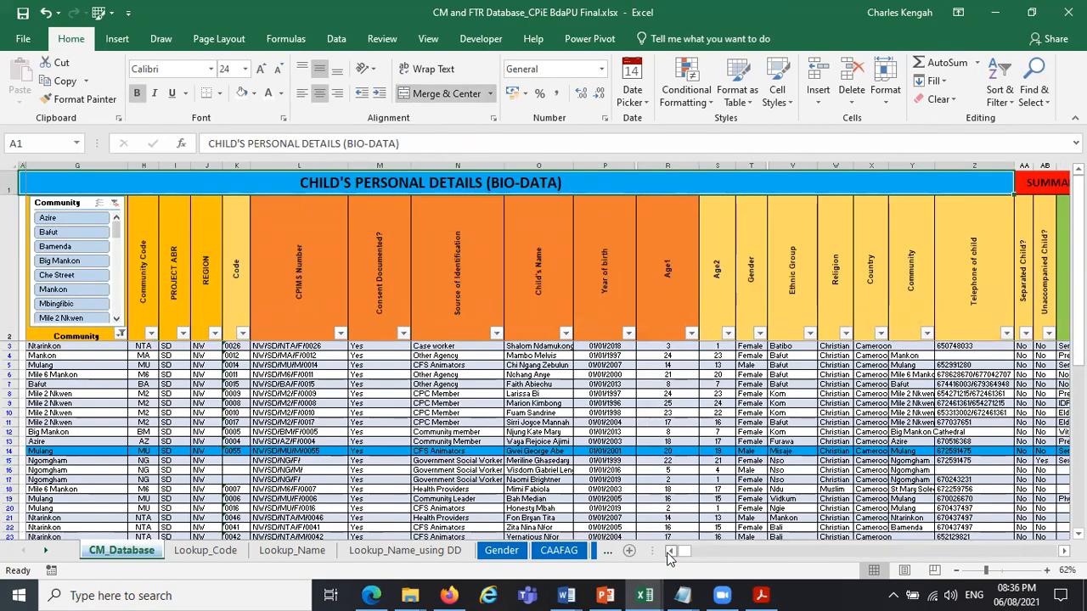
pyautogui.hscroll(-3, 46, 453)
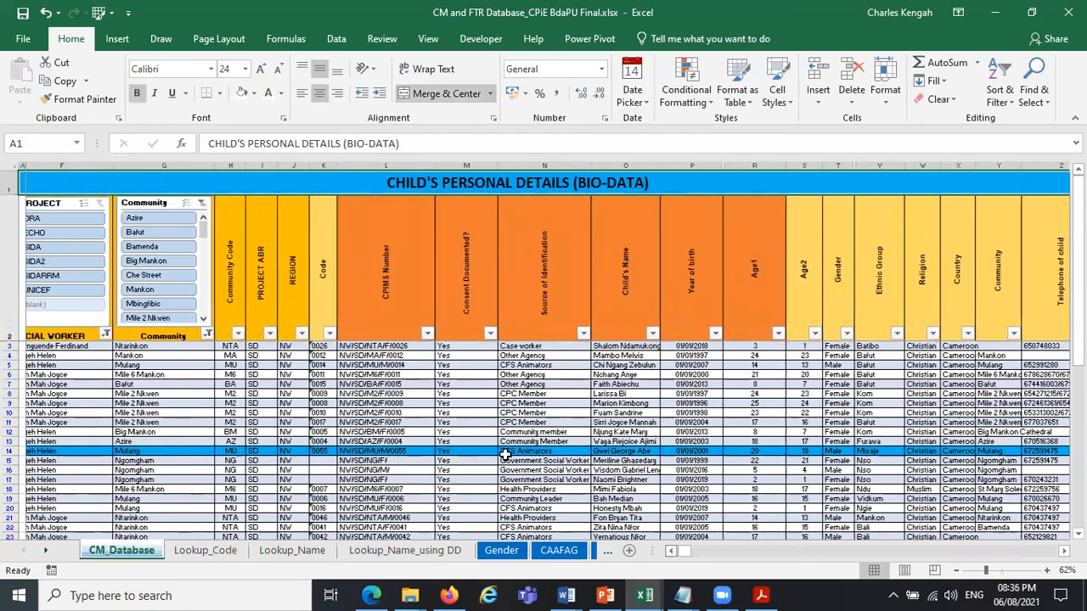
pyautogui.hotkey('ctrl', 'Home')
# Find another case in the CM_Database sheet and read its code in K231.
pyautogui.click(206, 551)
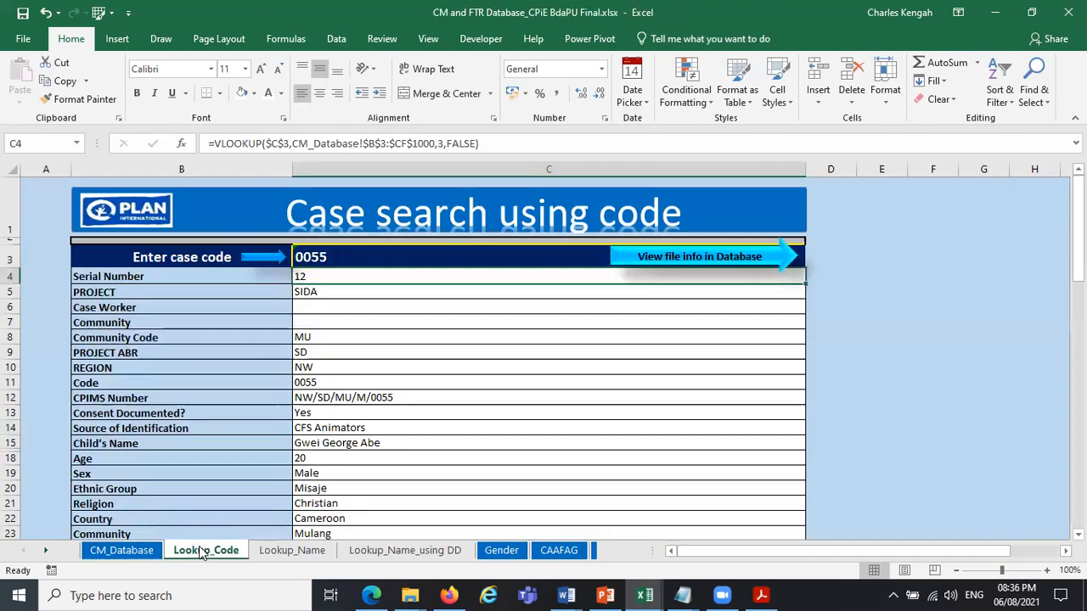
pyautogui.click(371, 252)
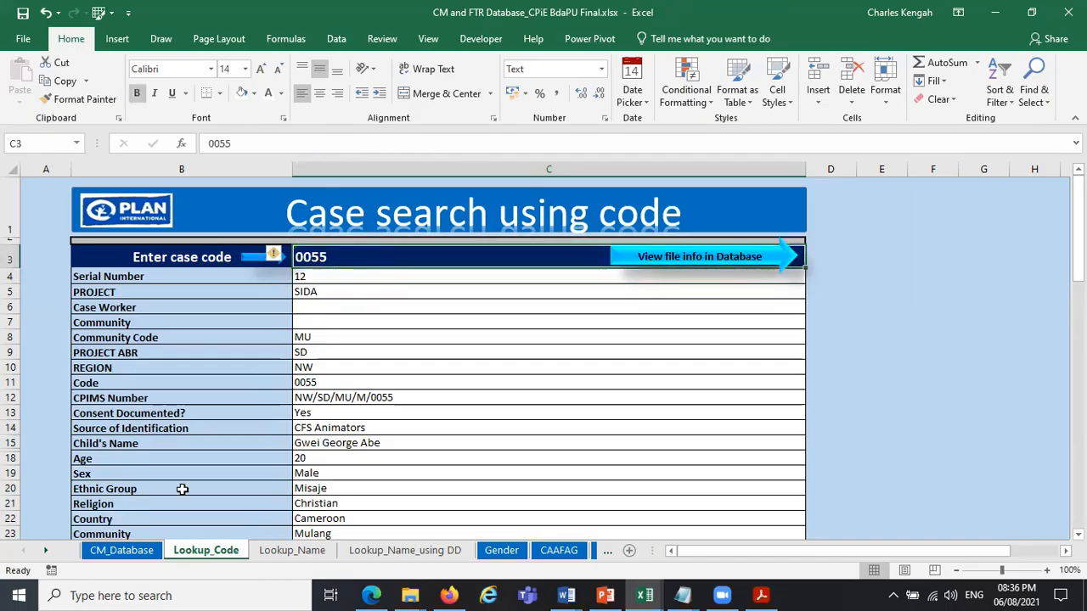
pyautogui.click(127, 552)
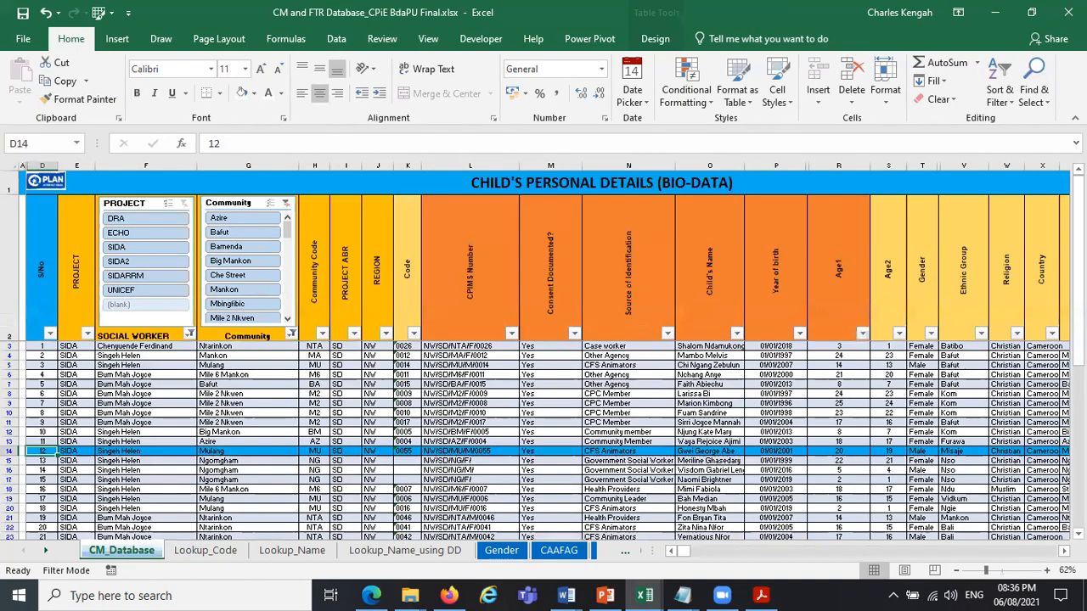
pyautogui.moveTo(1079, 275); pyautogui.dragTo(1078, 295)
pyautogui.moveTo(36, 423); pyautogui.dragTo(255, 432)
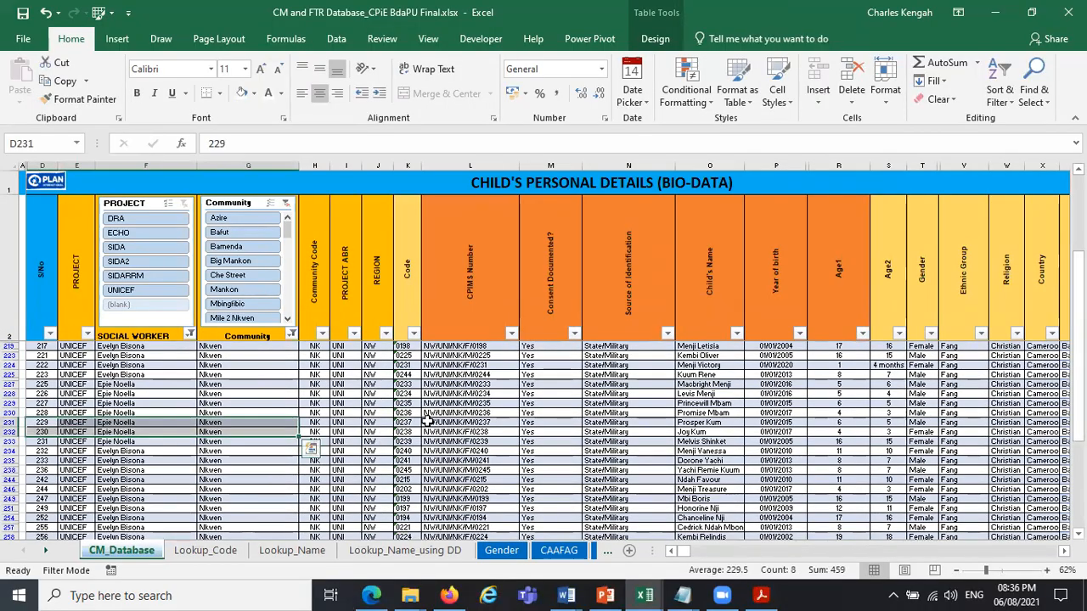
pyautogui.click(407, 422)
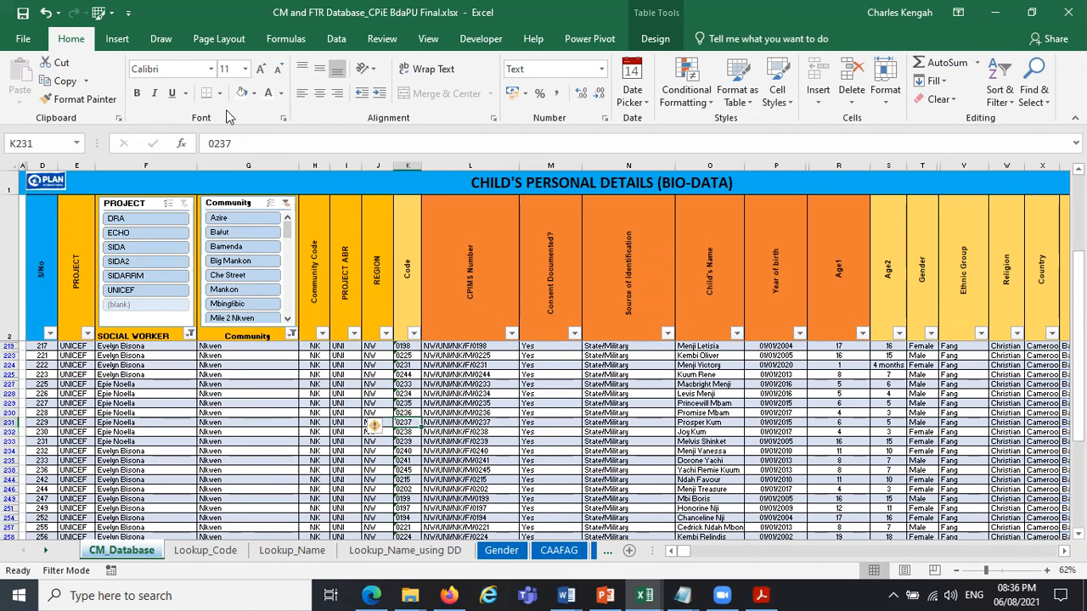
# Look up the case from database row 231 by entering its case code in C3 of the Lookup_Code sheet.
pyautogui.keyDown('ctrl'); pyautogui.click(206, 550); pyautogui.keyUp('ctrl')
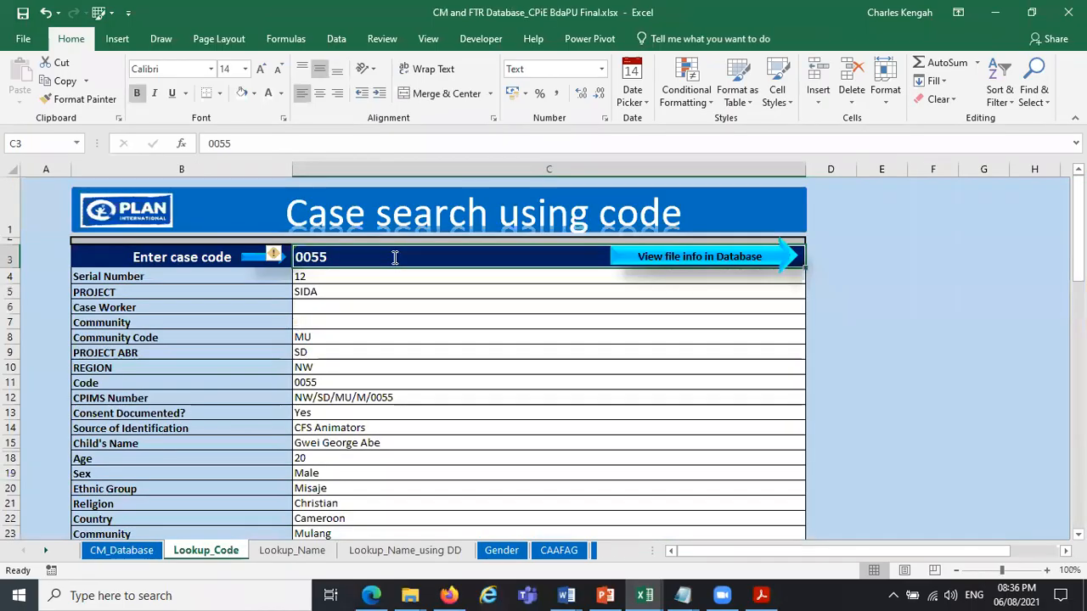
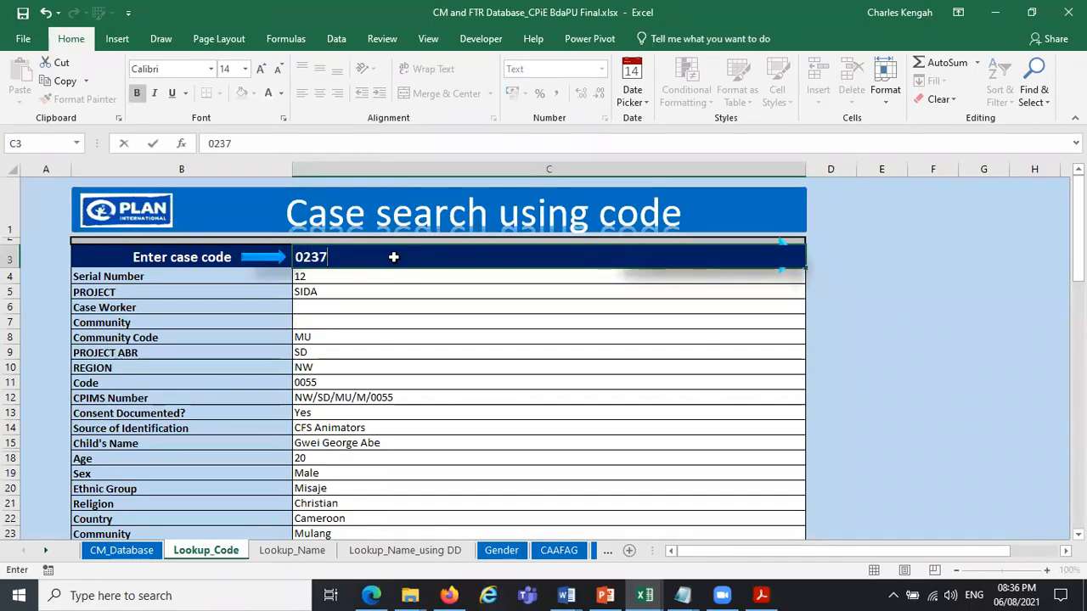
pyautogui.press('Return')
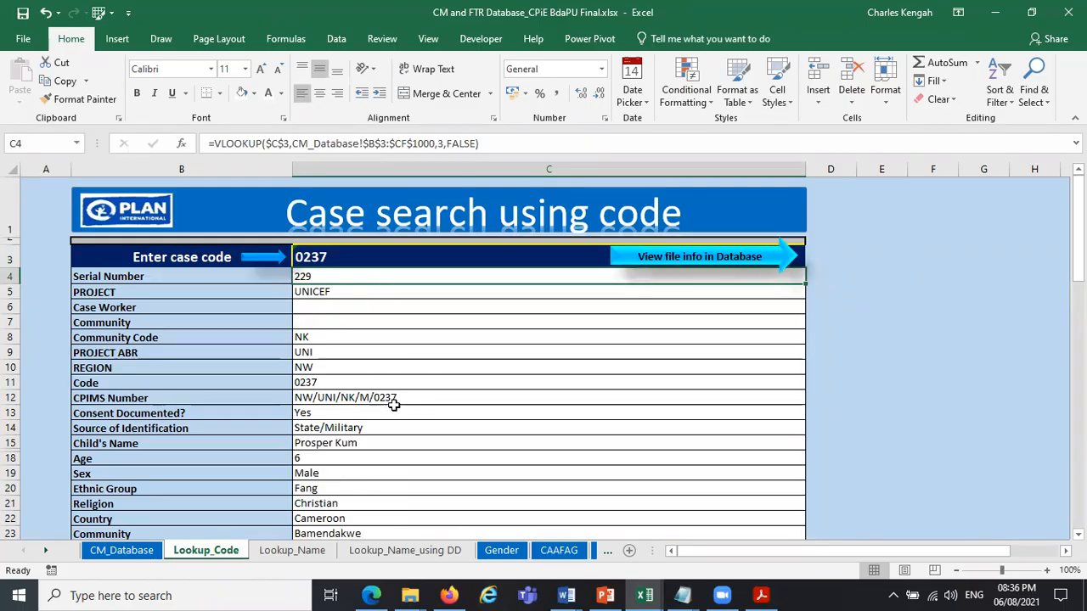
# Hide the Child's Name value in C15 by setting its font colour to white.
pyautogui.click(353, 440)
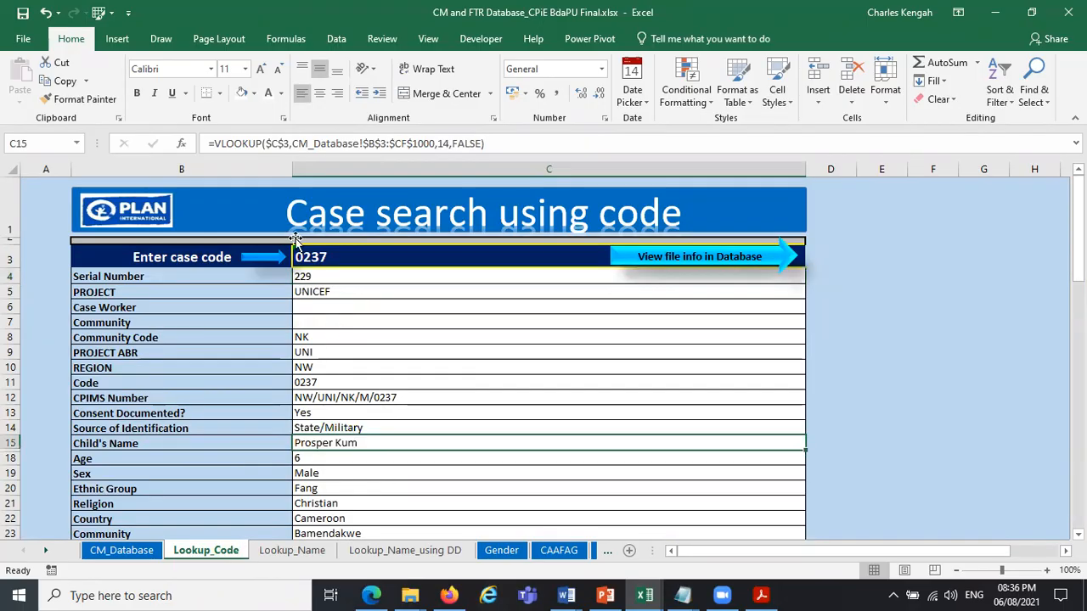
pyautogui.click(268, 94)
pyautogui.click(337, 399)
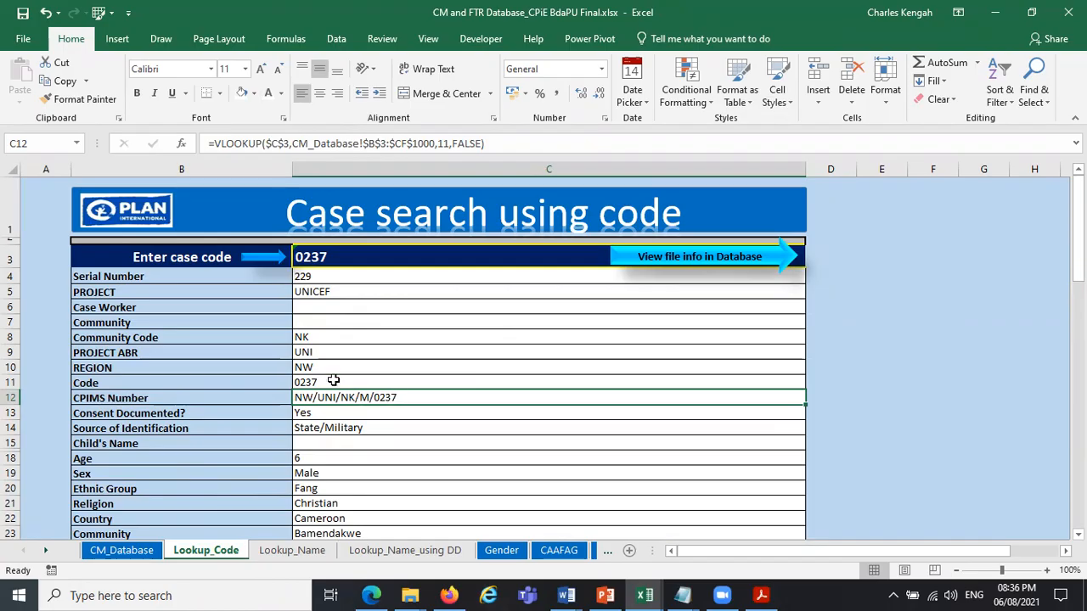
# Review the remaining retrieved case details on the Lookup_Code sheet, down to the Form completed by? field.
pyautogui.moveTo(1078, 229); pyautogui.dragTo(1078, 467)
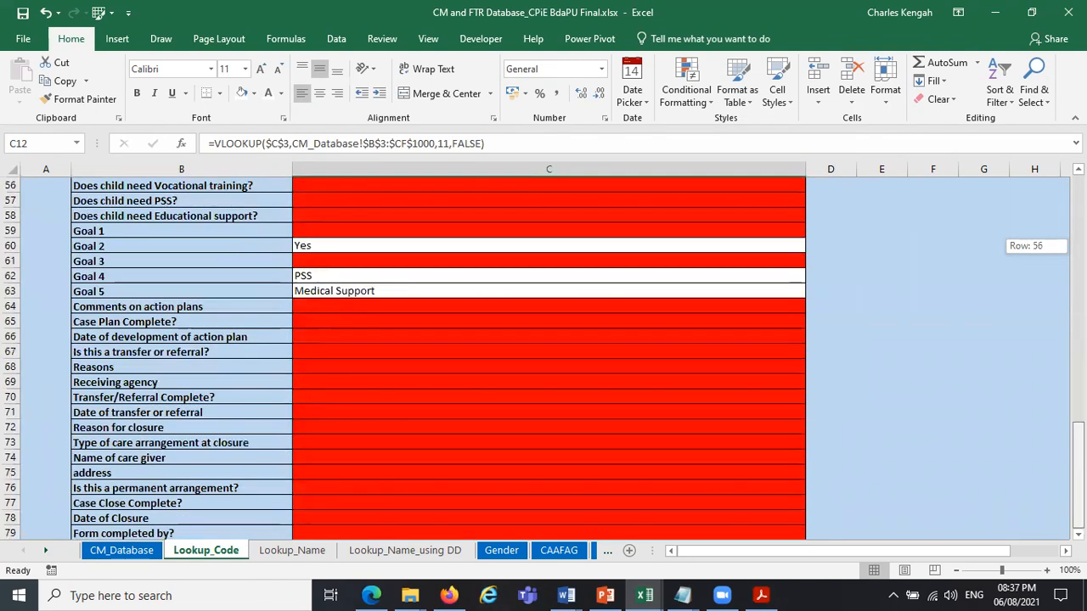
pyautogui.moveTo(1051, 513); pyautogui.dragTo(1052, 392)
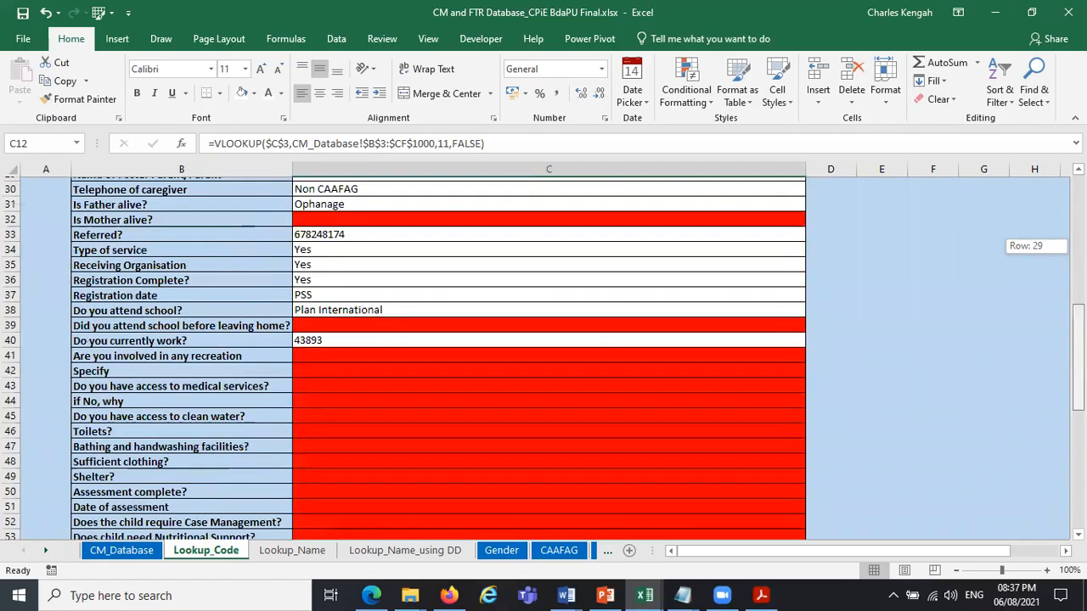
pyautogui.moveTo(1077, 357); pyautogui.dragTo(1077, 308)
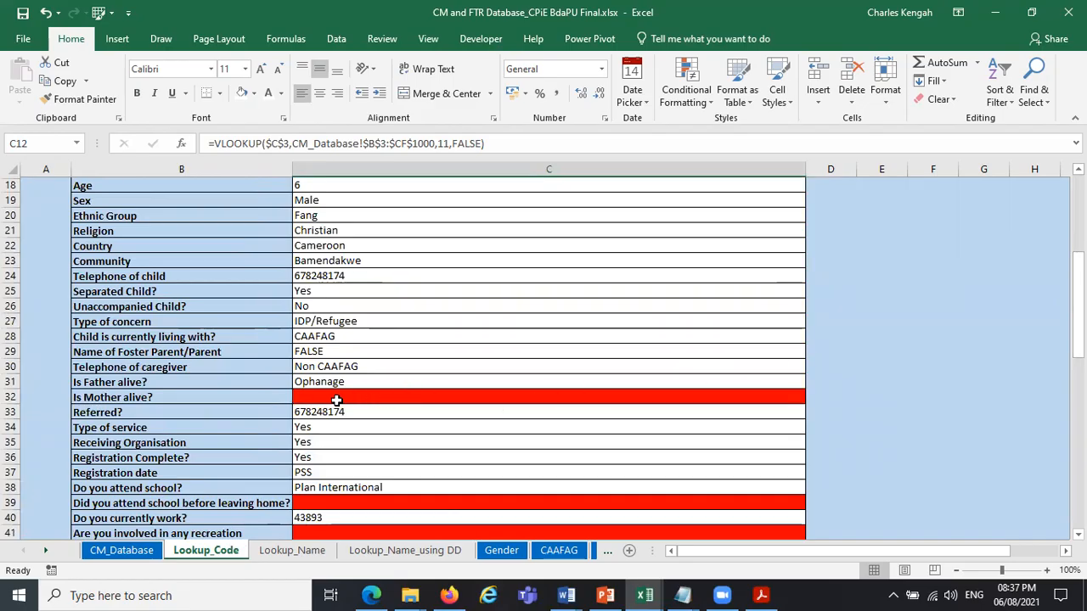
pyautogui.moveTo(1077, 307); pyautogui.dragTo(1077, 246)
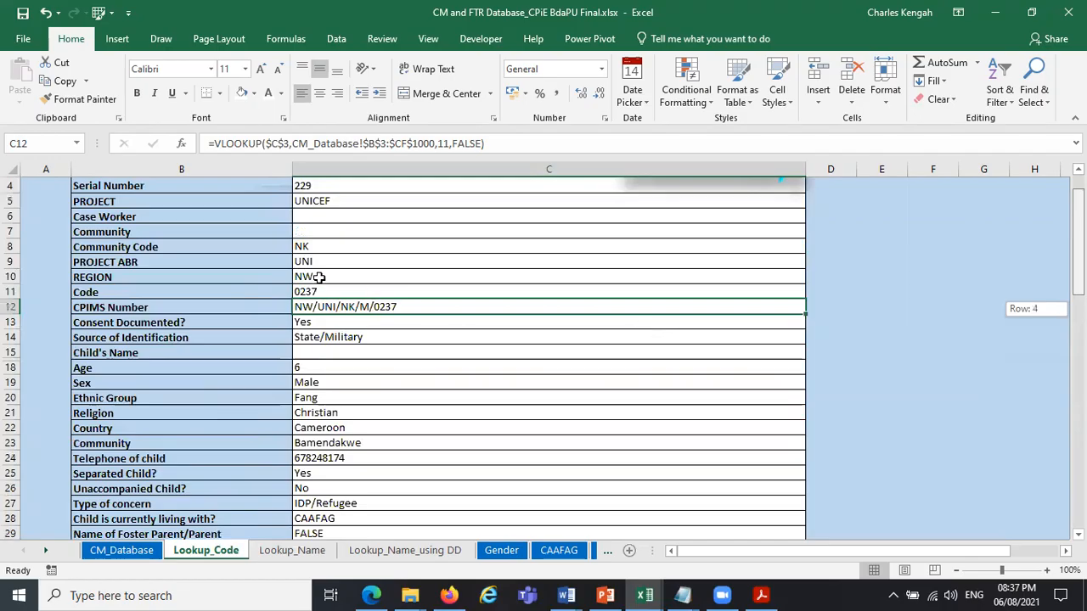
pyautogui.scroll(1, 319, 277)
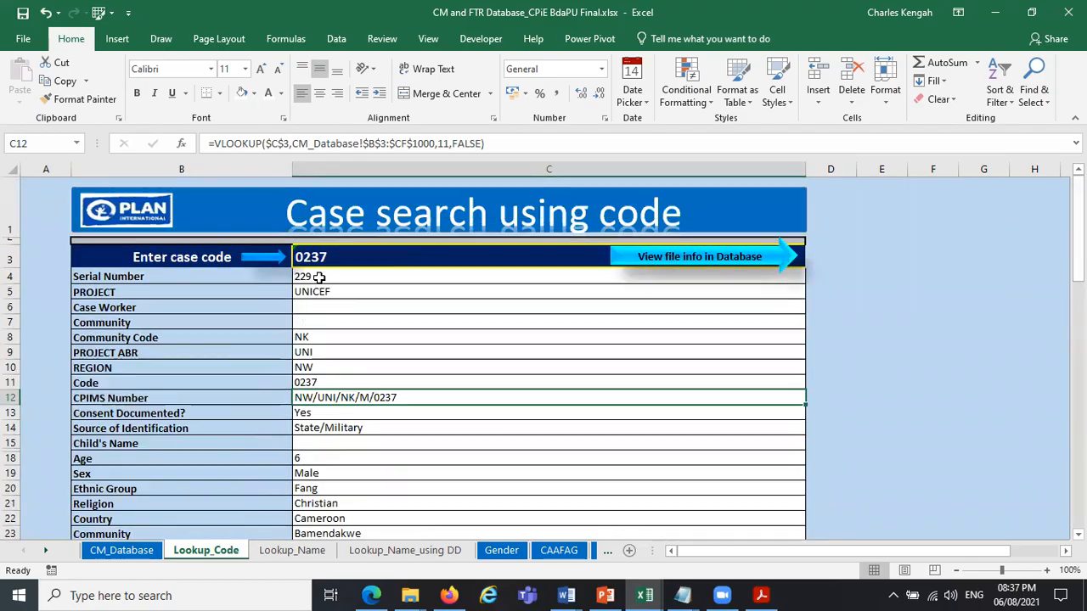
# Follow the View file info in Database link and locate the case's highlighted row 231 in CM_Database.
pyautogui.click(695, 259)
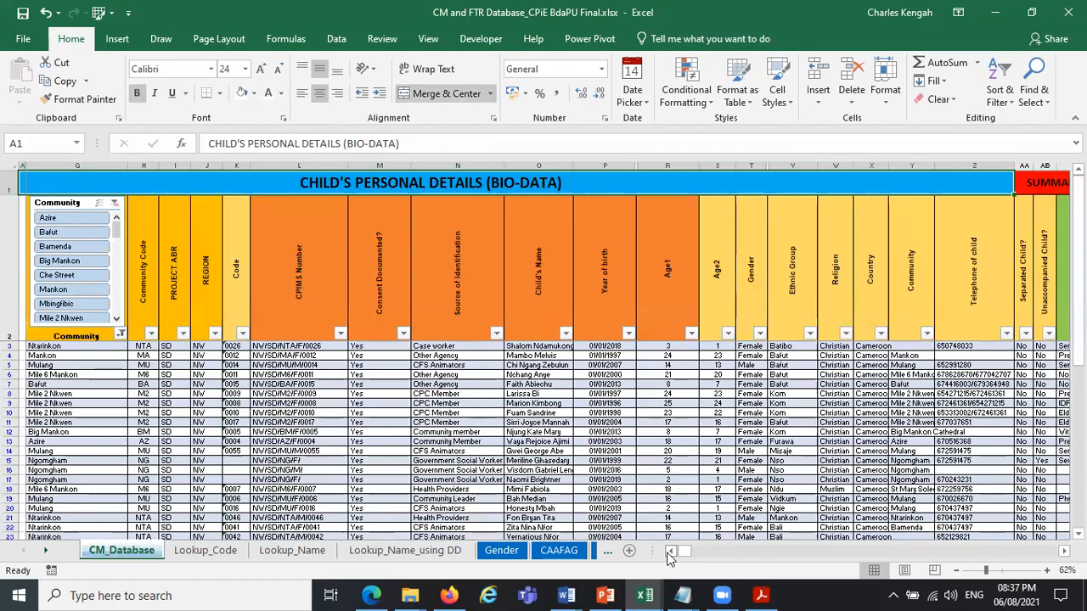
pyautogui.hscroll(-1, 548, 357)
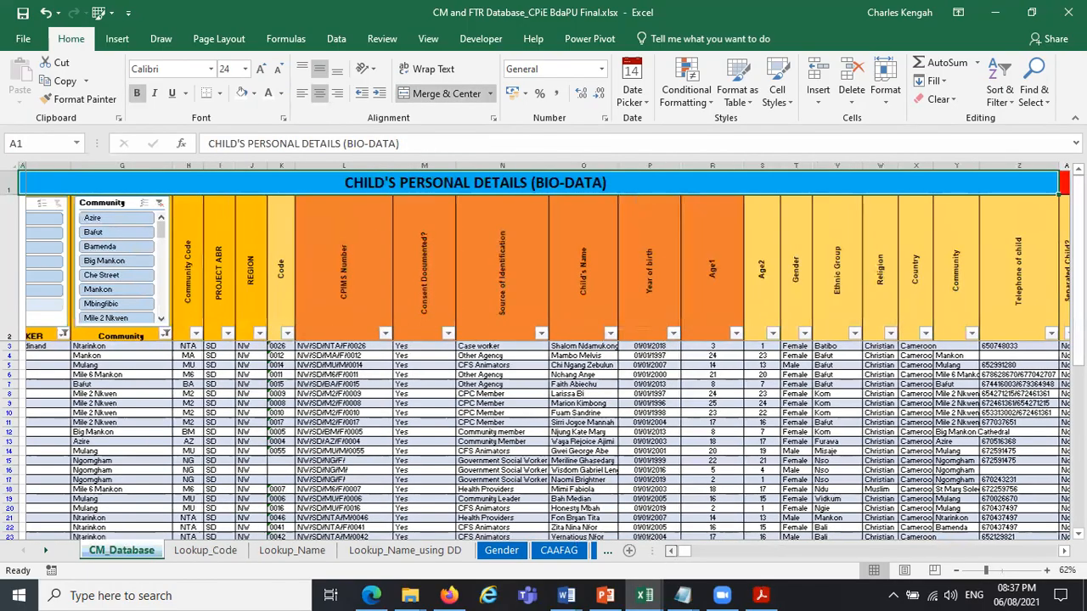
pyautogui.hscroll(-1, 548, 352)
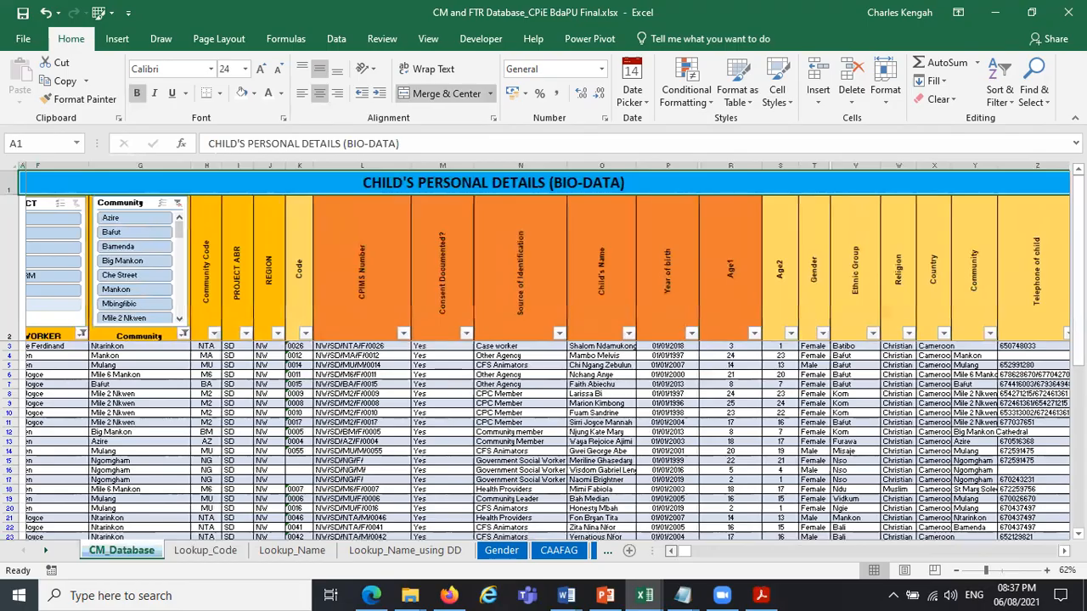
pyautogui.hscroll(-1, 548, 357)
pyautogui.hscroll(-2, 283, 350)
pyautogui.scroll(-15, 283, 350)
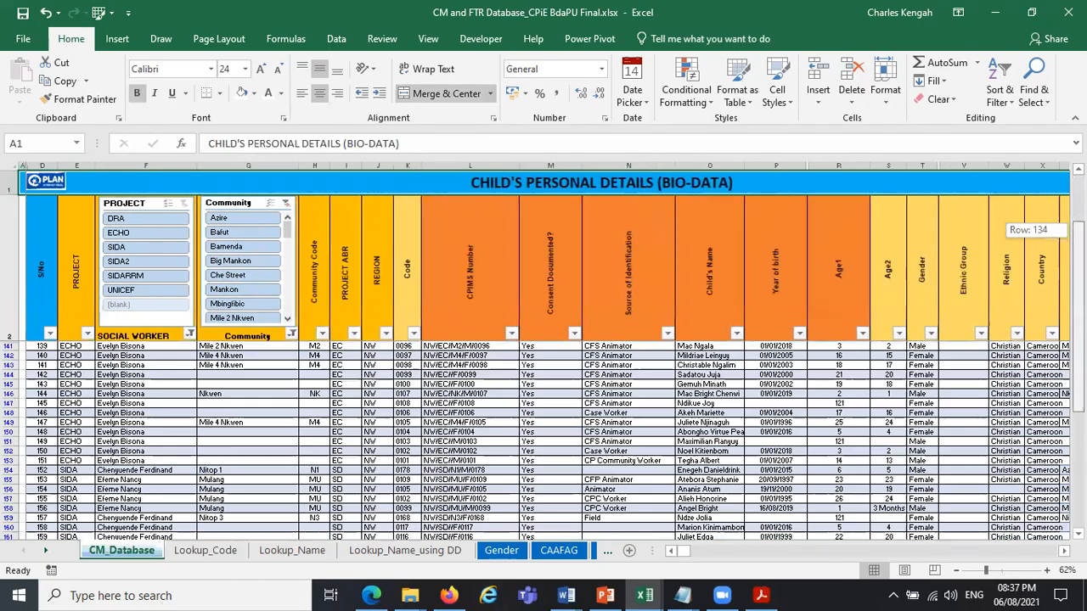
pyautogui.scroll(-10, 43, 426)
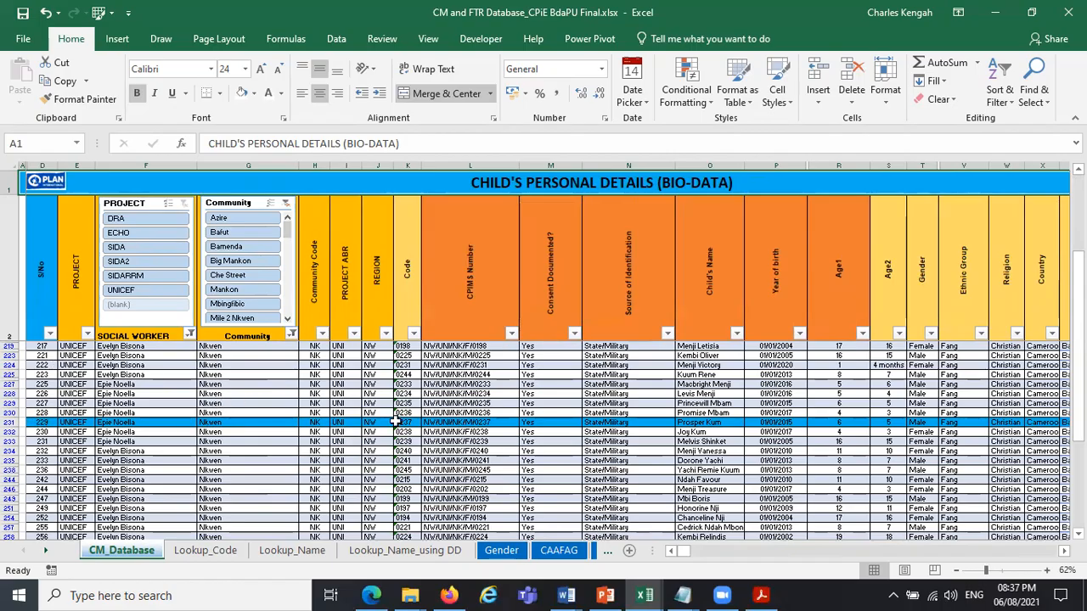
# Inspect the CONCATENATE formula that builds the CPIMS Number in L231.
pyautogui.click(476, 423)
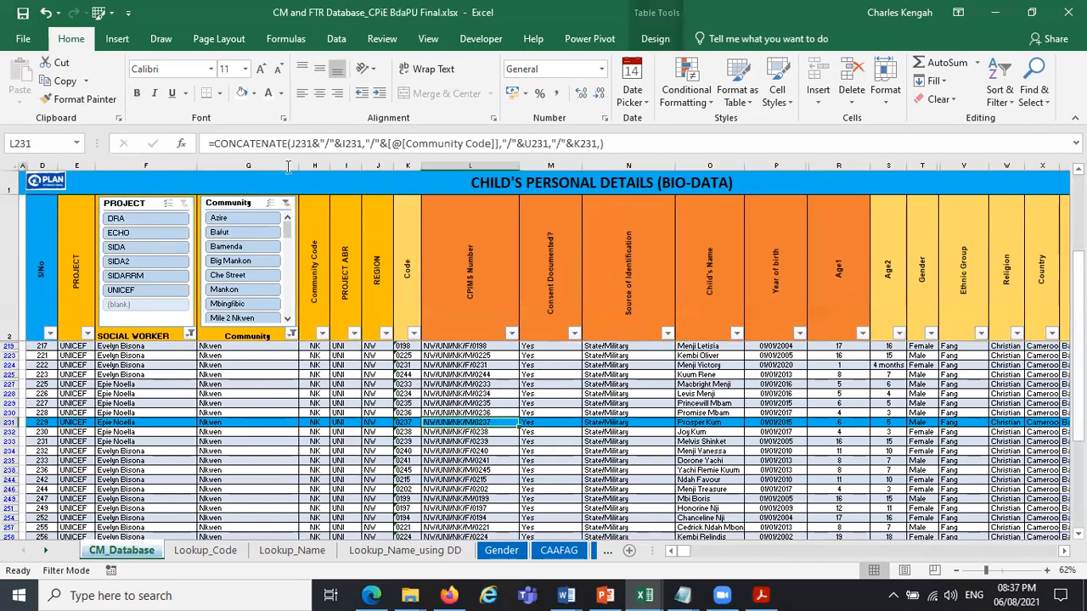
pyautogui.click(636, 143)
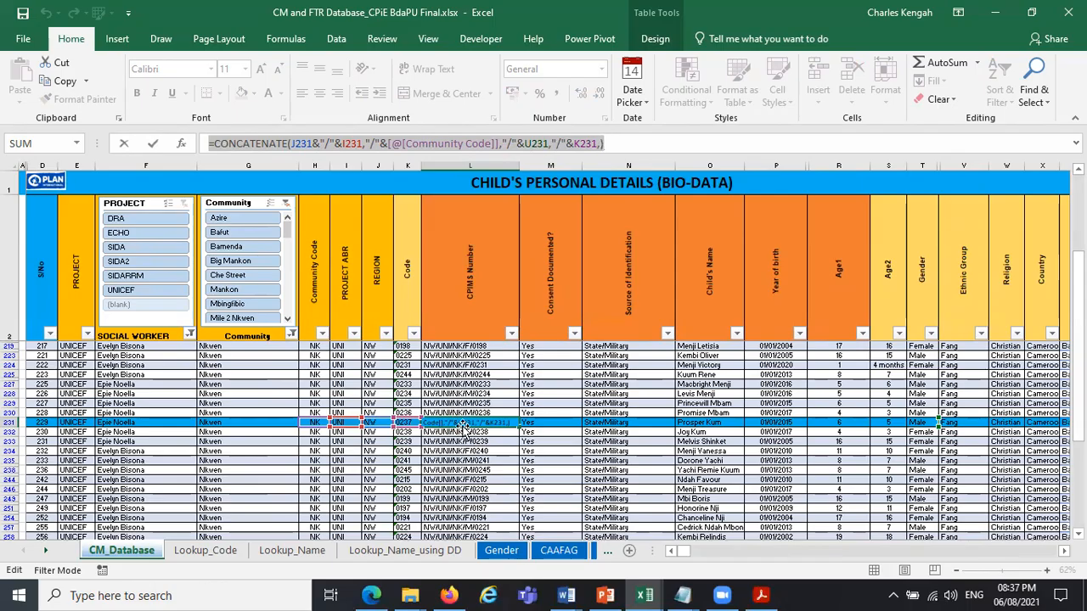
pyautogui.press('Return')
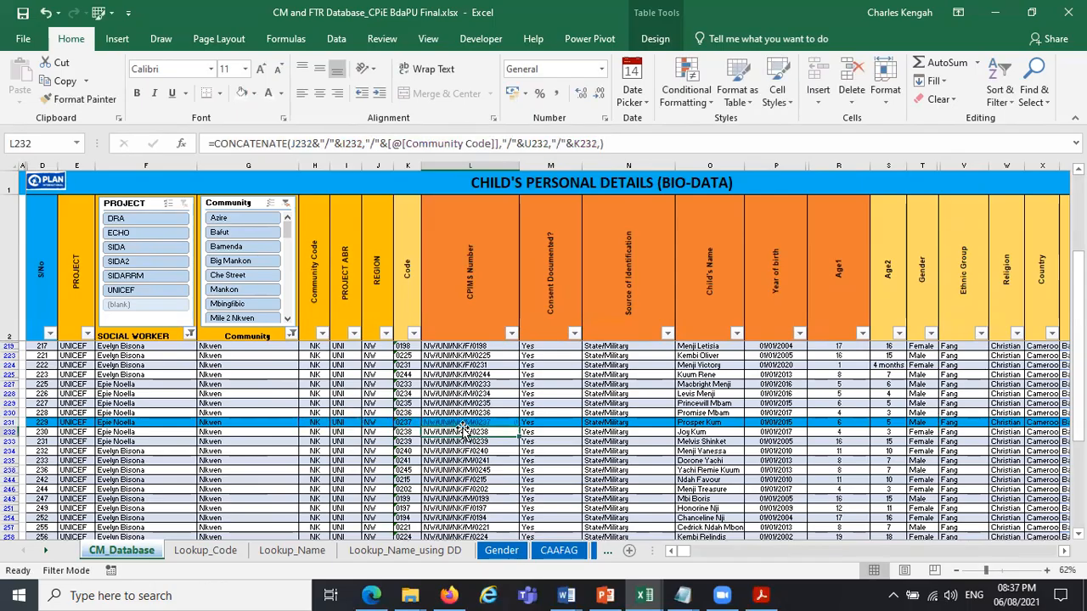
# Set the case code in K231 of CM_Database to 00999 and check how the lookup on Lookup_Code responds.
pyautogui.click(403, 422)
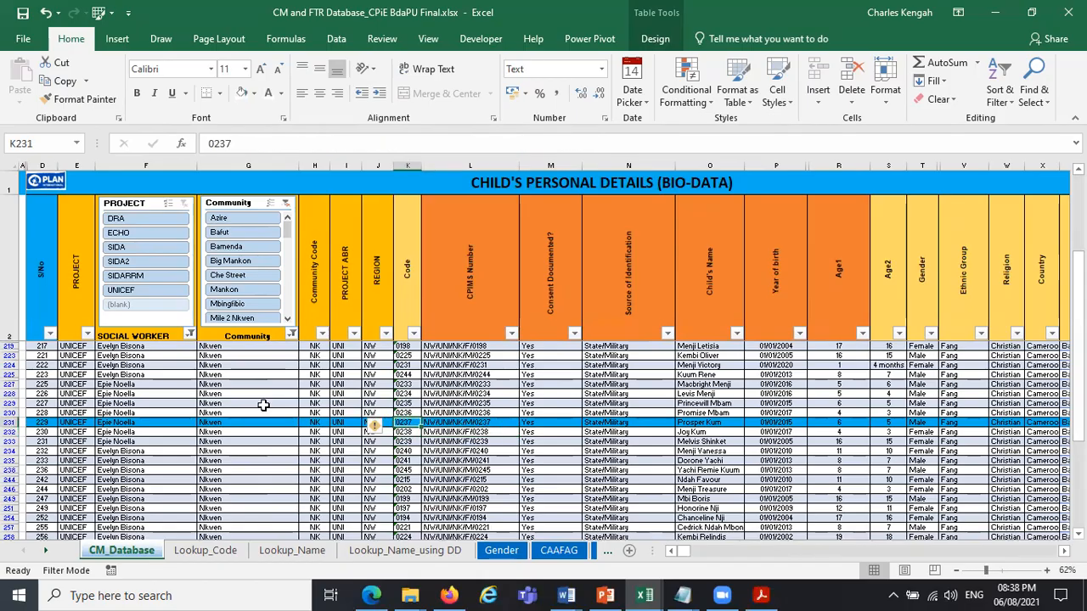
pyautogui.write('00999')
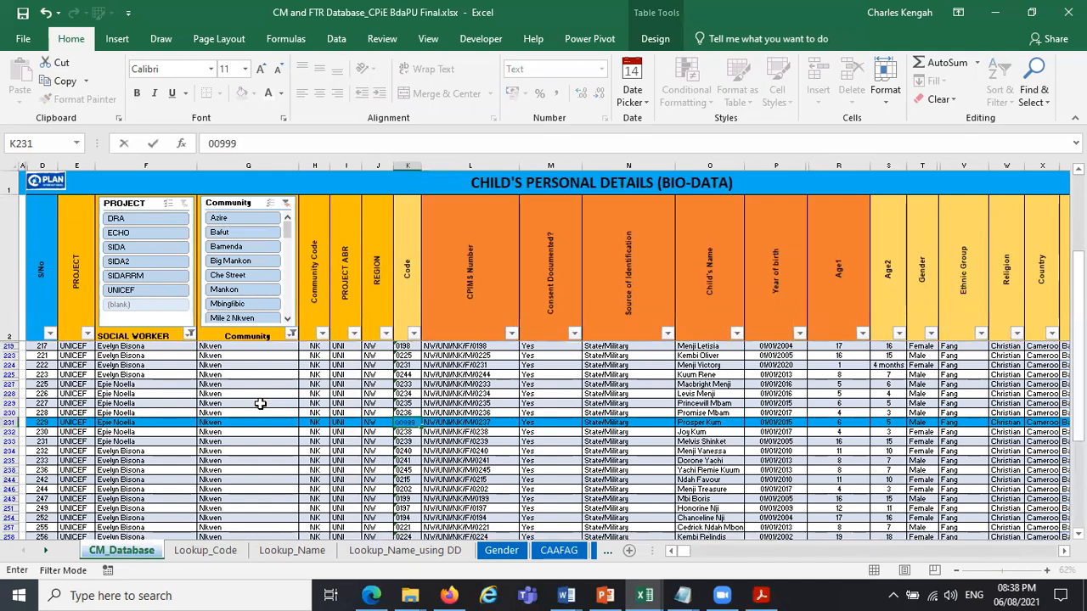
pyautogui.press('Return')
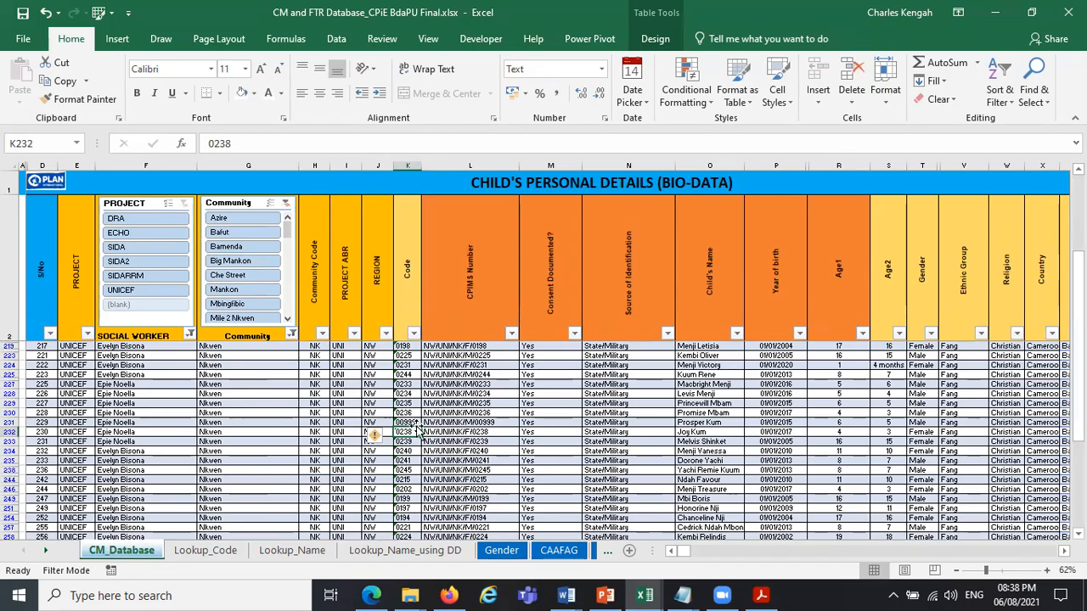
pyautogui.click(224, 551)
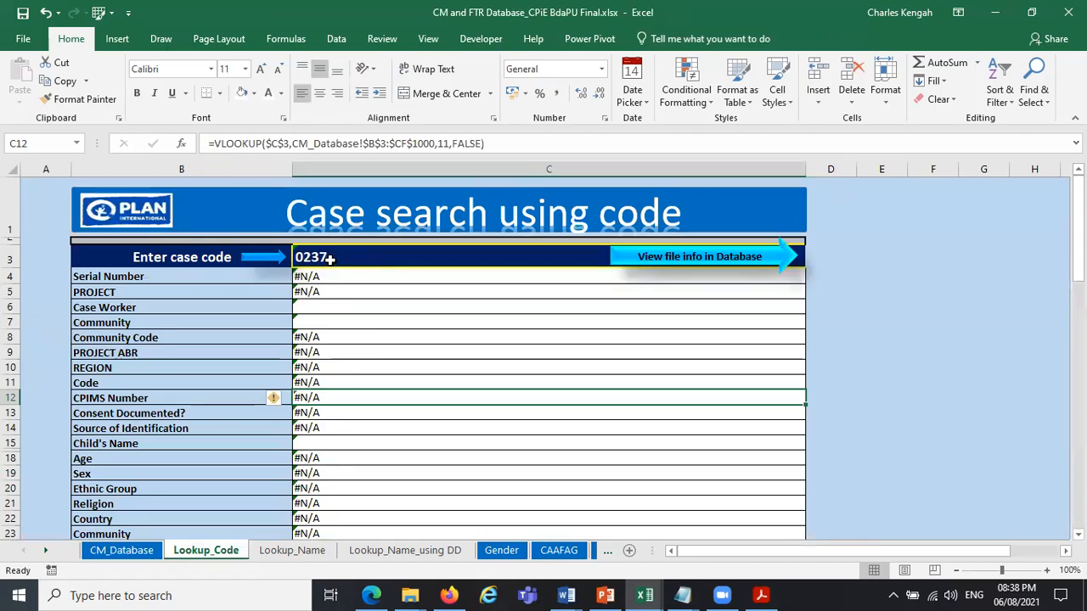
pyautogui.click(331, 272)
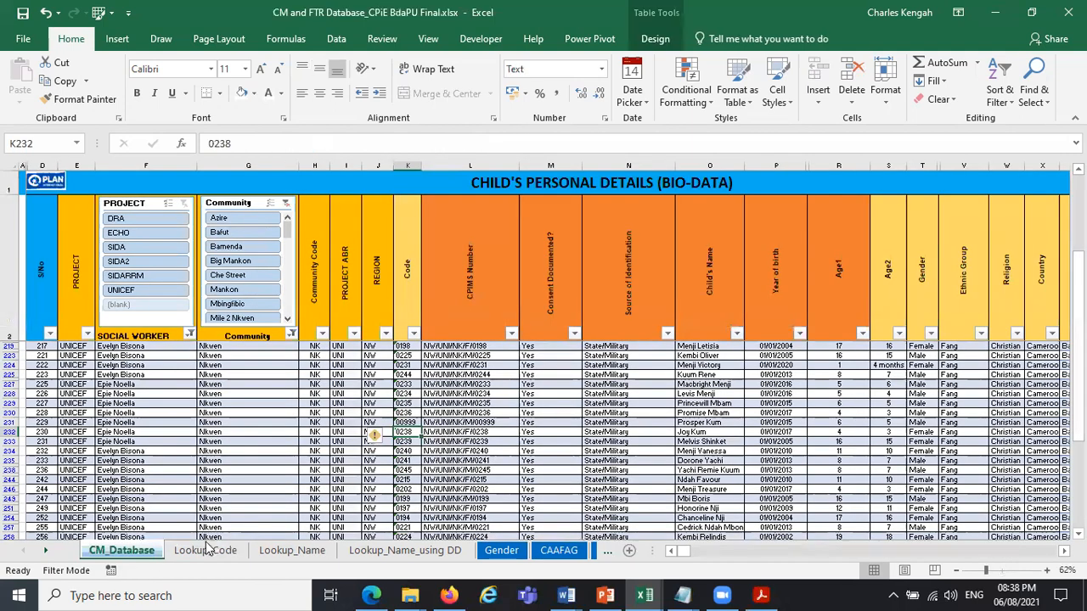
# Look up case code 00999 on the Lookup_Code sheet and compare it with the case's record in CM_Database.
pyautogui.click(206, 550)
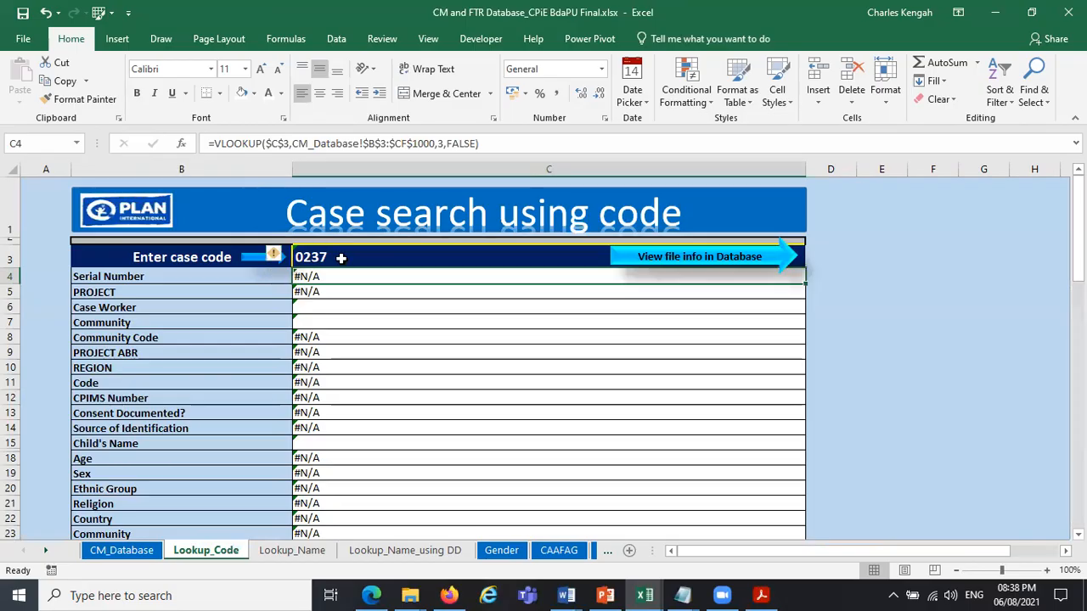
pyautogui.click(340, 258)
pyautogui.write('00999')
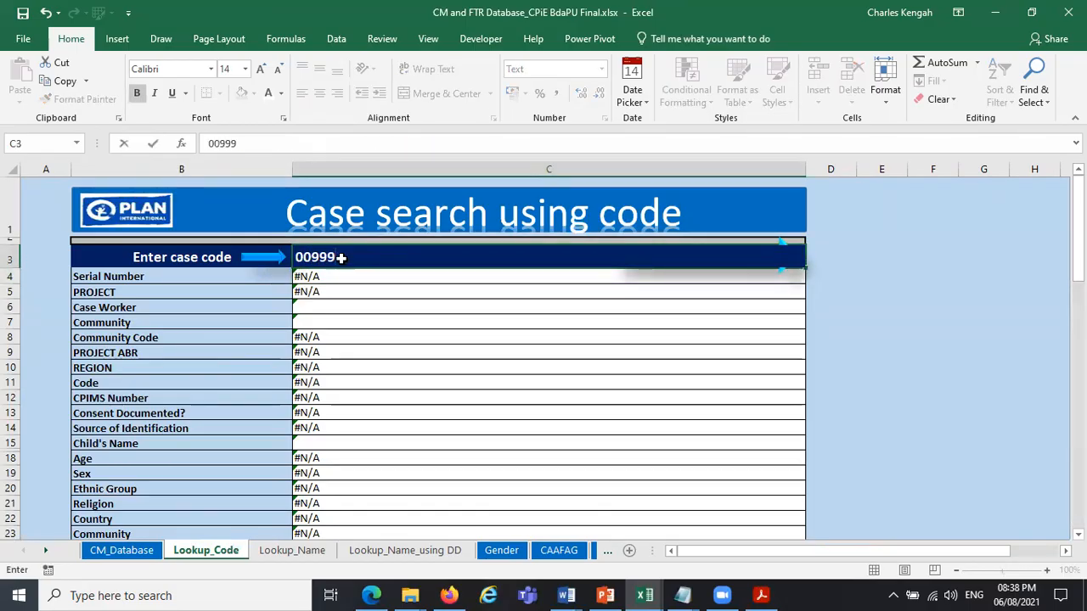
pyautogui.press('Return')
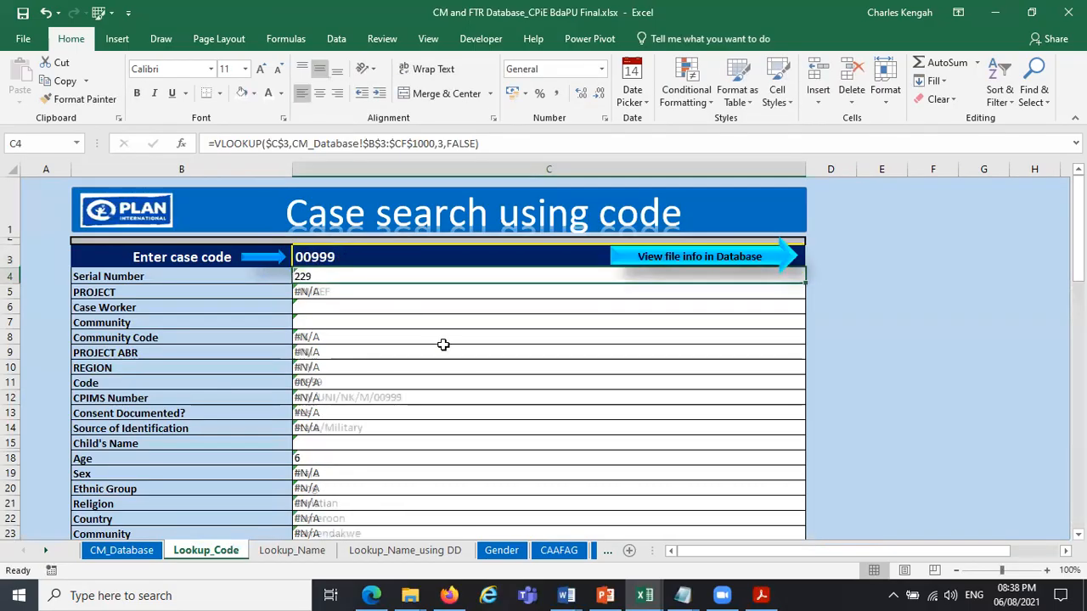
pyautogui.click(113, 550)
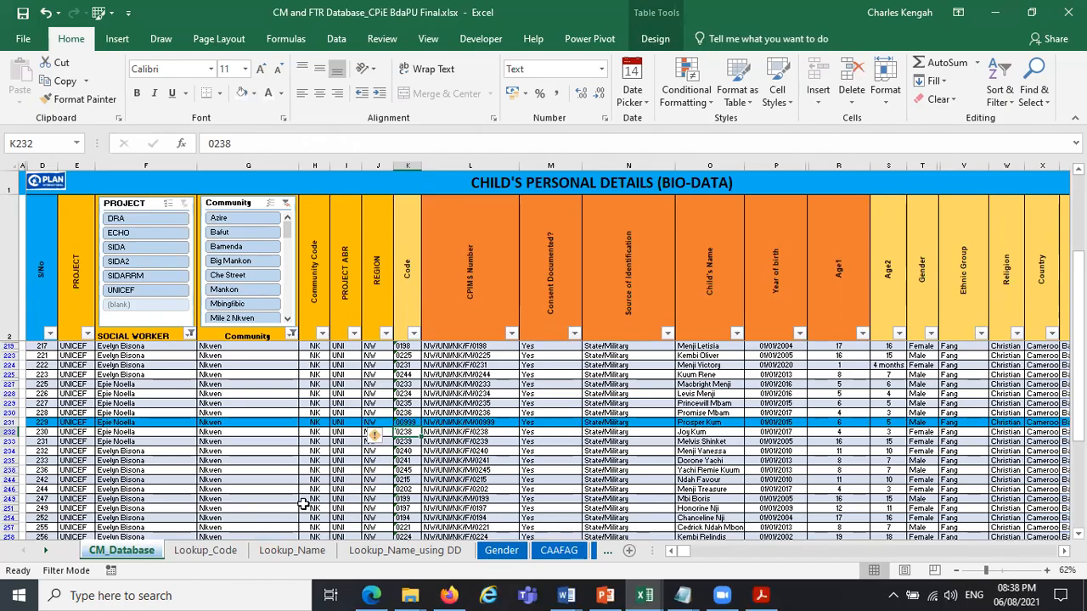
pyautogui.click(232, 552)
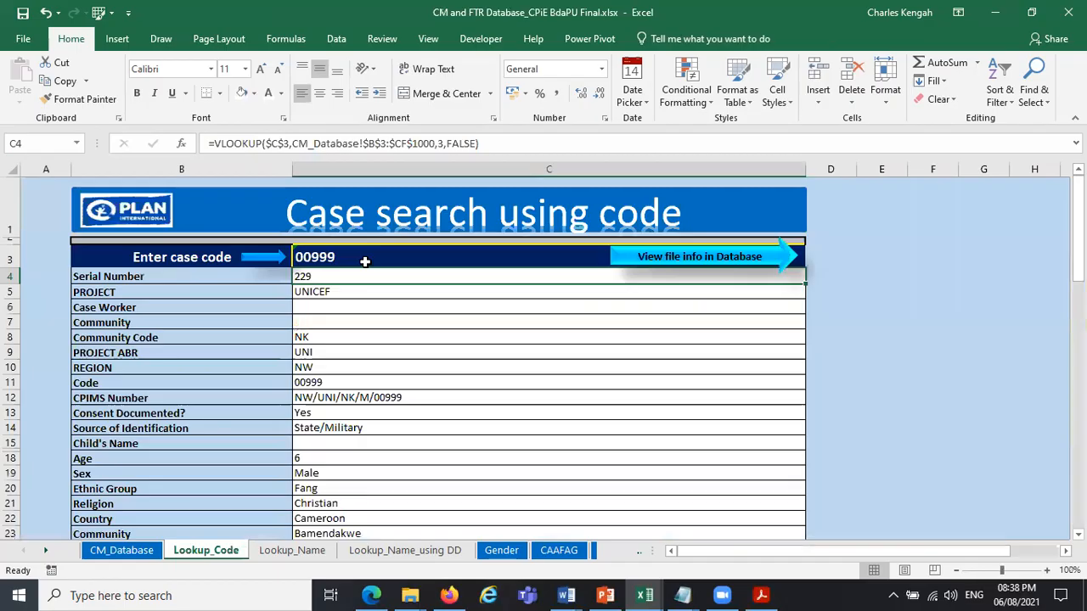
# Undo the last case code entry in C3 of Lookup_Code.
pyautogui.click(45, 13)
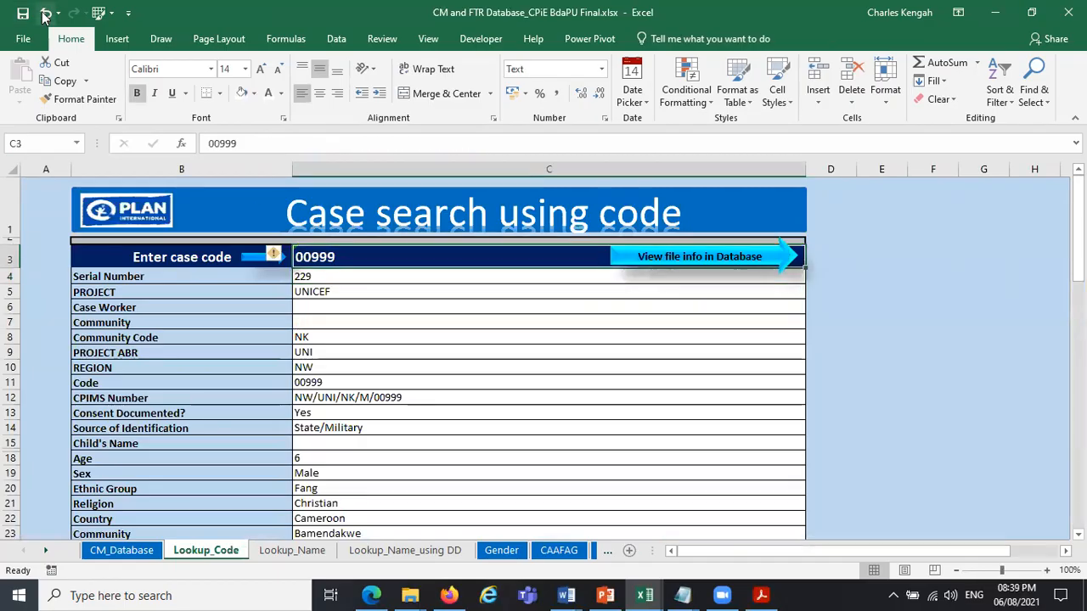
pyautogui.click(45, 12)
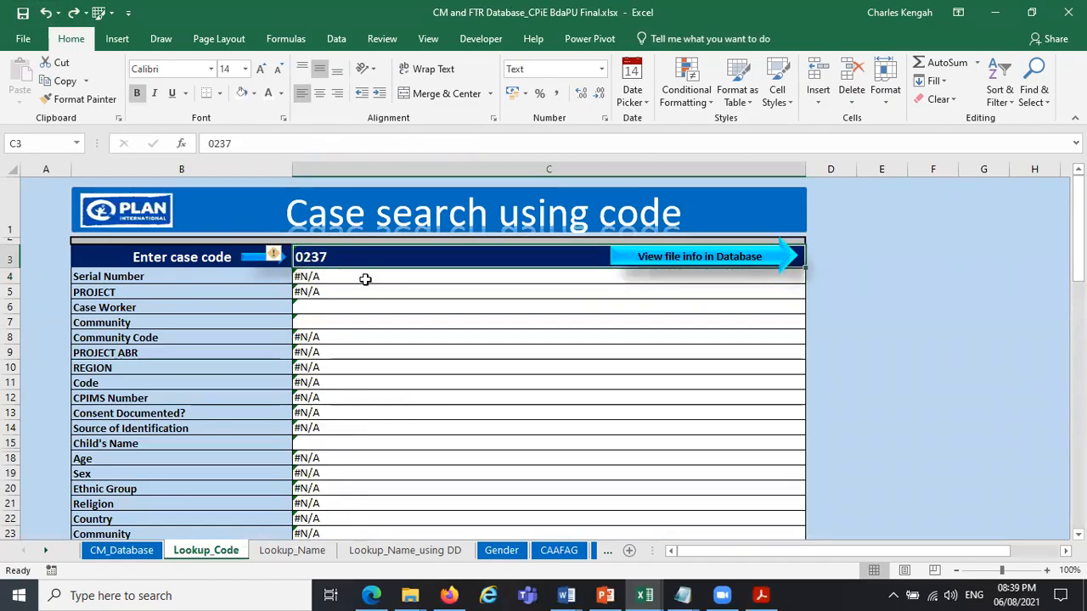
# Wrap the Serial Number VLOOKUP formula in C4 in an IFERROR function.
pyautogui.click(334, 278)
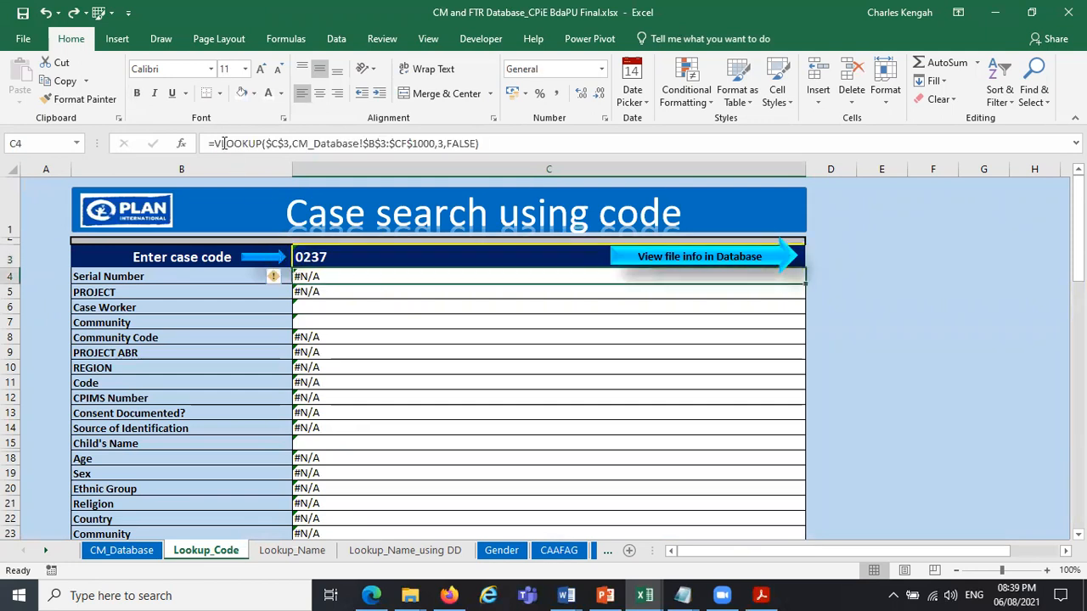
pyautogui.click(217, 142)
pyautogui.write('IFERROR(')
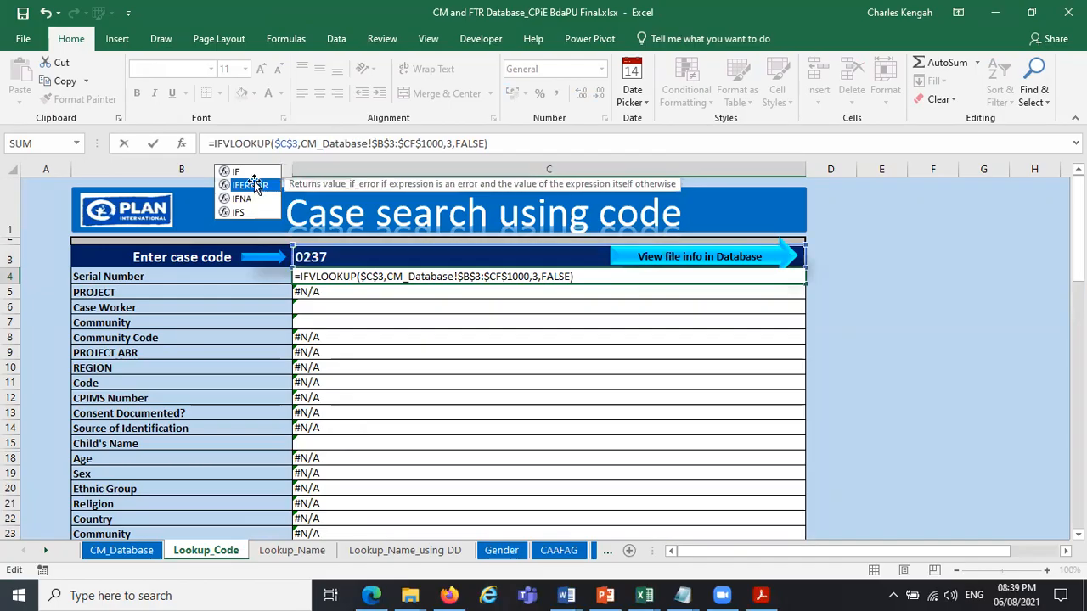
pyautogui.doubleClick(255, 185)
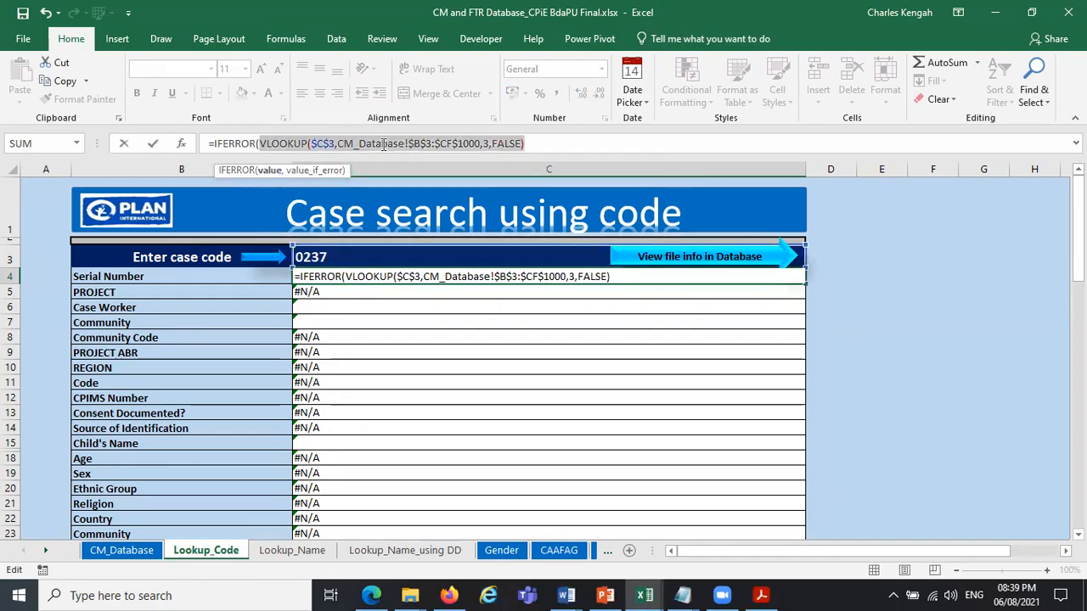
pyautogui.click(531, 143)
pyautogui.write(',')
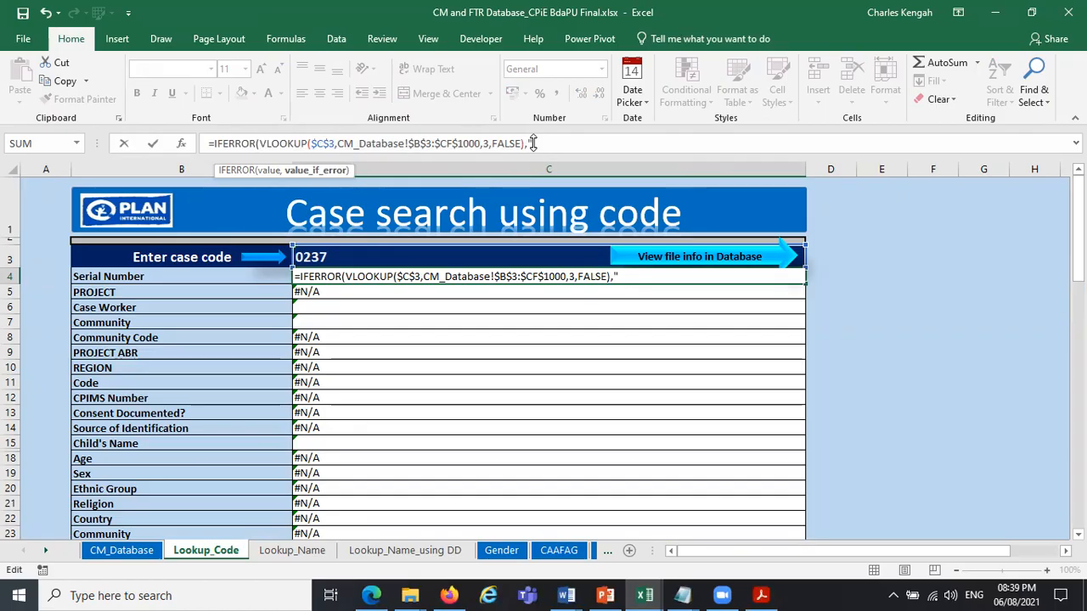
pyautogui.write('"IN')
# Give C4's IFERROR the fallback text "None existing case code" and accept the closing-parenthesis correction.
pyautogui.press('BackSpace')
pyautogui.press('BackSpace')
pyautogui.write('inO case code')
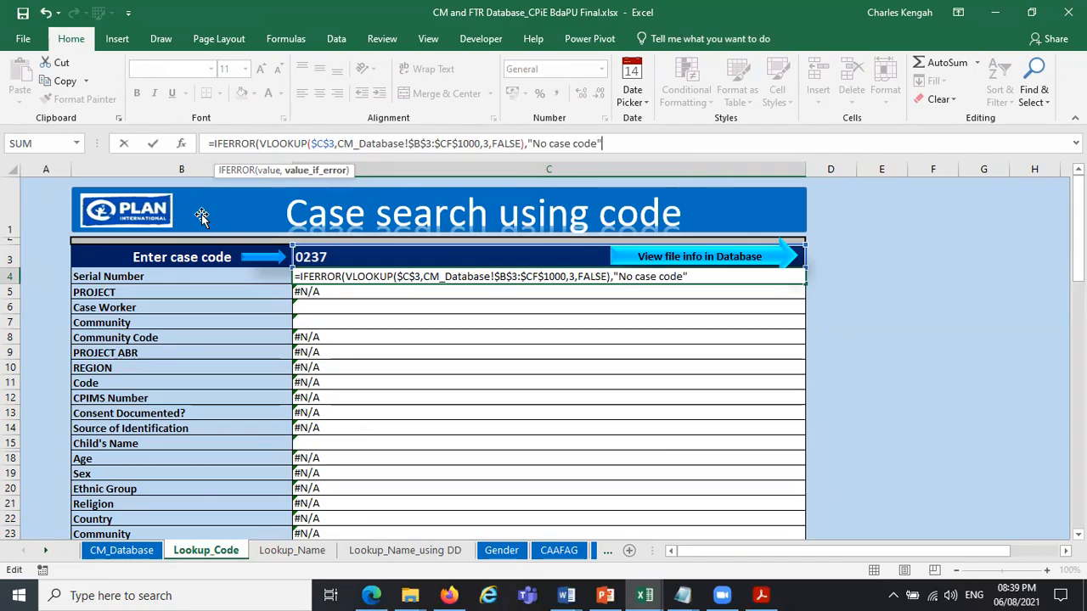
pyautogui.click(550, 143)
pyautogui.write('ne existing')
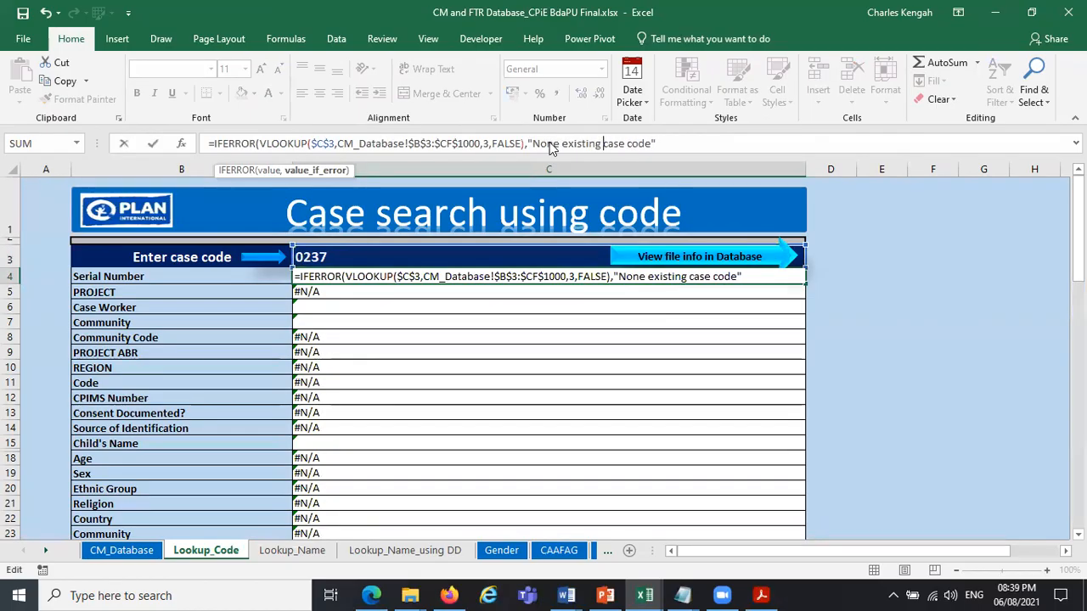
pyautogui.press('Return')
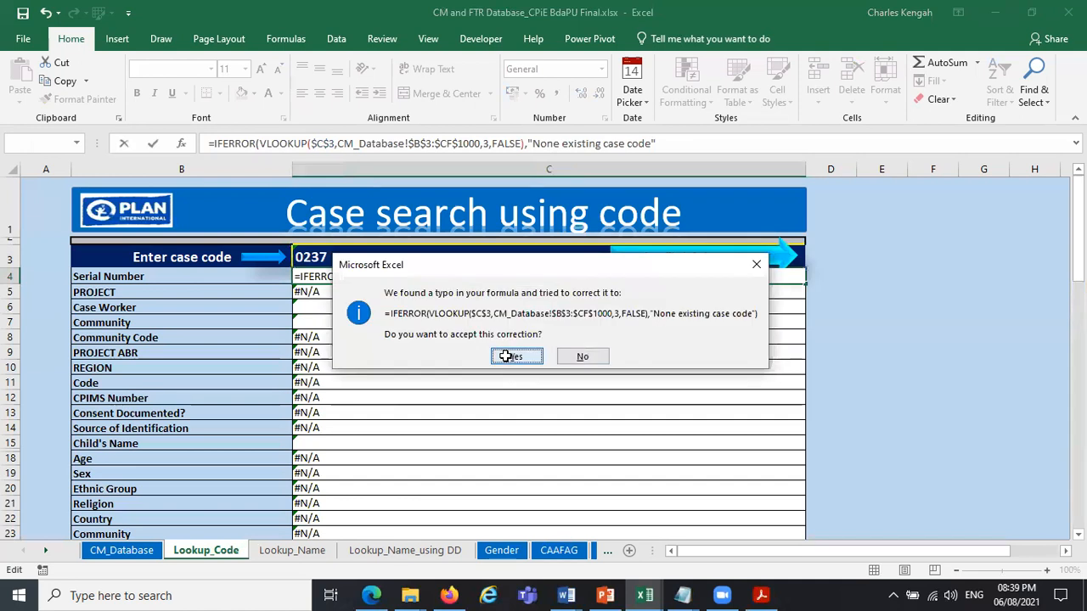
pyautogui.click(506, 356)
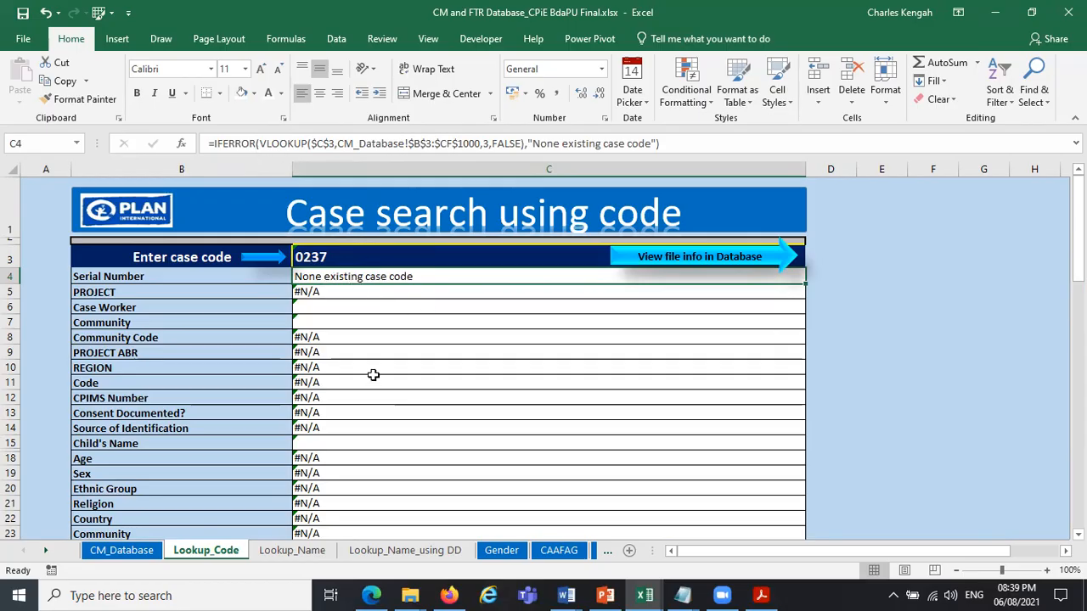
# Copy the IFERROR formula from C4 down through the Source of Identification row, C14.
pyautogui.click(489, 143)
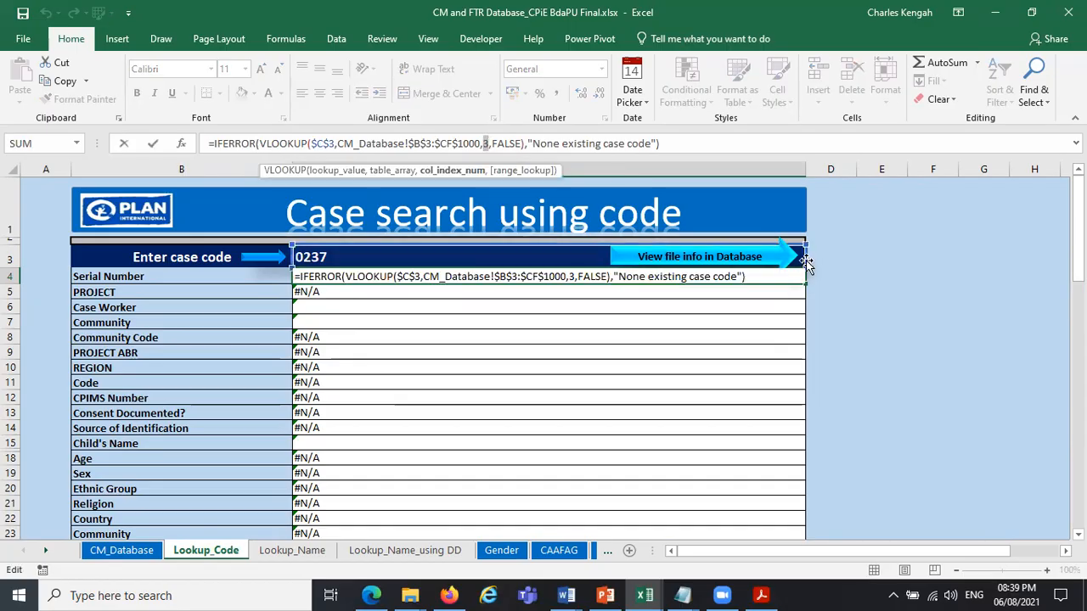
pyautogui.press('Escape')
pyautogui.moveTo(805, 286); pyautogui.dragTo(797, 441)
# Set the VLOOKUP column index in the PROJECT cell C5 to 4.
pyautogui.click(439, 288)
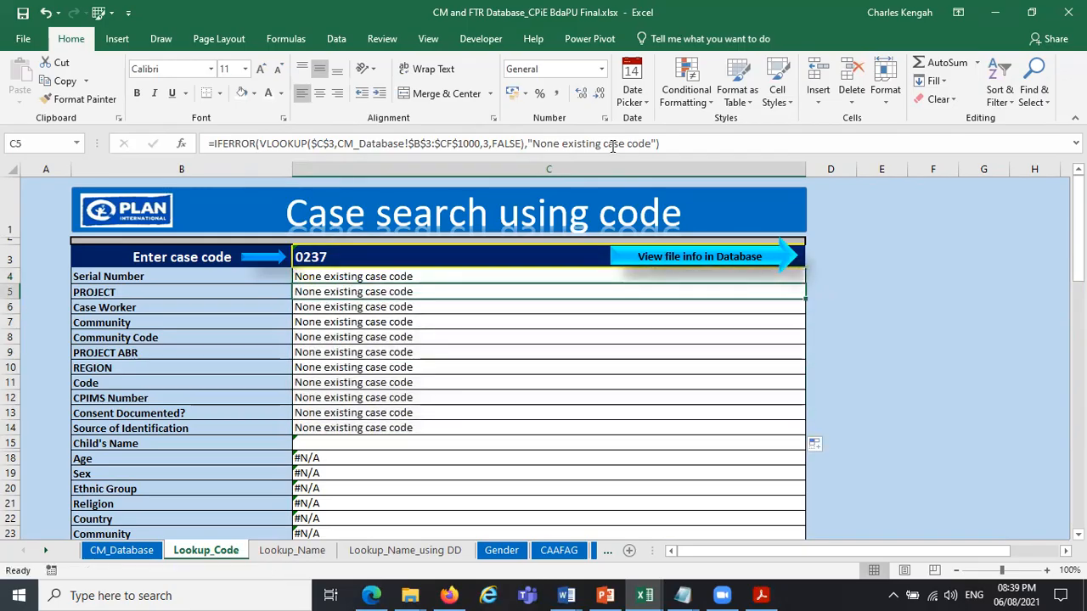
pyautogui.click(491, 143)
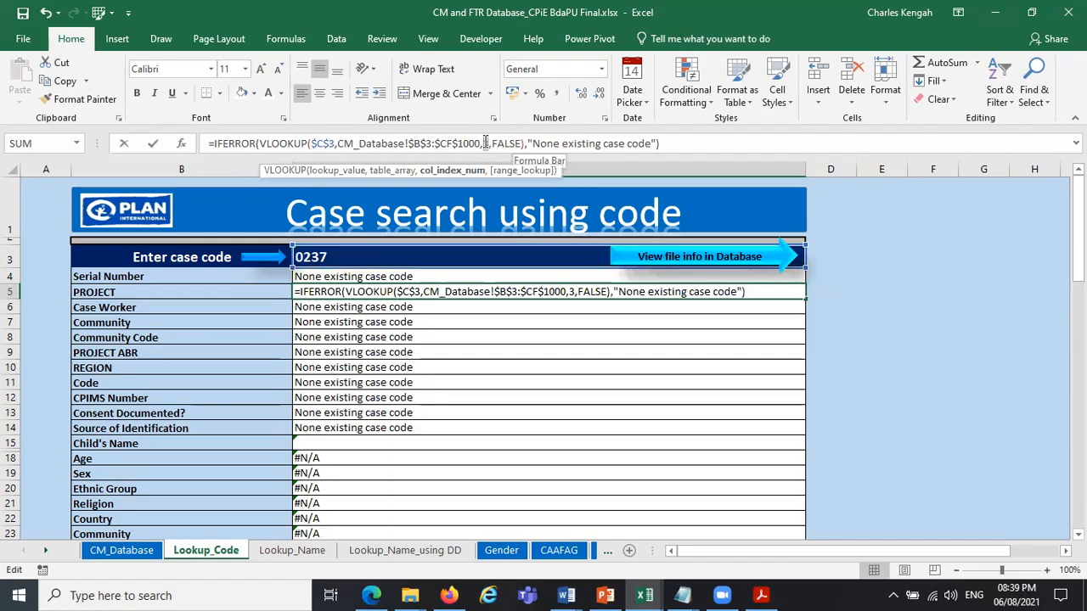
pyautogui.press('BackSpace')
pyautogui.write('4')
pyautogui.press('Return')
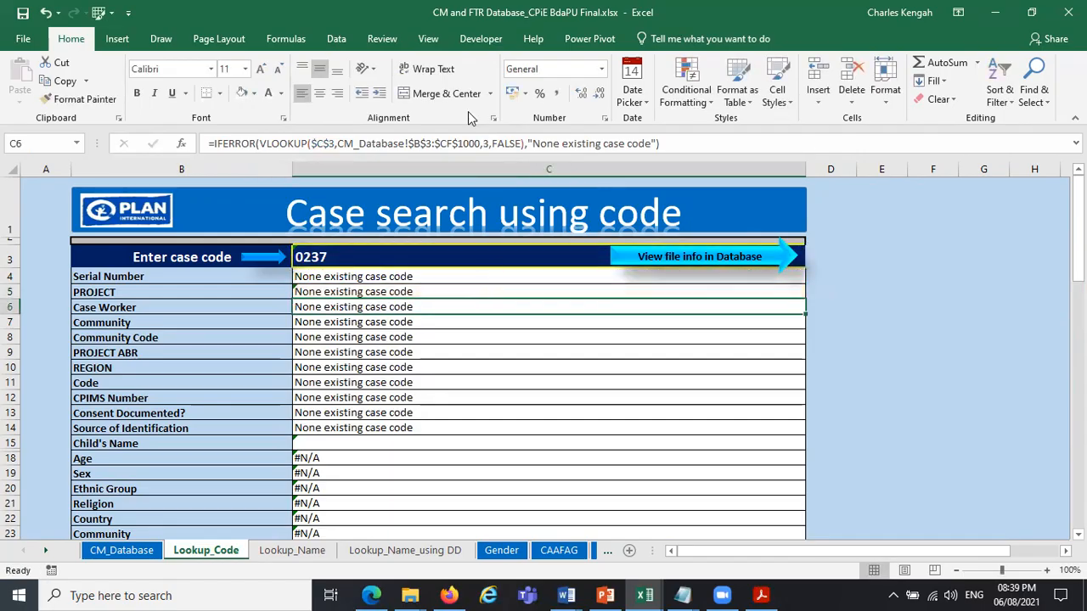
# Set the VLOOKUP column index to 5 for Case Worker in C6 and 6 for Community in C7.
pyautogui.click(488, 143)
pyautogui.press('BackSpace')
pyautogui.write('5')
pyautogui.press('Return')
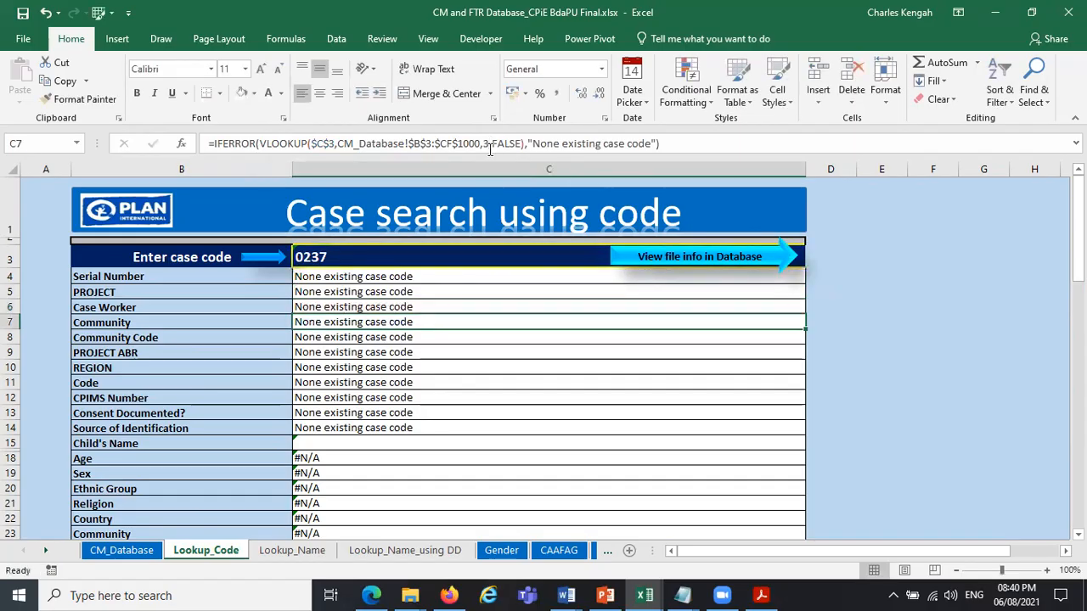
pyautogui.click(490, 146)
pyautogui.press('BackSpace')
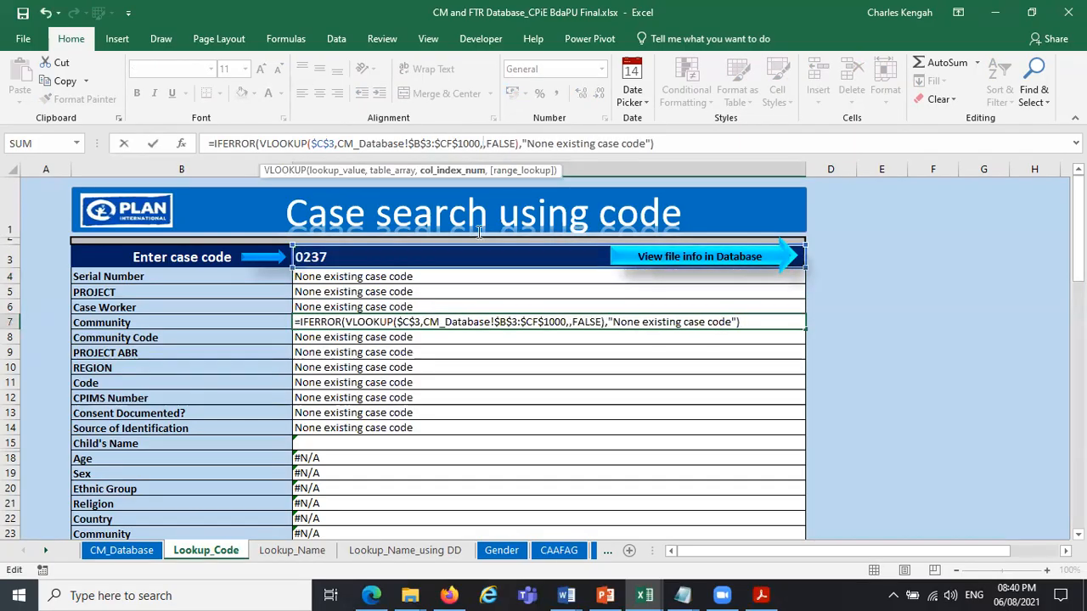
pyautogui.write('6')
pyautogui.press('Return')
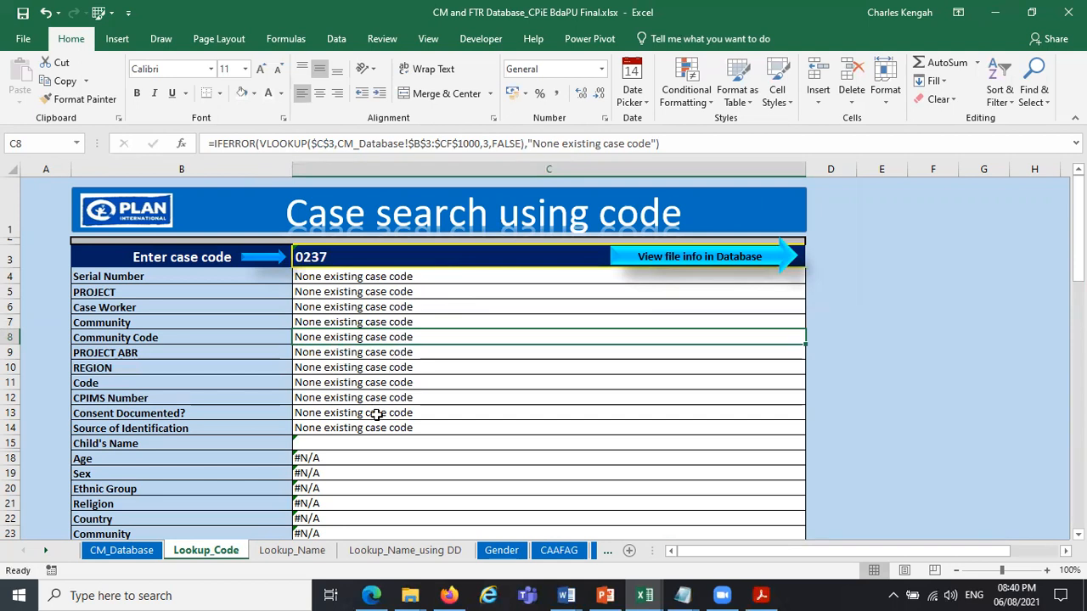
# Enter the case code 000999 in C3 to test the lookup formulas.
pyautogui.click(355, 257)
pyautogui.write('00')
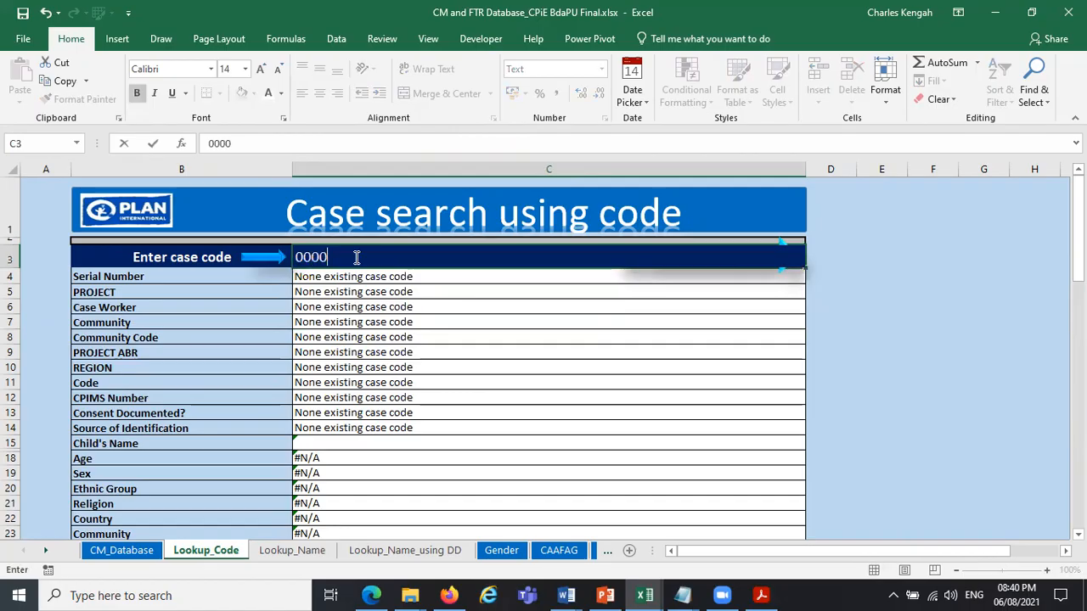
pyautogui.write('0999')
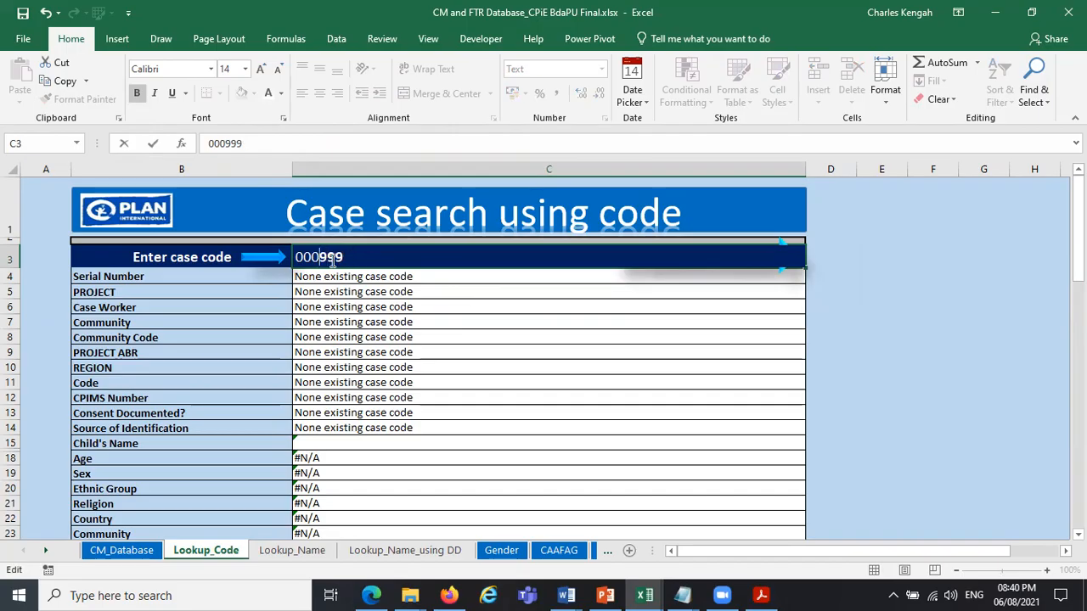
pyautogui.press('Return')
# Correct the case code in C3 to 00999 to retrieve the case details.
pyautogui.click(357, 256)
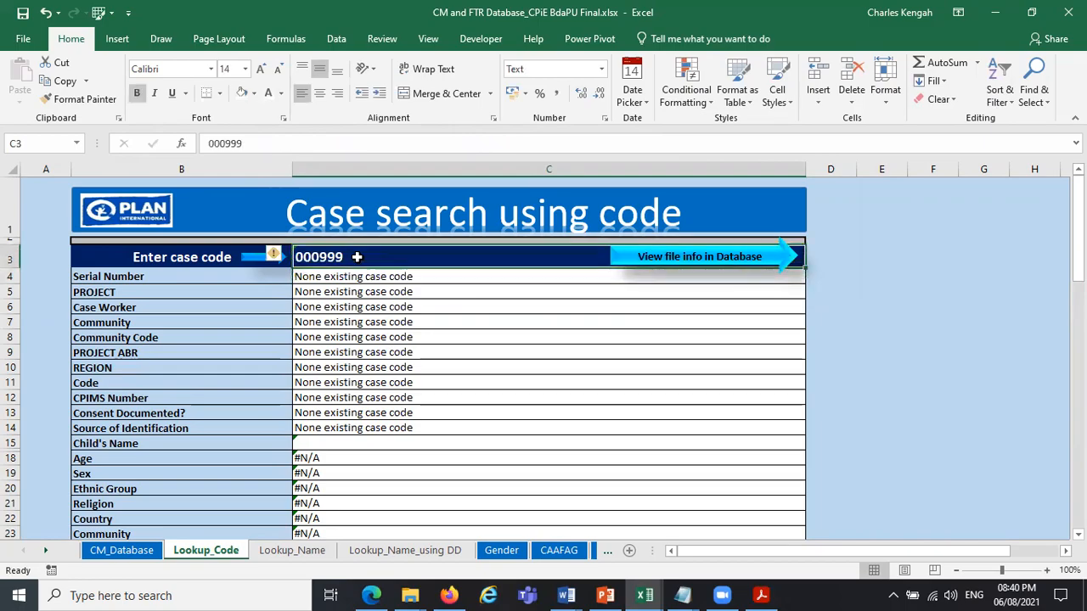
pyautogui.write('0099')
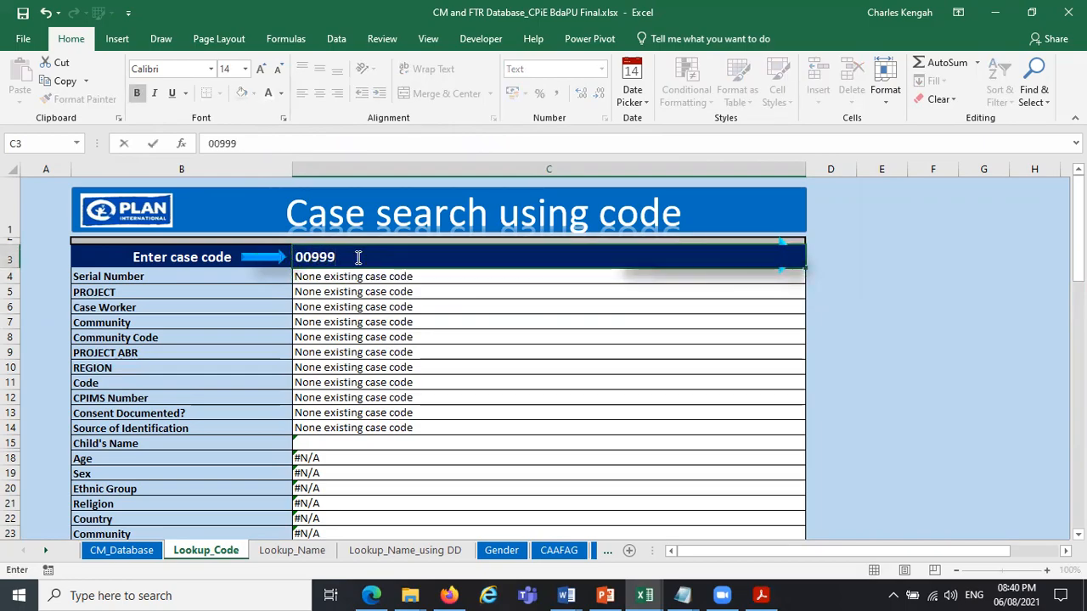
pyautogui.press('Return')
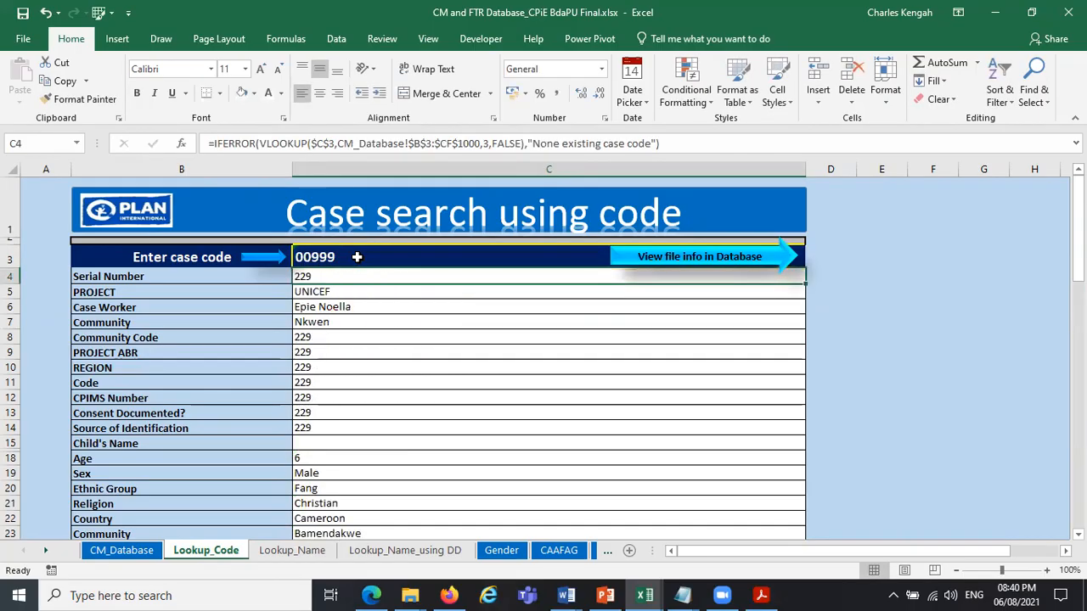
# Change the VLOOKUP column index in C8 to the database column holding the Community Code.
pyautogui.click(319, 336)
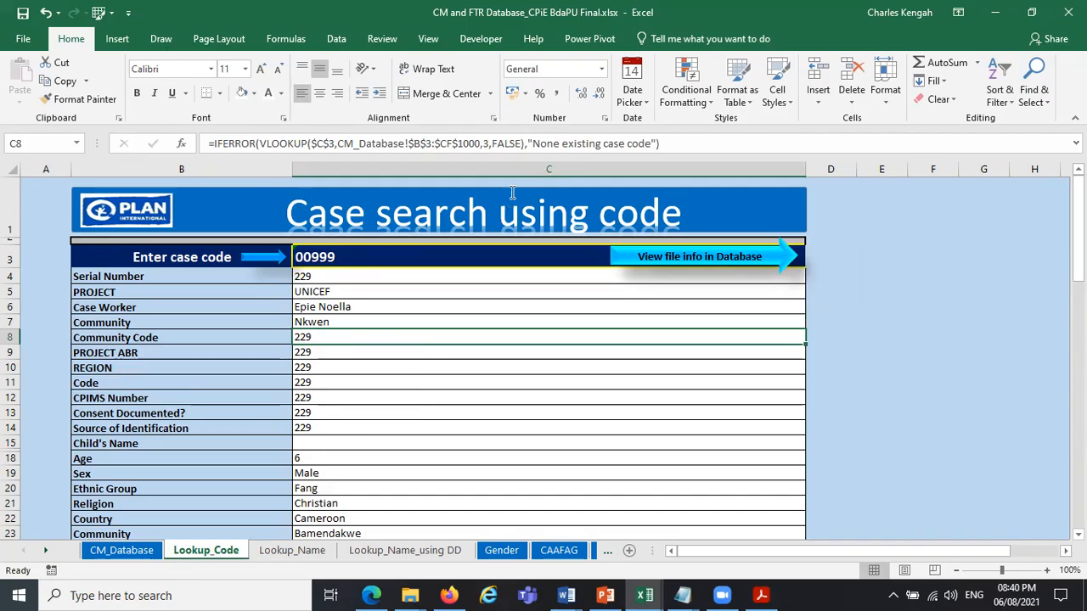
pyautogui.click(487, 146)
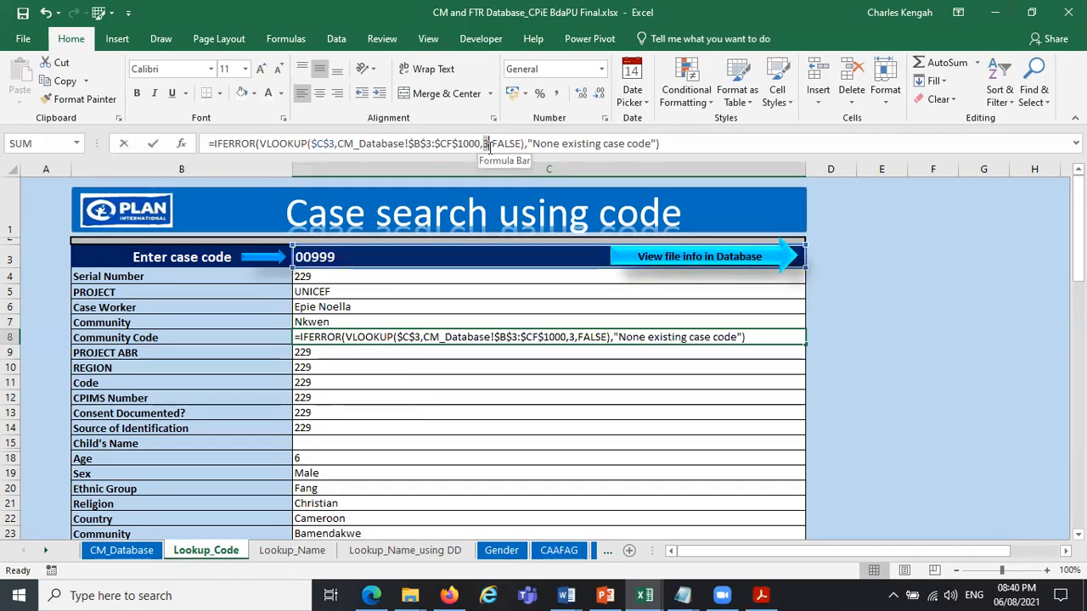
pyautogui.press('Escape')
pyautogui.click(347, 324)
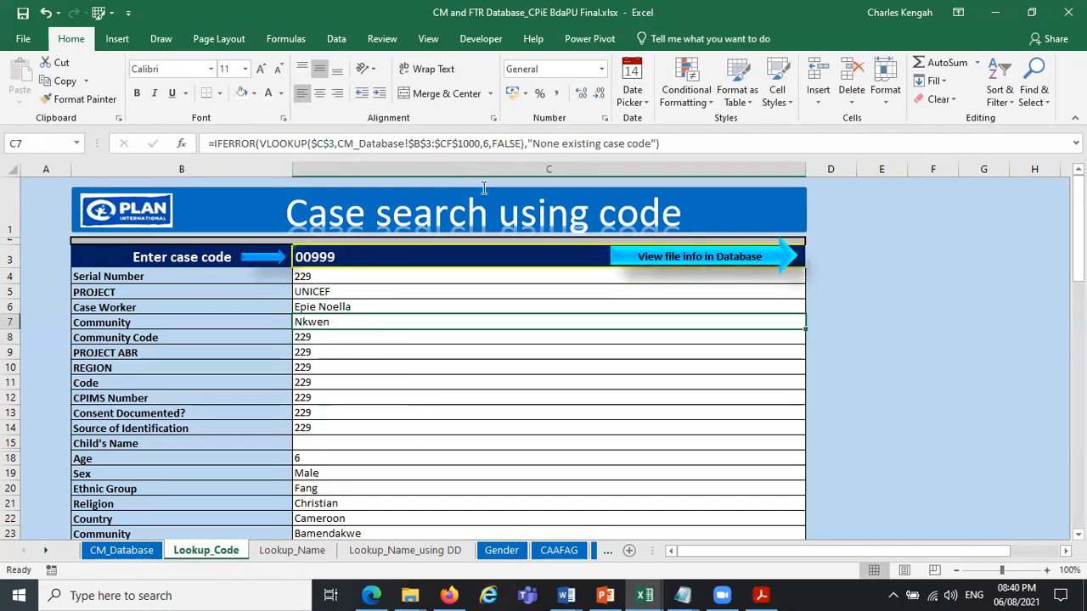
pyautogui.click(338, 338)
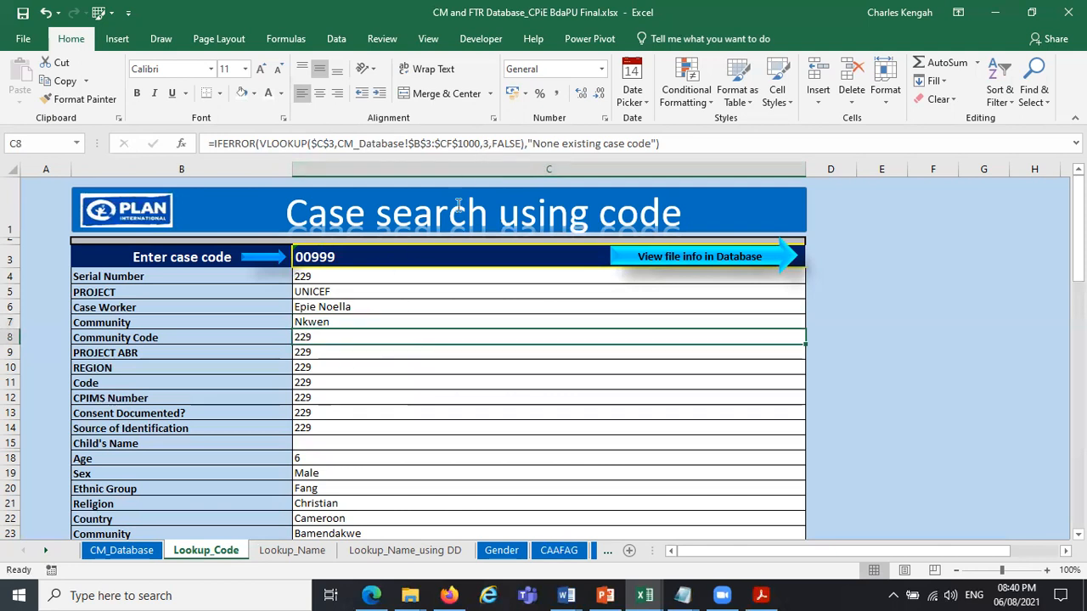
pyautogui.click(489, 143)
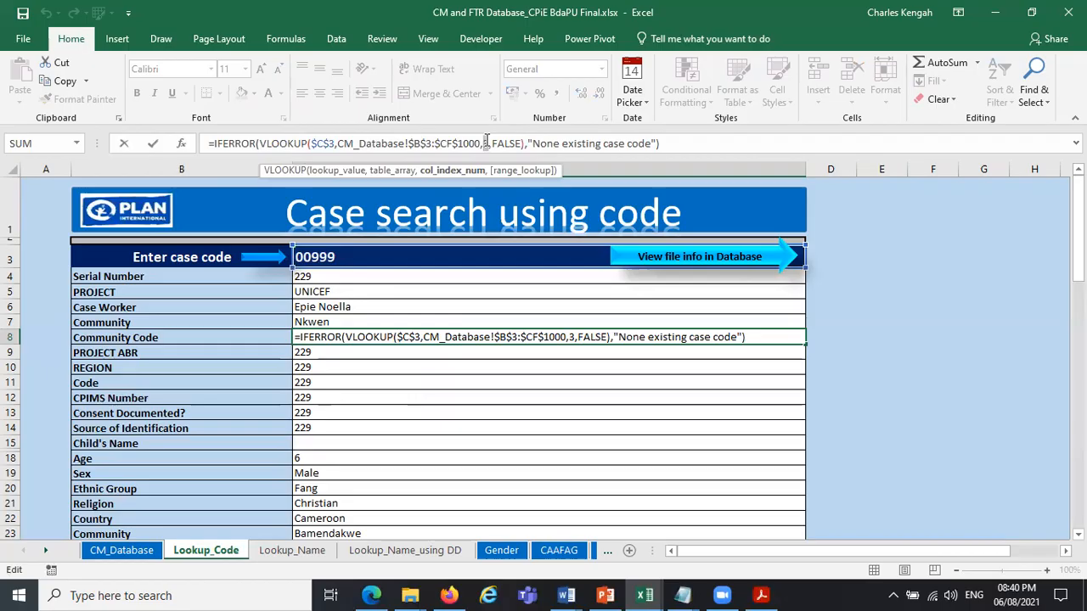
pyautogui.press('Return')
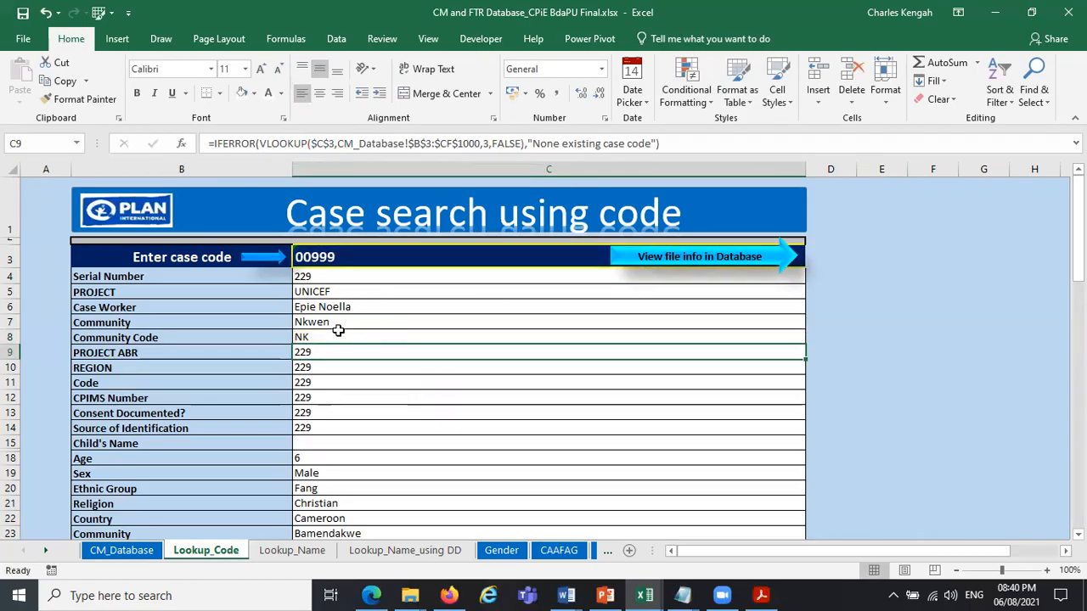
# Enter the non-existent case code 0000000 in C3 to test the IFERROR messages down the lookup sheet.
pyautogui.click(323, 263)
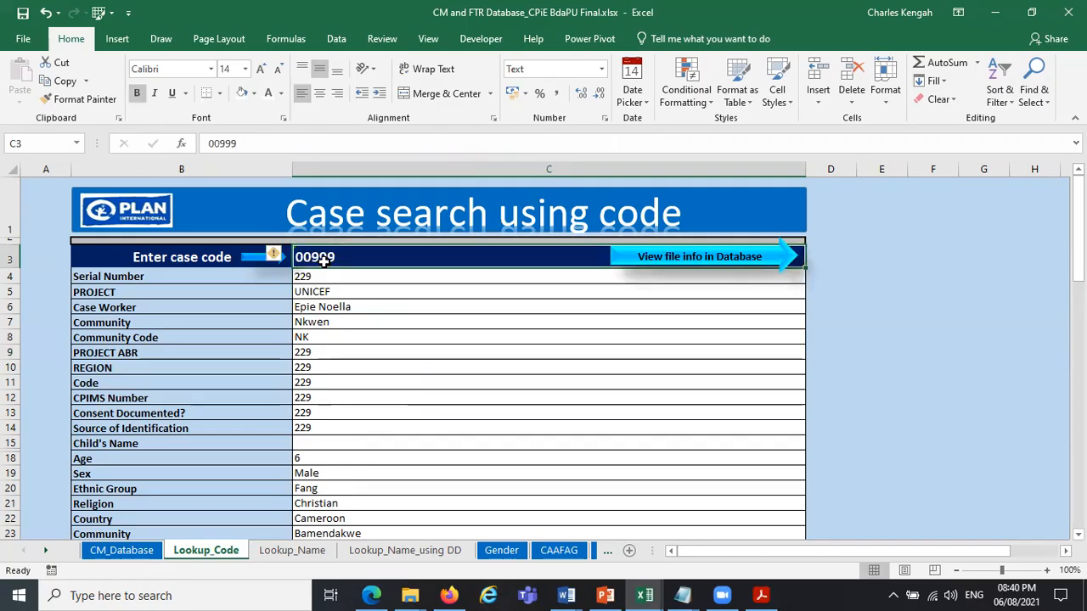
pyautogui.write('0000000')
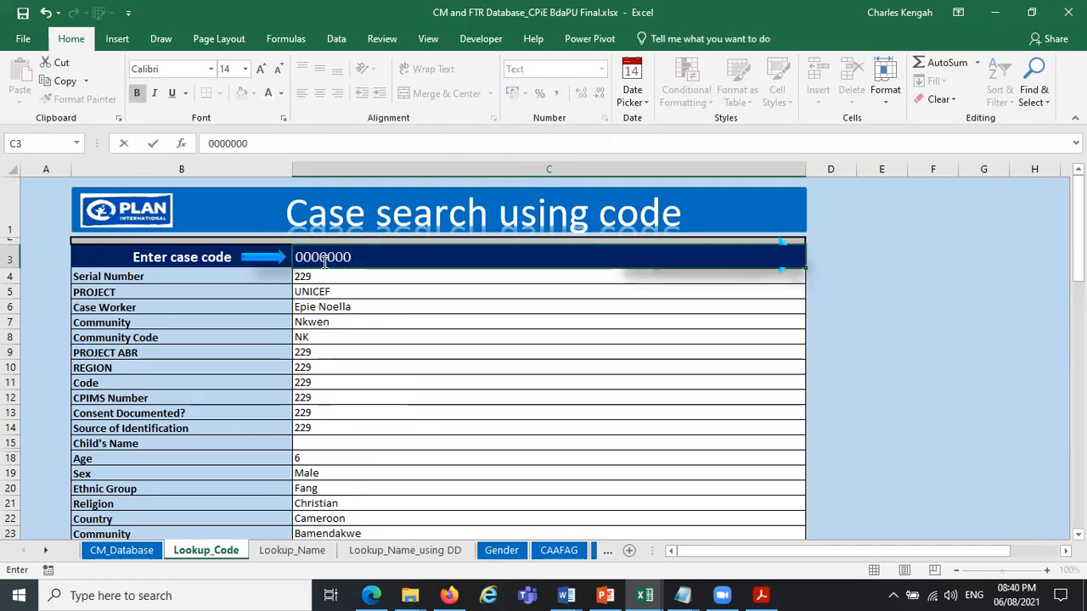
pyautogui.press('Return')
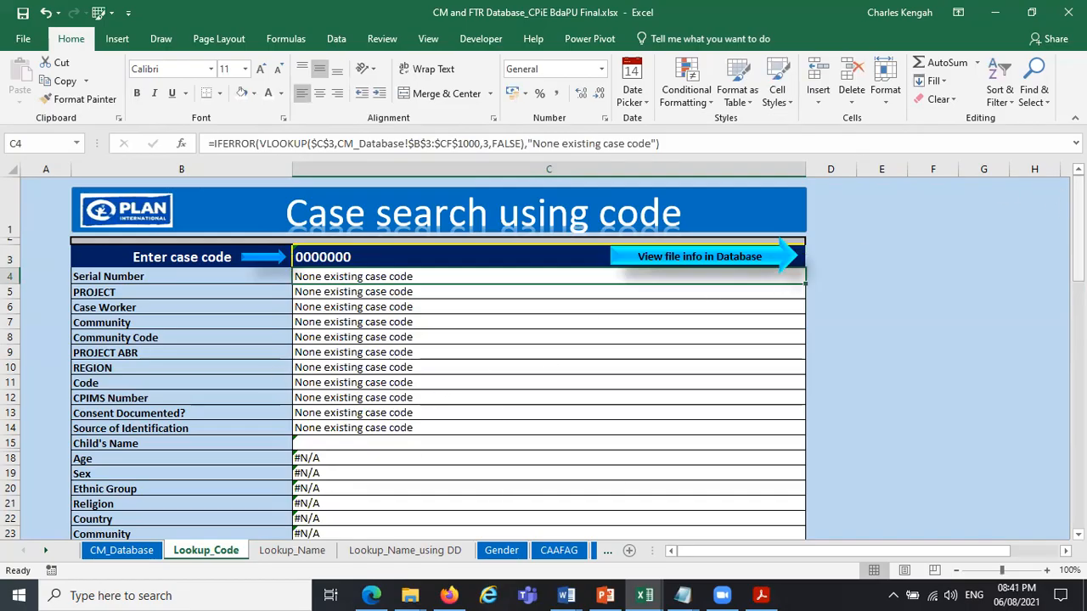
pyautogui.moveTo(1078, 230); pyautogui.dragTo(1078, 472)
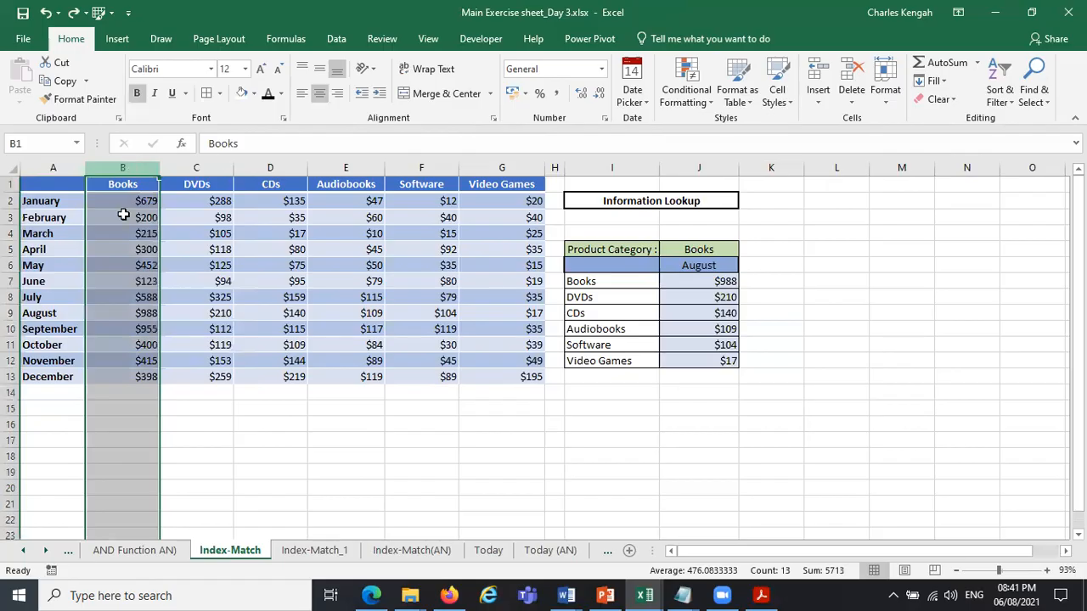
# On the Index-Match sheet of Main Exercise sheet_Day 3.xlsx, replace VLOOKUP with HLOOKUP in the J7 formula.
pyautogui.click(8, 217)
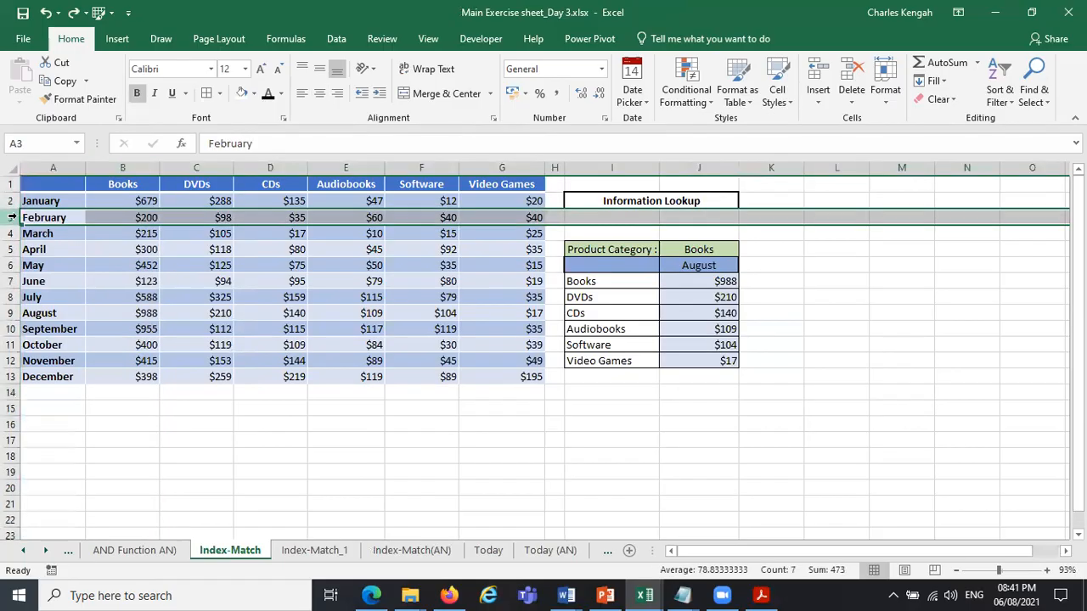
pyautogui.click(718, 284)
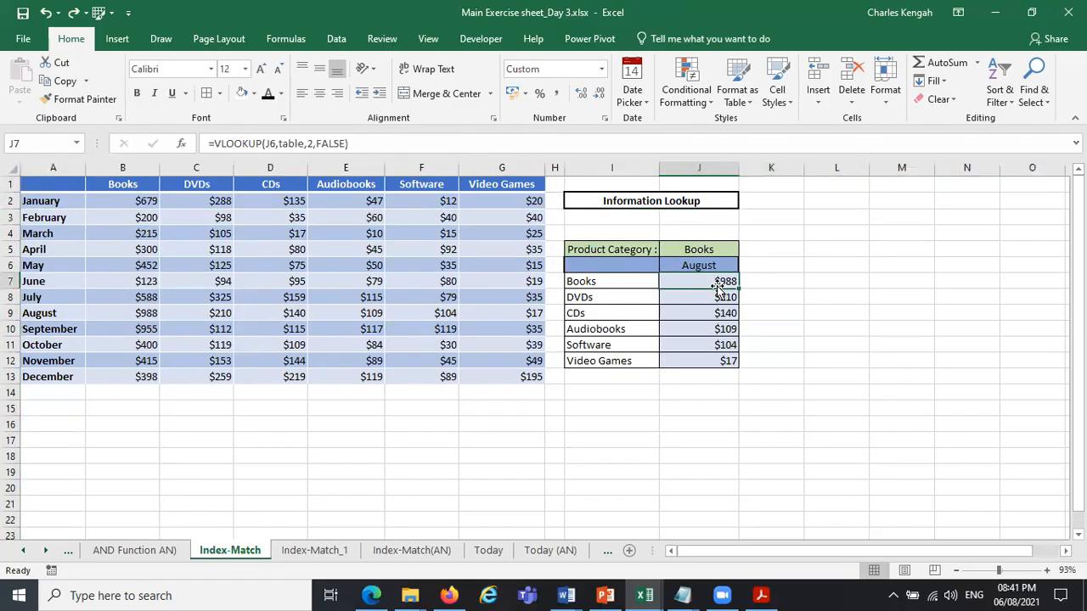
pyautogui.click(220, 144)
pyautogui.press('BackSpace')
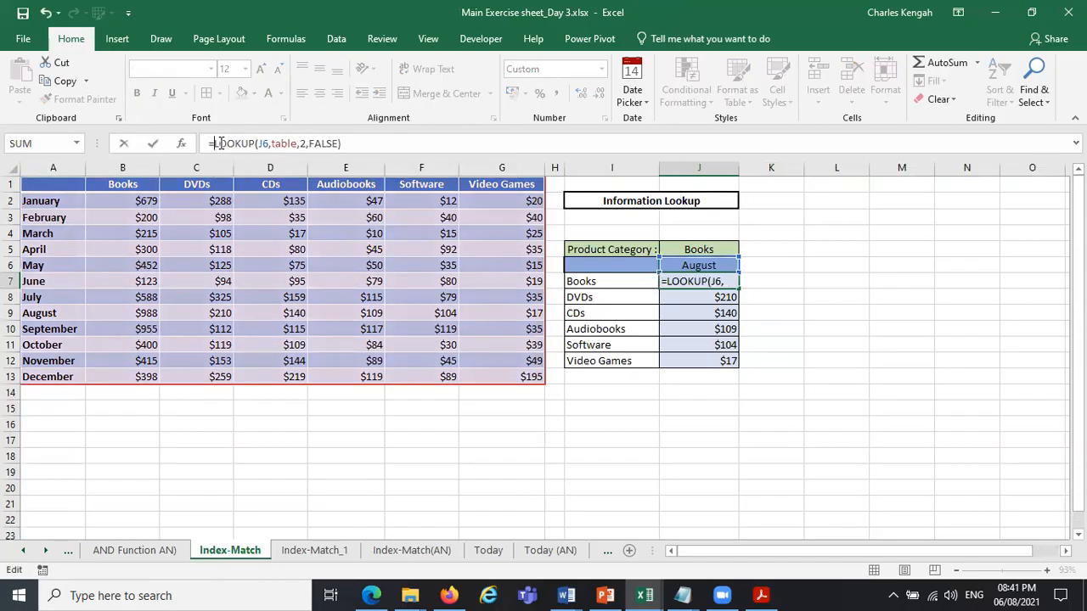
pyautogui.write('h')
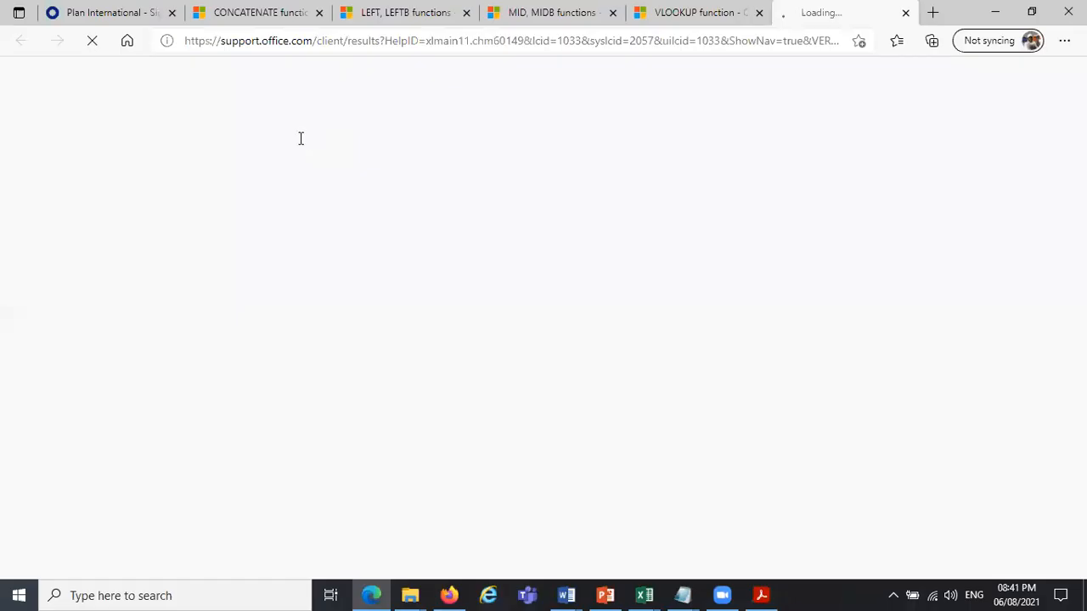
pyautogui.hotkey('alt', 'Tab')
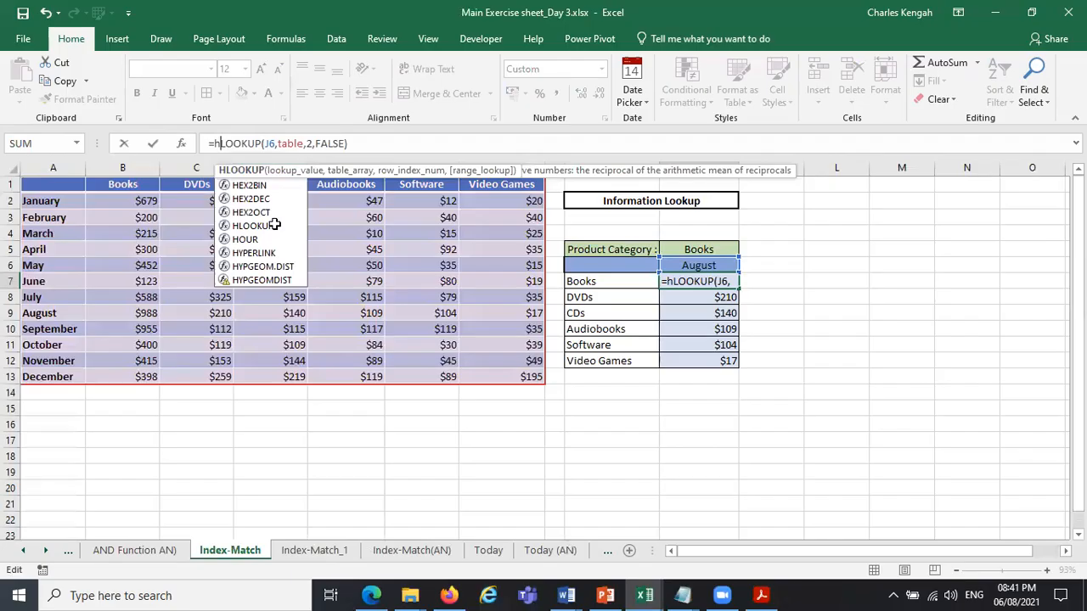
pyautogui.doubleClick(274, 225)
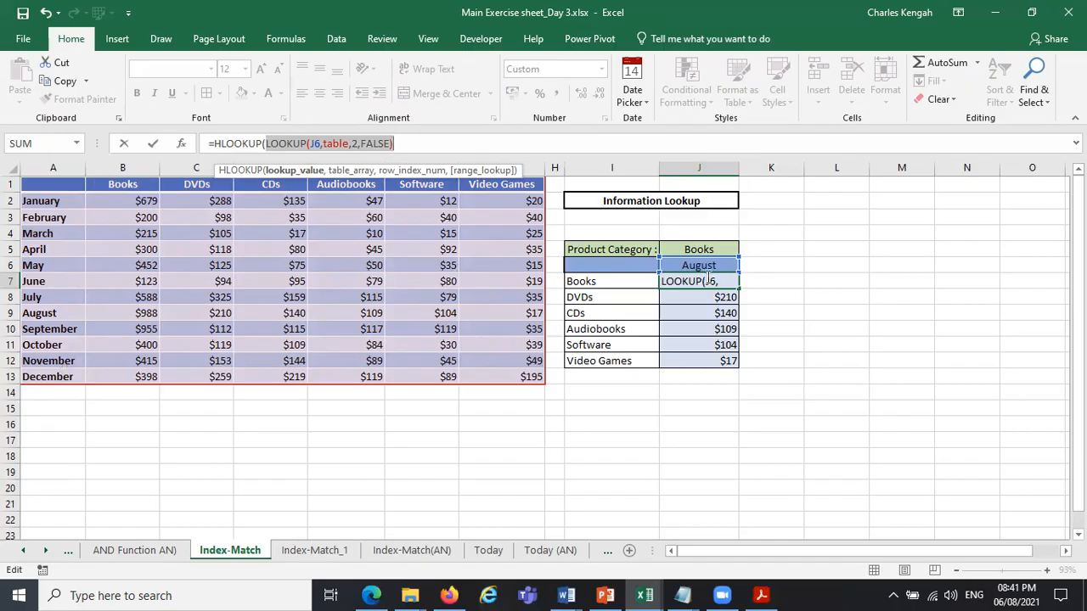
# Complete J7 as =HLOOKUP($I$7,table,2,FALSE) and check its result against the January Books figure in B2.
pyautogui.click(600, 284)
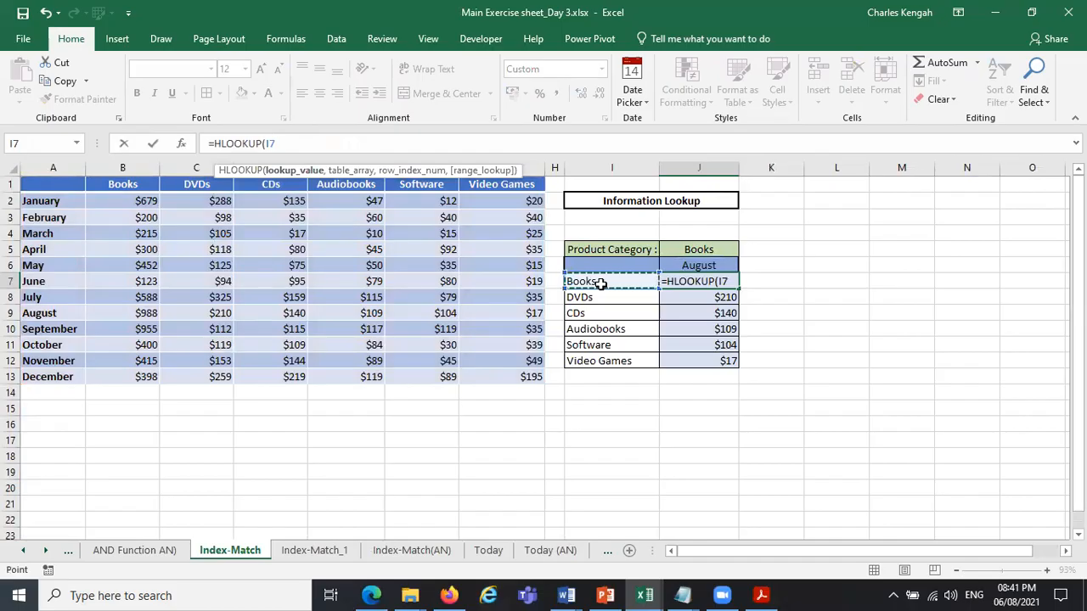
pyautogui.press('F4')
pyautogui.write(',')
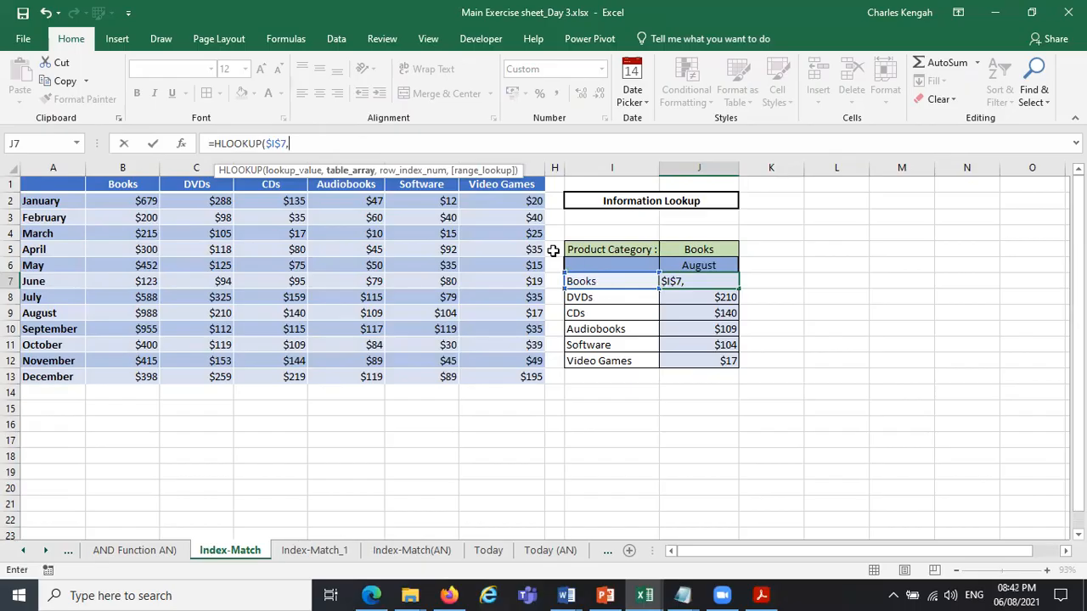
pyautogui.write('t')
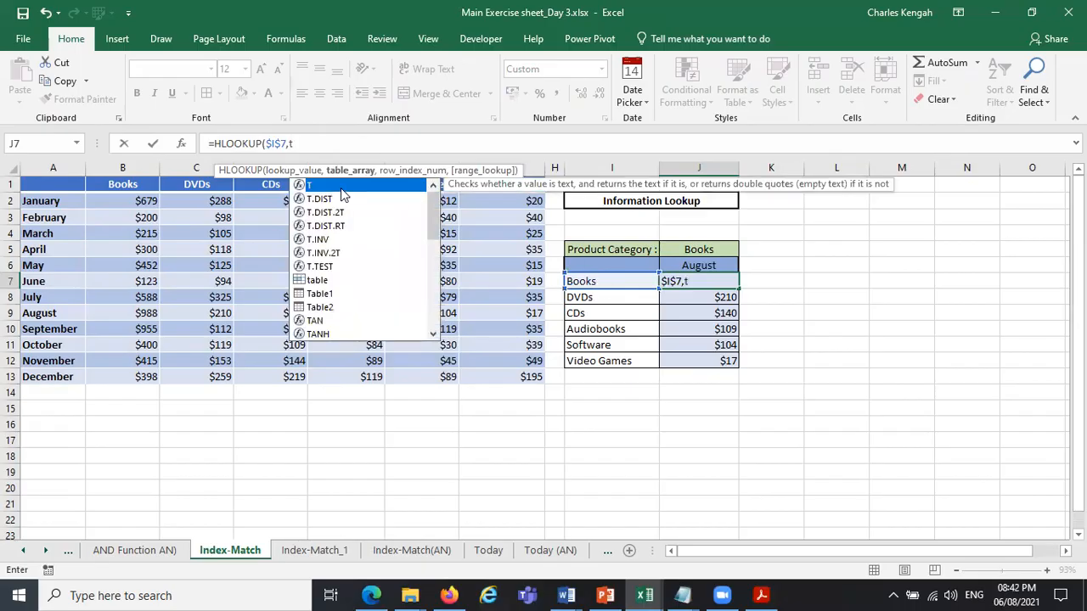
pyautogui.write('able')
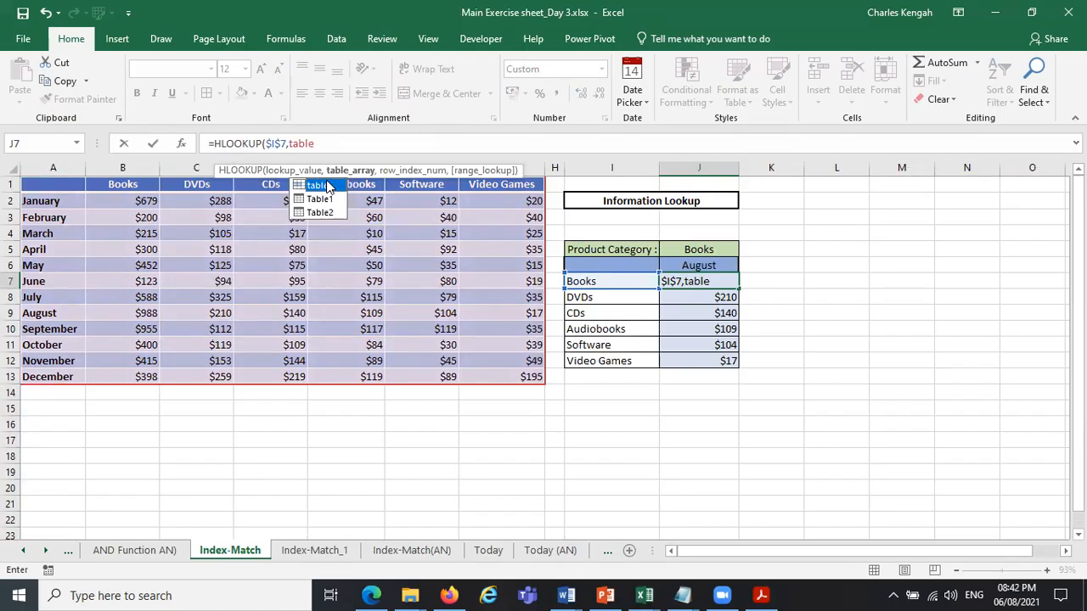
pyautogui.write(',')
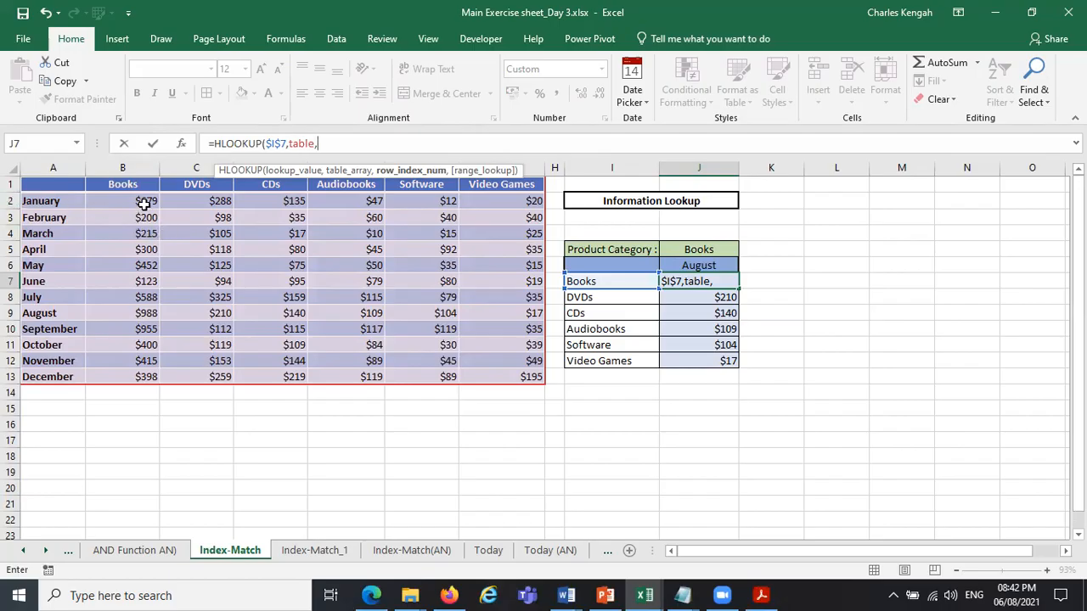
pyautogui.write(',')
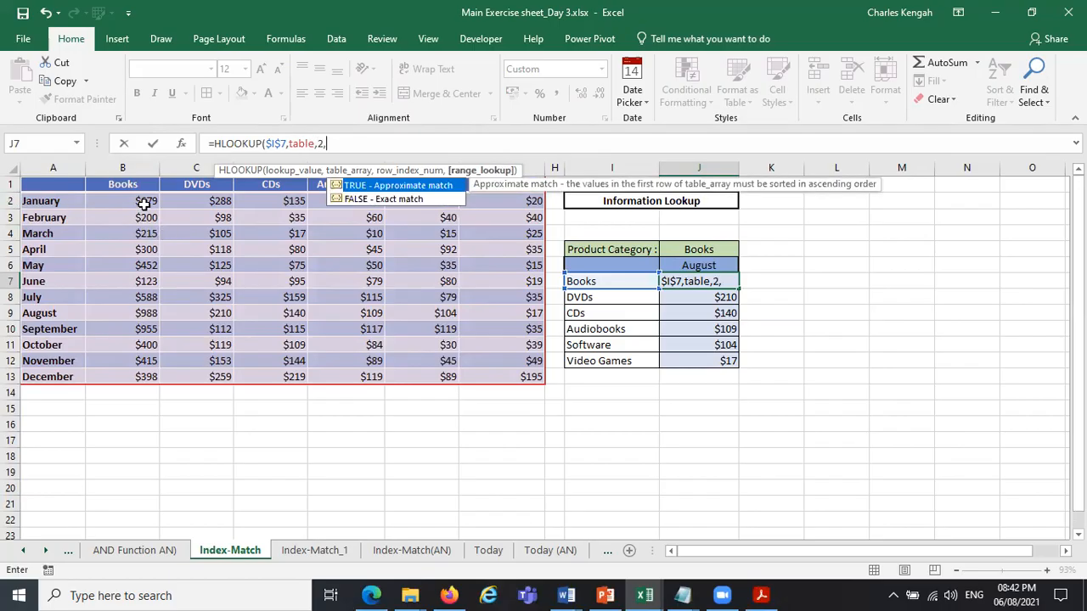
pyautogui.doubleClick(396, 201)
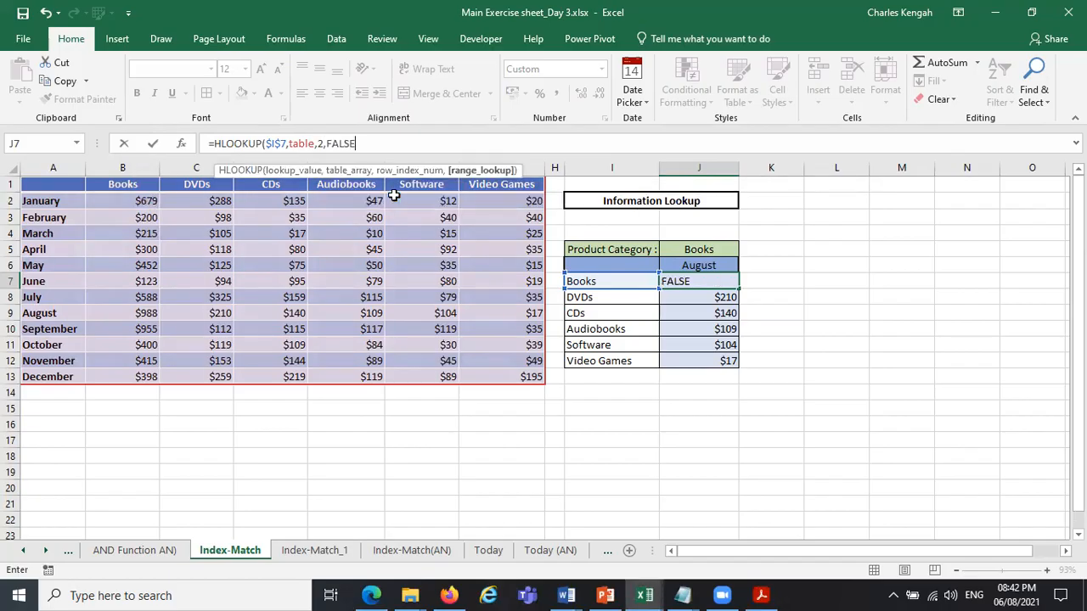
pyautogui.press('Return')
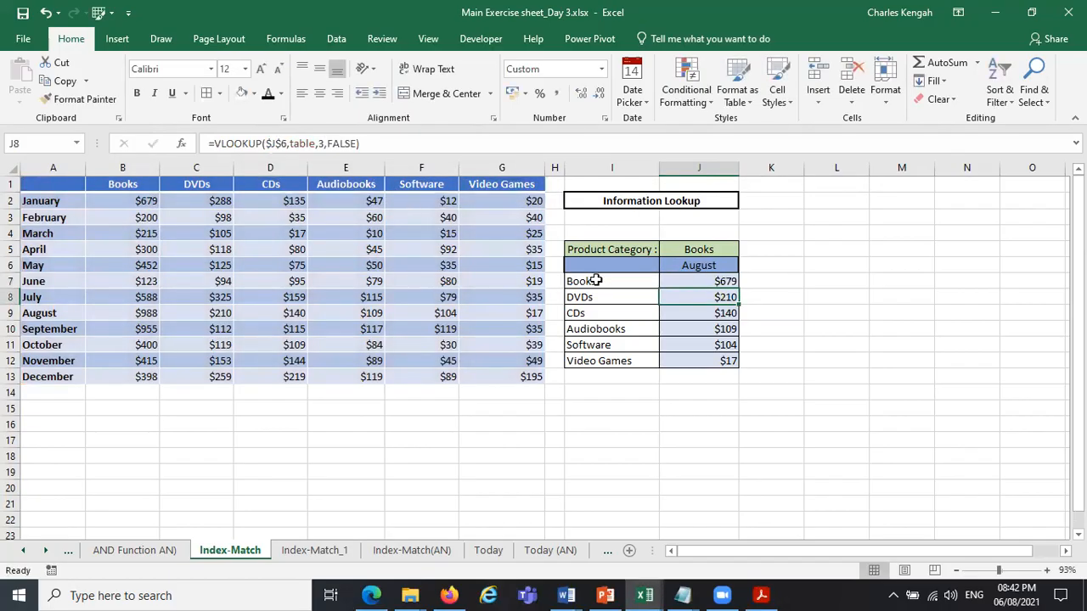
pyautogui.click(595, 281)
pyautogui.click(702, 283)
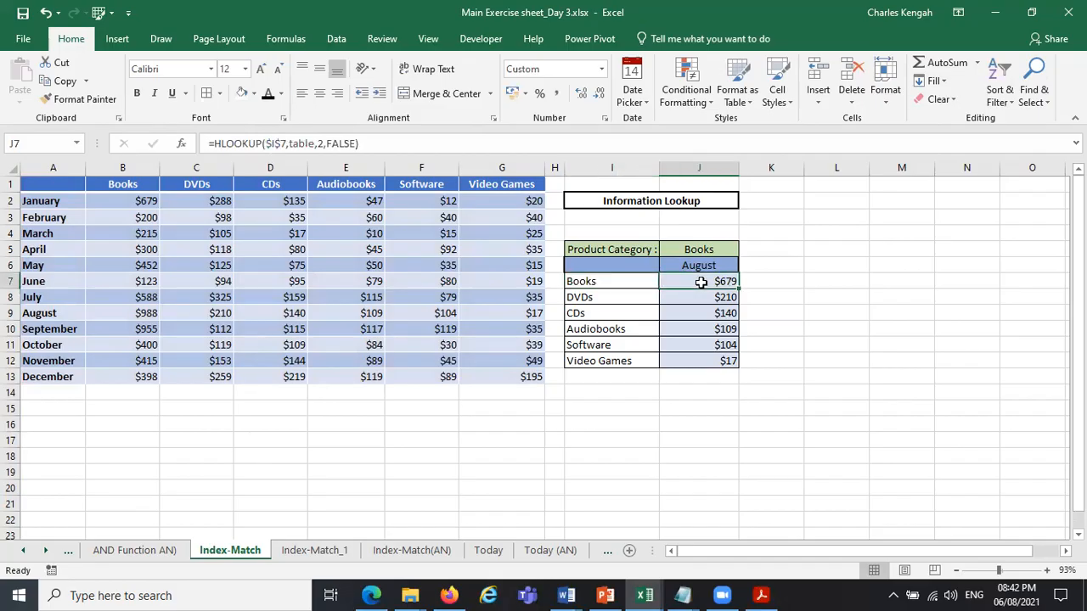
pyautogui.click(113, 201)
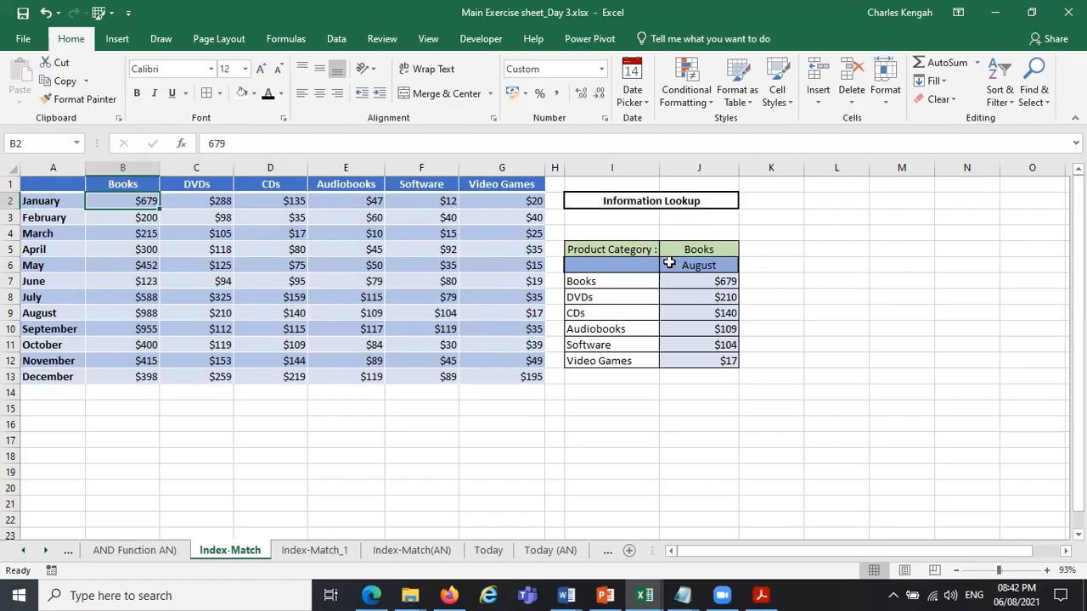
pyautogui.click(714, 283)
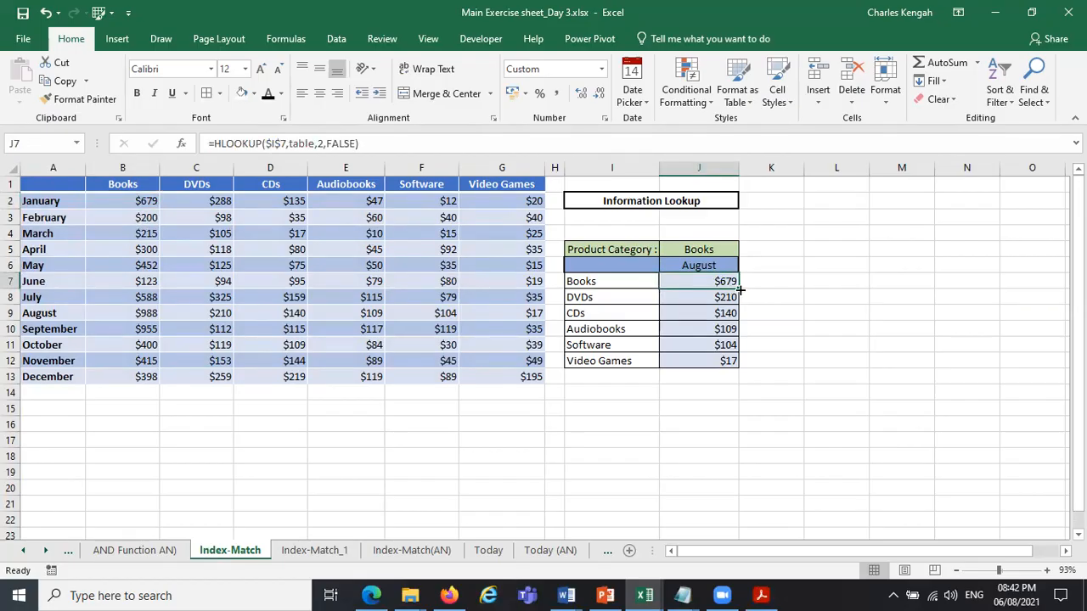
# Replace the product labels in I7:I12 with the months January through June.
pyautogui.click(612, 282)
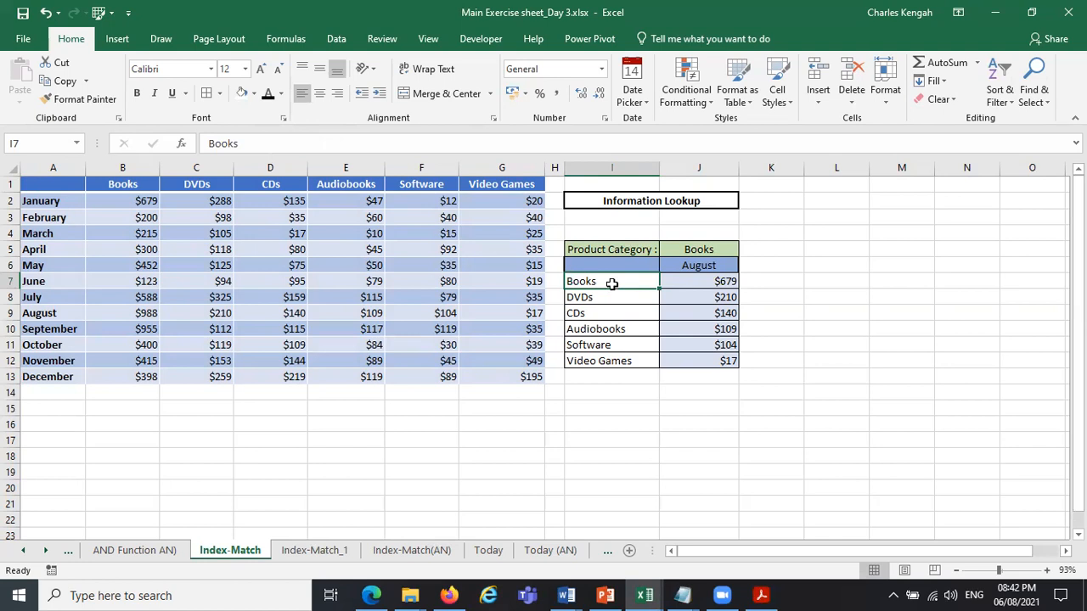
pyautogui.write('January')
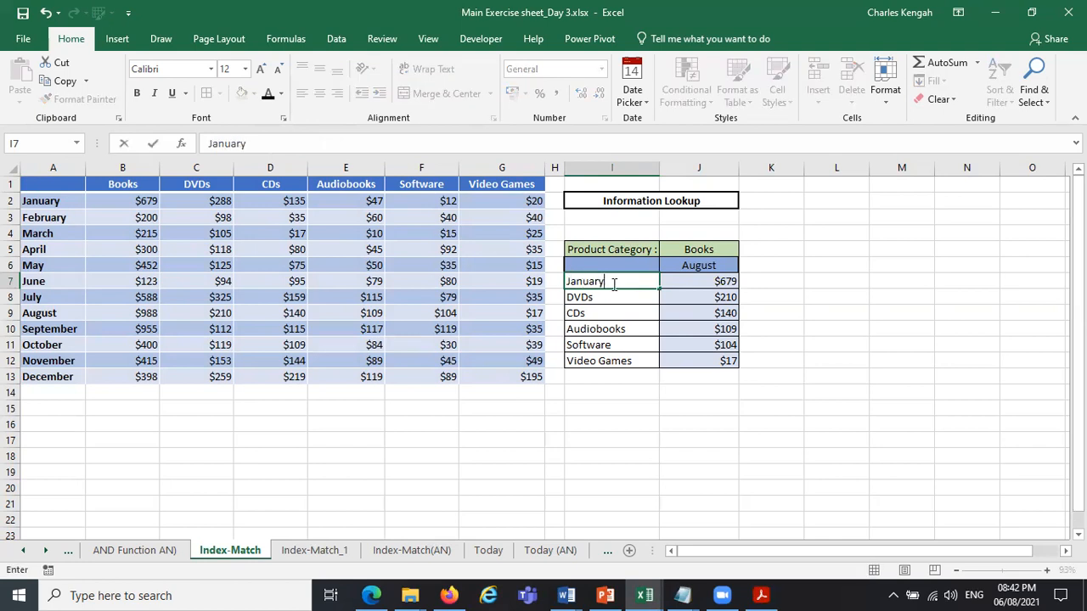
pyautogui.press('Return')
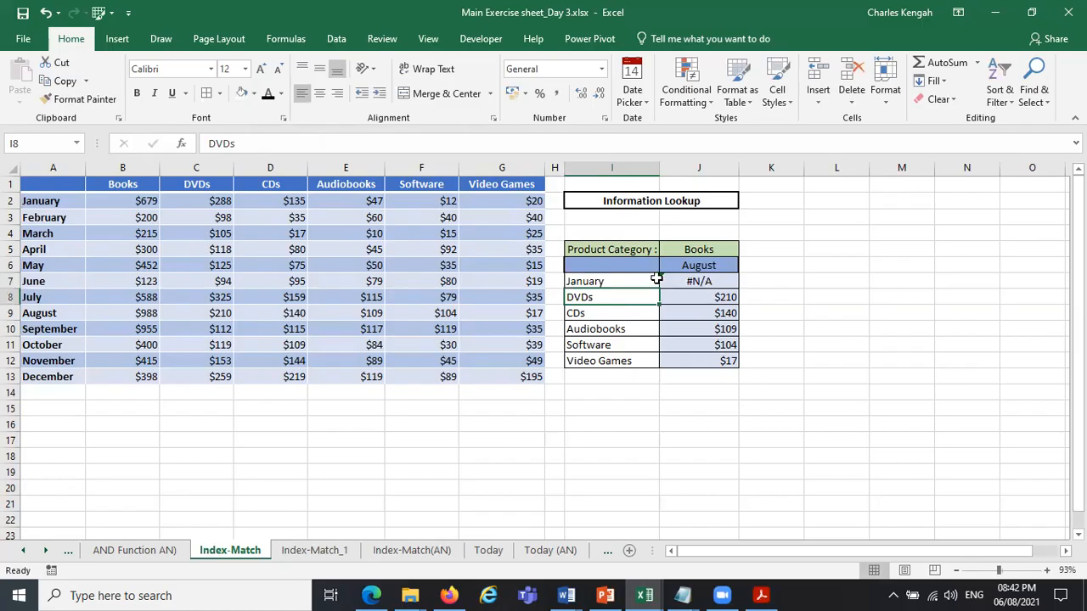
pyautogui.click(631, 284)
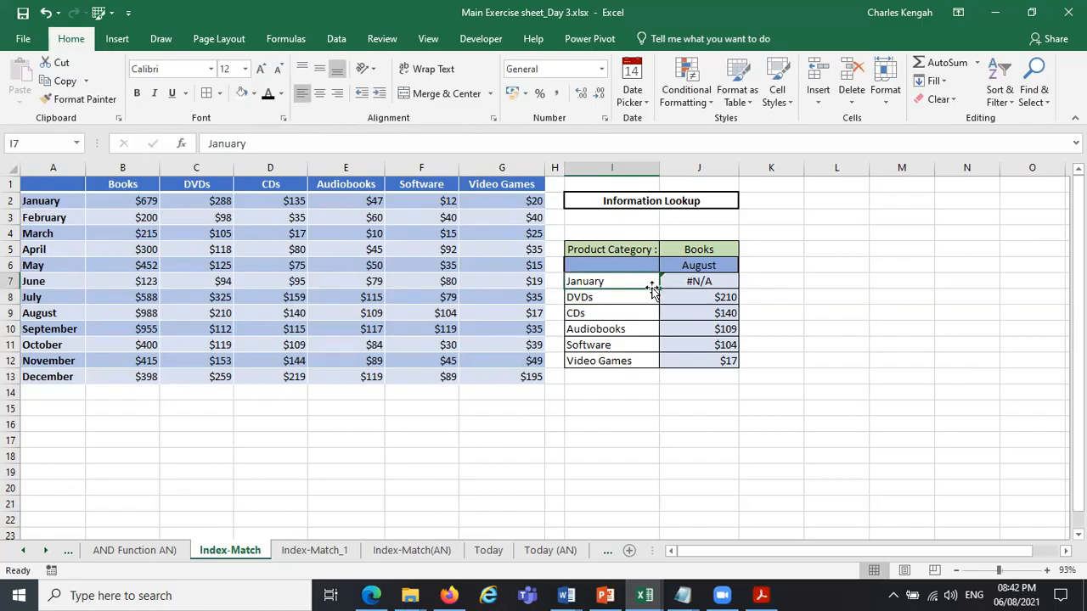
pyautogui.moveTo(657, 290); pyautogui.dragTo(655, 363)
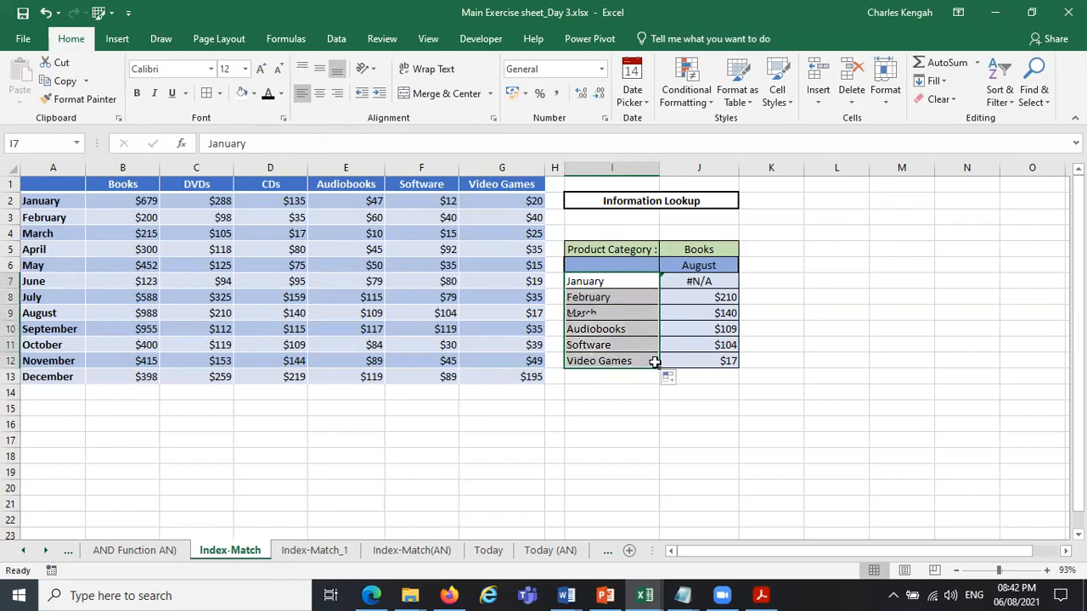
# Change the HLOOKUP lookup value in J7 to the absolute reference $J$5, the Product Category cell.
pyautogui.click(714, 250)
pyautogui.click(715, 282)
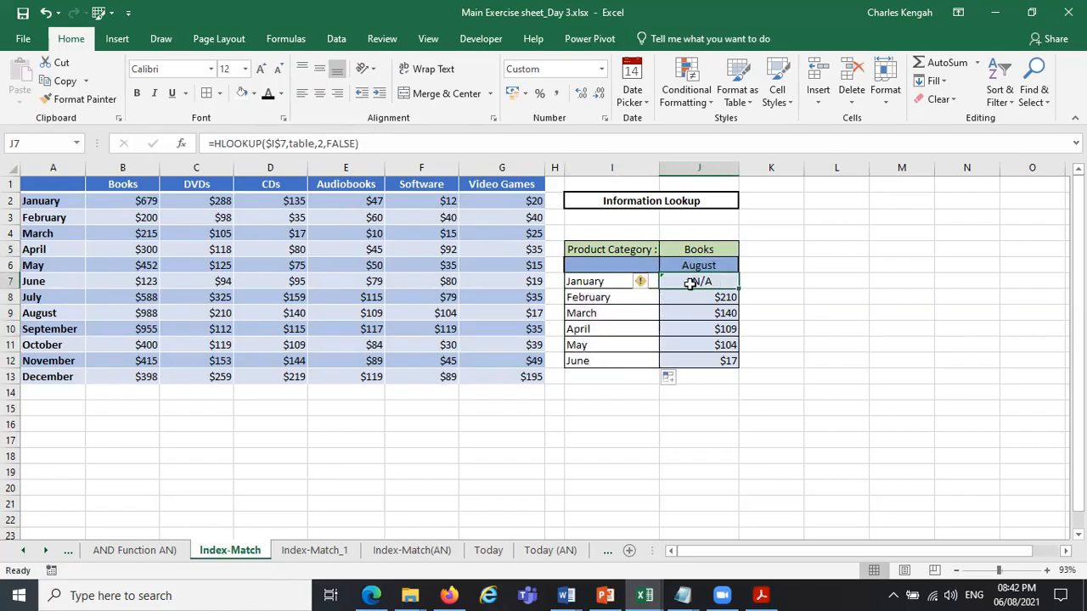
pyautogui.click(289, 144)
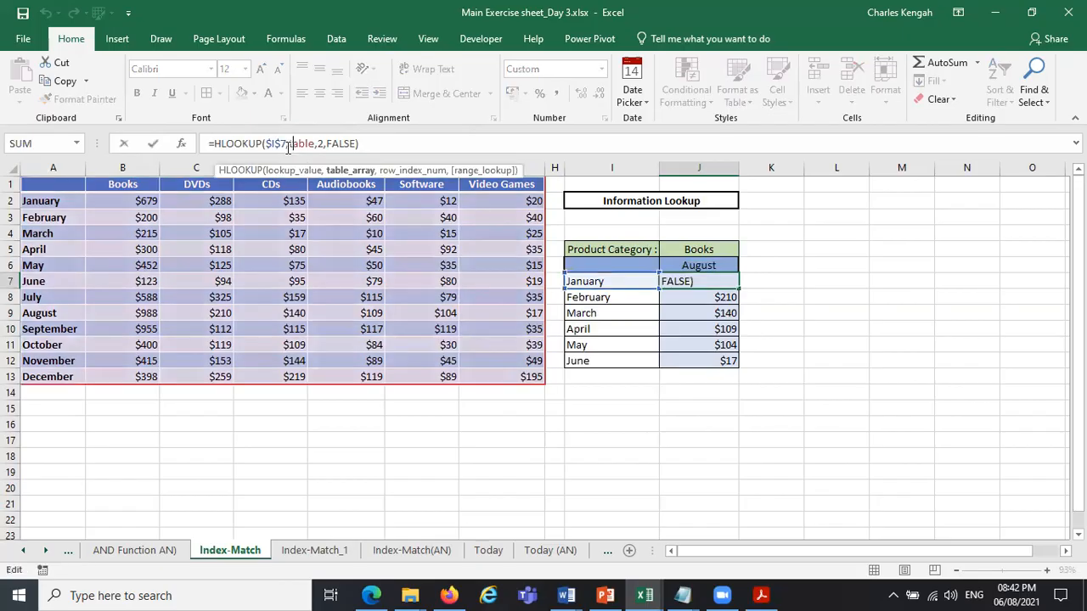
pyautogui.click(309, 174)
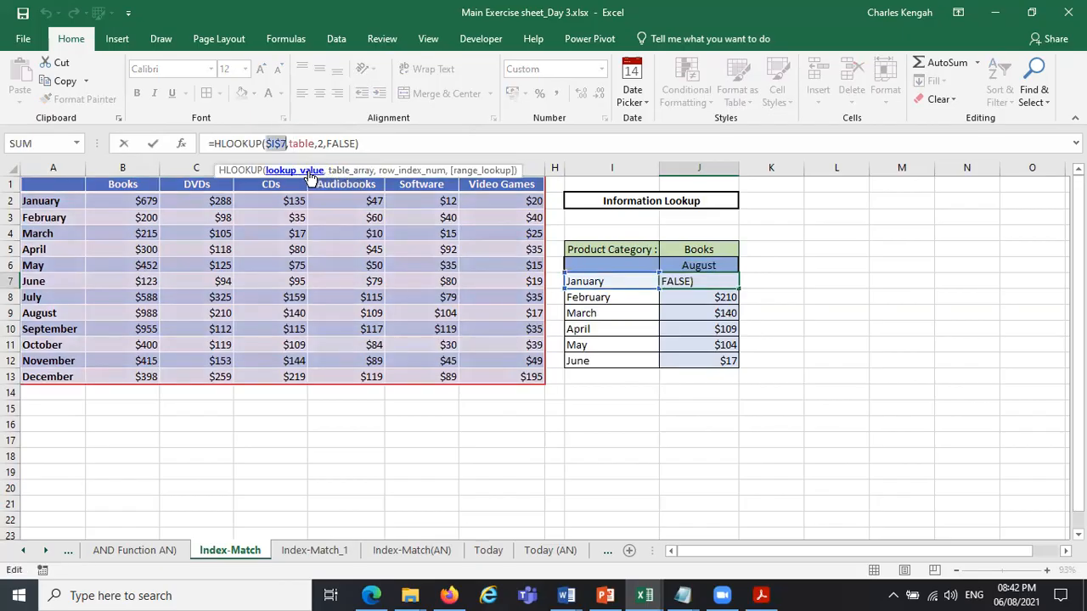
pyautogui.click(707, 247)
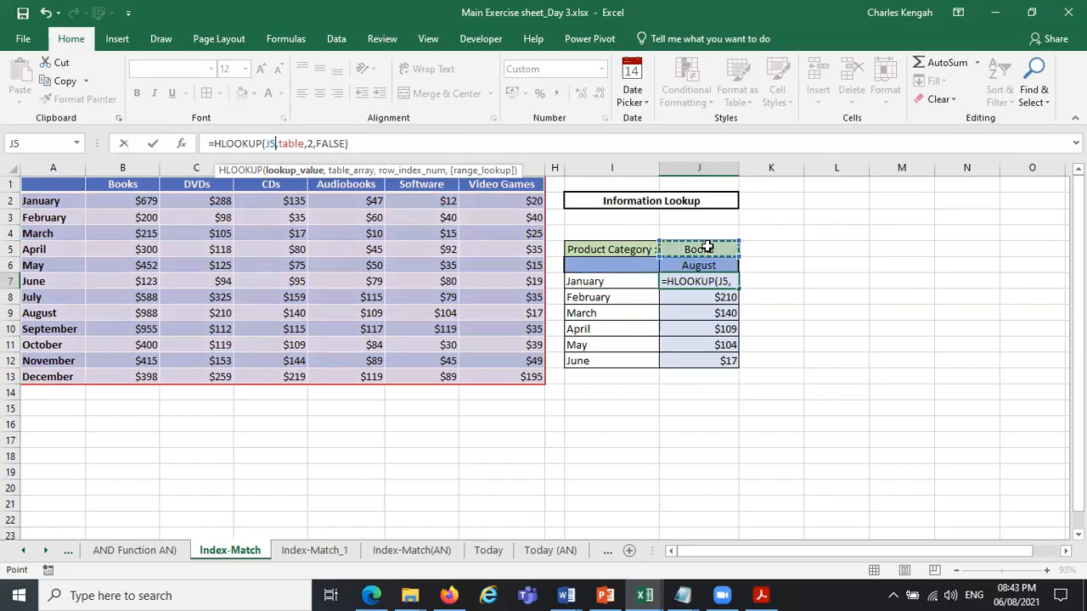
pyautogui.press('F4')
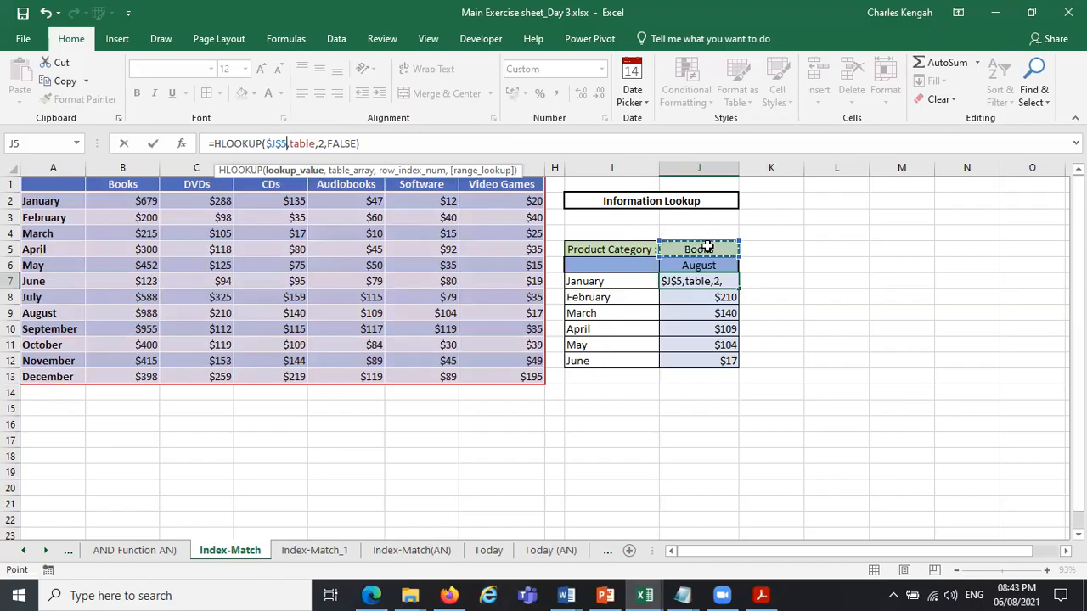
pyautogui.press('Return')
# Copy the HLOOKUP formula from J7 down through J12 and check the copied formula in J8.
pyautogui.click(722, 284)
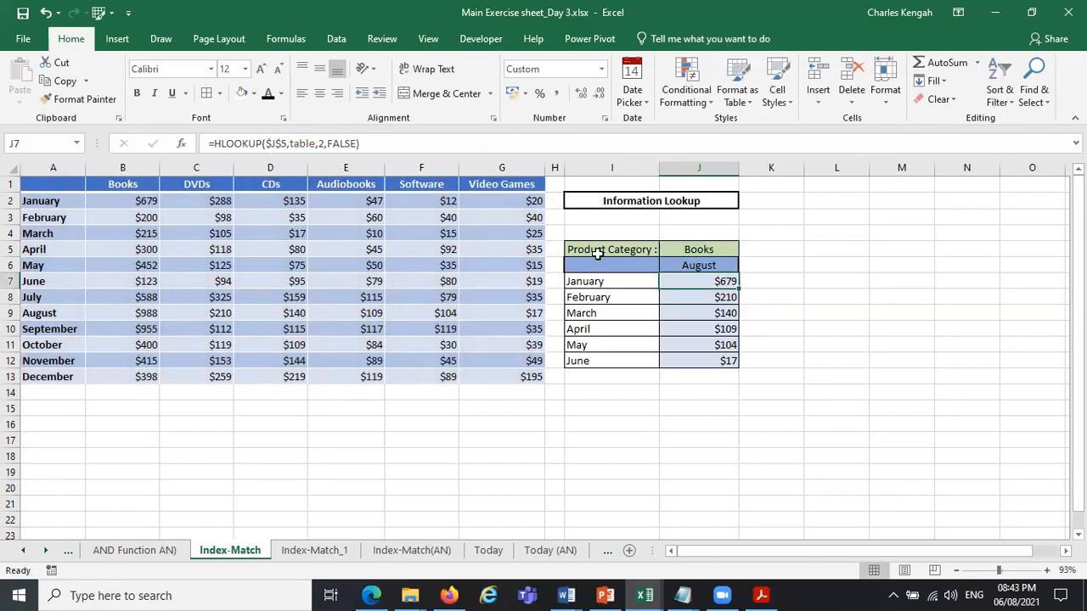
pyautogui.click(688, 296)
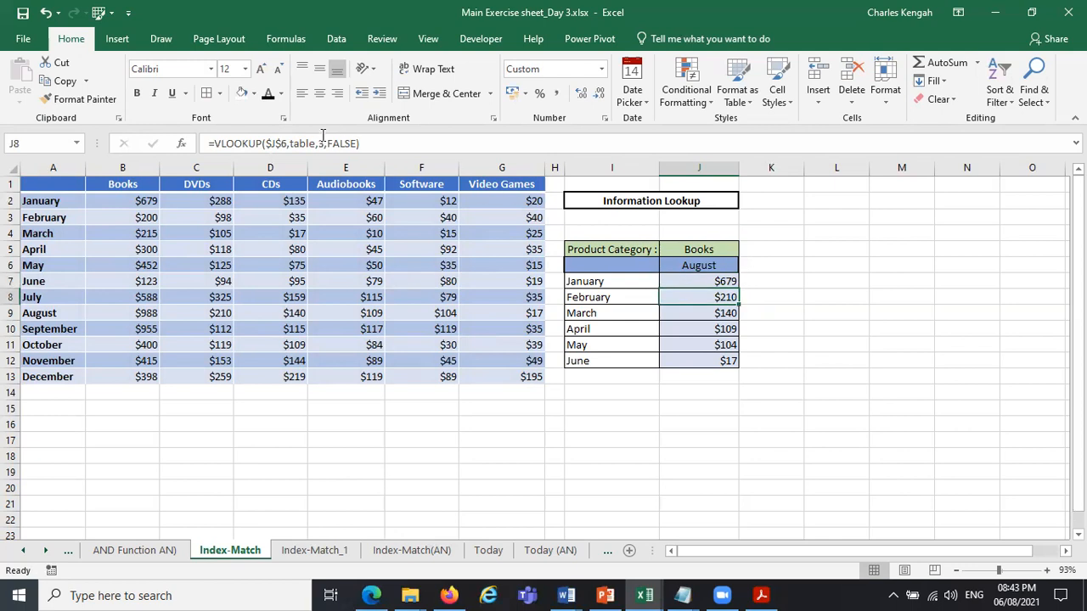
pyautogui.click(722, 281)
pyautogui.moveTo(739, 288); pyautogui.dragTo(745, 365)
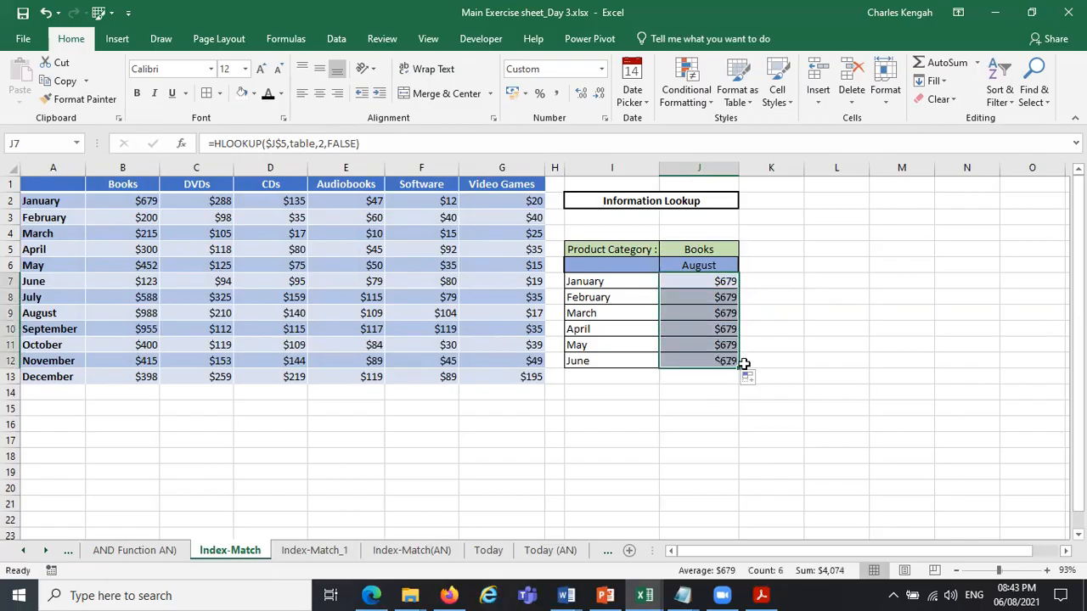
pyautogui.click(718, 297)
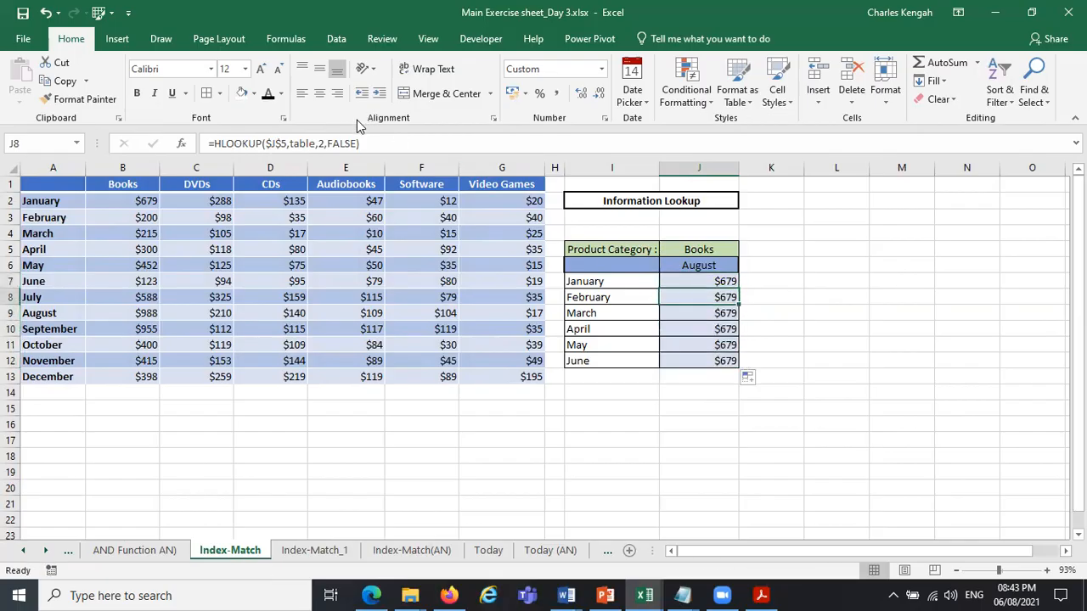
# Set the HLOOKUP row index number to 3 in J8 for February and to 4 in J9 for March.
pyautogui.click(328, 143)
pyautogui.press('BackSpace')
pyautogui.write('3')
pyautogui.press('Return')
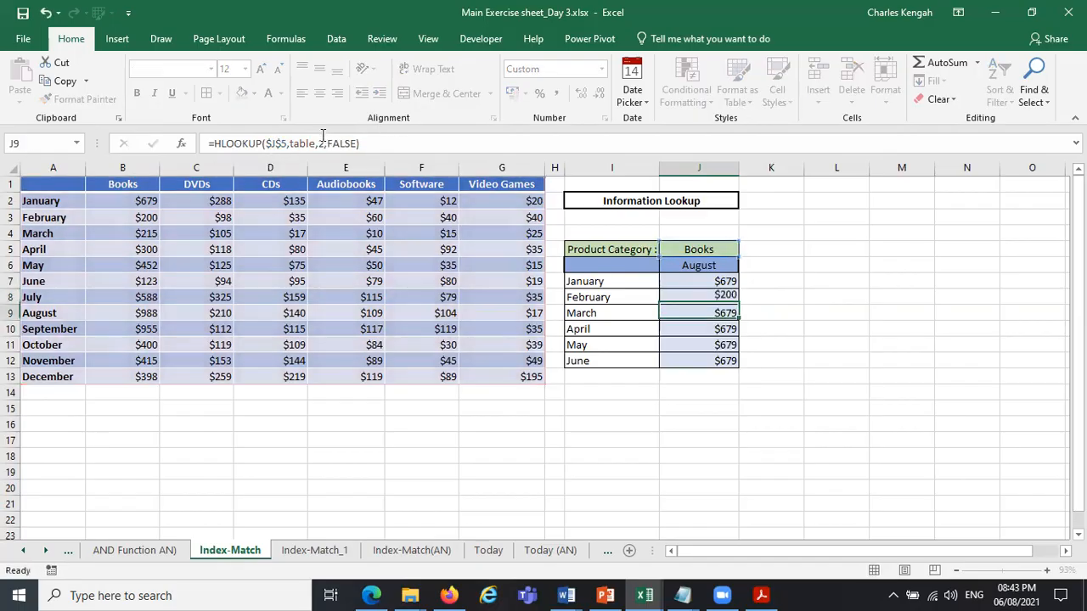
pyautogui.click(327, 143)
pyautogui.press('BackSpace')
pyautogui.write('4')
pyautogui.press('Return')
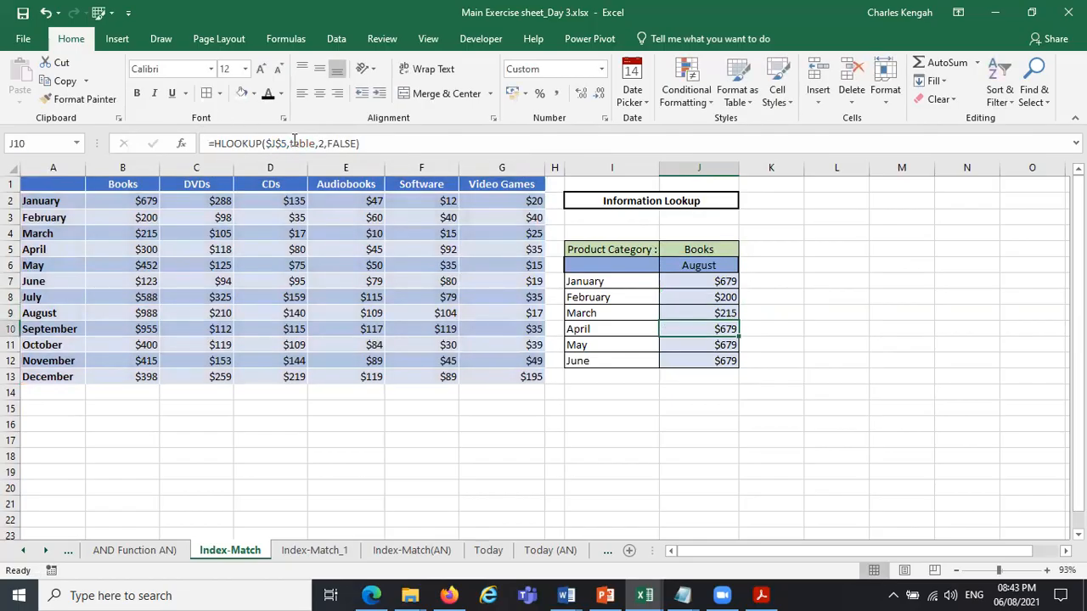
# Set the HLOOKUP row index number to 5 in J10 for April and to 6 in J11 for May.
pyautogui.click(326, 144)
pyautogui.press('BackSpace')
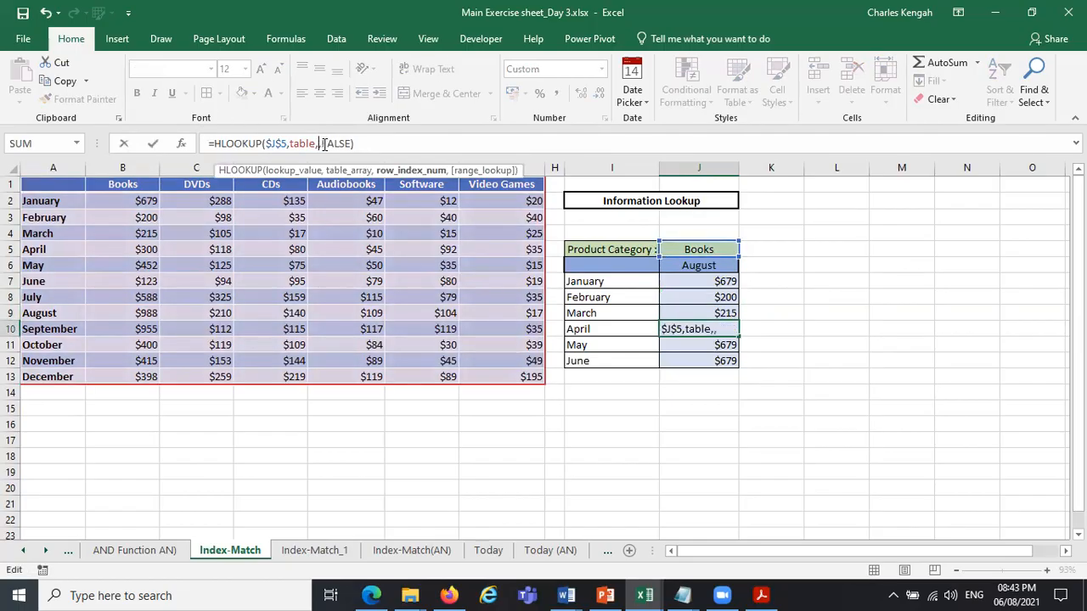
pyautogui.write('5')
pyautogui.press('Return')
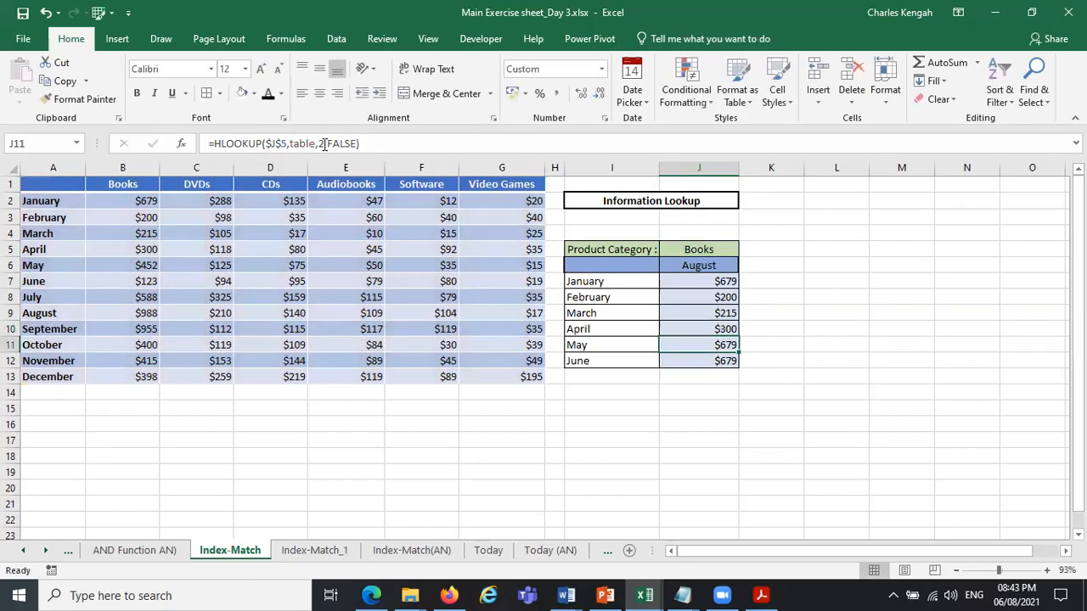
pyautogui.click(326, 144)
pyautogui.press('BackSpace')
pyautogui.write('6')
pyautogui.press('Return')
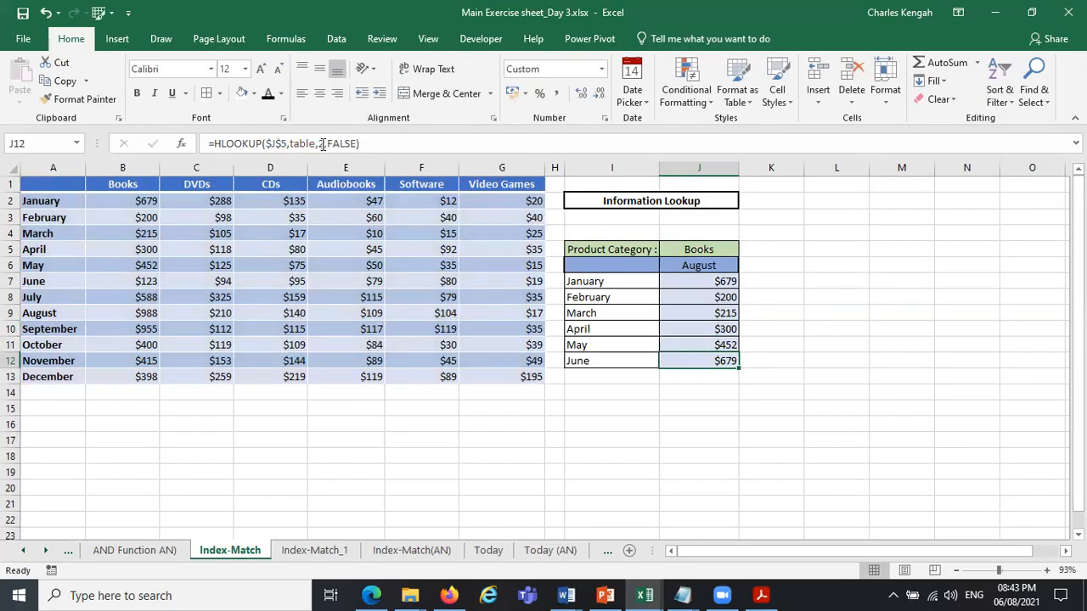
# Set the HLOOKUP row index number to 7 in J12 for June.
pyautogui.click(325, 143)
pyautogui.press('BackSpace')
pyautogui.write('7')
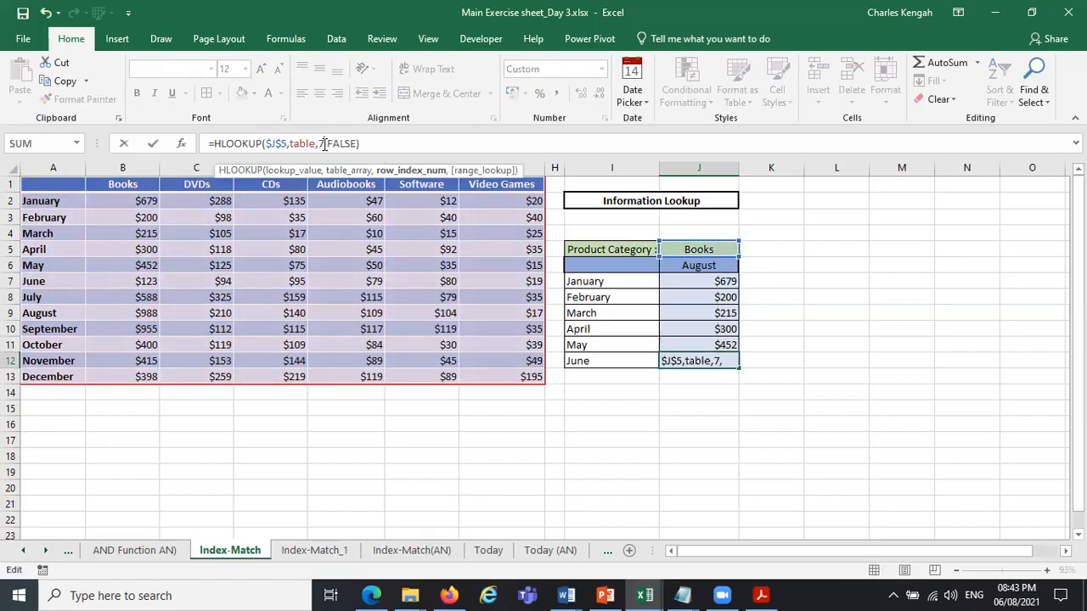
pyautogui.press('Return')
# Open the January HLOOKUP formula in J7 and highlight its lookup value $J$5 to review the cell it refers to.
pyautogui.click(706, 281)
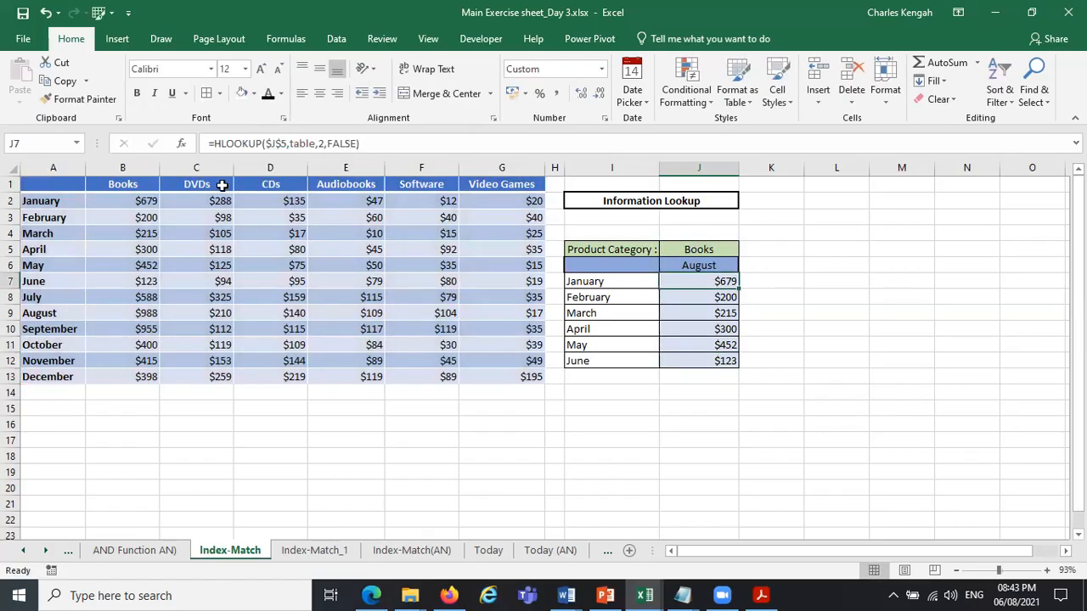
pyautogui.click(238, 143)
pyautogui.doubleClick(276, 144)
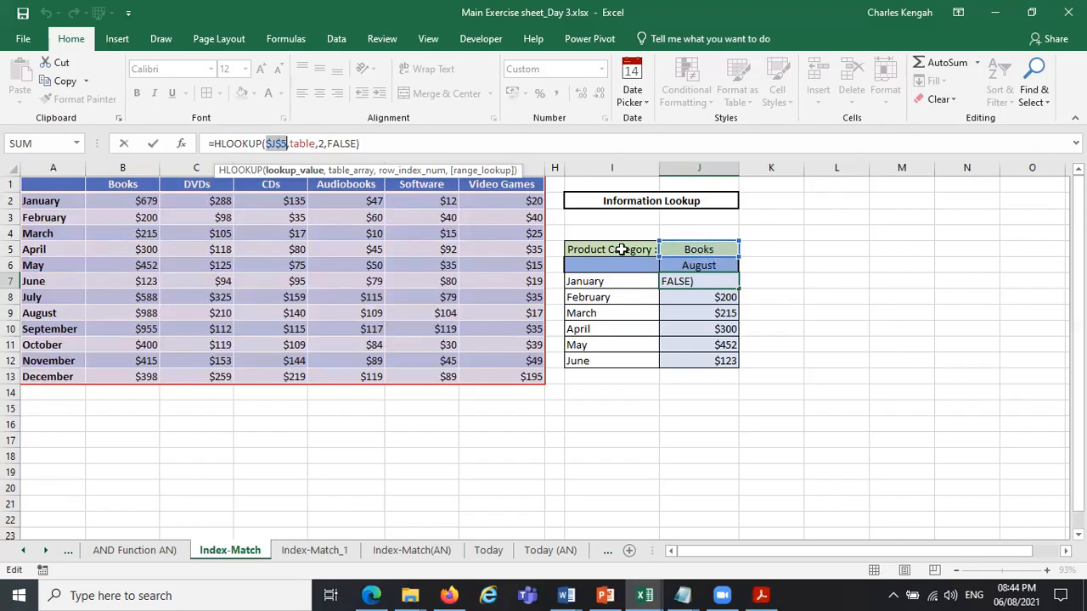
# Inspect each argument of the HLOOKUP formula in J7, from the lookup value to the range lookup, and keep the formula.
pyautogui.click(352, 171)
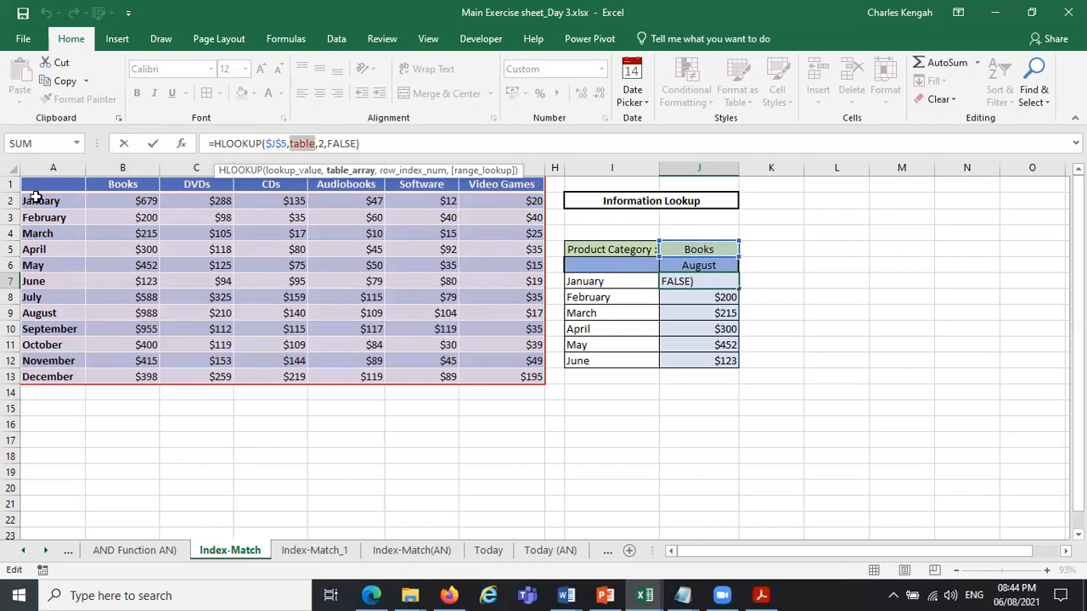
pyautogui.click(410, 171)
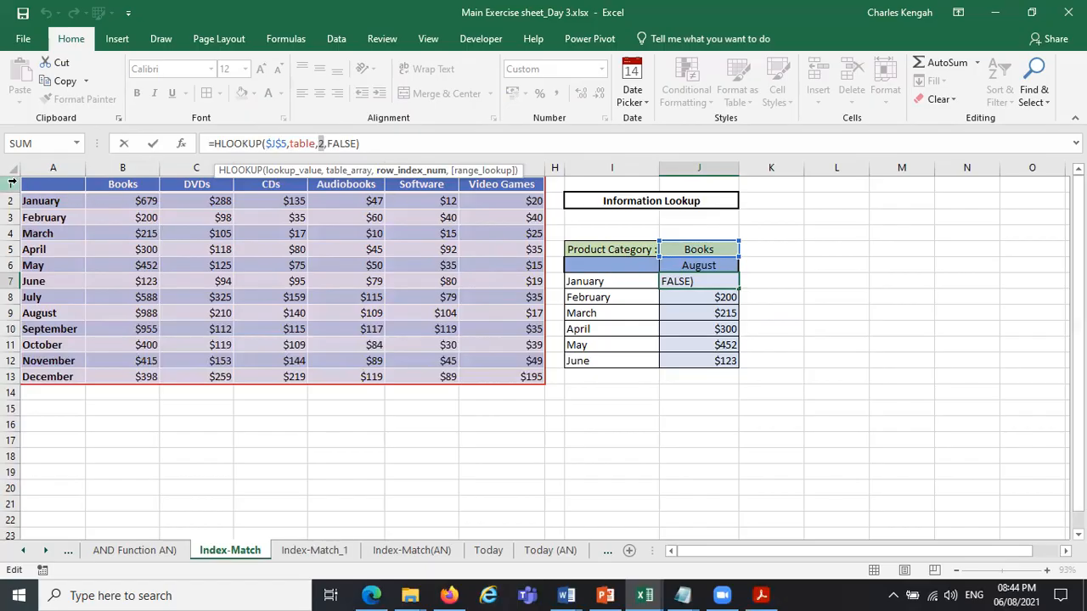
pyautogui.click(351, 143)
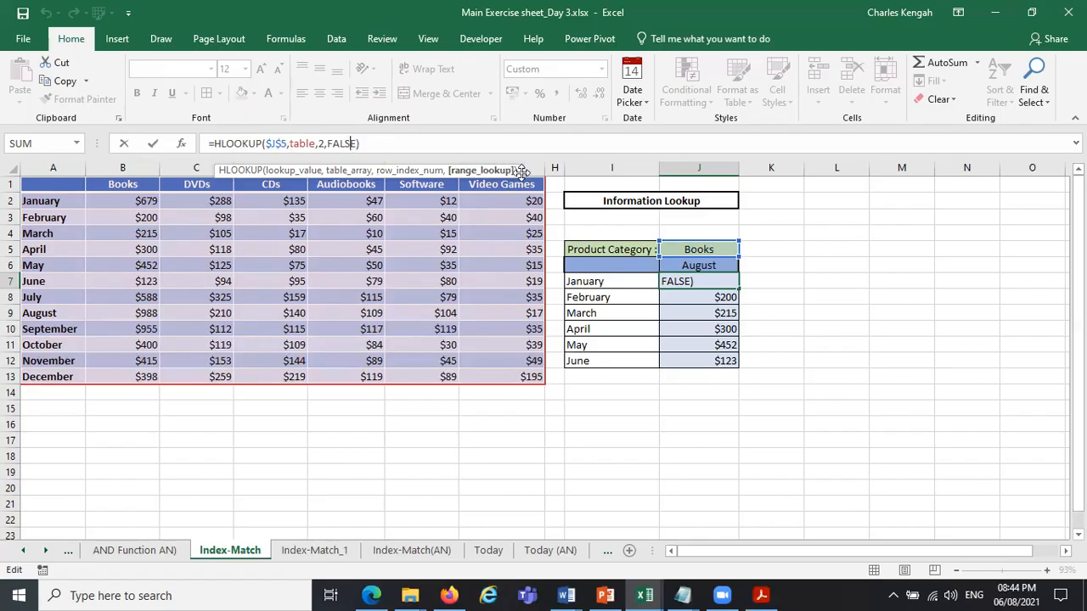
pyautogui.click(495, 172)
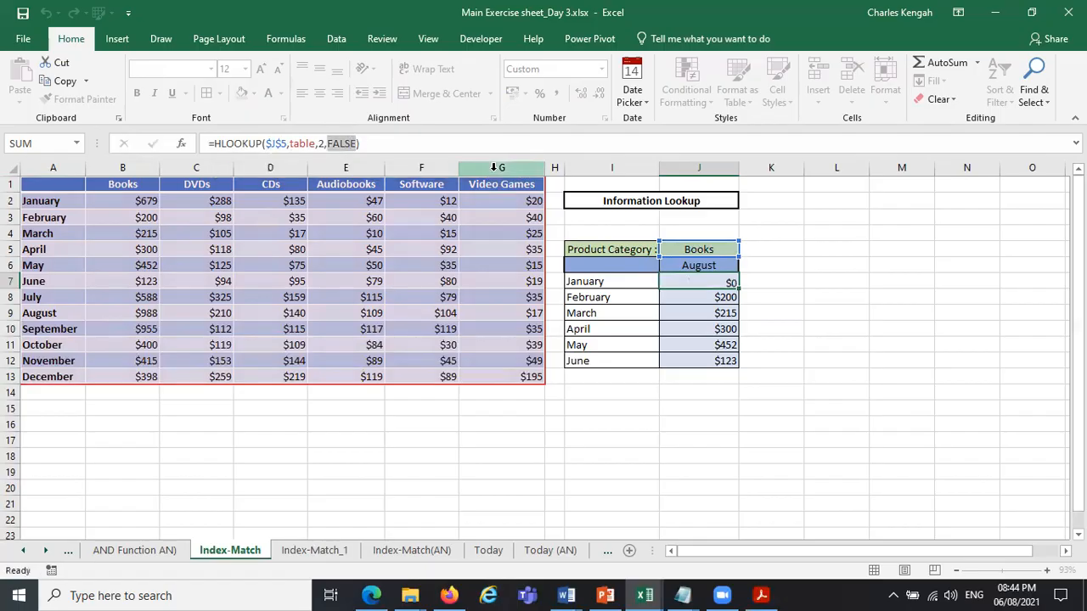
pyautogui.hotkey('ctrl', 'Return')
# Switch the product category in J5 to DVDs, and after that to CDs.
pyautogui.click(724, 249)
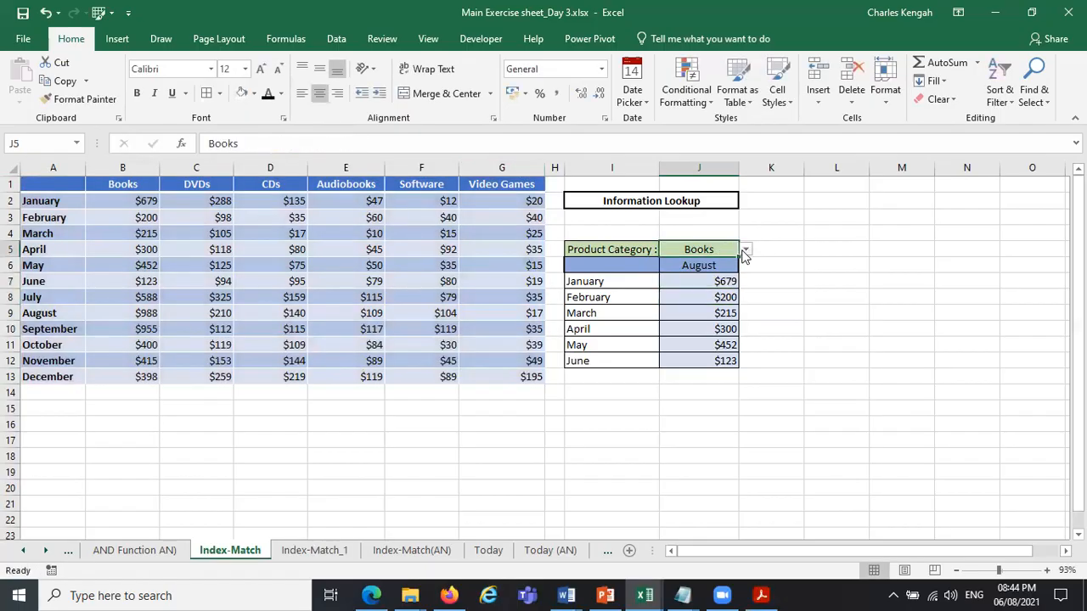
pyautogui.click(746, 249)
pyautogui.click(723, 271)
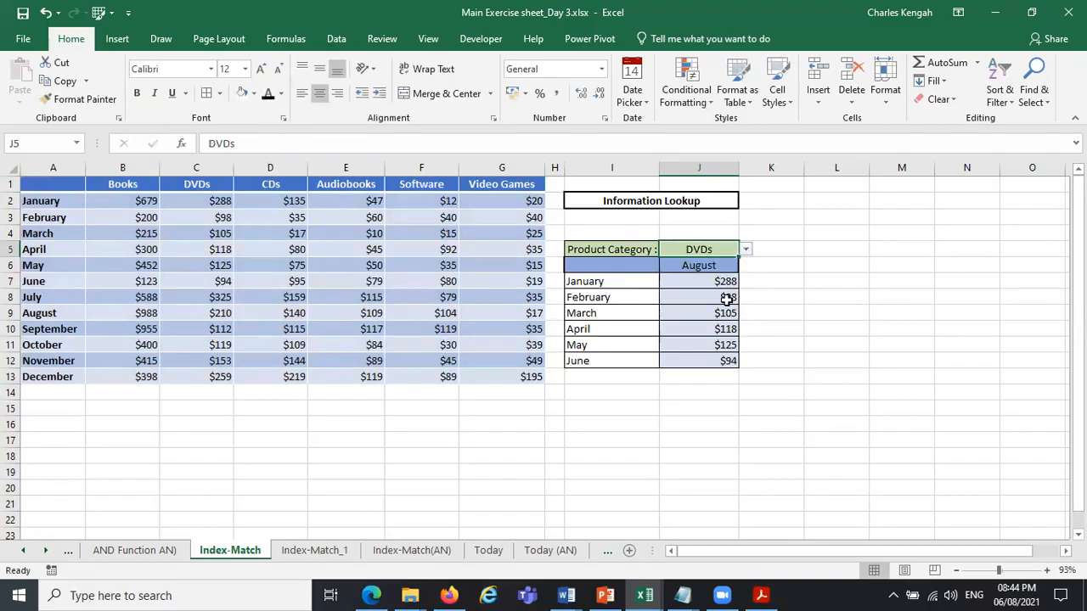
pyautogui.click(746, 250)
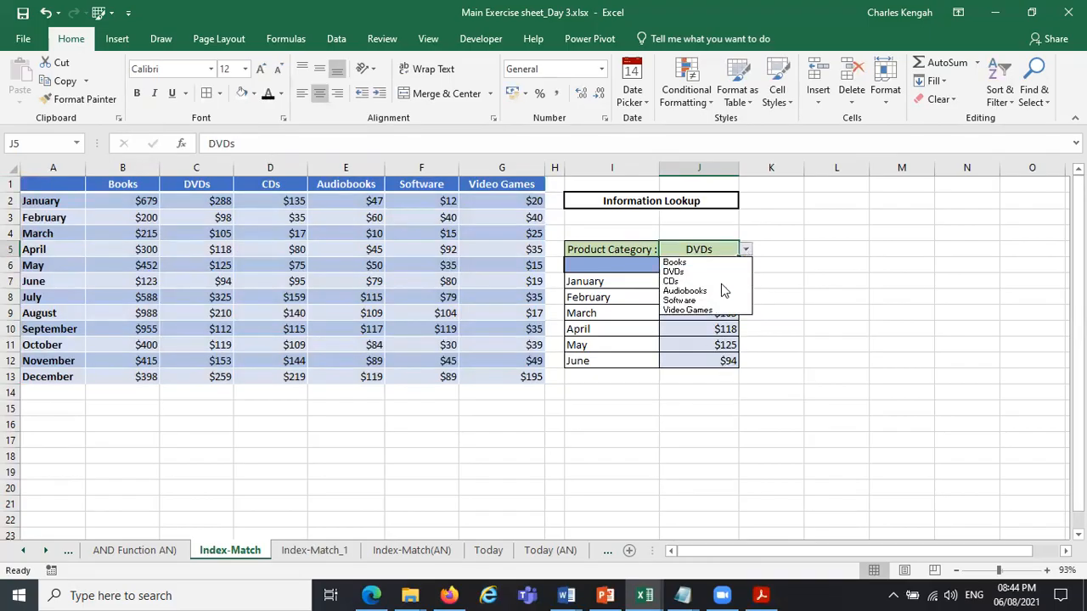
pyautogui.click(723, 289)
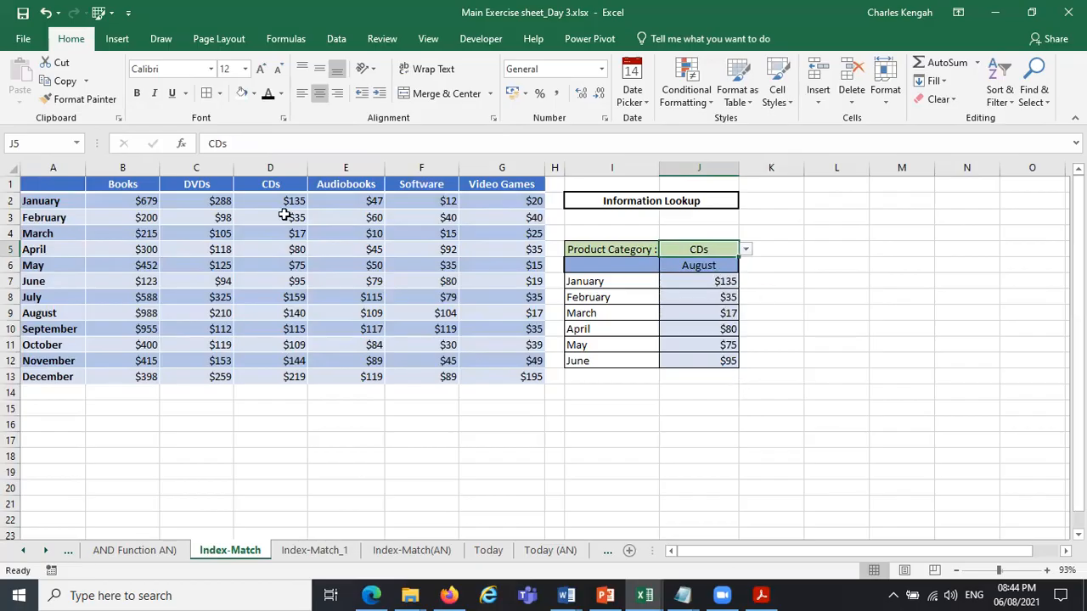
# Compare the monthly CDs values in the source table, from January down to June, with the lookup results.
pyautogui.click(287, 204)
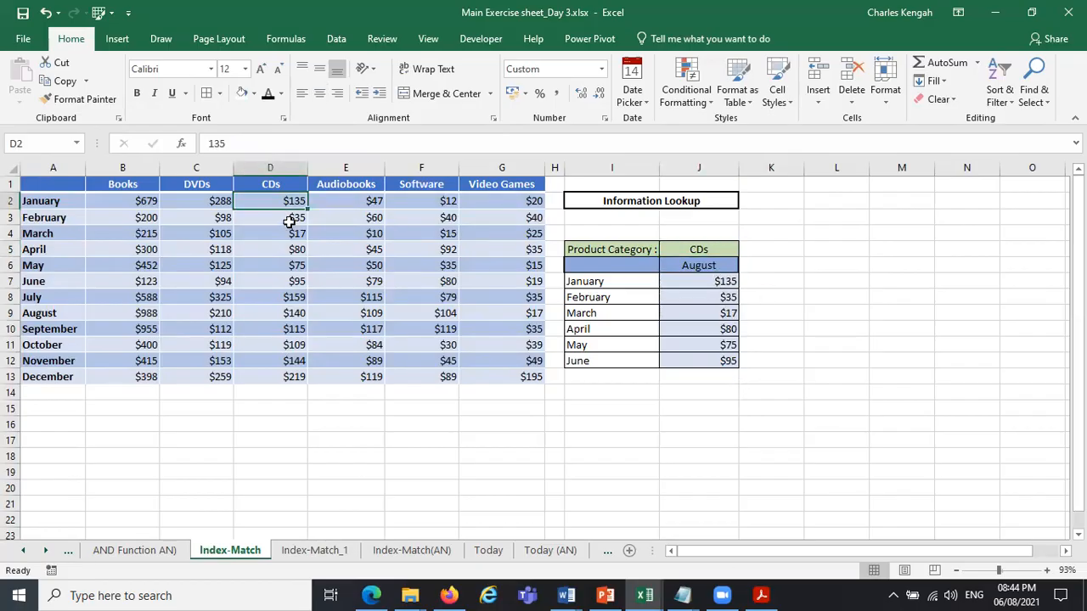
pyautogui.press('Down')
pyautogui.press('Down')
pyautogui.press('Down')
pyautogui.press('Down')
pyautogui.press('Down')
pyautogui.press('Down')
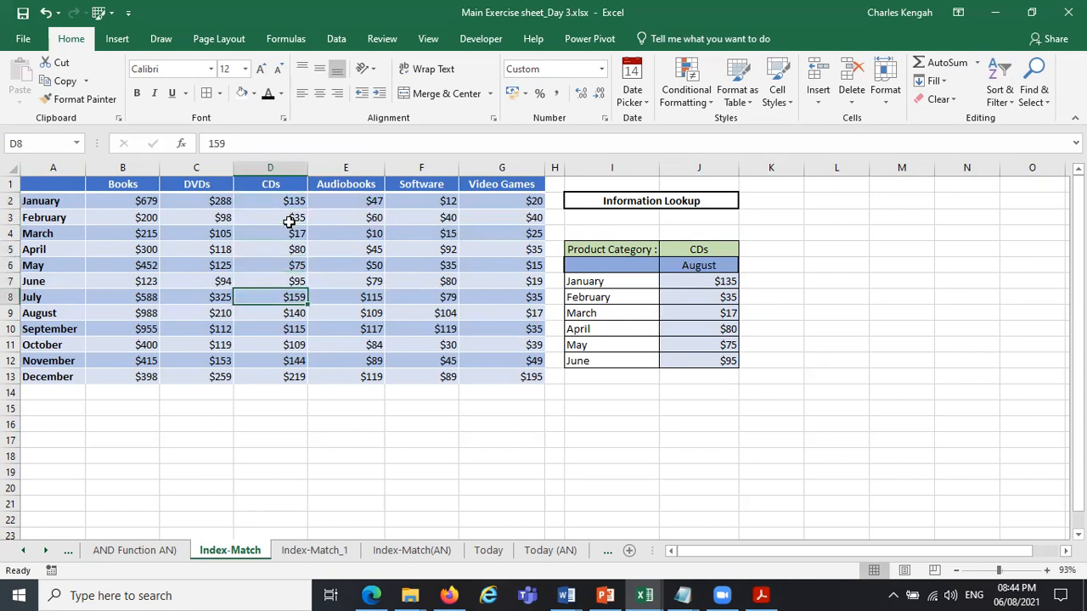
pyautogui.press('Up')
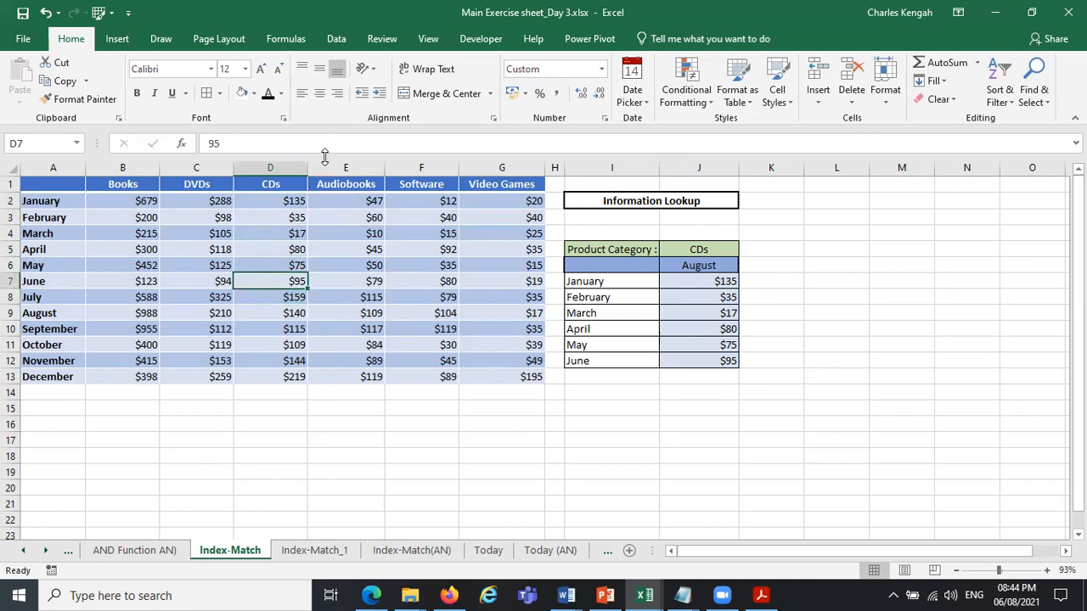
# Try inserting a blank column before the CDs column, and undo the insertion.
pyautogui.click(283, 167)
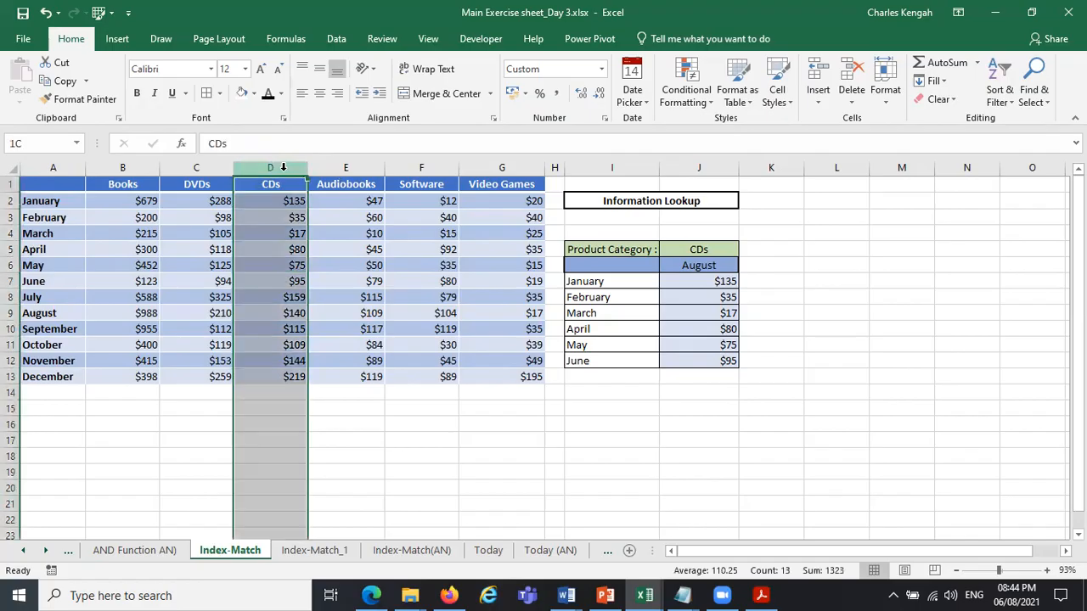
pyautogui.rightClick(286, 174)
pyautogui.click(323, 283)
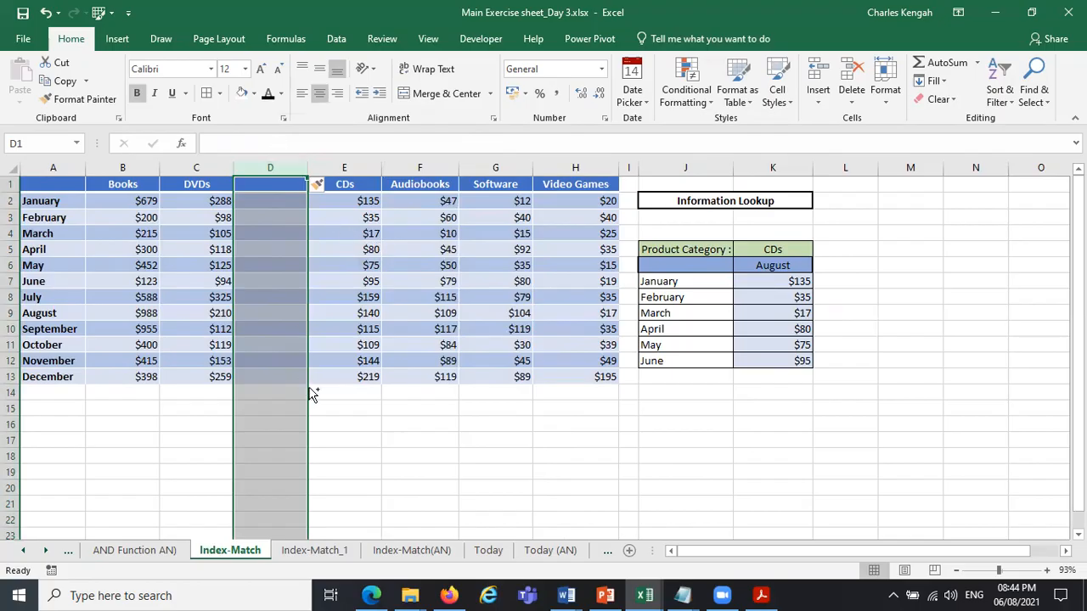
pyautogui.hotkey('ctrl', 'z')
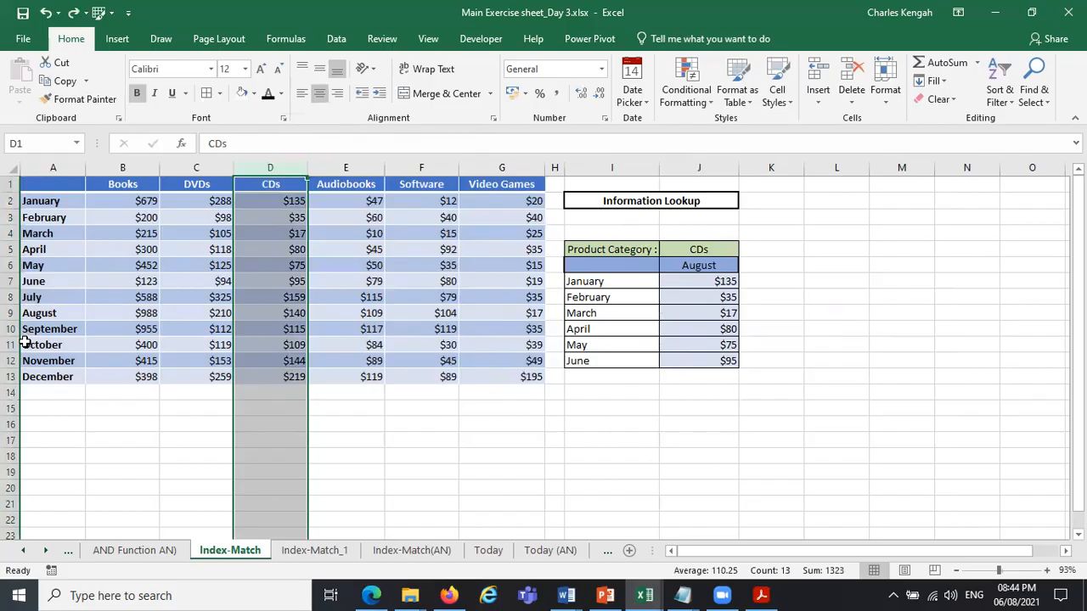
# Insert a blank row above the February row of the source table.
pyautogui.moveTo(10, 209); pyautogui.dragTo(9, 211)
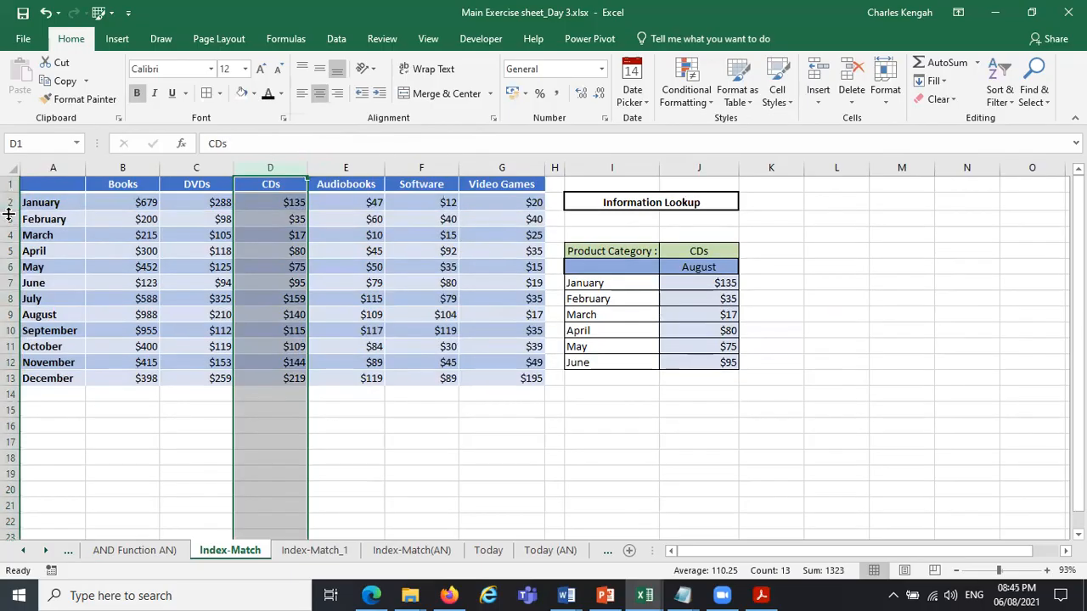
pyautogui.click(12, 219)
pyautogui.rightClick(11, 219)
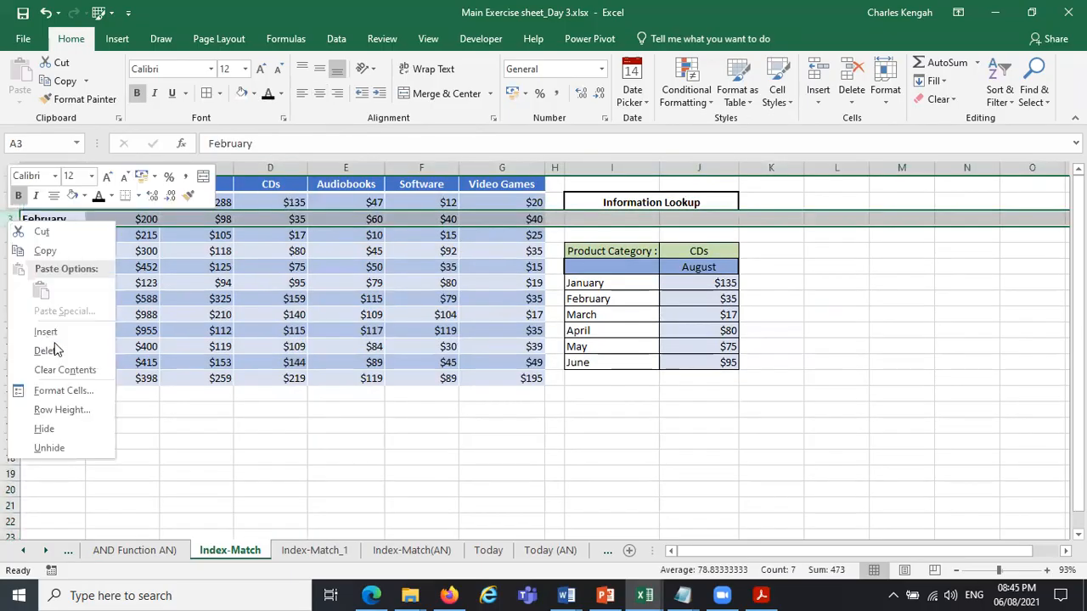
pyautogui.click(53, 333)
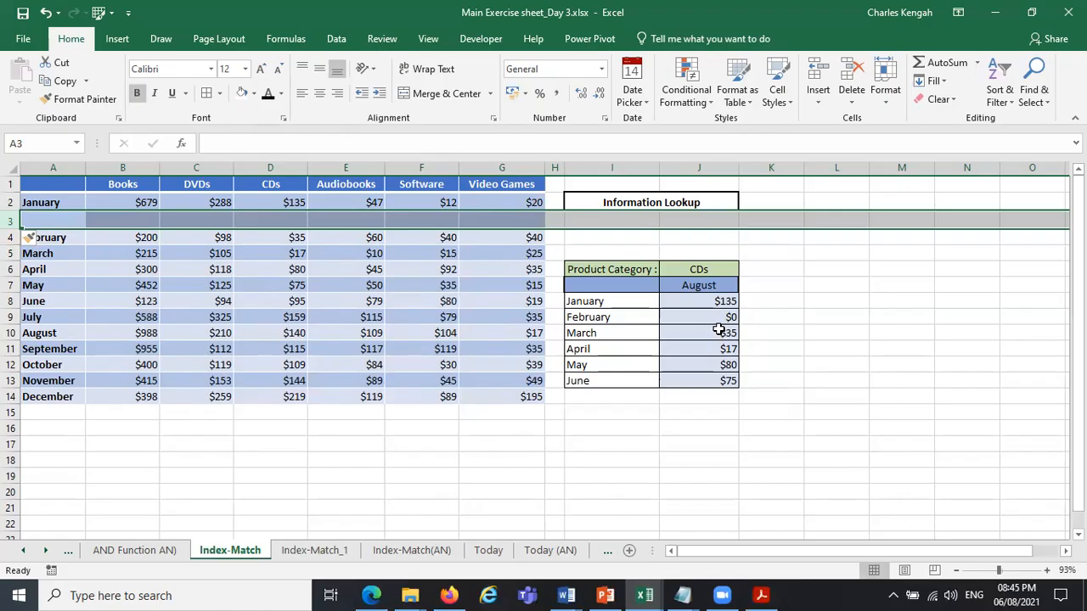
# Remove the blank row between January and February.
pyautogui.click(278, 168)
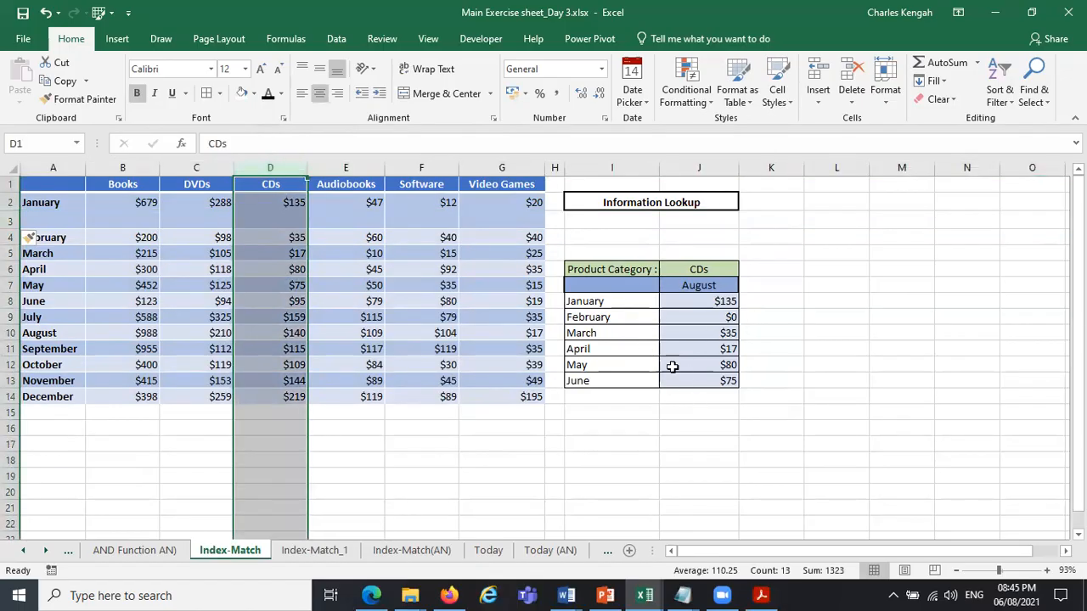
pyautogui.click(11, 220)
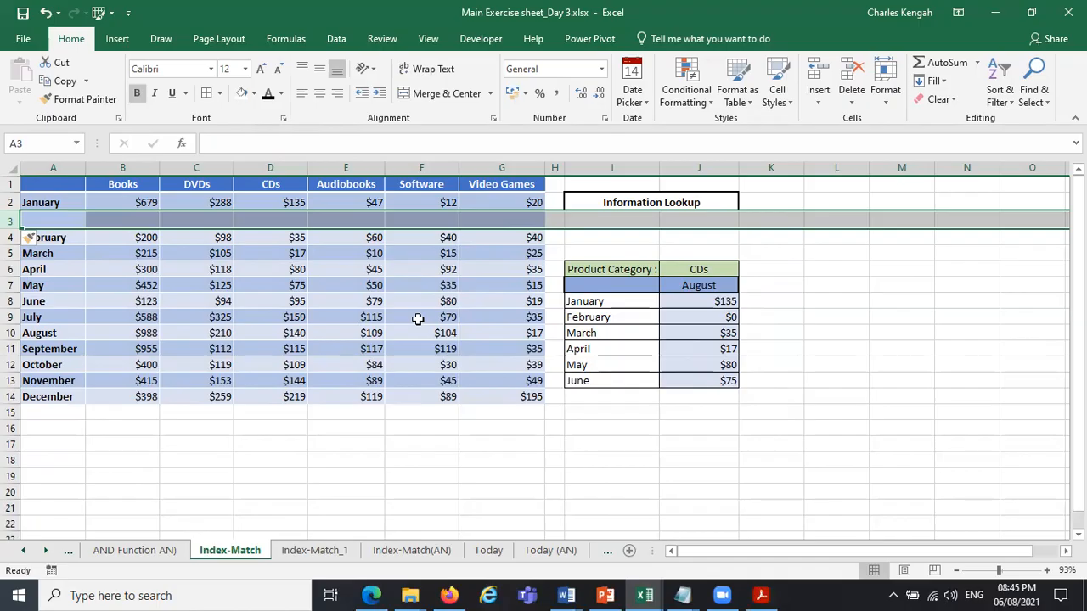
pyautogui.rightClick(10, 222)
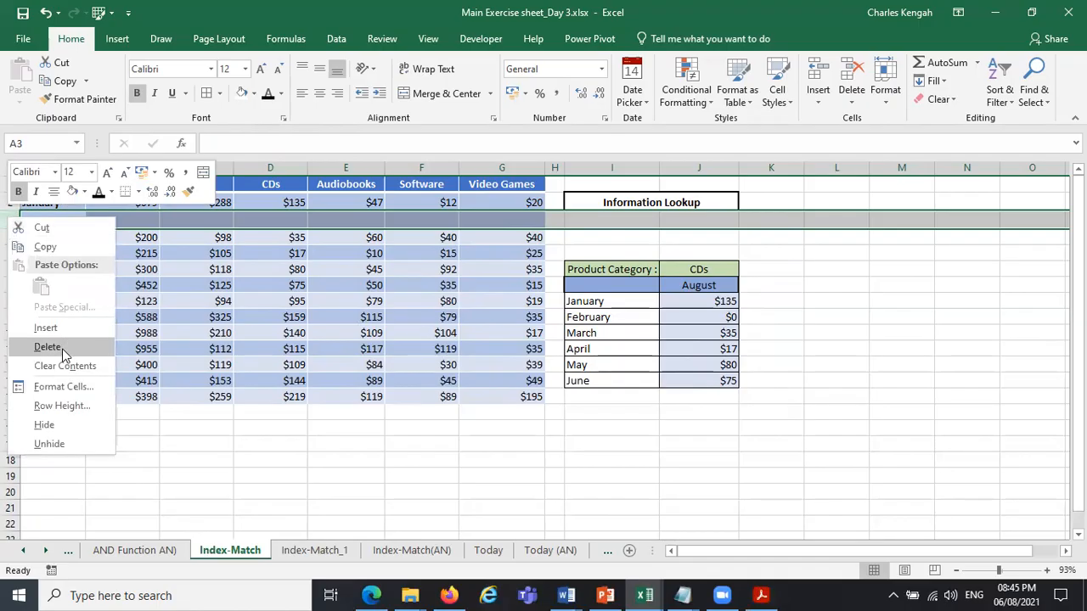
pyautogui.click(549, 436)
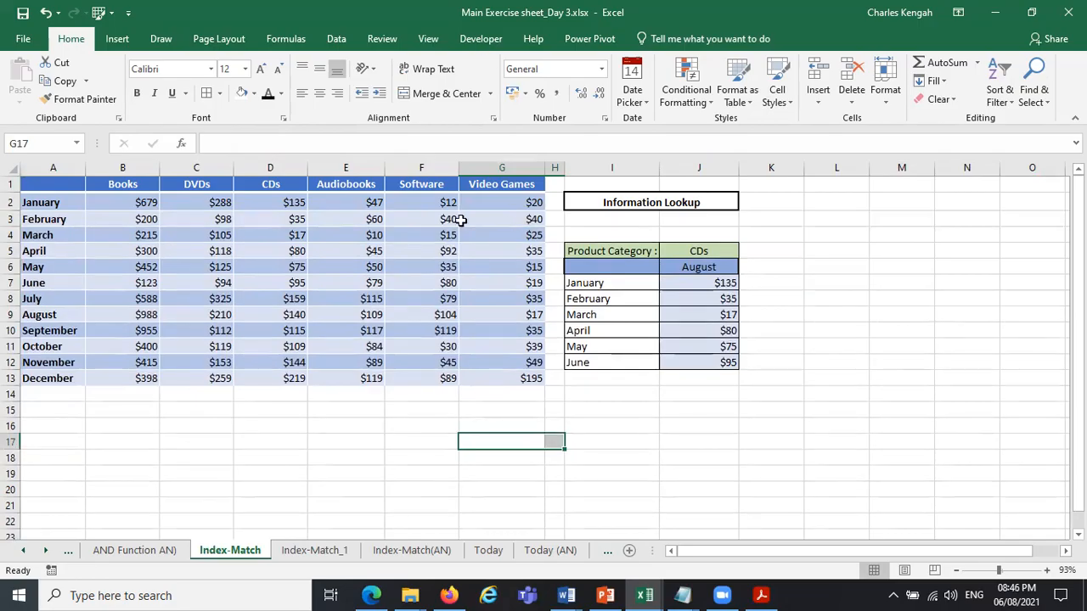
# On the Index-Match(AN) sheet, set the month in J6 to October and reopen the month choices.
pyautogui.click(790, 363)
pyautogui.click(412, 550)
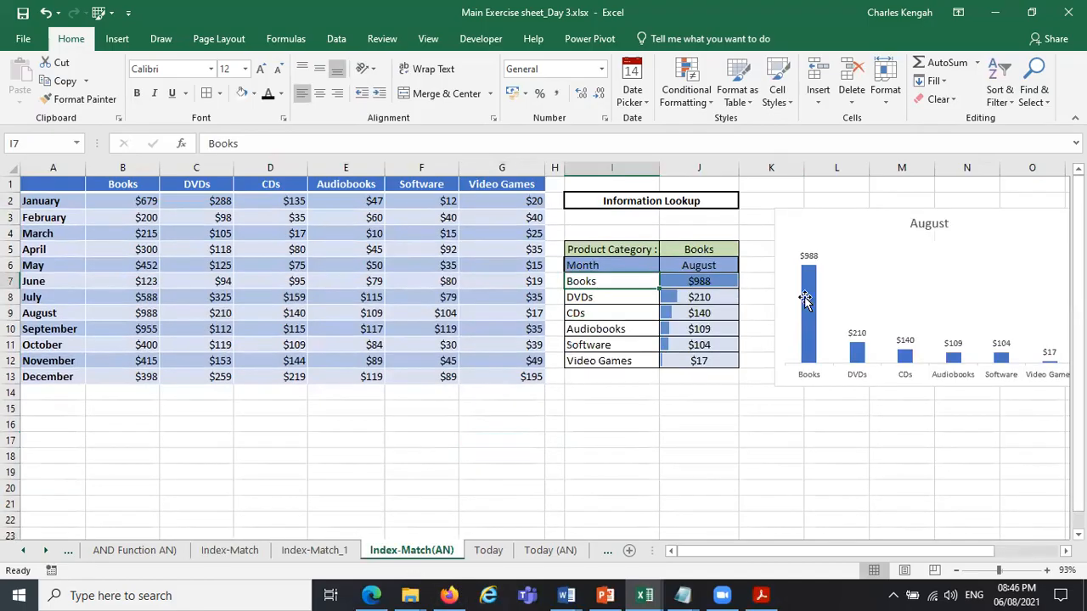
pyautogui.click(728, 264)
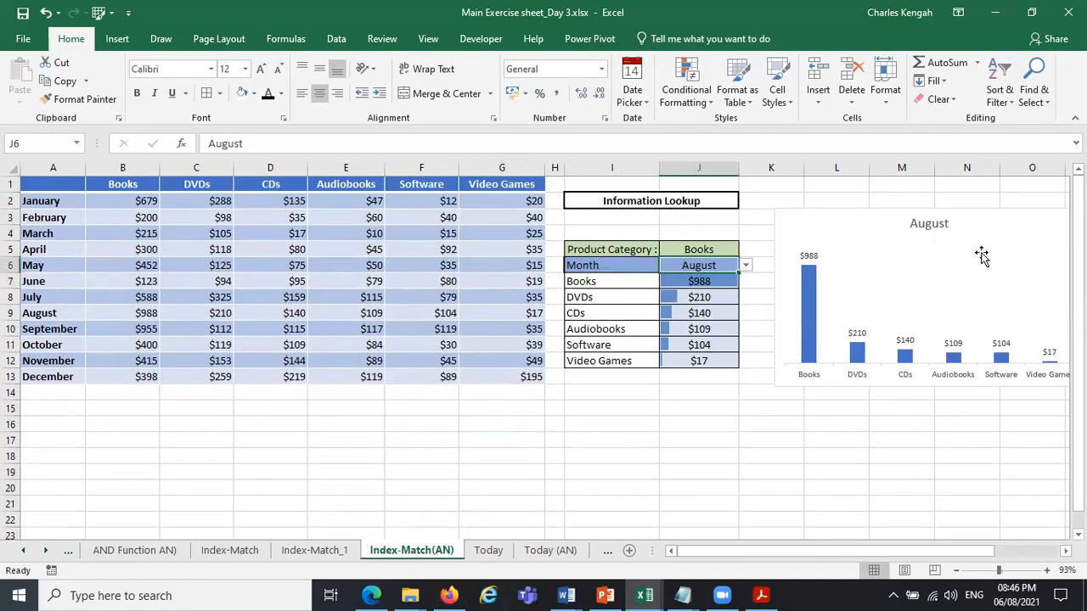
pyautogui.click(745, 265)
pyautogui.click(698, 326)
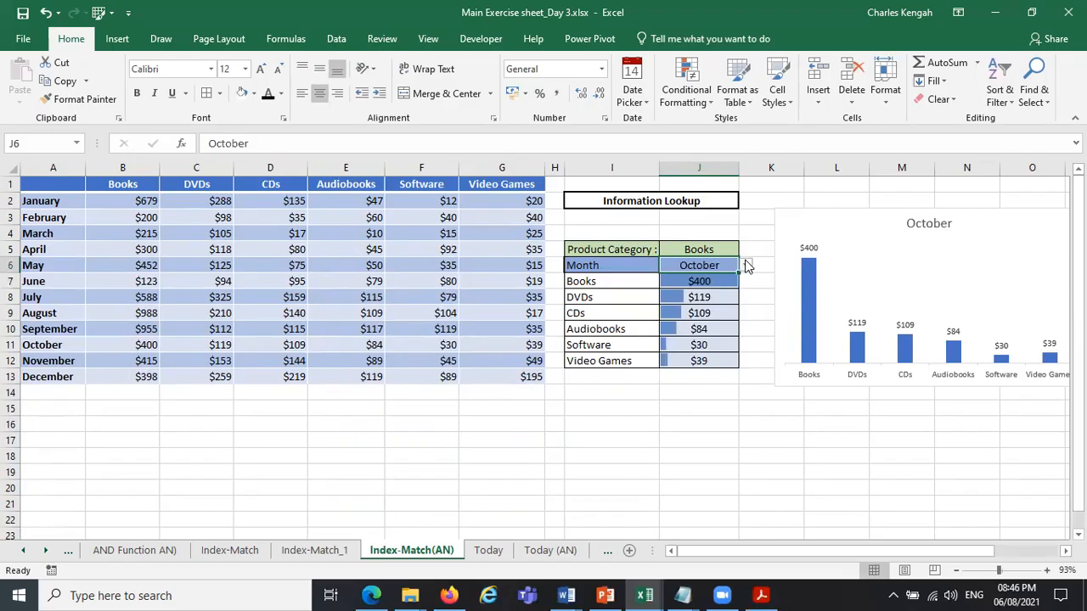
pyautogui.click(746, 266)
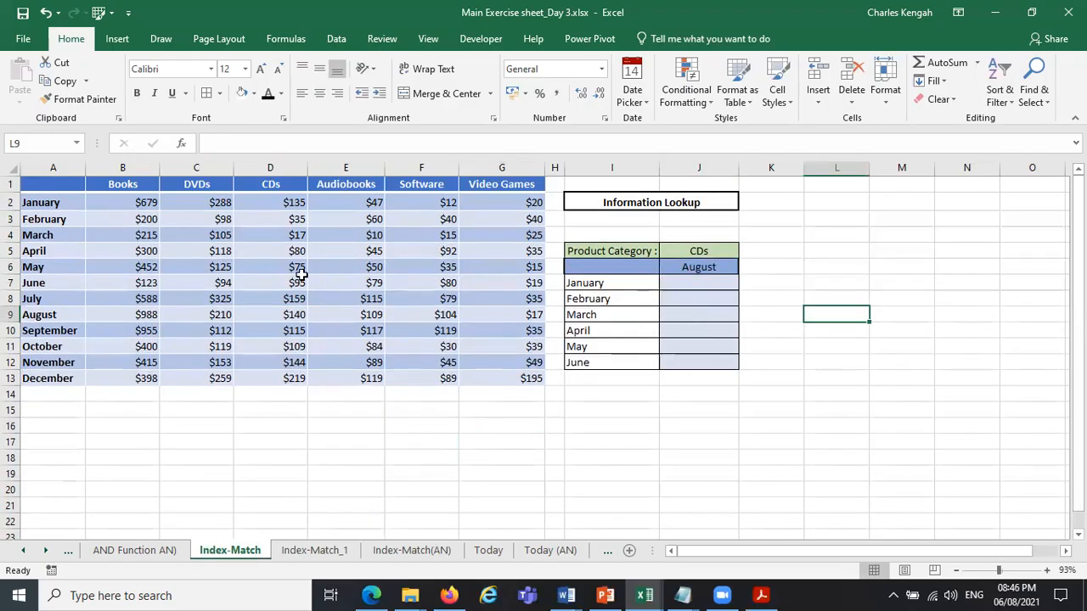
# On the Index-Match sheet, try adding an empty column D ahead of CDs and revert it.
pyautogui.click(271, 167)
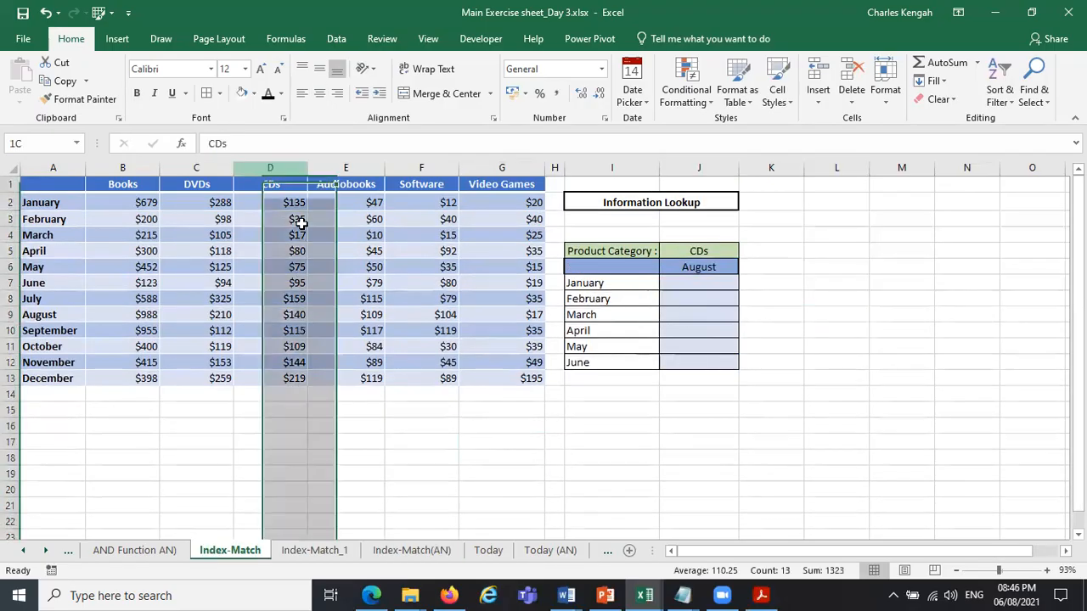
pyautogui.rightClick(256, 170)
pyautogui.press('i')
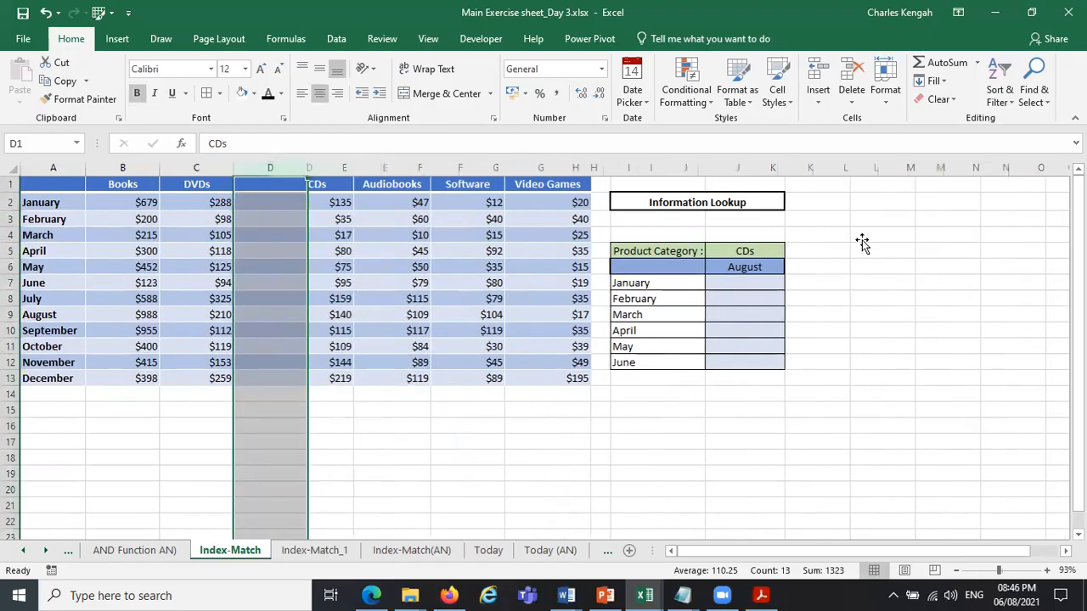
pyautogui.hotkey('ctrl', 'z')
pyautogui.click(862, 241)
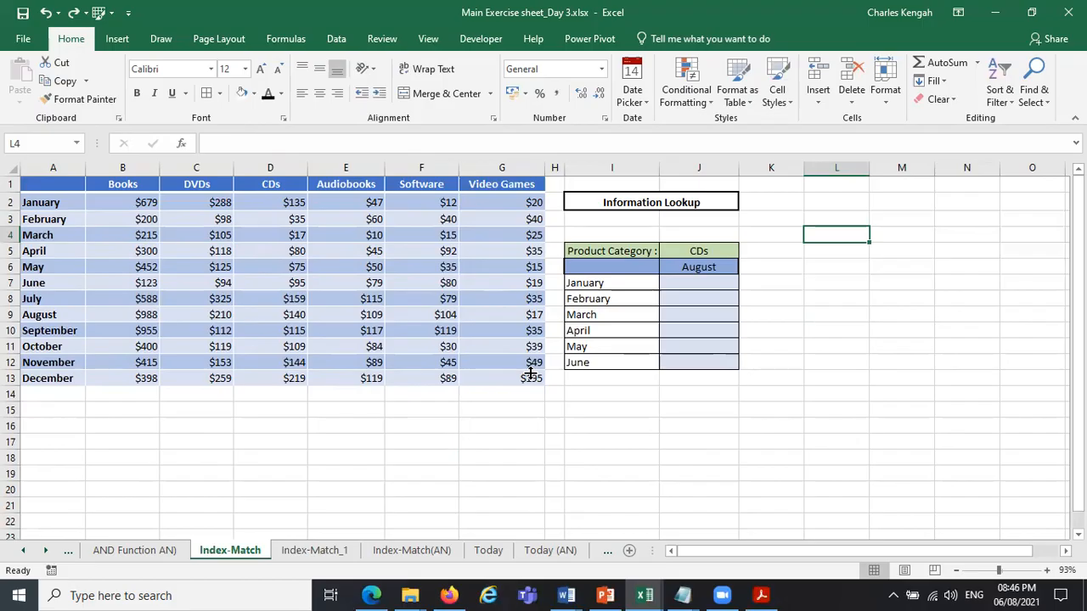
# In J7, begin an INDEX formula on the named range table with a MATCH function as its row argument.
pyautogui.click(690, 287)
pyautogui.write('=')
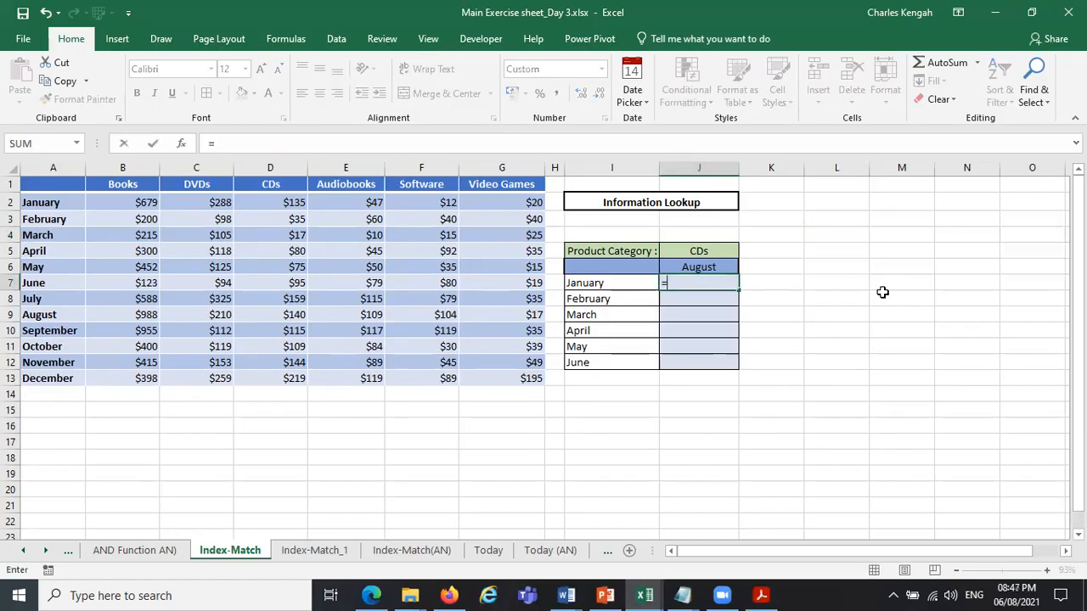
pyautogui.write('in')
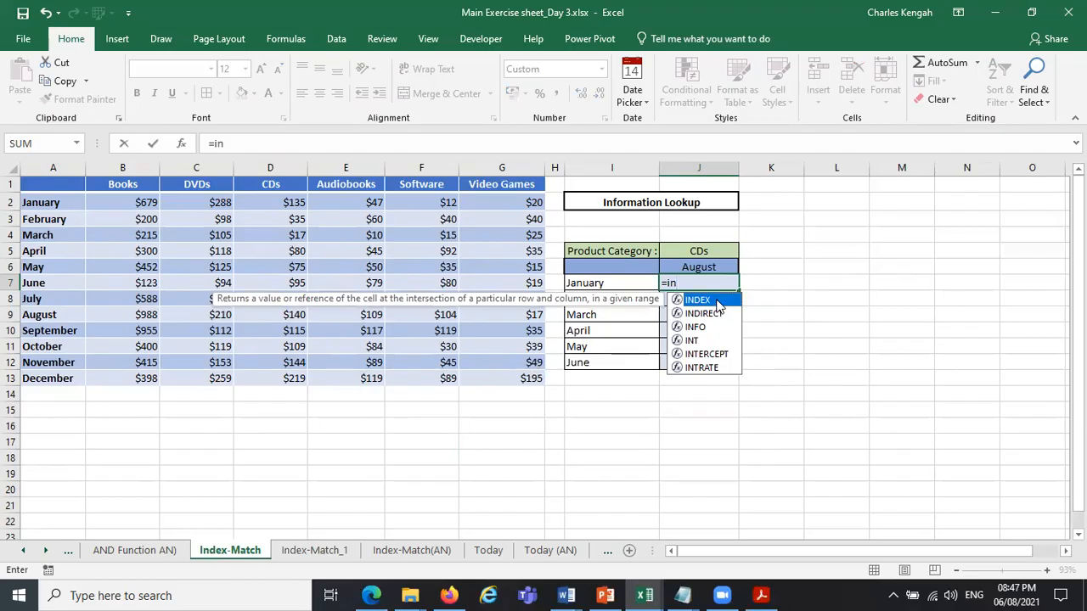
pyautogui.doubleClick(716, 301)
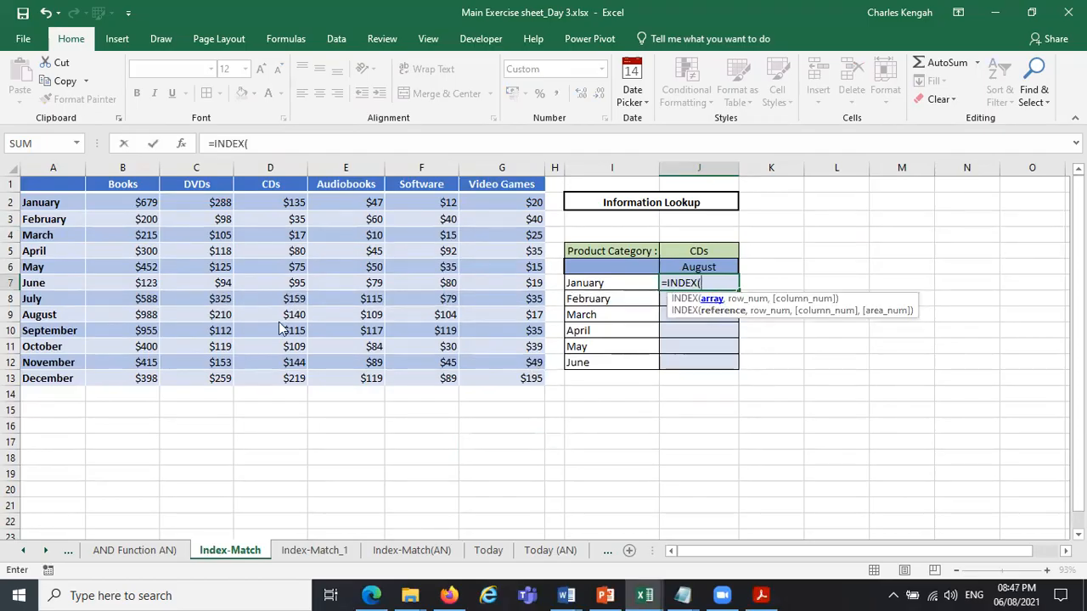
pyautogui.write('table')
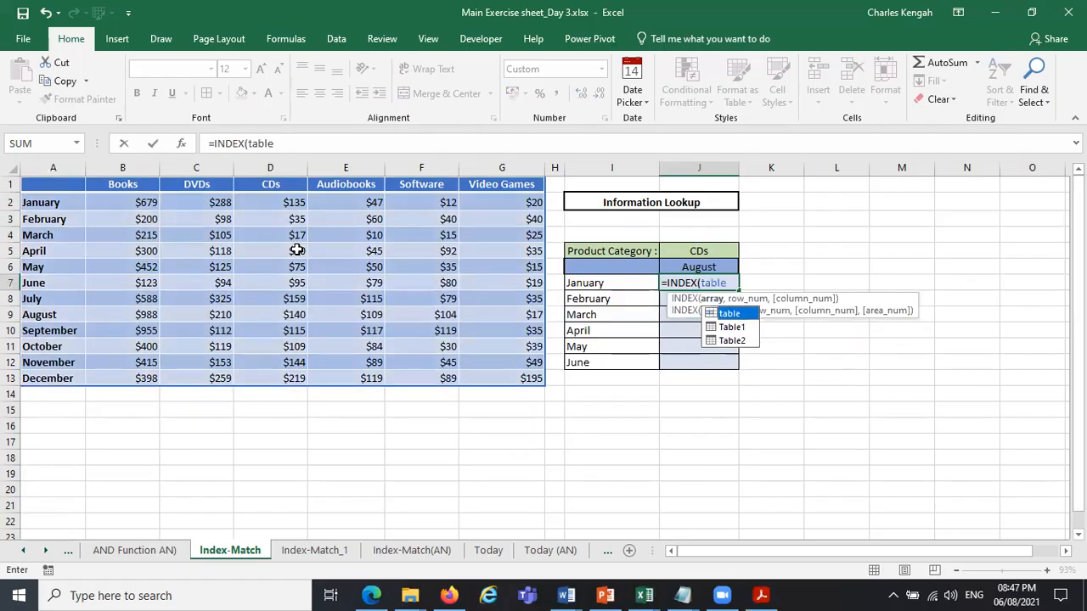
pyautogui.write(',m')
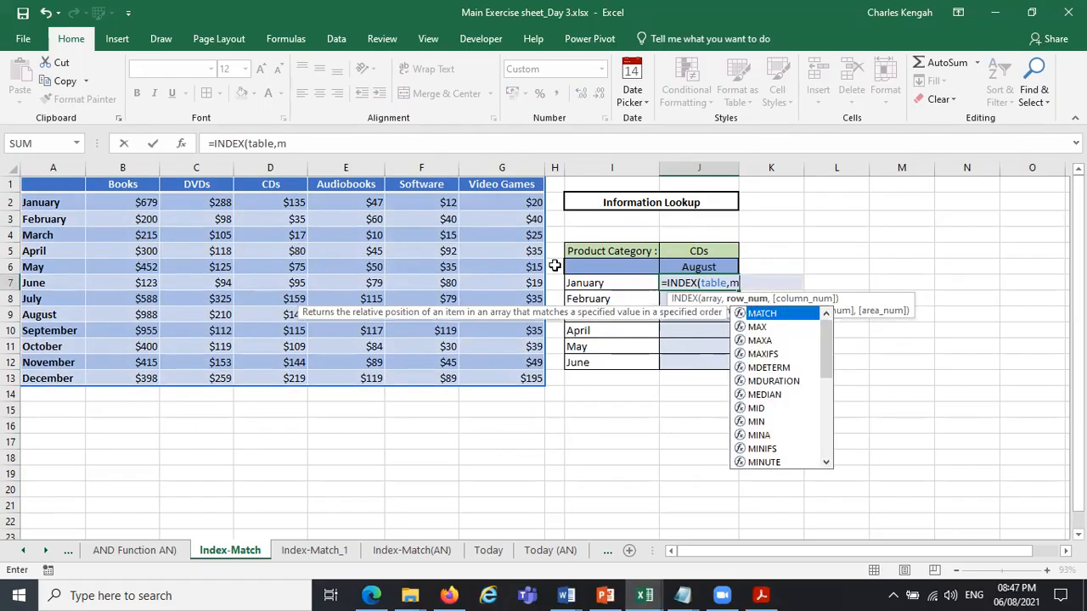
pyautogui.doubleClick(760, 313)
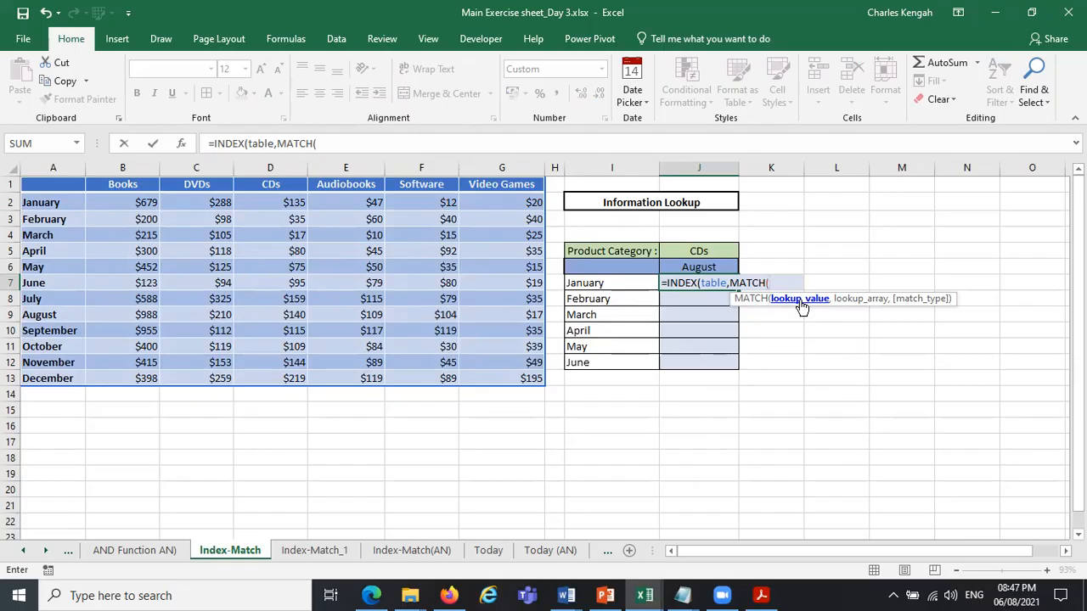
# Have the row MATCH look up the month in J6 within A2:A13, without a match type.
pyautogui.click(705, 268)
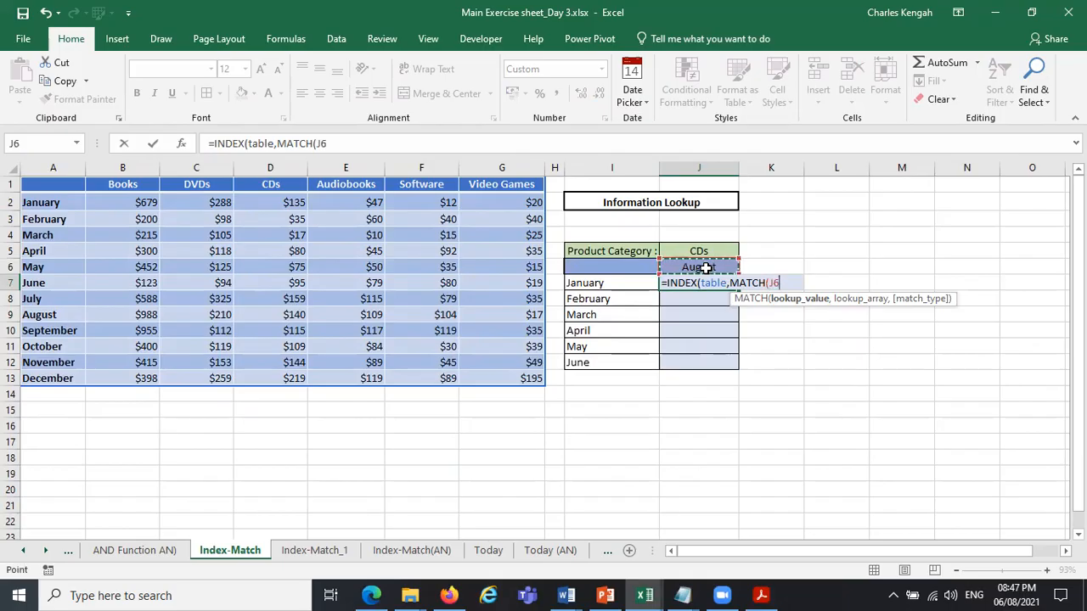
pyautogui.write(',')
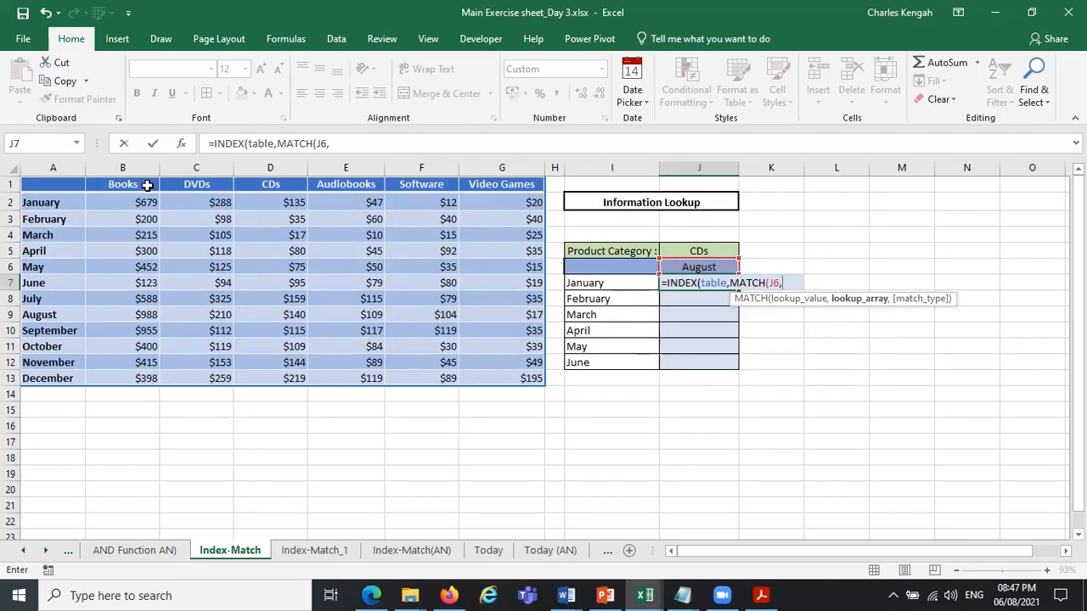
pyautogui.moveTo(48, 206); pyautogui.dragTo(50, 377)
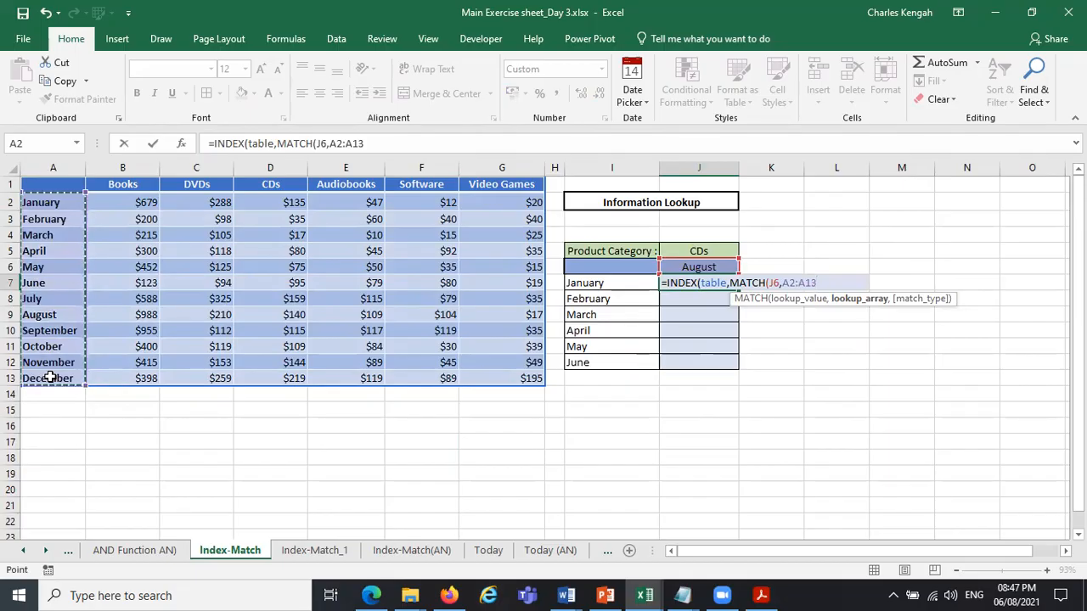
pyautogui.write('),')
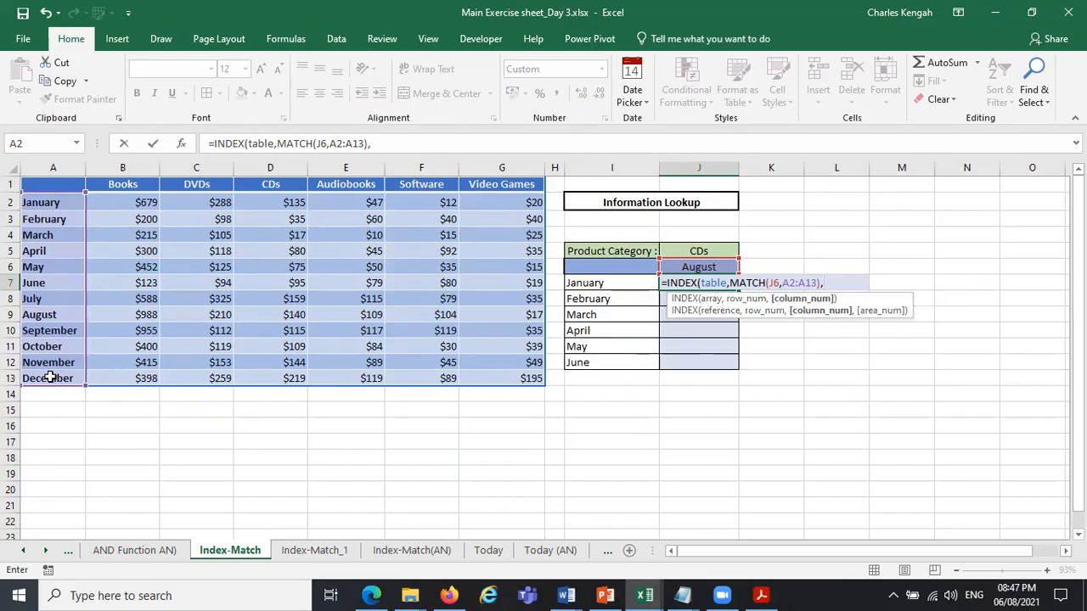
pyautogui.write('m')
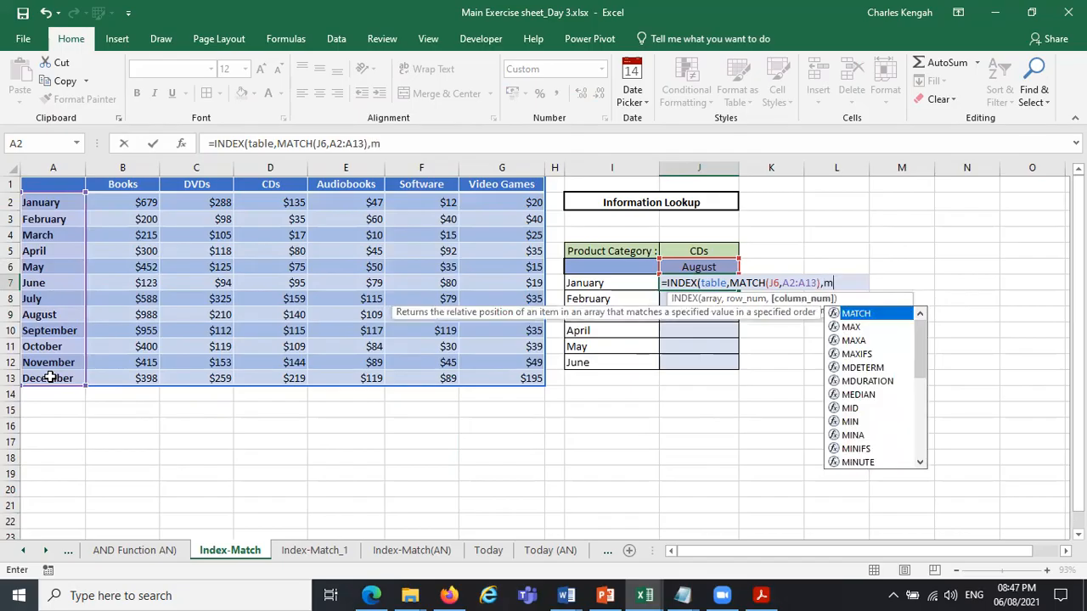
# Add a second MATCH as the column argument, with the product category in J5 as its lookup value.
pyautogui.doubleClick(856, 314)
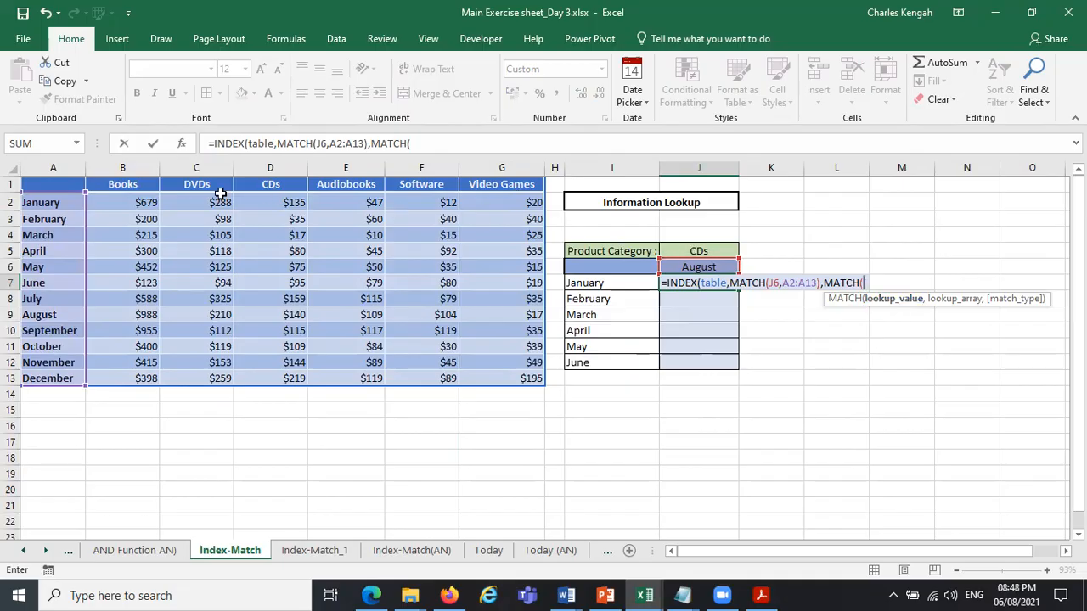
pyautogui.click(699, 249)
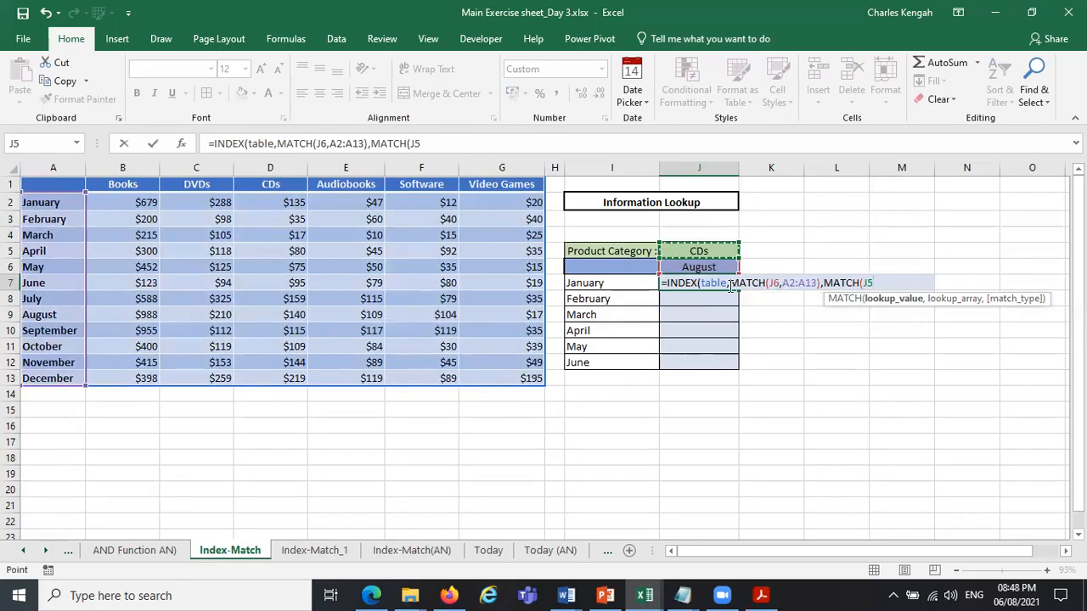
# Make the two lookup values in the J7 formula absolute, as $J$6 and $J$5.
pyautogui.click(775, 283)
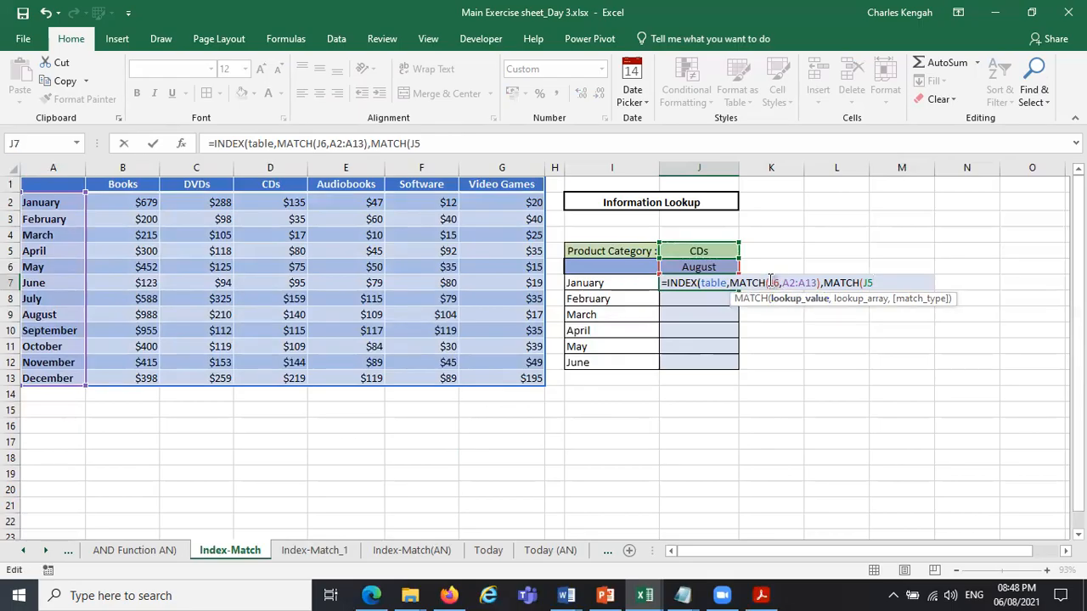
pyautogui.press('F4')
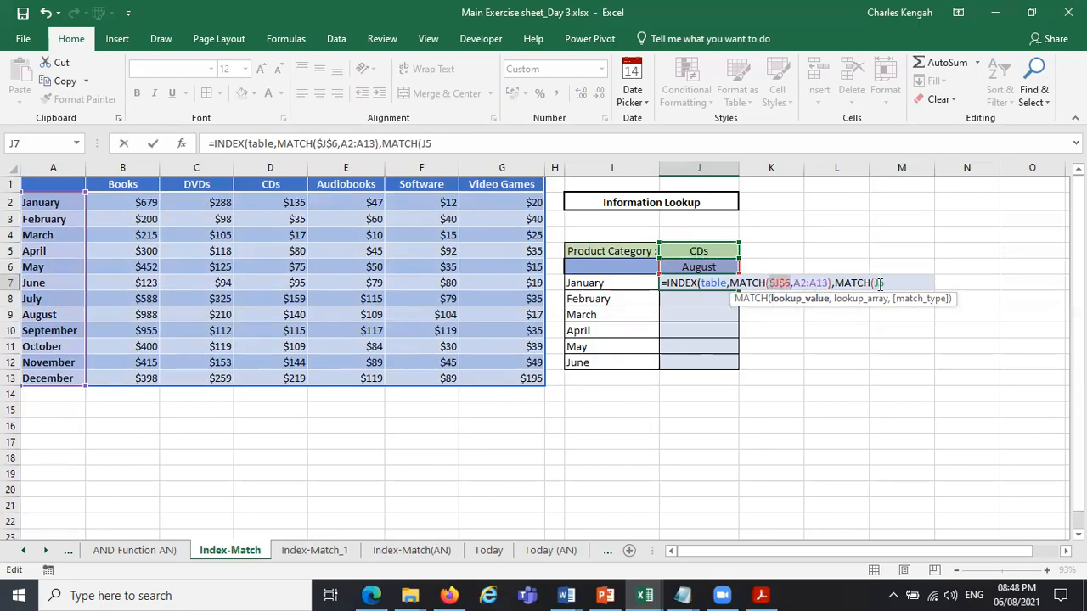
pyautogui.moveTo(888, 283); pyautogui.dragTo(876, 283)
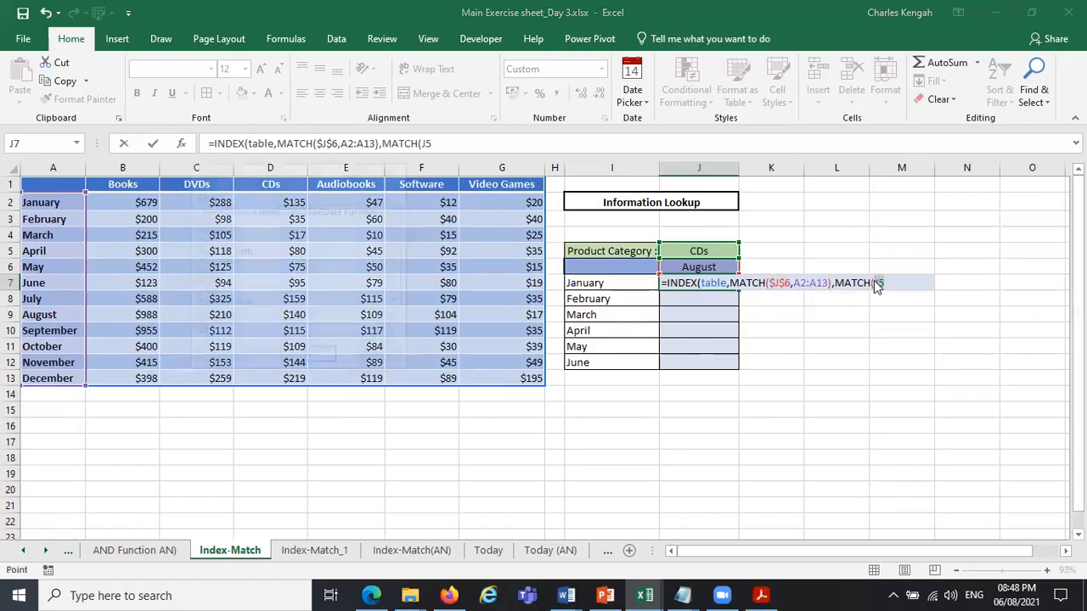
pyautogui.press('F5')
pyautogui.click(394, 174)
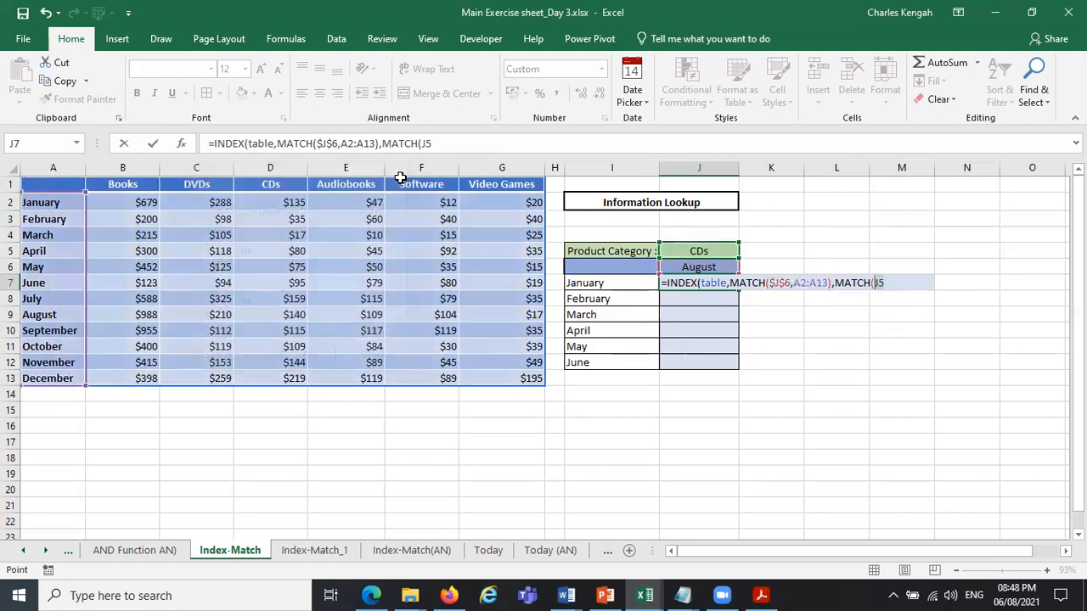
pyautogui.press('F4')
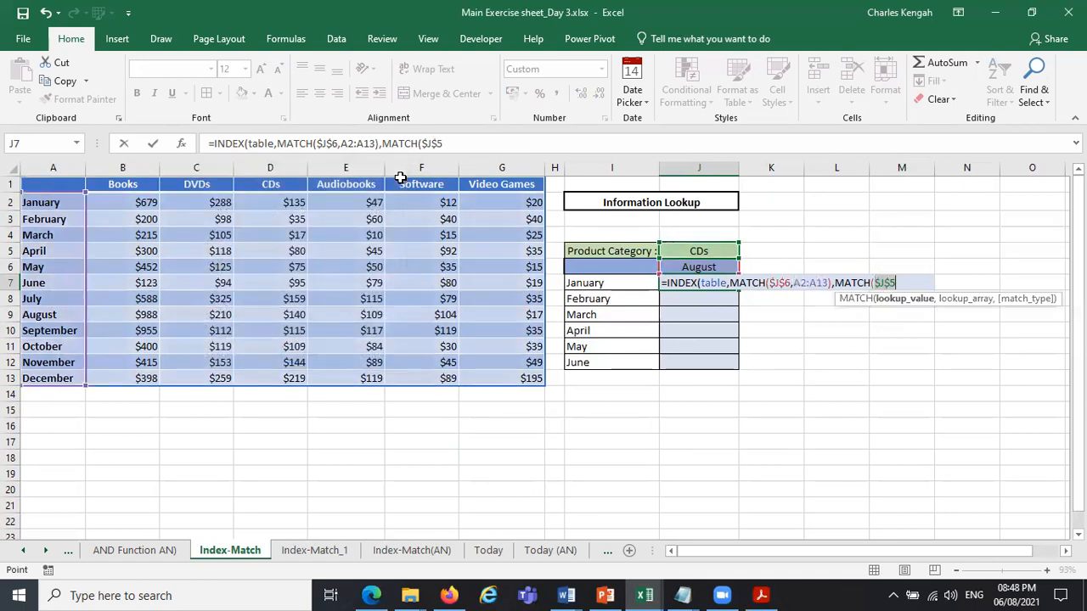
# Complete the column MATCH with the header row A1:G1 and exact match 0, and enter the INDEX formula in J7.
pyautogui.click(903, 283)
pyautogui.write(',')
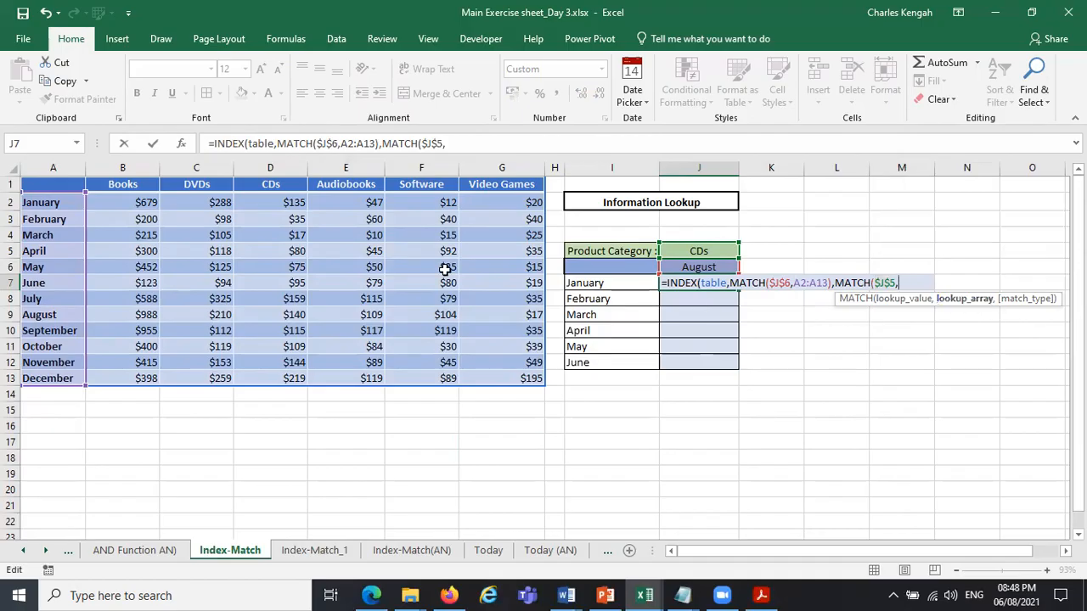
pyautogui.moveTo(63, 185); pyautogui.dragTo(519, 190)
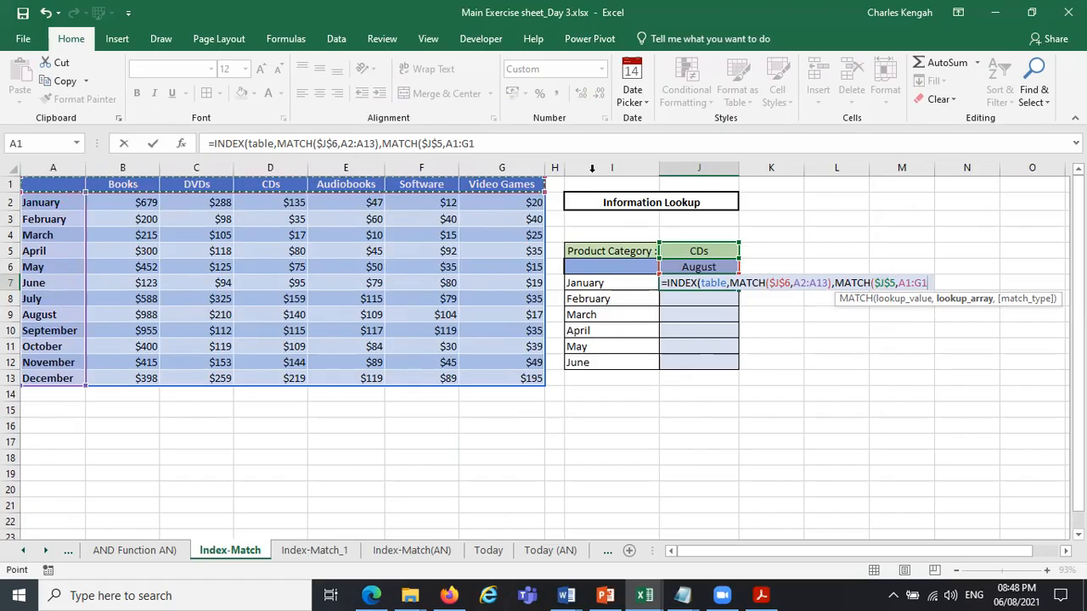
pyautogui.write(',')
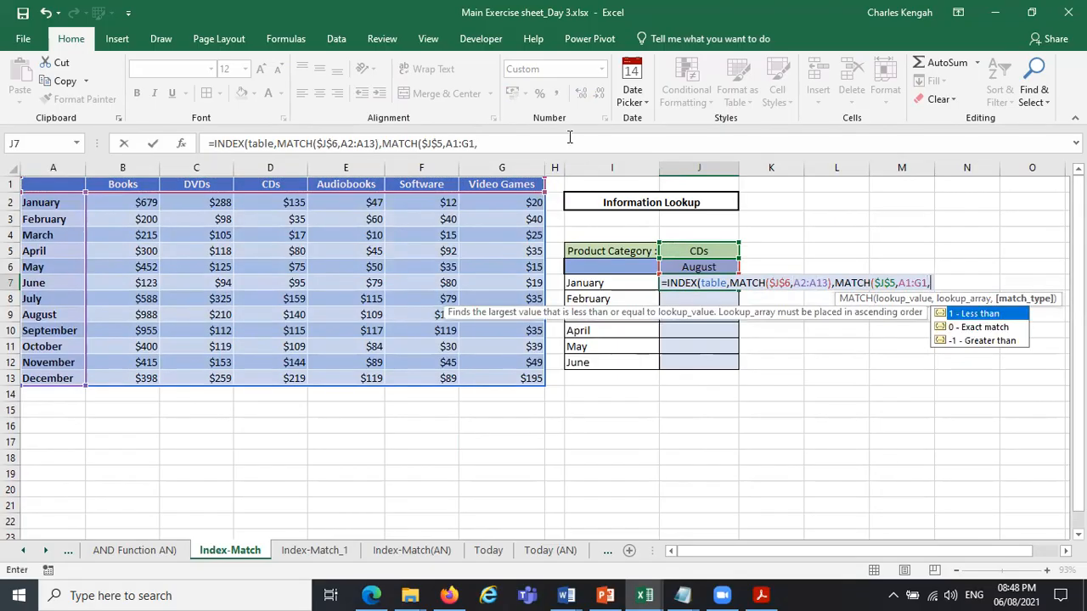
pyautogui.doubleClick(1003, 329)
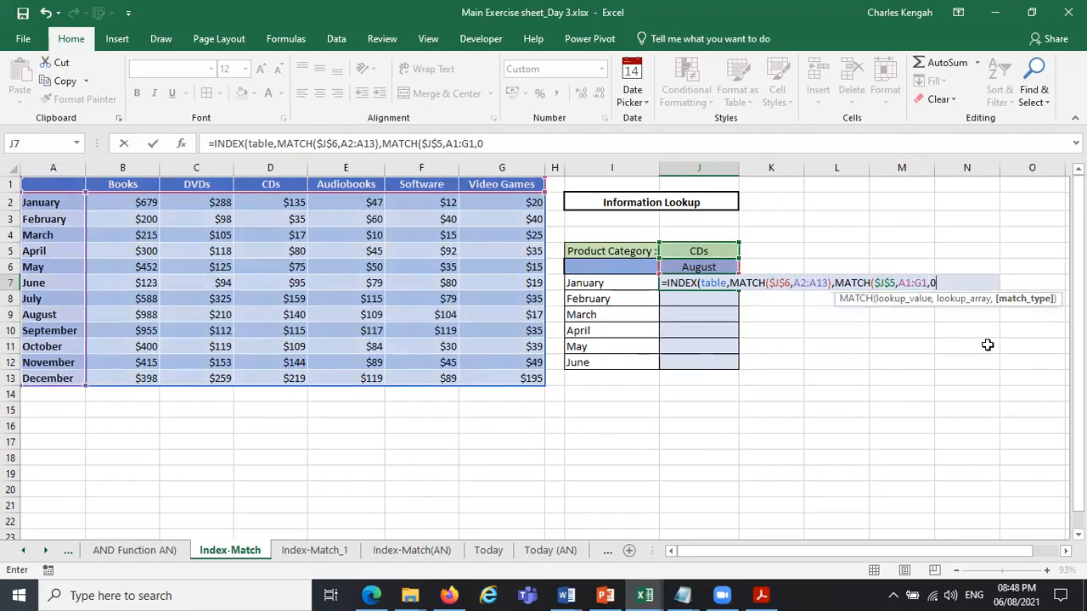
pyautogui.write(')')
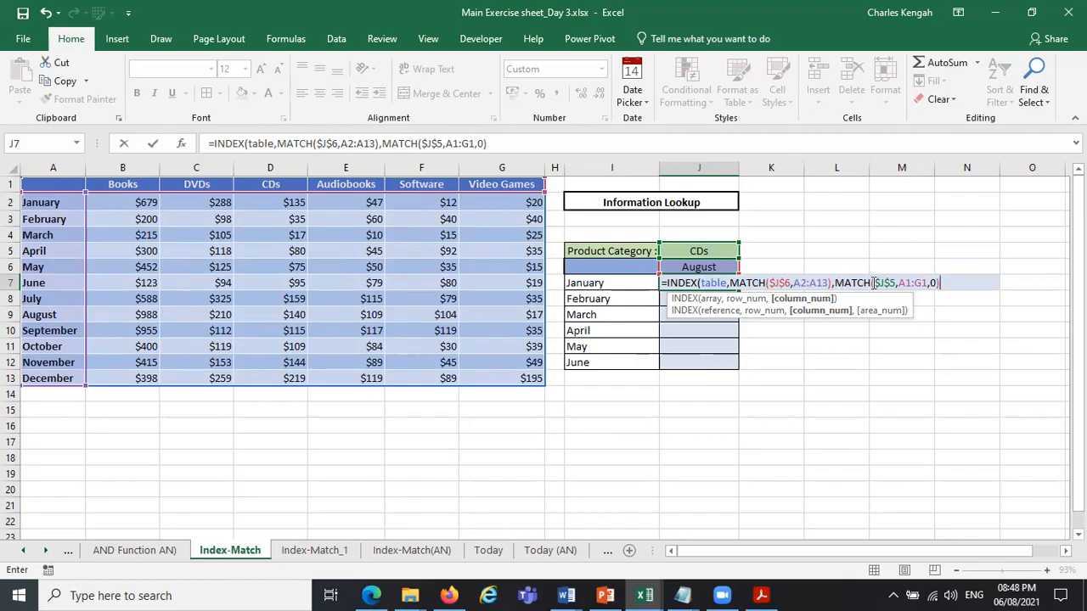
pyautogui.write(')')
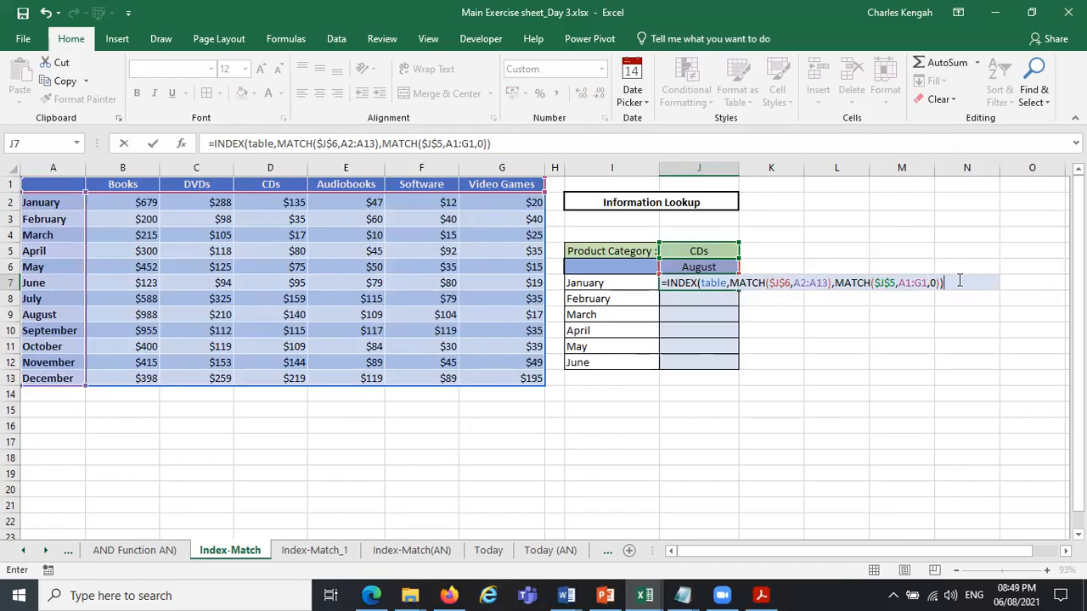
pyautogui.press('Return')
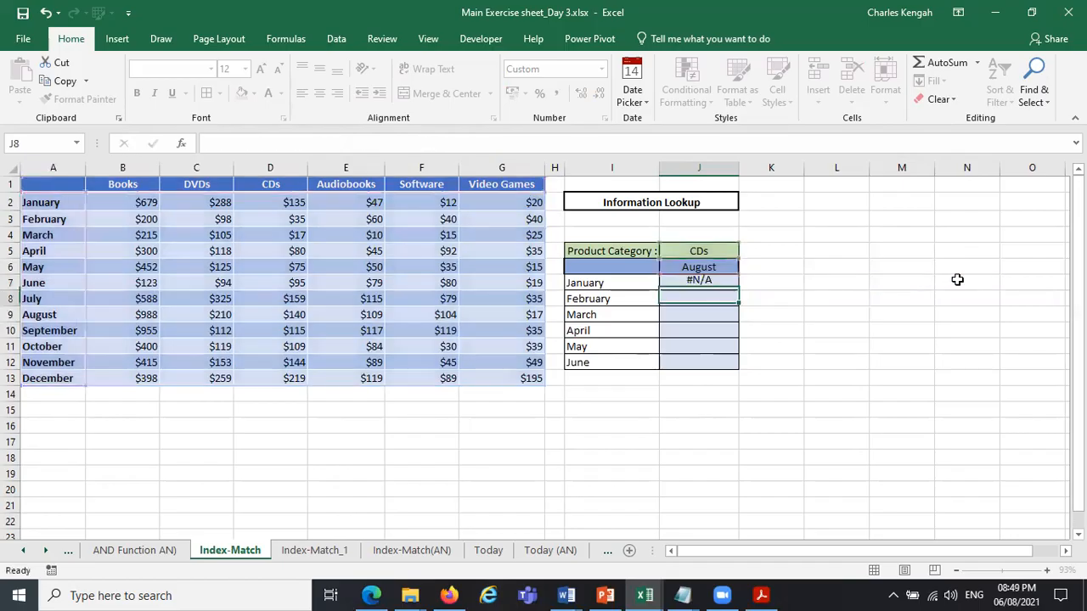
pyautogui.click(710, 282)
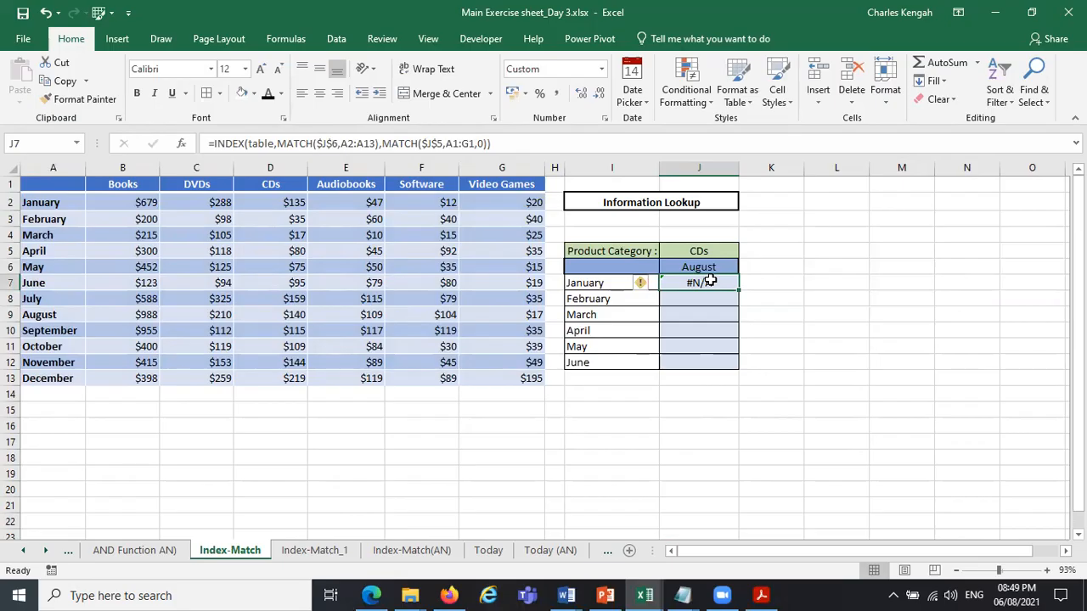
pyautogui.click(593, 283)
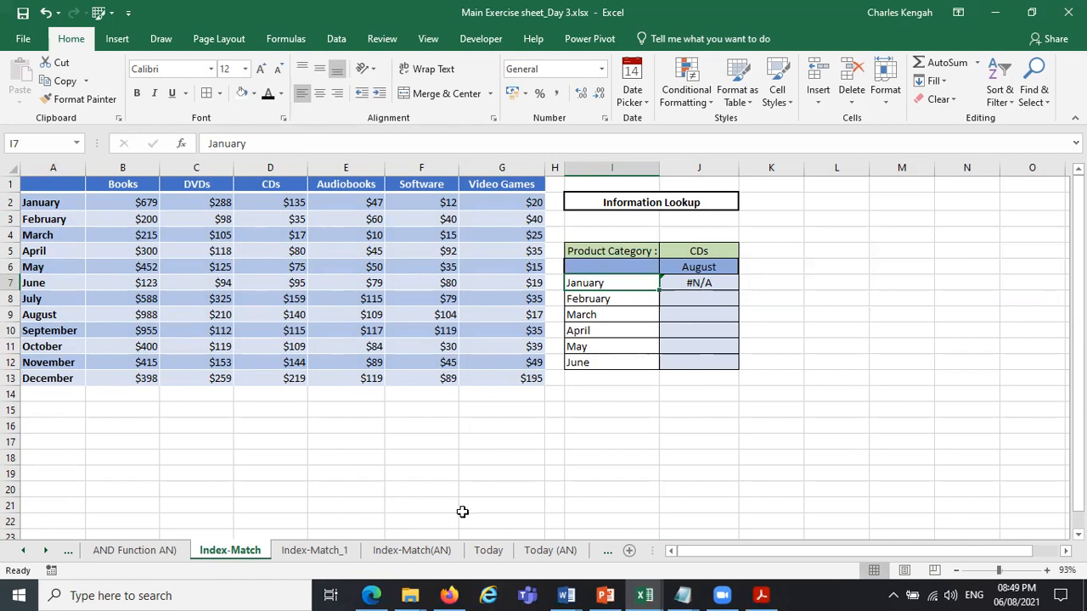
# Copy the lookup block I5:J12 from the Index-Match_1 sheet and paste it at I5 on the Index-Match sheet.
pyautogui.click(299, 552)
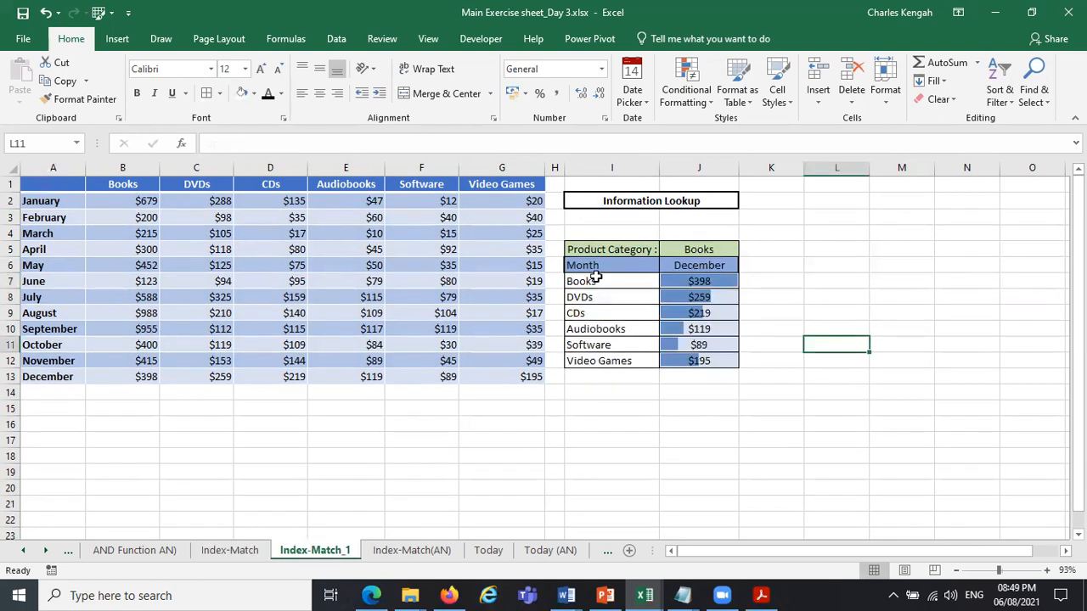
pyautogui.moveTo(594, 249); pyautogui.dragTo(708, 371)
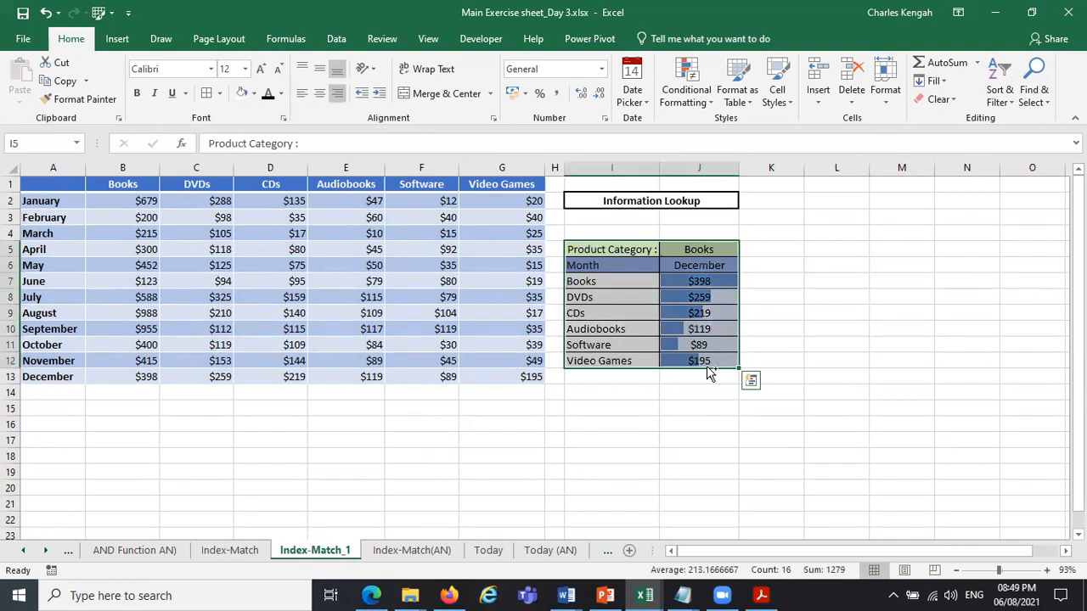
pyautogui.hotkey('ctrl', 'c')
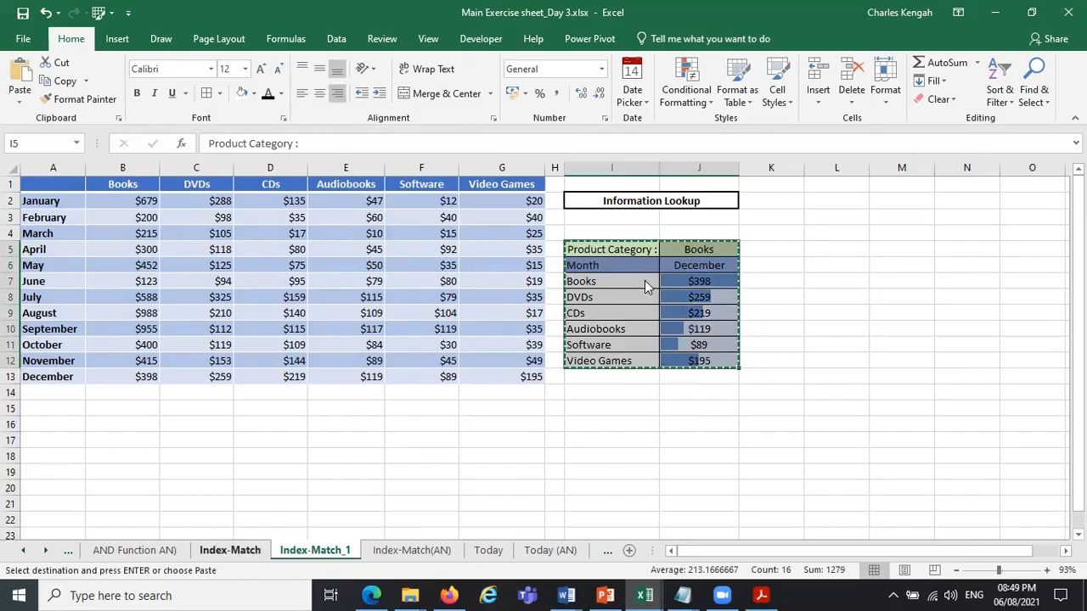
pyautogui.hotkey('ctrl', 'pageup')
pyautogui.click(620, 253)
pyautogui.hotkey('ctrl', 'v')
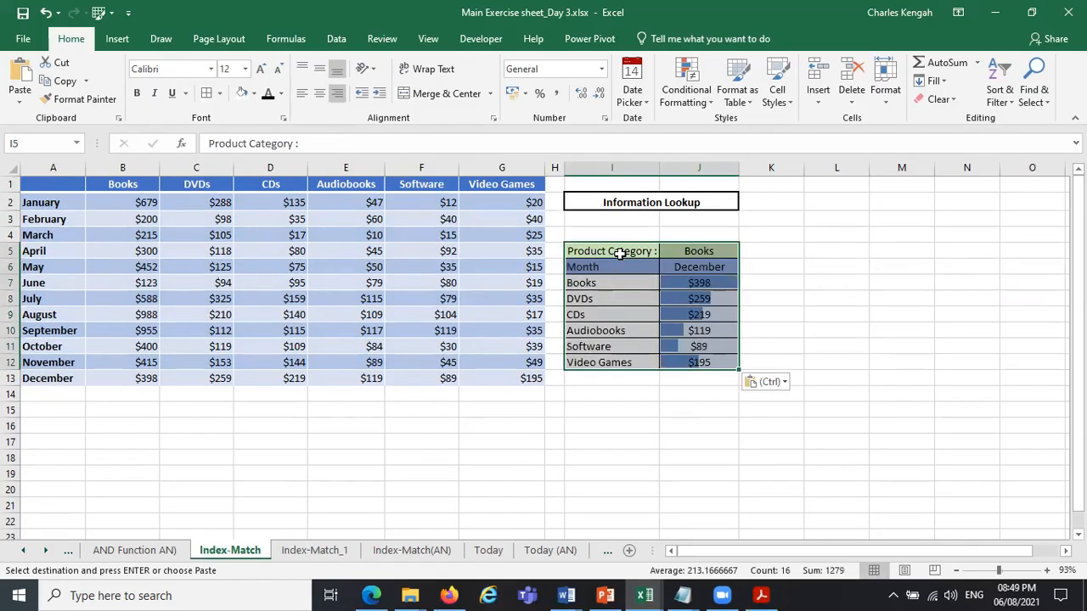
pyautogui.click(817, 270)
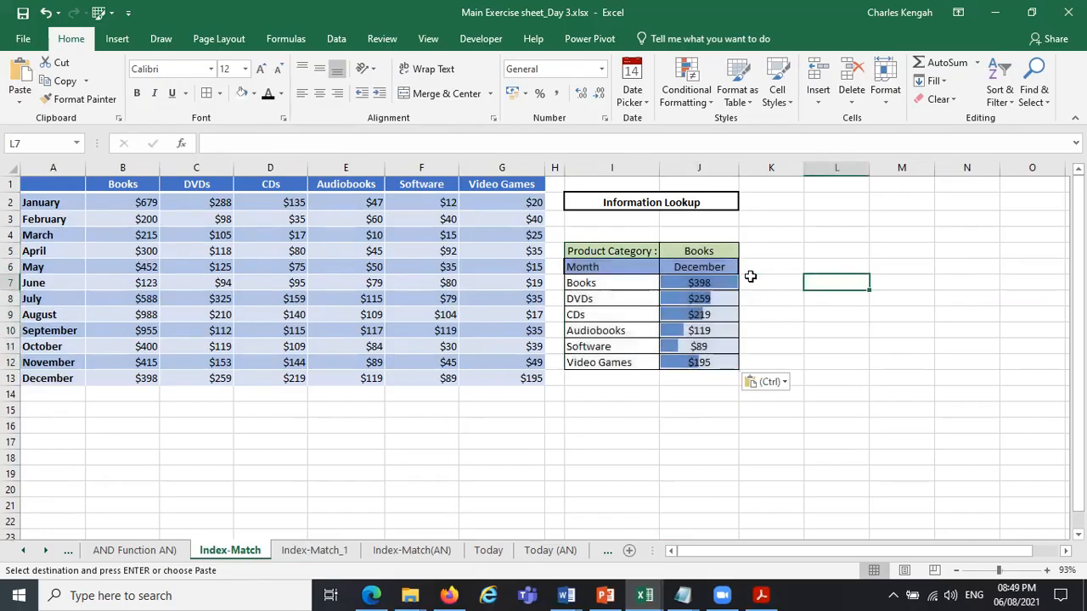
# Clear the lookup results in J7:J12, from Books to Video Games.
pyautogui.click(699, 283)
pyautogui.moveTo(699, 283); pyautogui.dragTo(701, 361)
pyautogui.press('Delete')
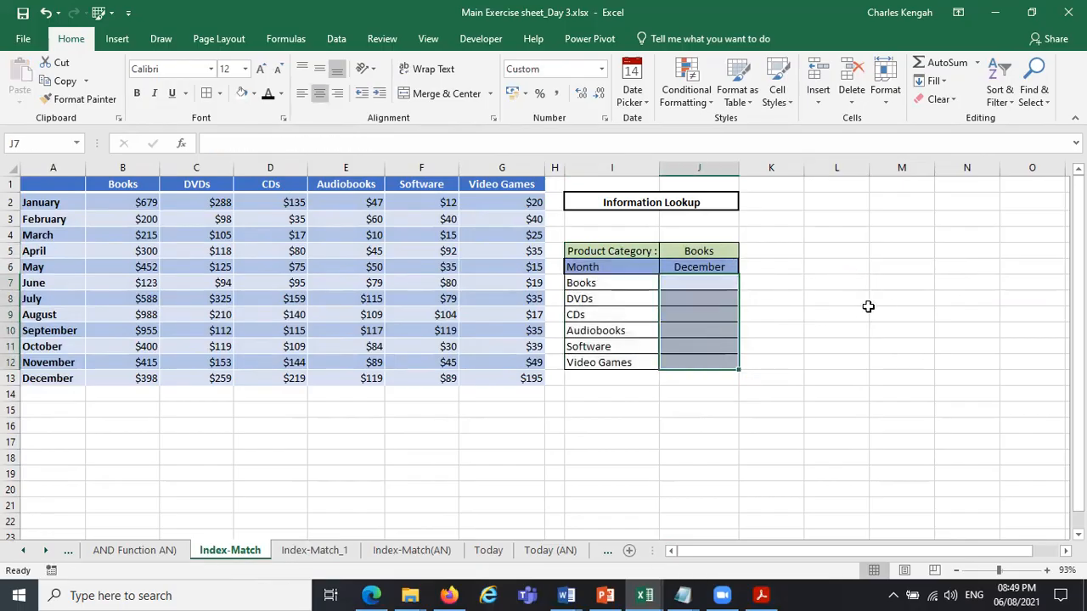
# Begin an INDEX formula in J7 with the named range table as its array.
pyautogui.click(685, 284)
pyautogui.write('=in')
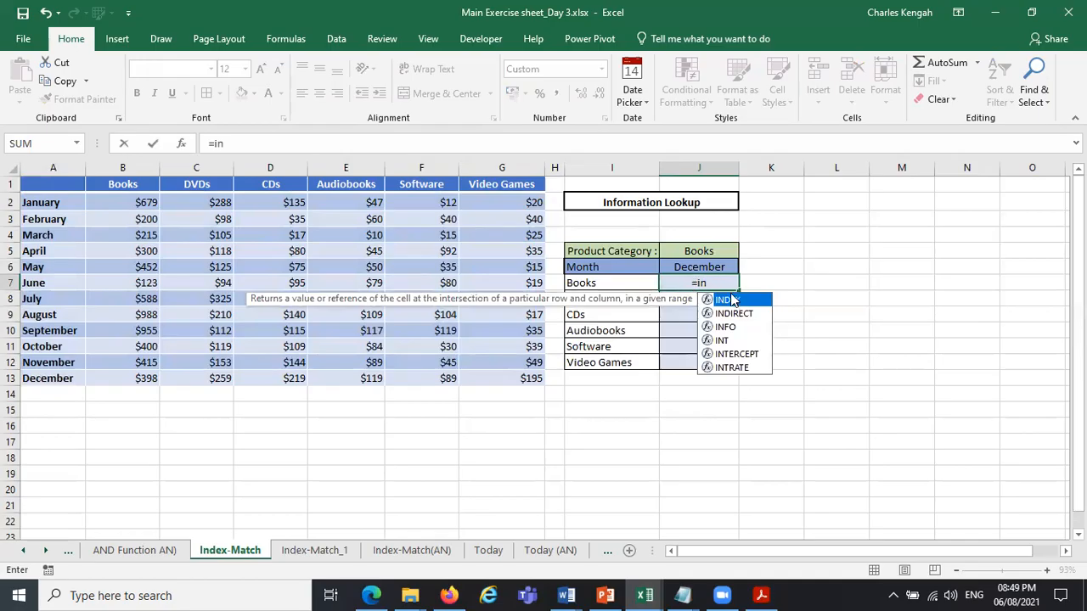
pyautogui.doubleClick(728, 299)
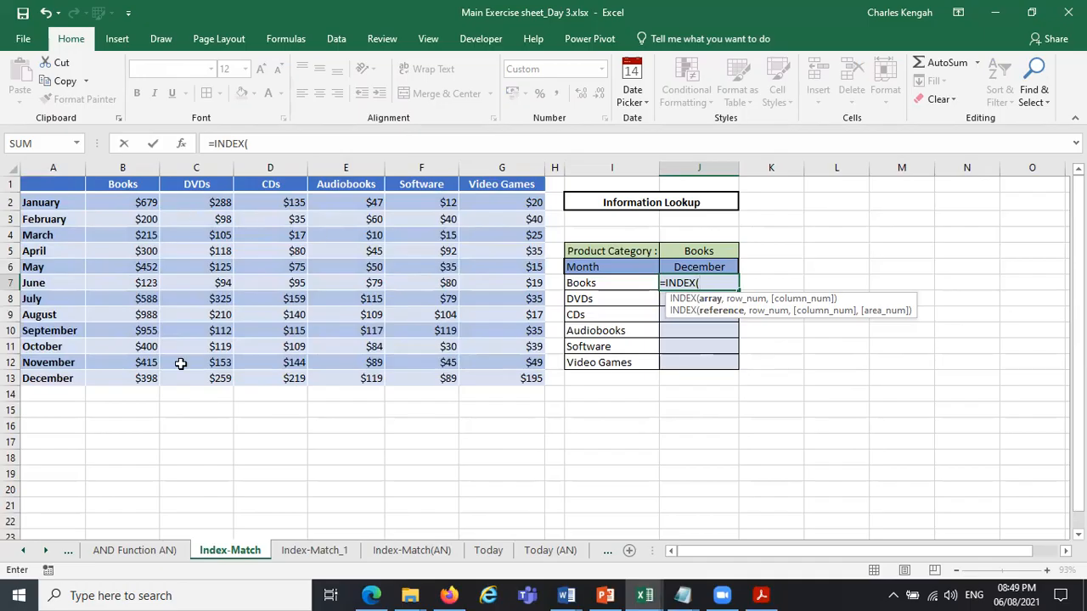
pyautogui.write('ta')
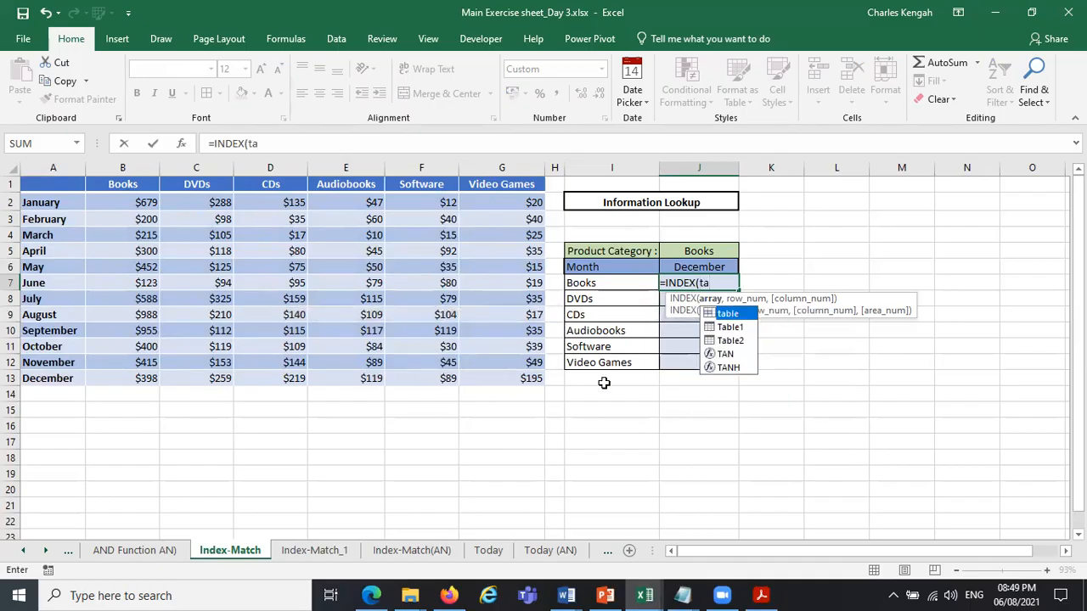
pyautogui.write('ble')
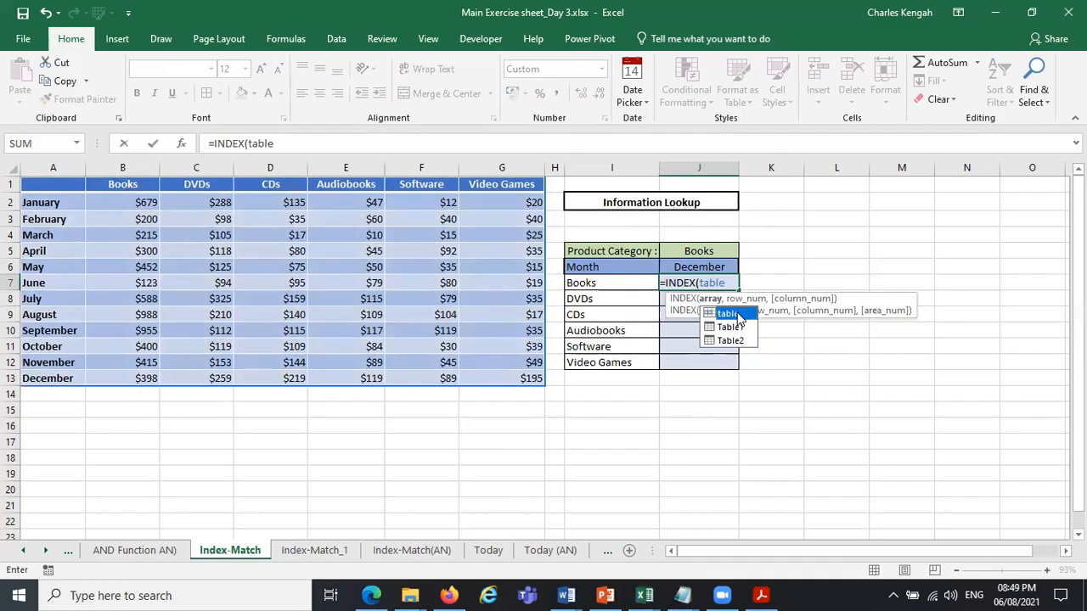
pyautogui.write(',')
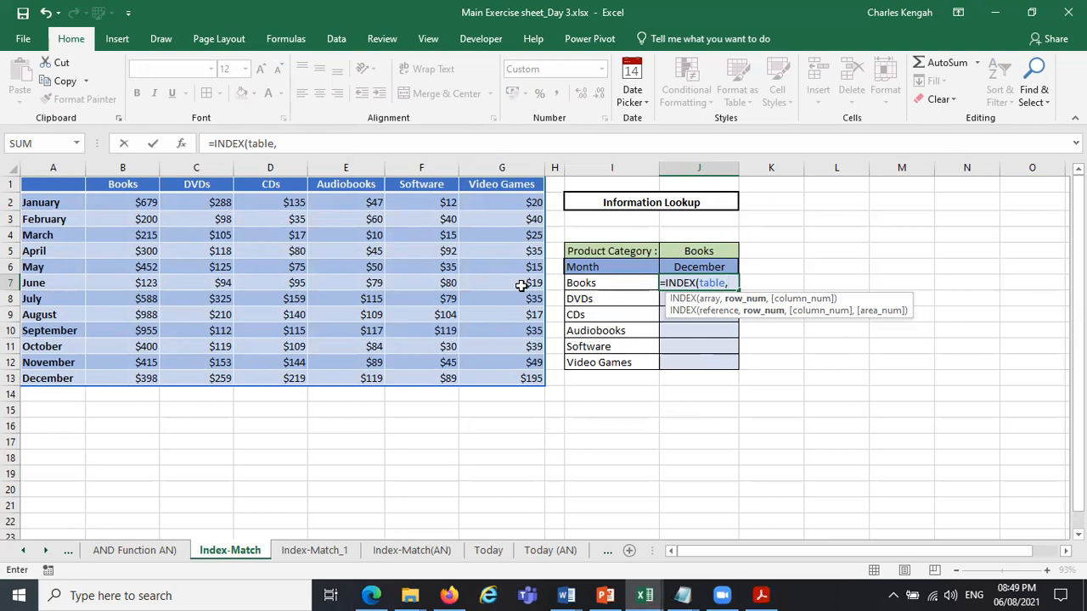
pyautogui.write('m')
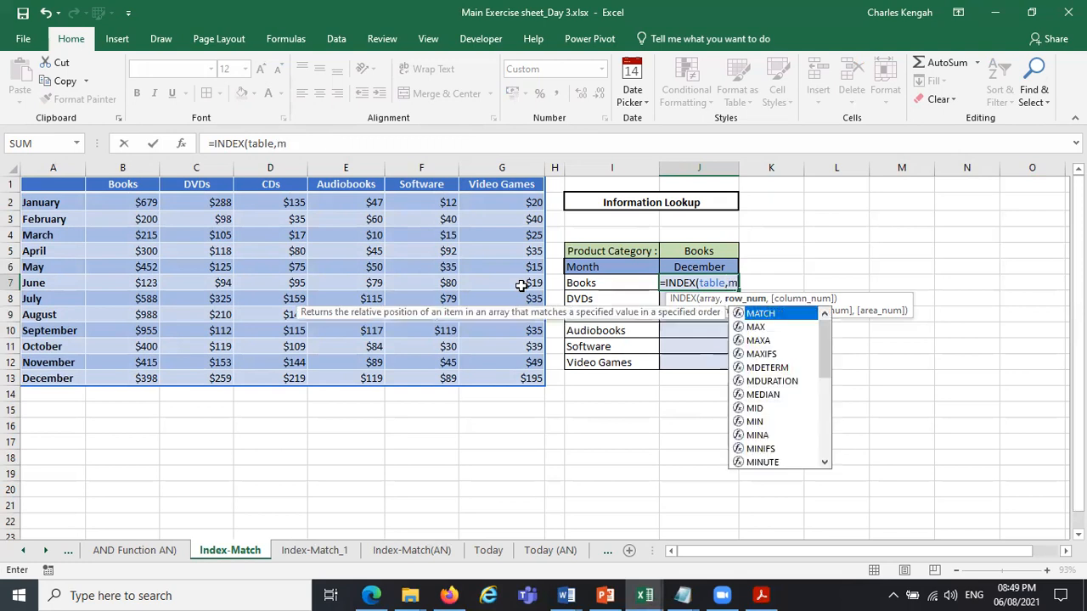
# Add a MATCH function as the row number, with the month cell $J$6 as an absolute lookup value.
pyautogui.doubleClick(771, 315)
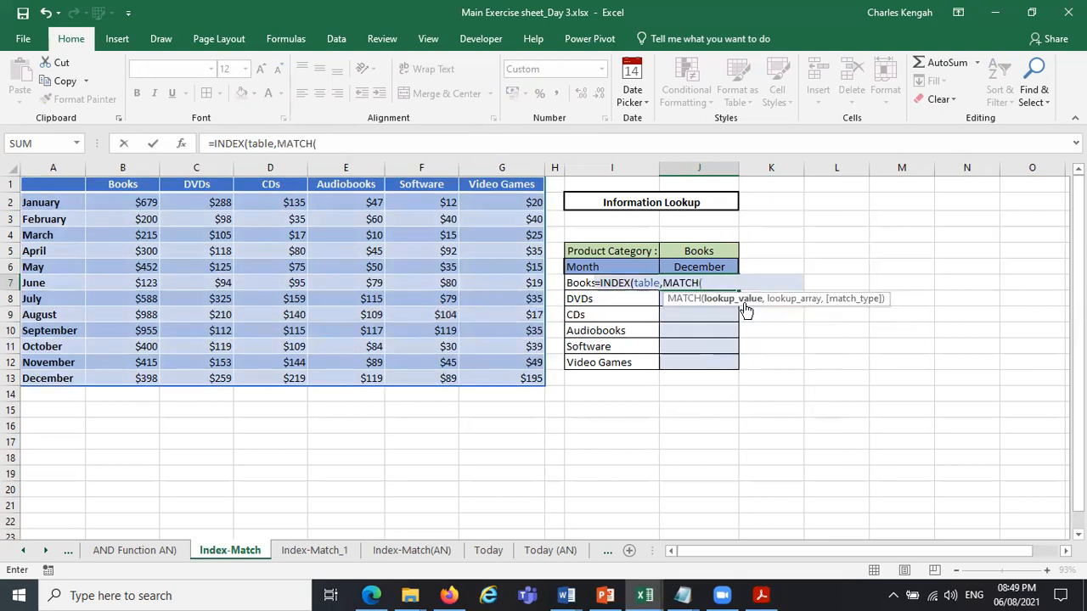
pyautogui.click(702, 268)
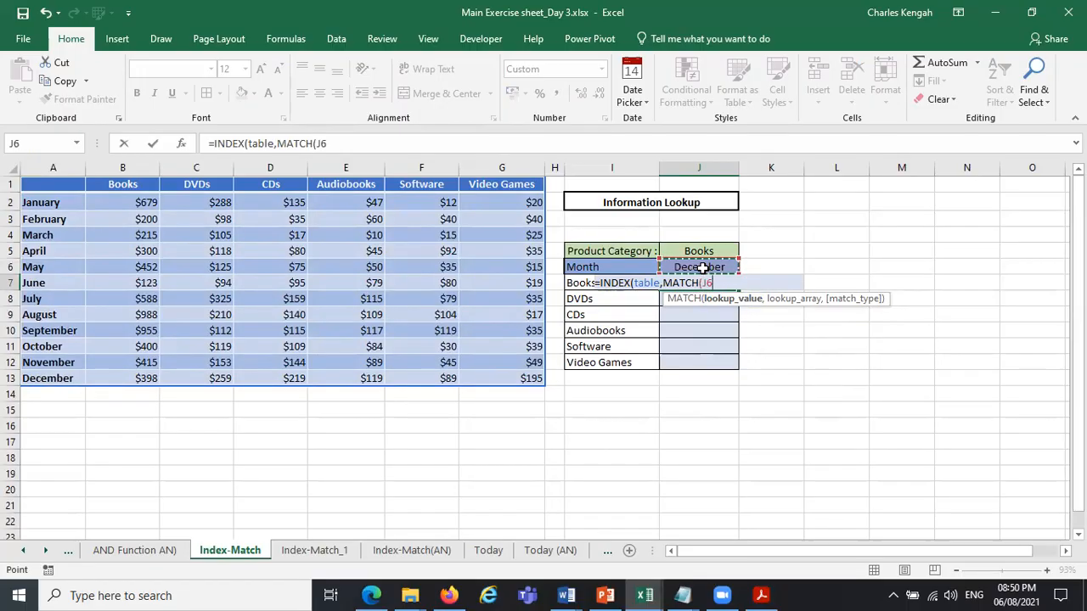
pyautogui.press('F4')
pyautogui.write(',')
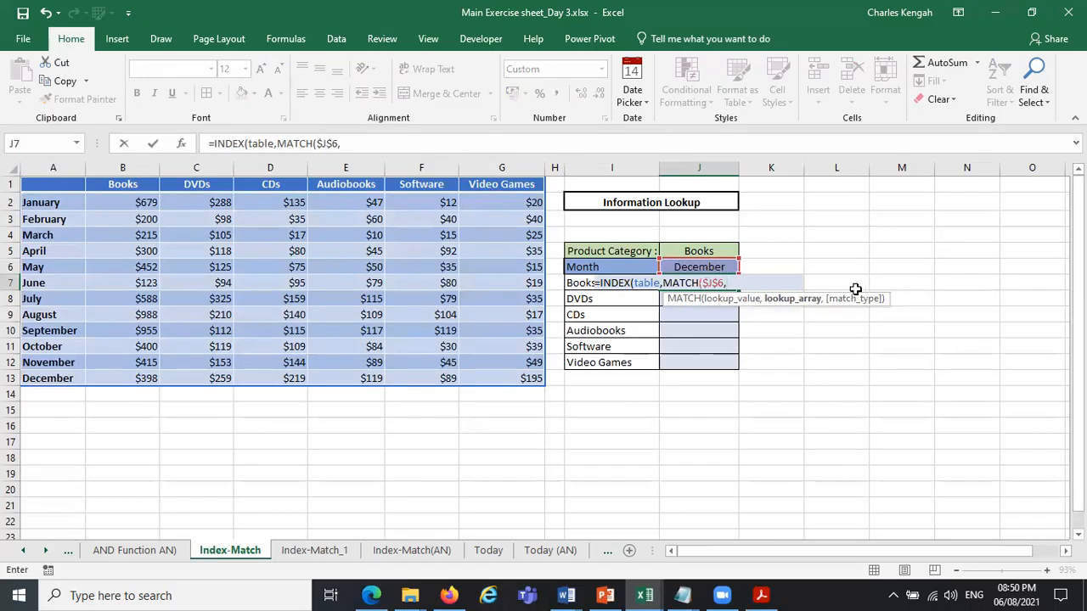
# Complete the row MATCH with lookup array A2:A13 and exact match 0, and open a second MATCH for the column number.
pyautogui.moveTo(58, 201); pyautogui.dragTo(56, 382)
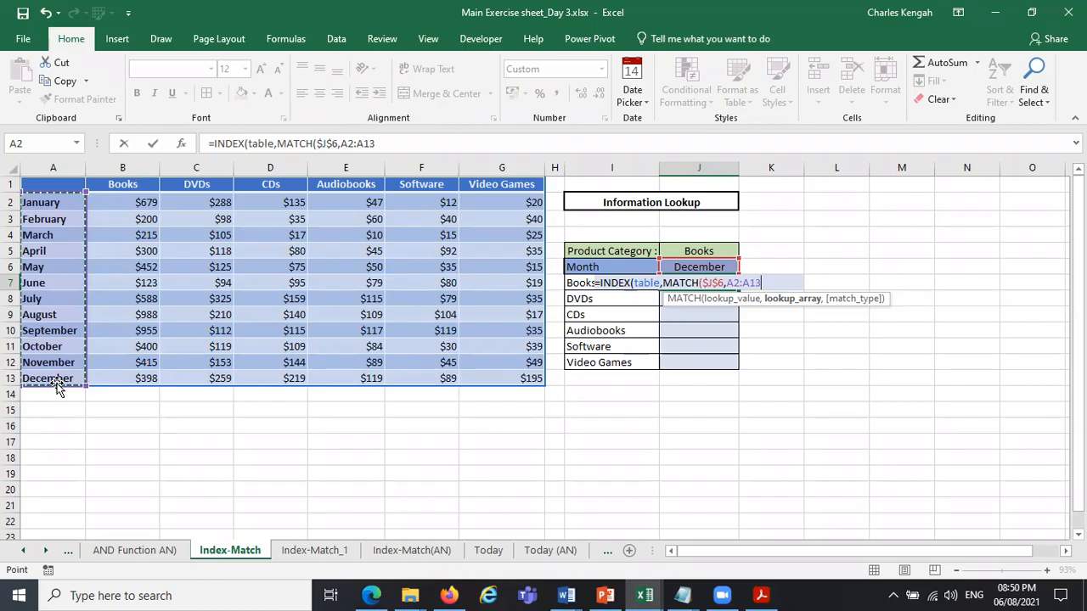
pyautogui.click(388, 143)
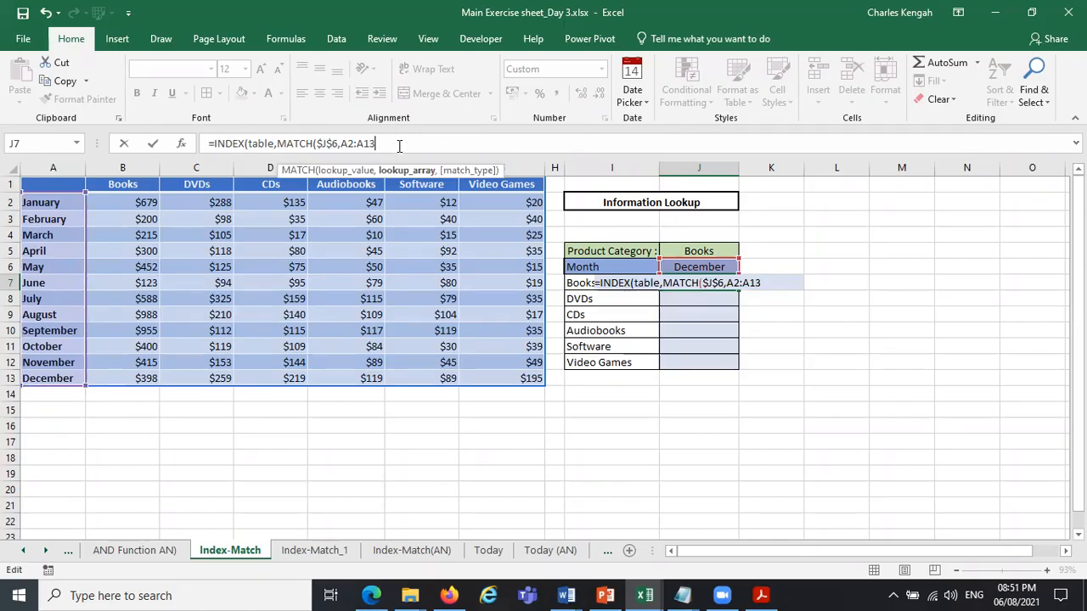
pyautogui.write(',')
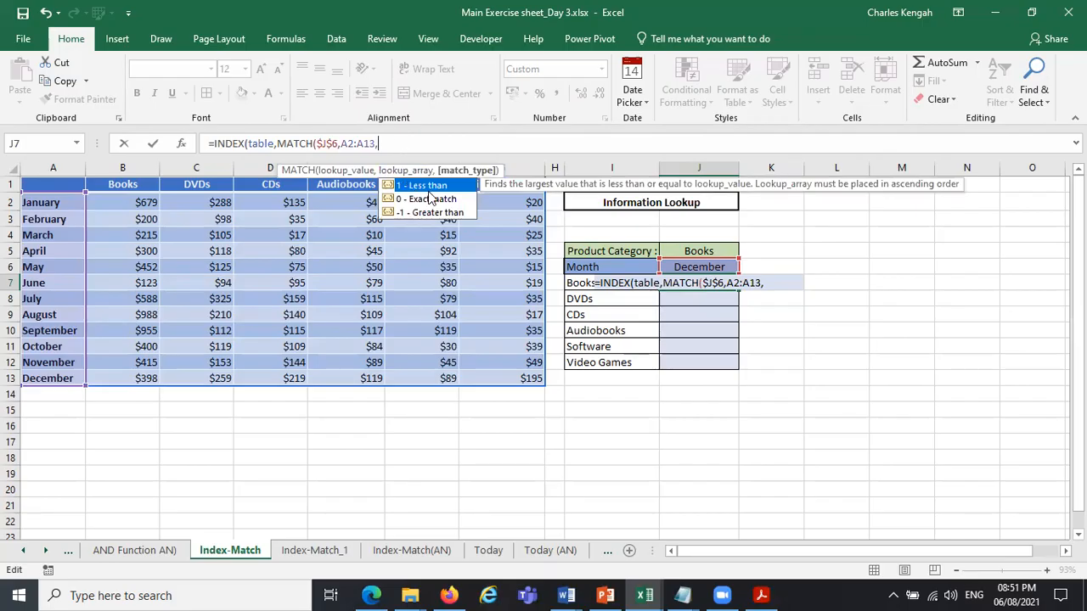
pyautogui.doubleClick(431, 199)
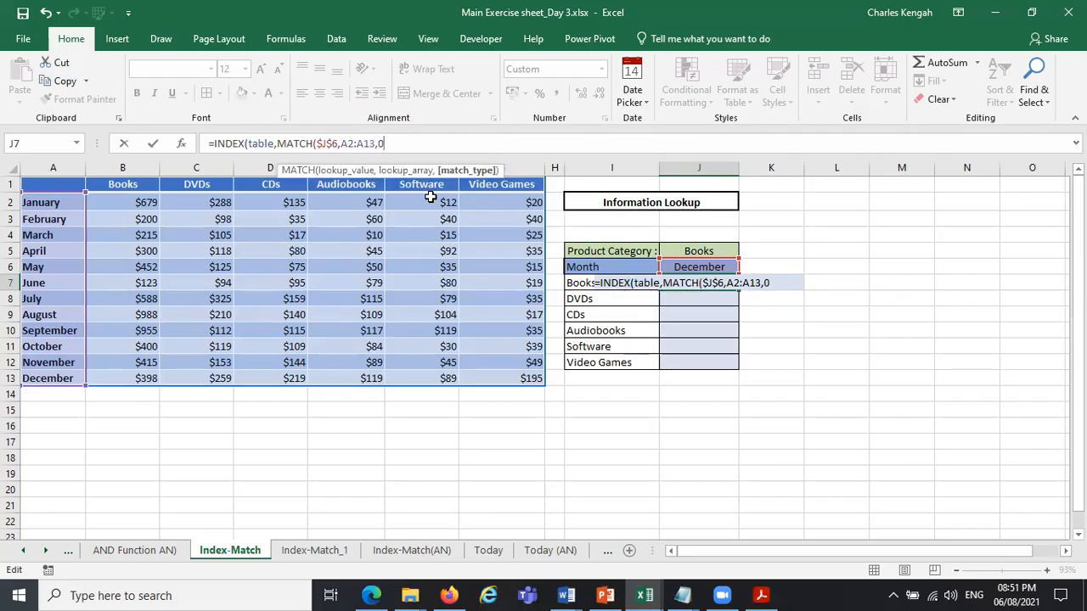
pyautogui.write(')')
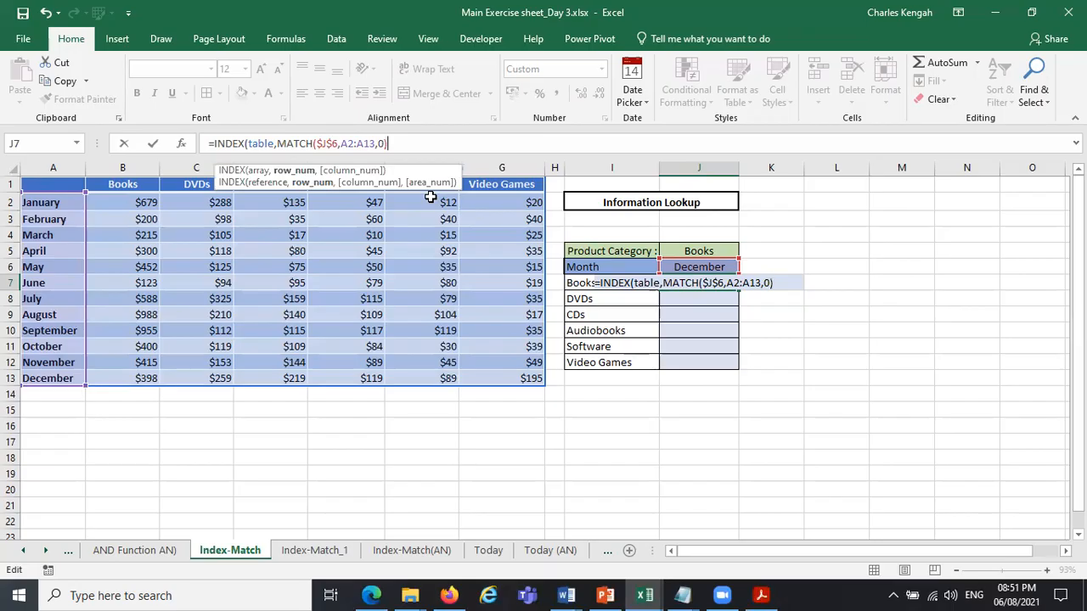
pyautogui.write(',mat')
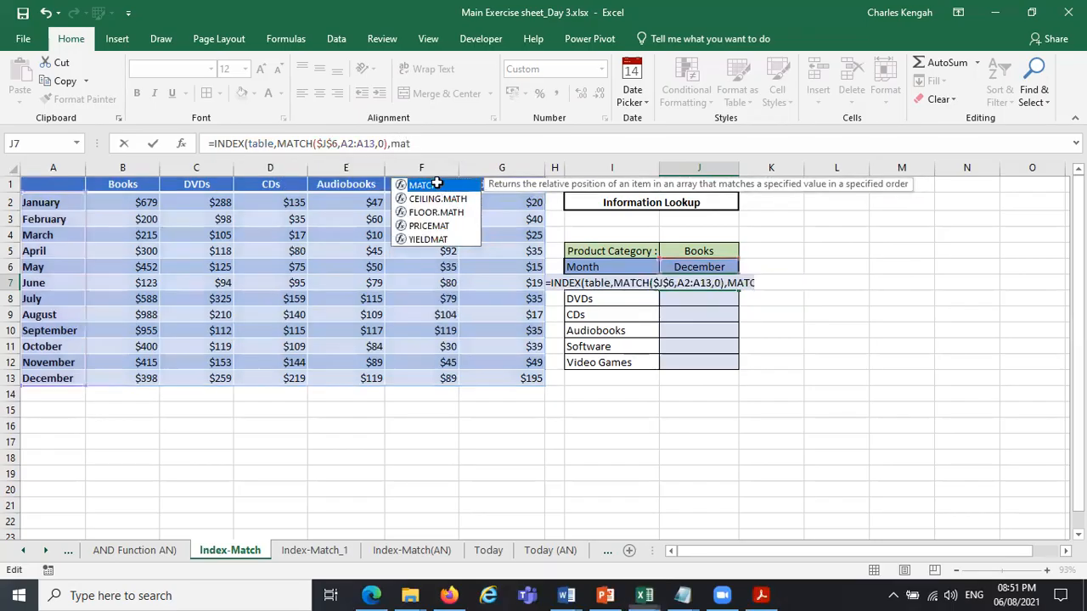
pyautogui.doubleClick(439, 187)
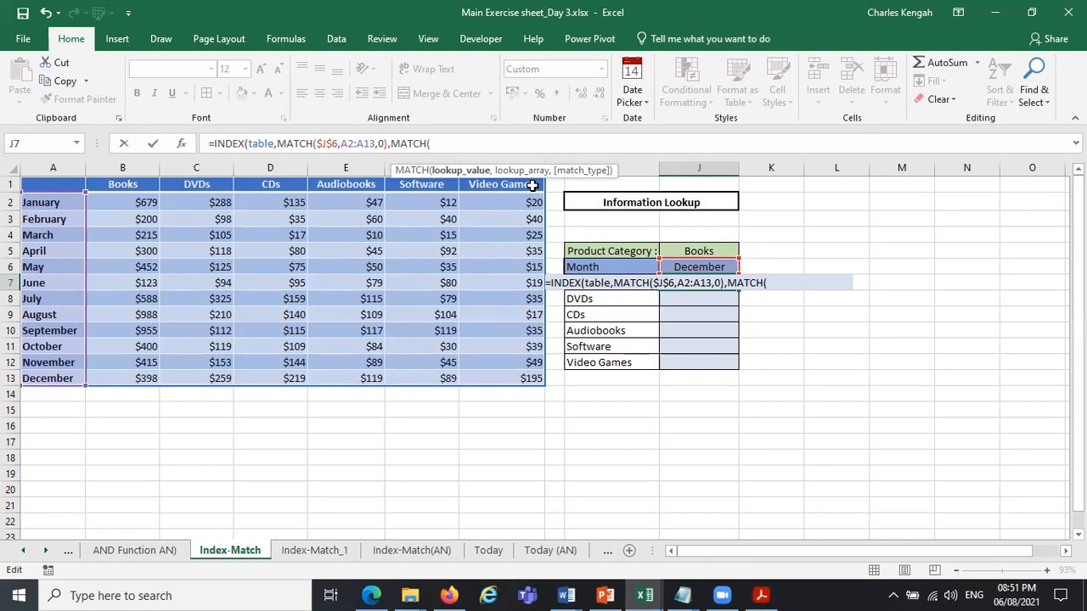
# Review the INDEX array and the row MATCH's lookup value and lookup array in the J7 formula.
pyautogui.click(254, 143)
pyautogui.click(259, 170)
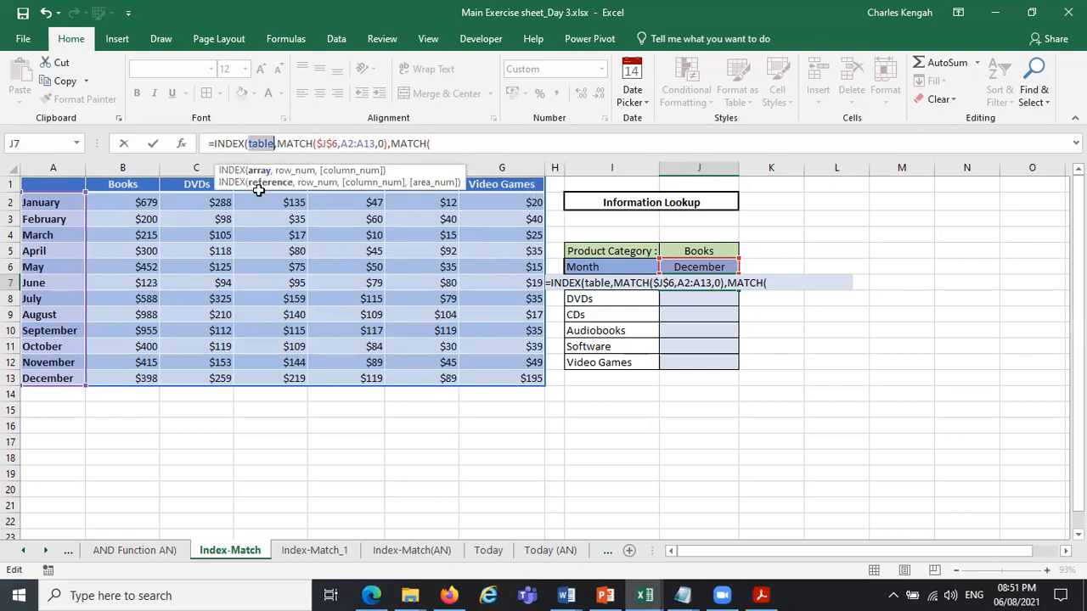
pyautogui.click(297, 172)
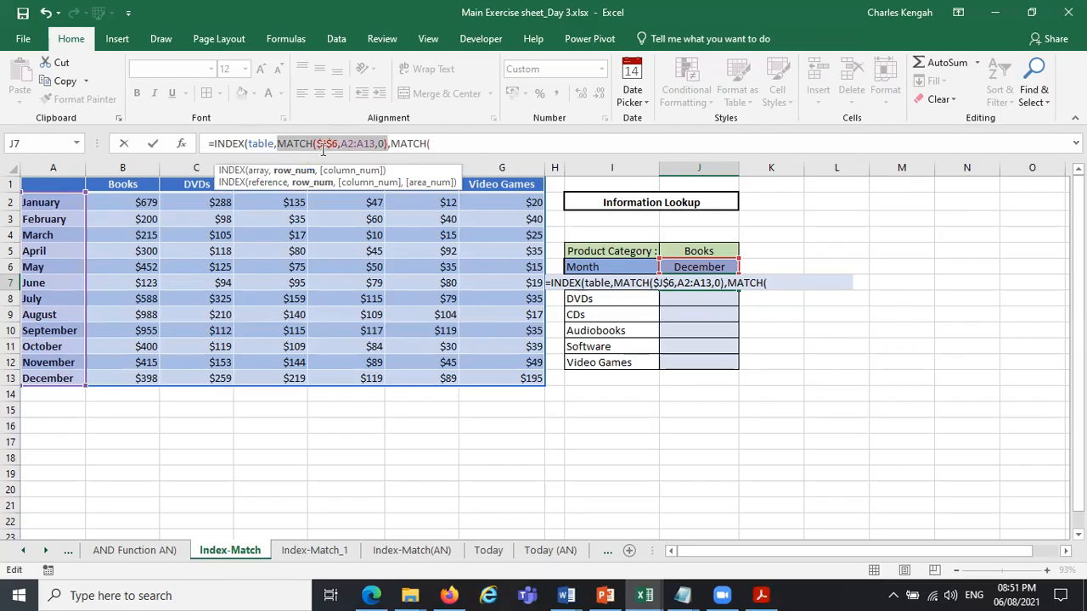
pyautogui.click(330, 146)
pyautogui.click(337, 172)
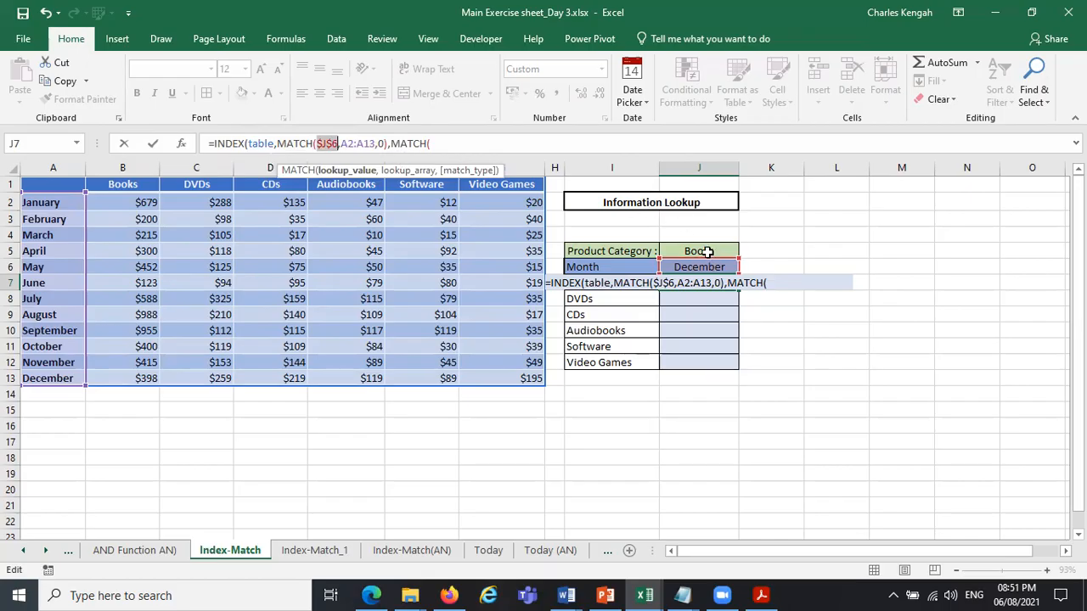
pyautogui.click(330, 144)
pyautogui.click(406, 170)
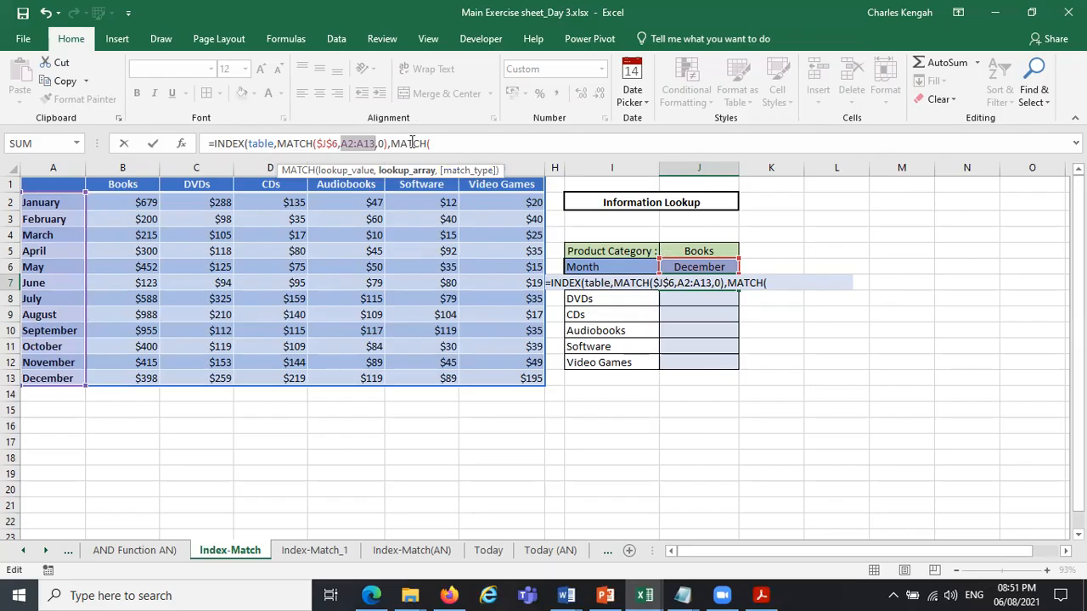
pyautogui.click(439, 144)
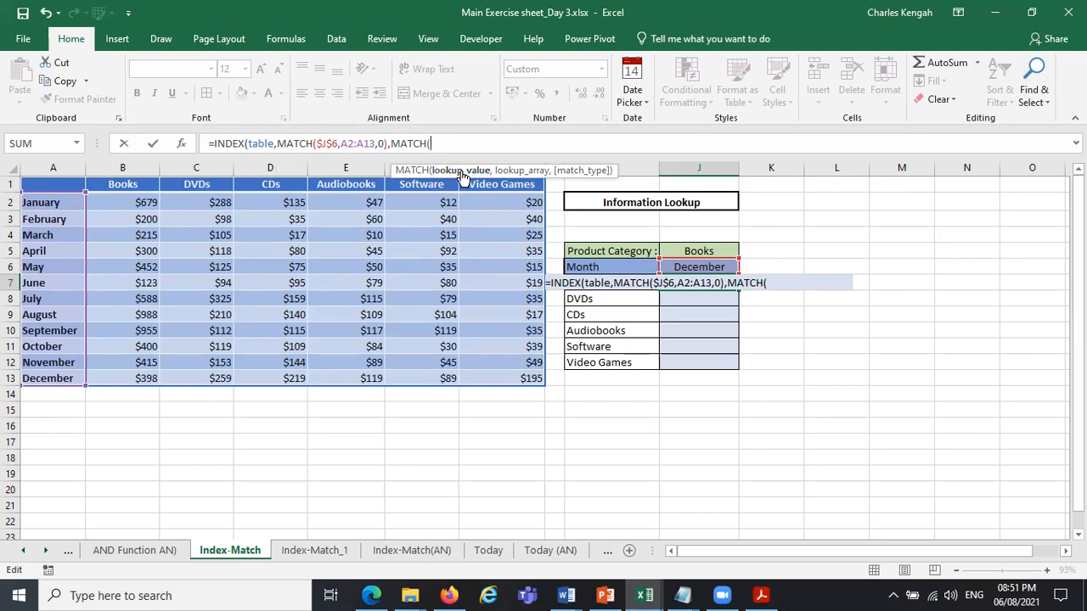
# Complete the column MATCH with lookup value $J$5, header range $A$1:$G$1 and exact match 0, and enter the formula in J7.
pyautogui.click(716, 251)
pyautogui.press('F4')
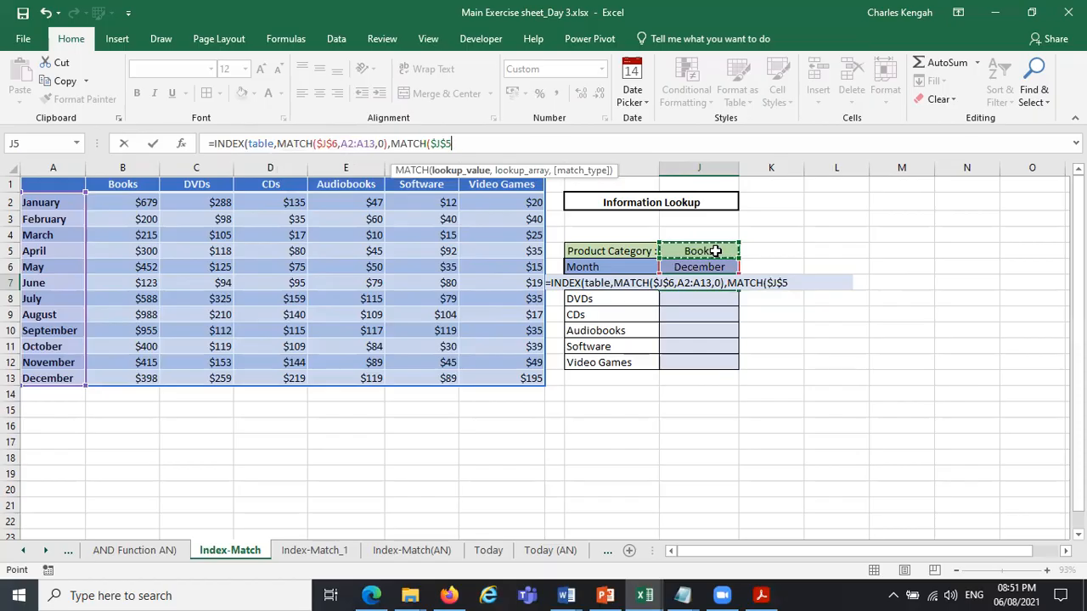
pyautogui.write(',')
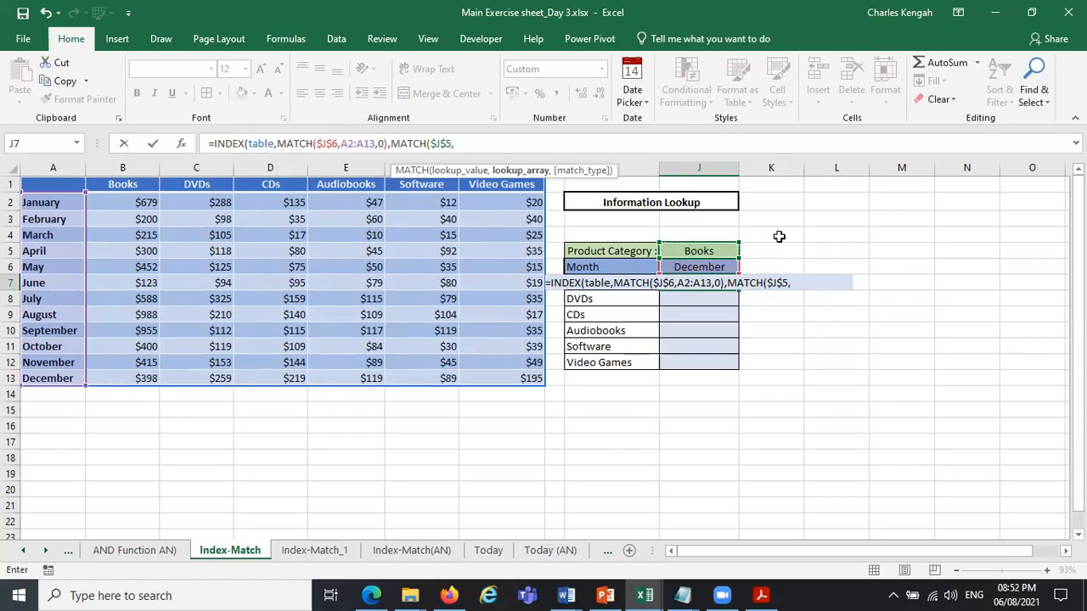
pyautogui.click(43, 185)
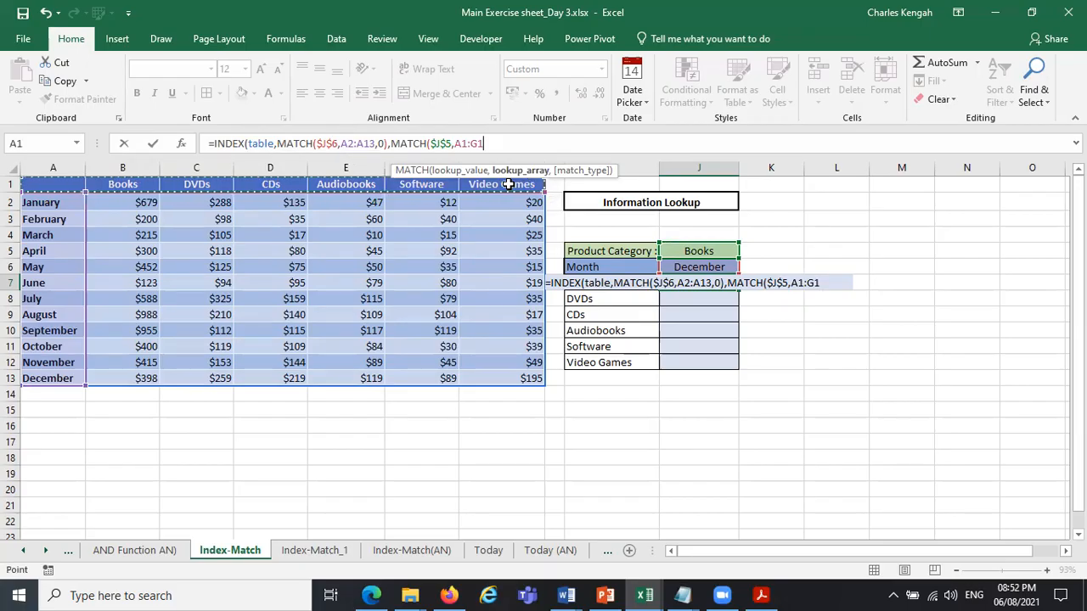
pyautogui.press('F4')
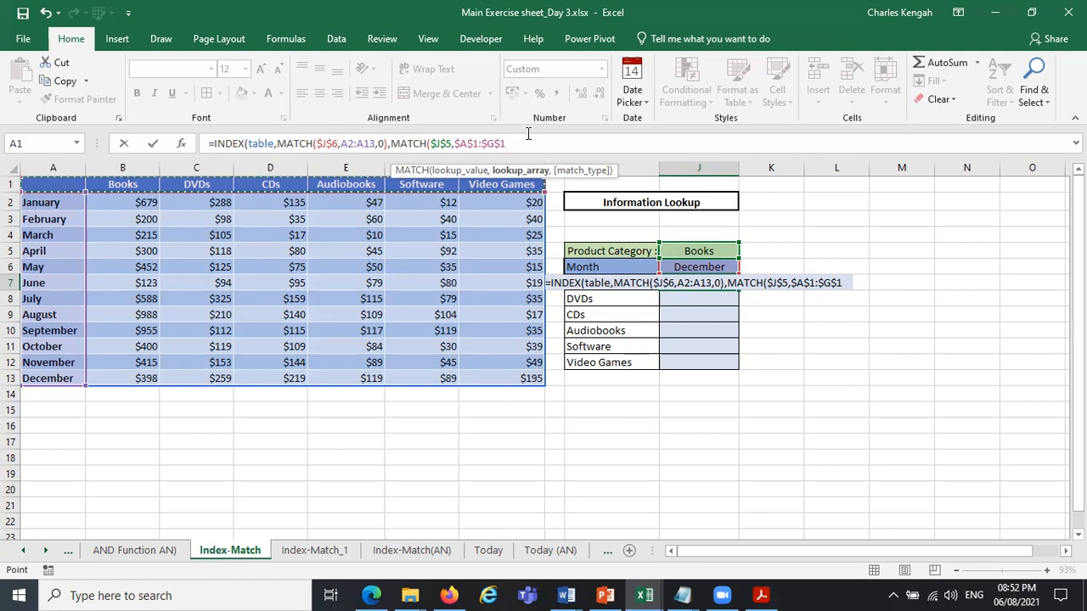
pyautogui.write(',')
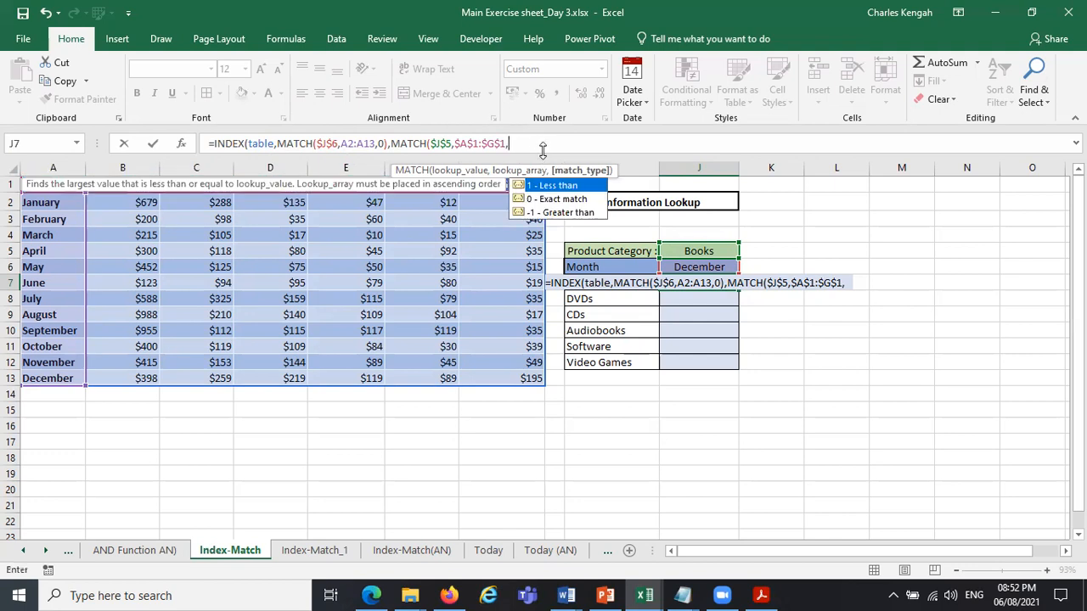
pyautogui.doubleClick(561, 199)
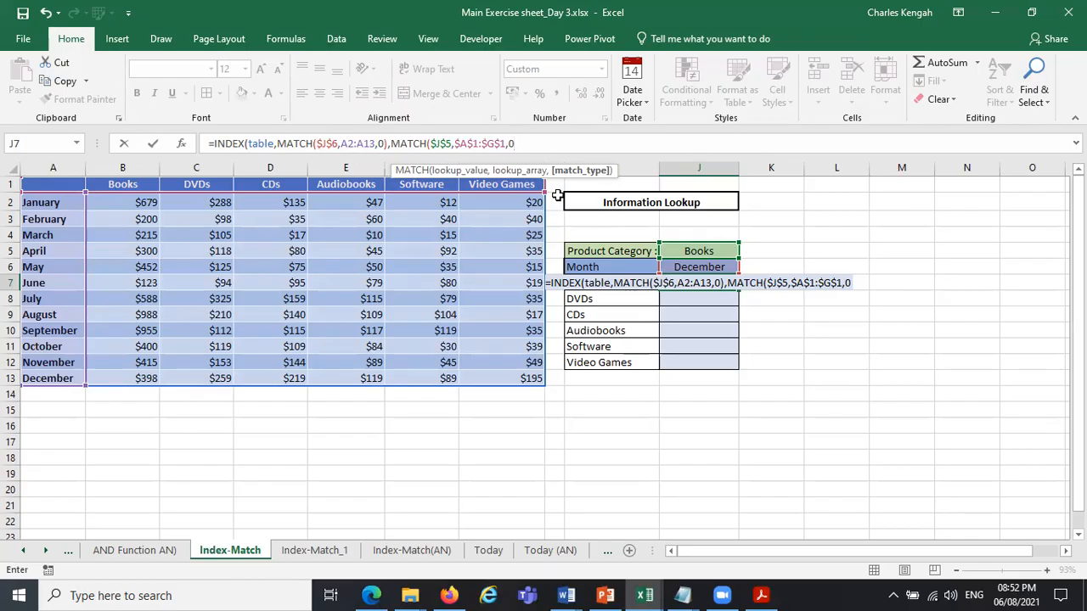
pyautogui.write('))')
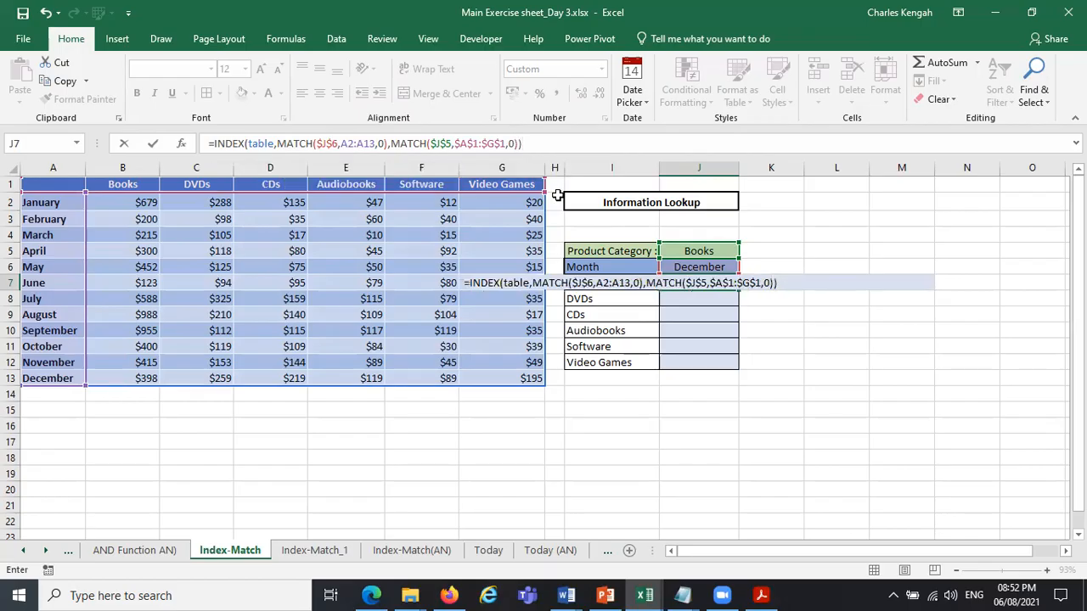
pyautogui.press('Return')
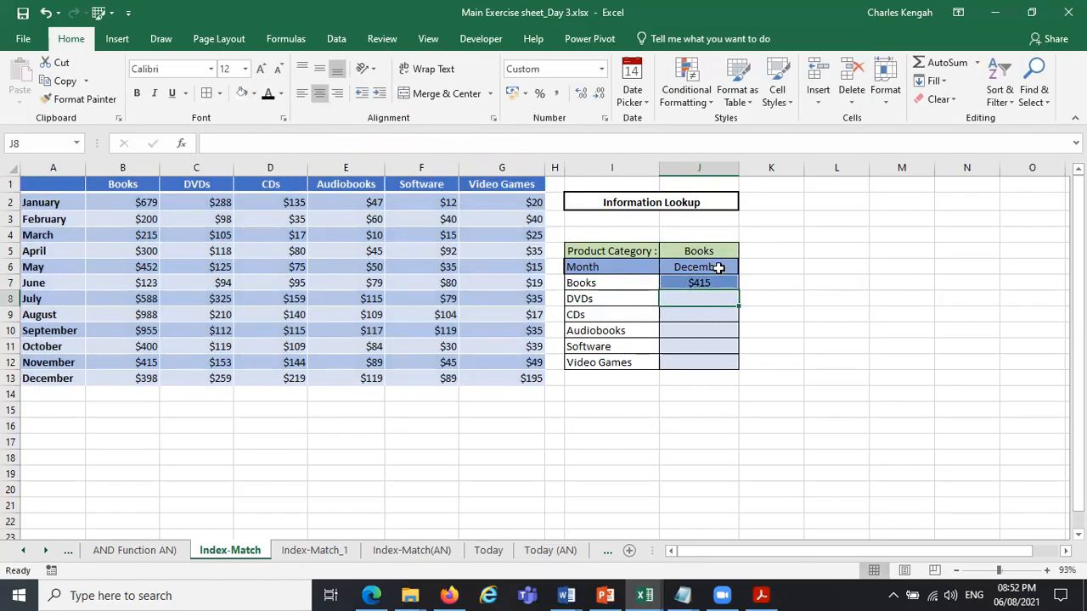
# Replace the column MATCH's lookup array in the J7 formula with the absolute header range $B$1:$G$1.
pyautogui.click(719, 268)
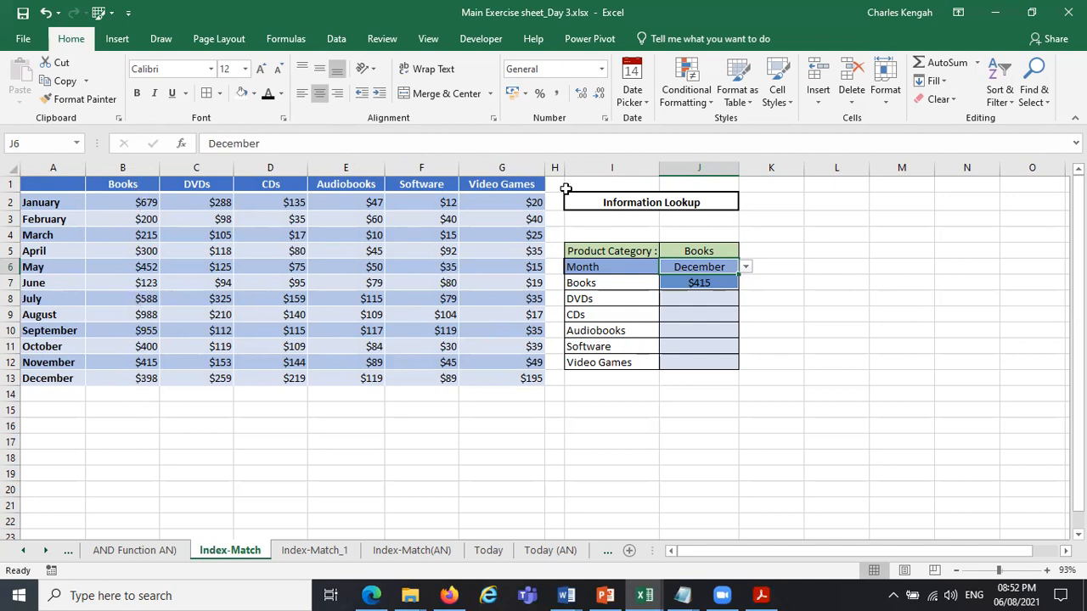
pyautogui.click(698, 283)
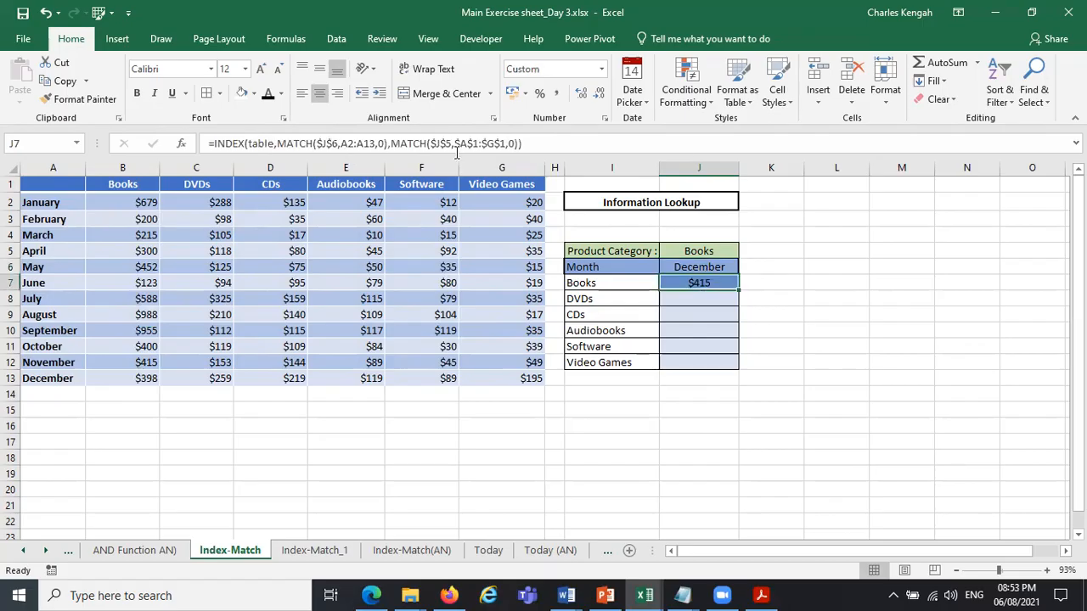
pyautogui.click(482, 145)
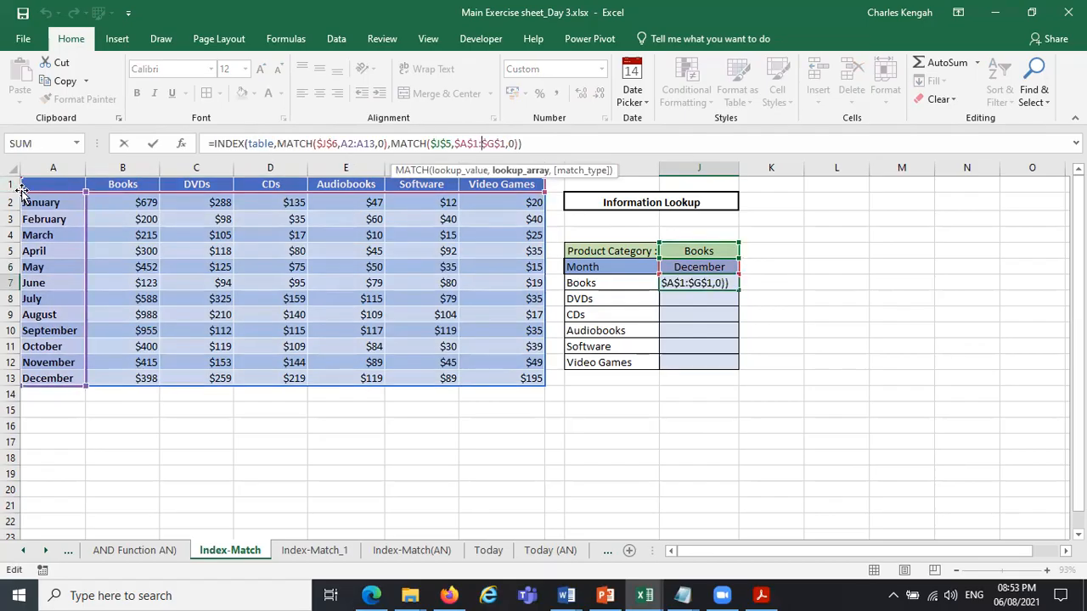
pyautogui.click(521, 171)
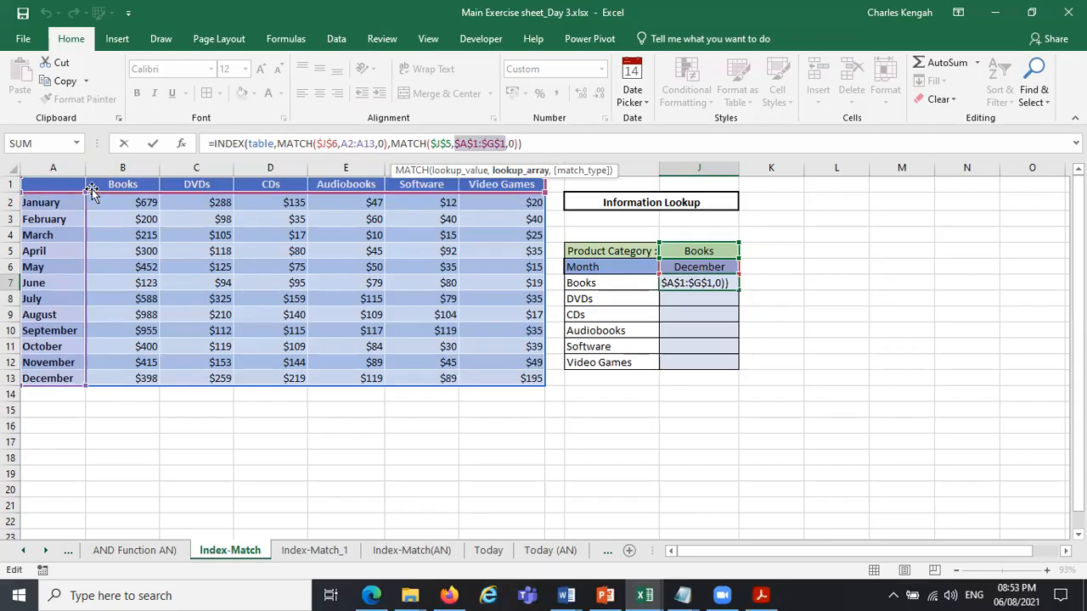
pyautogui.moveTo(457, 144); pyautogui.dragTo(487, 144)
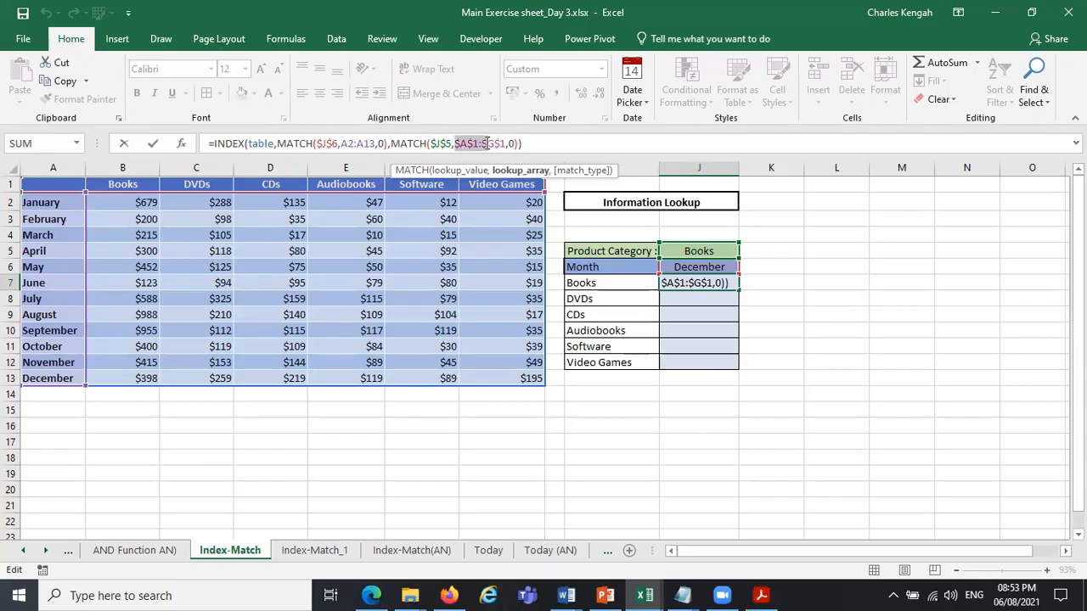
pyautogui.moveTo(119, 184); pyautogui.dragTo(512, 185)
pyautogui.press('F4')
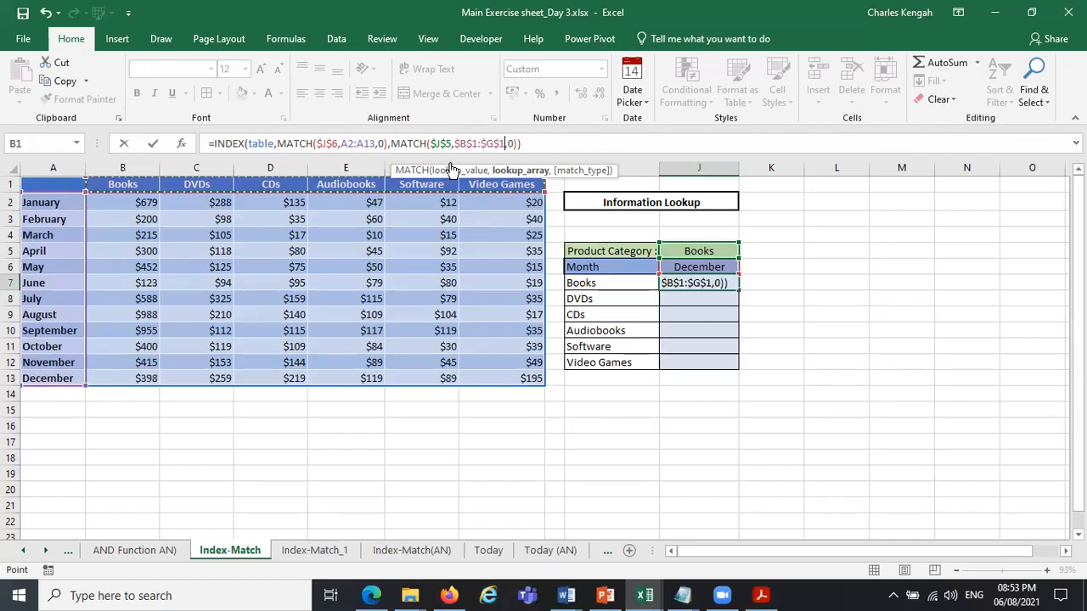
# Replace the row MATCH's lookup array in the J7 formula with the absolute month range $A$2:$A$13 and enter the formula.
pyautogui.click(363, 144)
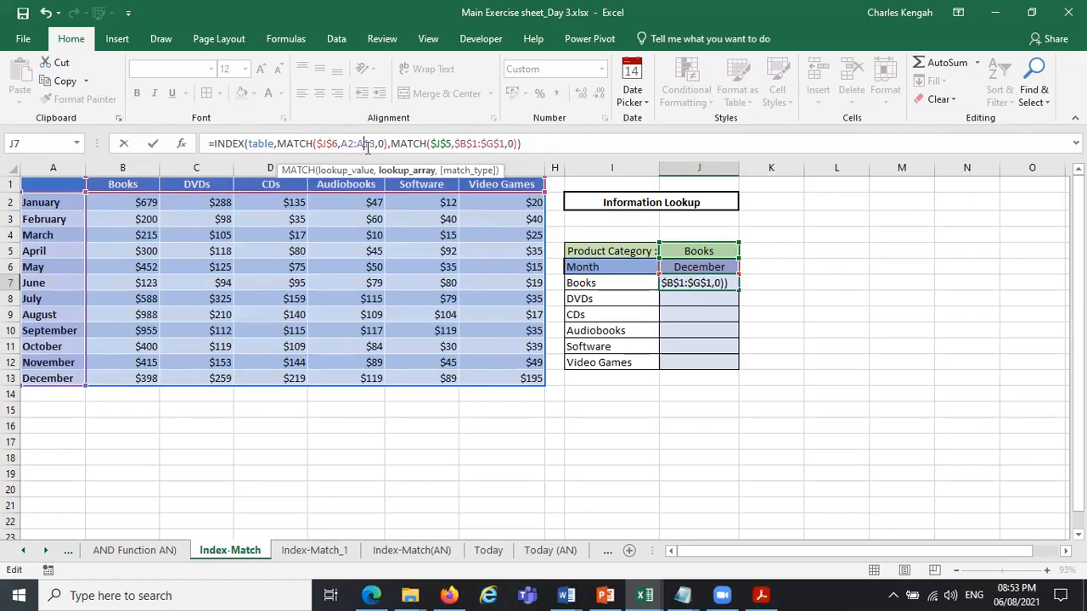
pyautogui.moveTo(375, 143); pyautogui.dragTo(354, 143)
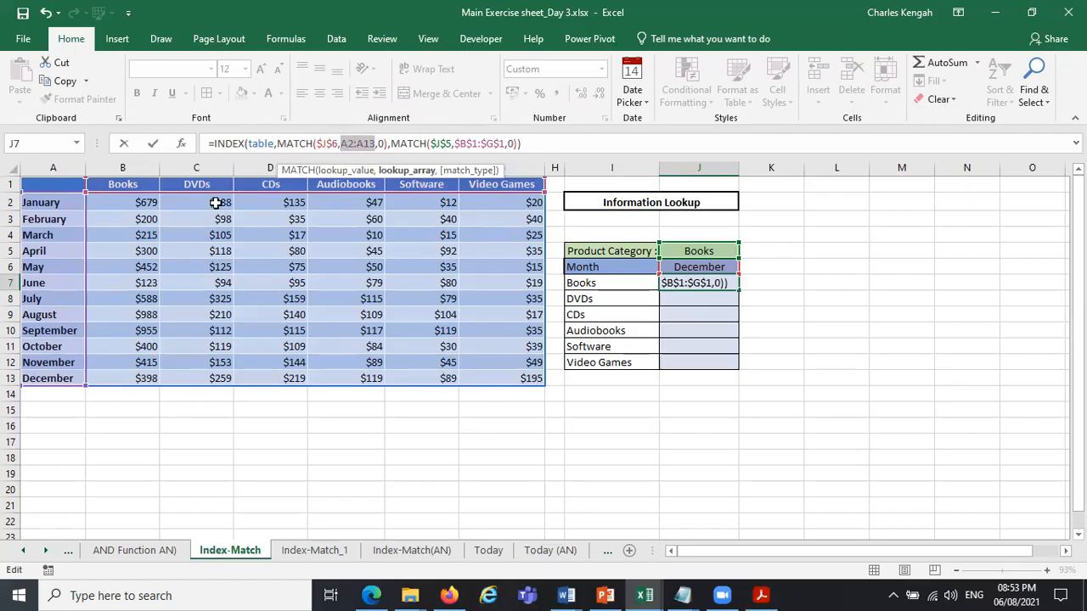
pyautogui.moveTo(30, 203); pyautogui.dragTo(38, 370)
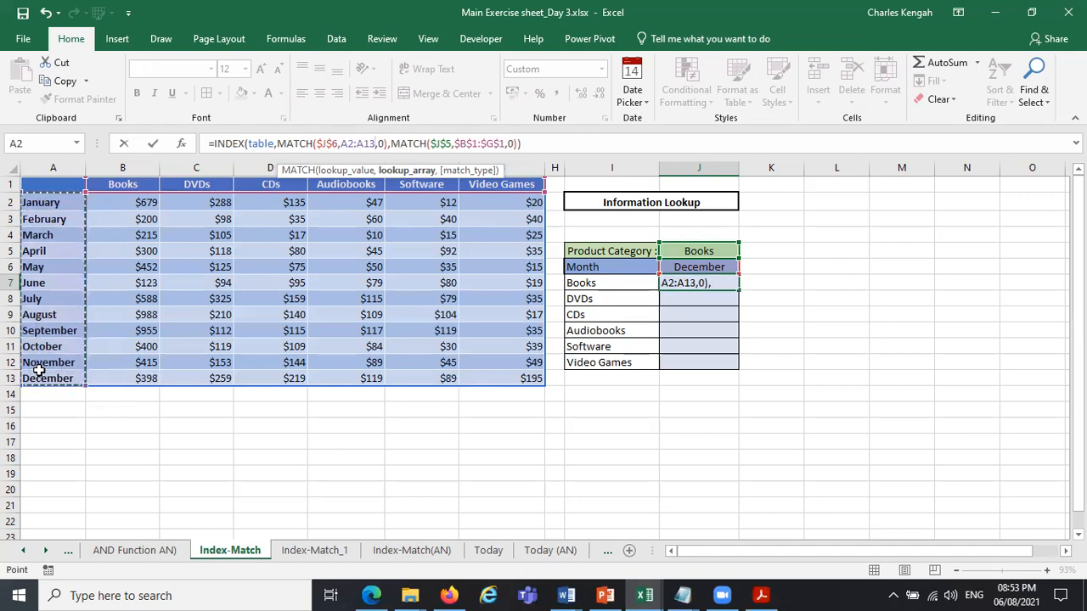
pyautogui.press('F4')
pyautogui.press('Return')
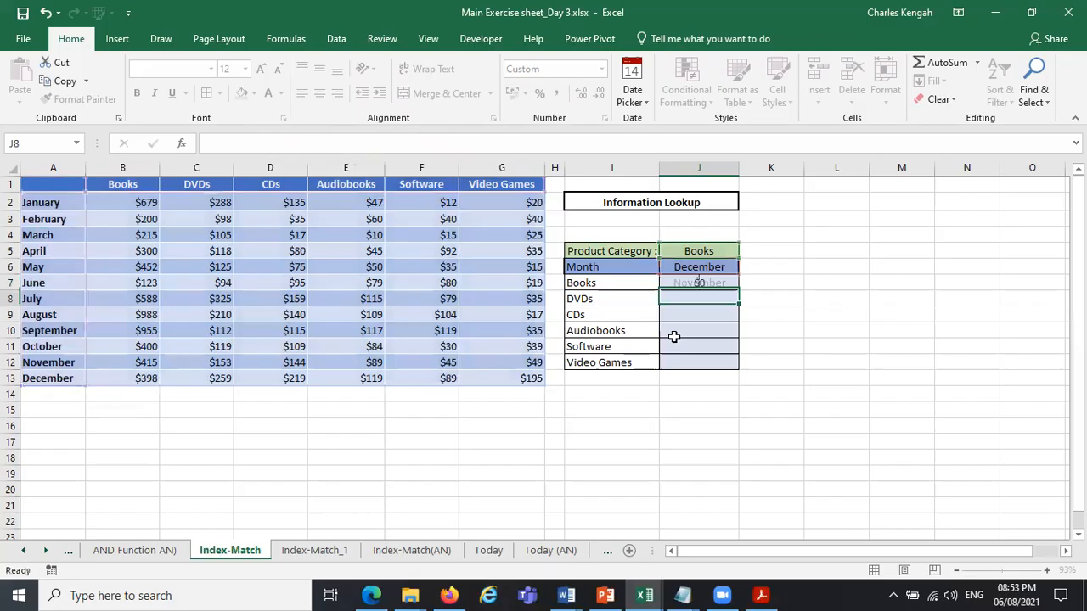
# Review the array and row number arguments of the INDEX formula in J7.
pyautogui.click(699, 283)
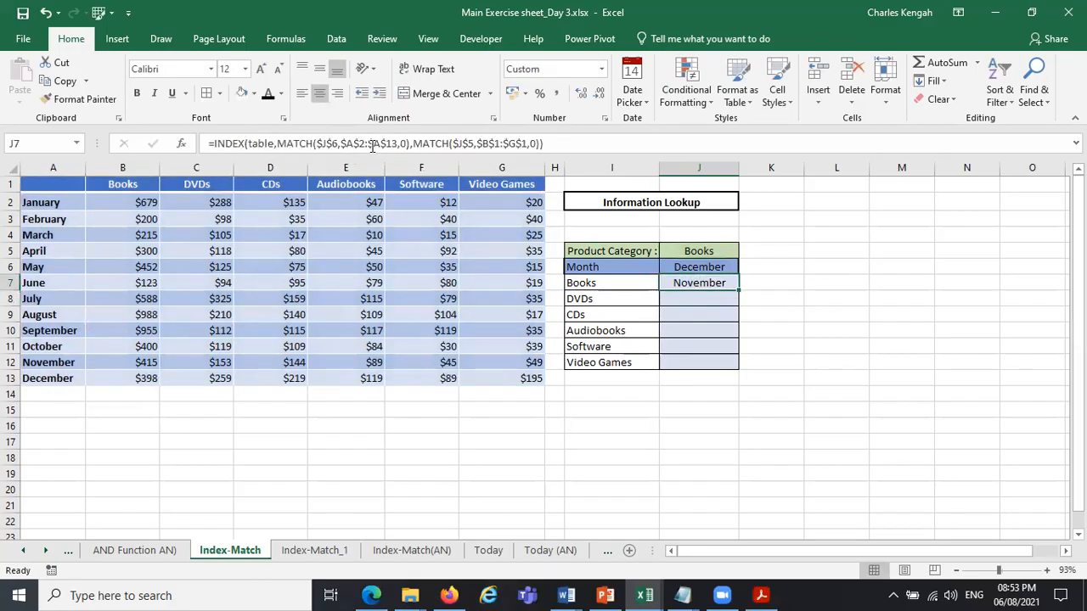
pyautogui.click(372, 146)
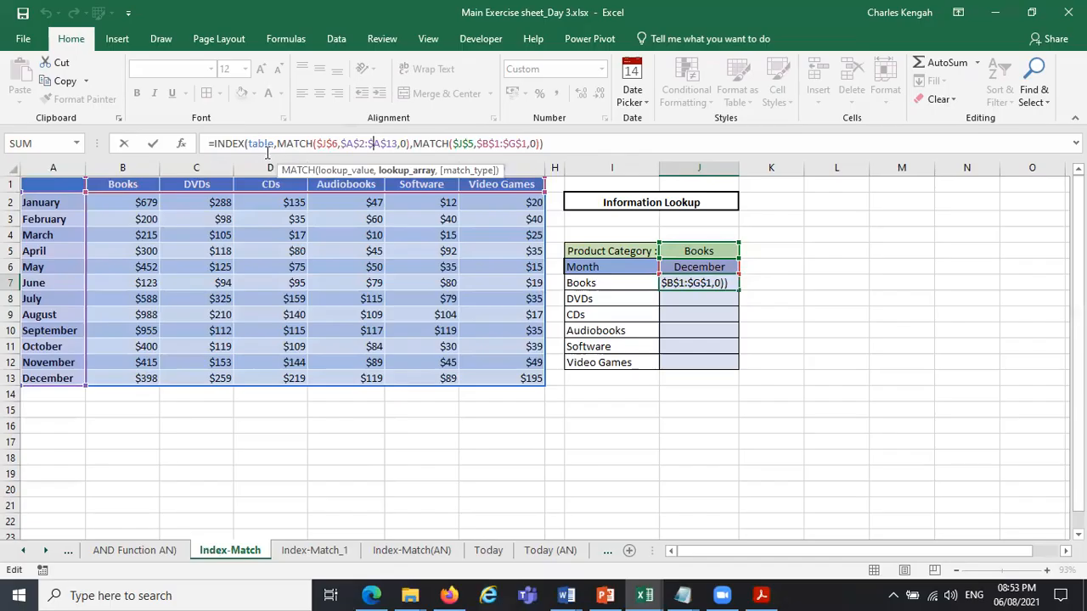
pyautogui.click(257, 171)
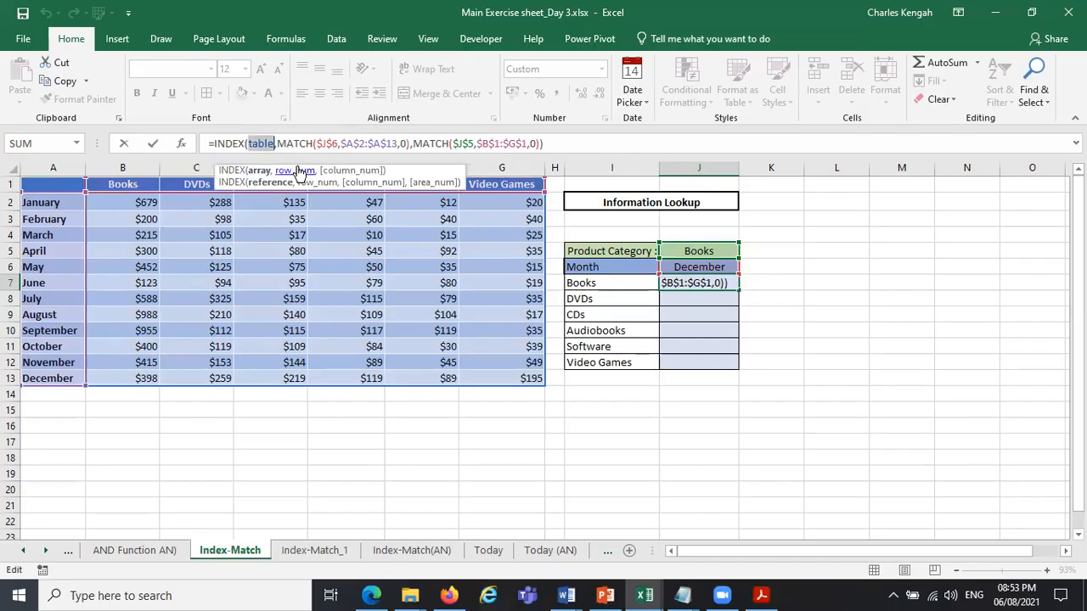
pyautogui.click(294, 171)
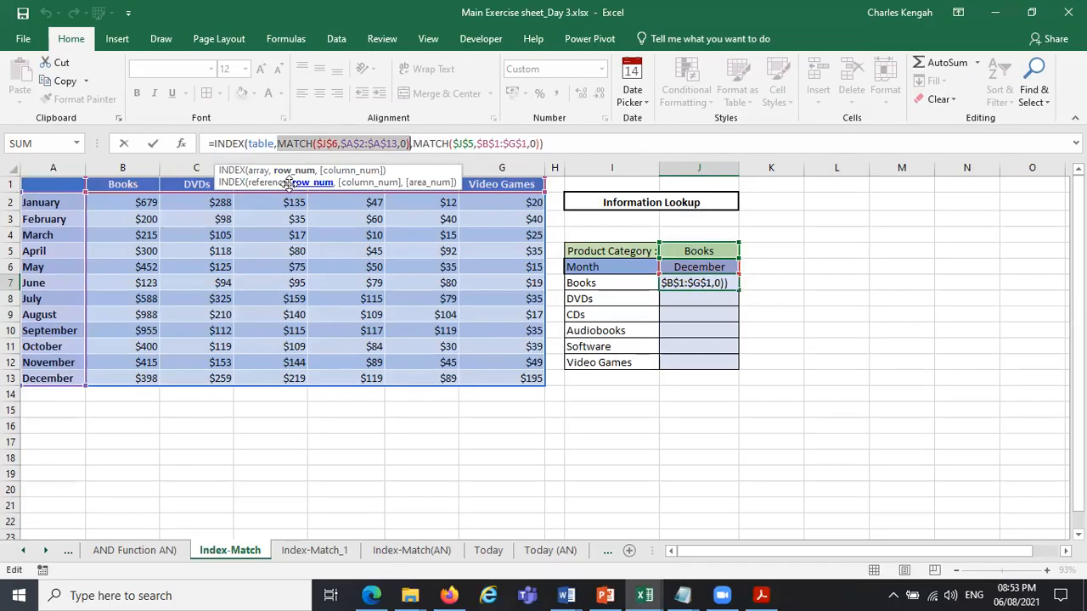
# Re-enter the row MATCH's arguments as lookup value $J$6, lookup array A2:A13 and exact match 0, deleting the leftover old arguments.
pyautogui.click(310, 144)
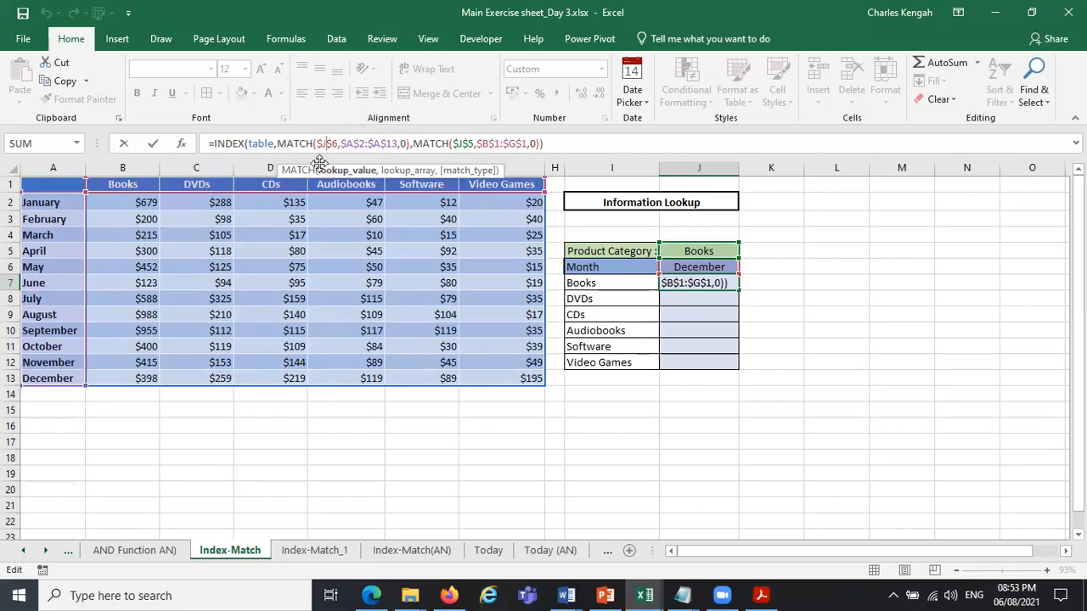
pyautogui.click(341, 171)
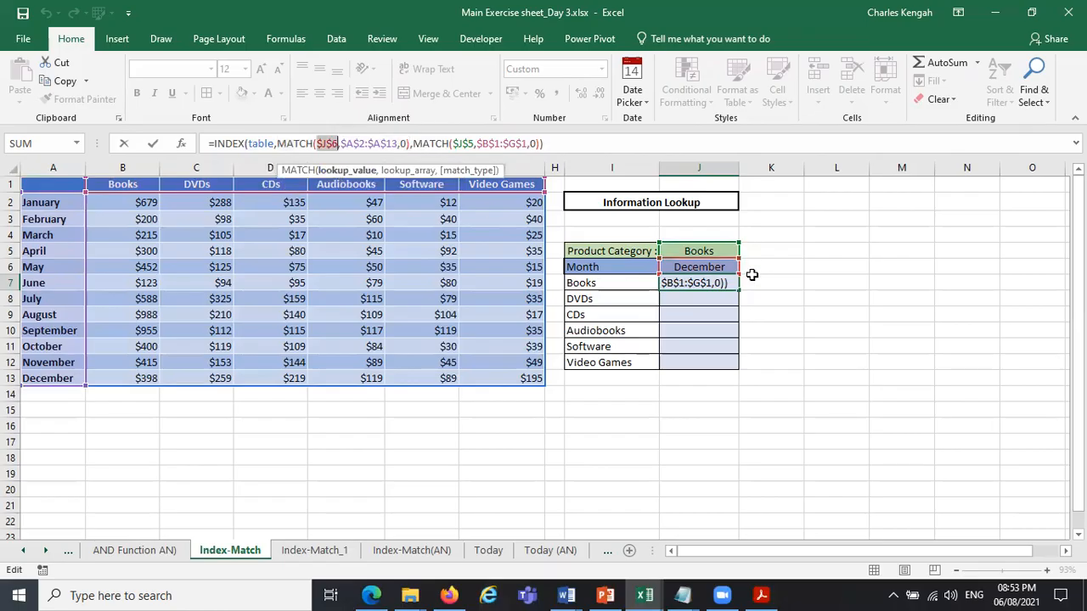
pyautogui.click(704, 269)
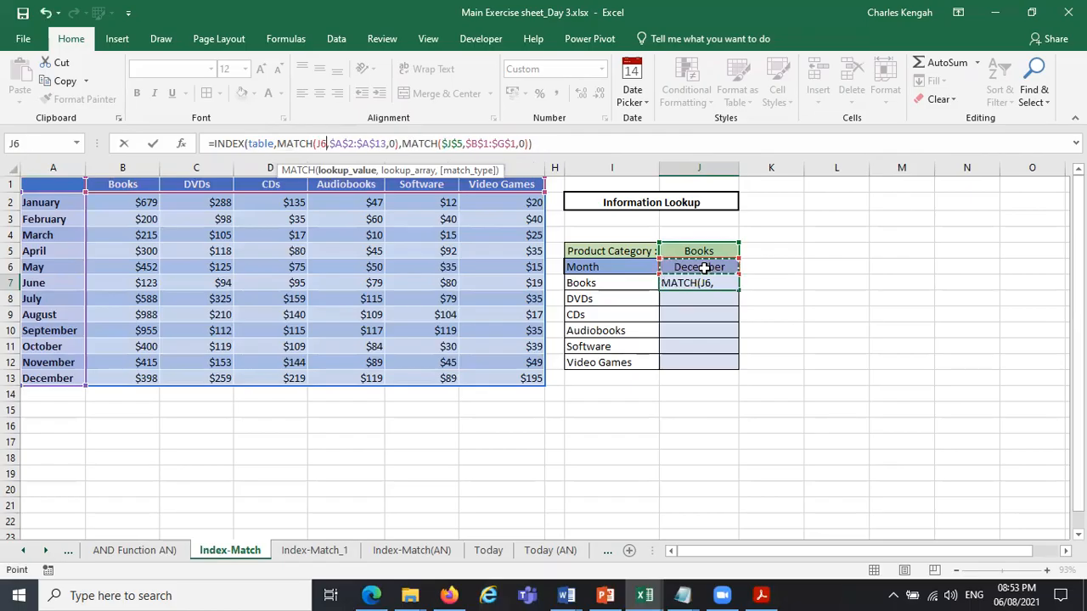
pyautogui.press('F4')
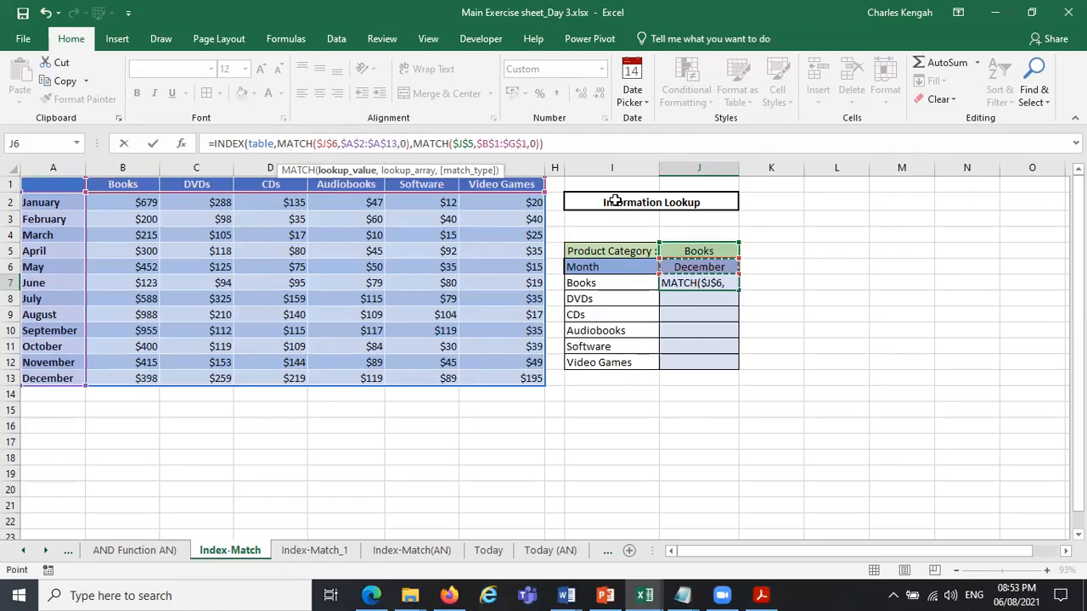
pyautogui.write(',')
pyautogui.moveTo(54, 202); pyautogui.dragTo(54, 384)
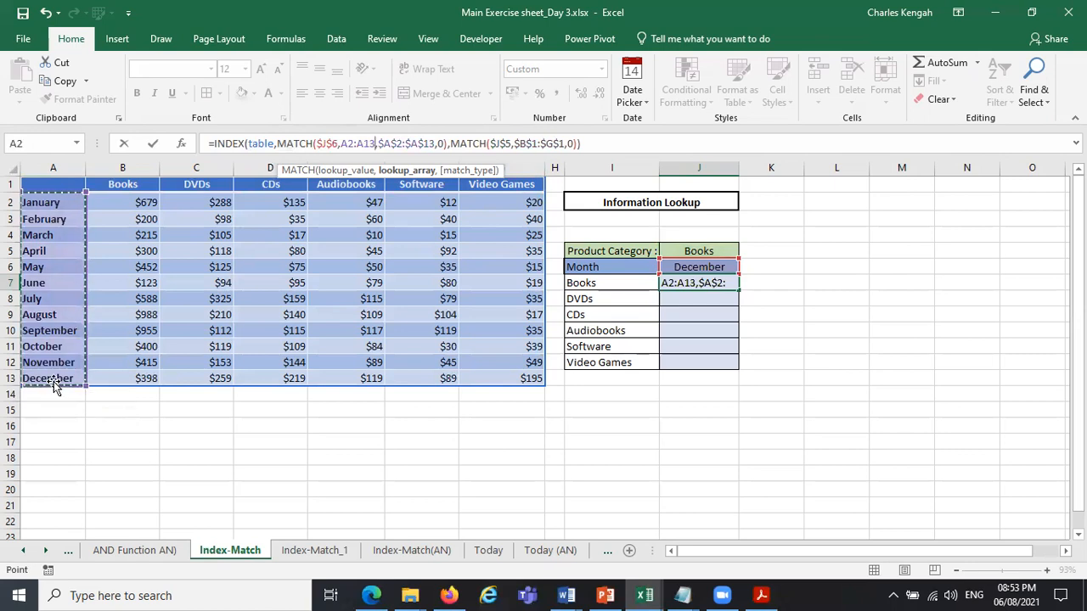
pyautogui.write(',')
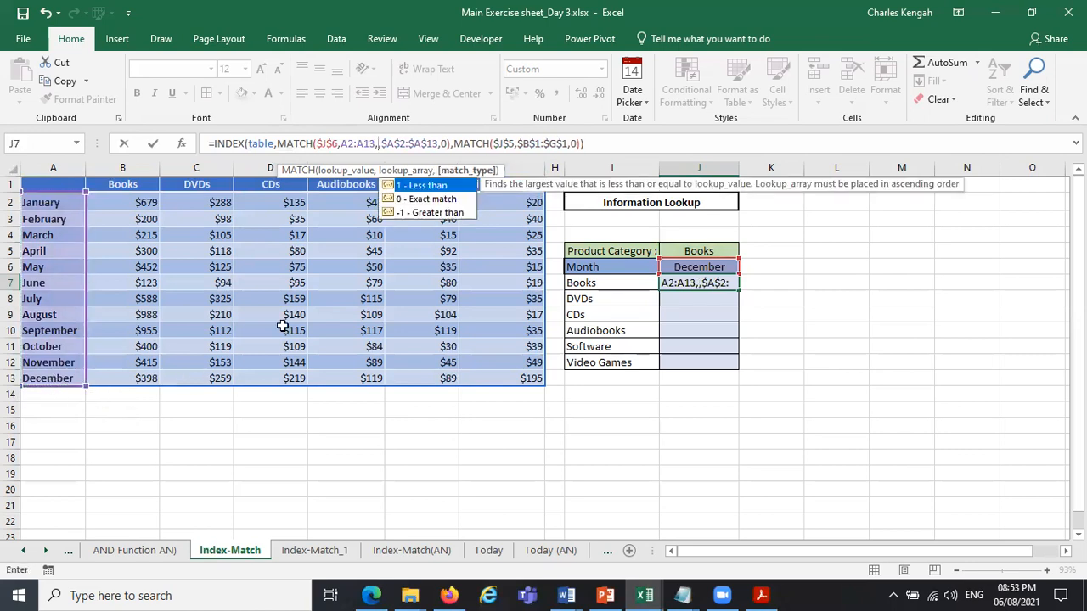
pyautogui.doubleClick(416, 200)
pyautogui.press('Delete')
pyautogui.press('Delete')
pyautogui.press('Delete')
pyautogui.press('Delete')
pyautogui.press('Delete')
pyautogui.press('Delete')
pyautogui.press('Delete')
pyautogui.press('Delete')
pyautogui.press('Delete')
pyautogui.press('Delete')
pyautogui.press('Delete')
pyautogui.press('Delete')
pyautogui.press('Delete')
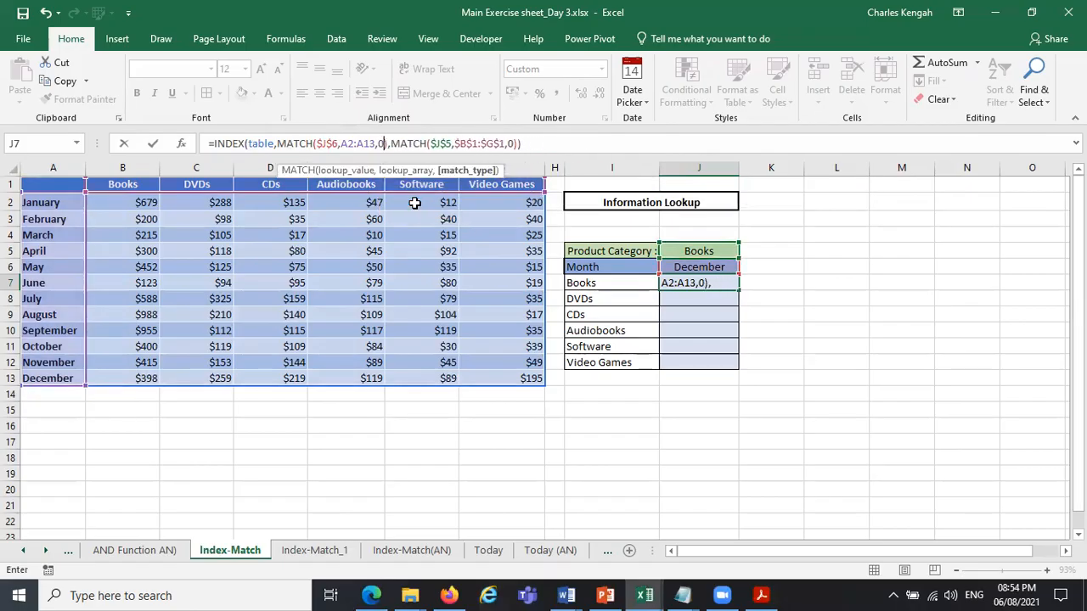
# Re-enter the column MATCH's lookup value as $J$5 and its lookup array as the absolute header range $B$1:$G$1.
pyautogui.click(393, 147)
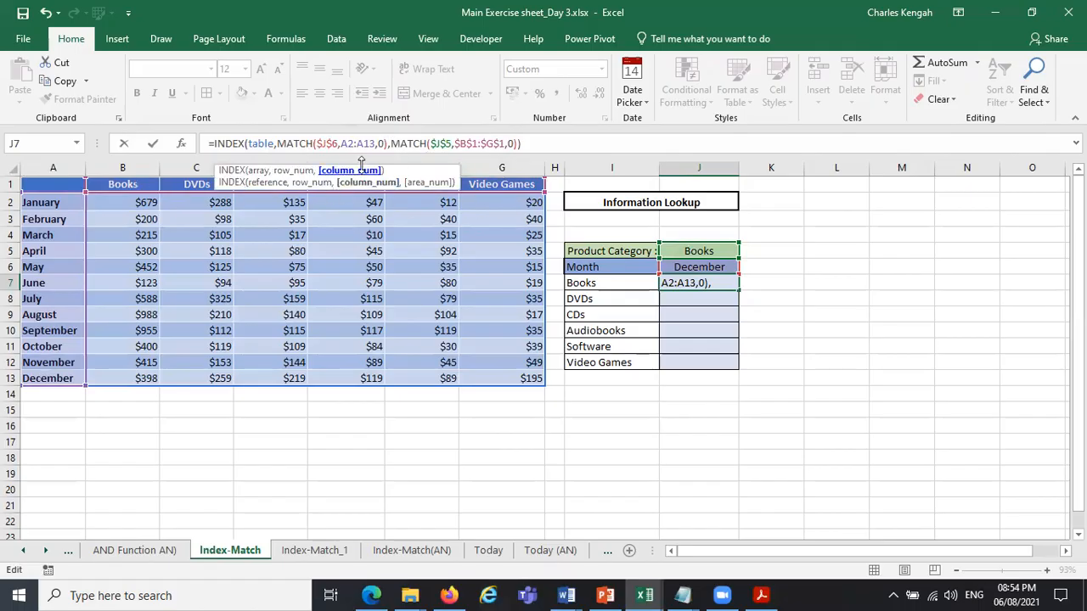
pyautogui.doubleClick(429, 146)
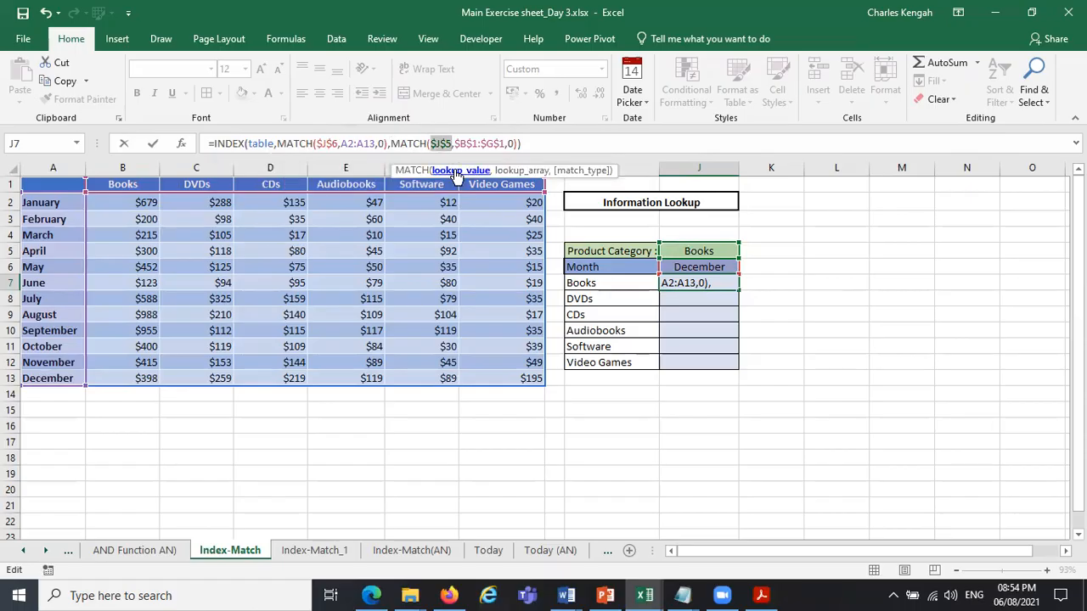
pyautogui.click(705, 251)
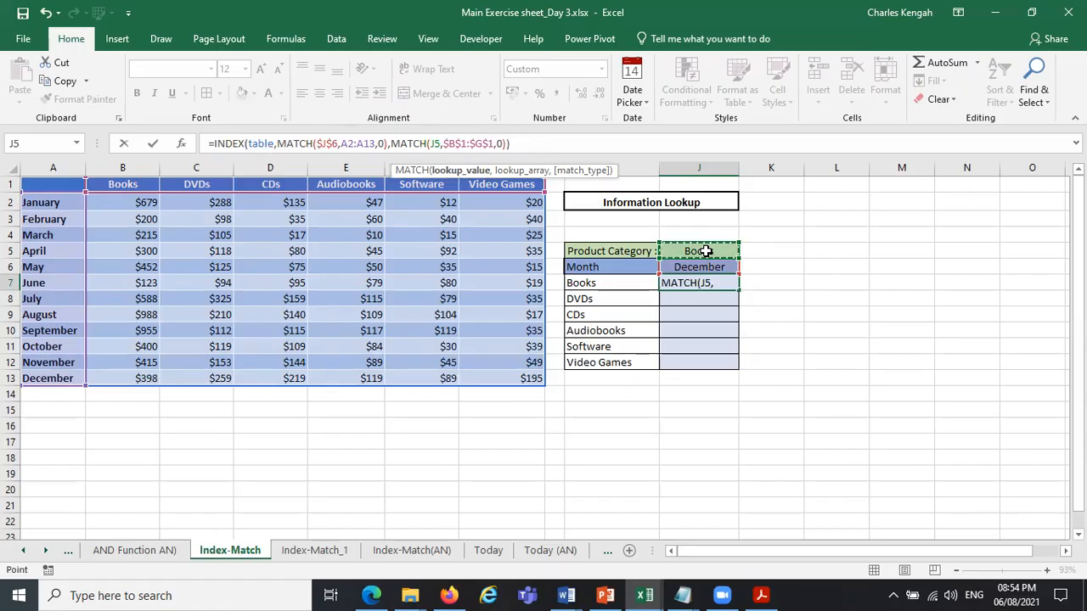
pyautogui.press('F4')
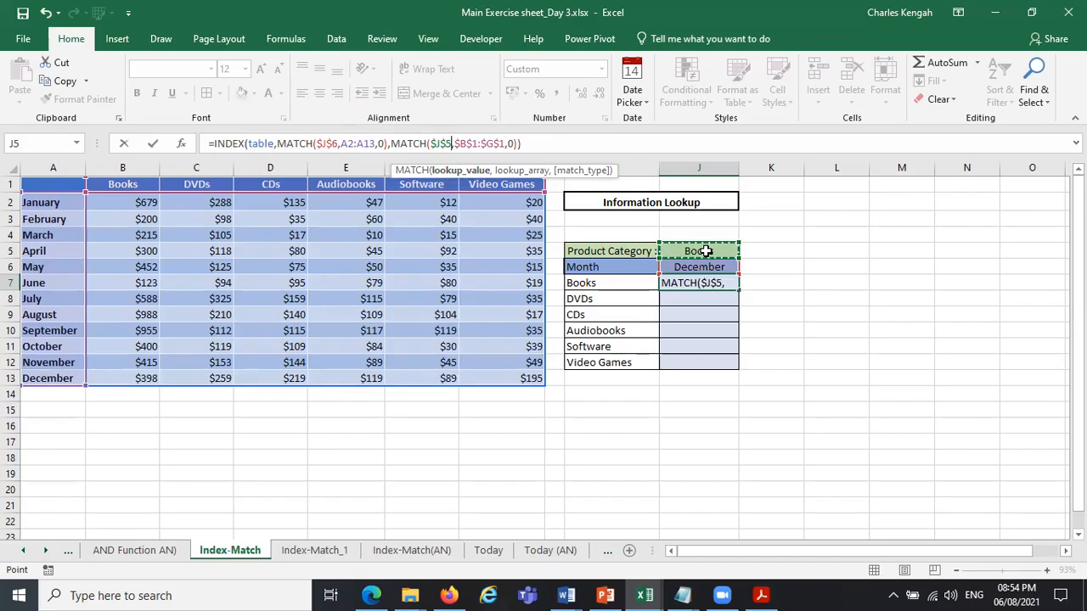
pyautogui.write(',')
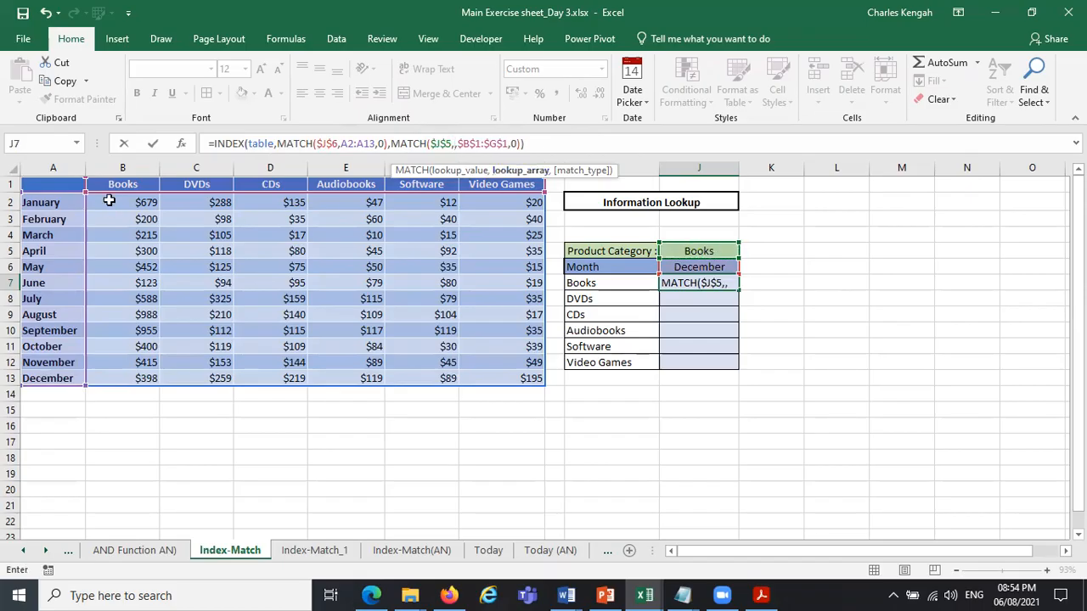
pyautogui.moveTo(109, 184); pyautogui.dragTo(518, 181)
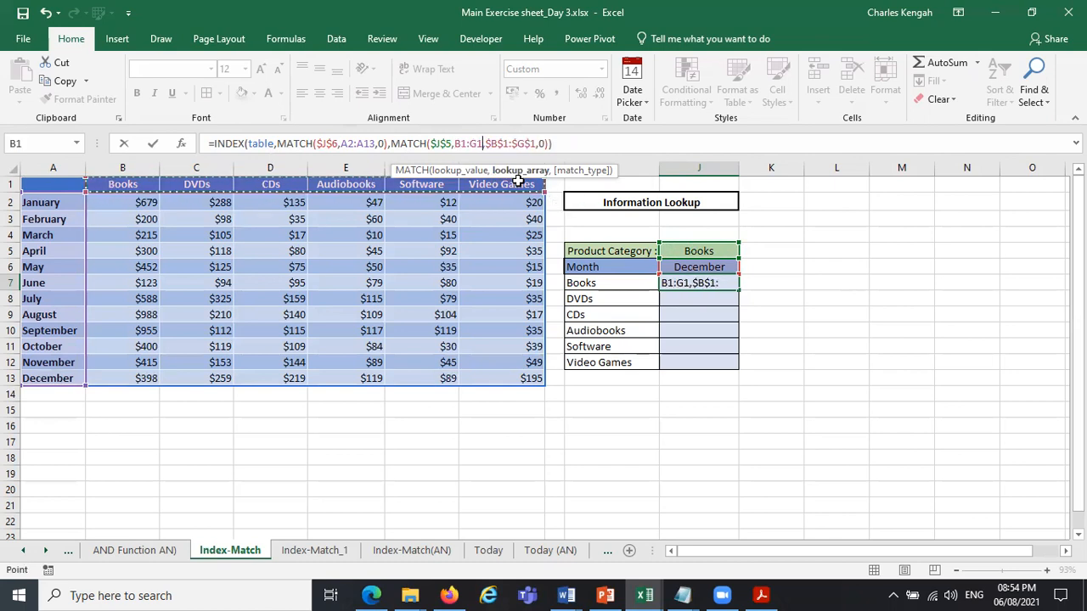
pyautogui.press('F4')
# Set the column MATCH to exact match 0, delete the leftover old arguments and enter the J7 formula.
pyautogui.write(',')
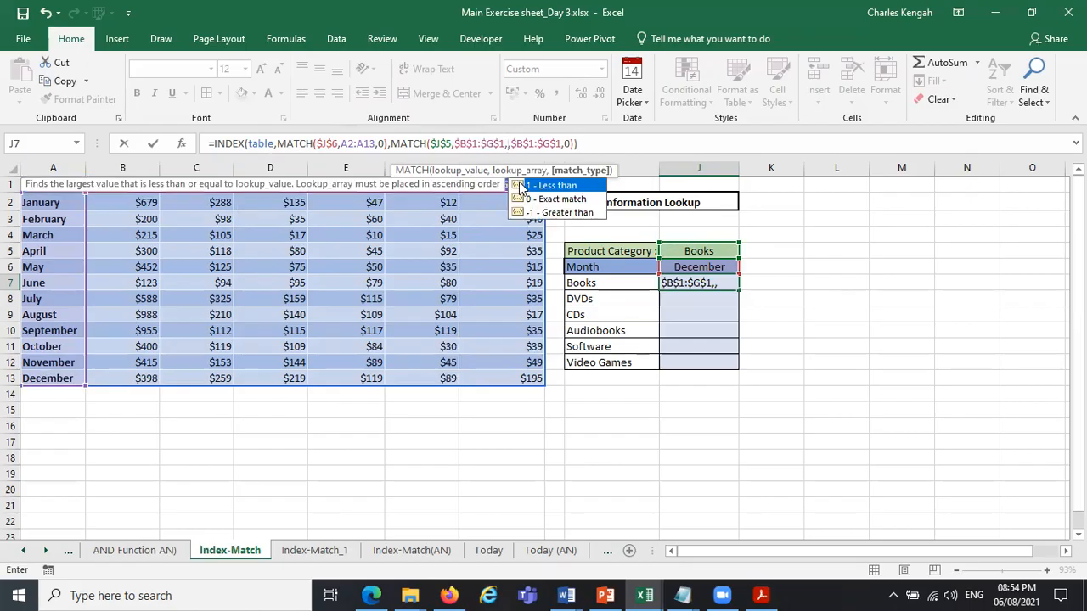
pyautogui.doubleClick(552, 200)
pyautogui.press('Delete')
pyautogui.press('Delete')
pyautogui.press('Delete')
pyautogui.press('Delete')
pyautogui.press('Delete')
pyautogui.press('Delete')
pyautogui.press('Delete')
pyautogui.press('Delete')
pyautogui.press('Delete')
pyautogui.press('Delete')
pyautogui.press('Delete')
pyautogui.press('Delete')
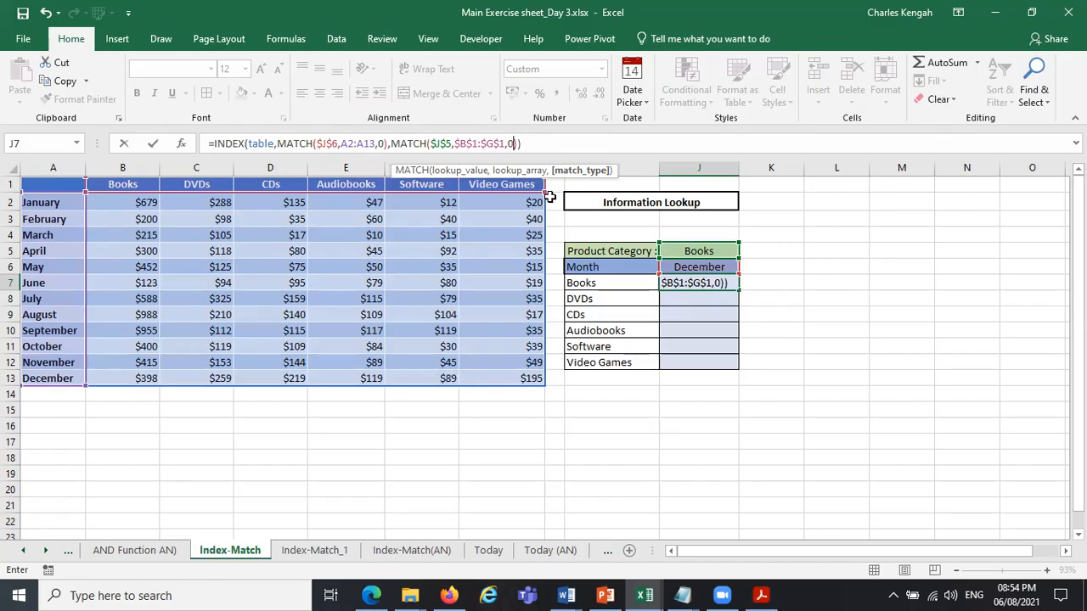
pyautogui.press('Return')
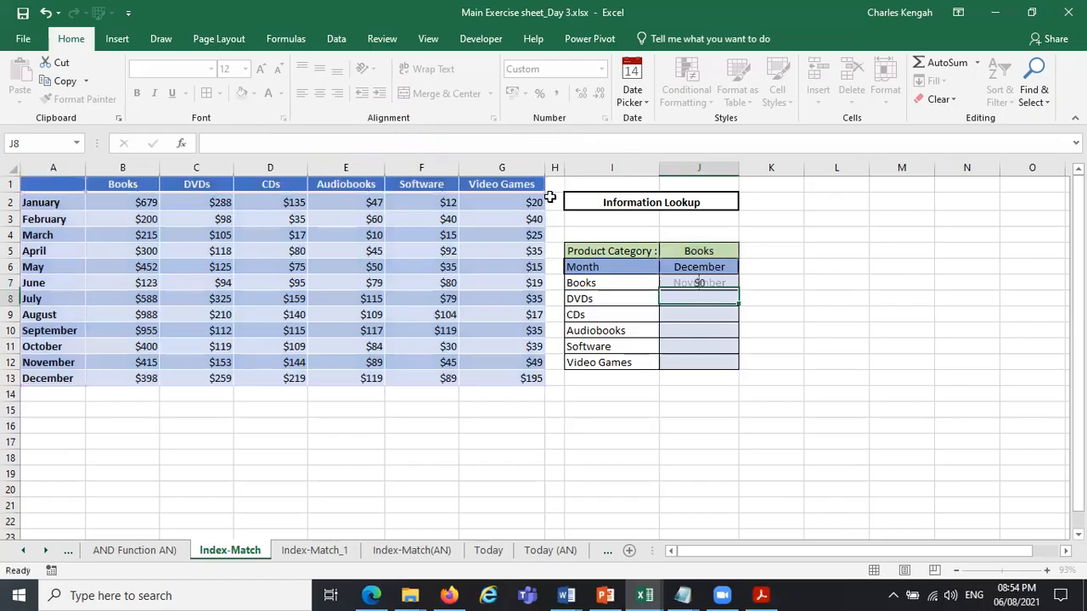
# Replace the column MATCH's lookup array in the J7 formula with the relative header range B1:G1 and enter the formula.
pyautogui.click(702, 283)
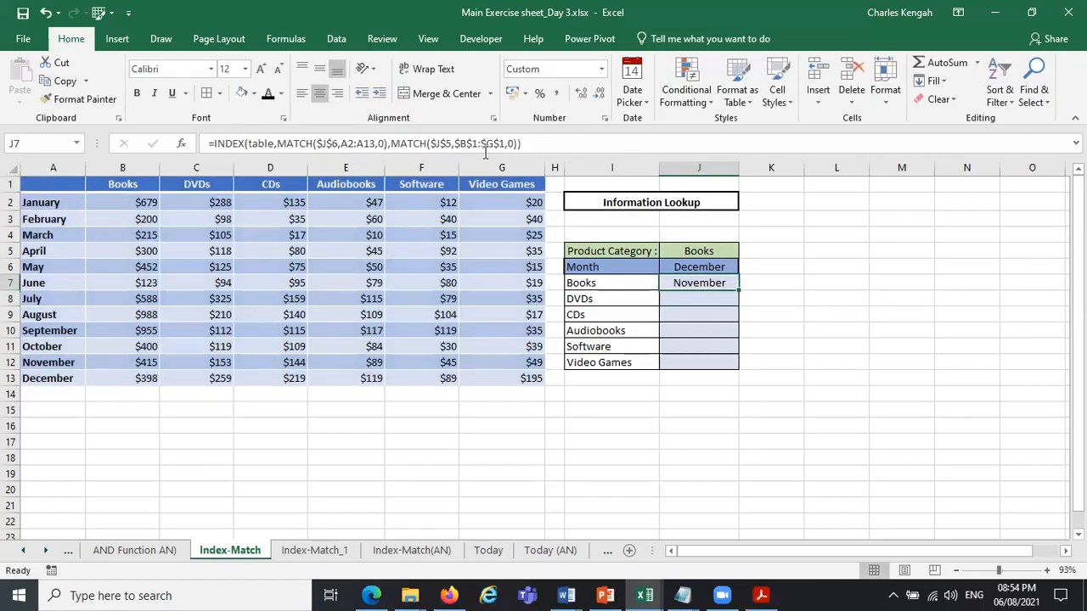
pyautogui.click(489, 150)
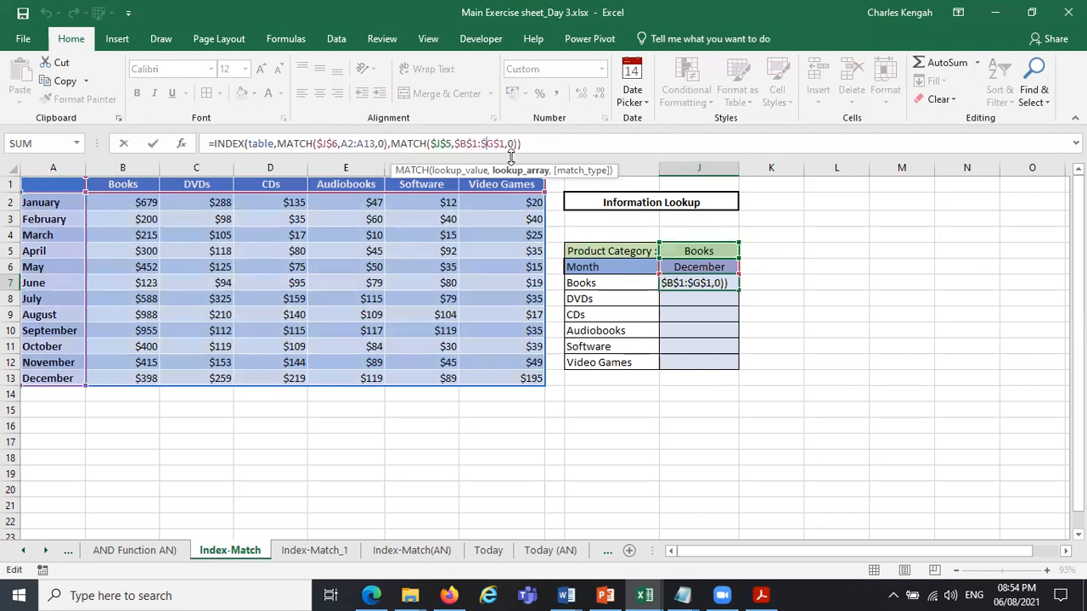
pyautogui.click(448, 171)
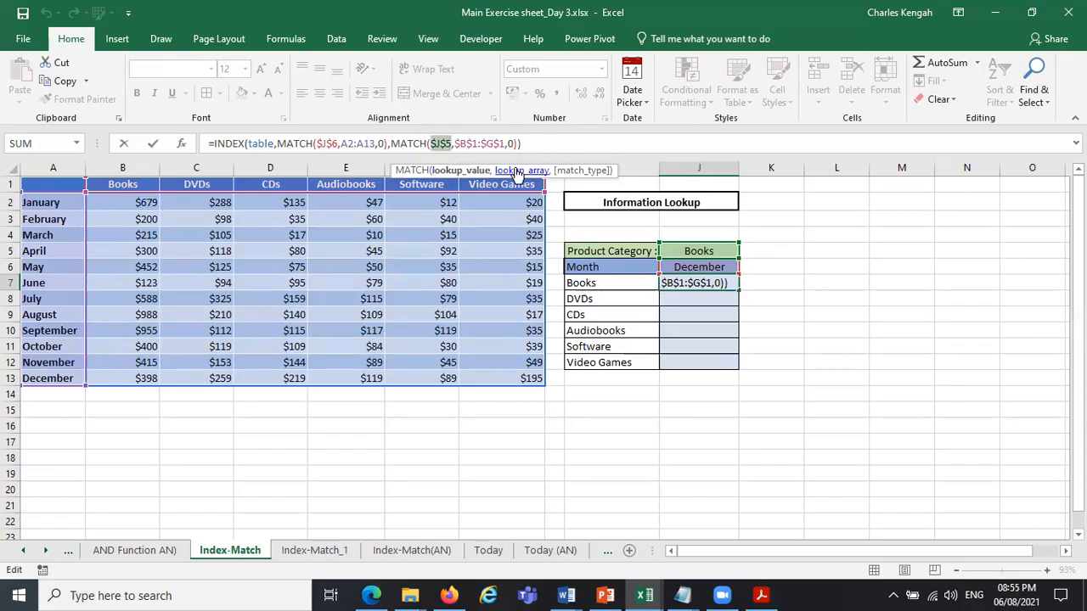
pyautogui.click(519, 171)
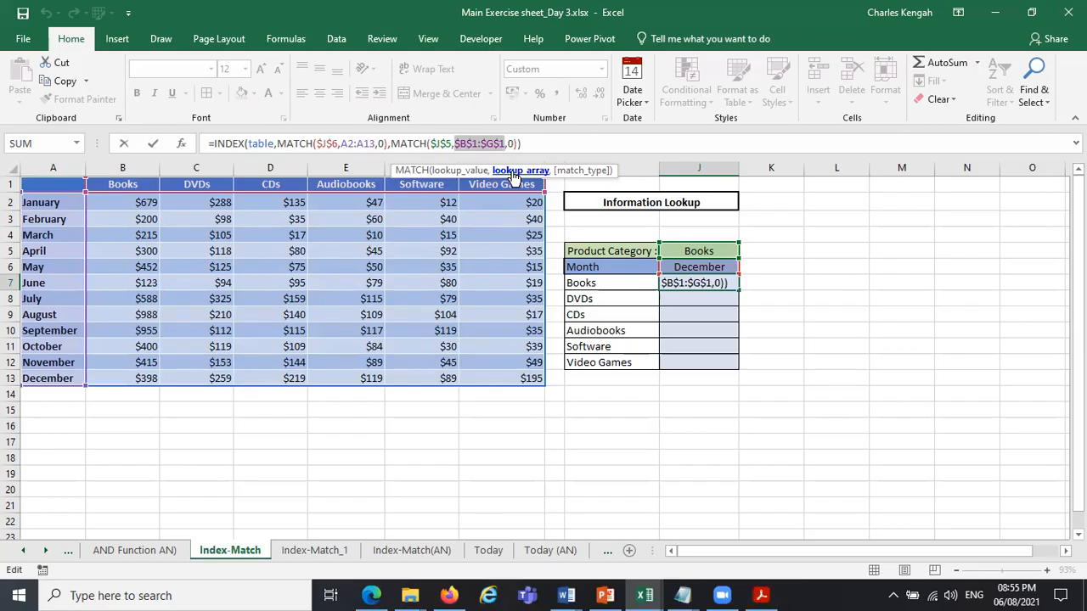
pyautogui.click(99, 184)
pyautogui.moveTo(171, 183); pyautogui.dragTo(505, 184)
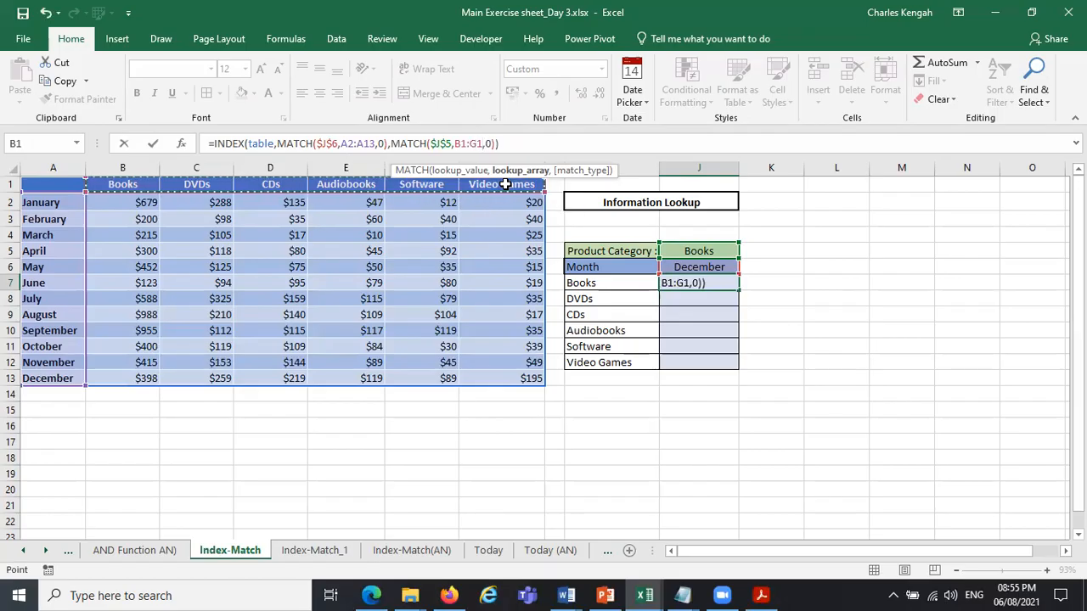
pyautogui.press('Return')
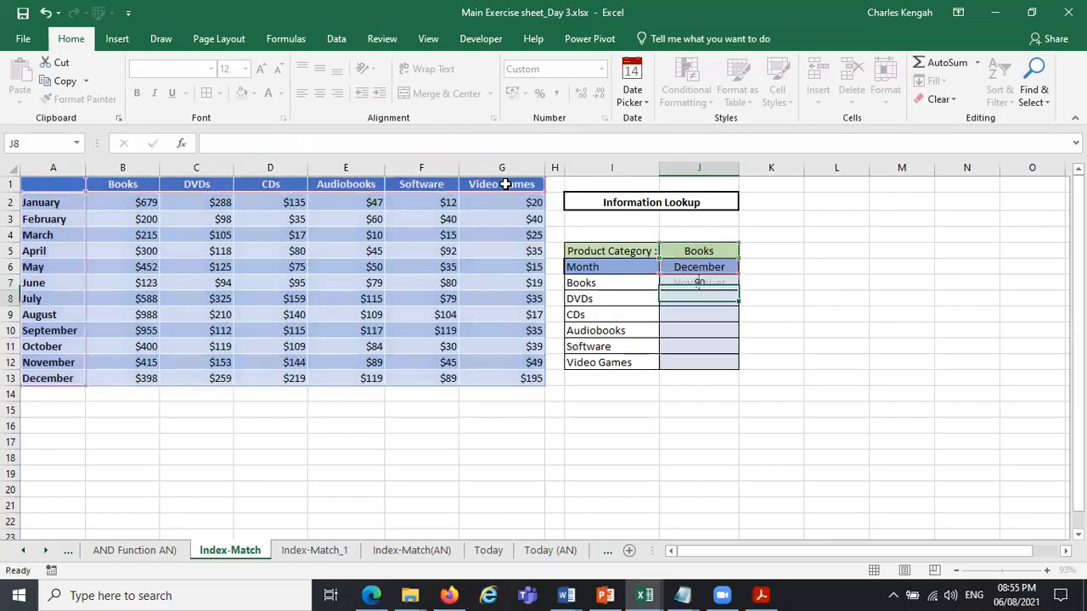
# Clear the arguments of the INDEX formula in J7 back to its opening parenthesis.
pyautogui.click(721, 282)
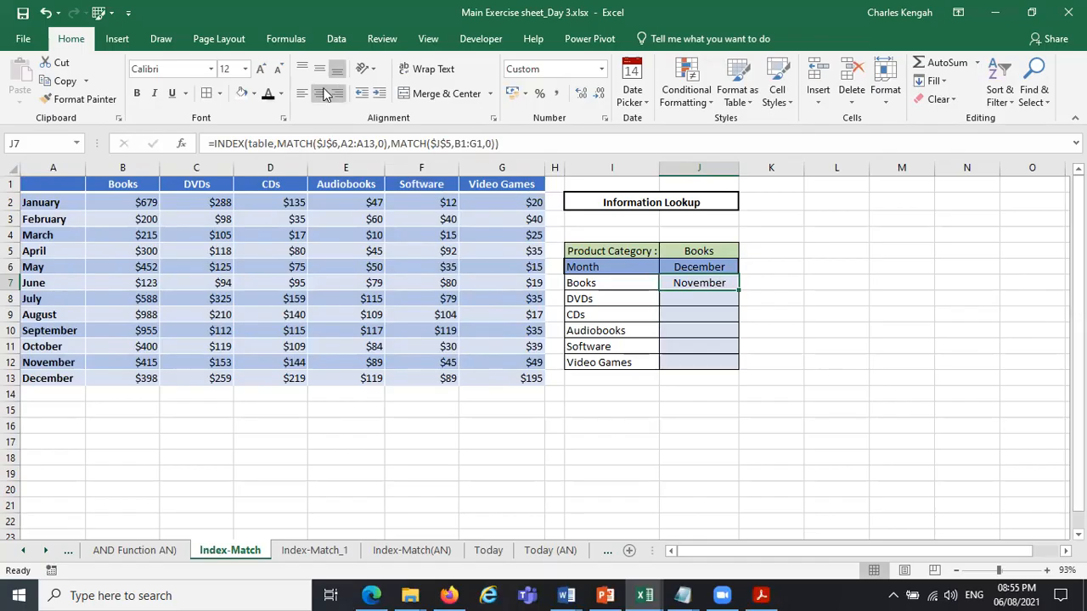
pyautogui.click(506, 145)
pyautogui.press('BackSpace')
pyautogui.press('BackSpace')
pyautogui.press('BackSpace')
pyautogui.press('BackSpace')
pyautogui.press('BackSpace')
pyautogui.press('BackSpace')
pyautogui.press('BackSpace')
pyautogui.press('BackSpace')
pyautogui.press('BackSpace')
pyautogui.press('BackSpace')
pyautogui.press('BackSpace')
pyautogui.press('BackSpace')
pyautogui.press('BackSpace')
pyautogui.press('BackSpace')
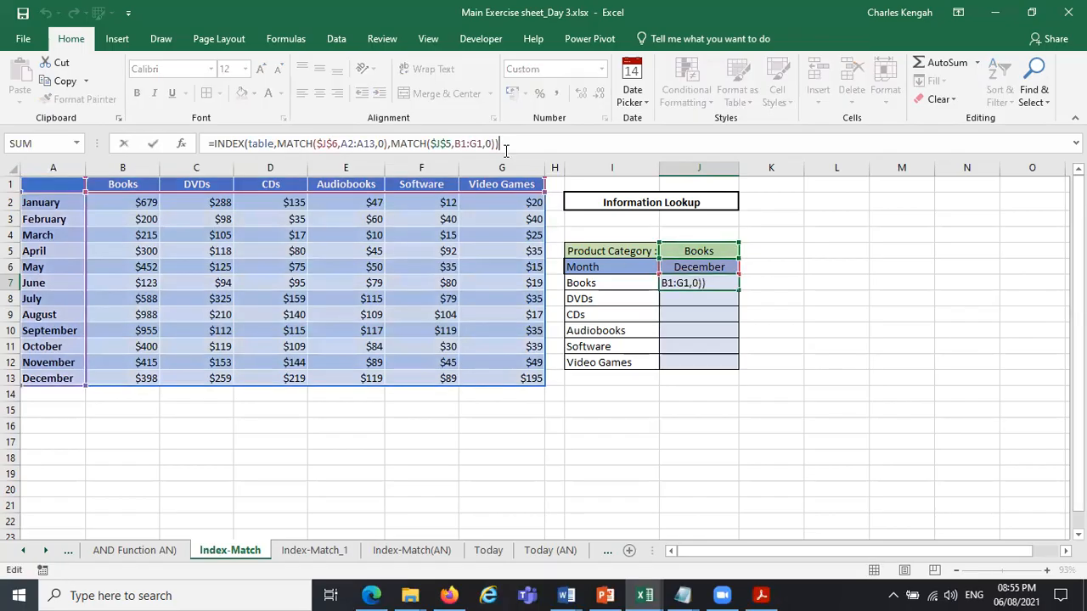
pyautogui.press('BackSpace')
pyautogui.press('BackSpace')
pyautogui.press('BackSpace')
pyautogui.press('BackSpace')
pyautogui.press('BackSpace')
pyautogui.press('BackSpace')
pyautogui.press('BackSpace')
pyautogui.press('BackSpace')
pyautogui.press('BackSpace')
pyautogui.press('BackSpace')
pyautogui.press('BackSpace')
pyautogui.press('BackSpace')
pyautogui.press('BackSpace')
pyautogui.press('BackSpace')
pyautogui.press('BackSpace')
pyautogui.press('BackSpace')
pyautogui.press('BackSpace')
pyautogui.press('BackSpace')
pyautogui.press('BackSpace')
pyautogui.press('BackSpace')
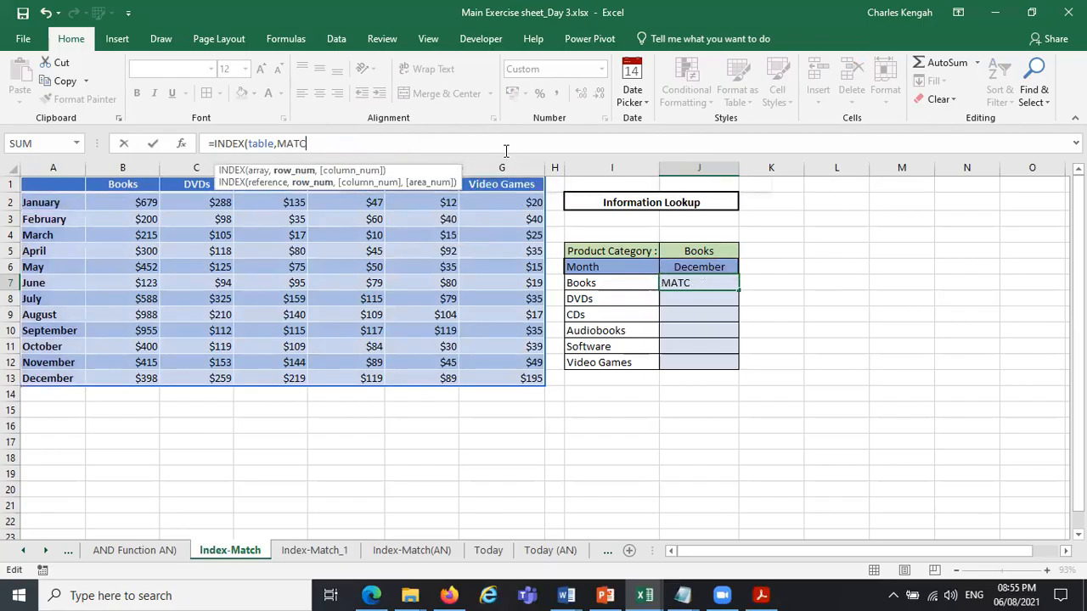
pyautogui.press('BackSpace')
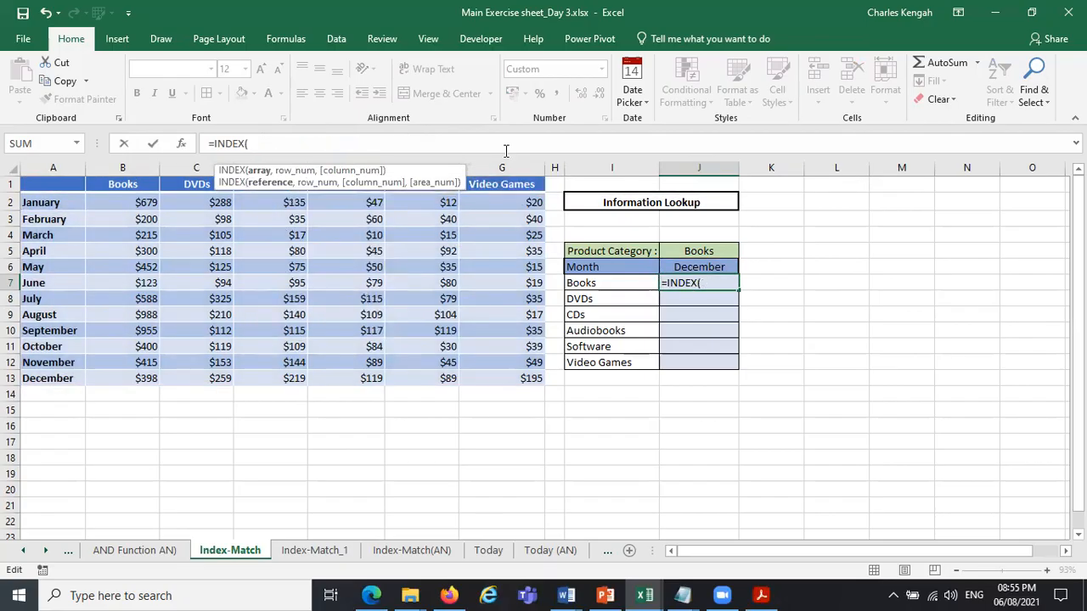
# Enter the named range table as INDEX's array and begin a MATCH function for the row number.
pyautogui.write('t')
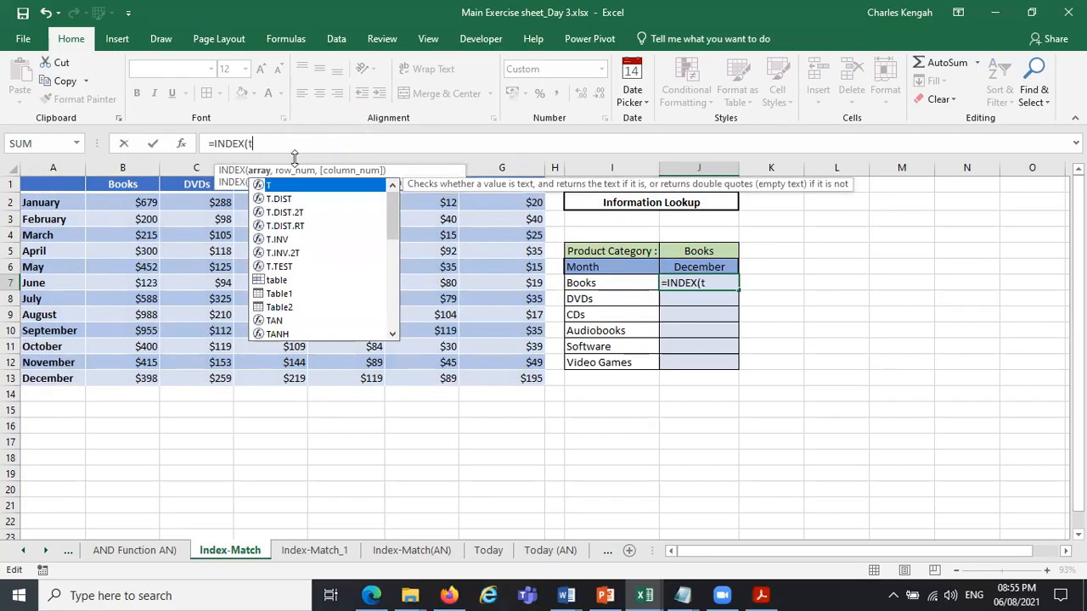
pyautogui.click(259, 171)
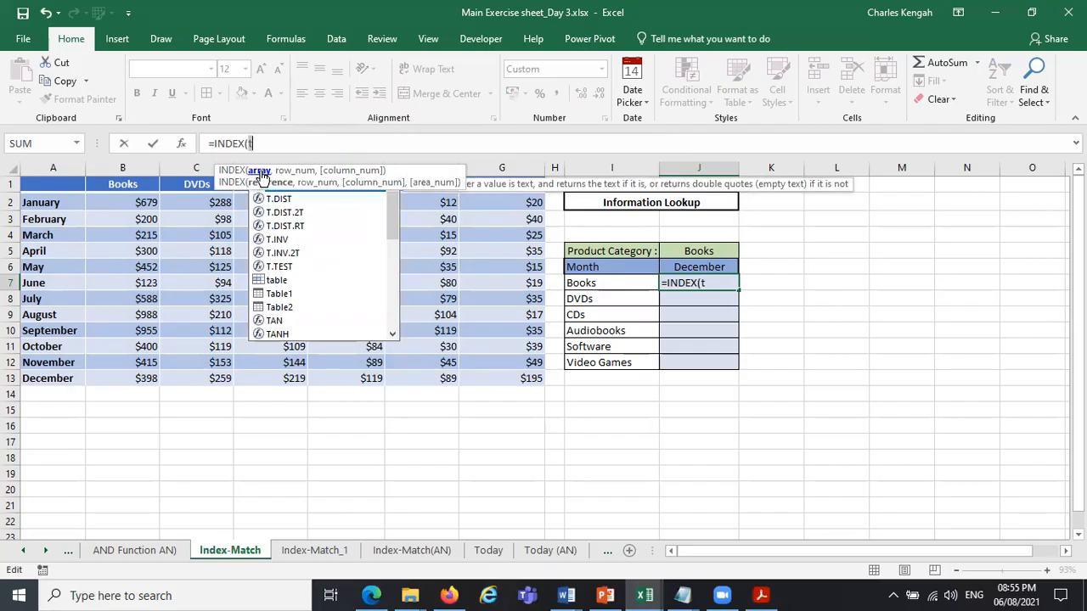
pyautogui.write('a')
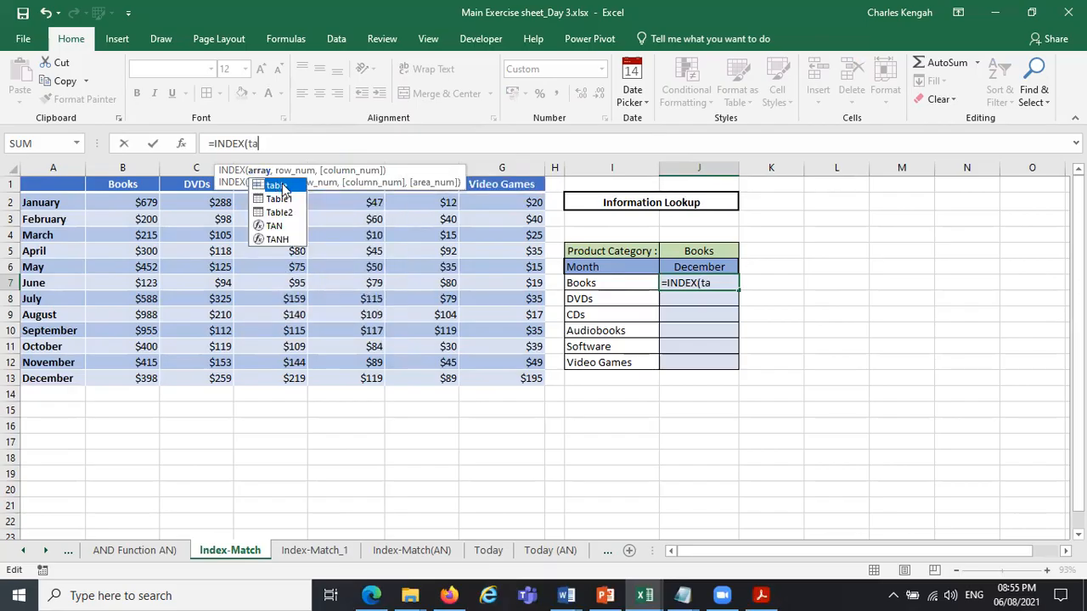
pyautogui.write('ble')
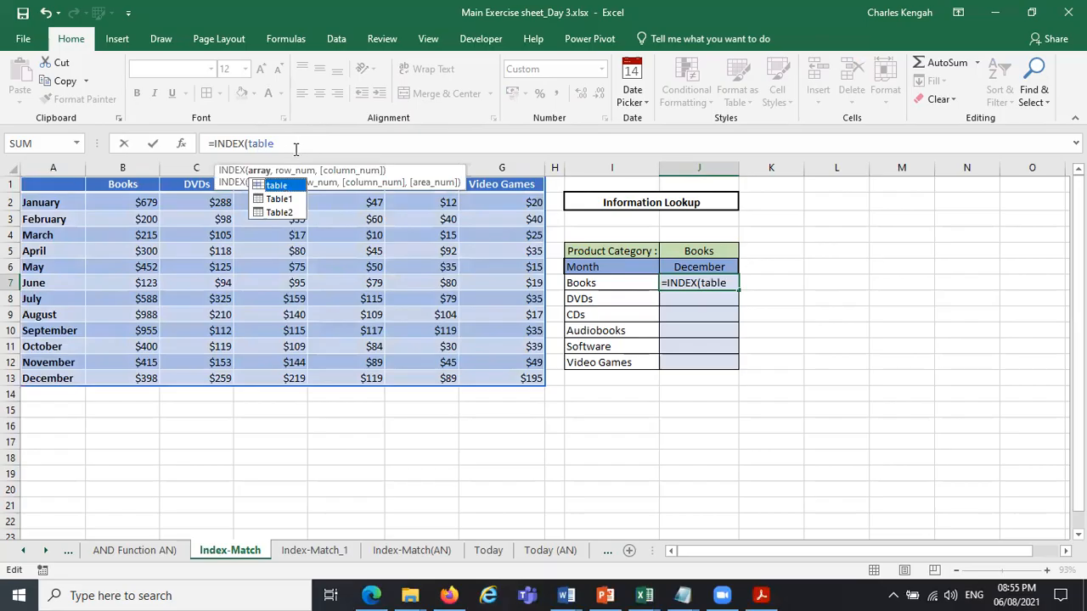
pyautogui.press('Tab')
pyautogui.write(',')
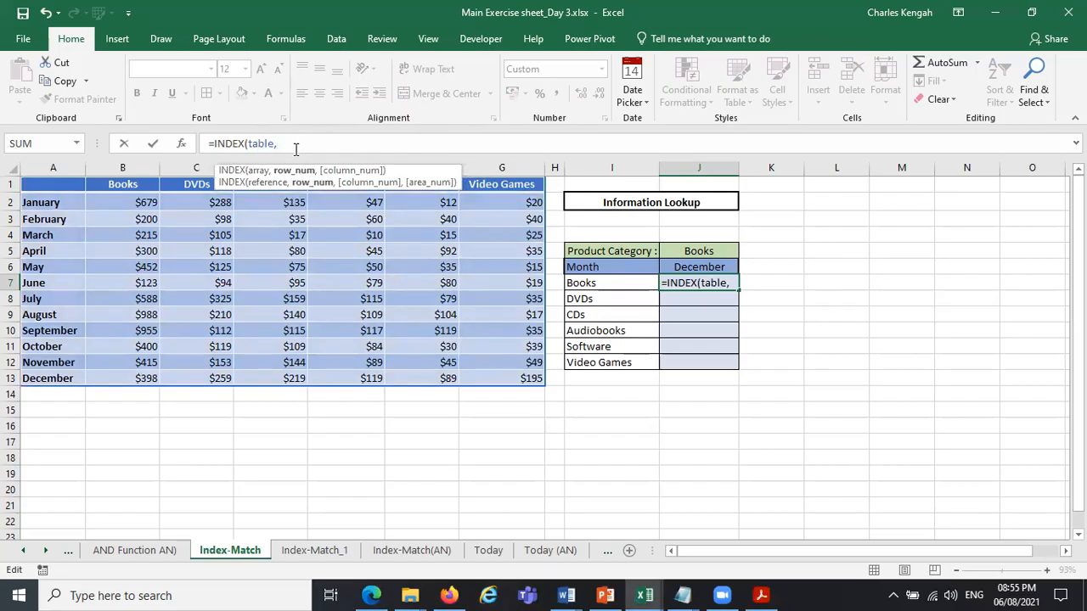
pyautogui.write('m')
pyautogui.press('Tab')
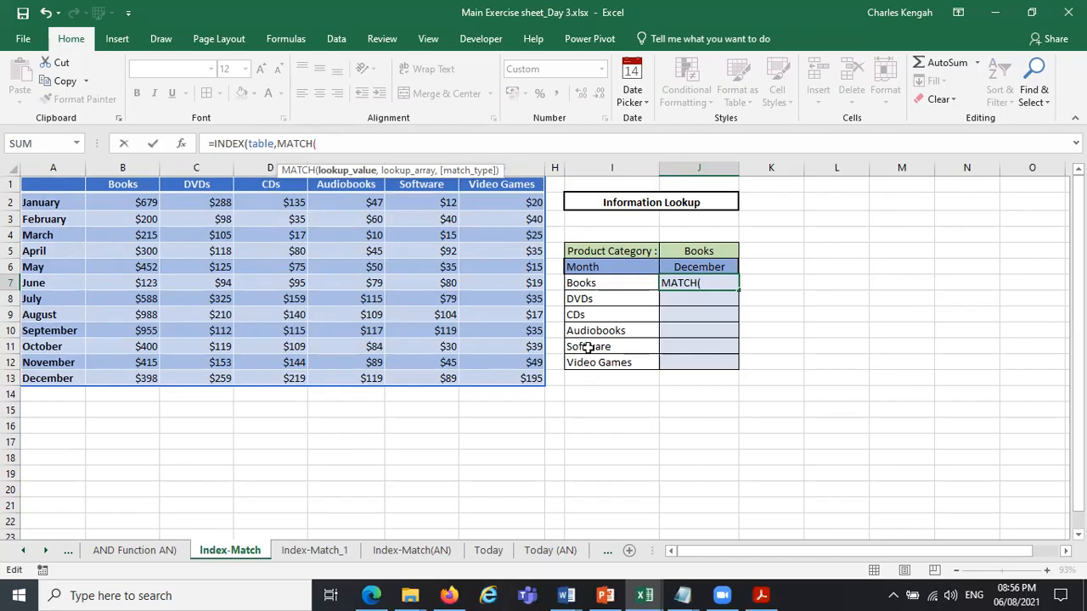
pyautogui.click(596, 283)
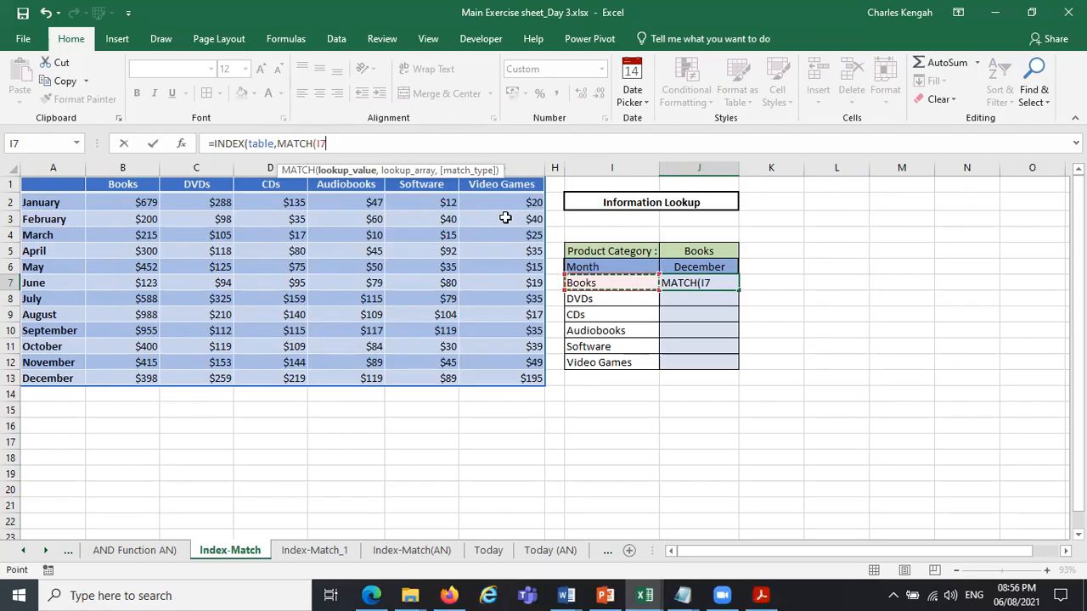
pyautogui.write(',')
pyautogui.press('BackSpace')
pyautogui.press('BackSpace')
pyautogui.press('BackSpace')
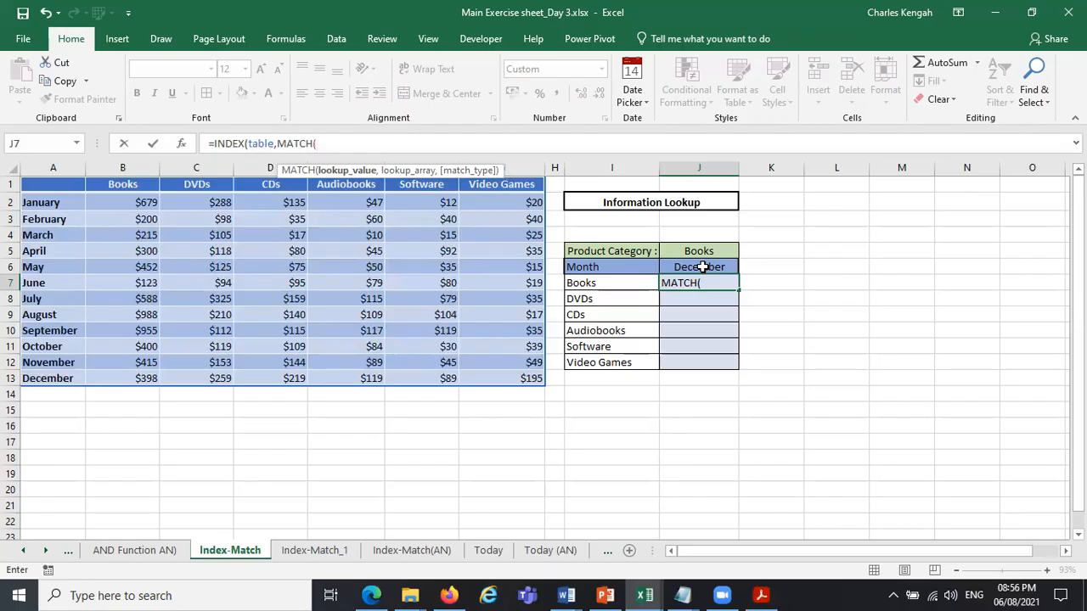
# Give the row MATCH lookup value J6, absolute lookup array $A$2:$A$13 and exact match 0.
pyautogui.click(702, 267)
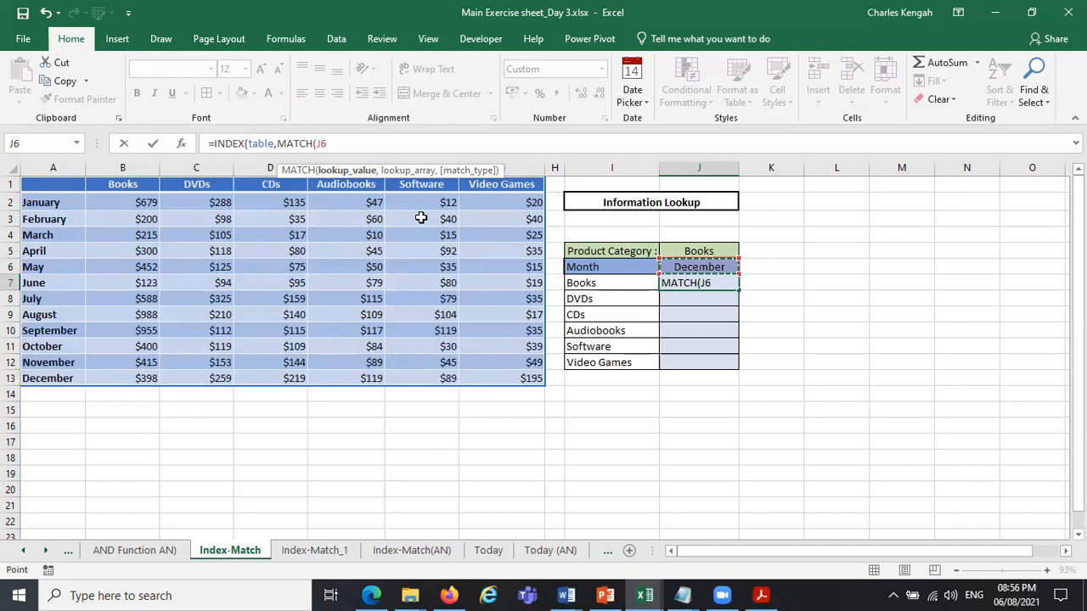
pyautogui.write(',')
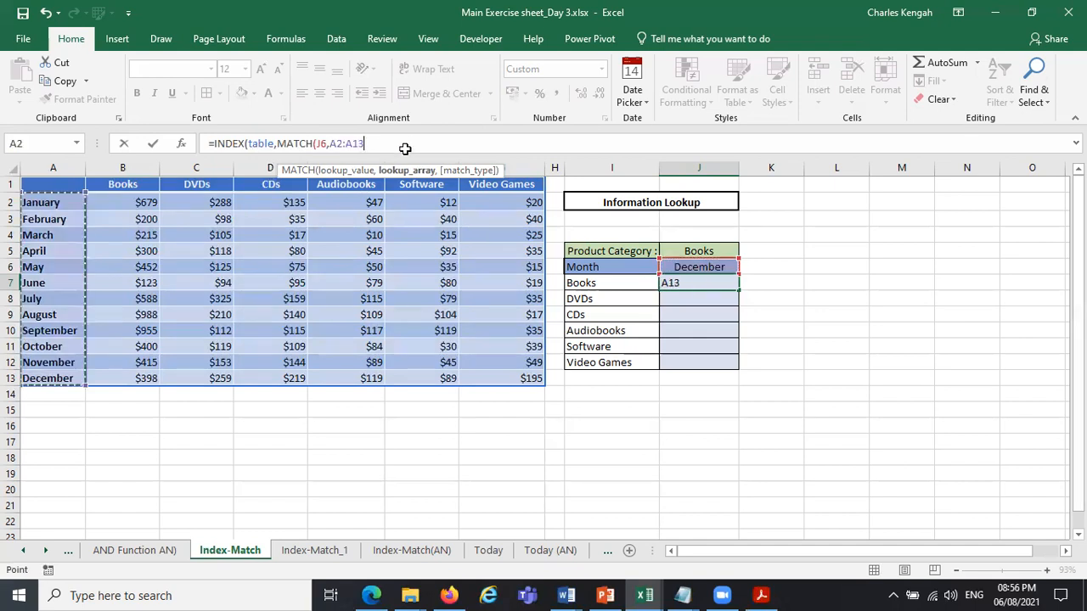
pyautogui.write(',0')
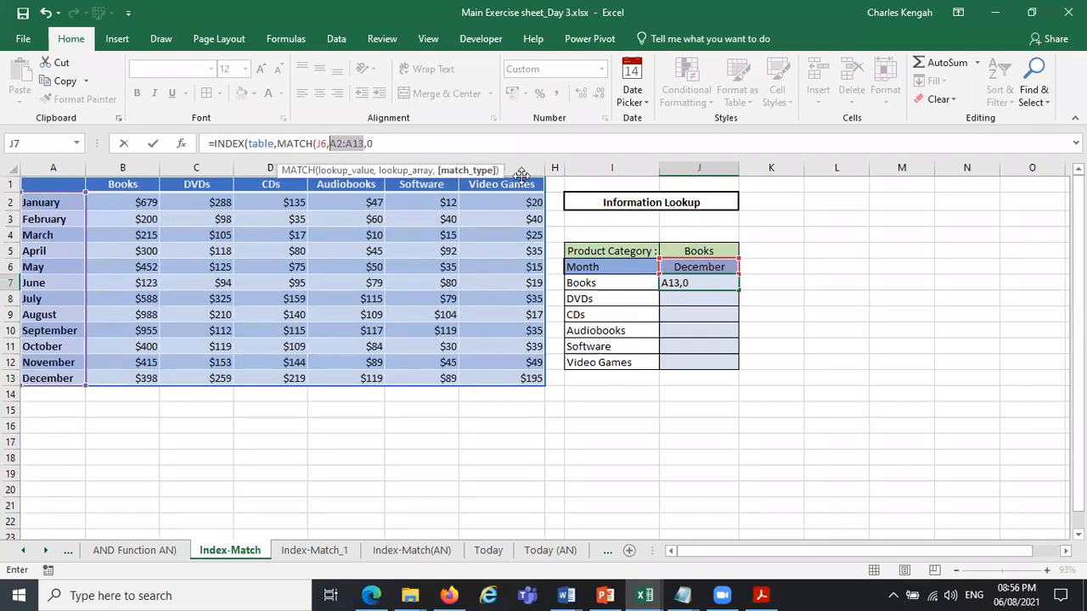
pyautogui.press('F4')
# Add a column MATCH with lookup value J5, lookup array A1:G1 and exact match 0, closing both functions.
pyautogui.write('),m')
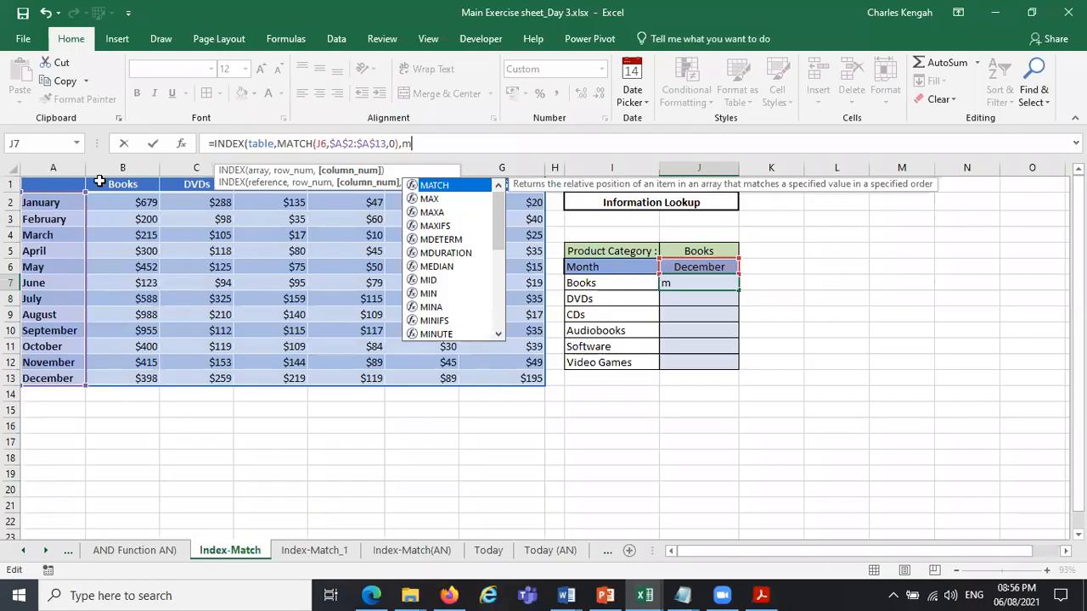
pyautogui.press('Tab')
pyautogui.write('J5,')
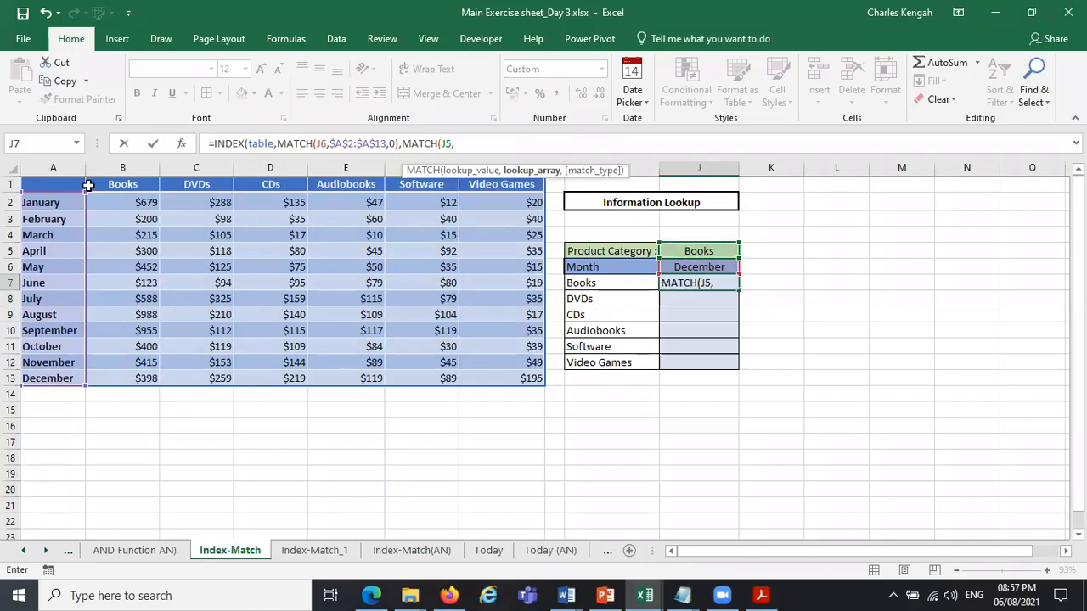
pyautogui.moveTo(88, 185); pyautogui.dragTo(497, 182)
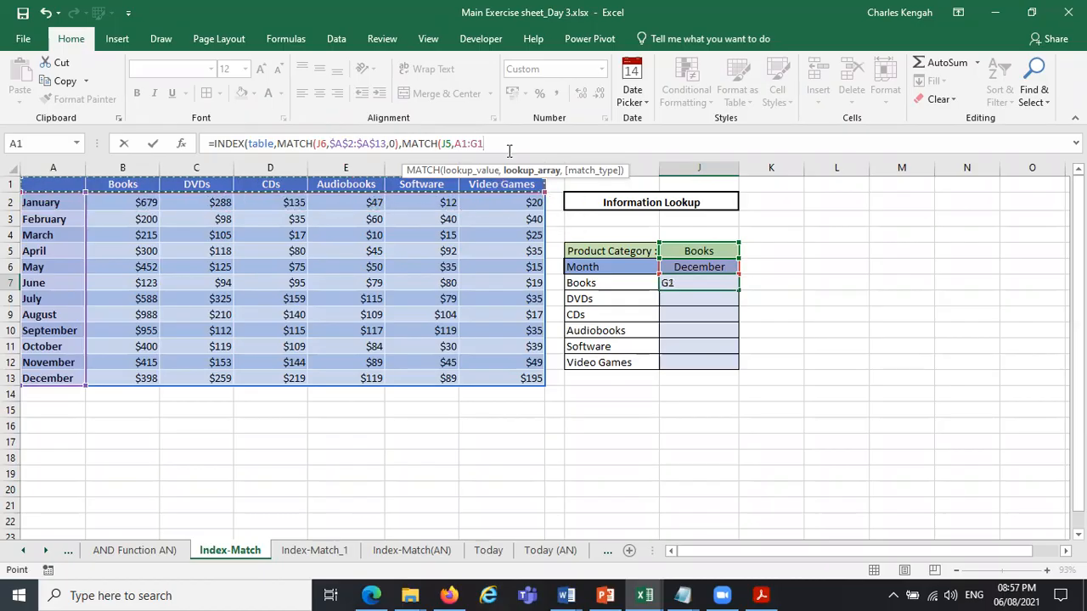
pyautogui.write(',')
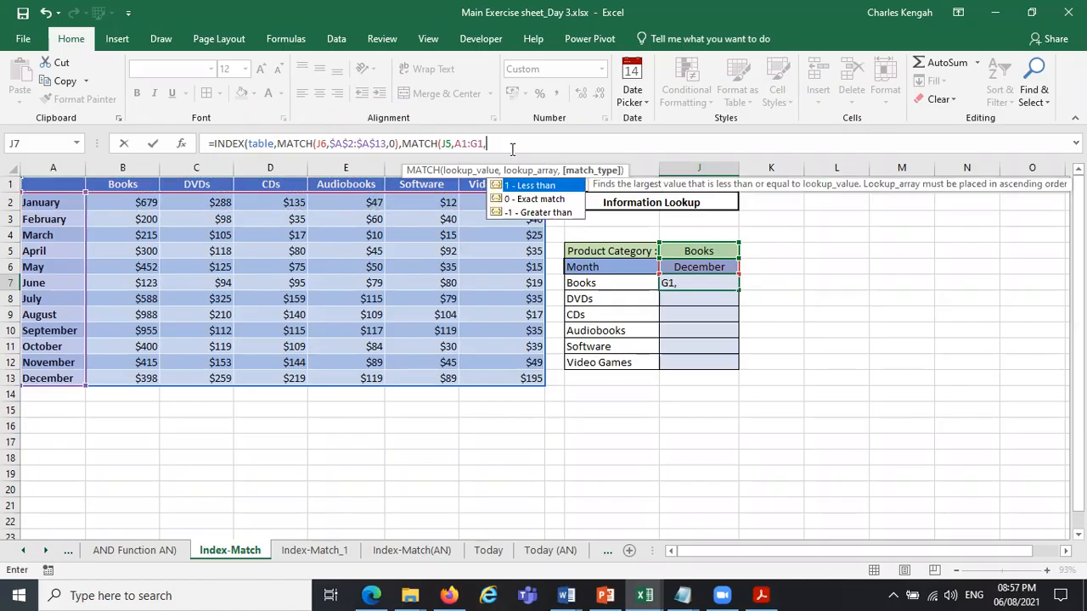
pyautogui.click(538, 201)
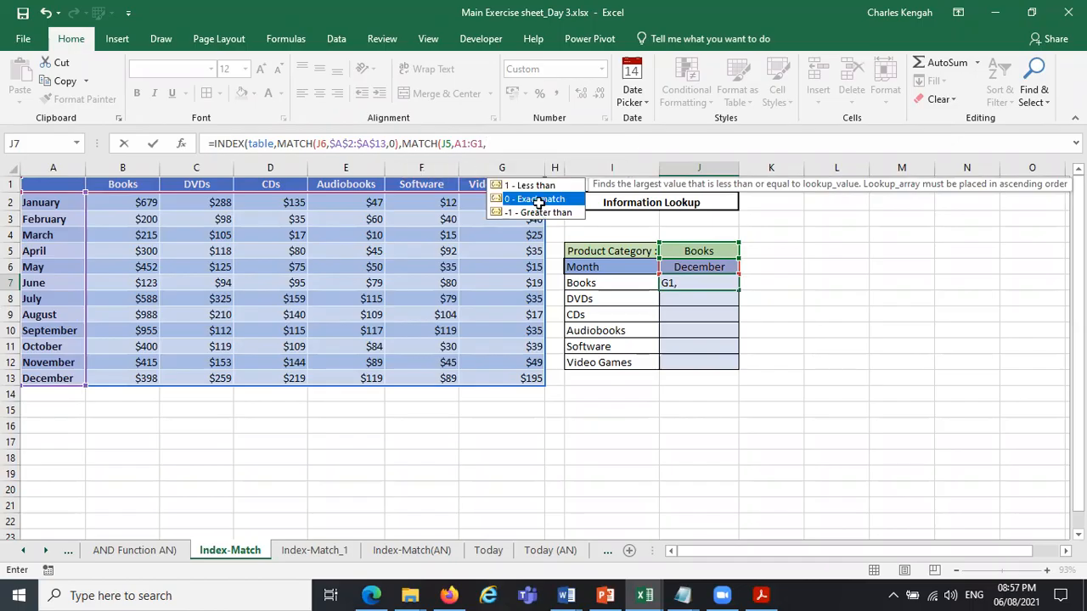
pyautogui.doubleClick(538, 200)
pyautogui.write('))')
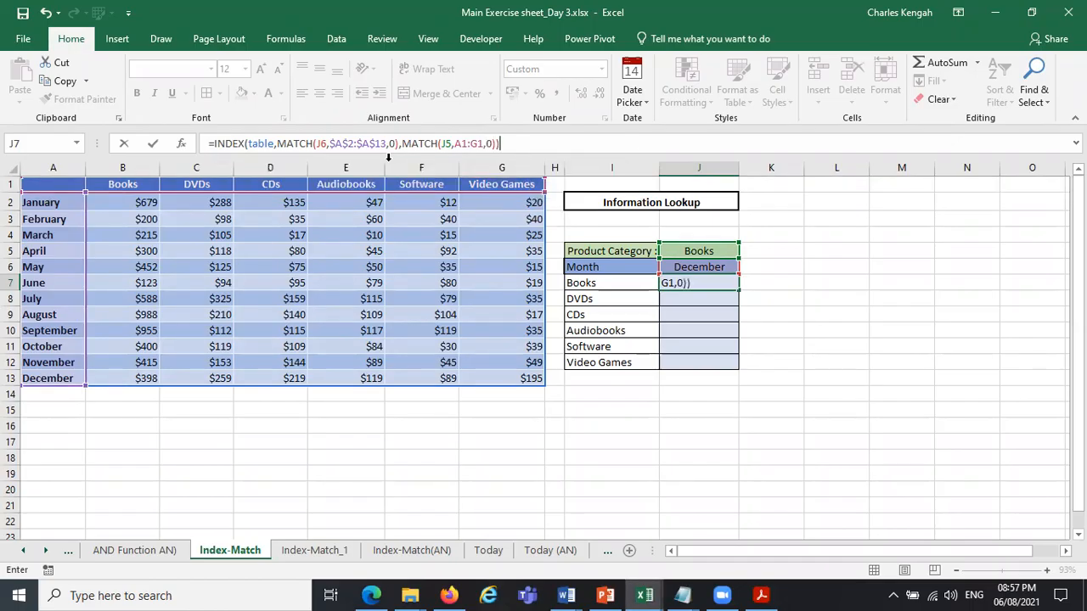
# Make the column MATCH's lookup value absolute as $J$5.
pyautogui.click(325, 142)
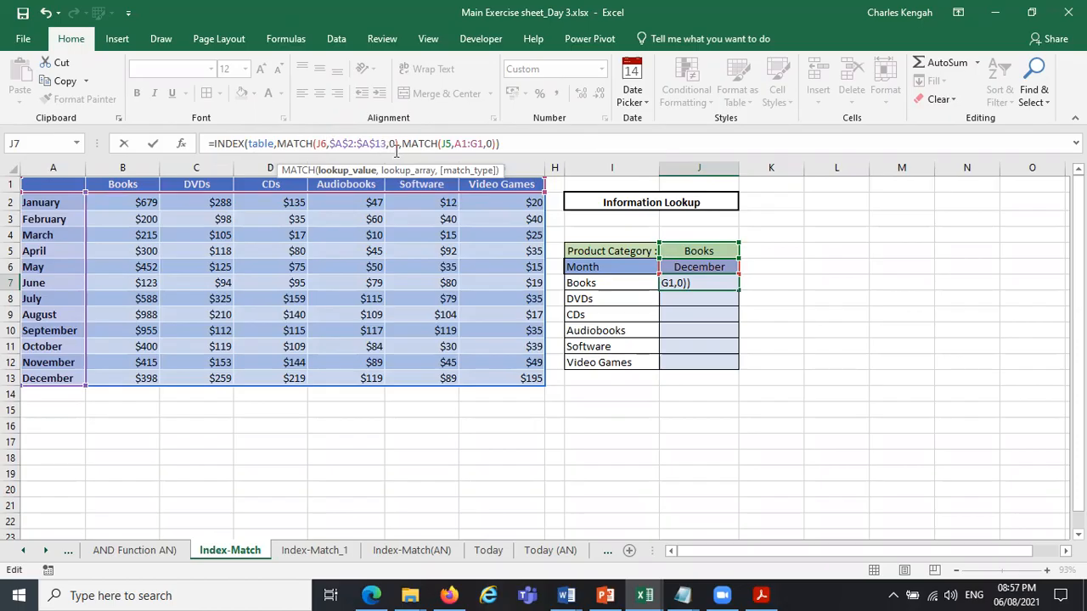
pyautogui.click(369, 171)
pyautogui.click(406, 171)
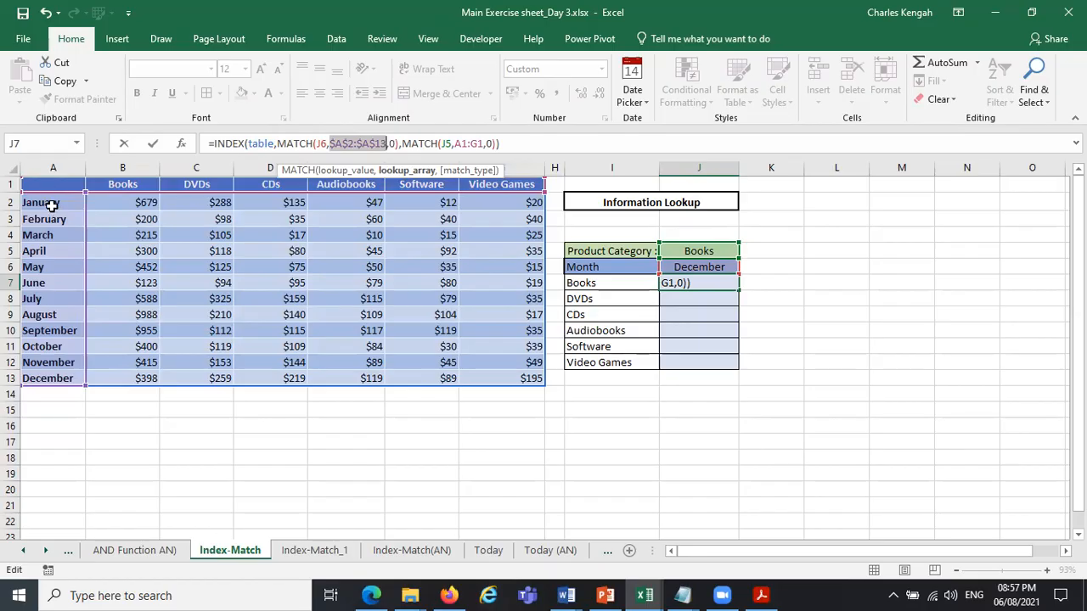
pyautogui.click(446, 143)
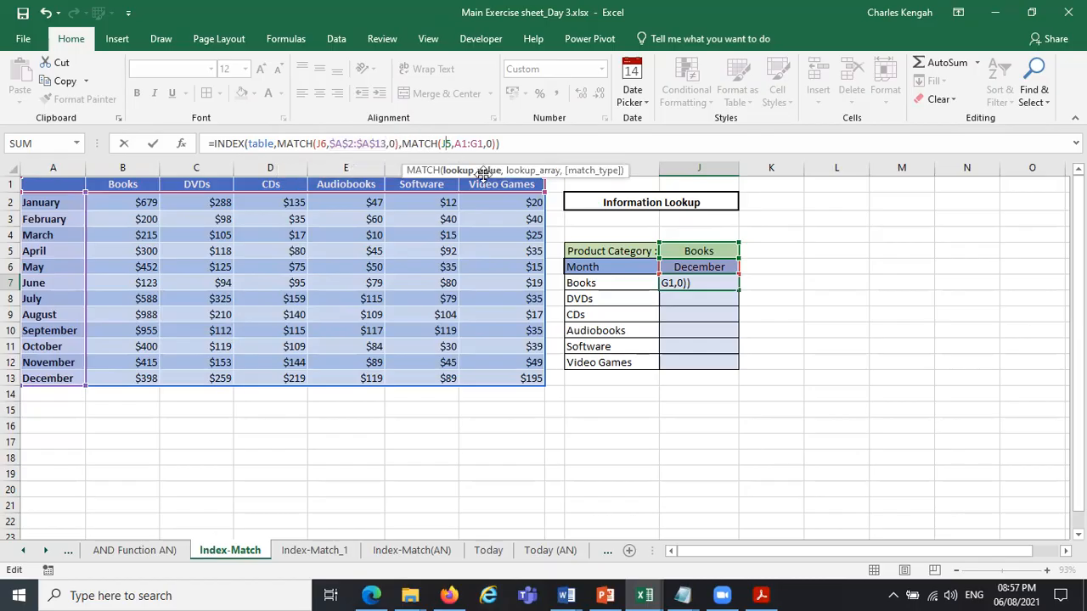
pyautogui.click(492, 171)
pyautogui.press('F4')
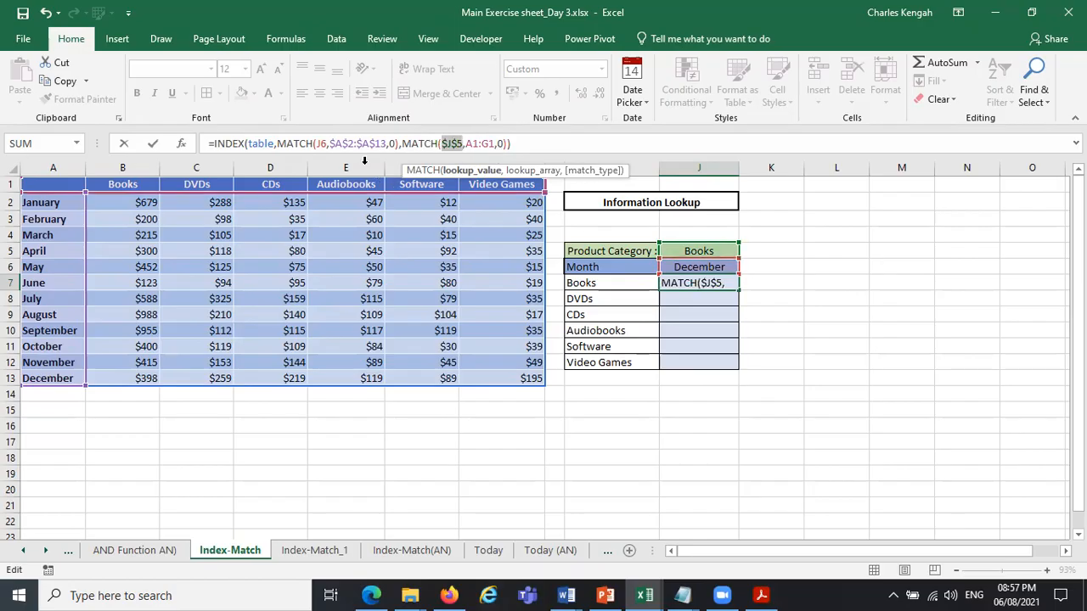
# Make the row MATCH's lookup value absolute as $J$6 and enter the J7 formula.
pyautogui.click(323, 142)
pyautogui.press('F4')
pyautogui.click(473, 142)
pyautogui.click(486, 142)
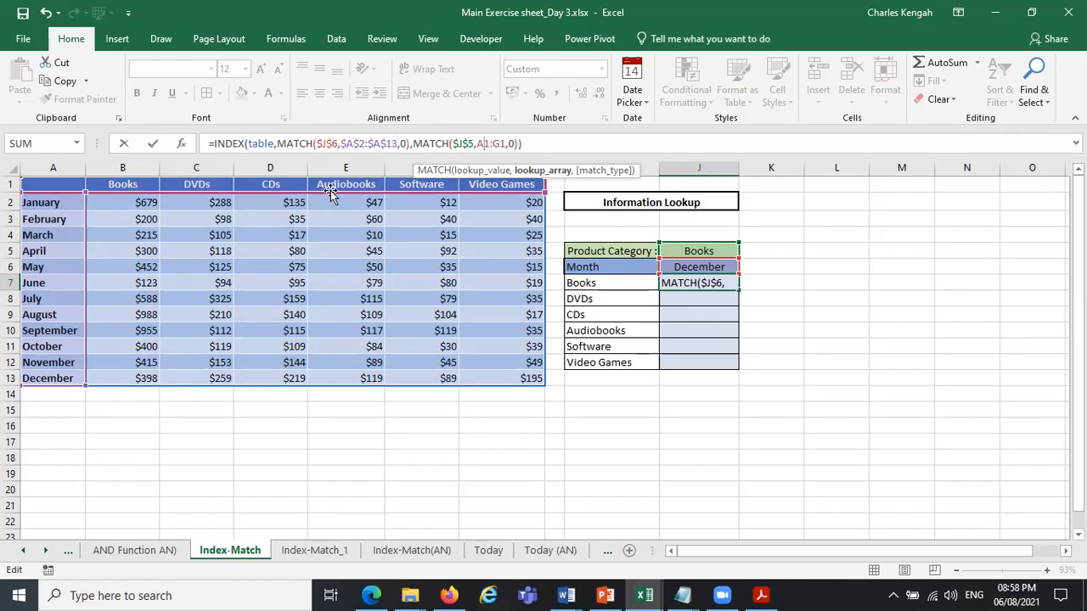
pyautogui.click(514, 143)
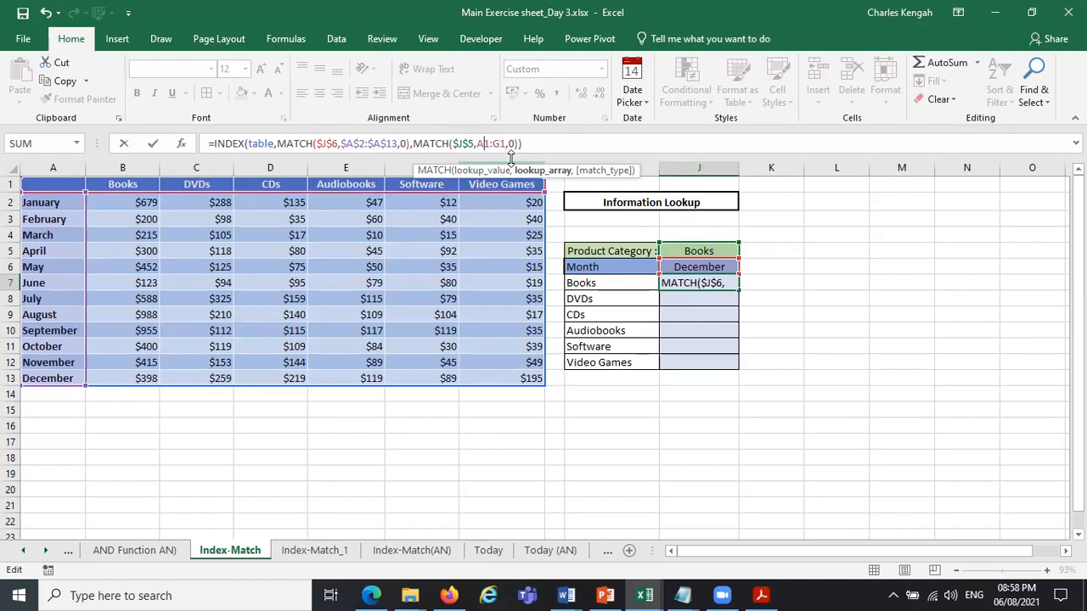
pyautogui.click(530, 147)
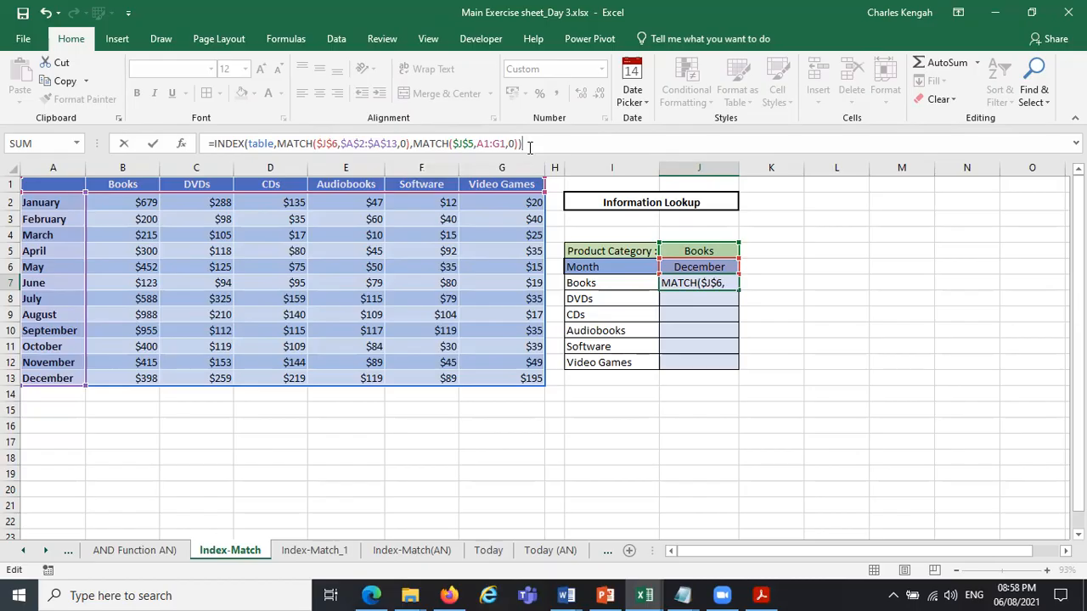
pyautogui.press('Return')
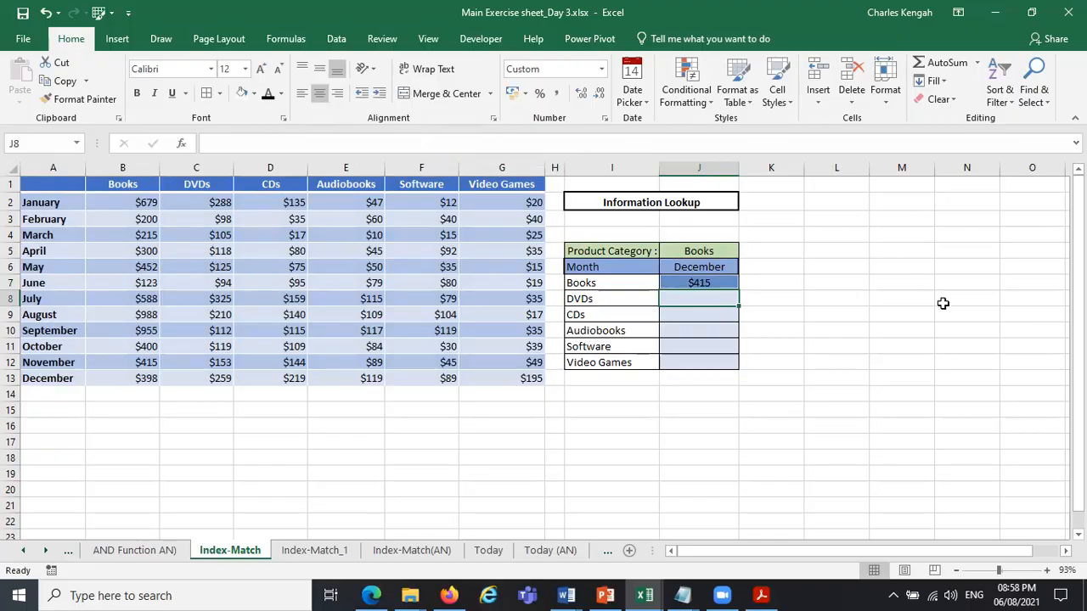
# Compare the J7 result with the Books column and extend the row MATCH's lookup array to $A$1:$A$13.
pyautogui.click(721, 250)
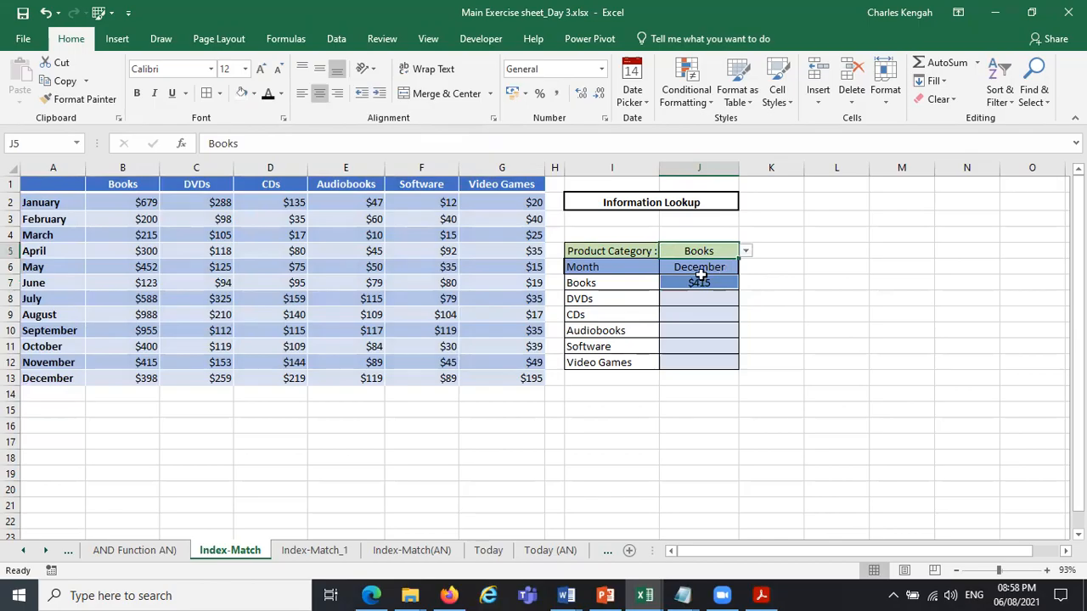
pyautogui.click(132, 363)
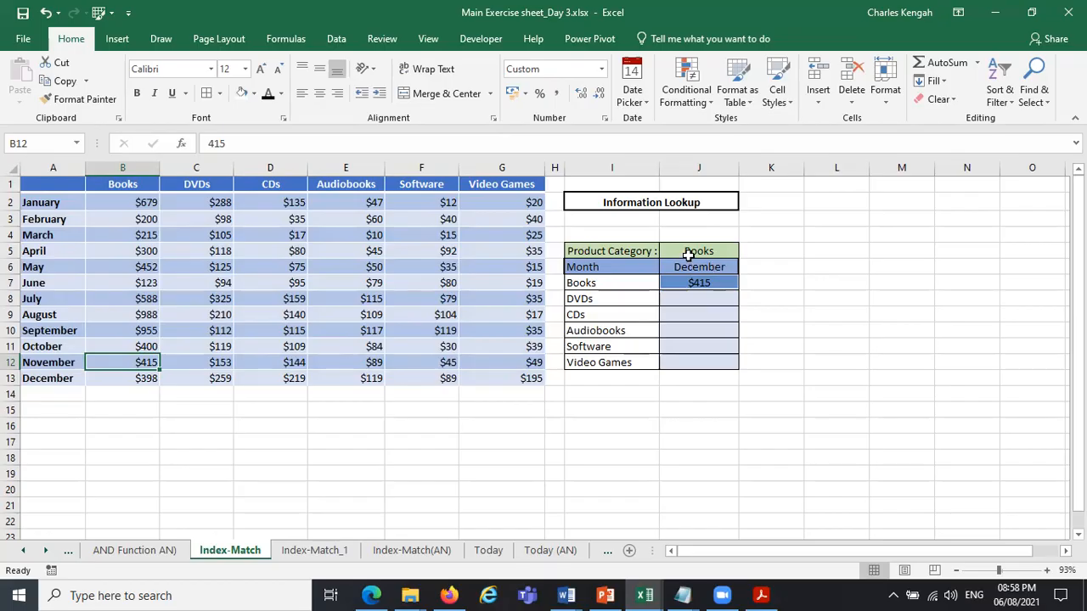
pyautogui.click(692, 281)
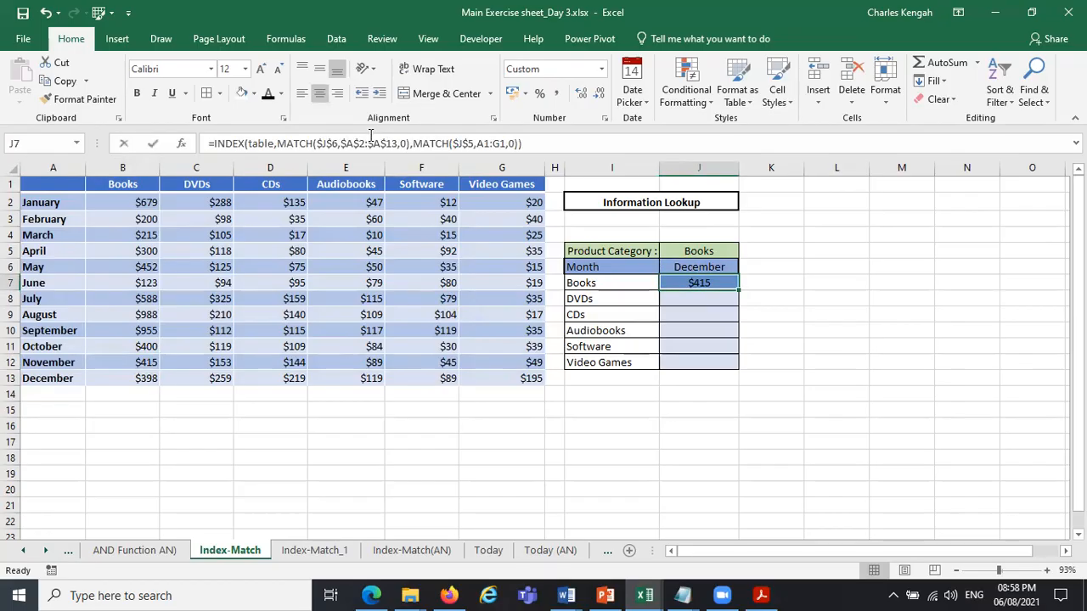
pyautogui.click(367, 144)
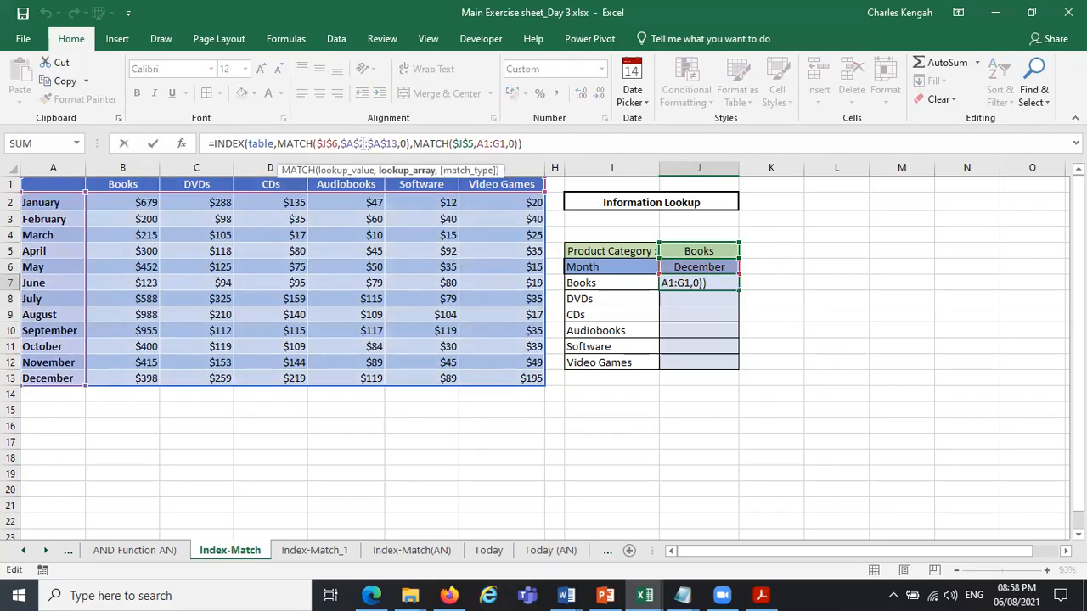
pyautogui.press('BackSpace')
pyautogui.write('1')
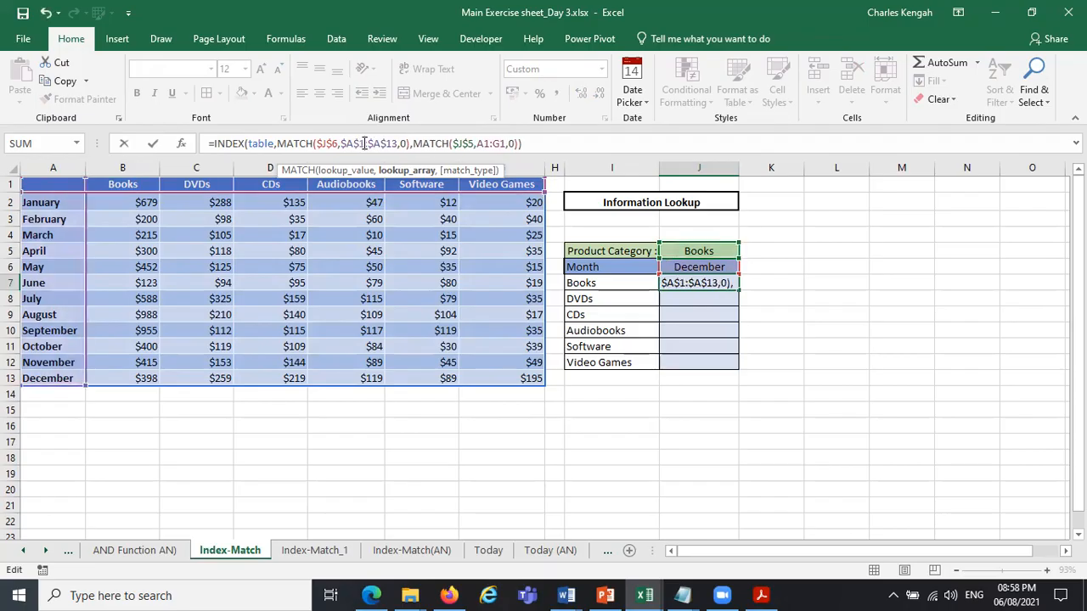
# Make the column MATCH's lookup array absolute as $A$1:$G$1 and enter the corrected J7 formula.
pyautogui.moveTo(508, 143); pyautogui.dragTo(477, 141)
pyautogui.press('F4')
pyautogui.press('Return')
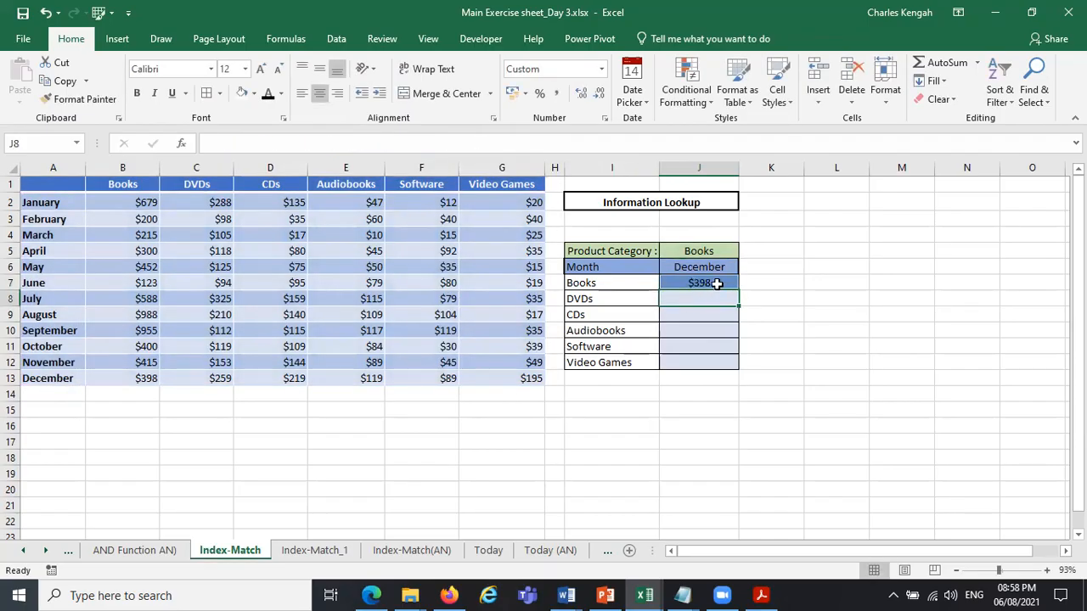
# Review the J7 formula, fill it down through J12 and check the copied formula in J8.
pyautogui.click(718, 284)
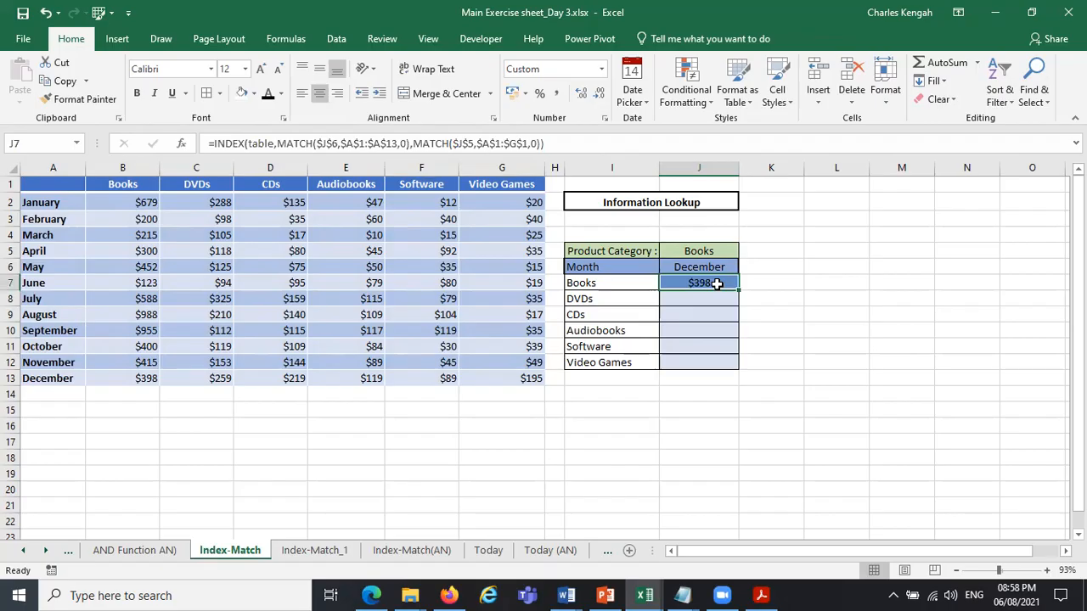
pyautogui.click(363, 146)
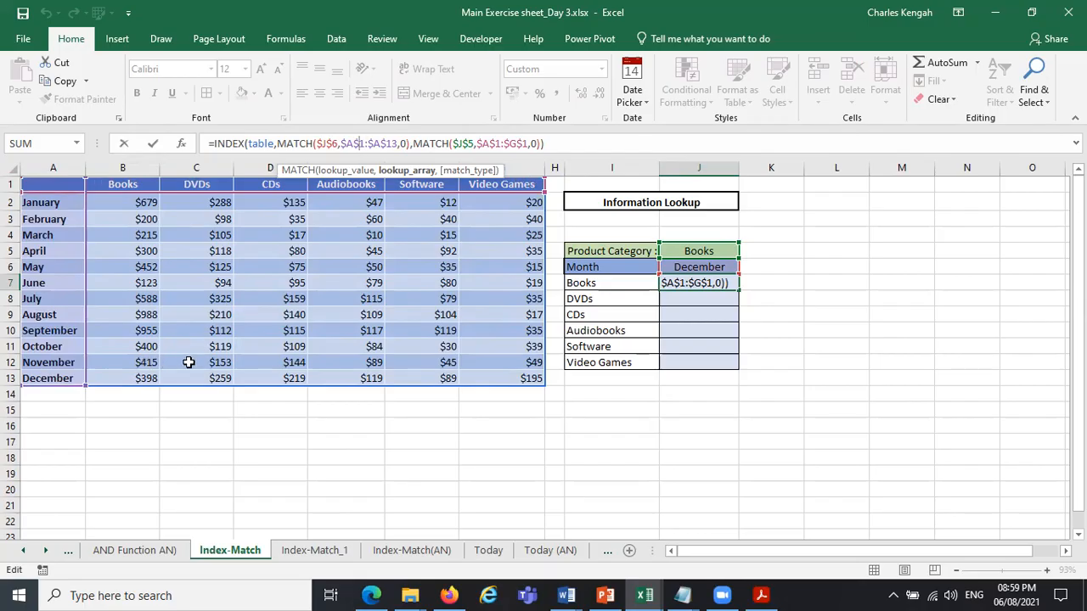
pyautogui.hotkey('ctrl', 'Return')
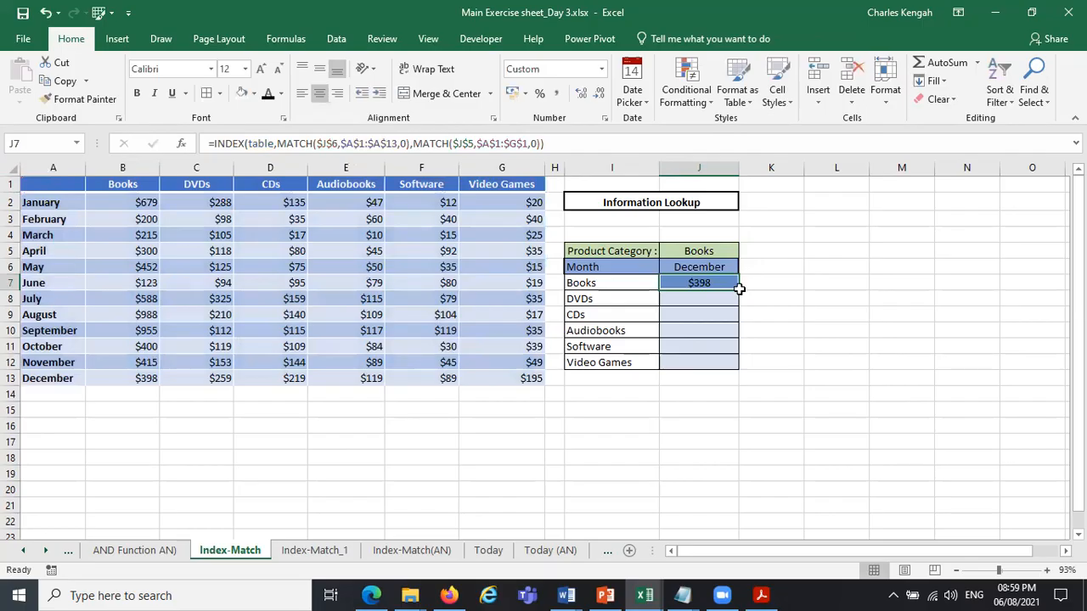
pyautogui.moveTo(739, 290); pyautogui.dragTo(735, 365)
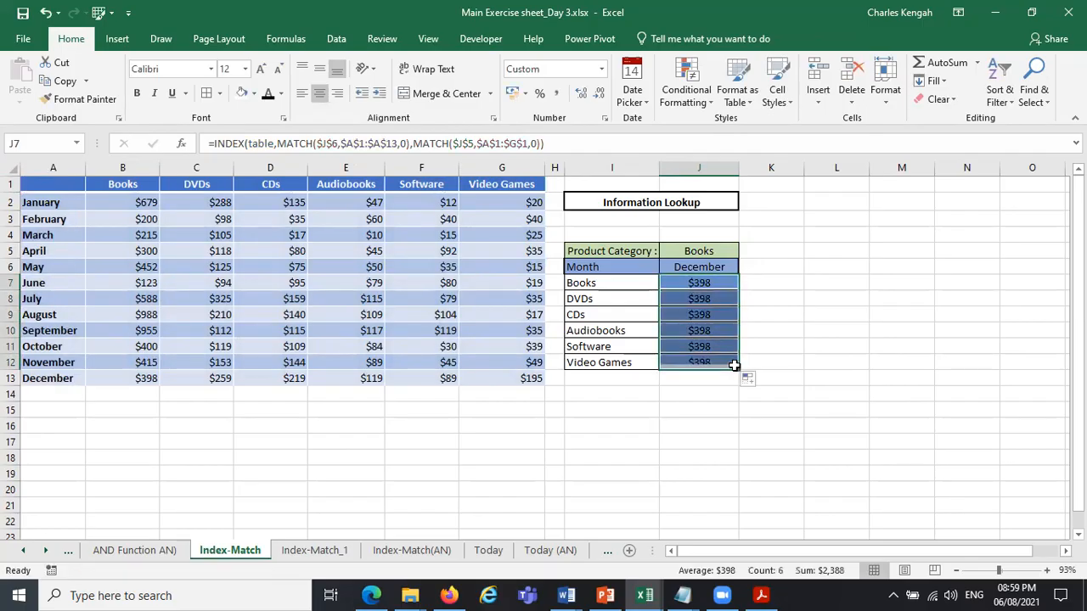
pyautogui.click(699, 299)
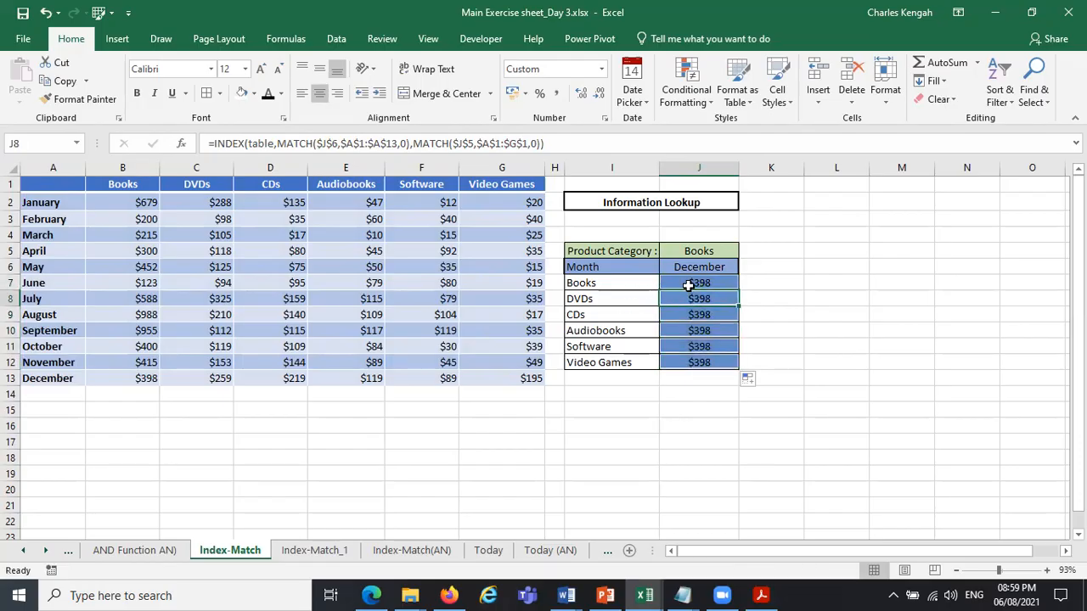
pyautogui.click(619, 283)
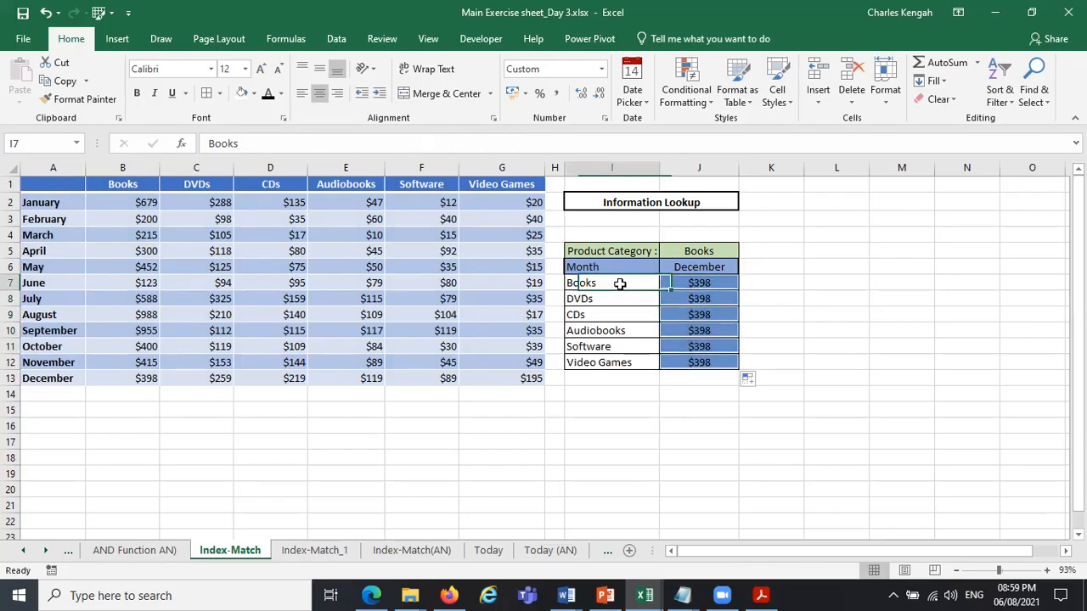
# Change the column MATCH's lookup value in J7 to I7 and fill the corrected formula down through J12.
pyautogui.click(685, 284)
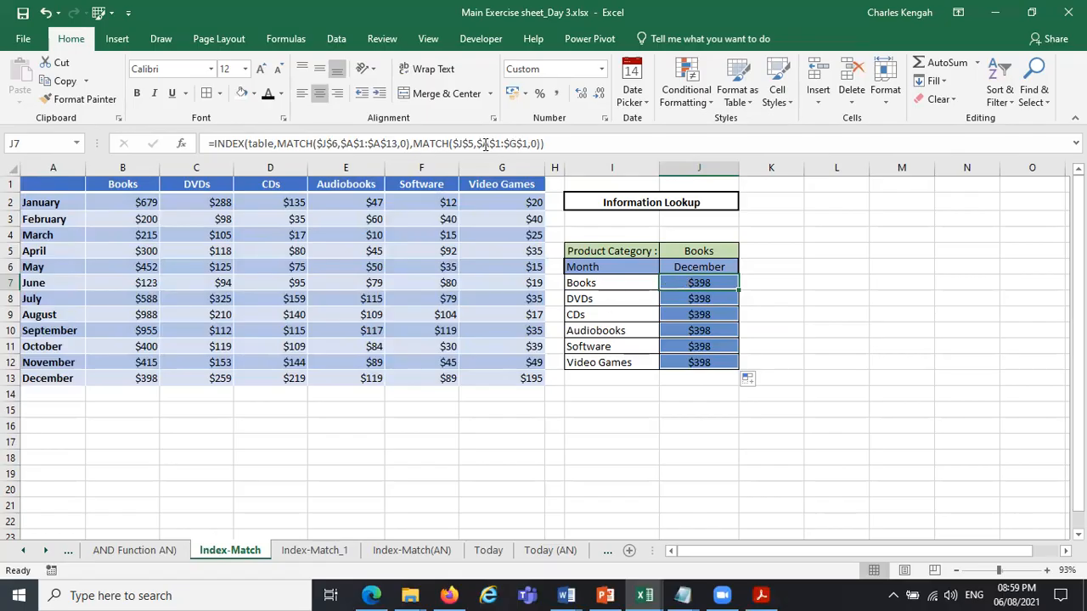
pyautogui.moveTo(474, 144); pyautogui.dragTo(457, 140)
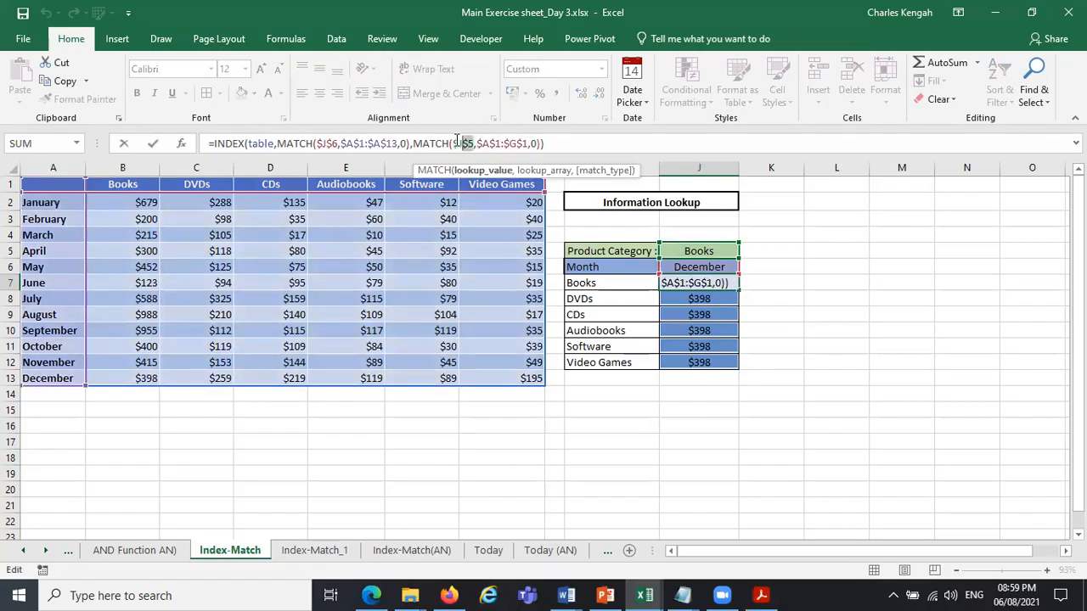
pyautogui.click(588, 284)
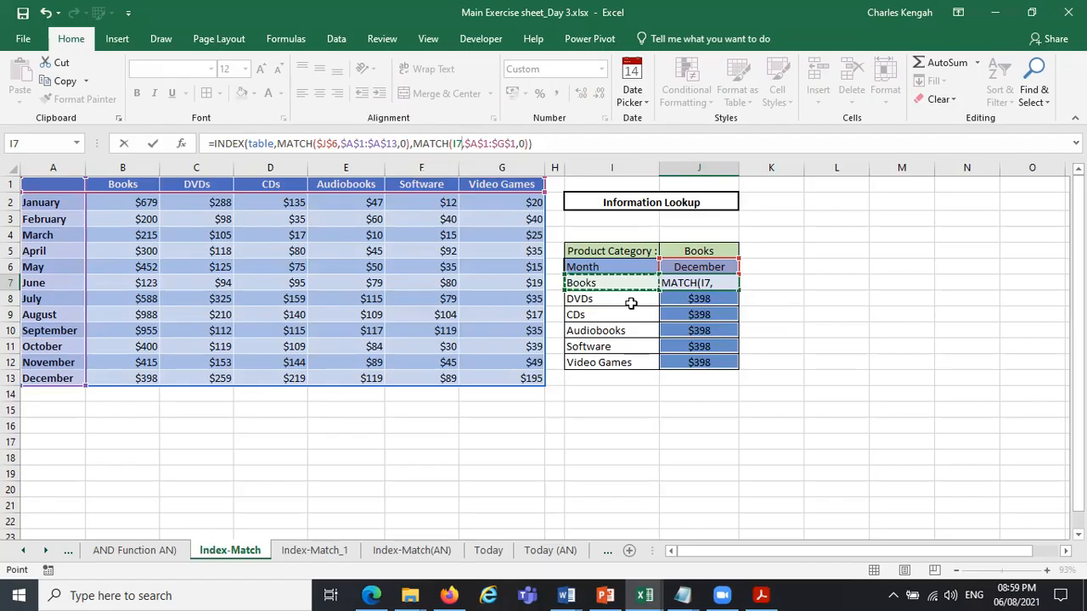
pyautogui.press('Return')
pyautogui.click(722, 282)
pyautogui.moveTo(738, 290); pyautogui.dragTo(739, 370)
pyautogui.click(793, 348)
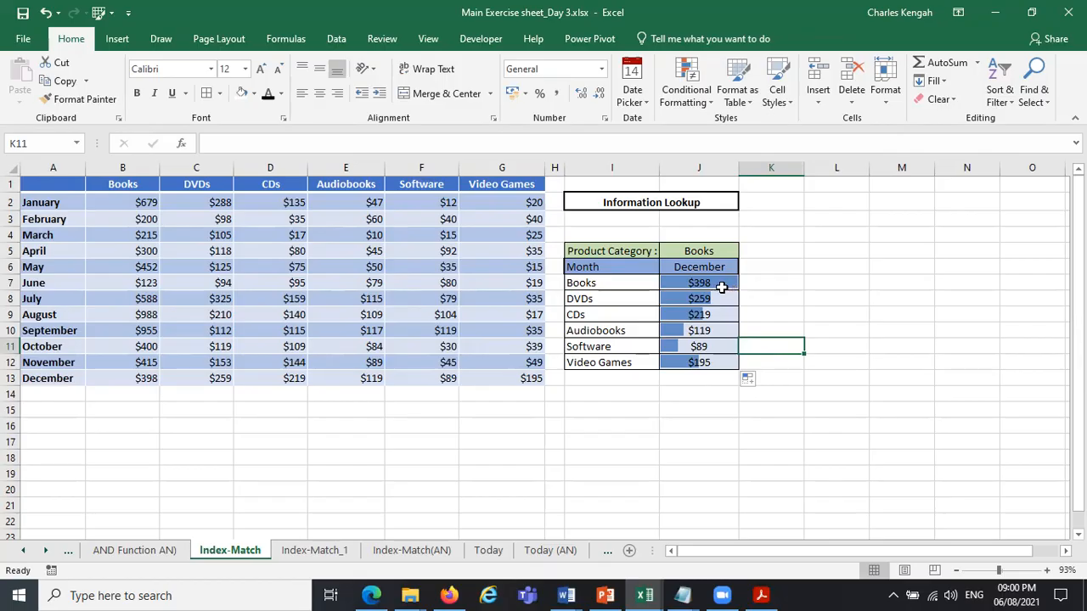
# Clear the formulas from J7:J12 in the lookup table.
pyautogui.click(721, 286)
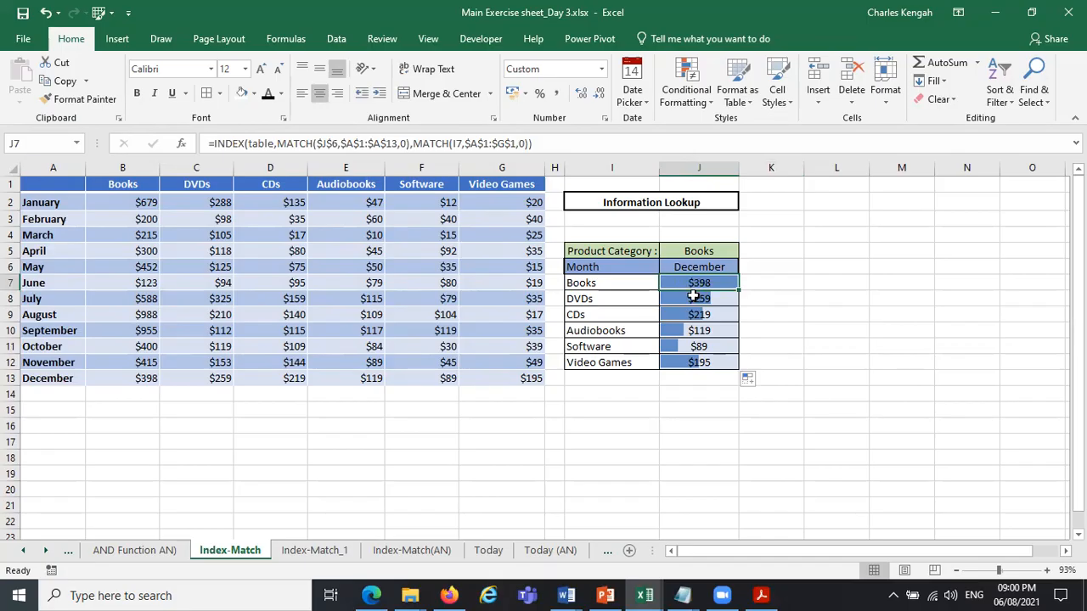
pyautogui.moveTo(695, 284); pyautogui.dragTo(699, 361)
pyautogui.press('Delete')
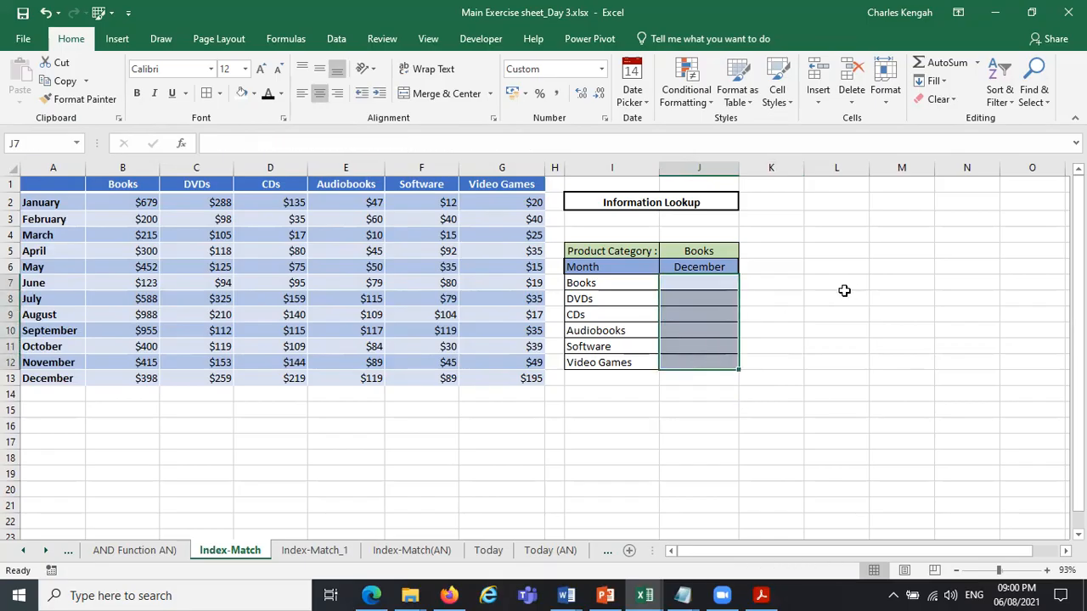
pyautogui.click(767, 286)
# Start an INDEX formula in J7 with the named range table (A1:G13) as its array.
pyautogui.click(711, 283)
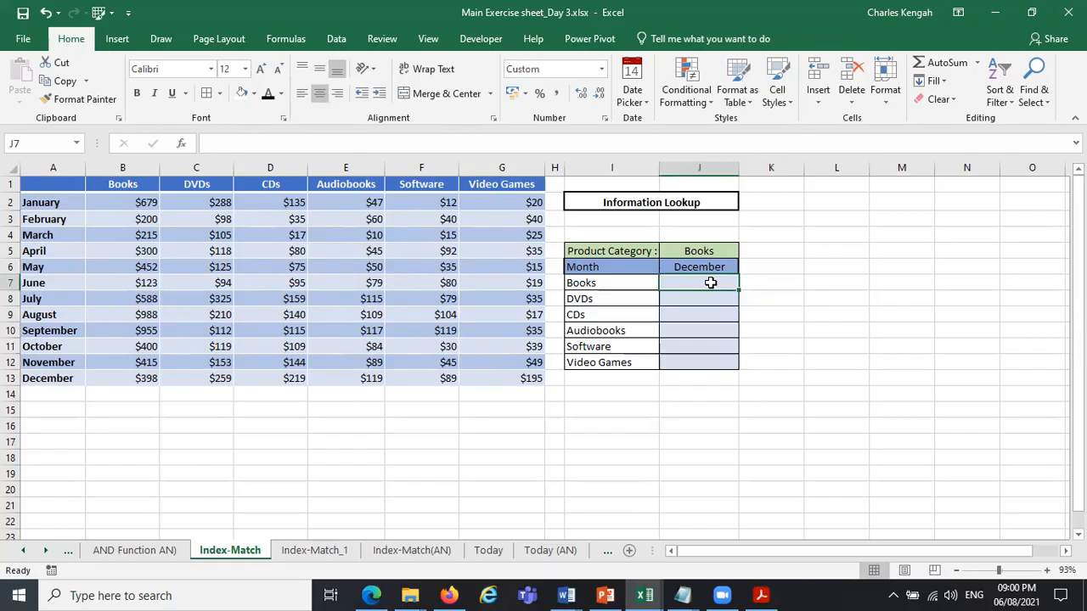
pyautogui.write('=')
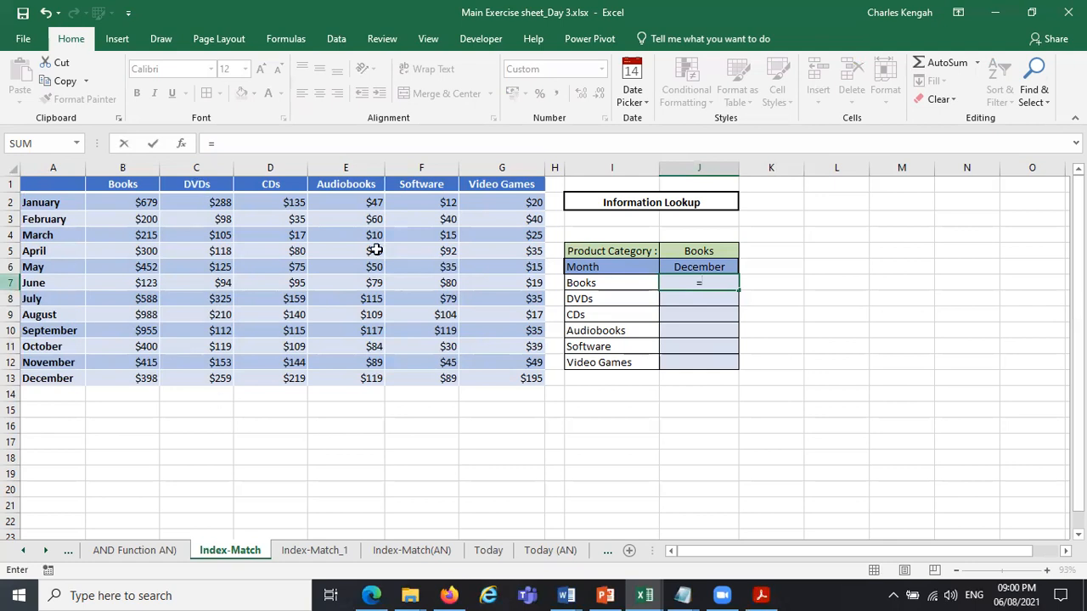
pyautogui.write('in')
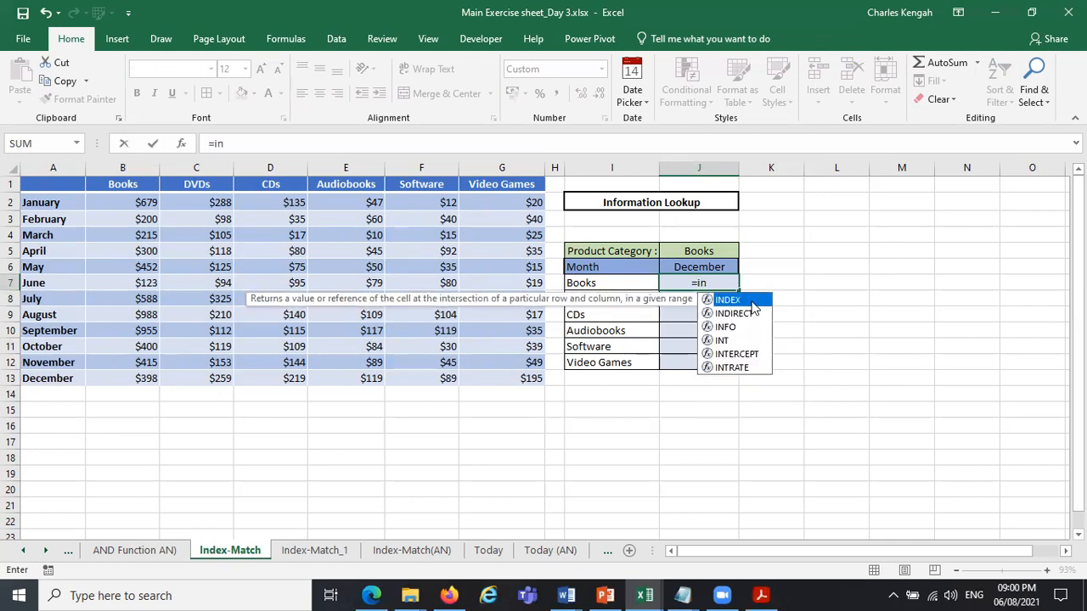
pyautogui.press('Tab')
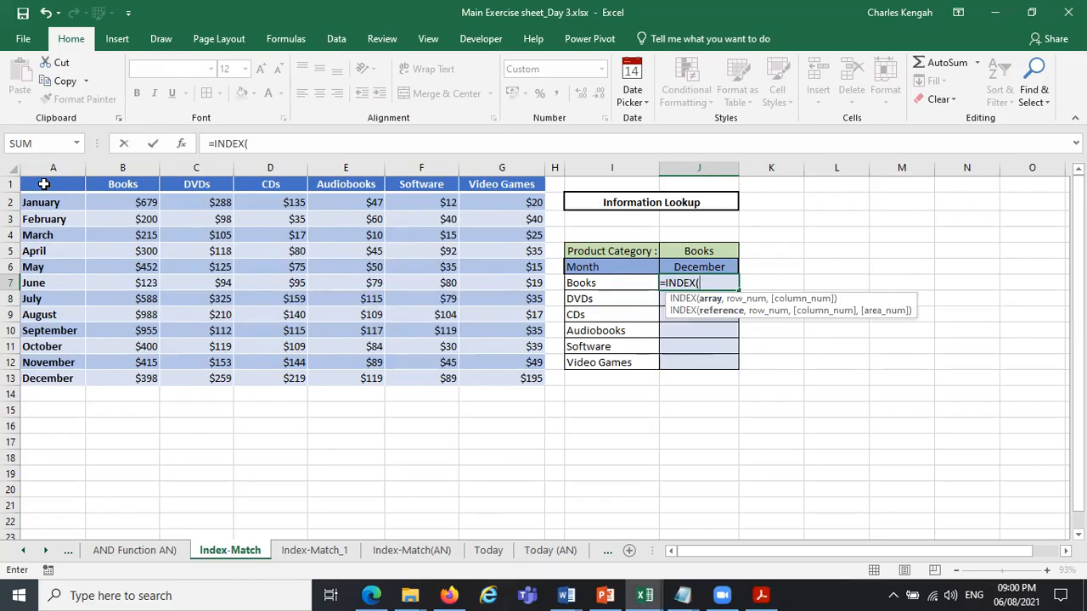
pyautogui.moveTo(43, 184); pyautogui.dragTo(527, 378)
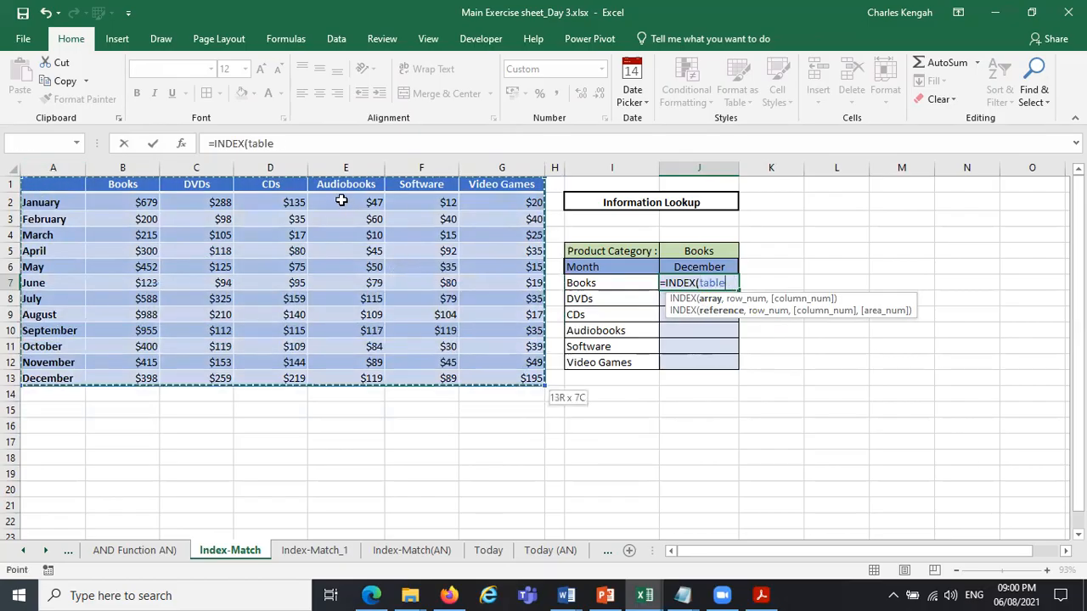
pyautogui.click(281, 140)
pyautogui.write(',')
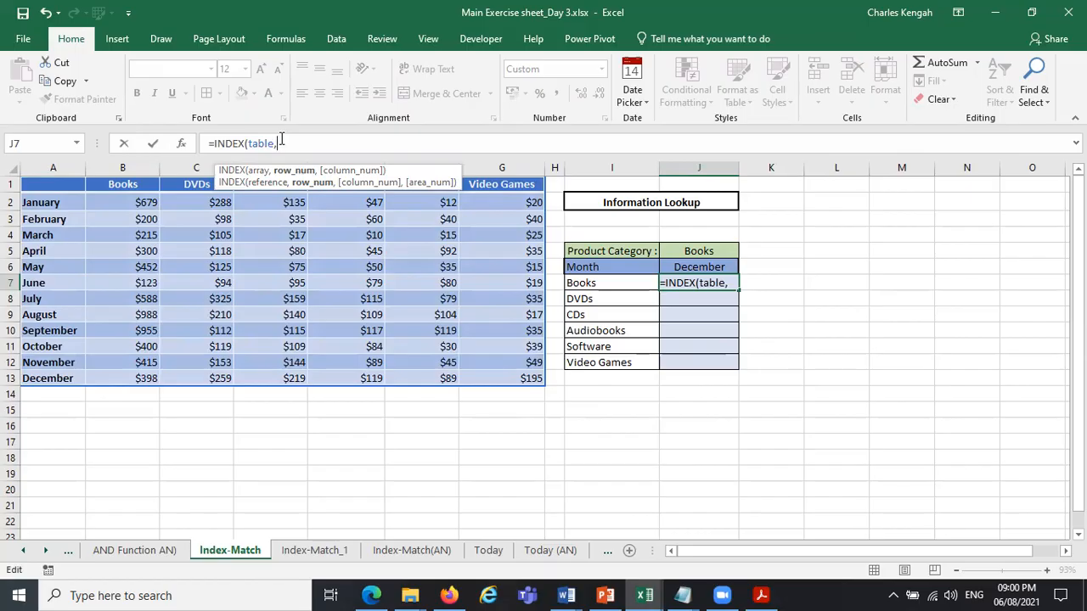
pyautogui.write('ma')
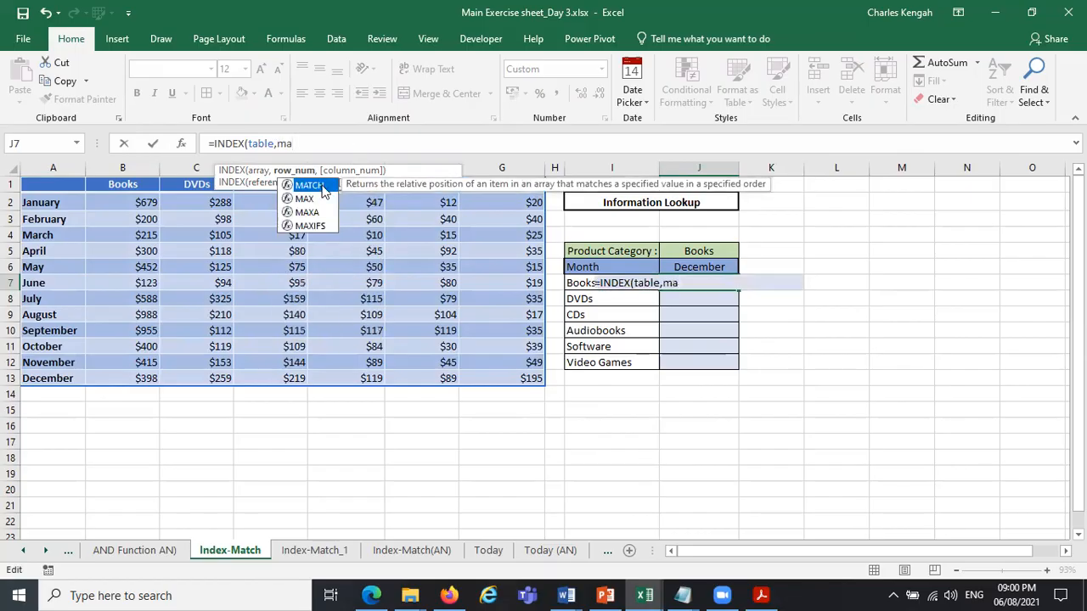
# Add a MATCH for the row number with the month cell $J$6 as its absolute lookup value.
pyautogui.doubleClick(311, 185)
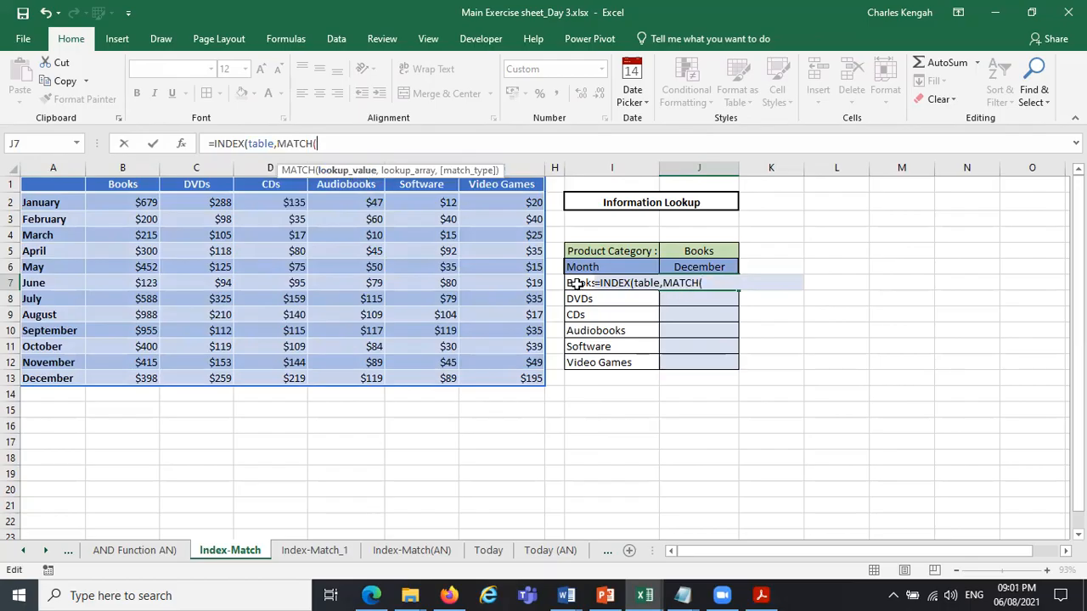
pyautogui.press('Left')
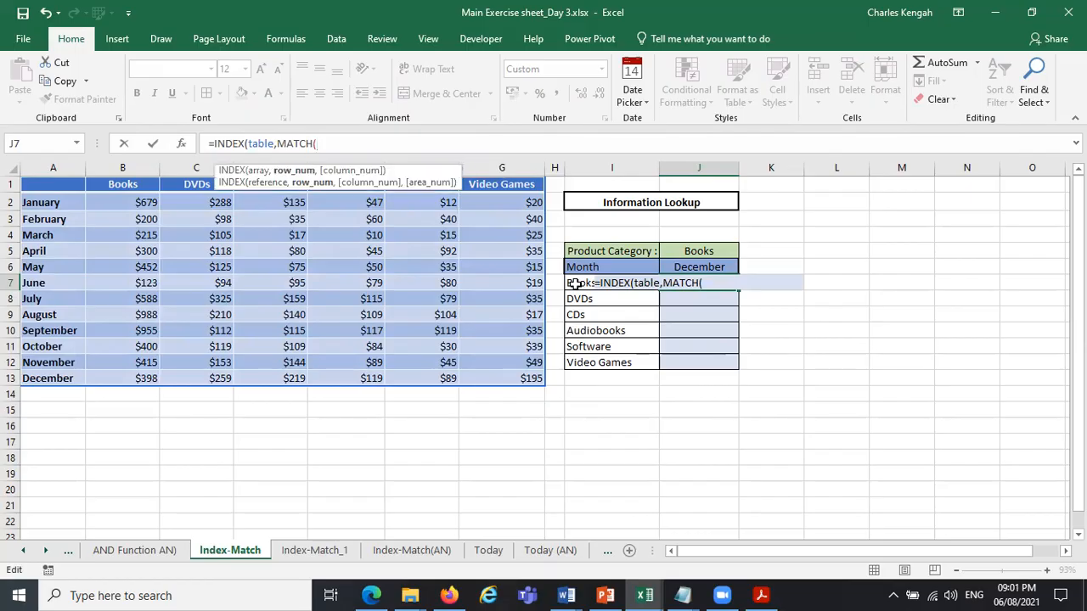
pyautogui.press('Right')
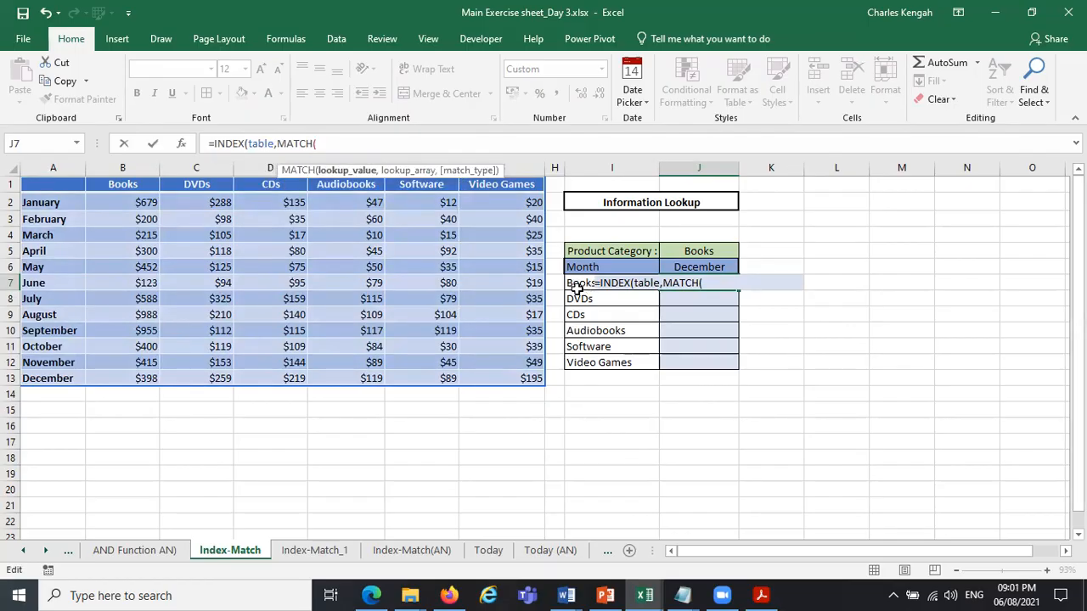
pyautogui.click(574, 286)
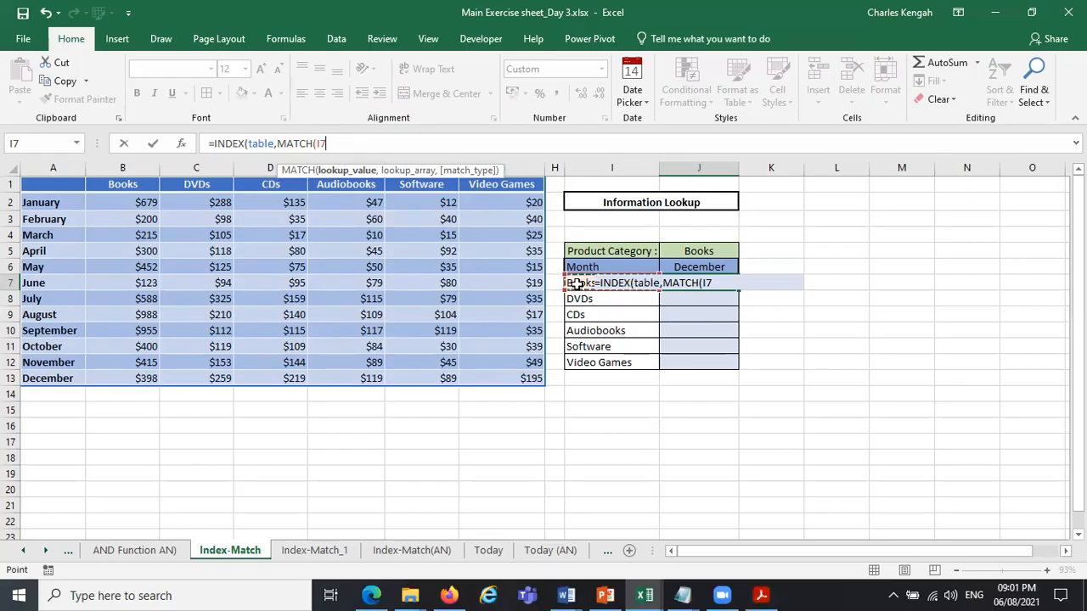
pyautogui.click(712, 266)
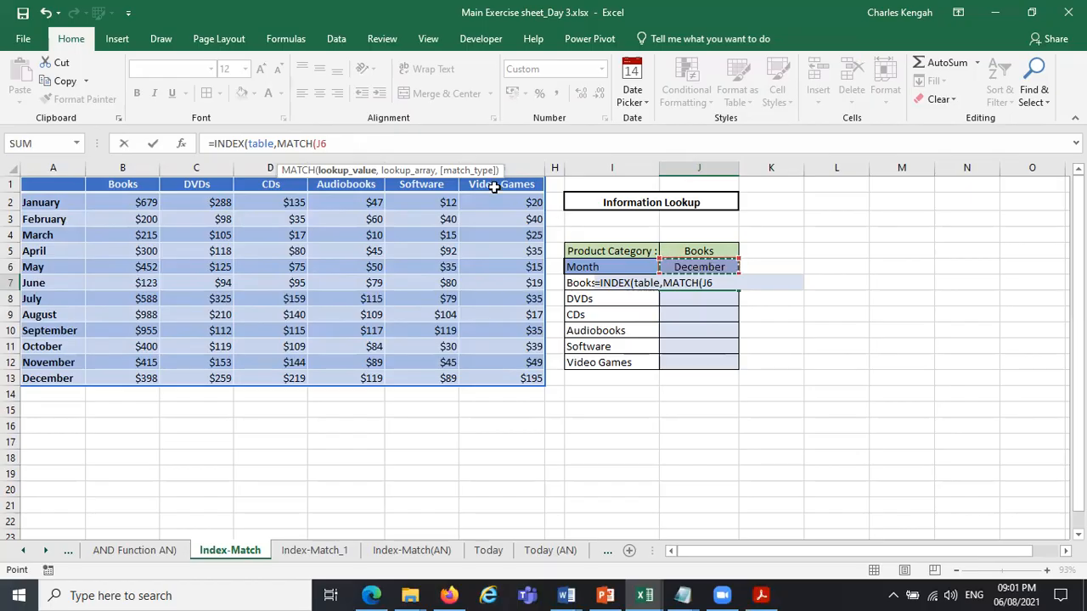
pyautogui.press('F4')
pyautogui.write(',')
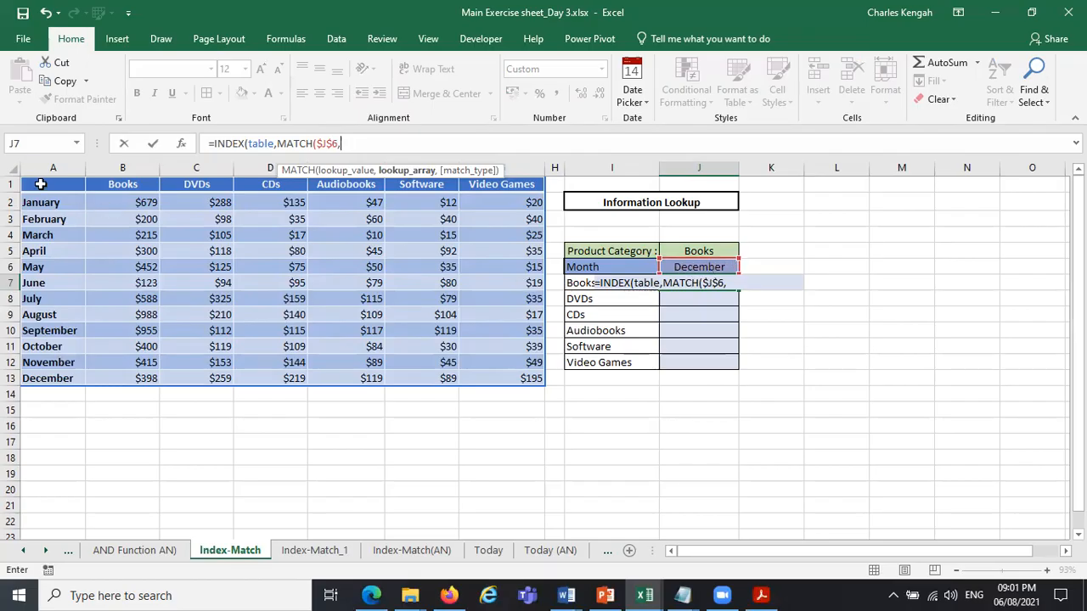
# Set the row MATCH's lookup array to A1:A13 with exact match (0) and close its bracket.
pyautogui.moveTo(40, 184); pyautogui.dragTo(57, 378)
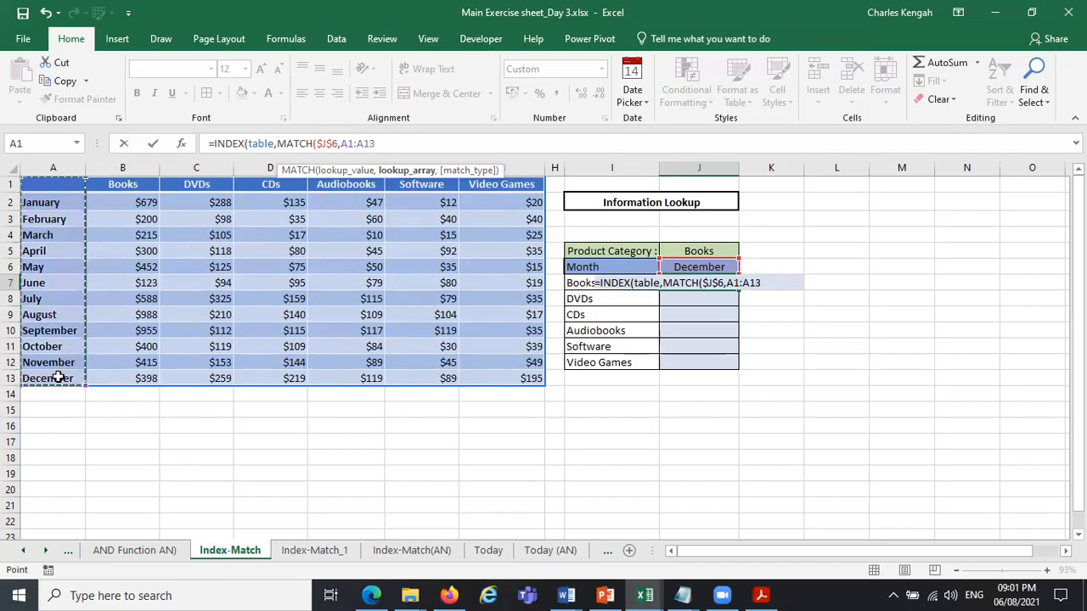
pyautogui.write(',')
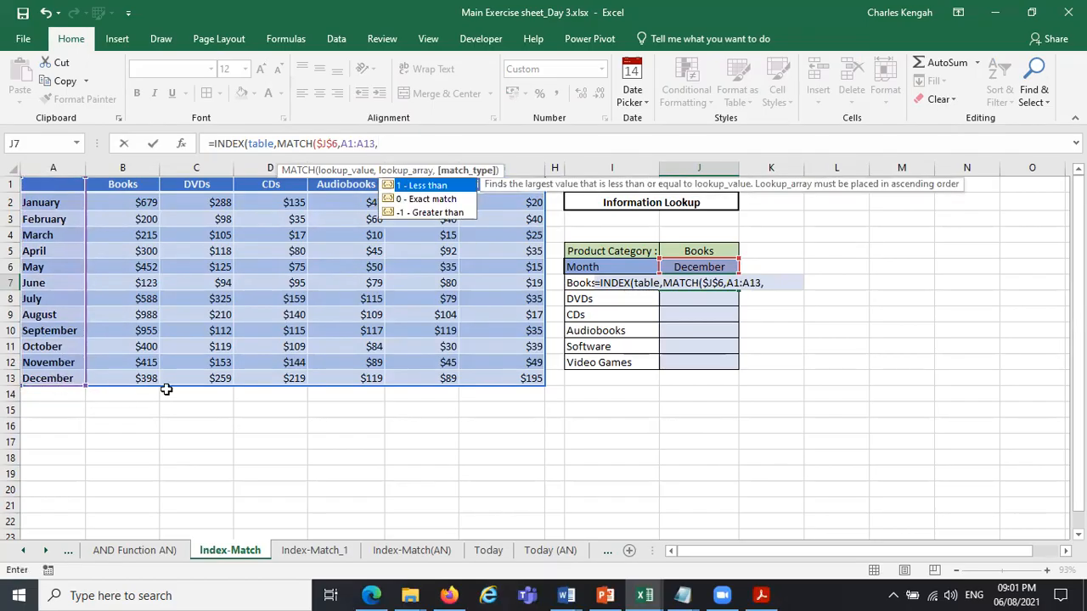
pyautogui.doubleClick(450, 199)
pyautogui.write(')')
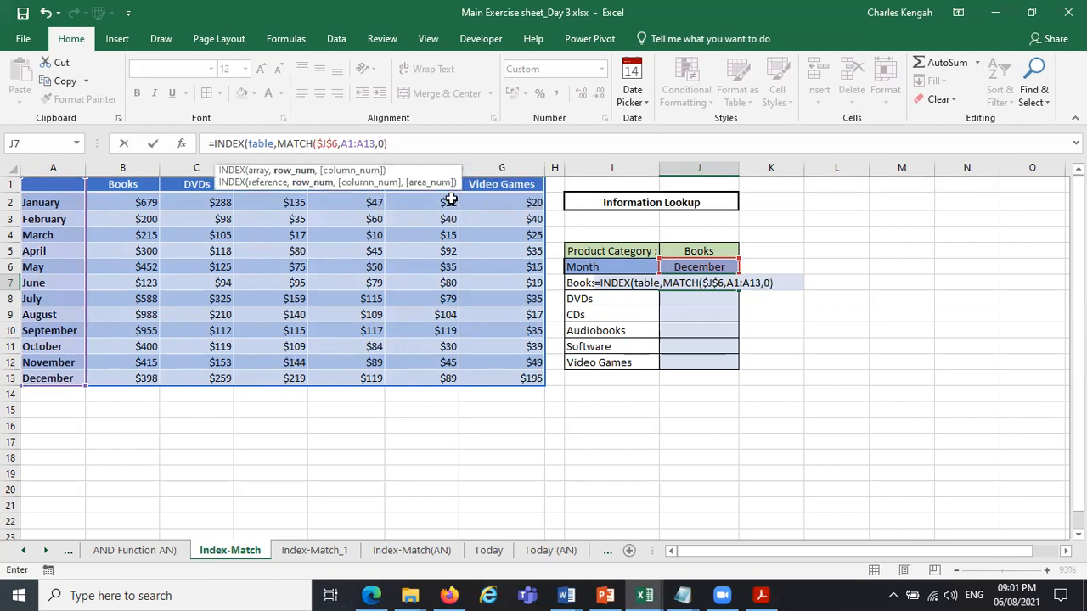
pyautogui.write(',m')
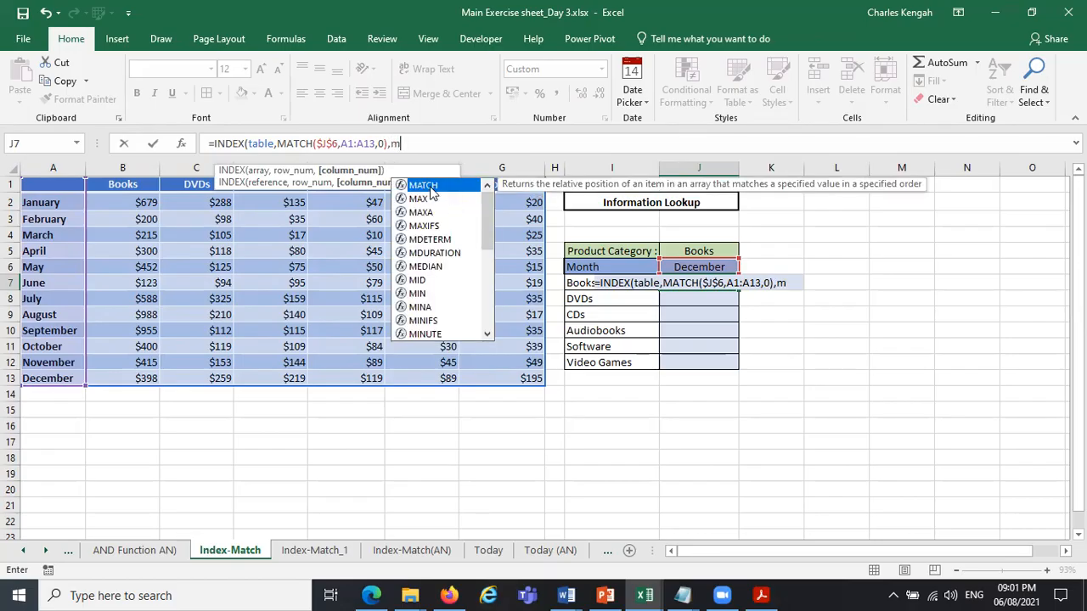
# Add a second MATCH for the INDEX column number with the Books label cell I7 as its relative lookup value.
pyautogui.doubleClick(426, 186)
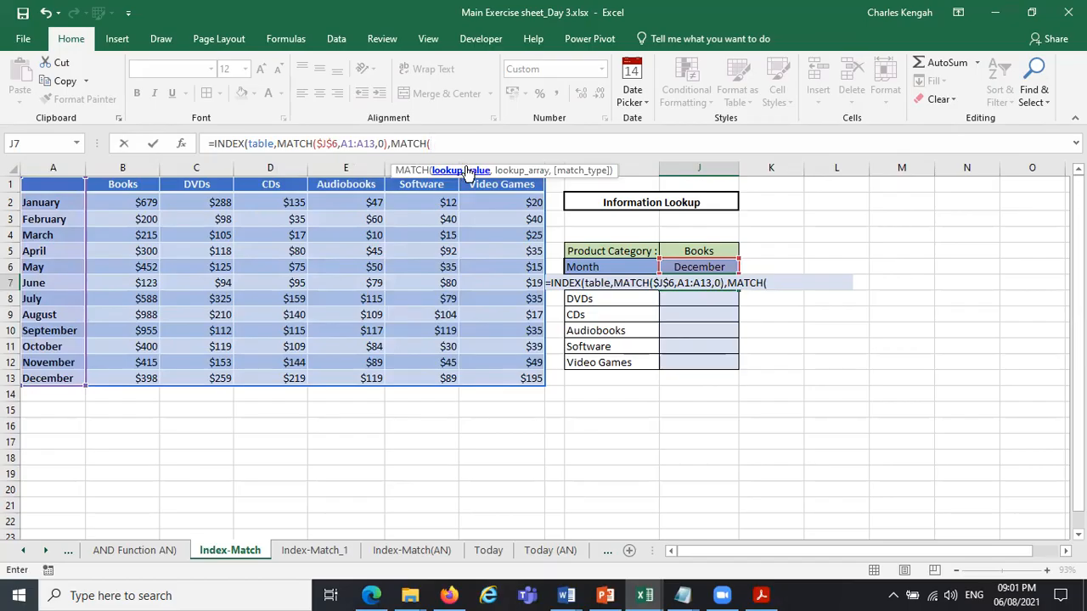
pyautogui.click(614, 299)
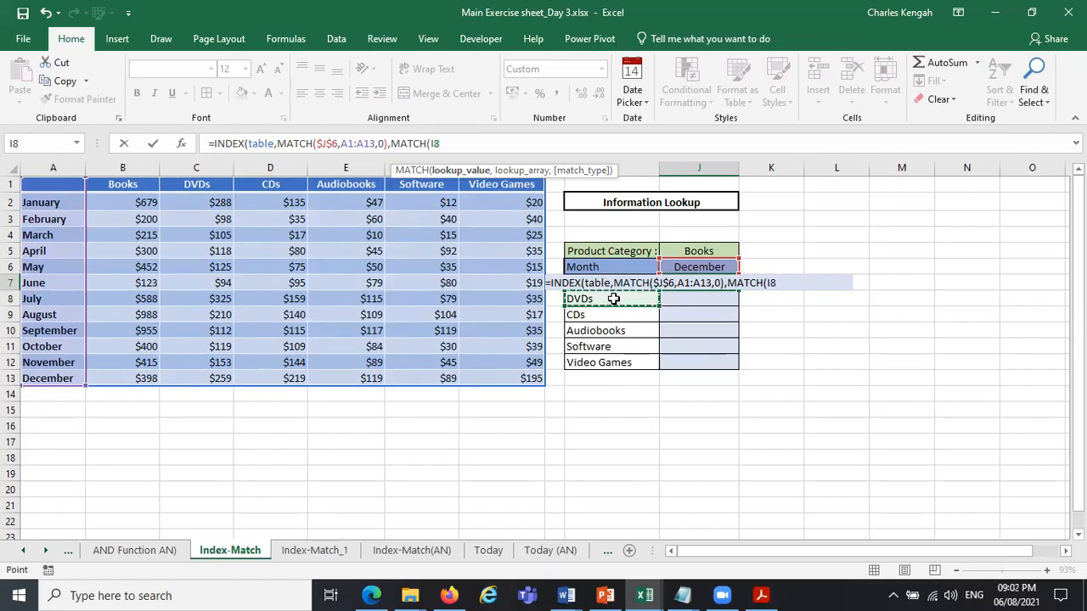
pyautogui.press('Up')
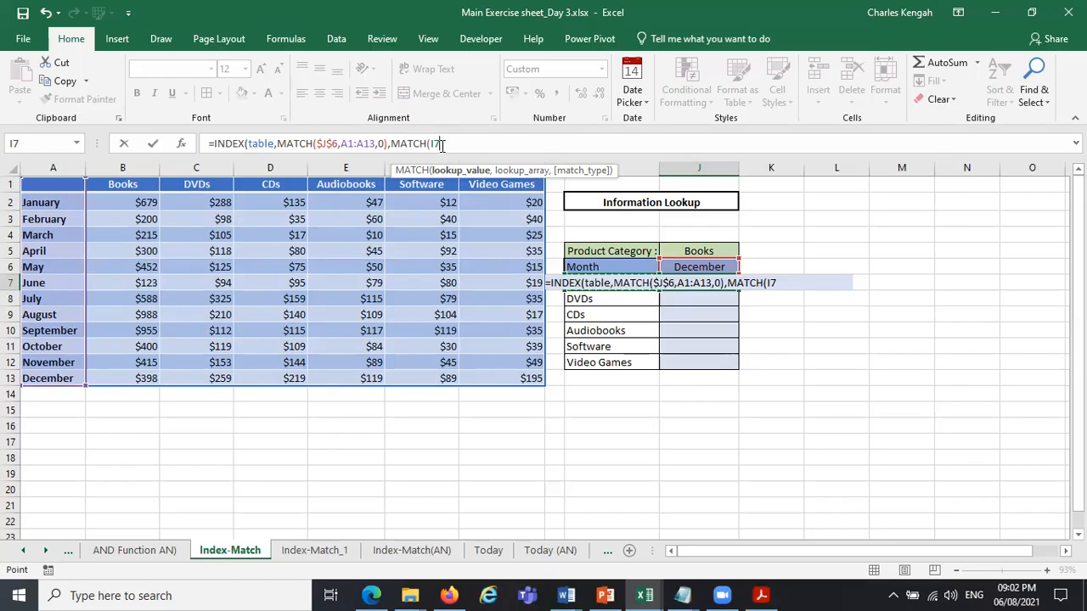
pyautogui.write(',')
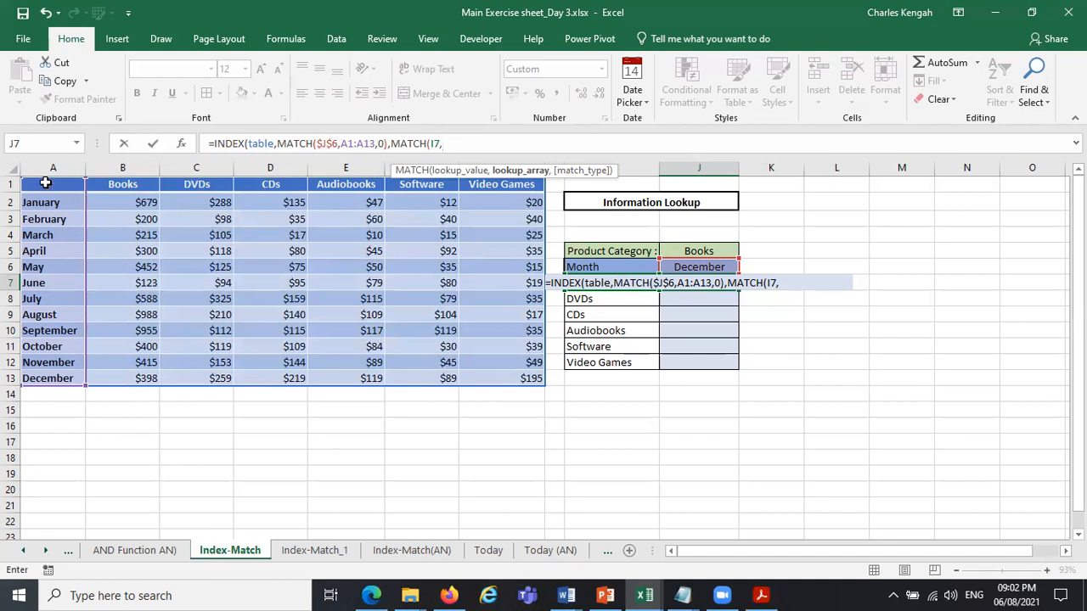
# Set the column MATCH's lookup array to the absolute header range $A$1:$G$1 with exact match (0), and complete the formula.
pyautogui.moveTo(46, 183); pyautogui.dragTo(505, 192)
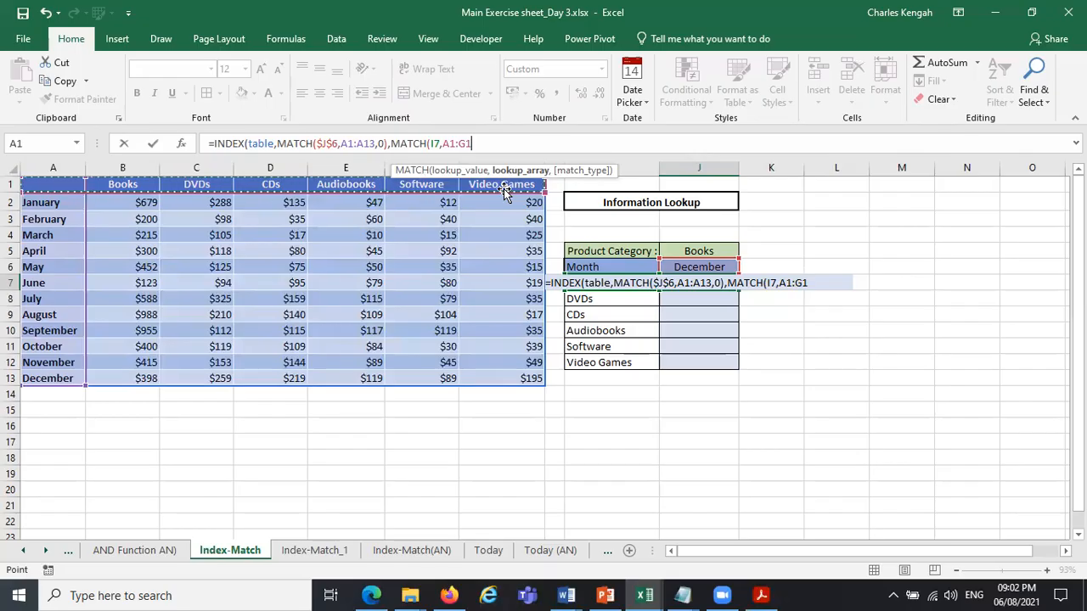
pyautogui.press('F4')
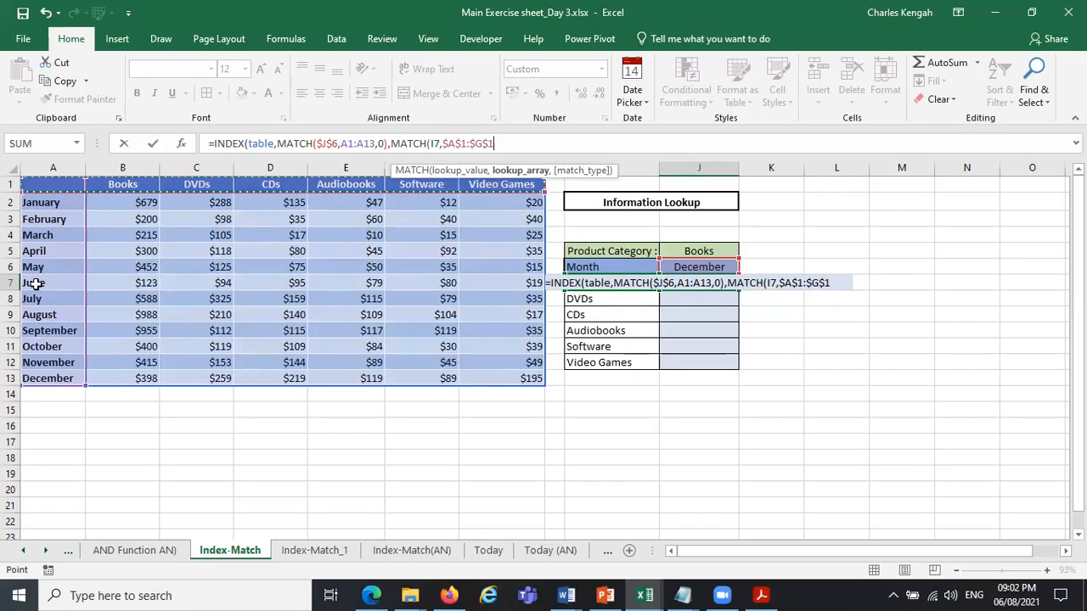
pyautogui.write(',')
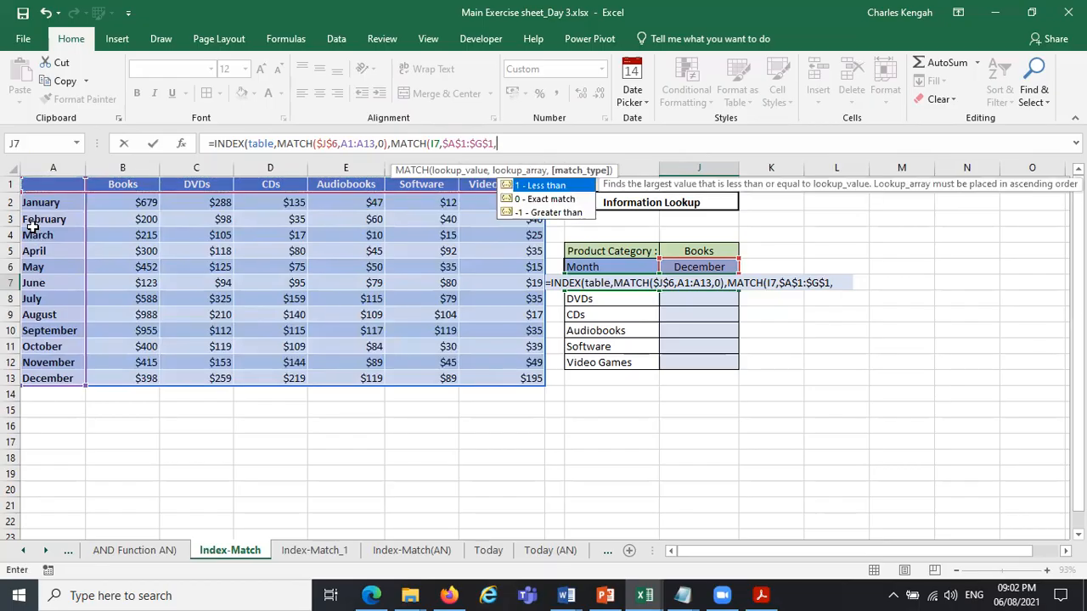
pyautogui.click(535, 200)
pyautogui.doubleClick(535, 200)
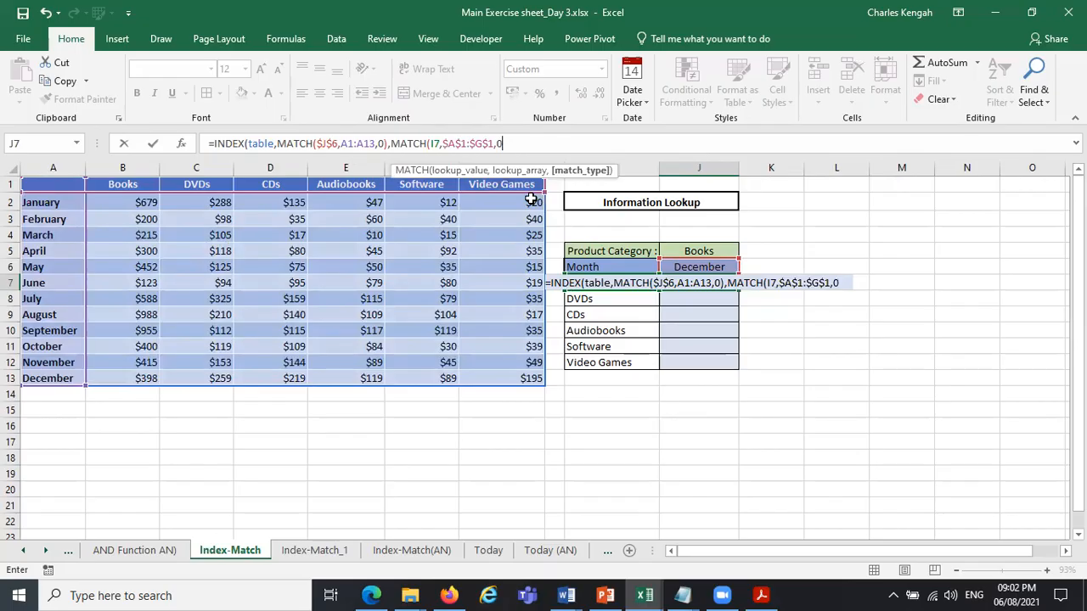
pyautogui.write('))')
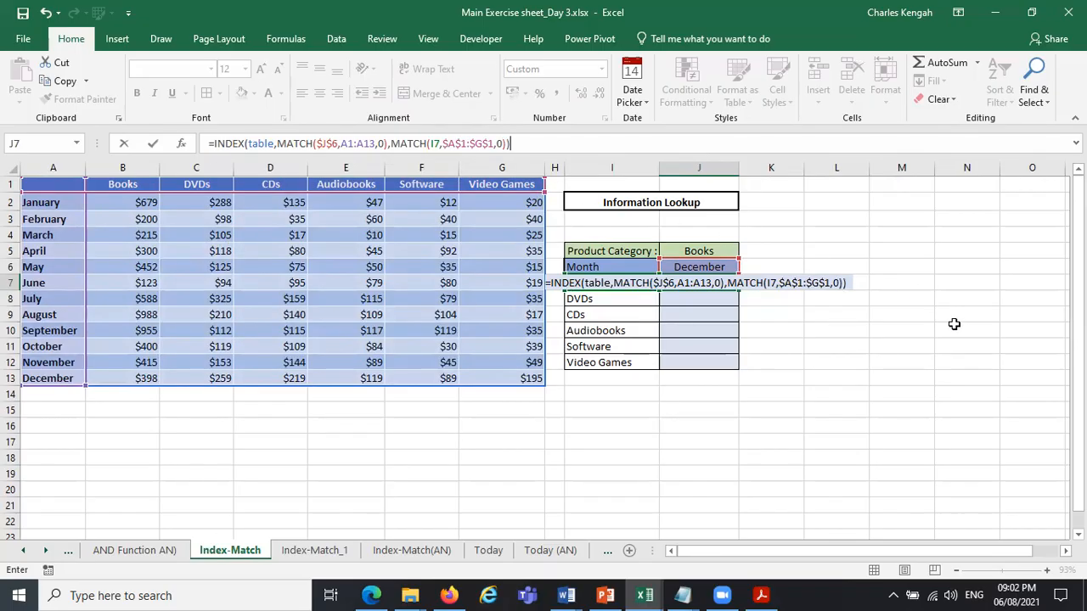
pyautogui.press('Return')
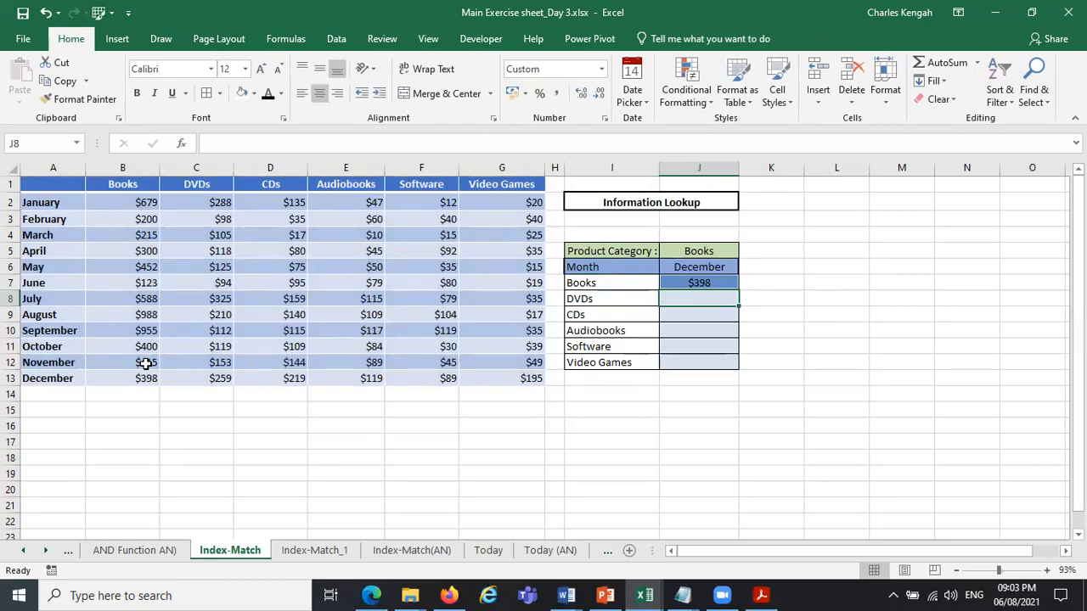
# Set the lookup month in J6 to November.
pyautogui.click(716, 266)
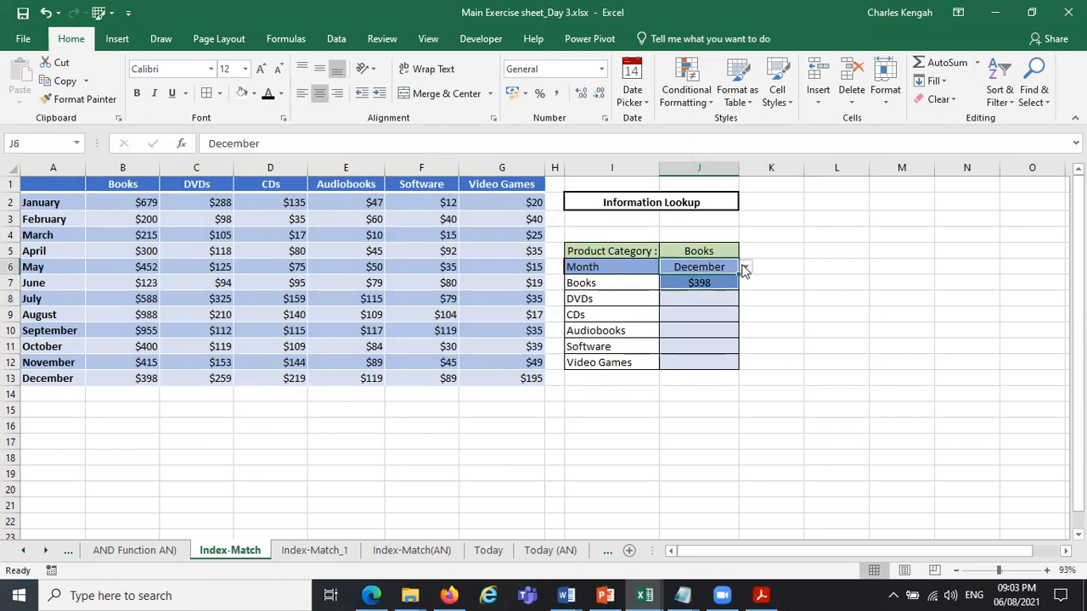
pyautogui.click(745, 266)
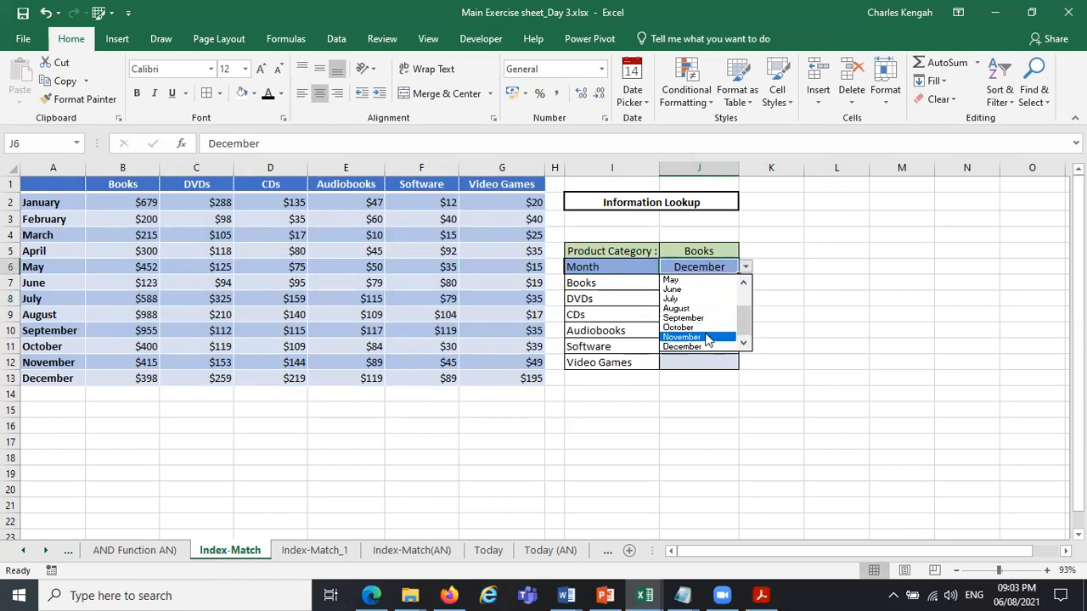
pyautogui.click(705, 337)
# Fill the INDEX-MATCH formula from J7 down to J12 for the remaining product categories.
pyautogui.click(719, 284)
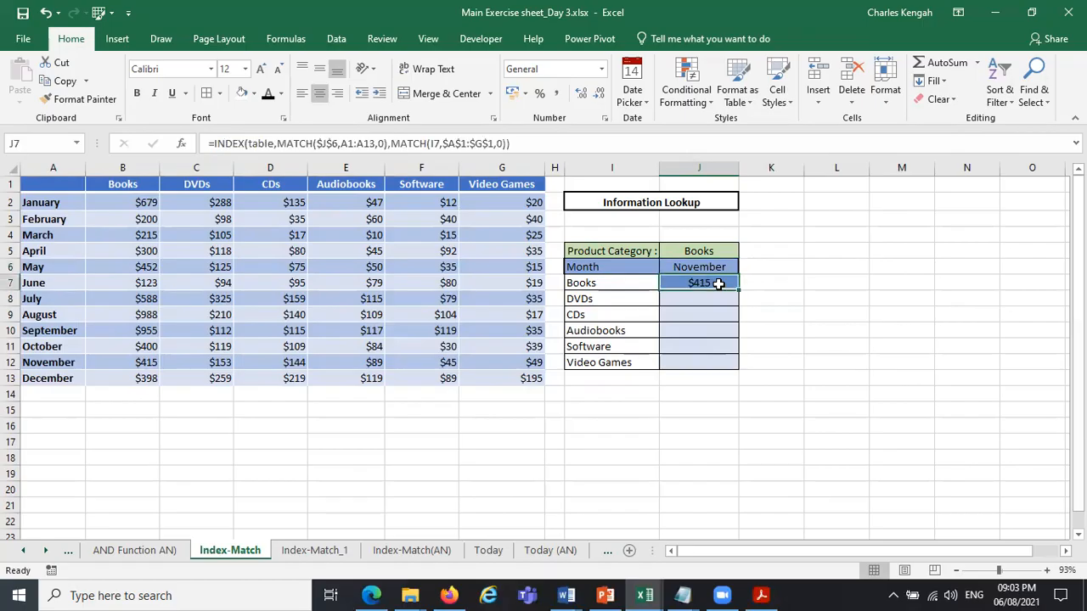
pyautogui.moveTo(741, 291)
pyautogui.mouseDown()
pyautogui.moveTo(741, 391)
pyautogui.moveTo(741, 367)
pyautogui.mouseUp()
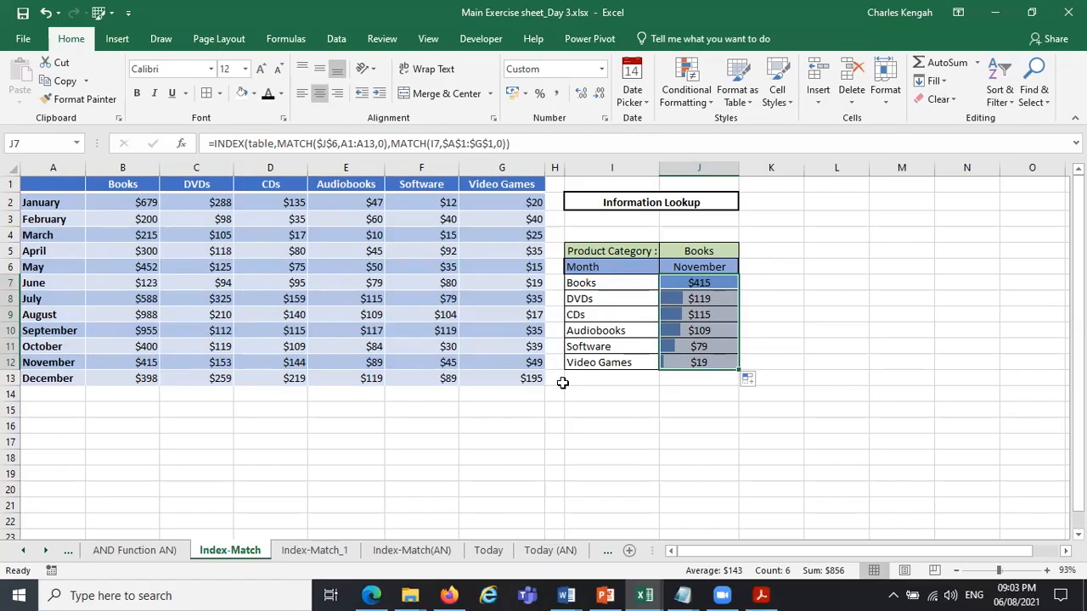
pyautogui.click(654, 408)
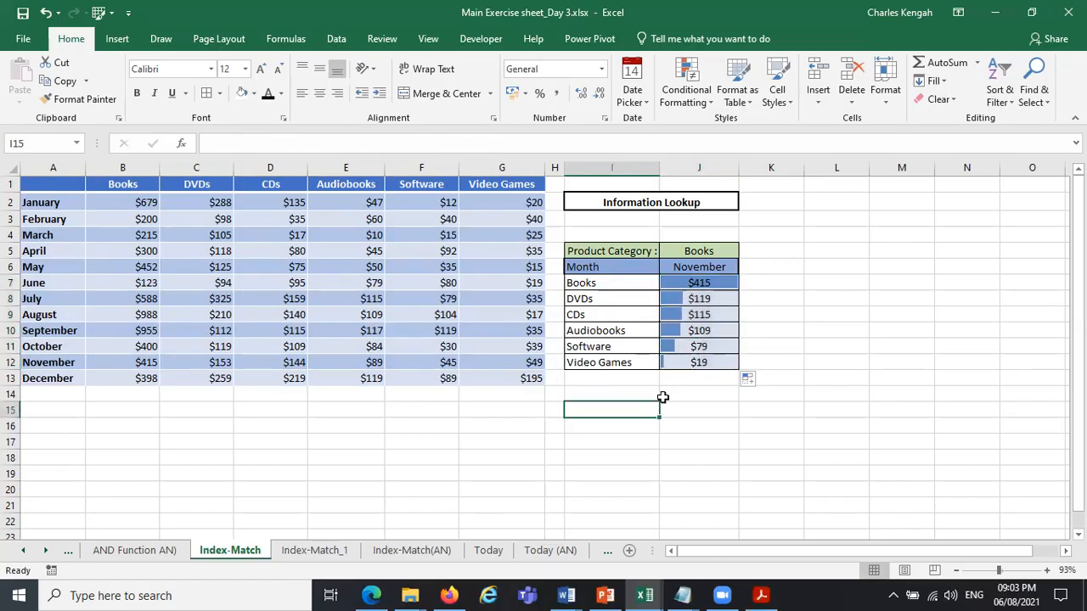
# Set the lookup month in J6 to December.
pyautogui.click(710, 283)
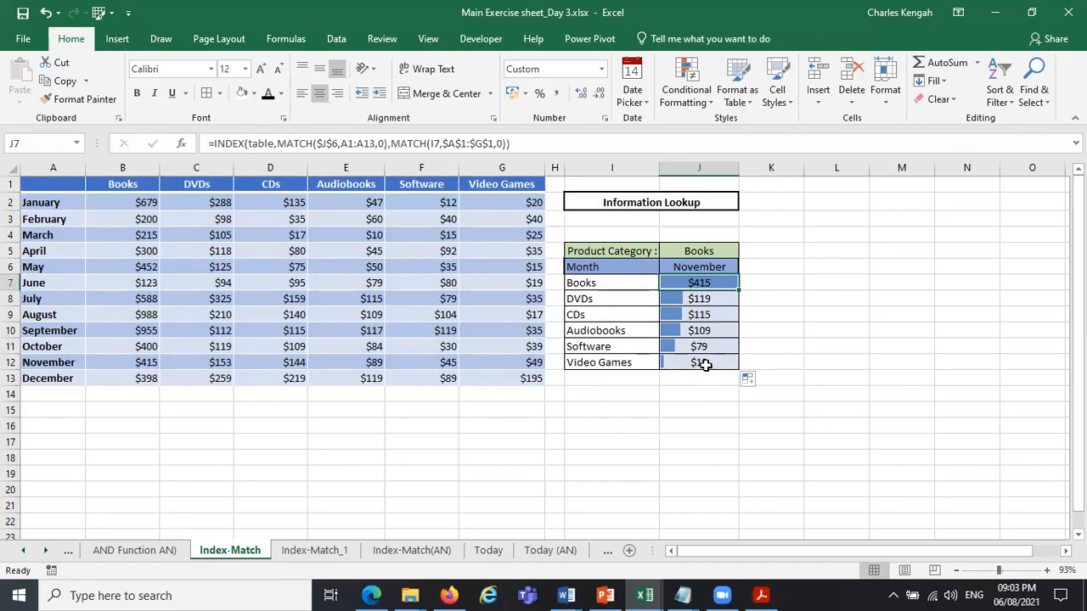
pyautogui.click(712, 263)
pyautogui.click(745, 267)
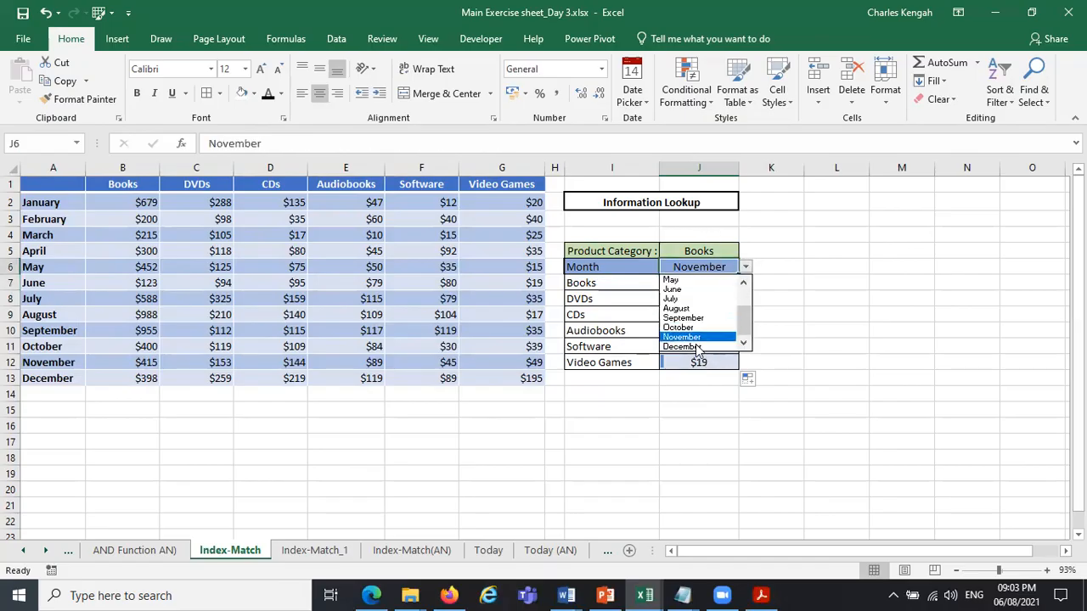
pyautogui.click(695, 345)
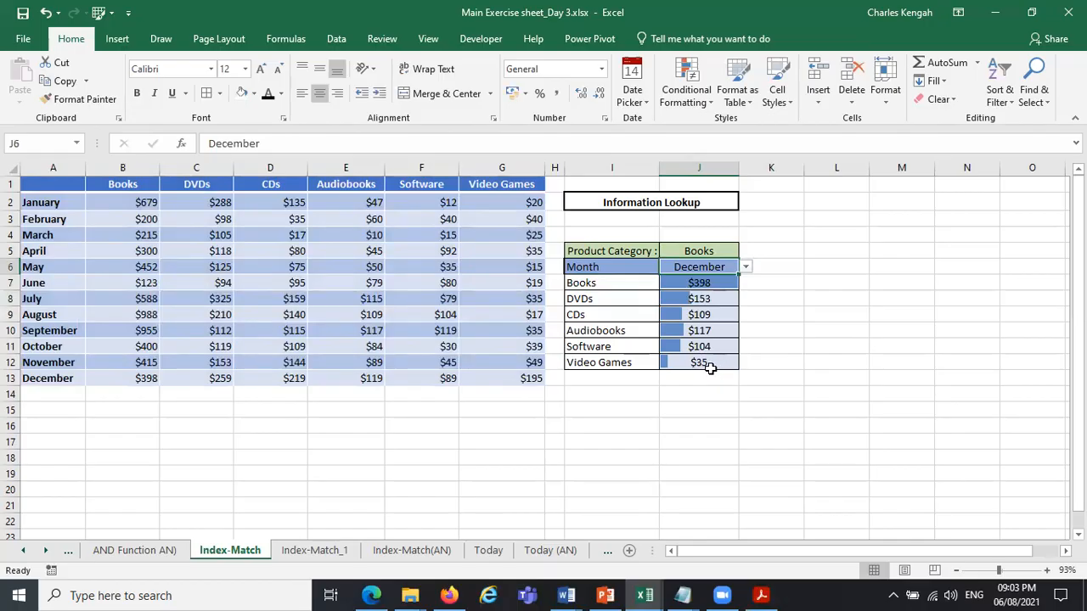
# Trace each amount returned in J7:J12 to the cell of the source table it comes from.
pyautogui.click(710, 367)
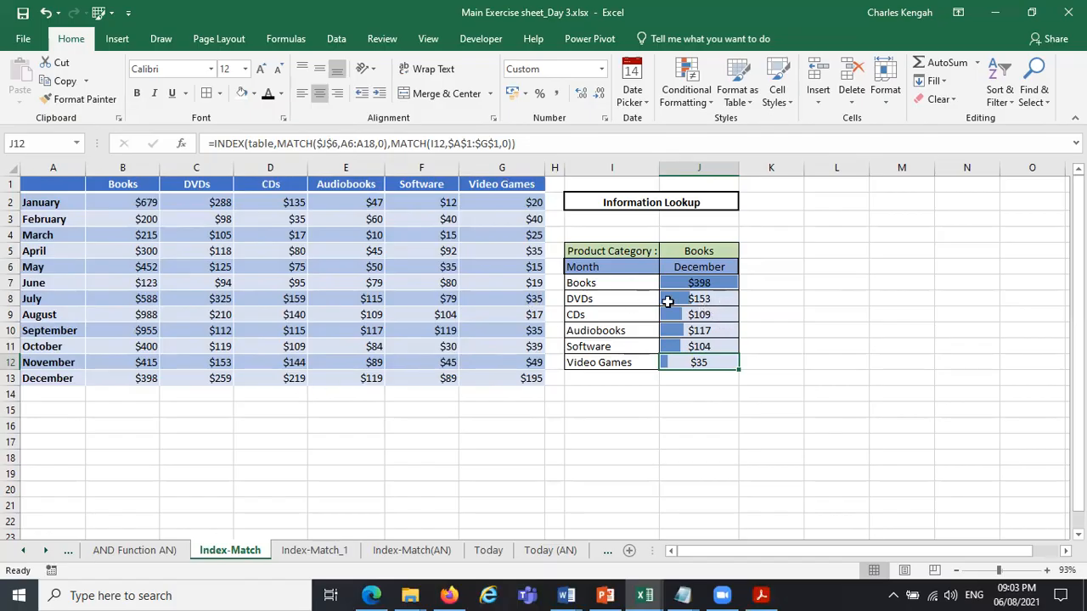
pyautogui.click(145, 379)
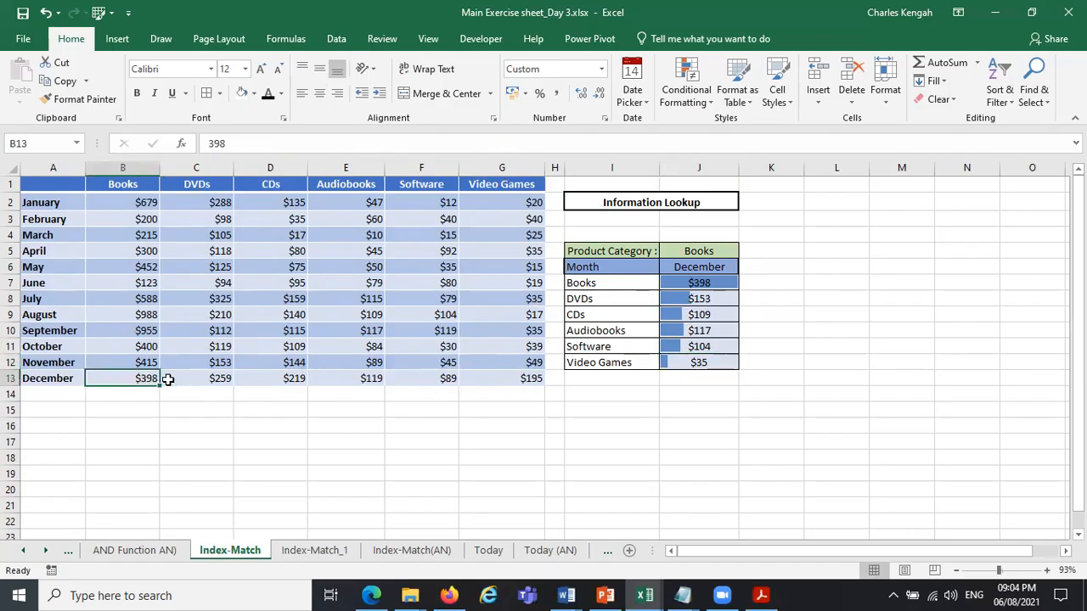
pyautogui.click(214, 362)
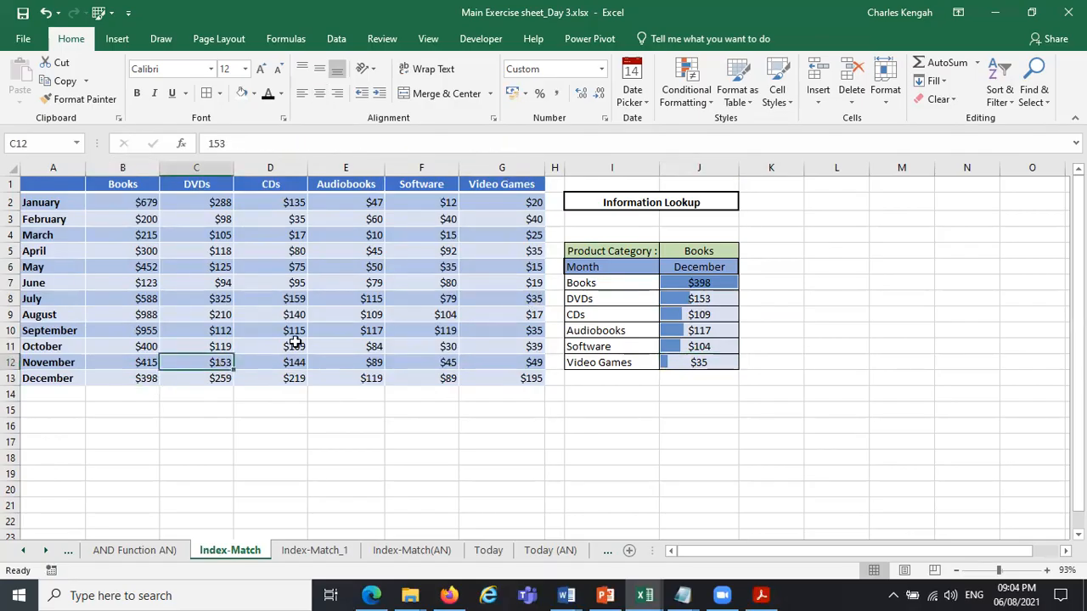
pyautogui.click(292, 344)
pyautogui.click(368, 329)
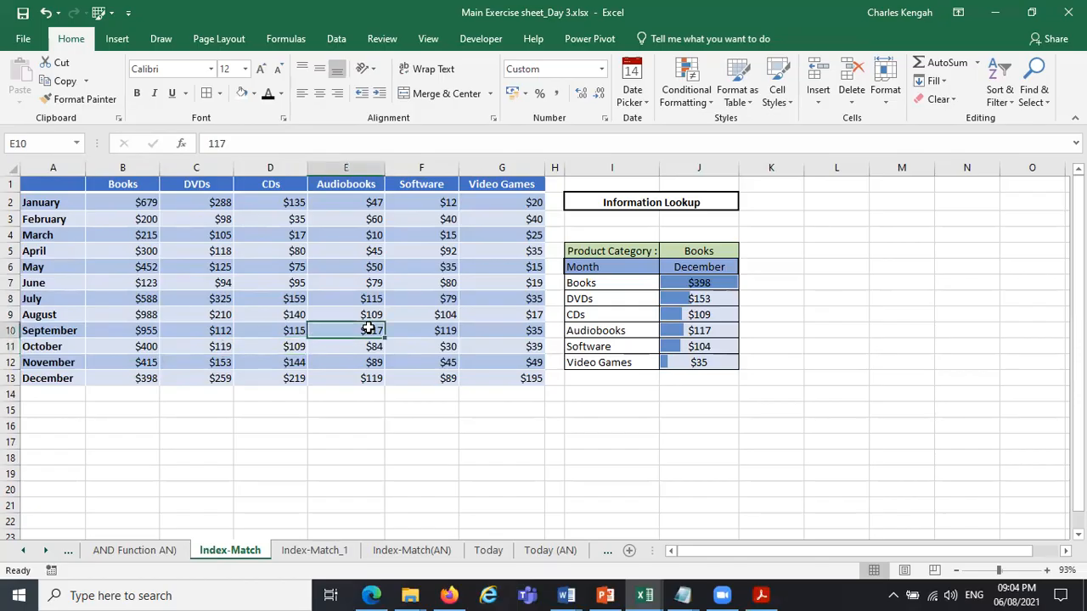
pyautogui.click(446, 310)
pyautogui.click(513, 299)
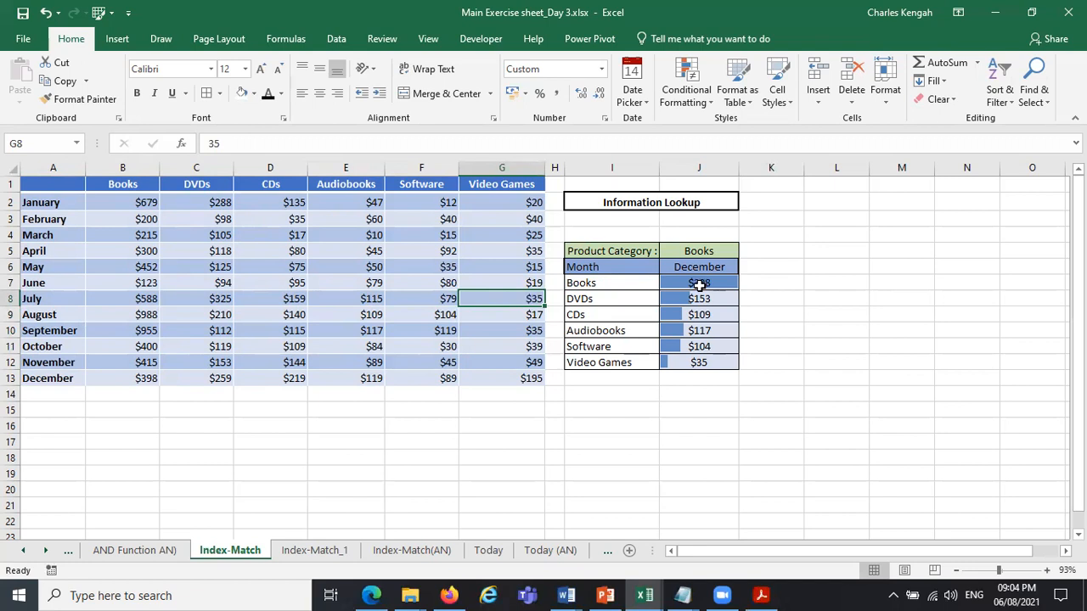
pyautogui.click(156, 379)
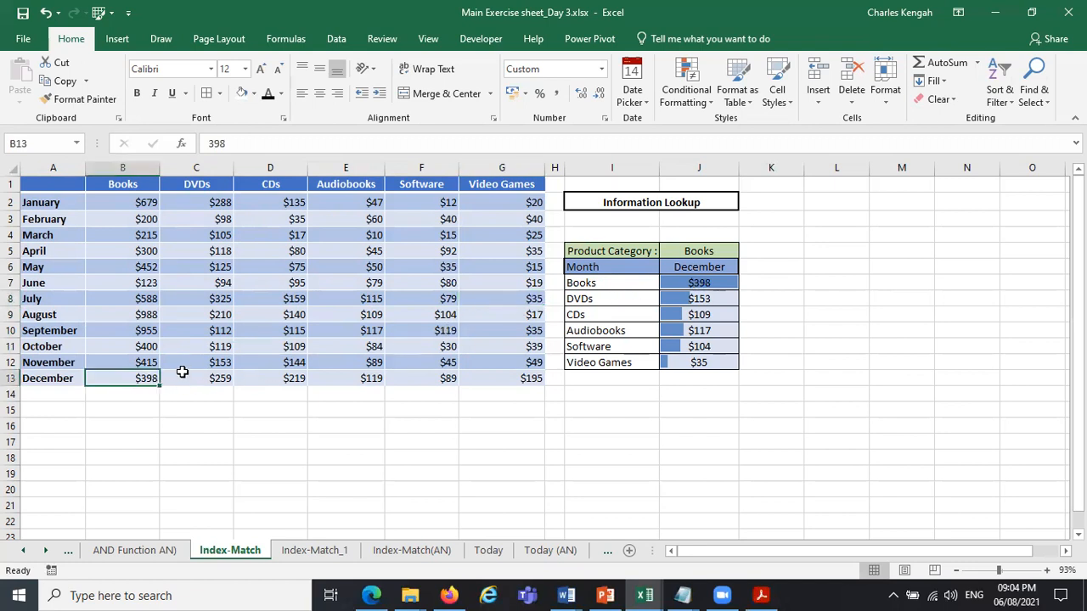
pyautogui.click(198, 373)
pyautogui.click(151, 374)
pyautogui.click(197, 361)
pyautogui.click(281, 348)
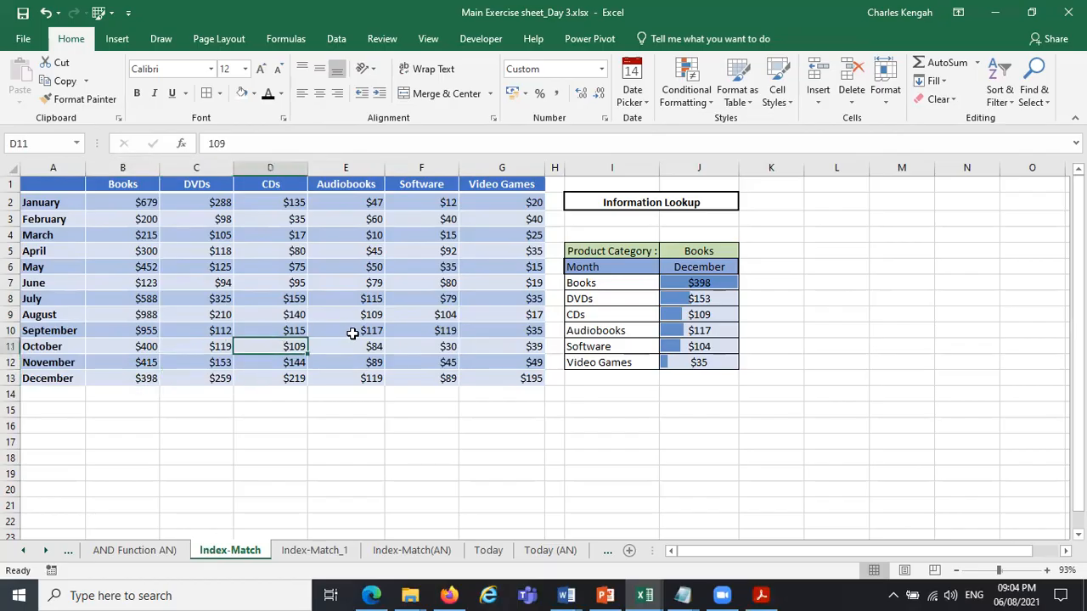
pyautogui.click(352, 333)
pyautogui.click(442, 313)
pyautogui.click(510, 300)
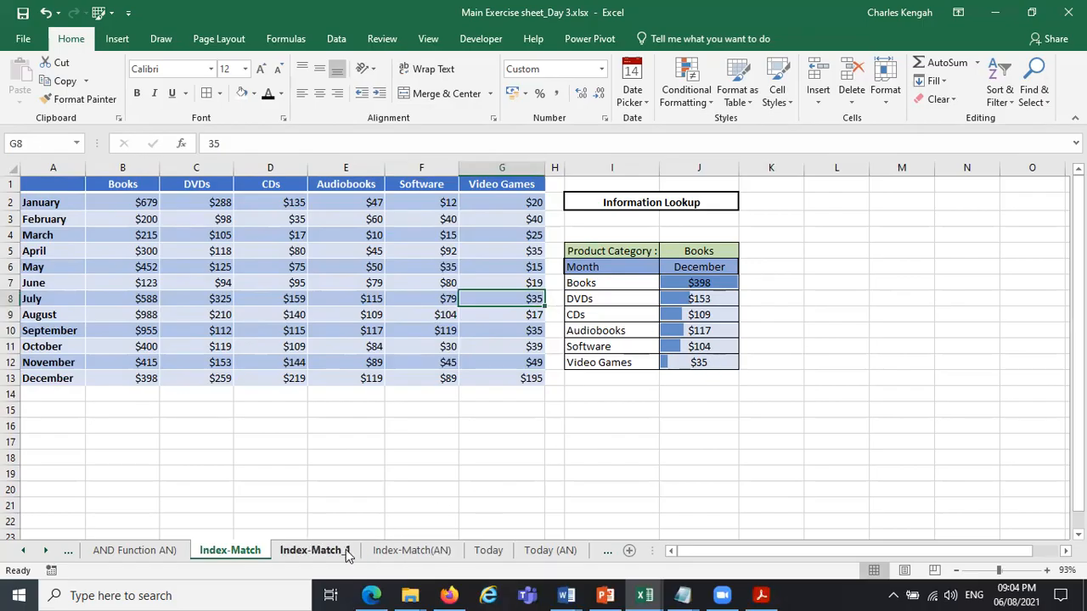
# Examine the lookup formulas in column J of the Index-Match(AN) and Index-Match_1 sheets for comparison.
pyautogui.click(405, 552)
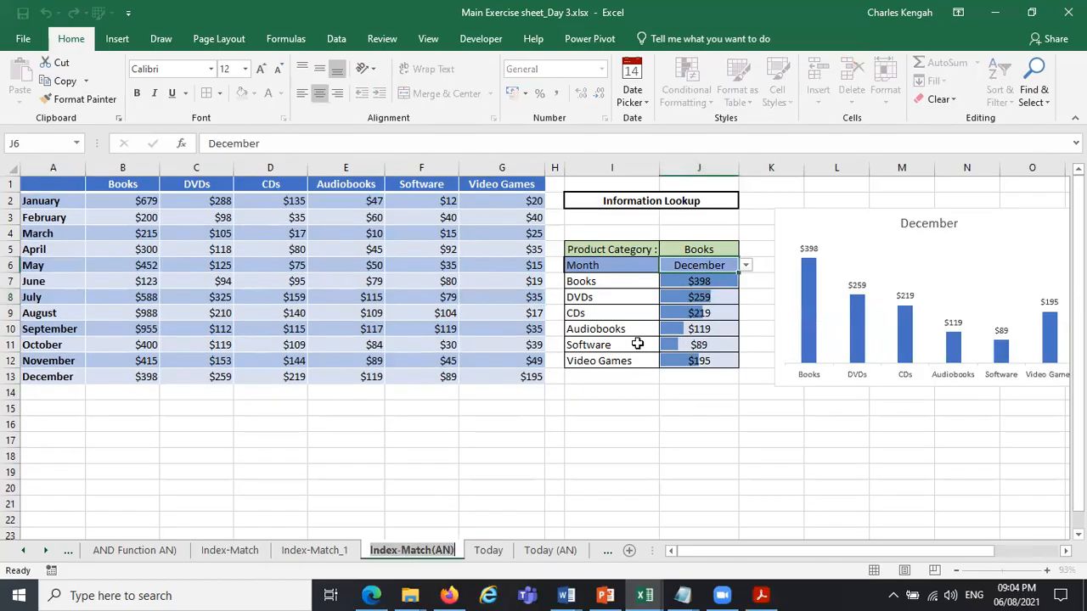
pyautogui.click(704, 281)
pyautogui.click(698, 298)
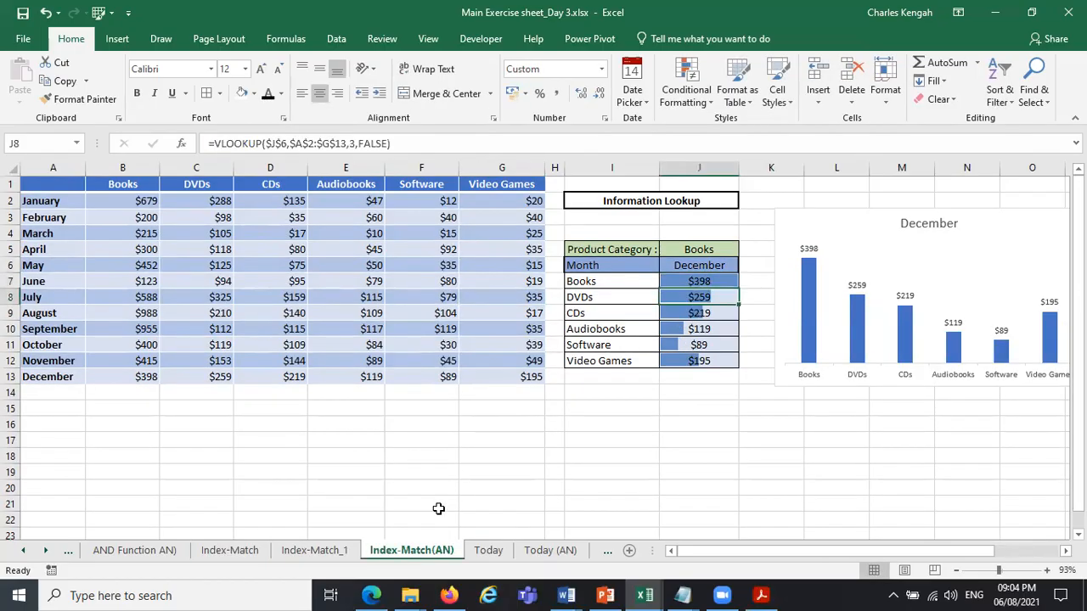
pyautogui.click(325, 554)
pyautogui.click(719, 285)
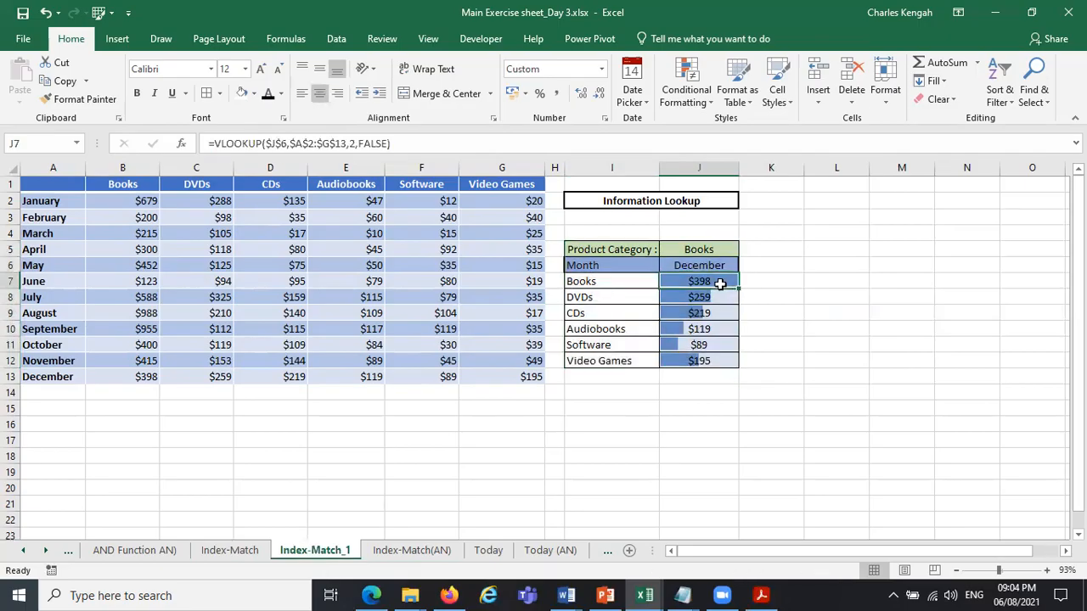
# Open J7's formula on the Index-Match sheet and examine its array, row number and column MATCH lookup value arguments.
pyautogui.click(217, 550)
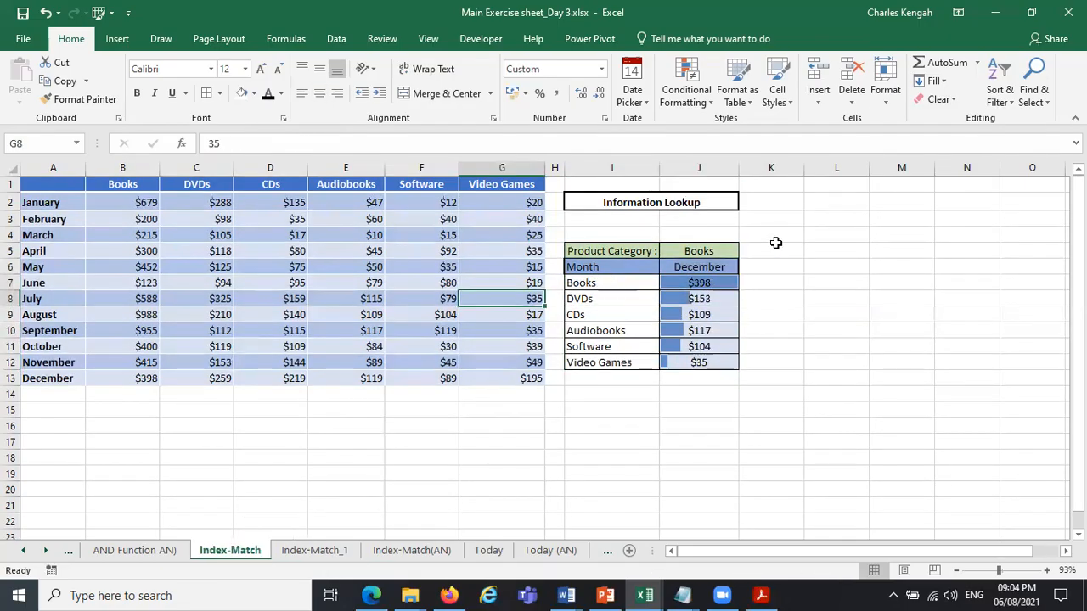
pyautogui.click(702, 282)
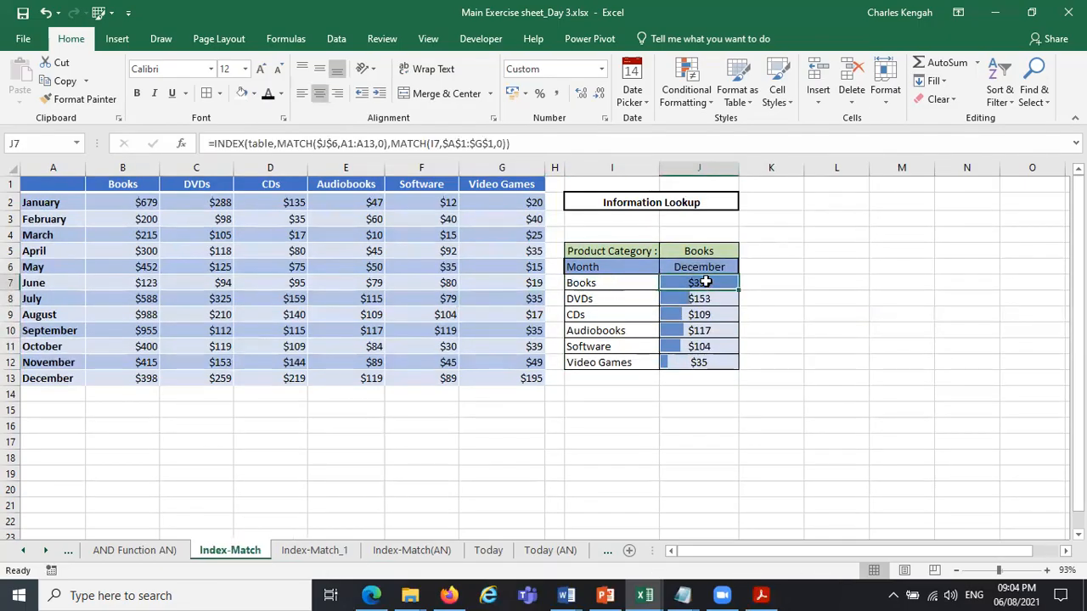
pyautogui.click(283, 144)
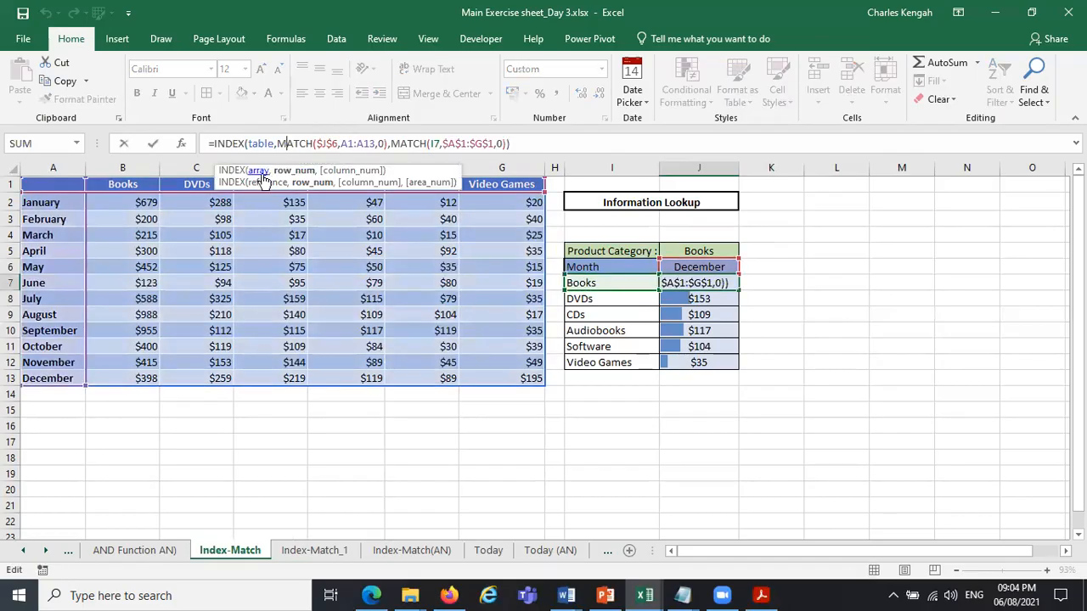
pyautogui.click(258, 171)
pyautogui.click(290, 174)
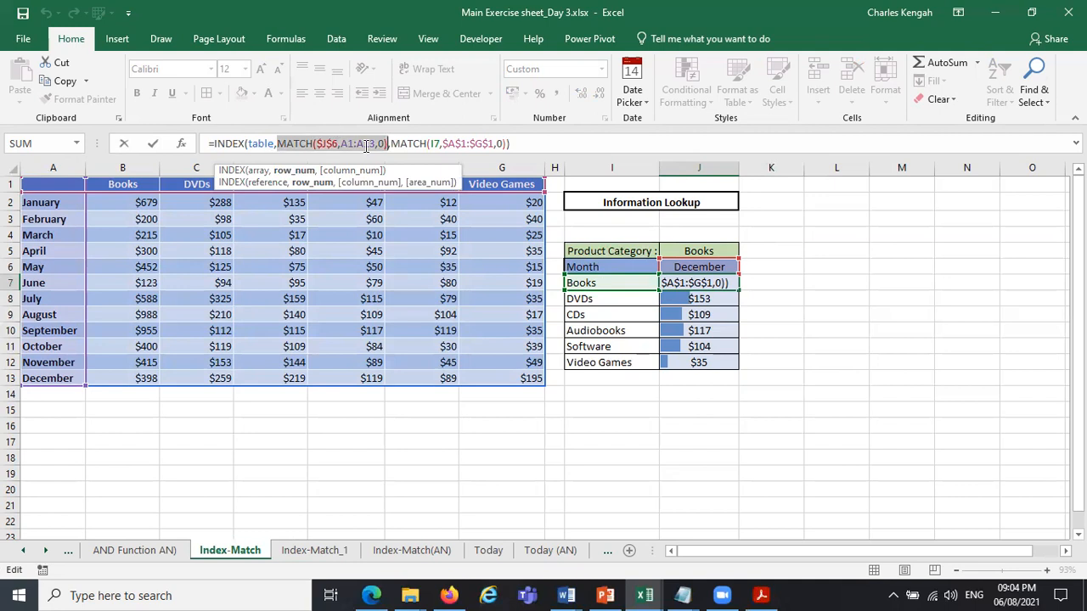
pyautogui.click(438, 143)
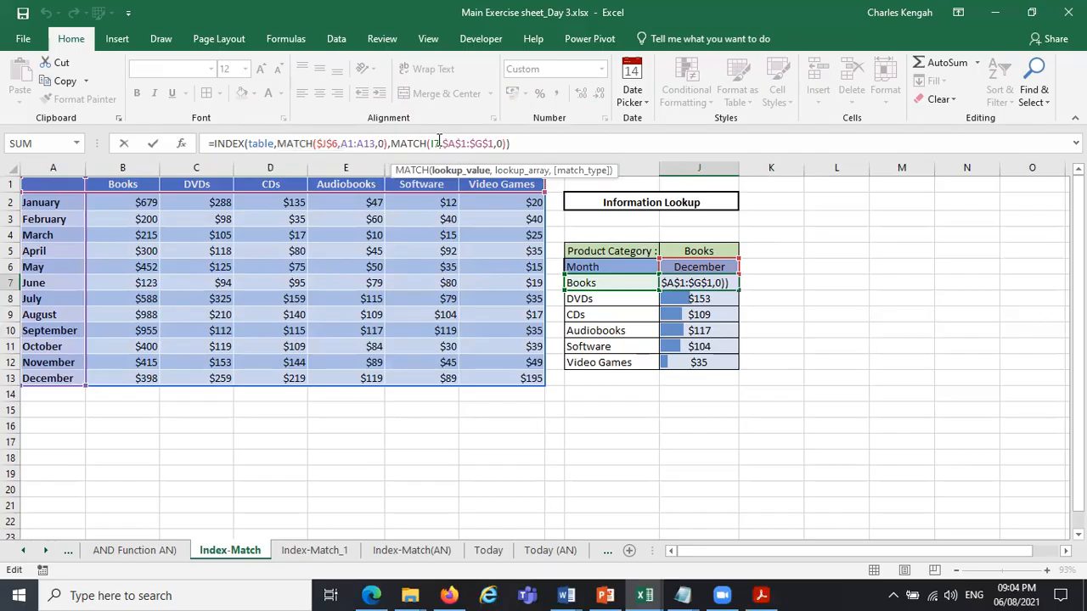
pyautogui.click(459, 172)
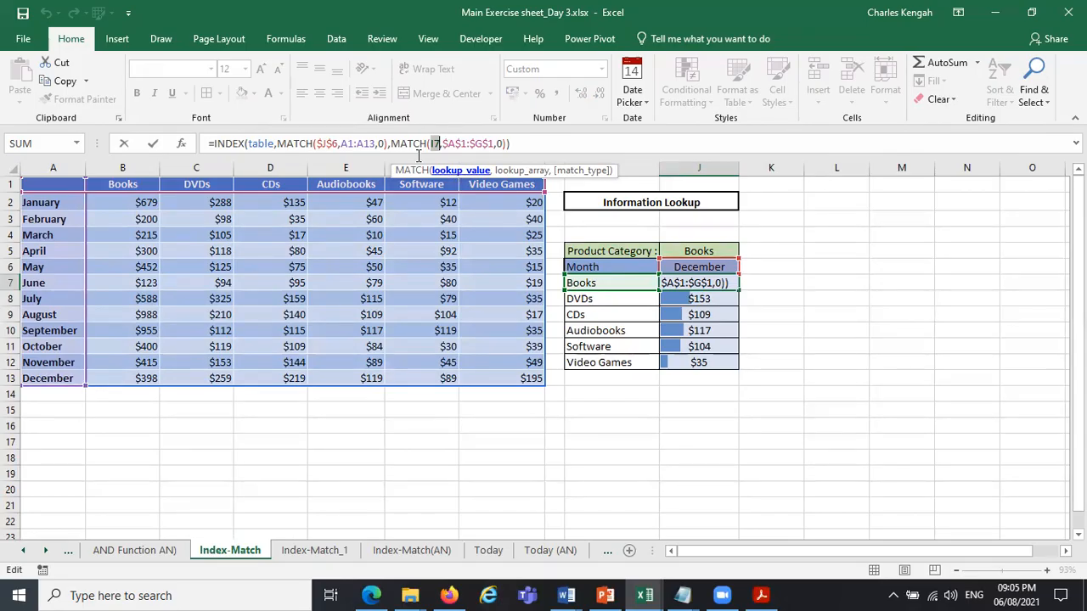
# Change the $J$6 lookup value in J7's row MATCH to the relative reference J6.
pyautogui.click(333, 143)
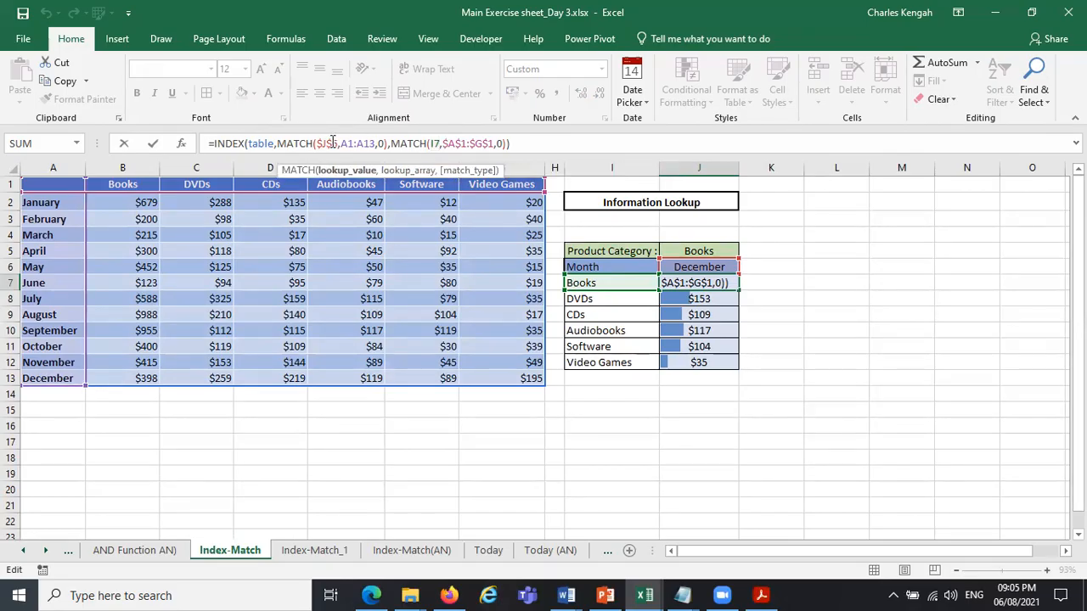
pyautogui.press('F4')
pyautogui.press('F4')
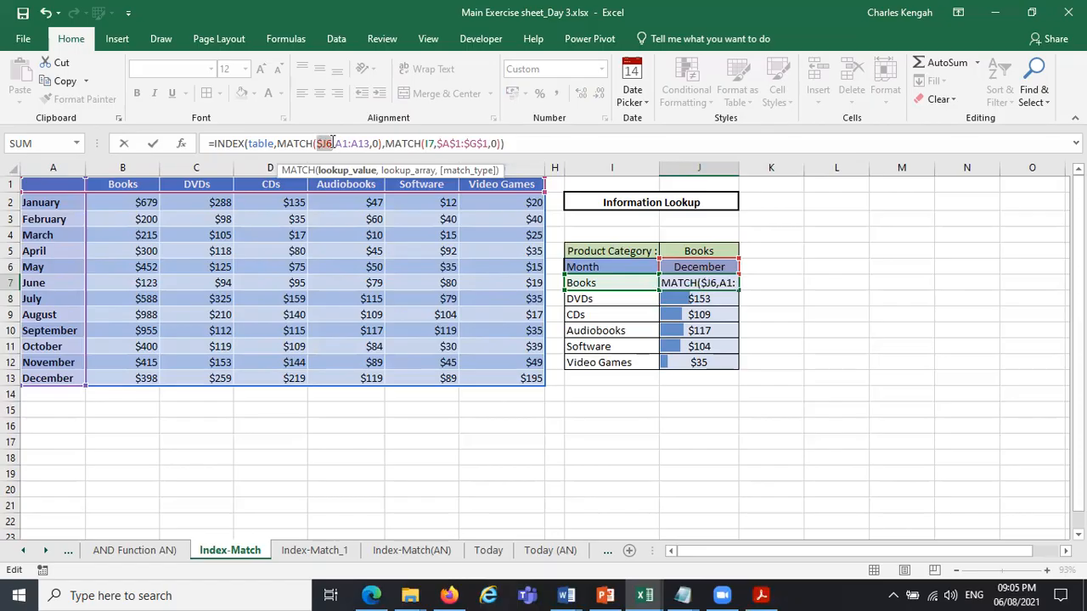
pyautogui.press('F4')
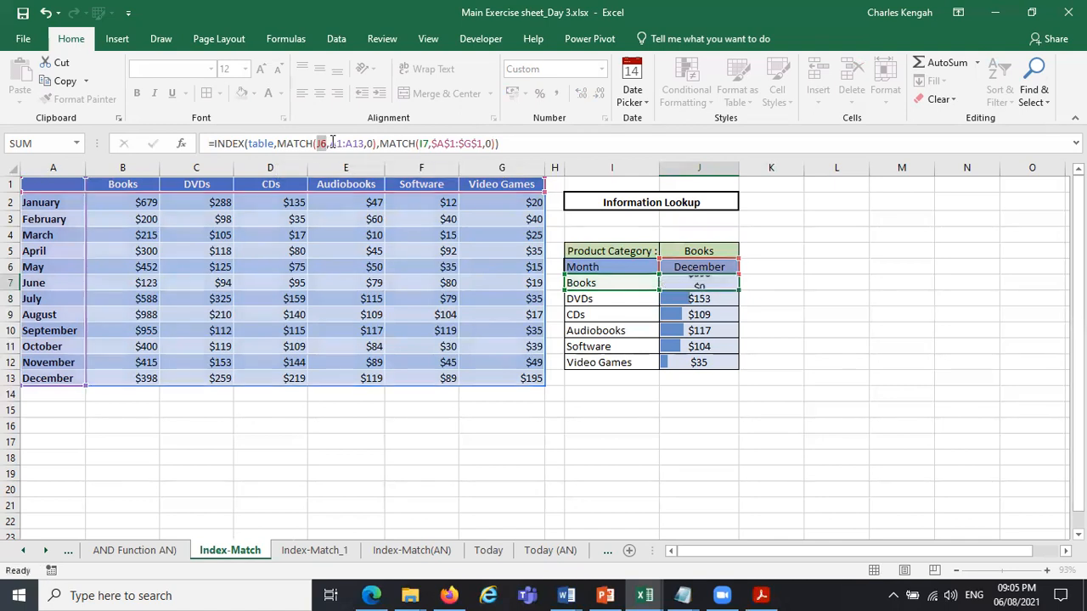
pyautogui.press('Return')
# Try filling J7's formula down to J12, and undo the fill.
pyautogui.click(719, 279)
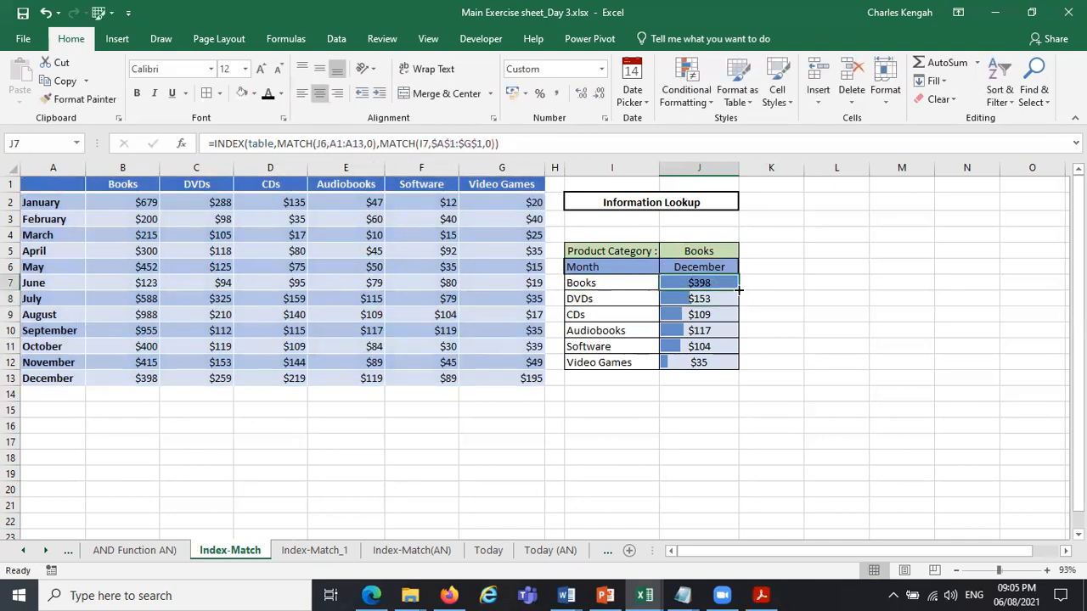
pyautogui.moveTo(738, 290); pyautogui.dragTo(732, 377)
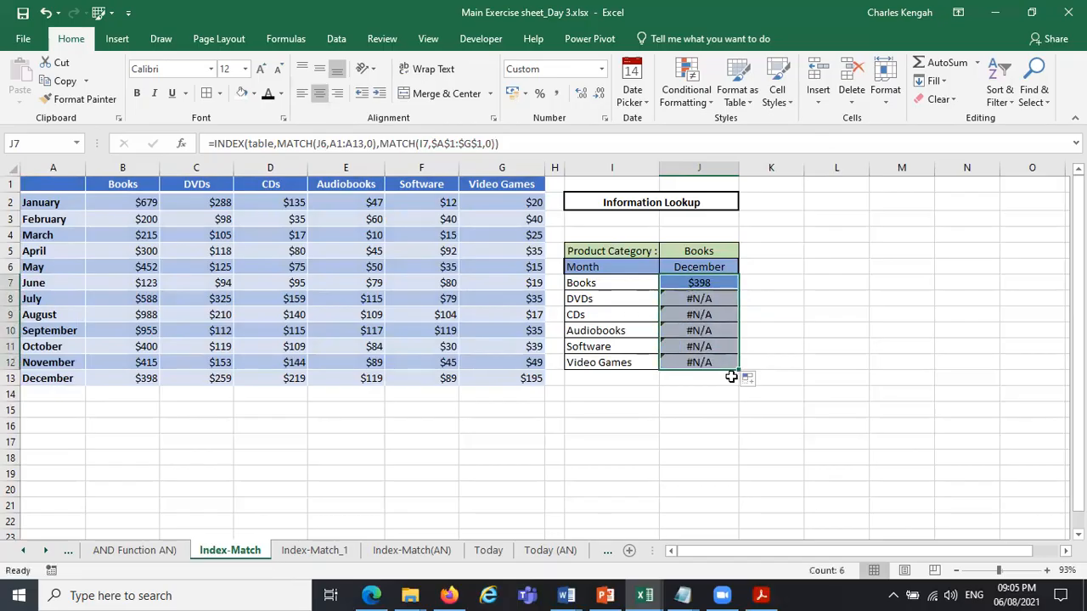
pyautogui.hotkey('ctrl', 'z')
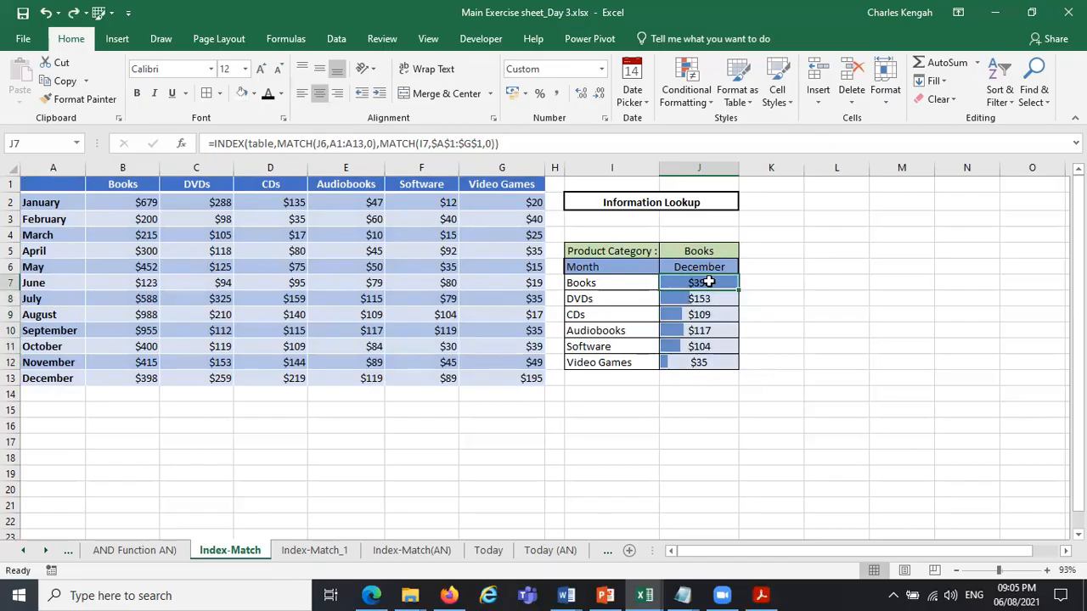
# Examine J7's INDEX array, the row MATCH's J6 lookup value and A1:A13 lookup array, and the column MATCH's I7 lookup value.
pyautogui.click(266, 144)
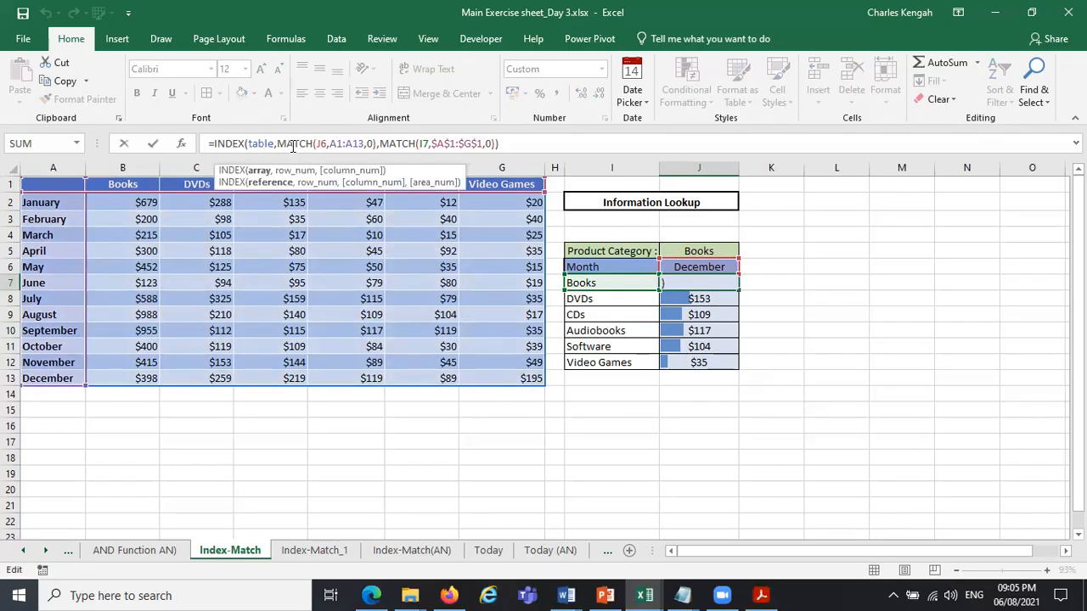
pyautogui.click(258, 174)
pyautogui.click(295, 143)
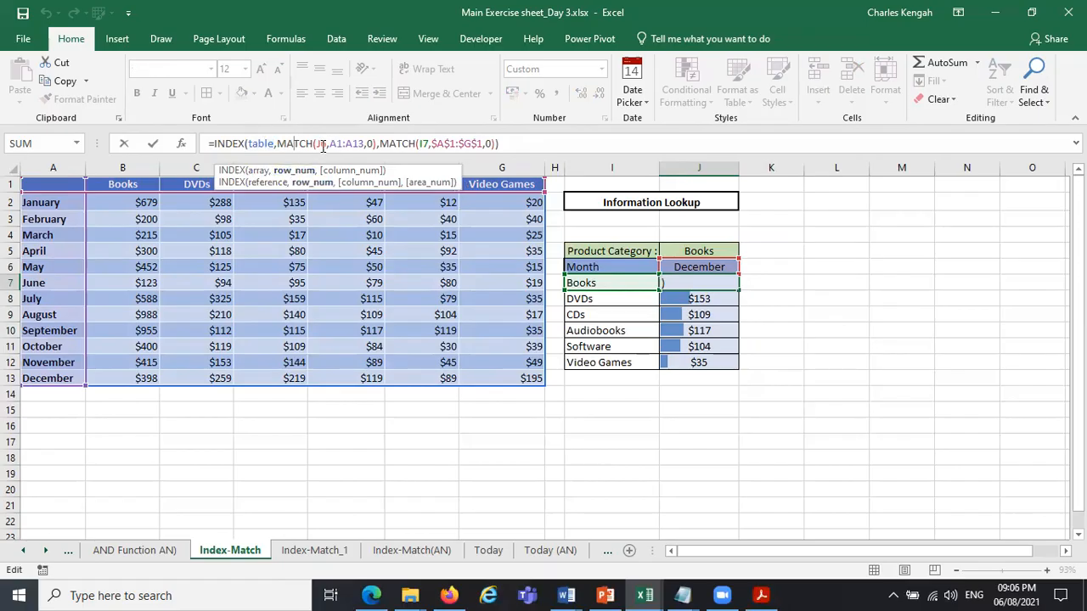
pyautogui.click(322, 144)
pyautogui.click(330, 172)
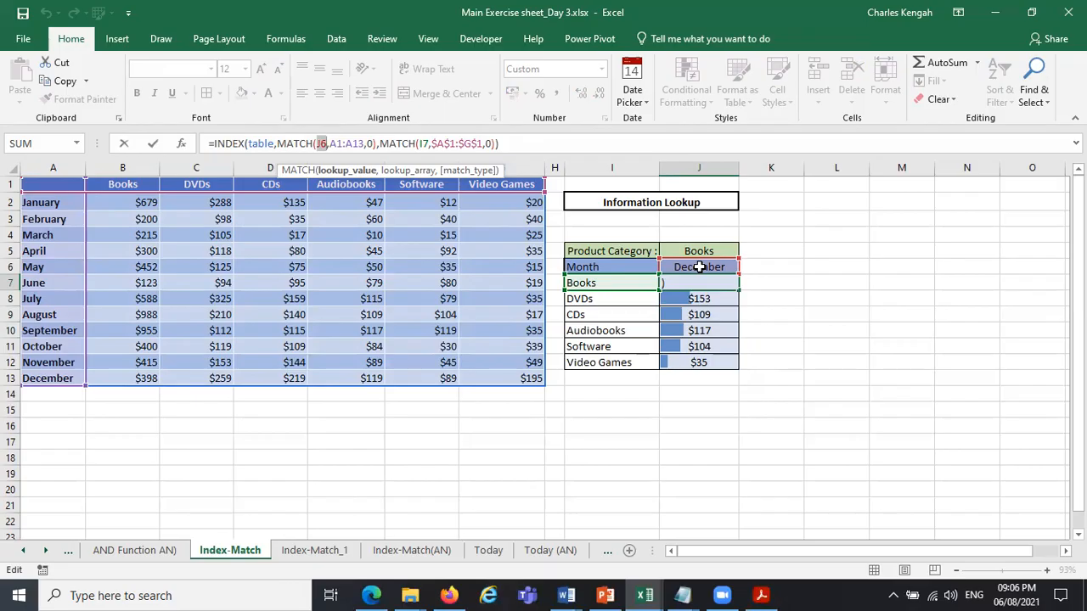
pyautogui.click(698, 267)
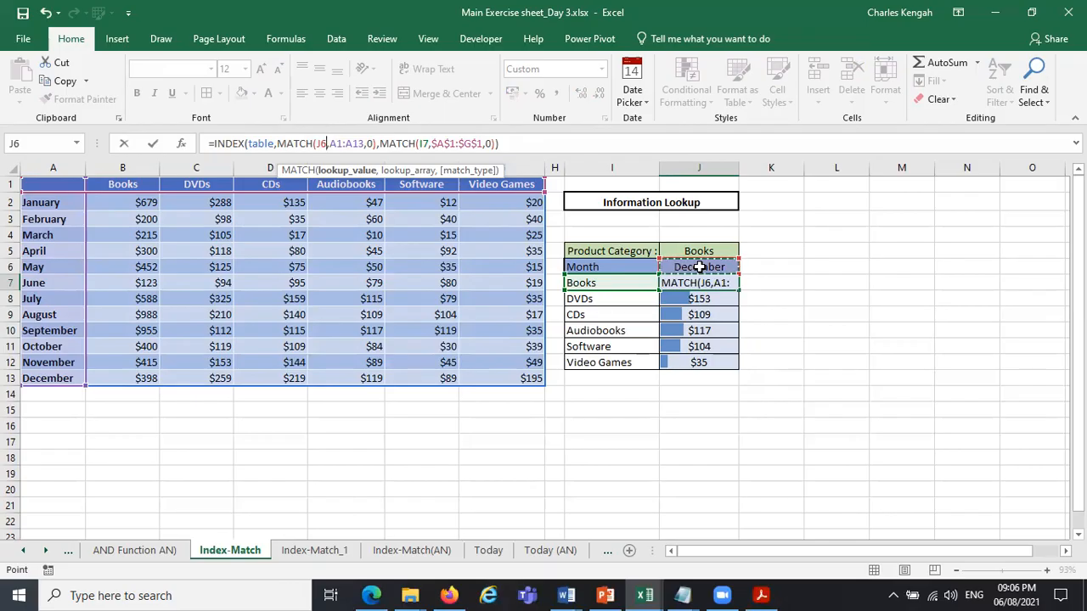
pyautogui.click(345, 144)
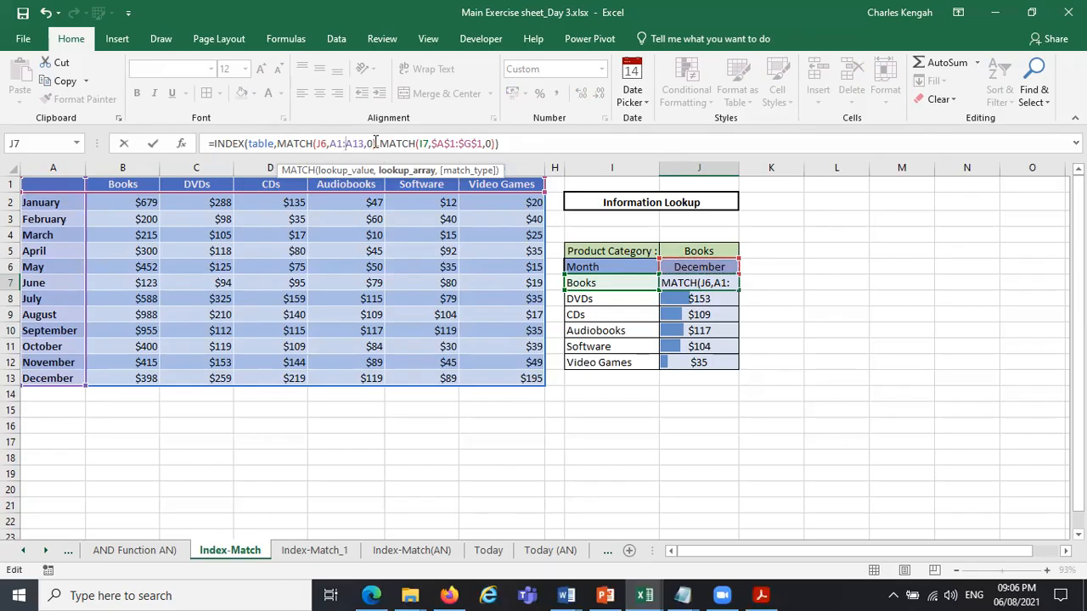
pyautogui.moveTo(365, 144); pyautogui.dragTo(337, 142)
pyautogui.click(421, 145)
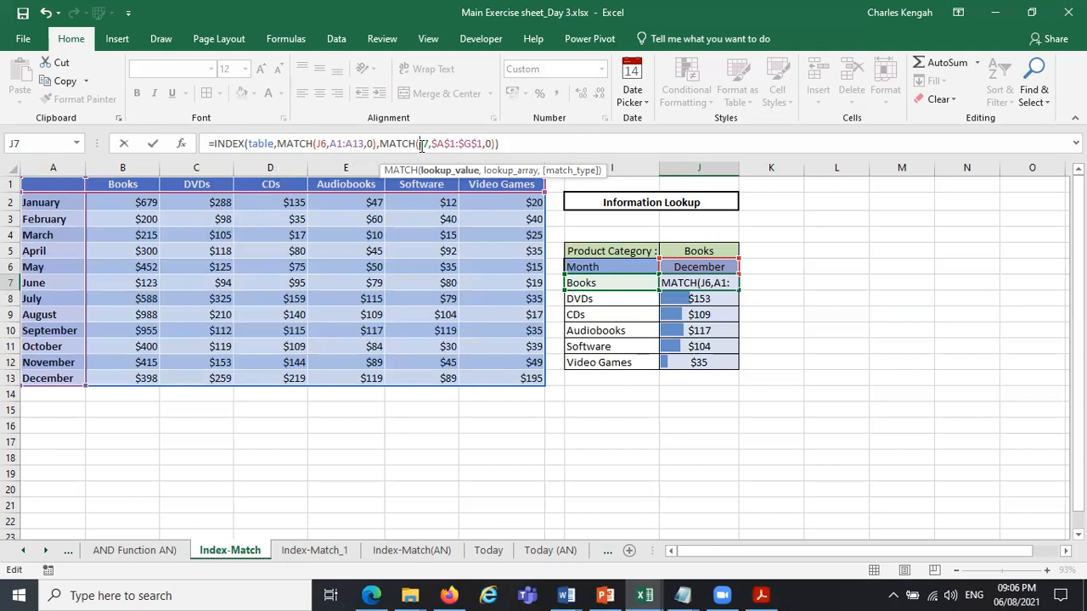
pyautogui.click(325, 146)
pyautogui.click(340, 172)
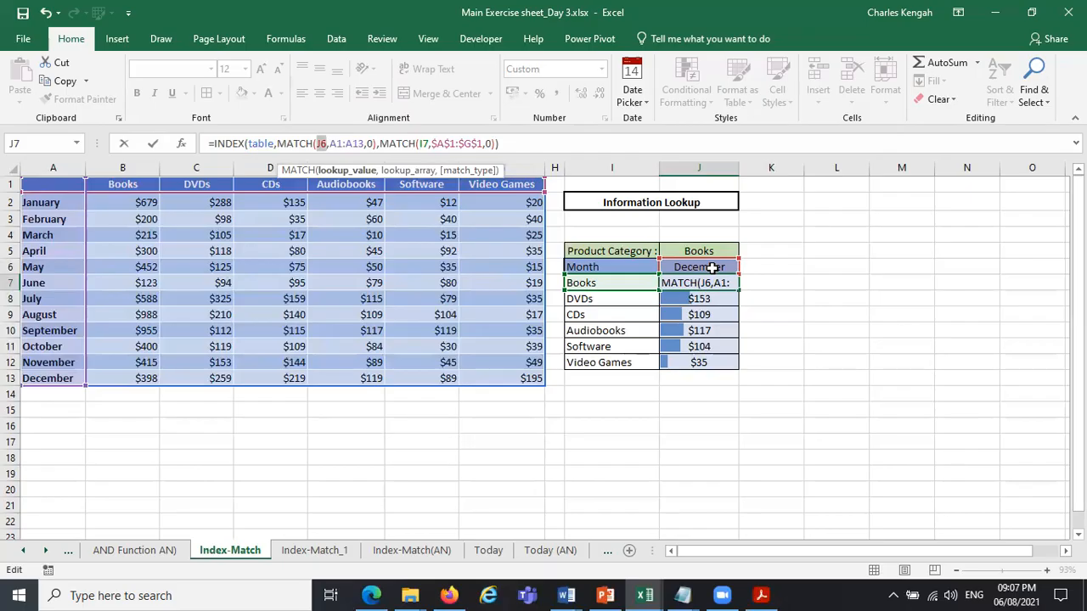
pyautogui.click(356, 143)
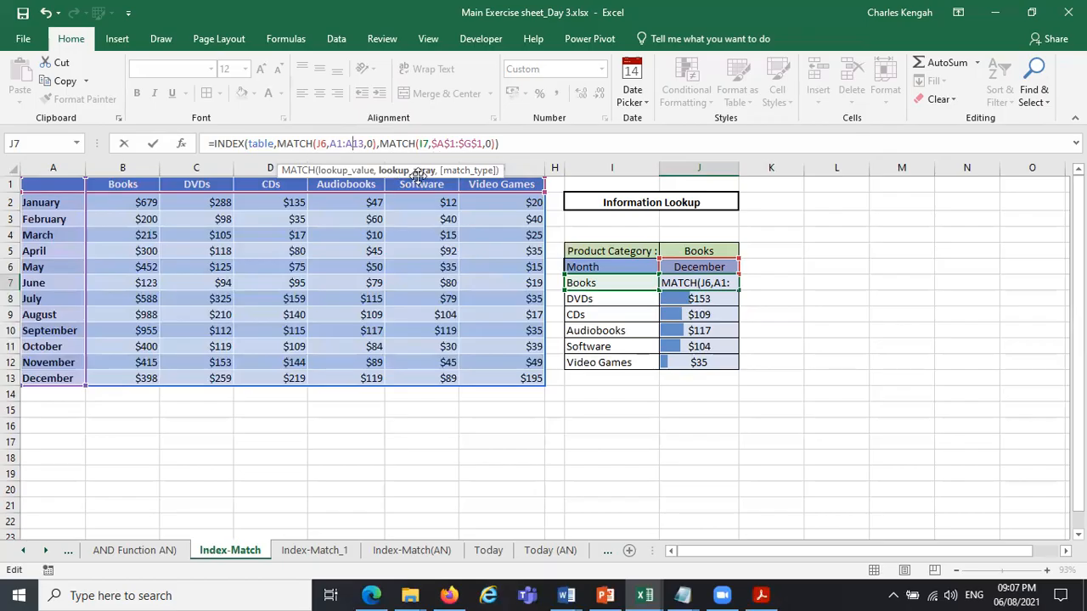
pyautogui.moveTo(418, 175); pyautogui.dragTo(50, 185)
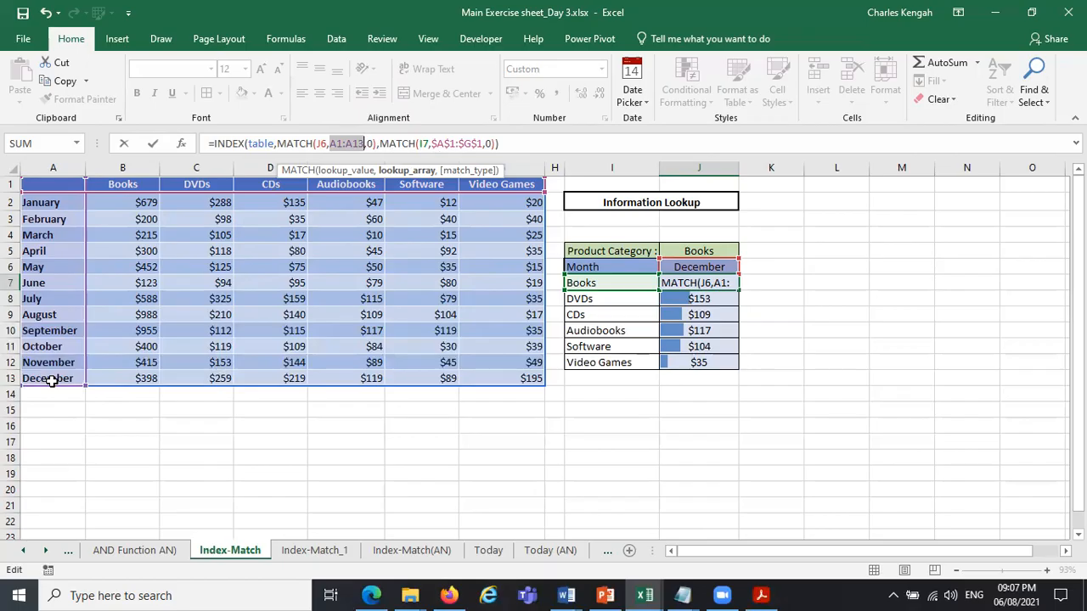
pyautogui.press('Return')
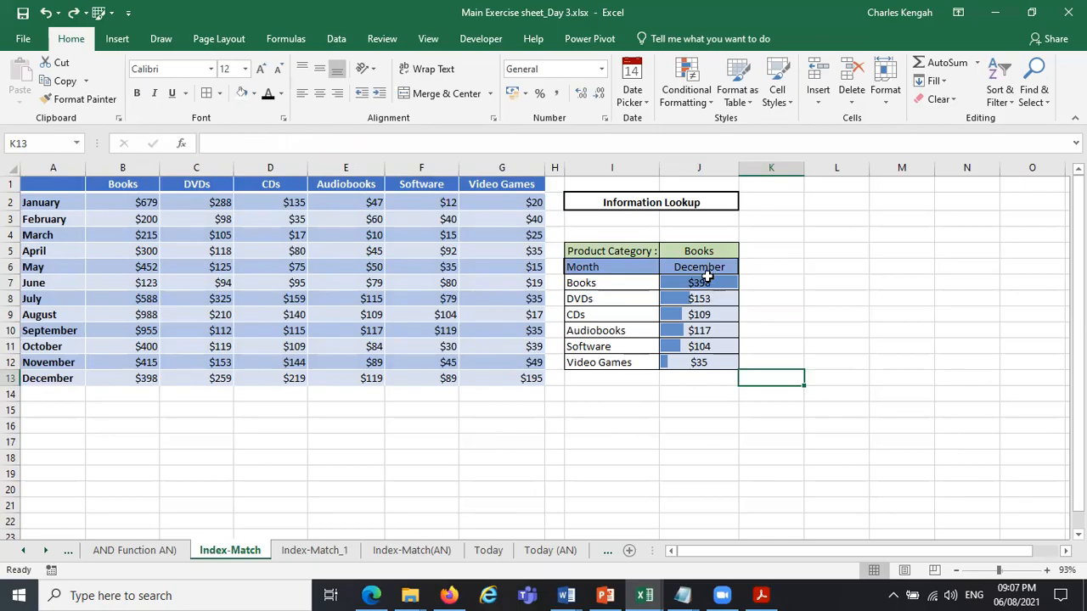
# Make the row MATCH's lookup array and lookup value in J7 absolute, as $A$1:$A$13 and $J$6.
pyautogui.click(706, 277)
pyautogui.click(326, 144)
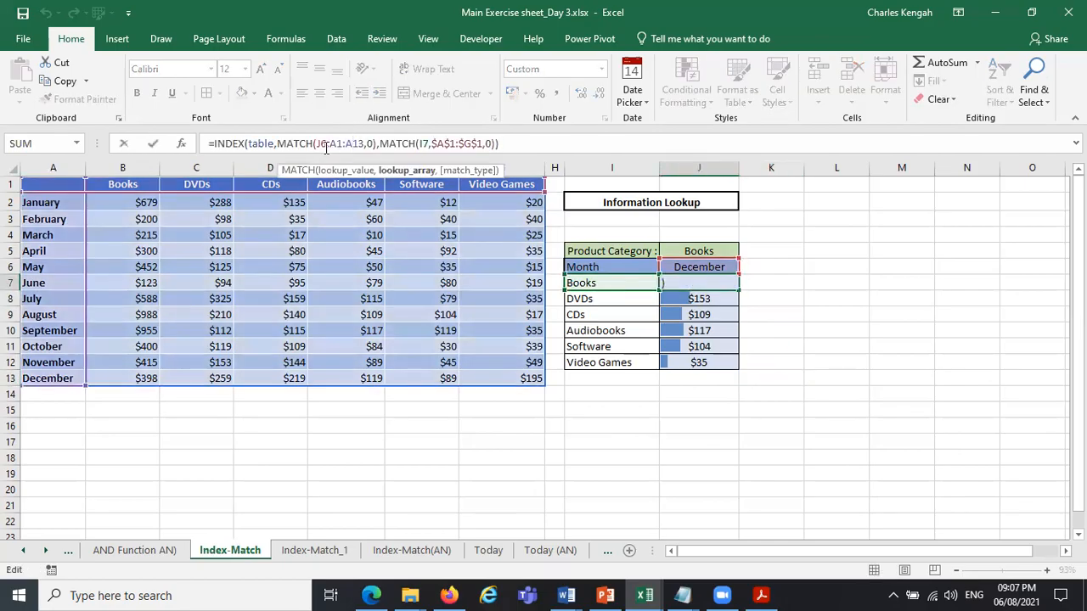
pyautogui.moveTo(329, 144); pyautogui.dragTo(365, 145)
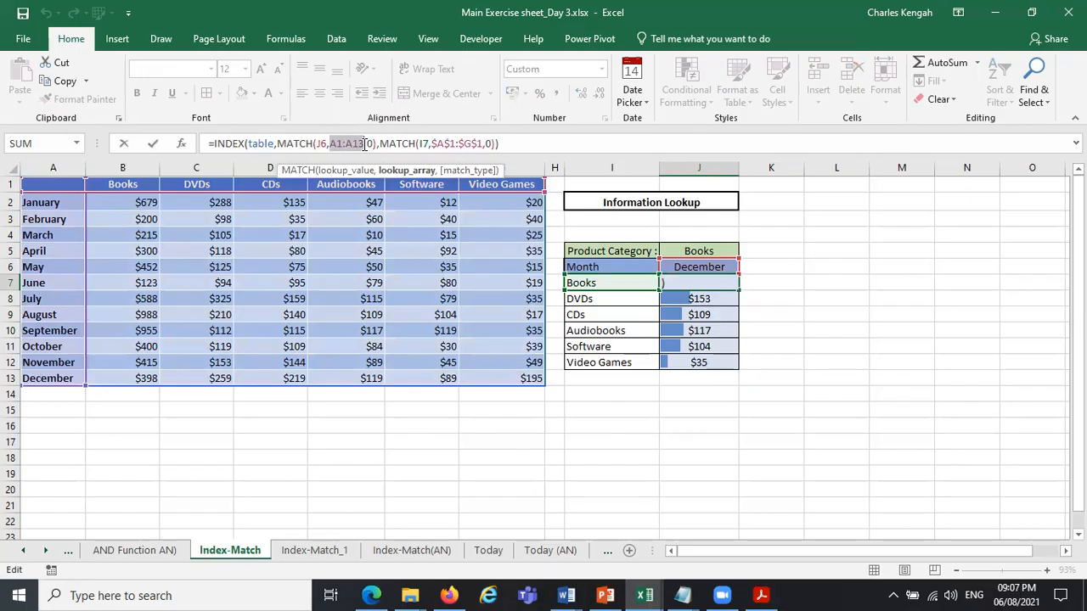
pyautogui.press('F4')
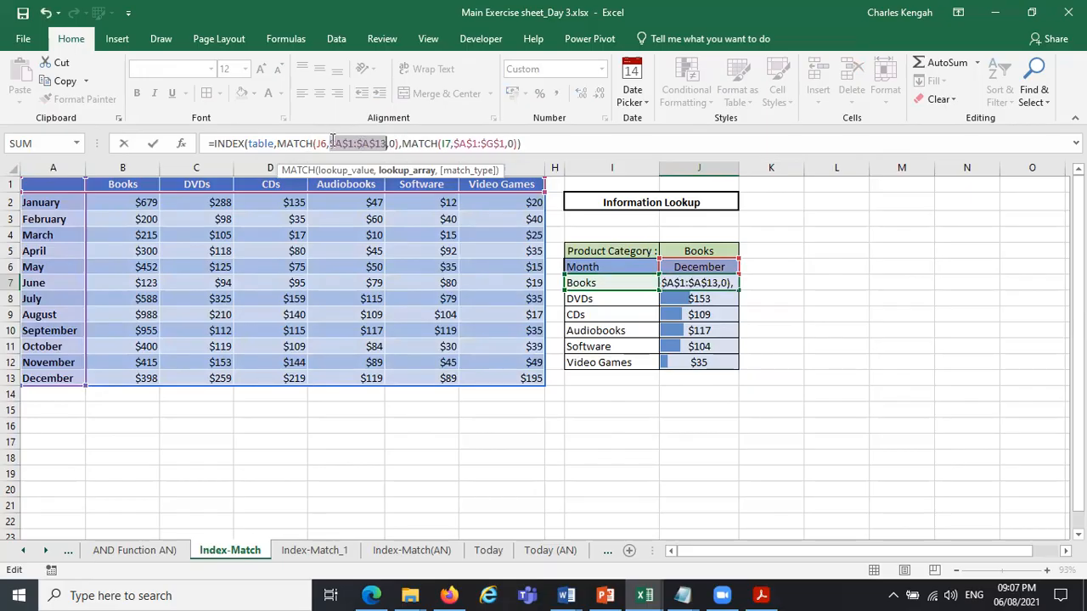
pyautogui.click(321, 143)
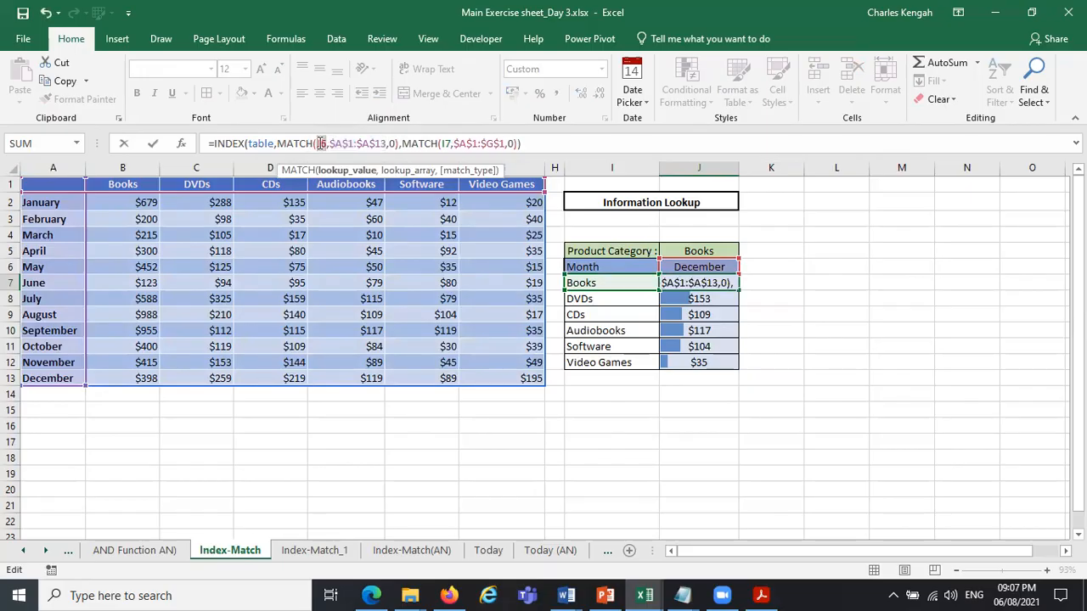
pyautogui.press('F4')
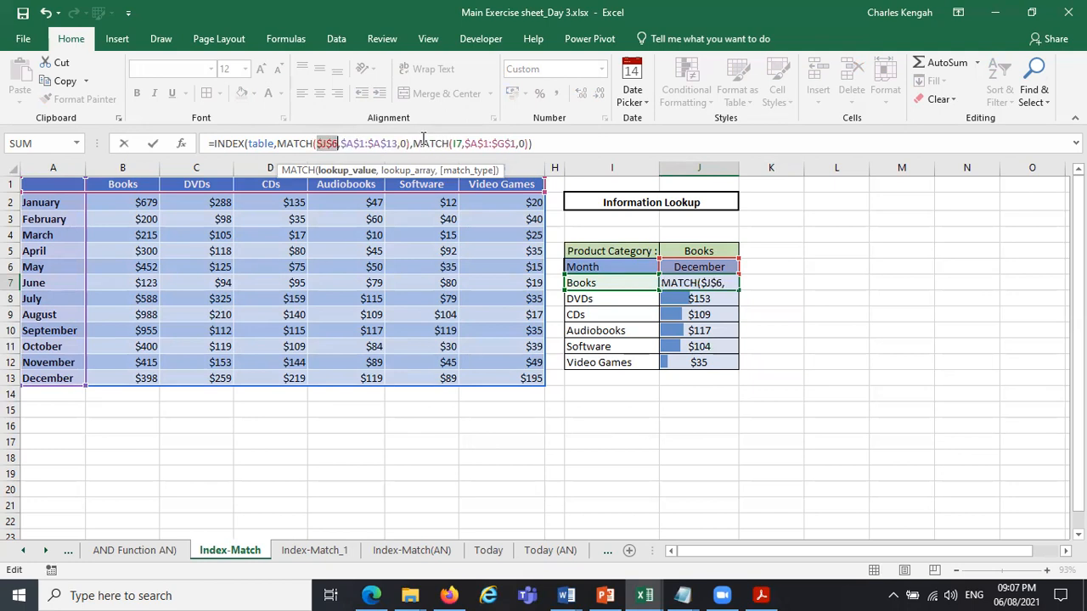
pyautogui.click(461, 143)
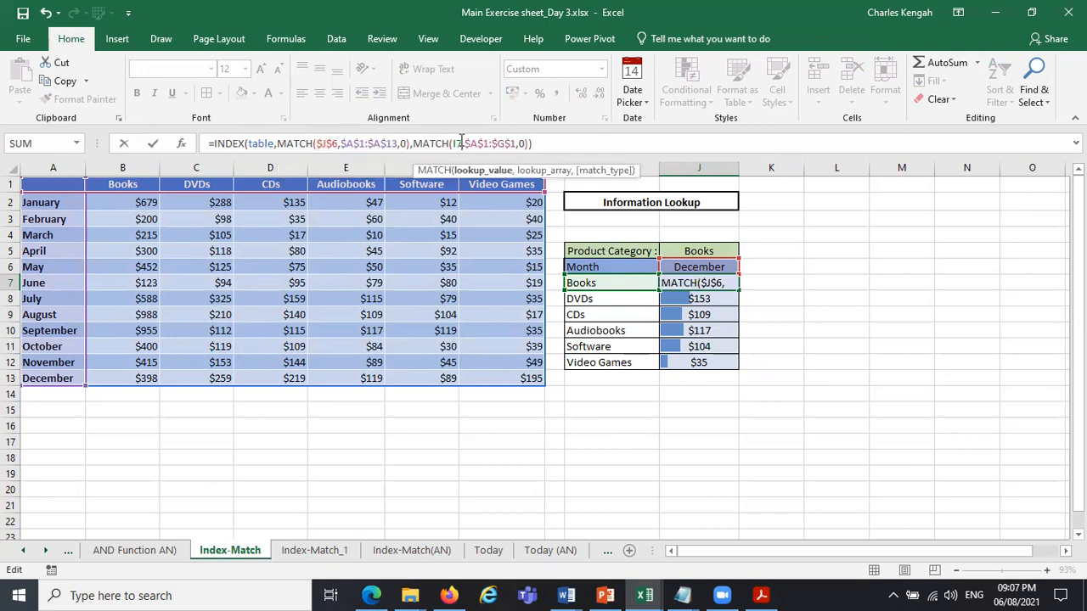
pyautogui.press('Return')
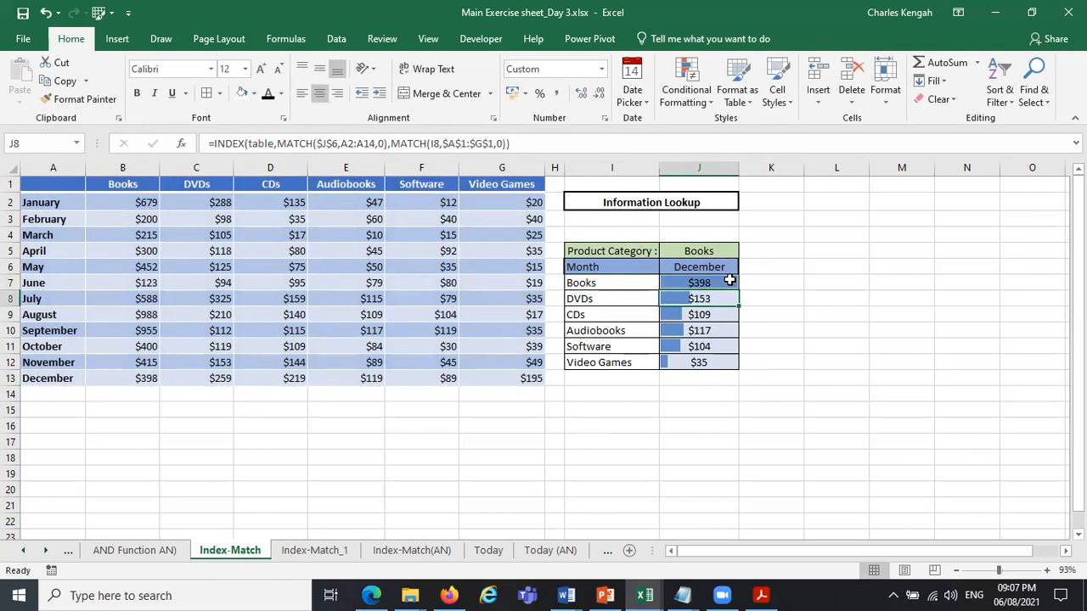
# Fill J7's formula down through J12.
pyautogui.click(730, 284)
pyautogui.moveTo(735, 287); pyautogui.dragTo(744, 366)
pyautogui.click(781, 349)
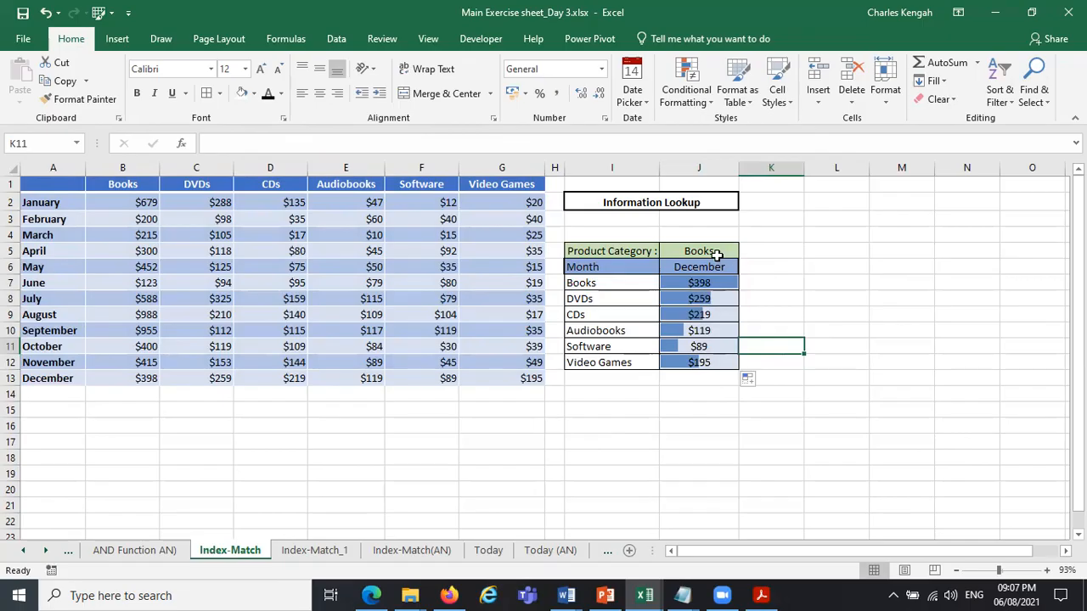
# Examine the column MATCH's I7 lookup value and $A$1:$G$1 lookup array in J7's formula.
pyautogui.click(703, 283)
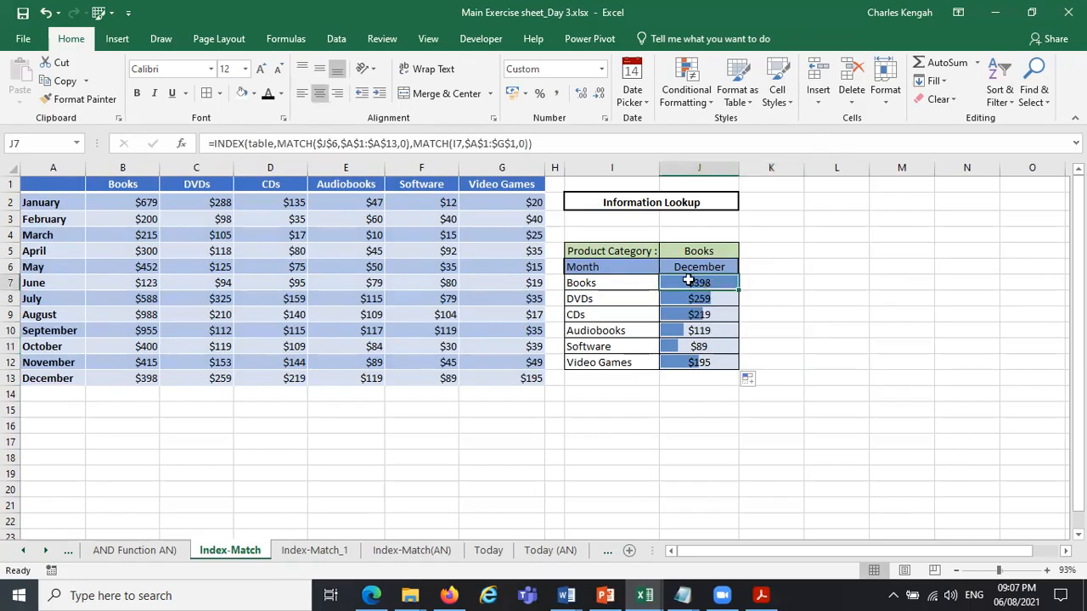
pyautogui.click(461, 144)
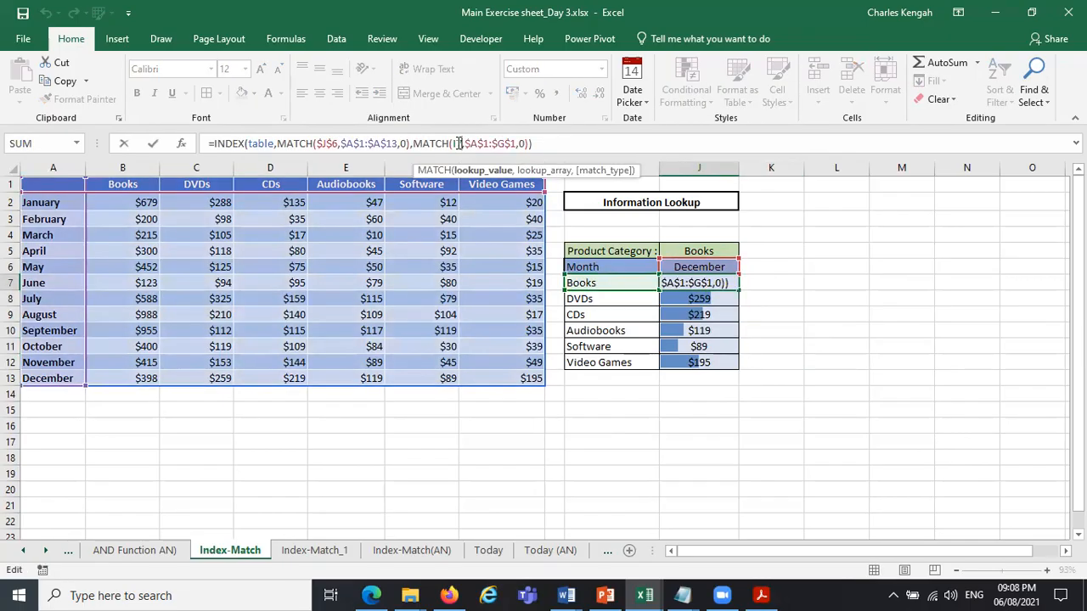
pyautogui.click(610, 283)
pyautogui.moveTo(515, 143); pyautogui.dragTo(464, 143)
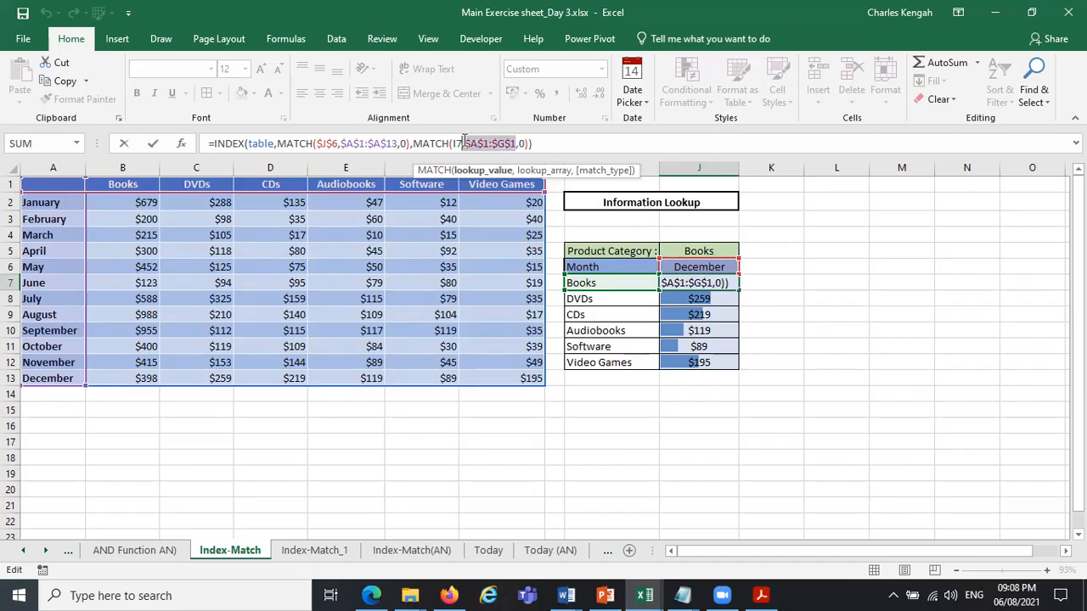
pyautogui.press('Return')
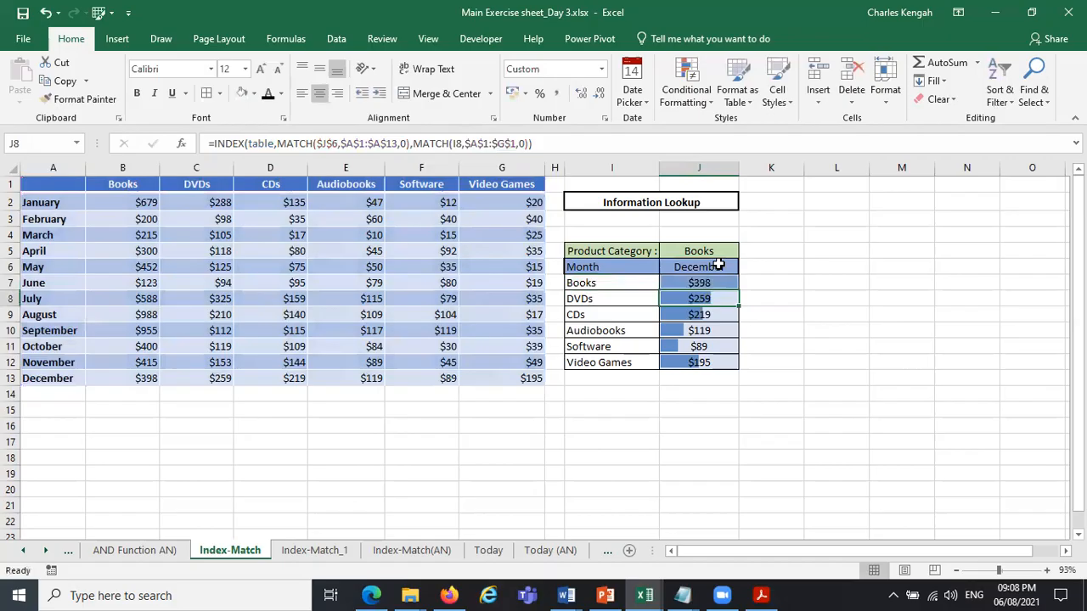
# Examine the row MATCH's $J$6 lookup value, $A$1:$A$13 lookup array and 0 match type in J7's formula.
pyautogui.click(685, 282)
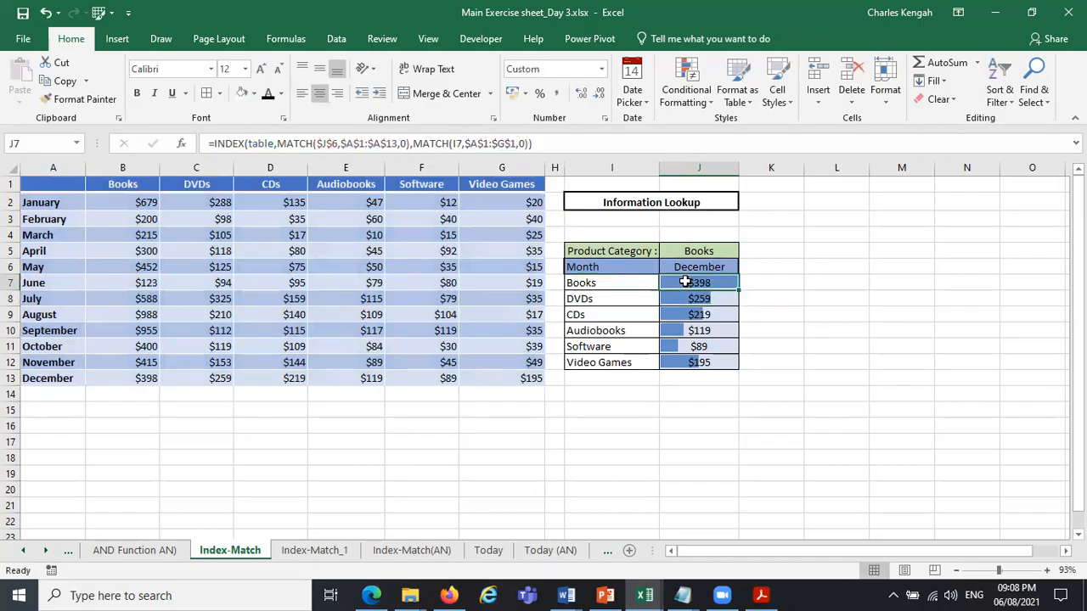
pyautogui.click(332, 142)
pyautogui.click(337, 171)
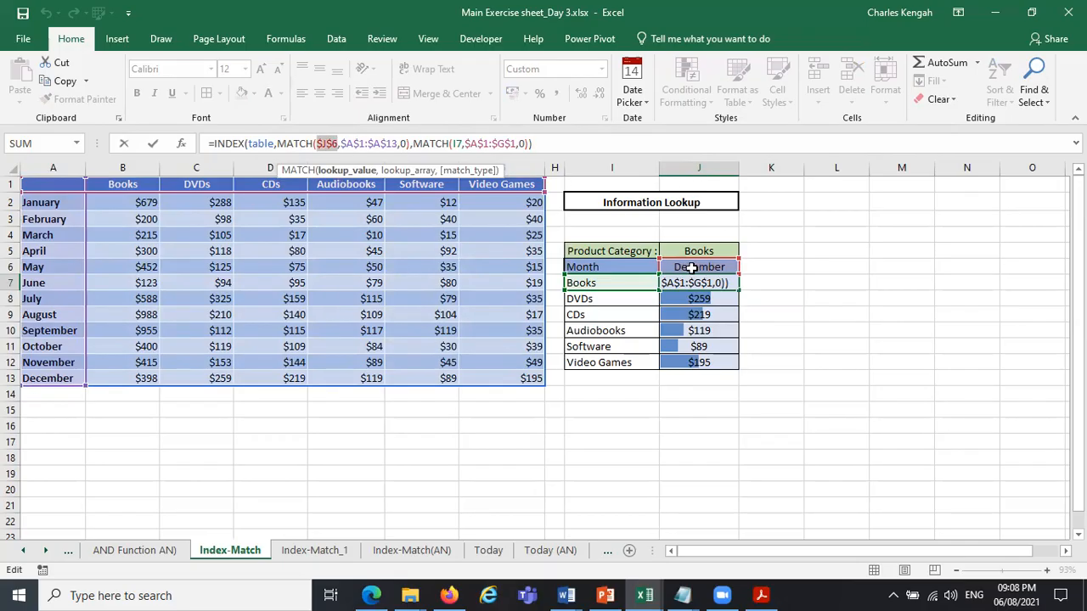
pyautogui.click(408, 172)
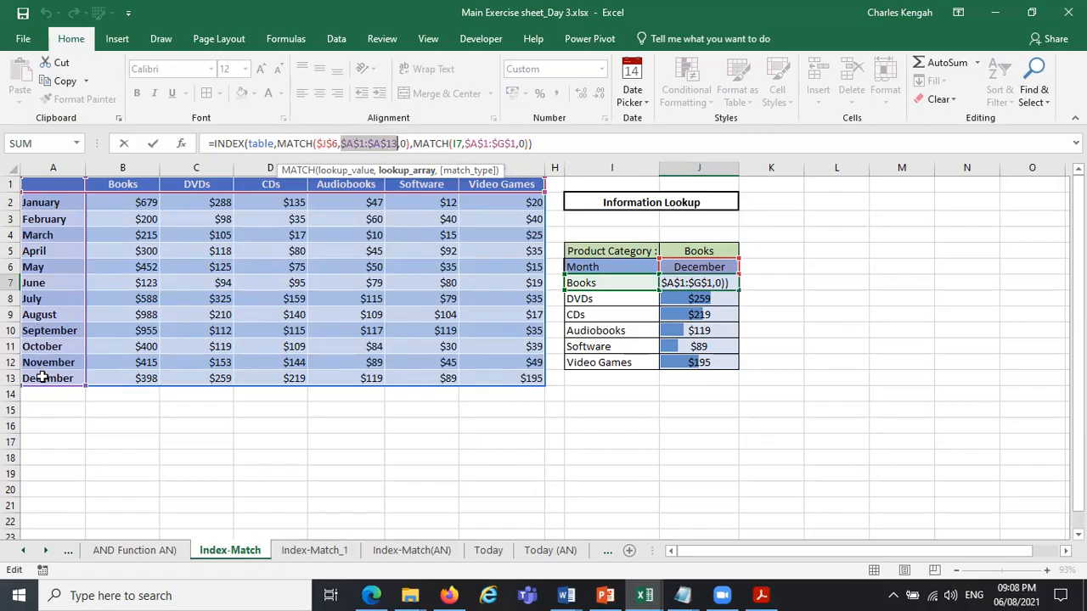
pyautogui.click(407, 144)
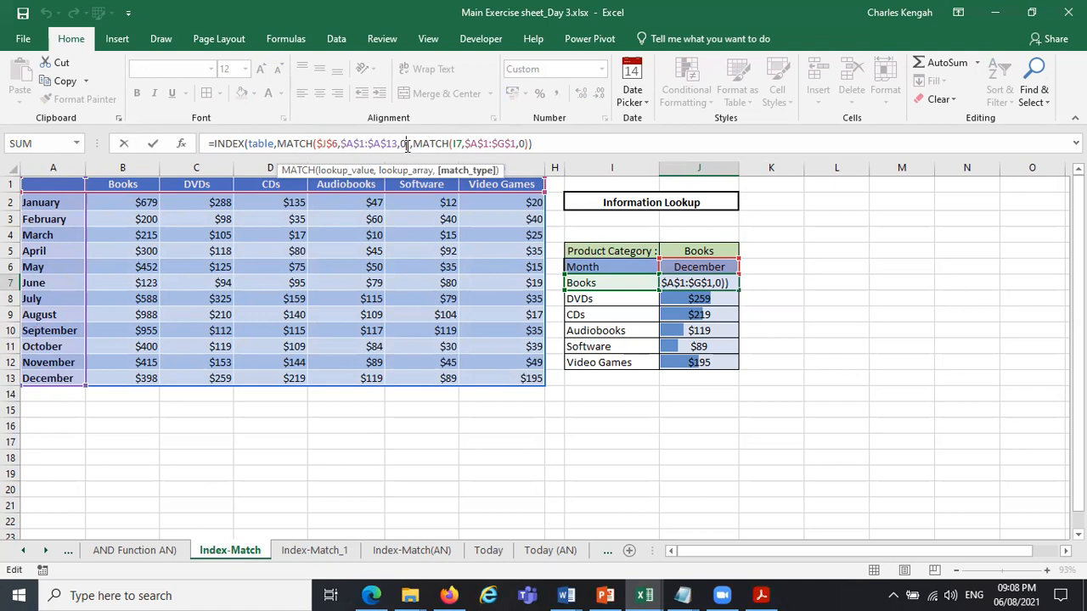
# Review the column MATCH's I7 lookup value and $A$1:$G$1 header array in J7, leaving the formula as it is.
pyautogui.click(457, 144)
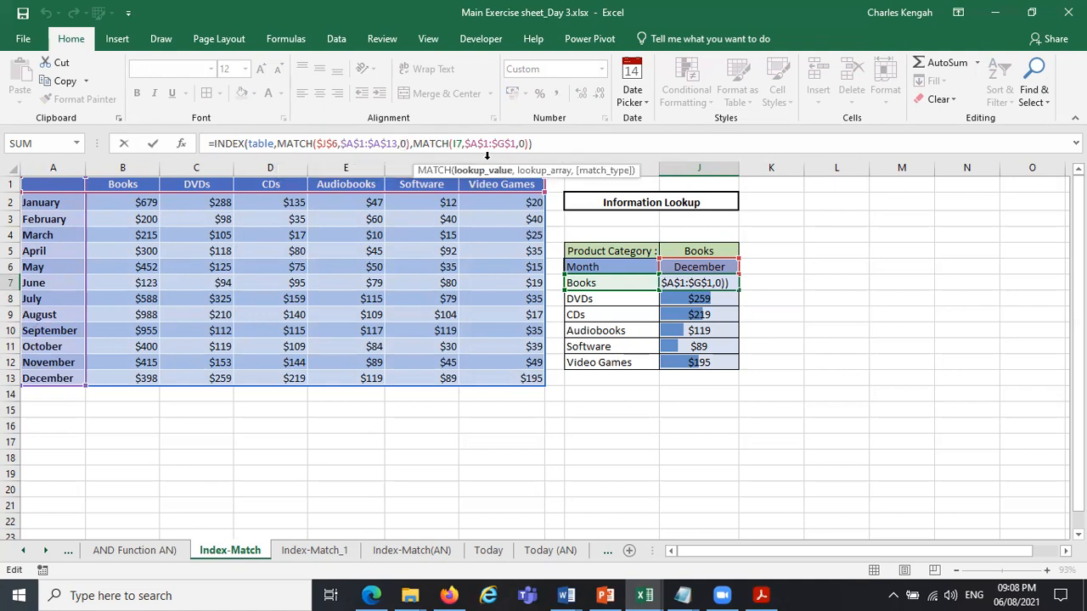
pyautogui.click(625, 289)
pyautogui.click(505, 170)
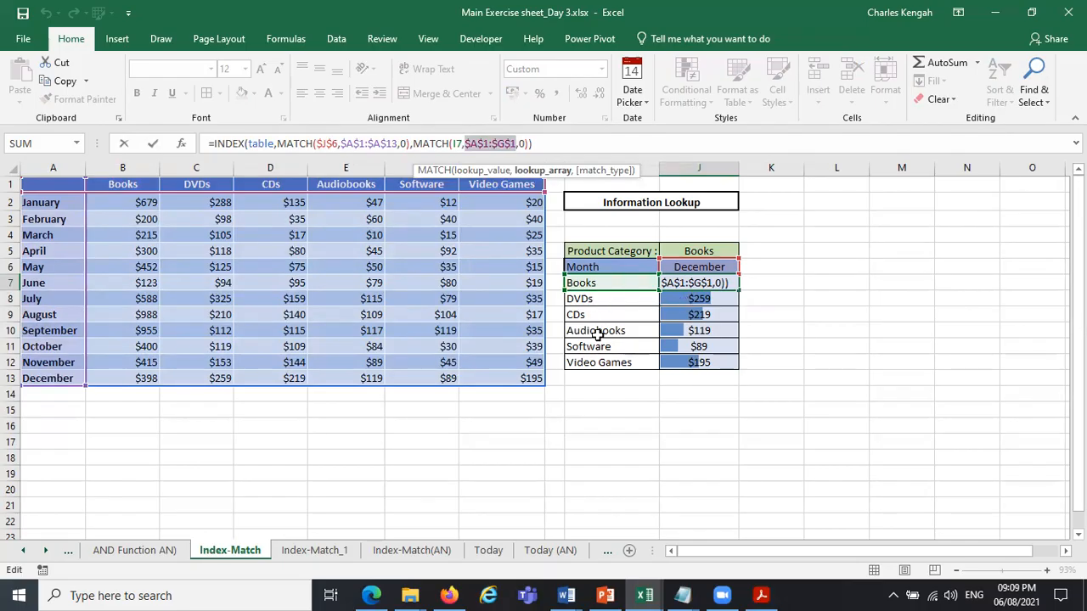
pyautogui.click(456, 144)
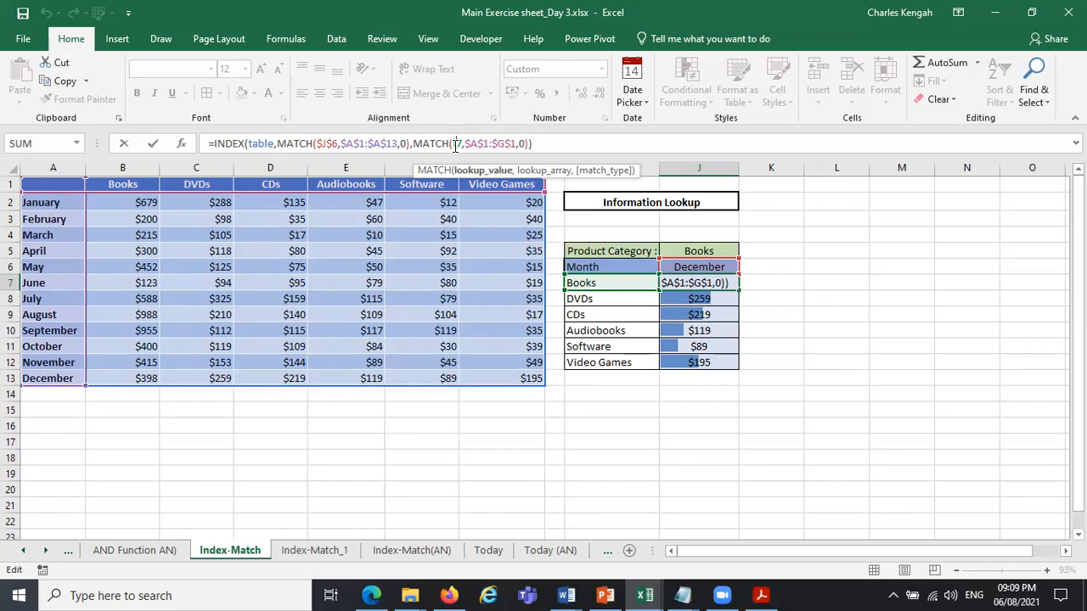
pyautogui.doubleClick(456, 144)
pyautogui.click(592, 282)
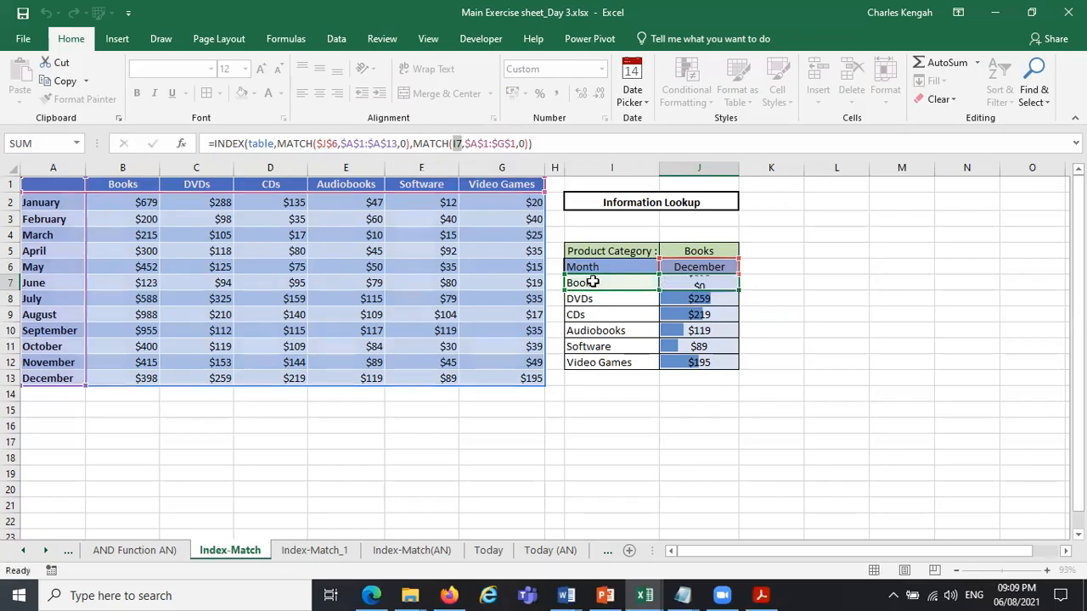
pyautogui.press('Return')
pyautogui.click(714, 281)
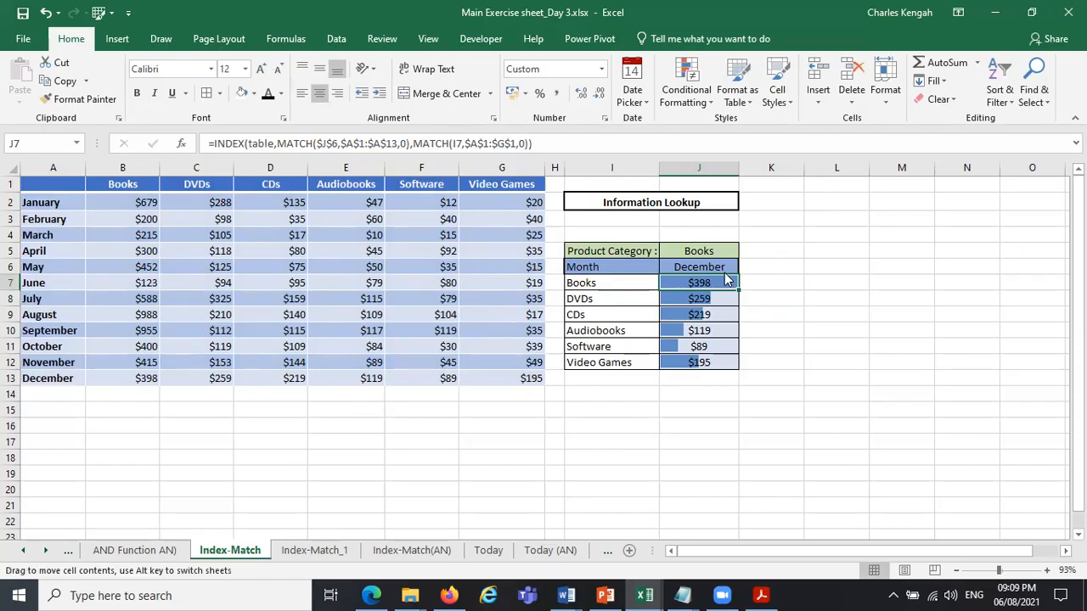
# Choose May as the month in J6 and compare the category amounts with the table's May row.
pyautogui.click(723, 269)
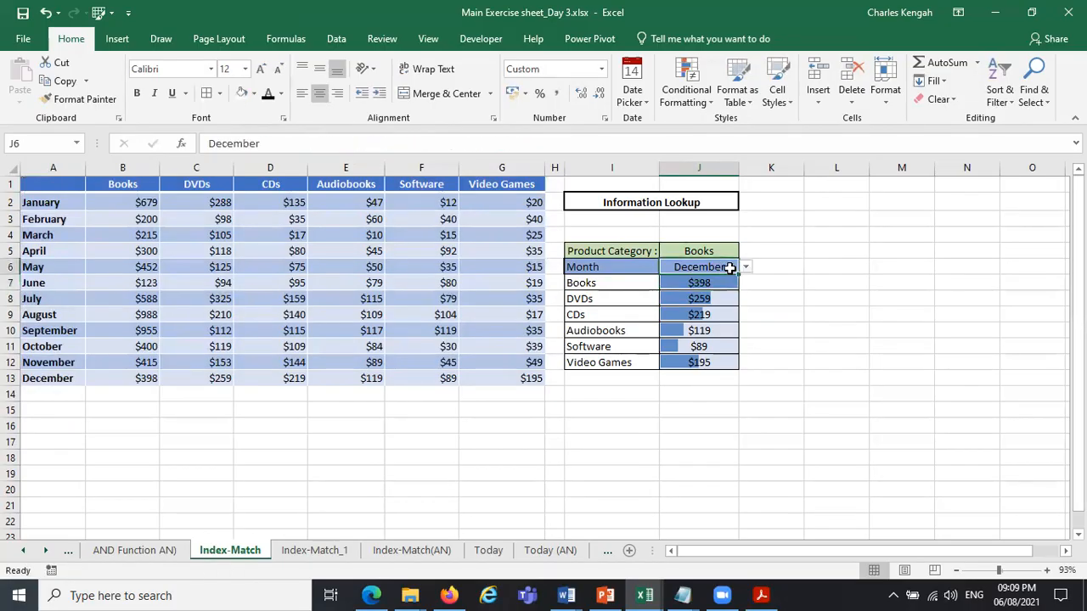
pyautogui.click(745, 268)
pyautogui.click(679, 280)
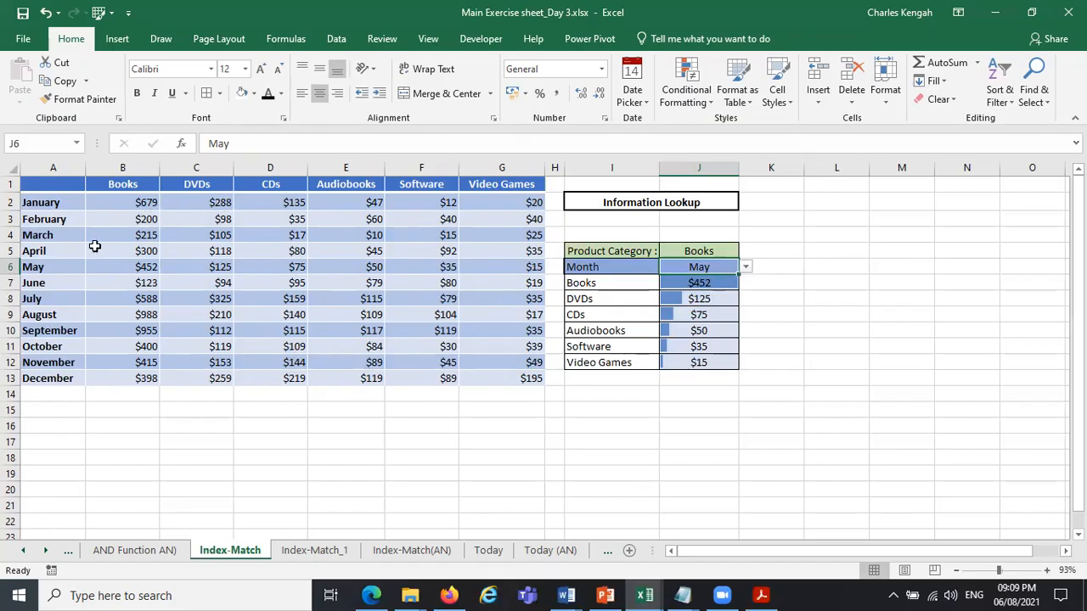
pyautogui.click(11, 267)
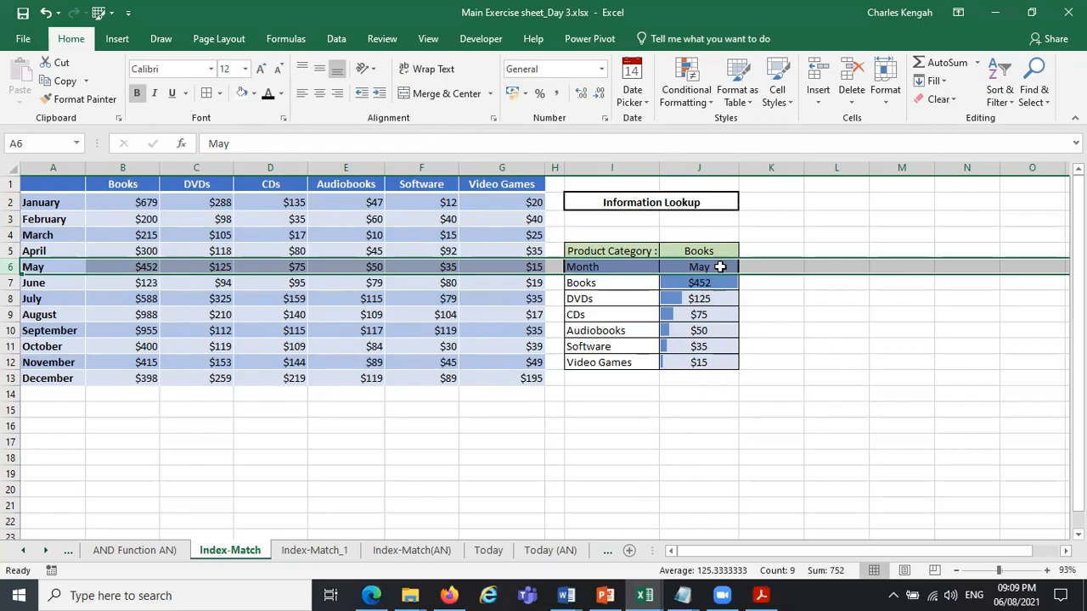
pyautogui.click(720, 267)
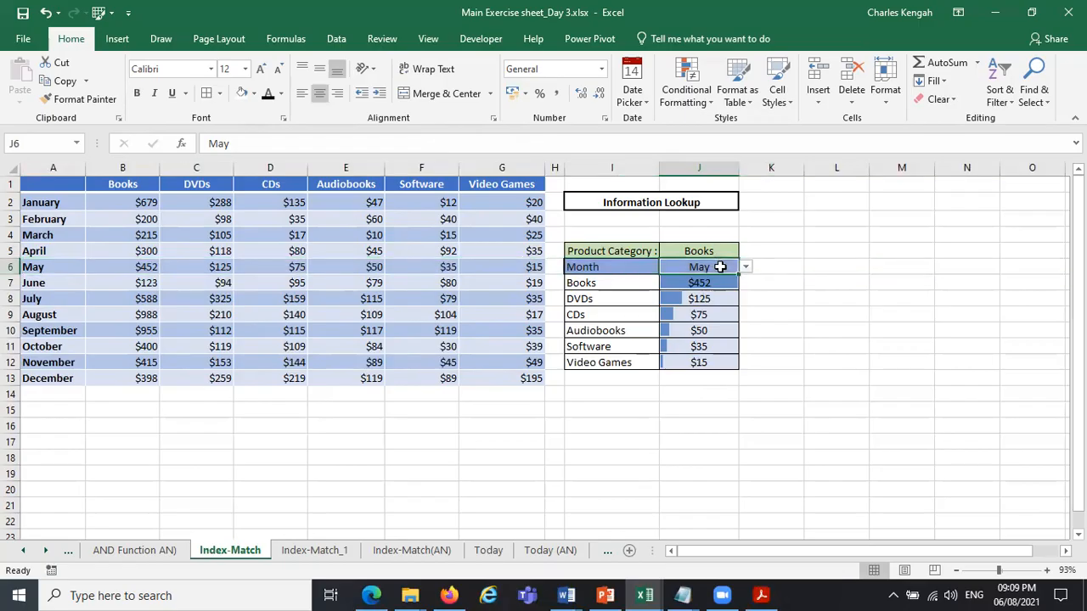
# Compare the relative I7 and absolute $J$6 lookup values of the two MATCH functions in J7.
pyautogui.click(714, 283)
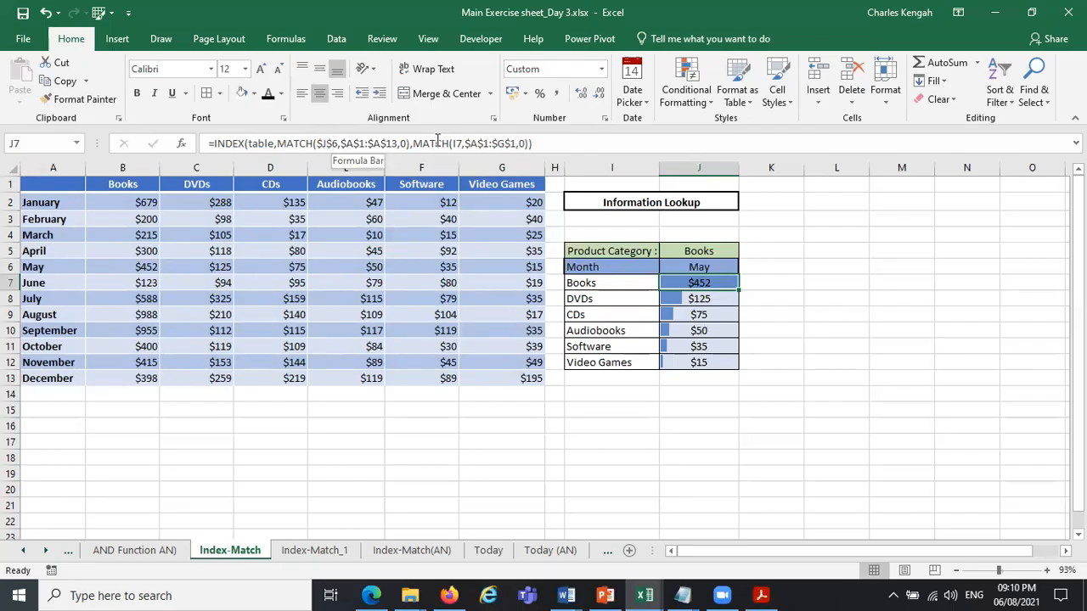
pyautogui.click(462, 143)
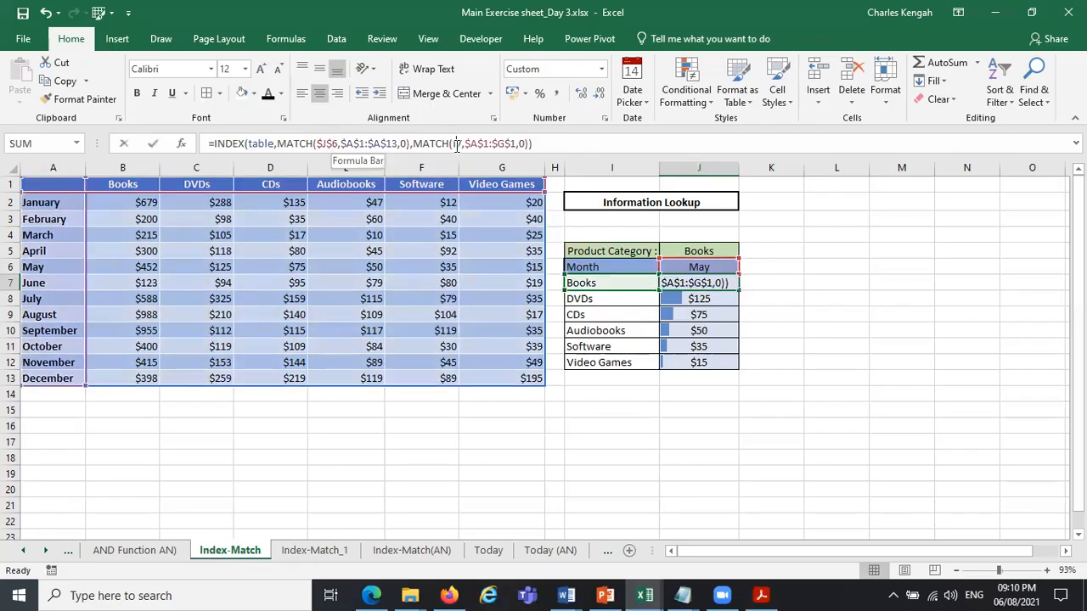
pyautogui.click(326, 145)
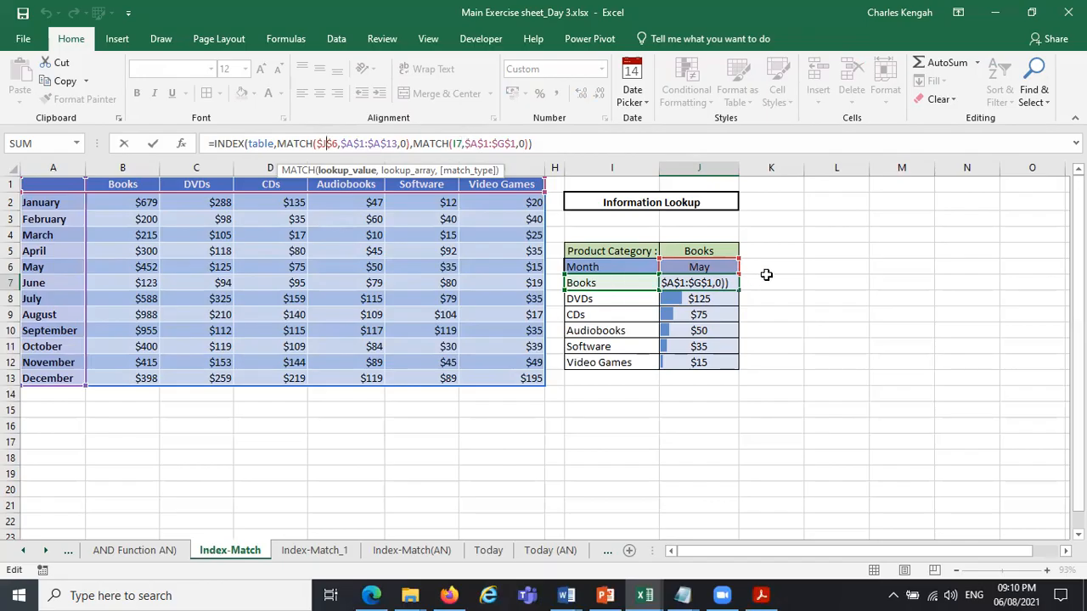
pyautogui.hotkey('ctrl', 'Return')
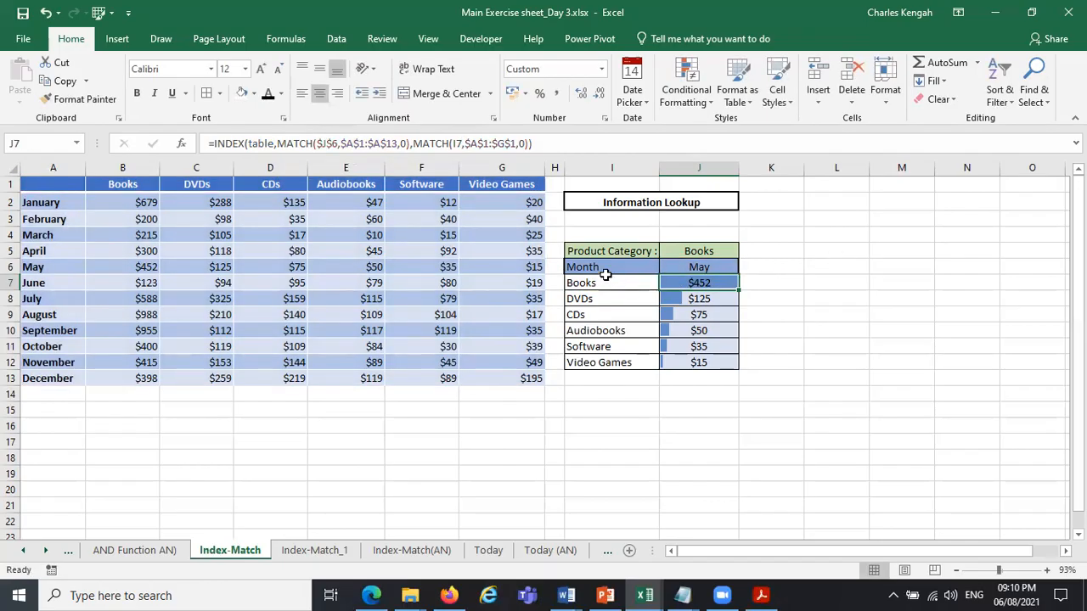
# Copy the lookup block I5:J7 to the area starting at L5.
pyautogui.moveTo(595, 250); pyautogui.dragTo(705, 277)
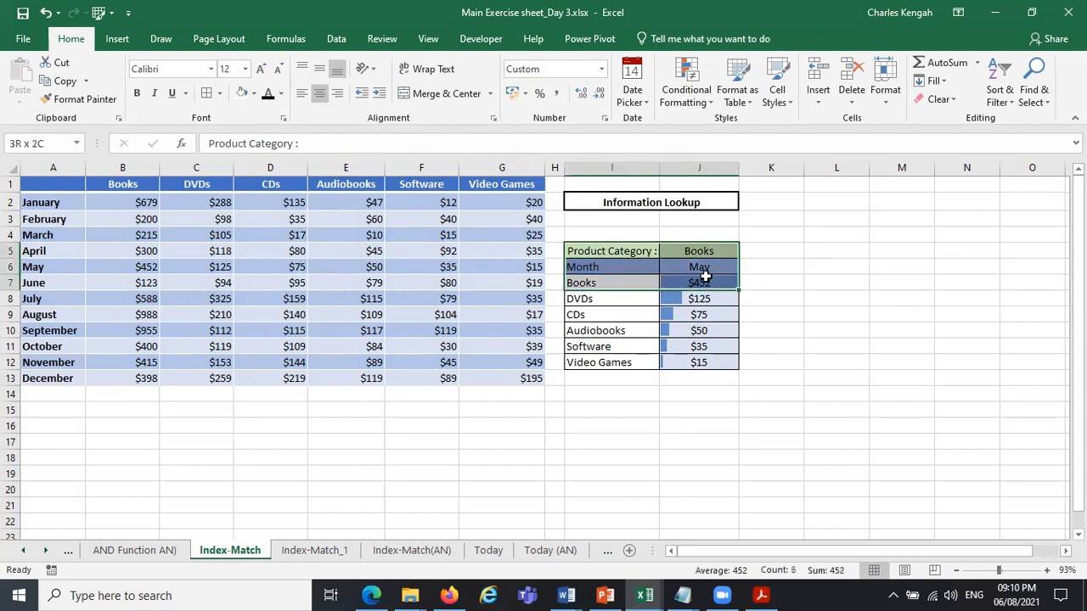
pyautogui.hotkey('ctrl', 'c')
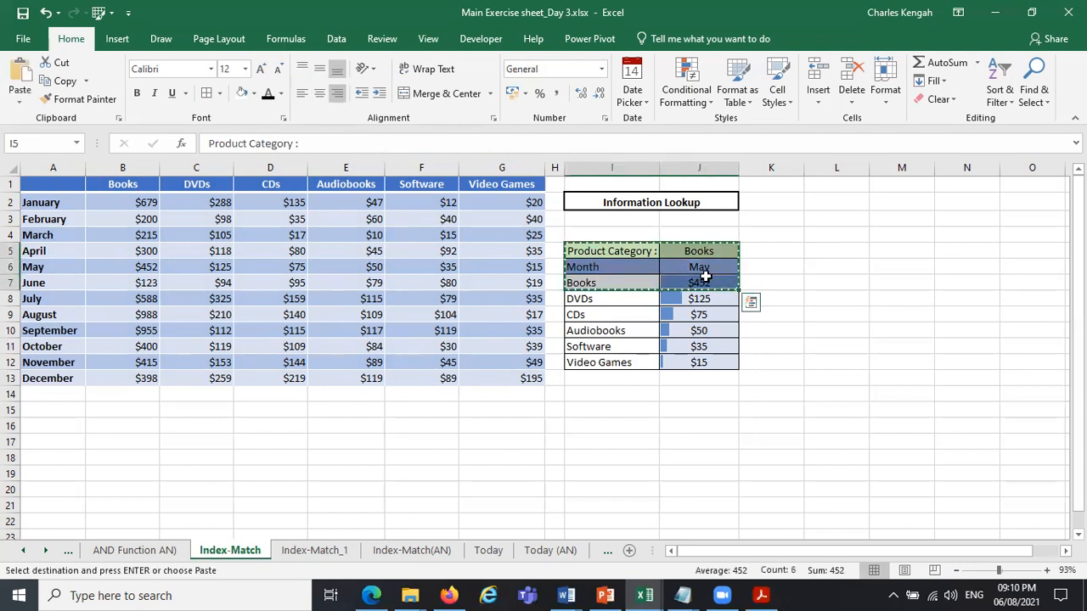
pyautogui.click(795, 251)
pyautogui.click(816, 249)
pyautogui.hotkey('ctrl', 'v')
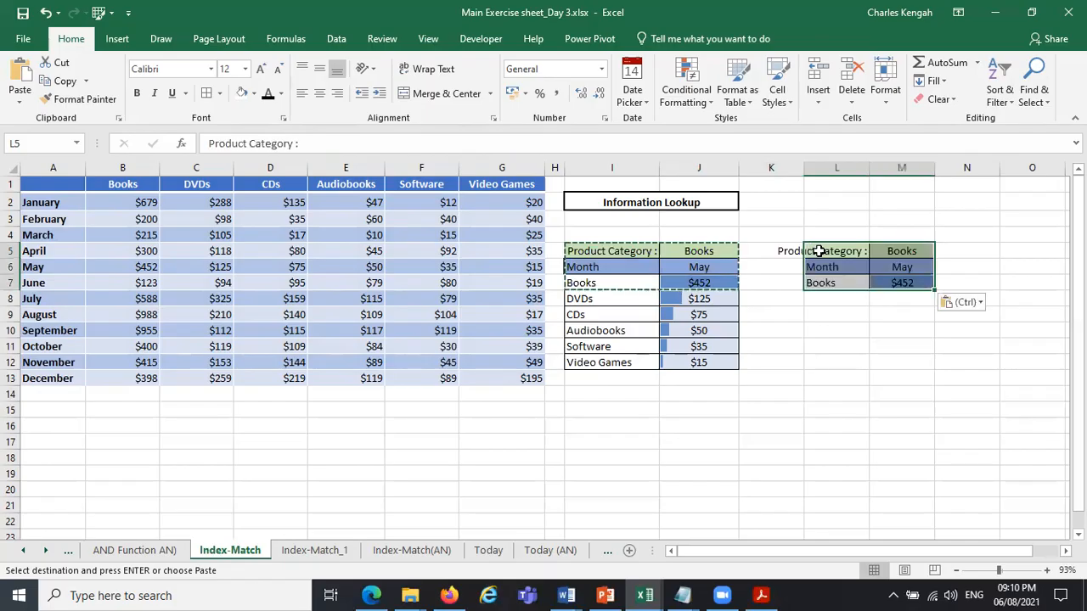
pyautogui.press('Escape')
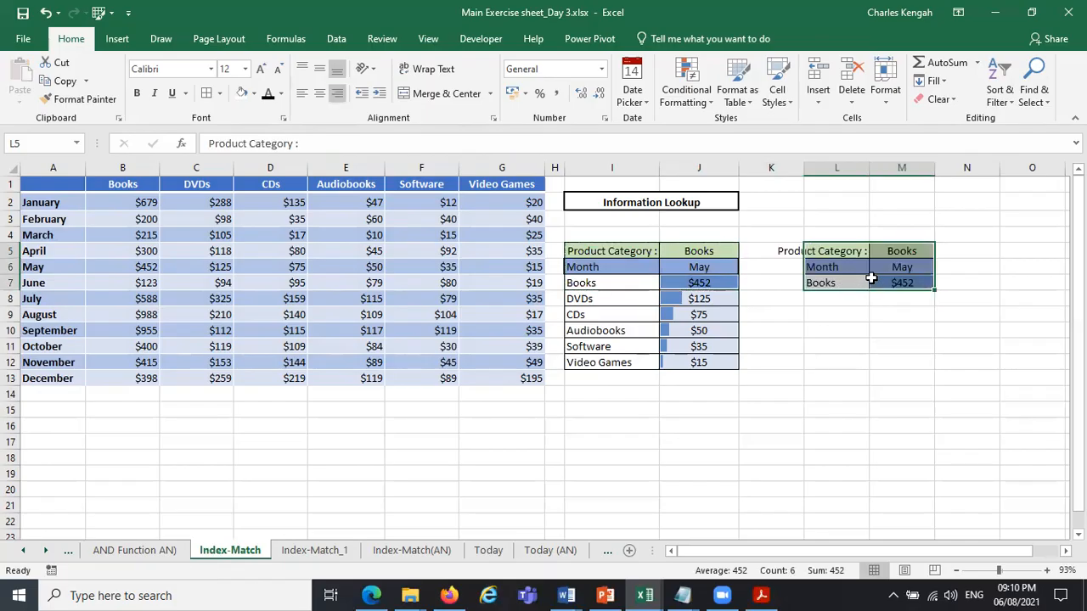
# Make the column MATCH's lookup value in M7's formula absolute, as $L$7.
pyautogui.click(883, 281)
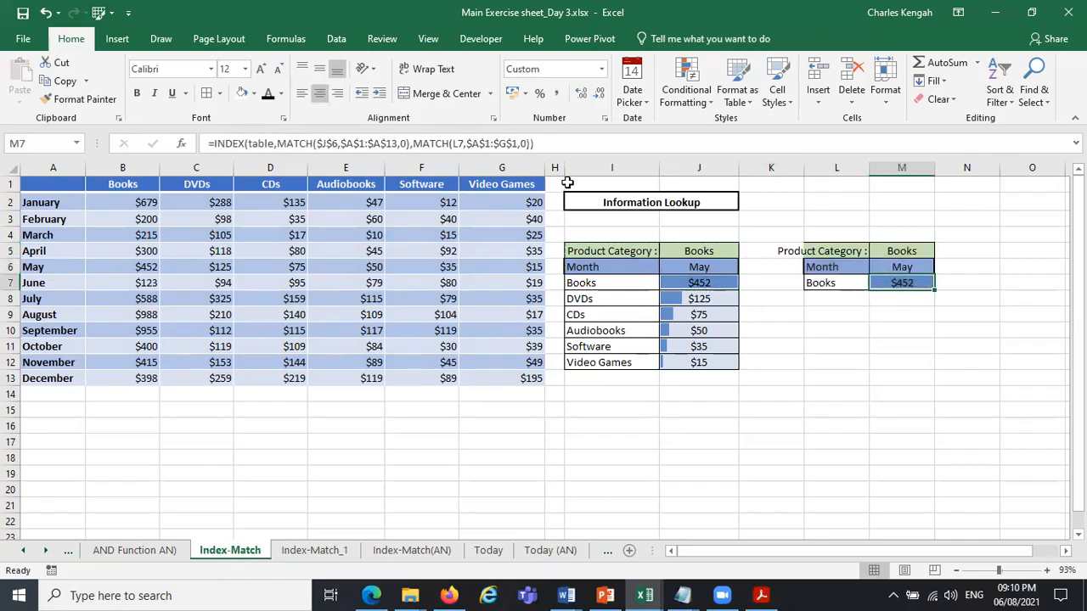
pyautogui.click(464, 142)
pyautogui.press('F4')
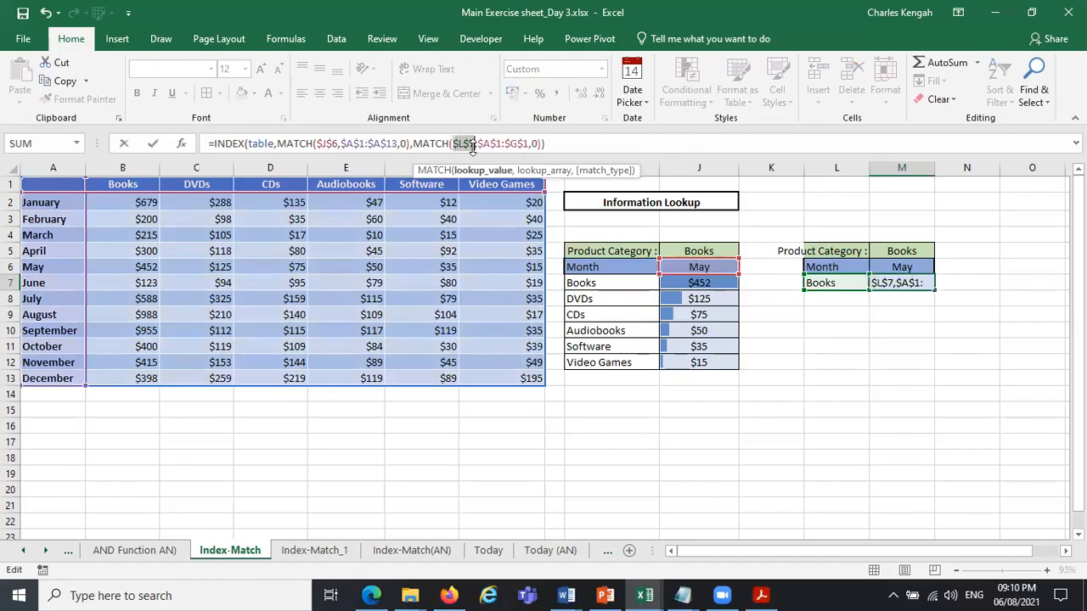
pyautogui.press('Return')
# Add list data validation to L7 with the categories in $I$7:$I$12 as its source.
pyautogui.click(839, 282)
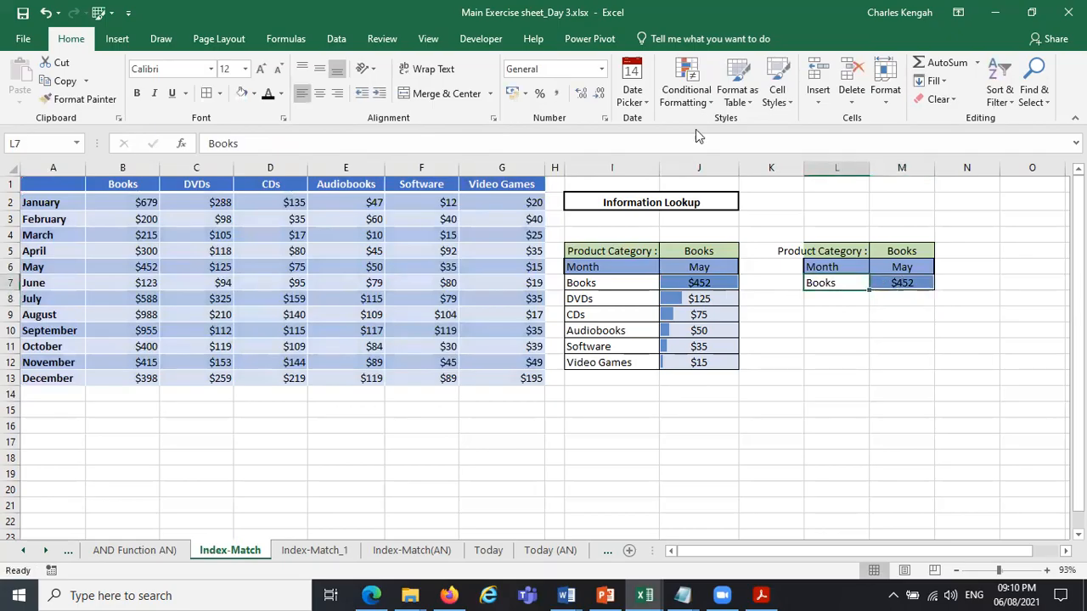
pyautogui.click(338, 39)
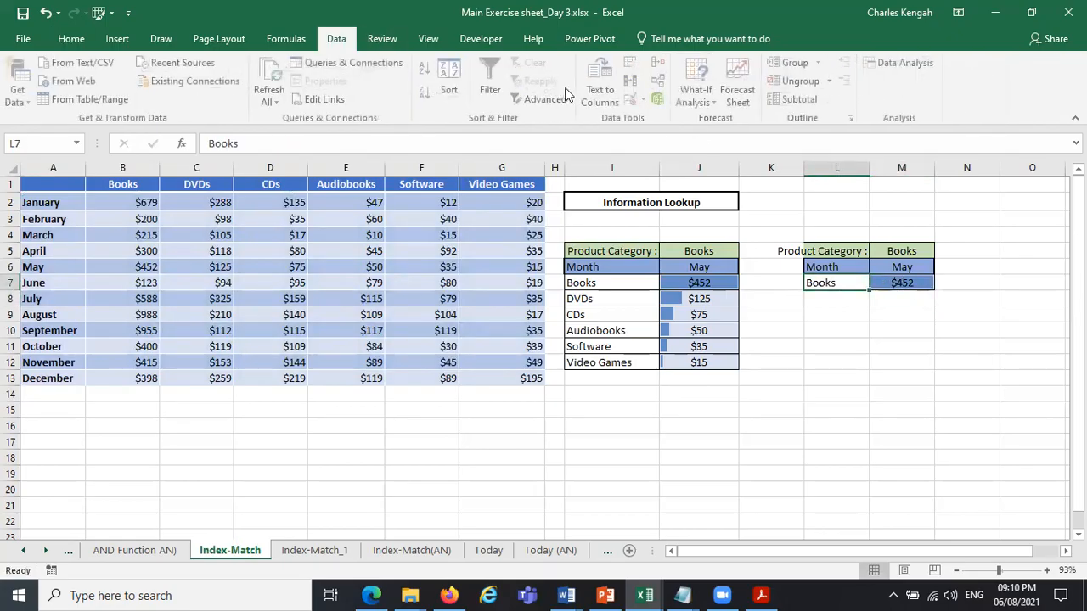
pyautogui.click(633, 100)
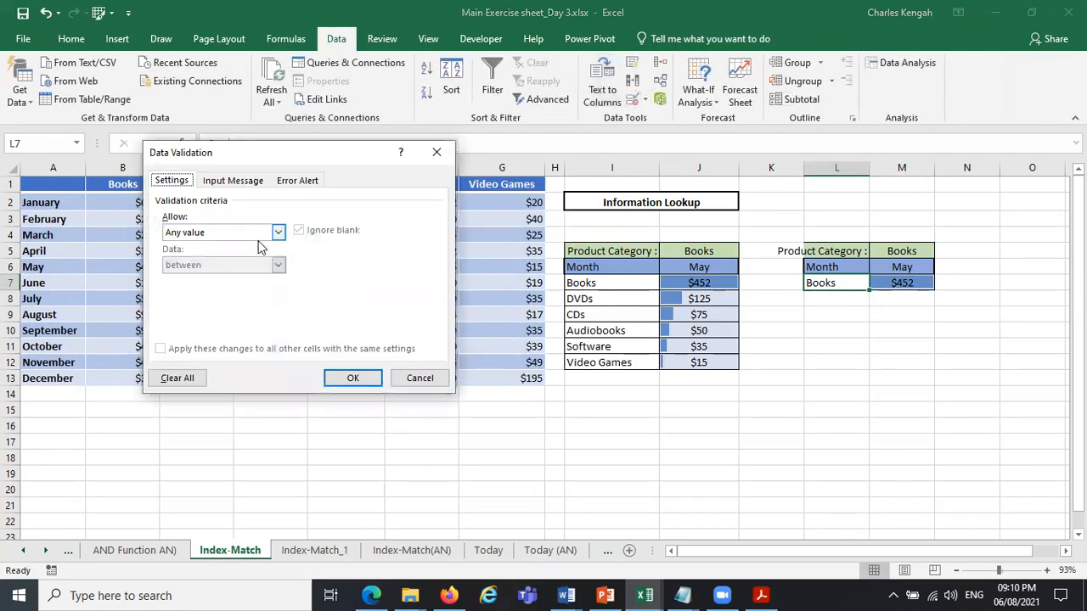
pyautogui.click(278, 232)
pyautogui.click(212, 288)
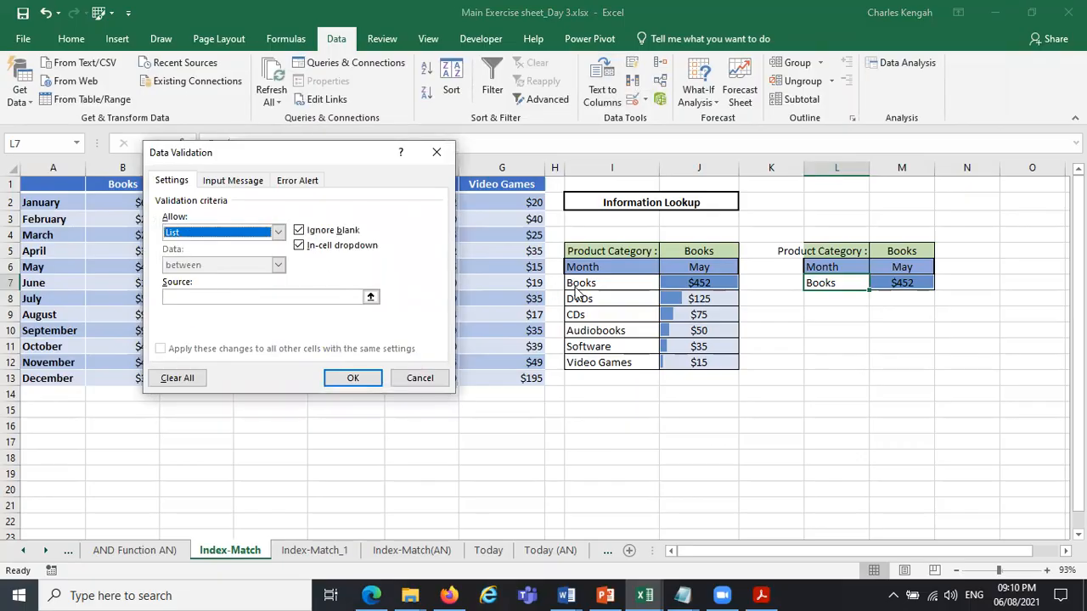
pyautogui.click(271, 297)
pyautogui.moveTo(594, 284); pyautogui.dragTo(598, 372)
pyautogui.click(350, 375)
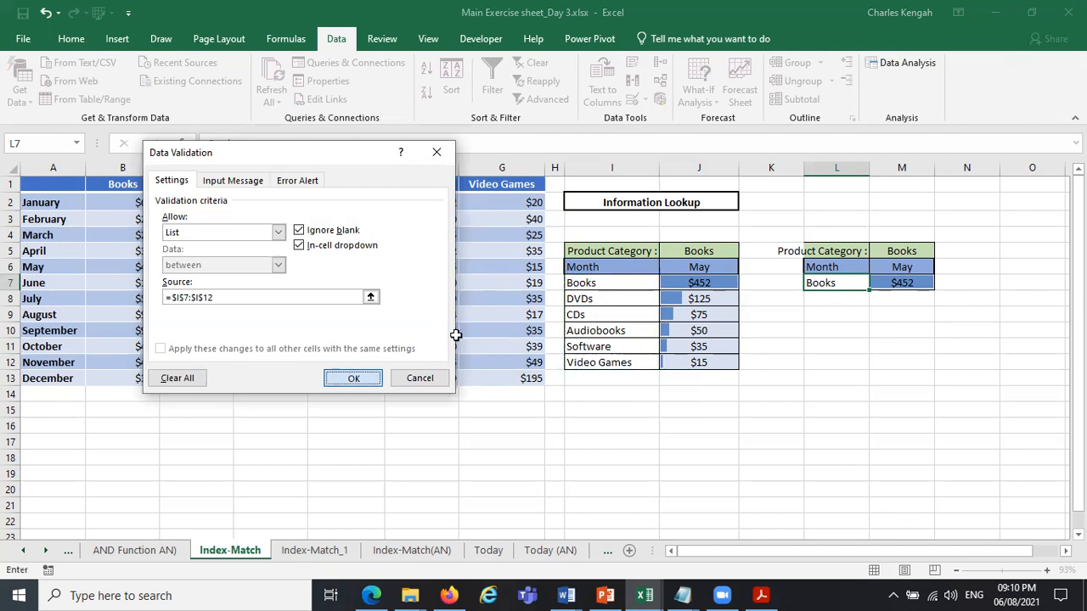
# Choose June as the month in M6 of the copied lookup block.
pyautogui.click(902, 267)
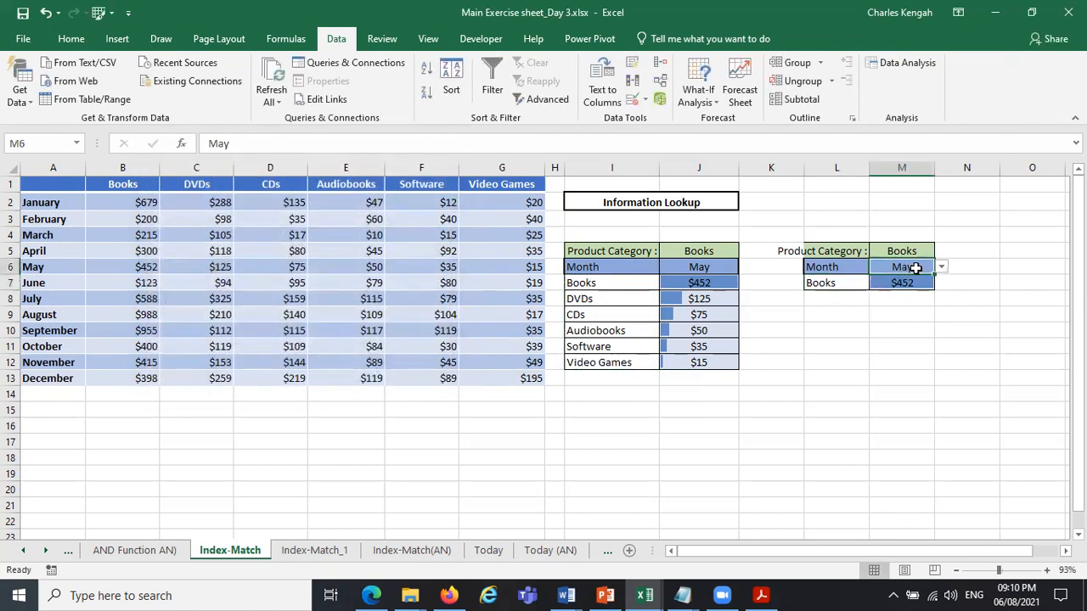
pyautogui.click(942, 268)
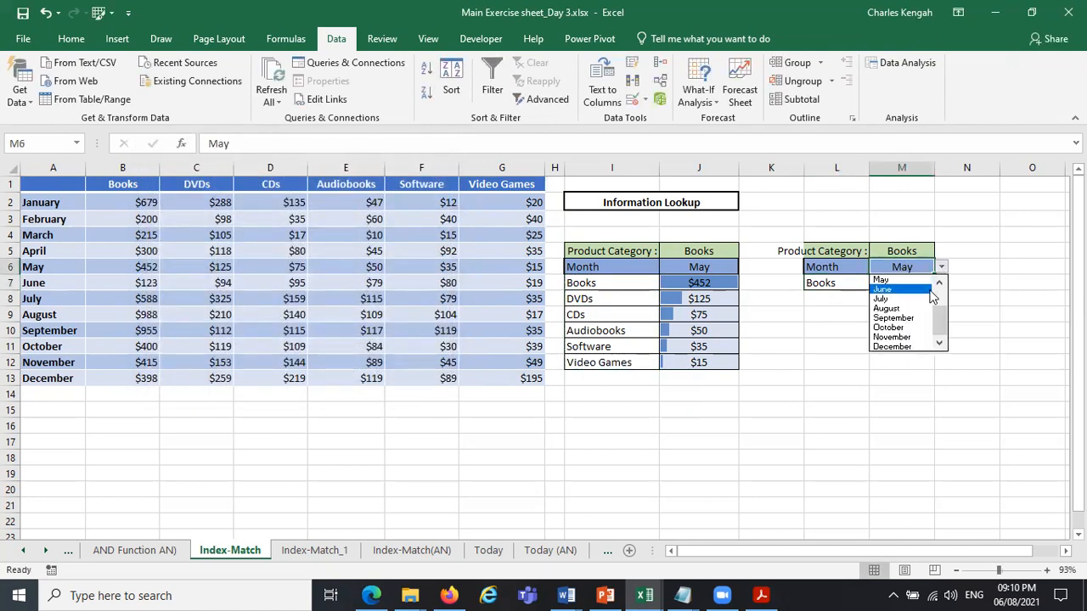
pyautogui.click(900, 290)
pyautogui.click(942, 268)
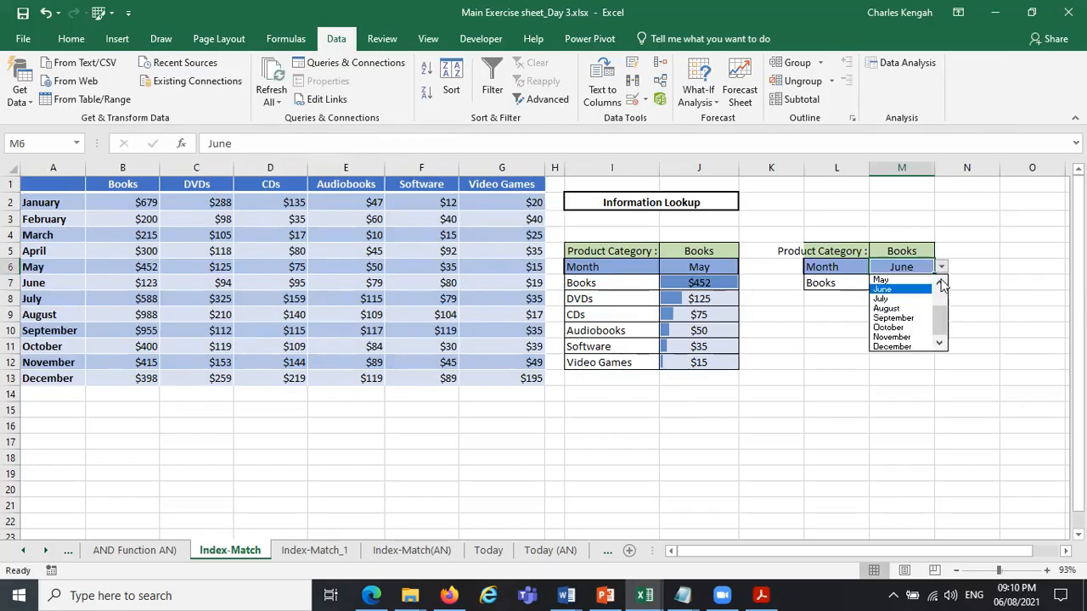
pyautogui.press('Escape')
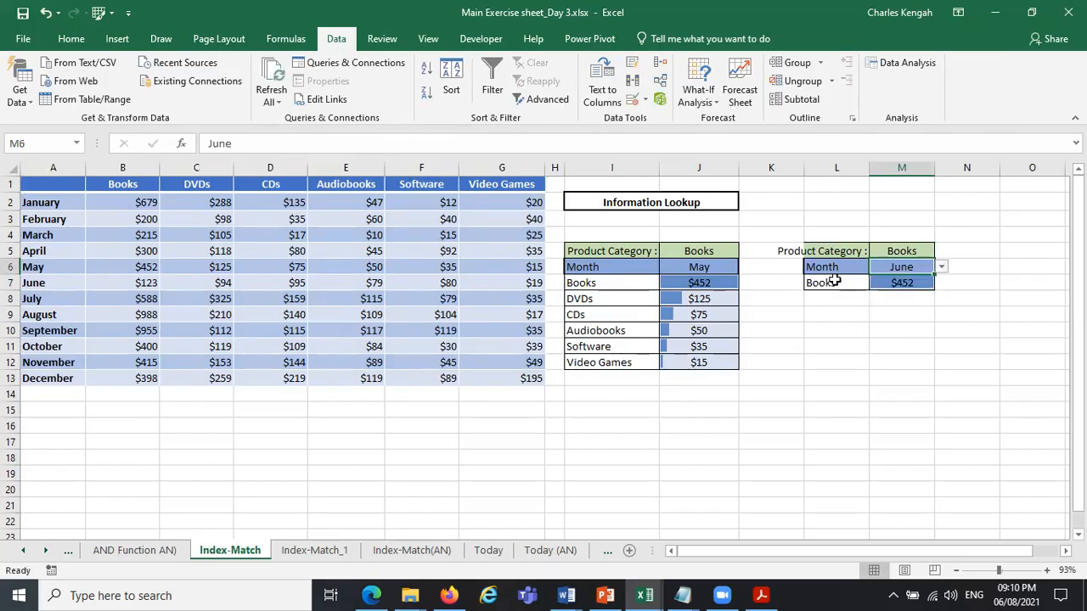
# Choose Audiobooks as the product category in L7.
pyautogui.click(835, 281)
pyautogui.click(876, 283)
pyautogui.click(837, 324)
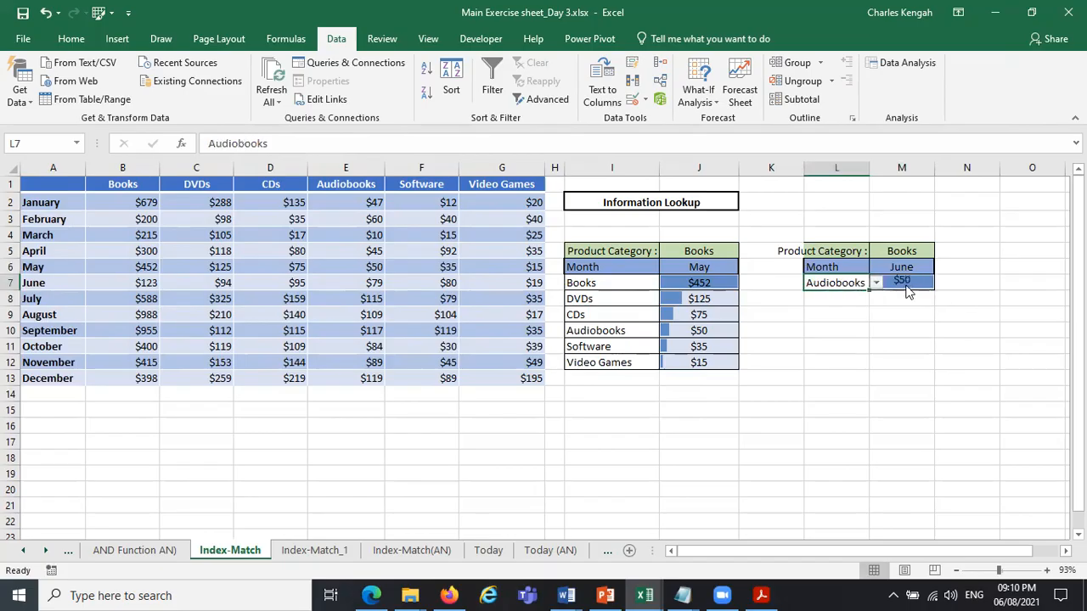
# Start a replacement formula in M7 with INDEX, using the named range table as its array.
pyautogui.click(905, 286)
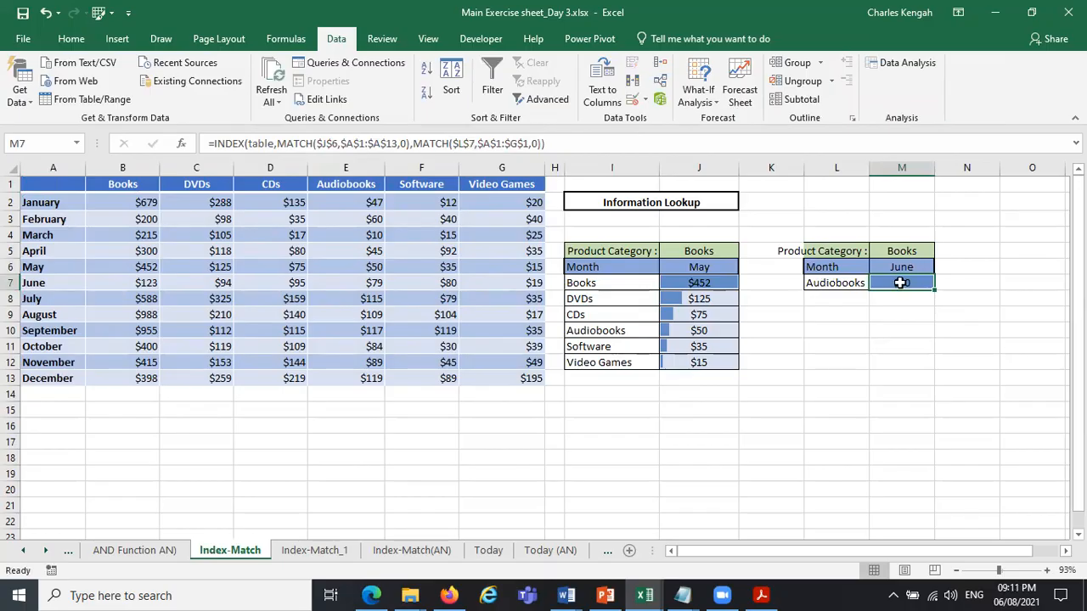
pyautogui.write('=')
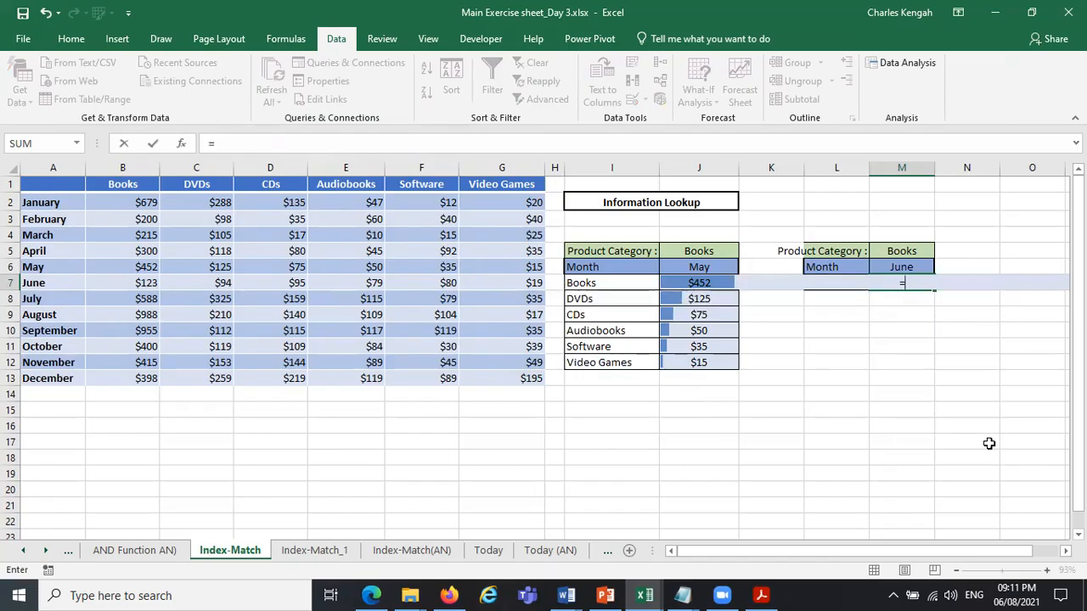
pyautogui.write('u')
pyautogui.press('BackSpace')
pyautogui.write('in')
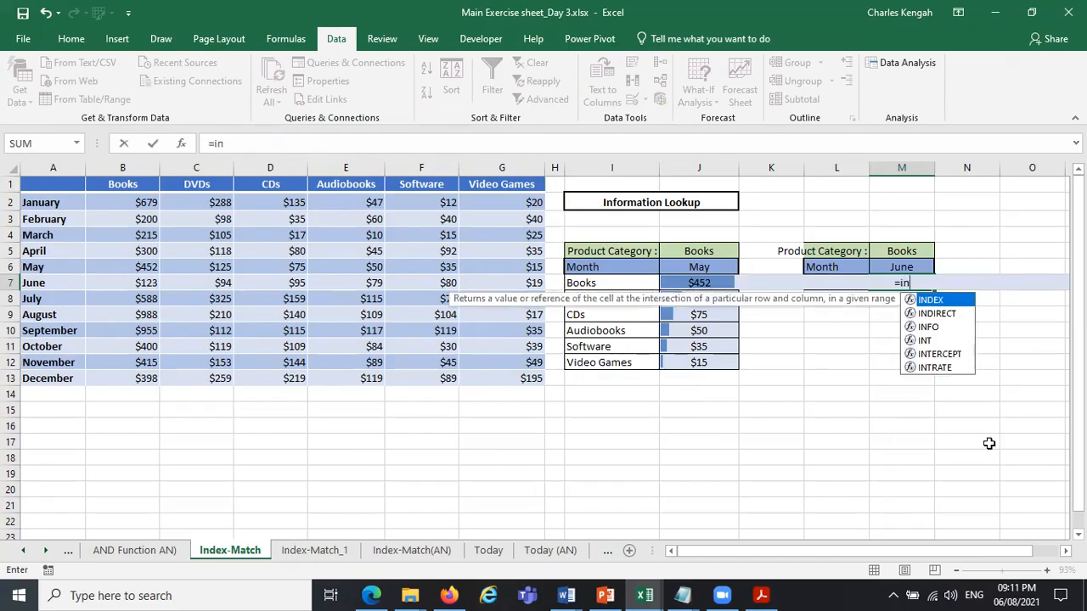
pyautogui.doubleClick(946, 301)
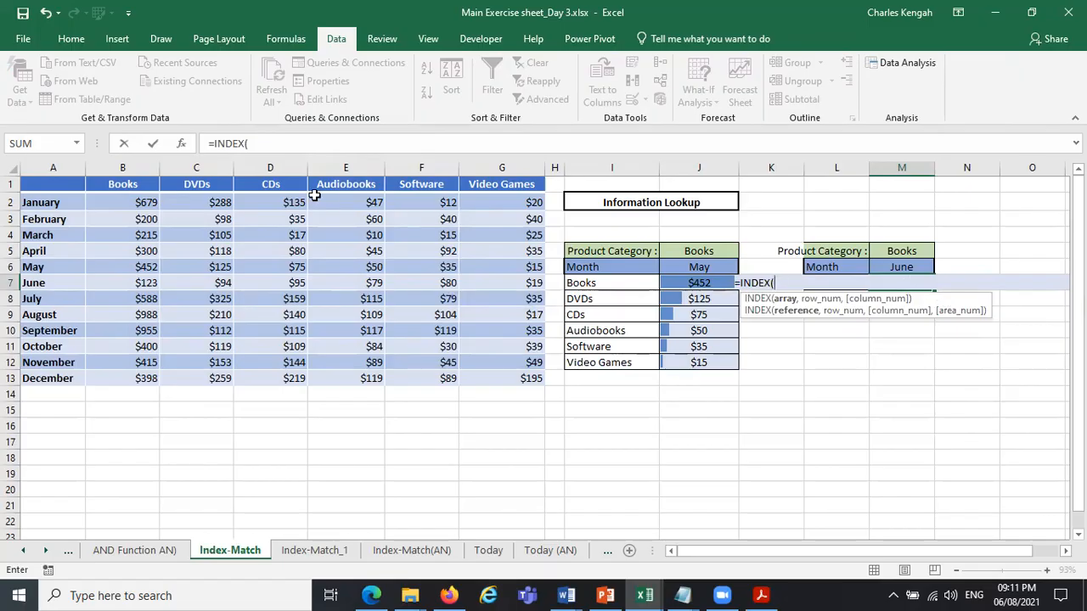
pyautogui.write('ta')
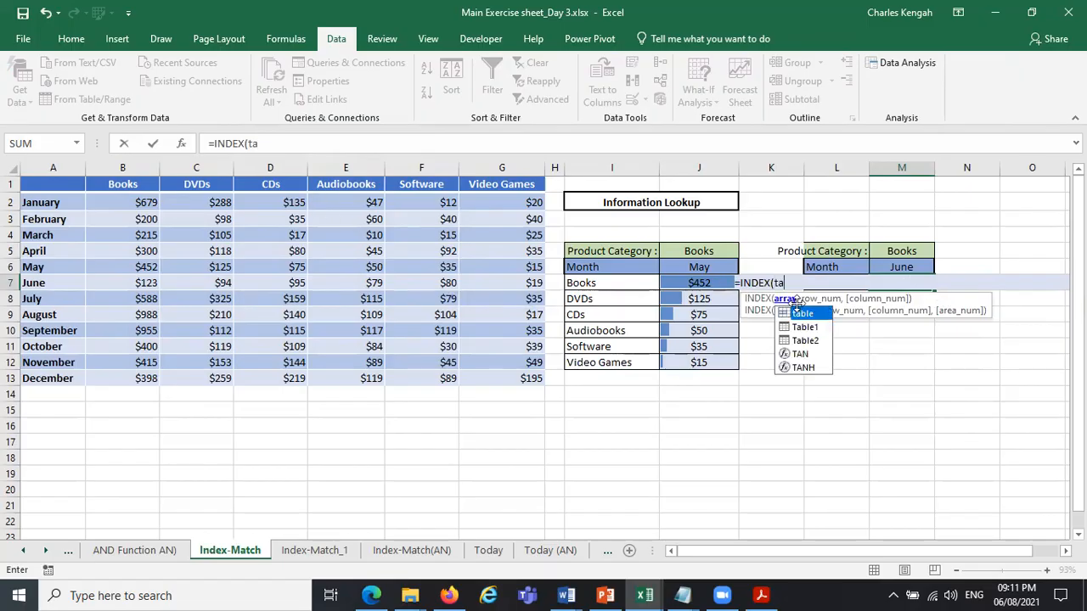
pyautogui.doubleClick(805, 314)
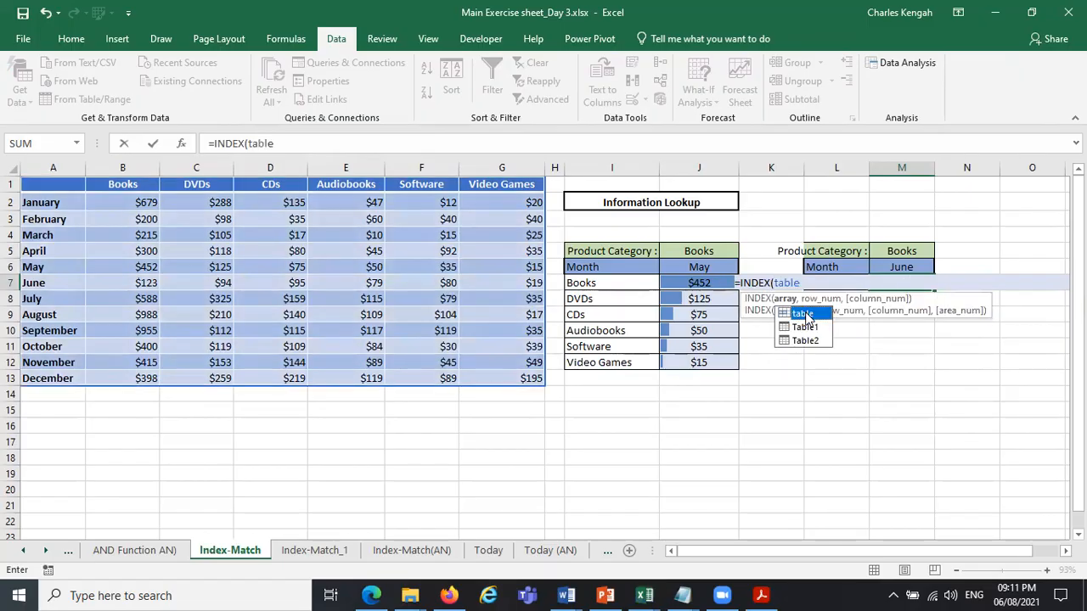
# Add a MATCH as the row number in M7's formula, finding $M$6 in A1:A13 with an exact match.
pyautogui.write(',ma')
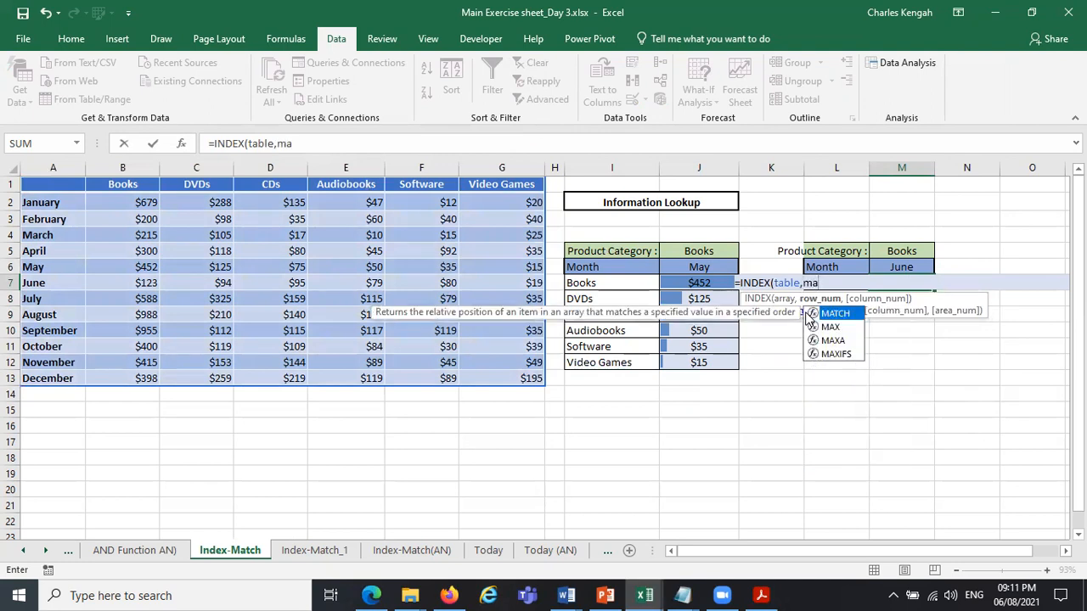
pyautogui.doubleClick(831, 314)
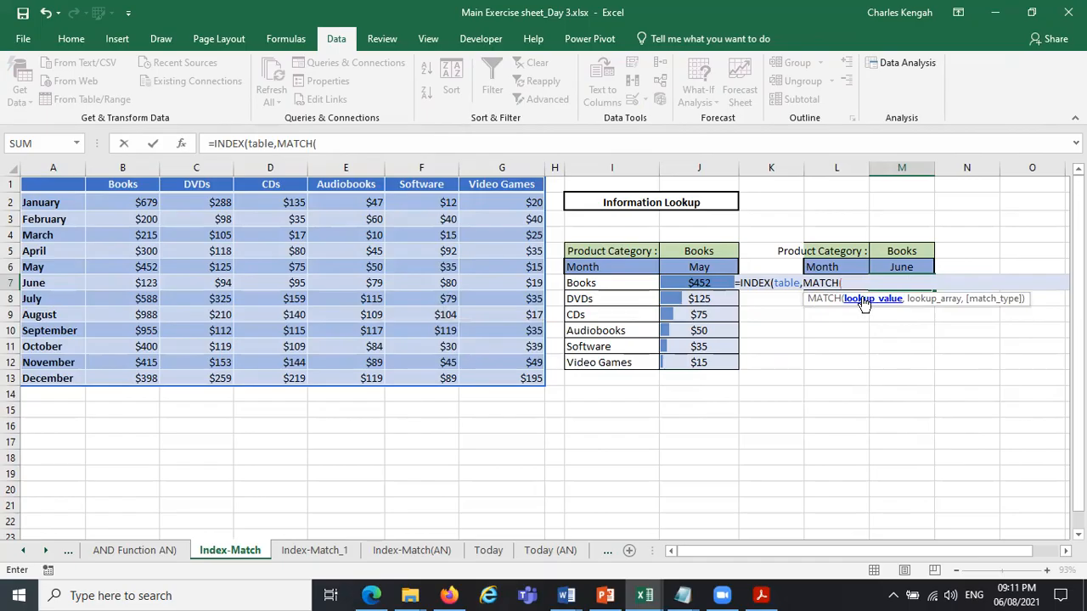
pyautogui.click(911, 267)
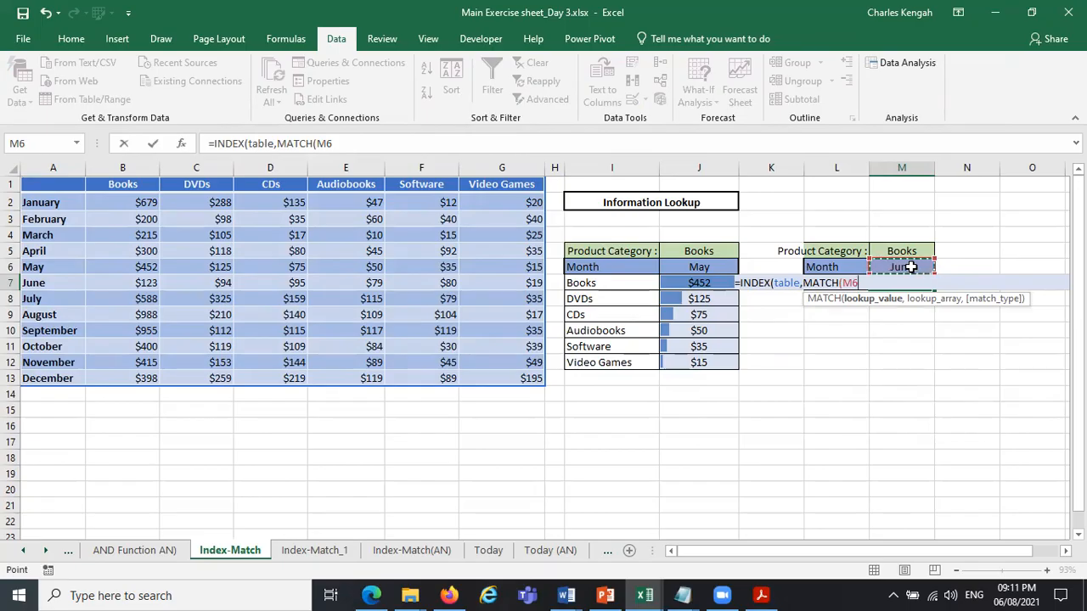
pyautogui.press('F4')
pyautogui.write(',')
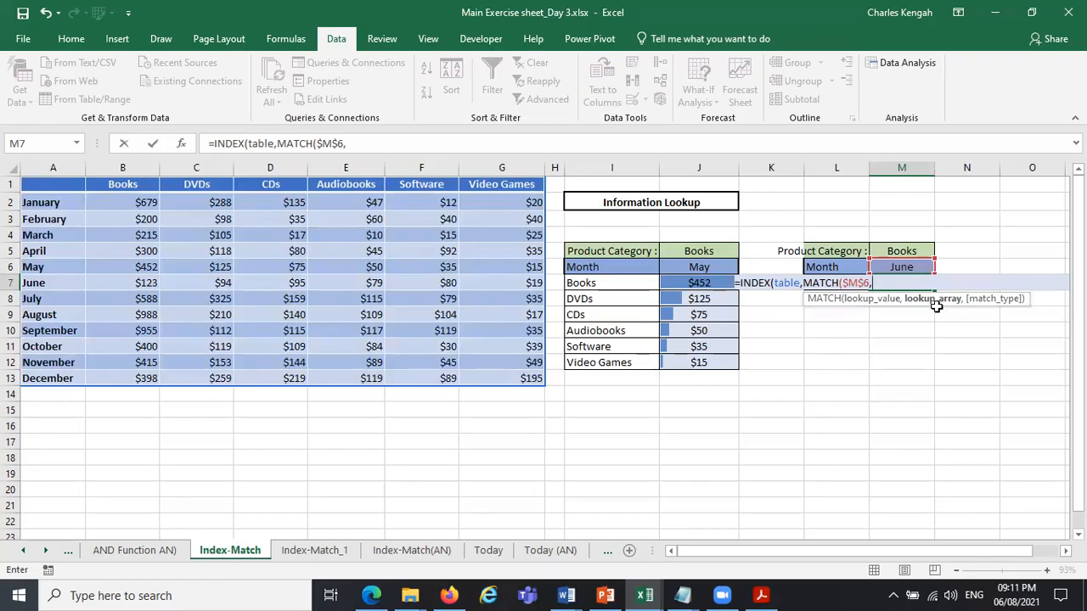
pyautogui.moveTo(54, 184); pyautogui.dragTo(55, 381)
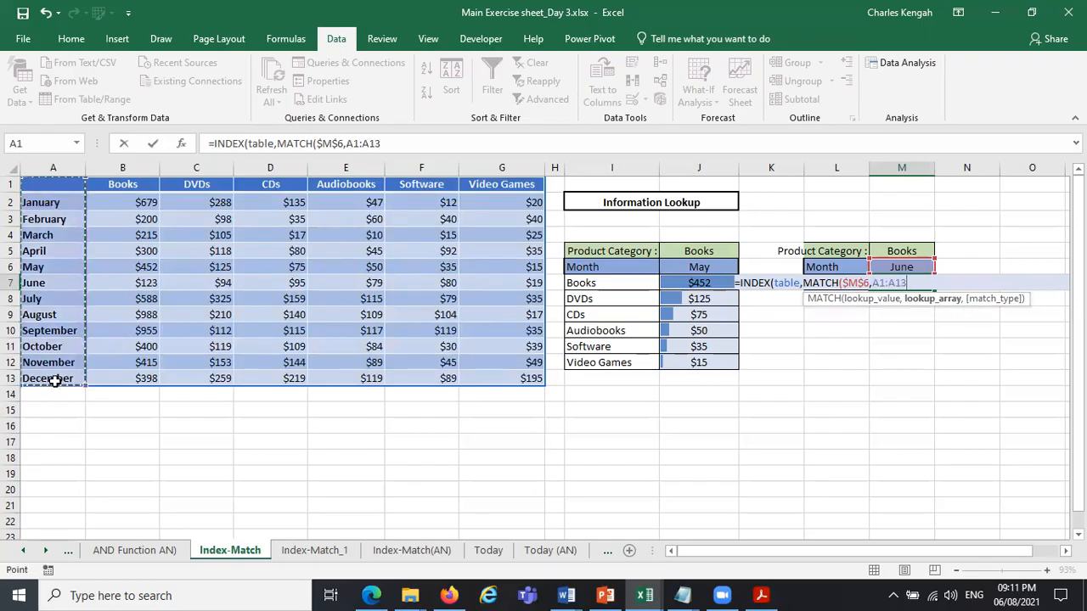
pyautogui.write(',')
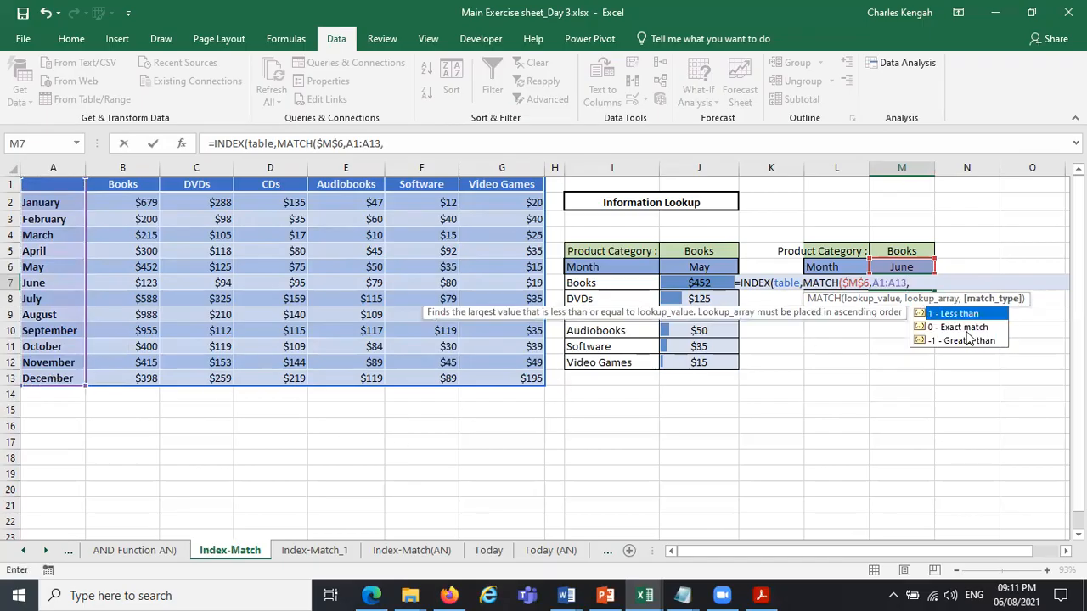
pyautogui.doubleClick(968, 328)
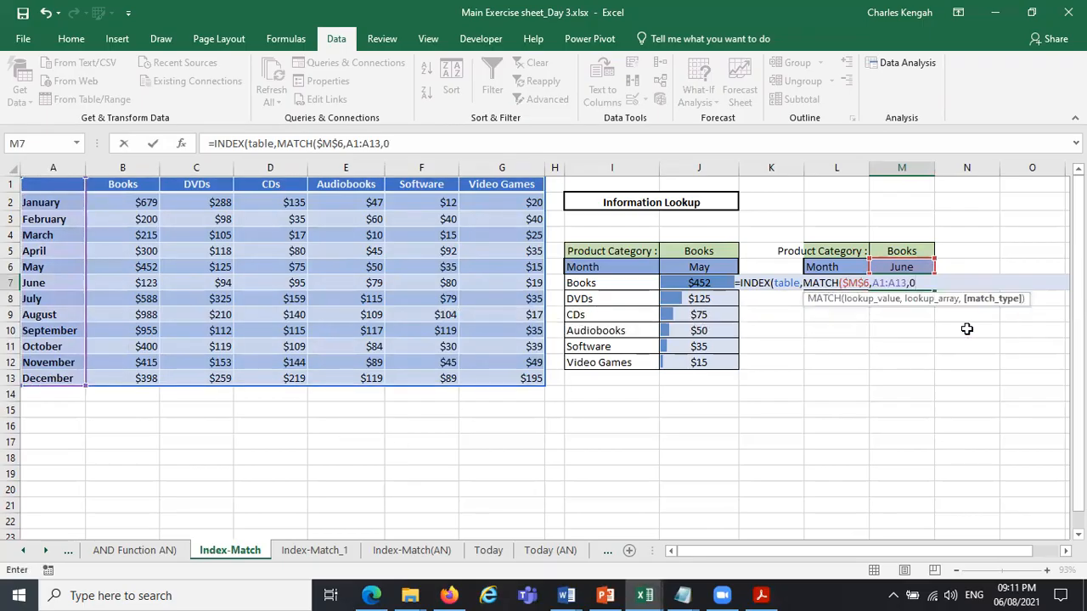
pyautogui.write('),')
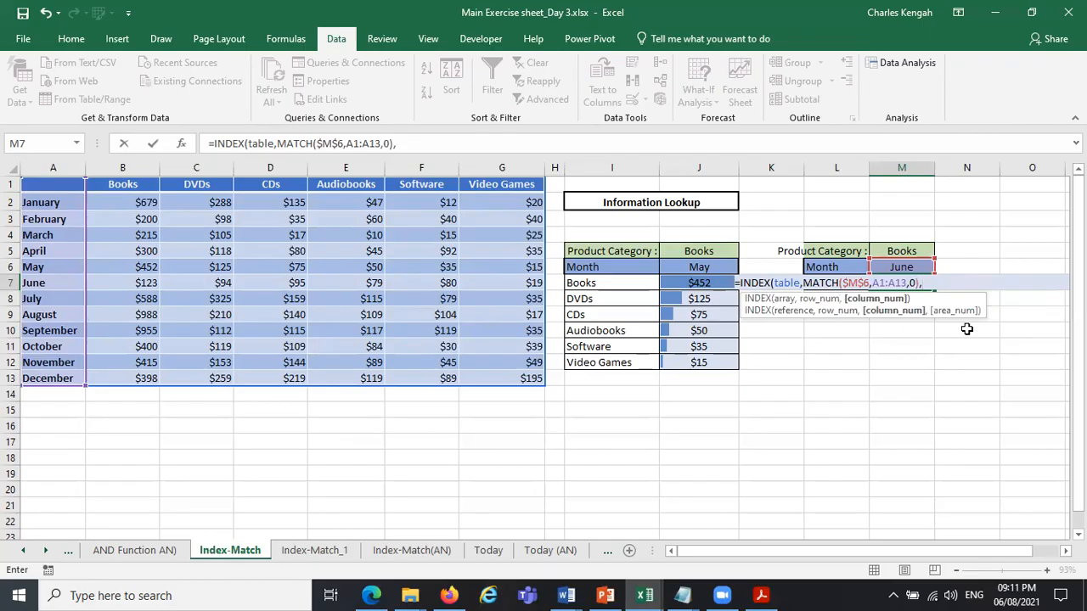
pyautogui.write('m')
# Add a second MATCH as the column number, looking up $L$7 in the header row $A$1:$G$1.
pyautogui.doubleClick(965, 317)
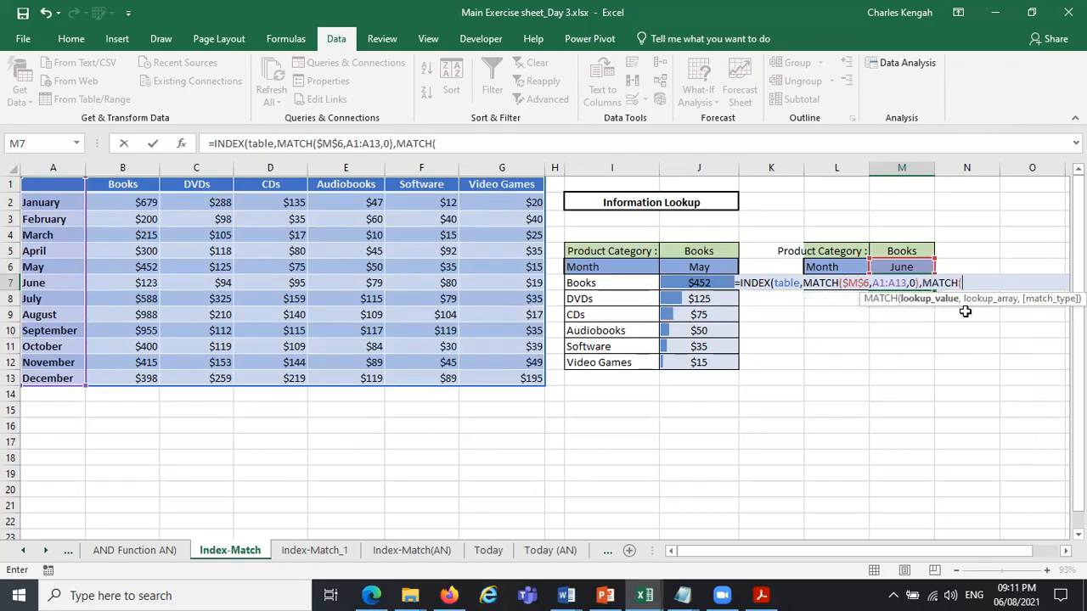
pyautogui.click(828, 285)
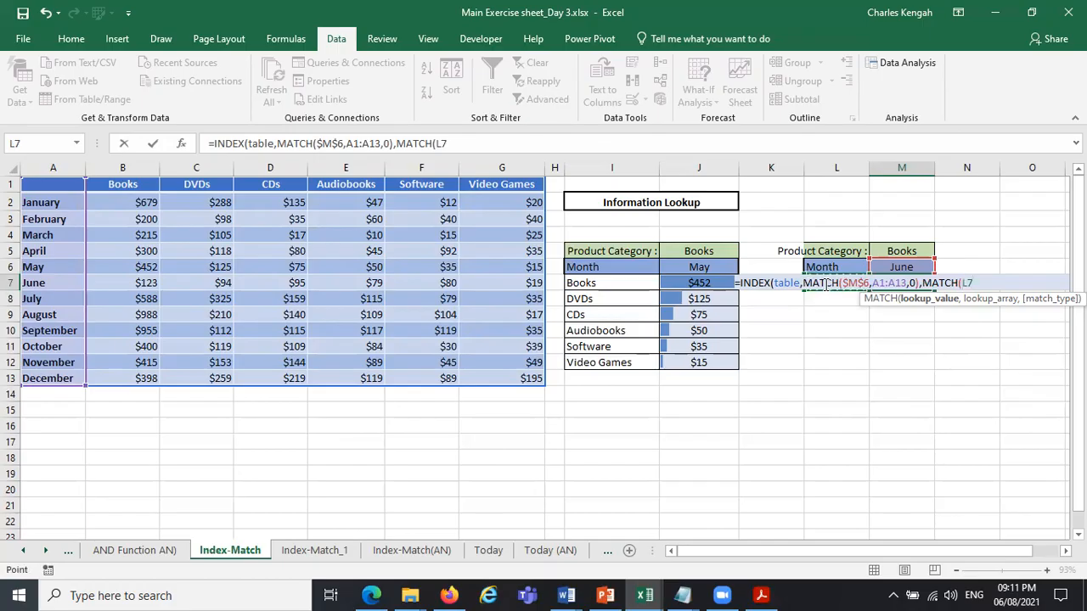
pyautogui.press('F4')
pyautogui.write(',')
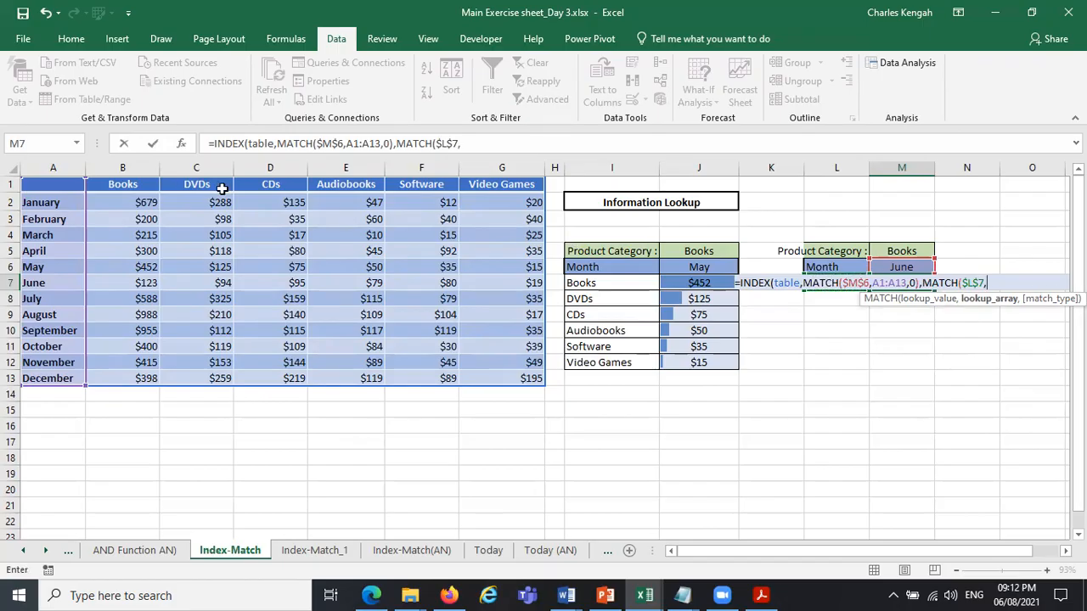
pyautogui.moveTo(48, 183); pyautogui.dragTo(512, 185)
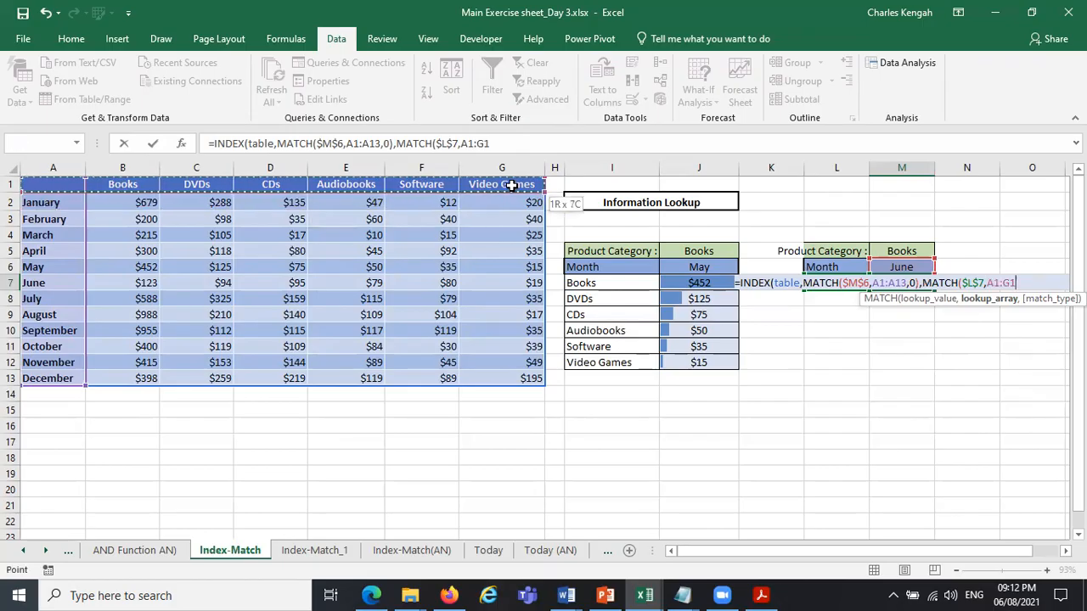
pyautogui.press('F4')
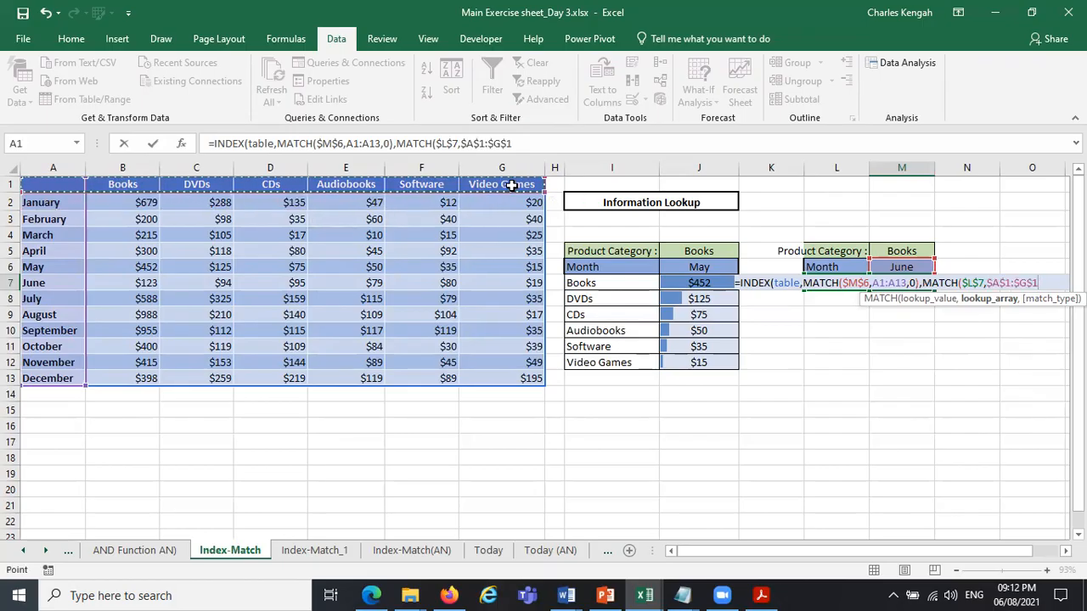
# Make the row MATCH's lookup array in M7's formula absolute, as $A$1:$A$13.
pyautogui.click(892, 282)
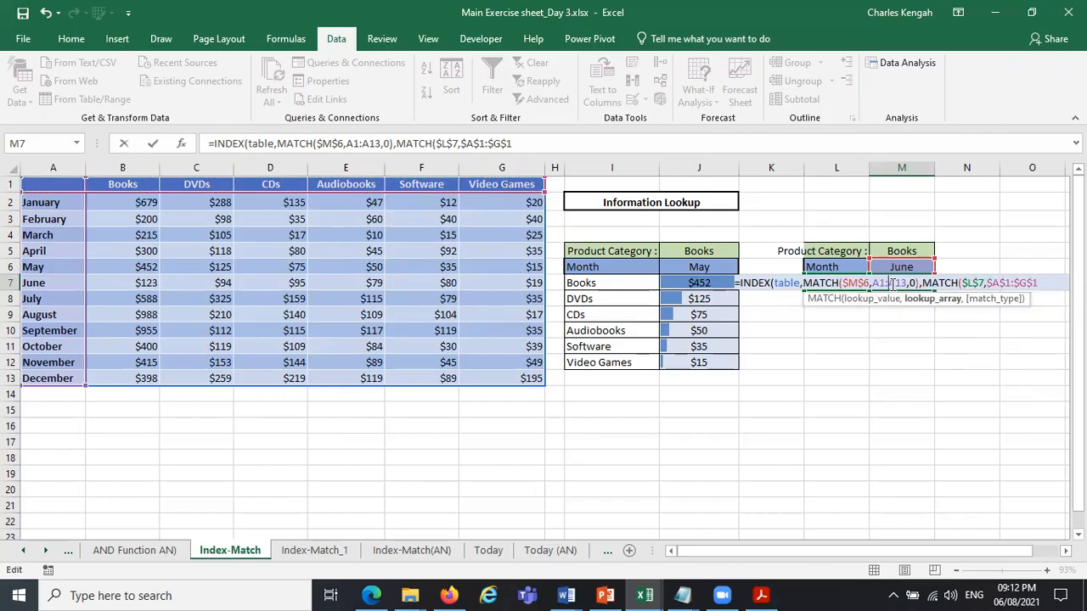
pyautogui.moveTo(906, 283); pyautogui.dragTo(881, 283)
pyautogui.press('F4')
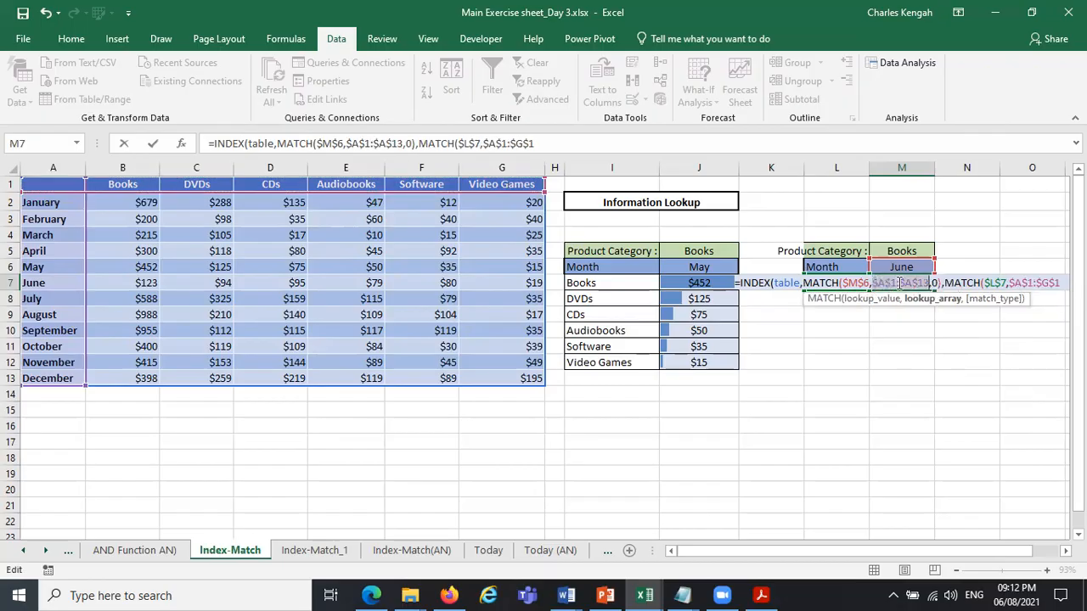
# Set the column MATCH to exact match (0), then close and enter M7's INDEX-MATCH formula.
pyautogui.click(1060, 282)
pyautogui.write(',')
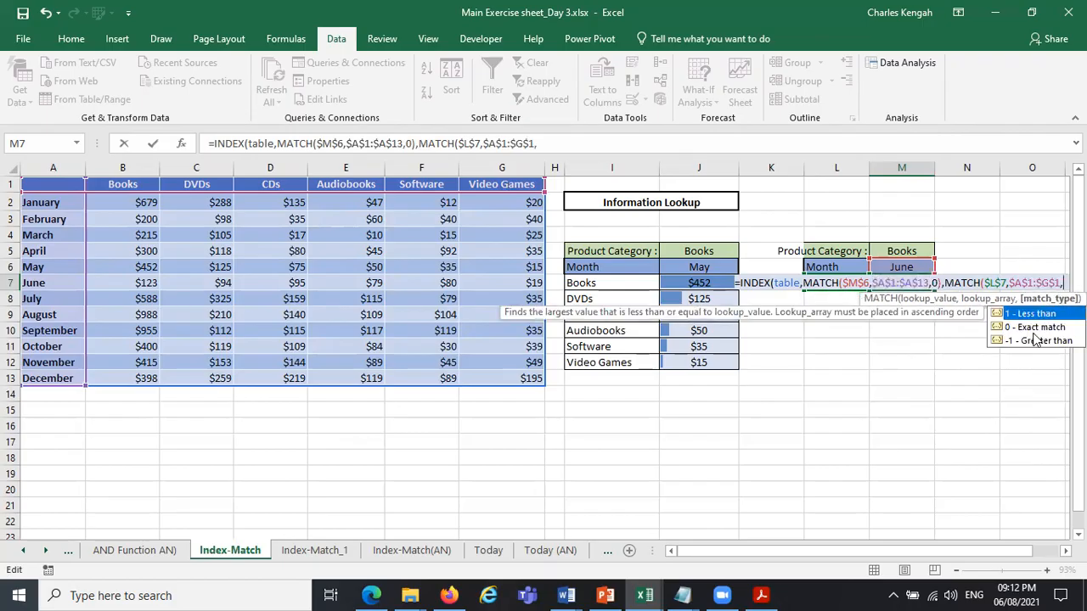
pyautogui.doubleClick(1035, 329)
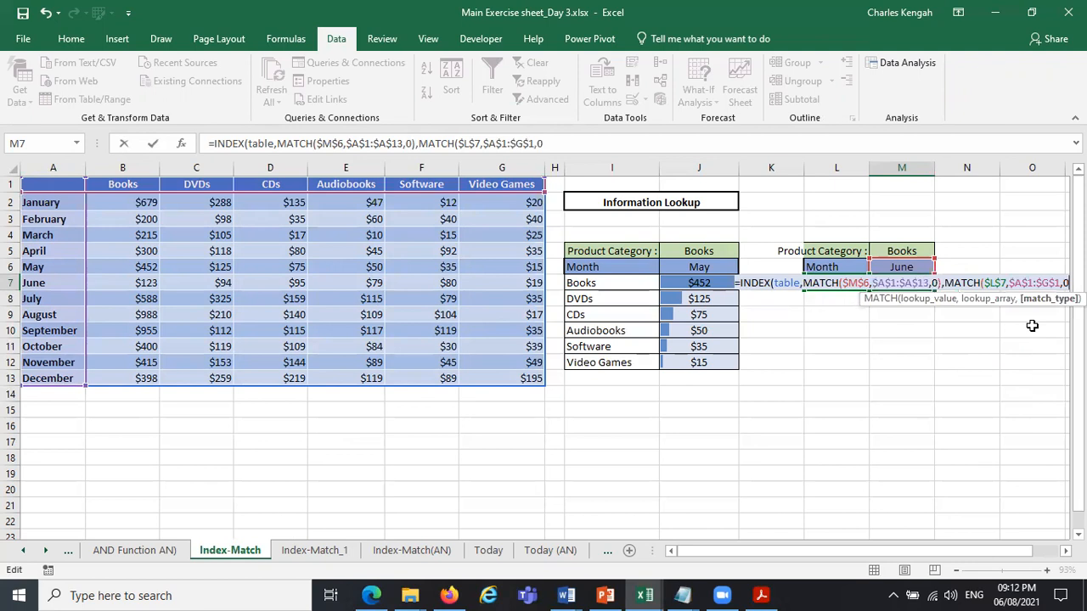
pyautogui.write('))')
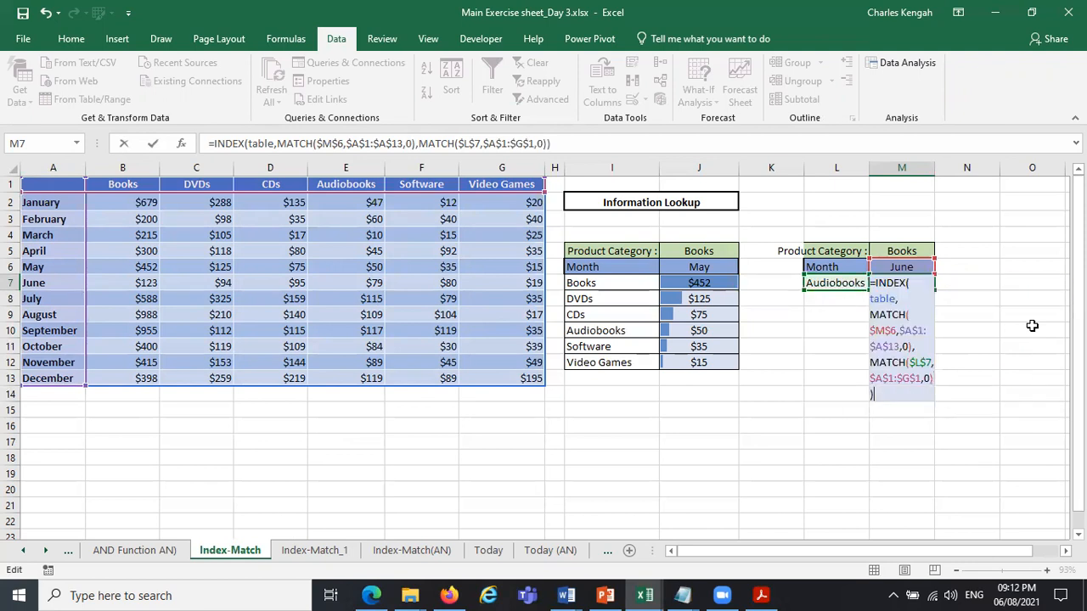
pyautogui.press('Return')
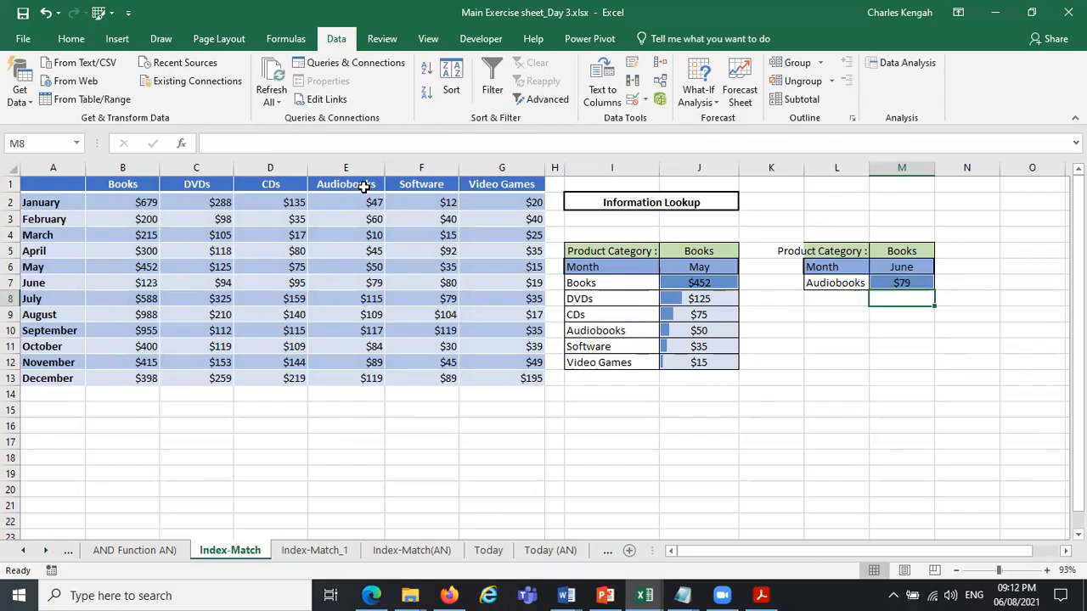
# Choose September as the month in M6 and check M7 against the Audiobooks amount for September in the data table.
pyautogui.click(372, 285)
pyautogui.click(914, 267)
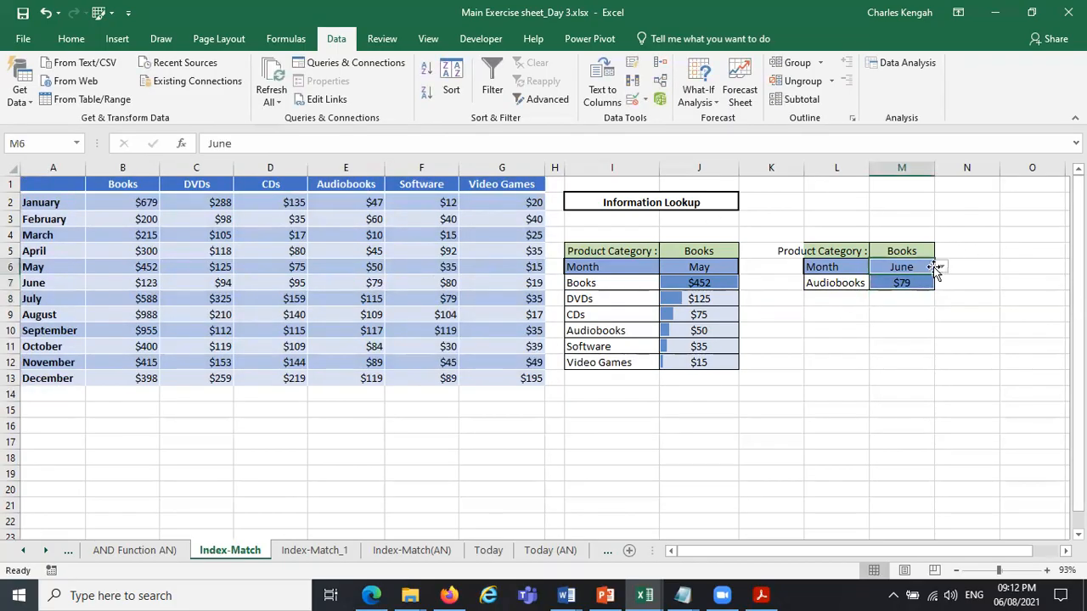
pyautogui.click(941, 267)
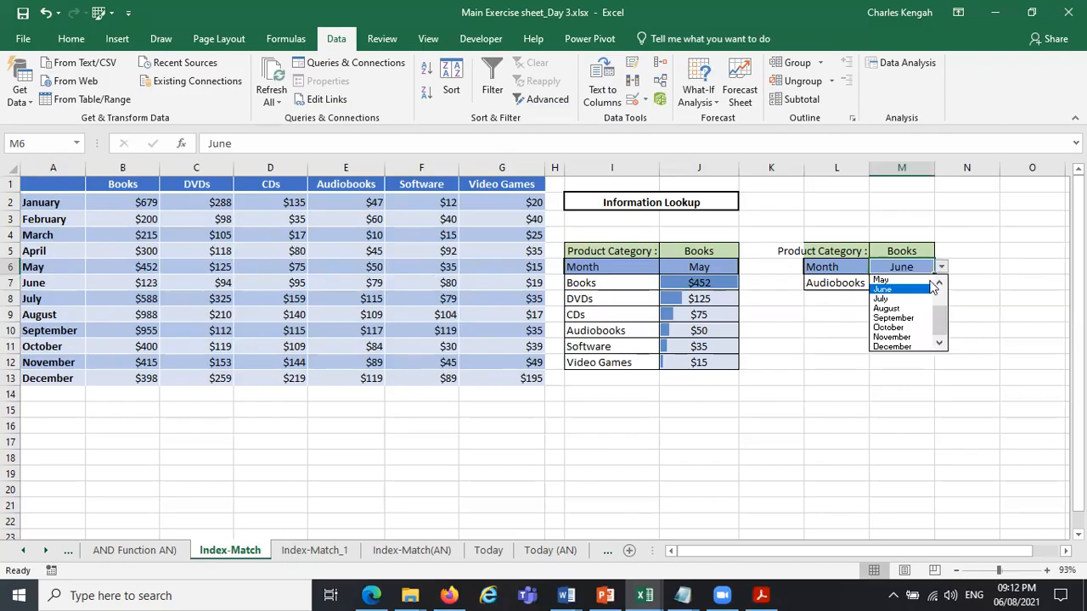
pyautogui.click(904, 318)
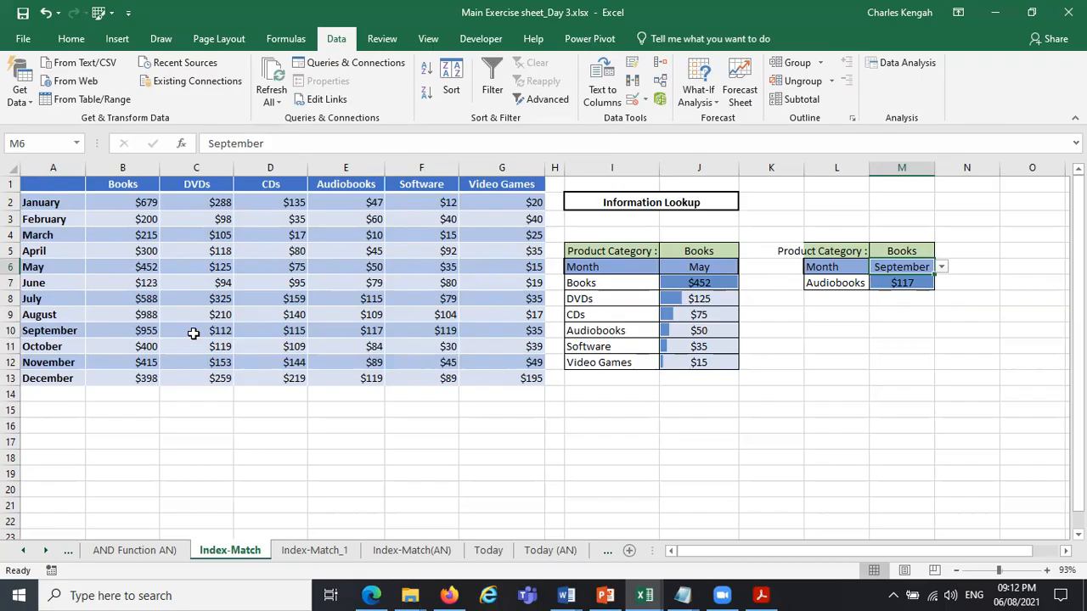
pyautogui.click(372, 334)
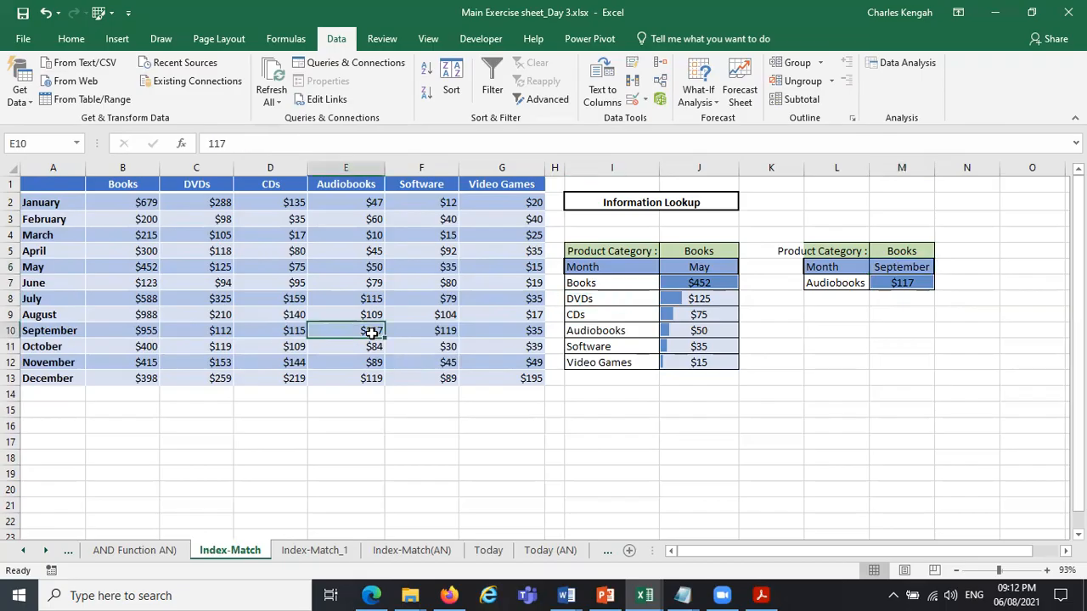
# Choose Software as the product category in L7 and check M7 against the Software amount for September in the table.
pyautogui.click(839, 282)
pyautogui.click(876, 283)
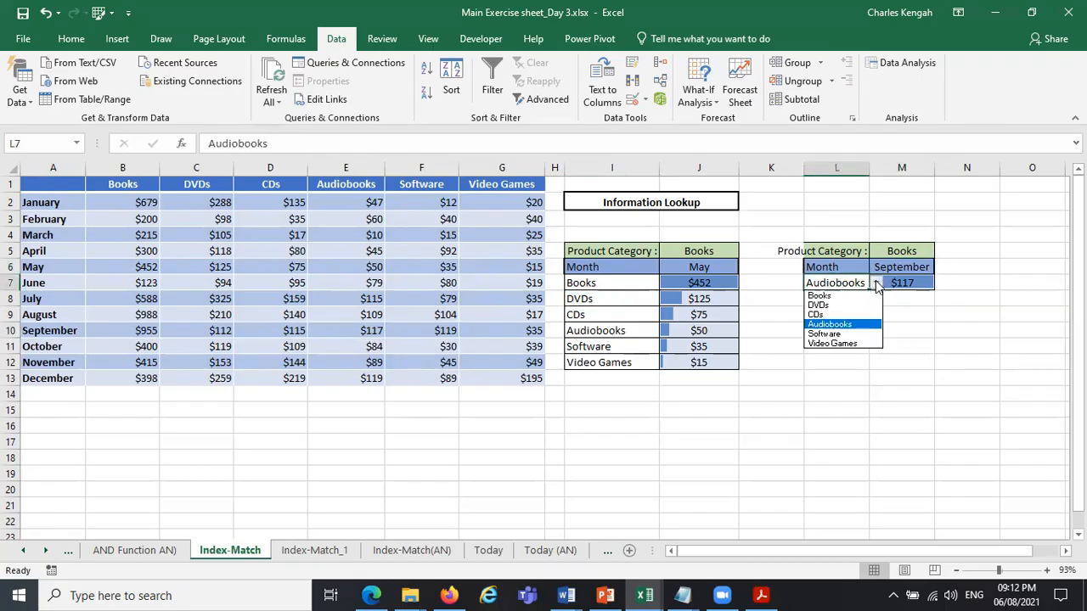
pyautogui.click(847, 337)
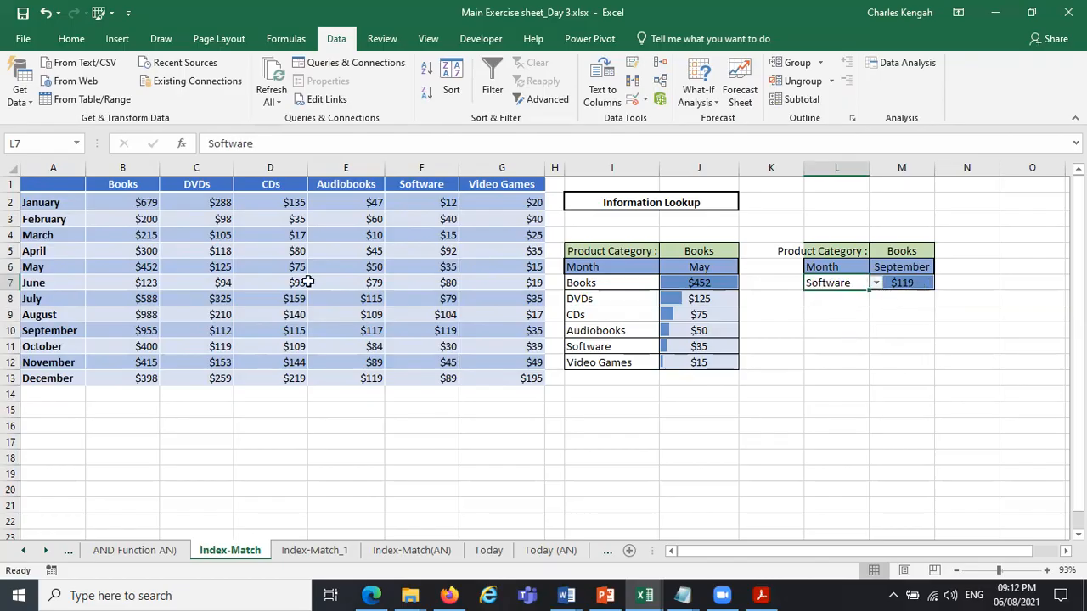
pyautogui.click(435, 327)
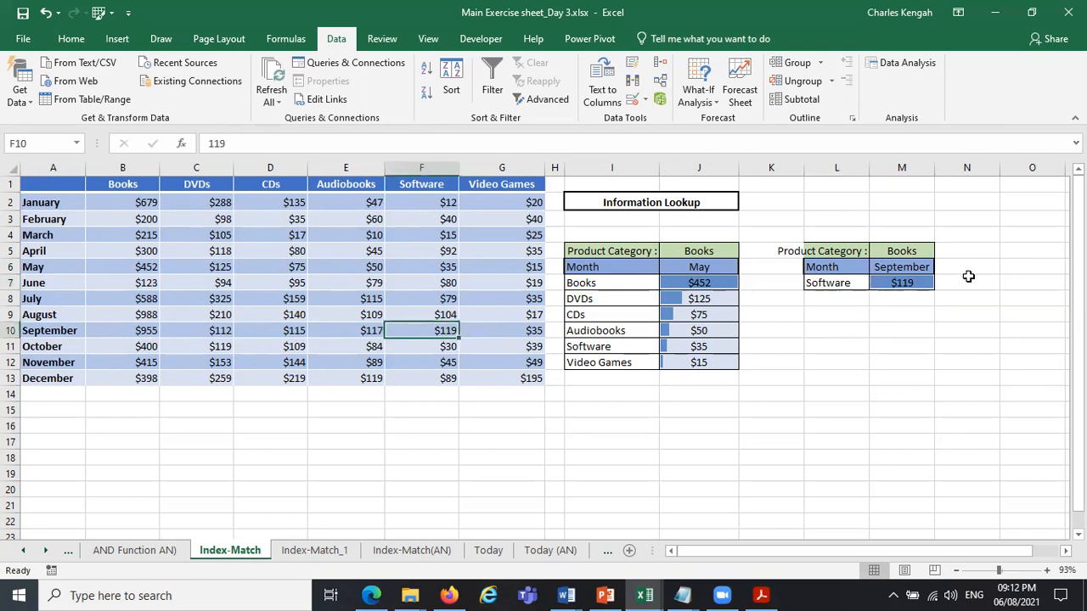
# Examine J7's INDEX-MATCH formula, in particular the I7 reference used as the column MATCH's lookup value.
pyautogui.click(682, 286)
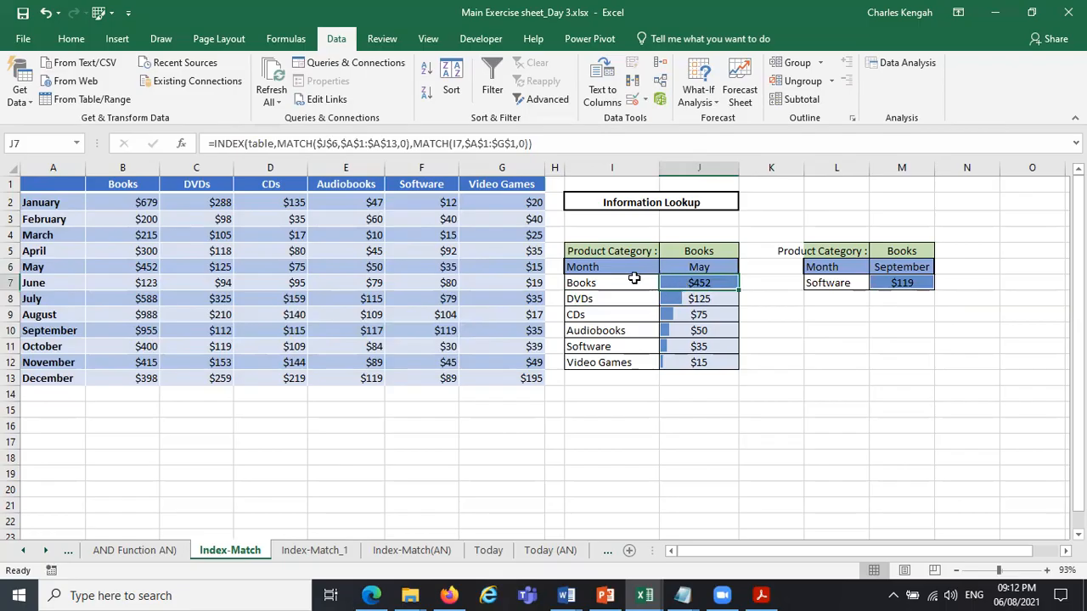
pyautogui.click(634, 279)
pyautogui.click(710, 282)
pyautogui.doubleClick(457, 143)
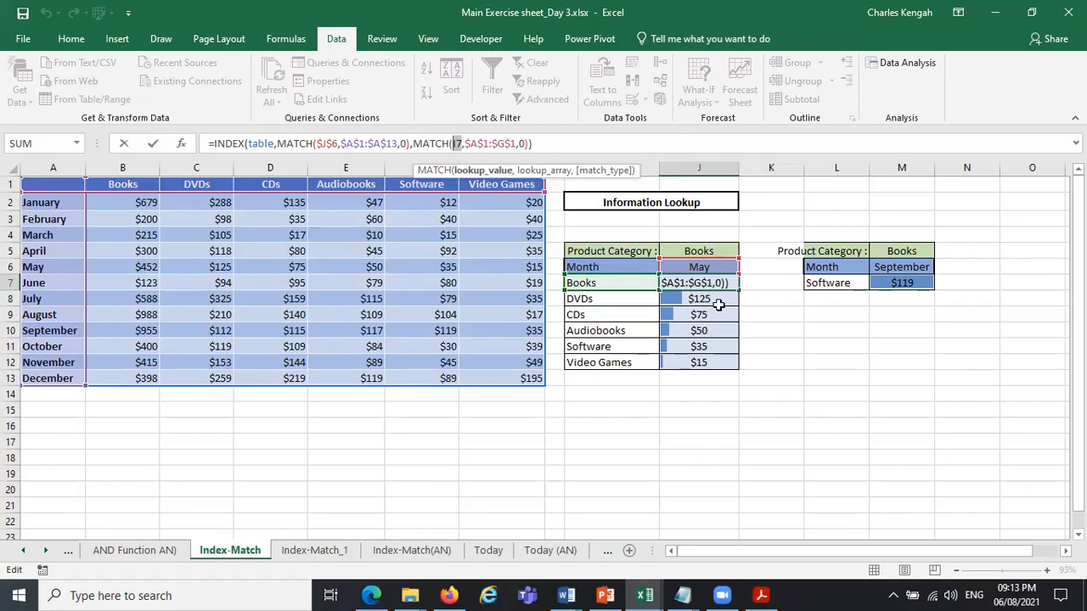
pyautogui.press('Return')
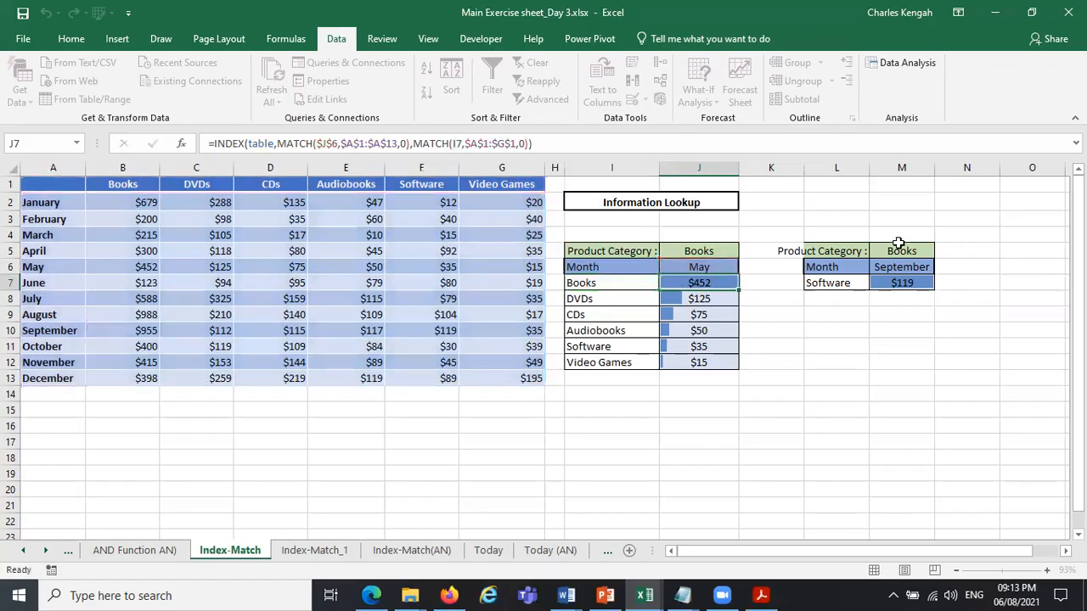
# Choose December as the month in M6 of the second lookup block.
pyautogui.click(894, 242)
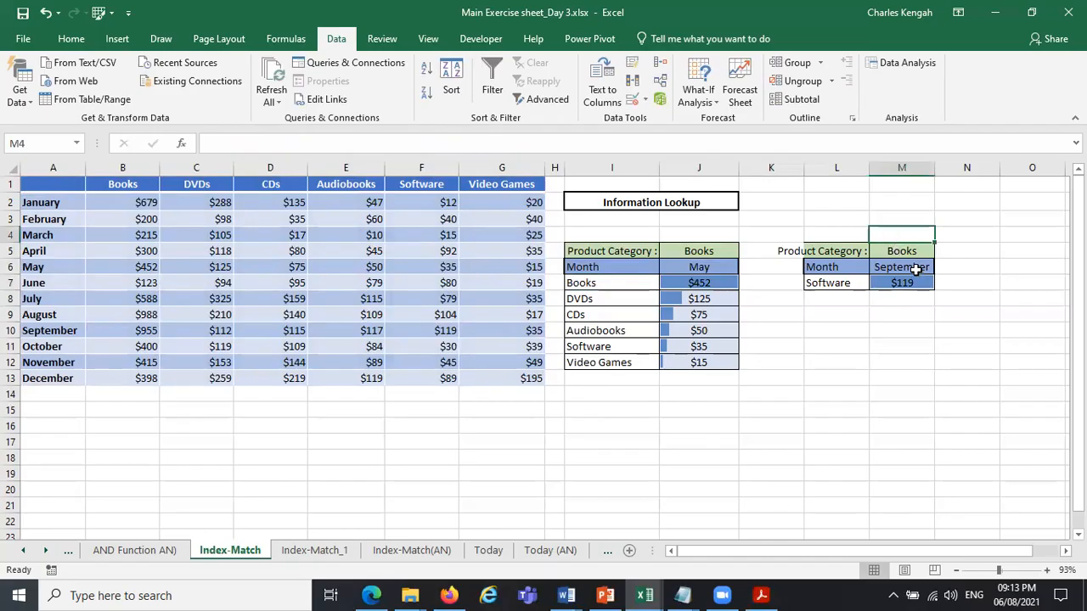
pyautogui.click(916, 268)
pyautogui.click(941, 268)
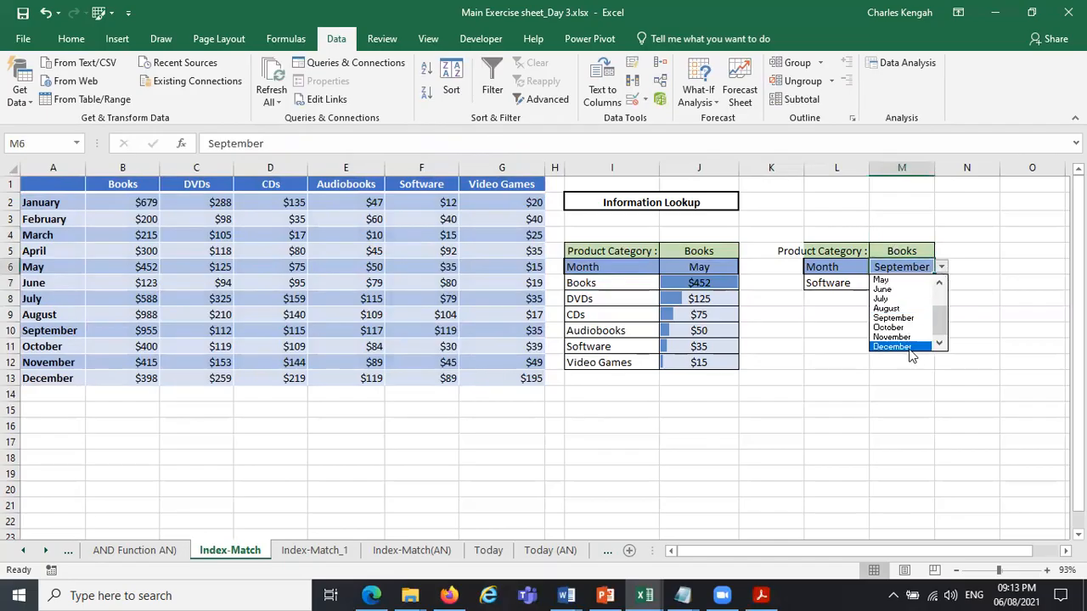
pyautogui.click(909, 347)
pyautogui.click(915, 333)
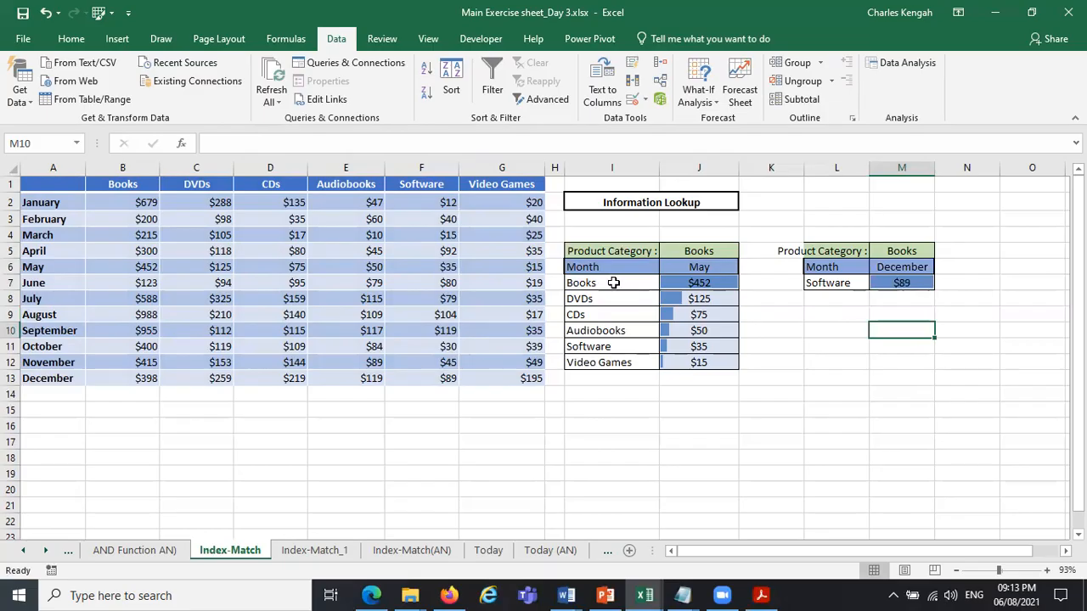
# Insert a clustered column chart from the month and product amounts in I6:J12.
pyautogui.moveTo(583, 266); pyautogui.dragTo(699, 361)
pyautogui.moveTo(586, 267); pyautogui.dragTo(721, 364)
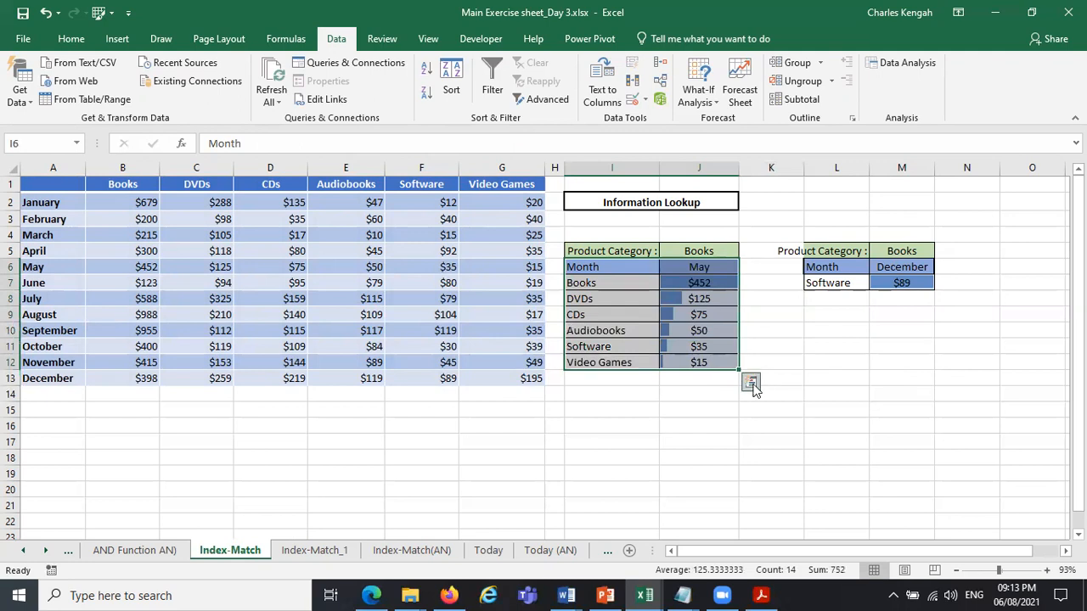
pyautogui.click(752, 384)
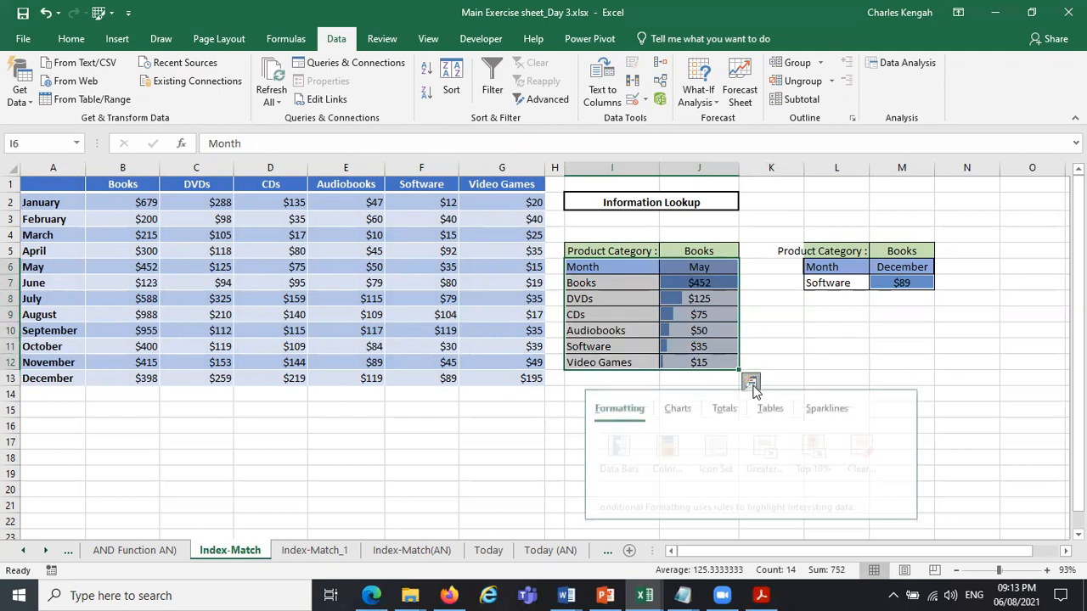
pyautogui.click(679, 420)
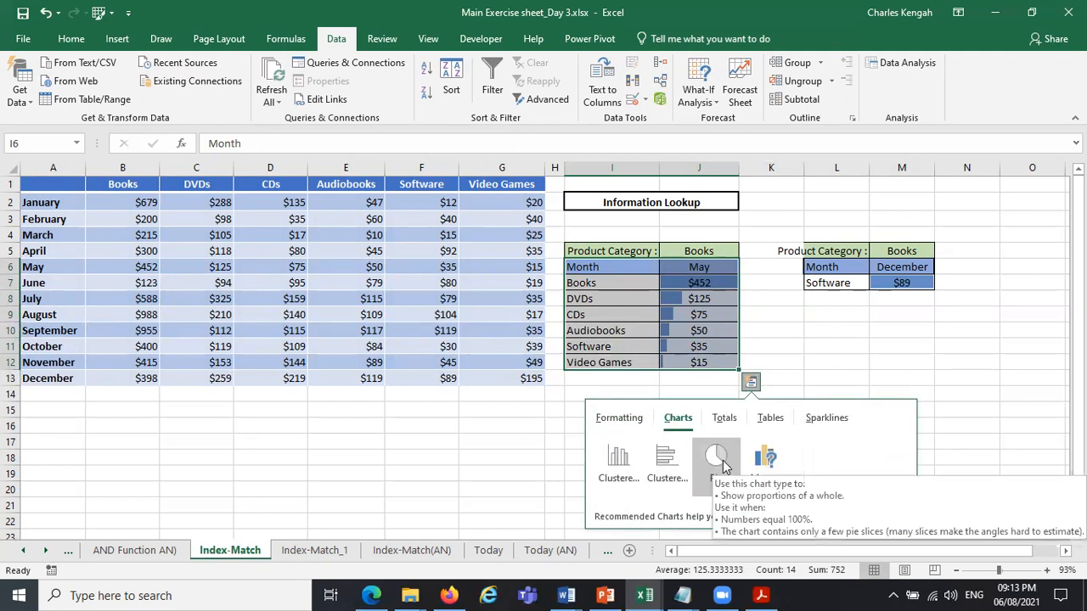
pyautogui.moveTo(722, 464)
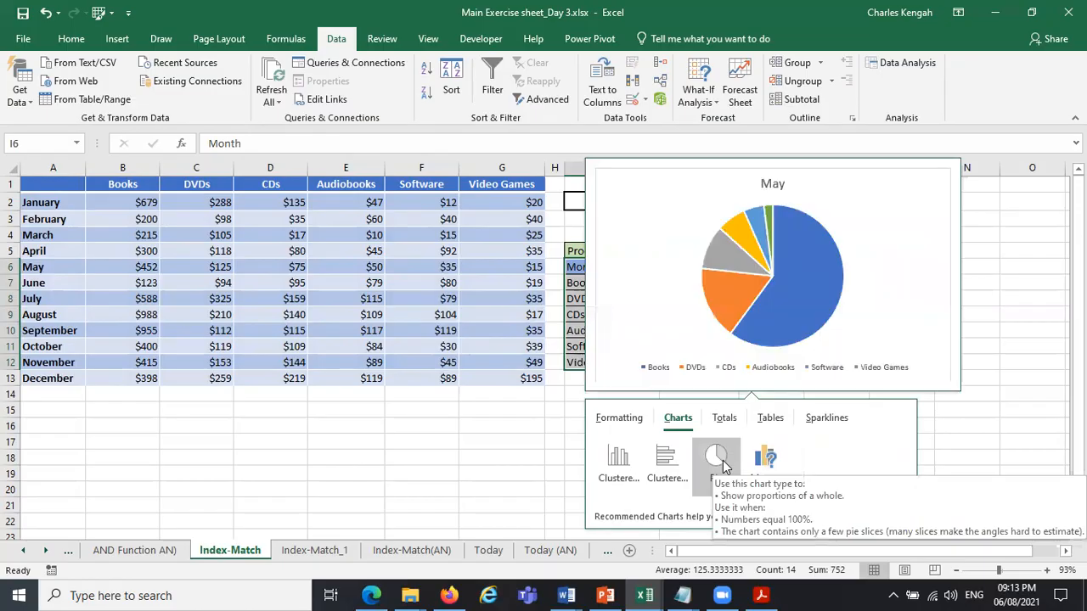
pyautogui.click(620, 463)
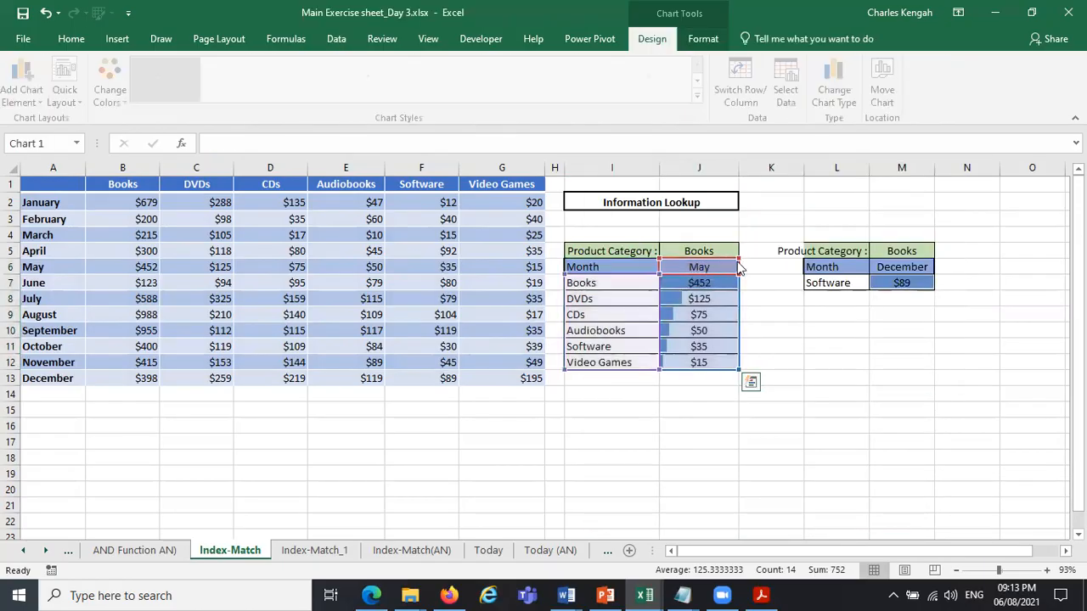
# Add data labels to the column chart and remove its gridlines and vertical axis.
pyautogui.click(744, 263)
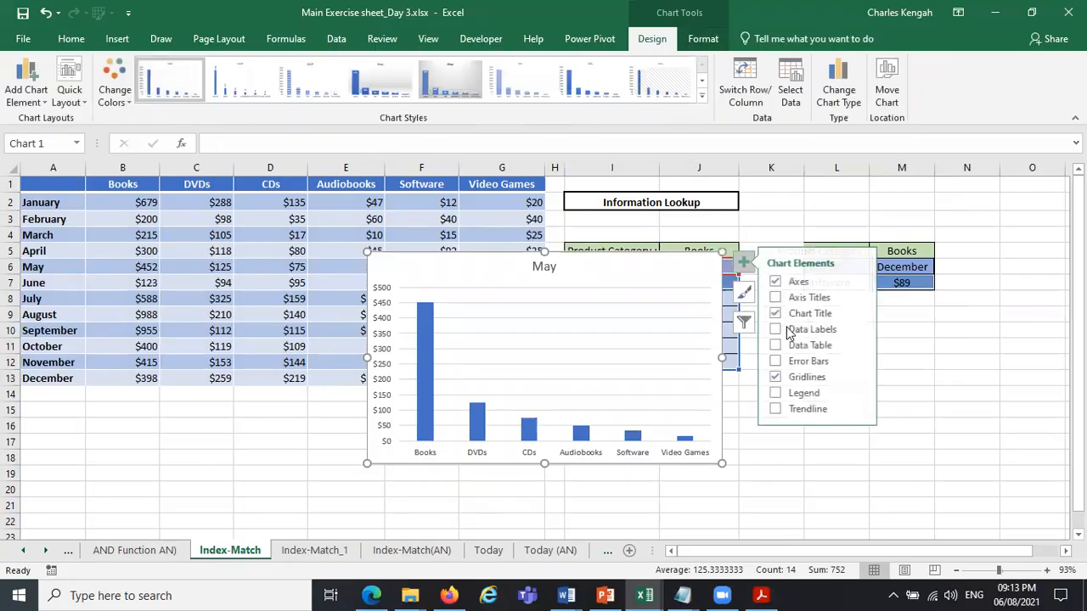
pyautogui.click(785, 329)
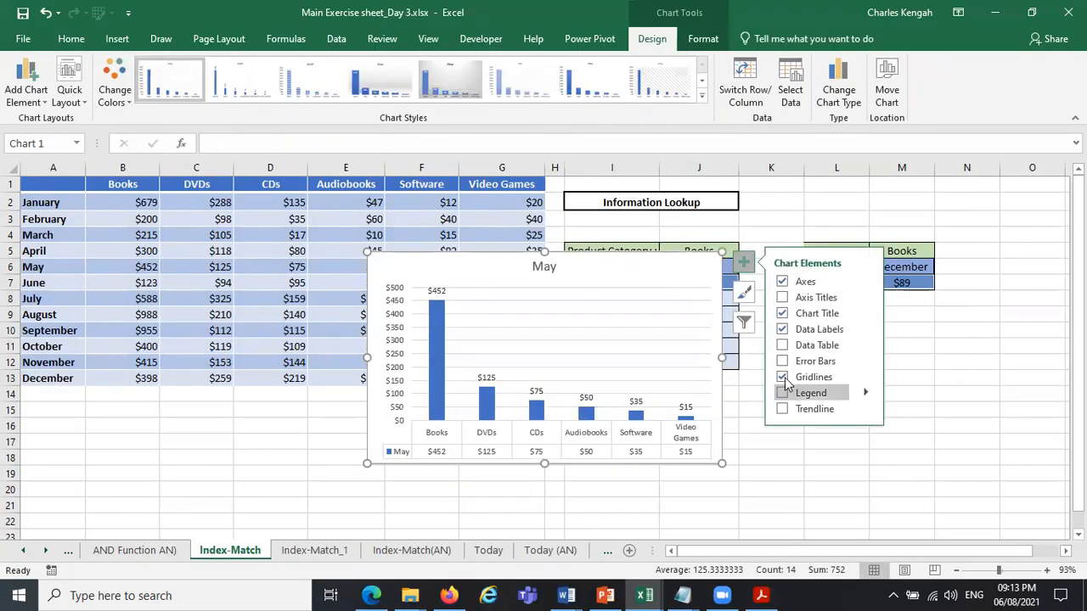
pyautogui.click(783, 377)
pyautogui.click(381, 342)
pyautogui.press('Delete')
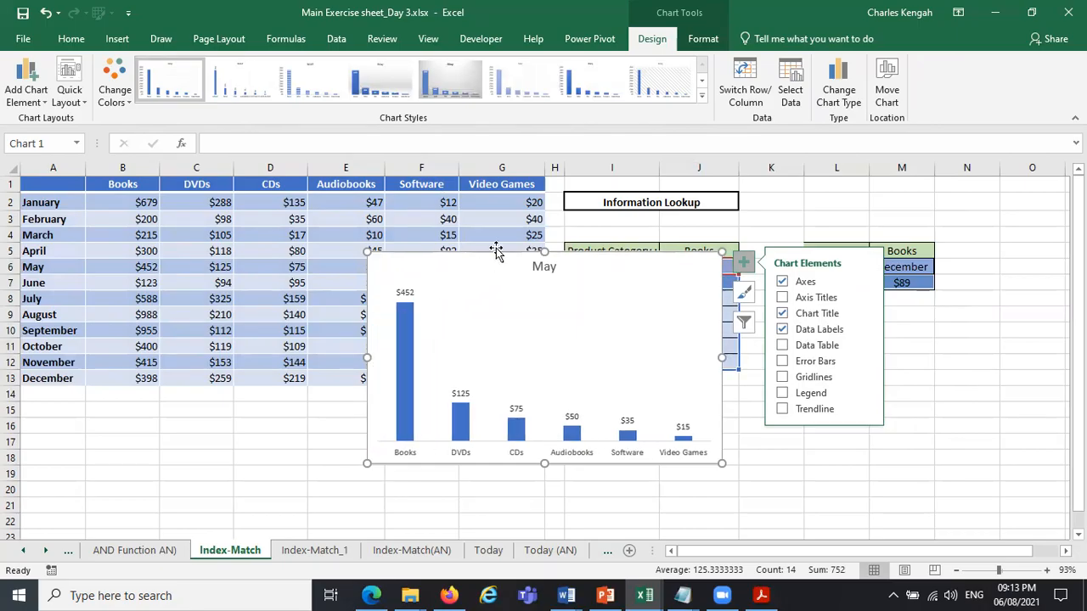
# Place the chart below the data table and test it by setting the month in J6 to August and then December.
pyautogui.moveTo(497, 257); pyautogui.dragTo(331, 452)
pyautogui.moveTo(407, 328); pyautogui.dragTo(314, 392)
pyautogui.click(726, 265)
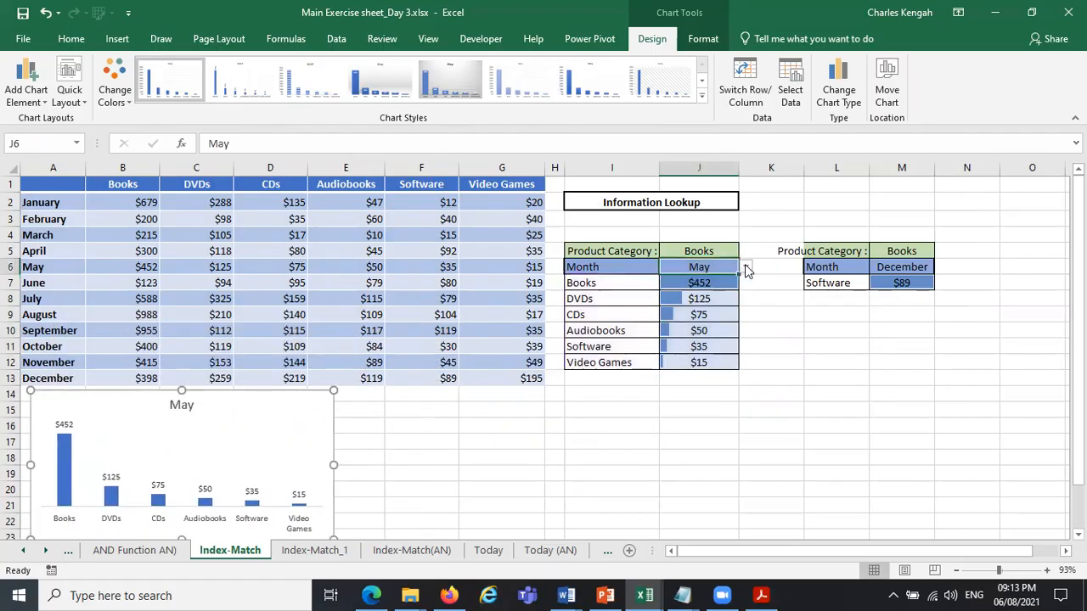
pyautogui.click(745, 267)
pyautogui.click(699, 308)
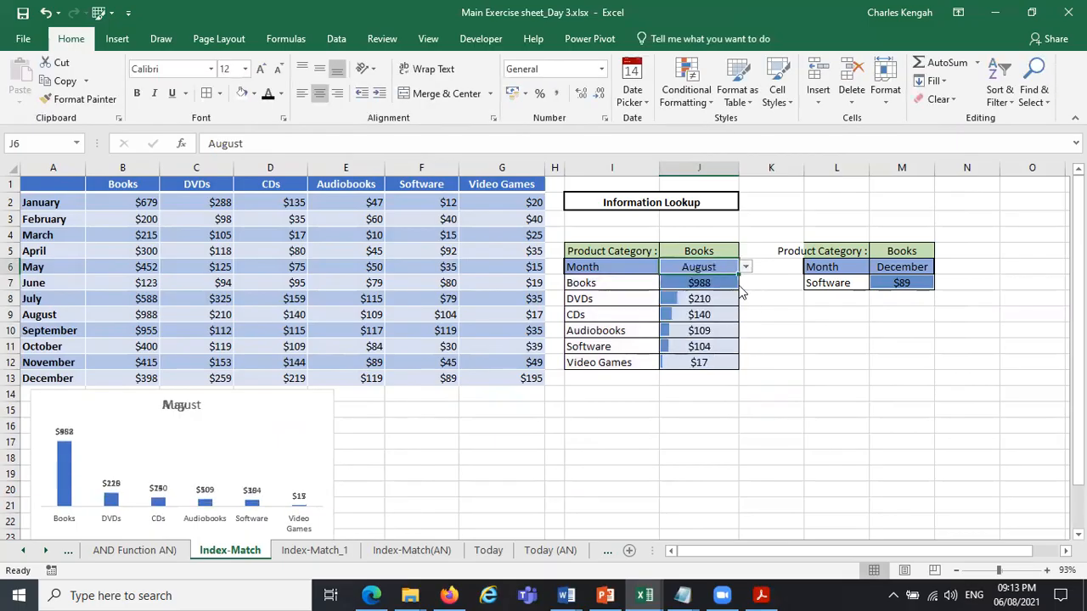
pyautogui.click(747, 267)
pyautogui.click(705, 348)
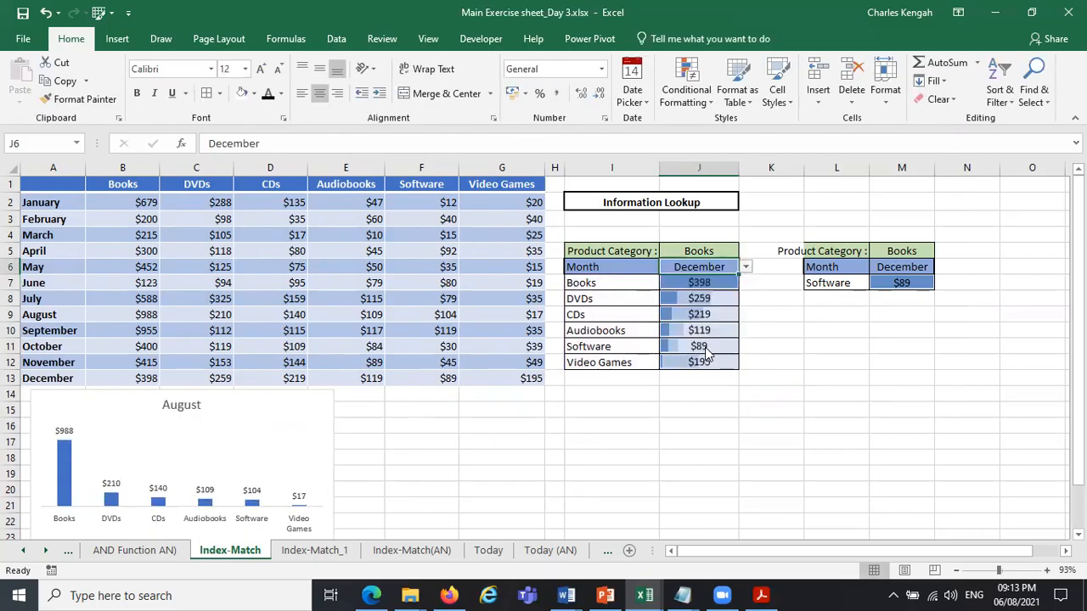
# Move the chart to a new sheet named "Monthly sale per product".
pyautogui.click(314, 404)
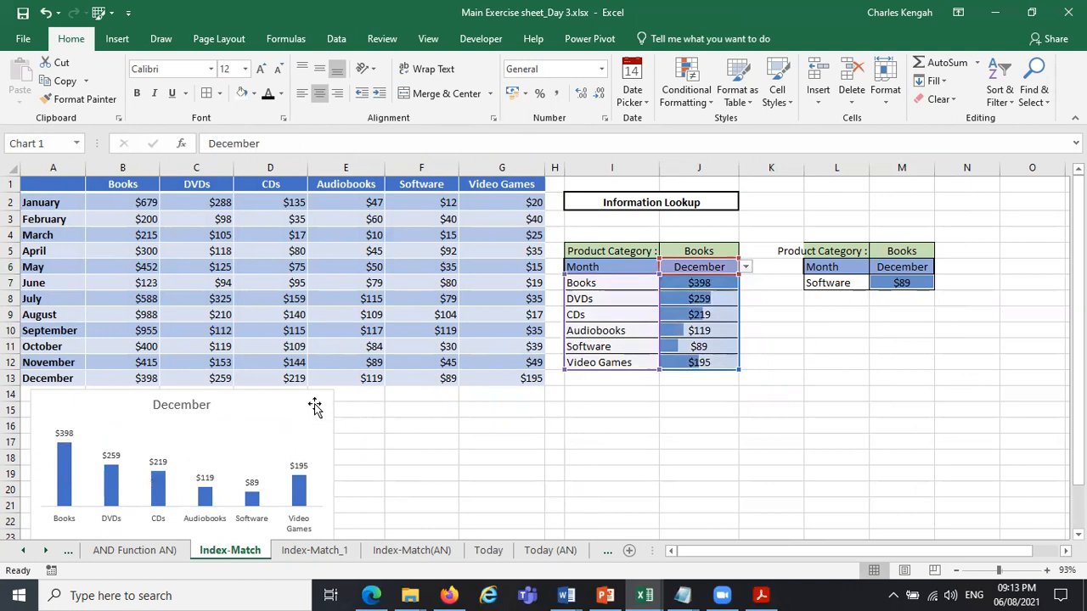
pyautogui.rightClick(314, 408)
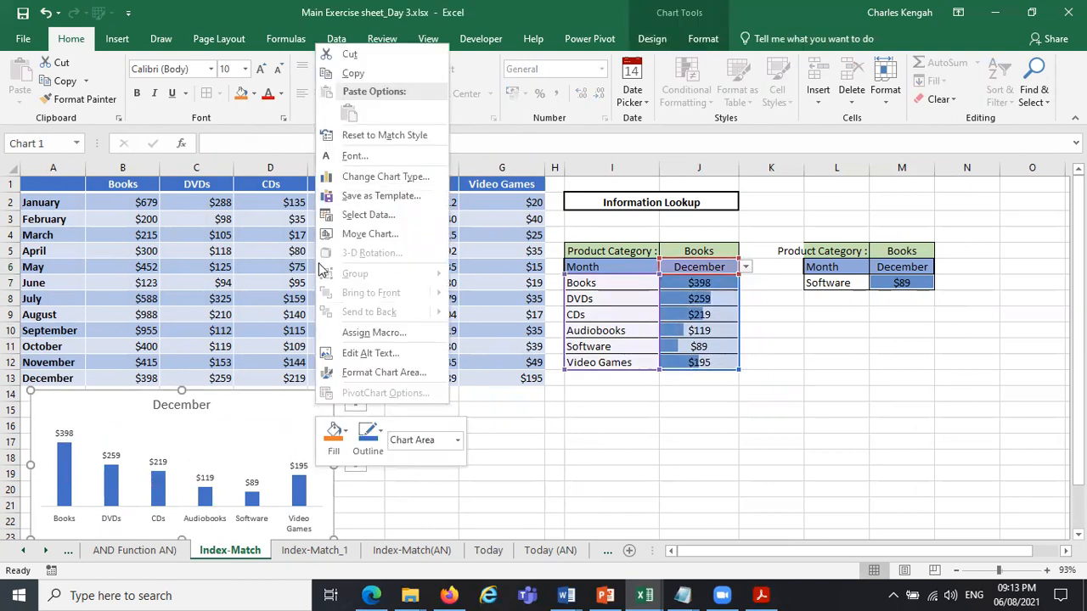
pyautogui.click(384, 232)
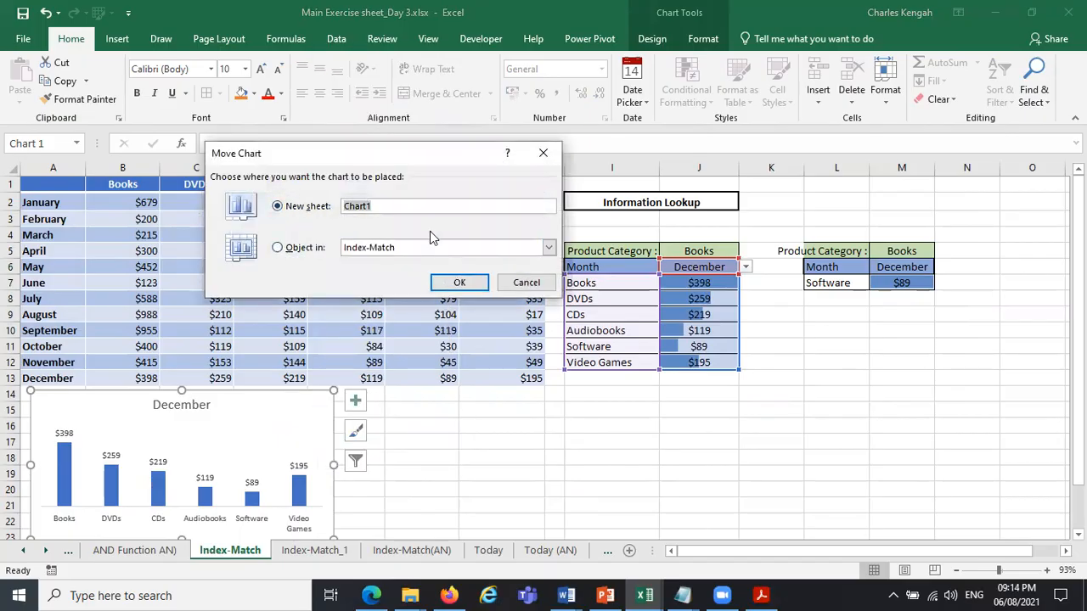
pyautogui.write('Monthly sale per pro')
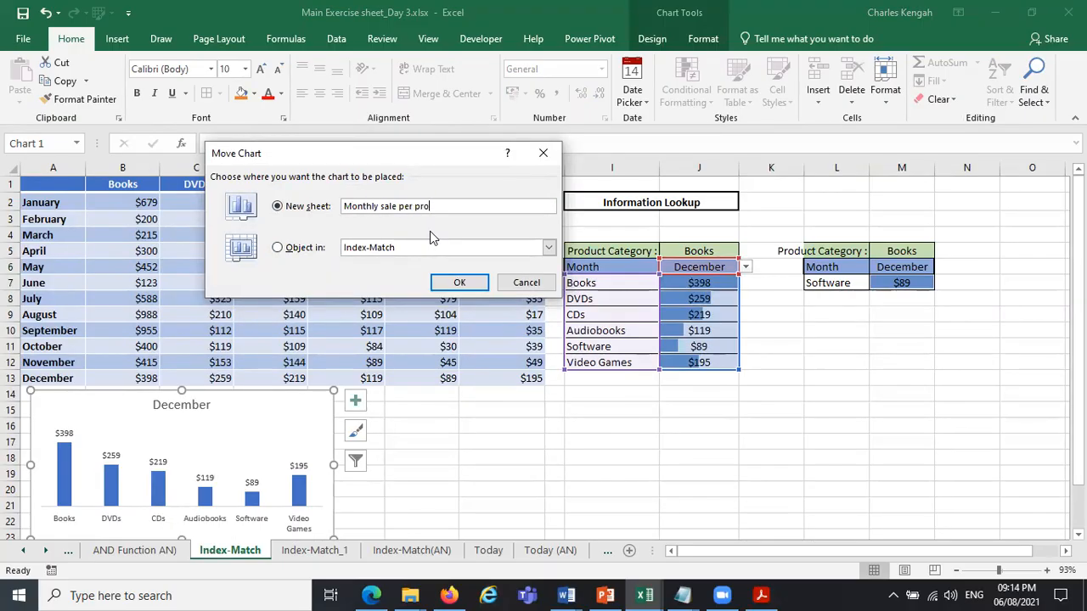
pyautogui.write('duct')
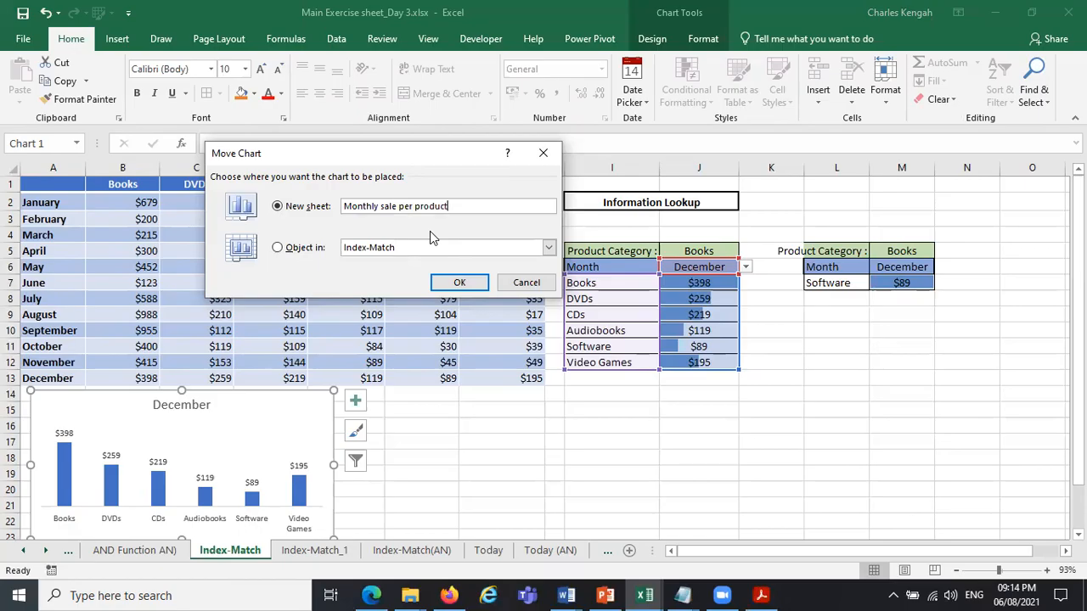
pyautogui.click(456, 282)
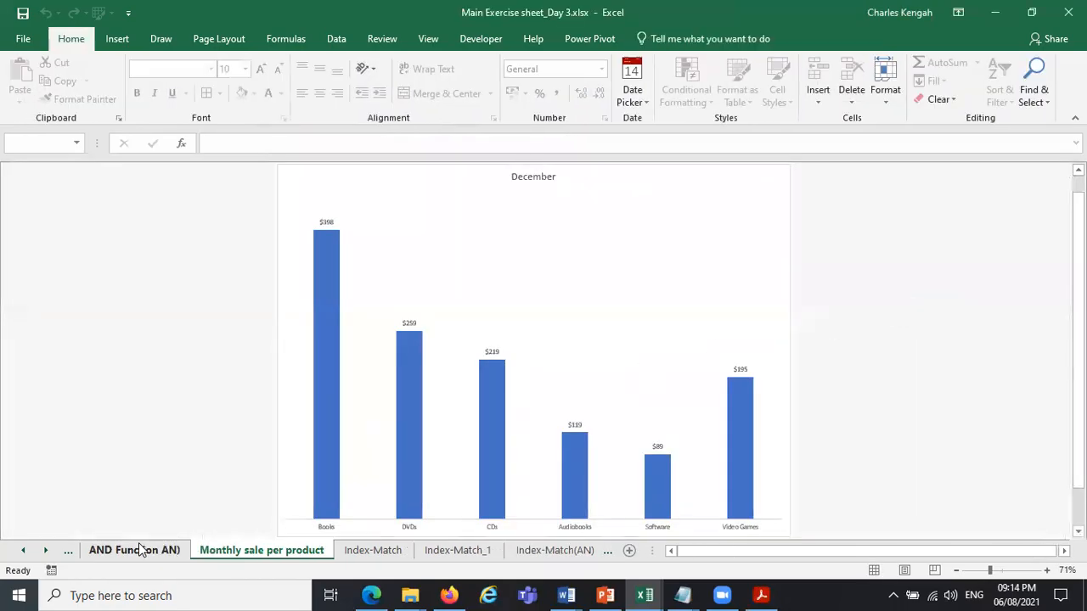
# Return to the Index-Match sheet and test the moved chart by setting J6 to August and then back to December.
pyautogui.click(142, 549)
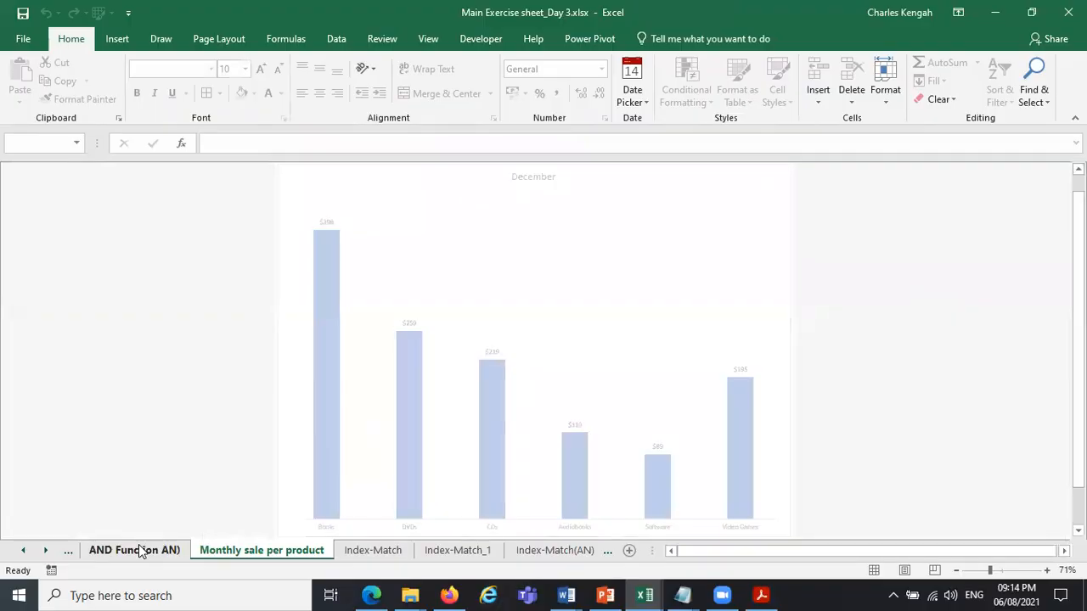
pyautogui.click(355, 551)
pyautogui.click(745, 267)
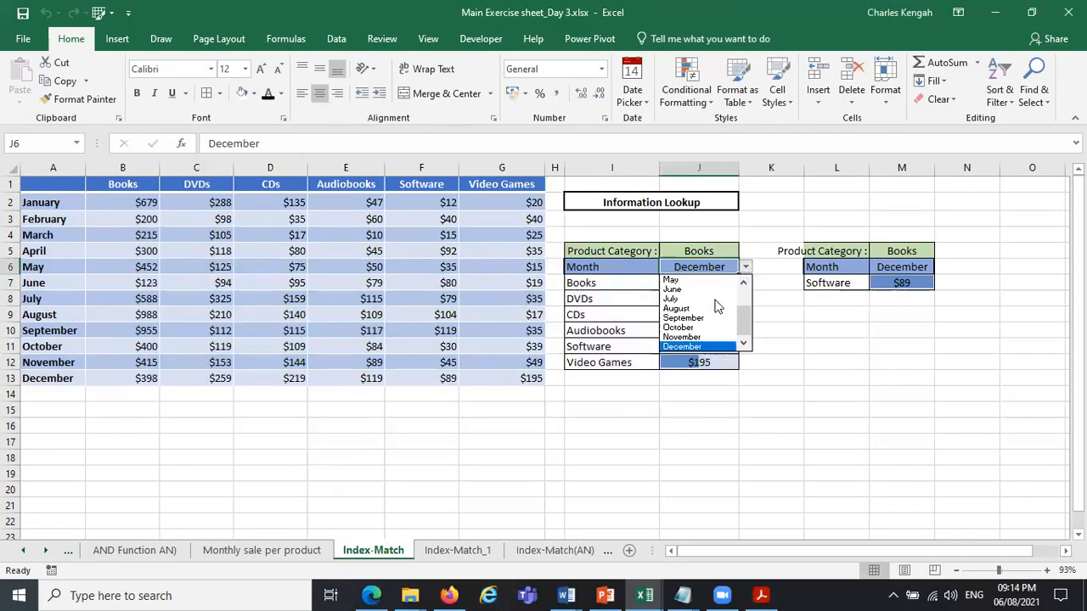
pyautogui.click(710, 308)
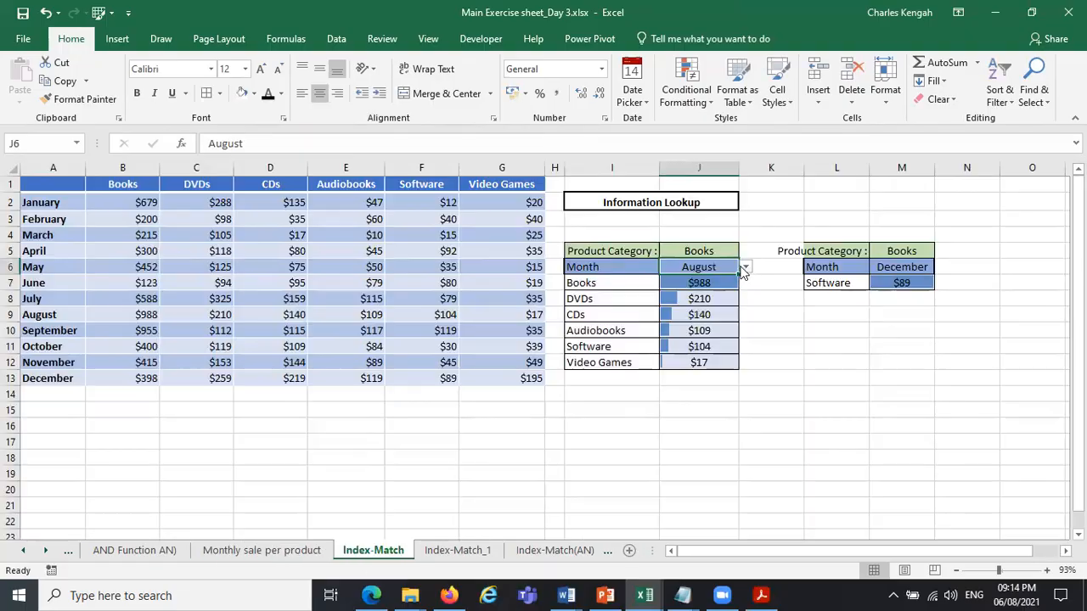
pyautogui.click(745, 267)
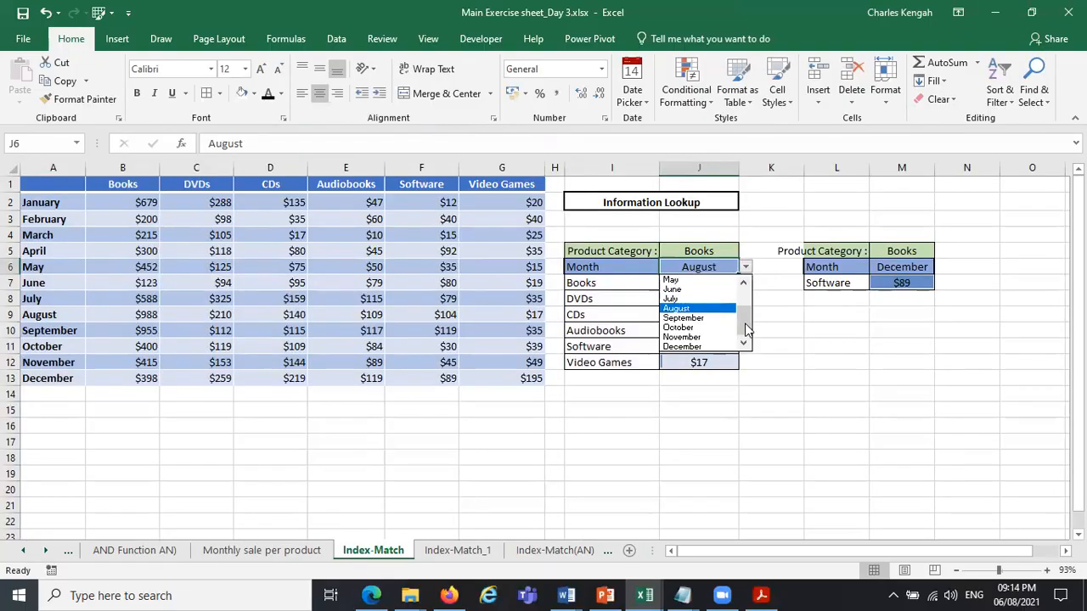
pyautogui.click(689, 347)
pyautogui.click(310, 551)
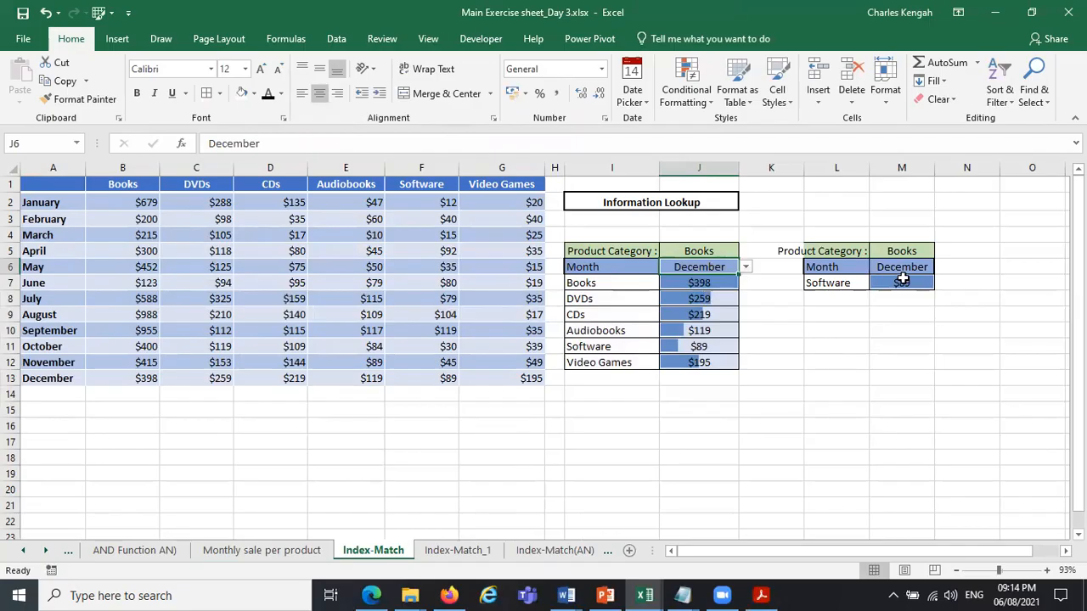
# Choose August as the month in M6 of the second lookup block.
pyautogui.click(916, 265)
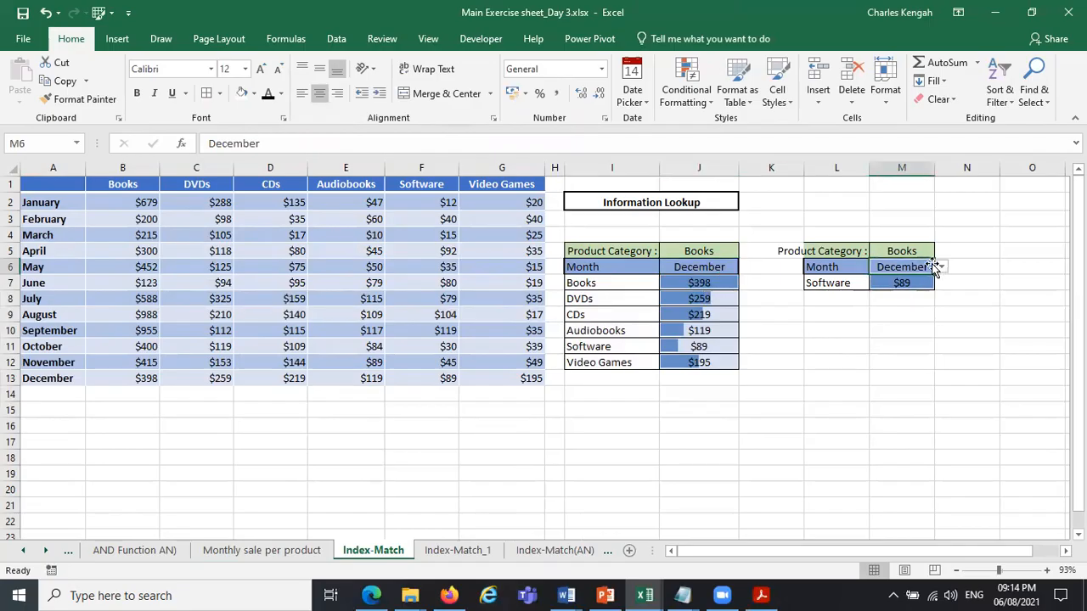
pyautogui.click(941, 266)
pyautogui.click(916, 309)
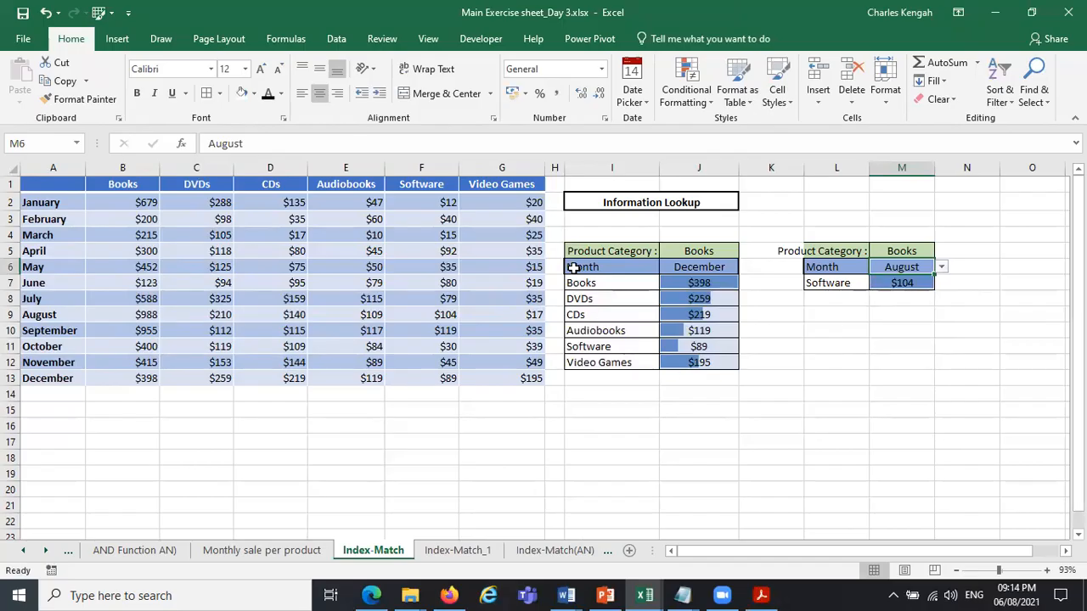
# Try CDs and Software as the product category in J5, then settle on DVDs.
pyautogui.click(698, 268)
pyautogui.click(716, 251)
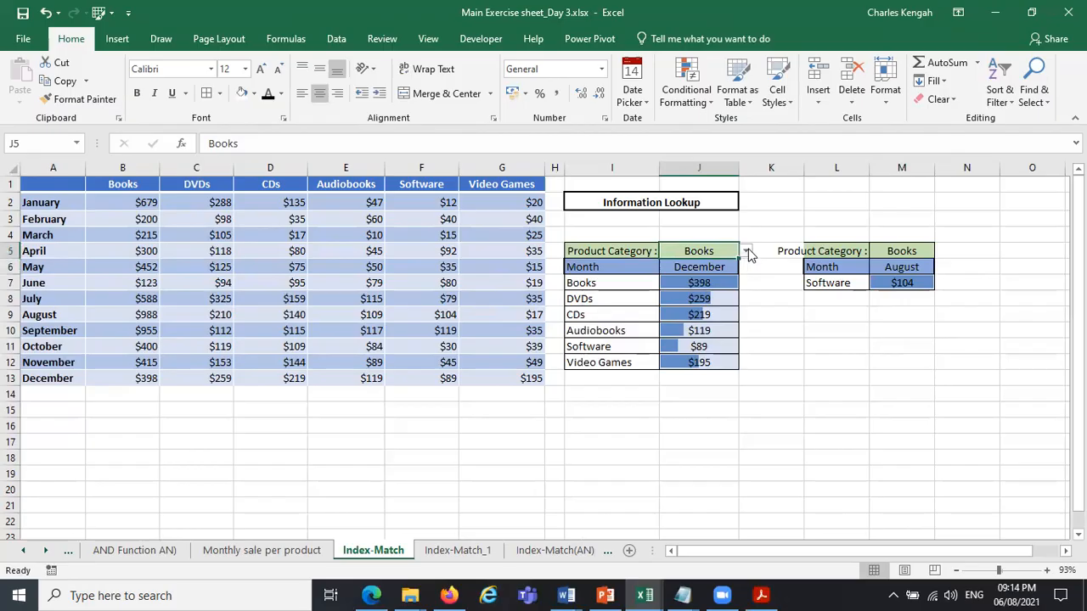
pyautogui.click(745, 252)
pyautogui.click(714, 282)
pyautogui.click(745, 251)
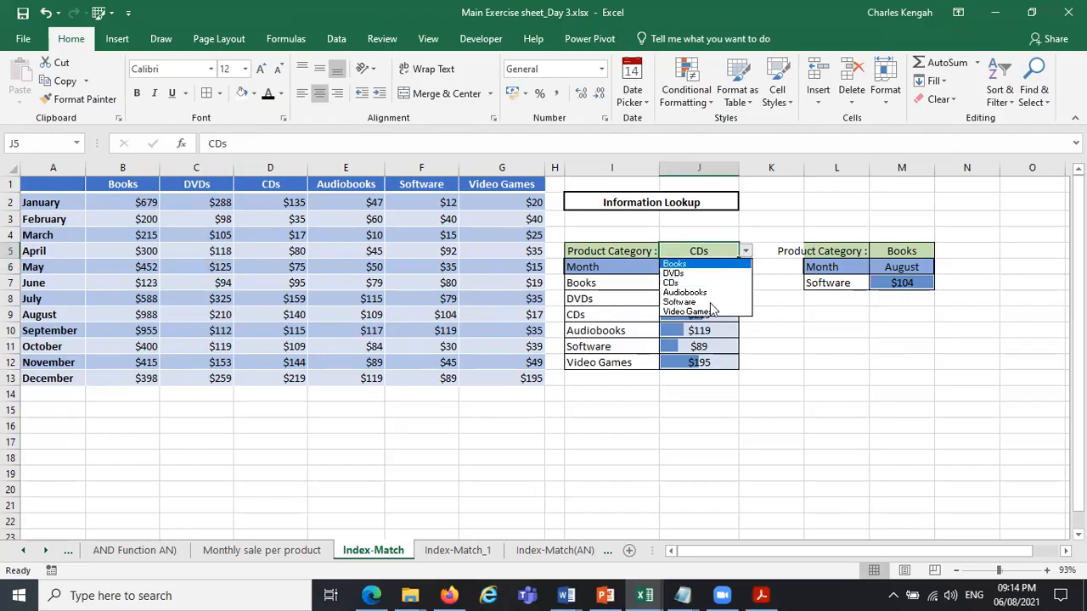
pyautogui.click(705, 299)
pyautogui.click(744, 252)
pyautogui.click(713, 273)
# Compare the product names listed in I7:I12 with the category selection in J5.
pyautogui.moveTo(614, 281); pyautogui.dragTo(608, 367)
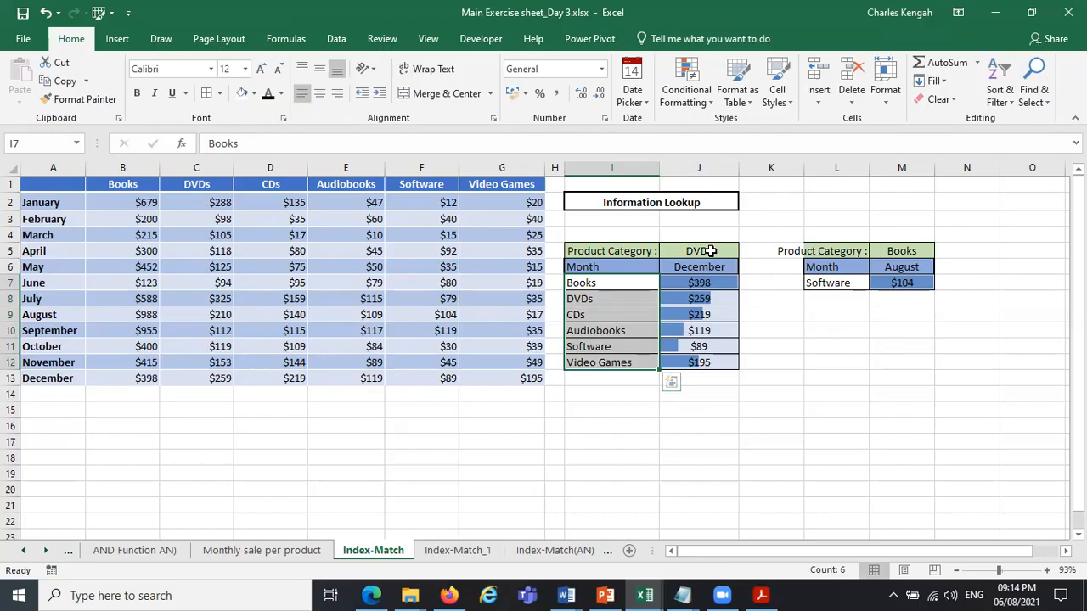
pyautogui.click(711, 251)
pyautogui.moveTo(583, 283); pyautogui.dragTo(588, 365)
# Copy the months January to December from A2:A13 and place the copy in L10:L21 beneath the second lookup block.
pyautogui.moveTo(52, 204); pyautogui.dragTo(42, 378)
pyautogui.hotkey('ctrl', 'c')
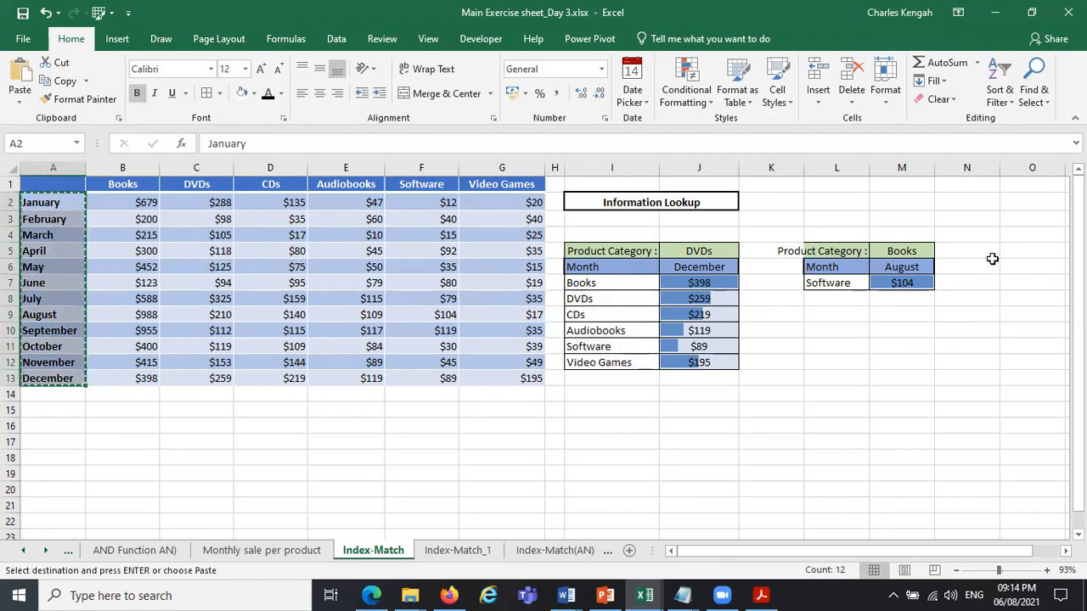
pyautogui.click(1000, 256)
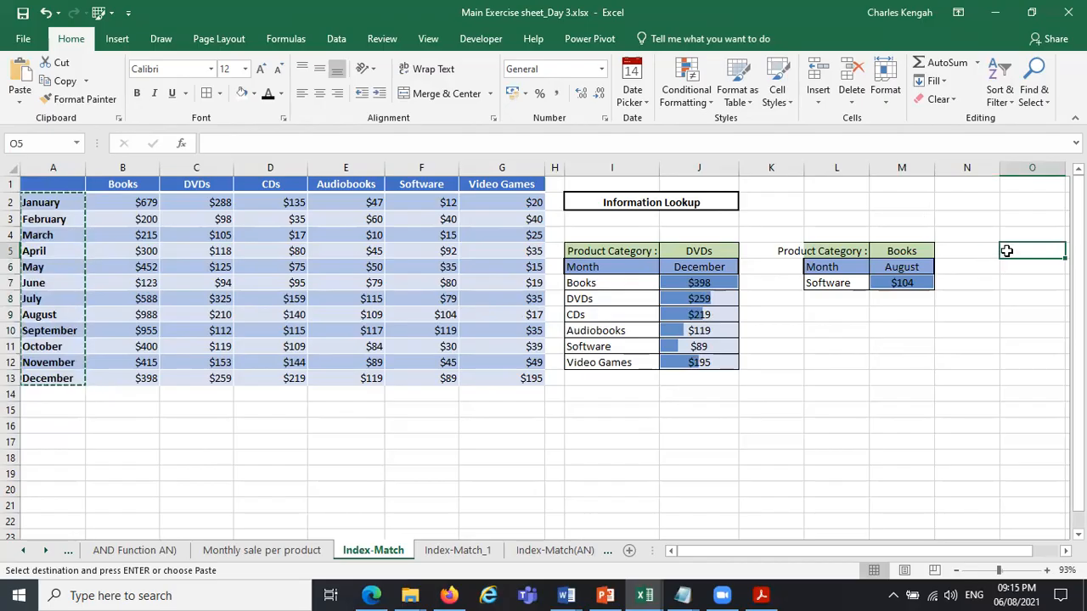
pyautogui.hotkey('ctrl', 'v')
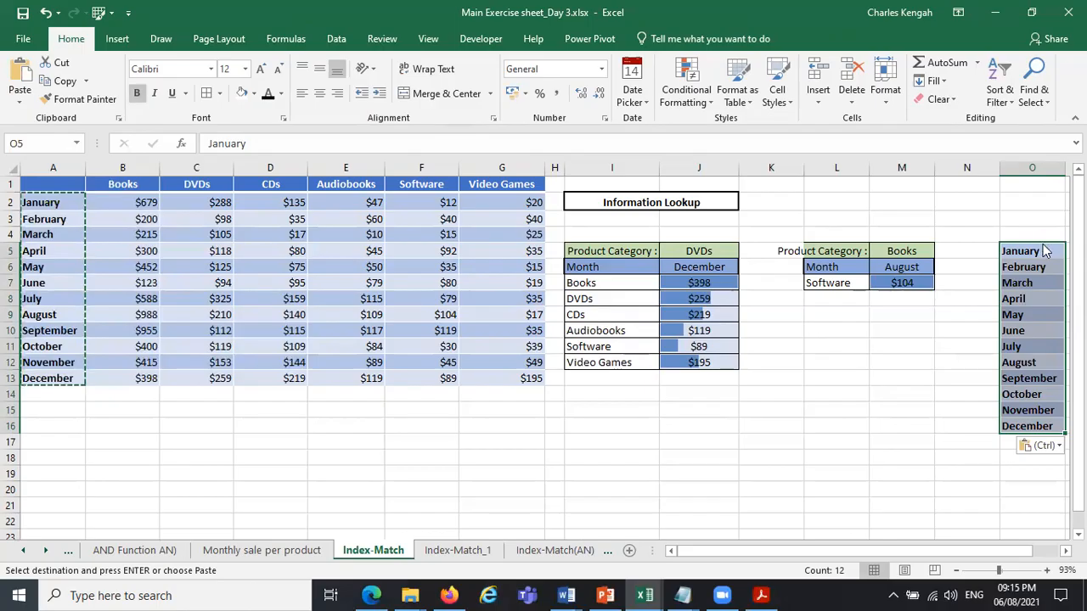
pyautogui.moveTo(855, 307); pyautogui.dragTo(793, 304)
# Copy the category and month selectors from J5:J6 to M9:M10, and shift the copied month list down one row to L11:L22.
pyautogui.moveTo(700, 249); pyautogui.dragTo(700, 267)
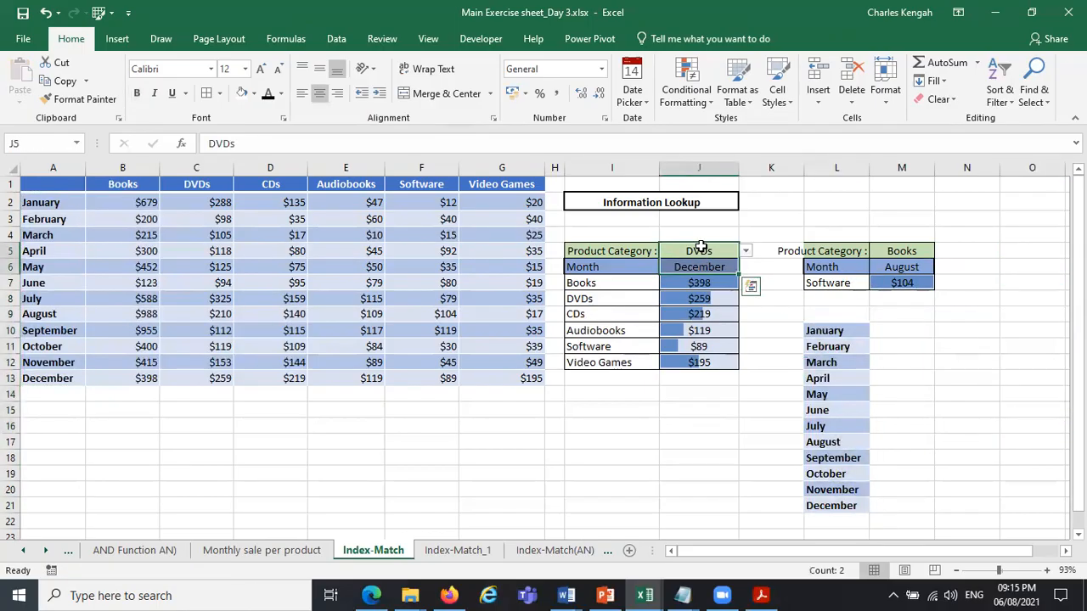
pyautogui.hotkey('ctrl', 'c')
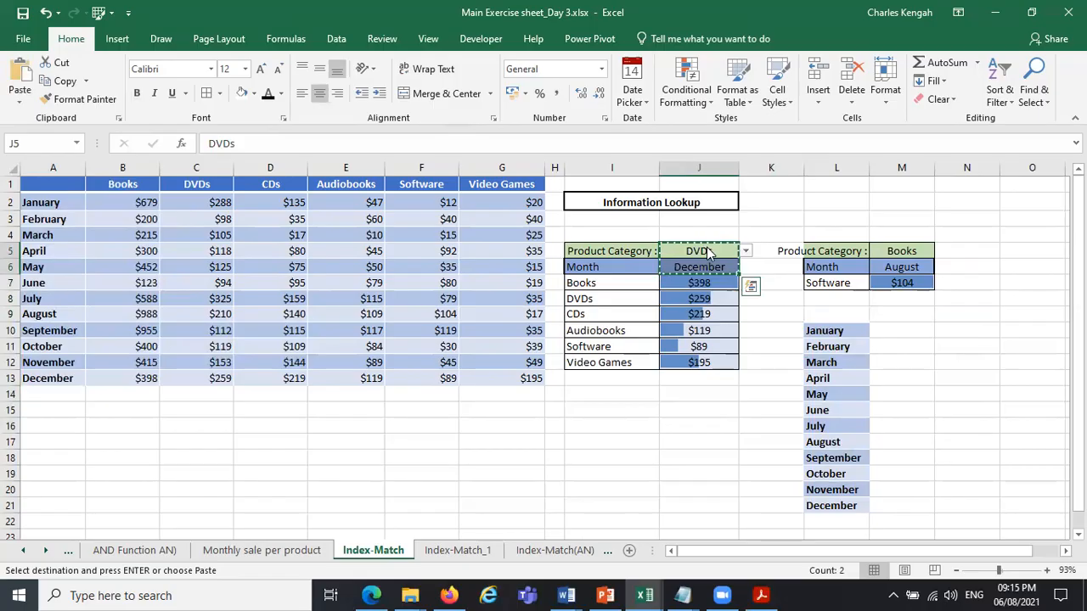
pyautogui.click(903, 310)
pyautogui.hotkey('ctrl', 'v')
pyautogui.moveTo(859, 332); pyautogui.dragTo(842, 503)
pyautogui.moveTo(825, 315); pyautogui.dragTo(827, 331)
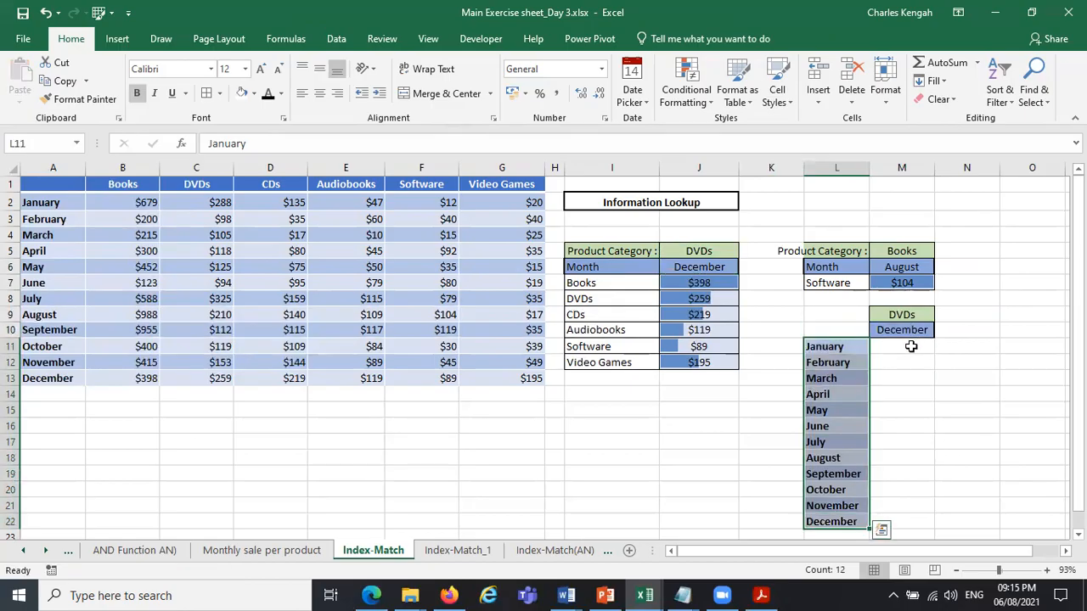
# Start an INDEX formula in M11 with the named range table as its array.
pyautogui.click(910, 346)
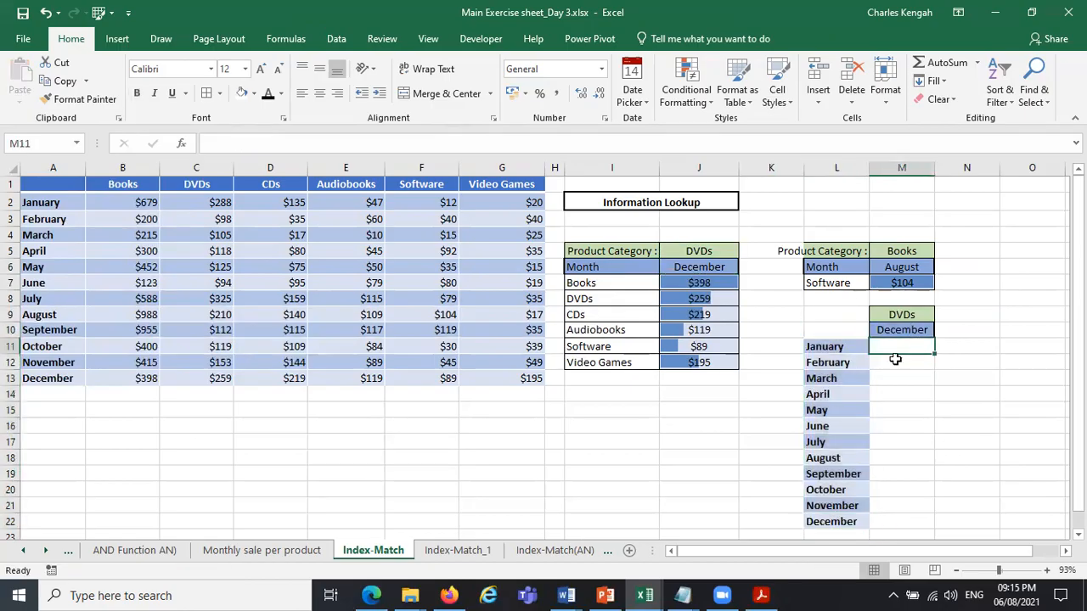
pyautogui.click(909, 315)
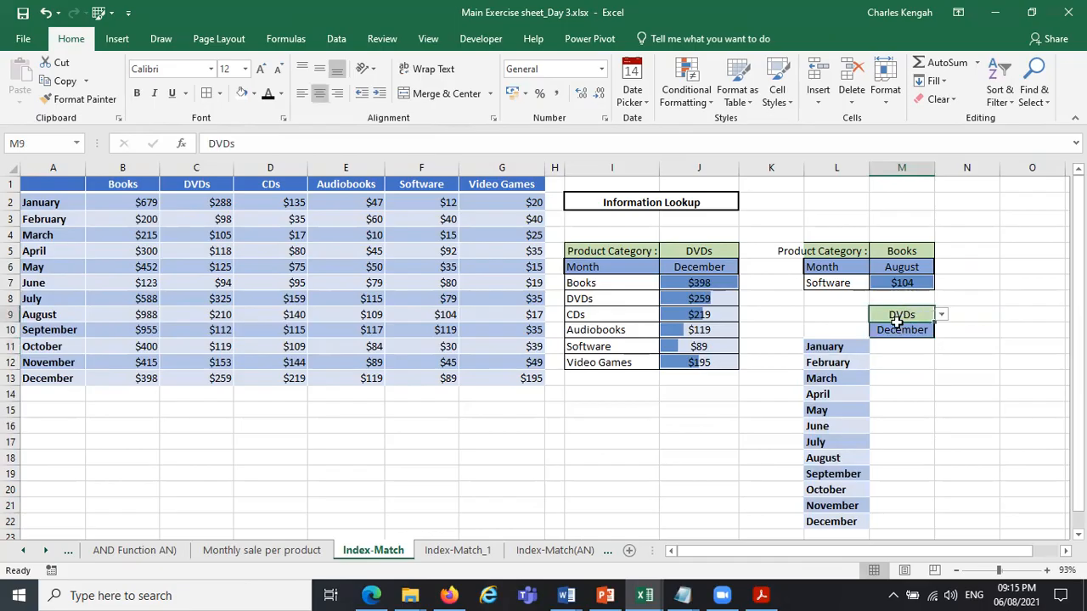
pyautogui.click(911, 348)
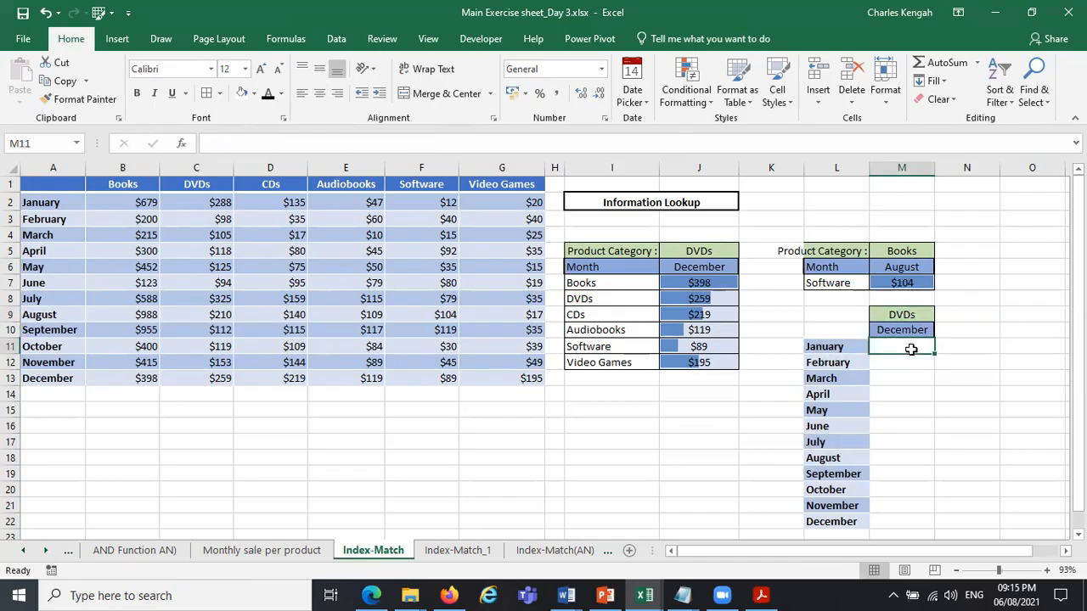
pyautogui.write('=in')
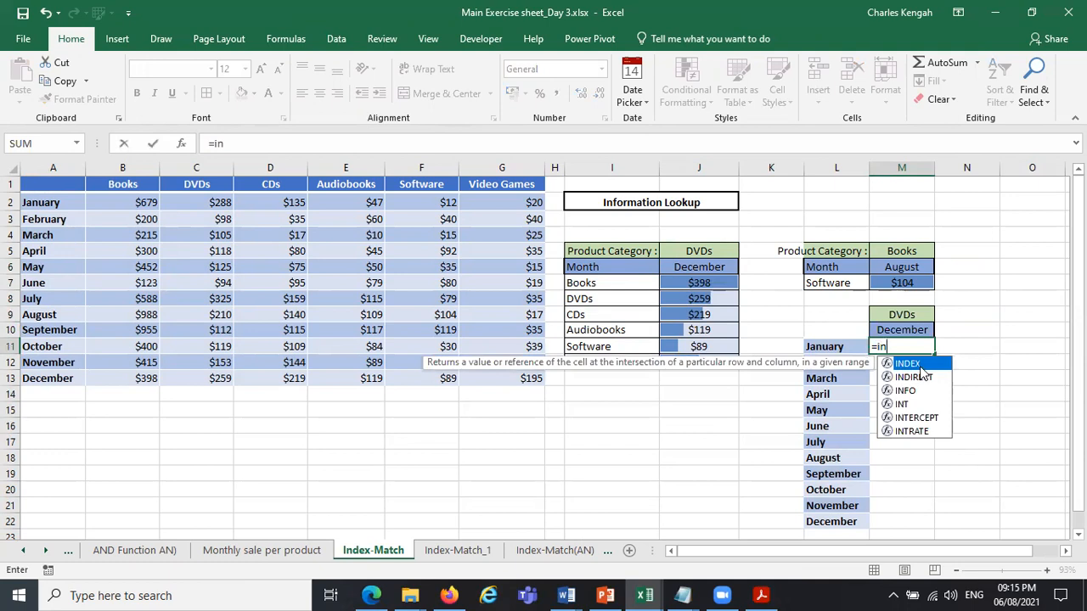
pyautogui.doubleClick(920, 365)
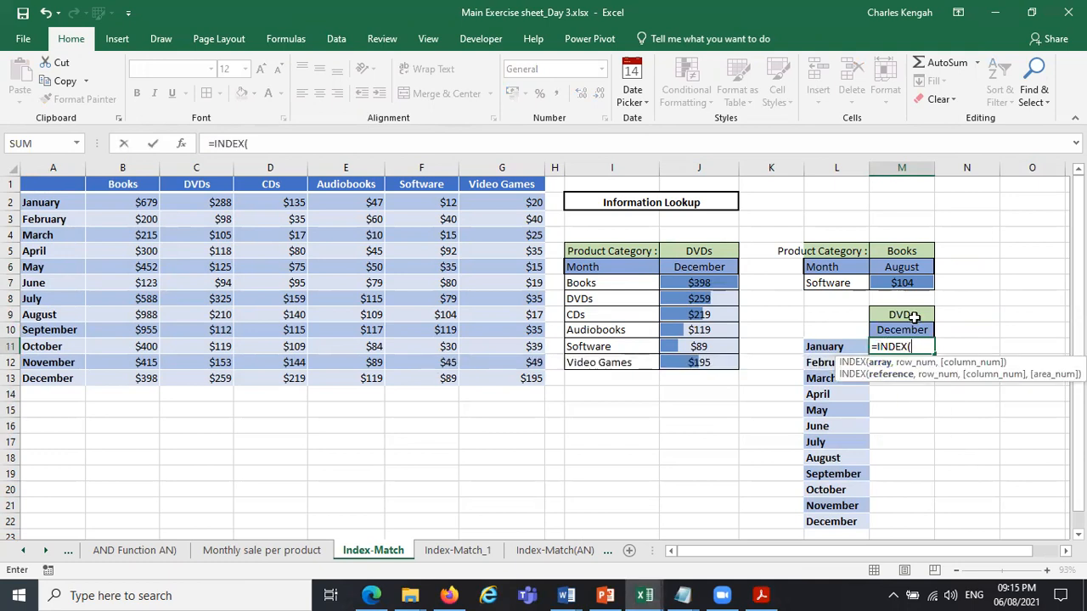
pyautogui.write('tav')
pyautogui.press('BackSpace')
pyautogui.write('v')
pyautogui.press('BackSpace')
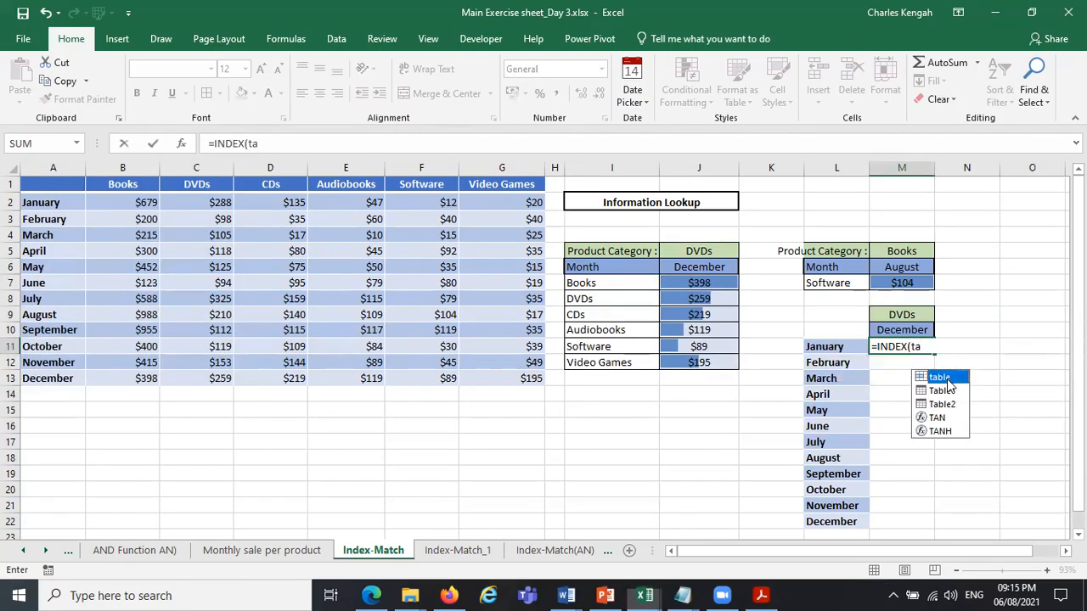
pyautogui.write('ble,ma')
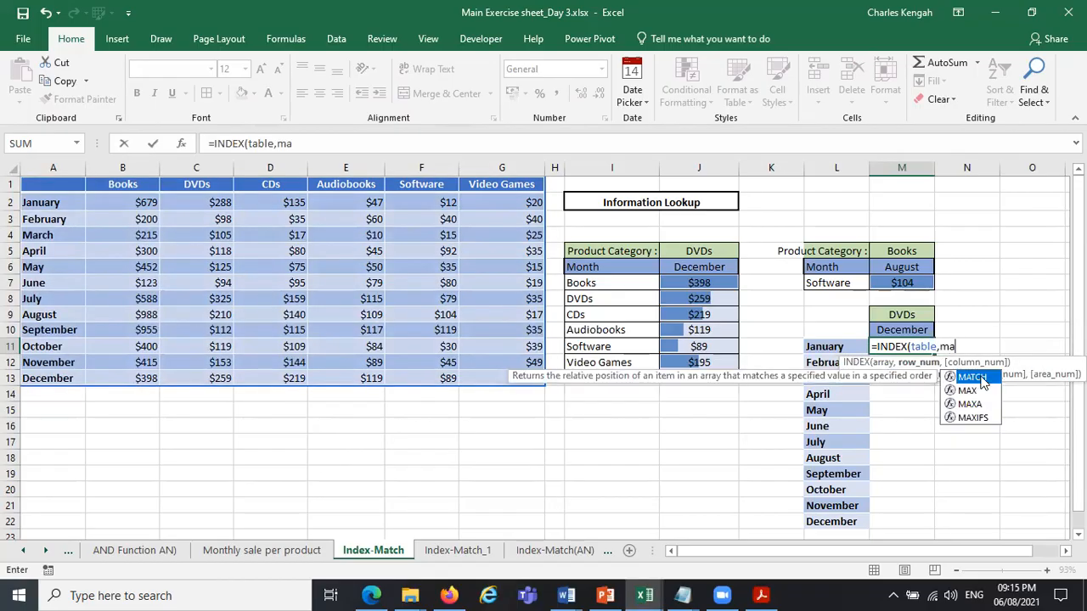
# Add the row argument MATCH(M10,$A$1:$A$13,0) to the INDEX formula in M11, using an exact match.
pyautogui.doubleClick(981, 375)
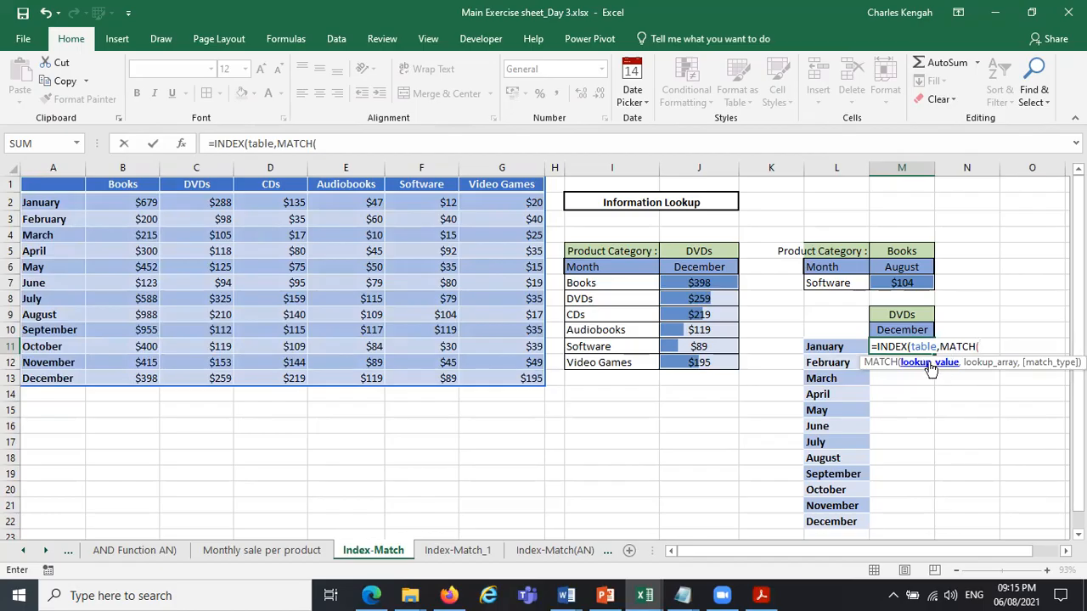
pyautogui.click(903, 331)
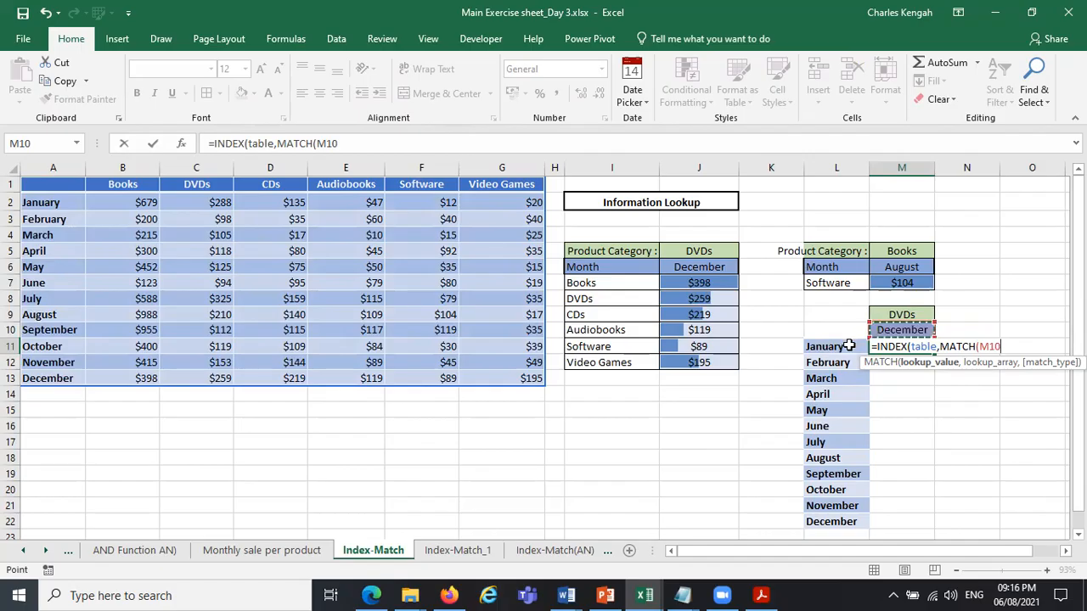
pyautogui.write(',')
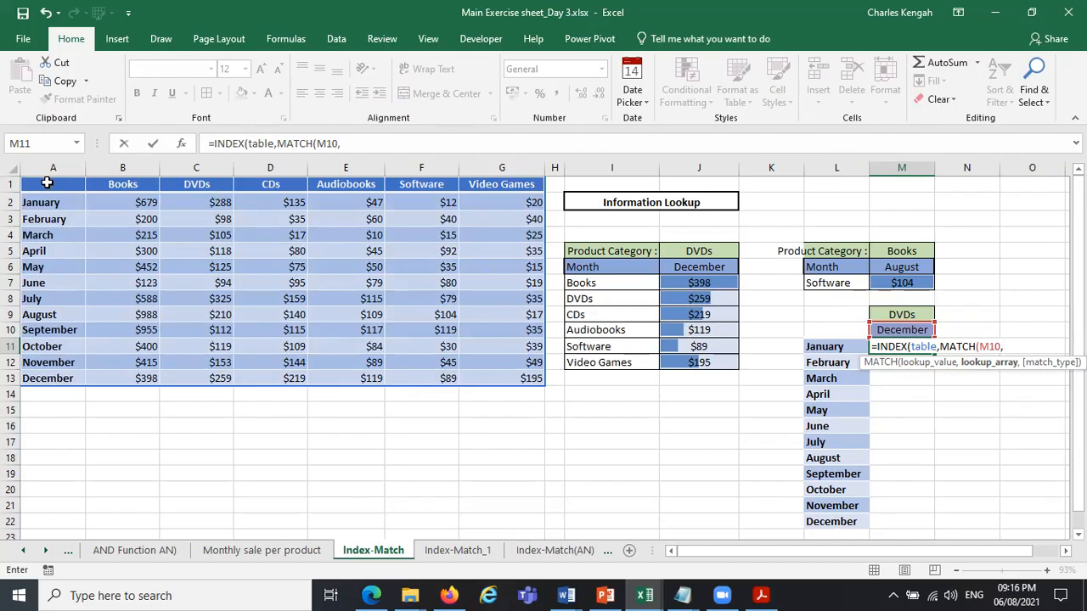
pyautogui.moveTo(48, 182); pyautogui.dragTo(49, 376)
pyautogui.press('F4')
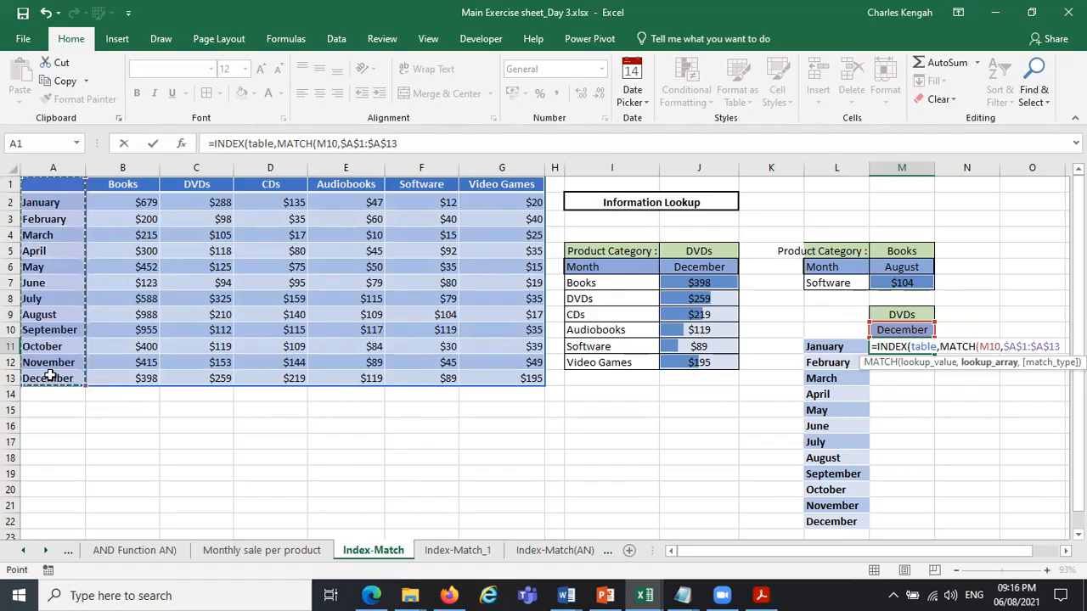
pyautogui.write(',')
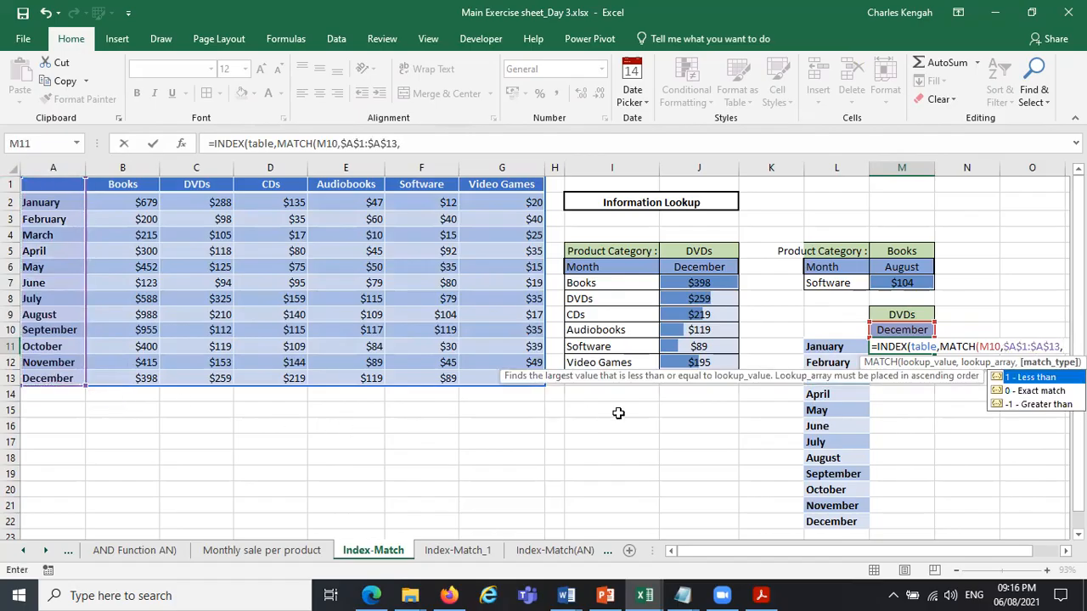
pyautogui.doubleClick(1032, 390)
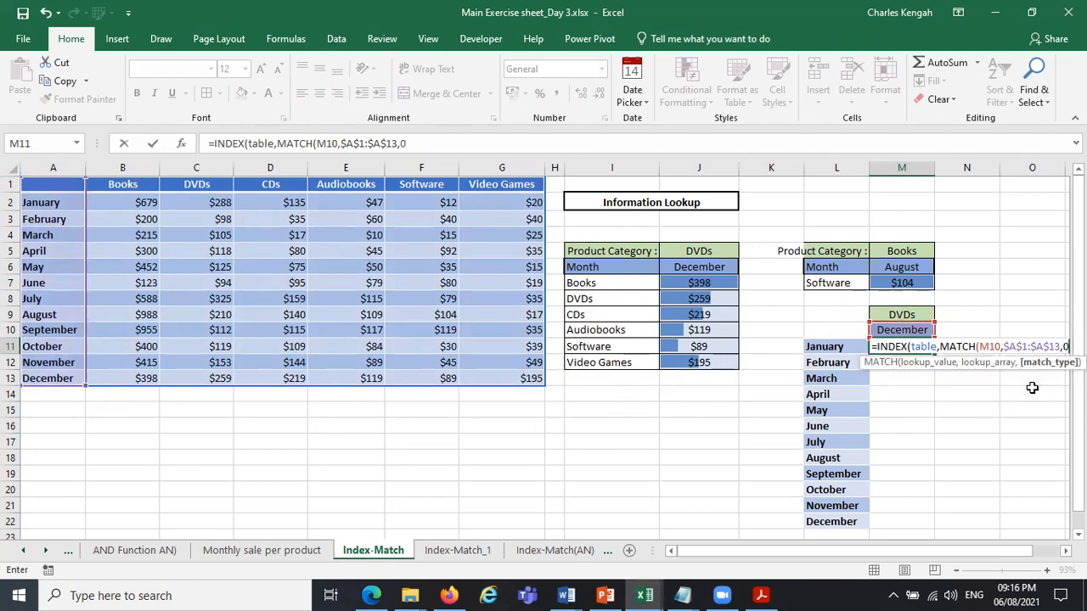
pyautogui.write('),m')
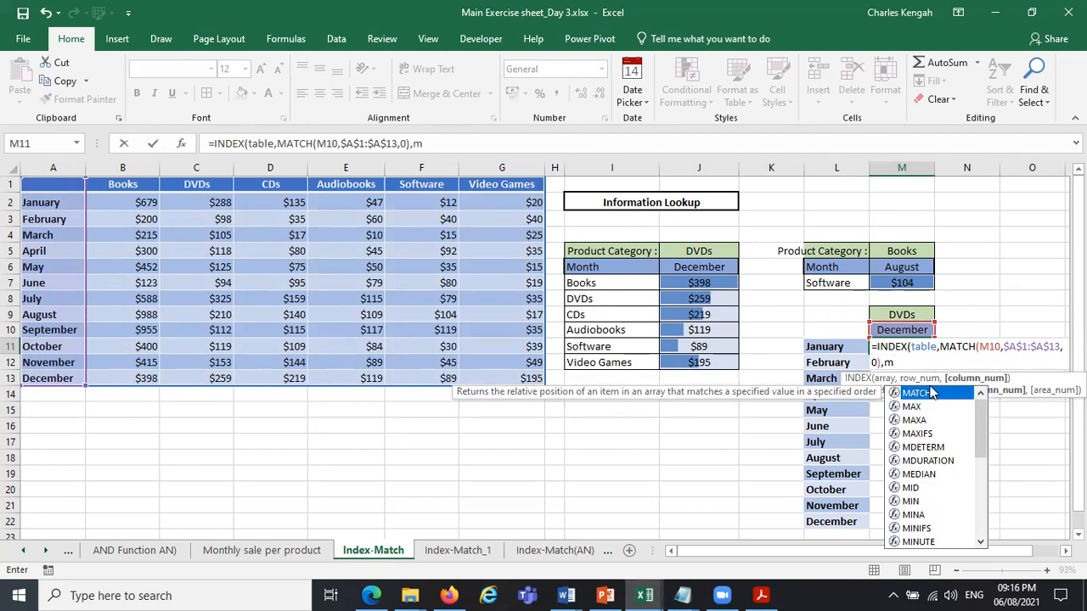
# Complete the M11 formula with the column argument MATCH($M$9,$A$1:$G$1,0), using an exact match.
pyautogui.doubleClick(926, 393)
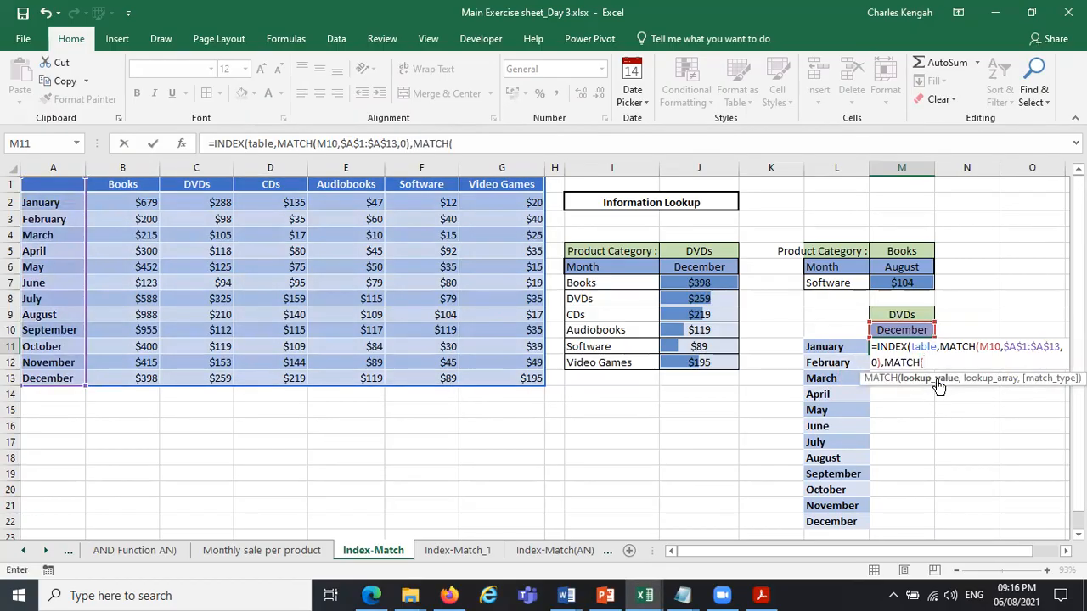
pyautogui.click(910, 313)
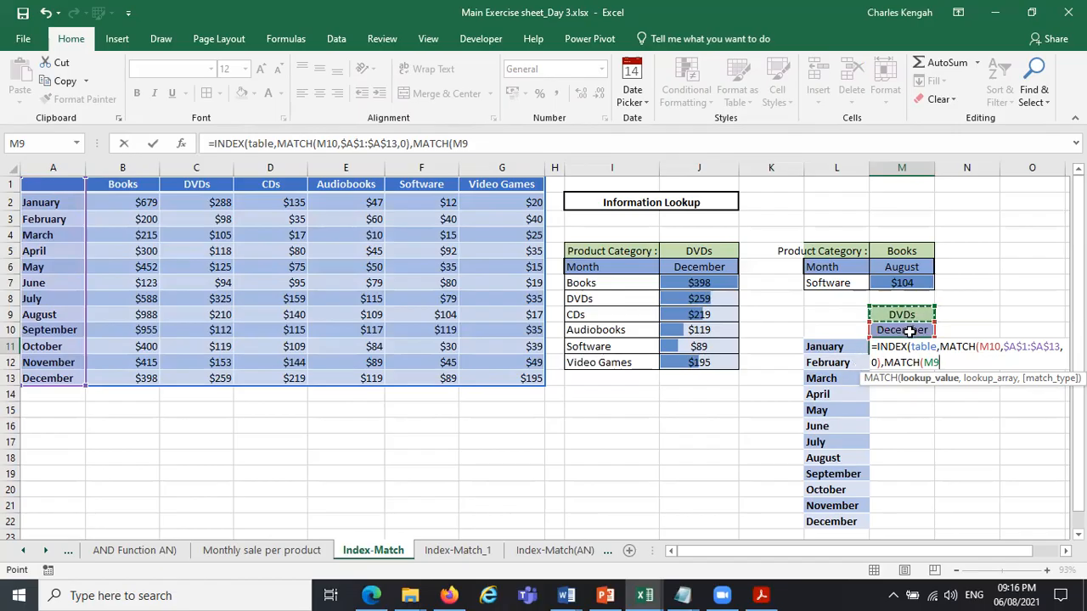
pyautogui.press('F4')
pyautogui.write(',')
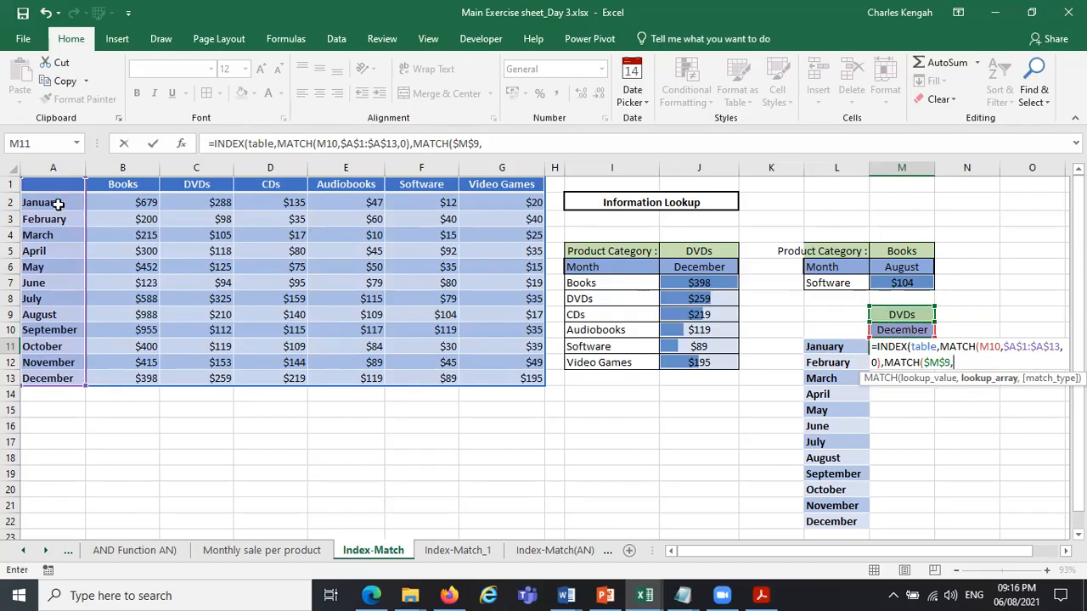
pyautogui.moveTo(49, 183); pyautogui.dragTo(491, 184)
pyautogui.press('F4')
pyautogui.write(',')
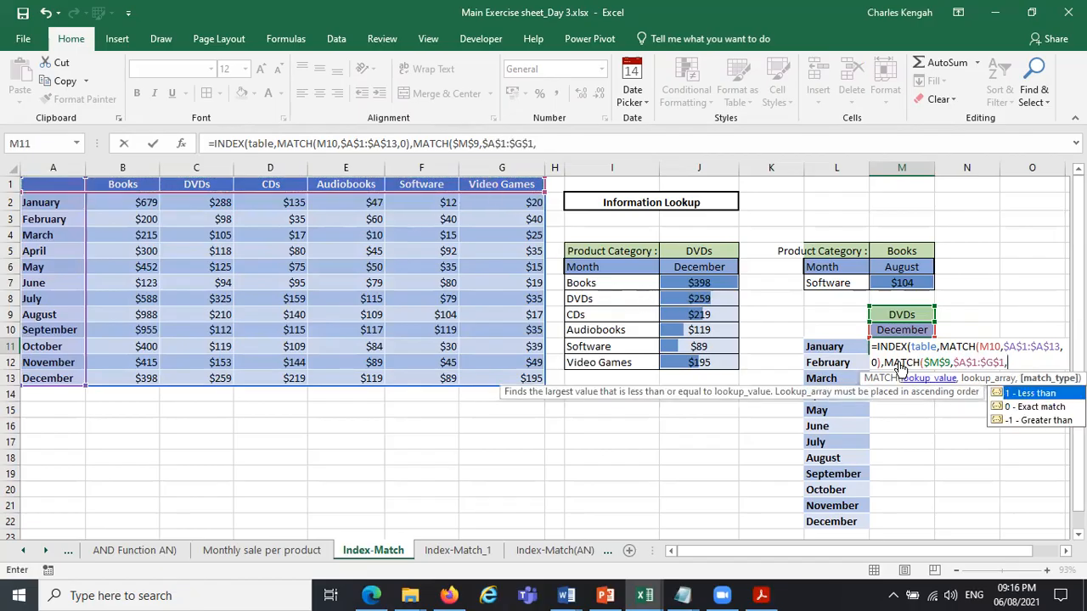
pyautogui.doubleClick(1035, 408)
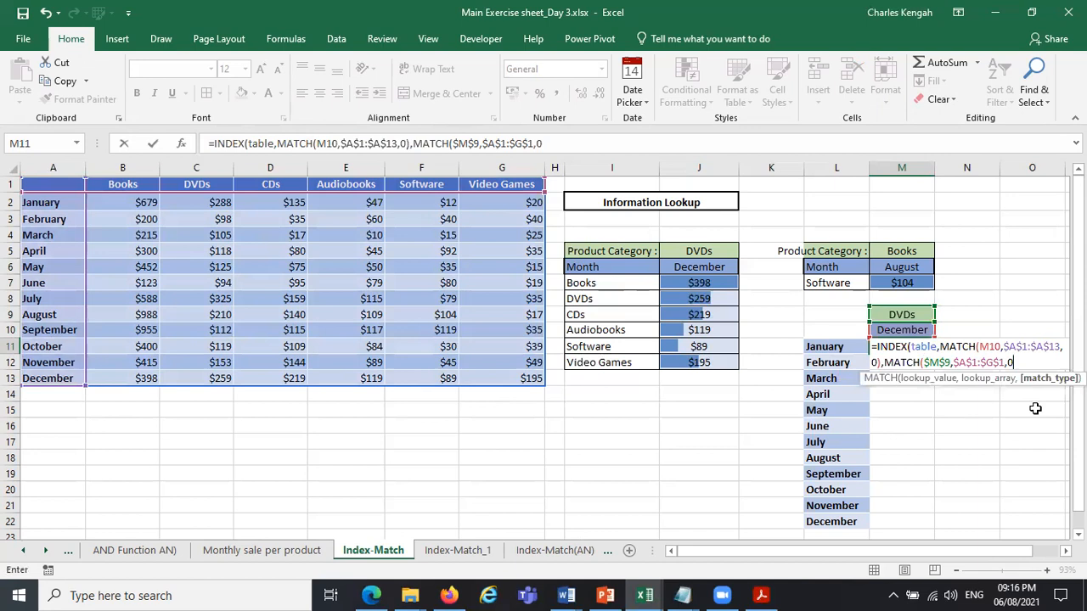
pyautogui.write('))')
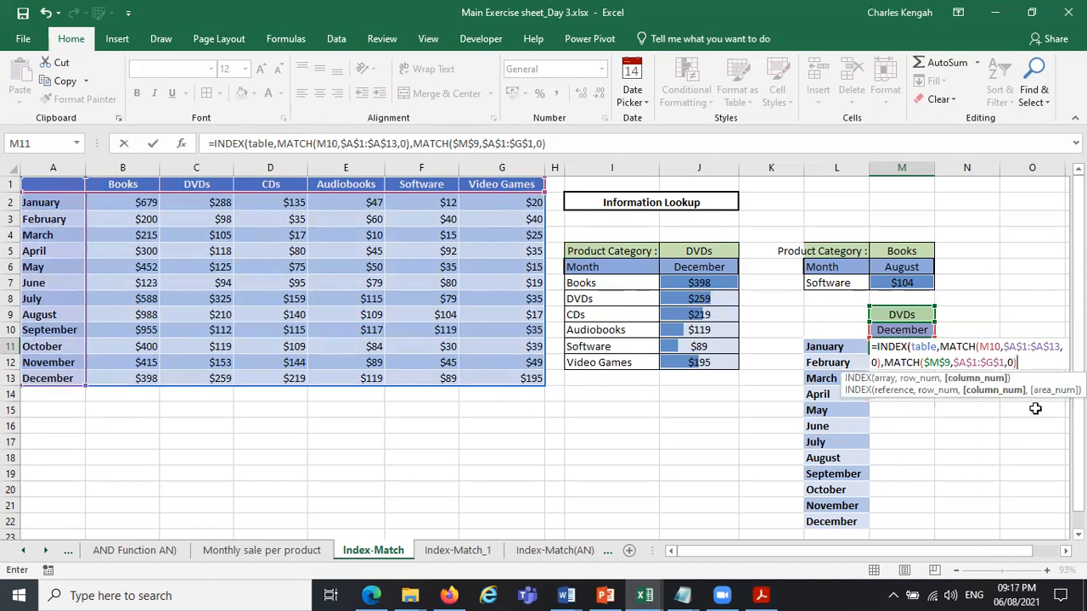
pyautogui.press('Return')
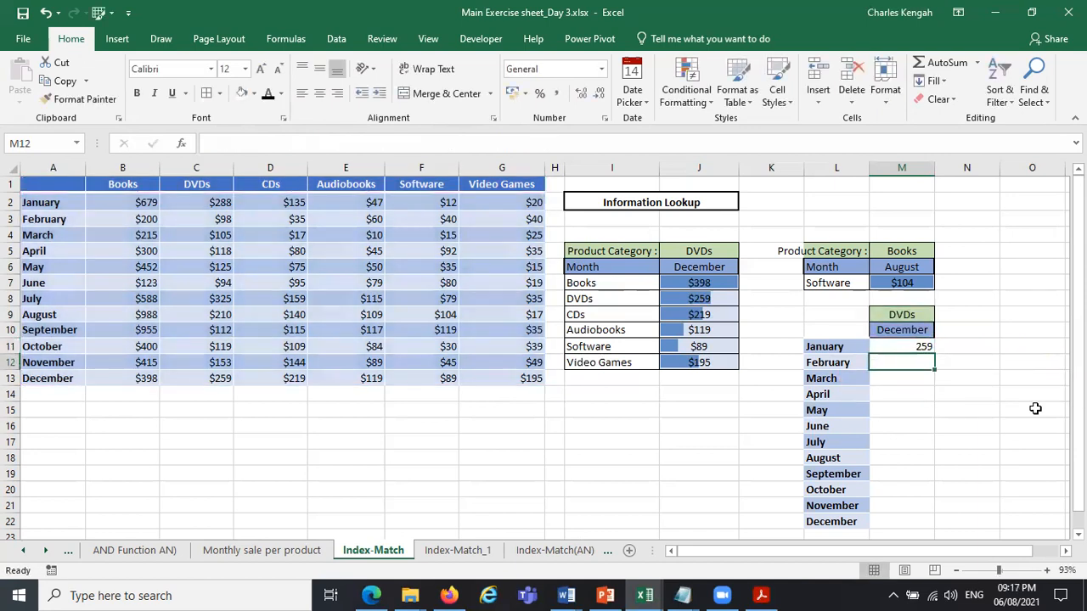
# Fill the INDEX-MATCH formula from M11 down through M22 for all the listed months.
pyautogui.click(917, 347)
pyautogui.moveTo(934, 354); pyautogui.dragTo(911, 416)
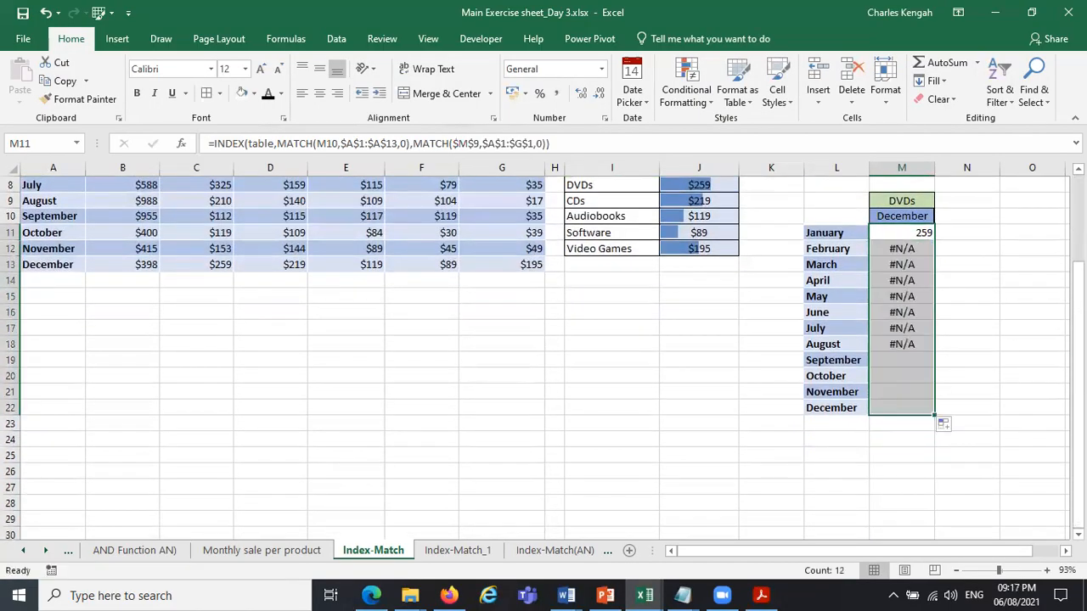
pyautogui.moveTo(1079, 377); pyautogui.dragTo(1079, 372)
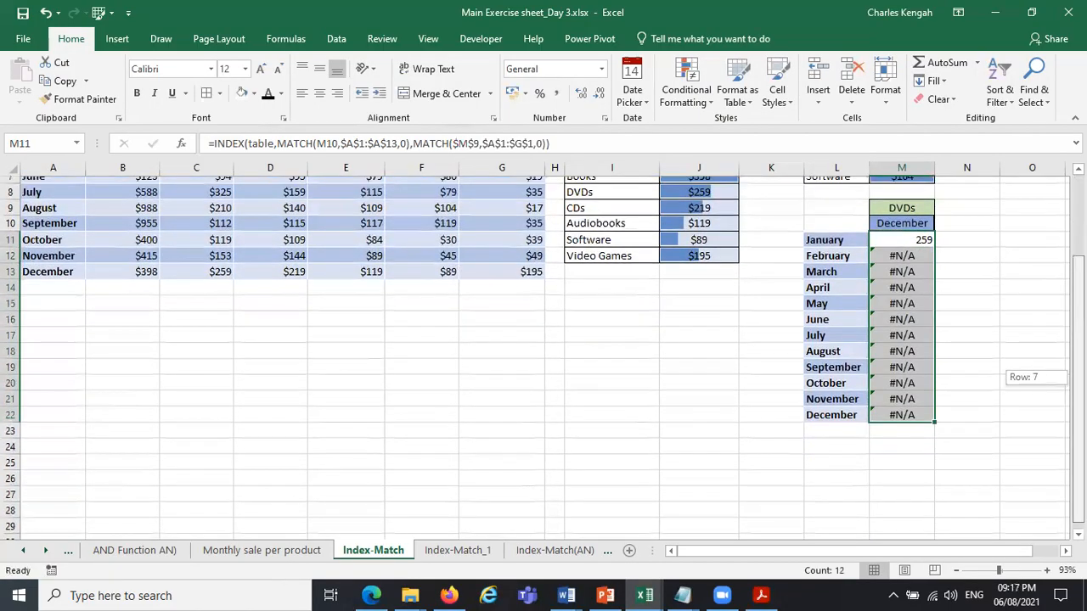
pyautogui.scroll(2, 934, 339)
# Compare the formulas in M11 and M12, checking which cell the first MATCH uses as its lookup value.
pyautogui.click(912, 345)
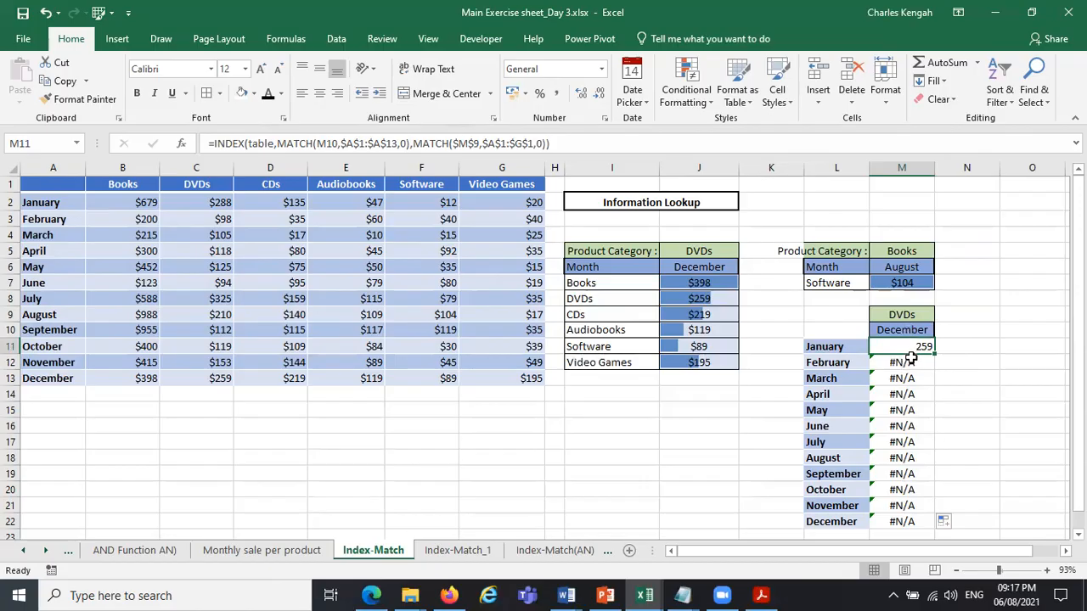
pyautogui.click(910, 363)
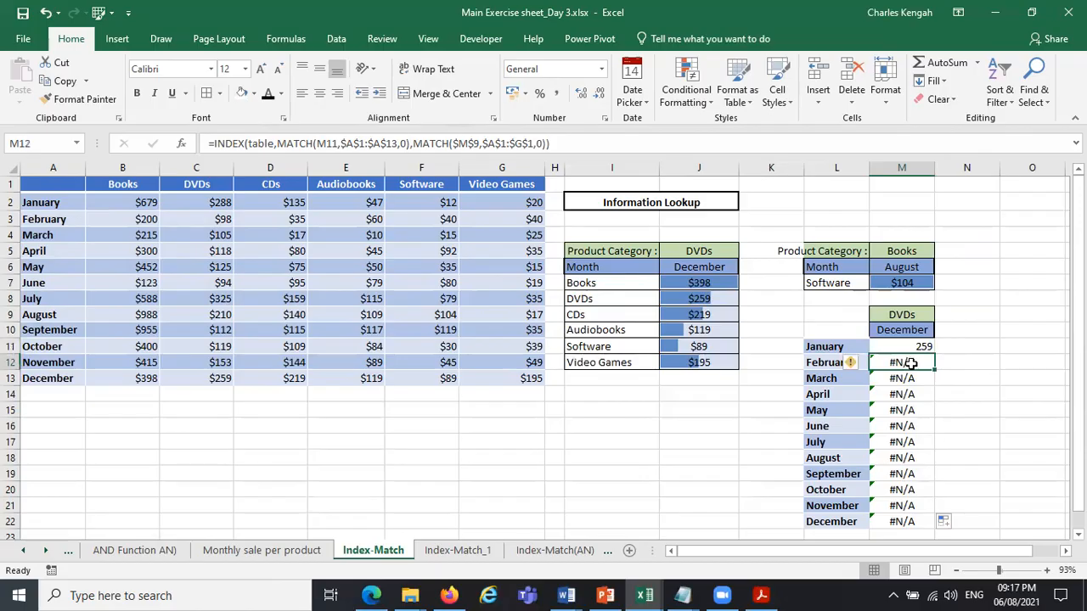
pyautogui.click(324, 143)
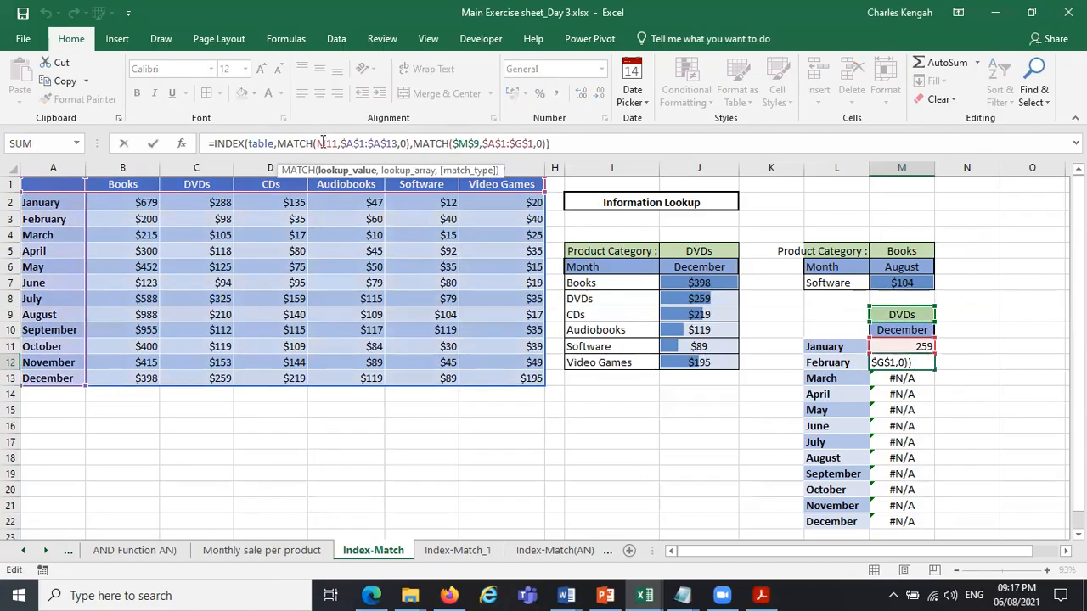
pyautogui.press('Escape')
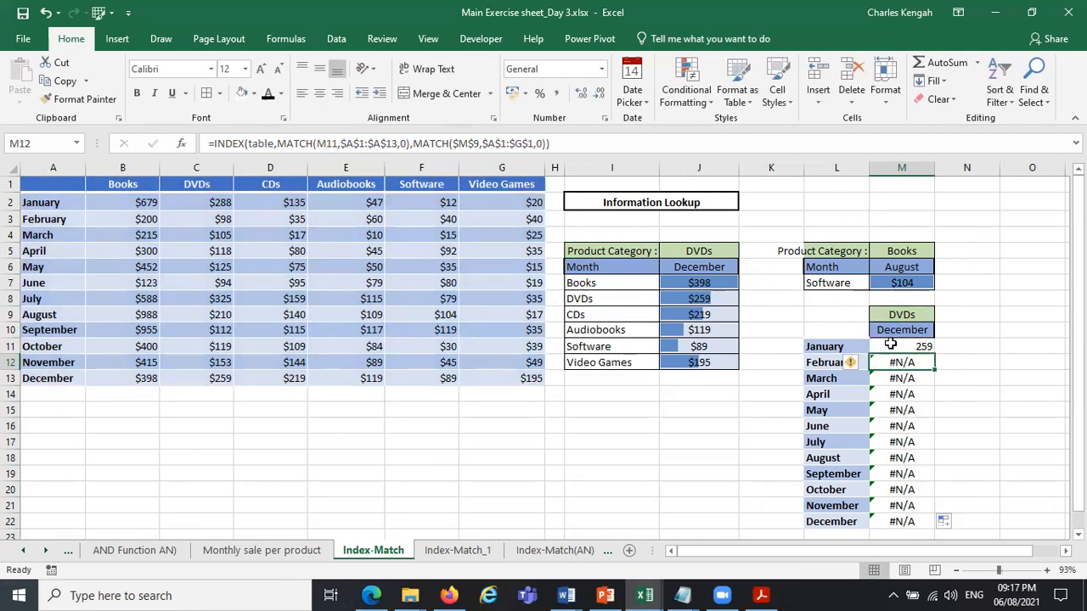
pyautogui.click(893, 344)
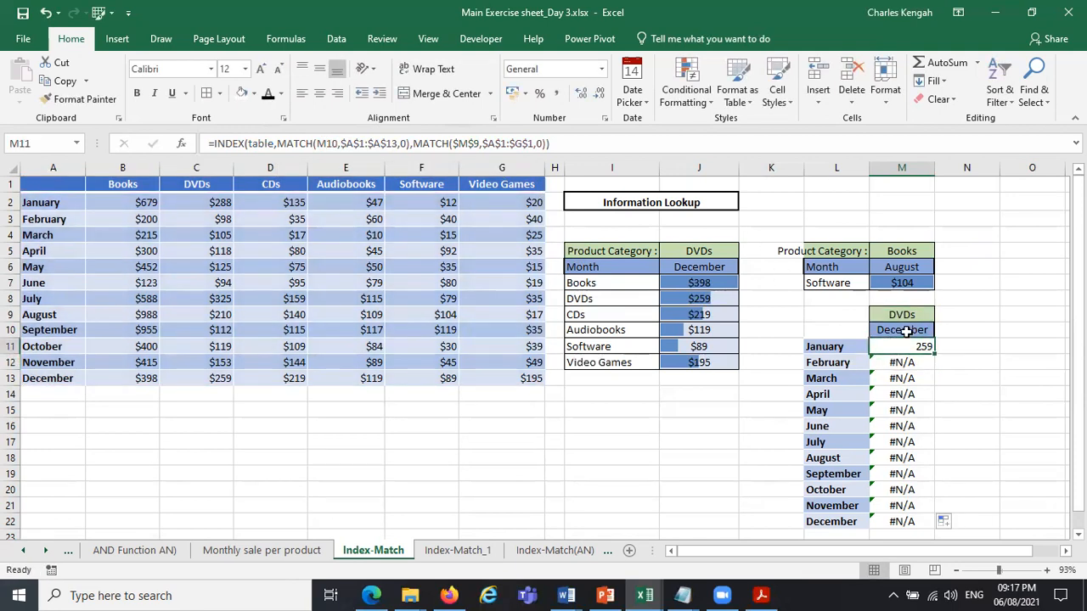
# Set the month in cell M10 to May from its list of allowed values.
pyautogui.click(909, 331)
pyautogui.click(942, 330)
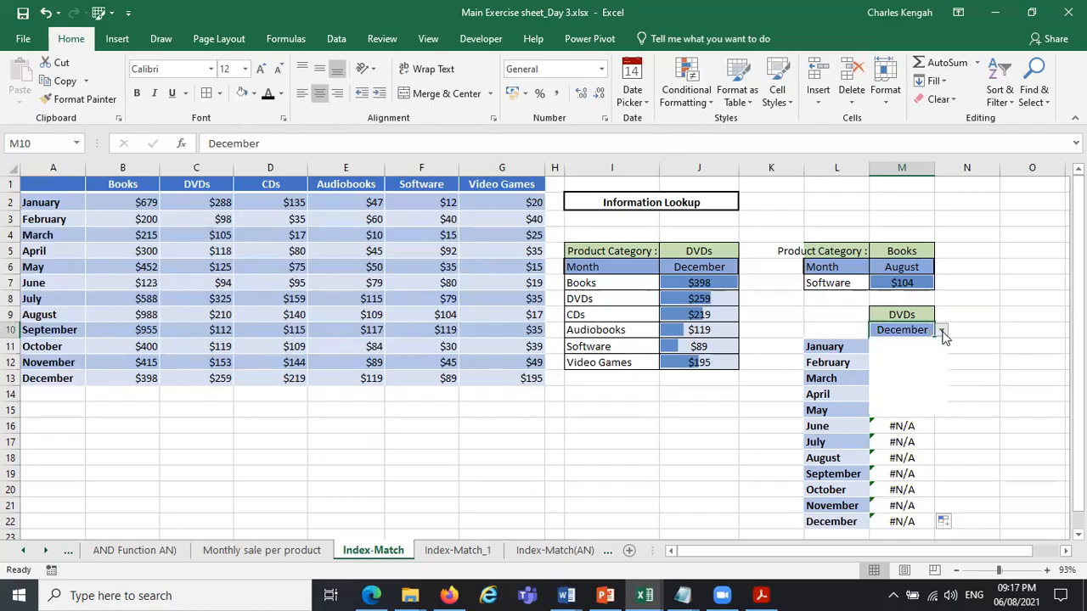
pyautogui.click(924, 345)
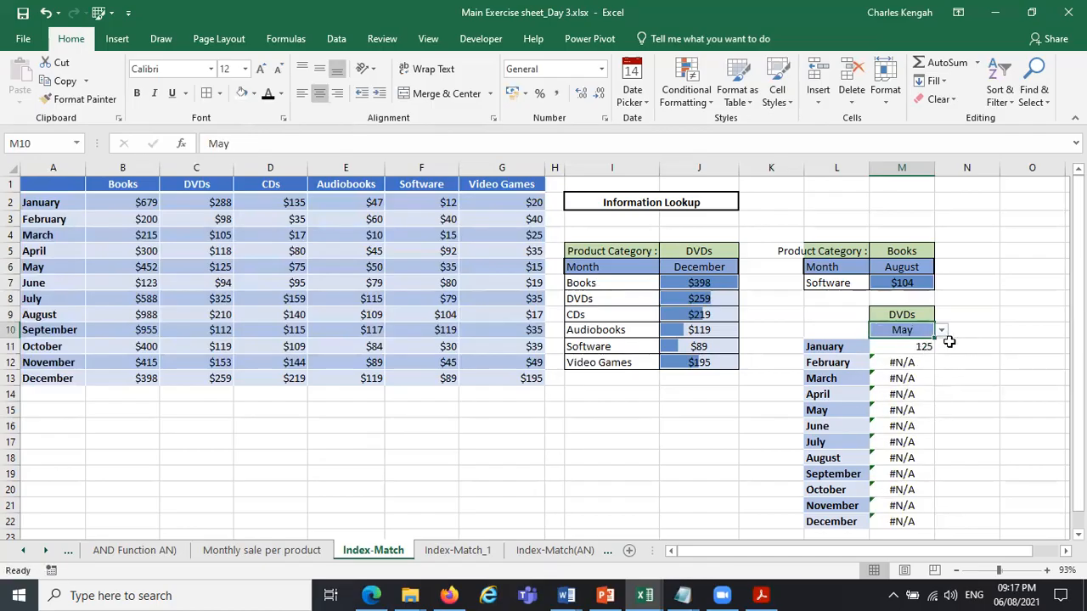
# Examine the M11 formula and compare it with the formulas in J7 and J8, checking which lookup reference changes from row to row.
pyautogui.click(903, 363)
pyautogui.click(904, 348)
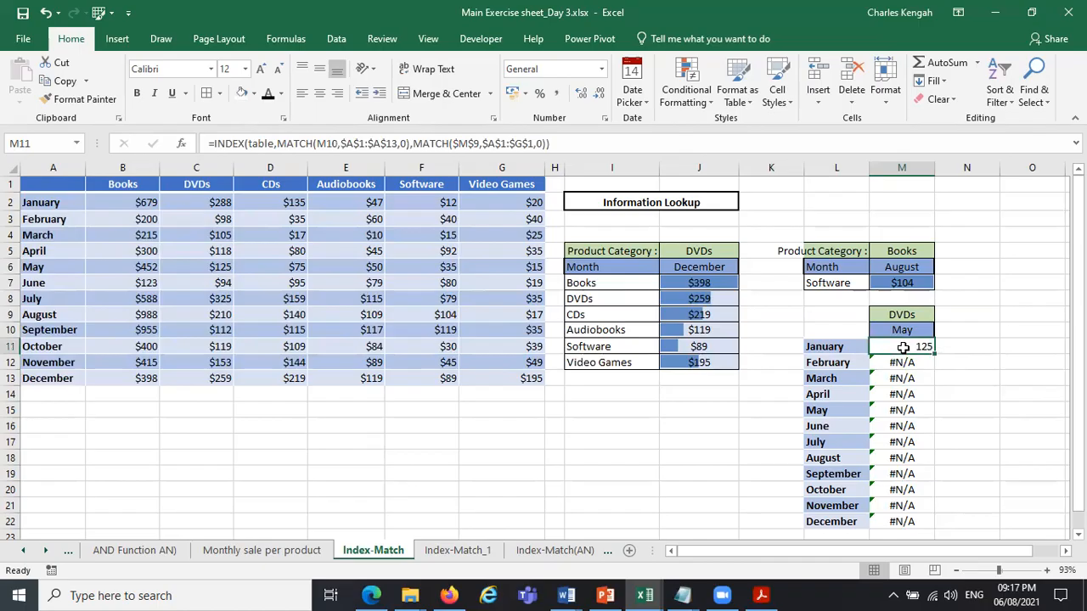
pyautogui.click(384, 146)
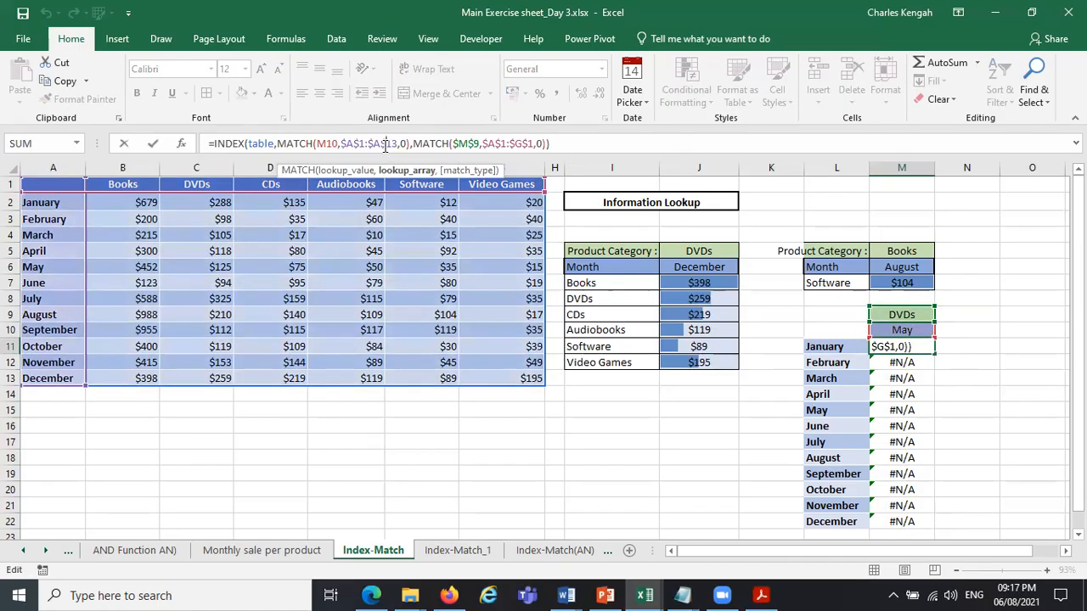
pyautogui.press('Escape')
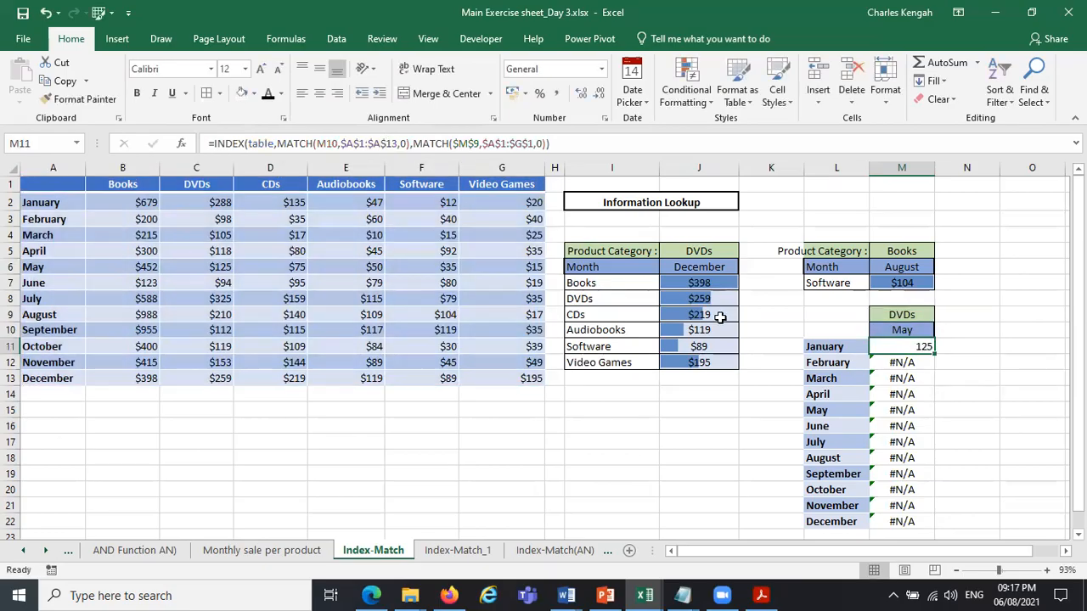
pyautogui.click(712, 286)
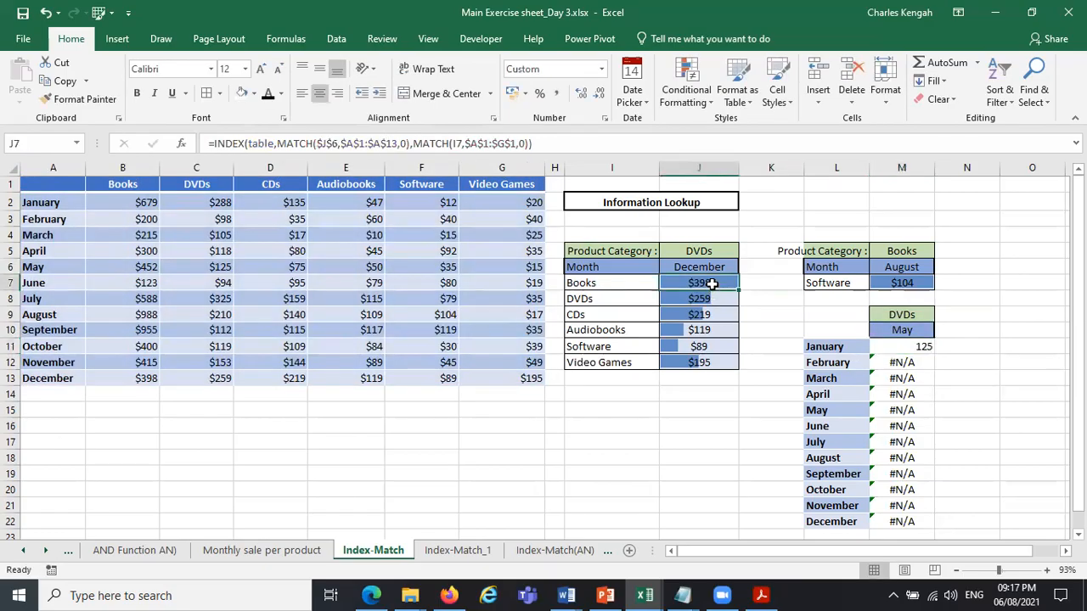
pyautogui.click(710, 299)
pyautogui.click(709, 285)
pyautogui.click(710, 299)
pyautogui.click(708, 284)
pyautogui.click(709, 300)
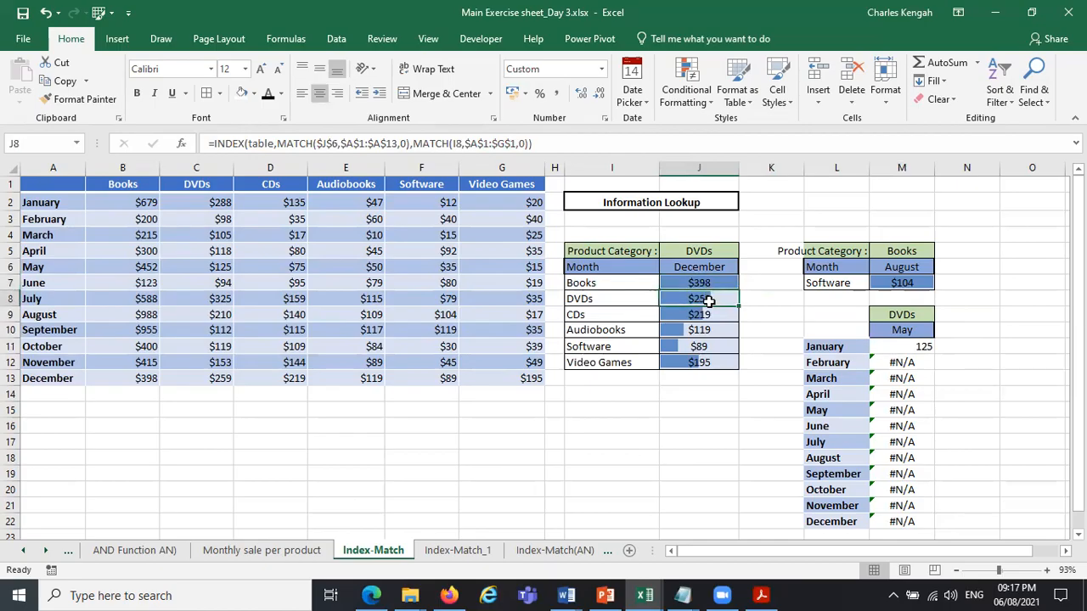
# Replace M10 with L11 as the lookup value of the first MATCH in the M11 formula.
pyautogui.click(911, 348)
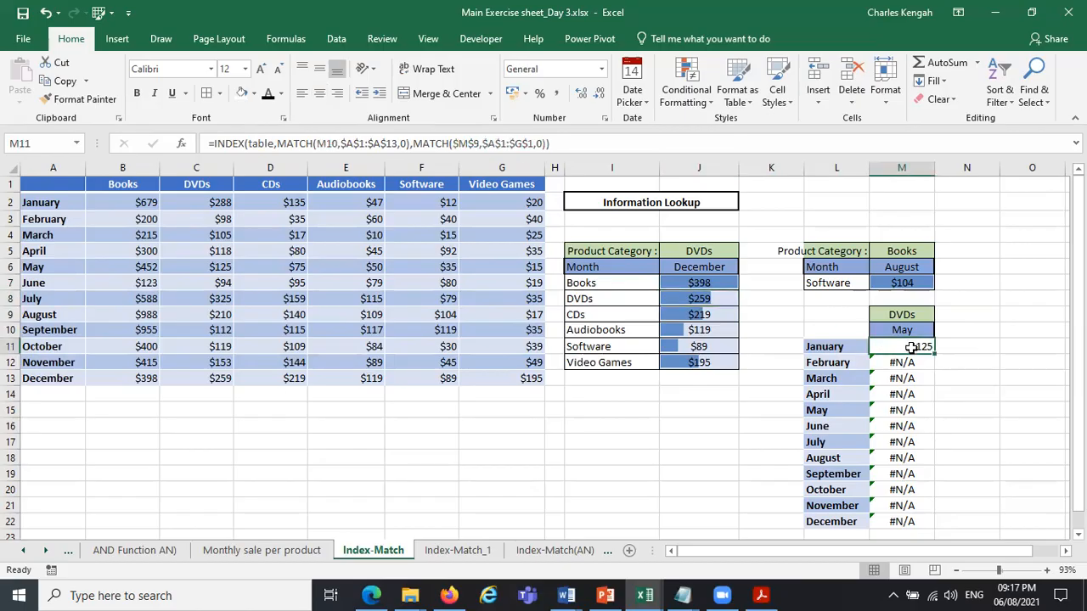
pyautogui.click(428, 143)
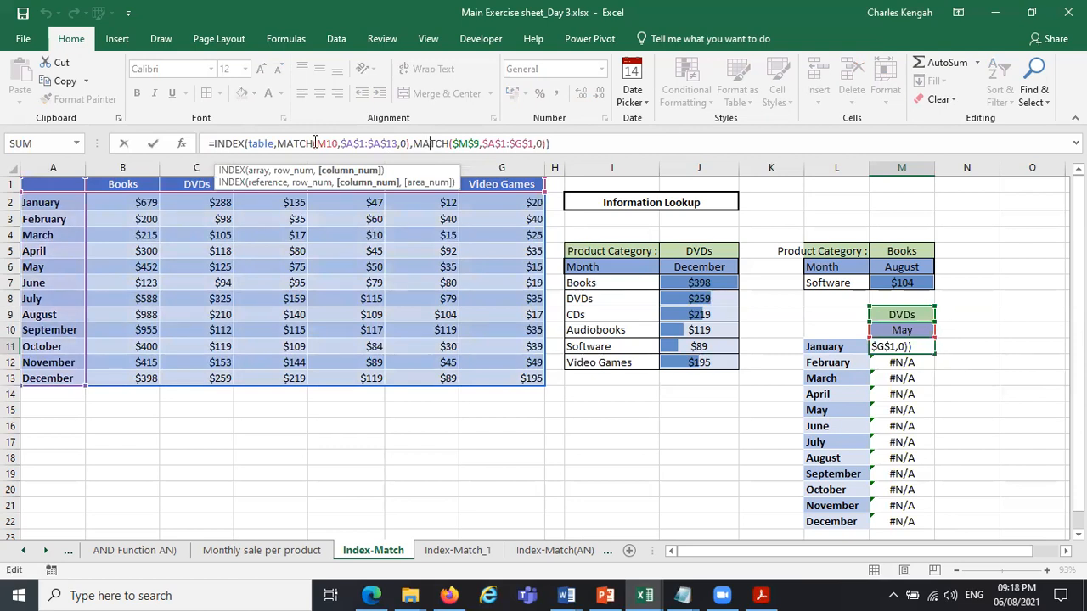
pyautogui.click(266, 143)
pyautogui.click(259, 171)
pyautogui.click(293, 172)
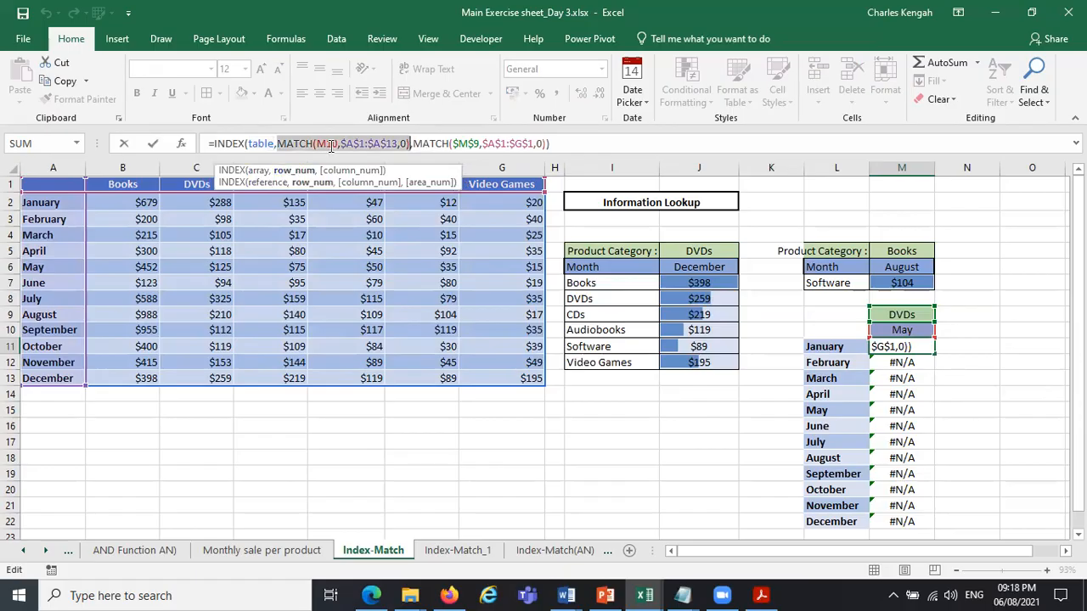
pyautogui.click(334, 144)
pyautogui.click(336, 170)
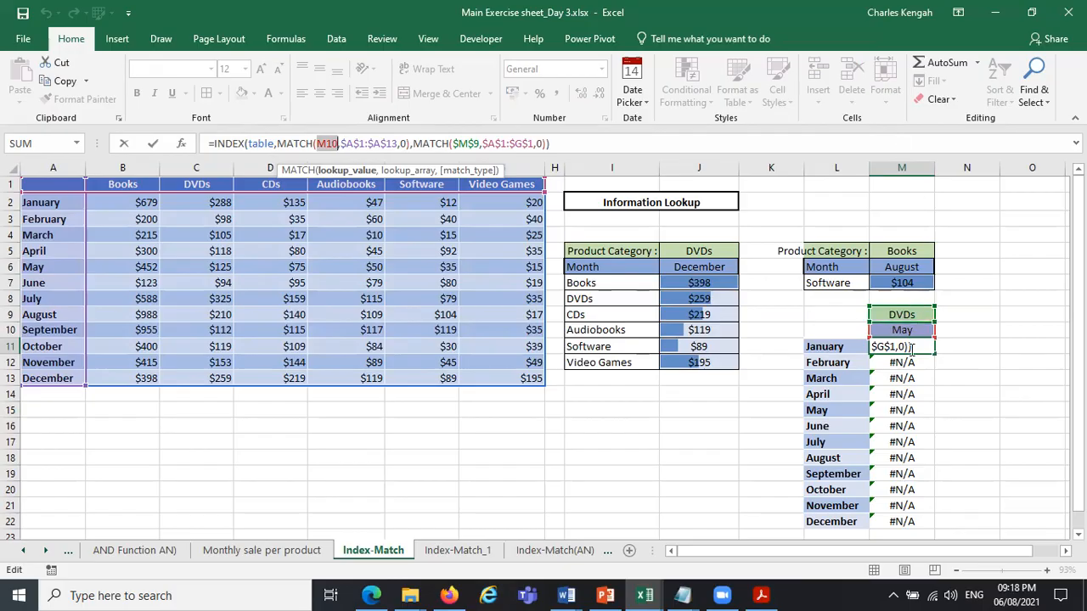
pyautogui.click(841, 347)
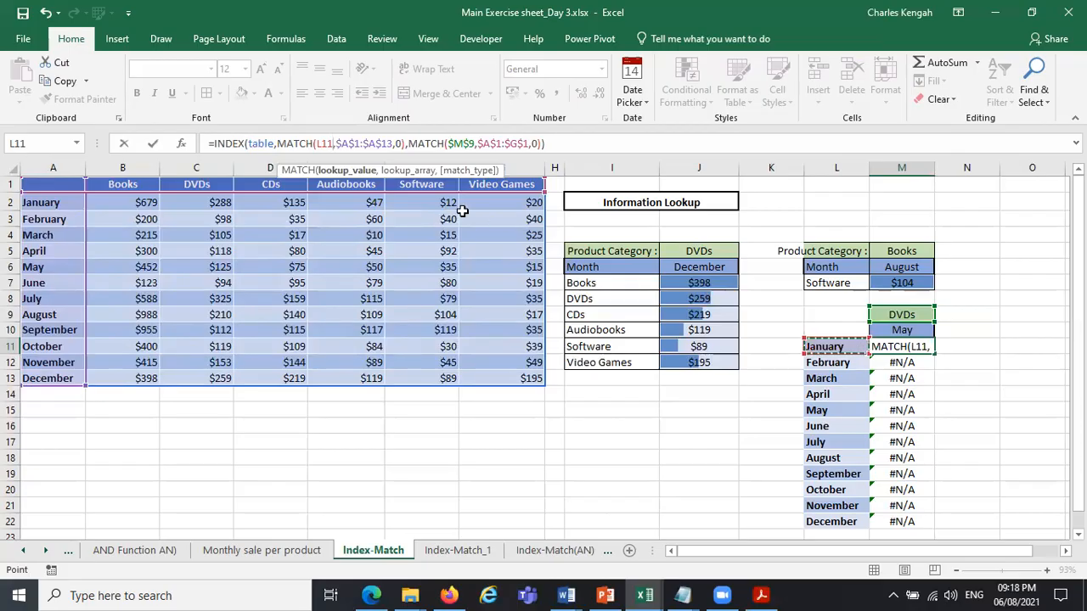
pyautogui.click(348, 170)
pyautogui.press('Return')
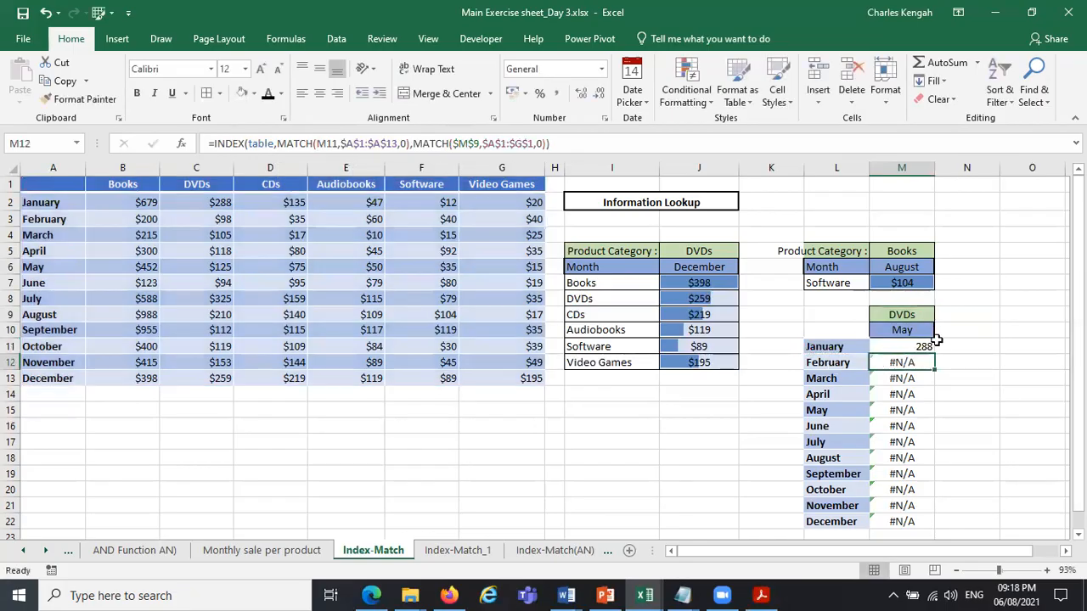
# Fill the corrected INDEX-MATCH formula from M11 down through M22.
pyautogui.click(928, 348)
pyautogui.moveTo(934, 355); pyautogui.dragTo(917, 529)
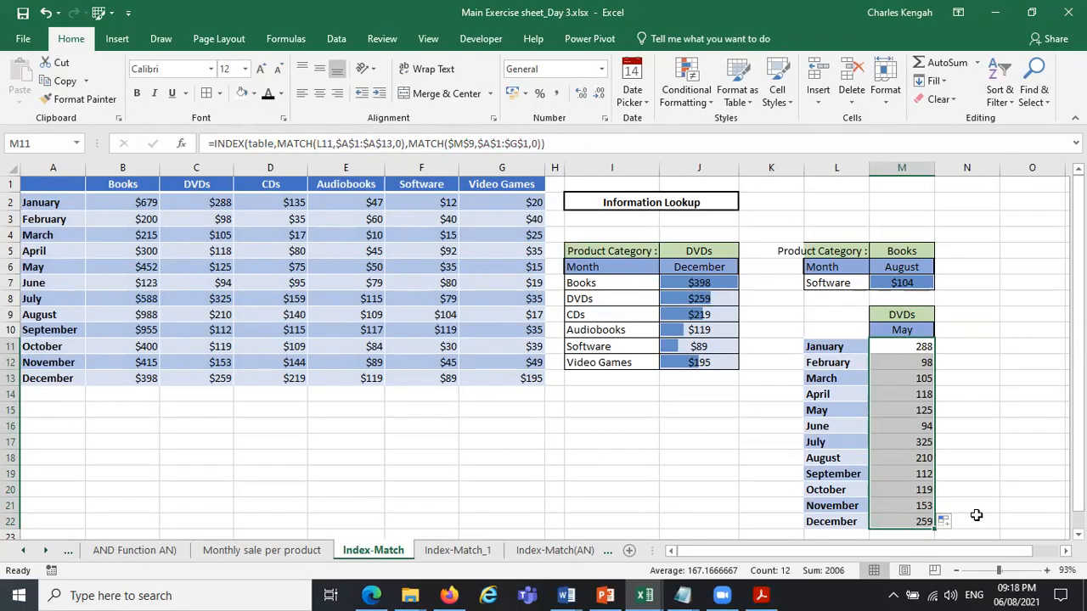
pyautogui.click(976, 393)
# Apply data bar conditional formatting to the monthly amounts in M11:M22.
pyautogui.click(912, 350)
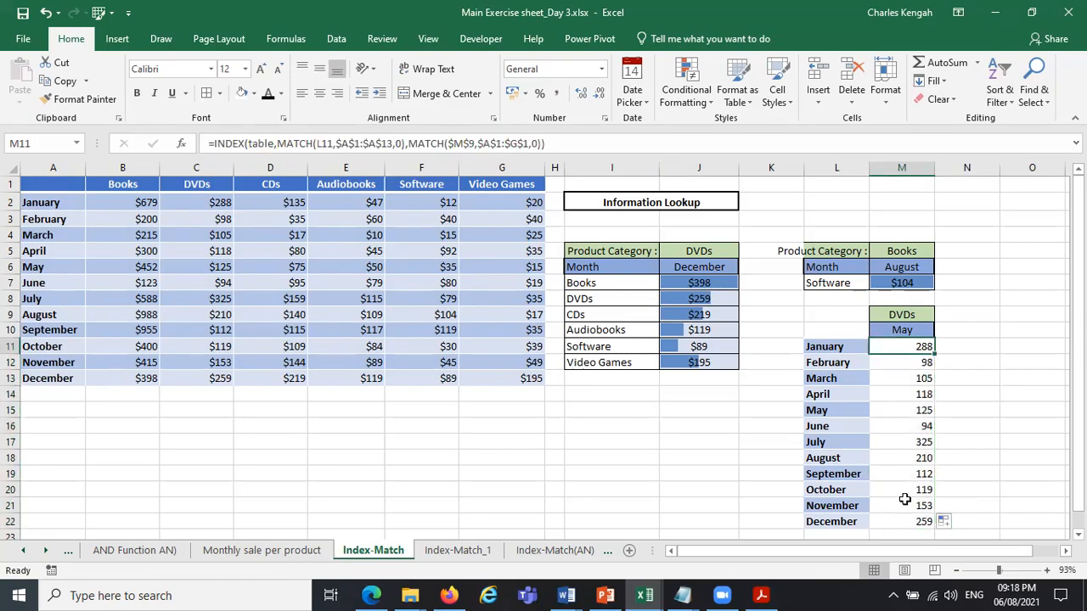
pyautogui.keyDown('shift'); pyautogui.click(906, 520); pyautogui.keyUp('shift')
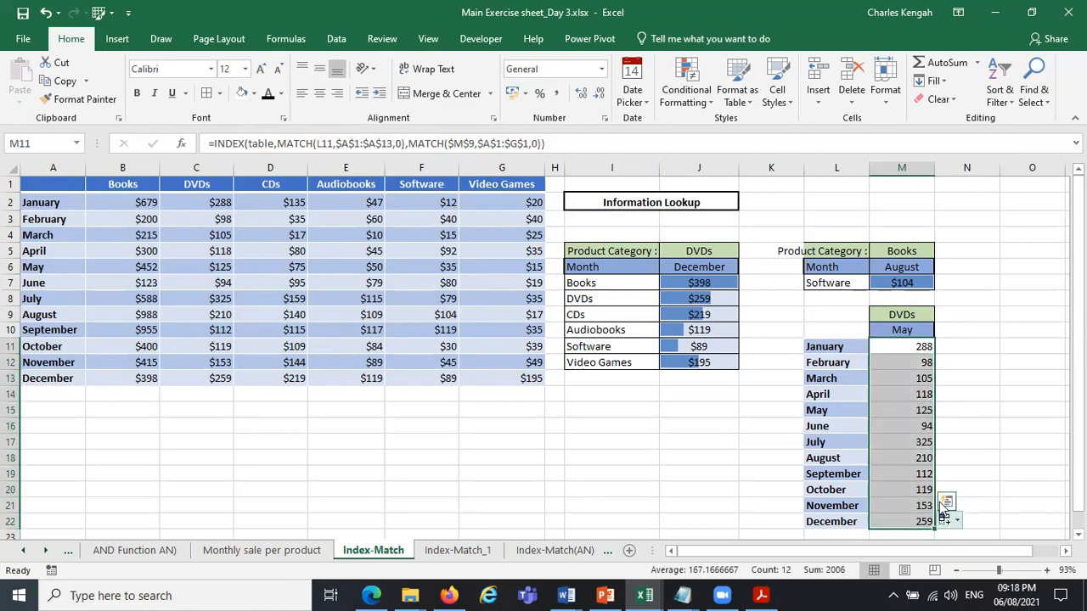
pyautogui.click(945, 503)
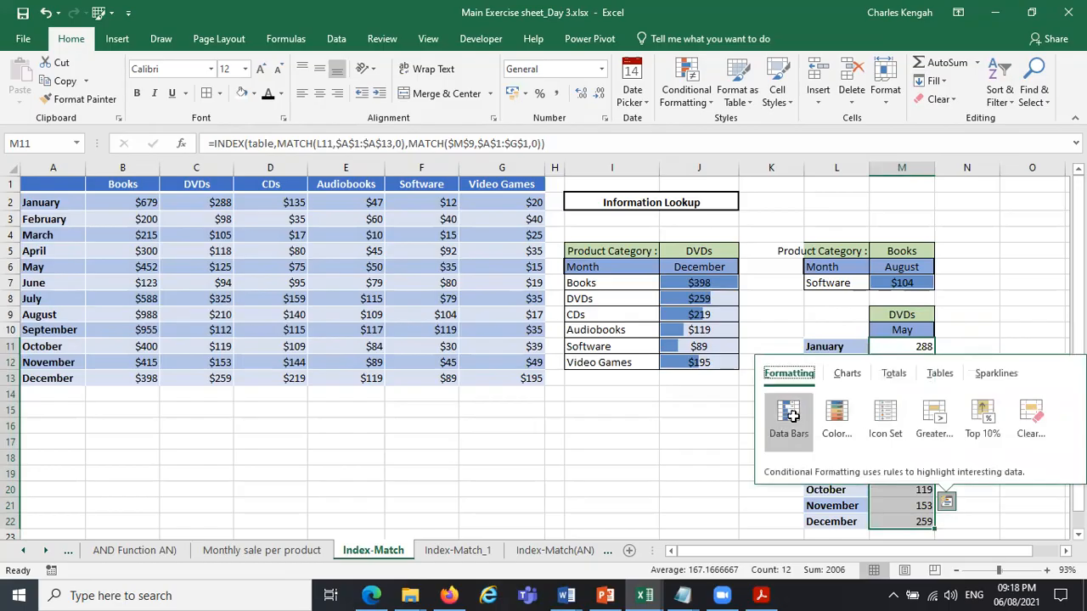
pyautogui.click(789, 416)
pyautogui.click(1031, 379)
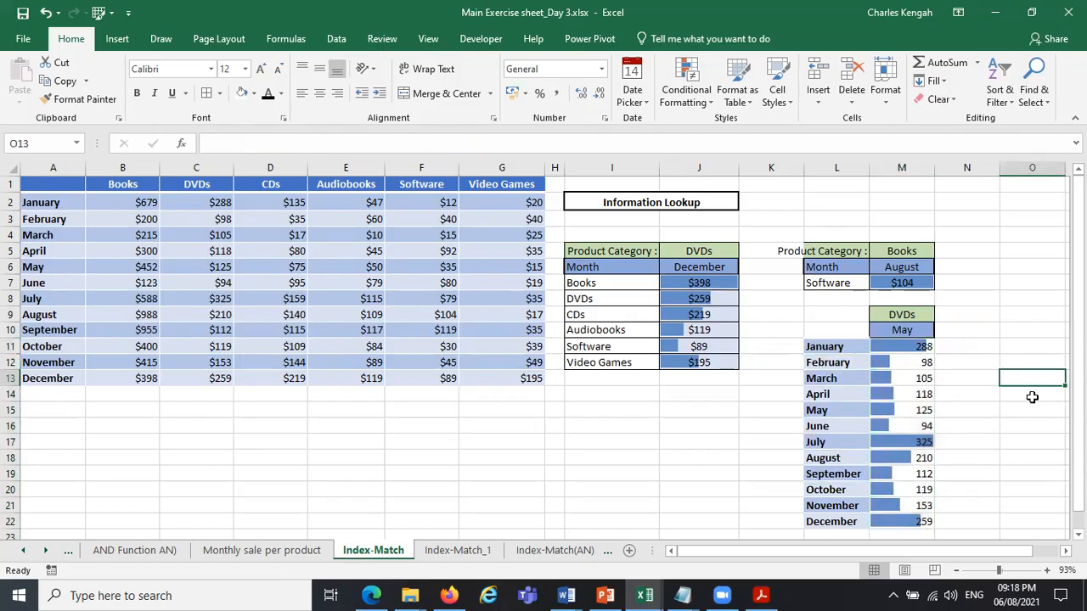
# Test the product category in M9 with Audiobooks, and set it to Software.
pyautogui.click(924, 316)
pyautogui.click(941, 314)
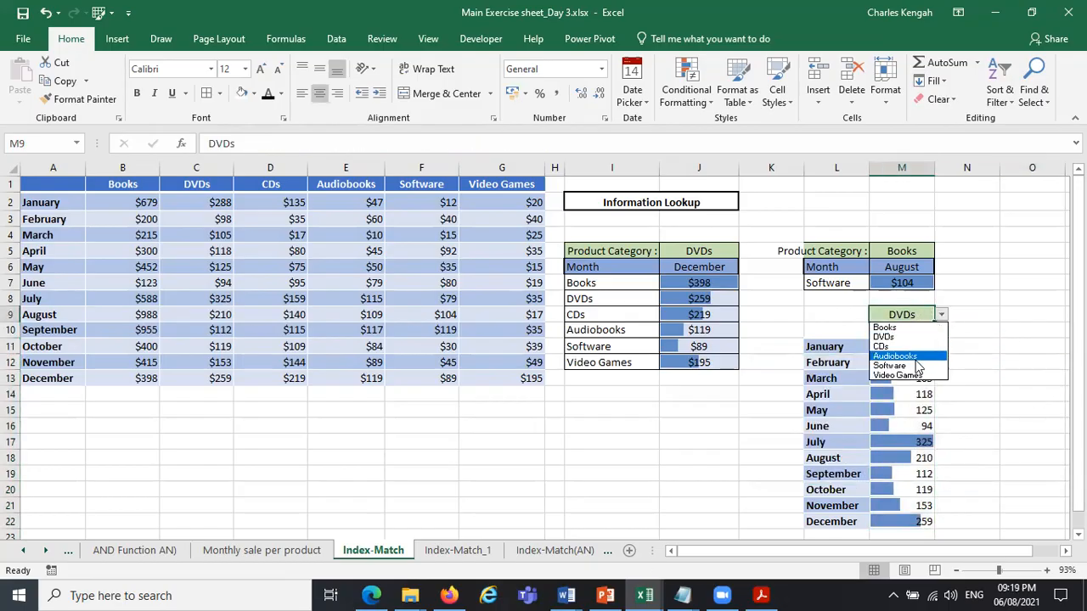
pyautogui.click(930, 356)
pyautogui.click(941, 314)
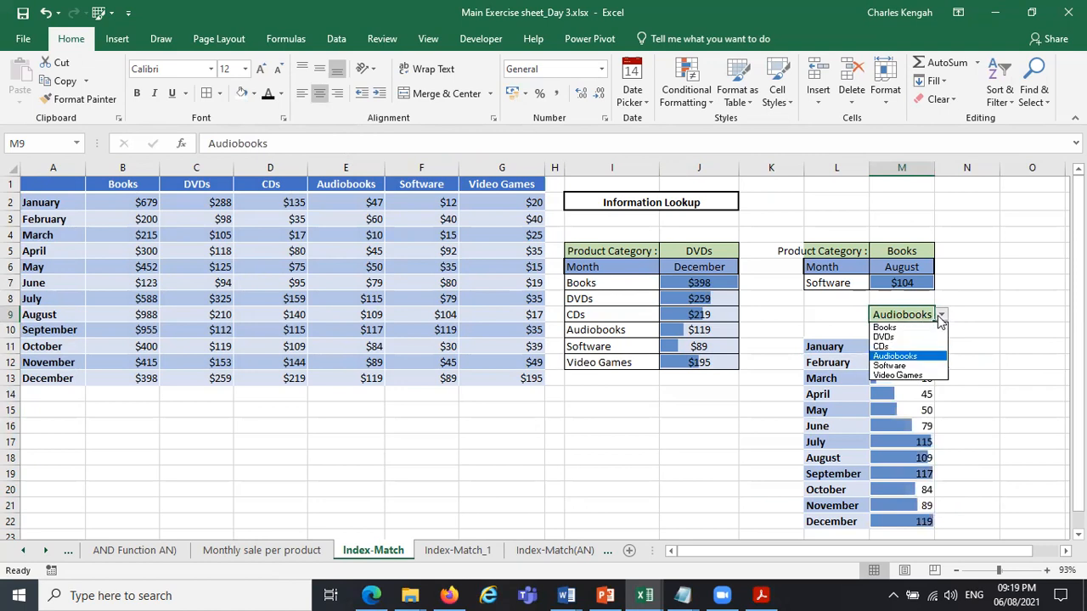
pyautogui.click(912, 368)
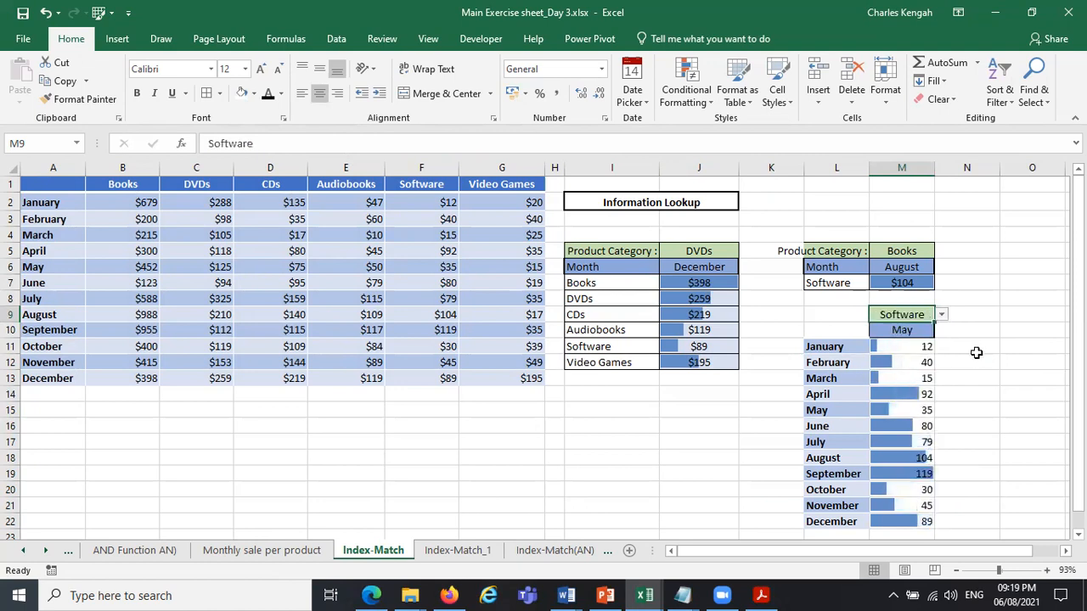
# Compare the formulas in M11 and M12, checking which month cell each first MATCH uses as its lookup value.
pyautogui.click(917, 349)
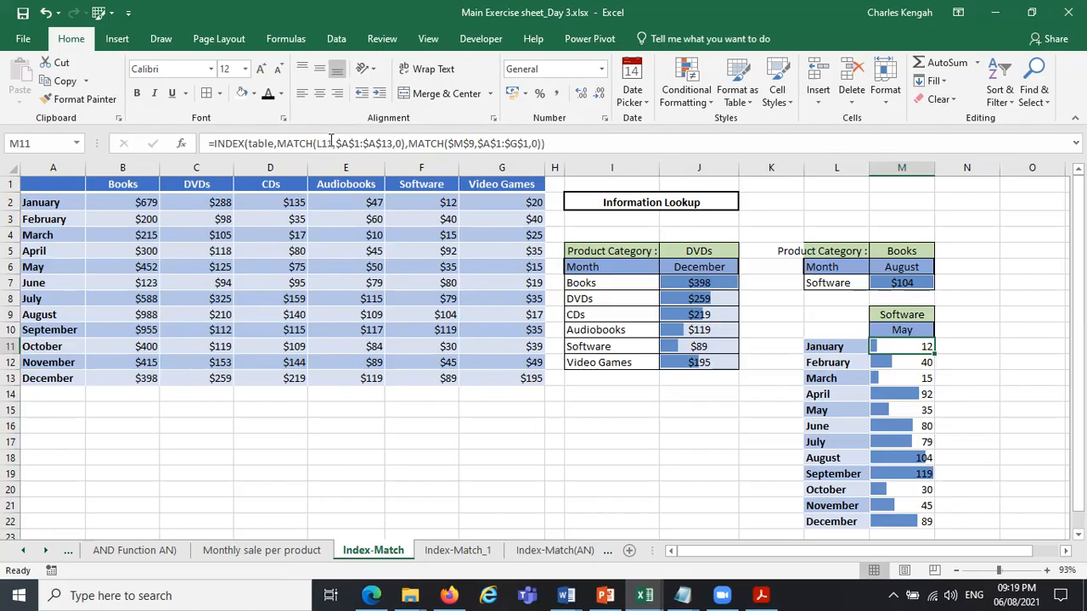
pyautogui.click(332, 142)
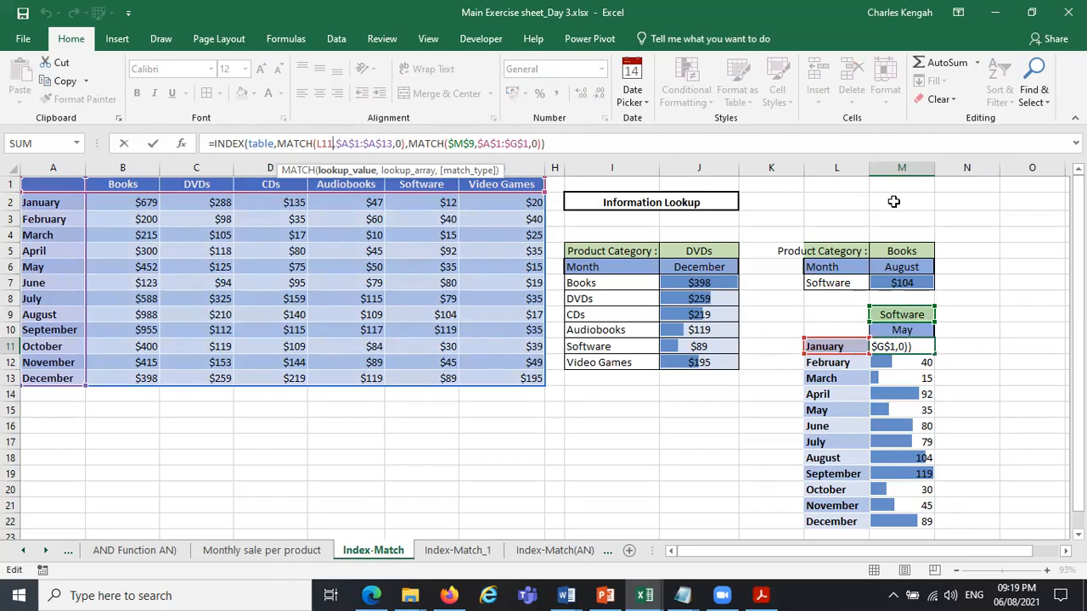
pyautogui.hotkey('ctrl', 'Return')
pyautogui.click(897, 362)
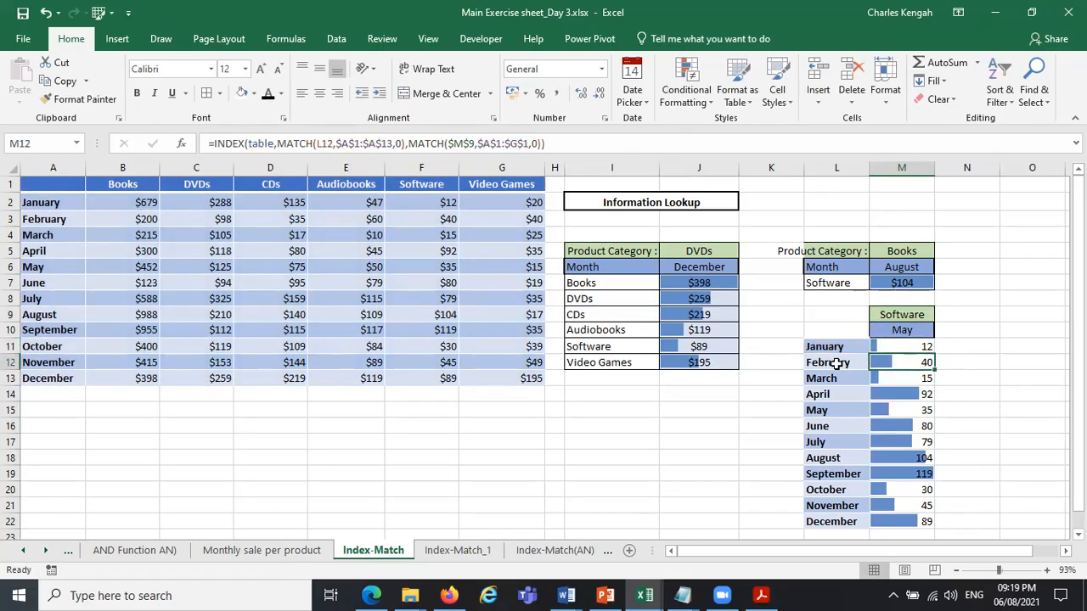
pyautogui.click(850, 363)
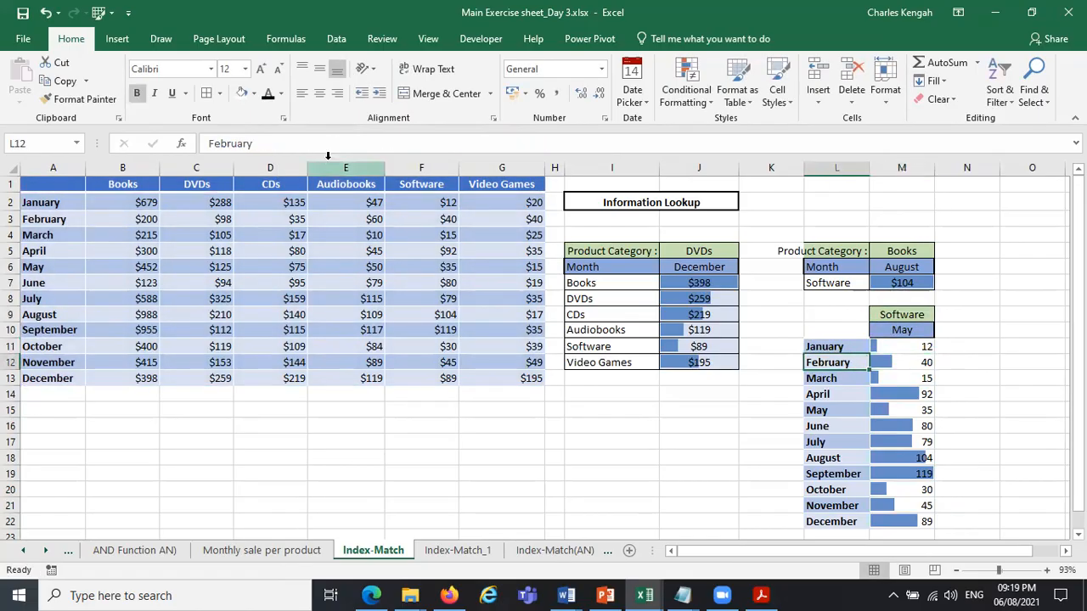
pyautogui.press('Right')
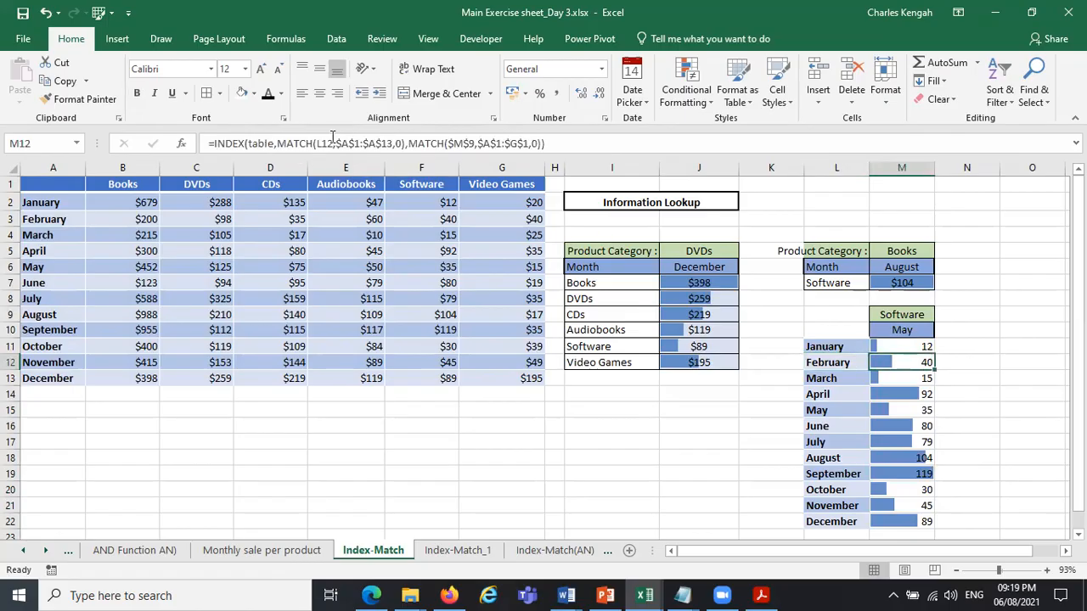
pyautogui.click(333, 143)
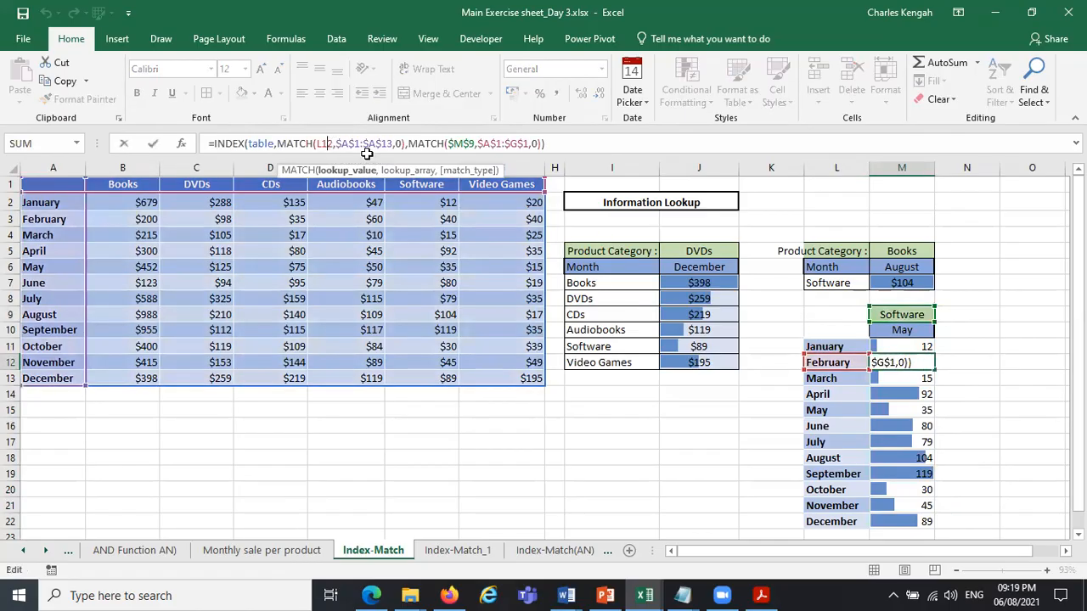
pyautogui.press('Escape')
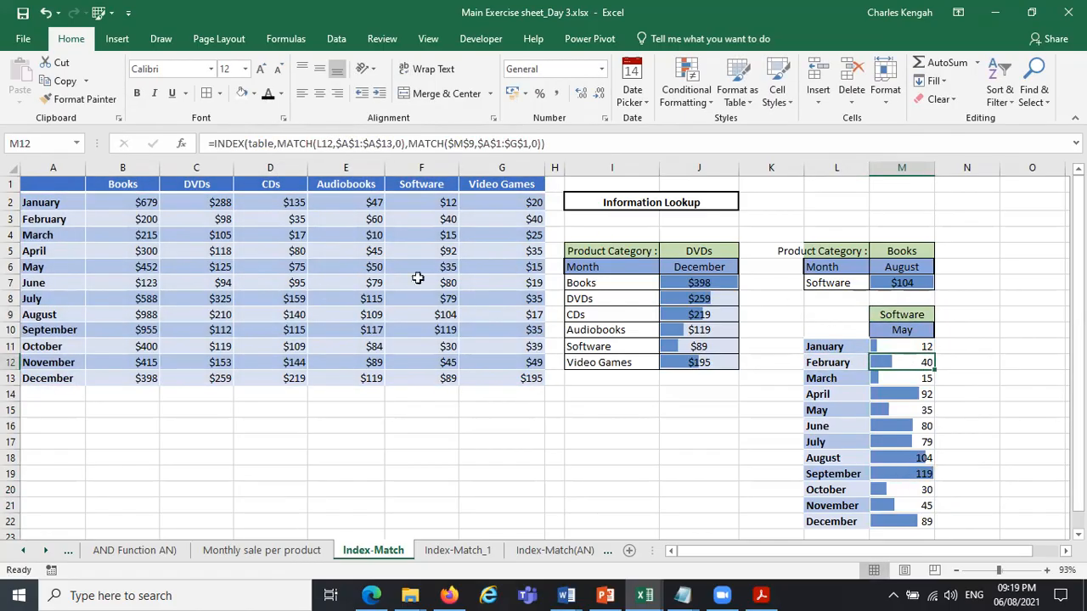
# Copy the currency formatting of D7 onto M11:M22 with Format Painter and add data bars to that range.
pyautogui.click(298, 285)
pyautogui.click(76, 99)
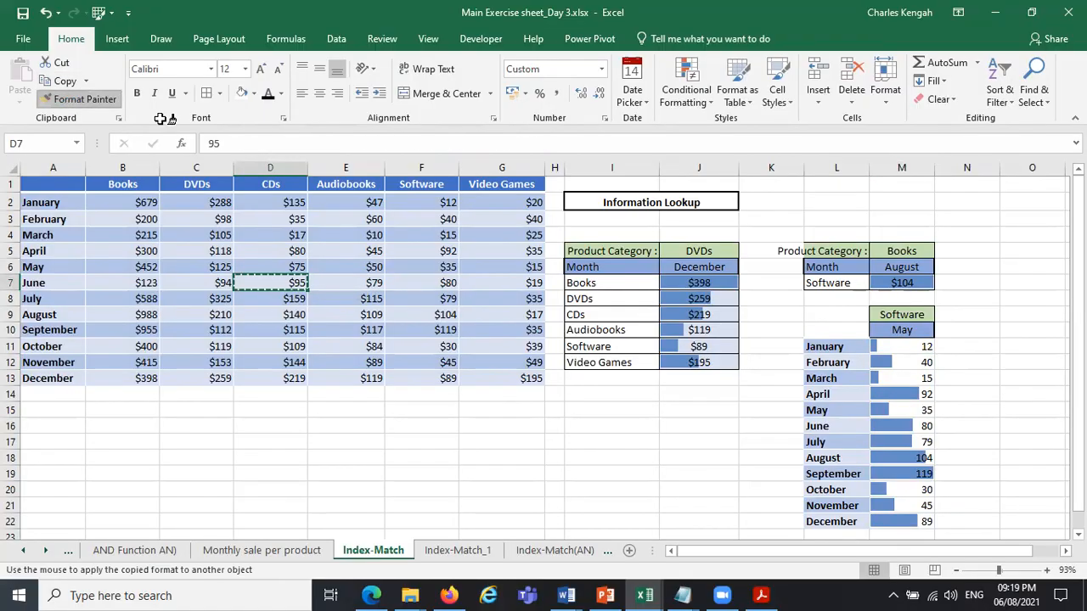
pyautogui.moveTo(922, 345); pyautogui.dragTo(926, 520)
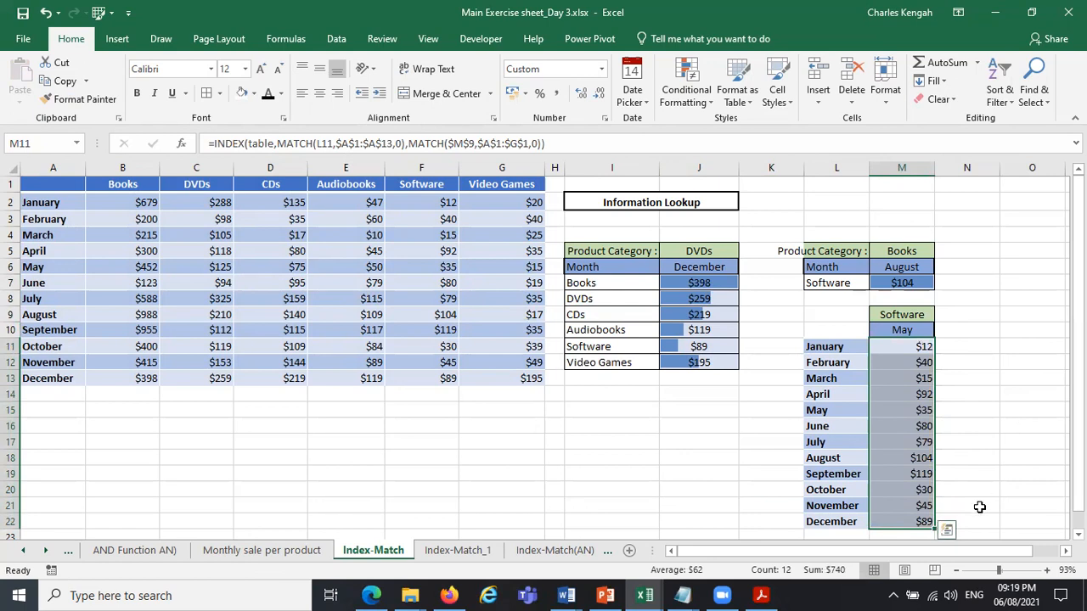
pyautogui.click(947, 531)
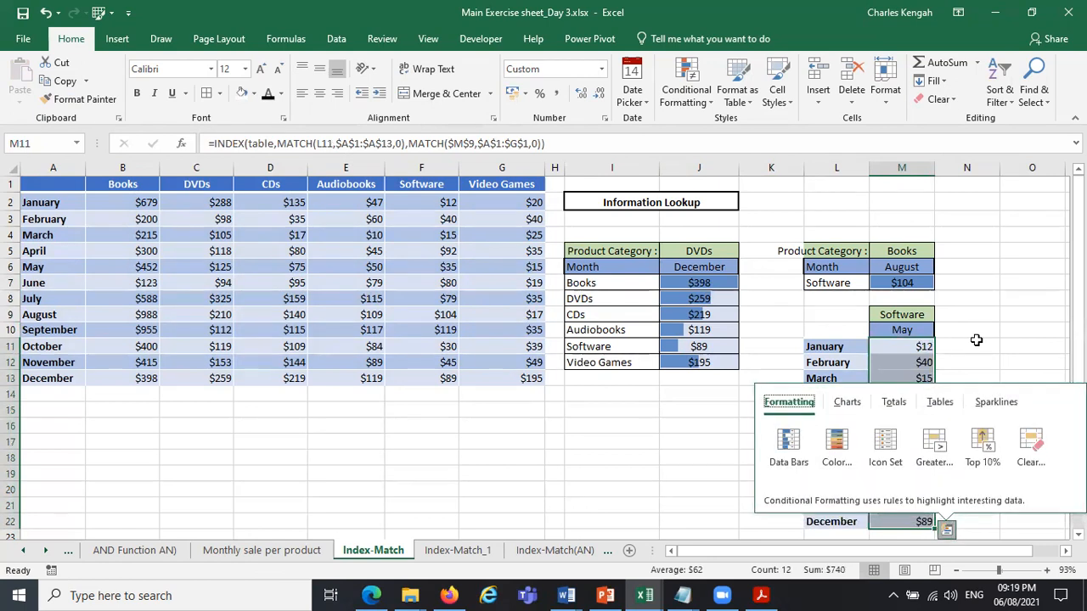
pyautogui.click(784, 442)
pyautogui.click(1017, 342)
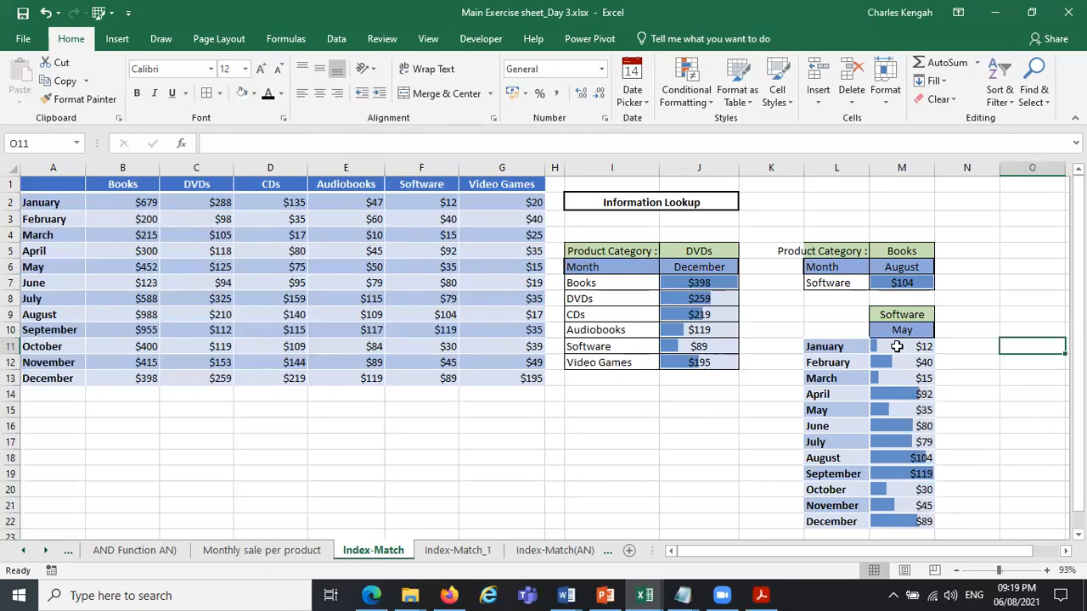
# Compare the monthly results in column M with the Software amounts in F2:F13 of the source table.
pyautogui.click(447, 205)
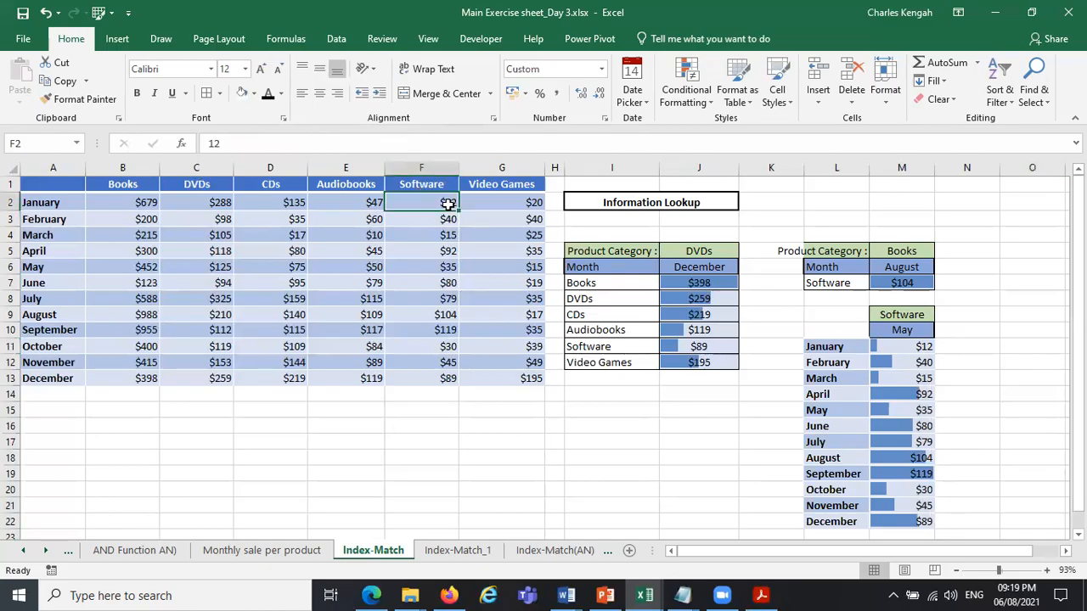
pyautogui.click(913, 365)
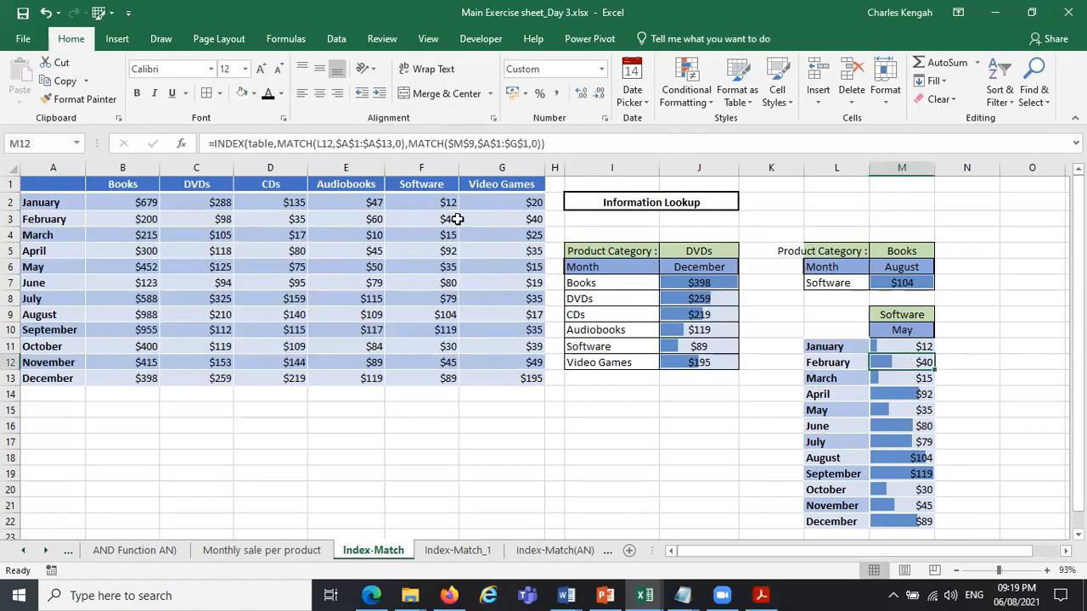
pyautogui.moveTo(447, 204); pyautogui.dragTo(455, 374)
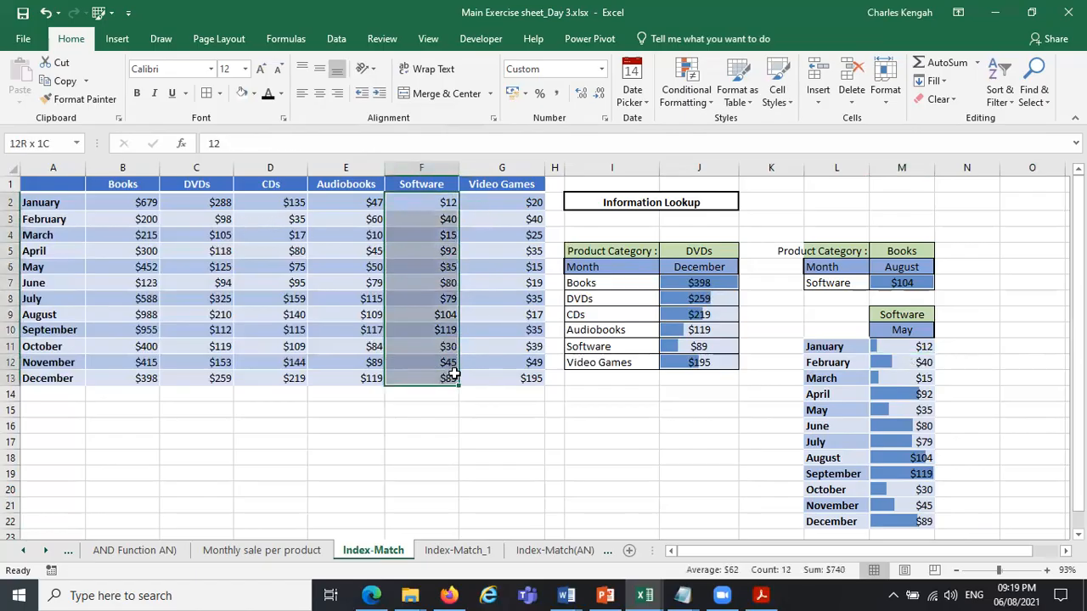
# Set the product category in M9 to Audiobooks.
pyautogui.click(917, 316)
pyautogui.click(942, 316)
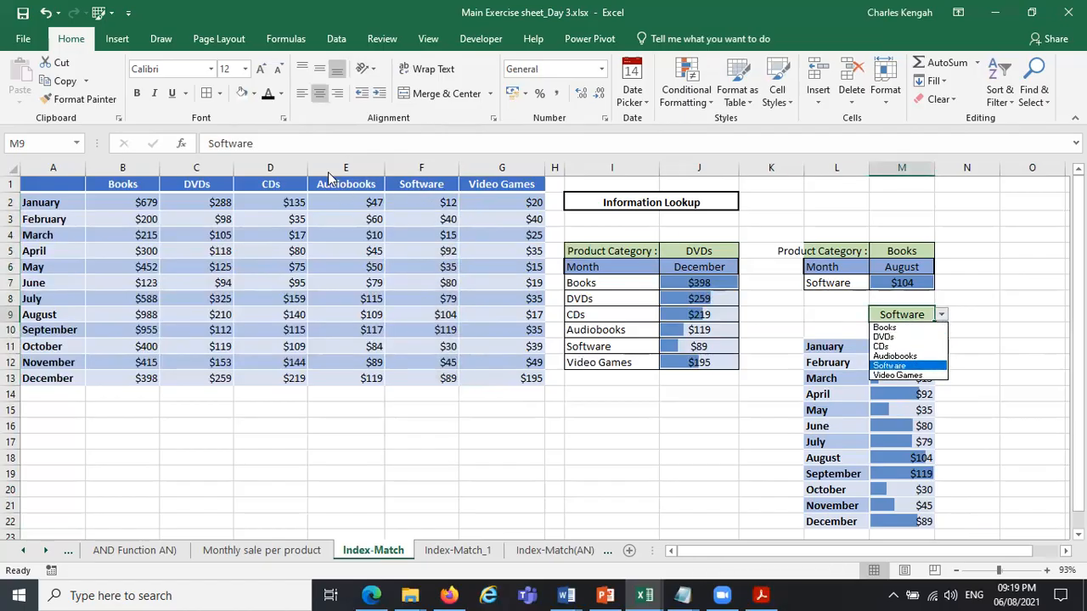
pyautogui.click(896, 356)
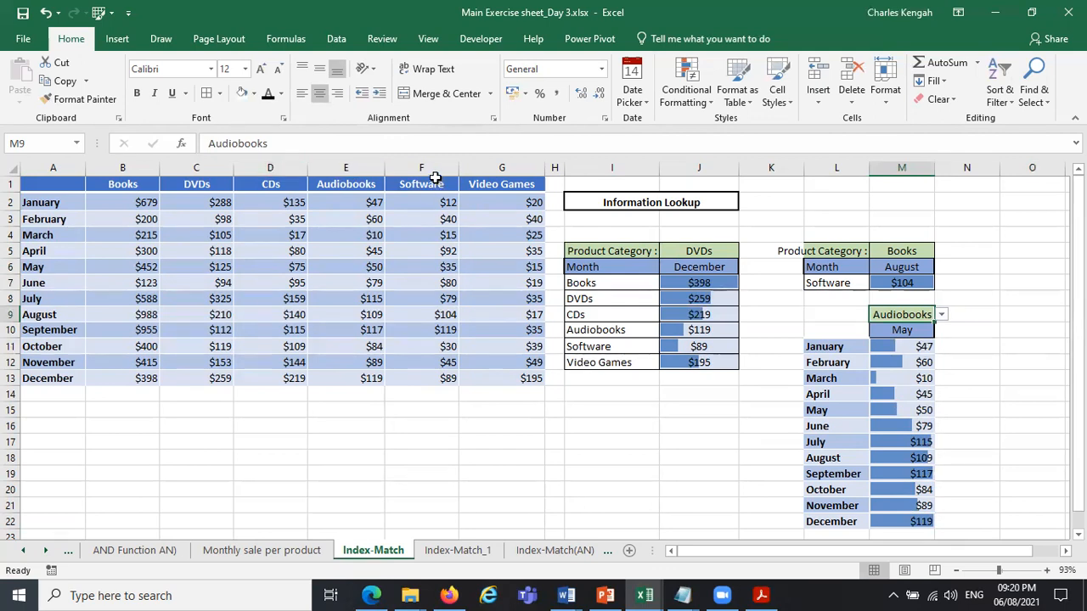
# Insert a blank column before the CDs column and another before the Audiobooks column of the source table.
pyautogui.click(271, 167)
pyautogui.rightClick(272, 173)
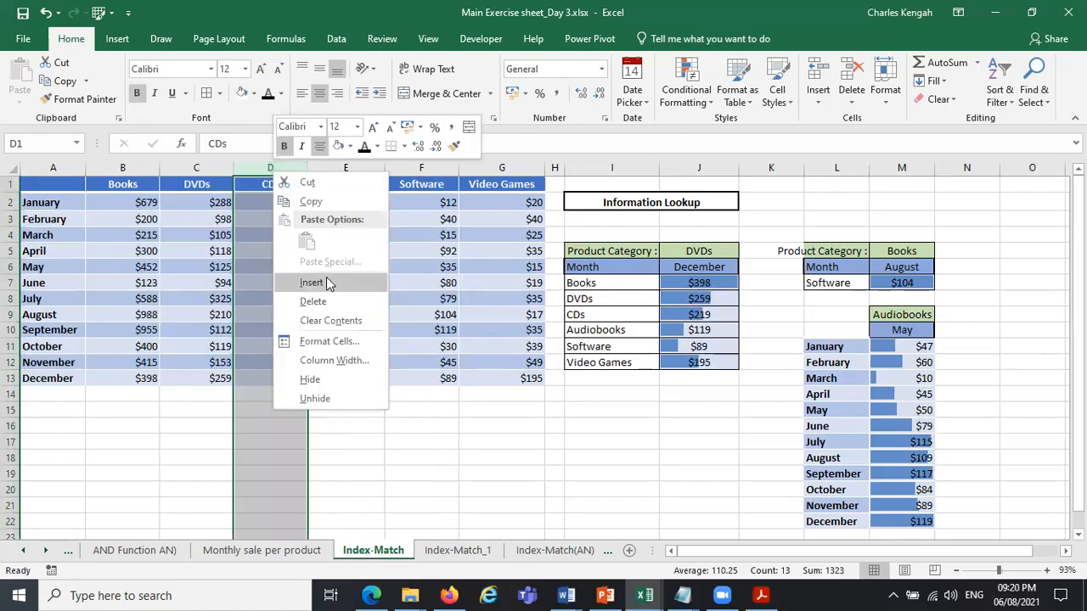
pyautogui.click(312, 282)
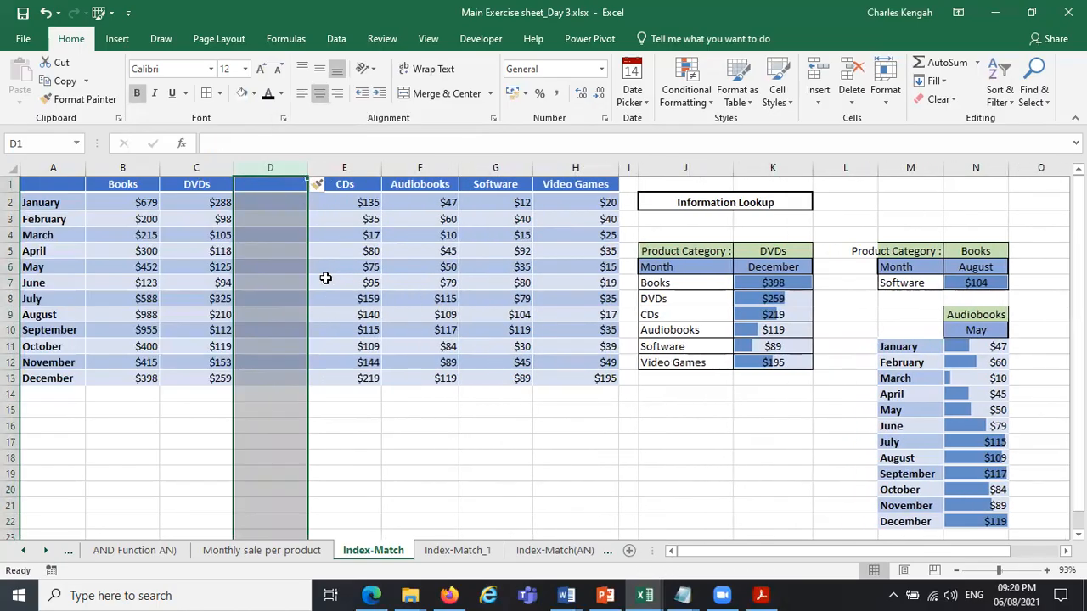
pyautogui.click(435, 167)
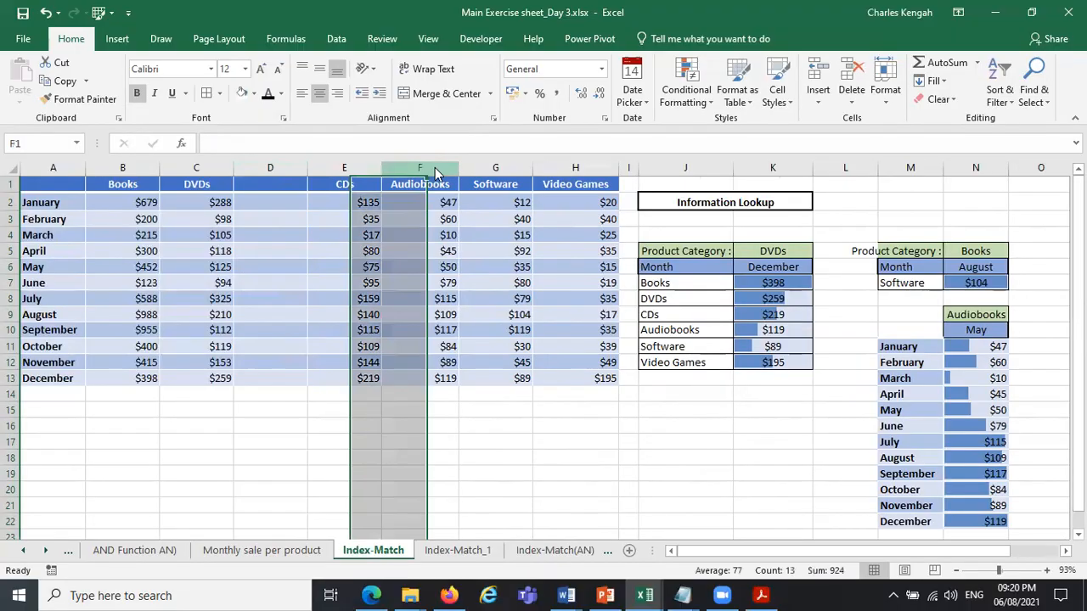
pyautogui.rightClick(443, 167)
pyautogui.click(473, 273)
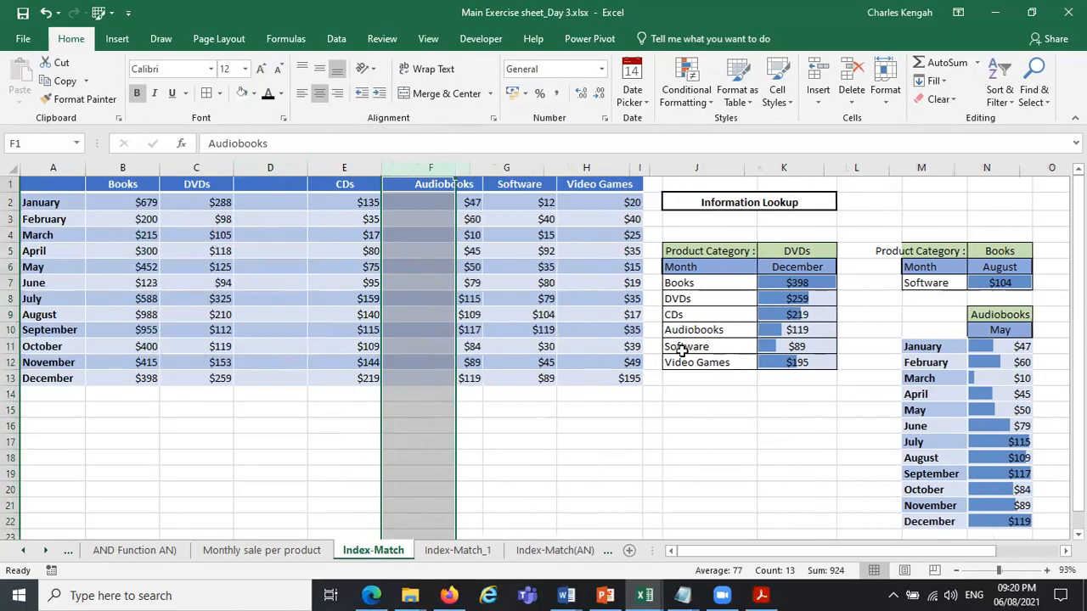
# Insert a blank row above the January row and check the January lookup formula in O12.
pyautogui.moveTo(856, 556); pyautogui.dragTo(861, 587)
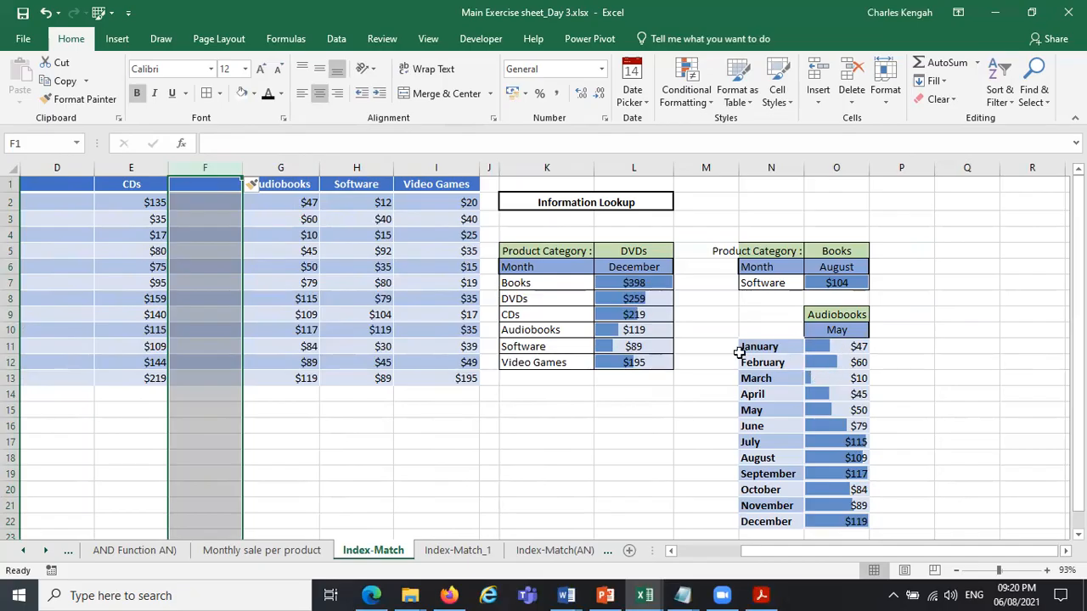
pyautogui.rightClick(6, 207)
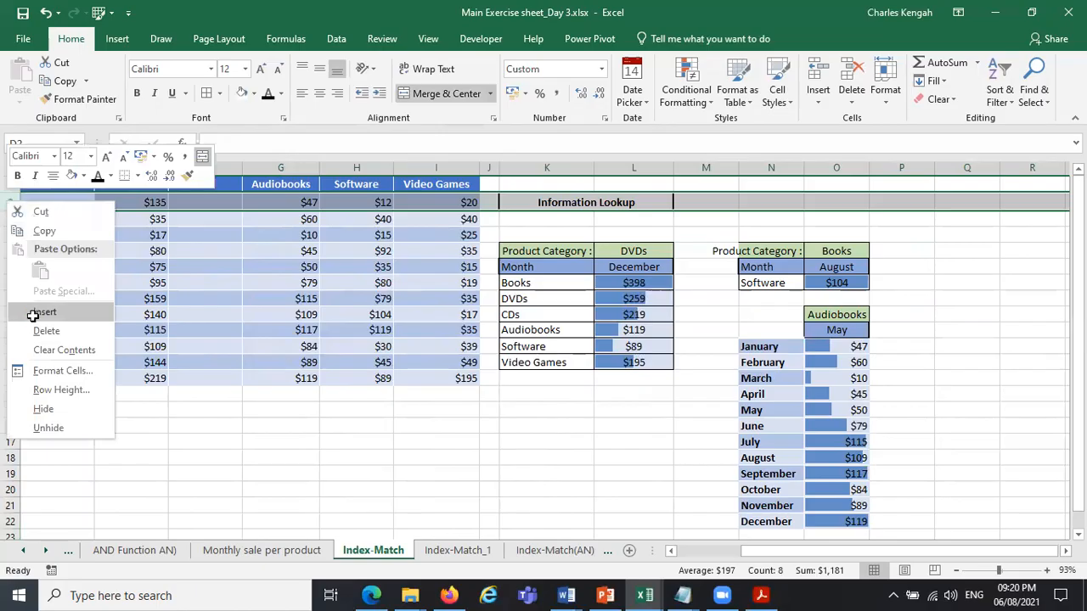
pyautogui.click(32, 316)
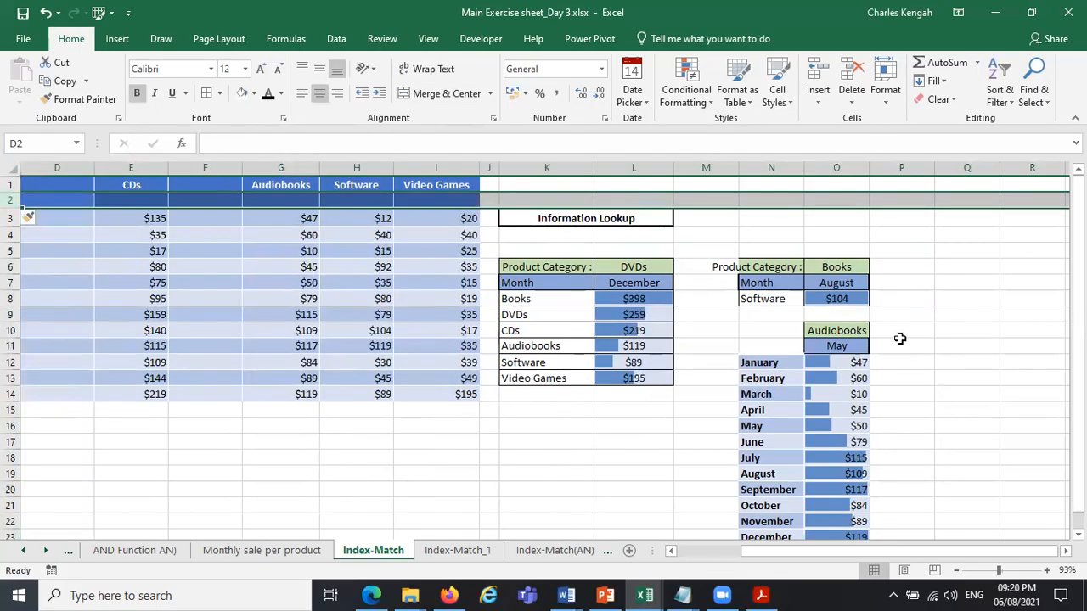
pyautogui.click(851, 355)
pyautogui.moveTo(1079, 287); pyautogui.dragTo(1078, 305)
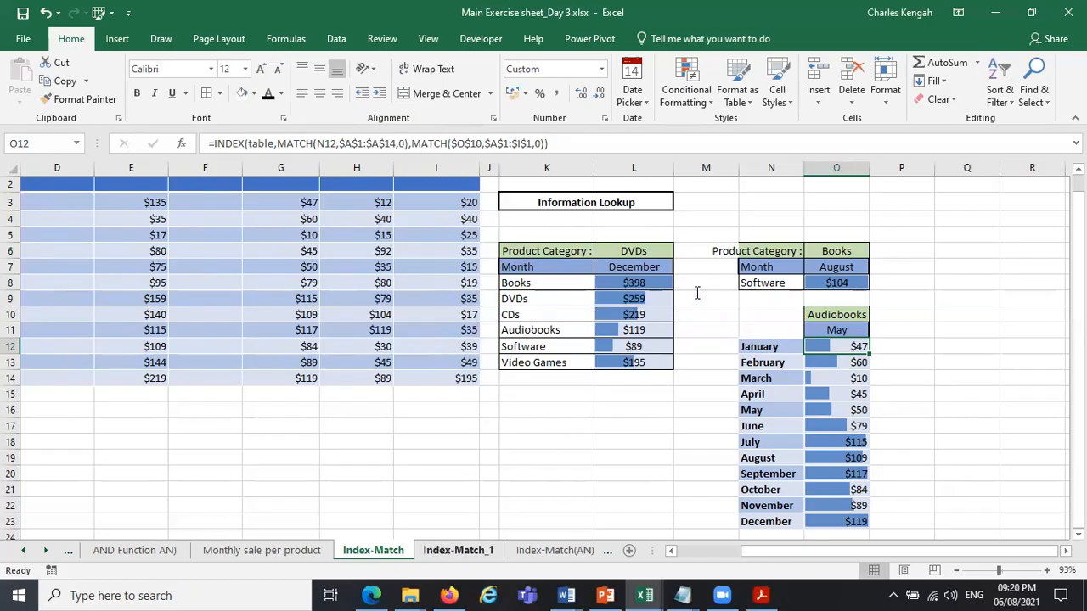
# On the Index-Match_1 sheet, examine the hard-coded column index in the VLOOKUP formula in J7.
pyautogui.hotkey('ctrl', 'pagedown')
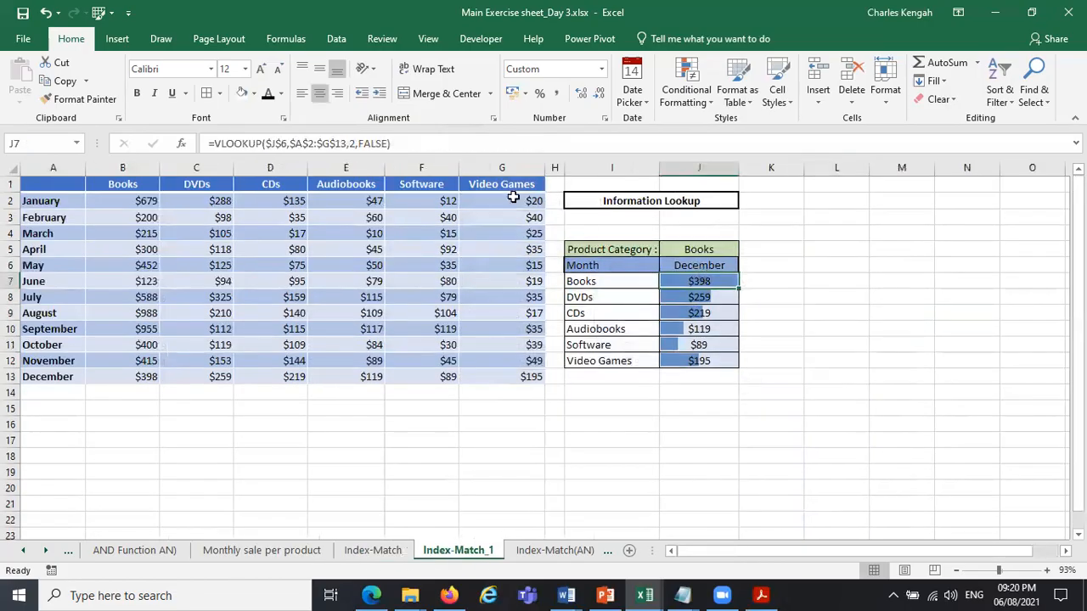
pyautogui.click(353, 143)
pyautogui.write('2')
pyautogui.hotkey('shift', 'Left')
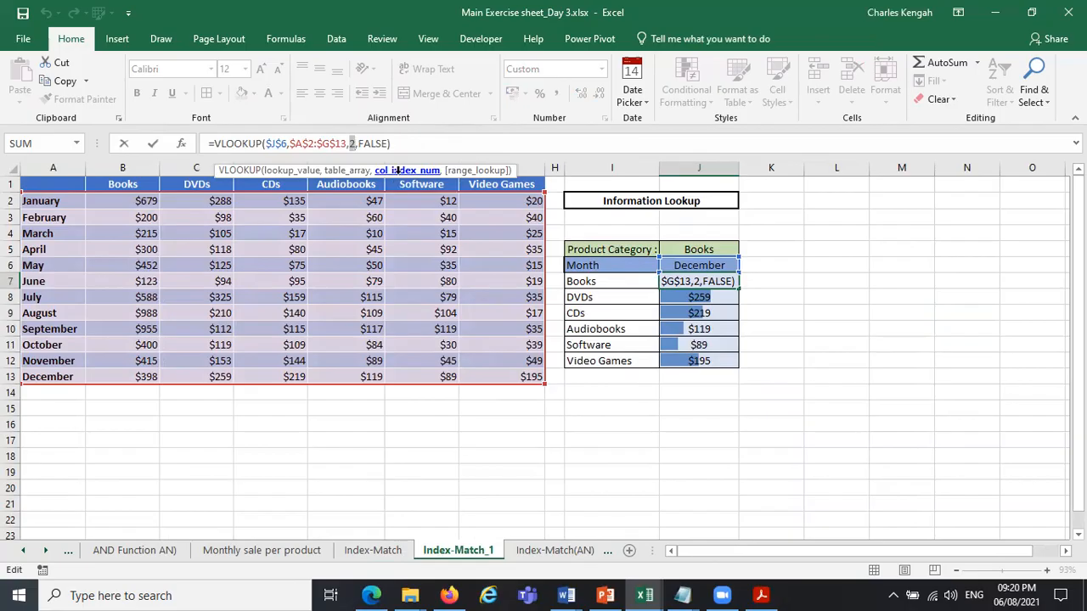
pyautogui.hotkey('ctrl', 'Return')
# Return to the Index-Match sheet and examine the INDEX-MATCH formula for March in O14.
pyautogui.click(355, 550)
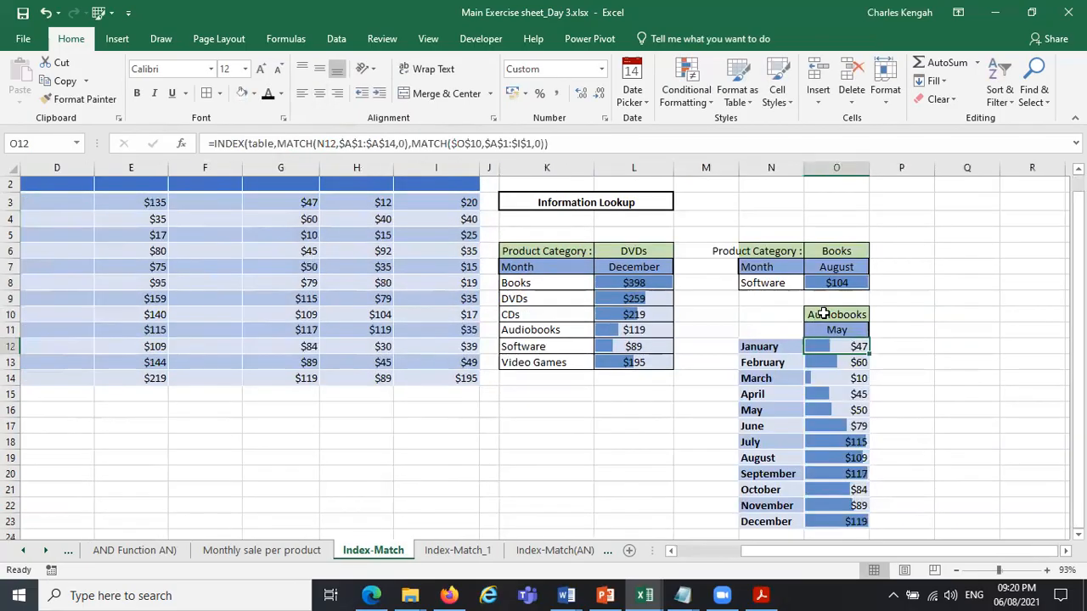
pyautogui.click(845, 377)
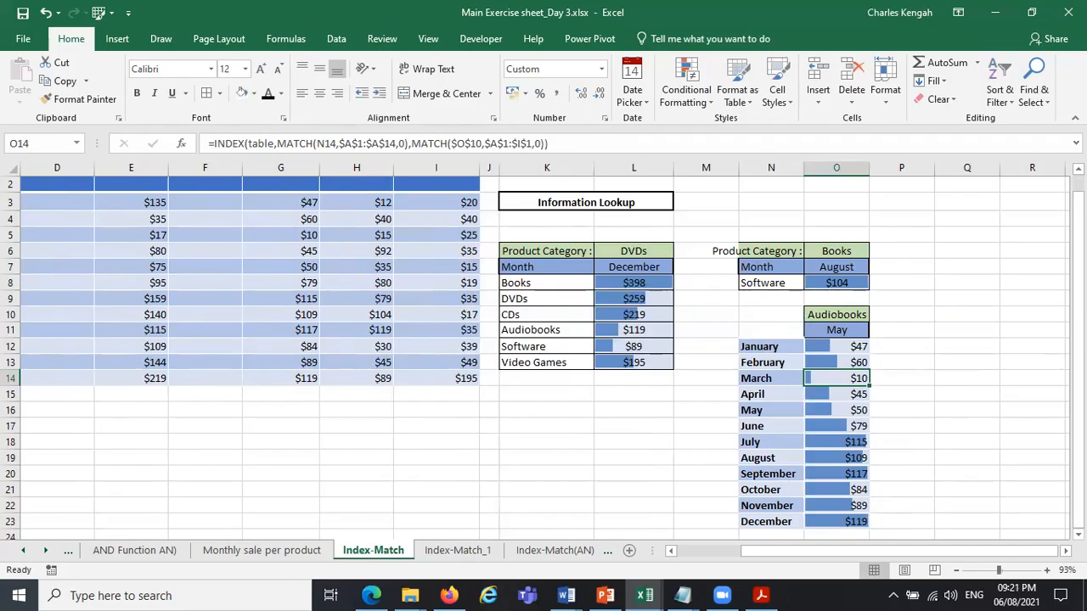
pyautogui.click(1079, 535)
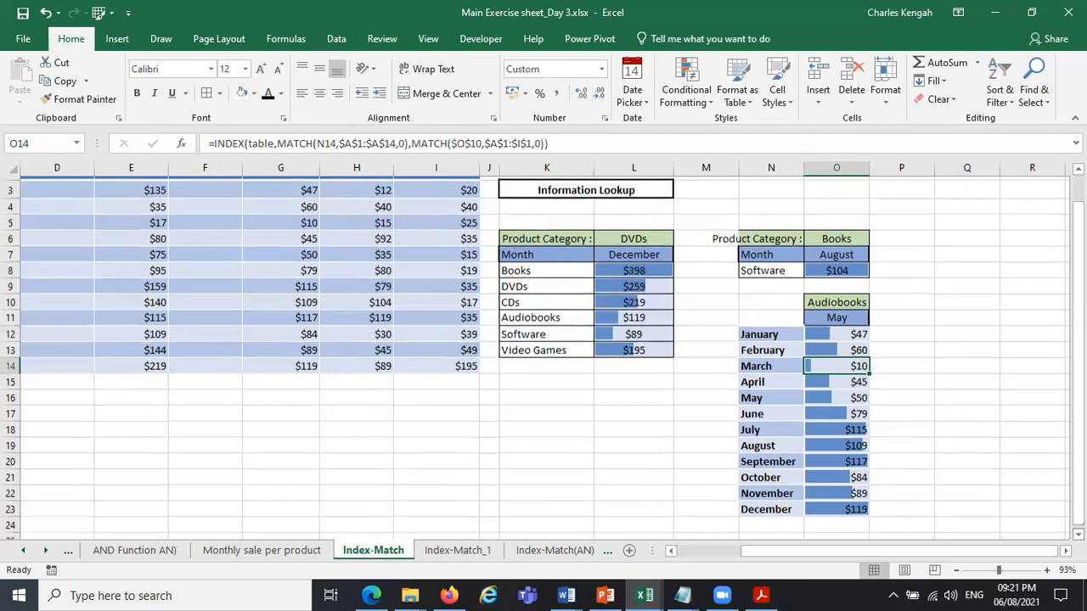
pyautogui.moveTo(1079, 425); pyautogui.dragTo(1078, 395)
pyautogui.moveTo(868, 554); pyautogui.dragTo(1078, 311)
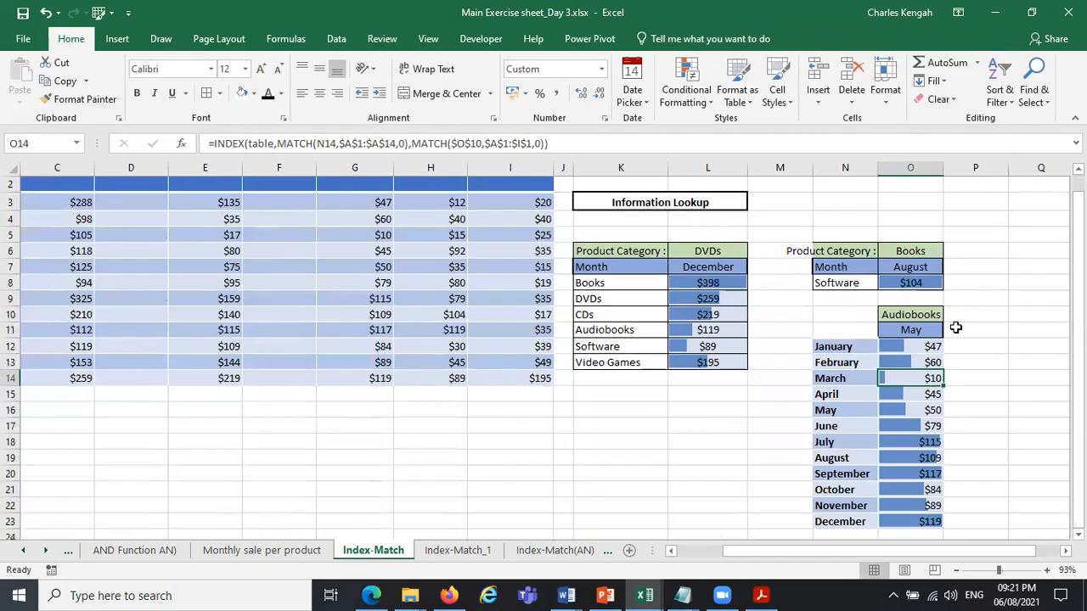
# Clear the month from O11 and set the first lookup block's month in L7 to August.
pyautogui.click(938, 330)
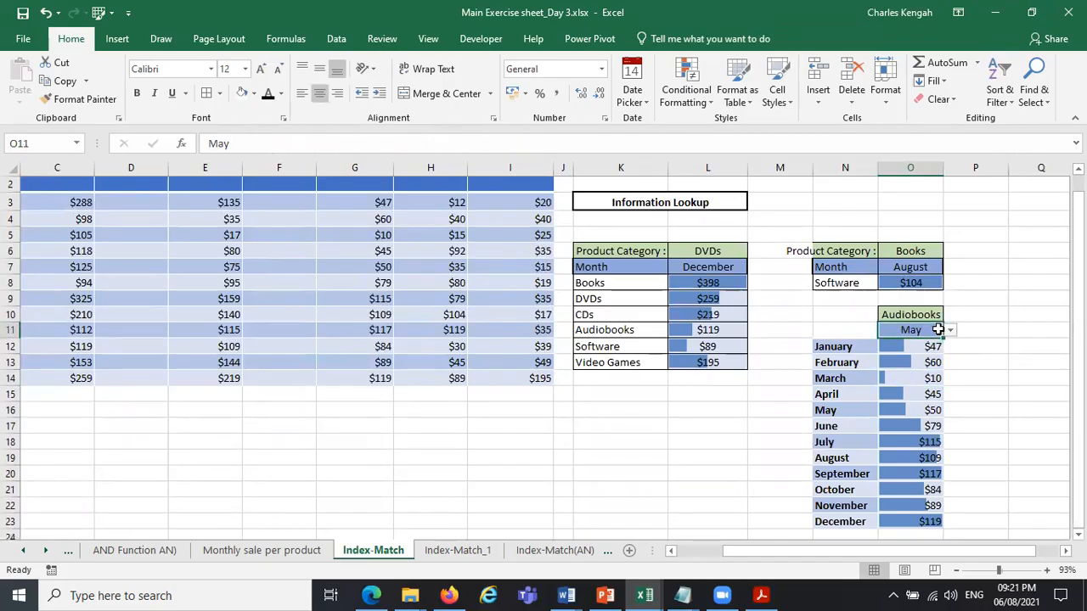
pyautogui.press('Delete')
pyautogui.click(988, 329)
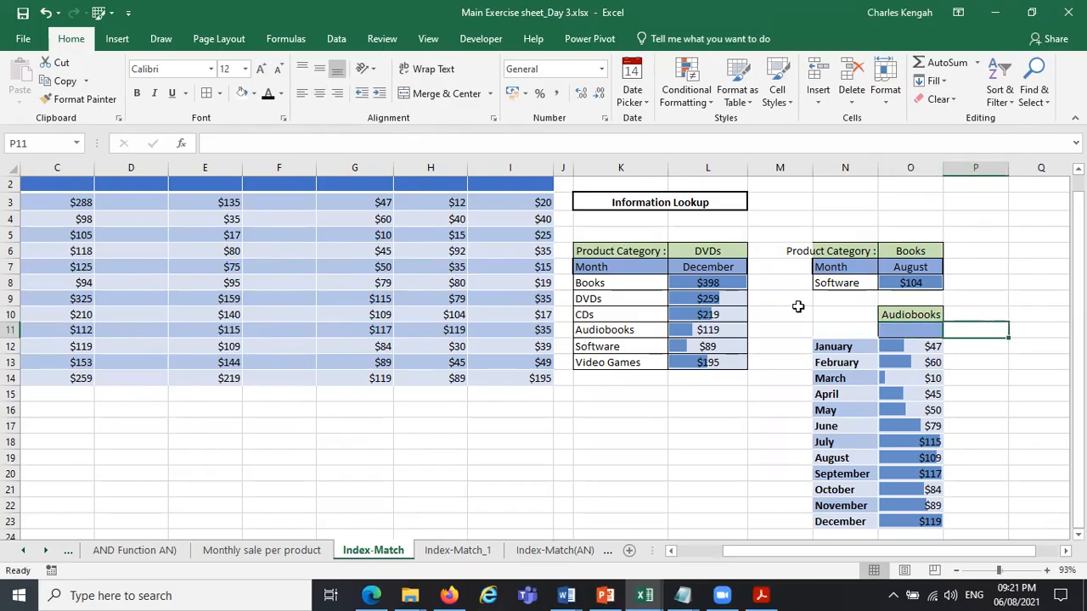
pyautogui.click(685, 269)
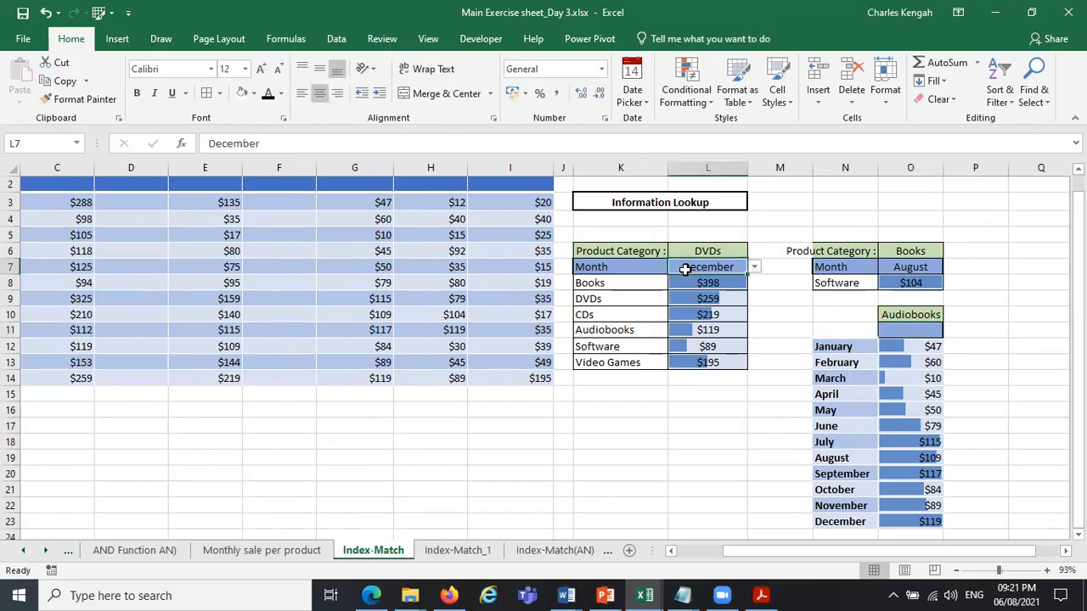
pyautogui.click(755, 267)
pyautogui.click(714, 313)
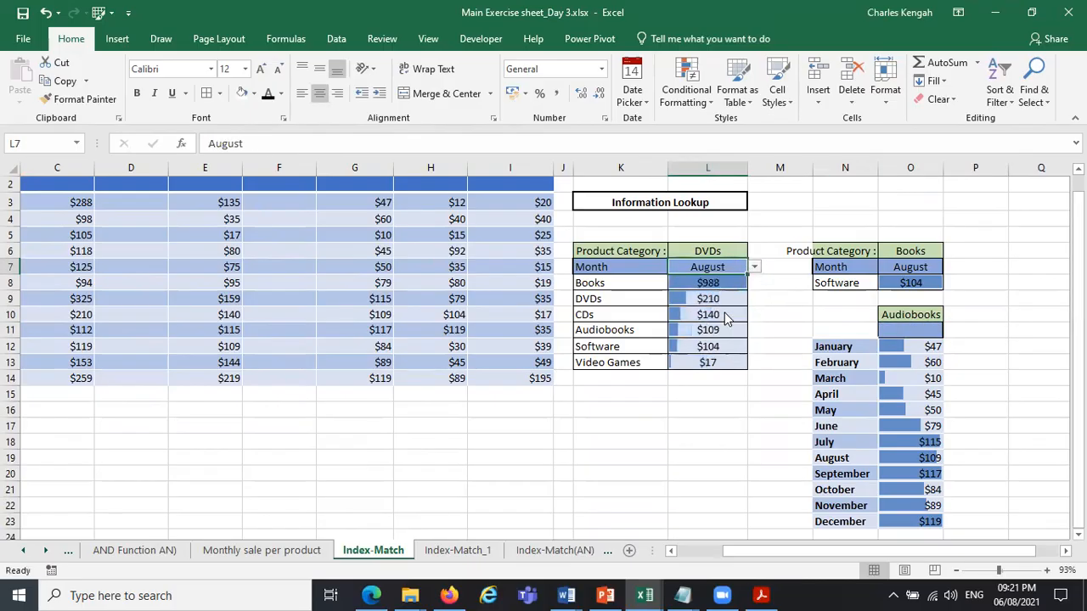
# Set the product category in O10 to CDs and review the available category choices.
pyautogui.click(926, 318)
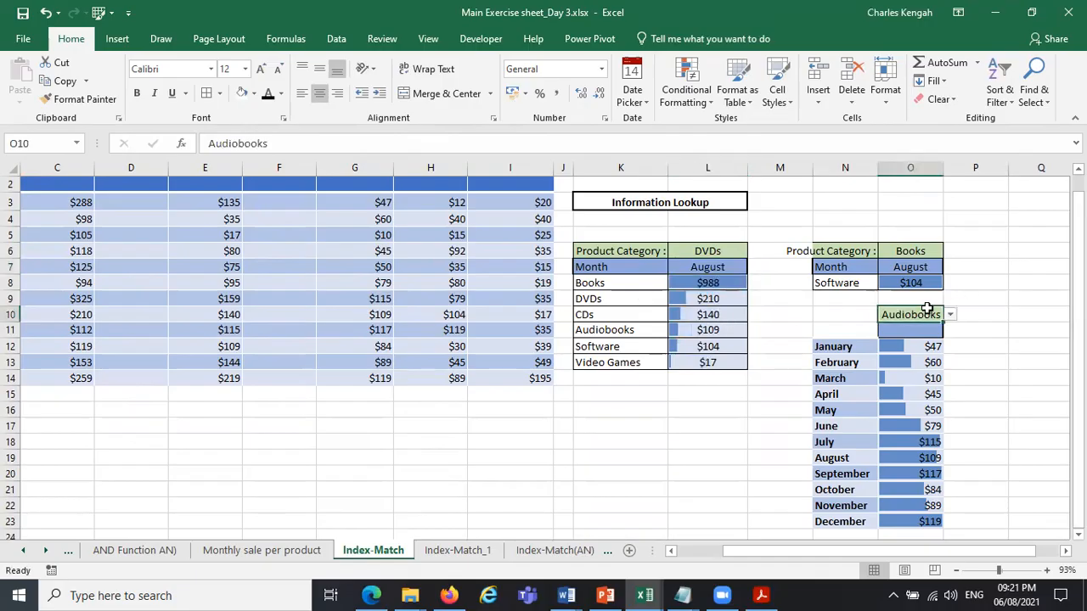
pyautogui.click(951, 315)
pyautogui.click(937, 356)
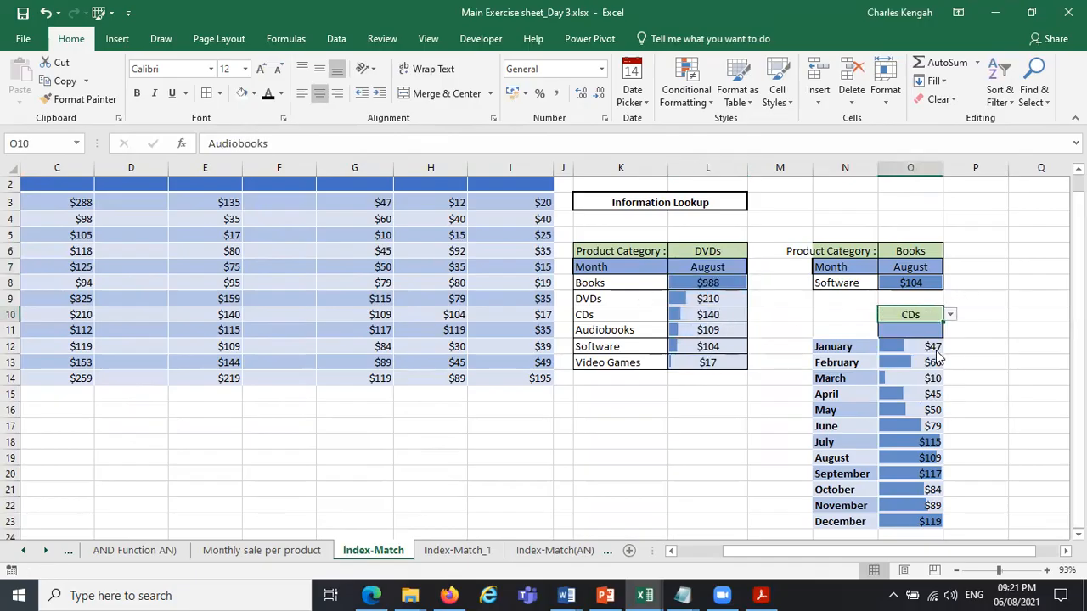
pyautogui.click(951, 315)
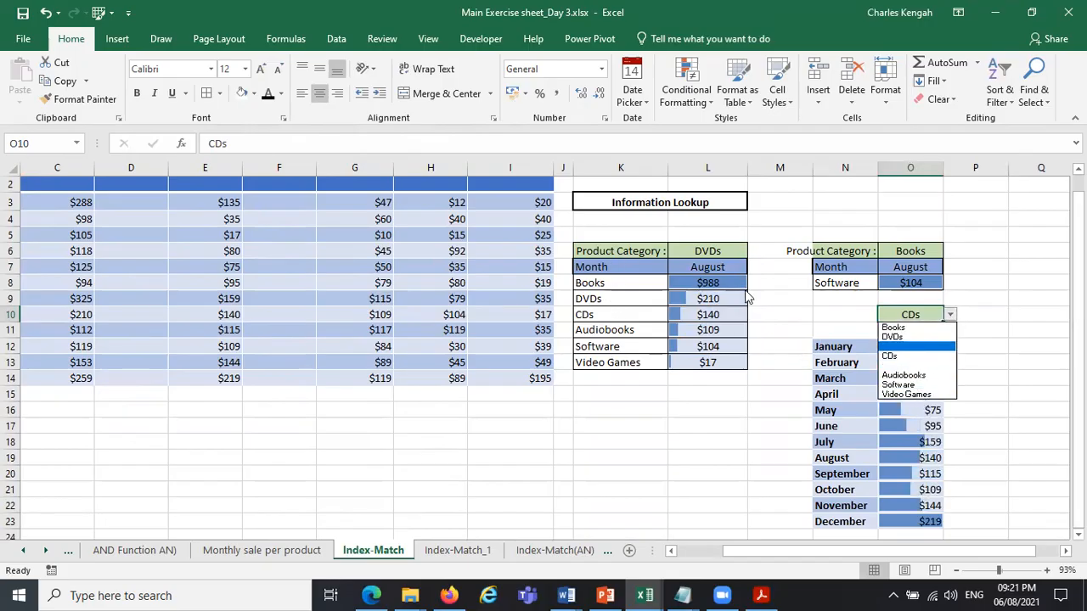
# Undo the recent edits, including the inserted row and columns, back to Software as the third block's category.
pyautogui.click(46, 14)
pyautogui.click(47, 13)
pyautogui.click(47, 14)
pyautogui.click(46, 14)
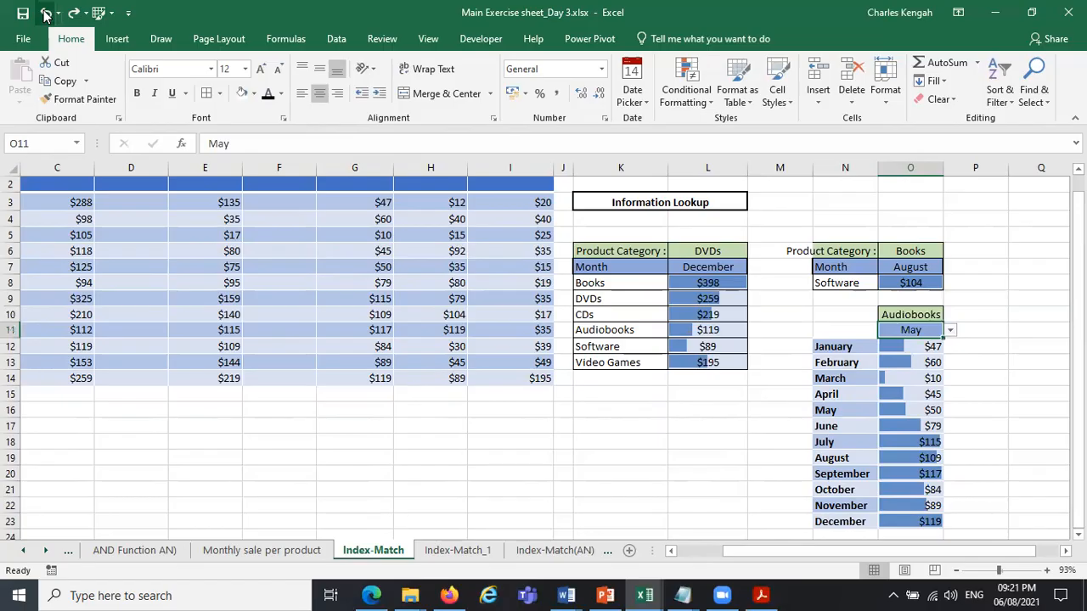
pyautogui.click(47, 14)
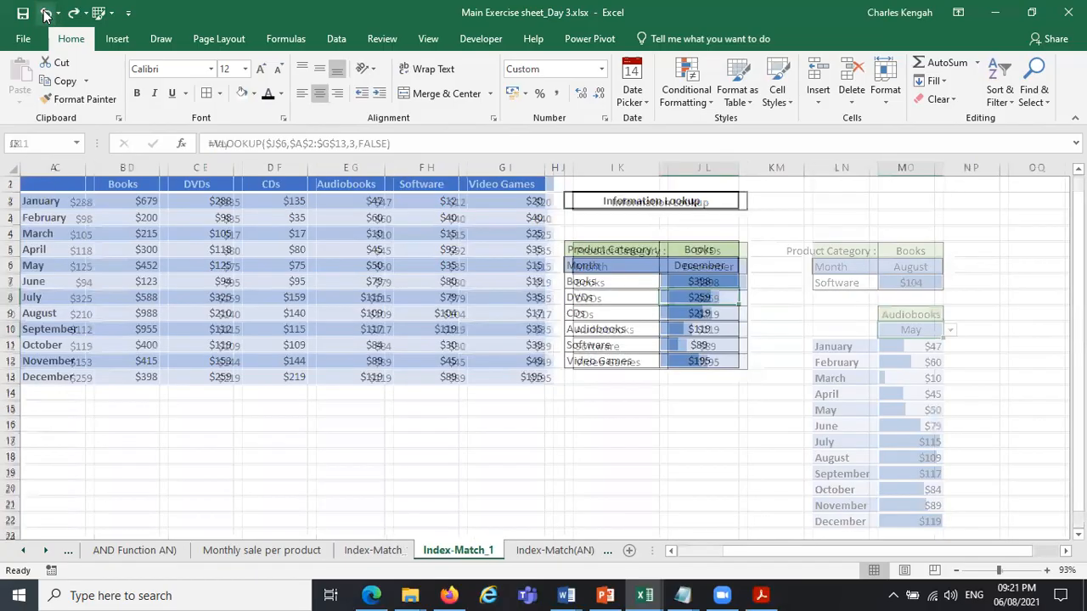
pyautogui.click(46, 14)
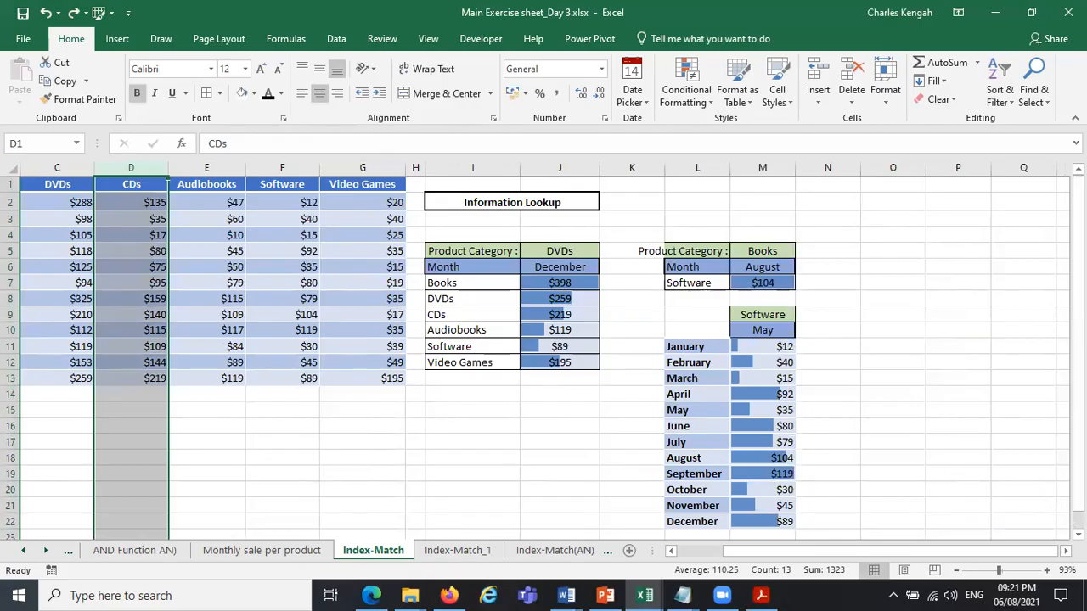
# Test whether the month in M10 affects the monthly results by choosing October and November.
pyautogui.scroll(-1, 807, 297)
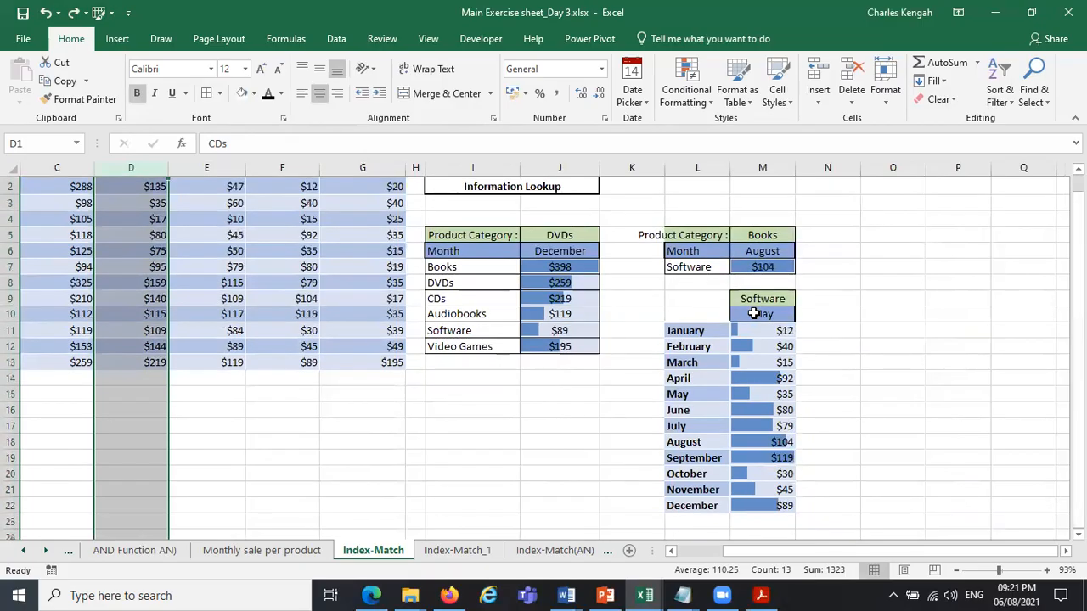
pyautogui.click(753, 313)
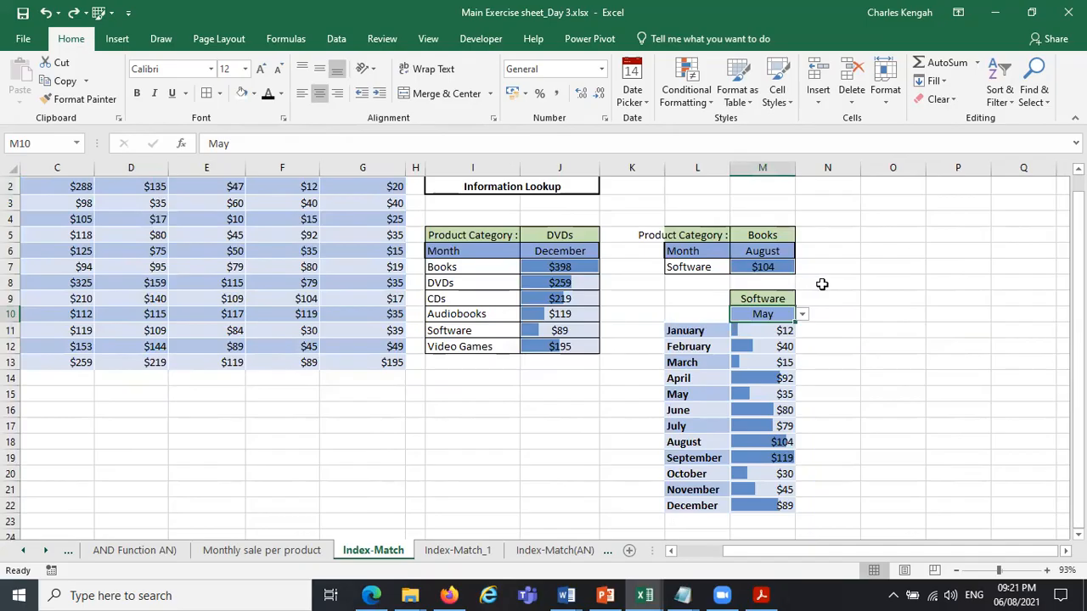
pyautogui.click(802, 314)
pyautogui.click(760, 374)
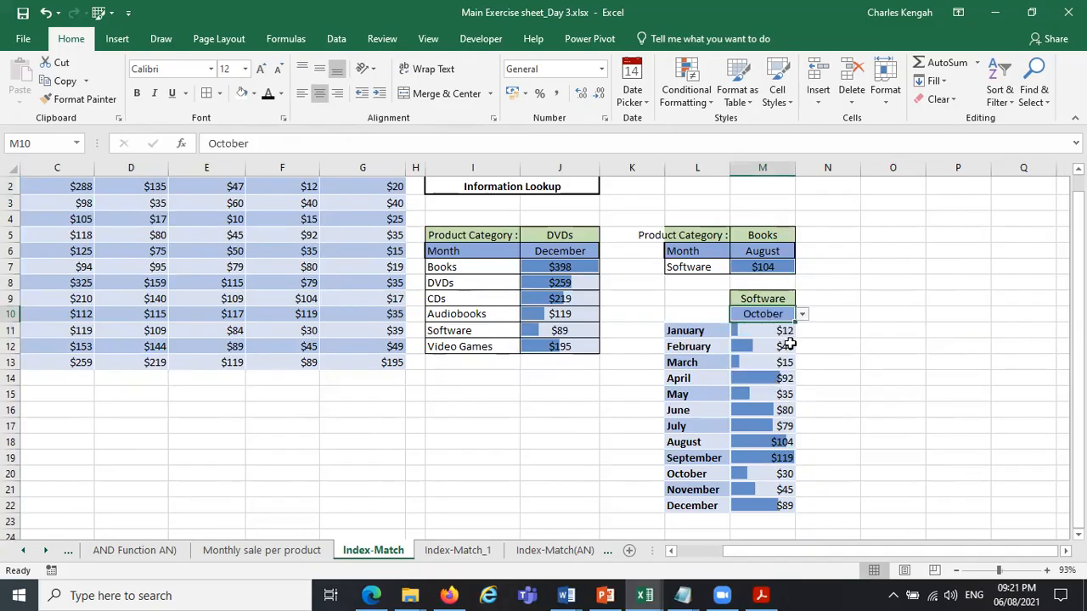
pyautogui.click(802, 314)
pyautogui.click(760, 385)
# Move the product category cell from M9 onto M10, replacing the unneeded month selector.
pyautogui.click(720, 312)
pyautogui.moveTo(732, 323); pyautogui.dragTo(836, 317)
pyautogui.click(779, 299)
pyautogui.moveTo(780, 297); pyautogui.dragTo(779, 313)
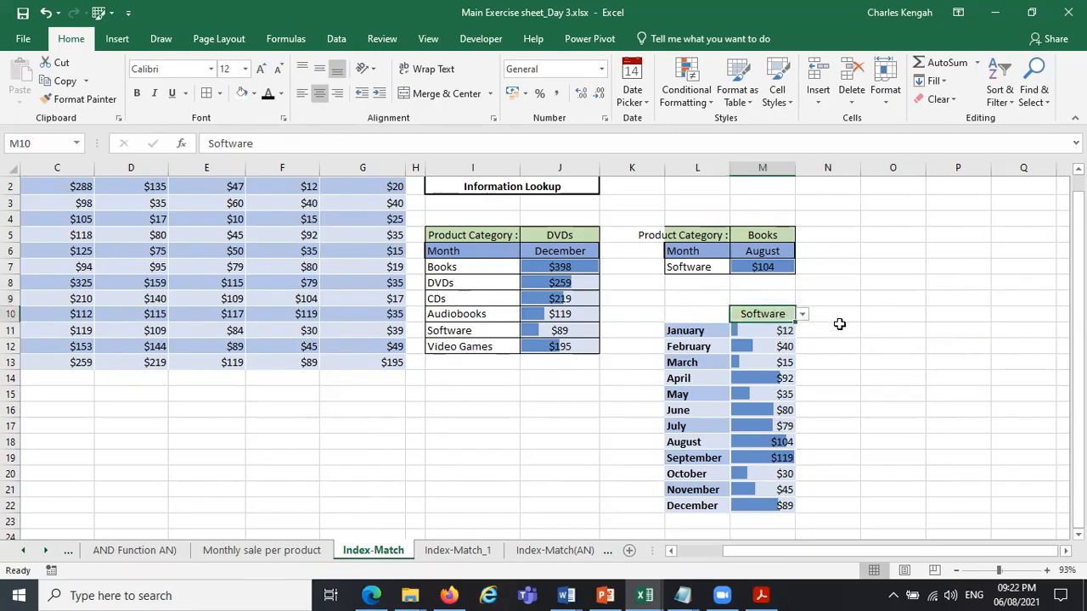
# Test the product category in M10 with CDs, and set it to Software.
pyautogui.click(803, 314)
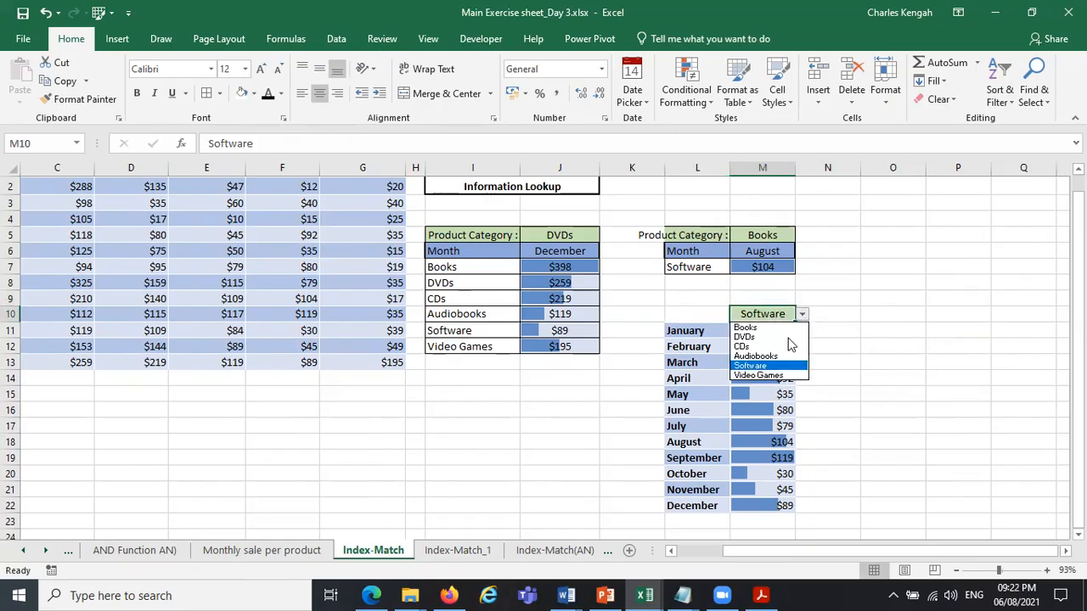
pyautogui.click(765, 350)
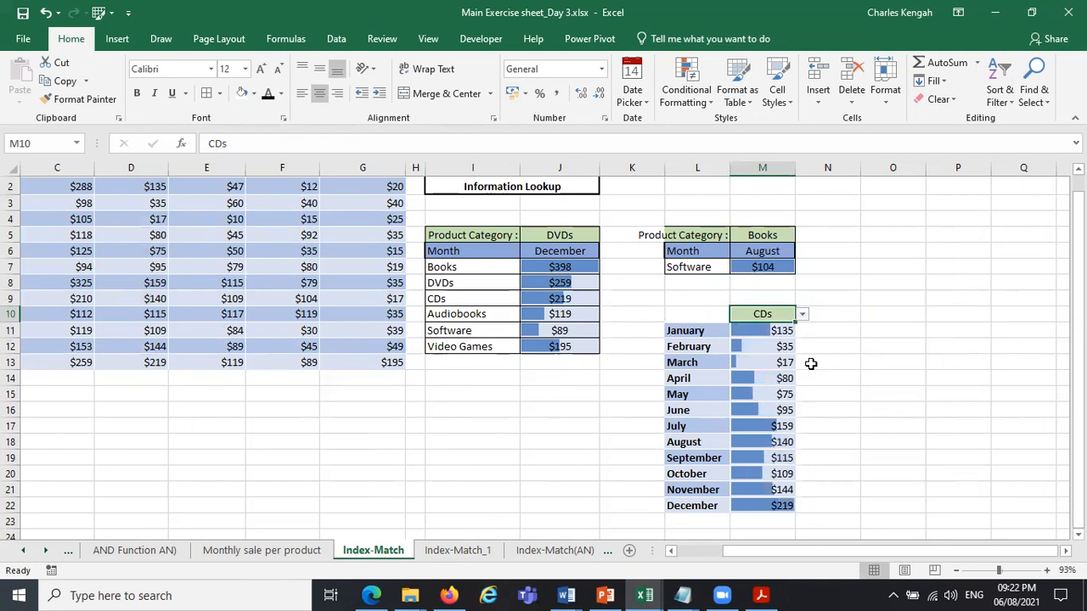
pyautogui.click(803, 314)
pyautogui.click(764, 367)
# Move the product category cell from M10 to O5 and set the category to DVDs.
pyautogui.moveTo(780, 311); pyautogui.dragTo(923, 238)
pyautogui.click(932, 235)
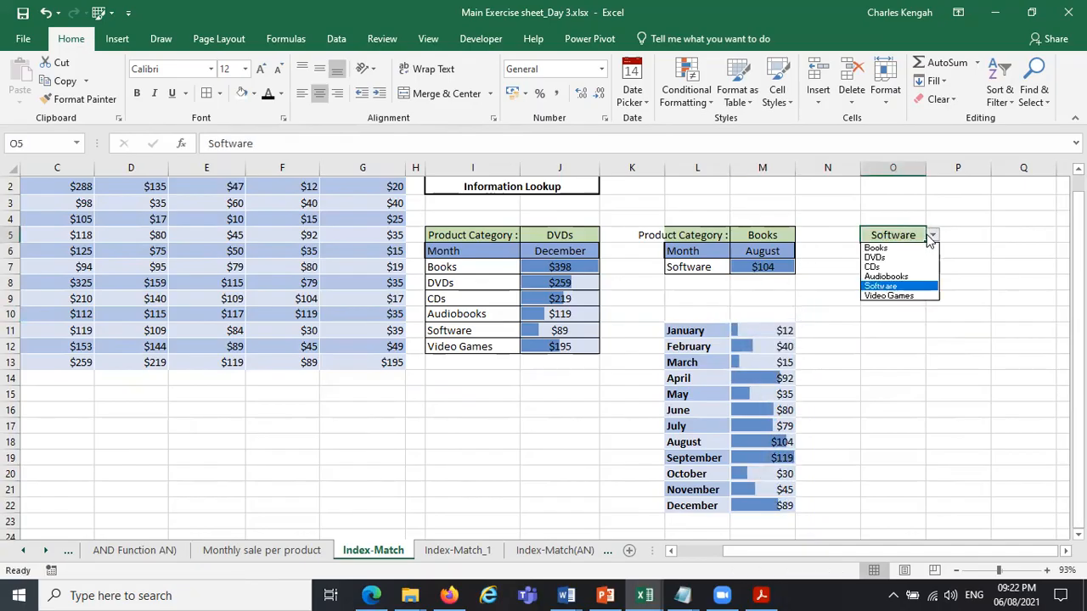
pyautogui.click(925, 253)
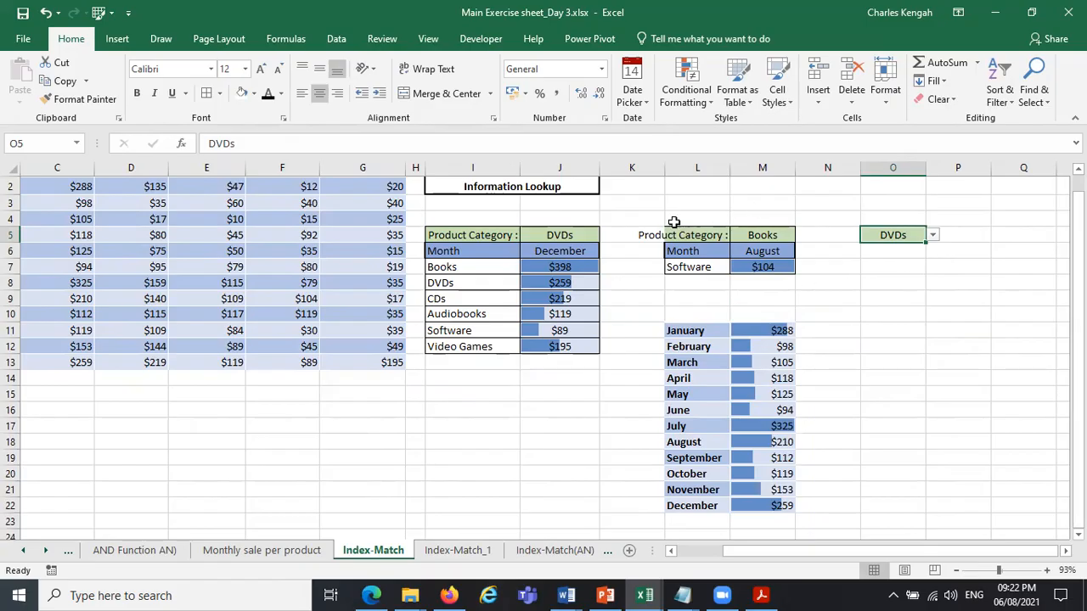
# Move the small lookup block from L5:M7 up to L2:M4, and the monthly results from L11:M22 to L5:M16.
pyautogui.moveTo(663, 236); pyautogui.dragTo(768, 267)
pyautogui.moveTo(749, 226); pyautogui.dragTo(759, 192)
pyautogui.moveTo(684, 331); pyautogui.dragTo(764, 505)
pyautogui.moveTo(729, 330); pyautogui.dragTo(719, 240)
# Insert a clustered column chart of the monthly results in L5:M16.
pyautogui.click(808, 430)
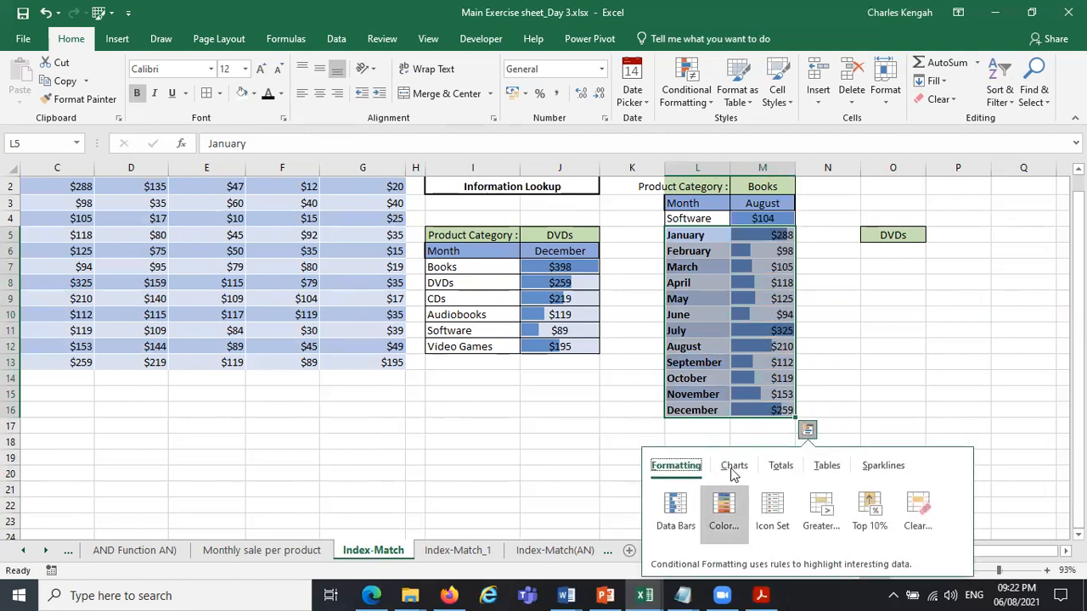
pyautogui.click(734, 466)
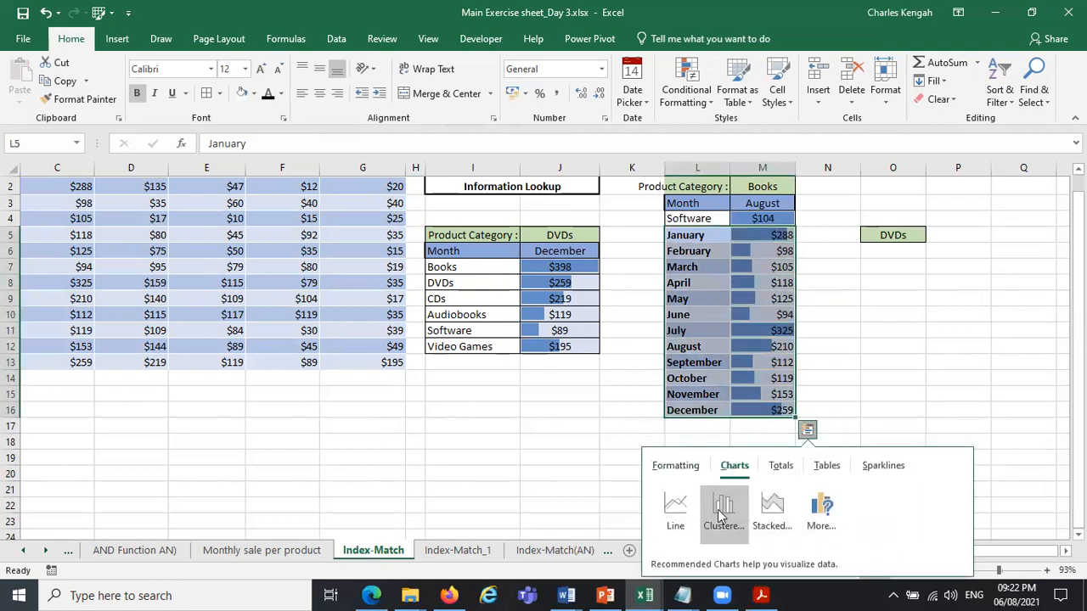
pyautogui.click(723, 513)
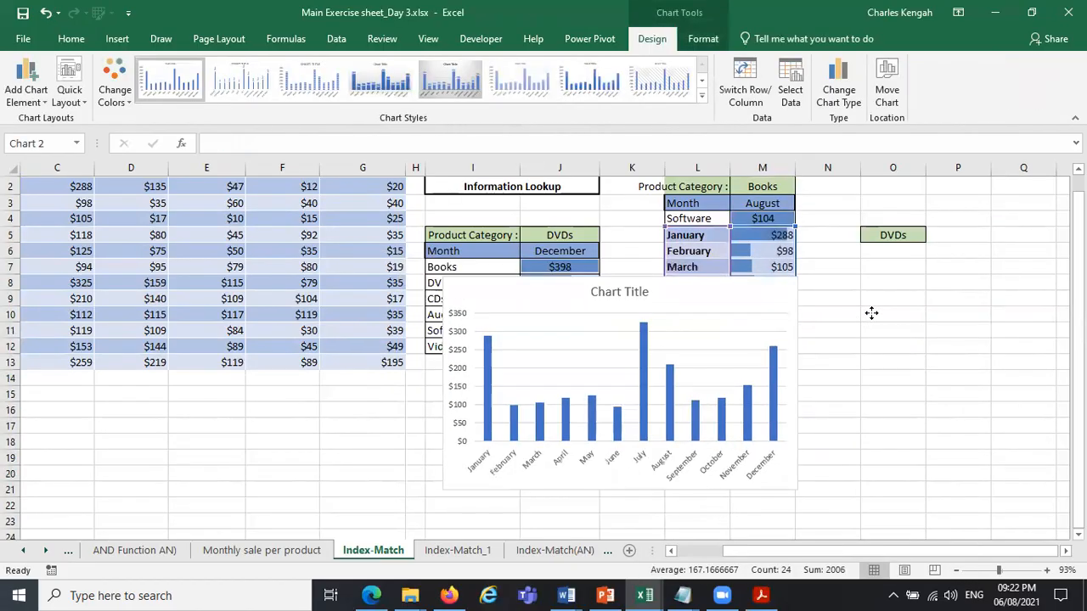
# Insert a clustered column chart of the category lookup in I6:J12 and move it off its source data, over the lower sales table.
pyautogui.moveTo(454, 263); pyautogui.dragTo(596, 349)
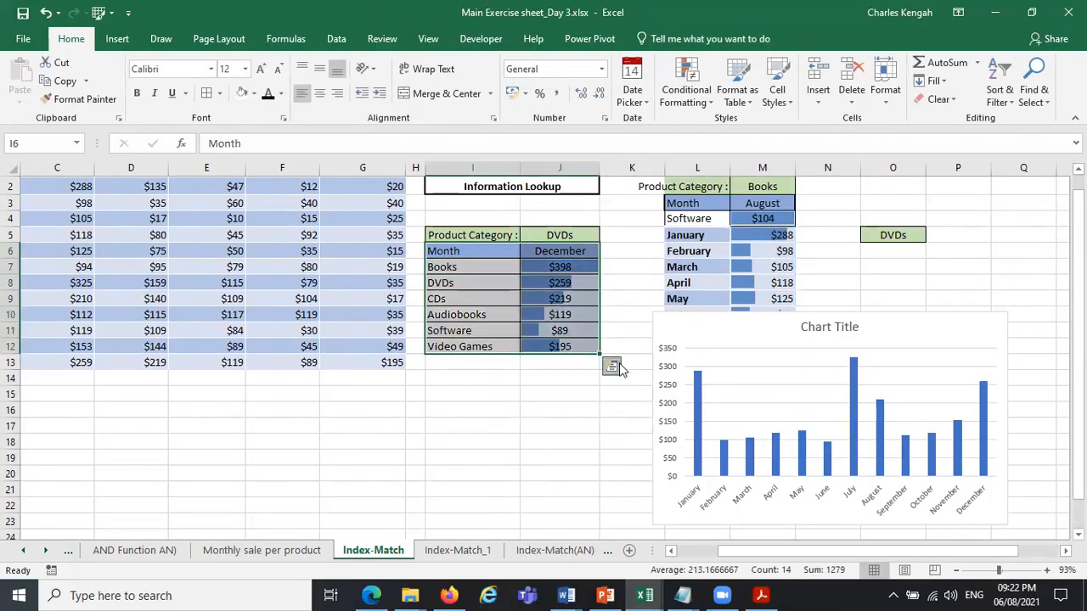
pyautogui.click(612, 366)
pyautogui.click(538, 402)
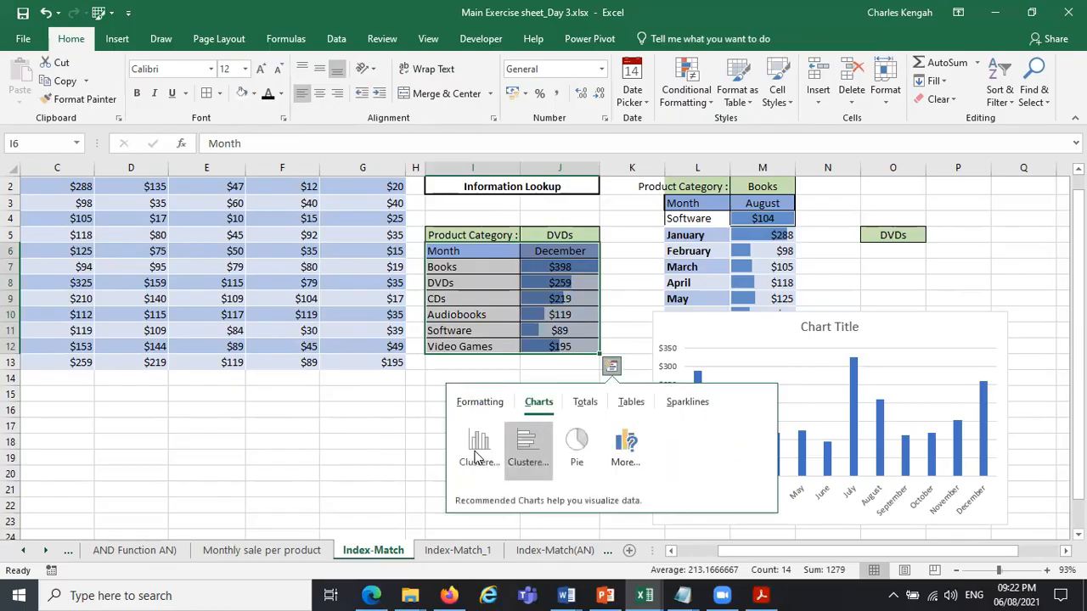
pyautogui.click(476, 450)
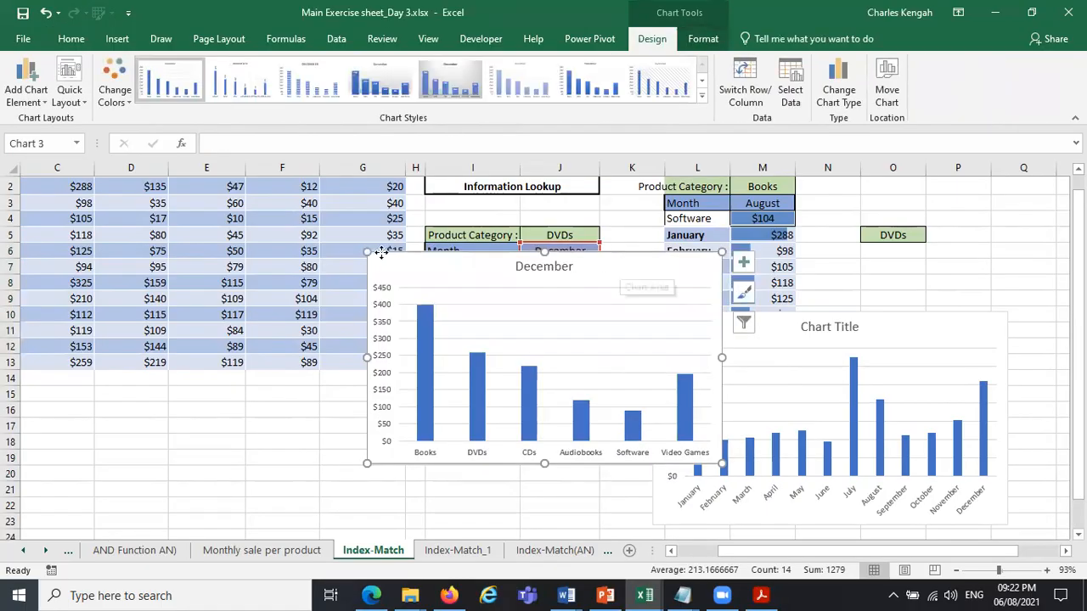
pyautogui.moveTo(382, 252); pyautogui.dragTo(141, 241)
pyautogui.moveTo(383, 338); pyautogui.dragTo(346, 423)
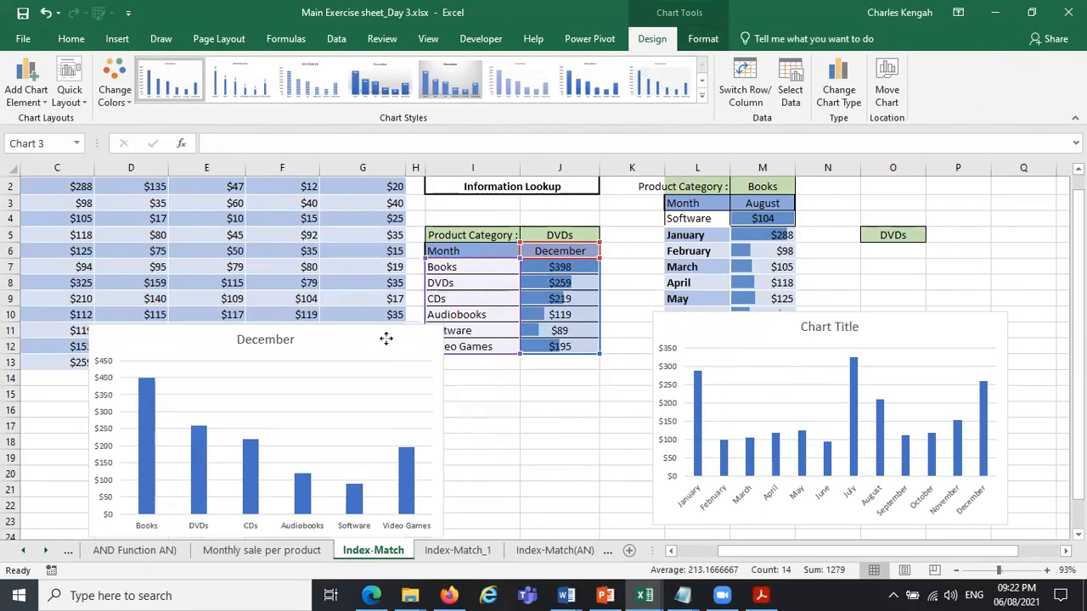
# Test the category chart by setting the month in J6 to August.
pyautogui.click(626, 249)
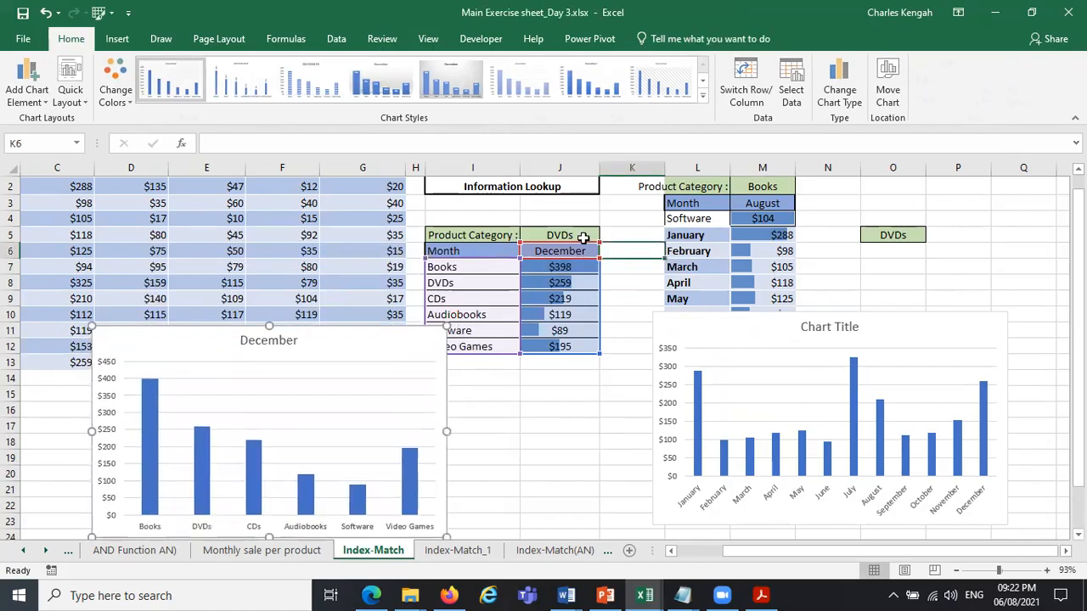
pyautogui.click(582, 237)
pyautogui.click(582, 251)
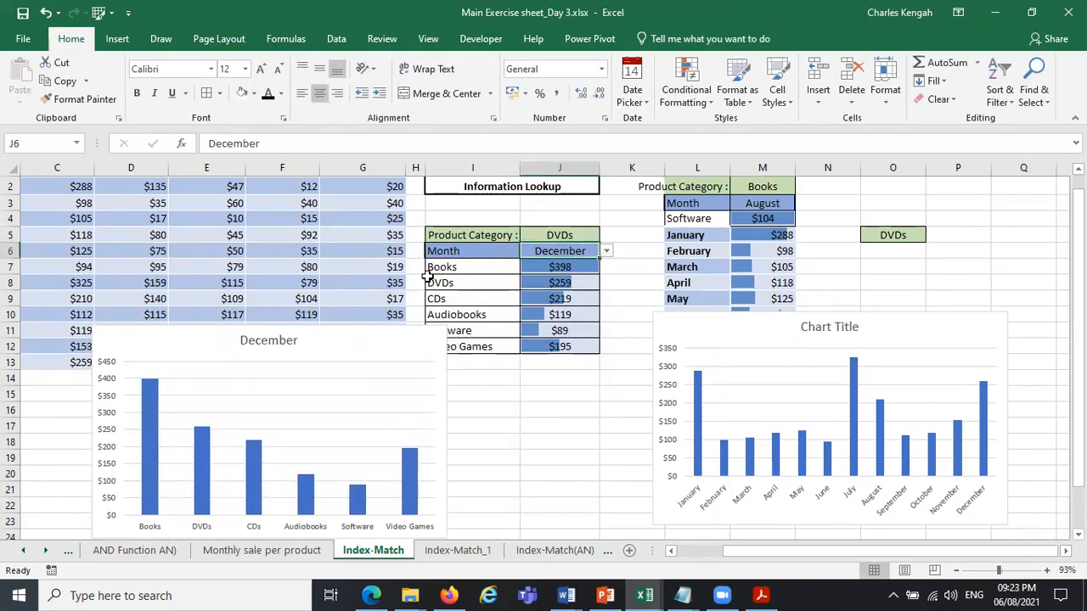
pyautogui.click(607, 252)
pyautogui.click(574, 295)
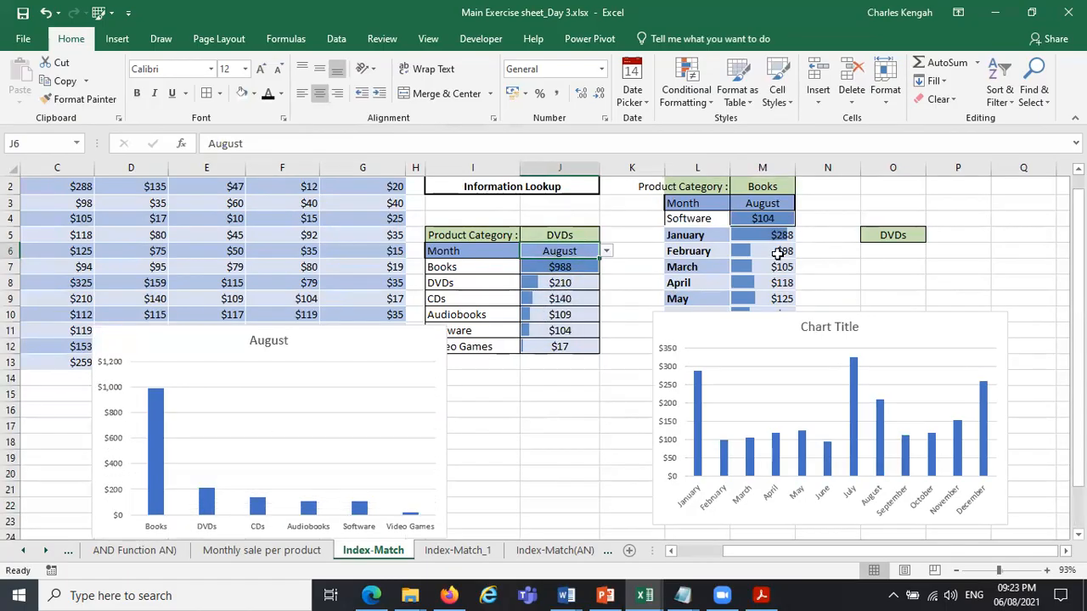
# Test the monthly chart by setting the product category in O5 to Audiobooks, and set the category in M2 to Audiobooks too.
pyautogui.click(771, 192)
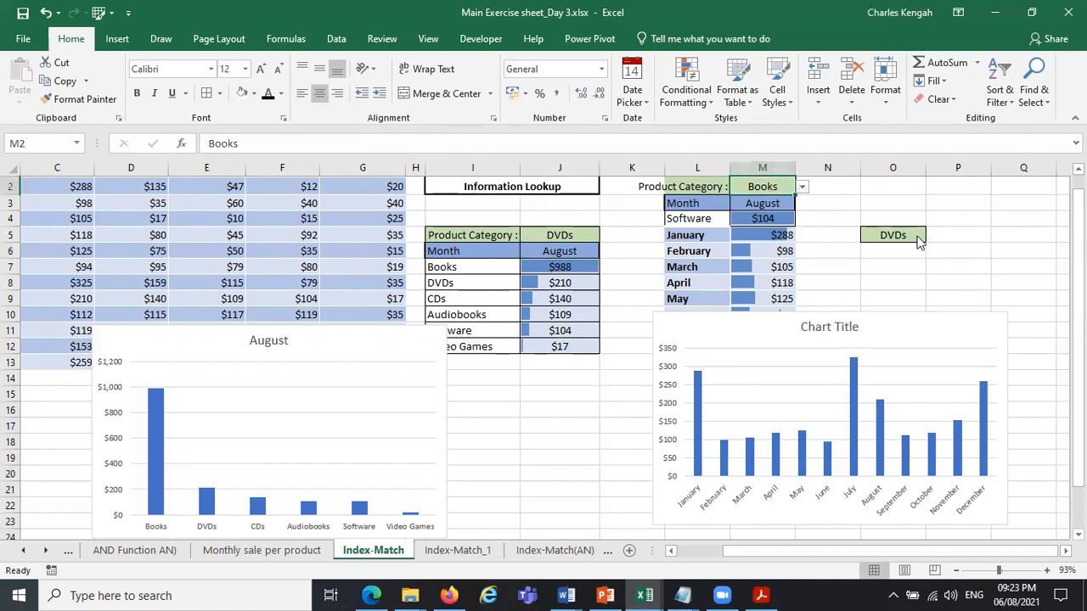
pyautogui.click(921, 239)
pyautogui.click(932, 235)
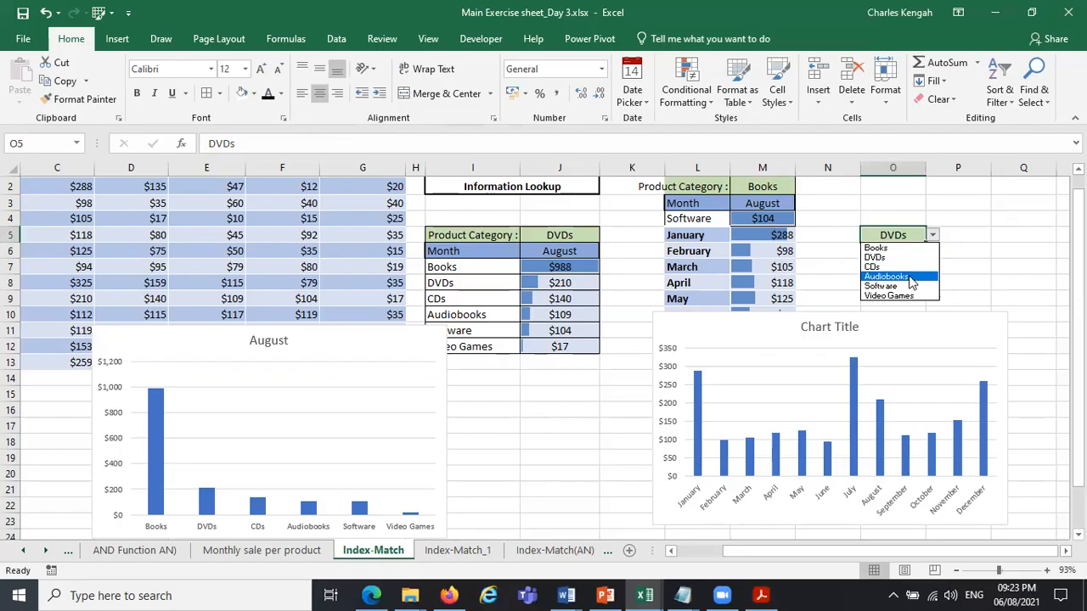
pyautogui.press('Return')
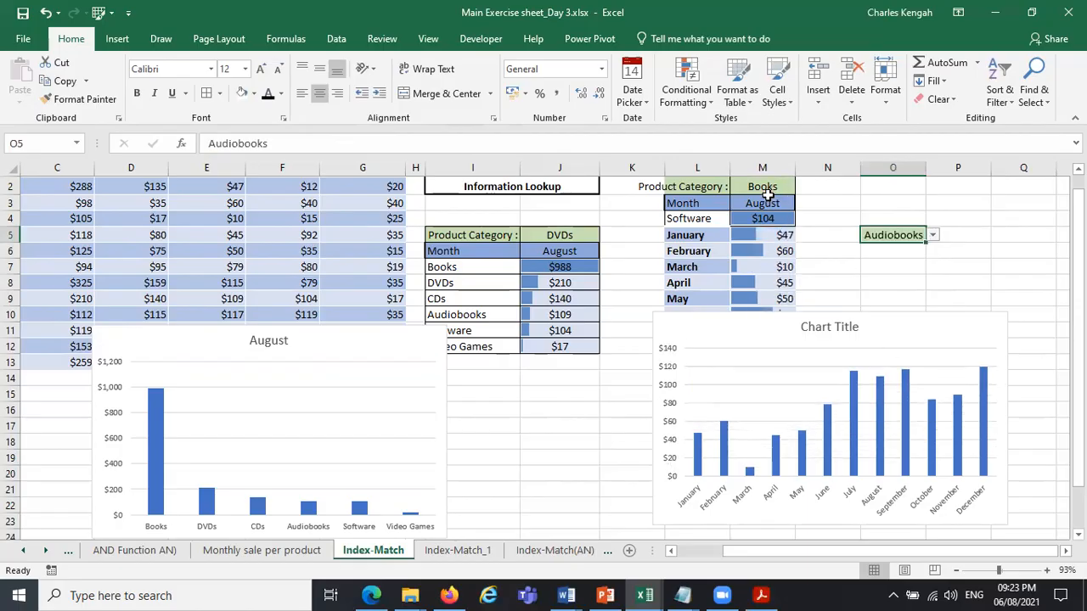
pyautogui.click(770, 192)
pyautogui.click(802, 187)
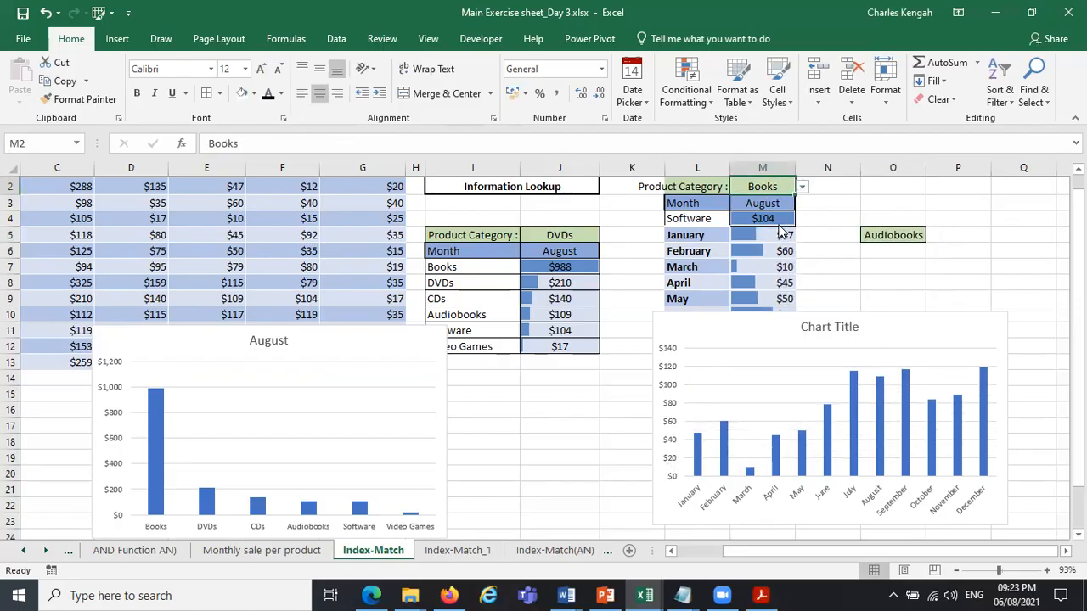
pyautogui.click(769, 238)
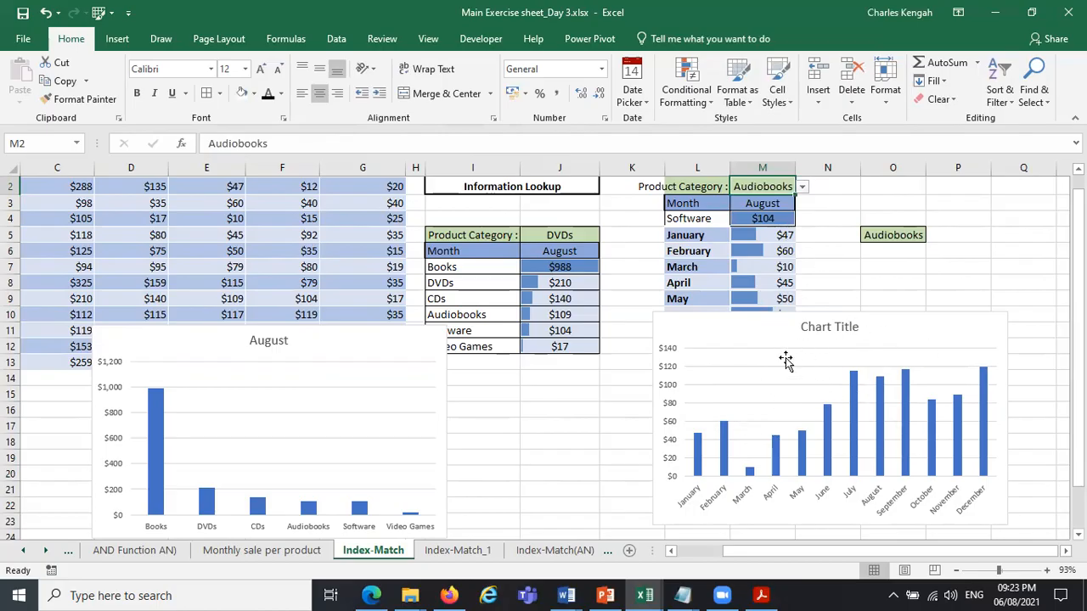
# Move the monthly chart below the monthly results and the category chart below the sales table so neither covers data.
pyautogui.moveTo(702, 406); pyautogui.dragTo(678, 441)
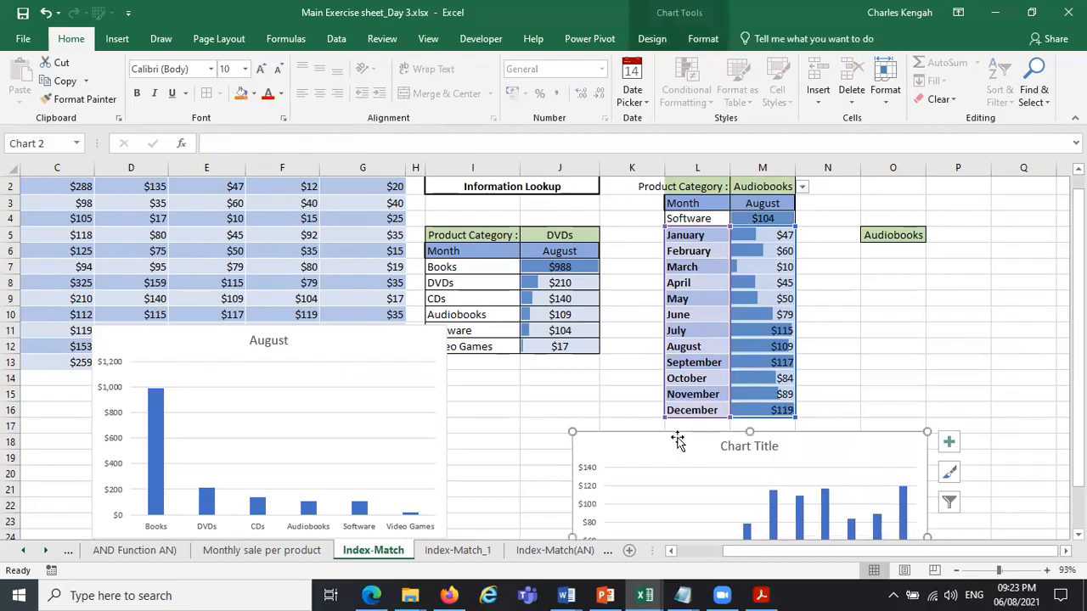
pyautogui.click(689, 251)
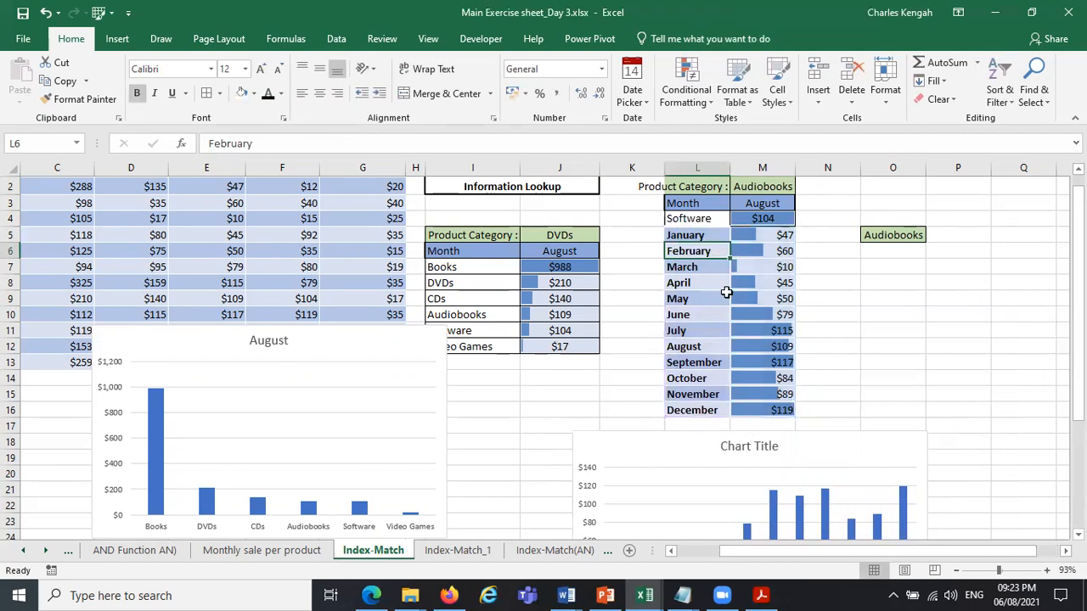
pyautogui.hotkey('ctrl', 'z')
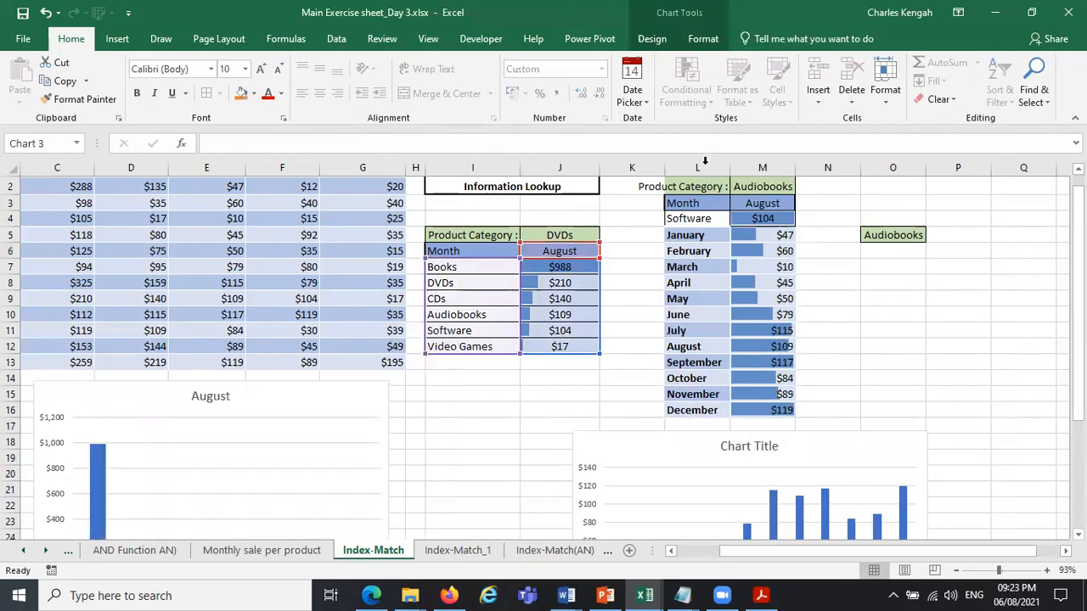
# Review the INDEX-MATCH formulas in M5 and J7, comparing their fixed and relative lookup values in the two MATCH functions.
pyautogui.doubleClick(697, 236)
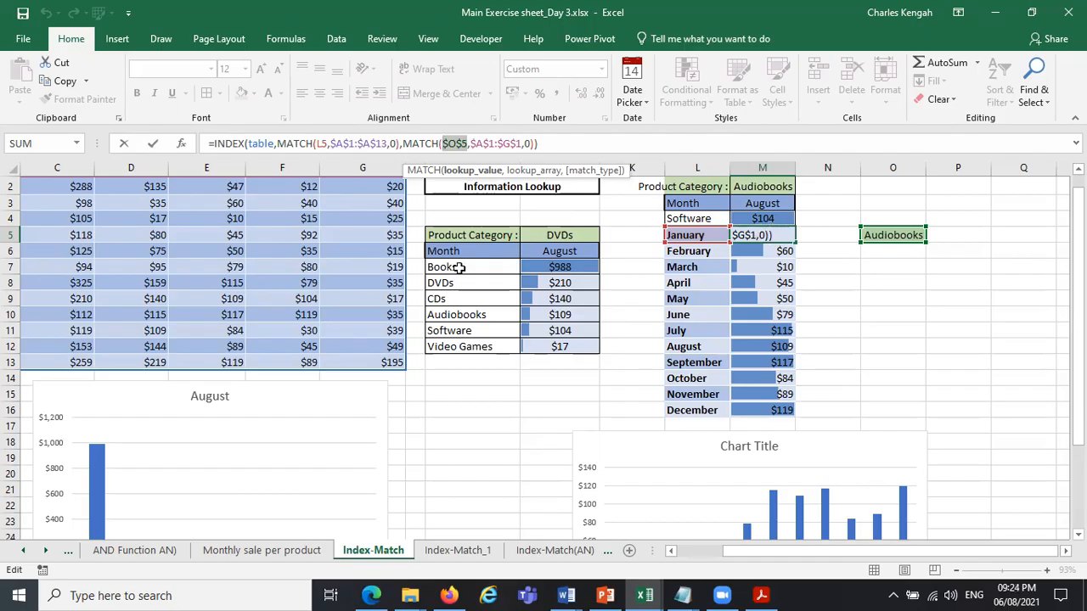
pyautogui.click(509, 270)
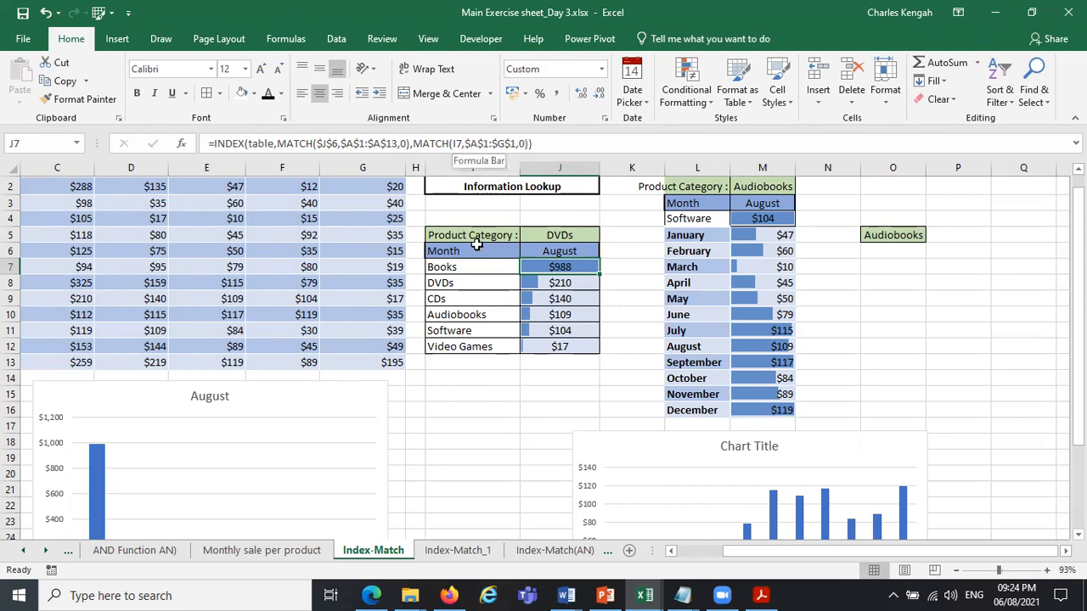
pyautogui.click(457, 144)
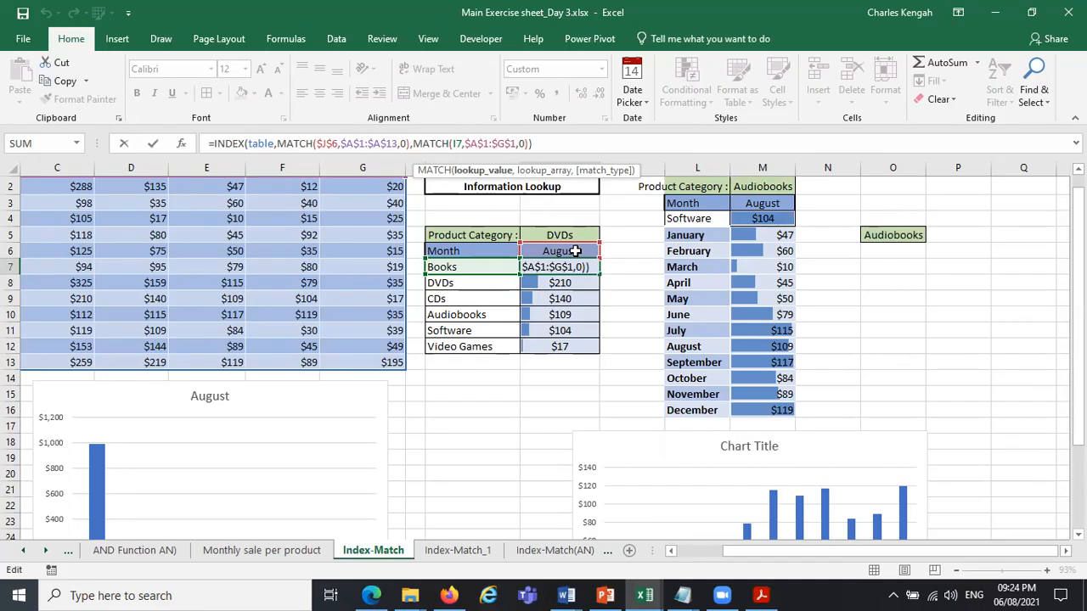
pyautogui.click(338, 144)
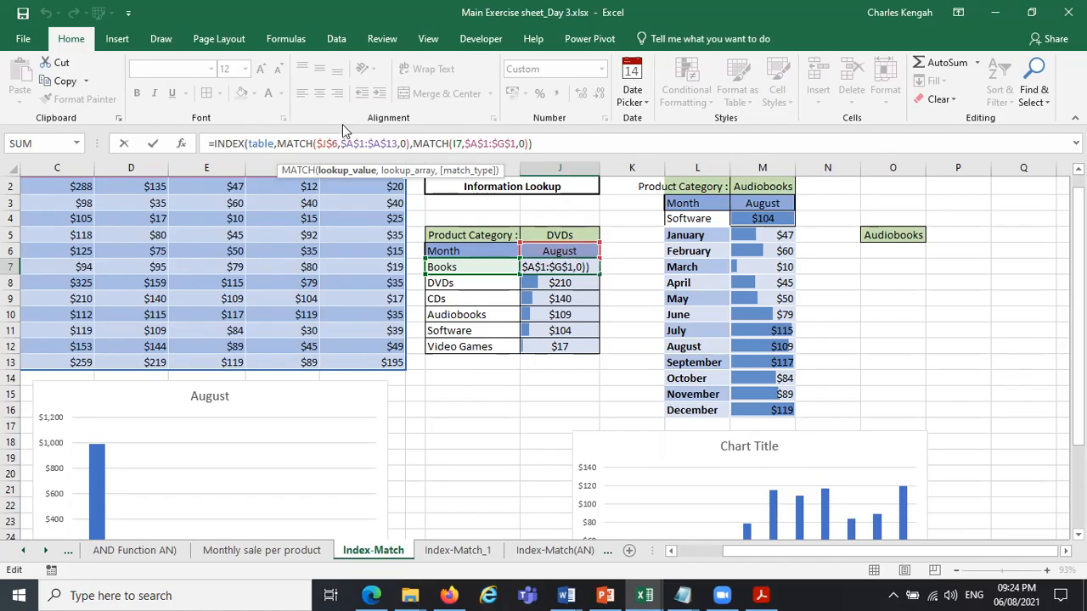
pyautogui.hotkey('ctrl', 'Return')
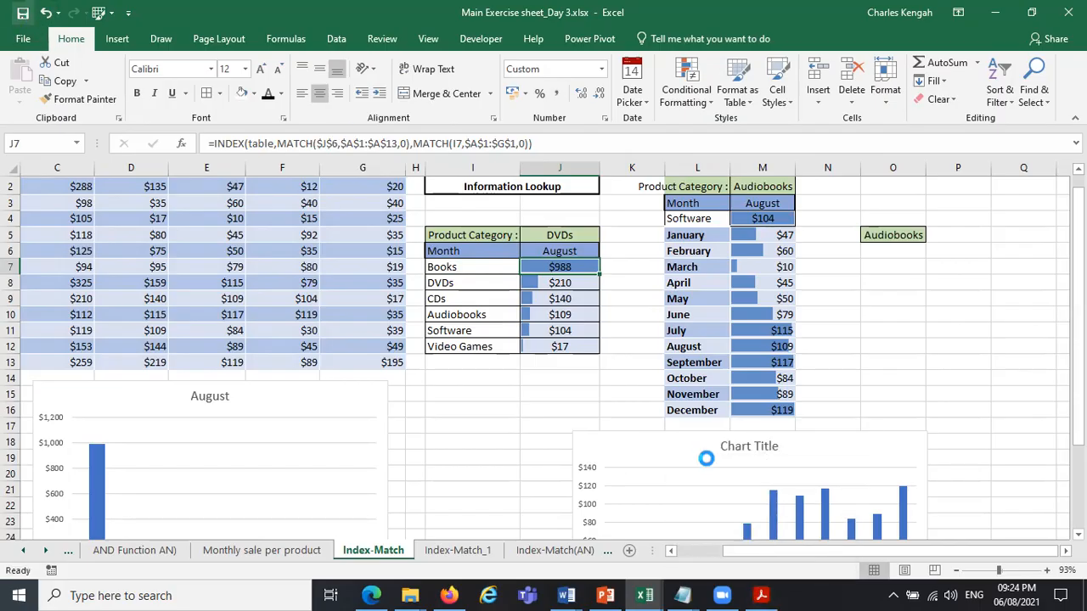
# Switch to Acrobat Reader, review the course modules in ADVANCED DATA ANALYTICS USING MS EXCEL.pdf, and return to the Excel workbook.
pyautogui.click(777, 595)
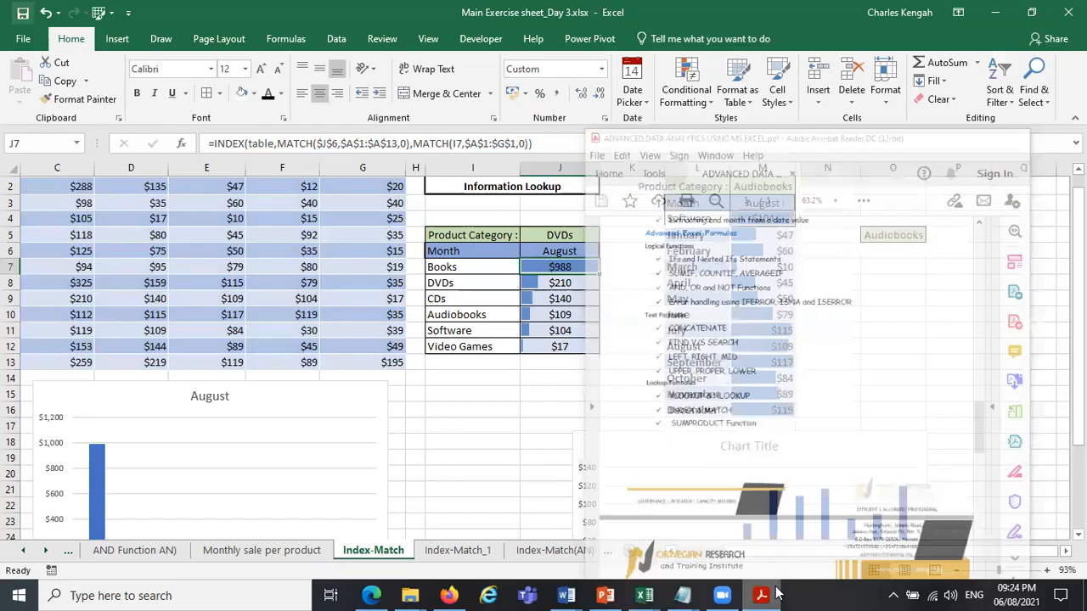
pyautogui.click(778, 595)
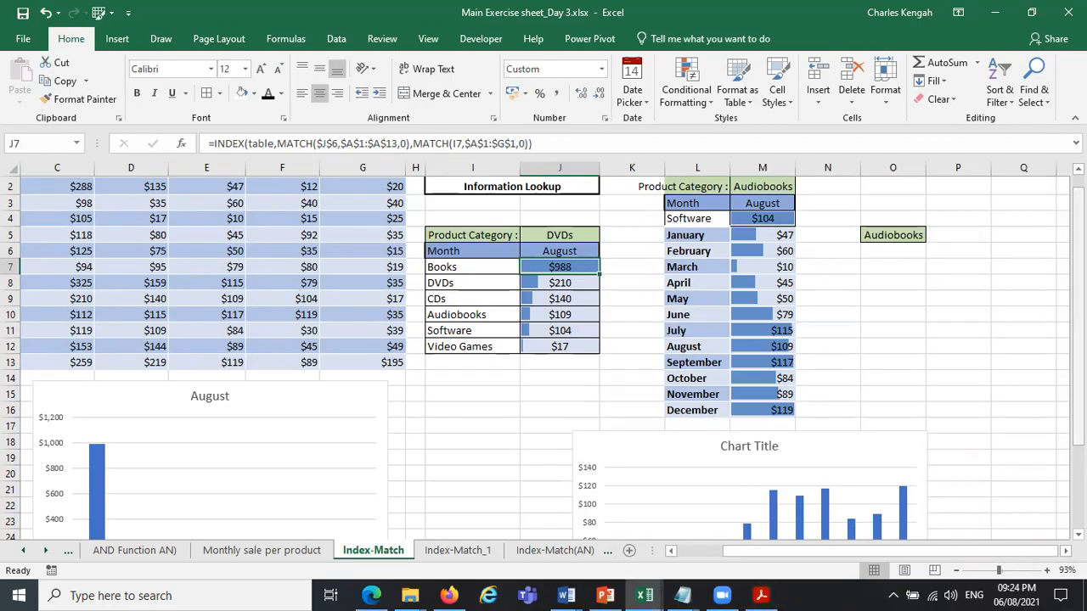
pyautogui.scroll(1, 985, 323)
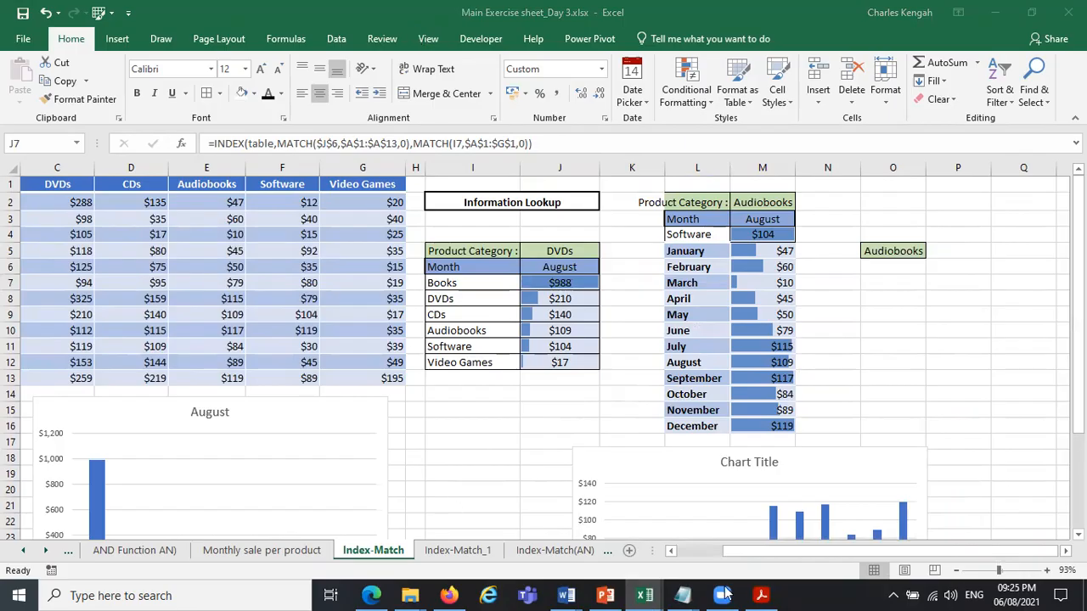
pyautogui.click(760, 594)
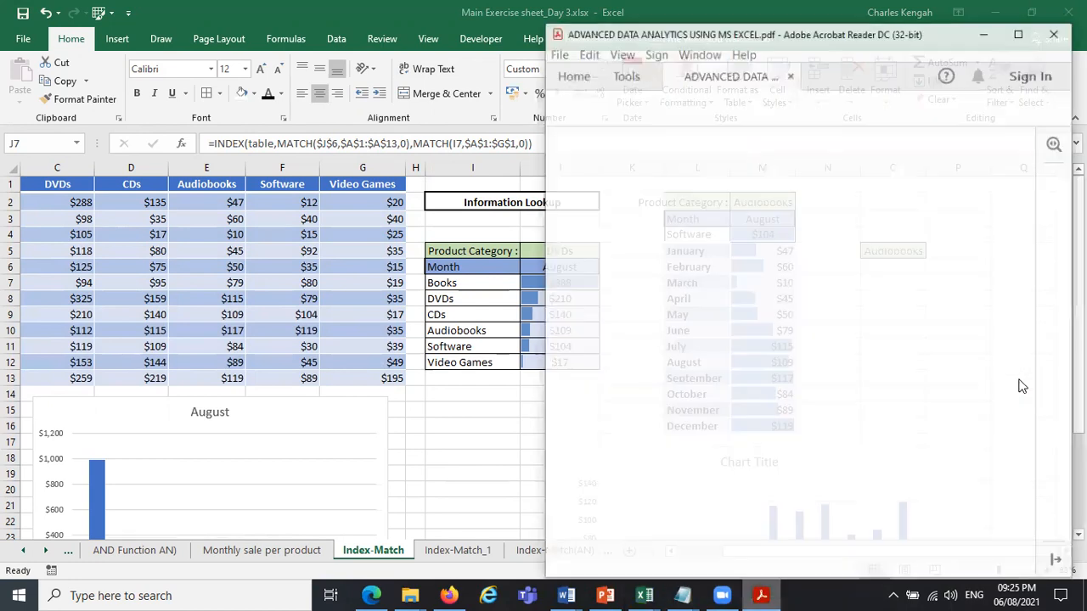
pyautogui.moveTo(1019, 380); pyautogui.dragTo(1021, 428)
pyautogui.scroll(-3, 712, 237)
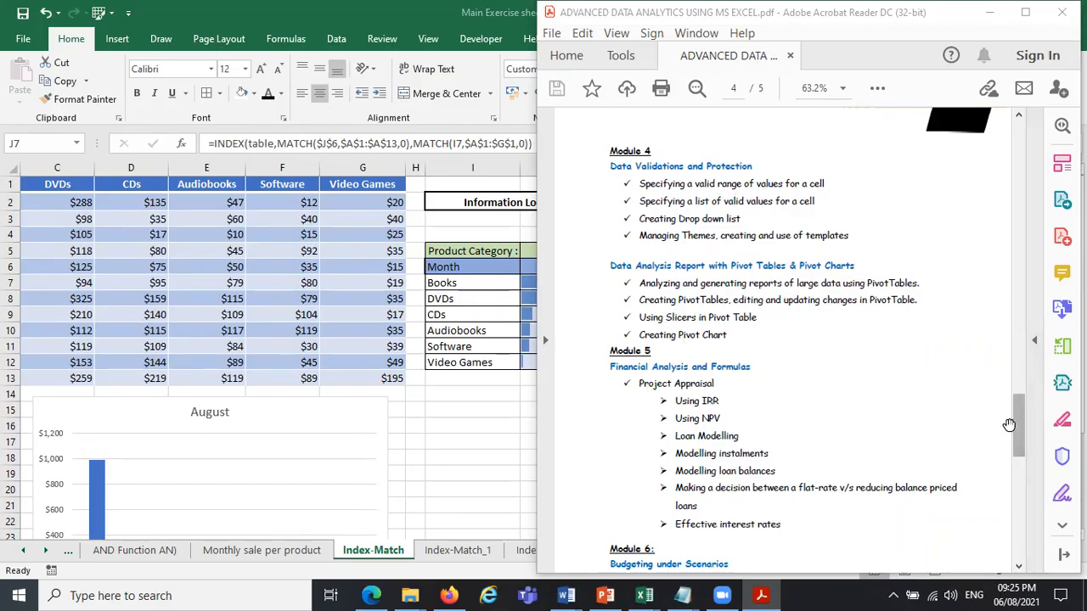
pyautogui.scroll(-1, 705, 373)
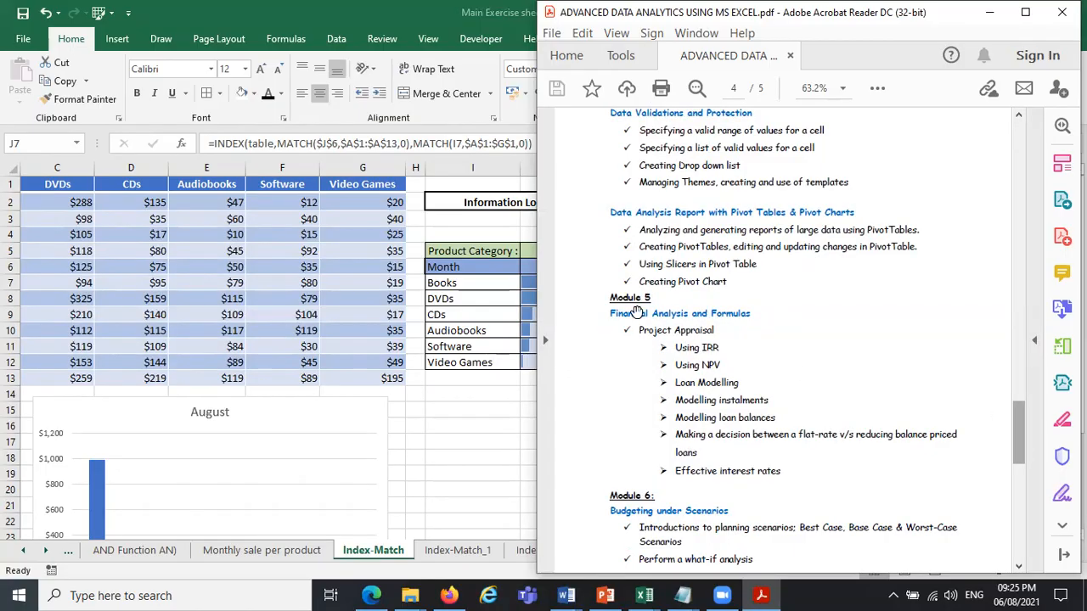
pyautogui.scroll(5, 637, 312)
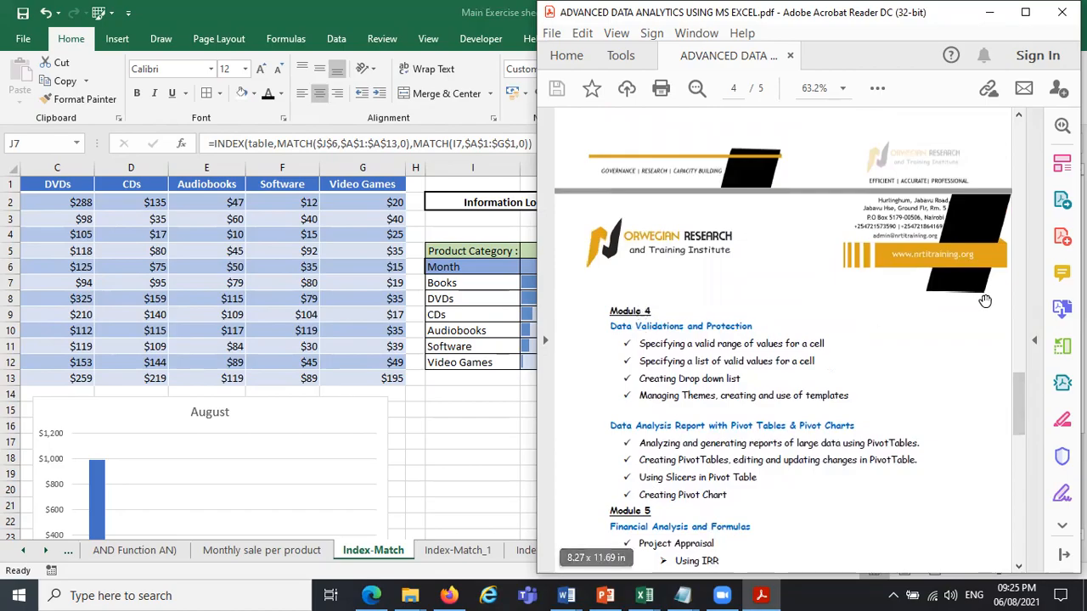
pyautogui.scroll(-4, 1017, 420)
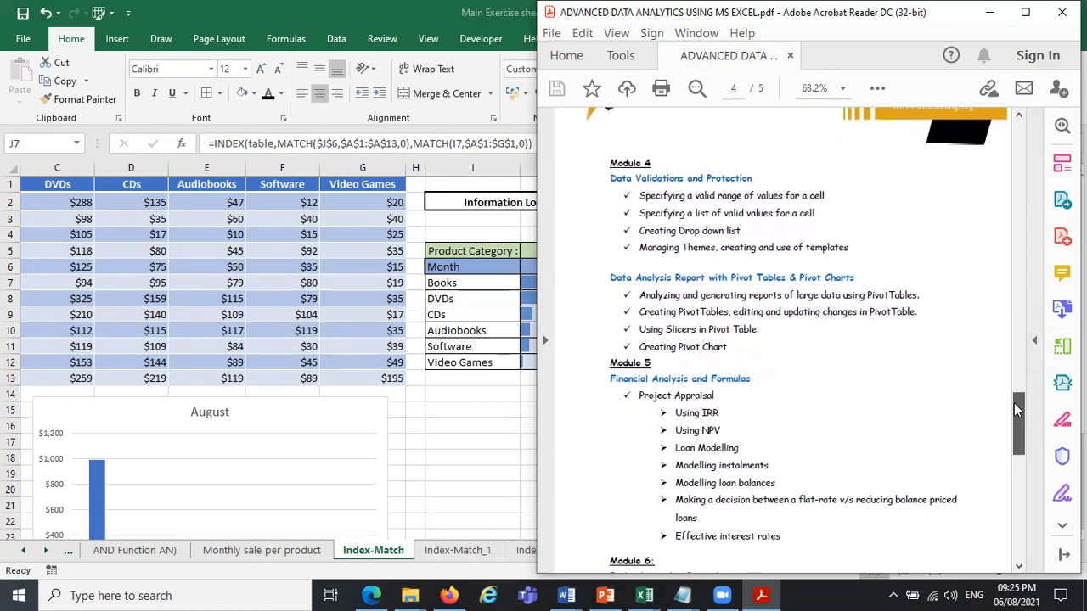
pyautogui.scroll(7, 1017, 411)
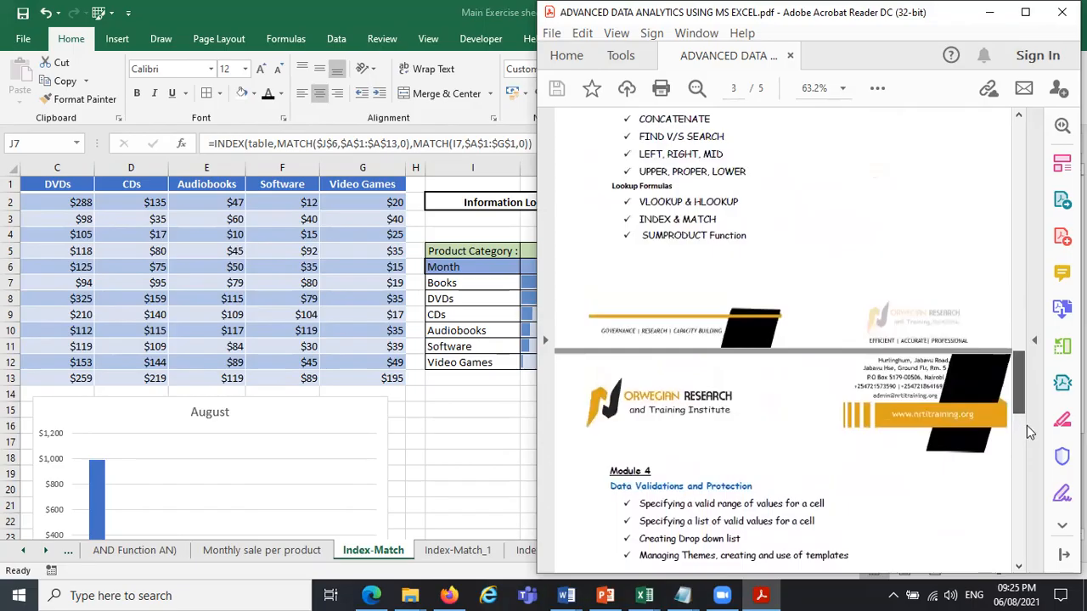
pyautogui.scroll(-7, 1029, 433)
pyautogui.scroll(-1, 1026, 433)
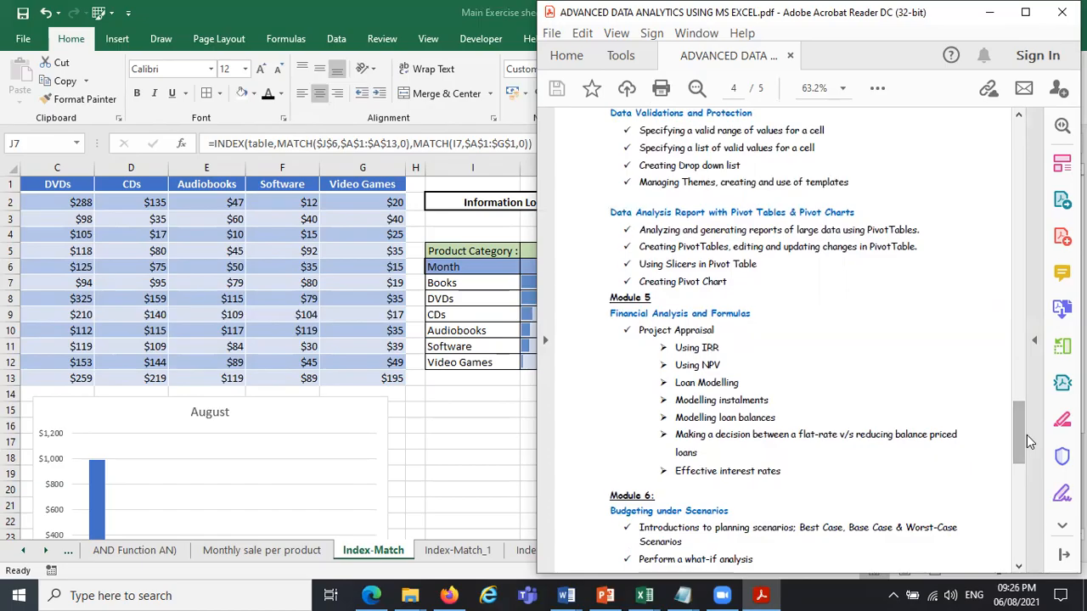
pyautogui.scroll(-4, 818, 405)
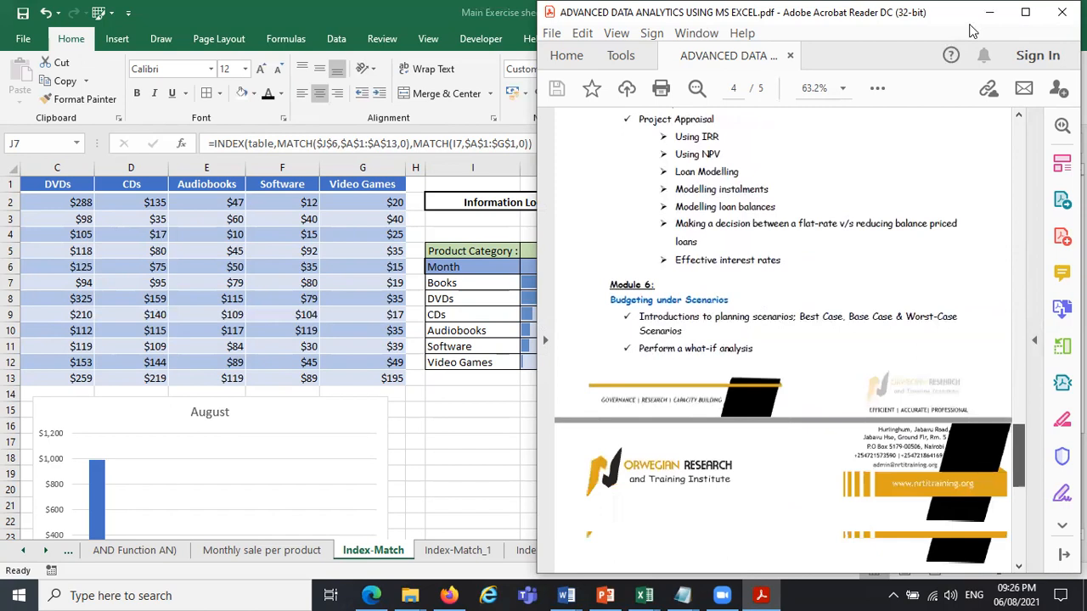
pyautogui.scroll(-2, 984, 28)
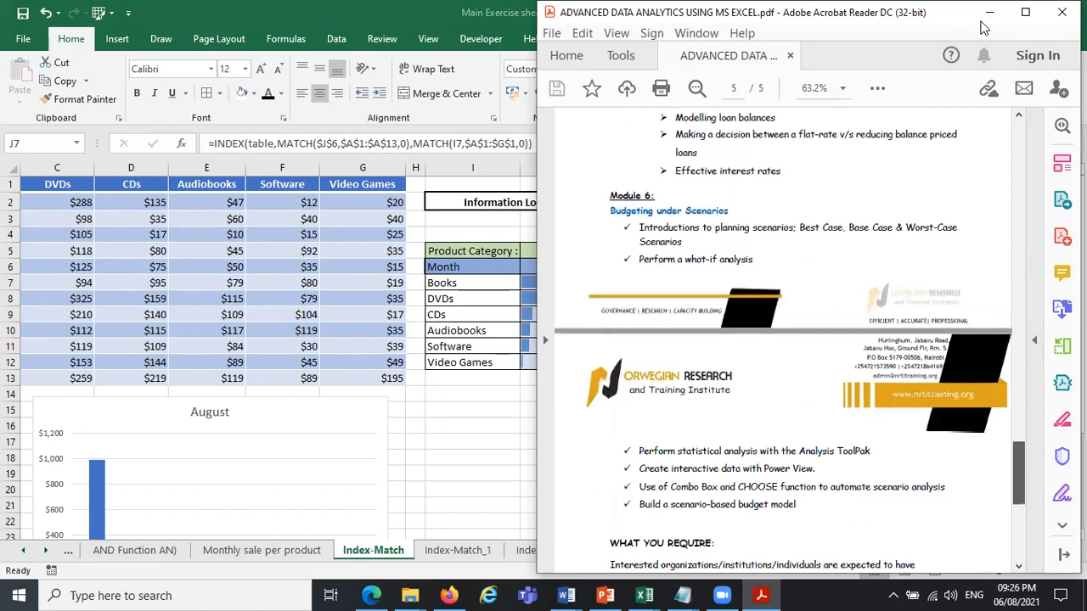
pyautogui.scroll(-2, 666, 275)
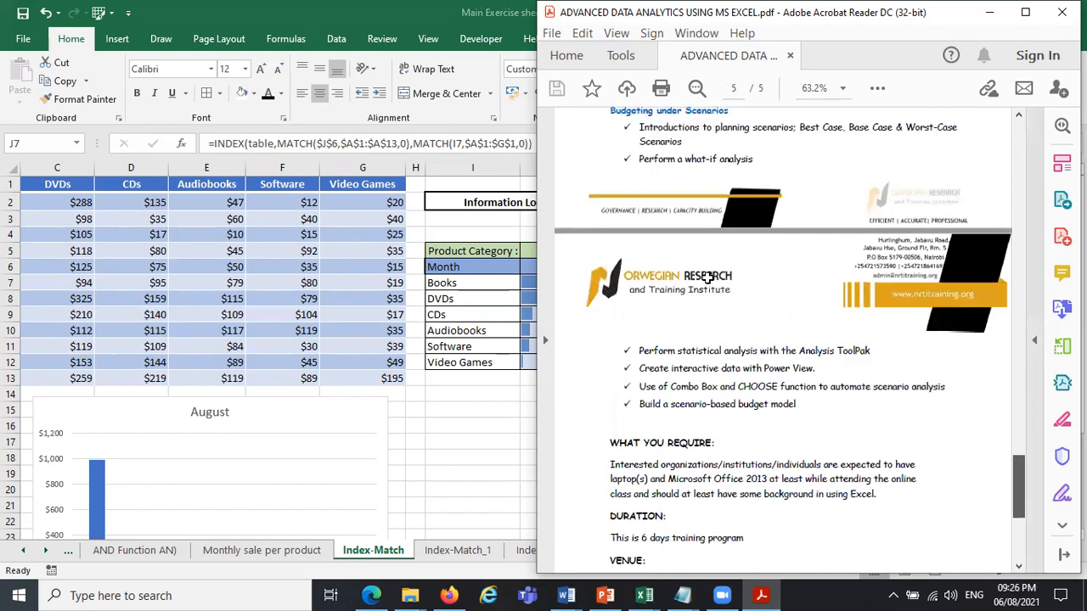
pyautogui.scroll(20, 708, 277)
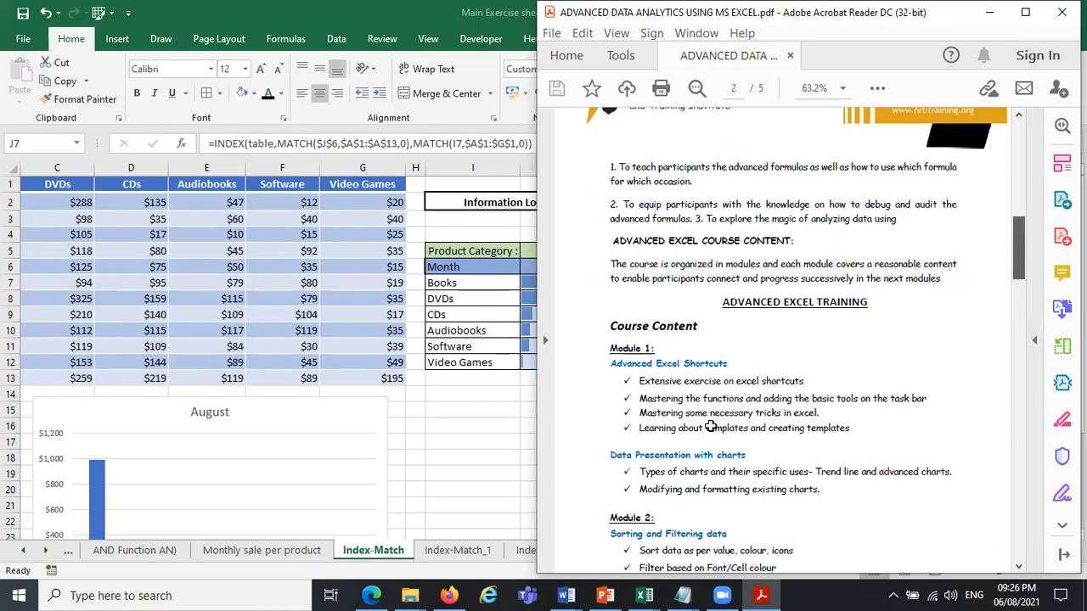
pyautogui.hotkey('alt', 'Tab')
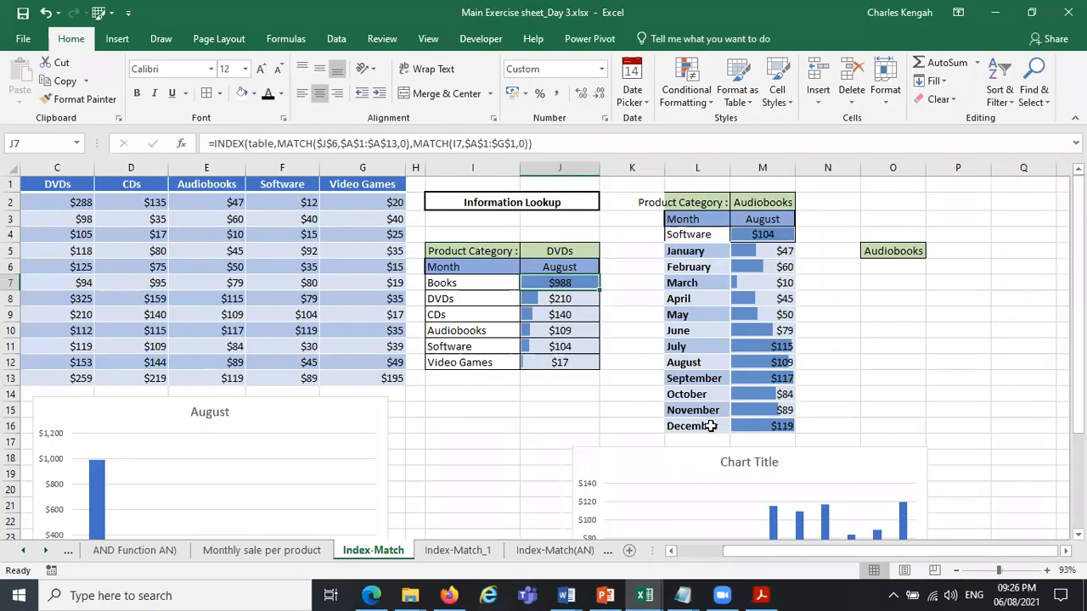